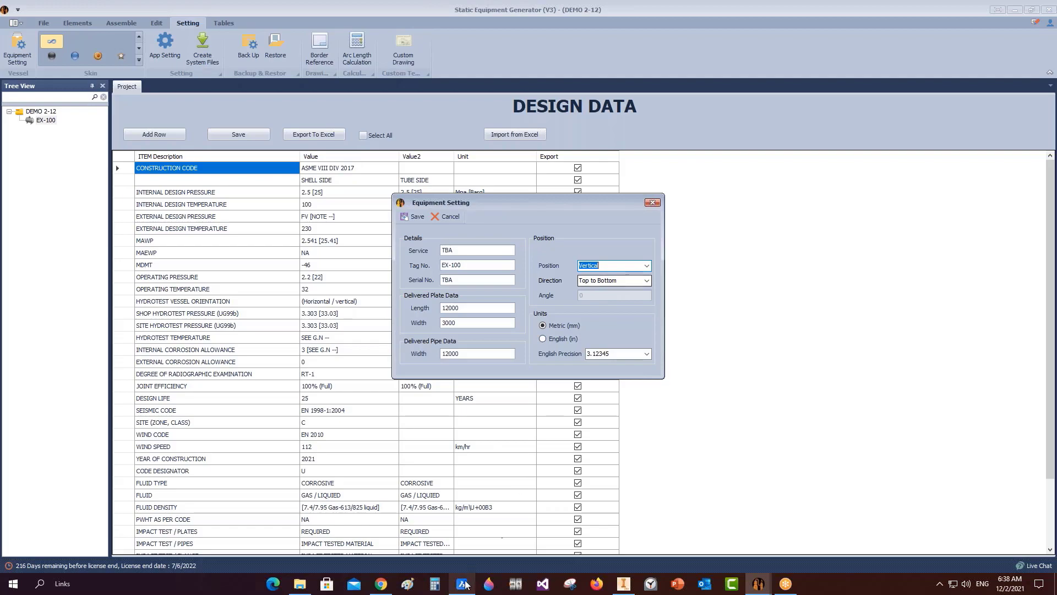
Zoom into the upper-left flange in the BricsCAD drawing to check its dimensions.
{"action": "left_click", "coordinate": [461, 583]}
{"action": "scroll", "coordinate": [385, 206], "scroll_direction": "up", "scroll_amount": 6}
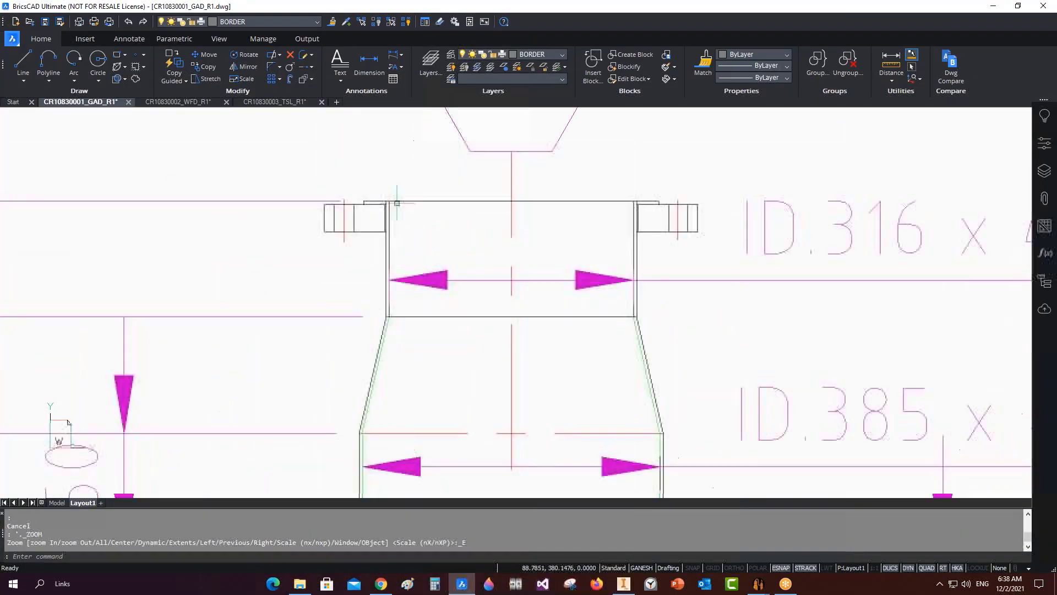
{"action": "left_click", "coordinate": [343, 191]}
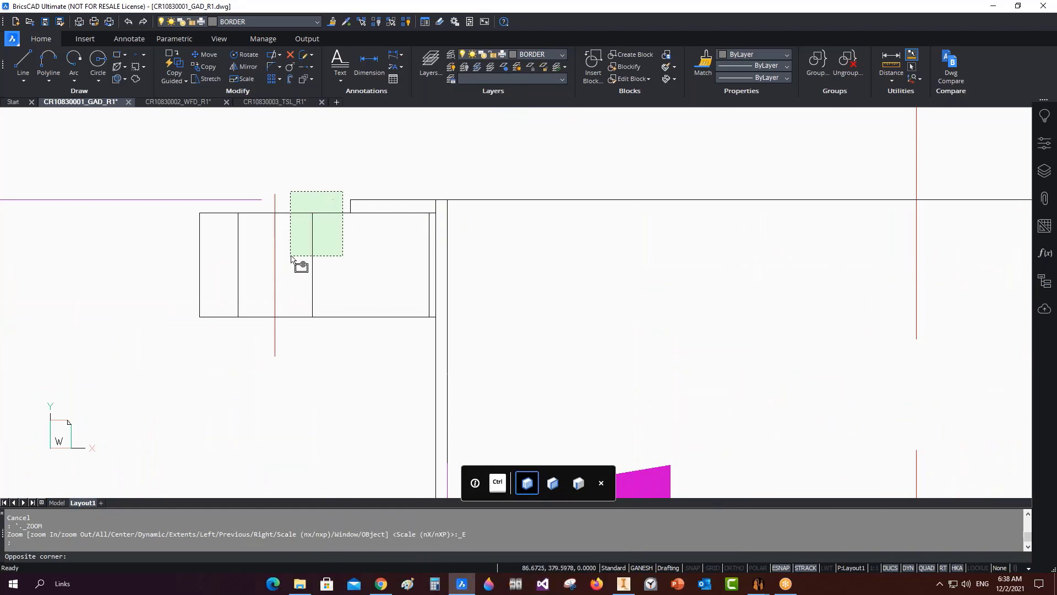
{"action": "left_click", "coordinate": [324, 201]}
{"action": "scroll", "coordinate": [479, 302], "scroll_direction": "down", "scroll_amount": 3}
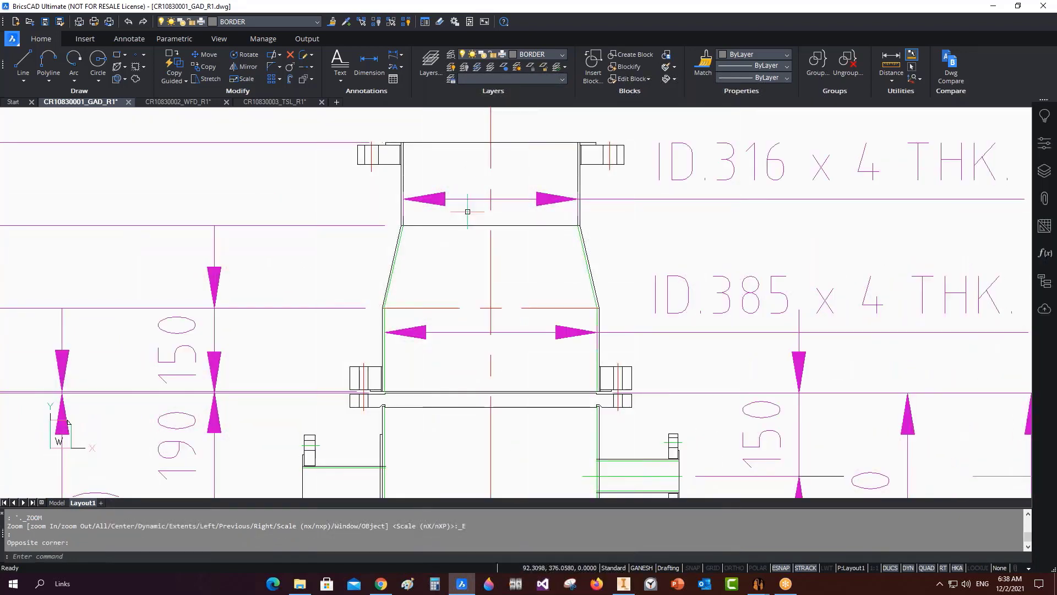
{"action": "mouse_move", "coordinate": [758, 583]}
{"action": "left_click", "coordinate": [787, 542]}
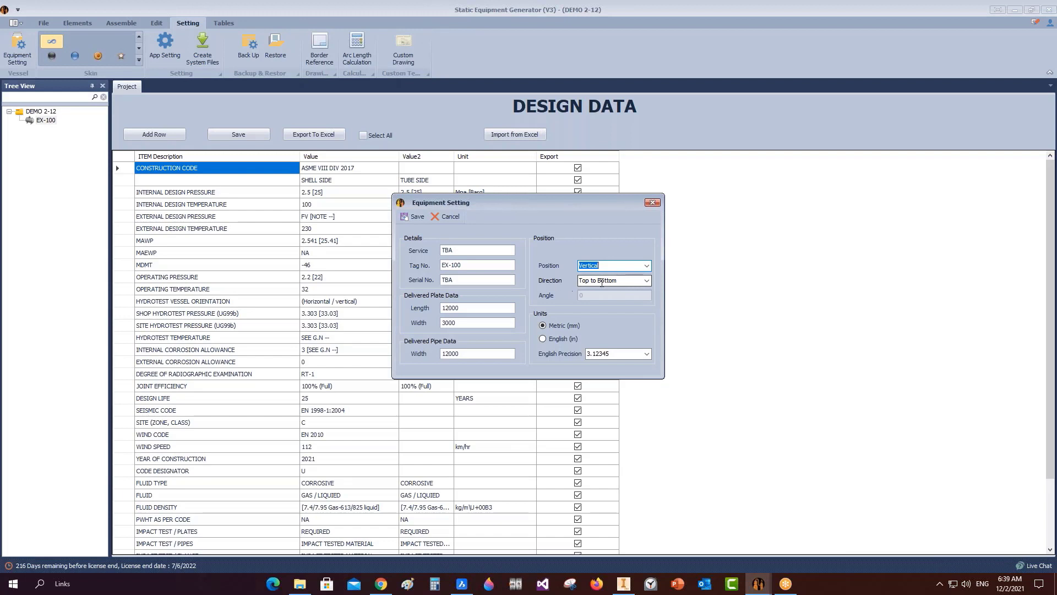
Set EX-100's service to FLASH CONDENSER and serial number to CR10830001.
{"action": "left_click_drag", "start_coordinate": [463, 250], "coordinate": [346, 279]}
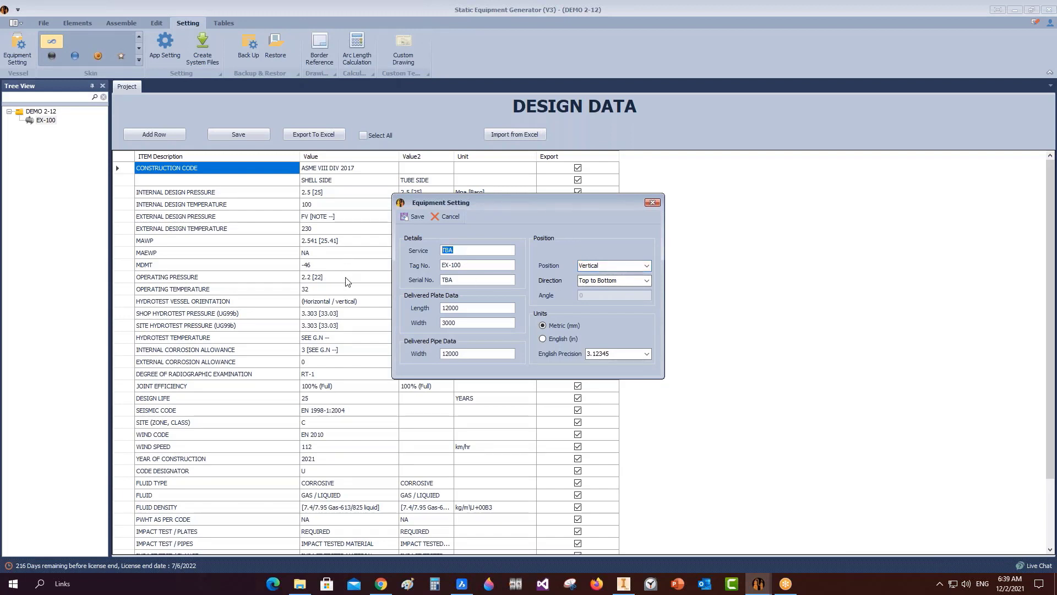
{"action": "type", "text": "FLASH CONDENSER"}
{"action": "left_click_drag", "start_coordinate": [476, 284], "coordinate": [400, 281]}
{"action": "type", "text": "CR10830001"}
Set plate length 1500 and width 6000, then save the equipment settings.
{"action": "key", "text": "Tab"}
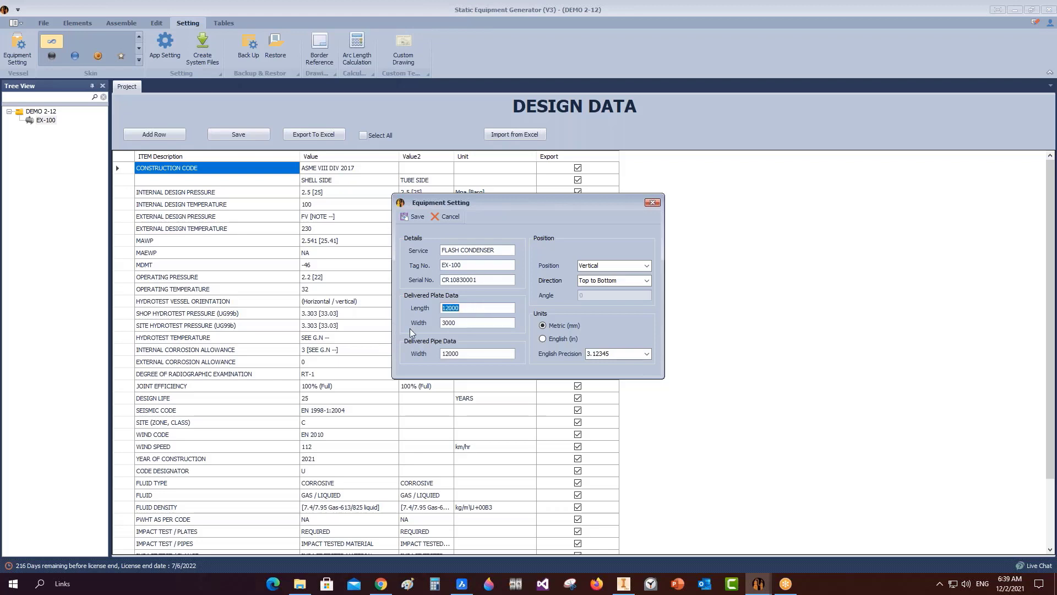
{"action": "type", "text": "1"}
{"action": "key", "text": "Tab"}
{"action": "type", "text": "60"}
{"action": "left_click", "coordinate": [413, 216]}
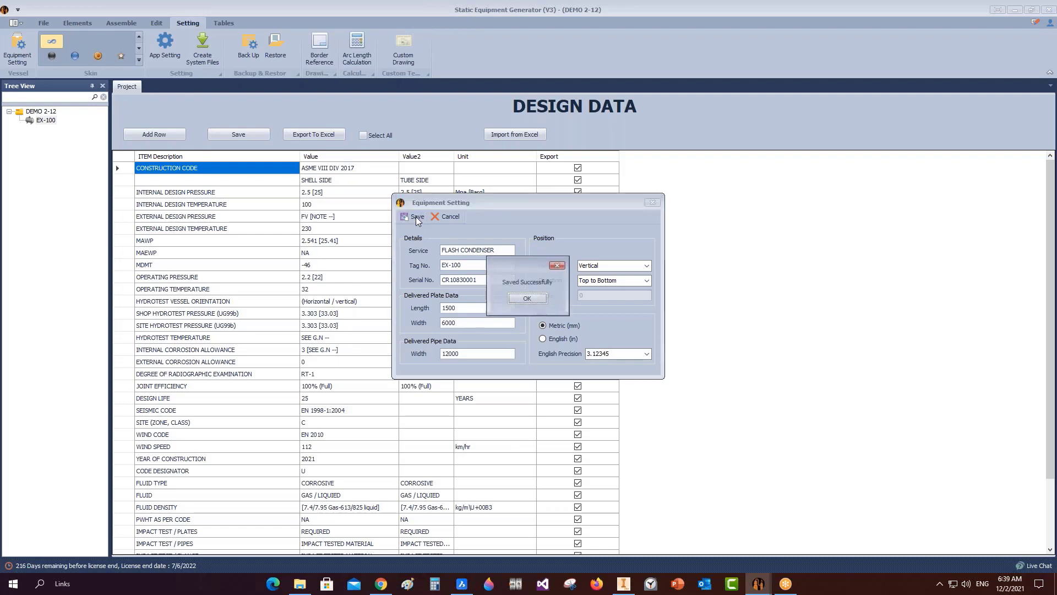
{"action": "left_click", "coordinate": [529, 298]}
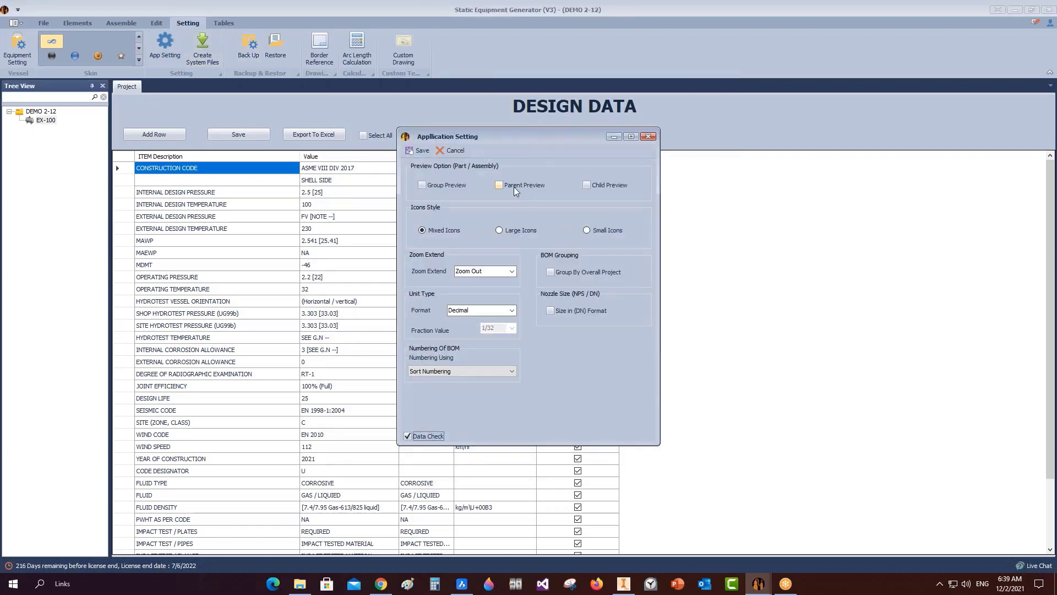
Tick Parent Preview and Child Preview, then save the application settings.
{"action": "left_click", "coordinate": [515, 189]}
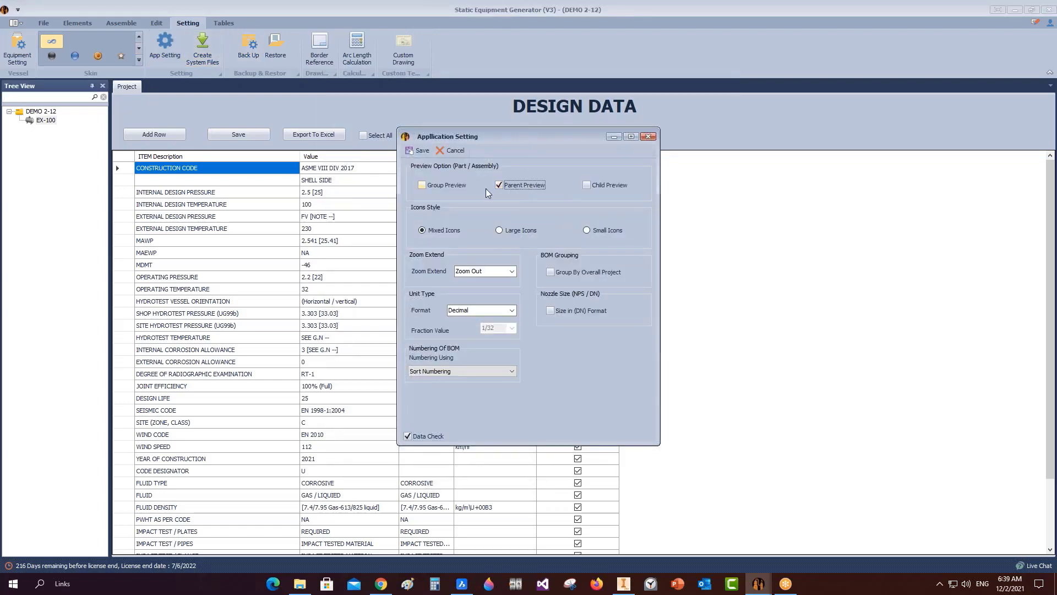
{"action": "left_click", "coordinate": [586, 185]}
{"action": "left_click", "coordinate": [419, 152]}
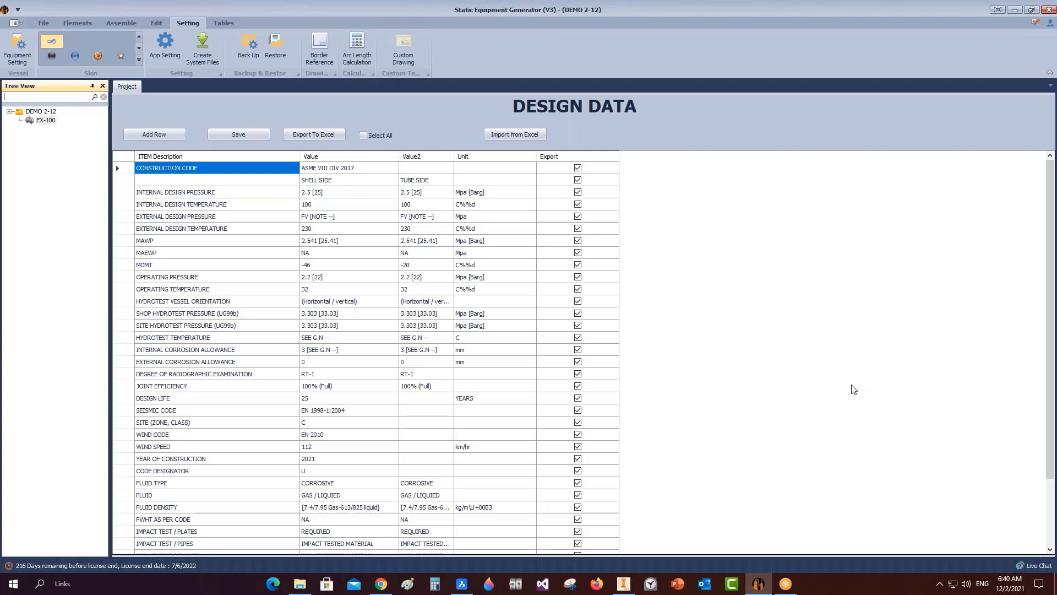
Close the Google Translate tab and run a Speedtest, getting 9 ms ping and 52.52 Mbps download.
{"action": "left_click", "coordinate": [387, 583]}
{"action": "left_click", "coordinate": [308, 9]}
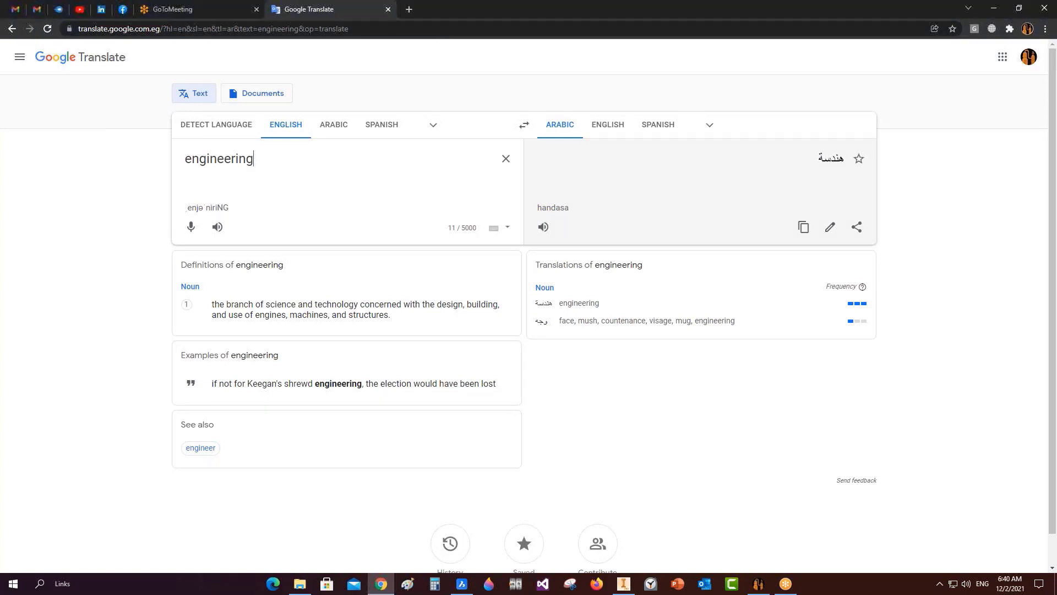
{"action": "left_click", "coordinate": [388, 9]}
{"action": "left_click", "coordinate": [278, 9]}
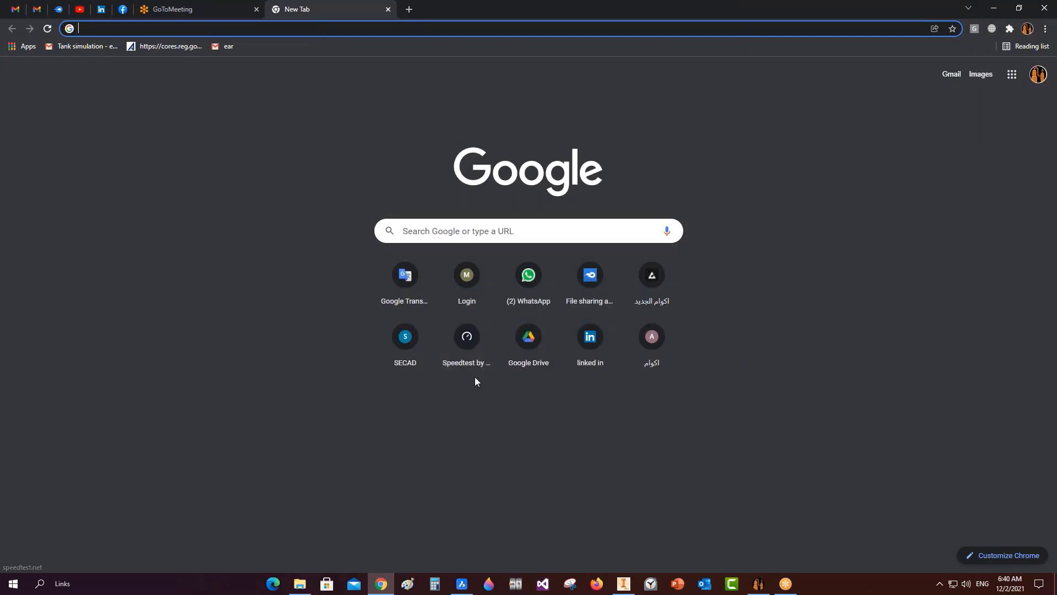
{"action": "left_click", "coordinate": [478, 353]}
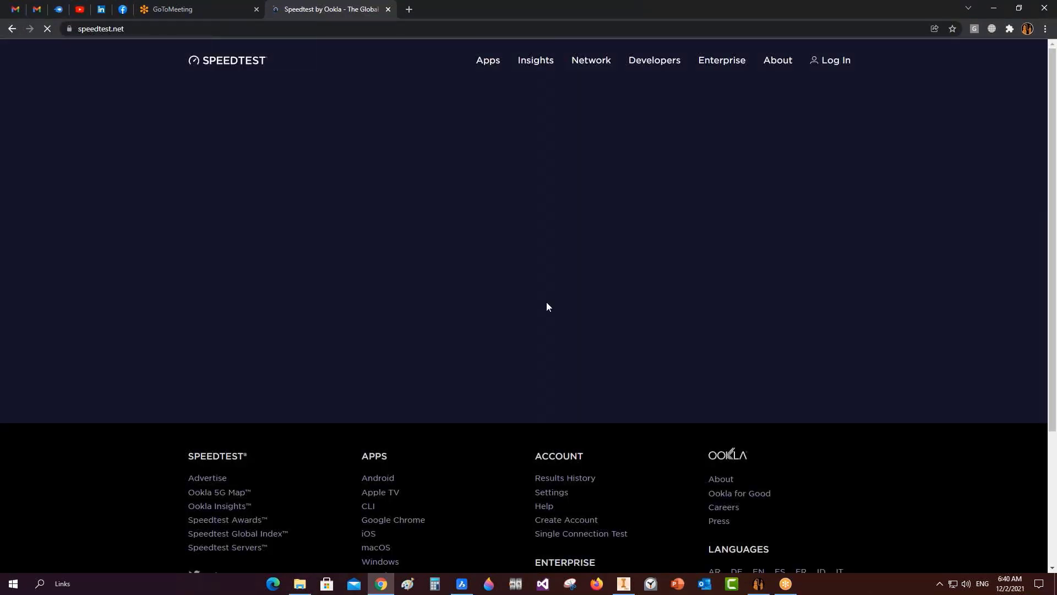
{"action": "left_click", "coordinate": [510, 274]}
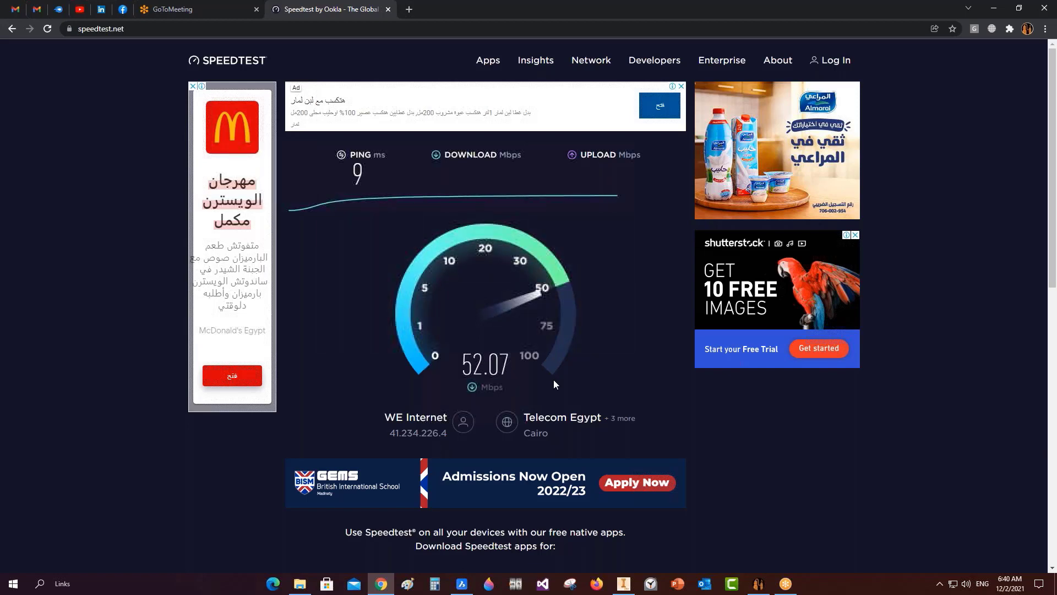
{"action": "left_click", "coordinate": [1000, 12]}
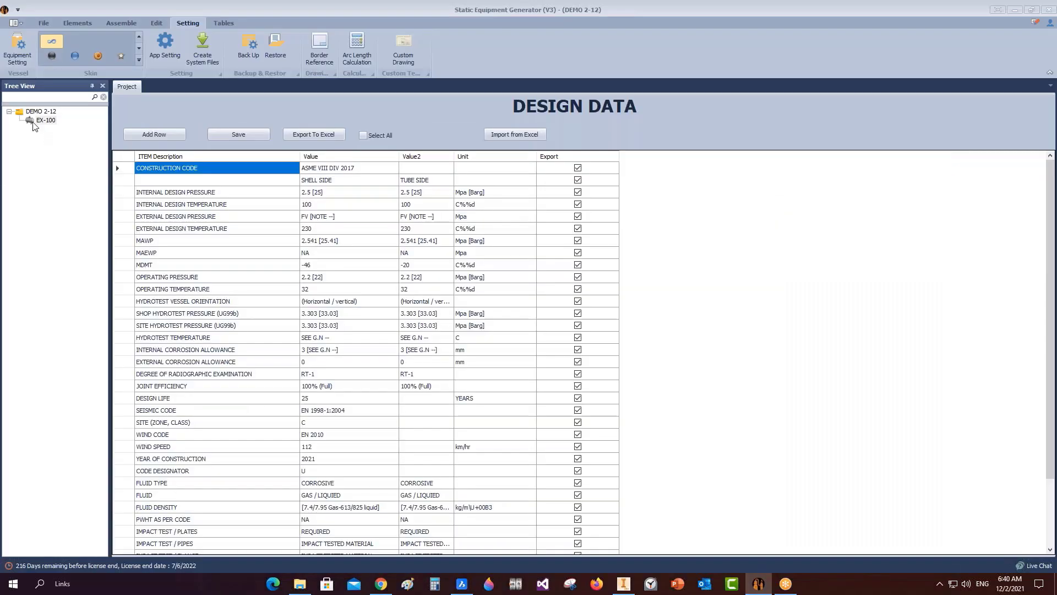
Select EX-100 and look over the Elements and Settings commands.
{"action": "left_click", "coordinate": [33, 125]}
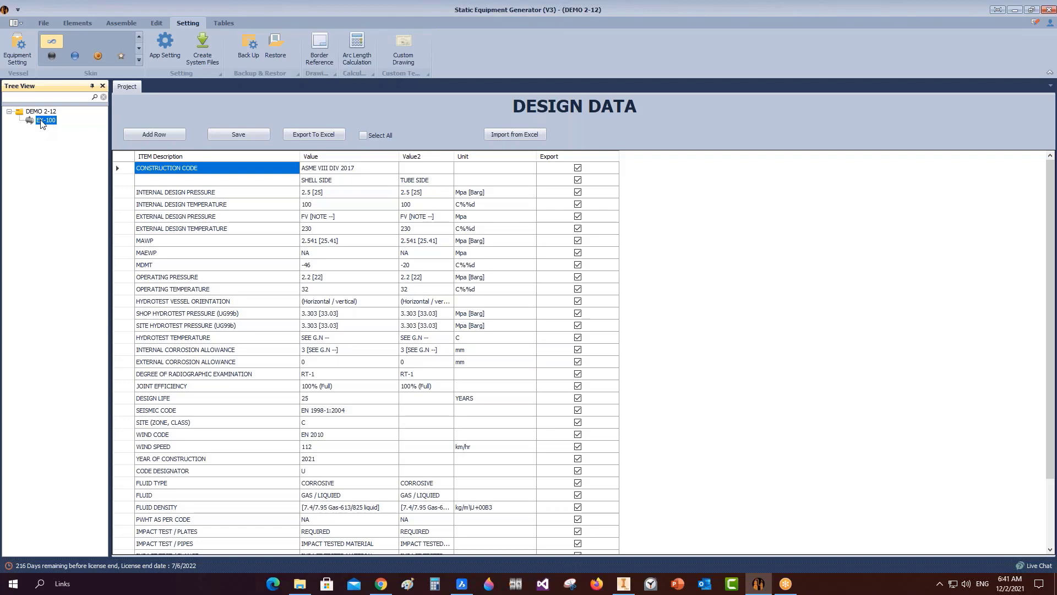
{"action": "left_click", "coordinate": [68, 22]}
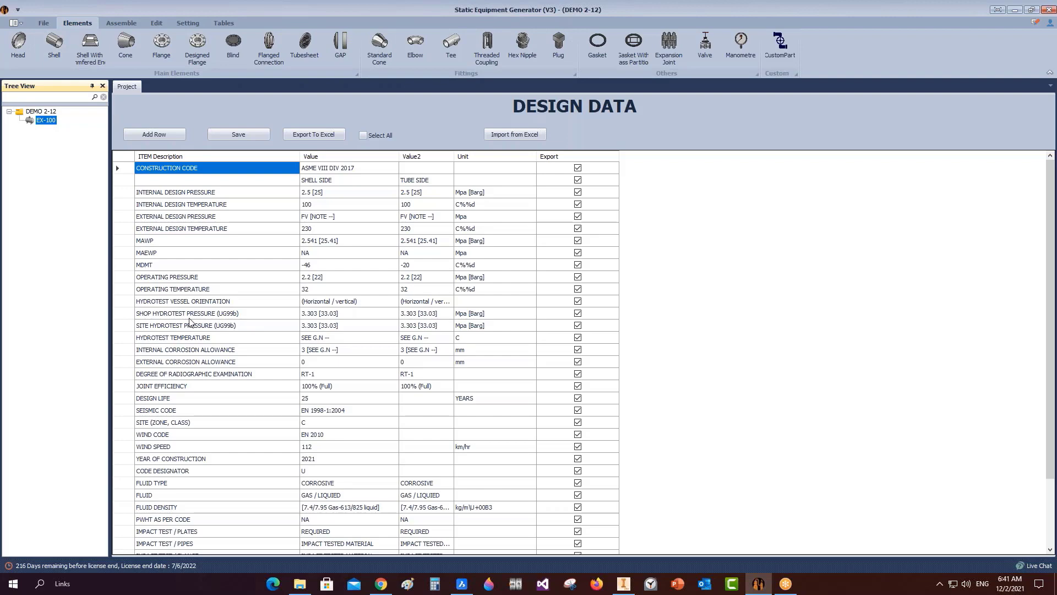
{"action": "left_click", "coordinate": [29, 122]}
{"action": "left_click", "coordinate": [185, 24]}
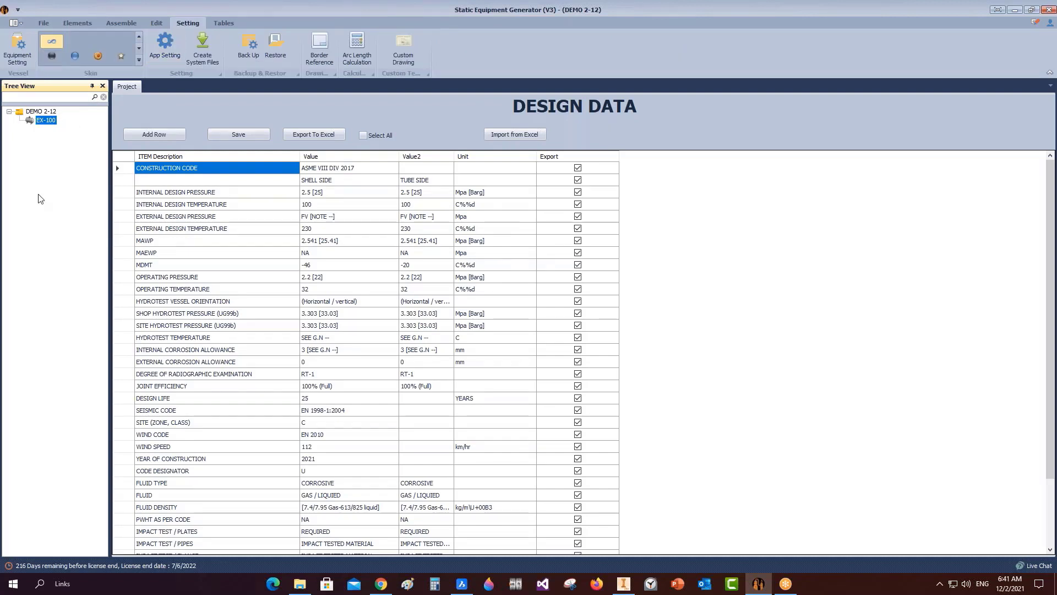
Recheck the equipment settings' plate length and width, then review the application settings.
{"action": "left_click", "coordinate": [17, 49]}
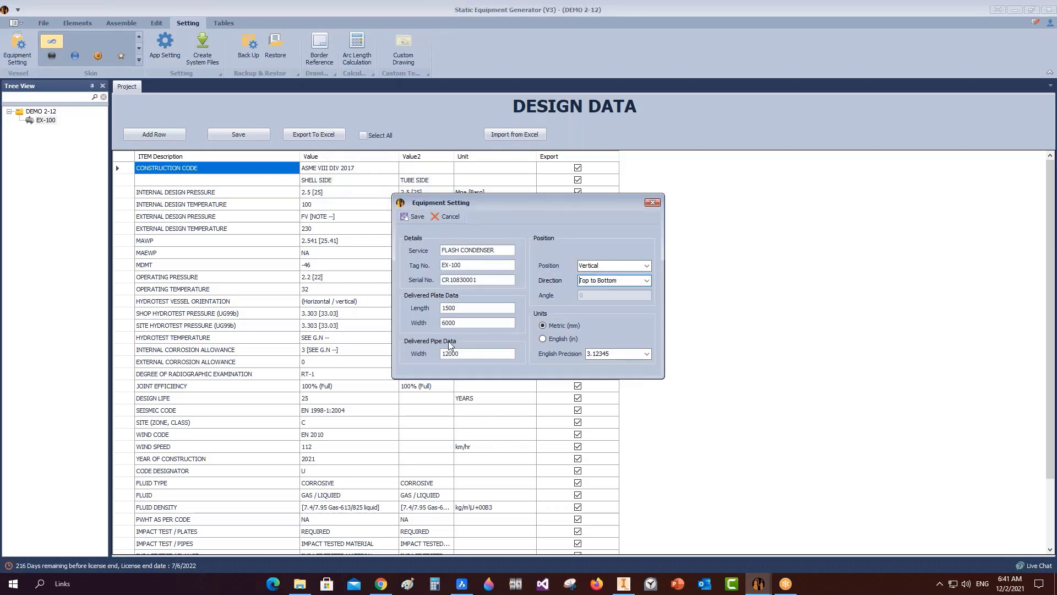
{"action": "left_click", "coordinate": [447, 308]}
{"action": "left_click", "coordinate": [462, 322]}
{"action": "left_click", "coordinate": [652, 203]}
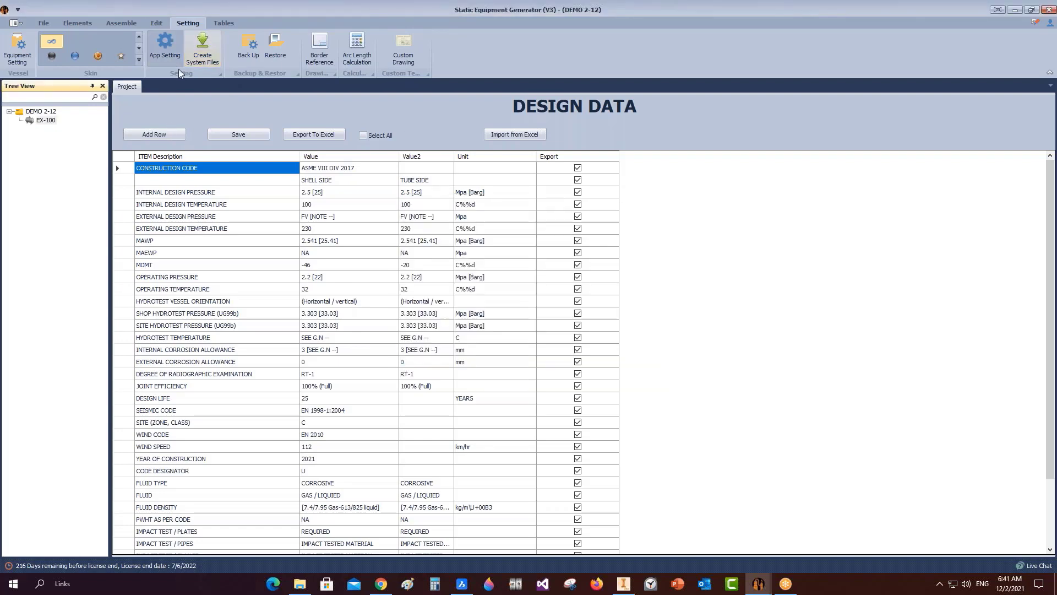
{"action": "left_click", "coordinate": [175, 60]}
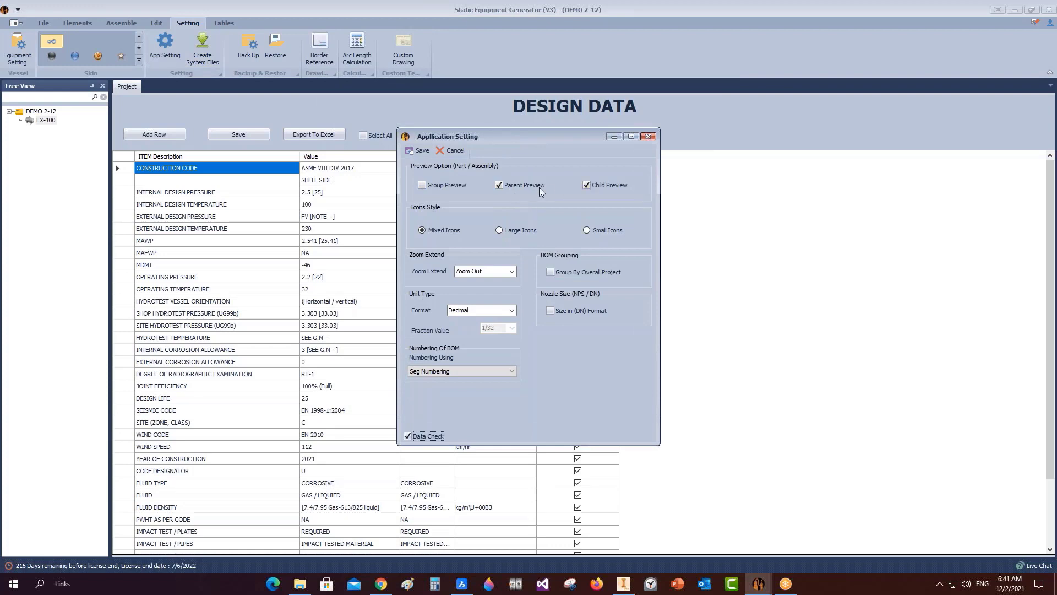
{"action": "left_click", "coordinate": [648, 136]}
Reselect EX-100, show the Elements tools, and glance at the BricsCAD drawing.
{"action": "left_click", "coordinate": [37, 121]}
{"action": "left_click", "coordinate": [76, 23]}
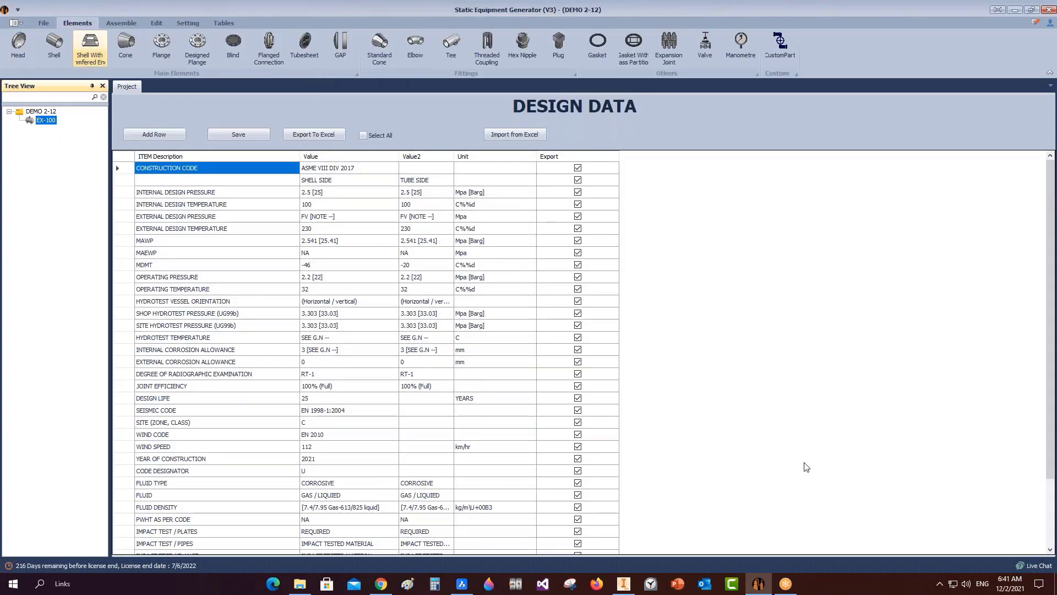
{"action": "left_click", "coordinate": [471, 584]}
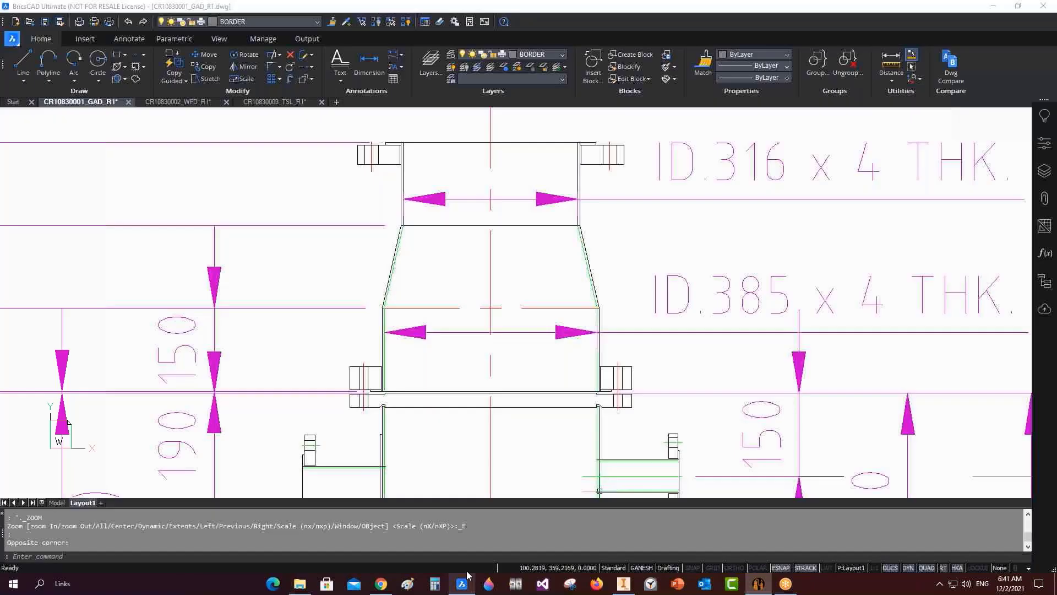
{"action": "scroll", "coordinate": [401, 155], "scroll_direction": "up", "scroll_amount": 3}
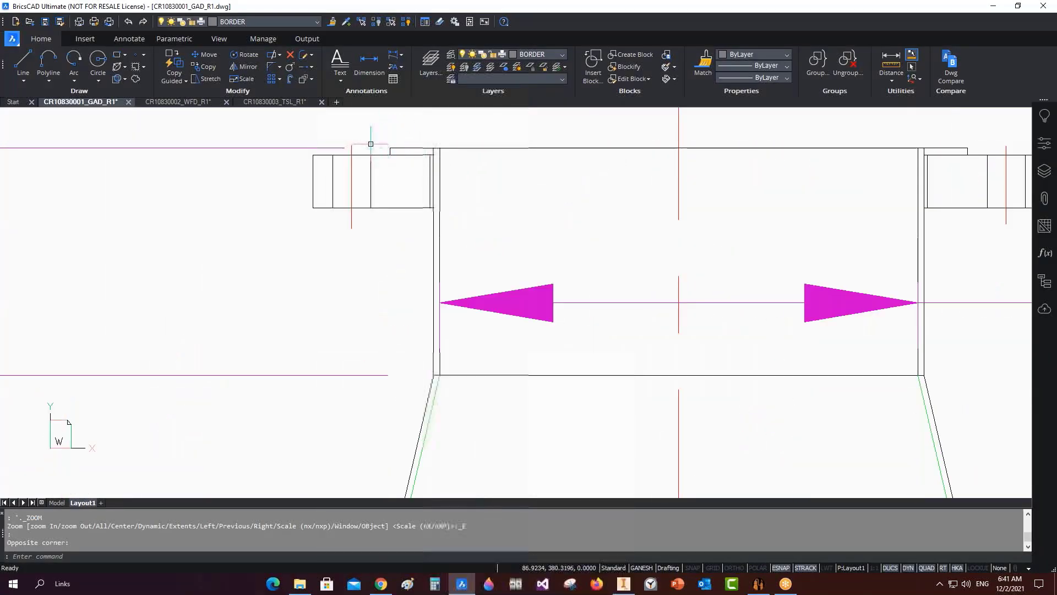
{"action": "left_click", "coordinate": [993, 6]}
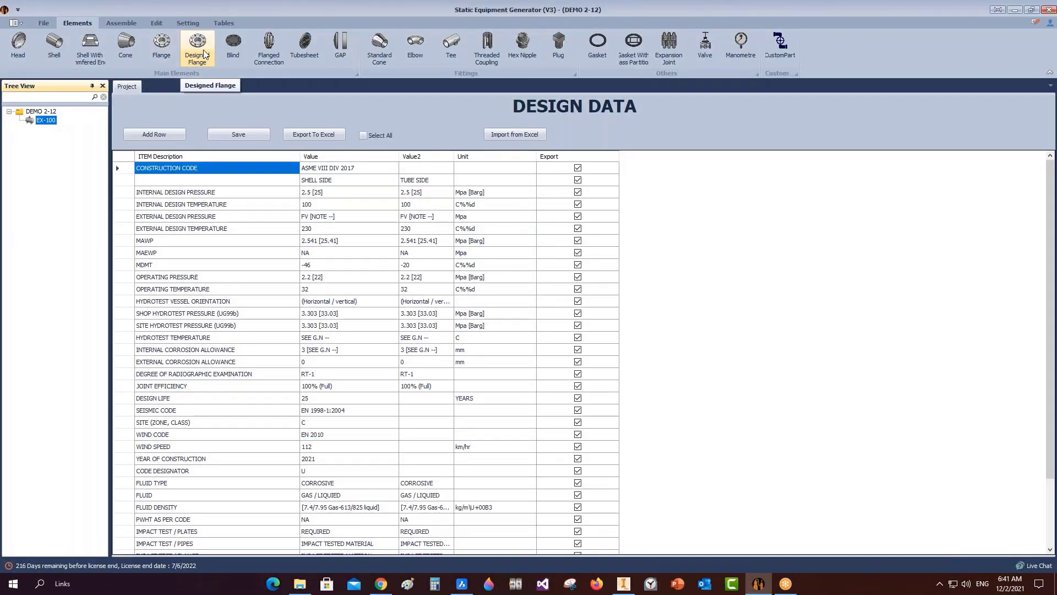
Add designed flange RF-1 under EX-100.
{"action": "left_click", "coordinate": [204, 51]}
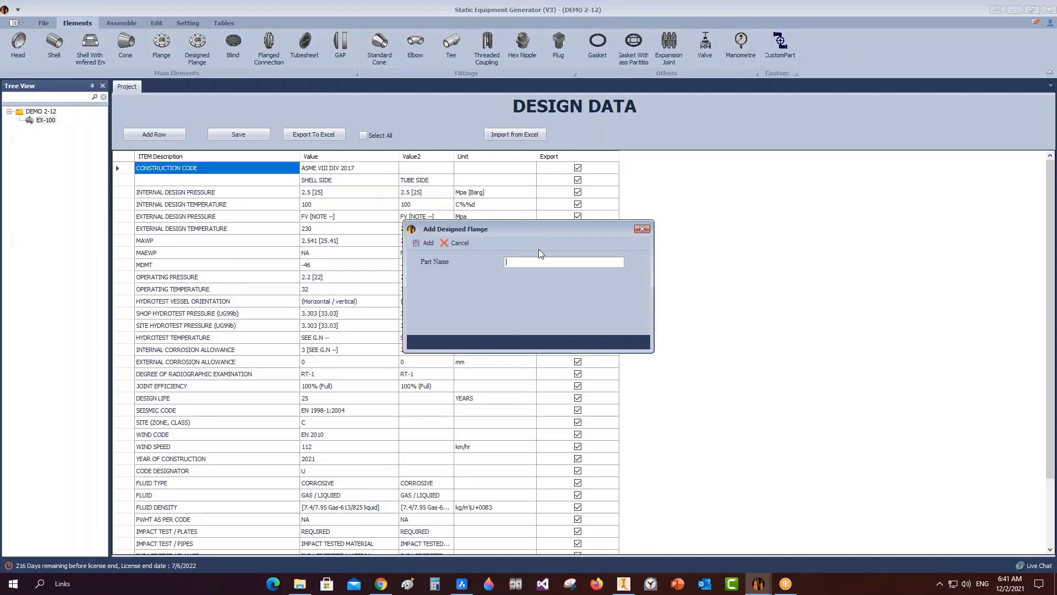
{"action": "left_click", "coordinate": [425, 243]}
{"action": "left_click", "coordinate": [55, 130]}
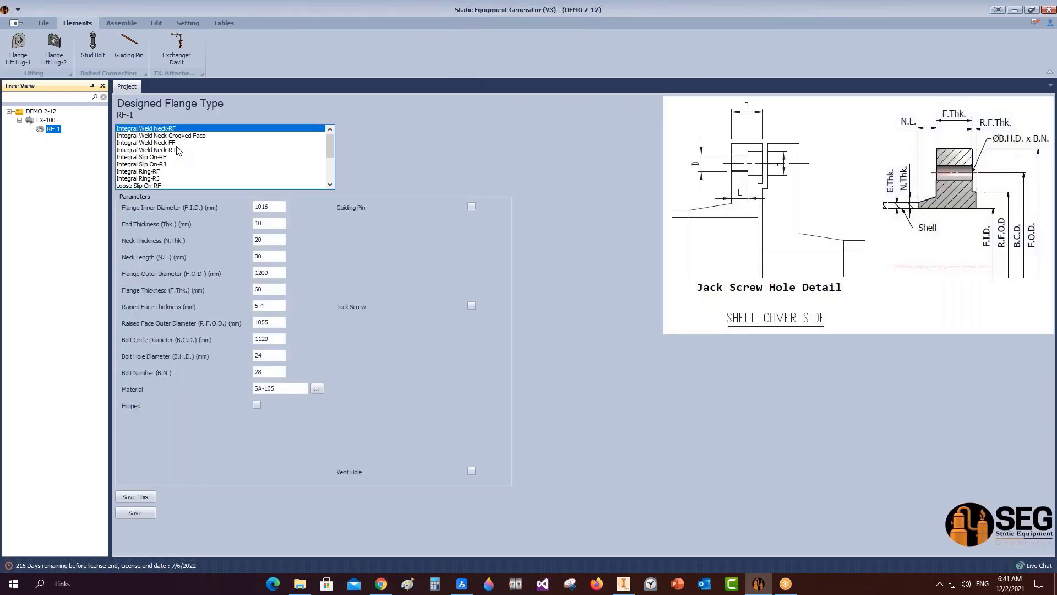
Make RF-1 a Liner for Body Flange with I.D. 324, thickness 5 and width 29, and save.
{"action": "scroll", "coordinate": [177, 151], "scroll_direction": "down", "scroll_amount": 3}
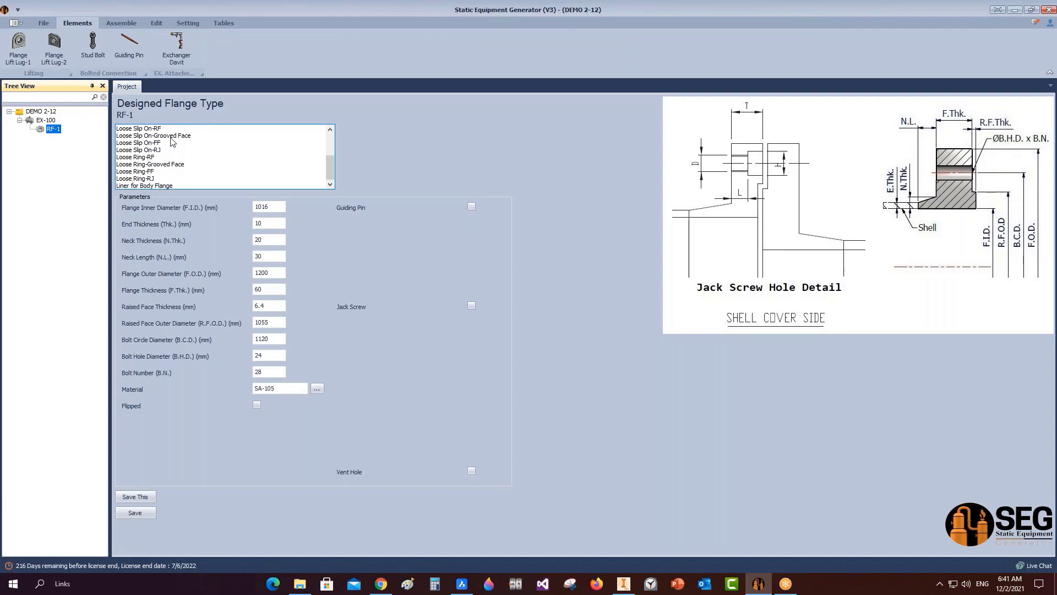
{"action": "left_click", "coordinate": [150, 186]}
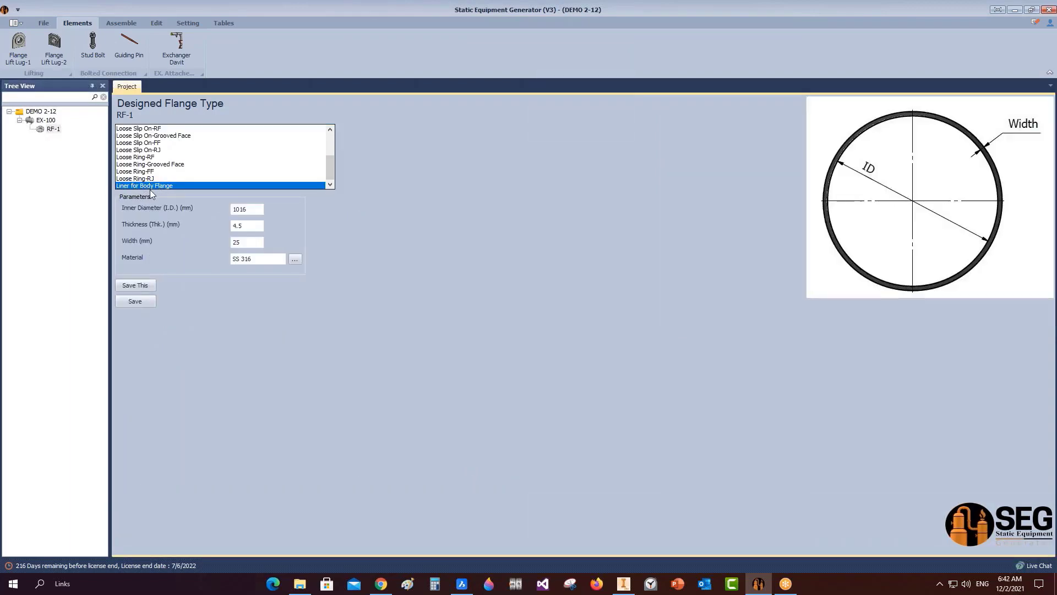
{"action": "key", "text": "Tab"}
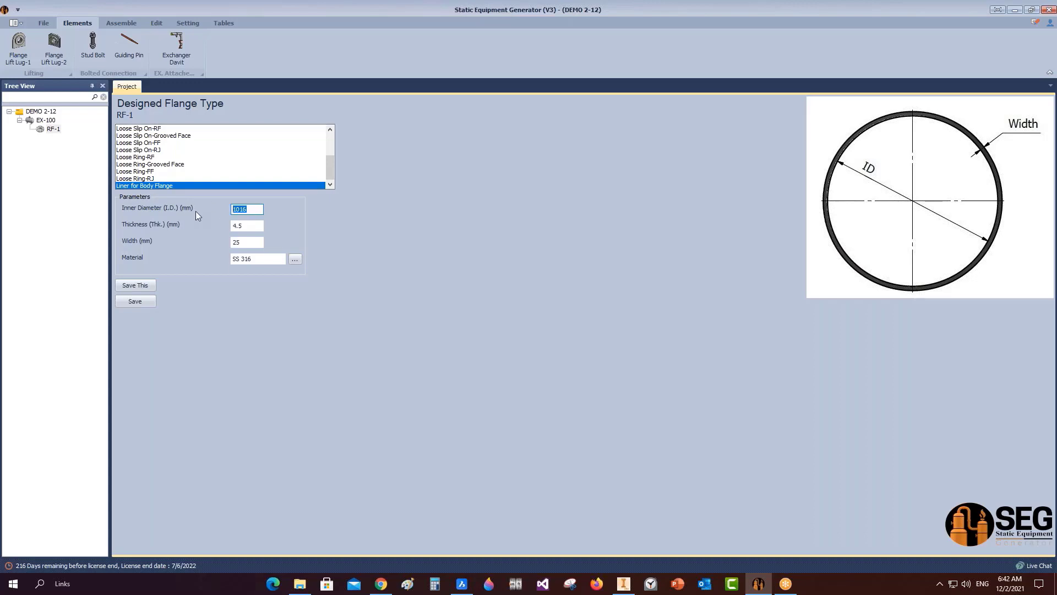
{"action": "type", "text": "324"}
{"action": "key", "text": "Tab"}
{"action": "type", "text": "5"}
{"action": "key", "text": "Tab"}
{"action": "type", "text": "29"}
{"action": "left_click", "coordinate": [127, 303]}
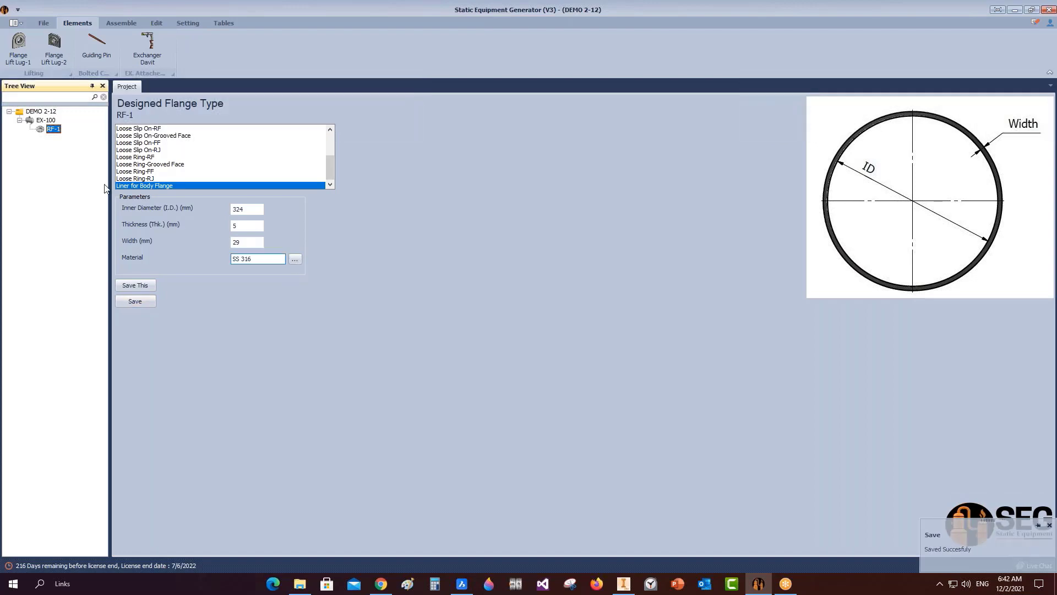
{"action": "left_click", "coordinate": [46, 120]}
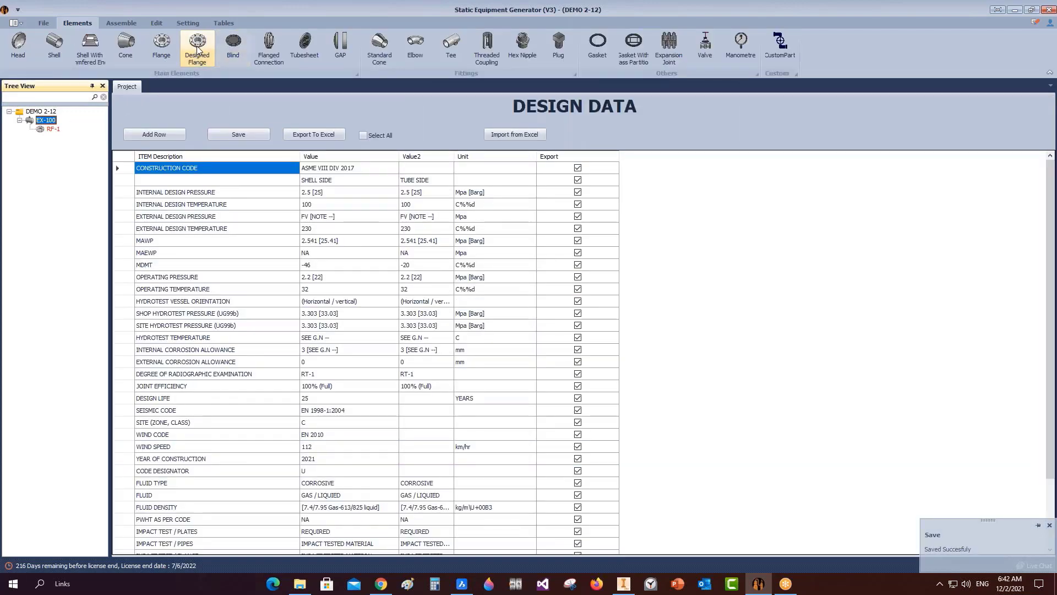
Add designed flange F1 under EX-100 with type Loose Ring-FF.
{"action": "left_click", "coordinate": [198, 49]}
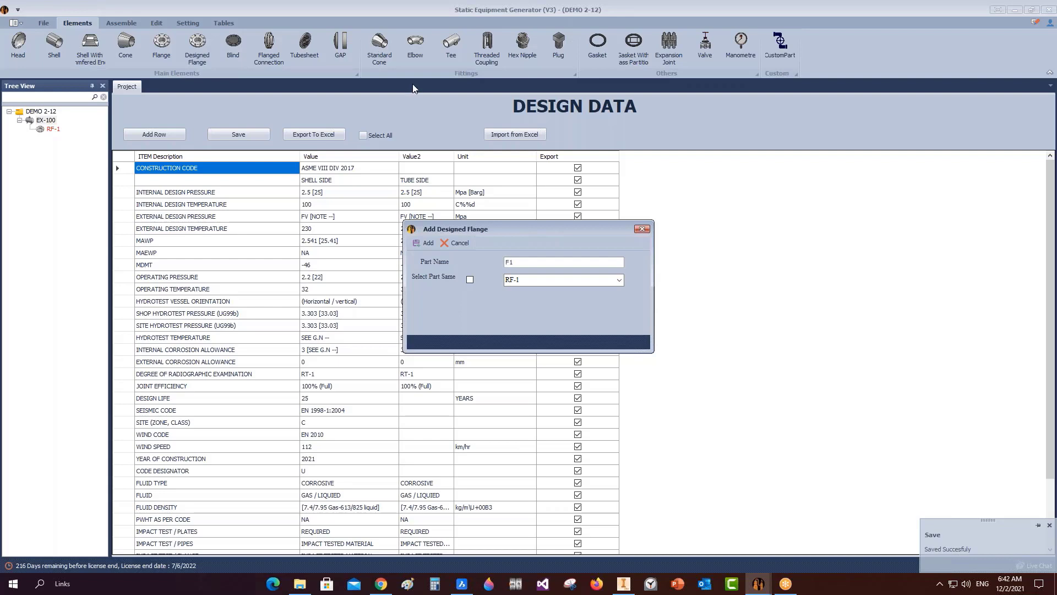
{"action": "left_click", "coordinate": [429, 243]}
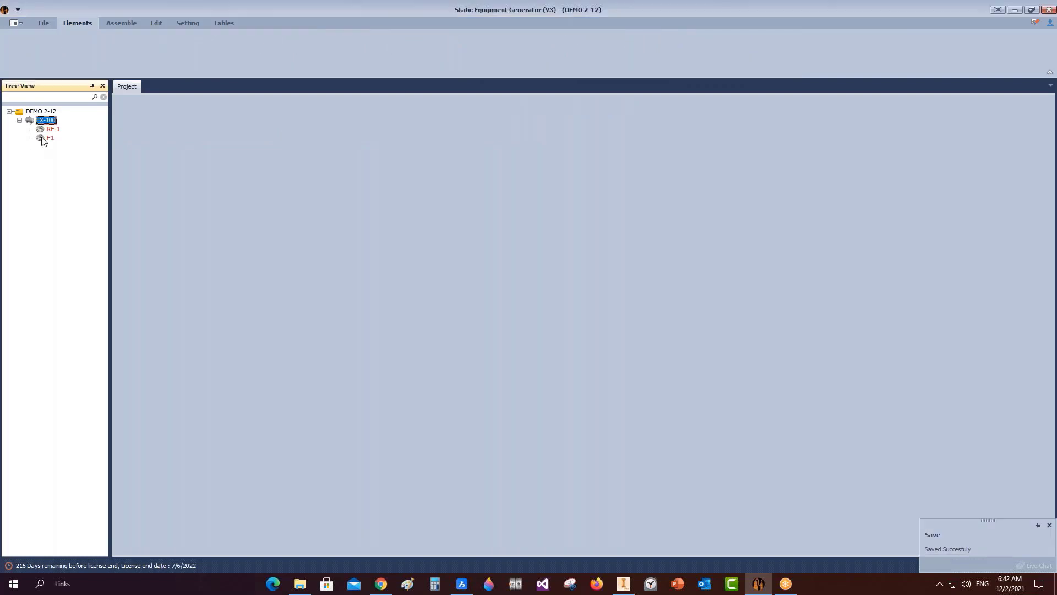
{"action": "left_click", "coordinate": [44, 140]}
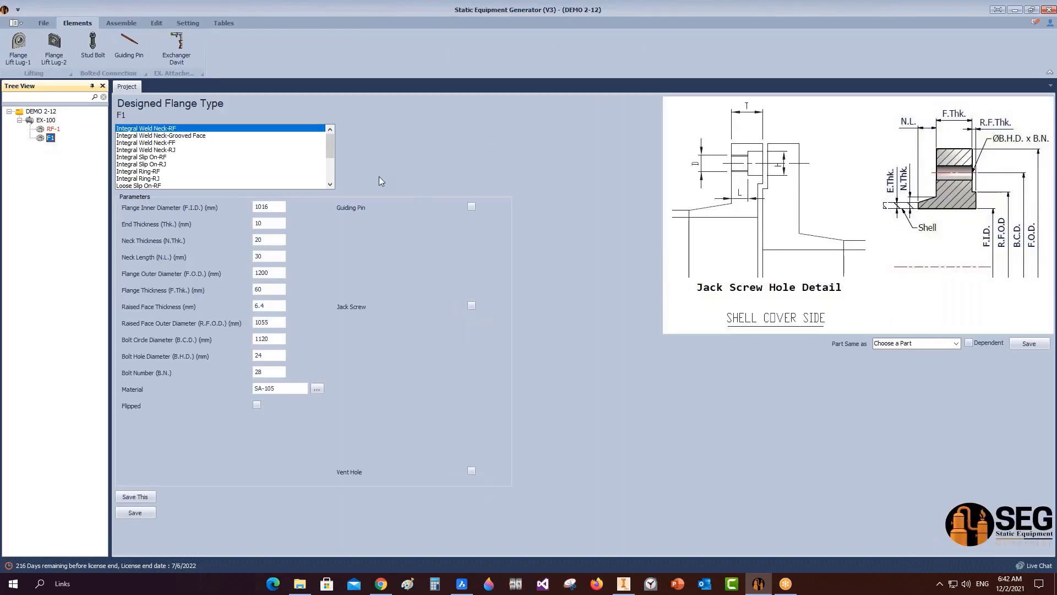
{"action": "left_click_drag", "start_coordinate": [332, 144], "coordinate": [333, 174]}
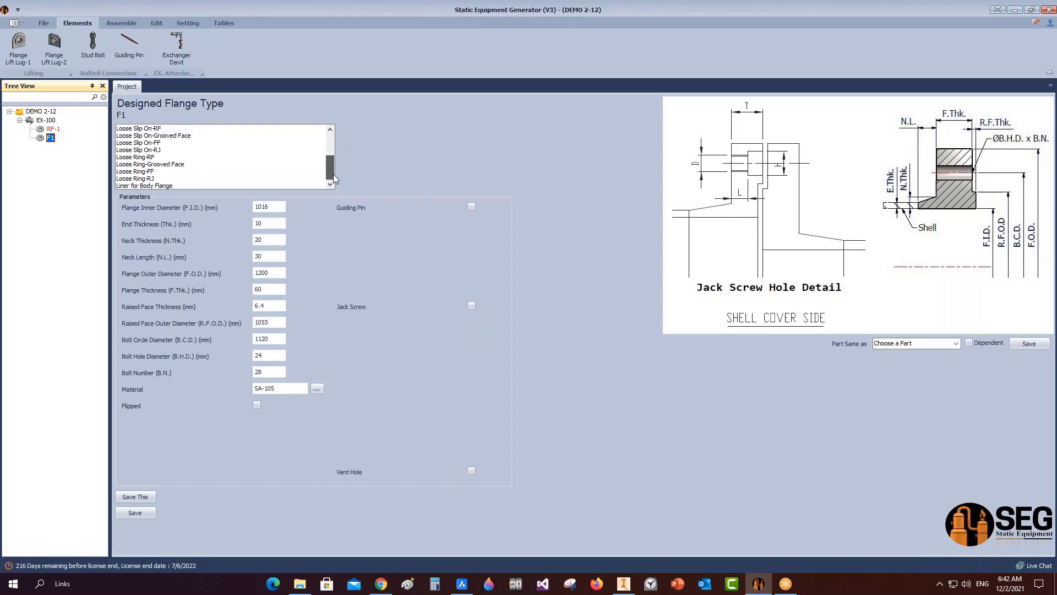
{"action": "left_click", "coordinate": [142, 172]}
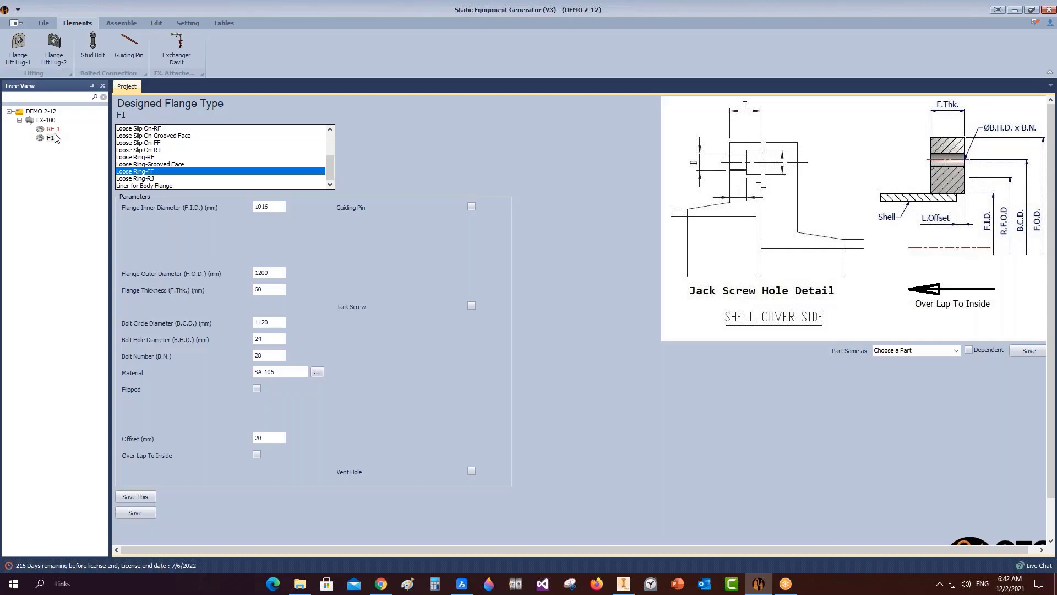
{"action": "left_click", "coordinate": [51, 138]}
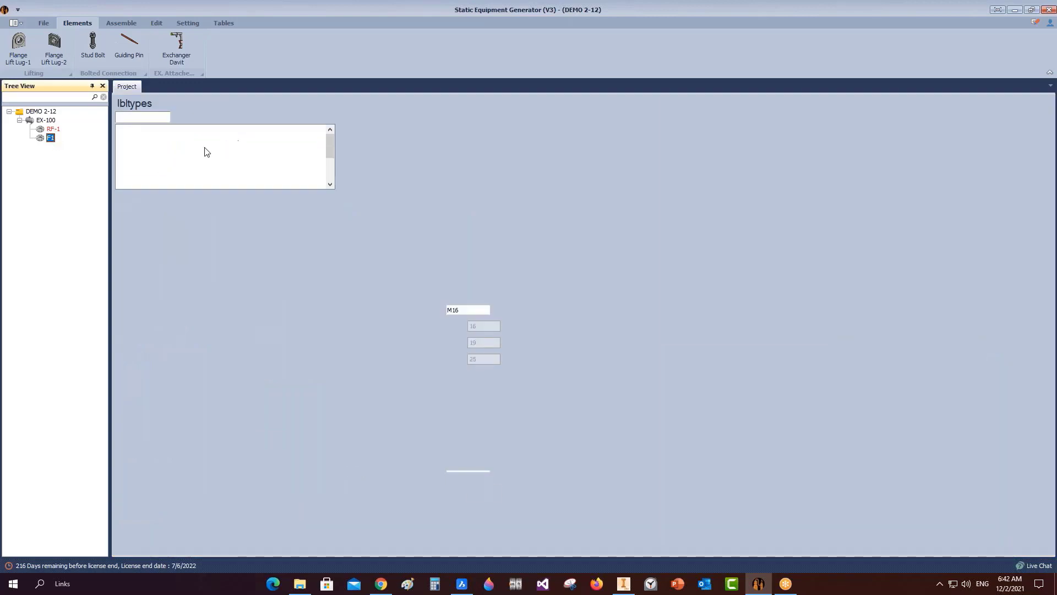
{"action": "left_click", "coordinate": [150, 173]}
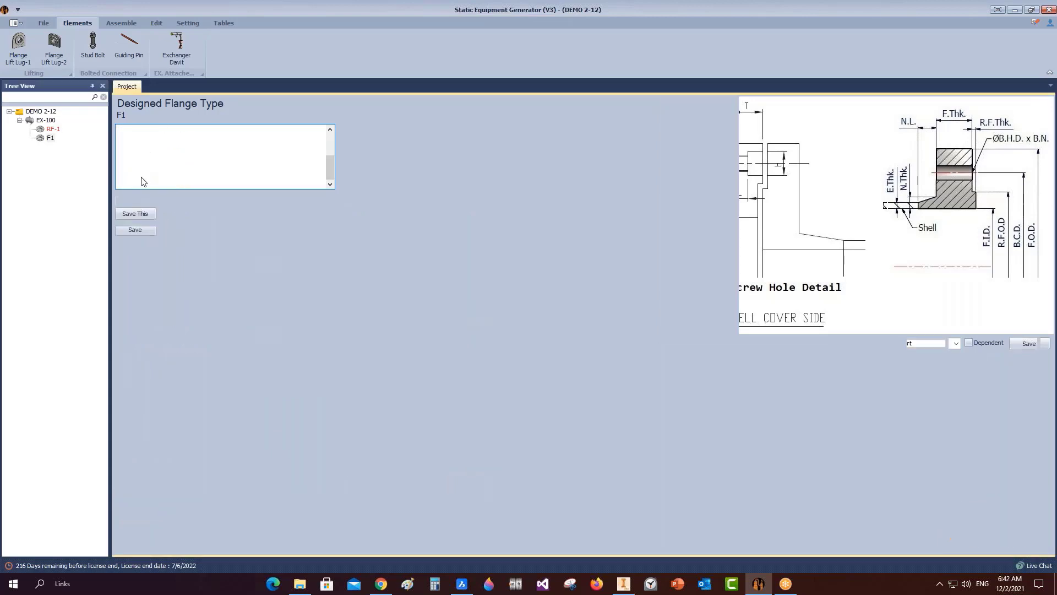
Give F1 F.I.D. 328, F.O.D. 483, thickness 35, B.C.D. 432, 25 mm bolt holes and 20 bolts.
{"action": "left_click_drag", "start_coordinate": [270, 207], "coordinate": [221, 207]}
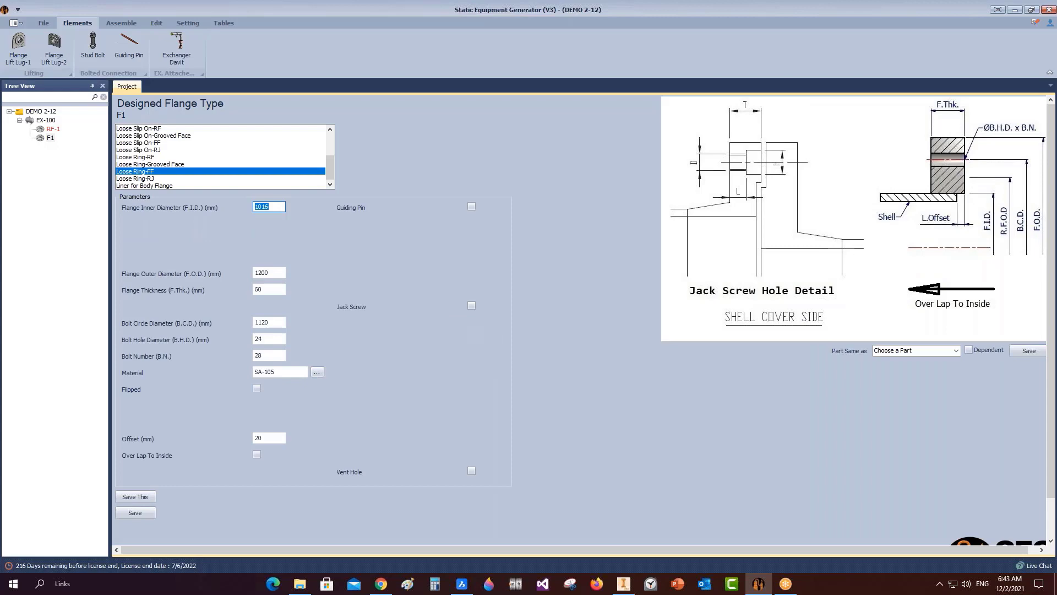
{"action": "type", "text": "328"}
{"action": "key", "text": "Tab"}
{"action": "type", "text": "4"}
{"action": "key", "text": "Tab"}
{"action": "type", "text": "35"}
{"action": "key", "text": "Tab"}
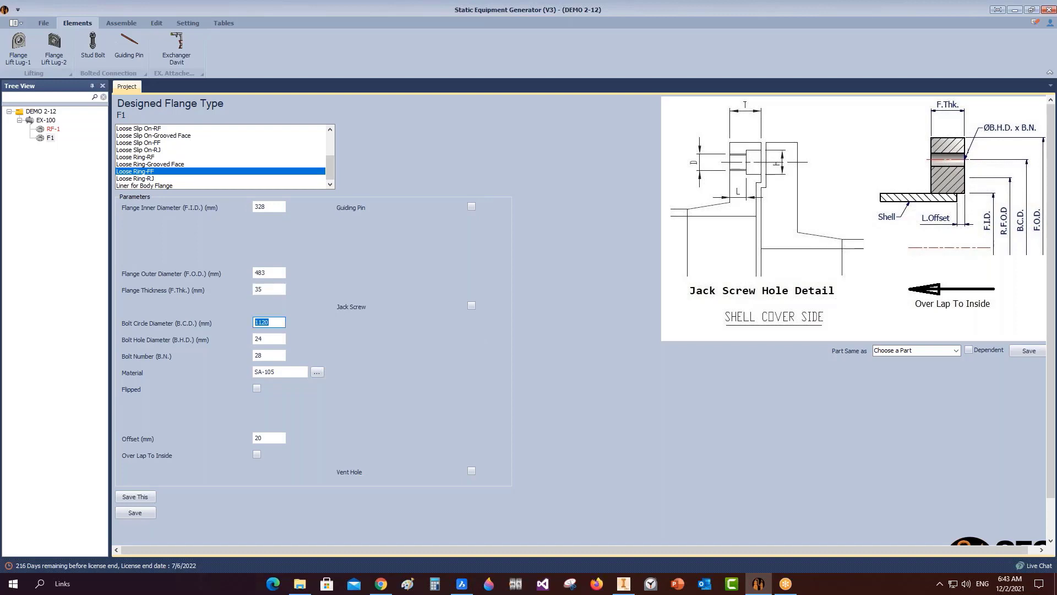
{"action": "type", "text": "432"}
{"action": "key", "text": "Tab"}
{"action": "type", "text": "25"}
{"action": "key", "text": "Tab"}
{"action": "type", "text": "2"}
Flip F1, set its offset to 5 after checking the drawing, and save.
{"action": "left_click", "coordinate": [258, 388]}
{"action": "double_click", "coordinate": [275, 438]}
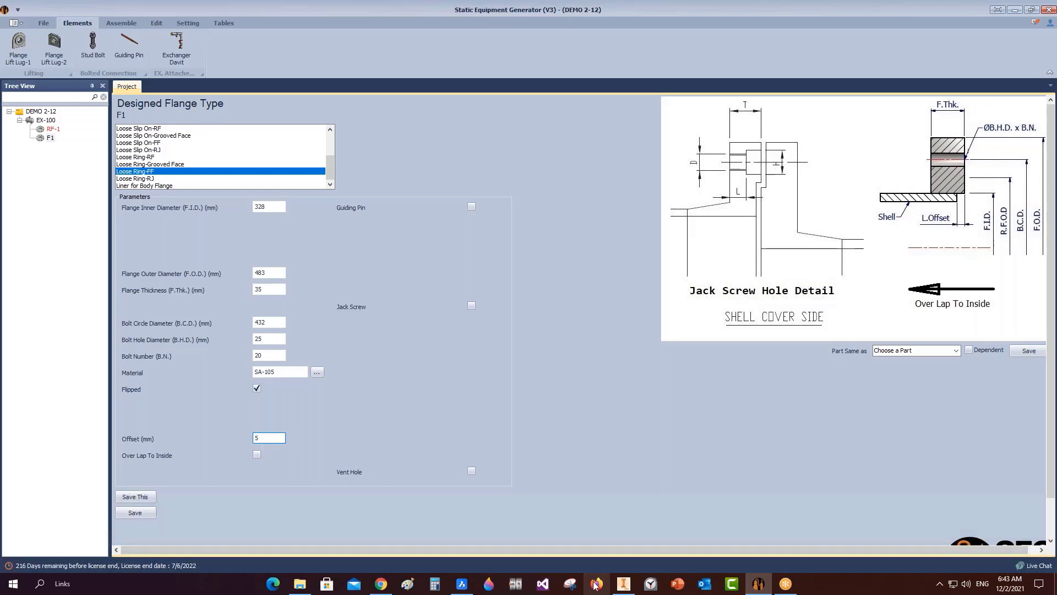
{"action": "left_click", "coordinate": [462, 584]}
{"action": "scroll", "coordinate": [413, 154], "scroll_direction": "up", "scroll_amount": 4}
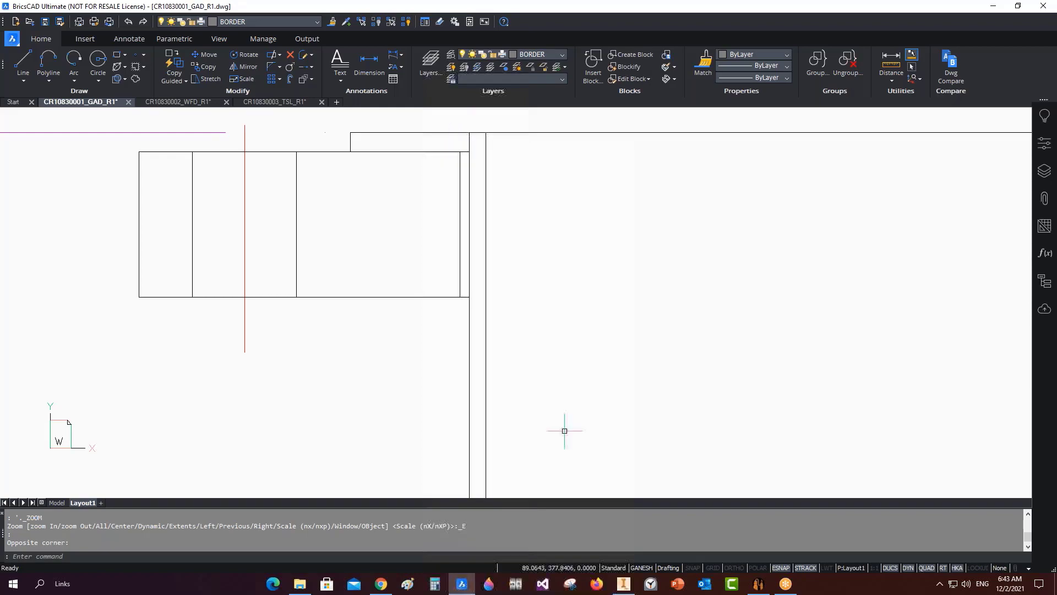
{"action": "left_click", "coordinate": [759, 586]}
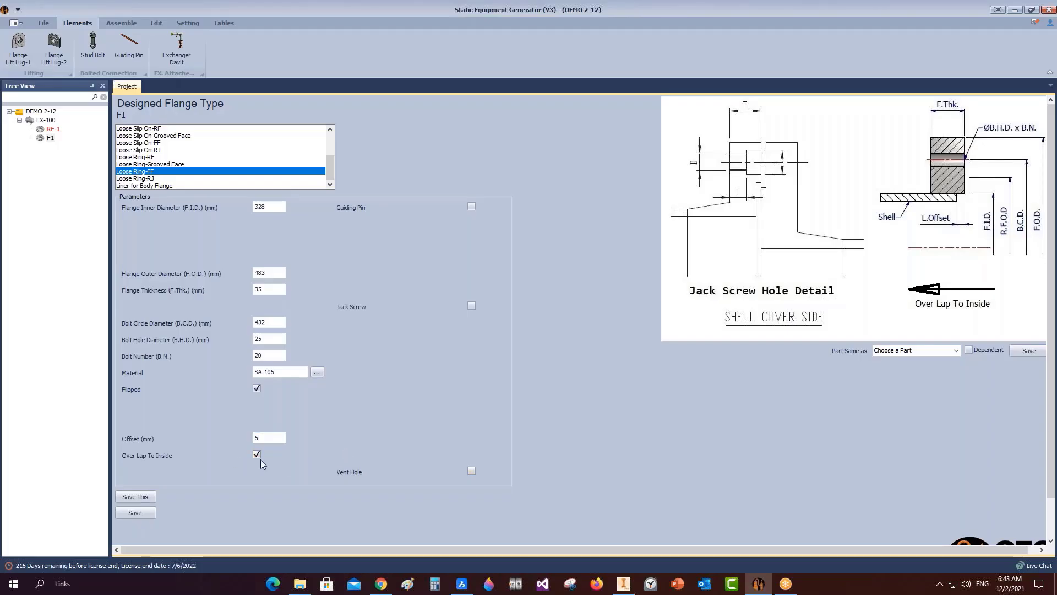
{"action": "left_click", "coordinate": [154, 507]}
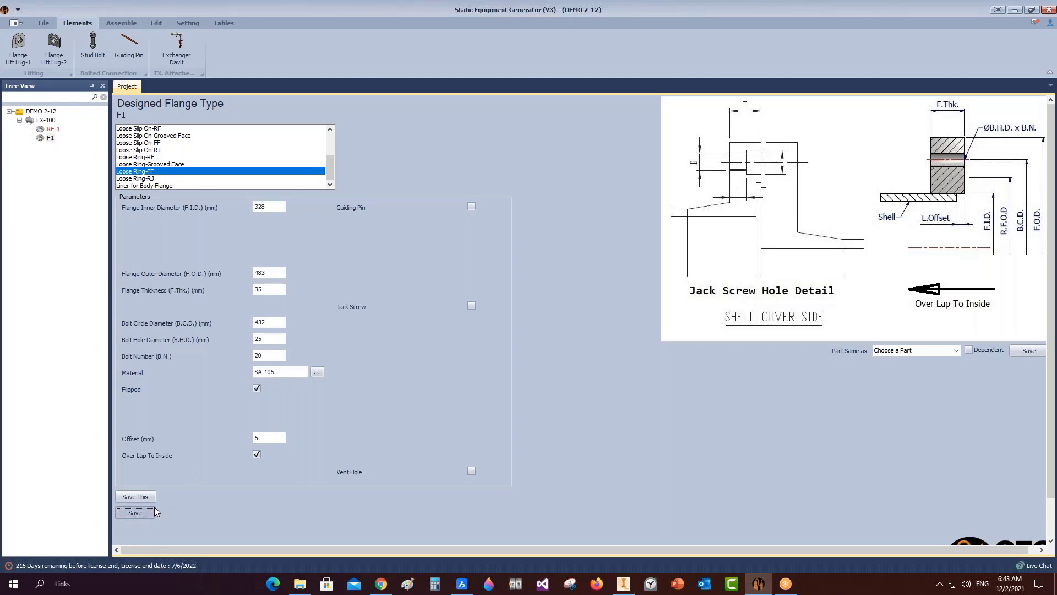
{"action": "left_click", "coordinate": [50, 121]}
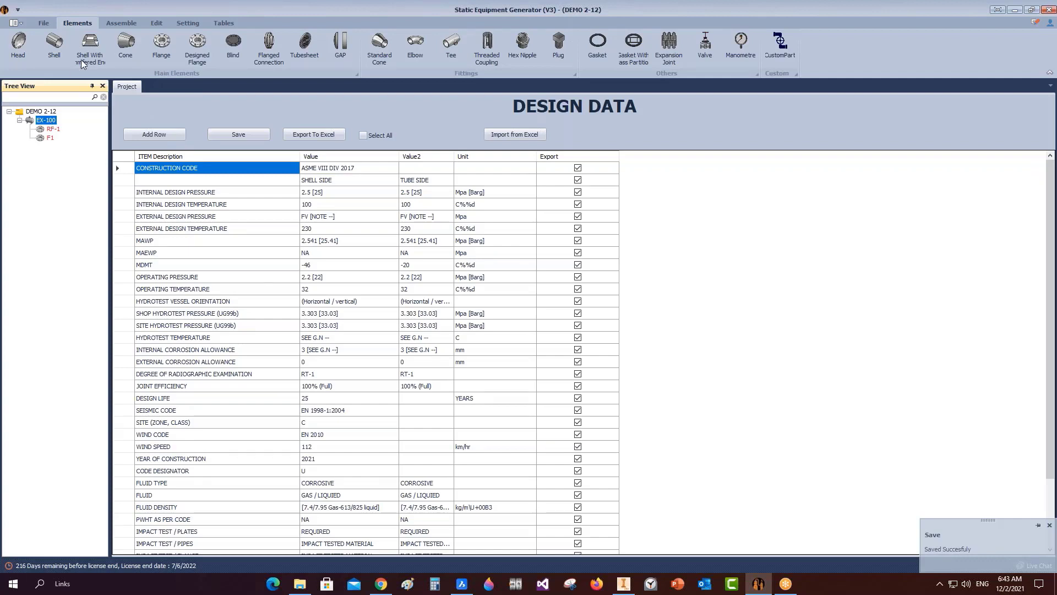
Add shell part CAN-1 to EX-100 with the plain Shell type.
{"action": "left_click", "coordinate": [54, 47]}
{"action": "type", "text": "CA"}
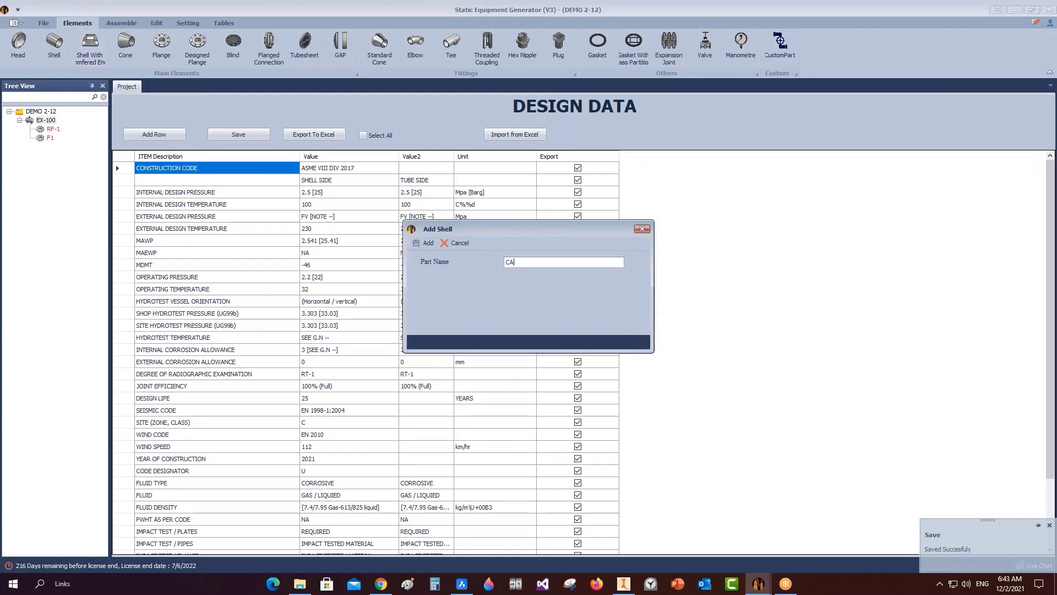
{"action": "type", "text": "N-1"}
{"action": "left_click", "coordinate": [425, 243]}
{"action": "left_click", "coordinate": [54, 146]}
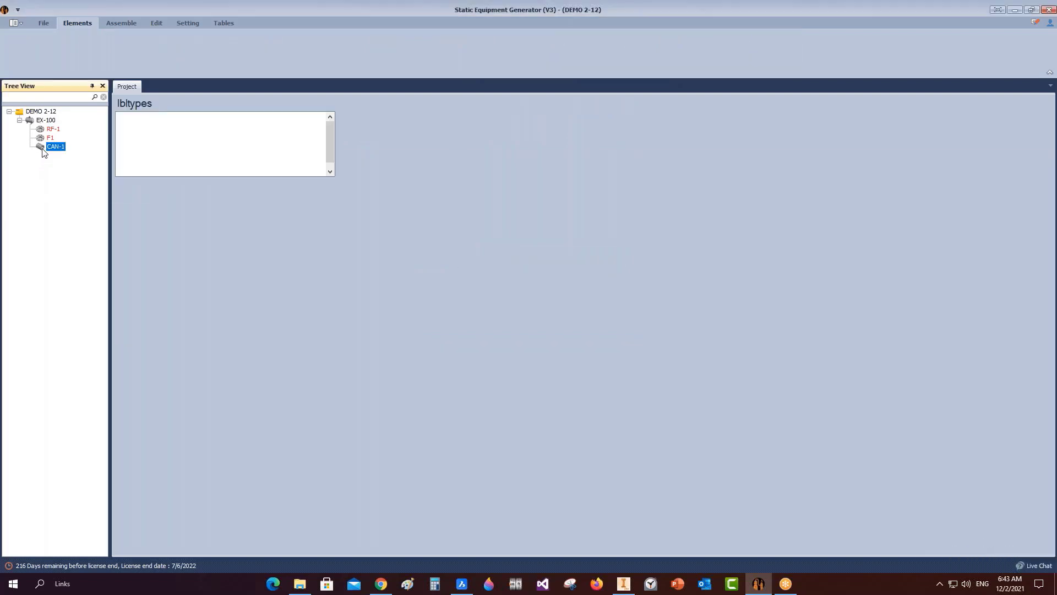
{"action": "left_click", "coordinate": [130, 143]}
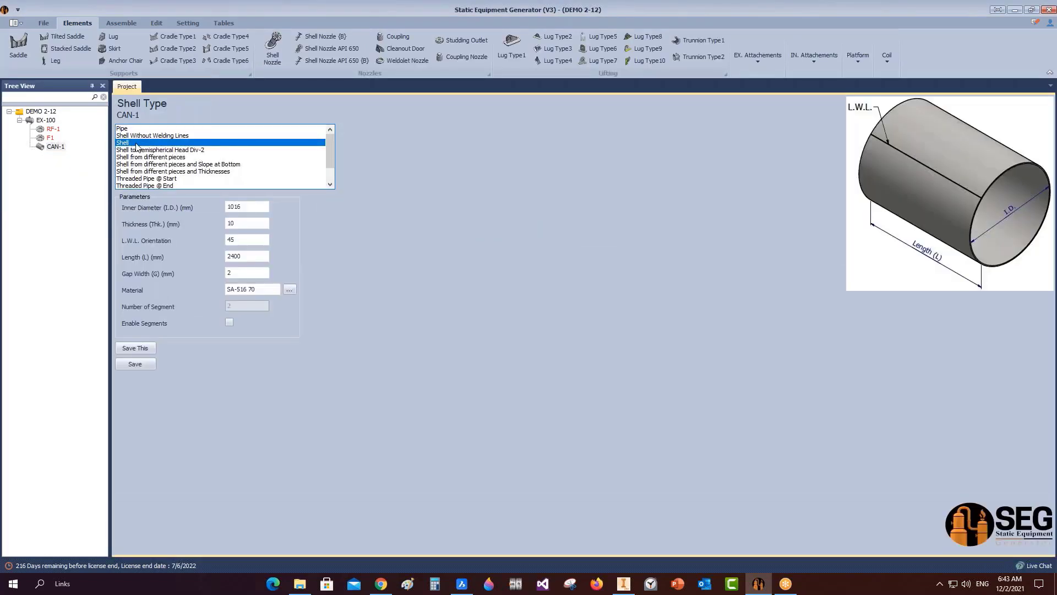
Give CAN-1 I.D. 316, thickness 4, length 150 and gap 1, save, and start the Inventor assembly.
{"action": "left_click", "coordinate": [245, 207]}
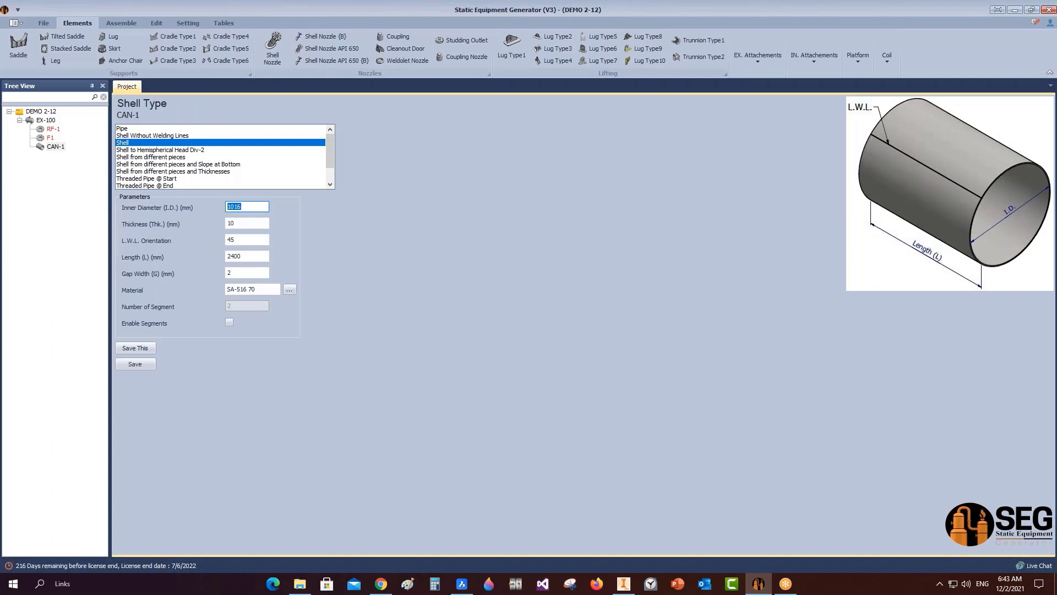
{"action": "type", "text": "316"}
{"action": "key", "text": "Tab"}
{"action": "type", "text": "4"}
{"action": "key", "text": "Tab"}
{"action": "key", "text": "Tab"}
{"action": "type", "text": "1"}
{"action": "key", "text": "Tab"}
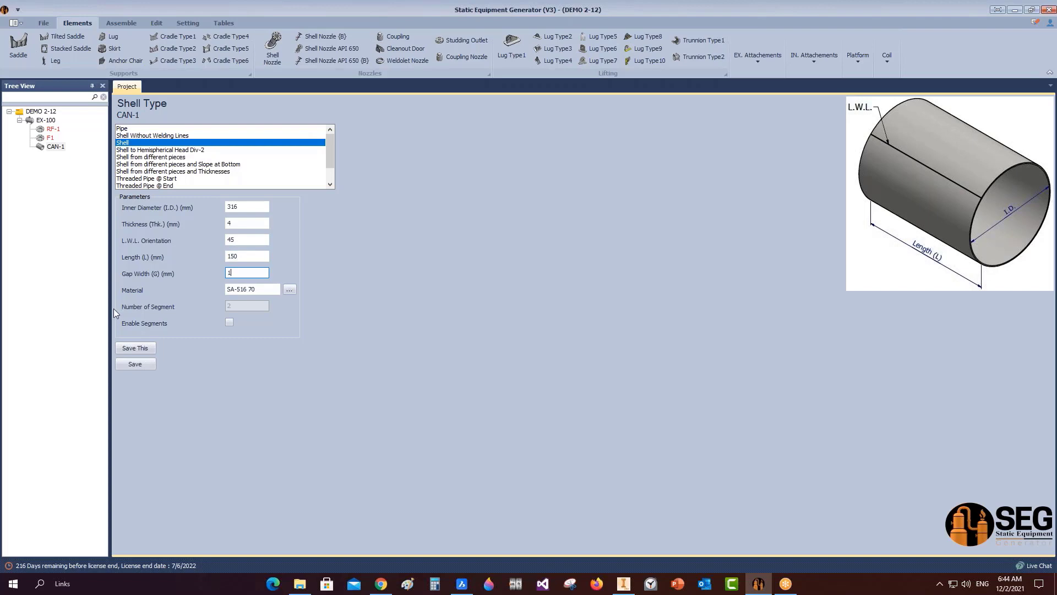
{"action": "left_click", "coordinate": [135, 364]}
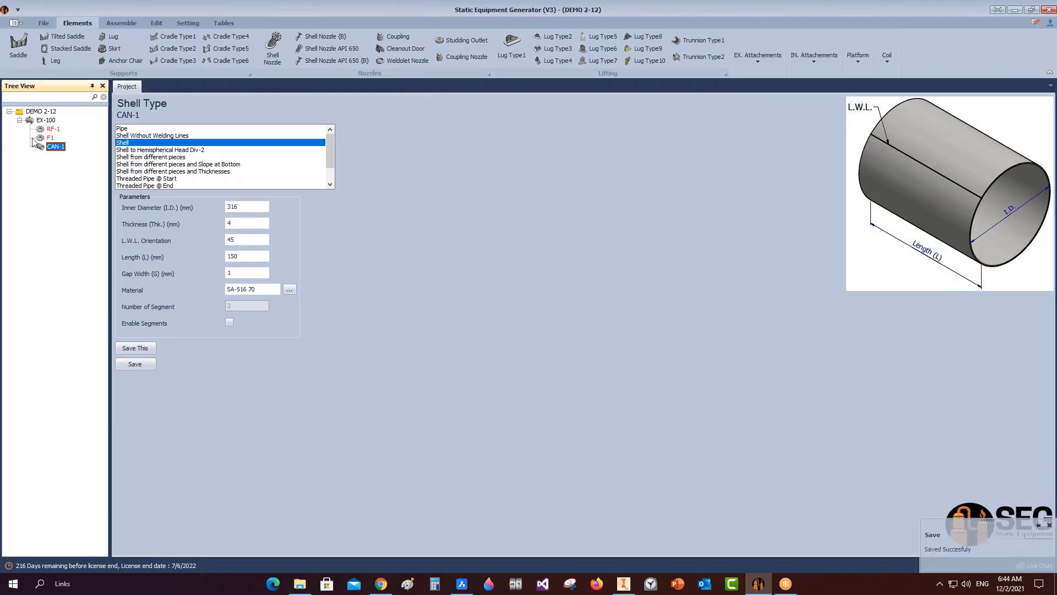
{"action": "left_click", "coordinate": [121, 22]}
{"action": "left_click", "coordinate": [23, 47]}
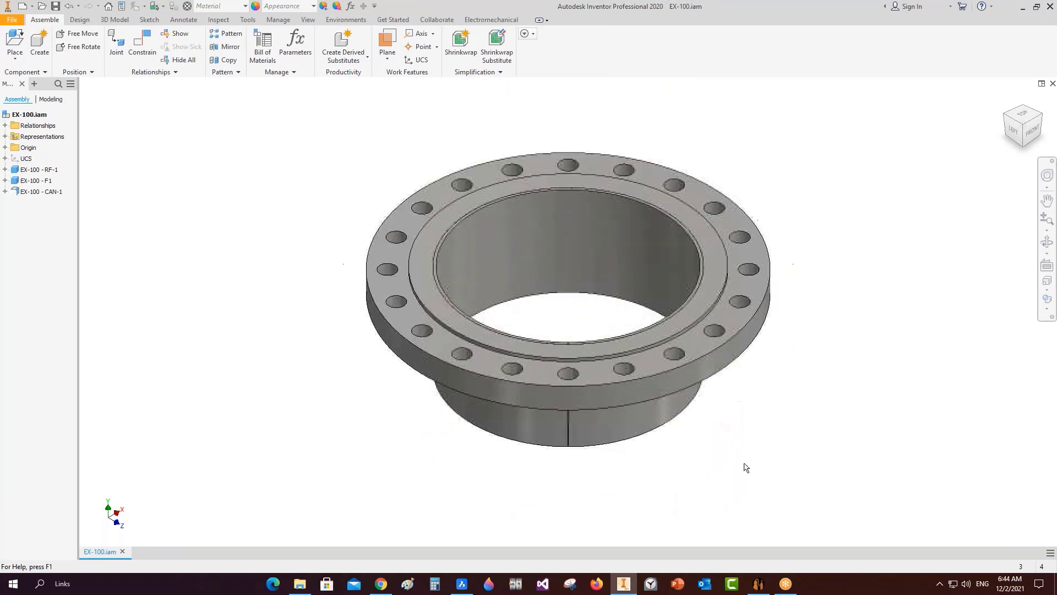
Switch back from Inventor to the equipment generator and reopen EX-100's design data.
{"action": "left_click", "coordinate": [758, 583]}
{"action": "left_click", "coordinate": [43, 120]}
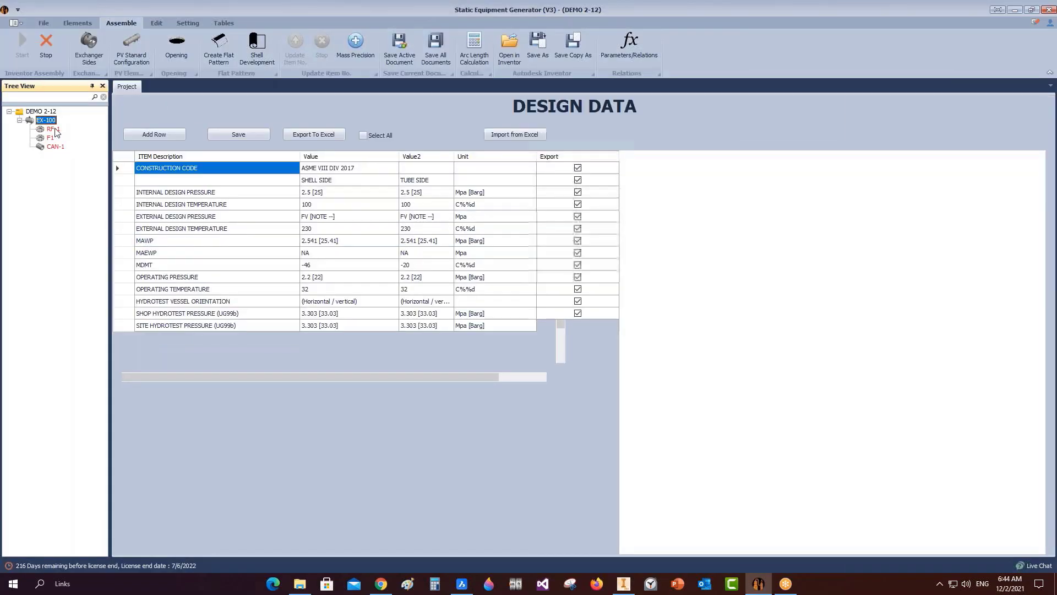
Add a new cone part CONE-1 under EX-100.
{"action": "left_click", "coordinate": [80, 23]}
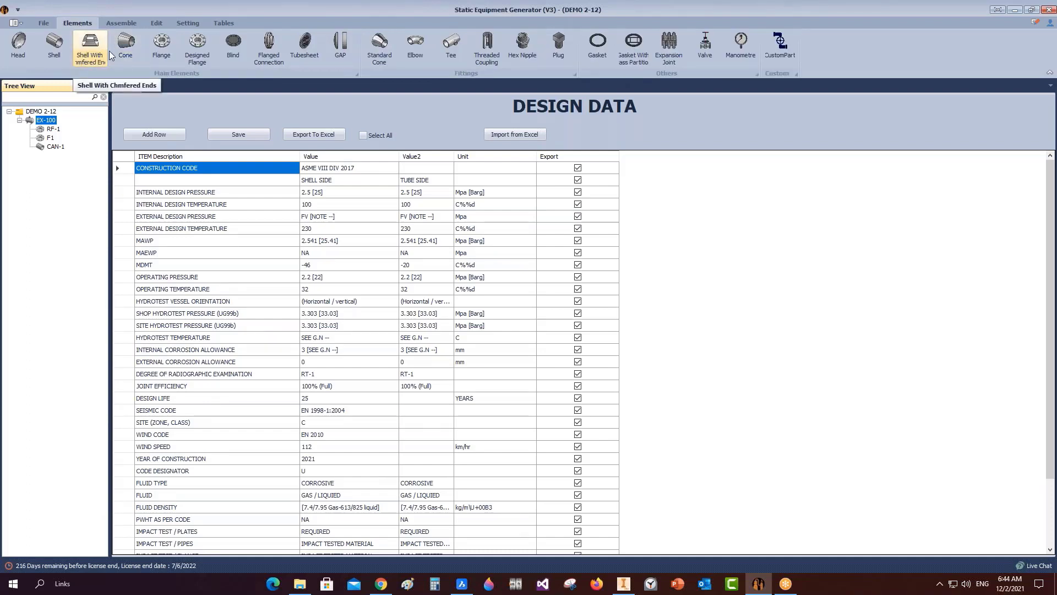
{"action": "left_click", "coordinate": [126, 45]}
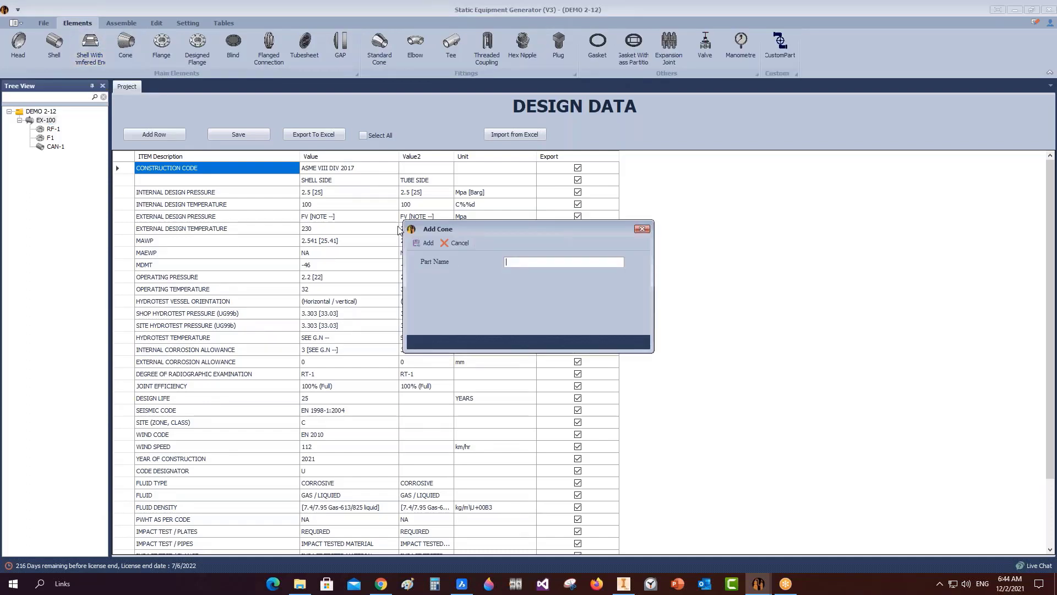
{"action": "type", "text": "CONE-1"}
{"action": "key", "text": "Return"}
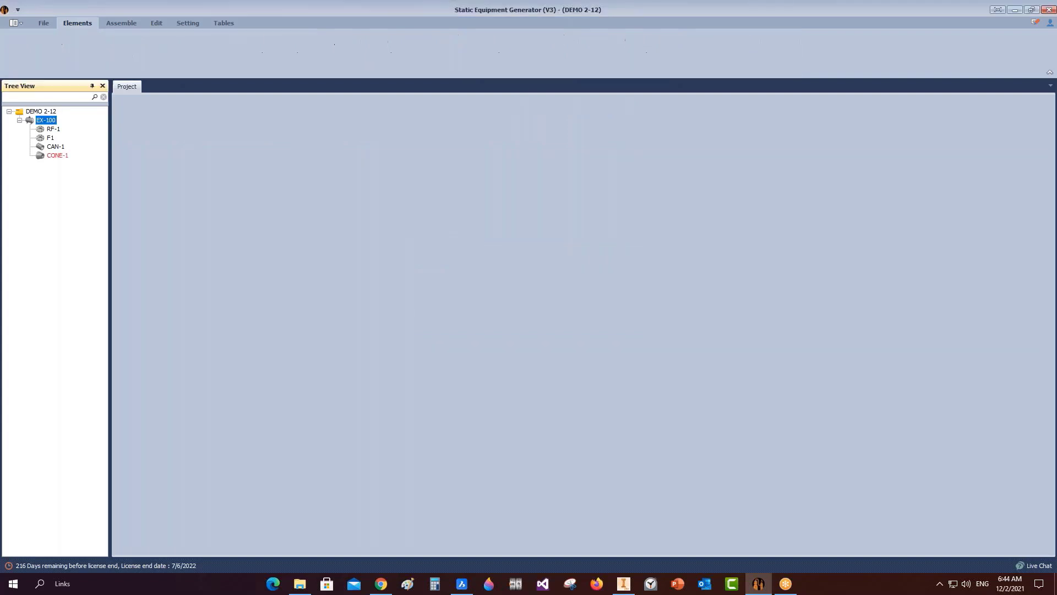
{"action": "left_click", "coordinate": [47, 156]}
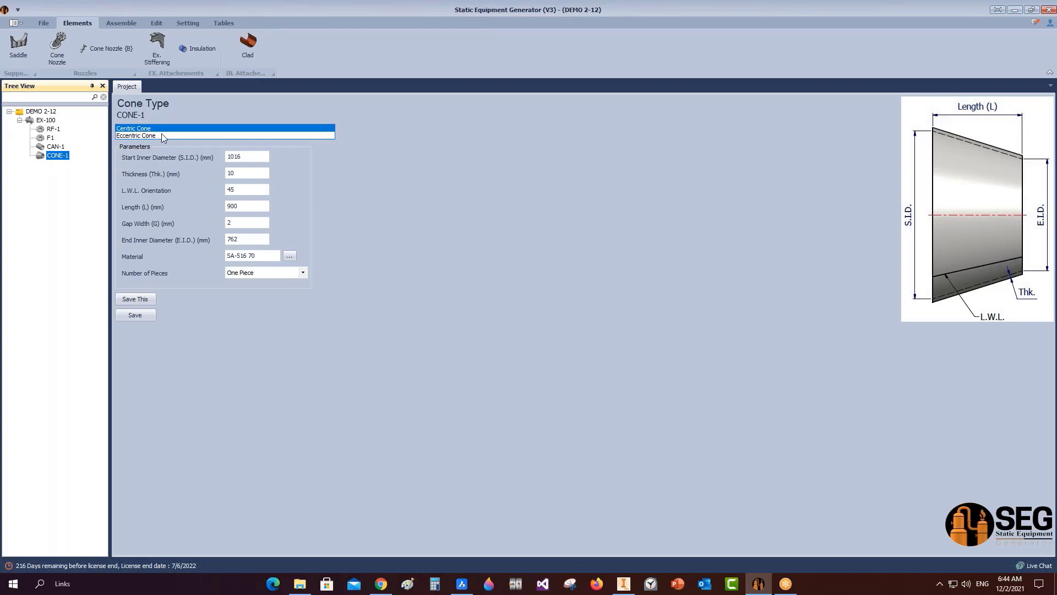
Set CONE-1 to S.I.D. 316, thickness 4, L.W.L. 315, length 150, gap 1, E.I.D. 385, and save.
{"action": "left_click", "coordinate": [246, 157]}
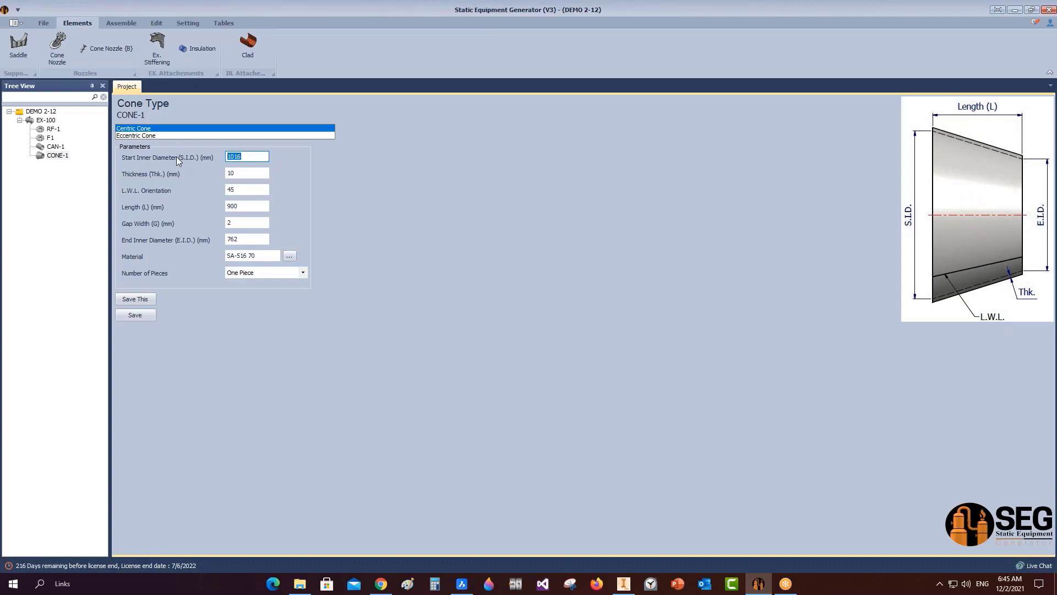
{"action": "type", "text": "316"}
{"action": "key", "text": "Tab"}
{"action": "type", "text": "4"}
{"action": "key", "text": "Tab"}
{"action": "type", "text": "31"}
{"action": "key", "text": "Tab"}
{"action": "type", "text": "15"}
{"action": "key", "text": "Tab"}
{"action": "key", "text": "Tab"}
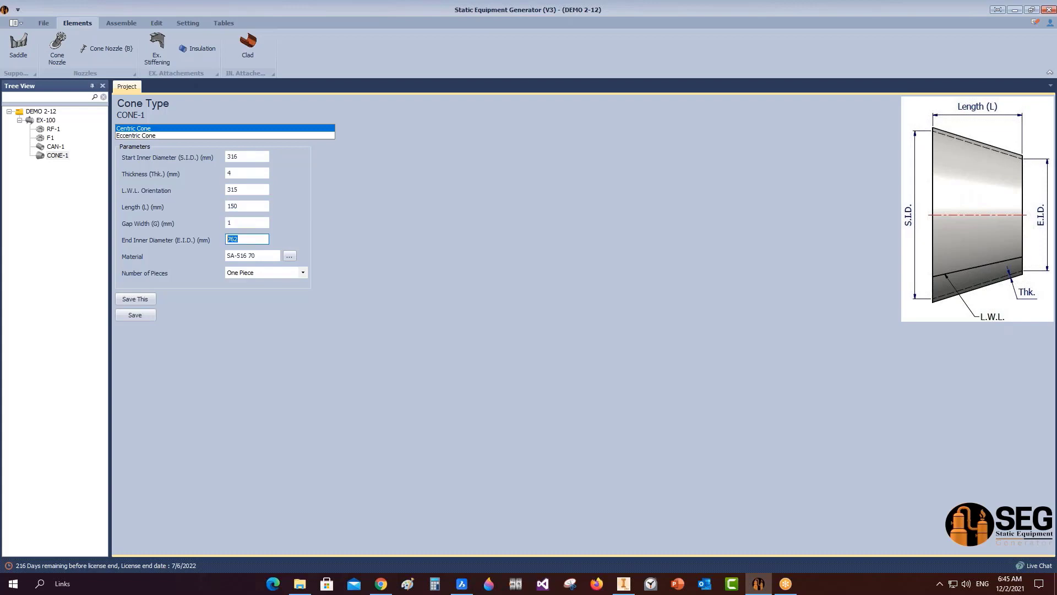
{"action": "type", "text": "385"}
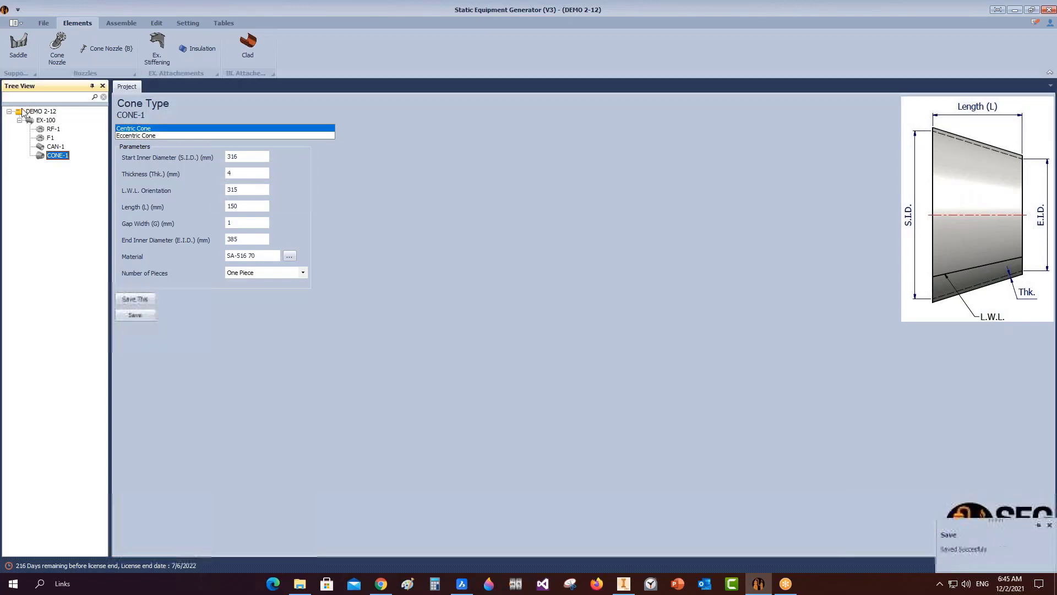
{"action": "left_click", "coordinate": [42, 120]}
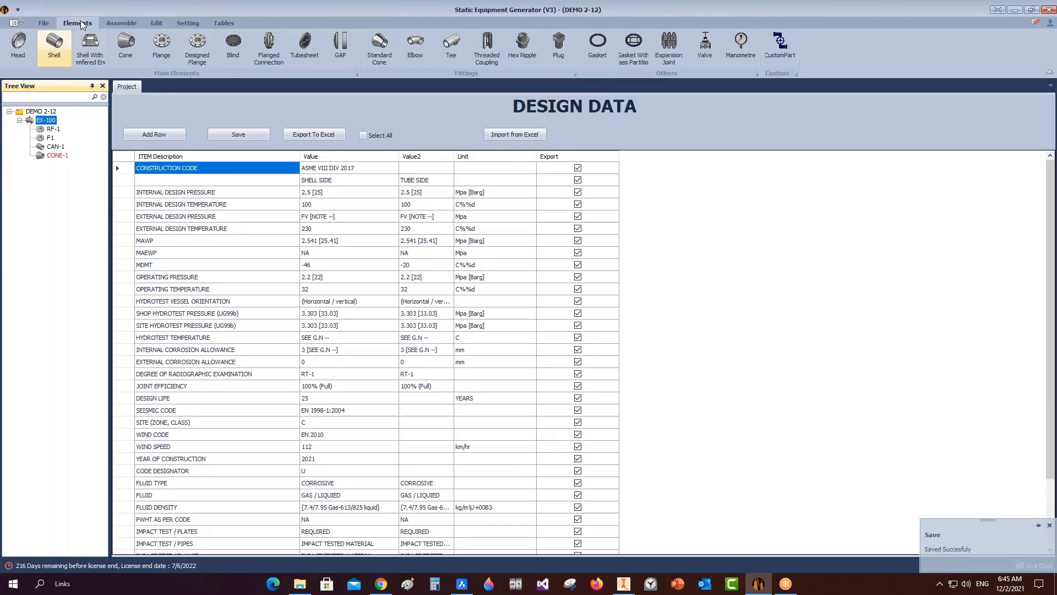
Add shell part CAN-2 to EX-100 with the plain Shell type.
{"action": "left_click", "coordinate": [54, 44]}
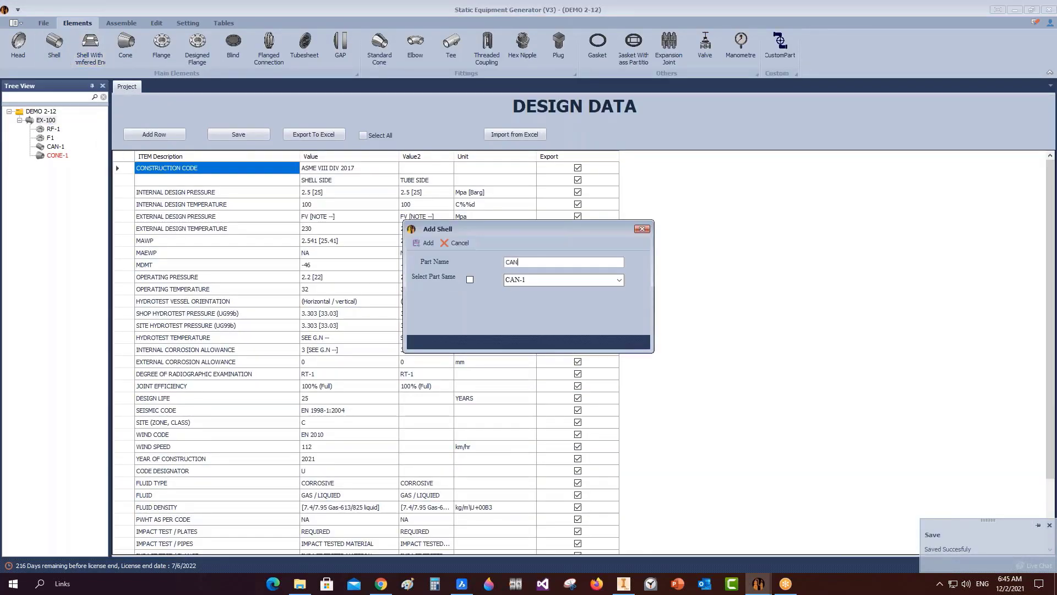
{"action": "left_click", "coordinate": [424, 243]}
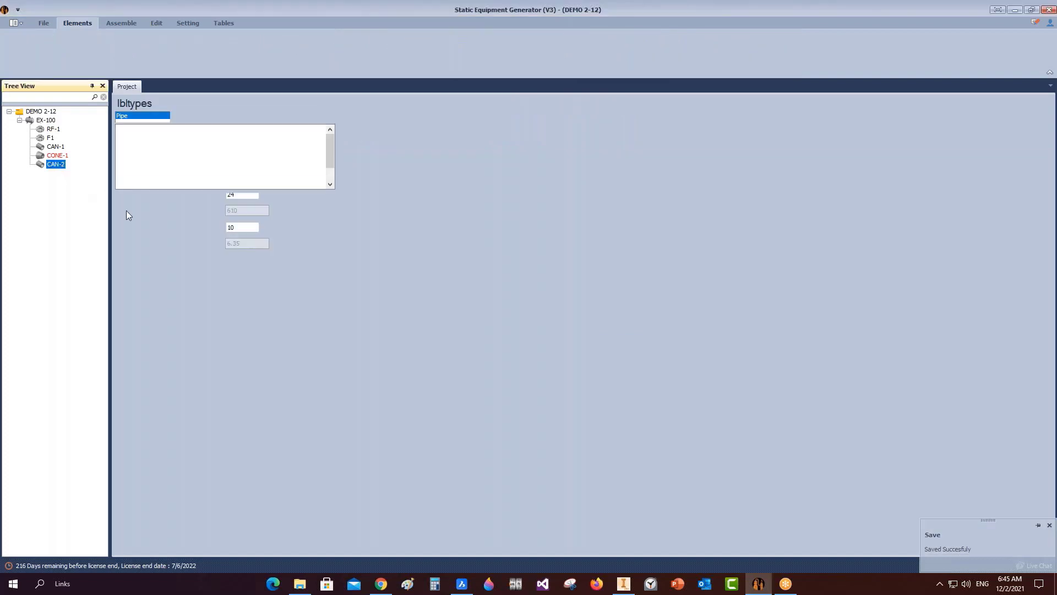
{"action": "left_click", "coordinate": [122, 143]}
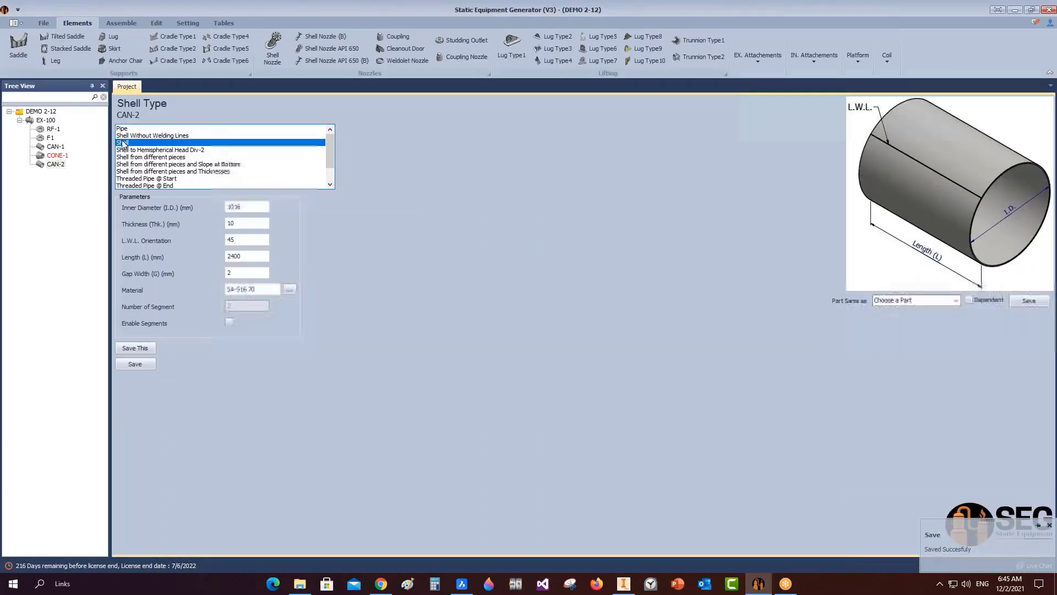
Give CAN-2 I.D. 385, thickness 4, length 150 and gap 1, save, and view it in Inventor.
{"action": "left_click_drag", "start_coordinate": [243, 207], "coordinate": [189, 205]}
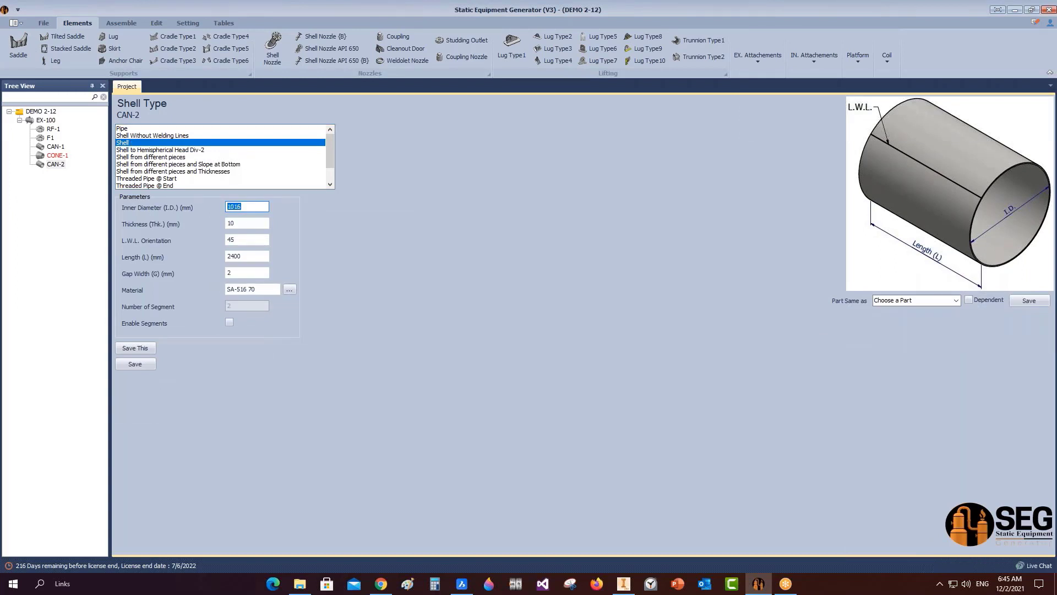
{"action": "type", "text": "385"}
{"action": "key", "text": "Tab"}
{"action": "type", "text": "4"}
{"action": "key", "text": "Tab"}
{"action": "key", "text": "Tab"}
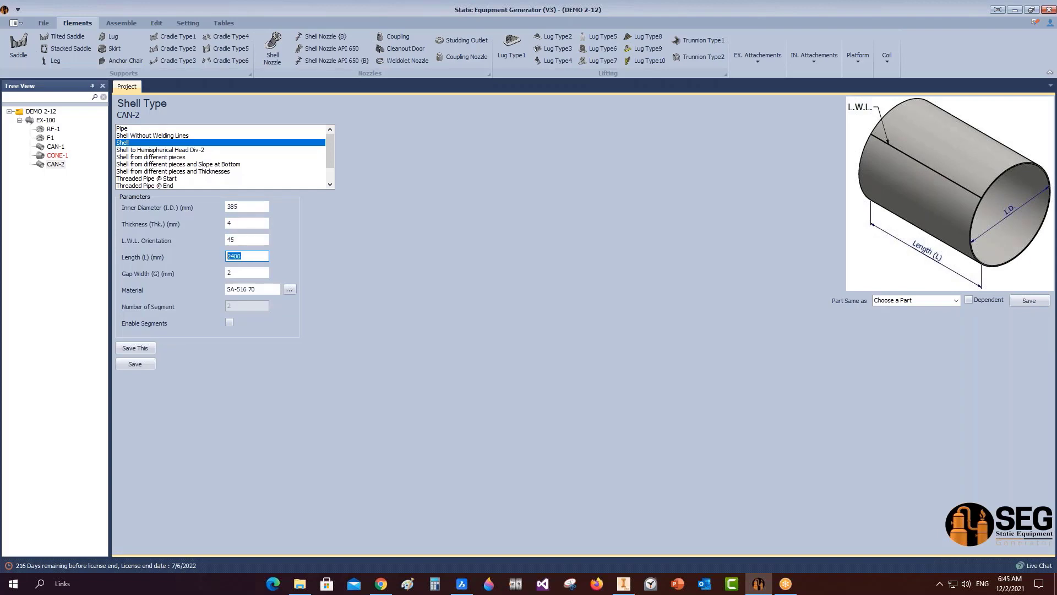
{"action": "type", "text": "150"}
{"action": "key", "text": "Tab"}
{"action": "type", "text": "1"}
{"action": "left_click", "coordinate": [150, 366]}
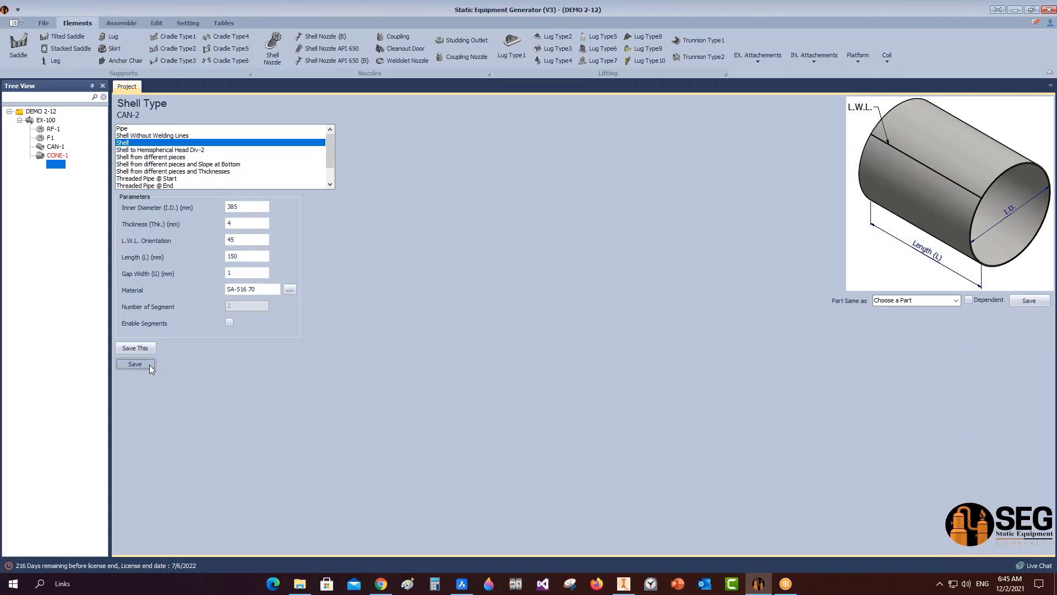
{"action": "left_click", "coordinate": [121, 23]}
{"action": "left_click", "coordinate": [632, 586]}
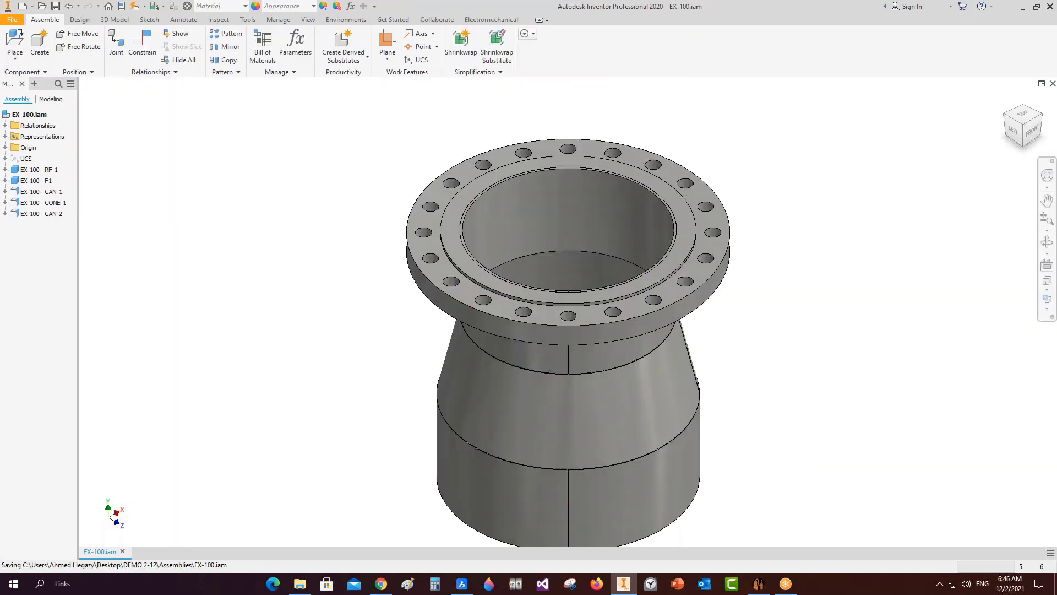
Bring the CR10830001_GAD_R1 drawing in BricsCAD to the front to compare it with the EX-100 assembly.
{"action": "left_click", "coordinate": [458, 587]}
Zoom in on the reducer's ID 316 and ID 385 callouts, then minimise BricsCAD to return to the generator.
{"action": "scroll", "coordinate": [462, 220], "scroll_direction": "up", "scroll_amount": 5}
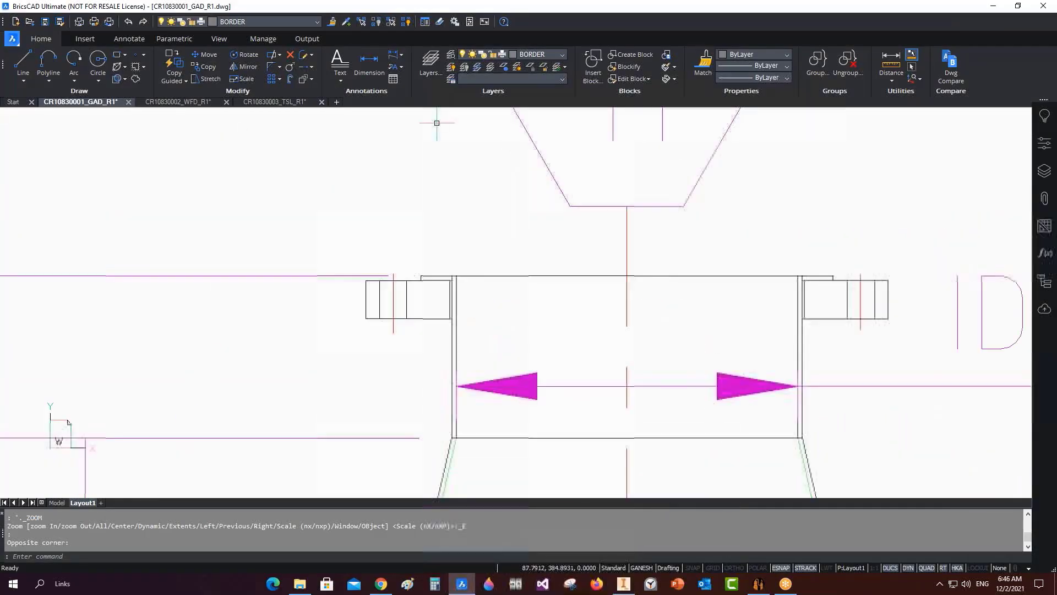
{"action": "scroll", "coordinate": [437, 166], "scroll_direction": "down", "scroll_amount": 6}
{"action": "left_click_drag", "start_coordinate": [342, 196], "coordinate": [605, 364]}
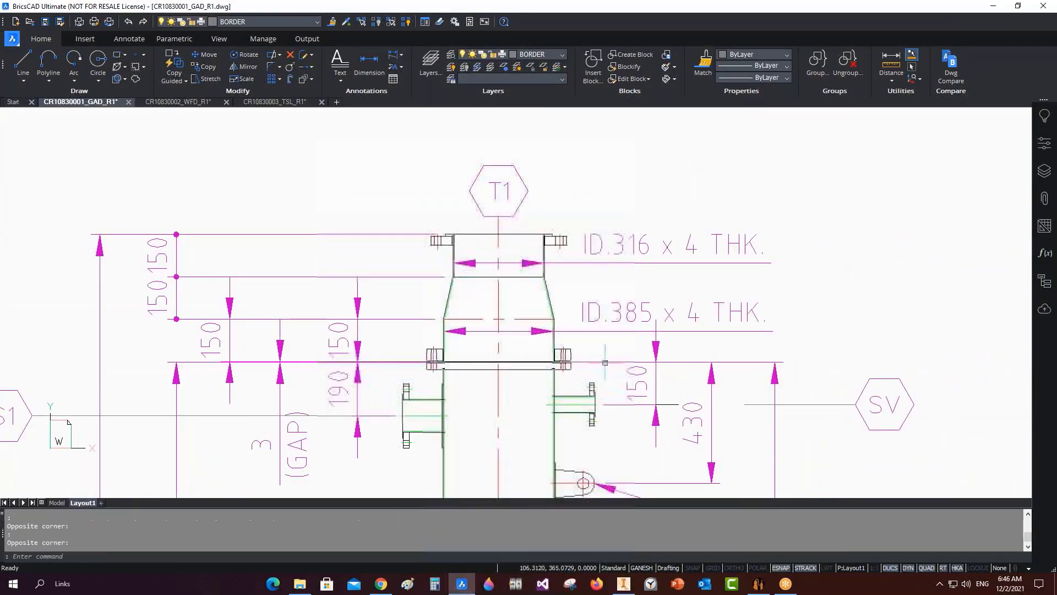
{"action": "scroll", "coordinate": [540, 361], "scroll_direction": "up", "scroll_amount": 2}
{"action": "scroll", "coordinate": [489, 330], "scroll_direction": "up", "scroll_amount": 3}
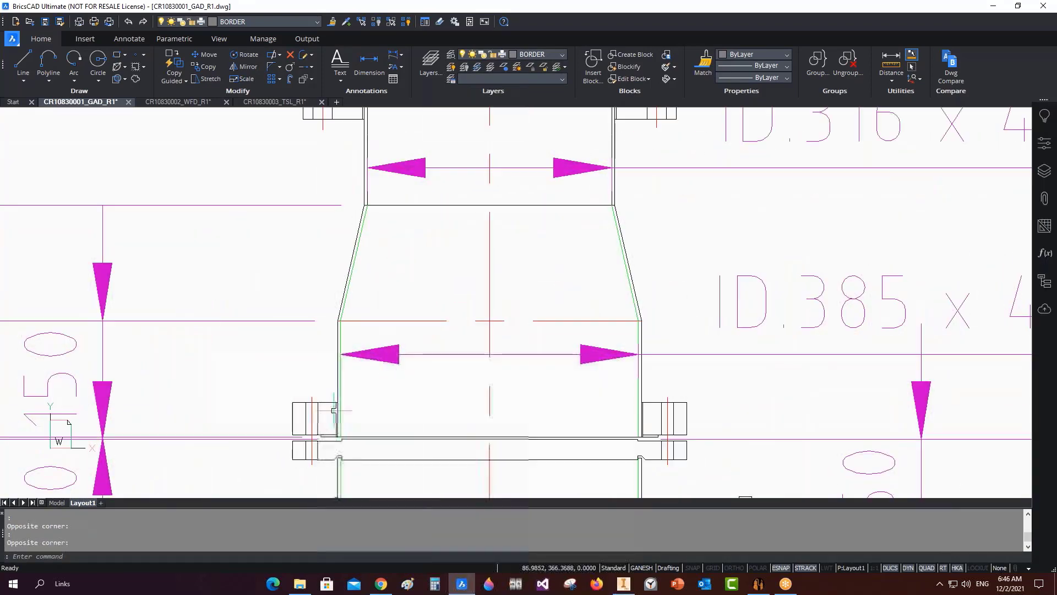
{"action": "scroll", "coordinate": [336, 438], "scroll_direction": "up", "scroll_amount": 3}
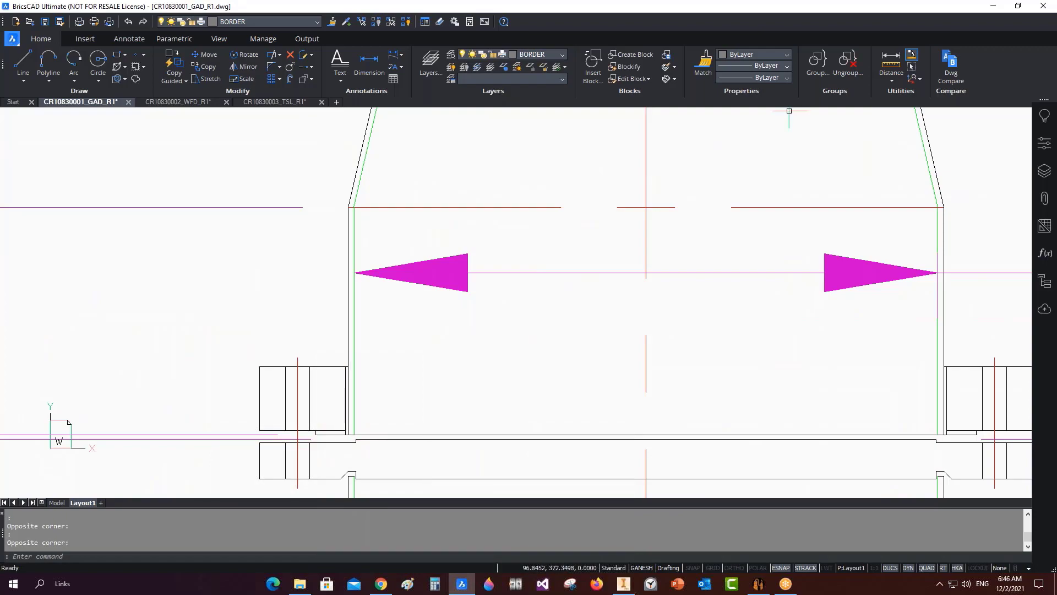
{"action": "left_click", "coordinate": [993, 7]}
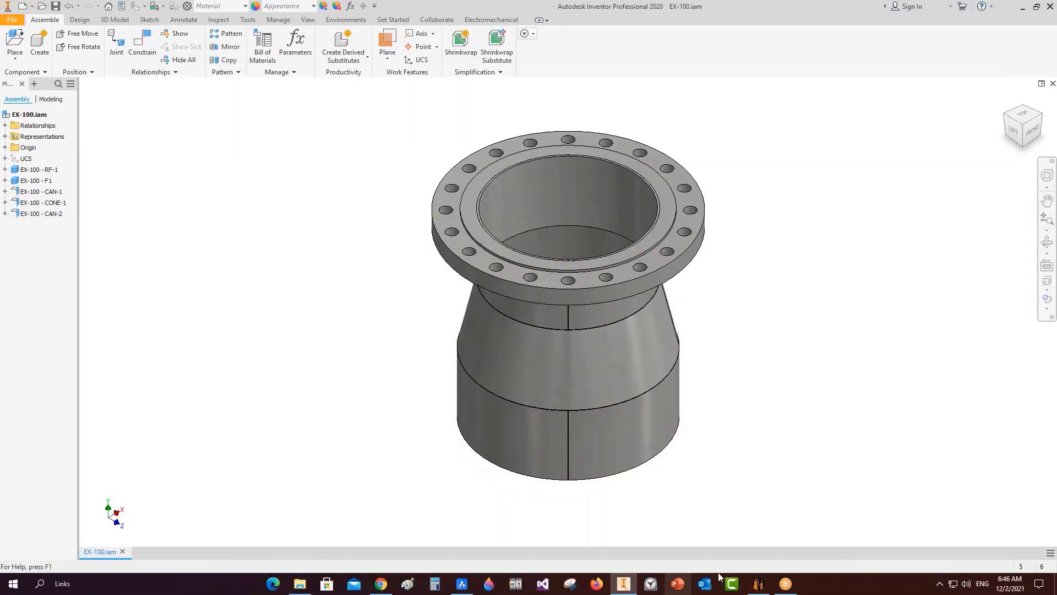
{"action": "left_click", "coordinate": [758, 584]}
Add a new designed flange named F2 under EX-100.
{"action": "left_click", "coordinate": [45, 119]}
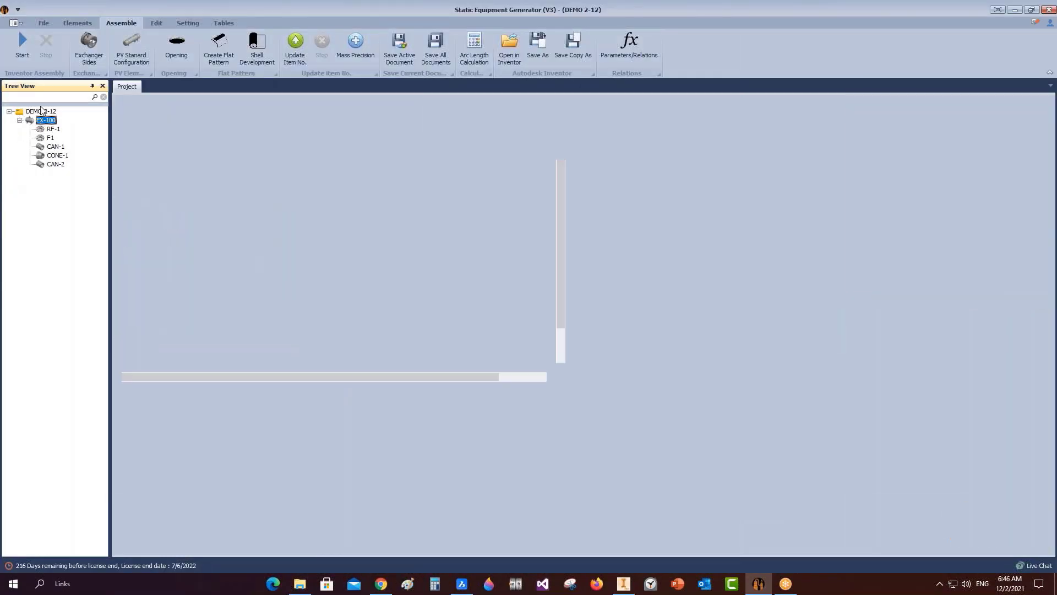
{"action": "left_click", "coordinate": [77, 22]}
{"action": "left_click", "coordinate": [197, 46]}
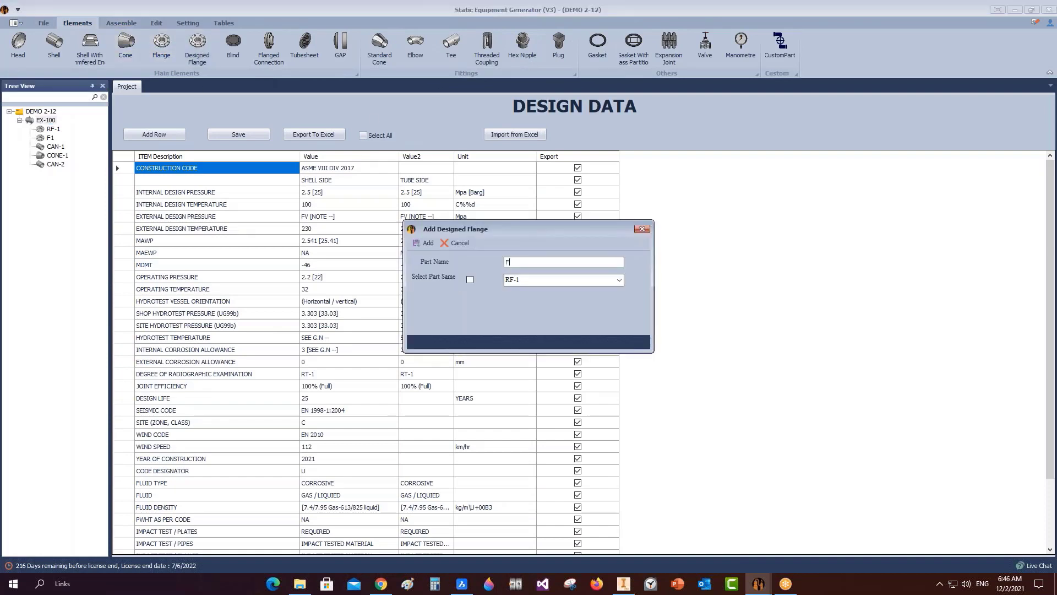
{"action": "type", "text": "F2"}
{"action": "left_click", "coordinate": [416, 244]}
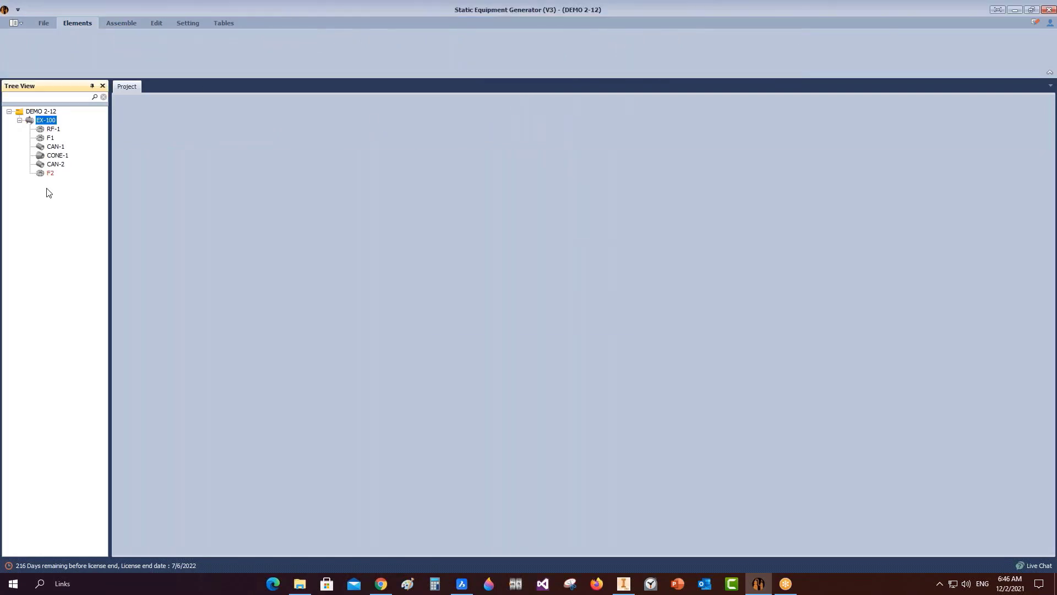
Make F2 a Loose Ring-FF flange with ID 396, OD 510, thickness 42, 20 bolts, offset 2, lapped, and save it.
{"action": "left_click", "coordinate": [50, 172]}
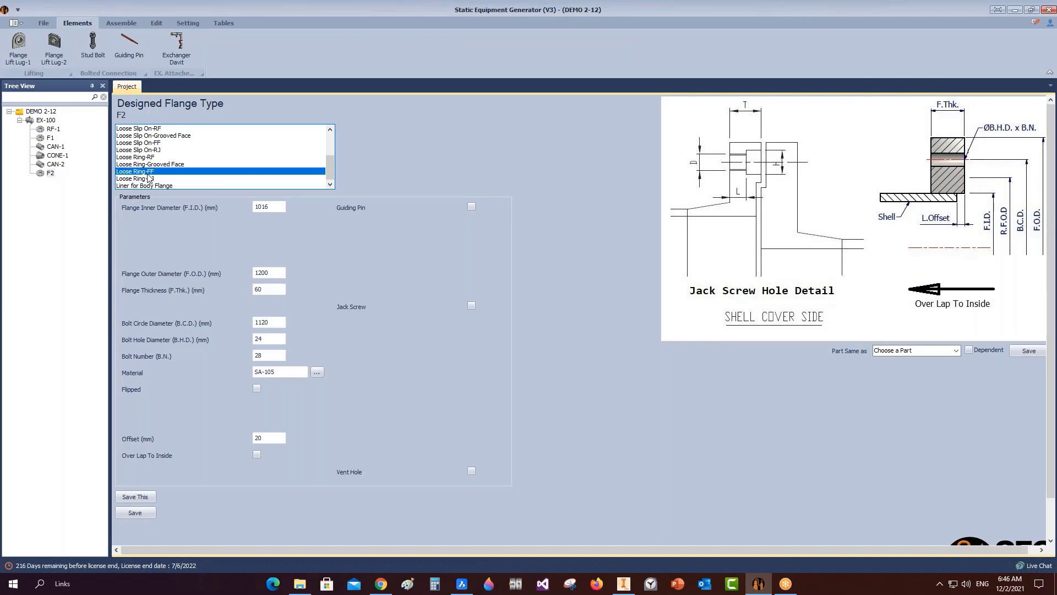
{"action": "left_click", "coordinate": [284, 208]}
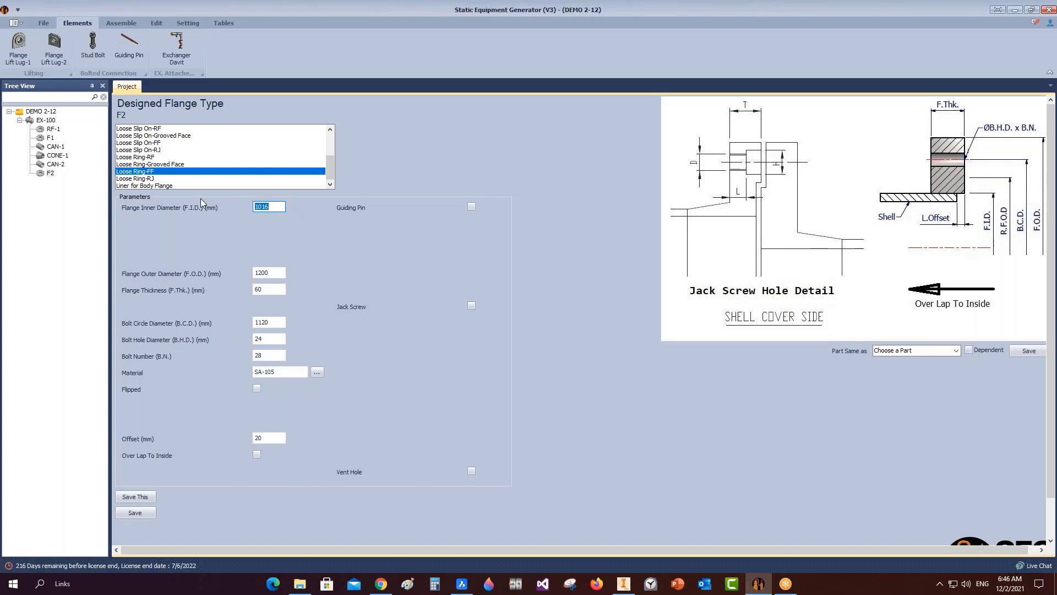
{"action": "type", "text": "396"}
{"action": "key", "text": "Tab"}
{"action": "type", "text": "510"}
{"action": "key", "text": "Tab"}
{"action": "key", "text": "Tab"}
{"action": "type", "text": "46"}
{"action": "key", "text": "Tab"}
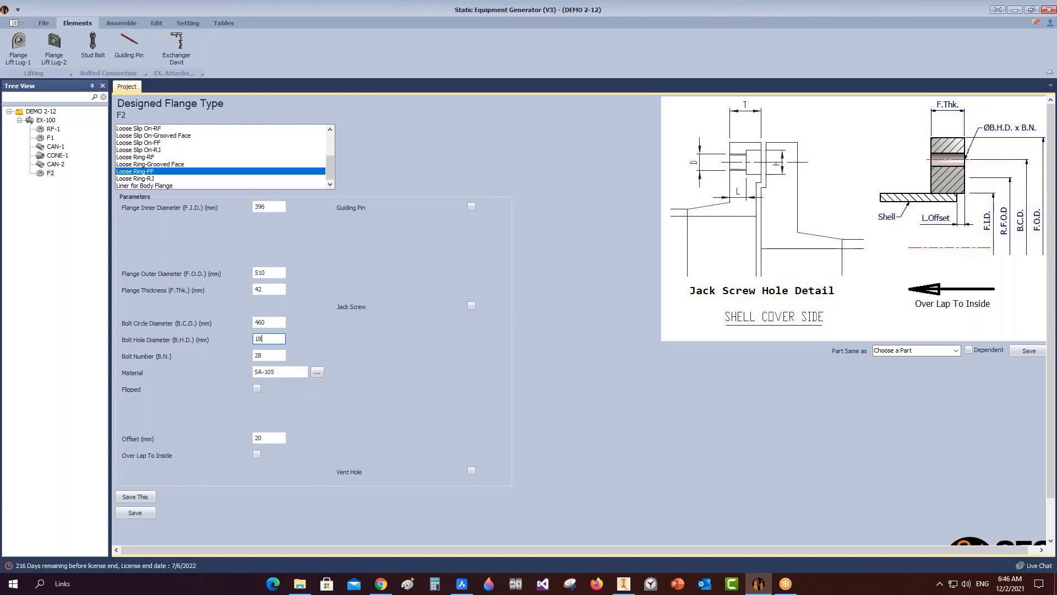
{"action": "key", "text": "Tab"}
{"action": "type", "text": "20"}
{"action": "left_click", "coordinate": [278, 438]}
{"action": "left_click", "coordinate": [135, 512]}
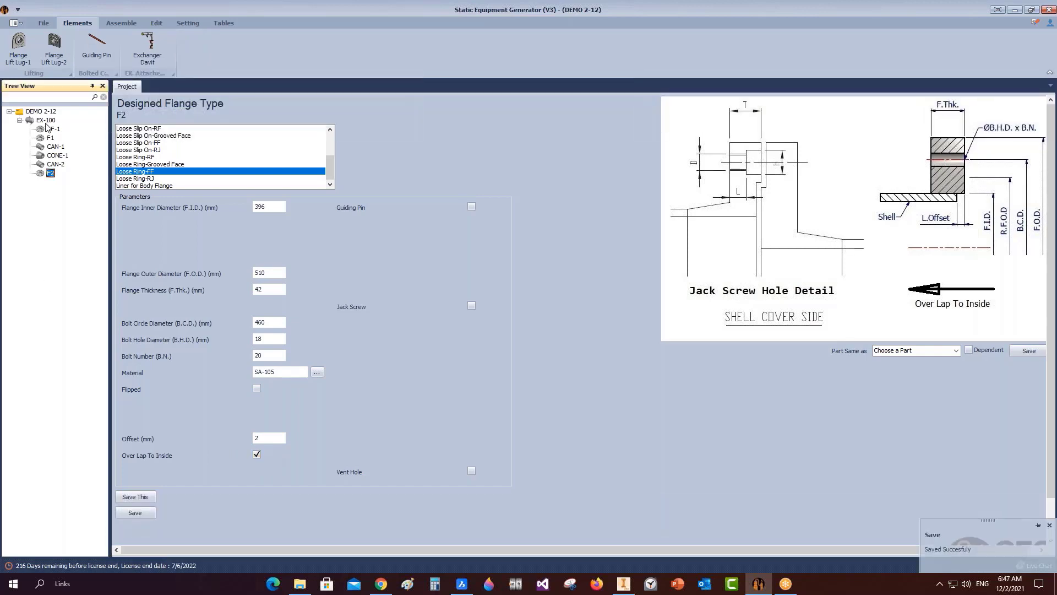
{"action": "left_click", "coordinate": [46, 120]}
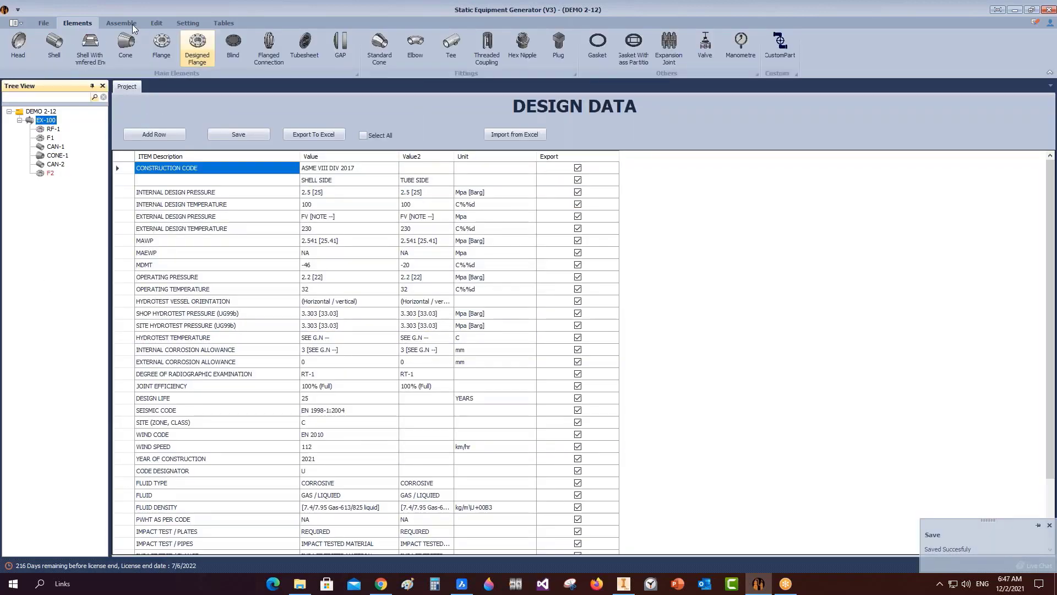
Create designed flange RF-2 under EX-100, leaving its empty parameters page open.
{"action": "left_click", "coordinate": [198, 47]}
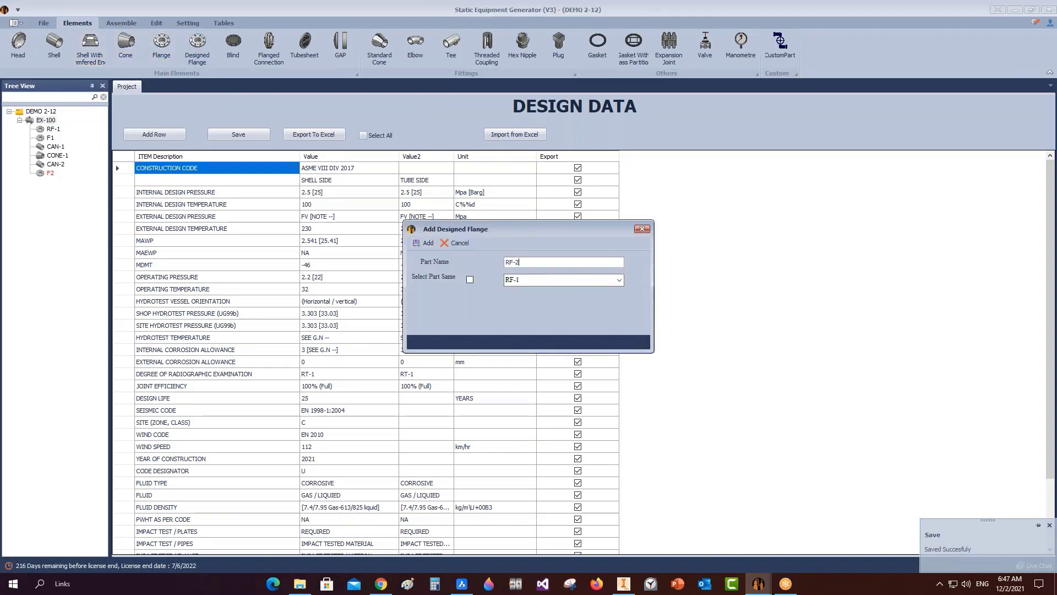
{"action": "left_click", "coordinate": [425, 243]}
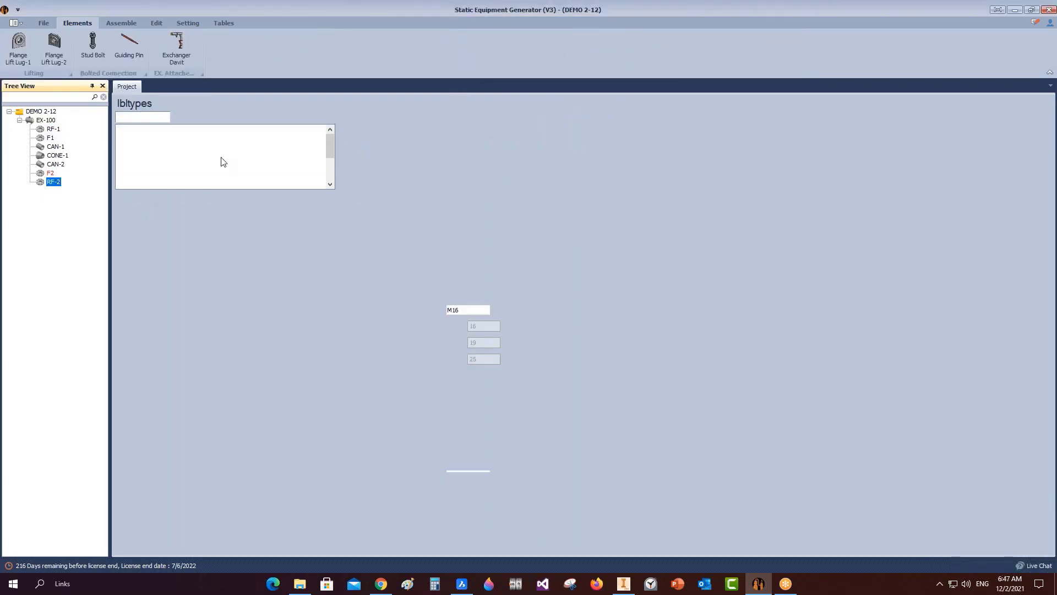
Make RF-2 a Liner for Body Flange with ID 396, thickness 2 and width 20, checking the BricsCAD drawing.
{"action": "left_click", "coordinate": [137, 186]}
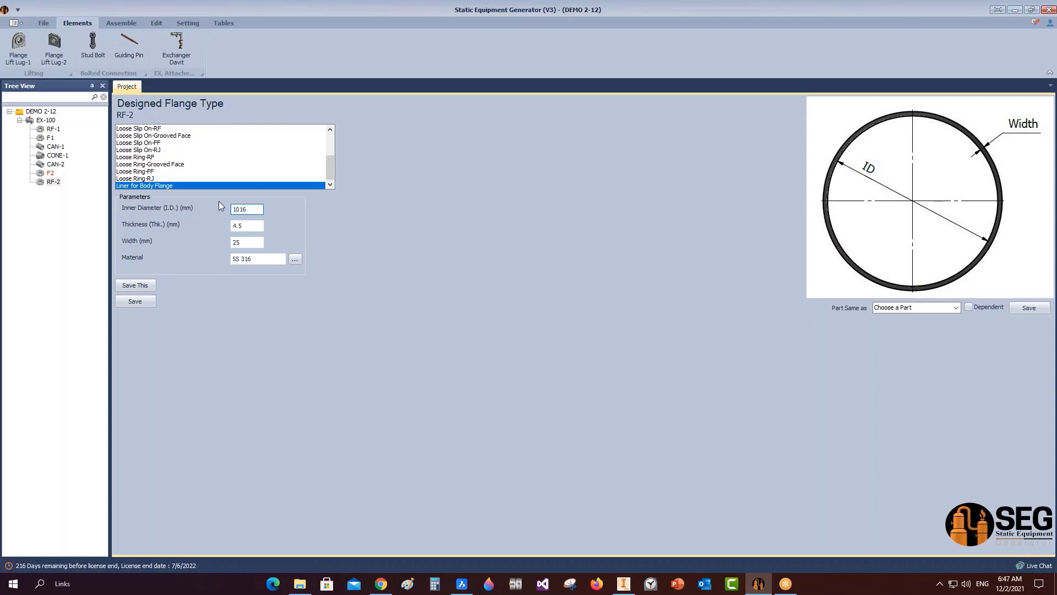
{"action": "double_click", "coordinate": [250, 208]}
{"action": "type", "text": "396"}
{"action": "key", "text": "Tab"}
{"action": "key", "text": "Tab"}
{"action": "left_click", "coordinate": [241, 228]}
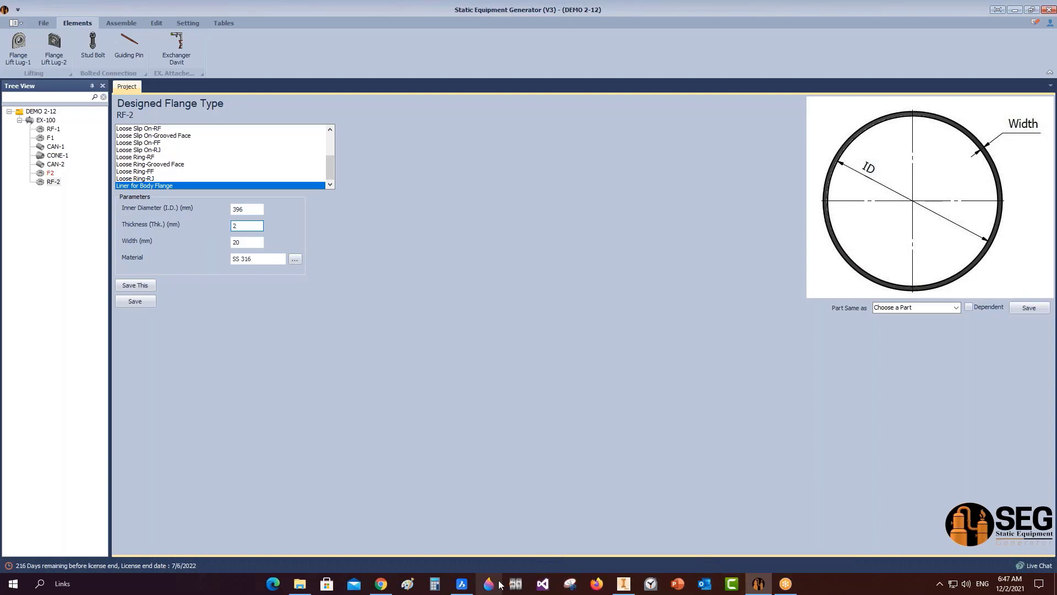
{"action": "left_click", "coordinate": [462, 584]}
{"action": "scroll", "coordinate": [504, 373], "scroll_direction": "down", "scroll_amount": 3}
{"action": "scroll", "coordinate": [410, 430], "scroll_direction": "up", "scroll_amount": 6}
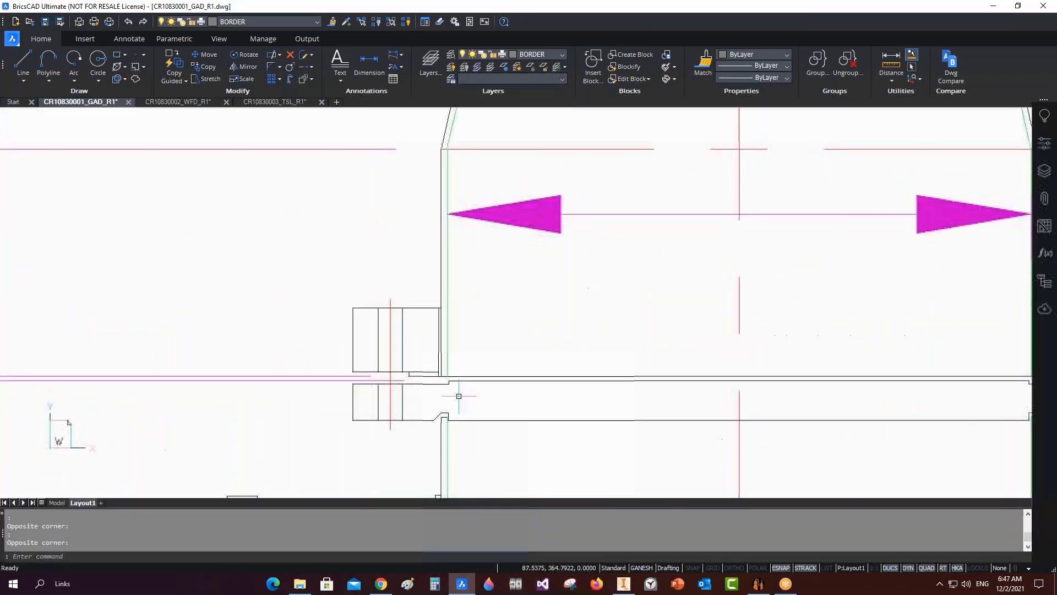
{"action": "left_click", "coordinate": [993, 6]}
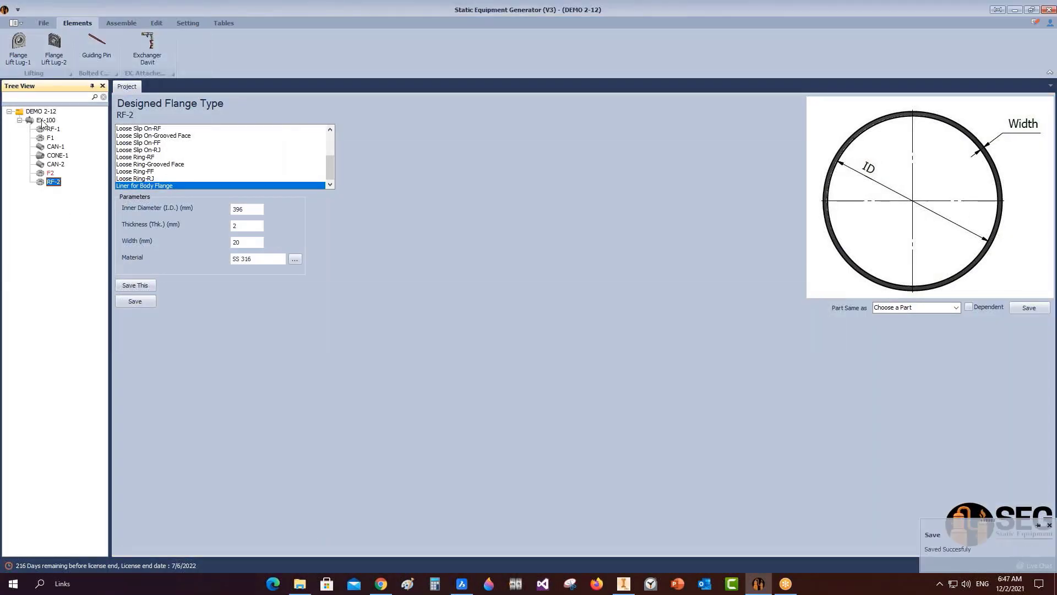
{"action": "left_click", "coordinate": [122, 22]}
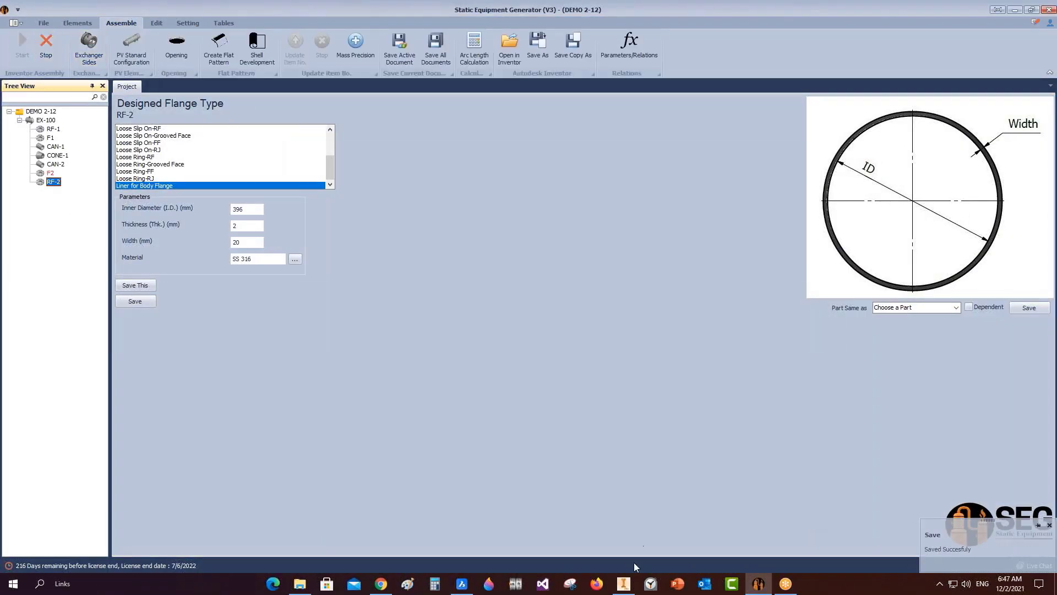
{"action": "left_click", "coordinate": [624, 583]}
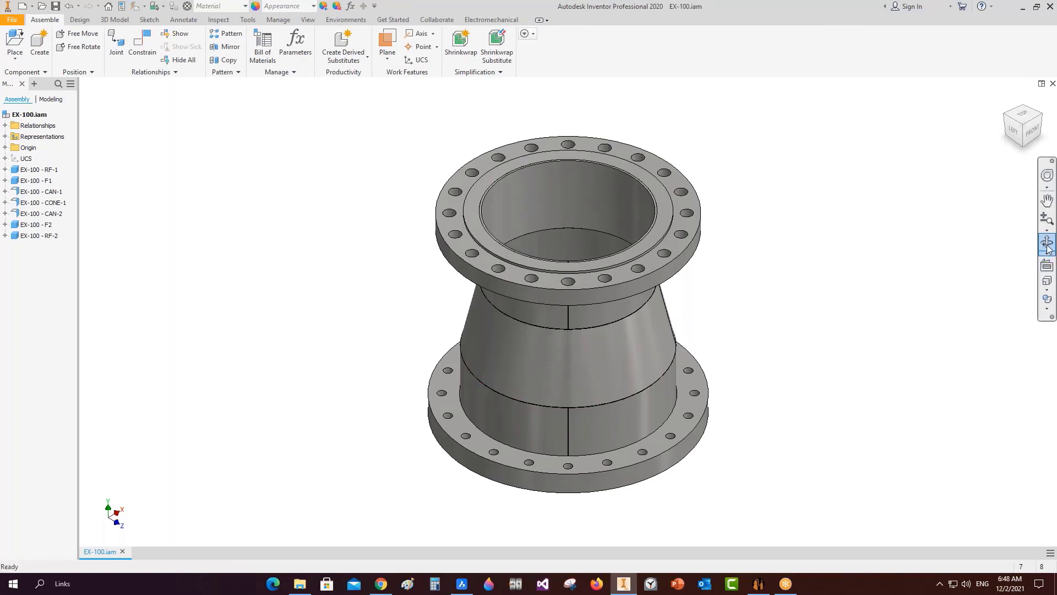
{"action": "left_click", "coordinate": [1047, 242]}
{"action": "scroll", "coordinate": [609, 328], "scroll_direction": "down", "scroll_amount": 2}
{"action": "left_click_drag", "start_coordinate": [583, 374], "coordinate": [557, 401]}
{"action": "scroll", "coordinate": [585, 318], "scroll_direction": "up", "scroll_amount": 5}
{"action": "scroll", "coordinate": [569, 379], "scroll_direction": "down", "scroll_amount": 4}
{"action": "right_click", "coordinate": [563, 392]}
{"action": "left_click", "coordinate": [601, 392]}
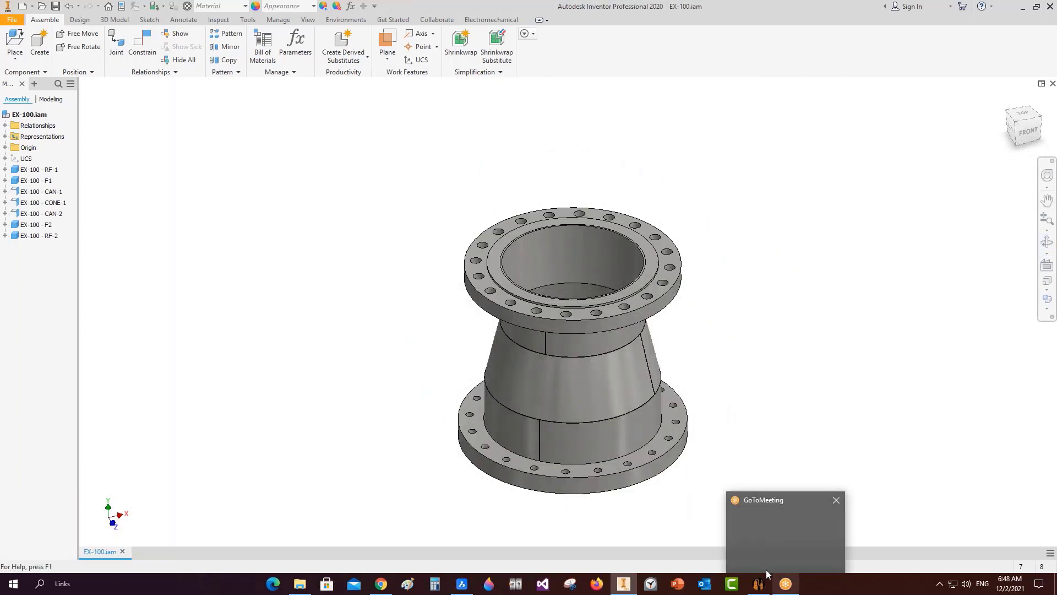
{"action": "left_click", "coordinate": [758, 583]}
{"action": "left_click", "coordinate": [41, 130]}
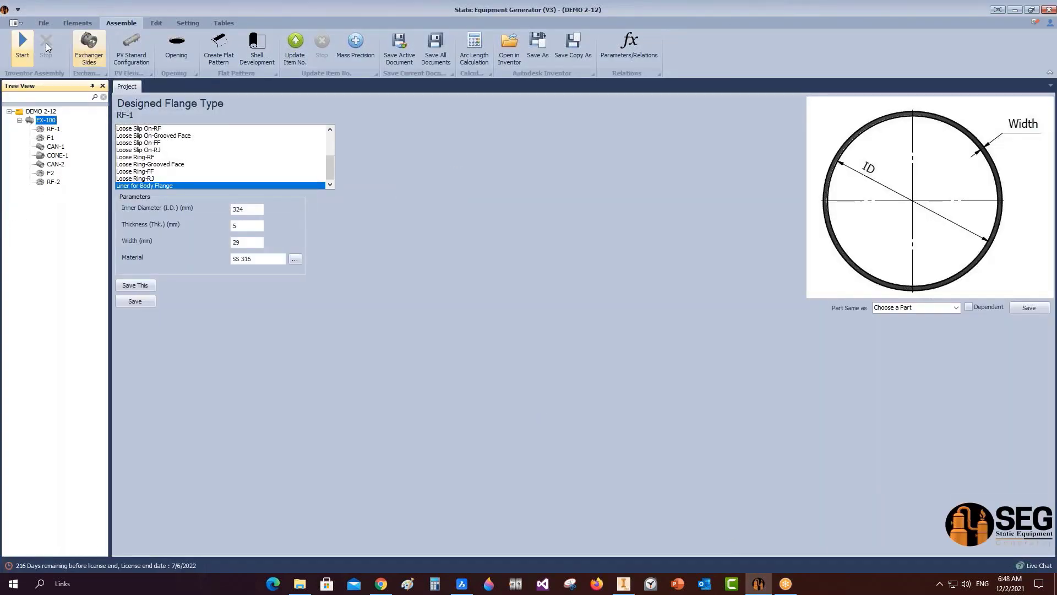
Add gasket G1 to EX-100 and check the gasket area in the BricsCAD drawing.
{"action": "left_click", "coordinate": [77, 22]}
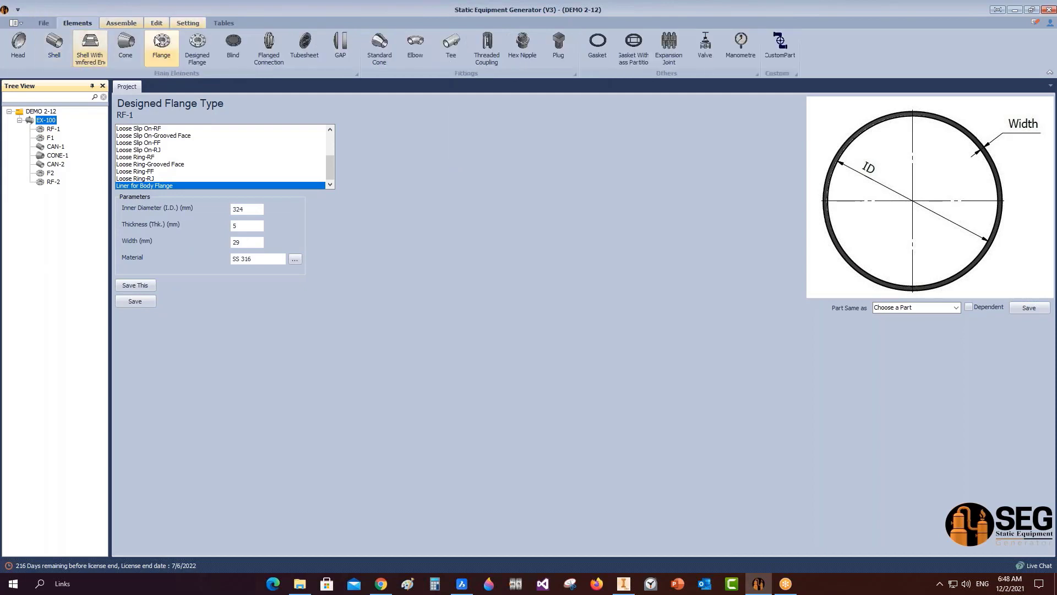
{"action": "left_click", "coordinate": [597, 44]}
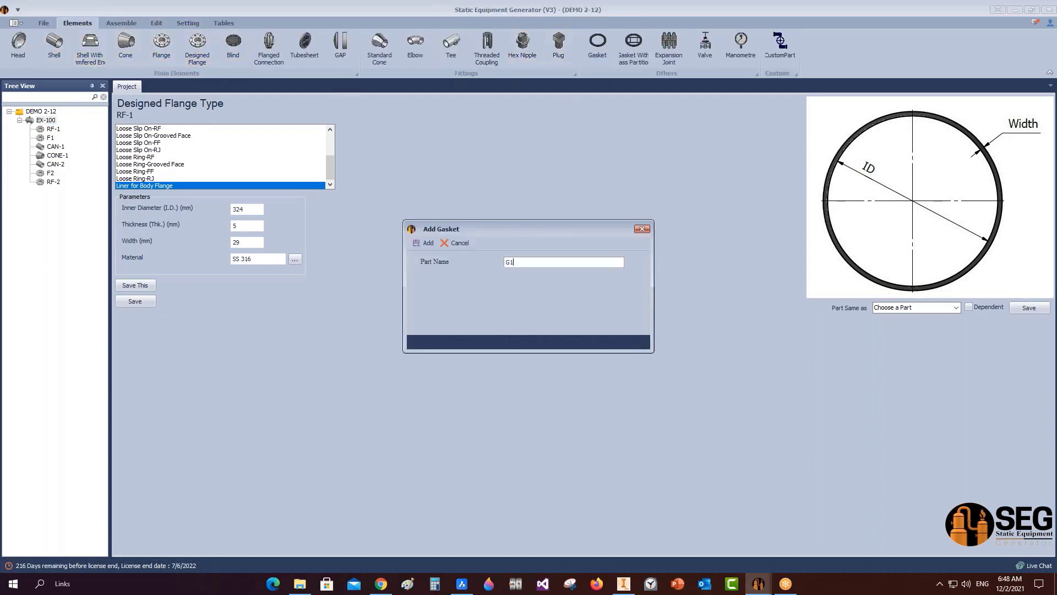
{"action": "key", "text": "Return"}
{"action": "mouse_move", "coordinate": [618, 579]}
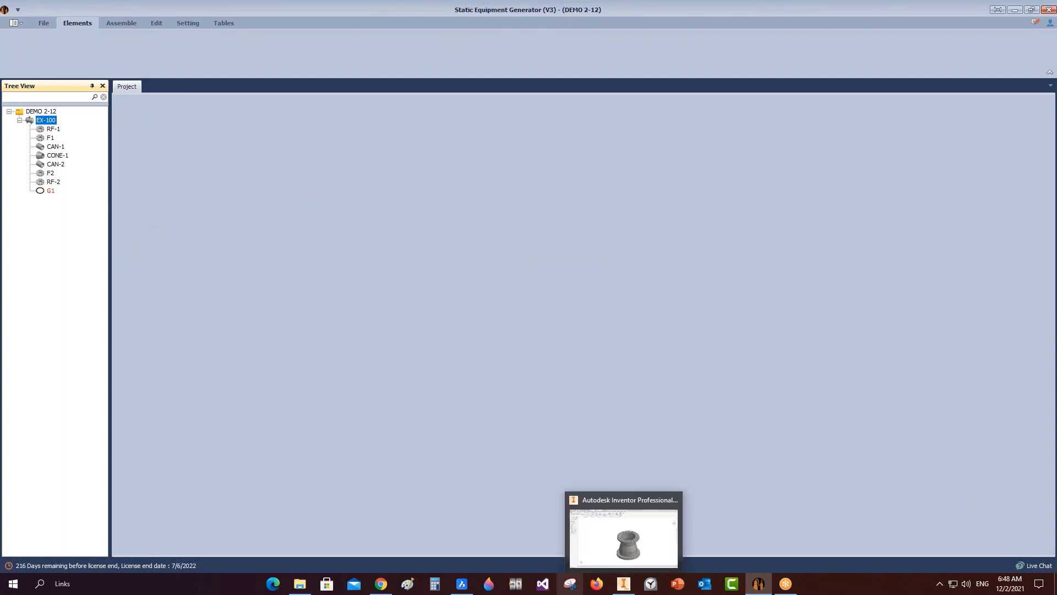
{"action": "left_click", "coordinate": [461, 533]}
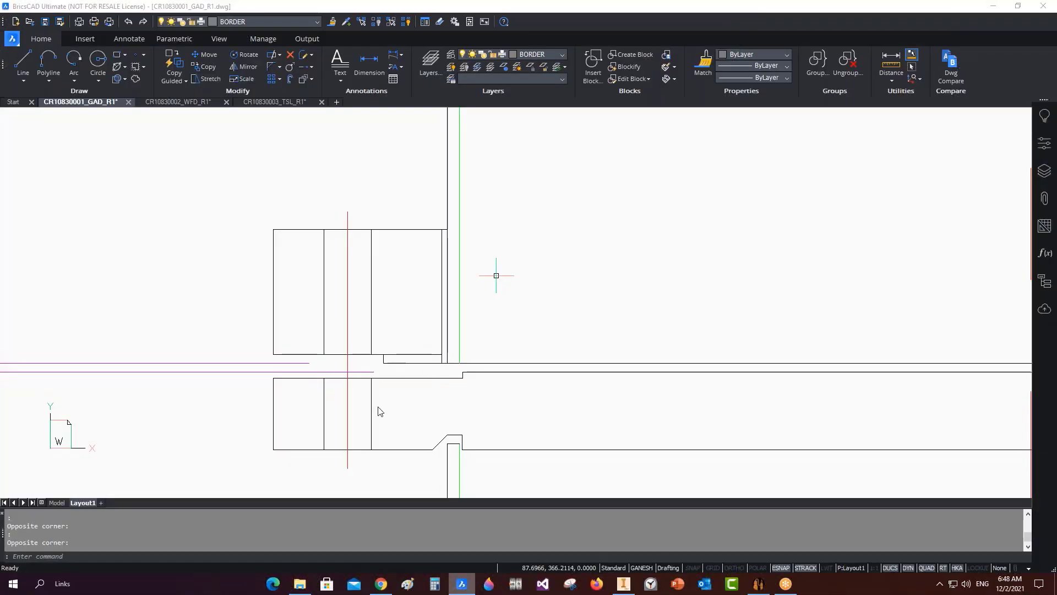
{"action": "scroll", "coordinate": [385, 184], "scroll_direction": "down", "scroll_amount": 3}
{"action": "left_click", "coordinate": [416, 315]}
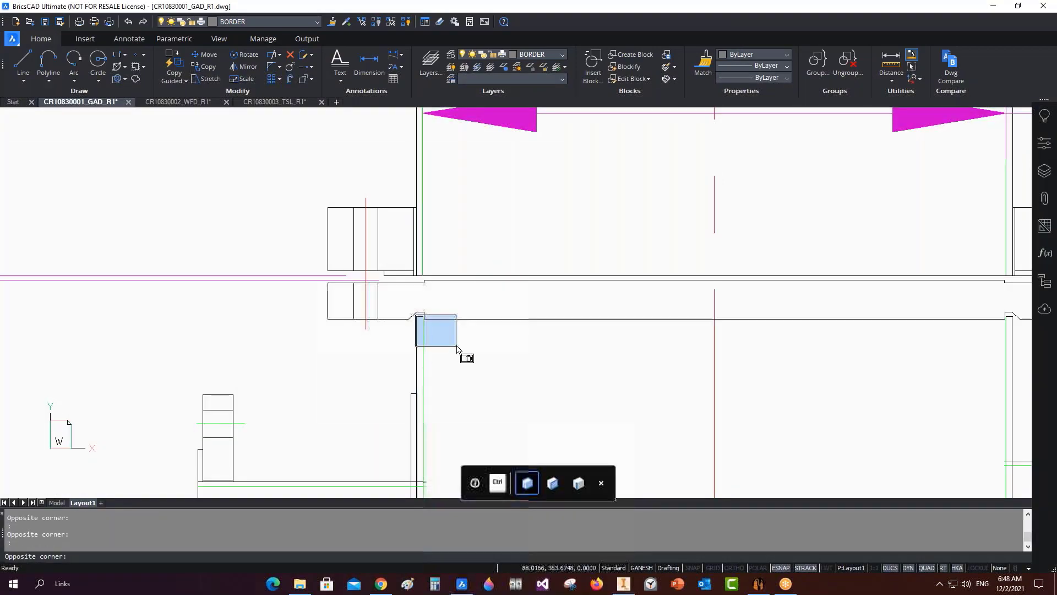
{"action": "key", "text": "Escape"}
{"action": "key", "text": "Escape"}
{"action": "left_click", "coordinate": [993, 6]}
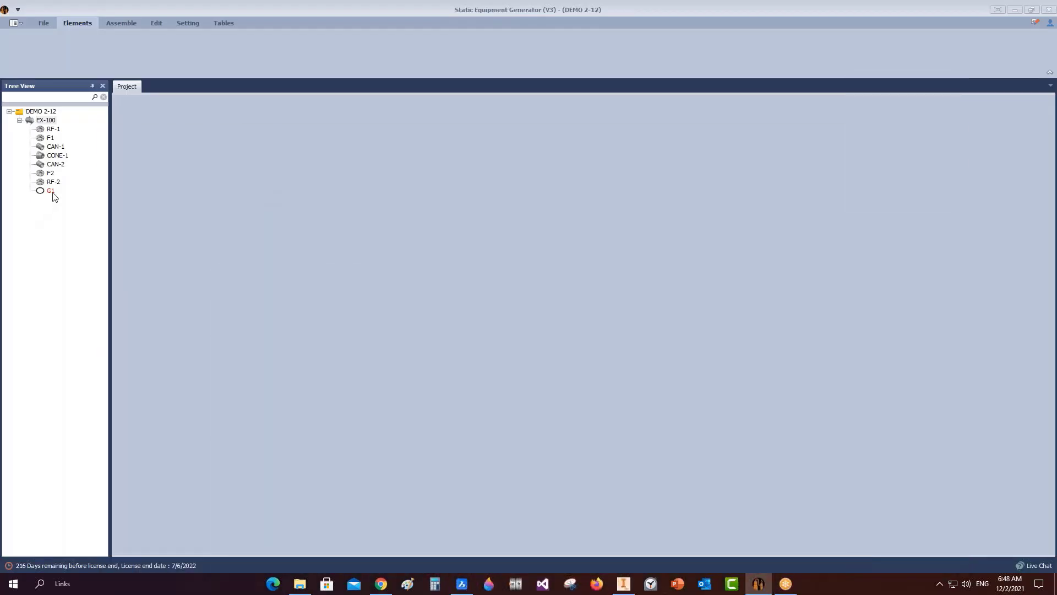
Give gasket G1 a 396 mm inner diameter, keeping 5 thick and 20 wide, and save it.
{"action": "left_click", "coordinate": [53, 193]}
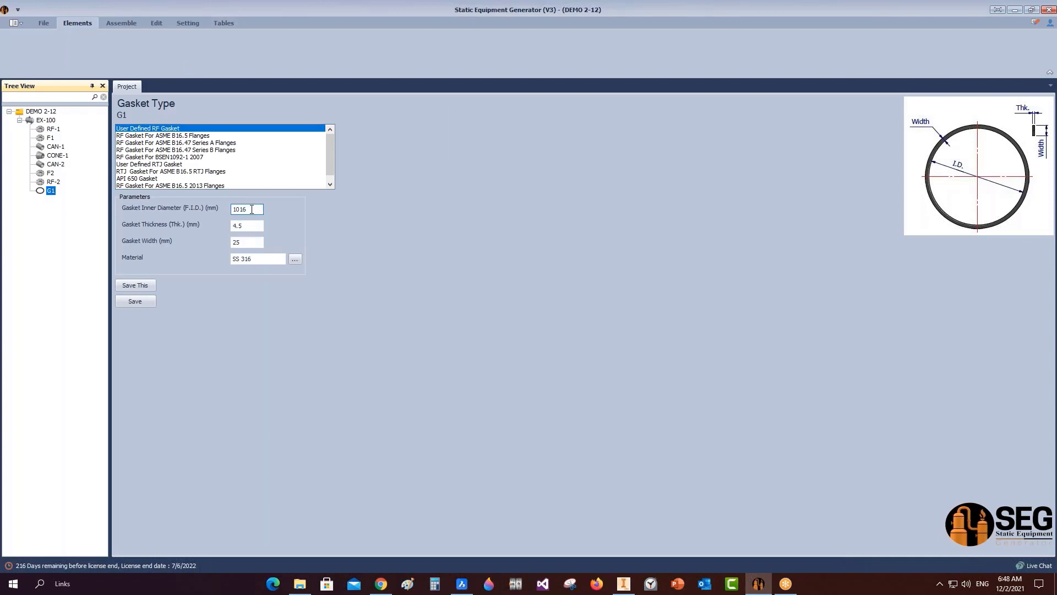
{"action": "left_click_drag", "start_coordinate": [251, 209], "coordinate": [176, 209]}
{"action": "type", "text": "396"}
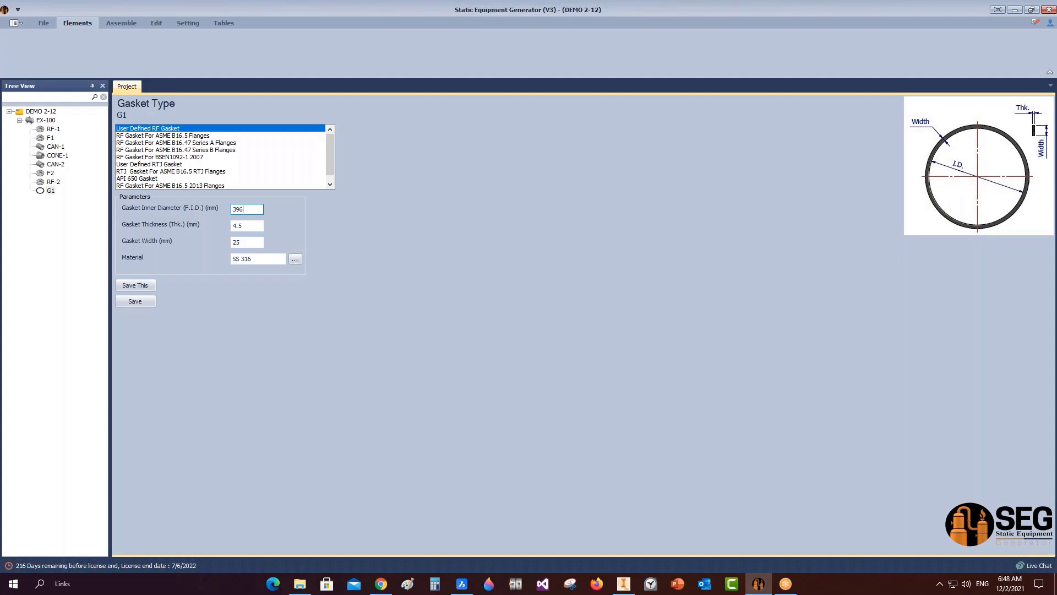
{"action": "key", "text": "Tab"}
{"action": "key", "text": "Tab"}
{"action": "left_click", "coordinate": [134, 301]}
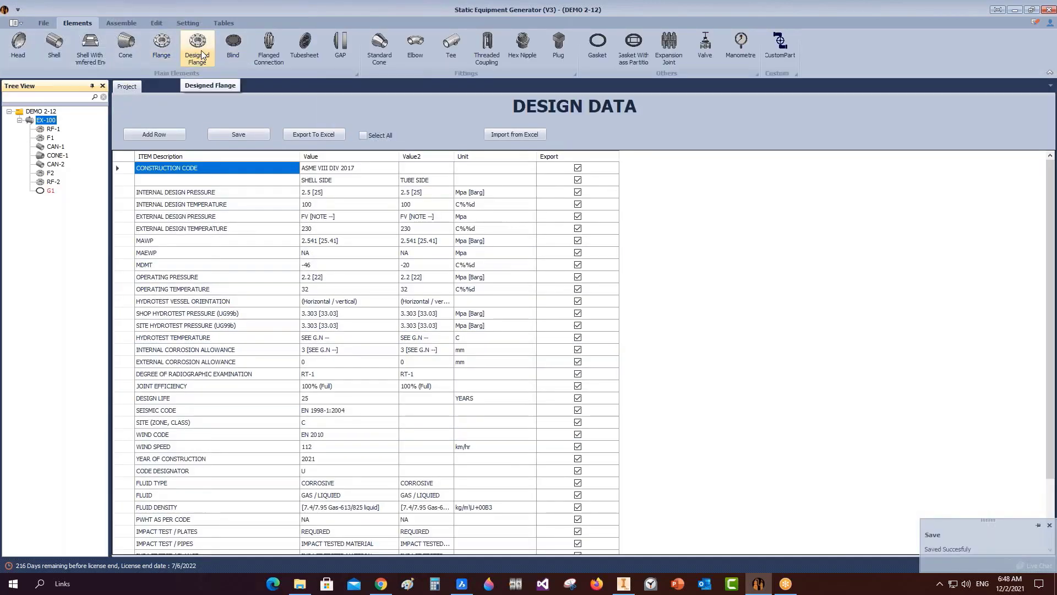
Create tubesheet TSH-1 under EX-100 and pick the gasketed/welded, extended-as-flange tubesheet type.
{"action": "left_click", "coordinate": [304, 49]}
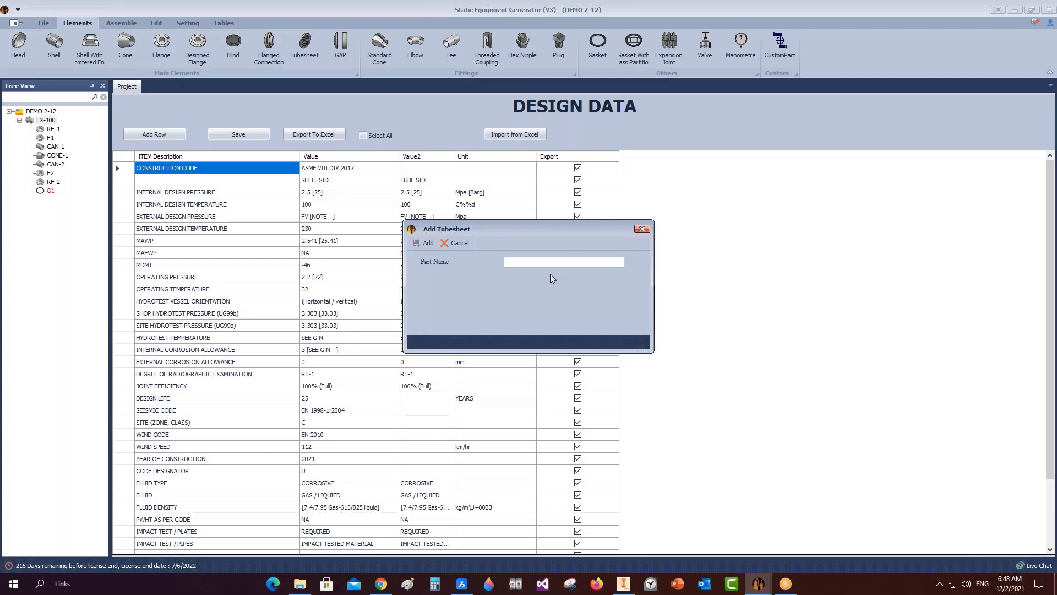
{"action": "type", "text": "SH"}
{"action": "key", "text": "BackSpace"}
{"action": "type", "text": "TSH-1"}
{"action": "left_click", "coordinate": [410, 243]}
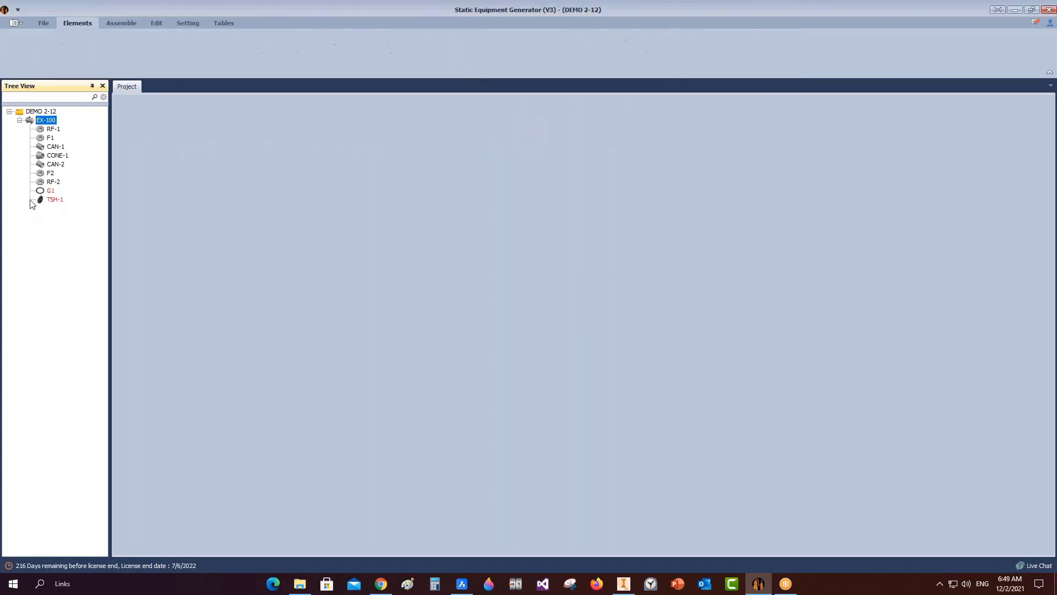
{"action": "left_click", "coordinate": [58, 200]}
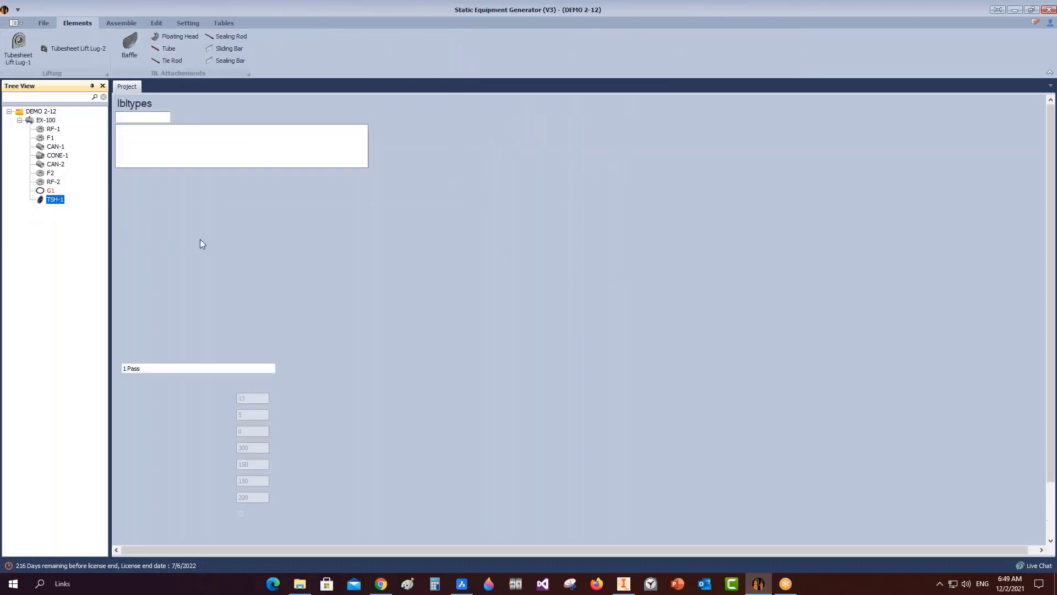
{"action": "left_click", "coordinate": [356, 153]}
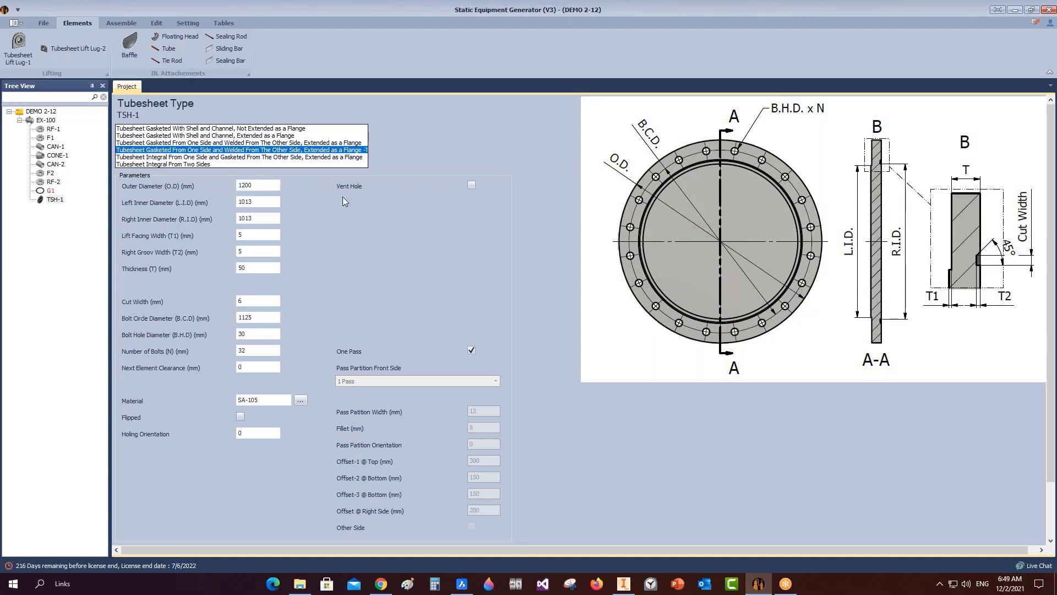
Set TSH-1's outer diameter to 510, both inner diameters to 383, and facing width to 2.
{"action": "left_click", "coordinate": [246, 187]}
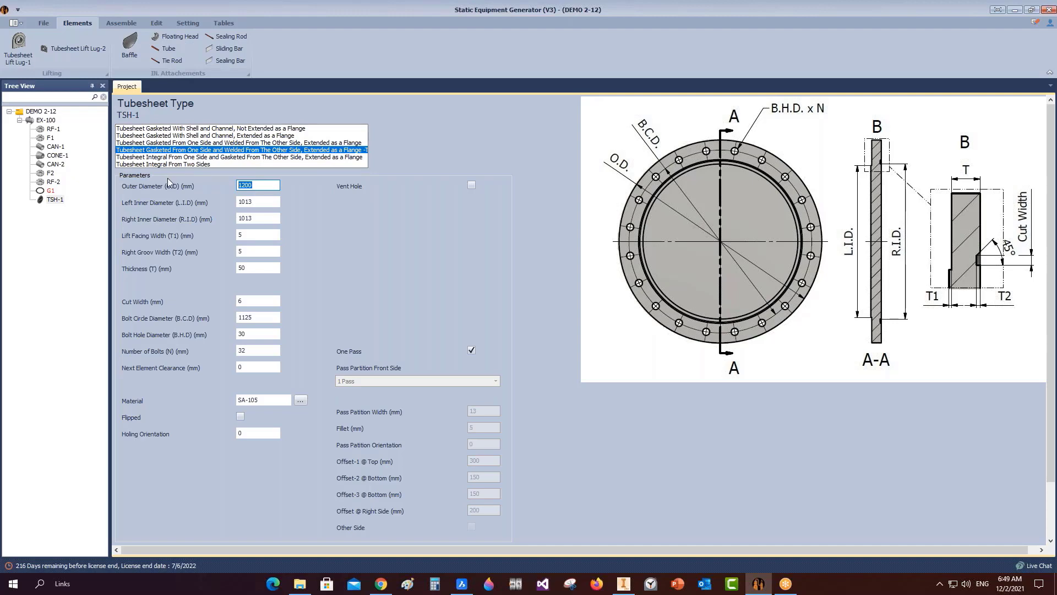
{"action": "type", "text": "510"}
{"action": "key", "text": "Tab"}
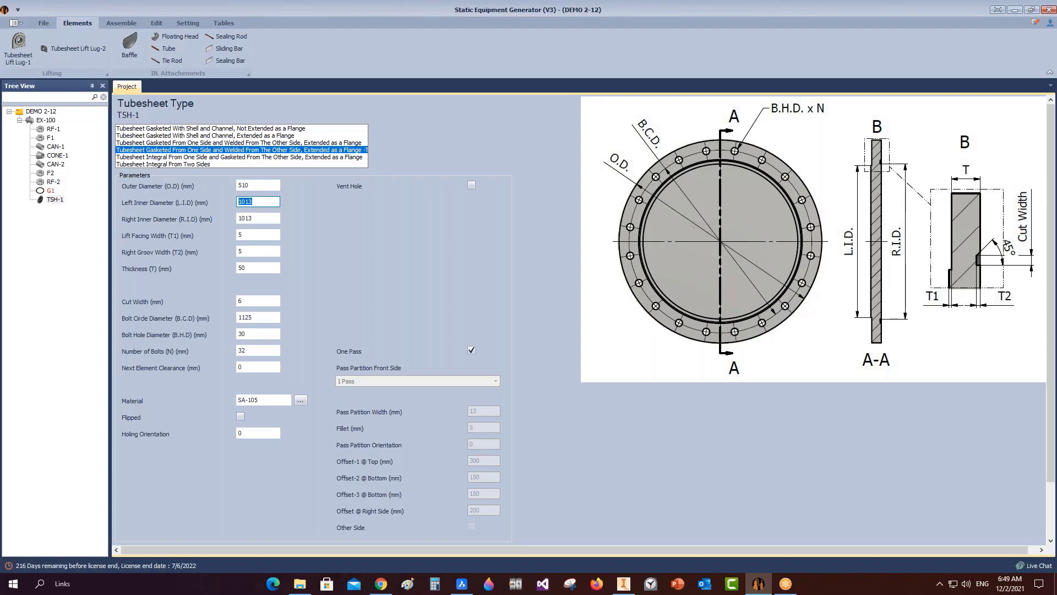
{"action": "type", "text": "383"}
{"action": "key", "text": "Tab"}
{"action": "type", "text": "383"}
{"action": "key", "text": "Tab"}
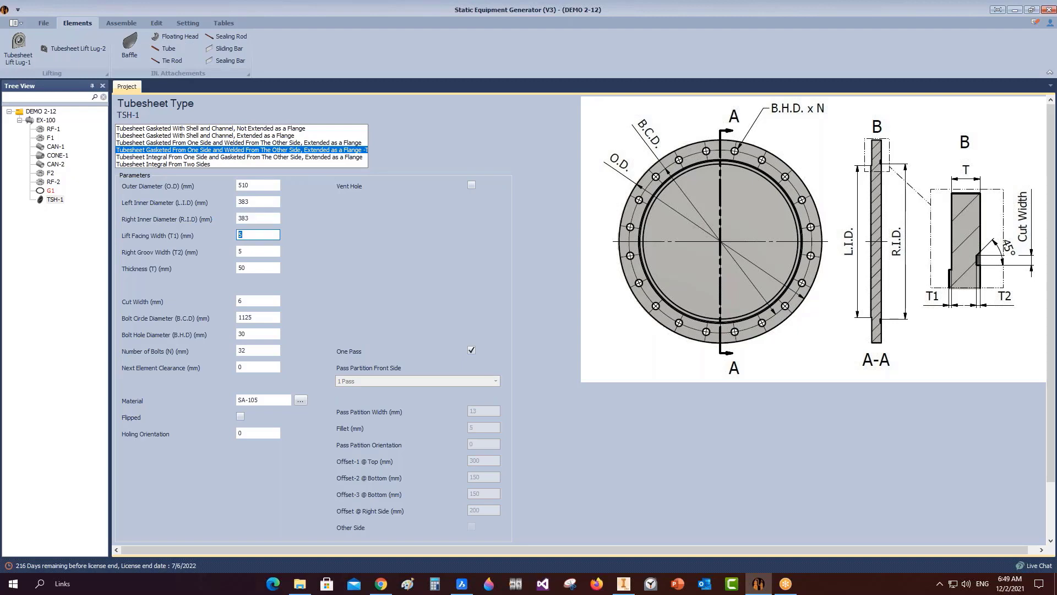
{"action": "type", "text": "2"}
Enter thickness 24, groove 5, bolt circle 460, bolt holes 18, 20 bolts and clearance 3.
{"action": "key", "text": "Tab"}
{"action": "key", "text": "Tab"}
{"action": "type", "text": "24"}
{"action": "key", "text": "Tab"}
{"action": "type", "text": "5"}
{"action": "key", "text": "Tab"}
{"action": "type", "text": "460"}
{"action": "key", "text": "Tab"}
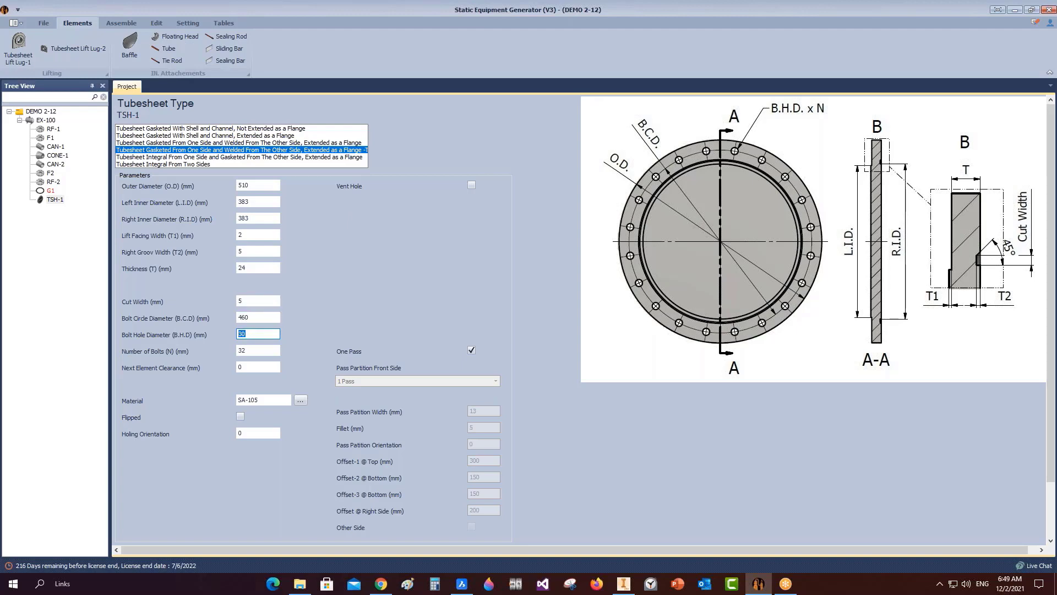
{"action": "type", "text": "18"}
{"action": "key", "text": "Tab"}
{"action": "type", "text": "20"}
{"action": "key", "text": "Tab"}
{"action": "type", "text": "3"}
After checking the BricsCAD drawing, add an NPT 1/8 vent hole and save TSH-1.
{"action": "left_click", "coordinate": [461, 583]}
{"action": "scroll", "coordinate": [432, 283], "scroll_direction": "up", "scroll_amount": 5}
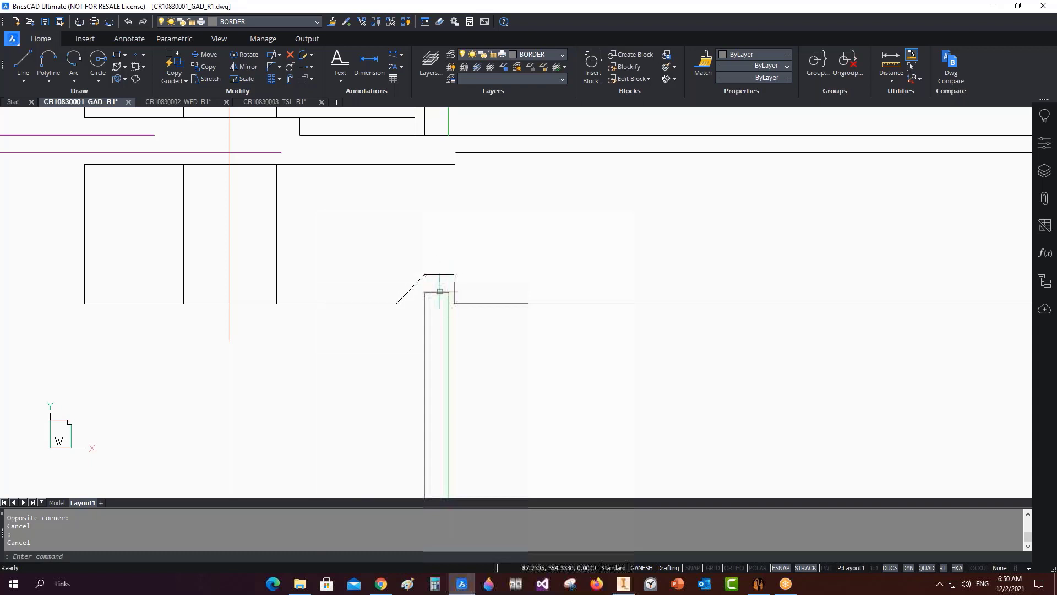
{"action": "left_click", "coordinate": [758, 583]}
{"action": "key", "text": "shift+Home"}
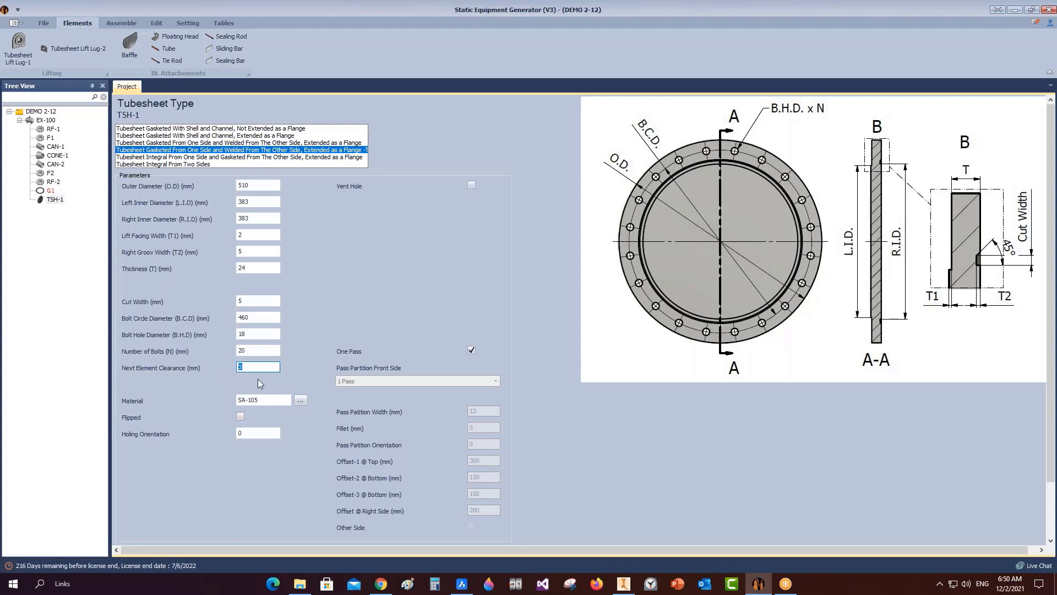
{"action": "left_click", "coordinate": [471, 185]}
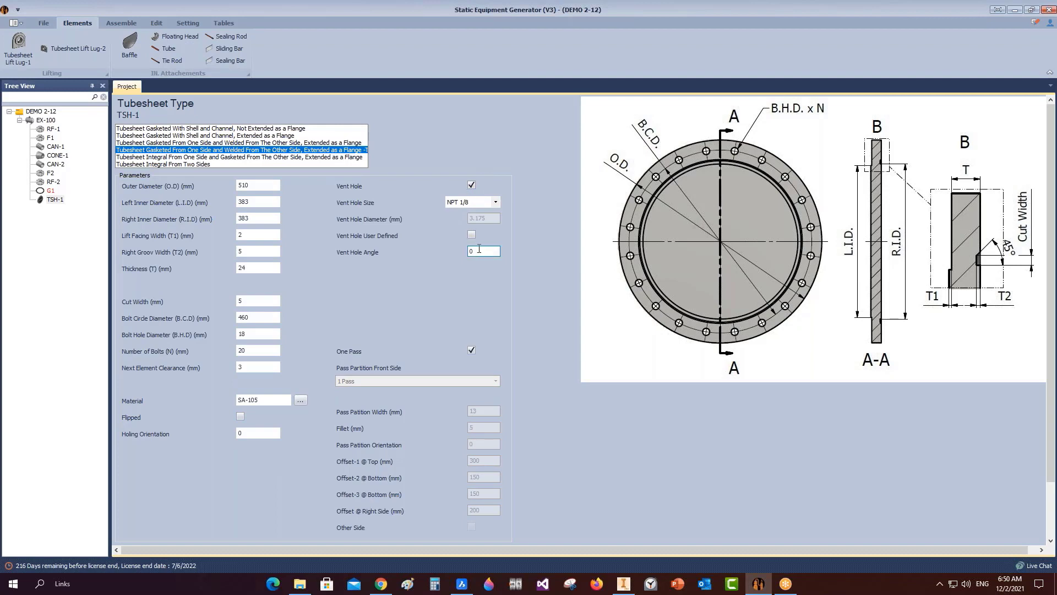
{"action": "scroll", "coordinate": [479, 248], "scroll_direction": "down", "scroll_amount": 2}
{"action": "left_click", "coordinate": [135, 520]}
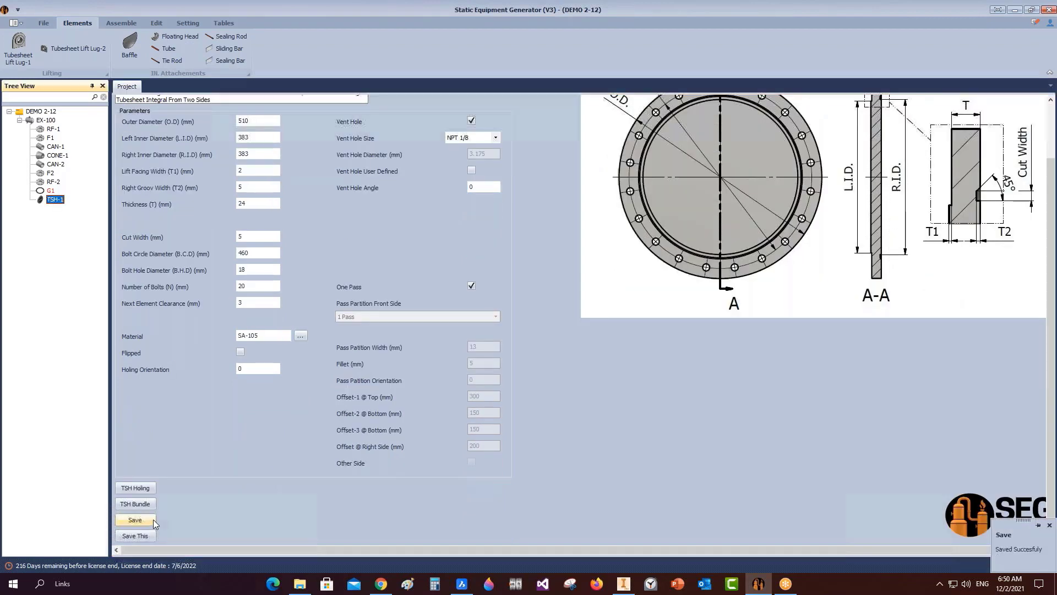
{"action": "left_click", "coordinate": [45, 121]}
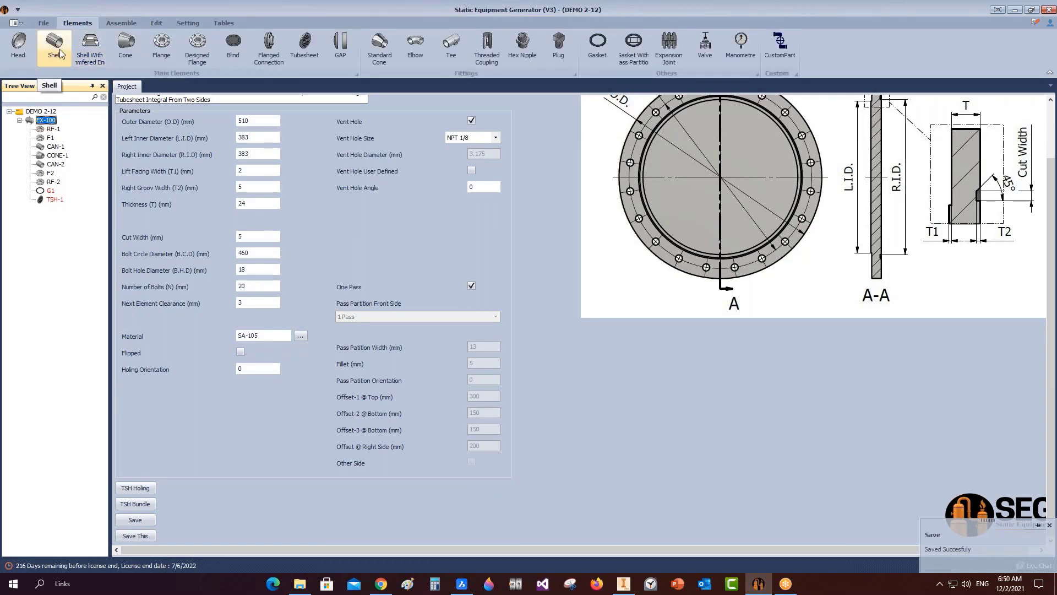
Add a new shell named CAN-3 to EX-100.
{"action": "left_click", "coordinate": [55, 50]}
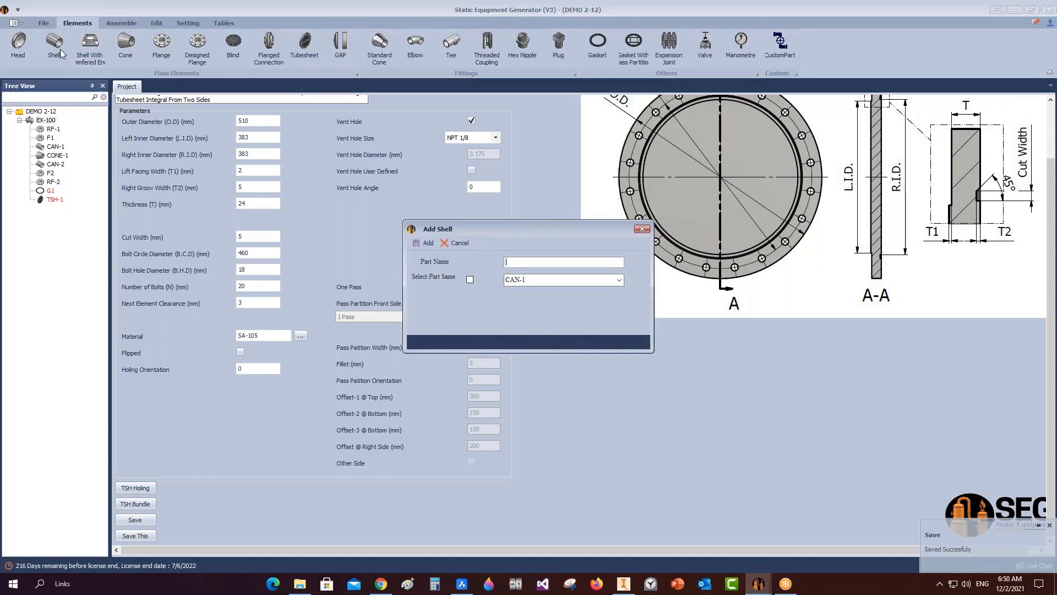
{"action": "type", "text": "CAN-3"}
{"action": "left_click", "coordinate": [420, 244]}
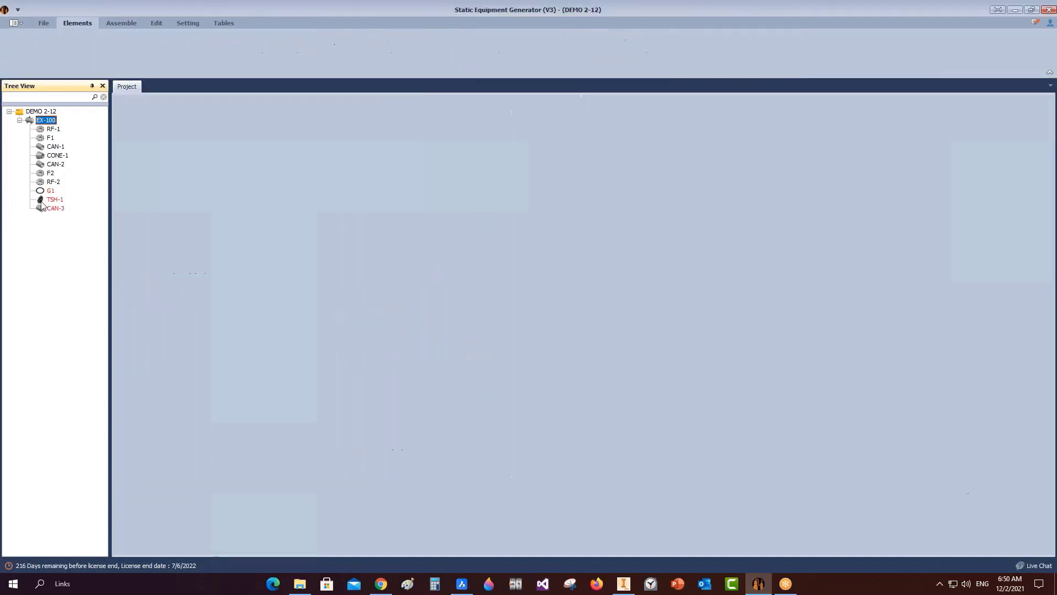
Make CAN-3 a plain Shell: ID 385, thickness 4, L.W.L. 315, length 5950, gap 1, then save.
{"action": "left_click", "coordinate": [54, 208]}
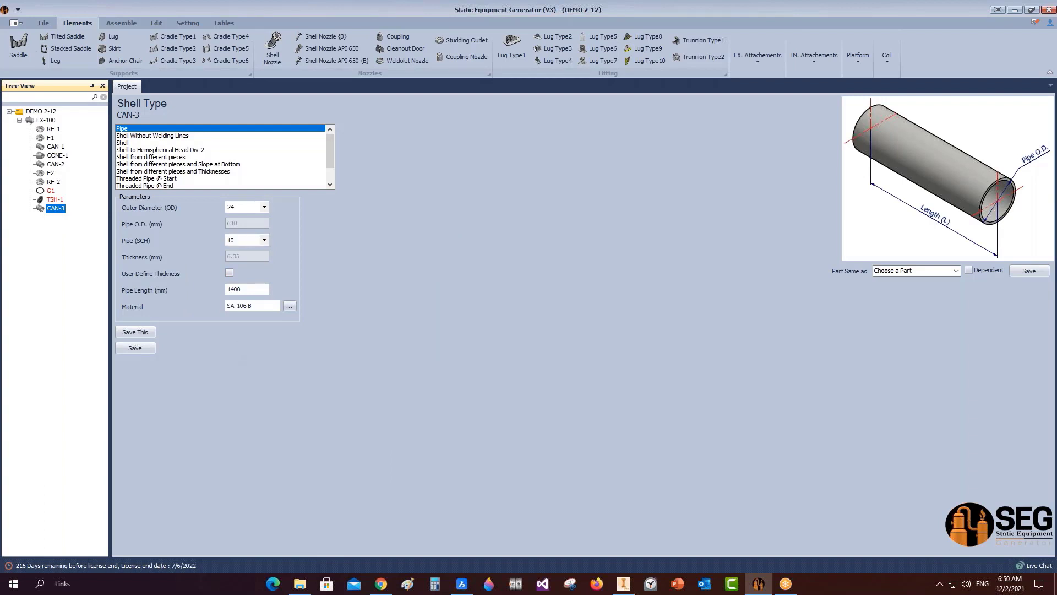
{"action": "left_click", "coordinate": [127, 143]}
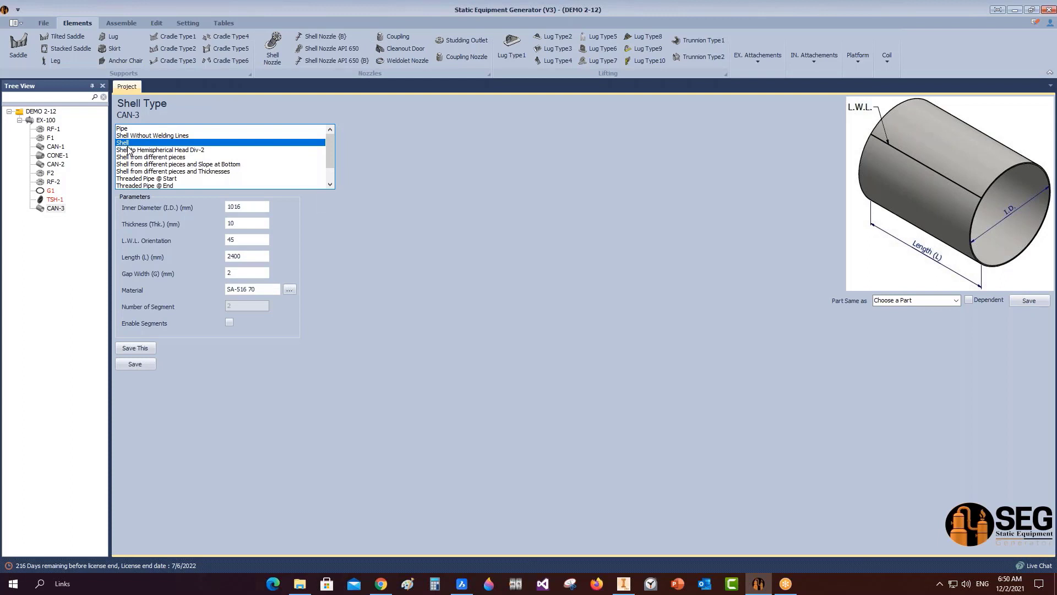
{"action": "key", "text": "Tab"}
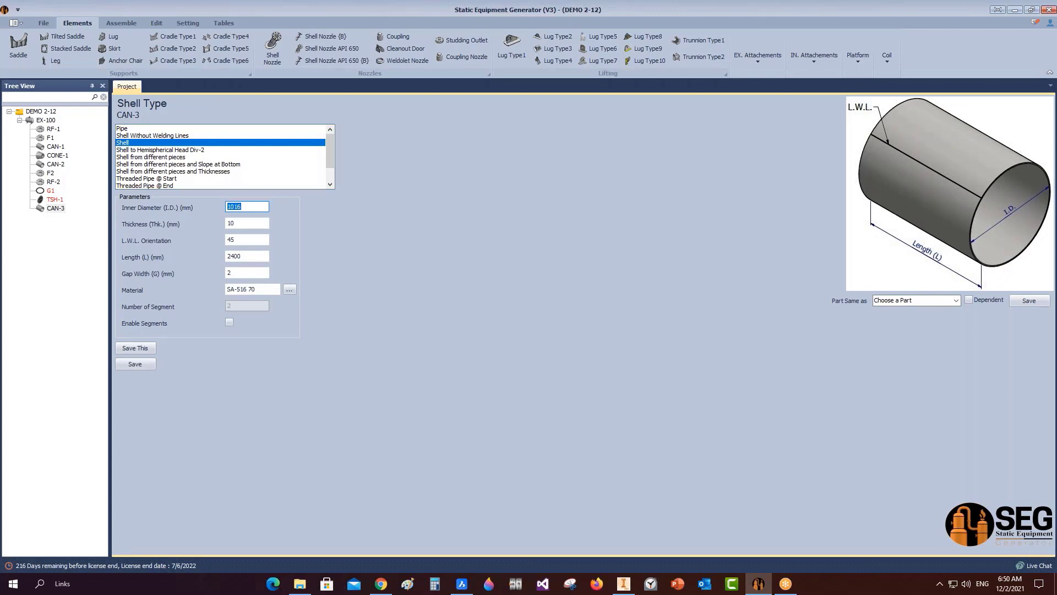
{"action": "type", "text": "385"}
{"action": "key", "text": "Tab"}
{"action": "type", "text": "4"}
{"action": "key", "text": "Tab"}
{"action": "type", "text": "315"}
{"action": "key", "text": "Tab"}
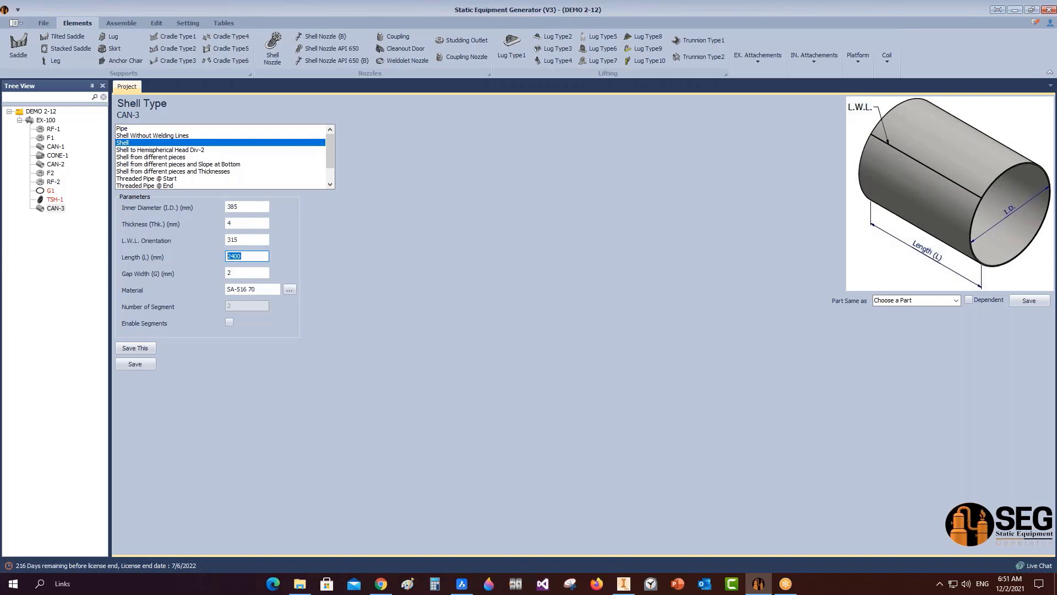
{"action": "type", "text": "5950"}
{"action": "key", "text": "Tab"}
{"action": "type", "text": "1"}
{"action": "left_click", "coordinate": [143, 368]}
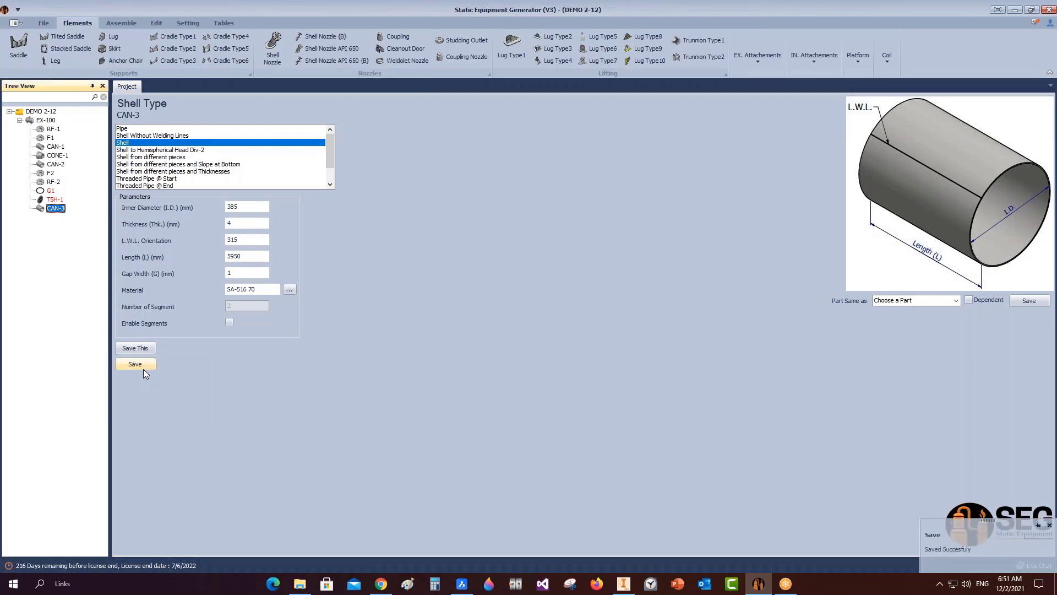
{"action": "left_click", "coordinate": [46, 120]}
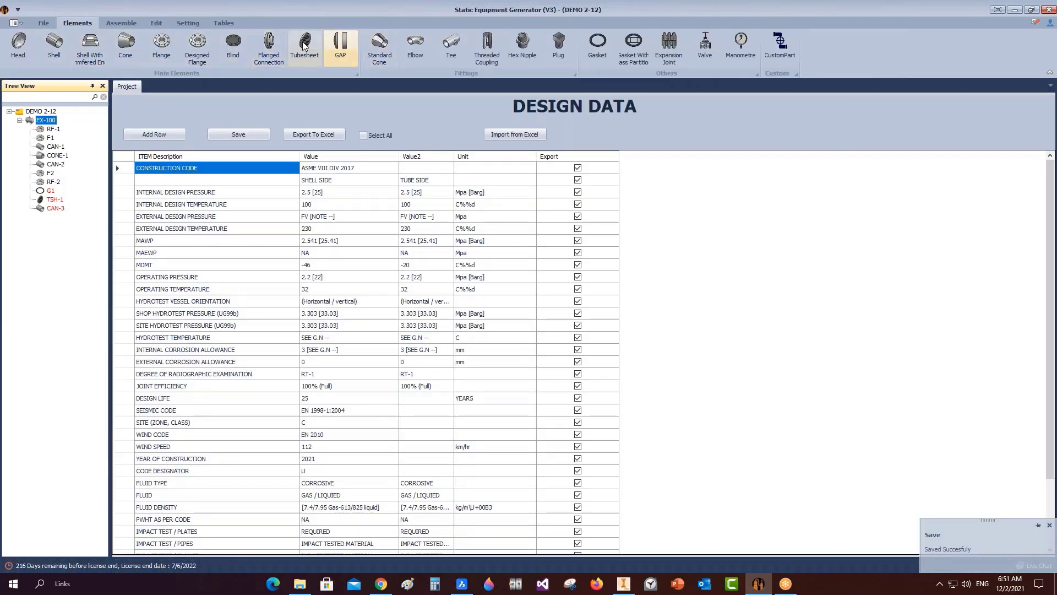
Add tubesheet TSH-2 to EX-100 as a copy of TSH-1.
{"action": "left_click", "coordinate": [305, 44]}
{"action": "type", "text": "T"}
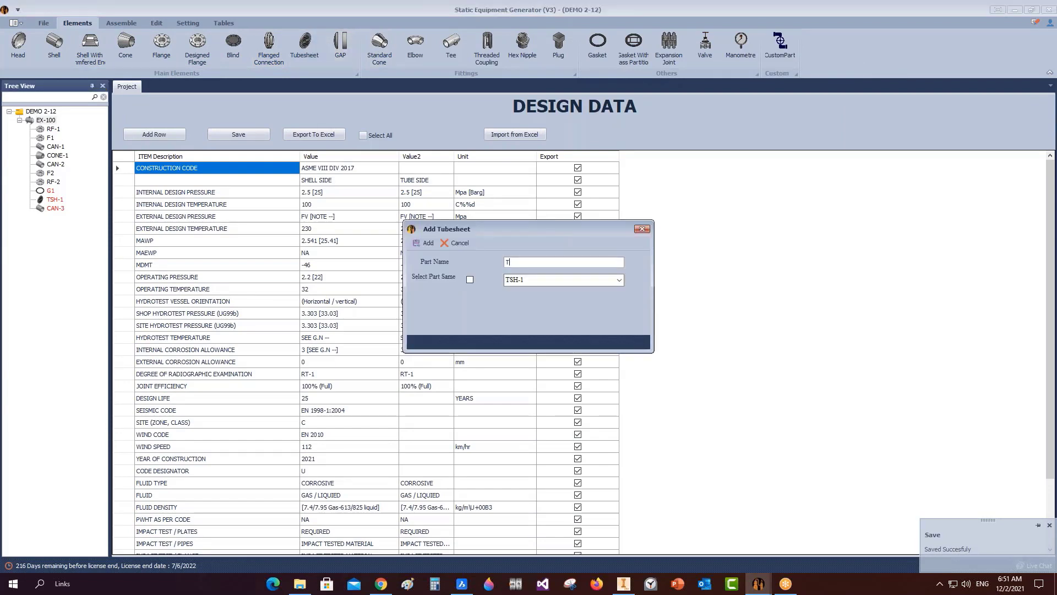
{"action": "type", "text": "SH-2"}
{"action": "left_click", "coordinate": [470, 280]}
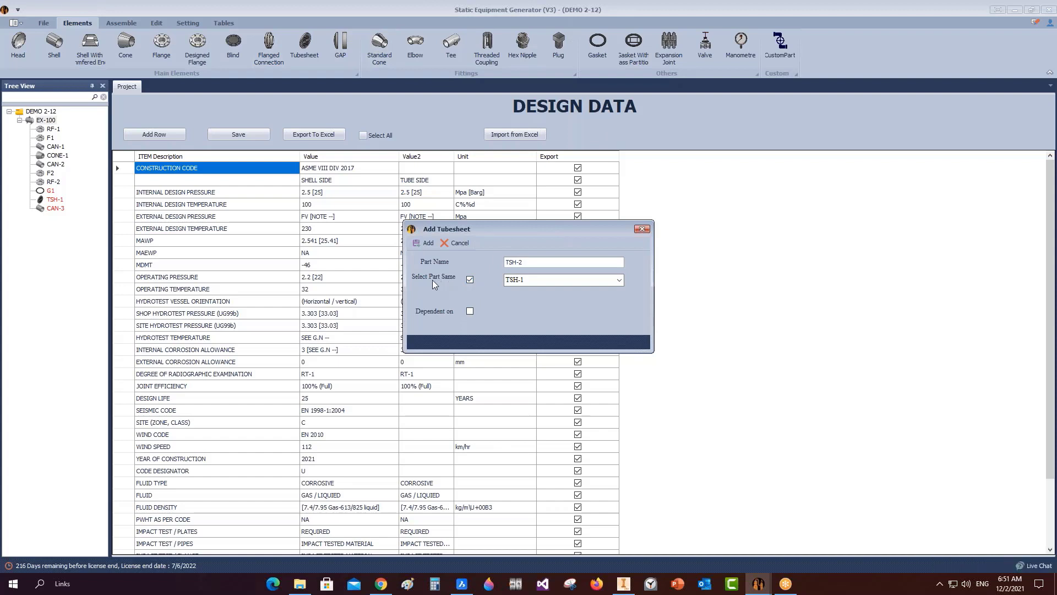
{"action": "left_click", "coordinate": [427, 243]}
Mark TSH-2 as flipped and save its settings.
{"action": "left_click", "coordinate": [55, 218]}
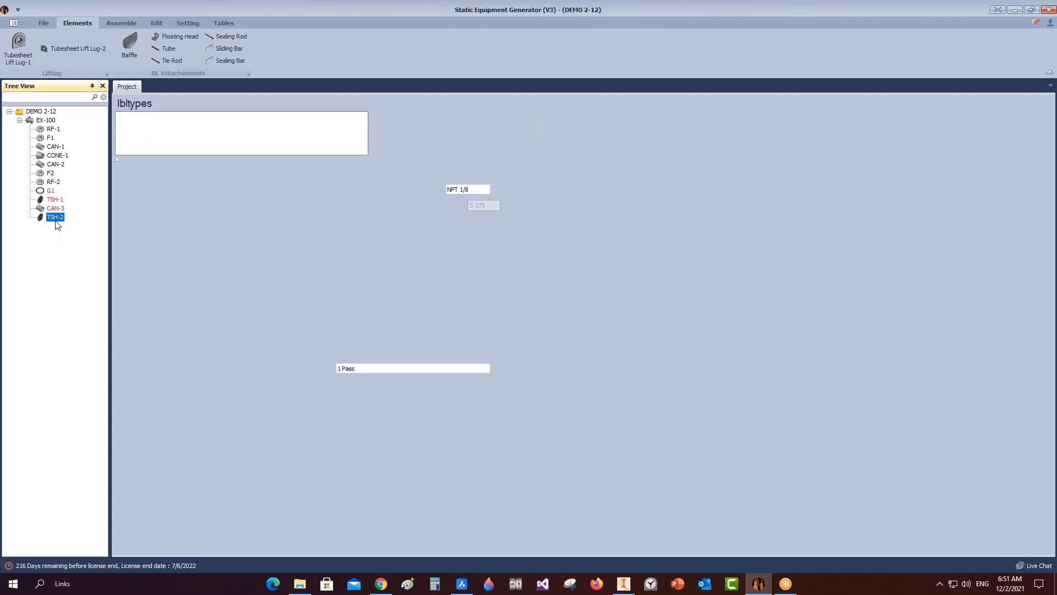
{"action": "left_click", "coordinate": [240, 417]}
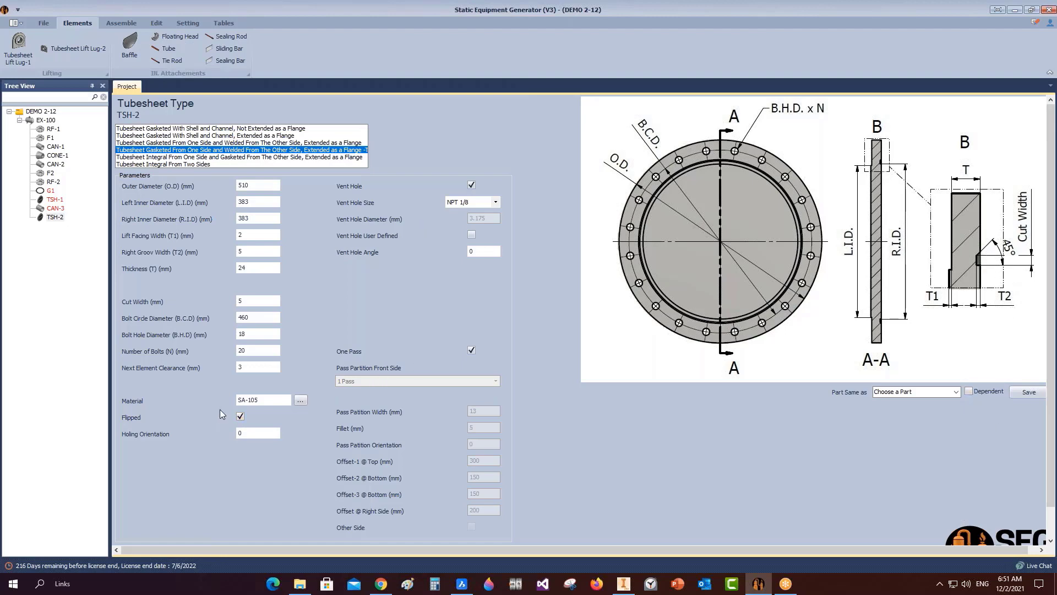
{"action": "scroll", "coordinate": [240, 419], "scroll_direction": "down", "scroll_amount": 2}
{"action": "left_click", "coordinate": [135, 536]}
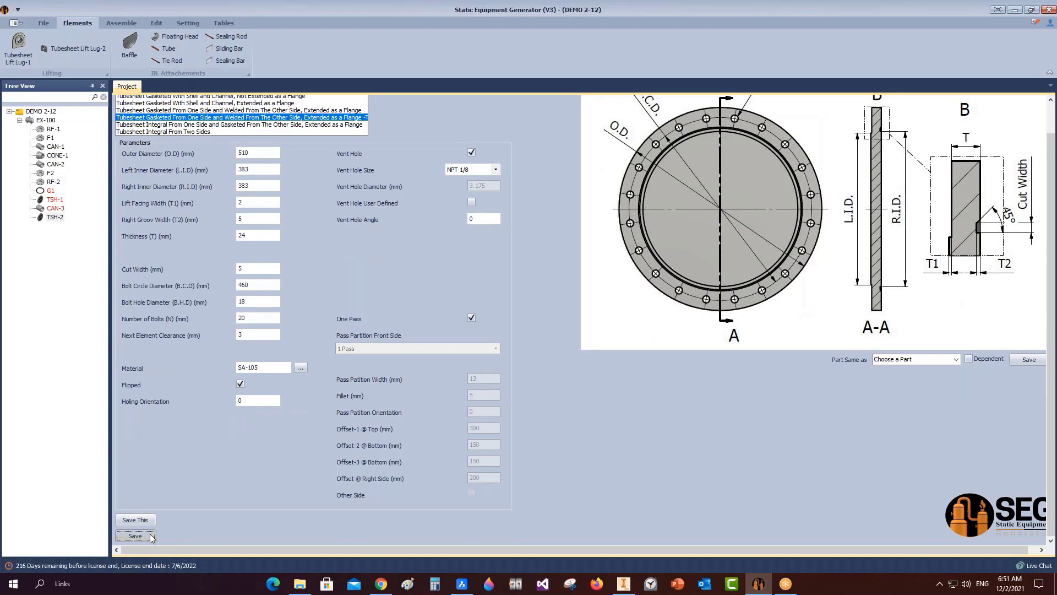
{"action": "left_click", "coordinate": [121, 23]}
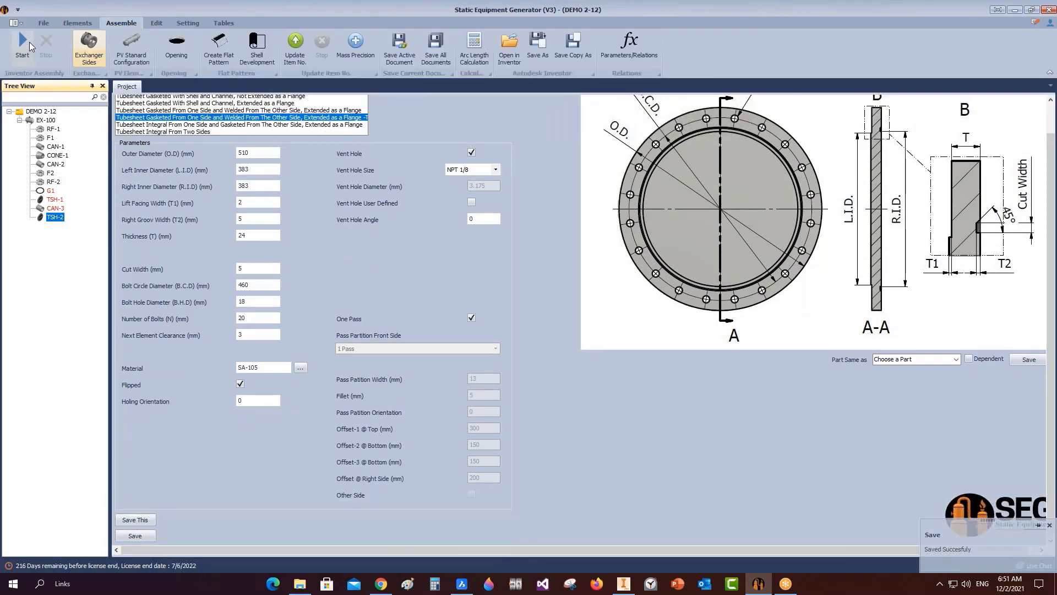
Let SEG rebuild and save EX-100.iam in Inventor with TSH-2 after CAN-3, then open the View tab.
{"action": "left_click", "coordinate": [624, 583]}
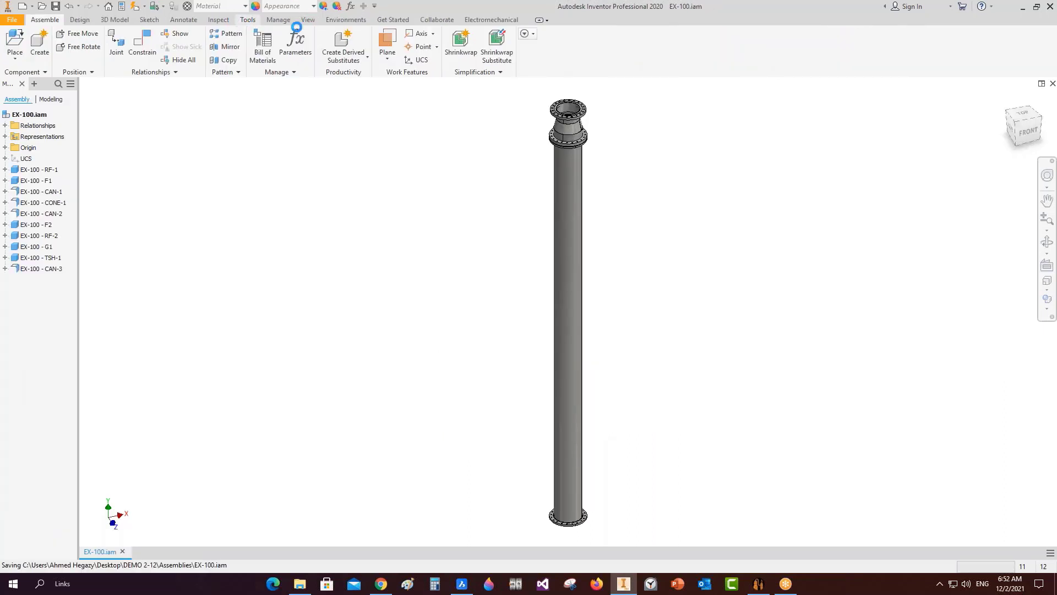
{"action": "left_click", "coordinate": [307, 22]}
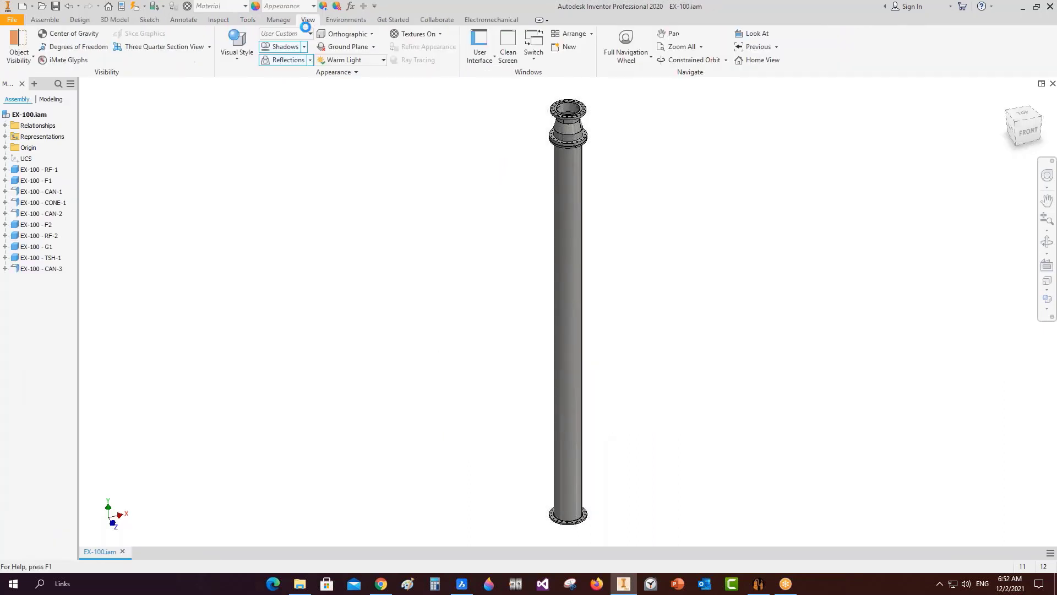
Cut EX-100 with a half section along the YZ Plane at zero offset.
{"action": "left_click", "coordinate": [210, 51]}
{"action": "left_click", "coordinate": [165, 88]}
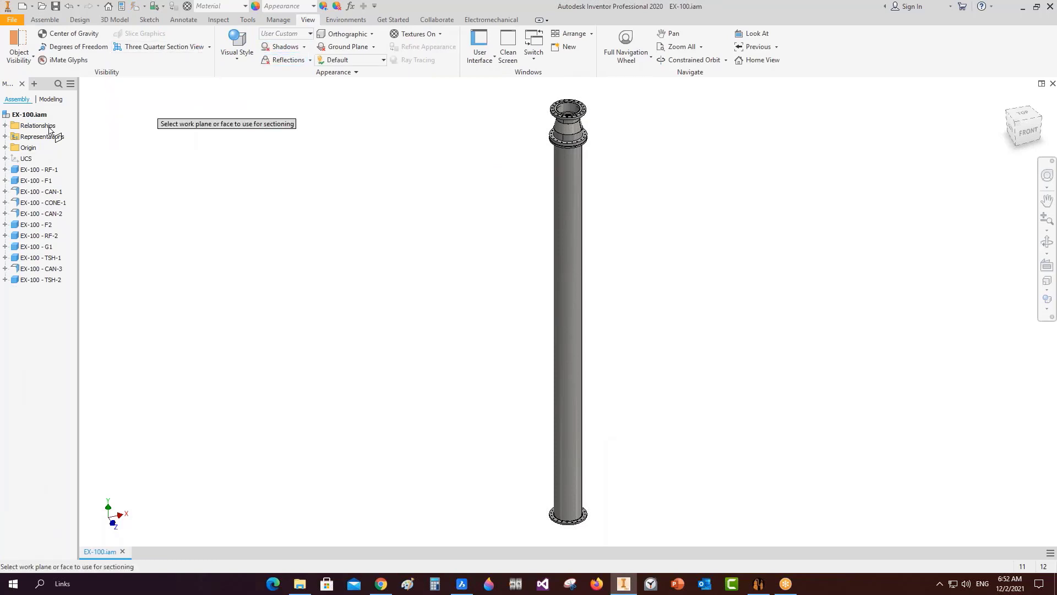
{"action": "left_click", "coordinate": [4, 148]}
{"action": "left_click", "coordinate": [41, 159]}
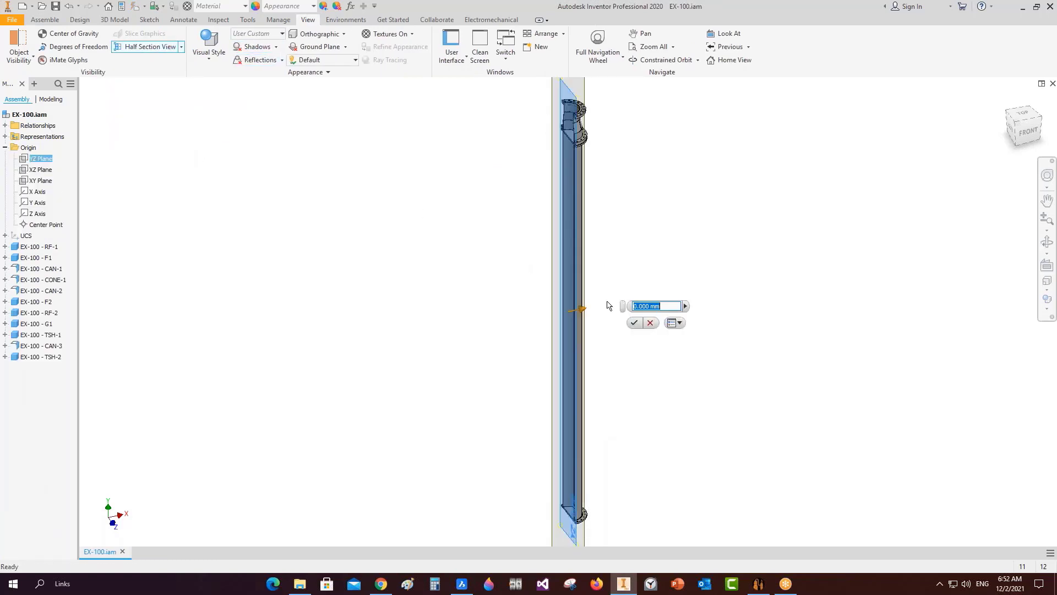
{"action": "left_click", "coordinate": [636, 323]}
Inspect the section from the left side, zooming and panning along the flange and tubesheet joints.
{"action": "left_click", "coordinate": [1012, 131]}
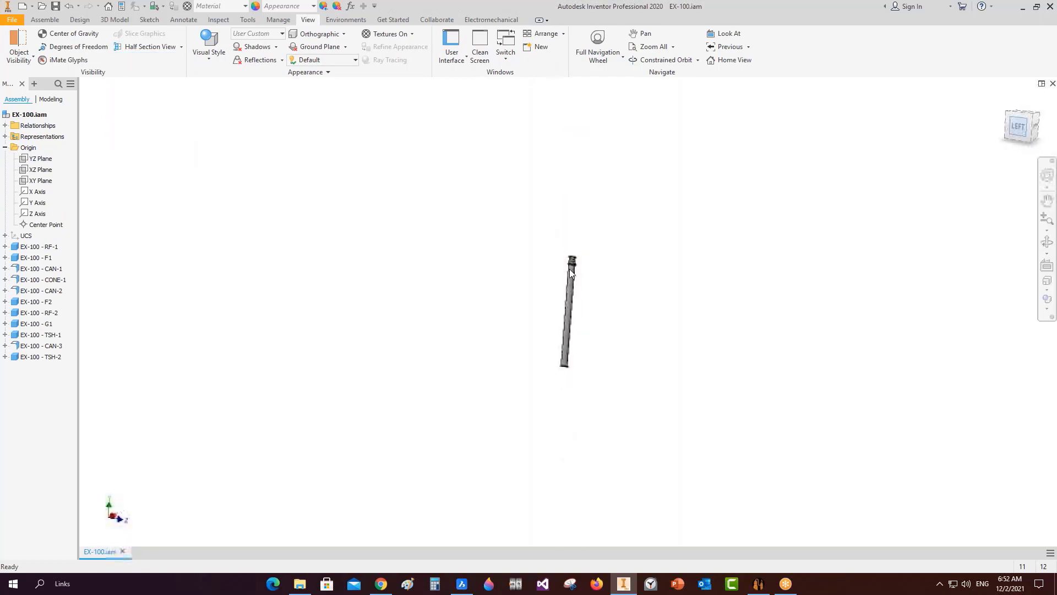
{"action": "scroll", "coordinate": [531, 325], "scroll_direction": "up", "scroll_amount": 10}
{"action": "scroll", "coordinate": [654, 188], "scroll_direction": "up", "scroll_amount": 6}
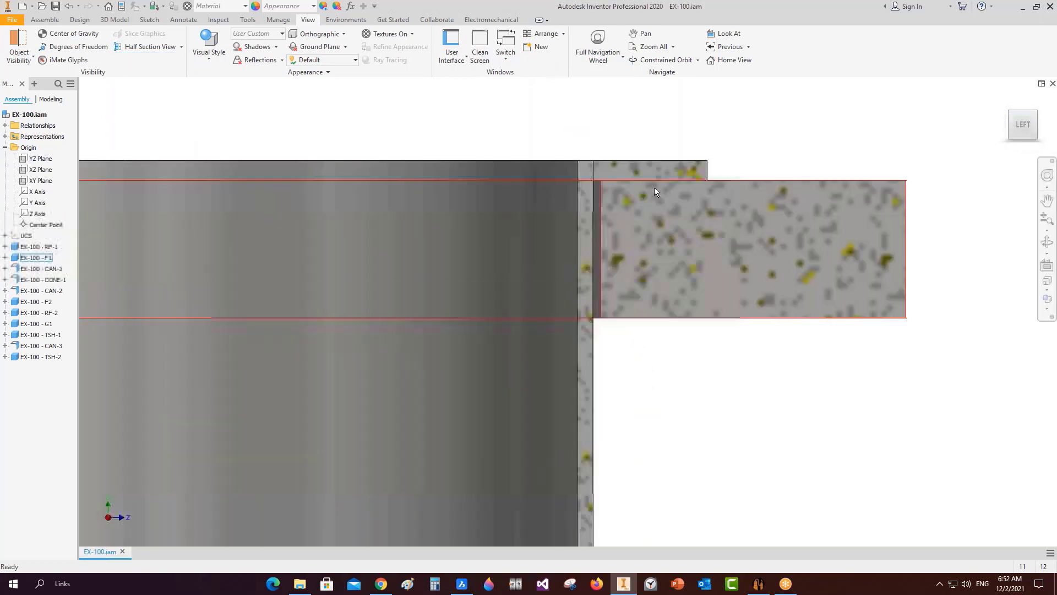
{"action": "scroll", "coordinate": [603, 168], "scroll_direction": "down", "scroll_amount": 6}
{"action": "scroll", "coordinate": [693, 443], "scroll_direction": "up", "scroll_amount": 4}
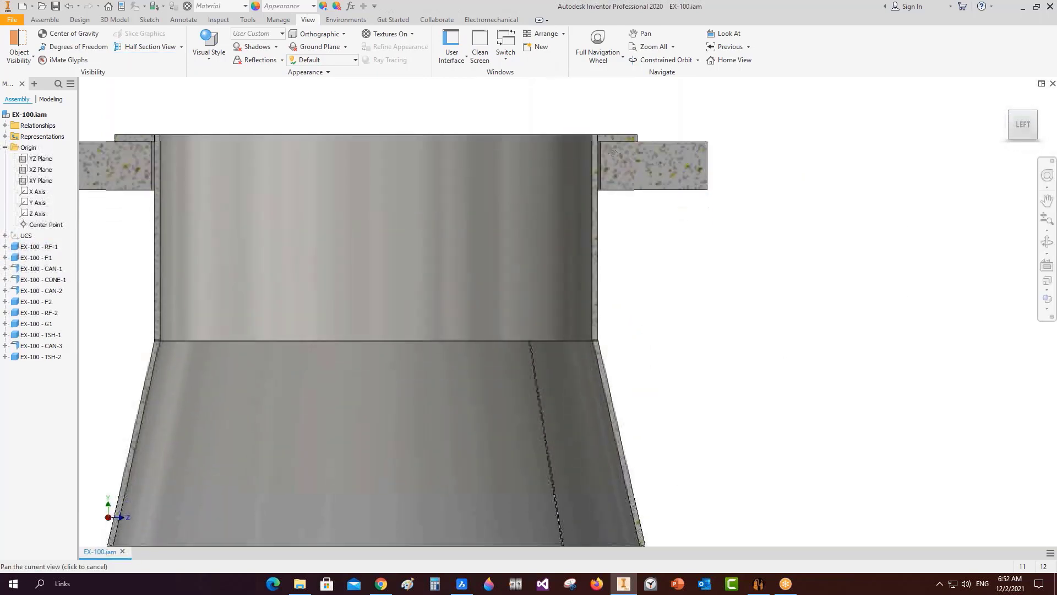
{"action": "scroll", "coordinate": [693, 444], "scroll_direction": "down", "scroll_amount": 2}
{"action": "scroll", "coordinate": [672, 443], "scroll_direction": "up", "scroll_amount": 5}
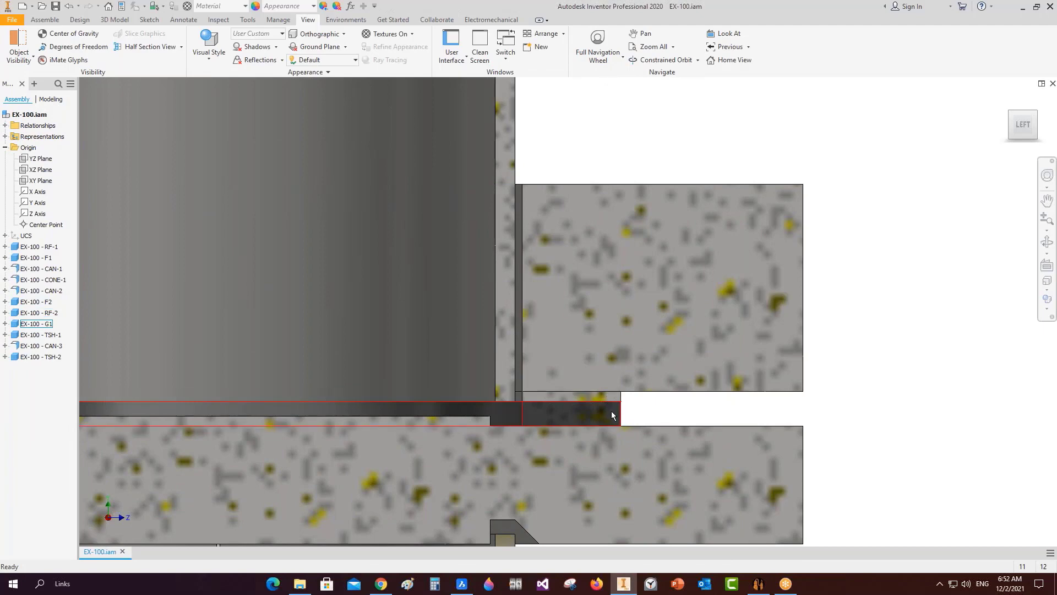
{"action": "scroll", "coordinate": [655, 420], "scroll_direction": "down", "scroll_amount": 4}
{"action": "middle_click_drag", "start_coordinate": [652, 434], "coordinate": [668, 314]}
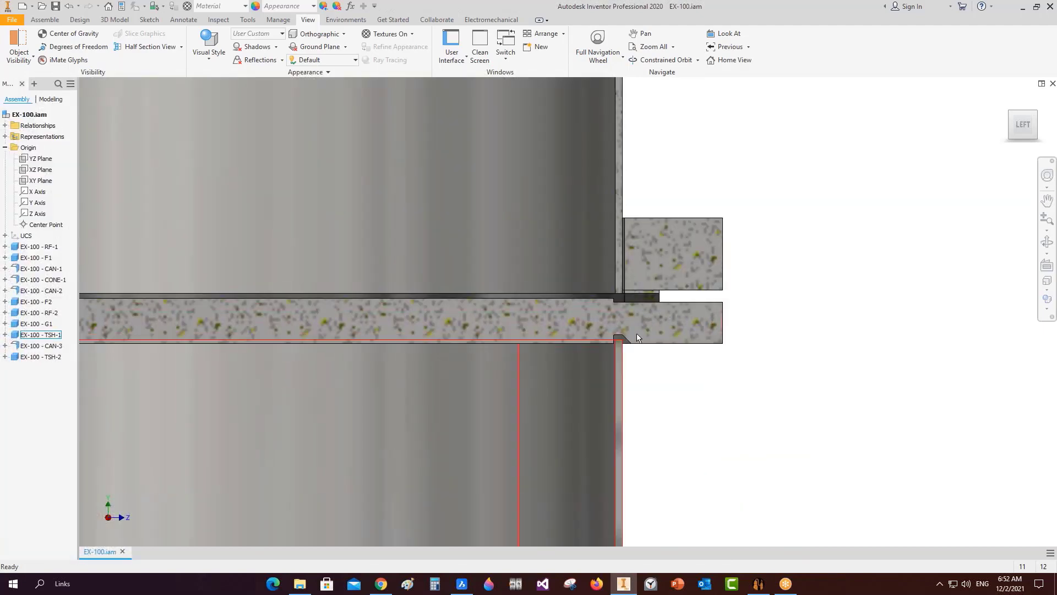
{"action": "scroll", "coordinate": [636, 331], "scroll_direction": "down", "scroll_amount": 3}
{"action": "scroll", "coordinate": [613, 332], "scroll_direction": "up", "scroll_amount": 5}
{"action": "scroll", "coordinate": [612, 336], "scroll_direction": "up", "scroll_amount": 2}
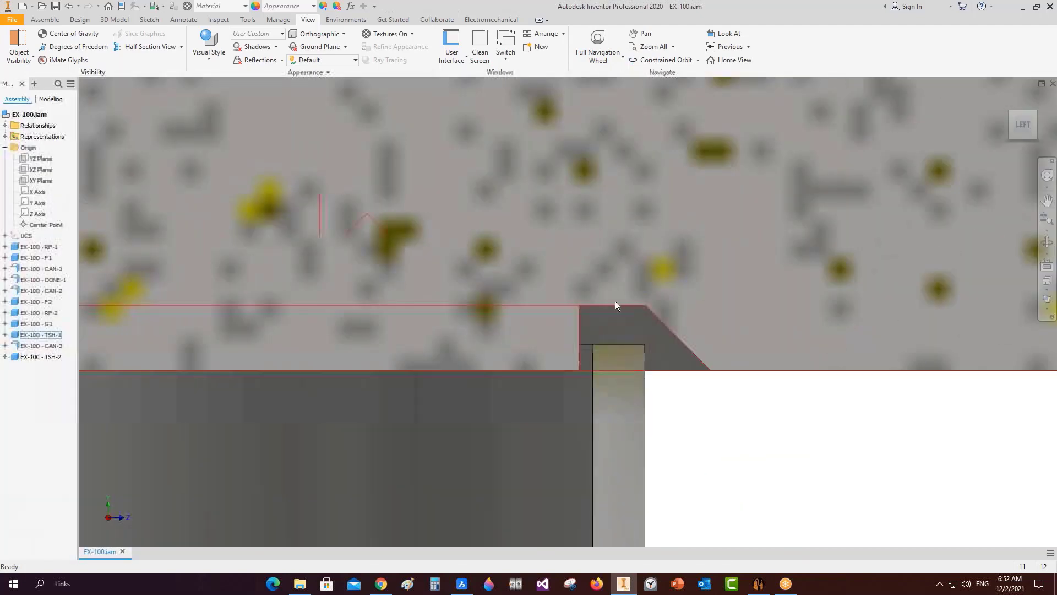
{"action": "scroll", "coordinate": [614, 331], "scroll_direction": "down", "scroll_amount": 6}
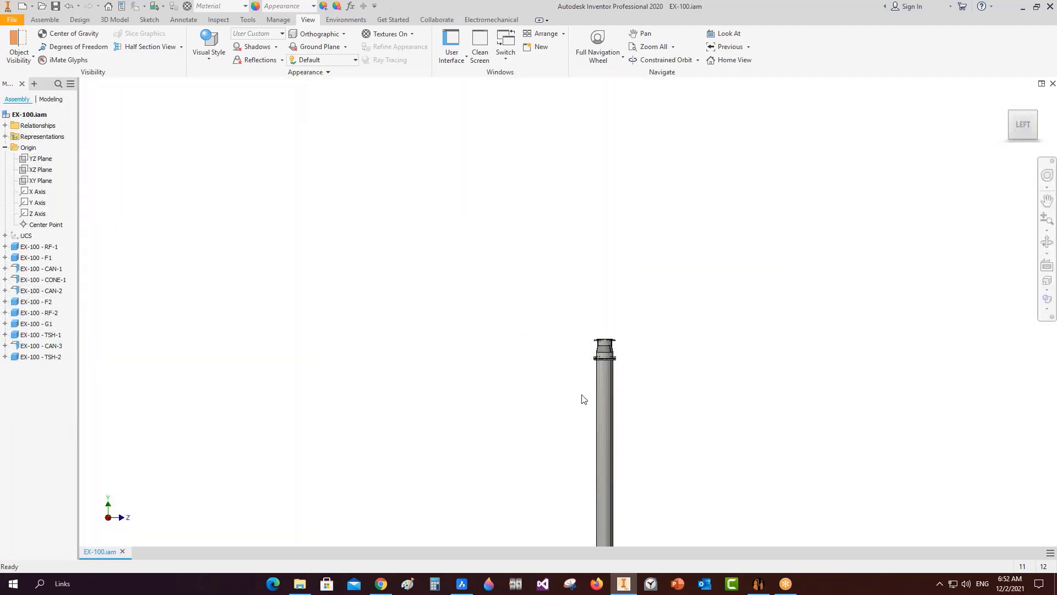
{"action": "middle_click_drag", "start_coordinate": [583, 399], "coordinate": [583, 189]}
{"action": "scroll", "coordinate": [597, 328], "scroll_direction": "up", "scroll_amount": 5}
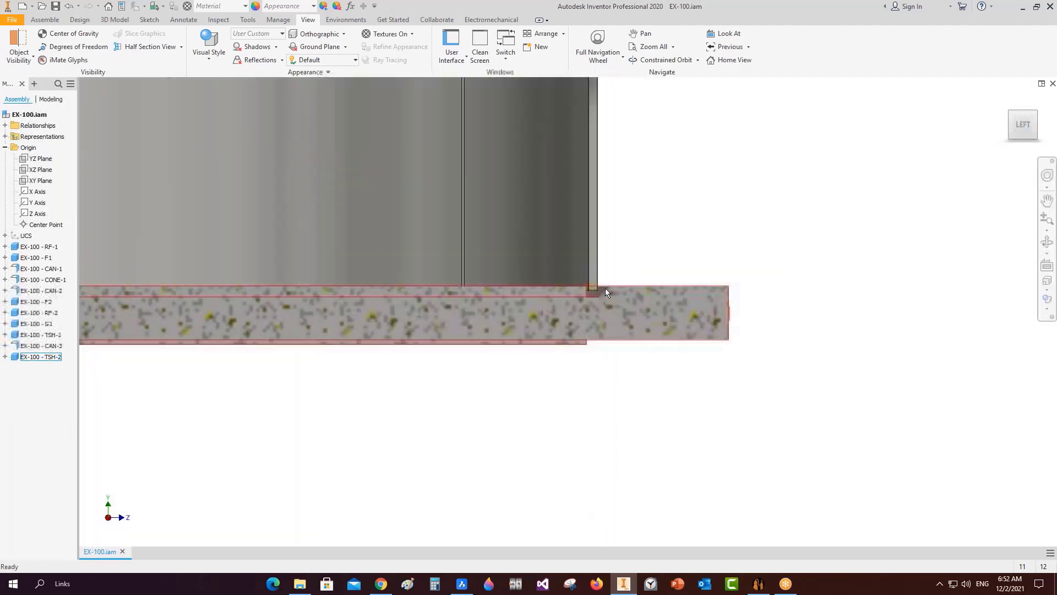
{"action": "scroll", "coordinate": [606, 290], "scroll_direction": "up", "scroll_amount": 2}
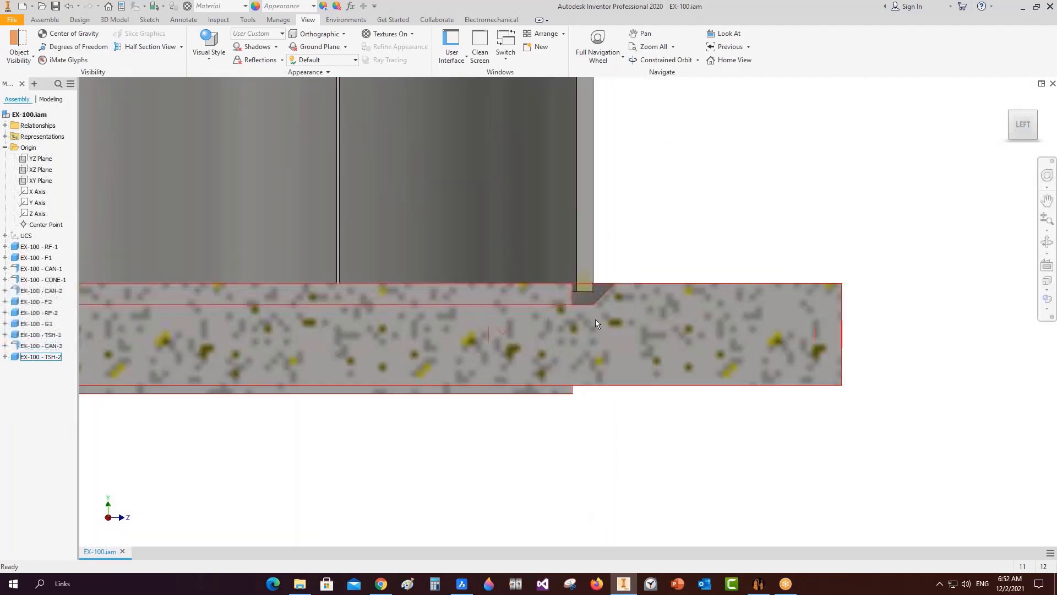
{"action": "scroll", "coordinate": [603, 325], "scroll_direction": "down", "scroll_amount": 5}
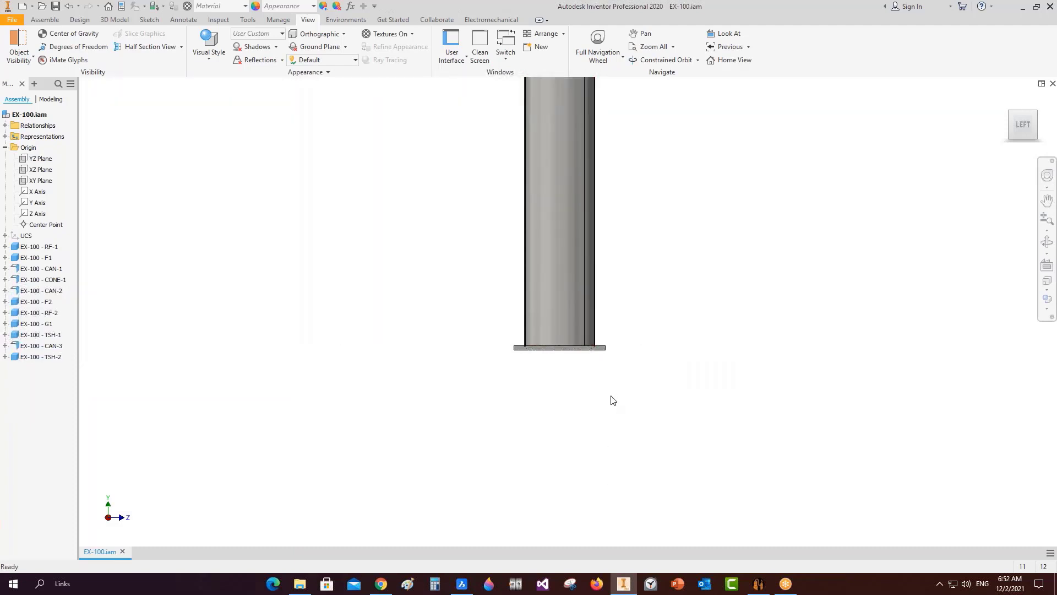
End the section view and return to the home isometric view fitted to the model.
{"action": "left_click", "coordinate": [181, 47]}
{"action": "left_click", "coordinate": [164, 132]}
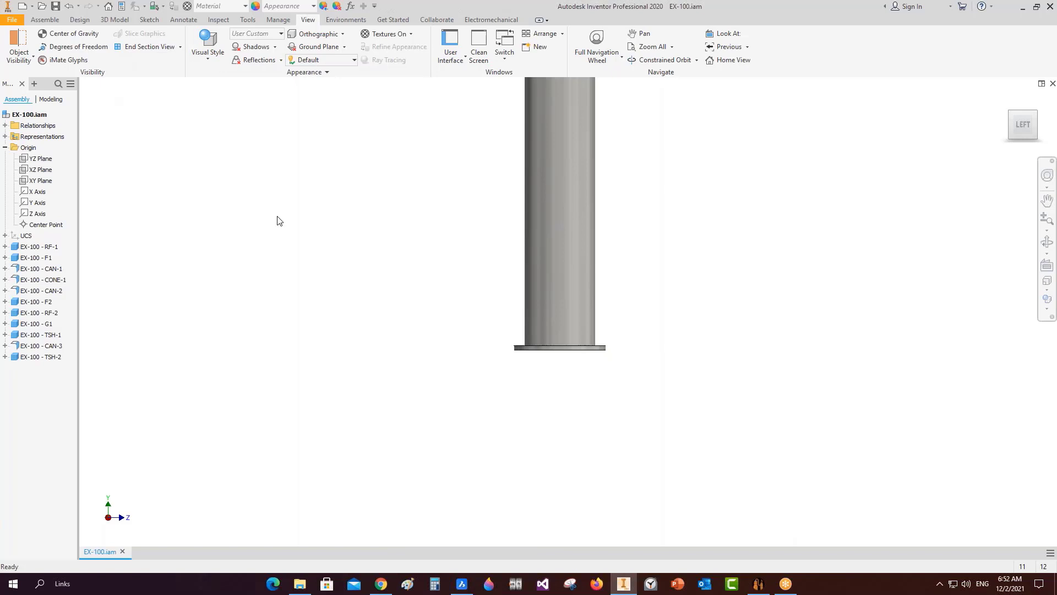
{"action": "left_click", "coordinate": [1037, 124]}
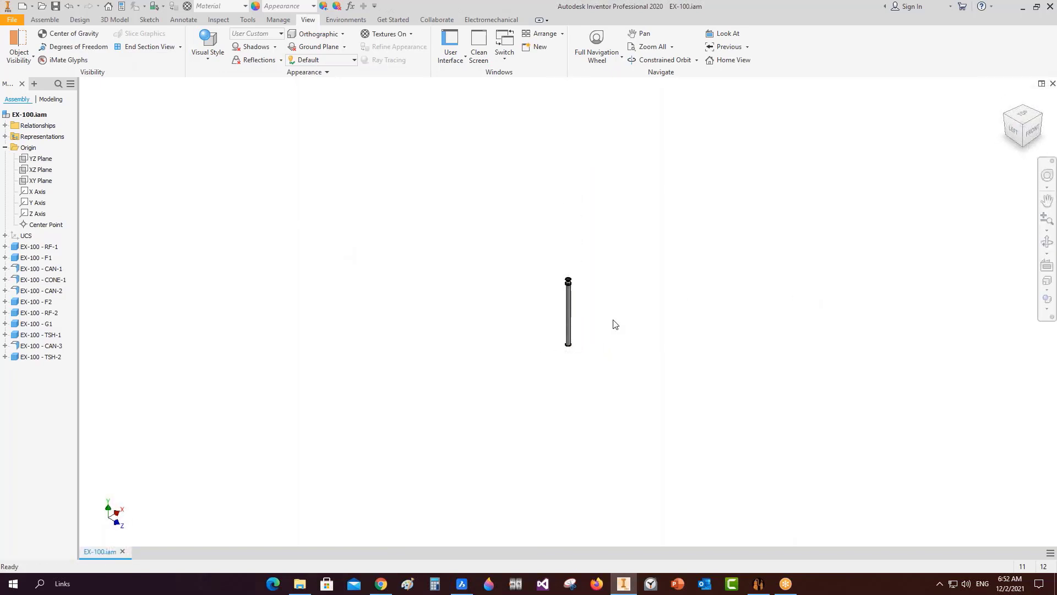
Zoom and pan CR10830001_GAD_R1 to the lower nozzle flange and tubesheet joint detail.
{"action": "left_click", "coordinate": [462, 583]}
{"action": "scroll", "coordinate": [537, 327], "scroll_direction": "down", "scroll_amount": 5}
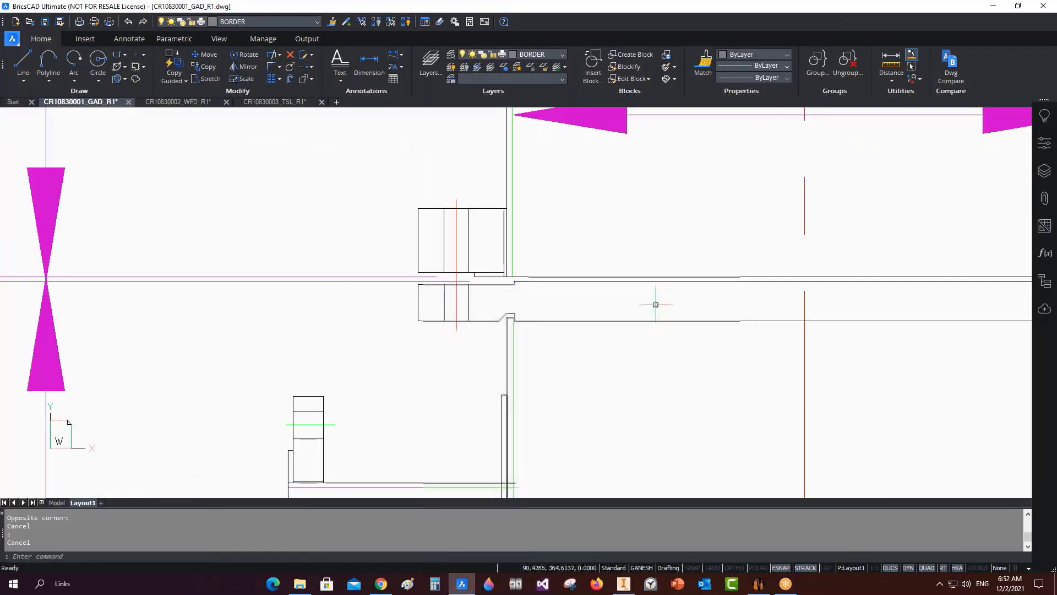
{"action": "scroll", "coordinate": [656, 304], "scroll_direction": "down", "scroll_amount": 8}
{"action": "scroll", "coordinate": [535, 225], "scroll_direction": "up", "scroll_amount": 5}
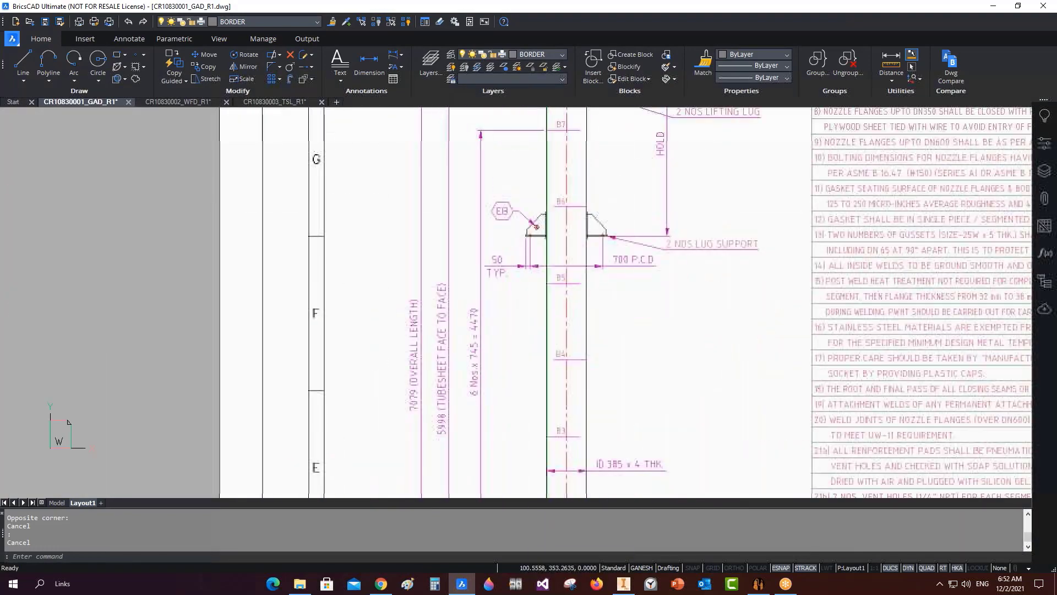
{"action": "scroll", "coordinate": [590, 56], "scroll_direction": "down", "scroll_amount": 1}
{"action": "middle_click_drag", "start_coordinate": [617, 350], "coordinate": [595, 85]}
{"action": "scroll", "coordinate": [578, 196], "scroll_direction": "up", "scroll_amount": 2}
{"action": "middle_click_drag", "start_coordinate": [553, 455], "coordinate": [552, 271]}
{"action": "scroll", "coordinate": [614, 301], "scroll_direction": "up", "scroll_amount": 10}
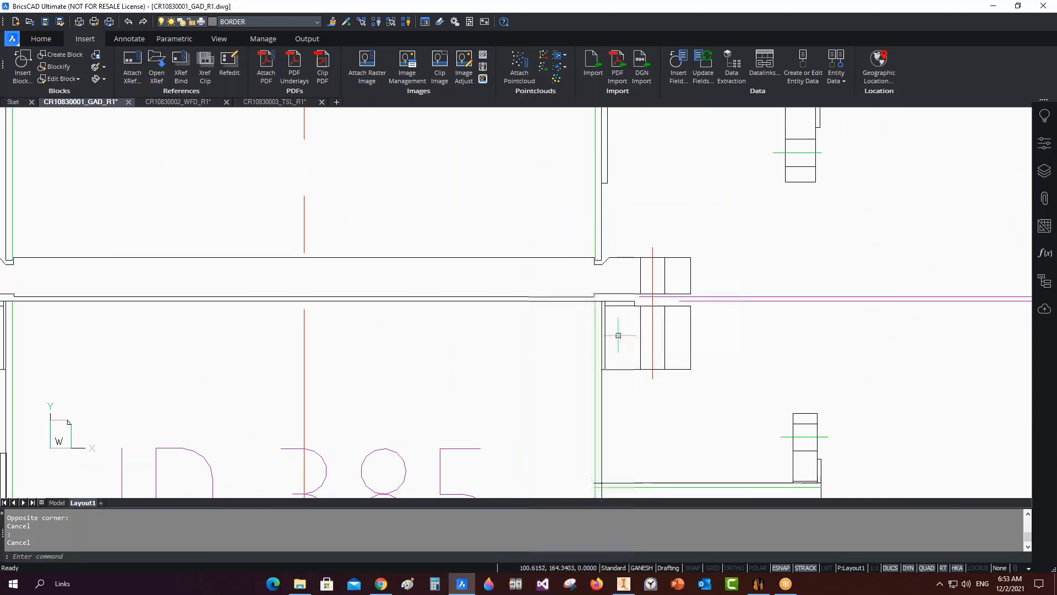
Add gasket G2 copied from G1 under EX-100 and review its 396 ID, 5 thick, 20 wide.
{"action": "left_click", "coordinate": [765, 586]}
{"action": "left_click", "coordinate": [46, 120]}
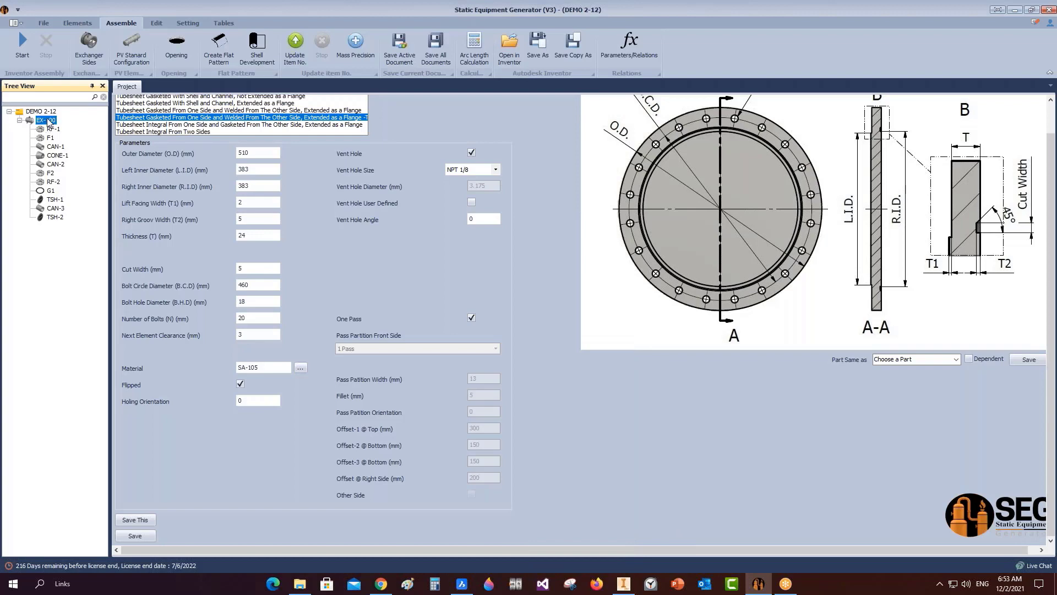
{"action": "left_click", "coordinate": [74, 25]}
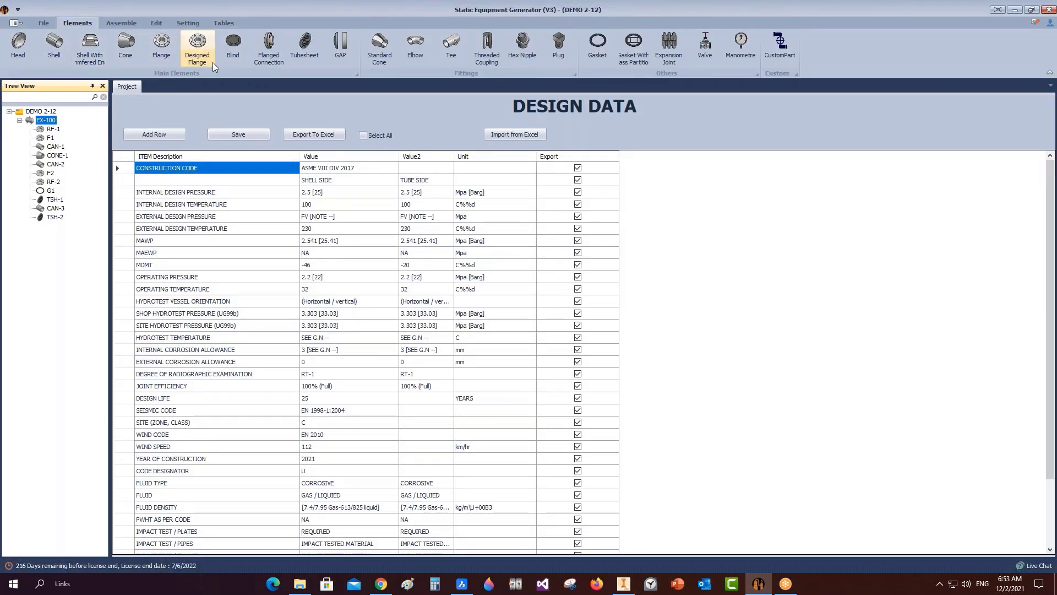
{"action": "left_click", "coordinate": [602, 48]}
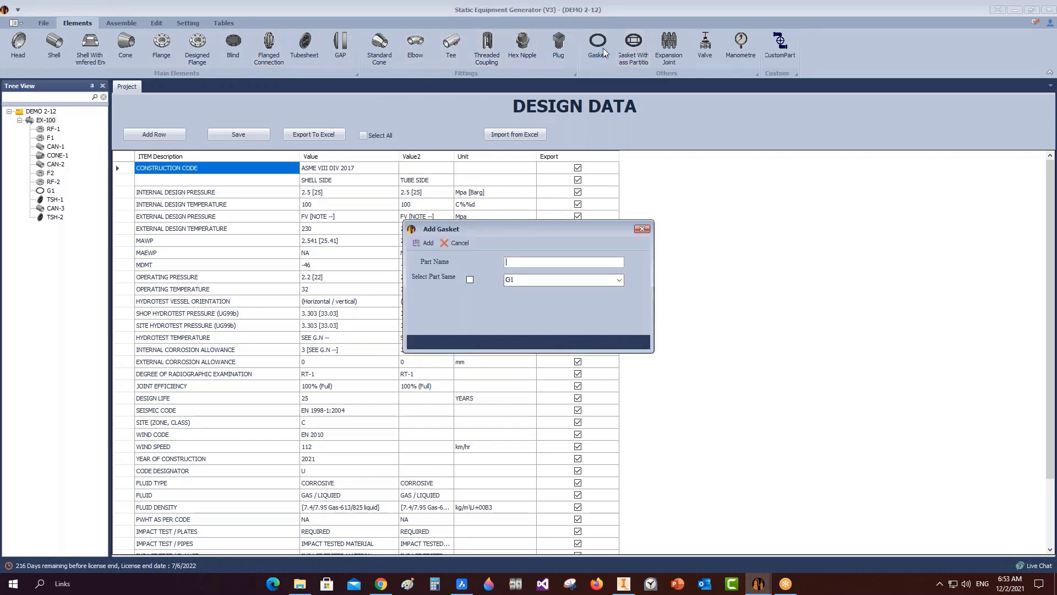
{"action": "left_click", "coordinate": [470, 279]}
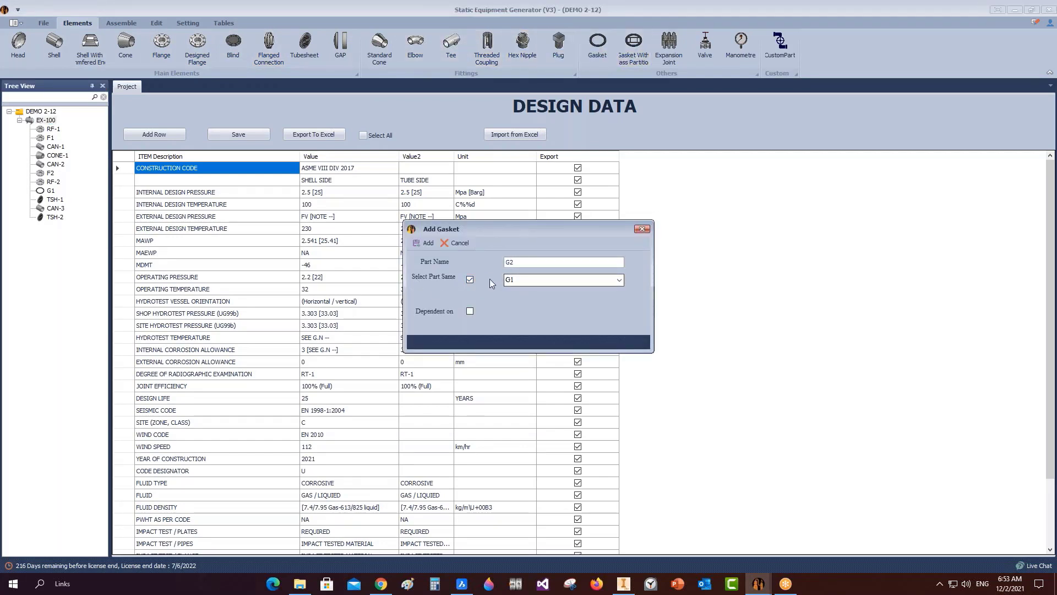
{"action": "left_click", "coordinate": [420, 246]}
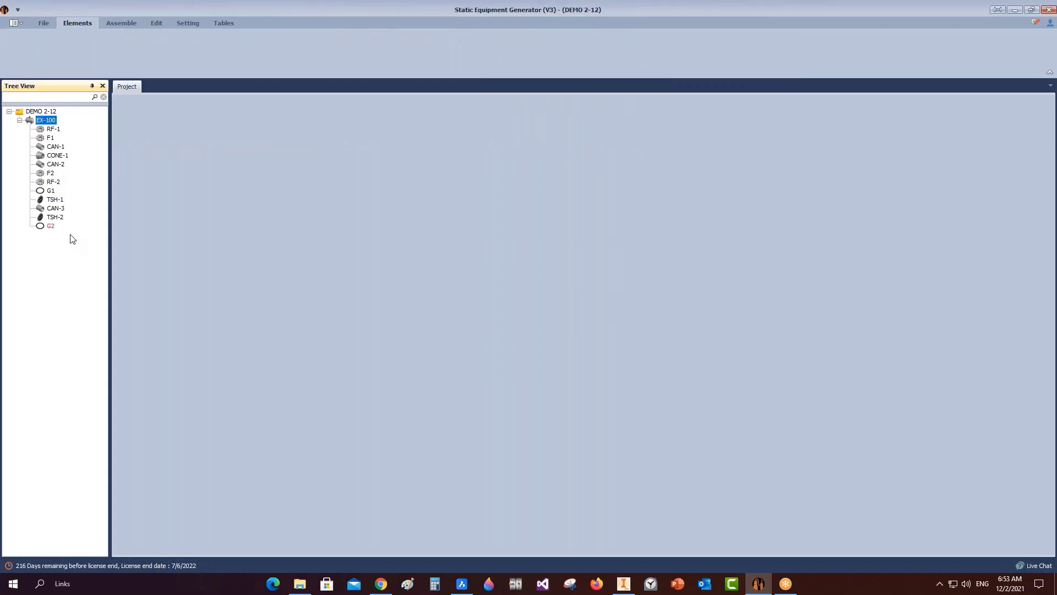
{"action": "left_click", "coordinate": [40, 225]}
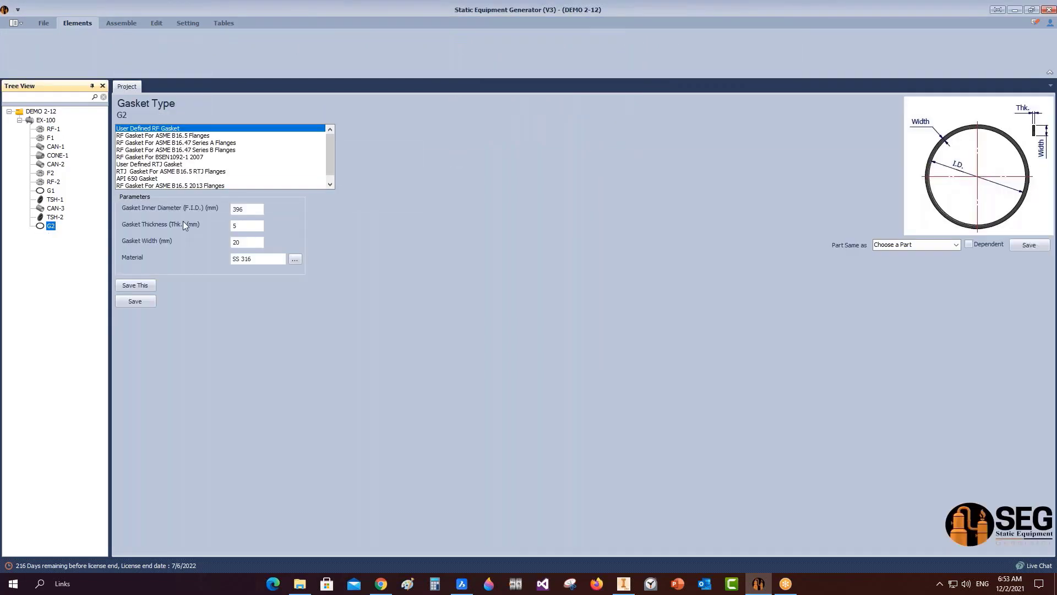
{"action": "left_click", "coordinate": [53, 121]}
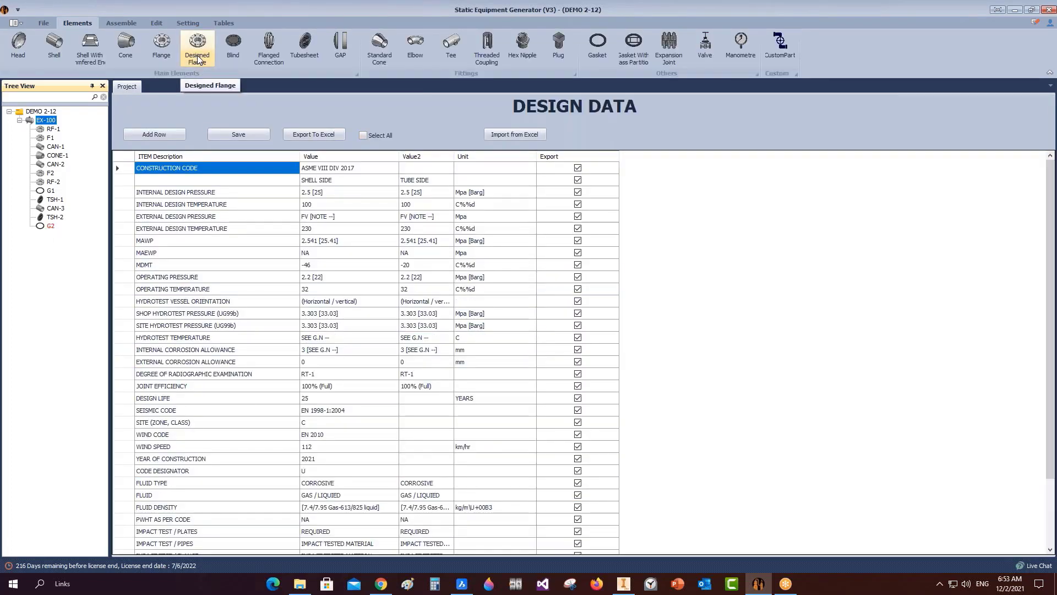
Add designed flange RF-3 under EX-100 copied from RF-2, a 396 ID, 2 thick, 20 wide Liner.
{"action": "left_click", "coordinate": [197, 58]}
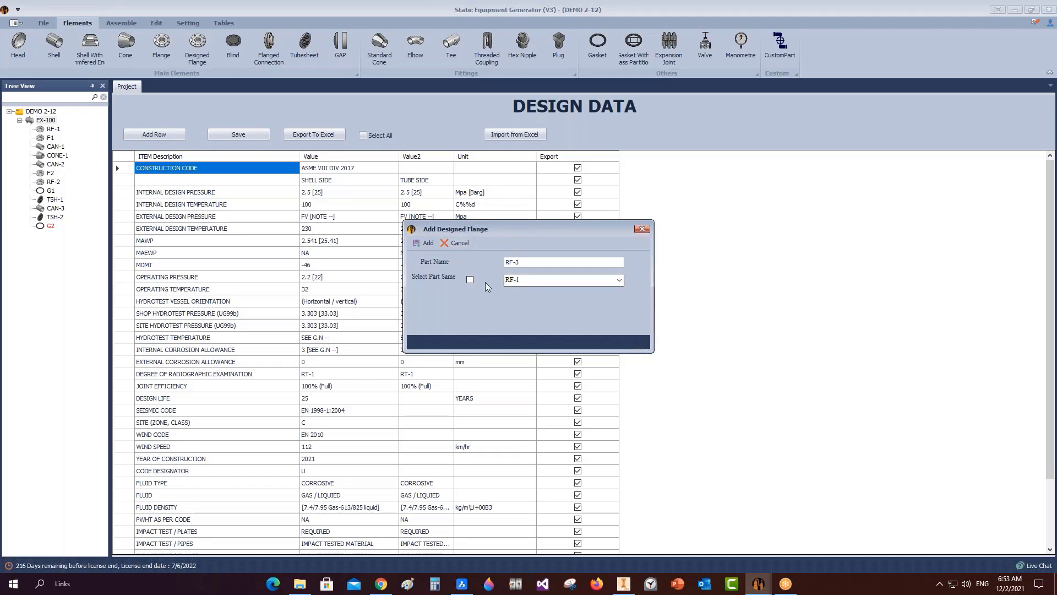
{"action": "left_click", "coordinate": [520, 279]}
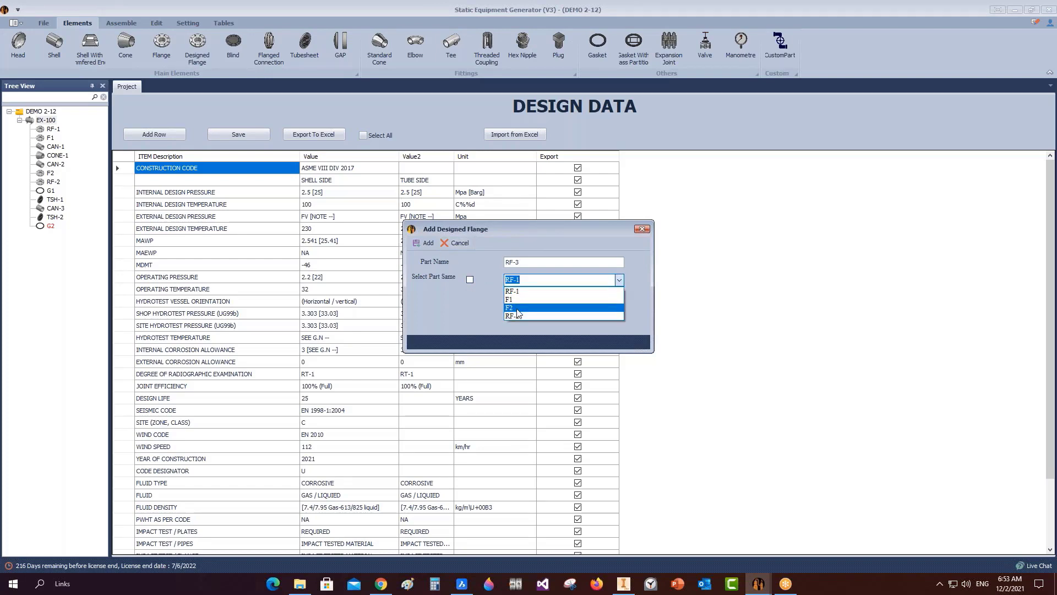
{"action": "left_click", "coordinate": [517, 315]}
{"action": "left_click", "coordinate": [471, 280]}
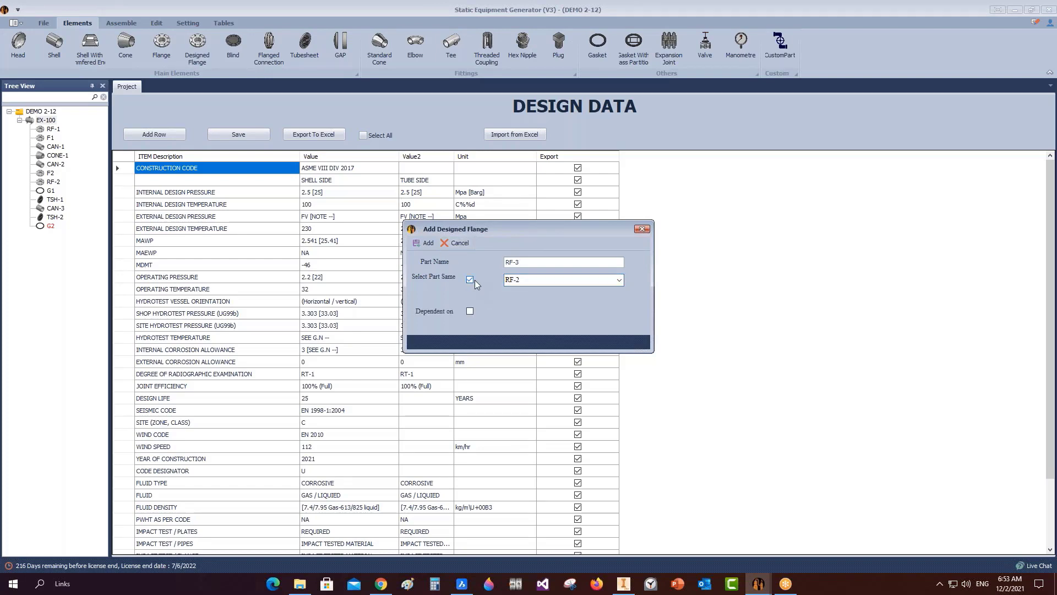
{"action": "left_click", "coordinate": [424, 242]}
{"action": "left_click", "coordinate": [51, 235]}
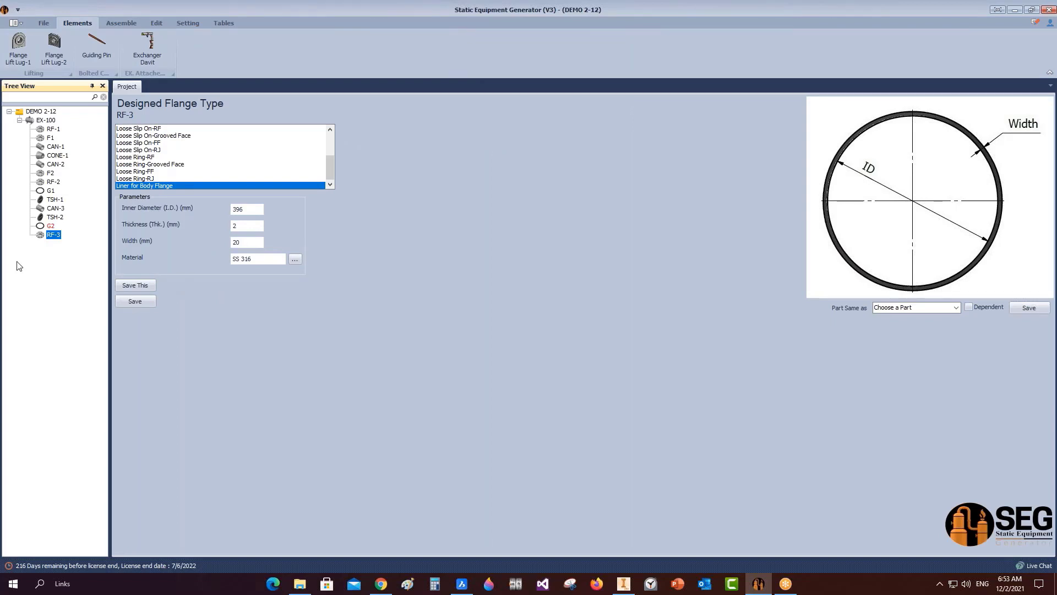
{"action": "left_click", "coordinate": [47, 120]}
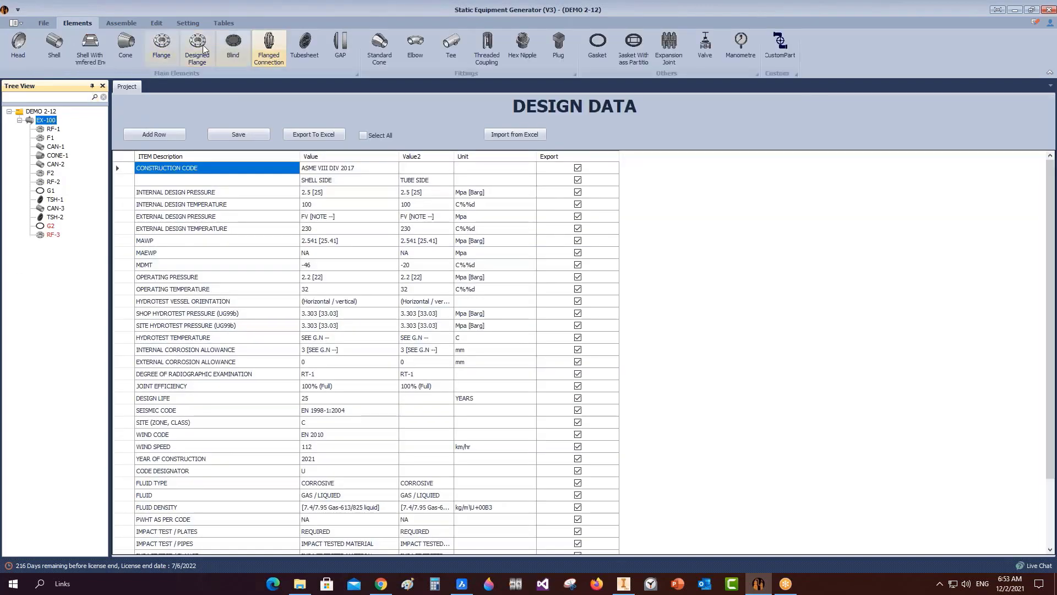
Add designed flange F3 under EX-100, copied from flange F2.
{"action": "left_click", "coordinate": [199, 47]}
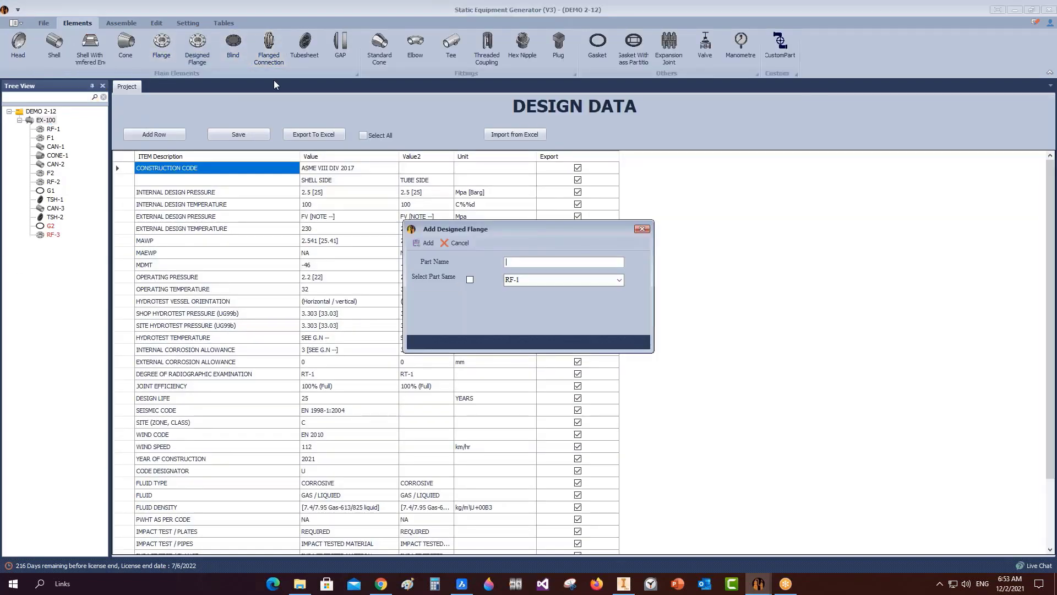
{"action": "left_click", "coordinate": [469, 279]}
{"action": "left_click", "coordinate": [619, 280]}
{"action": "left_click", "coordinate": [540, 308]}
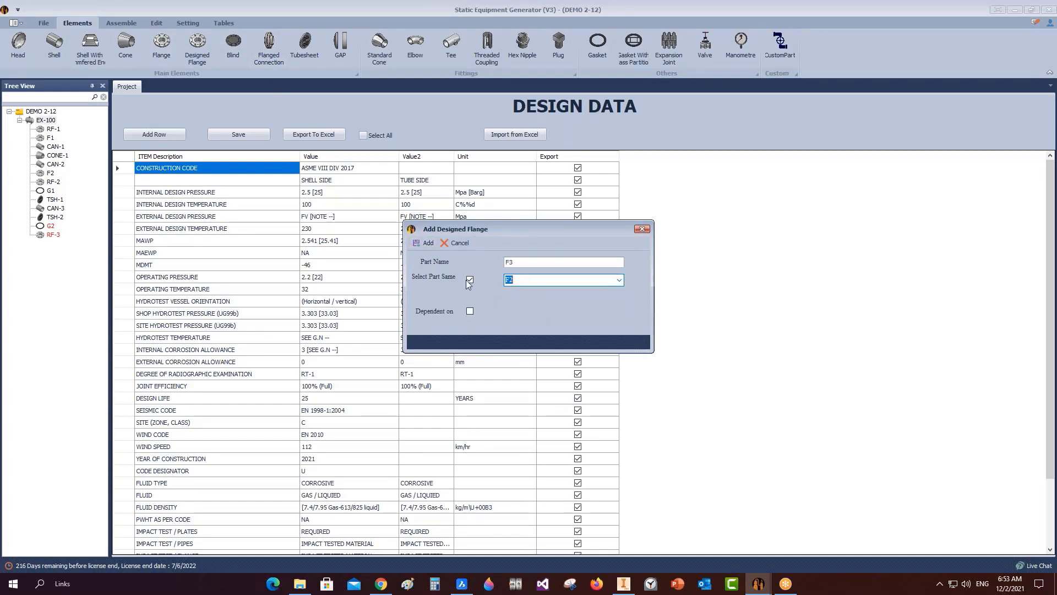
{"action": "left_click", "coordinate": [428, 243]}
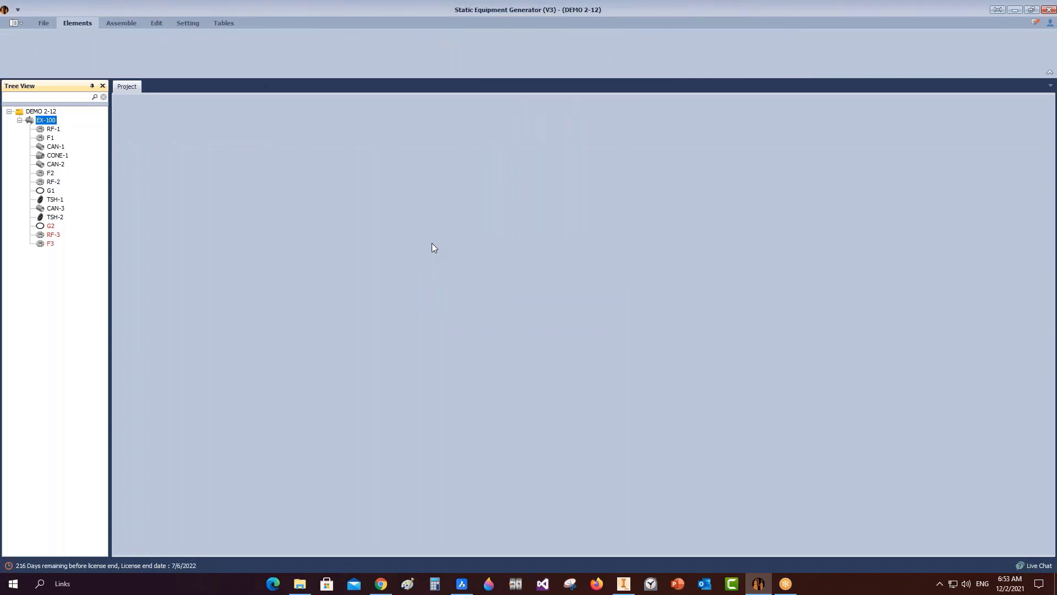
Mark flange F3 as flipped and save the project.
{"action": "left_click", "coordinate": [49, 244]}
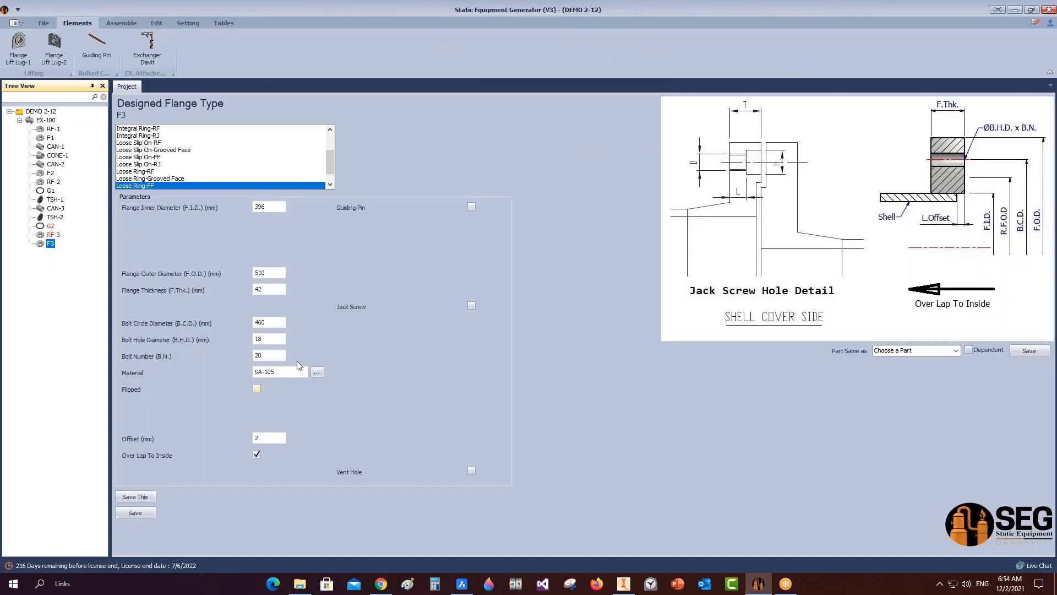
{"action": "left_click", "coordinate": [257, 389]}
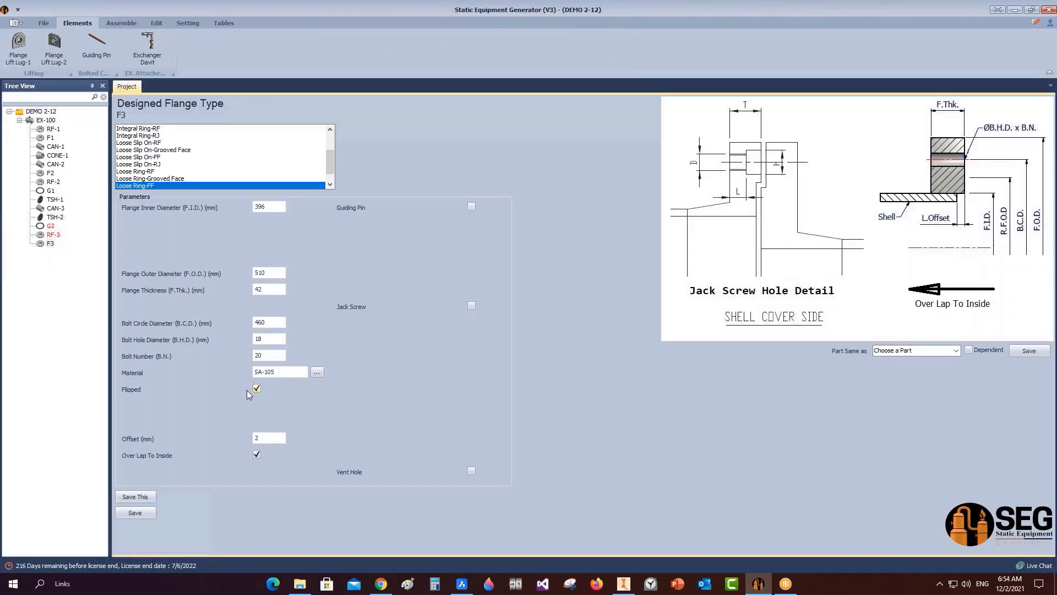
{"action": "left_click", "coordinate": [137, 513]}
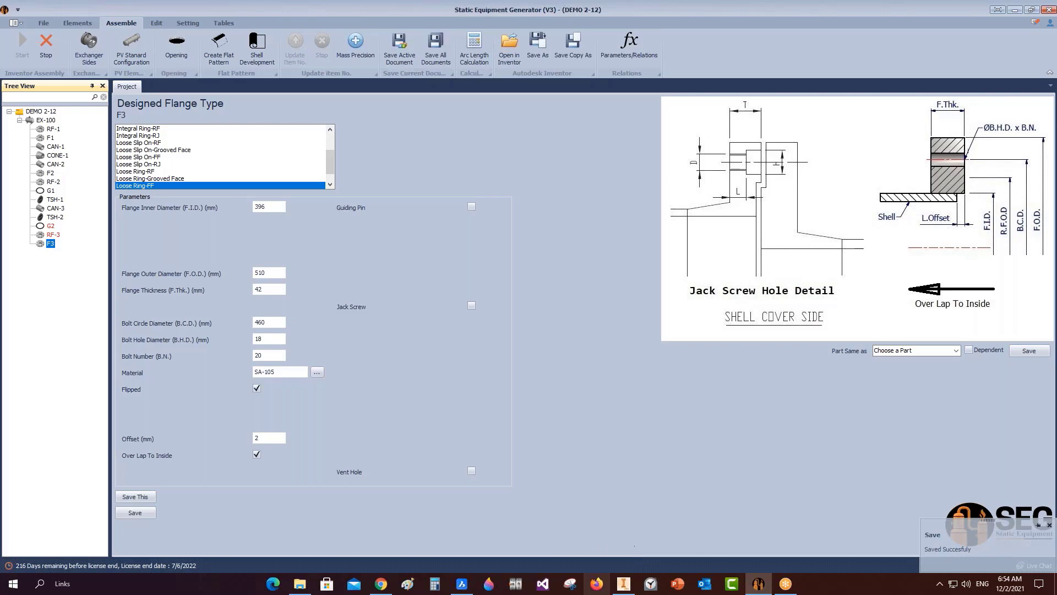
{"action": "left_click", "coordinate": [628, 587]}
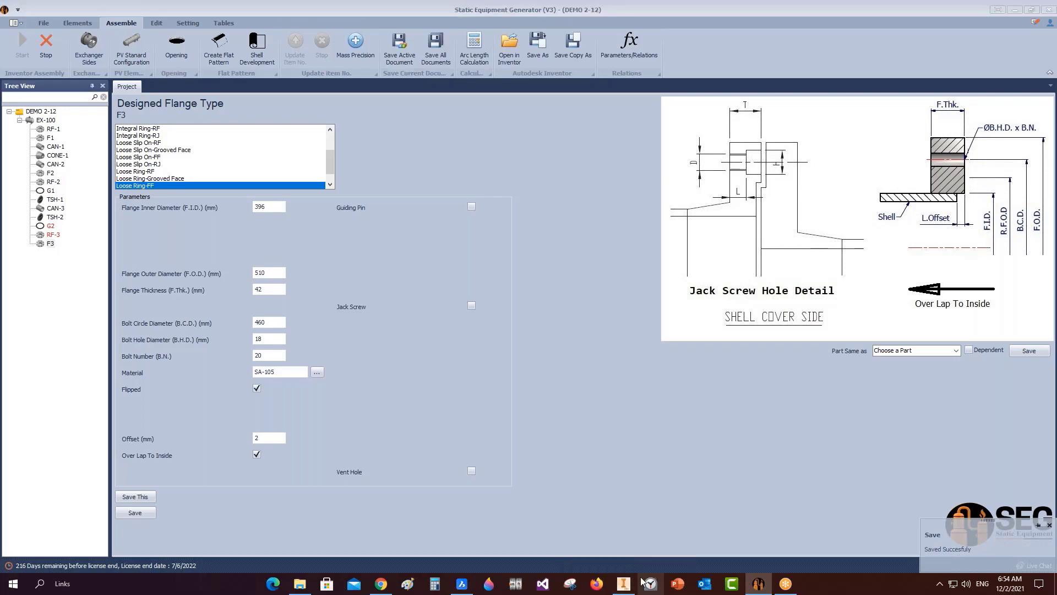
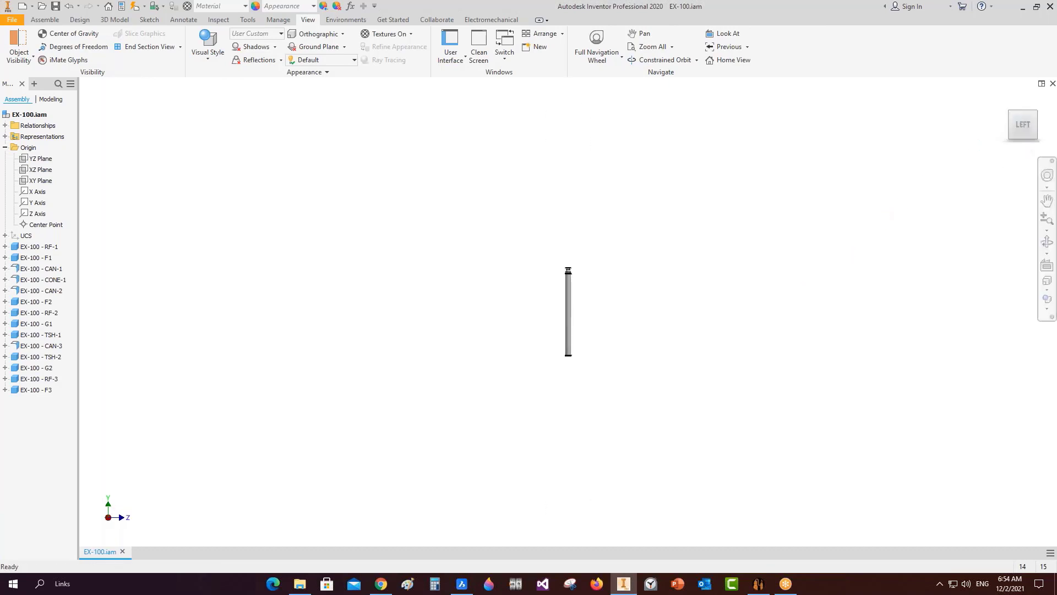
Compare the Inventor flange joint with the vessel bottom in the BricsCAD drawing, then return to Static Equipment Generator.
{"action": "scroll", "coordinate": [580, 345], "scroll_direction": "up", "scroll_amount": 10}
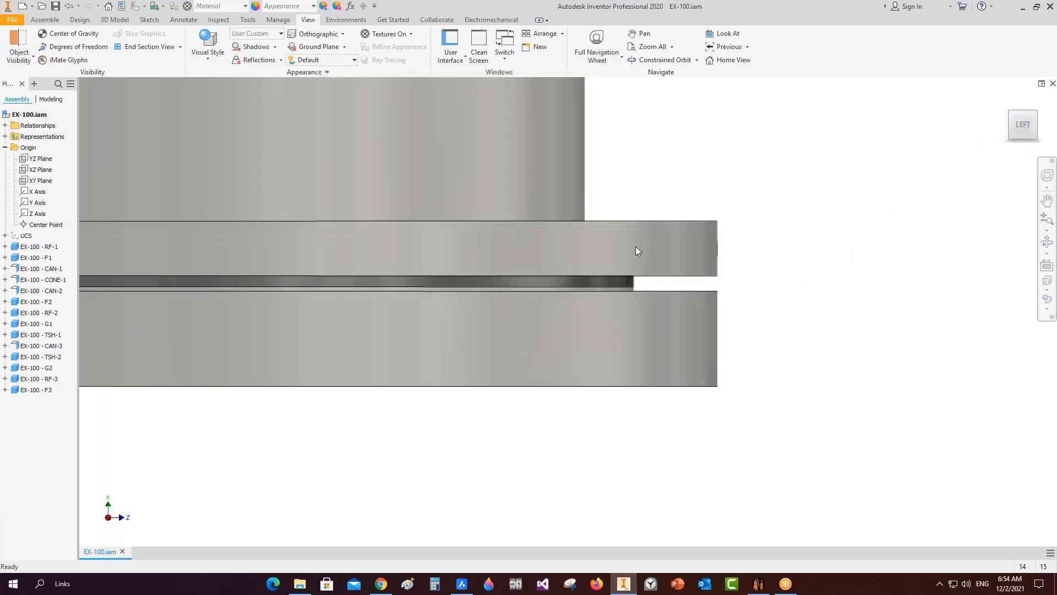
{"action": "scroll", "coordinate": [607, 322], "scroll_direction": "down", "scroll_amount": 5}
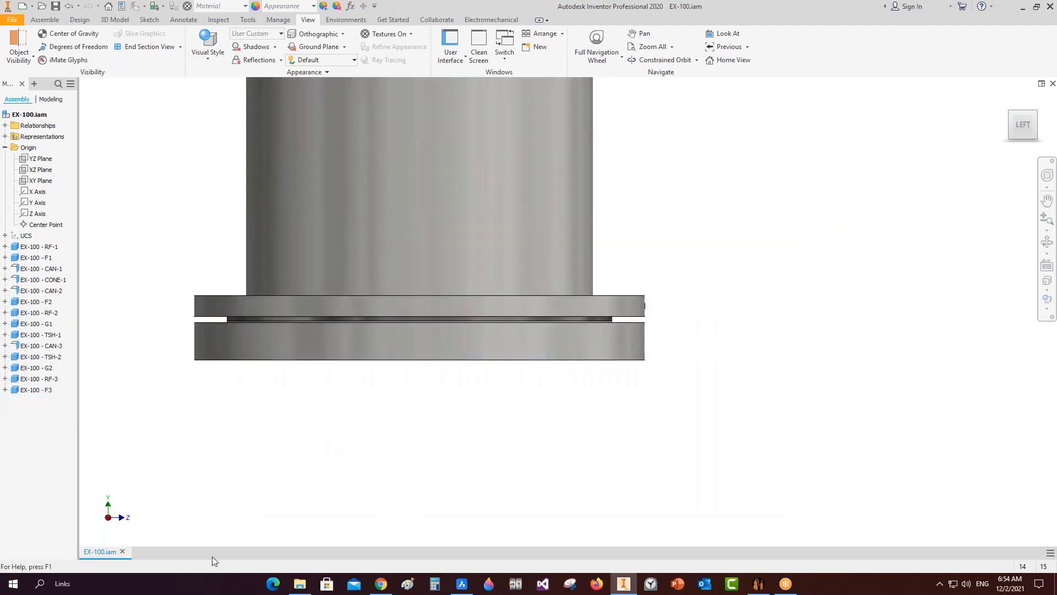
{"action": "left_click", "coordinate": [462, 583]}
{"action": "scroll", "coordinate": [488, 363], "scroll_direction": "down", "scroll_amount": 10}
{"action": "middle_click_drag", "start_coordinate": [488, 363], "coordinate": [484, 223]}
{"action": "scroll", "coordinate": [486, 225], "scroll_direction": "up", "scroll_amount": 2}
{"action": "scroll", "coordinate": [408, 339], "scroll_direction": "up", "scroll_amount": 2}
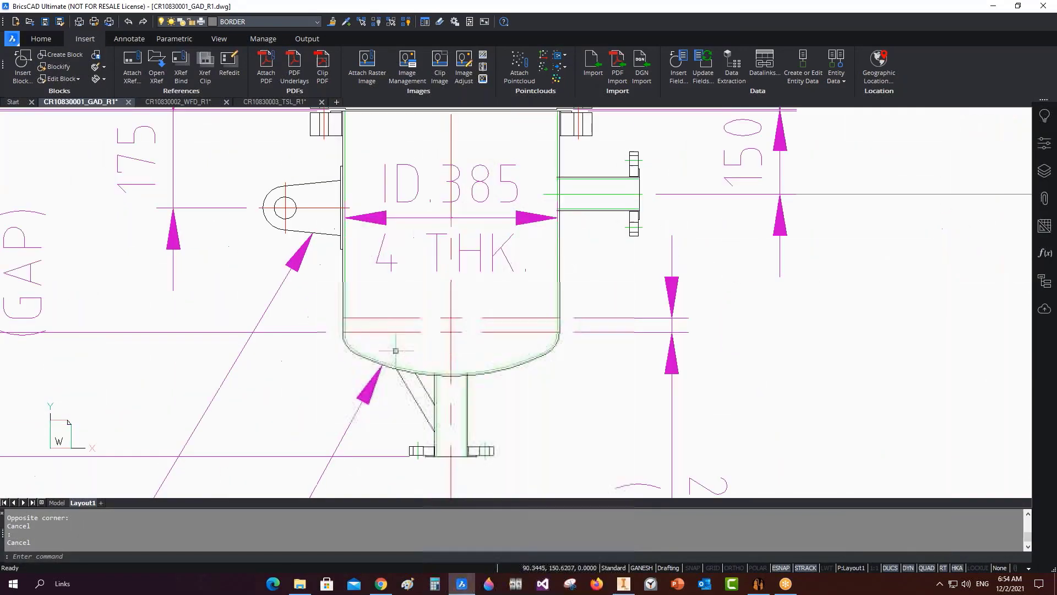
{"action": "left_click", "coordinate": [759, 583]}
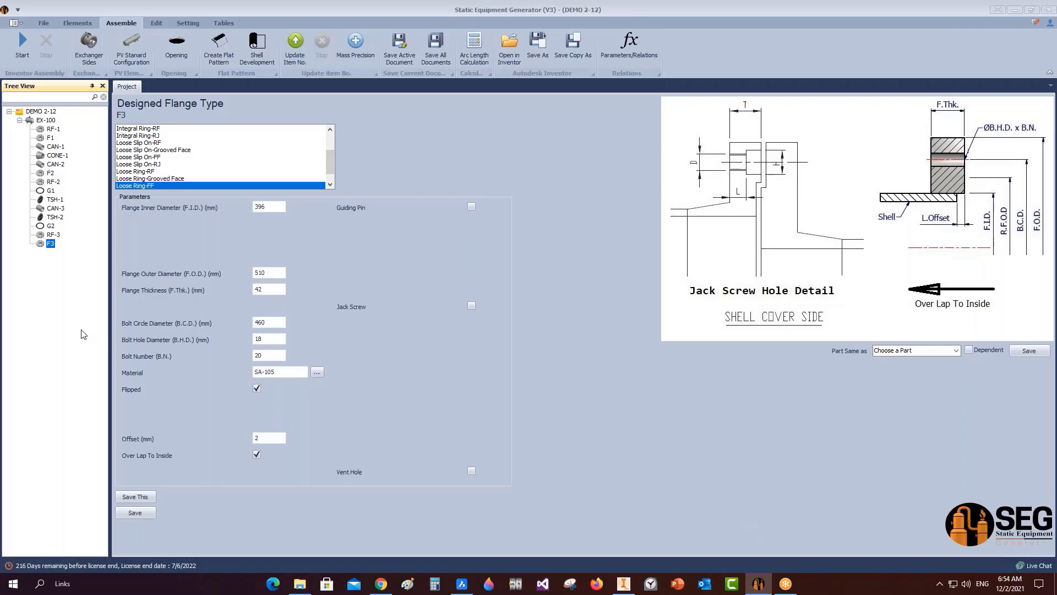
Add shell CAN-4 under EX-100 as a copy of CAN-2 and save it.
{"action": "left_click", "coordinate": [46, 120]}
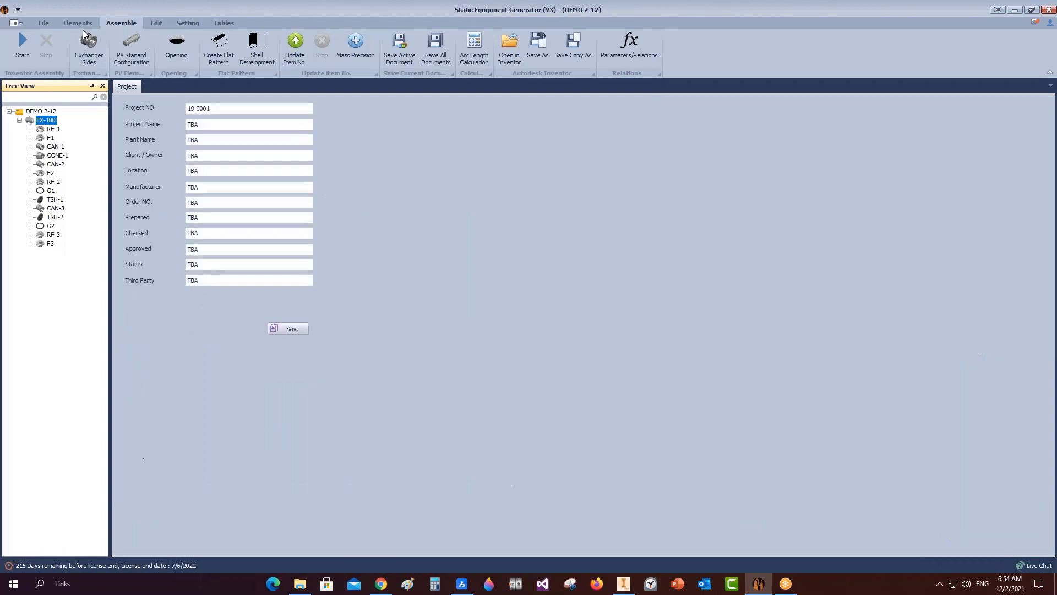
{"action": "left_click", "coordinate": [78, 22]}
{"action": "left_click", "coordinate": [55, 47]}
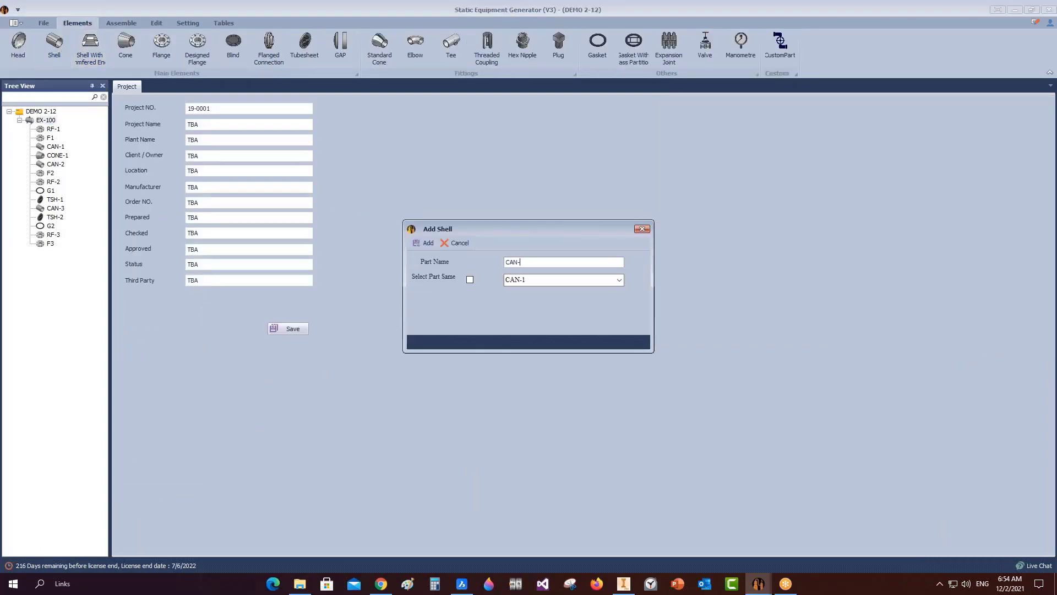
{"action": "key", "text": "Return"}
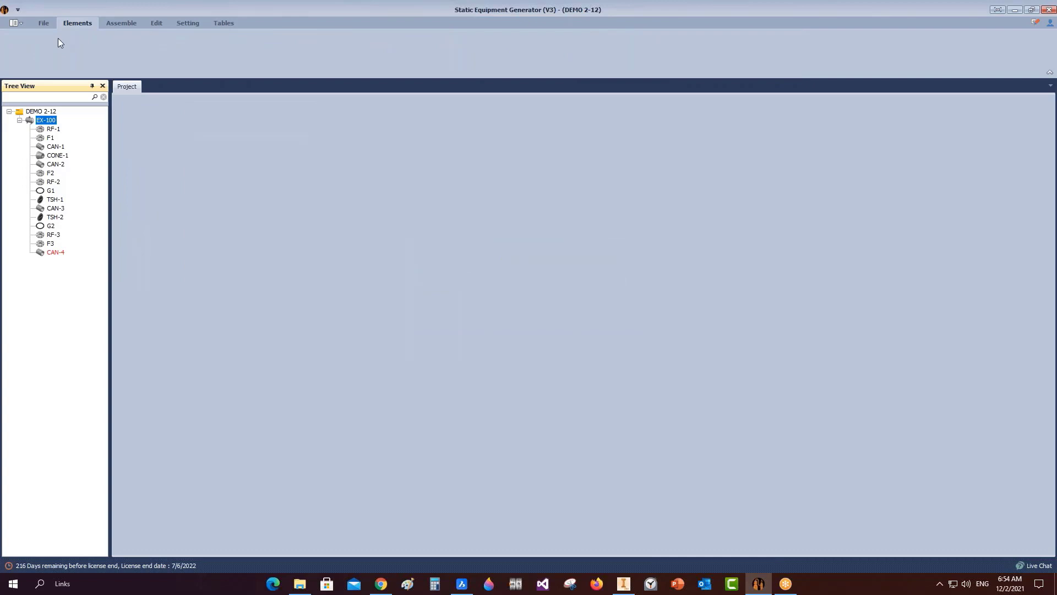
{"action": "left_click", "coordinate": [55, 252]}
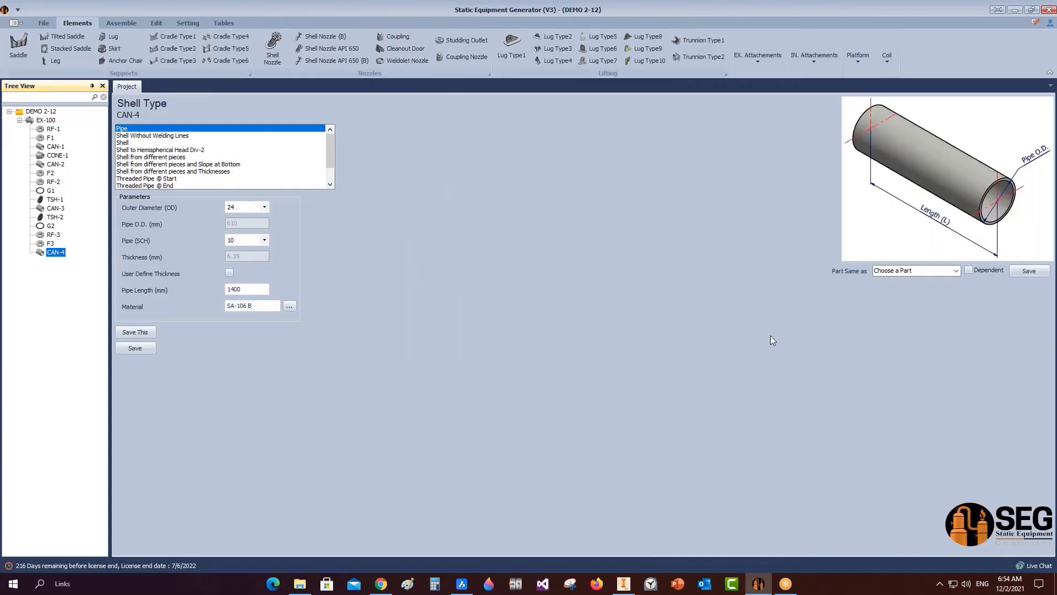
{"action": "left_click", "coordinate": [956, 270]}
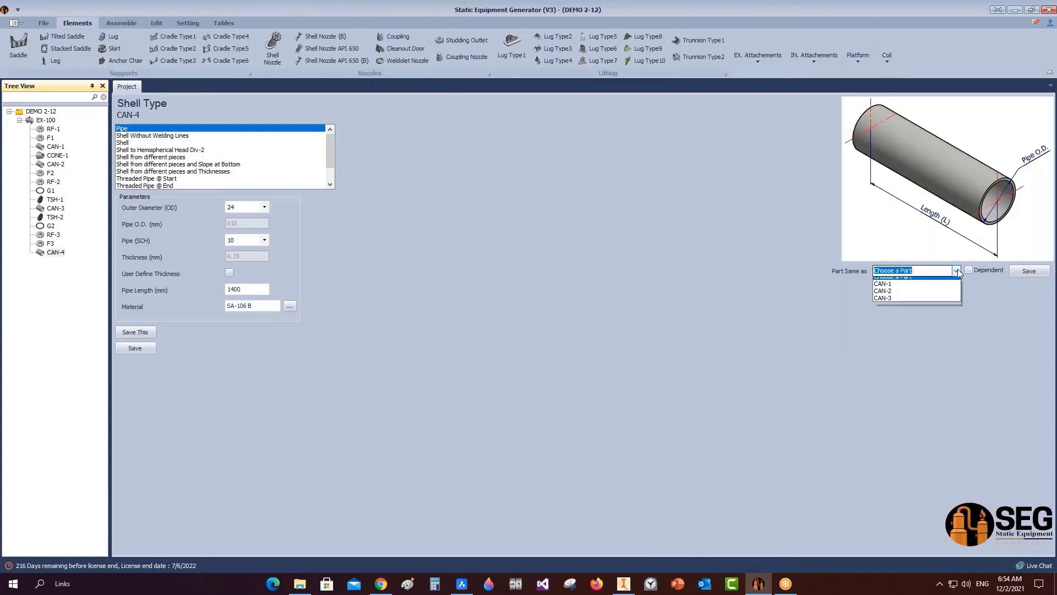
{"action": "left_click", "coordinate": [895, 296]}
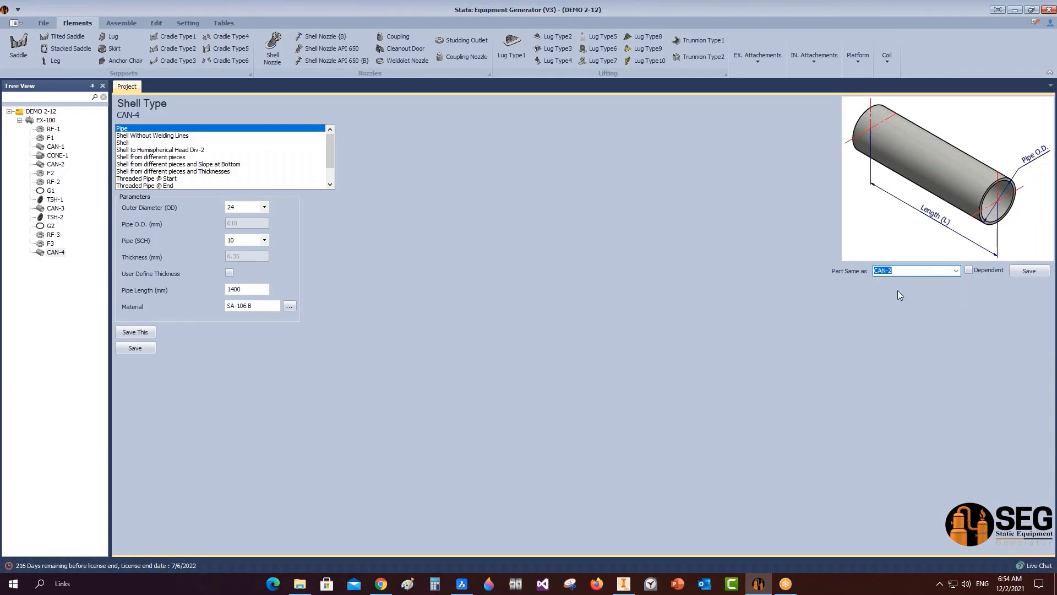
{"action": "left_click", "coordinate": [1029, 270]}
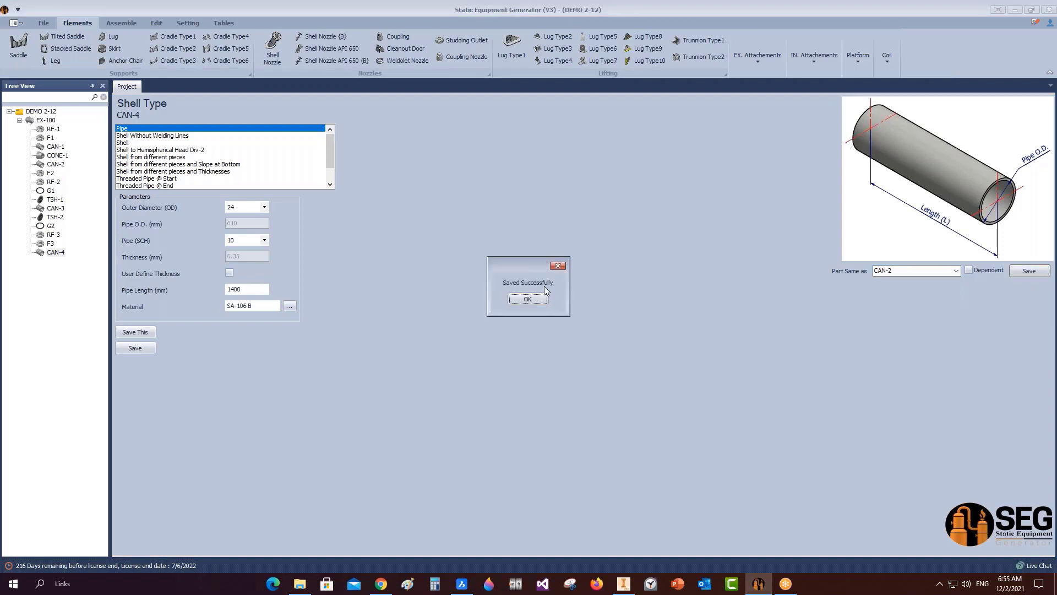
{"action": "left_click", "coordinate": [528, 298]}
Set CAN-4's length to 375 mm and save it.
{"action": "left_click", "coordinate": [49, 244]}
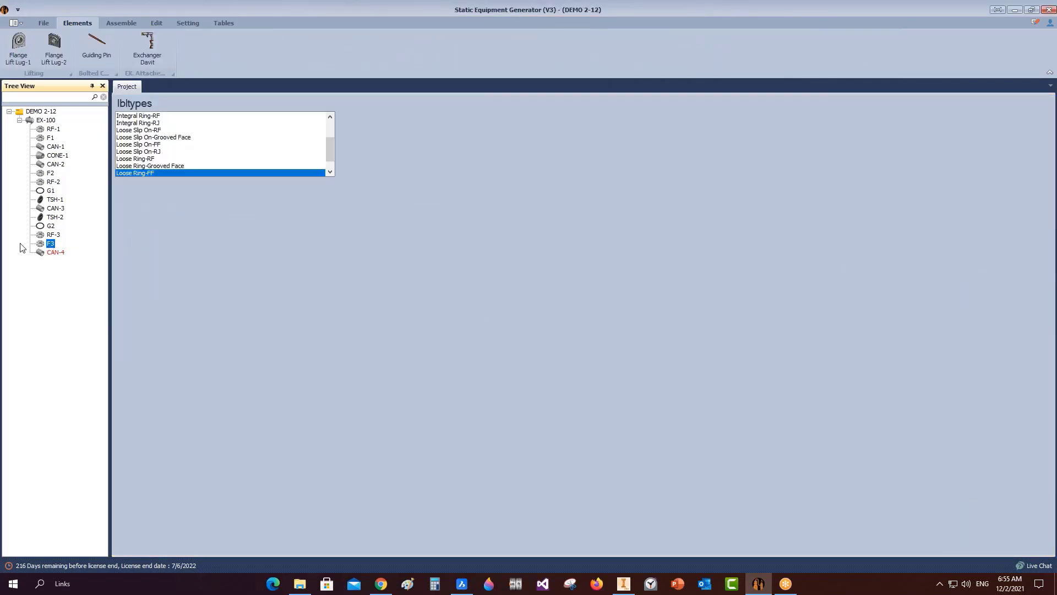
{"action": "left_click", "coordinate": [46, 253]}
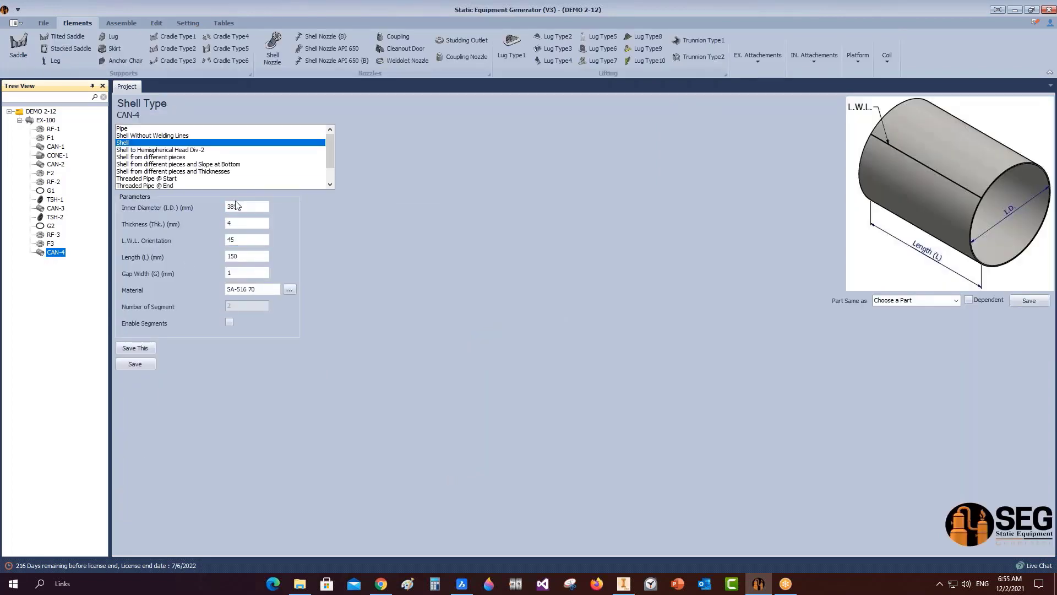
{"action": "left_click", "coordinate": [228, 257]}
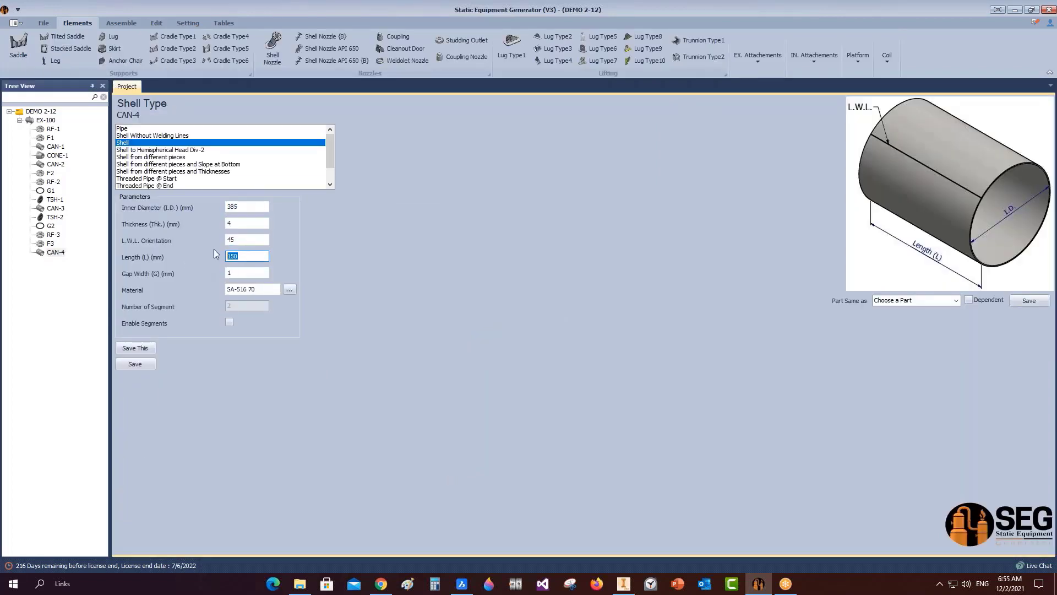
{"action": "type", "text": "375"}
{"action": "left_click", "coordinate": [135, 364]}
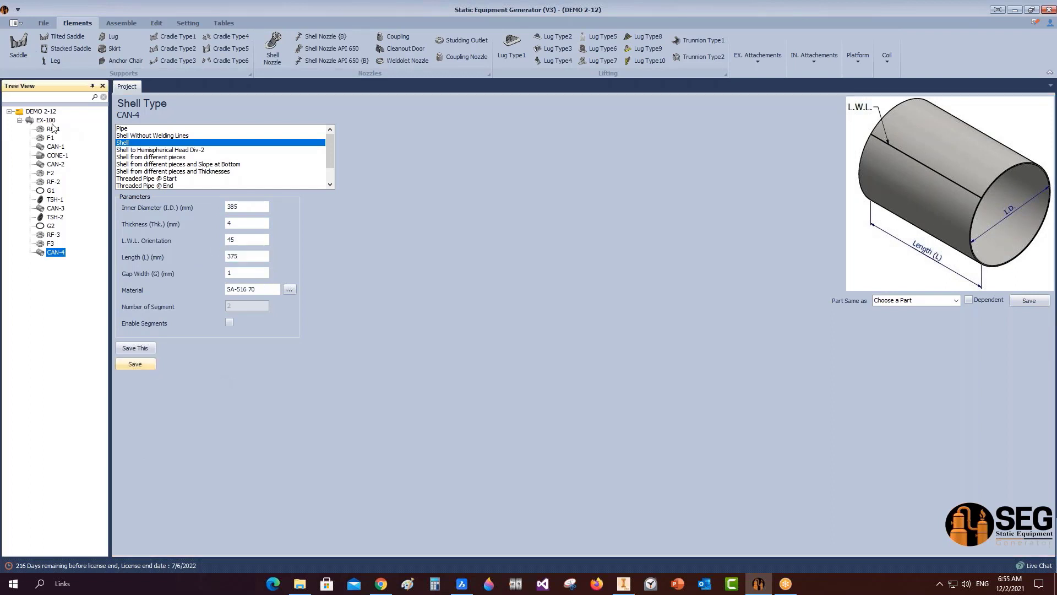
{"action": "left_click", "coordinate": [18, 48]}
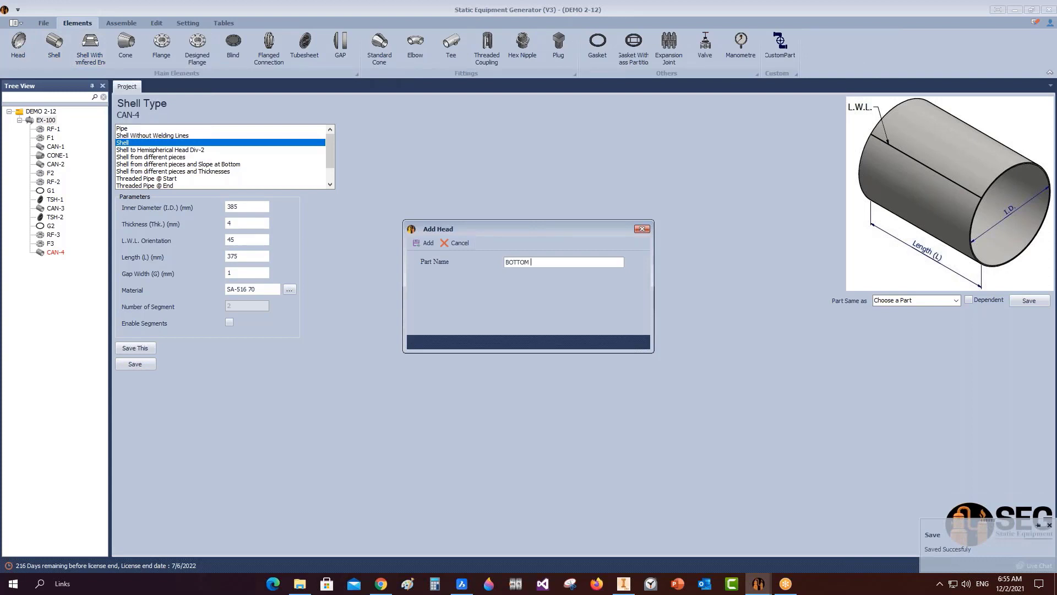
Save BOTTOM HEAD as a flipped head: 385 ID, 4 thick, 25 straight flange, 3.4 minimum thickness.
{"action": "type", "text": "BOTTOM HEAD"}
{"action": "key", "text": "Return"}
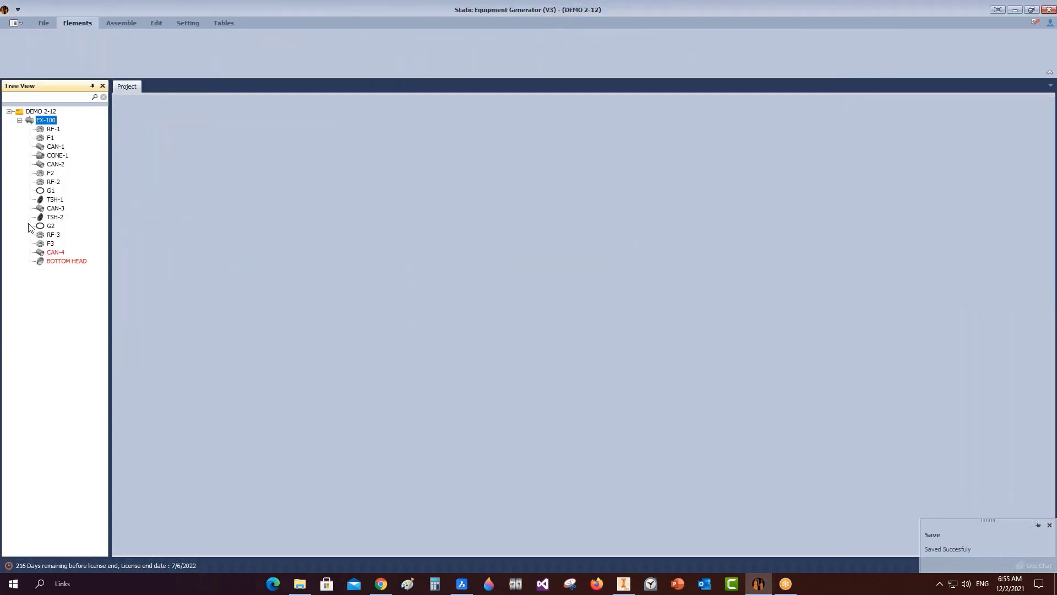
{"action": "left_click", "coordinate": [62, 261]}
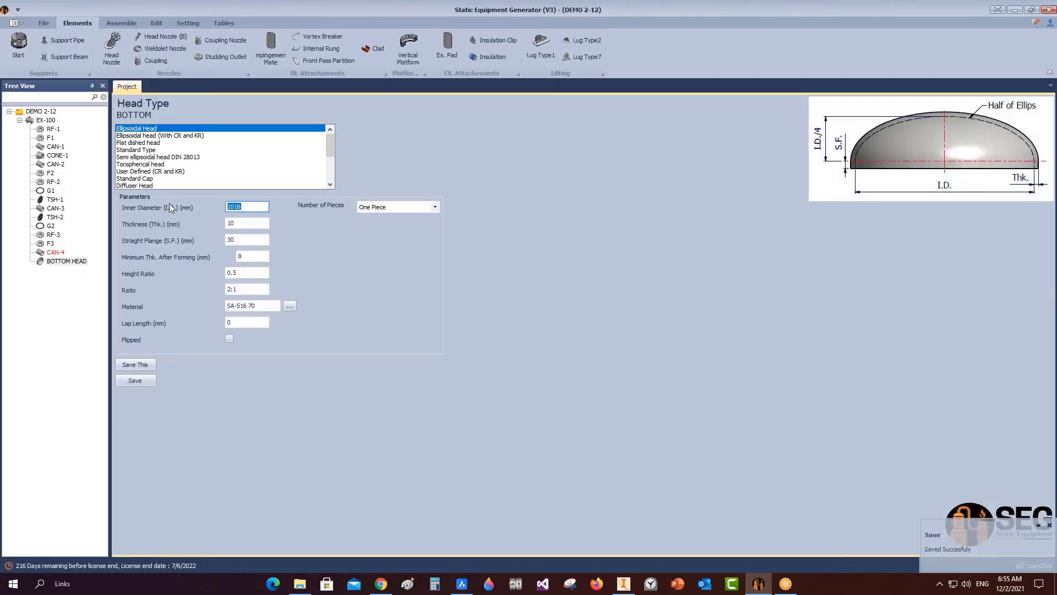
{"action": "type", "text": "385"}
{"action": "left_click", "coordinate": [259, 239]}
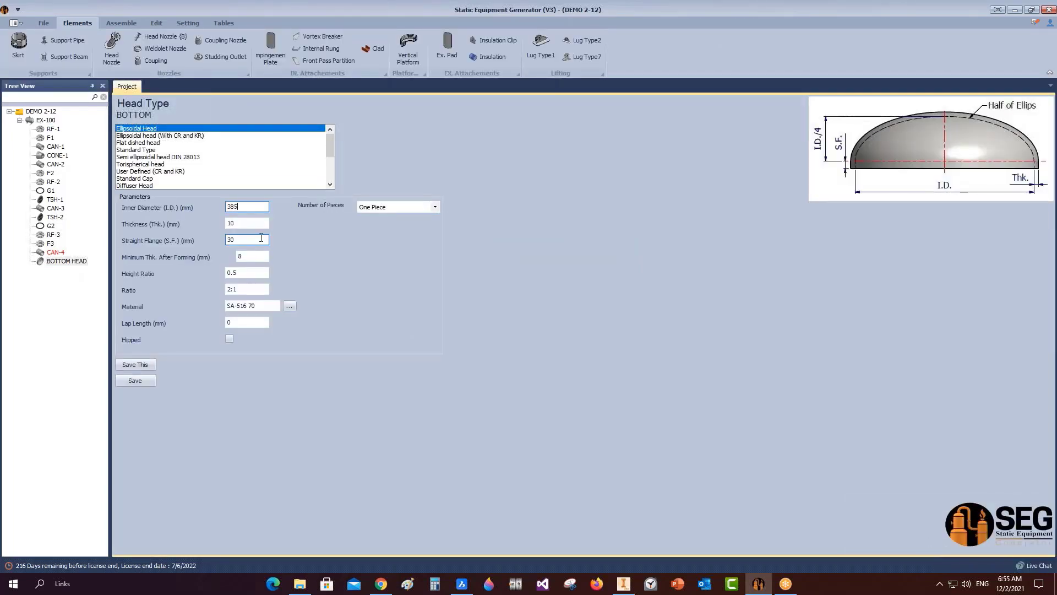
{"action": "key", "text": "Tab"}
{"action": "key", "text": "Tab"}
{"action": "key", "text": "Tab"}
{"action": "type", "text": "3.4"}
{"action": "left_click", "coordinate": [229, 338]}
{"action": "left_click", "coordinate": [153, 380]}
{"action": "left_click", "coordinate": [122, 24]}
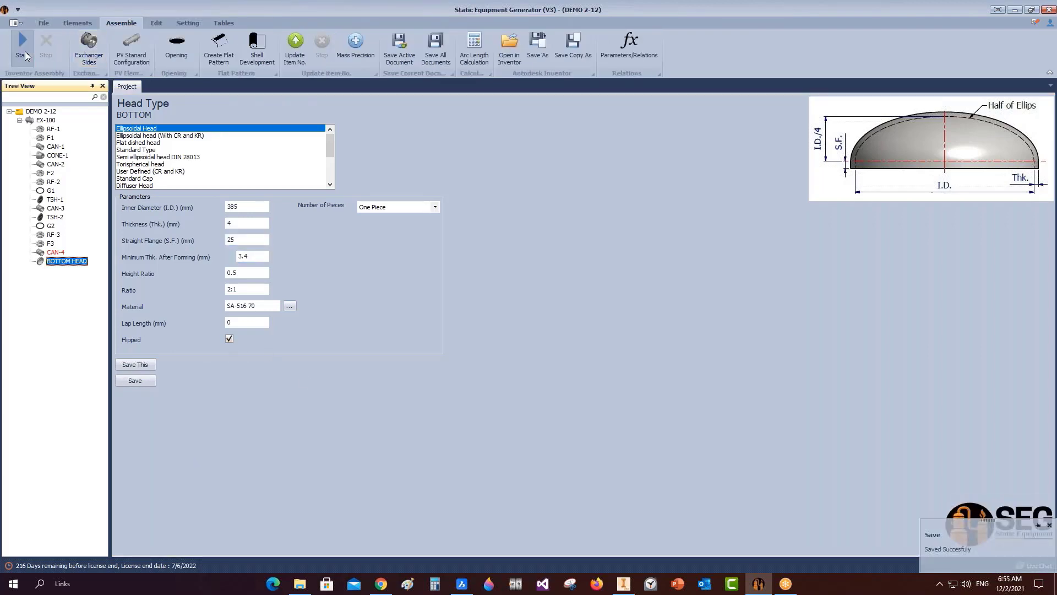
Build the EX-100 assembly and view it in Inventor with CAN-4 and the bottom head.
{"action": "left_click", "coordinate": [23, 50]}
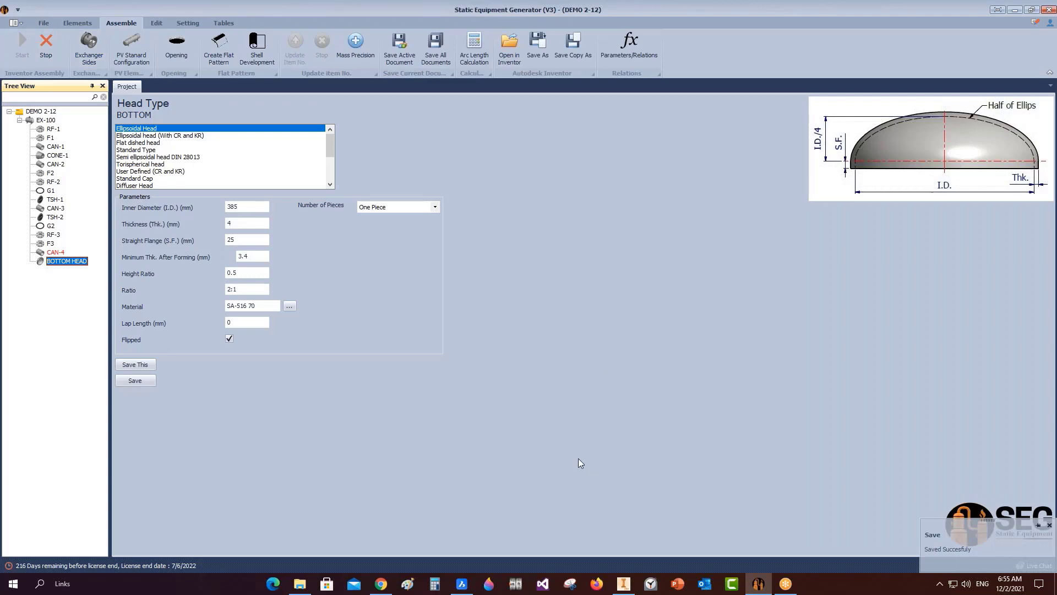
{"action": "left_click", "coordinate": [624, 583]}
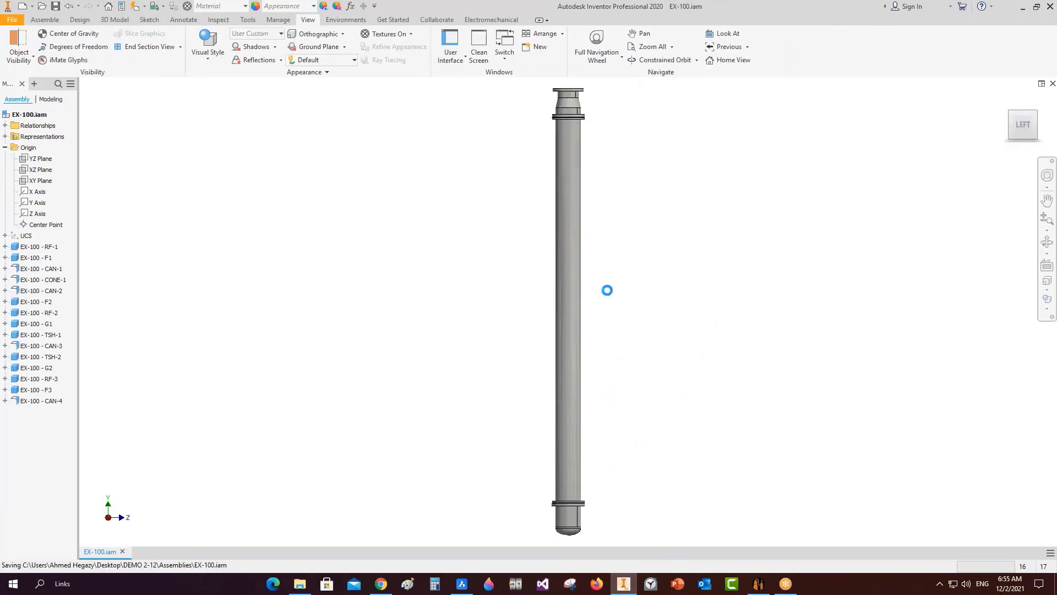
Apply a half section view on the YZ Plane to the EX-100 model.
{"action": "left_click", "coordinate": [180, 47]}
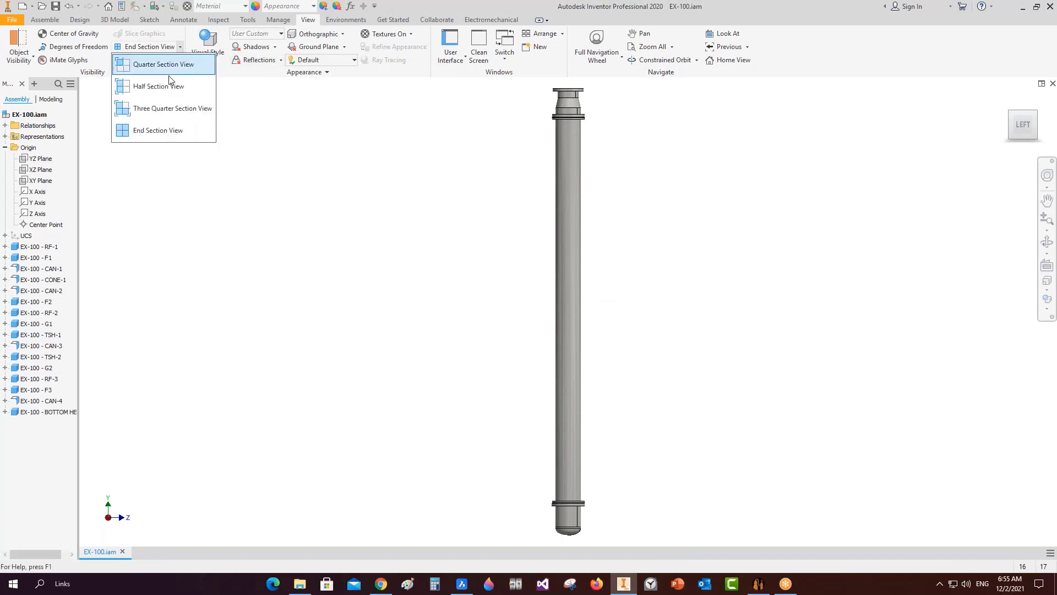
{"action": "left_click", "coordinate": [154, 85]}
{"action": "left_click", "coordinate": [36, 158]}
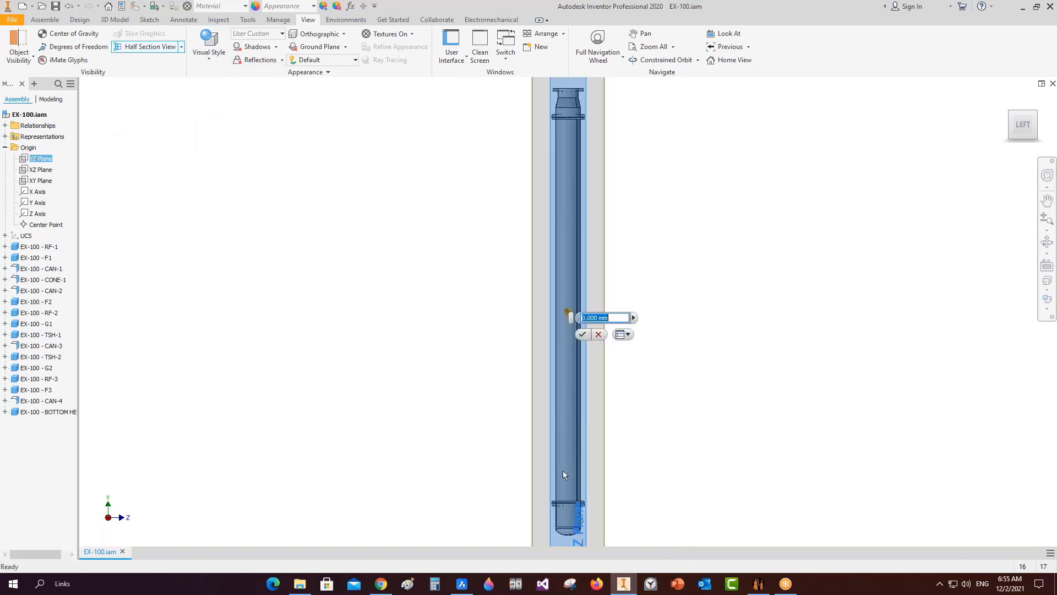
{"action": "left_click", "coordinate": [582, 334]}
{"action": "scroll", "coordinate": [588, 503], "scroll_direction": "up", "scroll_amount": 3}
{"action": "scroll", "coordinate": [588, 503], "scroll_direction": "up", "scroll_amount": 10}
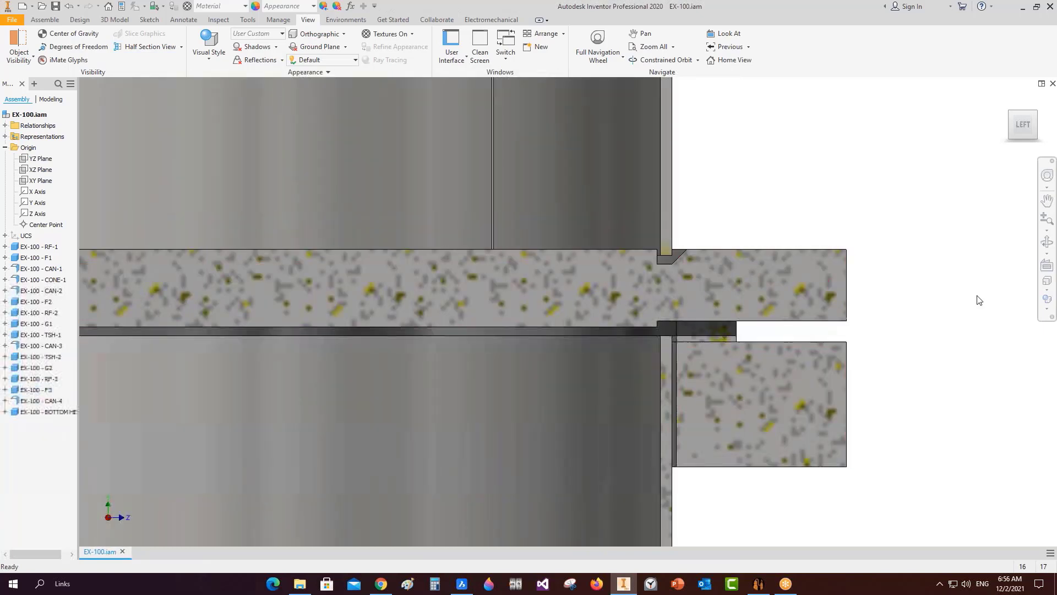
Orbit and pan the sectioned model to inspect the flange and bottom head joint.
{"action": "left_click", "coordinate": [1046, 241]}
{"action": "left_click_drag", "start_coordinate": [669, 356], "coordinate": [595, 325]}
{"action": "scroll", "coordinate": [598, 324], "scroll_direction": "down", "scroll_amount": 6}
{"action": "middle_click_drag", "start_coordinate": [610, 273], "coordinate": [597, 61]}
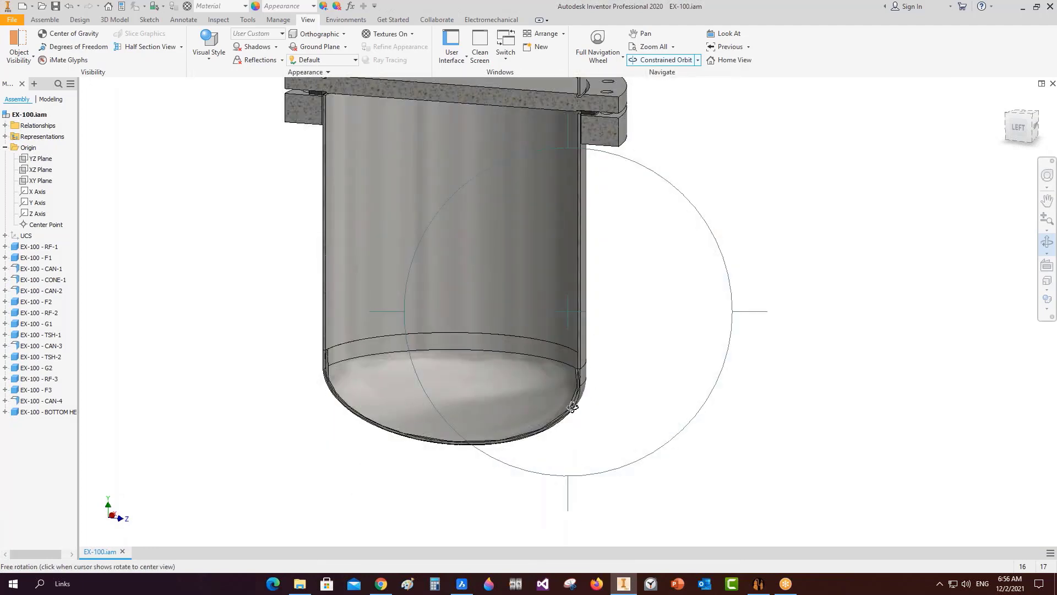
{"action": "scroll", "coordinate": [587, 382], "scroll_direction": "up", "scroll_amount": 5}
{"action": "scroll", "coordinate": [586, 381], "scroll_direction": "down", "scroll_amount": 5}
{"action": "middle_click_drag", "start_coordinate": [398, 376], "coordinate": [465, 431]}
{"action": "middle_click_drag", "start_coordinate": [371, 216], "coordinate": [421, 347]}
{"action": "scroll", "coordinate": [401, 246], "scroll_direction": "up", "scroll_amount": 5}
{"action": "scroll", "coordinate": [396, 238], "scroll_direction": "down", "scroll_amount": 5}
{"action": "scroll", "coordinate": [500, 228], "scroll_direction": "down", "scroll_amount": 2}
{"action": "middle_click_drag", "start_coordinate": [500, 228], "coordinate": [484, 289]}
{"action": "right_click", "coordinate": [637, 188]}
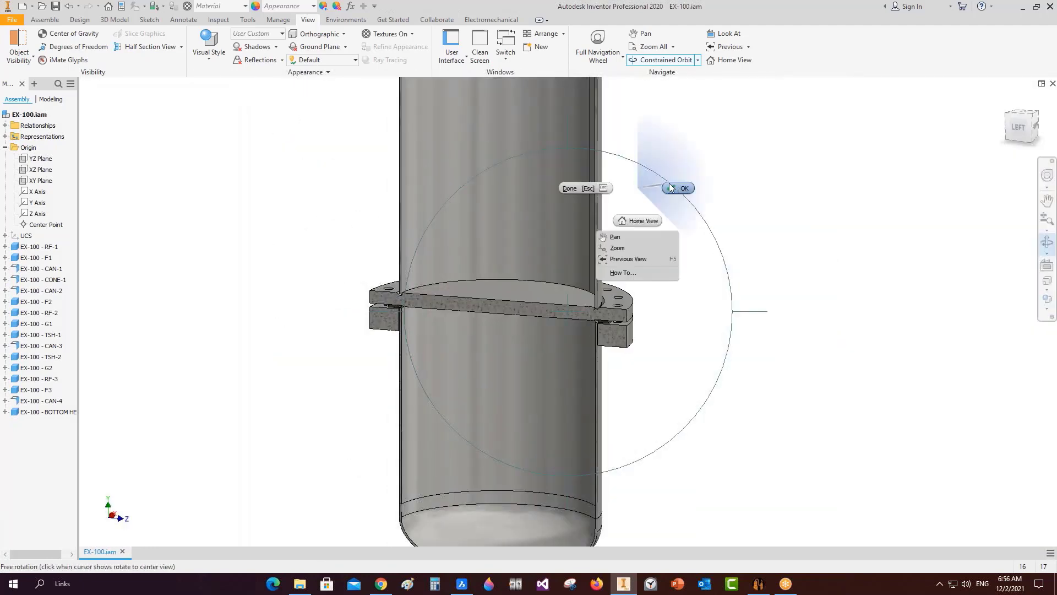
{"action": "left_click", "coordinate": [672, 188]}
End the section view to restore the full model and return to Static Equipment Generator.
{"action": "left_click", "coordinate": [180, 46]}
{"action": "left_click", "coordinate": [165, 130]}
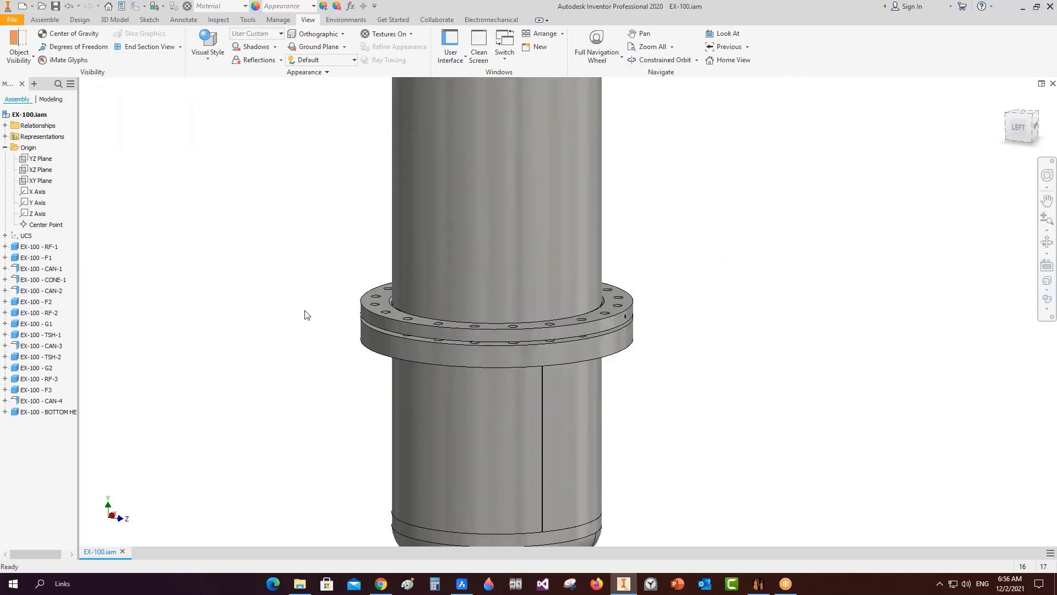
{"action": "left_click", "coordinate": [759, 583]}
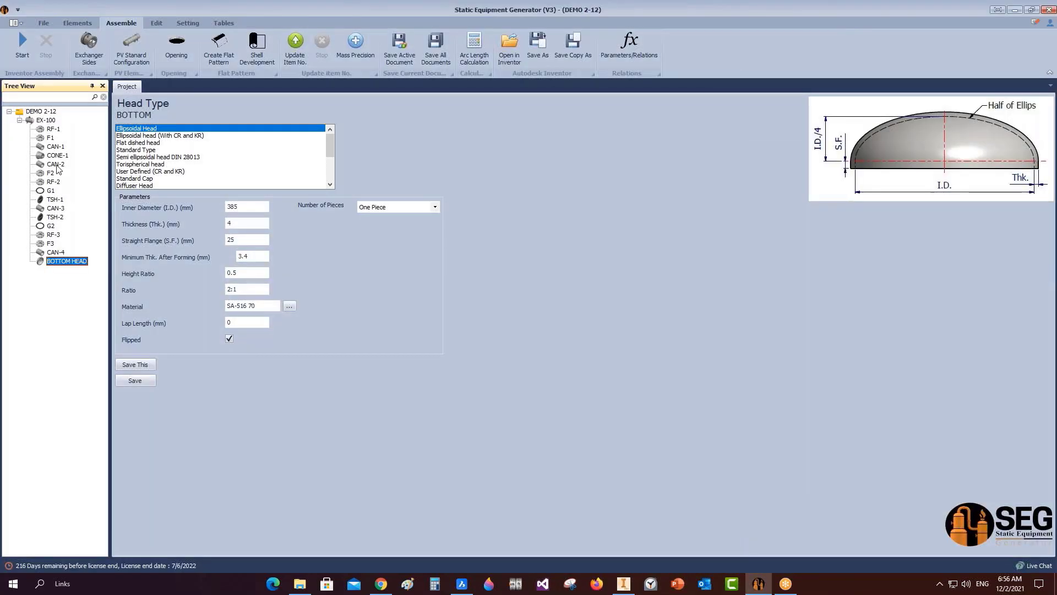
Open the tube bundle layout for tubesheet TSH-1.
{"action": "left_click", "coordinate": [51, 200]}
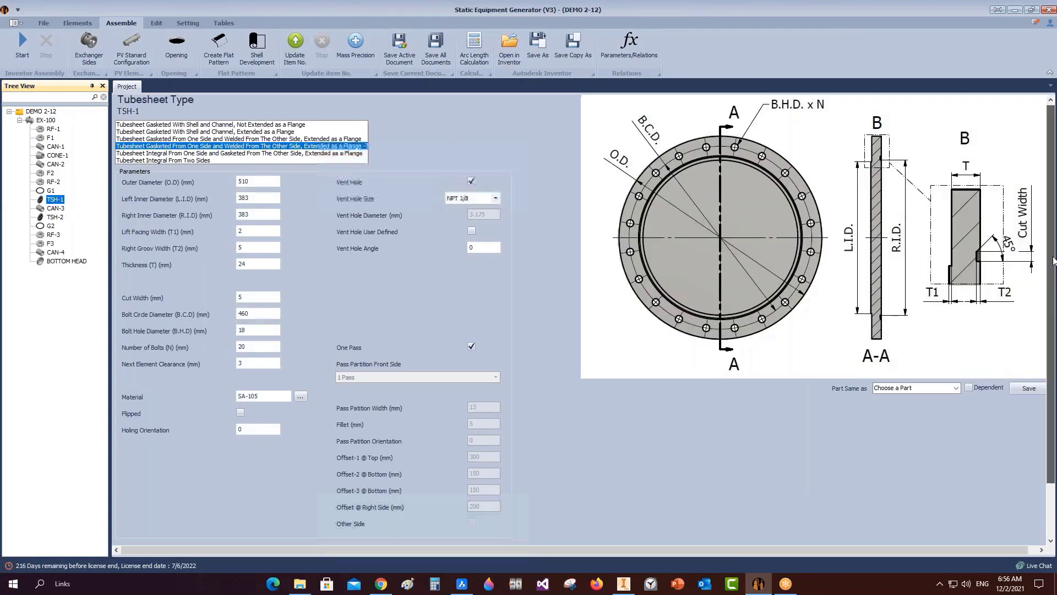
{"action": "left_click_drag", "start_coordinate": [1052, 261], "coordinate": [1052, 322]}
{"action": "left_click", "coordinate": [148, 505]}
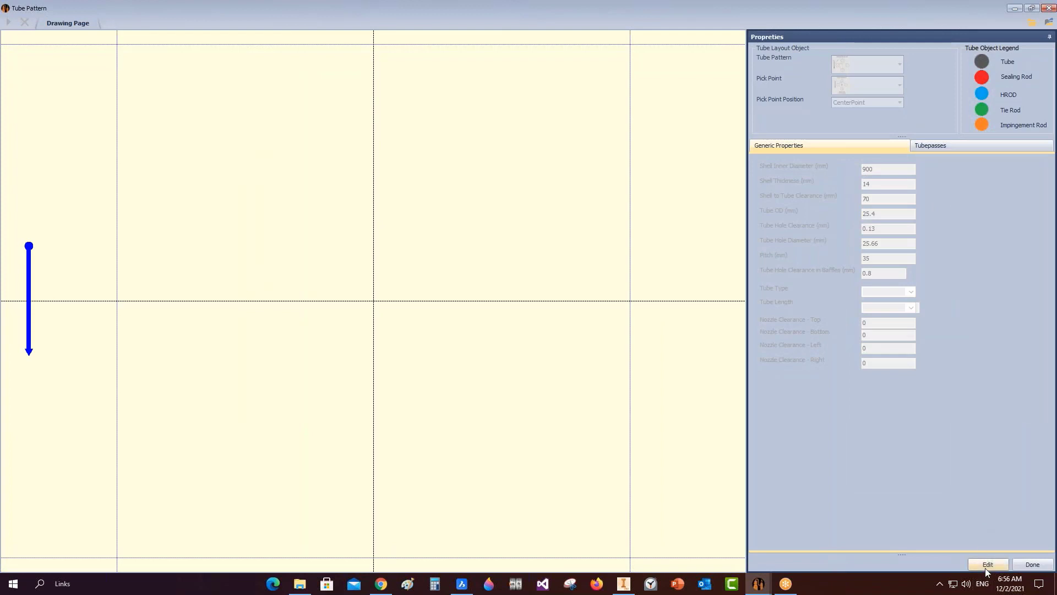
Unlock the layout and choose Rotated Triangle 60° pattern, Top Point pick point, CenterPoint position.
{"action": "left_click", "coordinate": [987, 566]}
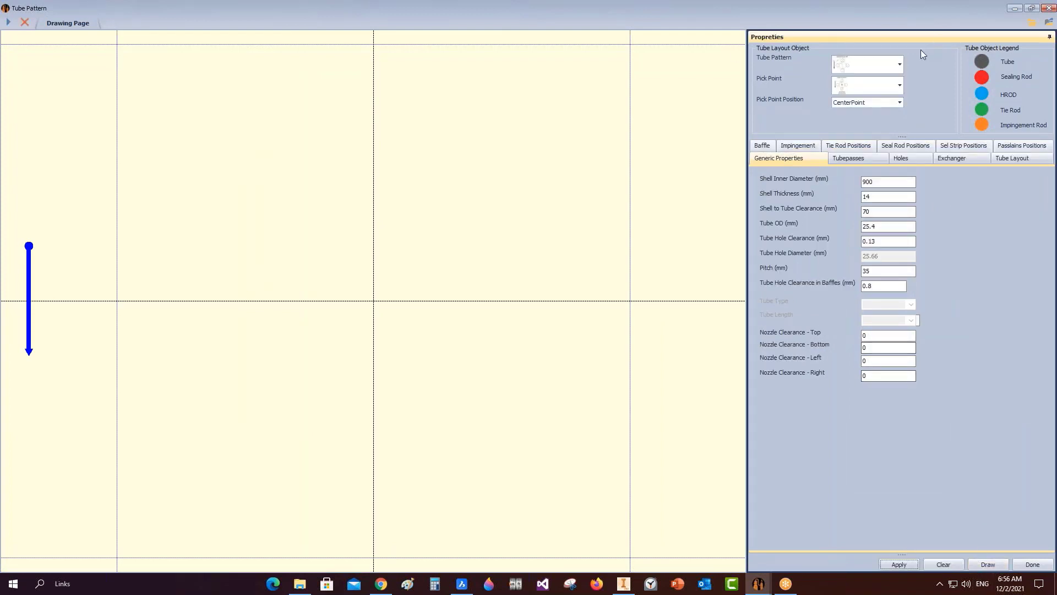
{"action": "left_click", "coordinate": [900, 65]}
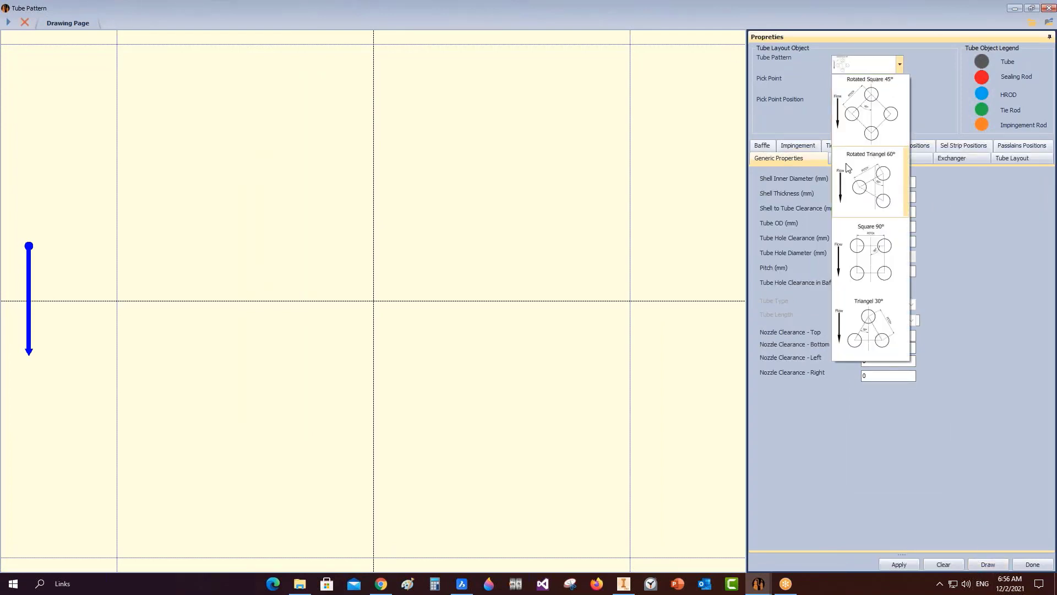
{"action": "left_click", "coordinate": [864, 191]}
{"action": "left_click", "coordinate": [899, 85]}
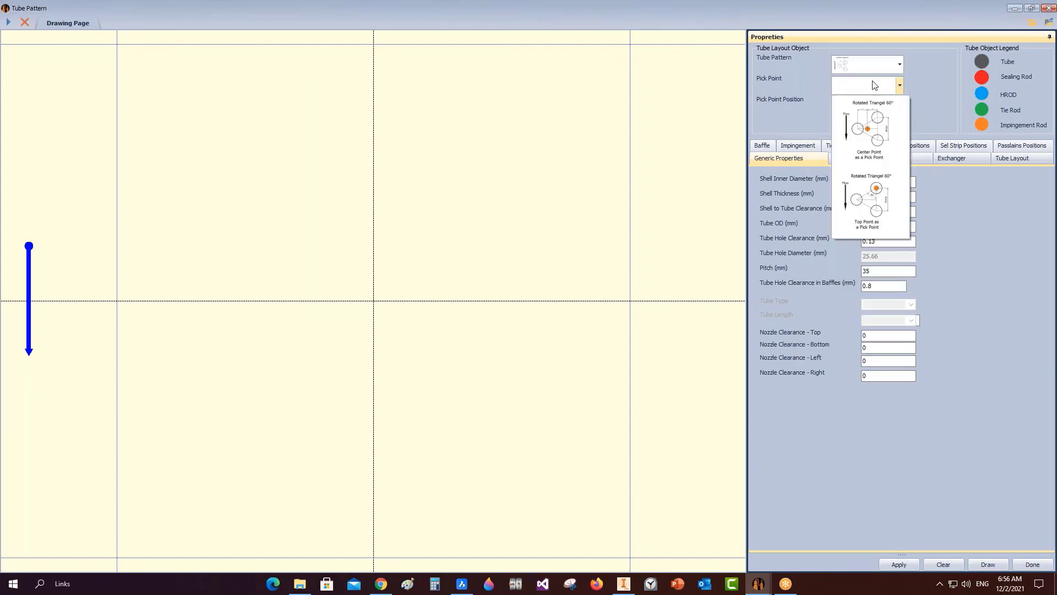
{"action": "left_click", "coordinate": [875, 202]}
{"action": "left_click", "coordinate": [899, 102]}
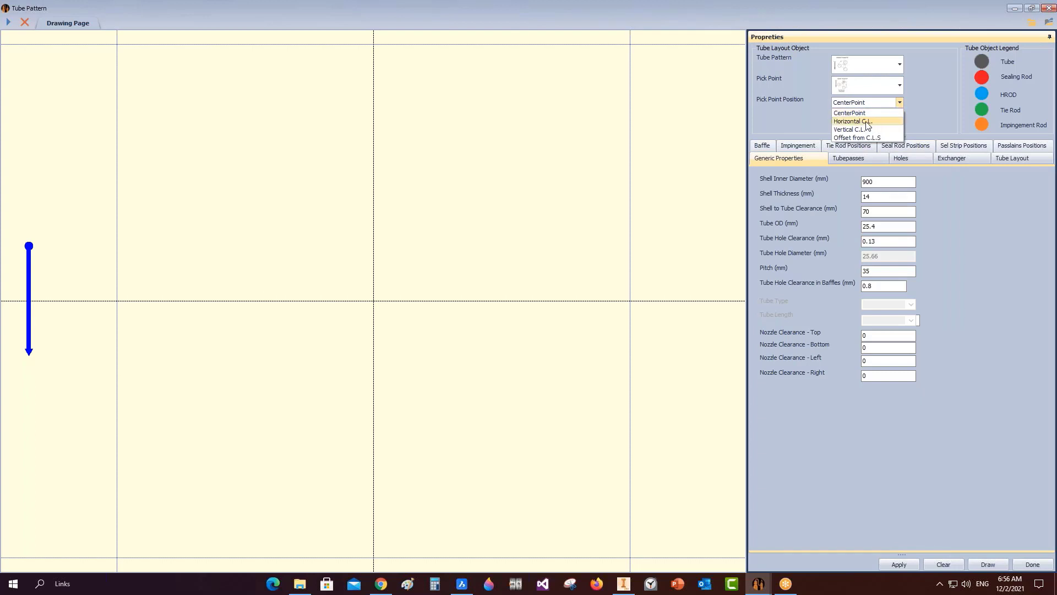
{"action": "left_click", "coordinate": [897, 184]}
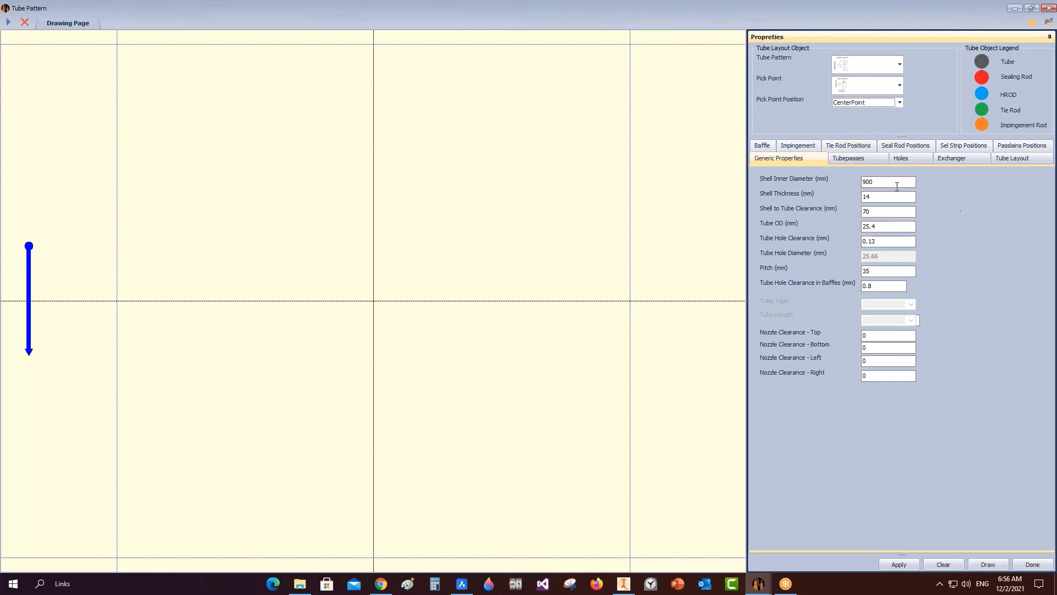
Enter shell ID 385, thickness 4, tube pitch 38.1 and left nozzle clearance 20, then draw the pattern.
{"action": "double_click", "coordinate": [895, 184]}
{"action": "type", "text": "385"}
{"action": "left_click_drag", "start_coordinate": [877, 197], "coordinate": [808, 190]}
{"action": "type", "text": "4"}
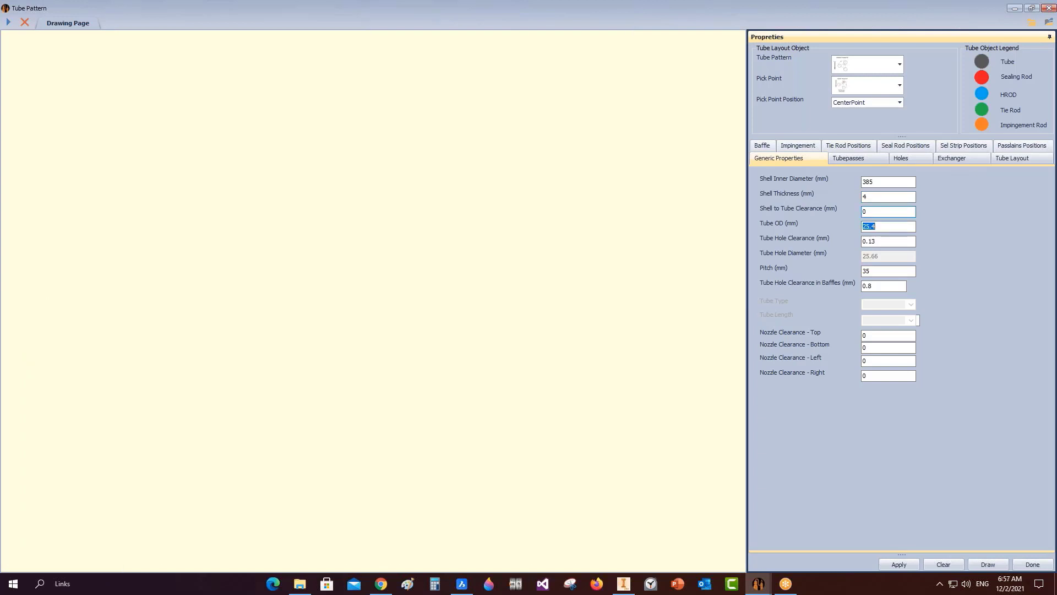
{"action": "key", "text": "Tab"}
{"action": "key", "text": "Tab"}
{"action": "type", "text": "38"}
{"action": "double_click", "coordinate": [869, 286]}
{"action": "type", "text": "03"}
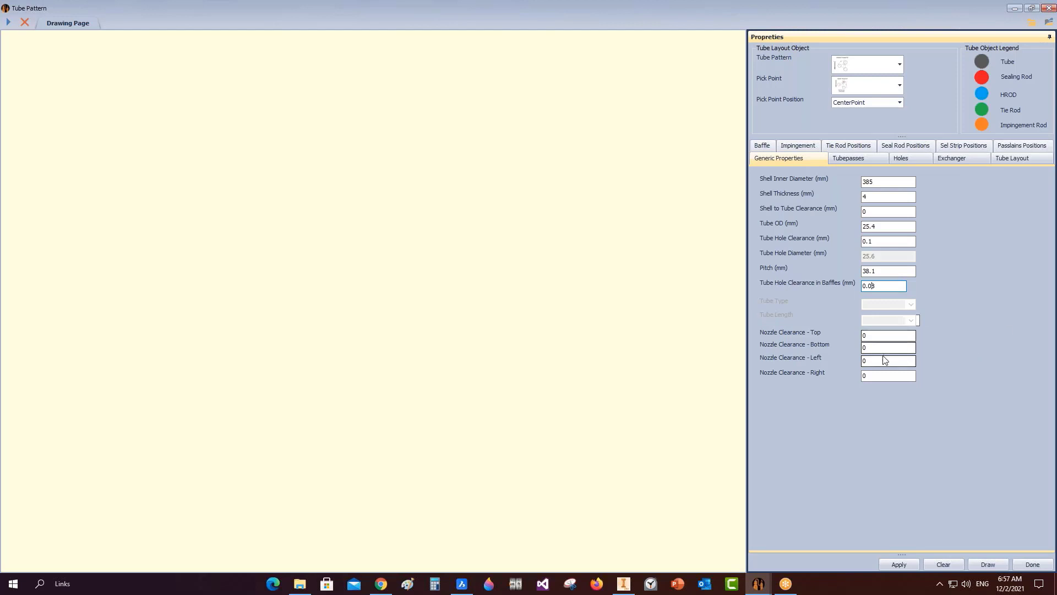
{"action": "double_click", "coordinate": [865, 360]}
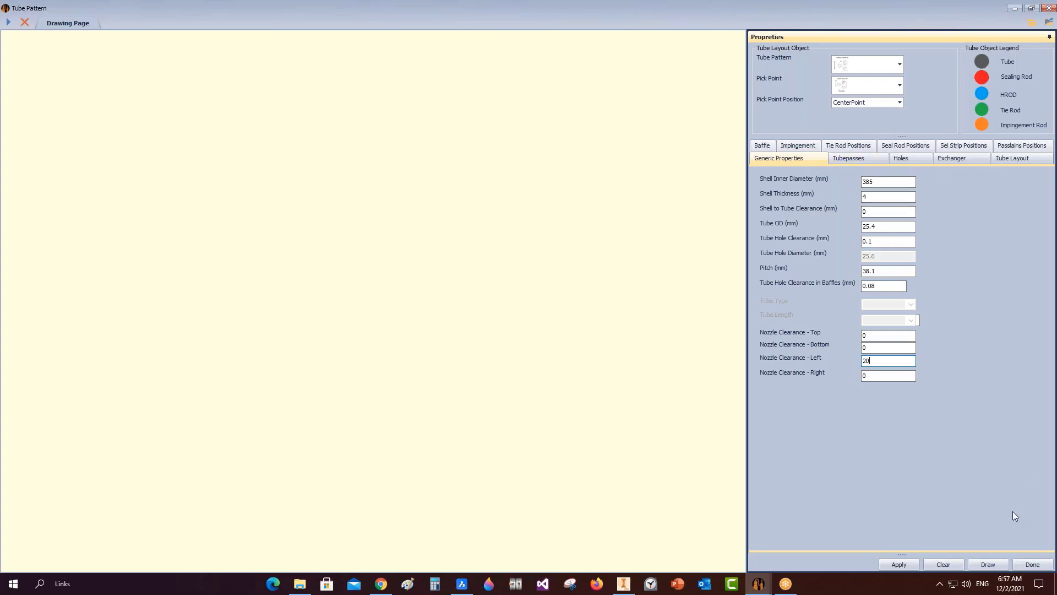
{"action": "left_click", "coordinate": [992, 568]}
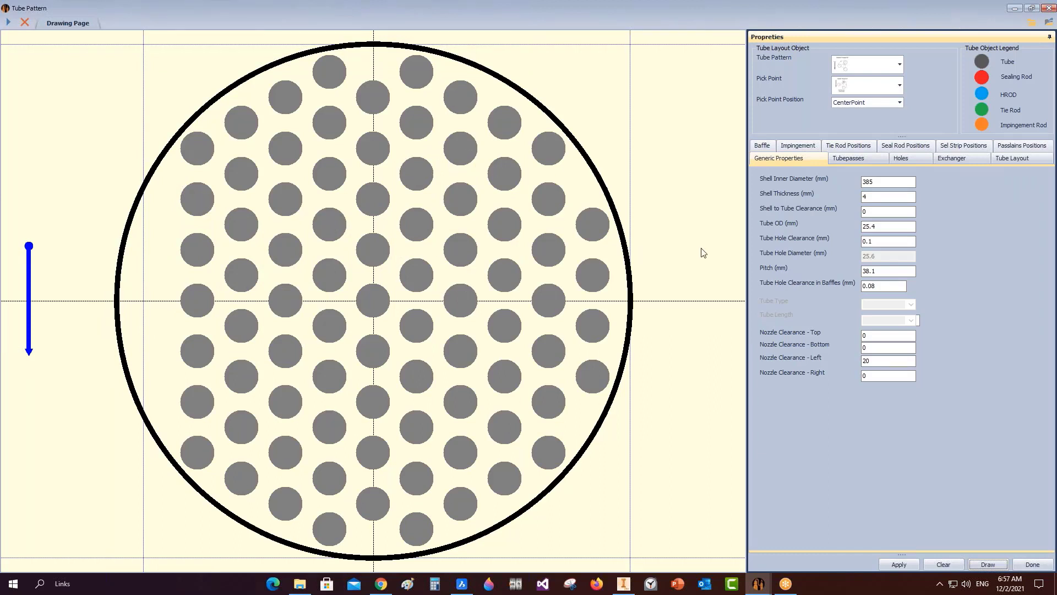
Review the rod hole and tube pass settings, including the pass partition types.
{"action": "left_click", "coordinate": [905, 159]}
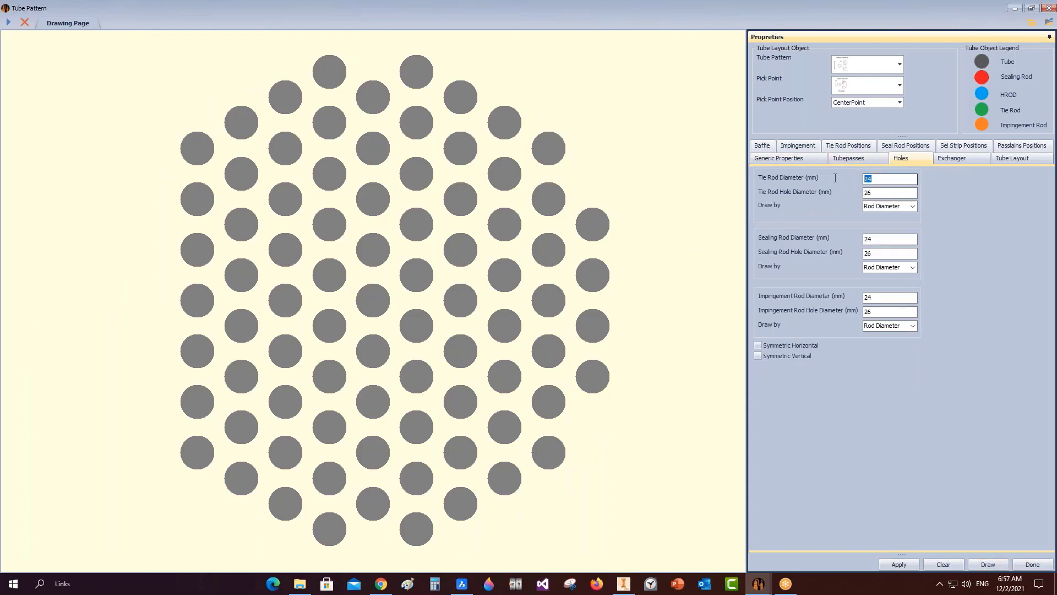
{"action": "left_click", "coordinate": [856, 161]}
{"action": "left_click", "coordinate": [920, 185]}
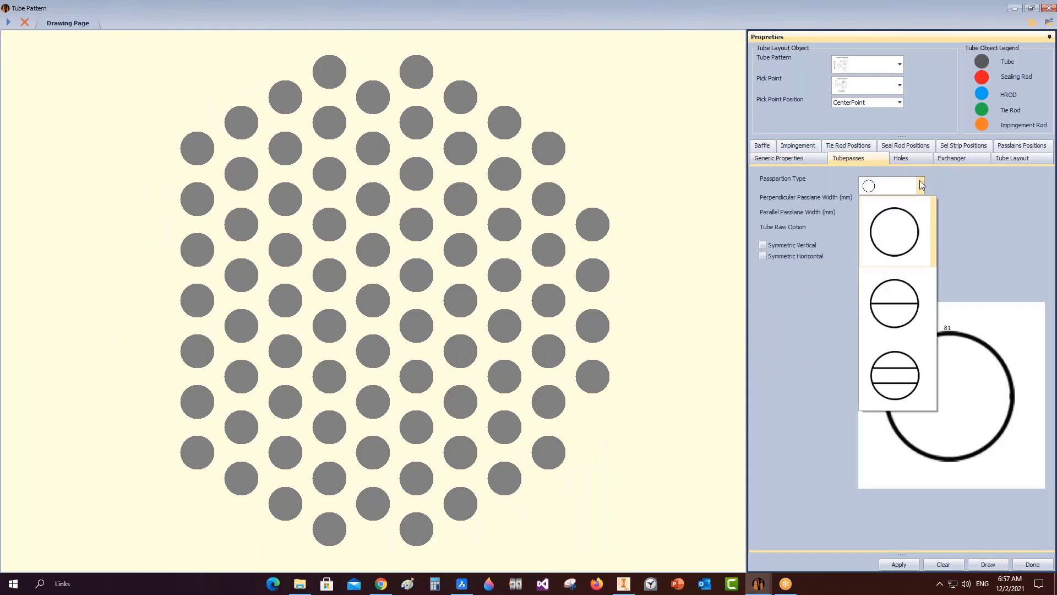
{"action": "scroll", "coordinate": [927, 257], "scroll_direction": "down", "scroll_amount": 1}
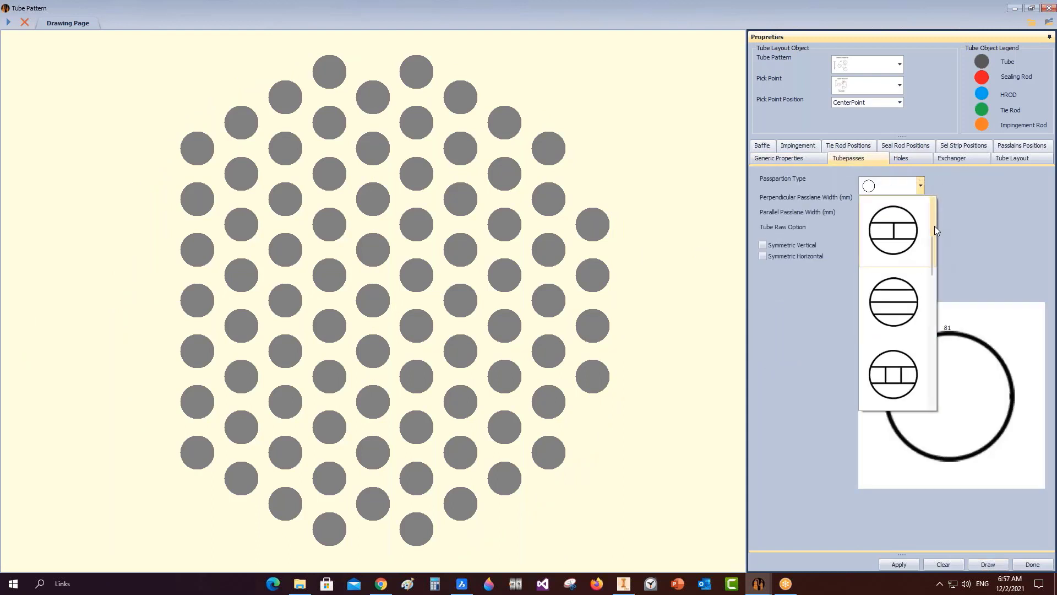
Keep the single-pass partition and set 12 mm tie rods in 14 mm holes.
{"action": "left_click", "coordinate": [889, 182]}
{"action": "left_click", "coordinate": [902, 159]}
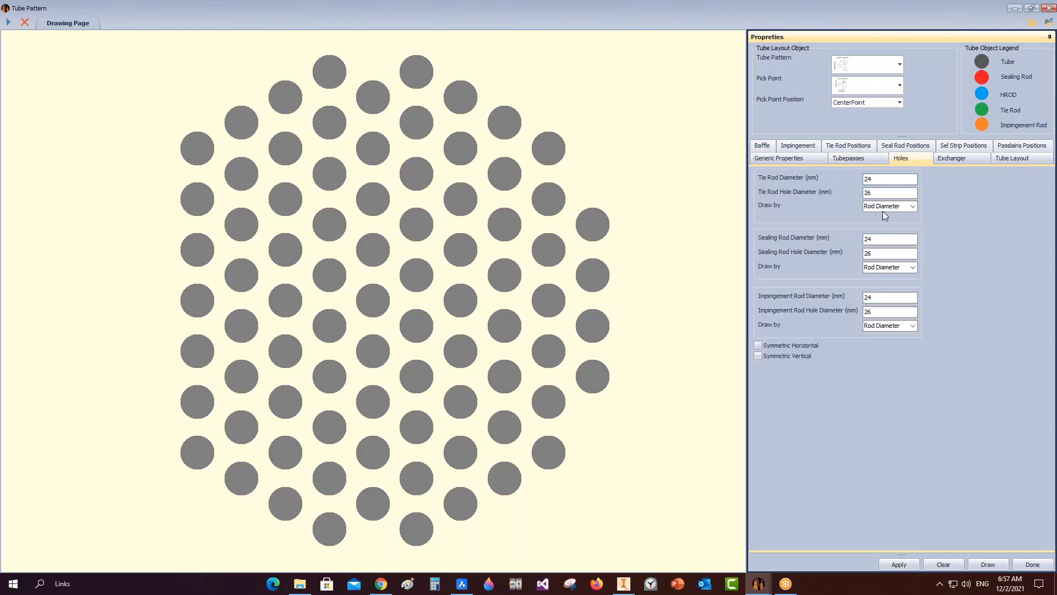
{"action": "type", "text": "12"}
{"action": "key", "text": "Tab"}
{"action": "type", "text": "14"}
{"action": "key", "text": "Tab"}
{"action": "key", "text": "Tab"}
Use chamfered Type2 tube holes in the tube layout.
{"action": "left_click", "coordinate": [950, 159]}
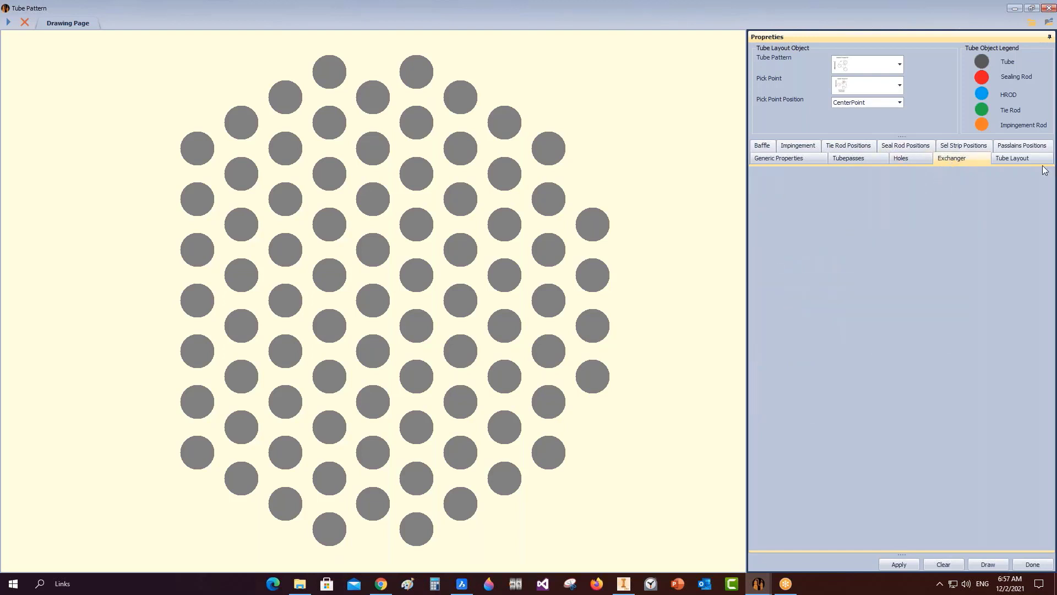
{"action": "left_click", "coordinate": [1004, 159]}
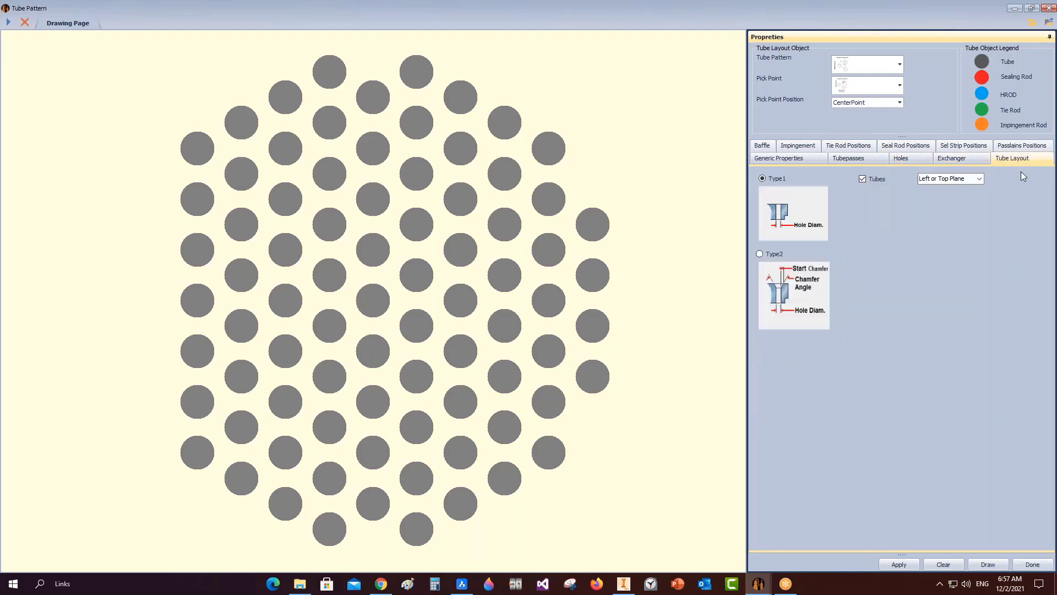
{"action": "left_click", "coordinate": [768, 255]}
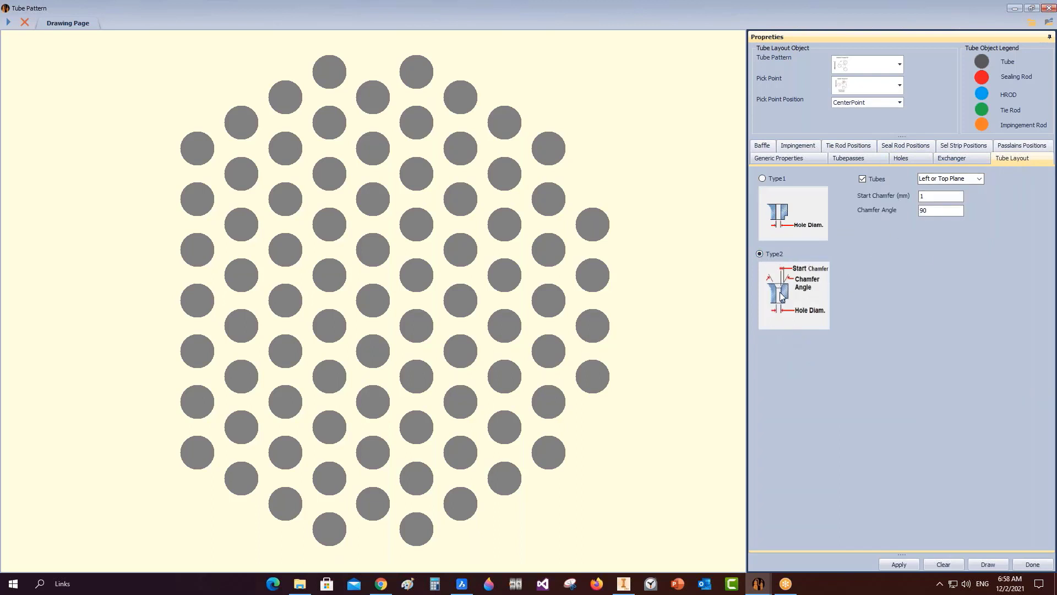
Give the tie-rod positions 12 mm-deep M8x1 tapped holes (size 8) and redraw the layout.
{"action": "left_click", "coordinate": [762, 146]}
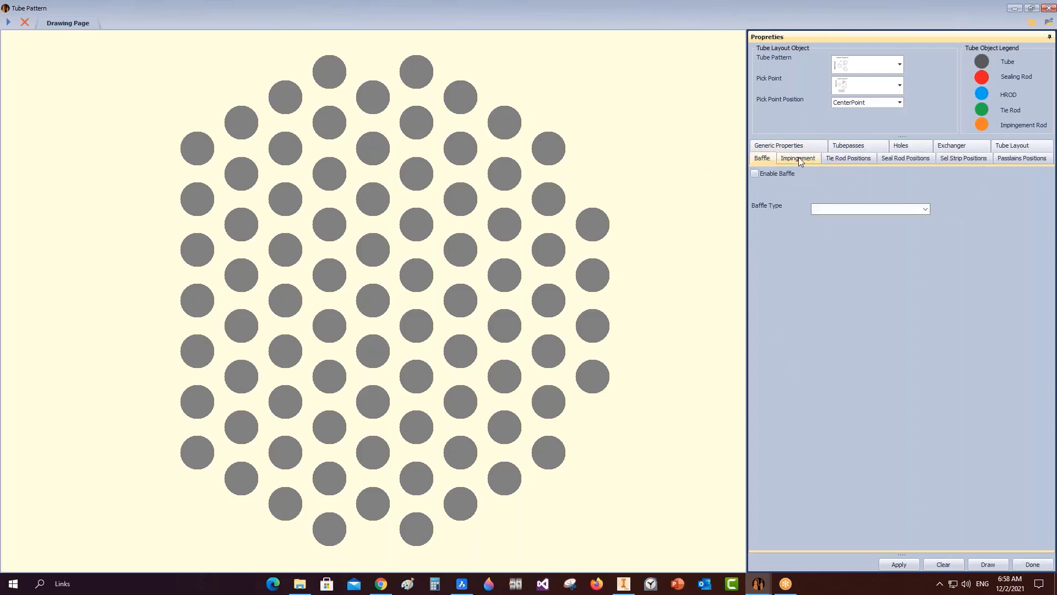
{"action": "left_click", "coordinate": [860, 161]}
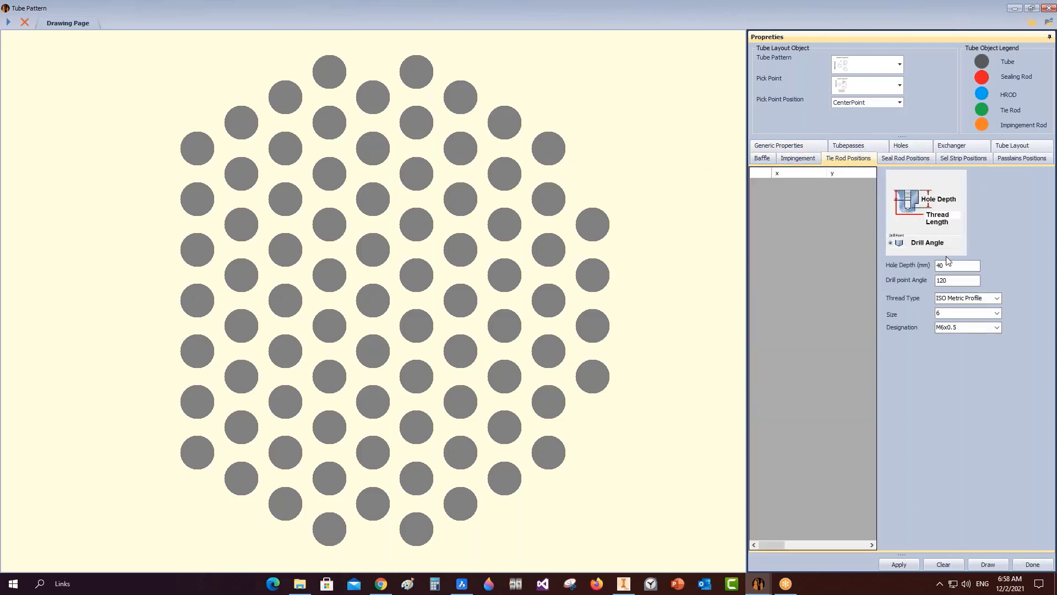
{"action": "left_click_drag", "start_coordinate": [948, 265], "coordinate": [879, 260]}
{"action": "type", "text": "12"}
{"action": "left_click", "coordinate": [997, 314]}
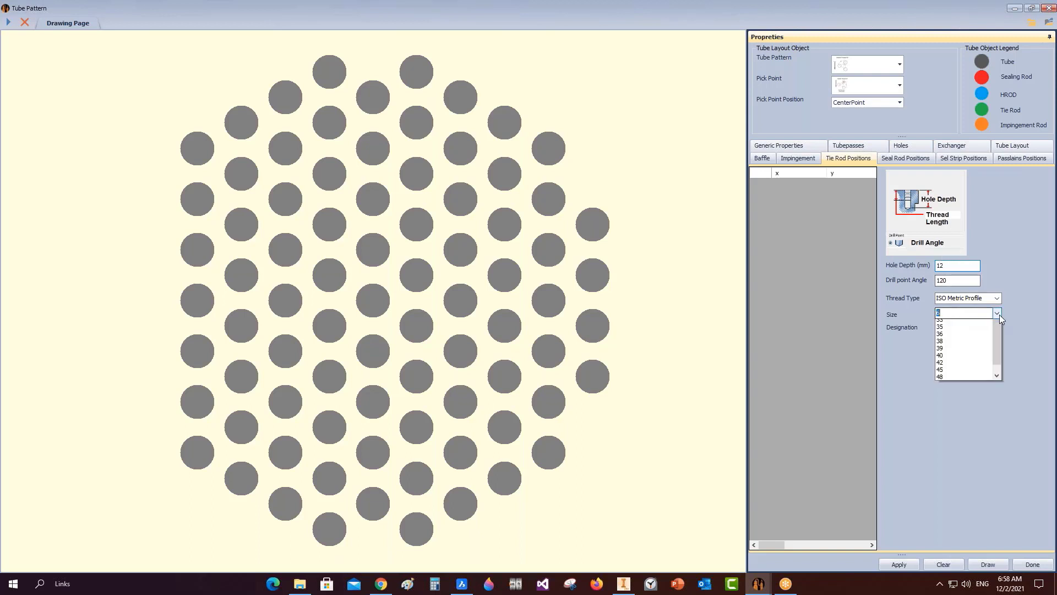
{"action": "left_click", "coordinate": [958, 337]}
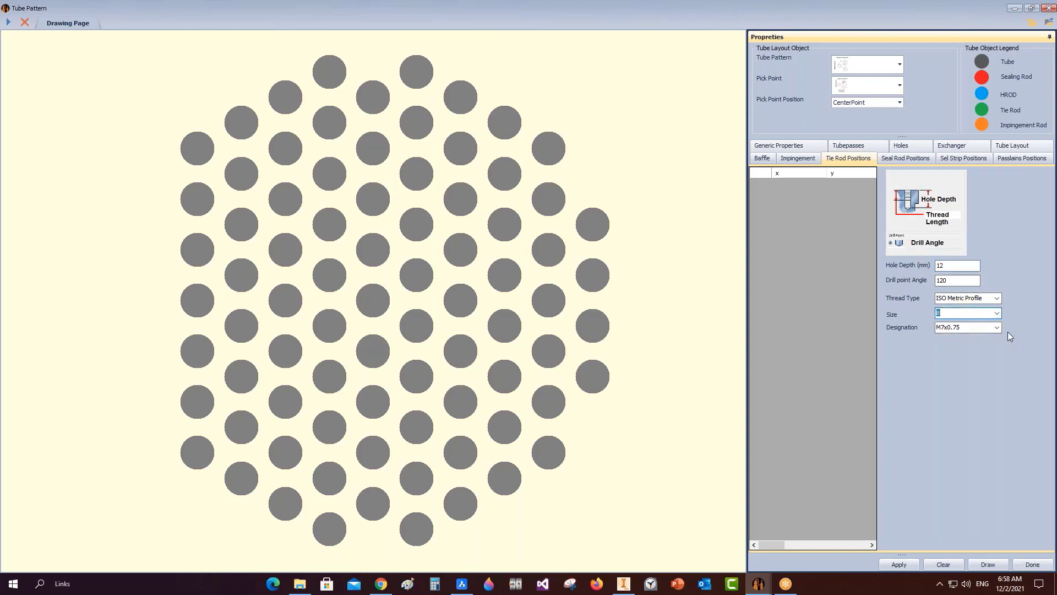
{"action": "left_click", "coordinate": [997, 328]}
{"action": "left_click", "coordinate": [948, 366]}
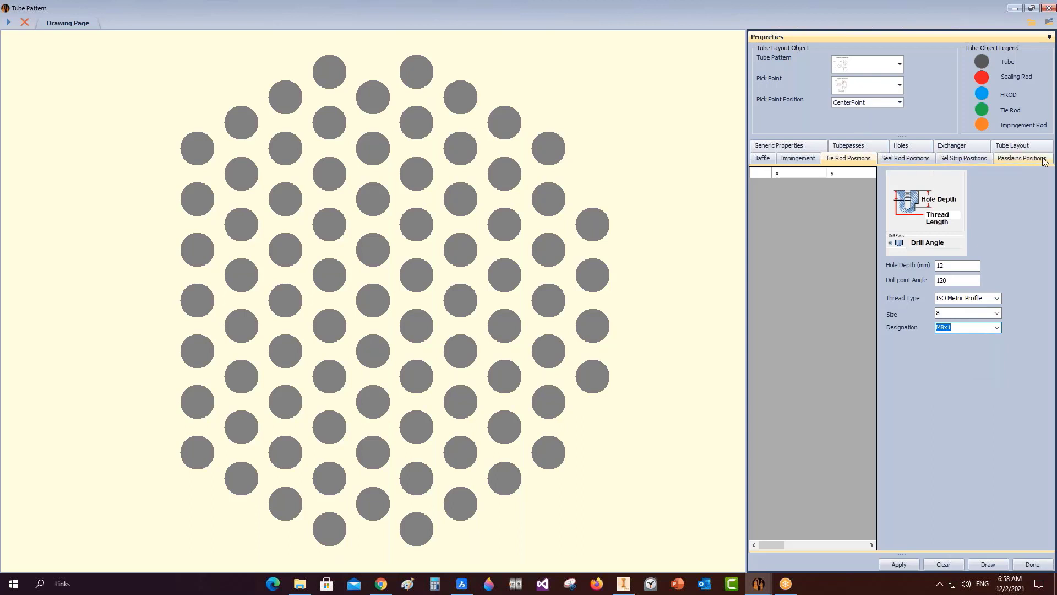
{"action": "left_click", "coordinate": [989, 564]}
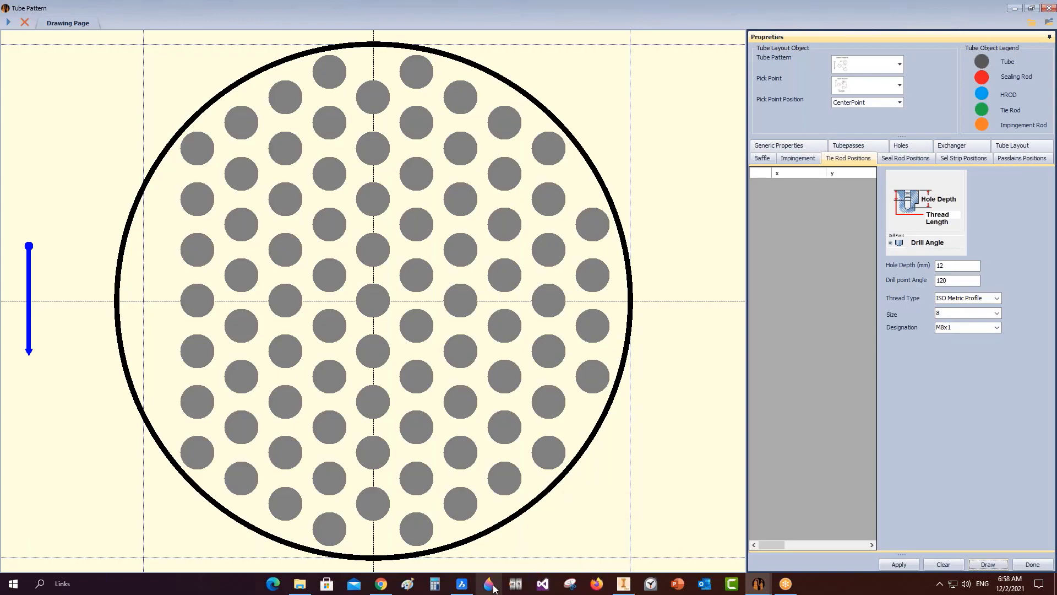
{"action": "left_click", "coordinate": [462, 583]}
Inspect the Top Tubesheet Layout in drawing CR10830003_TSL_R1, then return to the Tube Pattern window.
{"action": "scroll", "coordinate": [396, 390], "scroll_direction": "down", "scroll_amount": 3}
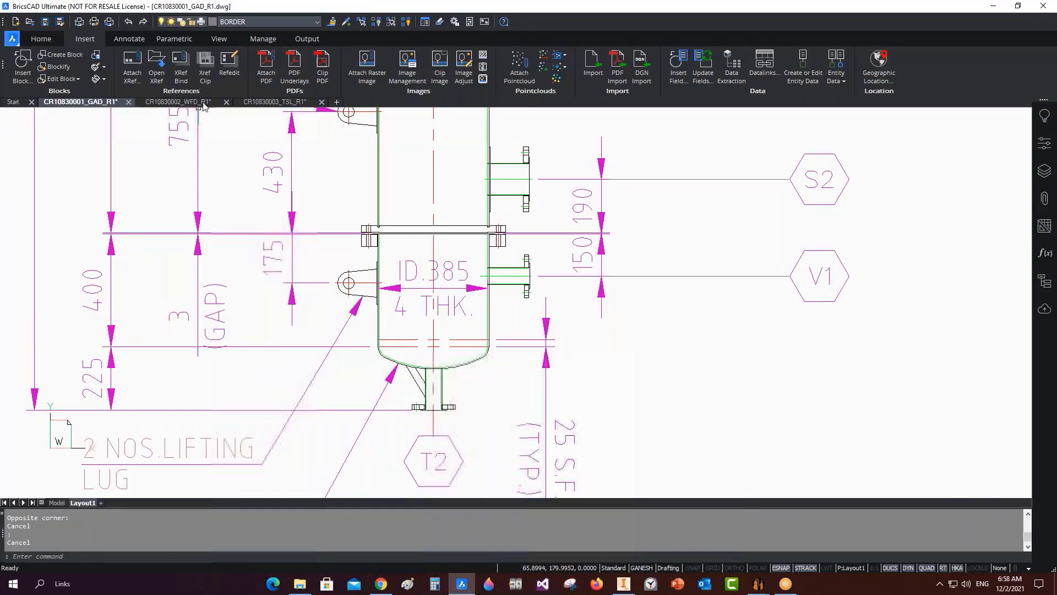
{"action": "left_click", "coordinate": [271, 104]}
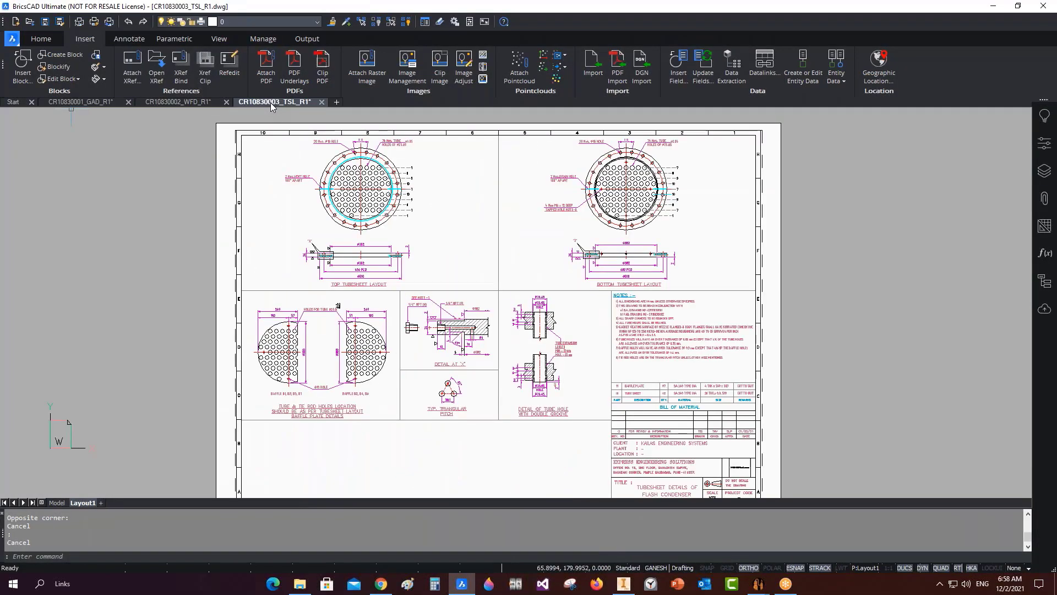
{"action": "scroll", "coordinate": [681, 319], "scroll_direction": "down", "scroll_amount": 6}
{"action": "scroll", "coordinate": [651, 289], "scroll_direction": "up", "scroll_amount": 12}
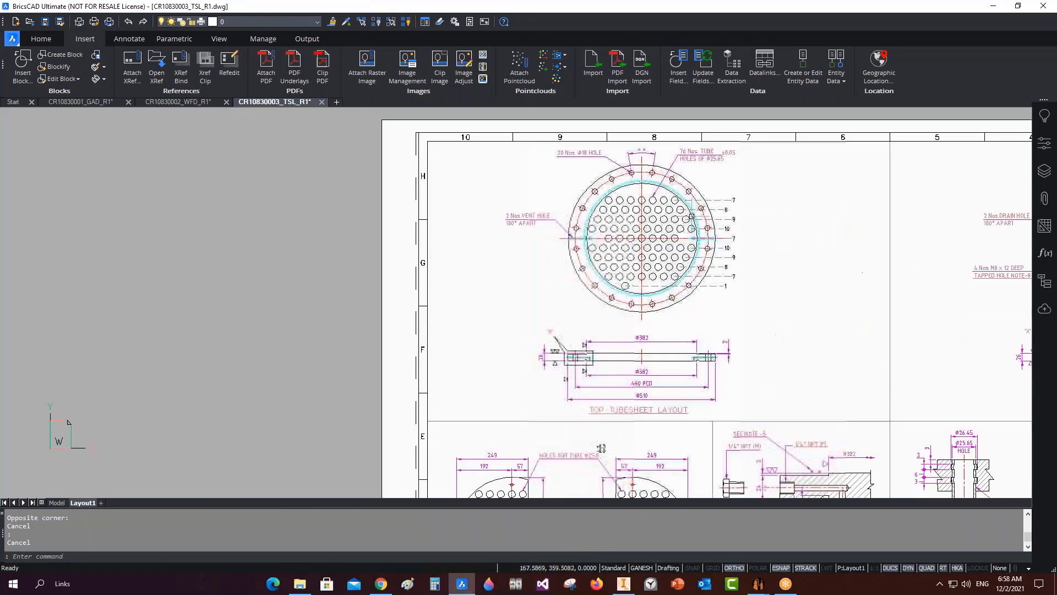
{"action": "scroll", "coordinate": [567, 242], "scroll_direction": "down", "scroll_amount": 3}
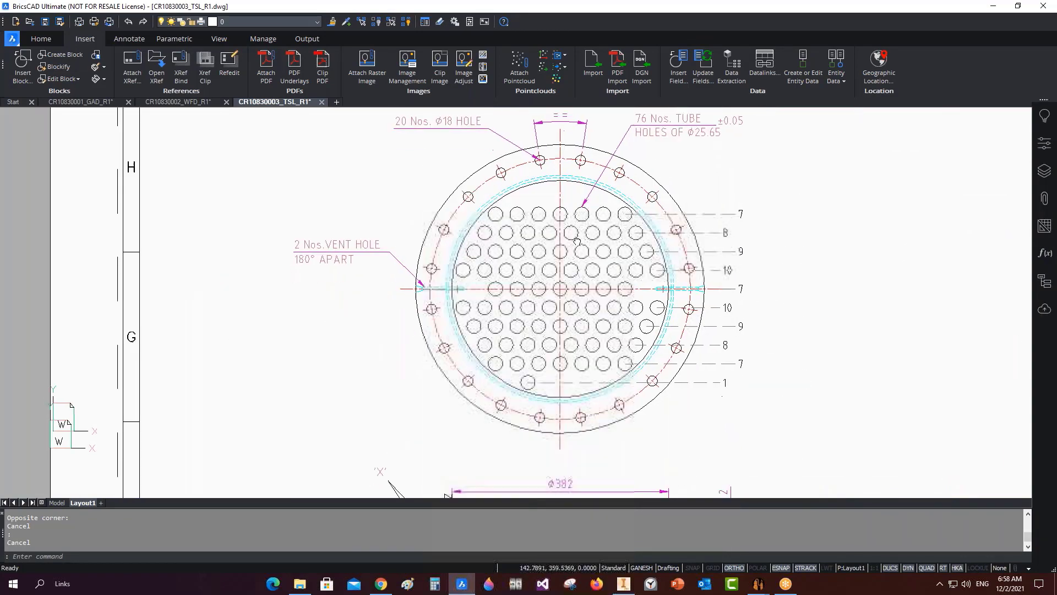
{"action": "scroll", "coordinate": [307, 257], "scroll_direction": "up", "scroll_amount": 3}
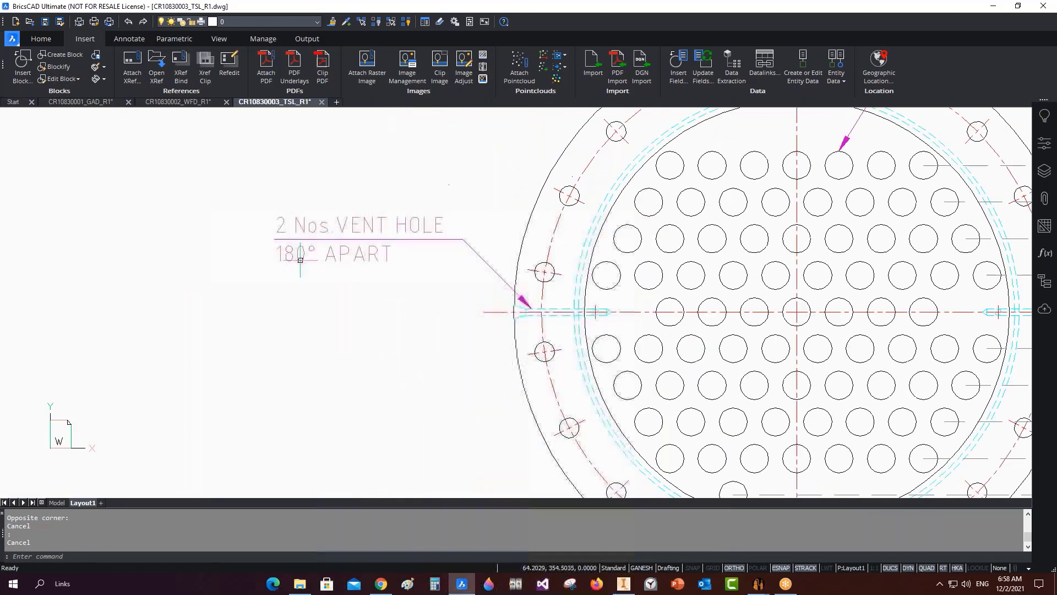
{"action": "scroll", "coordinate": [296, 259], "scroll_direction": "down", "scroll_amount": 3}
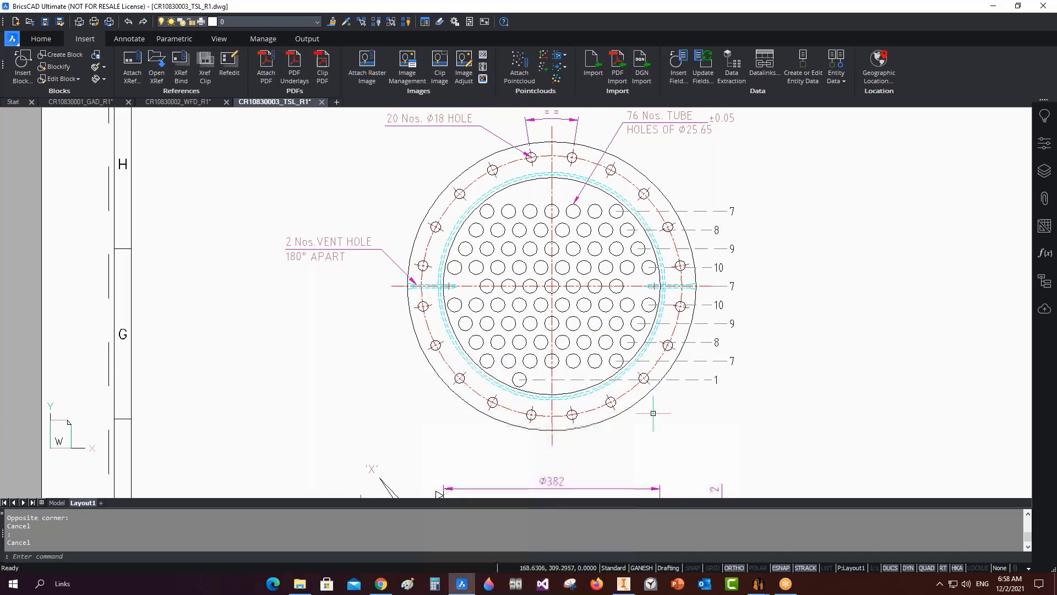
{"action": "mouse_move", "coordinate": [759, 583]}
{"action": "left_click", "coordinate": [817, 537]}
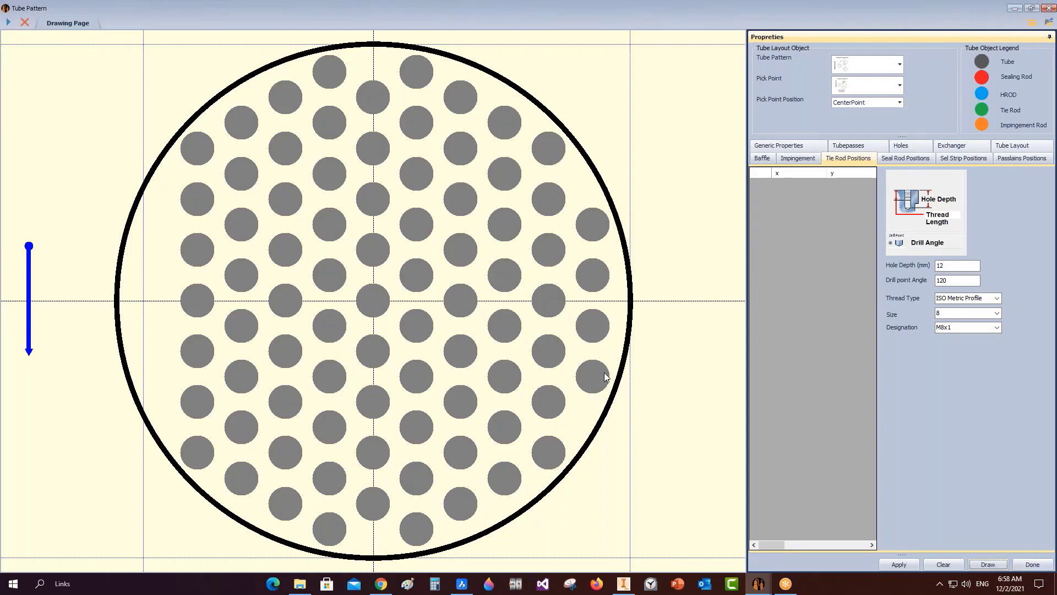
Remove three tubes from the right edge of the tube layout.
{"action": "right_click", "coordinate": [602, 328]}
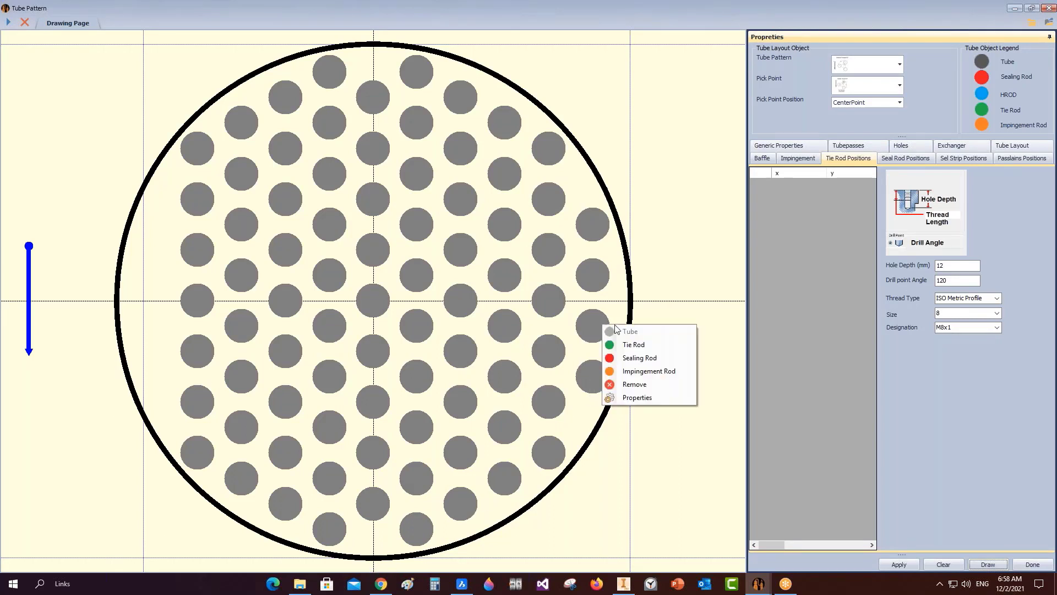
{"action": "left_click", "coordinate": [628, 383]}
{"action": "right_click", "coordinate": [594, 275]}
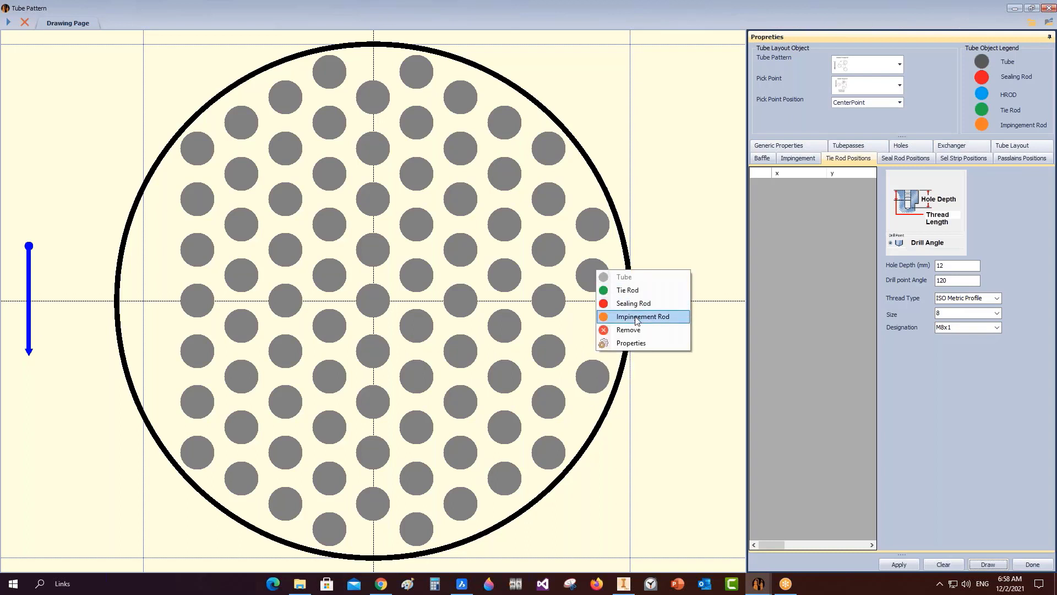
{"action": "left_click", "coordinate": [630, 329]}
{"action": "right_click", "coordinate": [598, 233]}
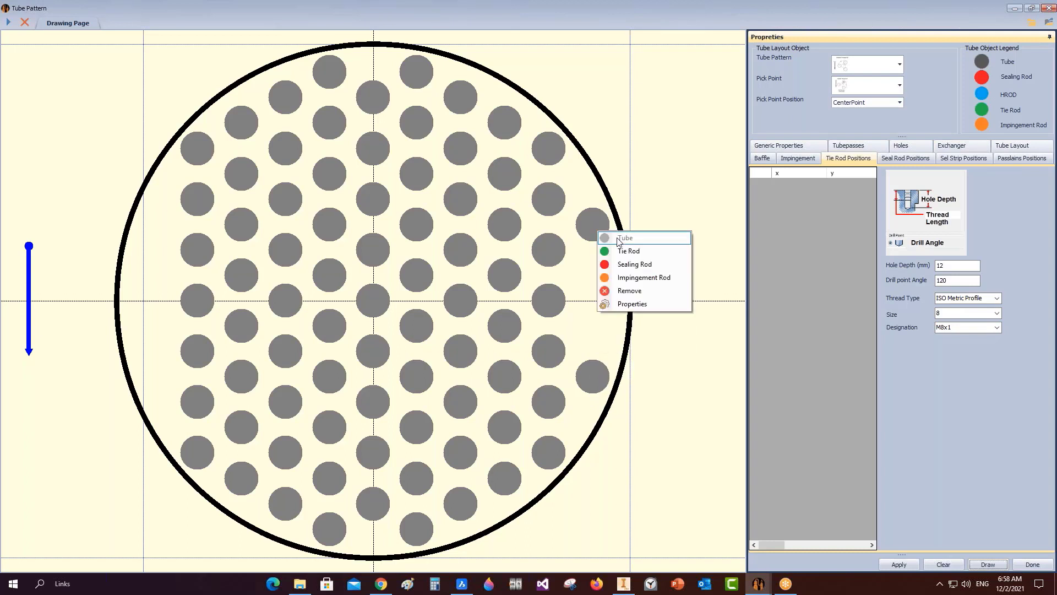
{"action": "left_click", "coordinate": [629, 291]}
Make the top and bottom centreline tubes tie rods and save the tube pattern.
{"action": "right_click", "coordinate": [368, 98]}
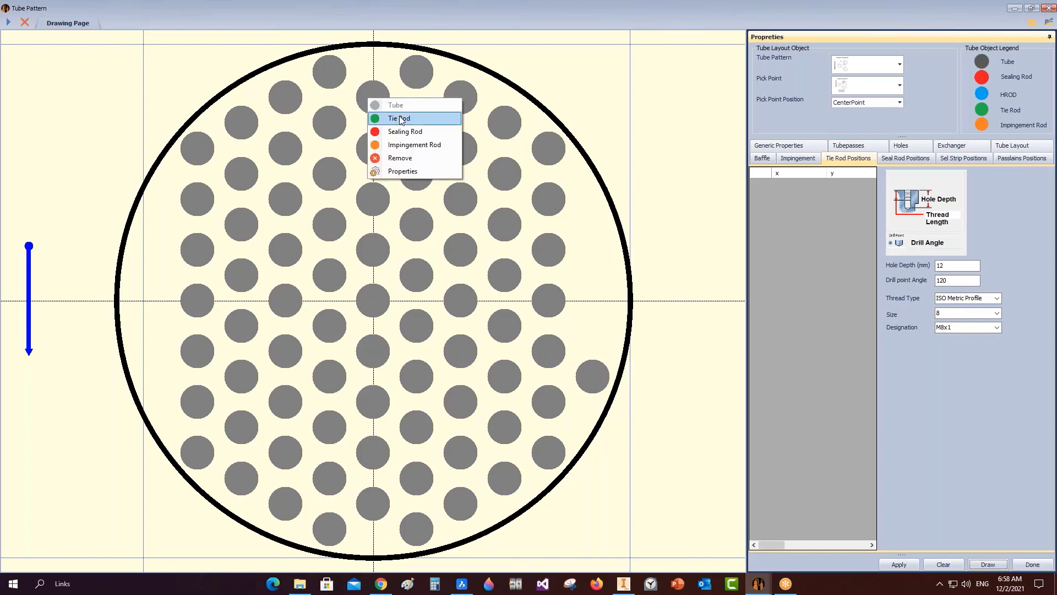
{"action": "left_click", "coordinate": [397, 119]}
{"action": "right_click", "coordinate": [381, 507]}
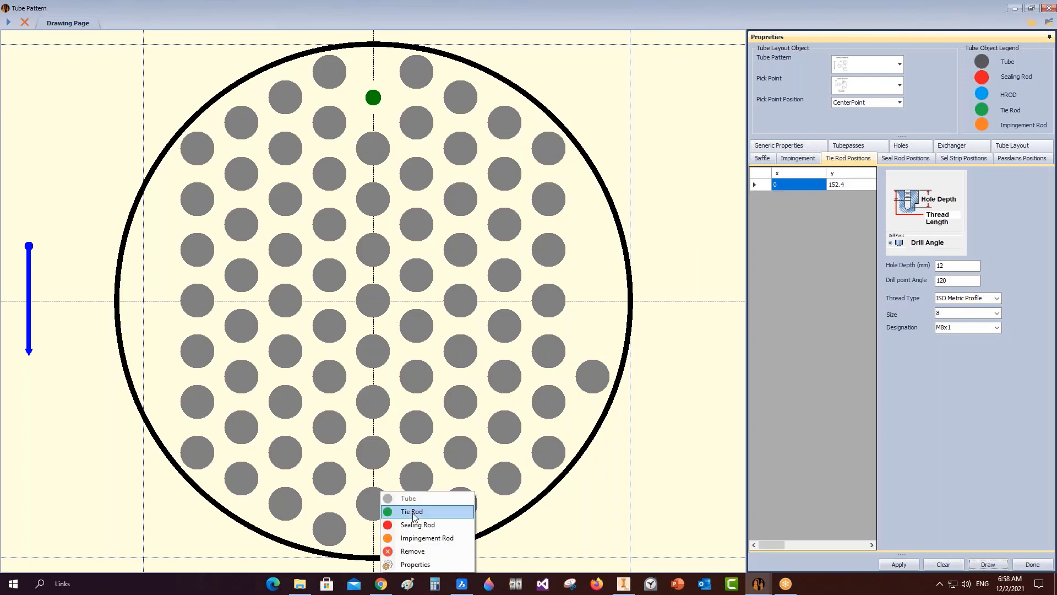
{"action": "left_click", "coordinate": [394, 511]}
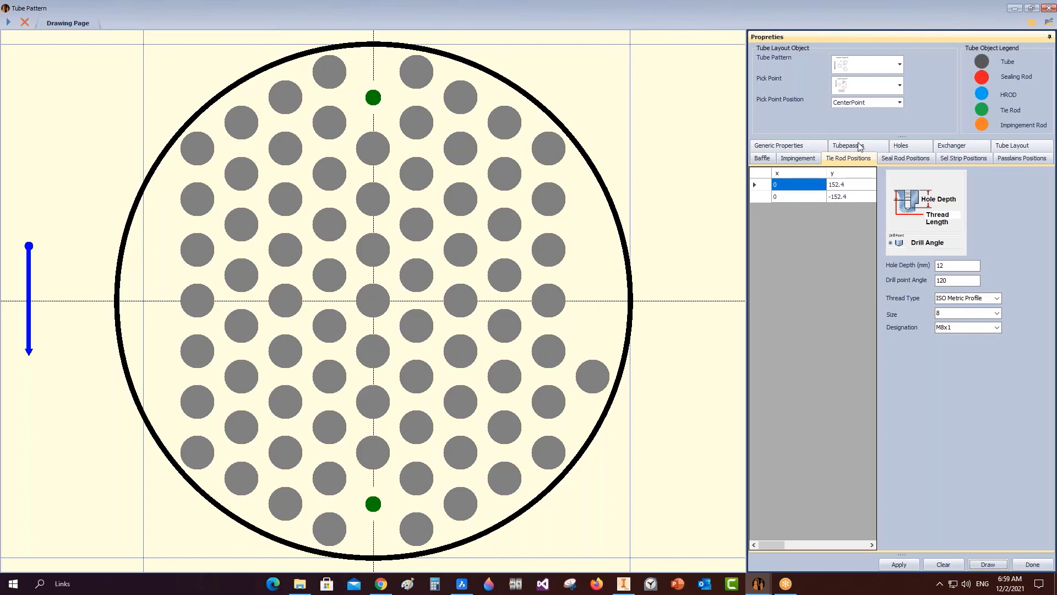
{"action": "left_click", "coordinate": [1048, 23]}
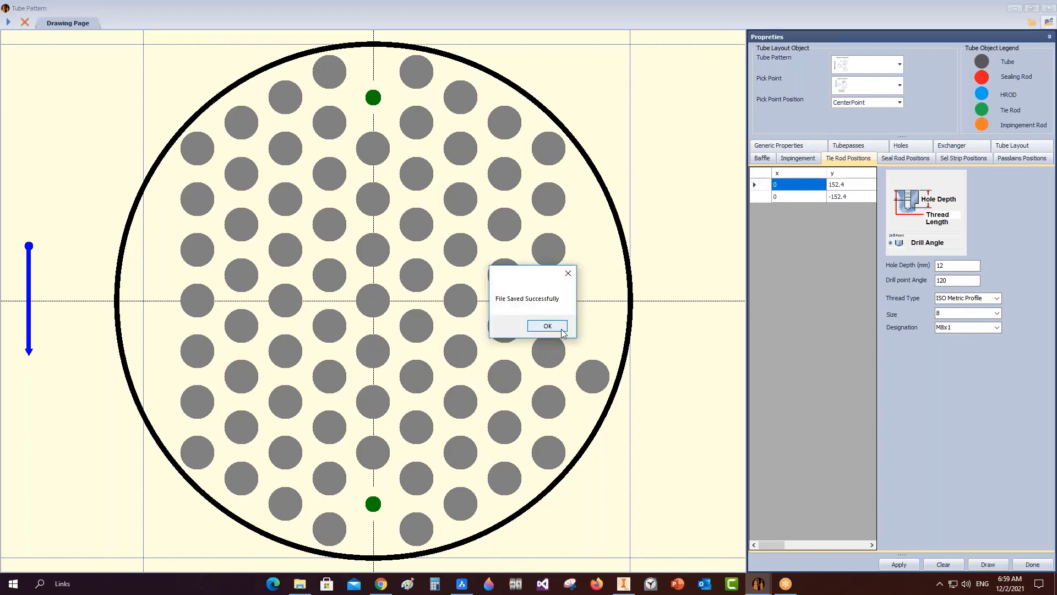
{"action": "left_click", "coordinate": [561, 329]}
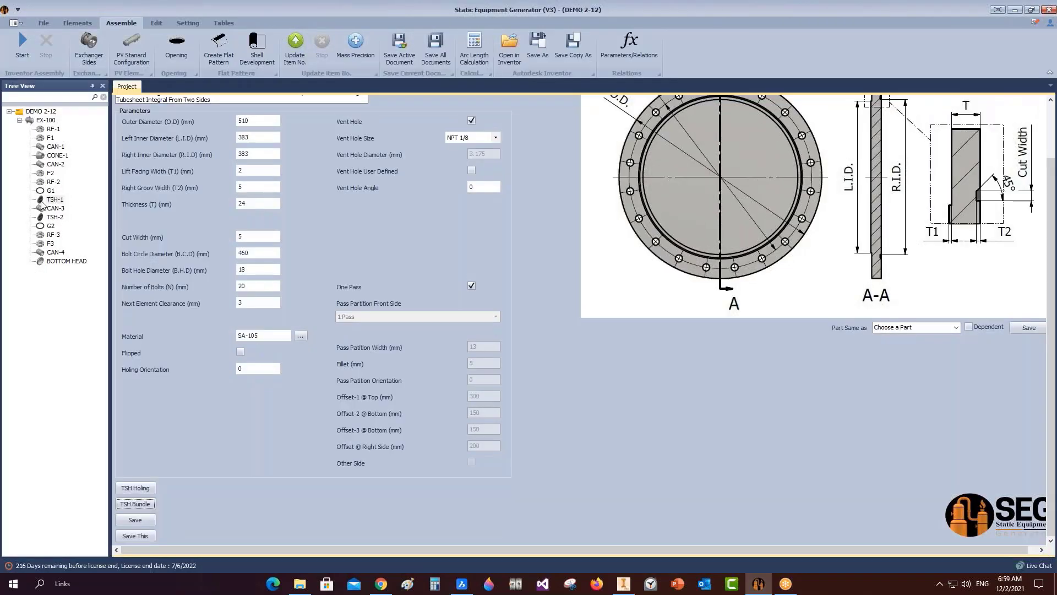
Add a TUBE part under tubesheet TSH-1.
{"action": "left_click", "coordinate": [42, 203]}
{"action": "left_click", "coordinate": [169, 49]}
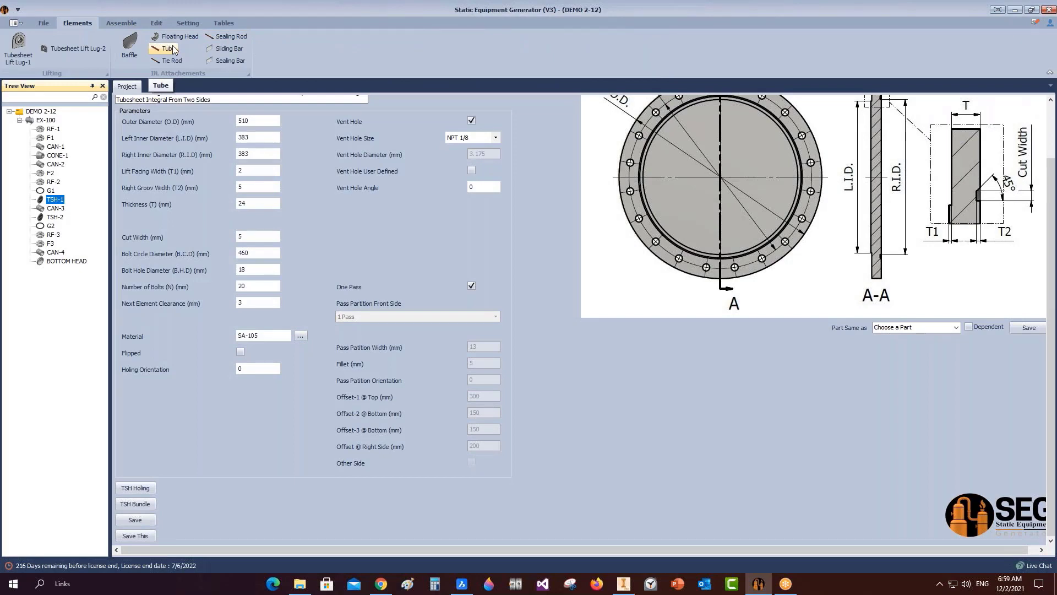
{"action": "left_click", "coordinate": [171, 49]}
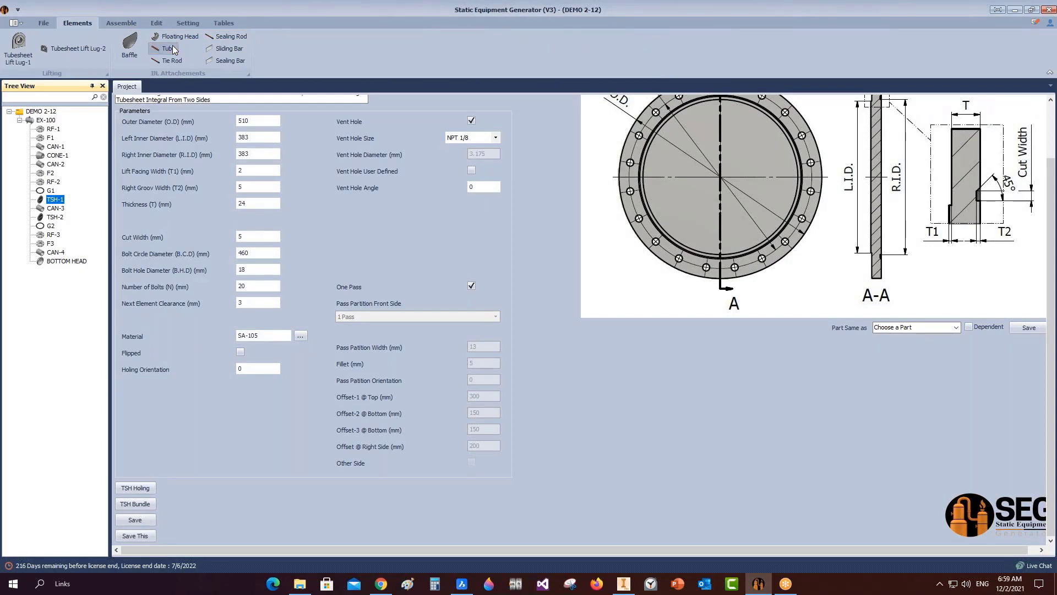
{"action": "type", "text": "TUBE"}
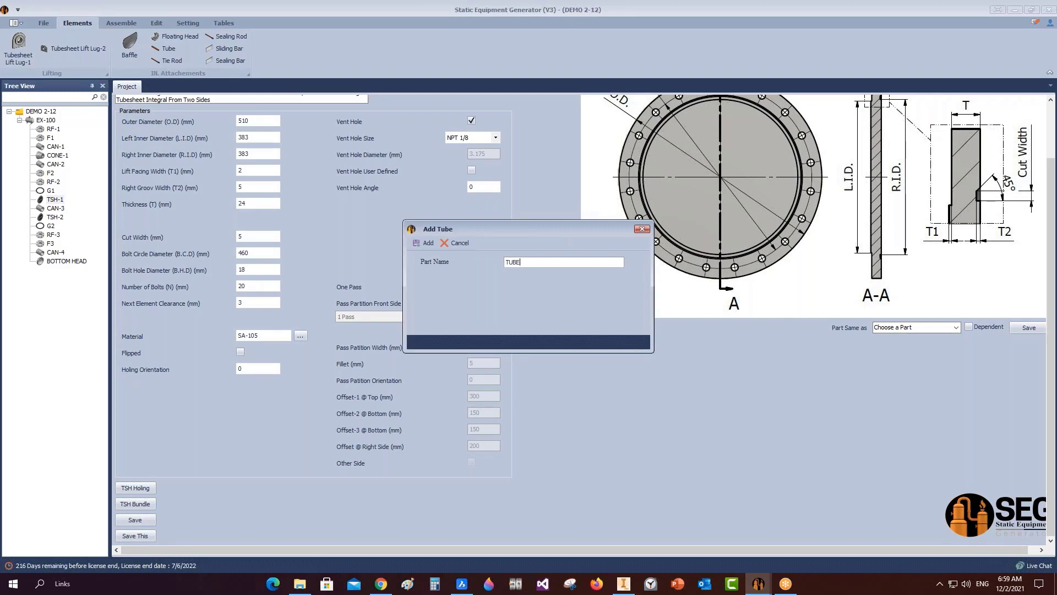
{"action": "left_click", "coordinate": [421, 243]}
Make the TUBE a user-defined tube 6004 mm long and save it.
{"action": "left_click", "coordinate": [66, 210]}
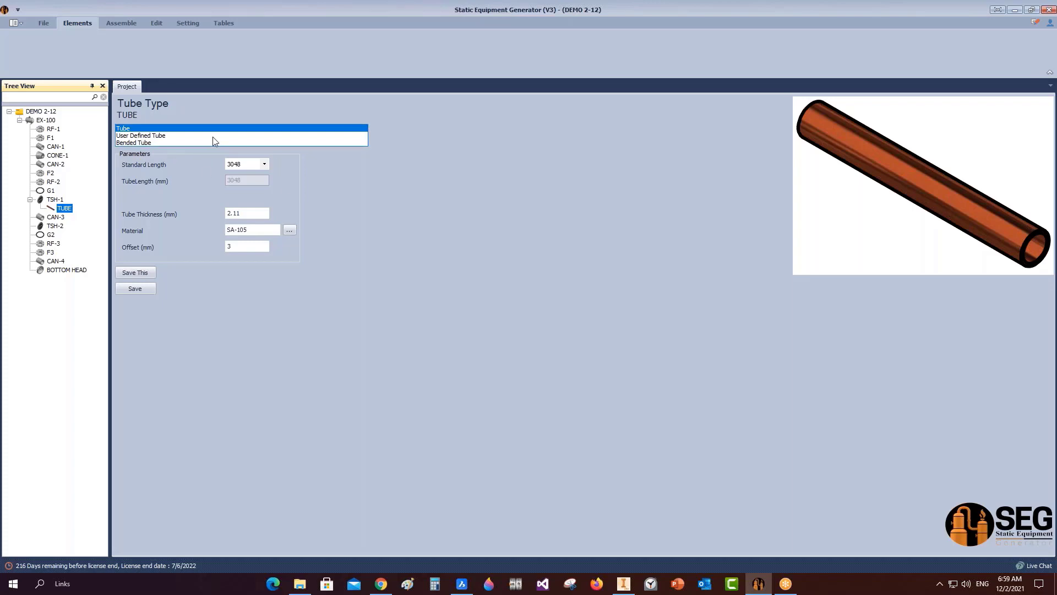
{"action": "left_click", "coordinate": [264, 164]}
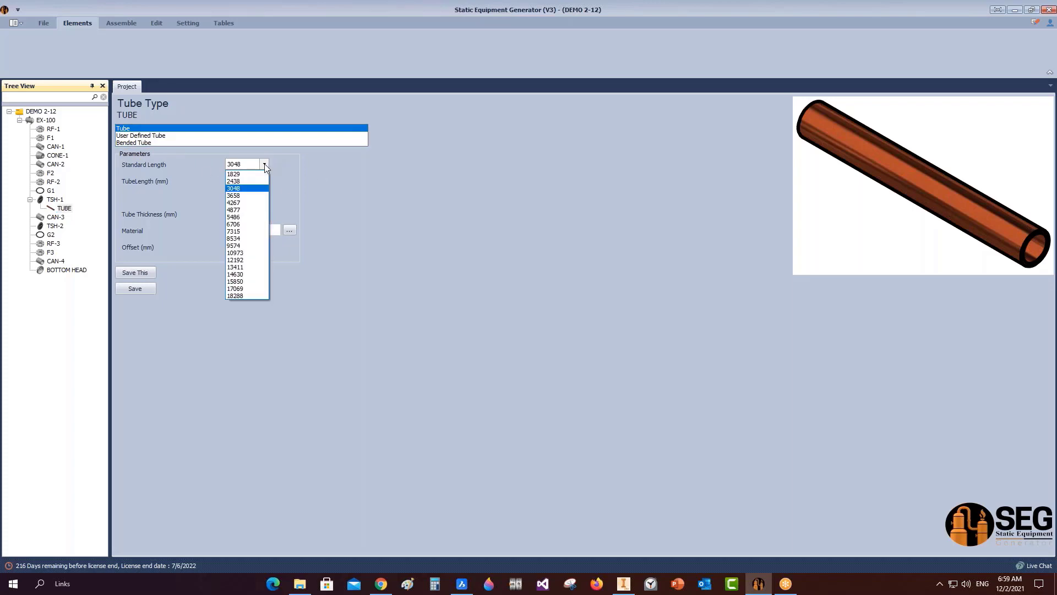
{"action": "left_click", "coordinate": [322, 264]}
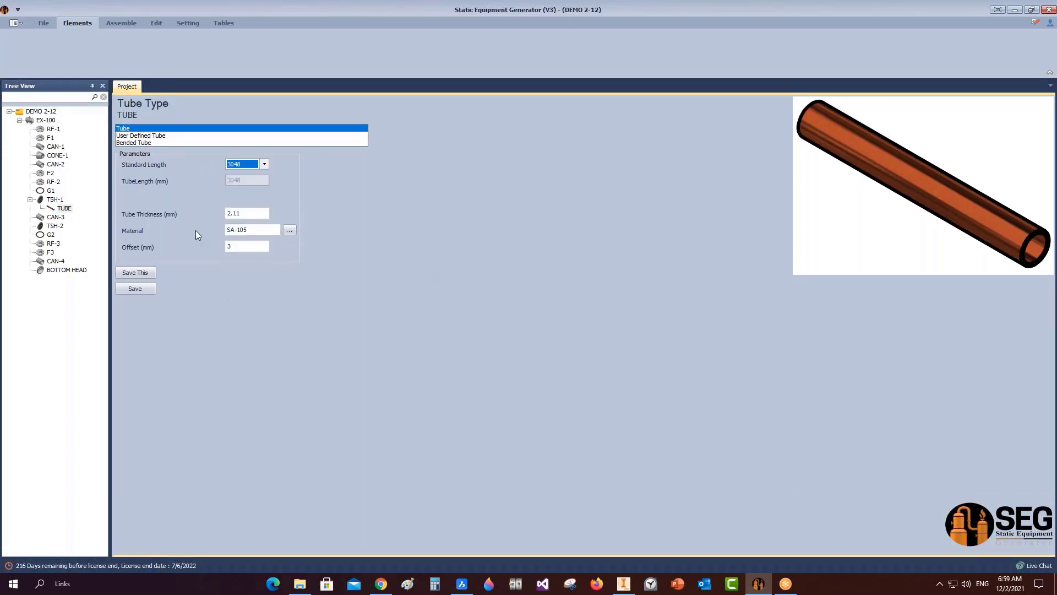
{"action": "left_click", "coordinate": [147, 135]}
{"action": "left_click", "coordinate": [245, 197]}
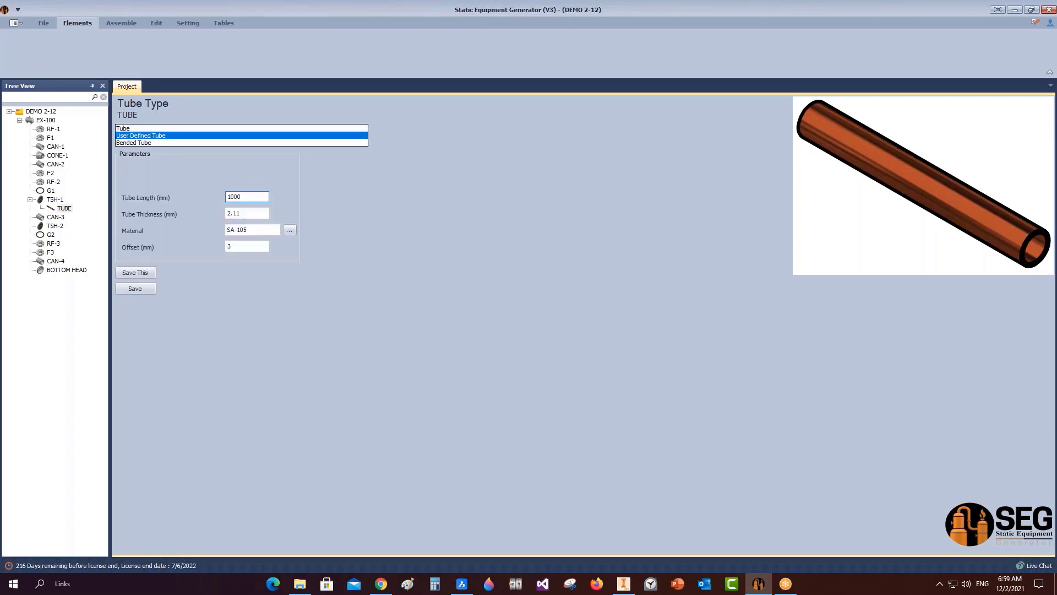
{"action": "double_click", "coordinate": [245, 196]}
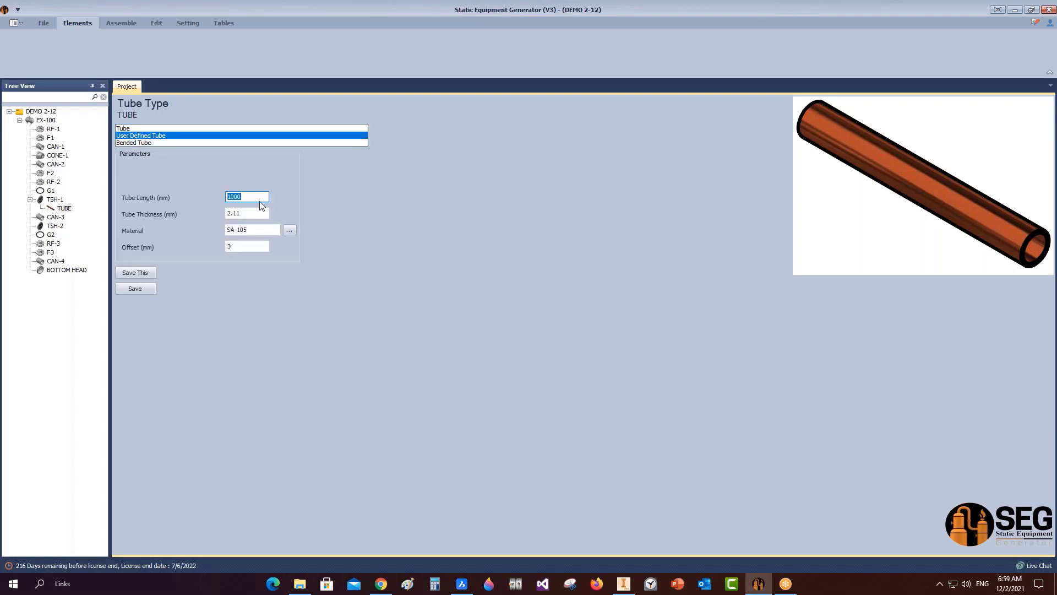
{"action": "type", "text": "6004"}
{"action": "left_click", "coordinate": [135, 289]}
{"action": "left_click", "coordinate": [55, 200]}
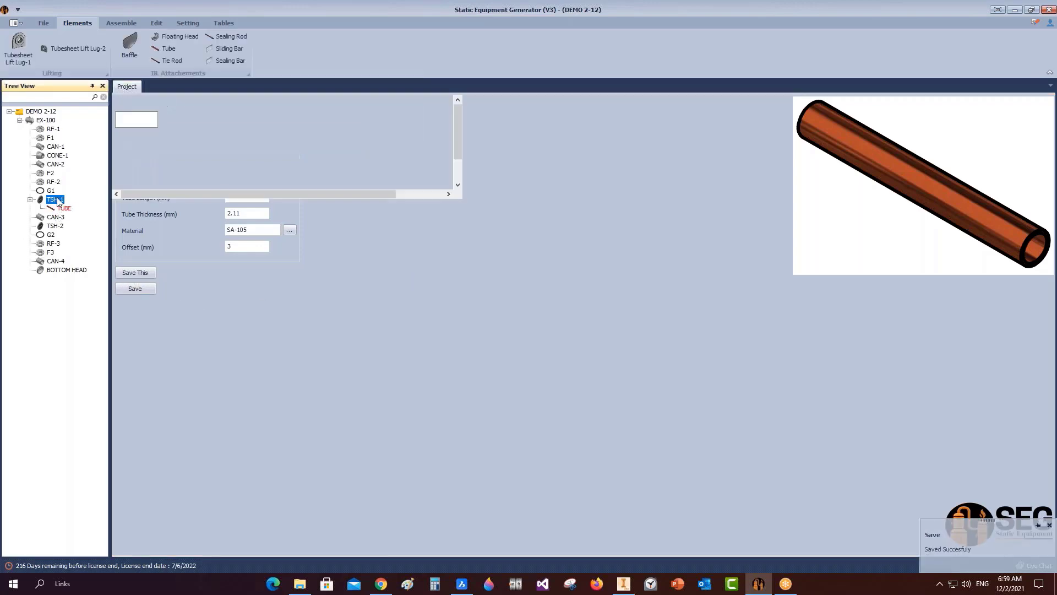
{"action": "left_click", "coordinate": [171, 60]}
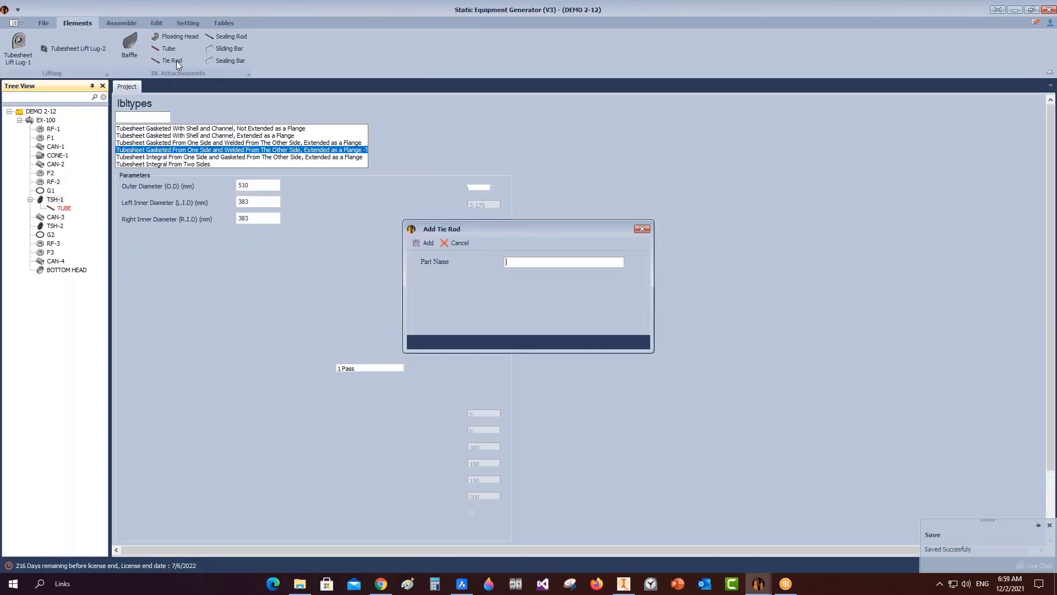
Add tie rod TR under TSH-1 and set its length to 5278.5.
{"action": "type", "text": "TR"}
{"action": "key", "text": "Return"}
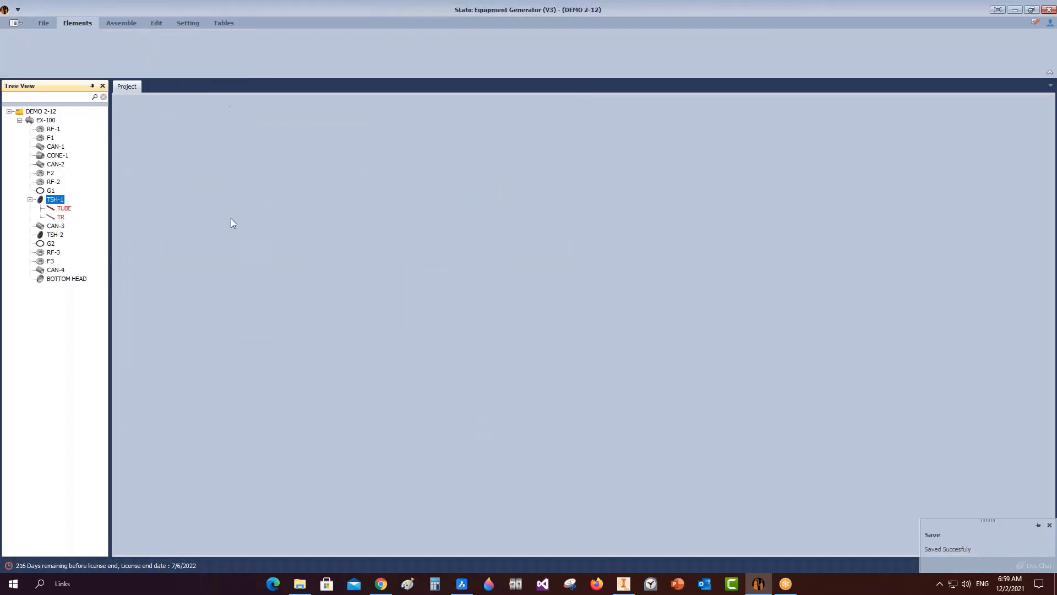
{"action": "left_click", "coordinate": [61, 217]}
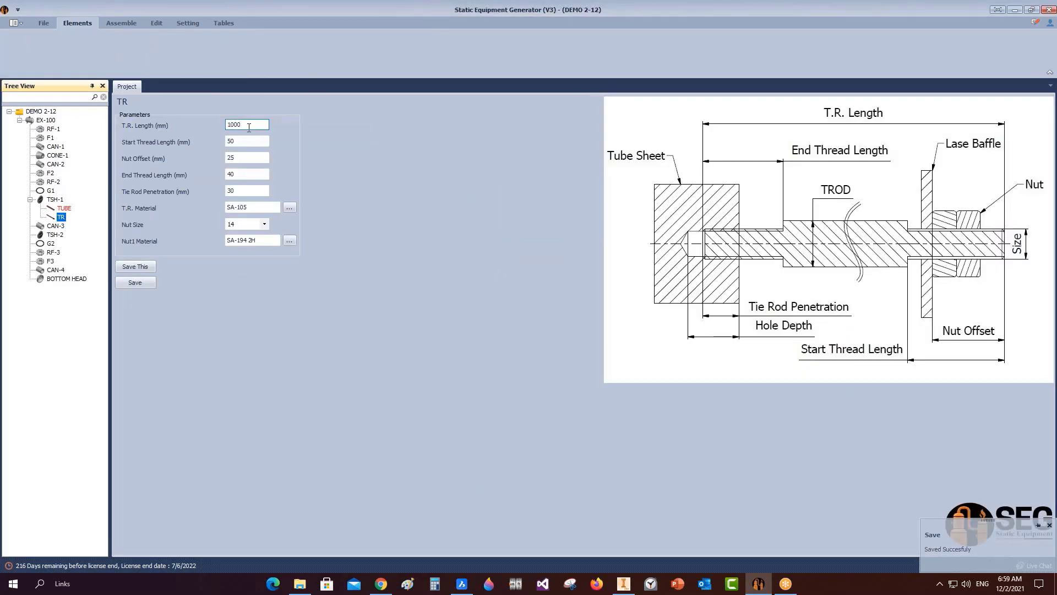
{"action": "left_click_drag", "start_coordinate": [250, 127], "coordinate": [200, 126]}
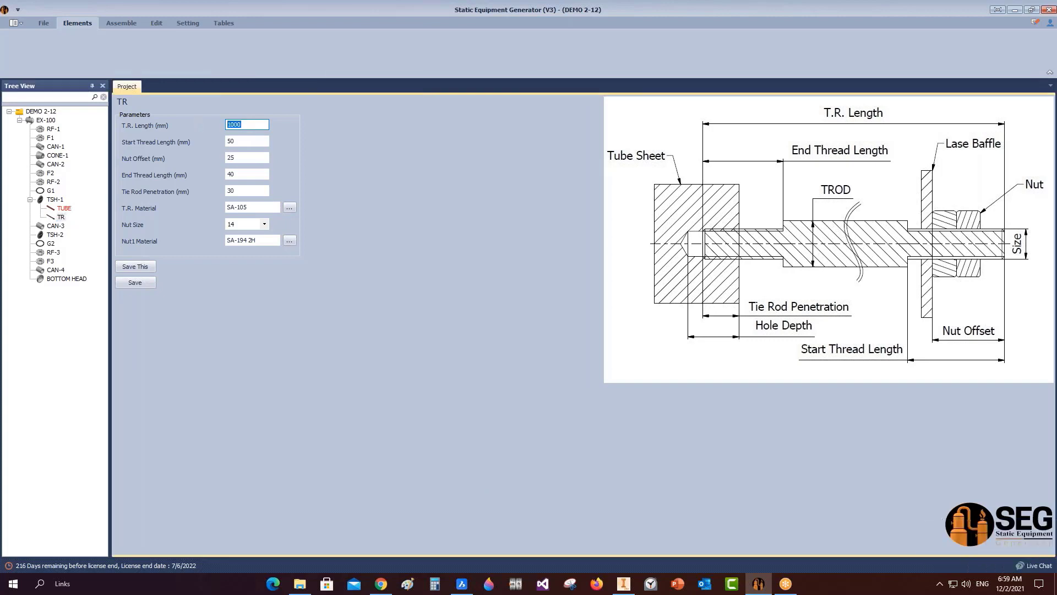
{"action": "type", "text": "5278.5"}
{"action": "key", "text": "Tab"}
Give TR nut offset 32, end thread 30, penetration 12 and nut size 8, then save.
{"action": "type", "text": "50"}
{"action": "key", "text": "Tab"}
{"action": "type", "text": "32"}
{"action": "key", "text": "Tab"}
{"action": "type", "text": "30"}
{"action": "key", "text": "Tab"}
{"action": "type", "text": "12"}
{"action": "key", "text": "Tab"}
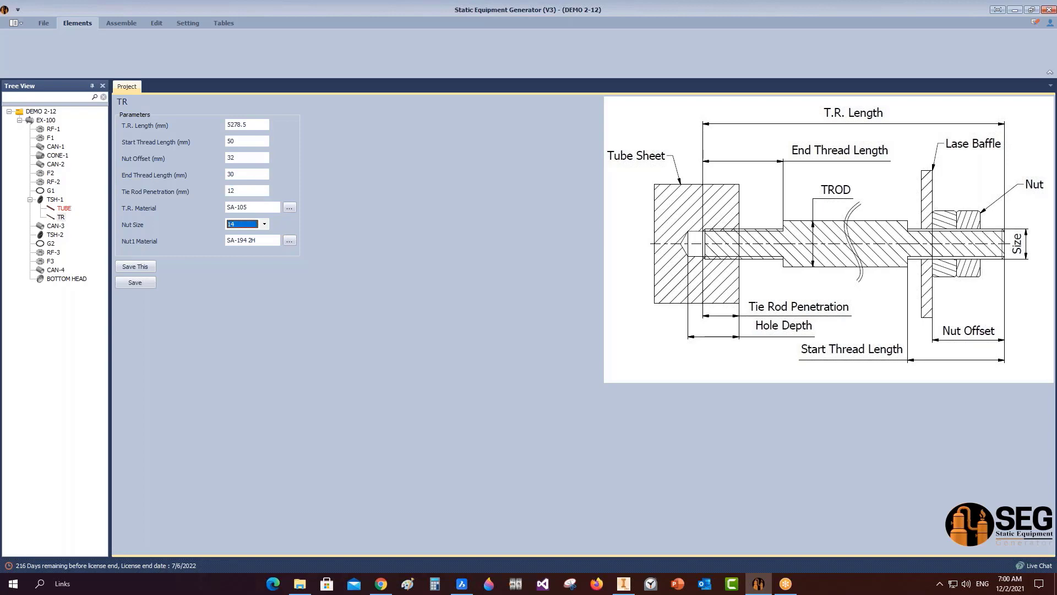
{"action": "left_click", "coordinate": [265, 224]}
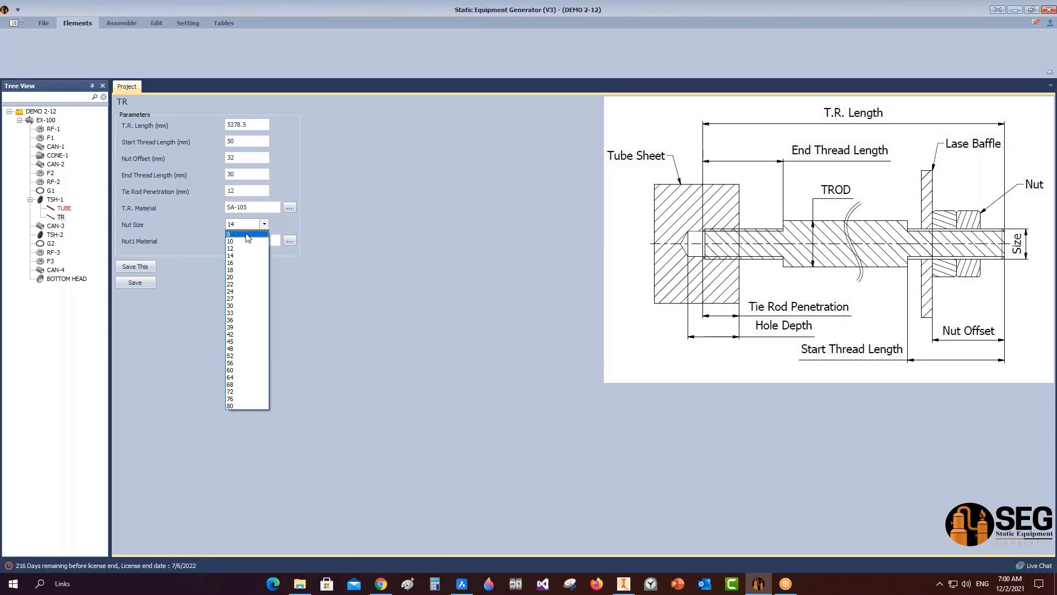
{"action": "left_click", "coordinate": [248, 234]}
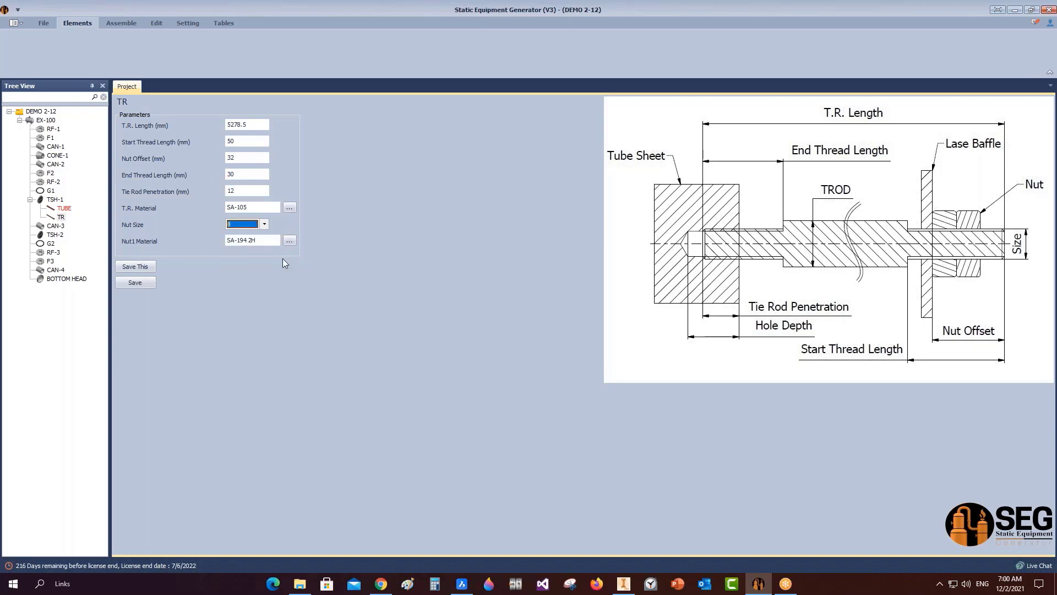
{"action": "left_click", "coordinate": [141, 283]}
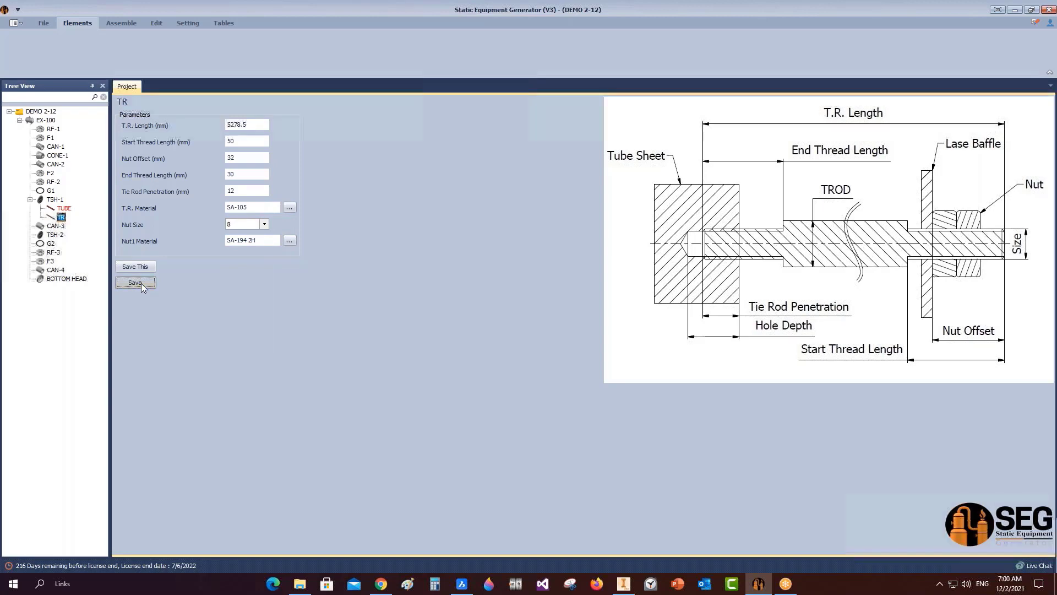
{"action": "left_click", "coordinate": [56, 200]}
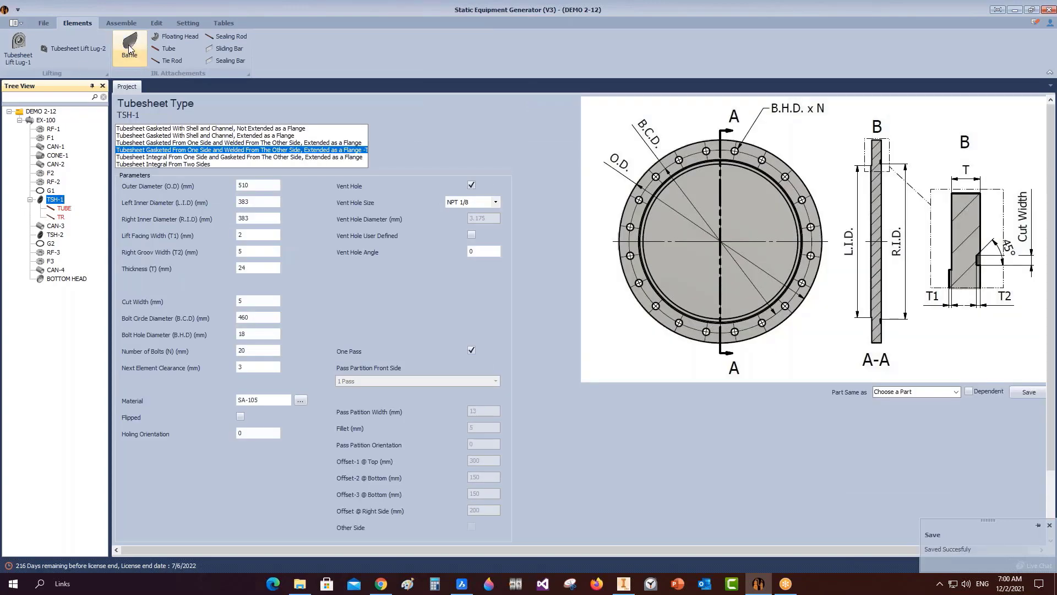
{"action": "left_click", "coordinate": [462, 584]}
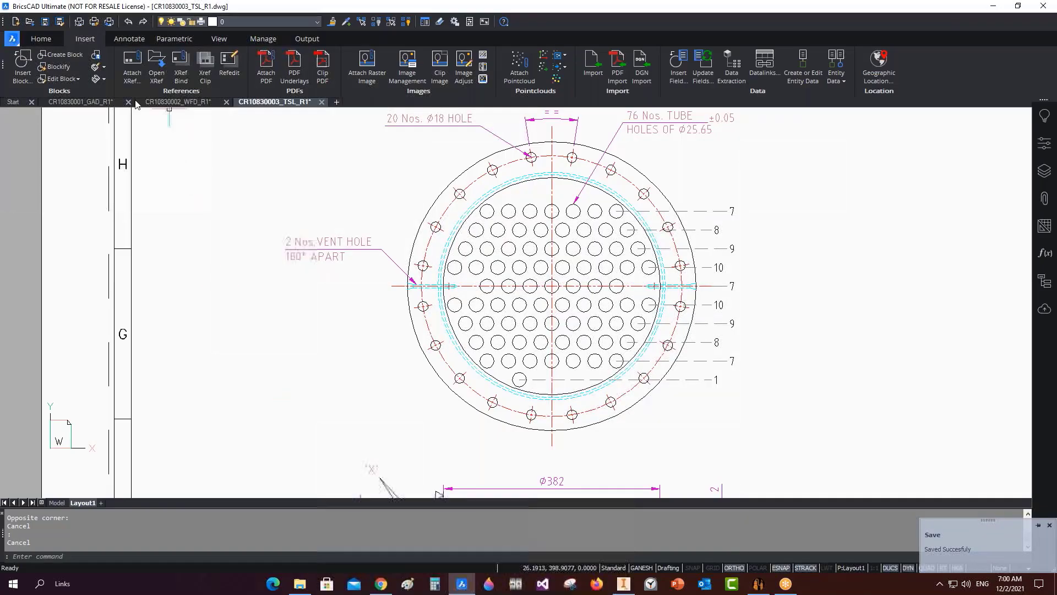
{"action": "left_click", "coordinate": [80, 102]}
{"action": "scroll", "coordinate": [395, 385], "scroll_direction": "down", "scroll_amount": 5}
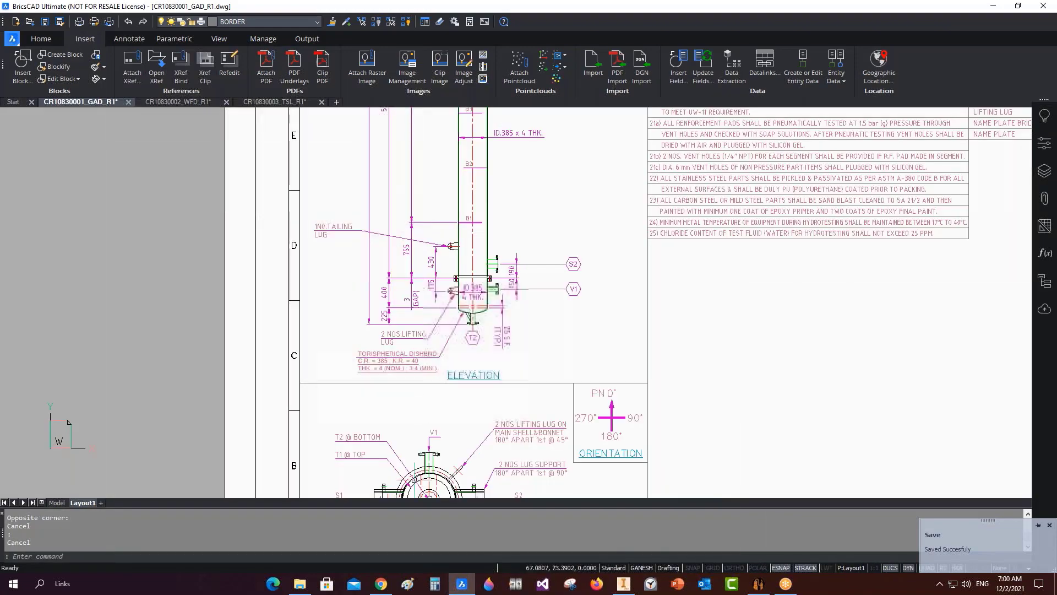
{"action": "scroll", "coordinate": [395, 450], "scroll_direction": "up", "scroll_amount": 5}
{"action": "middle_click_drag", "start_coordinate": [461, 159], "coordinate": [440, 236]}
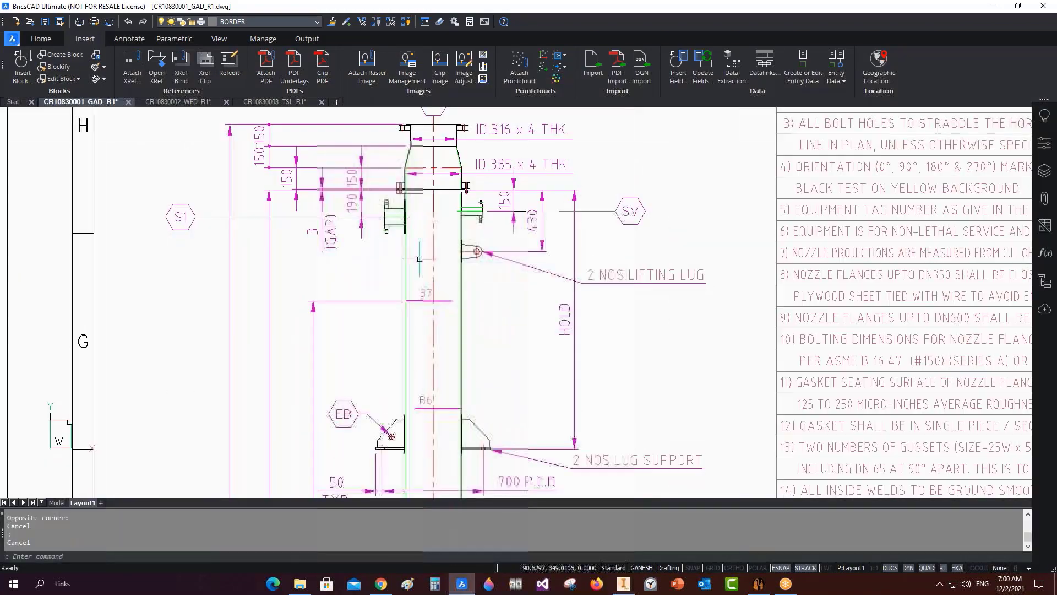
{"action": "left_click", "coordinate": [758, 583]}
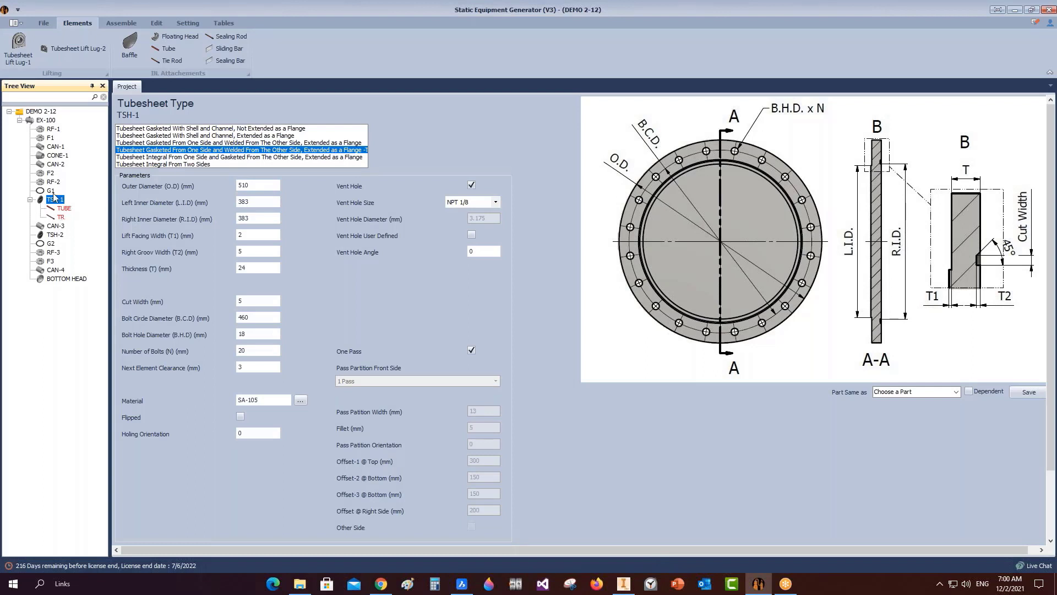
Add a new baffle named B1 under TSH-1.
{"action": "left_click", "coordinate": [131, 51]}
{"action": "type", "text": "B1"}
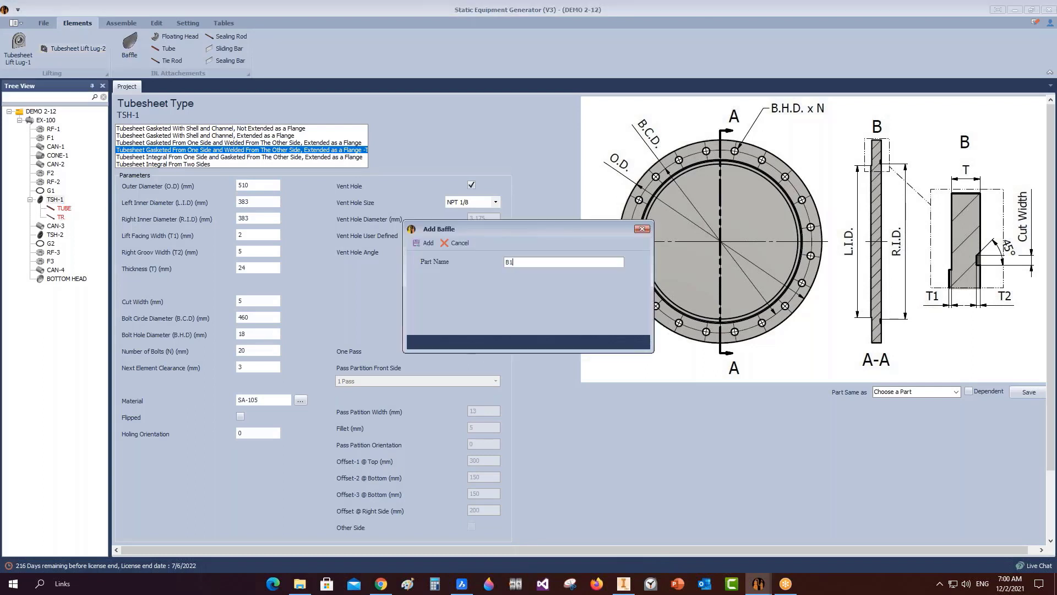
{"action": "left_click", "coordinate": [425, 243]}
{"action": "left_click", "coordinate": [61, 226]}
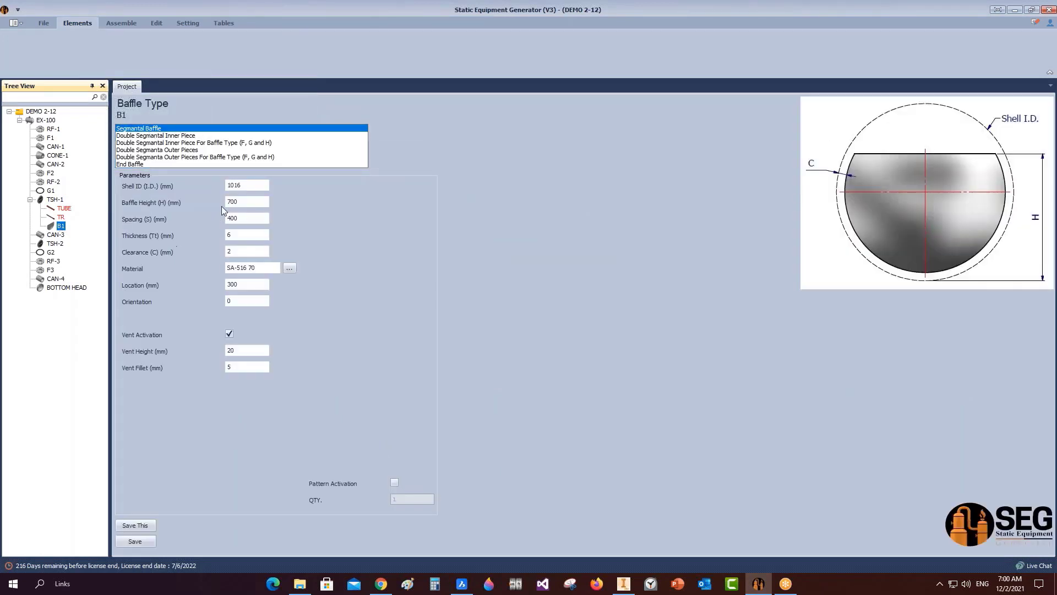
Enter B1's shell ID 385, height 249.5, spacing 1490, thickness 3 and location 749.
{"action": "left_click", "coordinate": [195, 186]}
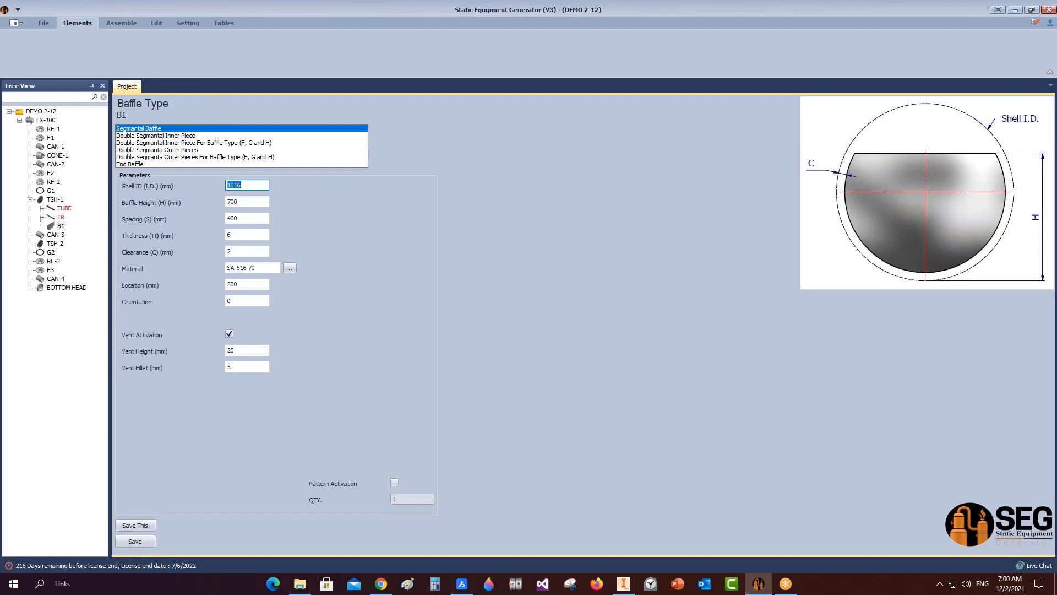
{"action": "type", "text": "385"}
{"action": "key", "text": "Tab"}
{"action": "type", "text": "249.5"}
{"action": "key", "text": "Tab"}
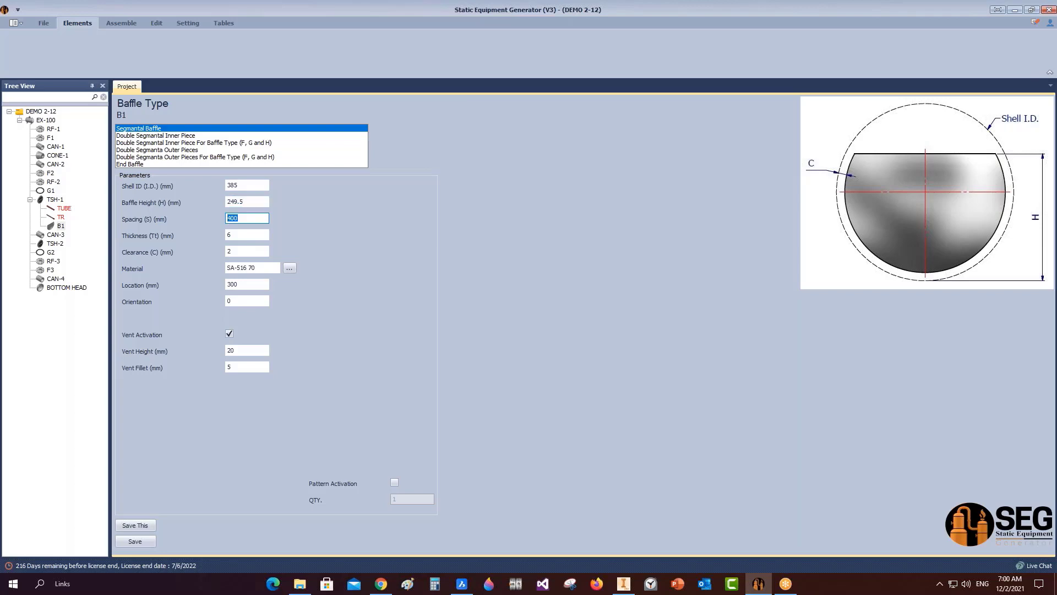
{"action": "type", "text": "14"}
{"action": "key", "text": "Tab"}
{"action": "type", "text": "3"}
{"action": "key", "text": "Tab"}
{"action": "key", "text": "Tab"}
{"action": "key", "text": "Tab"}
{"action": "key", "text": "Tab"}
{"action": "type", "text": "7"}
{"action": "key", "text": "Tab"}
Turn off B1's vent, pattern it 4 times, and save the baffle.
{"action": "left_click", "coordinate": [229, 334]}
{"action": "left_click", "coordinate": [394, 483]}
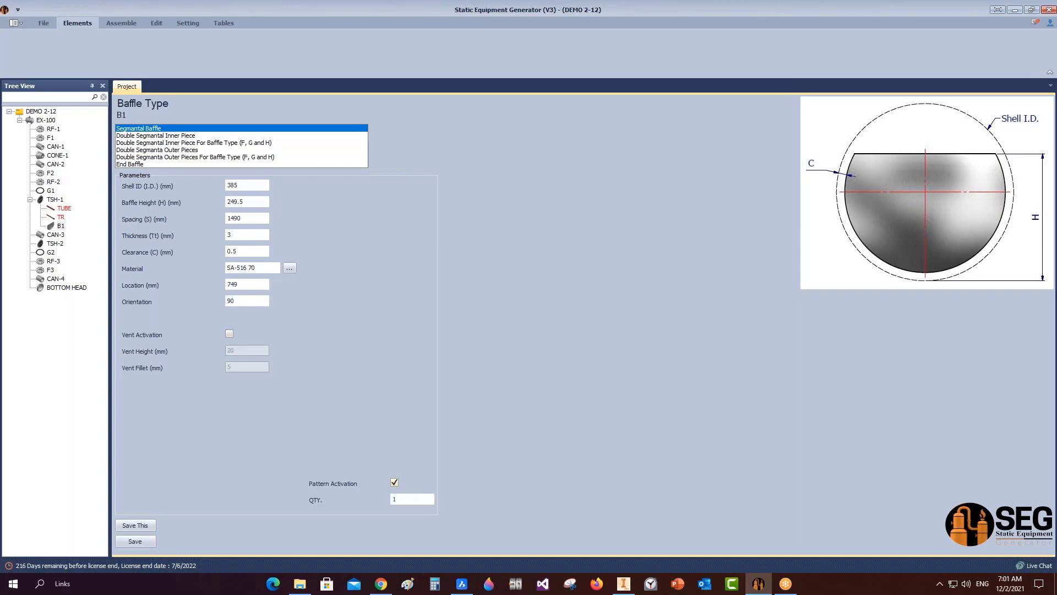
{"action": "left_click", "coordinate": [396, 499]}
{"action": "type", "text": "4"}
{"action": "left_click", "coordinate": [134, 544]}
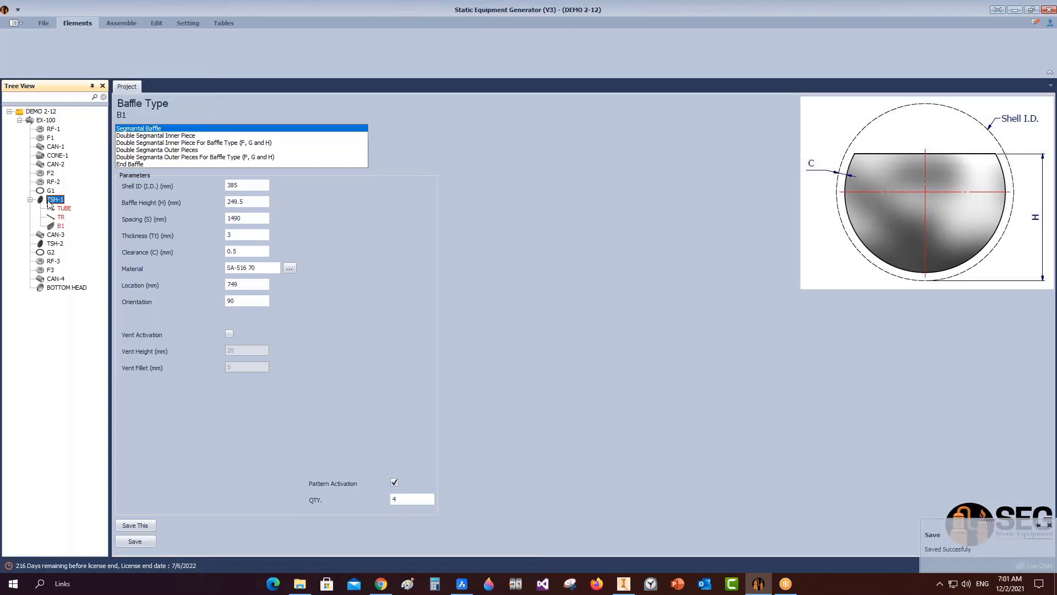
{"action": "left_click", "coordinate": [129, 48]}
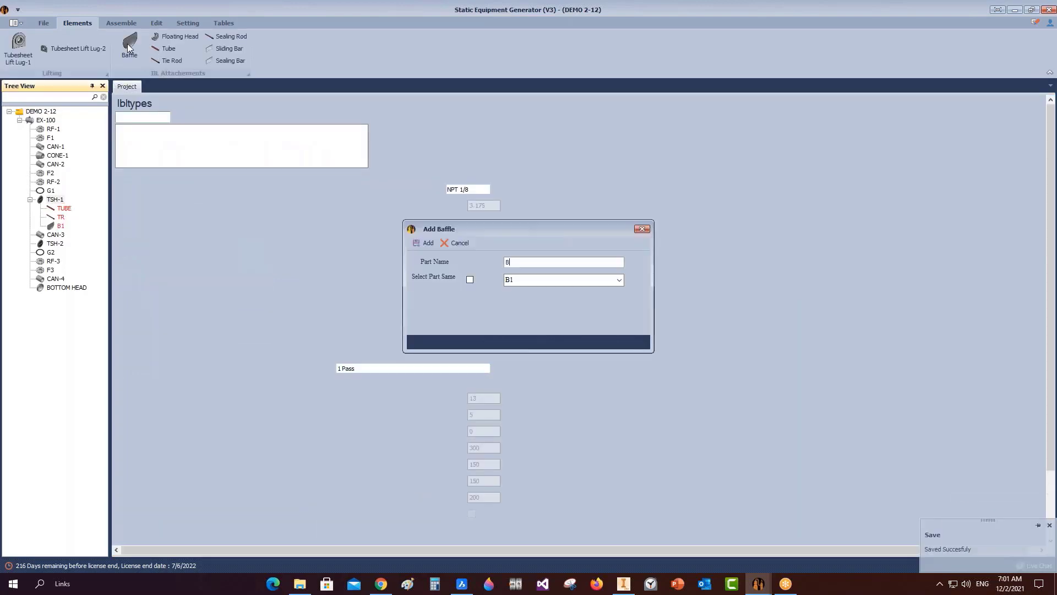
Create baffle B2 as a copy of B1 and set its location to 1494.
{"action": "left_click", "coordinate": [470, 280]}
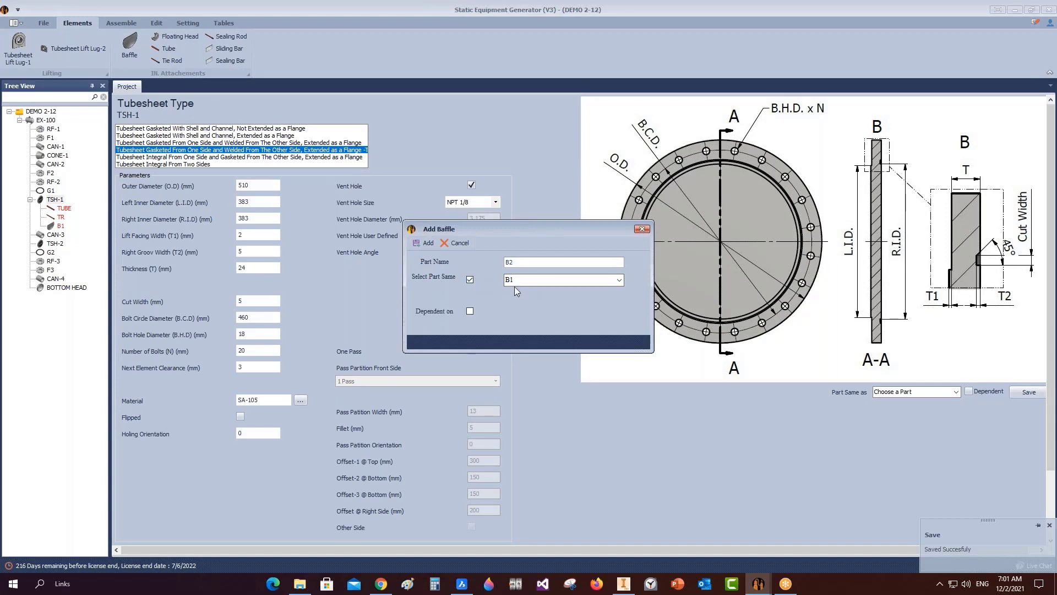
{"action": "left_click", "coordinate": [425, 244]}
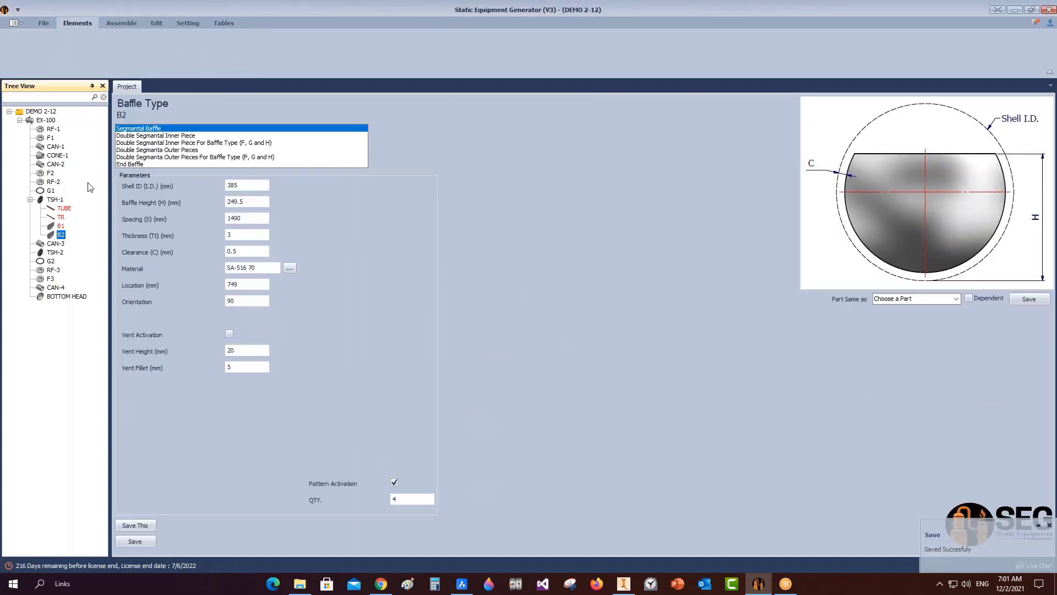
{"action": "left_click", "coordinate": [253, 285]}
{"action": "double_click", "coordinate": [254, 285]}
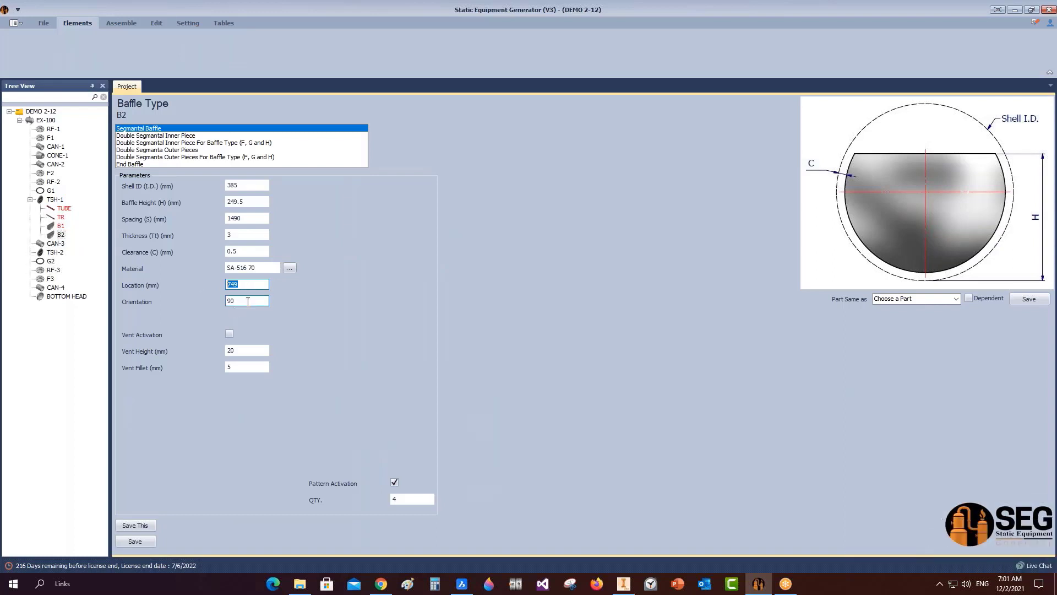
{"action": "type", "text": "1494"}
Set B2's orientation to 270 and pattern quantity to 3, then save it.
{"action": "left_click", "coordinate": [248, 299]}
{"action": "double_click", "coordinate": [246, 300]}
{"action": "type", "text": "27"}
{"action": "key", "text": "Tab"}
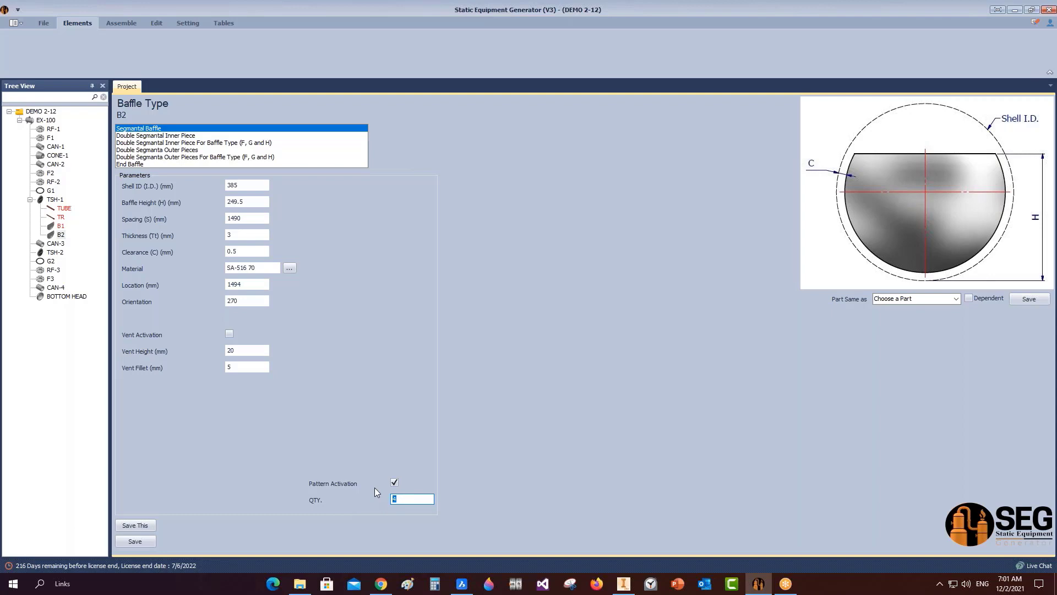
{"action": "type", "text": "3"}
{"action": "left_click", "coordinate": [134, 543]}
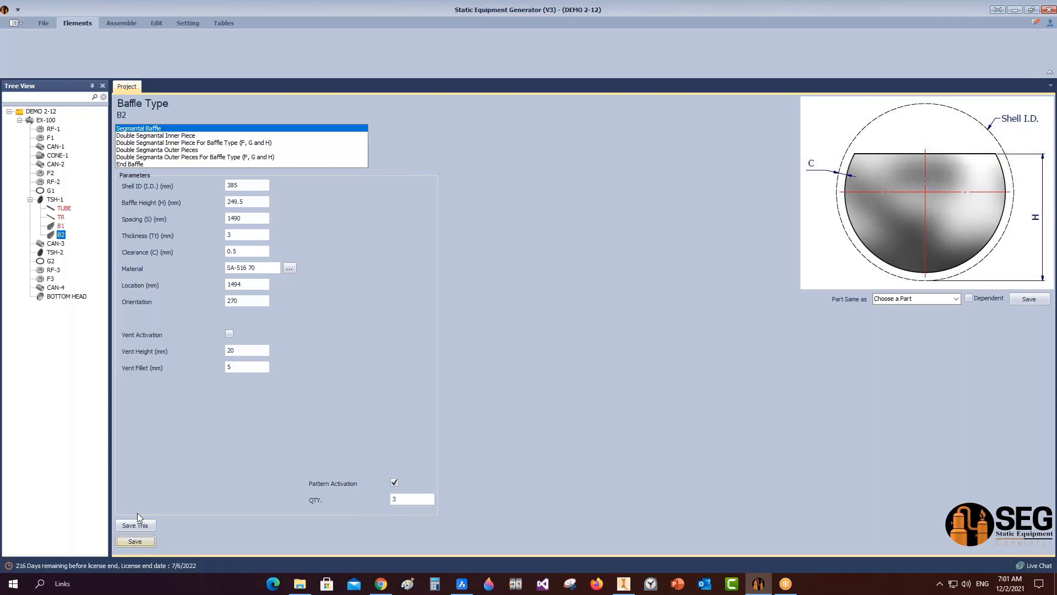
{"action": "left_click", "coordinate": [120, 23]}
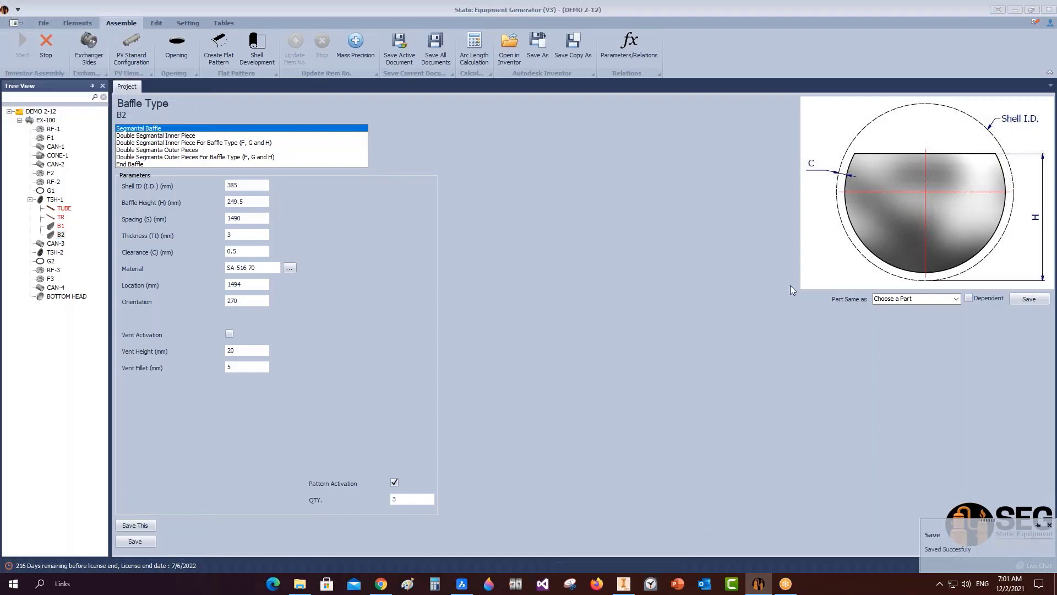
Switch to Inventor and save the TR and EX-100 assemblies.
{"action": "left_click", "coordinate": [623, 583]}
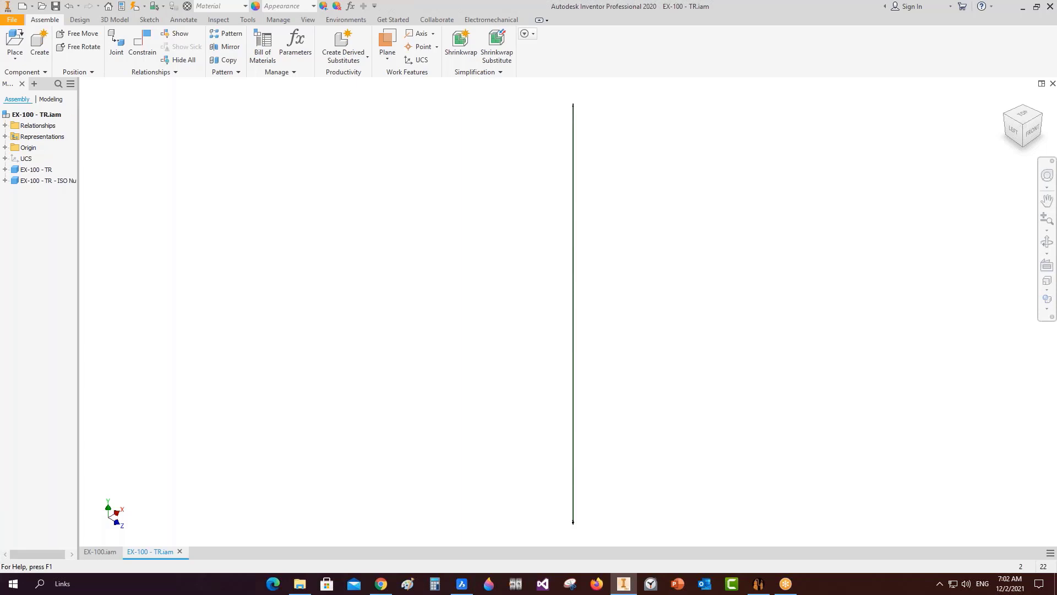
{"action": "key", "text": "ctrl+s"}
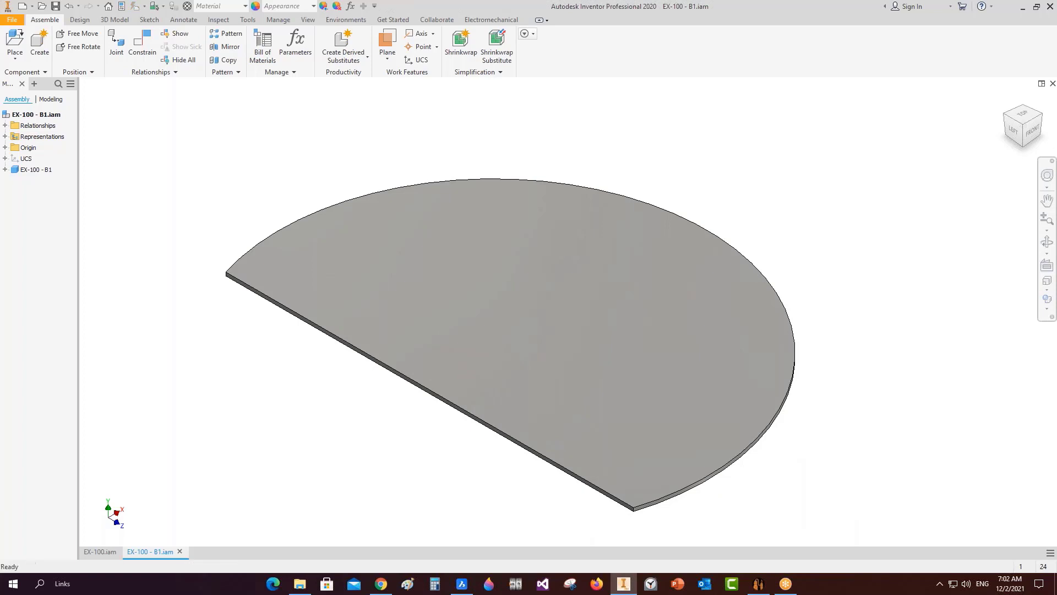
{"action": "key", "text": "ctrl+s"}
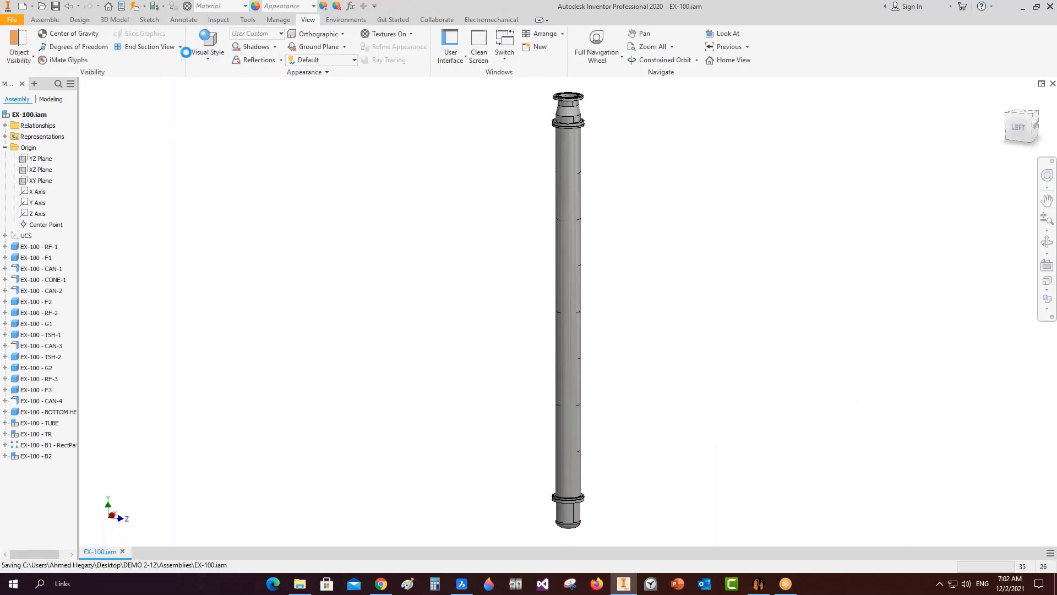
Cut the EX-100 model with a half section along the XY Plane.
{"action": "left_click", "coordinate": [180, 47]}
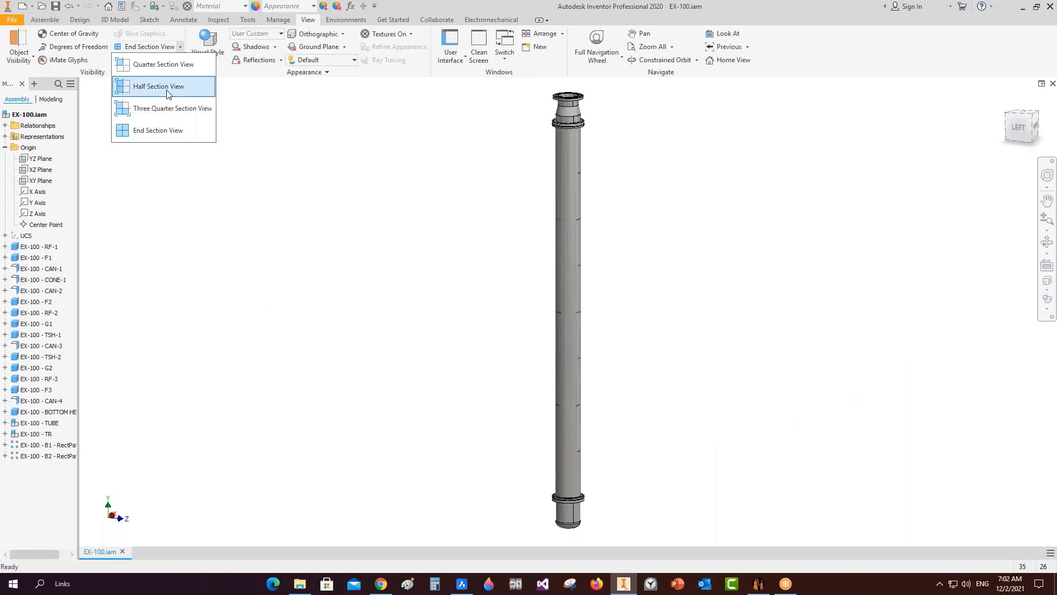
{"action": "left_click", "coordinate": [159, 87]}
{"action": "left_click", "coordinate": [43, 159]}
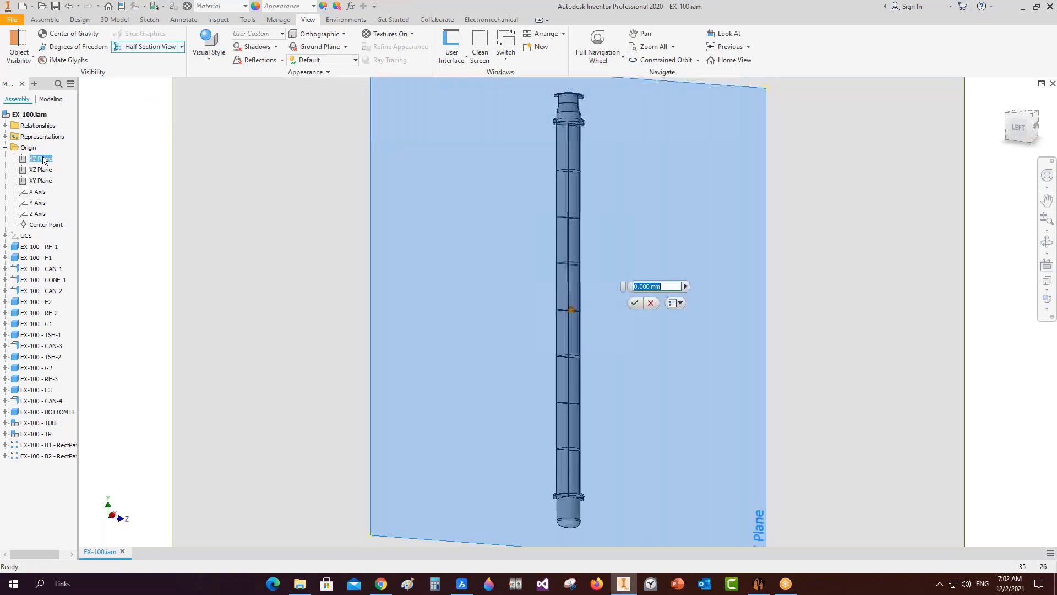
{"action": "left_click", "coordinate": [635, 303]}
{"action": "left_click", "coordinate": [146, 47]}
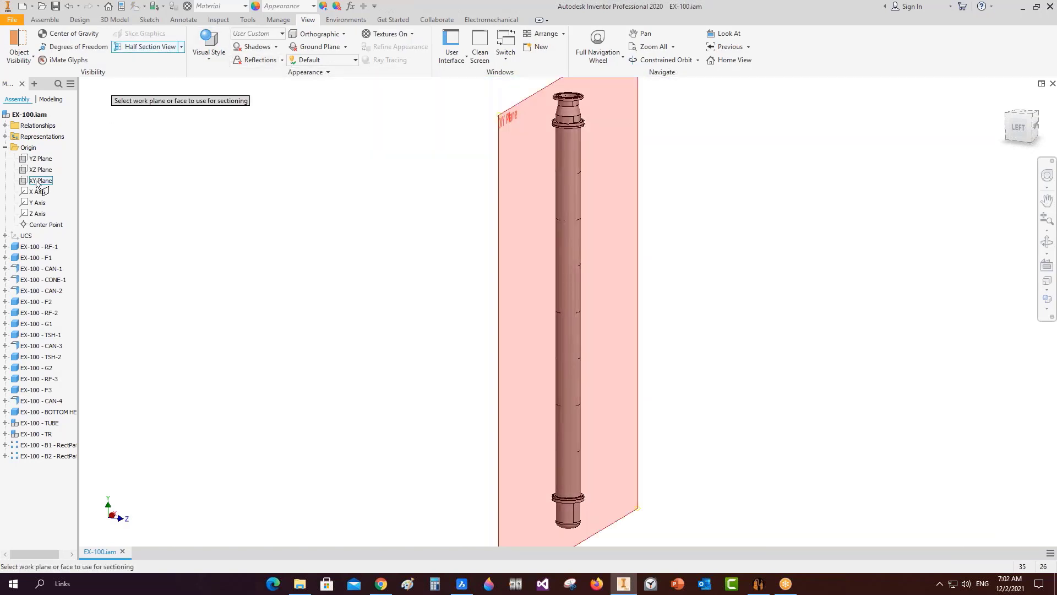
{"action": "left_click", "coordinate": [41, 180]}
{"action": "left_click", "coordinate": [629, 338]}
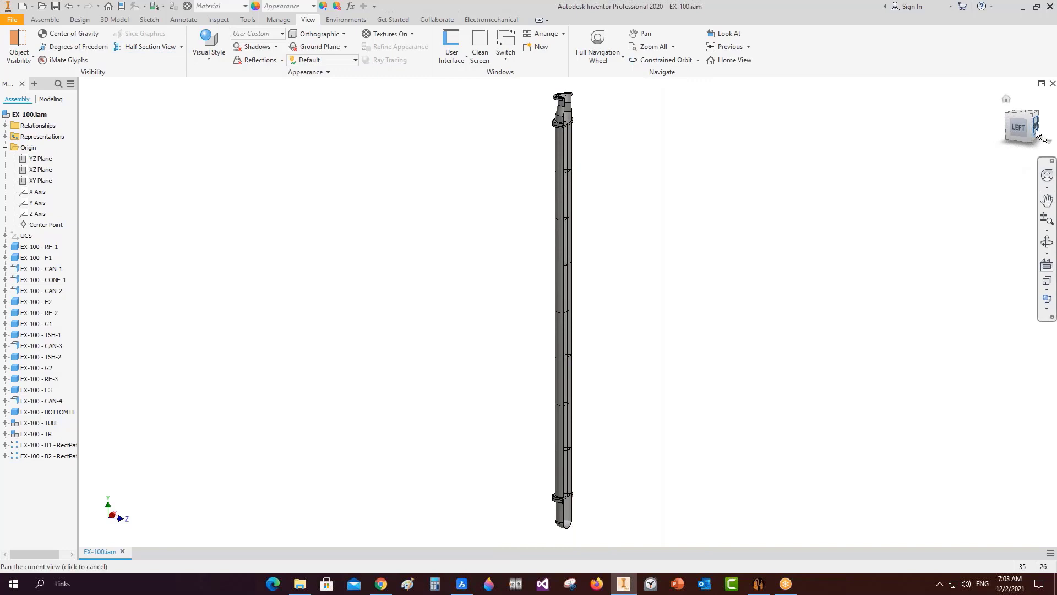
Orbit, pan and zoom along the sectioned column to inspect the baffles.
{"action": "scroll", "coordinate": [569, 294], "scroll_direction": "up", "scroll_amount": 5}
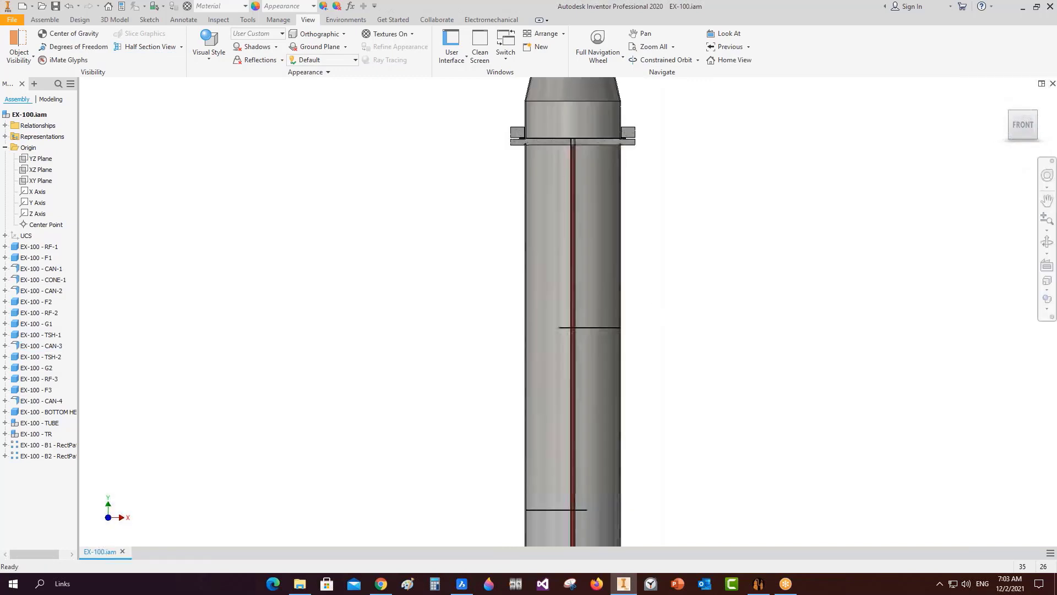
{"action": "middle_click_drag", "start_coordinate": [654, 252], "coordinate": [665, 309]}
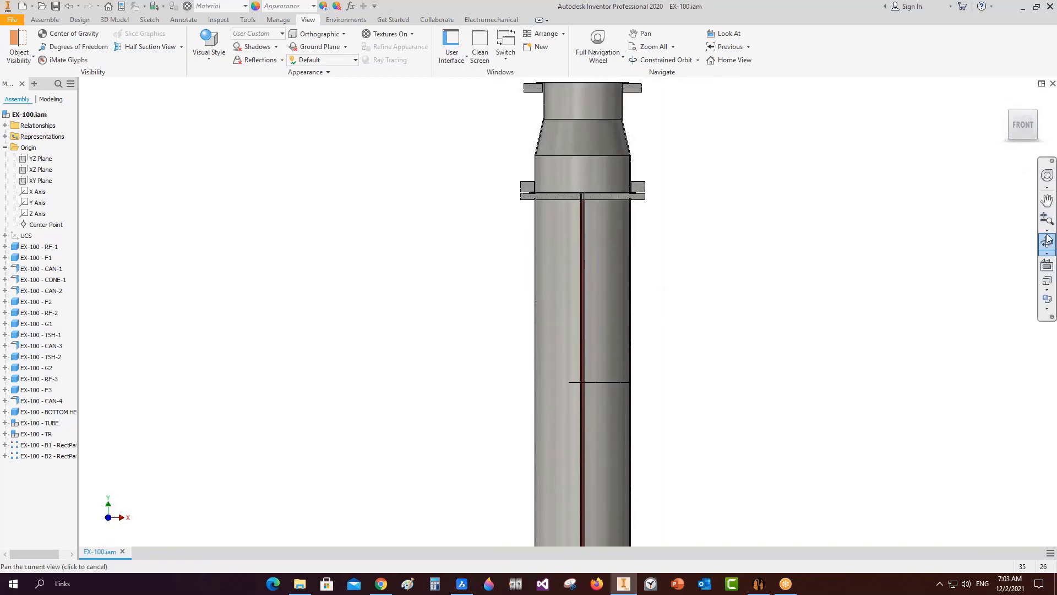
{"action": "left_click", "coordinate": [1047, 242]}
{"action": "left_click_drag", "start_coordinate": [620, 297], "coordinate": [647, 311]}
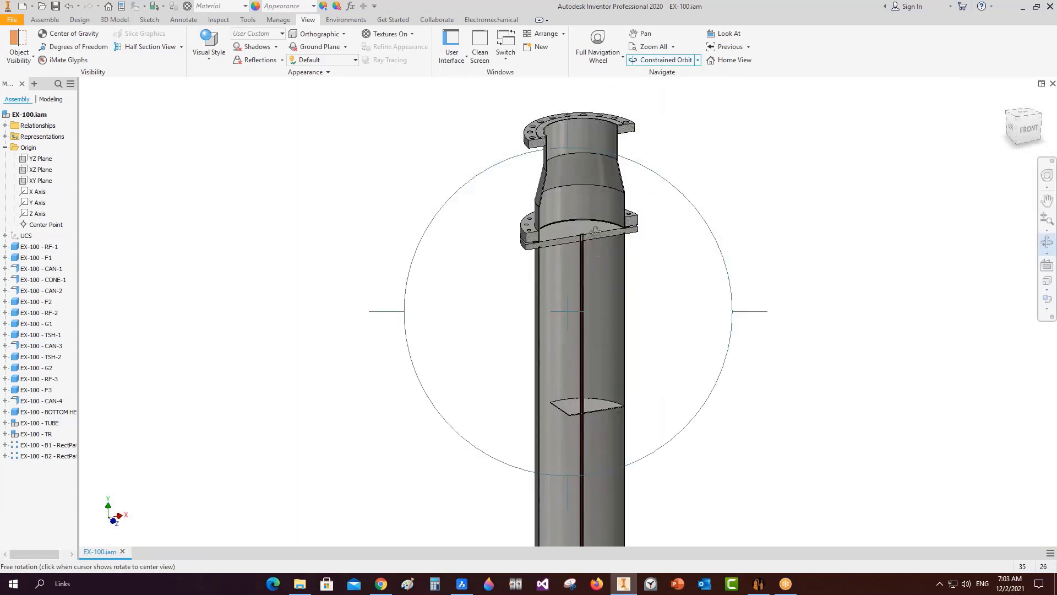
{"action": "scroll", "coordinate": [591, 231], "scroll_direction": "up", "scroll_amount": 4}
{"action": "scroll", "coordinate": [577, 233], "scroll_direction": "down", "scroll_amount": 5}
{"action": "middle_click_drag", "start_coordinate": [635, 317], "coordinate": [606, 136]}
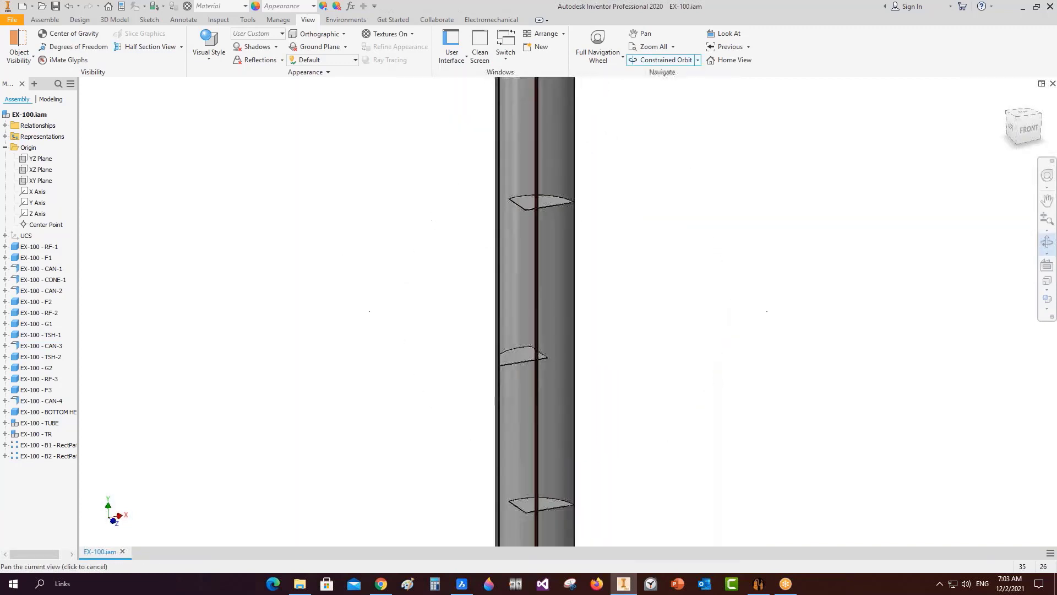
{"action": "scroll", "coordinate": [596, 352], "scroll_direction": "down", "scroll_amount": 3}
{"action": "middle_click_drag", "start_coordinate": [597, 357], "coordinate": [574, 111]}
{"action": "middle_click_drag", "start_coordinate": [544, 364], "coordinate": [533, 168]}
{"action": "scroll", "coordinate": [531, 386], "scroll_direction": "up", "scroll_amount": 3}
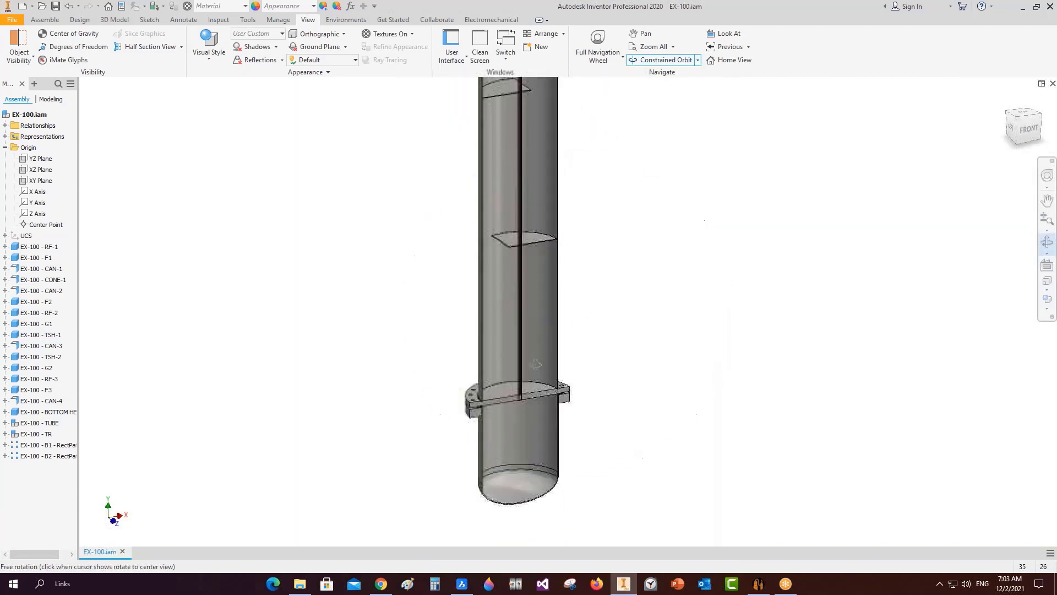
{"action": "scroll", "coordinate": [529, 396], "scroll_direction": "up", "scroll_amount": 5}
{"action": "scroll", "coordinate": [493, 384], "scroll_direction": "up", "scroll_amount": 2}
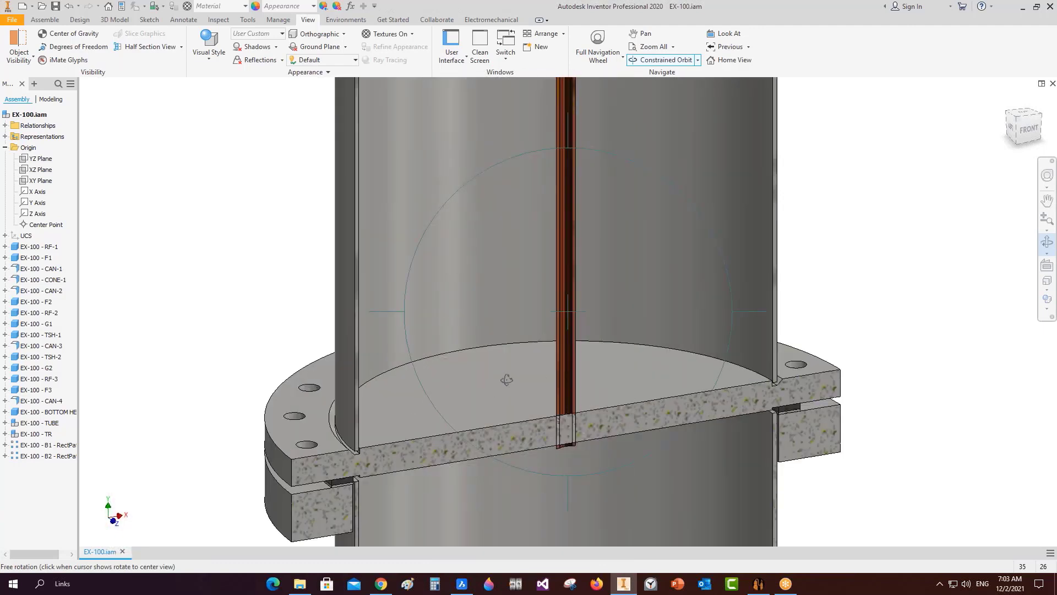
{"action": "right_click", "coordinate": [507, 380]}
{"action": "left_click", "coordinate": [541, 380]}
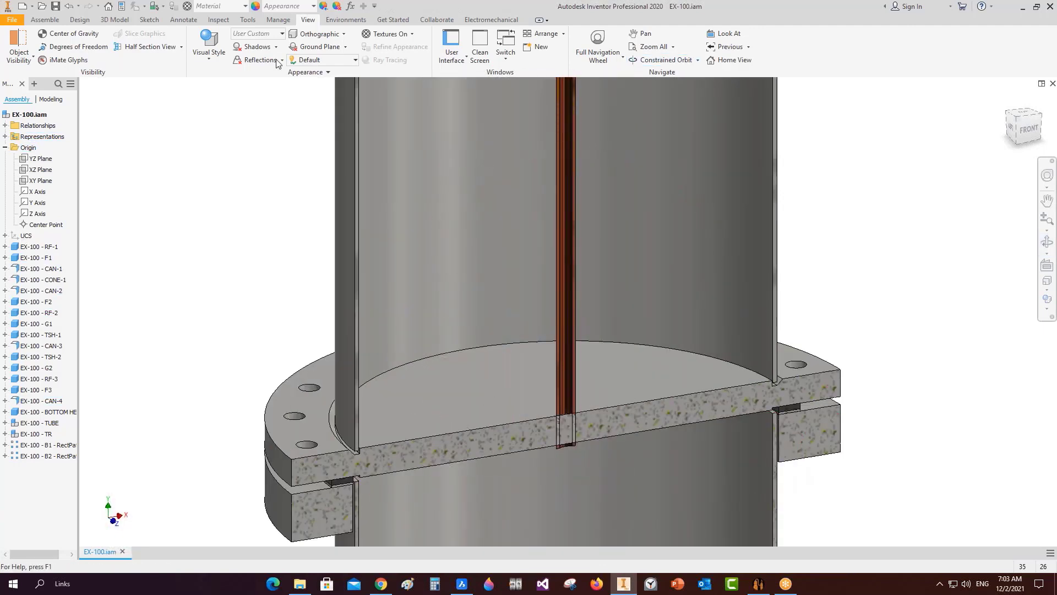
End the section view and open tubesheet TSH-1's settings in the equipment generator.
{"action": "left_click", "coordinate": [181, 47]}
{"action": "left_click", "coordinate": [158, 130]}
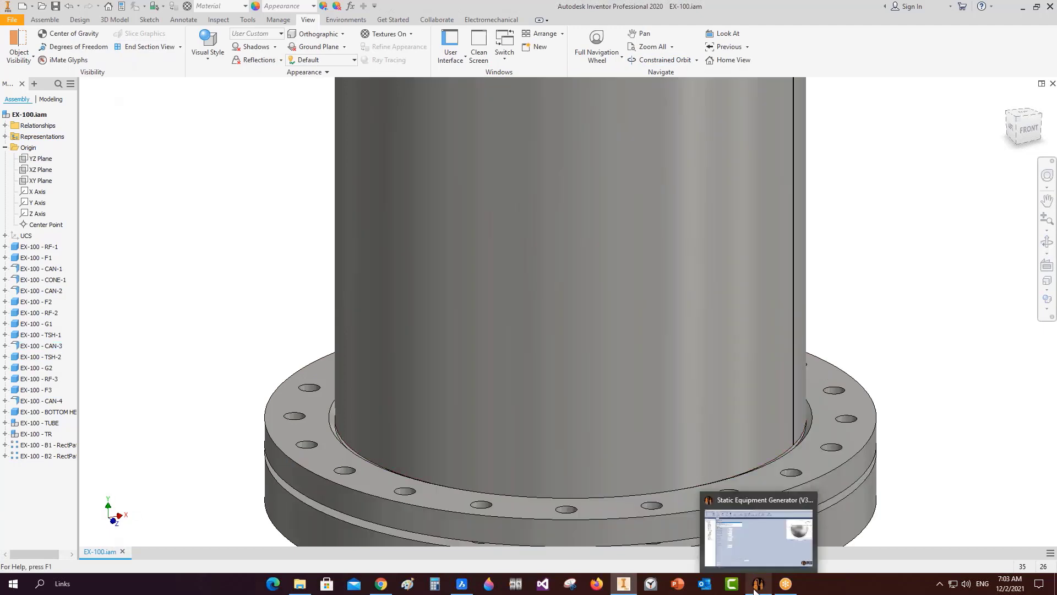
{"action": "left_click", "coordinate": [759, 584]}
{"action": "left_click", "coordinate": [54, 199]}
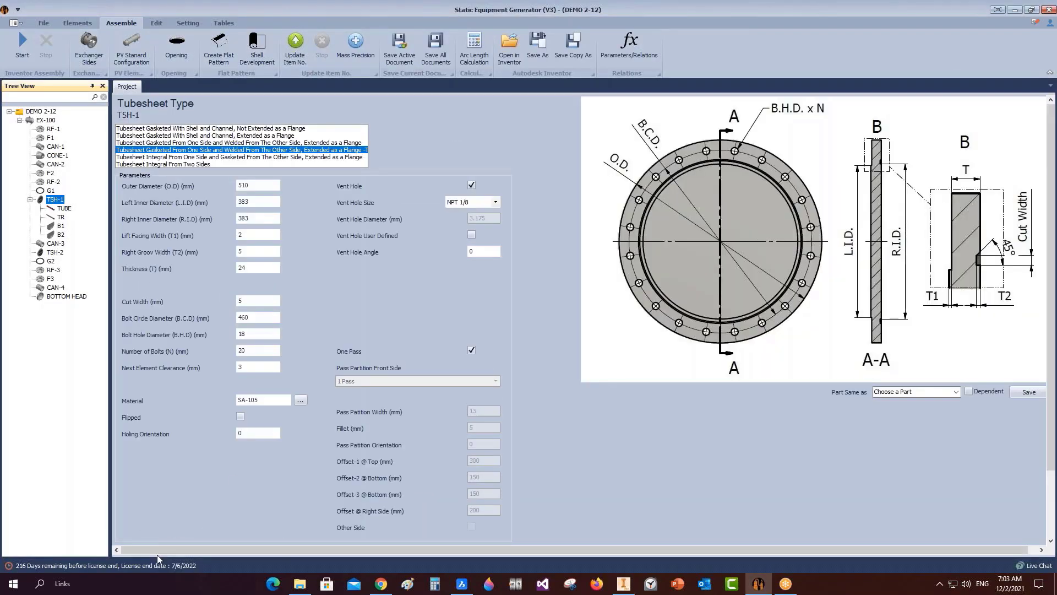
Open TSH-1's TSH Holing dialog and scroll through the HTRI tube X/Y coordinates.
{"action": "scroll", "coordinate": [180, 513], "scroll_direction": "down", "scroll_amount": 3}
{"action": "left_click", "coordinate": [135, 472]}
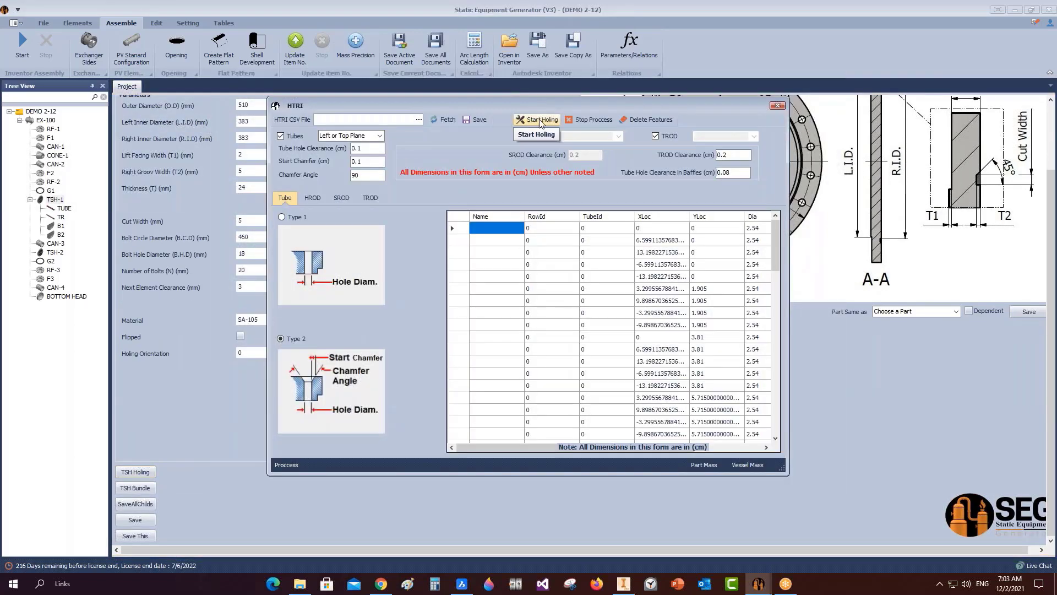
{"action": "scroll", "coordinate": [694, 267], "scroll_direction": "down", "scroll_amount": 4}
{"action": "scroll", "coordinate": [695, 267], "scroll_direction": "down", "scroll_amount": 5}
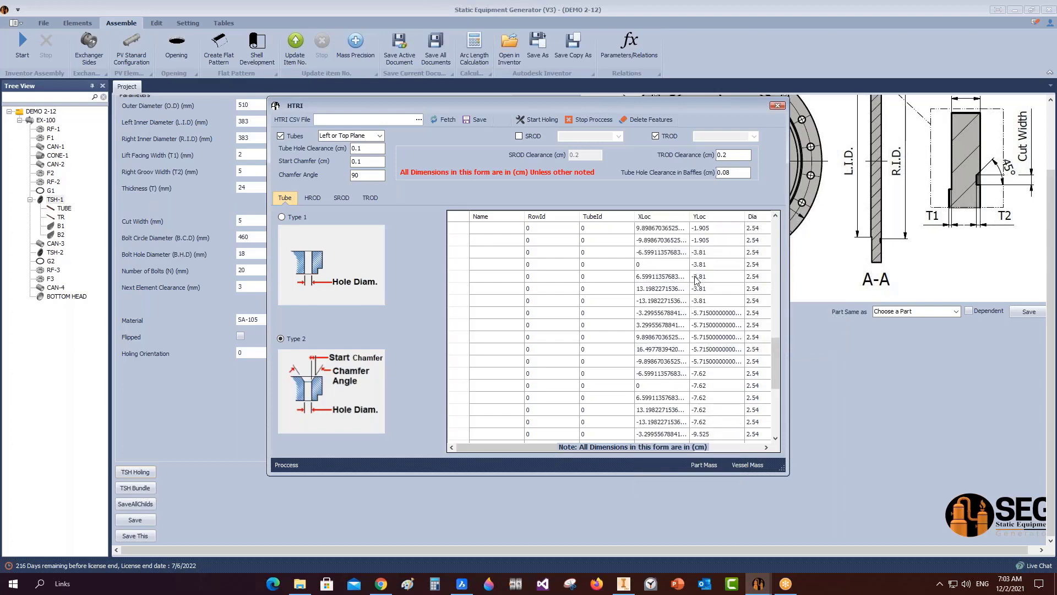
Create the tube holes in TSH-1 and save the updated EX-100 assembly.
{"action": "left_click", "coordinate": [544, 122]}
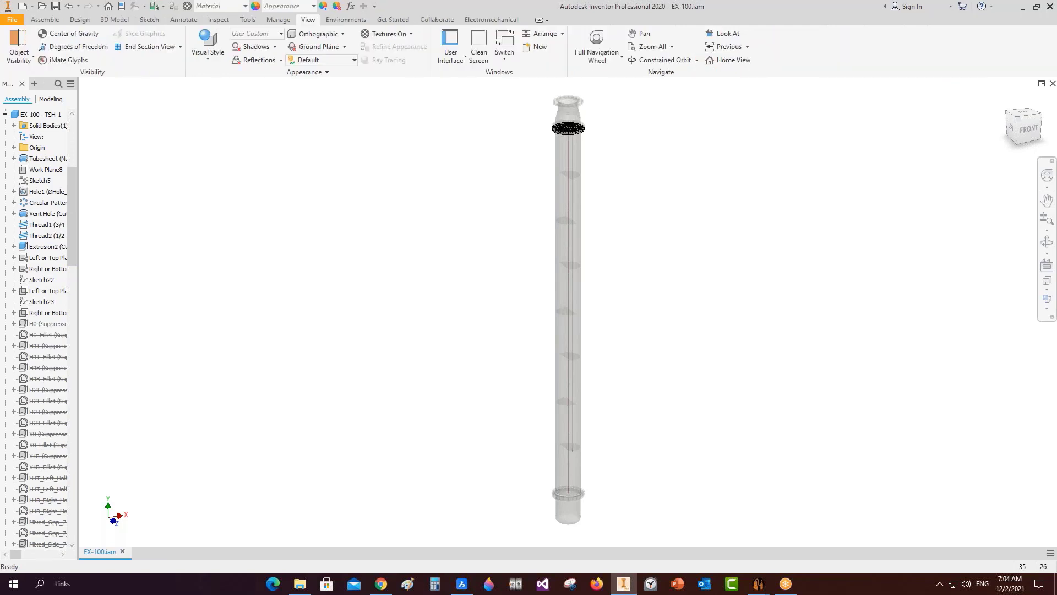
{"action": "key", "text": "ctrl+s"}
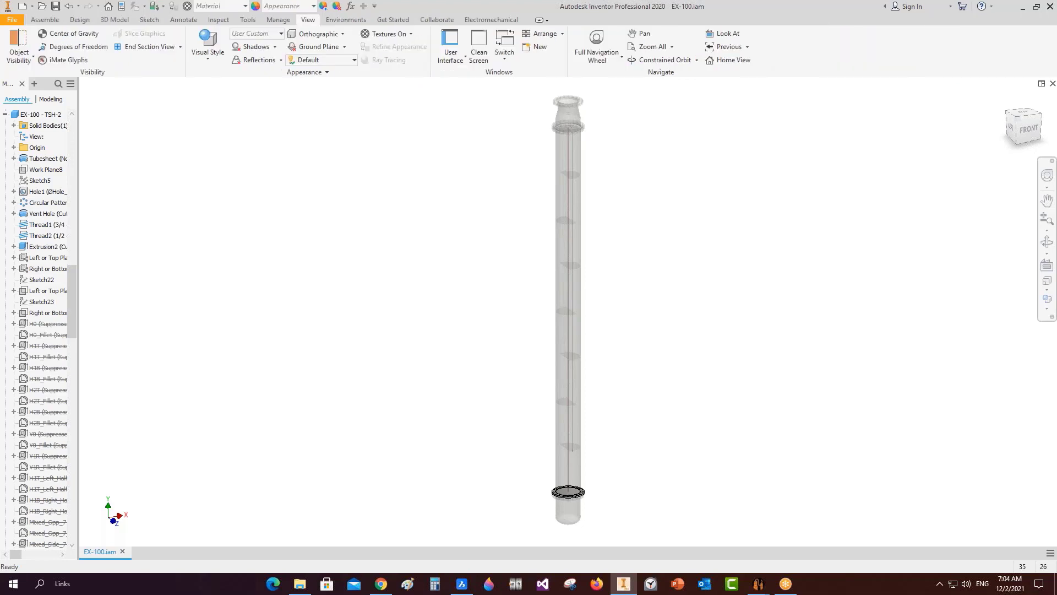
{"action": "key", "text": "ctrl+s"}
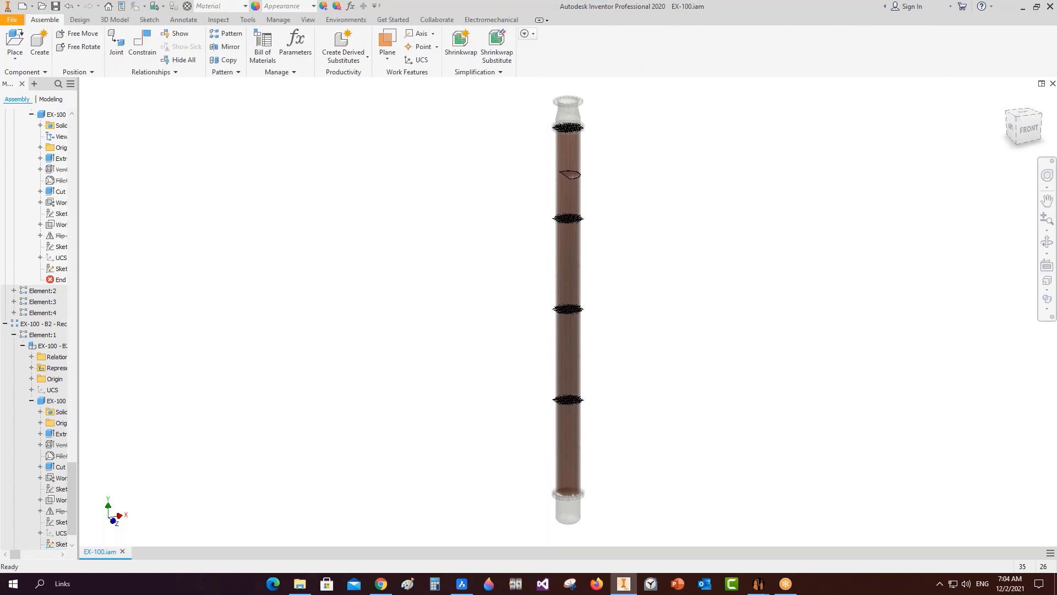
{"action": "key", "text": "ctrl+s"}
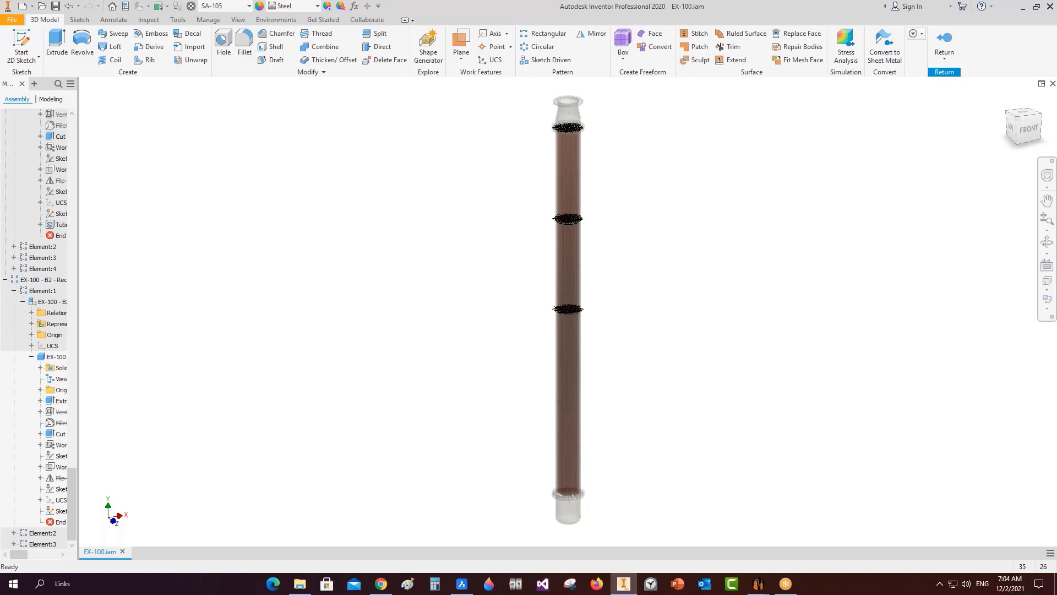
{"action": "key", "text": "ctrl+s"}
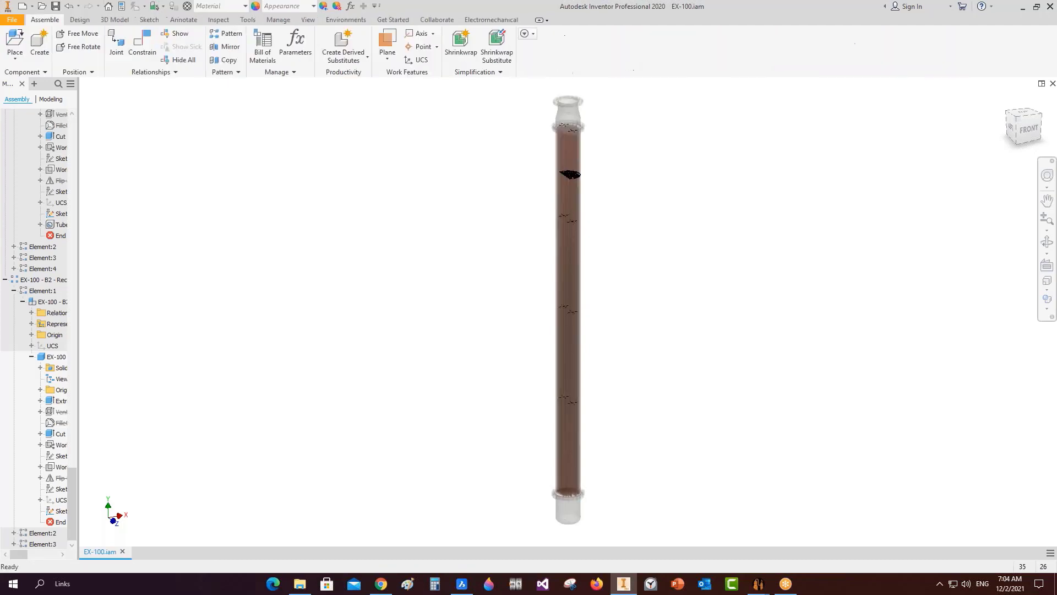
{"action": "key", "text": "ctrl+s"}
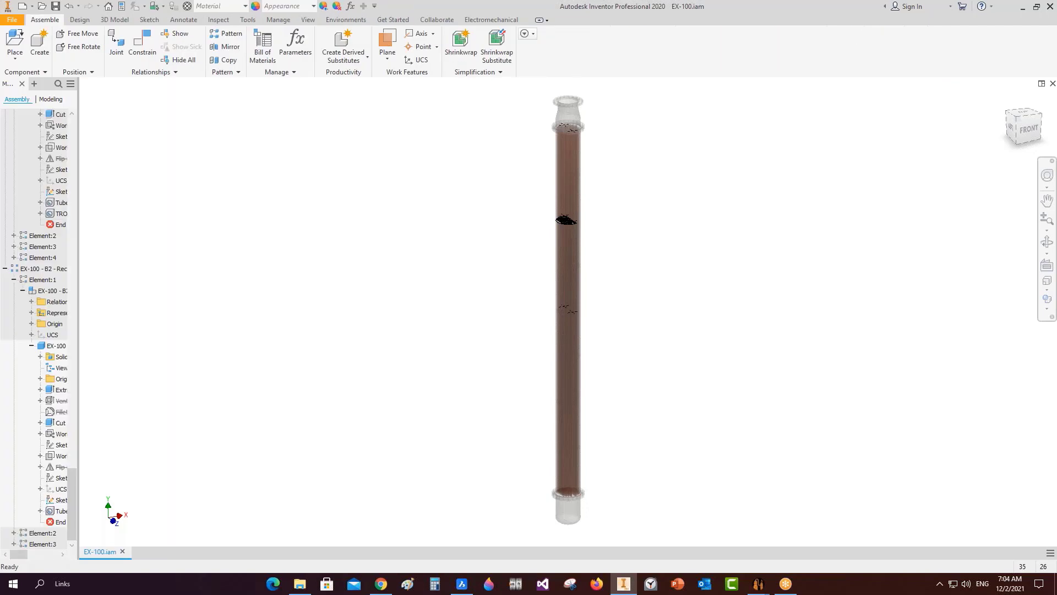
{"action": "key", "text": "ctrl+s"}
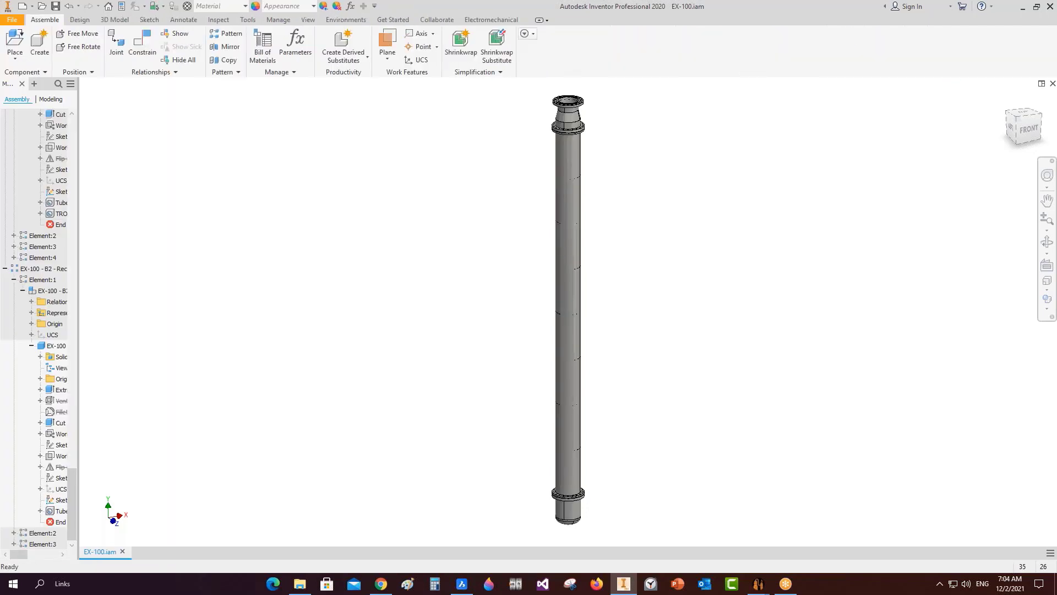
{"action": "key", "text": "ctrl+s"}
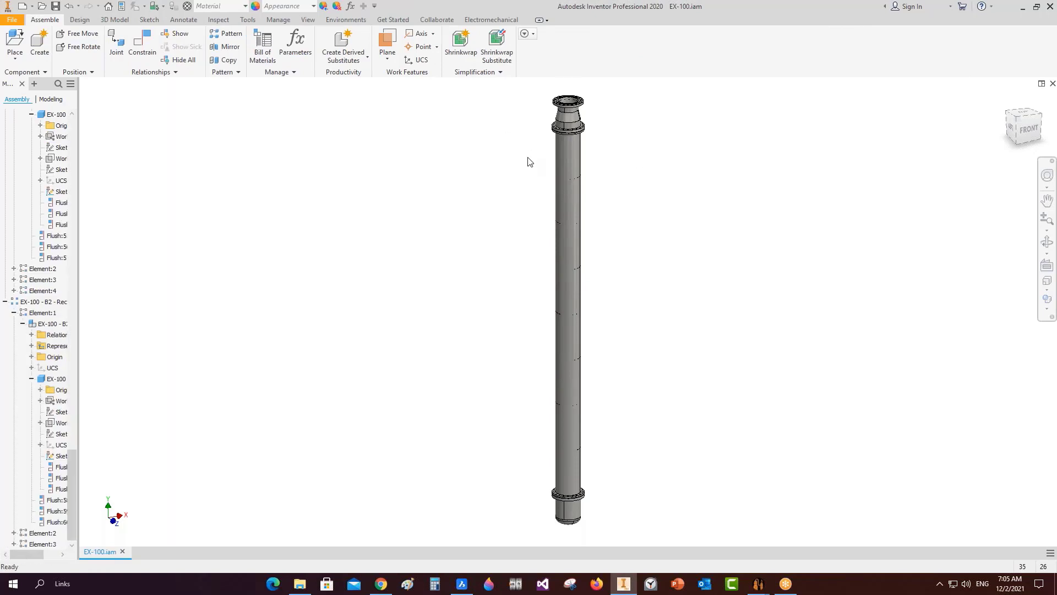
Close the HTRI dialog in the equipment generator and return to Inventor.
{"action": "mouse_move", "coordinate": [757, 582]}
{"action": "left_click", "coordinate": [808, 539]}
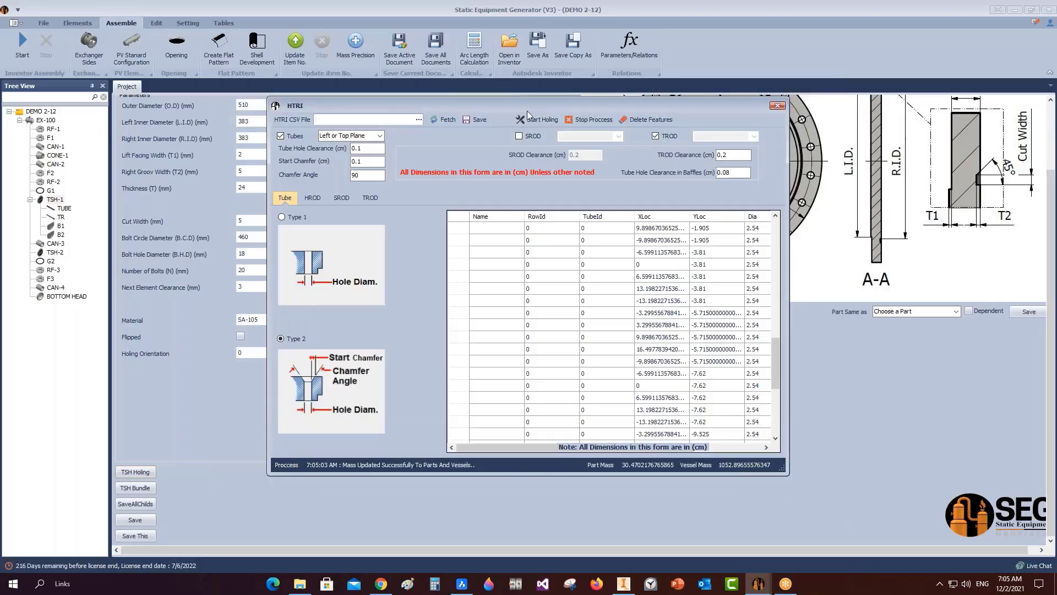
{"action": "left_click", "coordinate": [777, 105]}
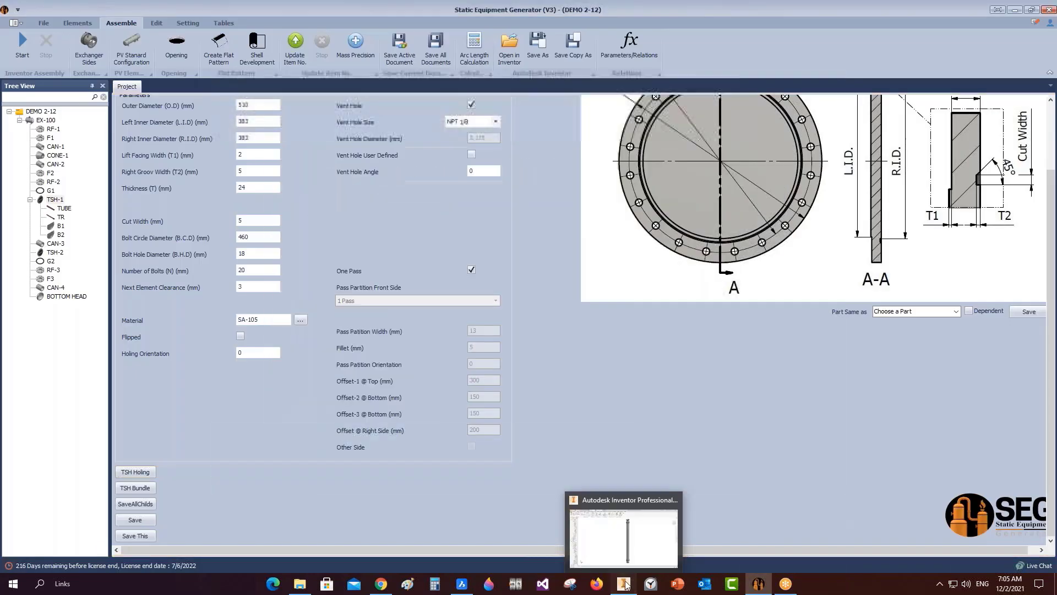
{"action": "left_click", "coordinate": [623, 583]}
Collapse the EX-100 browser tree to its top-level components.
{"action": "left_click", "coordinate": [307, 20]}
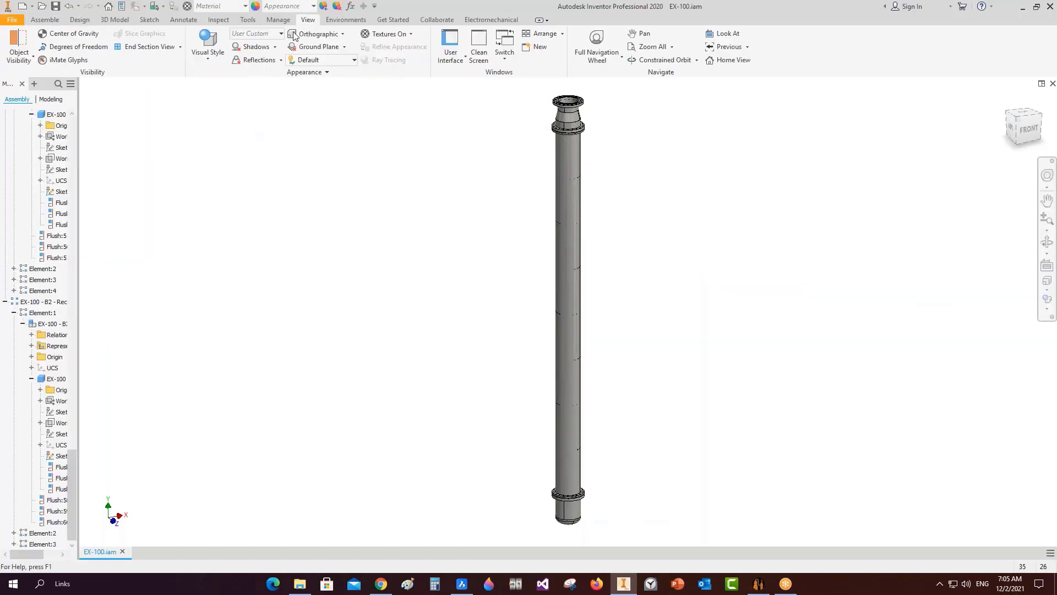
{"action": "left_click", "coordinate": [180, 47]}
{"action": "left_click", "coordinate": [161, 109]}
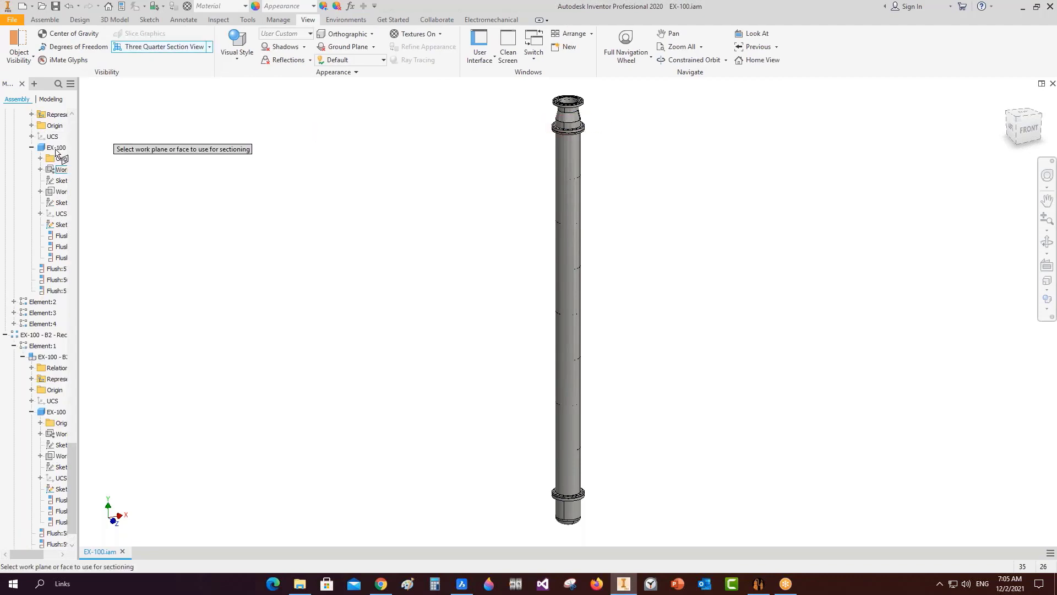
{"action": "scroll", "coordinate": [61, 275], "scroll_direction": "up", "scroll_amount": 10}
{"action": "left_click_drag", "start_coordinate": [80, 360], "coordinate": [74, 113]}
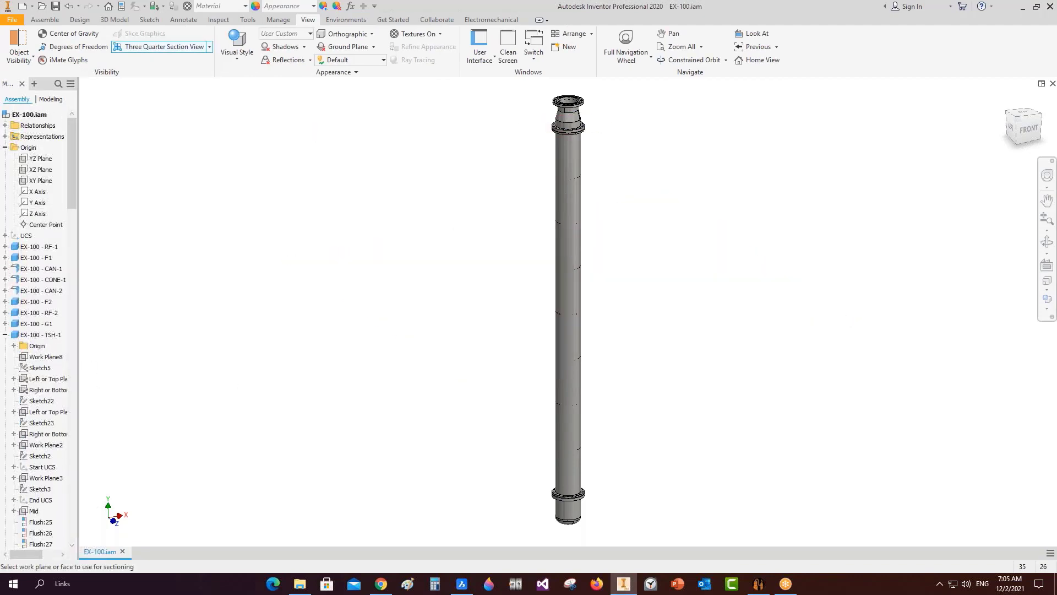
{"action": "right_click", "coordinate": [45, 118]}
{"action": "key", "text": "Escape"}
{"action": "key", "text": "Escape"}
{"action": "right_click", "coordinate": [46, 118]}
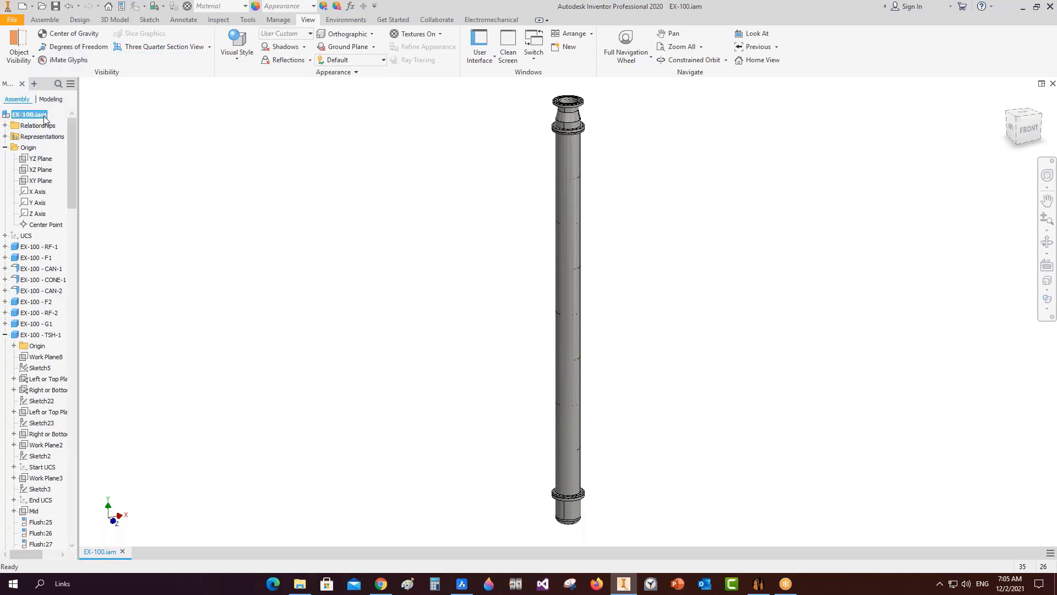
{"action": "left_click", "coordinate": [121, 264]}
Apply a three-quarter section on the YZ and XY planes and zoom to the tubesheet.
{"action": "left_click", "coordinate": [141, 47]}
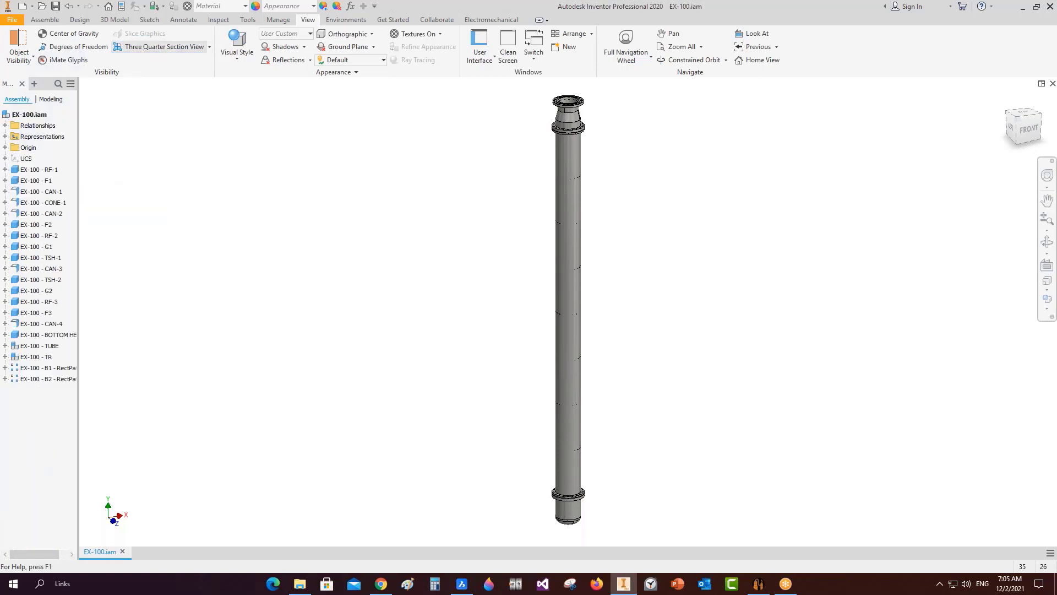
{"action": "right_click", "coordinate": [208, 170]}
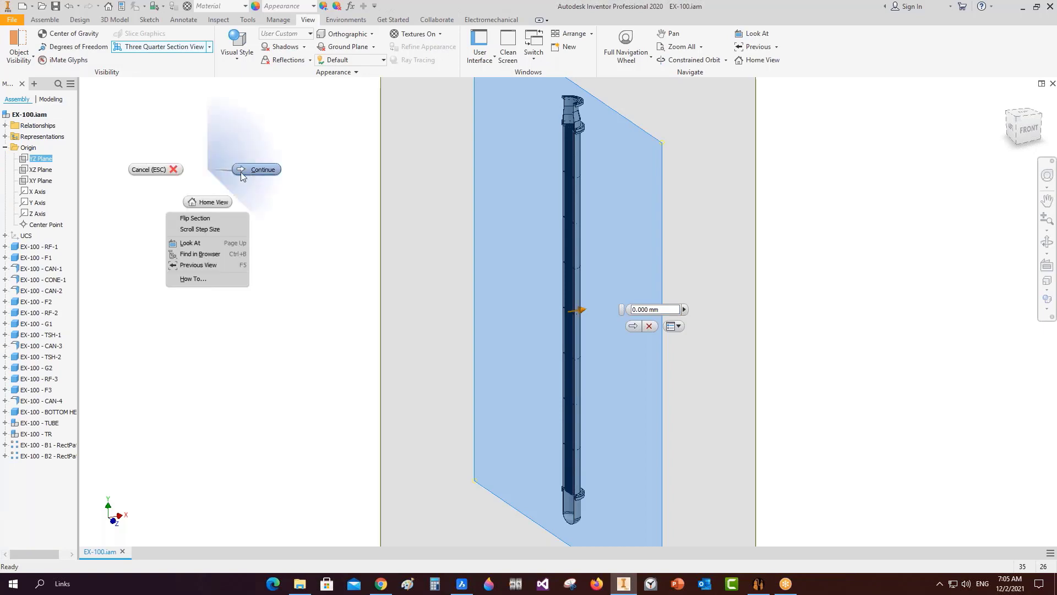
{"action": "left_click", "coordinate": [244, 172]}
{"action": "left_click", "coordinate": [46, 181]}
{"action": "left_click", "coordinate": [622, 360]}
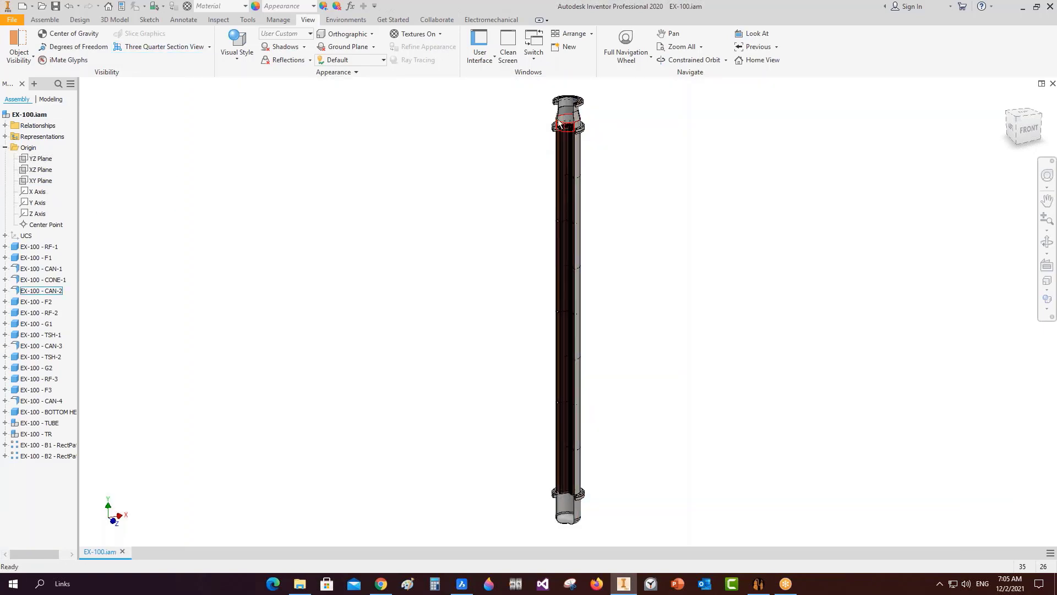
{"action": "scroll", "coordinate": [560, 123], "scroll_direction": "up", "scroll_amount": 8}
{"action": "scroll", "coordinate": [619, 168], "scroll_direction": "up", "scroll_amount": 3}
{"action": "middle_click_drag", "start_coordinate": [631, 193], "coordinate": [646, 222]}
{"action": "scroll", "coordinate": [543, 148], "scroll_direction": "up", "scroll_amount": 3}
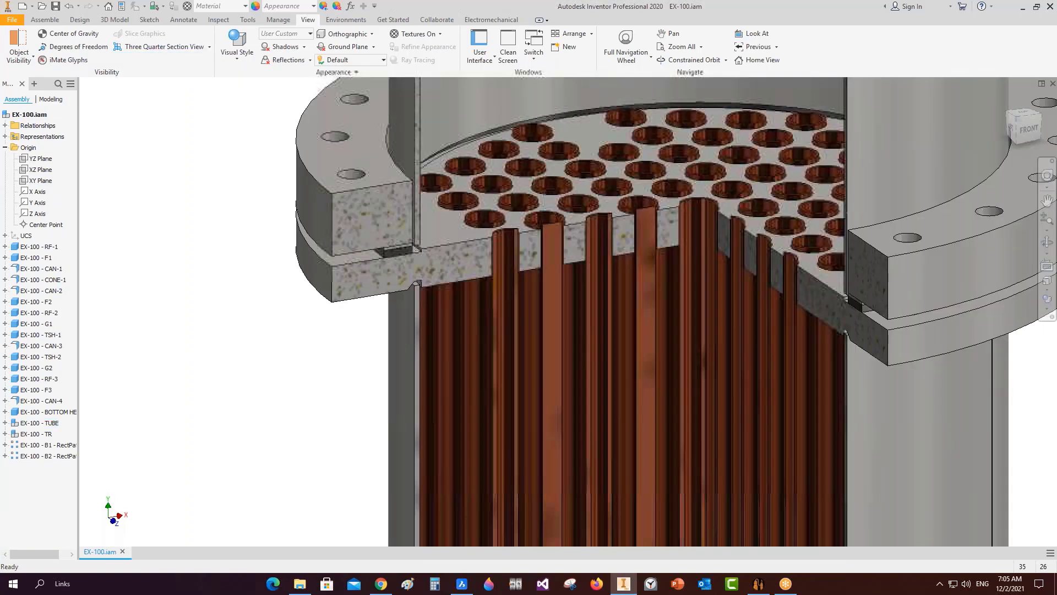
{"action": "right_click", "coordinate": [358, 237]}
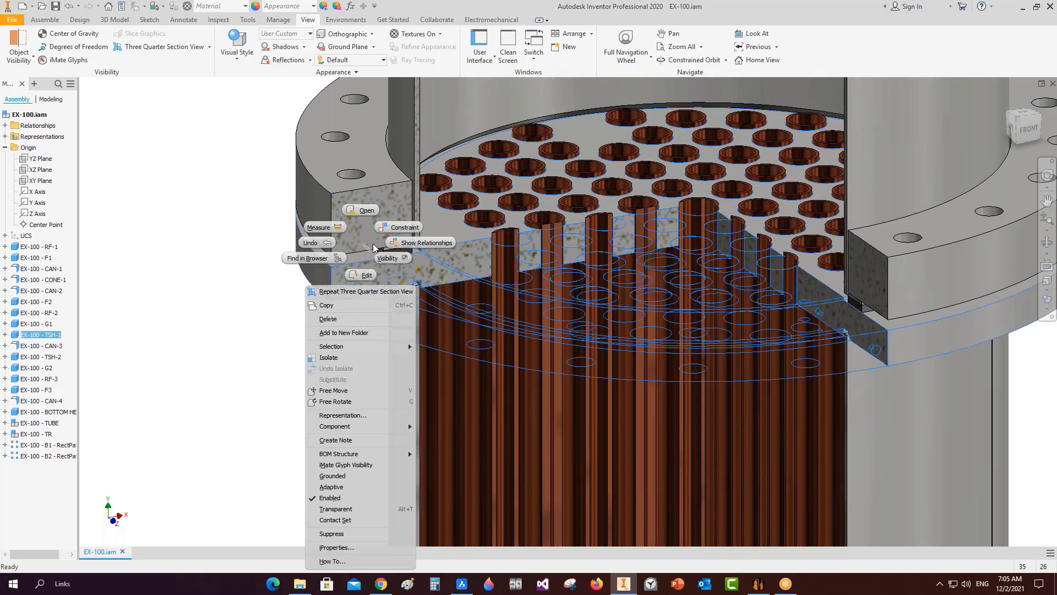
{"action": "left_click", "coordinate": [366, 207]}
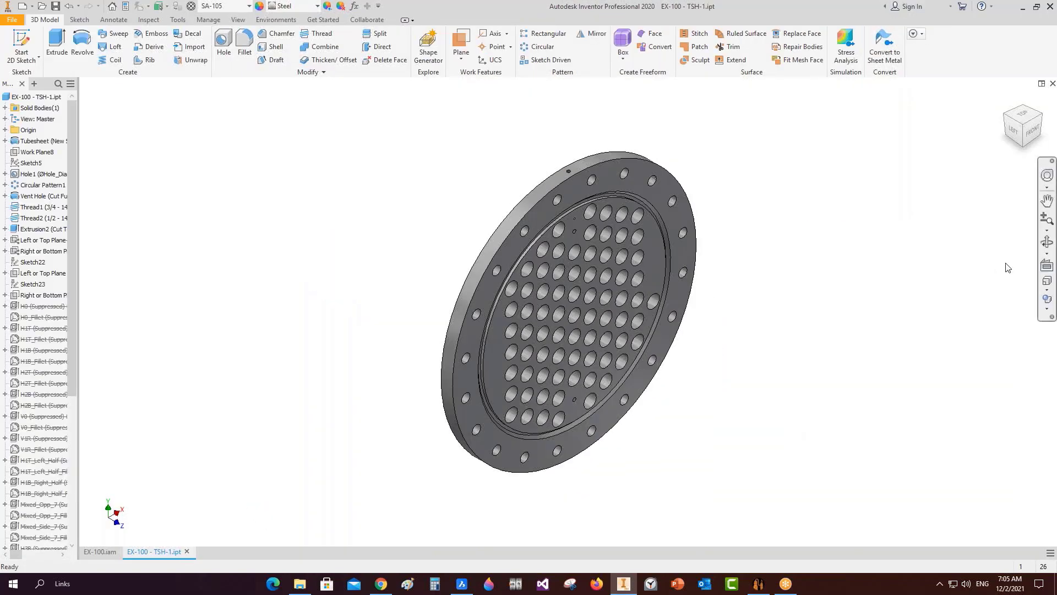
{"action": "left_click", "coordinate": [1047, 241]}
{"action": "left_click_drag", "start_coordinate": [642, 352], "coordinate": [738, 352]}
{"action": "left_click", "coordinate": [1052, 84]}
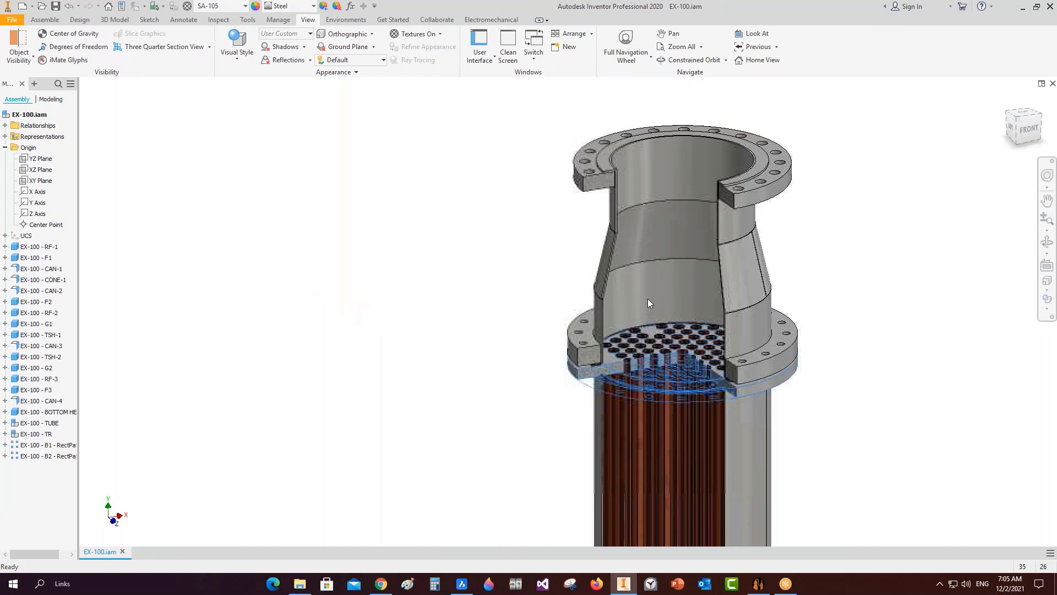
{"action": "left_click", "coordinate": [673, 421]}
{"action": "right_click", "coordinate": [673, 421]}
{"action": "left_click", "coordinate": [675, 390]}
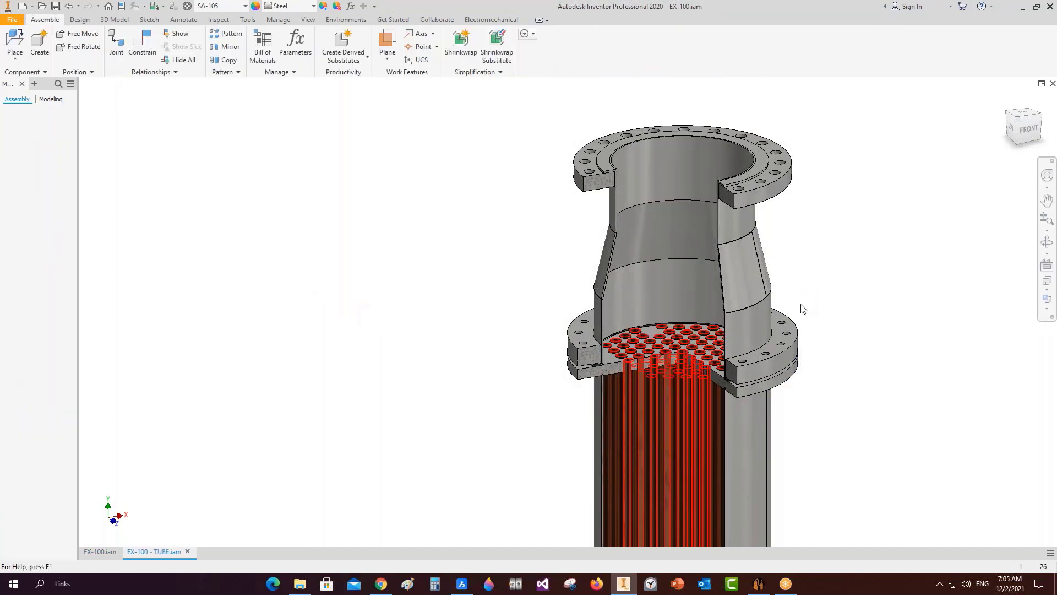
{"action": "scroll", "coordinate": [612, 209], "scroll_direction": "up", "scroll_amount": 5}
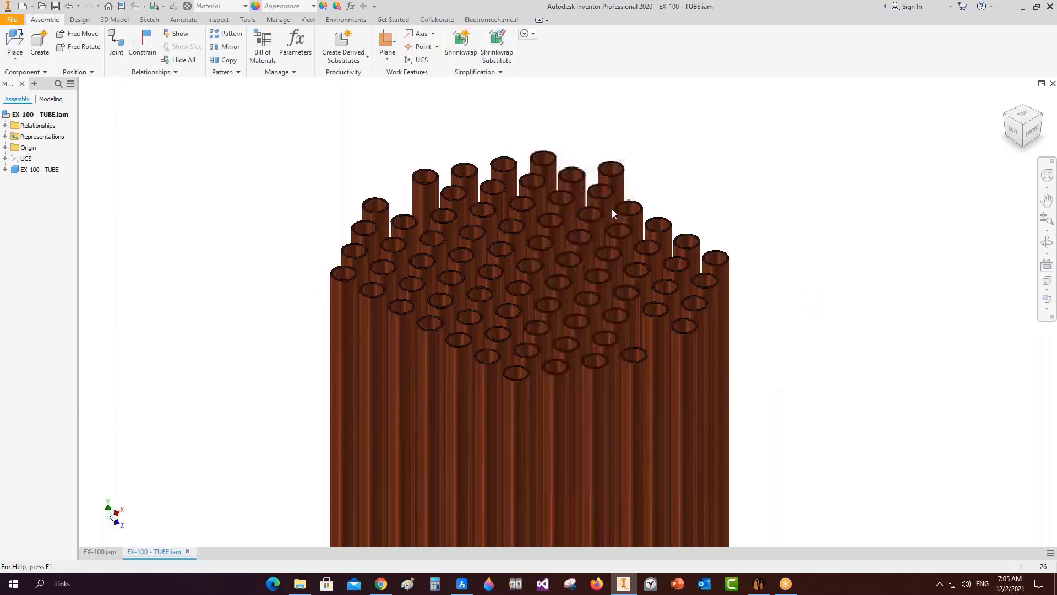
{"action": "scroll", "coordinate": [555, 203], "scroll_direction": "down", "scroll_amount": 3}
{"action": "left_click", "coordinate": [1029, 117]}
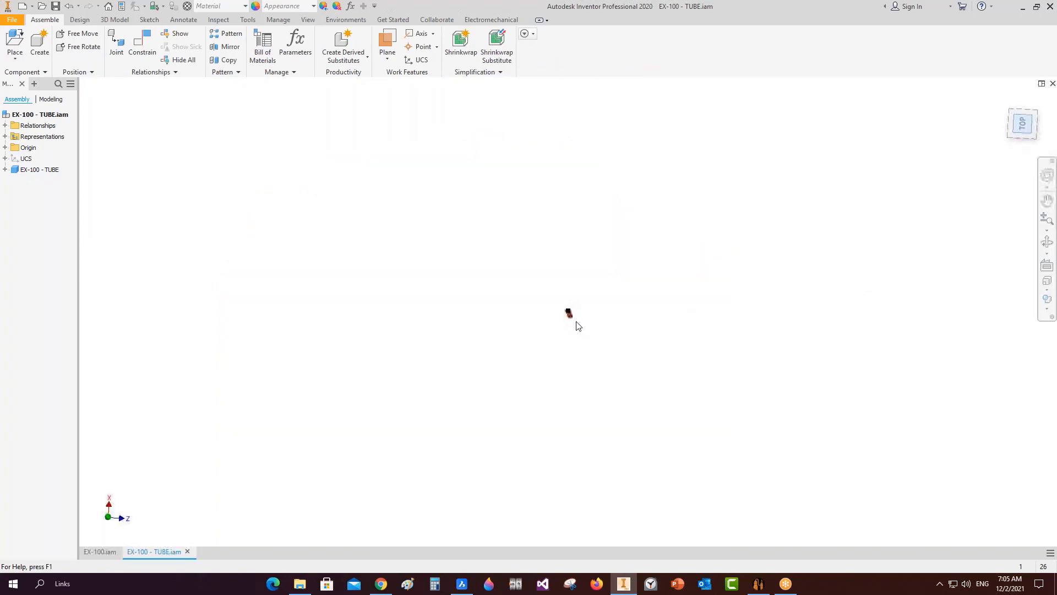
{"action": "scroll", "coordinate": [560, 248], "scroll_direction": "up", "scroll_amount": 4}
{"action": "scroll", "coordinate": [562, 248], "scroll_direction": "up", "scroll_amount": 3}
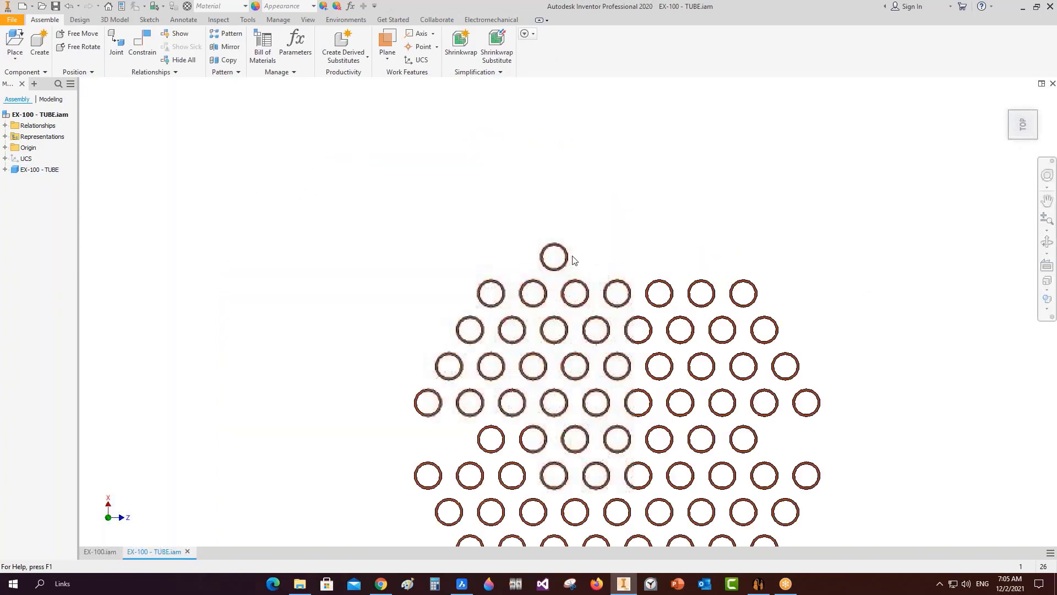
{"action": "left_click", "coordinate": [1053, 83]}
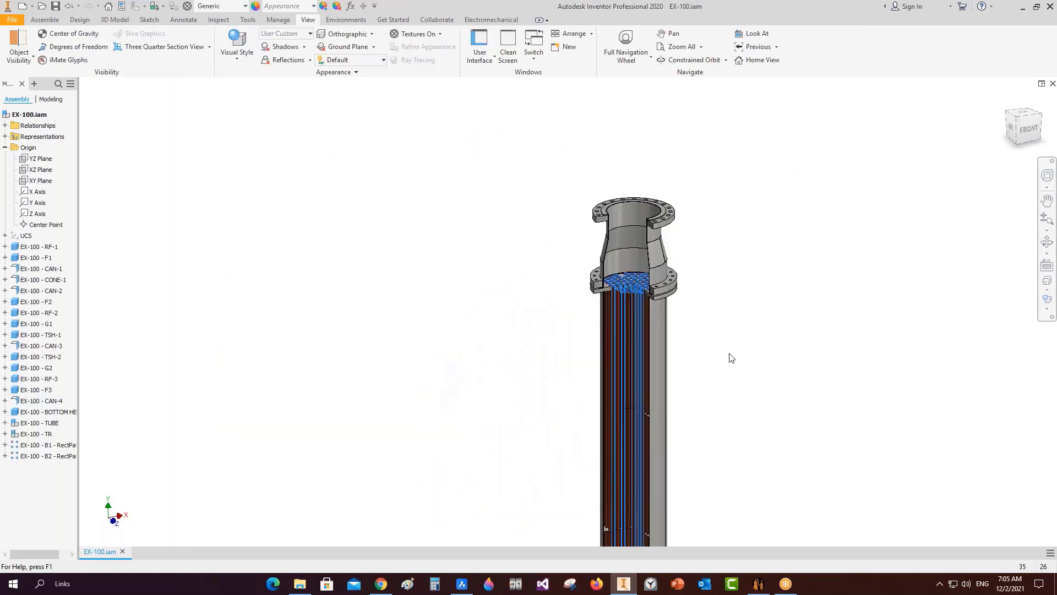
{"action": "scroll", "coordinate": [626, 371], "scroll_direction": "down", "scroll_amount": 5}
{"action": "middle_click_drag", "start_coordinate": [627, 369], "coordinate": [627, 217]}
{"action": "scroll", "coordinate": [604, 424], "scroll_direction": "up", "scroll_amount": 8}
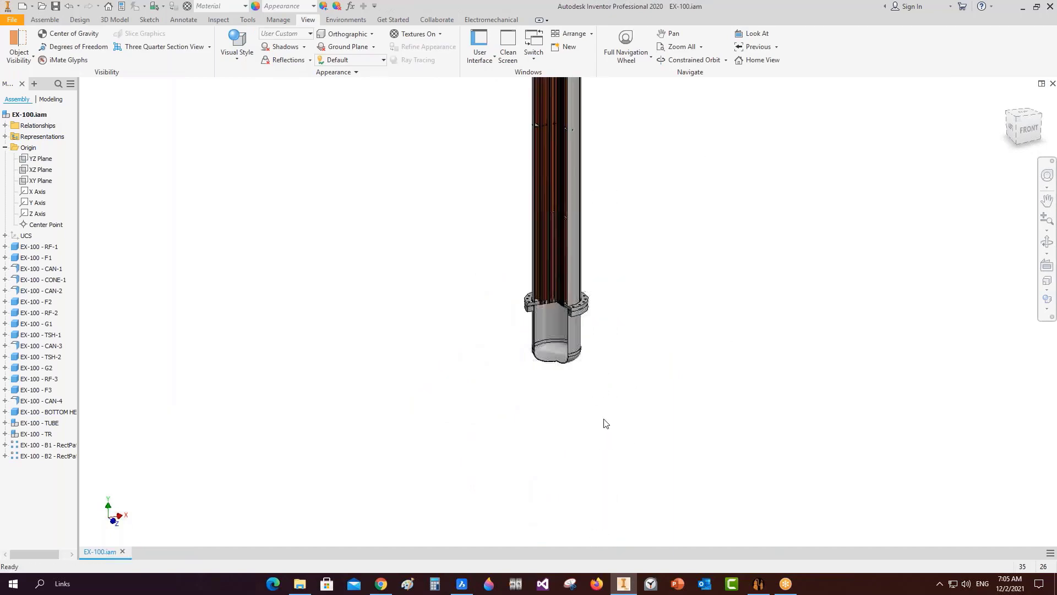
{"action": "key", "text": "Home"}
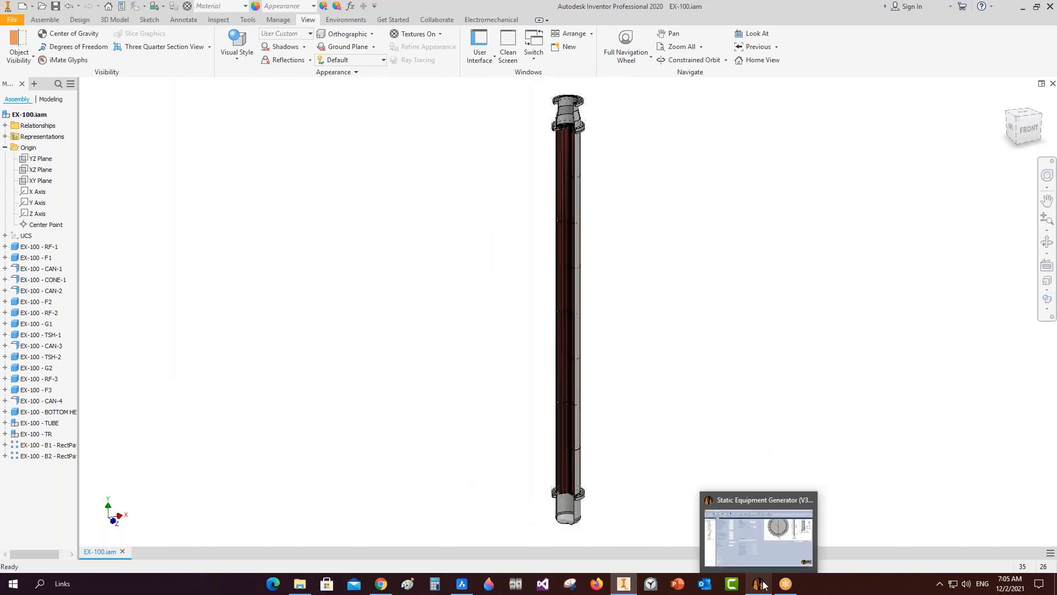
Add a shell nozzle named SV to CAN-3 and select it.
{"action": "left_click", "coordinate": [759, 583]}
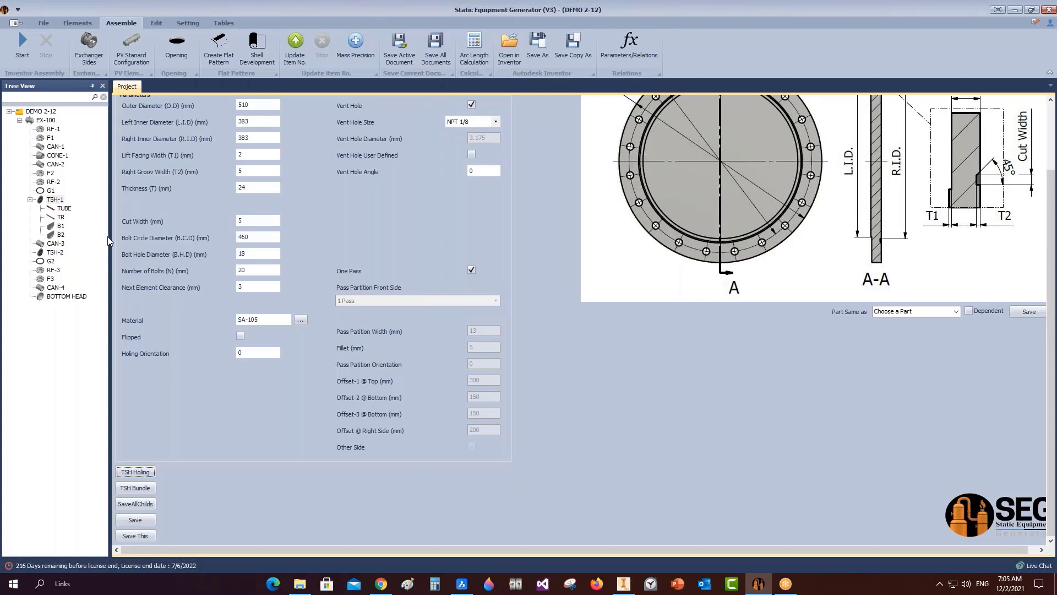
{"action": "left_click", "coordinate": [60, 244]}
{"action": "left_click", "coordinate": [77, 23]}
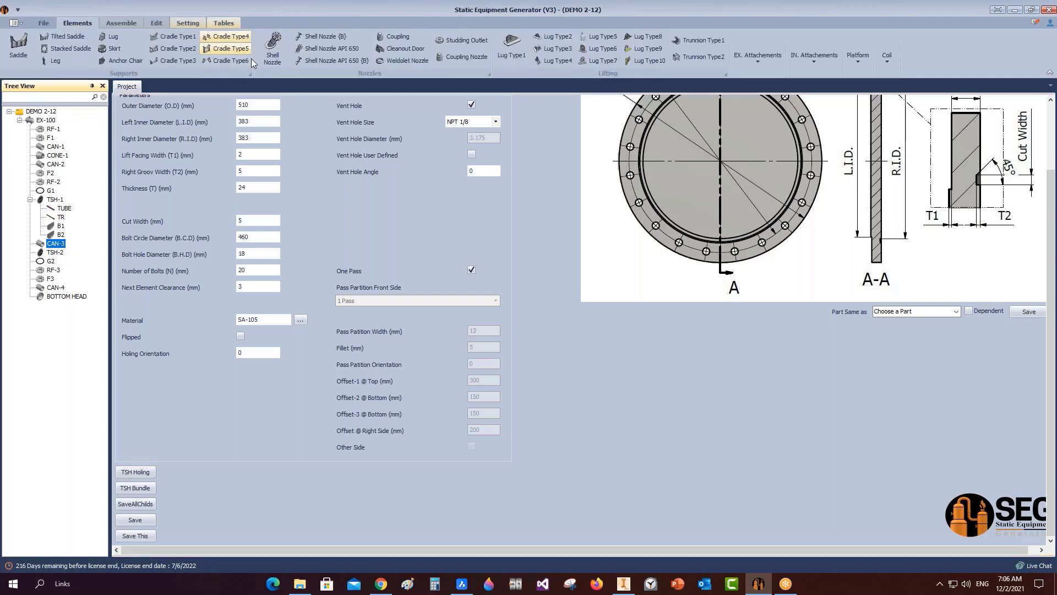
{"action": "left_click", "coordinate": [269, 57]}
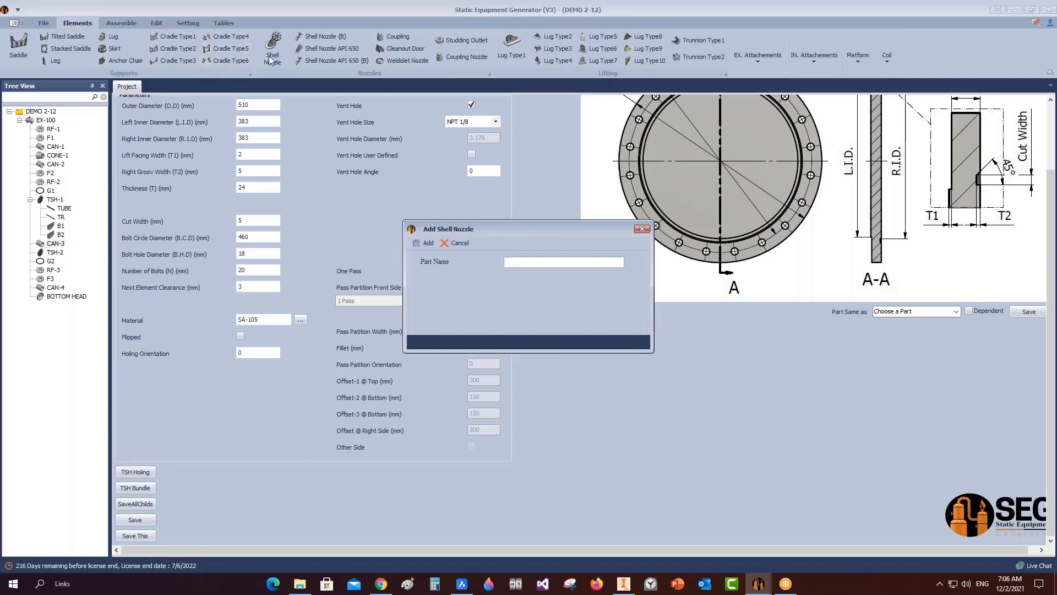
{"action": "type", "text": "SV"}
{"action": "left_click", "coordinate": [428, 244]}
{"action": "left_click", "coordinate": [62, 252]}
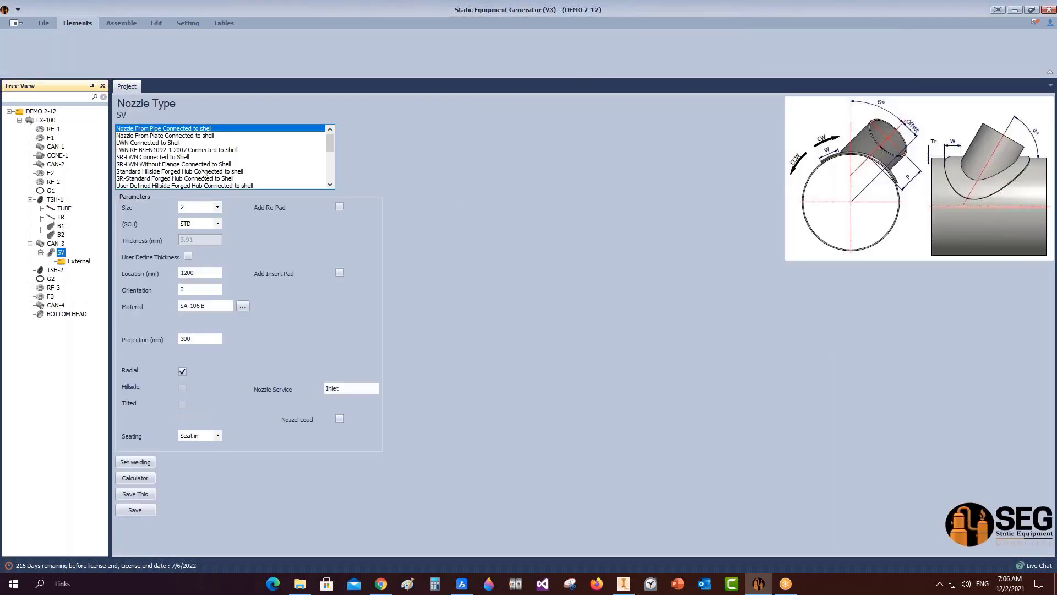
Give SV schedule 10S, location 126 and service VENT, then save it.
{"action": "left_click", "coordinate": [218, 223]}
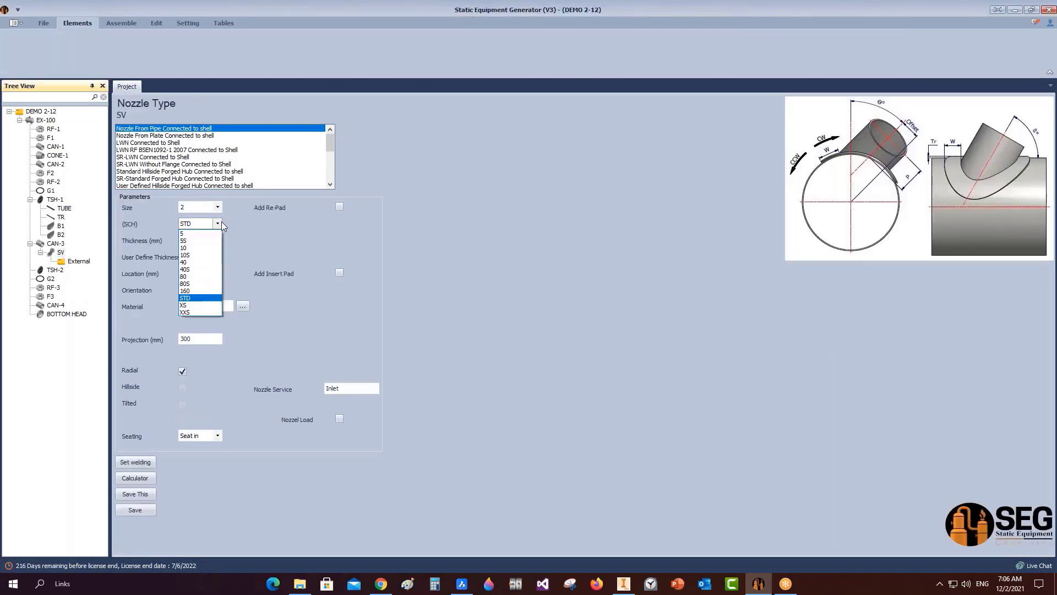
{"action": "left_click", "coordinate": [198, 255]}
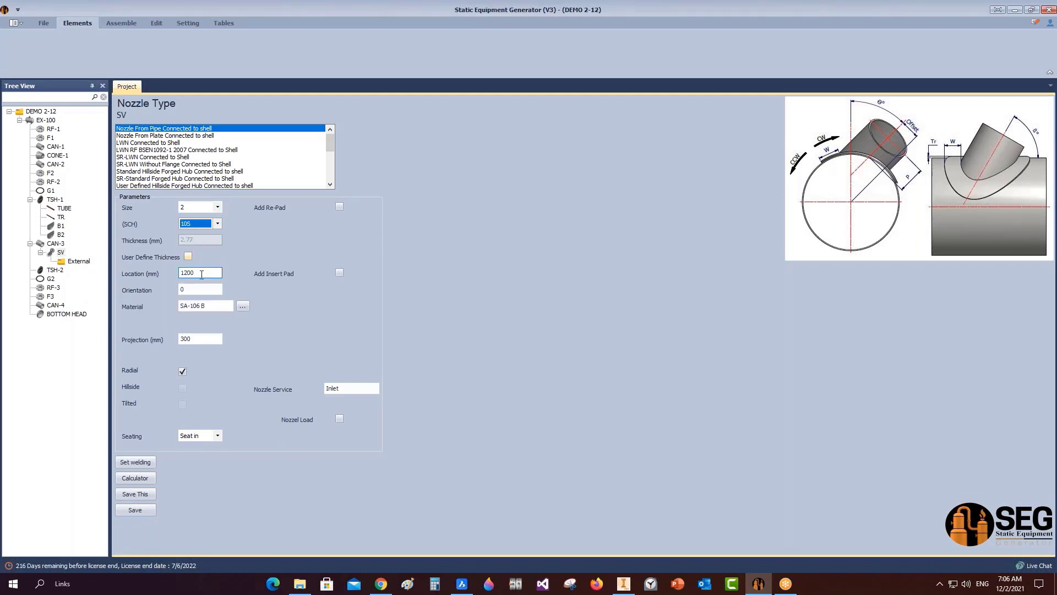
{"action": "left_click_drag", "start_coordinate": [201, 274], "coordinate": [126, 277]}
{"action": "type", "text": "126"}
{"action": "key", "text": "Tab"}
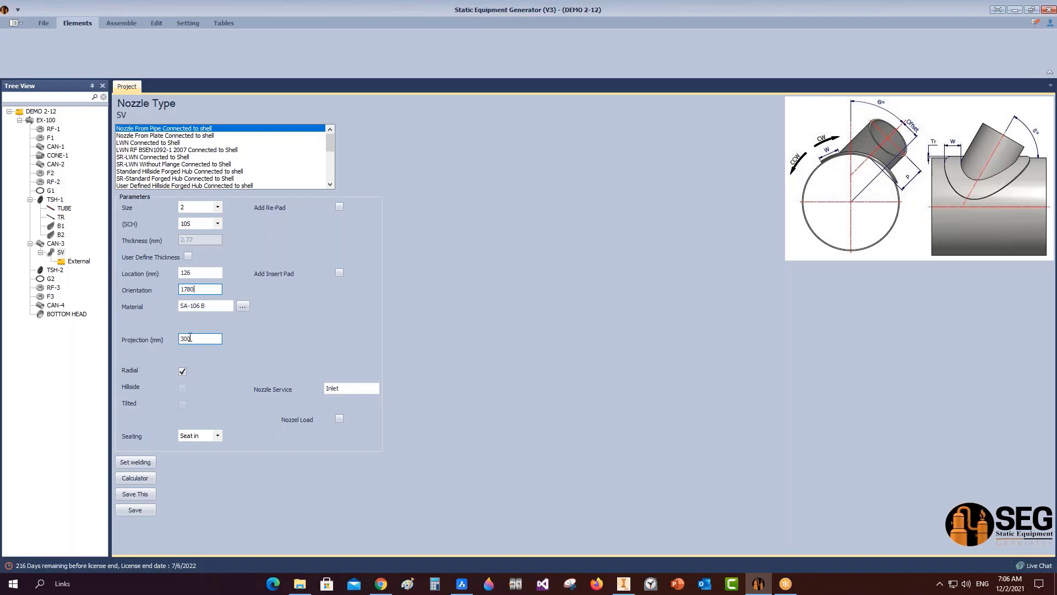
{"action": "left_click", "coordinate": [357, 390]}
{"action": "left_click_drag", "start_coordinate": [358, 390], "coordinate": [246, 389]}
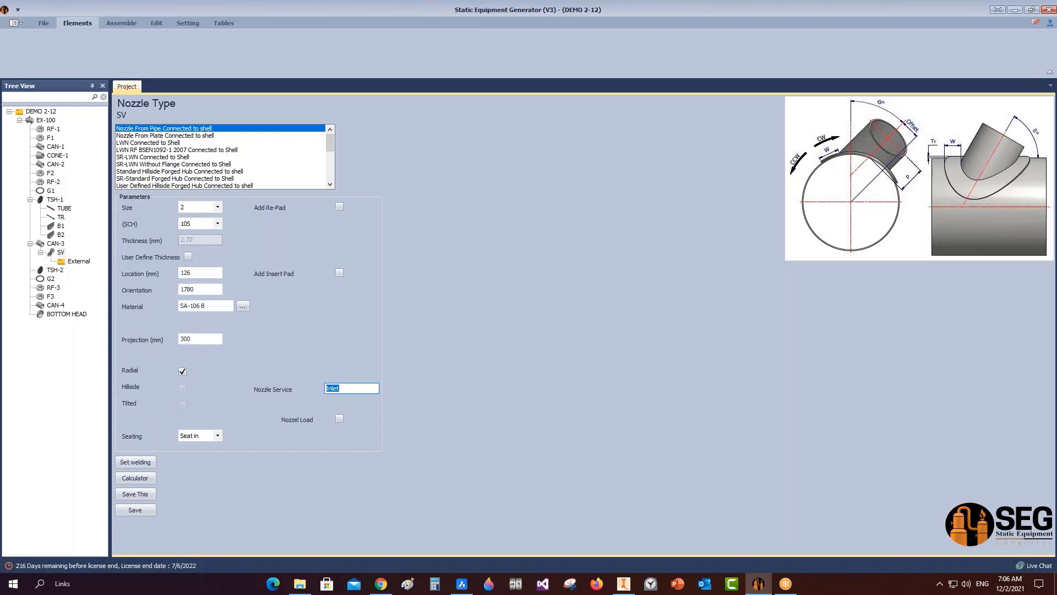
{"action": "type", "text": "VENT"}
{"action": "left_click", "coordinate": [141, 511]}
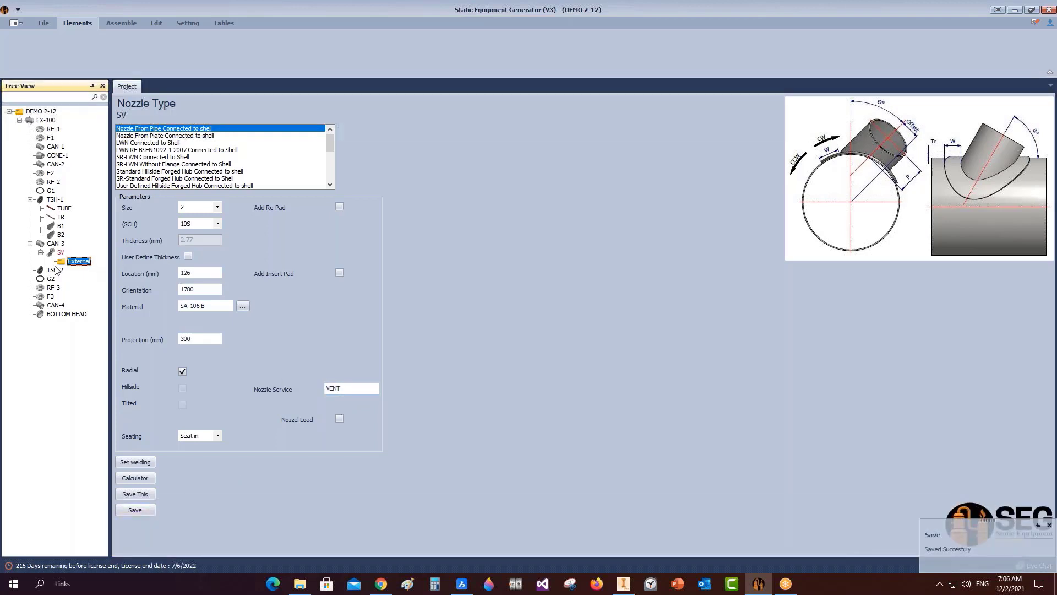
Add a flange part named SV-FLANGE under the SV nozzle's External group.
{"action": "left_click", "coordinate": [55, 270]}
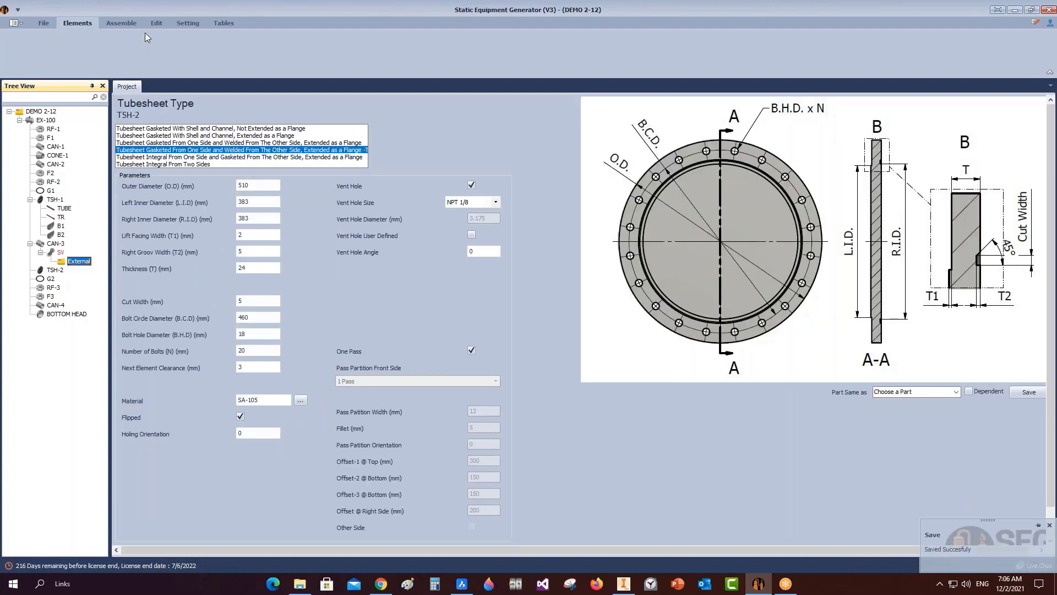
{"action": "left_click", "coordinate": [162, 43]}
{"action": "type", "text": "SV-FLAN"}
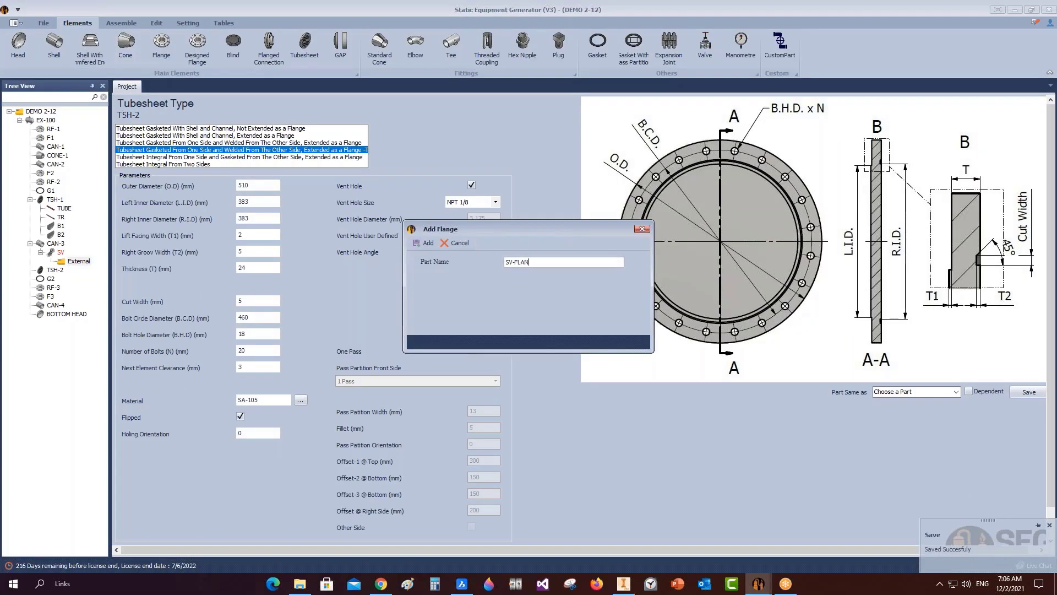
{"action": "type", "text": "GE"}
{"action": "left_click", "coordinate": [424, 243]}
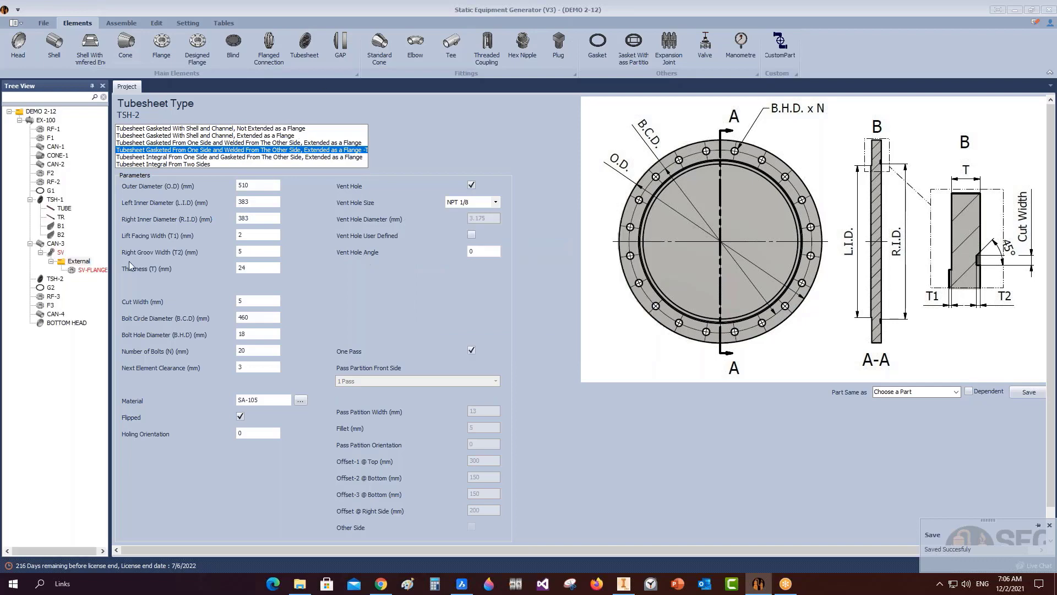
{"action": "left_click", "coordinate": [99, 271]}
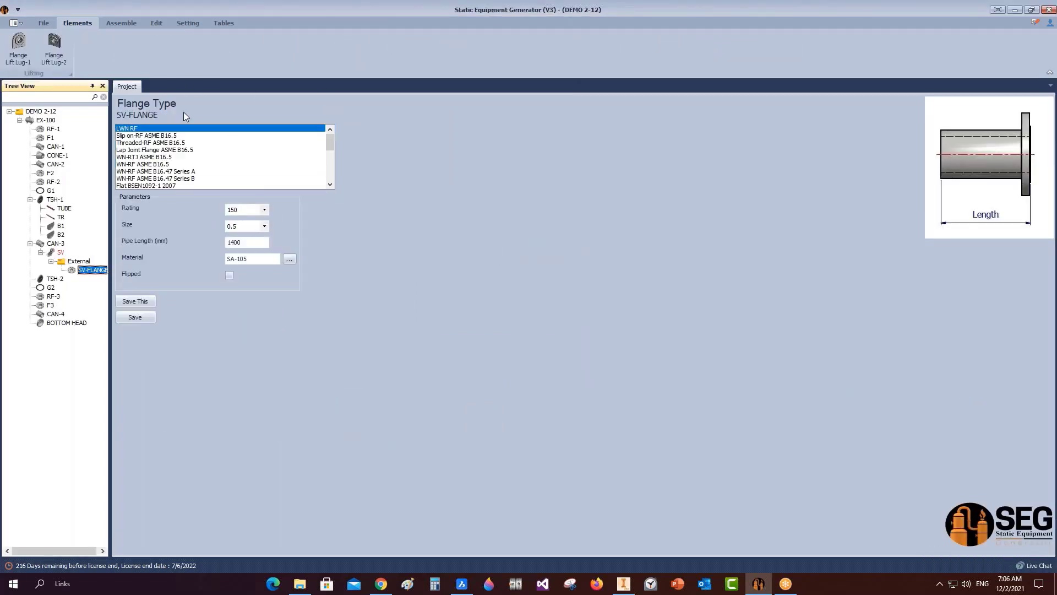
Make SV-FLANGE a Slip-on RF ASME B16.5 flange, size 2, offset 5, and save it.
{"action": "left_click", "coordinate": [162, 136]}
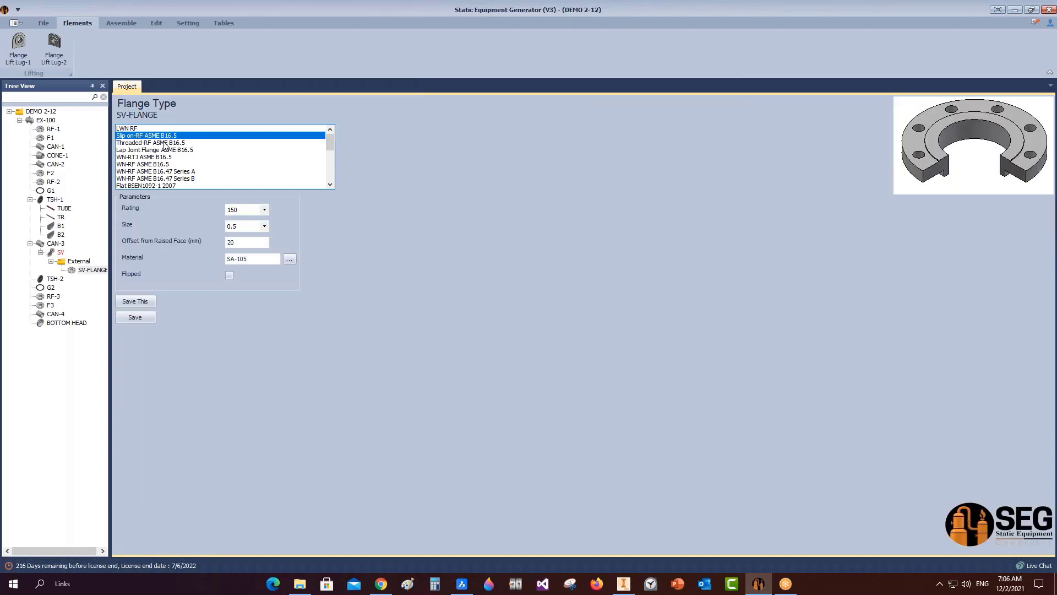
{"action": "left_click", "coordinate": [265, 226]}
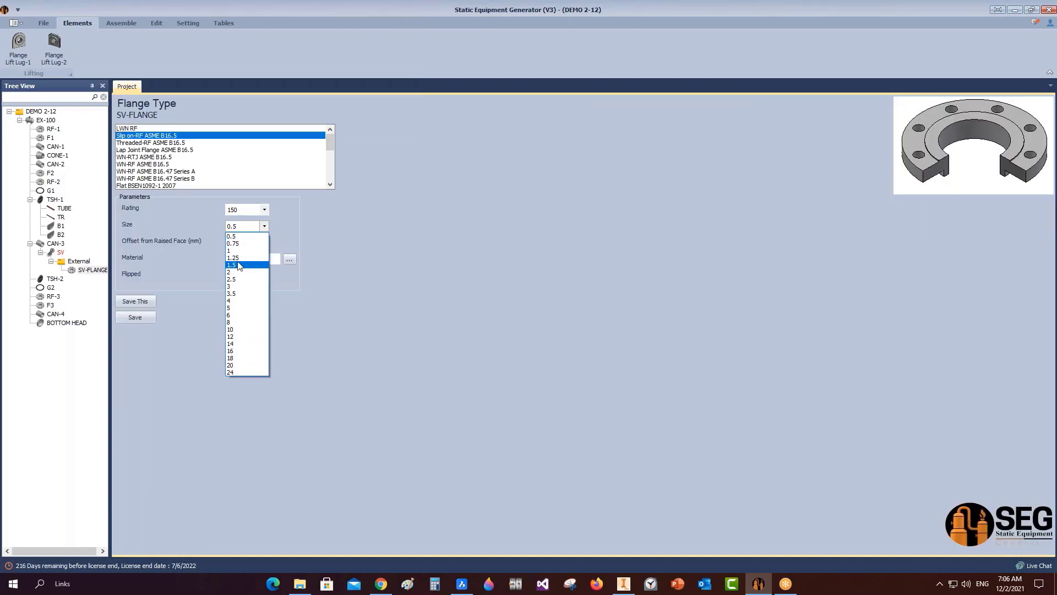
{"action": "left_click", "coordinate": [236, 273]}
{"action": "left_click", "coordinate": [238, 242]}
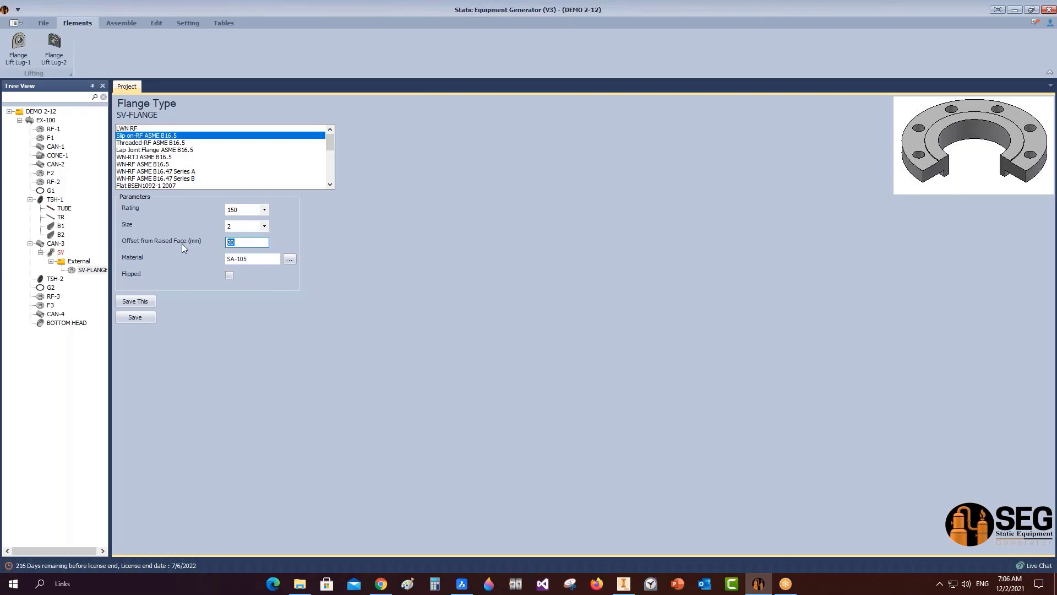
{"action": "type", "text": "5"}
{"action": "left_click", "coordinate": [147, 322]}
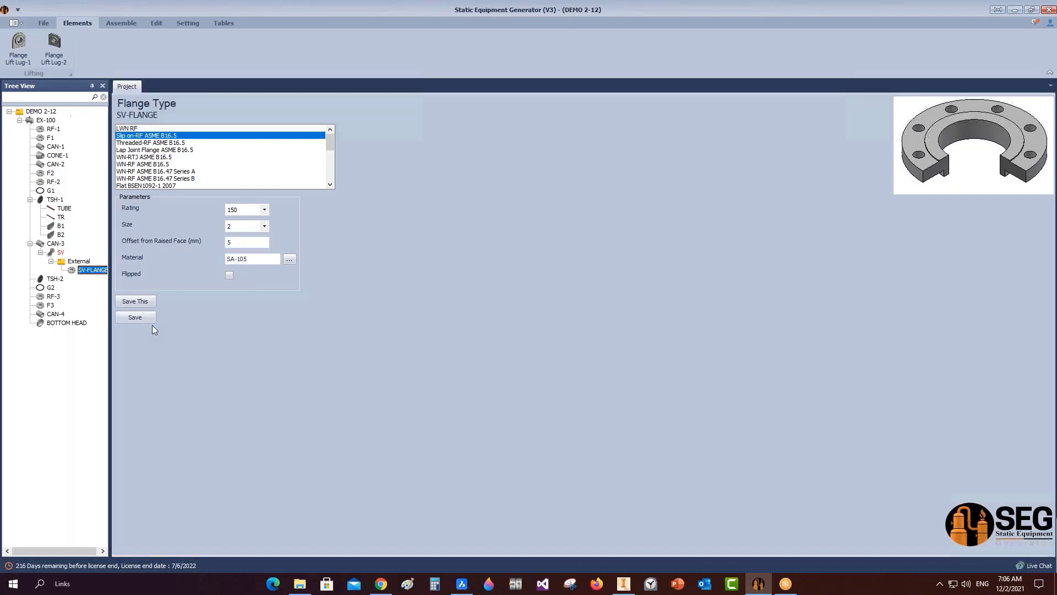
{"action": "left_click", "coordinate": [63, 255]}
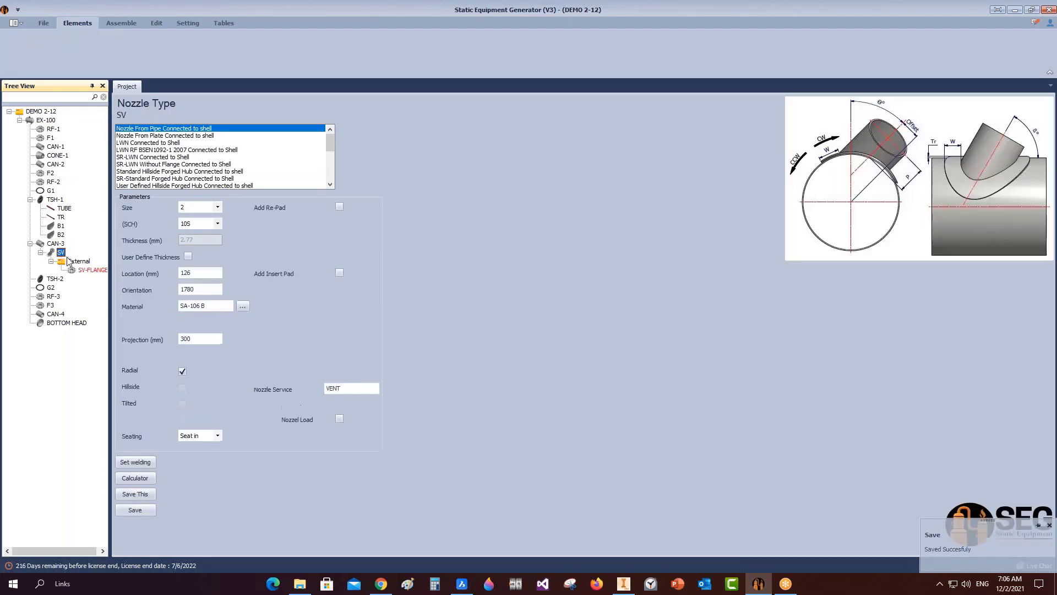
Calculate SV's projection from a 340 mm centreline distance and apply the 138.5 result.
{"action": "left_click", "coordinate": [135, 478]}
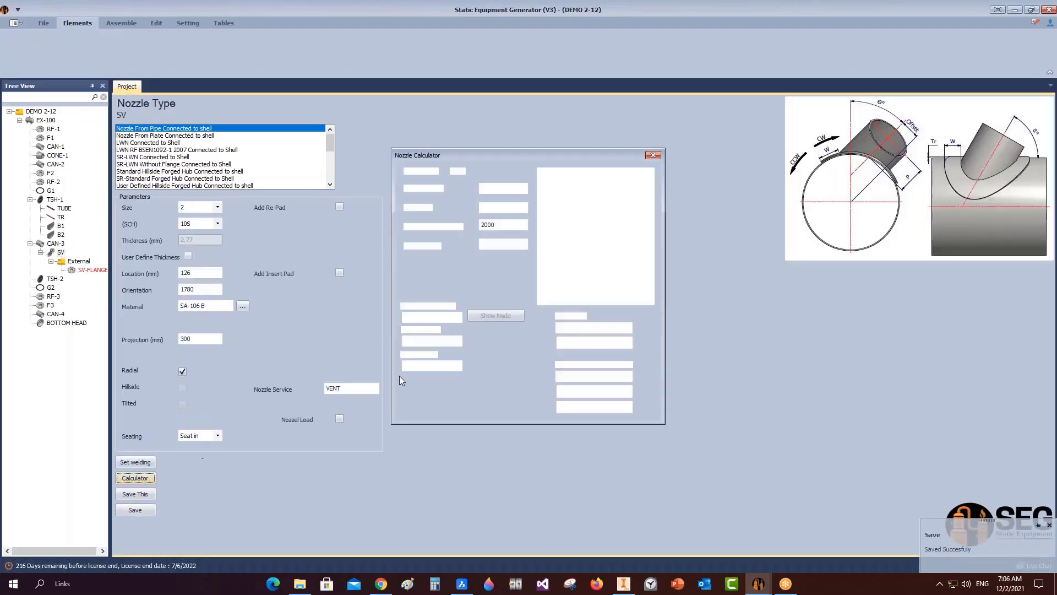
{"action": "double_click", "coordinate": [511, 228]}
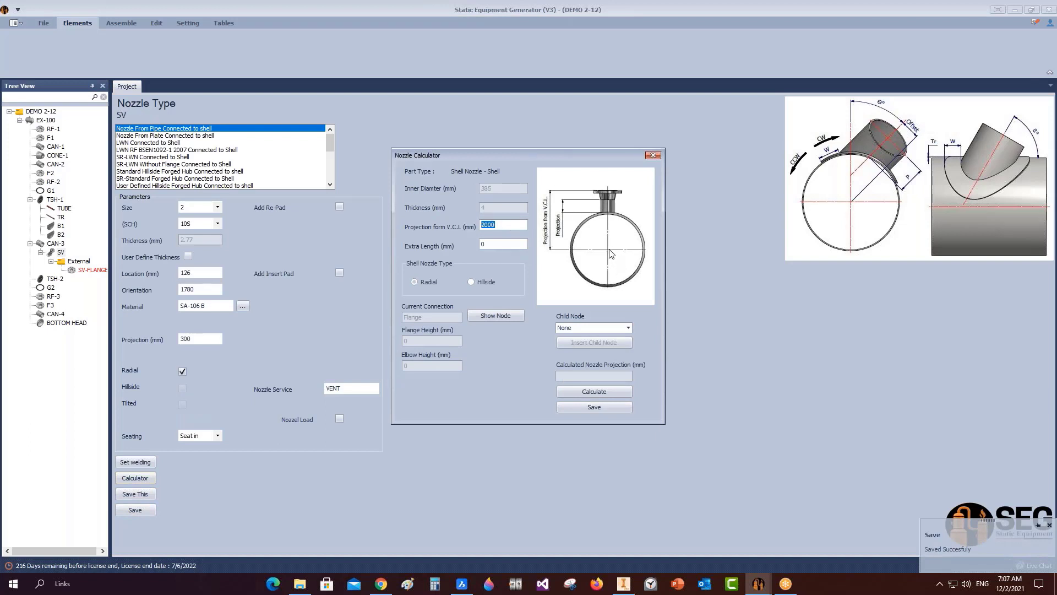
{"action": "type", "text": "340"}
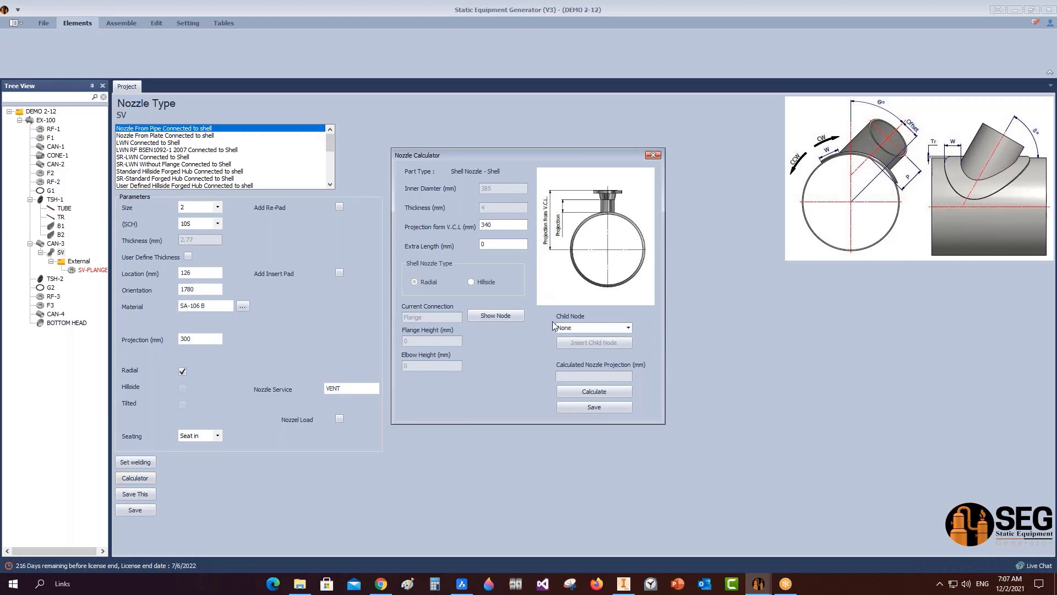
{"action": "left_click", "coordinate": [597, 392]}
{"action": "left_click", "coordinate": [572, 406]}
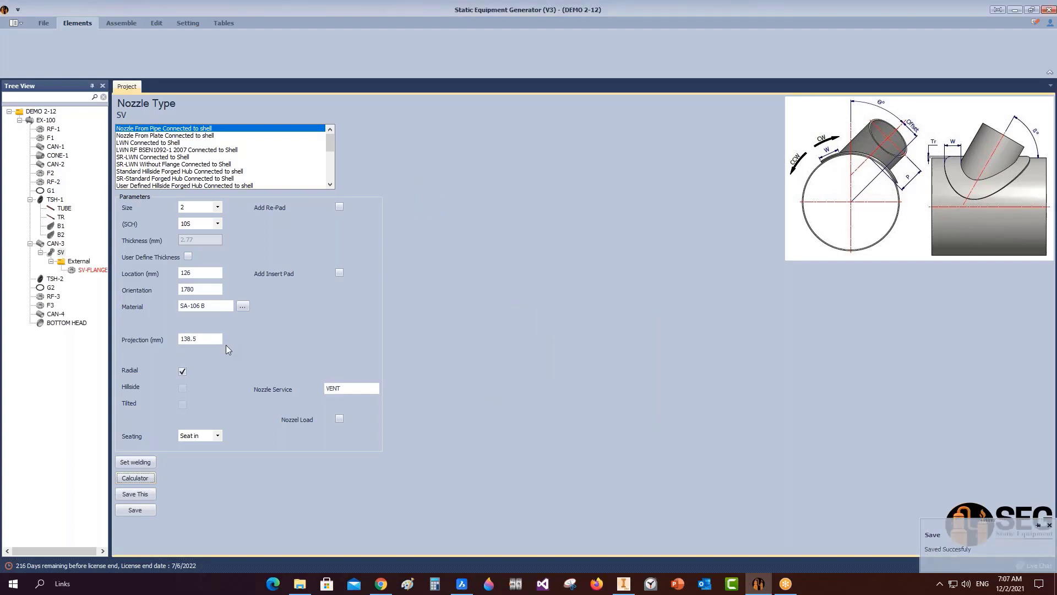
Enter 3.05 mm for weld dimension A in SV's Single V welding detail and save.
{"action": "left_click", "coordinate": [135, 462]}
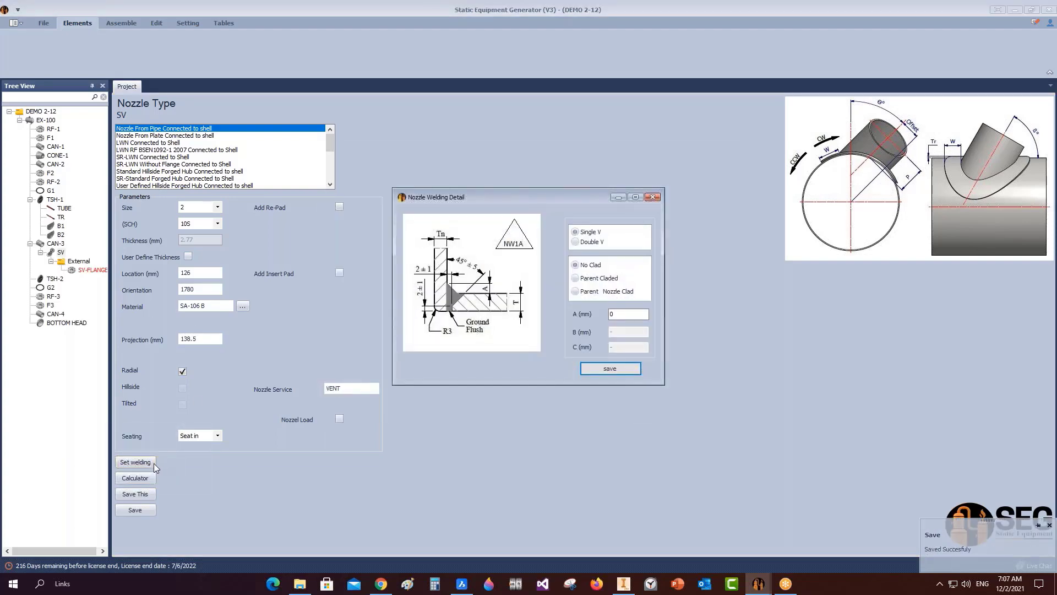
{"action": "left_click_drag", "start_coordinate": [619, 316], "coordinate": [578, 325]}
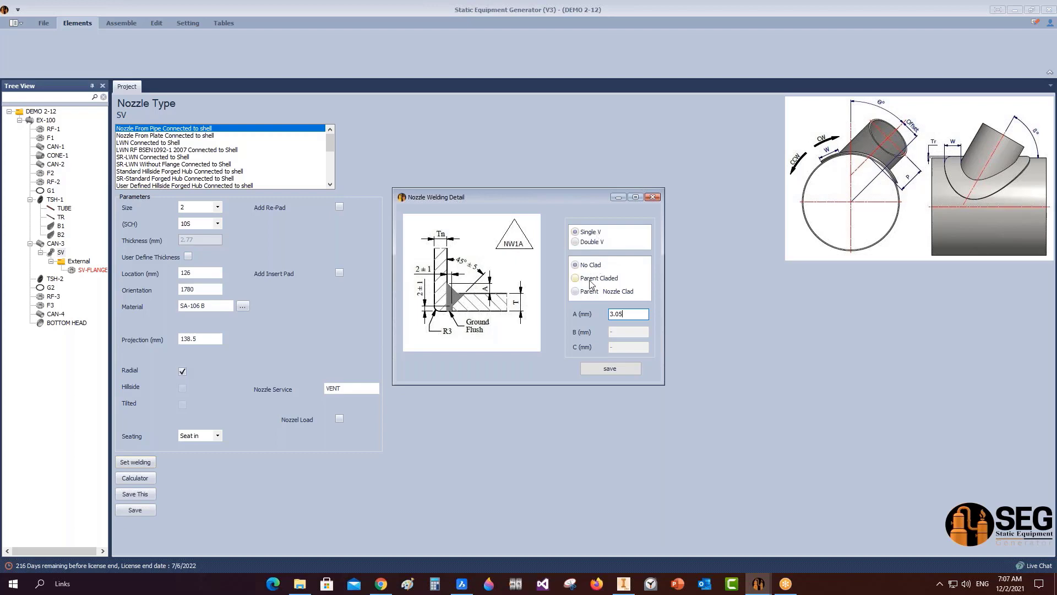
{"action": "left_click", "coordinate": [612, 368]}
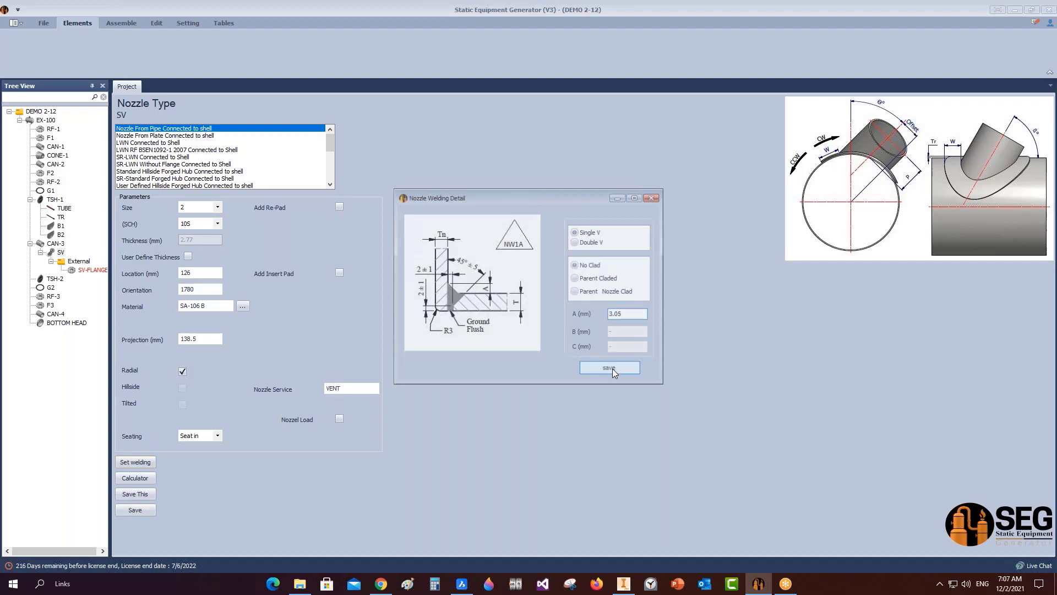
{"action": "left_click", "coordinate": [50, 243]}
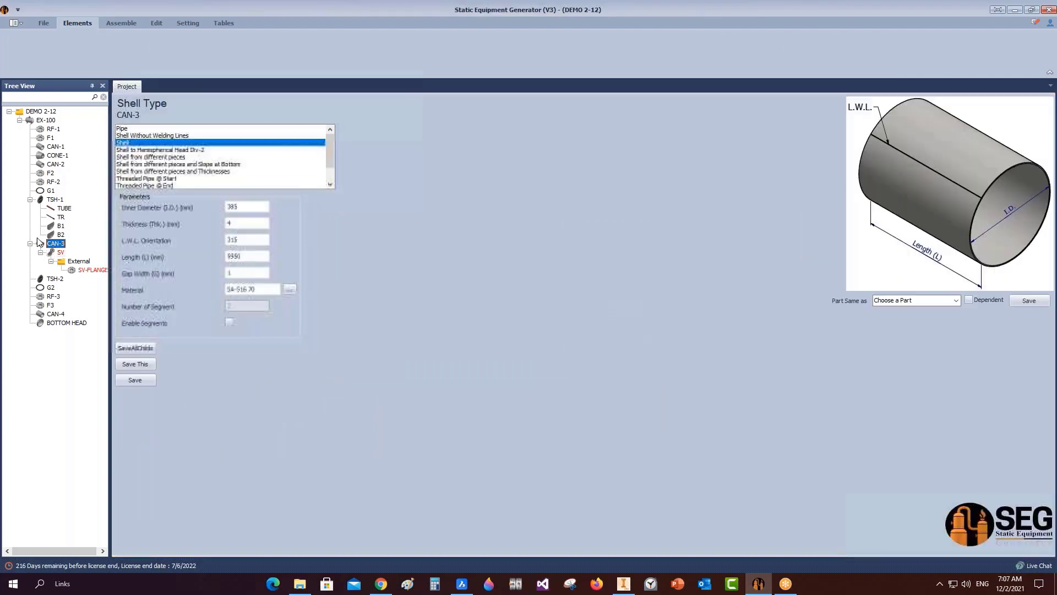
Add nozzle S1 to CAN-3: size 4, schedule 10S, location 166, service COOLING WATER IN.
{"action": "left_click", "coordinate": [274, 50]}
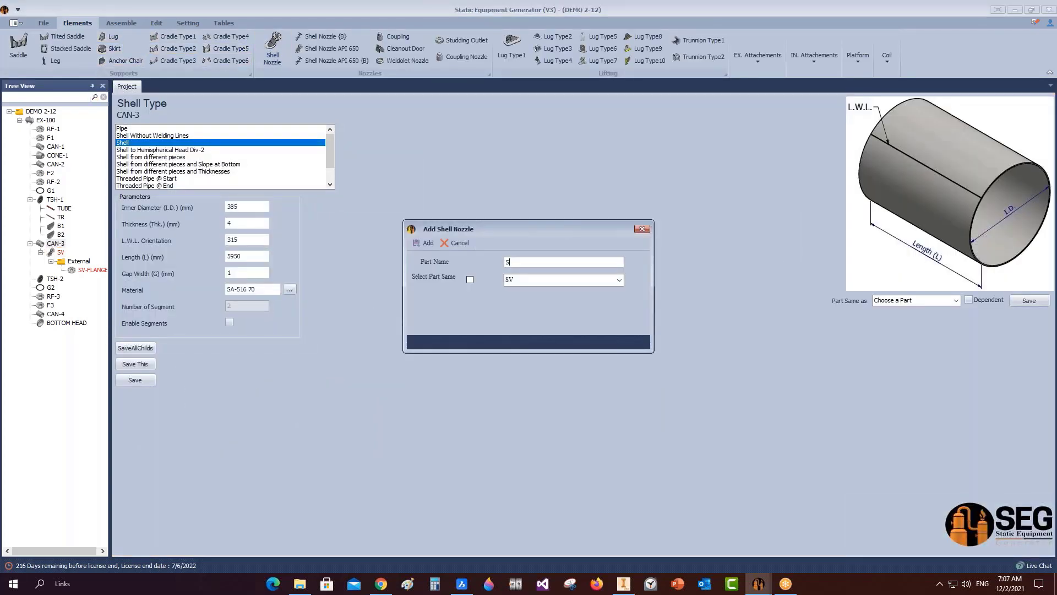
{"action": "left_click", "coordinate": [427, 243]}
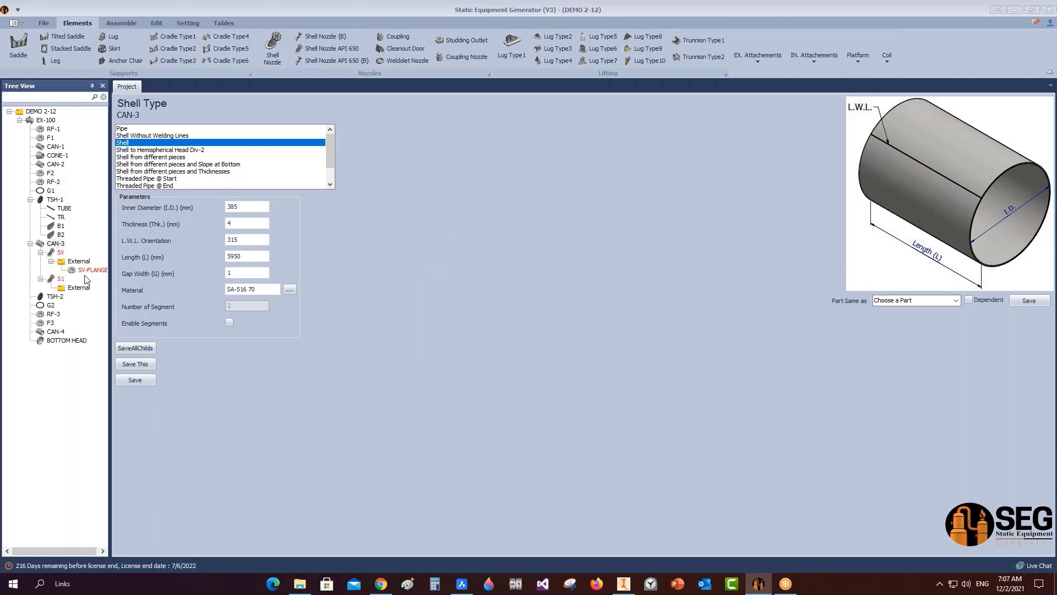
{"action": "left_click", "coordinate": [61, 279]}
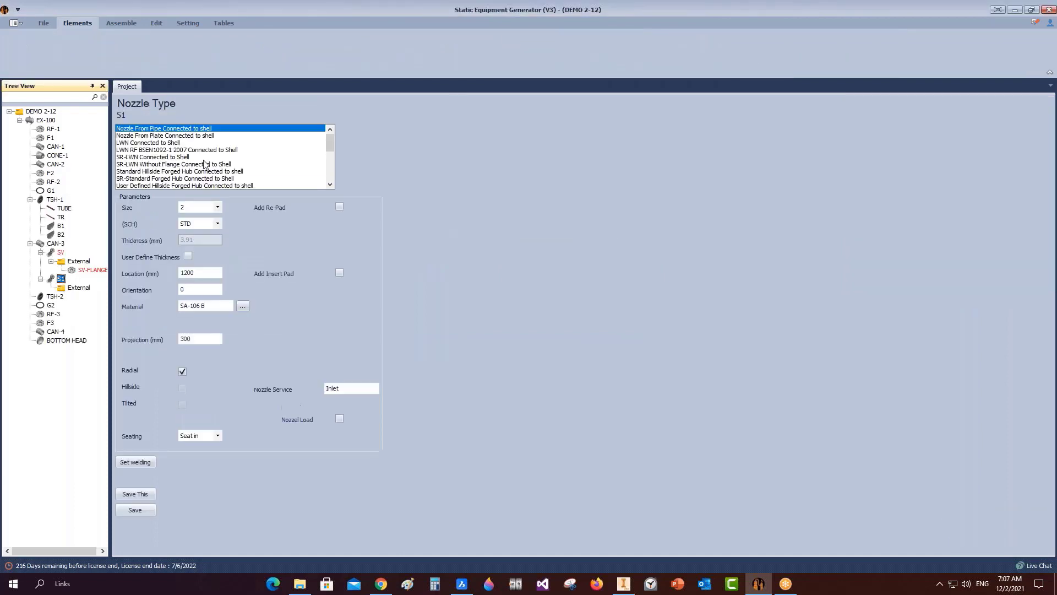
{"action": "left_click", "coordinate": [204, 208]}
{"action": "left_click", "coordinate": [193, 246]}
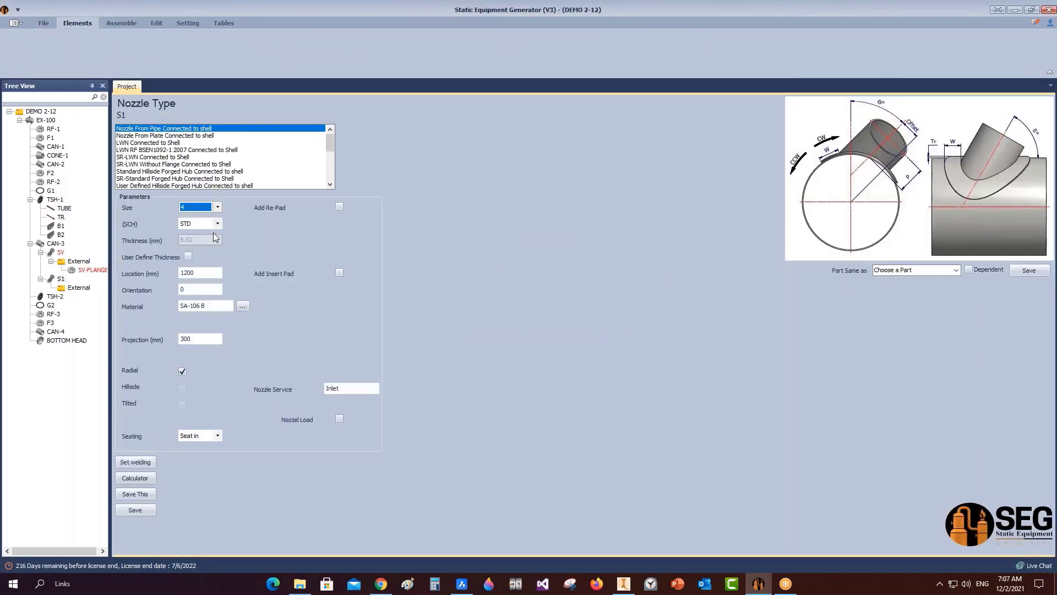
{"action": "left_click", "coordinate": [199, 224]}
{"action": "left_click", "coordinate": [195, 256]}
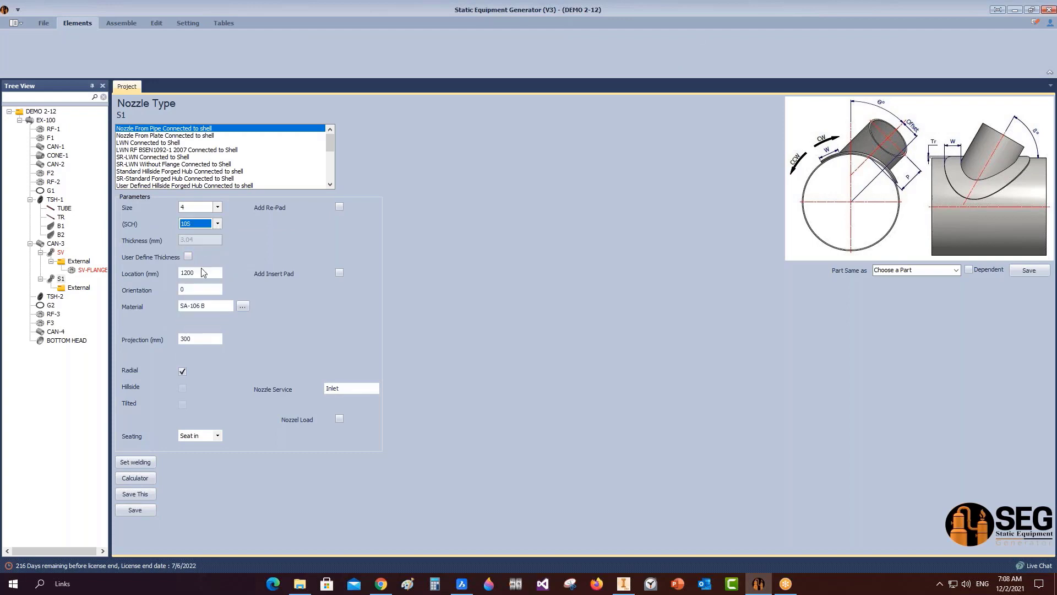
{"action": "left_click_drag", "start_coordinate": [203, 273], "coordinate": [136, 271]}
{"action": "type", "text": "166"}
{"action": "key", "text": "Tab"}
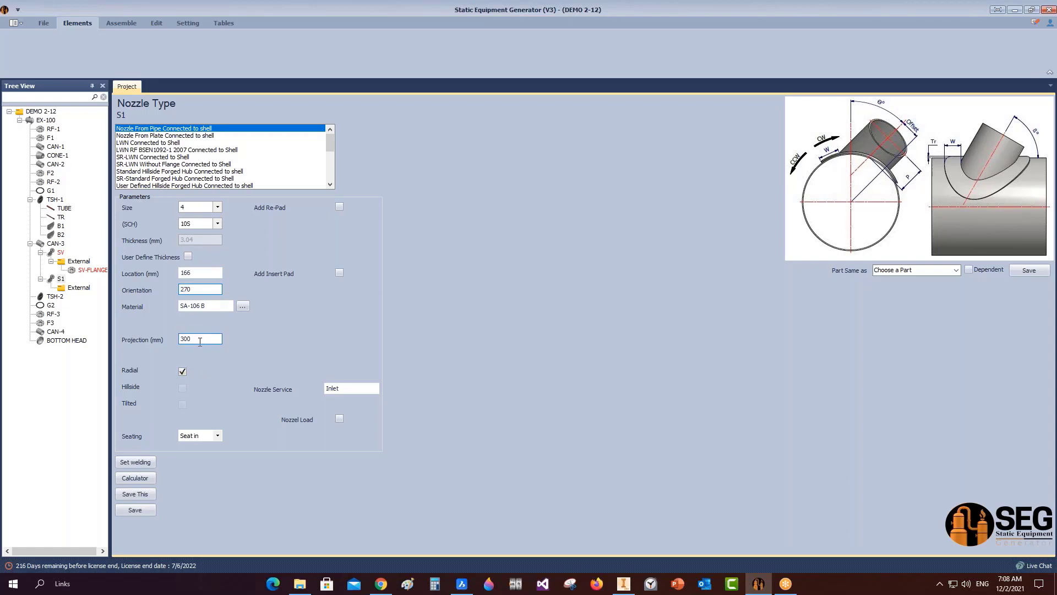
{"action": "left_click_drag", "start_coordinate": [358, 391], "coordinate": [249, 390]}
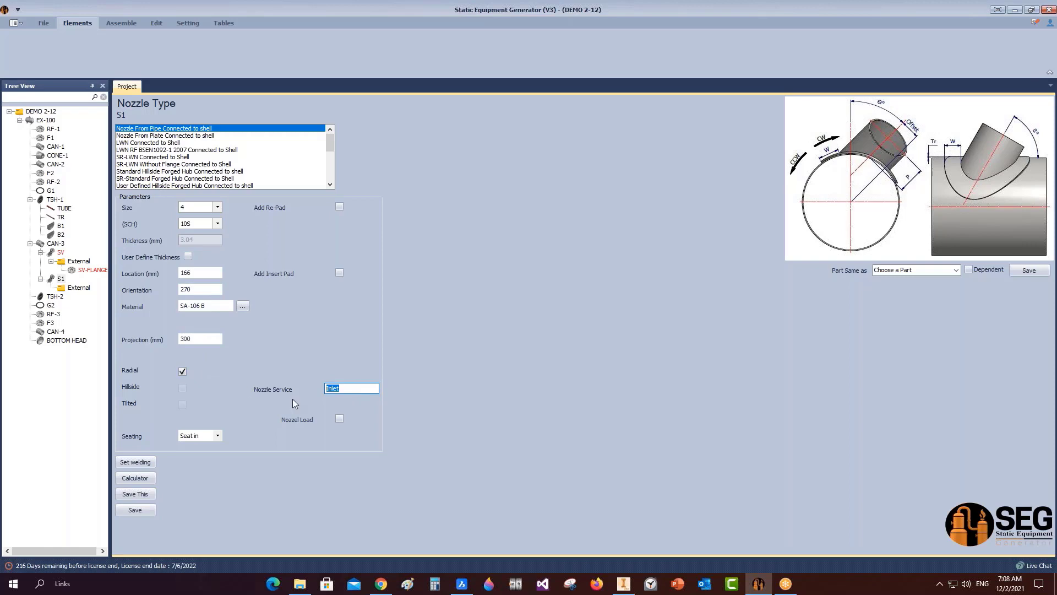
{"action": "type", "text": "COOL"}
{"action": "type", "text": "ING WATER IN"}
Give S1 a re-pad 580 mm wide and 3 mm thick, and save the nozzle.
{"action": "left_click", "coordinate": [339, 206]}
{"action": "key", "text": "Tab"}
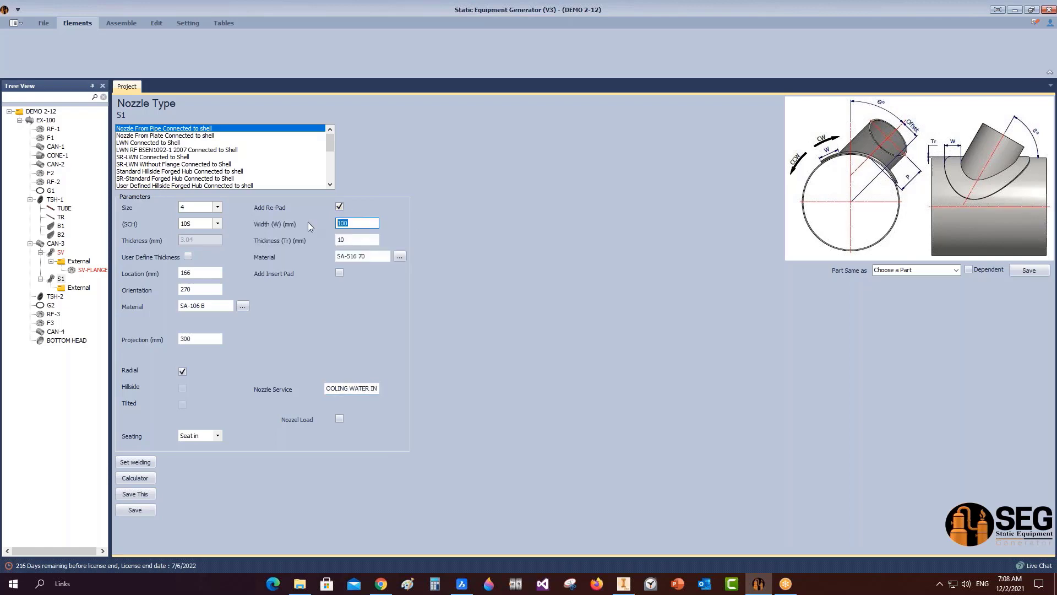
{"action": "type", "text": "580"}
{"action": "key", "text": "Tab"}
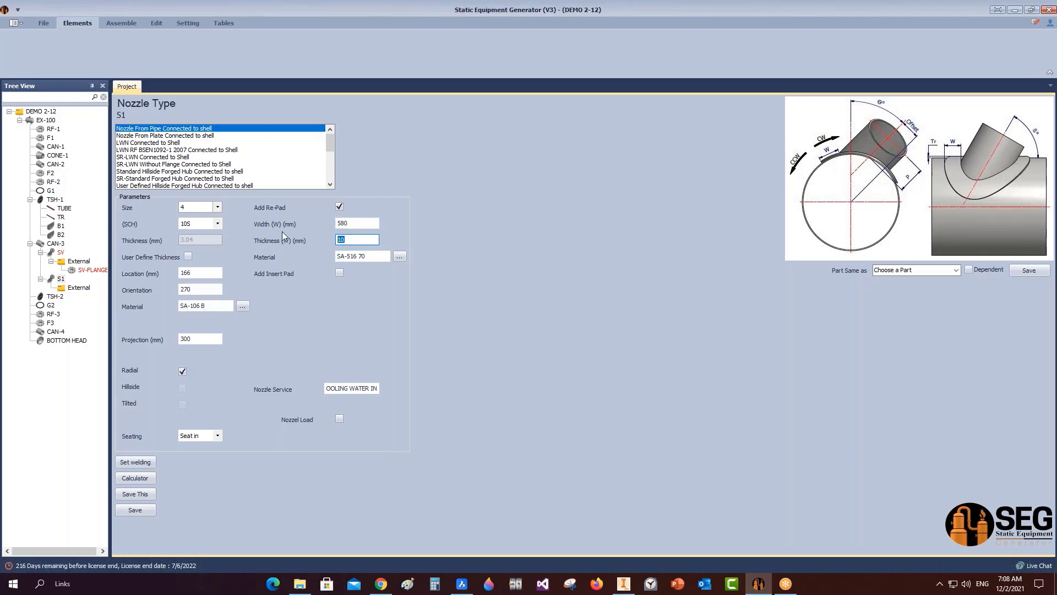
{"action": "type", "text": "3"}
{"action": "left_click", "coordinate": [142, 510]}
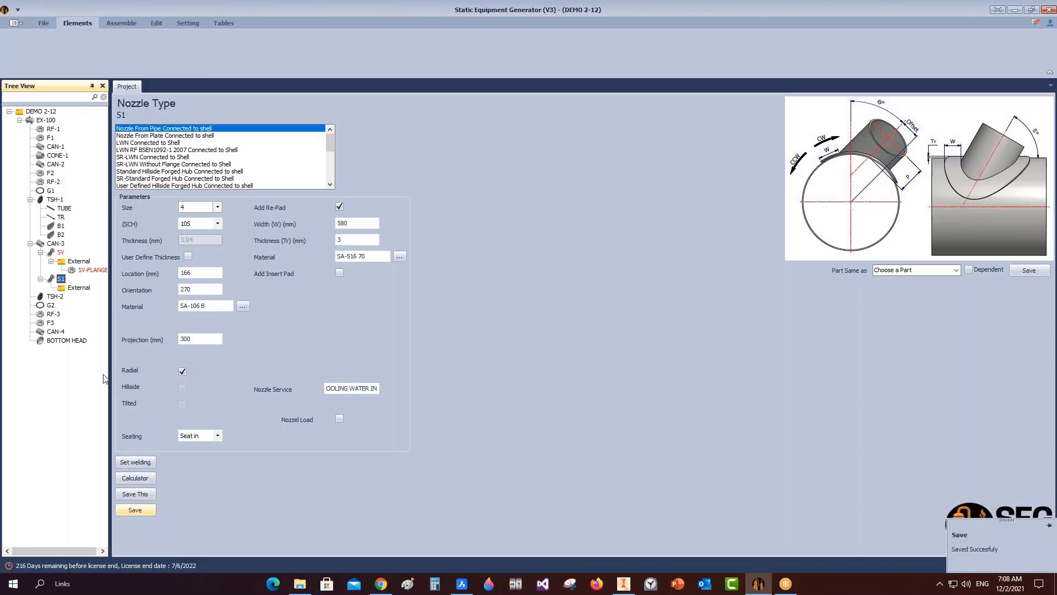
{"action": "left_click", "coordinate": [85, 289]}
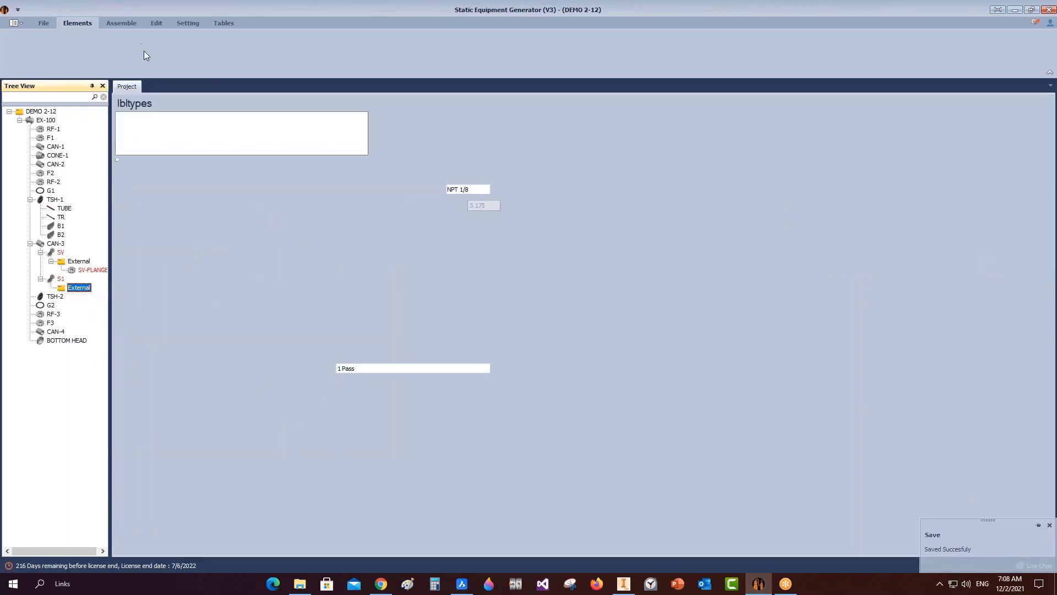
Add S1-FLANGE to nozzle S1 as a size 4, class 150 Slip-on RF ASME B16.5 flange, offset 5.
{"action": "left_click", "coordinate": [172, 47]}
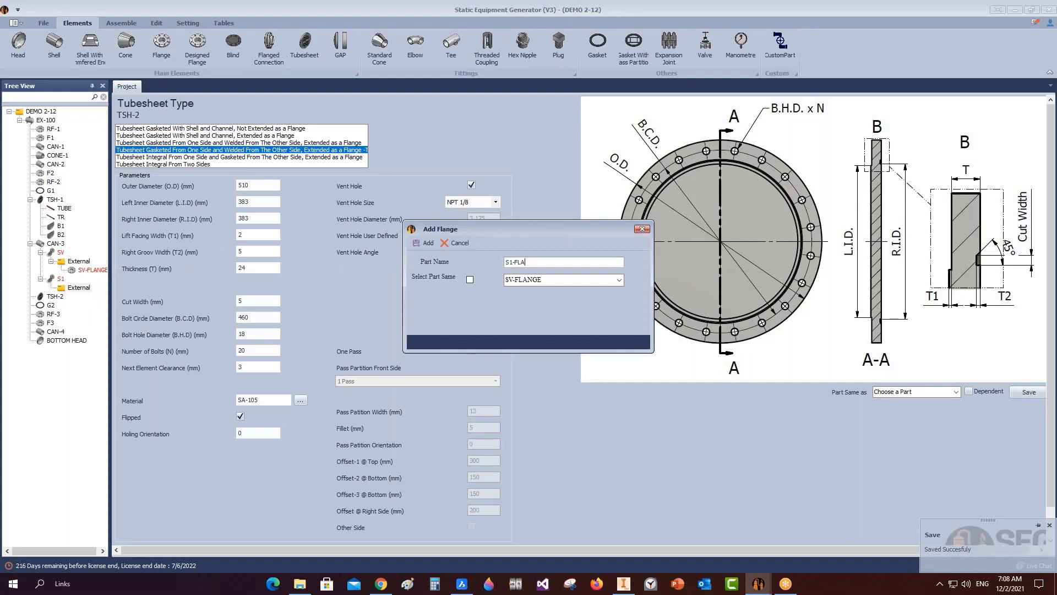
{"action": "key", "text": "Return"}
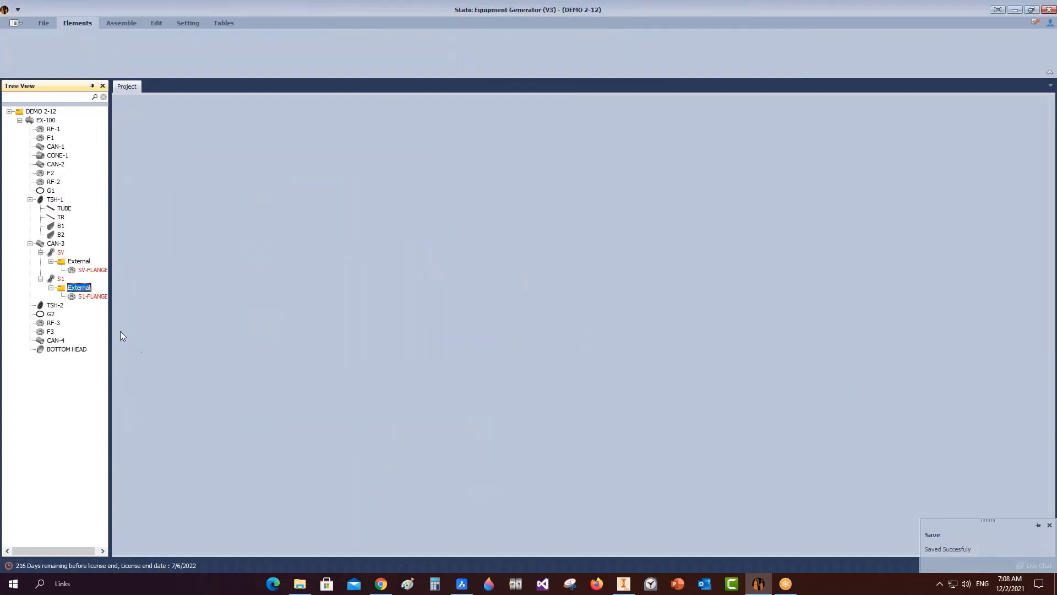
{"action": "left_click", "coordinate": [92, 296]}
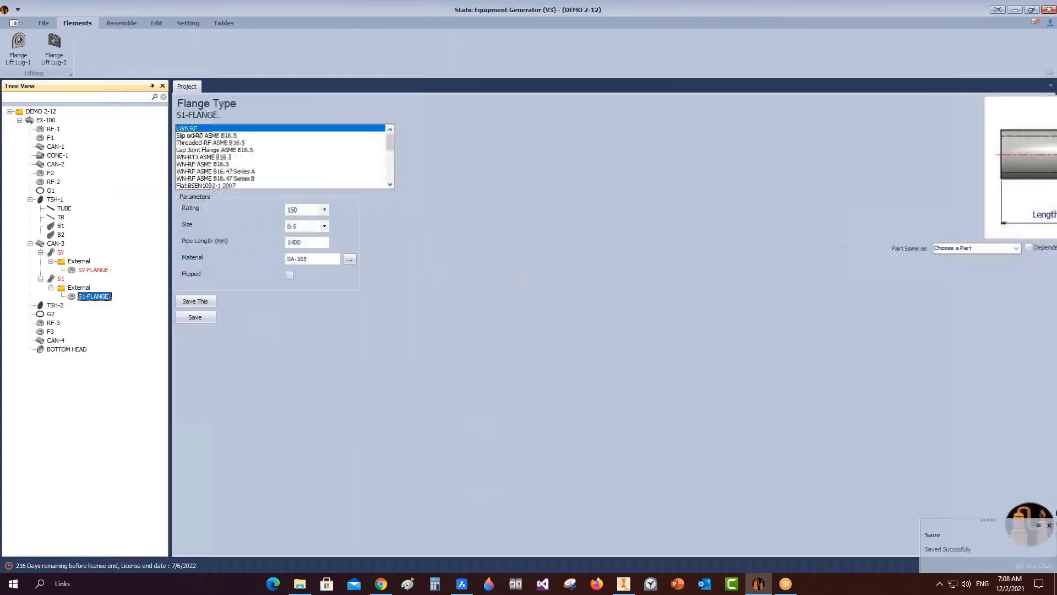
{"action": "left_click", "coordinate": [326, 228]}
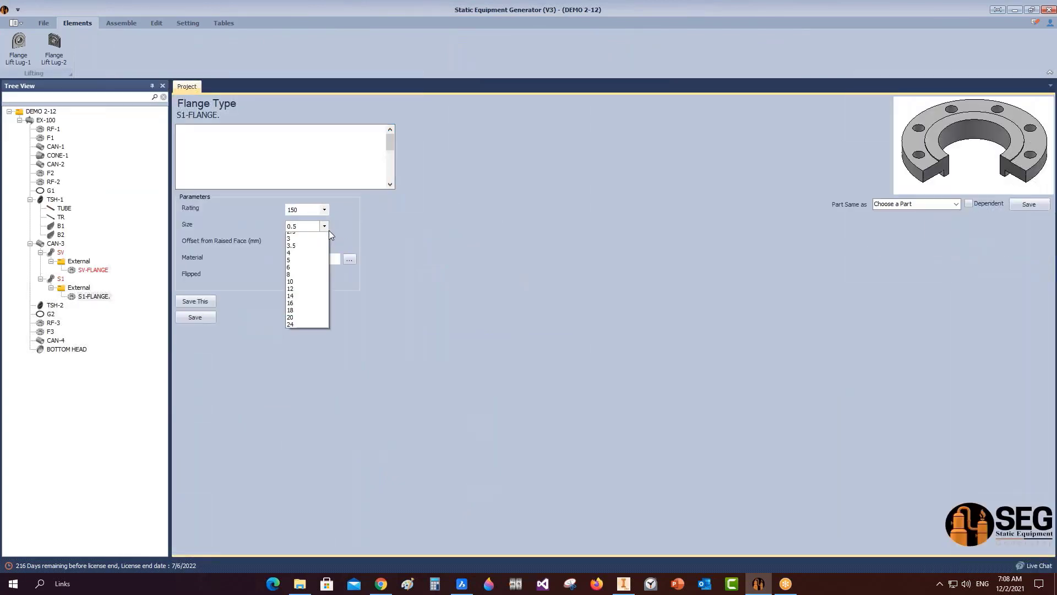
{"action": "left_click", "coordinate": [300, 298]}
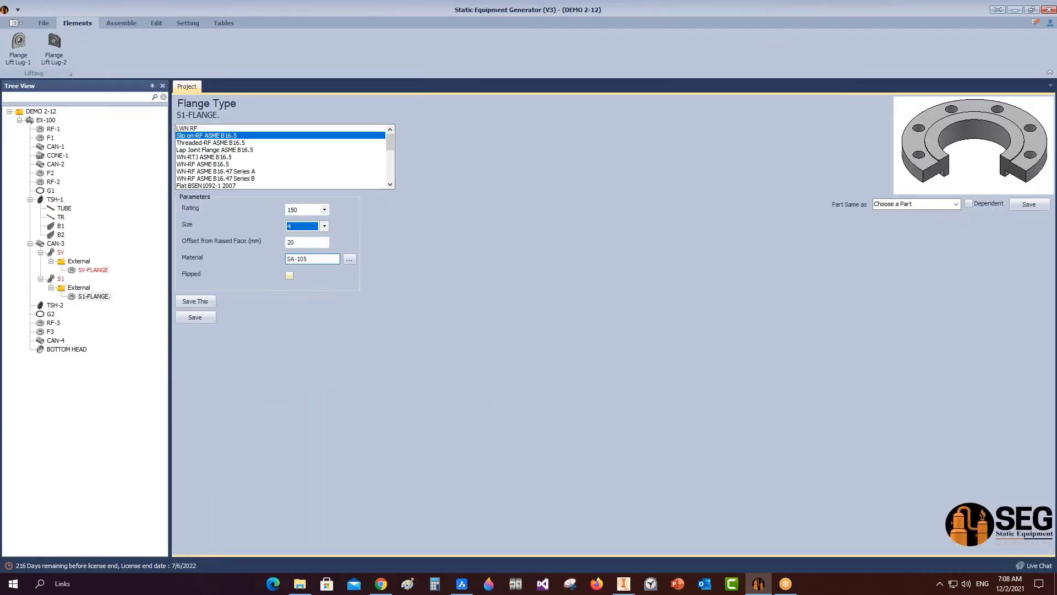
{"action": "left_click", "coordinate": [306, 242]}
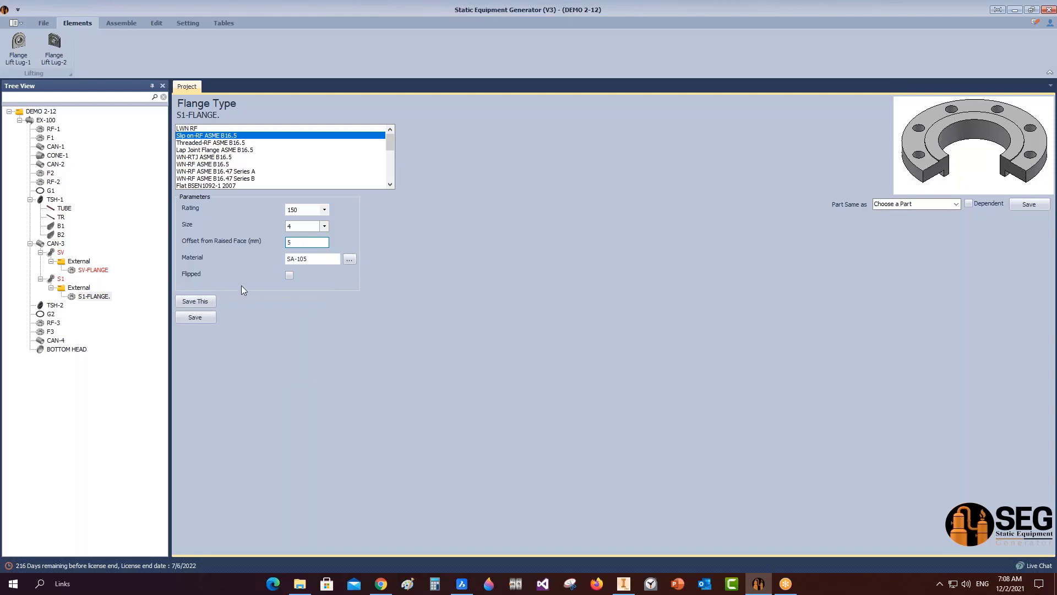
{"action": "left_click", "coordinate": [196, 318]}
{"action": "left_click", "coordinate": [61, 279]}
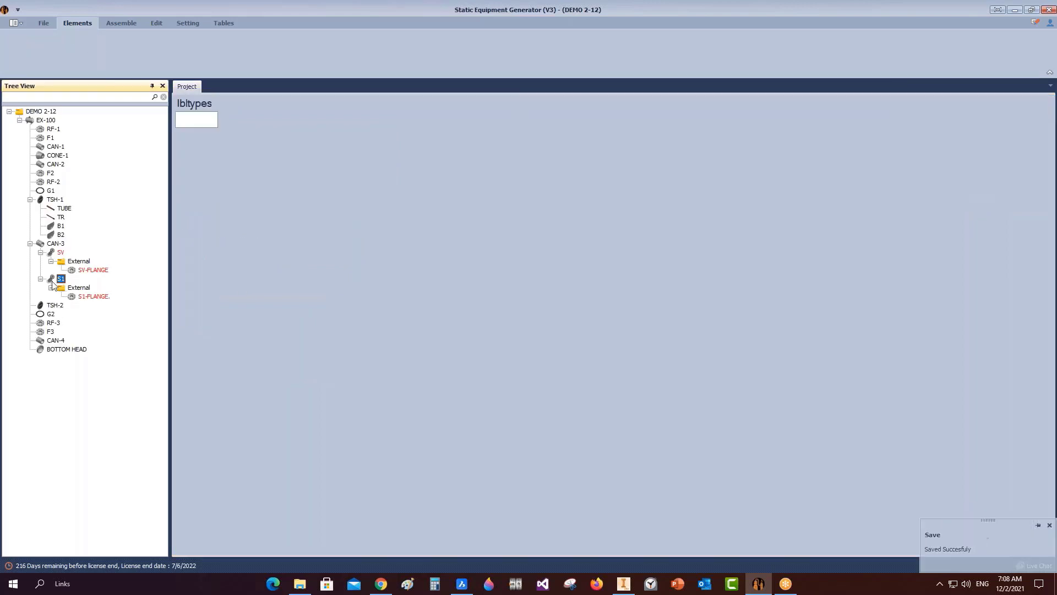
Give S1 a 138.5 mm projection calculated from a 340 mm centreline distance.
{"action": "left_click", "coordinate": [195, 478]}
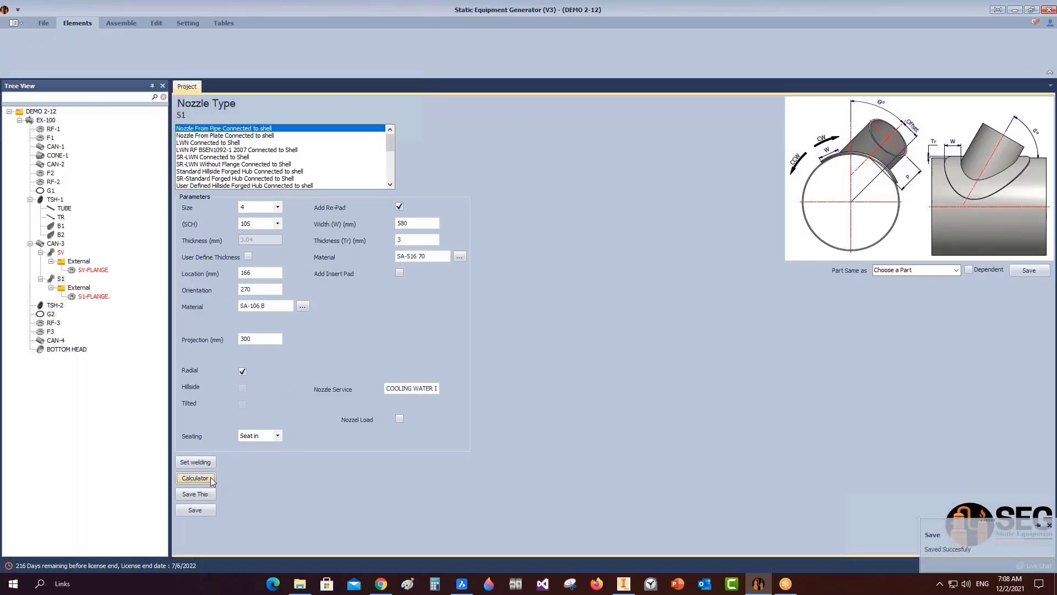
{"action": "left_click_drag", "start_coordinate": [520, 225], "coordinate": [395, 226]}
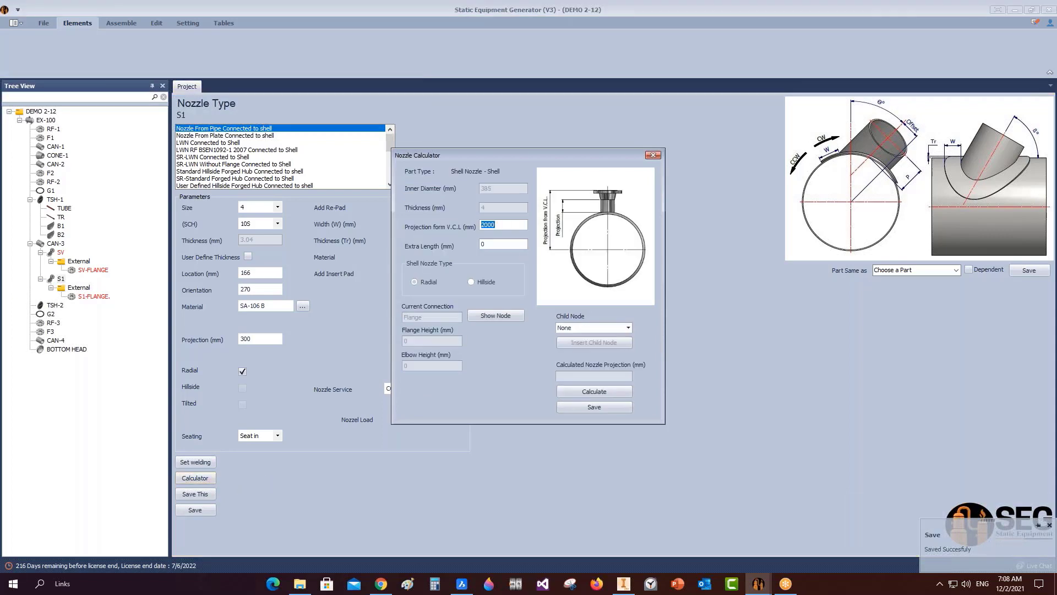
{"action": "type", "text": "340"}
{"action": "left_click", "coordinate": [575, 392]}
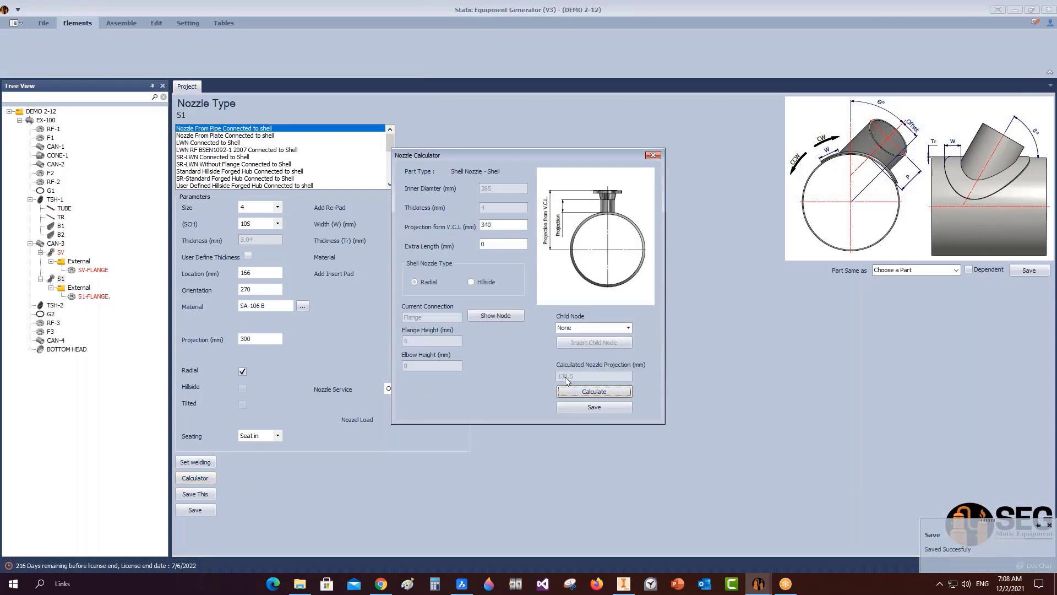
{"action": "left_click", "coordinate": [581, 409]}
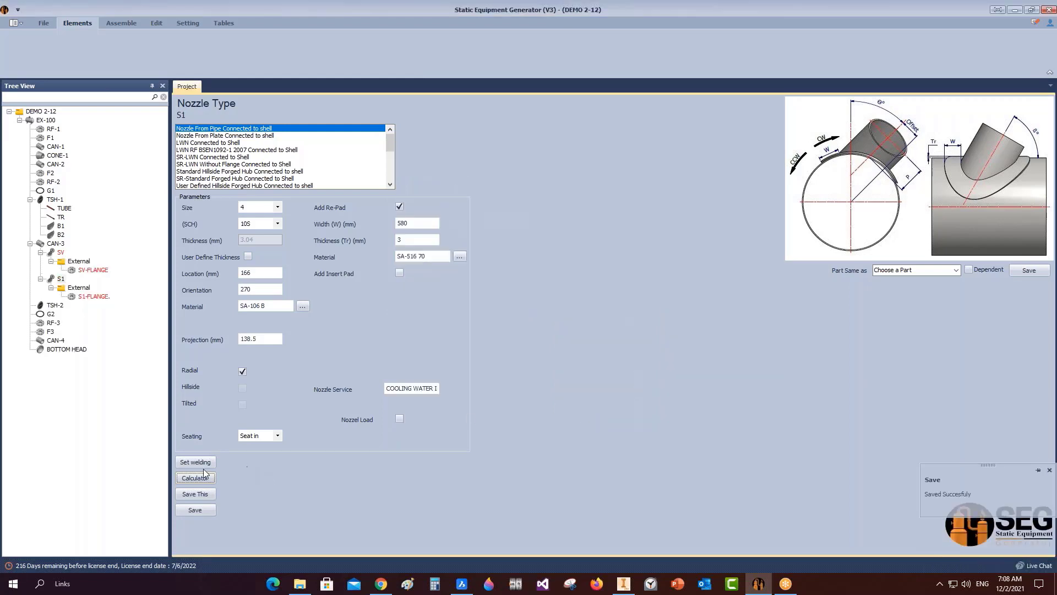
Set S1's weld dimensions to A 4 mm and B 3.05 mm and save.
{"action": "left_click_drag", "start_coordinate": [622, 314], "coordinate": [595, 309]}
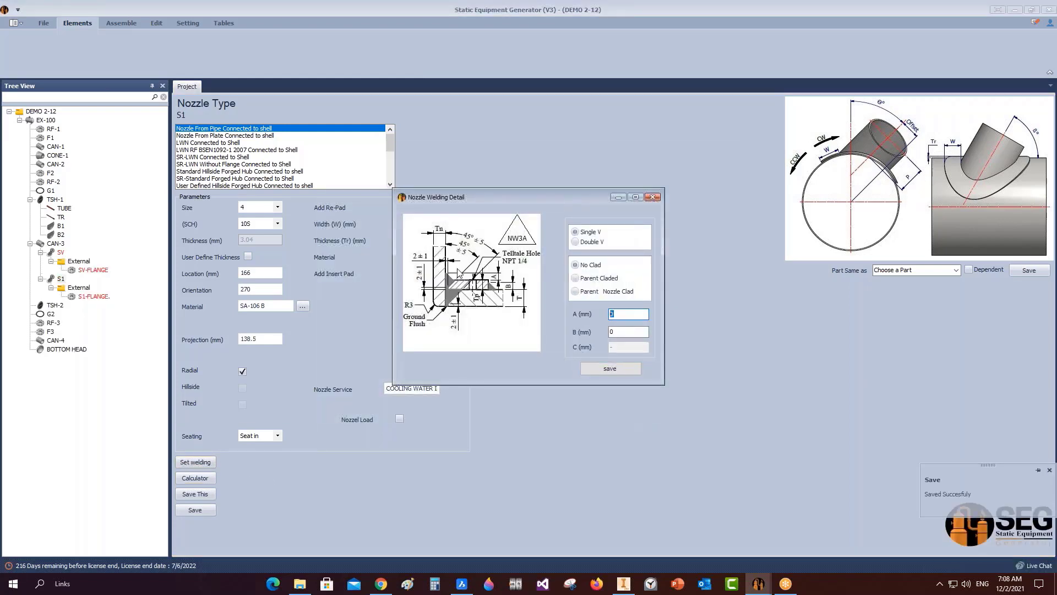
{"action": "type", "text": "4"}
{"action": "double_click", "coordinate": [642, 331]}
{"action": "left_click", "coordinate": [623, 372]}
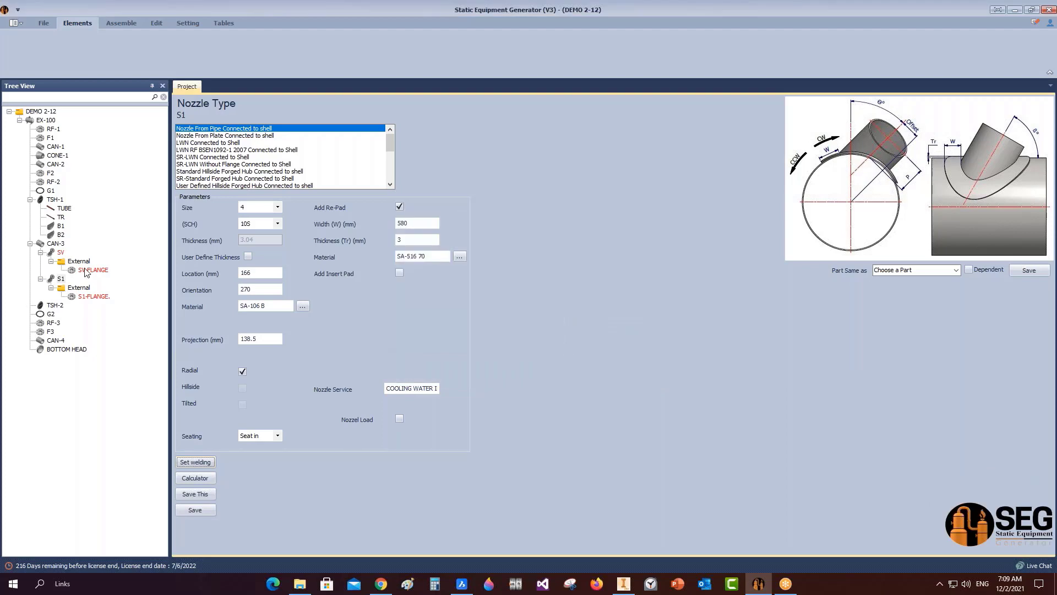
Add nozzle S2 to CAN-3 and save it as the same part as S1.
{"action": "left_click", "coordinate": [55, 244]}
{"action": "left_click", "coordinate": [273, 52]}
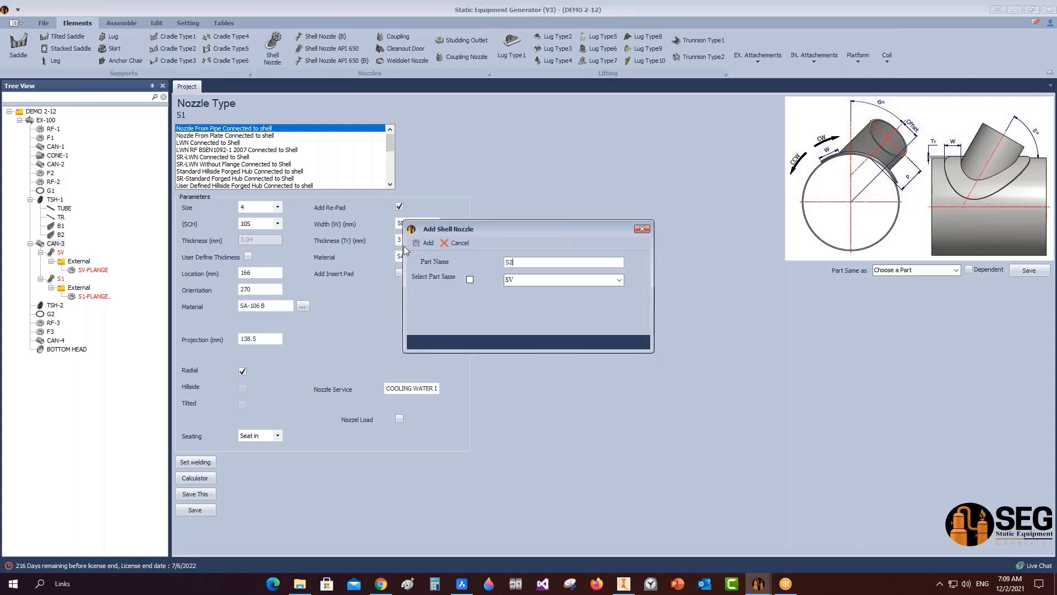
{"action": "key", "text": "Return"}
{"action": "left_click", "coordinate": [61, 306]}
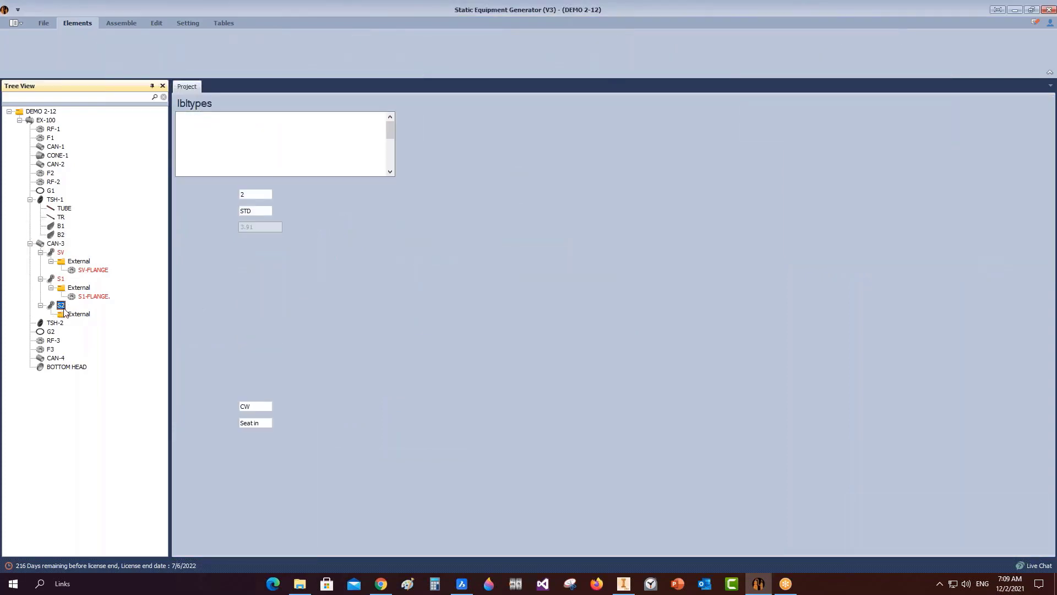
{"action": "left_click", "coordinate": [955, 270]}
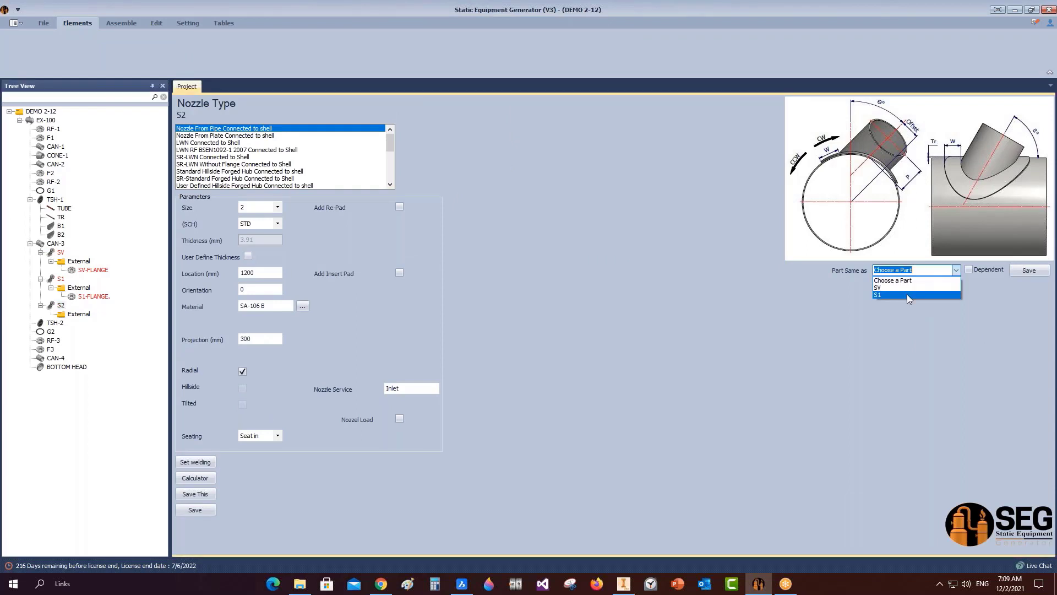
{"action": "left_click", "coordinate": [907, 294]}
{"action": "left_click", "coordinate": [1035, 271]}
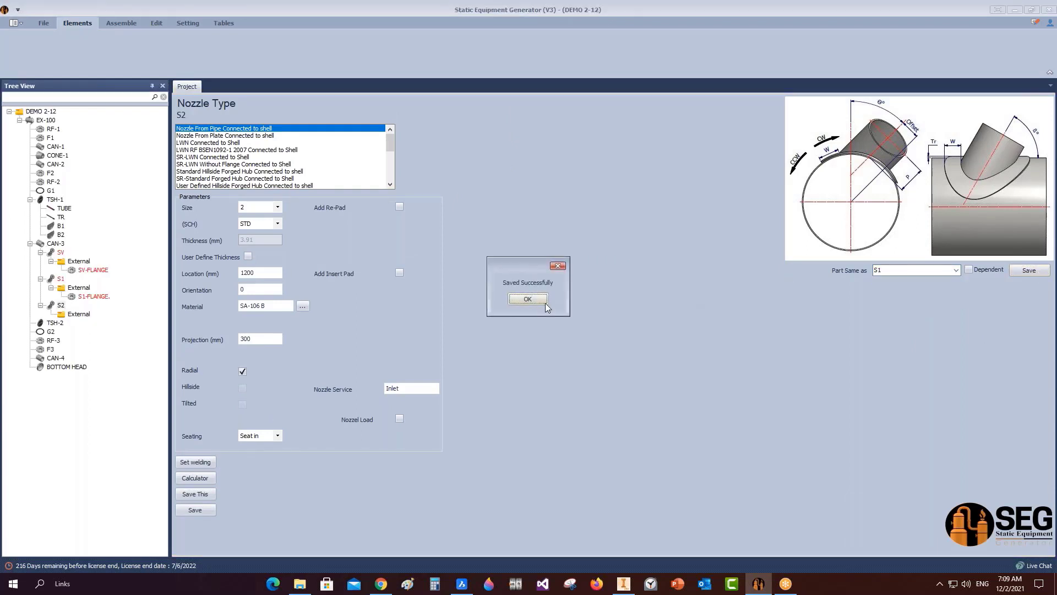
{"action": "left_click", "coordinate": [528, 298]}
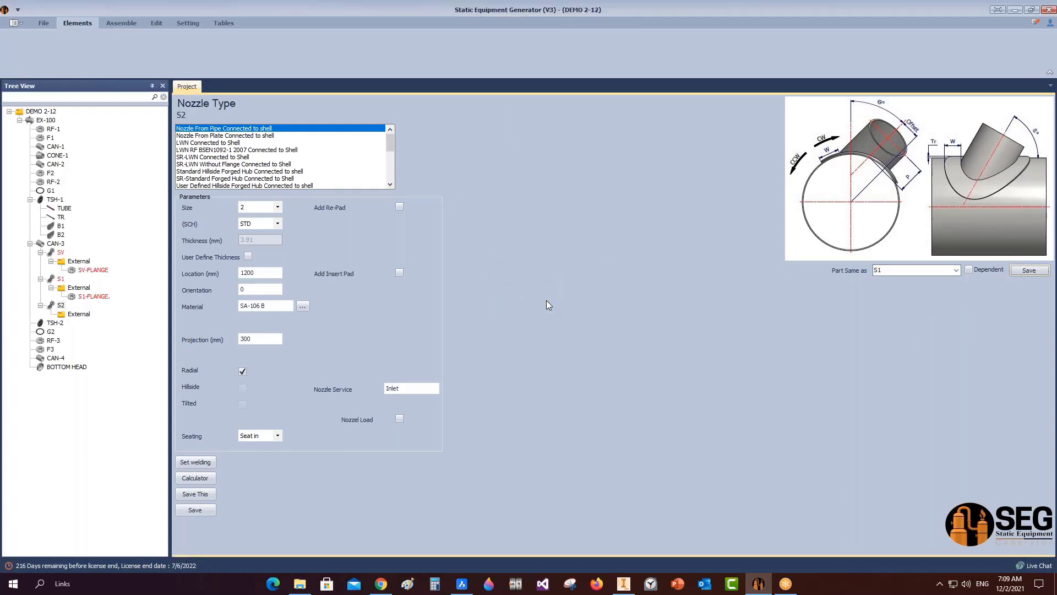
{"action": "left_click", "coordinate": [61, 279]}
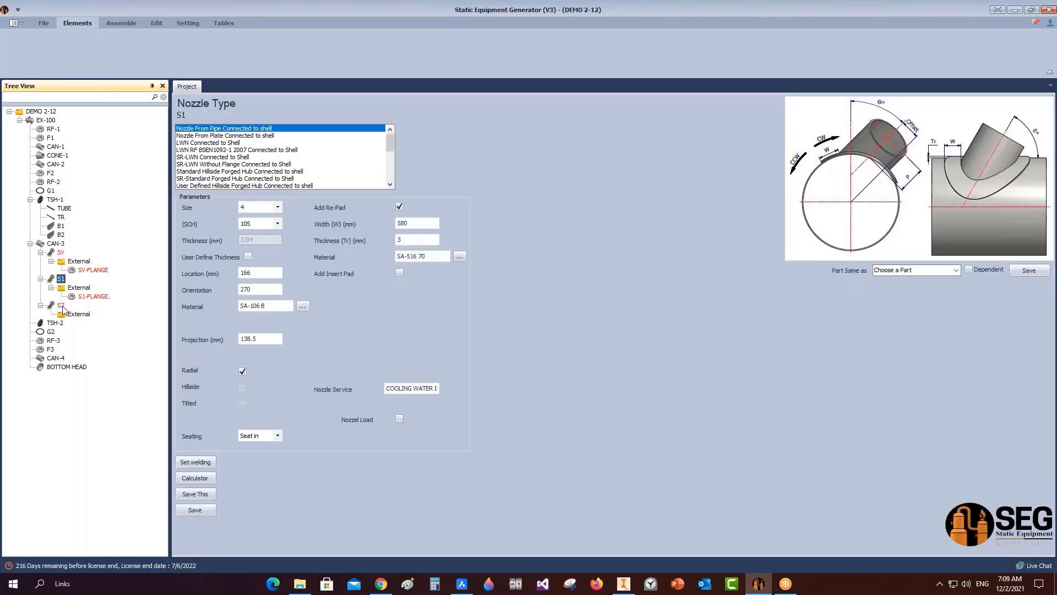
{"action": "left_click", "coordinate": [60, 307]}
Change S2 to service COOLING WATER OUT, location 5784, orientation 90, and save.
{"action": "double_click", "coordinate": [435, 390]}
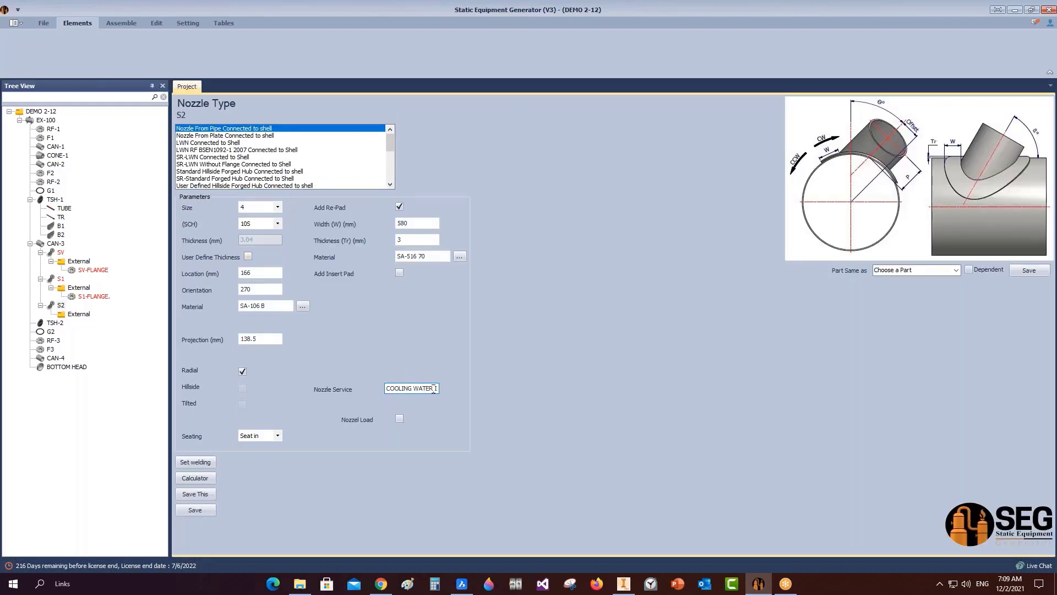
{"action": "left_click", "coordinate": [431, 388]}
{"action": "type", "text": "OUT"}
{"action": "left_click_drag", "start_coordinate": [273, 273], "coordinate": [181, 286]}
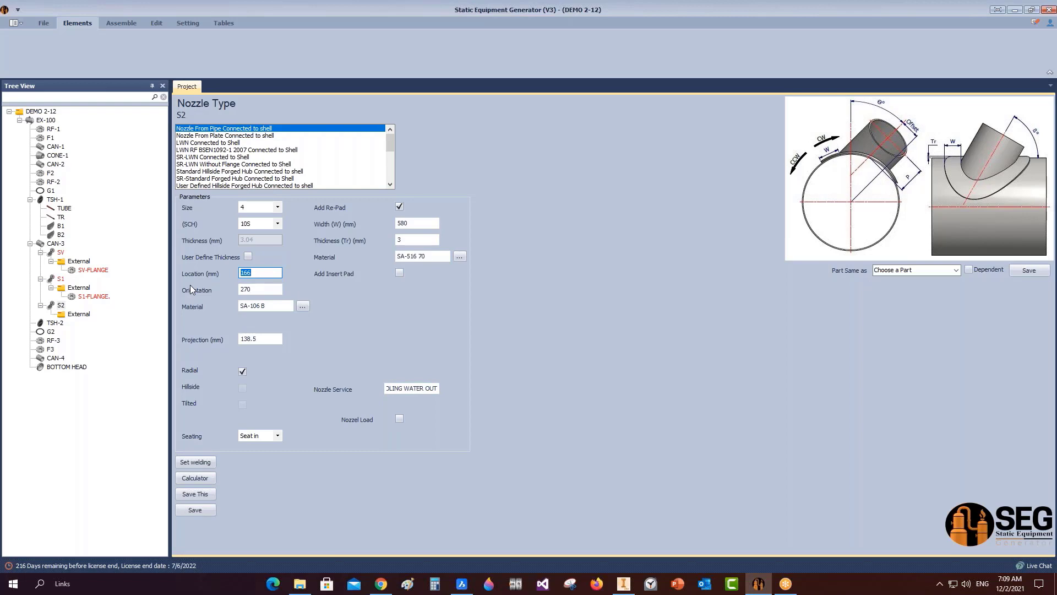
{"action": "type", "text": "5784"}
{"action": "key", "text": "Tab"}
{"action": "type", "text": "9"}
{"action": "left_click", "coordinate": [198, 508]}
Add a flange part named S2-FLANGE under nozzle S2's External group.
{"action": "left_click", "coordinate": [82, 315]}
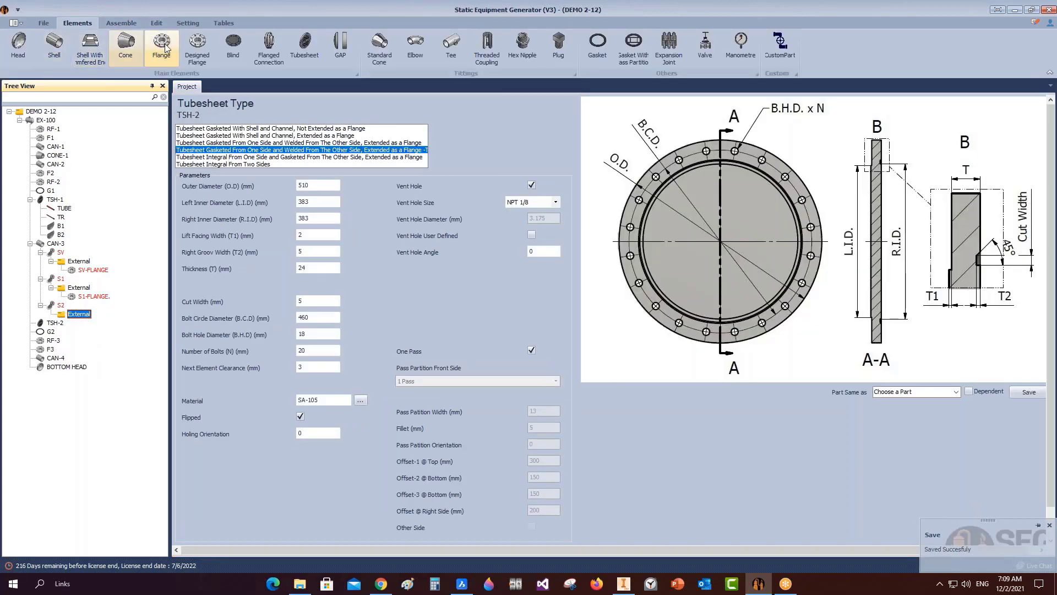
{"action": "left_click", "coordinate": [163, 44]}
{"action": "type", "text": "S2-FLANG"}
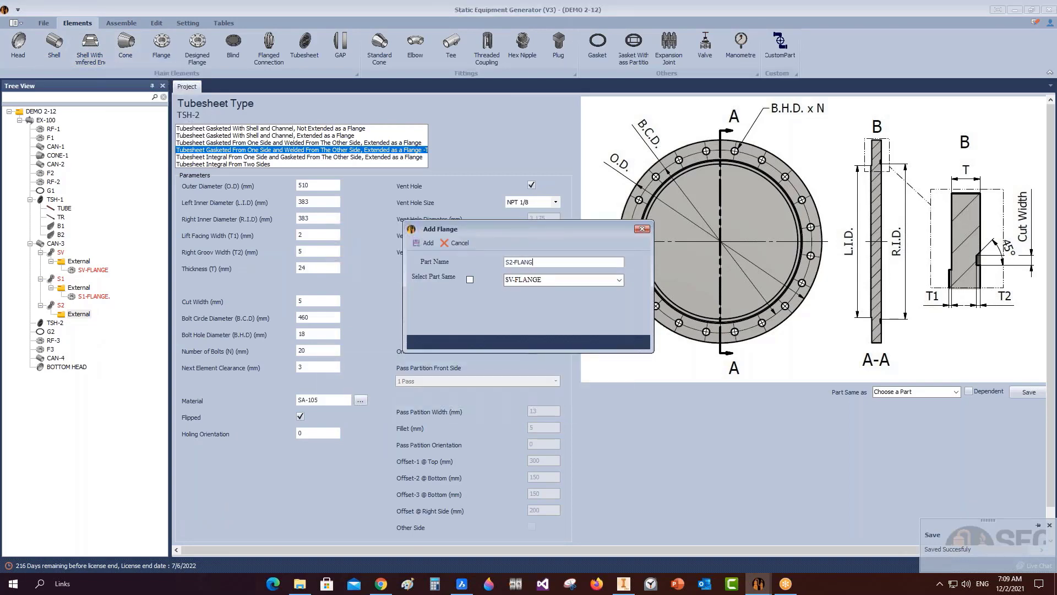
{"action": "type", "text": "E"}
{"action": "left_click", "coordinate": [425, 242]}
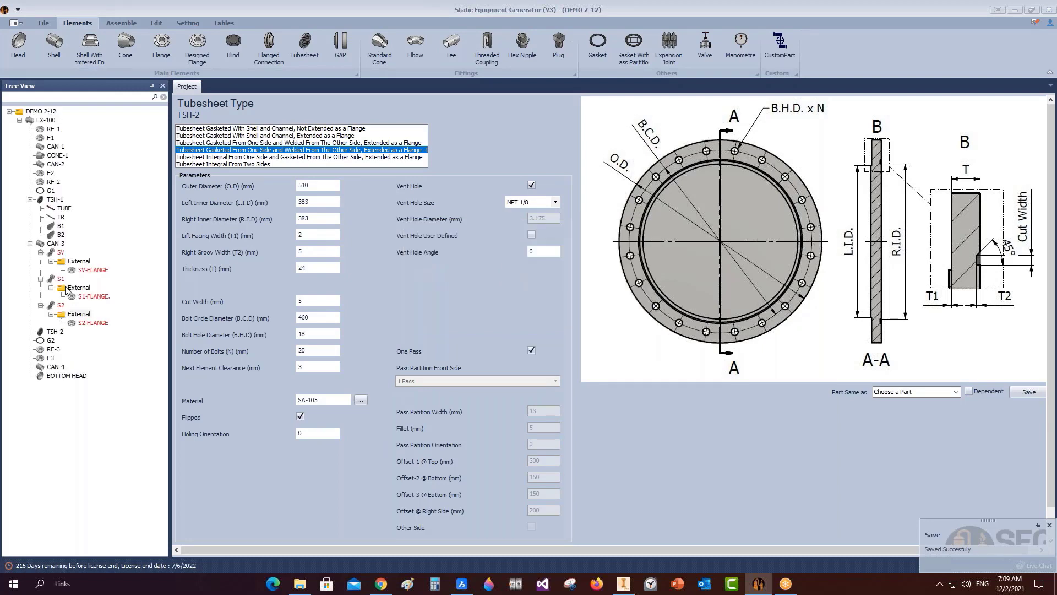
{"action": "left_click", "coordinate": [88, 323]}
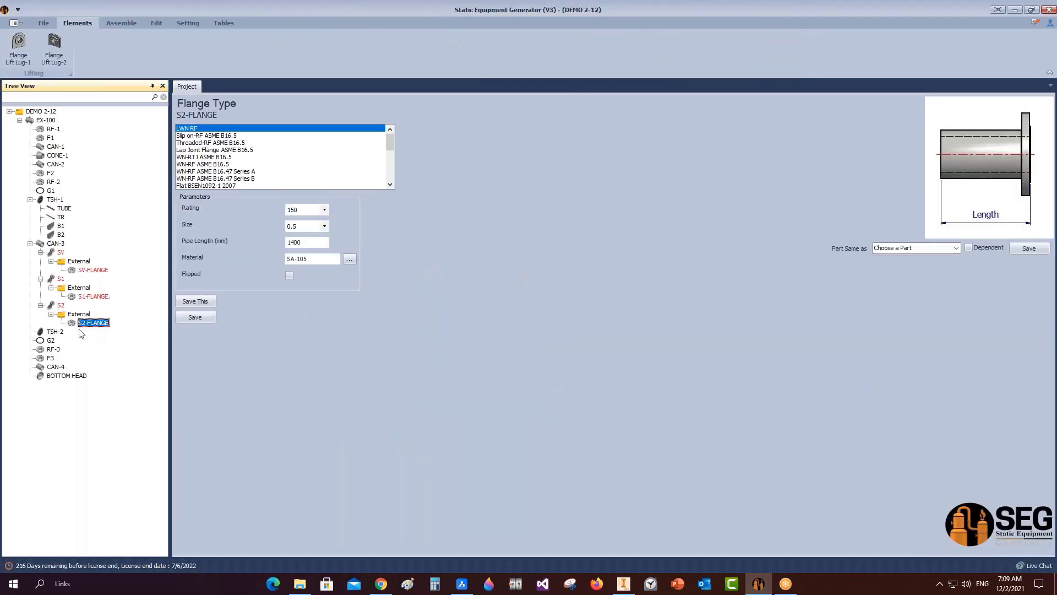
Copy S1-FLANGE's settings onto S2-FLANGE, save, and select shell CAN-4.
{"action": "left_click", "coordinate": [956, 248]}
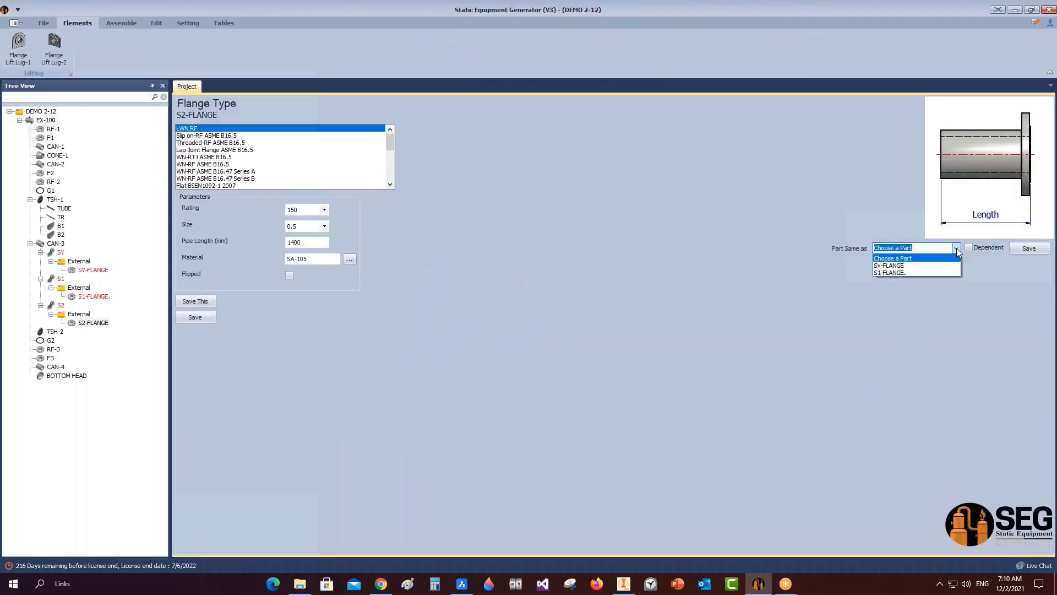
{"action": "left_click", "coordinate": [906, 270]}
{"action": "left_click", "coordinate": [1024, 249]}
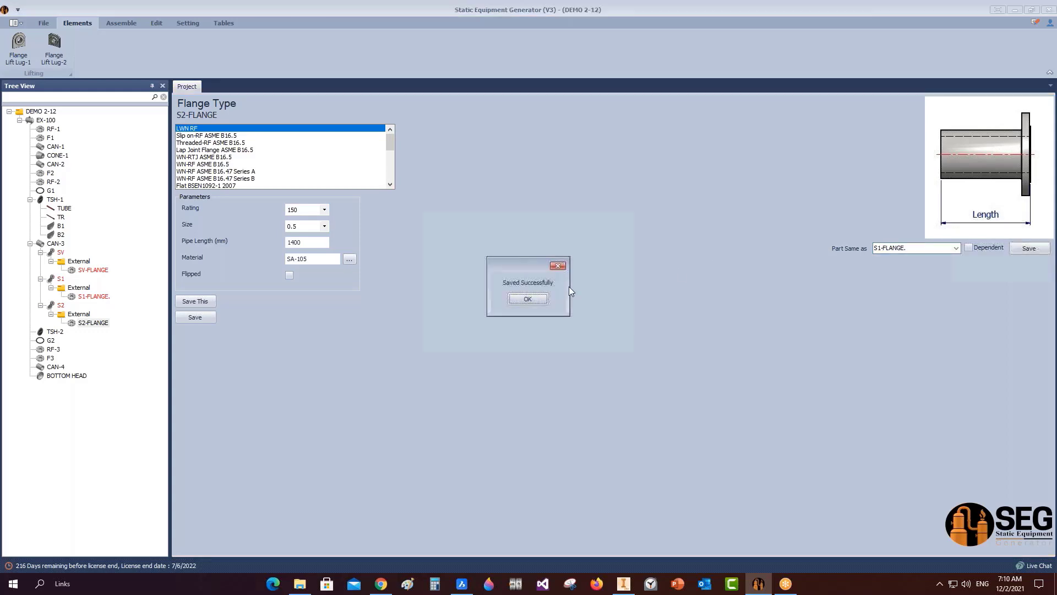
{"action": "left_click", "coordinate": [534, 300]}
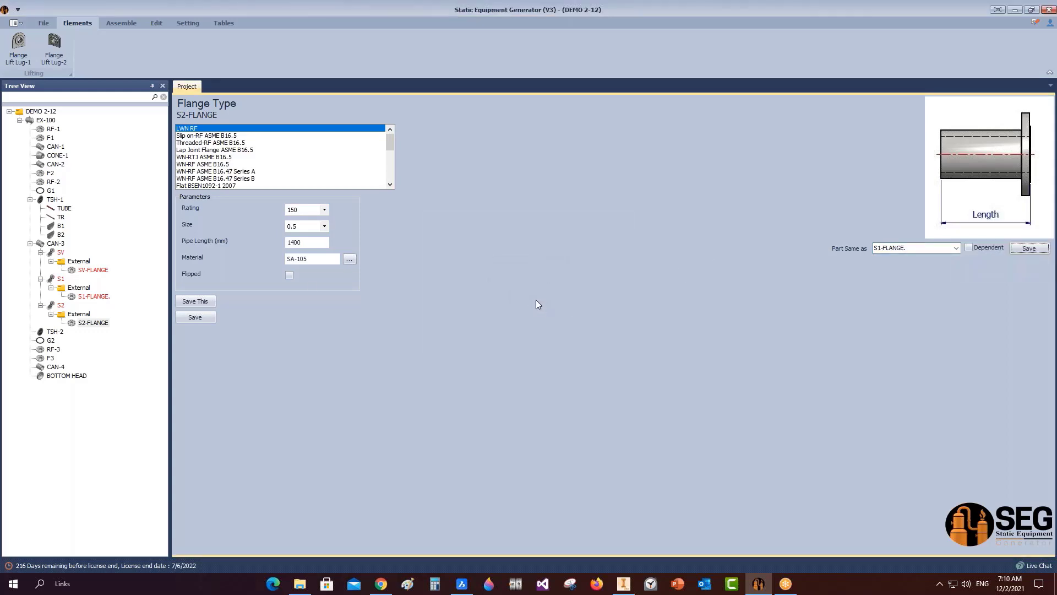
{"action": "left_click", "coordinate": [48, 367]}
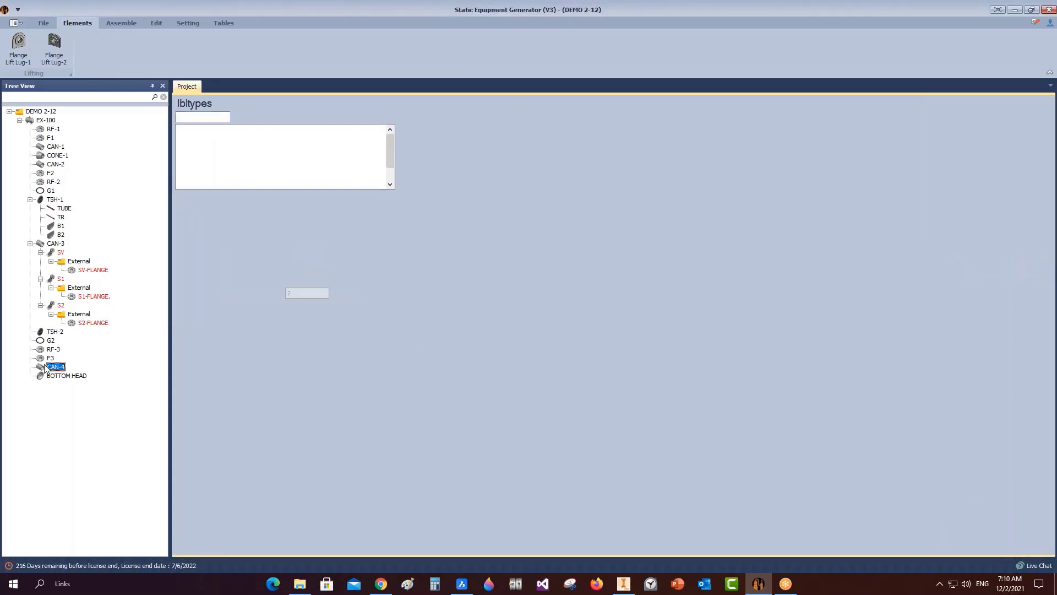
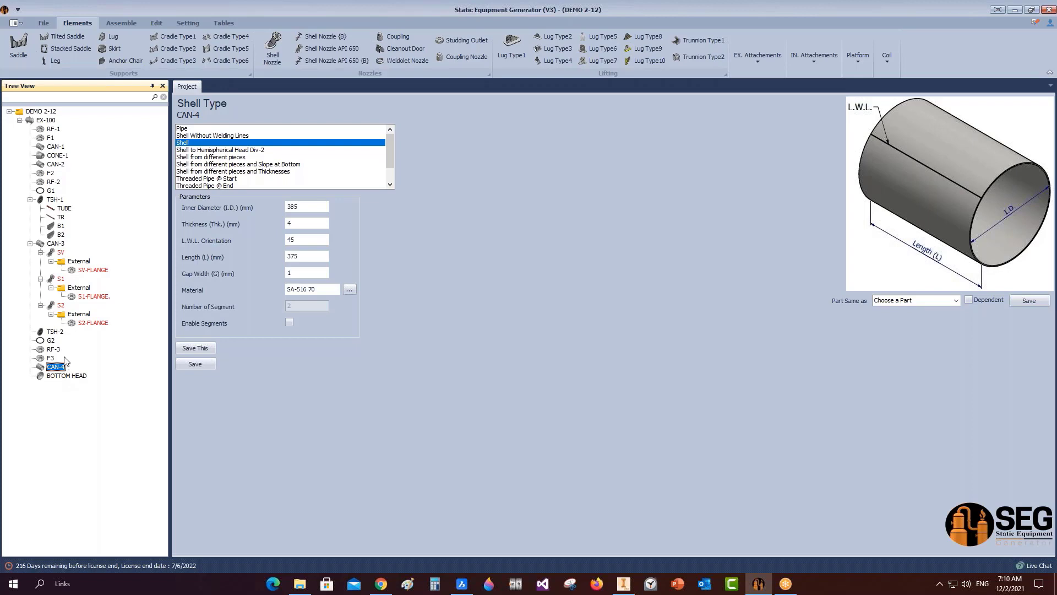
Check the BricsCAD drawing for reference, then return to the model.
{"action": "mouse_move", "coordinate": [461, 583]}
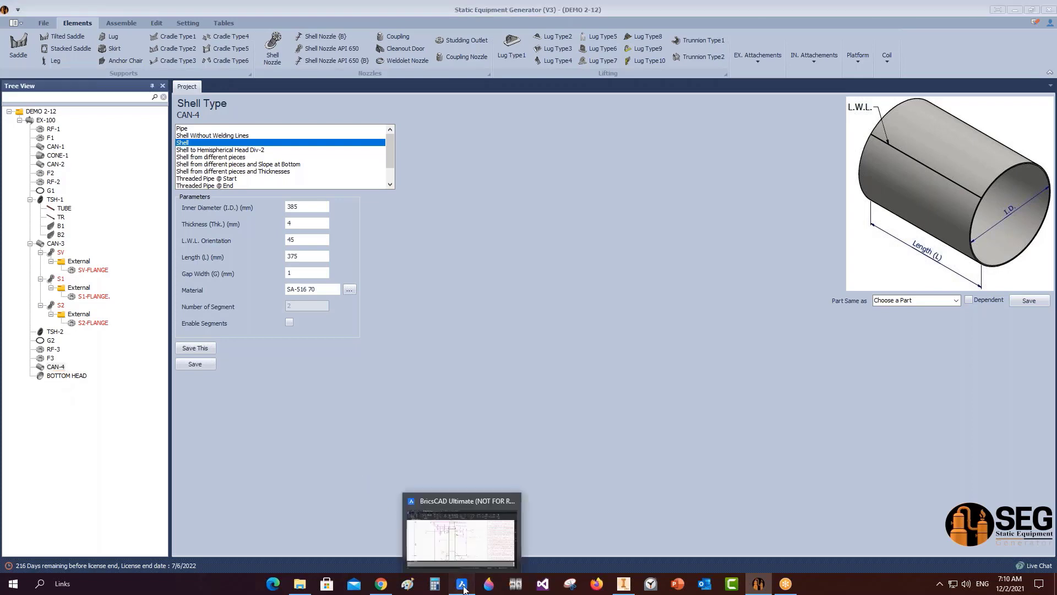
{"action": "left_click", "coordinate": [487, 535]}
{"action": "scroll", "coordinate": [562, 256], "scroll_direction": "down", "scroll_amount": 5}
{"action": "scroll", "coordinate": [552, 410], "scroll_direction": "up", "scroll_amount": 7}
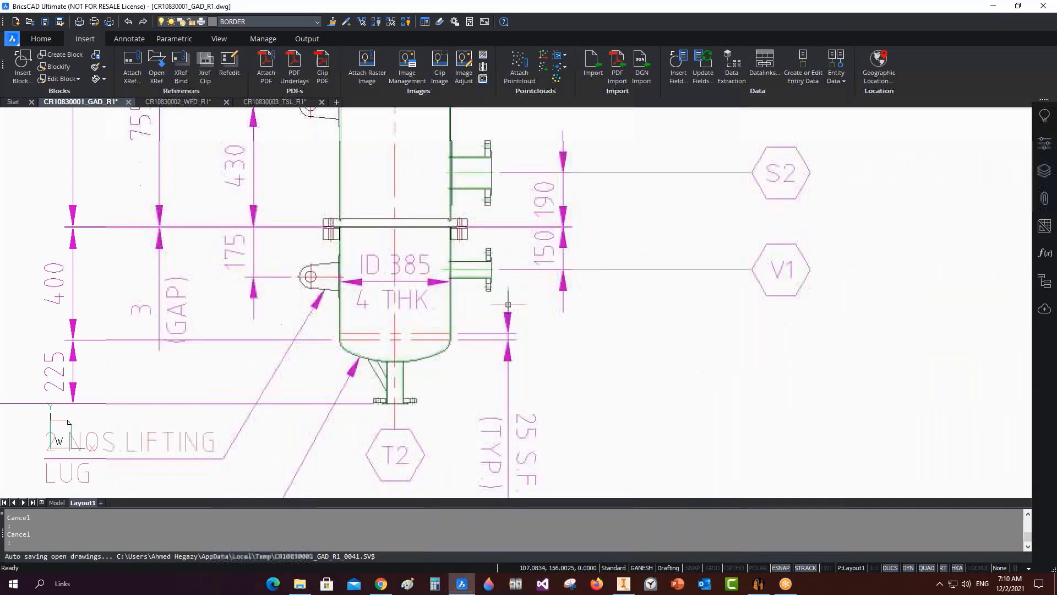
{"action": "left_click", "coordinate": [994, 6]}
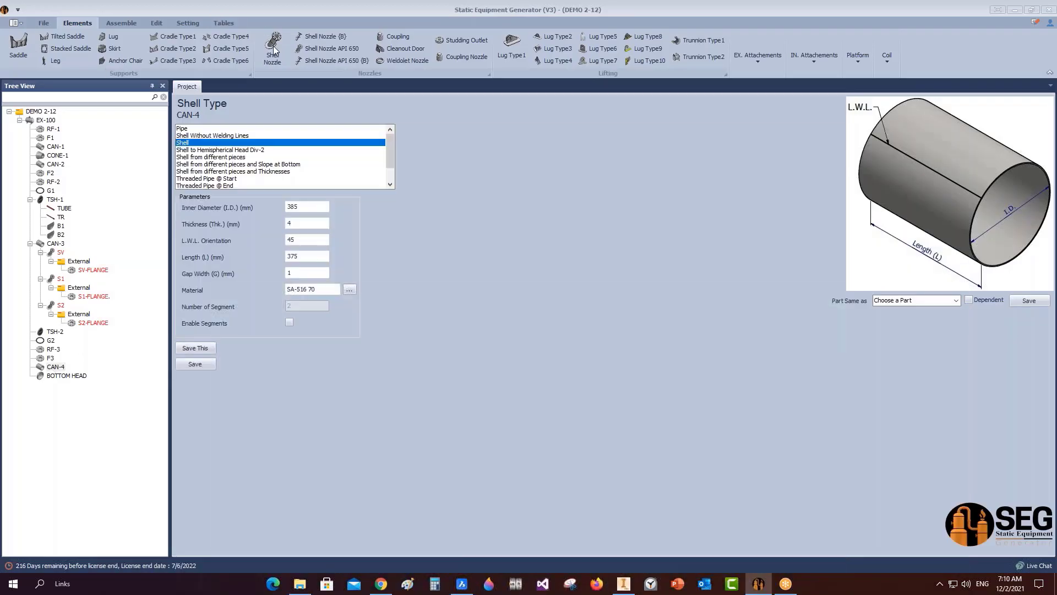
Add nozzle V1 to CAN-4 with schedule 10, location 150 mm, orientation 0, and save.
{"action": "left_click", "coordinate": [273, 49]}
{"action": "type", "text": "V1"}
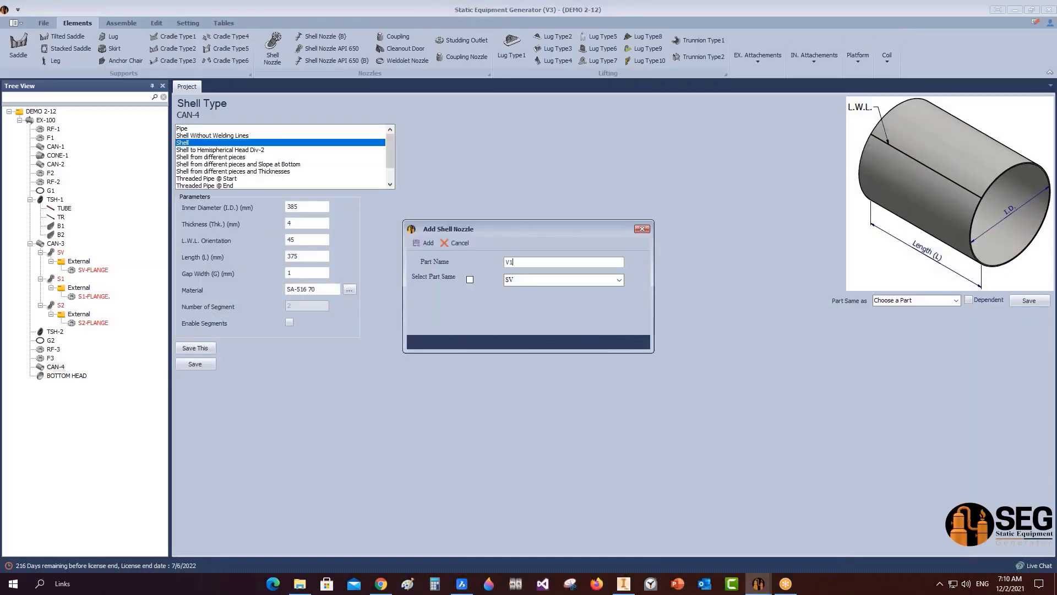
{"action": "left_click", "coordinate": [426, 244]}
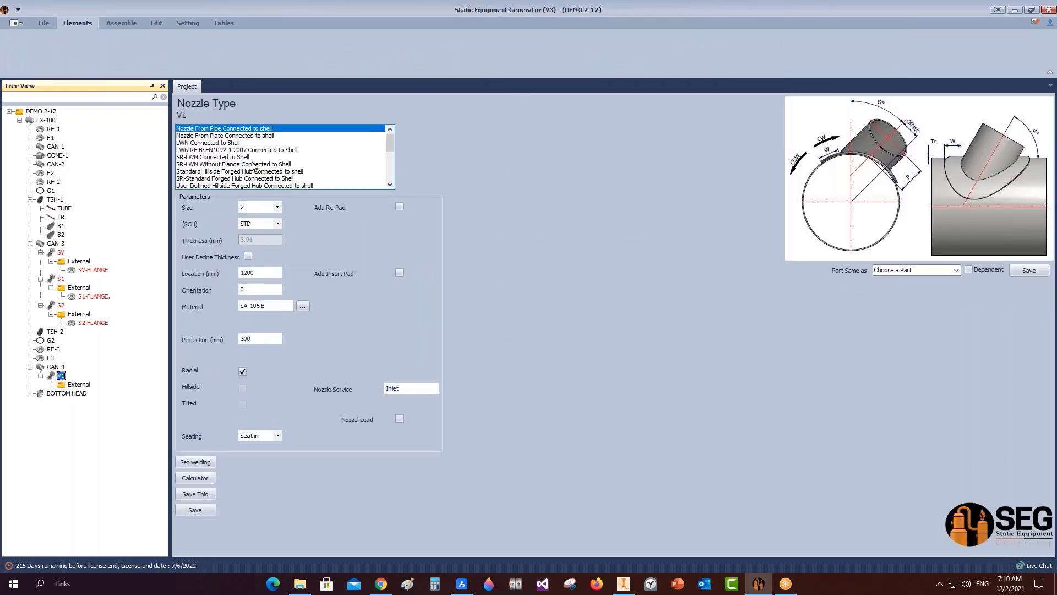
{"action": "left_click", "coordinate": [278, 223]}
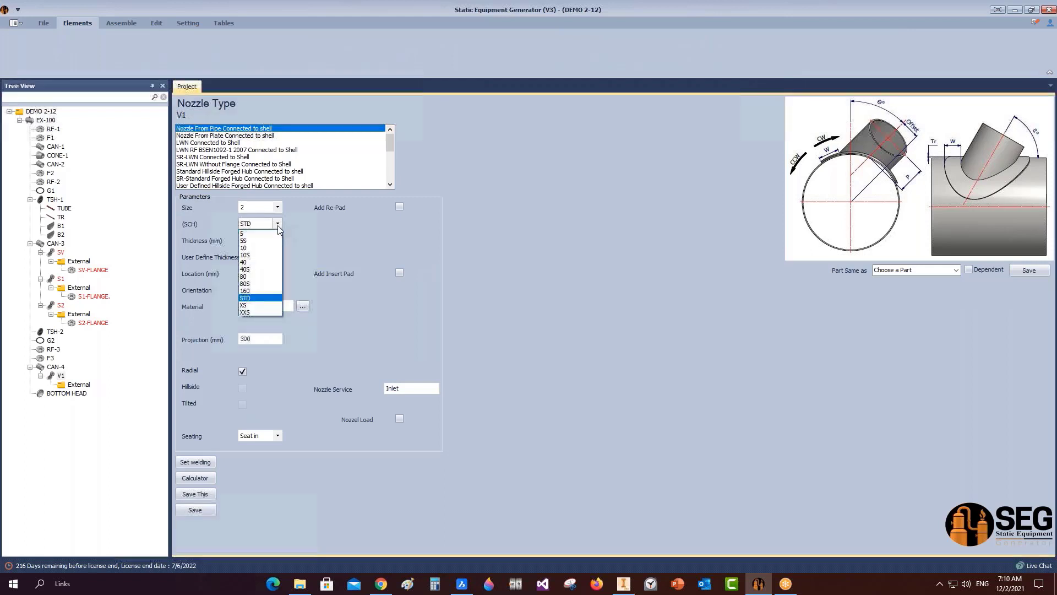
{"action": "left_click", "coordinate": [249, 244]}
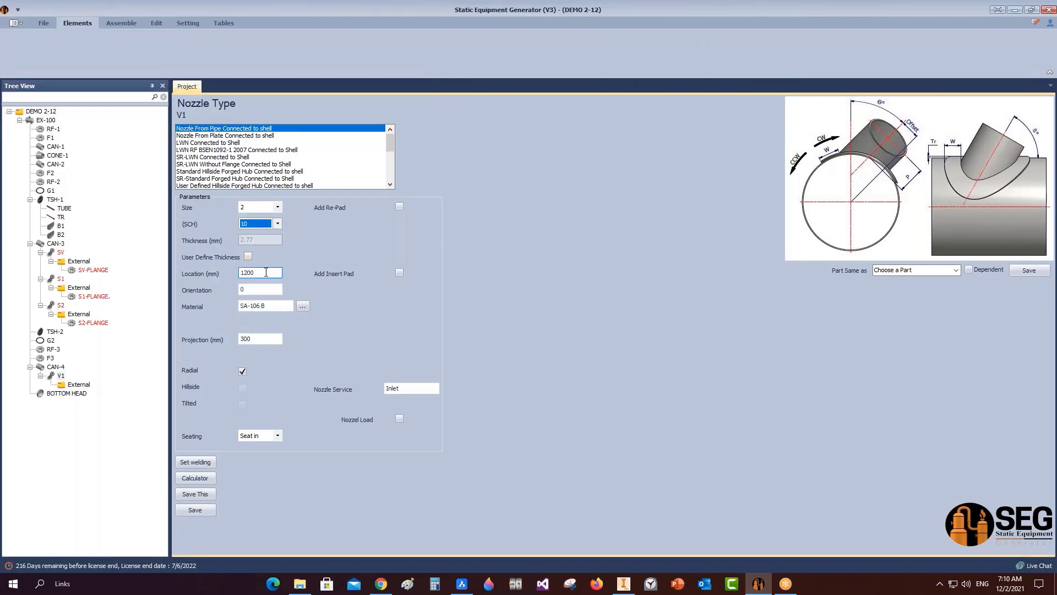
{"action": "double_click", "coordinate": [266, 272]}
{"action": "type", "text": "15"}
{"action": "key", "text": "Tab"}
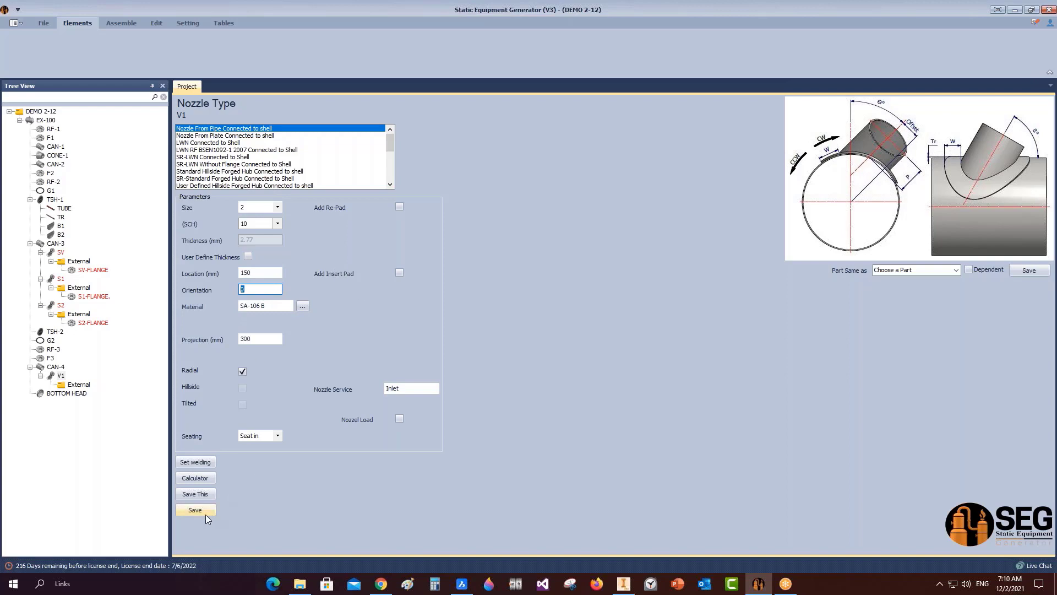
{"action": "left_click", "coordinate": [206, 515]}
{"action": "left_click", "coordinate": [87, 385]}
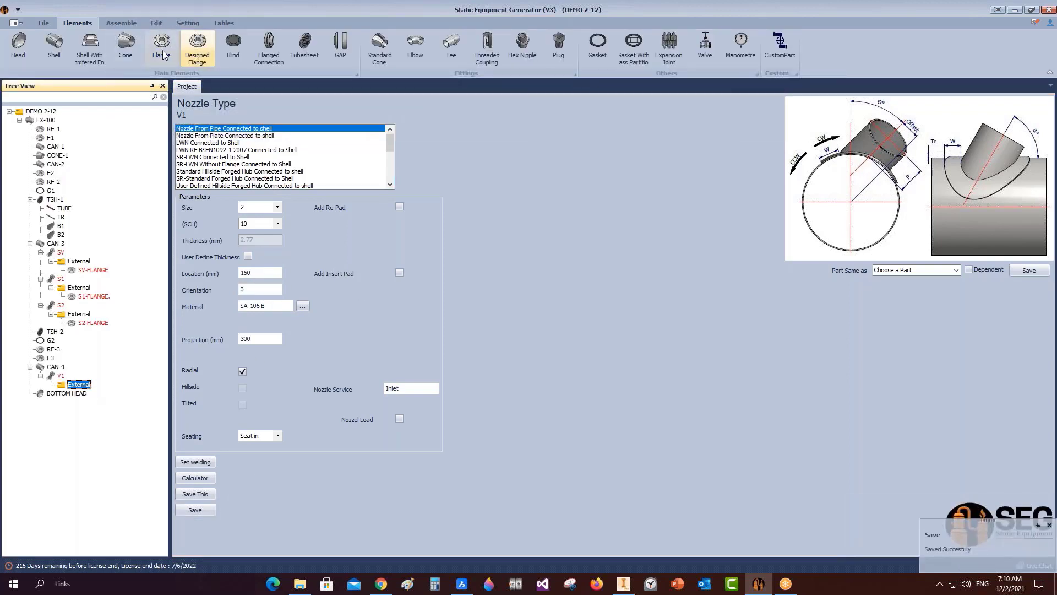
Add a flange part named V1-FLANGE under nozzle V1.
{"action": "left_click", "coordinate": [161, 50]}
{"action": "type", "text": "V1-FLANGE"}
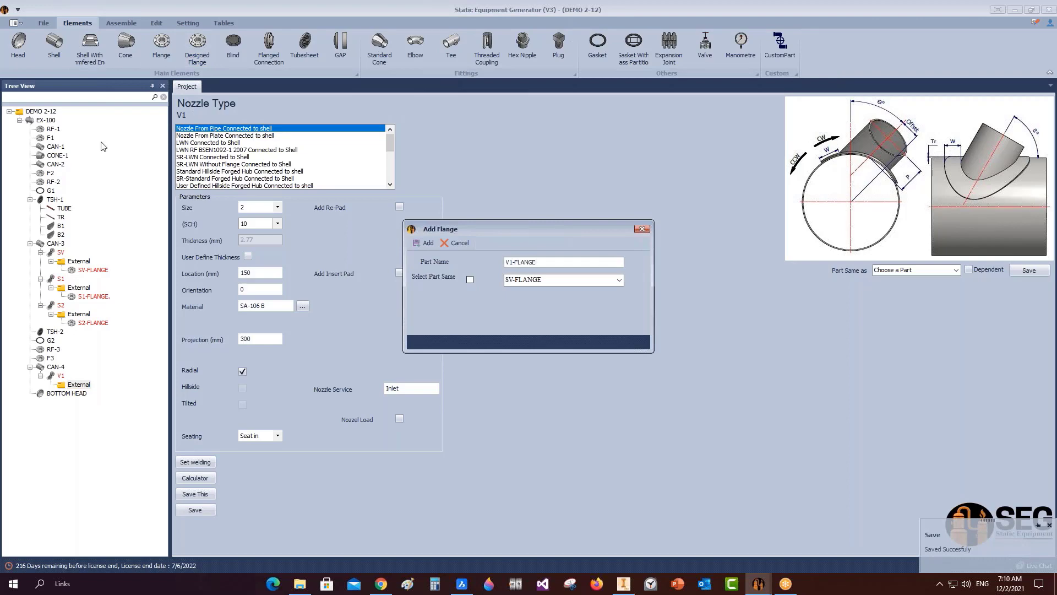
{"action": "left_click", "coordinate": [415, 243]}
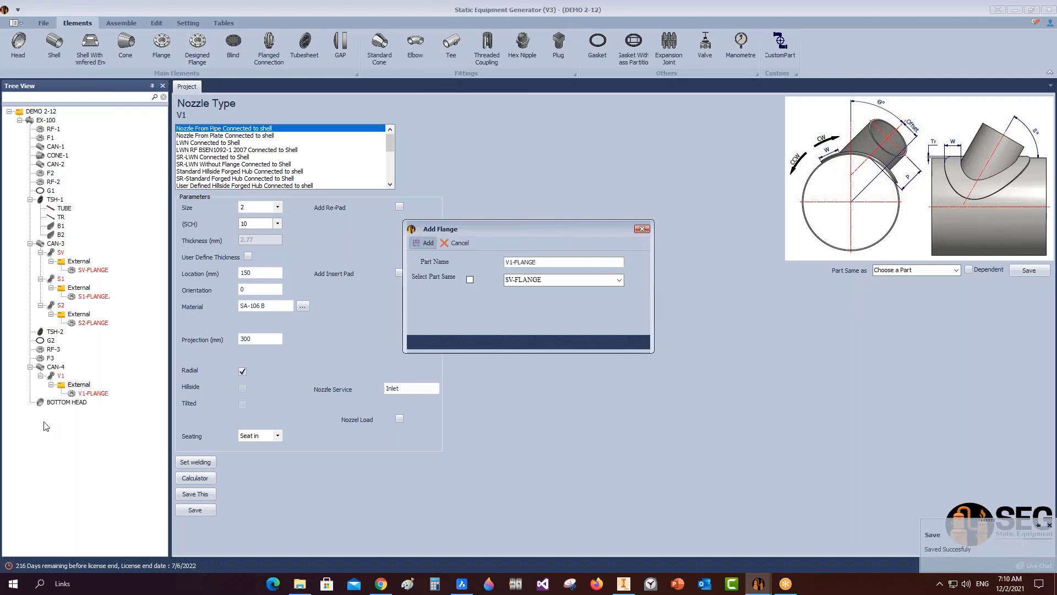
Make V1-FLANGE the same part as SV-FLANGE, save, and reselect nozzle V1.
{"action": "left_click", "coordinate": [88, 393]}
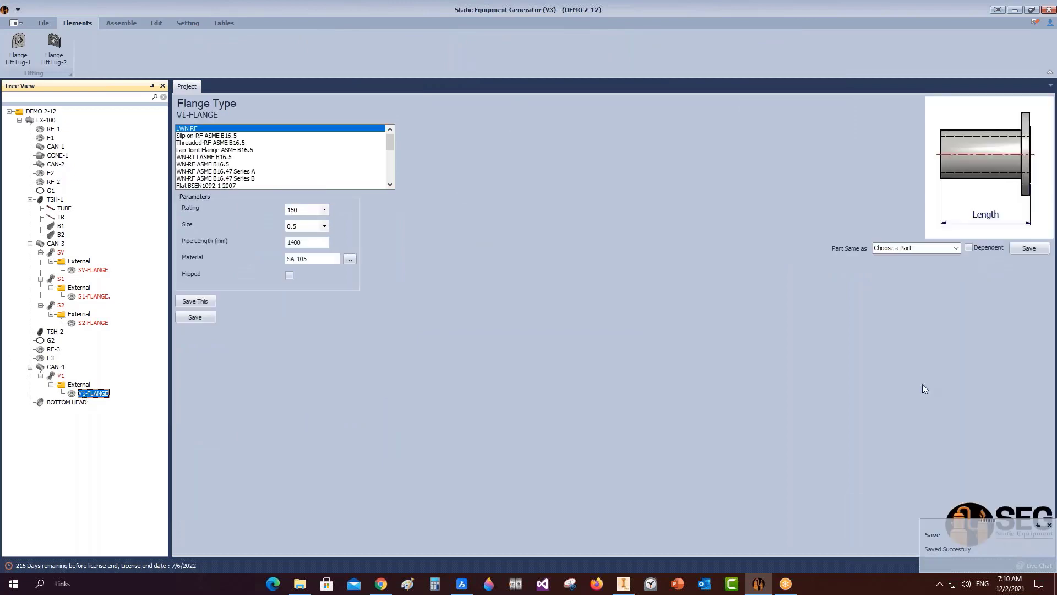
{"action": "left_click", "coordinate": [954, 248]}
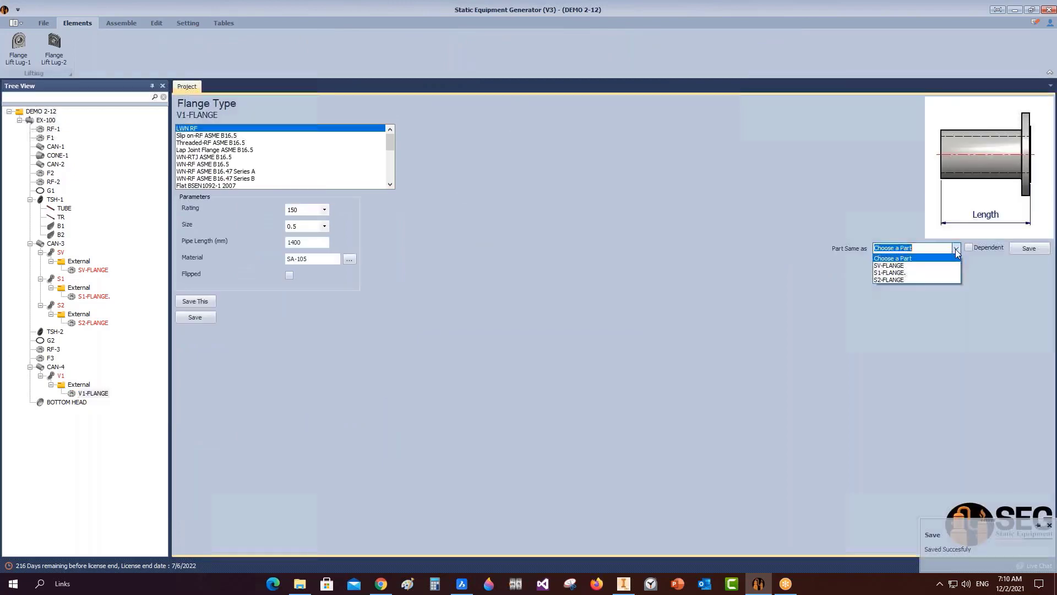
{"action": "left_click", "coordinate": [903, 262]}
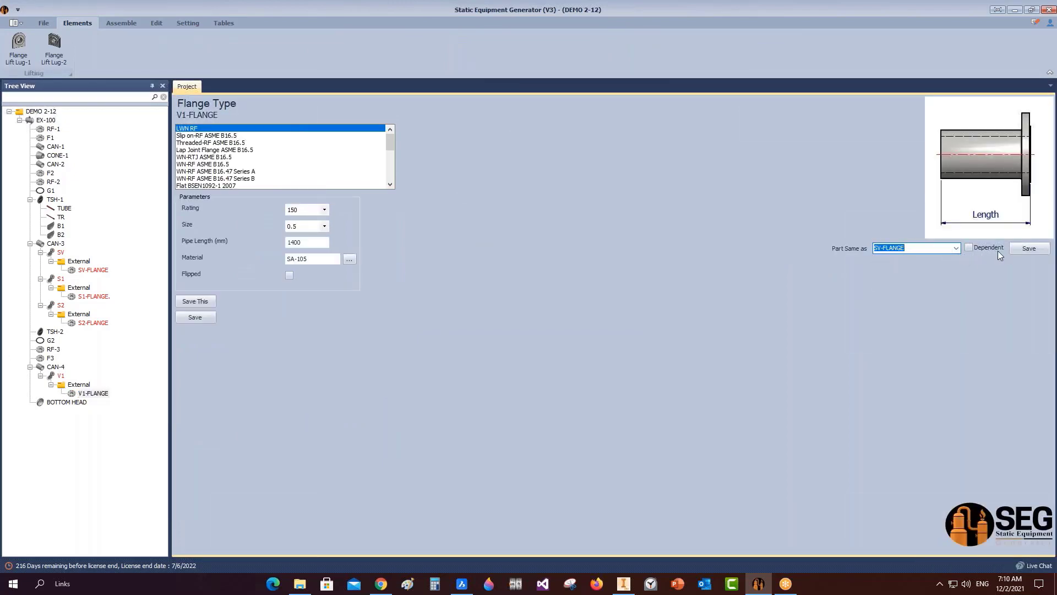
{"action": "left_click", "coordinate": [1016, 246]}
{"action": "left_click", "coordinate": [529, 301]}
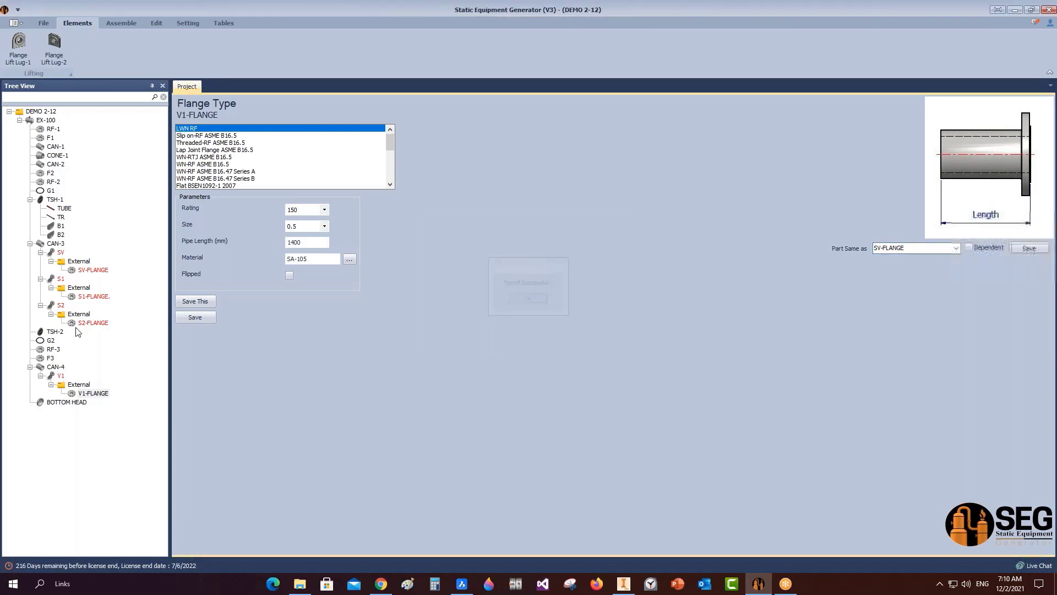
{"action": "left_click", "coordinate": [61, 376]}
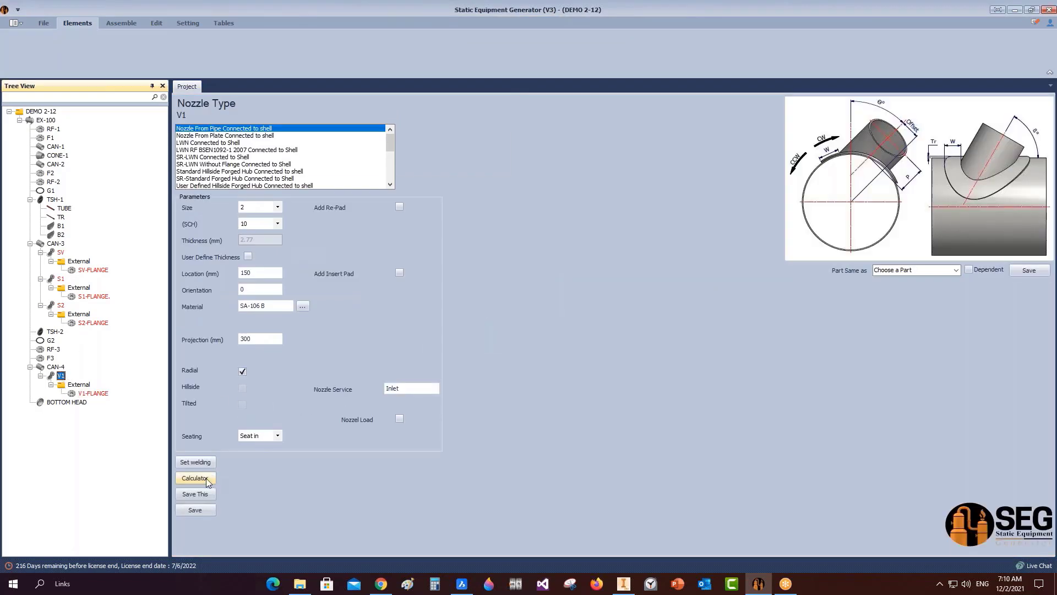
Calculate V1's projection from a 340 V.C.L. distance, giving 138.5 mm.
{"action": "left_click", "coordinate": [195, 478]}
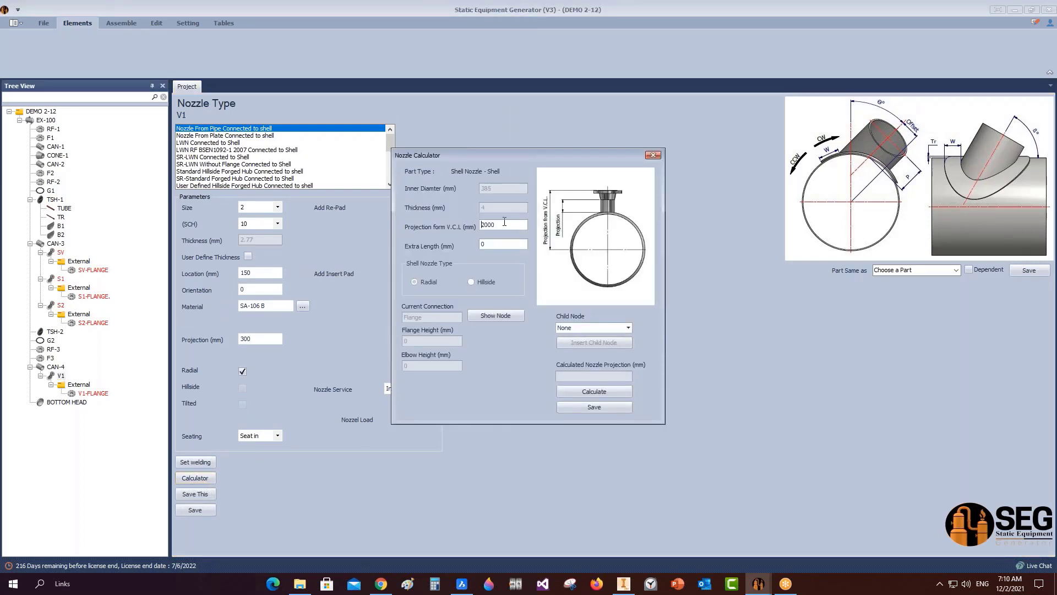
{"action": "type", "text": "340"}
{"action": "left_click", "coordinate": [599, 408]}
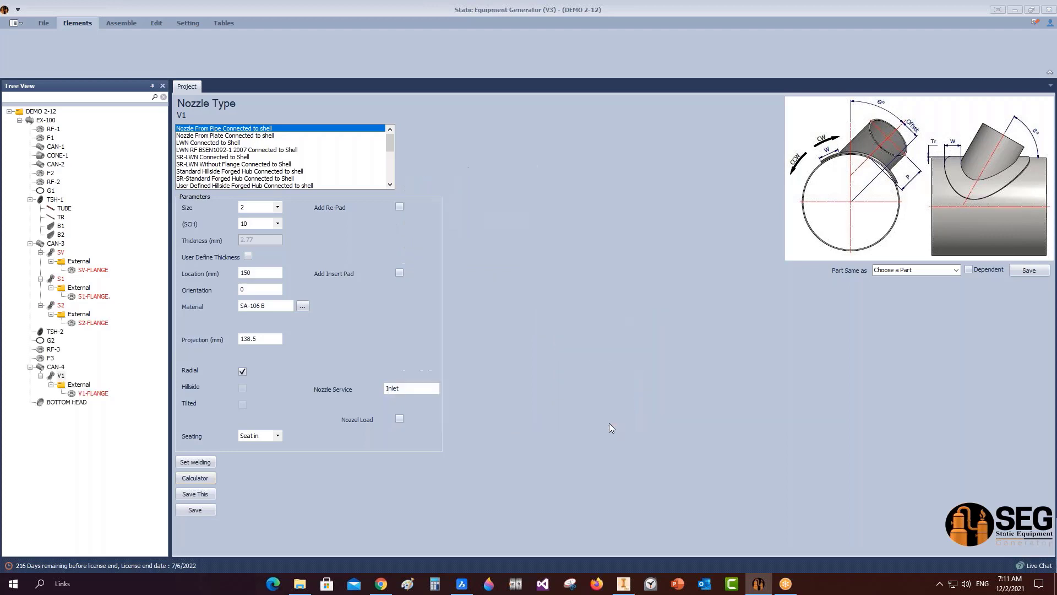
Save V1's weld detail with A = 3.05 mm, then select BOTTOM HEAD.
{"action": "left_click", "coordinate": [195, 462]}
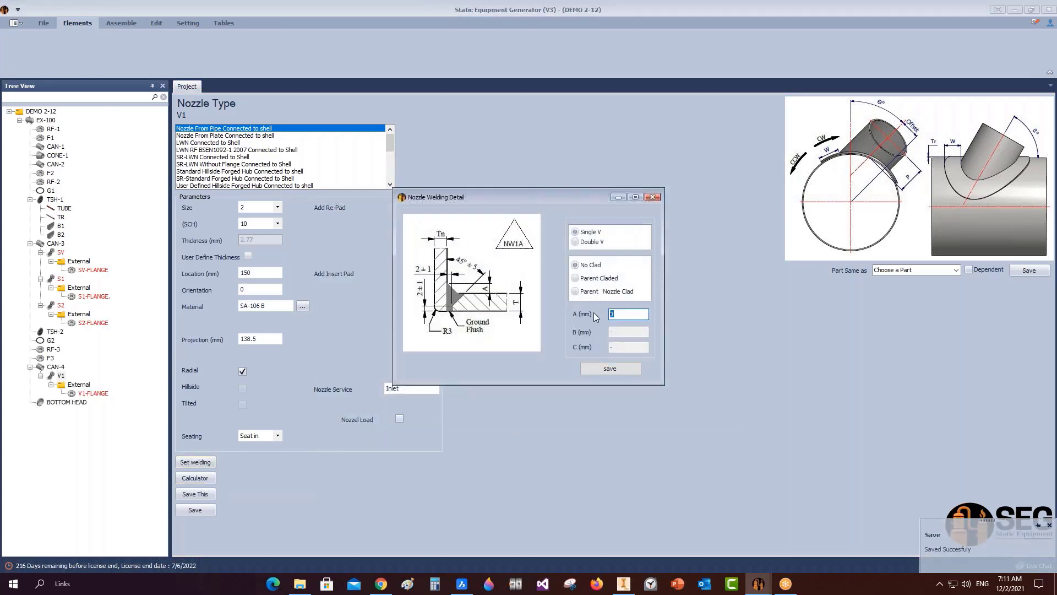
{"action": "type", "text": "30"}
{"action": "left_click", "coordinate": [610, 368]}
{"action": "left_click", "coordinate": [66, 402]}
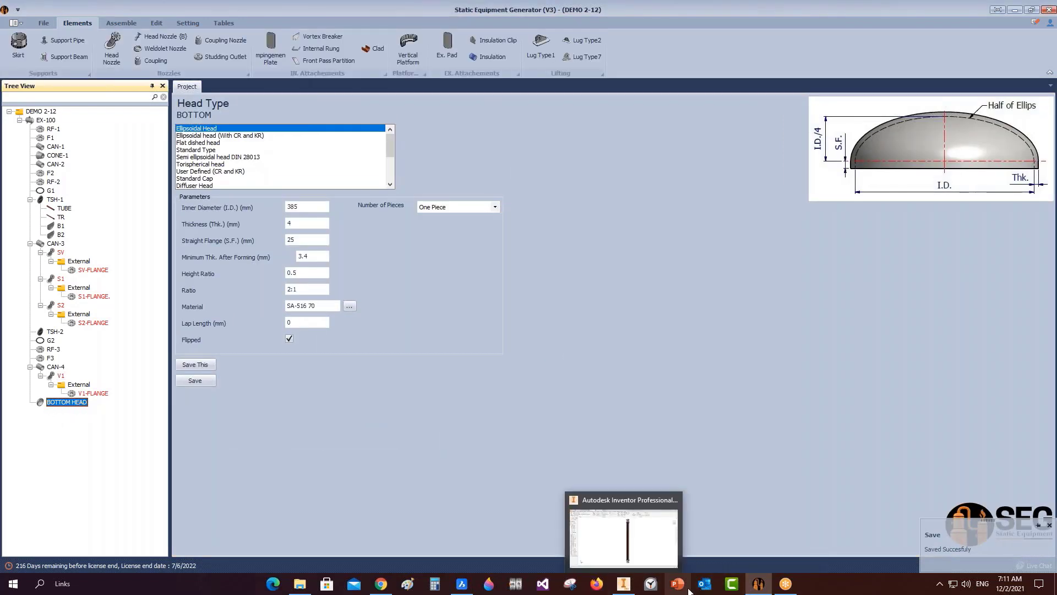
After checking the BricsCAD drawing, add head nozzle T2 under BOTTOM HEAD.
{"action": "left_click", "coordinate": [461, 583]}
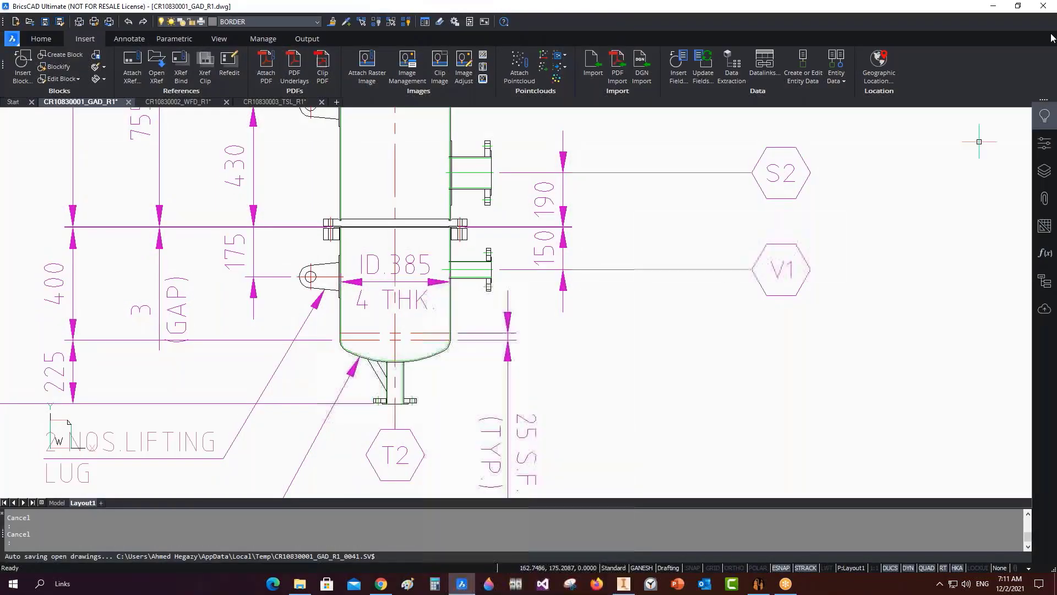
{"action": "left_click", "coordinate": [993, 7]}
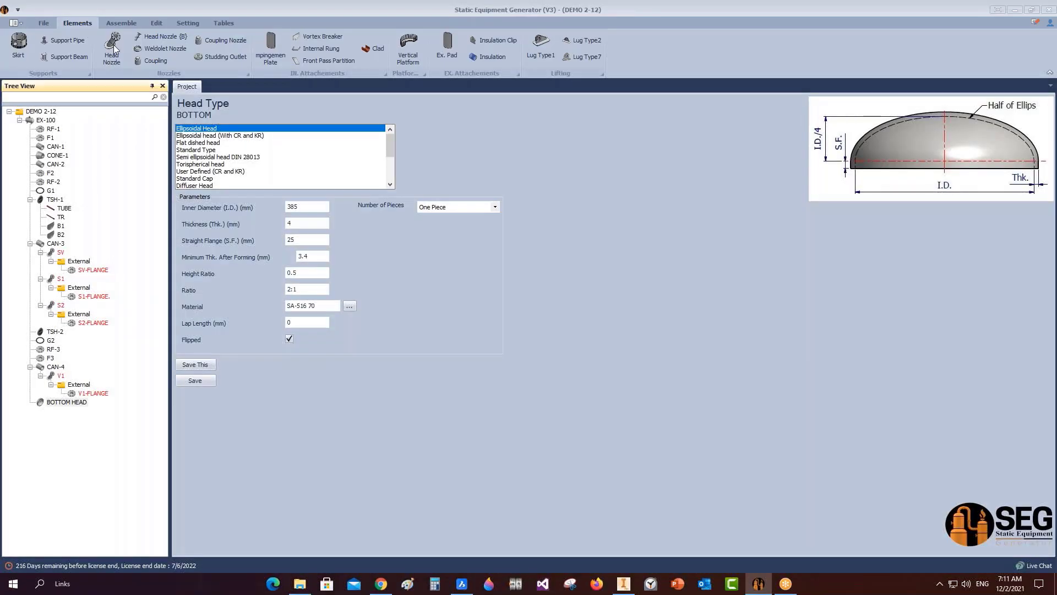
{"action": "left_click", "coordinate": [113, 48]}
{"action": "type", "text": "T2"}
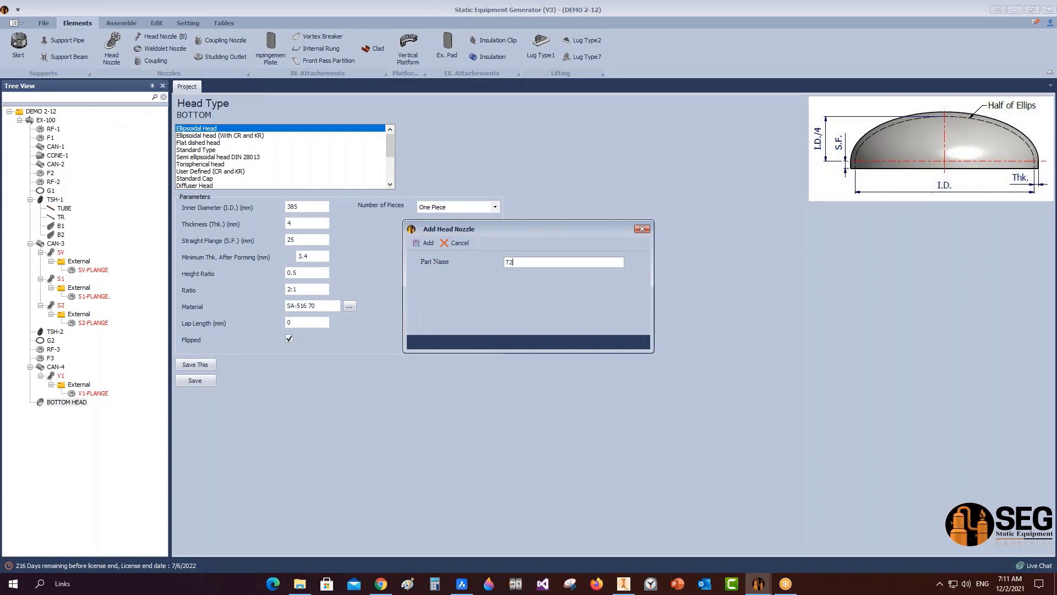
{"action": "left_click", "coordinate": [424, 244]}
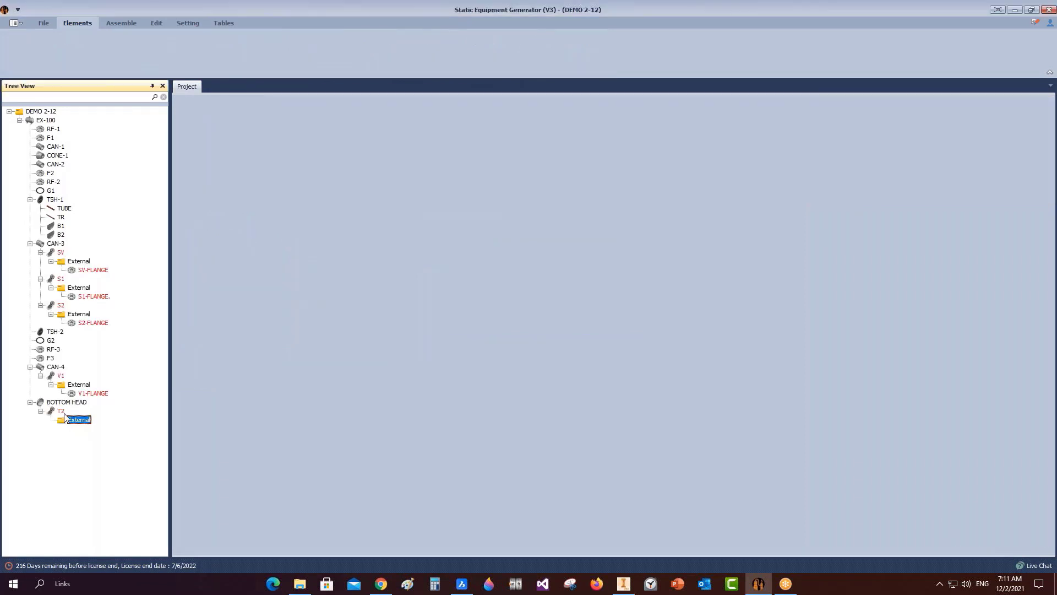
{"action": "left_click", "coordinate": [61, 412]}
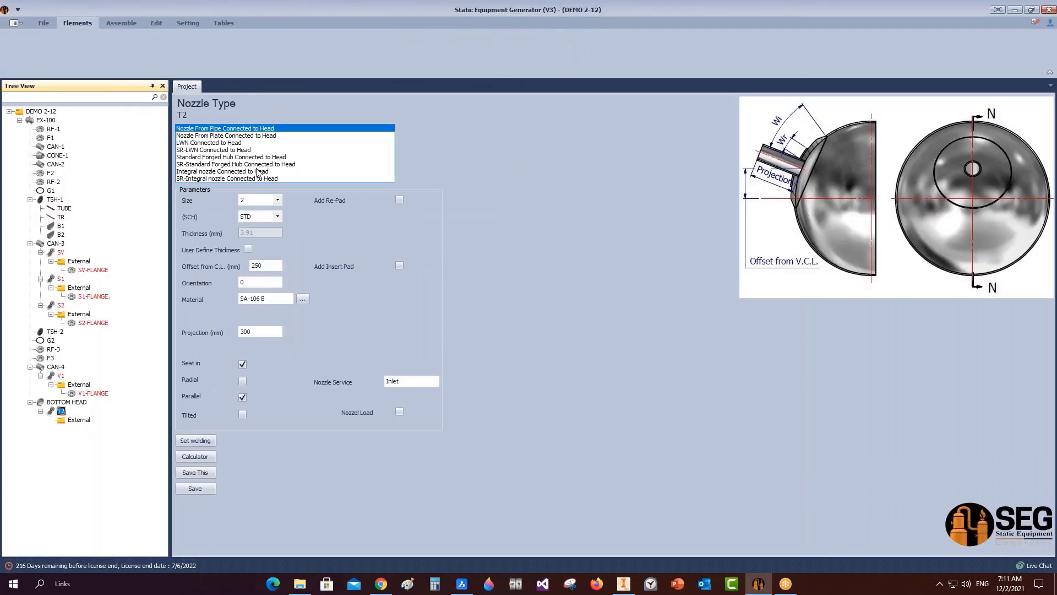
Set T2 to schedule 10S, offset 0, service CONDENSATE OUT, and save.
{"action": "left_click", "coordinate": [277, 216]}
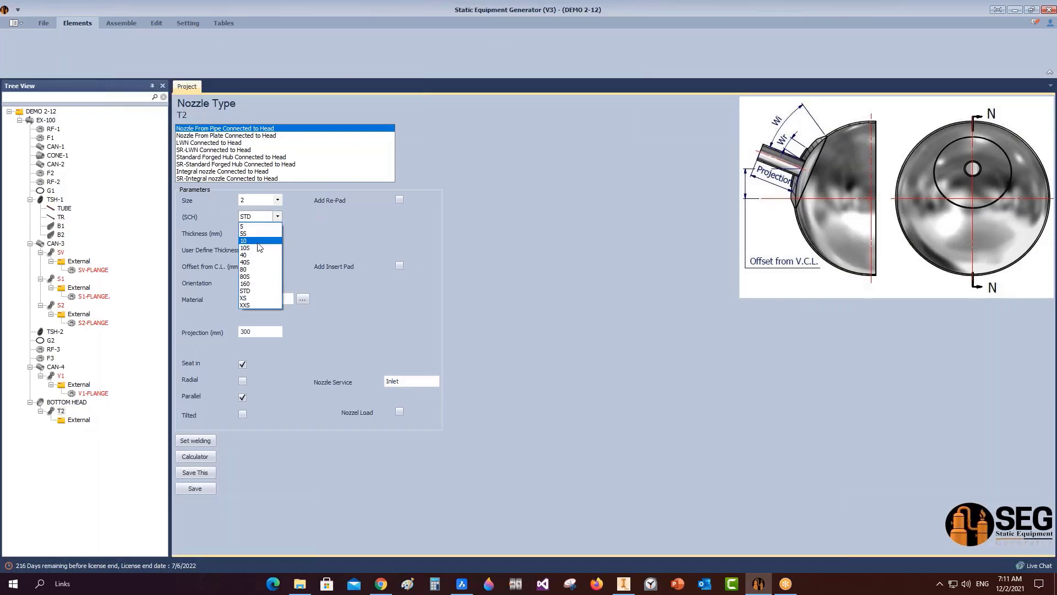
{"action": "left_click", "coordinate": [259, 247]}
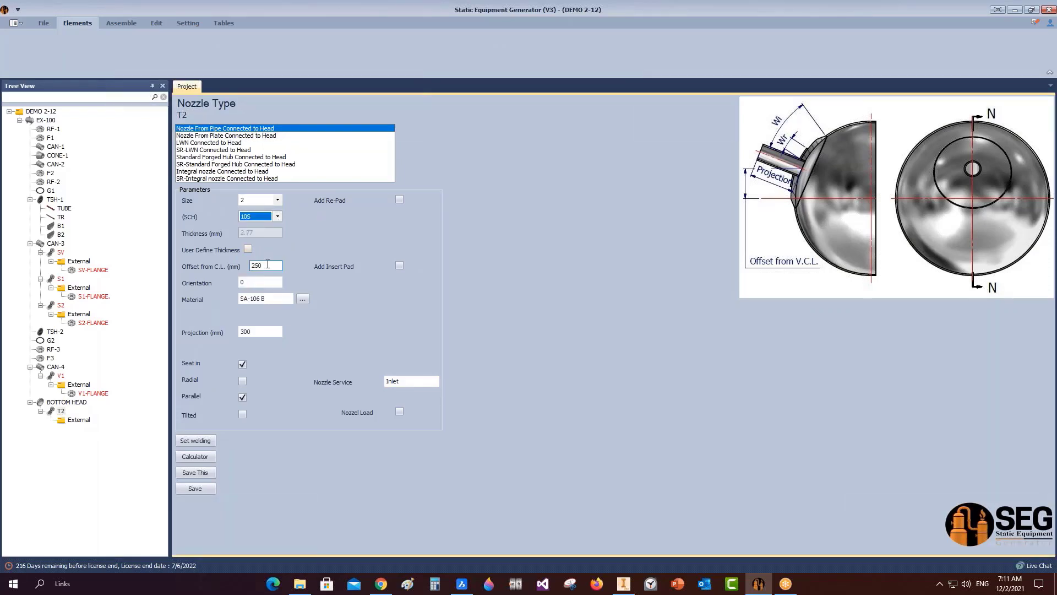
{"action": "double_click", "coordinate": [267, 265]}
{"action": "type", "text": "0"}
{"action": "double_click", "coordinate": [405, 381]}
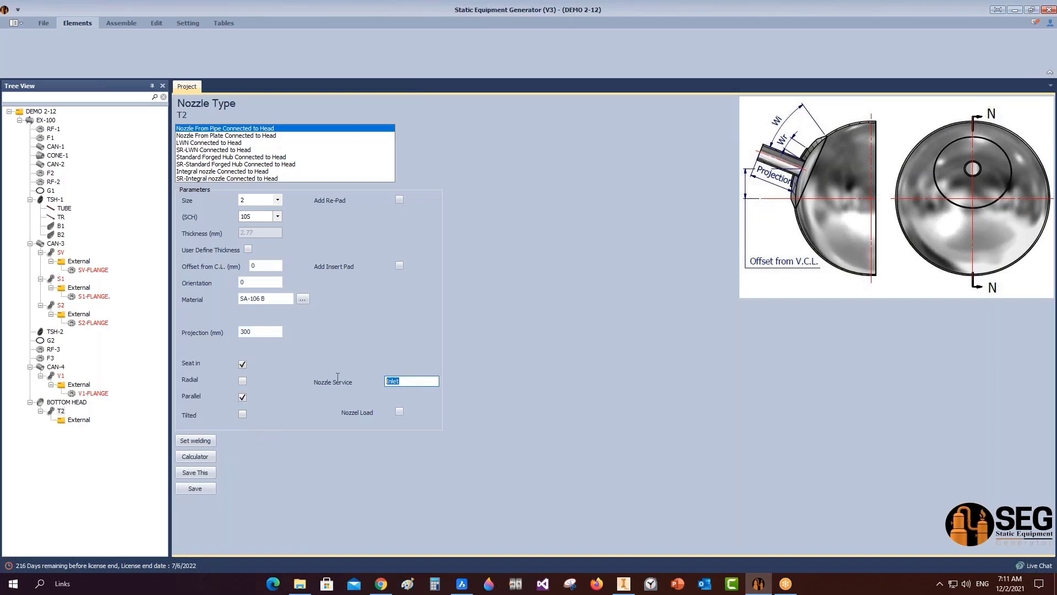
{"action": "type", "text": "CONDENSATE OUT"}
{"action": "left_click", "coordinate": [195, 487]}
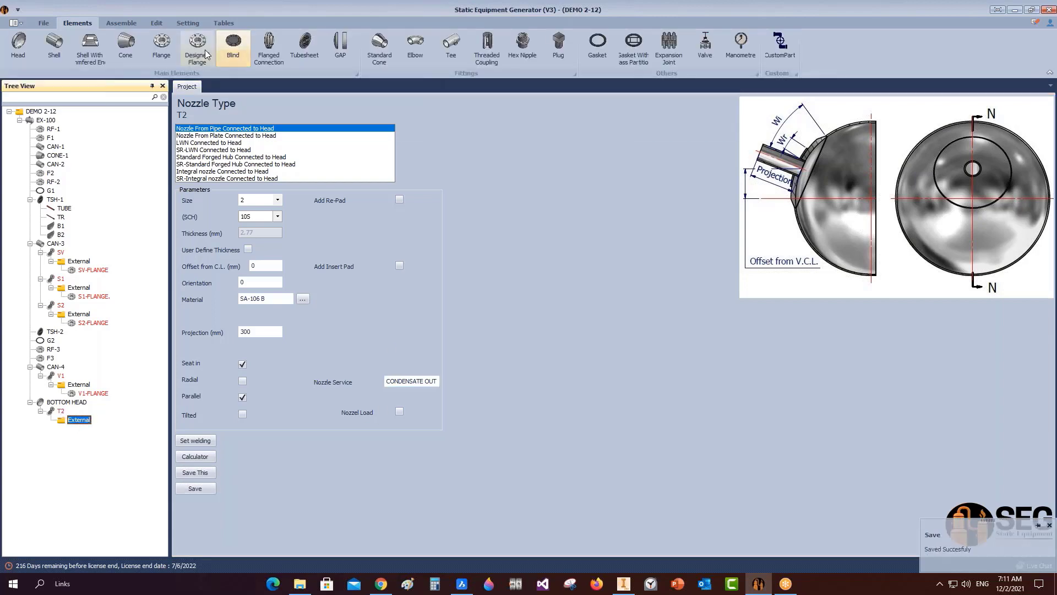
Add T2-FLANGE to nozzle T2 as the same part as V1-FLANGE, save, and reselect T2.
{"action": "left_click", "coordinate": [169, 46]}
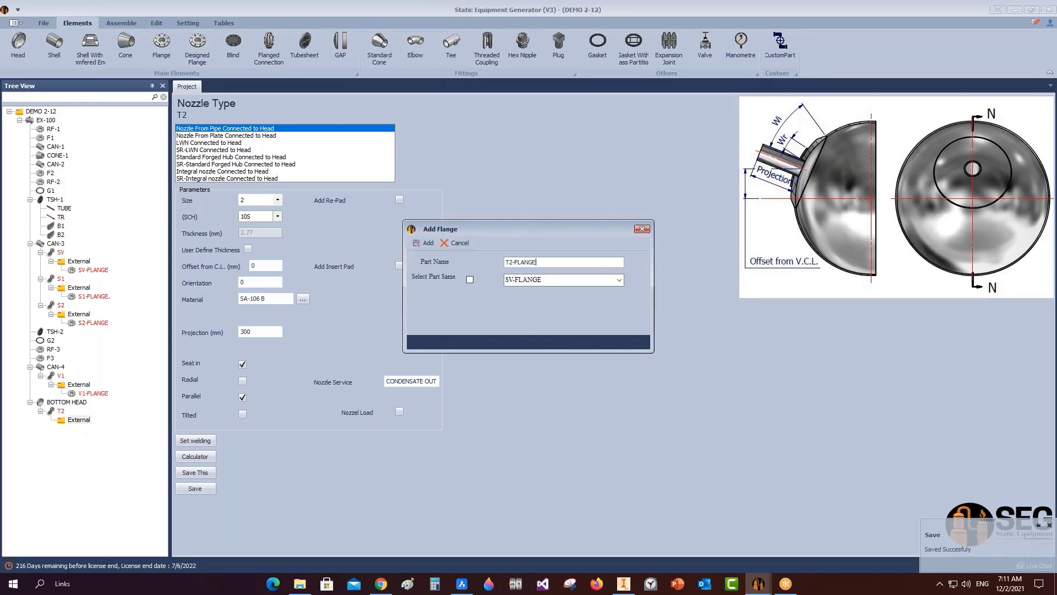
{"action": "left_click", "coordinate": [424, 243]}
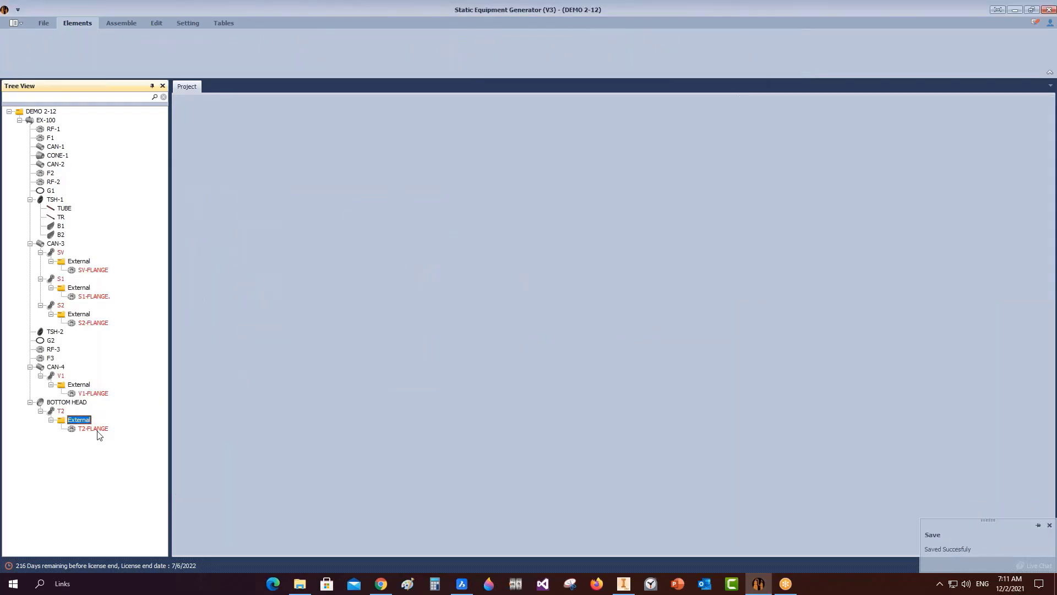
{"action": "left_click", "coordinate": [957, 248]}
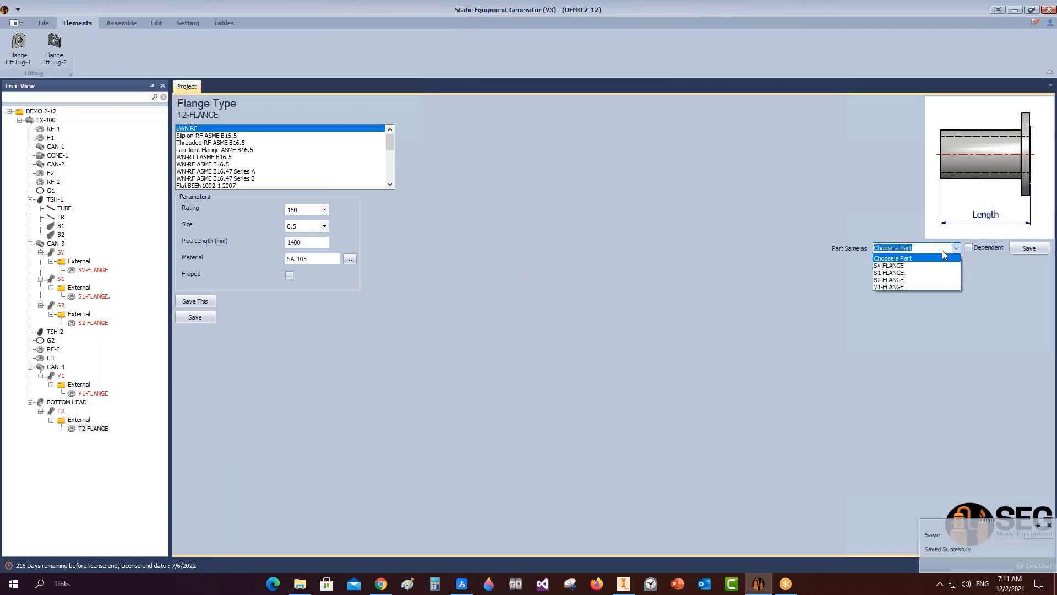
{"action": "left_click", "coordinate": [923, 286]}
{"action": "left_click", "coordinate": [1029, 249]}
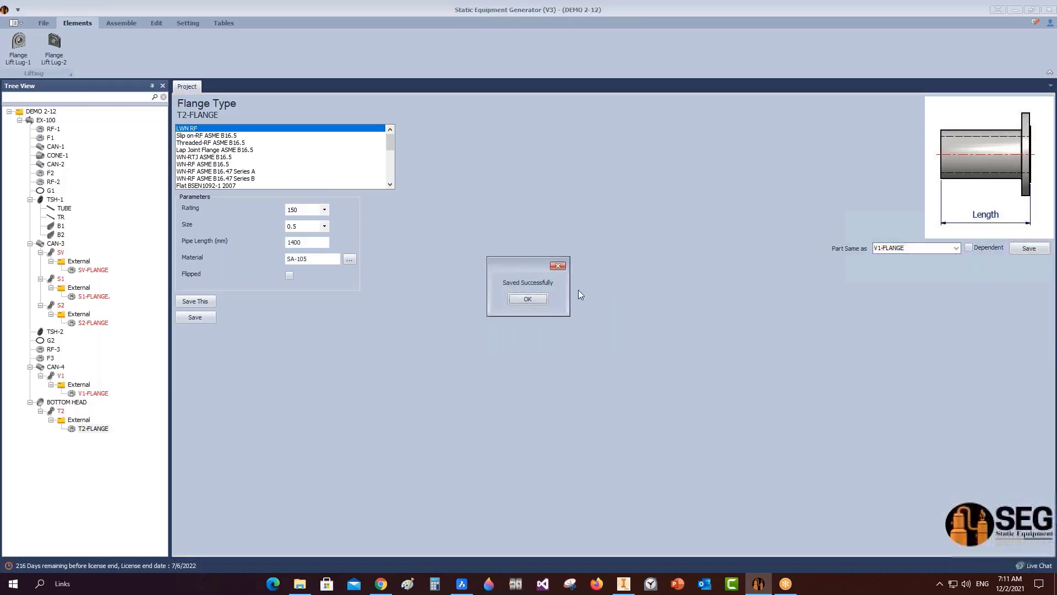
{"action": "left_click", "coordinate": [60, 410]}
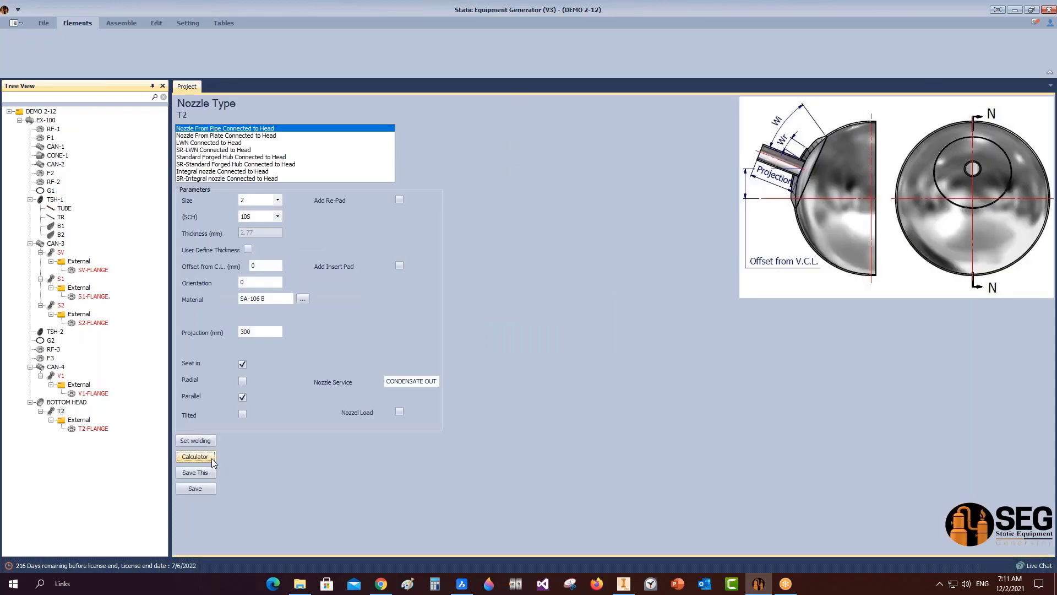
Calculate and apply a 173.75 mm projection for nozzle T2.
{"action": "left_click", "coordinate": [207, 457]}
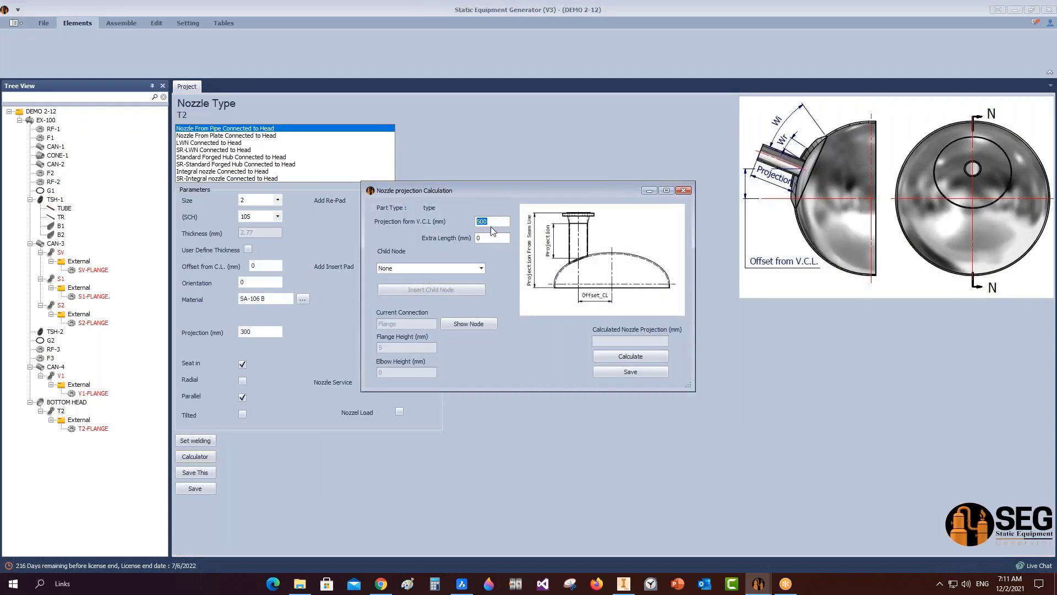
{"action": "mouse_move", "coordinate": [460, 588]}
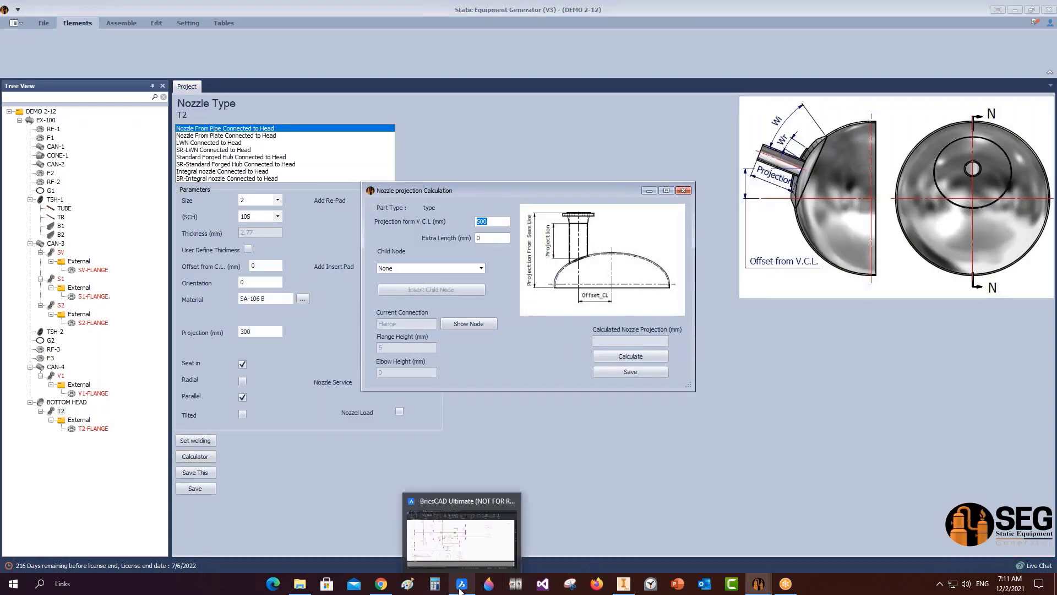
{"action": "type", "text": "3"}
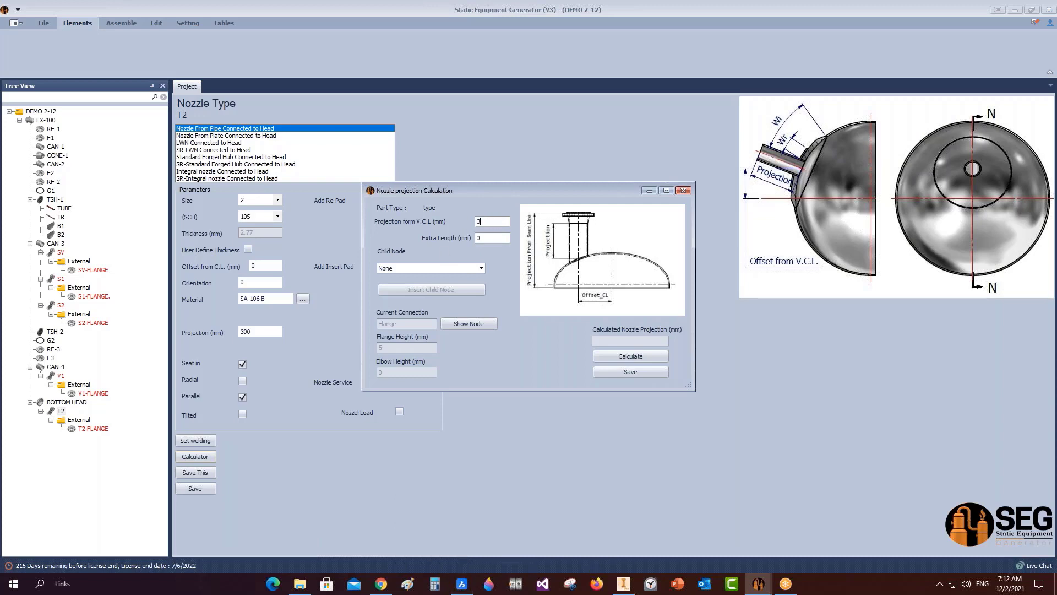
{"action": "left_click", "coordinate": [627, 357]}
{"action": "mouse_move", "coordinate": [615, 584]}
{"action": "mouse_move", "coordinate": [625, 541]}
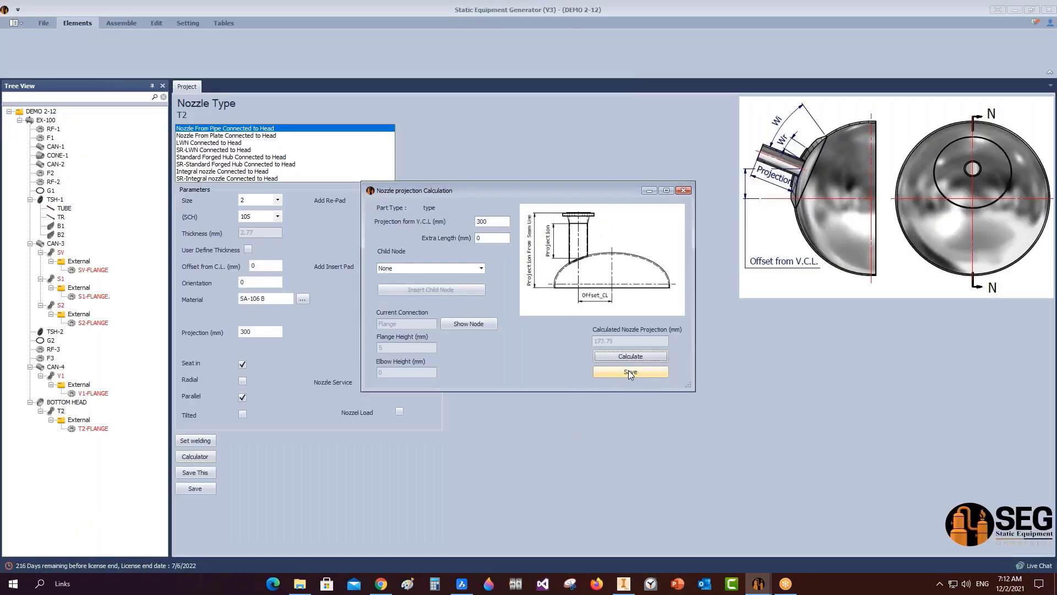
{"action": "left_click", "coordinate": [630, 373]}
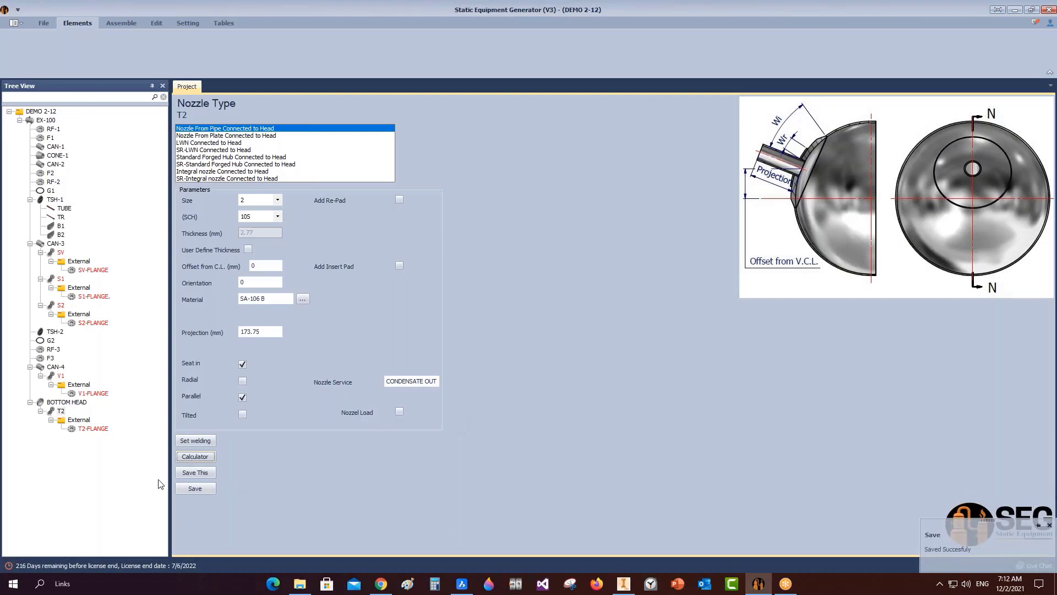
Save T2's Single V weld detail with dimension A = 3.05 mm.
{"action": "left_click", "coordinate": [177, 442]}
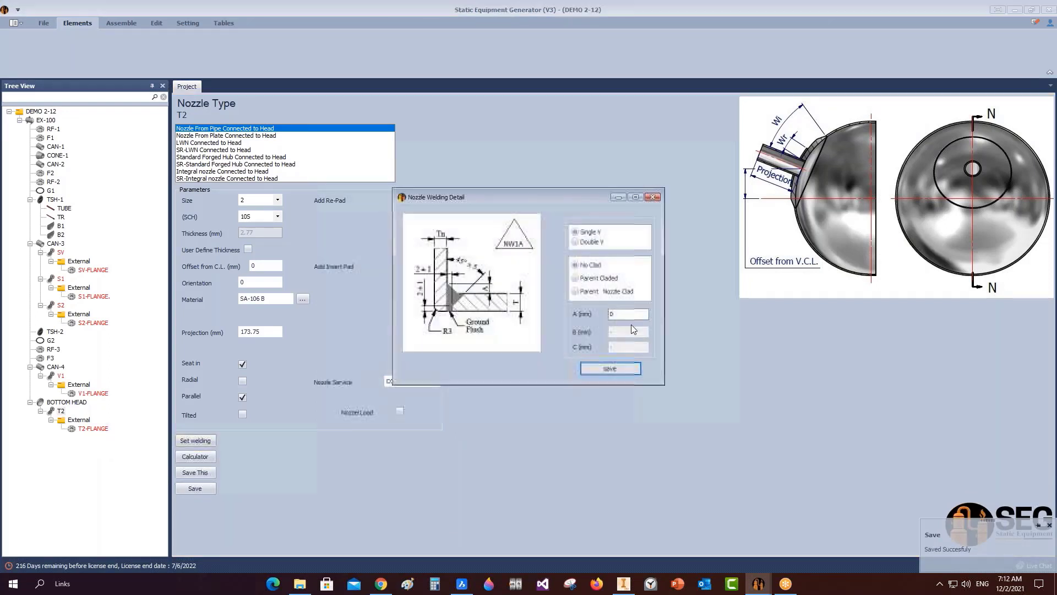
{"action": "left_click", "coordinate": [628, 314]}
{"action": "type", "text": "3"}
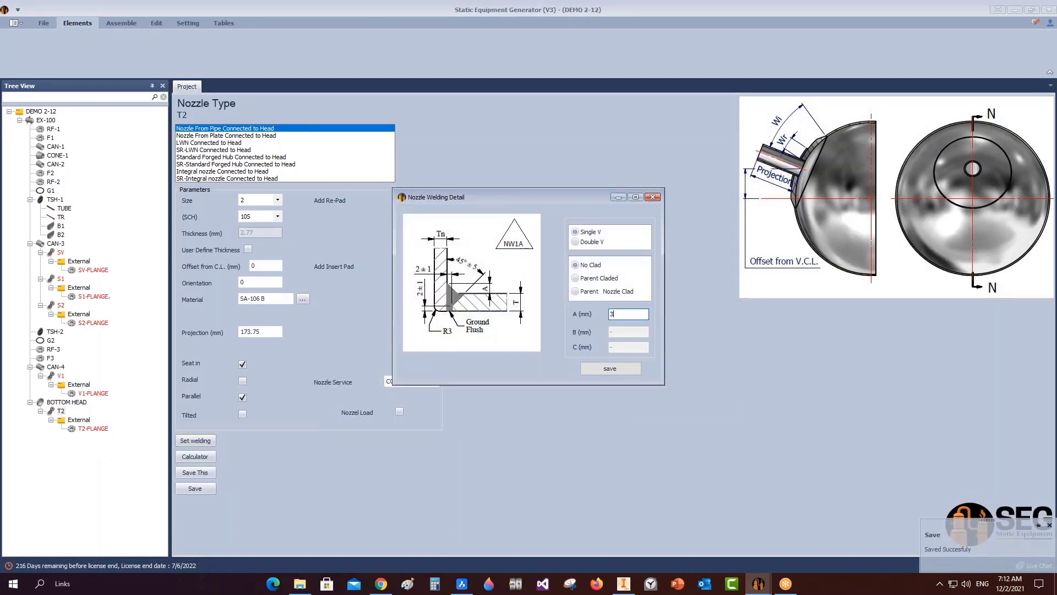
{"action": "type", "text": ".05"}
{"action": "left_click", "coordinate": [628, 368]}
{"action": "left_click", "coordinate": [122, 23]}
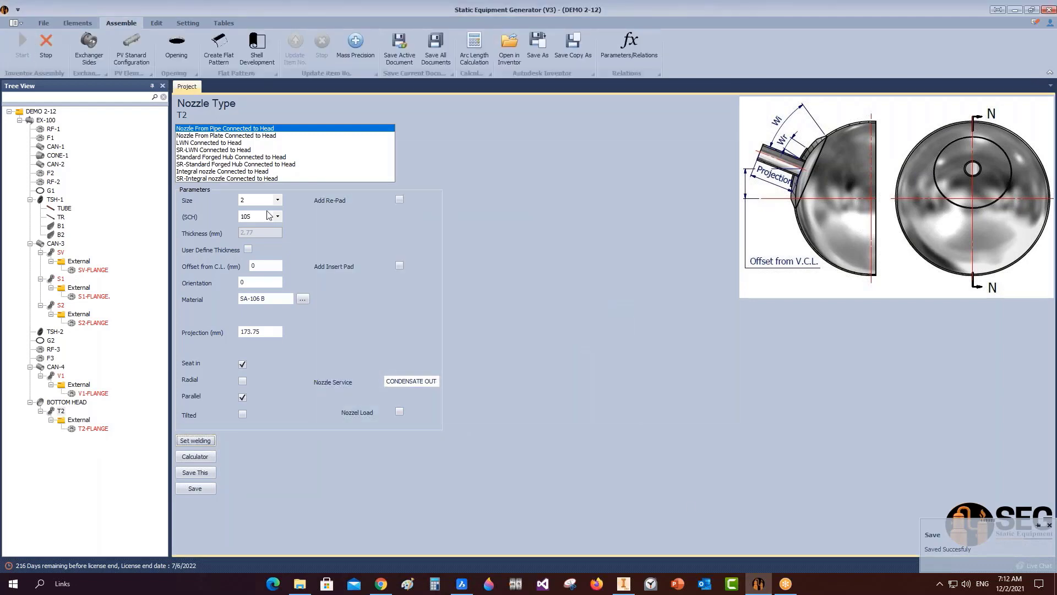
Let Inventor build nozzle S1 with its re-pad into EX-100.iam and save the assembly.
{"action": "left_click", "coordinate": [626, 584]}
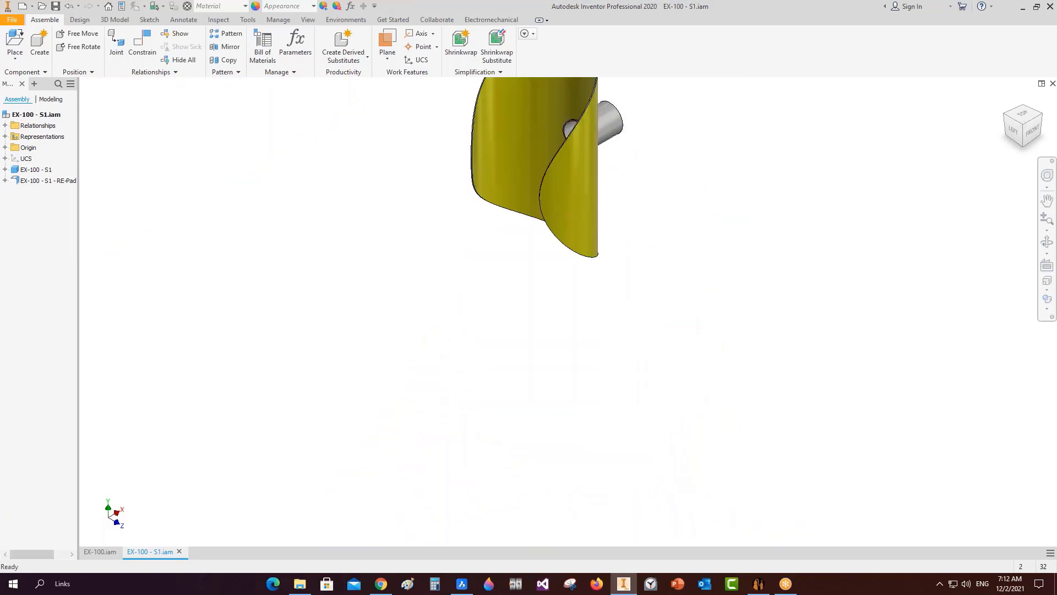
{"action": "key", "text": "ctrl+s"}
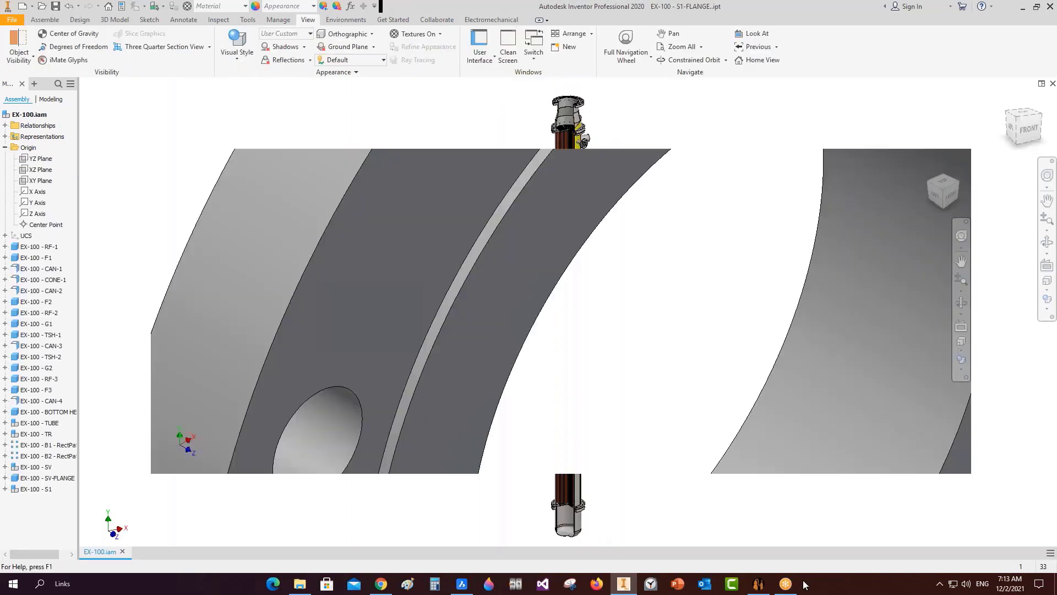
{"action": "left_click", "coordinate": [759, 584]}
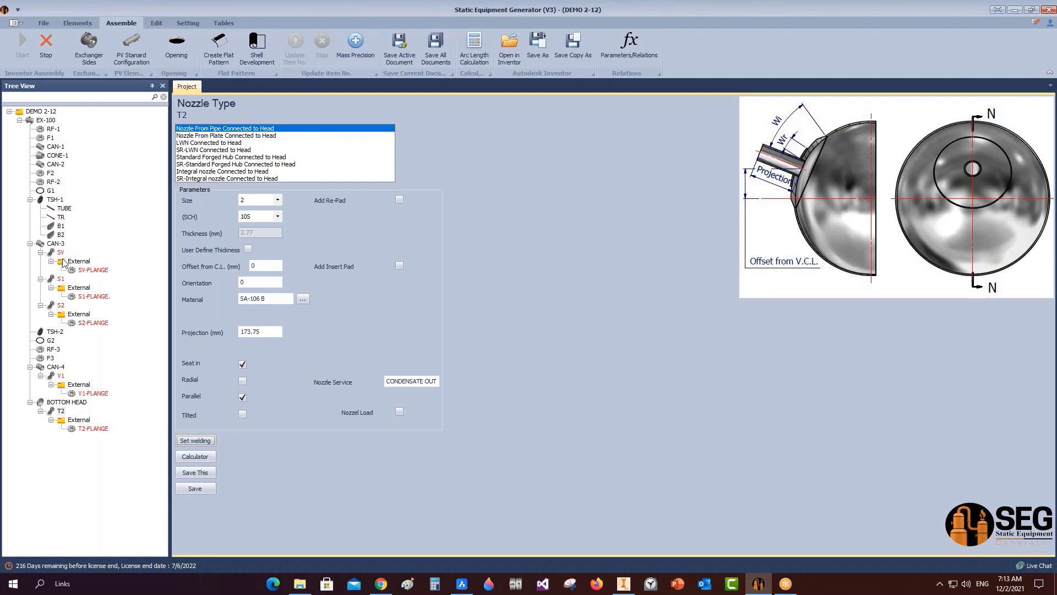
Change nozzle S1's re-pad width from 580 to 58 mm and save.
{"action": "left_click", "coordinate": [61, 279]}
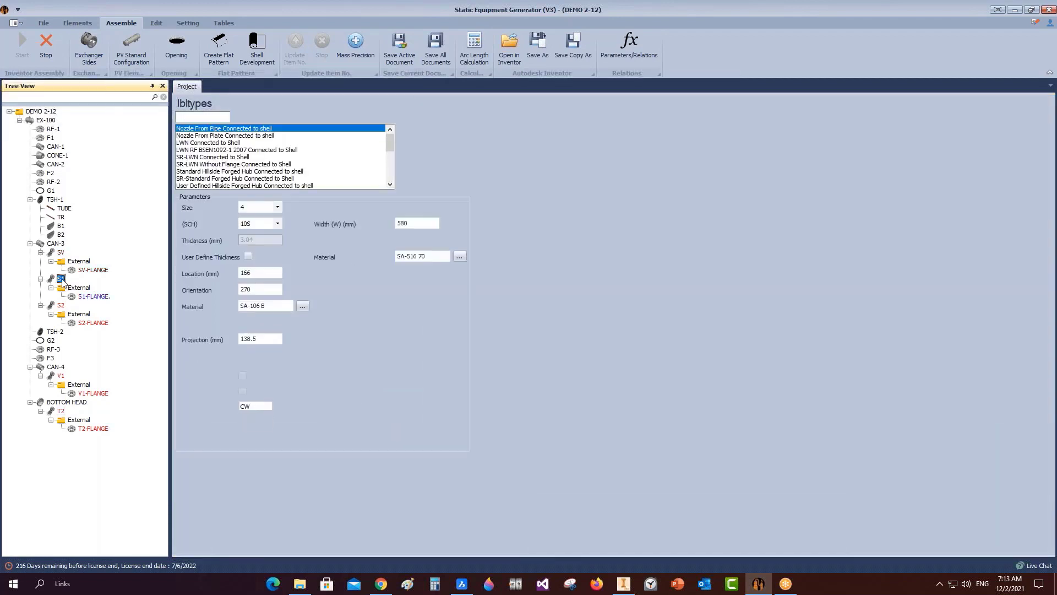
{"action": "left_click", "coordinate": [402, 224]}
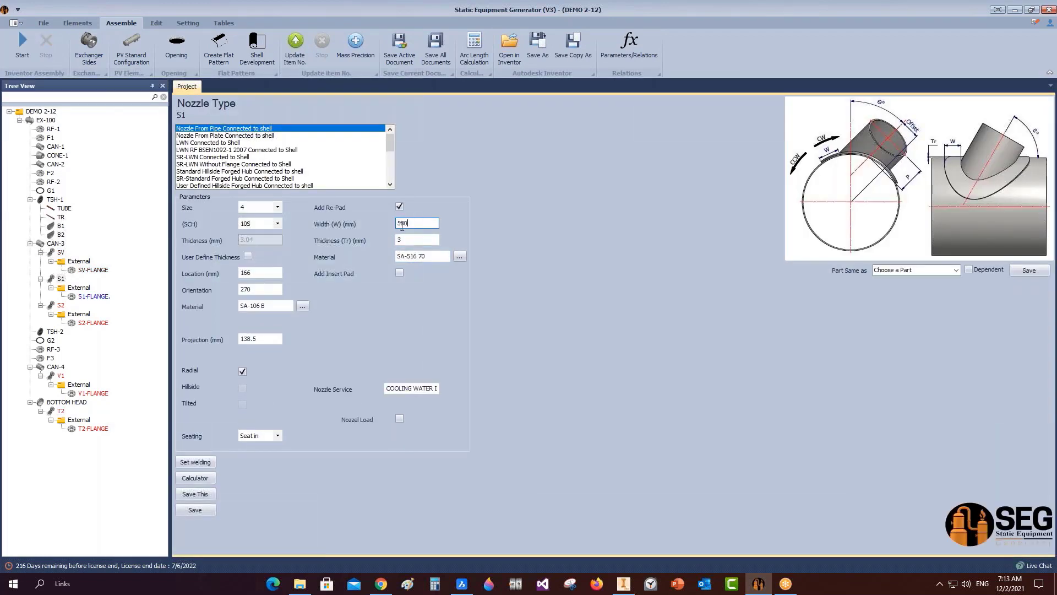
{"action": "left_click", "coordinate": [419, 240]}
{"action": "left_click", "coordinate": [623, 583]}
{"action": "scroll", "coordinate": [606, 153], "scroll_direction": "down", "scroll_amount": 10}
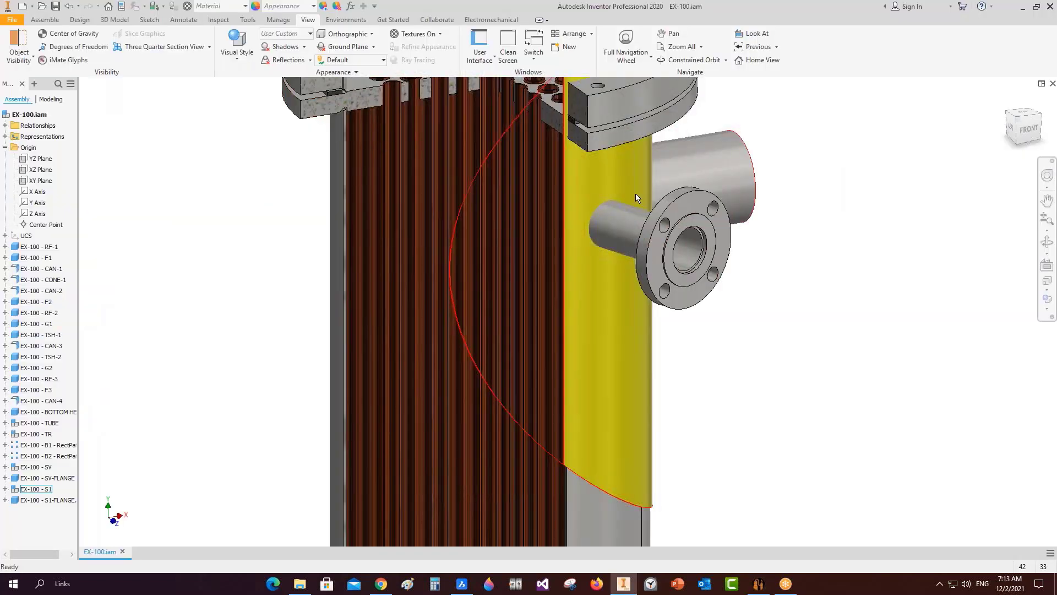
{"action": "left_click", "coordinate": [758, 583]}
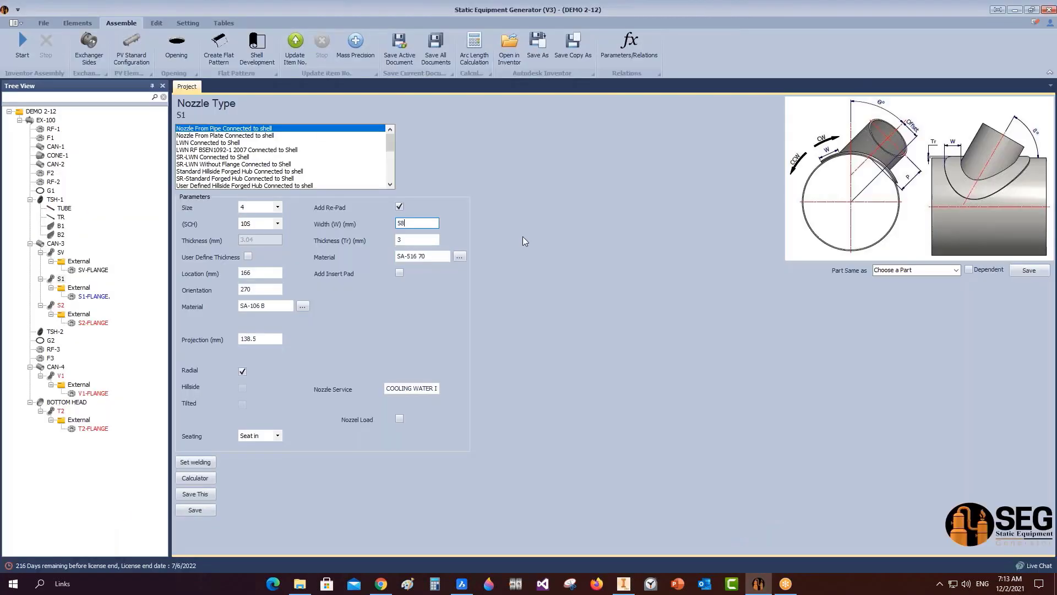
{"action": "left_click", "coordinate": [203, 511]}
Change nozzle S2's re-pad width to 58 mm and save.
{"action": "left_click", "coordinate": [61, 305]}
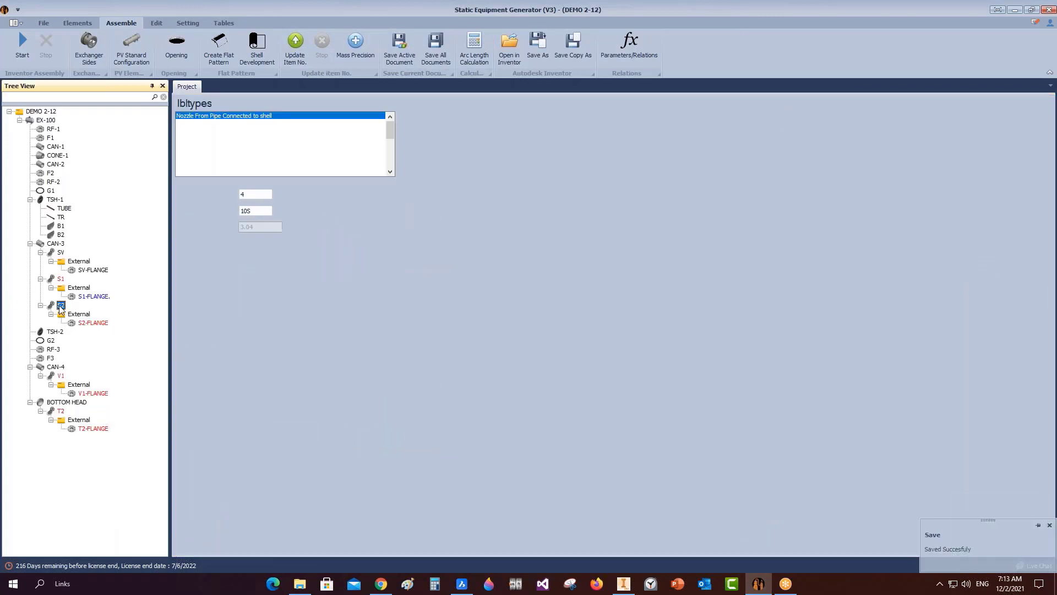
{"action": "left_click", "coordinate": [425, 223]}
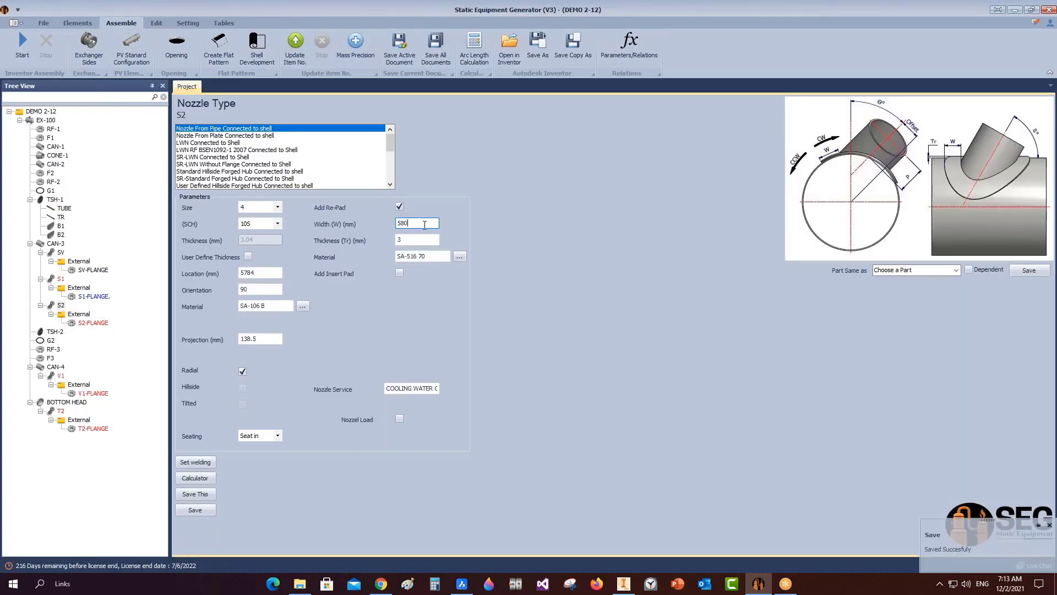
{"action": "left_click", "coordinate": [199, 510]}
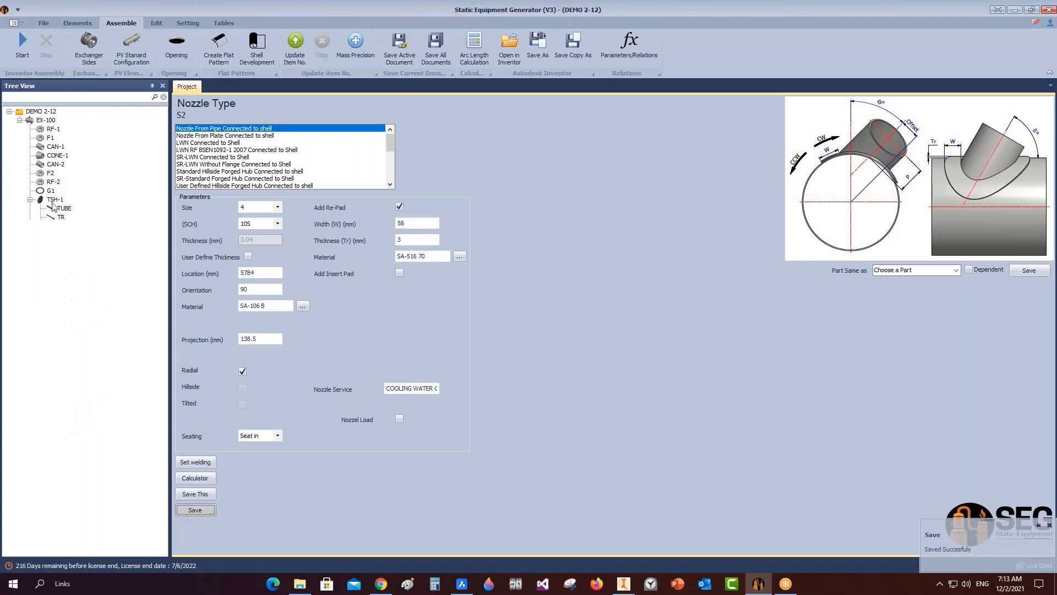
Let Inventor generate S2, V1 and their flanges in EX-100.iam, then save.
{"action": "left_click", "coordinate": [624, 583]}
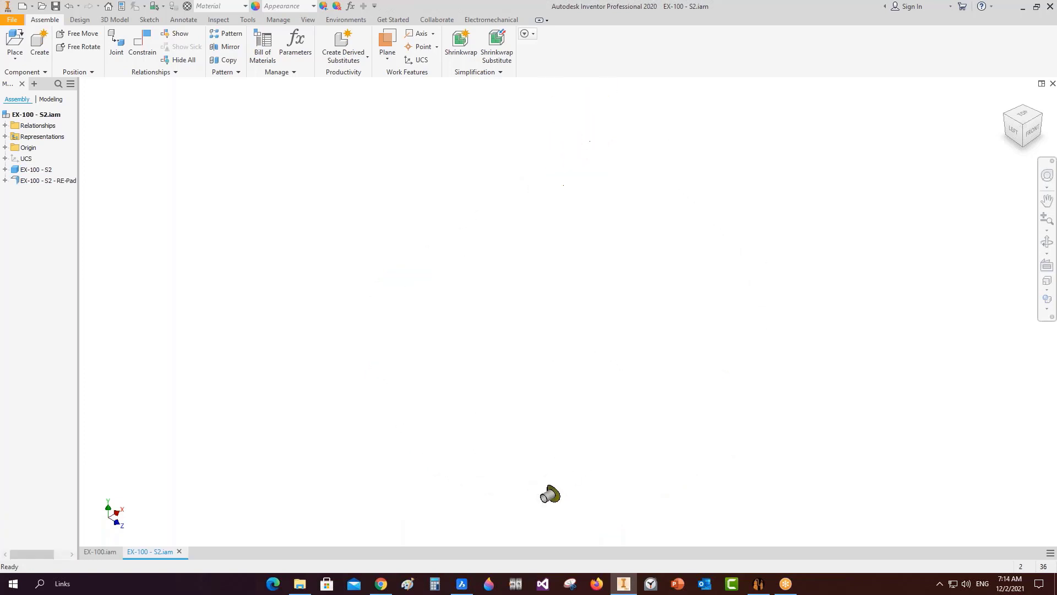
{"action": "key", "text": "ctrl+s"}
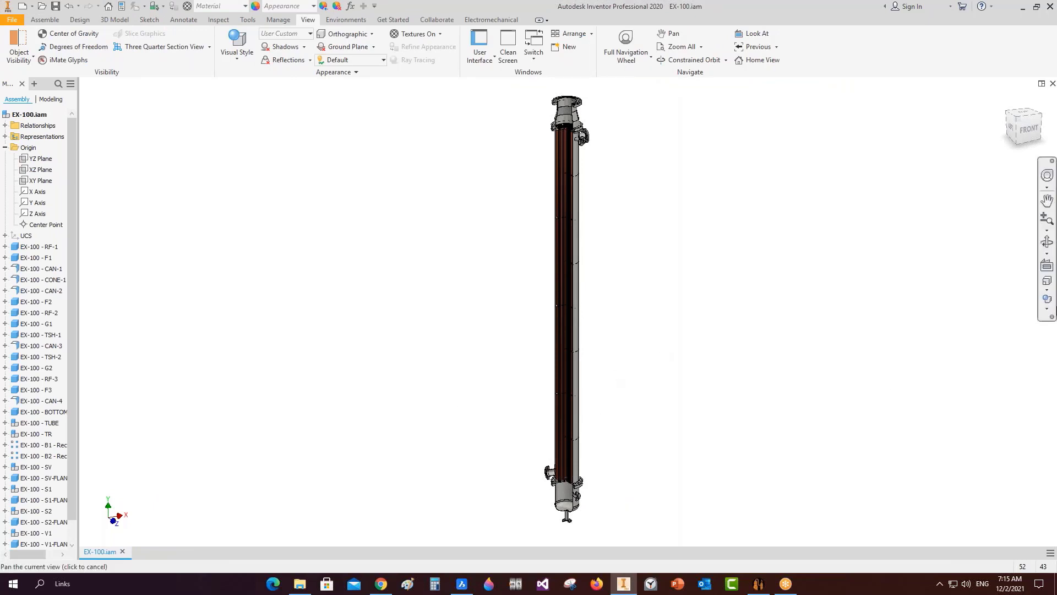
Orbit and zoom around the sectioned EX-100 column to inspect the new nozzles.
{"action": "left_click", "coordinate": [1046, 242]}
{"action": "left_click_drag", "start_coordinate": [626, 325], "coordinate": [688, 308]}
{"action": "scroll", "coordinate": [597, 124], "scroll_direction": "down", "scroll_amount": 5}
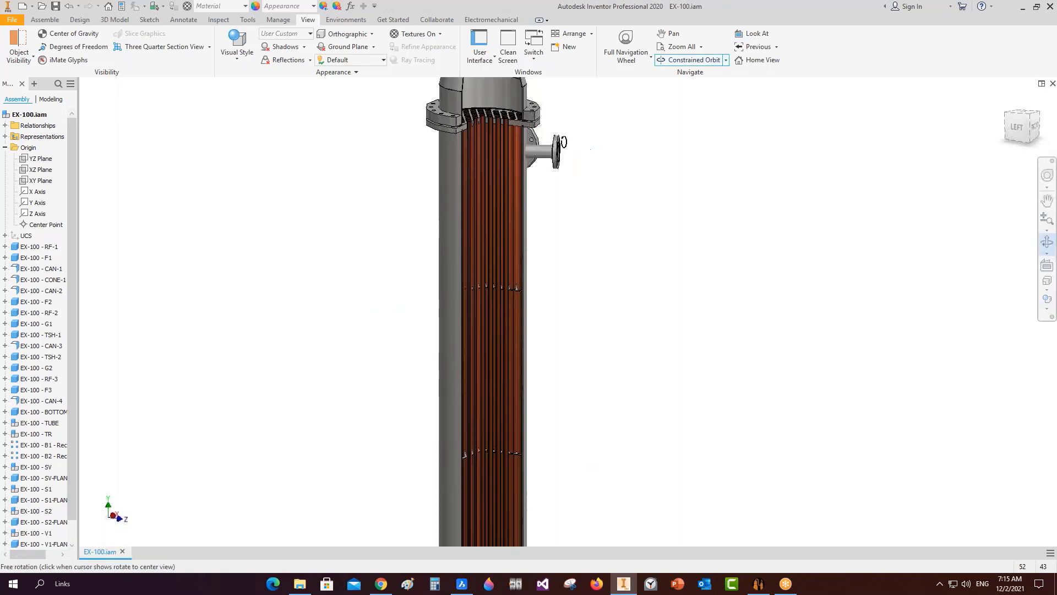
{"action": "left_click_drag", "start_coordinate": [564, 142], "coordinate": [459, 212]}
{"action": "scroll", "coordinate": [503, 194], "scroll_direction": "down", "scroll_amount": 6}
{"action": "left_click_drag", "start_coordinate": [584, 205], "coordinate": [566, 298]}
{"action": "middle_click_drag", "start_coordinate": [566, 297], "coordinate": [626, 60]}
{"action": "scroll", "coordinate": [585, 235], "scroll_direction": "up", "scroll_amount": 6}
{"action": "scroll", "coordinate": [644, 193], "scroll_direction": "up", "scroll_amount": 3}
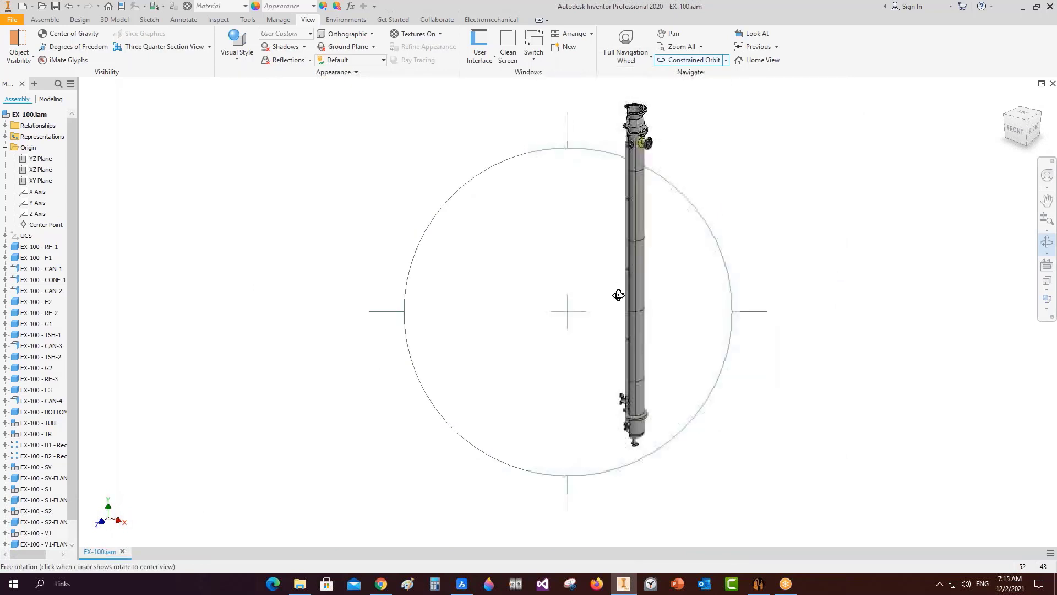
{"action": "left_click_drag", "start_coordinate": [621, 413], "coordinate": [710, 410]}
{"action": "scroll", "coordinate": [619, 397], "scroll_direction": "down", "scroll_amount": 3}
{"action": "scroll", "coordinate": [621, 435], "scroll_direction": "down", "scroll_amount": 6}
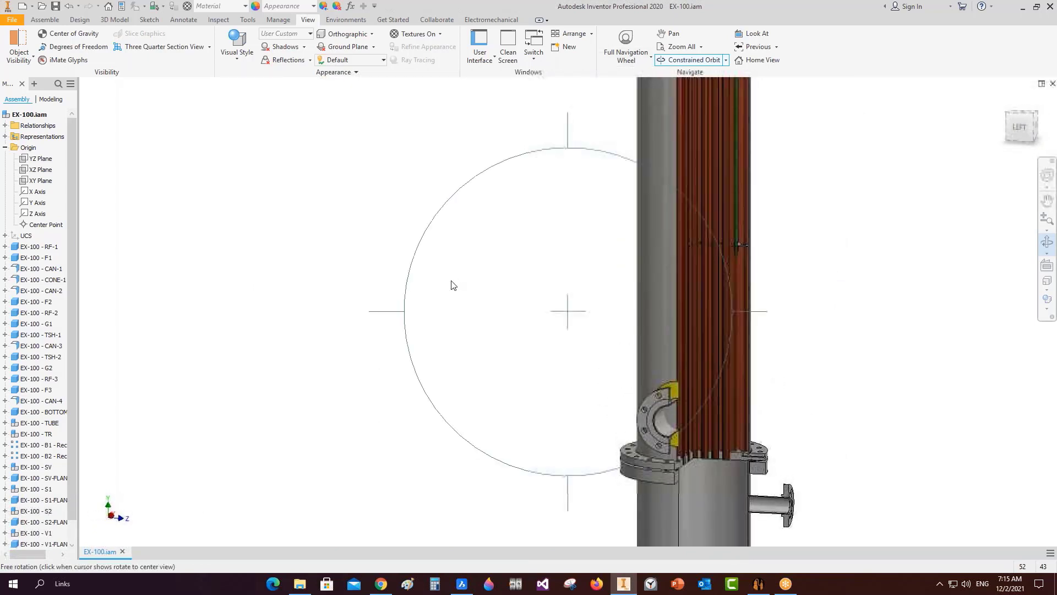
{"action": "right_click", "coordinate": [442, 270]}
{"action": "left_click", "coordinate": [472, 246]}
End the section view and orbit to view the full model's top flanges from above.
{"action": "left_click", "coordinate": [209, 48]}
{"action": "left_click", "coordinate": [166, 129]}
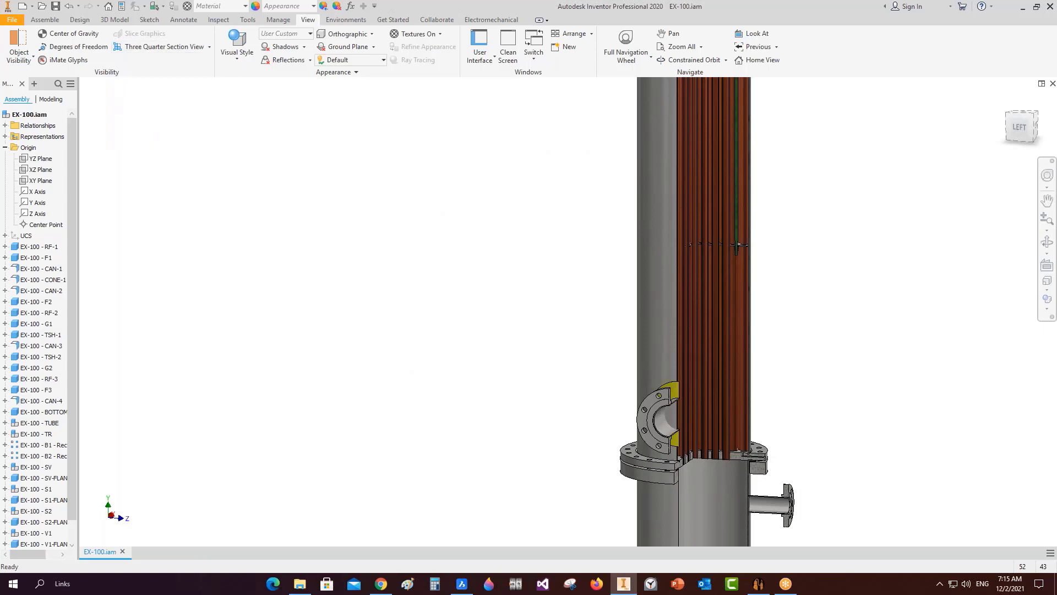
{"action": "scroll", "coordinate": [573, 333], "scroll_direction": "up", "scroll_amount": 5}
{"action": "scroll", "coordinate": [610, 379], "scroll_direction": "down", "scroll_amount": 6}
{"action": "left_click", "coordinate": [1047, 242]}
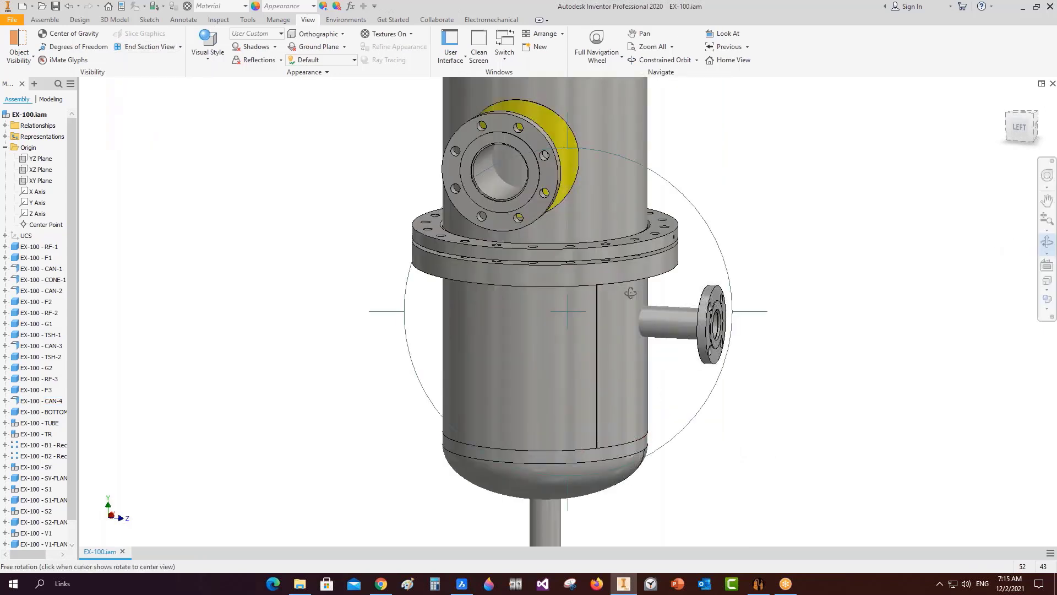
{"action": "left_click_drag", "start_coordinate": [550, 231], "coordinate": [524, 331]}
{"action": "scroll", "coordinate": [601, 252], "scroll_direction": "up", "scroll_amount": 5}
{"action": "left_click_drag", "start_coordinate": [602, 262], "coordinate": [573, 312]}
{"action": "key", "text": "Escape"}
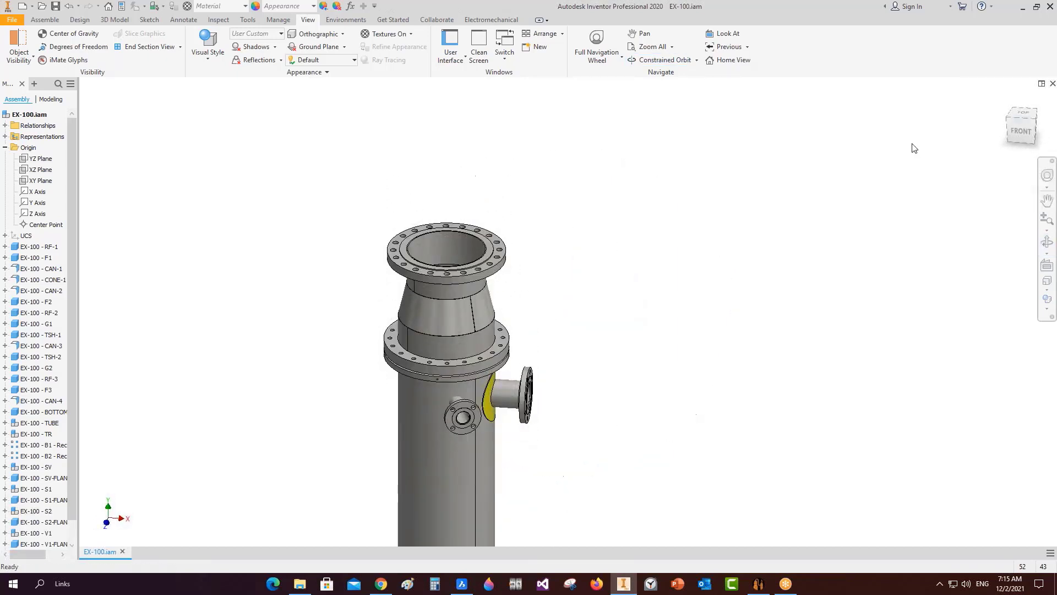
Add a Lug Type1 part named LIFTING LUGS under the CAN-3 shell.
{"action": "left_click", "coordinate": [758, 586]}
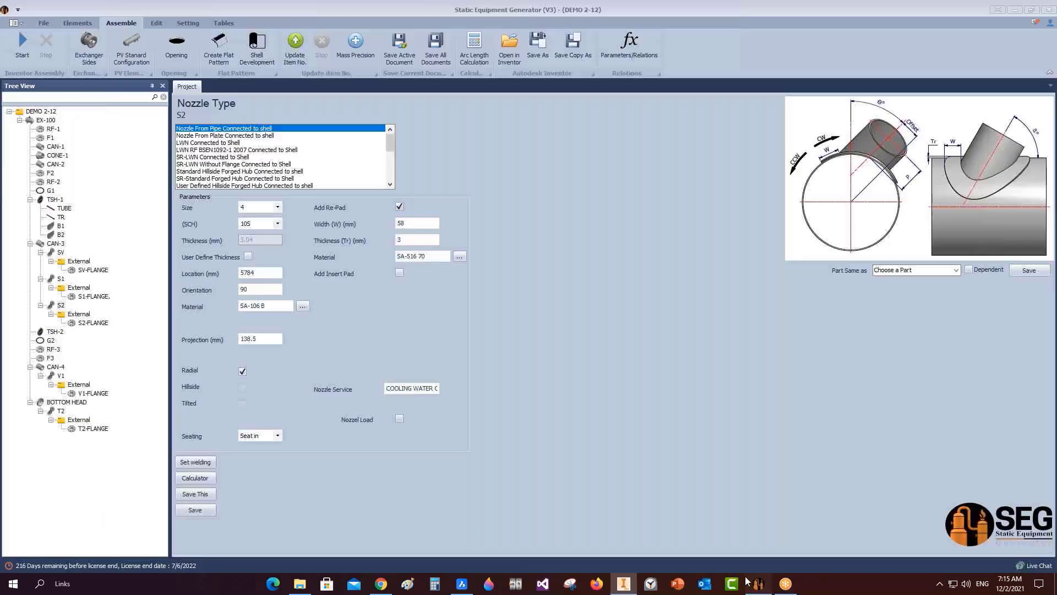
{"action": "left_click", "coordinate": [56, 244]}
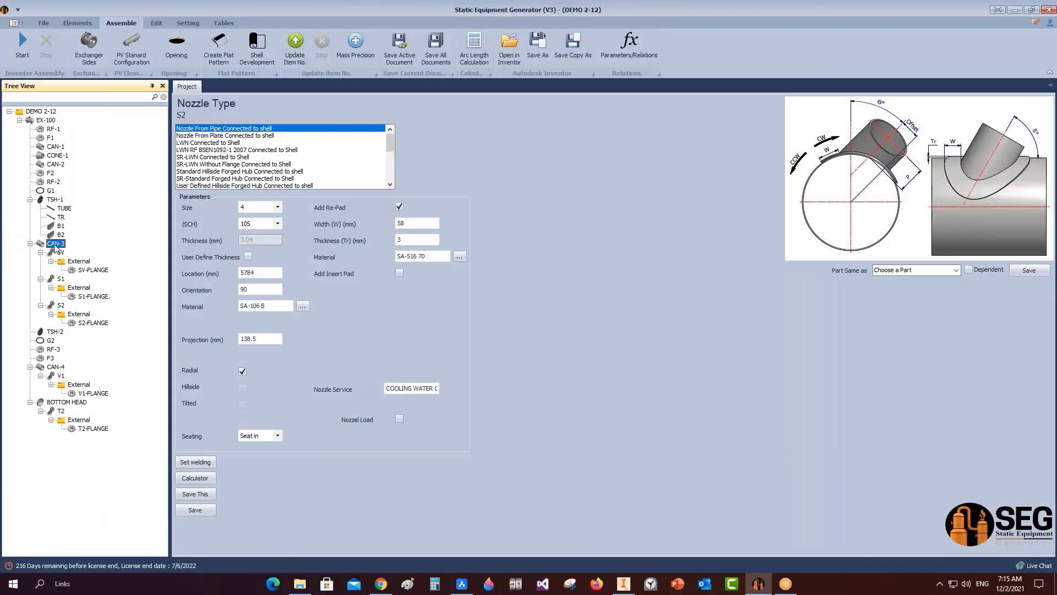
{"action": "left_click", "coordinate": [82, 22]}
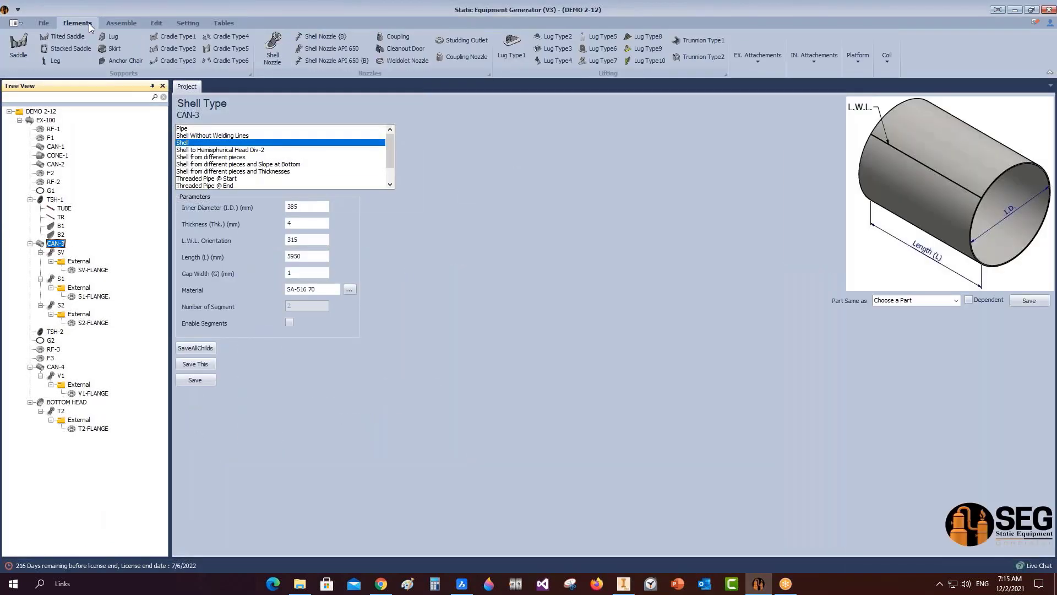
{"action": "left_click", "coordinate": [518, 42]}
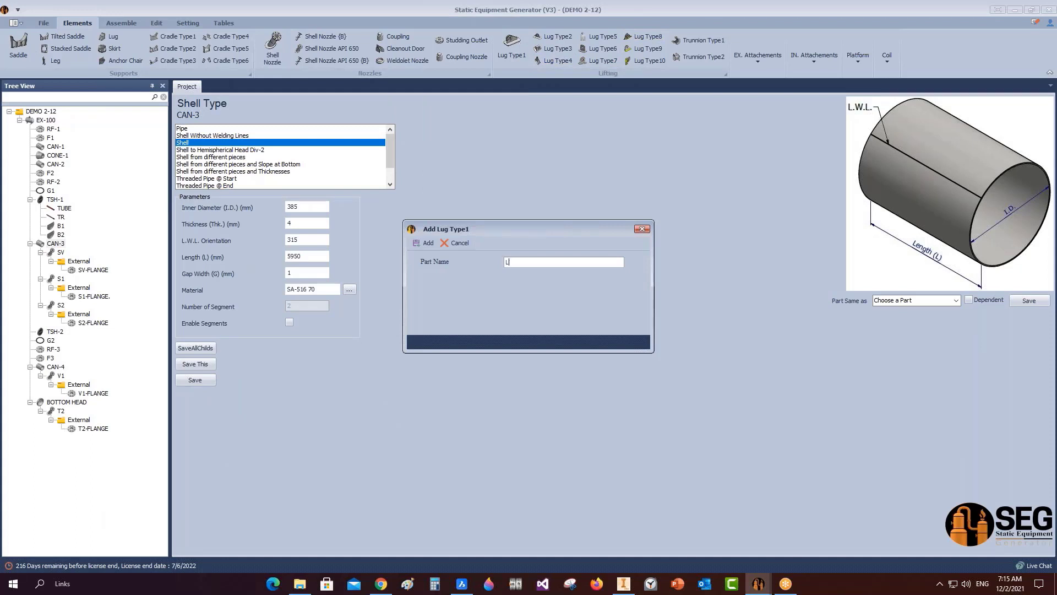
{"action": "type", "text": "LIFTING LUGS"}
{"action": "left_click", "coordinate": [425, 243]}
Open the LIFTING LUGS settings, select the With (C) value, and check the BricsCAD reference drawings.
{"action": "left_click", "coordinate": [77, 331]}
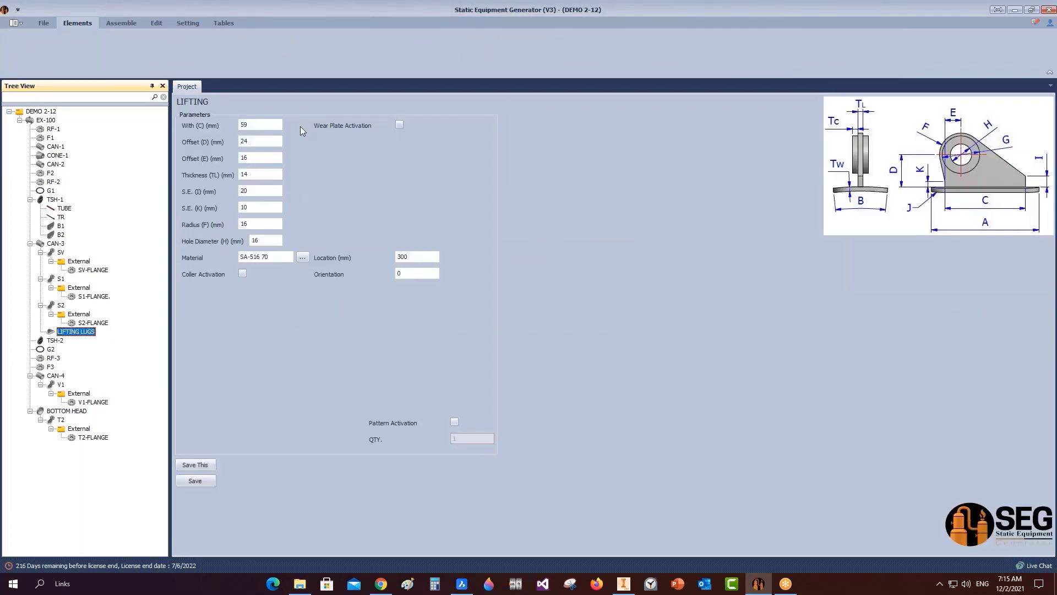
{"action": "left_click_drag", "start_coordinate": [264, 125], "coordinate": [105, 125]}
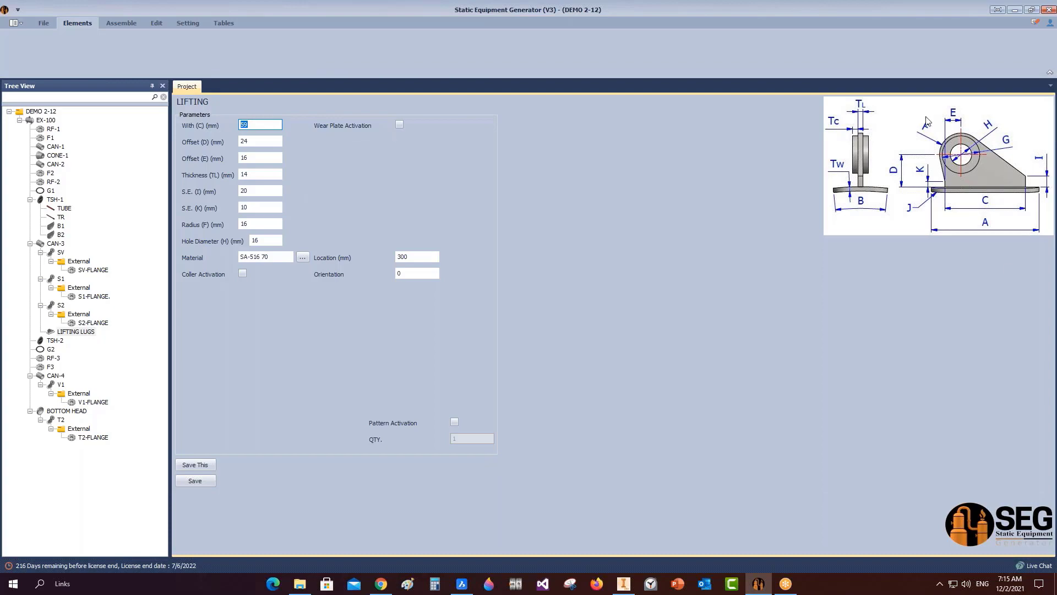
{"action": "left_click", "coordinate": [429, 493]}
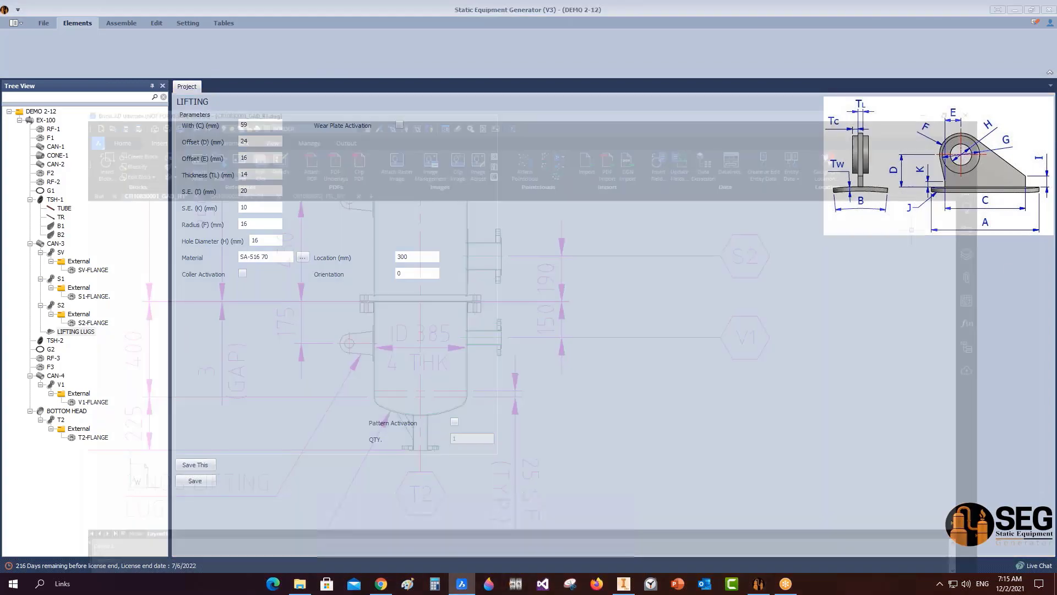
{"action": "left_click", "coordinate": [170, 103]}
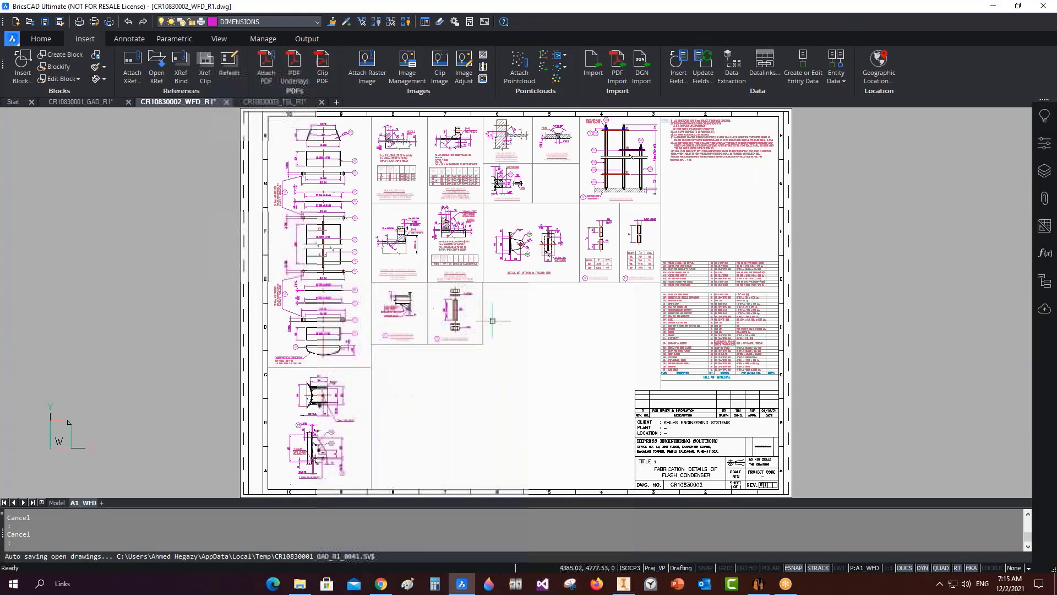
{"action": "scroll", "coordinate": [548, 253], "scroll_direction": "up", "scroll_amount": 10}
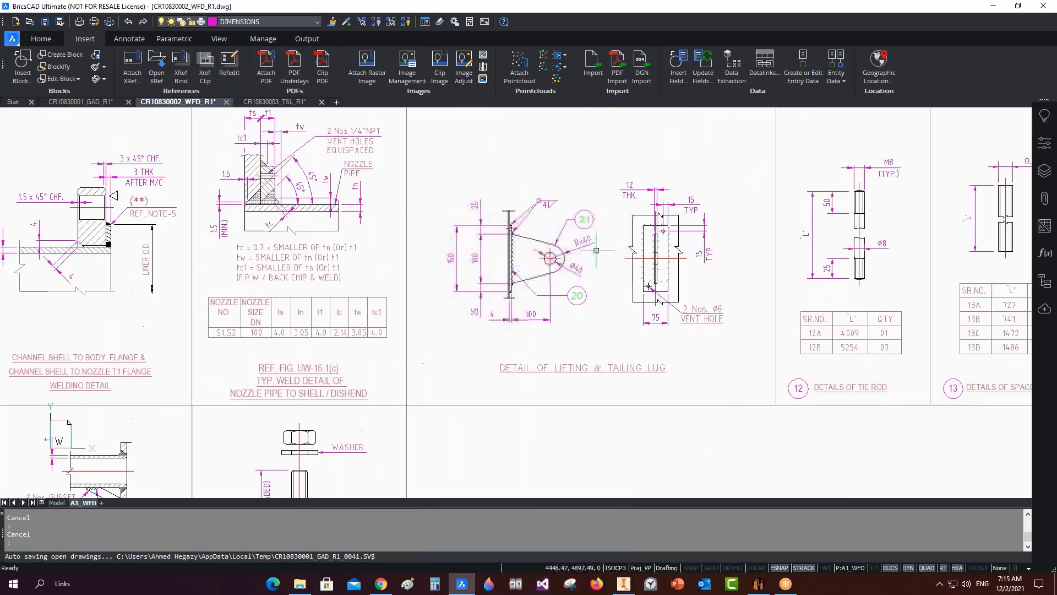
{"action": "left_click", "coordinate": [759, 583]}
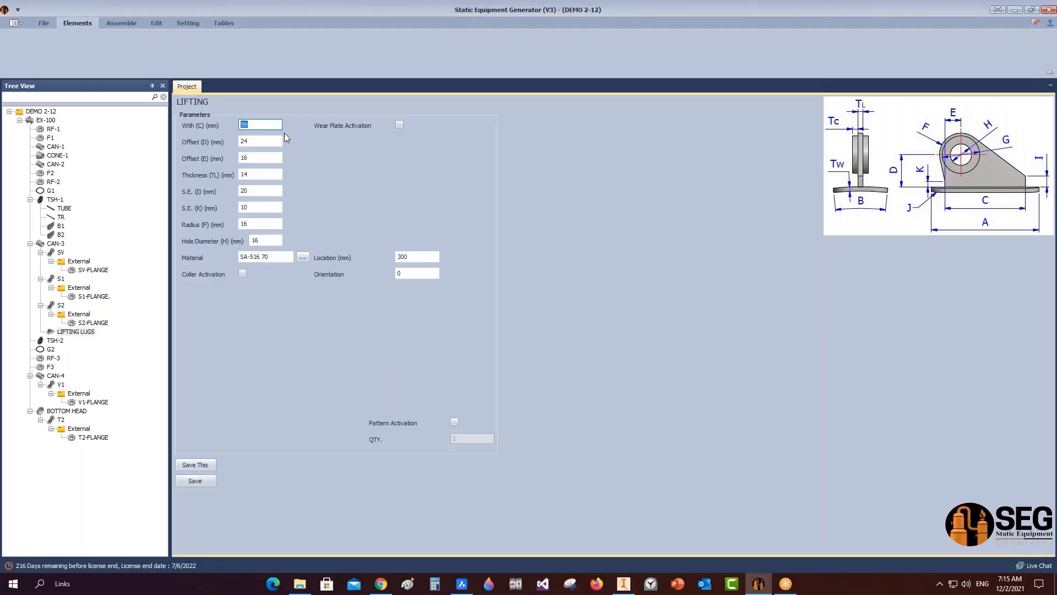
Enter lug dimensions 100, 100, 50, thickness 12, S.E. 5 and 5, radius 40, hole 10.
{"action": "type", "text": "100"}
{"action": "key", "text": "Tab"}
{"action": "type", "text": "10"}
{"action": "key", "text": "Tab"}
{"action": "type", "text": "50"}
{"action": "key", "text": "Tab"}
{"action": "type", "text": "12"}
{"action": "key", "text": "Tab"}
{"action": "type", "text": "5"}
{"action": "key", "text": "Tab"}
{"action": "type", "text": "5"}
{"action": "key", "text": "Tab"}
{"action": "type", "text": "40"}
{"action": "key", "text": "Tab"}
{"action": "type", "text": "14"}
Activate a 150×75×4 wear plate under the lug with the fillet turned off.
{"action": "left_click", "coordinate": [400, 126]}
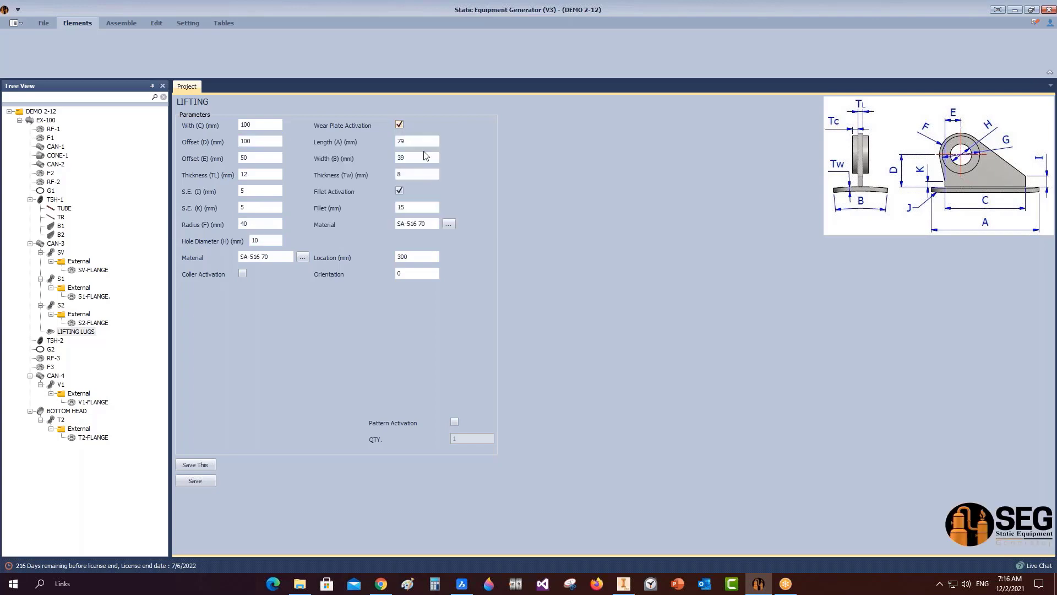
{"action": "left_click_drag", "start_coordinate": [409, 142], "coordinate": [380, 144]}
{"action": "type", "text": "150"}
{"action": "key", "text": "Tab"}
{"action": "type", "text": "75"}
{"action": "key", "text": "Tab"}
{"action": "type", "text": "4"}
{"action": "left_click", "coordinate": [402, 191]}
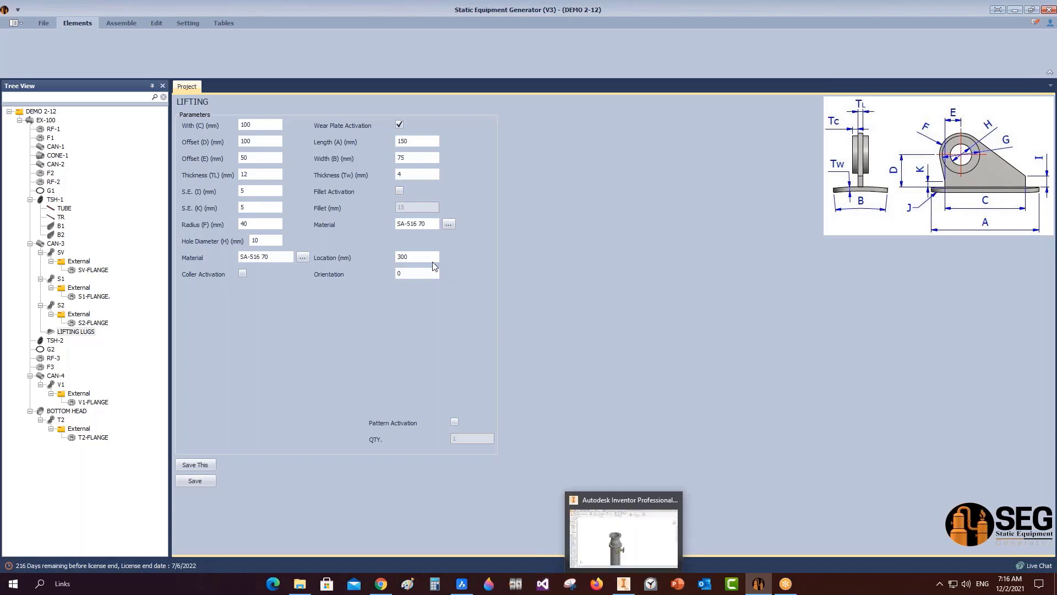
{"action": "left_click", "coordinate": [399, 190]}
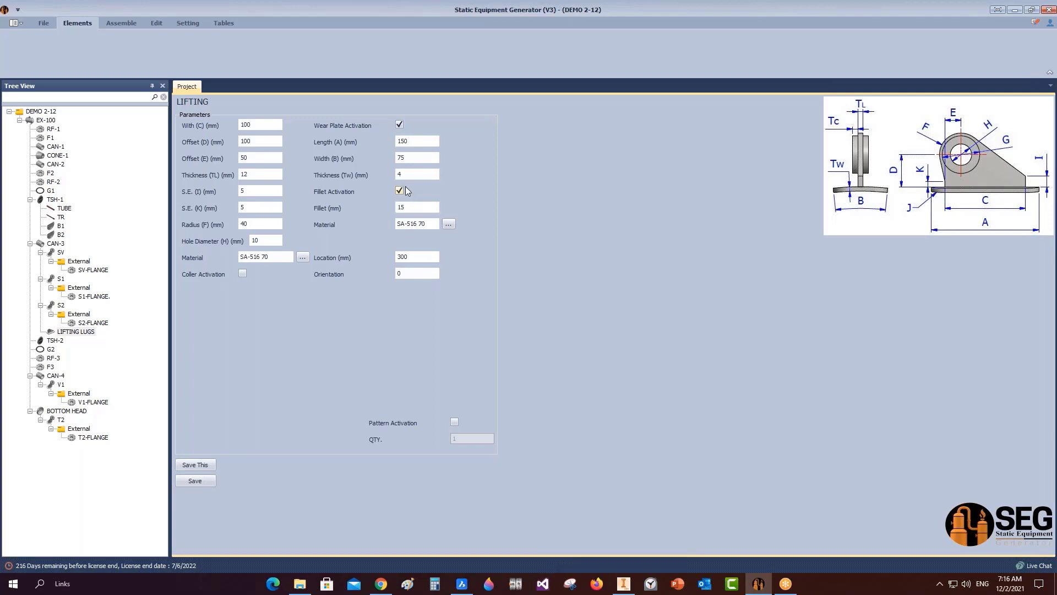
{"action": "left_click", "coordinate": [400, 190]}
Place the lifting lug at location 406 mm with 45° orientation.
{"action": "left_click", "coordinate": [416, 256]}
{"action": "type", "text": "406"}
{"action": "key", "text": "Tab"}
{"action": "type", "text": "45"}
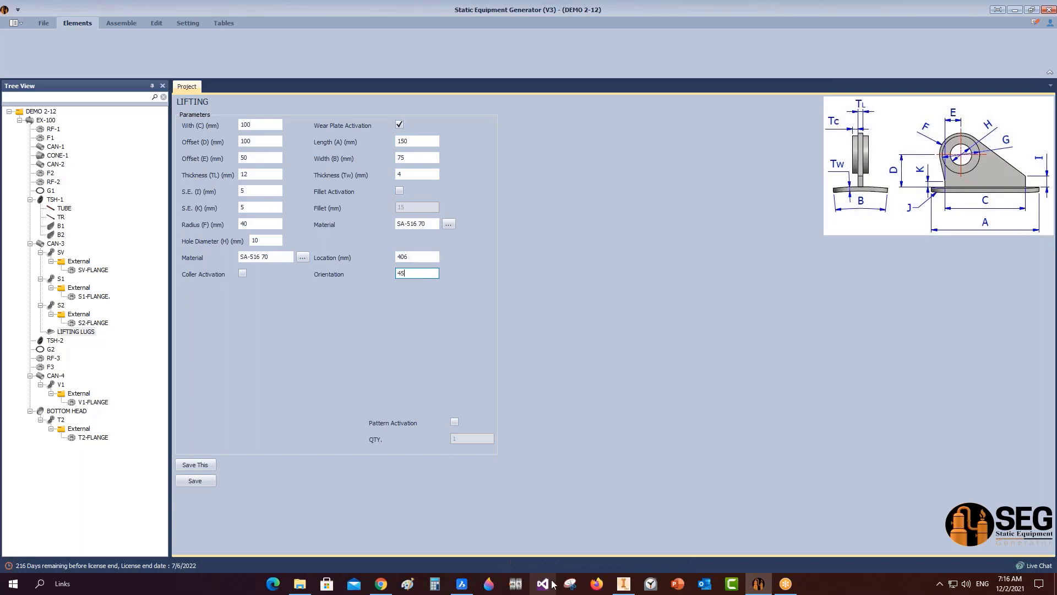
{"action": "left_click", "coordinate": [462, 584]}
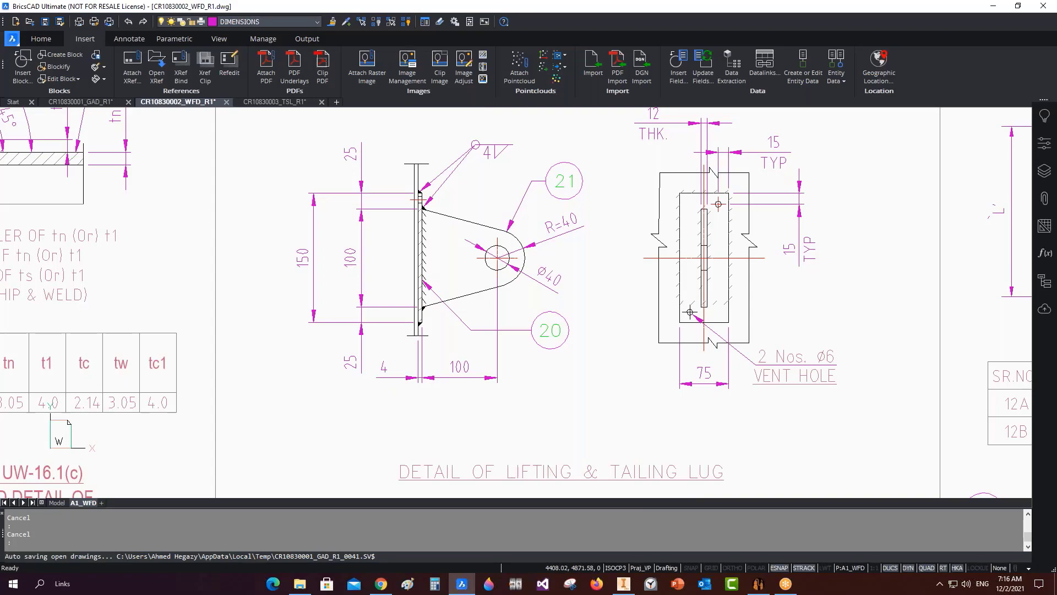
{"action": "scroll", "coordinate": [424, 358], "scroll_direction": "down", "scroll_amount": 5}
{"action": "middle_click_drag", "start_coordinate": [424, 358], "coordinate": [474, 233]}
{"action": "left_click", "coordinate": [101, 103]}
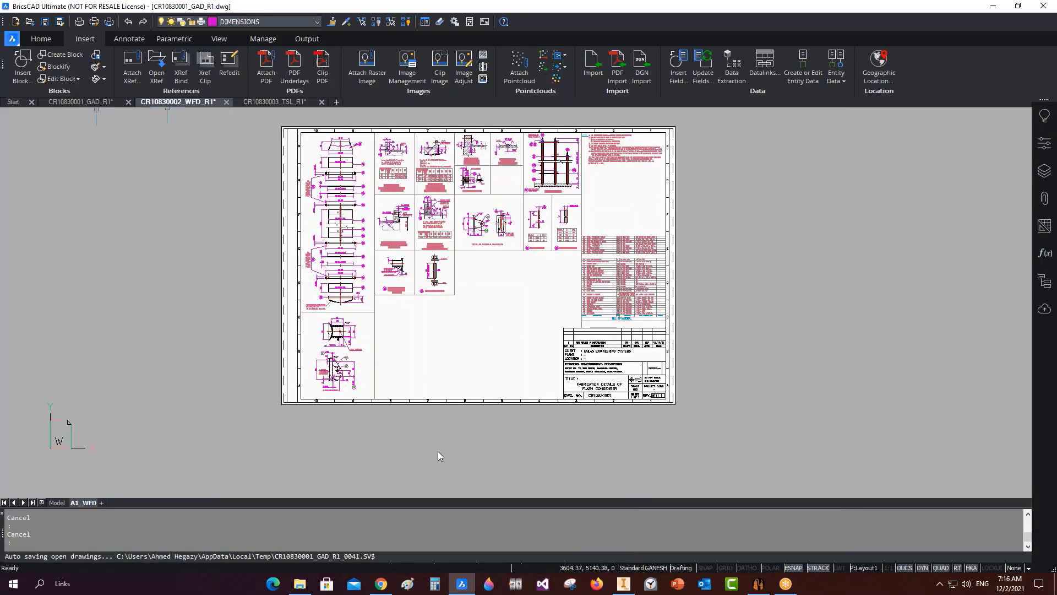
{"action": "scroll", "coordinate": [426, 339], "scroll_direction": "down", "scroll_amount": 4}
{"action": "mouse_move", "coordinate": [432, 435]}
{"action": "middle_mouse_down"}
{"action": "mouse_move", "coordinate": [470, 315]}
{"action": "mouse_move", "coordinate": [503, 118]}
{"action": "middle_mouse_up"}
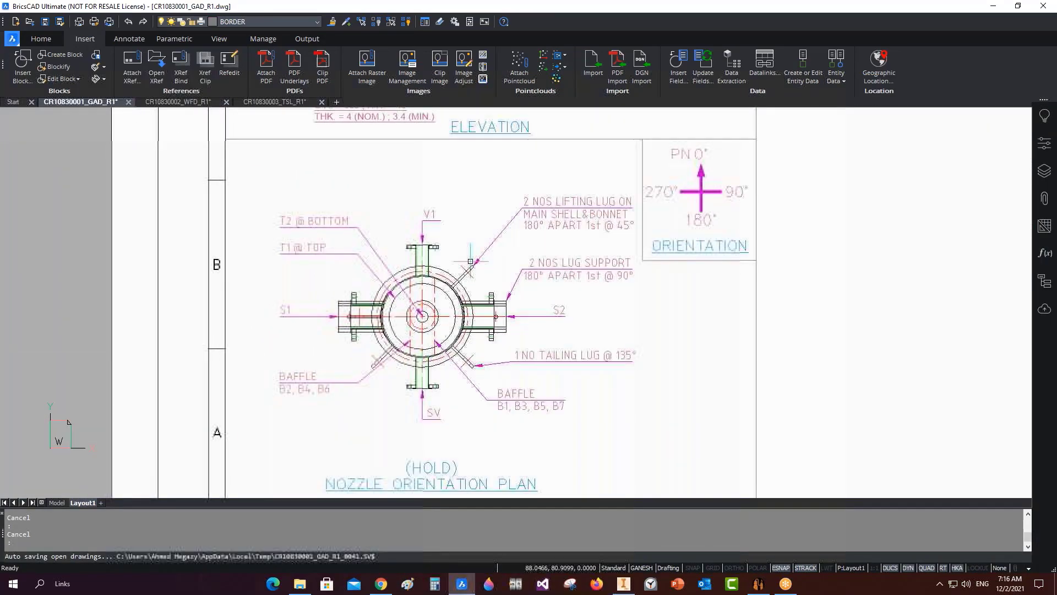
{"action": "scroll", "coordinate": [516, 227], "scroll_direction": "up", "scroll_amount": 3}
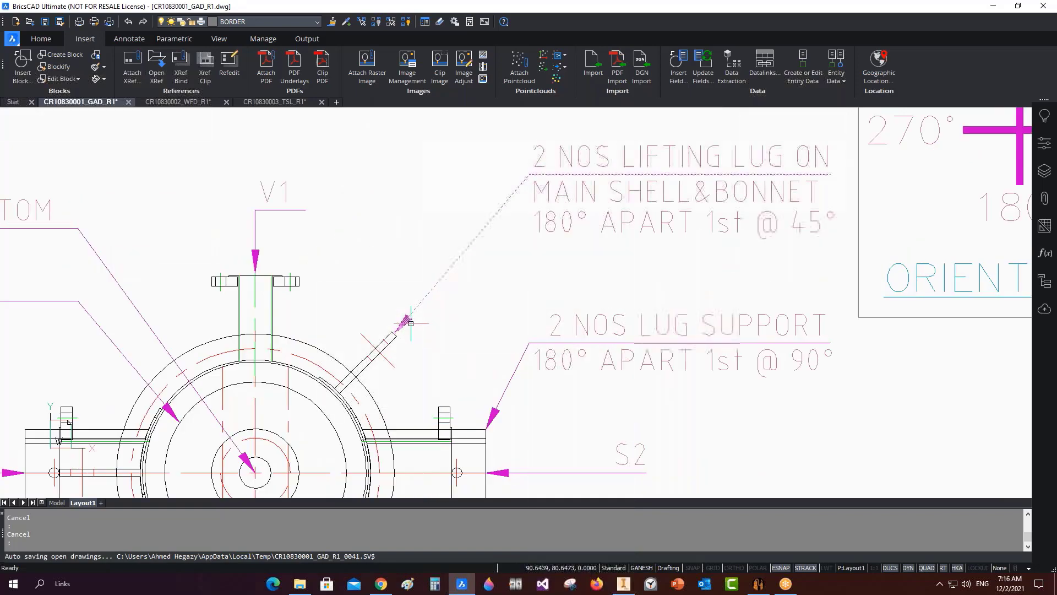
{"action": "scroll", "coordinate": [410, 323], "scroll_direction": "down", "scroll_amount": 3}
{"action": "left_click", "coordinate": [993, 6]}
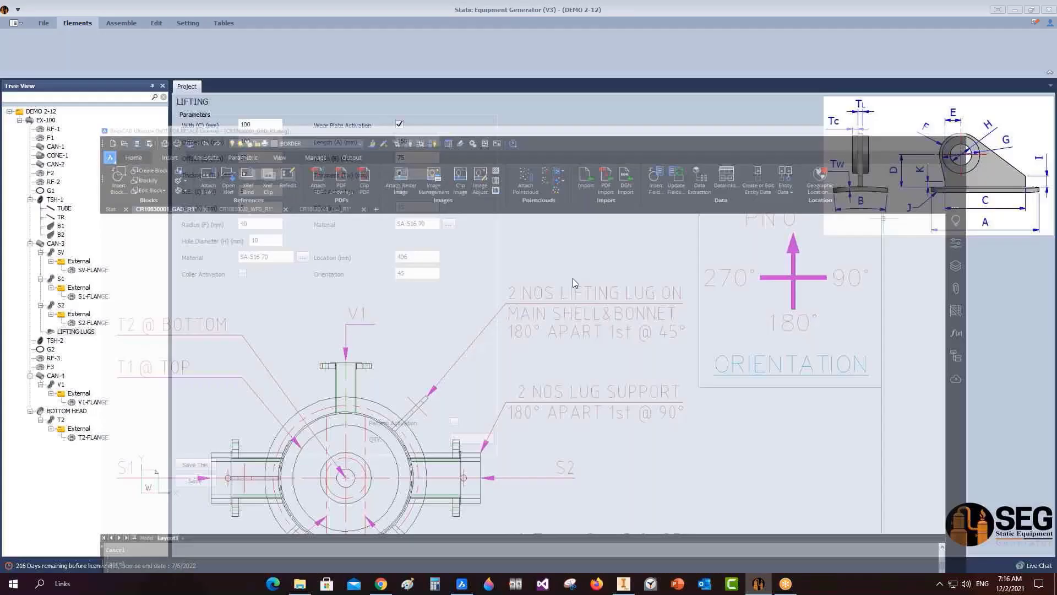
Pattern the lifting lugs with quantity 2 and save them.
{"action": "left_click", "coordinate": [455, 422]}
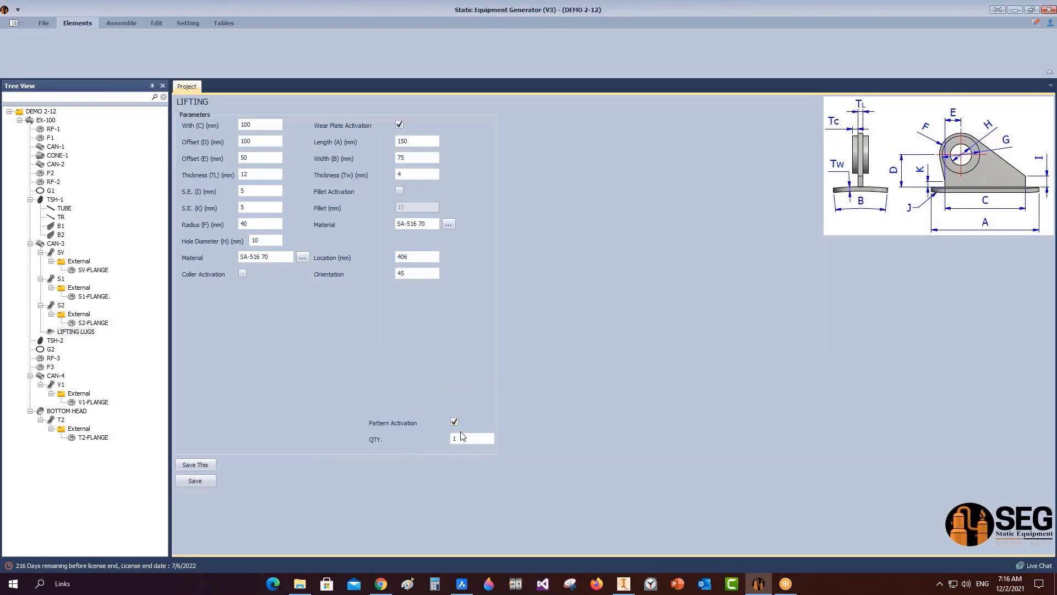
{"action": "double_click", "coordinate": [461, 436]}
{"action": "left_click", "coordinate": [209, 481]}
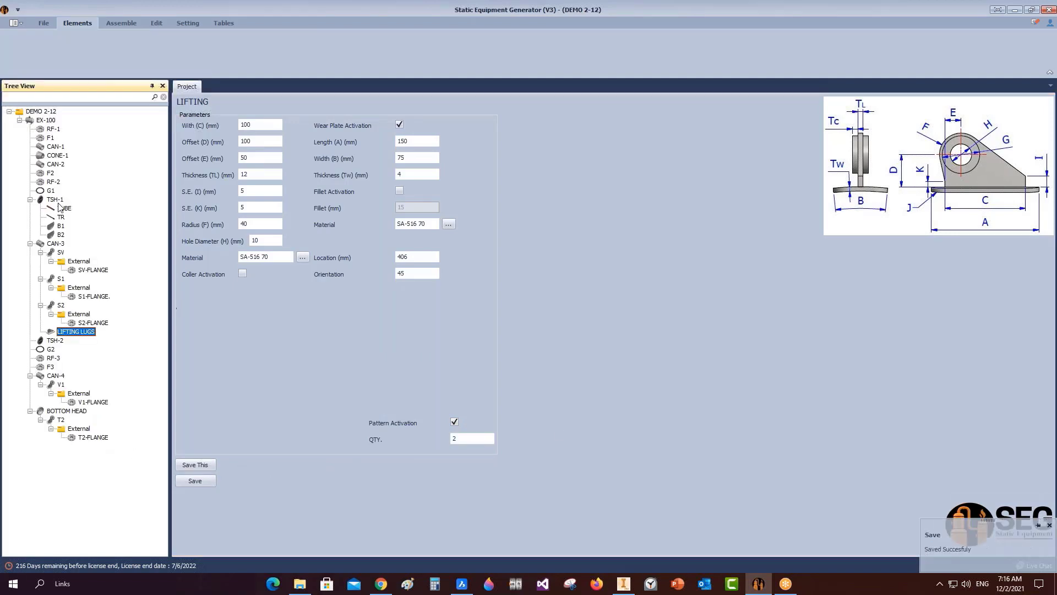
Add a Lug Type1 part named TAILING LUG under CAN-3.
{"action": "left_click", "coordinate": [55, 243]}
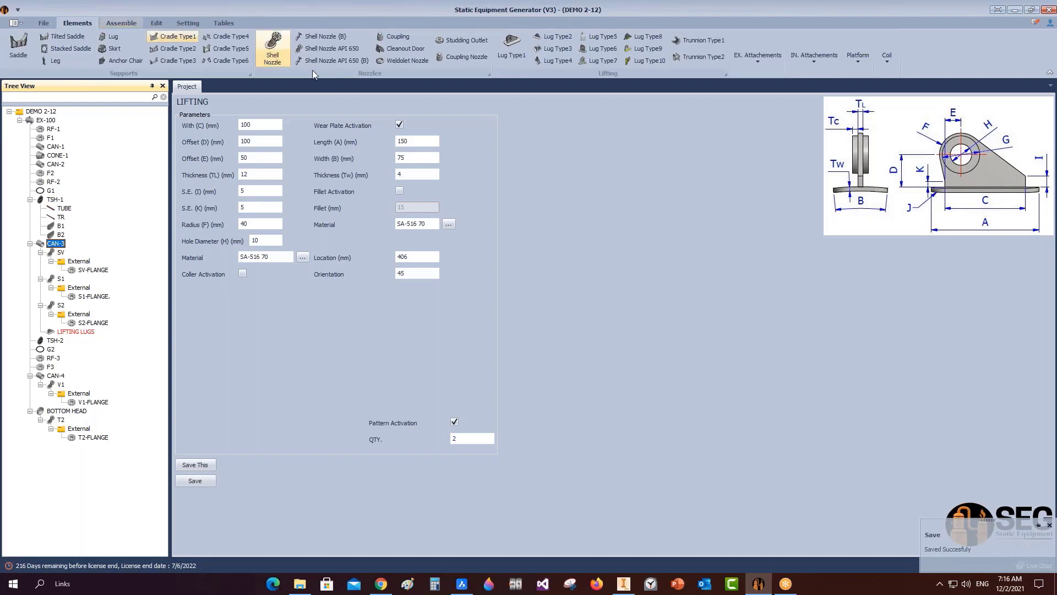
{"action": "left_click", "coordinate": [513, 54]}
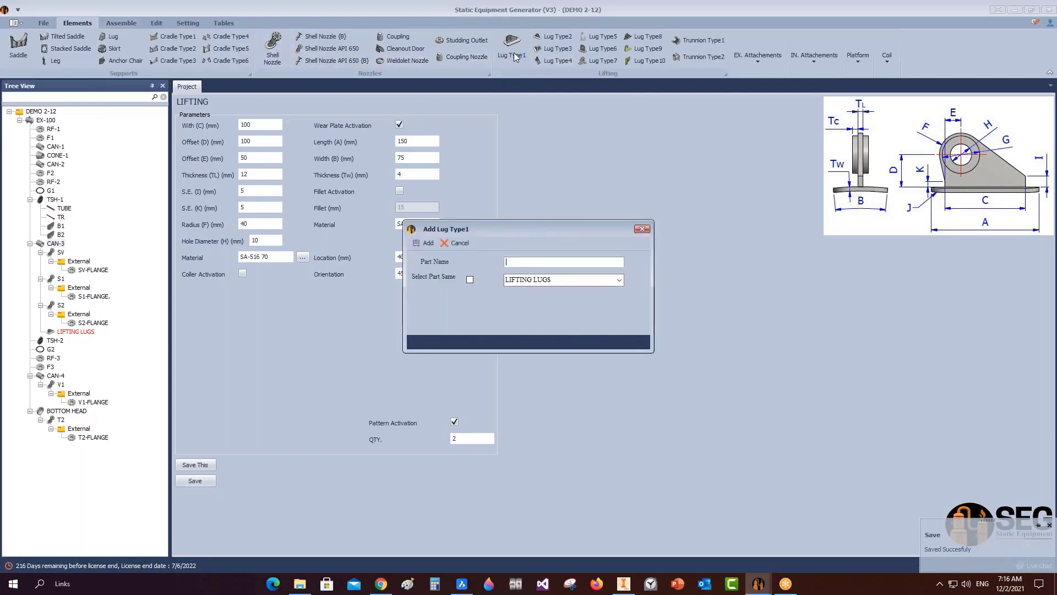
{"action": "type", "text": "TAILINGH"}
{"action": "key", "text": "Return"}
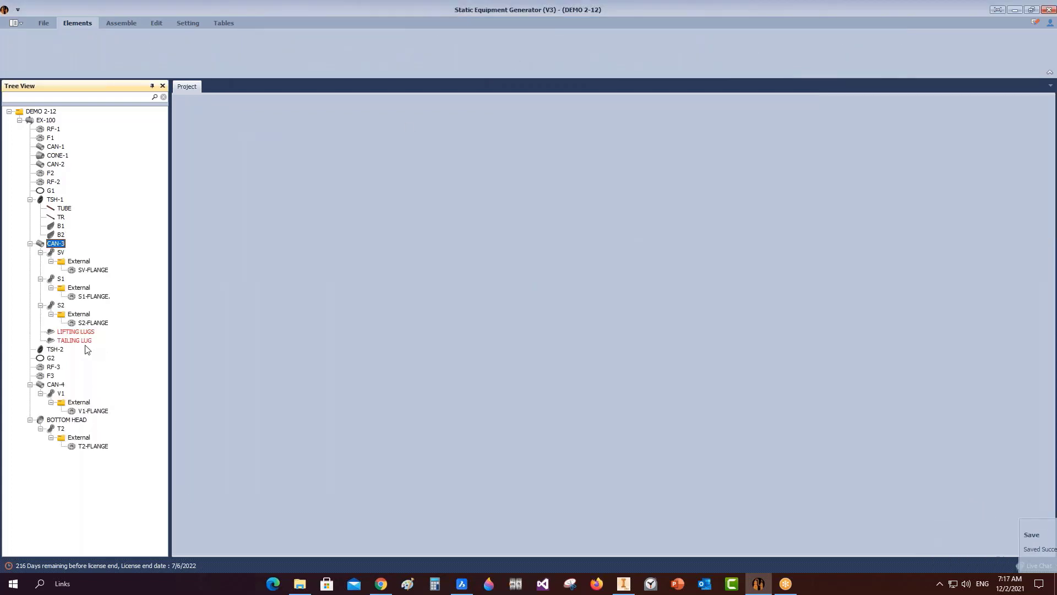
Copy the LIFTING LUGS settings into the TAILING LUG part.
{"action": "left_click", "coordinate": [86, 341]}
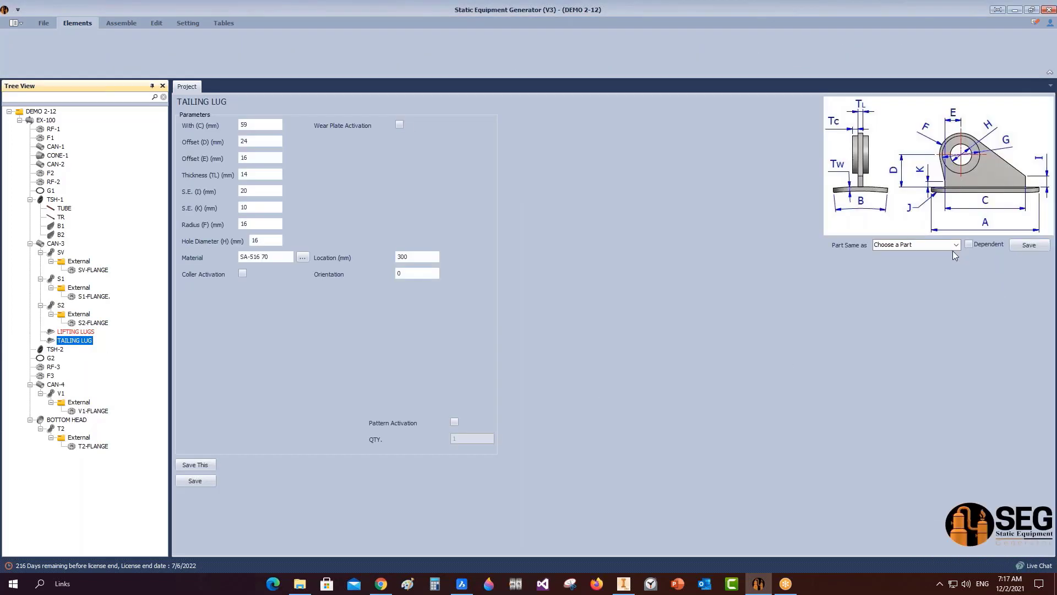
{"action": "left_click", "coordinate": [955, 246]}
{"action": "left_click", "coordinate": [918, 255]}
{"action": "left_click", "coordinate": [1029, 245]}
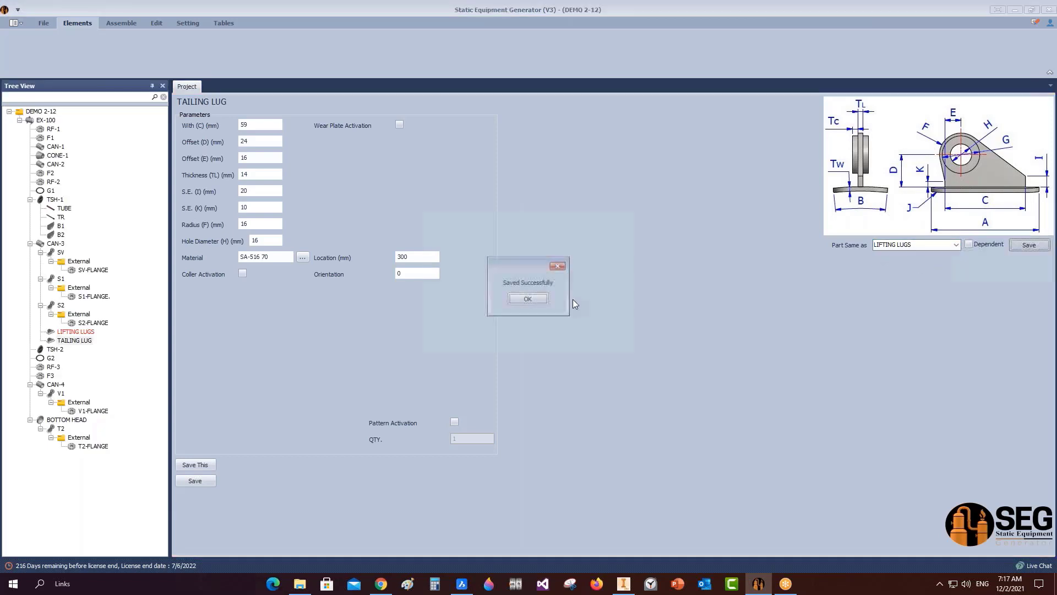
{"action": "left_click", "coordinate": [508, 304]}
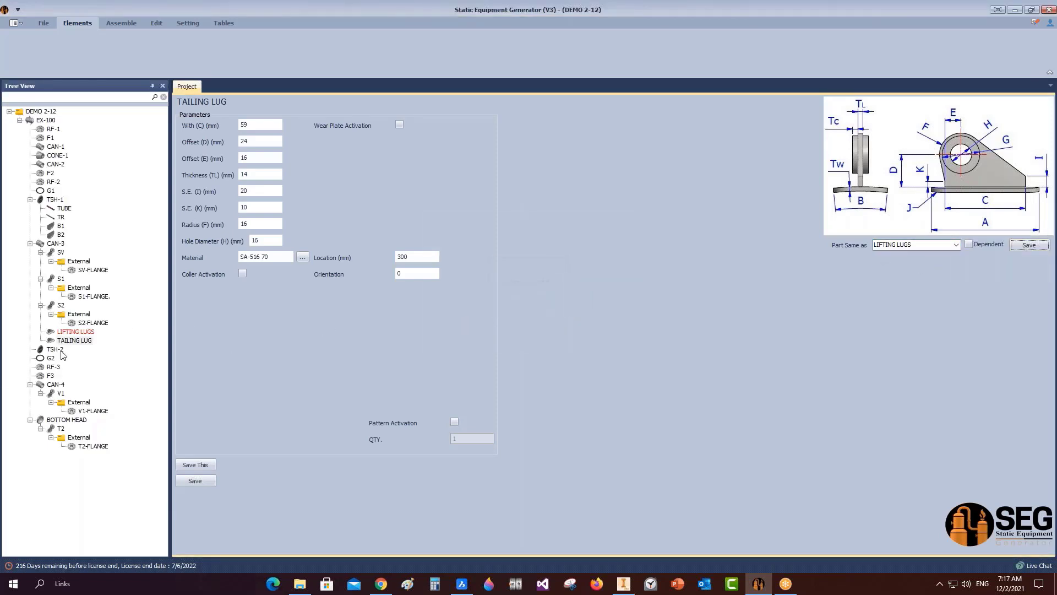
Make the TAILING LUG a single lug at 5544 mm, 135°, save it, and build in Inventor.
{"action": "left_click", "coordinate": [57, 350]}
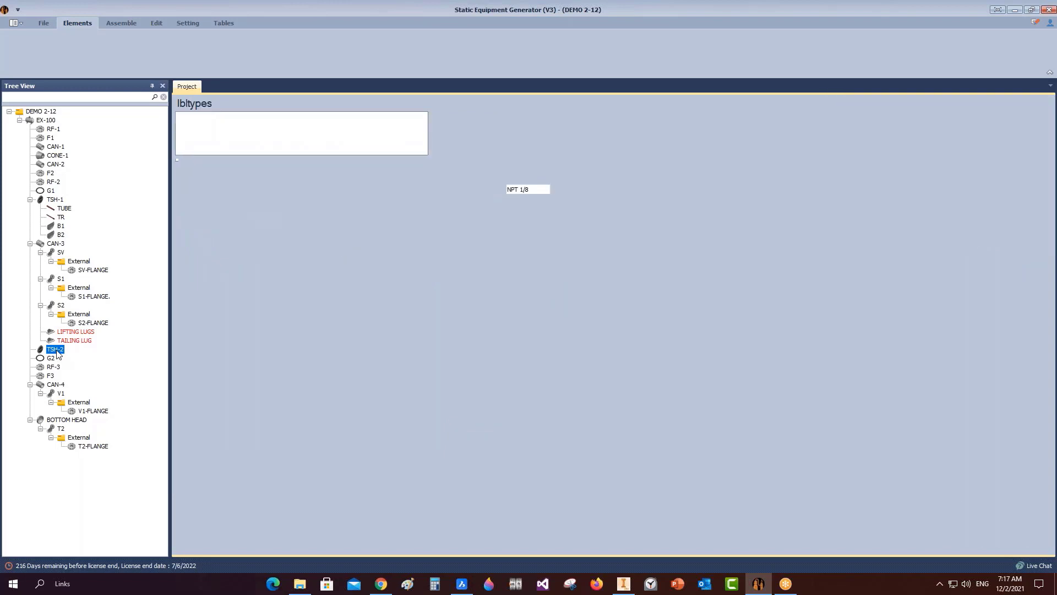
{"action": "left_click", "coordinate": [57, 341]}
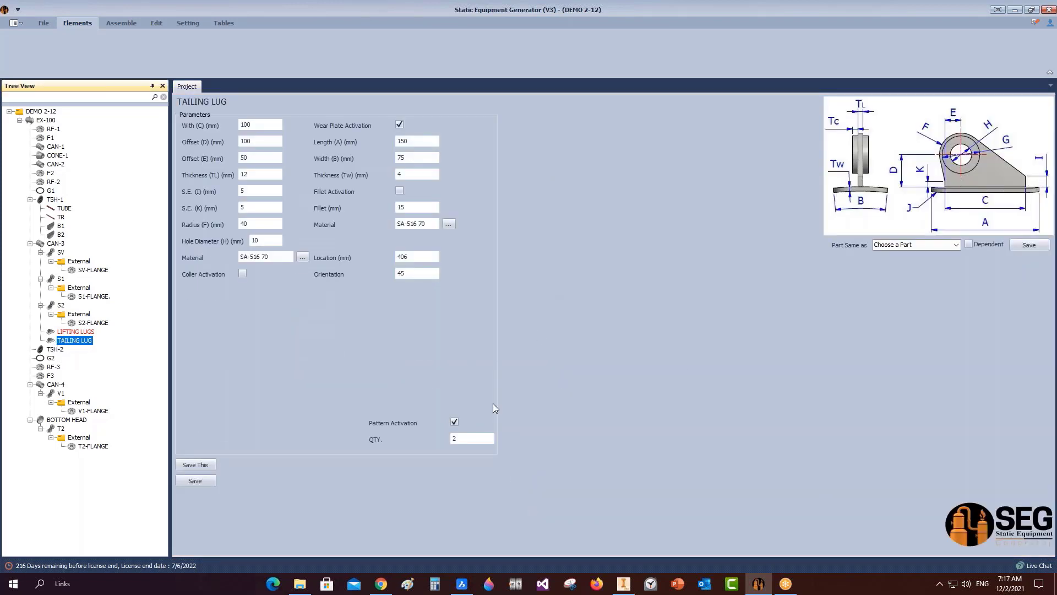
{"action": "left_click", "coordinate": [461, 439]}
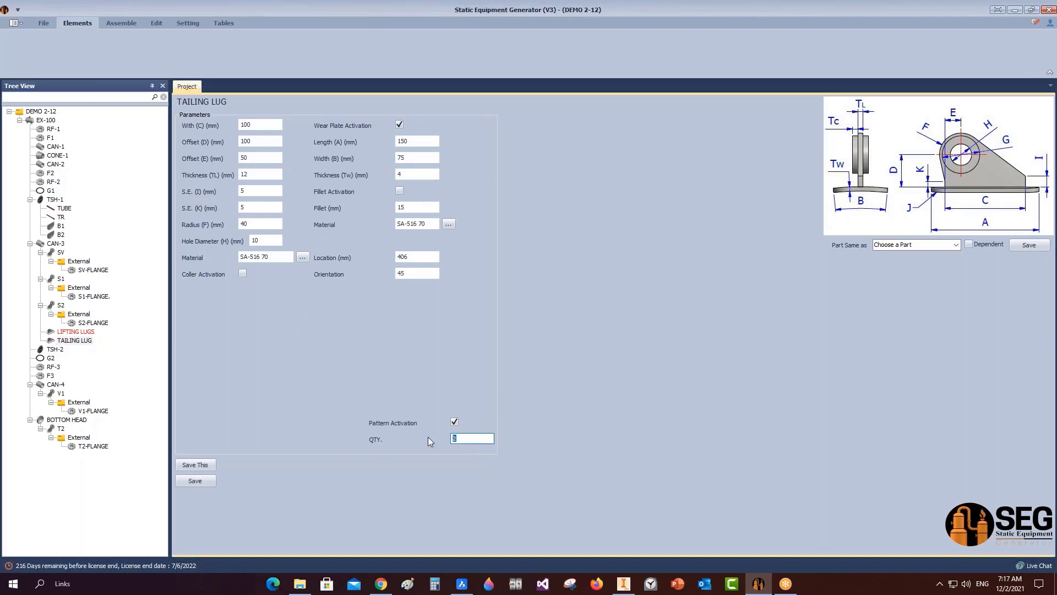
{"action": "left_click", "coordinate": [455, 421]}
{"action": "left_click", "coordinate": [431, 256]}
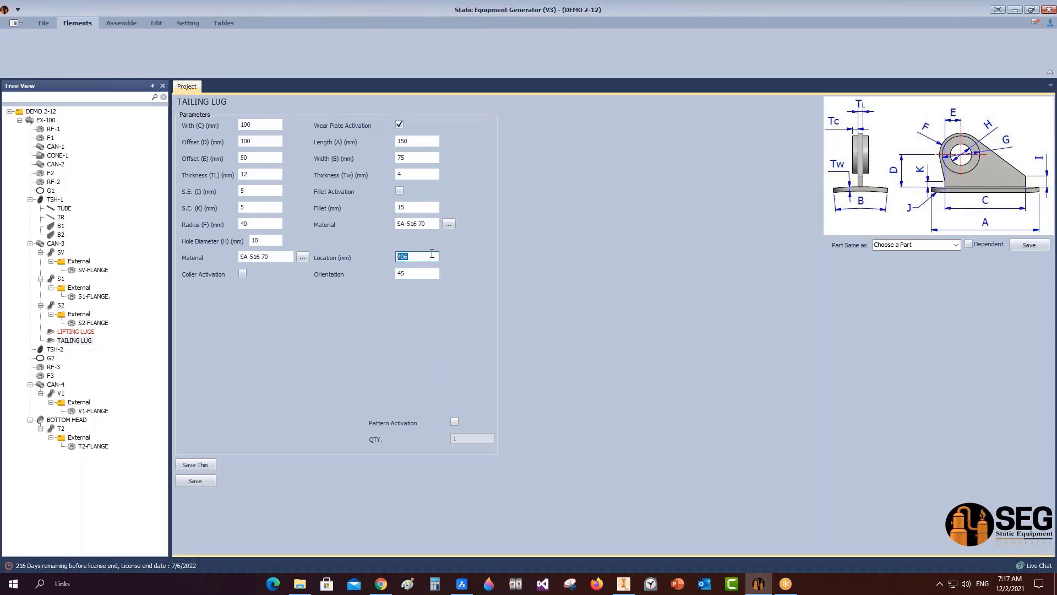
{"action": "type", "text": "5544"}
{"action": "left_click", "coordinate": [421, 274]}
{"action": "type", "text": "13"}
{"action": "left_click", "coordinate": [195, 482]}
{"action": "left_click", "coordinate": [126, 24]}
{"action": "left_click", "coordinate": [29, 47]}
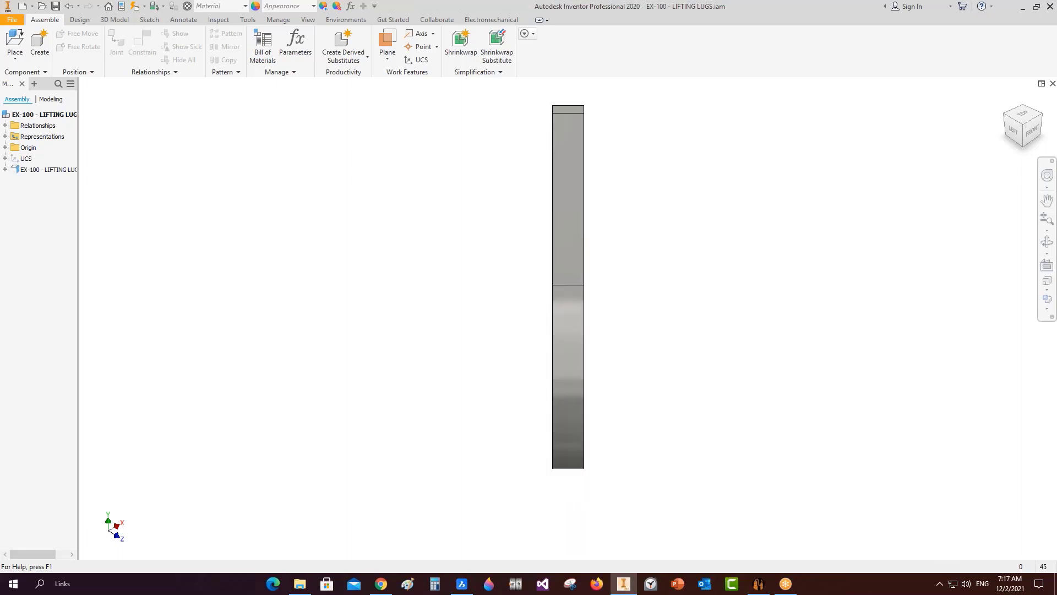
Save the LIFTING LUGS and TAILING LUG assemblies with Ctrl+S.
{"action": "scroll", "coordinate": [387, 418], "scroll_direction": "down", "scroll_amount": 5}
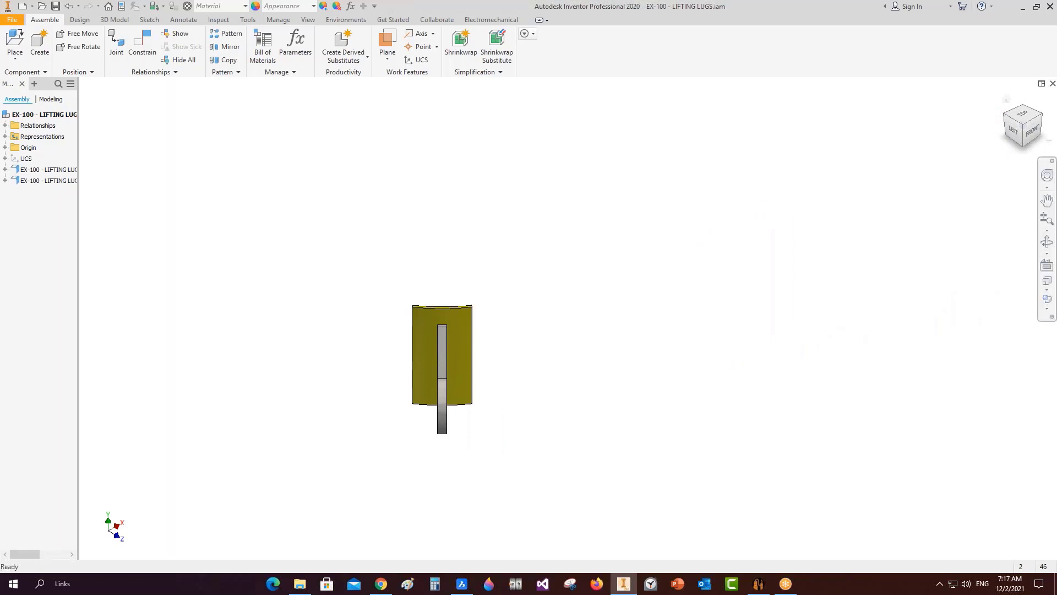
{"action": "key", "text": "ctrl+s"}
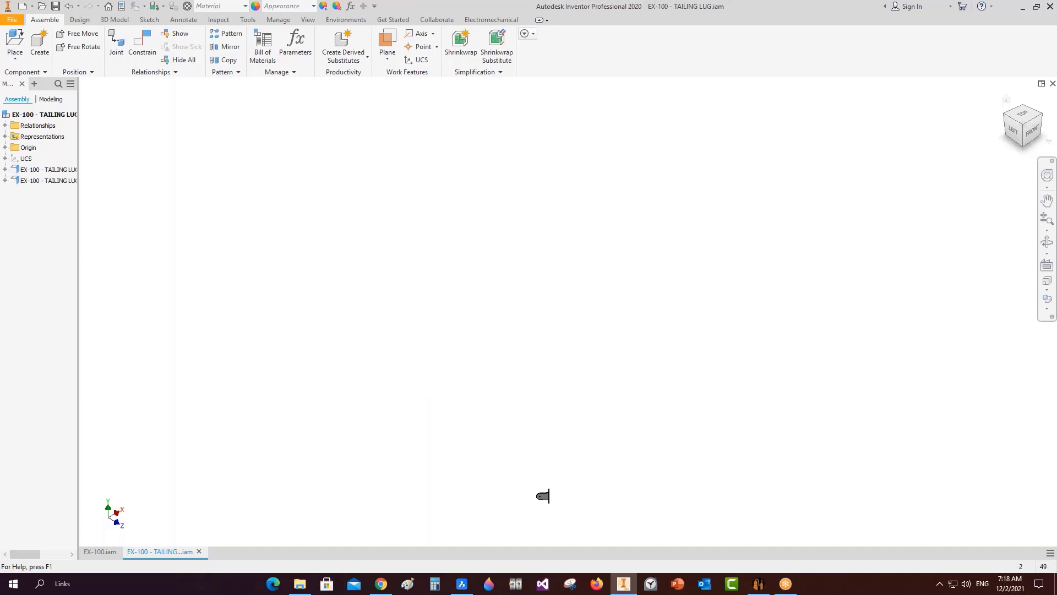
{"action": "key", "text": "ctrl+s"}
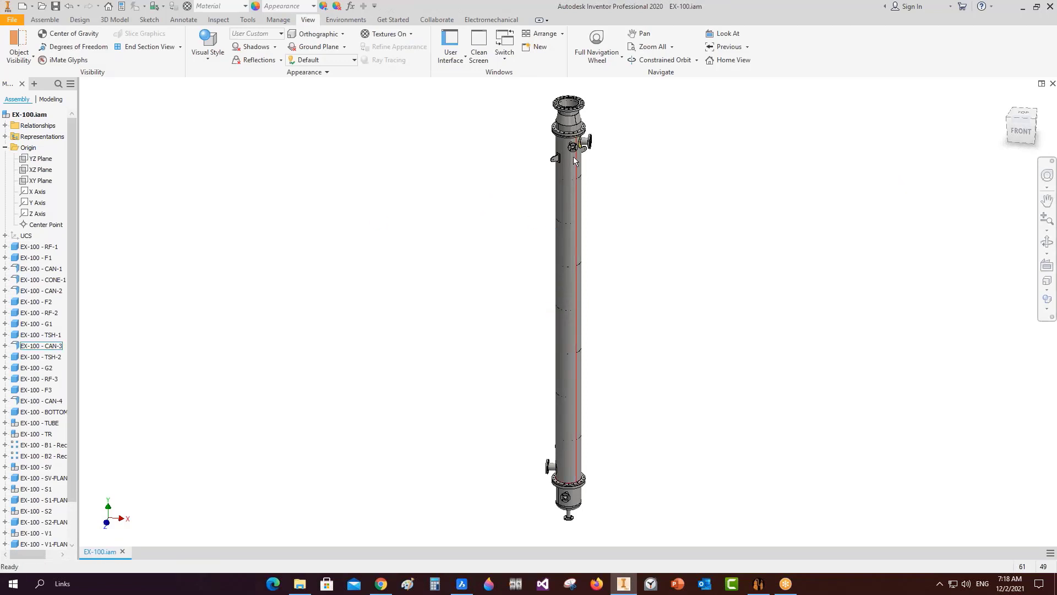
Zoom and pan EX-100.iam to inspect the new lugs near the column top.
{"action": "scroll", "coordinate": [574, 154], "scroll_direction": "up", "scroll_amount": 7}
{"action": "middle_click_drag", "start_coordinate": [587, 129], "coordinate": [623, 212]}
{"action": "scroll", "coordinate": [614, 184], "scroll_direction": "down", "scroll_amount": 2}
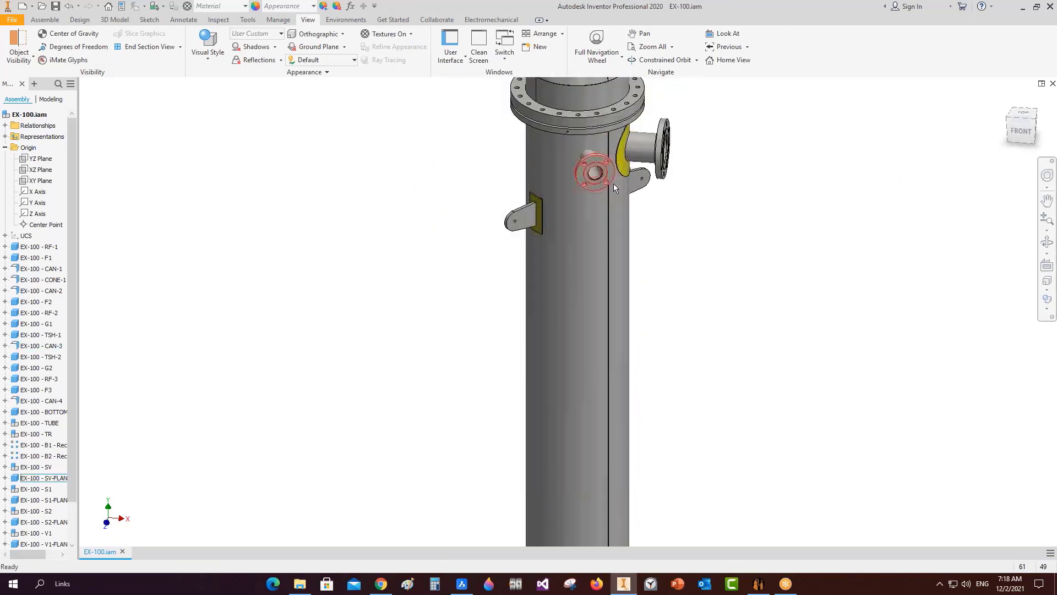
{"action": "scroll", "coordinate": [661, 219], "scroll_direction": "up", "scroll_amount": 6}
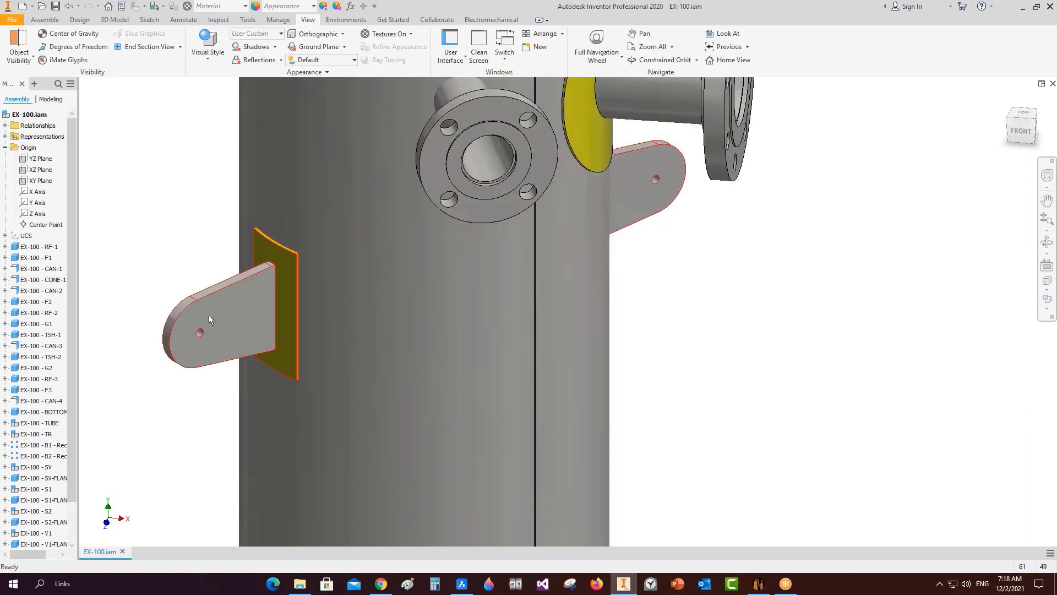
{"action": "left_click", "coordinate": [461, 583]}
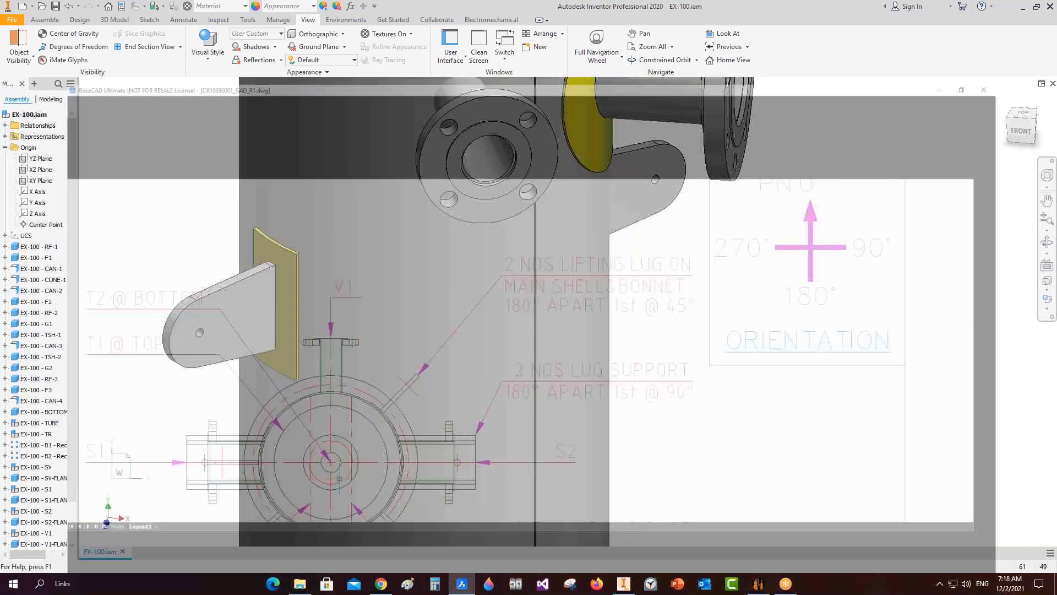
Zoom into the WFD lug detail (R40, Ø40 hole), then reopen the LIFTING LUGS parameters.
{"action": "scroll", "coordinate": [461, 324], "scroll_direction": "down", "scroll_amount": 5}
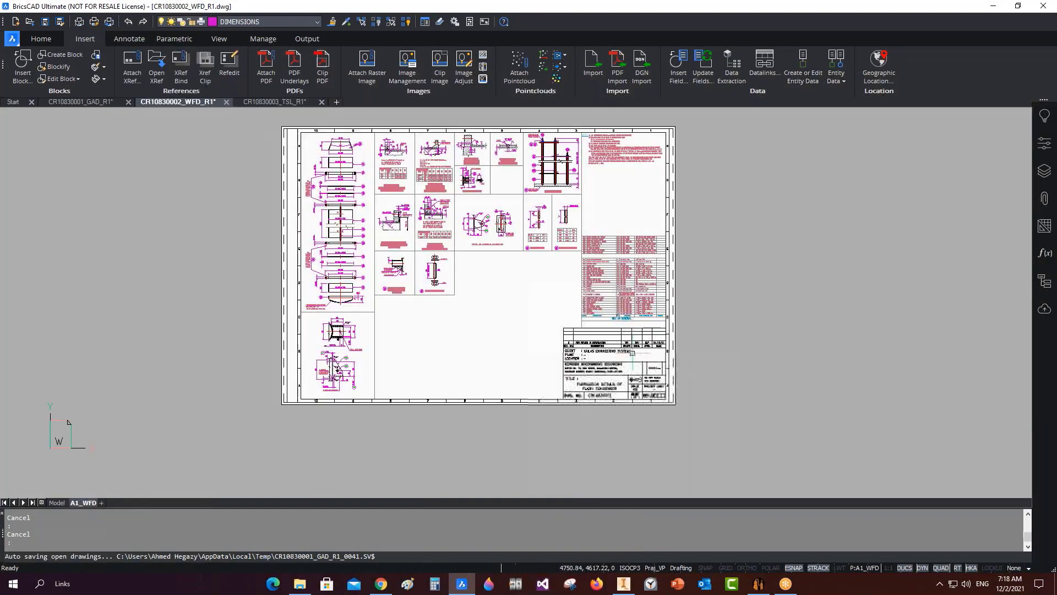
{"action": "scroll", "coordinate": [467, 315], "scroll_direction": "up", "scroll_amount": 5}
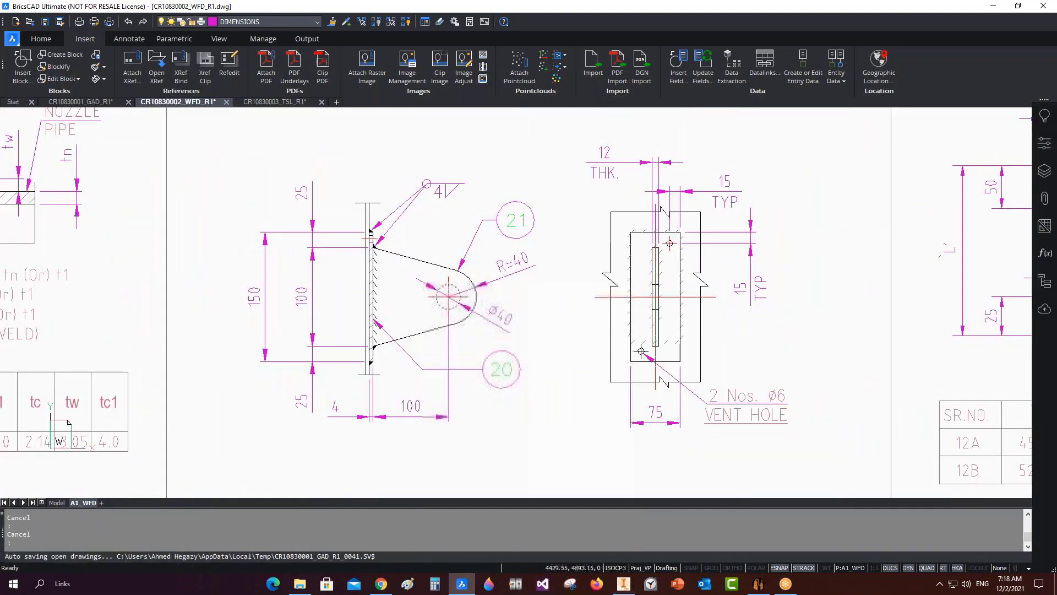
{"action": "scroll", "coordinate": [462, 308], "scroll_direction": "up", "scroll_amount": 3}
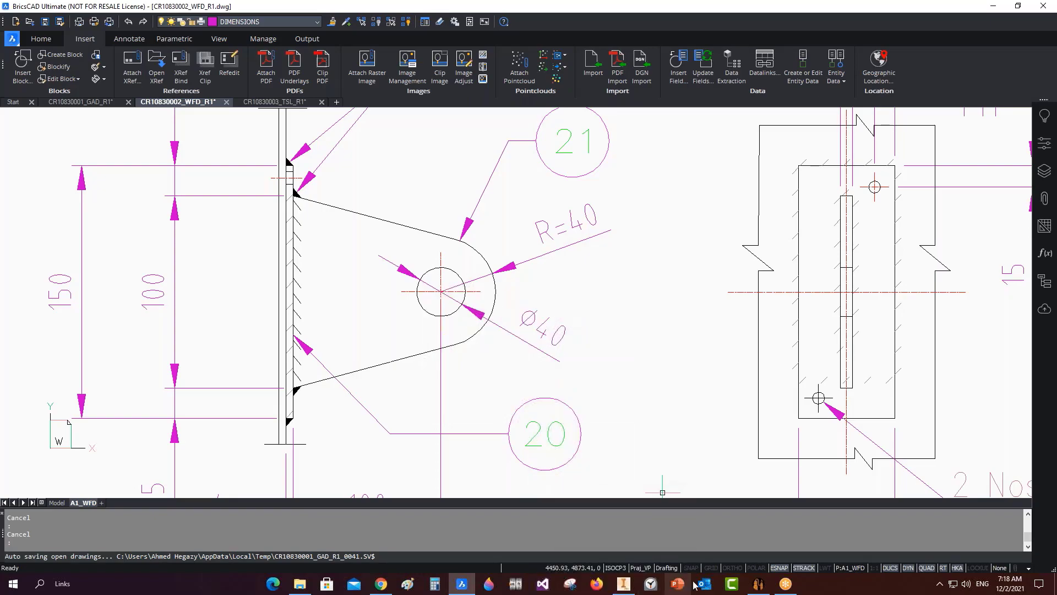
{"action": "left_click", "coordinate": [759, 584]}
{"action": "left_click", "coordinate": [76, 331]}
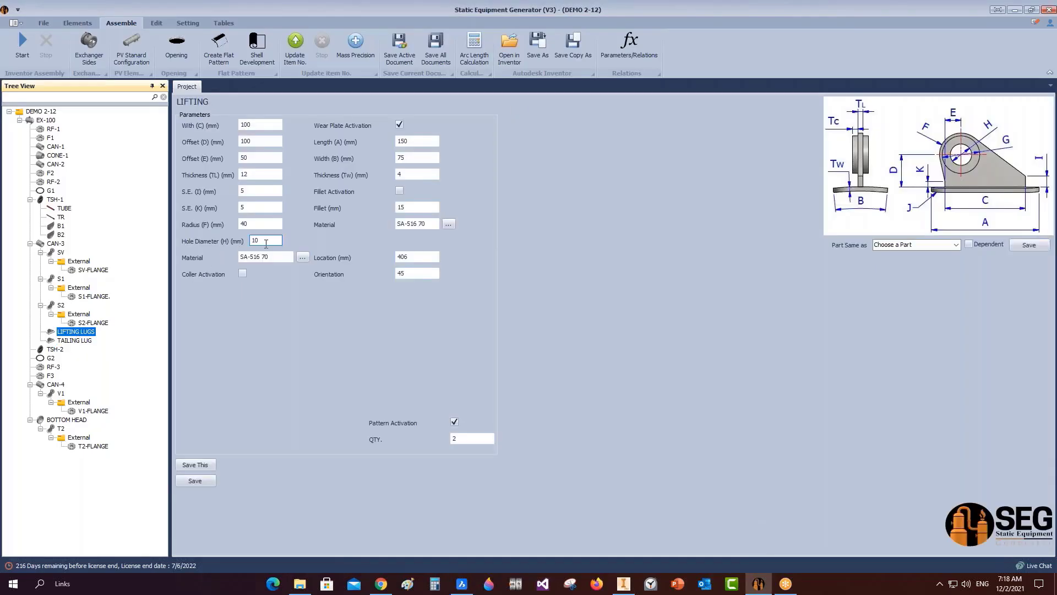
Set the LIFTING LUGS hole diameter to 40 mm and save.
{"action": "double_click", "coordinate": [266, 243]}
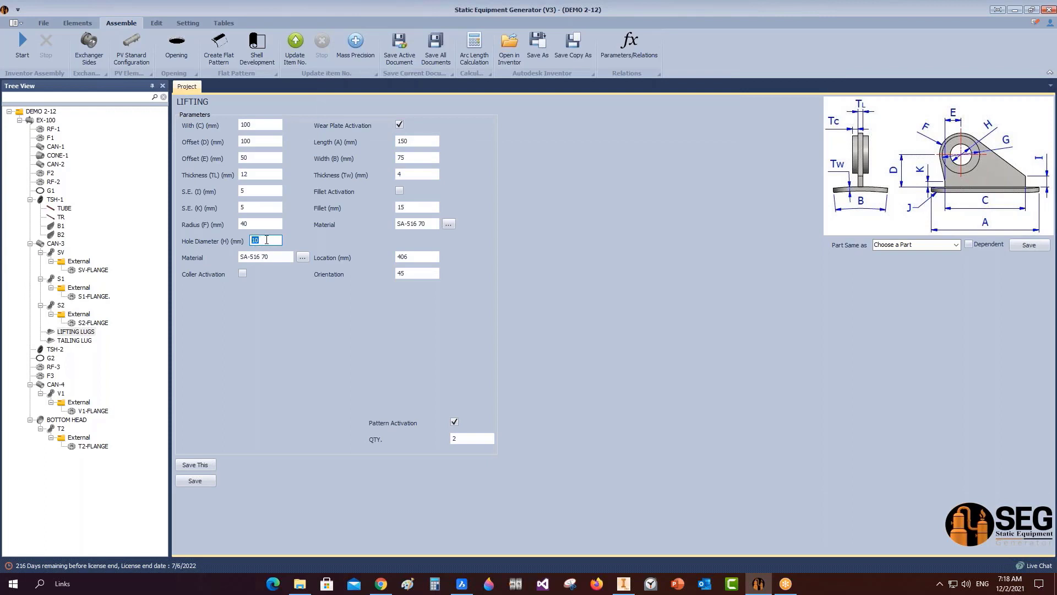
{"action": "type", "text": "40"}
{"action": "left_click", "coordinate": [209, 480]}
Set the TAILING LUG hole diameter to 40 mm and save.
{"action": "left_click", "coordinate": [77, 340]}
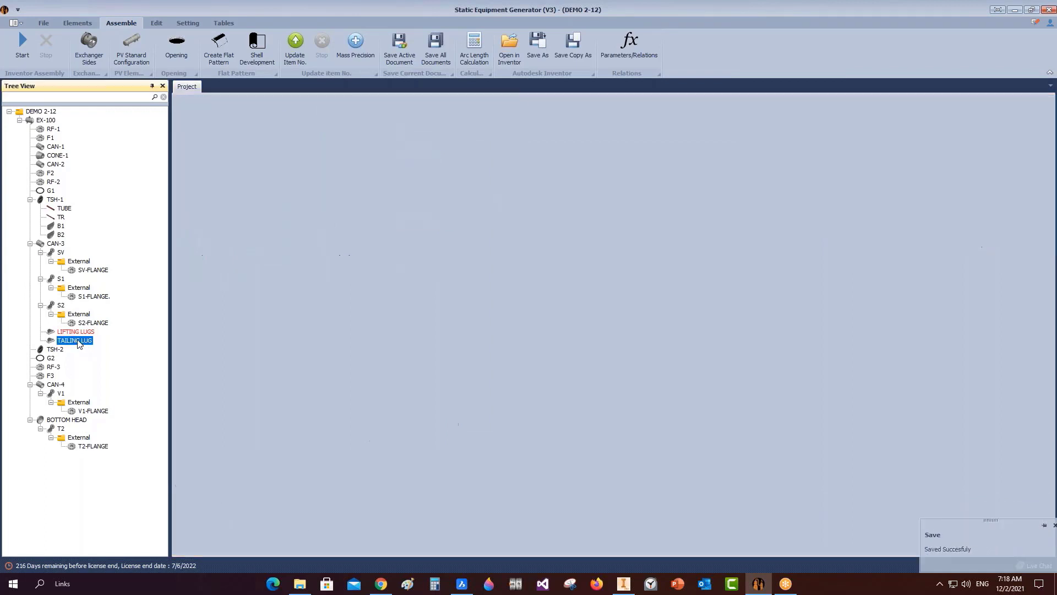
{"action": "left_click_drag", "start_coordinate": [266, 240], "coordinate": [167, 213]}
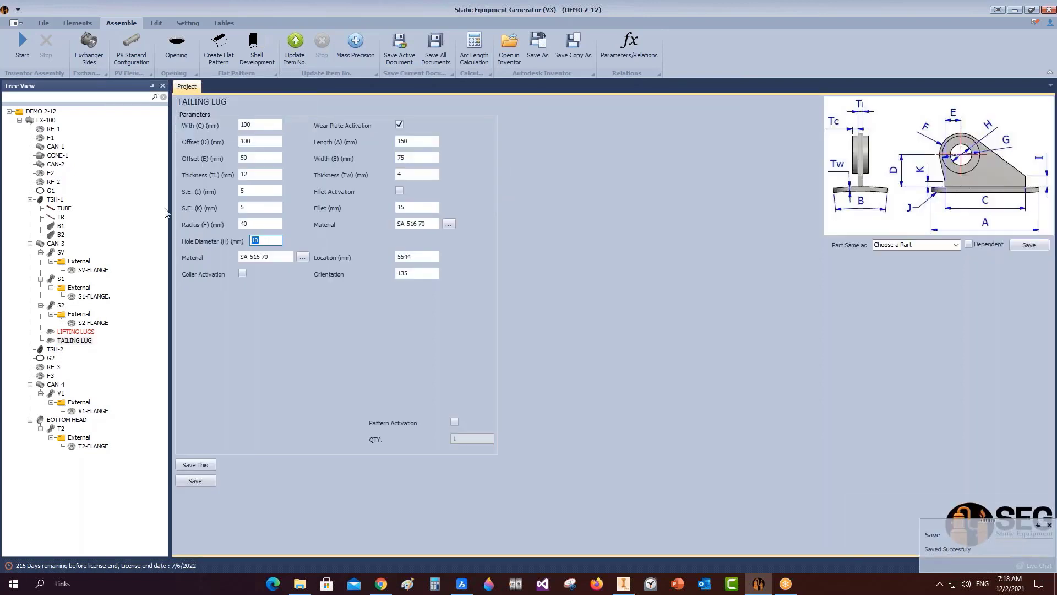
{"action": "type", "text": "4"}
{"action": "left_click", "coordinate": [195, 480]}
{"action": "left_click", "coordinate": [78, 24]}
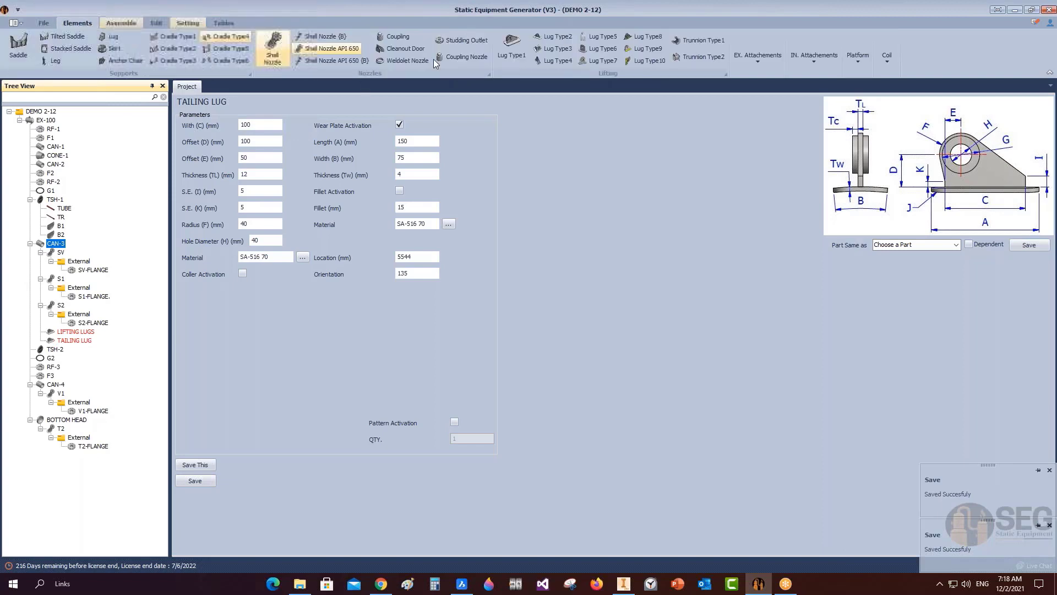
Add a new lug named SUPPORT under CAN-3.
{"action": "left_click", "coordinate": [112, 37]}
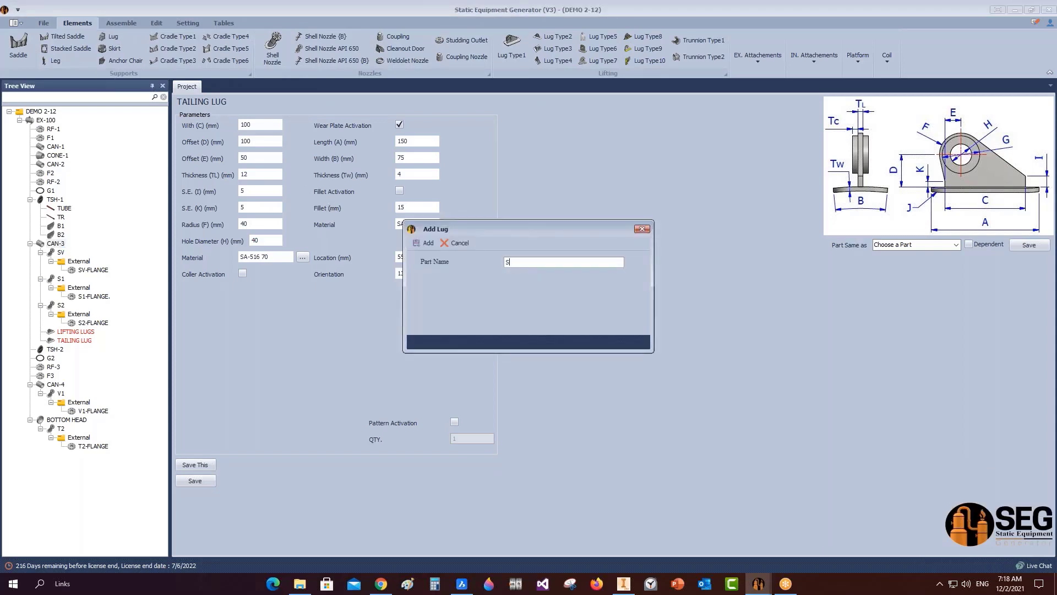
{"action": "type", "text": "SUPPORT"}
{"action": "key", "text": "Return"}
{"action": "left_click", "coordinate": [76, 350]}
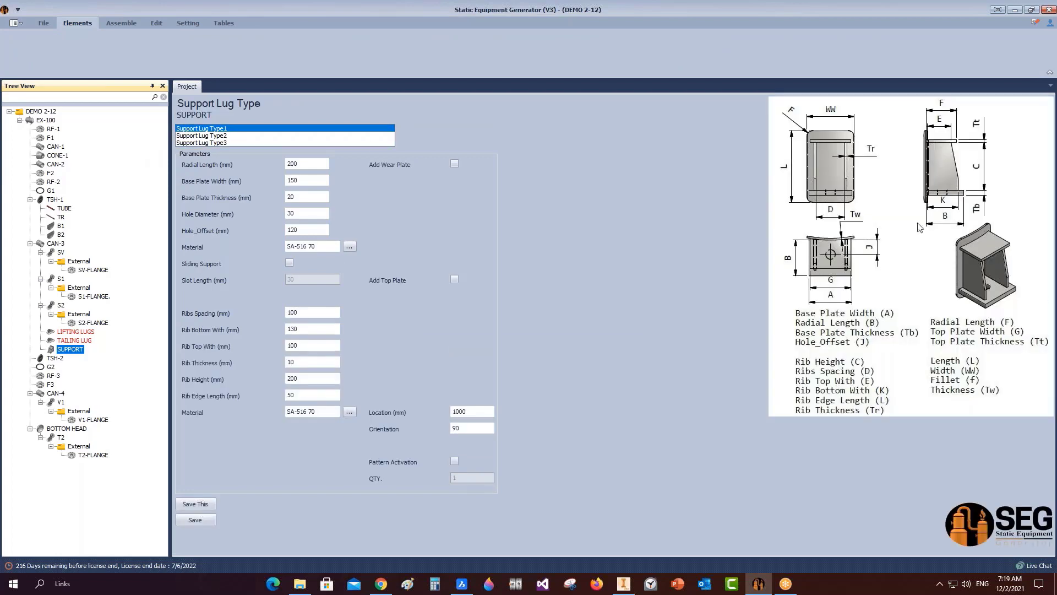
Set radial length 200, base plate 150 wide and 12 thick, hole 20, hole offset 150.
{"action": "left_click", "coordinate": [298, 165]}
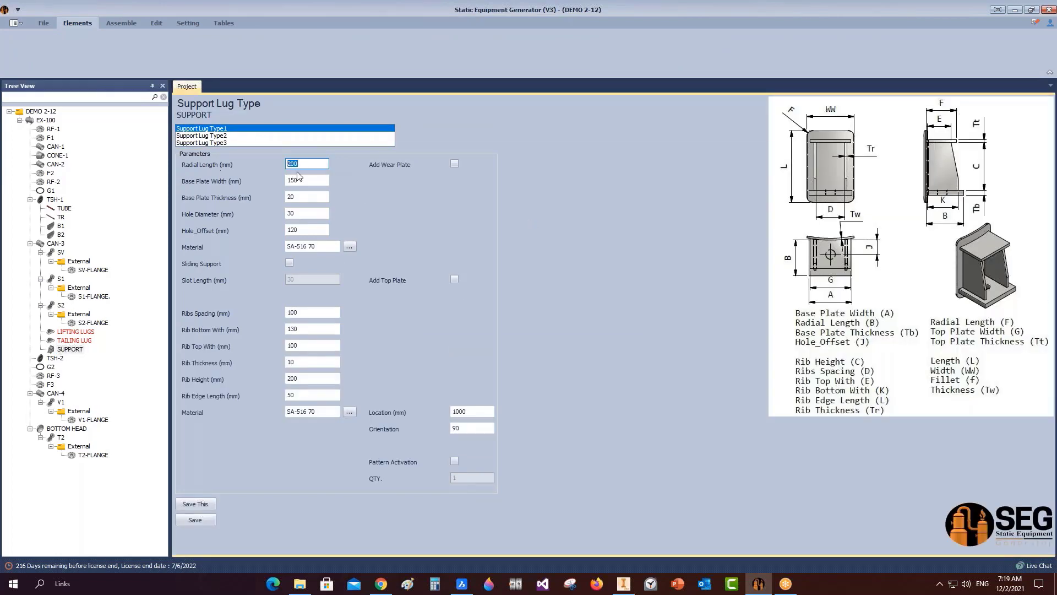
{"action": "type", "text": "200"}
{"action": "key", "text": "Tab"}
{"action": "type", "text": "150"}
{"action": "key", "text": "Tab"}
{"action": "type", "text": "12"}
{"action": "key", "text": "Tab"}
{"action": "type", "text": "20"}
{"action": "key", "text": "Tab"}
{"action": "type", "text": "150"}
Set rib bottom width 200, top width 50, thickness 10 and height 188.
{"action": "key", "text": "Tab"}
{"action": "key", "text": "Tab"}
{"action": "key", "text": "Tab"}
{"action": "key", "text": "Tab"}
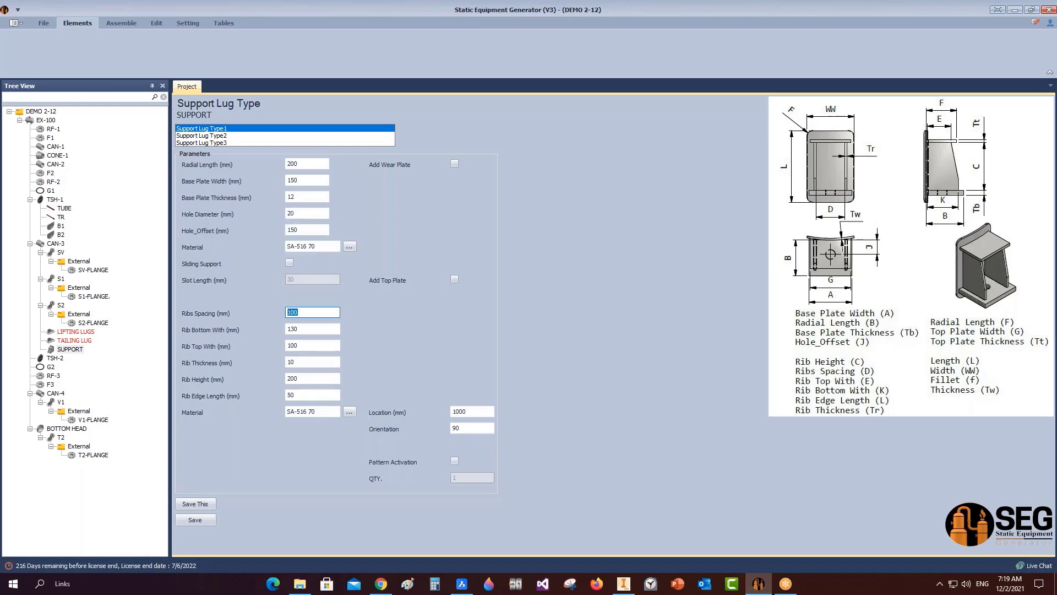
{"action": "key", "text": "Tab"}
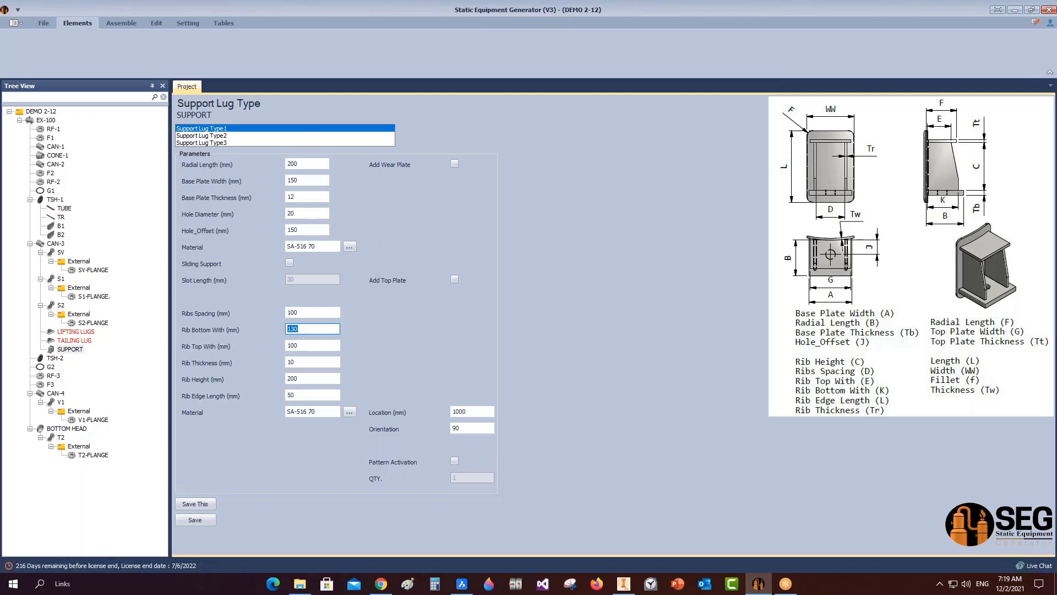
{"action": "type", "text": "200"}
{"action": "key", "text": "Tab"}
{"action": "type", "text": "50"}
{"action": "key", "text": "Tab"}
{"action": "type", "text": "10"}
{"action": "key", "text": "Tab"}
{"action": "type", "text": "188"}
{"action": "key", "text": "Tab"}
Activate the support's wear plate with values 265, 4, 35 and bottom offset 15.
{"action": "left_click", "coordinate": [454, 164]}
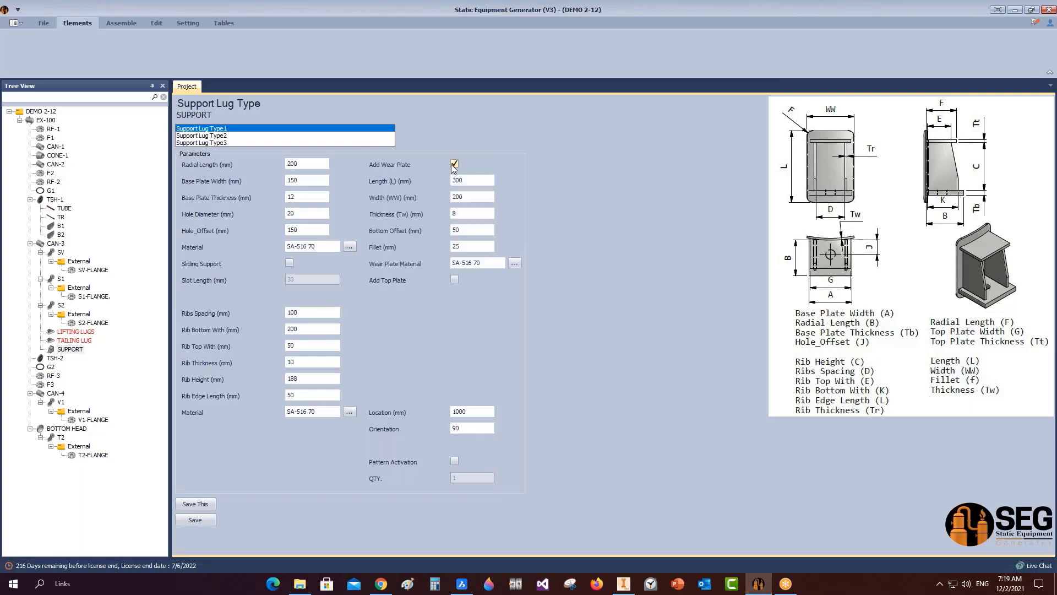
{"action": "left_click_drag", "start_coordinate": [472, 181], "coordinate": [408, 181]}
{"action": "type", "text": "265"}
{"action": "key", "text": "Tab"}
{"action": "key", "text": "Tab"}
{"action": "type", "text": "4"}
{"action": "key", "text": "Tab"}
{"action": "type", "text": "35"}
{"action": "key", "text": "Tab"}
{"action": "type", "text": "15"}
{"action": "key", "text": "Tab"}
Place the SUPPORT at location 2000 with pattern quantity 2 and save it.
{"action": "left_click", "coordinate": [471, 412]}
{"action": "type", "text": "2000"}
{"action": "left_click", "coordinate": [454, 461]}
{"action": "left_click", "coordinate": [455, 477]}
{"action": "type", "text": "2"}
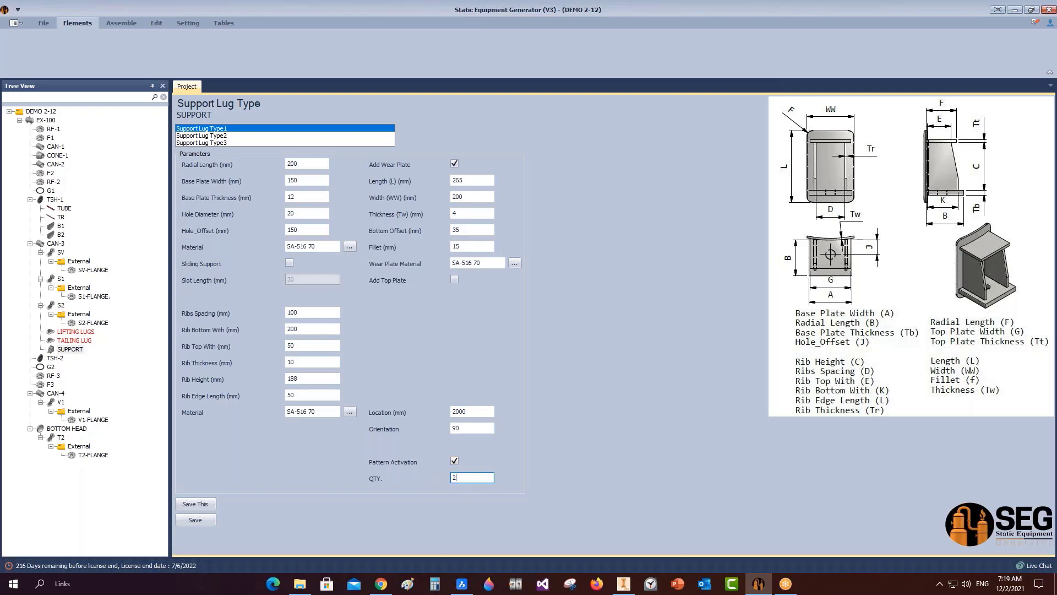
{"action": "left_click", "coordinate": [195, 519]}
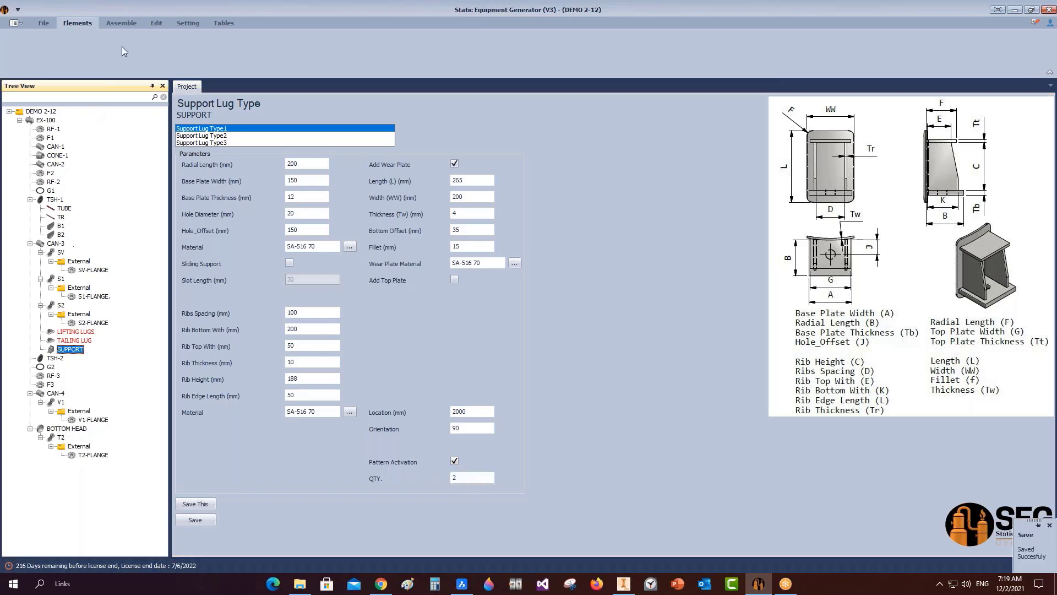
{"action": "left_click", "coordinate": [121, 22]}
Review the LIFTING LUGS and TAILING LUG settings, then generate the updated model in Inventor.
{"action": "left_click", "coordinate": [70, 331]}
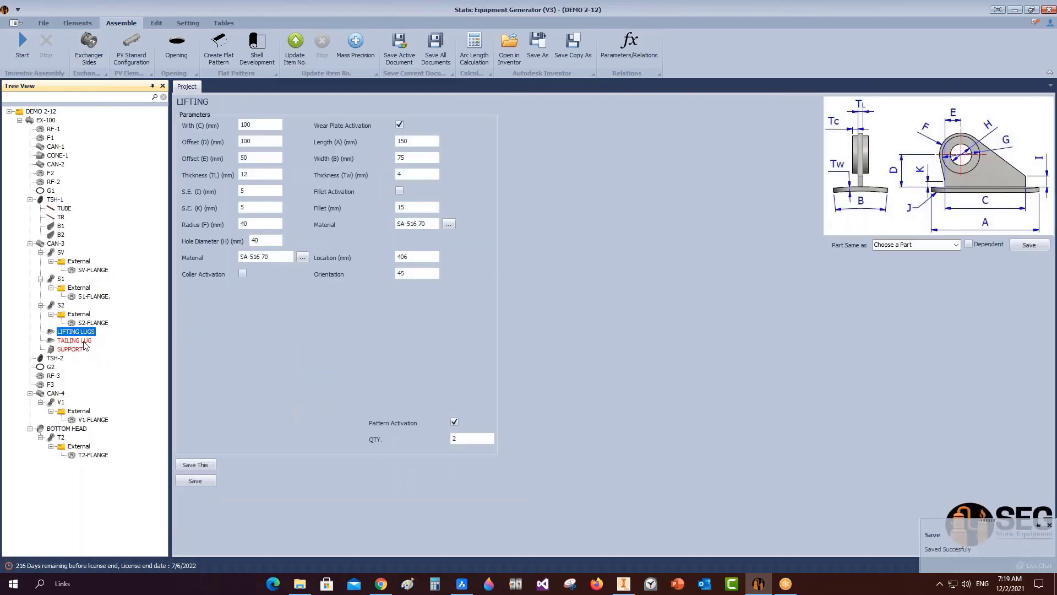
{"action": "left_click", "coordinate": [84, 340]}
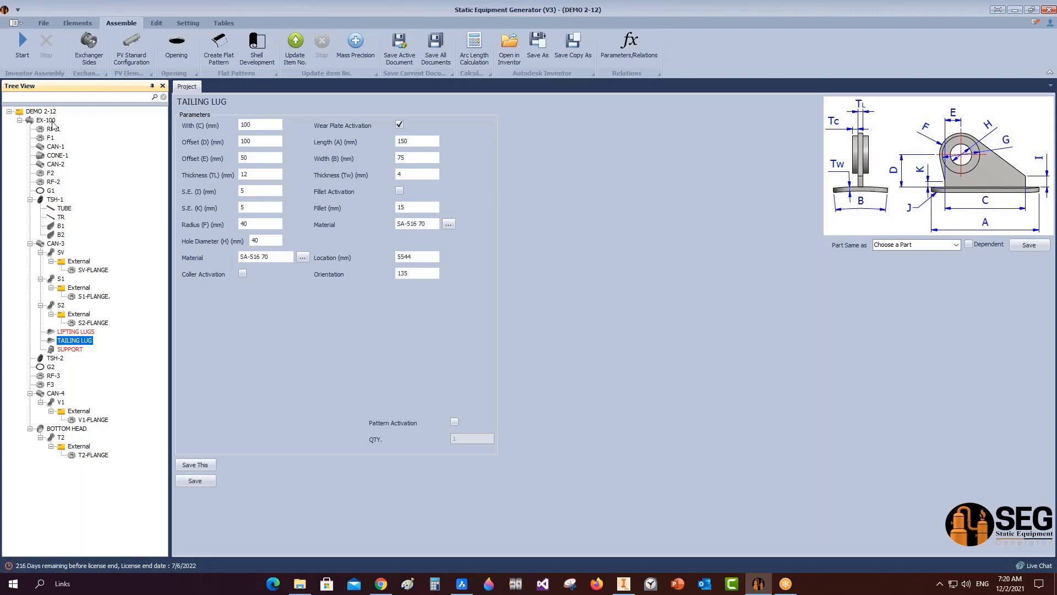
{"action": "left_click", "coordinate": [83, 332]}
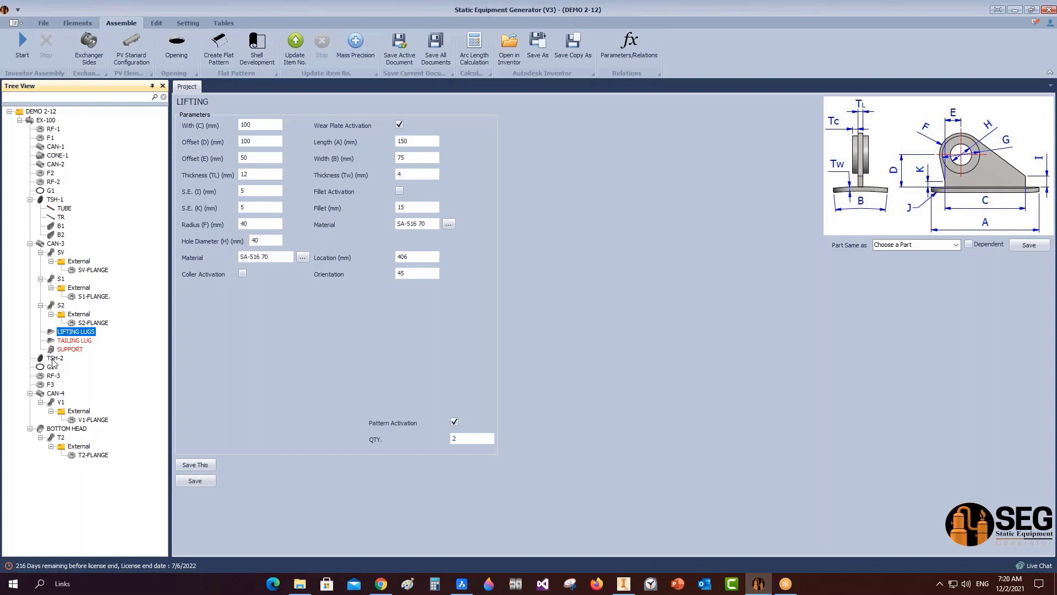
{"action": "left_click", "coordinate": [27, 34]}
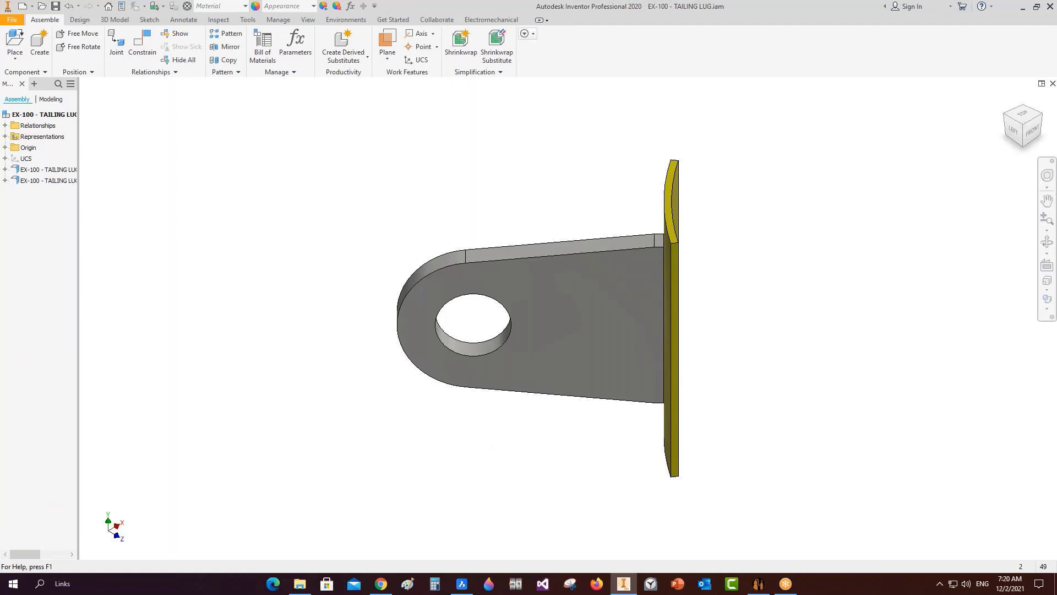
Save the generated assembly, return to EX-100.iam, and save EX-100 - SUPPORT.iam.
{"action": "key", "text": "ctrl+s"}
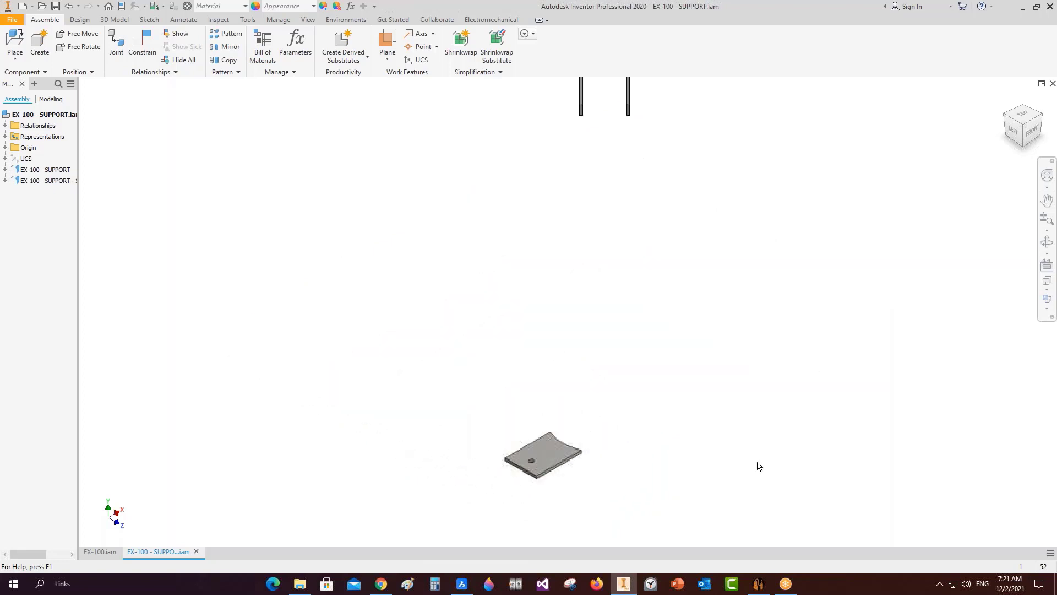
{"action": "left_click", "coordinate": [104, 553]}
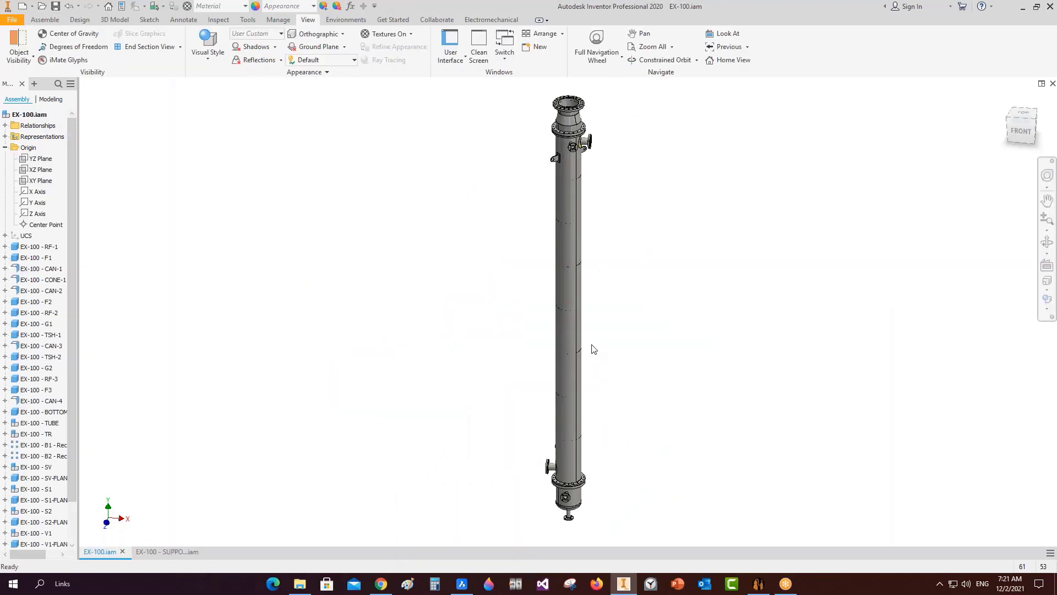
{"action": "key", "text": "ctrl+s"}
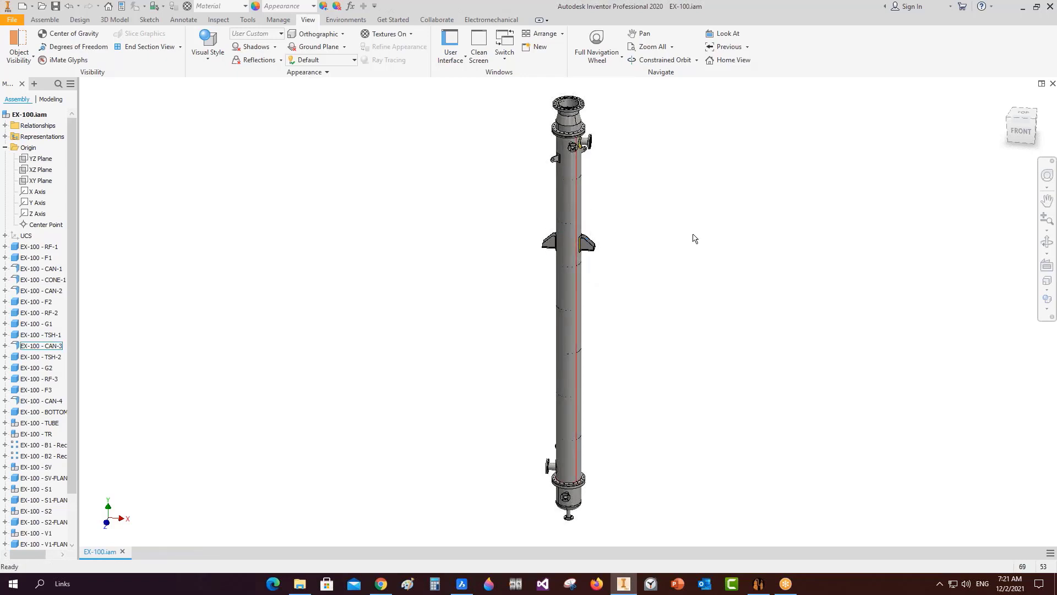
Orbit and zoom around the column to inspect the support lugs and the column top.
{"action": "left_click", "coordinate": [1046, 242]}
{"action": "left_click_drag", "start_coordinate": [622, 374], "coordinate": [688, 370]}
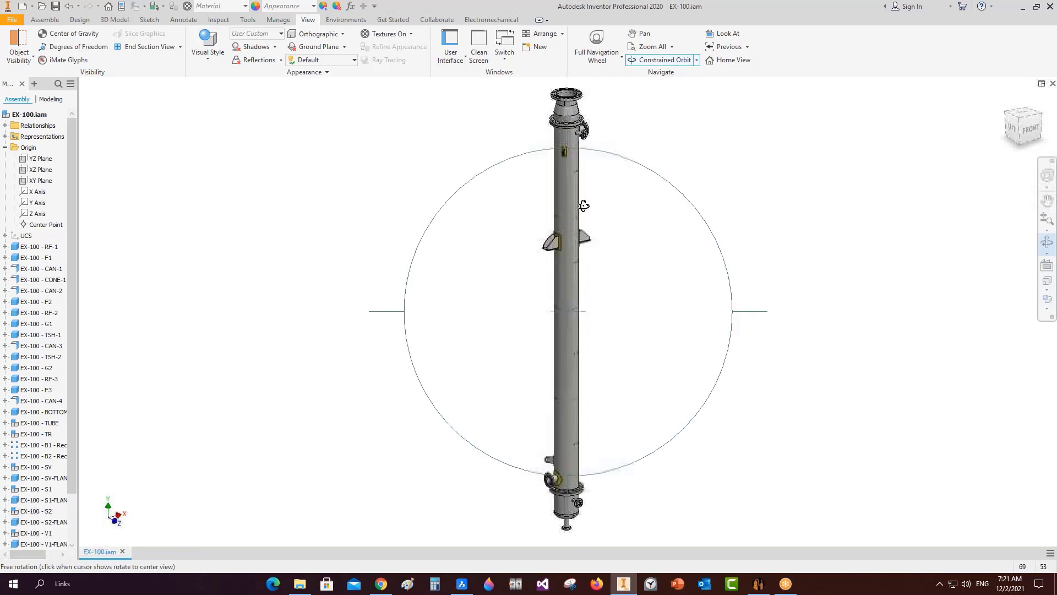
{"action": "scroll", "coordinate": [586, 207], "scroll_direction": "up", "scroll_amount": 4}
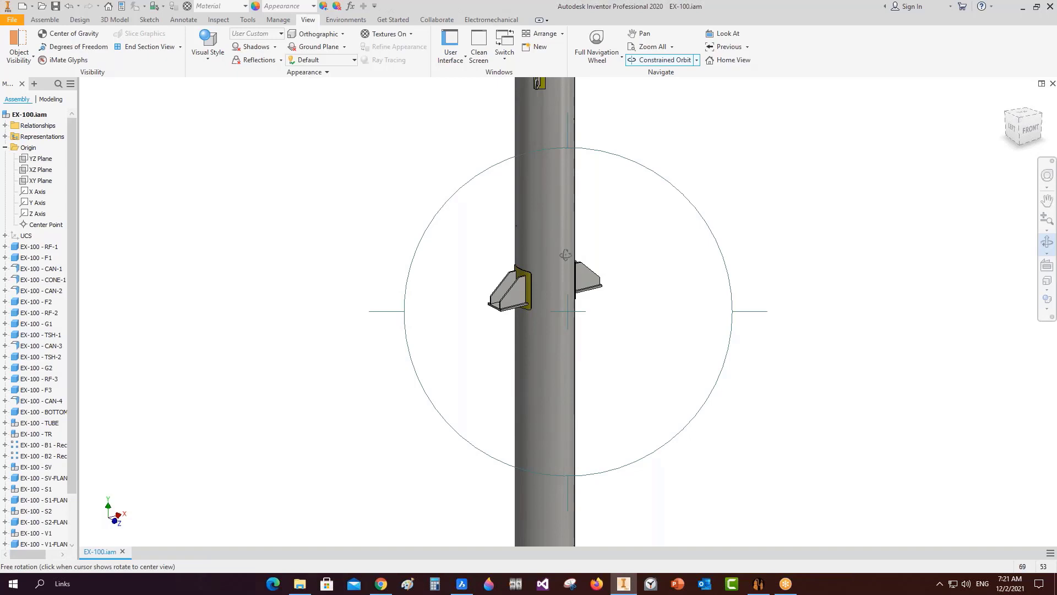
{"action": "scroll", "coordinate": [604, 158], "scroll_direction": "down", "scroll_amount": 5}
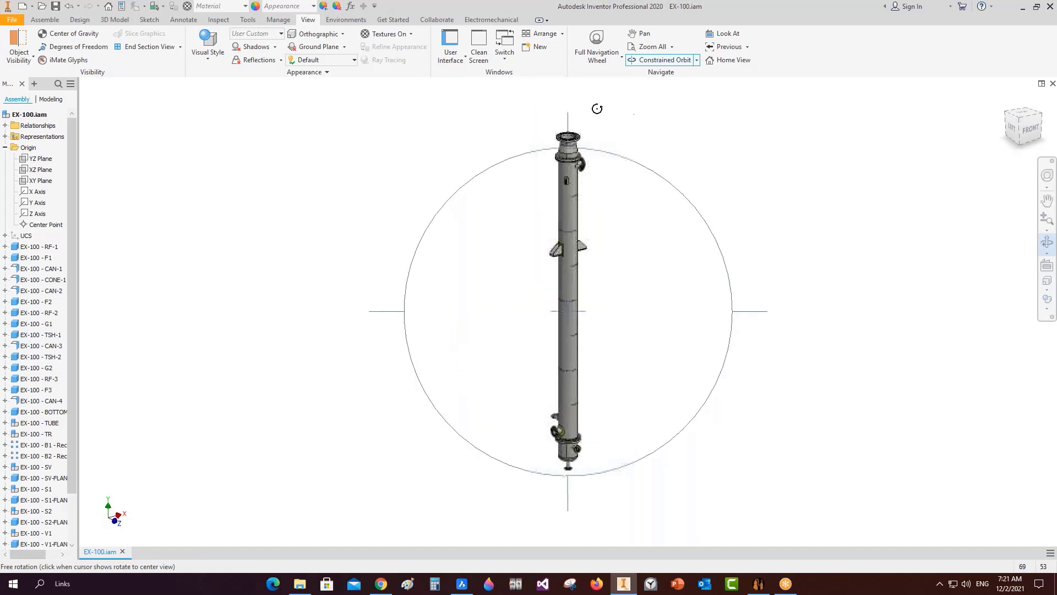
{"action": "scroll", "coordinate": [597, 106], "scroll_direction": "up", "scroll_amount": 5}
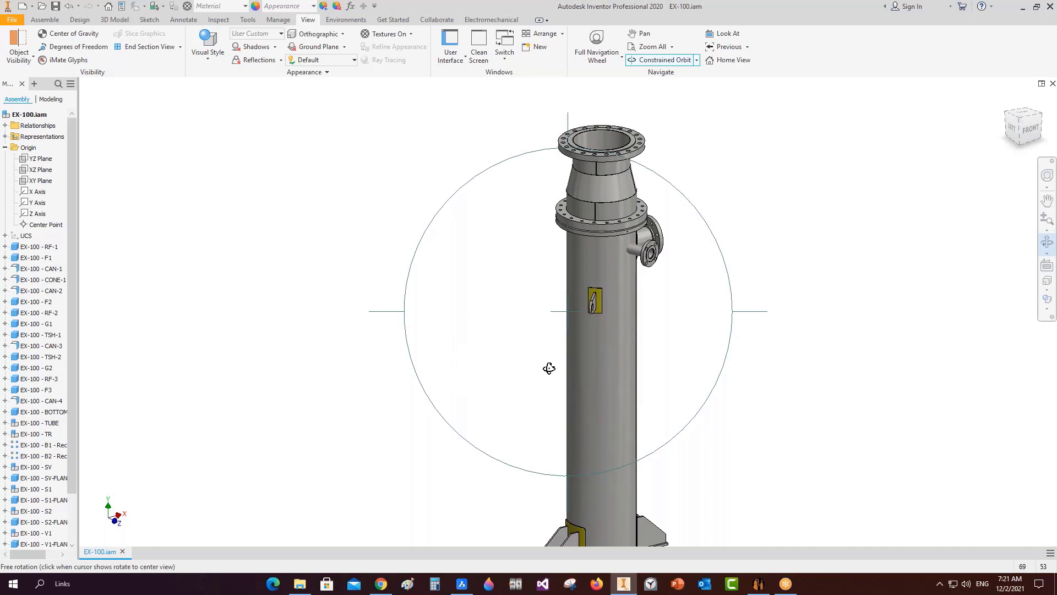
{"action": "scroll", "coordinate": [642, 260], "scroll_direction": "up", "scroll_amount": 4}
{"action": "scroll", "coordinate": [622, 226], "scroll_direction": "down", "scroll_amount": 3}
{"action": "middle_click_drag", "start_coordinate": [622, 223], "coordinate": [609, 358]}
{"action": "scroll", "coordinate": [610, 357], "scroll_direction": "up", "scroll_amount": 1}
Cut a Three Quarter Section View through the YZ and XY planes at 0.000 mm offset.
{"action": "left_click", "coordinate": [180, 47]}
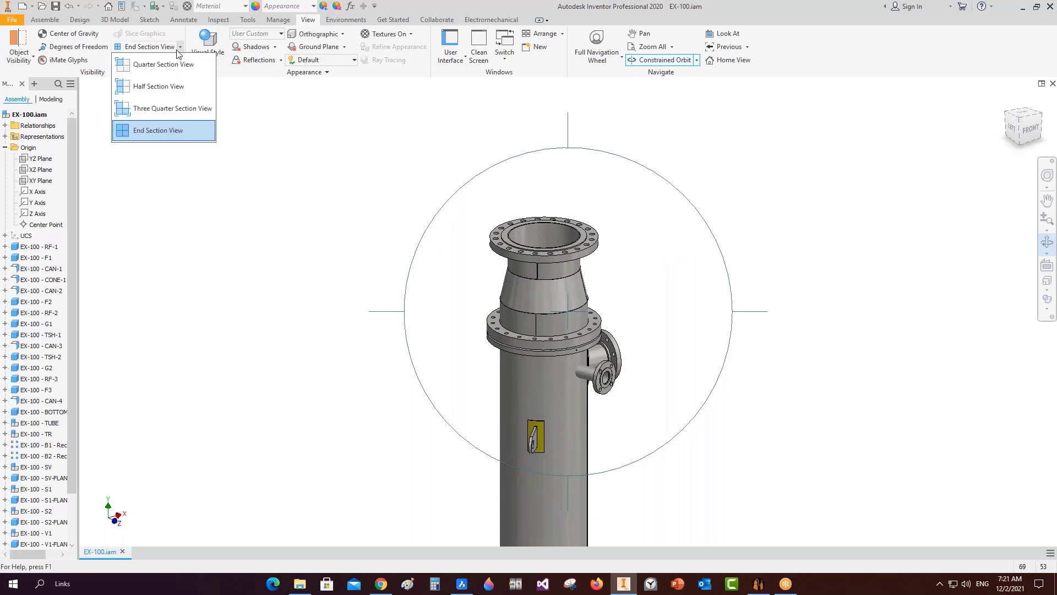
{"action": "left_click", "coordinate": [161, 113]}
{"action": "left_click", "coordinate": [40, 158]}
{"action": "right_click", "coordinate": [351, 167]}
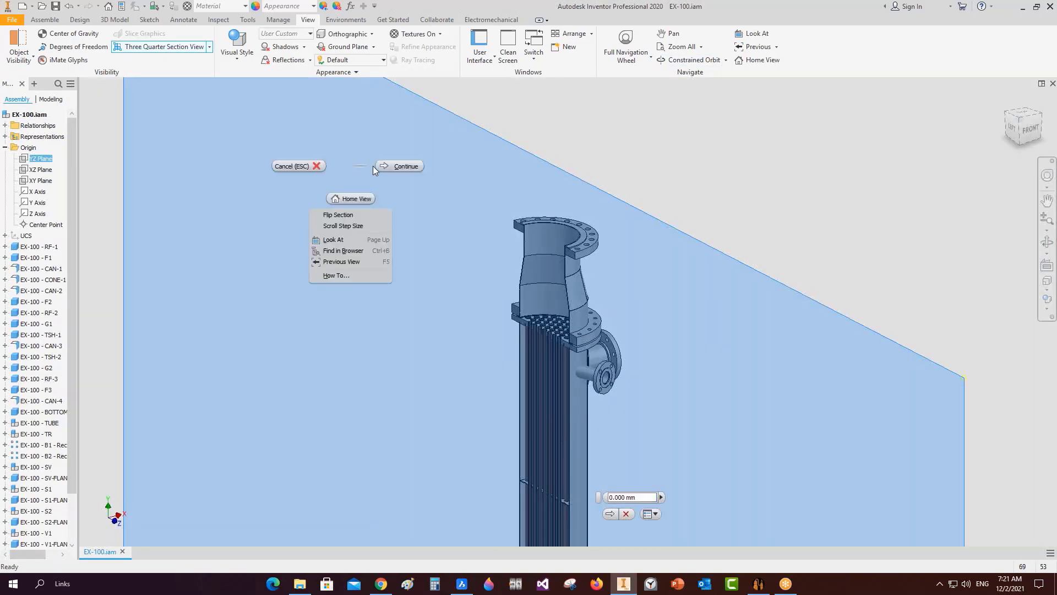
{"action": "left_click", "coordinate": [383, 167]}
{"action": "left_click", "coordinate": [50, 181]}
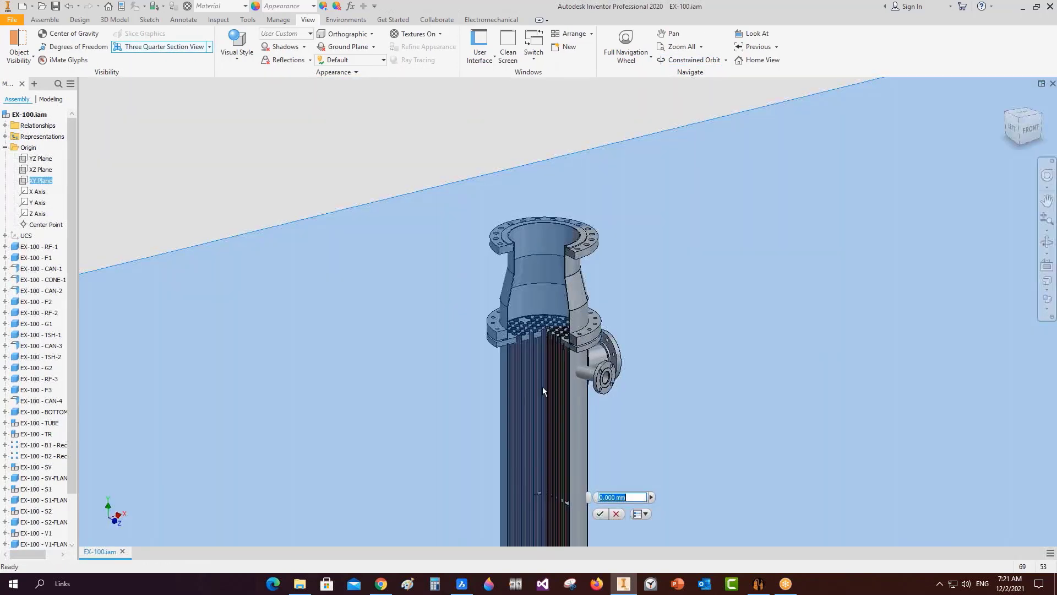
{"action": "left_click", "coordinate": [599, 512]}
{"action": "scroll", "coordinate": [551, 318], "scroll_direction": "up", "scroll_amount": 5}
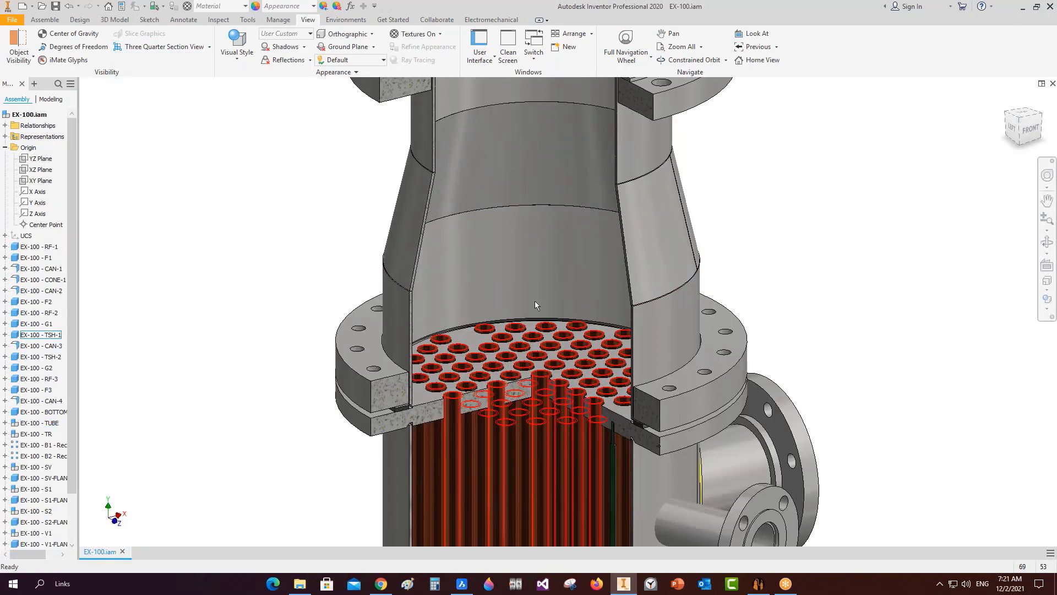
{"action": "middle_click_drag", "start_coordinate": [552, 296], "coordinate": [537, 331]}
{"action": "scroll", "coordinate": [548, 338], "scroll_direction": "up", "scroll_amount": 7}
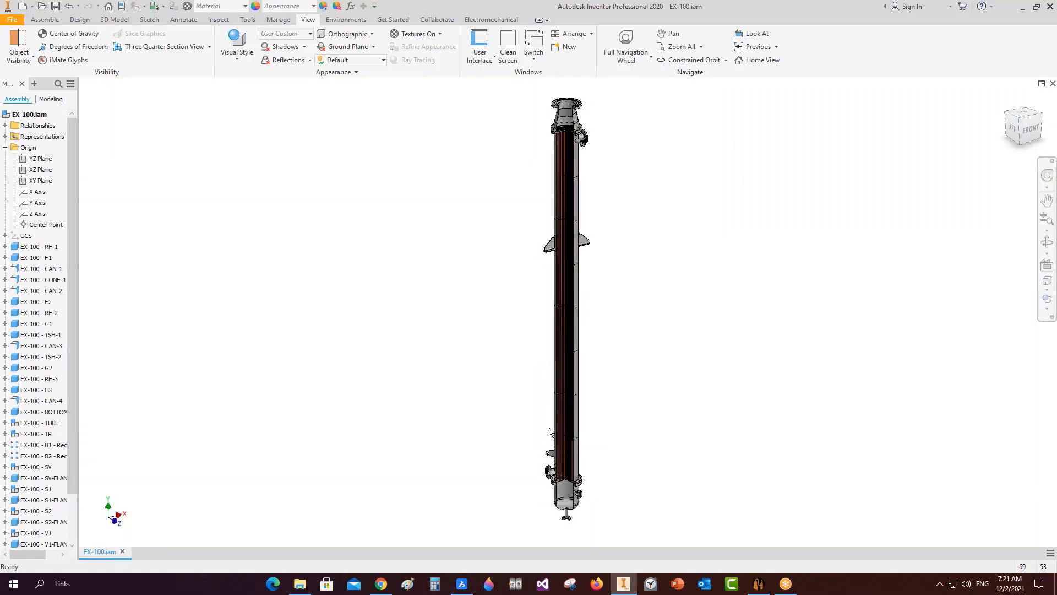
{"action": "scroll", "coordinate": [574, 246], "scroll_direction": "up", "scroll_amount": 5}
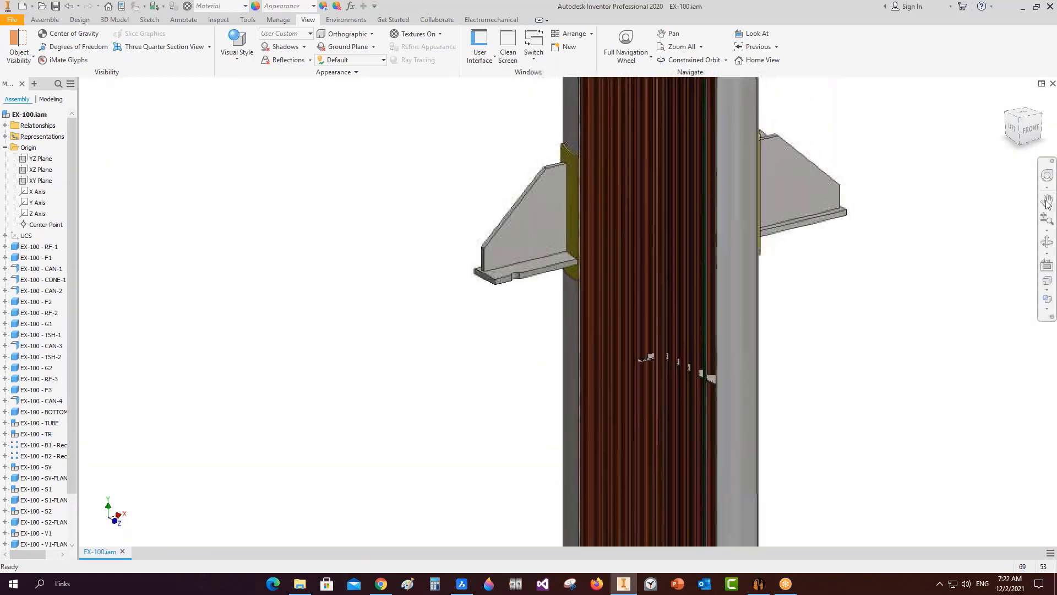
Orbit around the sectioned exchanger to inspect the tubesheet from several sides.
{"action": "left_click", "coordinate": [1047, 242]}
{"action": "left_click_drag", "start_coordinate": [584, 285], "coordinate": [667, 287]}
{"action": "scroll", "coordinate": [687, 243], "scroll_direction": "down", "scroll_amount": 5}
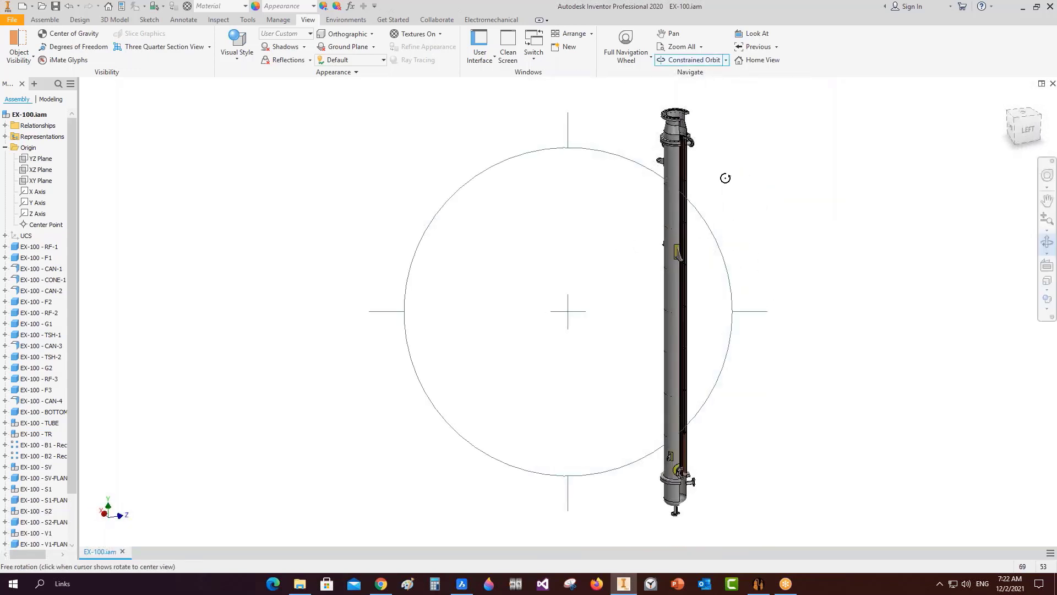
{"action": "left_click_drag", "start_coordinate": [664, 198], "coordinate": [665, 273]}
{"action": "scroll", "coordinate": [643, 424], "scroll_direction": "up", "scroll_amount": 5}
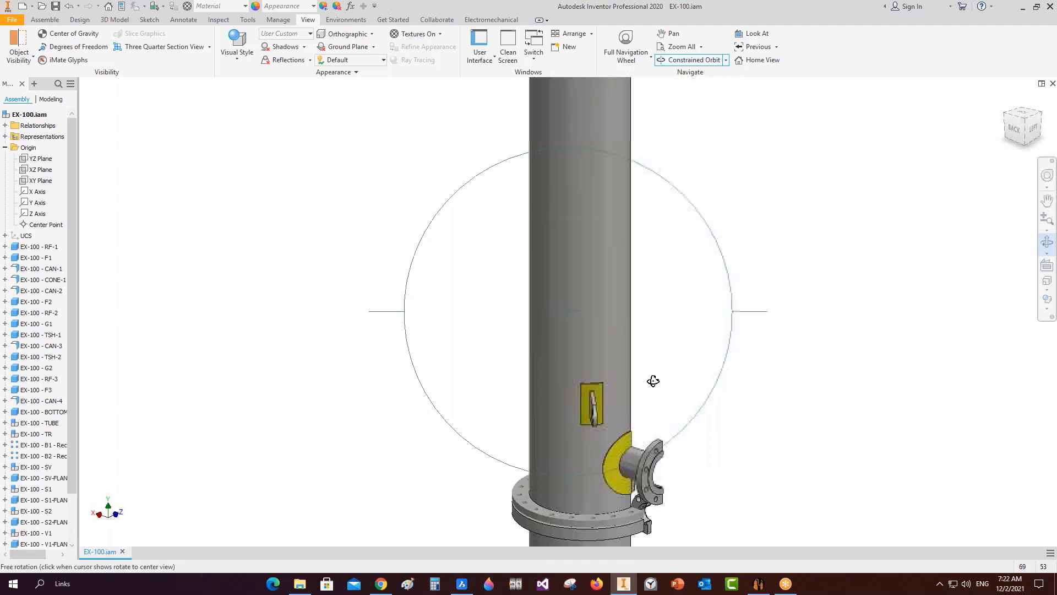
{"action": "right_click", "coordinate": [654, 376]}
{"action": "left_click", "coordinate": [696, 376]}
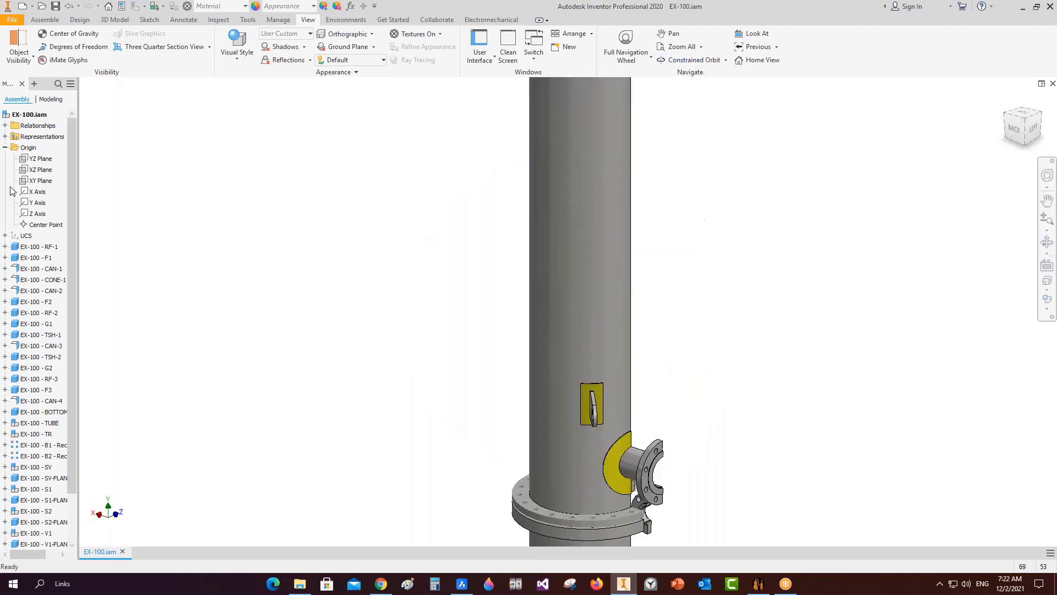
Remove the cutaway with End Section View and view the whole exchanger from the left.
{"action": "left_click", "coordinate": [209, 47]}
{"action": "left_click", "coordinate": [170, 131]}
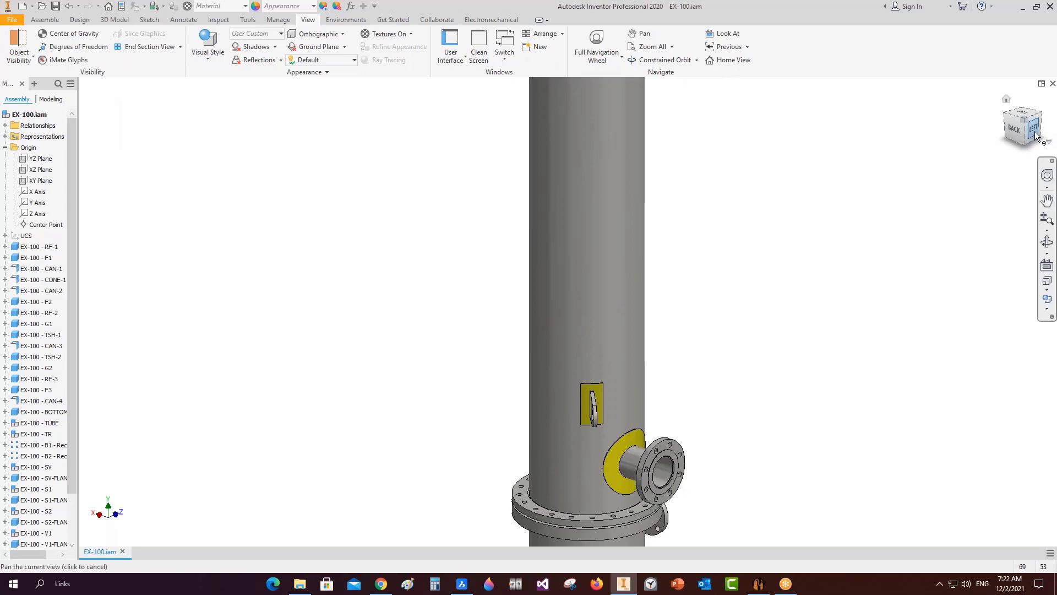
{"action": "left_click", "coordinate": [1035, 131]}
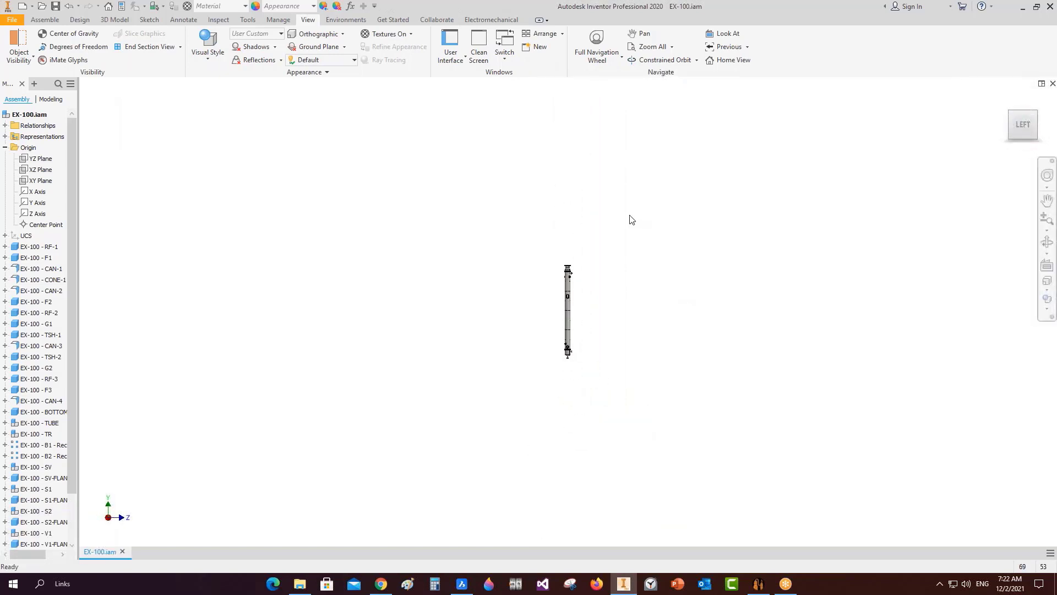
{"action": "scroll", "coordinate": [567, 230], "scroll_direction": "up", "scroll_amount": 10}
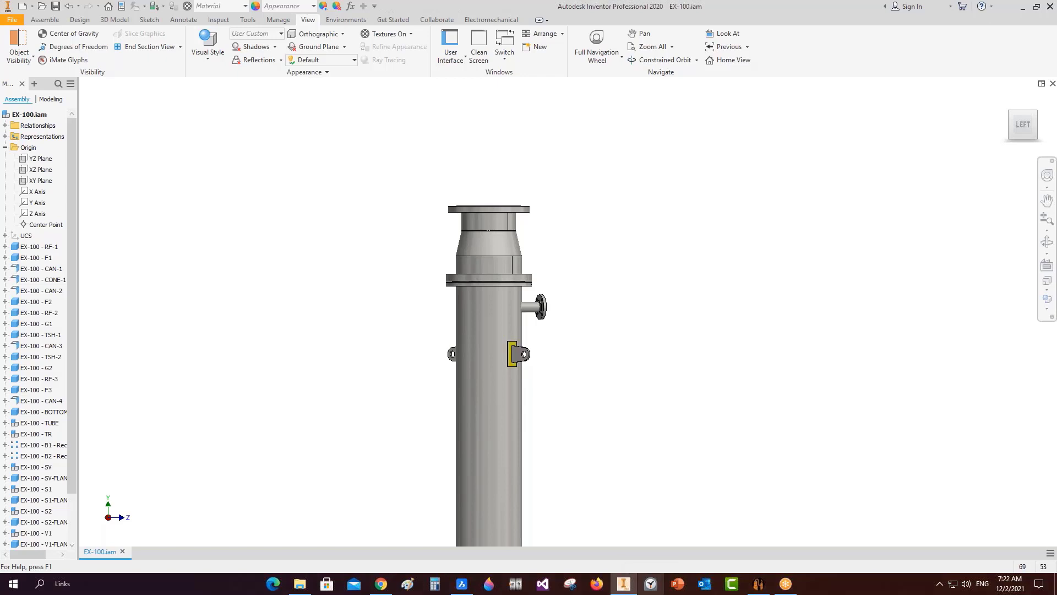
{"action": "scroll", "coordinate": [454, 206], "scroll_direction": "up", "scroll_amount": 5}
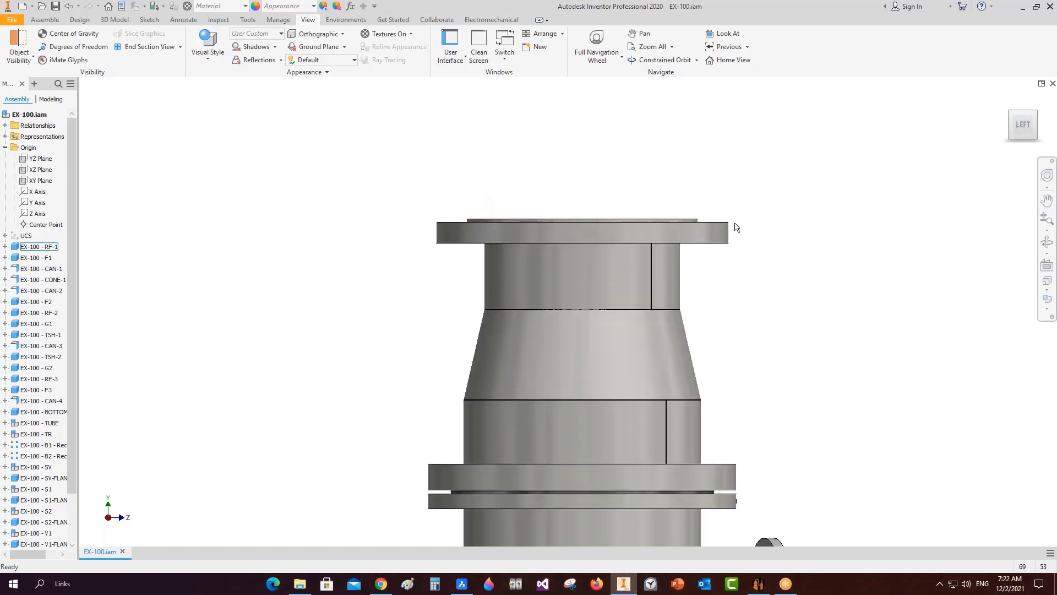
Select the top channel parts RF-1 through F2 and pan down to the column's bottom end.
{"action": "left_click_drag", "start_coordinate": [846, 153], "coordinate": [369, 482]}
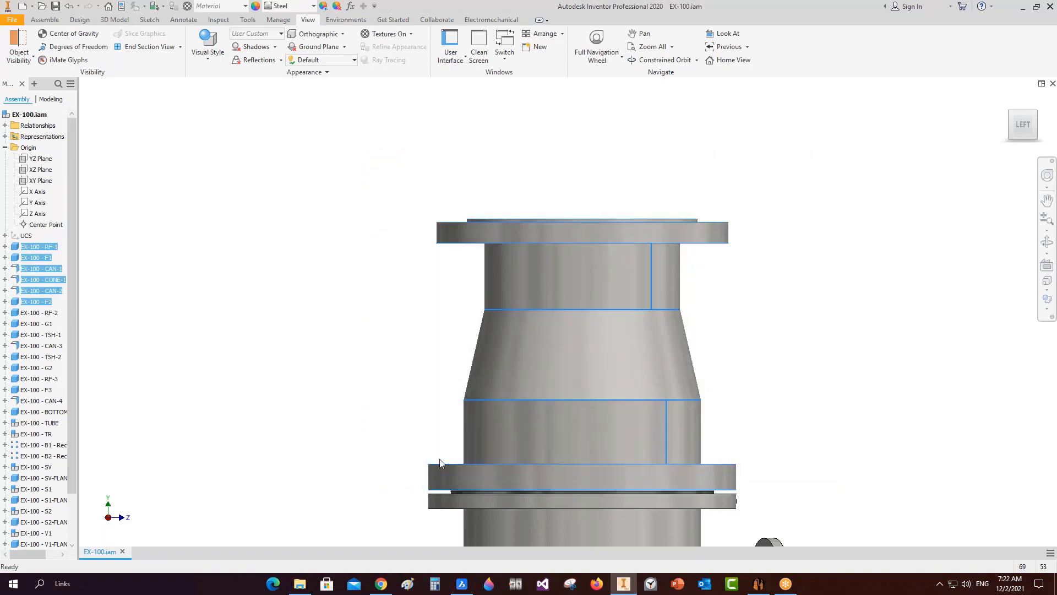
{"action": "scroll", "coordinate": [783, 352], "scroll_direction": "down", "scroll_amount": 5}
{"action": "middle_click_drag", "start_coordinate": [804, 383], "coordinate": [689, 96]}
{"action": "scroll", "coordinate": [664, 382], "scroll_direction": "down", "scroll_amount": 5}
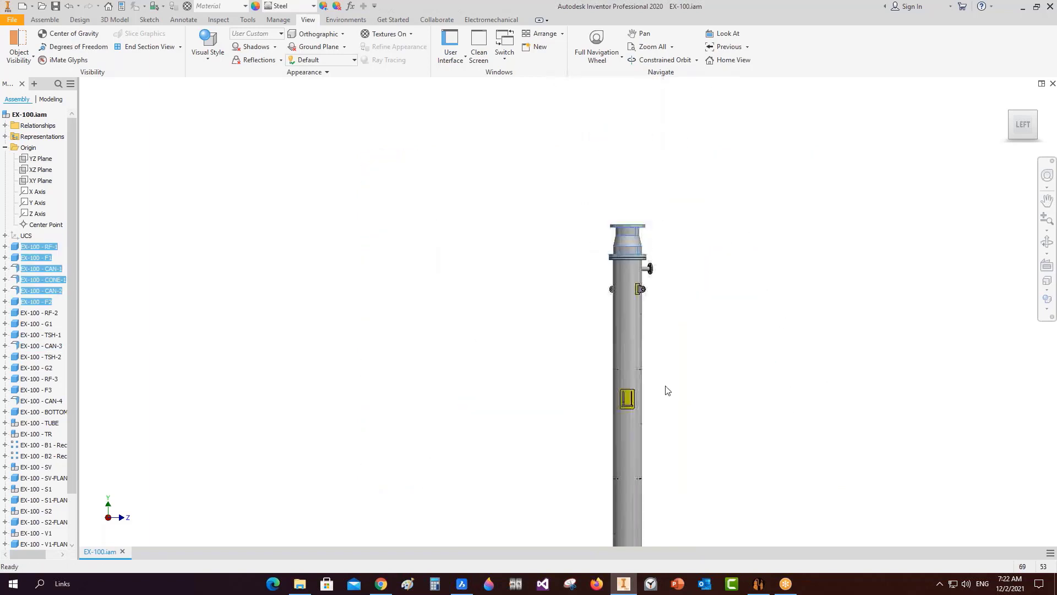
{"action": "middle_click_drag", "start_coordinate": [666, 389], "coordinate": [681, 104]}
{"action": "scroll", "coordinate": [633, 421], "scroll_direction": "up", "scroll_amount": 5}
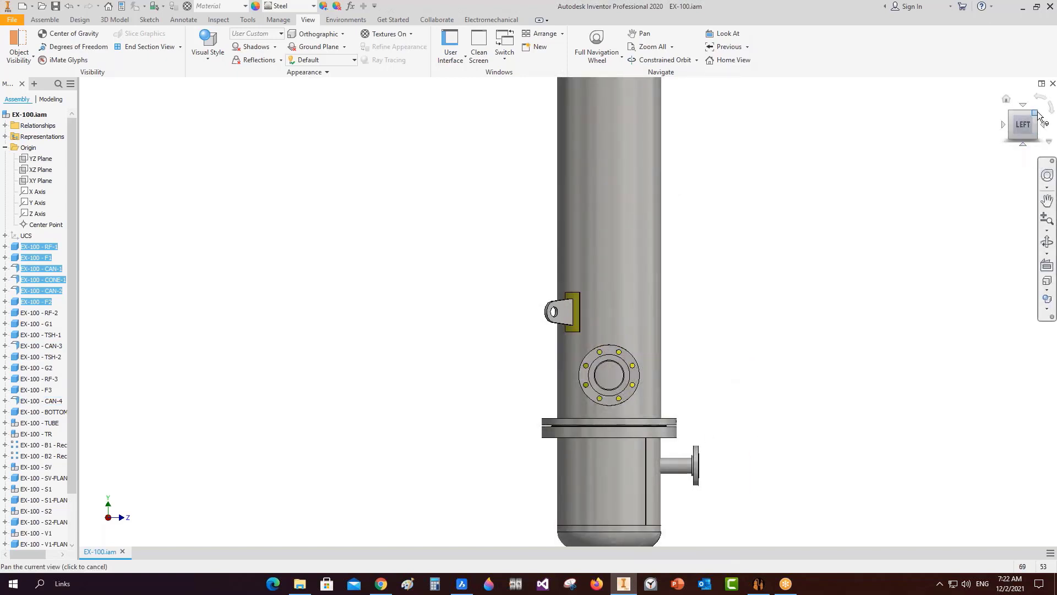
Return to the isometric view, clear the selection, and bring Static Equipment Generator forward on RF-1.
{"action": "left_click", "coordinate": [1024, 122]}
{"action": "left_click", "coordinate": [676, 319]}
{"action": "scroll", "coordinate": [590, 297], "scroll_direction": "up", "scroll_amount": 5}
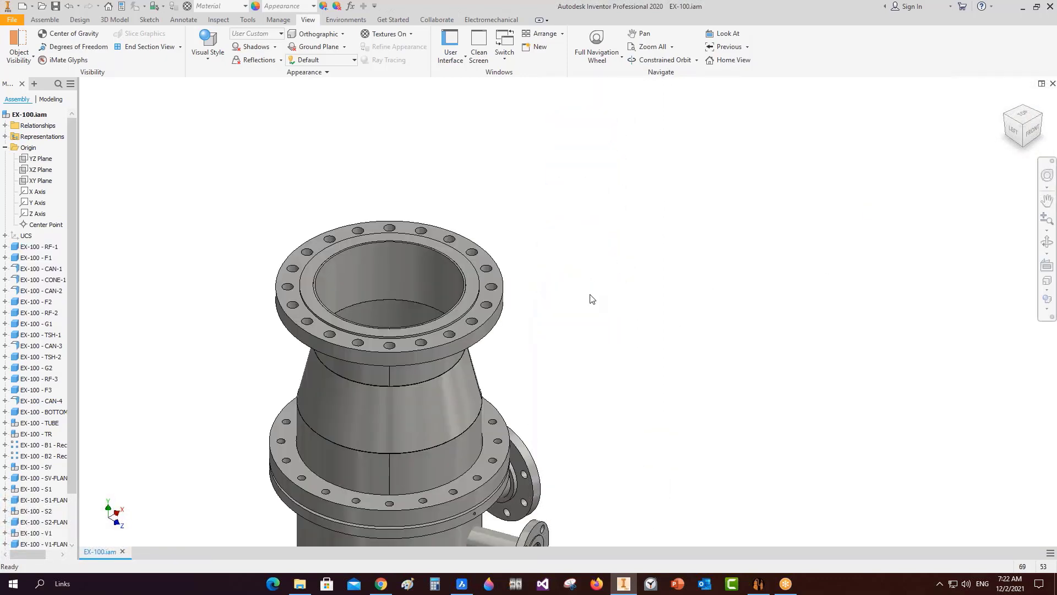
{"action": "left_click", "coordinate": [768, 589]}
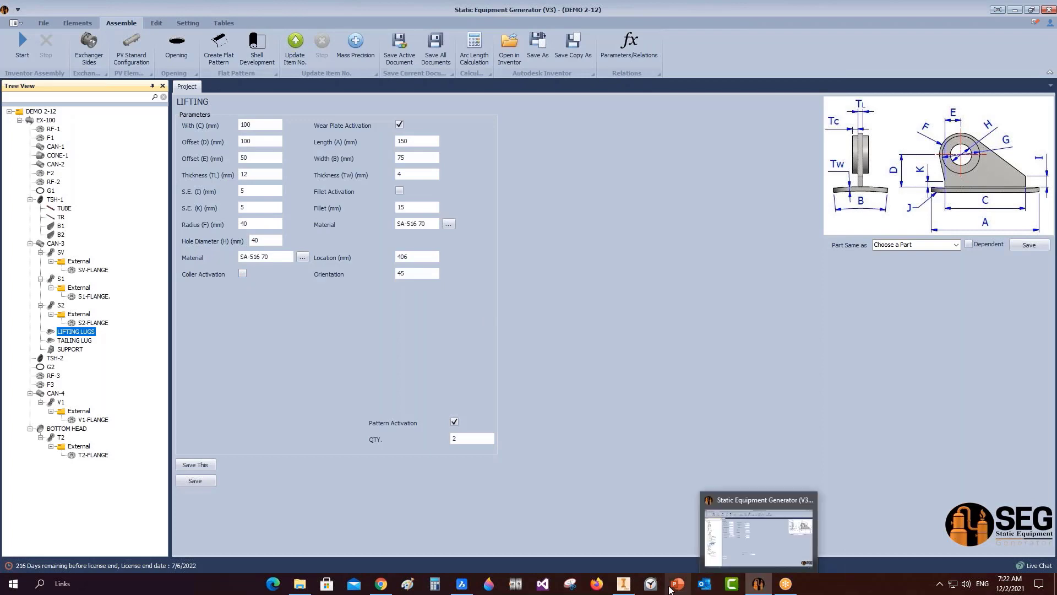
{"action": "left_click", "coordinate": [622, 587]}
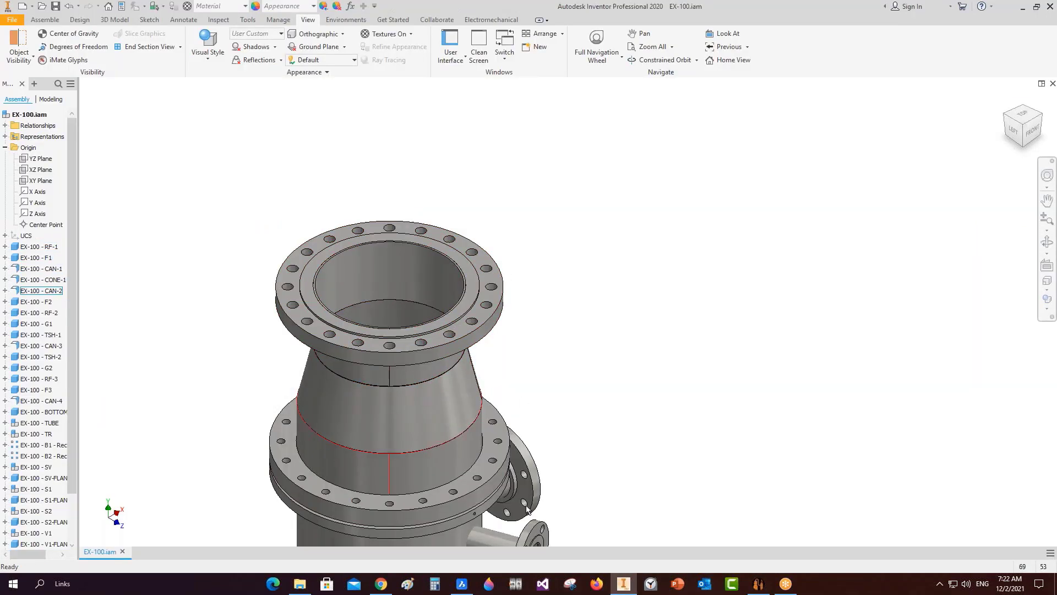
{"action": "left_click", "coordinate": [755, 581]}
{"action": "left_click", "coordinate": [53, 129]}
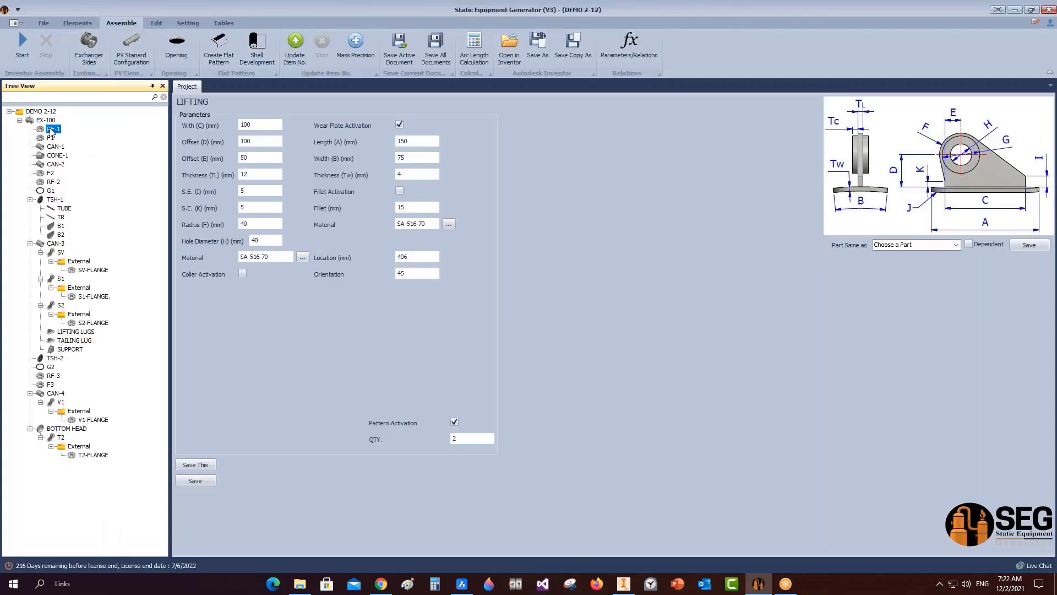
Start a new group on RF-1 named CHANNEL, beginning at part RF-1.
{"action": "right_click", "coordinate": [53, 131]}
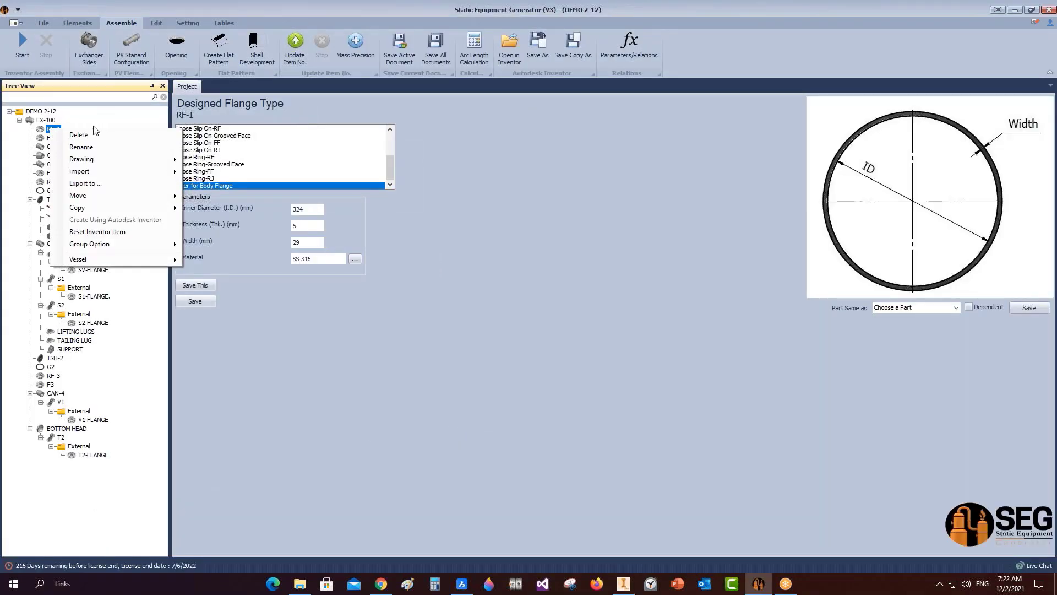
{"action": "mouse_move", "coordinate": [144, 249]}
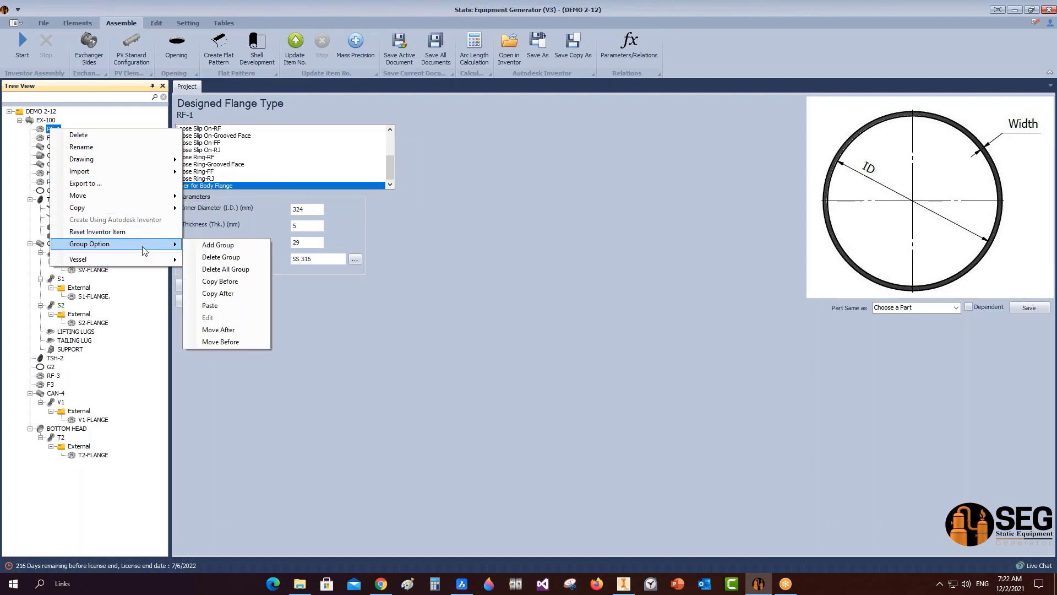
{"action": "left_click", "coordinate": [204, 245]}
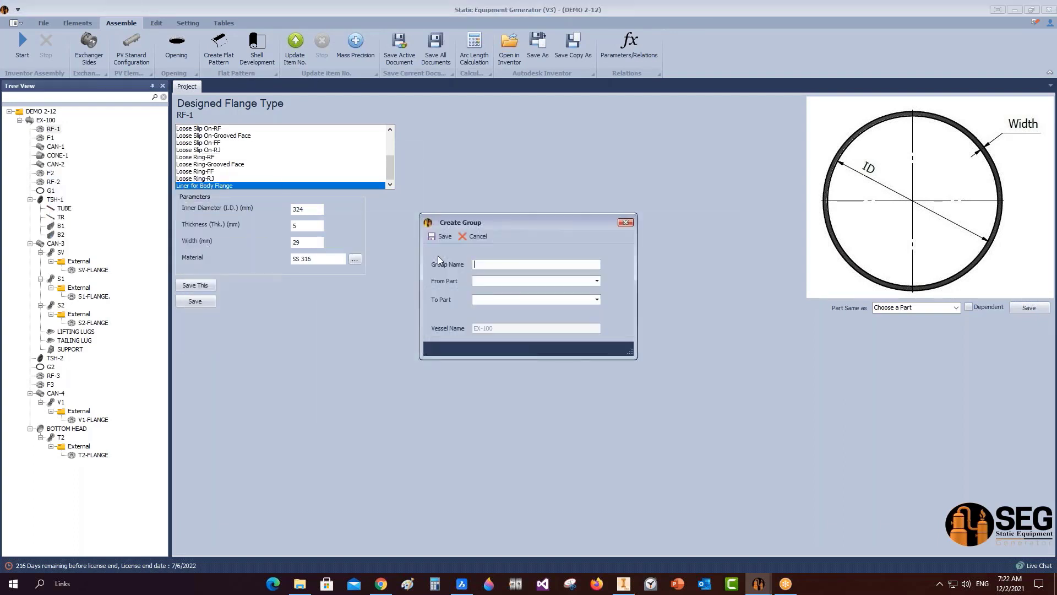
{"action": "type", "text": "CHANNEL"}
{"action": "left_click", "coordinate": [598, 281]}
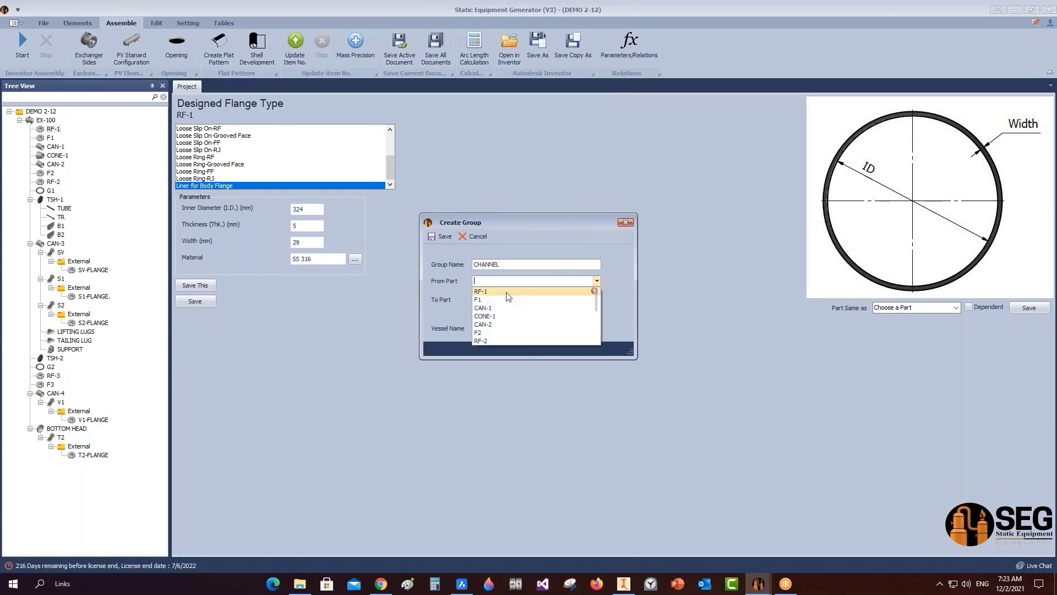
{"action": "left_click", "coordinate": [503, 292]}
{"action": "left_click", "coordinate": [596, 301]}
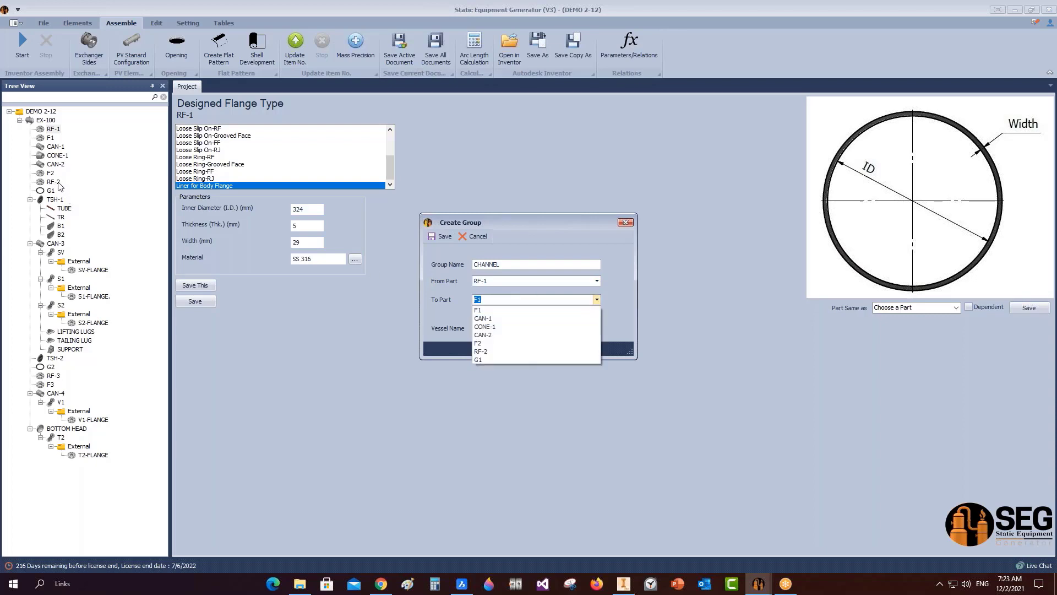
Identify the end part in Inventor, then save the CHANNEL group and return to EX-100 in Inventor.
{"action": "left_click", "coordinate": [624, 584]}
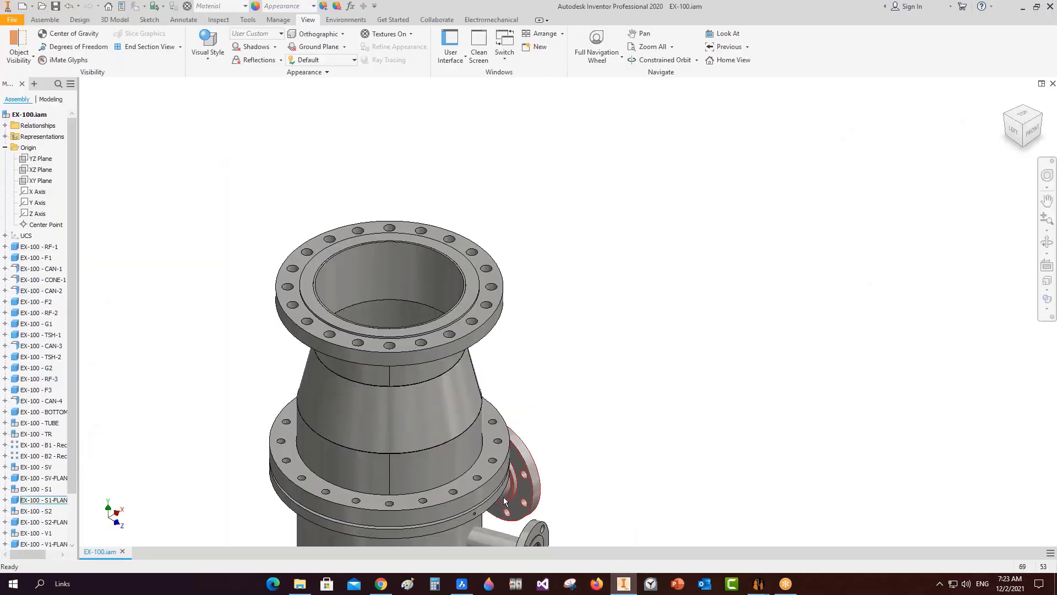
{"action": "left_click", "coordinate": [487, 466]}
{"action": "left_click_drag", "start_coordinate": [524, 205], "coordinate": [386, 429]}
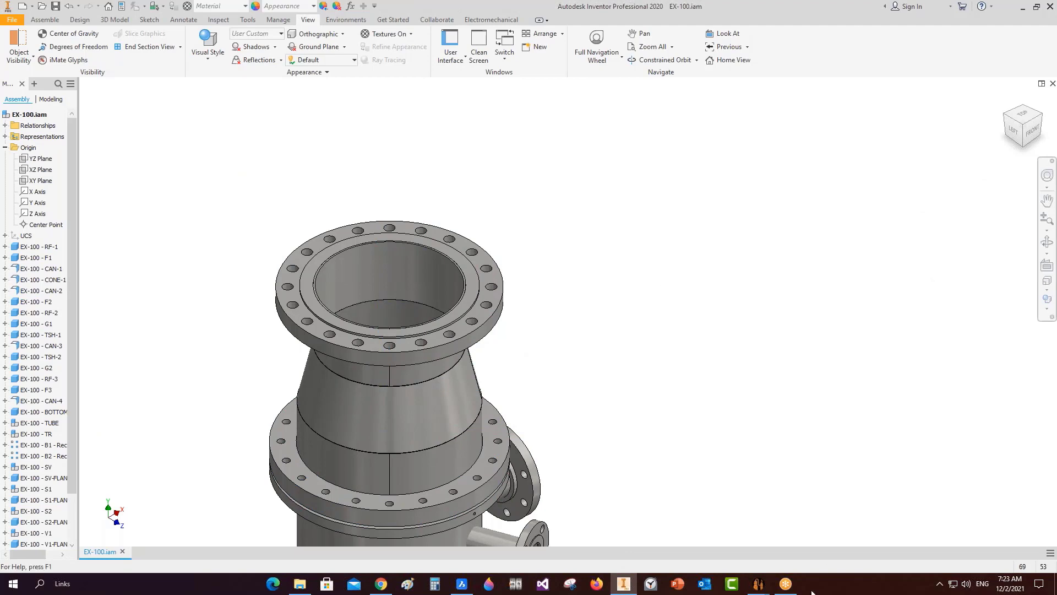
{"action": "mouse_move", "coordinate": [762, 580]}
{"action": "left_click", "coordinate": [817, 537]}
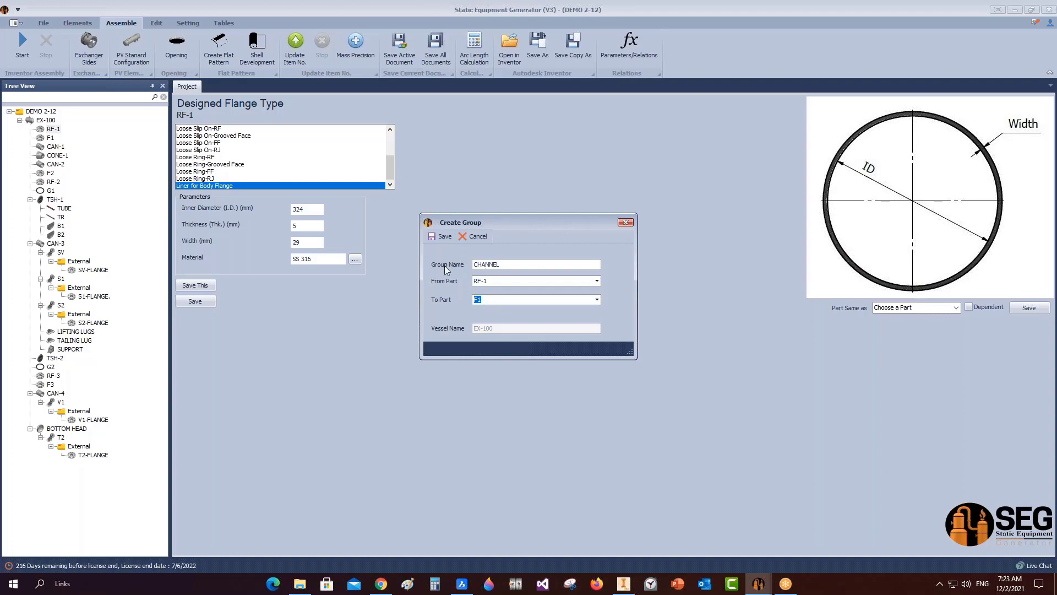
{"action": "left_click", "coordinate": [441, 237]}
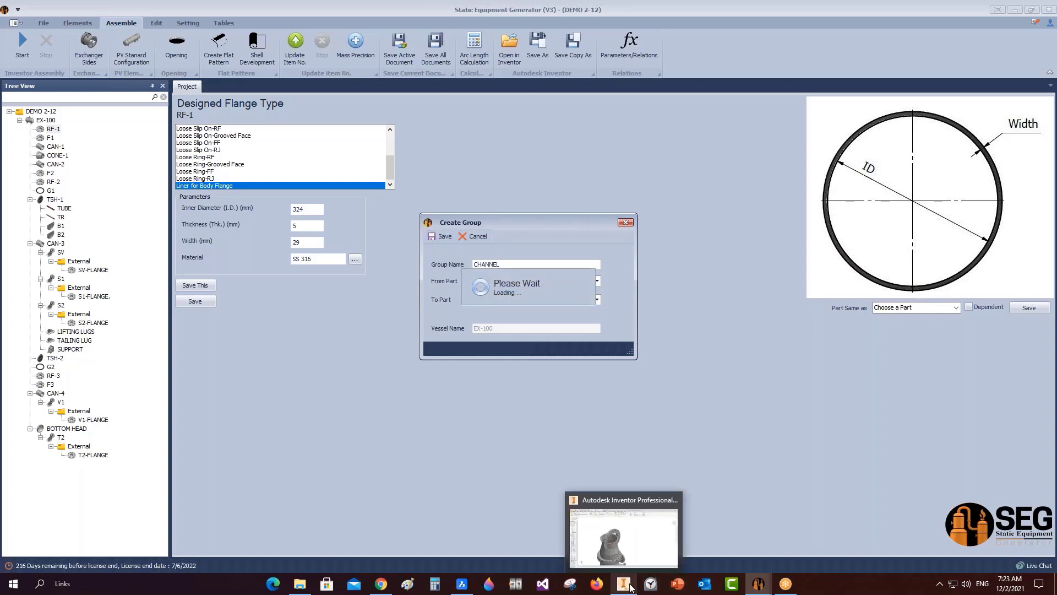
{"action": "mouse_move", "coordinate": [624, 583]}
{"action": "left_click", "coordinate": [621, 541]}
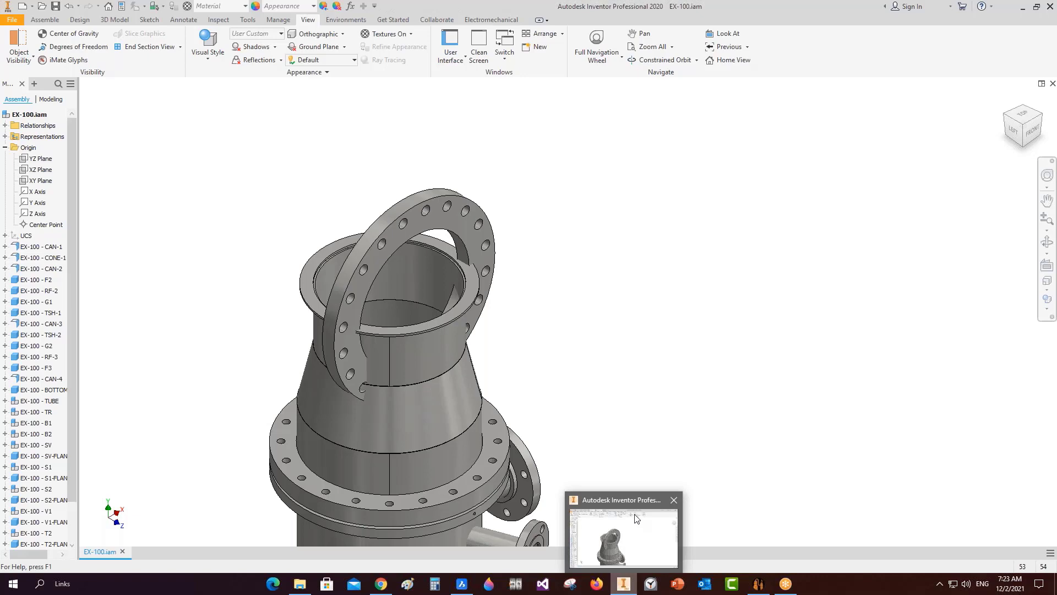
Select CAN-1 in Static Equipment Generator, rebuild EX-100 with Start, and view the updated Inventor assembly.
{"action": "left_click", "coordinate": [761, 547]}
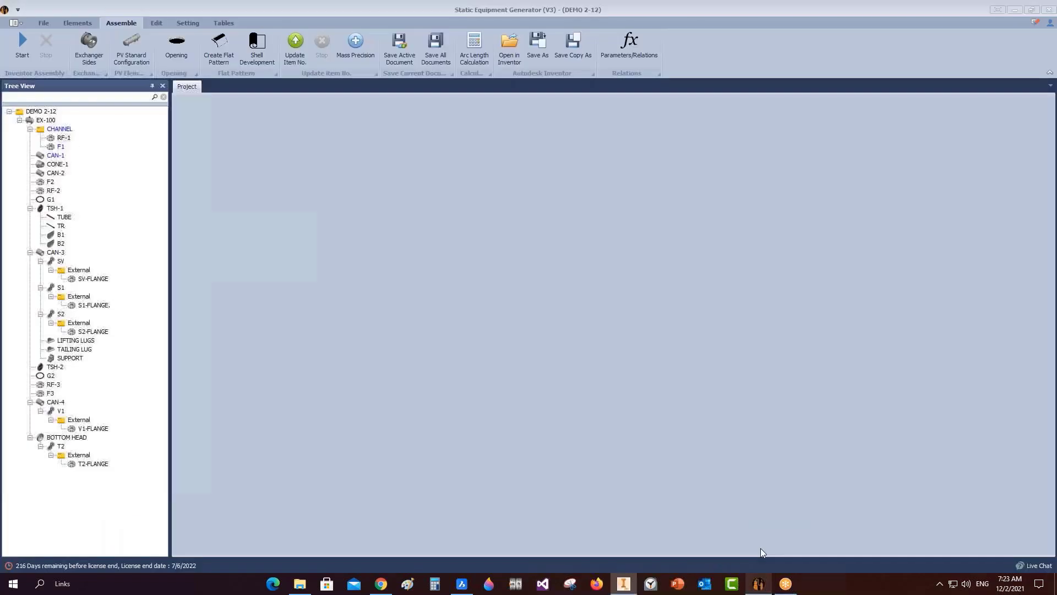
{"action": "left_click", "coordinate": [59, 156]}
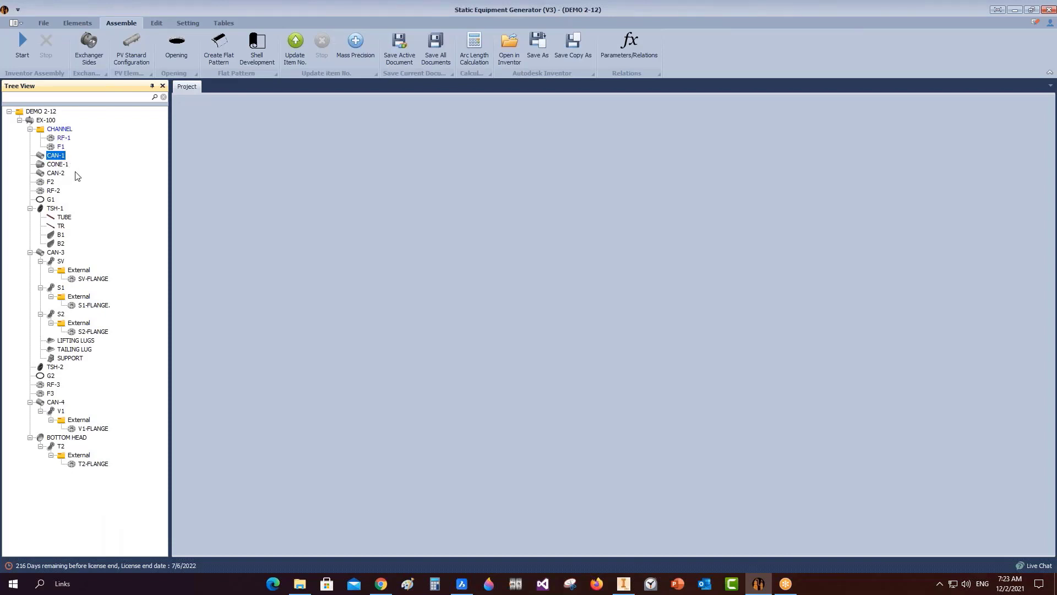
{"action": "left_click", "coordinate": [22, 47]}
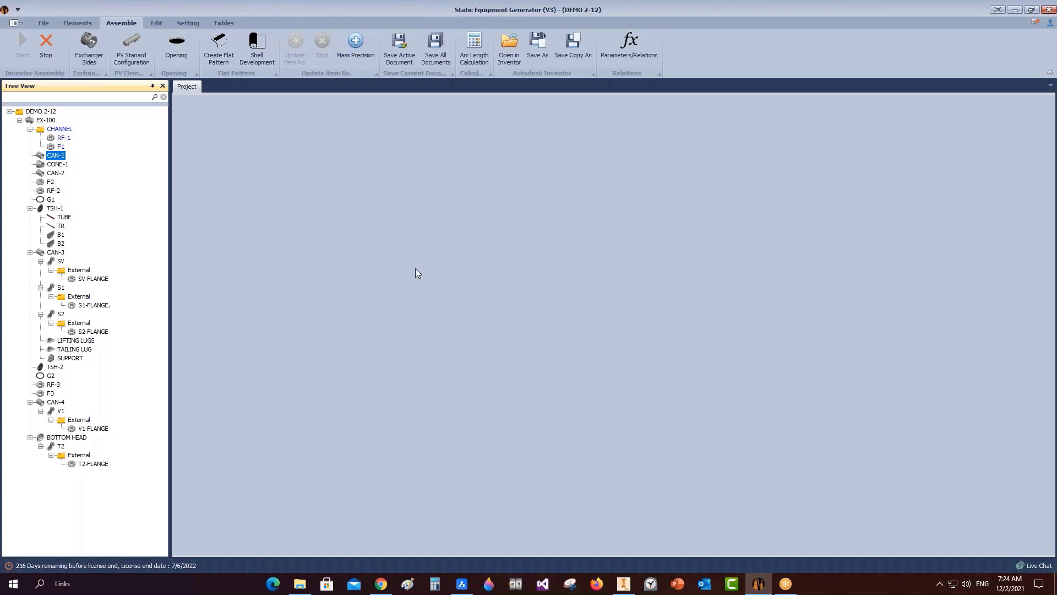
{"action": "left_click", "coordinate": [626, 583]}
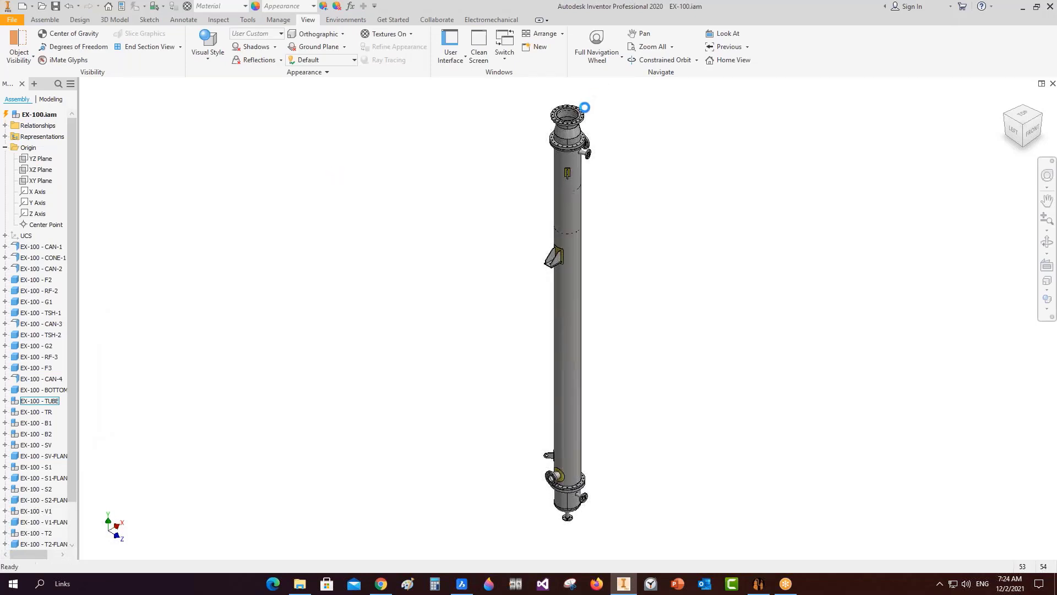
Save EX-100.iam, orbit to check the level top flange, then select CHANNEL in Static Equipment Generator.
{"action": "scroll", "coordinate": [585, 107], "scroll_direction": "up", "scroll_amount": 5}
{"action": "key", "text": "ctrl+s"}
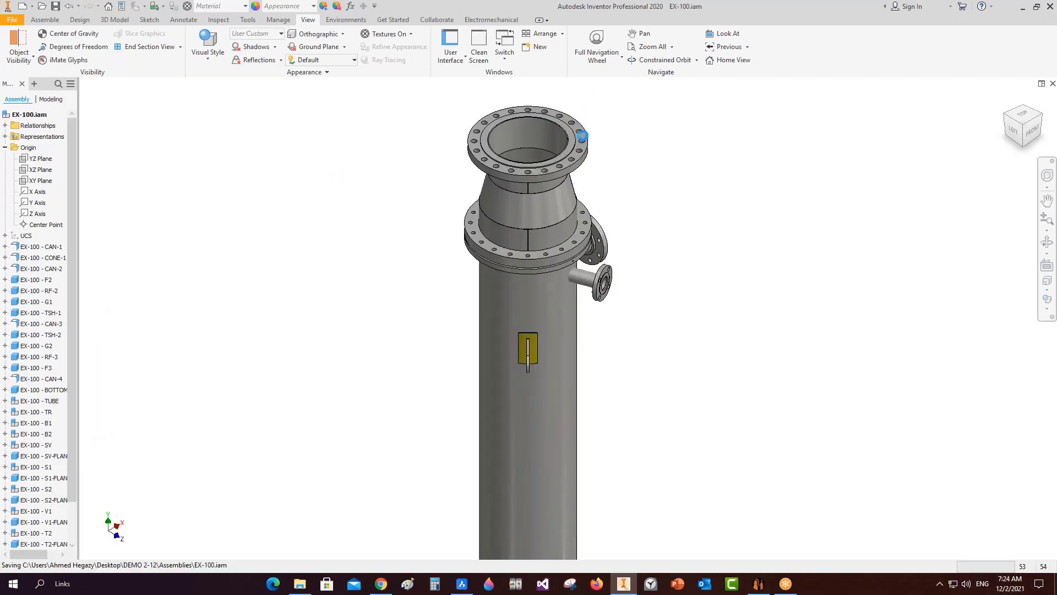
{"action": "scroll", "coordinate": [582, 117], "scroll_direction": "down", "scroll_amount": 5}
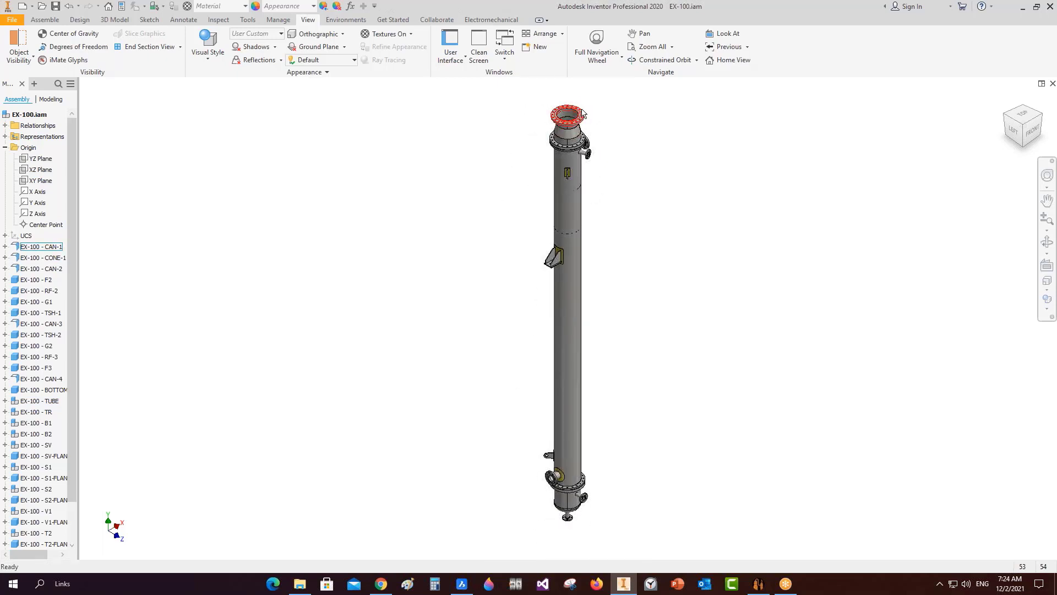
{"action": "scroll", "coordinate": [584, 122], "scroll_direction": "up", "scroll_amount": 5}
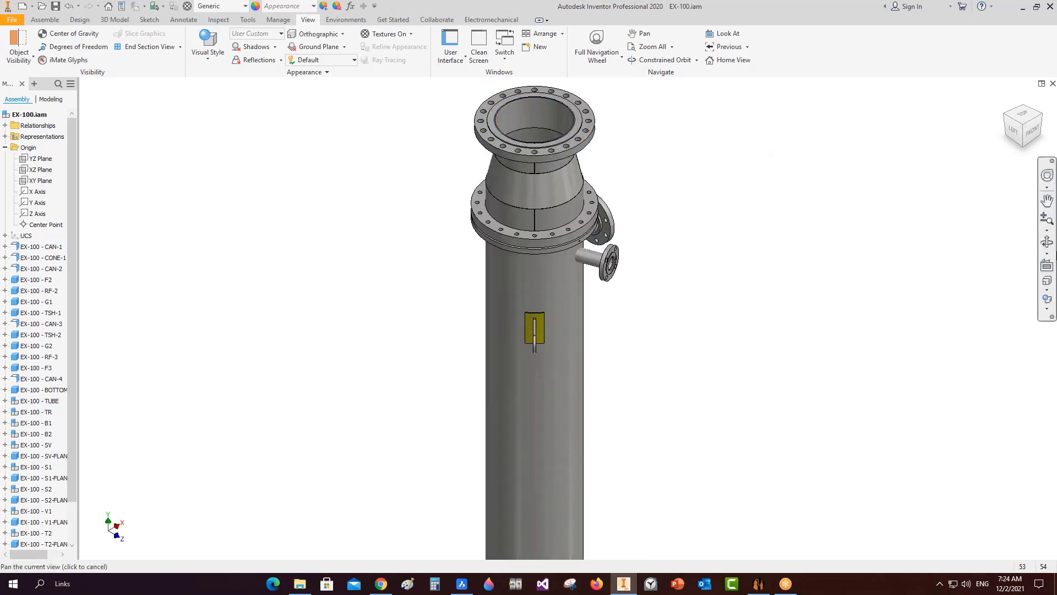
{"action": "left_click", "coordinate": [1047, 241]}
{"action": "left_click_drag", "start_coordinate": [597, 370], "coordinate": [559, 292]}
{"action": "scroll", "coordinate": [552, 167], "scroll_direction": "up", "scroll_amount": 4}
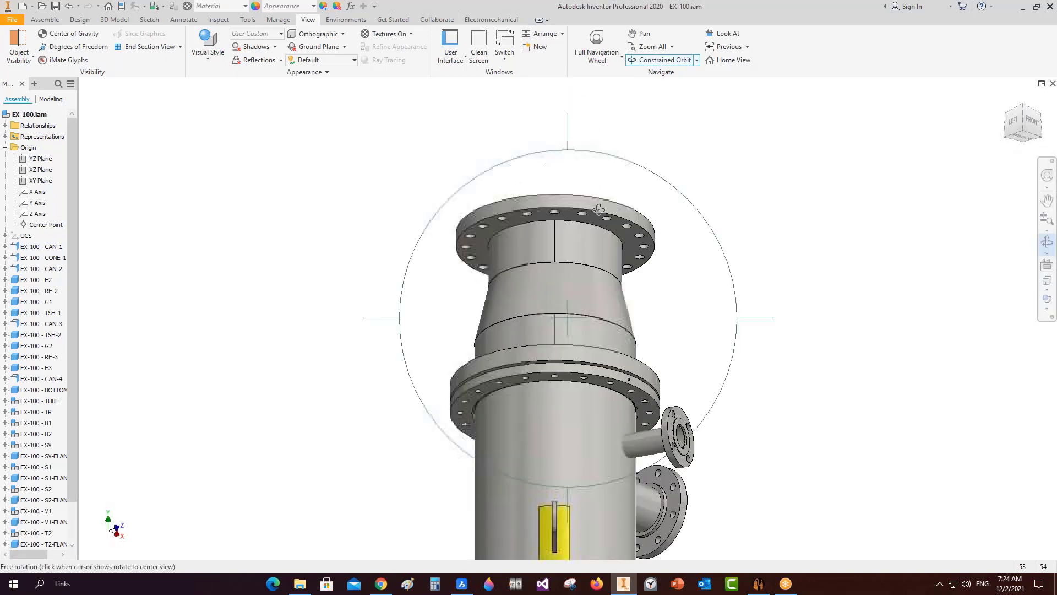
{"action": "left_click_drag", "start_coordinate": [599, 208], "coordinate": [486, 307]}
{"action": "right_click", "coordinate": [513, 289]}
{"action": "left_click", "coordinate": [546, 287]}
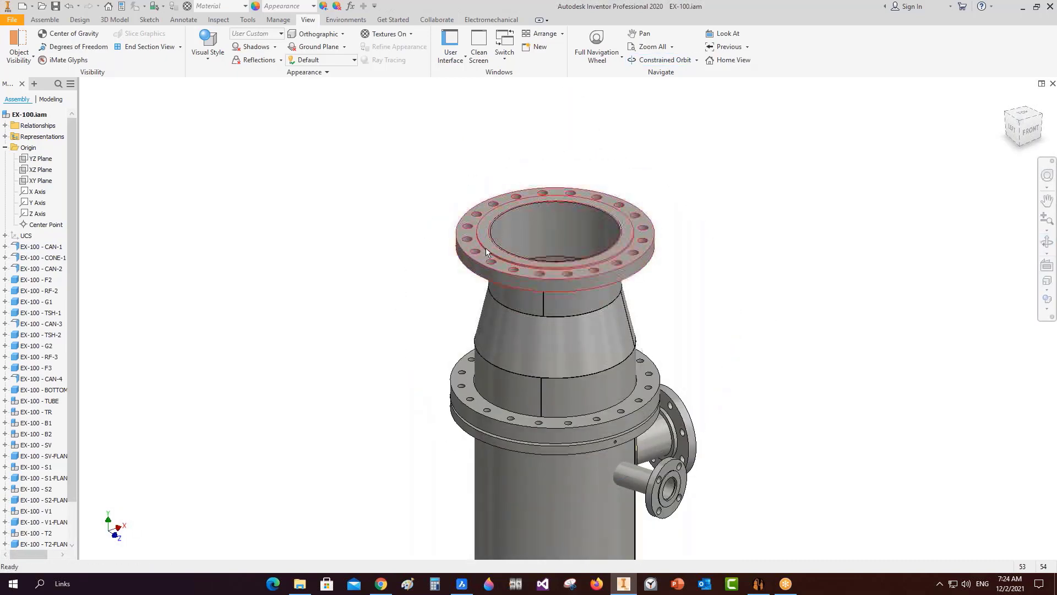
{"action": "scroll", "coordinate": [486, 247], "scroll_direction": "up", "scroll_amount": 5}
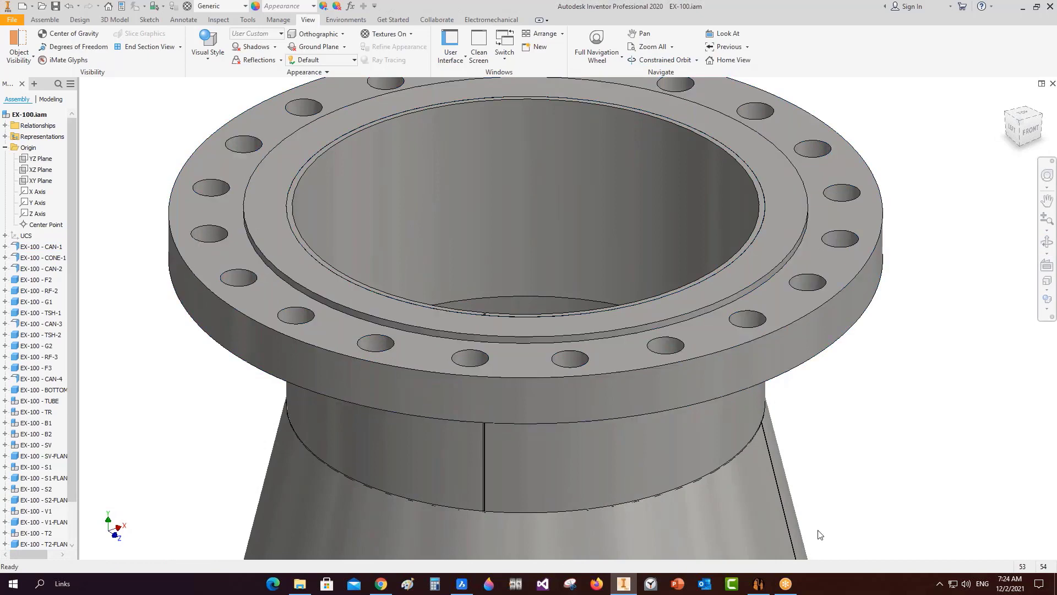
{"action": "left_click", "coordinate": [759, 584]}
{"action": "left_click", "coordinate": [57, 129]}
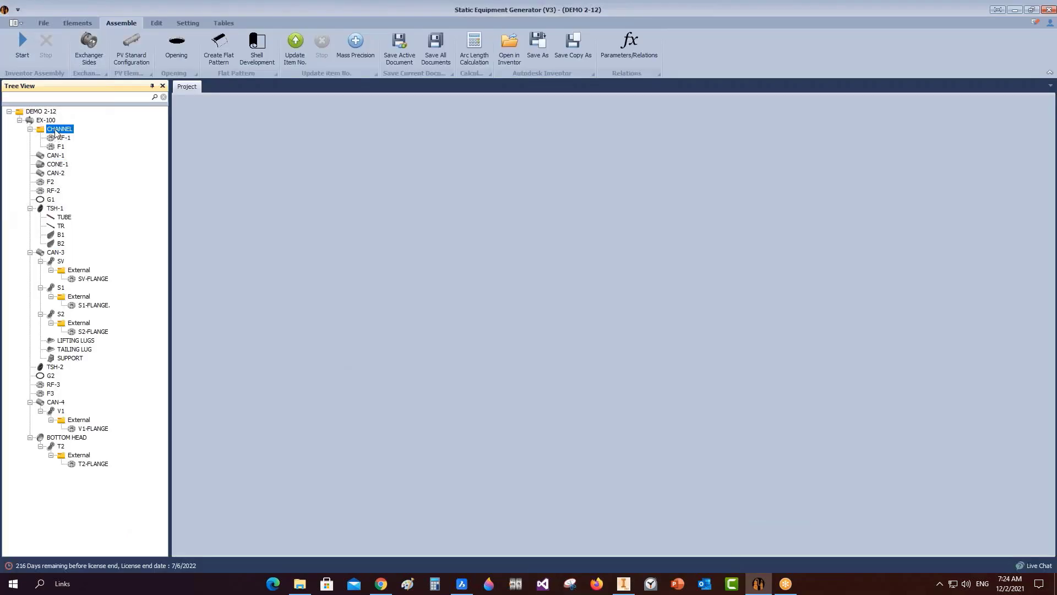
Delete the CHANNEL group via Group Option > Delete Group, save EX-100 in Inventor, and return.
{"action": "right_click", "coordinate": [57, 130]}
{"action": "mouse_move", "coordinate": [122, 247]}
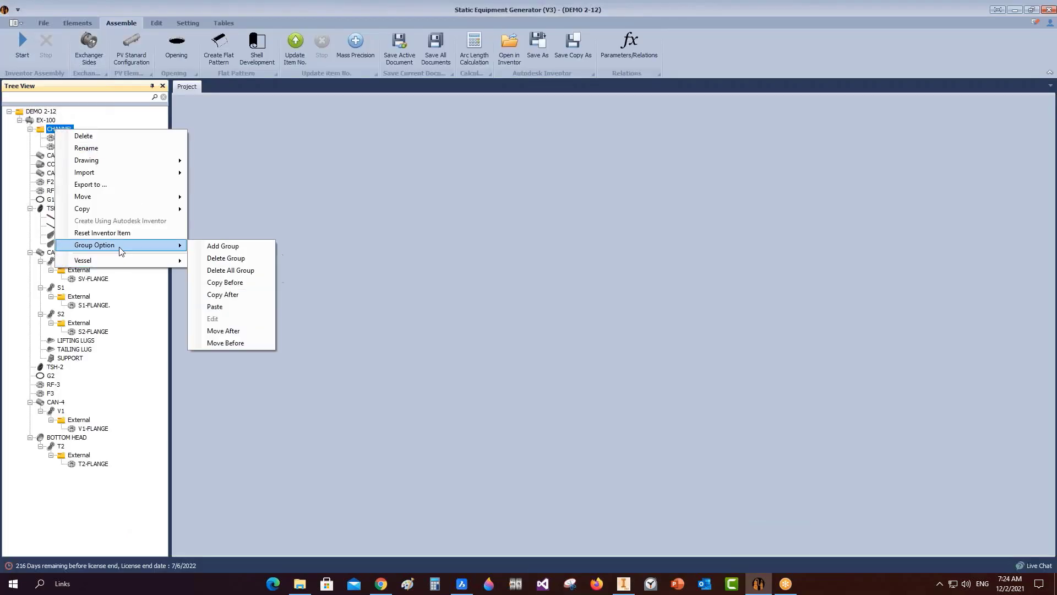
{"action": "left_click", "coordinate": [269, 258]}
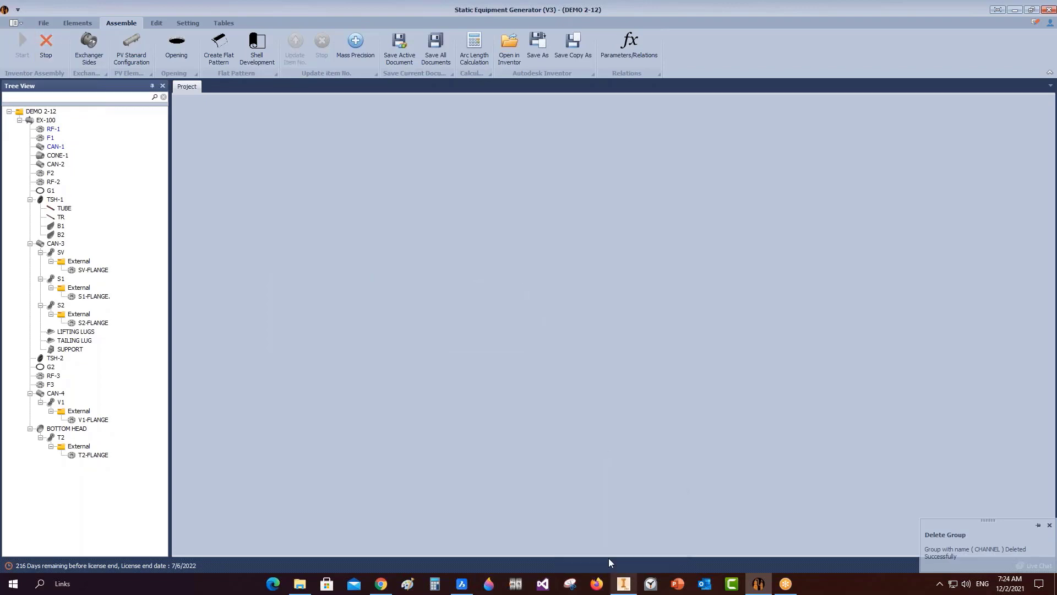
{"action": "left_click", "coordinate": [624, 583]}
{"action": "key", "text": "ctrl+s"}
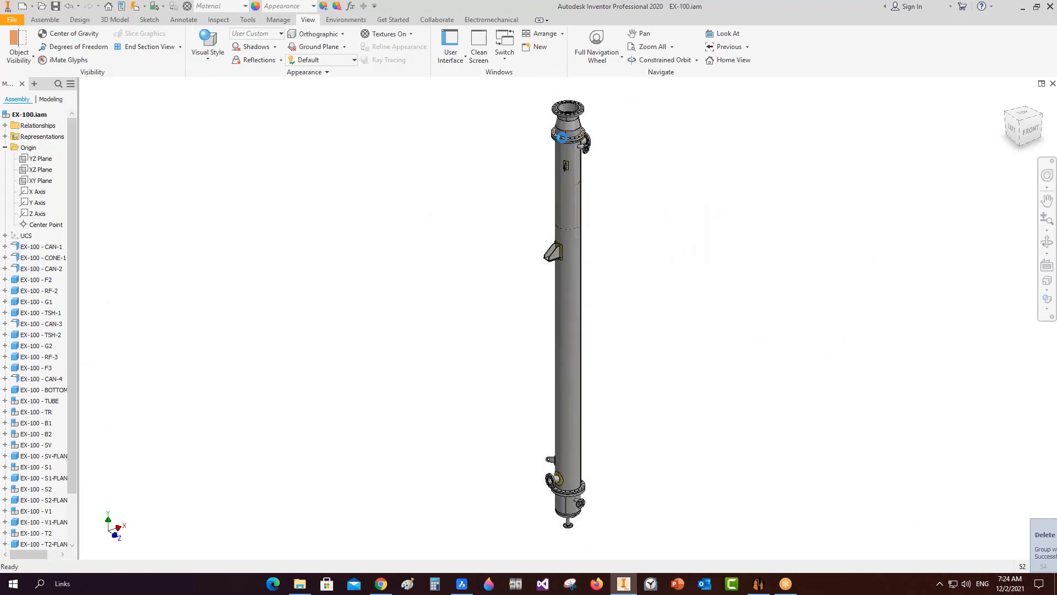
{"action": "left_click", "coordinate": [760, 585]}
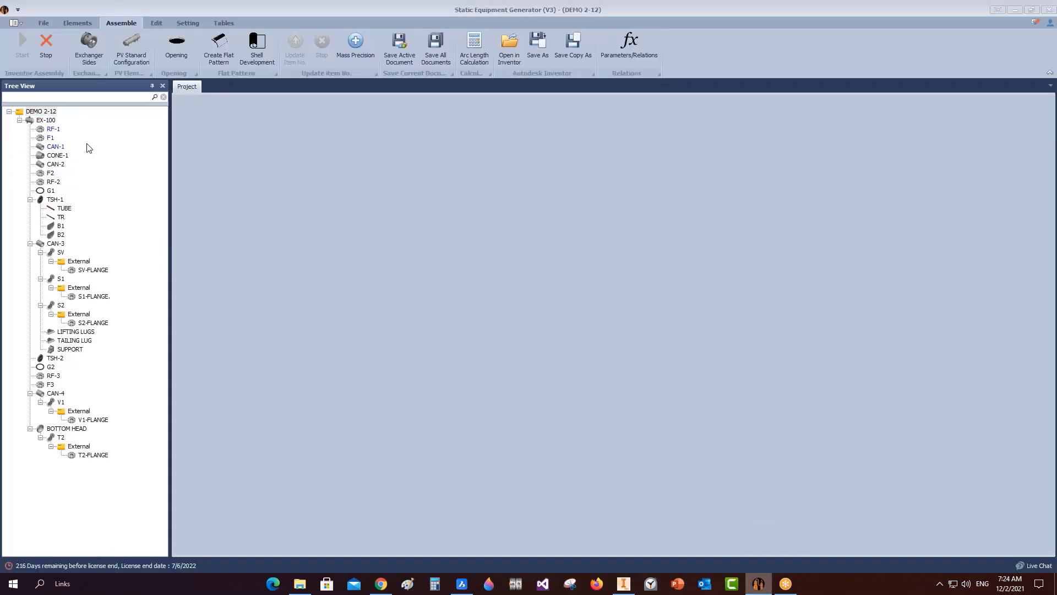
Add a group on RF-1 named CHANNEL ASSEMBLY running from RF-1 to RF-2 and save it.
{"action": "left_click", "coordinate": [45, 130]}
{"action": "right_click", "coordinate": [47, 130]}
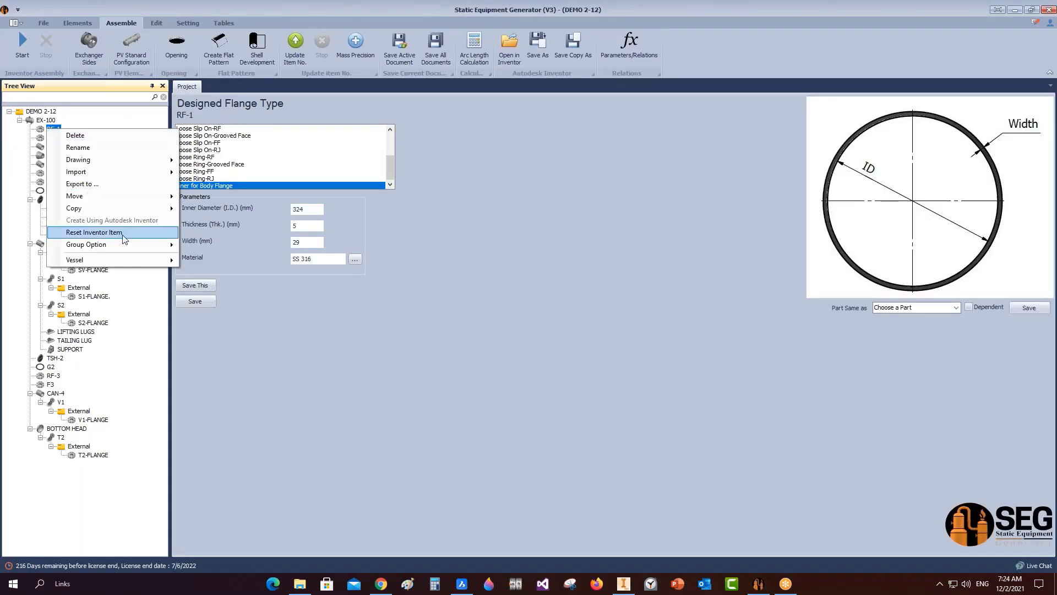
{"action": "mouse_move", "coordinate": [128, 251]}
{"action": "left_click", "coordinate": [231, 246]}
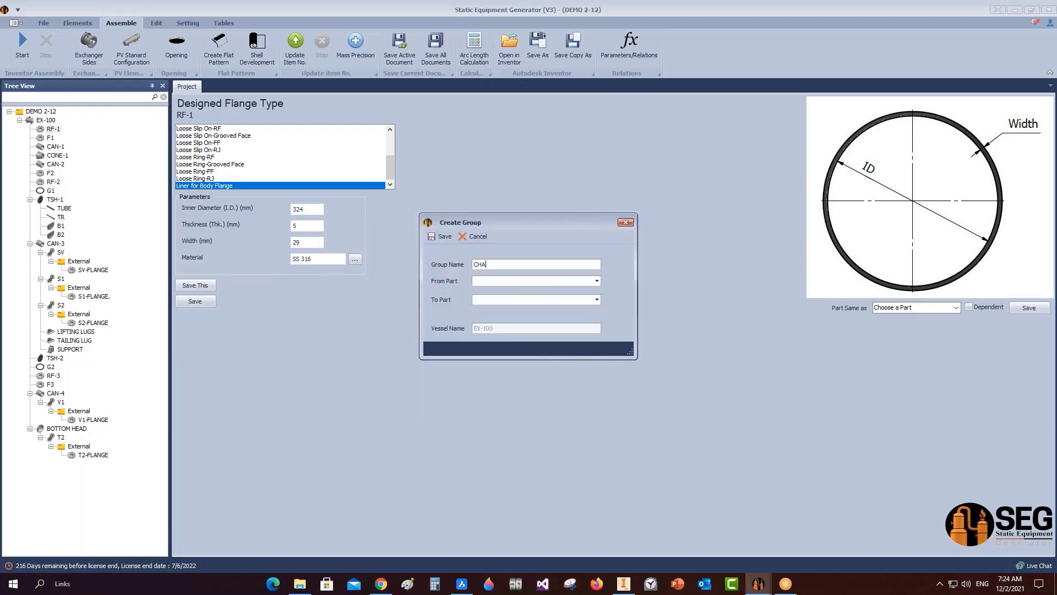
{"action": "type", "text": "CHANNEL ASSEMBLY"}
{"action": "left_click", "coordinate": [599, 282]}
{"action": "left_click", "coordinate": [494, 292]}
{"action": "left_click", "coordinate": [596, 300]}
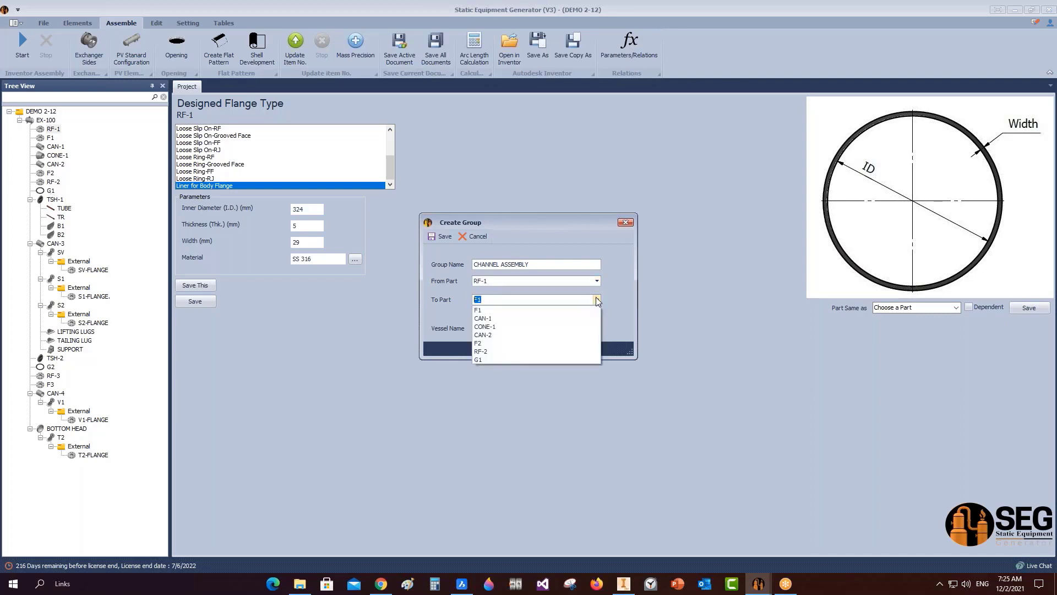
{"action": "left_click", "coordinate": [501, 352]}
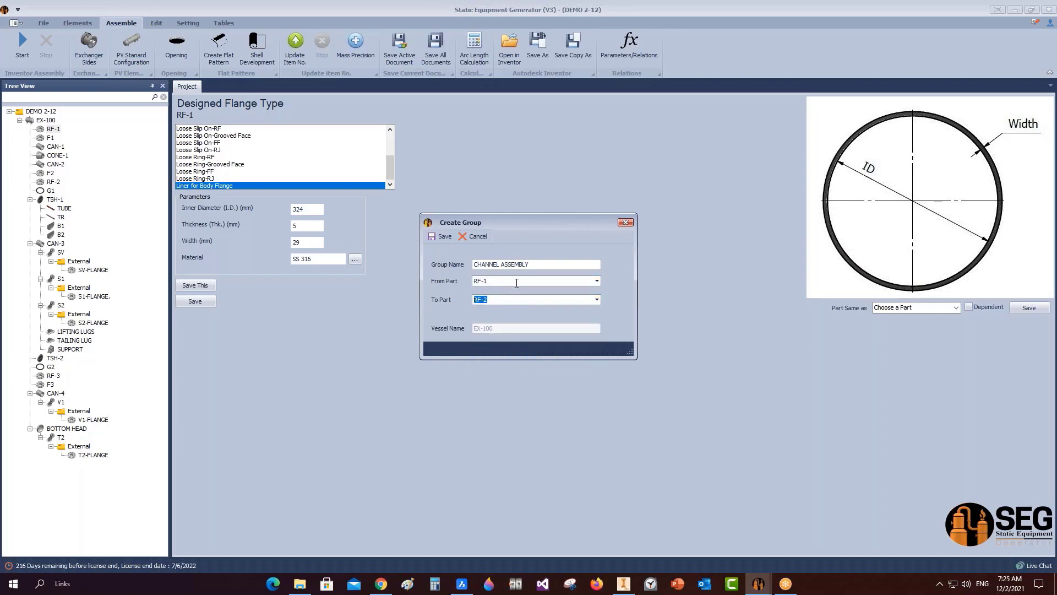
{"action": "left_click", "coordinate": [506, 283]}
{"action": "left_click", "coordinate": [505, 301]}
{"action": "left_click", "coordinate": [444, 236]}
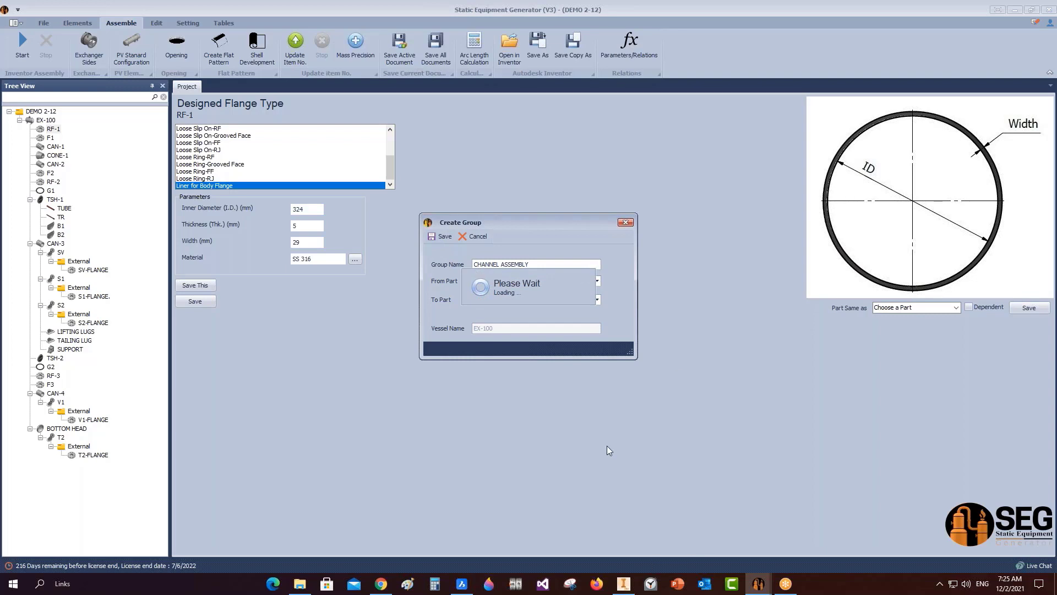
Check EX-100 in Inventor, rebuild it with Start in Static Equipment Generator, and view the updated assembly.
{"action": "left_click", "coordinate": [623, 583]}
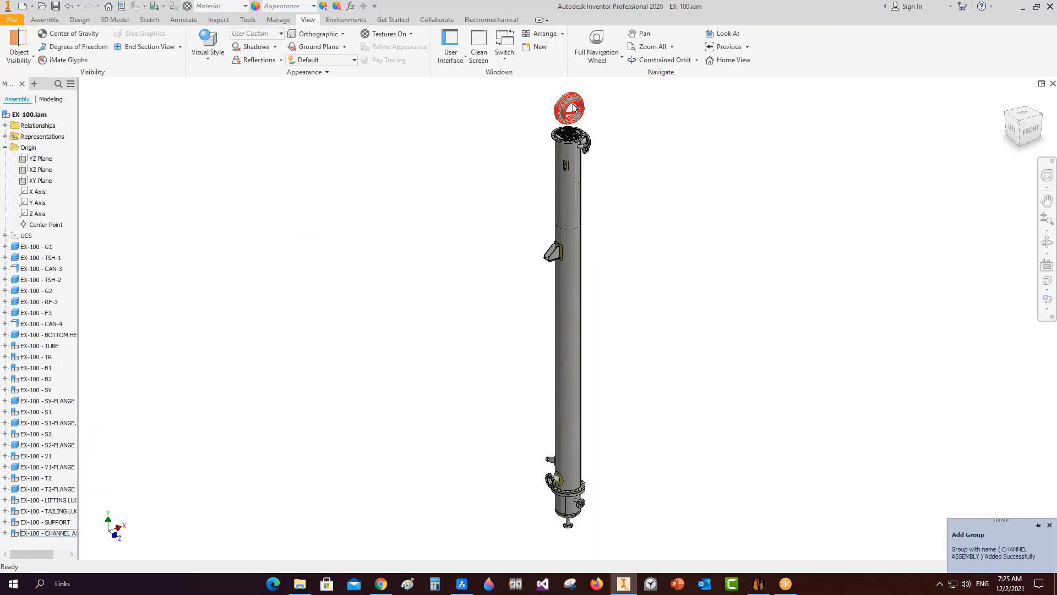
{"action": "scroll", "coordinate": [574, 108], "scroll_direction": "up", "scroll_amount": 5}
{"action": "scroll", "coordinate": [579, 132], "scroll_direction": "down", "scroll_amount": 2}
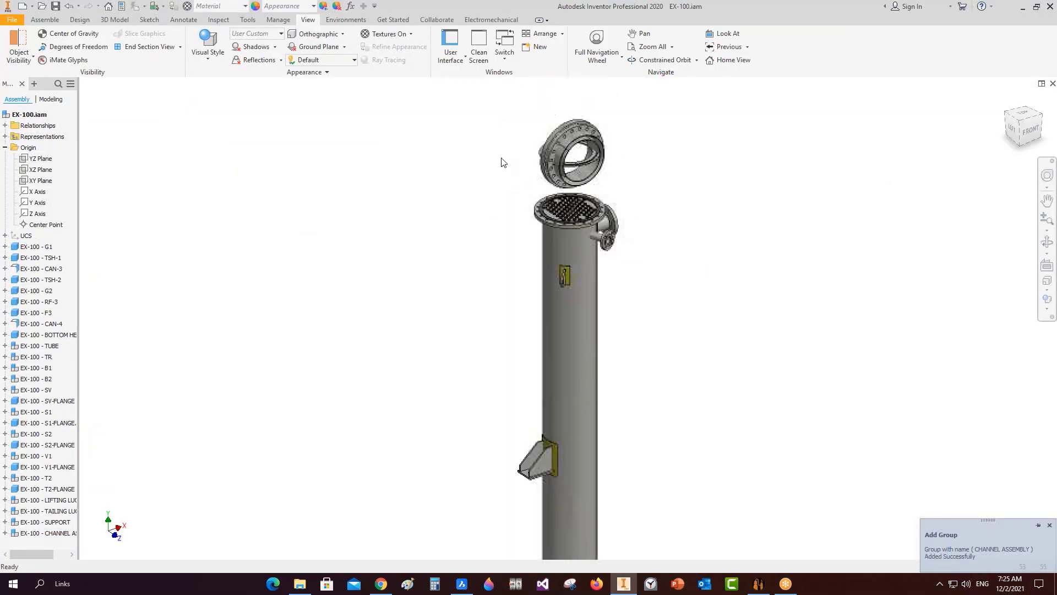
{"action": "left_click", "coordinate": [758, 582]}
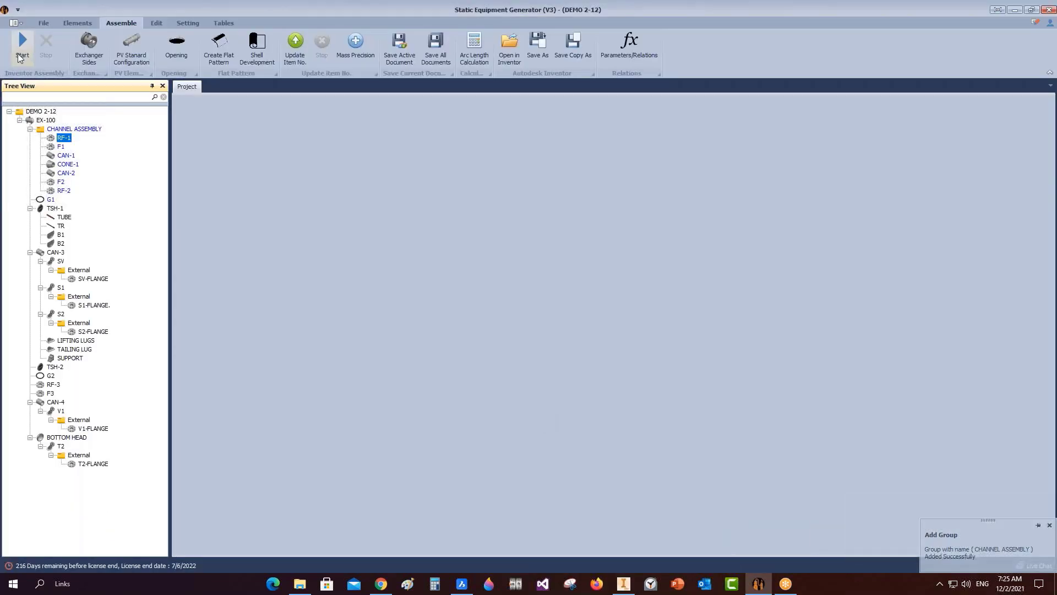
{"action": "left_click", "coordinate": [21, 57]}
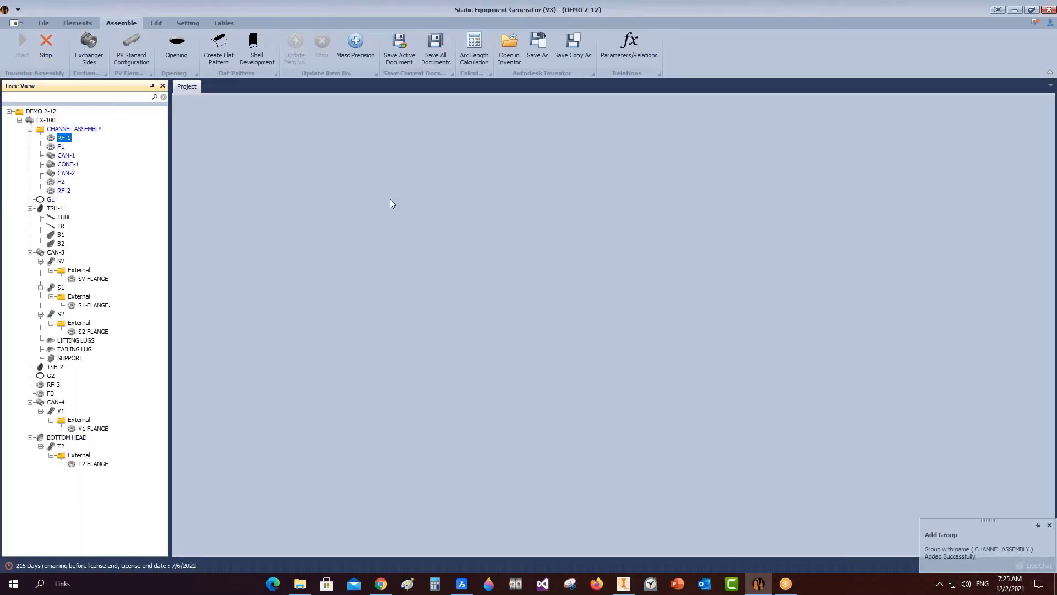
{"action": "left_click", "coordinate": [624, 583]}
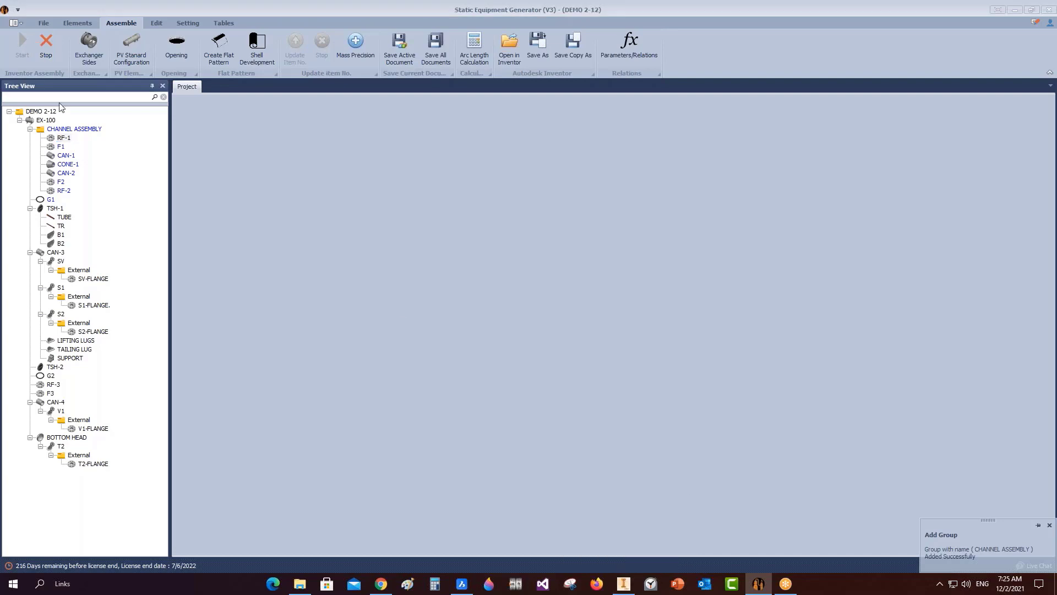
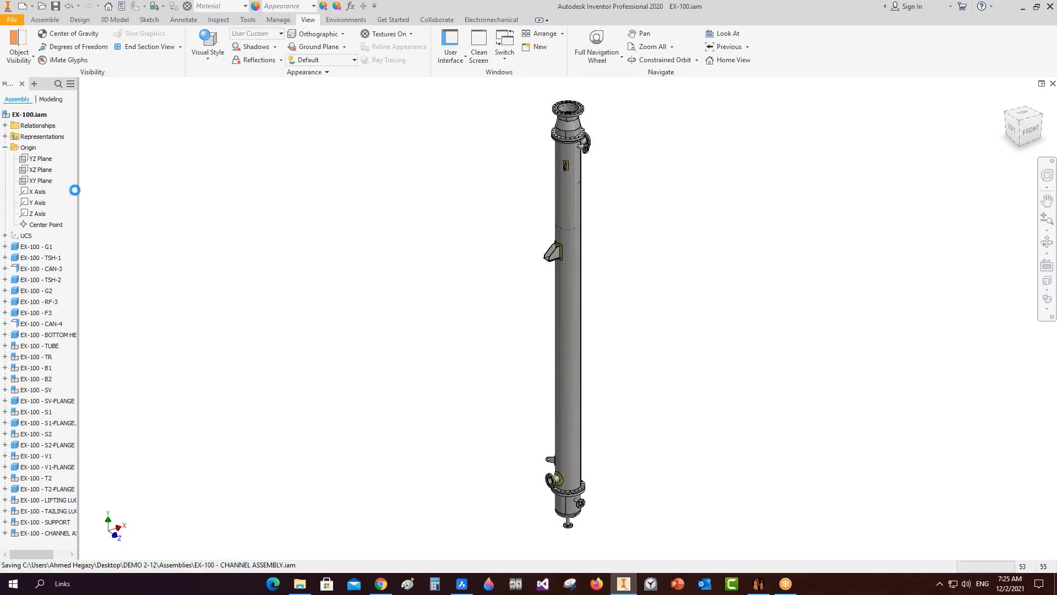
Collapse Origin in the EX-100 browser, widen the panel, and select EX-100 - CHANNEL ASSEMBLY.
{"action": "left_click", "coordinate": [8, 148]}
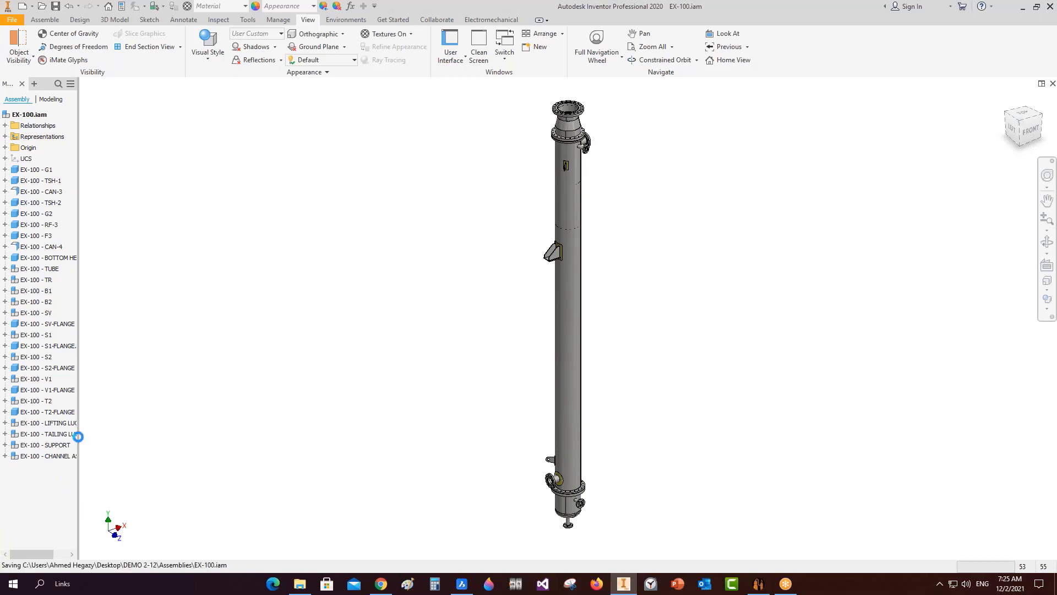
{"action": "left_click_drag", "start_coordinate": [79, 434], "coordinate": [183, 435]}
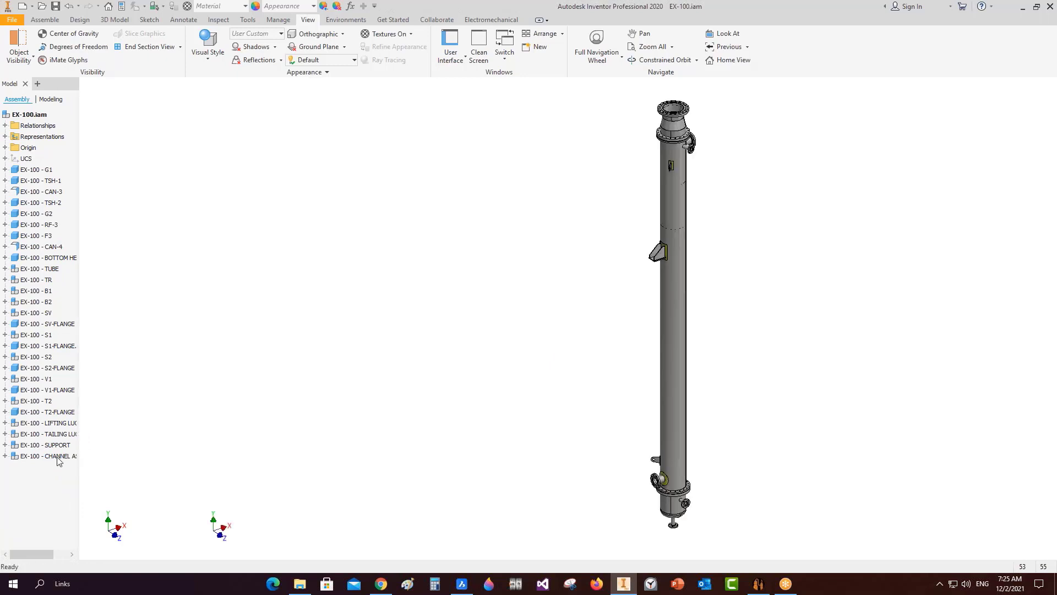
{"action": "left_click", "coordinate": [55, 456]}
Expand CHANNEL ASSEMBLY and highlight RF-1, F1, CAN-1, CONE-1, CAN-2 and F2 in turn.
{"action": "left_click", "coordinate": [5, 455]}
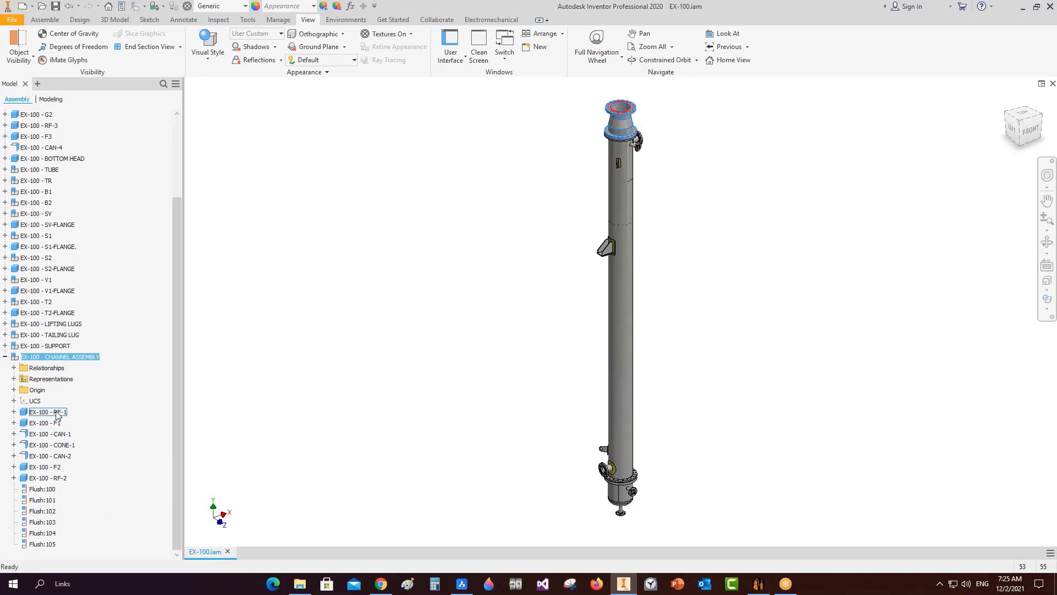
{"action": "scroll", "coordinate": [609, 127], "scroll_direction": "up", "scroll_amount": 3}
{"action": "scroll", "coordinate": [610, 155], "scroll_direction": "up", "scroll_amount": 5}
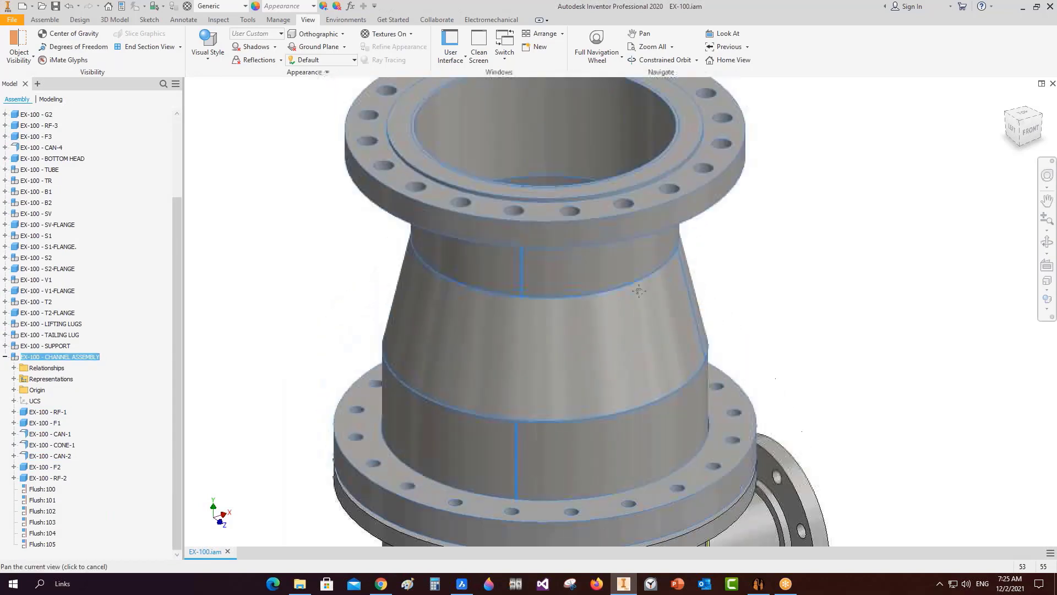
{"action": "left_click", "coordinate": [58, 414]}
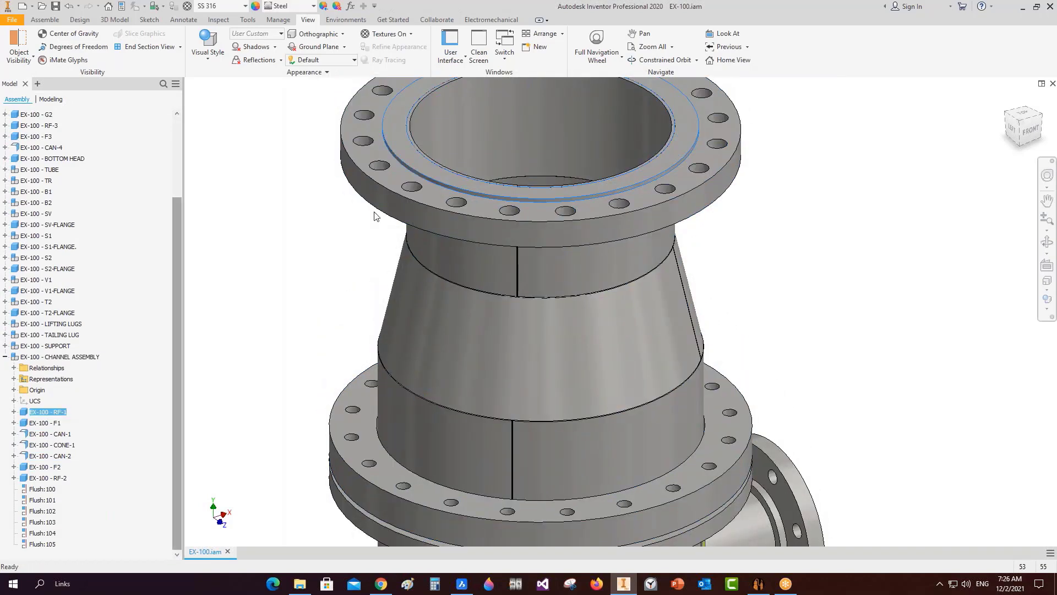
{"action": "left_click", "coordinate": [60, 423], "text": "ctrl"}
{"action": "left_click", "coordinate": [59, 423]}
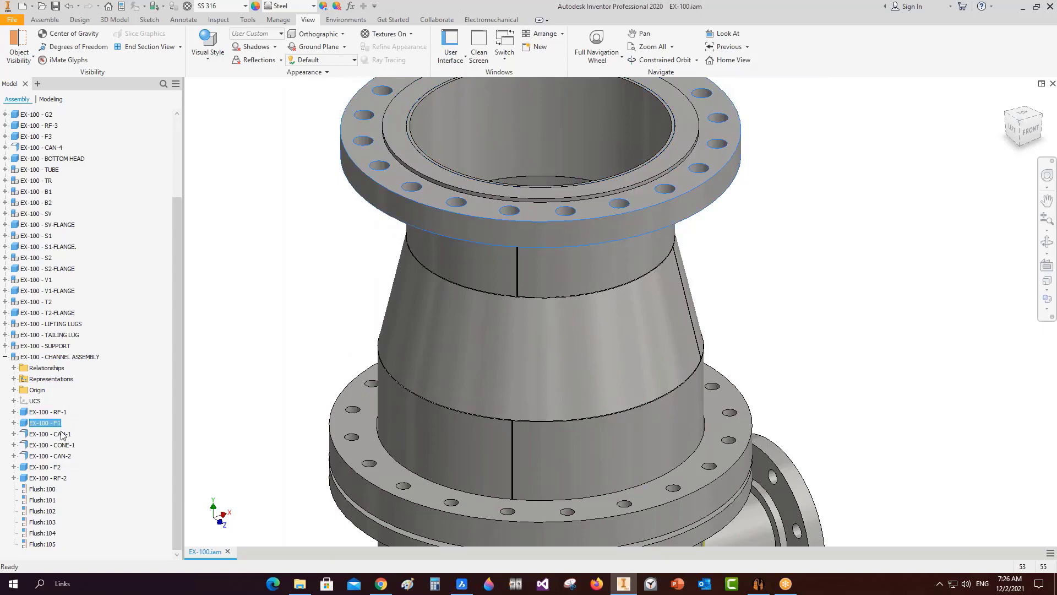
{"action": "left_click", "coordinate": [62, 435]}
{"action": "left_click", "coordinate": [60, 445]}
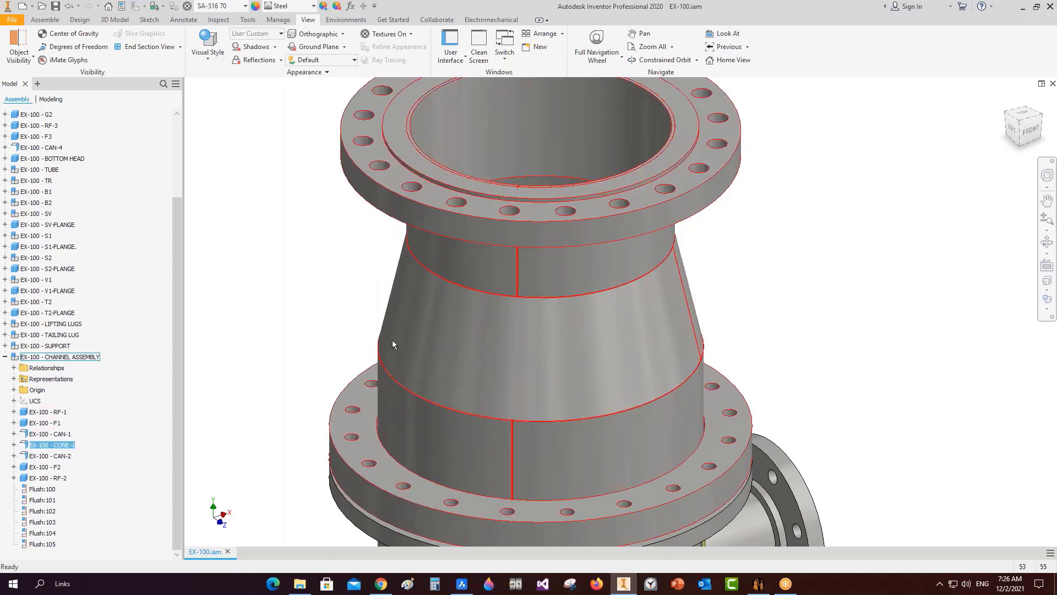
{"action": "left_click", "coordinate": [64, 457]}
{"action": "left_click", "coordinate": [55, 468]}
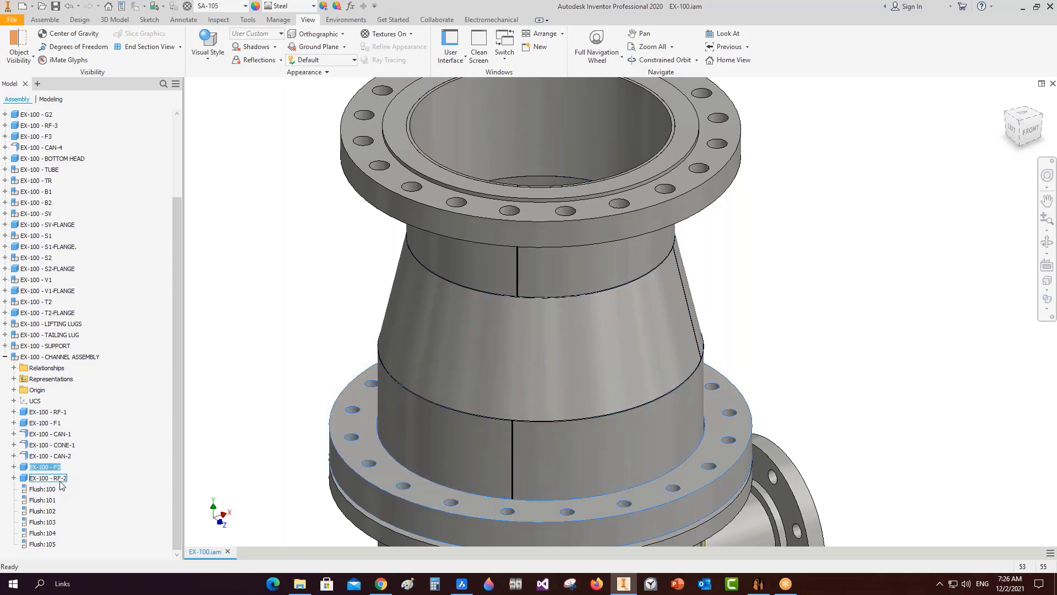
{"action": "left_click", "coordinate": [260, 414]}
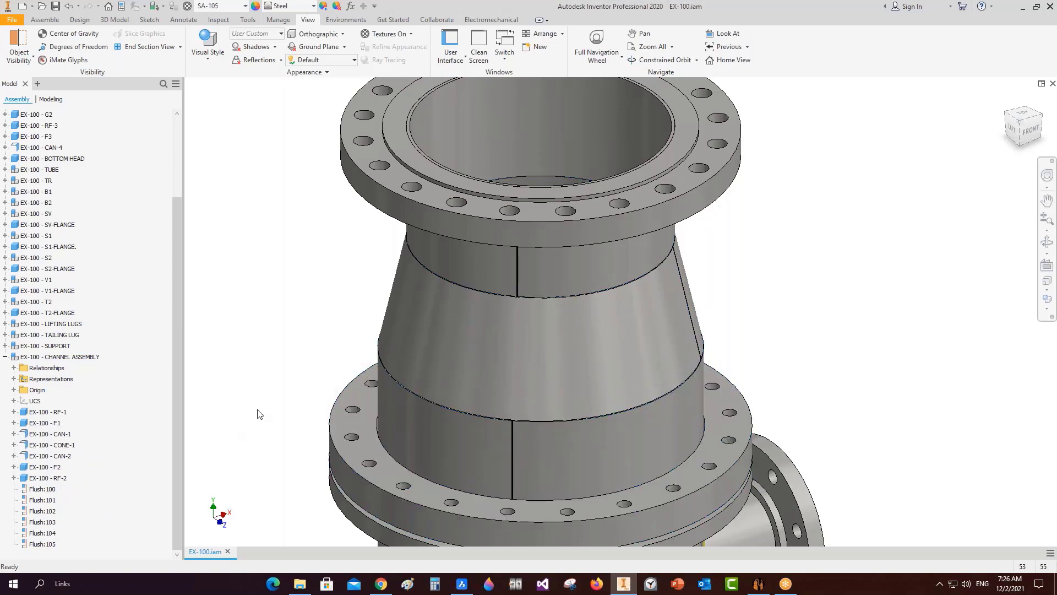
Collapse the branch, show the Left view, and select CHANNEL ASSEMBLY in Static Equipment Generator.
{"action": "left_click", "coordinate": [6, 357]}
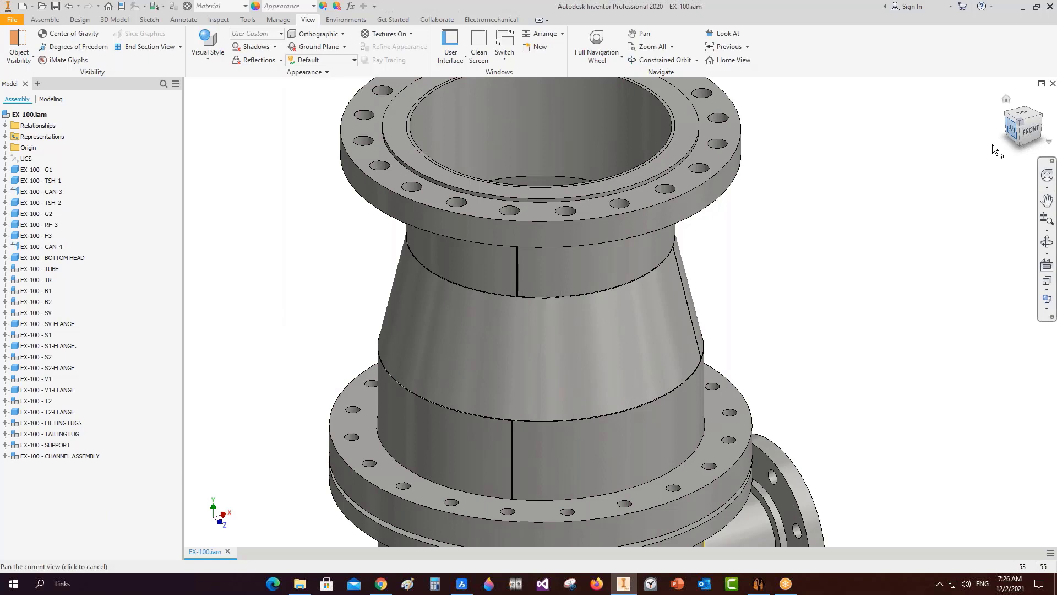
{"action": "left_click", "coordinate": [1012, 132]}
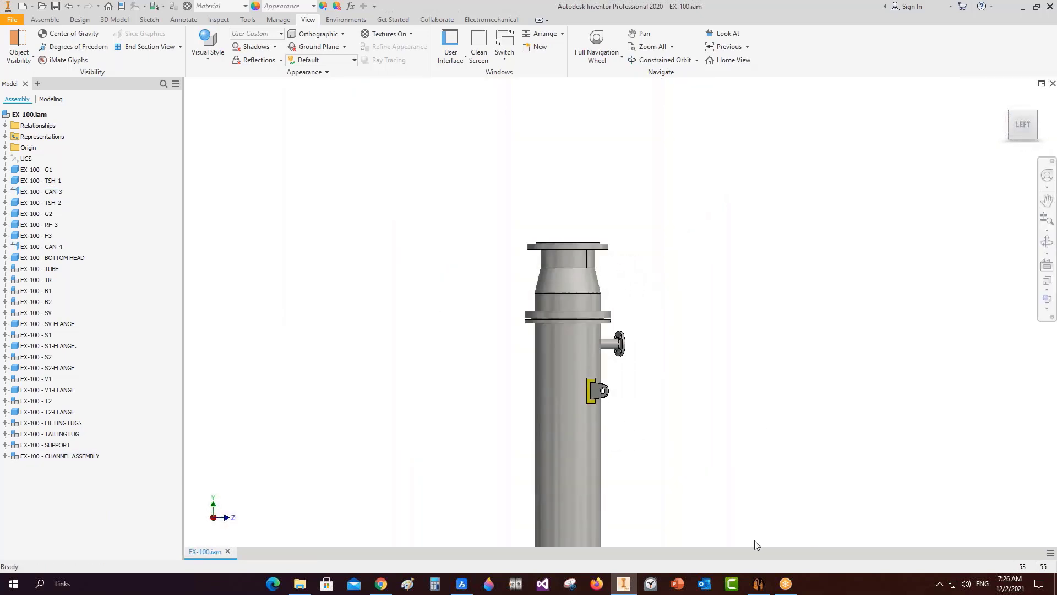
{"action": "left_click", "coordinate": [758, 583]}
{"action": "left_click", "coordinate": [64, 130]}
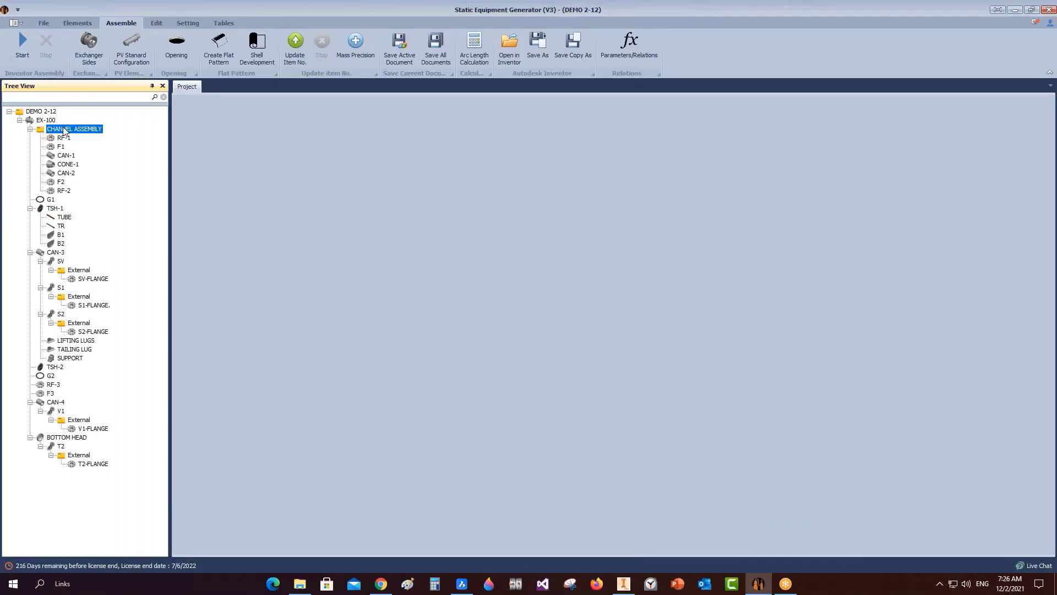
Start Drawing > Create Drawing for CHANNEL ASSEMBLY from its Tree View context menu.
{"action": "right_click", "coordinate": [64, 131]}
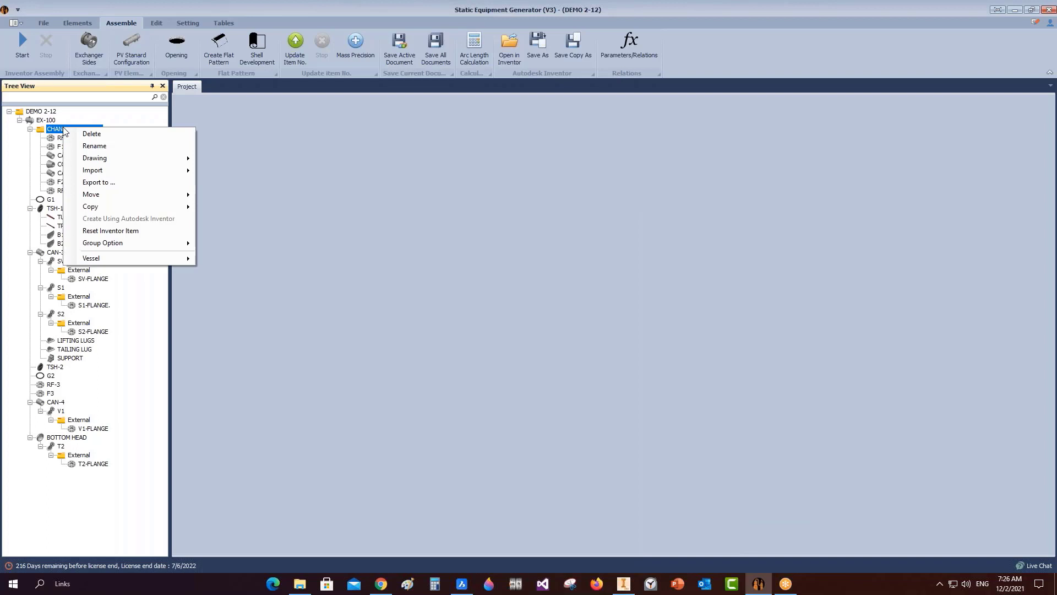
{"action": "left_click", "coordinate": [30, 129]}
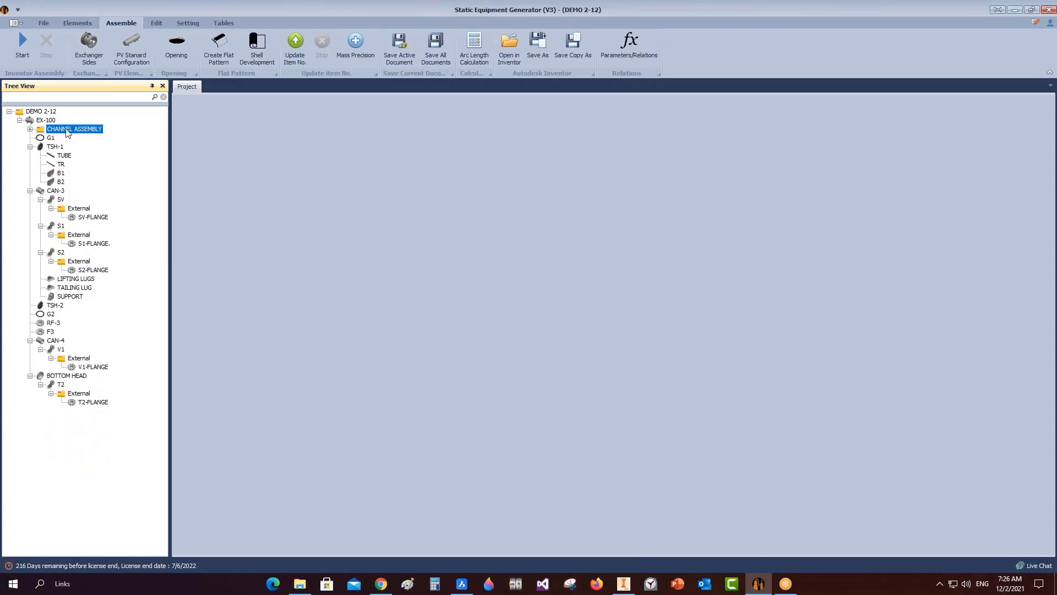
{"action": "left_click", "coordinate": [30, 129]}
{"action": "right_click", "coordinate": [76, 131]}
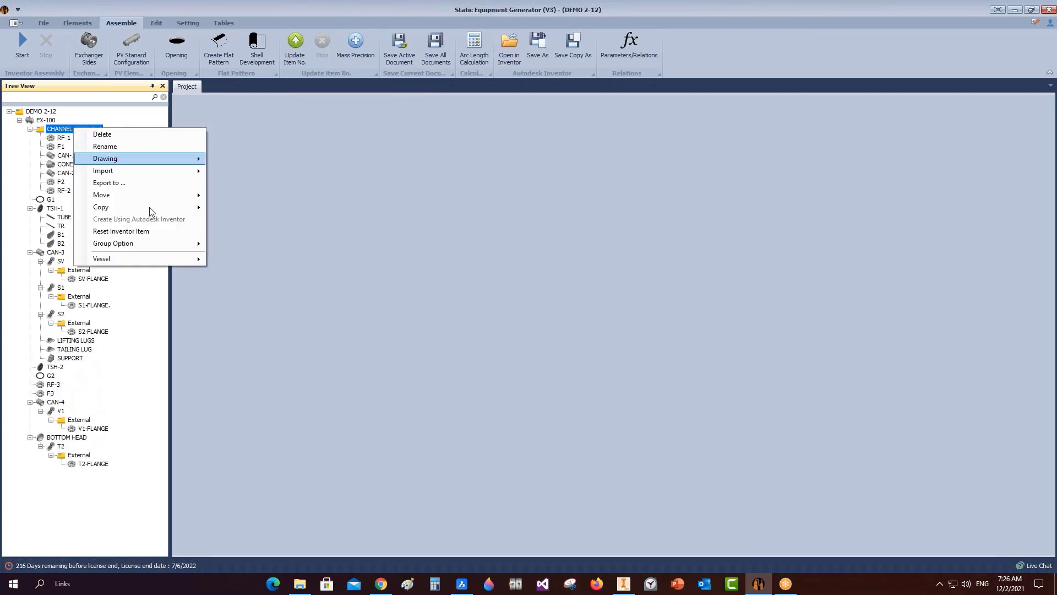
{"action": "mouse_move", "coordinate": [160, 261]}
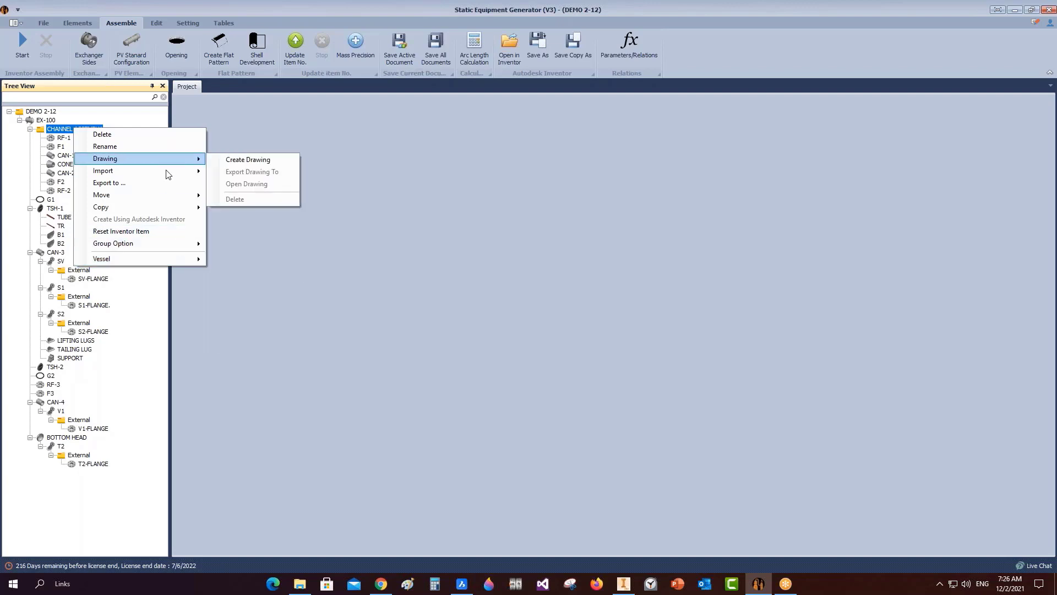
{"action": "left_click", "coordinate": [247, 160]}
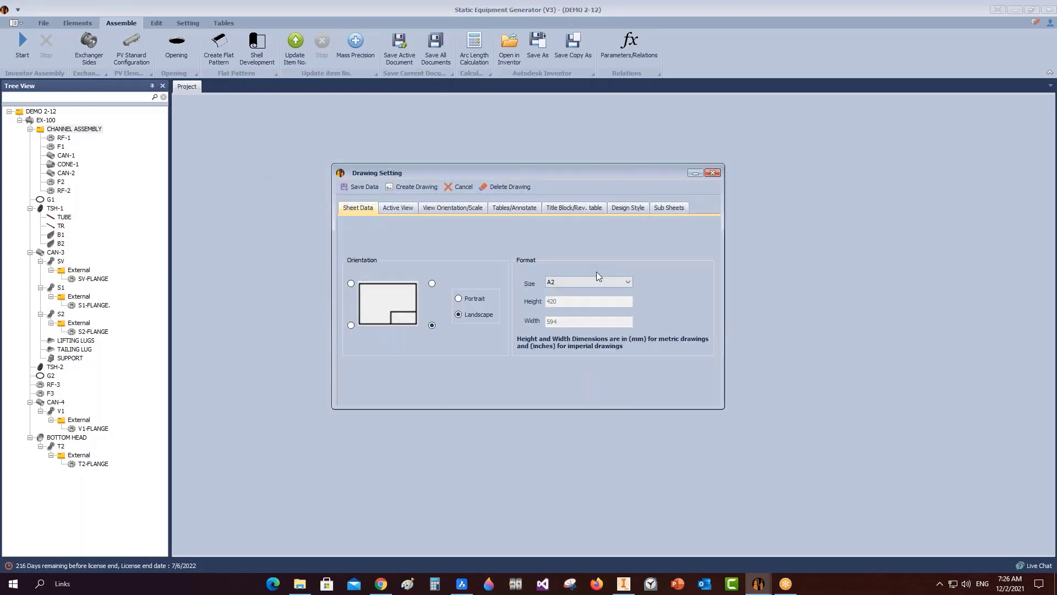
Choose the A3 sheet size and move to the active view settings.
{"action": "left_click", "coordinate": [590, 282]}
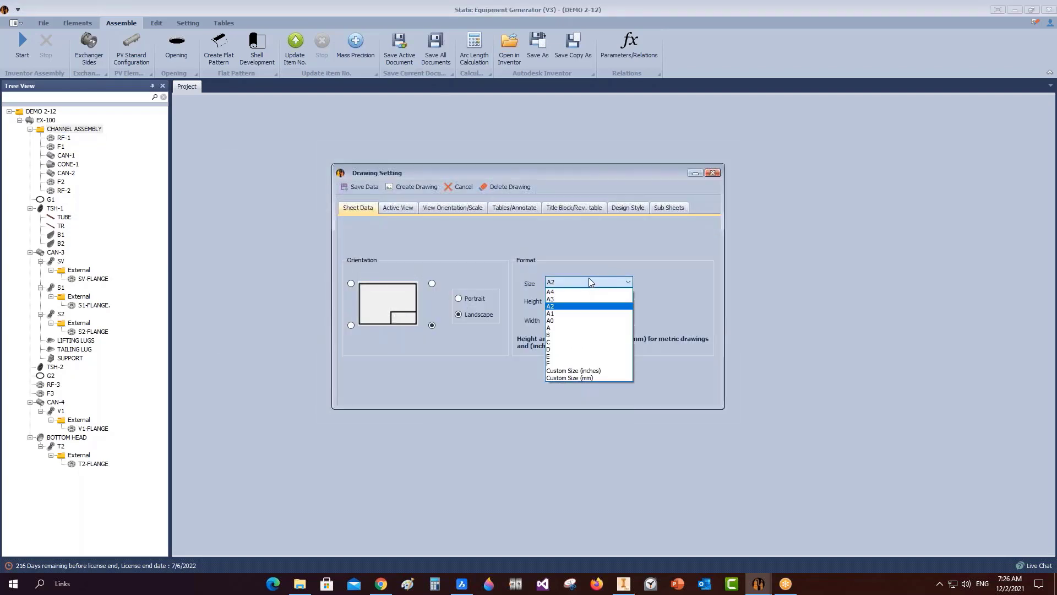
{"action": "left_click", "coordinate": [570, 299]}
{"action": "left_click", "coordinate": [414, 210]}
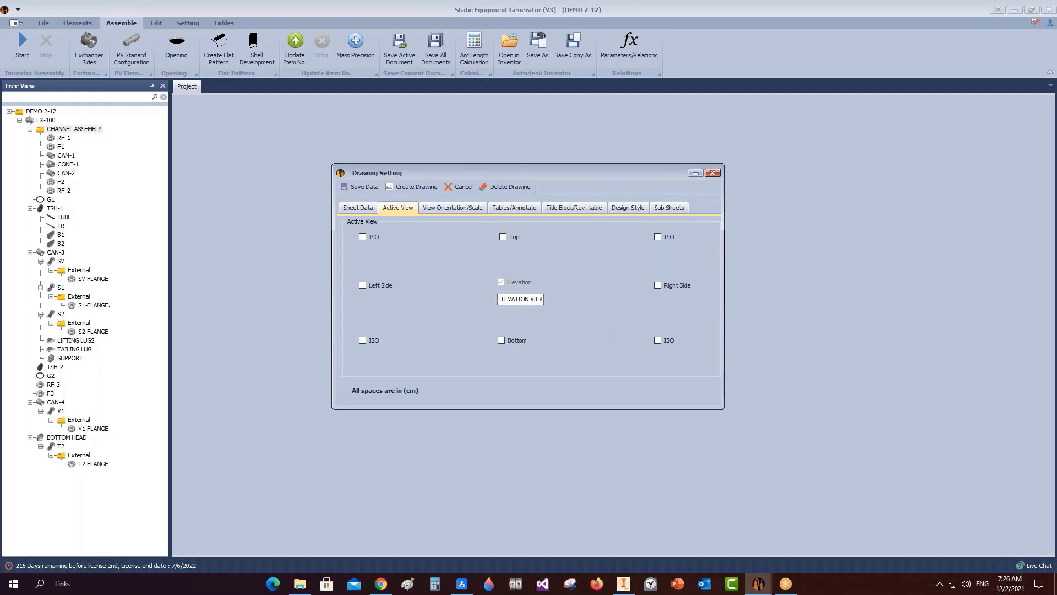
Set the elevation orientation to Back at 1:10, editing the X location and scale values.
{"action": "left_click", "coordinate": [444, 209]}
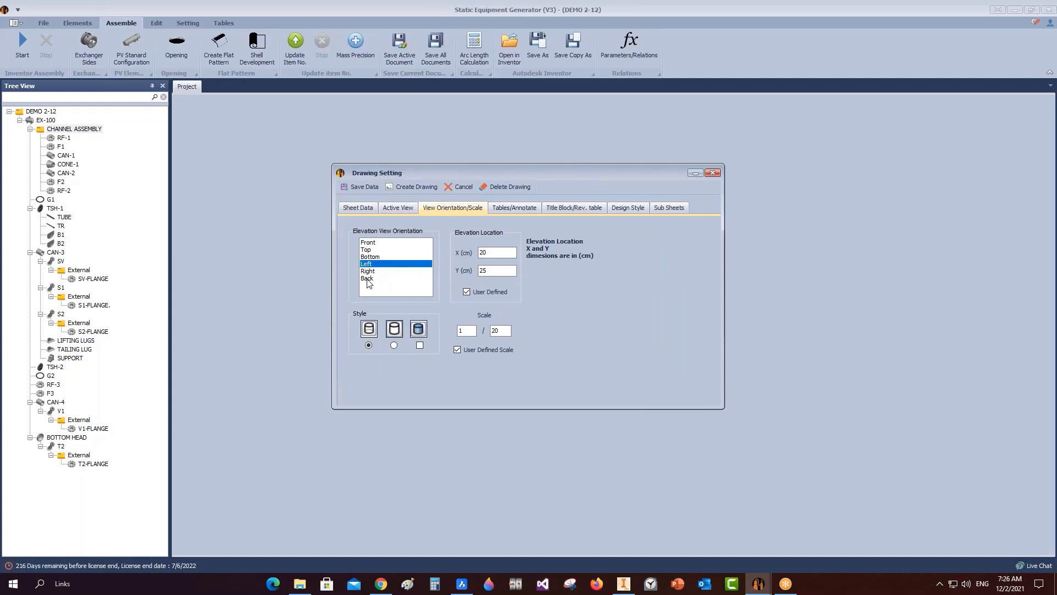
{"action": "left_click", "coordinate": [368, 279]}
{"action": "double_click", "coordinate": [494, 253]}
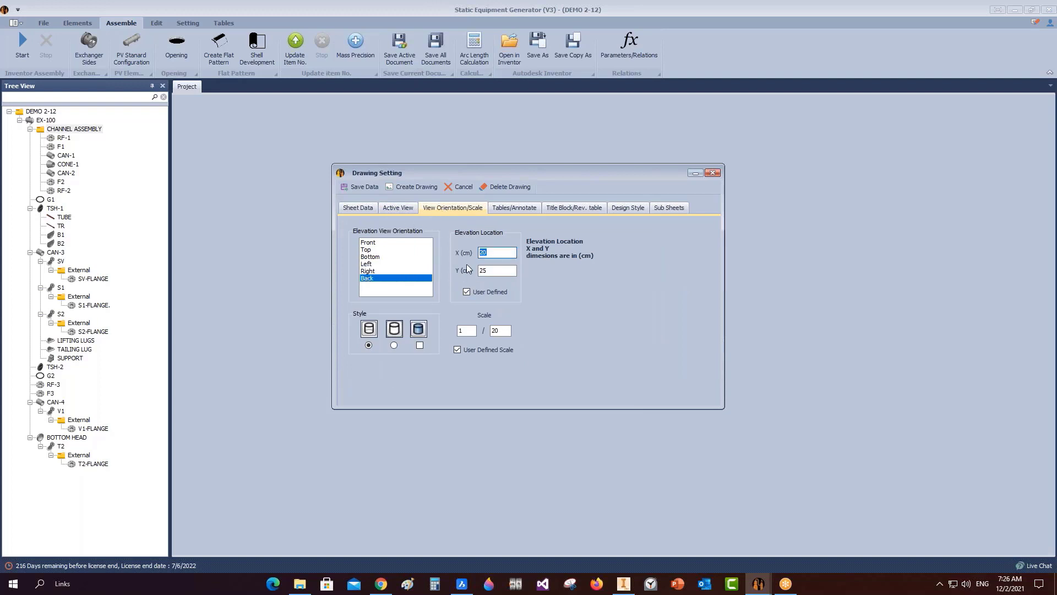
{"action": "double_click", "coordinate": [500, 331]}
{"action": "left_click", "coordinate": [538, 208]}
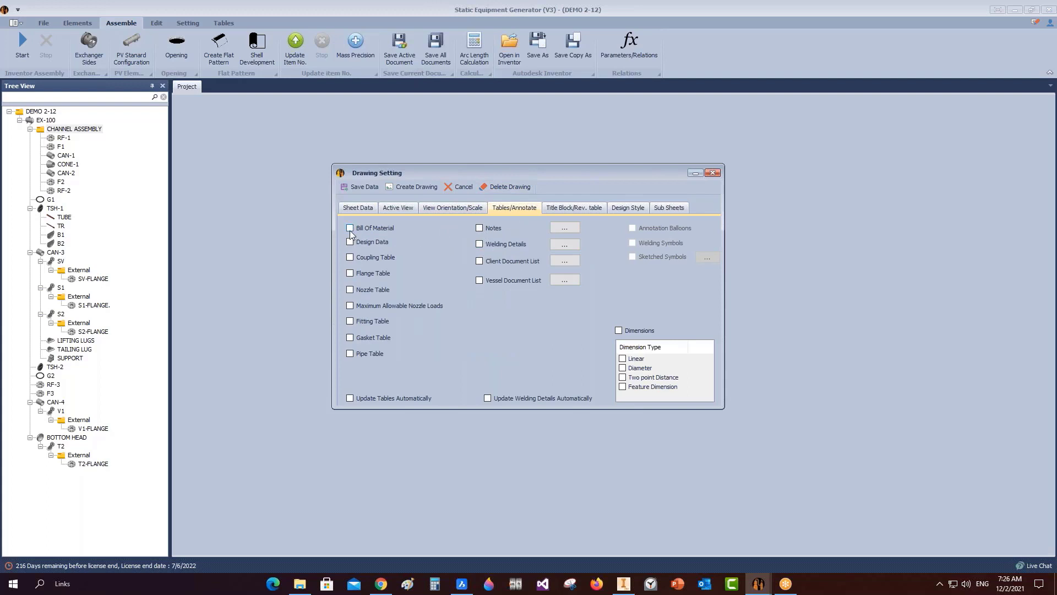
Name the drawing CHANNEL DRAWING with number DWG-1001 in the title block.
{"action": "left_click", "coordinate": [580, 212]}
{"action": "double_click", "coordinate": [463, 241]}
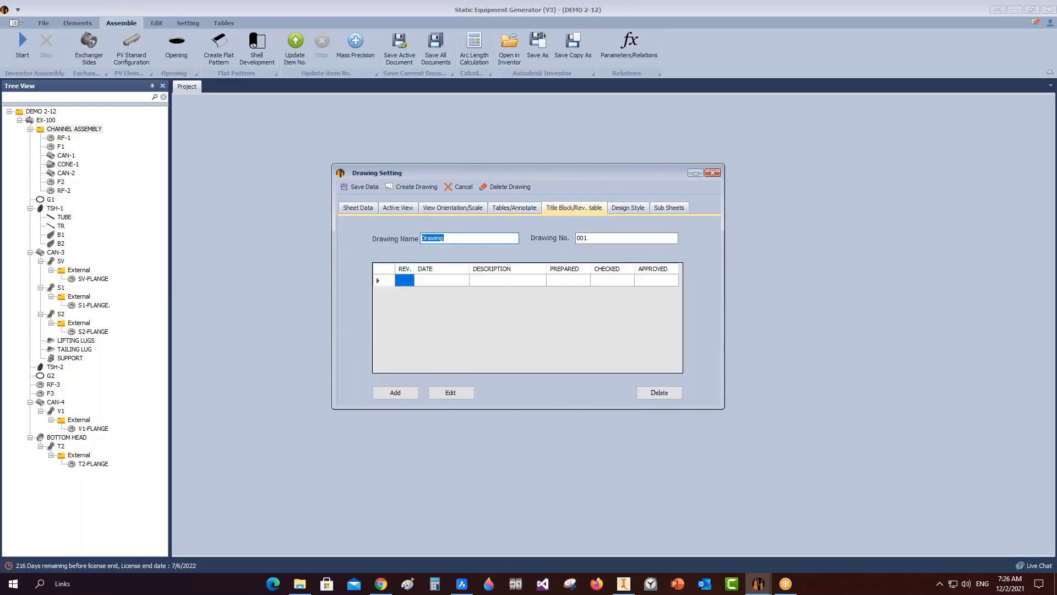
{"action": "type", "text": "CHANNEL DRAWING"}
{"action": "key", "text": "Tab"}
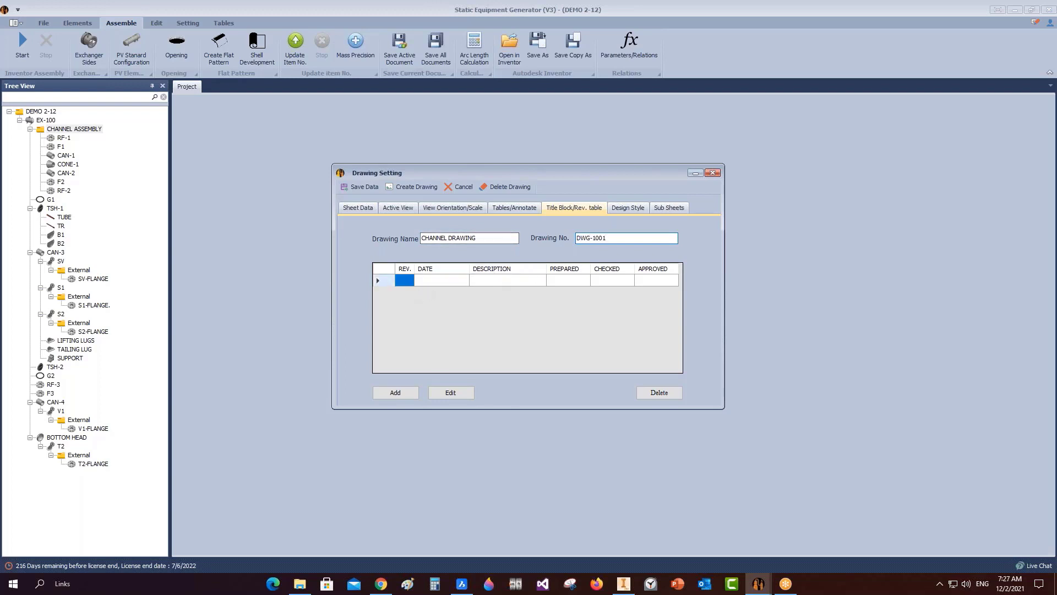
Add revision 0 'ISSUED FOR REVIEW' to the revision table.
{"action": "left_click", "coordinate": [389, 282]}
{"action": "left_click", "coordinate": [452, 393]}
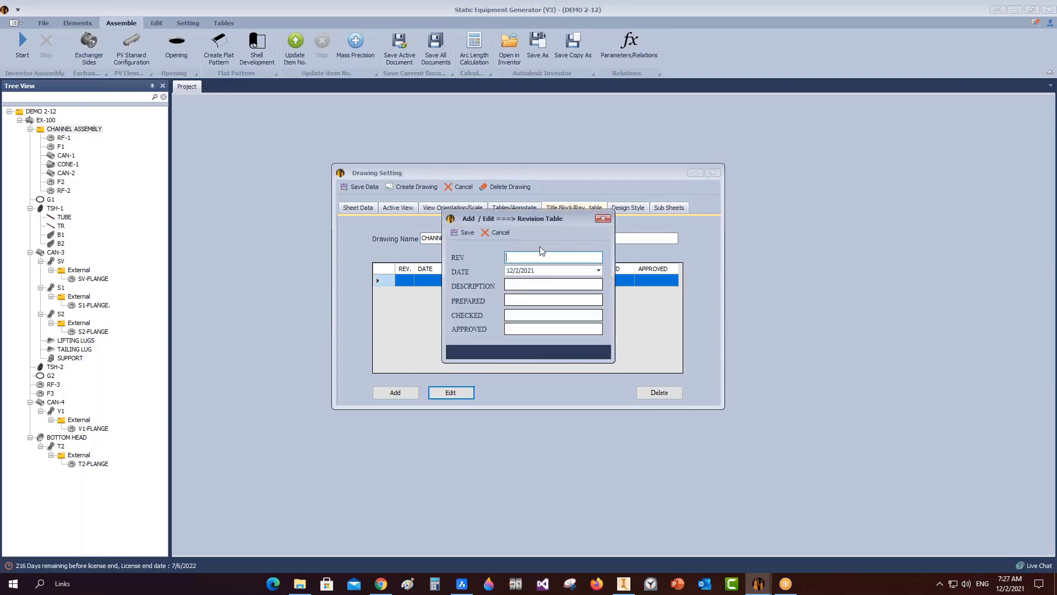
{"action": "left_click", "coordinate": [516, 285]}
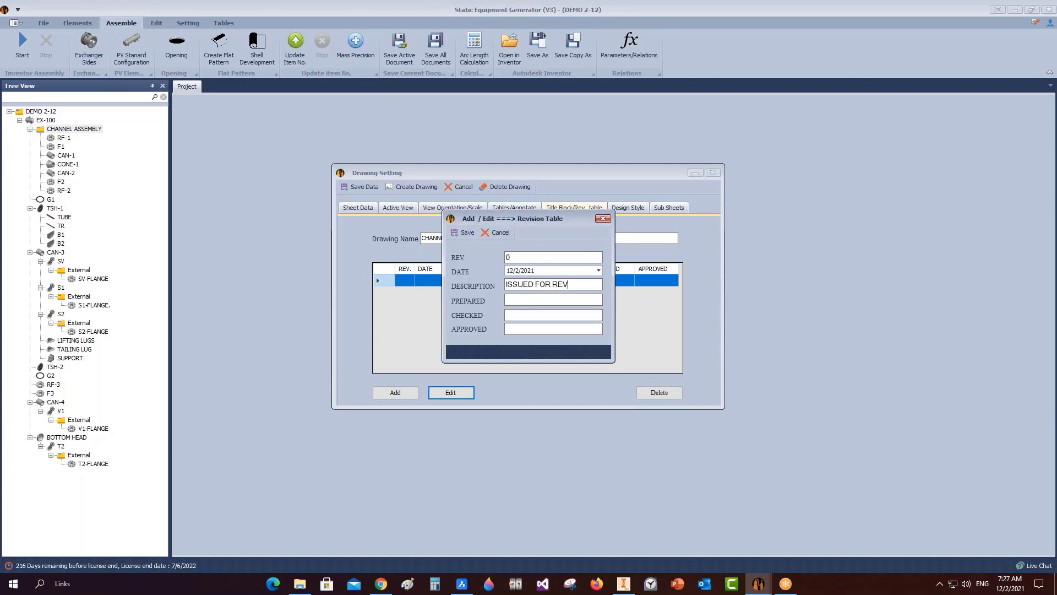
{"action": "left_click", "coordinate": [464, 232]}
Save two further revision entries, check Design Style, and generate the channel drawing.
{"action": "left_click", "coordinate": [395, 393]}
{"action": "left_click", "coordinate": [468, 232]}
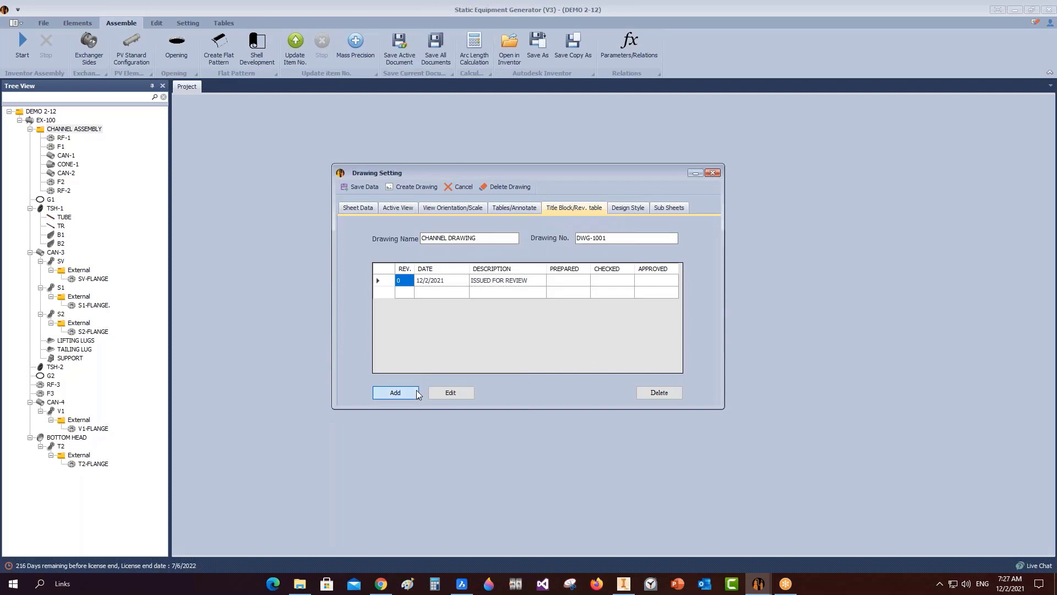
{"action": "left_click", "coordinate": [413, 391]}
{"action": "left_click", "coordinate": [466, 233]}
{"action": "left_click", "coordinate": [619, 209]}
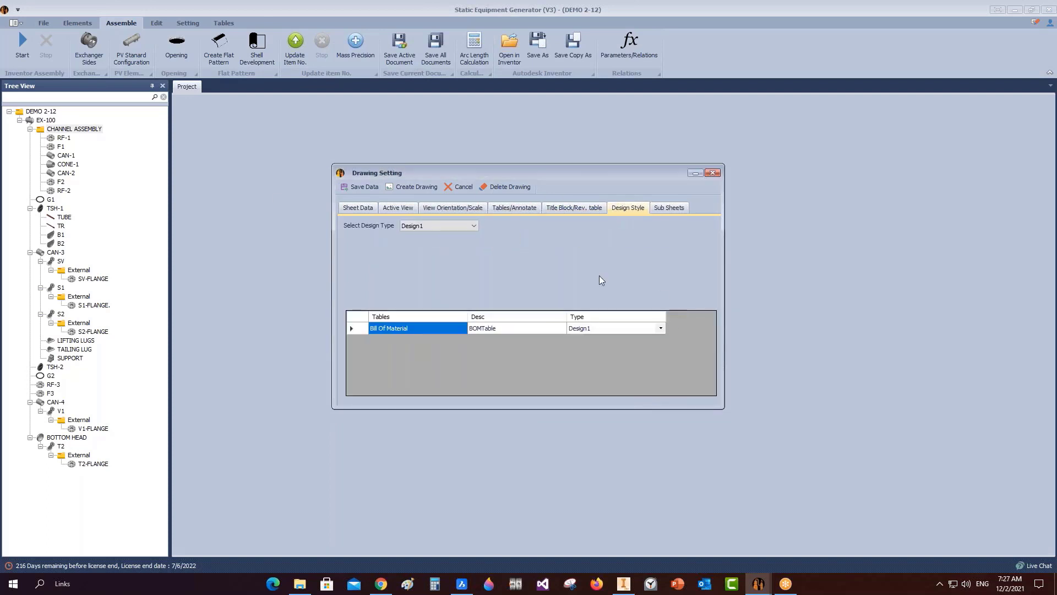
{"action": "left_click", "coordinate": [410, 187]}
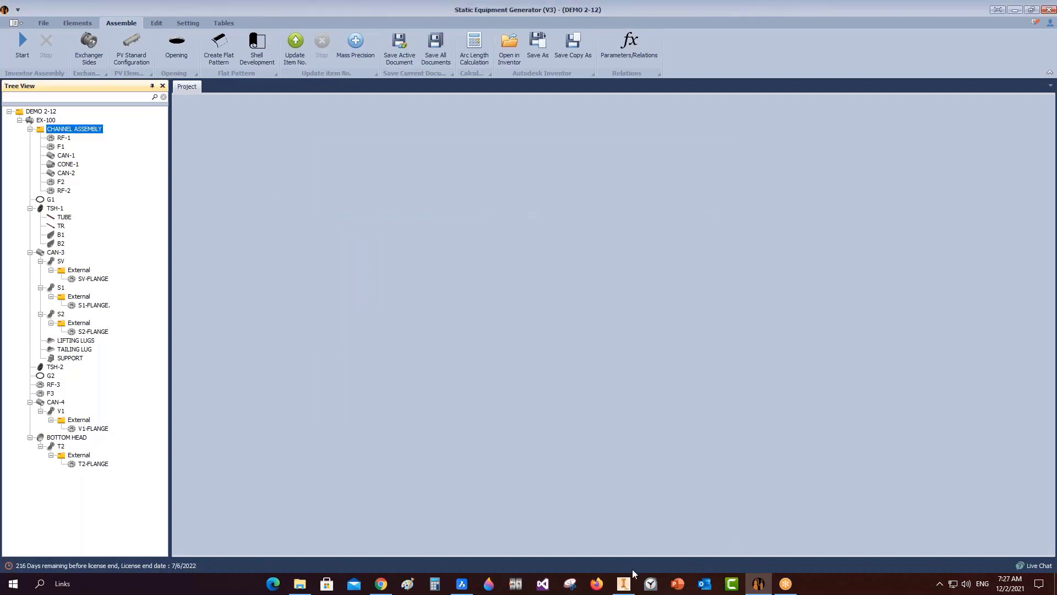
Review CHANNEL ASSEMBLY.idw in Inventor, then return to Static Equipment Generator.
{"action": "left_click", "coordinate": [626, 582]}
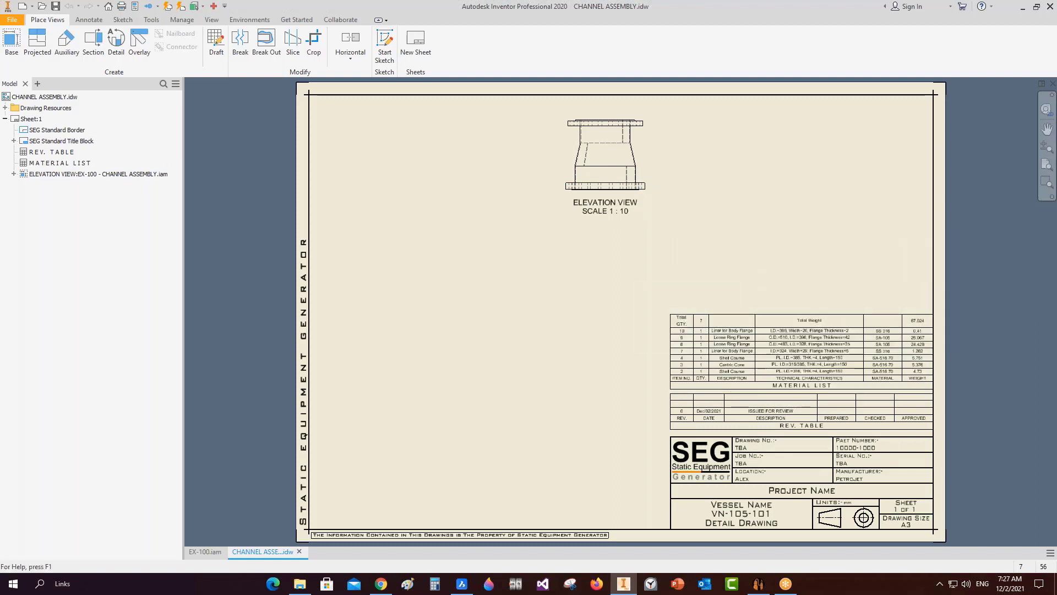
{"action": "left_click", "coordinate": [759, 584]}
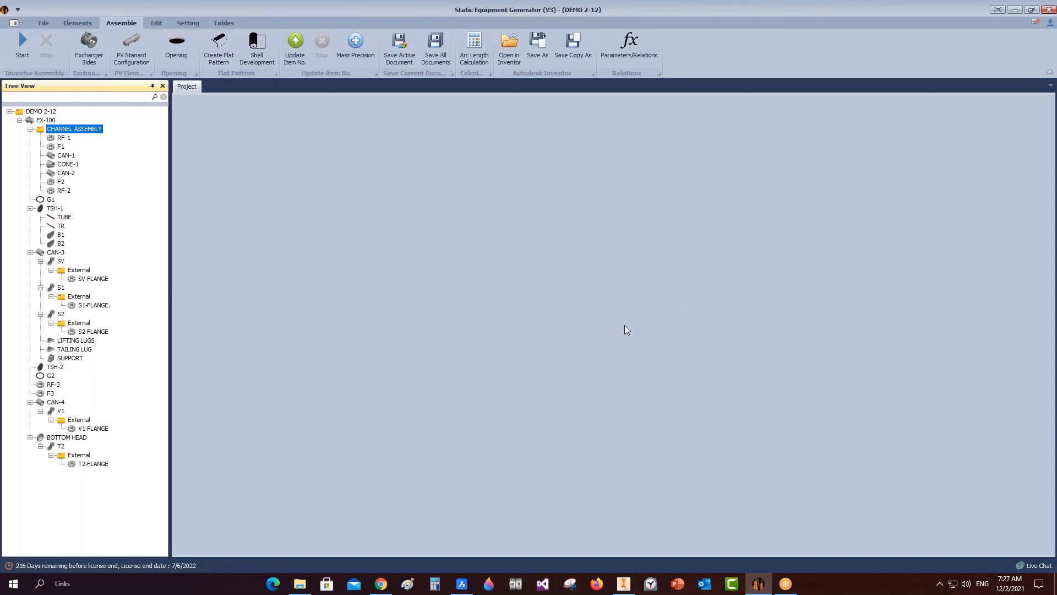
Reopen Create Drawing for CHANNEL ASSEMBLY from its Drawing context menu.
{"action": "right_click", "coordinate": [86, 132]}
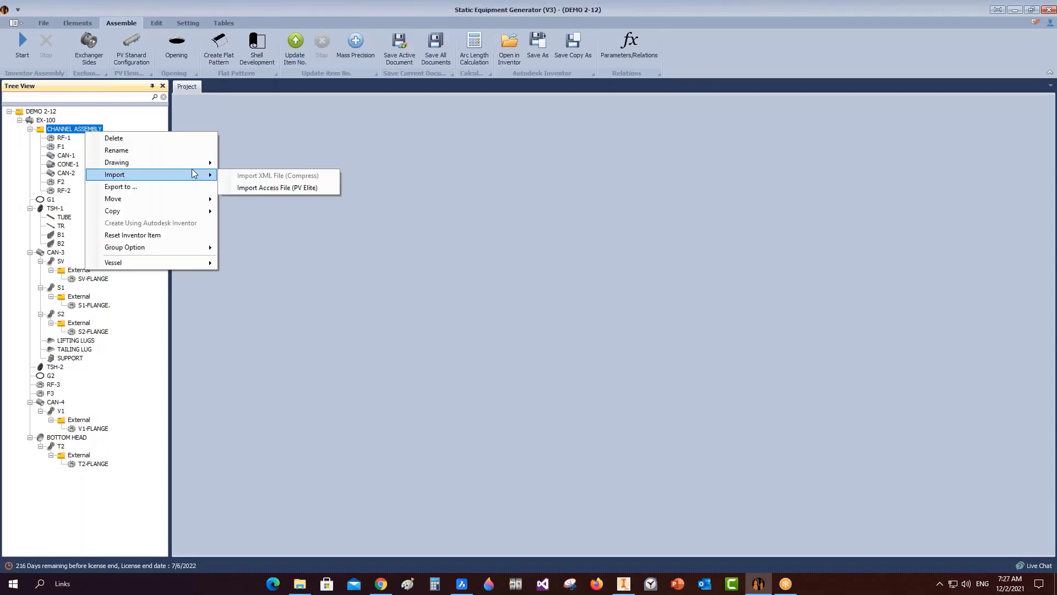
{"action": "mouse_move", "coordinate": [190, 165]}
{"action": "left_click", "coordinate": [240, 163]}
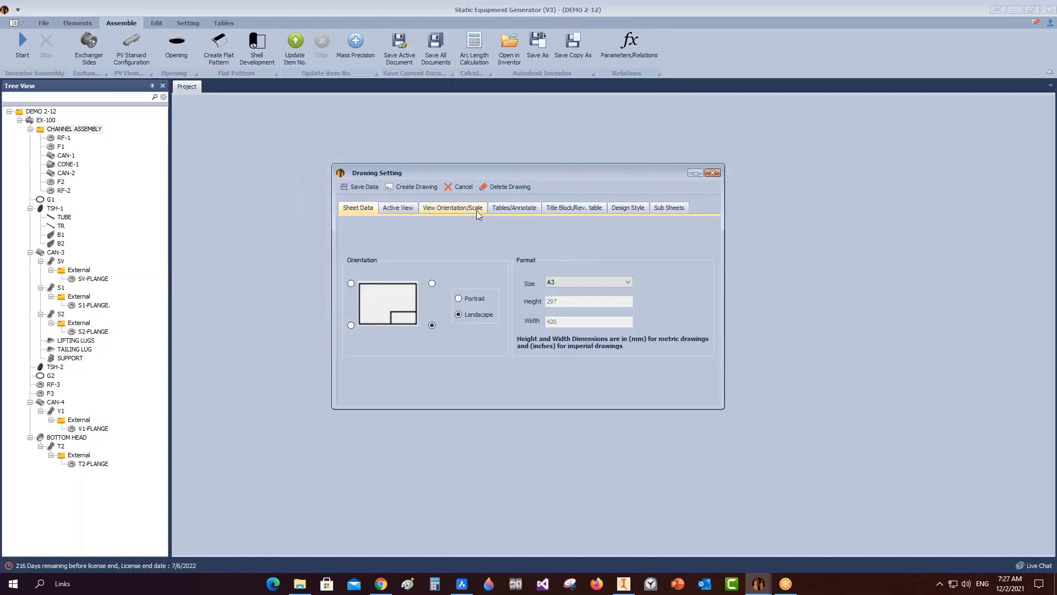
Set the elevation scale to 1/6 and X location to 10, then regenerate the drawing.
{"action": "left_click", "coordinate": [475, 209]}
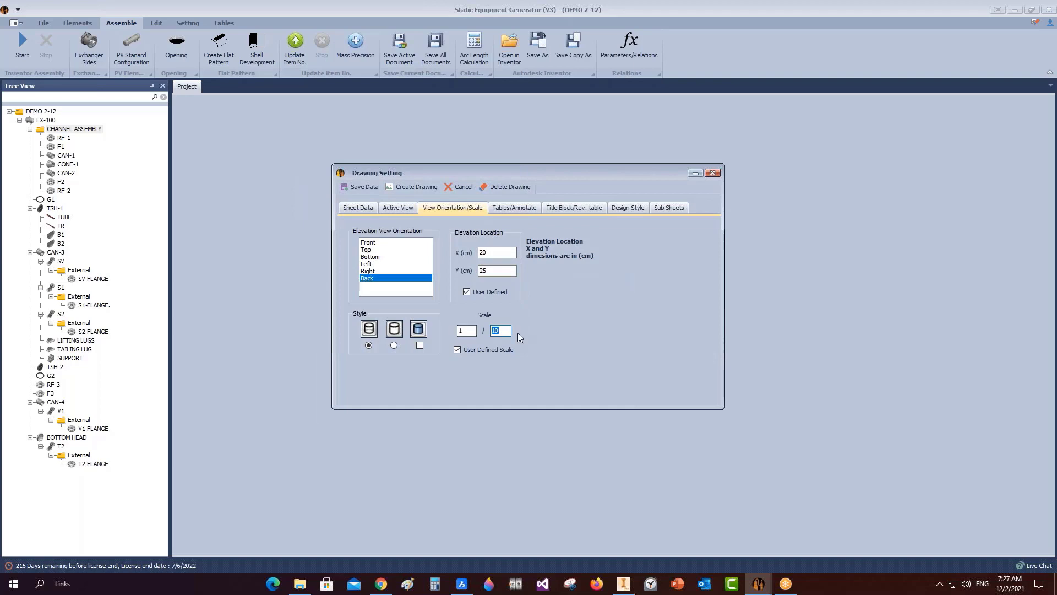
{"action": "type", "text": "6"}
{"action": "left_click", "coordinate": [497, 252]}
{"action": "left_click", "coordinate": [624, 583]}
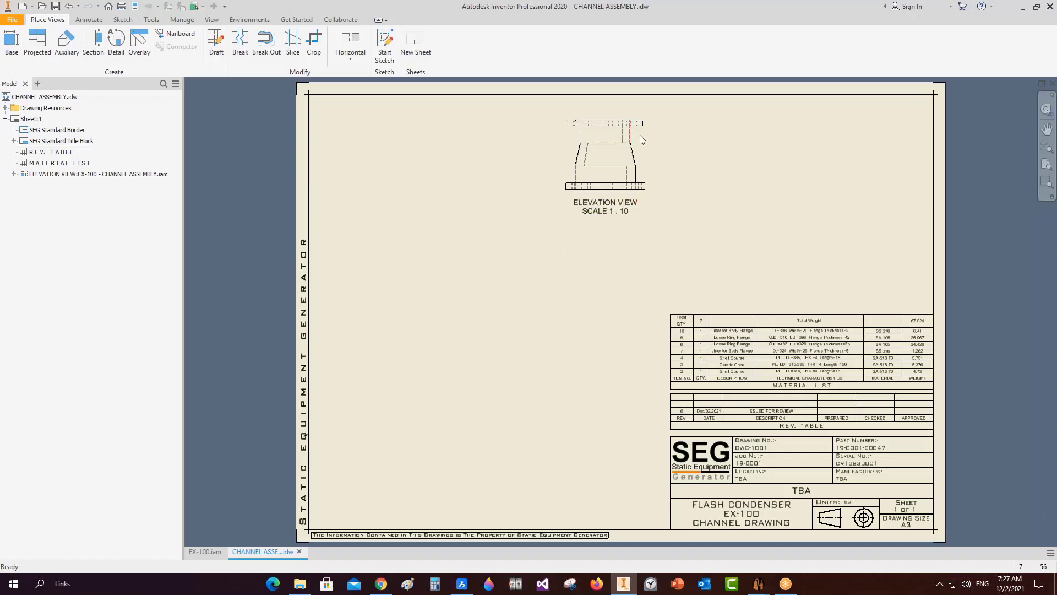
{"action": "left_click", "coordinate": [624, 582]}
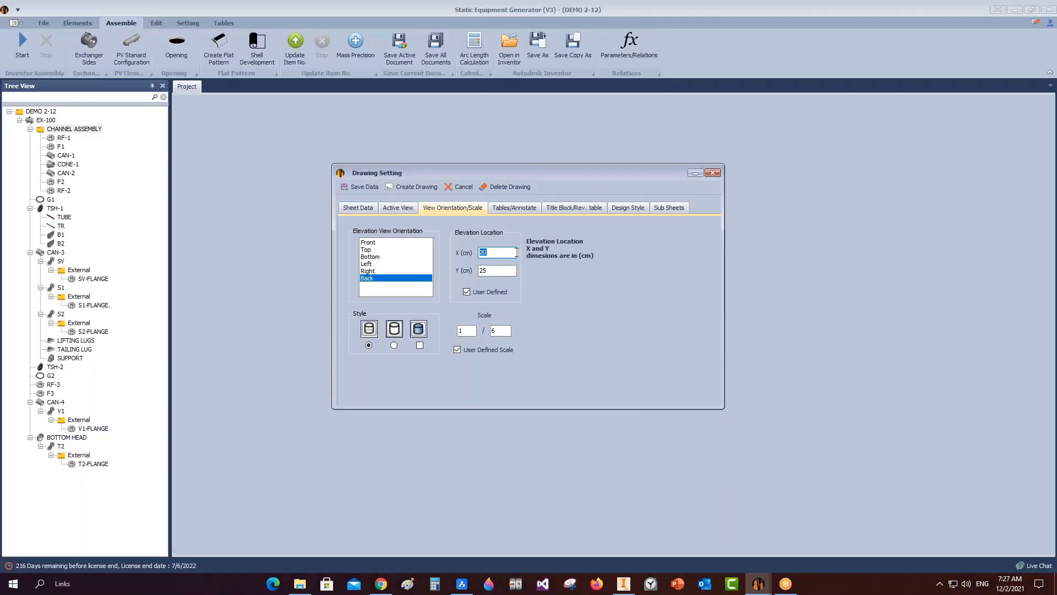
{"action": "type", "text": "10"}
{"action": "key", "text": "Tab"}
{"action": "left_click", "coordinate": [421, 188]}
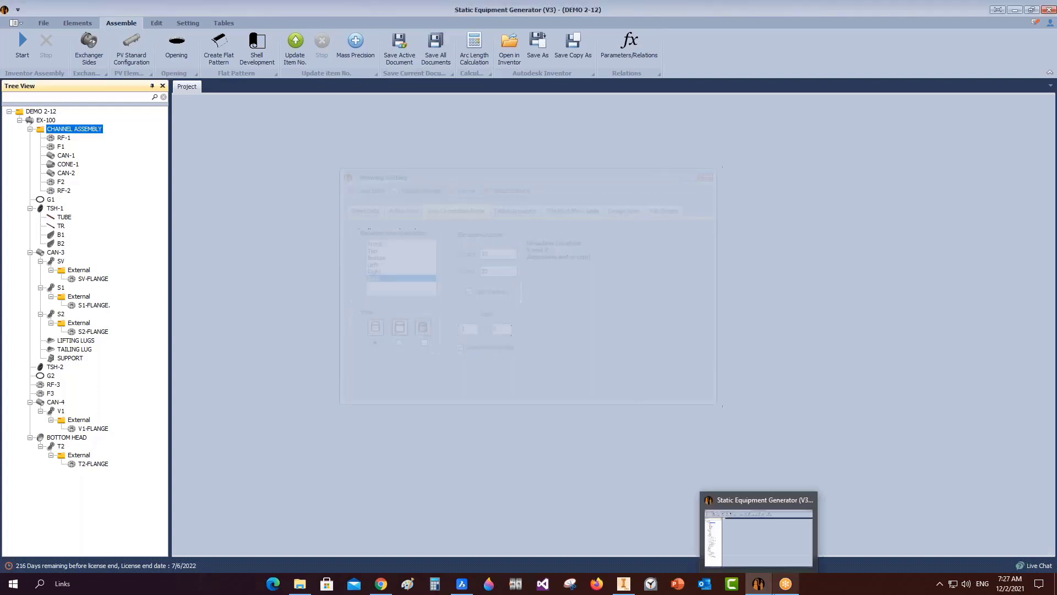
{"action": "left_click", "coordinate": [624, 582]}
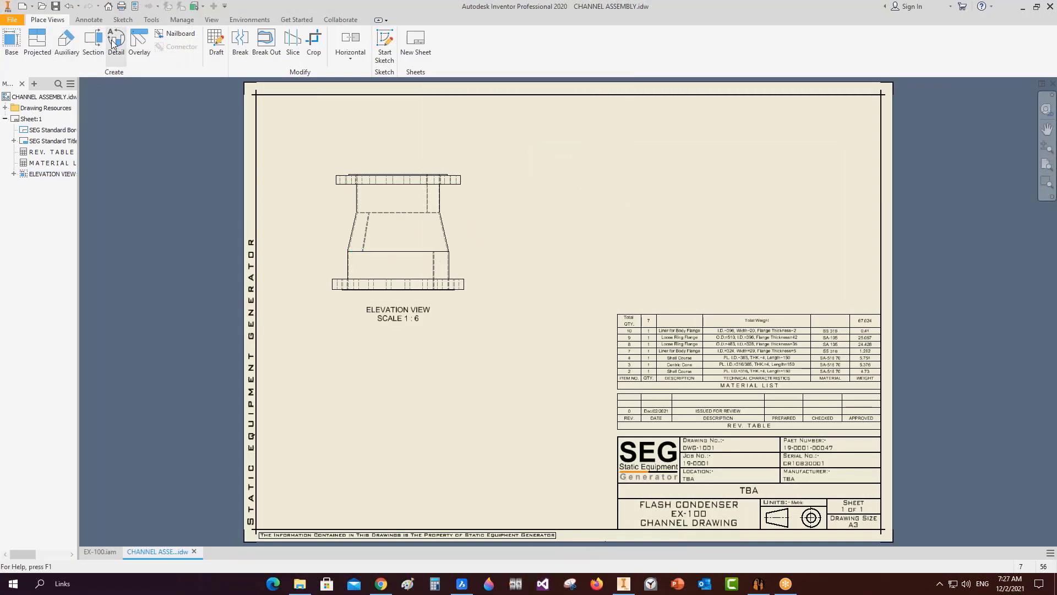
Cut a vertical section through the elevation view and place Section A-A to its right.
{"action": "left_click", "coordinate": [93, 41]}
{"action": "left_click", "coordinate": [398, 208]}
{"action": "scroll", "coordinate": [399, 171], "scroll_direction": "up", "scroll_amount": 5}
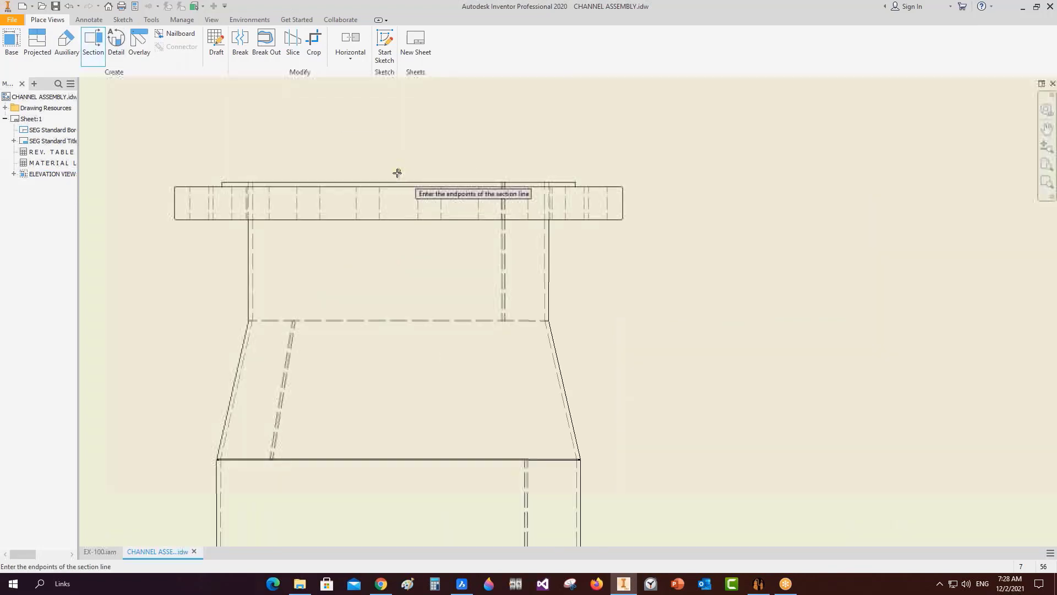
{"action": "left_click", "coordinate": [402, 176]}
{"action": "scroll", "coordinate": [403, 175], "scroll_direction": "down", "scroll_amount": 5}
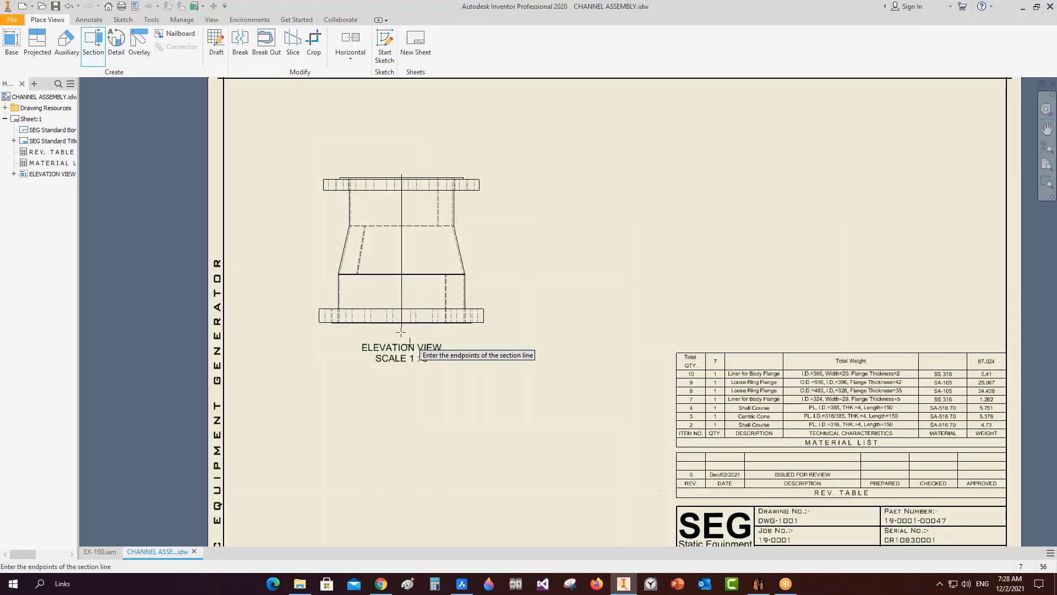
{"action": "left_click", "coordinate": [401, 330]}
{"action": "right_click", "coordinate": [401, 332]}
{"action": "left_click", "coordinate": [448, 333]}
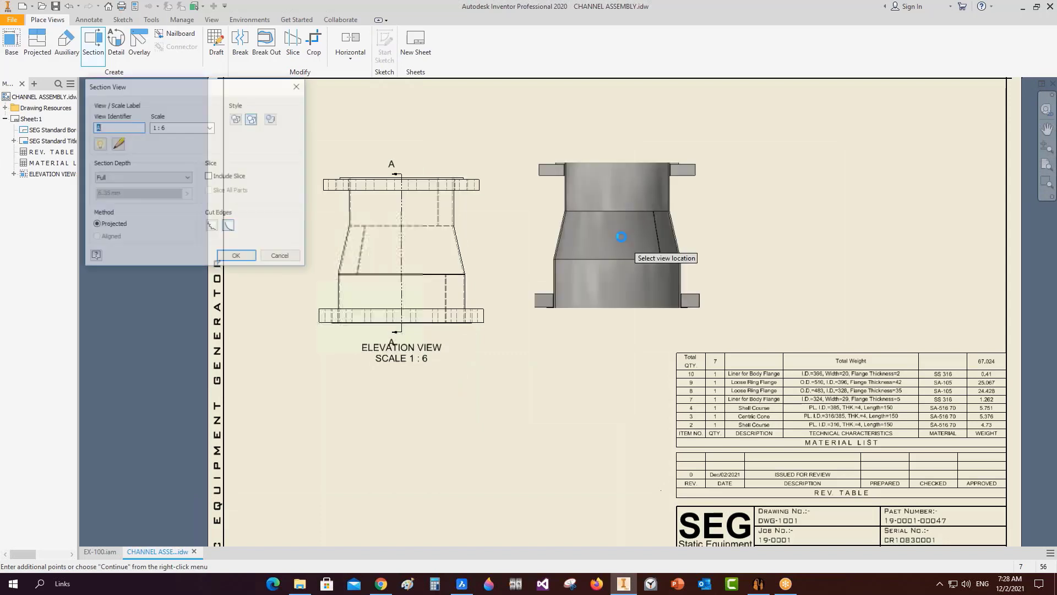
{"action": "left_click", "coordinate": [616, 240]}
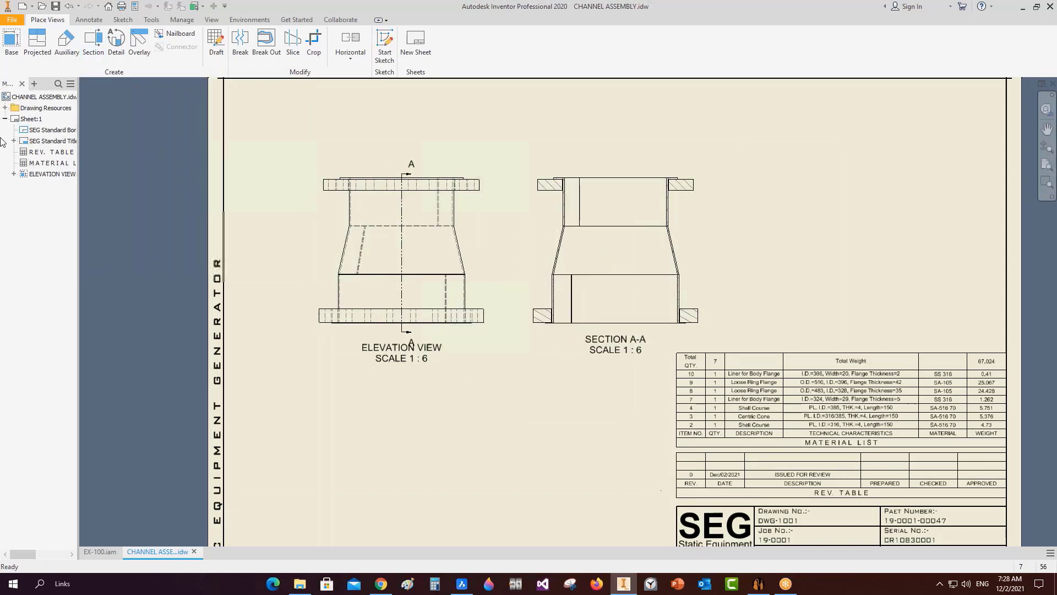
Add a projected view of the elevation view below it.
{"action": "key", "text": "p"}
{"action": "left_click", "coordinate": [439, 291]}
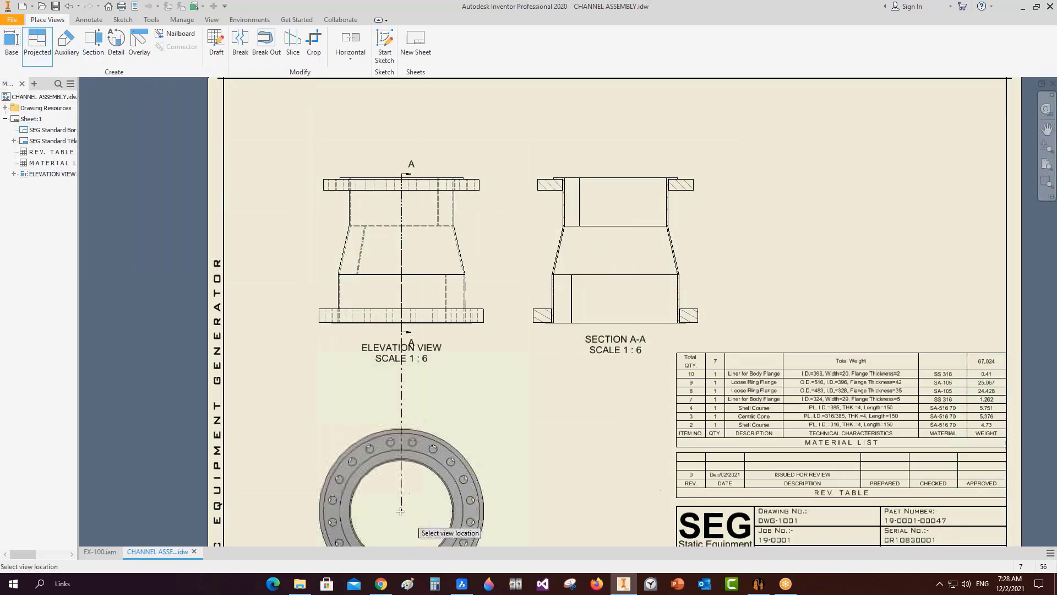
{"action": "left_click", "coordinate": [409, 511]}
{"action": "right_click", "coordinate": [405, 465]}
{"action": "left_click", "coordinate": [450, 465]}
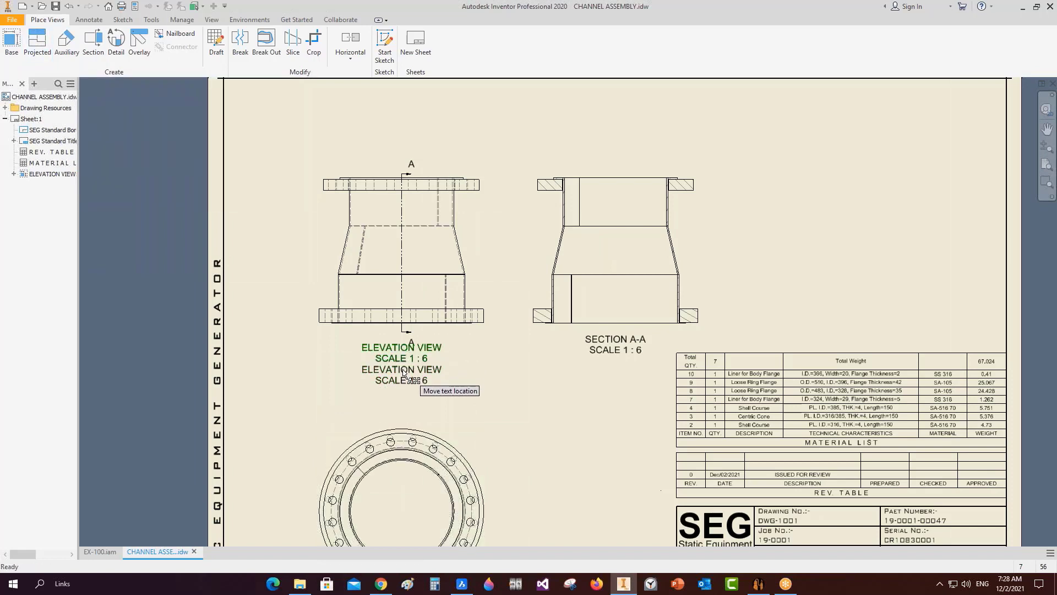
{"action": "scroll", "coordinate": [688, 180], "scroll_direction": "up", "scroll_amount": 3}
{"action": "scroll", "coordinate": [661, 180], "scroll_direction": "up", "scroll_amount": 5}
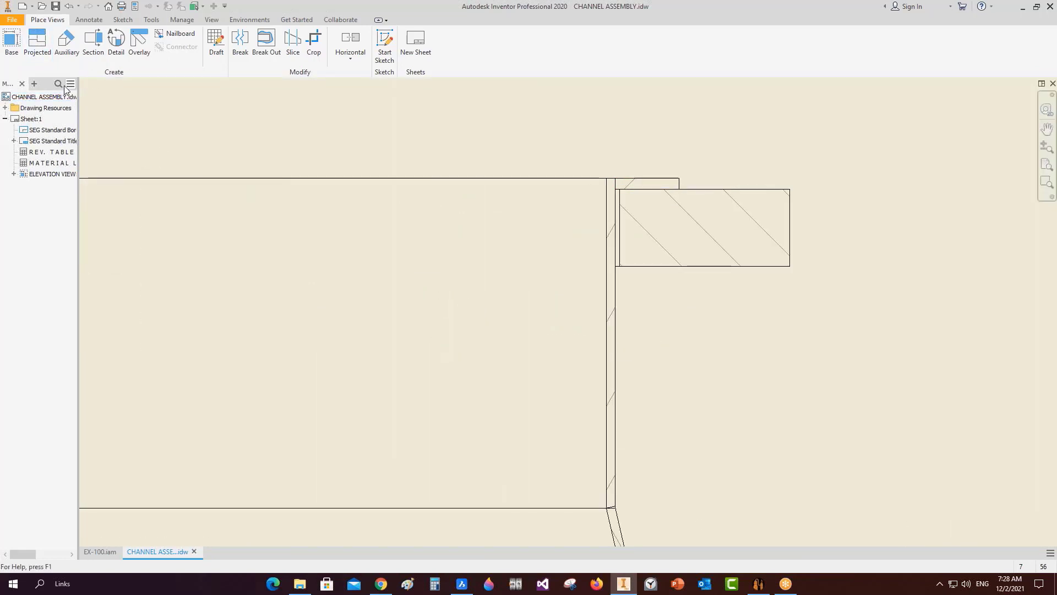
{"action": "left_click", "coordinate": [115, 42]}
Use Section A-A as the detail parent with smooth cutout, full boundary and connection line.
{"action": "scroll", "coordinate": [663, 312], "scroll_direction": "down", "scroll_amount": 5}
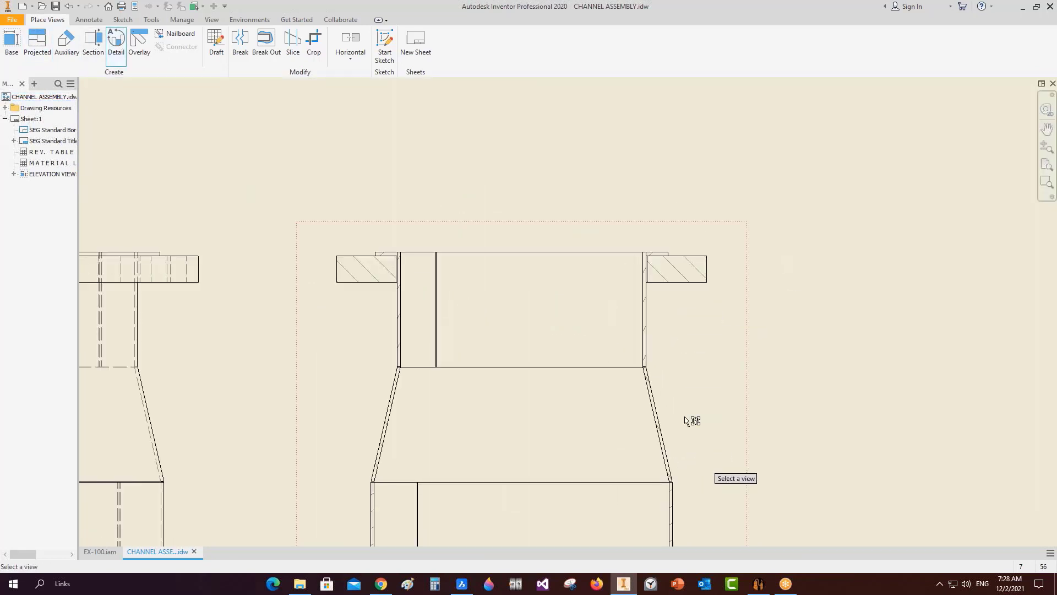
{"action": "scroll", "coordinate": [694, 428], "scroll_direction": "up", "scroll_amount": 3}
{"action": "scroll", "coordinate": [699, 431], "scroll_direction": "down", "scroll_amount": 5}
{"action": "left_click", "coordinate": [701, 427]}
{"action": "scroll", "coordinate": [696, 429], "scroll_direction": "up", "scroll_amount": 6}
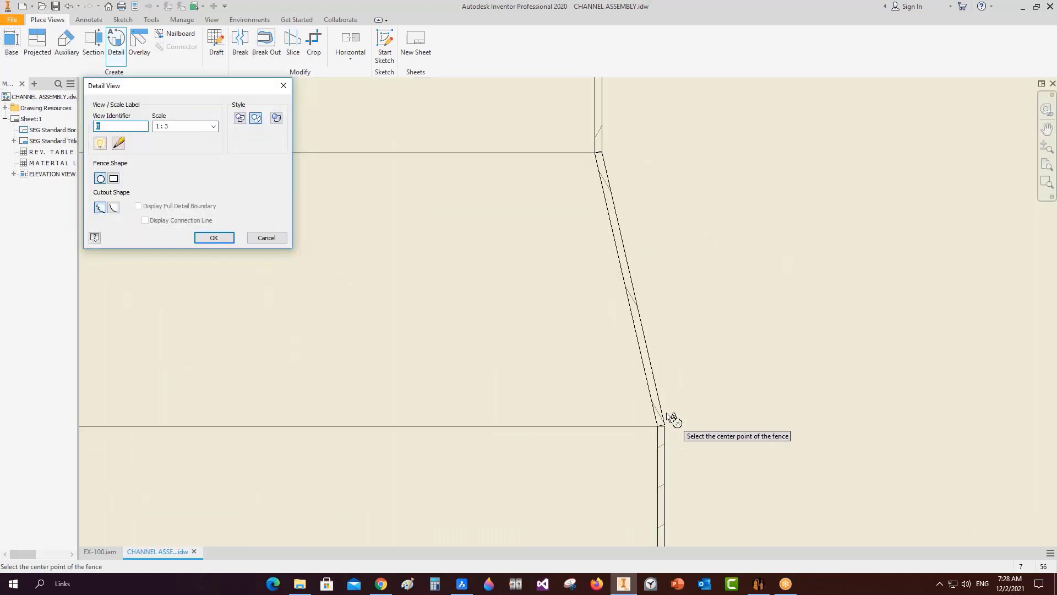
{"action": "scroll", "coordinate": [654, 432], "scroll_direction": "down", "scroll_amount": 6}
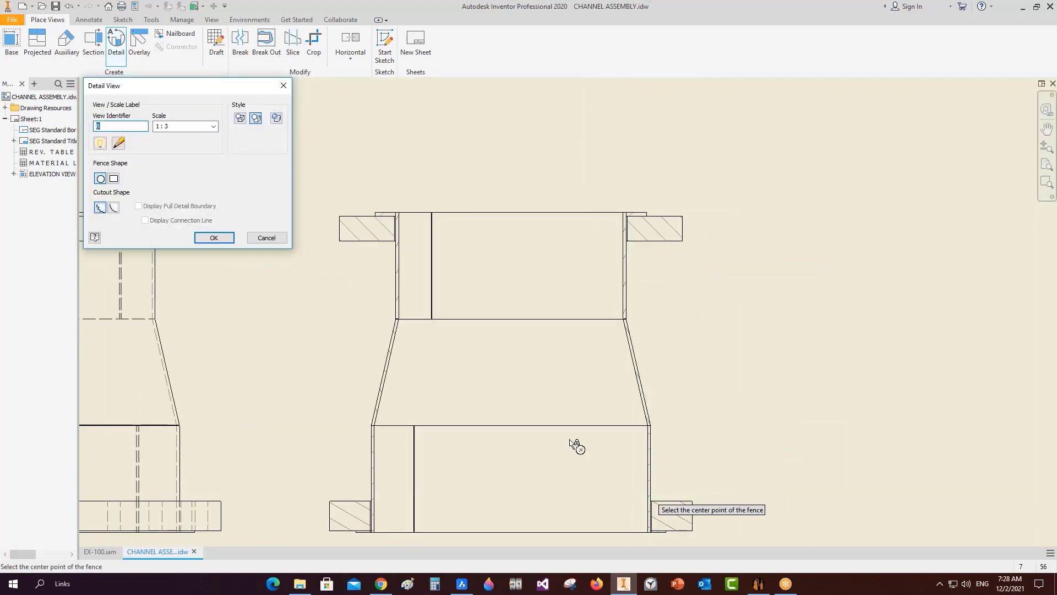
{"action": "left_click", "coordinate": [115, 207]}
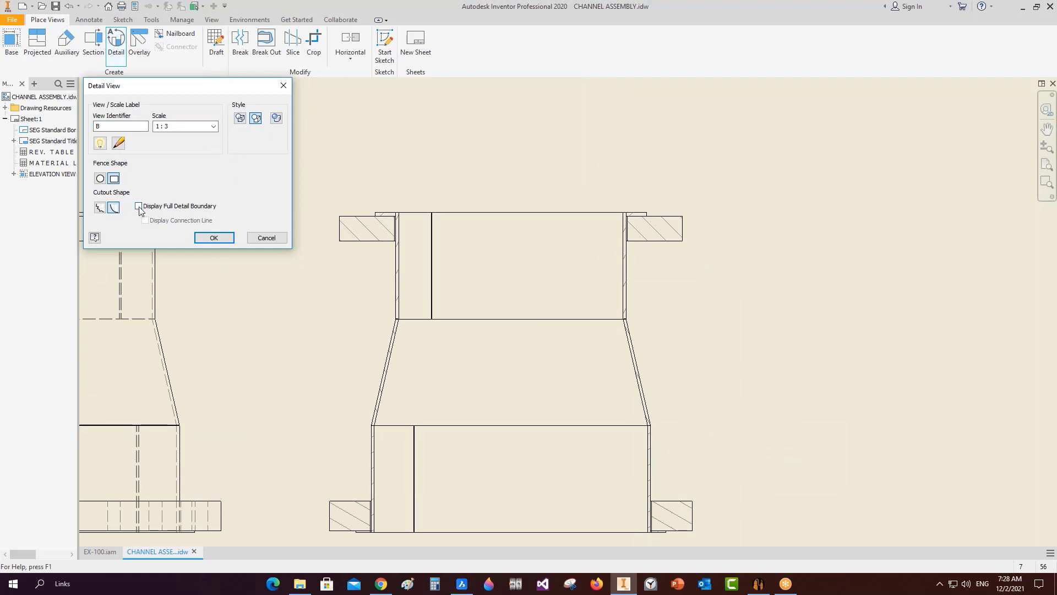
{"action": "left_click", "coordinate": [139, 206]}
{"action": "left_click", "coordinate": [144, 220]}
{"action": "scroll", "coordinate": [565, 281], "scroll_direction": "down", "scroll_amount": 2}
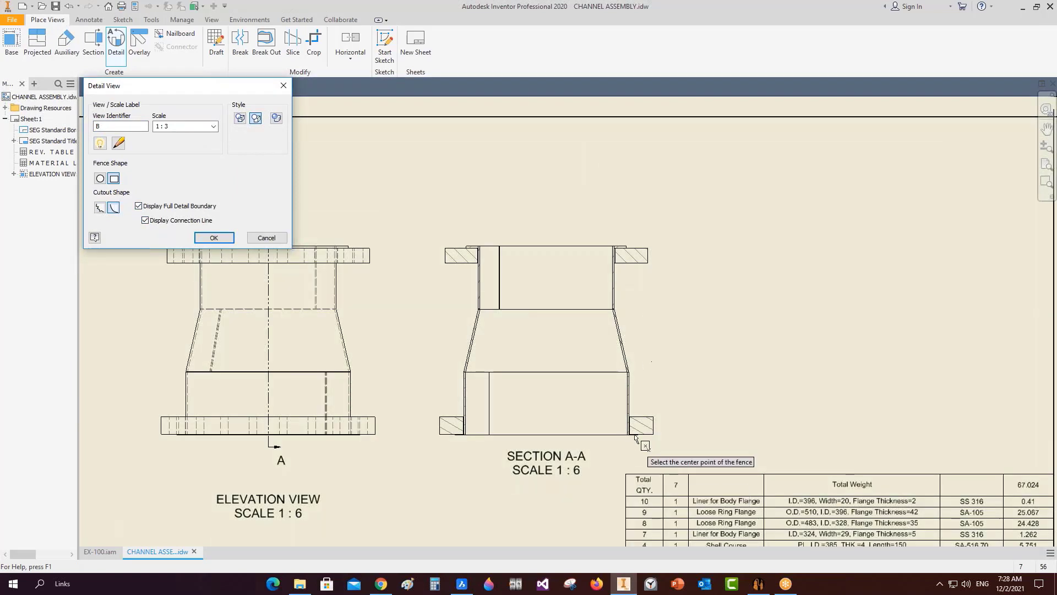
{"action": "scroll", "coordinate": [636, 438], "scroll_direction": "up", "scroll_amount": 5}
Fence the lower flange corner, place detail view B at 1:3, and refine the fence.
{"action": "left_click", "coordinate": [577, 299]}
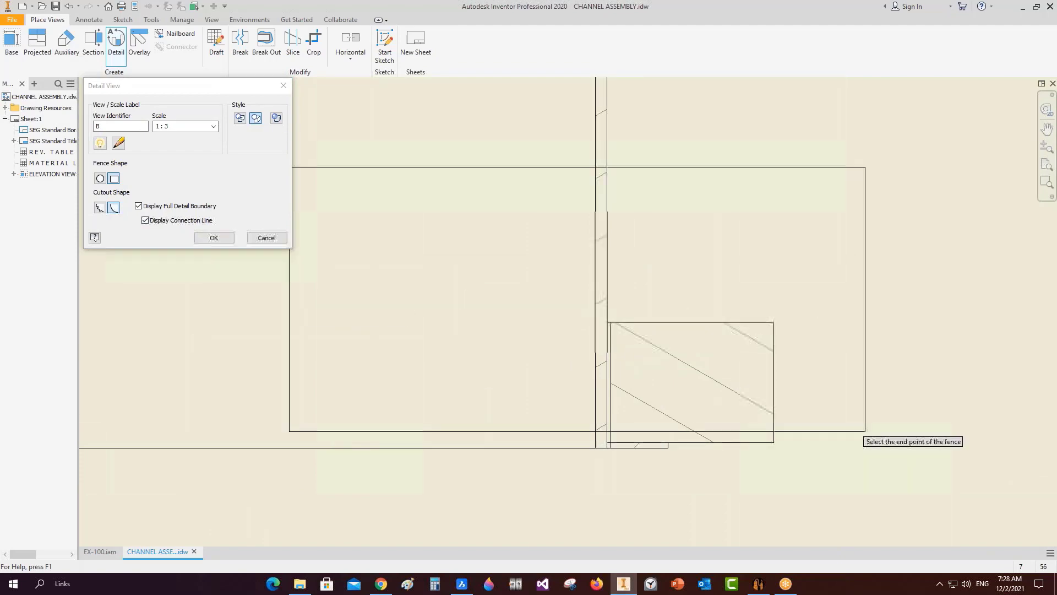
{"action": "left_click", "coordinate": [864, 431]}
{"action": "scroll", "coordinate": [816, 476], "scroll_direction": "down", "scroll_amount": 5}
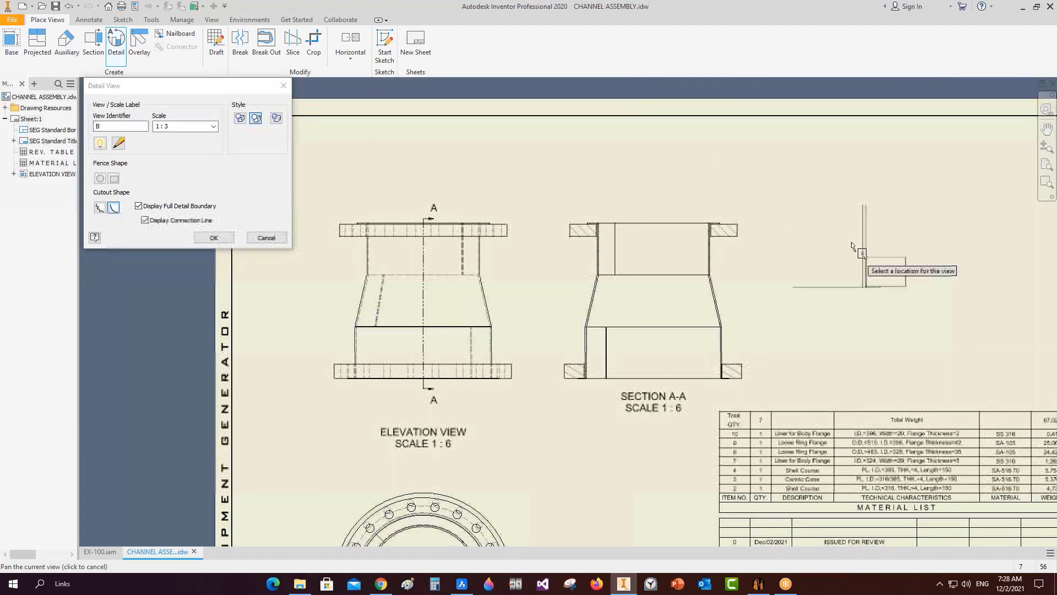
{"action": "left_click", "coordinate": [851, 246]}
{"action": "scroll", "coordinate": [804, 361], "scroll_direction": "up", "scroll_amount": 3}
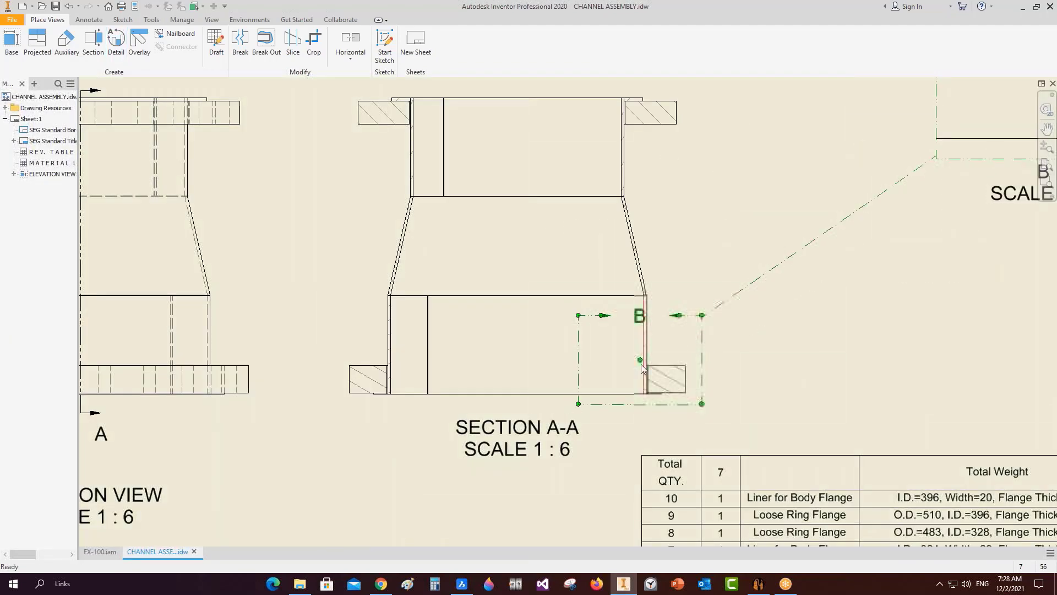
{"action": "left_click_drag", "start_coordinate": [639, 361], "coordinate": [665, 376]}
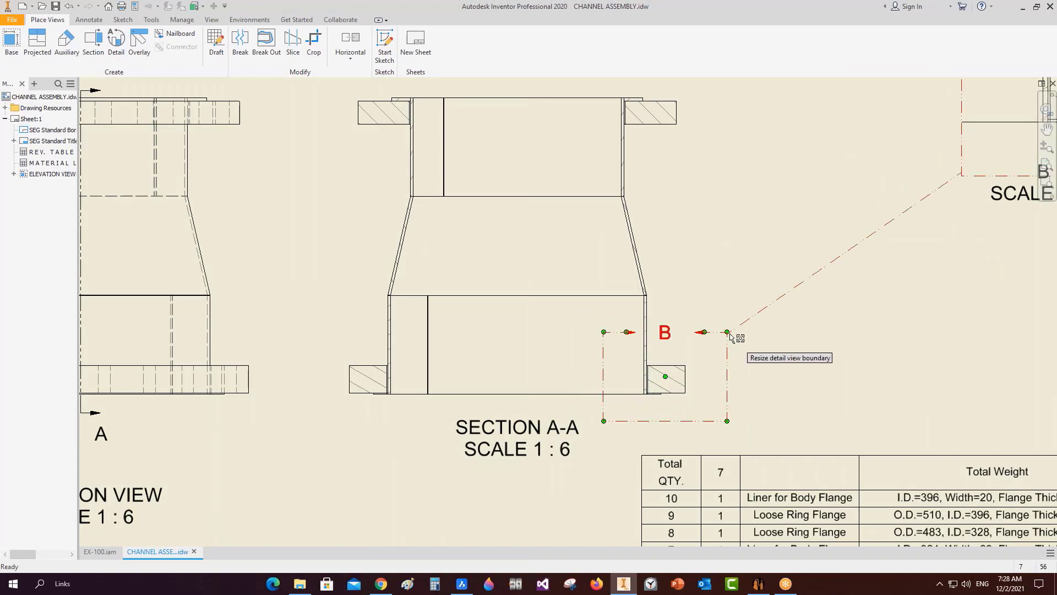
{"action": "left_click_drag", "start_coordinate": [728, 333], "coordinate": [709, 344]}
{"action": "scroll", "coordinate": [708, 344], "scroll_direction": "down", "scroll_amount": 2}
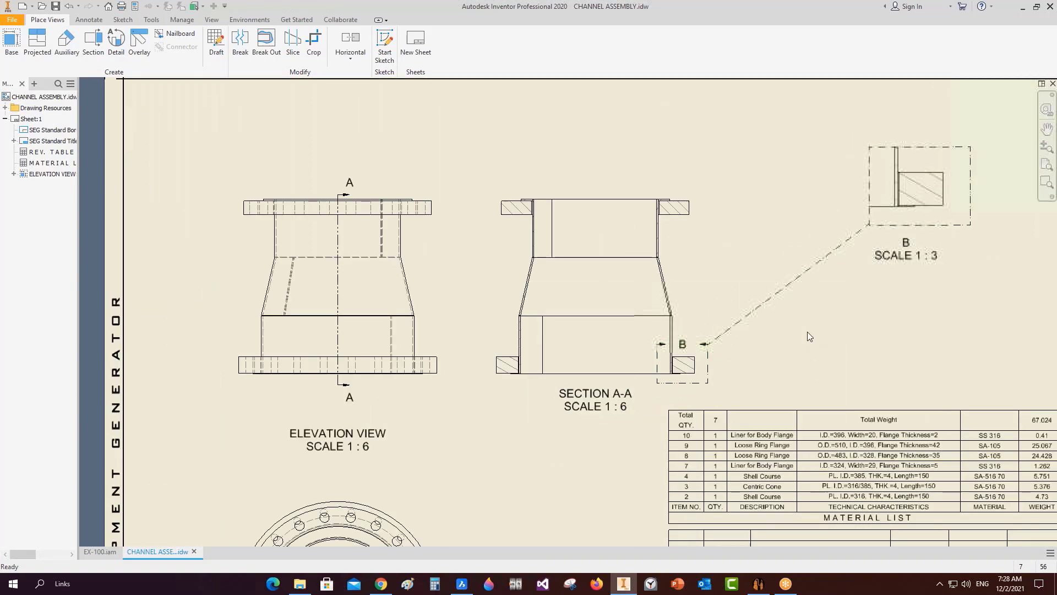
{"action": "middle_click_drag", "start_coordinate": [967, 173], "coordinate": [641, 335]}
{"action": "scroll", "coordinate": [640, 334], "scroll_direction": "up", "scroll_amount": 3}
{"action": "middle_click_drag", "start_coordinate": [584, 311], "coordinate": [606, 291]}
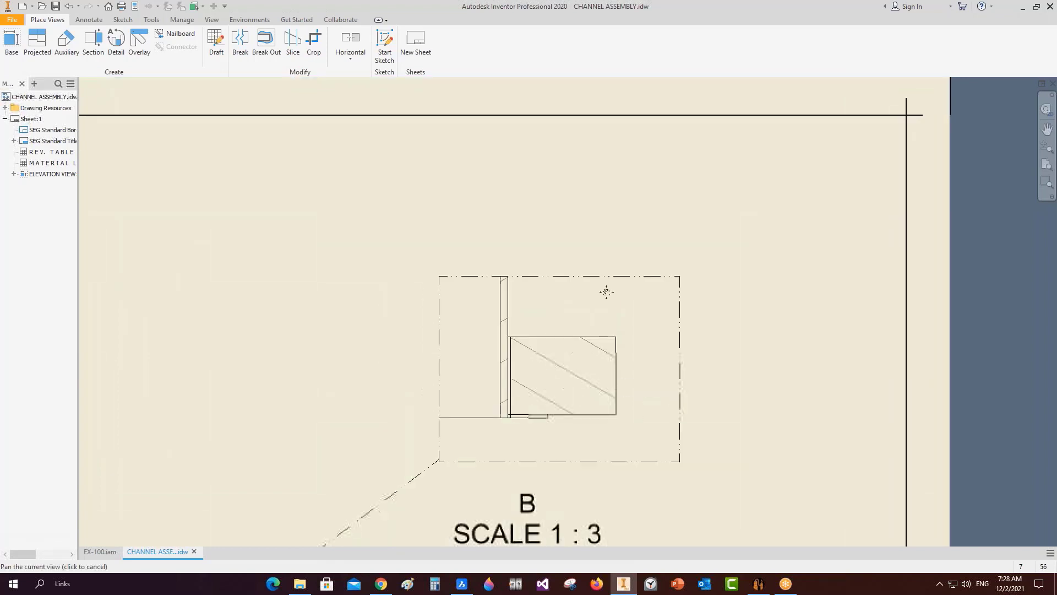
{"action": "scroll", "coordinate": [606, 292], "scroll_direction": "up", "scroll_amount": 5}
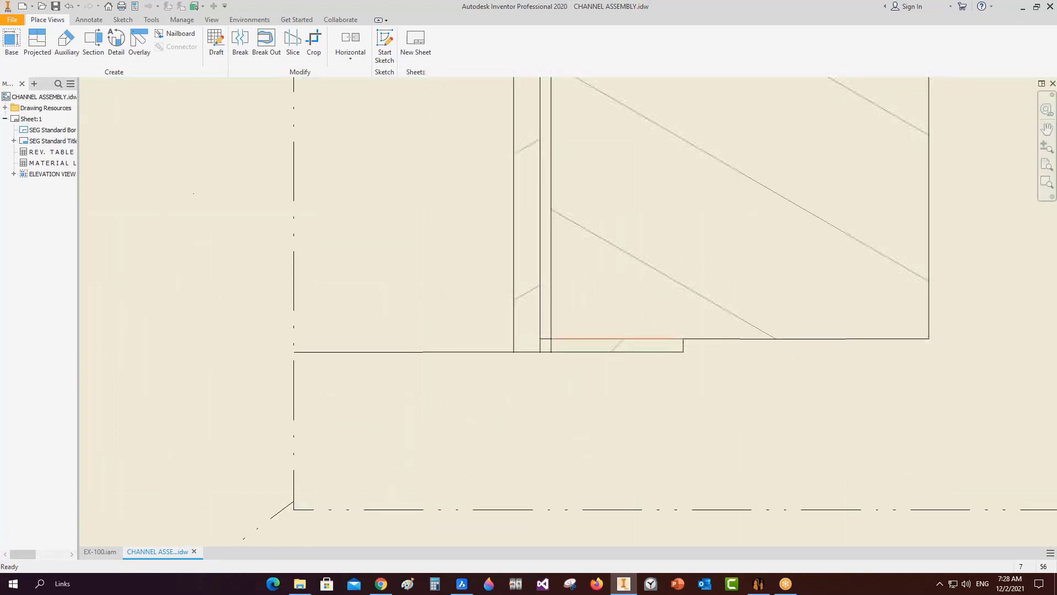
{"action": "left_click", "coordinate": [89, 20]}
Place a 6 × 6 weld end fill at the liner's upper corner in detail B.
{"action": "left_click", "coordinate": [427, 50]}
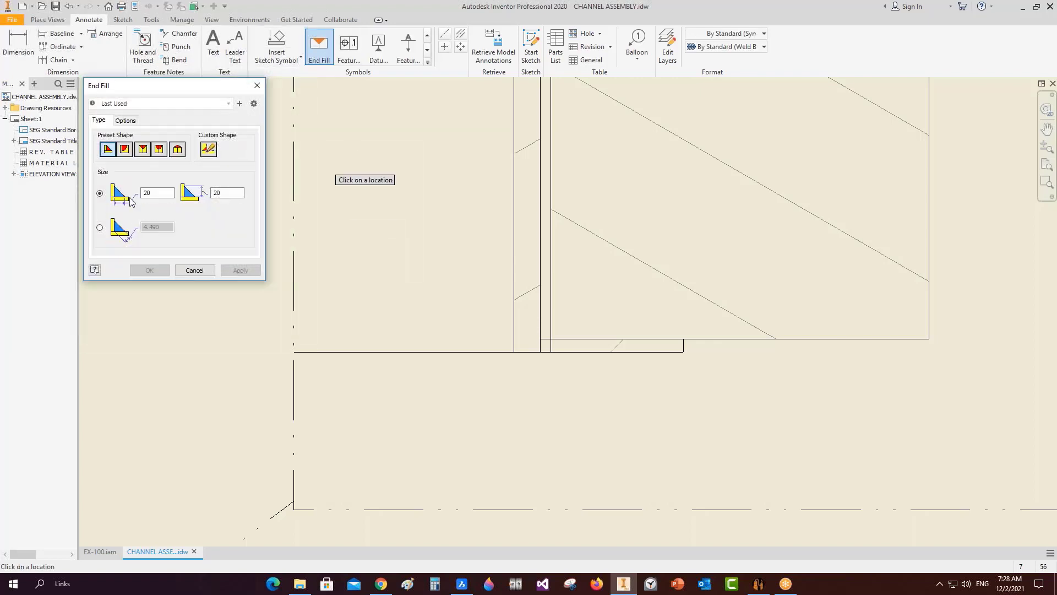
{"action": "middle_click_drag", "start_coordinate": [621, 172], "coordinate": [614, 385]}
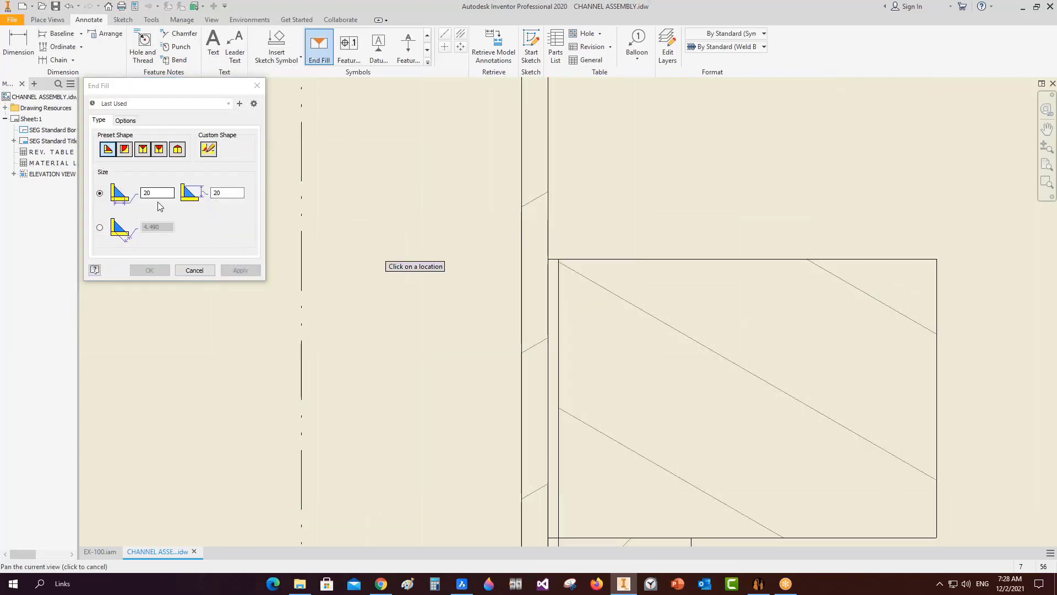
{"action": "left_click", "coordinate": [156, 203]}
{"action": "type", "text": "6"}
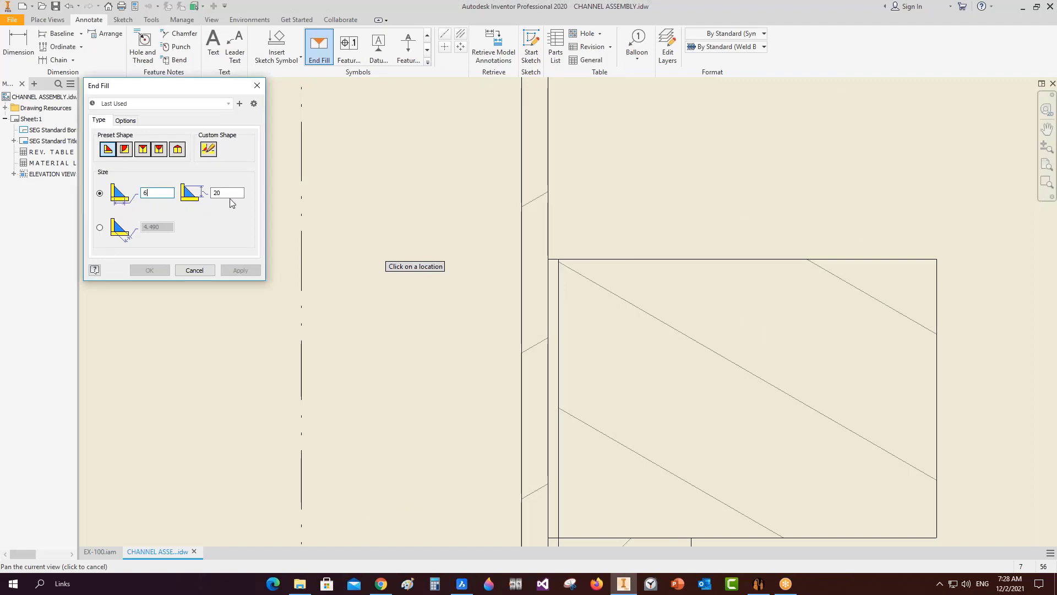
{"action": "type", "text": "6"}
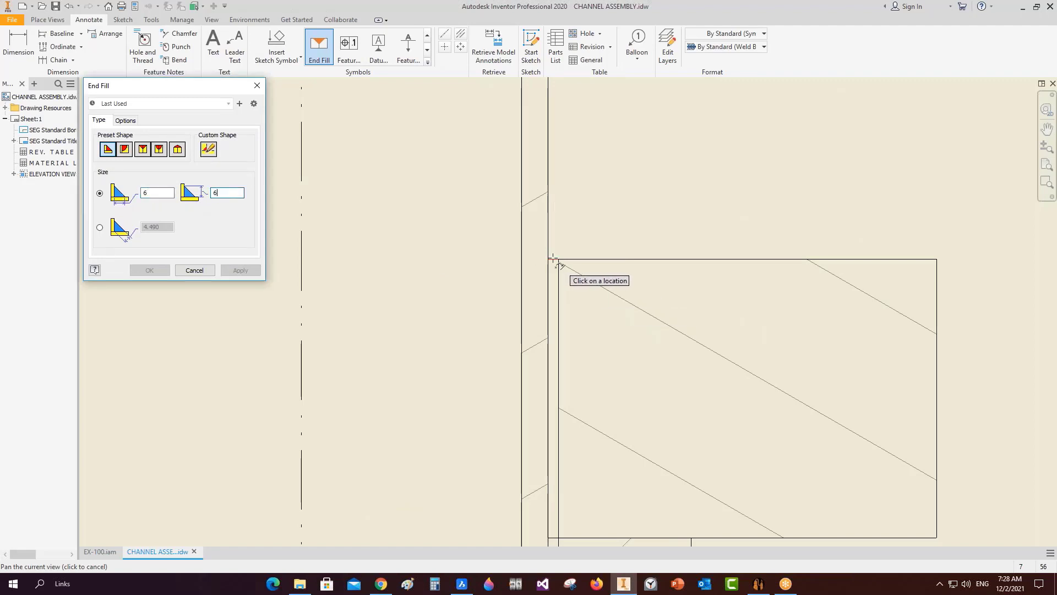
{"action": "left_click", "coordinate": [550, 260]}
{"action": "right_click", "coordinate": [602, 199]}
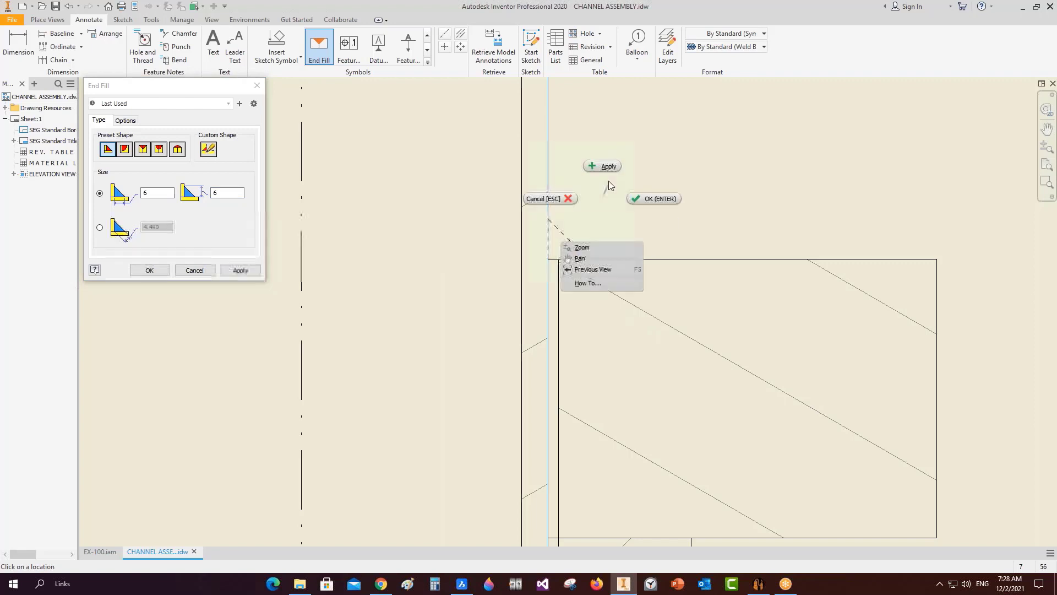
{"action": "left_click", "coordinate": [601, 175]}
Add a 2 × 2 end fill at the lower corner and close the End Fill settings.
{"action": "scroll", "coordinate": [601, 176], "scroll_direction": "down", "scroll_amount": 5}
{"action": "left_click", "coordinate": [119, 196]}
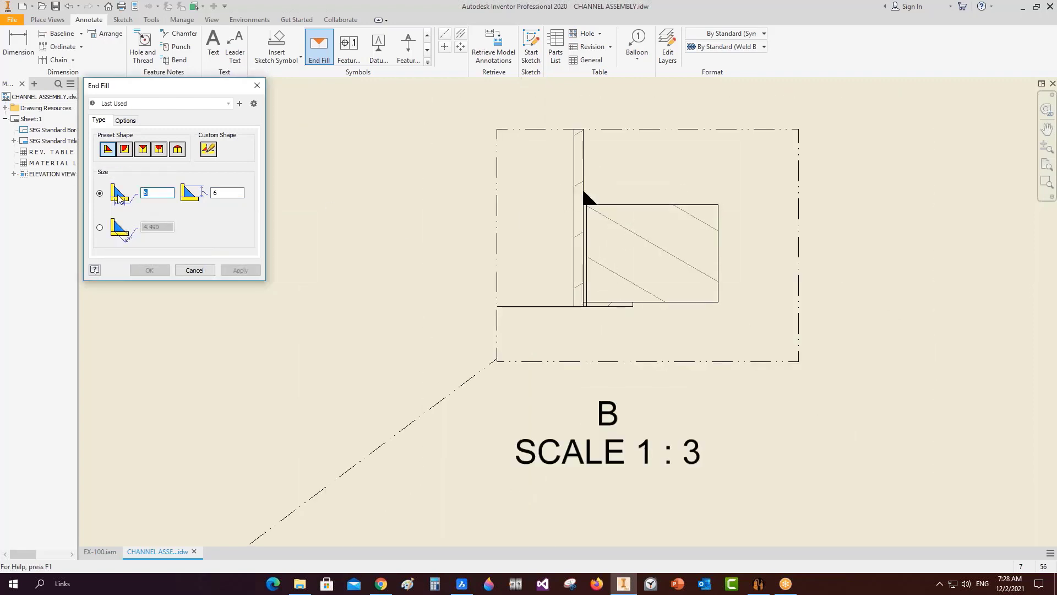
{"action": "type", "text": "2"}
{"action": "scroll", "coordinate": [609, 349], "scroll_direction": "up", "scroll_amount": 6}
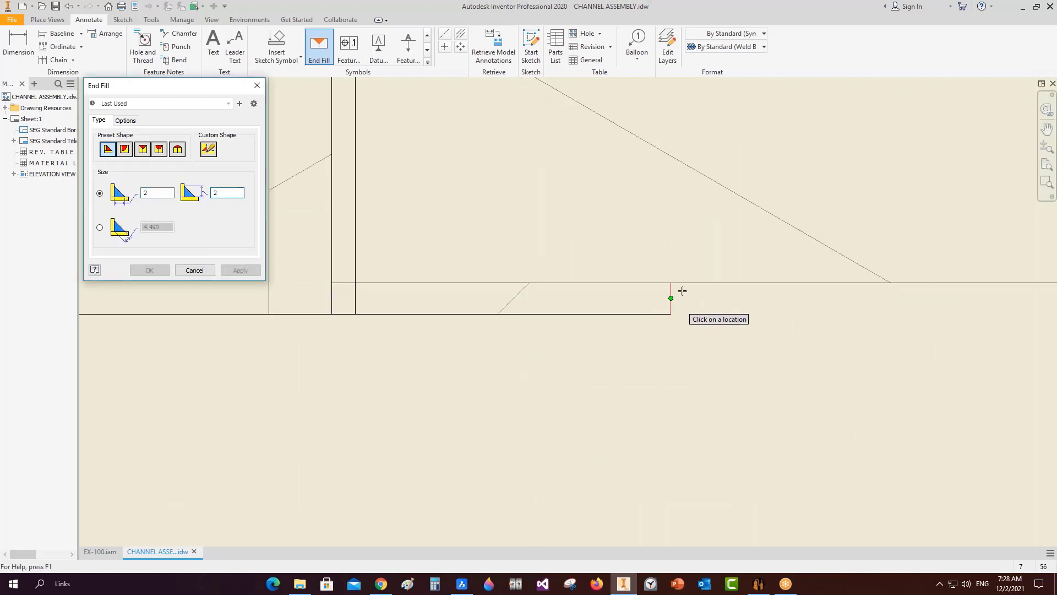
{"action": "left_click", "coordinate": [687, 304]}
{"action": "right_click", "coordinate": [688, 303]}
{"action": "left_click", "coordinate": [689, 272]}
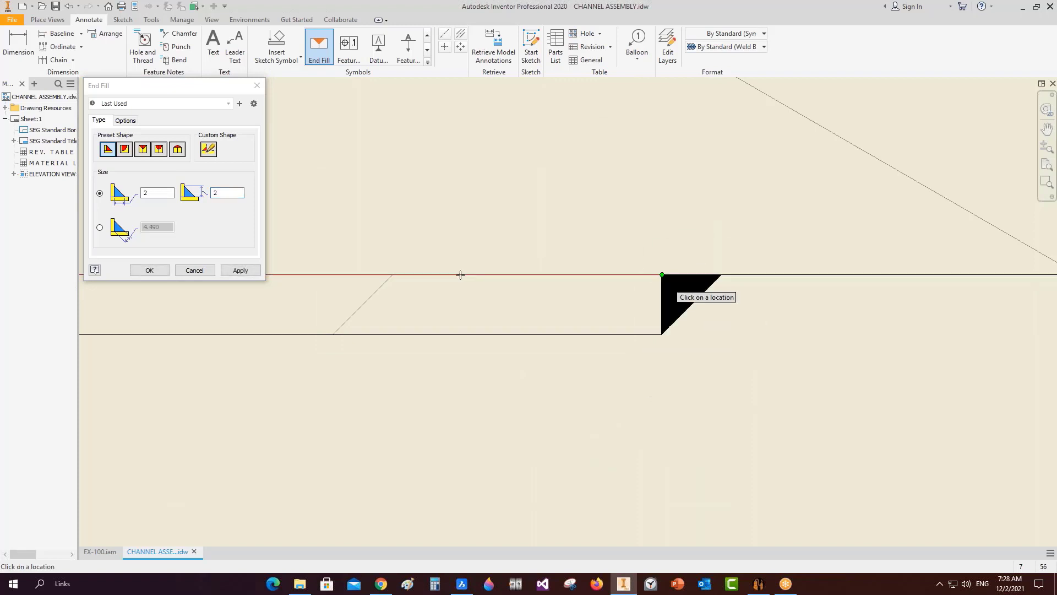
{"action": "left_click", "coordinate": [202, 270]}
{"action": "scroll", "coordinate": [212, 291], "scroll_direction": "down", "scroll_amount": 6}
{"action": "scroll", "coordinate": [528, 291], "scroll_direction": "down", "scroll_amount": 3}
{"action": "scroll", "coordinate": [471, 221], "scroll_direction": "up", "scroll_amount": 4}
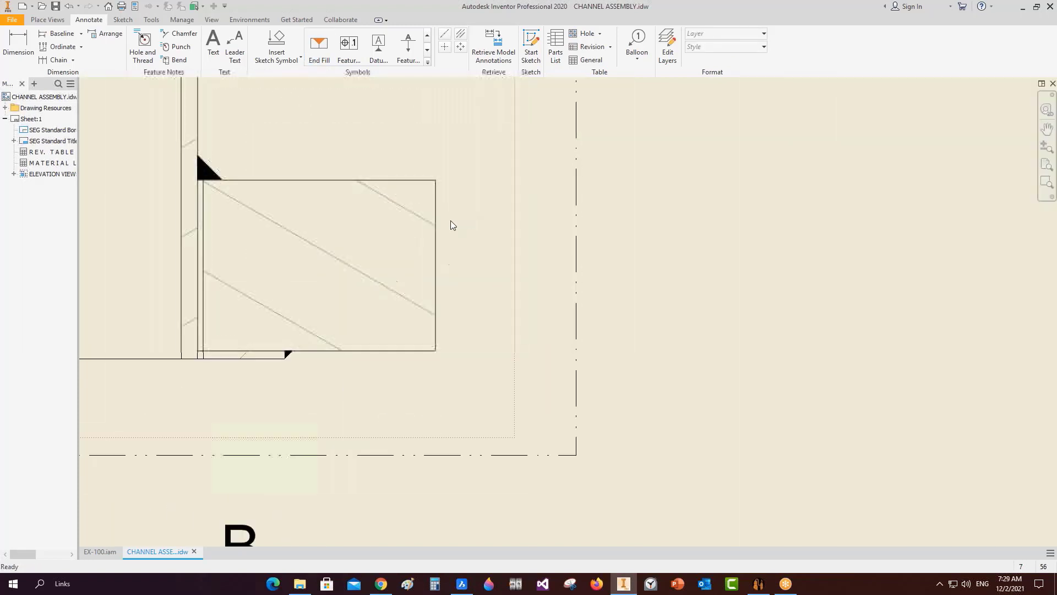
Dimension detail B with the 42 height and 2 thickness, moving the 2 text below its arrows.
{"action": "middle_click_drag", "start_coordinate": [439, 212], "coordinate": [447, 239]}
{"action": "key", "text": "d"}
{"action": "left_click", "coordinate": [441, 235]}
{"action": "left_click", "coordinate": [550, 241]}
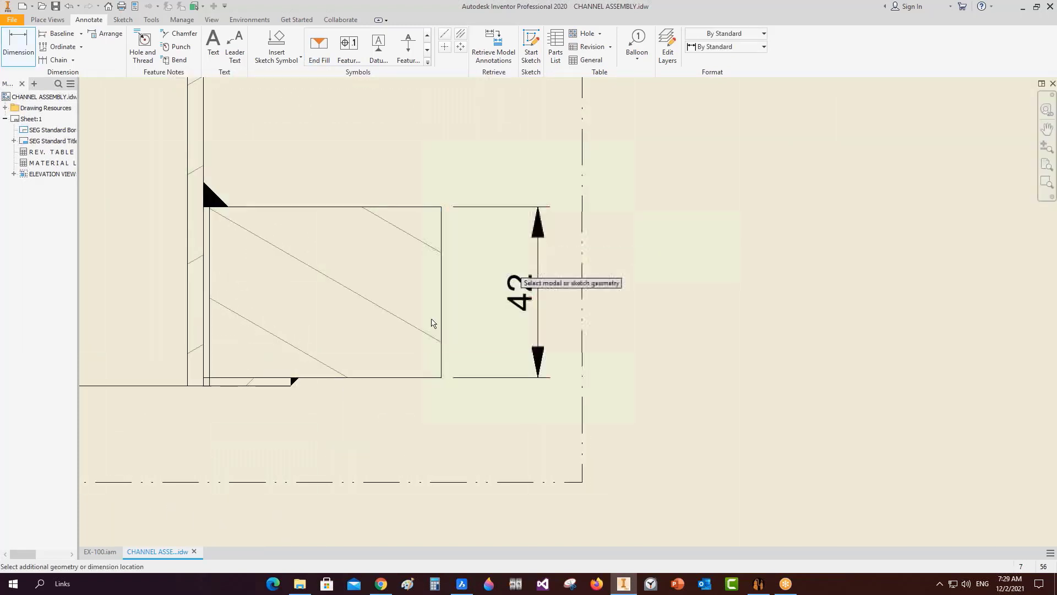
{"action": "scroll", "coordinate": [276, 377], "scroll_direction": "up", "scroll_amount": 5}
{"action": "left_click", "coordinate": [283, 417]}
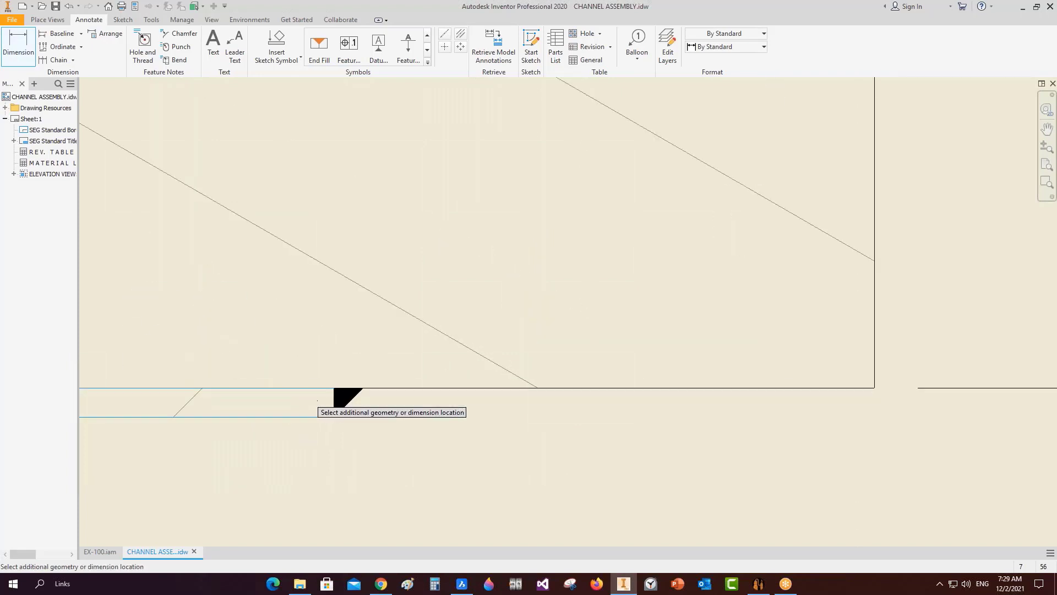
{"action": "scroll", "coordinate": [600, 407], "scroll_direction": "down", "scroll_amount": 5}
{"action": "scroll", "coordinate": [662, 420], "scroll_direction": "up", "scroll_amount": 4}
{"action": "left_click", "coordinate": [673, 385]}
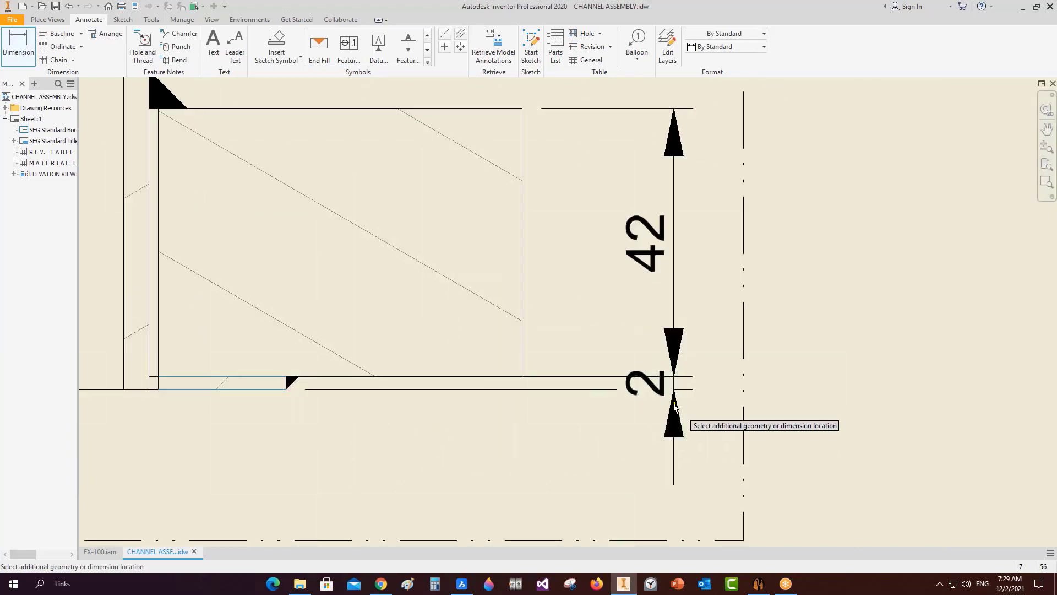
{"action": "key", "text": "Escape"}
{"action": "left_click_drag", "start_coordinate": [662, 389], "coordinate": [682, 483]}
Add the first 150 height on the elevation view, from the top flange's upper edge.
{"action": "scroll", "coordinate": [611, 416], "scroll_direction": "down", "scroll_amount": 4}
{"action": "scroll", "coordinate": [521, 387], "scroll_direction": "down", "scroll_amount": 5}
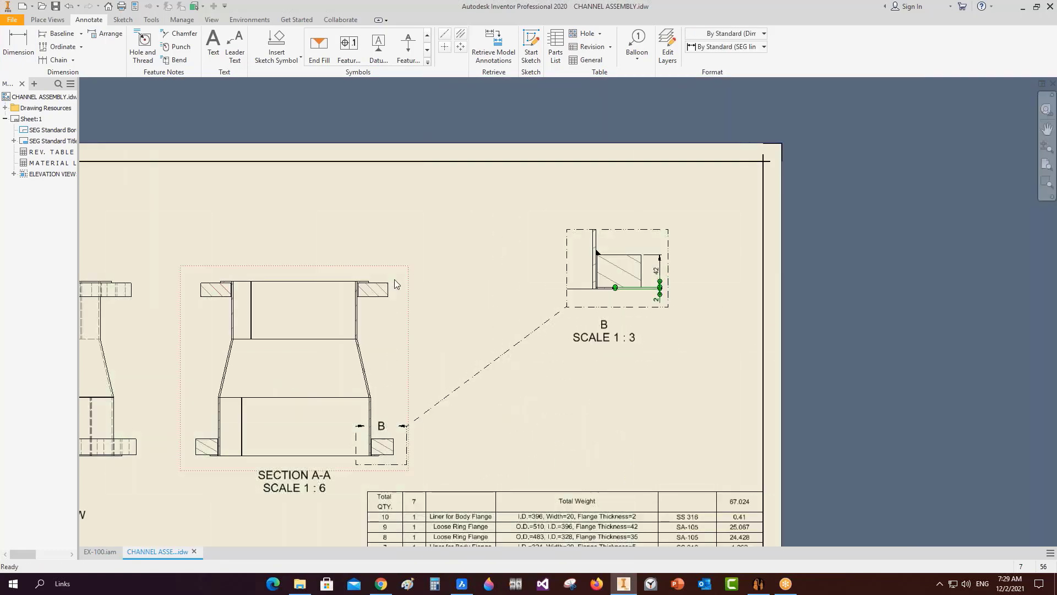
{"action": "scroll", "coordinate": [388, 283], "scroll_direction": "down", "scroll_amount": 2}
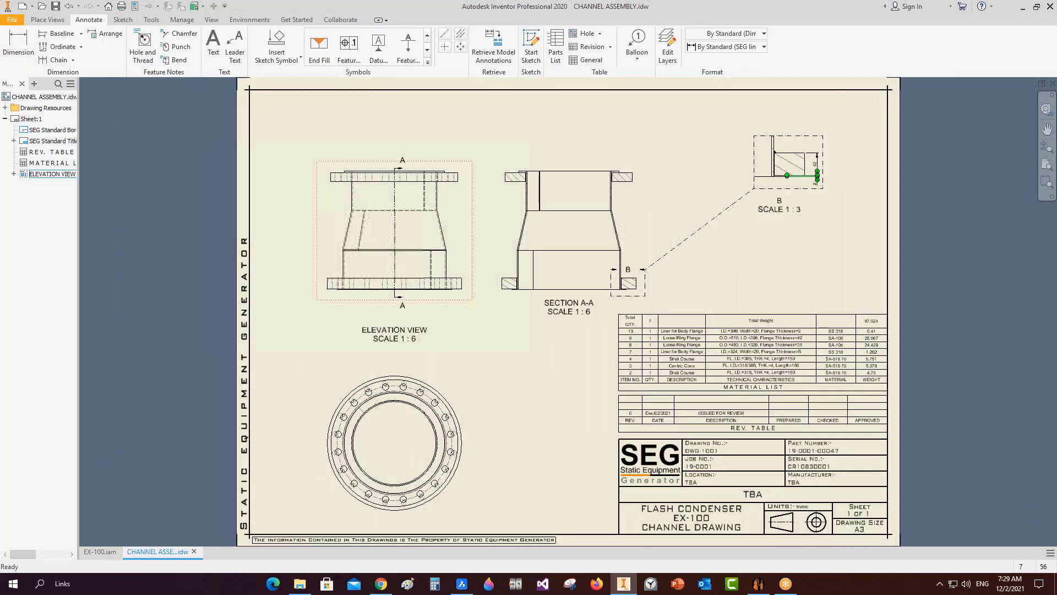
{"action": "scroll", "coordinate": [397, 196], "scroll_direction": "up", "scroll_amount": 8}
{"action": "key", "text": "d"}
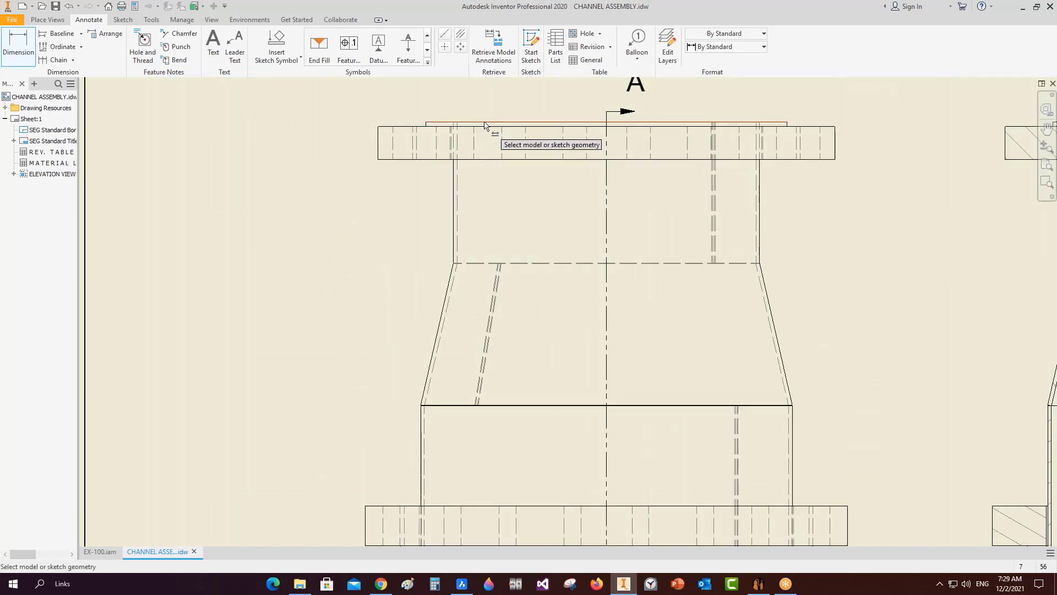
{"action": "left_click", "coordinate": [487, 122]}
{"action": "scroll", "coordinate": [449, 261], "scroll_direction": "up", "scroll_amount": 5}
{"action": "scroll", "coordinate": [530, 250], "scroll_direction": "up", "scroll_amount": 5}
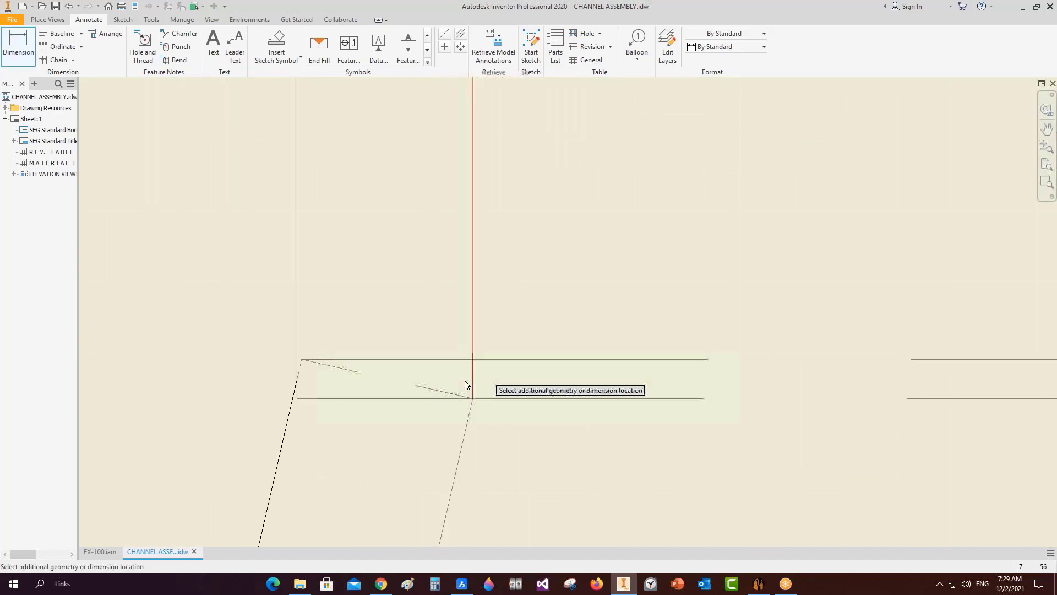
{"action": "left_click", "coordinate": [493, 397]}
{"action": "scroll", "coordinate": [329, 304], "scroll_direction": "down", "scroll_amount": 4}
{"action": "scroll", "coordinate": [327, 307], "scroll_direction": "down", "scroll_amount": 4}
{"action": "scroll", "coordinate": [252, 283], "scroll_direction": "up", "scroll_amount": 4}
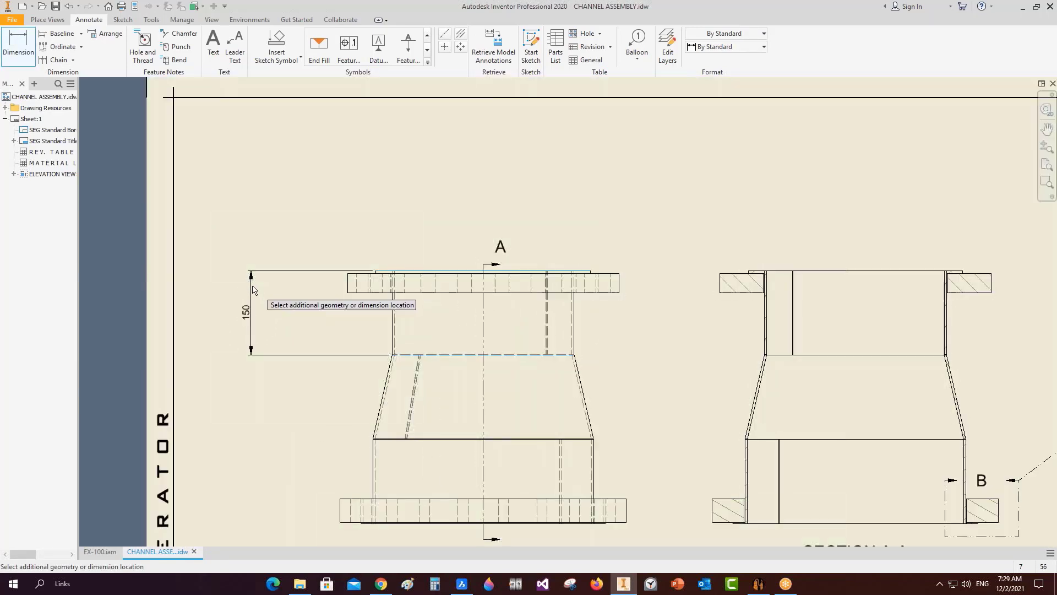
{"action": "left_click", "coordinate": [255, 287]}
Add the second and third 150 heights in line, covering the taper and lower body.
{"action": "scroll", "coordinate": [415, 335], "scroll_direction": "up", "scroll_amount": 5}
{"action": "middle_click_drag", "start_coordinate": [267, 308], "coordinate": [578, 239]}
{"action": "scroll", "coordinate": [432, 232], "scroll_direction": "up", "scroll_amount": 5}
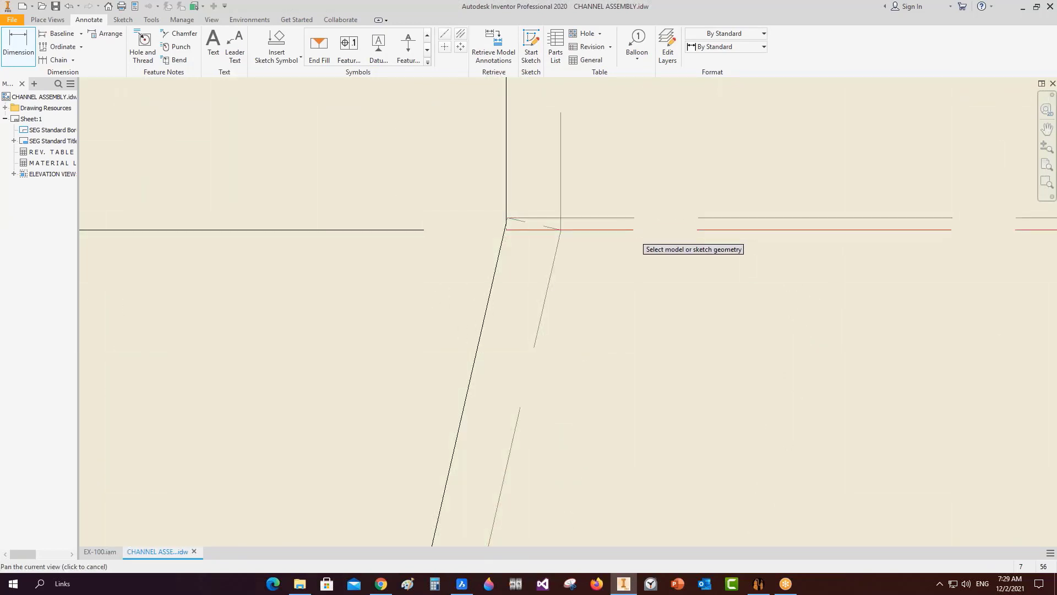
{"action": "left_click", "coordinate": [641, 230]}
{"action": "scroll", "coordinate": [606, 227], "scroll_direction": "down", "scroll_amount": 3}
{"action": "scroll", "coordinate": [555, 374], "scroll_direction": "up", "scroll_amount": 5}
{"action": "scroll", "coordinate": [538, 244], "scroll_direction": "up", "scroll_amount": 2}
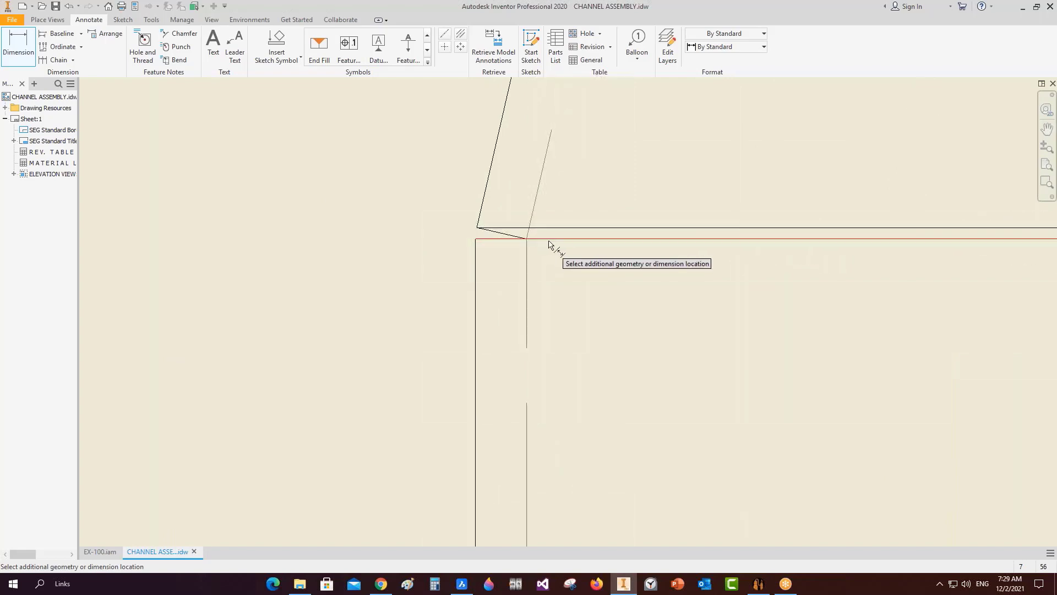
{"action": "left_click", "coordinate": [550, 239]}
{"action": "scroll", "coordinate": [403, 198], "scroll_direction": "down", "scroll_amount": 8}
{"action": "middle_click_drag", "start_coordinate": [353, 197], "coordinate": [447, 250]}
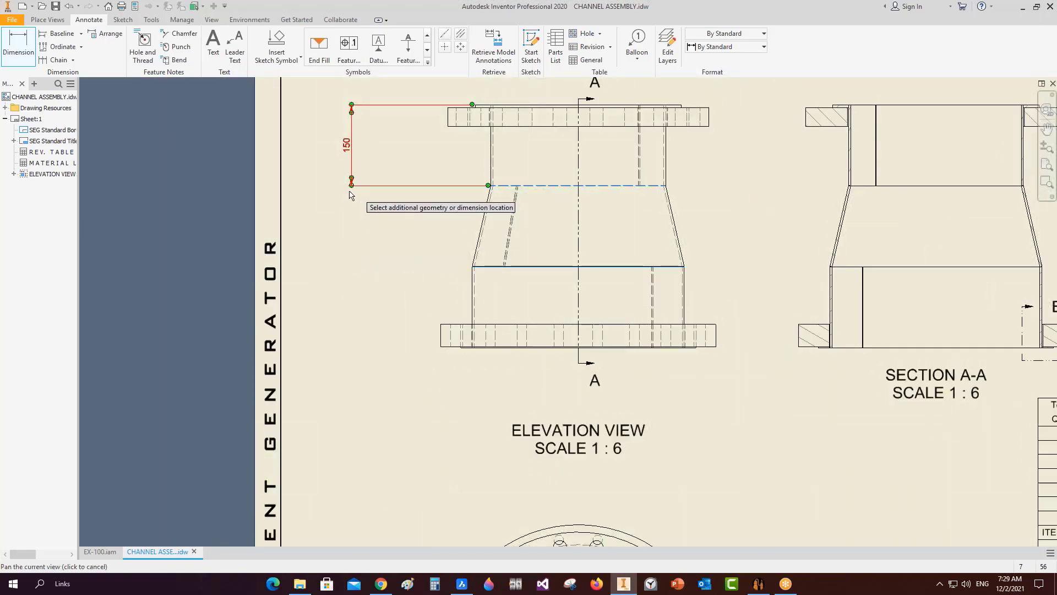
{"action": "left_click", "coordinate": [351, 200]}
{"action": "scroll", "coordinate": [466, 268], "scroll_direction": "up", "scroll_amount": 3}
{"action": "scroll", "coordinate": [474, 268], "scroll_direction": "up", "scroll_amount": 2}
{"action": "left_click", "coordinate": [559, 266]}
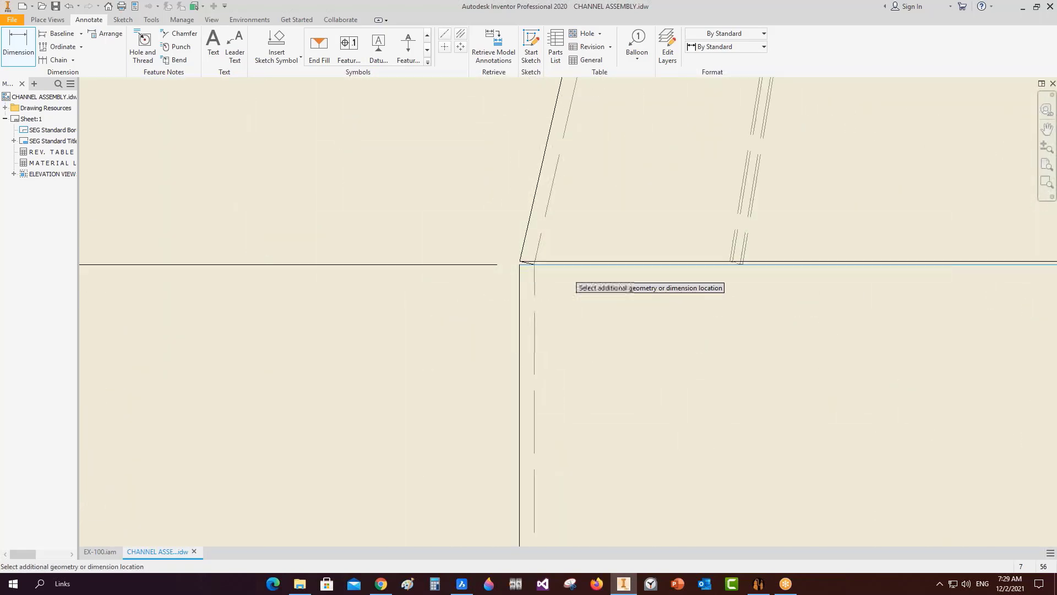
{"action": "scroll", "coordinate": [560, 266], "scroll_direction": "down", "scroll_amount": 5}
{"action": "scroll", "coordinate": [575, 357], "scroll_direction": "up", "scroll_amount": 6}
{"action": "left_click", "coordinate": [574, 353]}
{"action": "scroll", "coordinate": [597, 357], "scroll_direction": "down", "scroll_amount": 10}
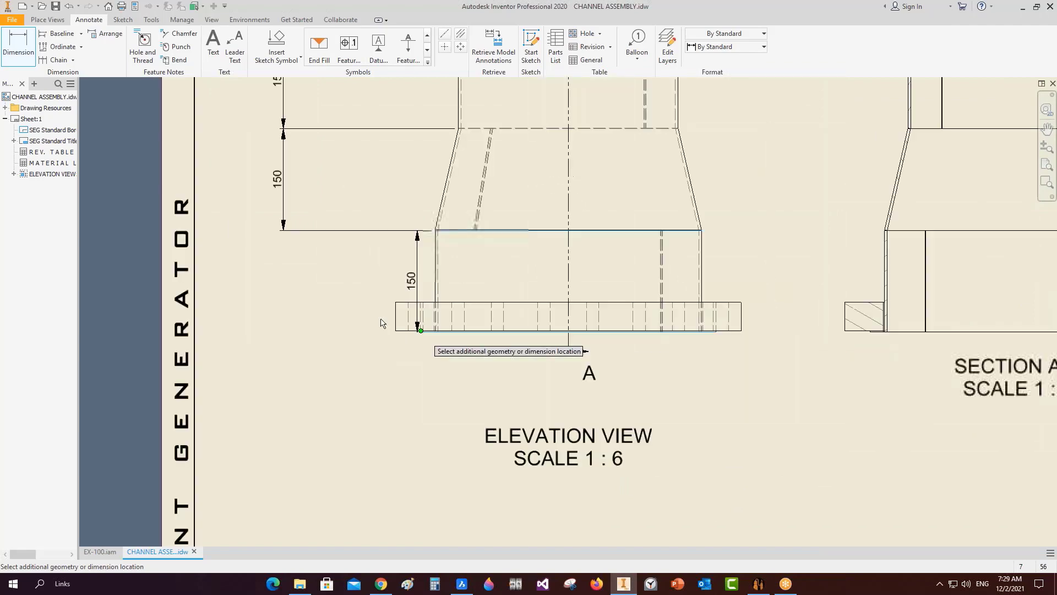
{"action": "left_click", "coordinate": [338, 289]}
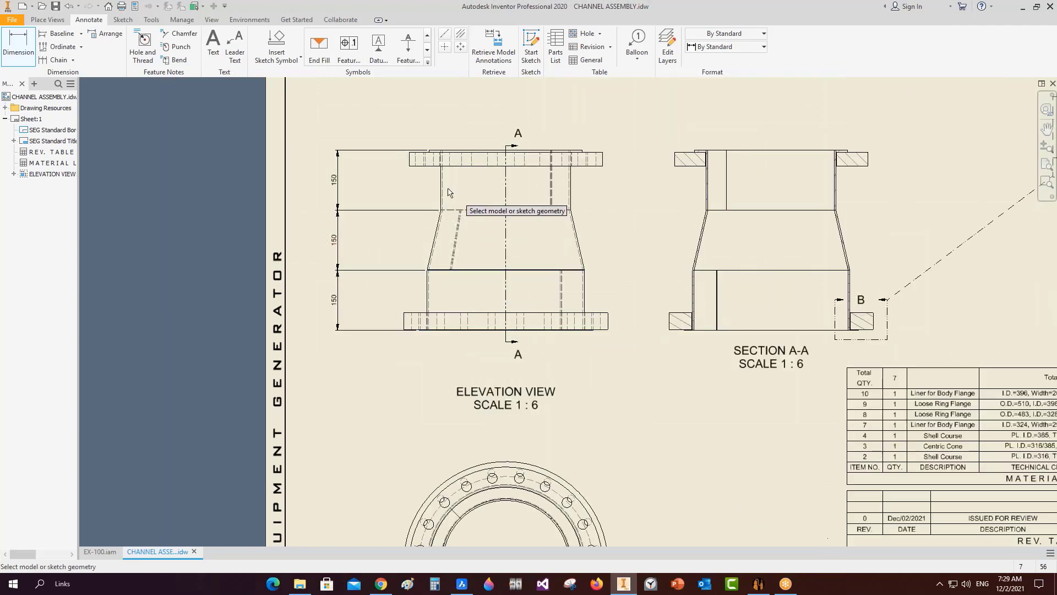
Dimension the upper body width 316 above the top flange and lower body width 385 below.
{"action": "scroll", "coordinate": [447, 186], "scroll_direction": "up", "scroll_amount": 3}
{"action": "left_click", "coordinate": [438, 168]}
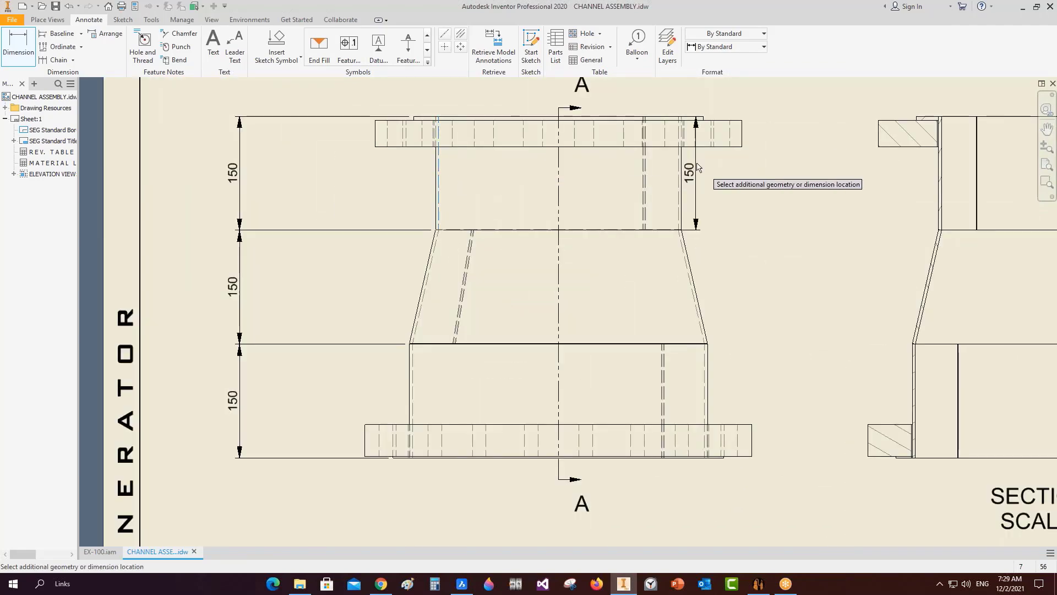
{"action": "left_click", "coordinate": [681, 168]}
{"action": "middle_click_drag", "start_coordinate": [616, 179], "coordinate": [642, 310]}
{"action": "left_click", "coordinate": [612, 174]}
{"action": "middle_click_drag", "start_coordinate": [540, 411], "coordinate": [540, 303]}
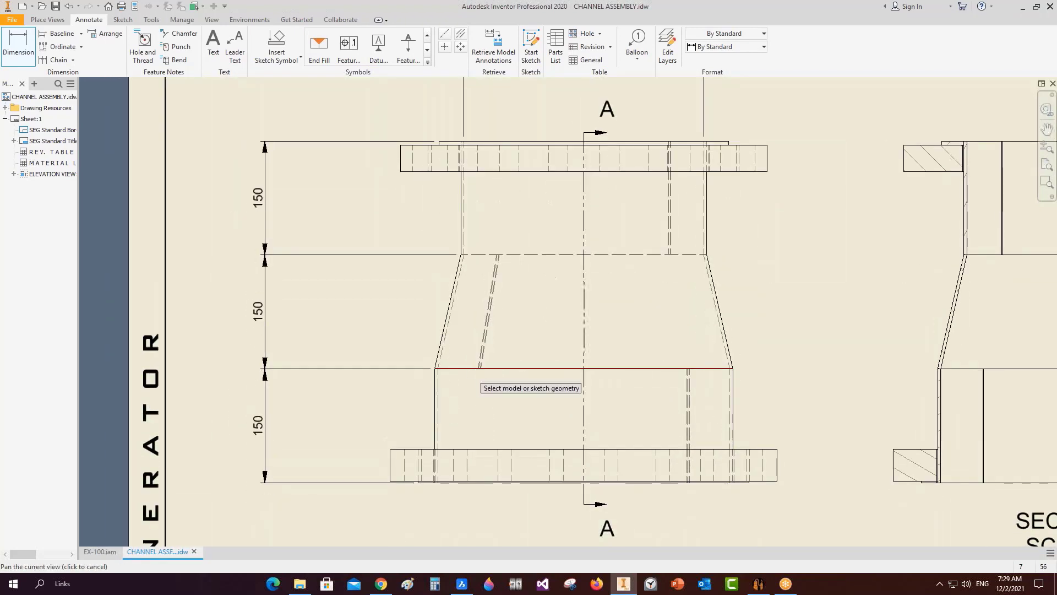
{"action": "scroll", "coordinate": [455, 384], "scroll_direction": "up", "scroll_amount": 3}
{"action": "left_click", "coordinate": [424, 390]}
{"action": "scroll", "coordinate": [688, 421], "scroll_direction": "down", "scroll_amount": 3}
{"action": "left_click", "coordinate": [669, 414]}
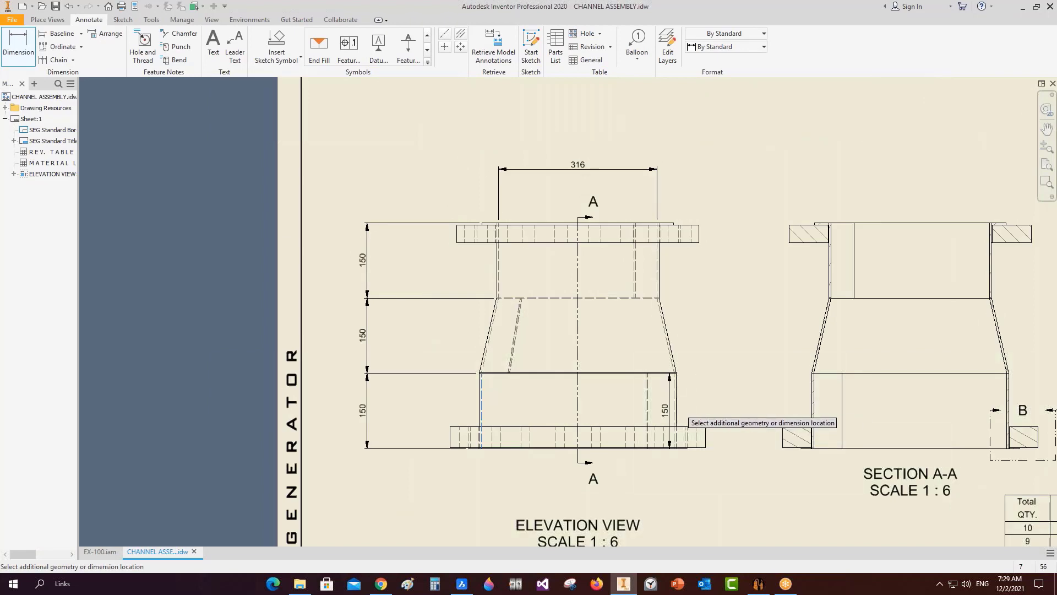
{"action": "scroll", "coordinate": [683, 410], "scroll_direction": "up", "scroll_amount": 2}
{"action": "middle_click_drag", "start_coordinate": [534, 527], "coordinate": [566, 363]}
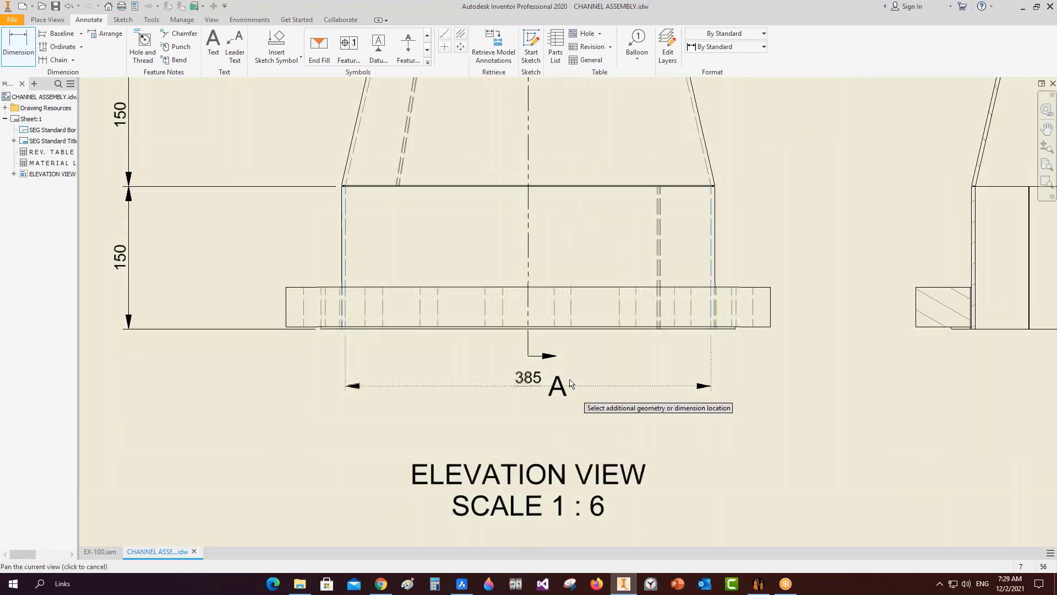
{"action": "left_click", "coordinate": [572, 398]}
{"action": "key", "text": "Escape"}
Move section label A beside its arrow and add the Ø symbol to the 385 and 316 dimensions.
{"action": "left_click_drag", "start_coordinate": [565, 393], "coordinate": [534, 392]}
{"action": "left_click", "coordinate": [538, 380]}
{"action": "right_click", "coordinate": [535, 392]}
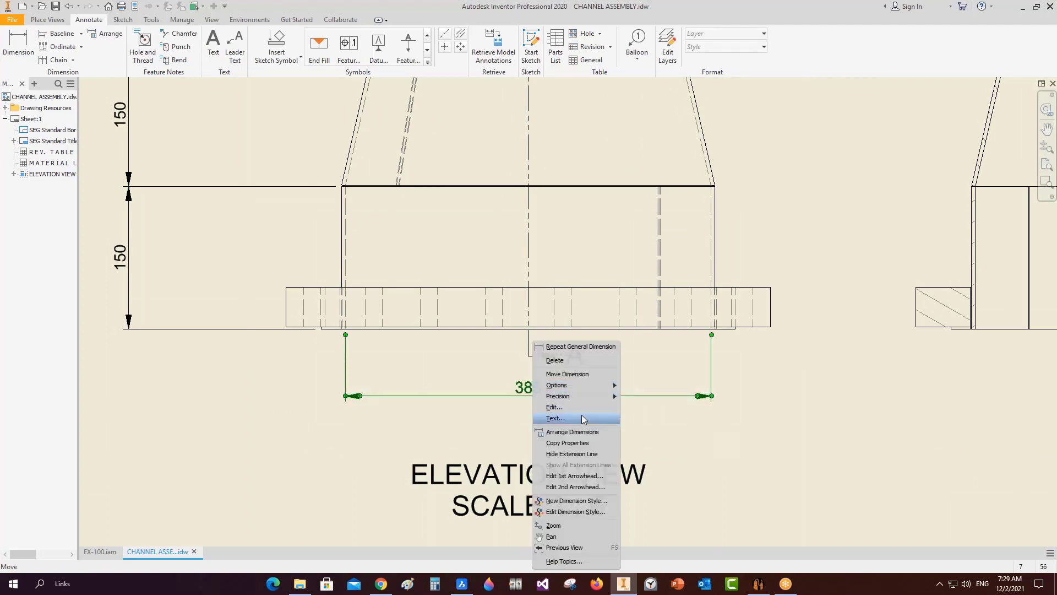
{"action": "left_click", "coordinate": [581, 415]}
{"action": "left_click", "coordinate": [752, 202]}
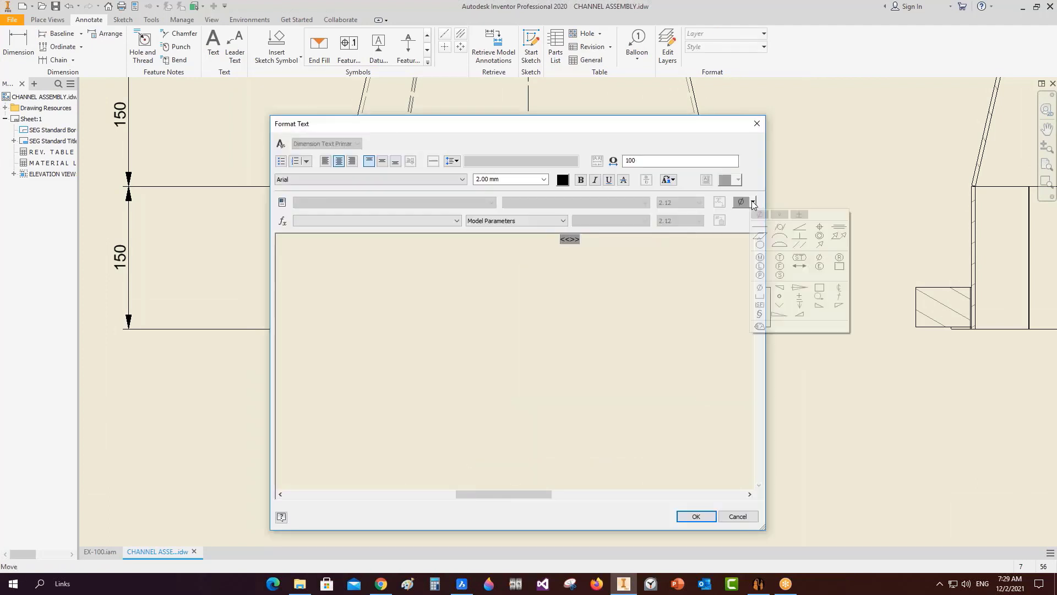
{"action": "left_click", "coordinate": [757, 216]}
{"action": "left_click", "coordinate": [696, 517]}
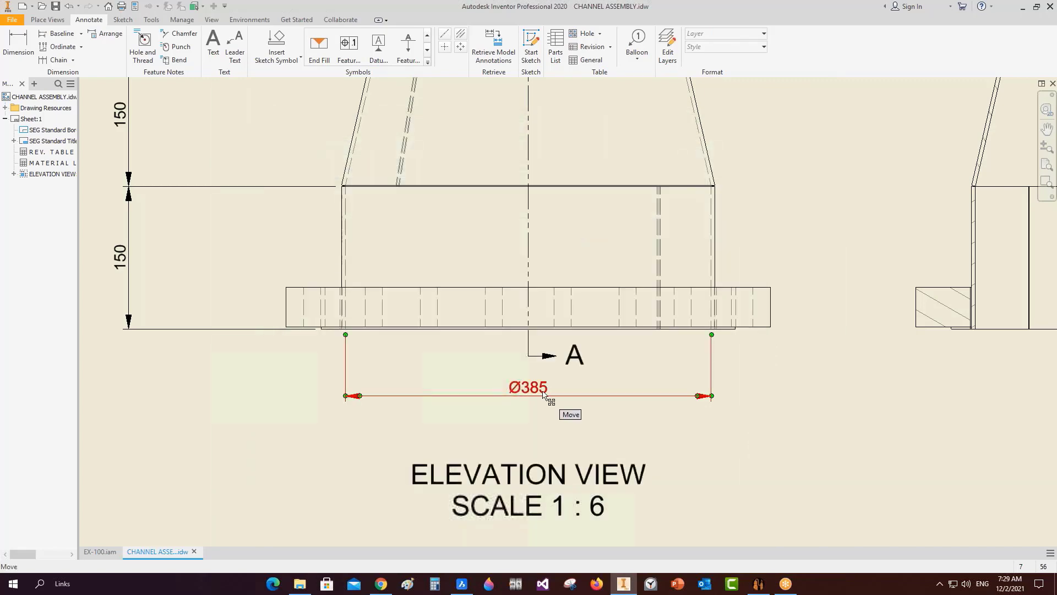
{"action": "right_click", "coordinate": [562, 408]}
{"action": "key", "text": "Escape"}
{"action": "scroll", "coordinate": [545, 361], "scroll_direction": "down", "scroll_amount": 6}
{"action": "middle_click_drag", "start_coordinate": [572, 284], "coordinate": [576, 316]}
{"action": "scroll", "coordinate": [576, 316], "scroll_direction": "down", "scroll_amount": 1}
{"action": "left_click", "coordinate": [552, 202]}
Add 4 wall-thickness dimensions to the channel wall and the slanted taper wall, tidying their text.
{"action": "key", "text": "d"}
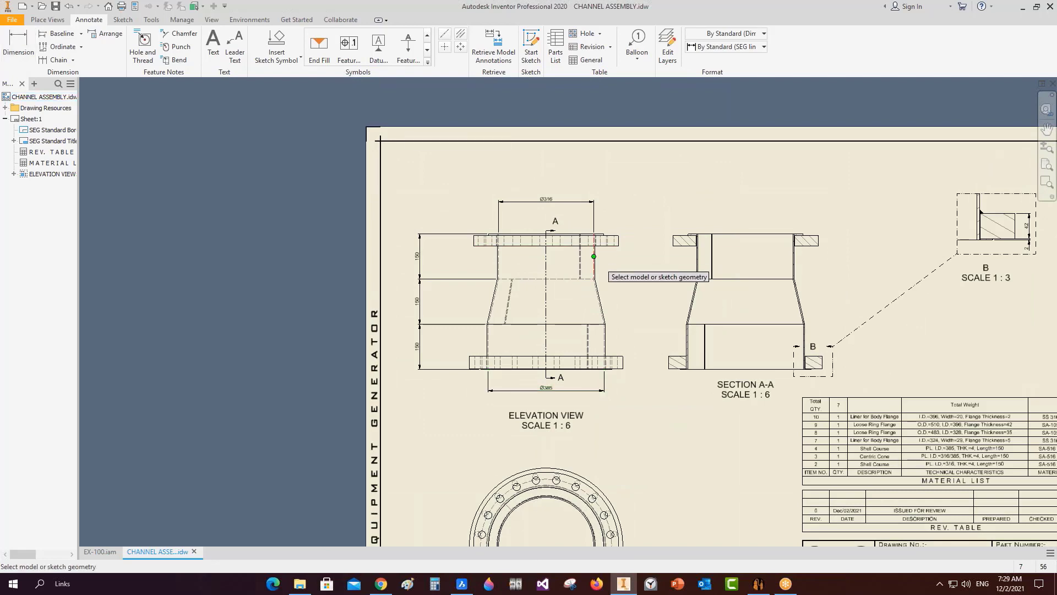
{"action": "scroll", "coordinate": [590, 273], "scroll_direction": "up", "scroll_amount": 6}
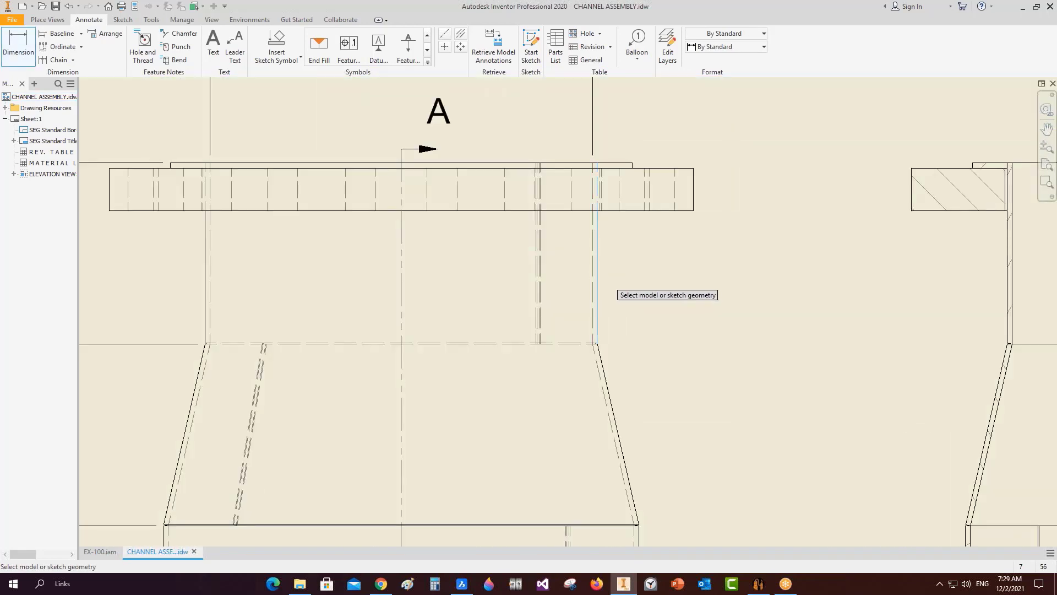
{"action": "left_click", "coordinate": [598, 272]}
{"action": "left_click", "coordinate": [592, 272]}
{"action": "left_click", "coordinate": [617, 271]}
{"action": "left_click", "coordinate": [610, 402]}
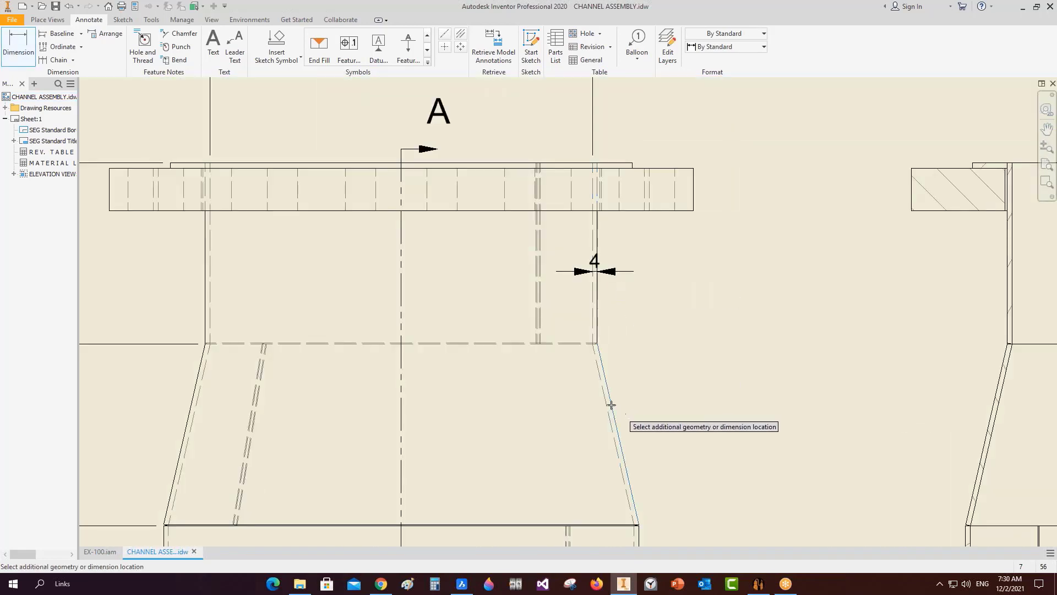
{"action": "left_click", "coordinate": [605, 403]}
{"action": "left_click", "coordinate": [628, 399]}
{"action": "key", "text": "Escape"}
{"action": "left_click_drag", "start_coordinate": [613, 398], "coordinate": [651, 388]}
{"action": "left_click_drag", "start_coordinate": [612, 261], "coordinate": [629, 276]}
Add a 4 thickness dimension to the lower body wall and move its text outside the wall.
{"action": "scroll", "coordinate": [694, 324], "scroll_direction": "down", "scroll_amount": 3}
{"action": "middle_click_drag", "start_coordinate": [674, 495], "coordinate": [636, 391]}
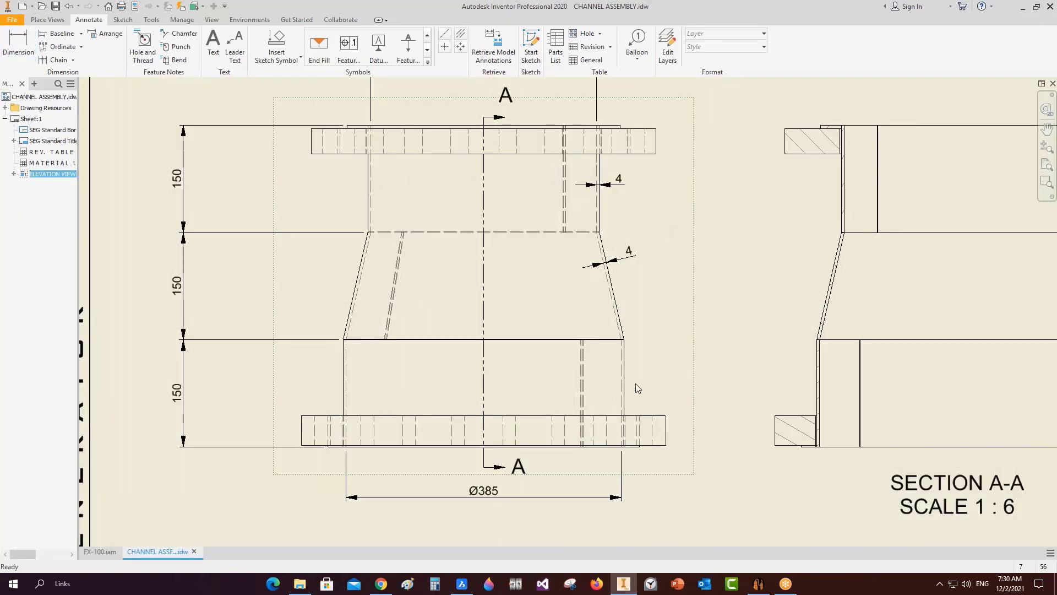
{"action": "key", "text": "d"}
{"action": "left_click", "coordinate": [621, 369]}
{"action": "left_click", "coordinate": [624, 369]}
{"action": "left_click", "coordinate": [661, 373]}
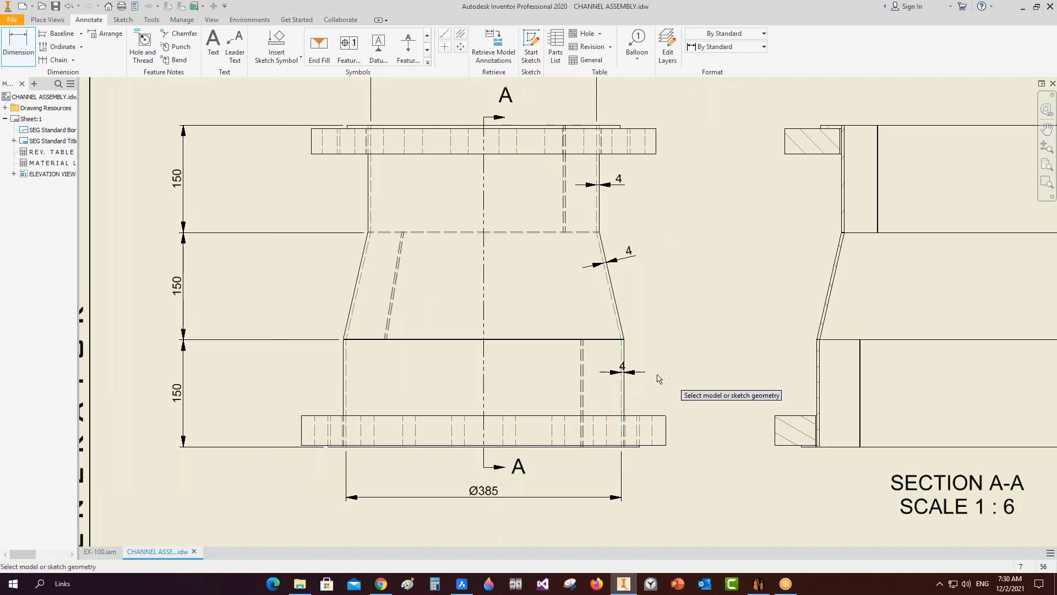
{"action": "key", "text": "Escape"}
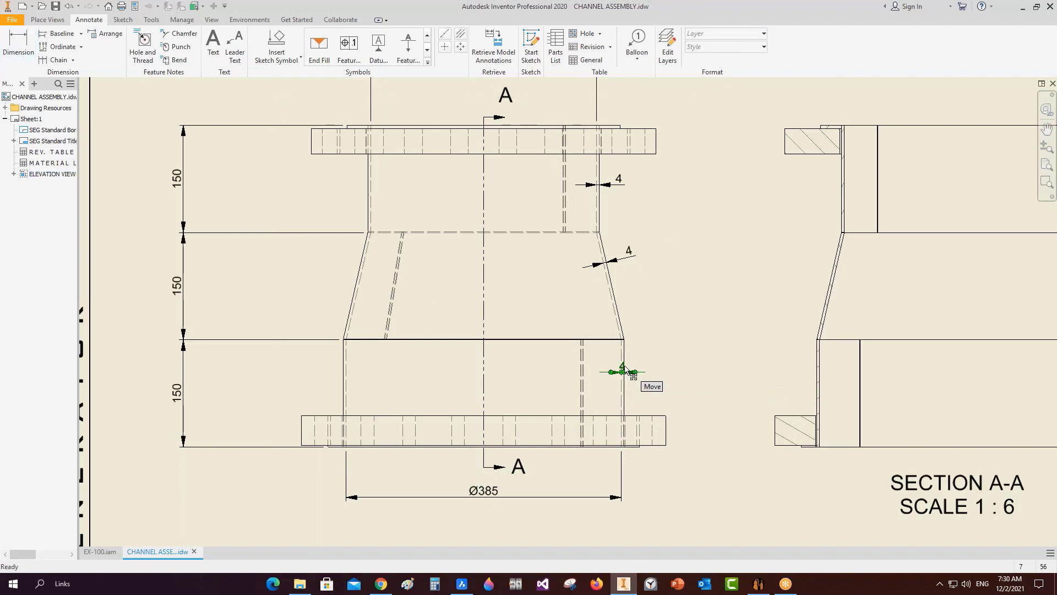
{"action": "left_click_drag", "start_coordinate": [626, 367], "coordinate": [648, 370]}
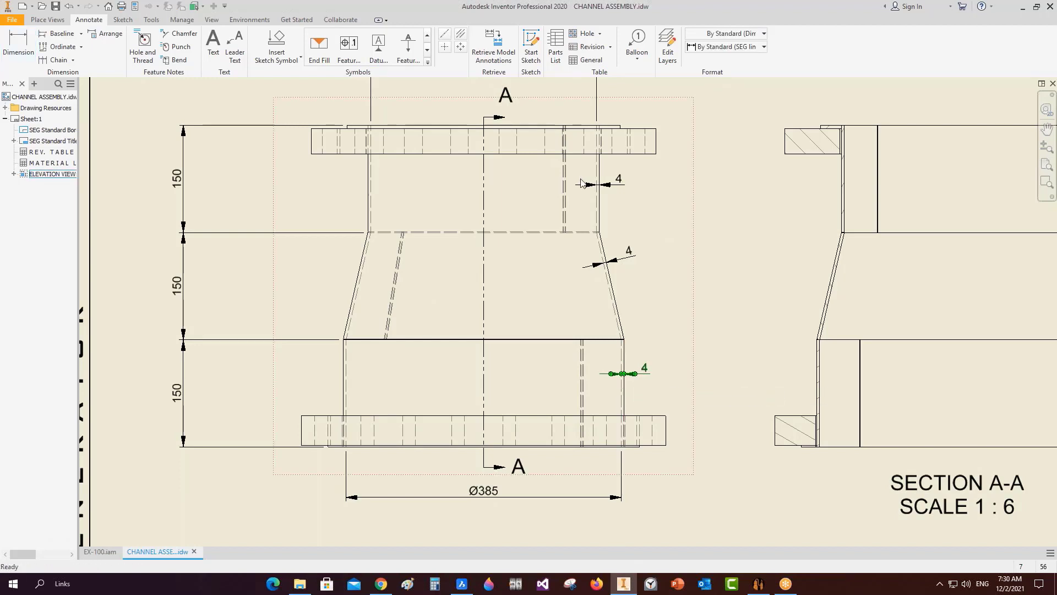
Hide the stray hidden lines in the upper shell, cone and lower shell, then return to Static Equipment Generator.
{"action": "left_click", "coordinate": [566, 207]}
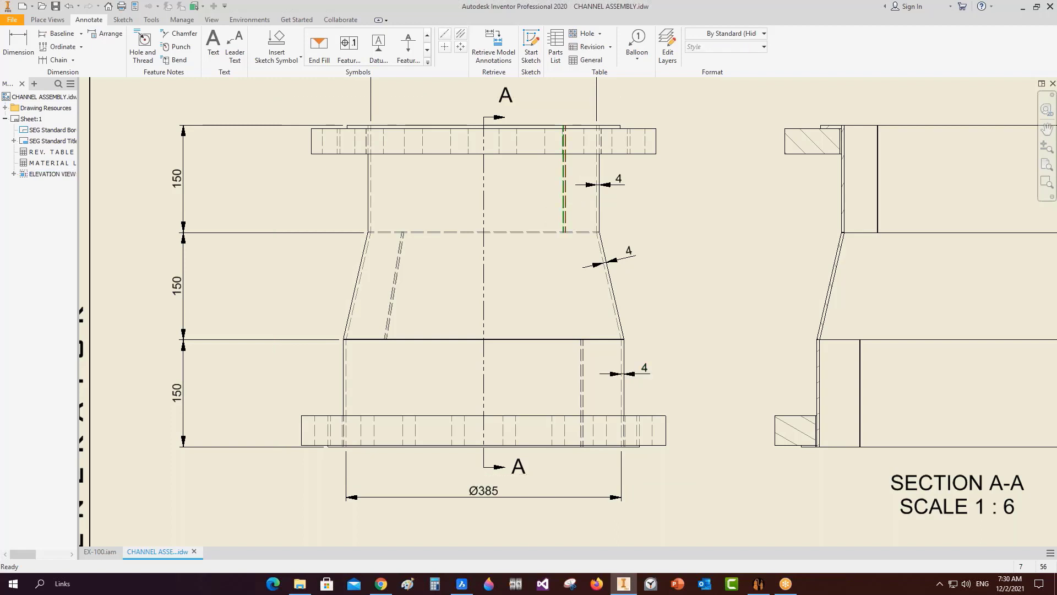
{"action": "right_click", "coordinate": [568, 204]}
{"action": "left_click", "coordinate": [600, 235]}
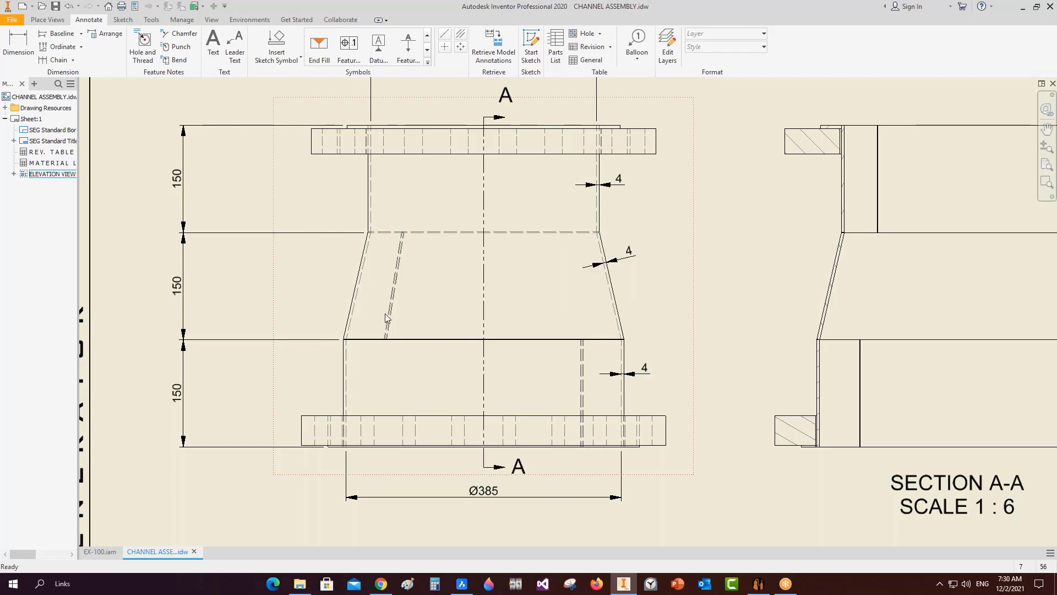
{"action": "left_click", "coordinate": [395, 291]}
{"action": "right_click", "coordinate": [397, 292]}
{"action": "left_click", "coordinate": [426, 325]}
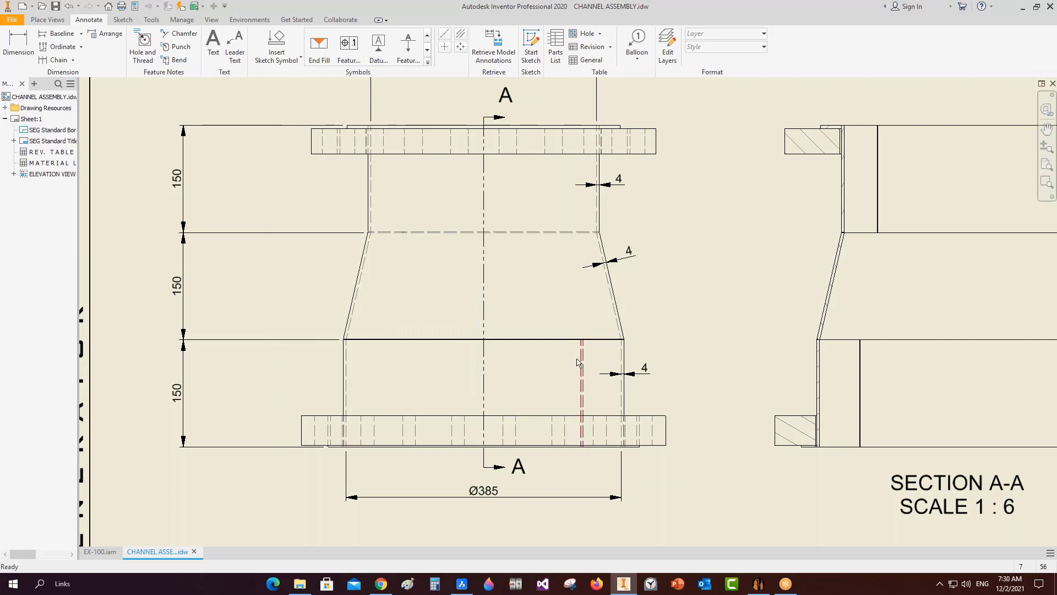
{"action": "left_click", "coordinate": [582, 366]}
{"action": "right_click", "coordinate": [583, 364]}
{"action": "left_click", "coordinate": [605, 397]}
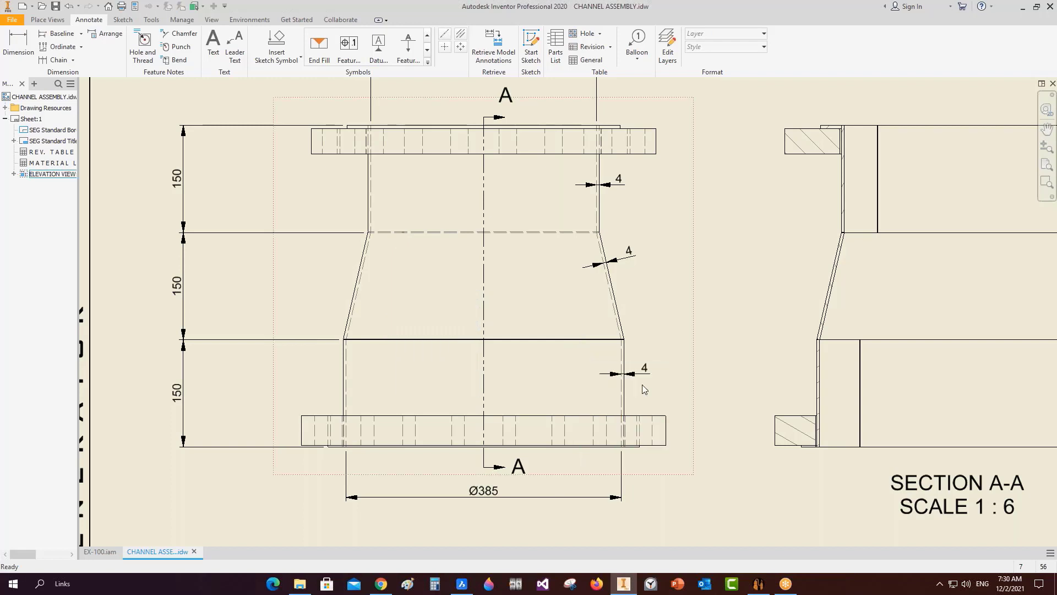
{"action": "left_click", "coordinate": [770, 583]}
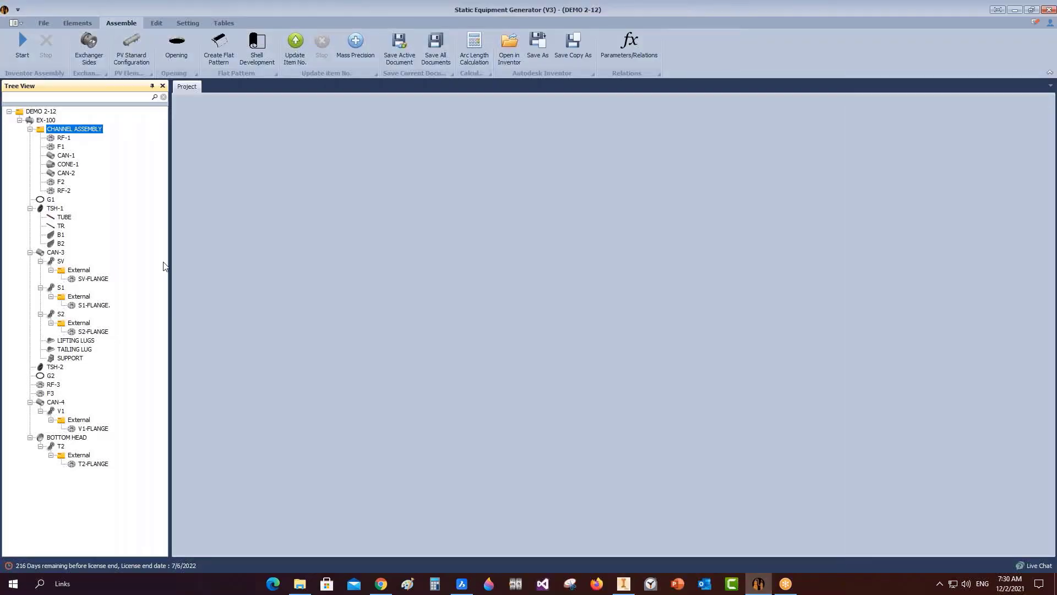
{"action": "left_click", "coordinate": [66, 155]}
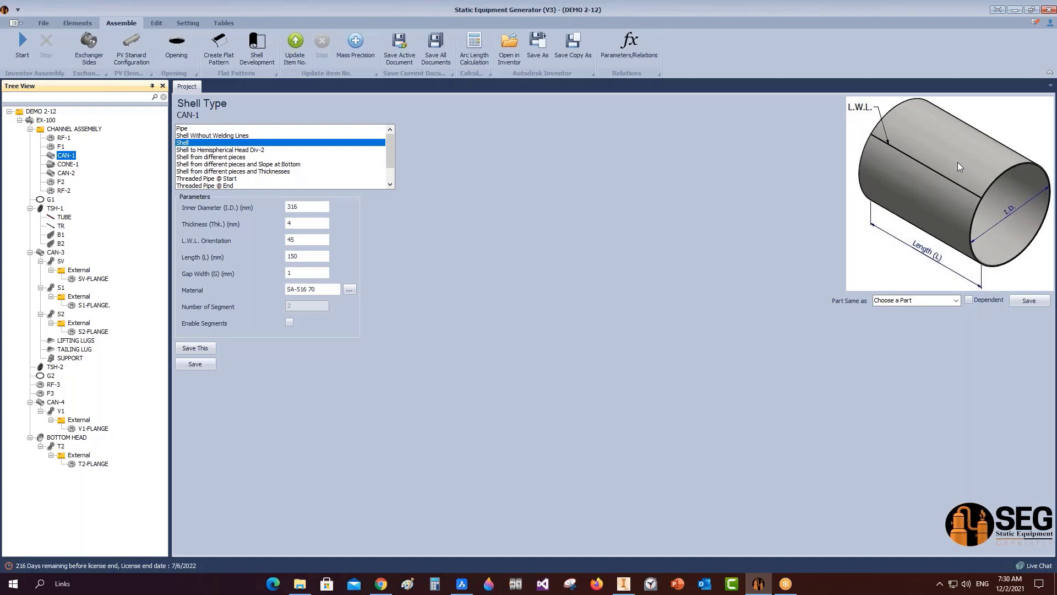
{"action": "left_click", "coordinate": [202, 136]}
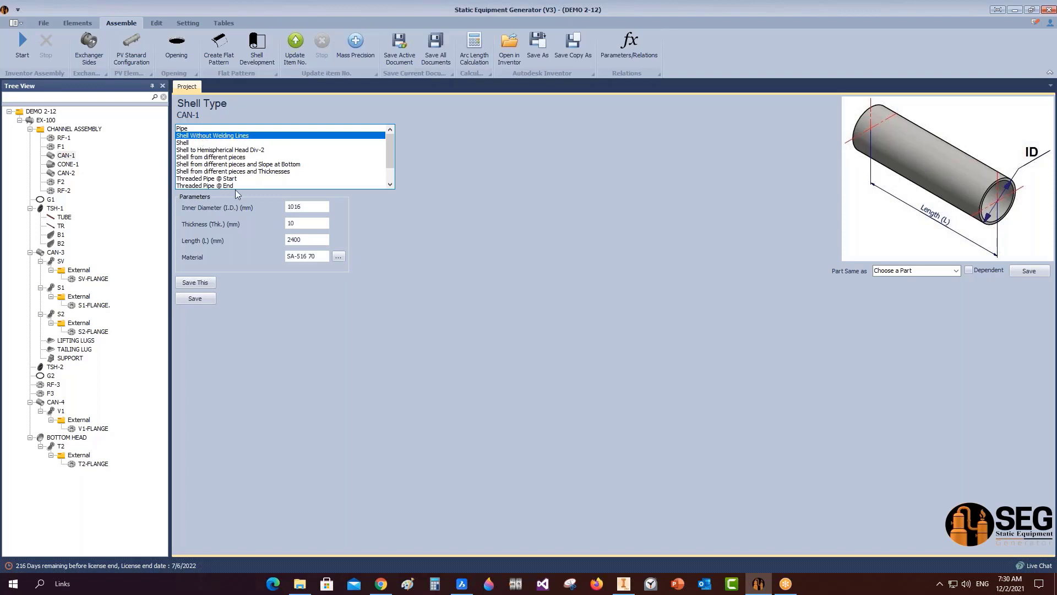
{"action": "left_click", "coordinate": [296, 220]}
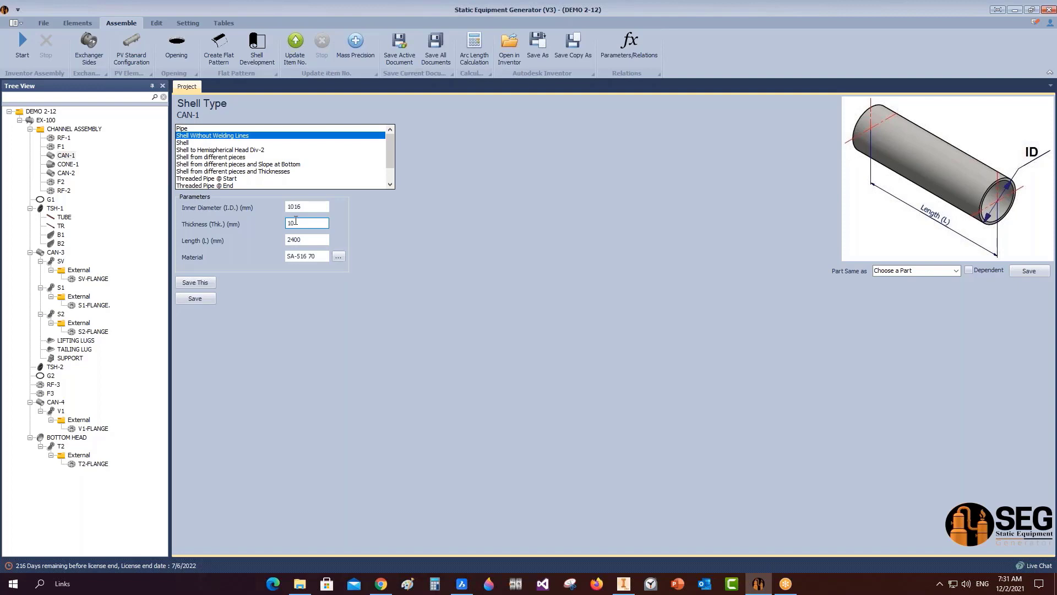
{"action": "left_click", "coordinate": [236, 158]}
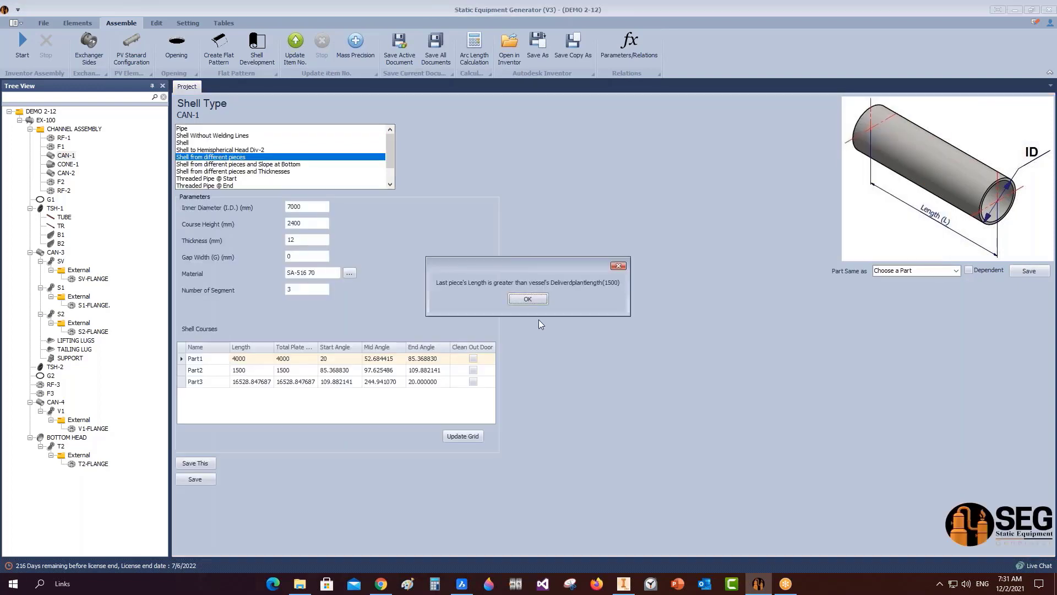
{"action": "left_click", "coordinate": [527, 298]}
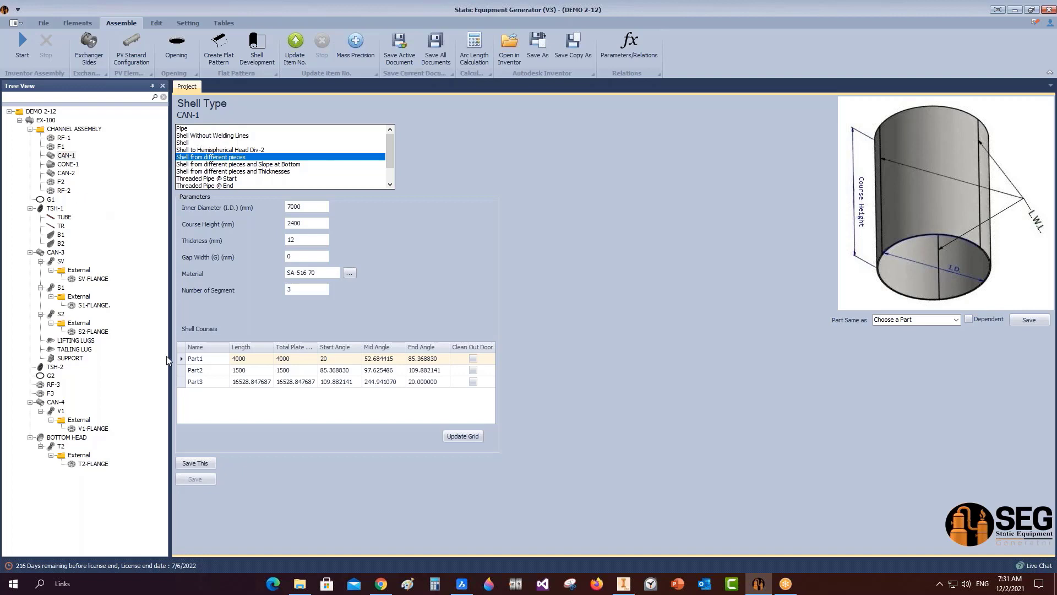
{"action": "left_click", "coordinate": [76, 340]}
{"action": "mouse_move", "coordinate": [633, 584]}
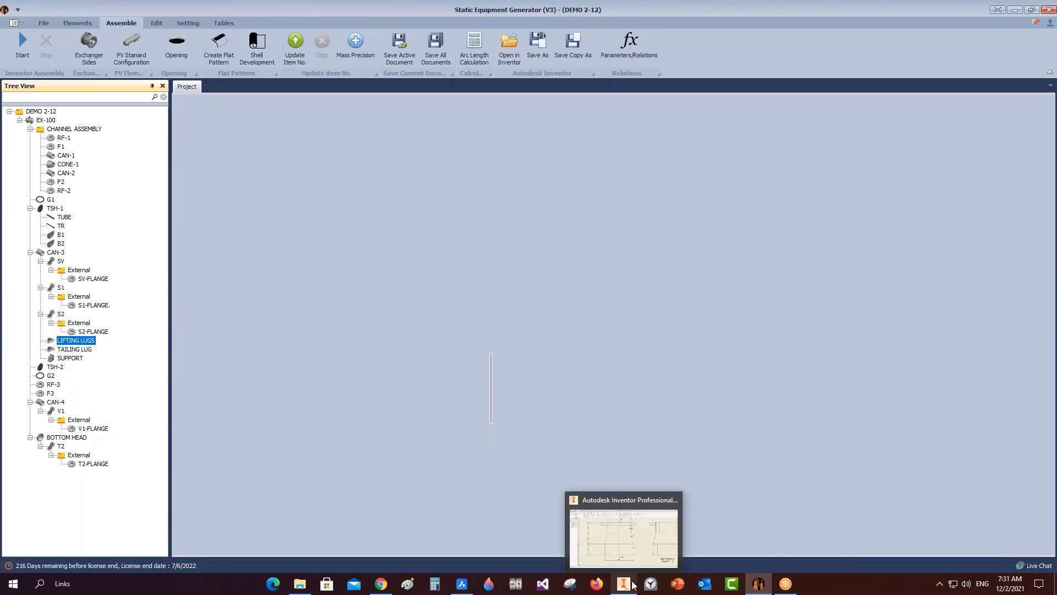
Start an Item No balloon on the Section A-A flange, with BOM view set to Parts Only (legacy).
{"action": "left_click", "coordinate": [650, 524]}
{"action": "scroll", "coordinate": [558, 288], "scroll_direction": "up", "scroll_amount": 1}
{"action": "scroll", "coordinate": [496, 252], "scroll_direction": "down", "scroll_amount": 10}
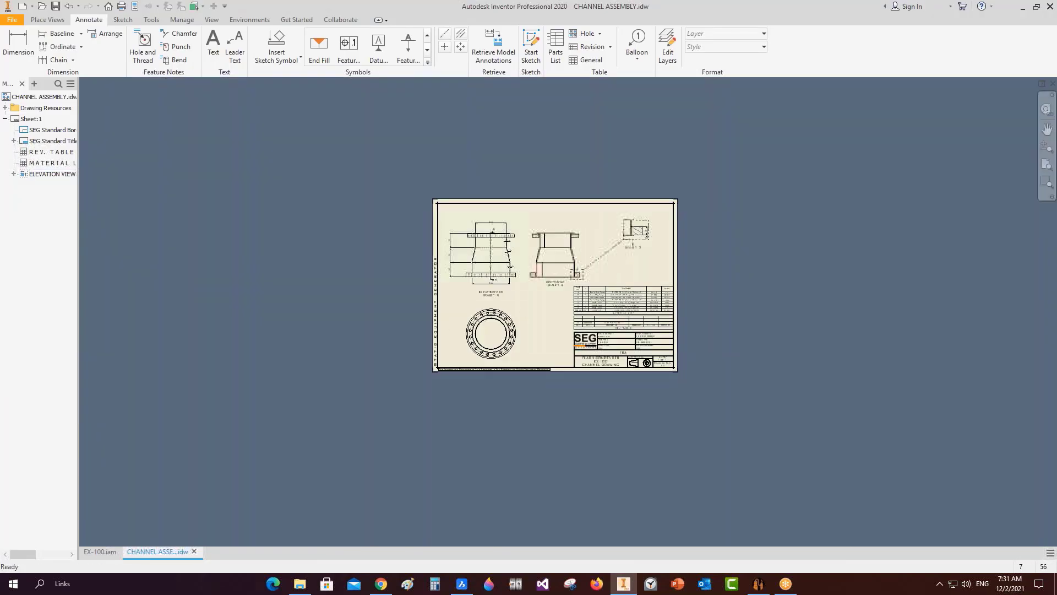
{"action": "scroll", "coordinate": [626, 292], "scroll_direction": "up", "scroll_amount": 8}
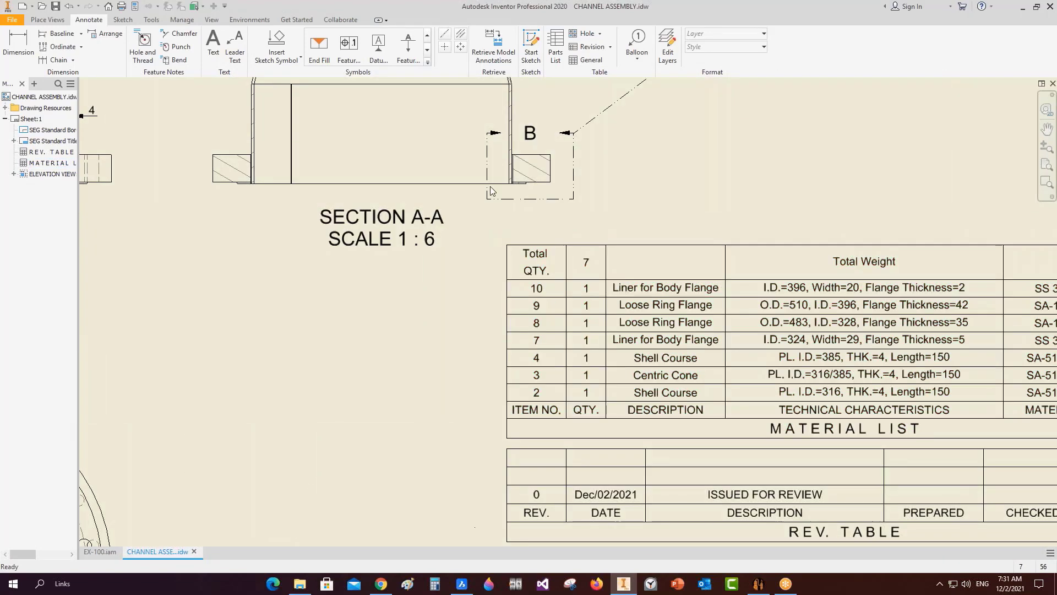
{"action": "left_click", "coordinate": [637, 44]}
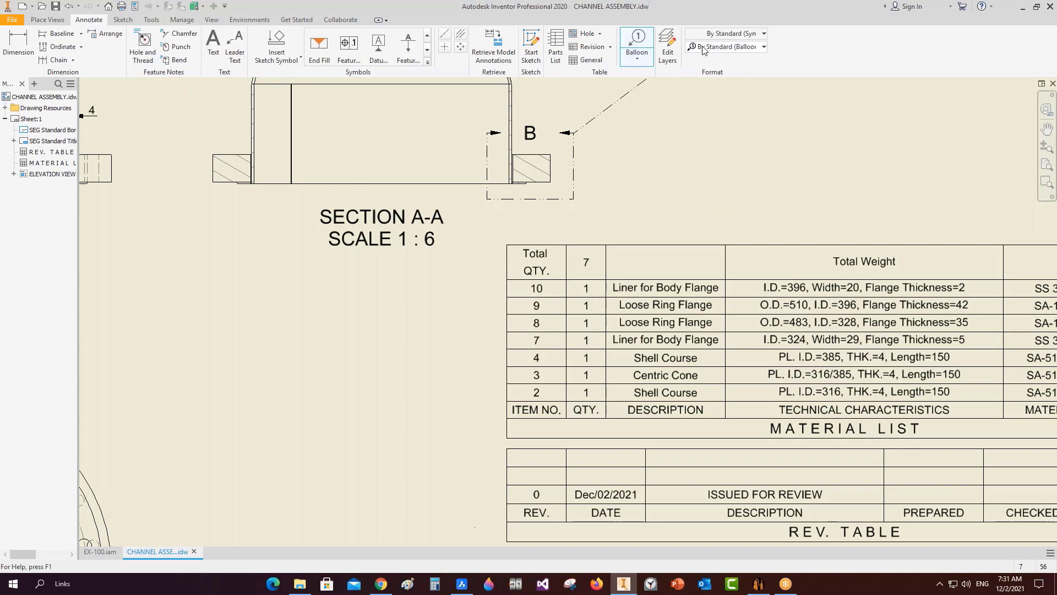
{"action": "left_click", "coordinate": [763, 47]}
{"action": "left_click", "coordinate": [731, 117]}
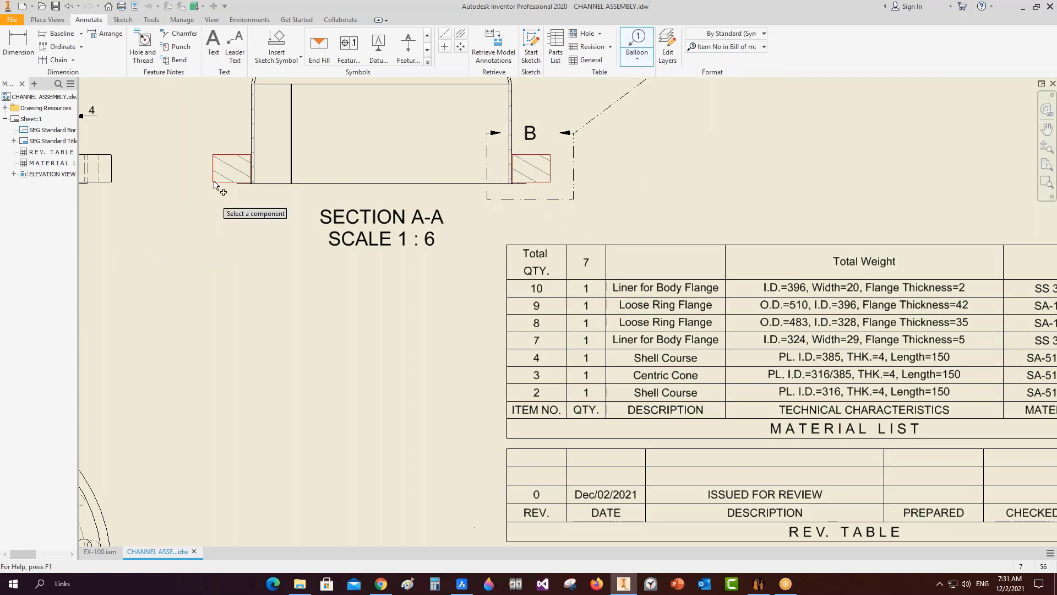
{"action": "left_click", "coordinate": [234, 178]}
{"action": "left_click", "coordinate": [174, 171]}
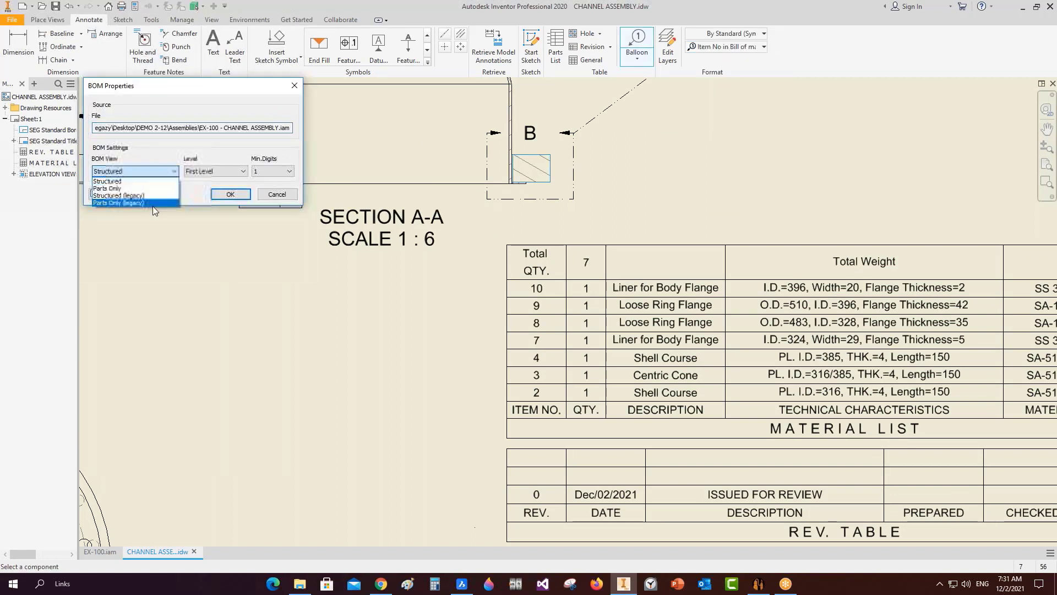
{"action": "left_click", "coordinate": [118, 196]}
{"action": "left_click", "coordinate": [135, 171]}
{"action": "left_click", "coordinate": [143, 202]}
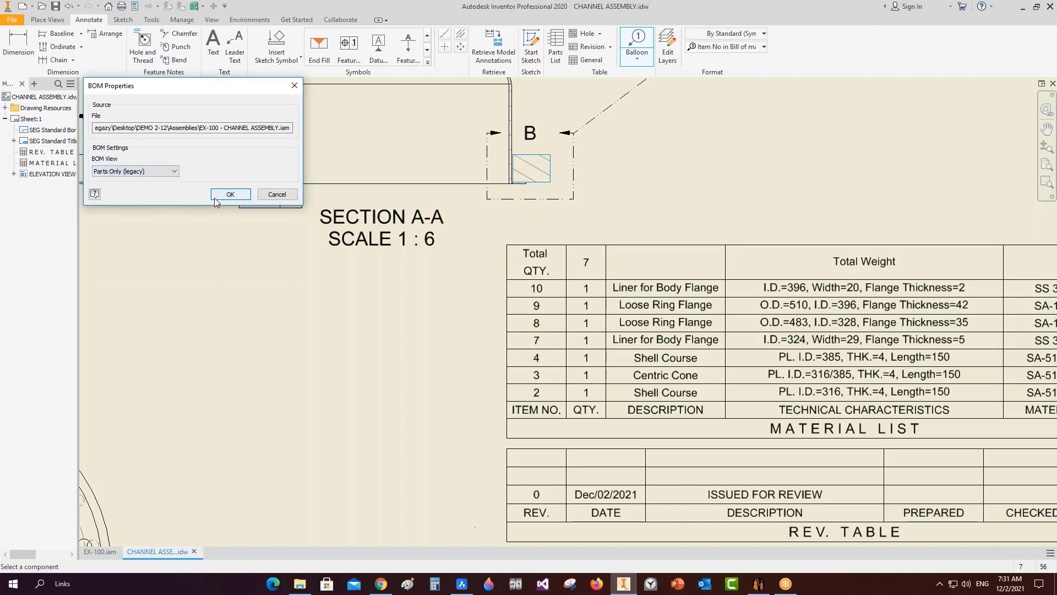
{"action": "left_click", "coordinate": [221, 195]}
Place the balloon beside the flange, end the balloon command and close CHANNEL ASSEMBLY.idw.
{"action": "left_click", "coordinate": [161, 232]}
{"action": "right_click", "coordinate": [162, 231]}
{"action": "left_click", "coordinate": [202, 232]}
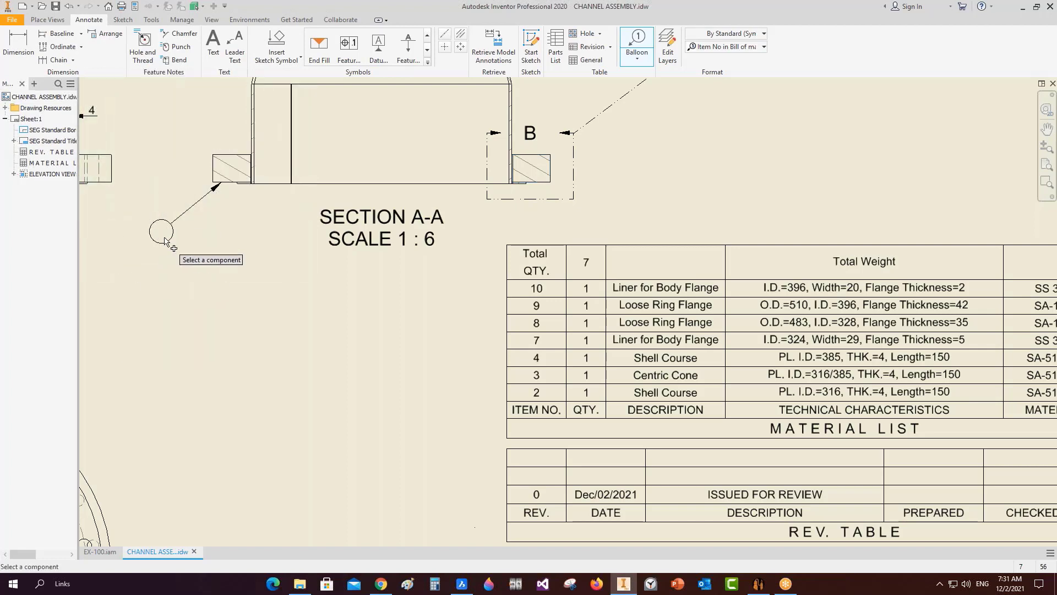
{"action": "key", "text": "Escape"}
{"action": "left_click", "coordinate": [156, 228]}
{"action": "key", "text": "Escape"}
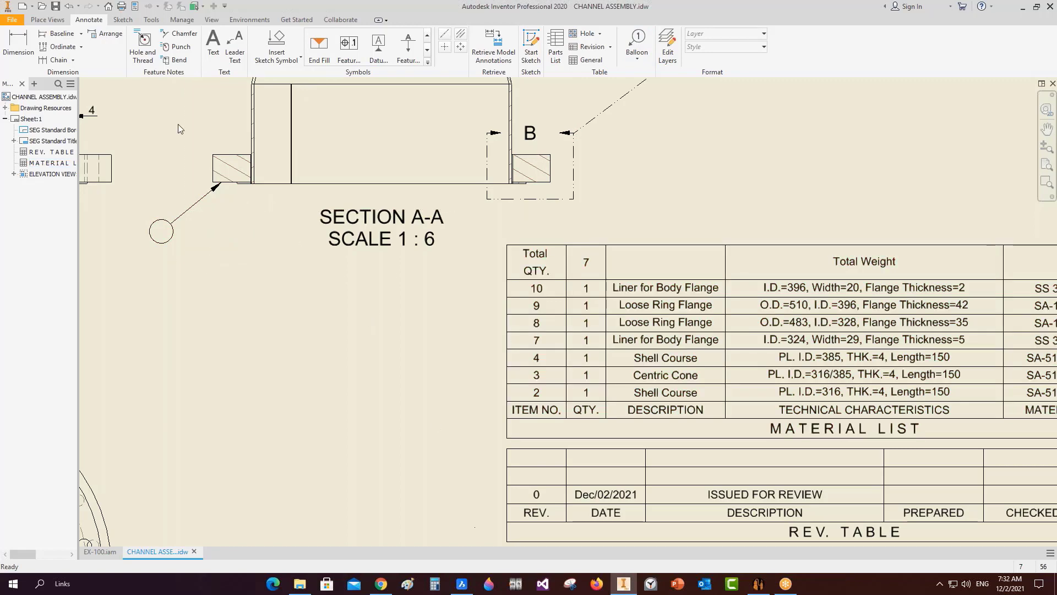
{"action": "scroll", "coordinate": [692, 358], "scroll_direction": "down", "scroll_amount": 2}
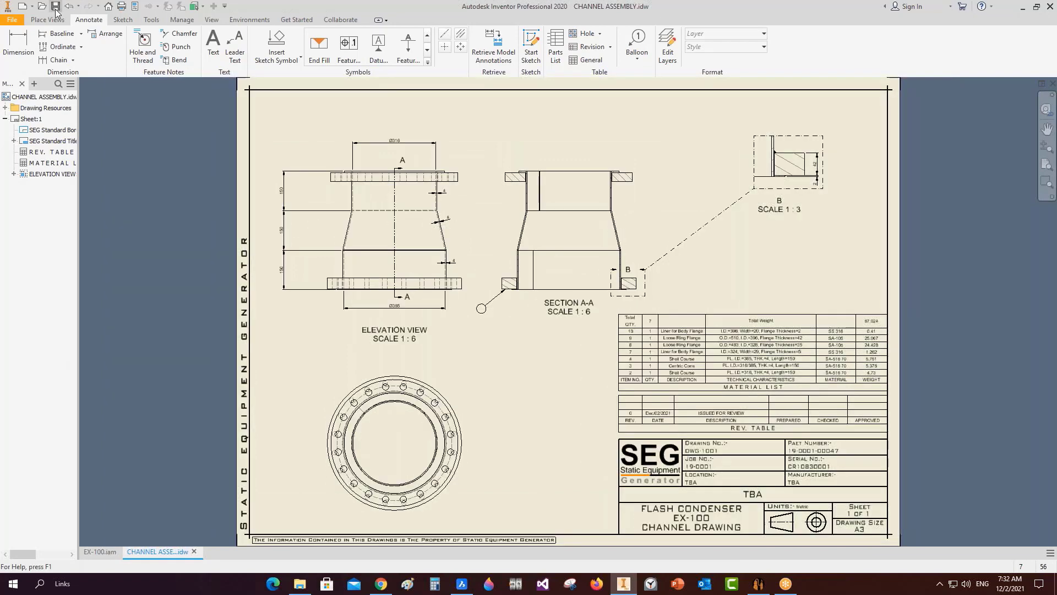
{"action": "left_click", "coordinate": [1053, 83]}
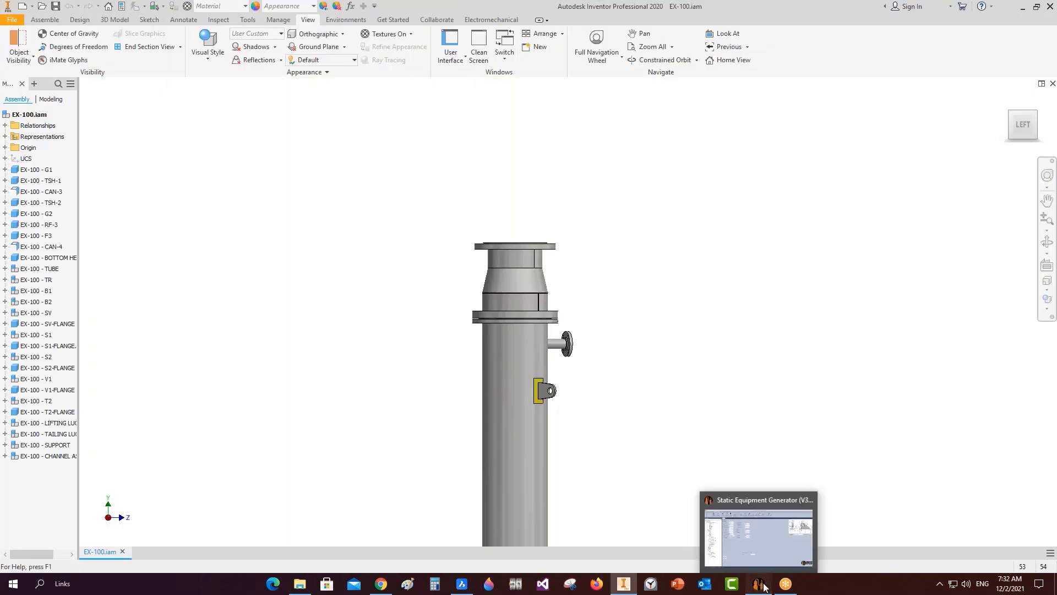
Run Update Item No. for the EX-100 project and check the Inventor assembly during the update.
{"action": "left_click", "coordinate": [759, 583]}
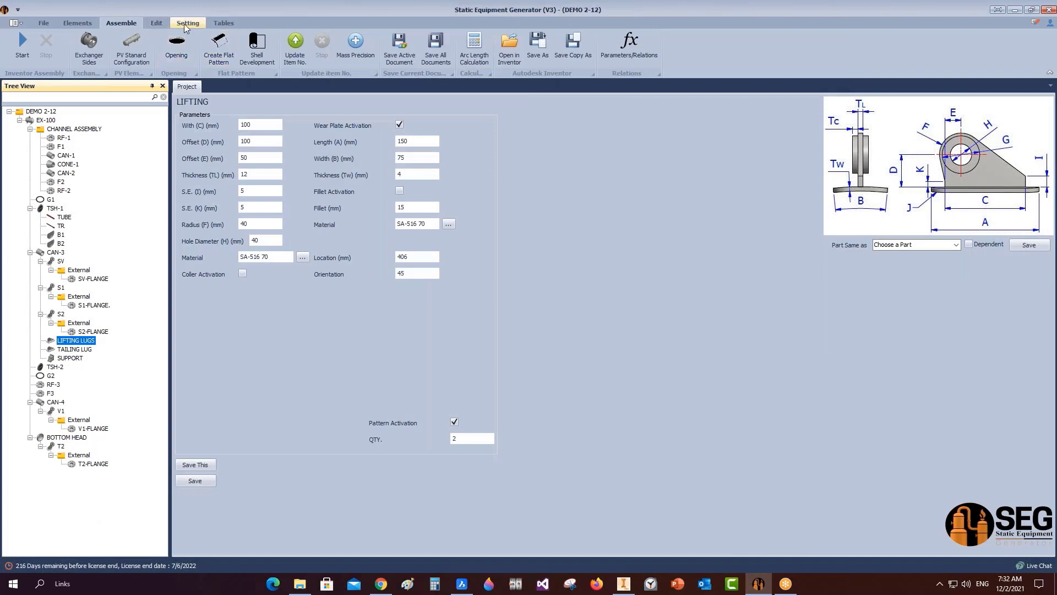
{"action": "left_click", "coordinate": [296, 43]}
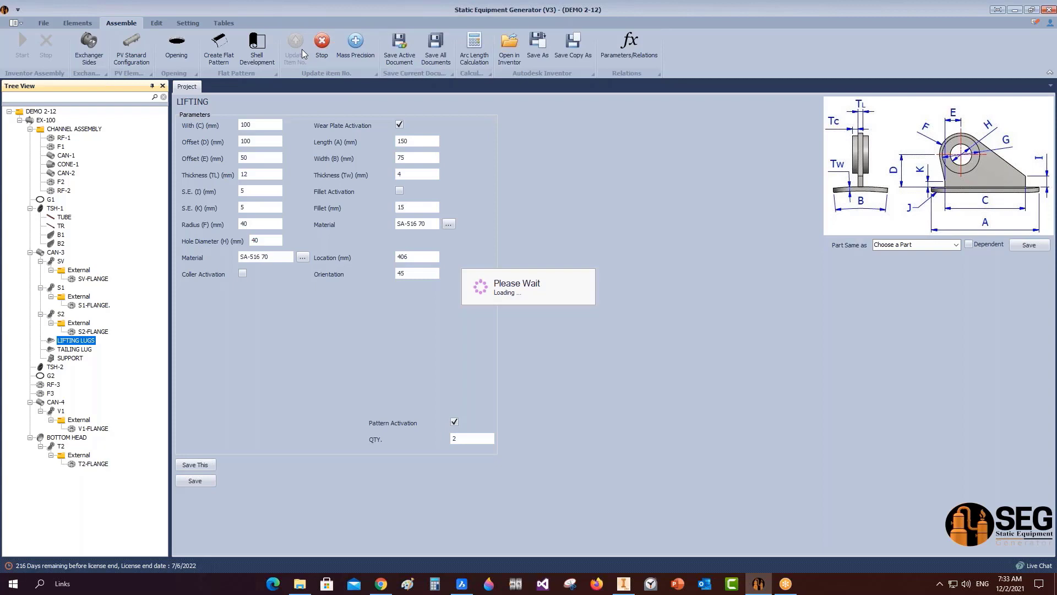
{"action": "left_click", "coordinate": [620, 584]}
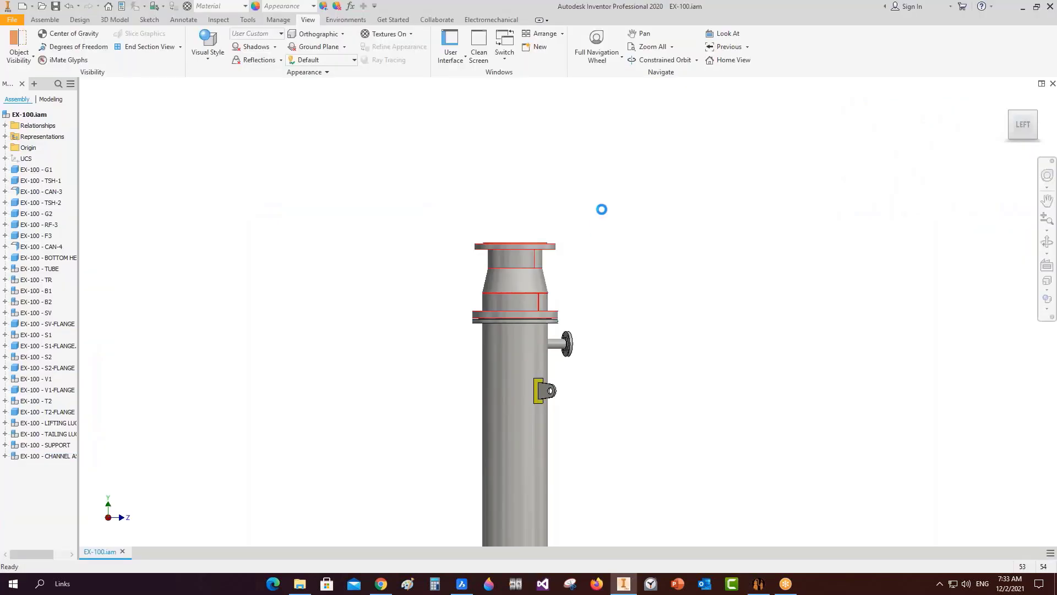
Switch from the EX-100 assembly back to Static Equipment Generator.
{"action": "left_click", "coordinate": [758, 583]}
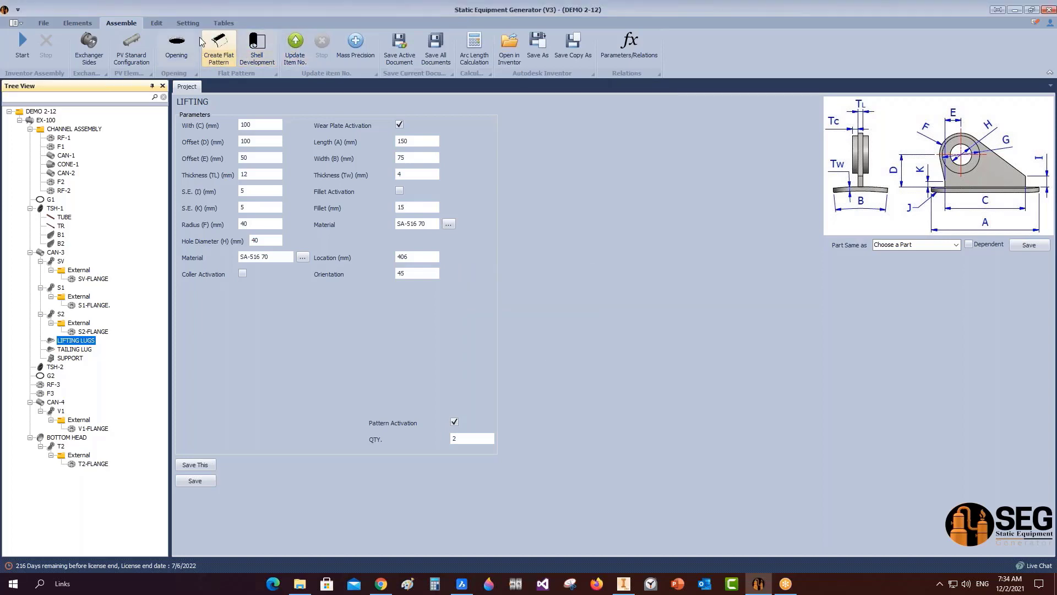
Open the project Bill of Material, review items 9, 10 and 26, then close the listing.
{"action": "left_click", "coordinate": [224, 23]}
{"action": "left_click", "coordinate": [19, 47]}
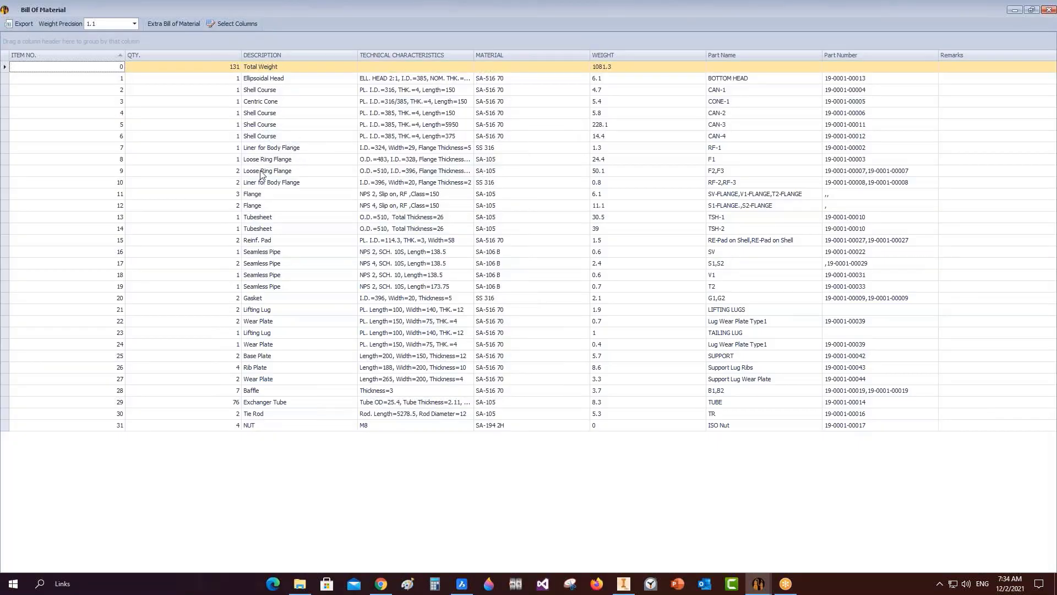
{"action": "left_click", "coordinate": [240, 172]}
{"action": "left_click", "coordinate": [240, 172]}
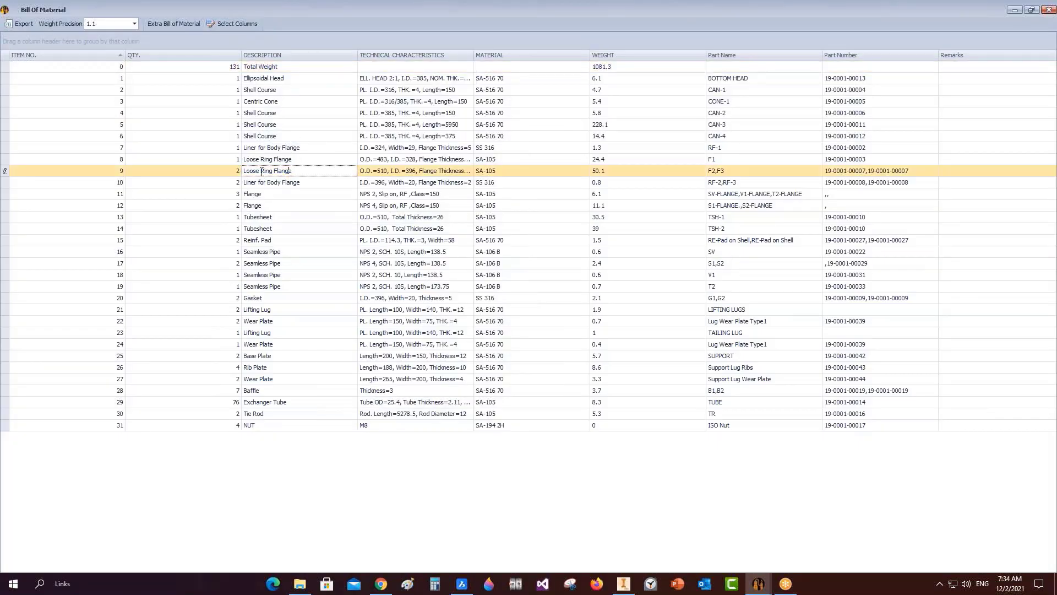
{"action": "left_click", "coordinate": [239, 173]}
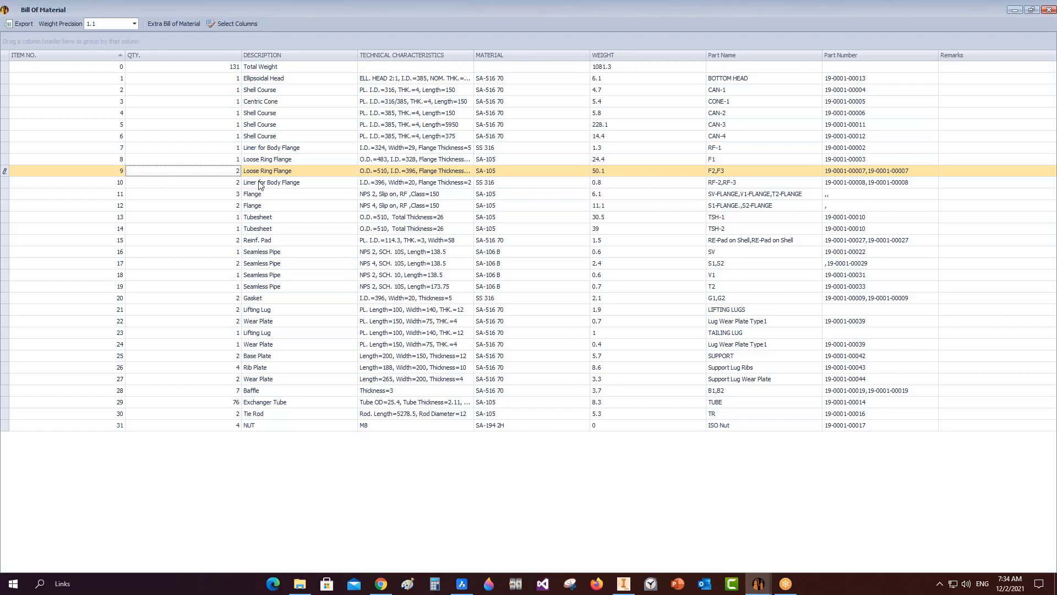
{"action": "left_click", "coordinate": [257, 185]}
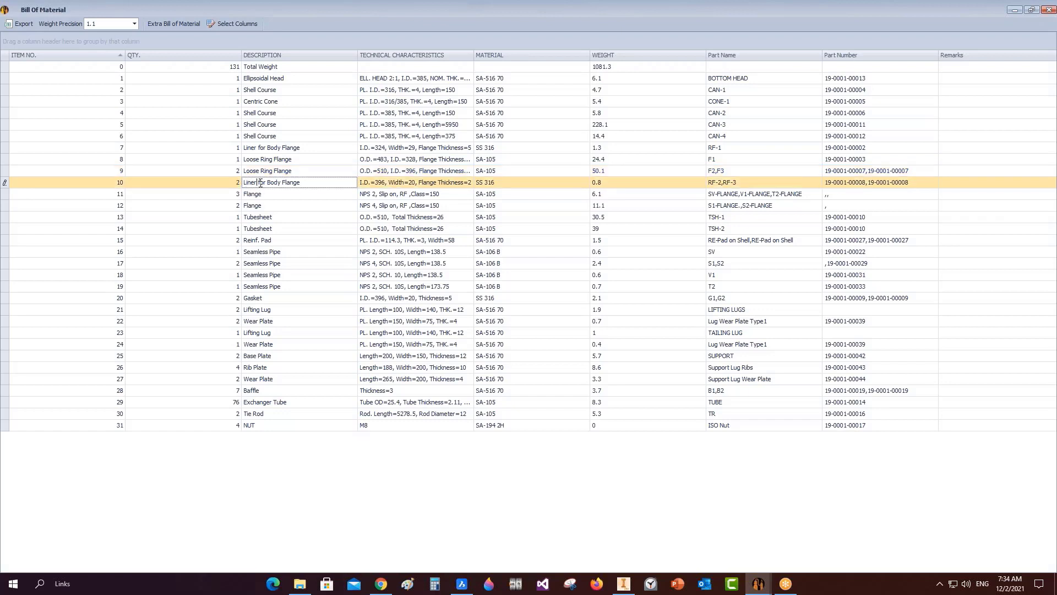
{"action": "left_click", "coordinate": [255, 185]}
{"action": "left_click", "coordinate": [123, 367]}
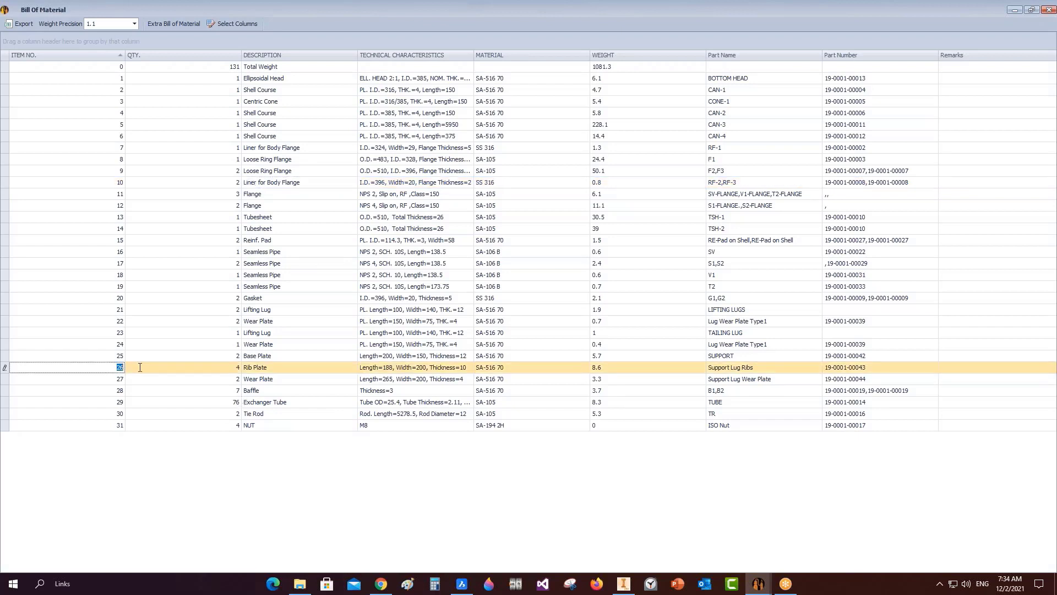
{"action": "left_click", "coordinate": [1047, 10]}
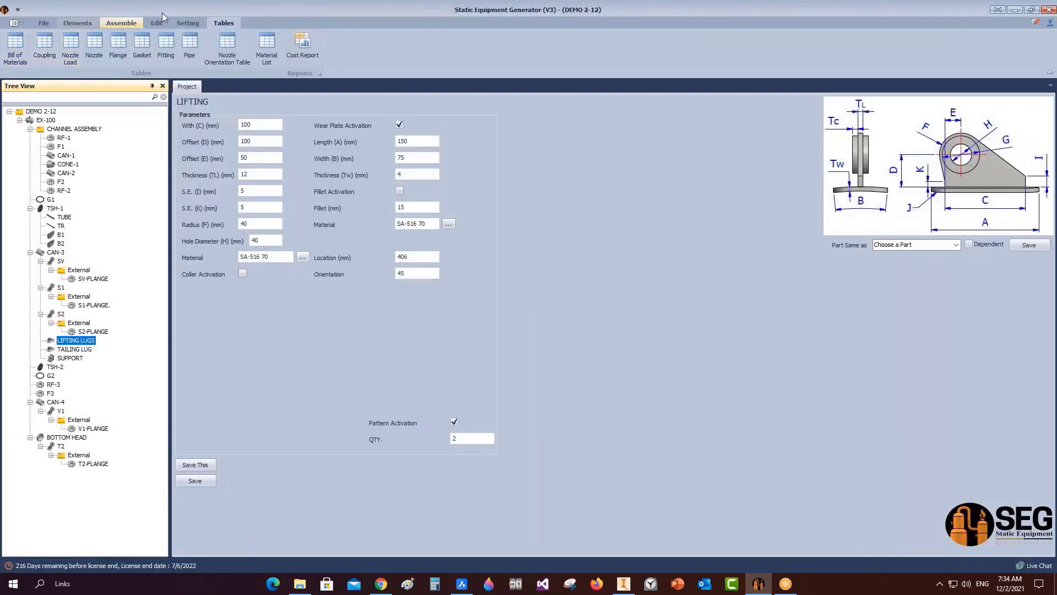
Open the existing CHANNEL ASSEMBLY drawing from the Tree View and dismiss the confirmation.
{"action": "left_click", "coordinate": [628, 584]}
{"action": "left_click", "coordinate": [759, 584]}
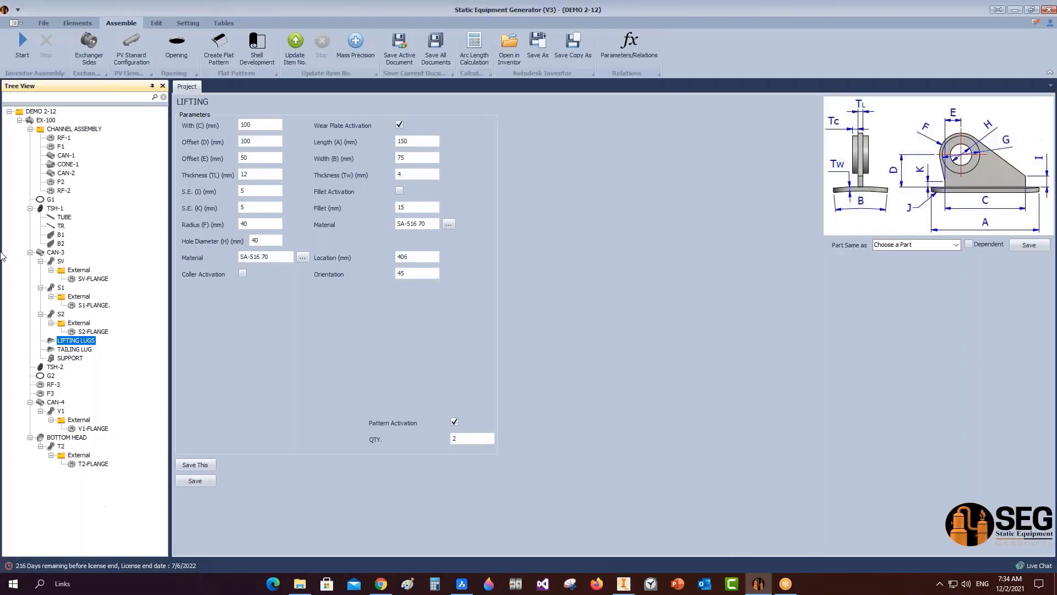
{"action": "left_click", "coordinate": [77, 130]}
{"action": "right_click", "coordinate": [82, 130]}
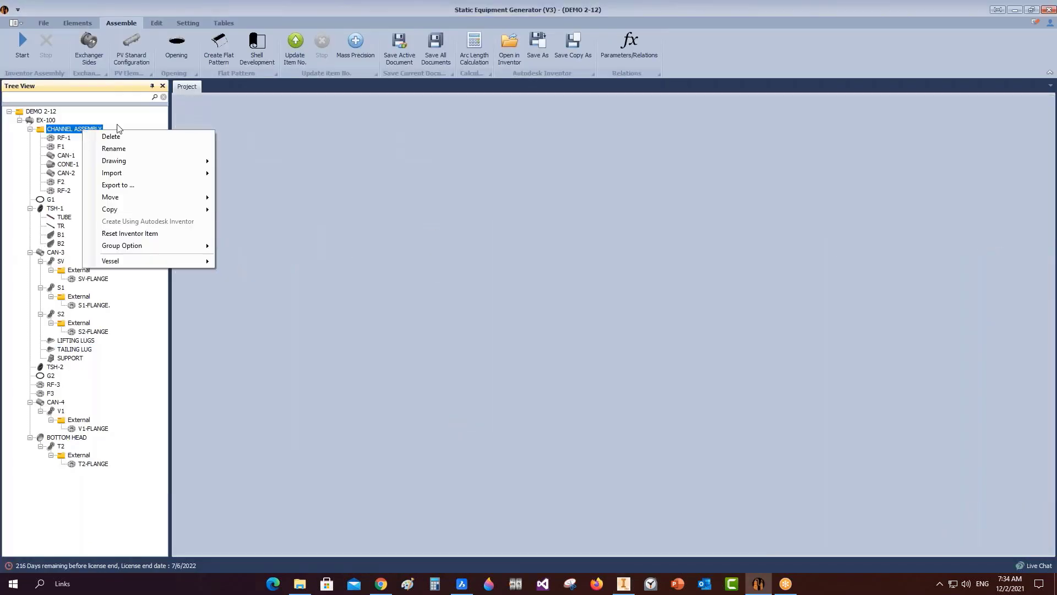
{"action": "mouse_move", "coordinate": [145, 168]}
{"action": "left_click", "coordinate": [269, 186]}
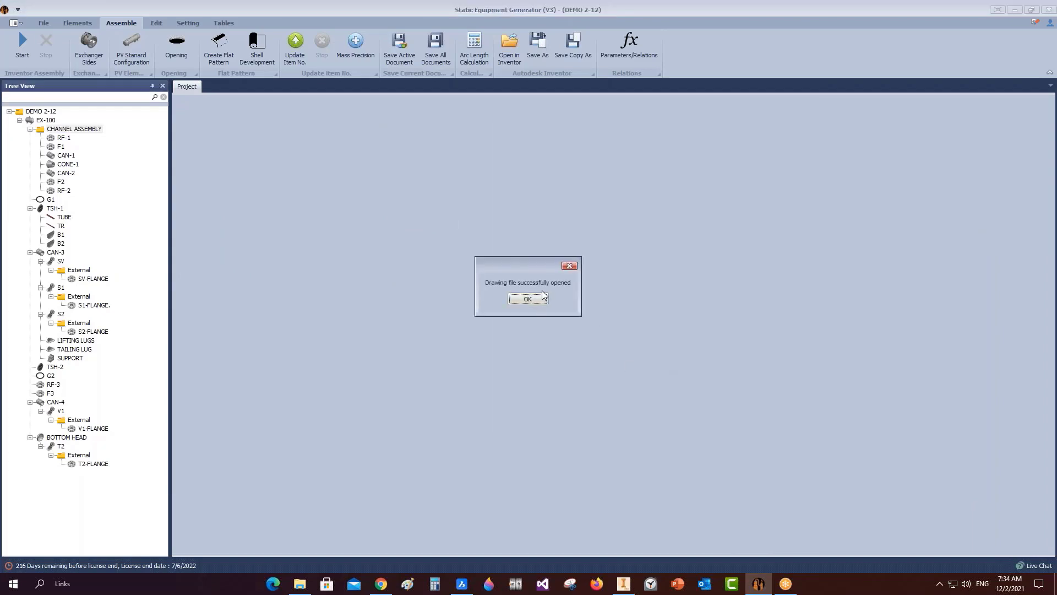
{"action": "key", "text": "Return"}
Bring up the CHANNEL ASSEMBLY drawing and pan to the Material List's top rows.
{"action": "left_click", "coordinate": [623, 584]}
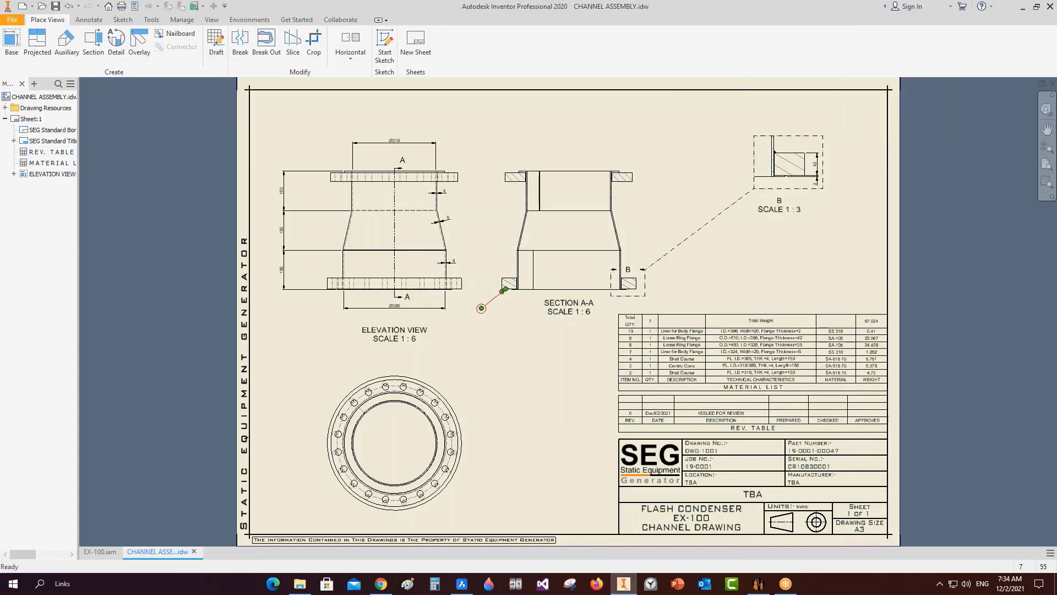
{"action": "scroll", "coordinate": [472, 297], "scroll_direction": "up", "scroll_amount": 5}
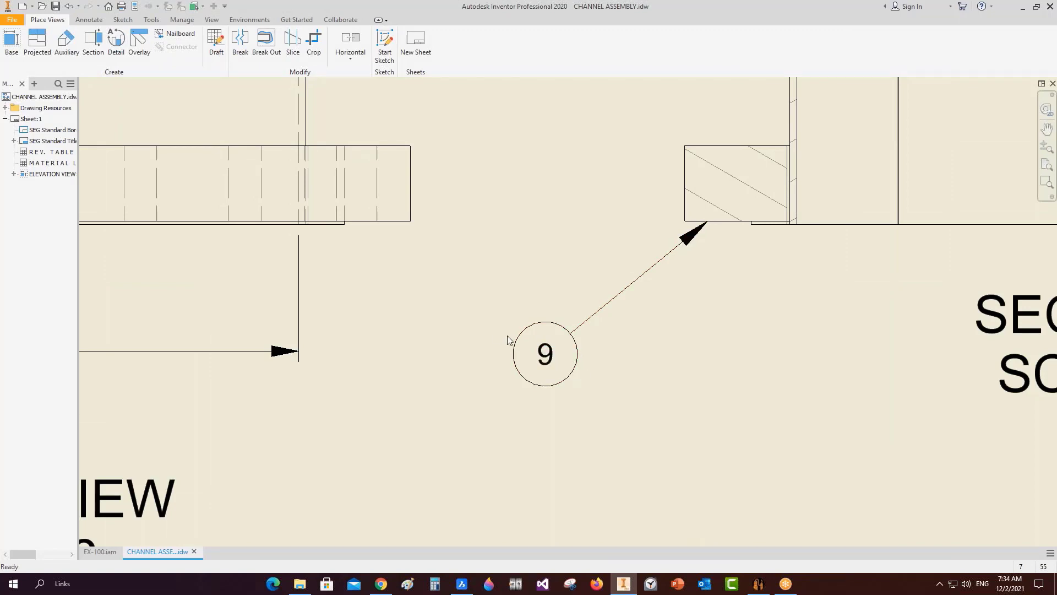
{"action": "scroll", "coordinate": [549, 352], "scroll_direction": "down", "scroll_amount": 4}
{"action": "middle_click_drag", "start_coordinate": [629, 372], "coordinate": [471, 223]}
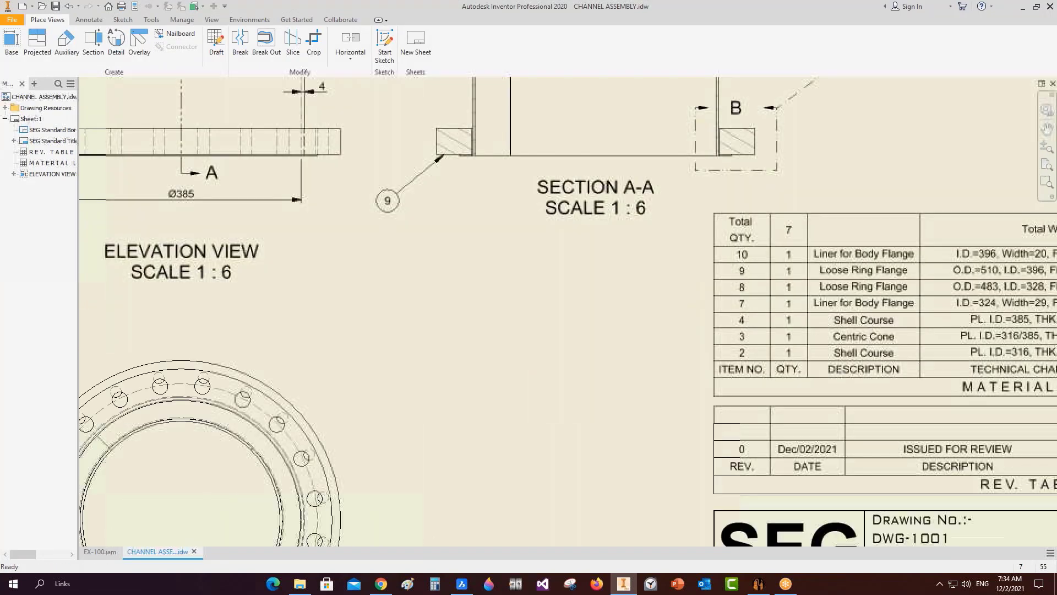
{"action": "scroll", "coordinate": [758, 294], "scroll_direction": "up", "scroll_amount": 3}
{"action": "mouse_move", "coordinate": [758, 298]}
{"action": "middle_mouse_down"}
{"action": "mouse_move", "coordinate": [515, 341]}
{"action": "mouse_move", "coordinate": [429, 324]}
{"action": "middle_mouse_up"}
{"action": "scroll", "coordinate": [428, 325], "scroll_direction": "up", "scroll_amount": 4}
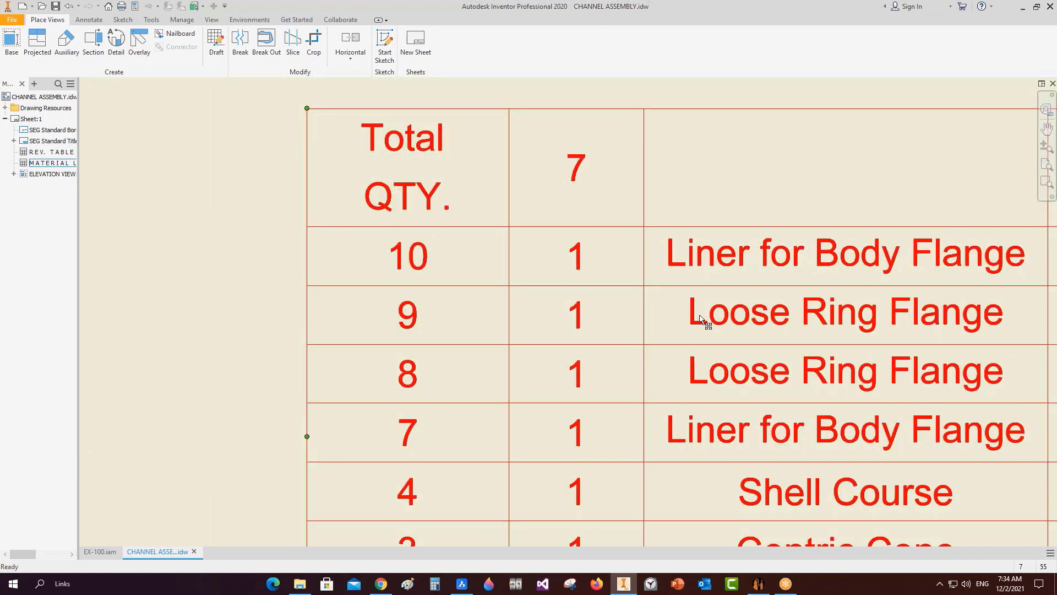
{"action": "scroll", "coordinate": [701, 314], "scroll_direction": "down", "scroll_amount": 2}
Inspect the seven items' technical characteristics, materials and the 67.024 total weight.
{"action": "middle_click_drag", "start_coordinate": [802, 337], "coordinate": [190, 367]}
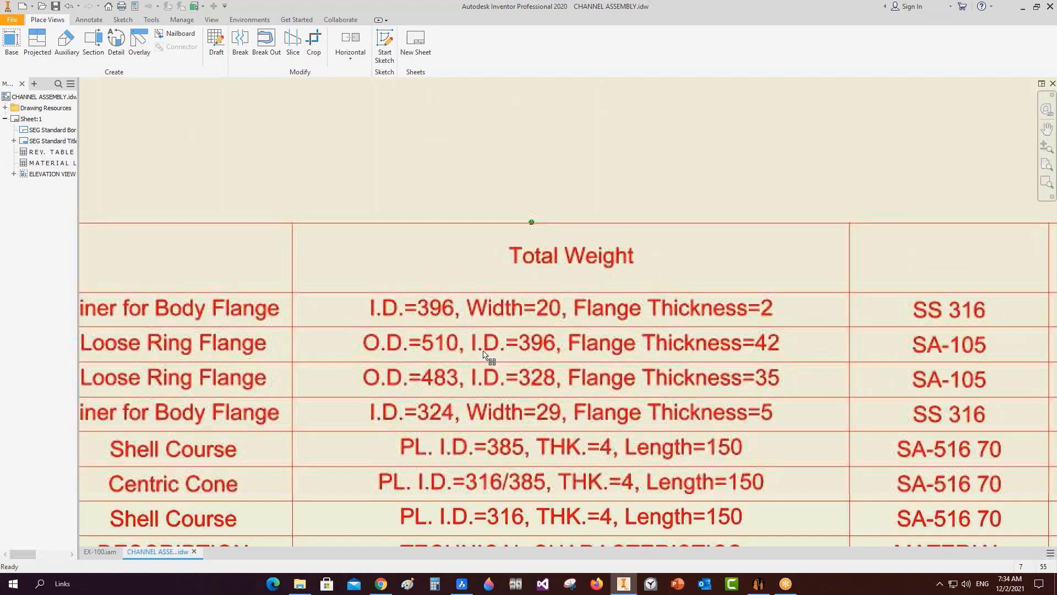
{"action": "scroll", "coordinate": [441, 344], "scroll_direction": "up", "scroll_amount": 3}
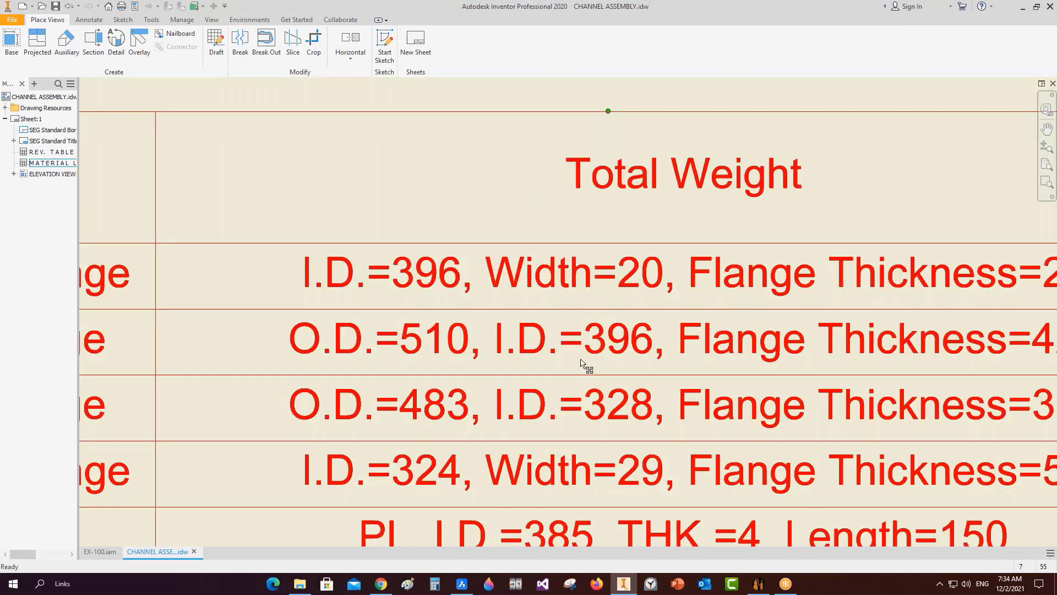
{"action": "middle_click_drag", "start_coordinate": [733, 354], "coordinate": [447, 341]}
{"action": "left_click_drag", "start_coordinate": [936, 337], "coordinate": [541, 343]}
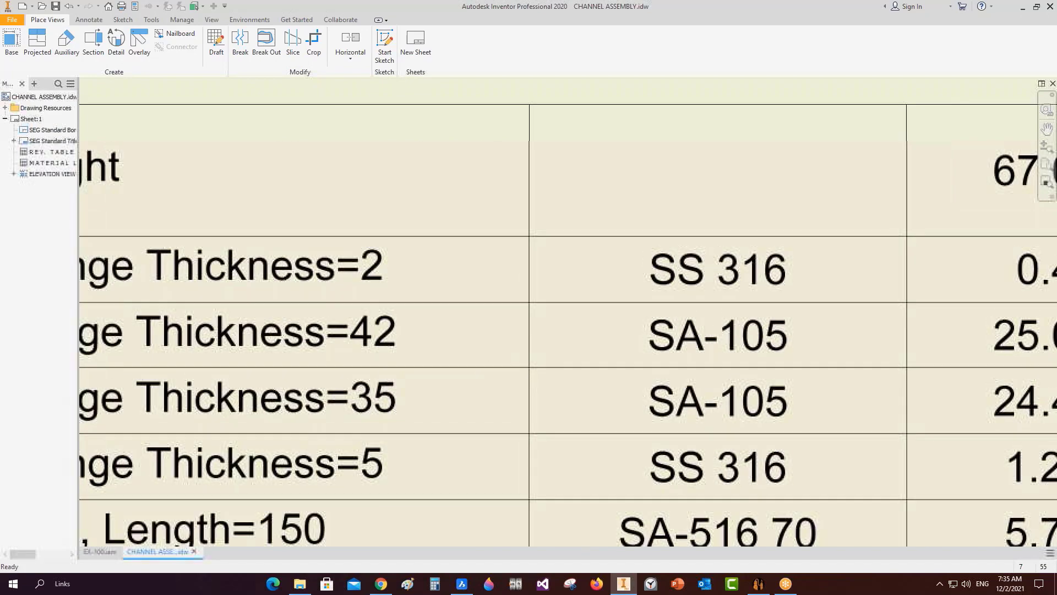
{"action": "scroll", "coordinate": [781, 345], "scroll_direction": "down", "scroll_amount": 3}
{"action": "scroll", "coordinate": [605, 309], "scroll_direction": "down", "scroll_amount": 1}
{"action": "scroll", "coordinate": [902, 339], "scroll_direction": "down", "scroll_amount": 5}
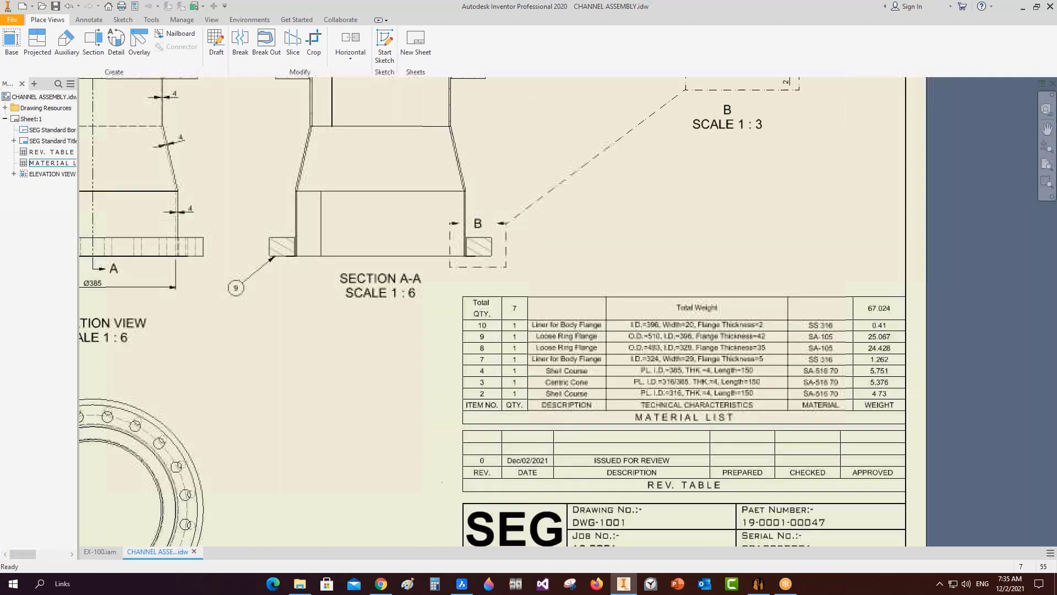
{"action": "middle_click_drag", "start_coordinate": [632, 410], "coordinate": [636, 404]}
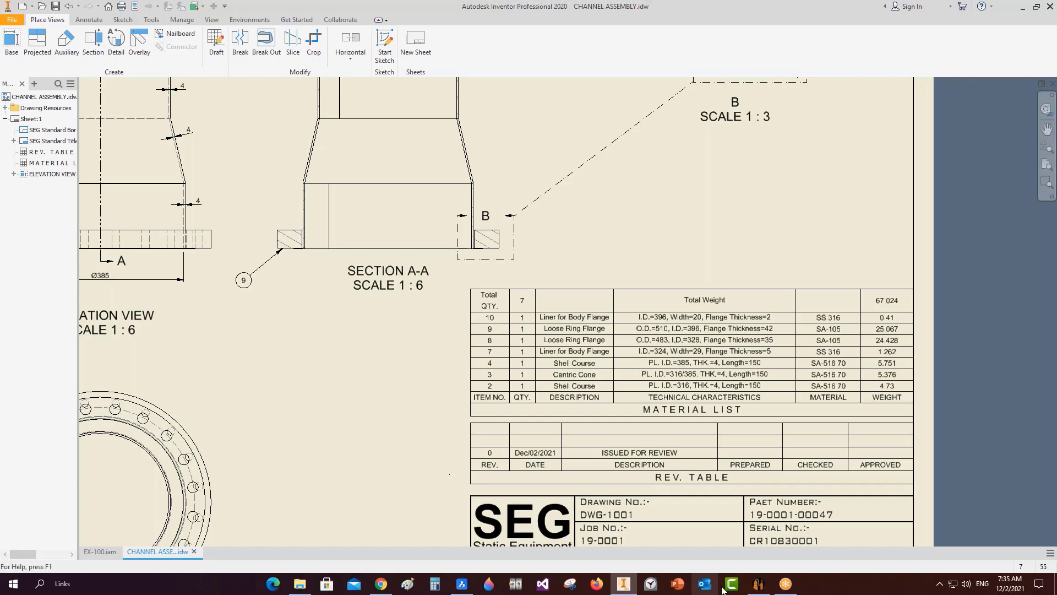
{"action": "scroll", "coordinate": [651, 338], "scroll_direction": "up", "scroll_amount": 3}
{"action": "scroll", "coordinate": [545, 300], "scroll_direction": "up", "scroll_amount": 3}
{"action": "middle_click_drag", "start_coordinate": [544, 300], "coordinate": [312, 348]}
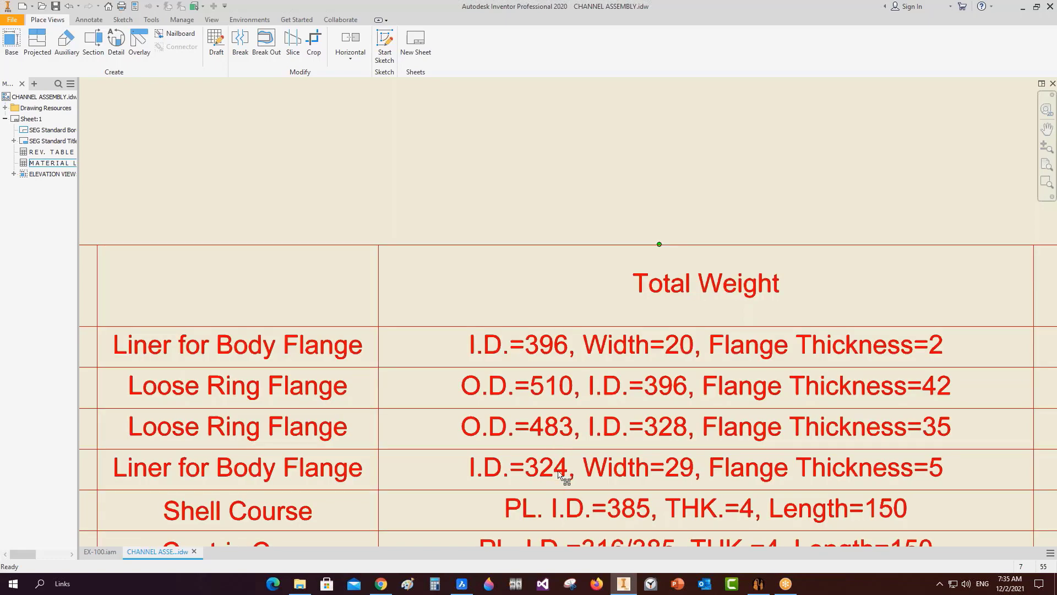
{"action": "middle_click_drag", "start_coordinate": [557, 472], "coordinate": [552, 407]}
{"action": "scroll", "coordinate": [541, 410], "scroll_direction": "up", "scroll_amount": 4}
{"action": "scroll", "coordinate": [540, 432], "scroll_direction": "down", "scroll_amount": 3}
{"action": "middle_click_drag", "start_coordinate": [542, 449], "coordinate": [556, 374]}
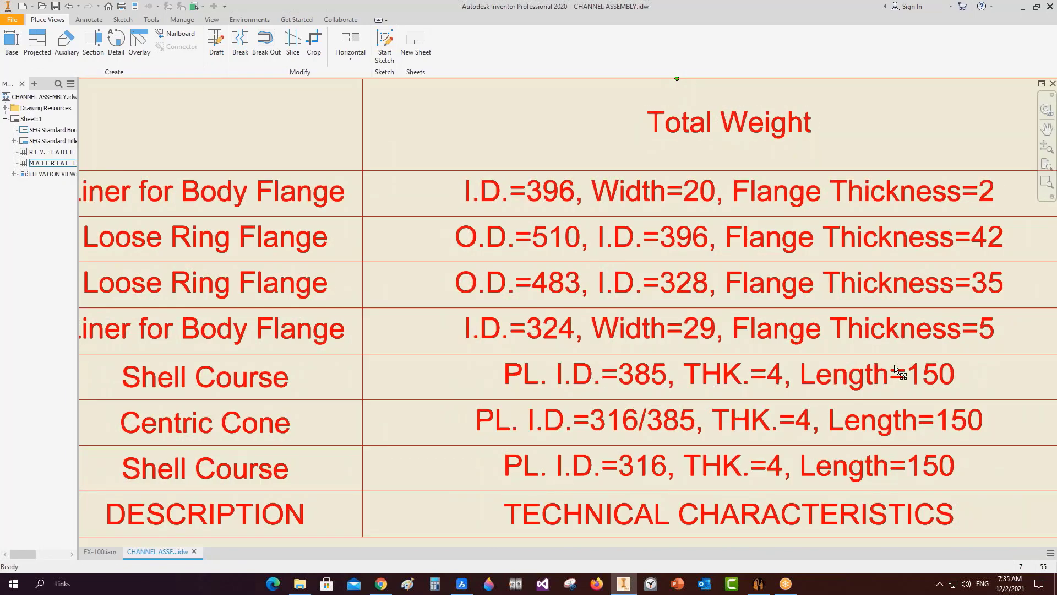
{"action": "scroll", "coordinate": [437, 436], "scroll_direction": "down", "scroll_amount": 5}
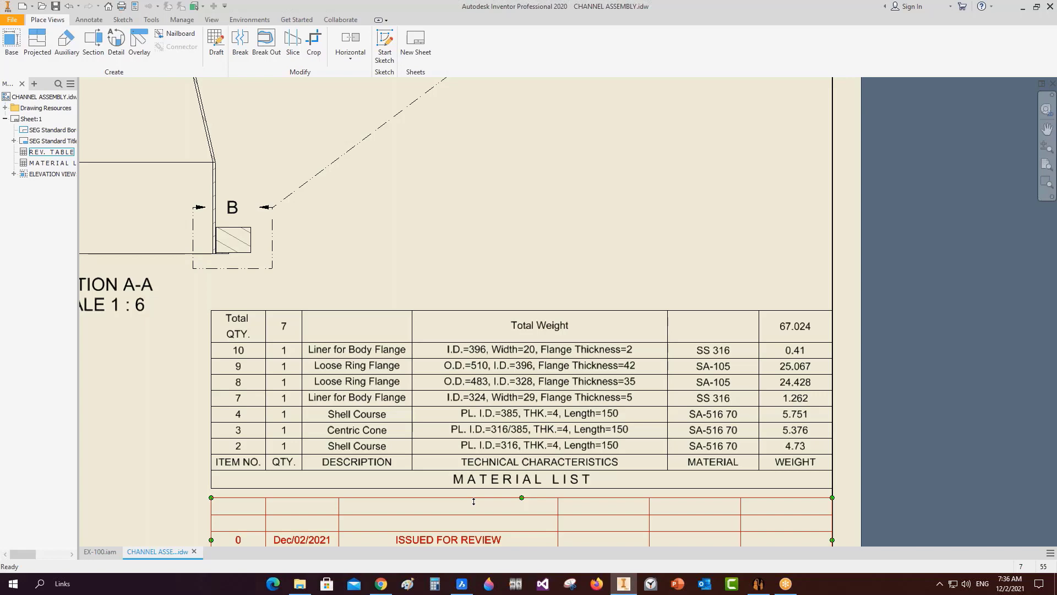
In the Material List editor, replace item 10's 'Liner for Body Flange' description with 'REWTEWT'.
{"action": "left_click", "coordinate": [339, 406]}
{"action": "double_click", "coordinate": [339, 406]}
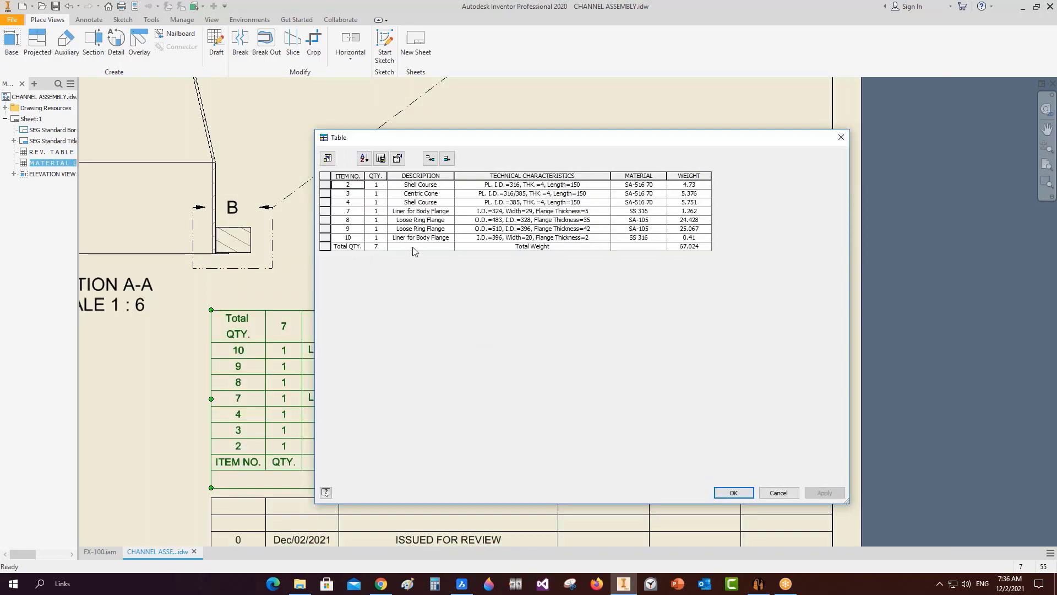
{"action": "left_click_drag", "start_coordinate": [450, 238], "coordinate": [388, 238]}
{"action": "type", "text": "REWTEWT"}
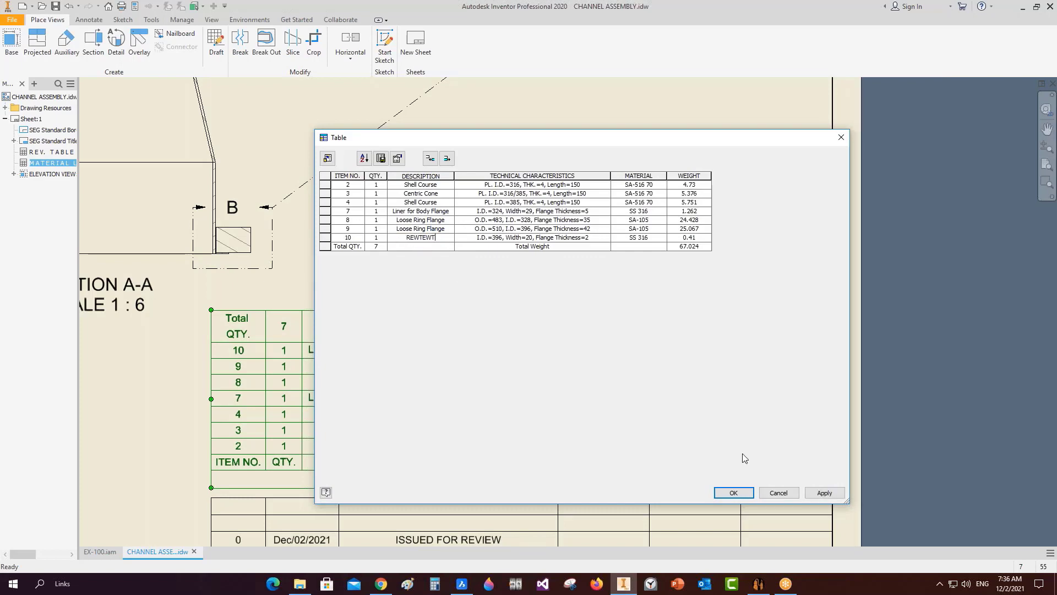
{"action": "left_click", "coordinate": [743, 492]}
Zoom around the drawing and nudge the A-A section line slightly.
{"action": "scroll", "coordinate": [341, 356], "scroll_direction": "up", "scroll_amount": 3}
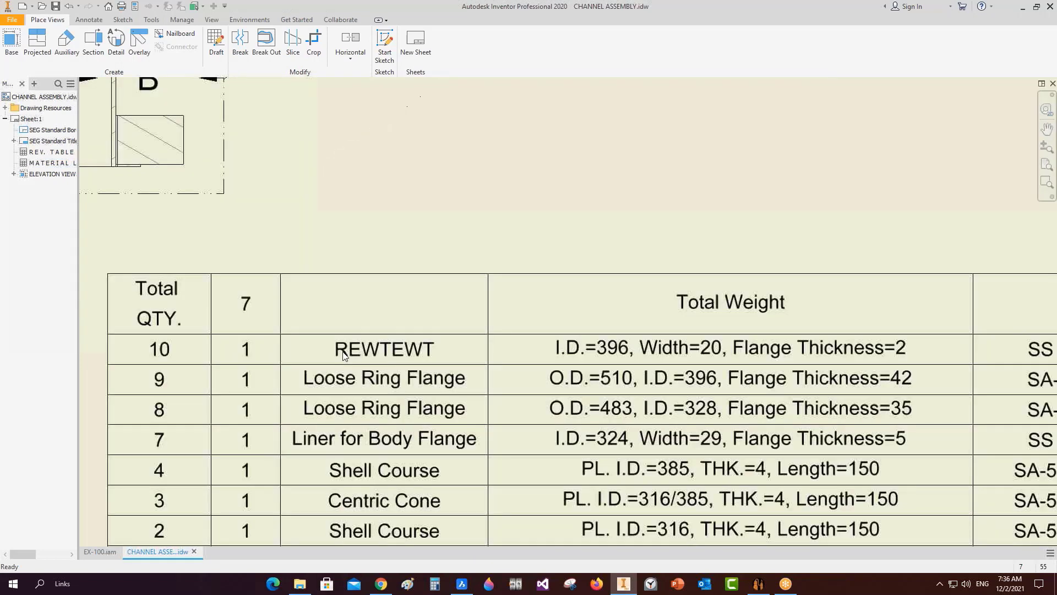
{"action": "scroll", "coordinate": [357, 345], "scroll_direction": "down", "scroll_amount": 2}
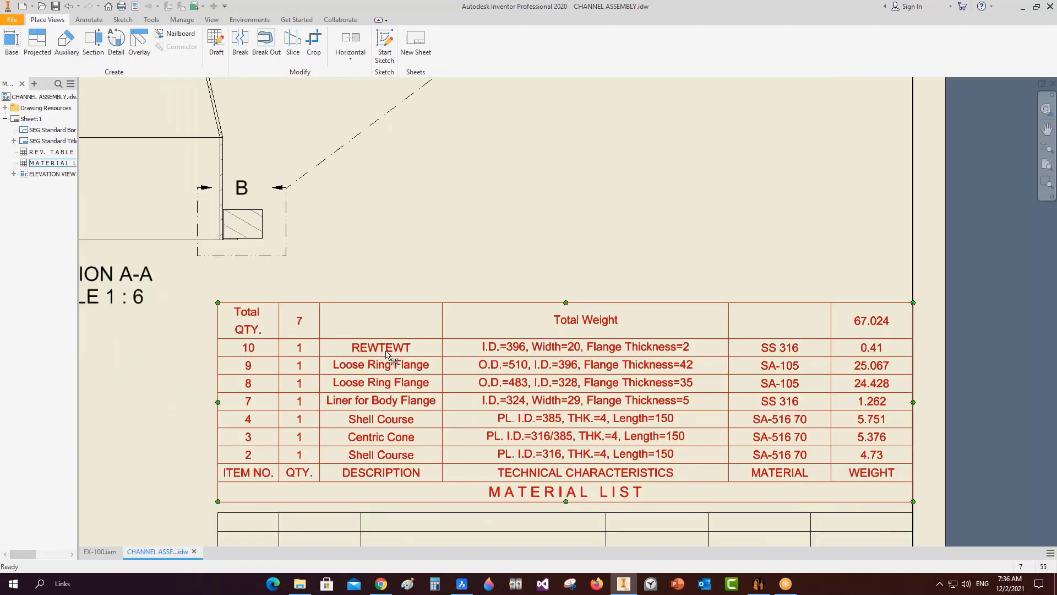
{"action": "scroll", "coordinate": [401, 316], "scroll_direction": "down", "scroll_amount": 3}
{"action": "scroll", "coordinate": [401, 315], "scroll_direction": "down", "scroll_amount": 5}
{"action": "scroll", "coordinate": [295, 336], "scroll_direction": "up", "scroll_amount": 3}
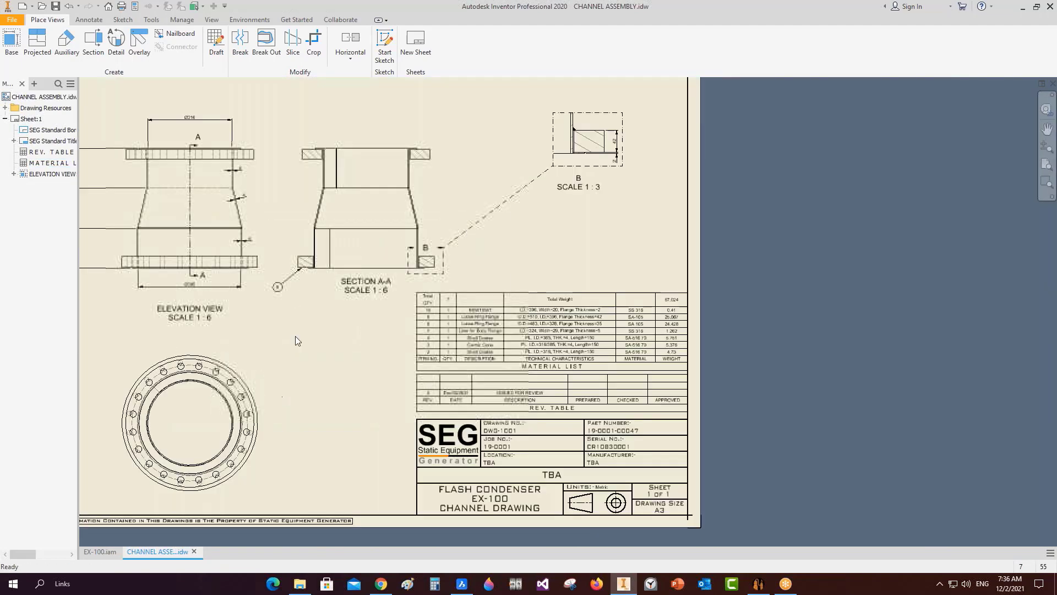
{"action": "scroll", "coordinate": [267, 241], "scroll_direction": "down", "scroll_amount": 3}
{"action": "scroll", "coordinate": [351, 236], "scroll_direction": "up", "scroll_amount": 6}
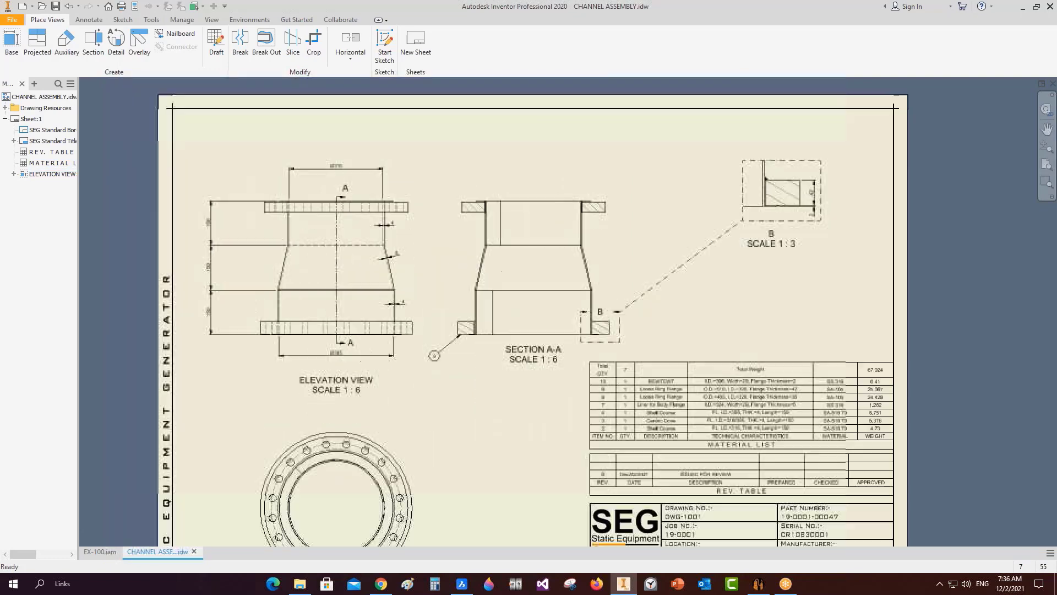
{"action": "left_click_drag", "start_coordinate": [321, 234], "coordinate": [320, 232]}
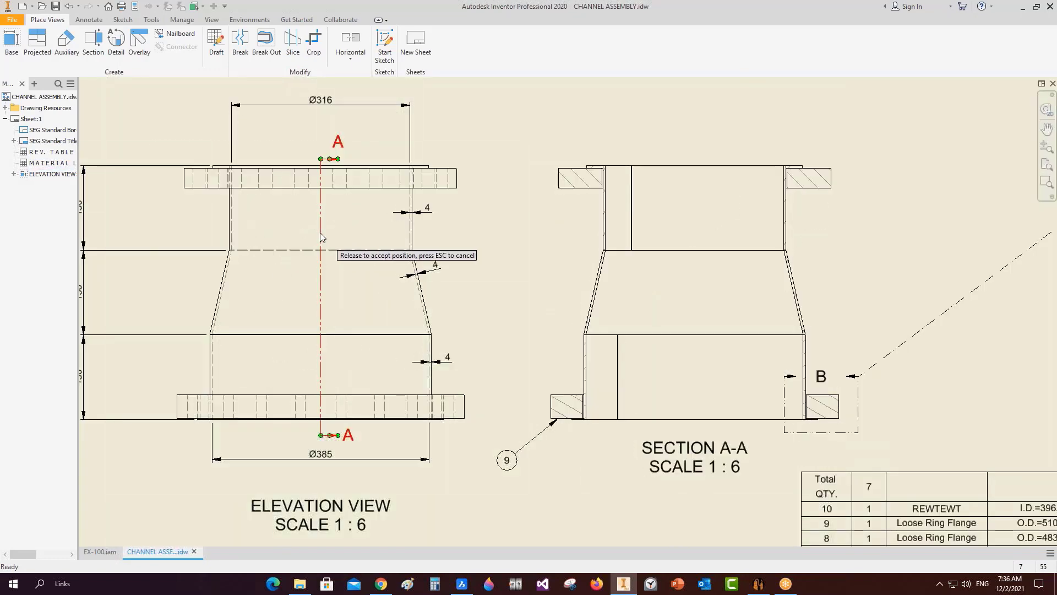
{"action": "scroll", "coordinate": [320, 233], "scroll_direction": "down", "scroll_amount": 3}
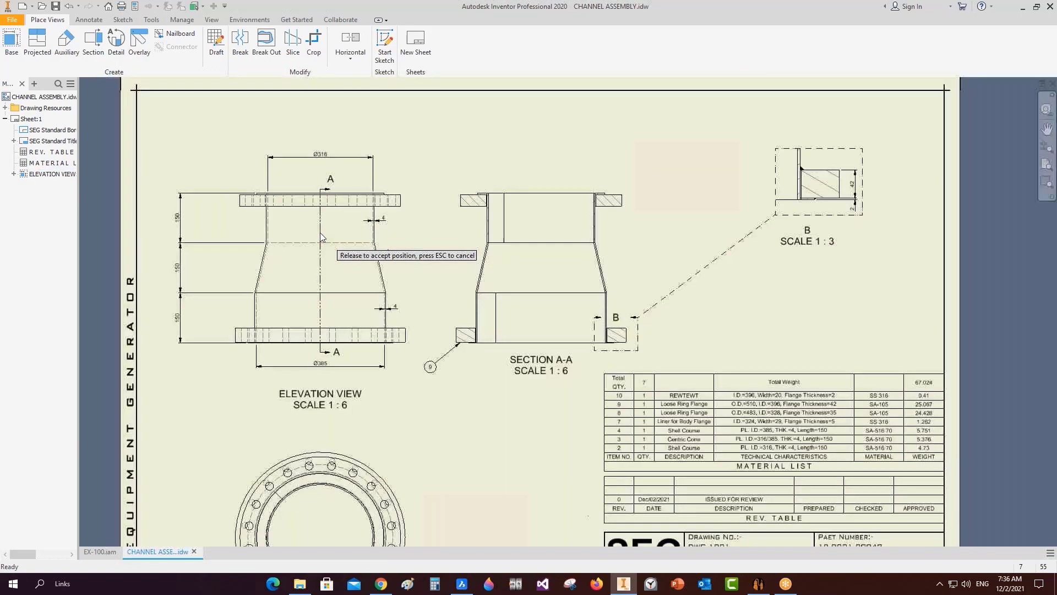
{"action": "scroll", "coordinate": [704, 408], "scroll_direction": "up", "scroll_amount": 4}
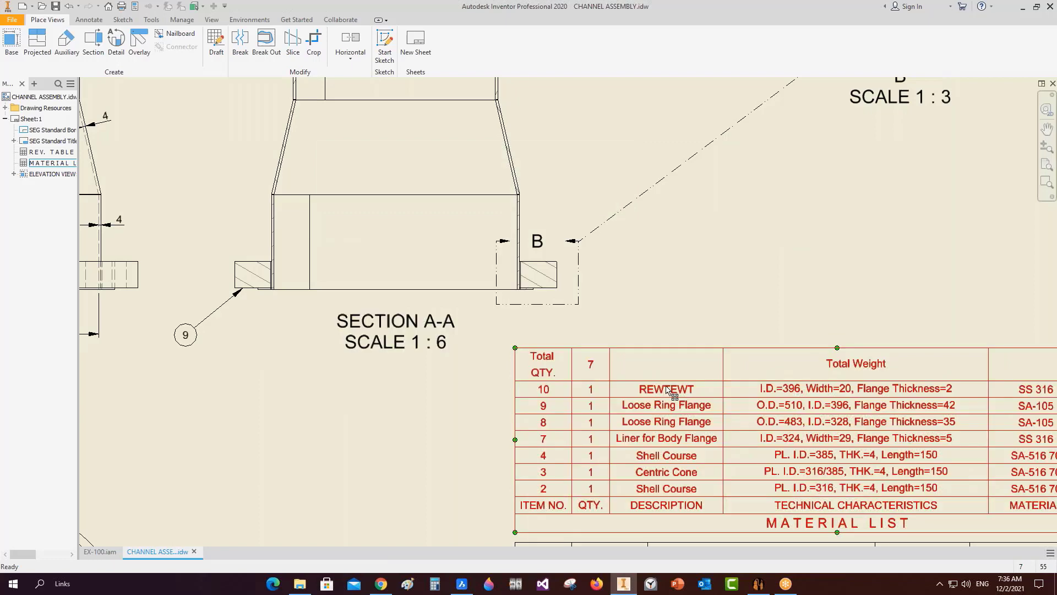
{"action": "scroll", "coordinate": [668, 388], "scroll_direction": "down", "scroll_amount": 3}
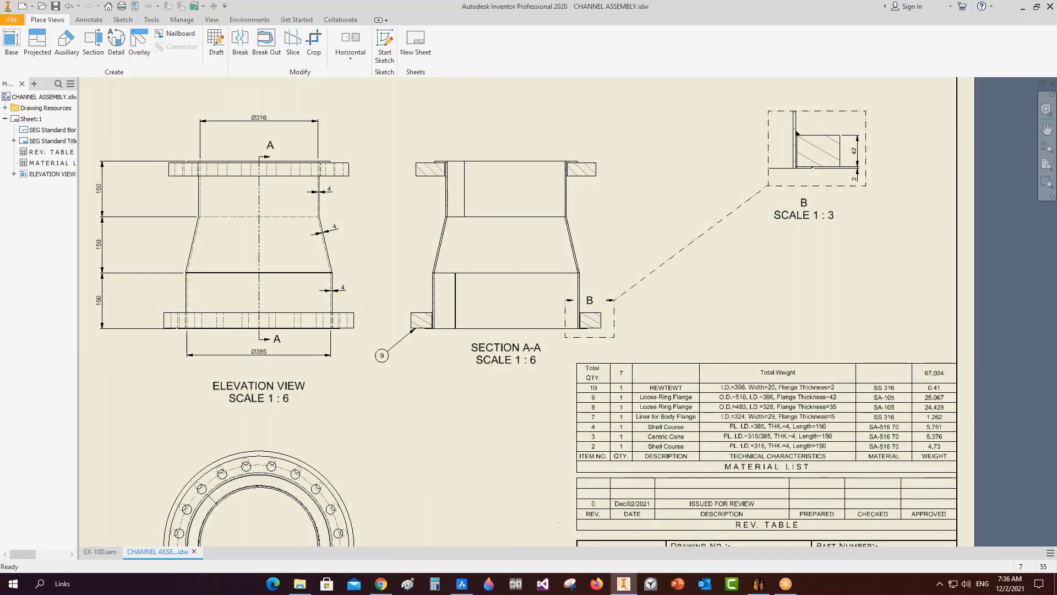
Select the material list and frame it beside detail B to confirm item 10 reads REWTEWT.
{"action": "left_click", "coordinate": [773, 458]}
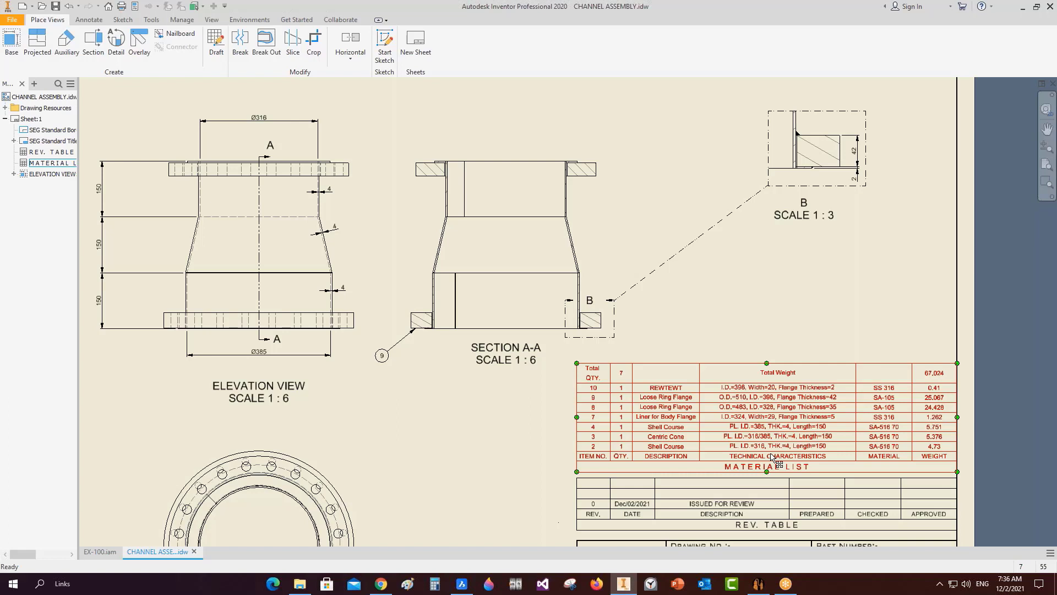
{"action": "scroll", "coordinate": [242, 149], "scroll_direction": "up", "scroll_amount": 3}
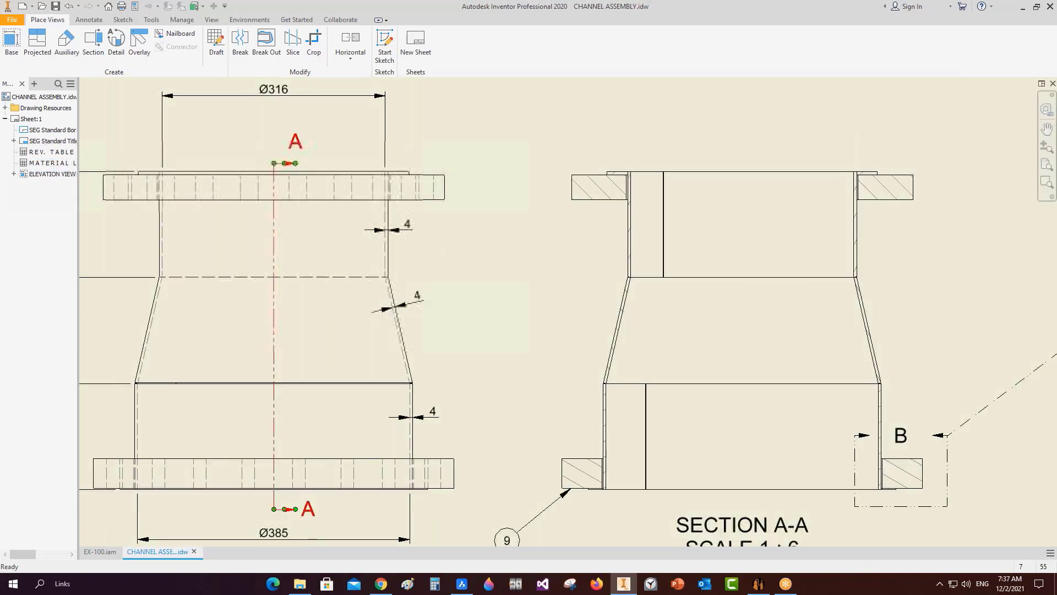
{"action": "left_click_drag", "start_coordinate": [274, 163], "coordinate": [274, 147]}
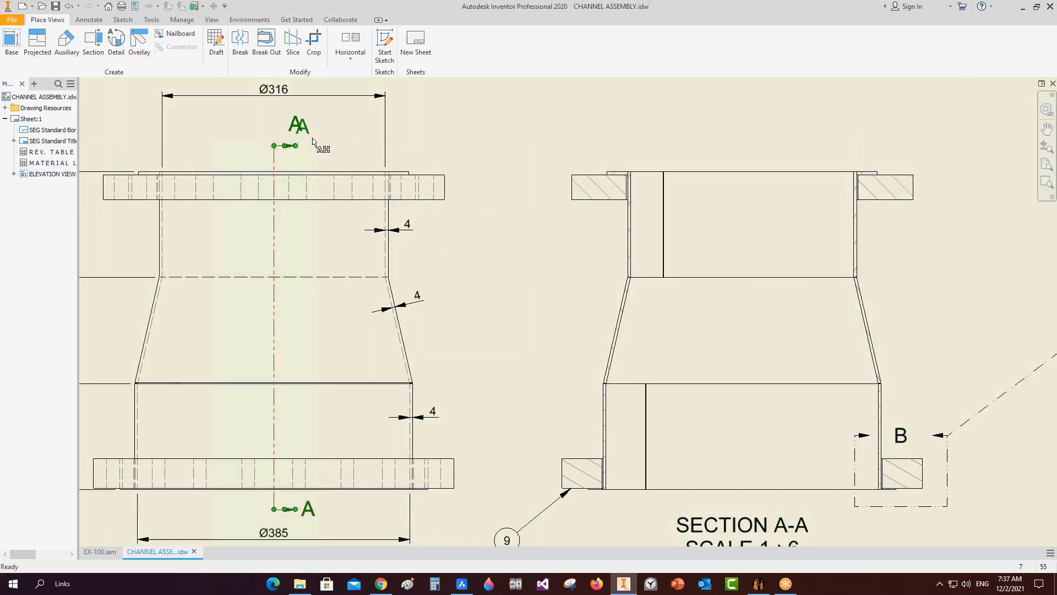
{"action": "scroll", "coordinate": [499, 144], "scroll_direction": "down", "scroll_amount": 2}
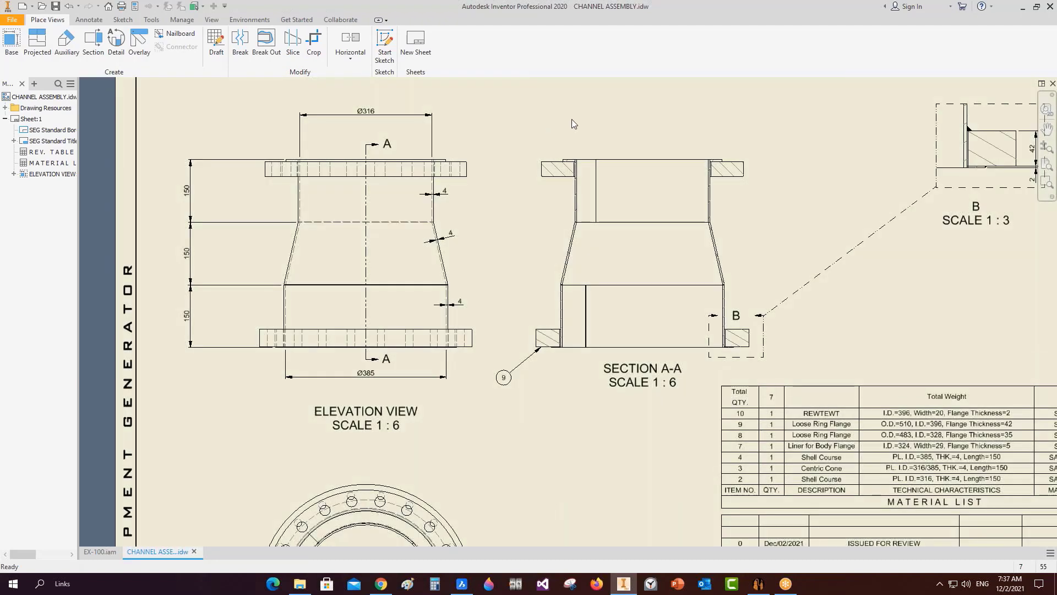
{"action": "middle_click_drag", "start_coordinate": [573, 114], "coordinate": [466, 106]}
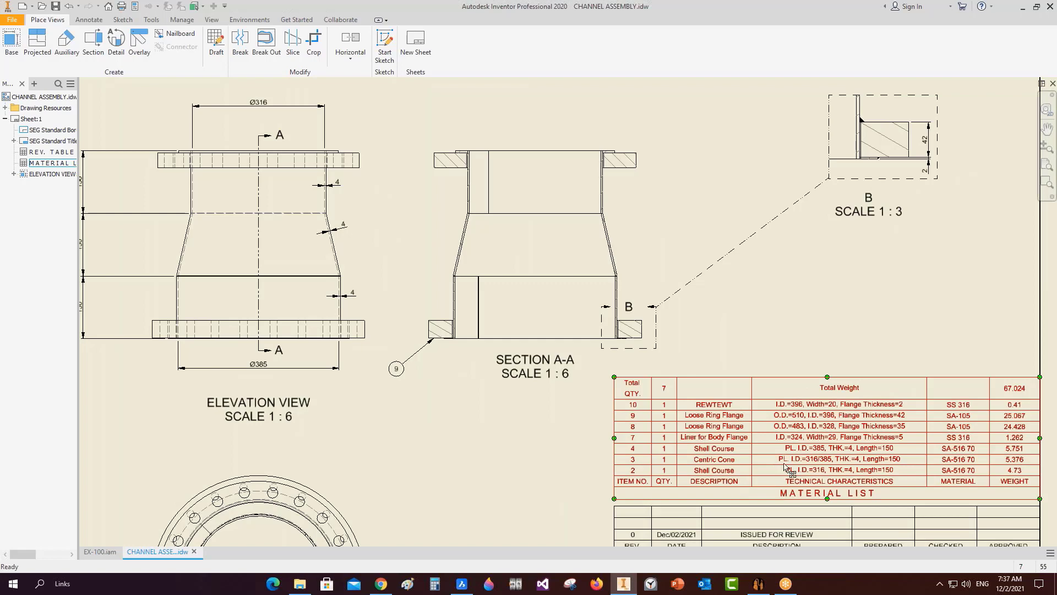
{"action": "middle_click_drag", "start_coordinate": [800, 437], "coordinate": [593, 333]}
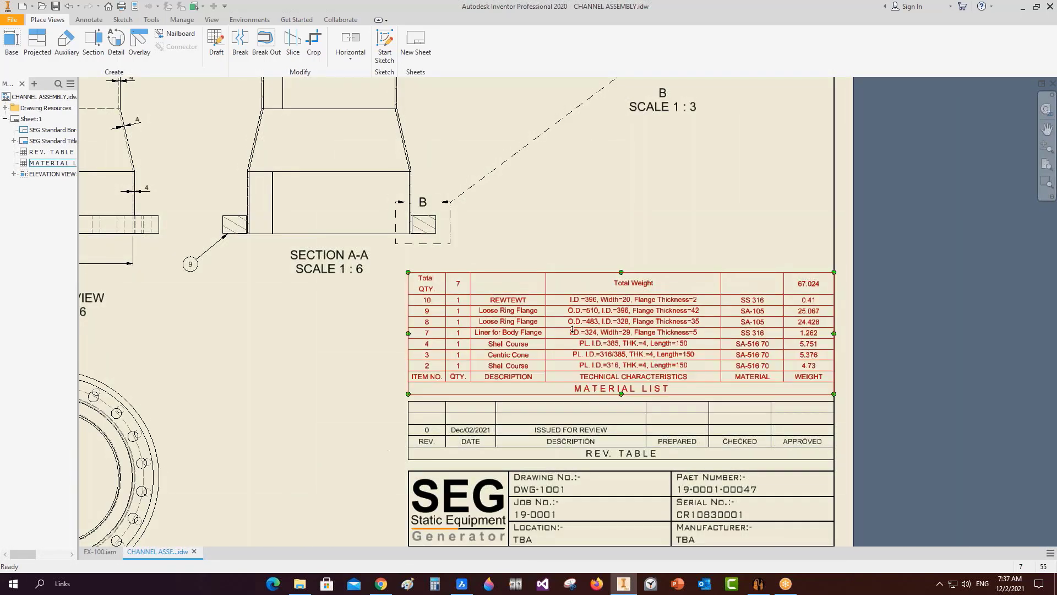
{"action": "scroll", "coordinate": [743, 315], "scroll_direction": "up", "scroll_amount": 2}
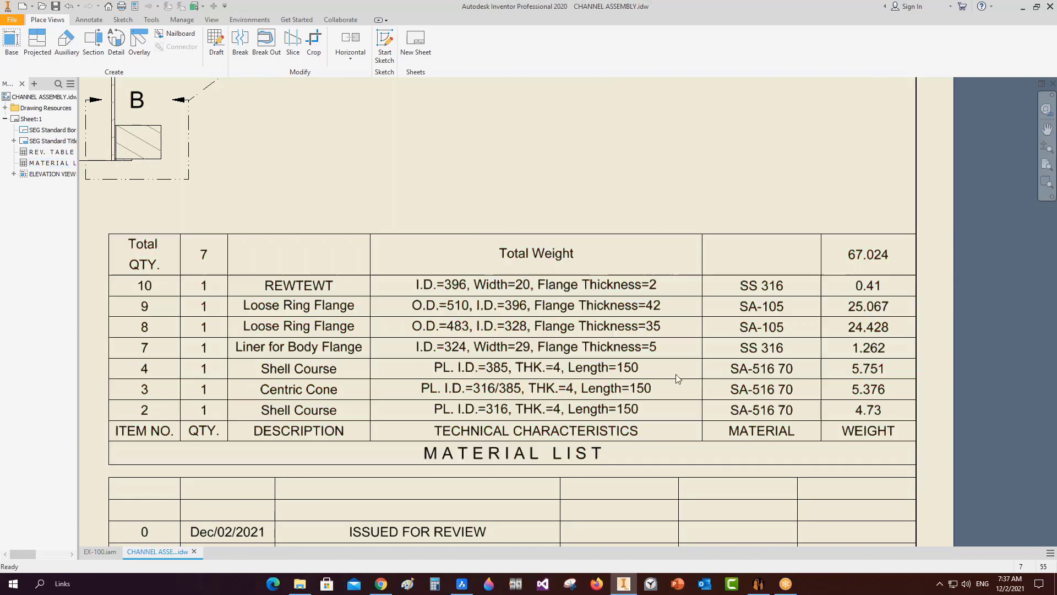
{"action": "scroll", "coordinate": [671, 383], "scroll_direction": "down", "scroll_amount": 2}
Enable the ItemNo and TechnicalChar columns in the Bill of Materials, then return to Inventor.
{"action": "left_click", "coordinate": [758, 583]}
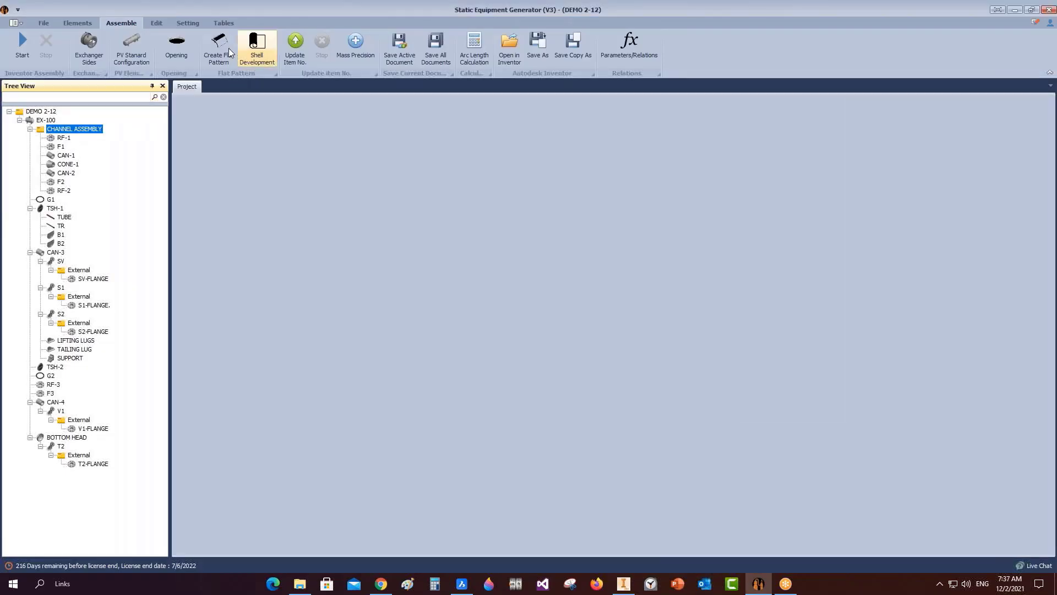
{"action": "left_click", "coordinate": [223, 23]}
{"action": "left_click", "coordinate": [21, 42]}
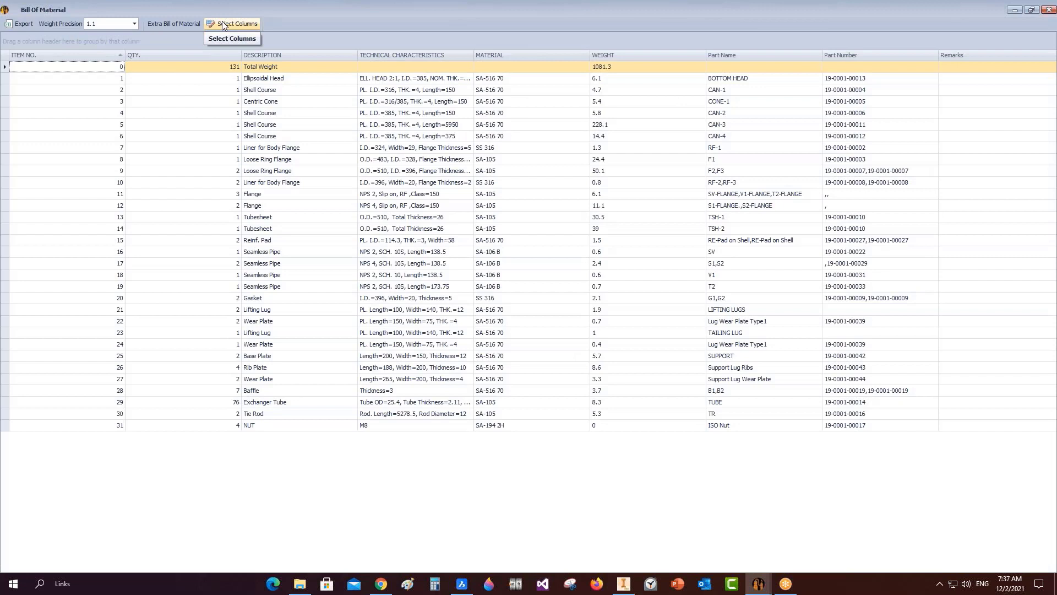
{"action": "left_click", "coordinate": [230, 22]}
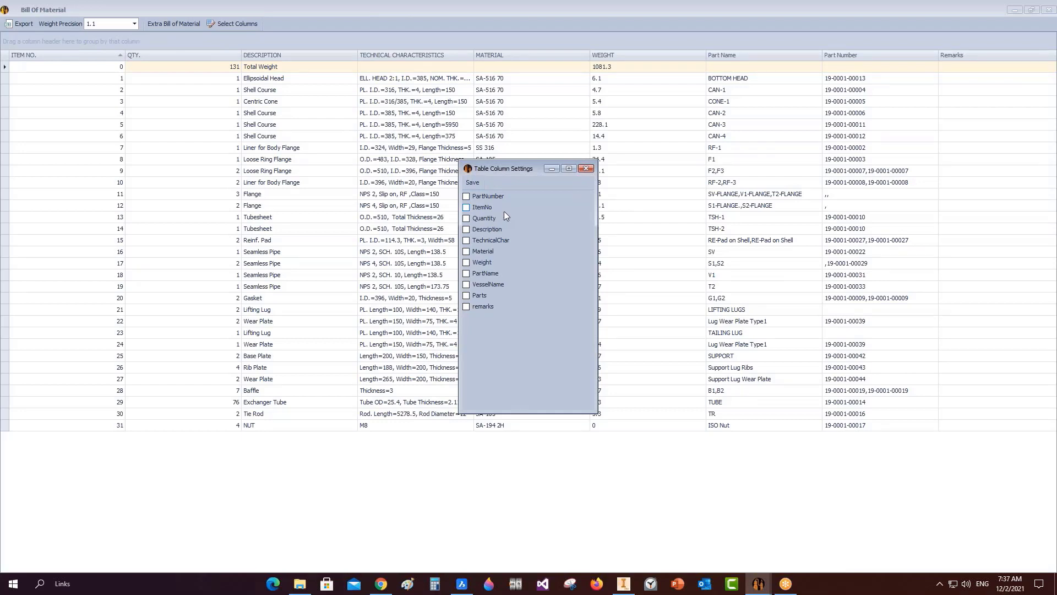
{"action": "left_click", "coordinate": [468, 209]}
{"action": "left_click", "coordinate": [467, 240]}
{"action": "left_click", "coordinate": [586, 168]}
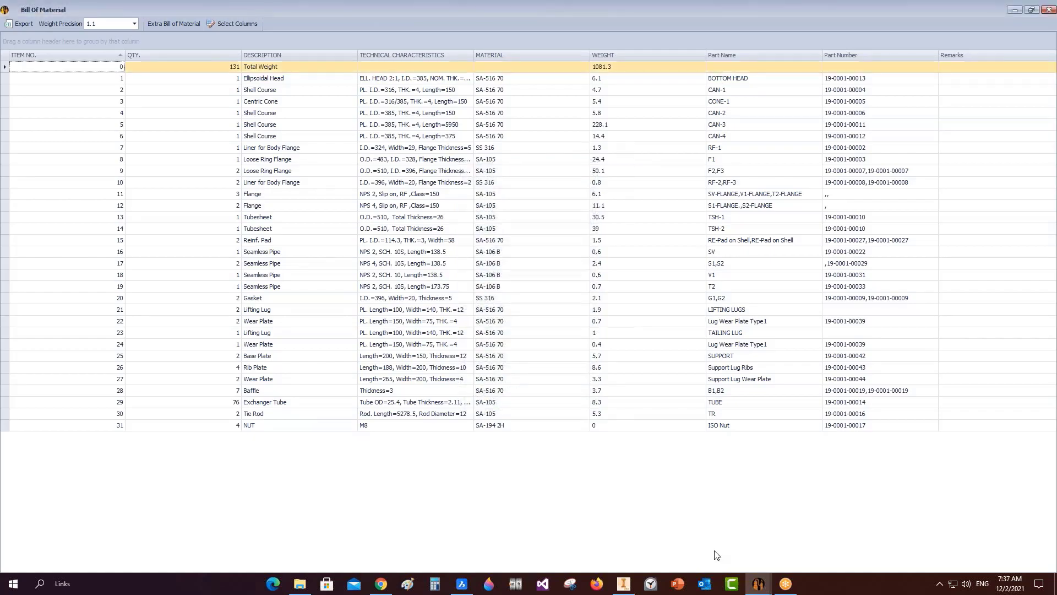
{"action": "left_click", "coordinate": [624, 584]}
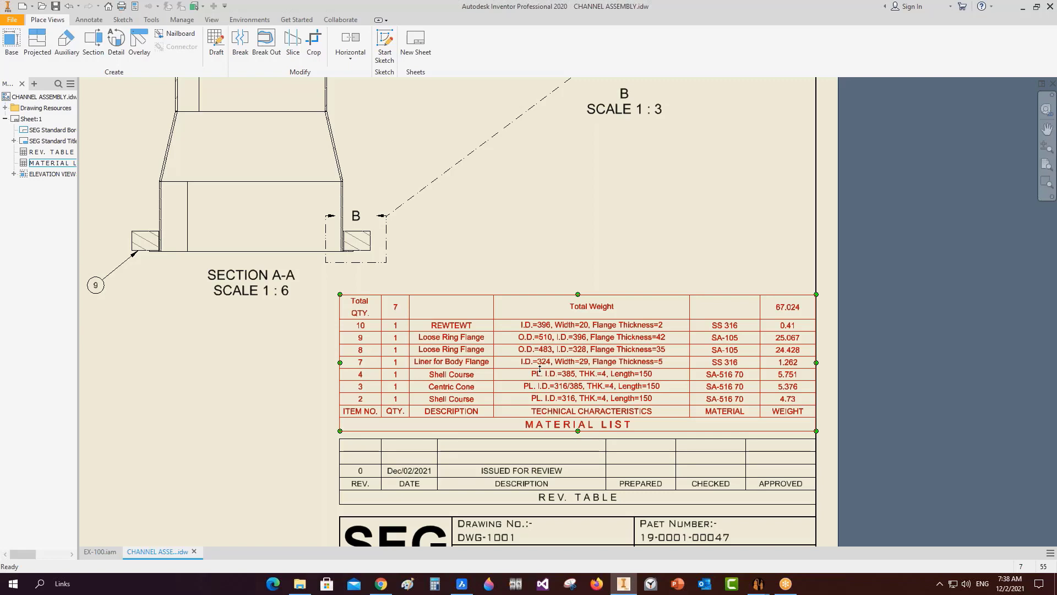
Undo so item 10 reads 'Liner for Body Flange' again, then bring the Bill of Material forward.
{"action": "scroll", "coordinate": [203, 336], "scroll_direction": "down", "scroll_amount": 4}
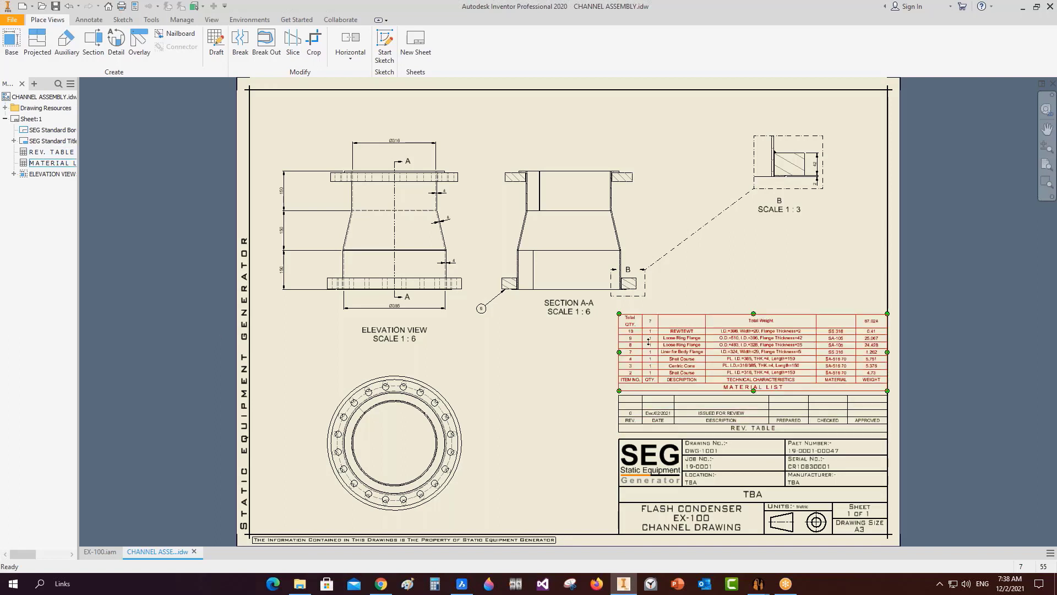
{"action": "key", "text": "ctrl+z"}
{"action": "key", "text": "ctrl+z"}
{"action": "key", "text": "ctrl+z"}
{"action": "scroll", "coordinate": [696, 343], "scroll_direction": "up", "scroll_amount": 5}
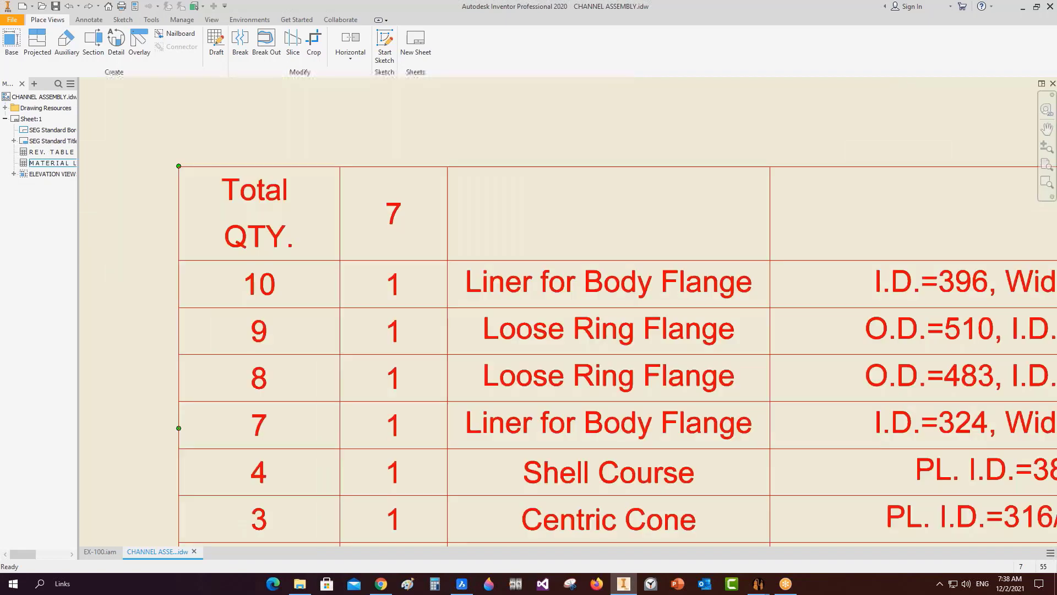
{"action": "scroll", "coordinate": [637, 329], "scroll_direction": "up", "scroll_amount": 4}
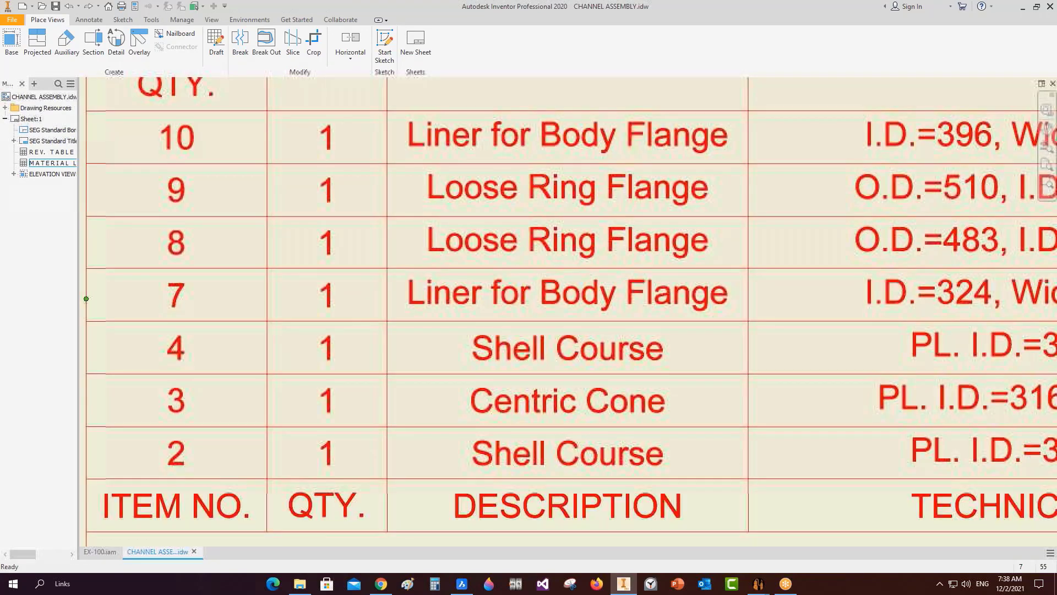
{"action": "middle_click_drag", "start_coordinate": [386, 387], "coordinate": [411, 389]}
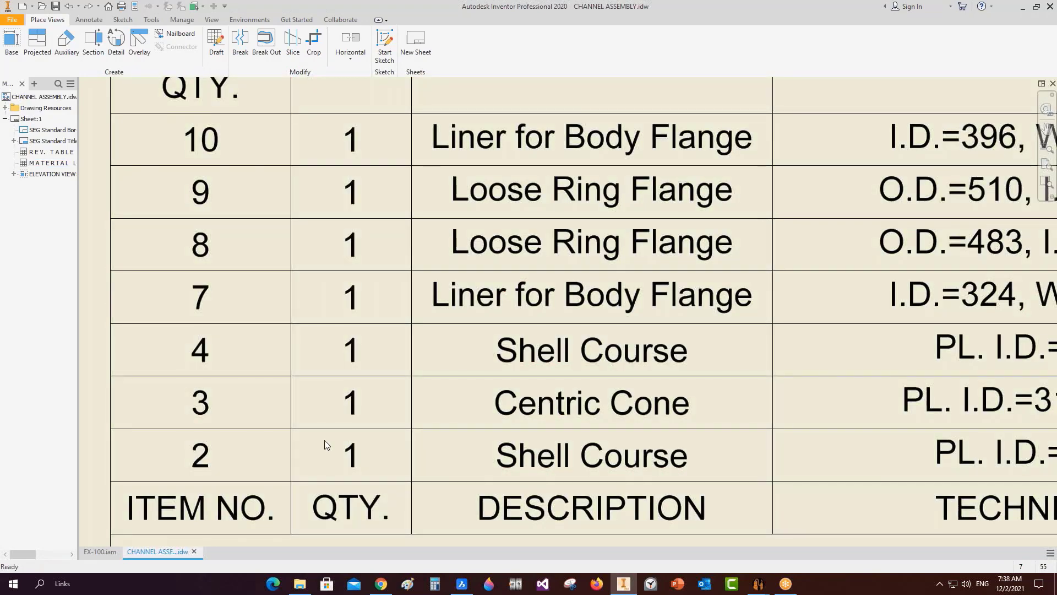
{"action": "scroll", "coordinate": [325, 440], "scroll_direction": "down", "scroll_amount": 3}
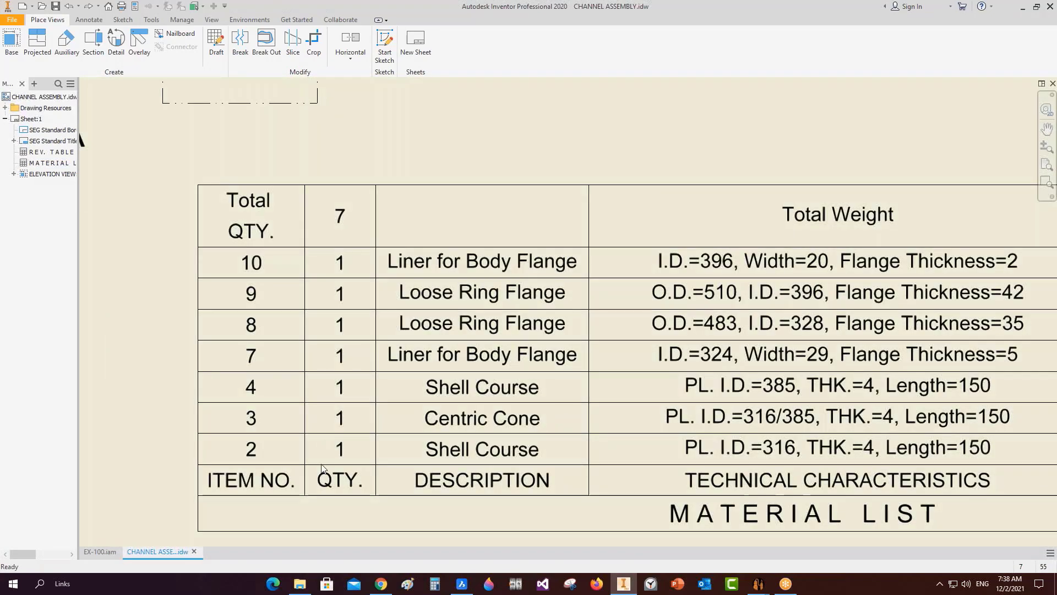
{"action": "scroll", "coordinate": [440, 388], "scroll_direction": "down", "scroll_amount": 3}
{"action": "scroll", "coordinate": [441, 408], "scroll_direction": "down", "scroll_amount": 2}
{"action": "middle_click", "coordinate": [441, 408]}
{"action": "middle_click", "coordinate": [441, 408]}
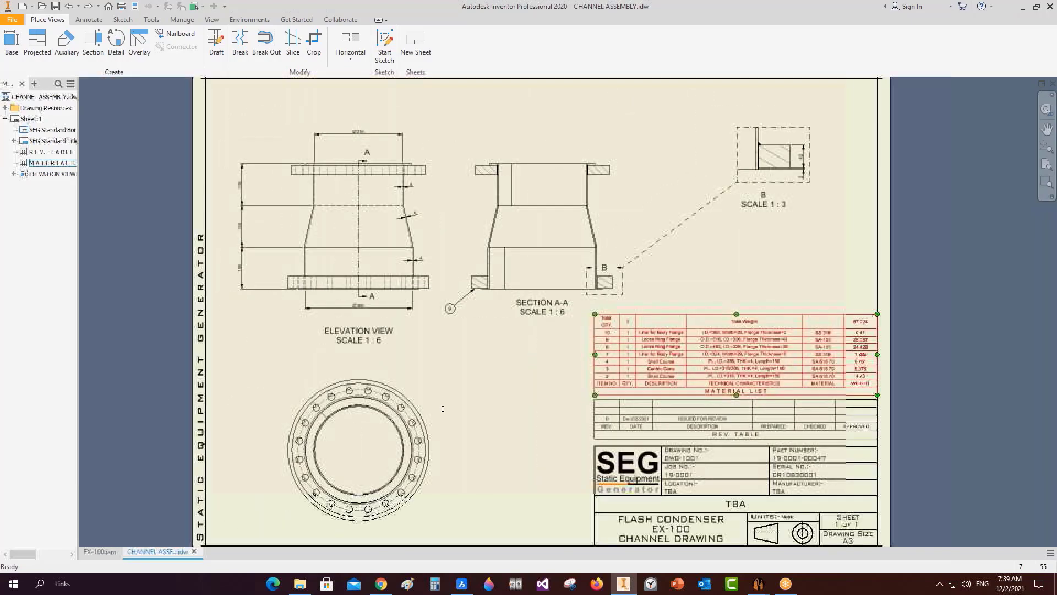
{"action": "left_click", "coordinate": [758, 583]}
{"action": "left_click", "coordinate": [814, 531]}
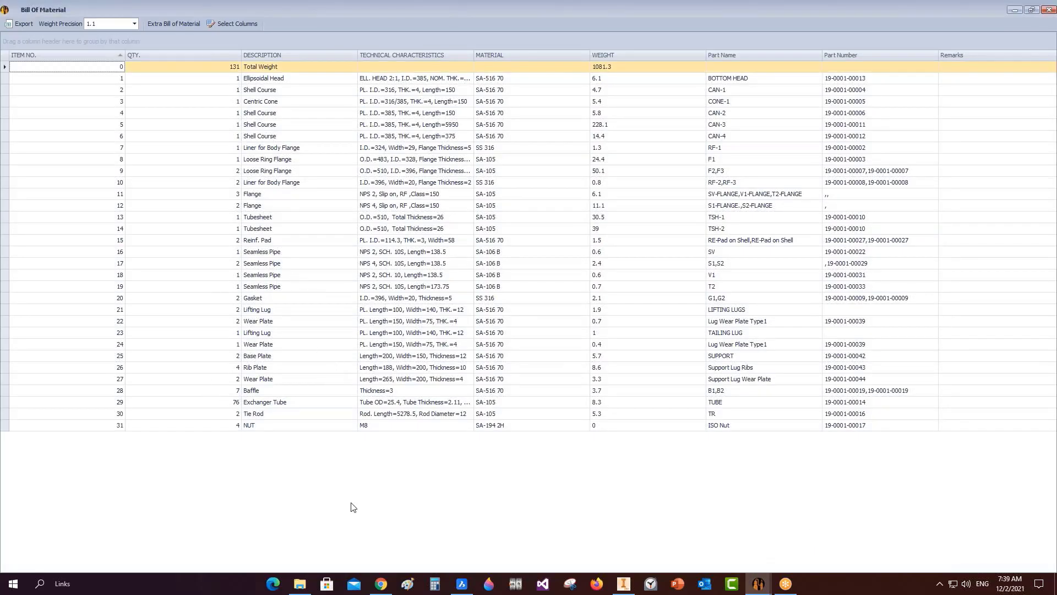
Close the Bill of Material window and reopen it in Static Equipment Generator.
{"action": "left_click", "coordinate": [759, 584]}
{"action": "left_click", "coordinate": [1049, 11]}
{"action": "left_click", "coordinate": [630, 590]}
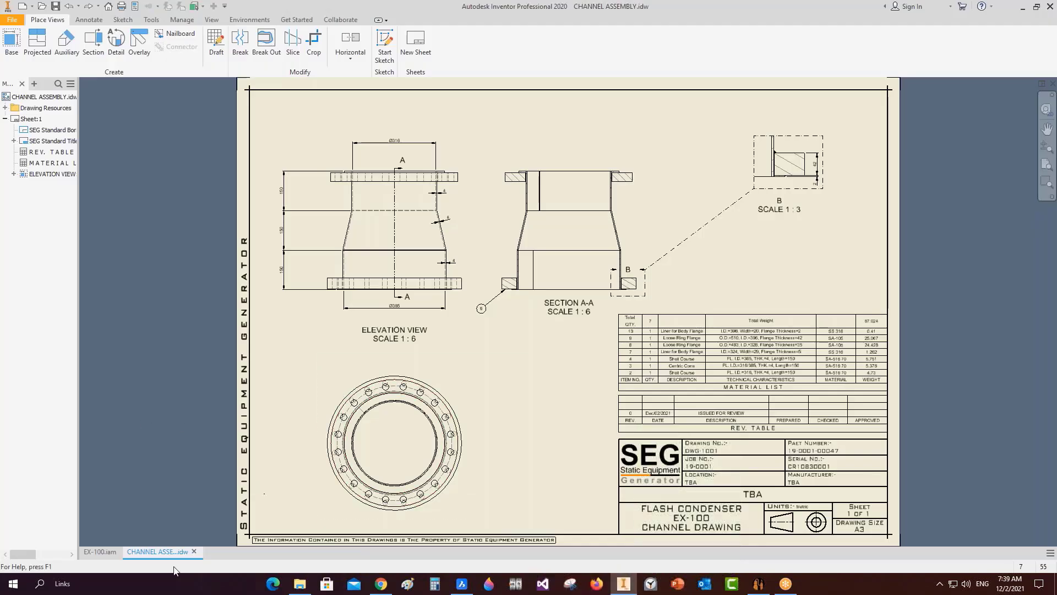
{"action": "left_click", "coordinate": [758, 583]}
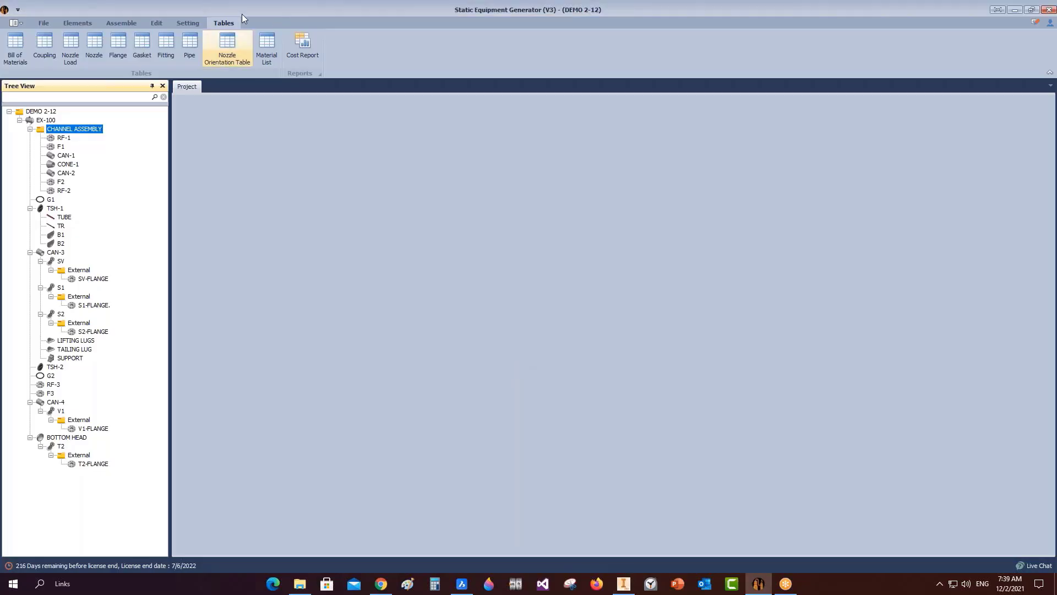
{"action": "left_click", "coordinate": [15, 47]}
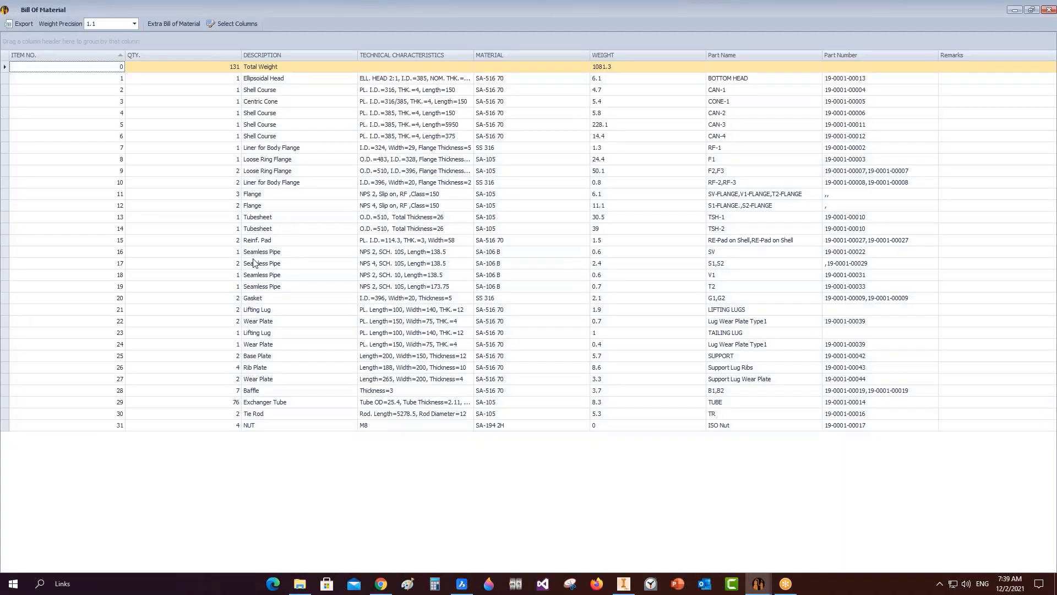
Select 'NPS' in row 16's Seamless Pipe technical characteristics, then close the table.
{"action": "left_click", "coordinate": [8, 252]}
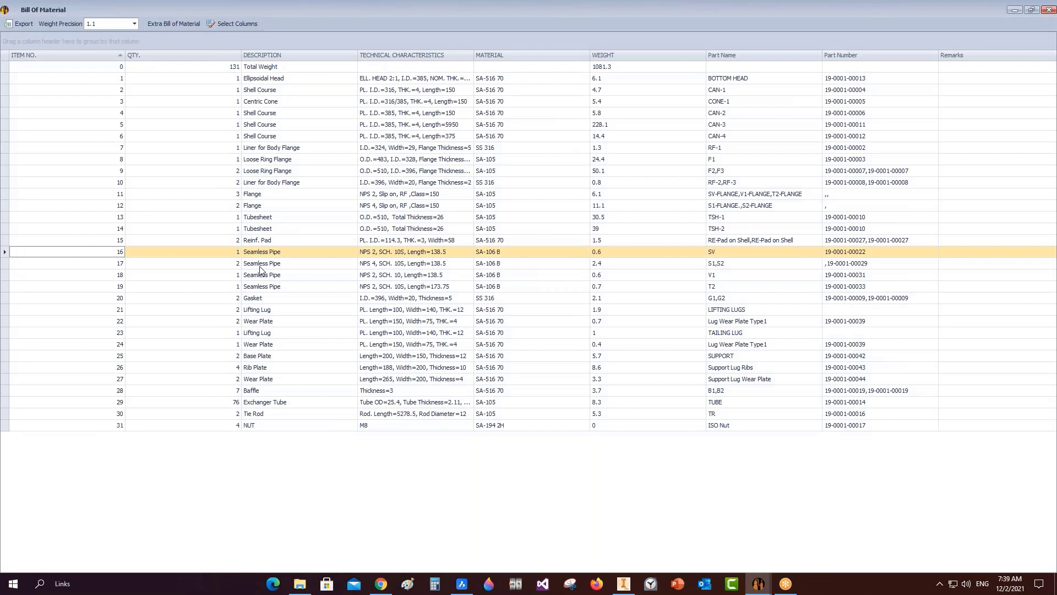
{"action": "left_click", "coordinate": [367, 253]}
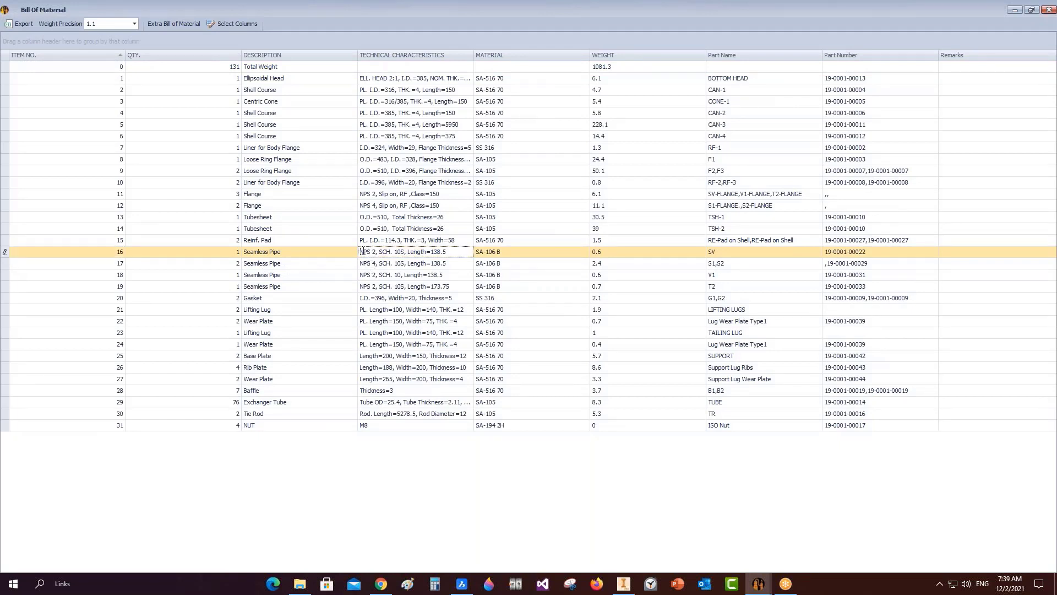
{"action": "mouse_move", "coordinate": [361, 252]}
{"action": "left_mouse_down"}
{"action": "mouse_move", "coordinate": [404, 252]}
{"action": "mouse_move", "coordinate": [360, 254]}
{"action": "left_mouse_up"}
{"action": "left_click", "coordinate": [1048, 9]}
Turn on Size in (DN) Format in App Settings, save, and reopen the Bill of Materials.
{"action": "left_click", "coordinate": [186, 24]}
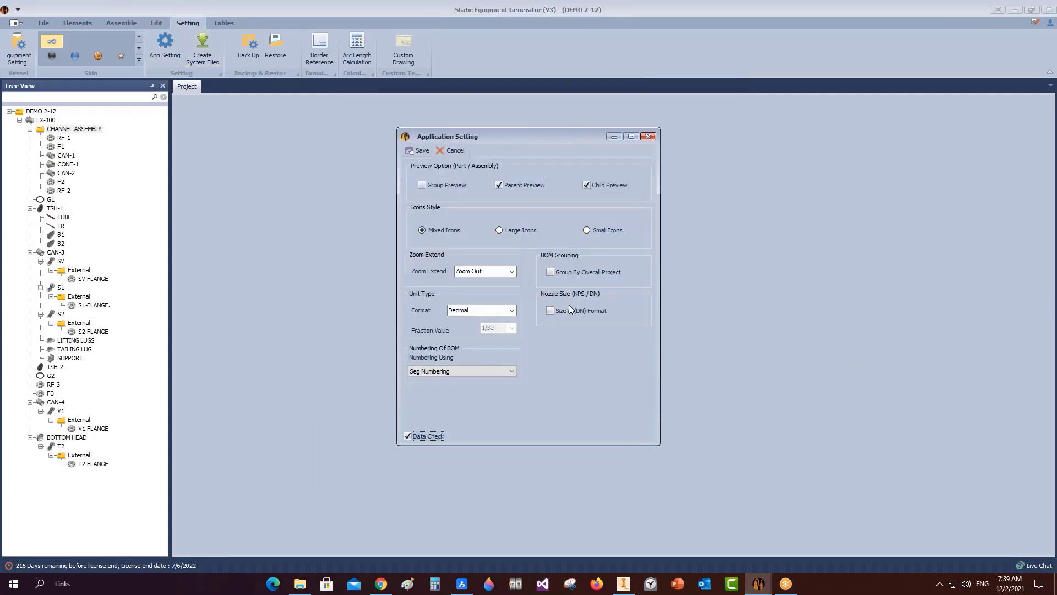
{"action": "left_click", "coordinate": [550, 311]}
{"action": "left_click", "coordinate": [419, 150]}
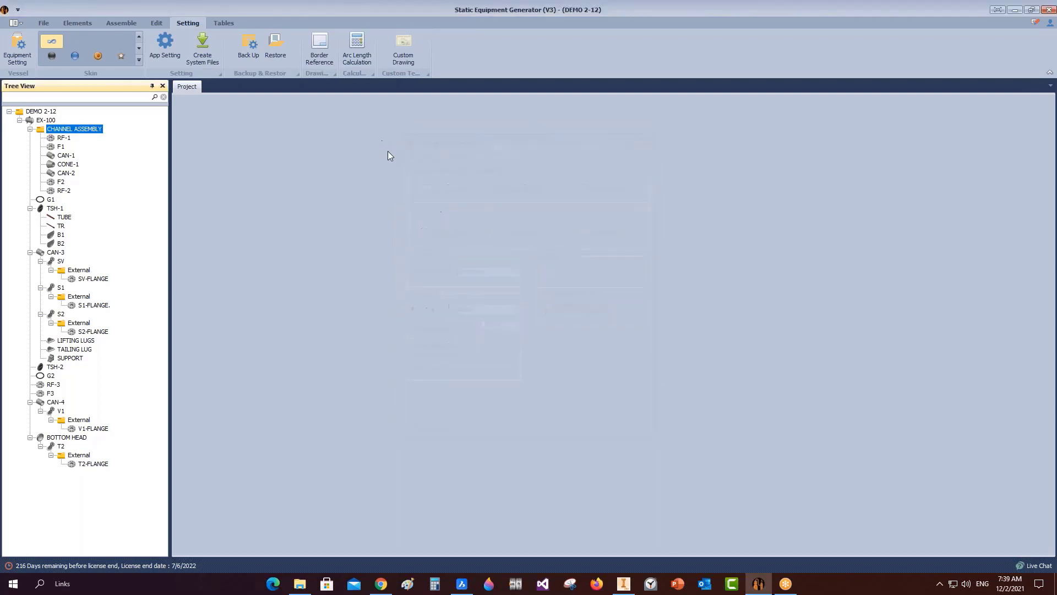
{"action": "left_click", "coordinate": [223, 23]}
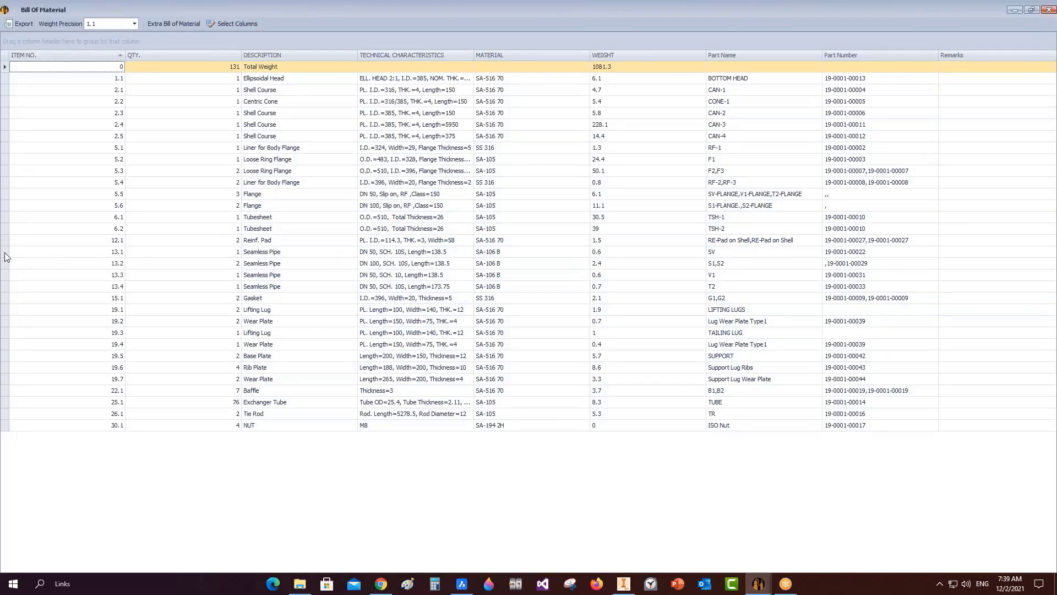
{"action": "left_click", "coordinate": [6, 253]}
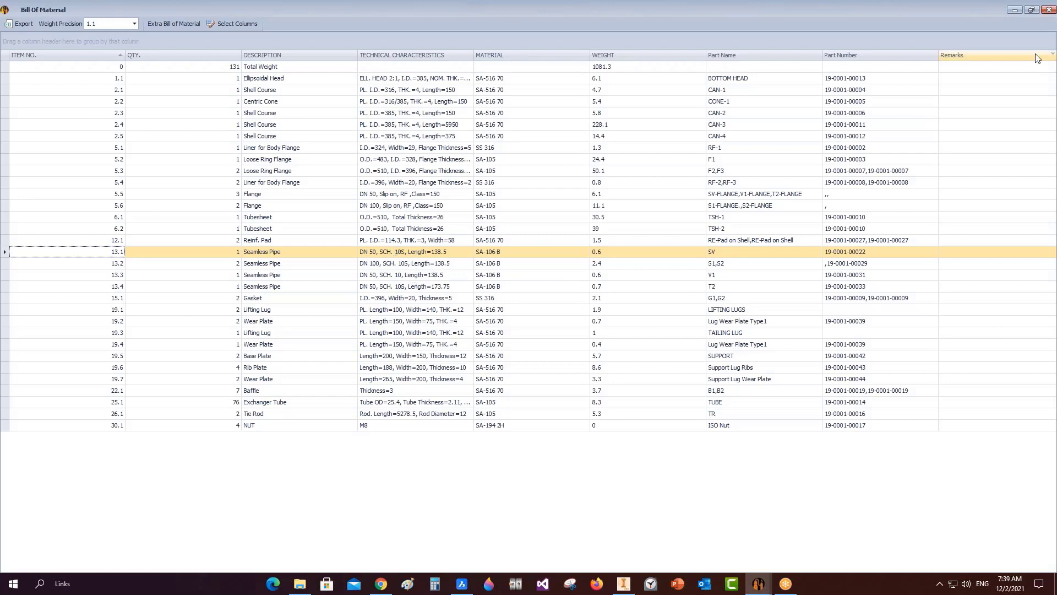
{"action": "left_click", "coordinate": [1050, 14]}
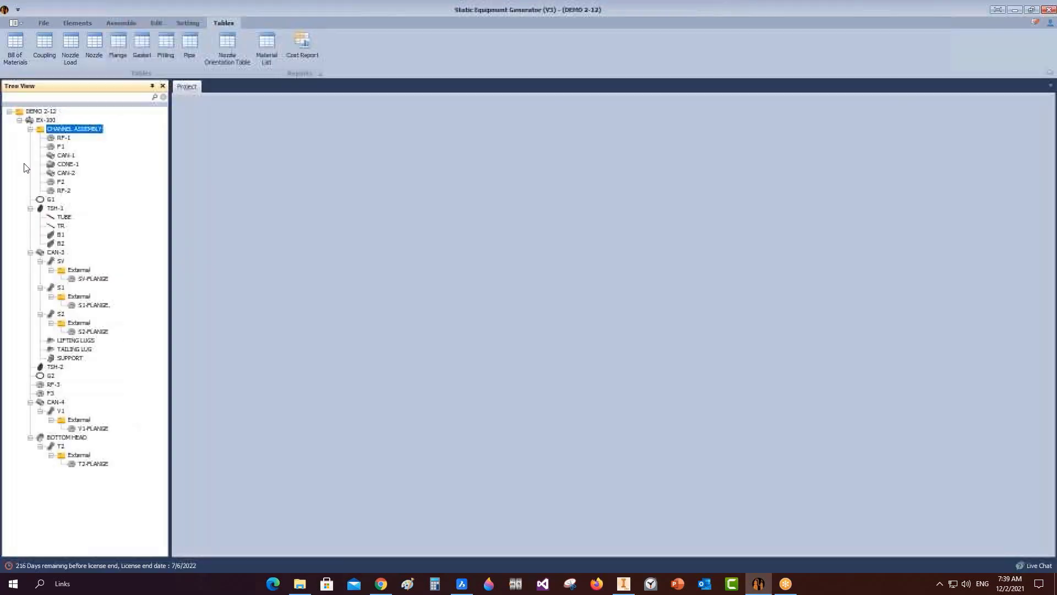
{"action": "left_click", "coordinate": [97, 42]}
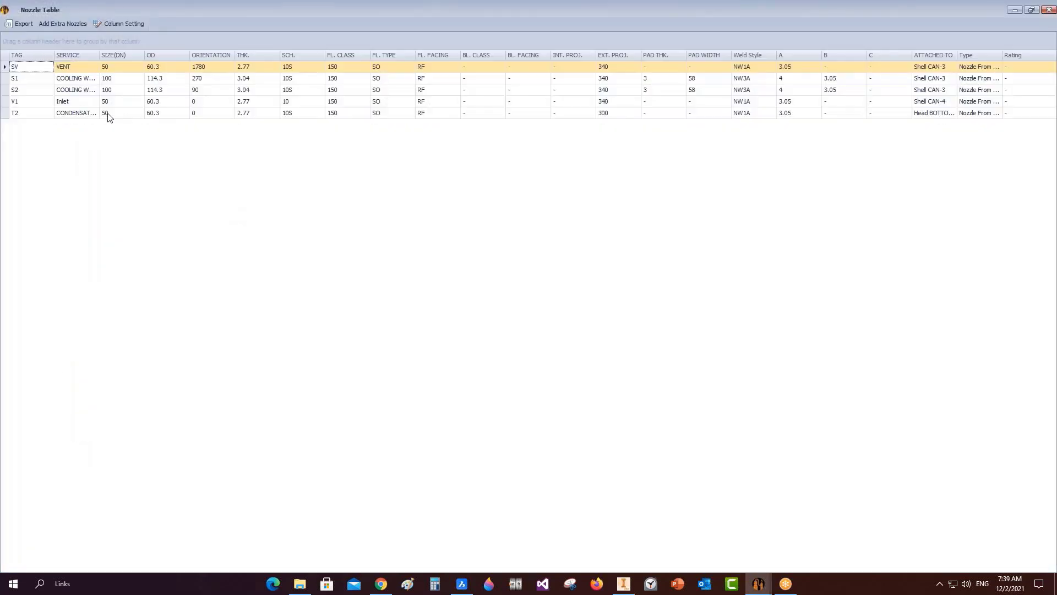
{"action": "double_click", "coordinate": [99, 55]}
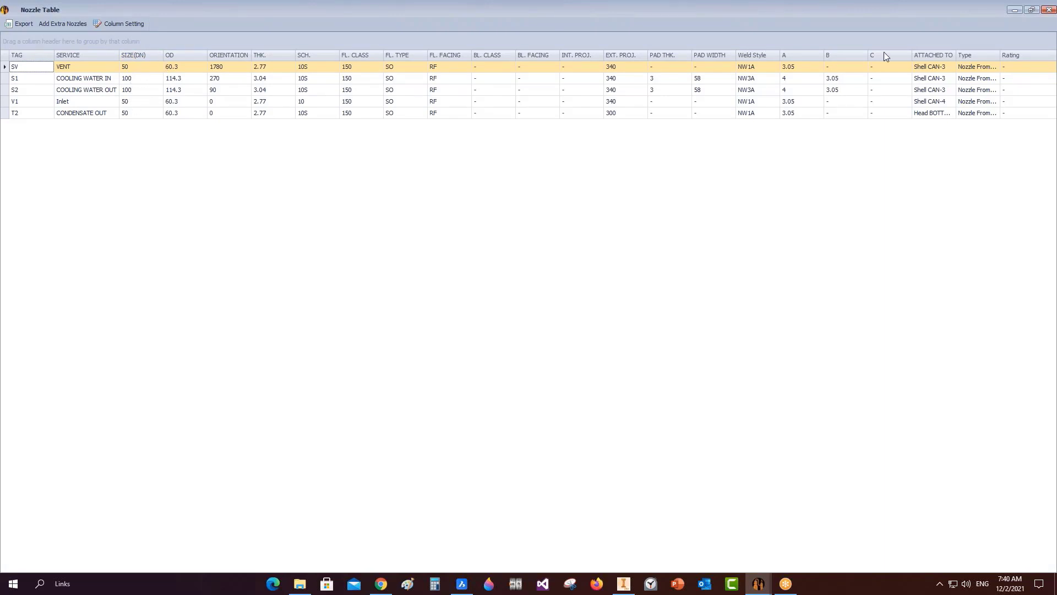
{"action": "left_click", "coordinate": [1014, 10]}
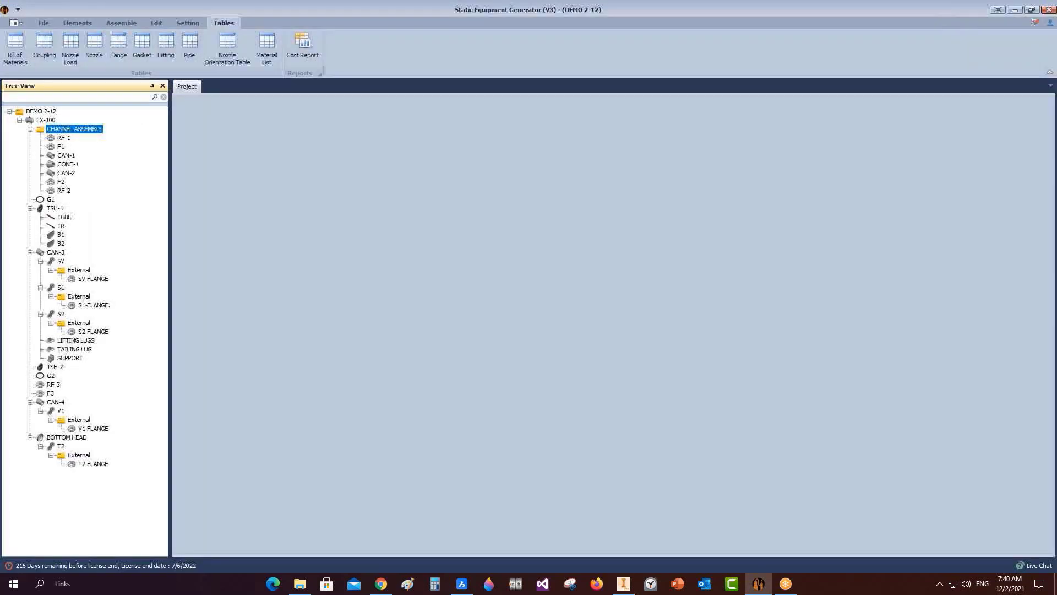
{"action": "left_click", "coordinate": [186, 23]}
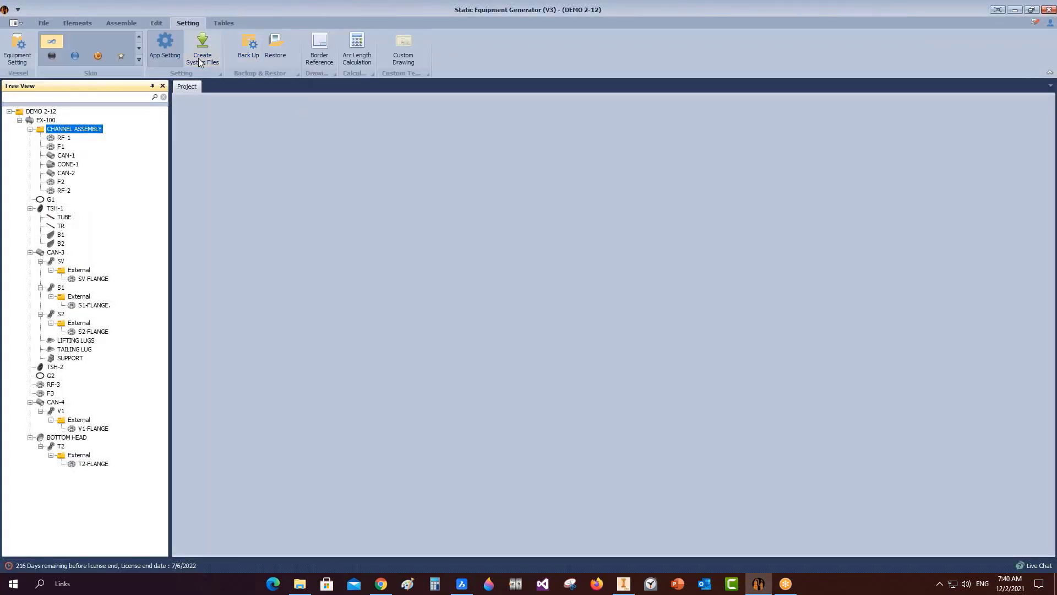
{"action": "left_click", "coordinate": [164, 46]}
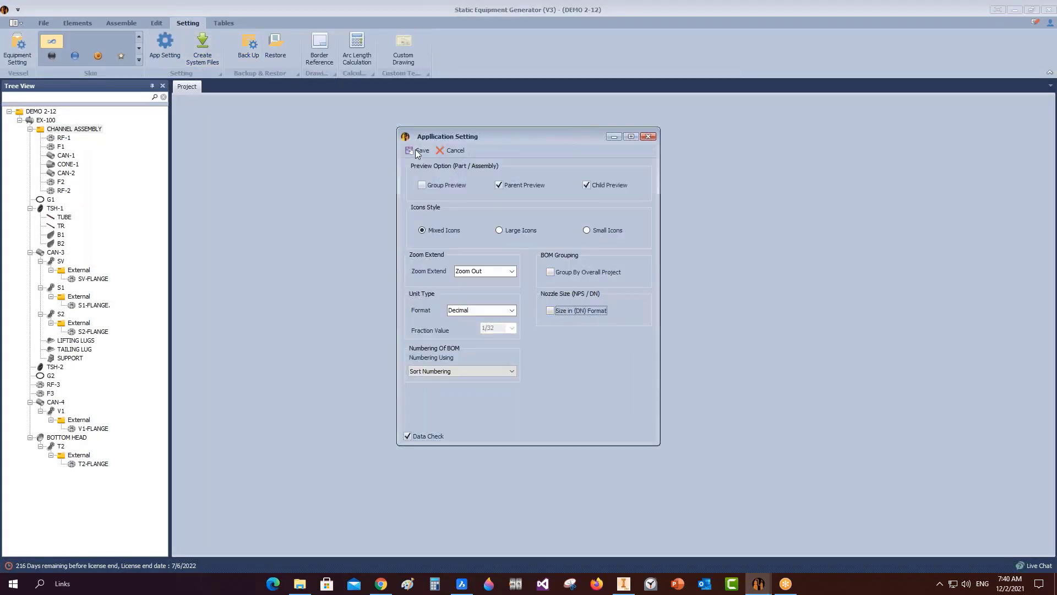
{"action": "left_click", "coordinate": [494, 370]}
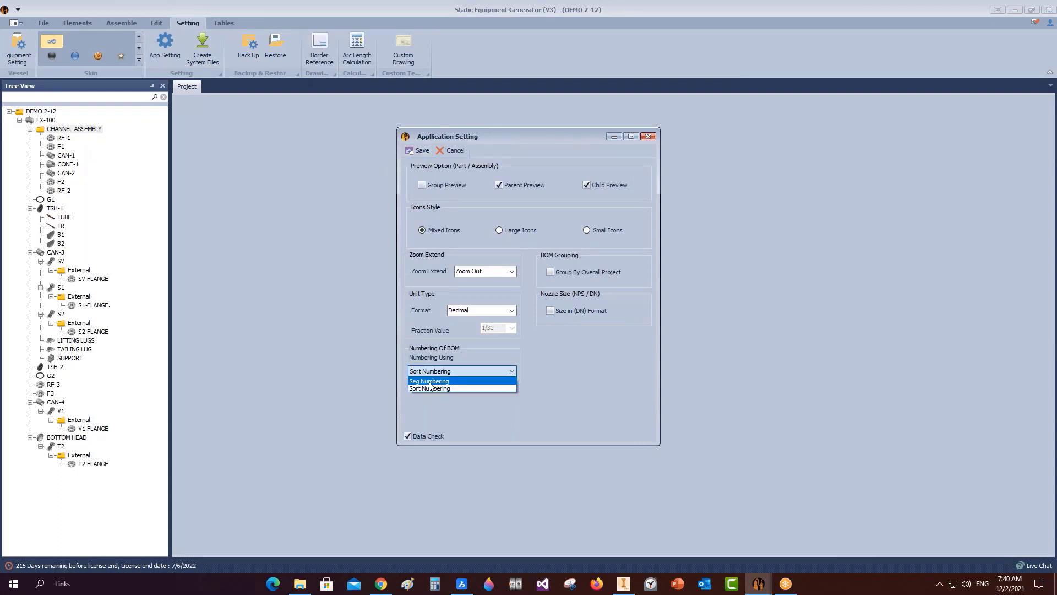
{"action": "left_click", "coordinate": [435, 389]}
{"action": "left_click", "coordinate": [420, 151]}
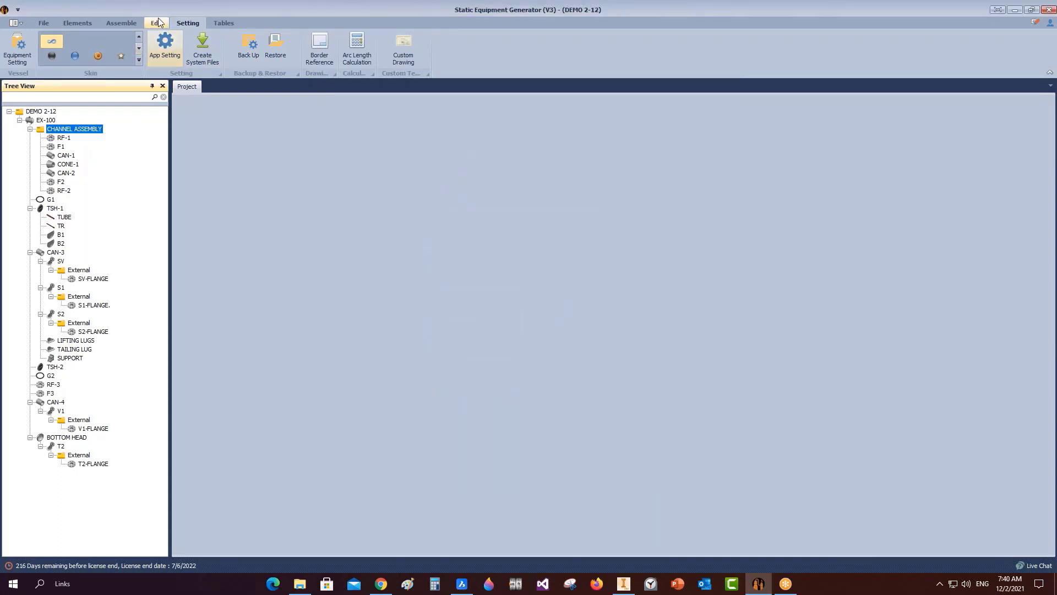
{"action": "left_click", "coordinate": [220, 23]}
{"action": "left_click", "coordinate": [94, 45]}
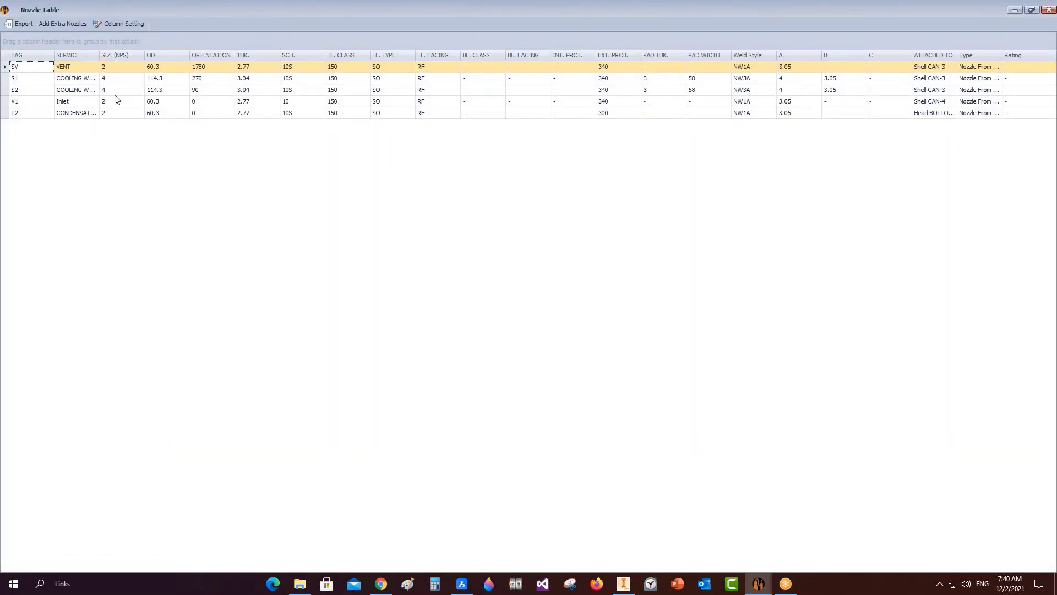
{"action": "left_click", "coordinate": [1047, 11]}
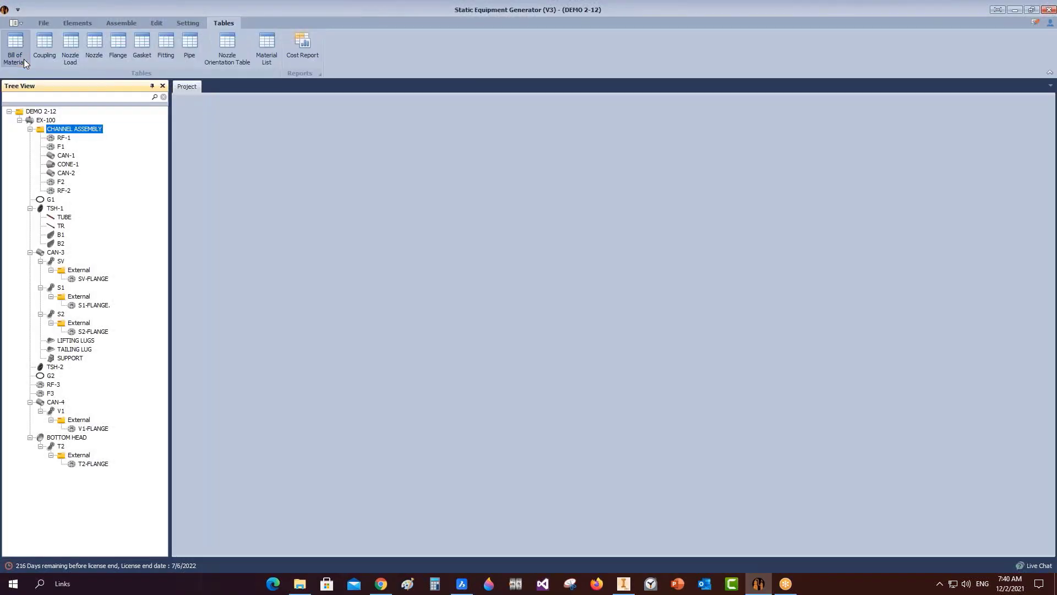
{"action": "left_click", "coordinate": [22, 56]}
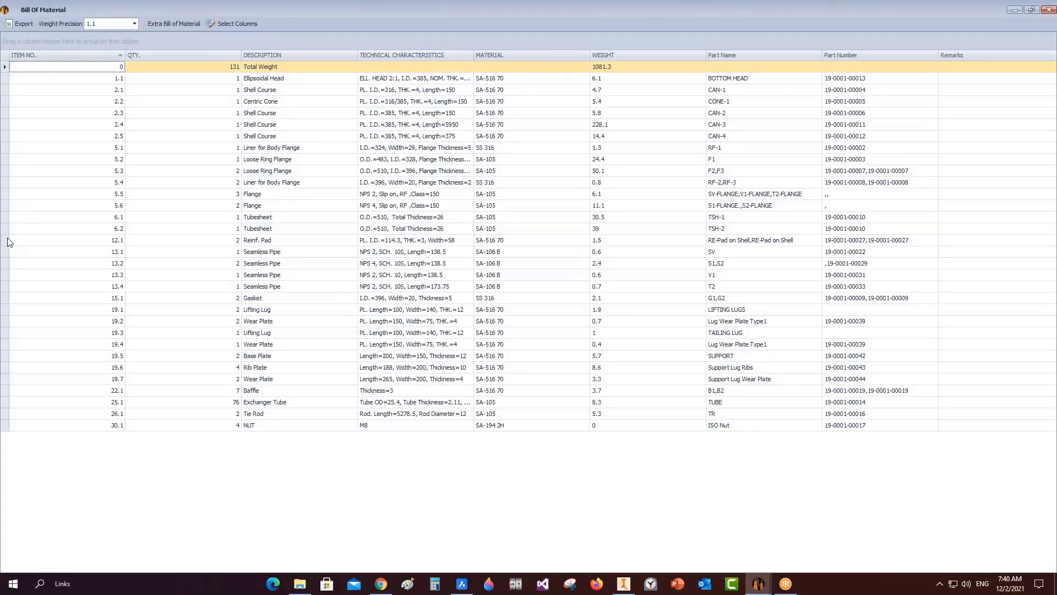
{"action": "left_click", "coordinate": [7, 240]}
{"action": "left_click", "coordinate": [363, 251]}
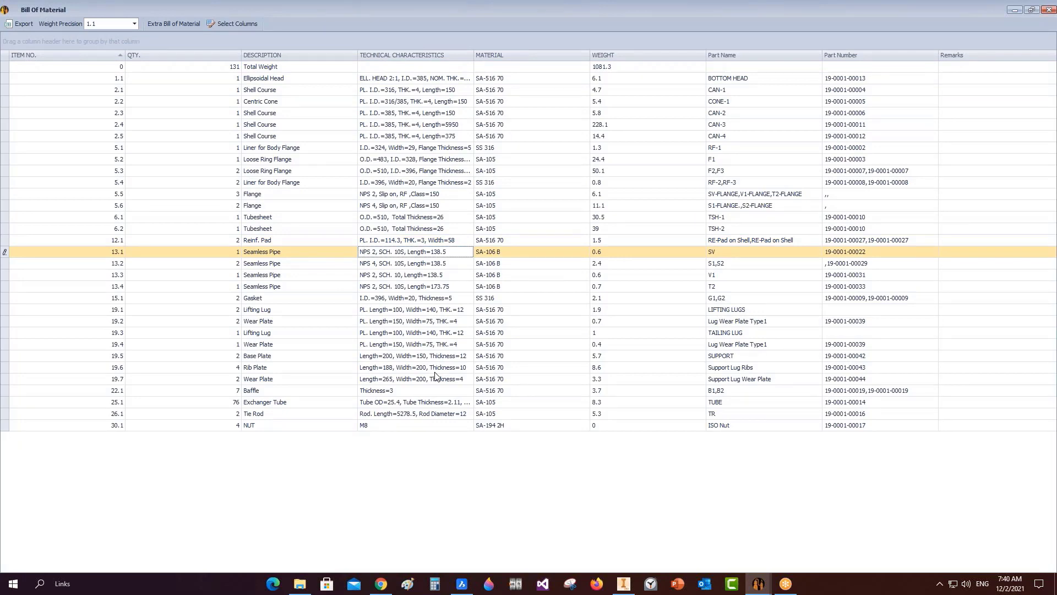
{"action": "left_click", "coordinate": [1047, 10]}
{"action": "left_click", "coordinate": [70, 48]}
{"action": "left_click", "coordinate": [765, 187]}
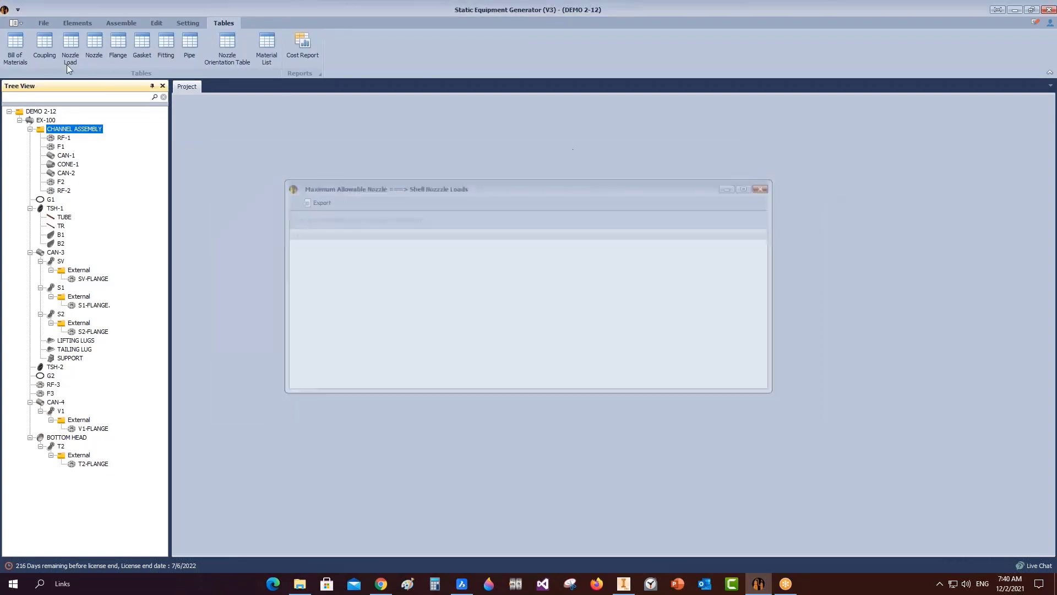
{"action": "left_click", "coordinate": [94, 44]}
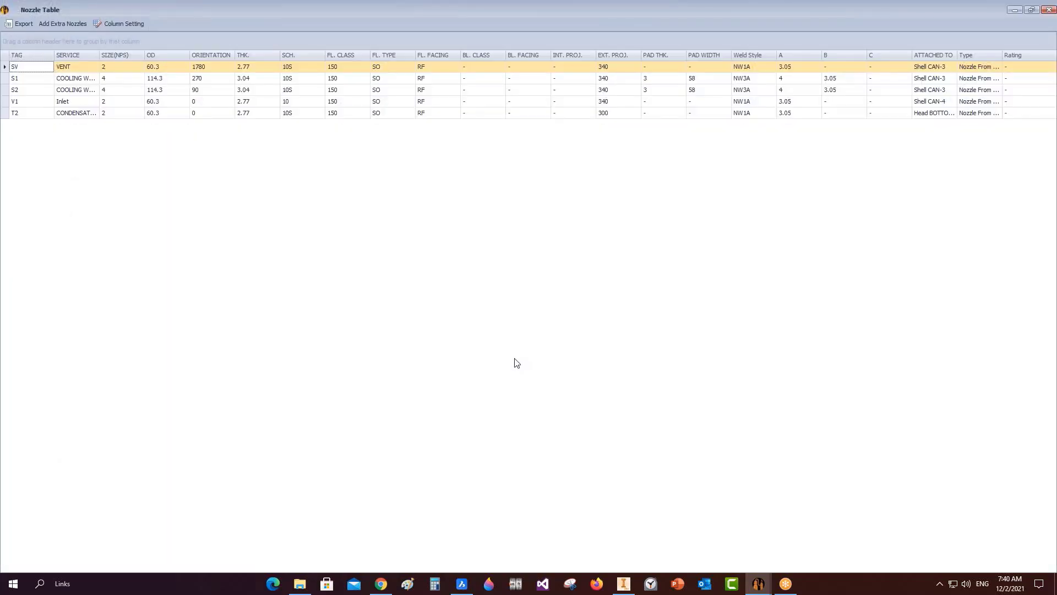
Autofit the SERVICE and TAG columns and enable the Service and Size columns.
{"action": "double_click", "coordinate": [99, 55]}
{"action": "double_click", "coordinate": [54, 55]}
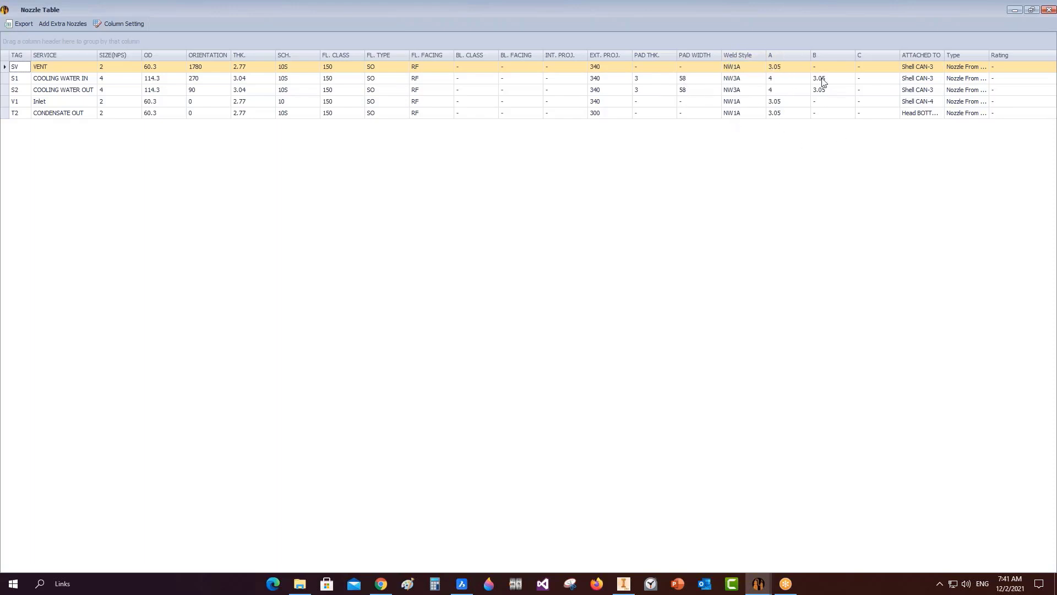
{"action": "left_click", "coordinate": [131, 24]}
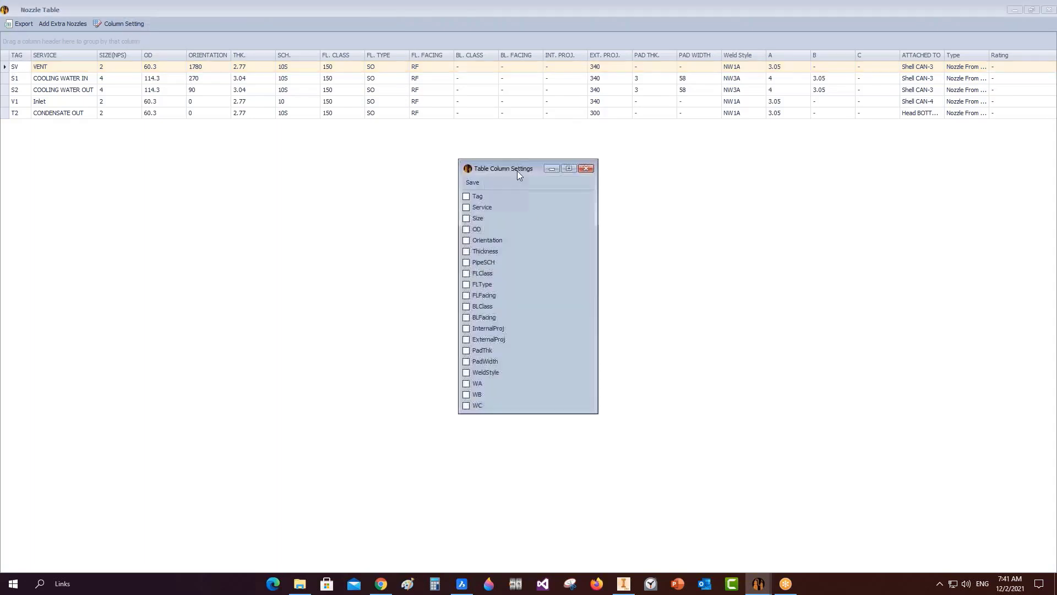
{"action": "left_click", "coordinate": [468, 208]}
{"action": "left_click", "coordinate": [468, 218]}
{"action": "left_click", "coordinate": [585, 169]}
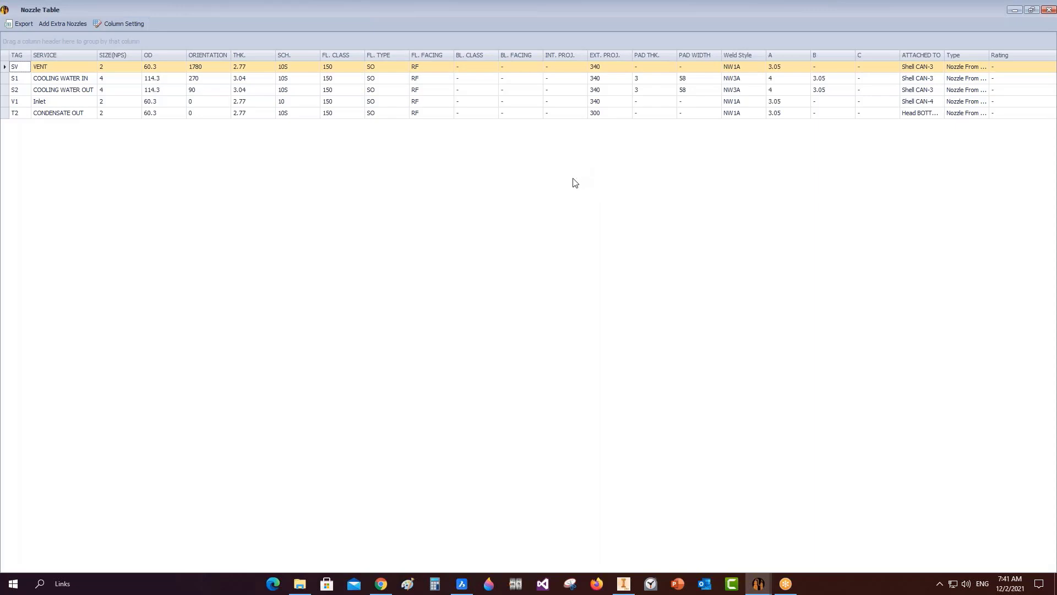
Inspect SV's 1780 orientation and V1's 'Inlet' service cells, then close the Nozzle Table.
{"action": "double_click", "coordinate": [211, 67]}
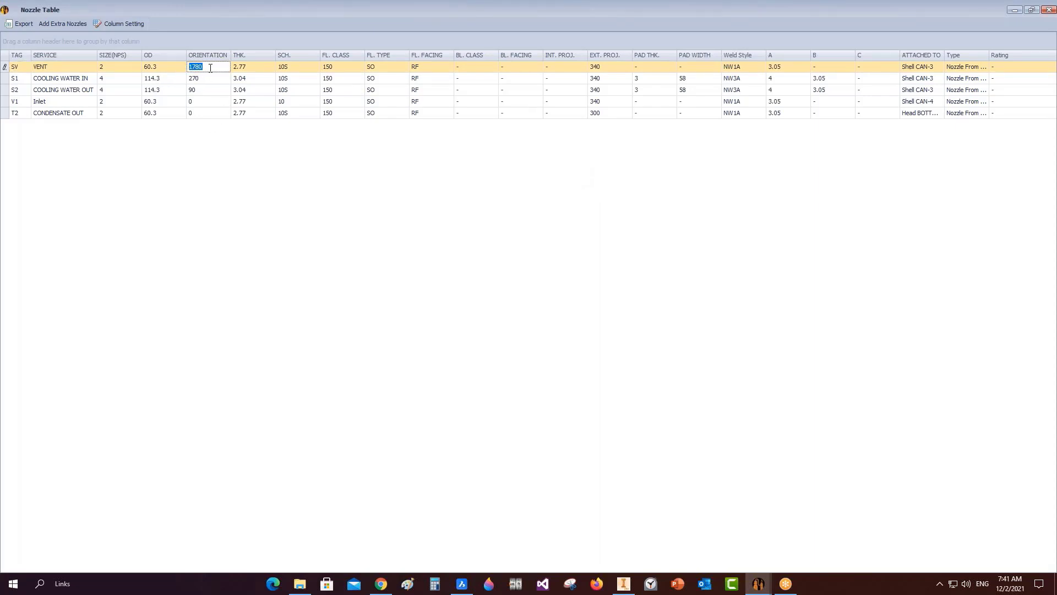
{"action": "left_click", "coordinate": [68, 103]}
{"action": "left_click", "coordinate": [214, 68]}
{"action": "left_click", "coordinate": [59, 104]}
{"action": "left_click", "coordinate": [48, 101]}
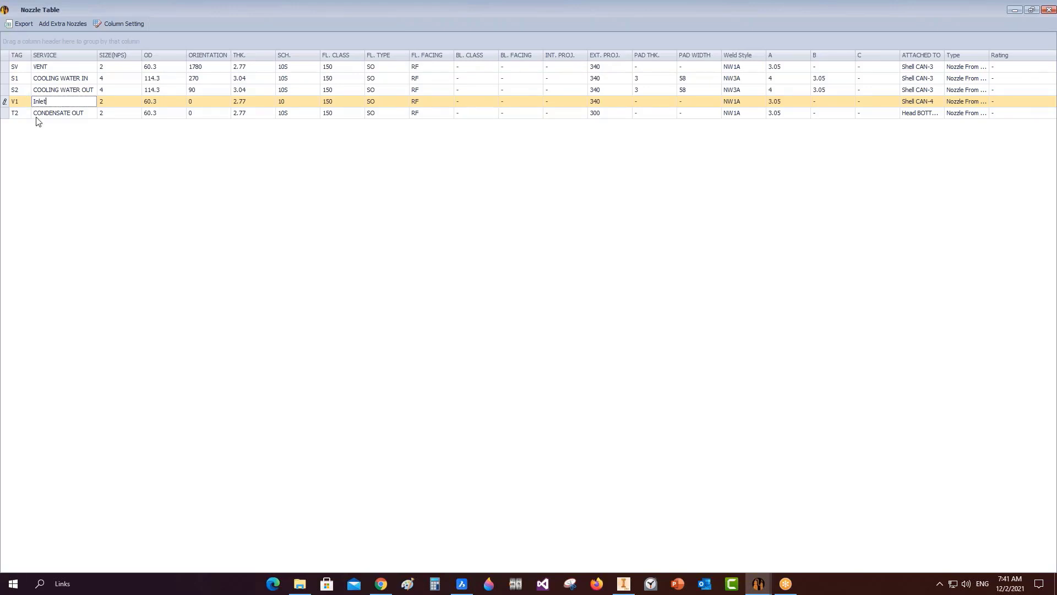
{"action": "left_click_drag", "start_coordinate": [63, 102], "coordinate": [24, 102]}
{"action": "left_click", "coordinate": [203, 66]}
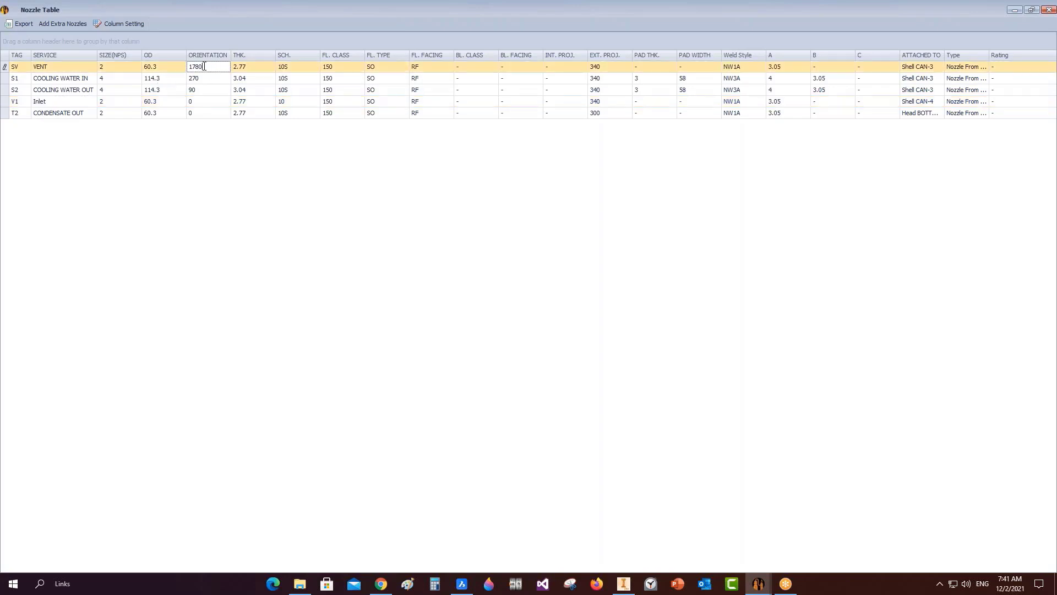
{"action": "left_click", "coordinate": [1049, 10]}
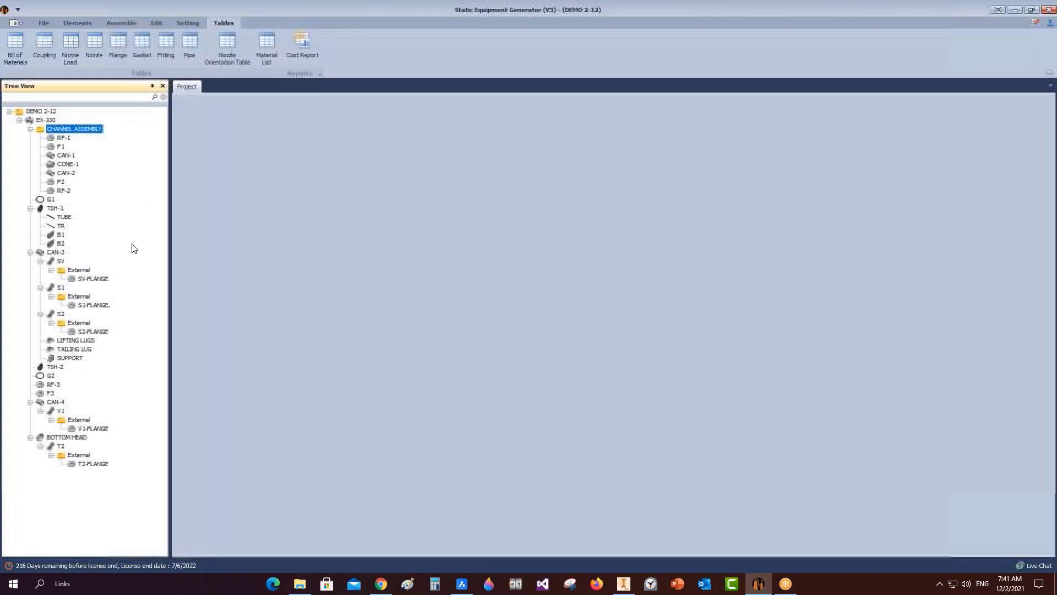
Set nozzle V1's service to the vacuum pump and save.
{"action": "left_click", "coordinate": [61, 410]}
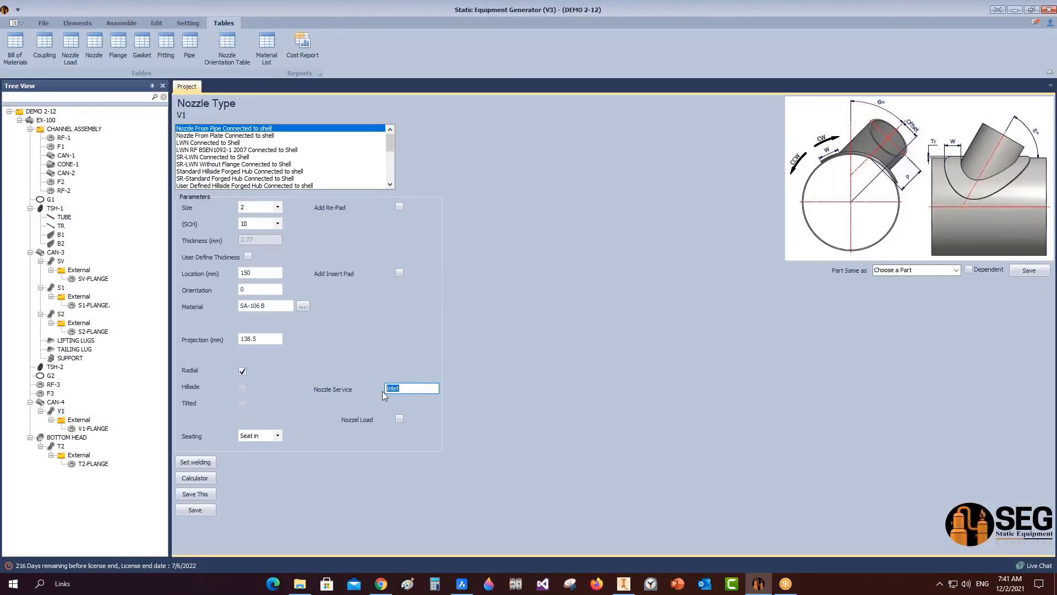
{"action": "type", "text": "TO VACUUM PUP"}
{"action": "left_click", "coordinate": [205, 513]}
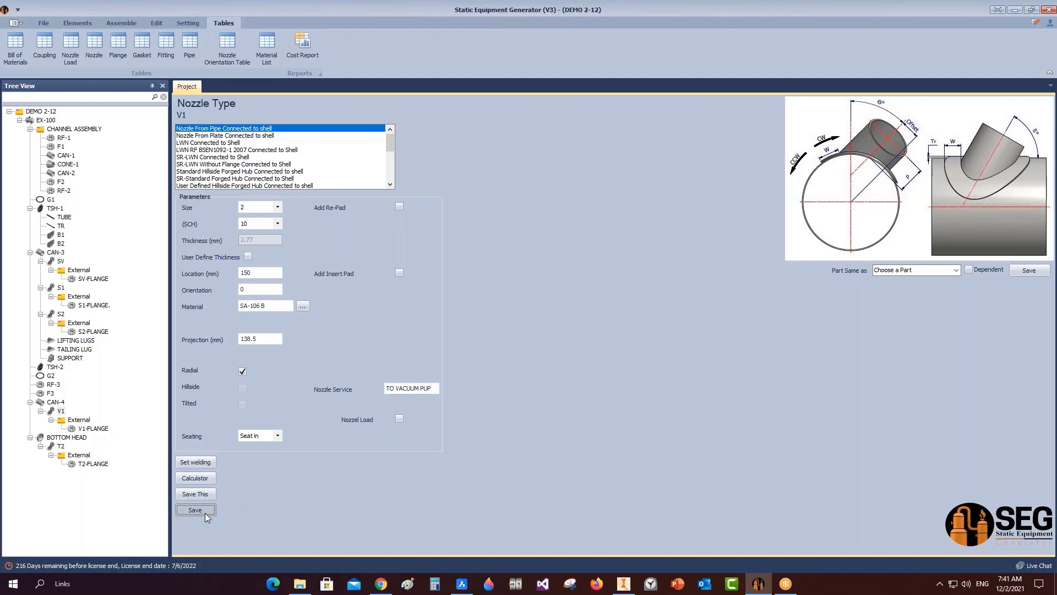
Correct nozzle SV's orientation from 1780 to 180, save, and start assembling.
{"action": "left_click", "coordinate": [61, 262]}
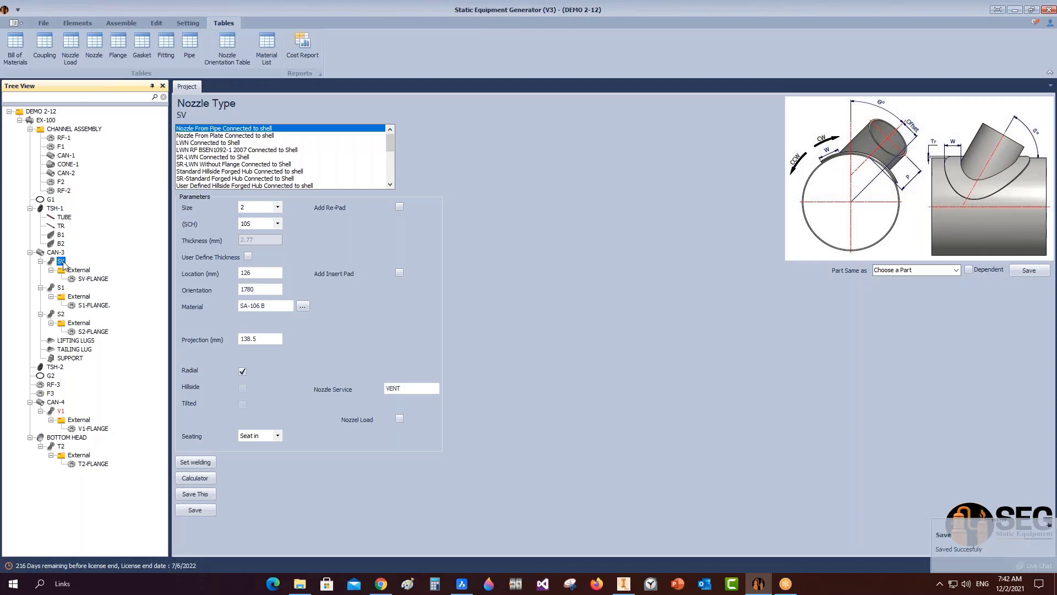
{"action": "double_click", "coordinate": [259, 293]}
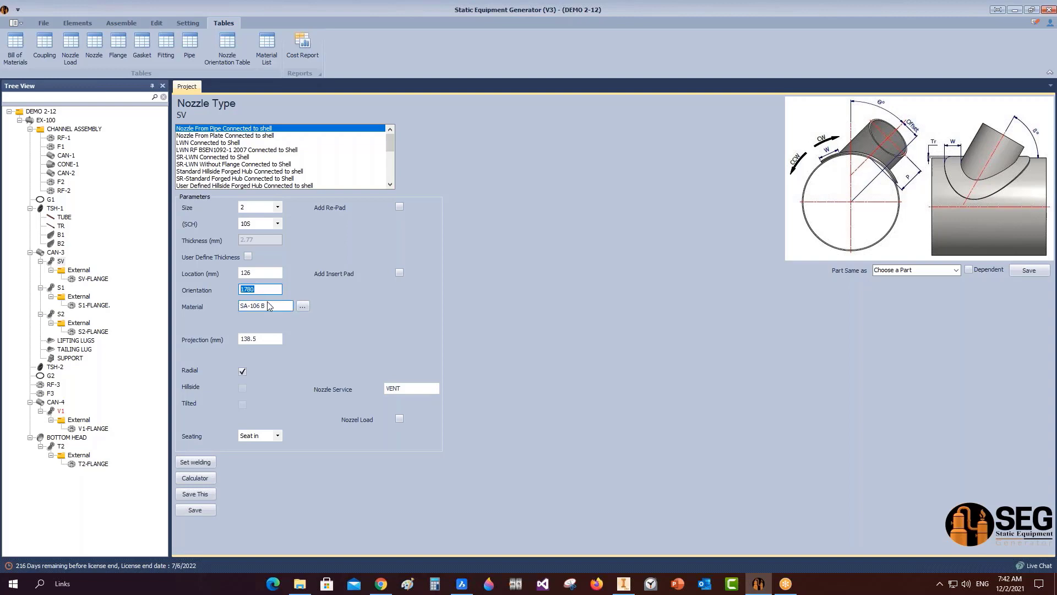
{"action": "type", "text": "180"}
{"action": "left_click", "coordinate": [207, 514]}
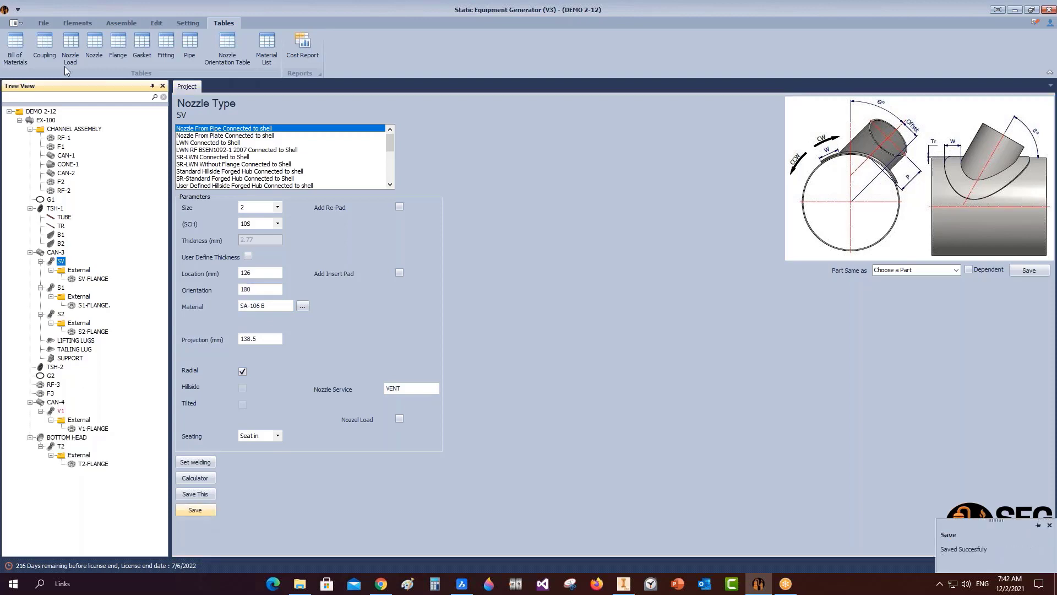
{"action": "left_click", "coordinate": [121, 23]}
{"action": "left_click", "coordinate": [22, 57]}
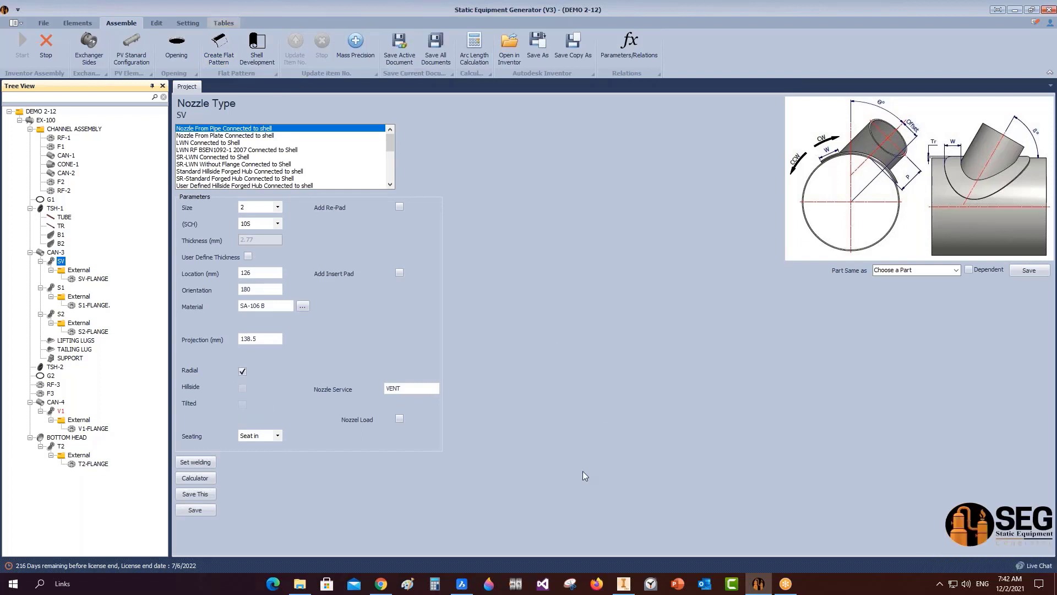
{"action": "left_click", "coordinate": [627, 575]}
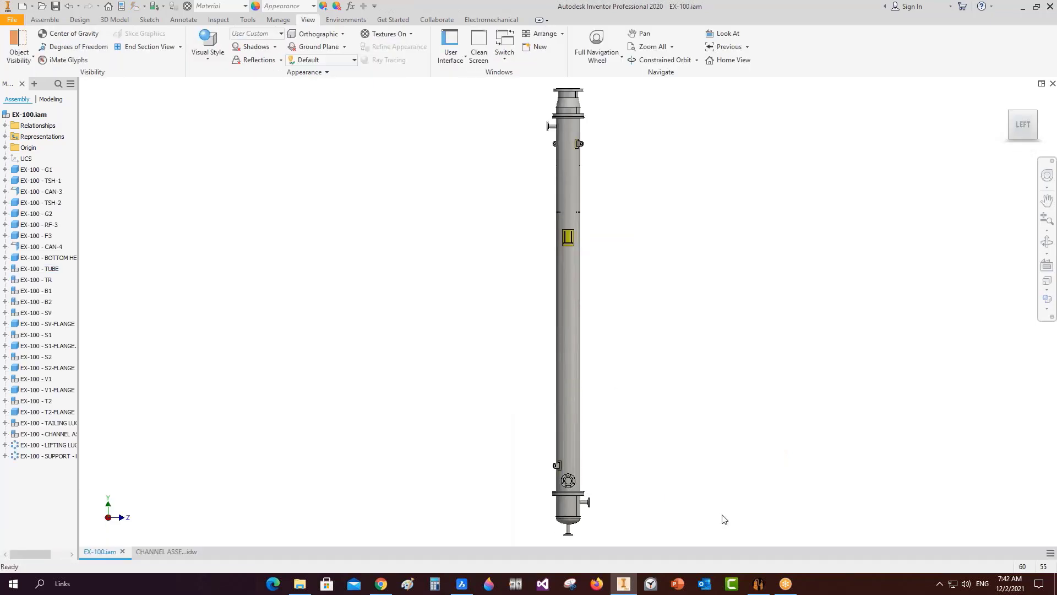
{"action": "left_click", "coordinate": [758, 583]}
{"action": "left_click", "coordinate": [223, 23]}
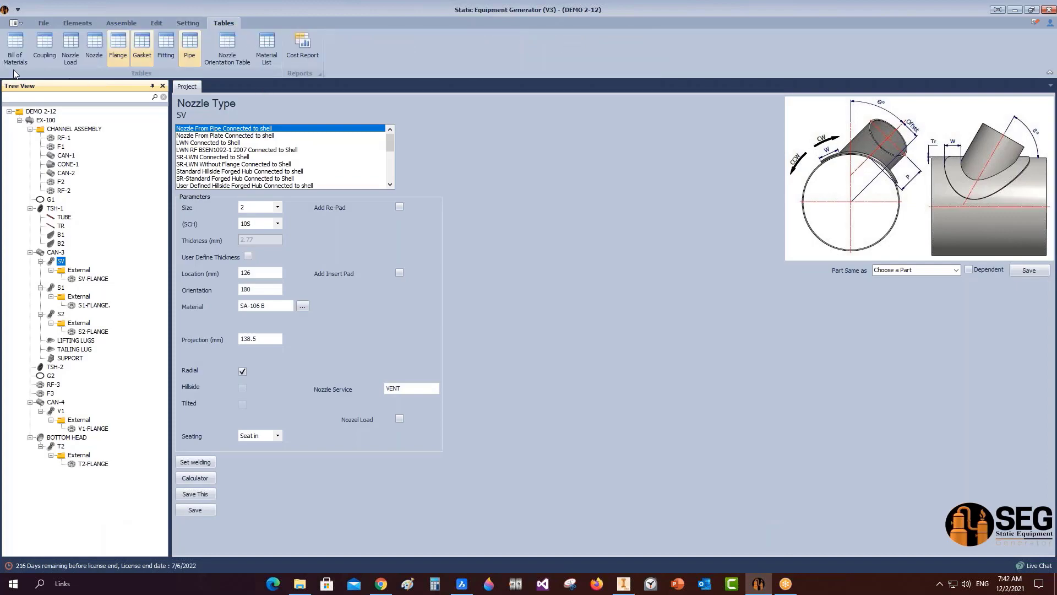
{"action": "left_click", "coordinate": [16, 44]}
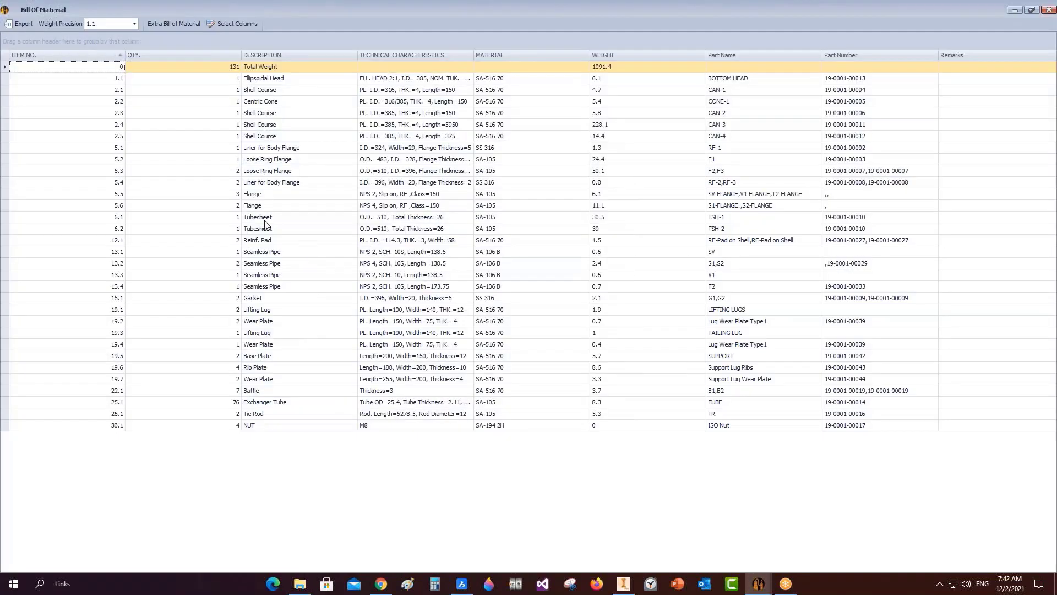
{"action": "left_click", "coordinate": [8, 194]}
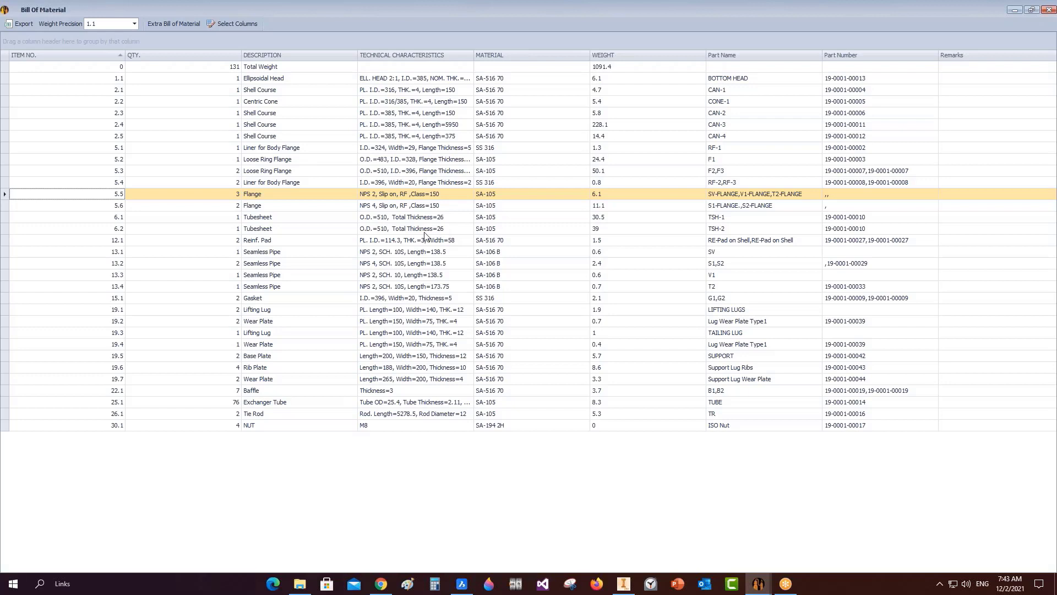
{"action": "double_click", "coordinate": [474, 55]}
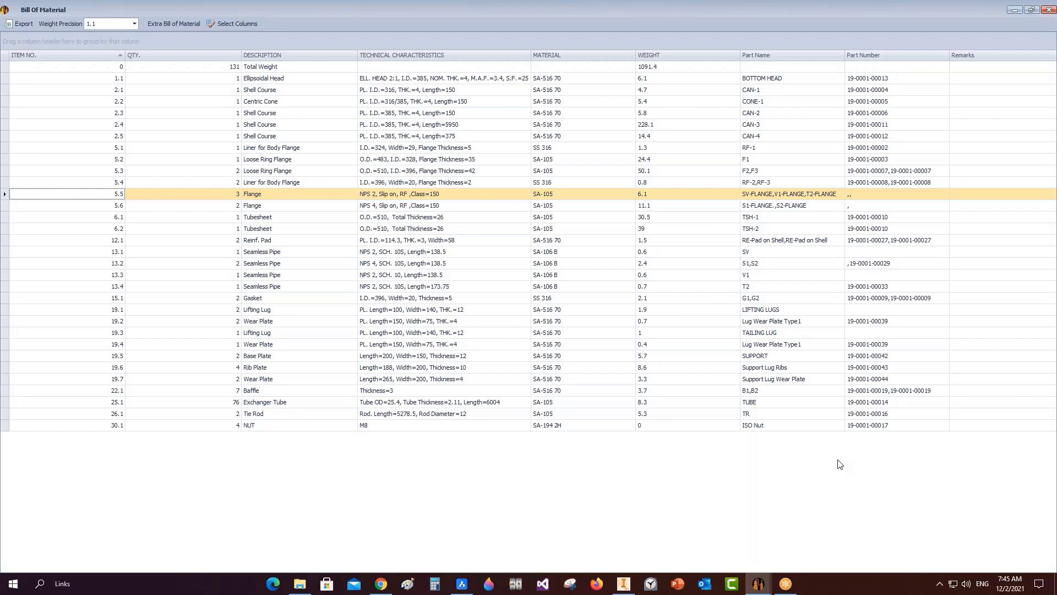
{"action": "left_click", "coordinate": [1048, 10]}
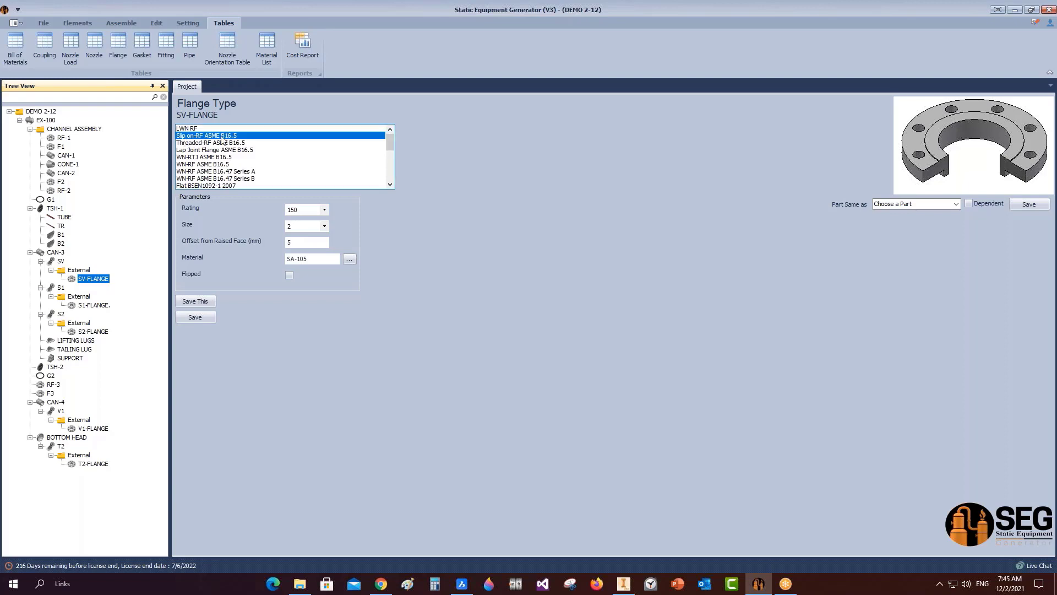
Reopen the Bill of Materials to list items 1.1 through 30.1 totalling 1091.4.
{"action": "left_click", "coordinate": [20, 51]}
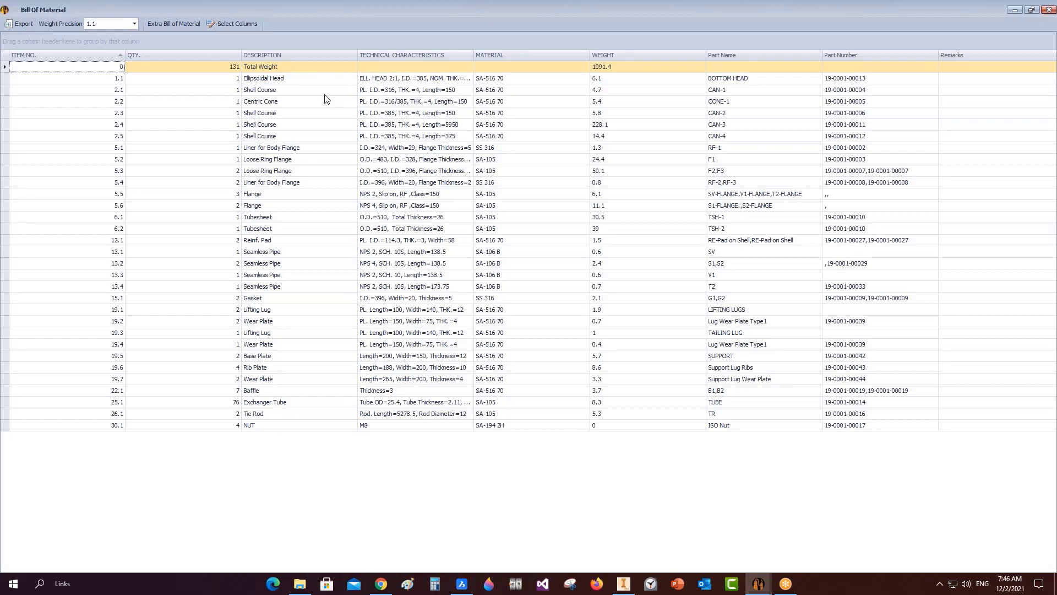
Check the CHANNEL ASSEMBLY.idw drawing in Inventor, then close SEG's Bill Of Material and select TSH-1.
{"action": "left_click", "coordinate": [624, 584]}
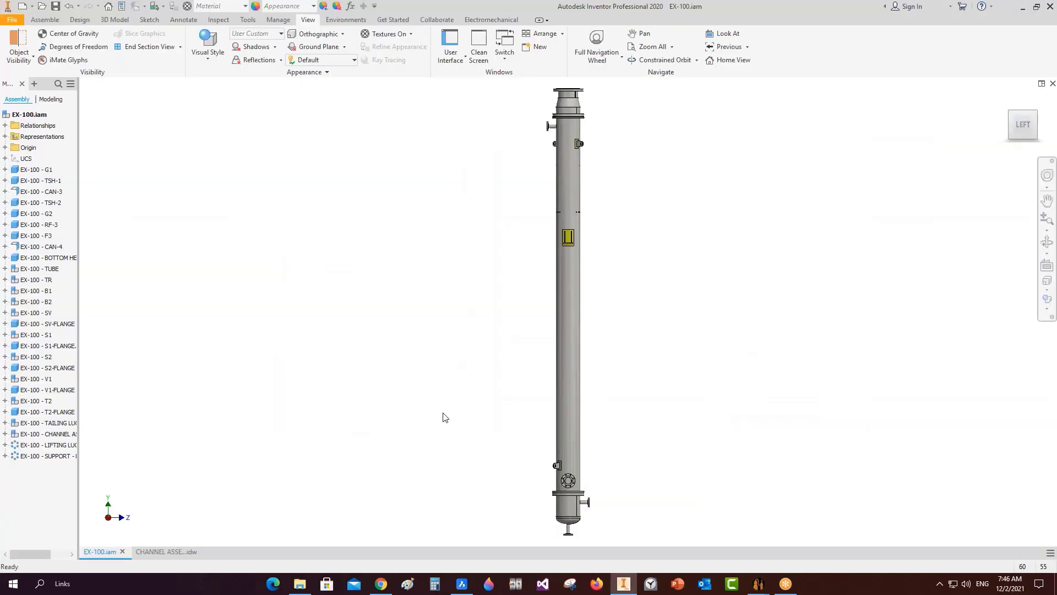
{"action": "left_click", "coordinate": [165, 551]}
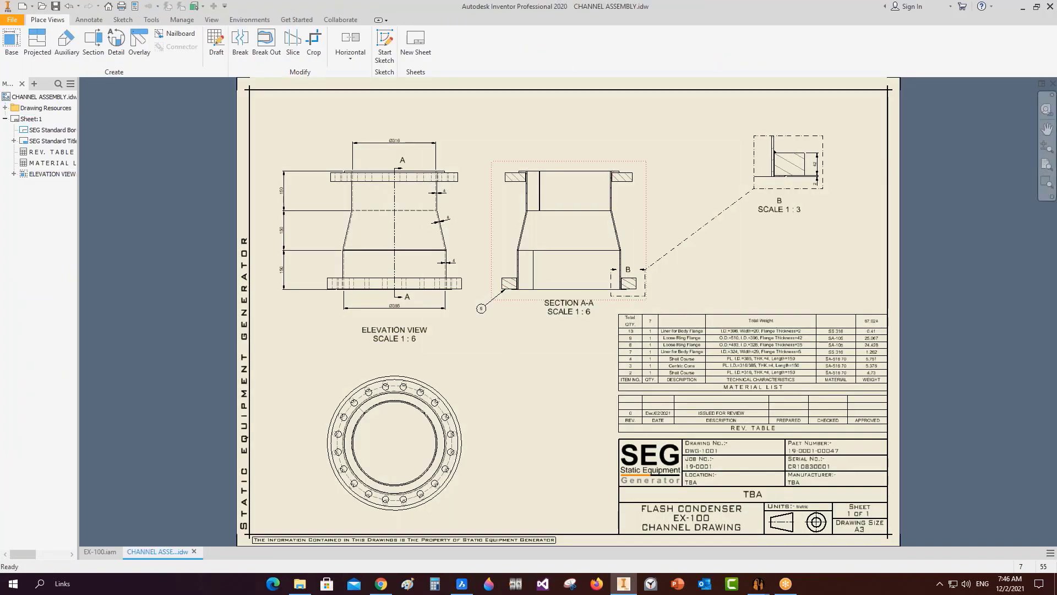
{"action": "mouse_move", "coordinate": [760, 582]}
{"action": "left_click", "coordinate": [818, 528]}
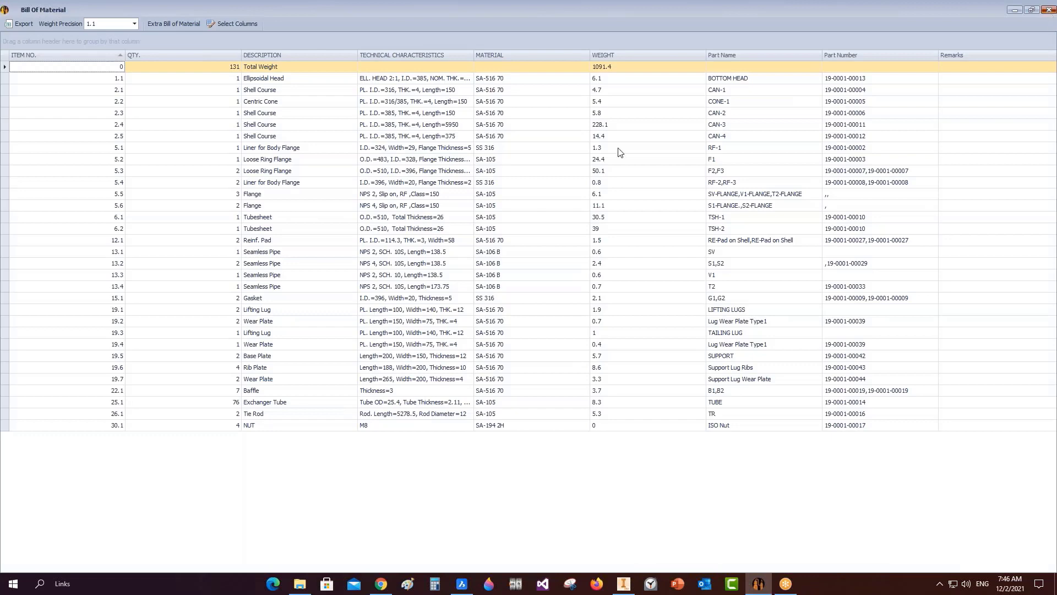
{"action": "left_click", "coordinate": [1049, 10]}
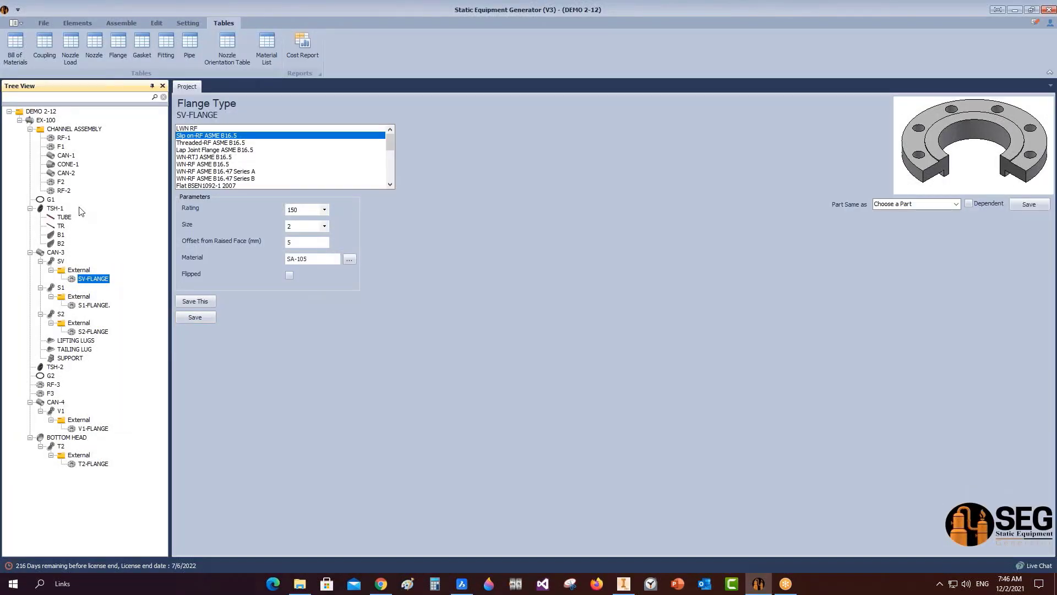
{"action": "left_click", "coordinate": [55, 208]}
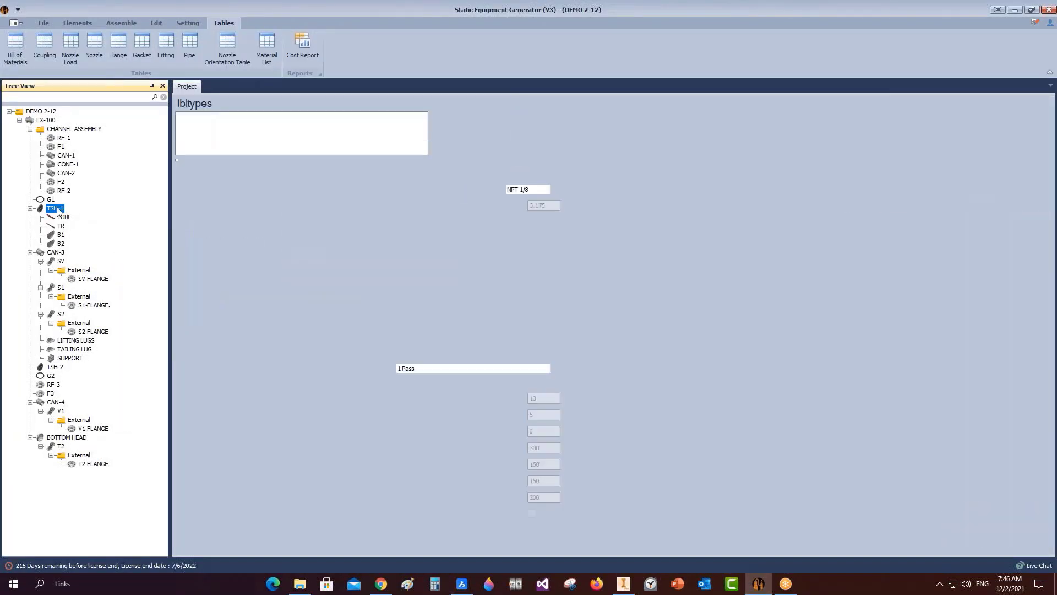
Choose a drawing action for TSH-1 from Static Equipment Generator's tree.
{"action": "right_click", "coordinate": [57, 209]}
{"action": "mouse_move", "coordinate": [136, 243]}
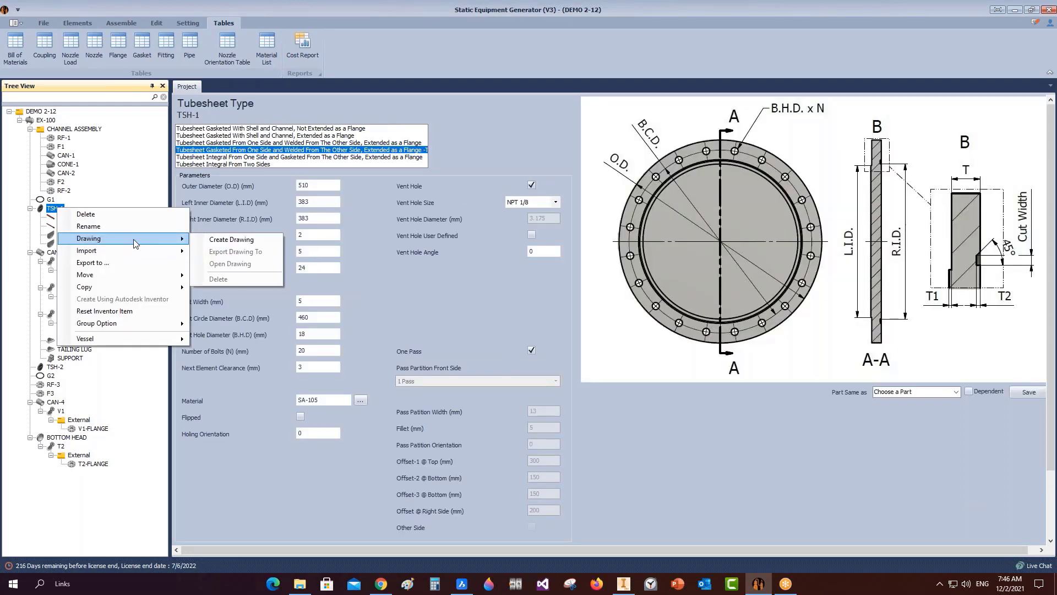
{"action": "left_click", "coordinate": [210, 240]}
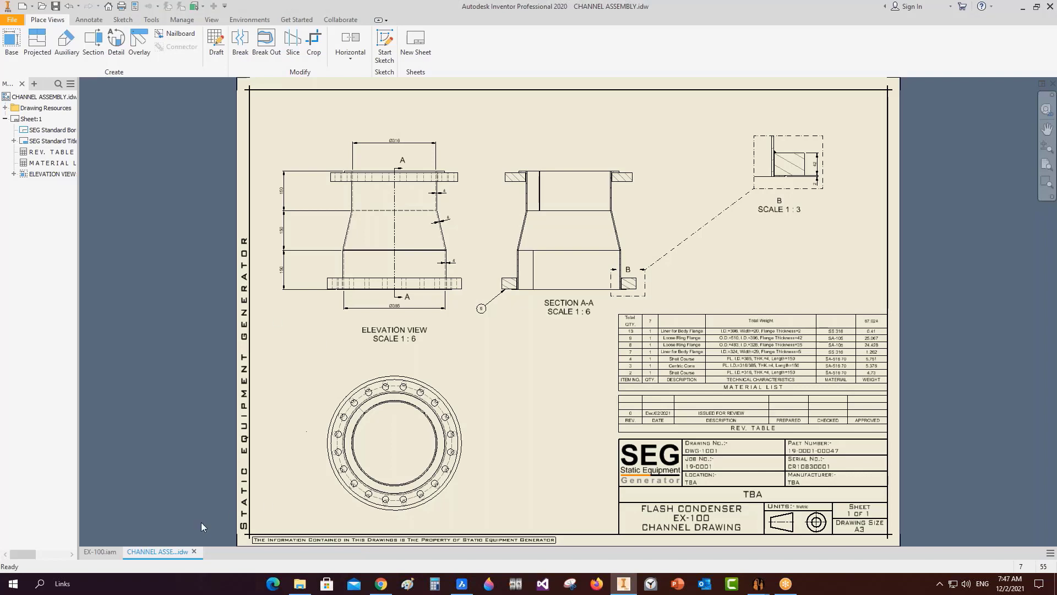
Open the TSH-1 tubesheet part from the EX-100 assembly and view it from the LEFT face.
{"action": "left_click", "coordinate": [100, 552]}
{"action": "scroll", "coordinate": [599, 134], "scroll_direction": "up", "scroll_amount": 5}
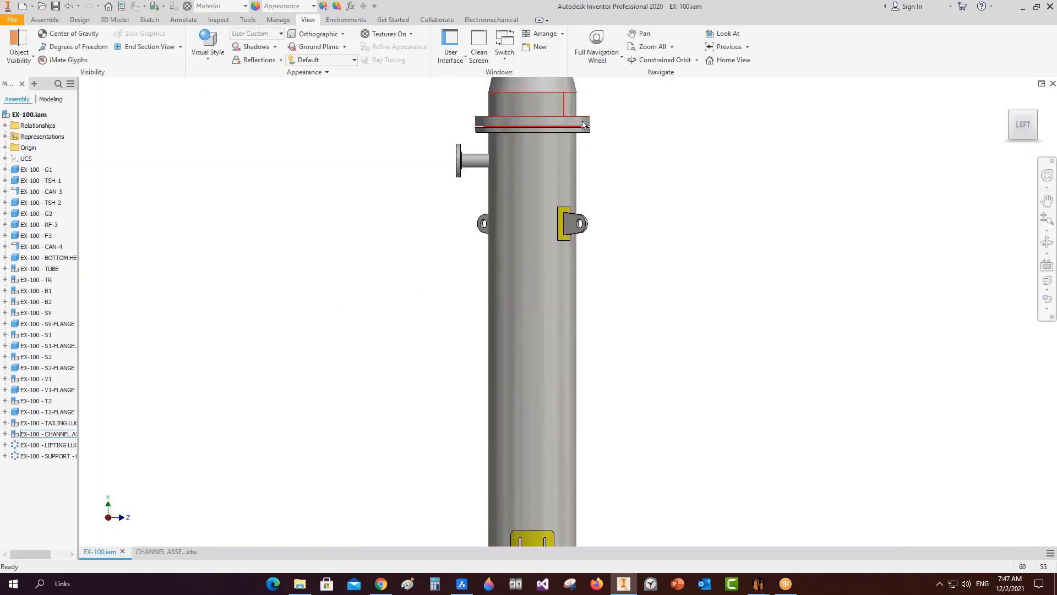
{"action": "left_click", "coordinate": [583, 131]}
{"action": "right_click", "coordinate": [583, 131]}
{"action": "left_click", "coordinate": [598, 96]}
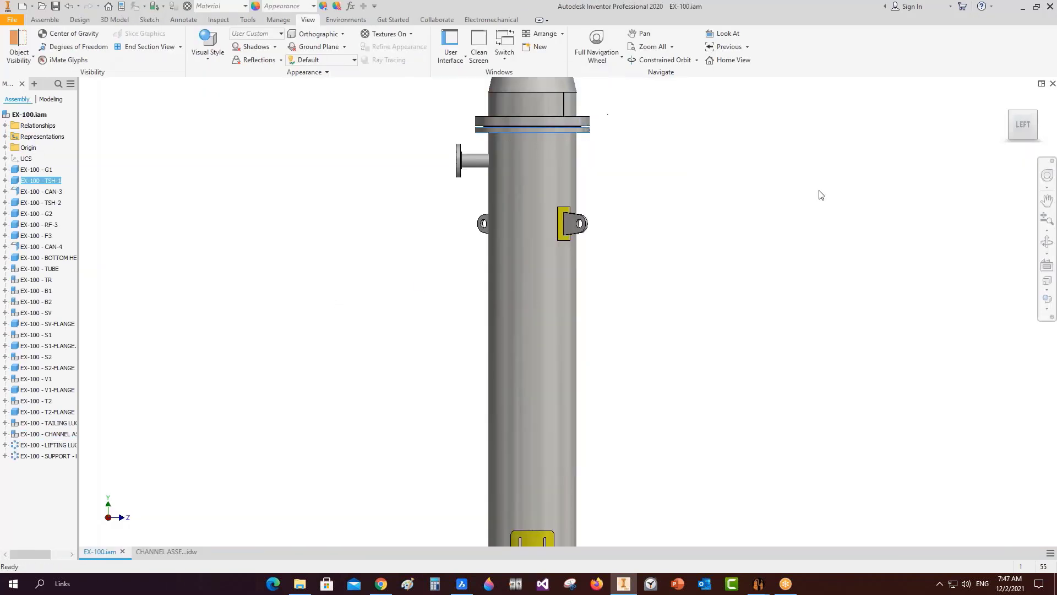
{"action": "left_click", "coordinate": [1012, 133]}
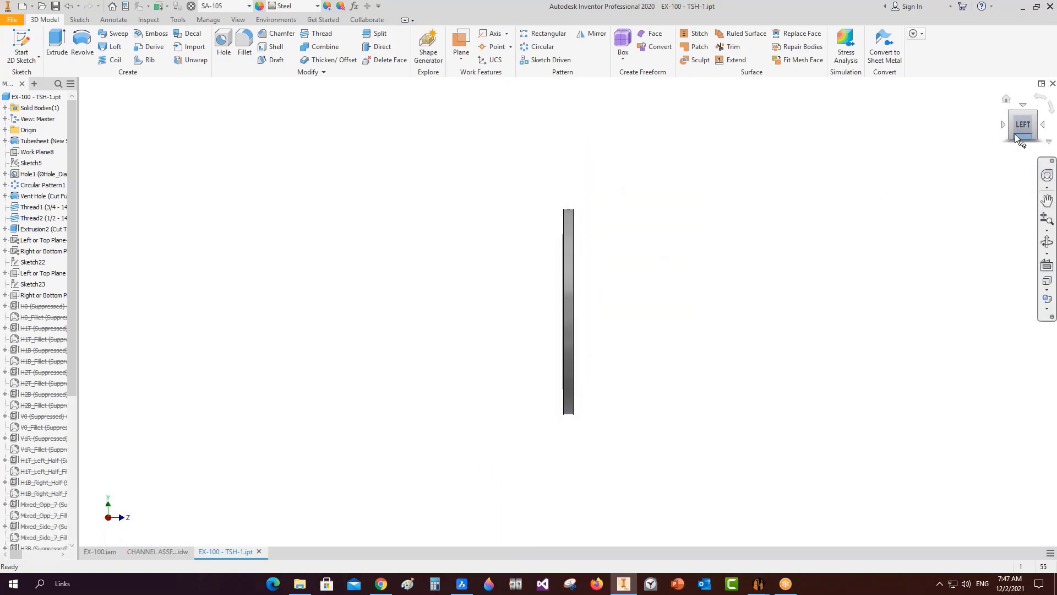
Return to Static Equipment Generator's Drawing Setting for TSH-1 and open the sheet size list.
{"action": "left_click", "coordinate": [157, 551]}
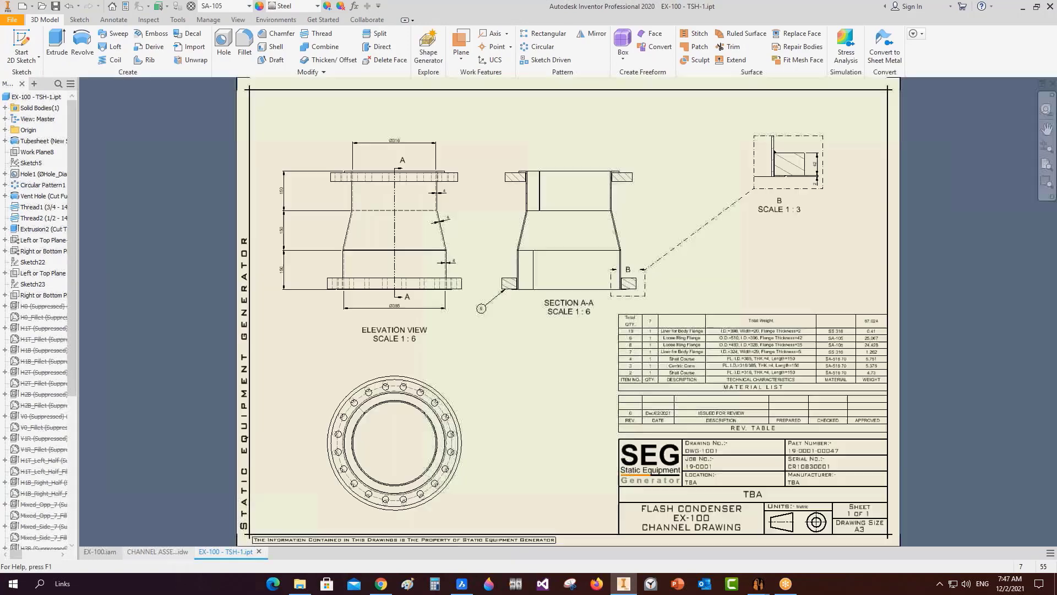
{"action": "mouse_move", "coordinate": [760, 584]}
{"action": "left_click", "coordinate": [810, 543]}
{"action": "left_click", "coordinate": [594, 283]}
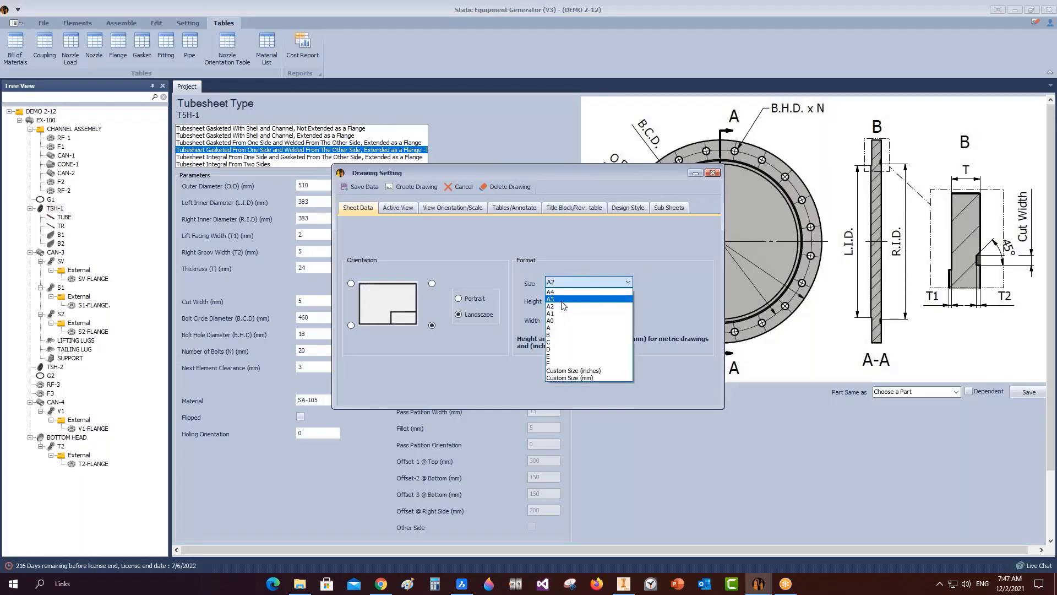
Use an A3 sheet and add Left and Right Side views, both with spacing 2.
{"action": "left_click", "coordinate": [561, 301]}
{"action": "left_click", "coordinate": [408, 212]}
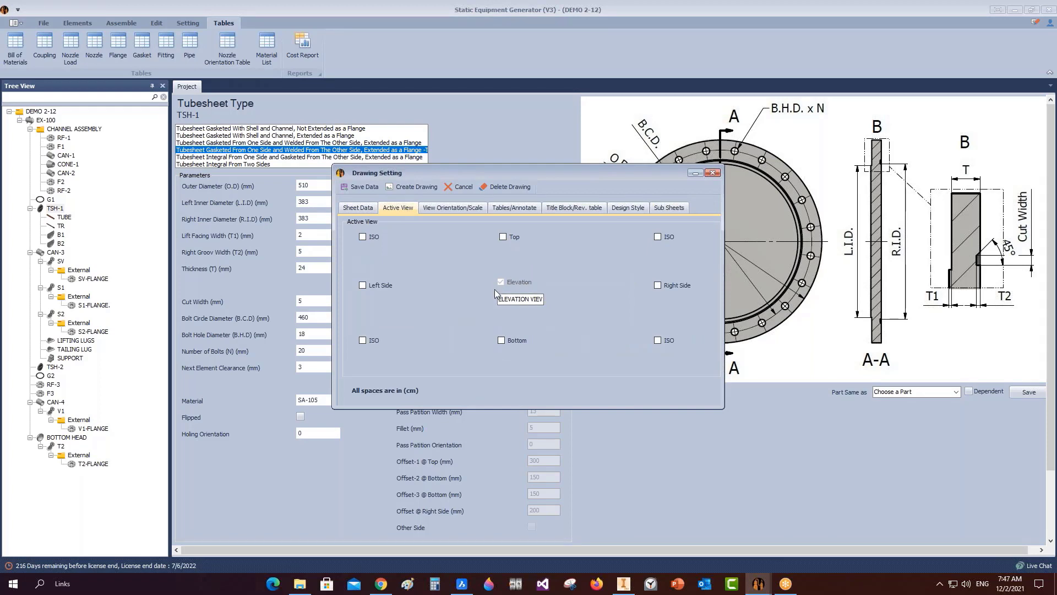
{"action": "left_click", "coordinate": [657, 286]}
{"action": "left_click", "coordinate": [363, 285]}
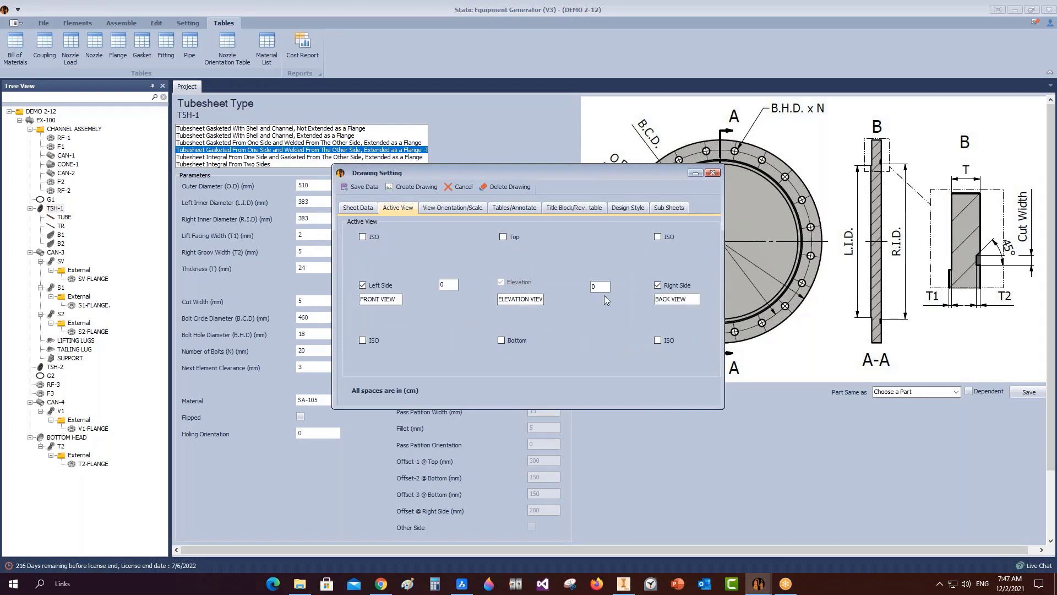
{"action": "left_click", "coordinate": [600, 286]}
{"action": "type", "text": "2"}
{"action": "left_click", "coordinate": [449, 284]}
{"action": "type", "text": "2"}
Set the elevation orientation to Left and the view position to 18, checking the TSH-1 part.
{"action": "left_click", "coordinate": [448, 212]}
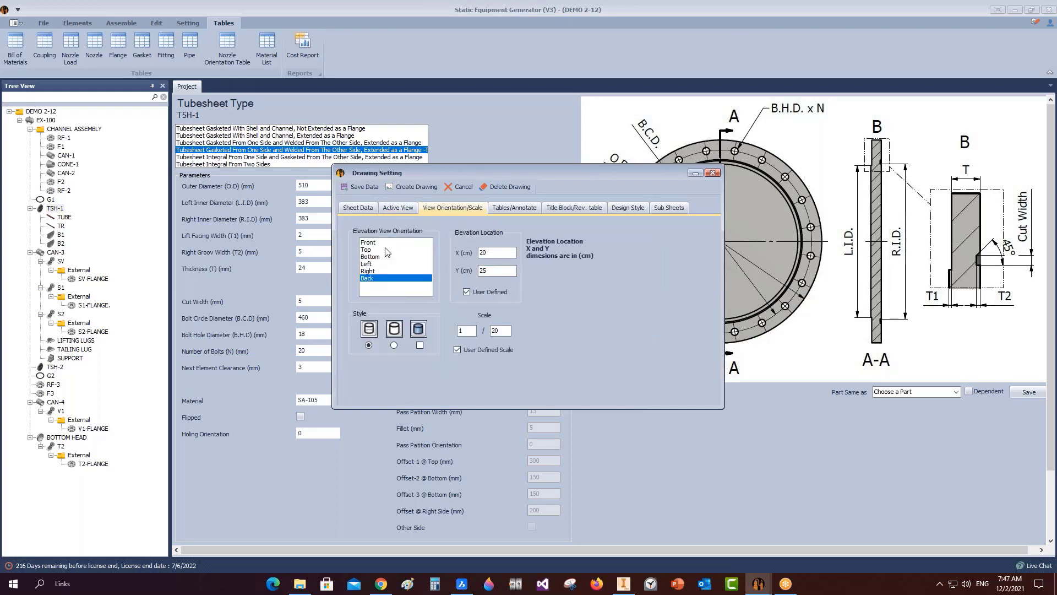
{"action": "left_click", "coordinate": [377, 265]}
{"action": "left_click", "coordinate": [622, 583]}
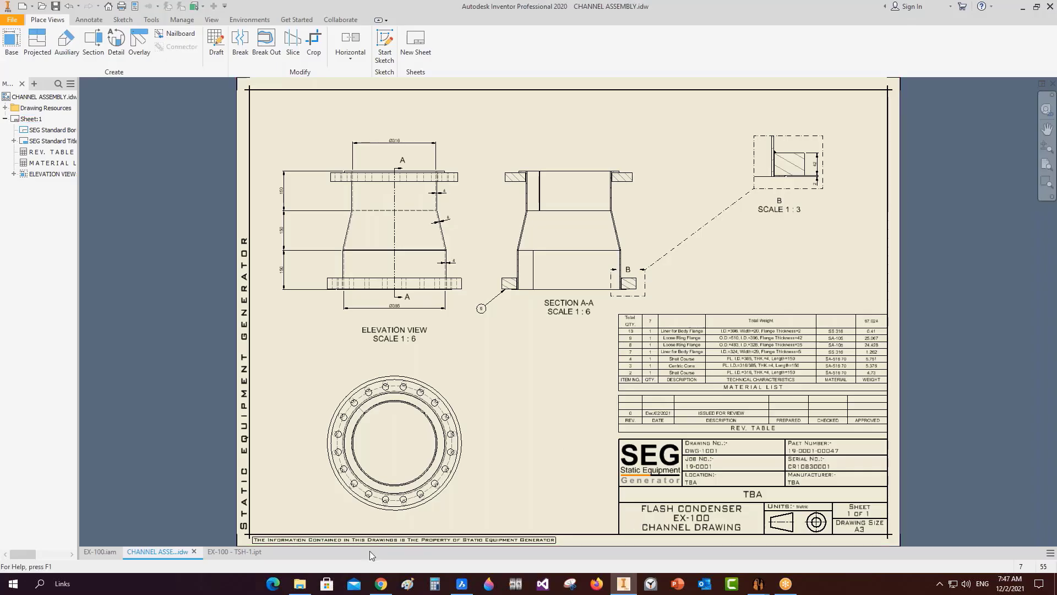
{"action": "left_click", "coordinate": [229, 553]}
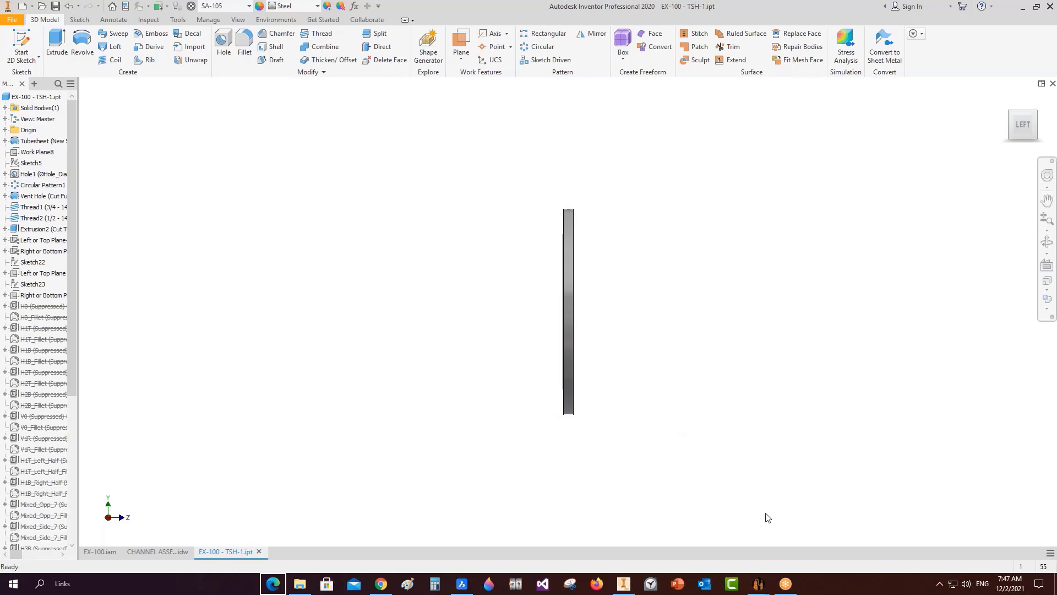
{"action": "mouse_move", "coordinate": [767, 584]}
{"action": "left_click", "coordinate": [818, 537]}
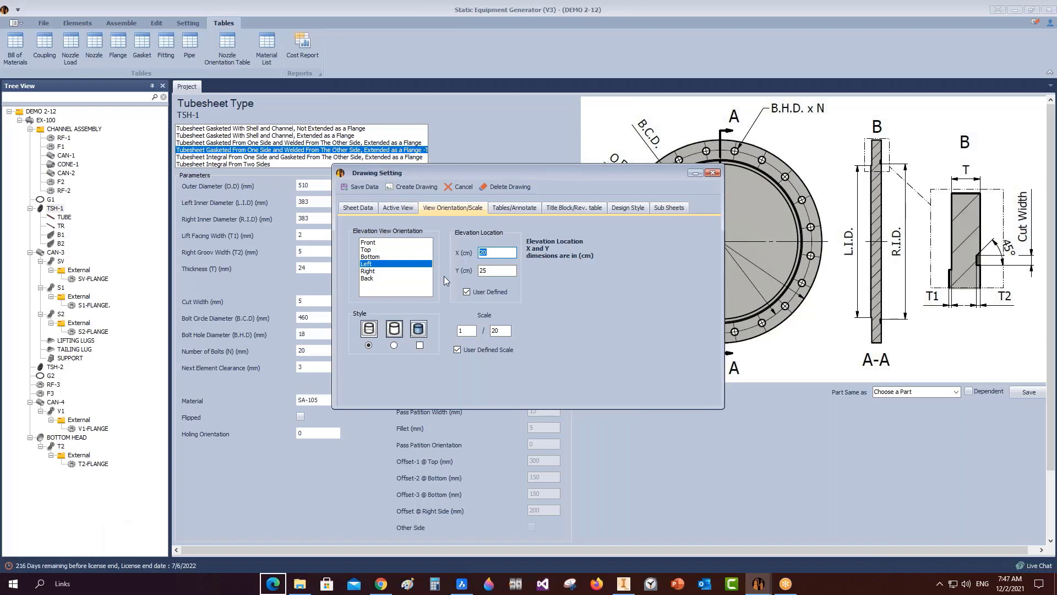
{"action": "type", "text": "1"}
{"action": "key", "text": "Tab"}
{"action": "type", "text": "18"}
{"action": "key", "text": "Tab"}
{"action": "key", "text": "Tab"}
Name the drawing 'TSH-1 DETAIL' with drawing number DWG-1002 in the title block.
{"action": "left_click", "coordinate": [519, 210]}
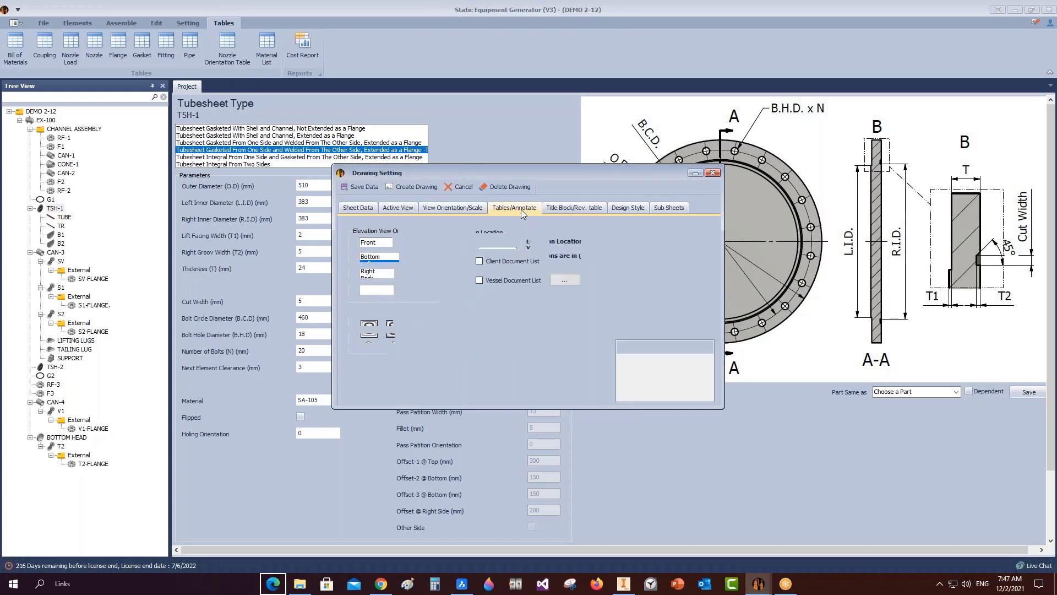
{"action": "left_click", "coordinate": [574, 208]}
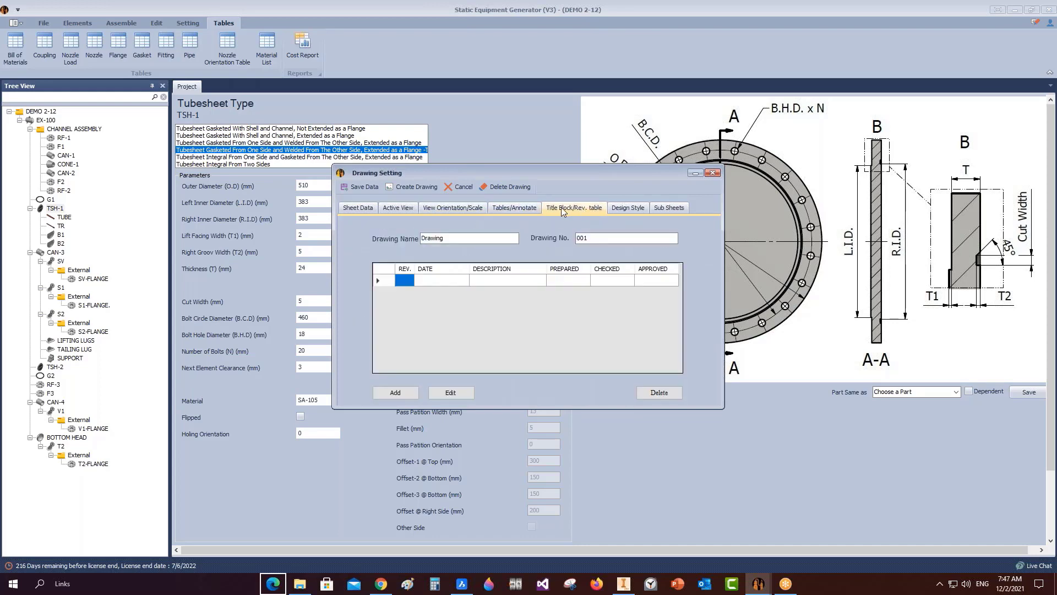
{"action": "left_click_drag", "start_coordinate": [454, 239], "coordinate": [322, 241]}
{"action": "type", "text": "TSH-1 DETAIL"}
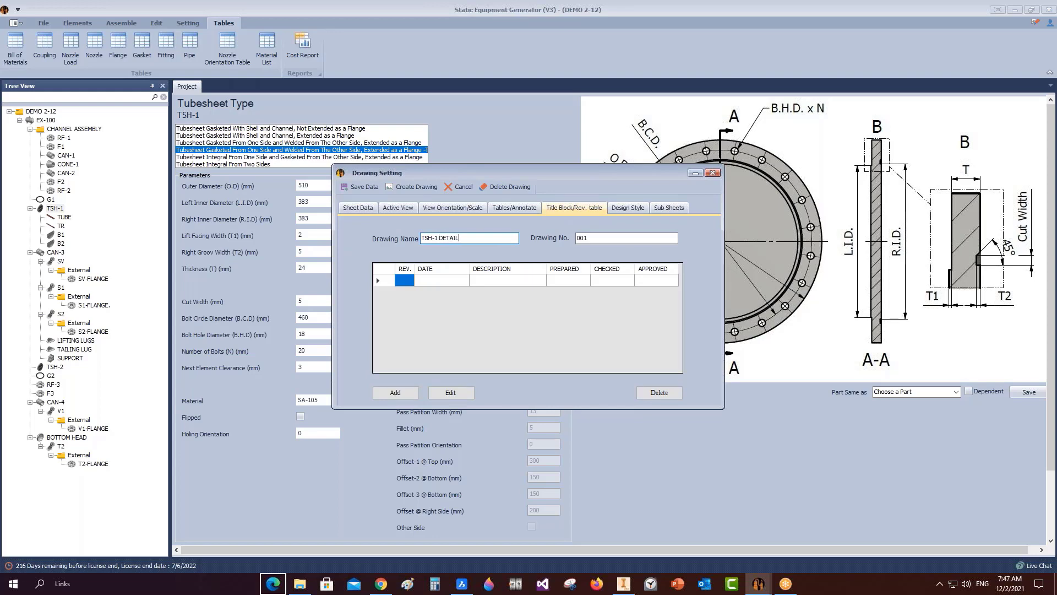
{"action": "key", "text": "Tab"}
{"action": "type", "text": "DWG-1002"}
Add revision 0 to the revision table and delete the blank revision row.
{"action": "left_click", "coordinate": [387, 282]}
{"action": "left_click", "coordinate": [395, 392]}
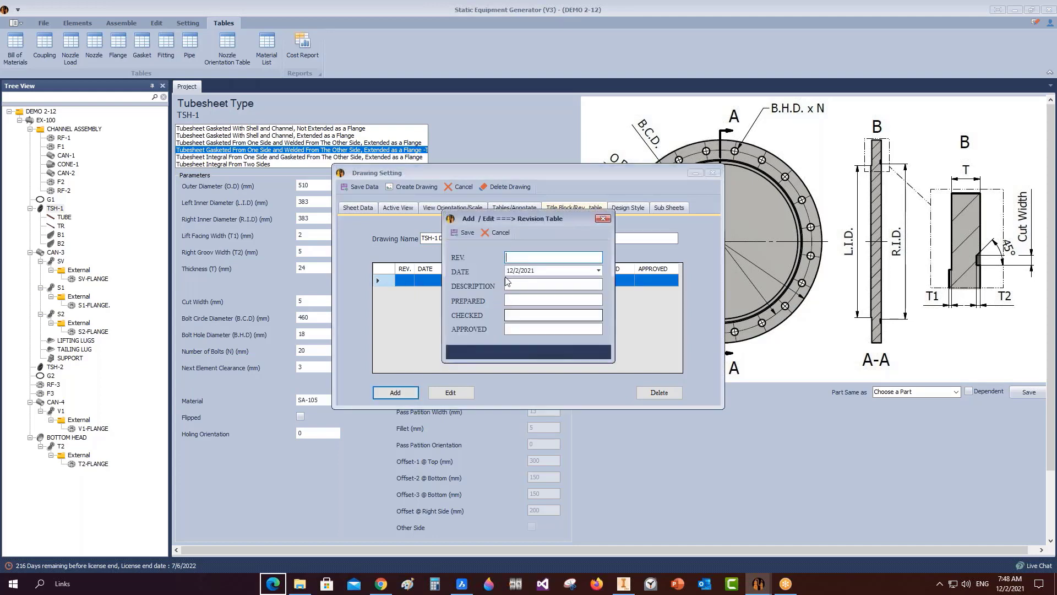
{"action": "type", "text": "0"}
{"action": "left_click", "coordinate": [462, 234]}
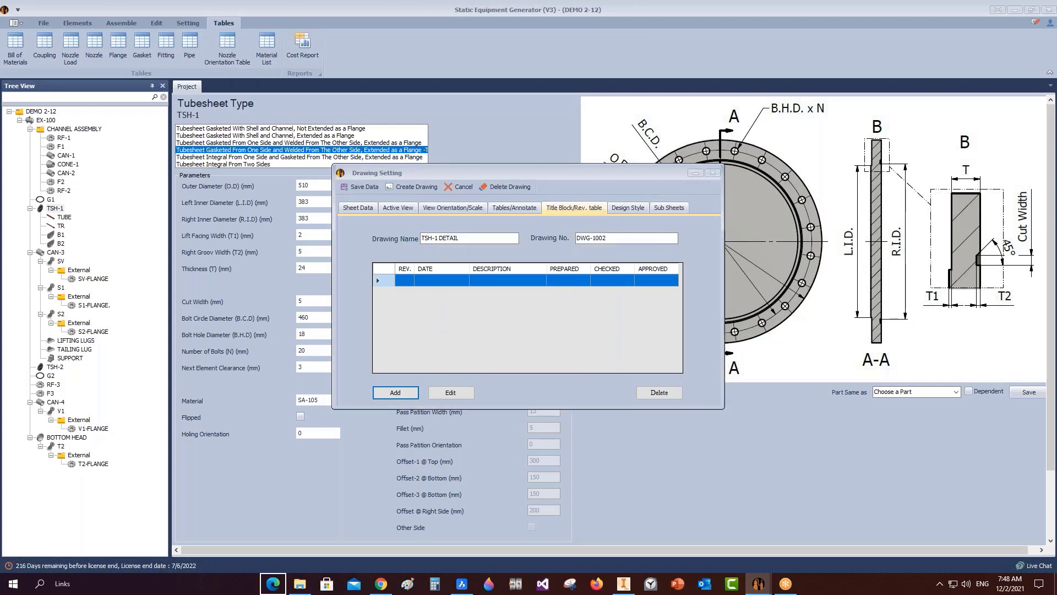
{"action": "left_click", "coordinate": [459, 237]}
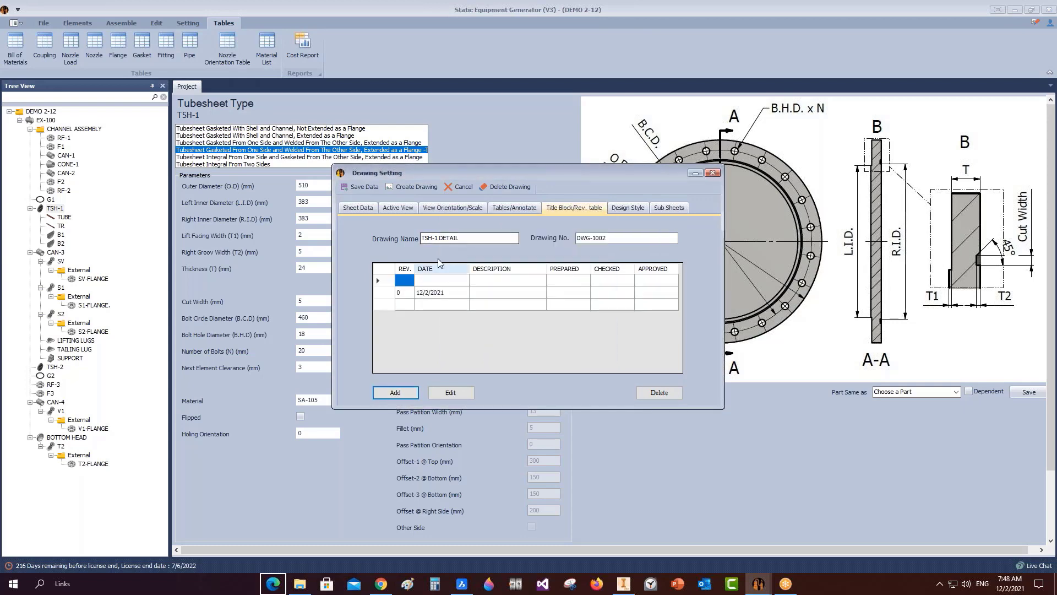
{"action": "left_click", "coordinate": [394, 394]}
{"action": "left_click", "coordinate": [456, 236]}
{"action": "left_click", "coordinate": [420, 280]}
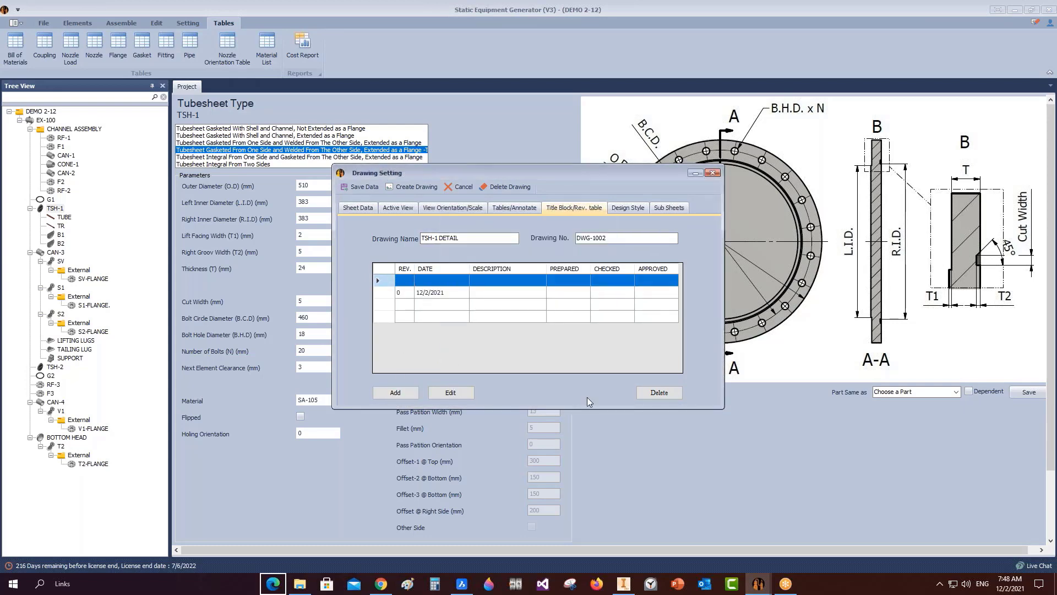
{"action": "left_click", "coordinate": [659, 392]}
Confirm removing the blank revision row, then reopen TSH-1's Drawing Setting in Static Equipment Generator.
{"action": "left_click", "coordinate": [518, 302]}
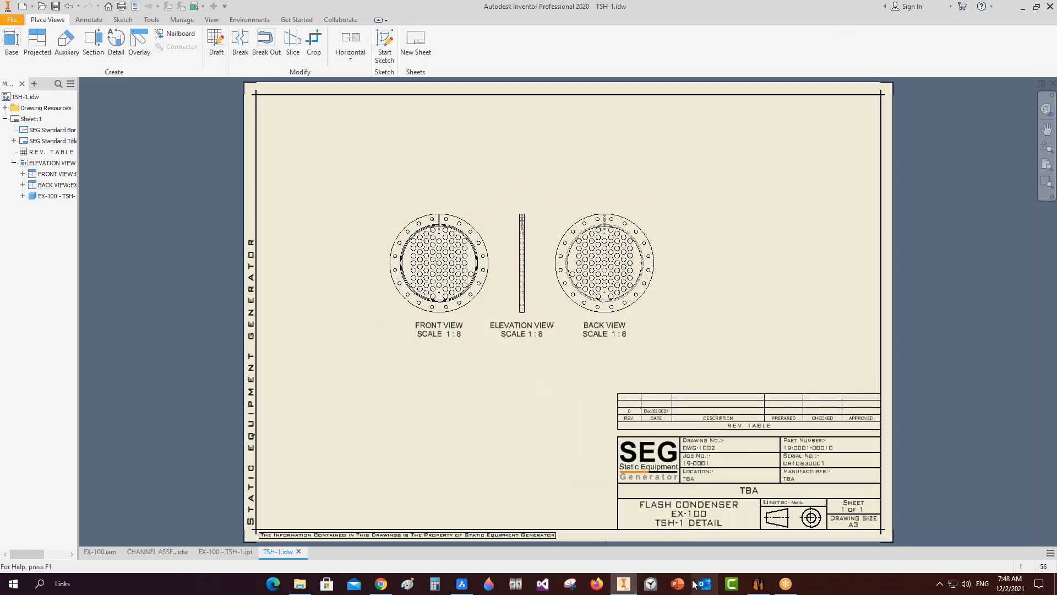
{"action": "left_click", "coordinate": [758, 584]}
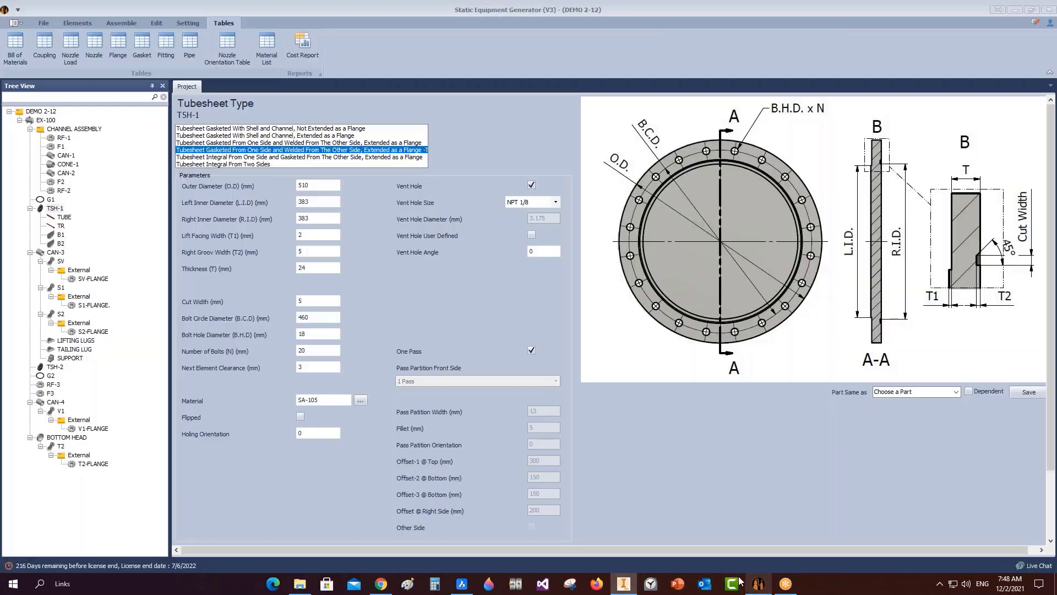
{"action": "right_click", "coordinate": [56, 209]}
{"action": "mouse_move", "coordinate": [133, 249]}
{"action": "left_click", "coordinate": [226, 242]}
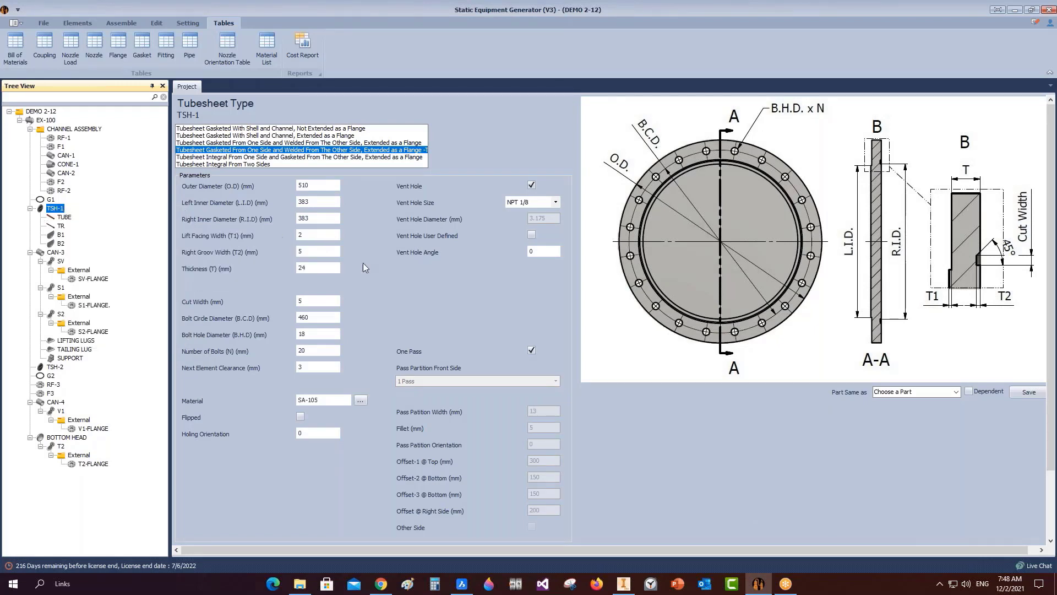
Change the view scale to 1/6 and the X position to 22.
{"action": "left_click", "coordinate": [441, 210]}
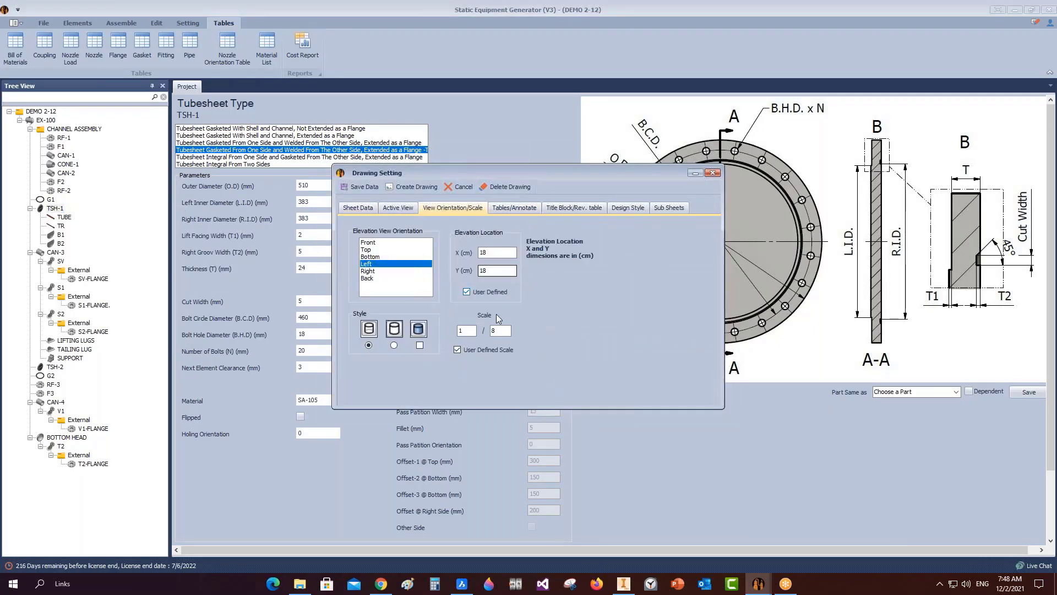
{"action": "double_click", "coordinate": [501, 330]}
{"action": "type", "text": "6"}
{"action": "double_click", "coordinate": [492, 252]}
{"action": "type", "text": "22"}
Widen both view spacings to 4 and regenerate the TSH-1 drawing.
{"action": "left_click", "coordinate": [397, 207]}
{"action": "type", "text": "4"}
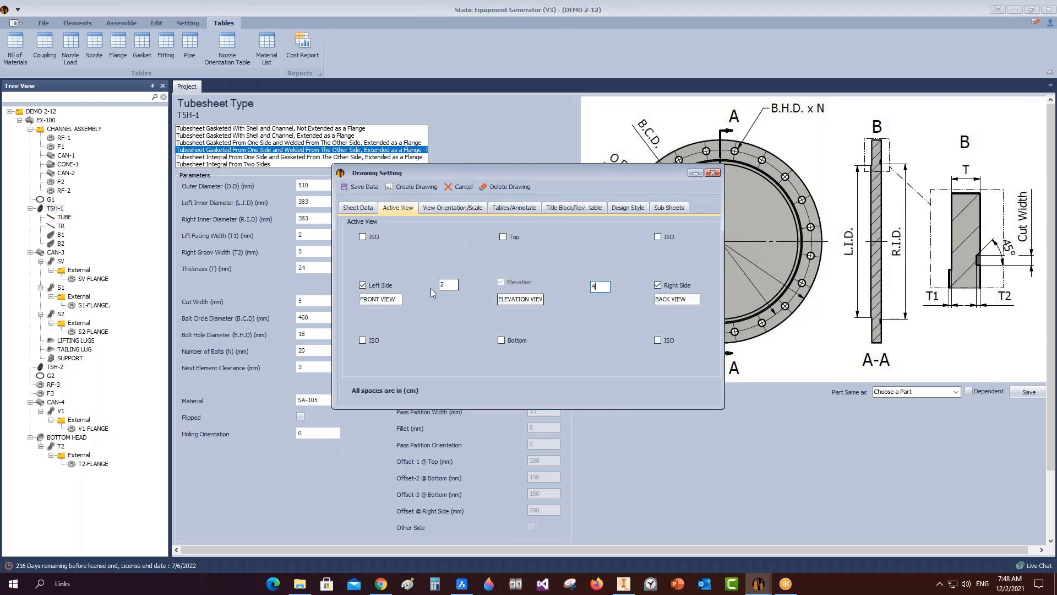
{"action": "left_click_drag", "start_coordinate": [450, 285], "coordinate": [432, 285]}
{"action": "type", "text": "4"}
{"action": "left_click", "coordinate": [413, 188]}
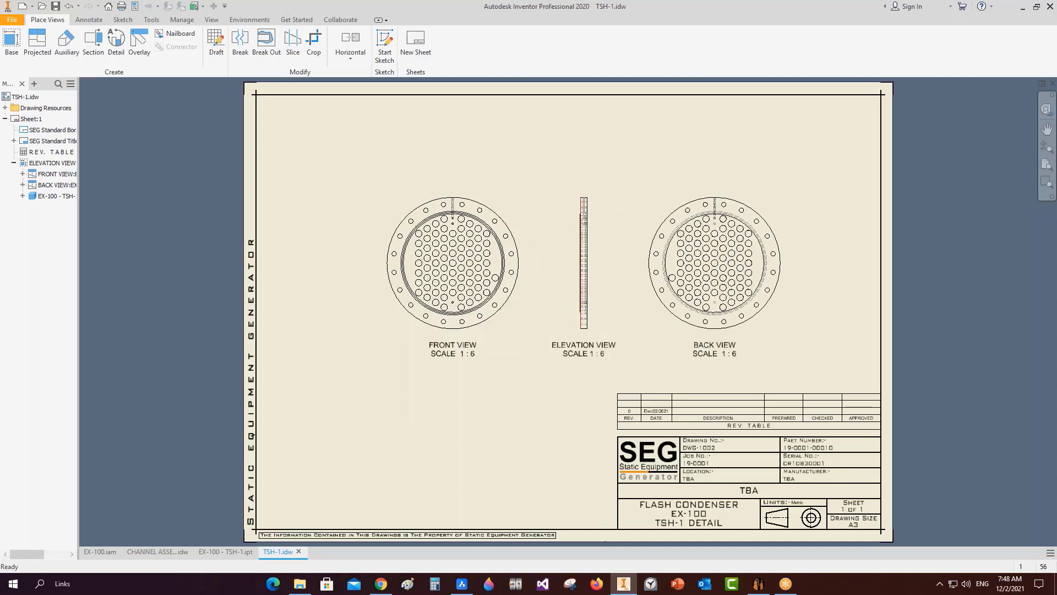
{"action": "scroll", "coordinate": [527, 290], "scroll_direction": "up", "scroll_amount": 3}
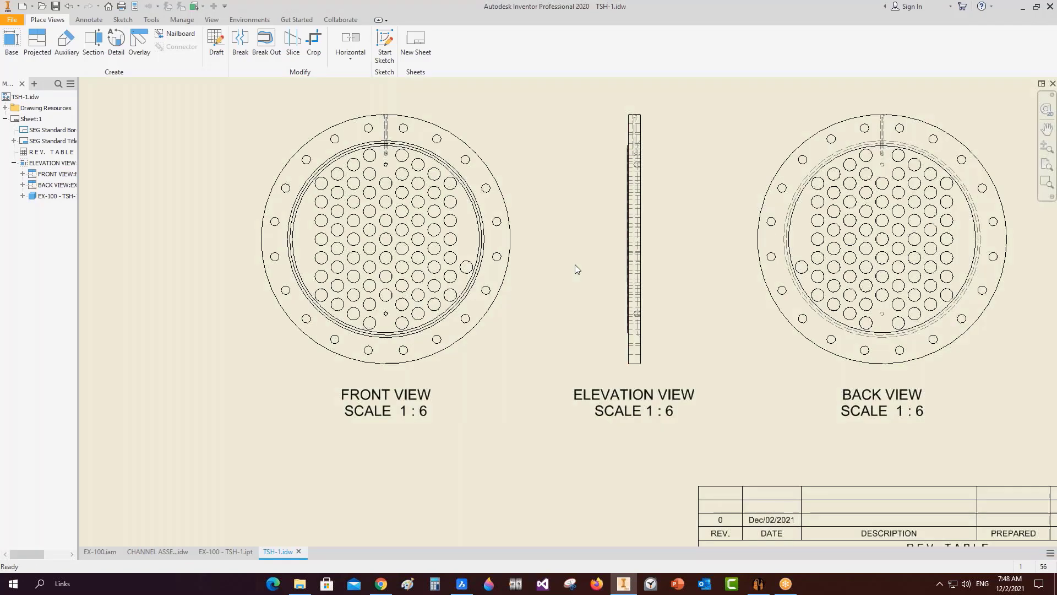
{"action": "scroll", "coordinate": [468, 168], "scroll_direction": "up", "scroll_amount": 4}
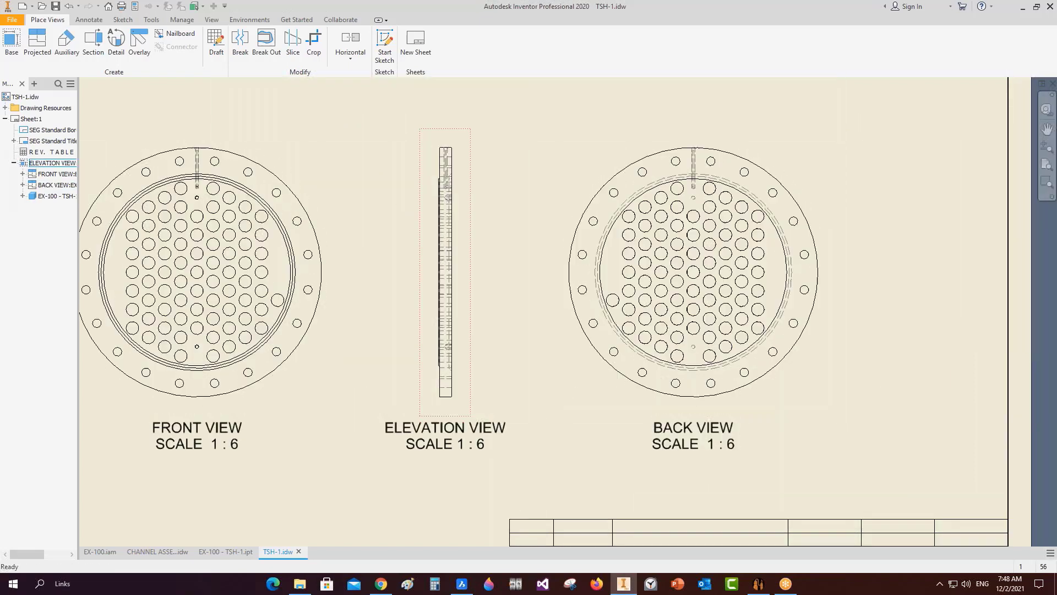
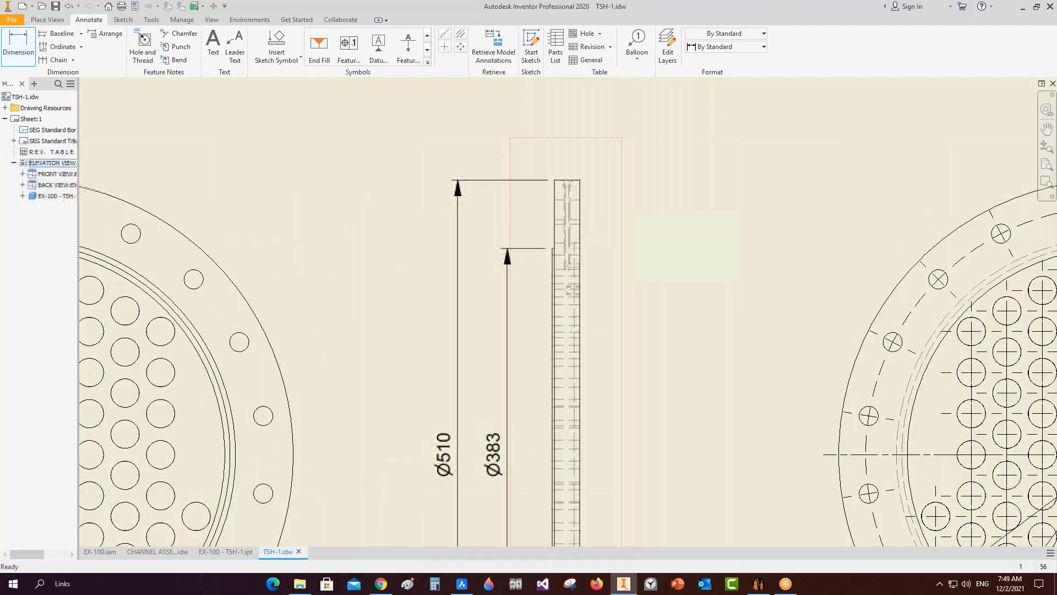
Cut Section A-A through the front view's flange top and place it left of the front view.
{"action": "scroll", "coordinate": [601, 217], "scroll_direction": "down", "scroll_amount": 5}
{"action": "scroll", "coordinate": [696, 212], "scroll_direction": "up", "scroll_amount": 2}
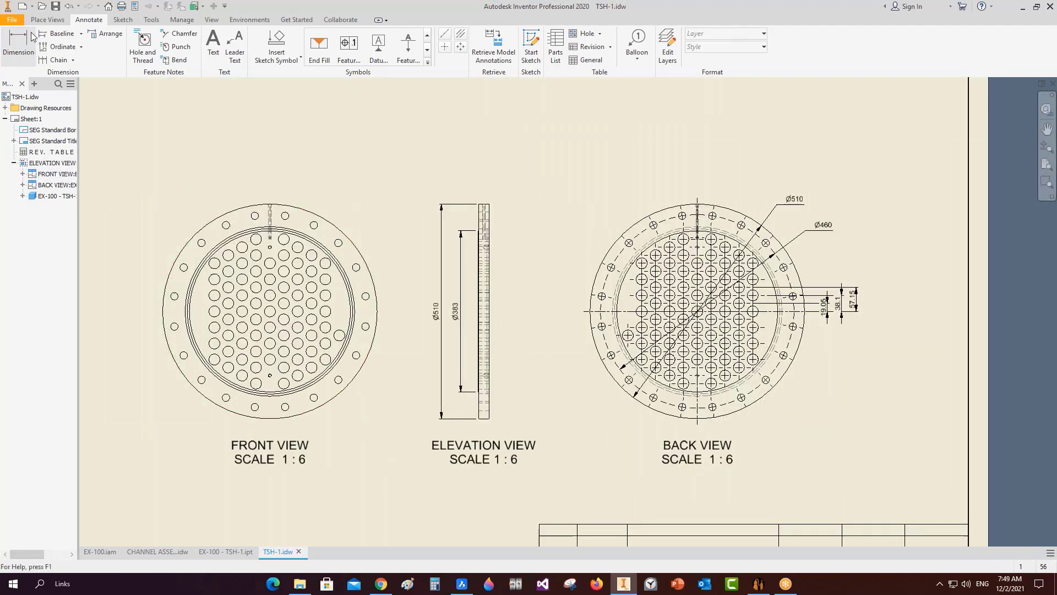
{"action": "left_click", "coordinate": [47, 19]}
{"action": "left_click", "coordinate": [91, 50]}
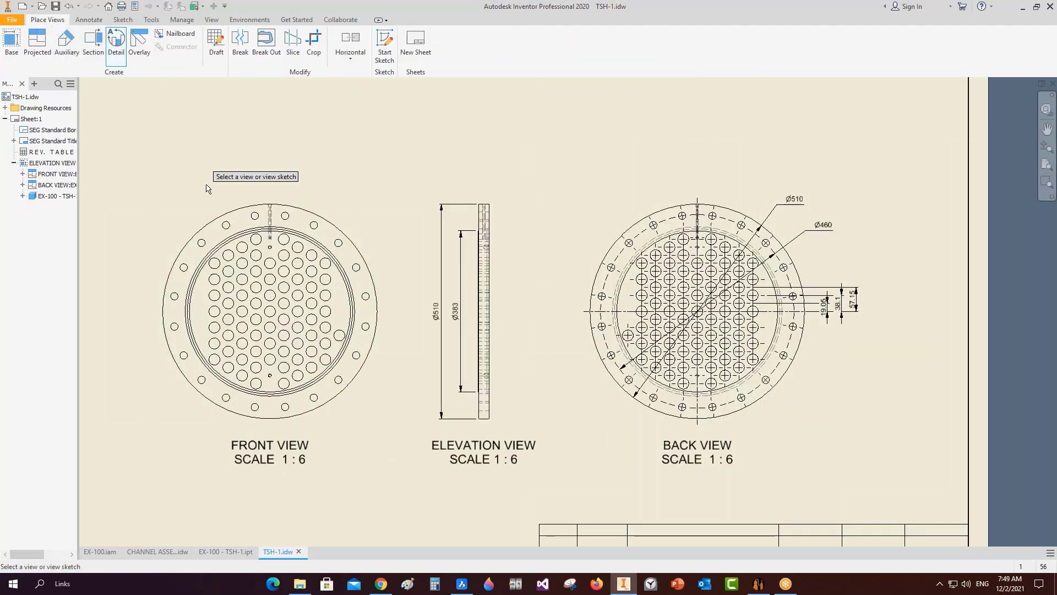
{"action": "scroll", "coordinate": [223, 215], "scroll_direction": "up", "scroll_amount": 3}
{"action": "left_click", "coordinate": [325, 257]}
{"action": "scroll", "coordinate": [319, 188], "scroll_direction": "up", "scroll_amount": 6}
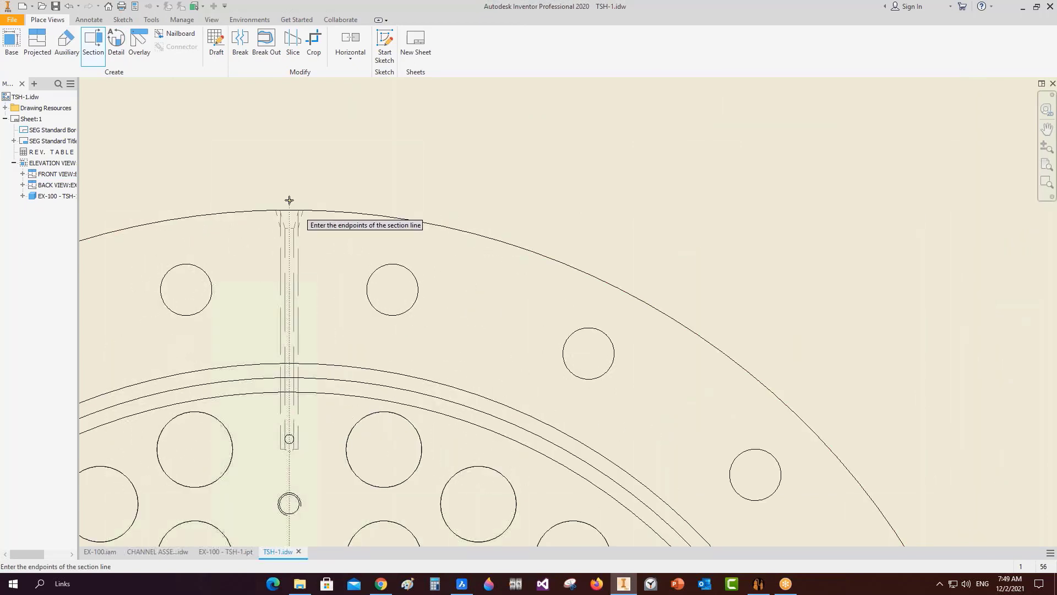
{"action": "scroll", "coordinate": [290, 201], "scroll_direction": "down", "scroll_amount": 4}
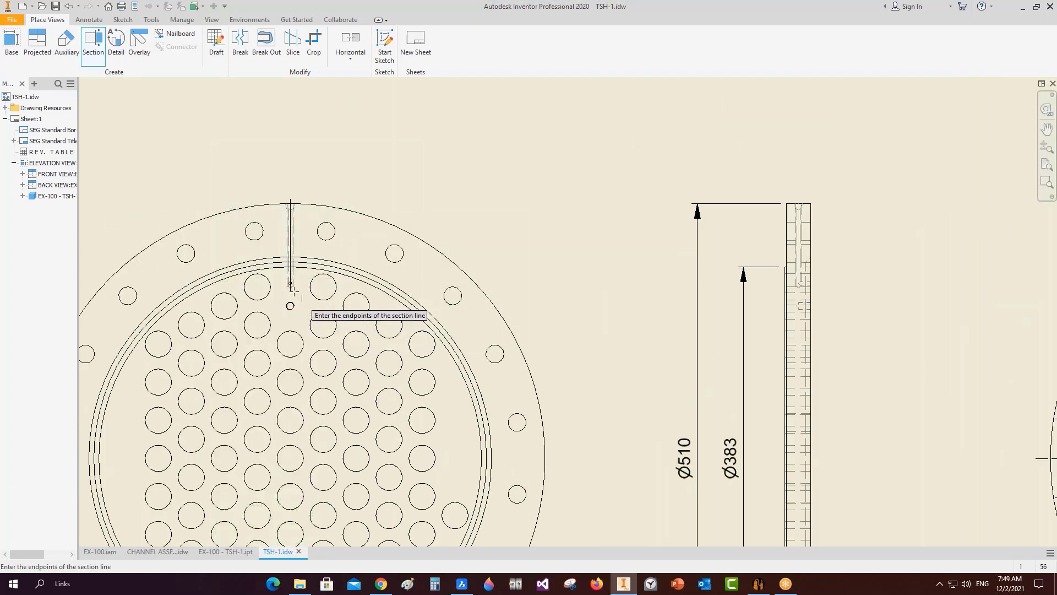
{"action": "scroll", "coordinate": [294, 291], "scroll_direction": "up", "scroll_amount": 3}
{"action": "left_click", "coordinate": [287, 294]}
{"action": "right_click", "coordinate": [287, 294]}
{"action": "left_click", "coordinate": [330, 285]}
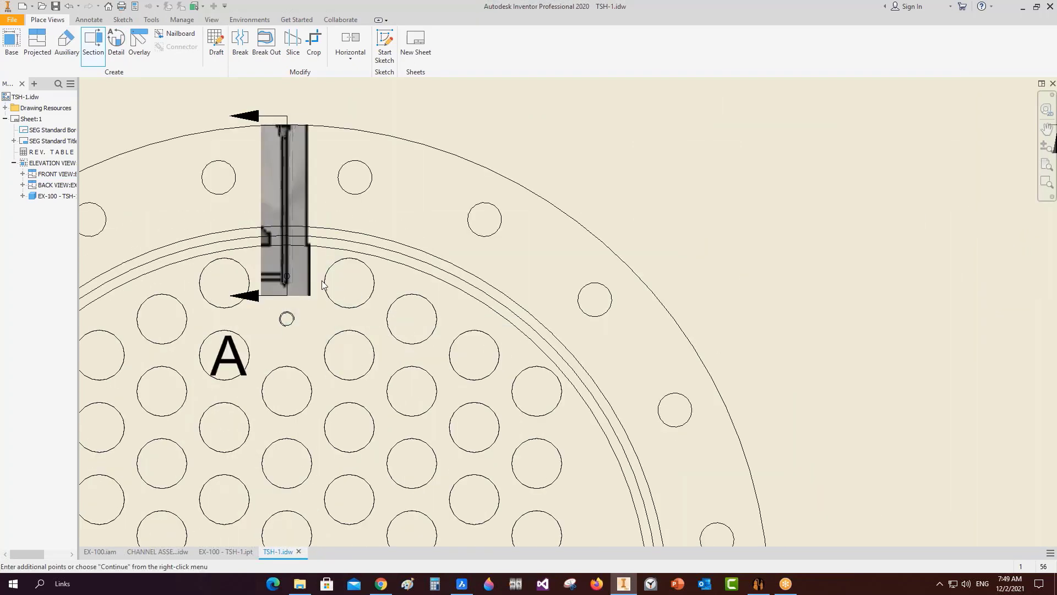
{"action": "scroll", "coordinate": [325, 281], "scroll_direction": "down", "scroll_amount": 5}
{"action": "left_click", "coordinate": [218, 275]}
{"action": "scroll", "coordinate": [225, 273], "scroll_direction": "up", "scroll_amount": 3}
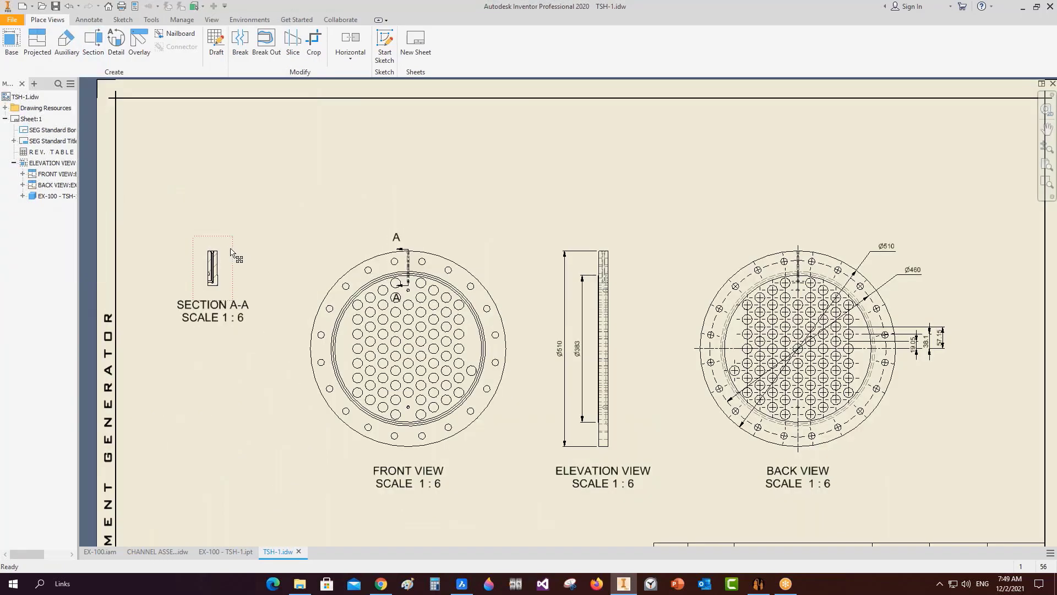
Unlink Section A-A's scale from its parent and set it to 1:2.
{"action": "double_click", "coordinate": [214, 273]}
{"action": "left_click", "coordinate": [261, 231]}
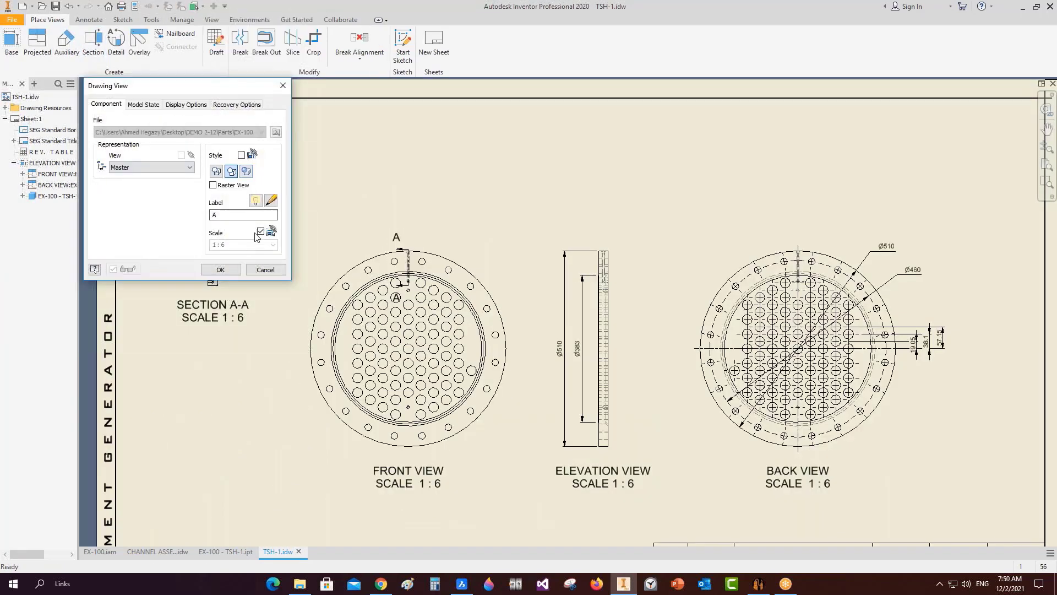
{"action": "double_click", "coordinate": [226, 245]}
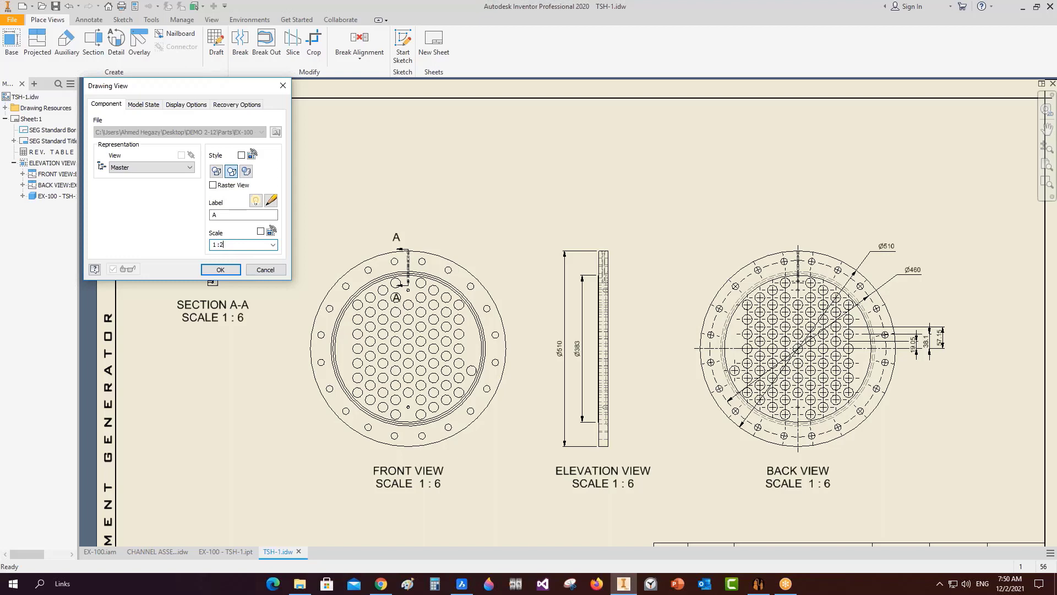
{"action": "left_click", "coordinate": [220, 269]}
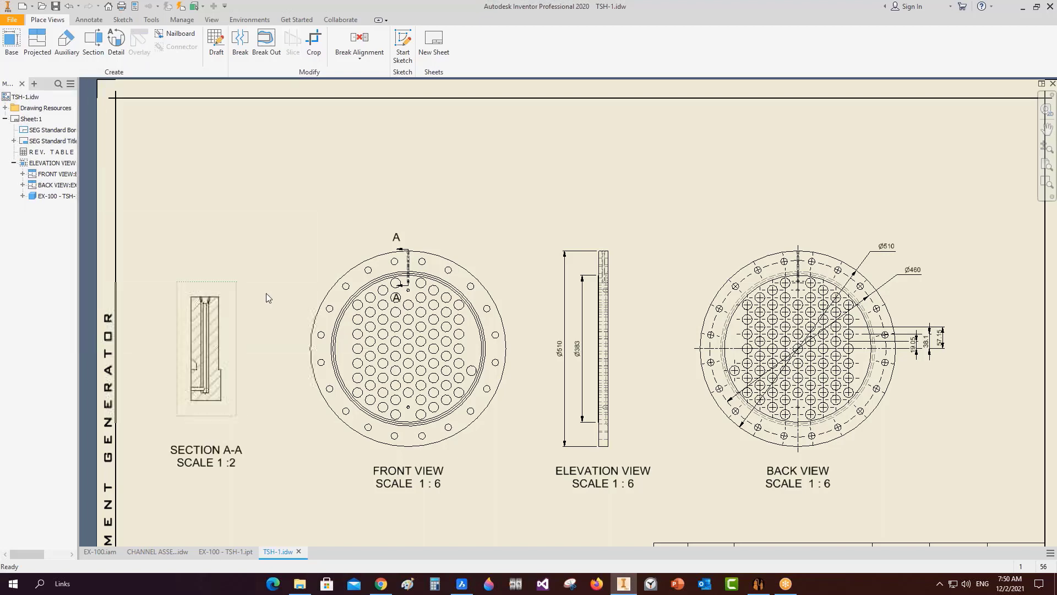
{"action": "scroll", "coordinate": [275, 309], "scroll_direction": "up", "scroll_amount": 5}
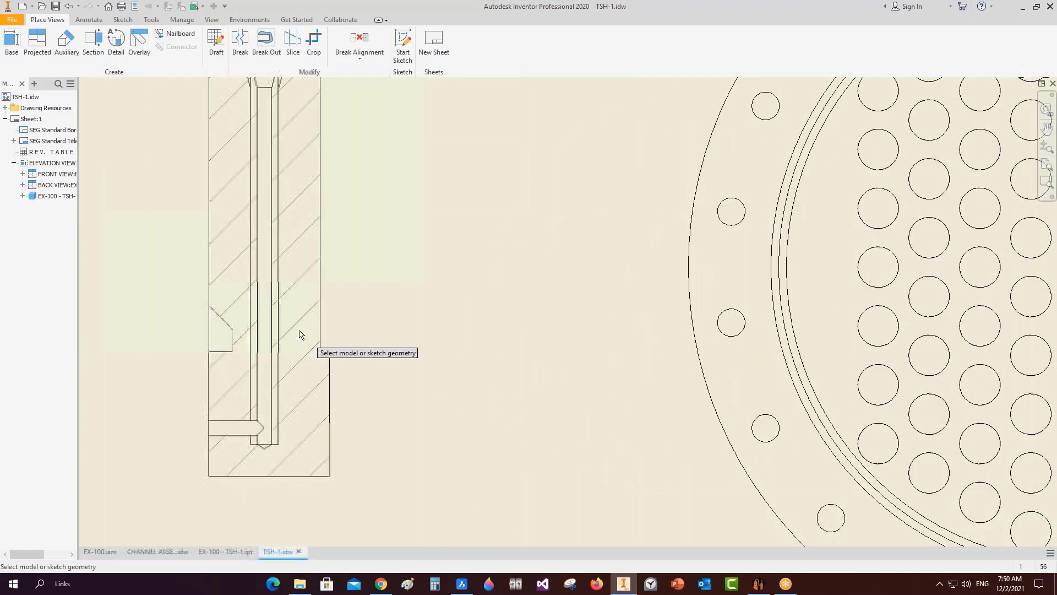
Dimension the 2 mm step and shift its text to the right.
{"action": "scroll", "coordinate": [299, 335], "scroll_direction": "up", "scroll_amount": 3}
{"action": "left_click", "coordinate": [438, 419]}
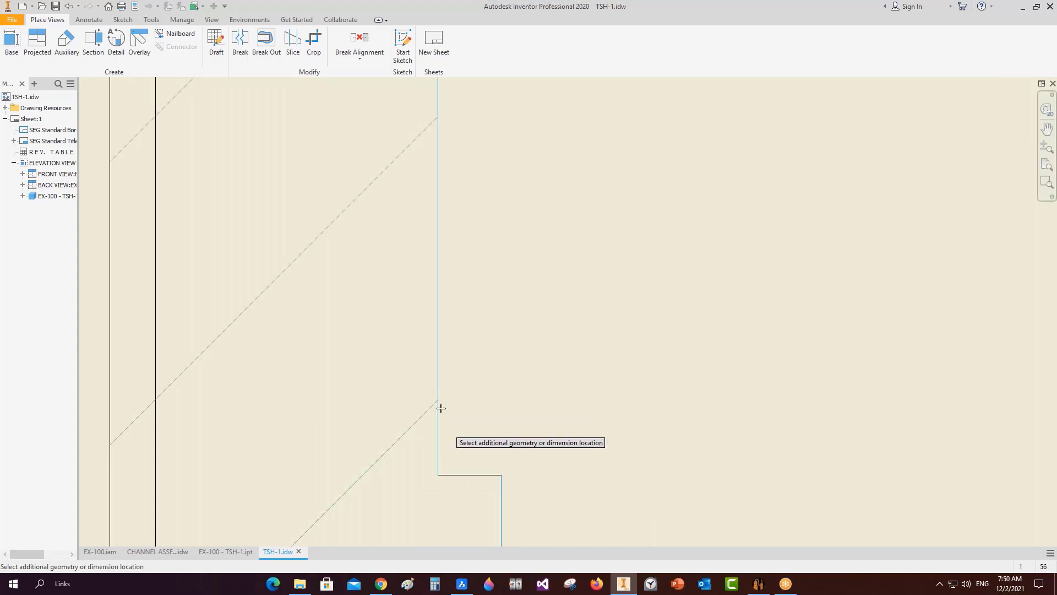
{"action": "scroll", "coordinate": [471, 325], "scroll_direction": "down", "scroll_amount": 5}
{"action": "left_click", "coordinate": [509, 309]}
{"action": "right_click", "coordinate": [539, 234]}
{"action": "left_click", "coordinate": [594, 241]}
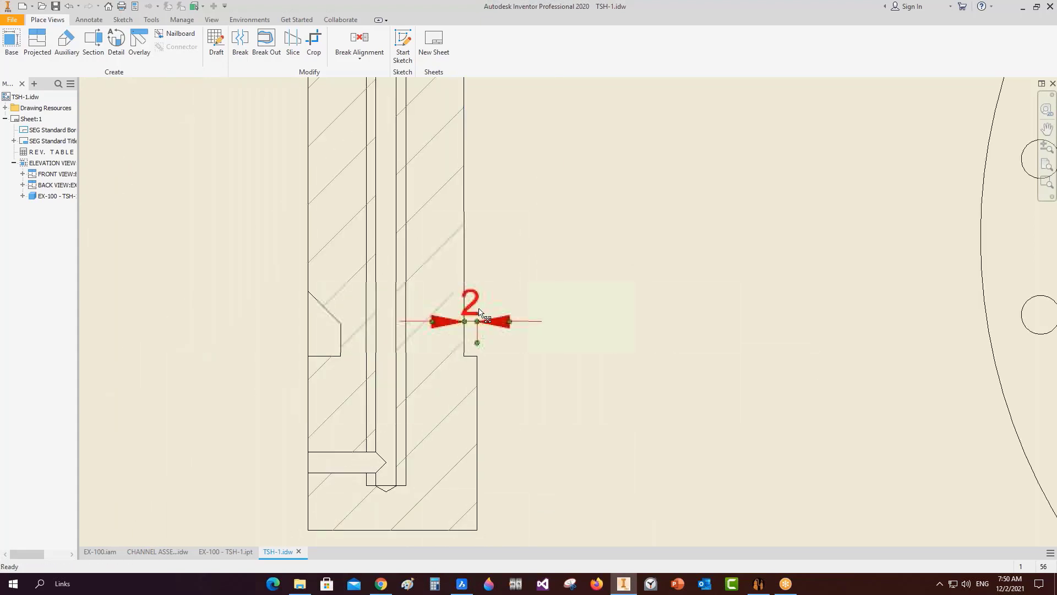
{"action": "left_click_drag", "start_coordinate": [480, 312], "coordinate": [557, 300]}
Add the 5 mm groove dimension and the 45° chamfer angle left of the part.
{"action": "key", "text": "d"}
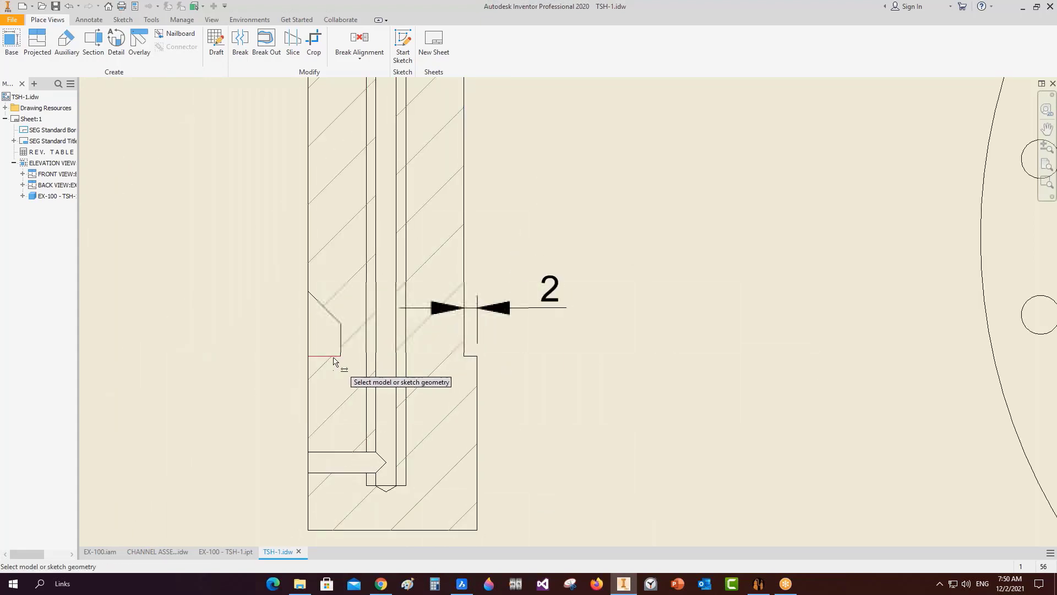
{"action": "left_click", "coordinate": [341, 337]}
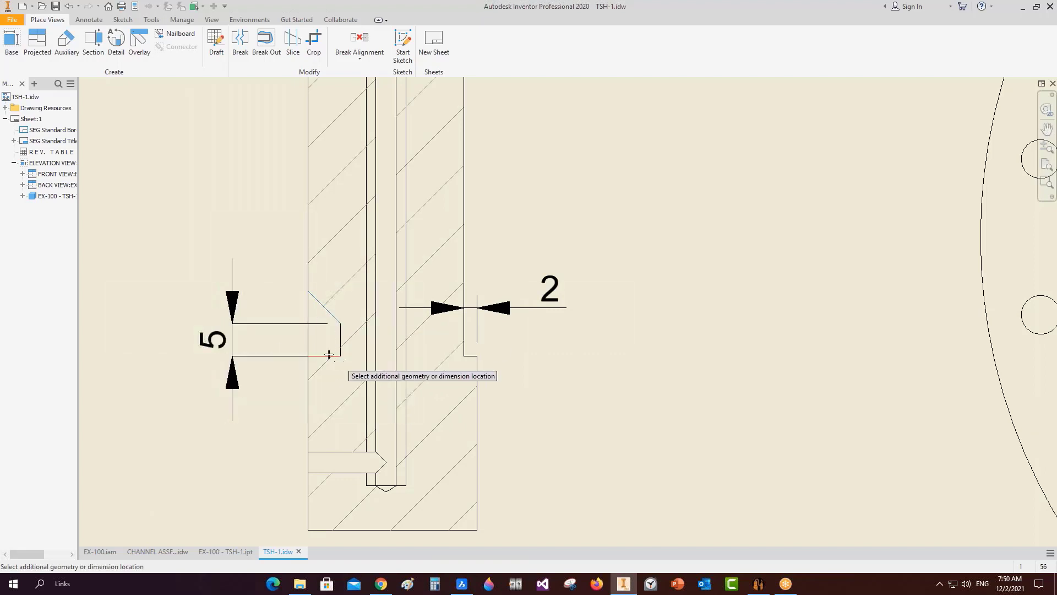
{"action": "left_click", "coordinate": [329, 355]}
{"action": "left_click", "coordinate": [160, 298]}
{"action": "scroll", "coordinate": [268, 321], "scroll_direction": "down", "scroll_amount": 3}
{"action": "middle_click_drag", "start_coordinate": [331, 260], "coordinate": [343, 333]}
{"action": "scroll", "coordinate": [354, 180], "scroll_direction": "up", "scroll_amount": 3}
{"action": "key", "text": "Escape"}
Add a bisector centre line through the bore of Section A-A.
{"action": "left_click", "coordinate": [90, 21]}
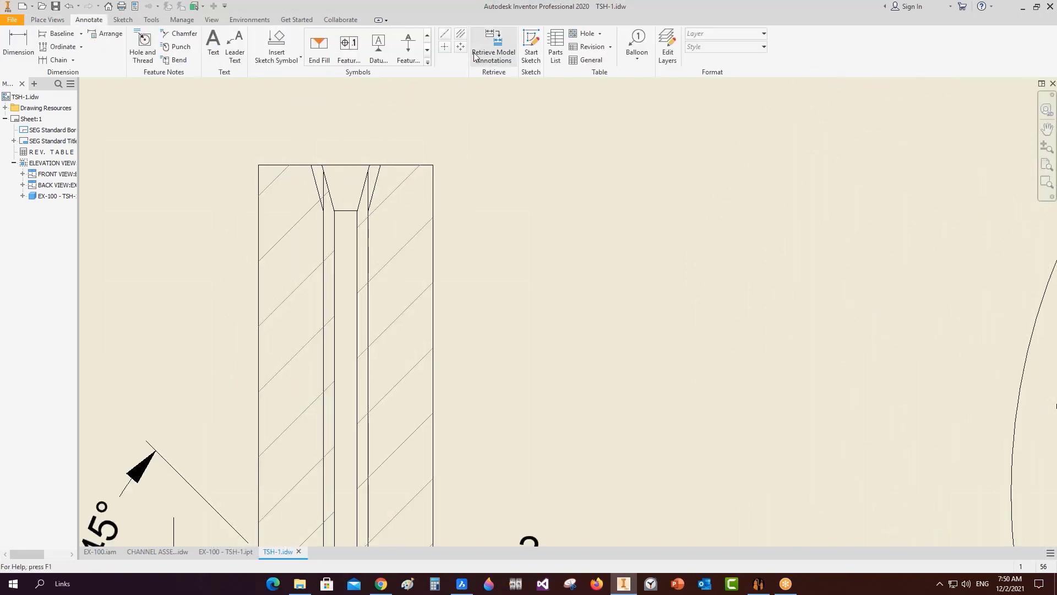
{"action": "left_click", "coordinate": [460, 33]}
{"action": "left_click", "coordinate": [357, 242]}
{"action": "left_click", "coordinate": [334, 242]}
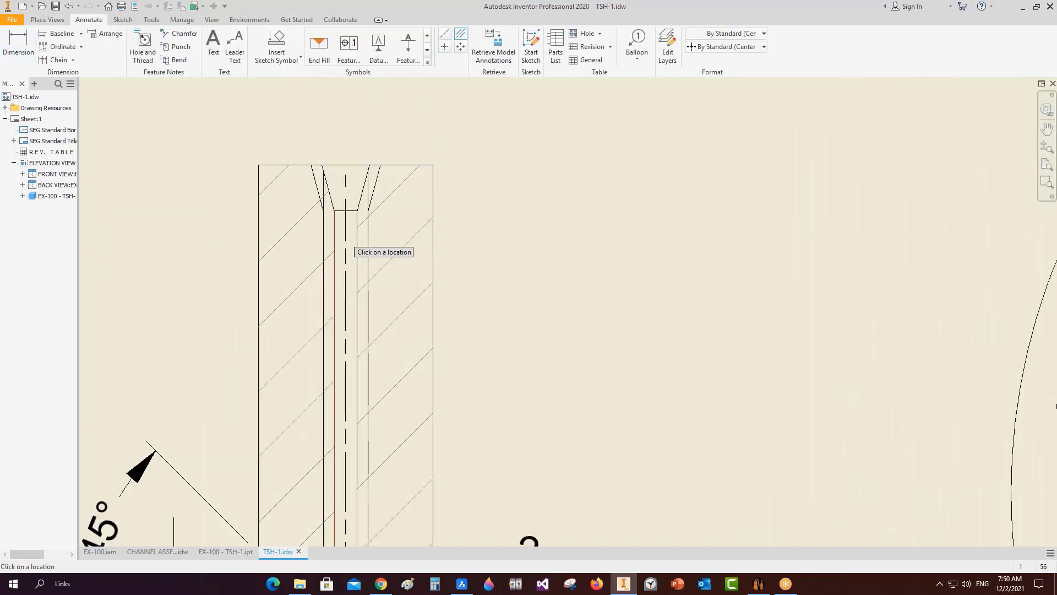
{"action": "scroll", "coordinate": [399, 219], "scroll_direction": "down", "scroll_amount": 3}
{"action": "right_click", "coordinate": [453, 178]}
{"action": "left_click", "coordinate": [420, 177]}
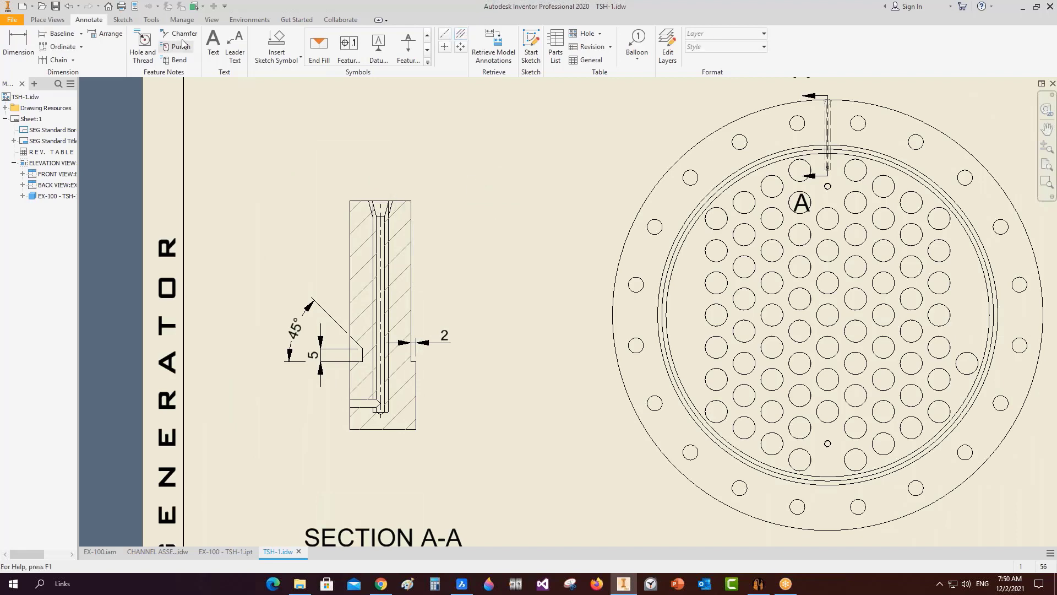
Place the Ø3.18 -12 DEEP hole note above the section.
{"action": "left_click", "coordinate": [143, 47]}
{"action": "left_click", "coordinate": [386, 225]}
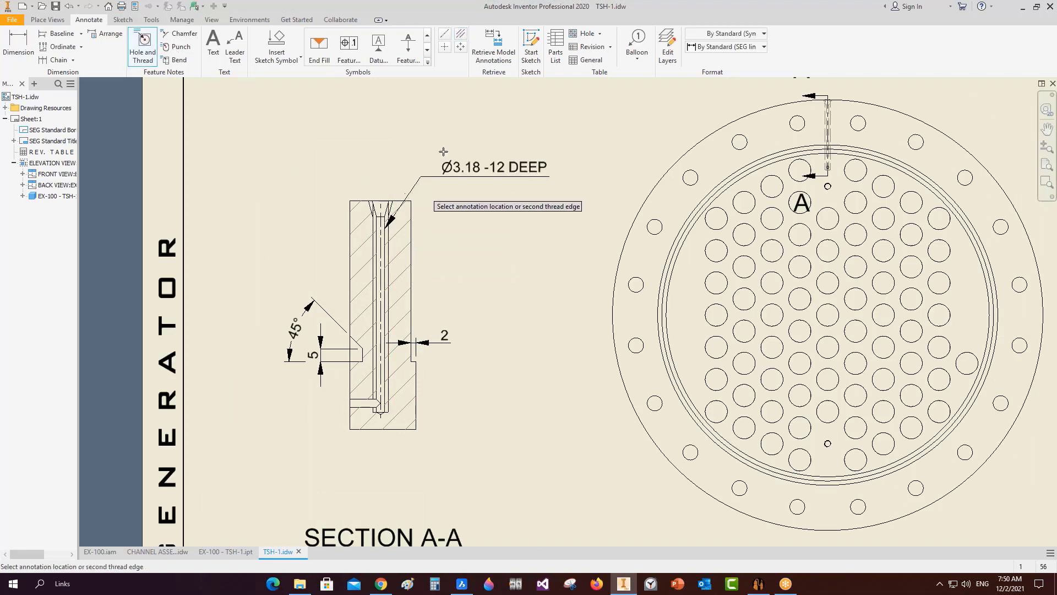
{"action": "left_click", "coordinate": [426, 126]}
{"action": "right_click", "coordinate": [429, 125]}
{"action": "left_click", "coordinate": [395, 125]}
Dimension the section's 79.91 overall depth on the right of the part.
{"action": "scroll", "coordinate": [464, 151], "scroll_direction": "down", "scroll_amount": 3}
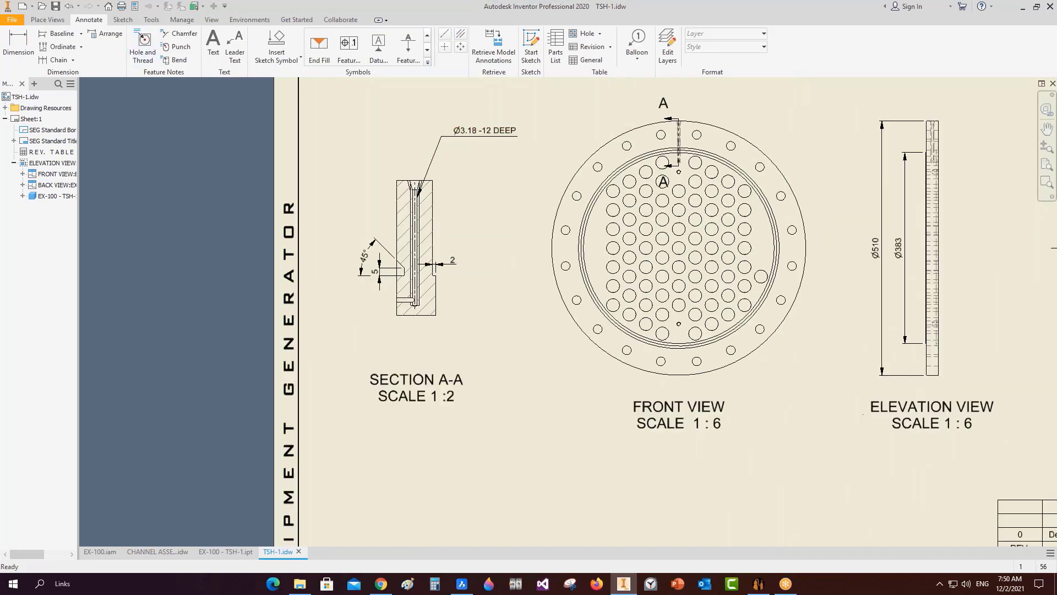
{"action": "middle_click_drag", "start_coordinate": [519, 167], "coordinate": [485, 168]}
{"action": "middle_click_drag", "start_coordinate": [489, 205], "coordinate": [466, 192]}
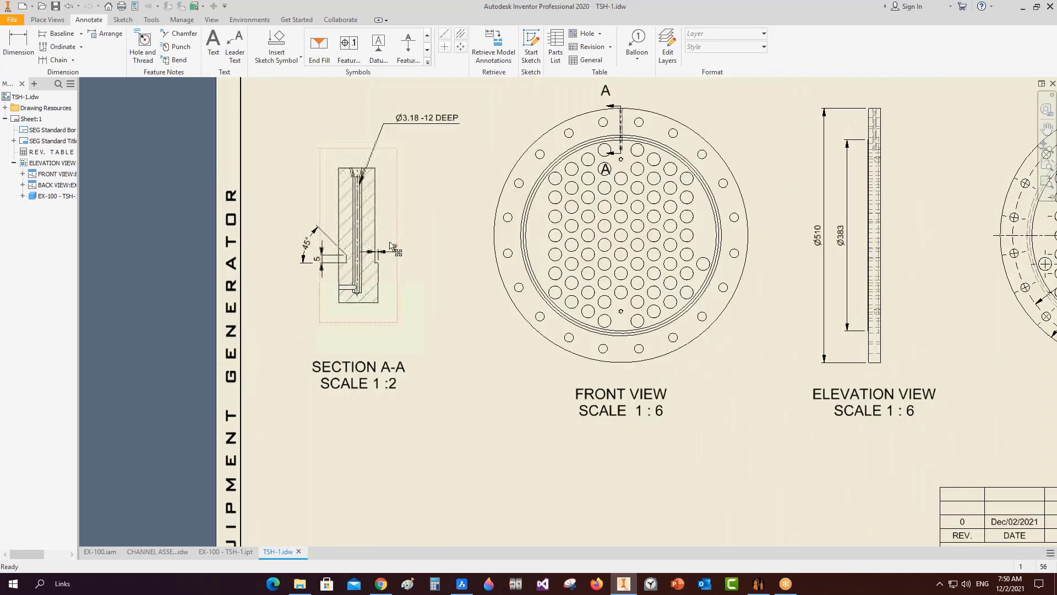
{"action": "scroll", "coordinate": [390, 246], "scroll_direction": "up", "scroll_amount": 3}
{"action": "key", "text": "d"}
{"action": "left_click", "coordinate": [334, 218]}
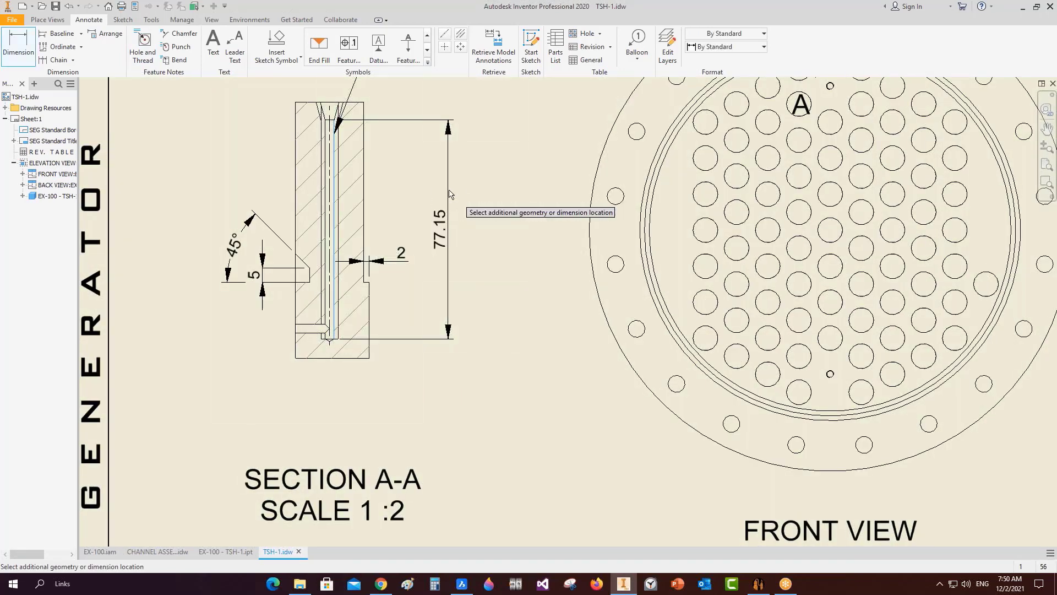
{"action": "scroll", "coordinate": [322, 312], "scroll_direction": "up", "scroll_amount": 3}
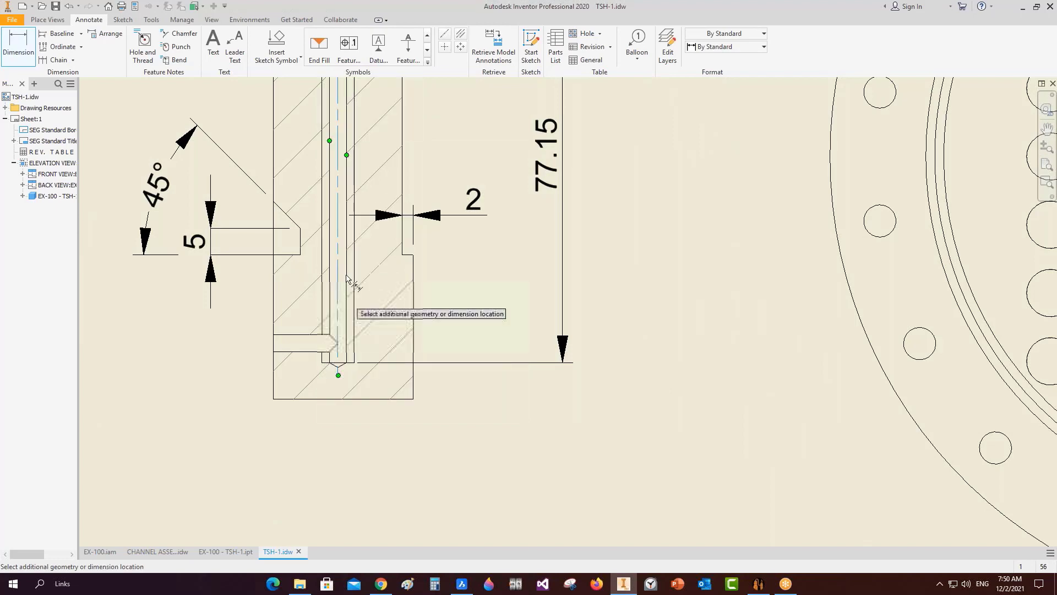
{"action": "scroll", "coordinate": [347, 278], "scroll_direction": "down", "scroll_amount": 3}
{"action": "scroll", "coordinate": [352, 157], "scroll_direction": "up", "scroll_amount": 2}
{"action": "left_click", "coordinate": [355, 146]}
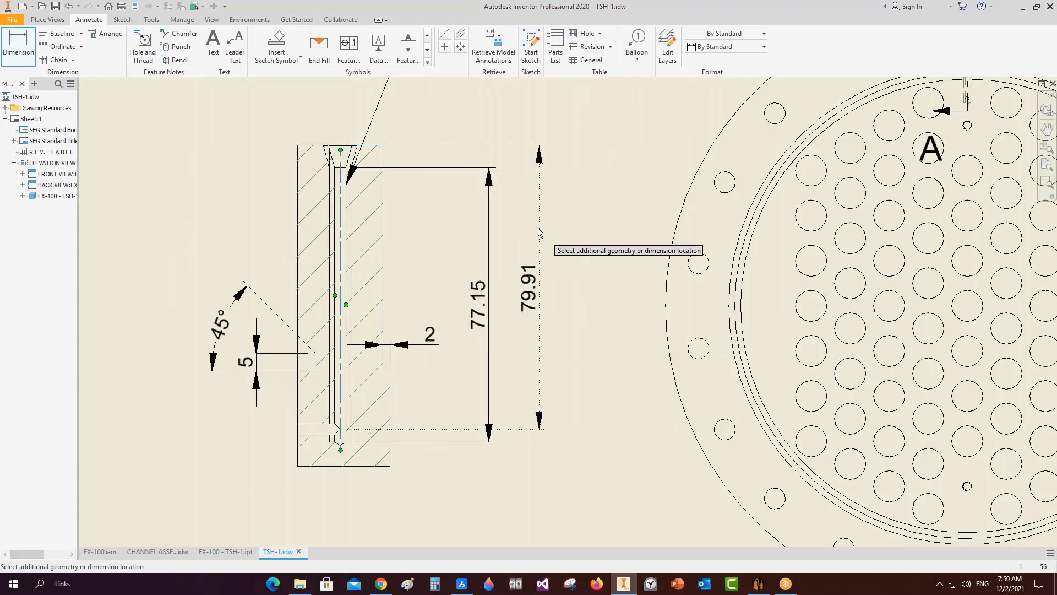
{"action": "left_click", "coordinate": [538, 229]}
{"action": "right_click", "coordinate": [504, 256]}
{"action": "left_click", "coordinate": [471, 255]}
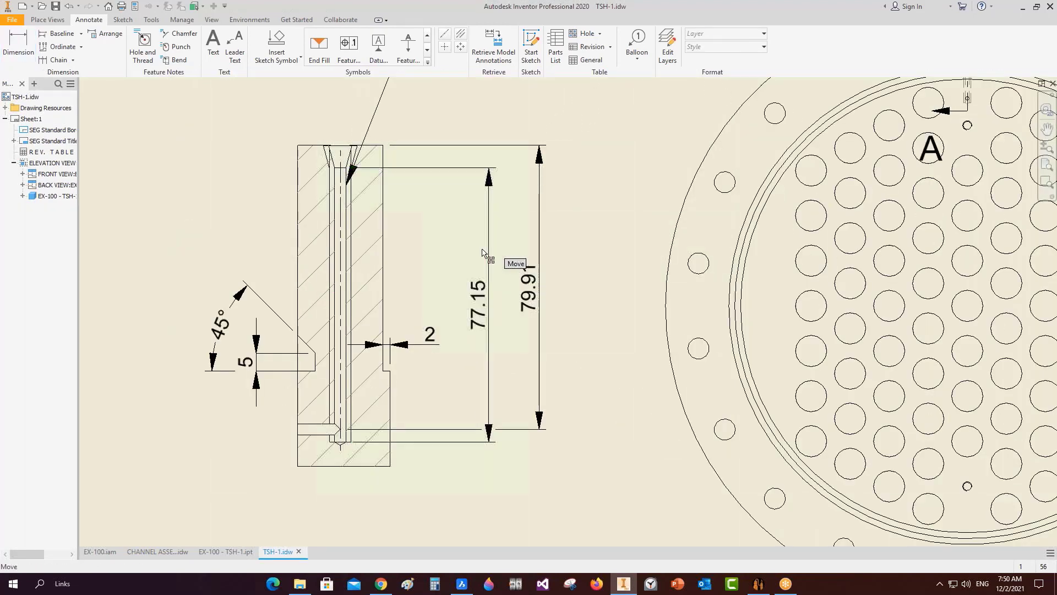
Remove the extra 77.15 dimension from Section A-A.
{"action": "scroll", "coordinate": [359, 215], "scroll_direction": "up", "scroll_amount": 2}
{"action": "key", "text": "d"}
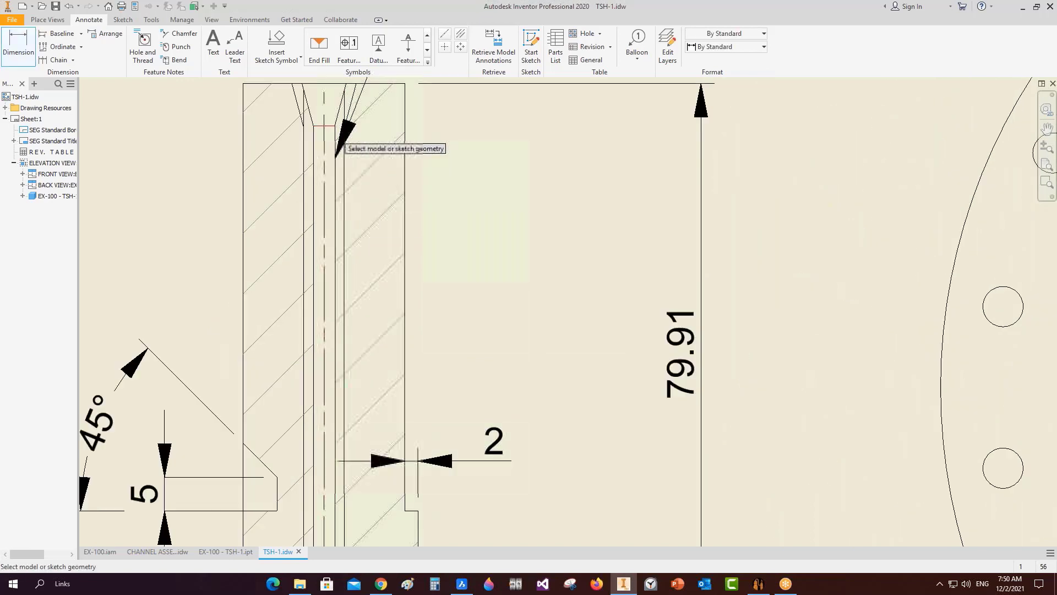
{"action": "scroll", "coordinate": [633, 115], "scroll_direction": "down", "scroll_amount": 3}
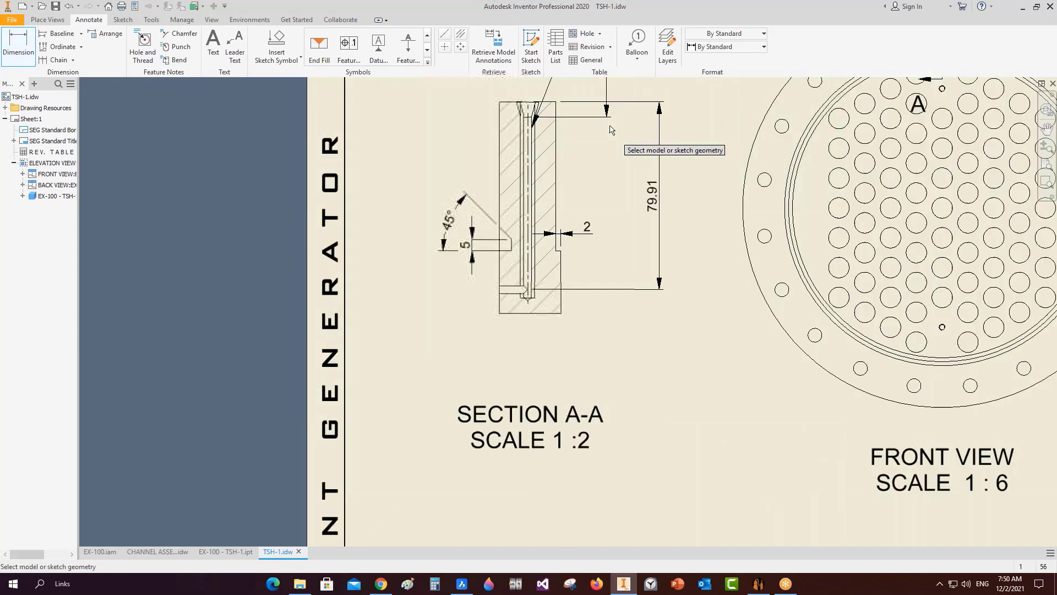
{"action": "scroll", "coordinate": [610, 130], "scroll_direction": "down", "scroll_amount": 2}
{"action": "scroll", "coordinate": [547, 270], "scroll_direction": "up", "scroll_amount": 2}
{"action": "key", "text": "Escape"}
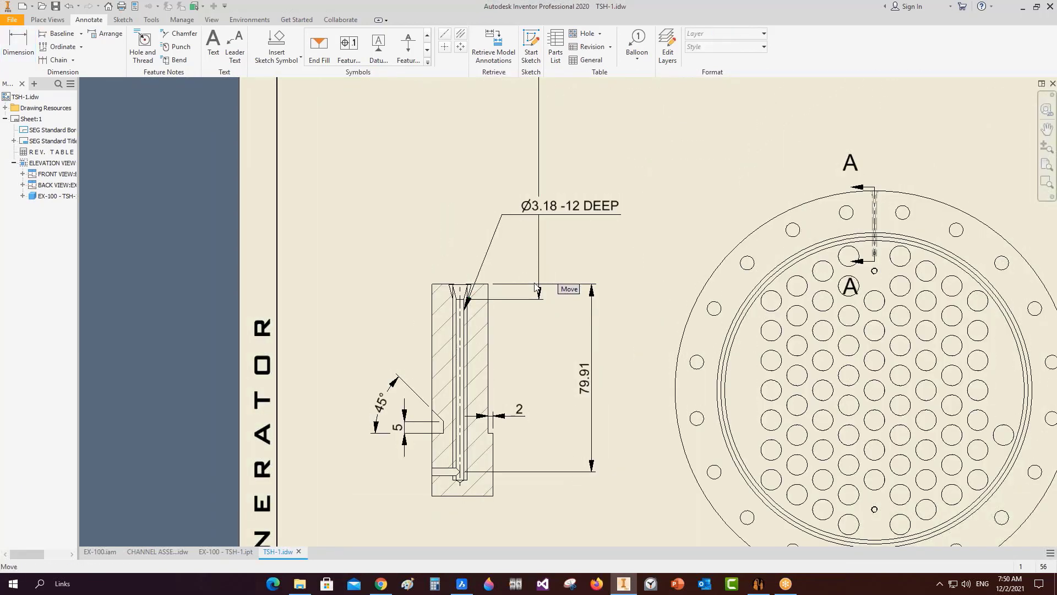
Fit the whole sheet in view and switch to the EX-100 - TSH-1 part document.
{"action": "scroll", "coordinate": [537, 410], "scroll_direction": "down", "scroll_amount": 3}
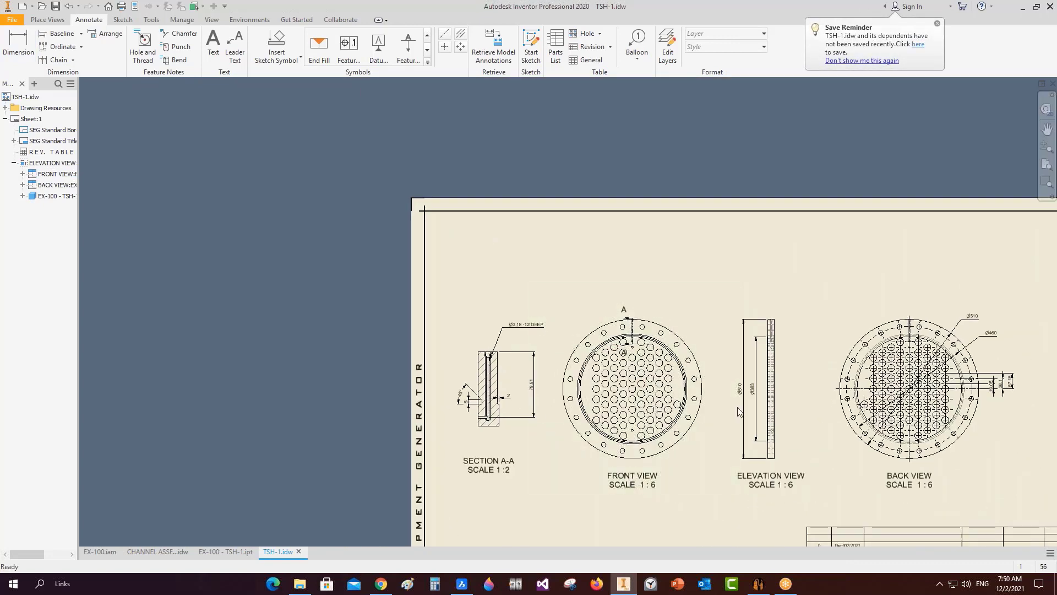
{"action": "mouse_move", "coordinate": [761, 505]}
{"action": "middle_mouse_down"}
{"action": "mouse_move", "coordinate": [624, 447]}
{"action": "mouse_move", "coordinate": [543, 388]}
{"action": "middle_mouse_up"}
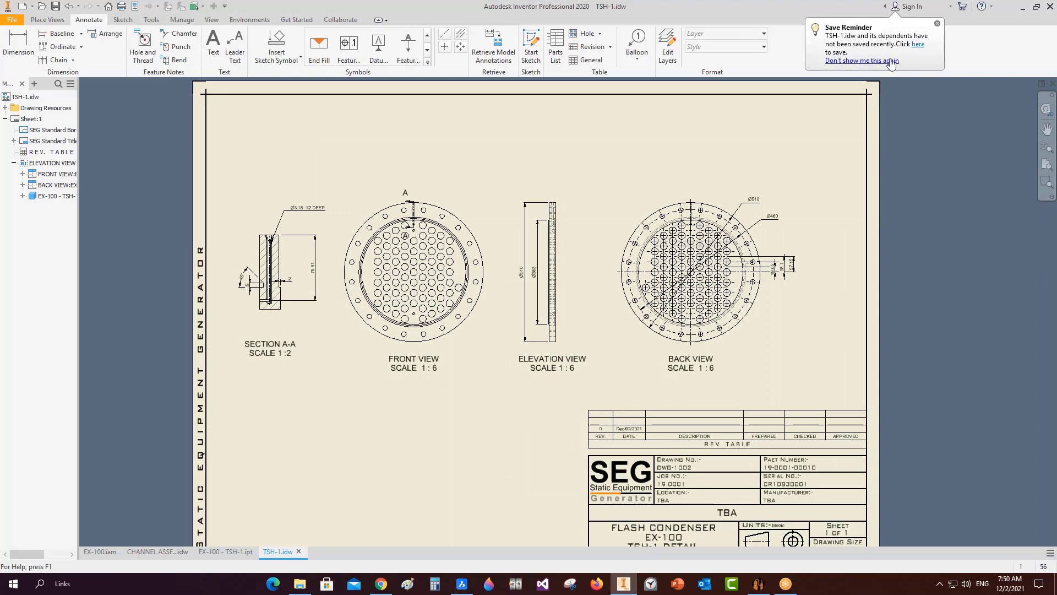
{"action": "middle_click", "coordinate": [573, 276]}
{"action": "middle_click", "coordinate": [573, 276]}
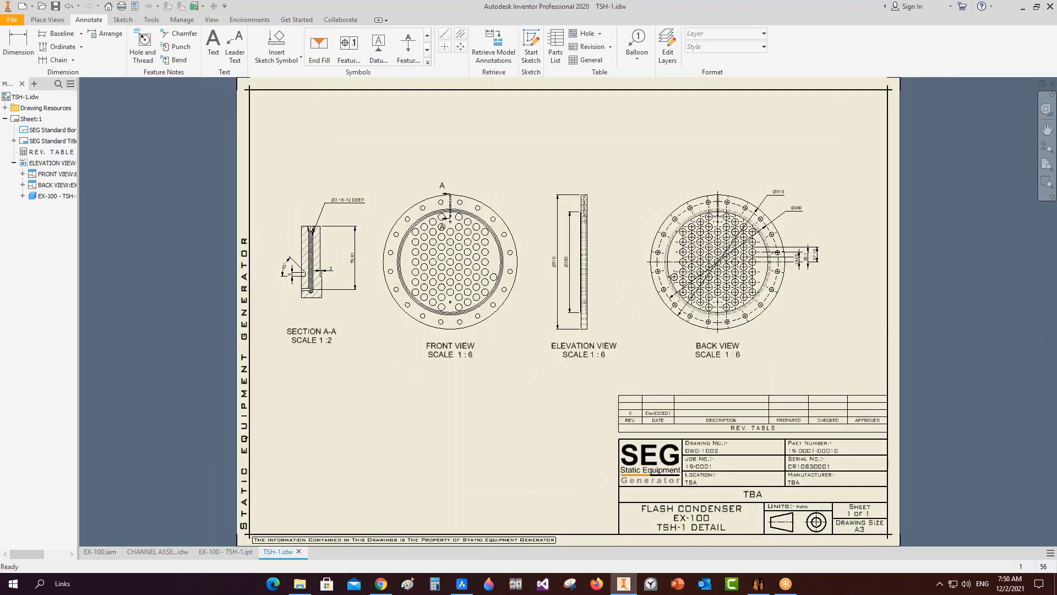
{"action": "left_click", "coordinate": [216, 553]}
Start a new drawing for the EX-100 vessel on an A1 sheet.
{"action": "mouse_move", "coordinate": [758, 582]}
{"action": "left_click", "coordinate": [728, 566]}
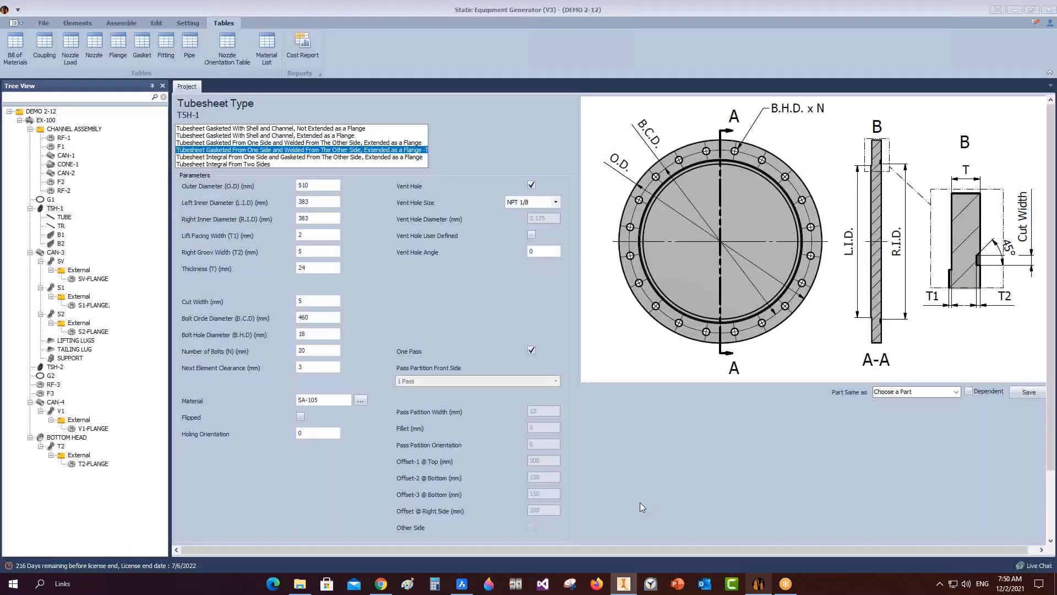
{"action": "left_click", "coordinate": [47, 120]}
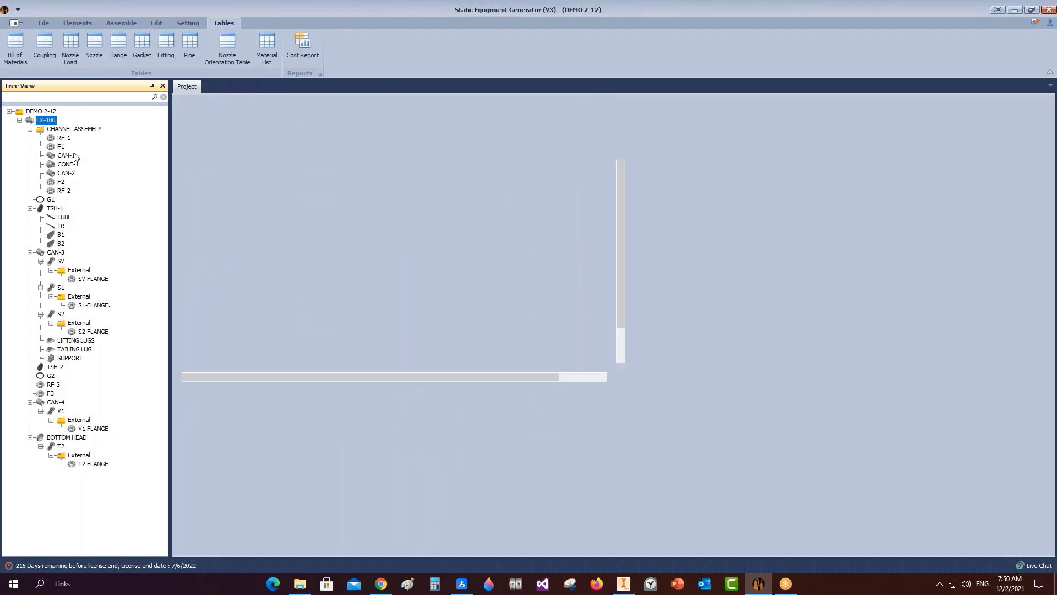
{"action": "right_click", "coordinate": [47, 119]}
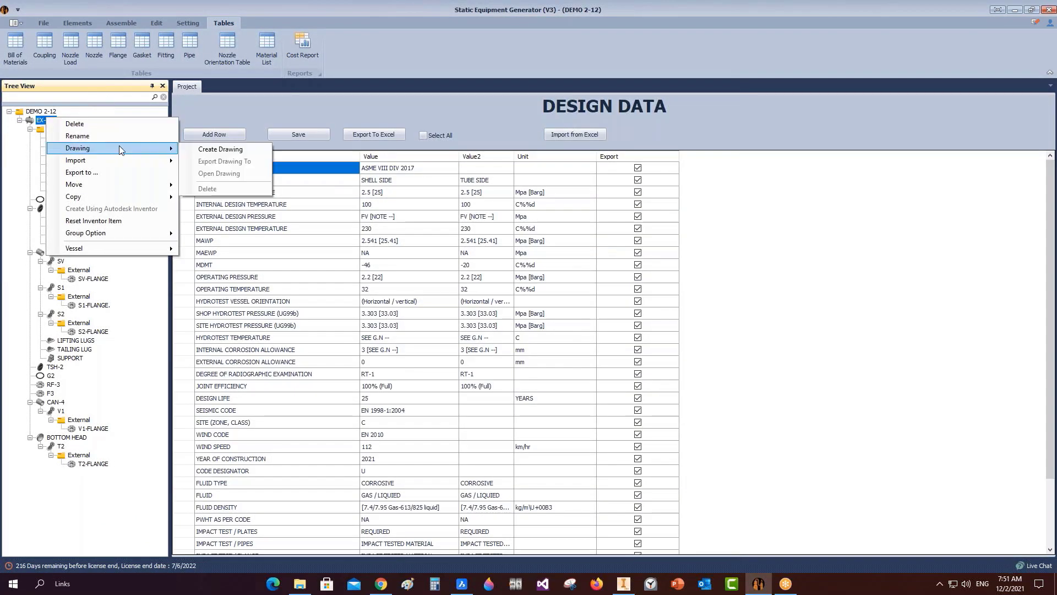
{"action": "mouse_move", "coordinate": [149, 154]}
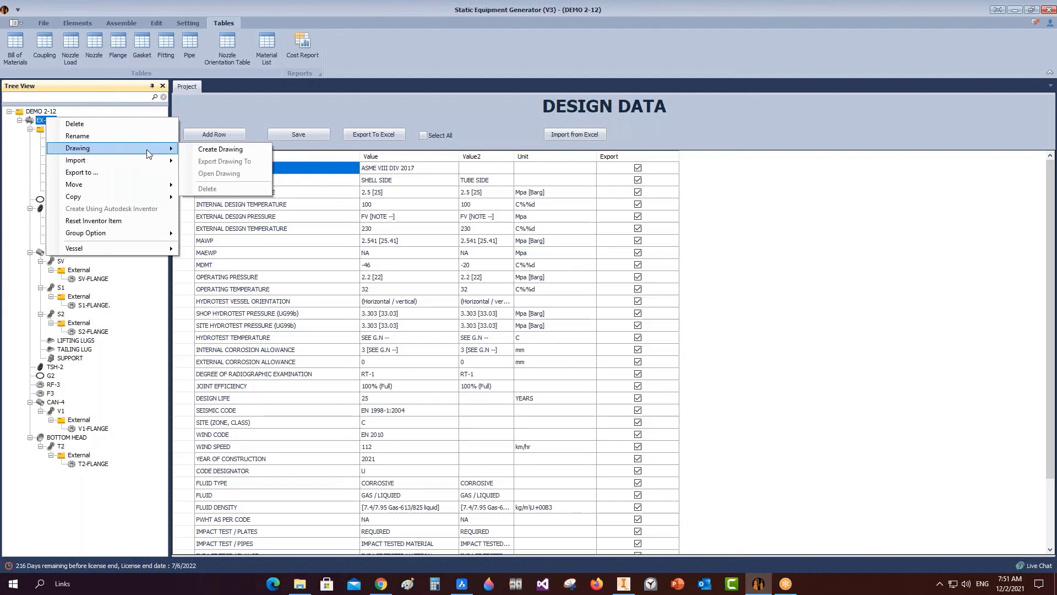
{"action": "left_click", "coordinate": [220, 150]}
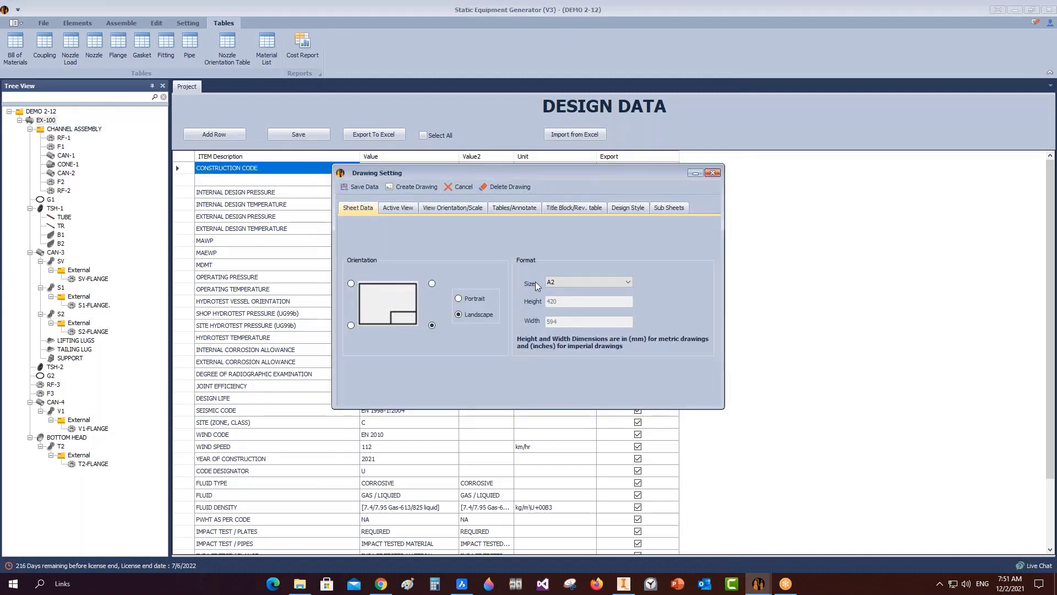
{"action": "left_click", "coordinate": [594, 282]}
{"action": "left_click", "coordinate": [565, 313]}
Set the Back elevation at X 10 with 1:18 scale and include the Design Data table.
{"action": "left_click", "coordinate": [399, 209]}
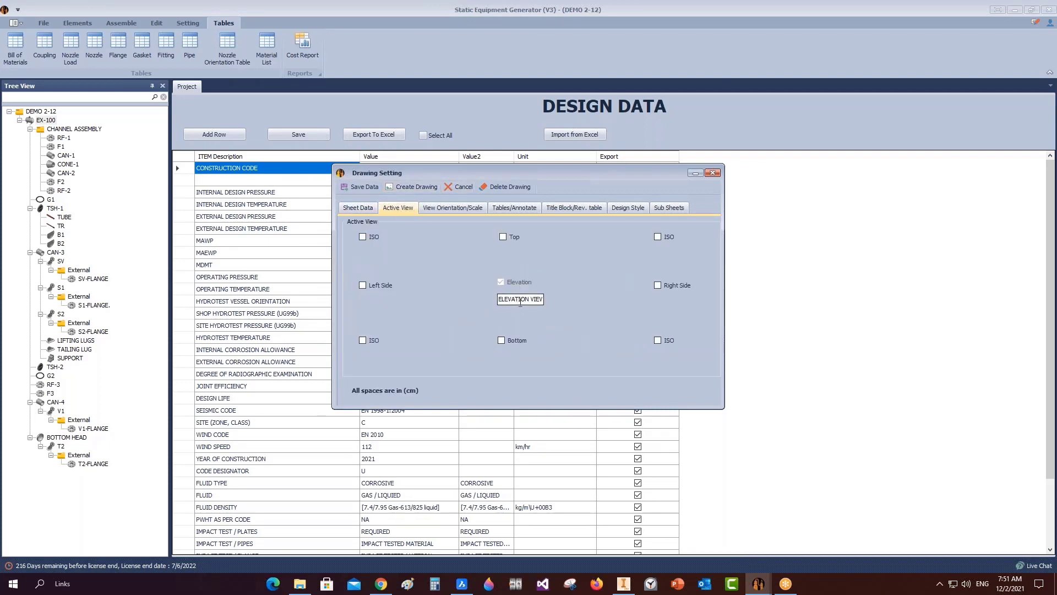
{"action": "left_click", "coordinate": [463, 208]}
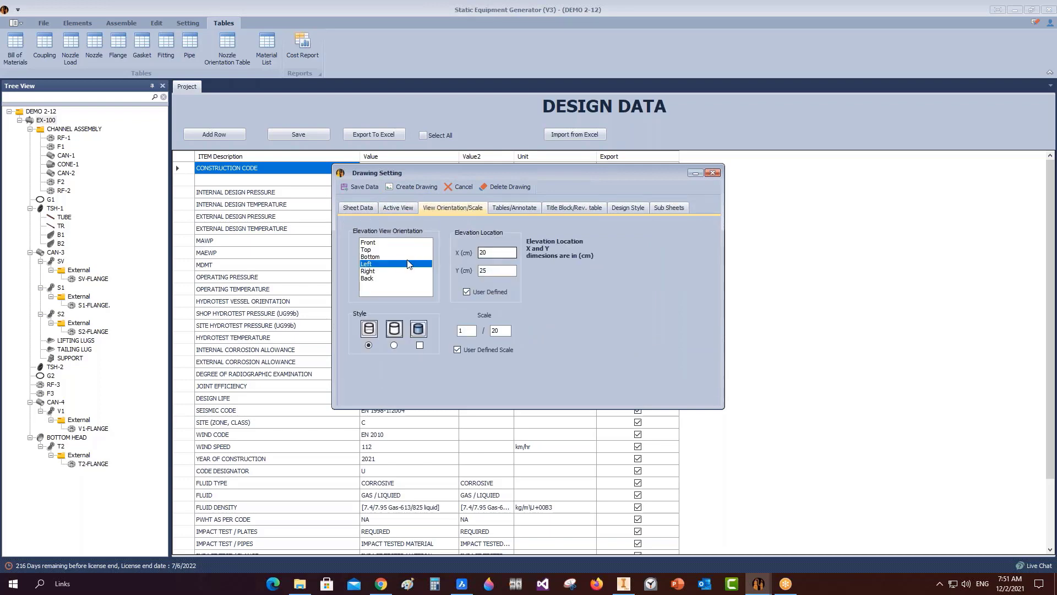
{"action": "left_click", "coordinate": [376, 279]}
{"action": "double_click", "coordinate": [508, 252]}
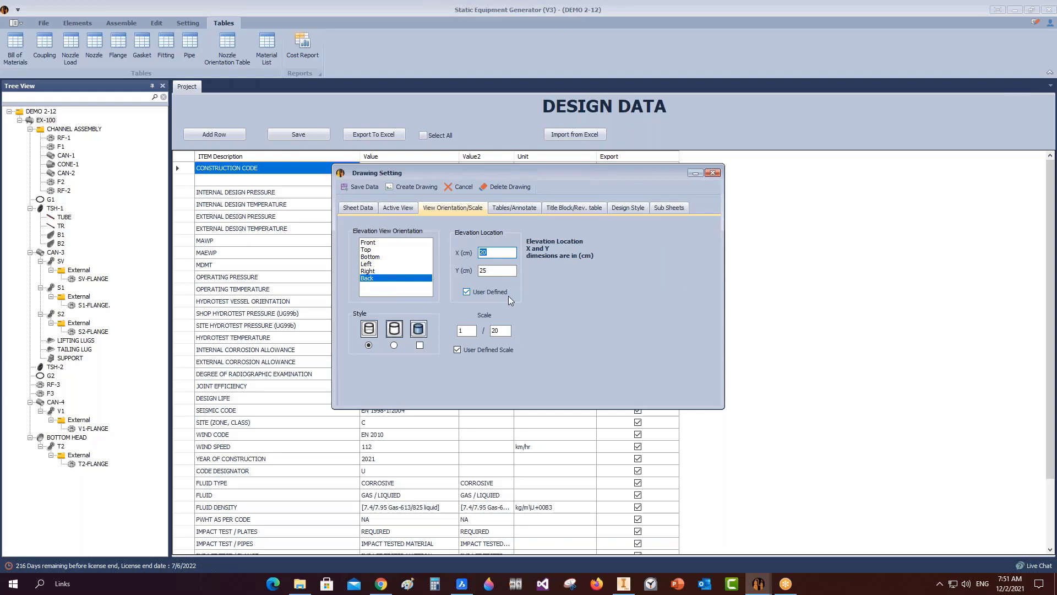
{"action": "type", "text": "1"}
{"action": "key", "text": "Tab"}
{"action": "key", "text": "Tab"}
{"action": "left_click", "coordinate": [514, 208]}
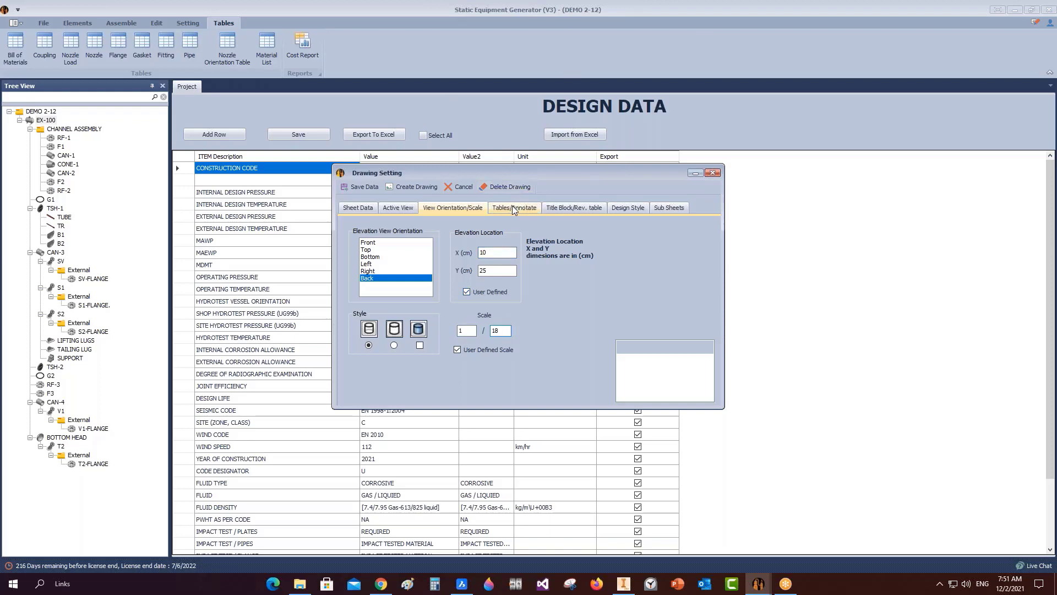
{"action": "left_click", "coordinate": [351, 242]}
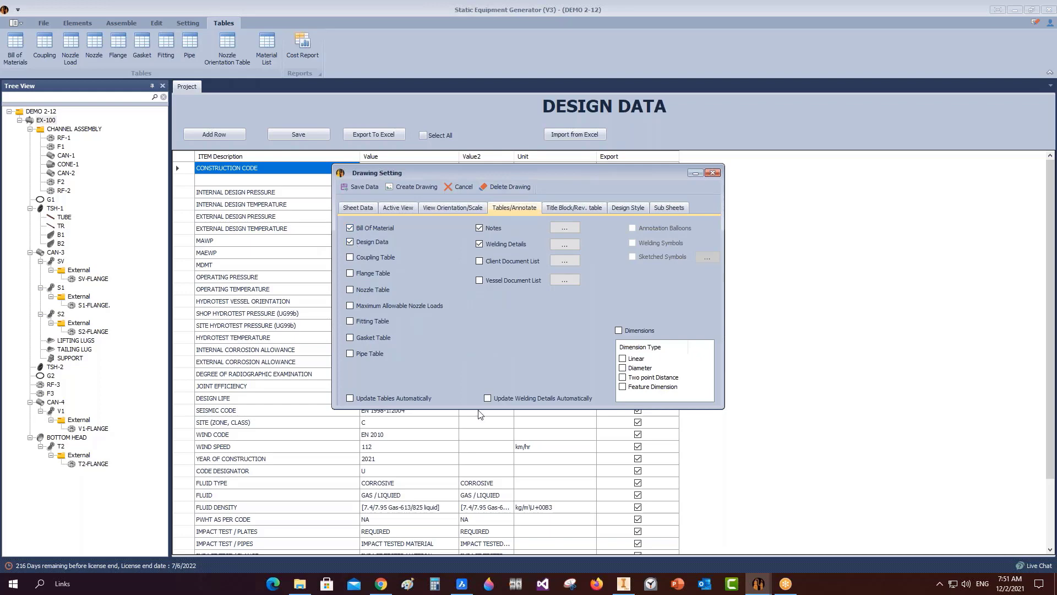
Include the Maximum Allowable Nozzle Loads table and select the pressure vessel supply specification in the client document list.
{"action": "left_click", "coordinate": [351, 306]}
{"action": "left_click", "coordinate": [565, 263]}
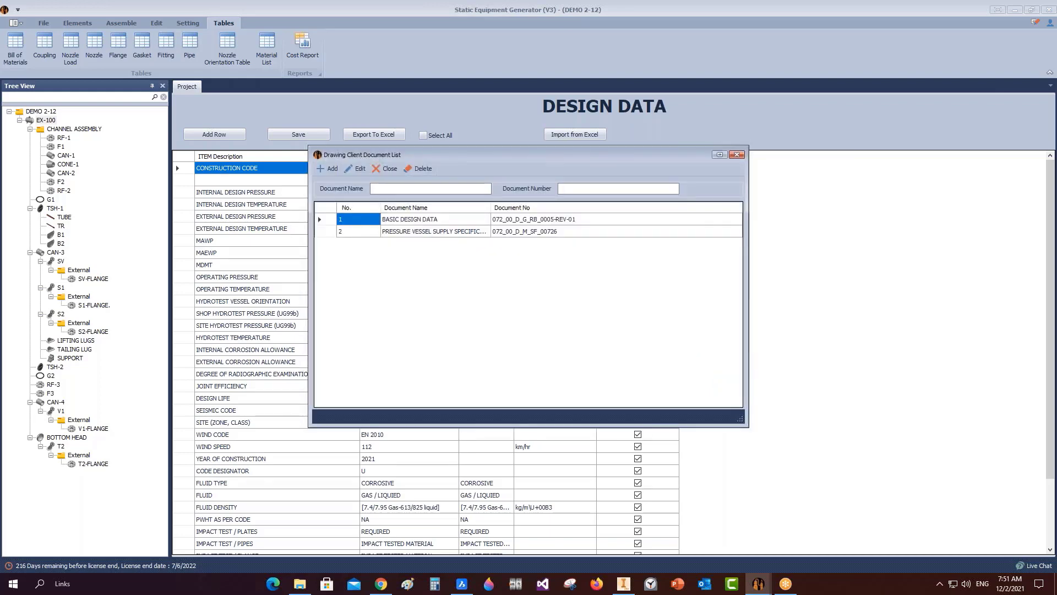
{"action": "left_click", "coordinate": [324, 232]}
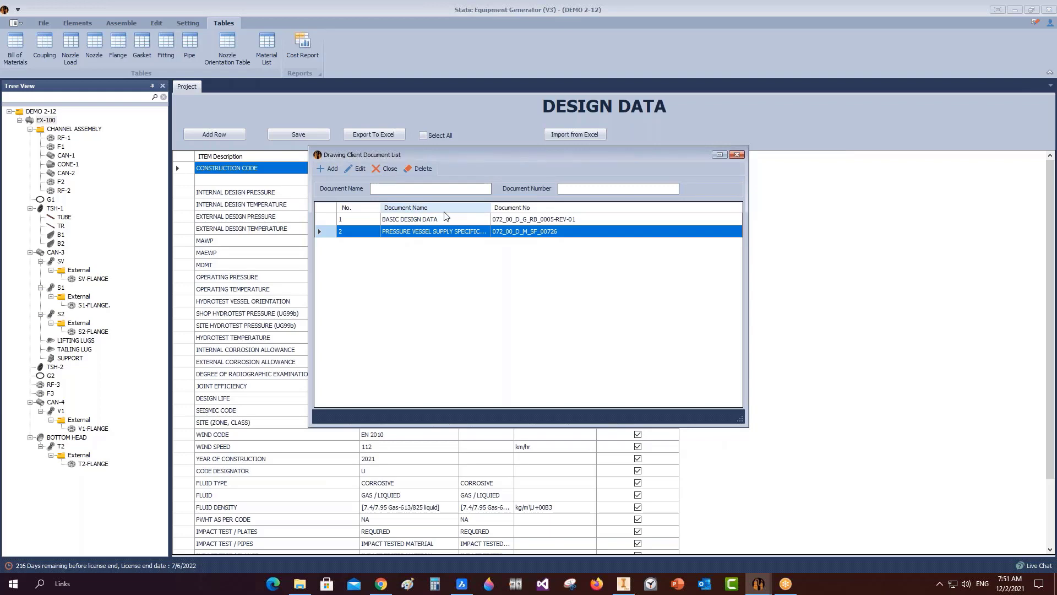
{"action": "left_click", "coordinate": [743, 155]}
Add MECHANICAL CALCULATIONS as DOC-102 to the vessel document list.
{"action": "left_click", "coordinate": [517, 290]}
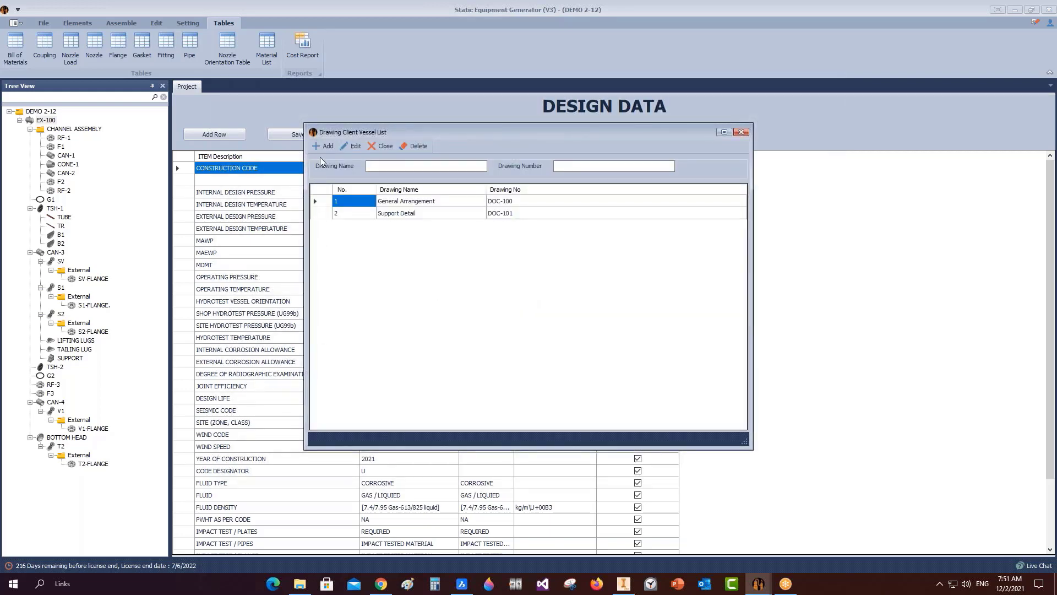
{"action": "left_click", "coordinate": [386, 167]}
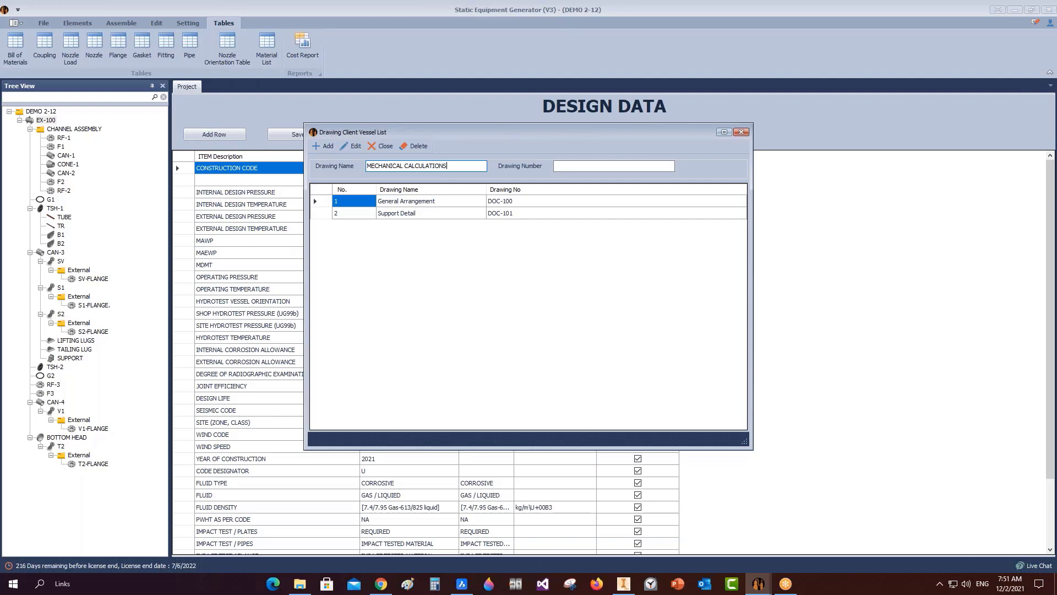
{"action": "left_click", "coordinate": [579, 166]}
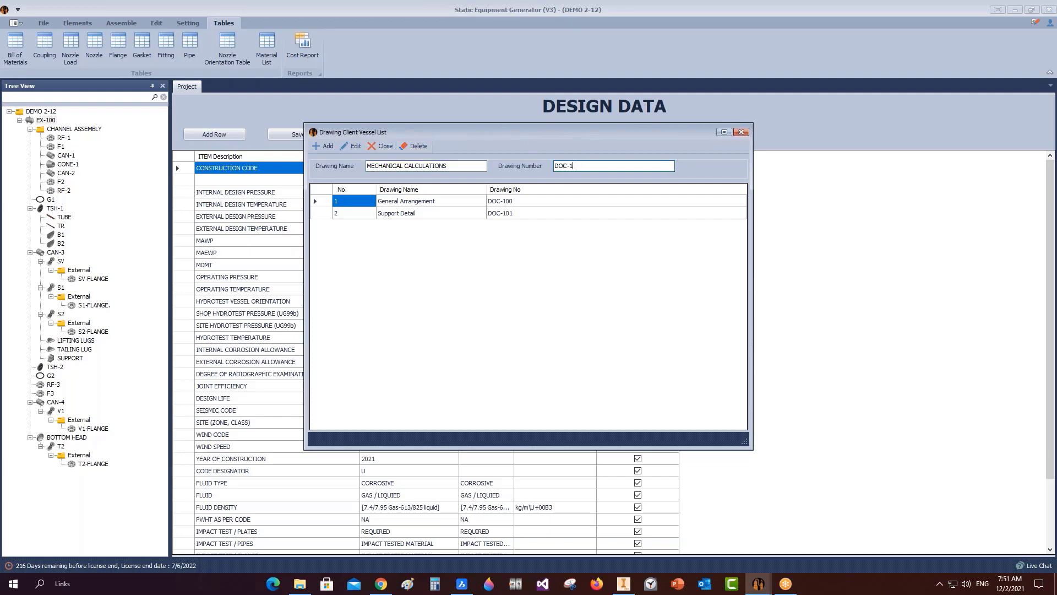
{"action": "left_click", "coordinate": [319, 146]}
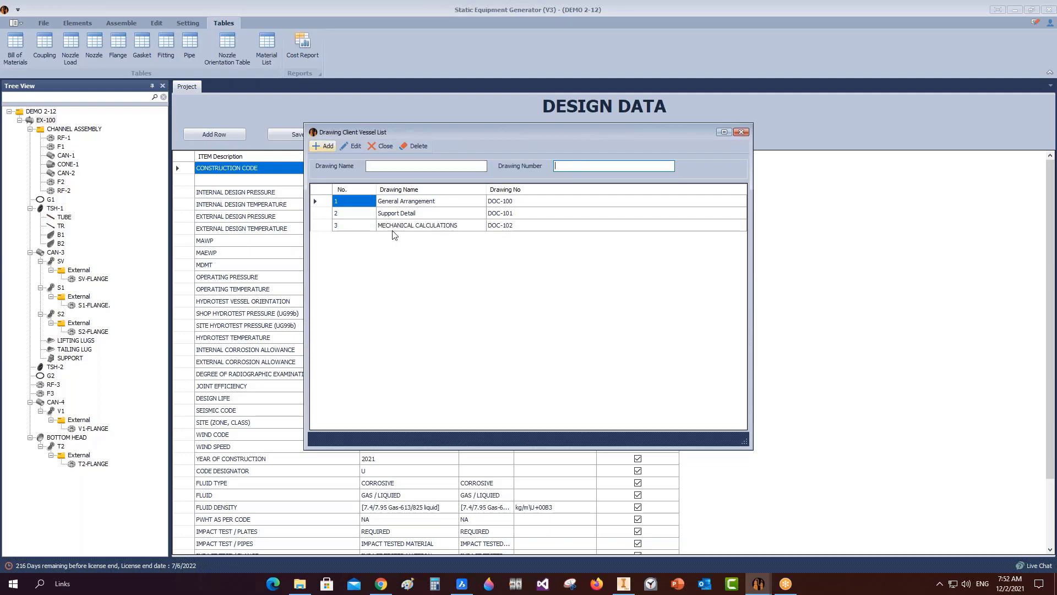
{"action": "left_click", "coordinate": [741, 132]}
{"action": "left_click", "coordinate": [572, 245]}
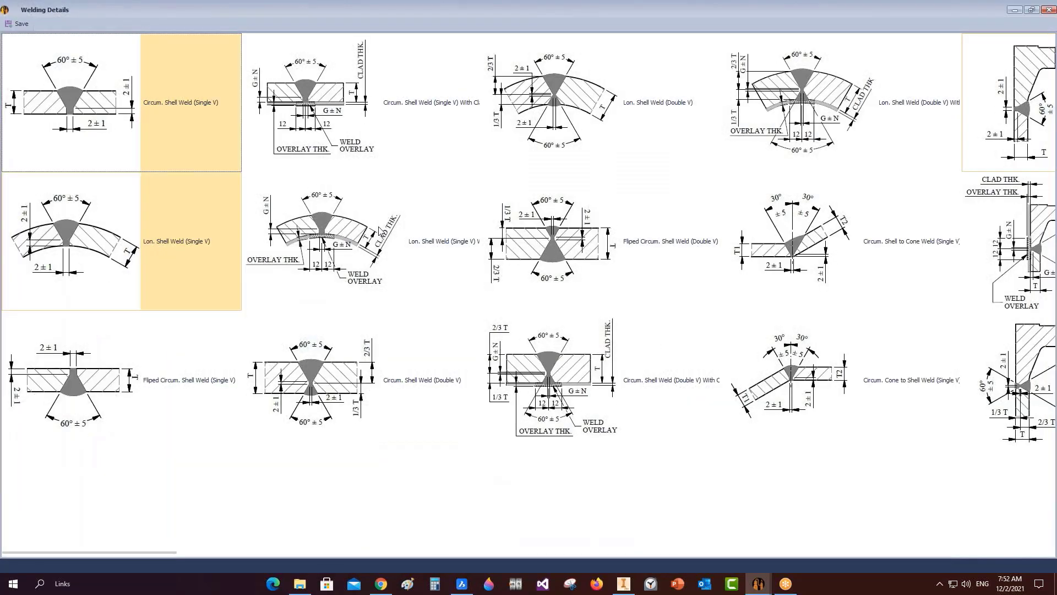
Choose the Circum. Shell to Cone Weld and Slip On RF Flange Welded to Pipe details, dropping WN RF Flange.
{"action": "scroll", "coordinate": [384, 232], "scroll_direction": "down", "scroll_amount": 1}
{"action": "scroll", "coordinate": [416, 227], "scroll_direction": "down", "scroll_amount": 5}
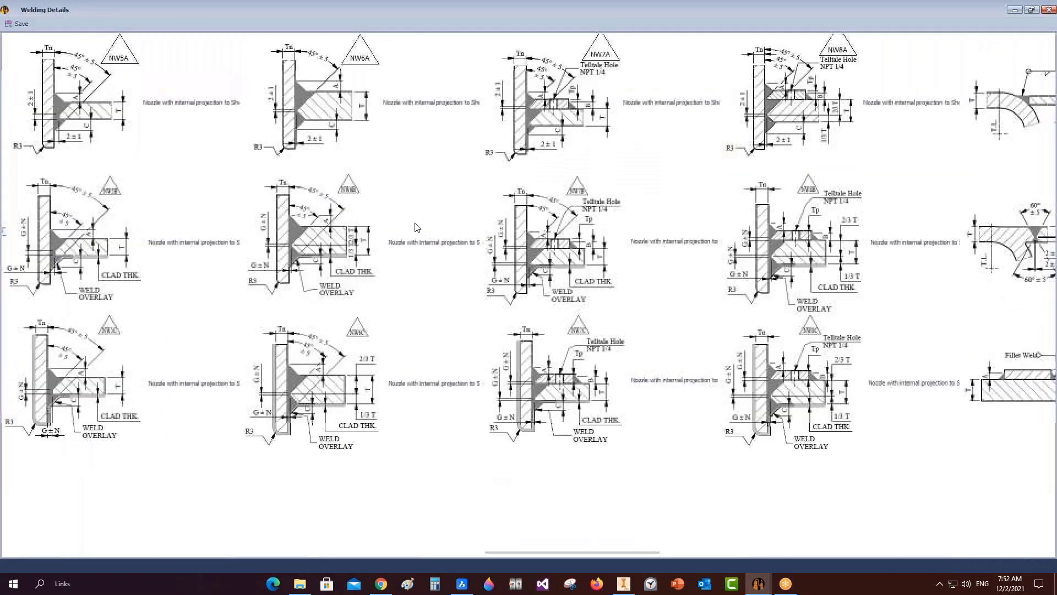
{"action": "scroll", "coordinate": [416, 226], "scroll_direction": "up", "scroll_amount": 6}
{"action": "scroll", "coordinate": [415, 219], "scroll_direction": "down", "scroll_amount": 1}
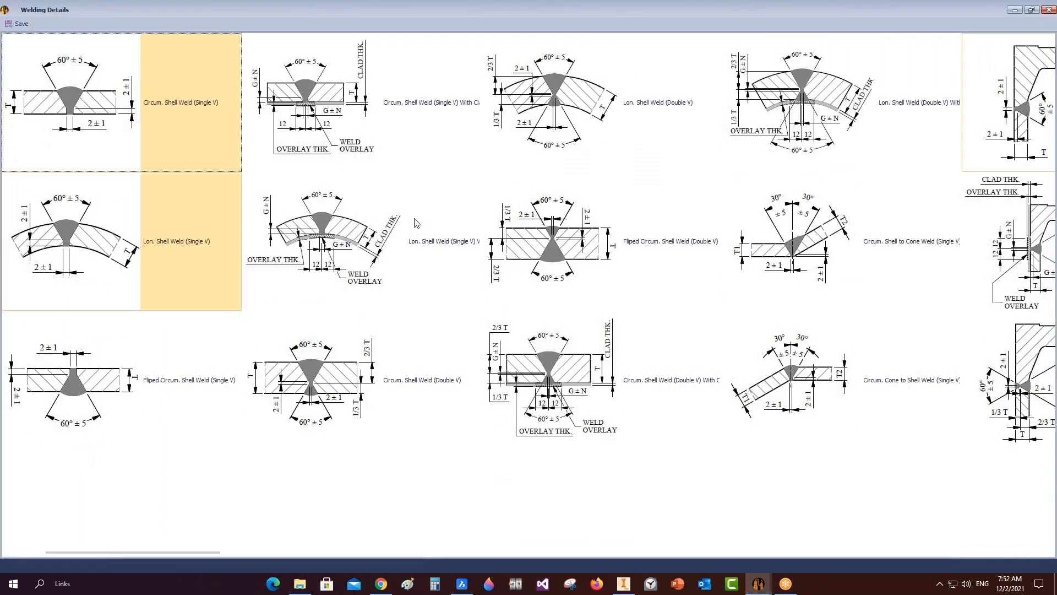
{"action": "scroll", "coordinate": [414, 218], "scroll_direction": "up", "scroll_amount": 1}
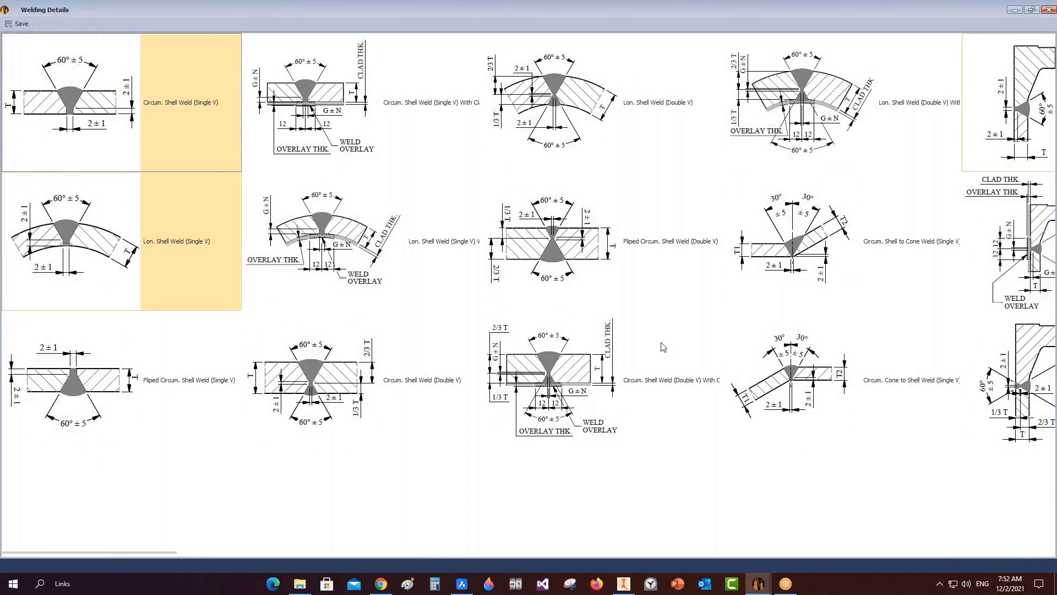
{"action": "left_click", "coordinate": [788, 247]}
{"action": "scroll", "coordinate": [811, 263], "scroll_direction": "down", "scroll_amount": 1}
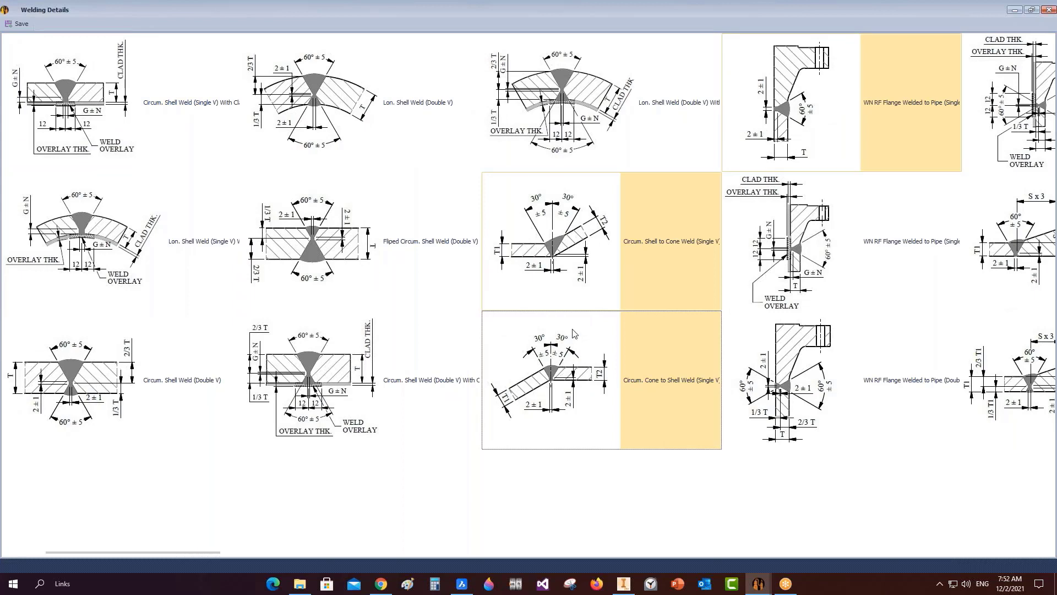
{"action": "scroll", "coordinate": [789, 209], "scroll_direction": "down", "scroll_amount": 1}
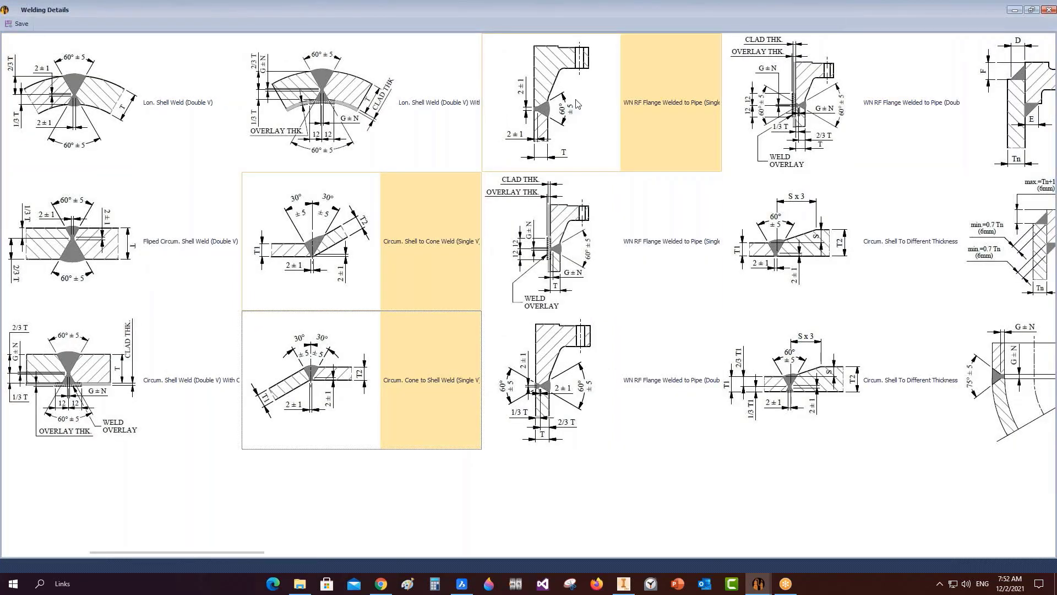
{"action": "left_click", "coordinate": [605, 111], "text": "ctrl"}
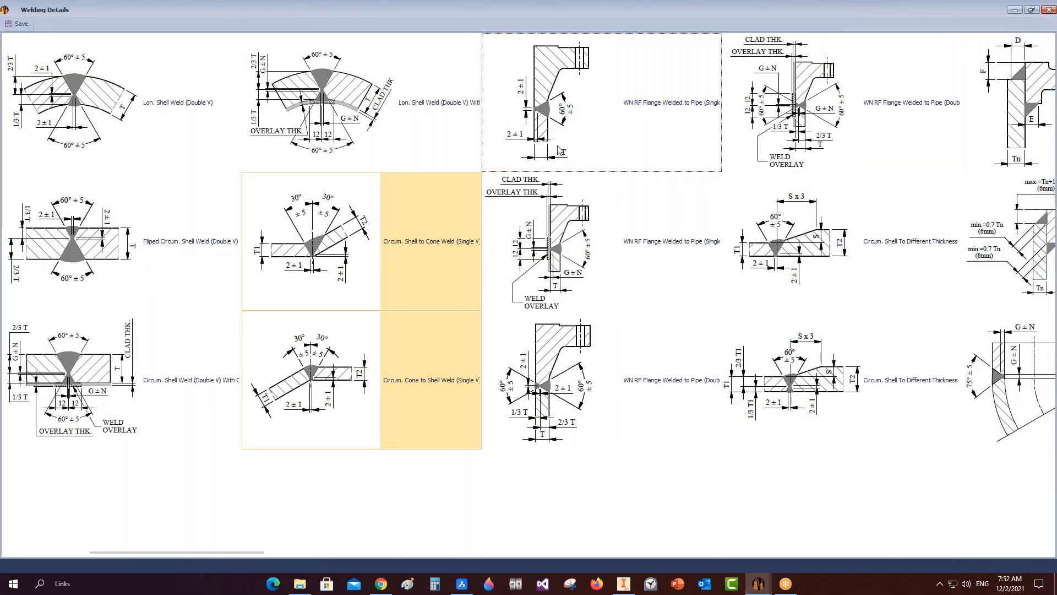
{"action": "scroll", "coordinate": [559, 150], "scroll_direction": "down", "scroll_amount": 1}
{"action": "left_click", "coordinate": [760, 82], "text": "ctrl"}
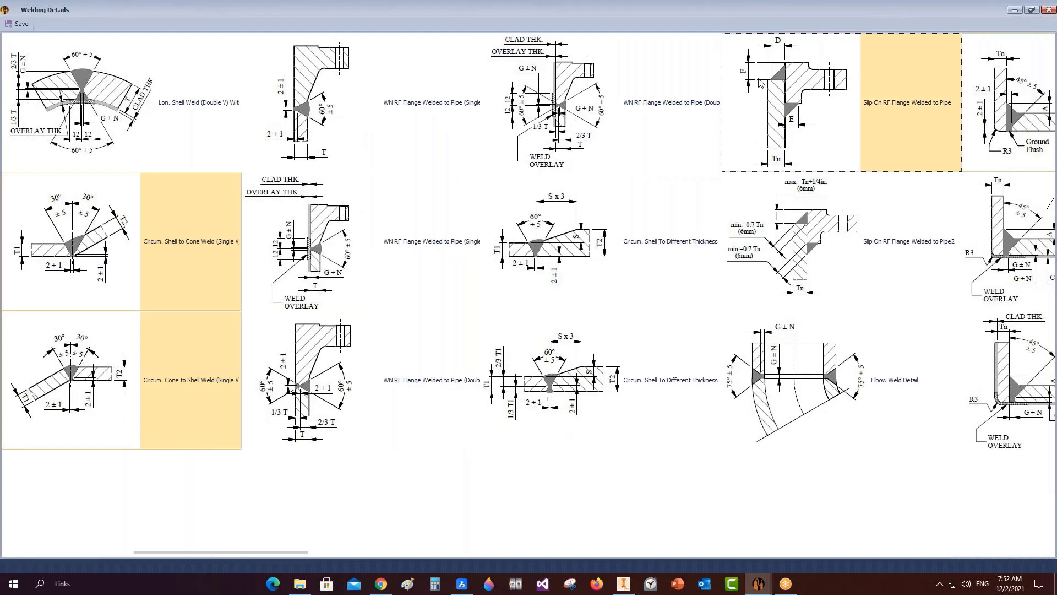
{"action": "left_click", "coordinate": [798, 246], "text": "ctrl"}
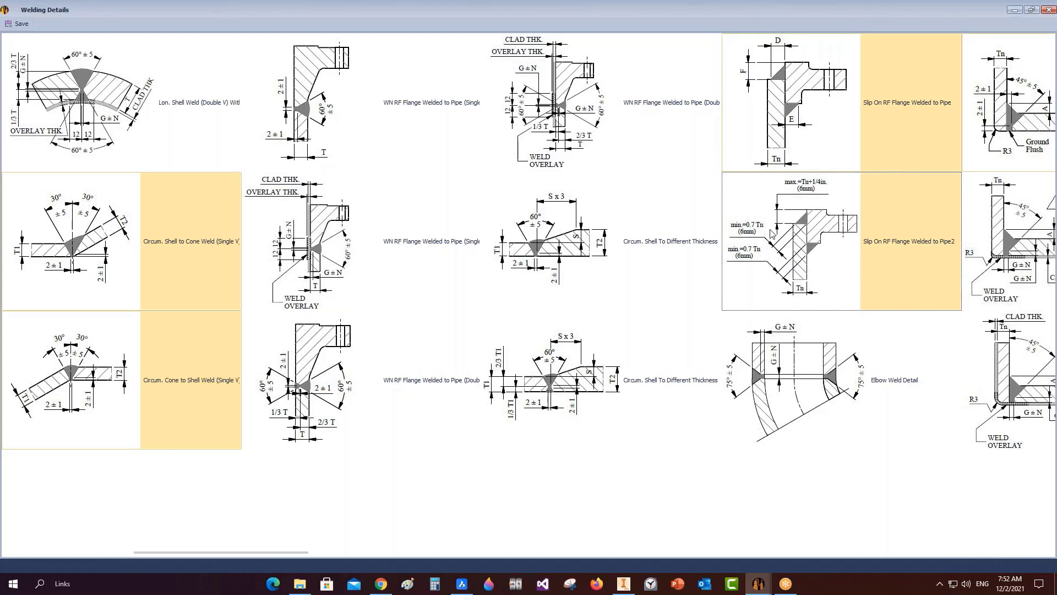
{"action": "left_click", "coordinate": [797, 260], "text": "ctrl"}
Choose the NW3A nozzle-with-pad, Re-Pad to Shell and Reb to Bad fillet weld details.
{"action": "scroll", "coordinate": [769, 316], "scroll_direction": "right", "scroll_amount": 2}
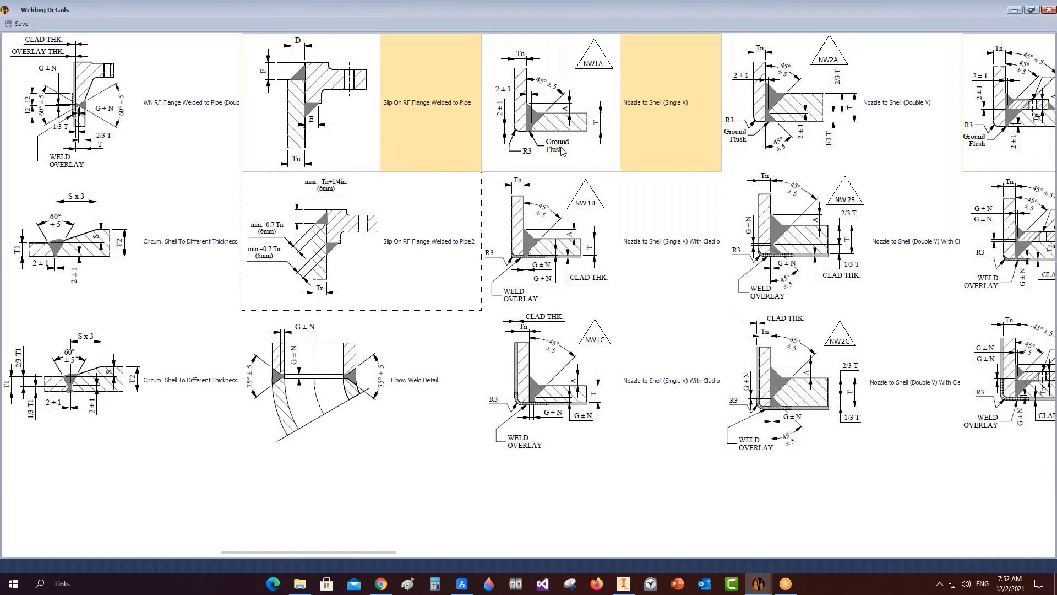
{"action": "scroll", "coordinate": [775, 298], "scroll_direction": "right", "scroll_amount": 1}
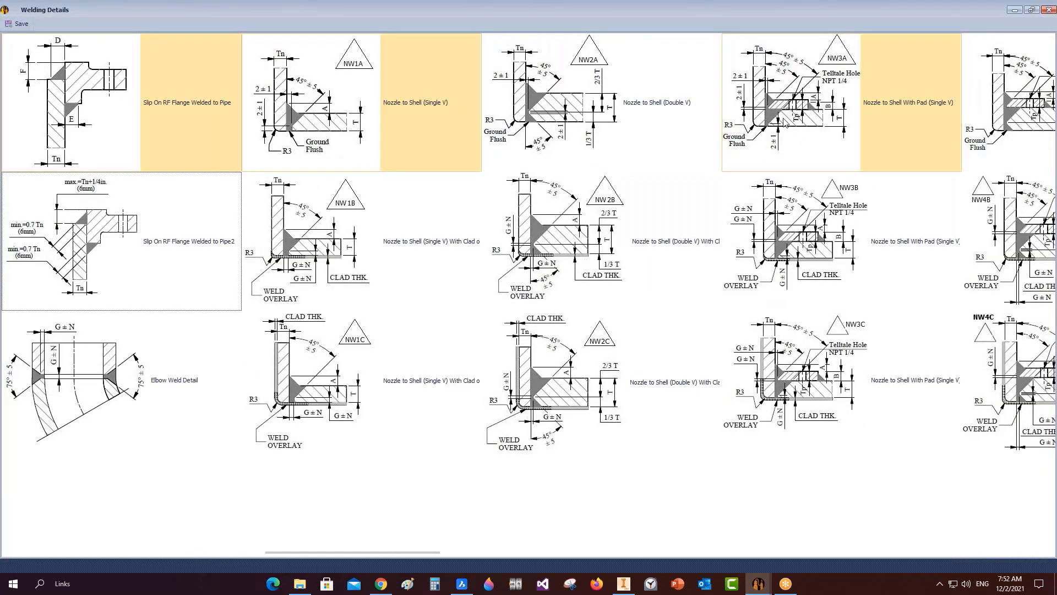
{"action": "left_click", "coordinate": [775, 109]}
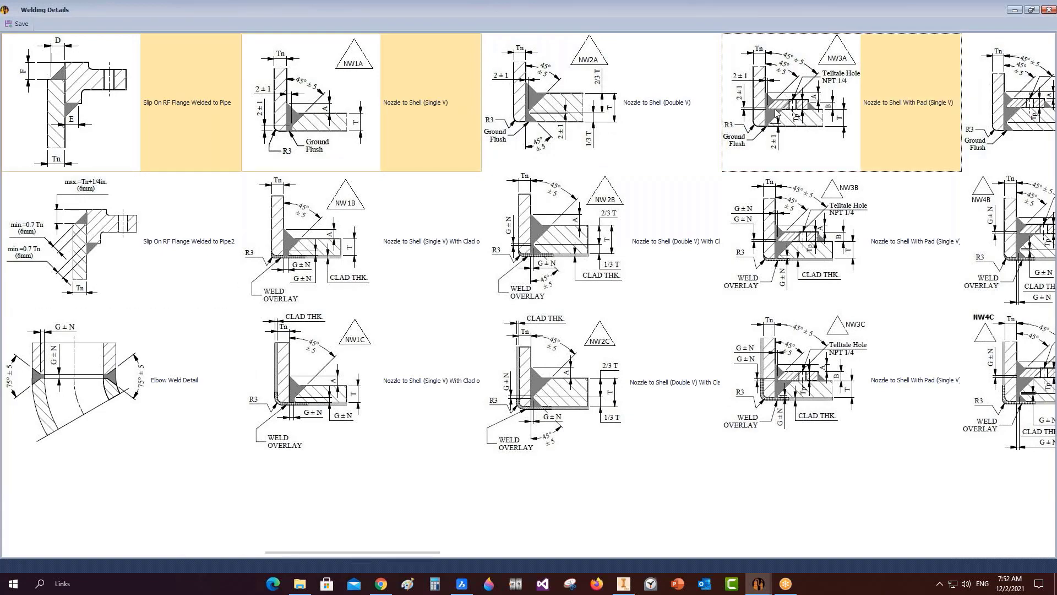
{"action": "scroll", "coordinate": [770, 137], "scroll_direction": "right", "scroll_amount": 1}
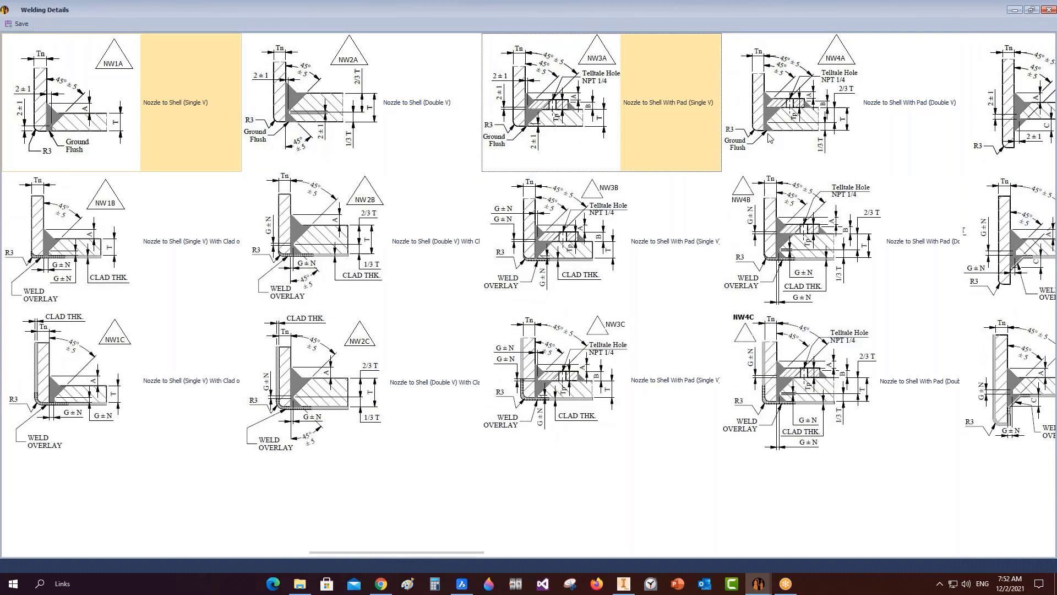
{"action": "scroll", "coordinate": [769, 137], "scroll_direction": "right", "scroll_amount": 4}
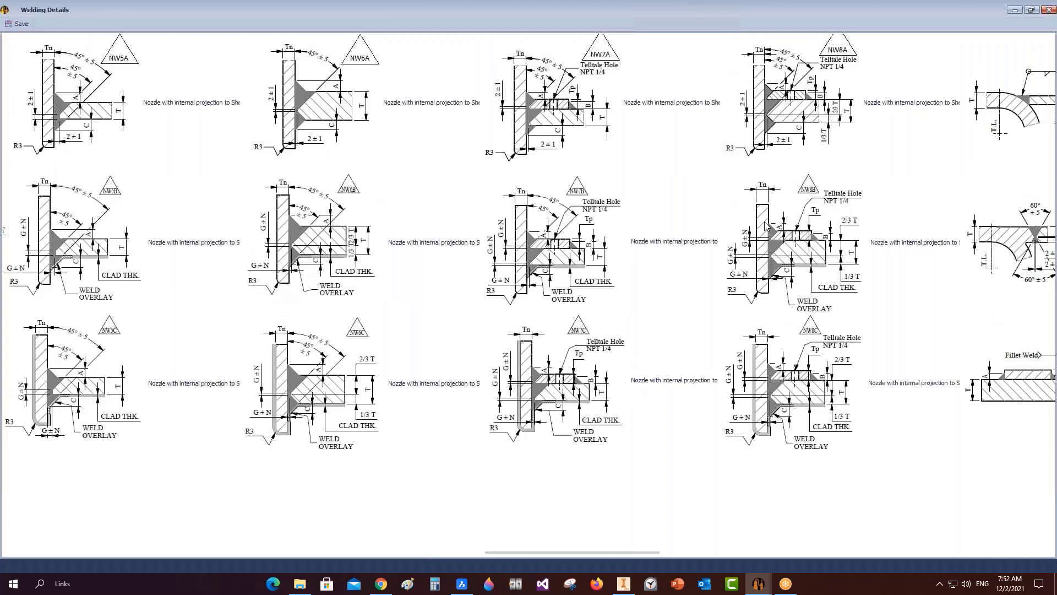
{"action": "scroll", "coordinate": [766, 226], "scroll_direction": "right", "scroll_amount": 2}
{"action": "left_click", "coordinate": [599, 324]}
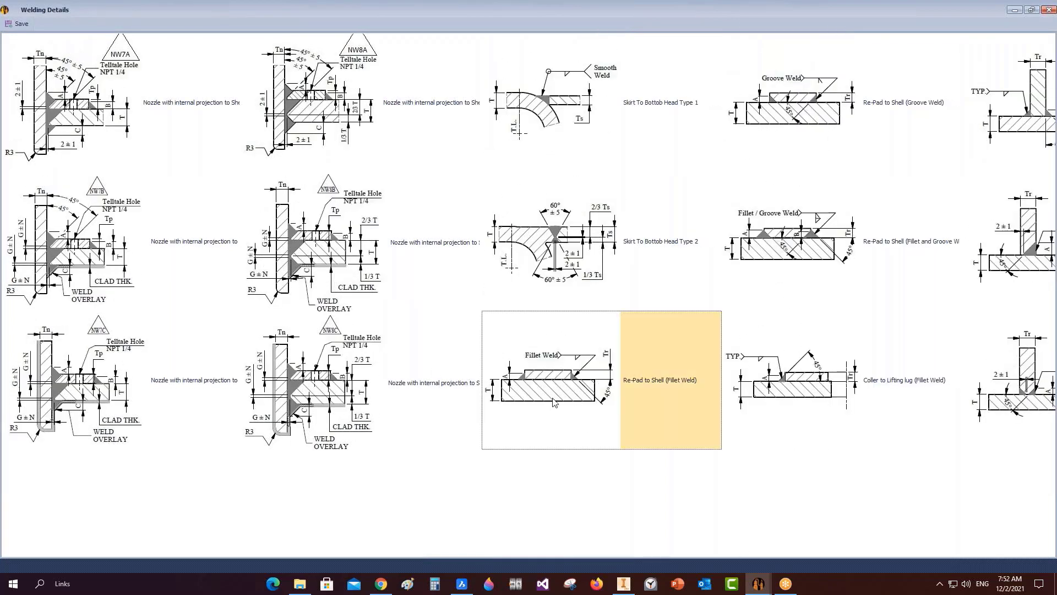
{"action": "scroll", "coordinate": [553, 402], "scroll_direction": "right", "scroll_amount": 1}
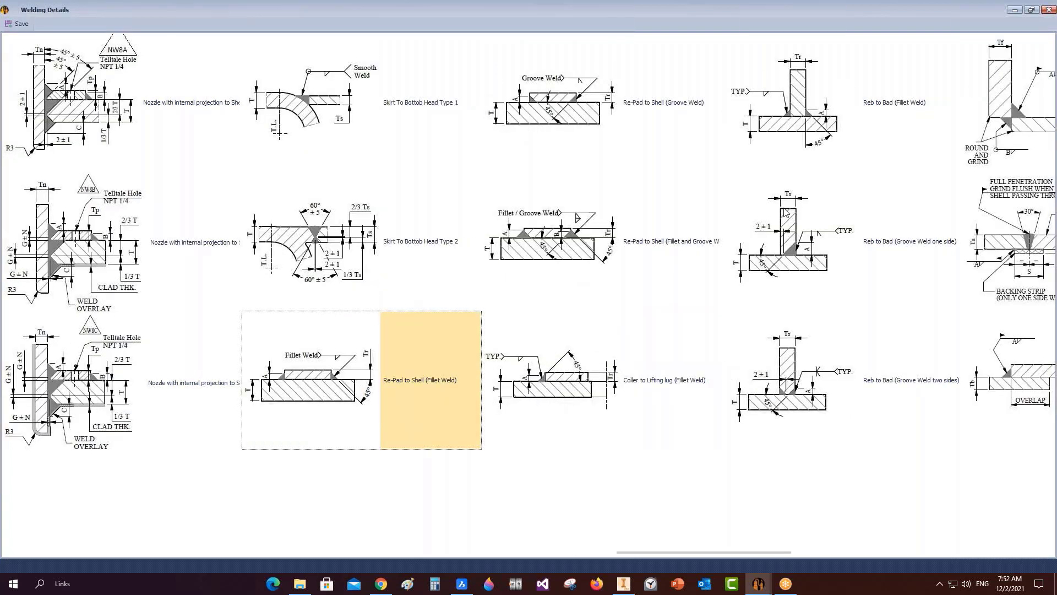
{"action": "left_click", "coordinate": [805, 69]}
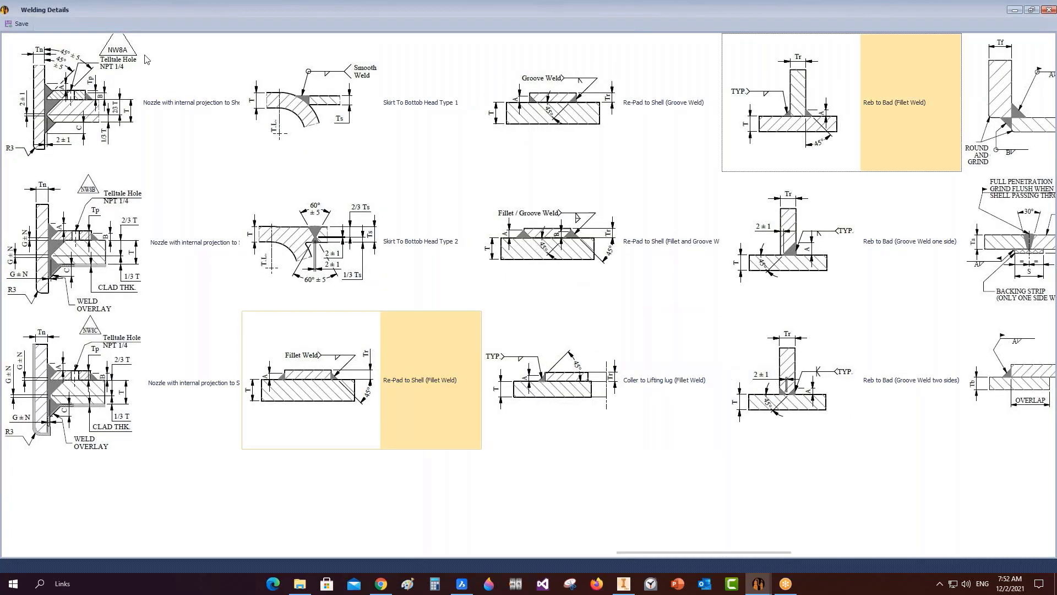
Close the weld gallery and rename the drawing to GENERAL ARRANGEMENT.
{"action": "left_click", "coordinate": [19, 23]}
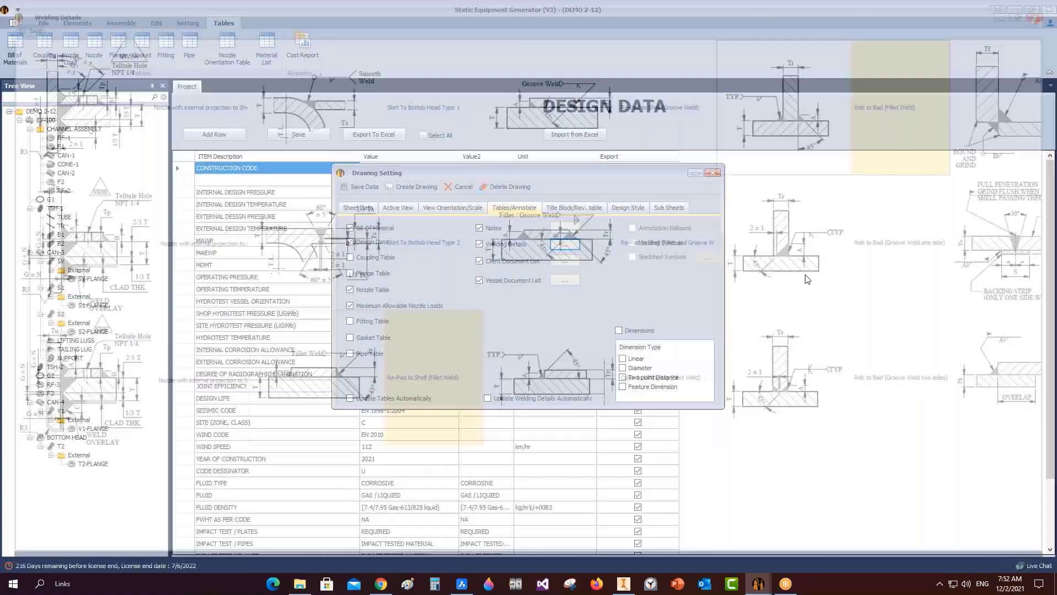
{"action": "left_click", "coordinate": [573, 207]}
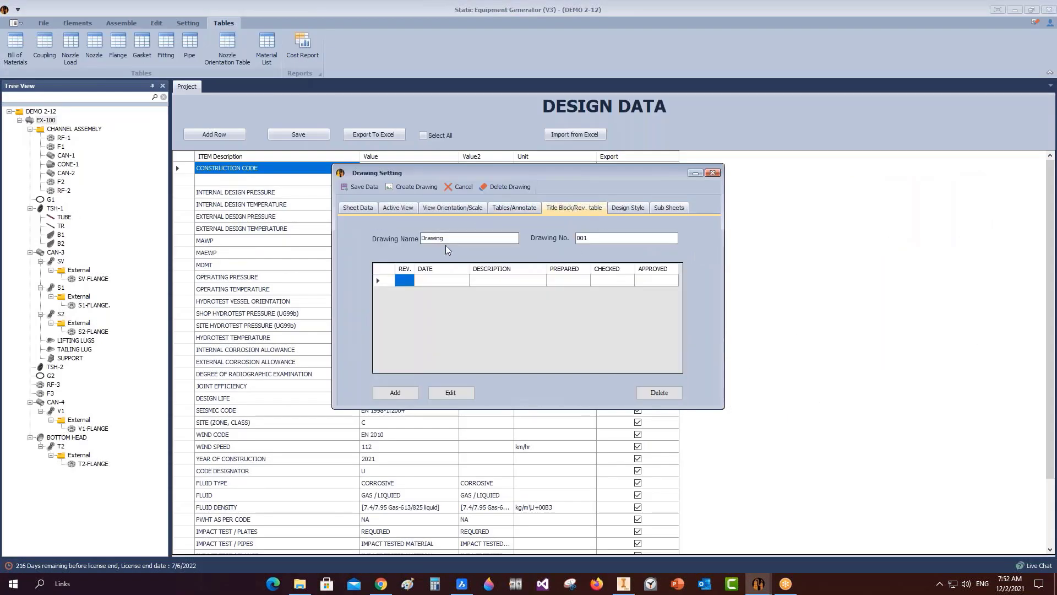
{"action": "left_click_drag", "start_coordinate": [445, 239], "coordinate": [366, 235]}
{"action": "type", "text": "GENERAL ARRANGEMENT"}
{"action": "key", "text": "Tab"}
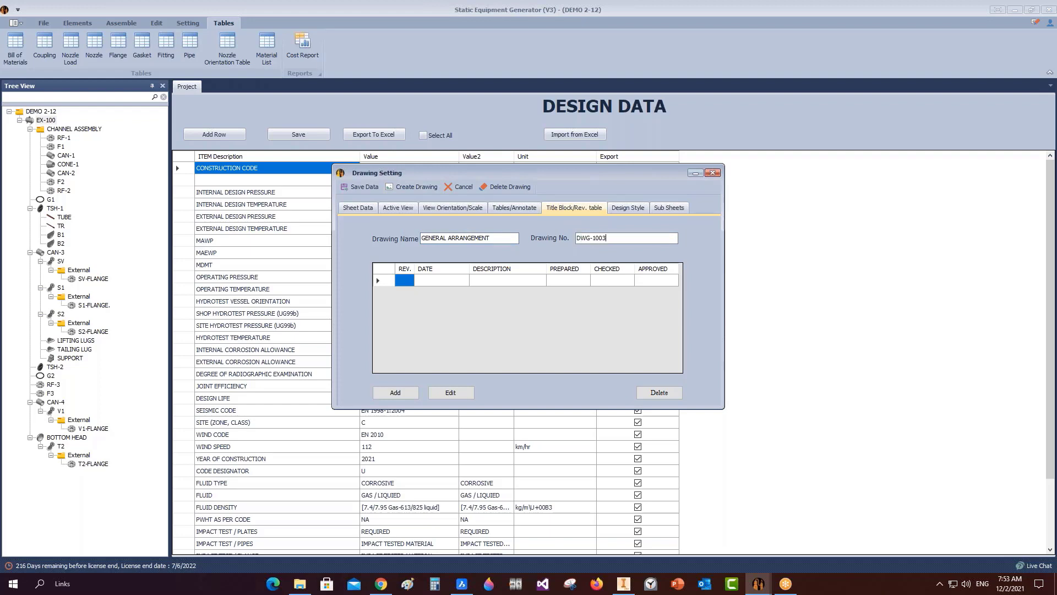
Edit the first revision row to REV 0, ISSUED FOR REVIEW, and save it.
{"action": "left_click", "coordinate": [392, 282]}
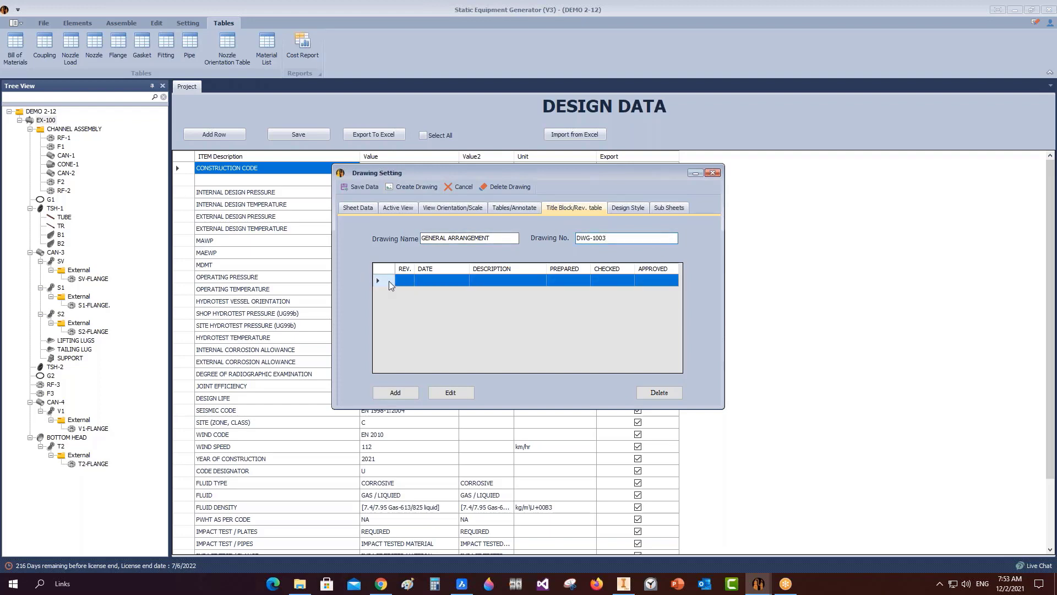
{"action": "left_click", "coordinate": [465, 395]}
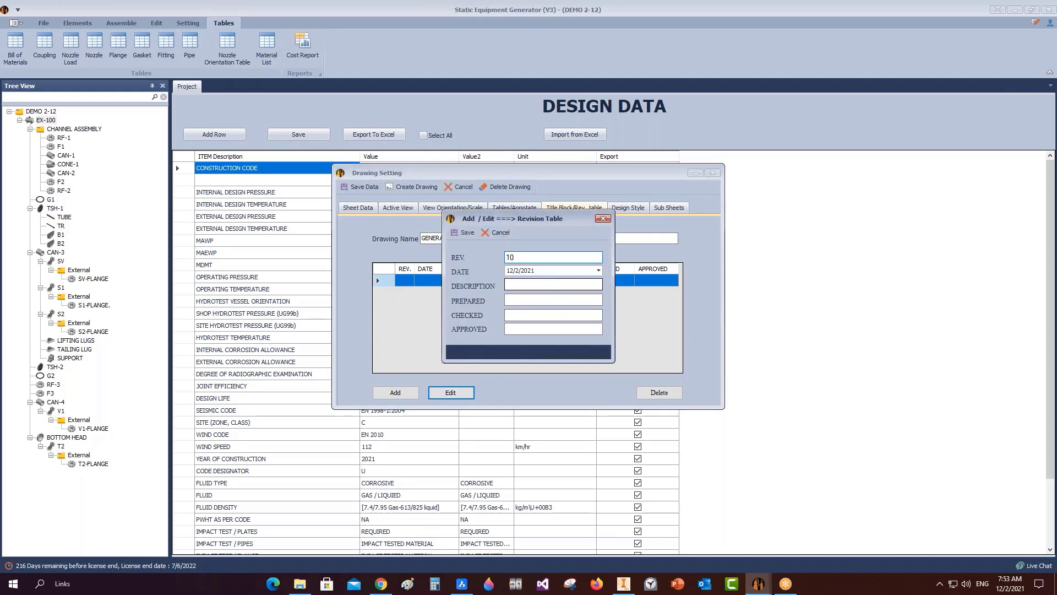
{"action": "key", "text": "BackSpace"}
{"action": "key", "text": "Tab"}
{"action": "key", "text": "Tab"}
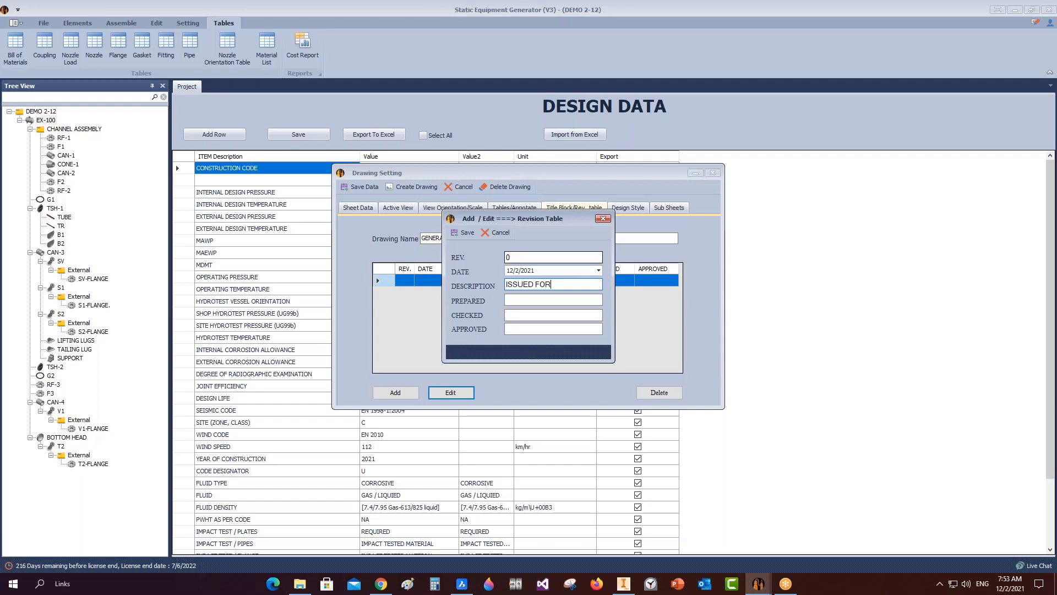
{"action": "type", "text": "ISSUED FOR REVIEW"}
{"action": "left_click", "coordinate": [464, 233]}
{"action": "left_click", "coordinate": [400, 397]}
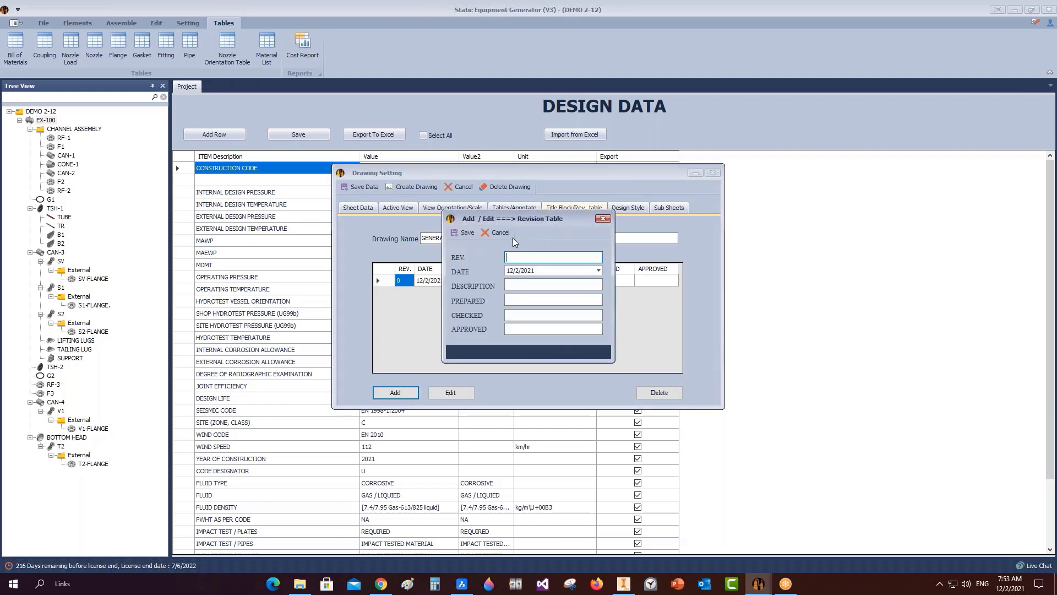
{"action": "left_click", "coordinate": [468, 232]}
{"action": "left_click", "coordinate": [399, 394]}
{"action": "left_click", "coordinate": [468, 232]}
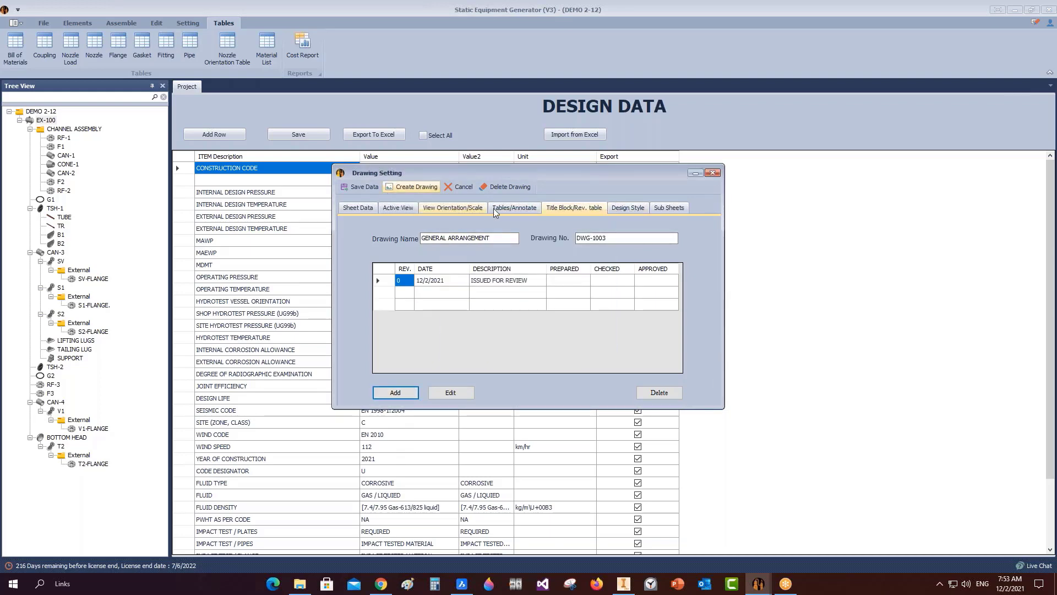
Save the drawing settings from Tables/Annotate and close Drawing Setting.
{"action": "left_click", "coordinate": [514, 207]}
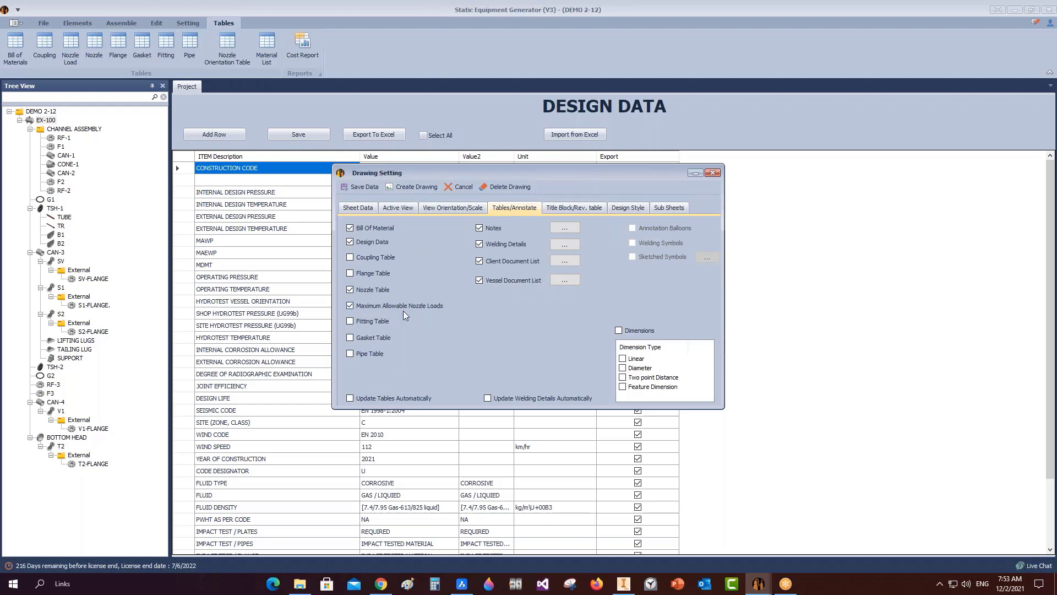
{"action": "left_click", "coordinate": [362, 187]}
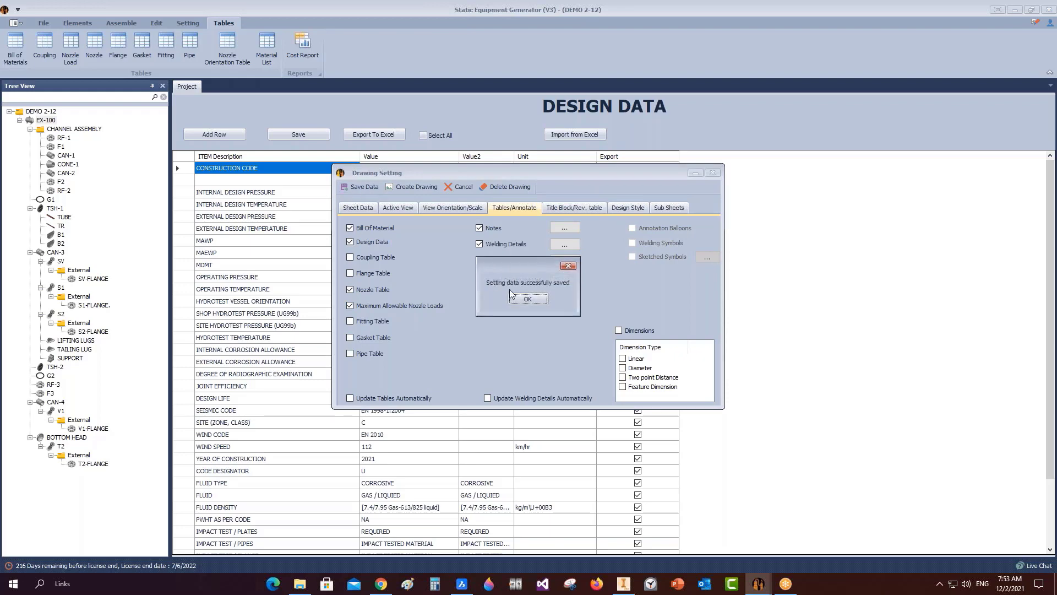
{"action": "left_click", "coordinate": [528, 299]}
{"action": "left_click", "coordinate": [712, 173]}
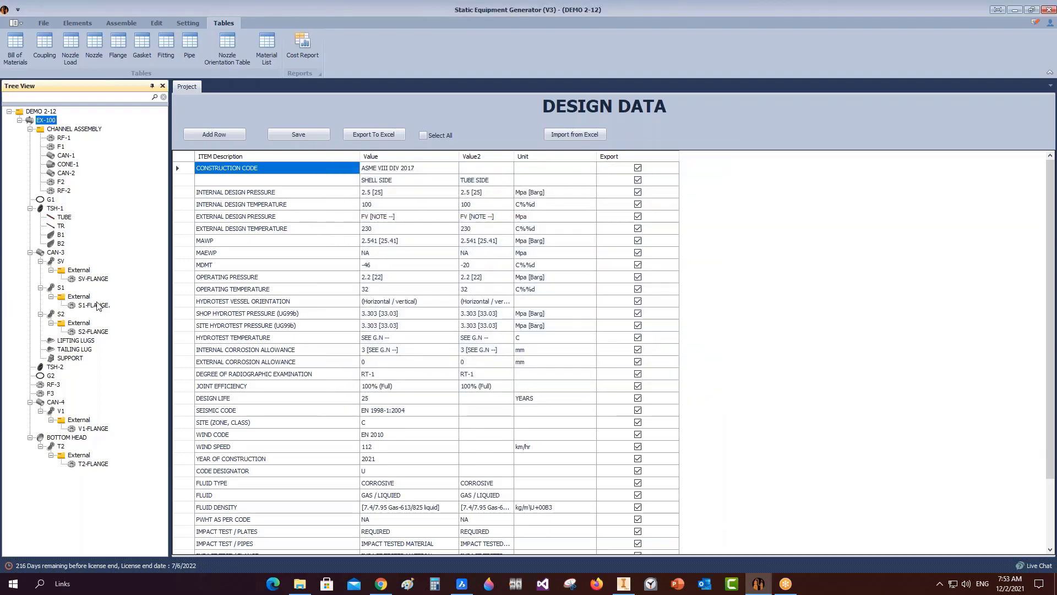
Enable nozzle loads on S1 and enter P=1, Vc=2, Vl=3.
{"action": "left_click", "coordinate": [63, 288]}
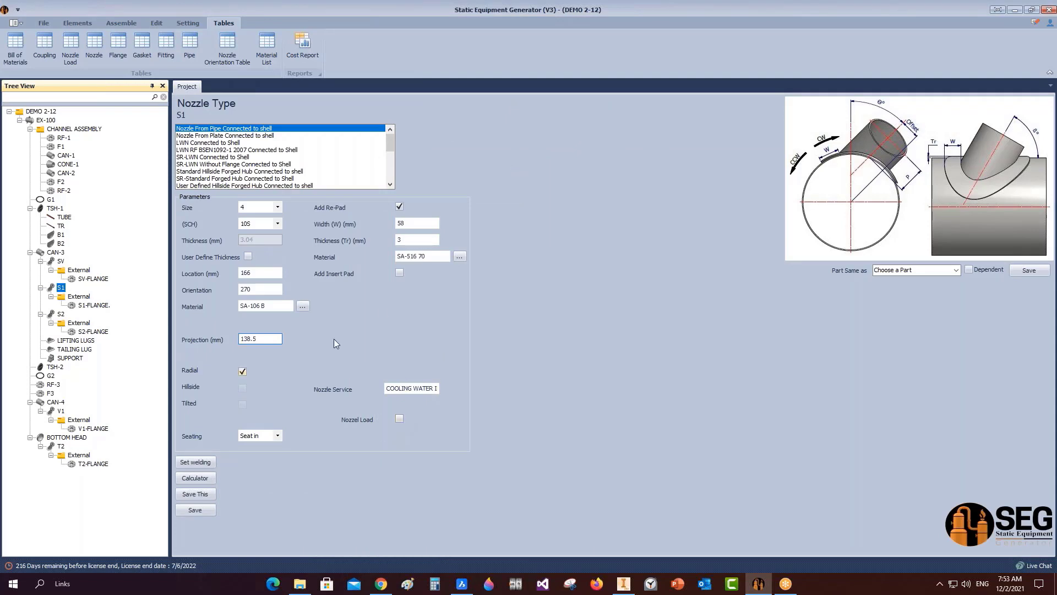
{"action": "left_click", "coordinate": [399, 418]}
{"action": "left_click", "coordinate": [410, 436]}
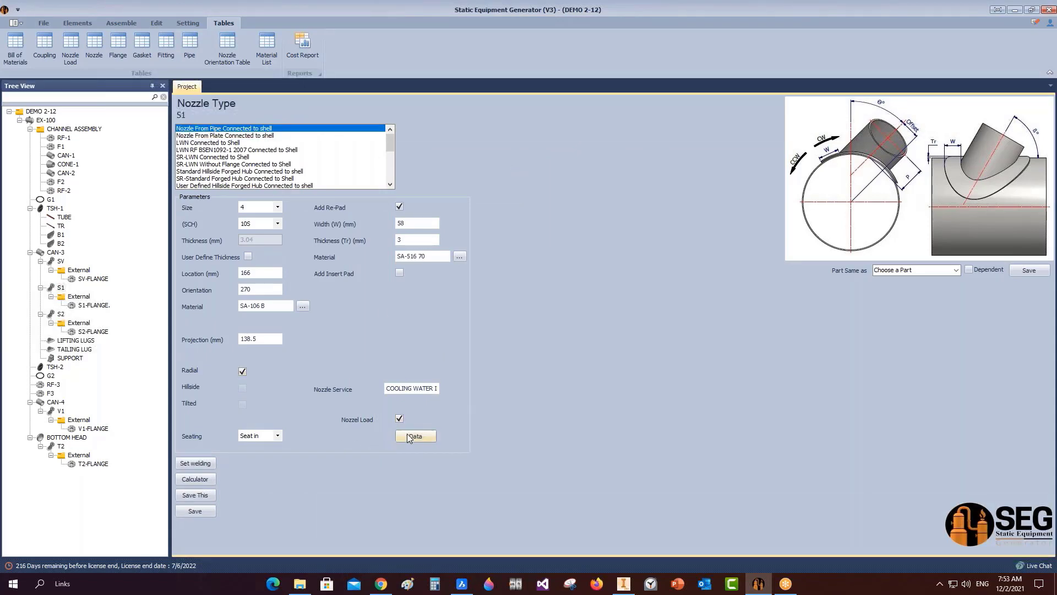
{"action": "type", "text": "1"}
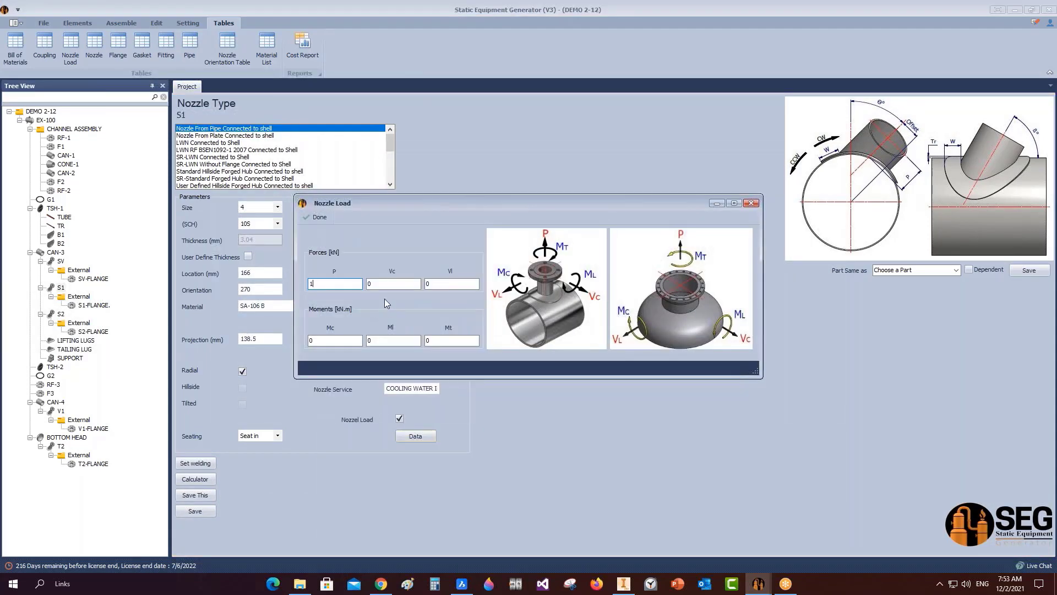
{"action": "key", "text": "Tab"}
{"action": "type", "text": "2"}
{"action": "key", "text": "Tab"}
{"action": "type", "text": "3"}
{"action": "left_click", "coordinate": [311, 219]}
Enable nozzle loads on S2 and enter P=2, Vc=3, Vl=2.
{"action": "left_click", "coordinate": [56, 315]}
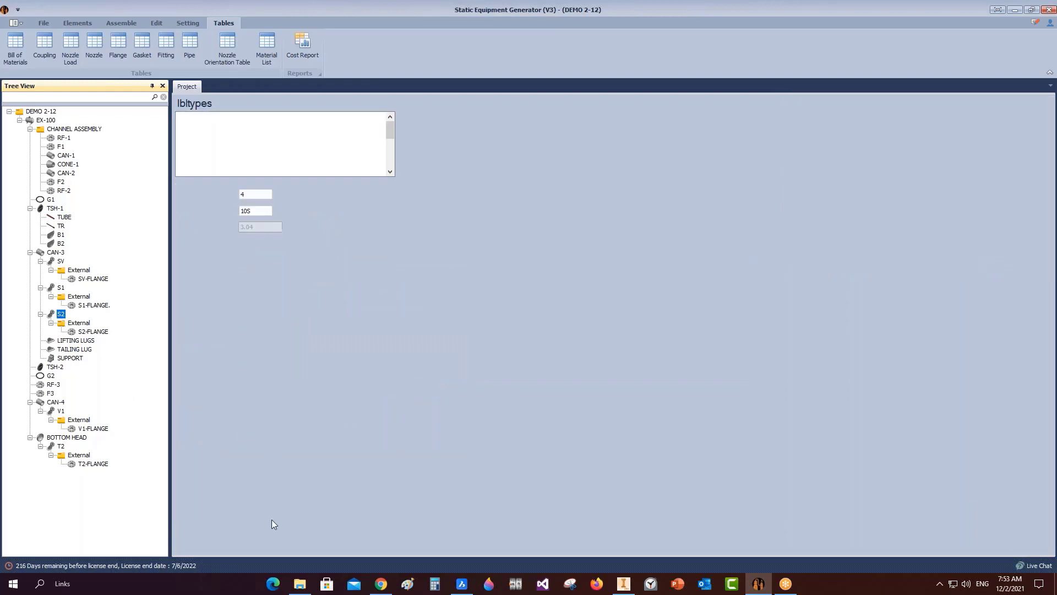
{"action": "left_click", "coordinate": [403, 418]}
{"action": "left_click", "coordinate": [400, 418]}
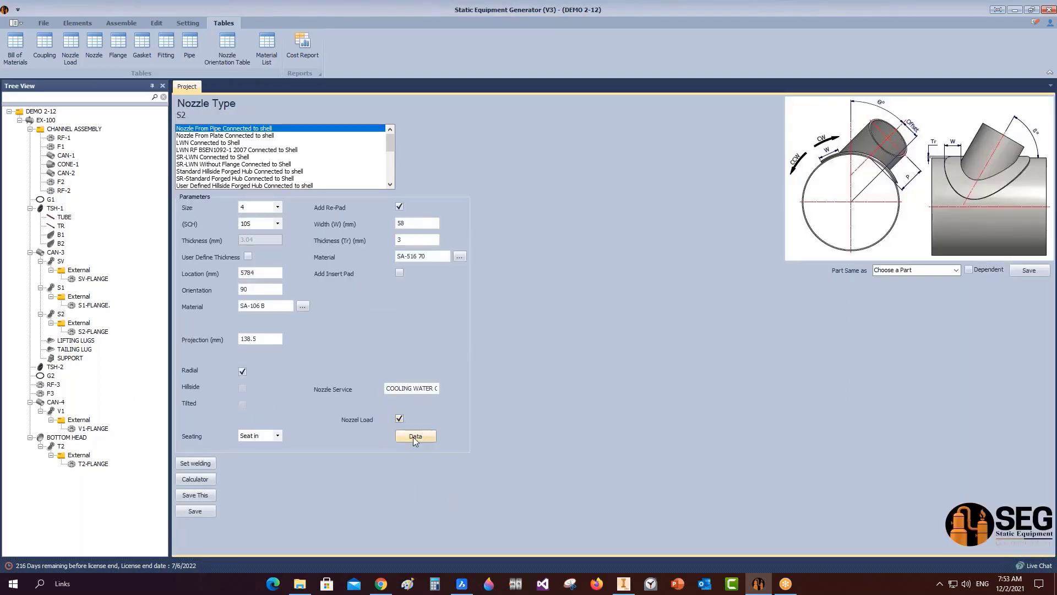
{"action": "left_click", "coordinate": [414, 436]}
{"action": "type", "text": "2"}
{"action": "key", "text": "Tab"}
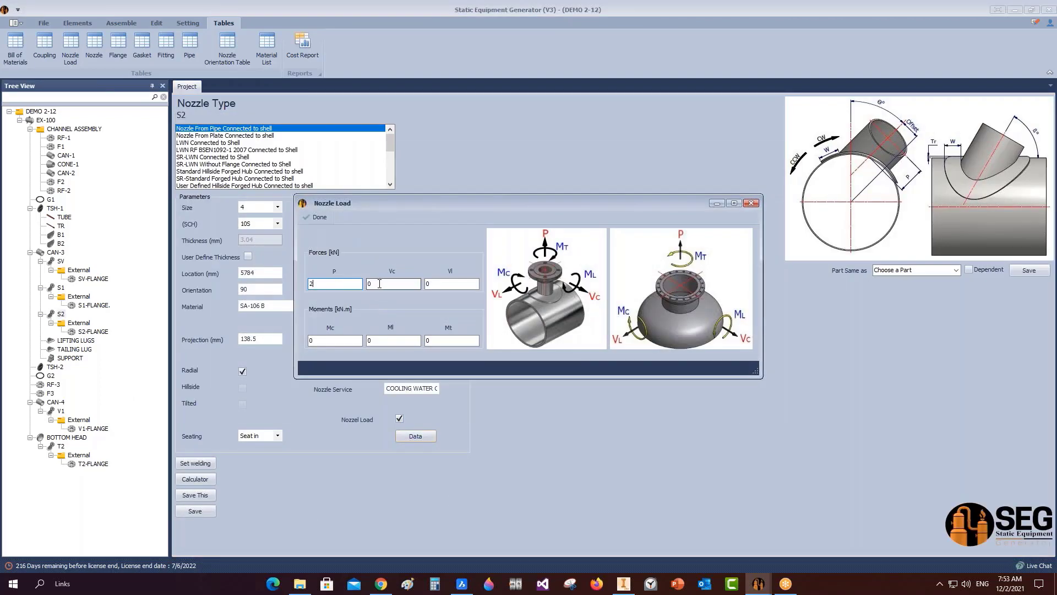
{"action": "type", "text": "3"}
{"action": "key", "text": "Tab"}
{"action": "type", "text": "2"}
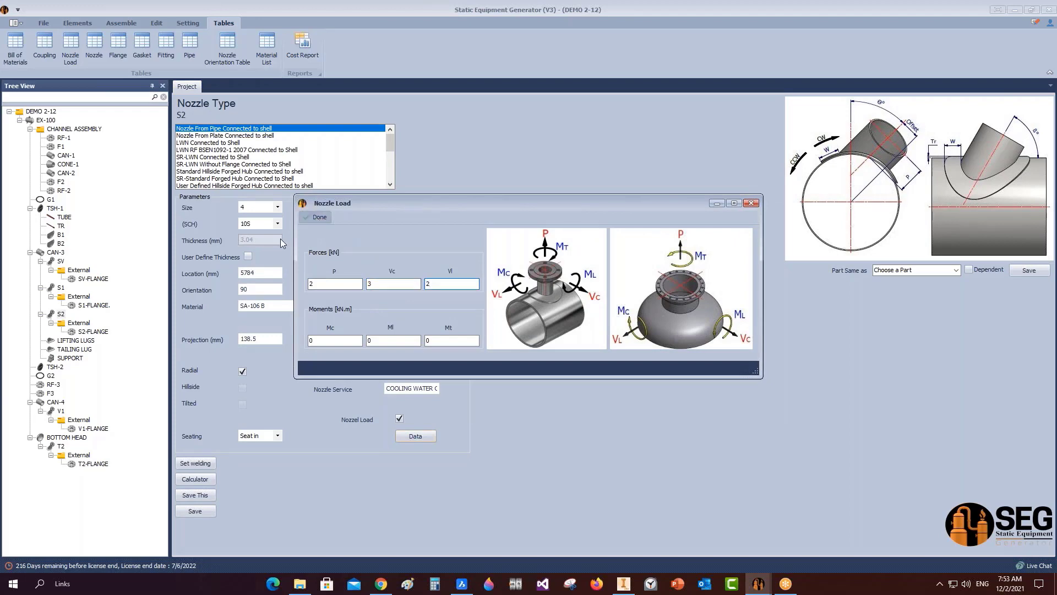
{"action": "left_click", "coordinate": [315, 217]}
Review the maximum allowable nozzle loads table, close it, and select EX-100.
{"action": "left_click", "coordinate": [70, 48]}
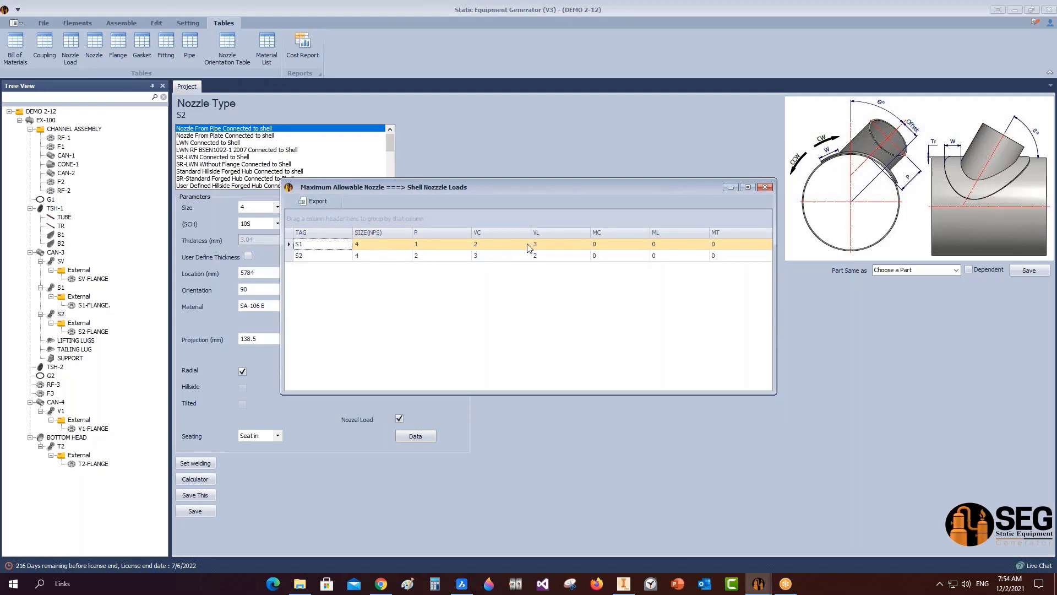
{"action": "left_click", "coordinate": [765, 187]}
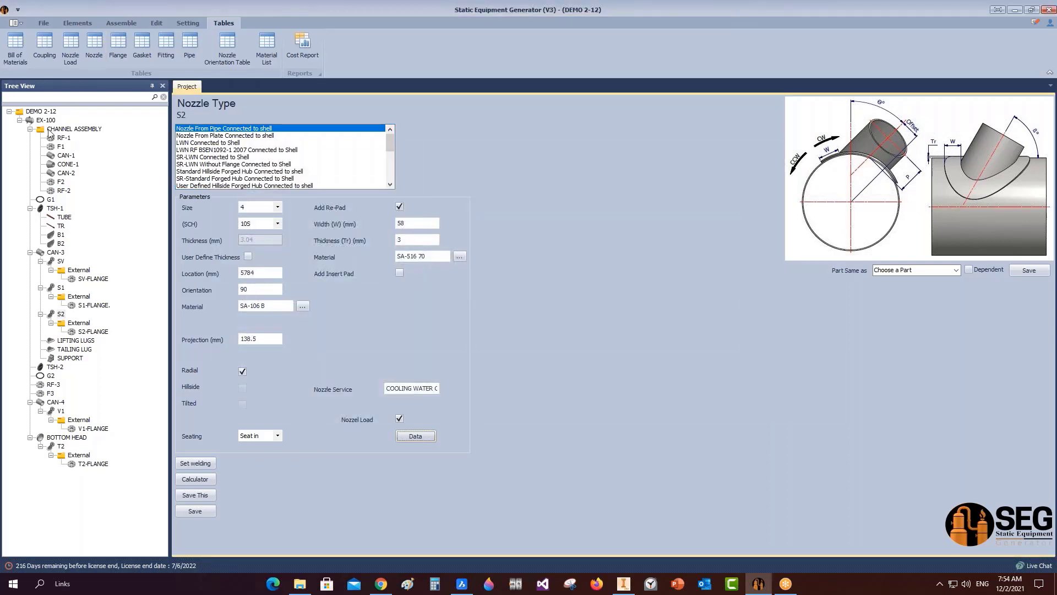
{"action": "left_click", "coordinate": [46, 120]}
Create the EX-100 drawing via Drawing > Create Drawing and view EX-100.idw in Inventor.
{"action": "right_click", "coordinate": [46, 120]}
{"action": "mouse_move", "coordinate": [141, 163]}
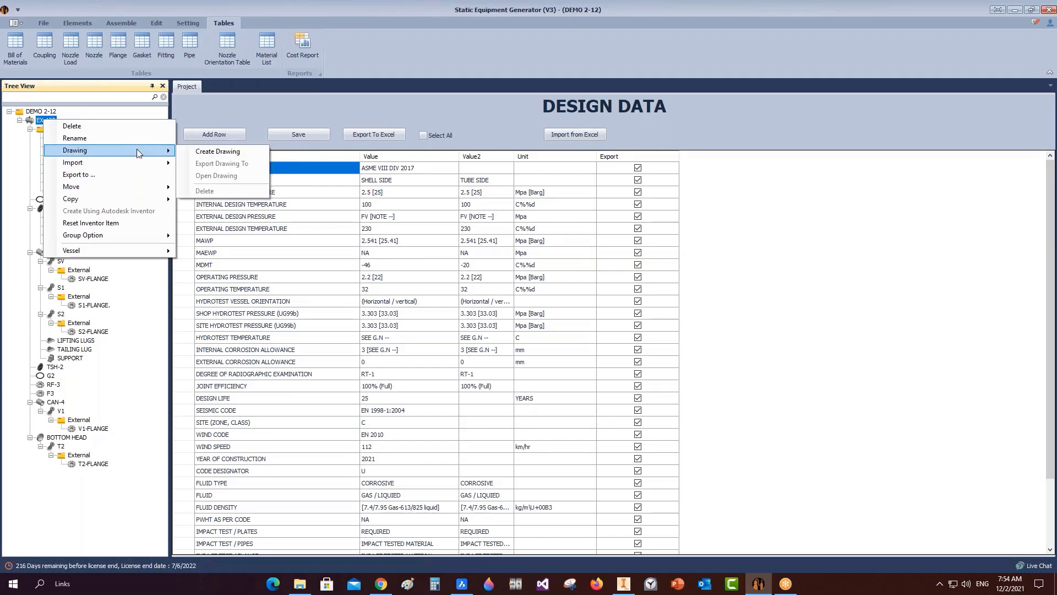
{"action": "left_click", "coordinate": [250, 151]}
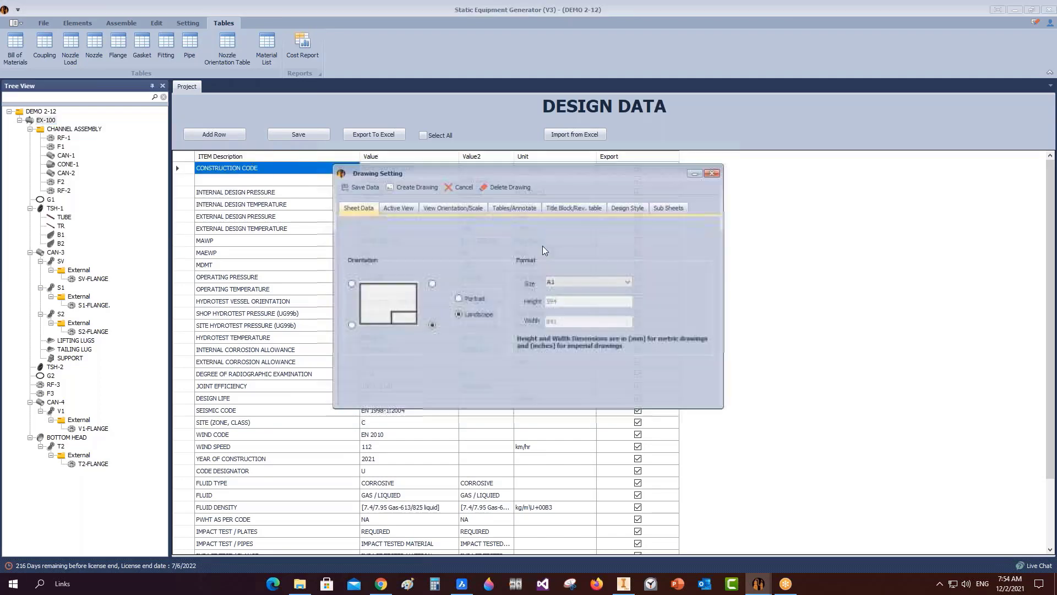
{"action": "left_click", "coordinate": [413, 188]}
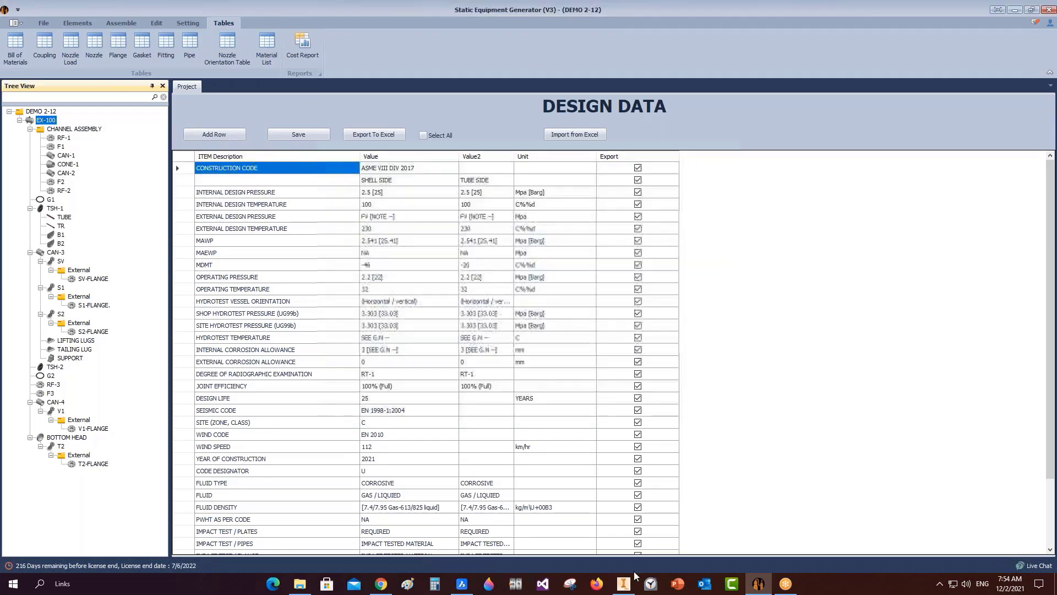
{"action": "left_click", "coordinate": [627, 582]}
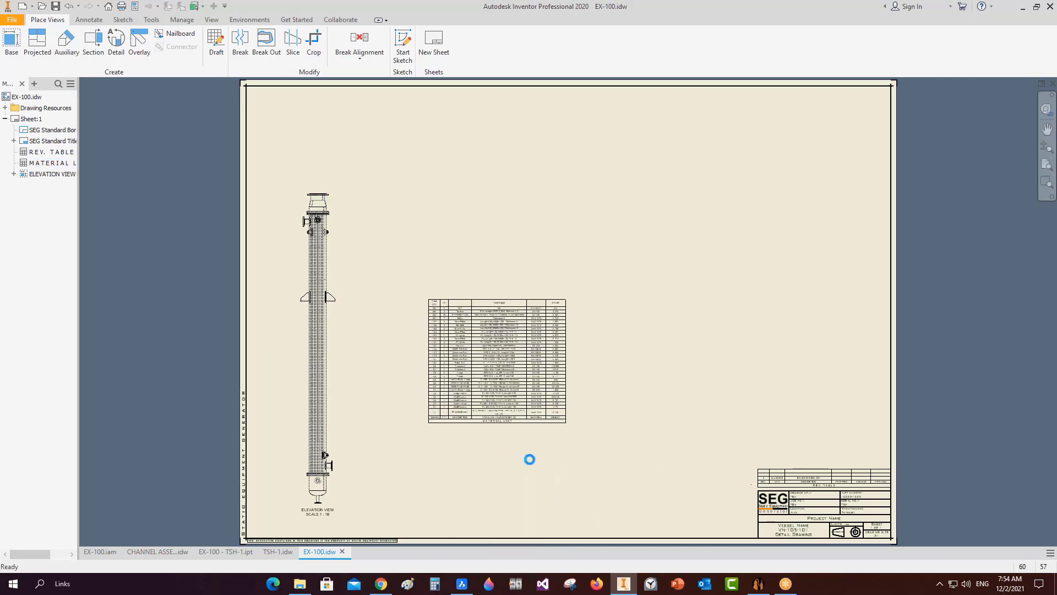
Move the material list to the bottom right above the revision table, then bring BricsCAD forward.
{"action": "left_click_drag", "start_coordinate": [528, 460], "coordinate": [793, 448]}
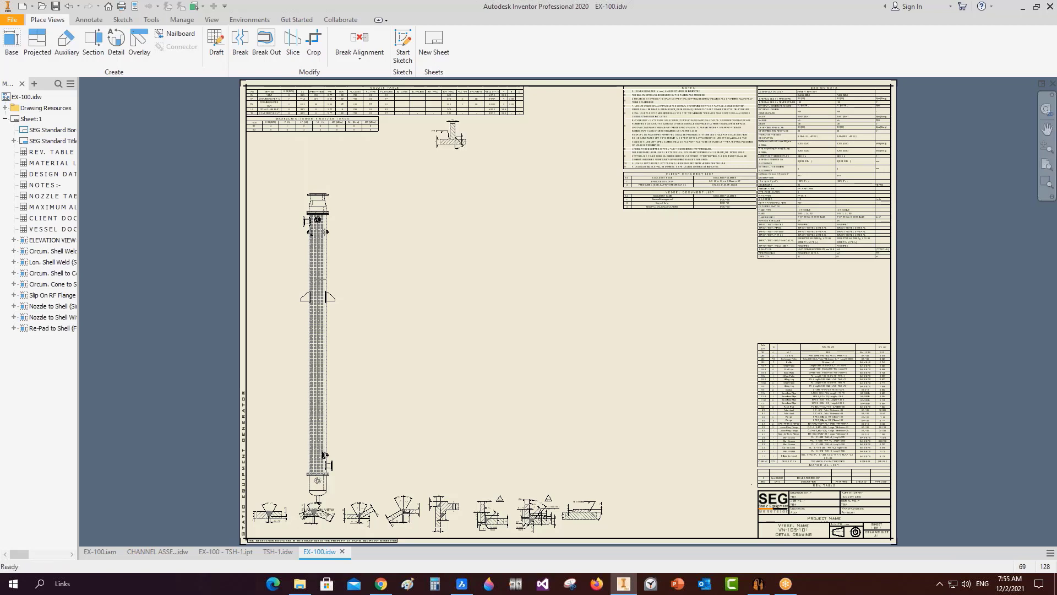
{"action": "left_click", "coordinate": [461, 583]}
Open the CR10830001_GAD_R1 reference drawing and zoom around its elevation and nozzle schedule.
{"action": "scroll", "coordinate": [436, 217], "scroll_direction": "down", "scroll_amount": 6}
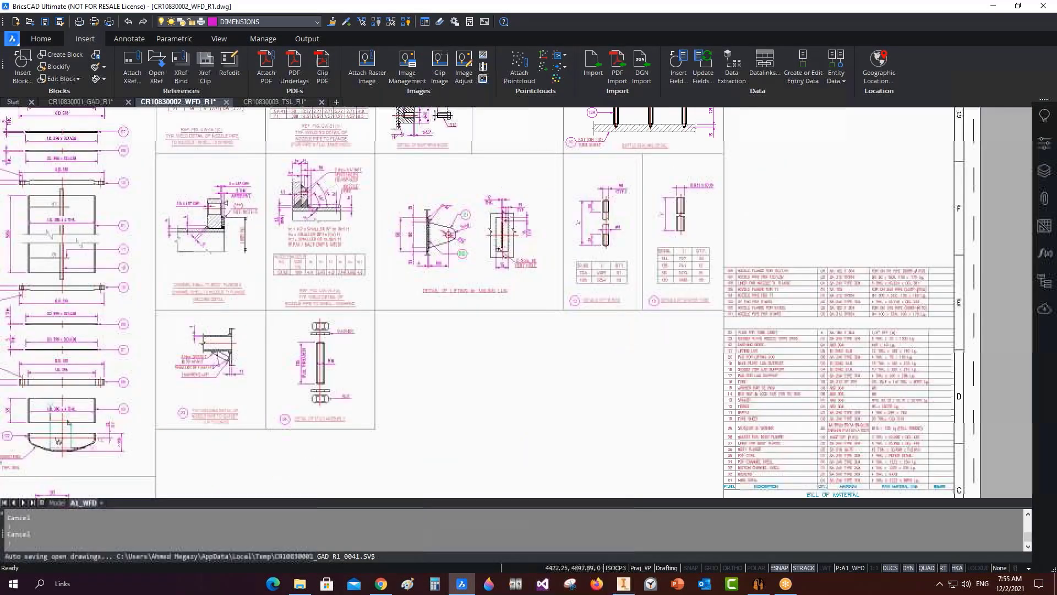
{"action": "mouse_move", "coordinate": [429, 214]}
{"action": "middle_mouse_down"}
{"action": "mouse_move", "coordinate": [453, 277]}
{"action": "mouse_move", "coordinate": [456, 242]}
{"action": "middle_mouse_up"}
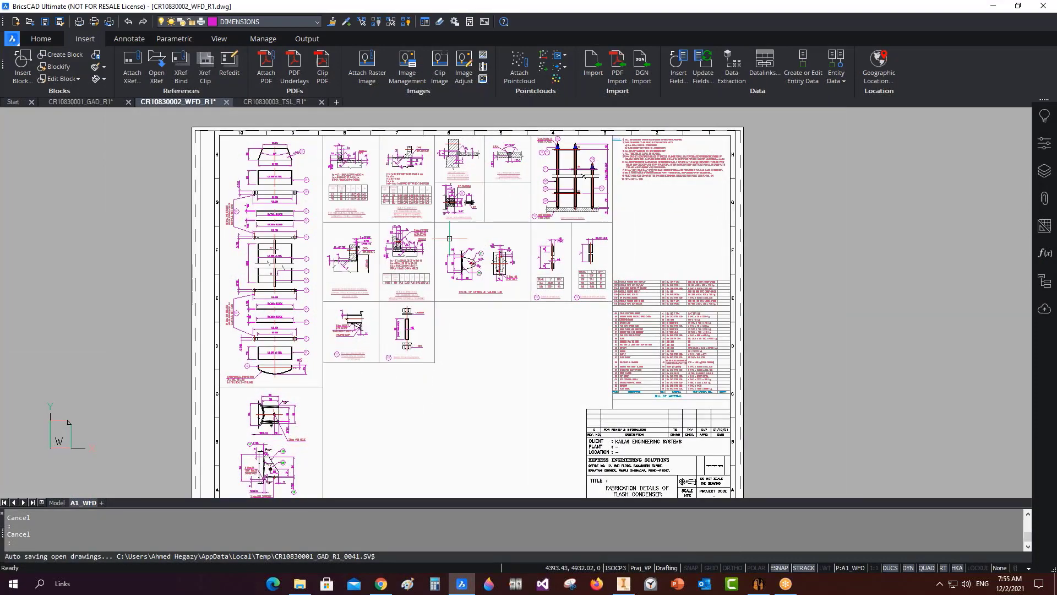
{"action": "left_click", "coordinate": [73, 102]}
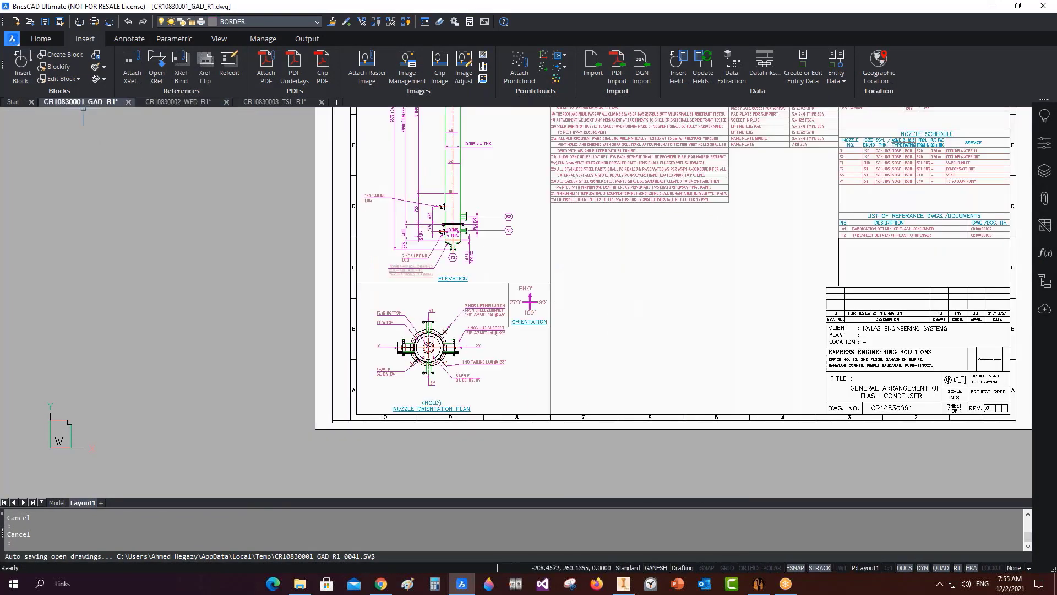
{"action": "scroll", "coordinate": [661, 358], "scroll_direction": "up", "scroll_amount": 3}
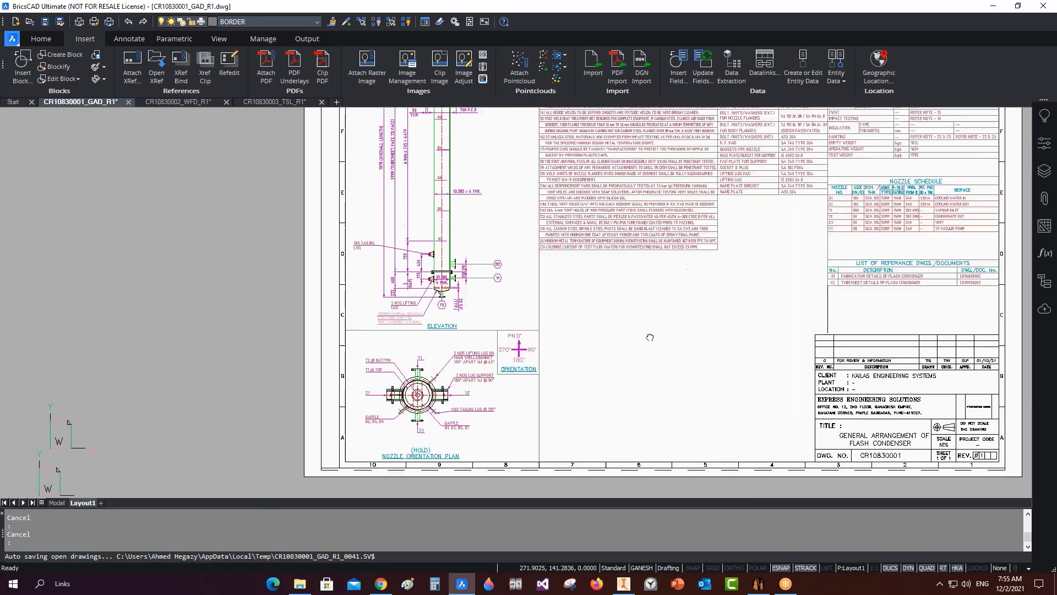
{"action": "scroll", "coordinate": [628, 371], "scroll_direction": "down", "scroll_amount": 3}
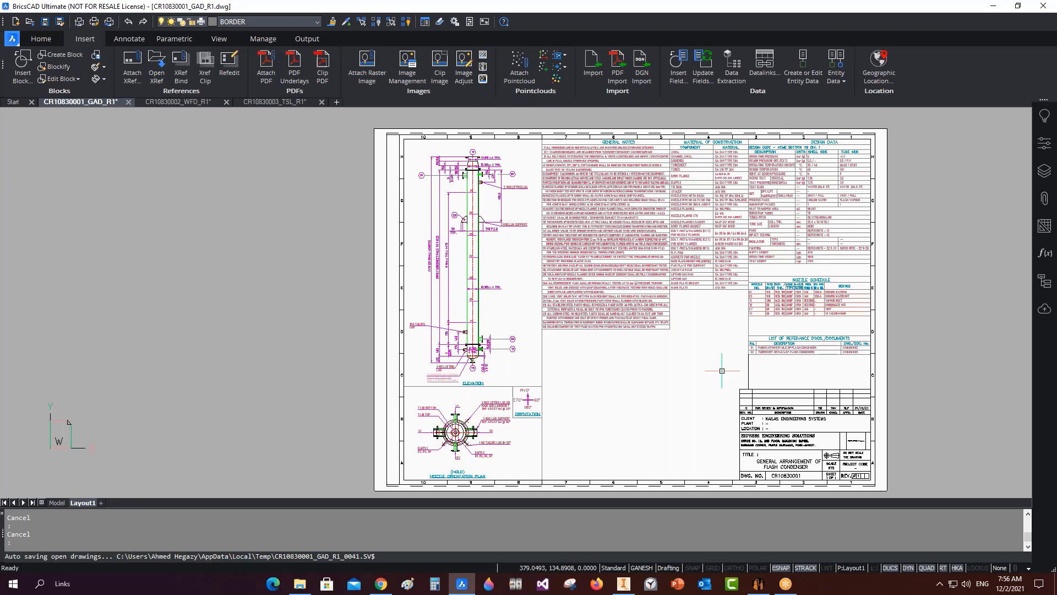
{"action": "scroll", "coordinate": [471, 213], "scroll_direction": "up", "scroll_amount": 1}
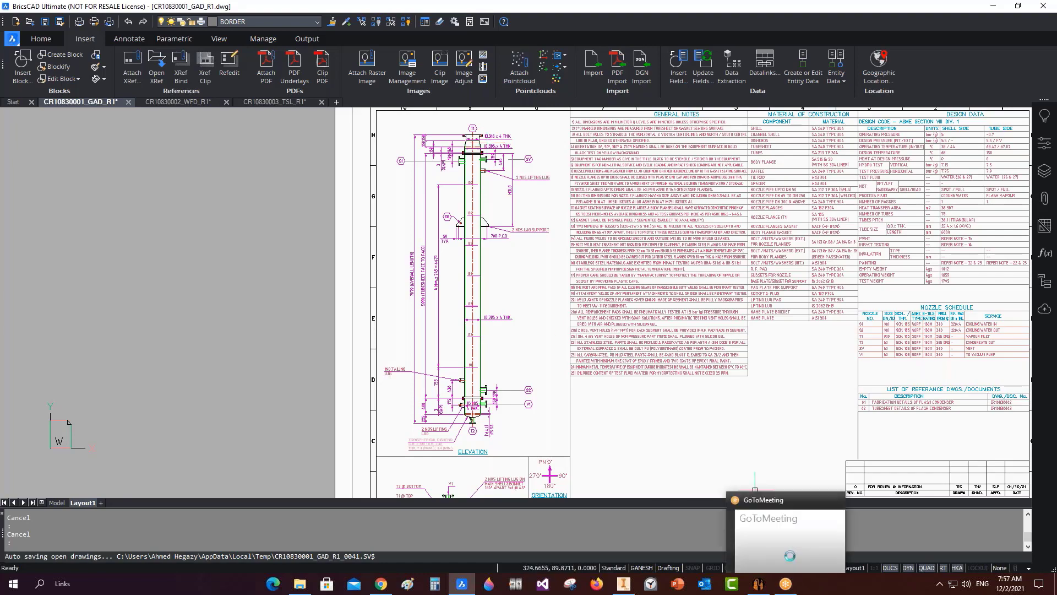
Move the nozzle table to the sheet's right side below the document lists.
{"action": "left_click", "coordinate": [758, 584]}
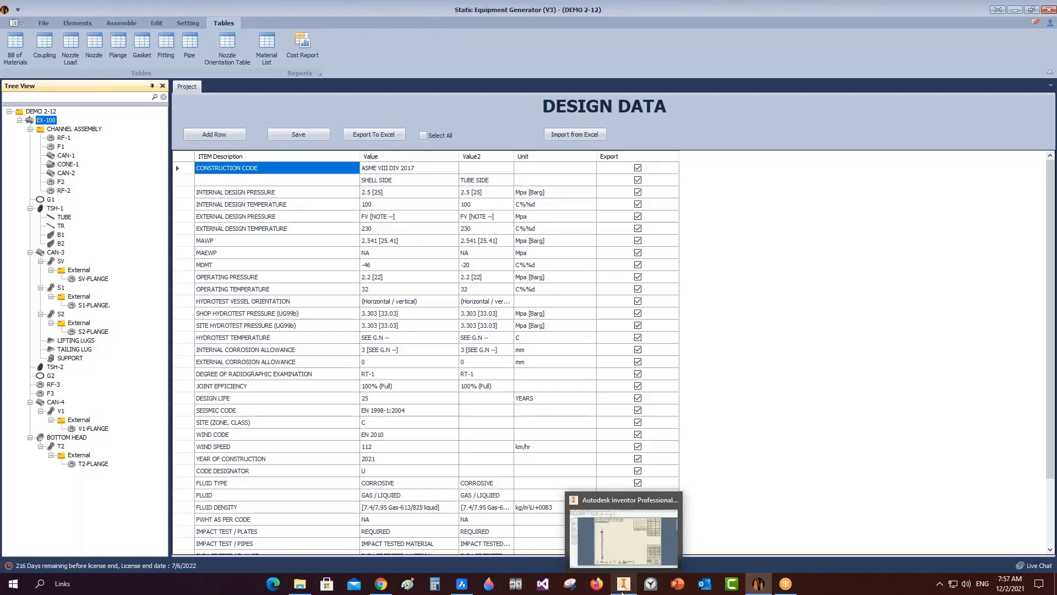
{"action": "left_click", "coordinate": [623, 583]}
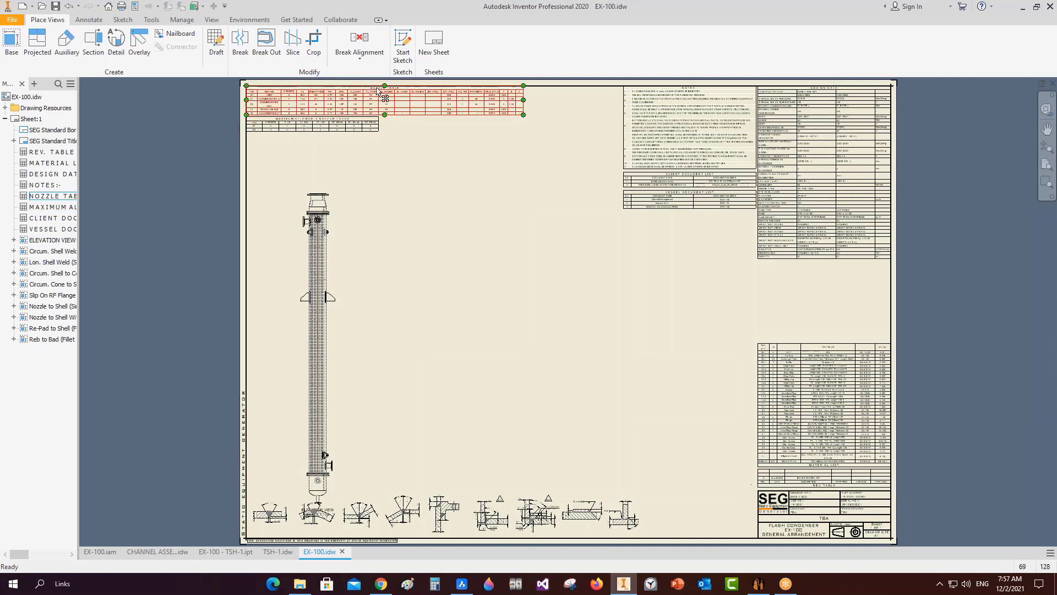
{"action": "scroll", "coordinate": [374, 91], "scroll_direction": "up", "scroll_amount": 3}
{"action": "scroll", "coordinate": [384, 146], "scroll_direction": "down", "scroll_amount": 4}
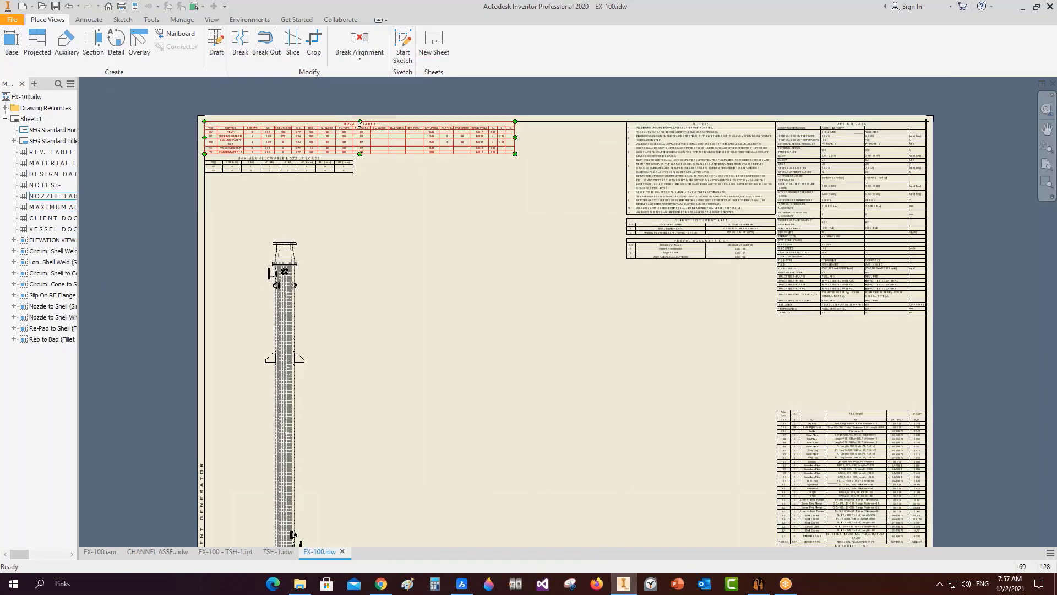
{"action": "left_click", "coordinate": [370, 126]}
{"action": "scroll", "coordinate": [369, 129], "scroll_direction": "up", "scroll_amount": 3}
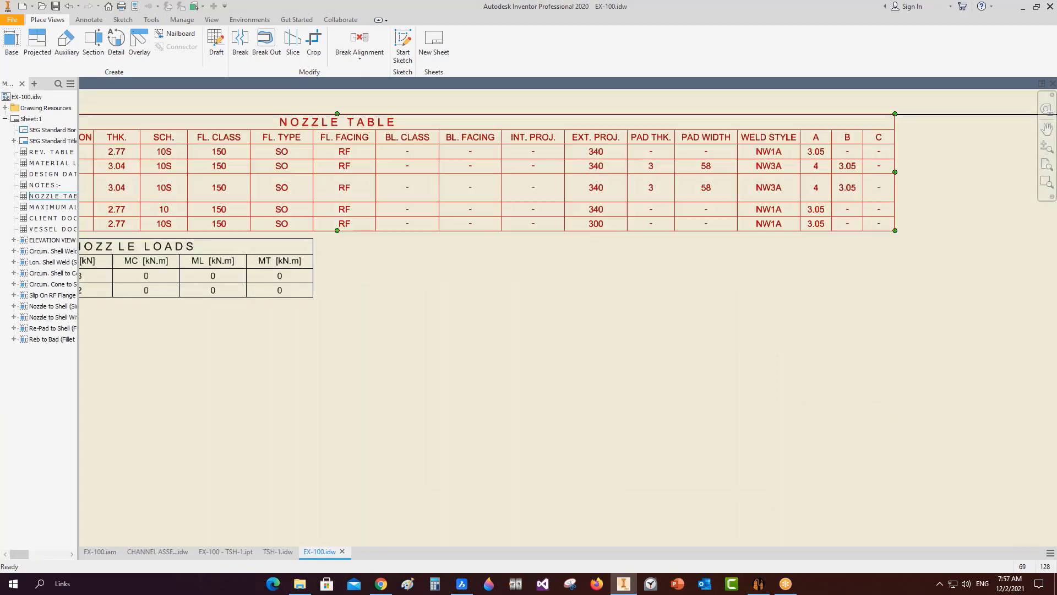
{"action": "left_click_drag", "start_coordinate": [621, 456], "coordinate": [654, 406]}
{"action": "scroll", "coordinate": [669, 449], "scroll_direction": "down", "scroll_amount": 4}
{"action": "middle_click_drag", "start_coordinate": [670, 449], "coordinate": [593, 281]}
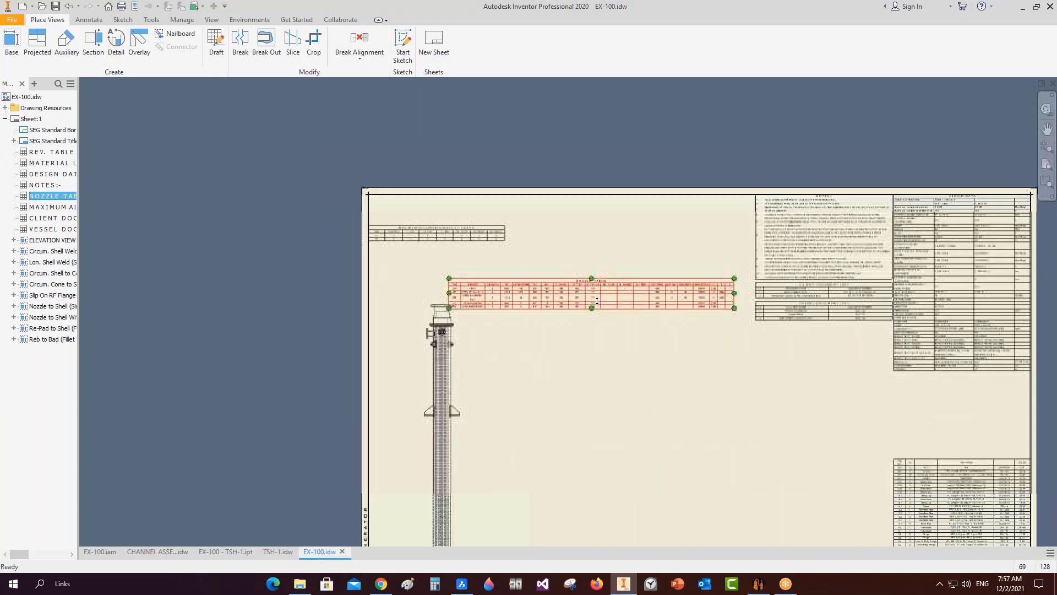
{"action": "middle_click_drag", "start_coordinate": [617, 315], "coordinate": [599, 310]}
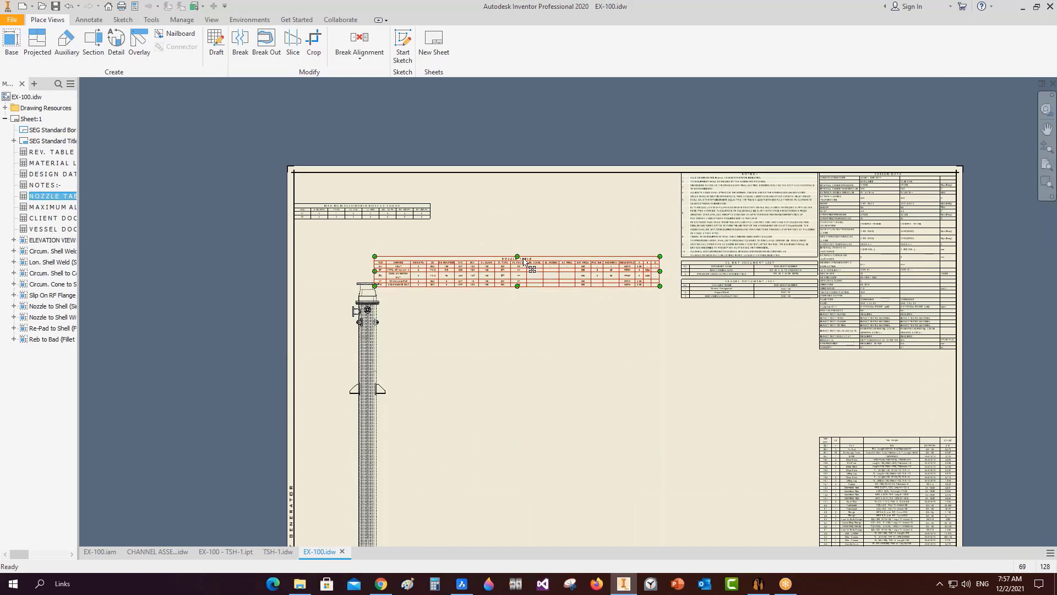
{"action": "left_click_drag", "start_coordinate": [525, 263], "coordinate": [821, 361]}
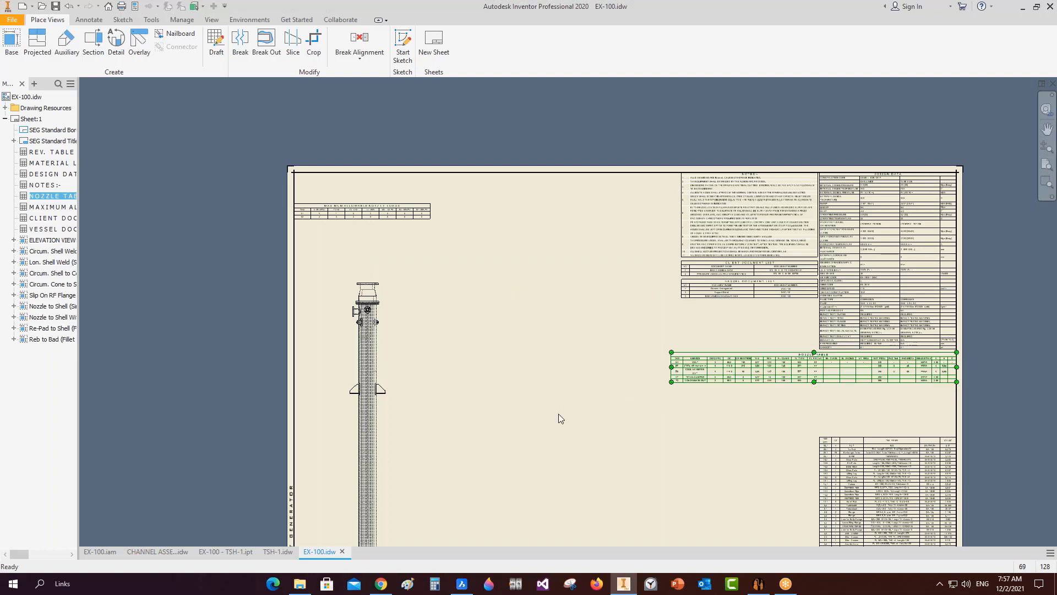
Move the Maximum Allowable Nozzle Loads table below the document lists as well.
{"action": "scroll", "coordinate": [389, 210], "scroll_direction": "up", "scroll_amount": 3}
{"action": "scroll", "coordinate": [389, 210], "scroll_direction": "down", "scroll_amount": 2}
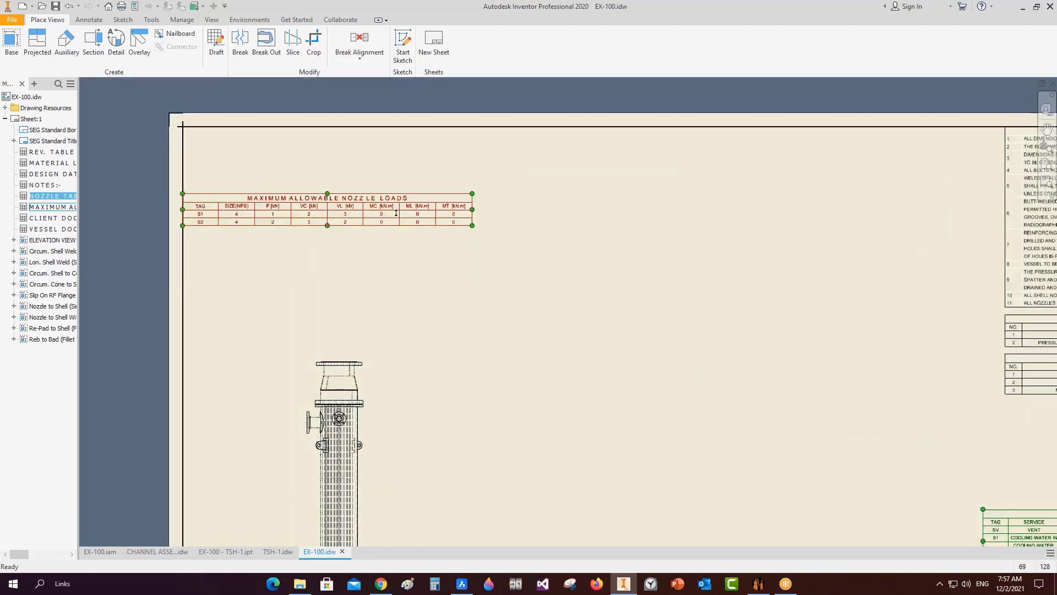
{"action": "scroll", "coordinate": [408, 215], "scroll_direction": "down", "scroll_amount": 2}
{"action": "middle_click_drag", "start_coordinate": [408, 215], "coordinate": [376, 201]}
{"action": "left_click_drag", "start_coordinate": [369, 189], "coordinate": [855, 313]}
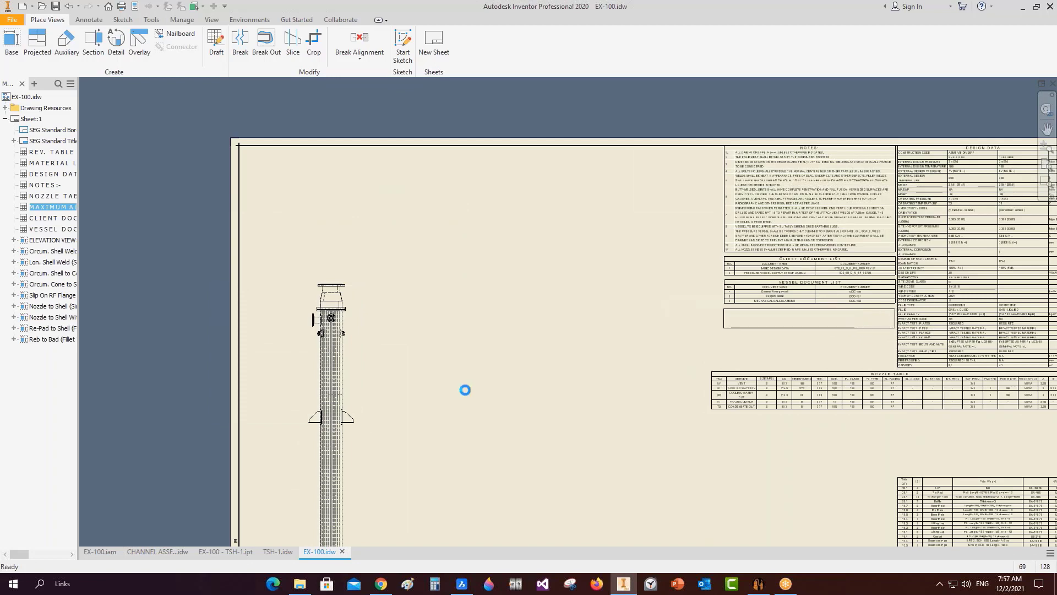
{"action": "scroll", "coordinate": [458, 387], "scroll_direction": "down", "scroll_amount": 4}
{"action": "scroll", "coordinate": [402, 396], "scroll_direction": "up", "scroll_amount": 2}
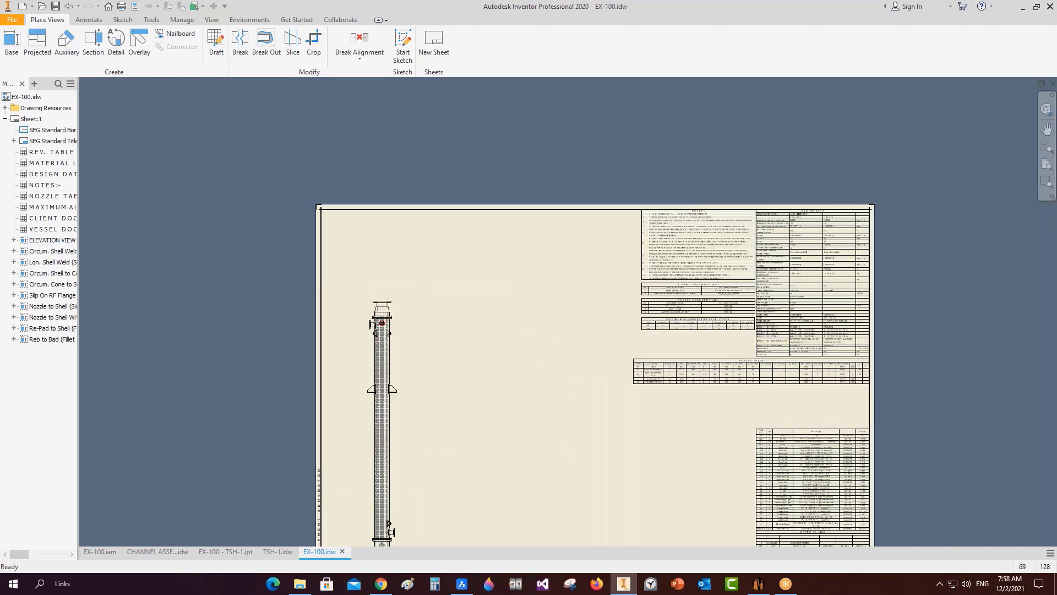
Reopen EX-100's Create Drawing settings and choose the second elevation drawing style.
{"action": "left_click", "coordinate": [758, 583]}
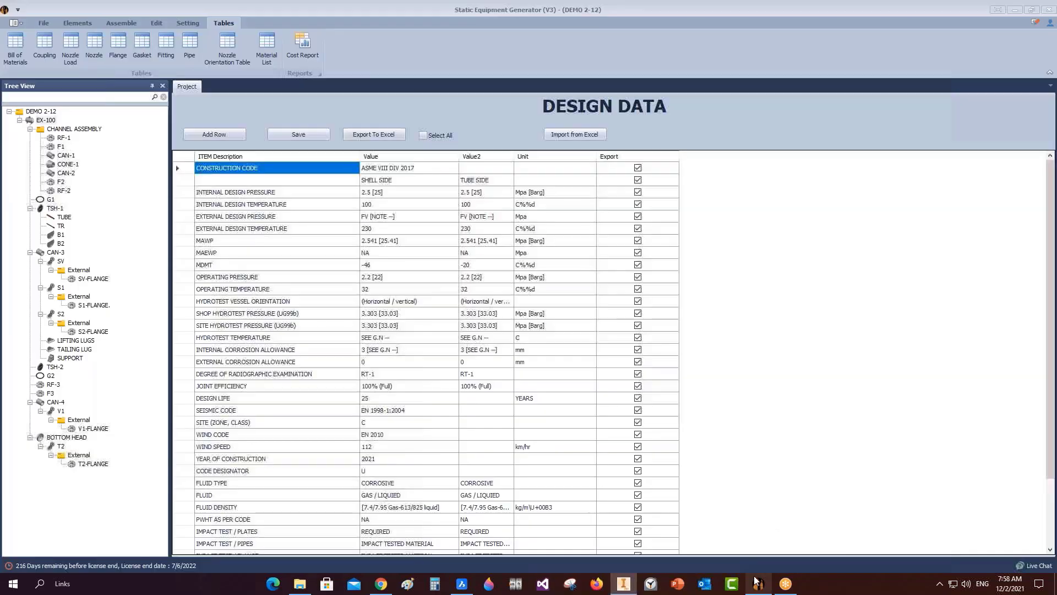
{"action": "right_click", "coordinate": [41, 122]}
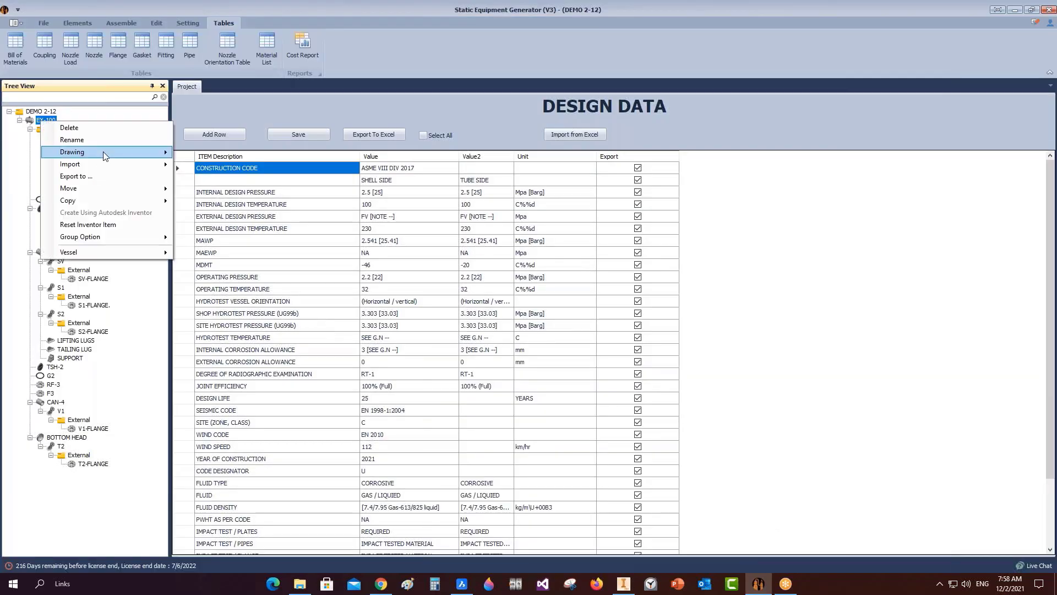
{"action": "mouse_move", "coordinate": [108, 153]}
{"action": "left_click", "coordinate": [236, 153]}
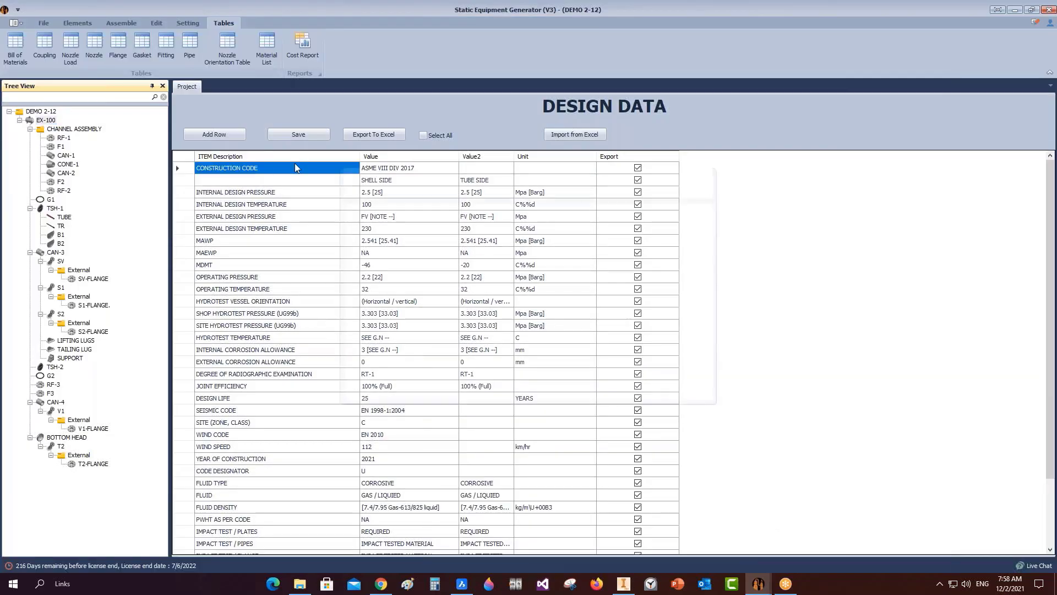
{"action": "left_click", "coordinate": [398, 208]}
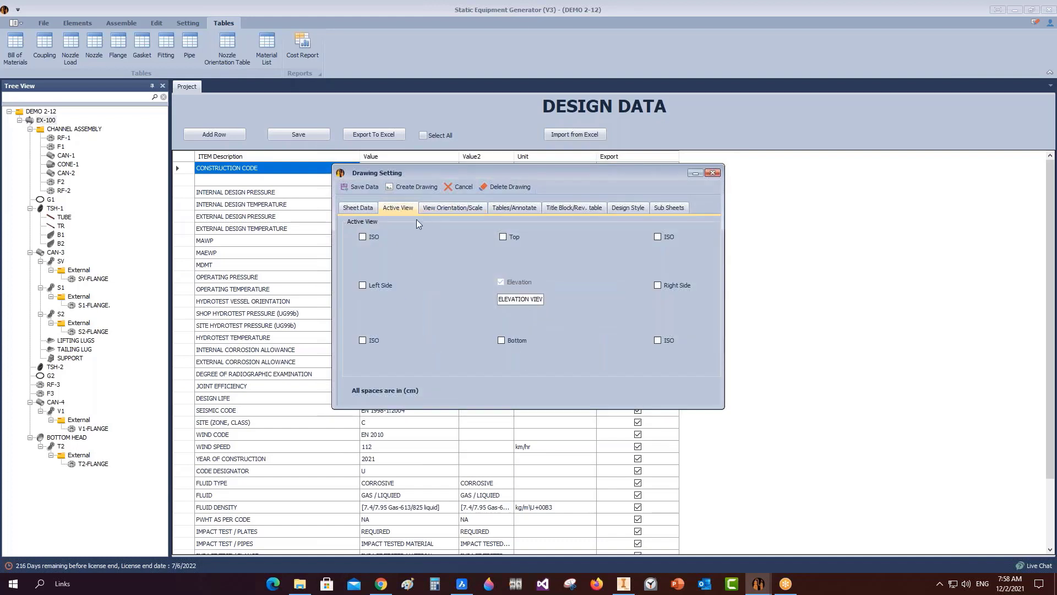
{"action": "left_click", "coordinate": [447, 206]}
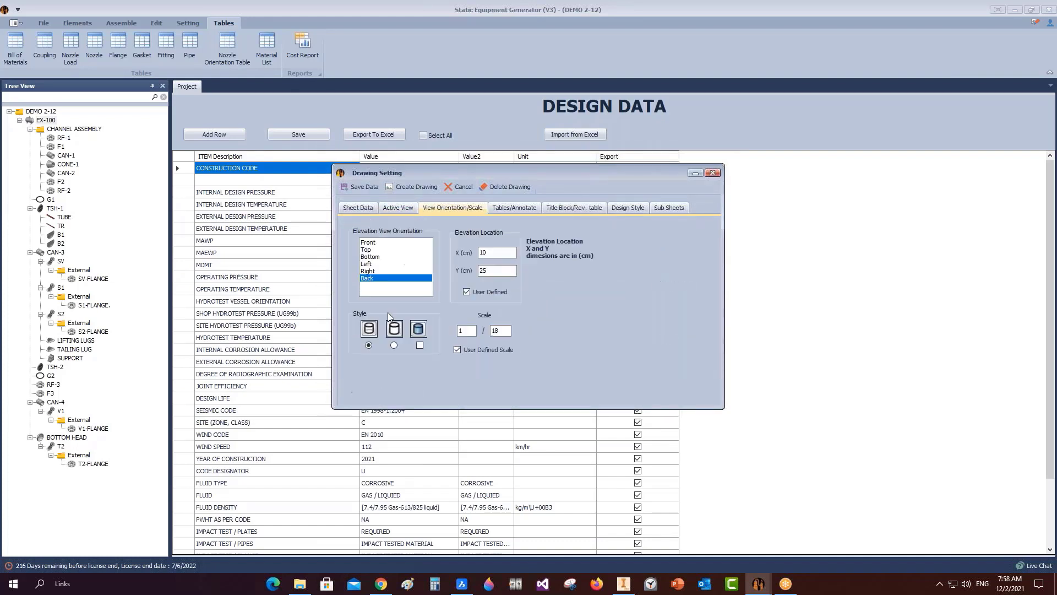
{"action": "left_click", "coordinate": [394, 346]}
Set the elevation Y location to 32 and the scale to 1:16, then regenerate the drawing.
{"action": "double_click", "coordinate": [497, 271]}
{"action": "type", "text": "31"}
{"action": "double_click", "coordinate": [497, 331]}
{"action": "type", "text": "16"}
{"action": "double_click", "coordinate": [489, 272]}
{"action": "type", "text": "2"}
{"action": "left_click", "coordinate": [413, 187]}
{"action": "left_click", "coordinate": [629, 584]}
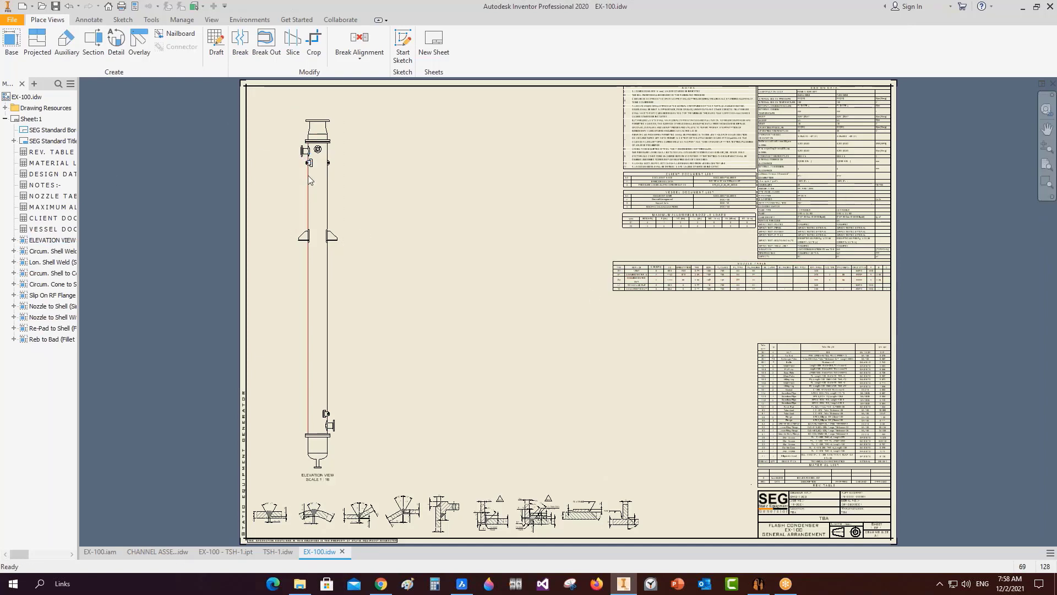
Expand the elevation view's EX-100.iam parts in the browser and compare with the BricsCAD reference.
{"action": "left_click", "coordinate": [323, 121]}
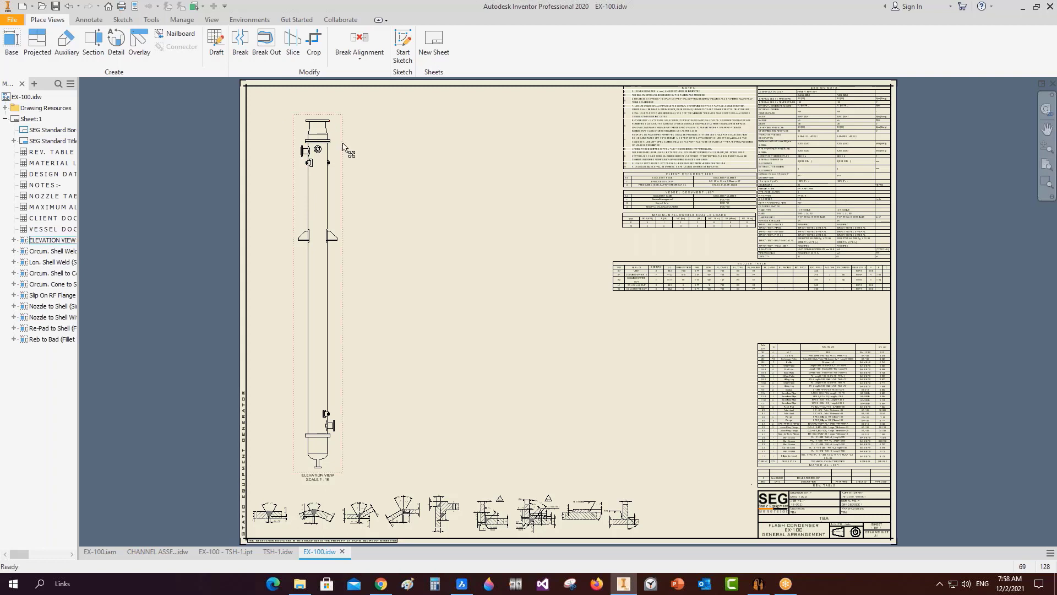
{"action": "left_click", "coordinate": [14, 239]}
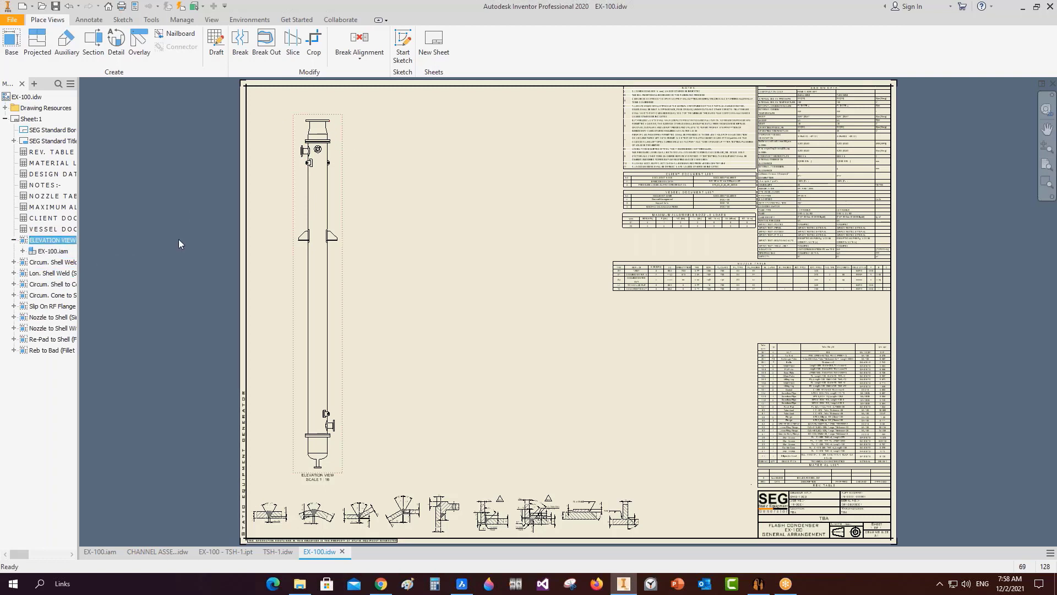
{"action": "left_click", "coordinate": [22, 251]}
{"action": "left_click_drag", "start_coordinate": [81, 269], "coordinate": [133, 266]}
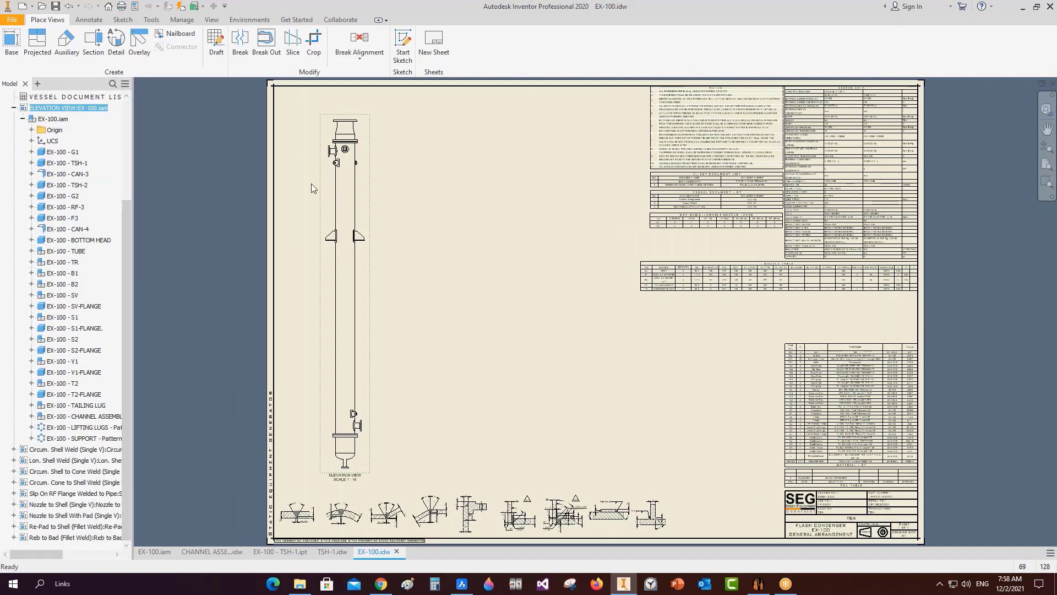
{"action": "left_click", "coordinate": [461, 584]}
{"action": "scroll", "coordinate": [474, 179], "scroll_direction": "up", "scroll_amount": 6}
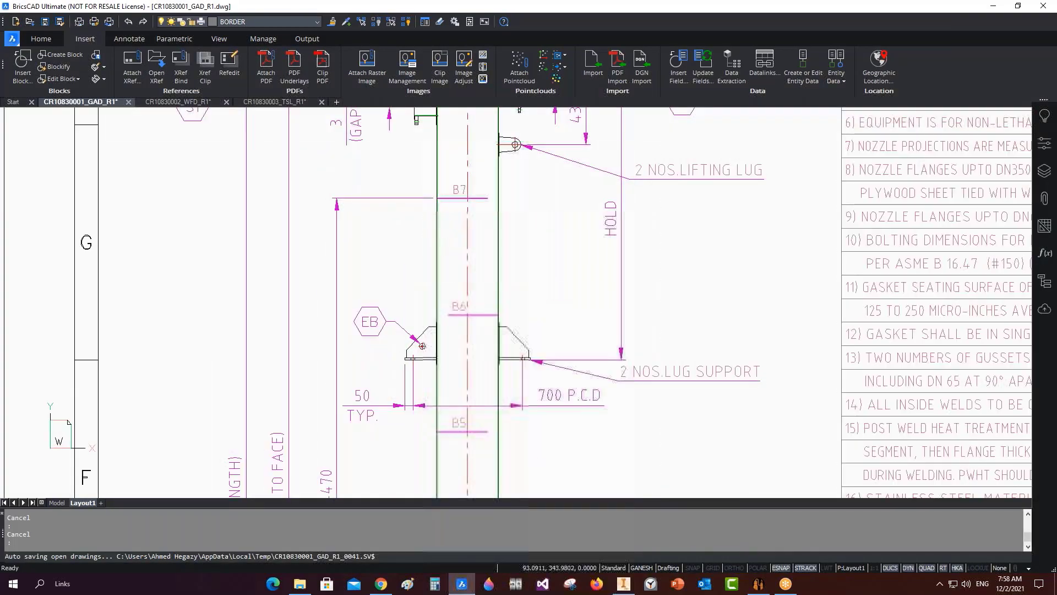
{"action": "scroll", "coordinate": [474, 179], "scroll_direction": "down", "scroll_amount": 8}
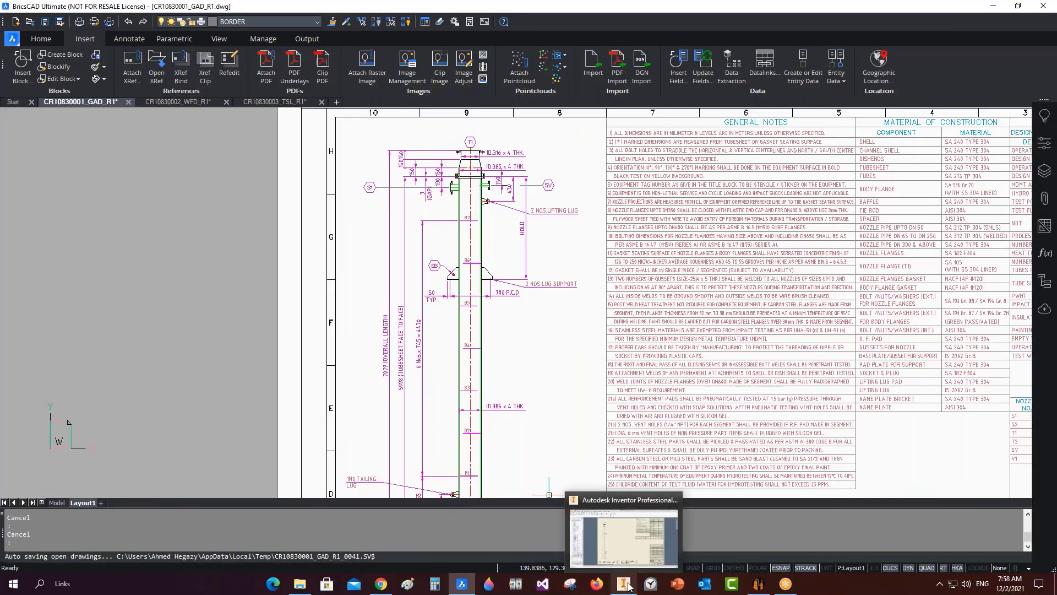
{"action": "left_click", "coordinate": [624, 584]}
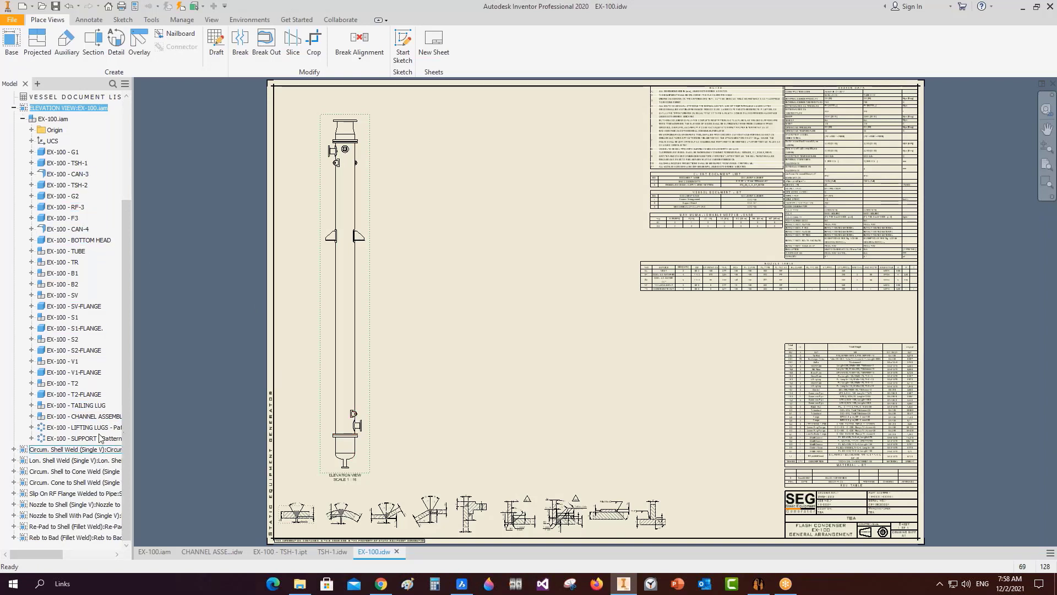
Display baffles EX-100 - B1 and EX-100 - B2 with hidden lines.
{"action": "right_click", "coordinate": [69, 273]}
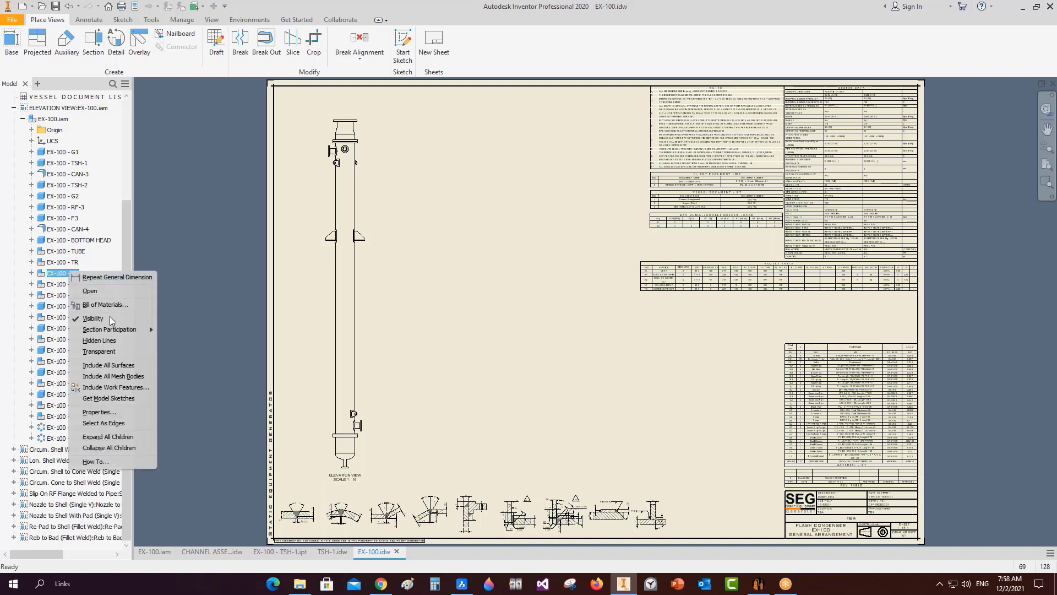
{"action": "left_click", "coordinate": [110, 340]}
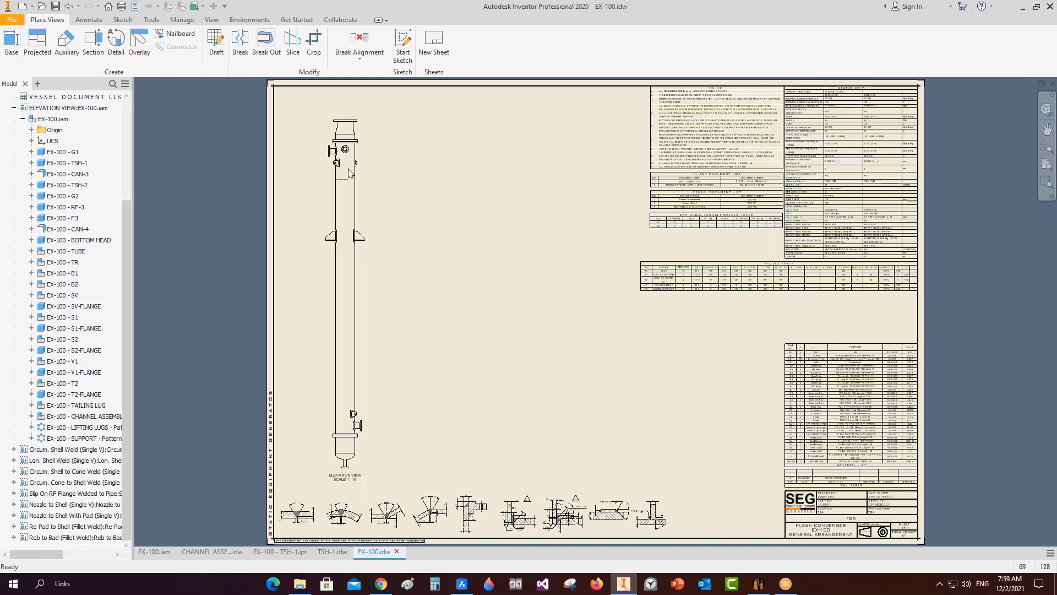
{"action": "scroll", "coordinate": [371, 173], "scroll_direction": "up", "scroll_amount": 3}
{"action": "key", "text": "Home"}
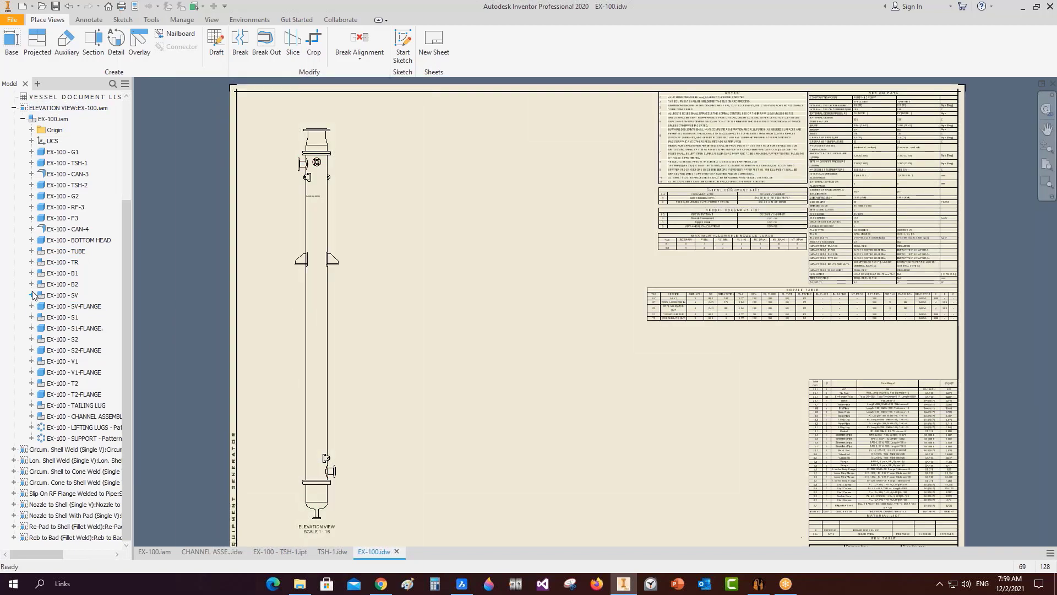
{"action": "left_click", "coordinate": [31, 273]}
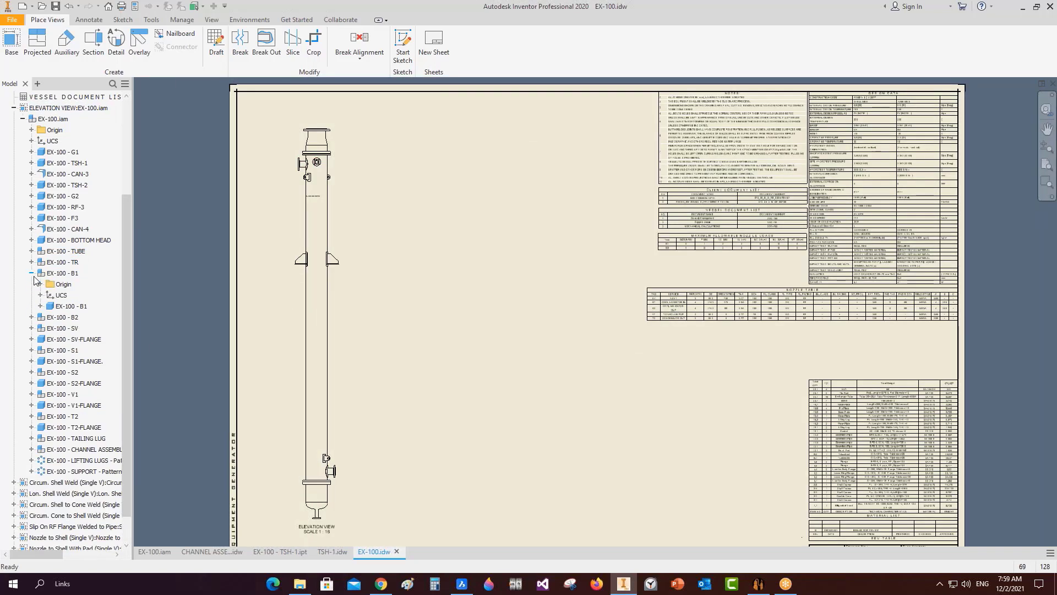
{"action": "left_click", "coordinate": [31, 317]}
{"action": "right_click", "coordinate": [72, 318]}
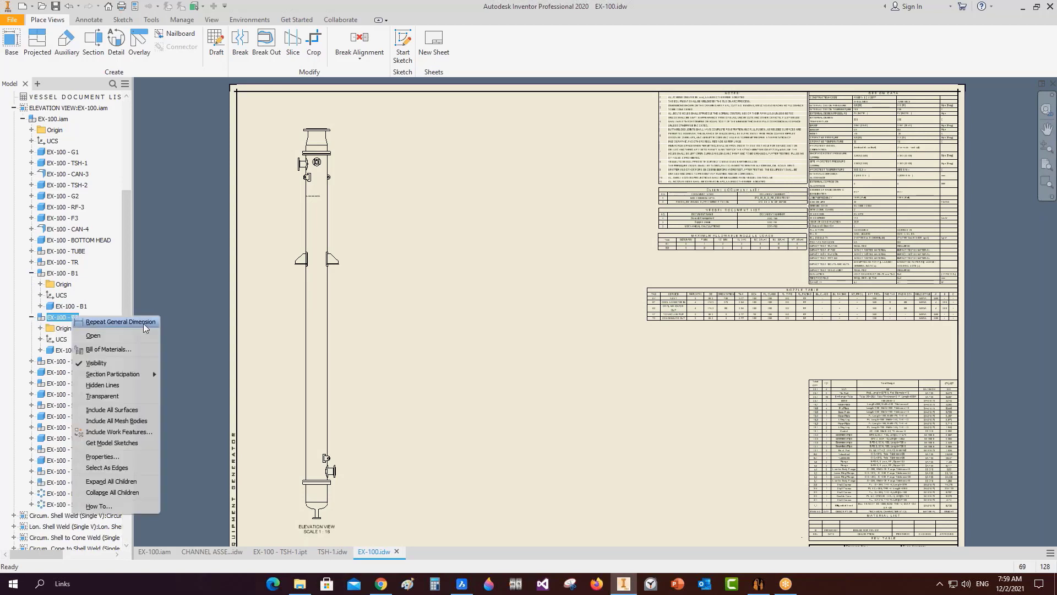
{"action": "left_click", "coordinate": [119, 385]}
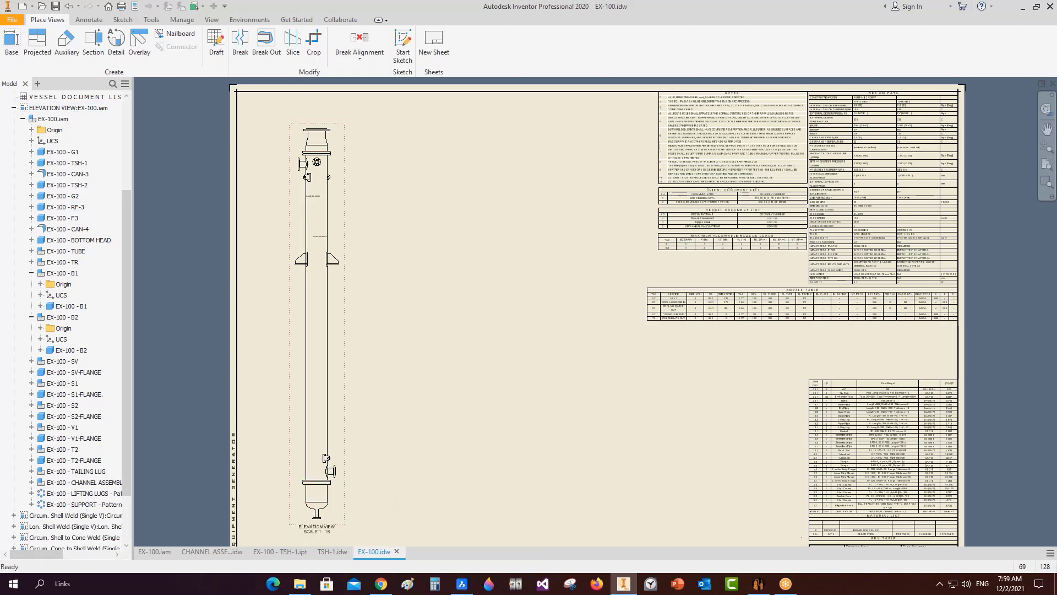
{"action": "left_click", "coordinate": [759, 583]}
Save the B1 and B2 baffle settings and open the B2 baffle model in Inventor.
{"action": "left_click", "coordinate": [61, 235]}
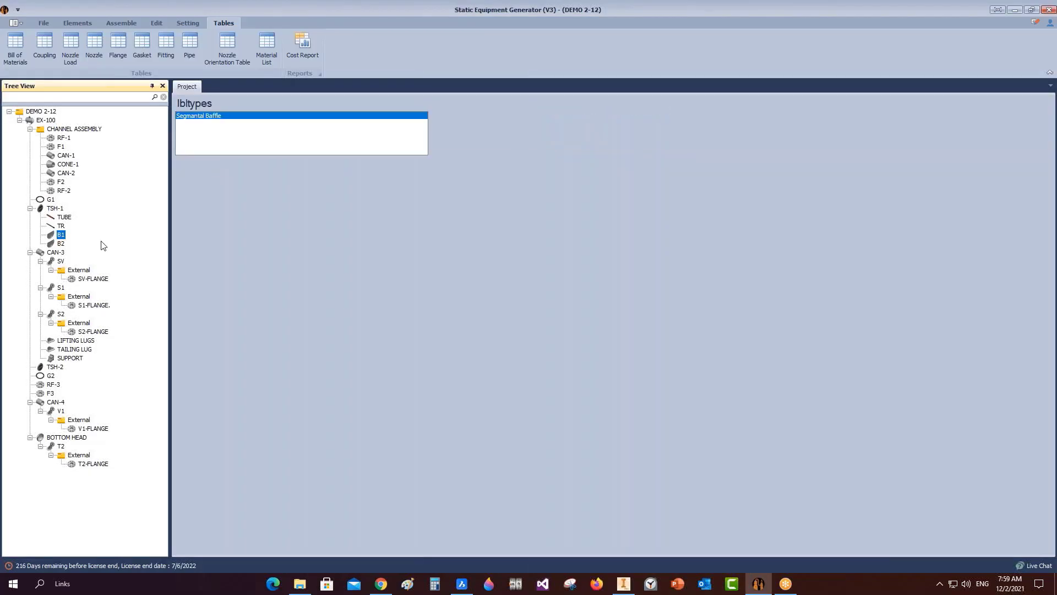
{"action": "left_click", "coordinate": [212, 544]}
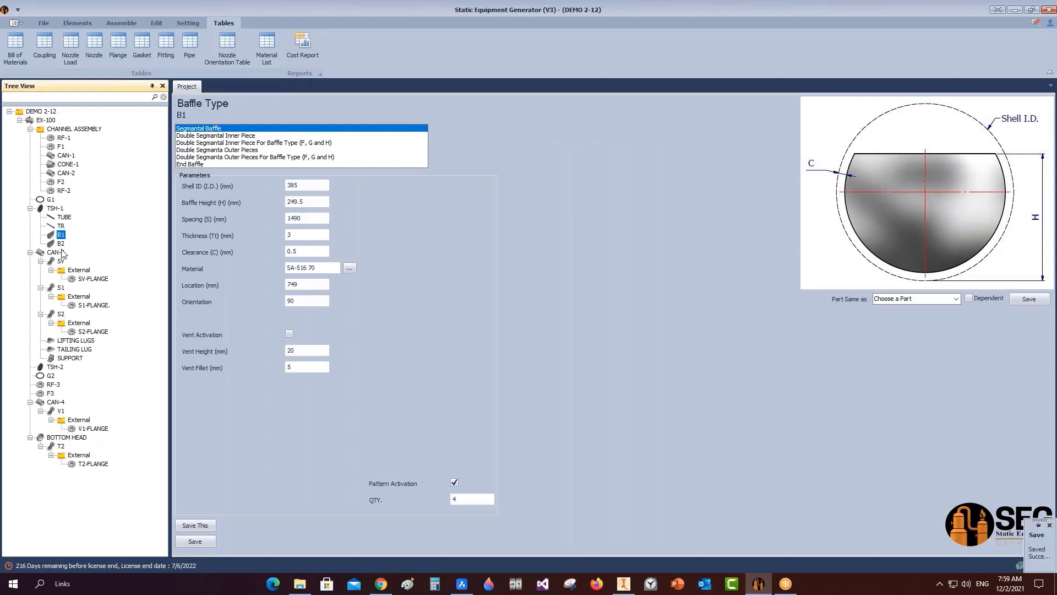
{"action": "left_click", "coordinate": [61, 244]}
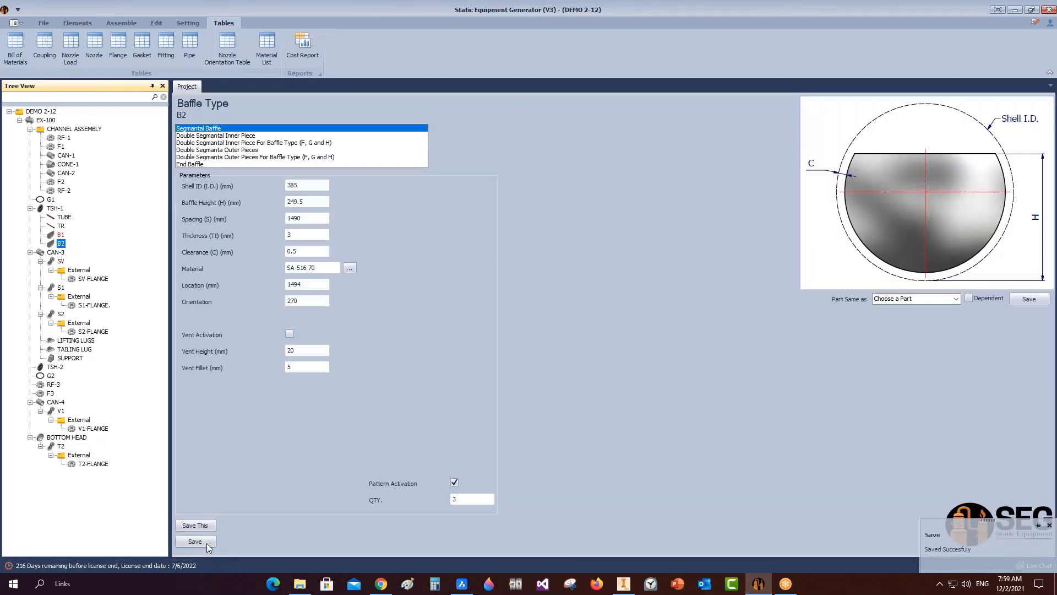
{"action": "left_click", "coordinate": [206, 543]}
{"action": "left_click", "coordinate": [120, 24]}
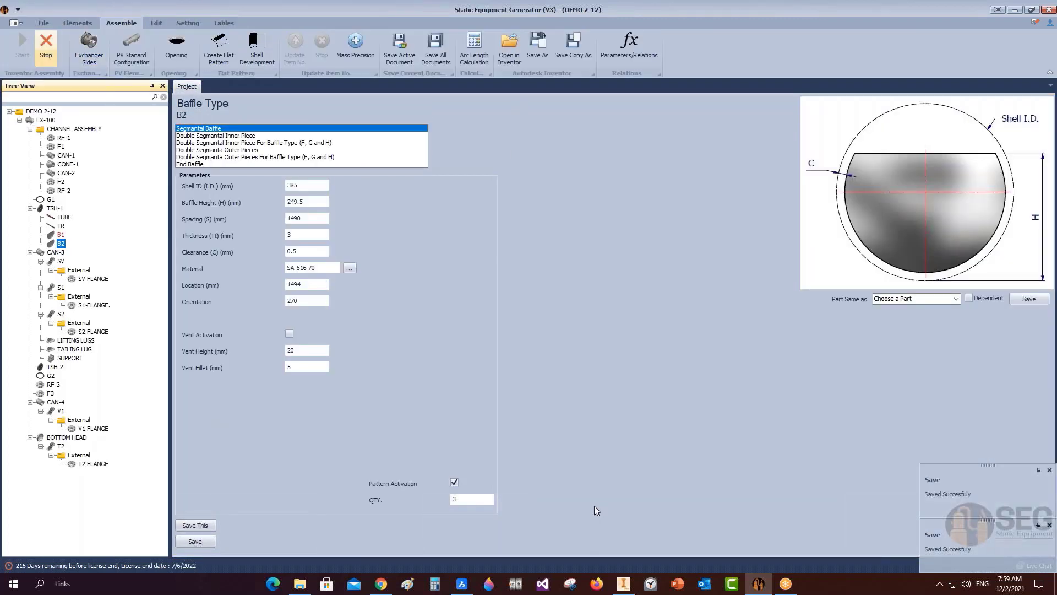
{"action": "left_click", "coordinate": [631, 585]}
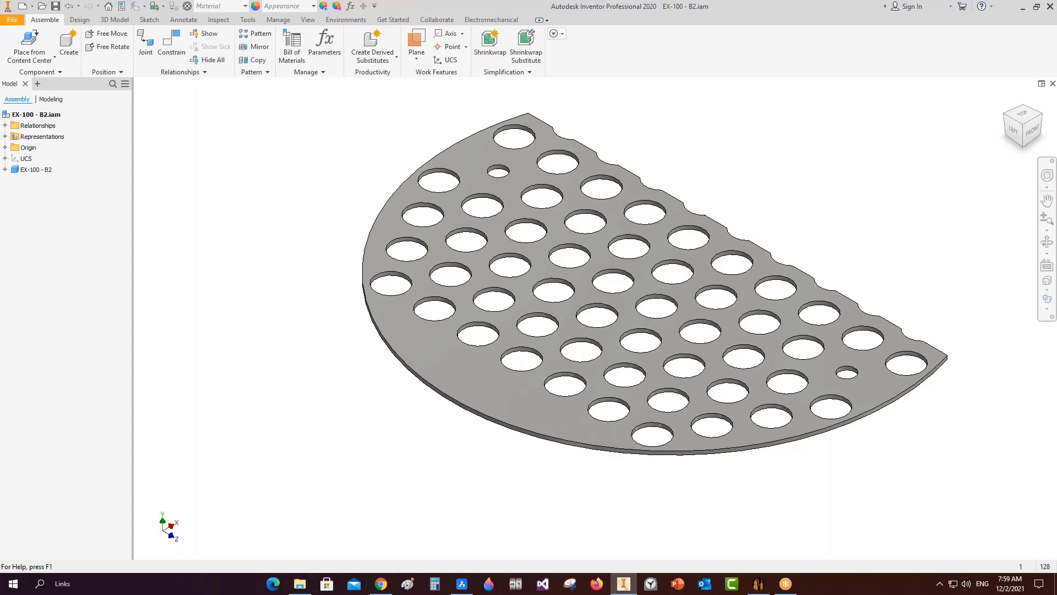
Save the B2 baffle assembly and return to the EX-100.idw drawing sheet.
{"action": "key", "text": "ctrl+s"}
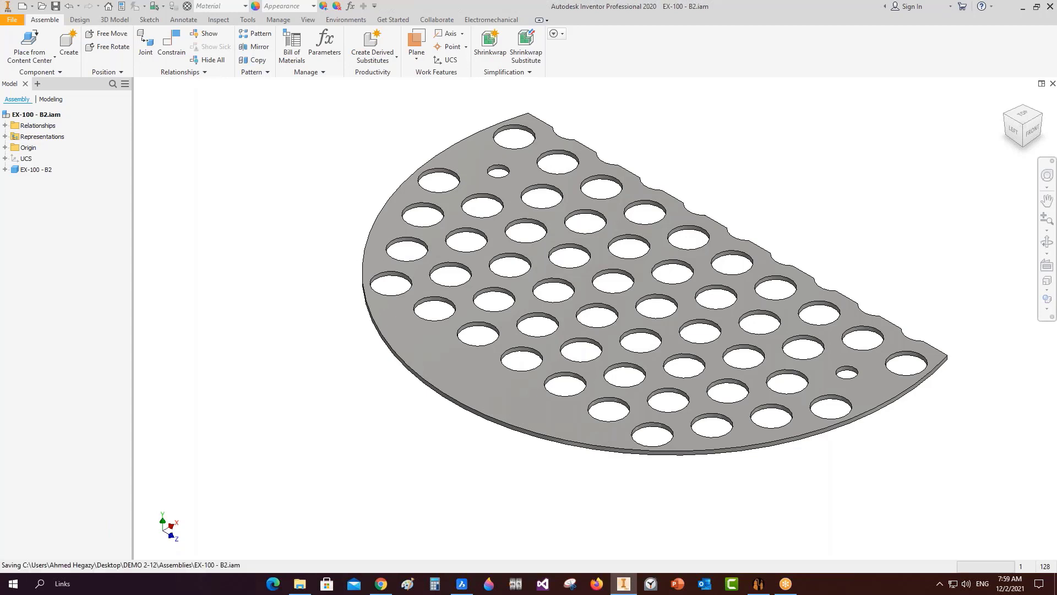
{"action": "key", "text": "ctrl+s"}
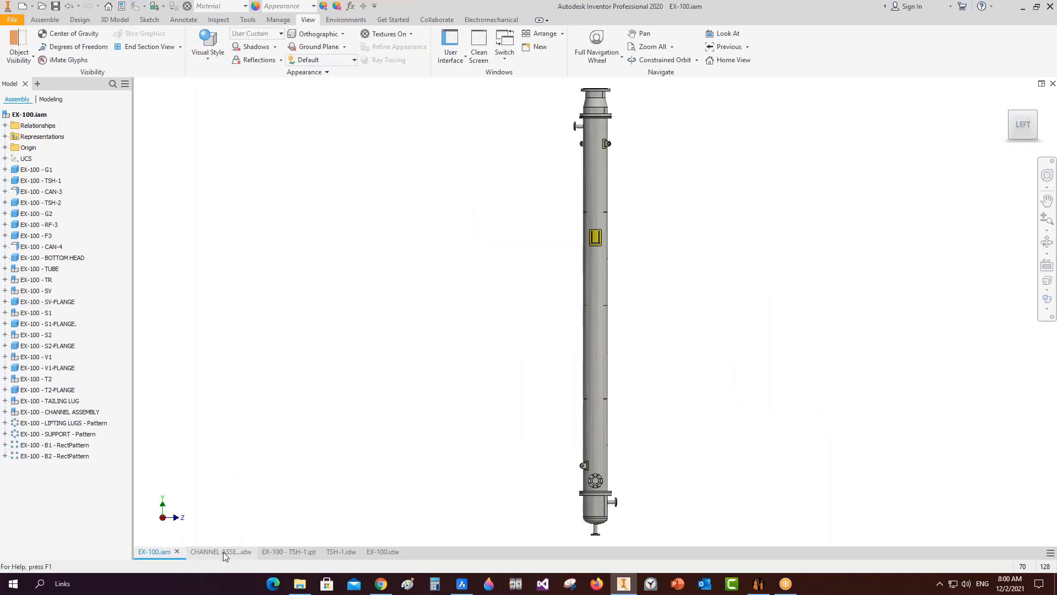
{"action": "left_click", "coordinate": [389, 553]}
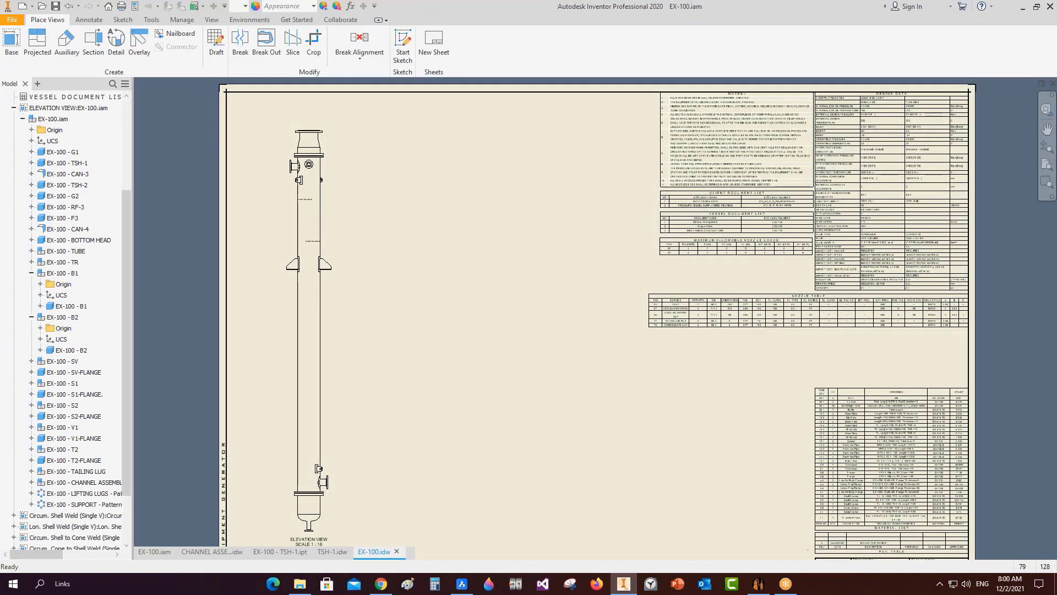
Show all patterned B1 baffle instances with hidden lines.
{"action": "scroll", "coordinate": [312, 207], "scroll_direction": "up", "scroll_amount": 3}
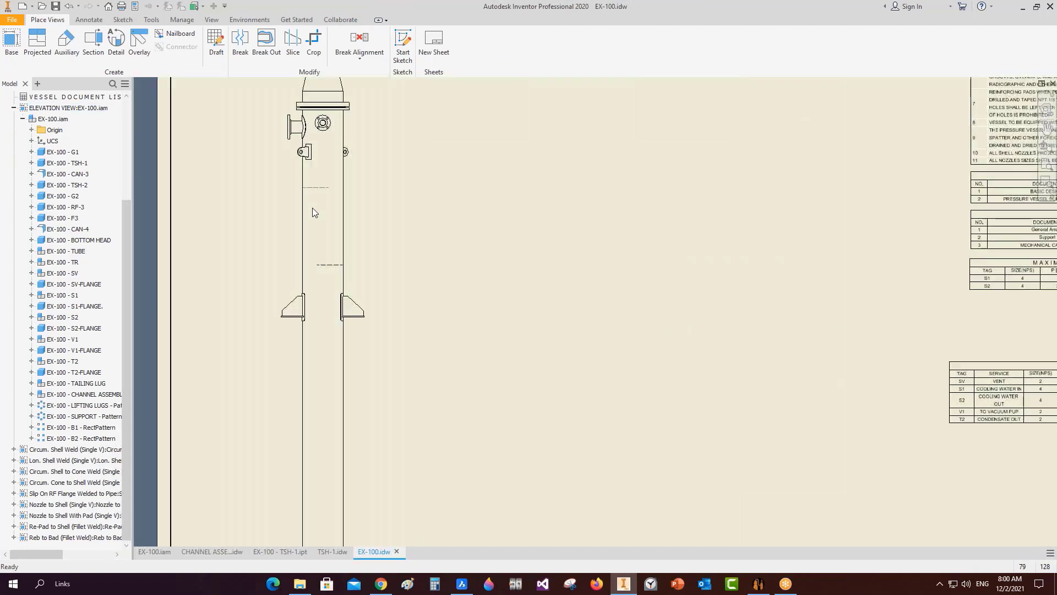
{"action": "scroll", "coordinate": [312, 207], "scroll_direction": "down", "scroll_amount": 2}
{"action": "scroll", "coordinate": [329, 406], "scroll_direction": "up", "scroll_amount": 3}
{"action": "scroll", "coordinate": [323, 472], "scroll_direction": "down", "scroll_amount": 4}
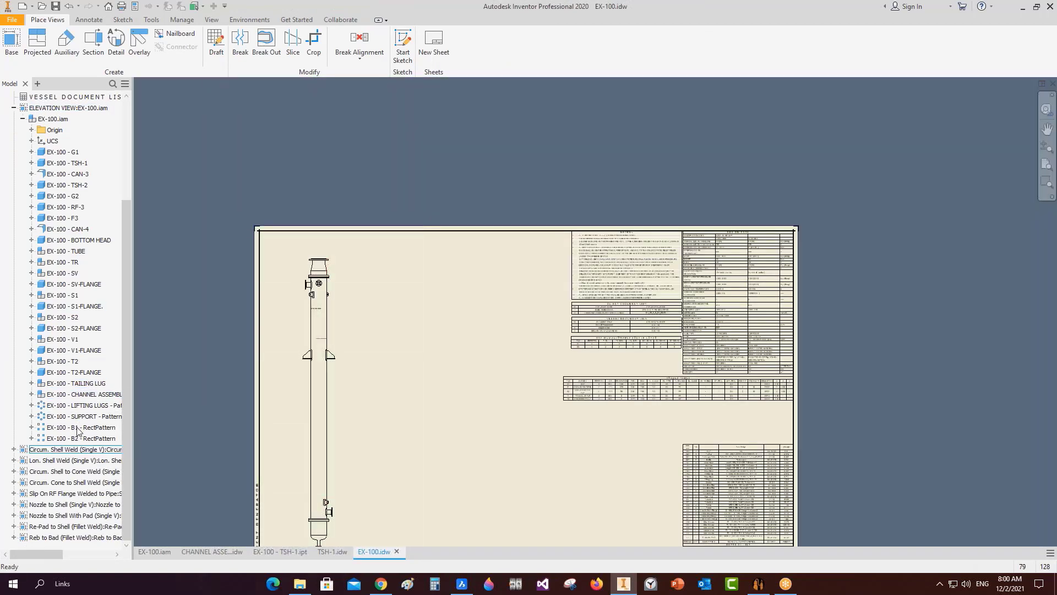
{"action": "left_click", "coordinate": [31, 428]}
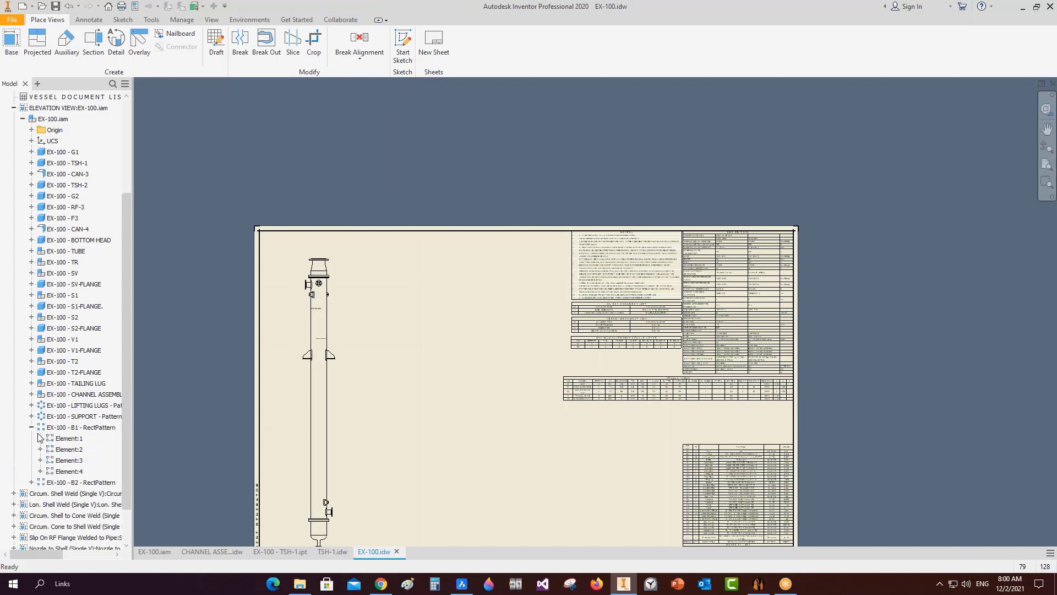
{"action": "left_click", "coordinate": [40, 471]}
{"action": "left_click", "coordinate": [40, 460]}
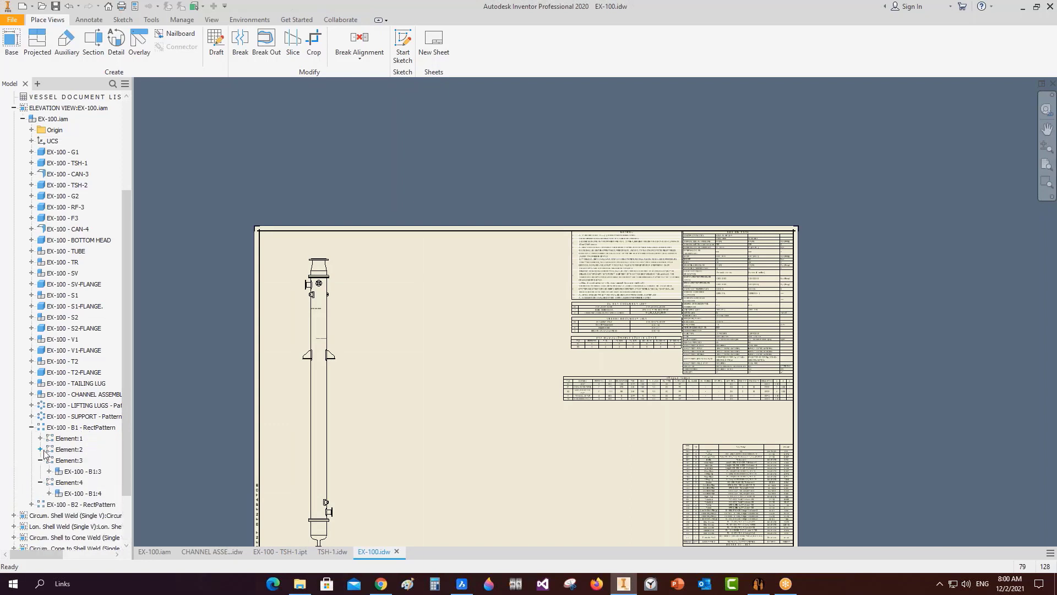
{"action": "left_click", "coordinate": [40, 449]}
{"action": "left_click", "coordinate": [40, 438]}
{"action": "double_click", "coordinate": [82, 449]}
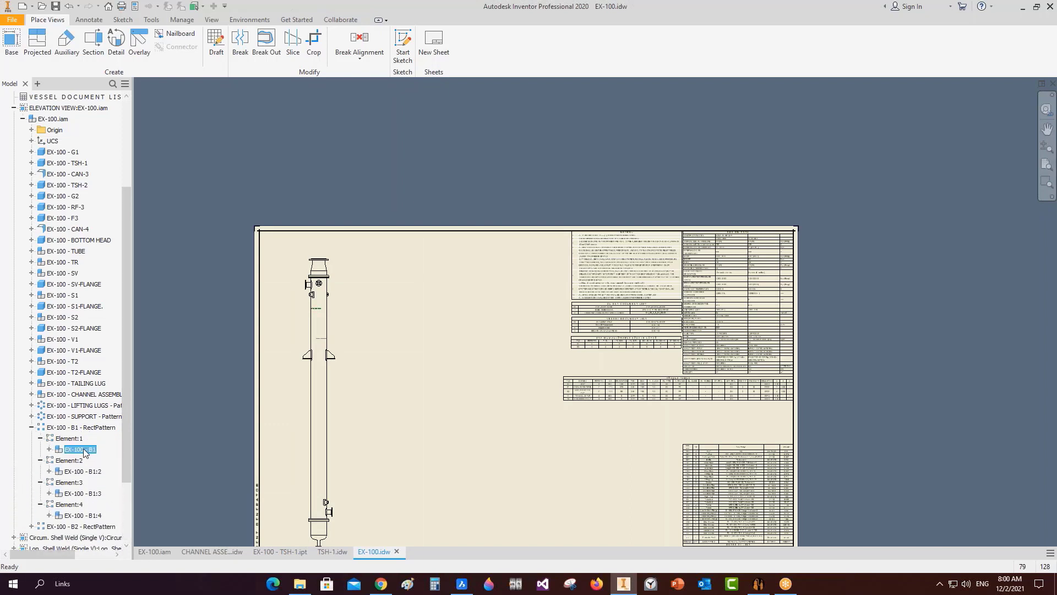
{"action": "scroll", "coordinate": [82, 451], "scroll_direction": "down", "scroll_amount": 3}
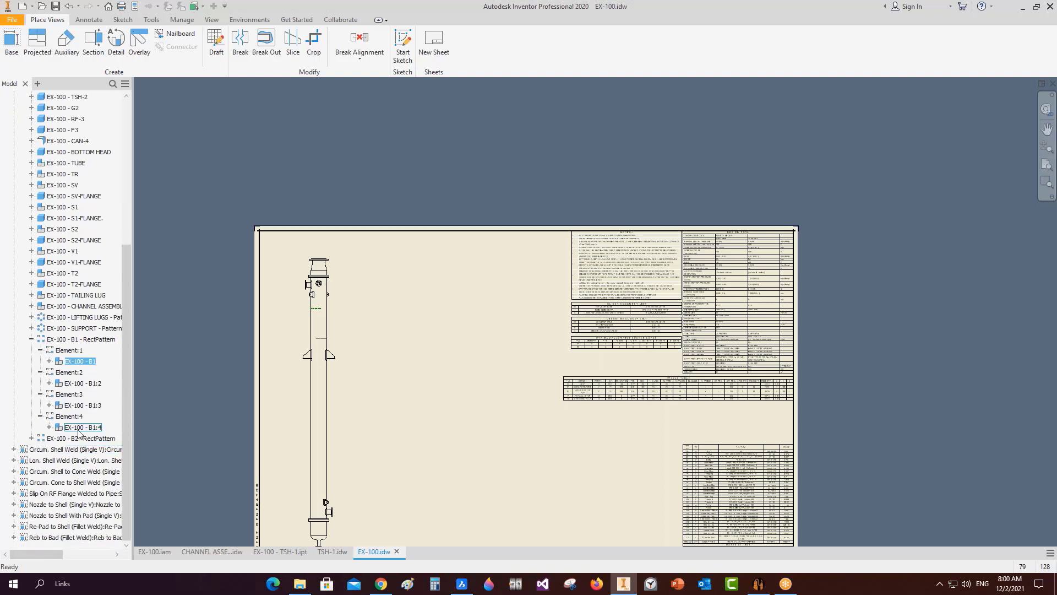
{"action": "left_click", "coordinate": [80, 427], "text": "shift"}
{"action": "right_click", "coordinate": [78, 433]}
{"action": "left_click", "coordinate": [98, 468]}
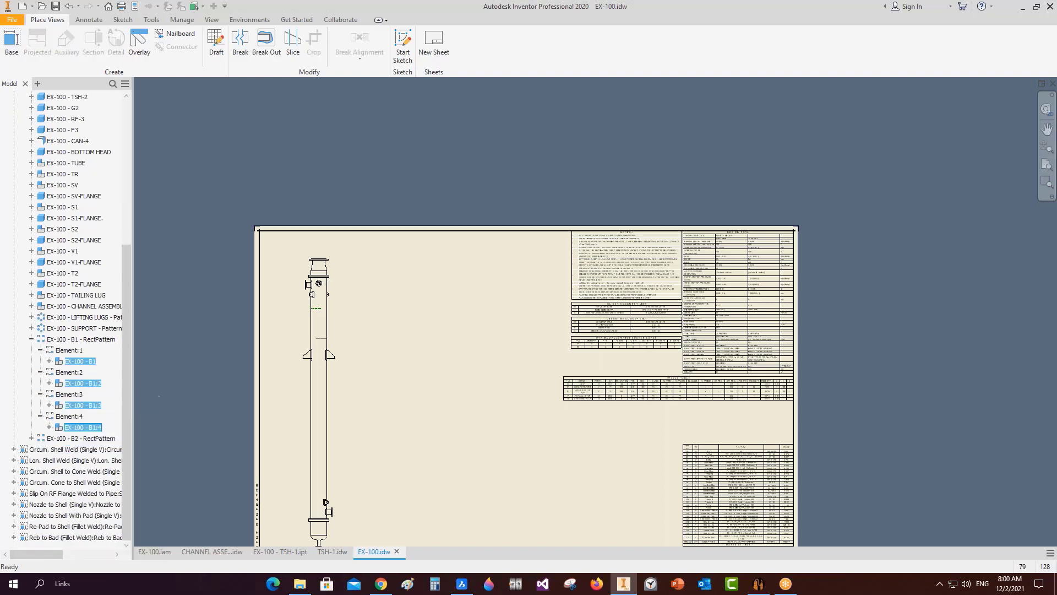
Show all patterned B2 baffle instances with hidden lines.
{"action": "left_click", "coordinate": [32, 438]}
{"action": "left_click", "coordinate": [40, 471]}
{"action": "left_click", "coordinate": [39, 460]}
{"action": "left_click", "coordinate": [40, 450]}
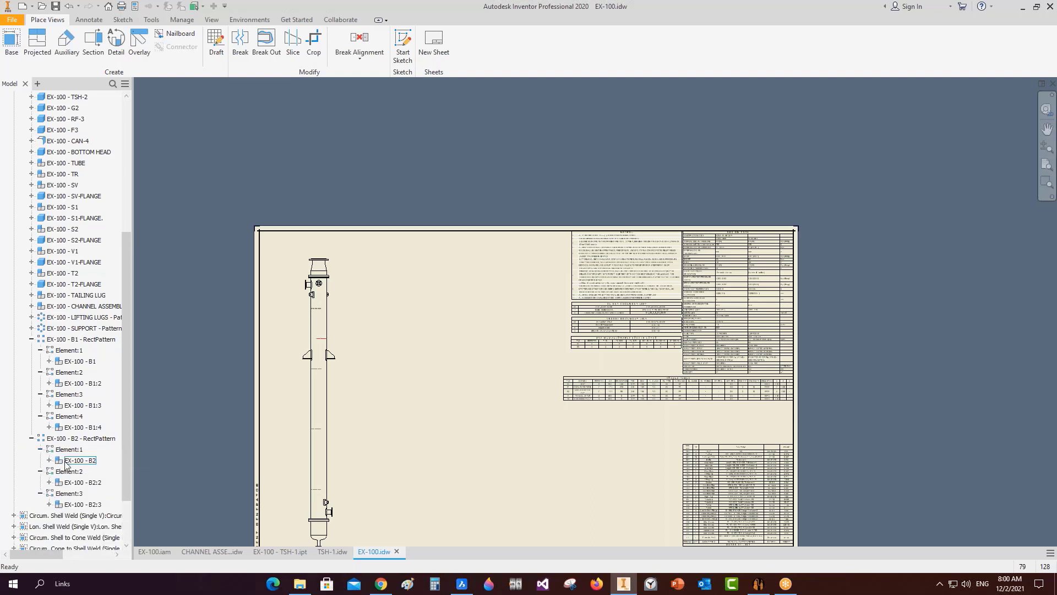
{"action": "left_click", "coordinate": [80, 460]}
{"action": "left_click", "coordinate": [81, 504], "text": "shift"}
{"action": "right_click", "coordinate": [80, 504]}
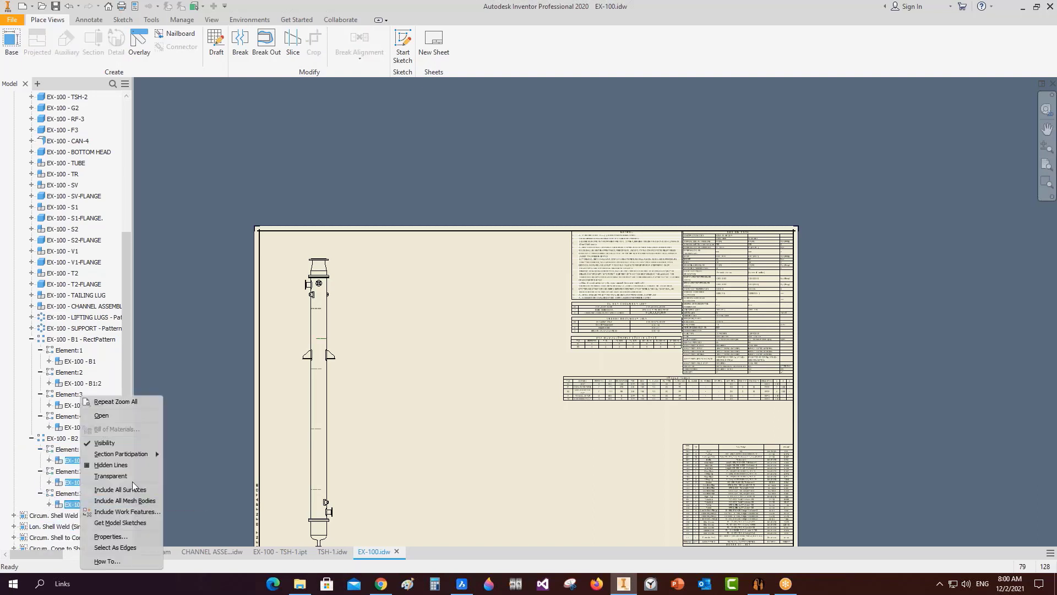
{"action": "left_click", "coordinate": [118, 465]}
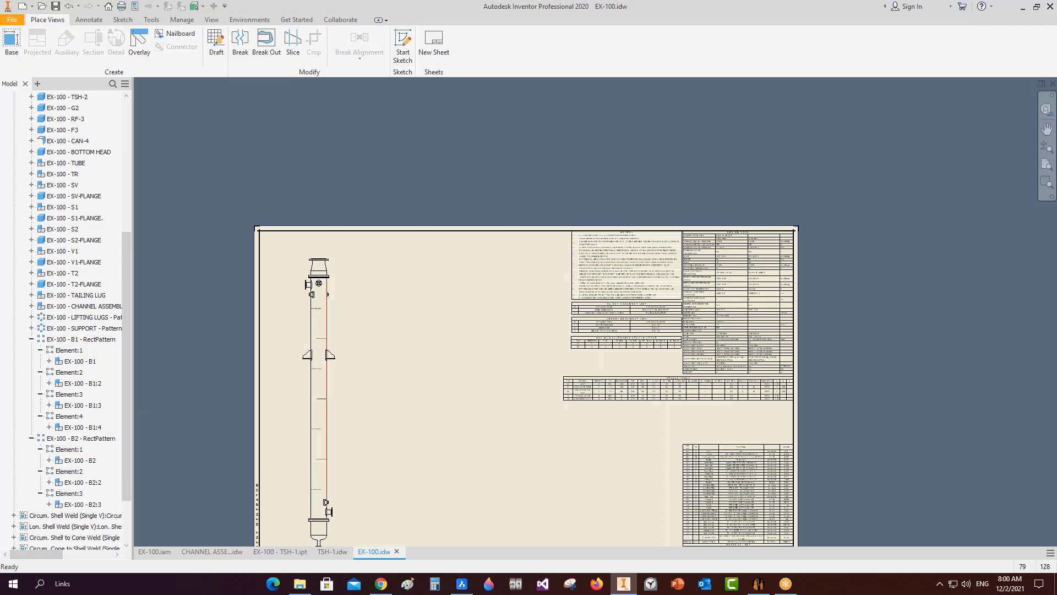
Check the reference GA drawing in BricsCAD.
{"action": "scroll", "coordinate": [327, 298], "scroll_direction": "down", "scroll_amount": 3}
{"action": "scroll", "coordinate": [327, 298], "scroll_direction": "down", "scroll_amount": 3}
{"action": "scroll", "coordinate": [319, 300], "scroll_direction": "up", "scroll_amount": 5}
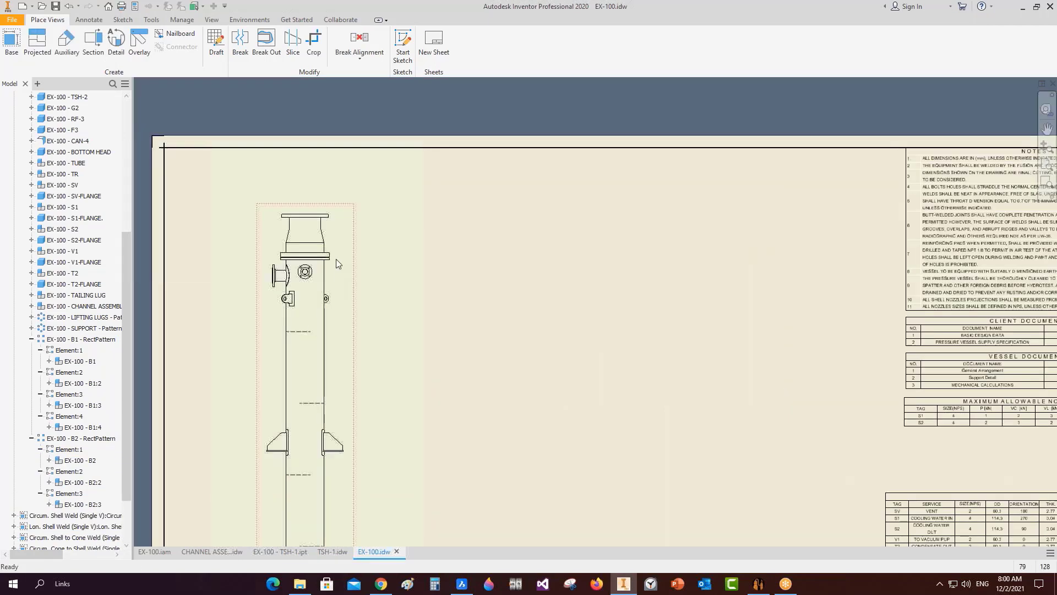
{"action": "scroll", "coordinate": [328, 296], "scroll_direction": "down", "scroll_amount": 2}
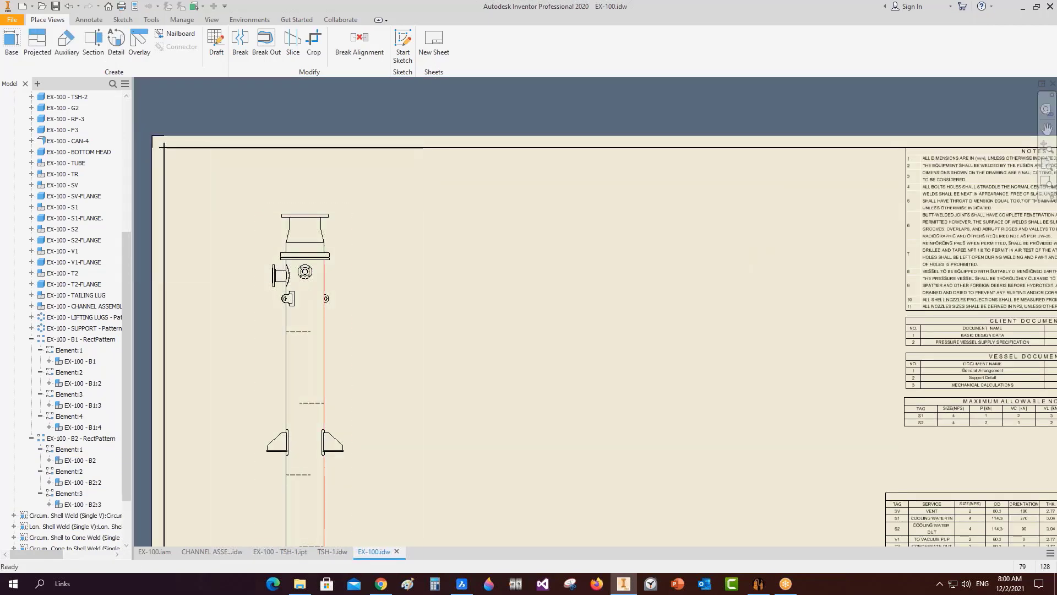
{"action": "scroll", "coordinate": [325, 298], "scroll_direction": "up", "scroll_amount": 3}
{"action": "scroll", "coordinate": [342, 331], "scroll_direction": "down", "scroll_amount": 6}
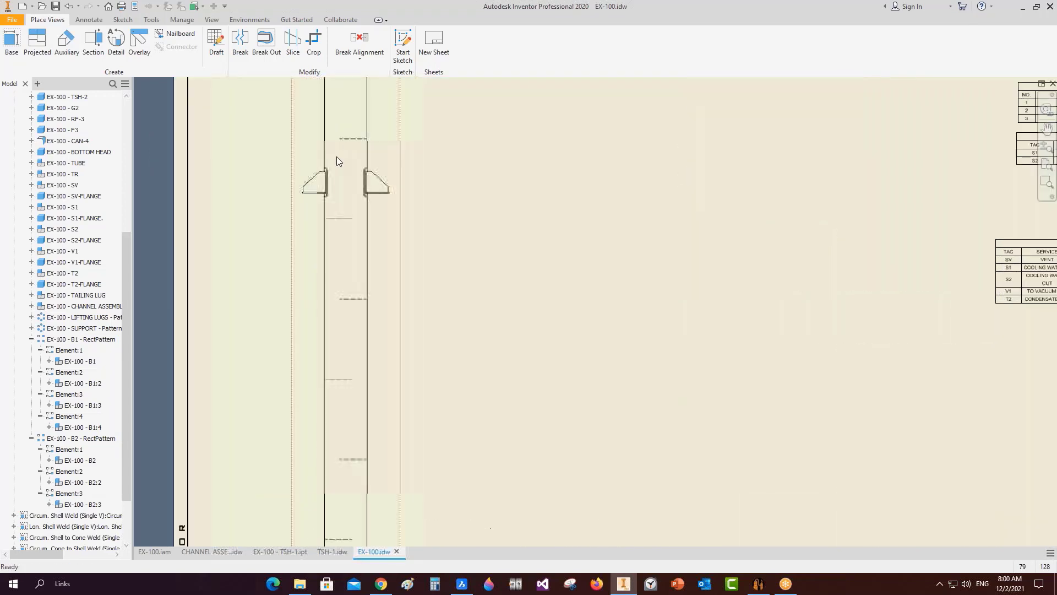
{"action": "scroll", "coordinate": [337, 160], "scroll_direction": "up", "scroll_amount": 3}
{"action": "scroll", "coordinate": [314, 170], "scroll_direction": "down", "scroll_amount": 4}
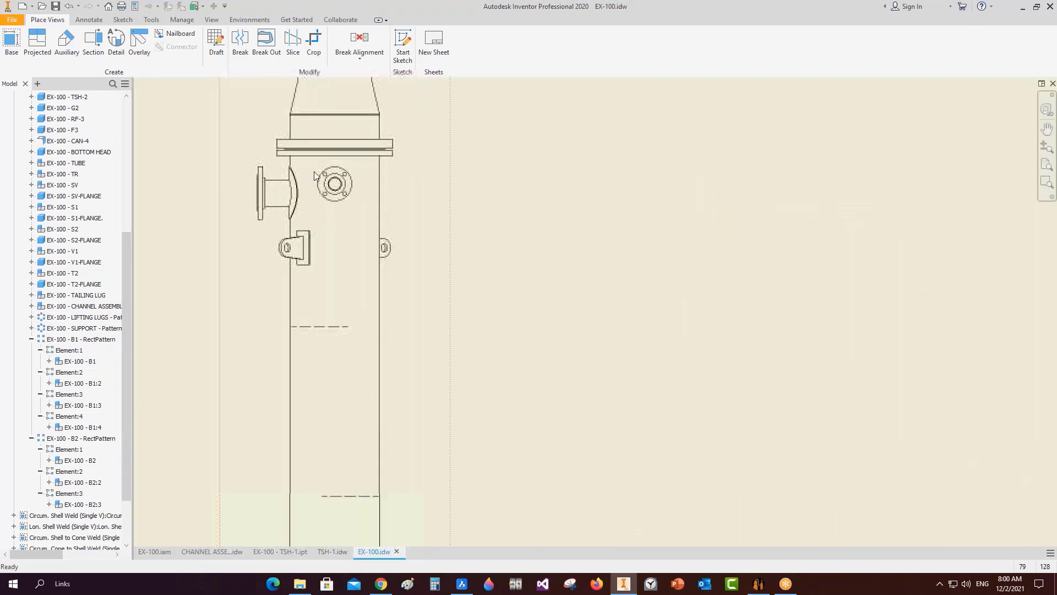
{"action": "left_click", "coordinate": [462, 583]}
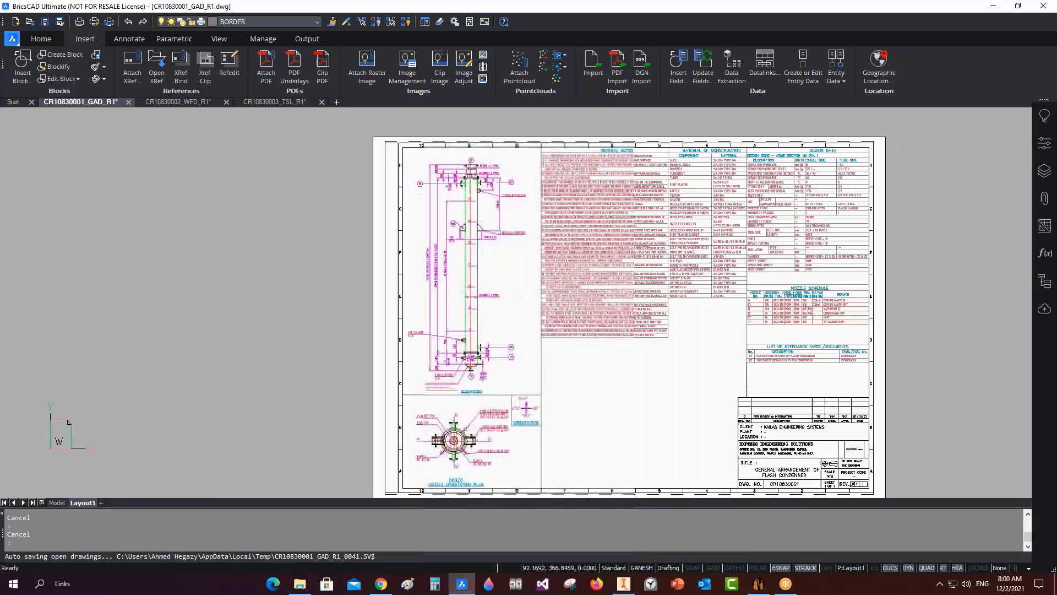
{"action": "scroll", "coordinate": [490, 250], "scroll_direction": "up", "scroll_amount": 2}
Return to EX-100.idw in Inventor and start the Dimension command from Annotate.
{"action": "left_click", "coordinate": [461, 583]}
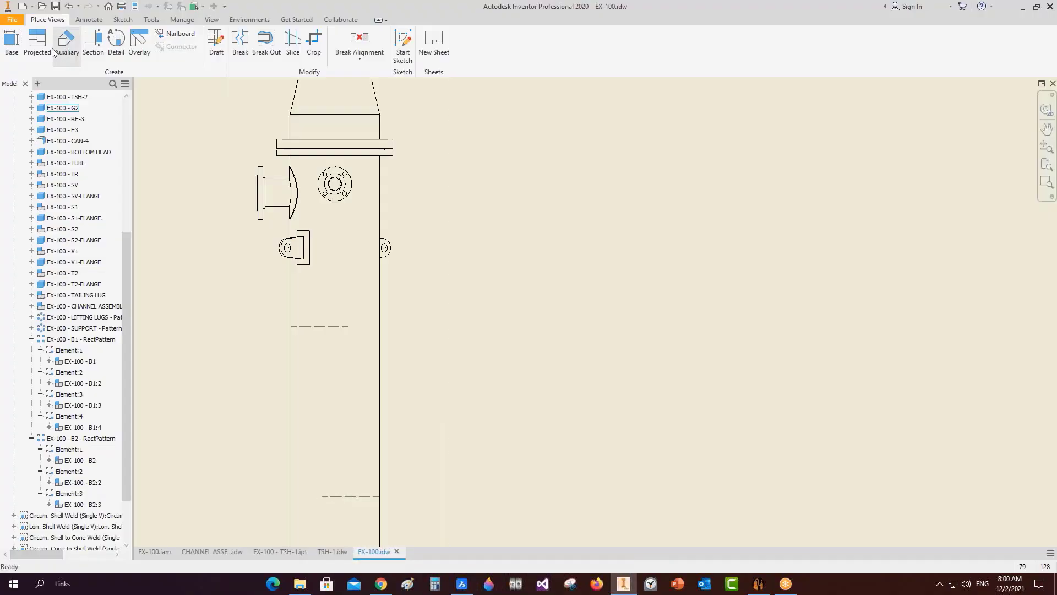
{"action": "left_click", "coordinate": [89, 20]}
{"action": "left_click", "coordinate": [19, 44]}
Dimension the 745 baffle spacing vertically, left of the vessel.
{"action": "scroll", "coordinate": [303, 325], "scroll_direction": "up", "scroll_amount": 5}
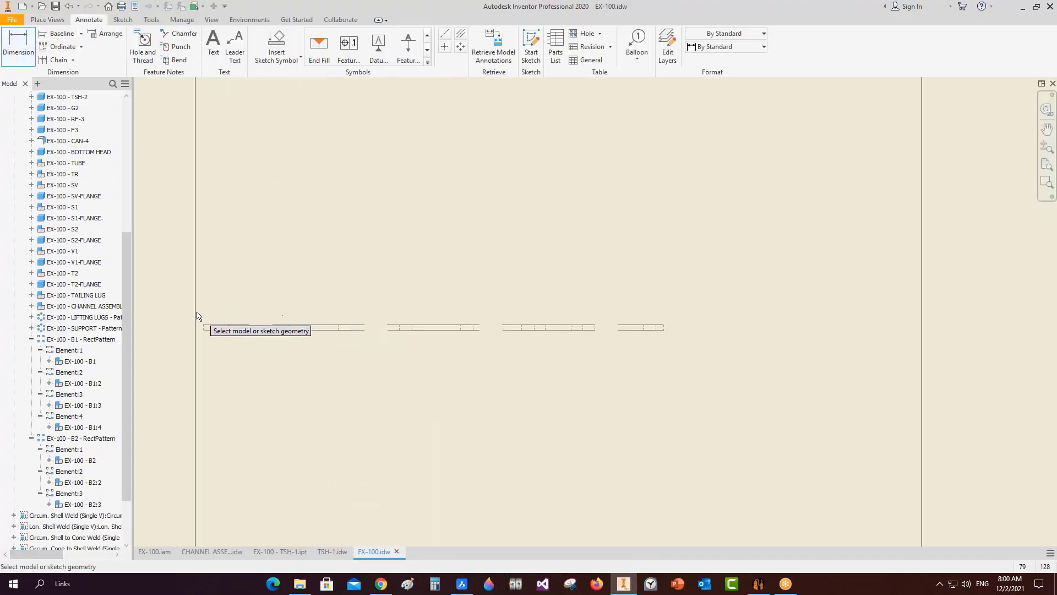
{"action": "left_click", "coordinate": [207, 343]}
{"action": "scroll", "coordinate": [243, 356], "scroll_direction": "down", "scroll_amount": 3}
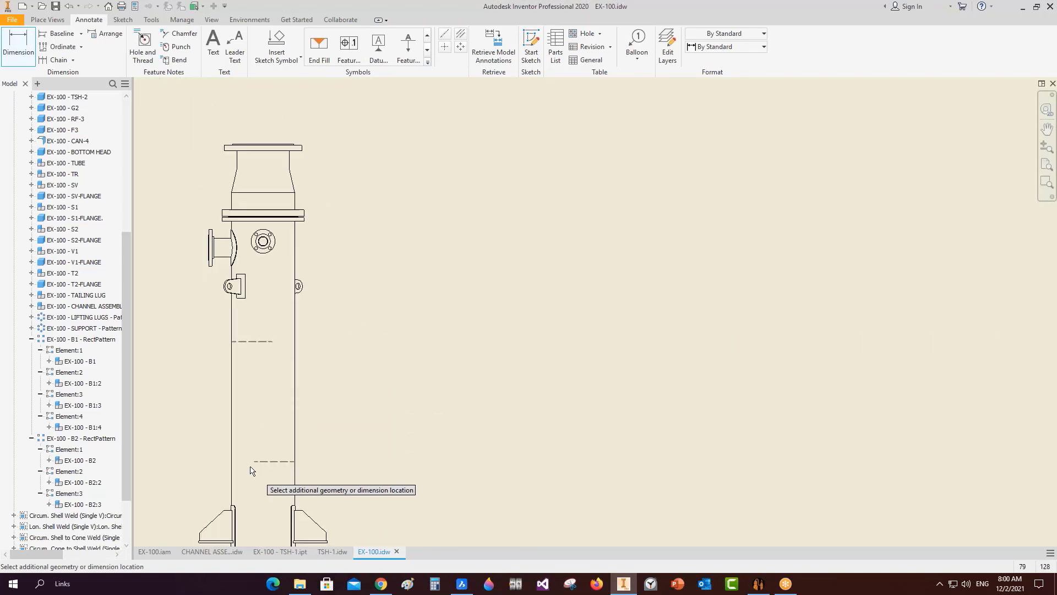
{"action": "scroll", "coordinate": [251, 466], "scroll_direction": "up", "scroll_amount": 8}
{"action": "left_click", "coordinate": [312, 427]}
{"action": "scroll", "coordinate": [259, 380], "scroll_direction": "down", "scroll_amount": 8}
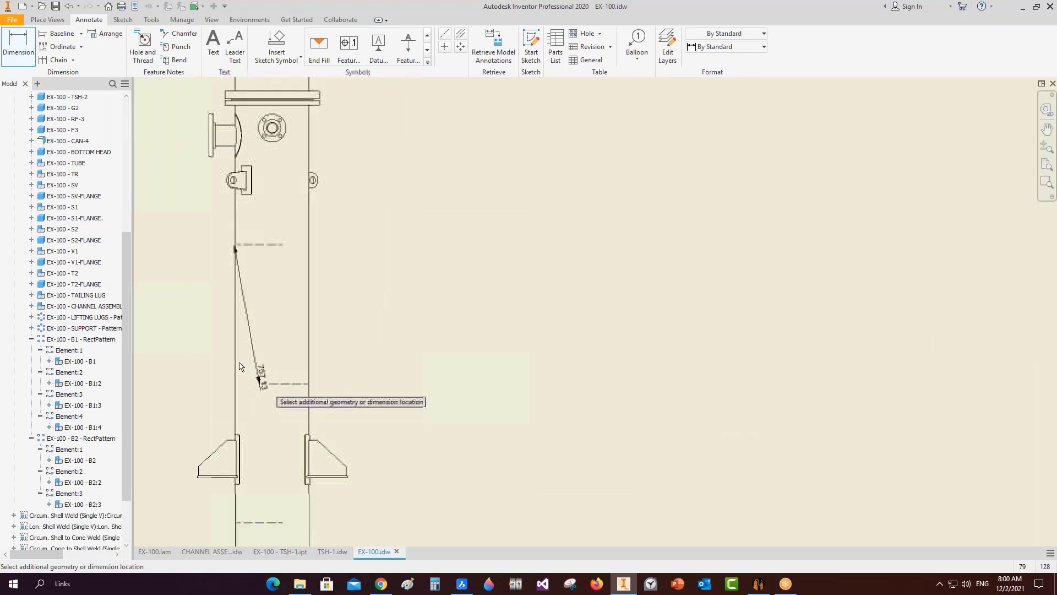
{"action": "scroll", "coordinate": [239, 367], "scroll_direction": "down", "scroll_amount": 5}
{"action": "scroll", "coordinate": [220, 344], "scroll_direction": "up", "scroll_amount": 4}
{"action": "left_click", "coordinate": [185, 352]}
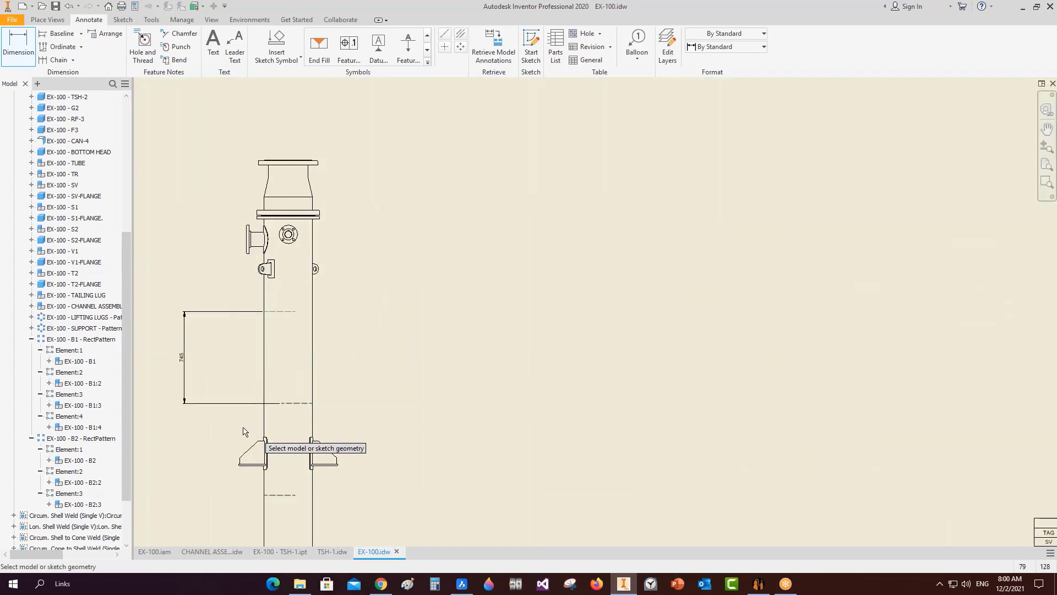
Add the 4470 vertical dimension left of the vessel and finish dimensioning.
{"action": "scroll", "coordinate": [251, 428], "scroll_direction": "up", "scroll_amount": 8}
{"action": "middle_click_drag", "start_coordinate": [288, 260], "coordinate": [403, 352]}
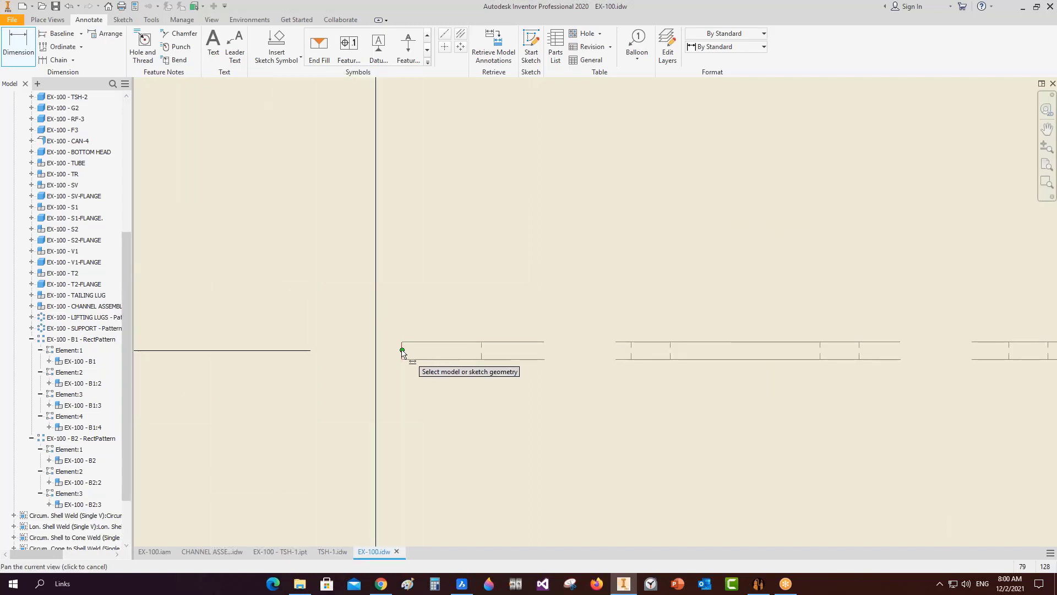
{"action": "left_click", "coordinate": [402, 352]}
{"action": "scroll", "coordinate": [386, 334], "scroll_direction": "down", "scroll_amount": 8}
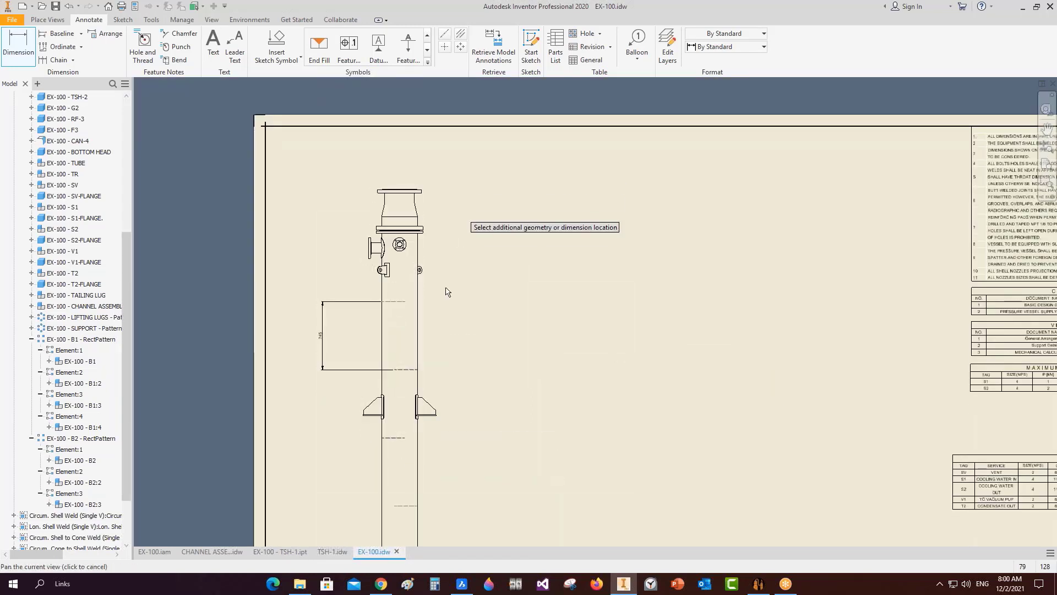
{"action": "scroll", "coordinate": [427, 306], "scroll_direction": "up", "scroll_amount": 10}
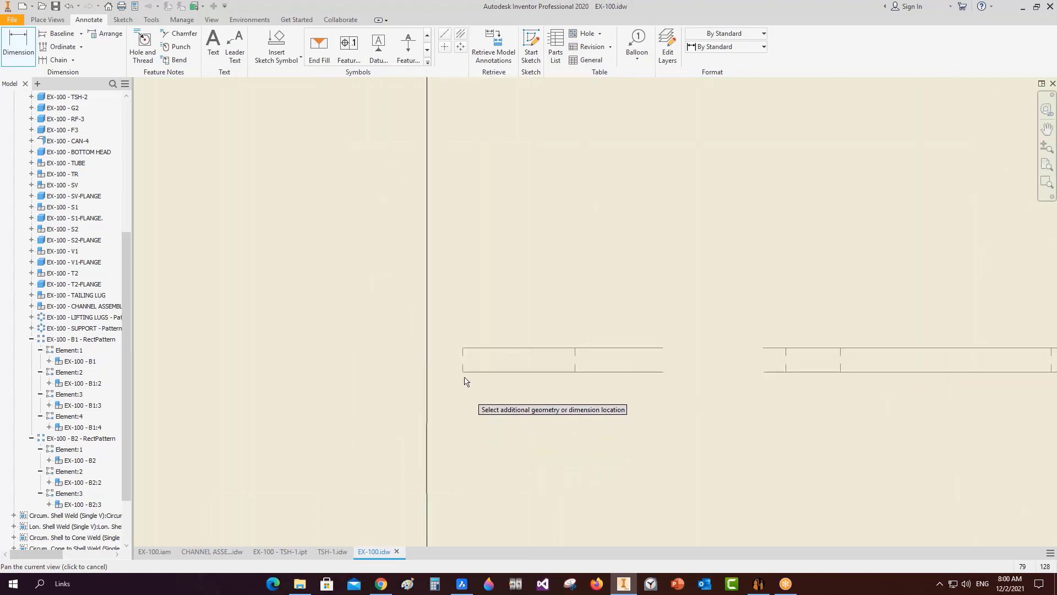
{"action": "scroll", "coordinate": [462, 358], "scroll_direction": "down", "scroll_amount": 10}
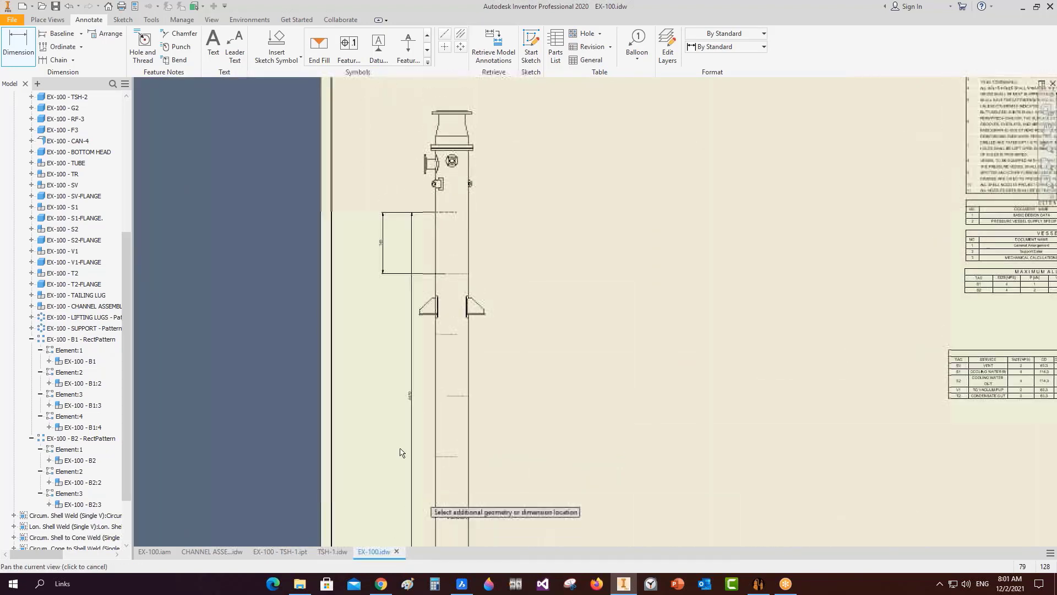
{"action": "left_click", "coordinate": [367, 397]}
{"action": "scroll", "coordinate": [367, 396], "scroll_direction": "up", "scroll_amount": 3}
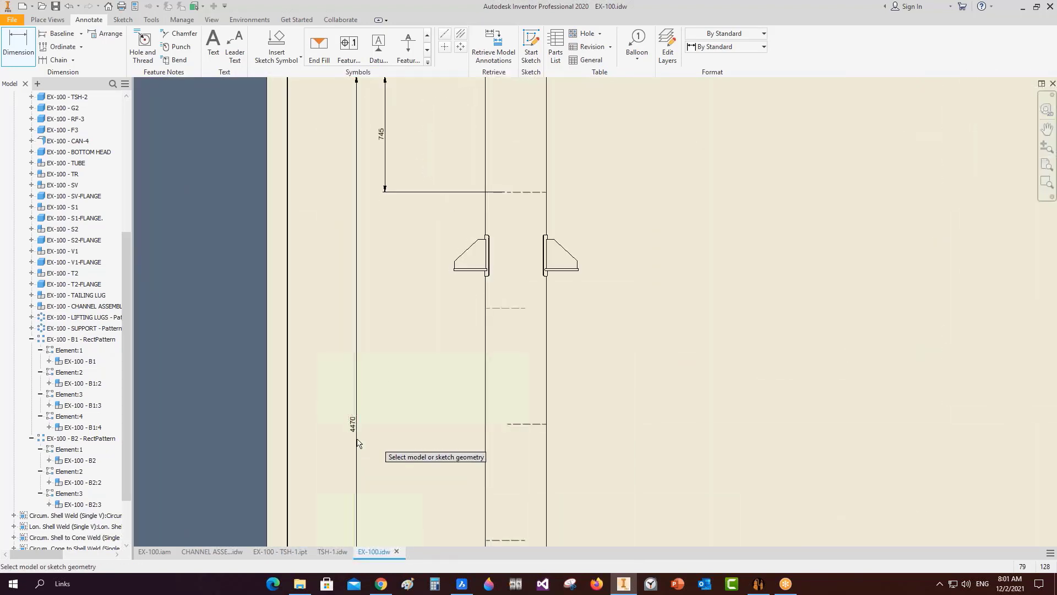
{"action": "middle_click_drag", "start_coordinate": [378, 381], "coordinate": [372, 430]}
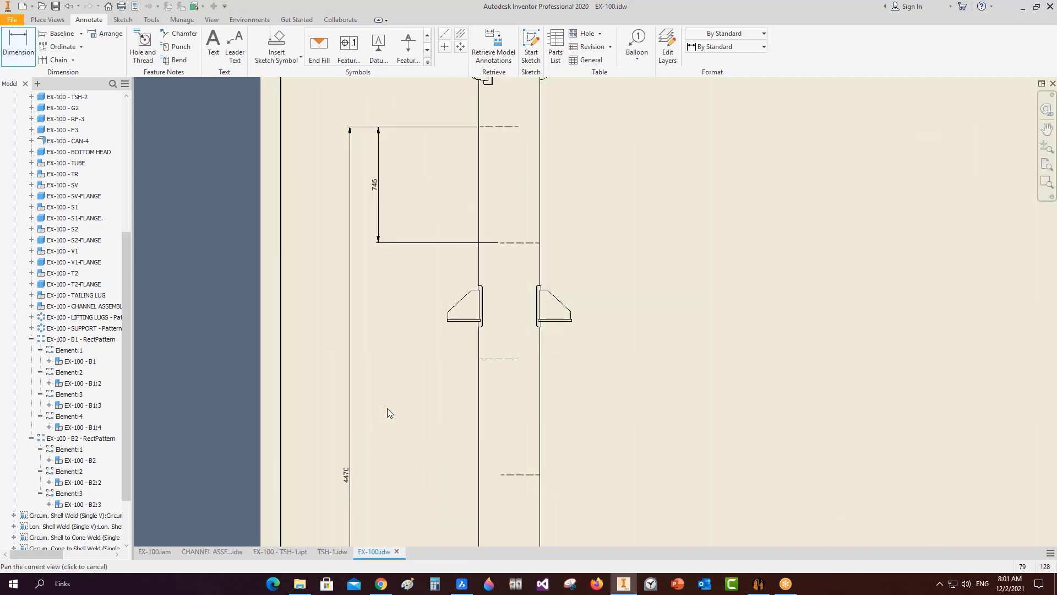
{"action": "right_click", "coordinate": [385, 408]}
{"action": "left_click", "coordinate": [381, 449]}
{"action": "right_click", "coordinate": [350, 477]}
Change the 4470 dimension text to 'TOTAL <<>> x 745X6 SPACES' in Format Text.
{"action": "left_click", "coordinate": [458, 421]}
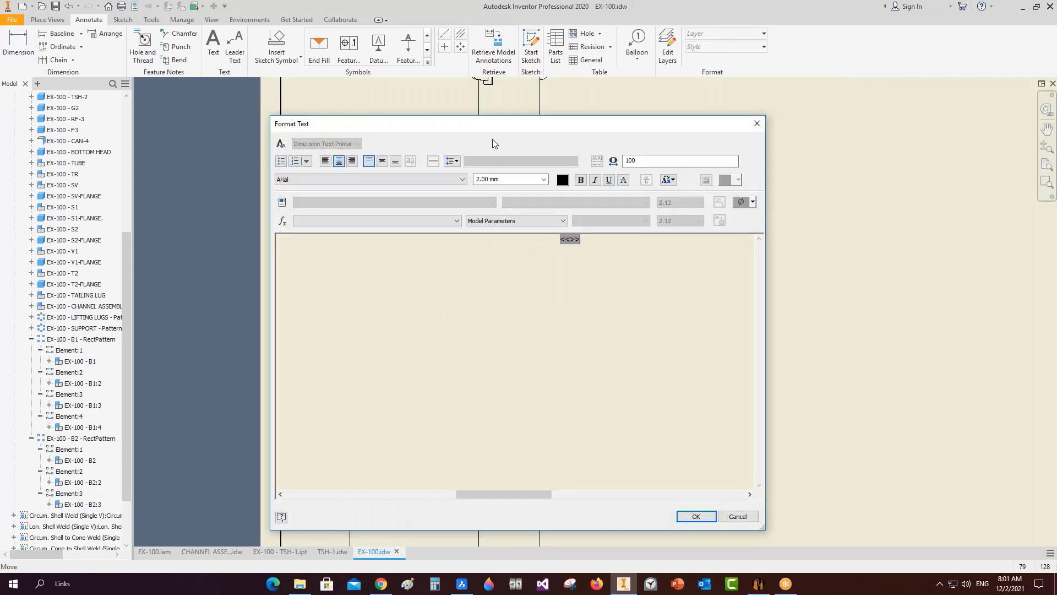
{"action": "left_click_drag", "start_coordinate": [506, 123], "coordinate": [737, 113]}
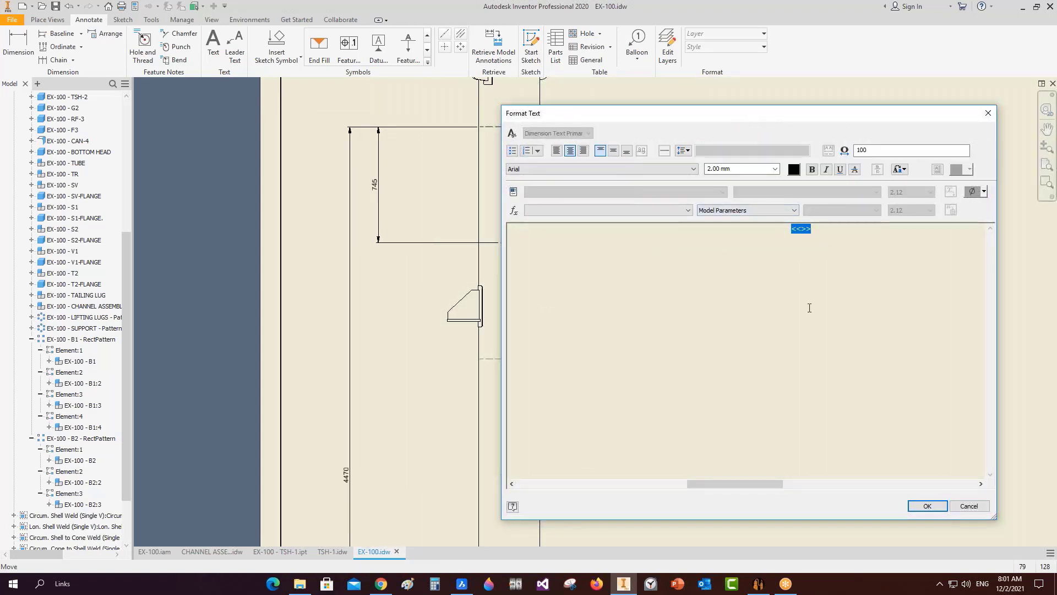
{"action": "key", "text": "Home"}
{"action": "type", "text": "TO"}
{"action": "key", "text": "BackSpace"}
{"action": "type", "text": "TAL"}
{"action": "key", "text": "BackSpace"}
{"action": "key", "text": "BackSpace"}
{"action": "key", "text": "BackSpace"}
{"action": "type", "text": "OTAL <<>>"}
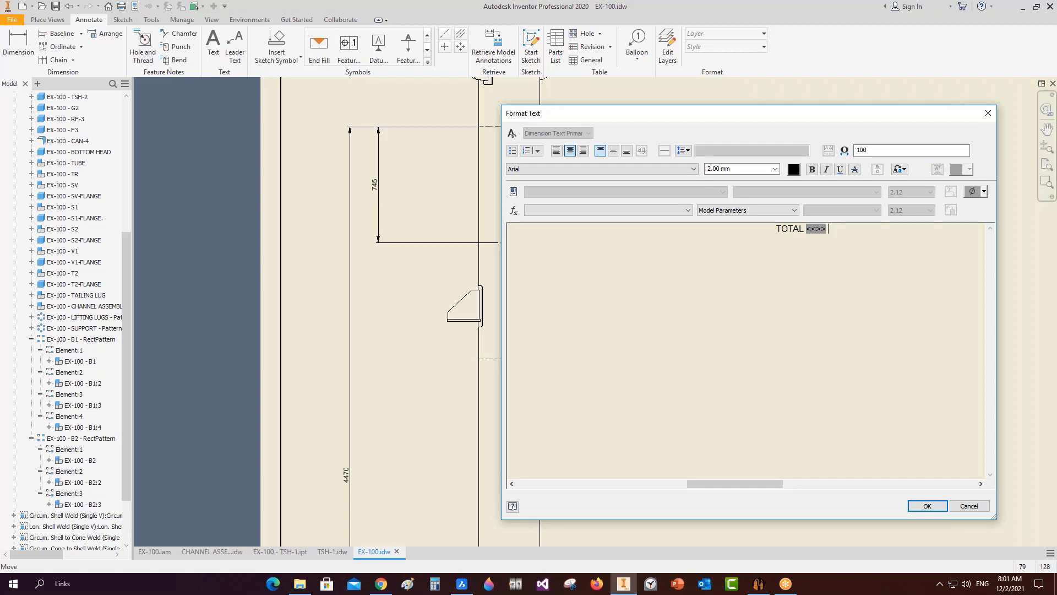
{"action": "type", "text": " x 745"}
{"action": "left_click_drag", "start_coordinate": [655, 114], "coordinate": [869, 113]}
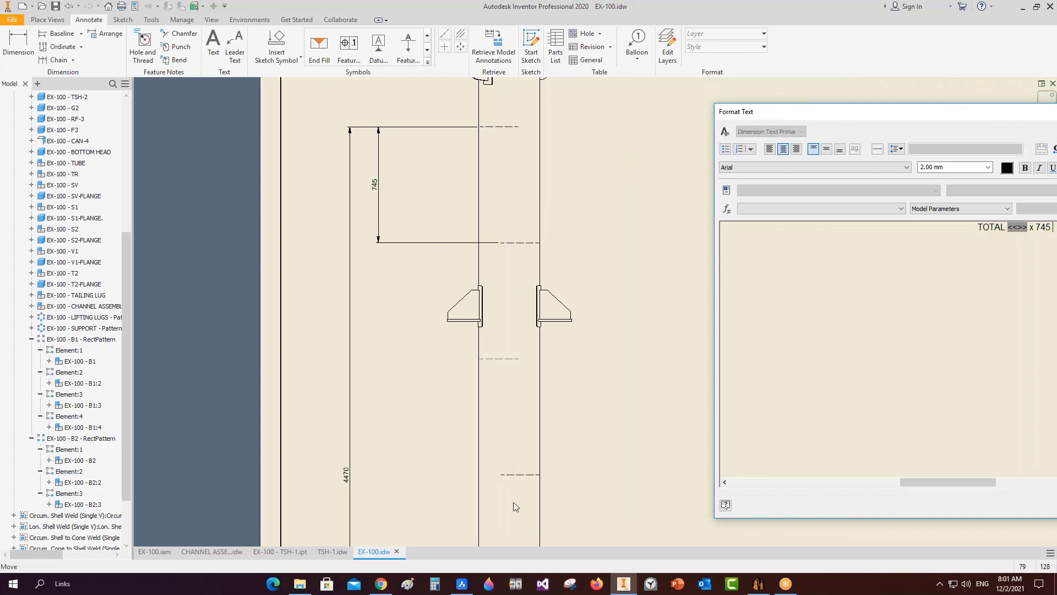
{"action": "left_click_drag", "start_coordinate": [894, 111], "coordinate": [554, 87]}
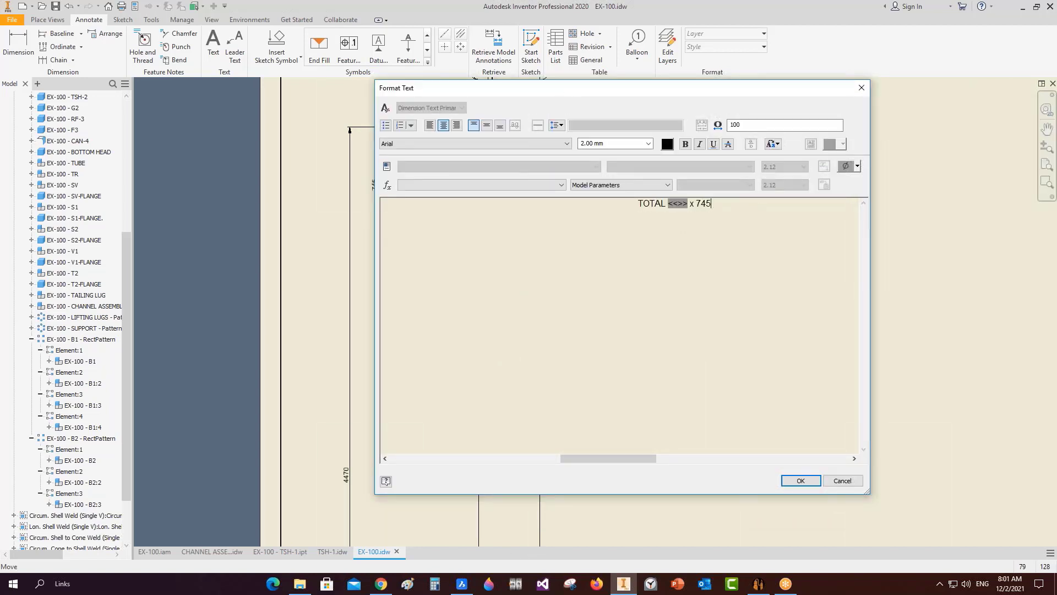
{"action": "type", "text": "X6 SPACES"}
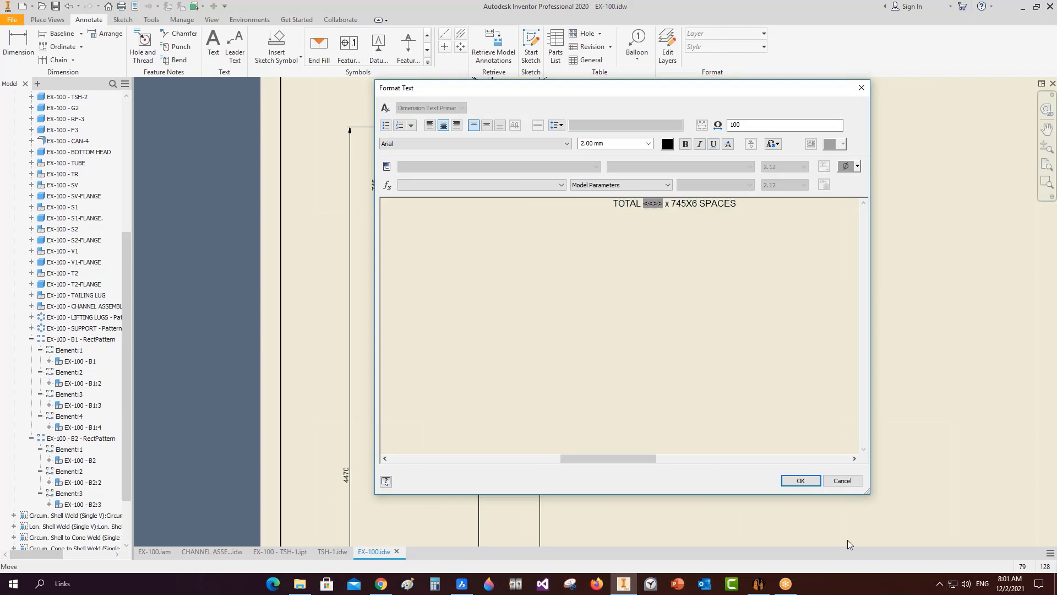
Confirm the edited dimension text and zoom out to show nearly the whole sheet.
{"action": "left_click", "coordinate": [800, 480]}
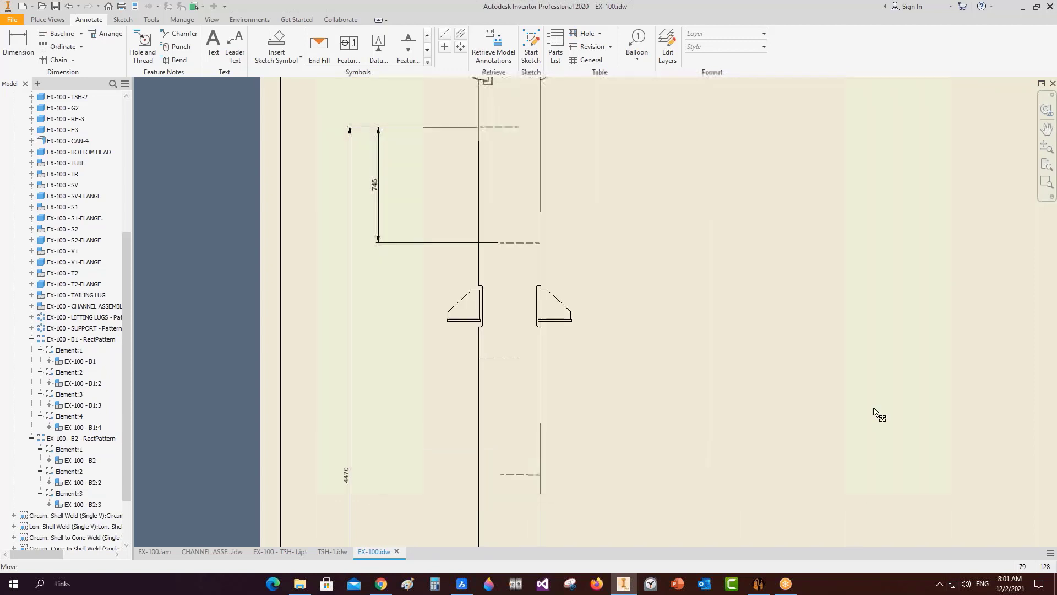
{"action": "scroll", "coordinate": [405, 246], "scroll_direction": "up", "scroll_amount": 1}
{"action": "middle_click_drag", "start_coordinate": [405, 248], "coordinate": [400, 241]}
{"action": "scroll", "coordinate": [435, 363], "scroll_direction": "up", "scroll_amount": 6}
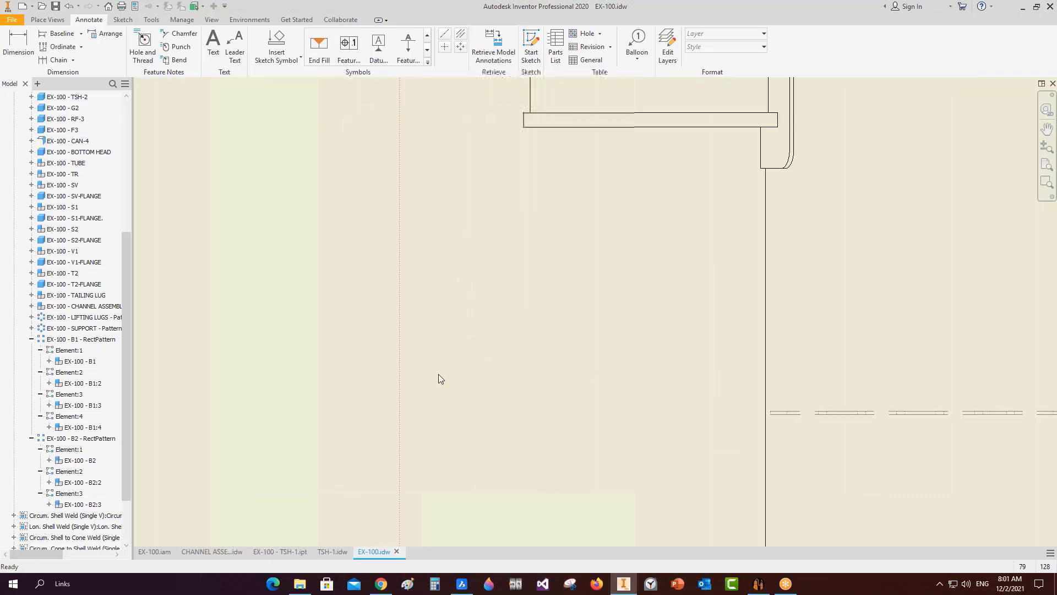
{"action": "scroll", "coordinate": [440, 380], "scroll_direction": "down", "scroll_amount": 7}
{"action": "middle_click_drag", "start_coordinate": [449, 424], "coordinate": [444, 279]}
{"action": "scroll", "coordinate": [433, 297], "scroll_direction": "down", "scroll_amount": 5}
{"action": "middle_click_drag", "start_coordinate": [429, 347], "coordinate": [413, 342]}
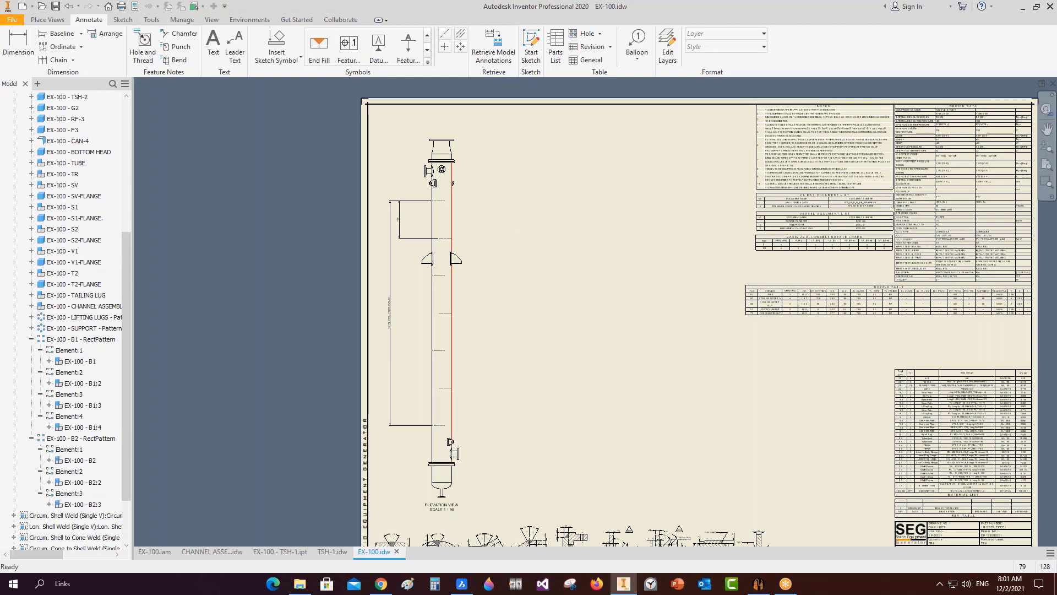
Collapse the B1/B2 pattern, EX-100.iam and ELEVATION VIEW nodes in the browser.
{"action": "left_click", "coordinate": [31, 339]}
{"action": "left_click", "coordinate": [31, 372]}
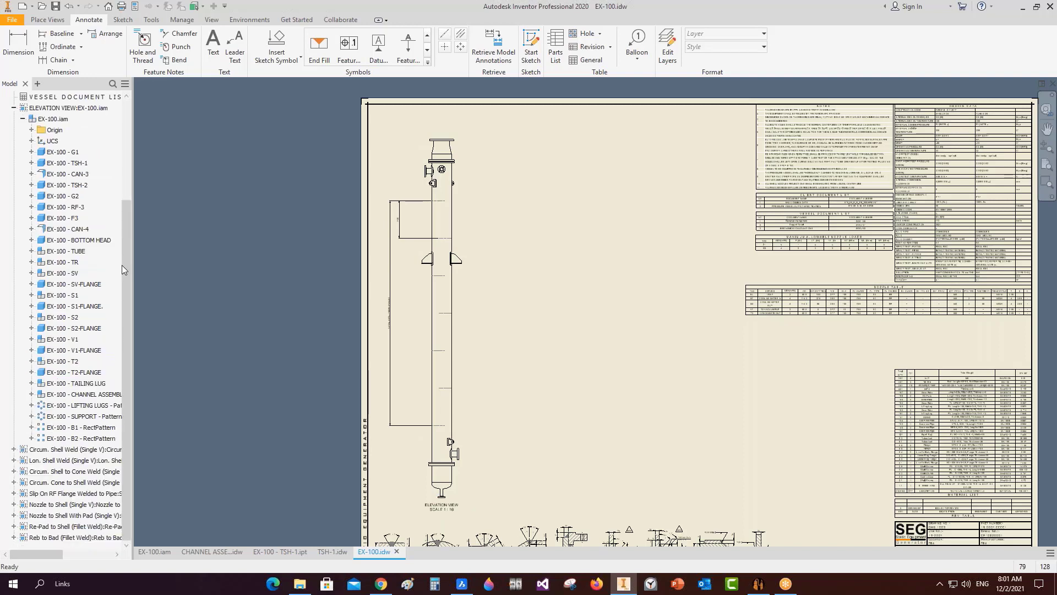
{"action": "left_click_drag", "start_coordinate": [121, 265], "coordinate": [120, 217]}
{"action": "left_click", "coordinate": [29, 207]}
{"action": "left_click", "coordinate": [23, 207]}
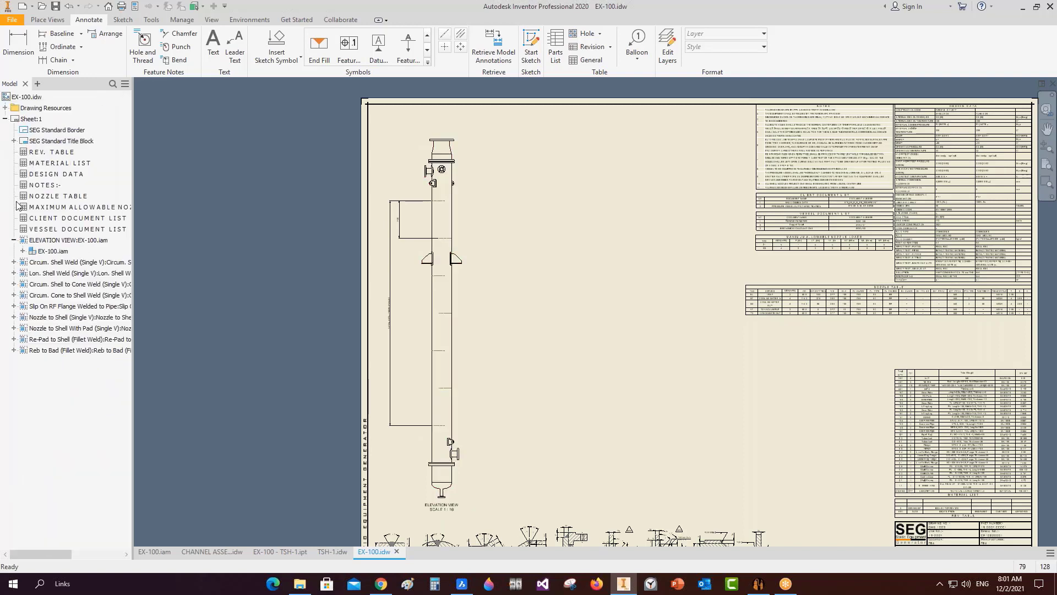
{"action": "left_click", "coordinate": [14, 240]}
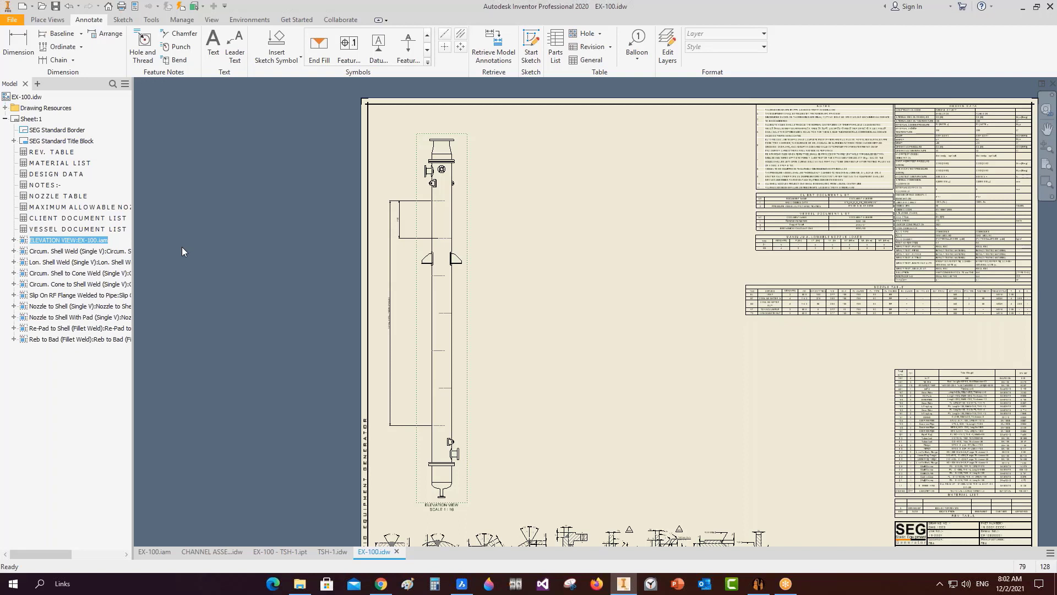
{"action": "mouse_move", "coordinate": [460, 587]}
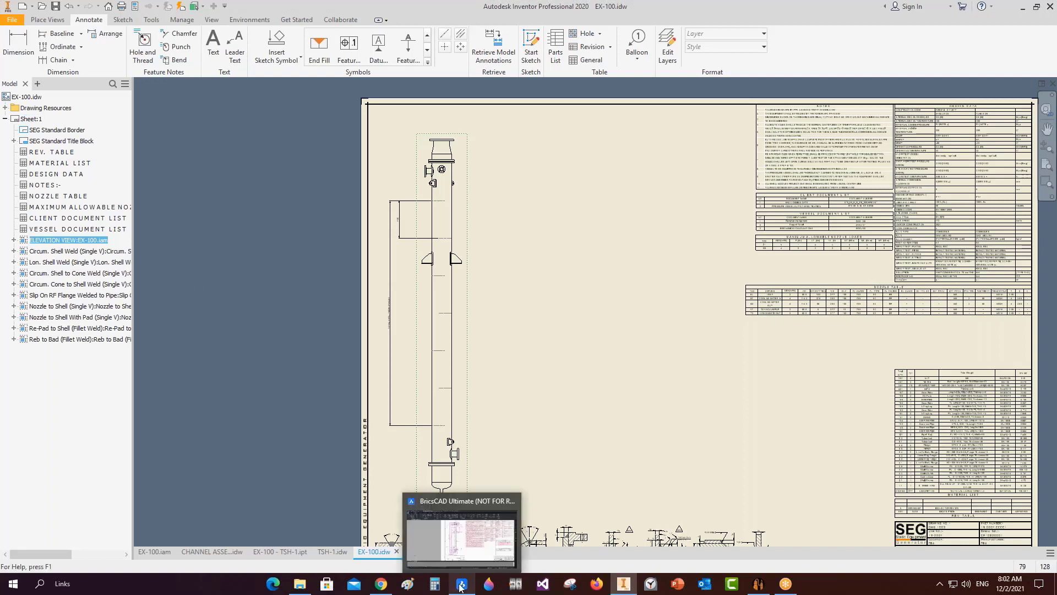
{"action": "left_click", "coordinate": [445, 537]}
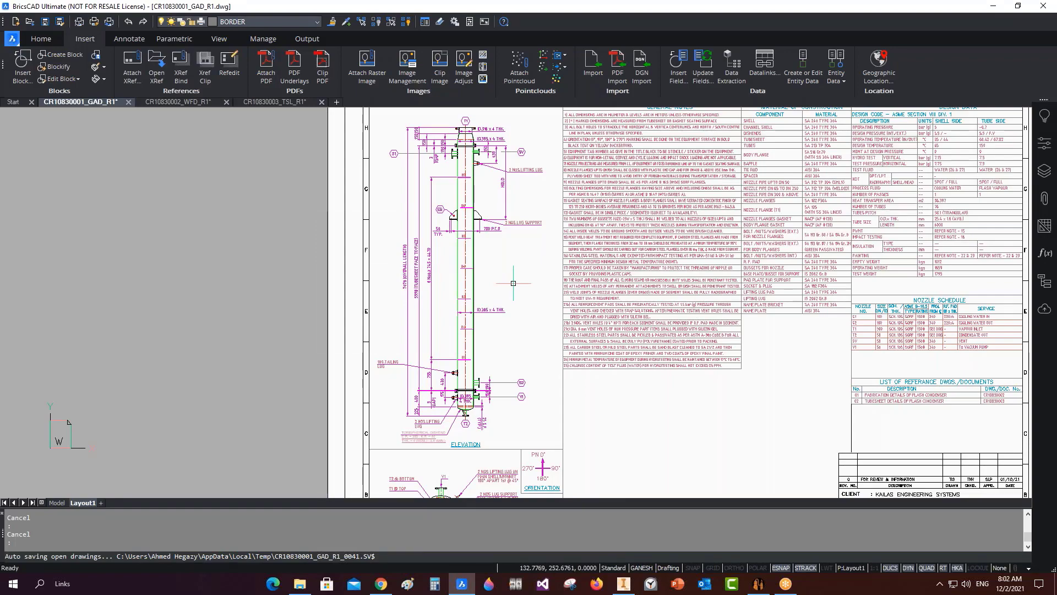
{"action": "mouse_move", "coordinate": [624, 585]}
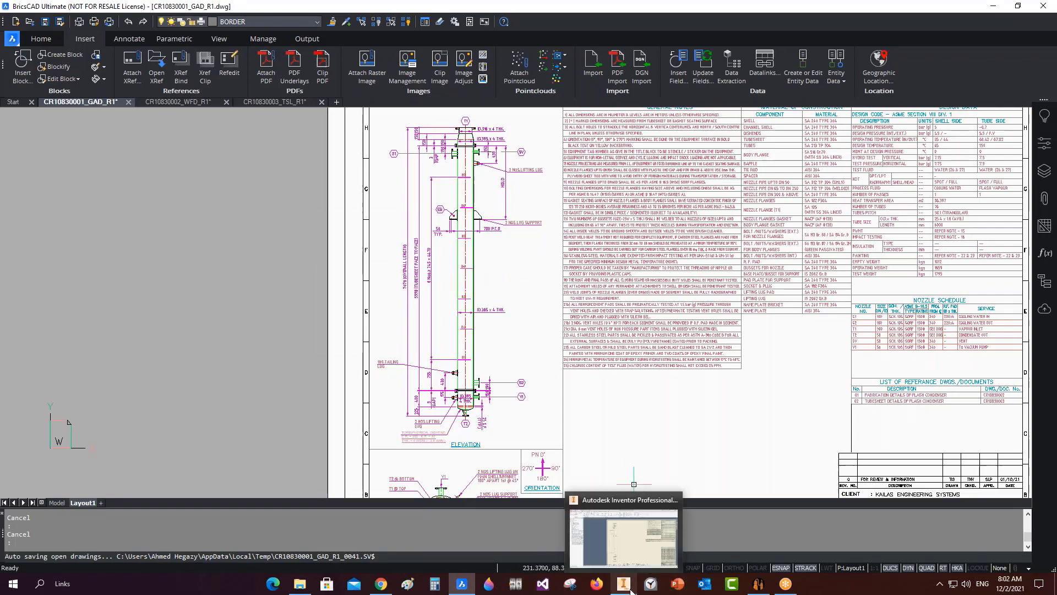
{"action": "left_click", "coordinate": [628, 529]}
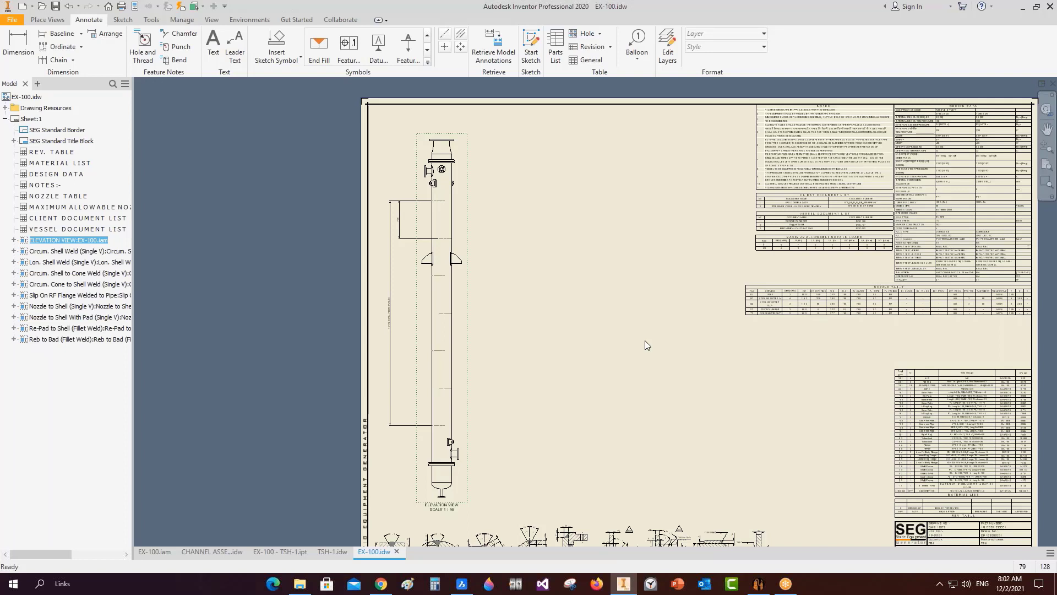
{"action": "scroll", "coordinate": [431, 176], "scroll_direction": "up", "scroll_amount": 3}
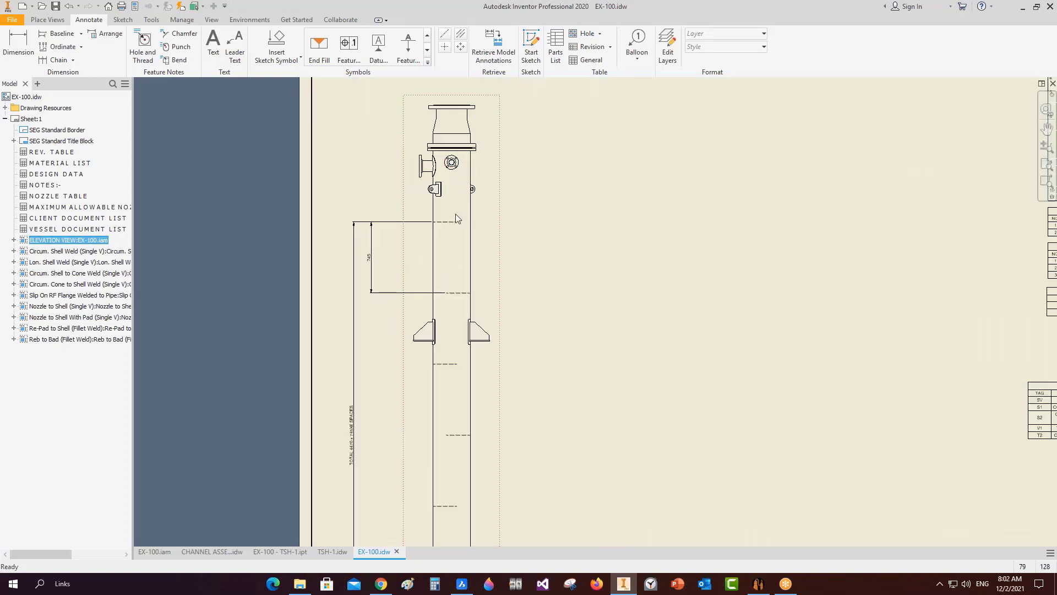
{"action": "scroll", "coordinate": [452, 215], "scroll_direction": "up", "scroll_amount": 3}
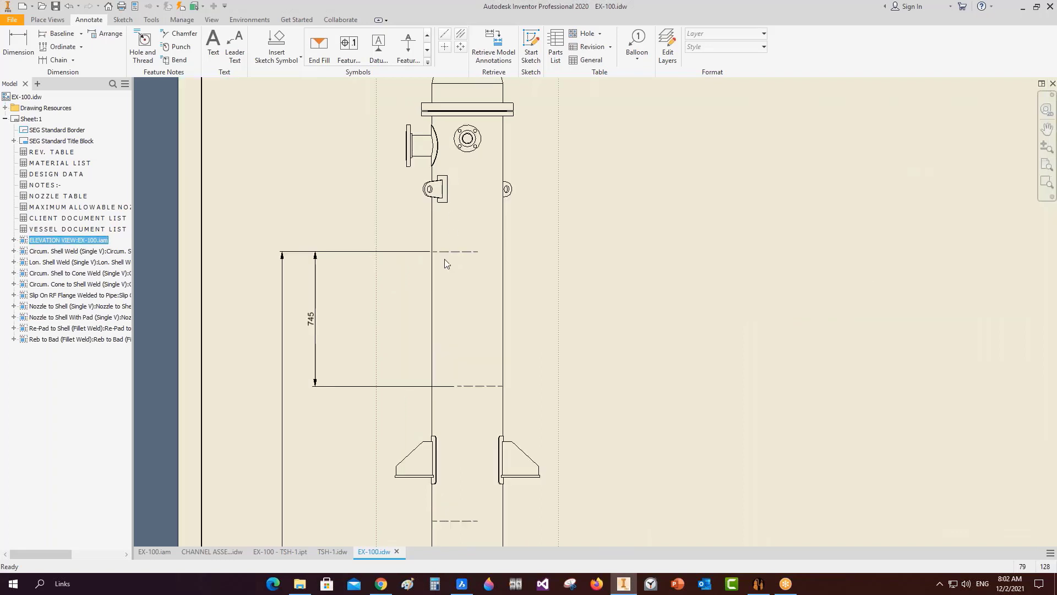
{"action": "mouse_move", "coordinate": [445, 258]}
{"action": "middle_mouse_down"}
{"action": "mouse_move", "coordinate": [467, 290]}
{"action": "mouse_move", "coordinate": [498, 91]}
{"action": "middle_mouse_up"}
{"action": "scroll", "coordinate": [467, 290], "scroll_direction": "up", "scroll_amount": 3}
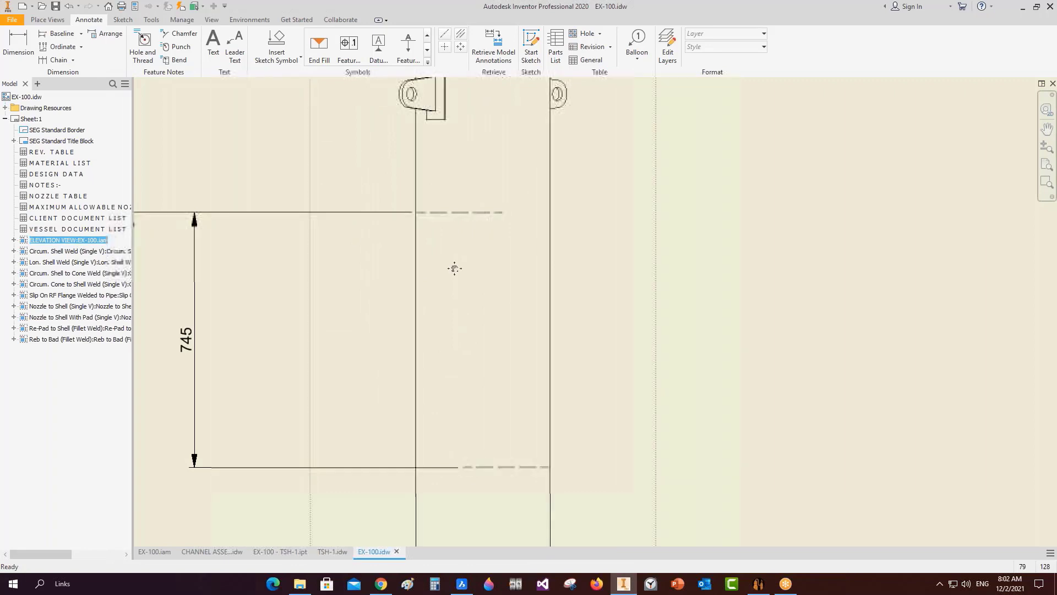
{"action": "scroll", "coordinate": [550, 236], "scroll_direction": "down", "scroll_amount": 2}
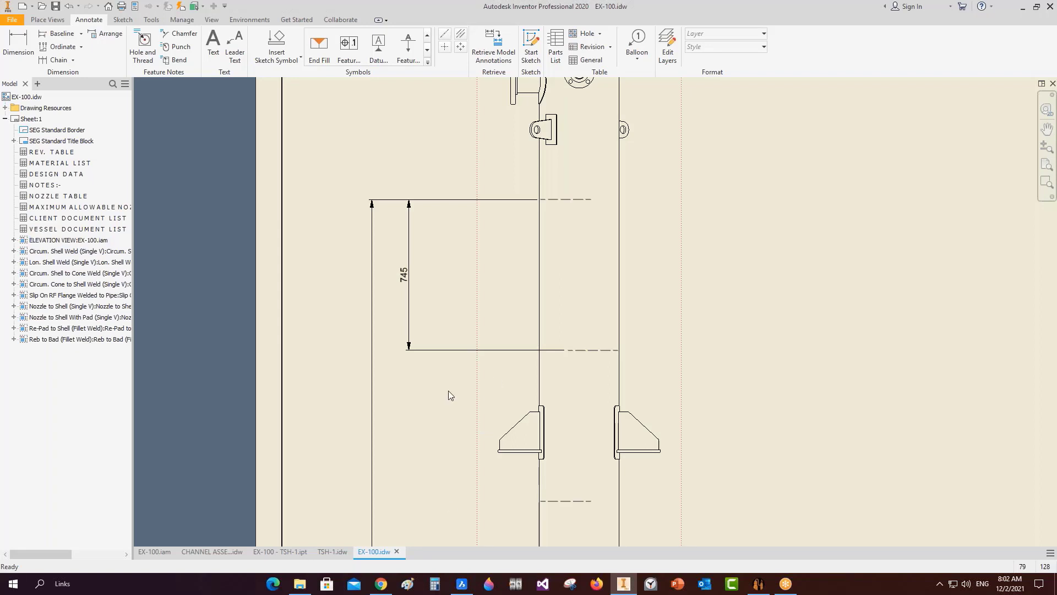
{"action": "left_click_drag", "start_coordinate": [448, 390], "coordinate": [706, 470]}
Expand ELEVATION VIEW down to the SUPPORT pattern's Element:1 and Element:2 in the browser.
{"action": "left_click", "coordinate": [183, 390]}
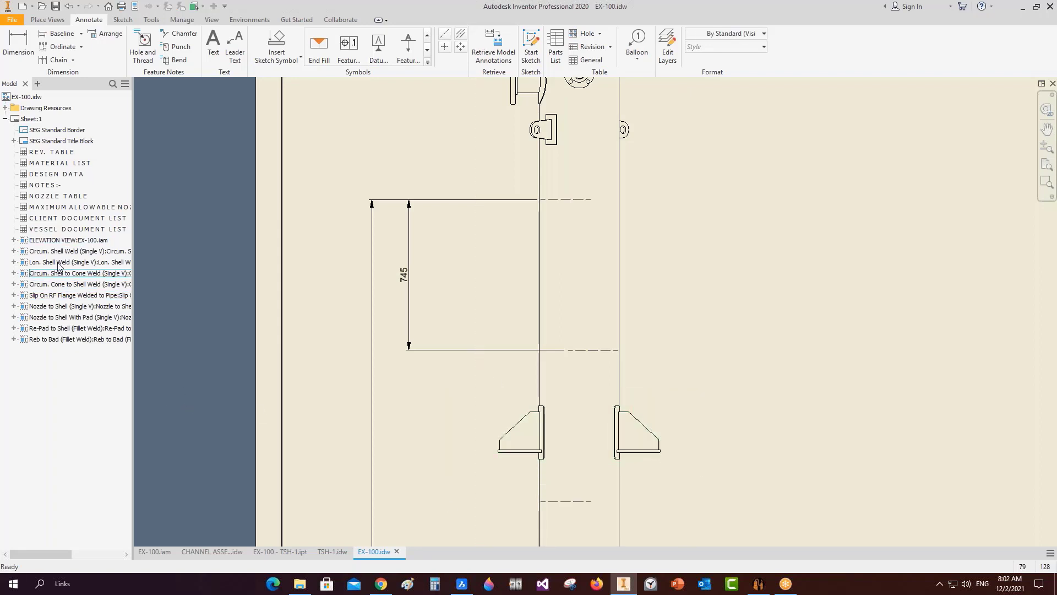
{"action": "left_click", "coordinate": [44, 240]}
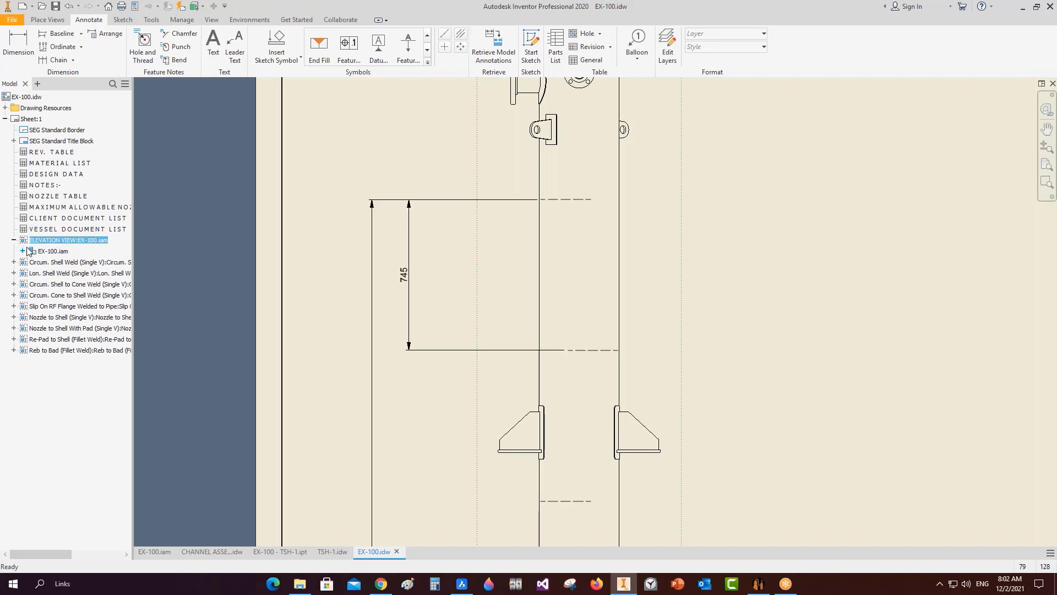
{"action": "left_click", "coordinate": [14, 239]}
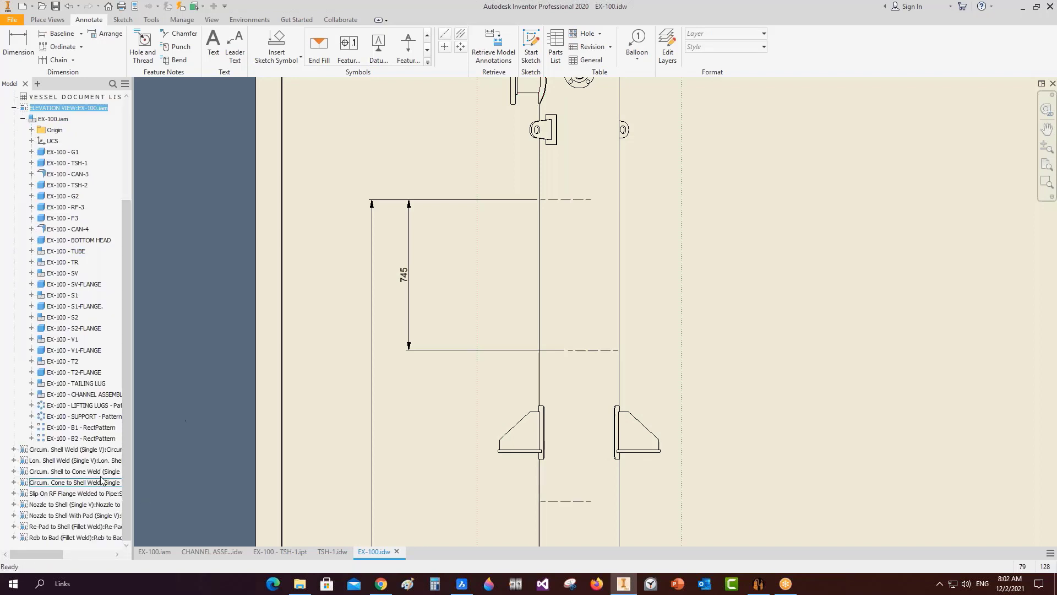
{"action": "left_click", "coordinate": [82, 384]}
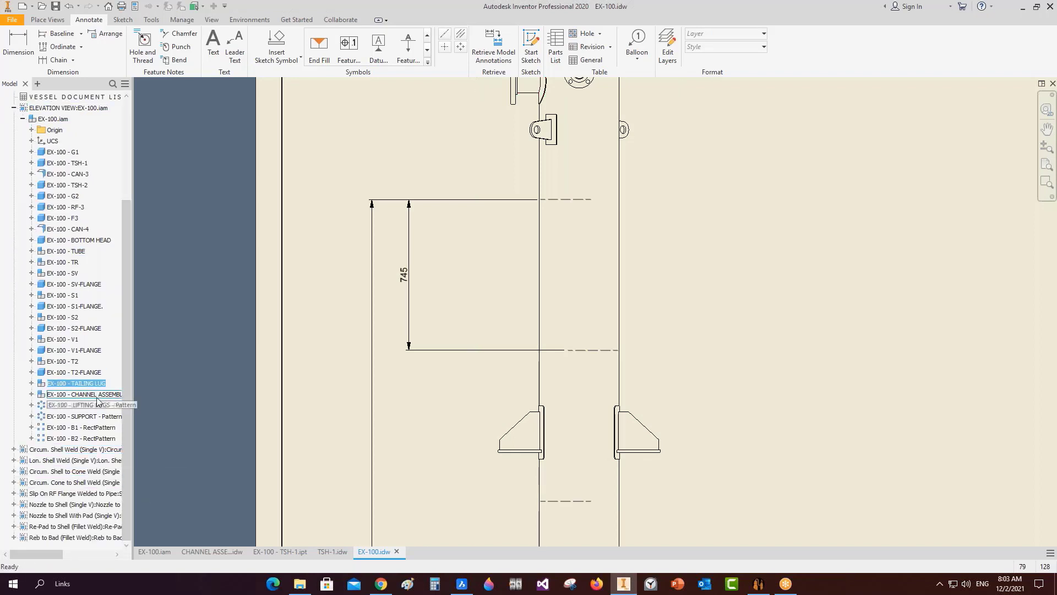
{"action": "left_click", "coordinate": [32, 417]}
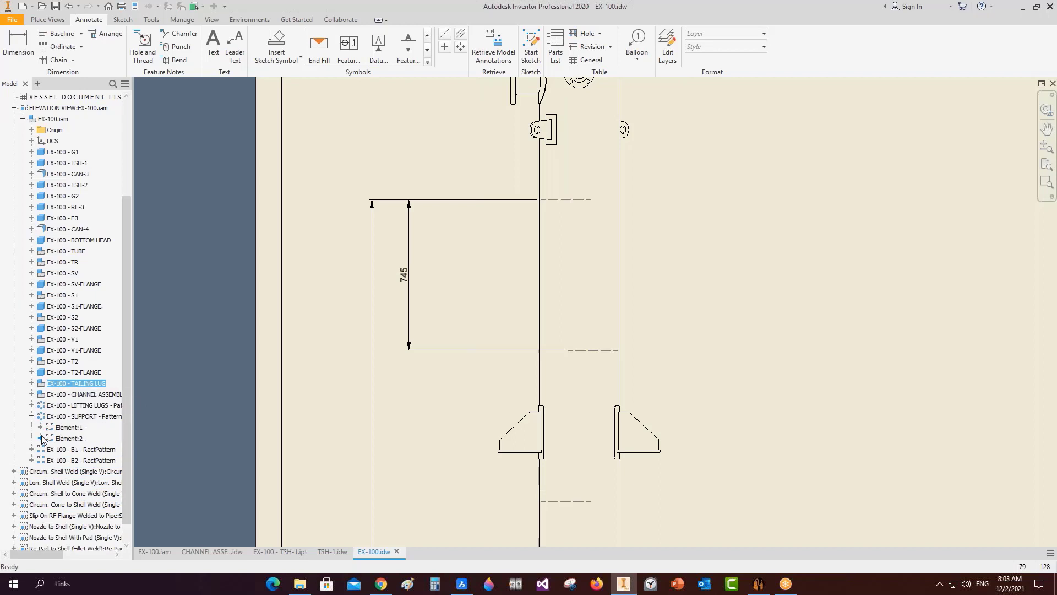
{"action": "left_click", "coordinate": [40, 438]}
{"action": "left_click", "coordinate": [40, 427]}
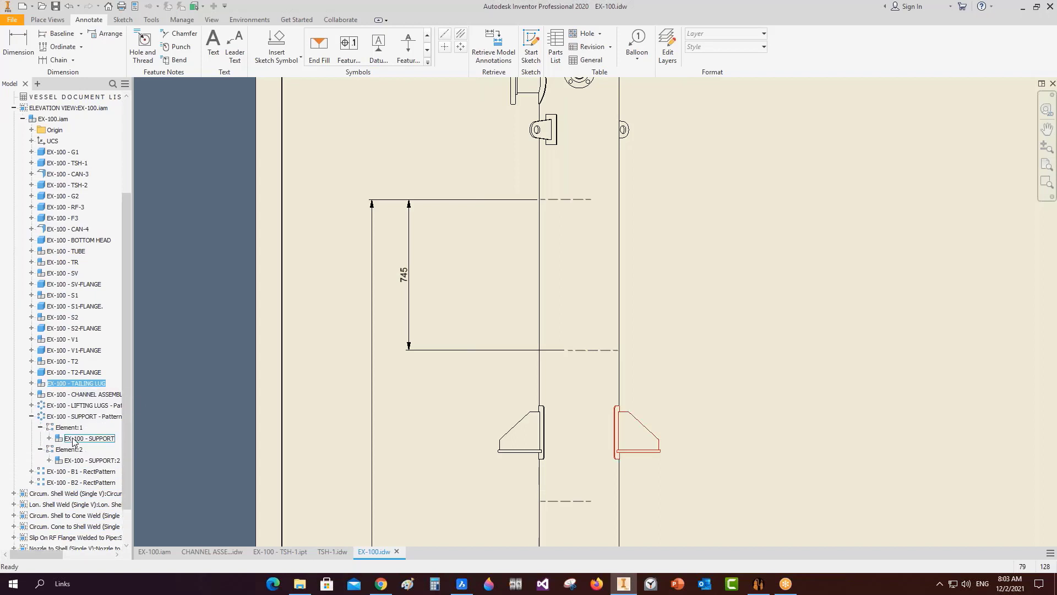
Turn the supports' visibility off, then back on.
{"action": "right_click", "coordinate": [99, 461]}
{"action": "left_click", "coordinate": [159, 450]}
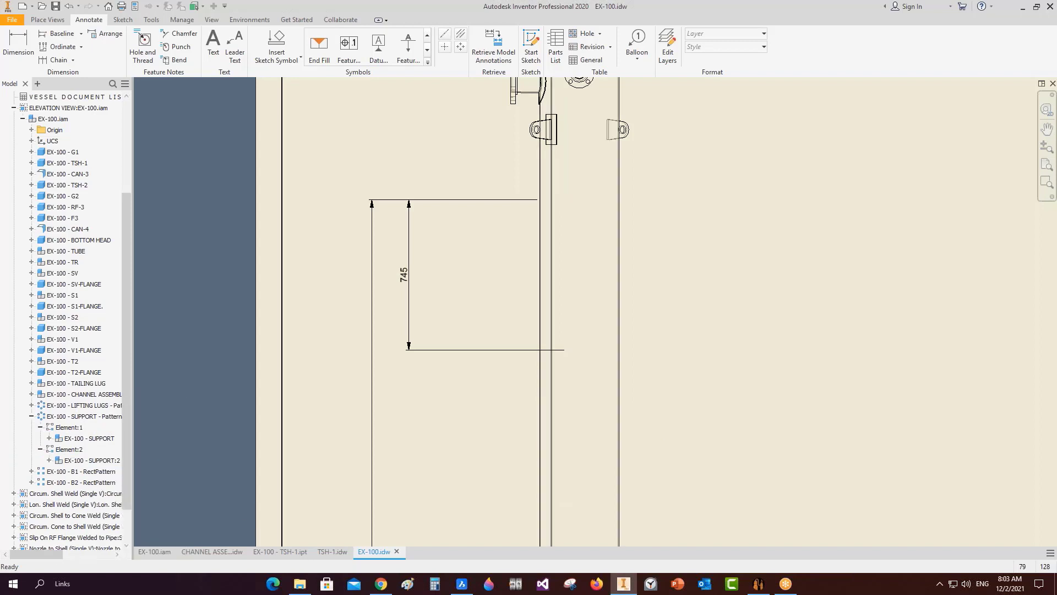
{"action": "right_click", "coordinate": [107, 444]}
{"action": "left_click", "coordinate": [196, 395]}
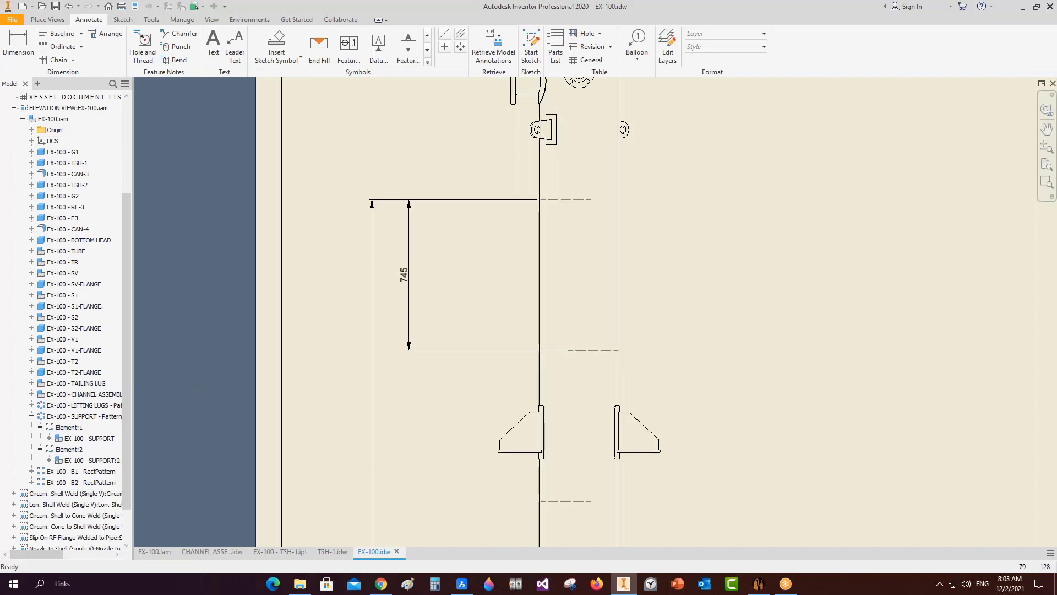
Create a projected top view below the elevation view.
{"action": "scroll", "coordinate": [248, 370], "scroll_direction": "down", "scroll_amount": 5}
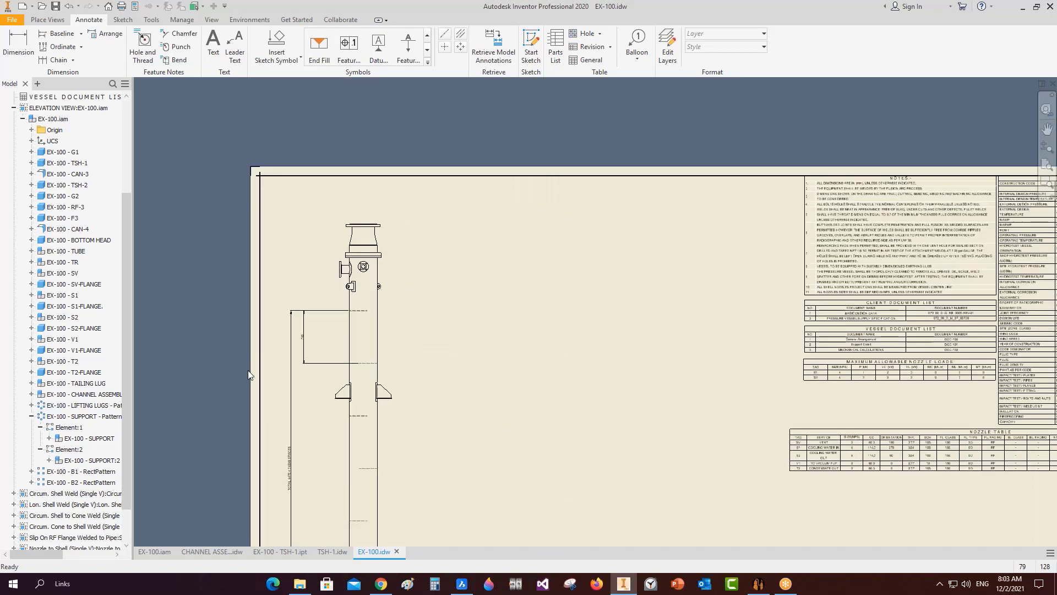
{"action": "middle_click_drag", "start_coordinate": [478, 345], "coordinate": [446, 224]}
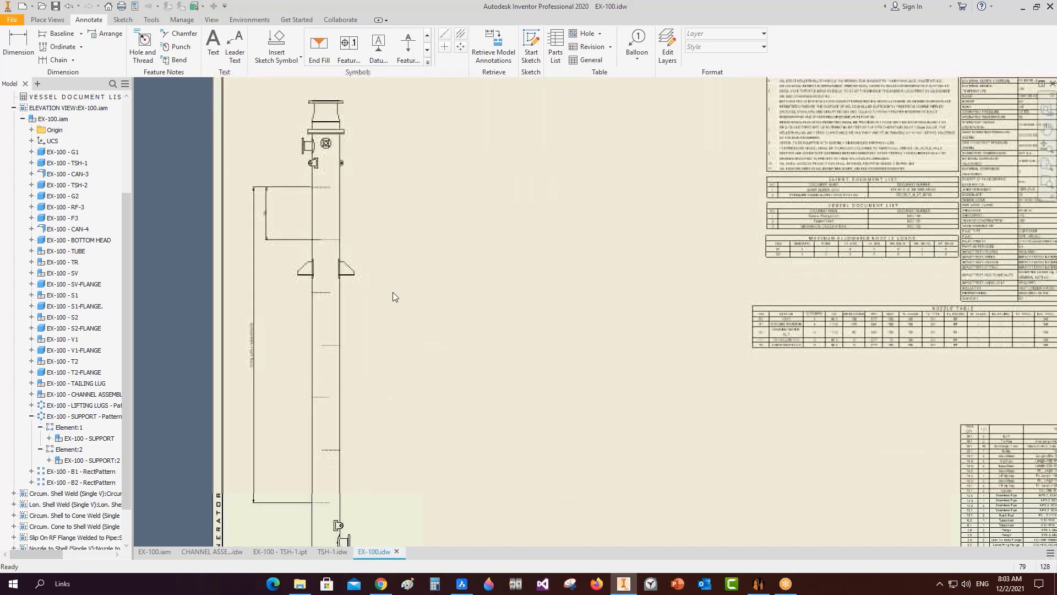
{"action": "middle_click_drag", "start_coordinate": [389, 344], "coordinate": [380, 194]}
{"action": "scroll", "coordinate": [362, 255], "scroll_direction": "down", "scroll_amount": 3}
{"action": "left_click", "coordinate": [47, 19]}
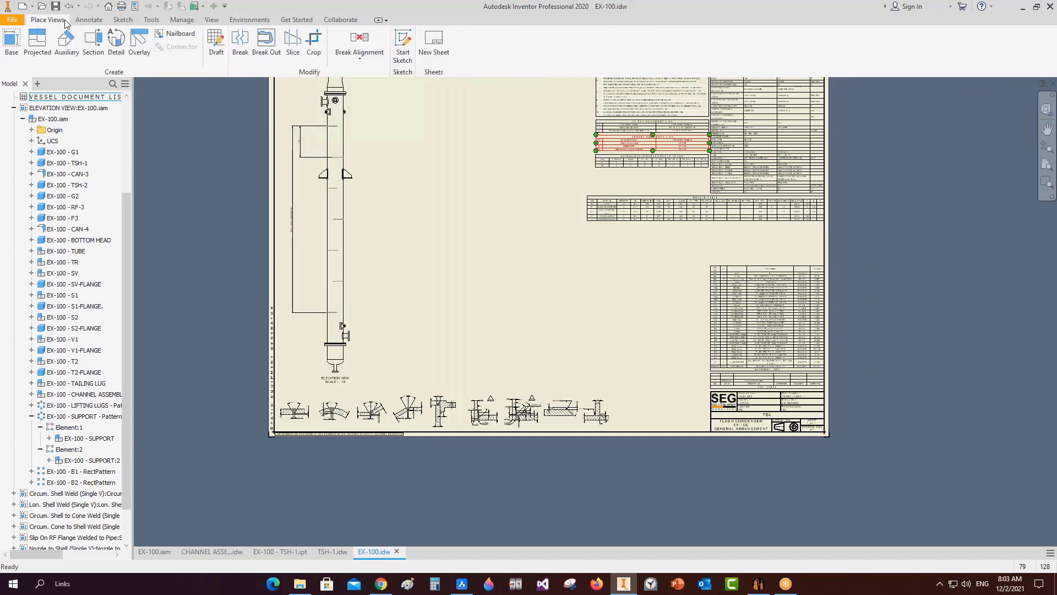
{"action": "left_click", "coordinate": [37, 44]}
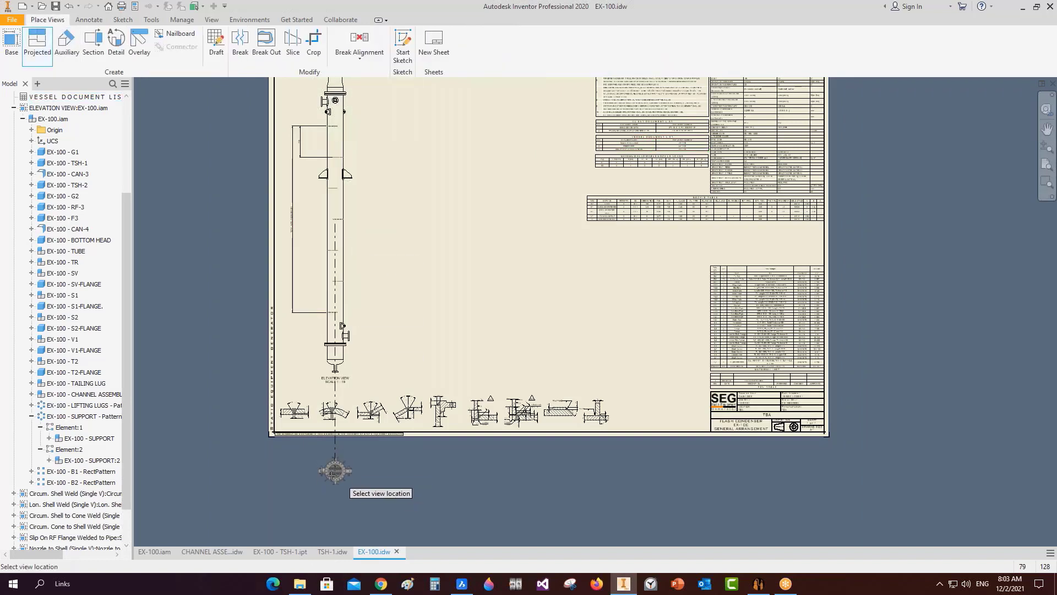
{"action": "left_click", "coordinate": [337, 473]}
{"action": "right_click", "coordinate": [333, 493]}
{"action": "left_click", "coordinate": [346, 501]}
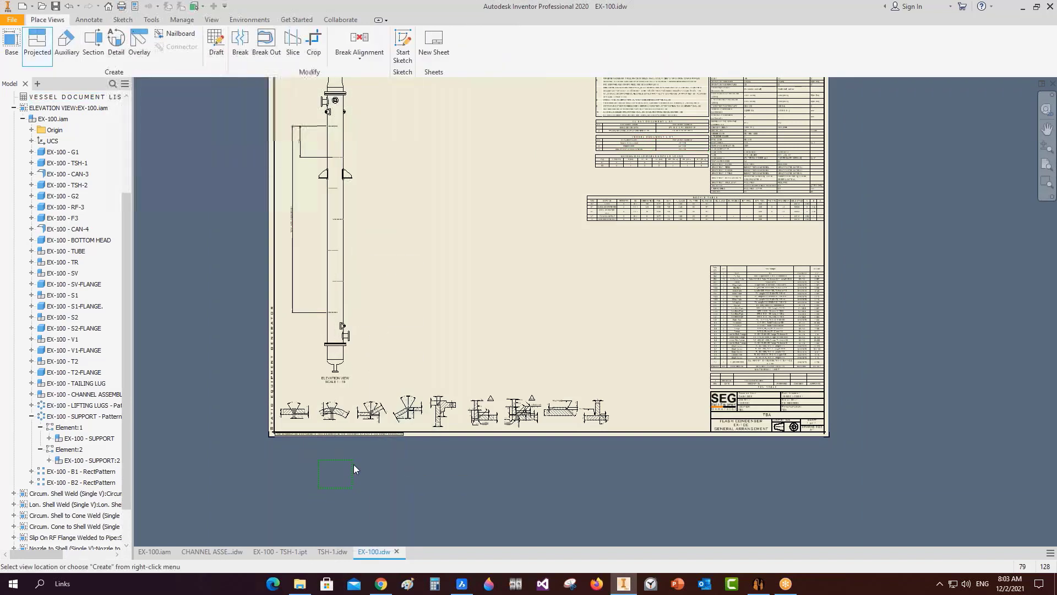
Break view A's alignment and move it beside the elevation.
{"action": "right_click", "coordinate": [335, 472]}
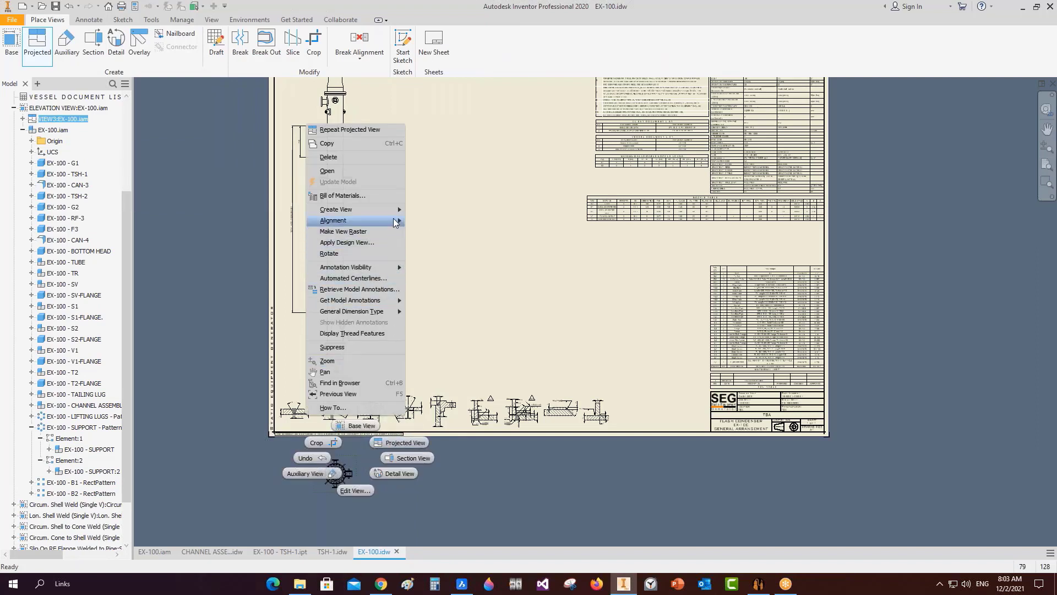
{"action": "mouse_move", "coordinate": [395, 220]}
{"action": "left_click", "coordinate": [432, 254]}
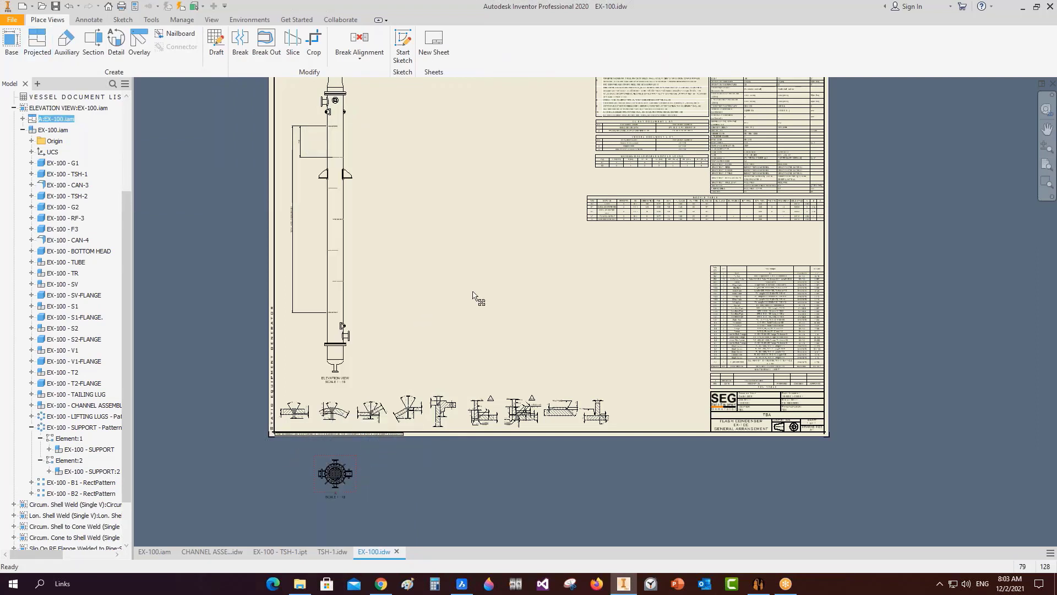
{"action": "left_click_drag", "start_coordinate": [452, 126], "coordinate": [453, 126]}
{"action": "middle_click_drag", "start_coordinate": [460, 145], "coordinate": [511, 243]}
{"action": "scroll", "coordinate": [509, 228], "scroll_direction": "down", "scroll_amount": 3}
Change view A's scale from 1 : 16 to 1 : 6.
{"action": "double_click", "coordinate": [505, 232]}
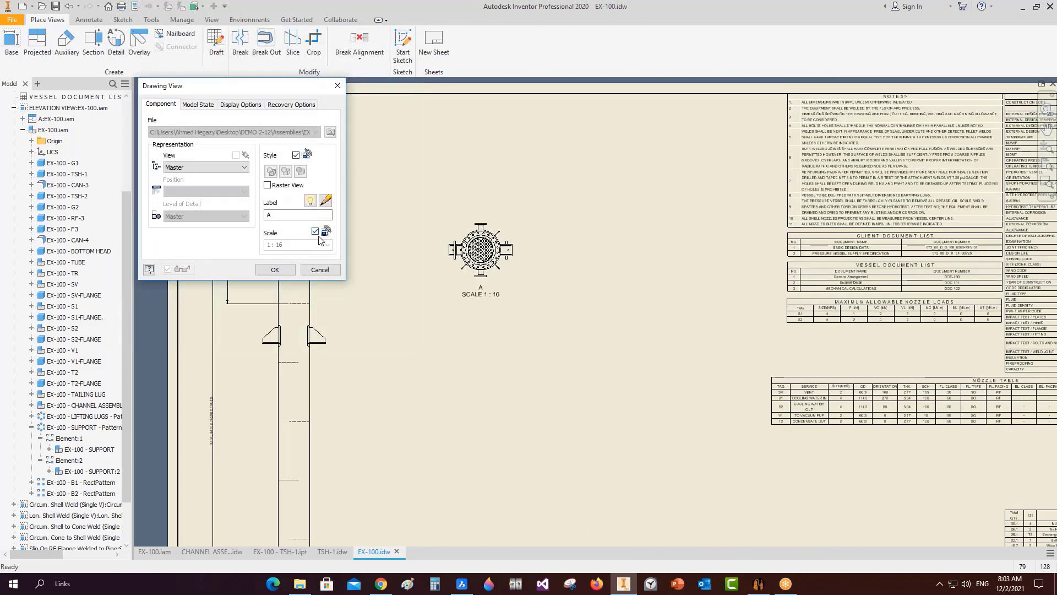
{"action": "triple_click", "coordinate": [277, 248]}
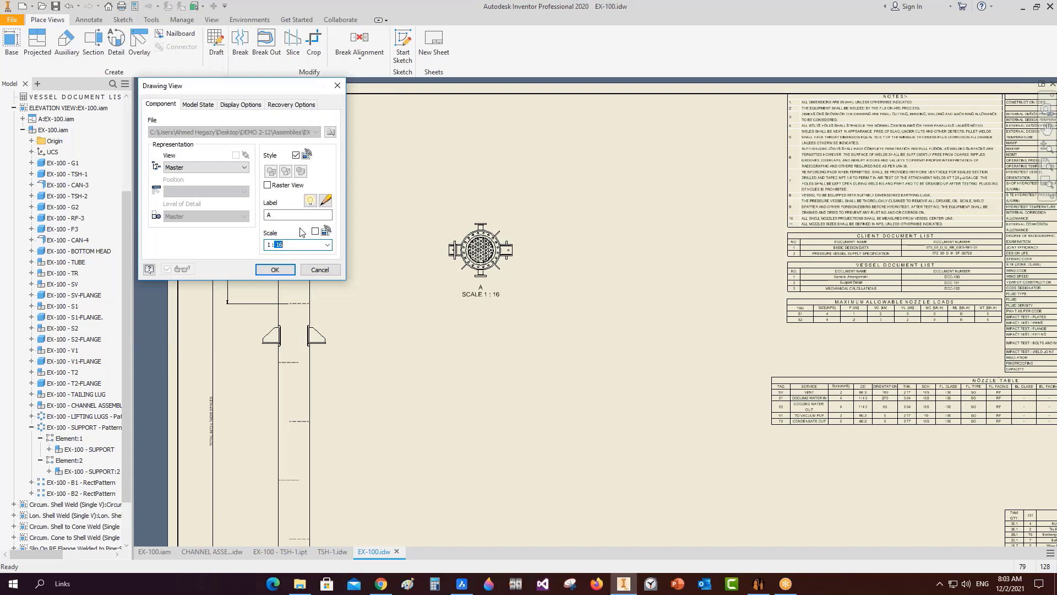
{"action": "type", "text": "1 :6"}
{"action": "key", "text": "Return"}
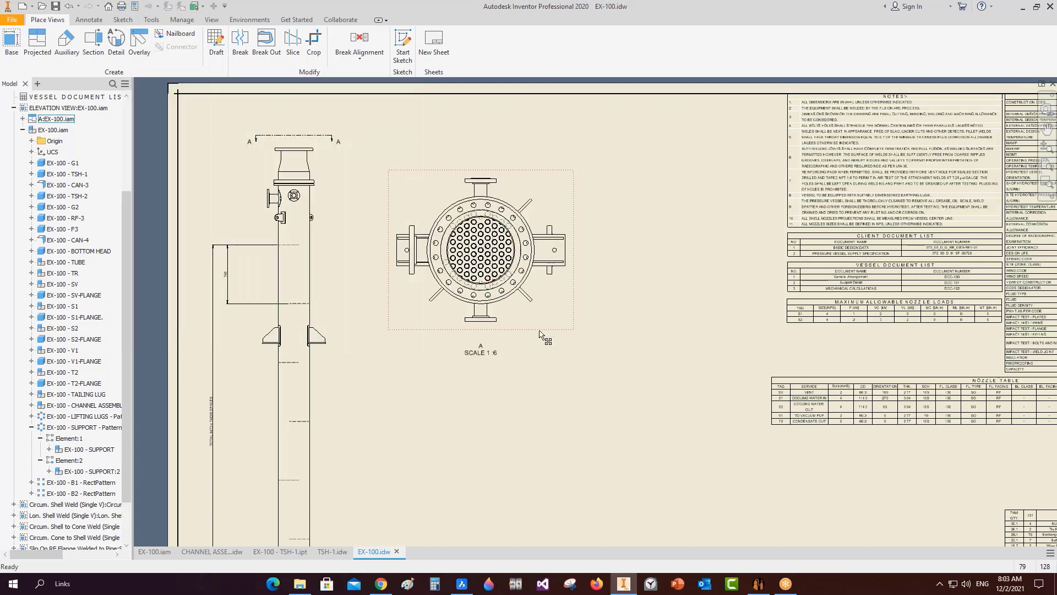
Add a centre mark to view A's outer circle and lengthen all four arms.
{"action": "left_click", "coordinate": [89, 19]}
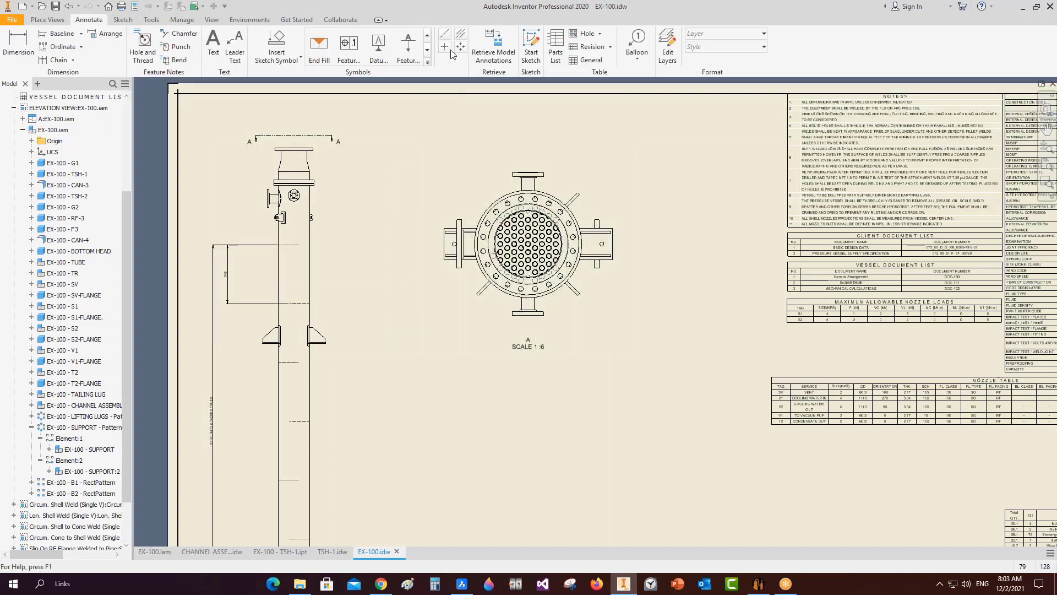
{"action": "left_click", "coordinate": [445, 47]}
{"action": "left_click", "coordinate": [551, 193]}
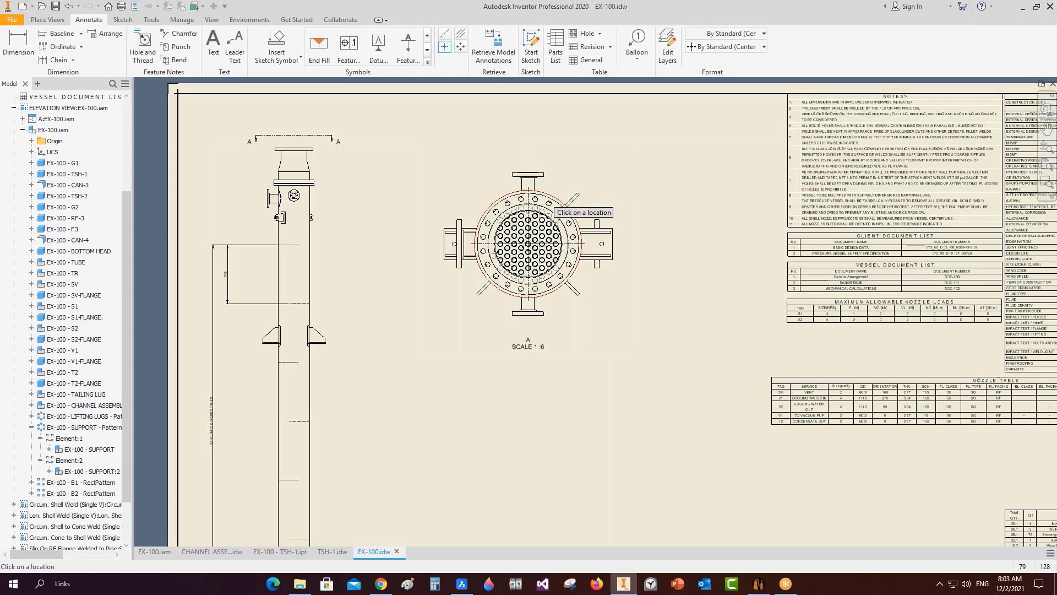
{"action": "scroll", "coordinate": [534, 190], "scroll_direction": "up", "scroll_amount": 3}
{"action": "key", "text": "Escape"}
{"action": "left_click_drag", "start_coordinate": [523, 185], "coordinate": [524, 139]}
{"action": "left_click_drag", "start_coordinate": [522, 400], "coordinate": [521, 433]}
{"action": "left_click_drag", "start_coordinate": [629, 292], "coordinate": [703, 293]}
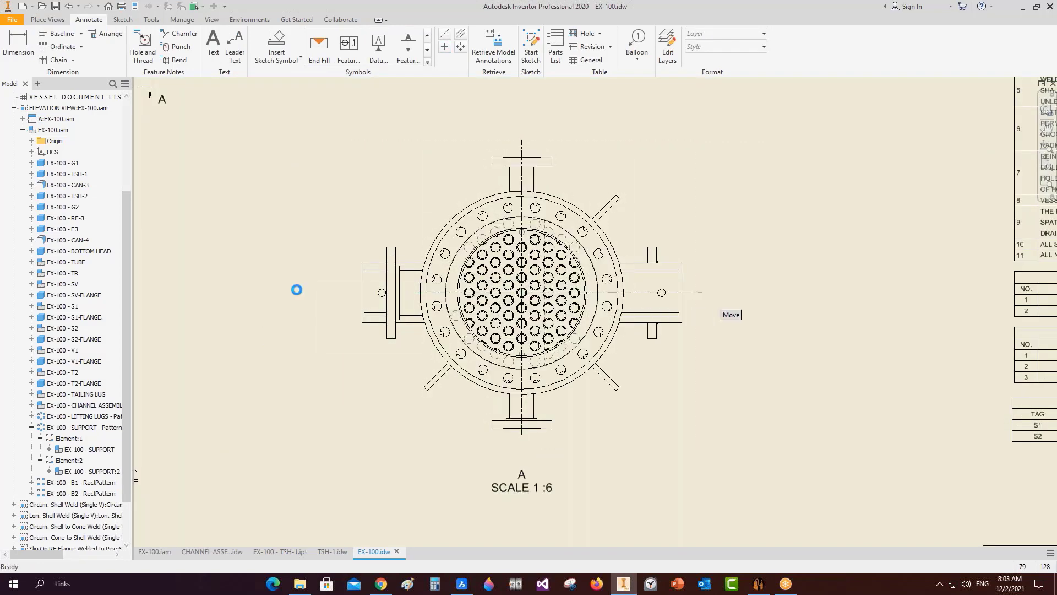
{"action": "left_click_drag", "start_coordinate": [414, 293], "coordinate": [350, 292]}
Balloon the top nozzle flange with Nozzle Tag No. style, using the Parts Only (legacy) BOM view.
{"action": "left_click", "coordinate": [637, 41]}
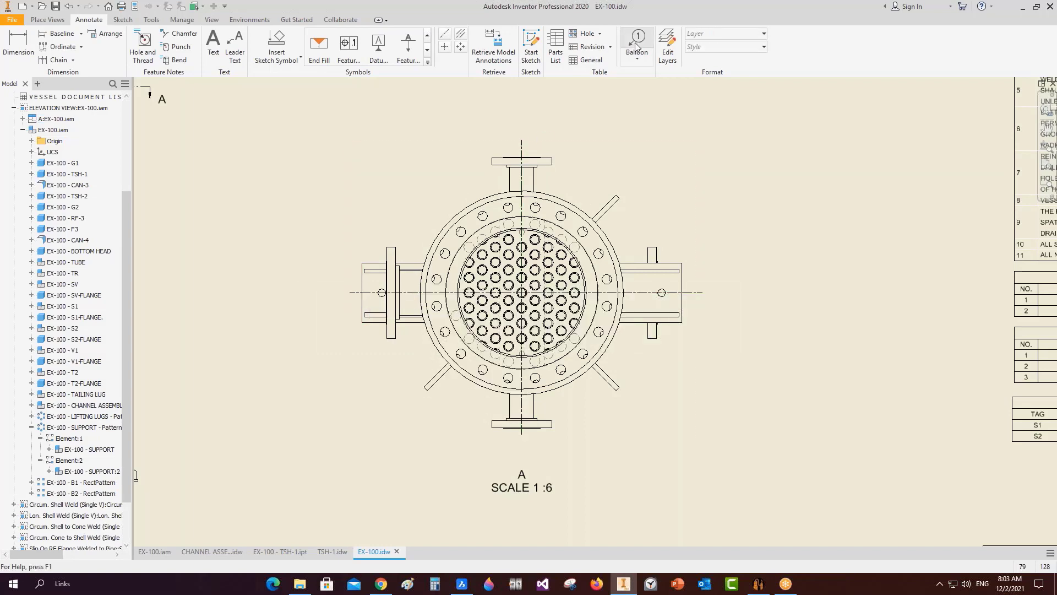
{"action": "left_click", "coordinate": [727, 47]}
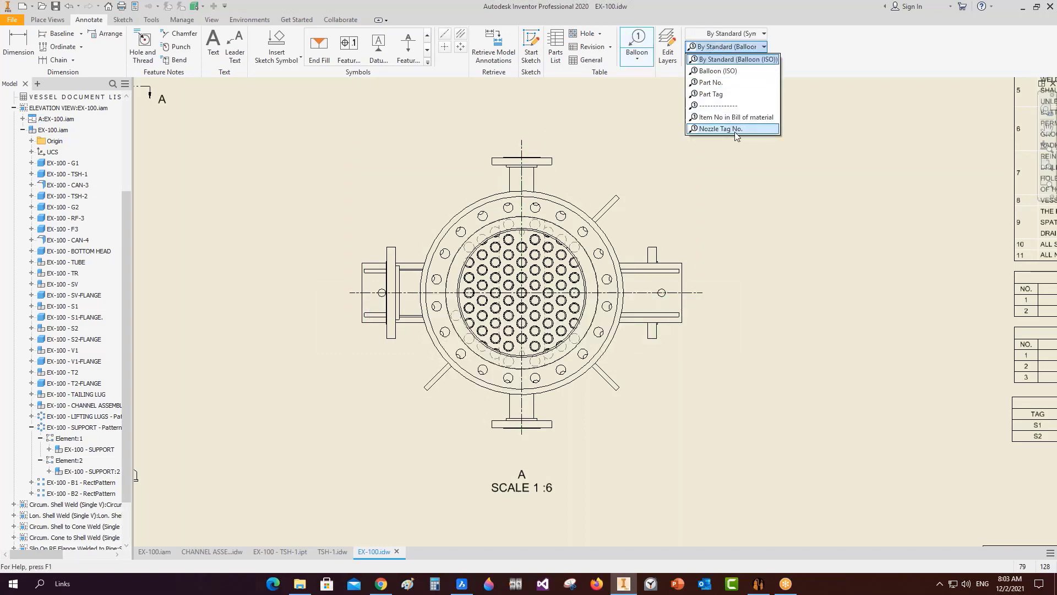
{"action": "left_click", "coordinate": [735, 130]}
{"action": "scroll", "coordinate": [523, 160], "scroll_direction": "up", "scroll_amount": 3}
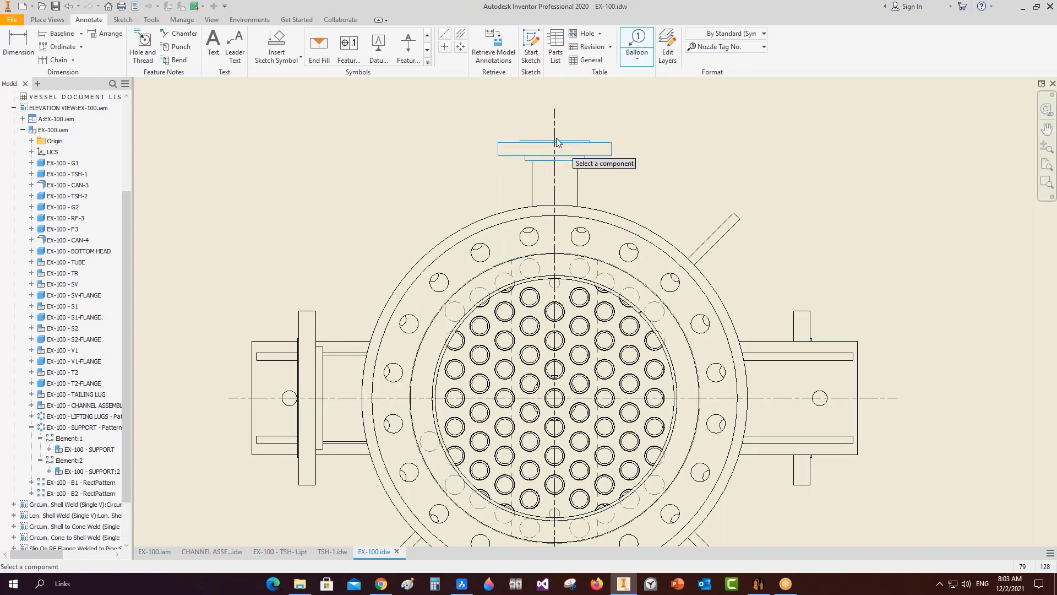
{"action": "left_click", "coordinate": [557, 142]}
{"action": "left_click", "coordinate": [190, 172]}
{"action": "left_click", "coordinate": [181, 193]}
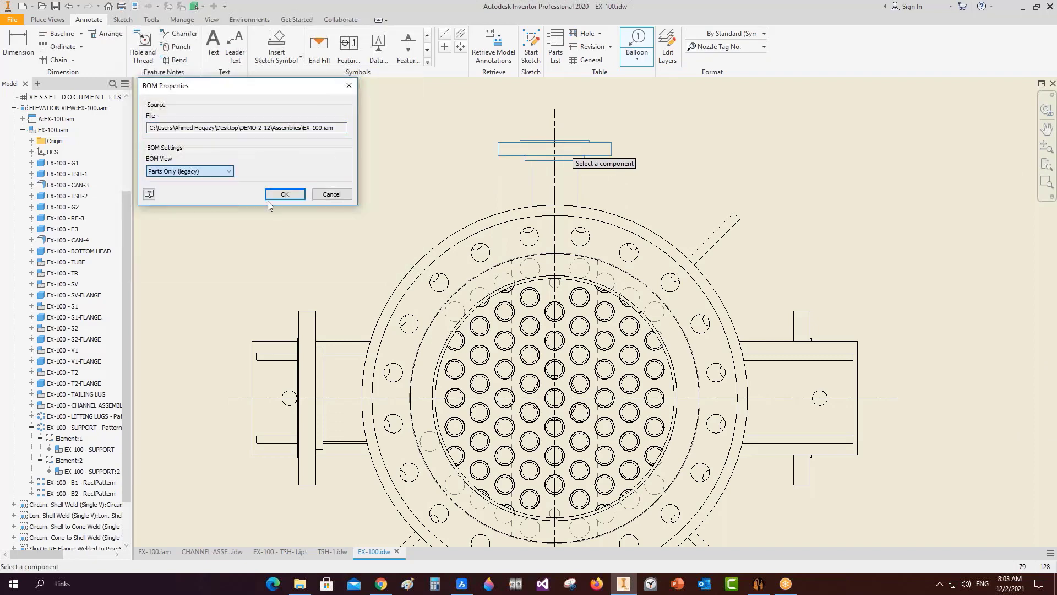
{"action": "left_click", "coordinate": [285, 194]}
{"action": "scroll", "coordinate": [573, 159], "scroll_direction": "down", "scroll_amount": 2}
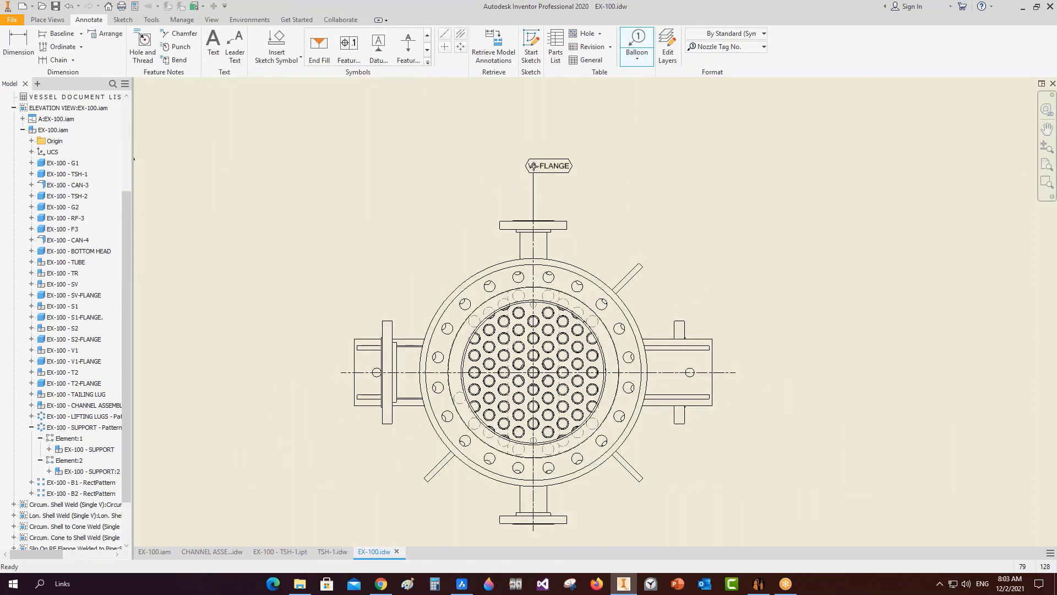
{"action": "right_click", "coordinate": [534, 165]}
{"action": "left_click", "coordinate": [562, 168]}
{"action": "key", "text": "Escape"}
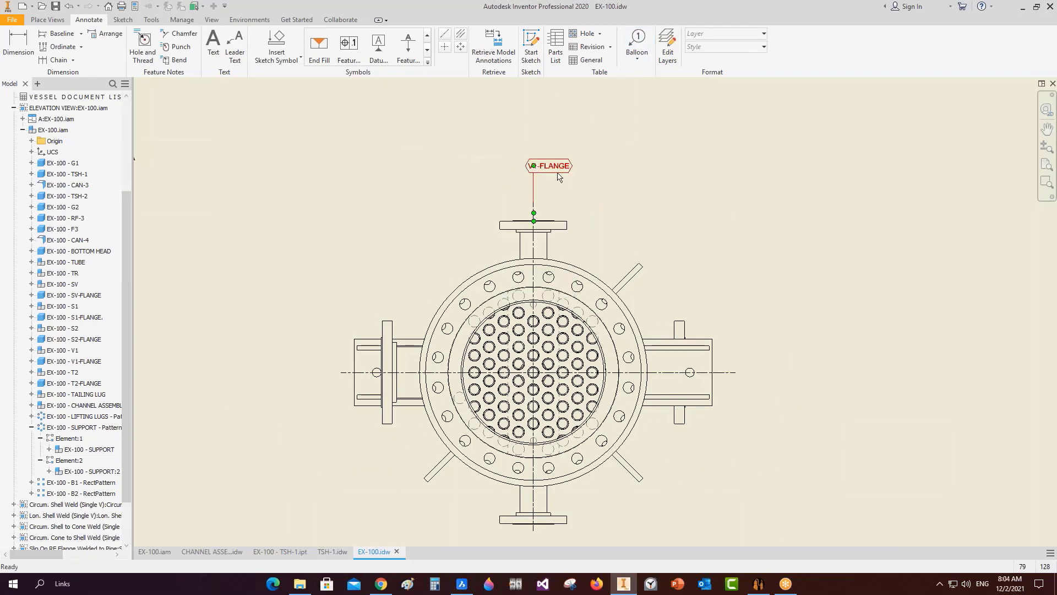
Attach a V1 tag to the balloon and remove the V1-FLANGE balloon.
{"action": "right_click", "coordinate": [556, 173]}
{"action": "left_click", "coordinate": [594, 214]}
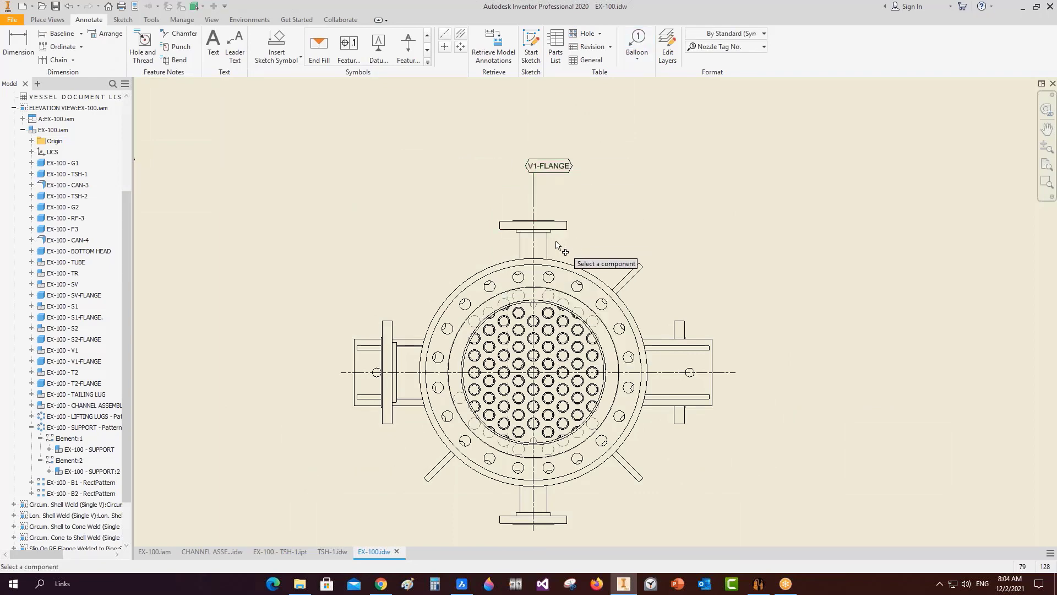
{"action": "key", "text": "Escape"}
{"action": "scroll", "coordinate": [561, 169], "scroll_direction": "up", "scroll_amount": 3}
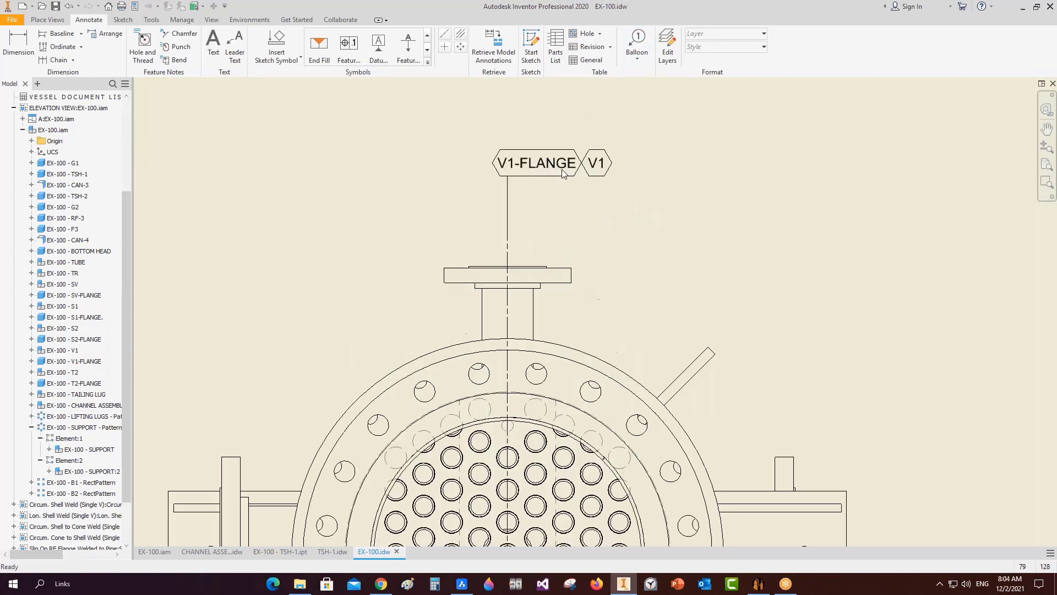
{"action": "right_click", "coordinate": [507, 162]}
{"action": "left_click", "coordinate": [575, 227]}
{"action": "scroll", "coordinate": [579, 208], "scroll_direction": "down", "scroll_amount": 3}
{"action": "middle_click_drag", "start_coordinate": [614, 230], "coordinate": [599, 222]}
Balloon the bottom flange of view A's lower nozzle as SV-FLANGE using the Nozzle Tag No. style.
{"action": "scroll", "coordinate": [595, 247], "scroll_direction": "down", "scroll_amount": 2}
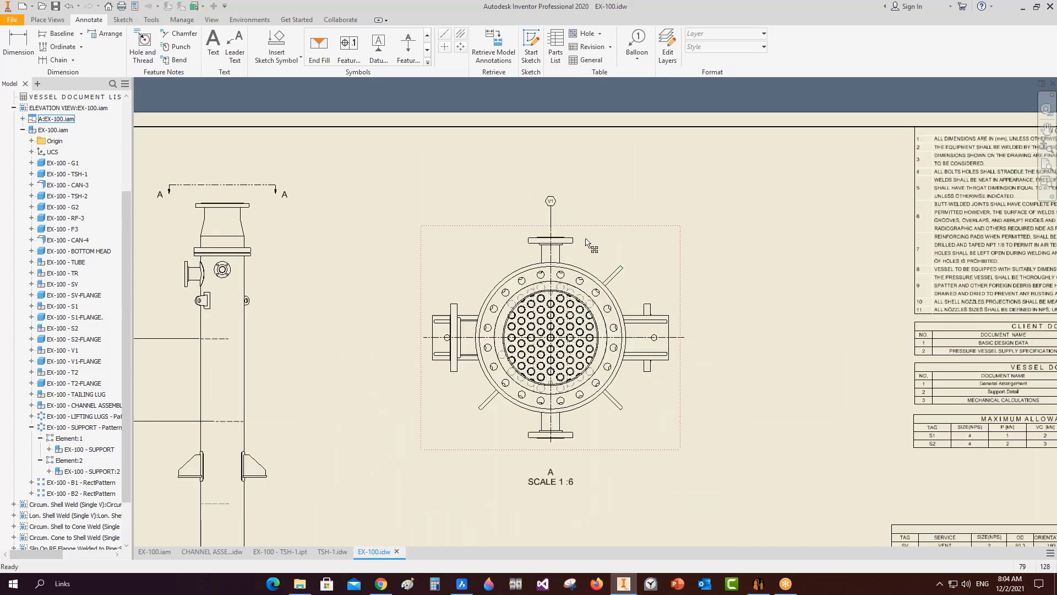
{"action": "left_click", "coordinate": [637, 44]}
{"action": "left_click", "coordinate": [716, 49]}
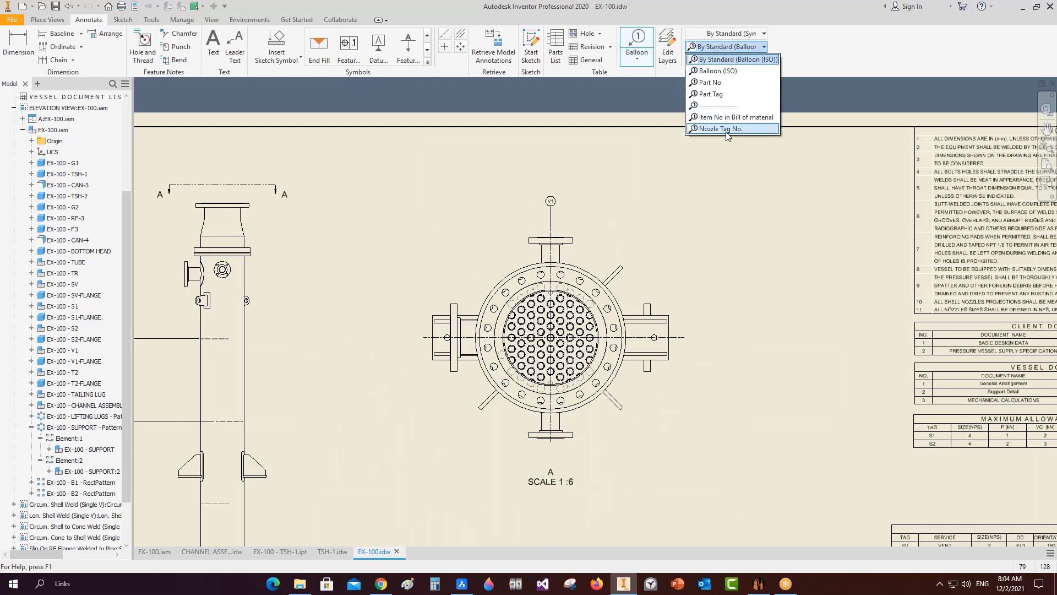
{"action": "left_click", "coordinate": [722, 128]}
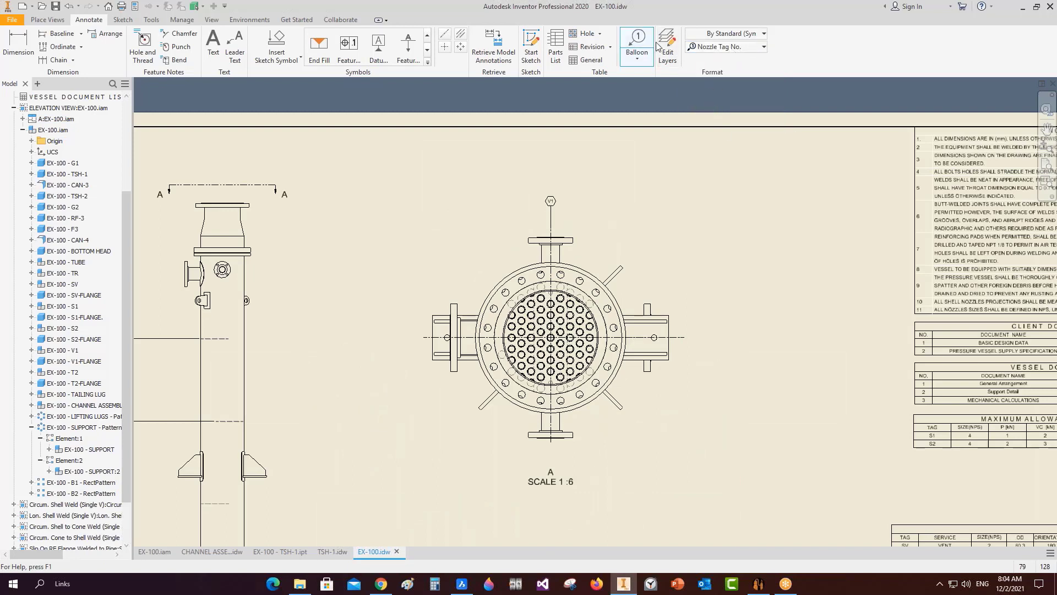
{"action": "left_click", "coordinate": [748, 48]}
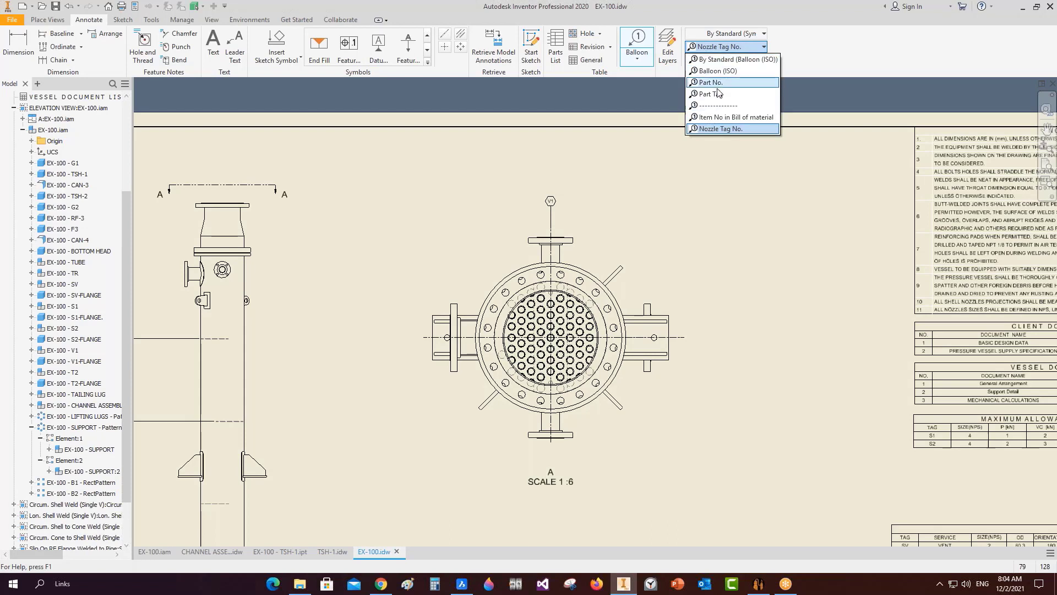
{"action": "left_click", "coordinate": [722, 131]}
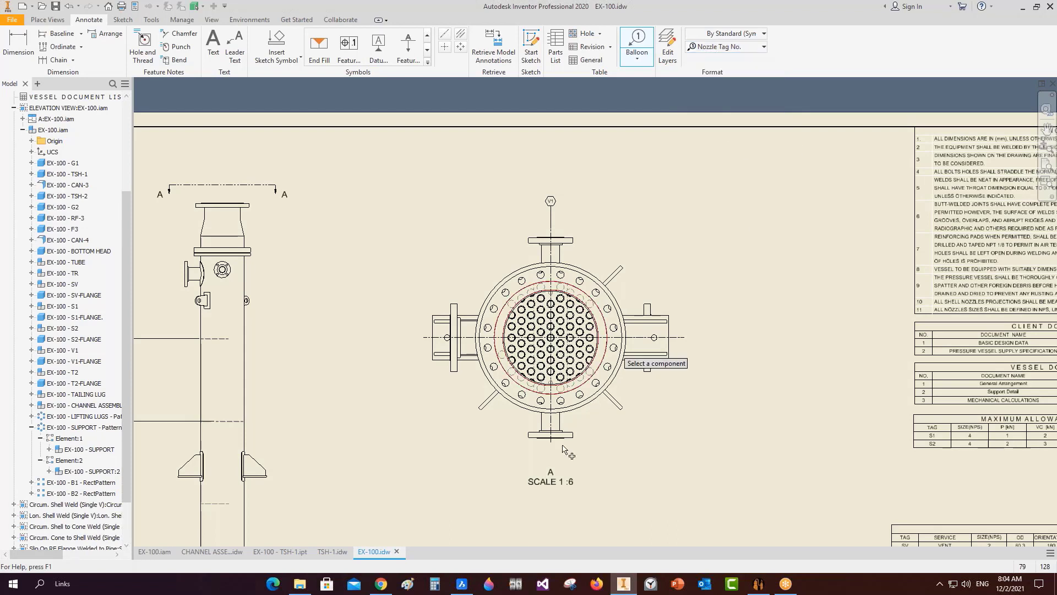
{"action": "scroll", "coordinate": [552, 444], "scroll_direction": "up", "scroll_amount": 6}
{"action": "middle_click_drag", "start_coordinate": [561, 417], "coordinate": [562, 410]}
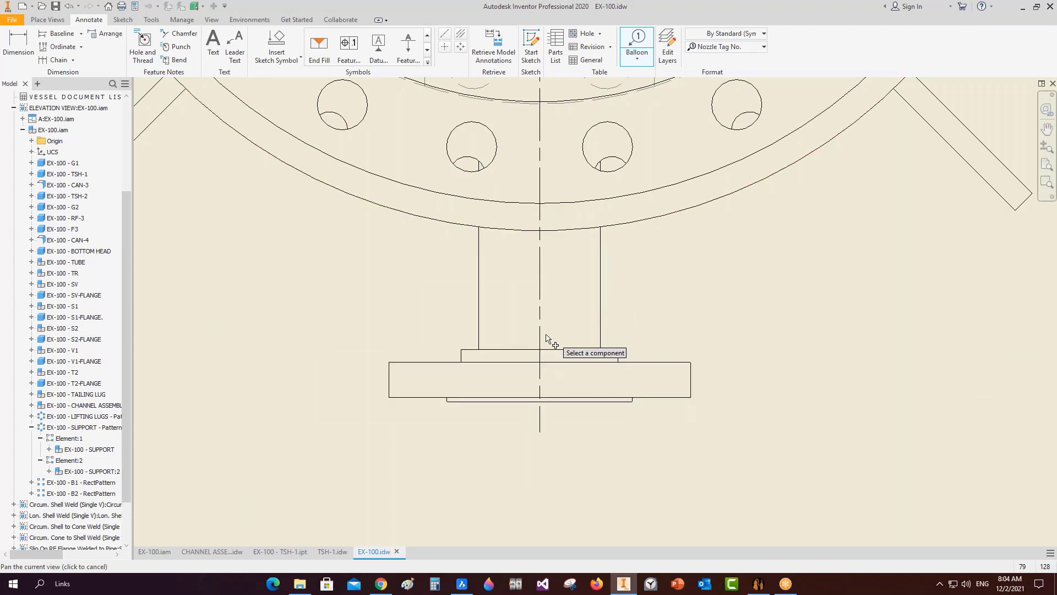
{"action": "left_click", "coordinate": [540, 406]}
{"action": "scroll", "coordinate": [539, 407], "scroll_direction": "down", "scroll_amount": 6}
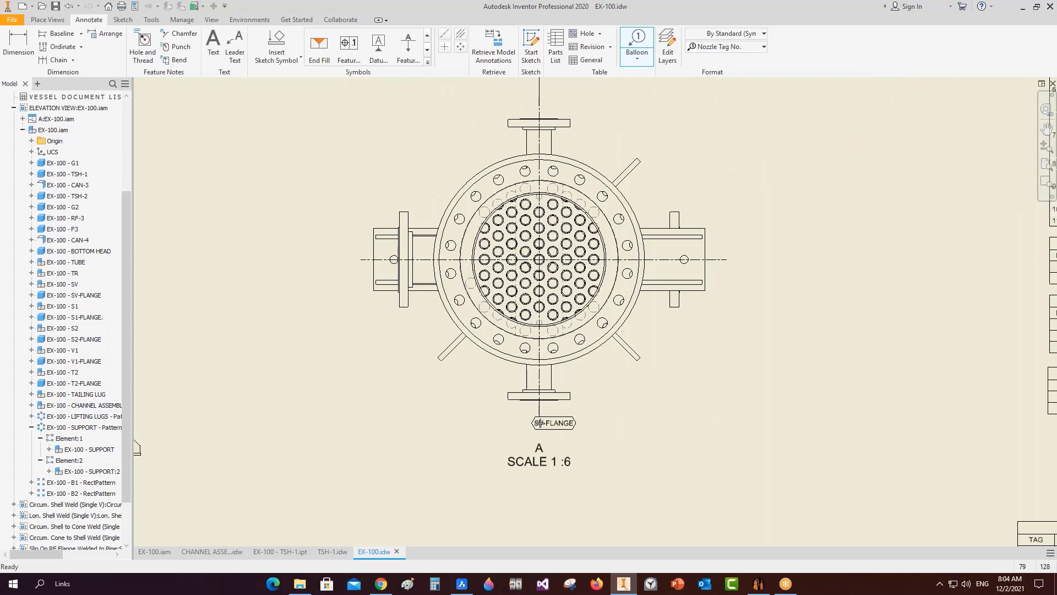
{"action": "right_click", "coordinate": [540, 423]}
{"action": "key", "text": "Escape"}
Attach an SV tag to the lower nozzle pipe beside SV-FLANGE, then delete the SV-FLANGE balloon.
{"action": "scroll", "coordinate": [537, 423], "scroll_direction": "up", "scroll_amount": 3}
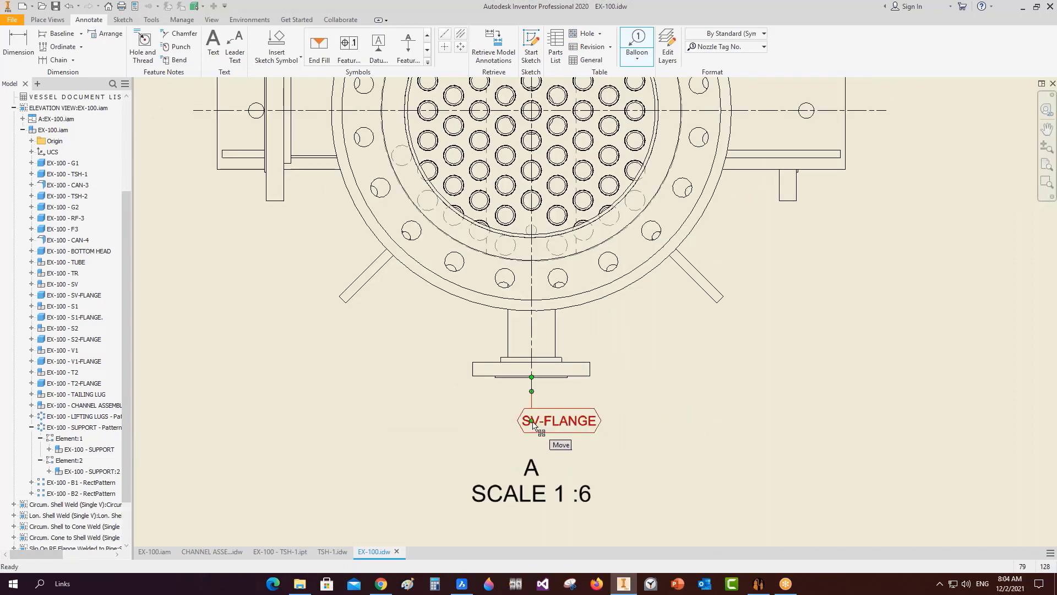
{"action": "right_click", "coordinate": [533, 423]}
{"action": "left_click", "coordinate": [556, 420]}
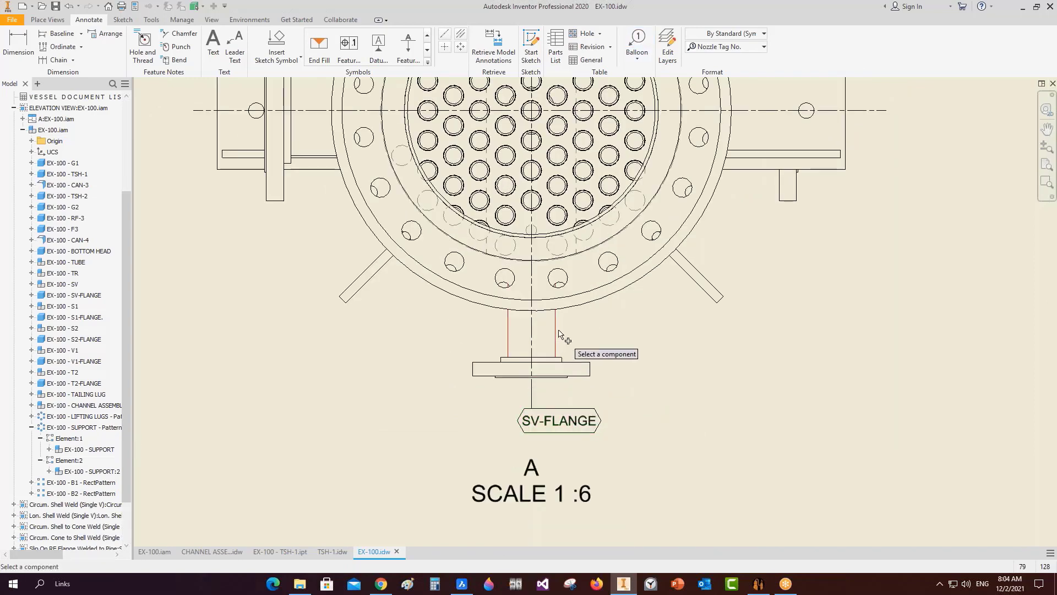
{"action": "left_click", "coordinate": [555, 333]}
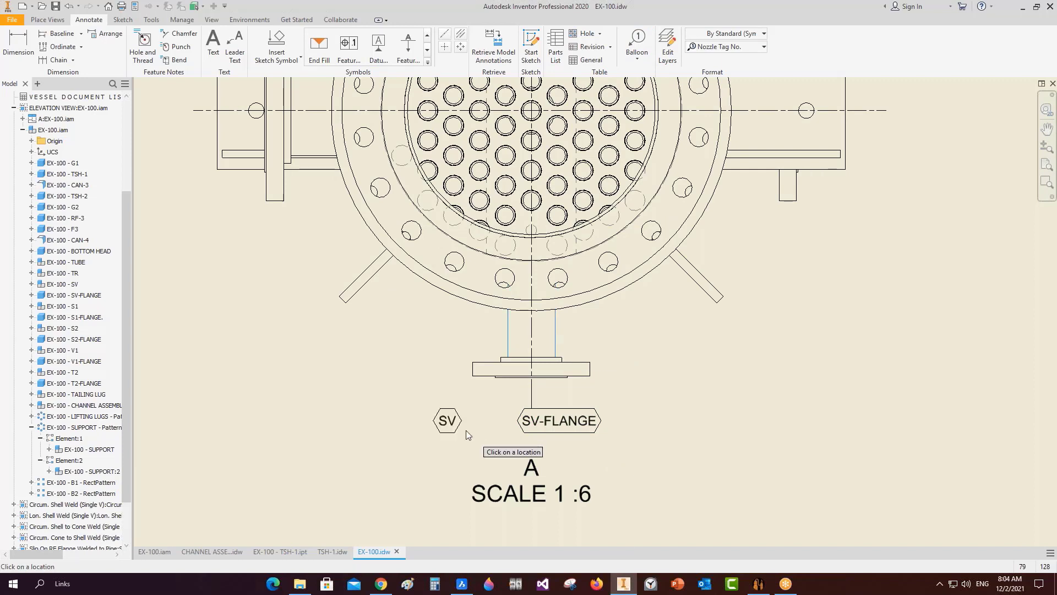
{"action": "left_click", "coordinate": [447, 420]}
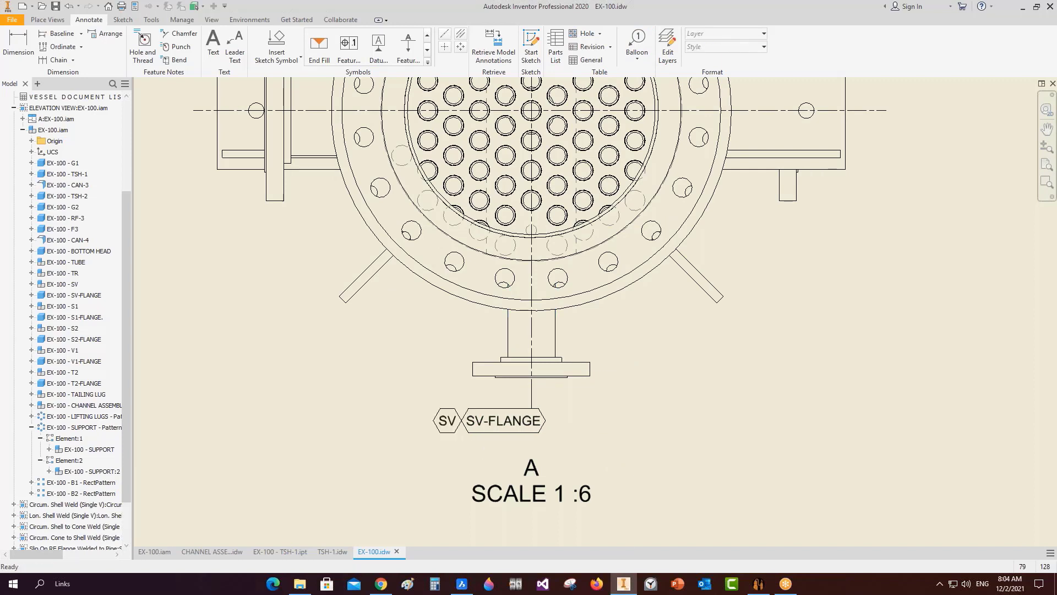
{"action": "right_click", "coordinate": [533, 422]}
{"action": "left_click", "coordinate": [592, 433]}
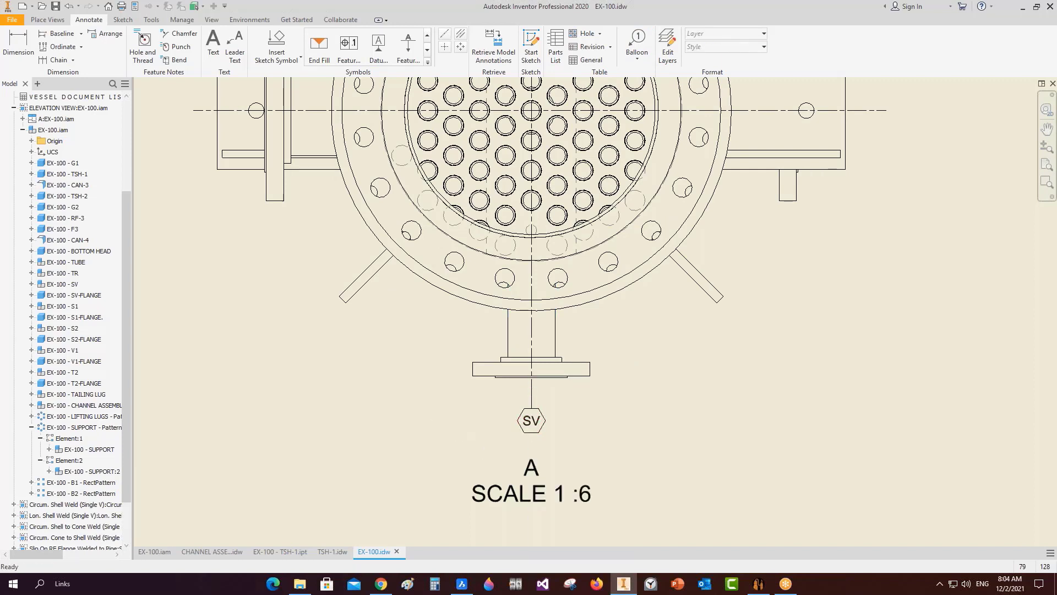
Place a Nozzle Tag No. balloon on the upper-right lifting lug labelled LIFTING LUGS.
{"action": "scroll", "coordinate": [540, 396], "scroll_direction": "up", "scroll_amount": 3}
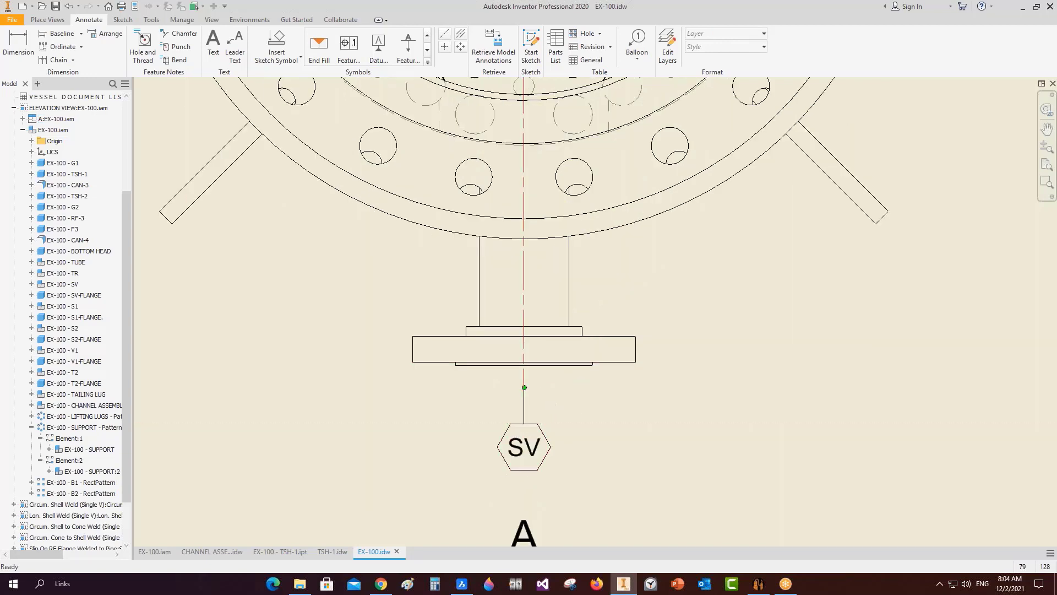
{"action": "scroll", "coordinate": [534, 392], "scroll_direction": "down", "scroll_amount": 5}
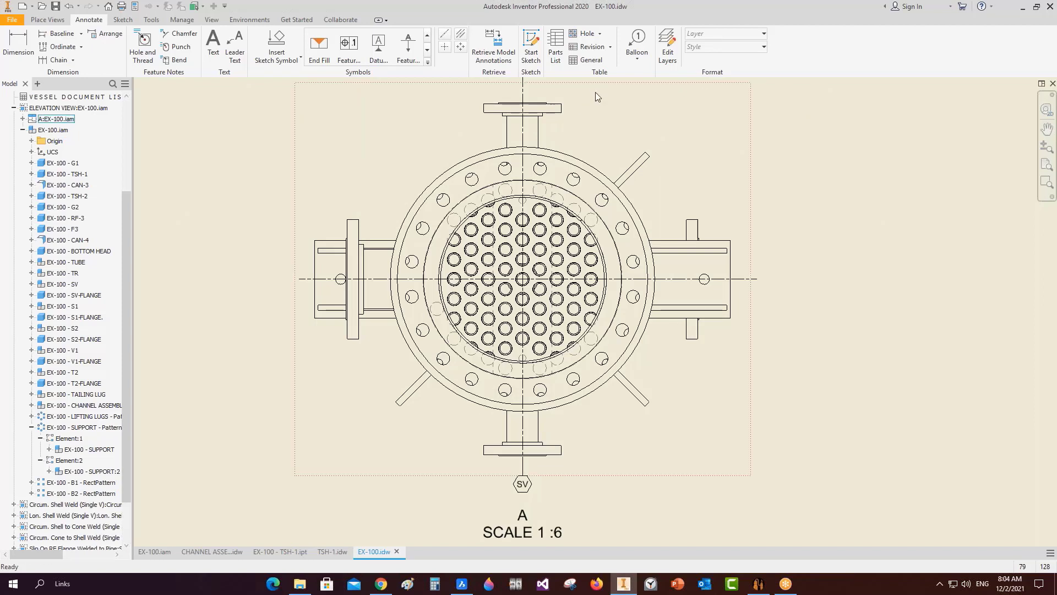
{"action": "left_click", "coordinate": [637, 44]}
{"action": "left_click", "coordinate": [764, 47]}
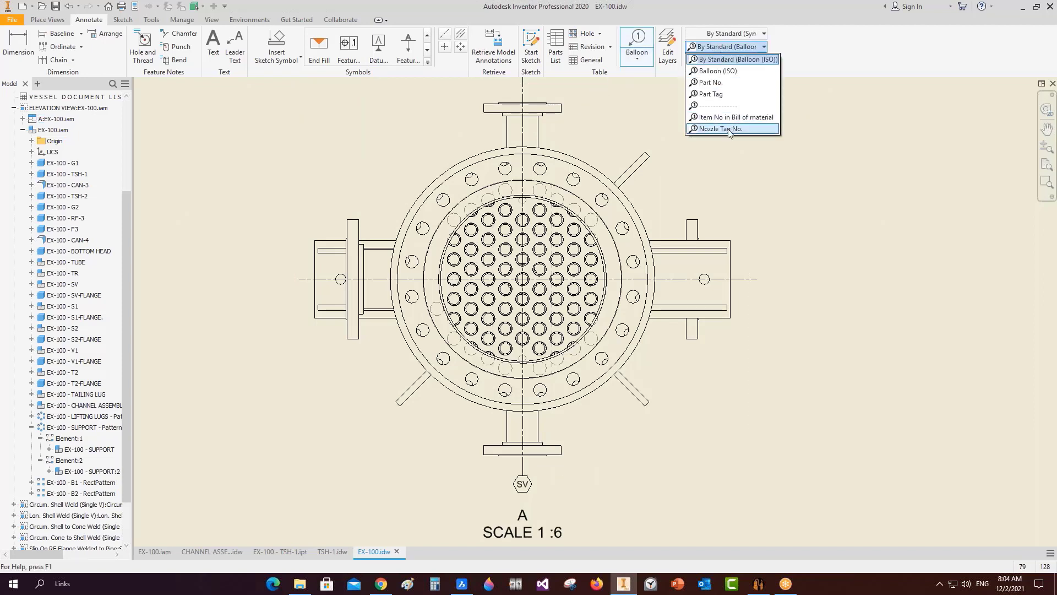
{"action": "left_click", "coordinate": [730, 129]}
{"action": "scroll", "coordinate": [633, 158], "scroll_direction": "up", "scroll_amount": 3}
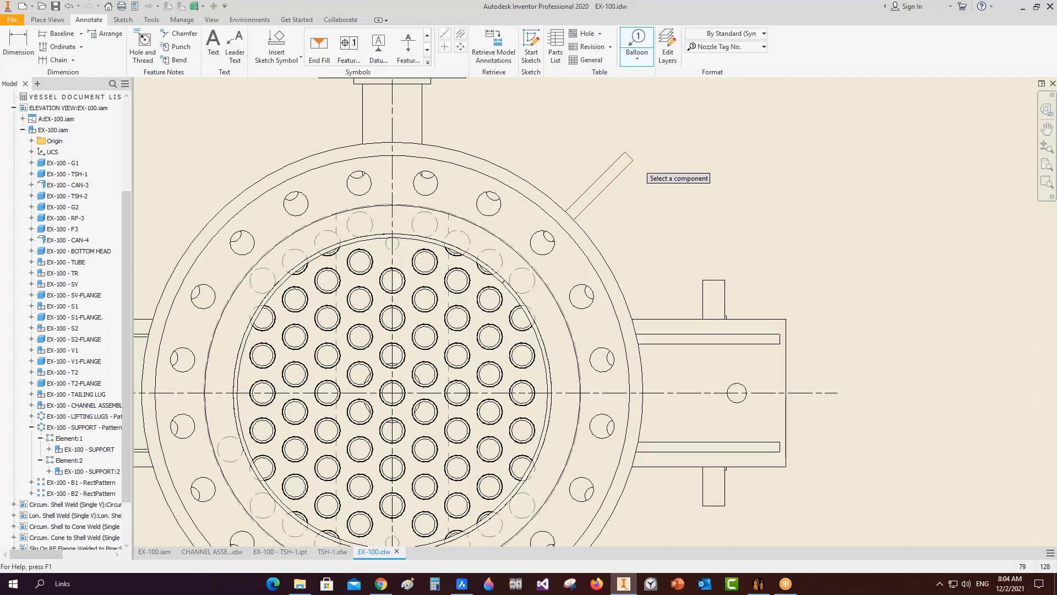
{"action": "left_click", "coordinate": [630, 160]}
{"action": "scroll", "coordinate": [631, 160], "scroll_direction": "down", "scroll_amount": 4}
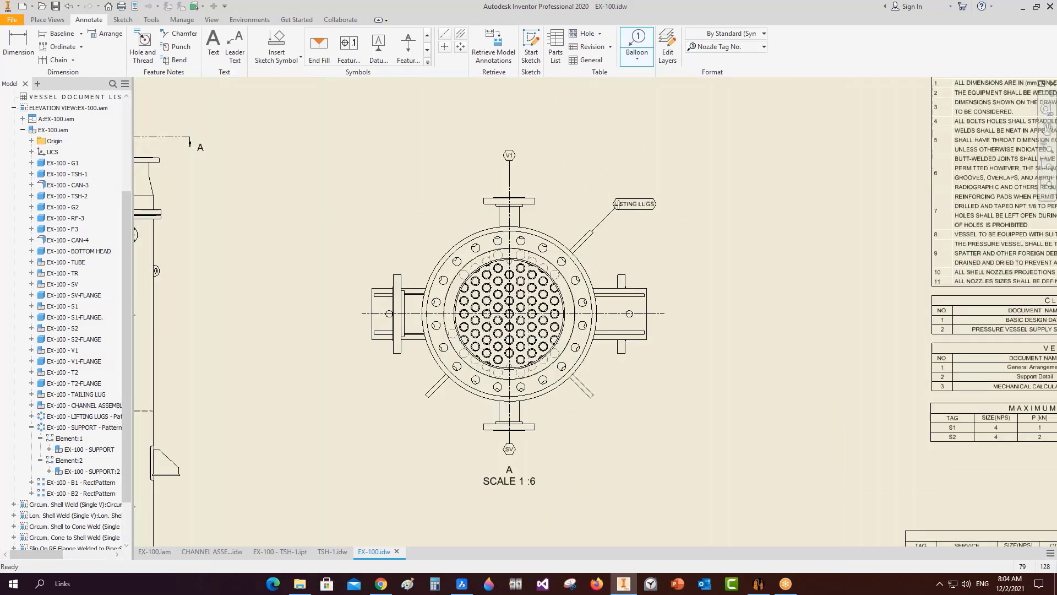
{"action": "right_click", "coordinate": [618, 203]}
{"action": "left_click", "coordinate": [669, 202]}
Start a TAILING LUG balloon on the lower-right lug.
{"action": "scroll", "coordinate": [587, 399], "scroll_direction": "up", "scroll_amount": 3}
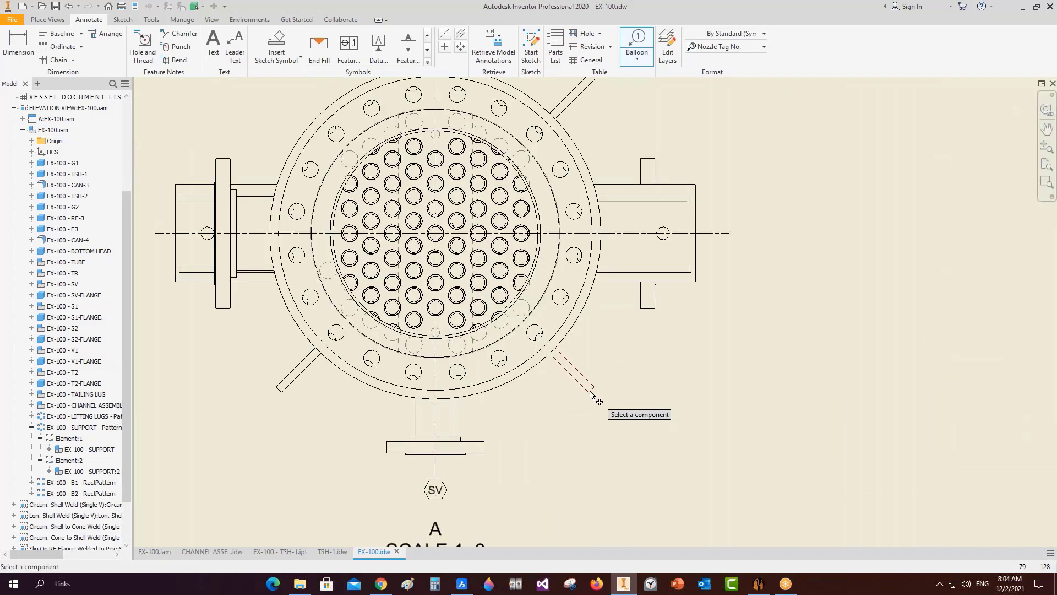
{"action": "left_click", "coordinate": [592, 391]}
{"action": "scroll", "coordinate": [607, 408], "scroll_direction": "down", "scroll_amount": 3}
{"action": "scroll", "coordinate": [612, 412], "scroll_direction": "up", "scroll_amount": 2}
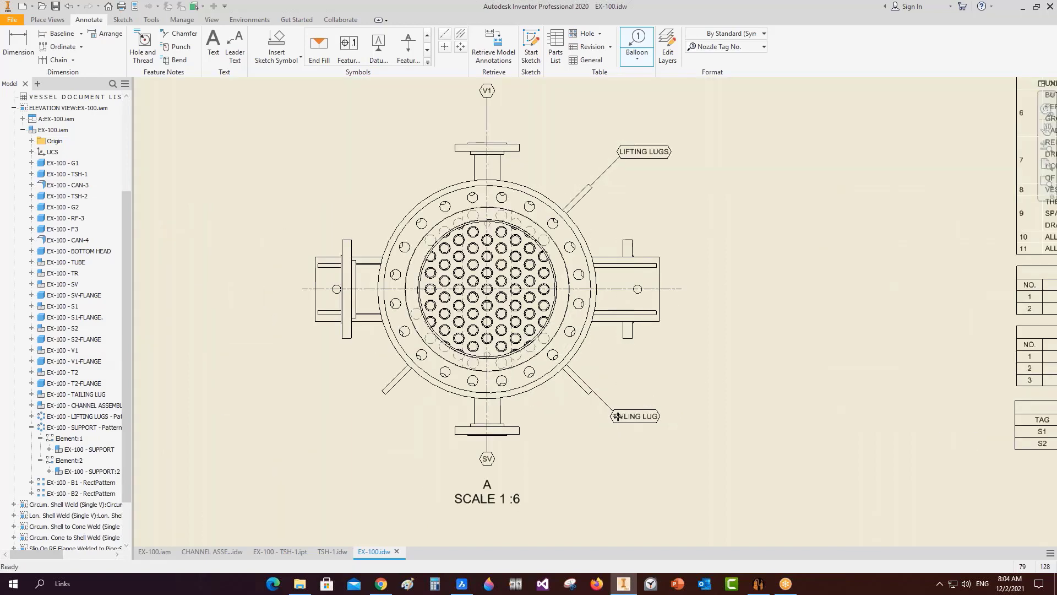
{"action": "right_click", "coordinate": [618, 416]}
{"action": "left_click", "coordinate": [665, 417]}
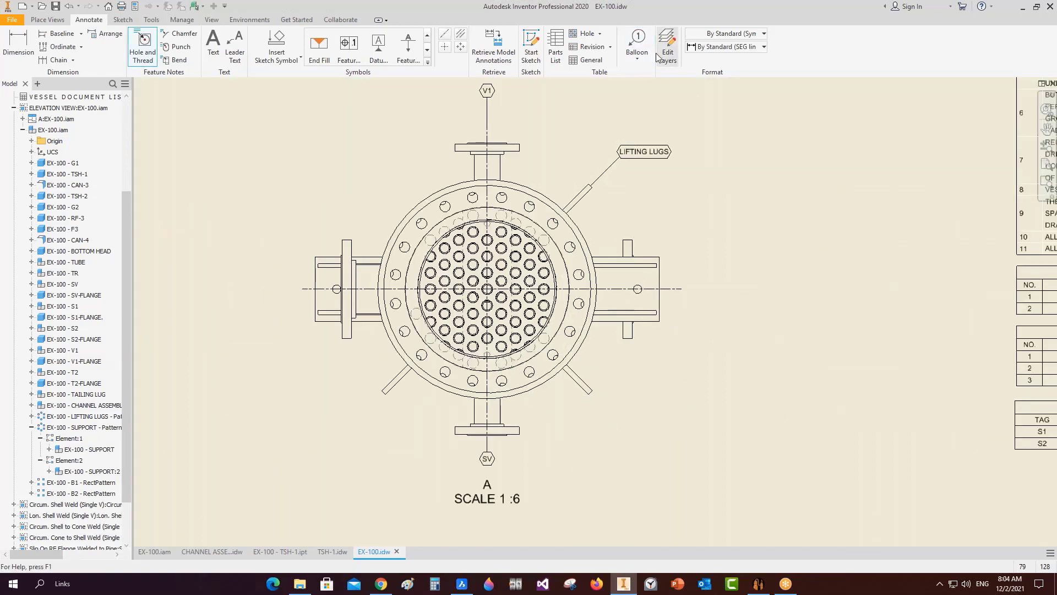
Re-place the TAILING LUG balloon on the lower-right lug using the Nozzle Tag No. style.
{"action": "left_click", "coordinate": [637, 42]}
{"action": "left_click", "coordinate": [714, 47]}
{"action": "left_click", "coordinate": [726, 123]}
{"action": "scroll", "coordinate": [628, 355], "scroll_direction": "up", "scroll_amount": 4}
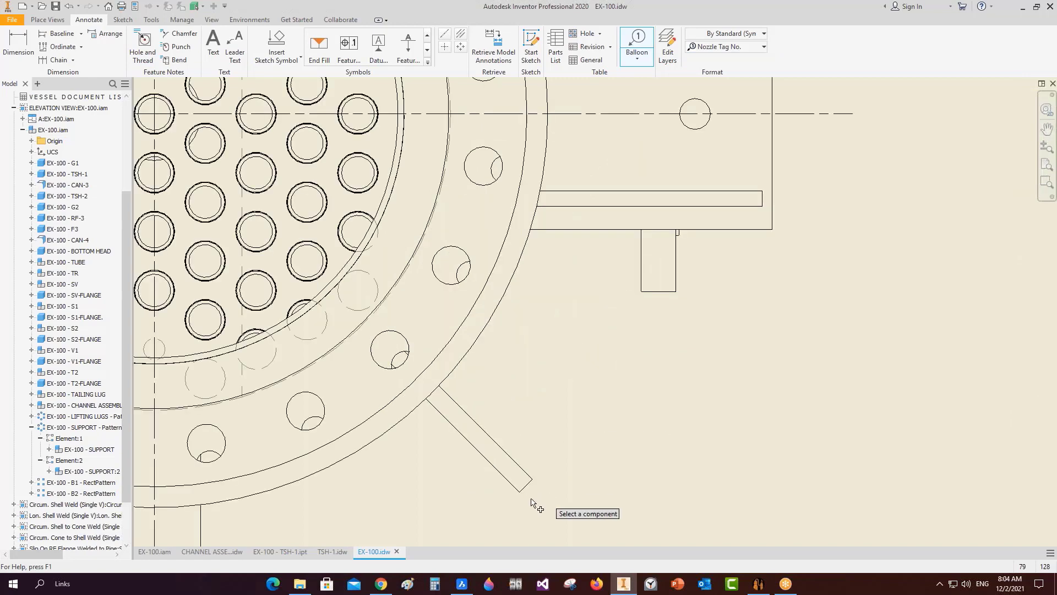
{"action": "left_click", "coordinate": [524, 490]}
{"action": "scroll", "coordinate": [531, 487], "scroll_direction": "down", "scroll_amount": 3}
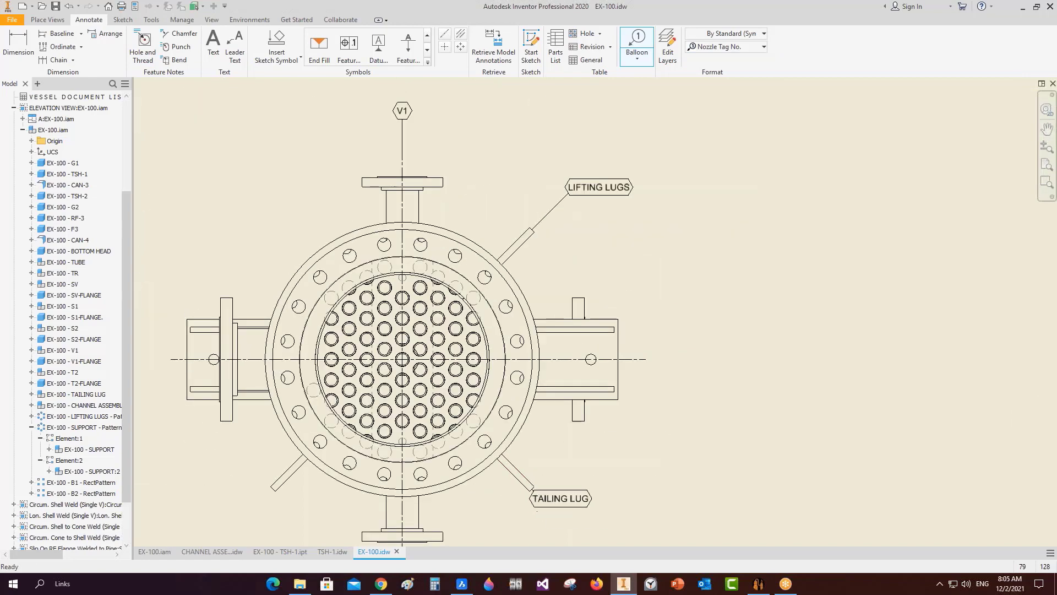
{"action": "middle_click_drag", "start_coordinate": [536, 498], "coordinate": [528, 378]}
{"action": "scroll", "coordinate": [528, 378], "scroll_direction": "down", "scroll_amount": 2}
{"action": "left_click", "coordinate": [544, 395]}
{"action": "right_click", "coordinate": [544, 394]}
{"action": "left_click", "coordinate": [587, 394]}
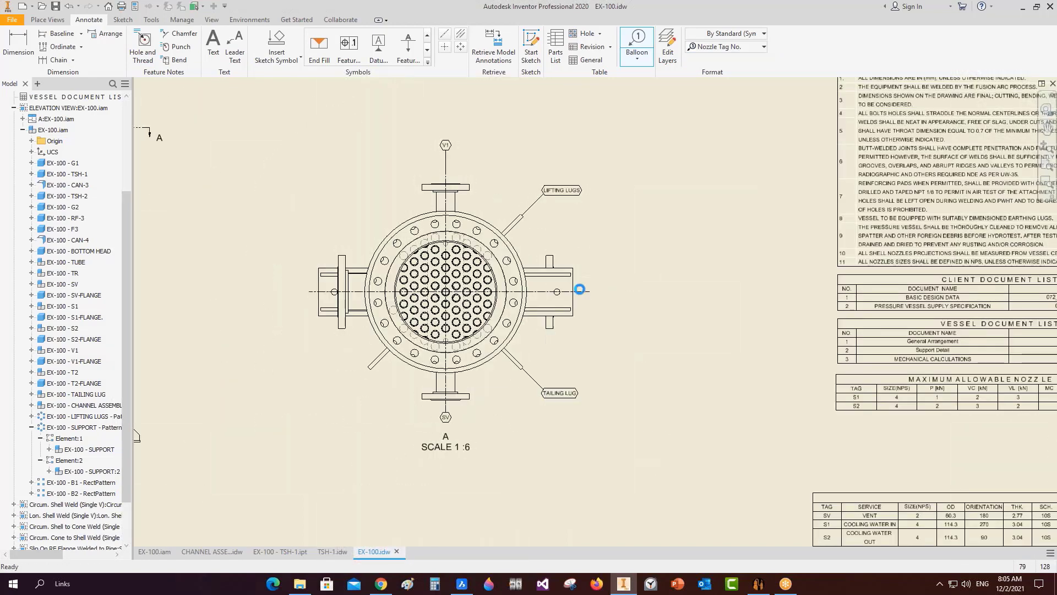
Add a SUPPORT balloon to the right support in view A.
{"action": "scroll", "coordinate": [578, 289], "scroll_direction": "up", "scroll_amount": 3}
{"action": "left_click", "coordinate": [572, 296]}
{"action": "scroll", "coordinate": [612, 295], "scroll_direction": "down", "scroll_amount": 3}
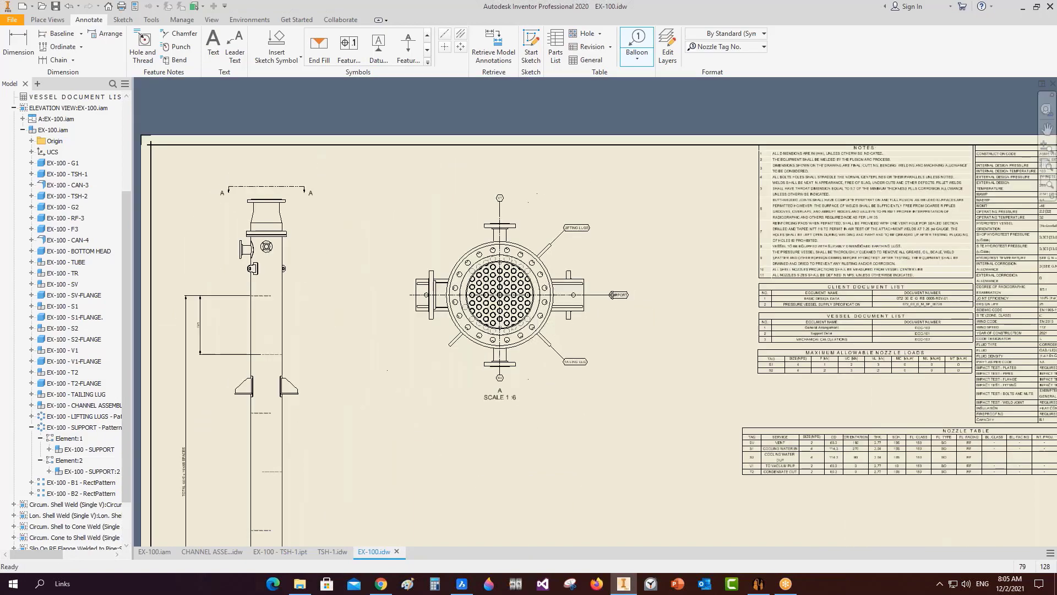
{"action": "left_click", "coordinate": [611, 294]}
{"action": "right_click", "coordinate": [611, 294]}
{"action": "left_click", "coordinate": [629, 295]}
Exit the balloon tool, move over to the elevation view, and select its left support lug.
{"action": "scroll", "coordinate": [530, 257], "scroll_direction": "up", "scroll_amount": 3}
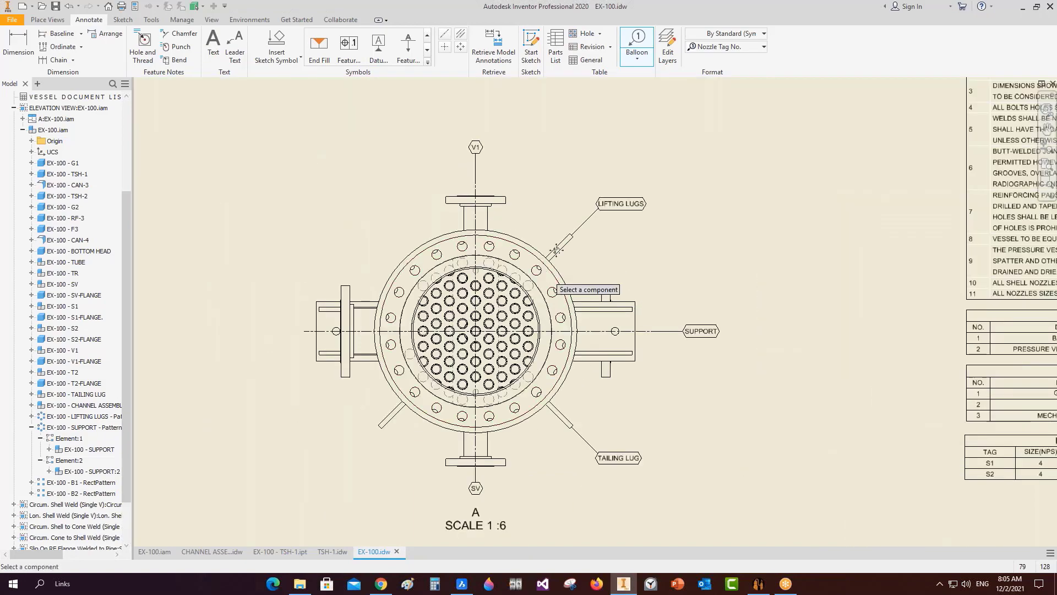
{"action": "middle_click_drag", "start_coordinate": [513, 290], "coordinate": [544, 251]}
{"action": "scroll", "coordinate": [545, 255], "scroll_direction": "down", "scroll_amount": 3}
{"action": "scroll", "coordinate": [550, 258], "scroll_direction": "up", "scroll_amount": 1}
{"action": "scroll", "coordinate": [593, 276], "scroll_direction": "down", "scroll_amount": 2}
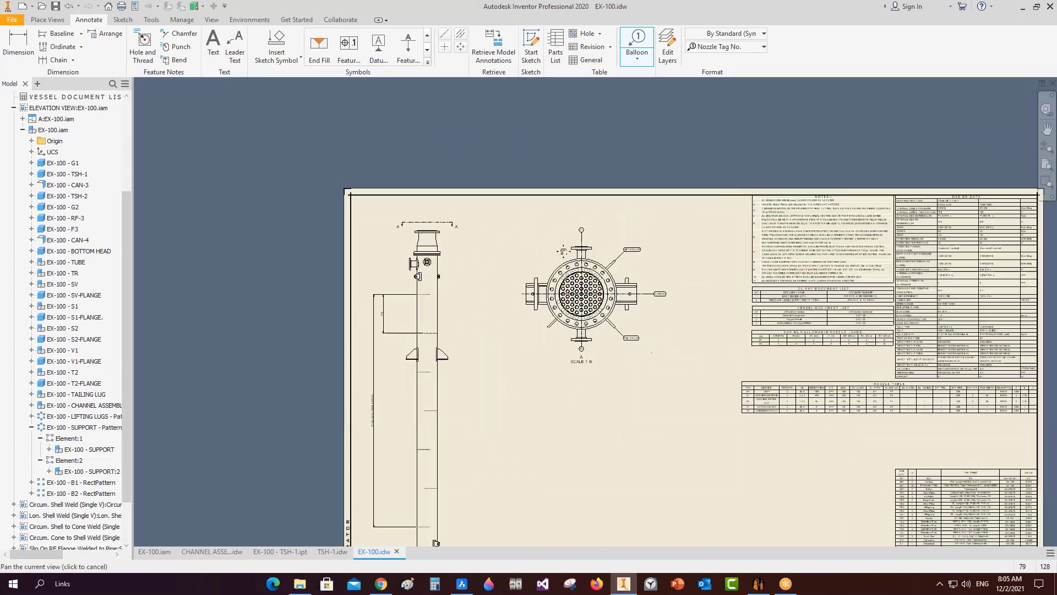
{"action": "scroll", "coordinate": [592, 276], "scroll_direction": "up", "scroll_amount": 3}
{"action": "scroll", "coordinate": [593, 277], "scroll_direction": "down", "scroll_amount": 2}
{"action": "middle_click_drag", "start_coordinate": [592, 278], "coordinate": [575, 205]}
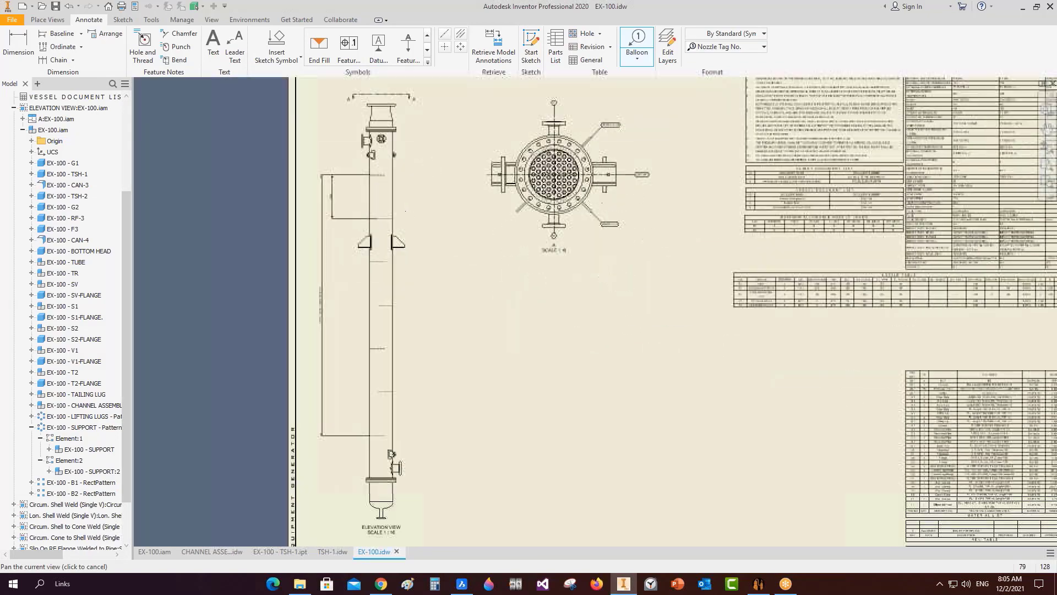
{"action": "key", "text": "Escape"}
{"action": "scroll", "coordinate": [357, 234], "scroll_direction": "up", "scroll_amount": 4}
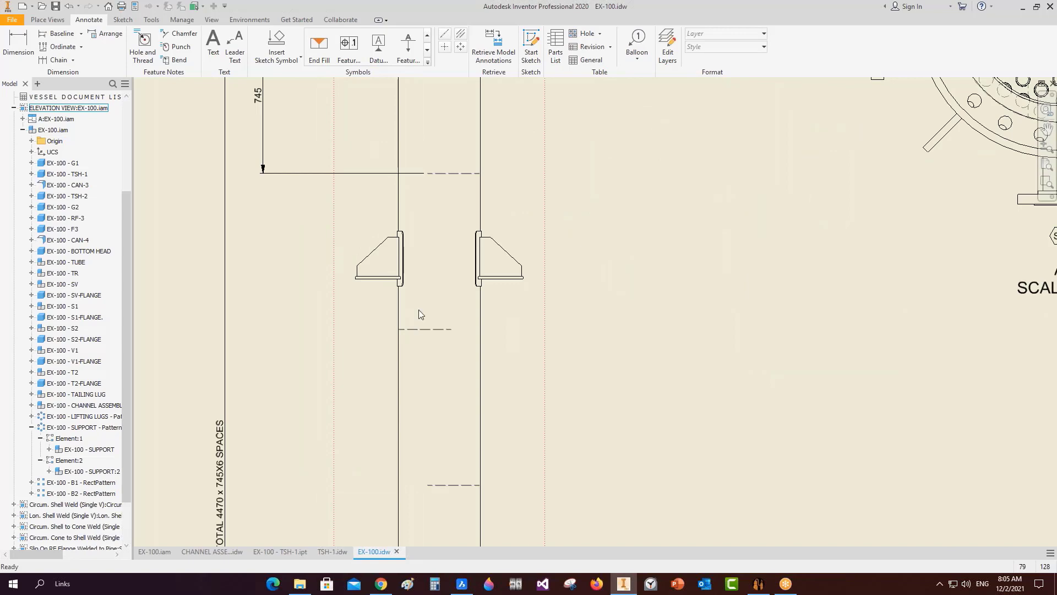
{"action": "left_click_drag", "start_coordinate": [309, 223], "coordinate": [435, 320]}
{"action": "scroll", "coordinate": [612, 352], "scroll_direction": "down", "scroll_amount": 4}
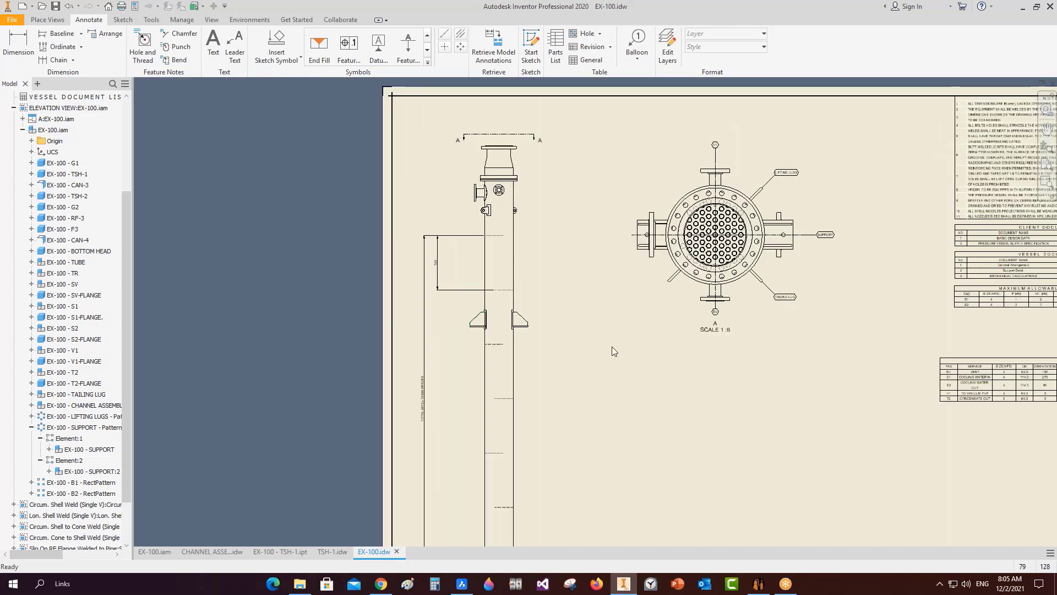
Open the EX-100 - SUPPORT assembly via SUPPORT - Pattern > Element:1, orient it LEFT, and return to EX-100.idw.
{"action": "left_click", "coordinate": [155, 551]}
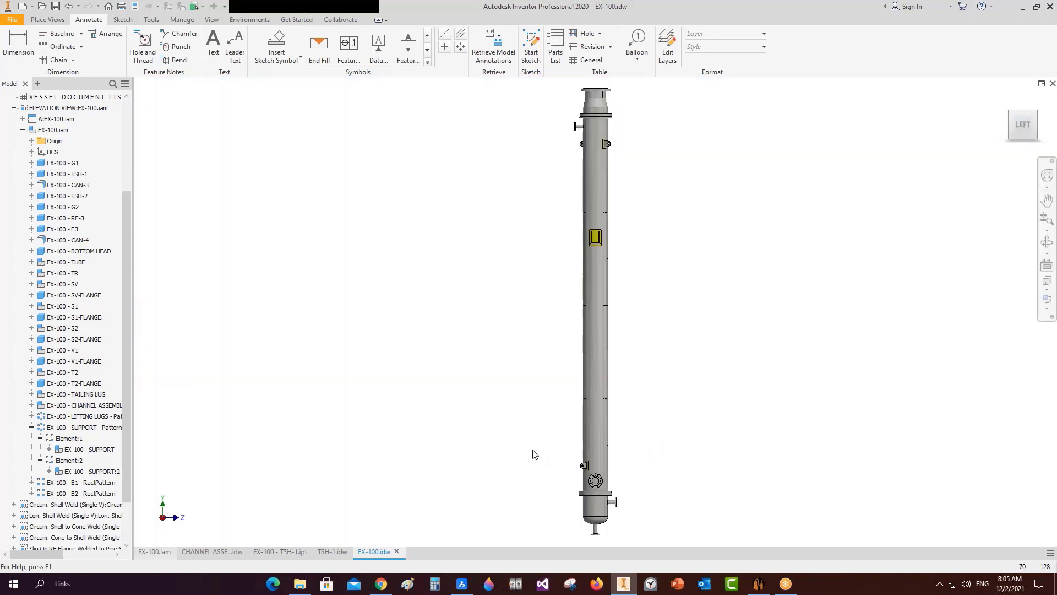
{"action": "left_click", "coordinate": [52, 434]}
{"action": "left_click", "coordinate": [5, 434]}
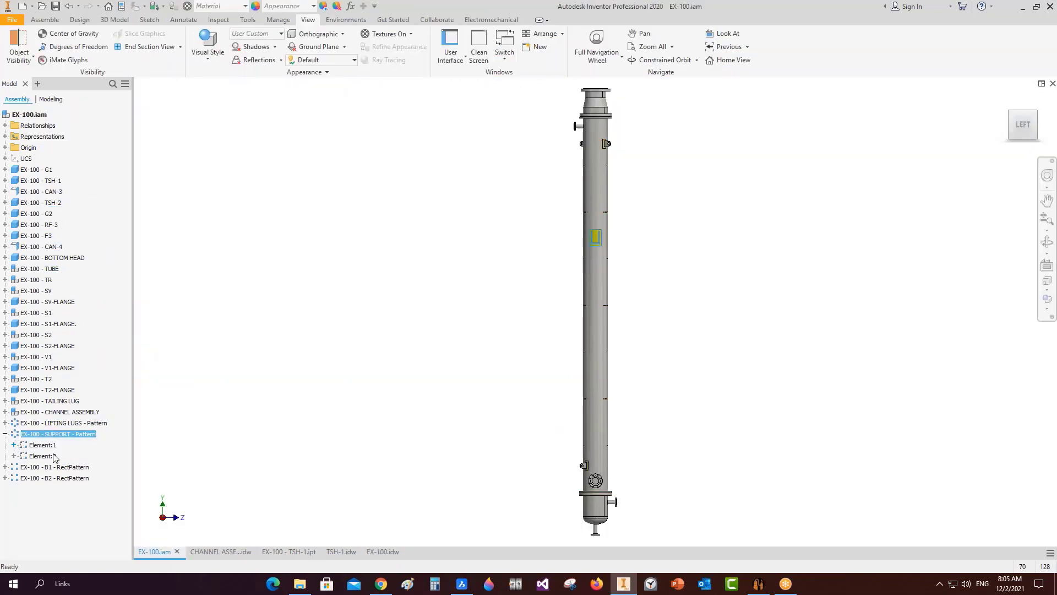
{"action": "left_click", "coordinate": [14, 444]}
{"action": "left_click", "coordinate": [49, 456]}
{"action": "right_click", "coordinate": [50, 456]}
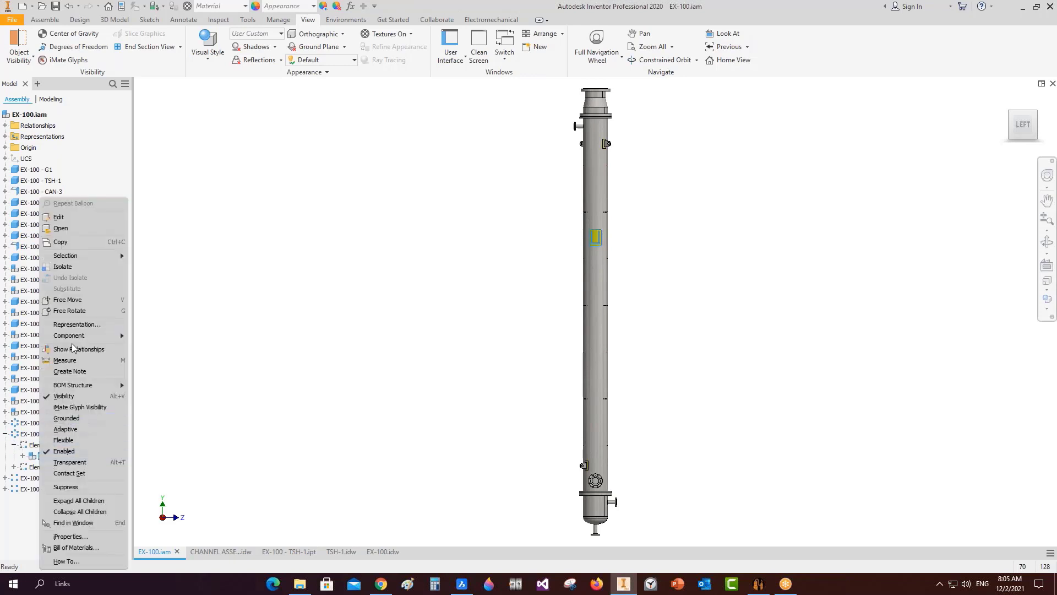
{"action": "left_click", "coordinate": [61, 228]}
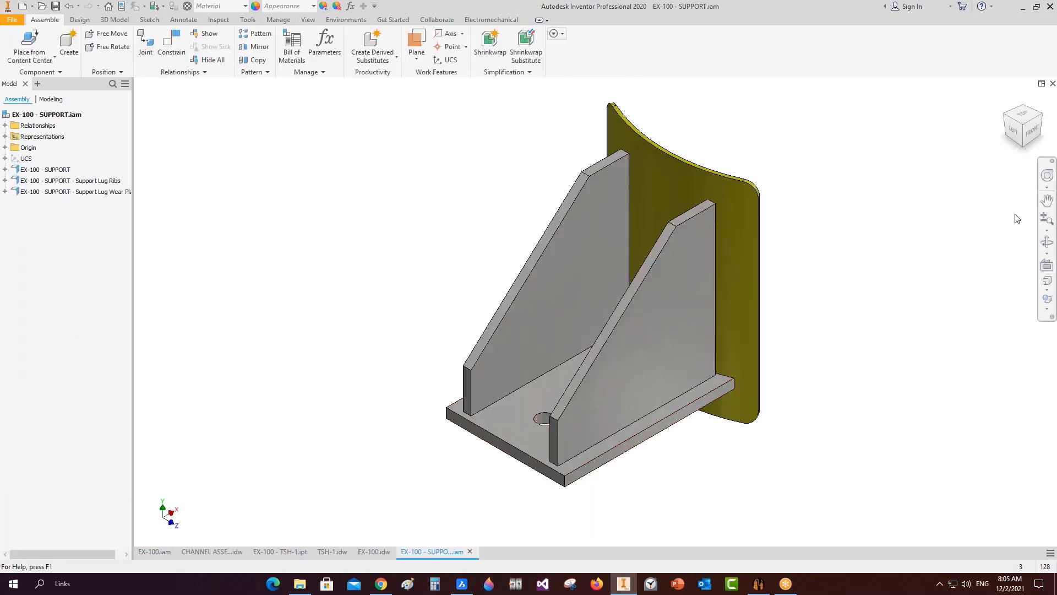
{"action": "left_click", "coordinate": [1017, 135]}
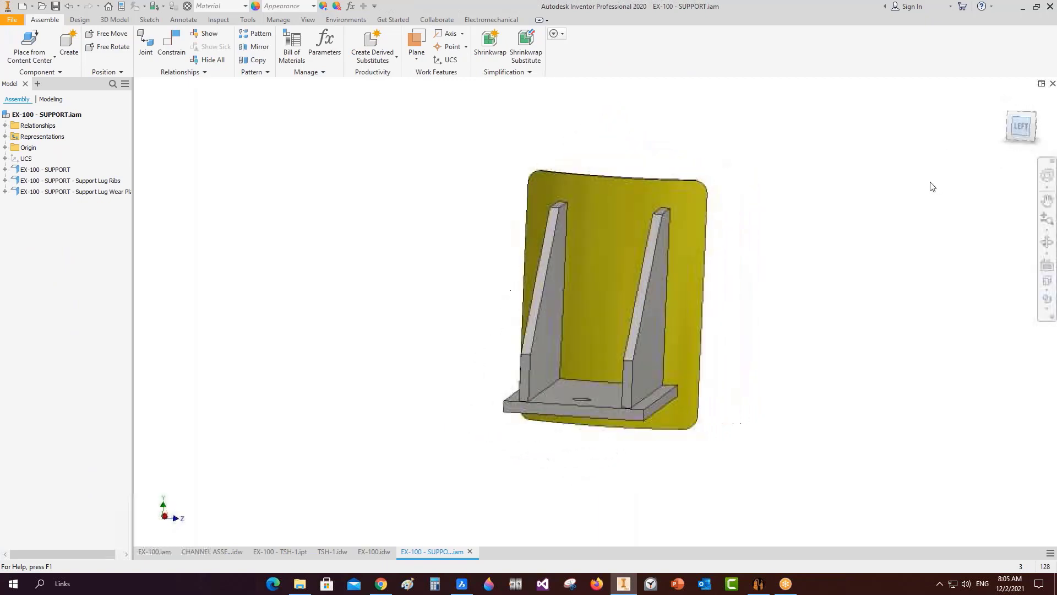
{"action": "left_click", "coordinate": [380, 553]}
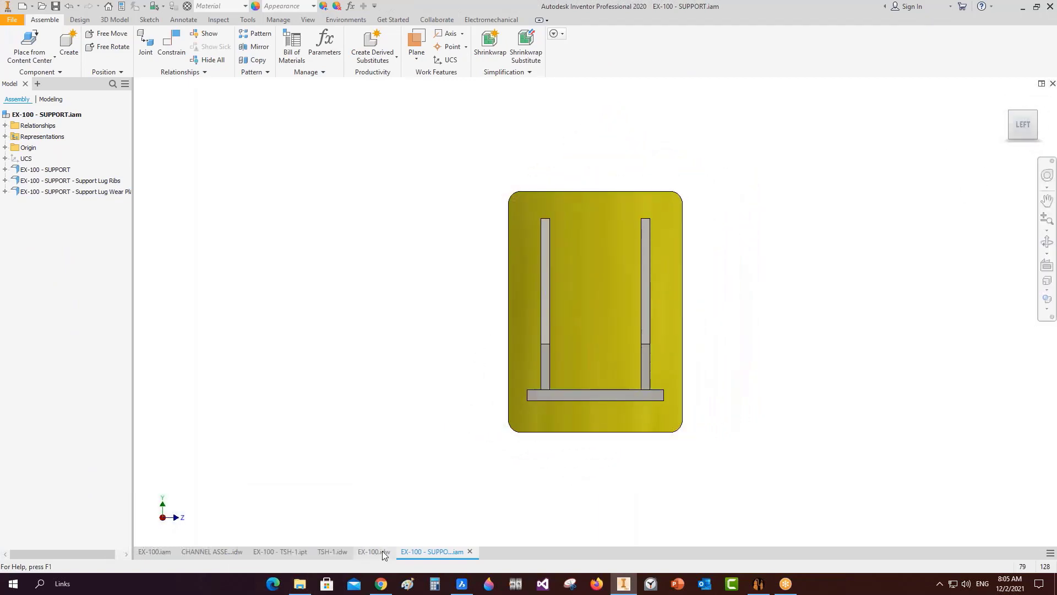
{"action": "left_click", "coordinate": [47, 20]}
Place a 1:6 LEFT base view of the support assembly below view A, with right, lower and isometric projections.
{"action": "left_click", "coordinate": [11, 41]}
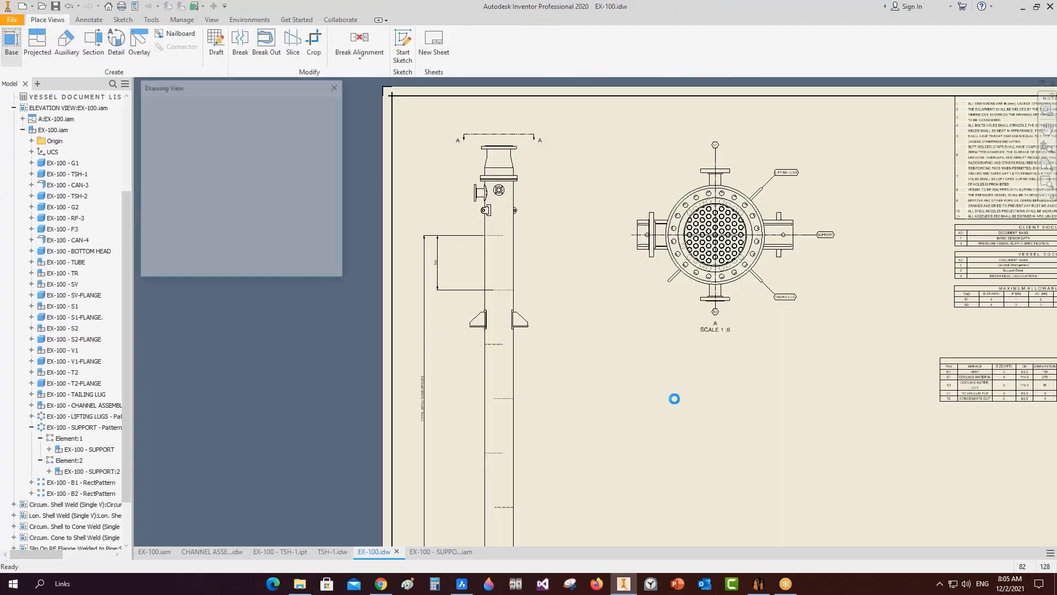
{"action": "scroll", "coordinate": [731, 399], "scroll_direction": "down", "scroll_amount": 5}
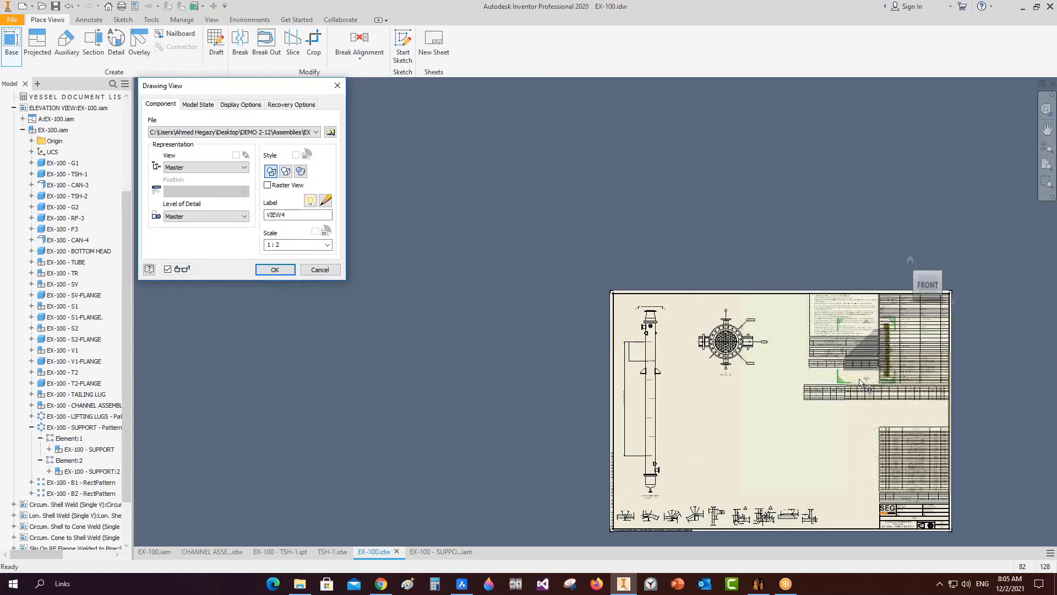
{"action": "left_click_drag", "start_coordinate": [861, 373], "coordinate": [719, 445]}
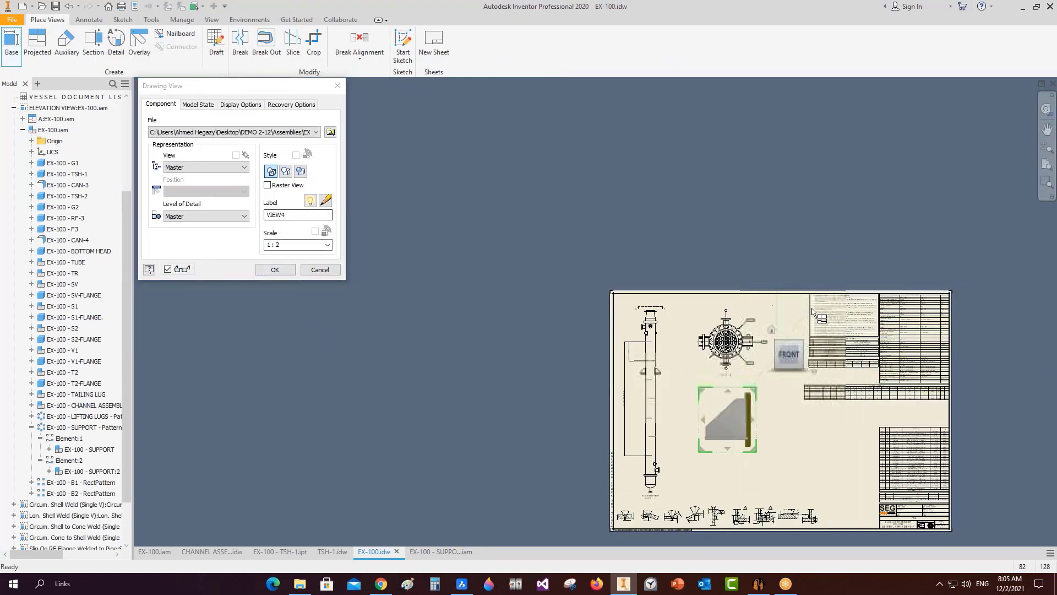
{"action": "left_click", "coordinate": [770, 358]}
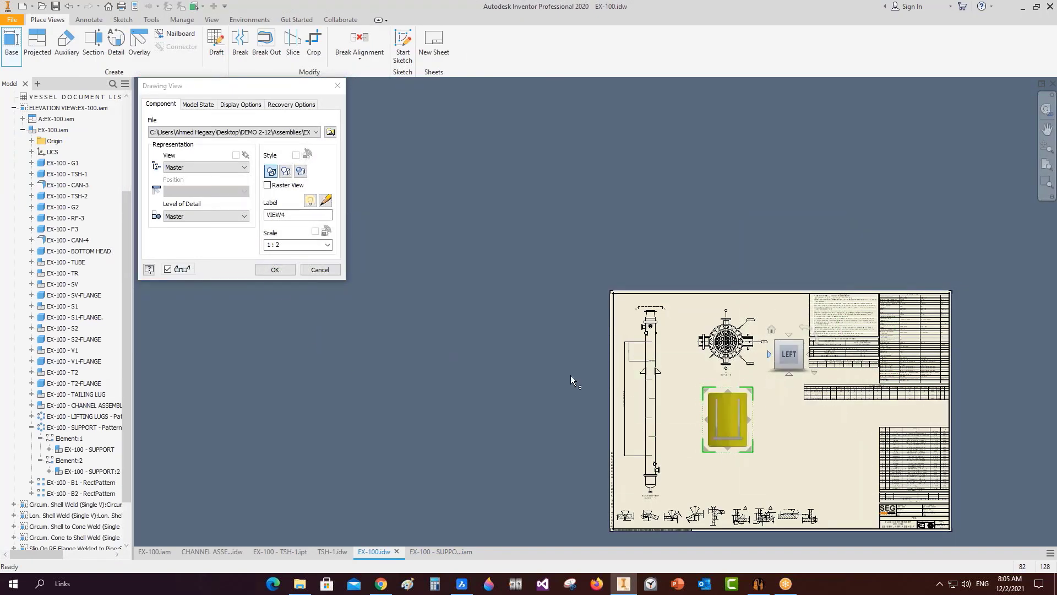
{"action": "left_click", "coordinate": [276, 245]}
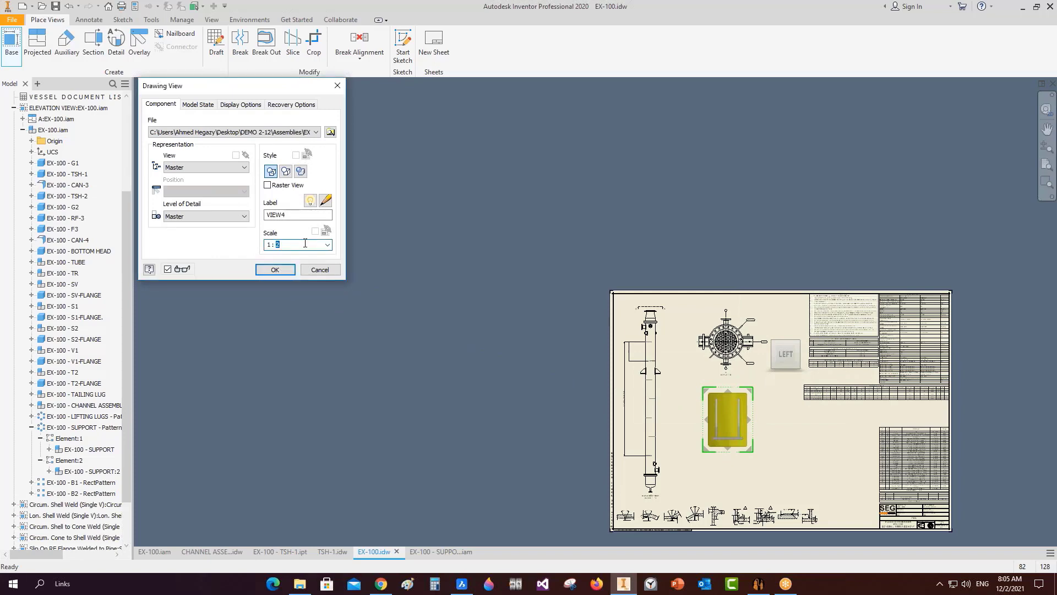
{"action": "scroll", "coordinate": [727, 436], "scroll_direction": "up", "scroll_amount": 3}
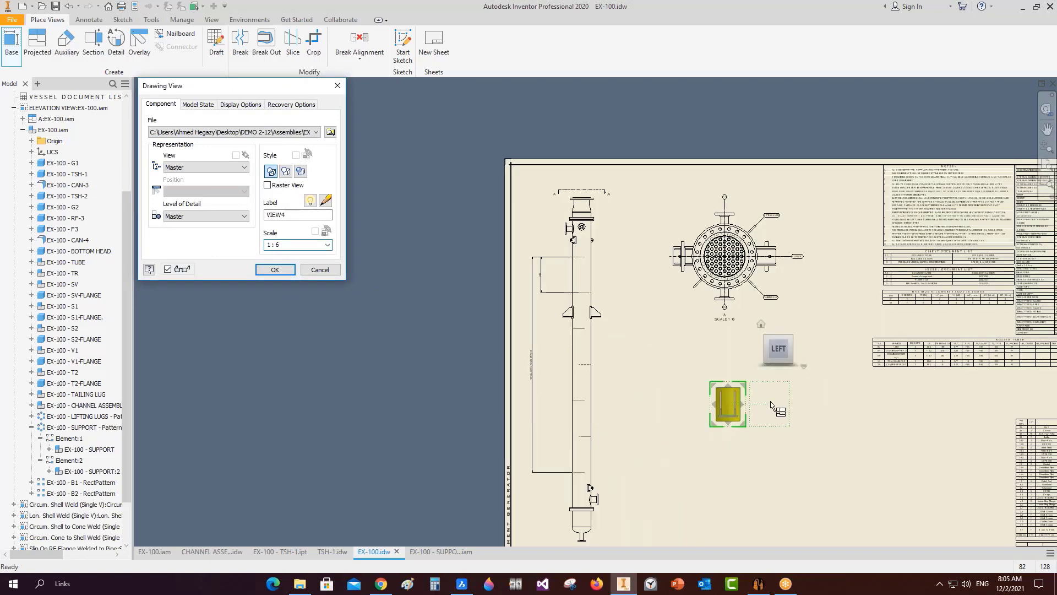
{"action": "left_click", "coordinate": [784, 403]}
{"action": "left_click", "coordinate": [734, 461]}
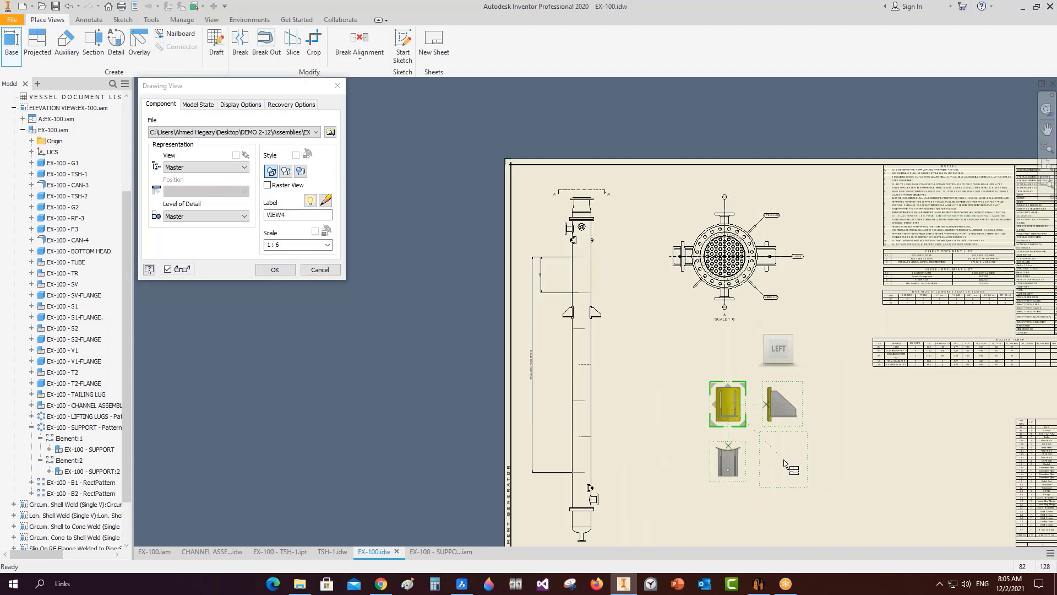
{"action": "left_click", "coordinate": [785, 464]}
{"action": "key", "text": "Return"}
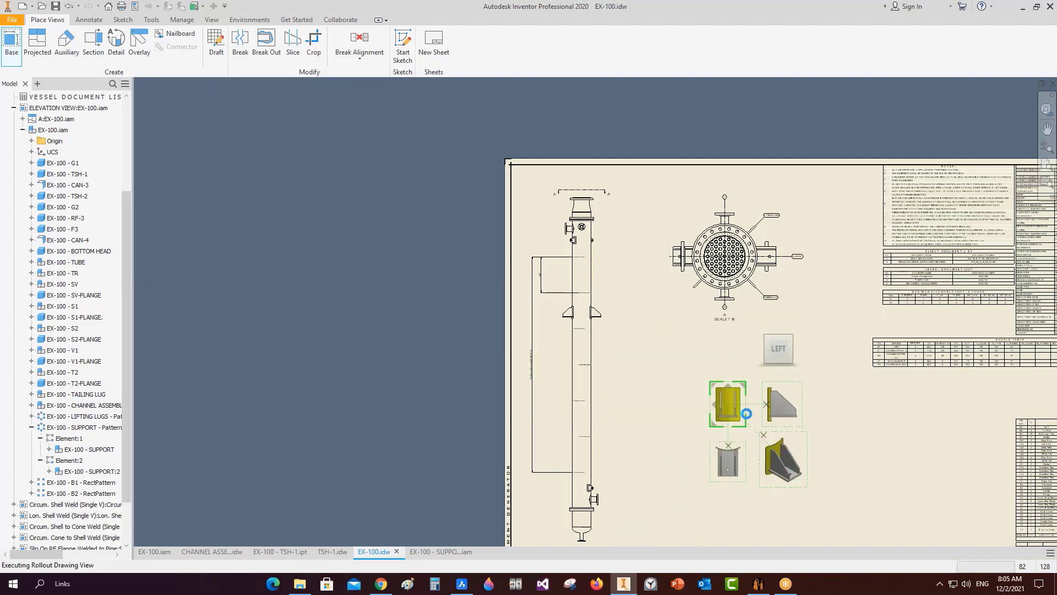
{"action": "scroll", "coordinate": [753, 425], "scroll_direction": "down", "scroll_amount": 8}
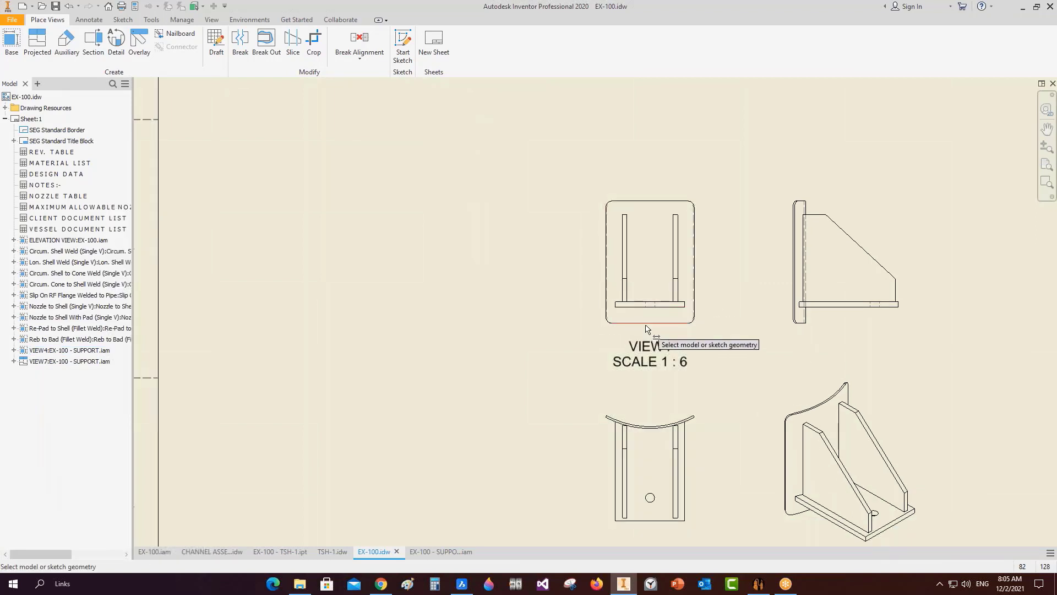
Dimension the support plate's 265 height and the base plate's 35 height.
{"action": "left_click", "coordinate": [606, 236]}
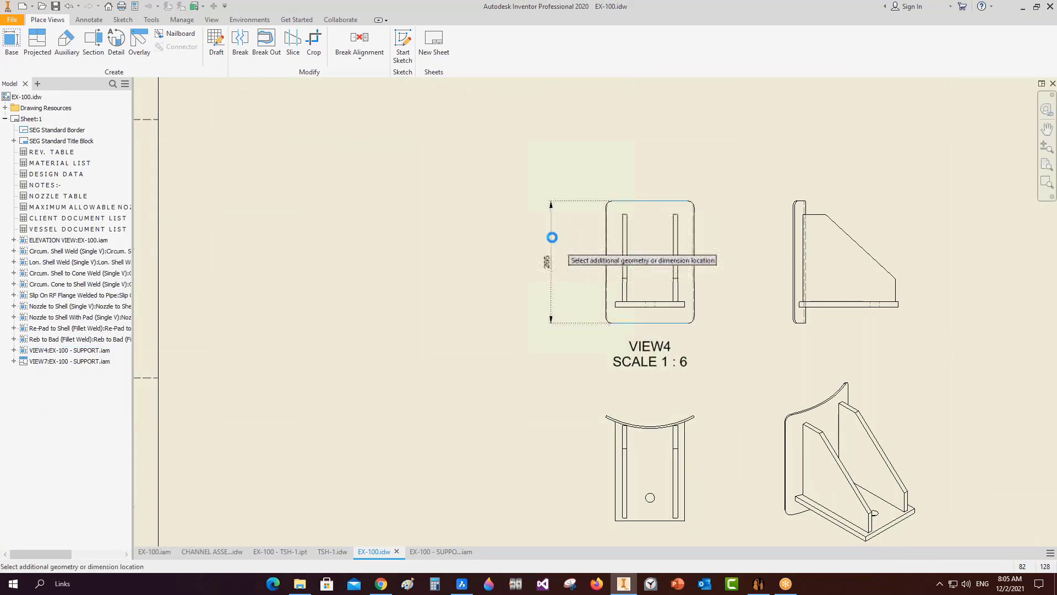
{"action": "left_click", "coordinate": [668, 322]}
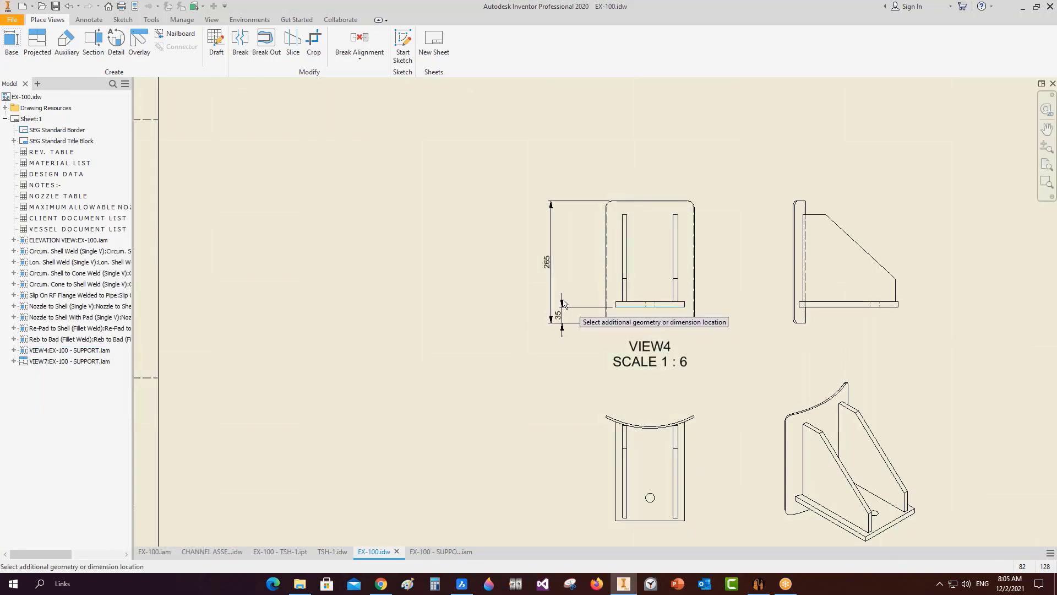
{"action": "scroll", "coordinate": [565, 299], "scroll_direction": "down", "scroll_amount": 6}
{"action": "left_click", "coordinate": [582, 327]}
{"action": "scroll", "coordinate": [612, 329], "scroll_direction": "up", "scroll_amount": 5}
{"action": "middle_click_drag", "start_coordinate": [688, 396], "coordinate": [650, 367]}
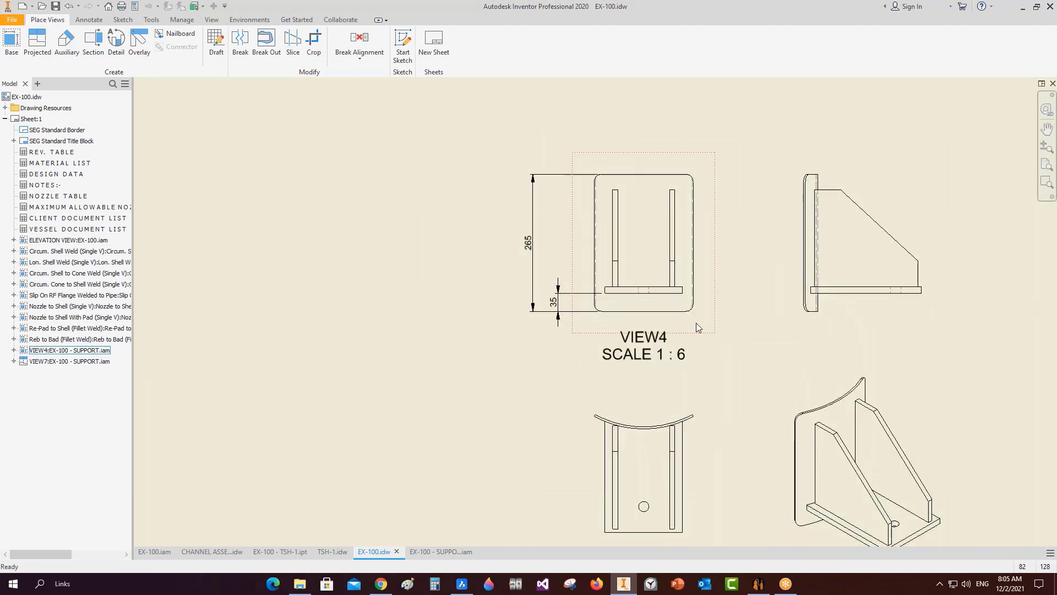
Rename the VIEW4 label to SUPPORT DETAIL.
{"action": "double_click", "coordinate": [696, 322]}
{"action": "left_click", "coordinate": [300, 214]}
{"action": "double_click", "coordinate": [301, 214]}
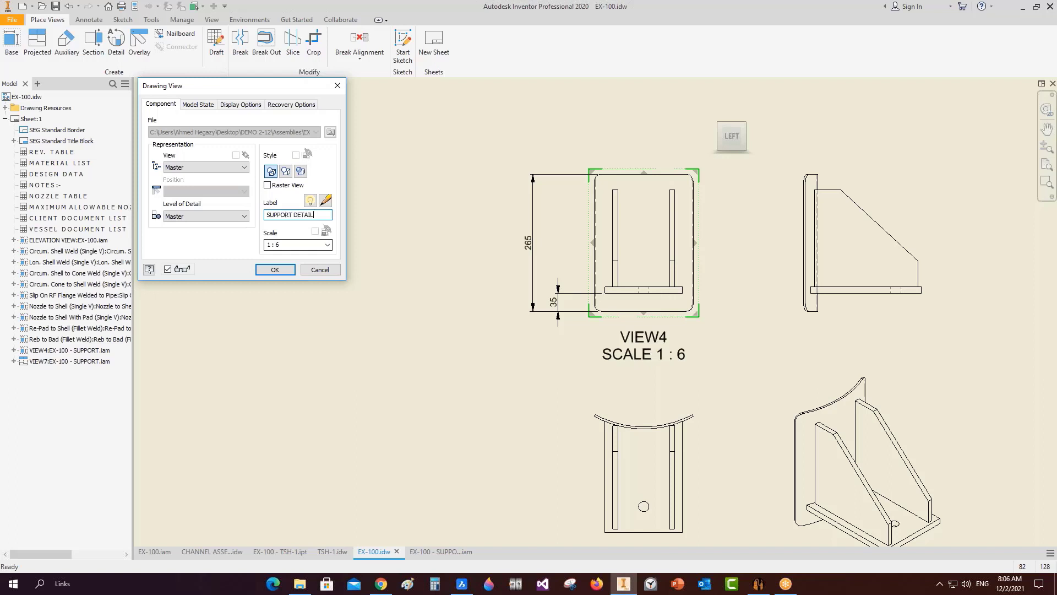
{"action": "key", "text": "Return"}
Move the SUPPORT DETAIL and isometric views into place and fit the whole sheet.
{"action": "scroll", "coordinate": [569, 381], "scroll_direction": "up", "scroll_amount": 3}
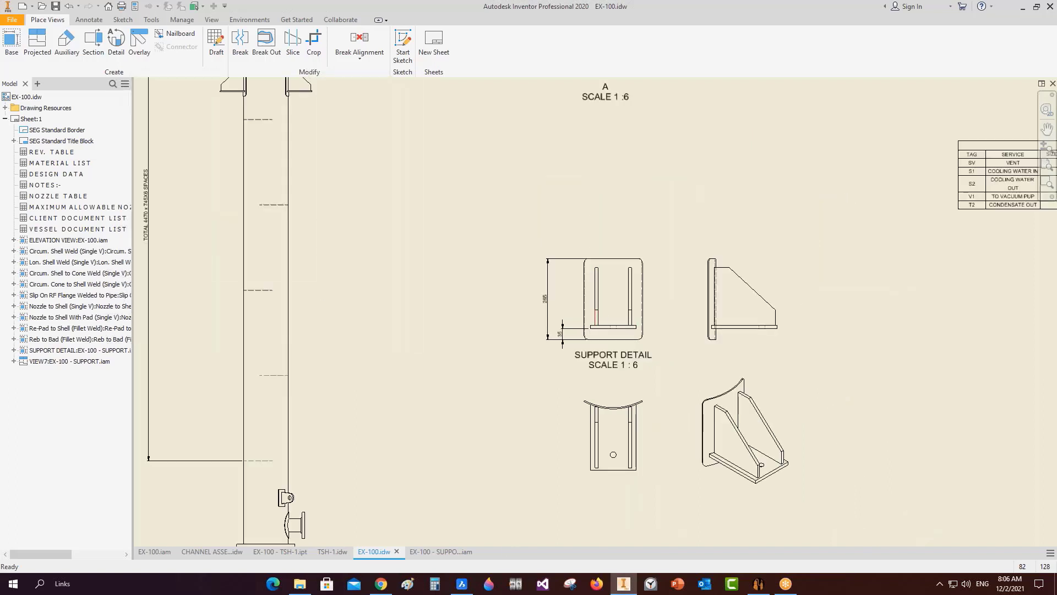
{"action": "left_click_drag", "start_coordinate": [634, 244], "coordinate": [635, 229]}
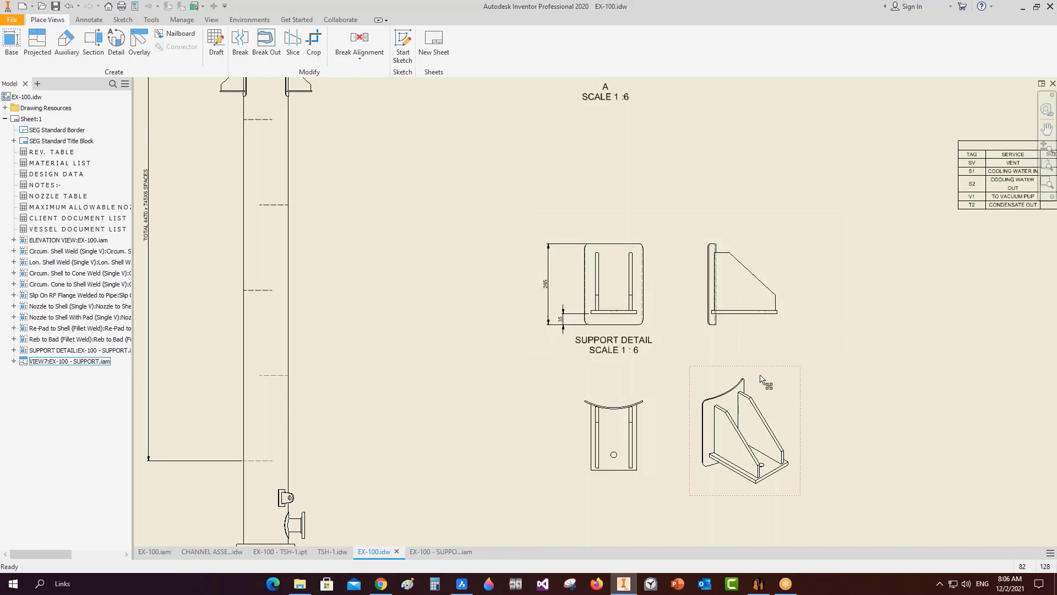
{"action": "left_click_drag", "start_coordinate": [768, 369], "coordinate": [770, 348]}
{"action": "middle_click_drag", "start_coordinate": [815, 366], "coordinate": [672, 327]}
{"action": "scroll", "coordinate": [671, 328], "scroll_direction": "up", "scroll_amount": 3}
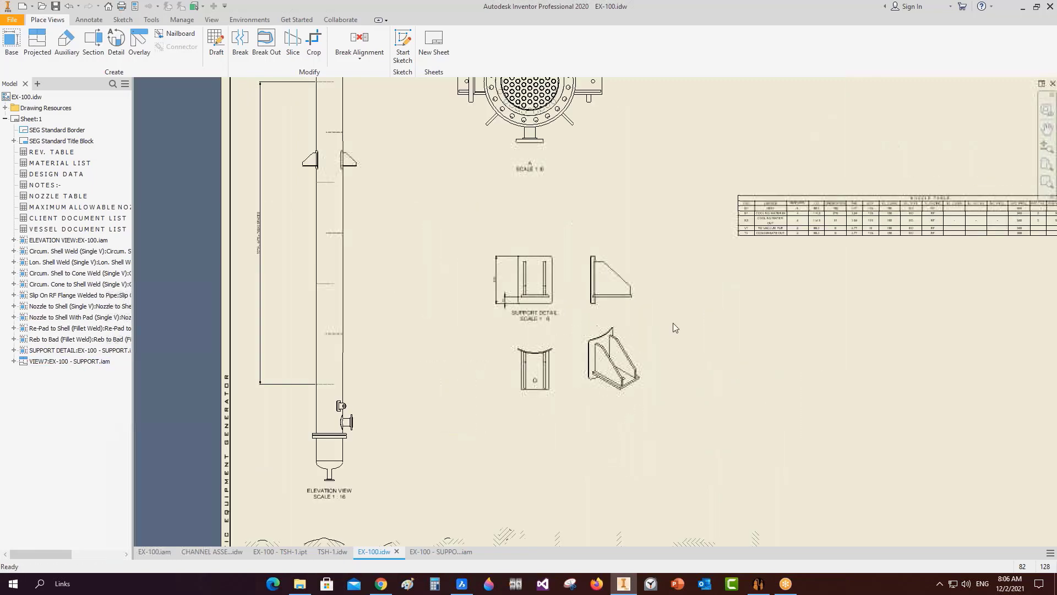
{"action": "key", "text": "Home"}
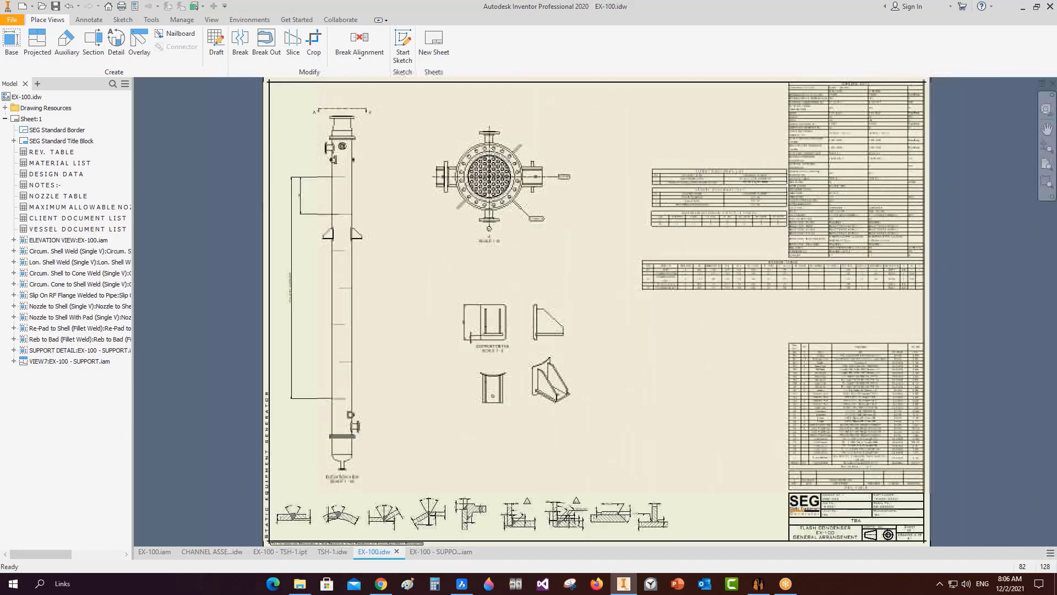
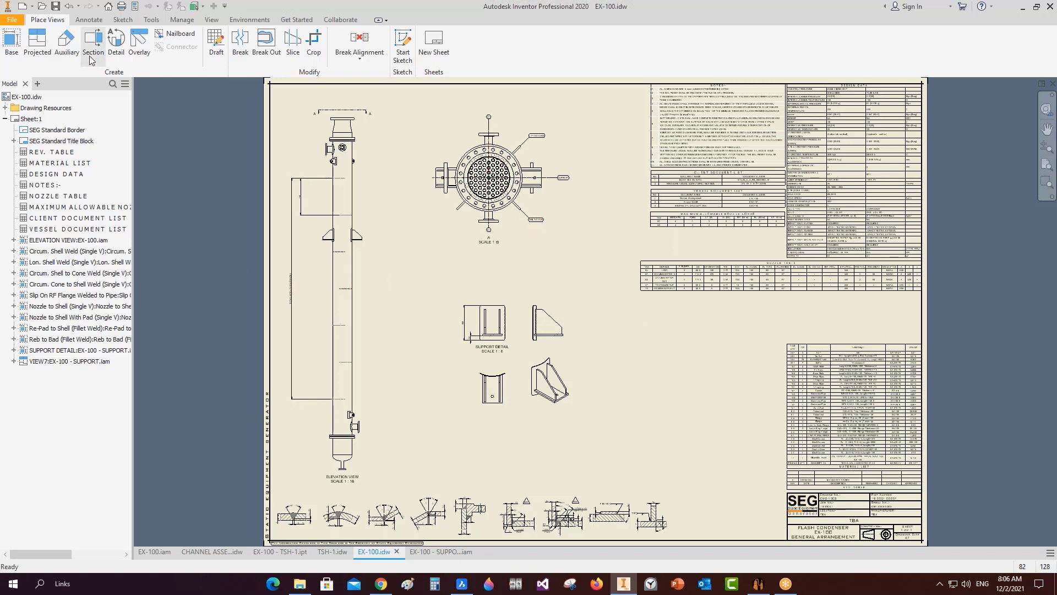
Add an Item No (bill of material) balloon numbered 5 pointing at the shell in the elevation view.
{"action": "left_click", "coordinate": [89, 20]}
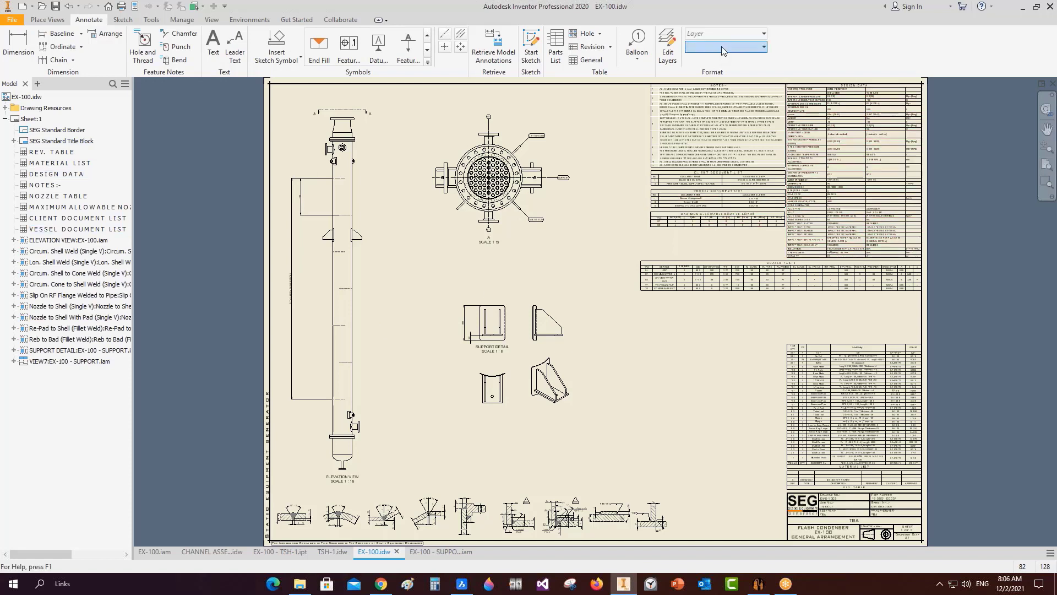
{"action": "left_click", "coordinate": [645, 44]}
{"action": "left_click", "coordinate": [717, 49]}
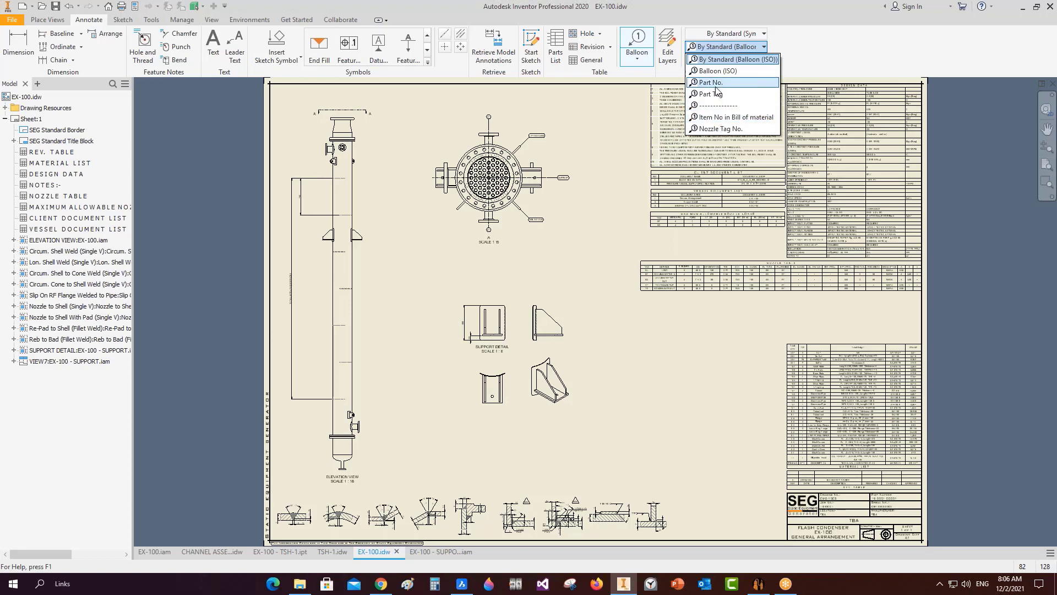
{"action": "left_click", "coordinate": [718, 118]}
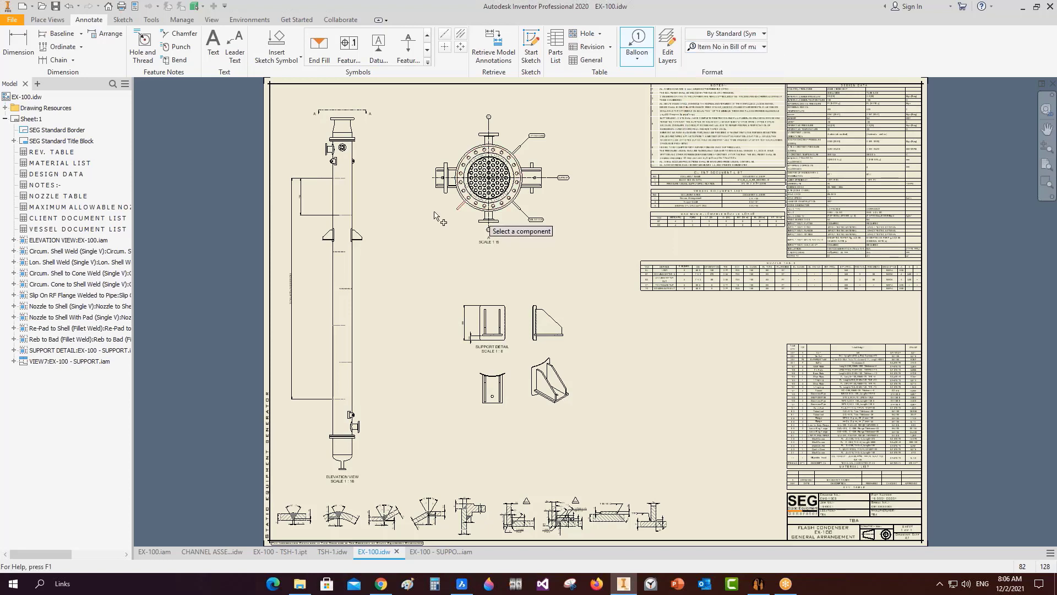
{"action": "scroll", "coordinate": [366, 176], "scroll_direction": "down", "scroll_amount": 3}
{"action": "scroll", "coordinate": [367, 176], "scroll_direction": "down", "scroll_amount": 3}
{"action": "left_click", "coordinate": [365, 176]}
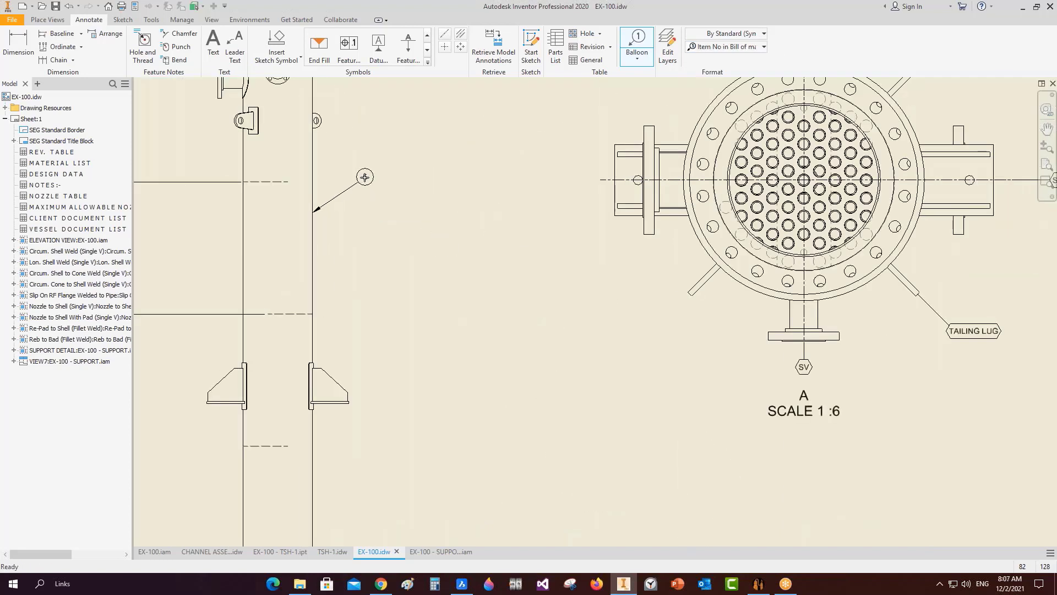
{"action": "right_click", "coordinate": [364, 177]}
{"action": "left_click", "coordinate": [413, 177]}
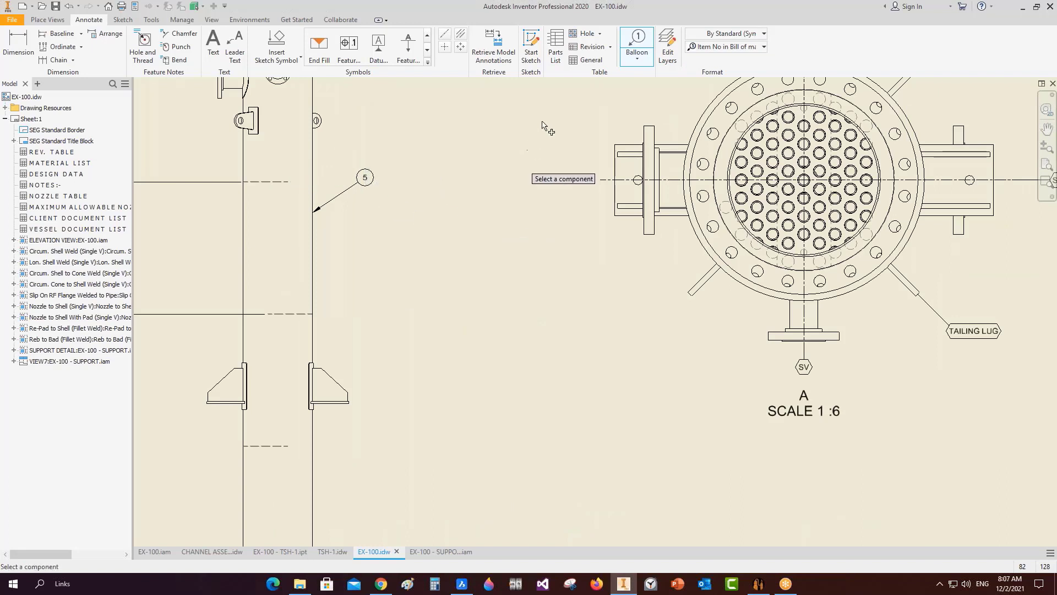
{"action": "key", "text": "Escape"}
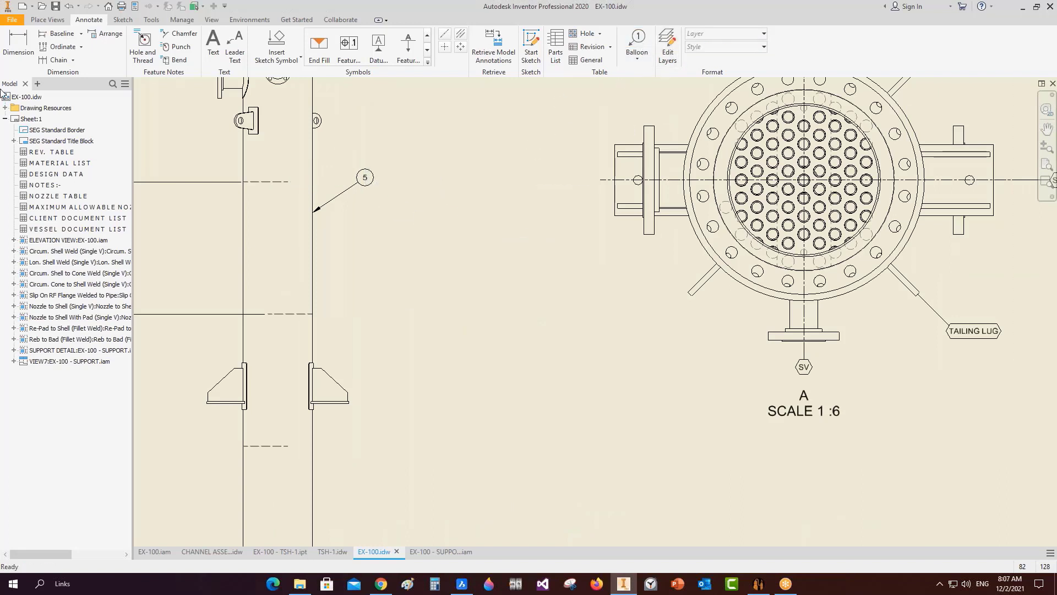
{"action": "left_click", "coordinate": [32, 6]}
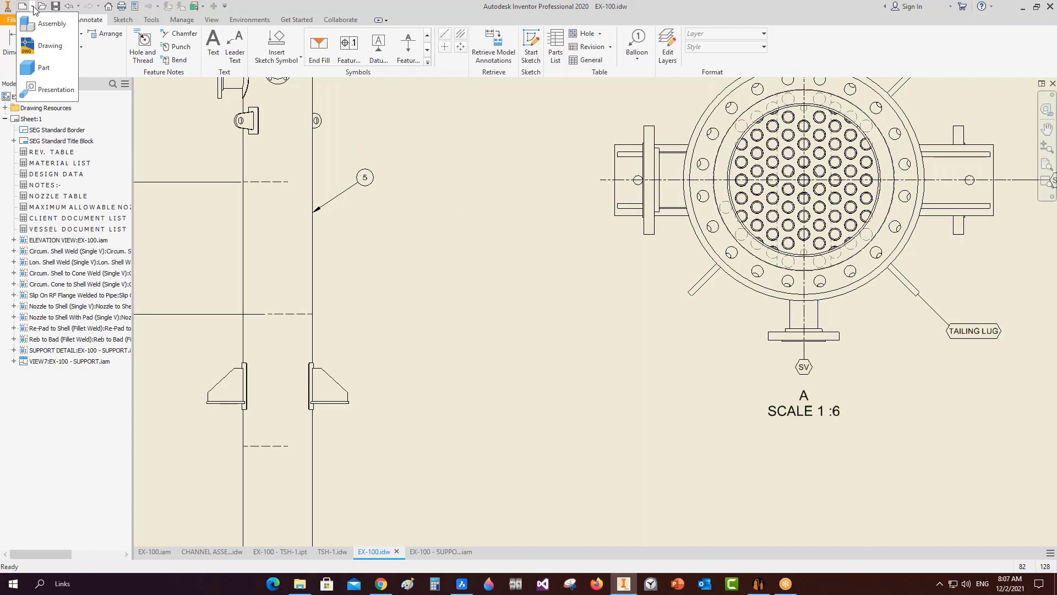
{"action": "left_click", "coordinate": [41, 43]}
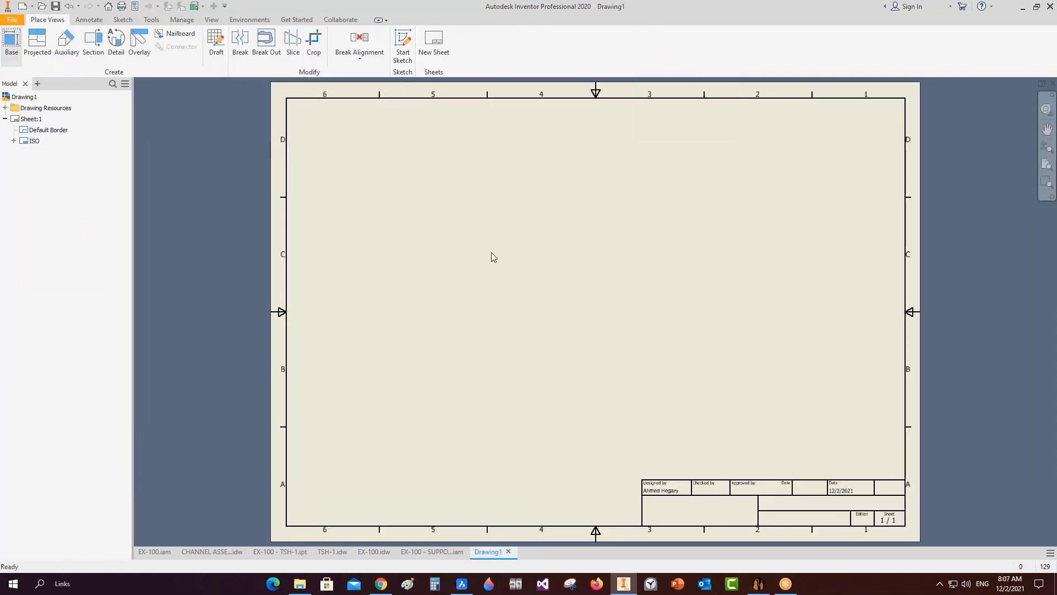
{"action": "left_click", "coordinate": [276, 270]}
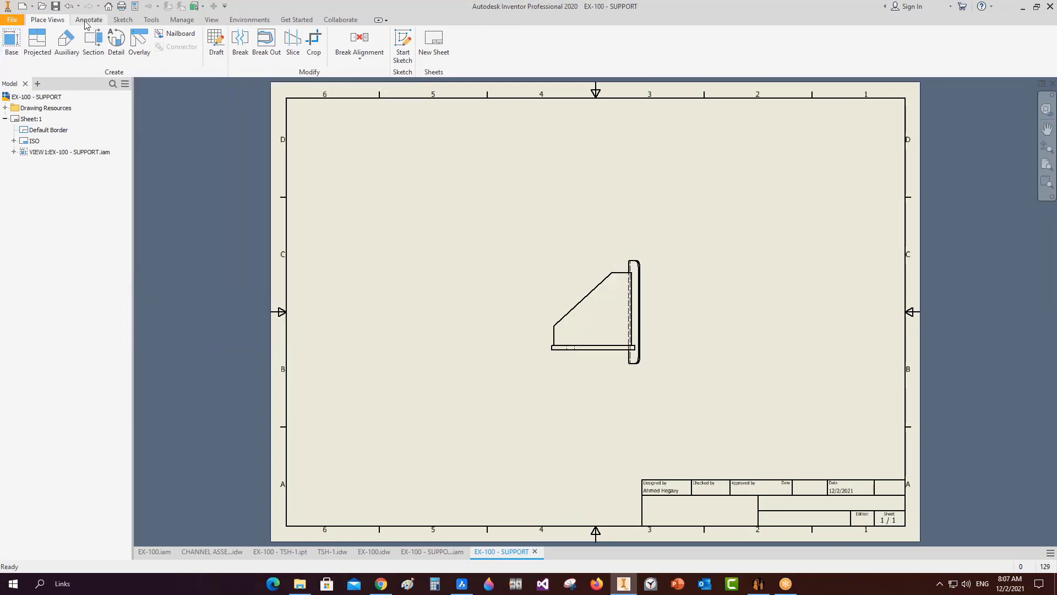
{"action": "left_click", "coordinate": [86, 21]}
{"action": "left_click", "coordinate": [706, 47]}
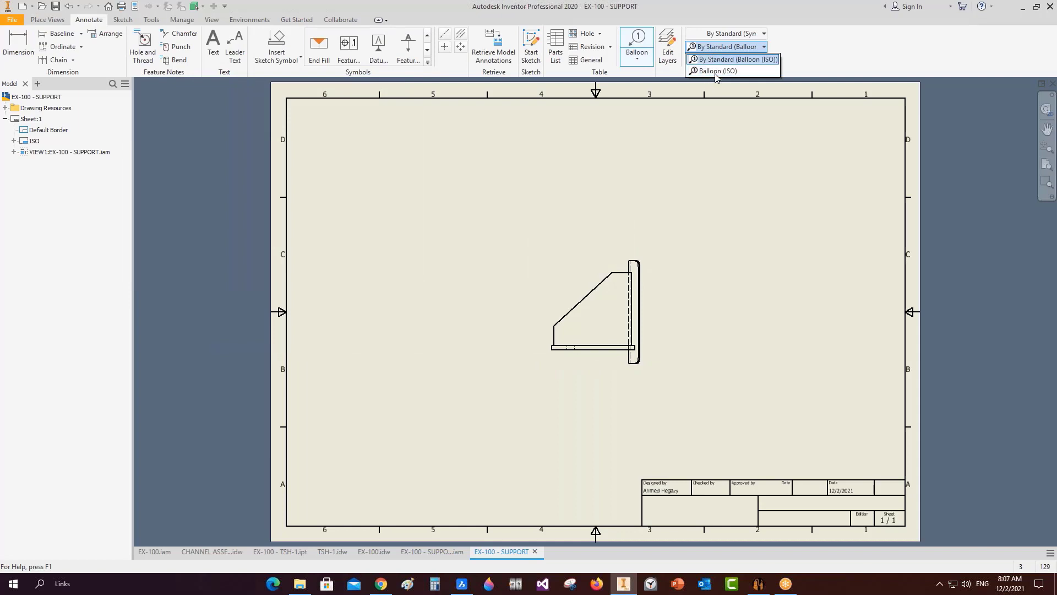
{"action": "left_click", "coordinate": [724, 130]}
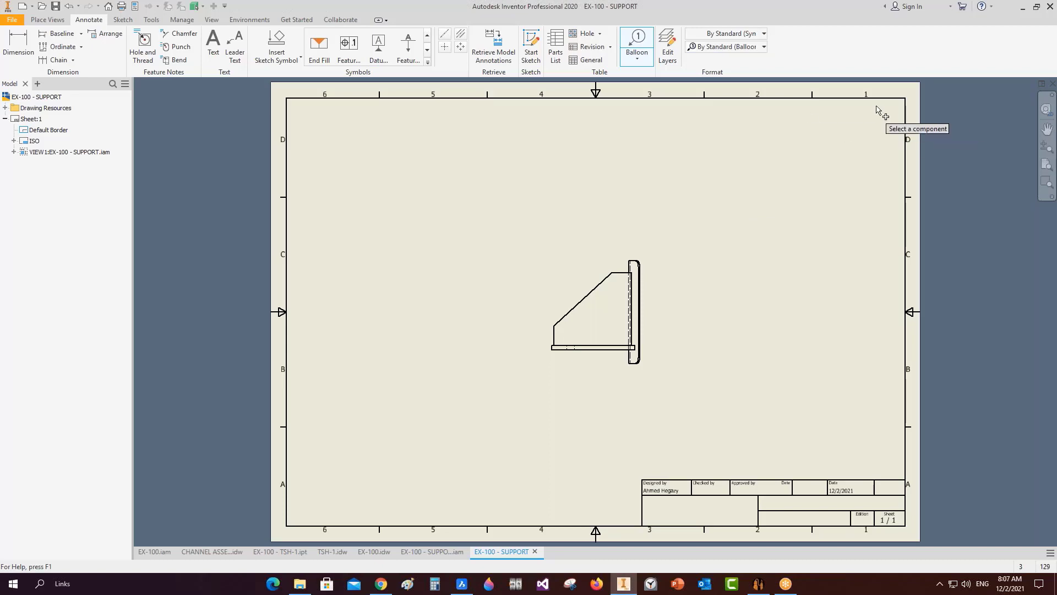
{"action": "left_click", "coordinate": [1052, 83]}
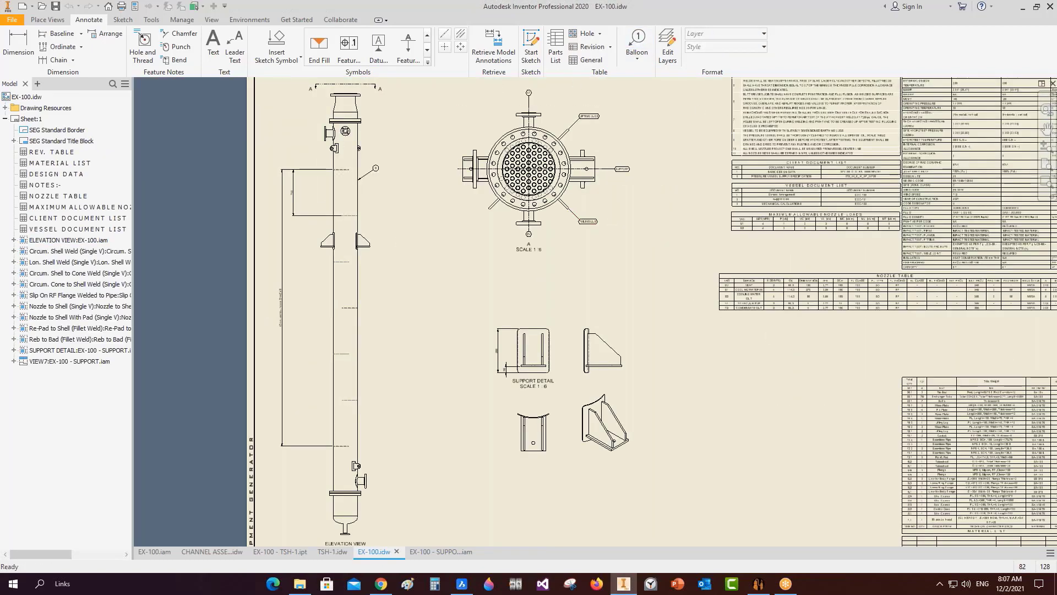
Zoom to the Support Detail and set weld end fill sizes to 4 and 4.
{"action": "middle_click_drag", "start_coordinate": [715, 409], "coordinate": [621, 359]}
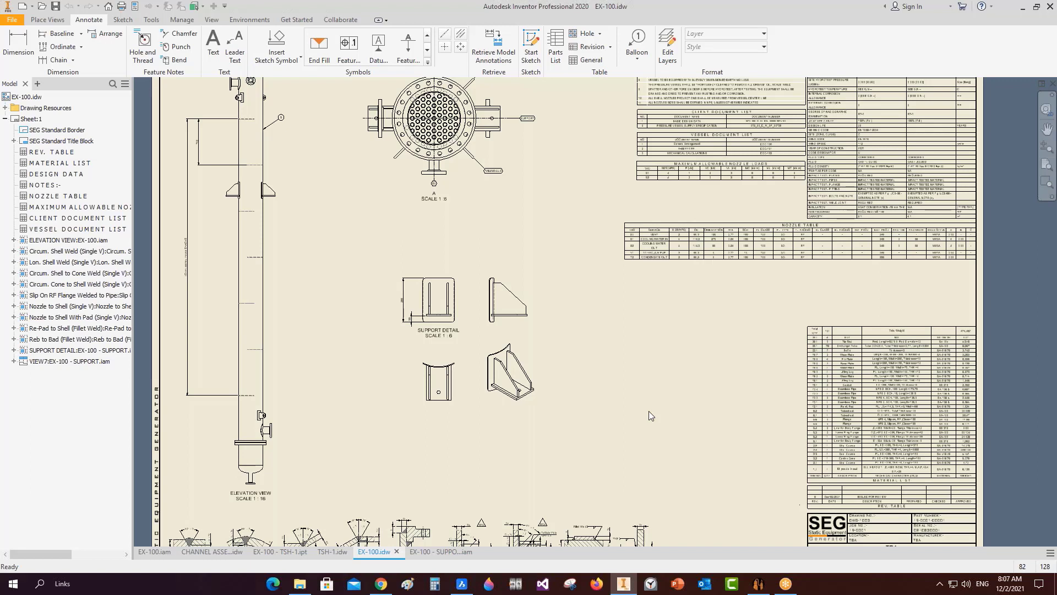
{"action": "scroll", "coordinate": [417, 309], "scroll_direction": "up", "scroll_amount": 6}
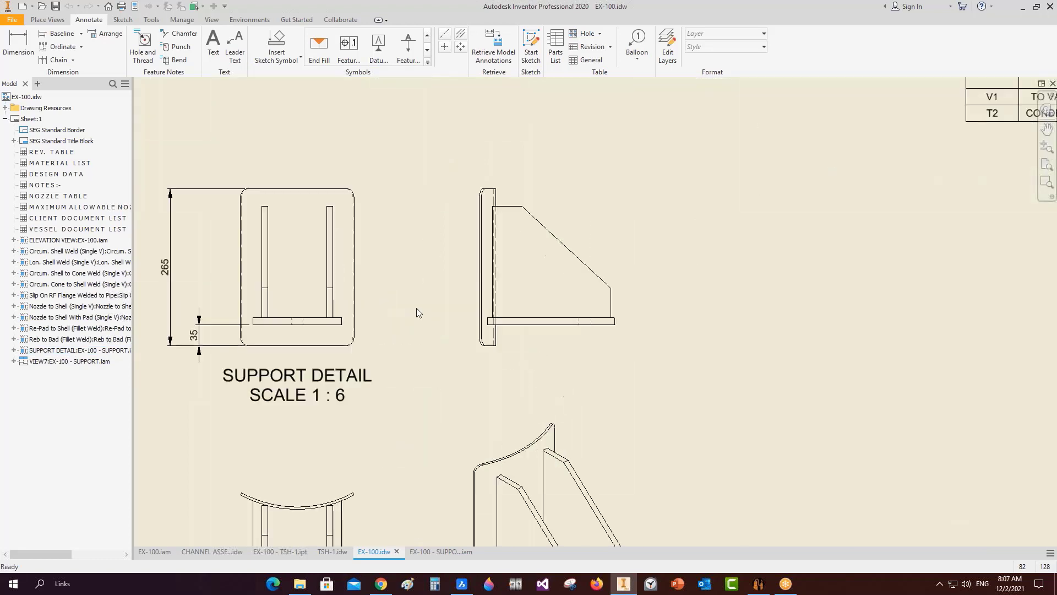
{"action": "left_click", "coordinate": [318, 55]}
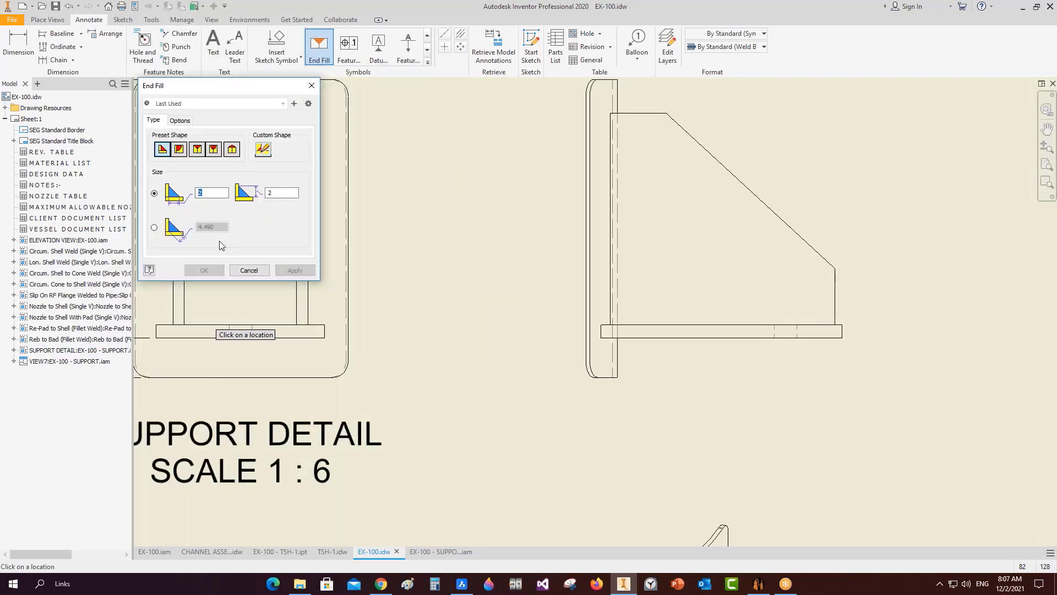
{"action": "type", "text": "4"}
{"action": "double_click", "coordinate": [281, 192]}
{"action": "type", "text": "4"}
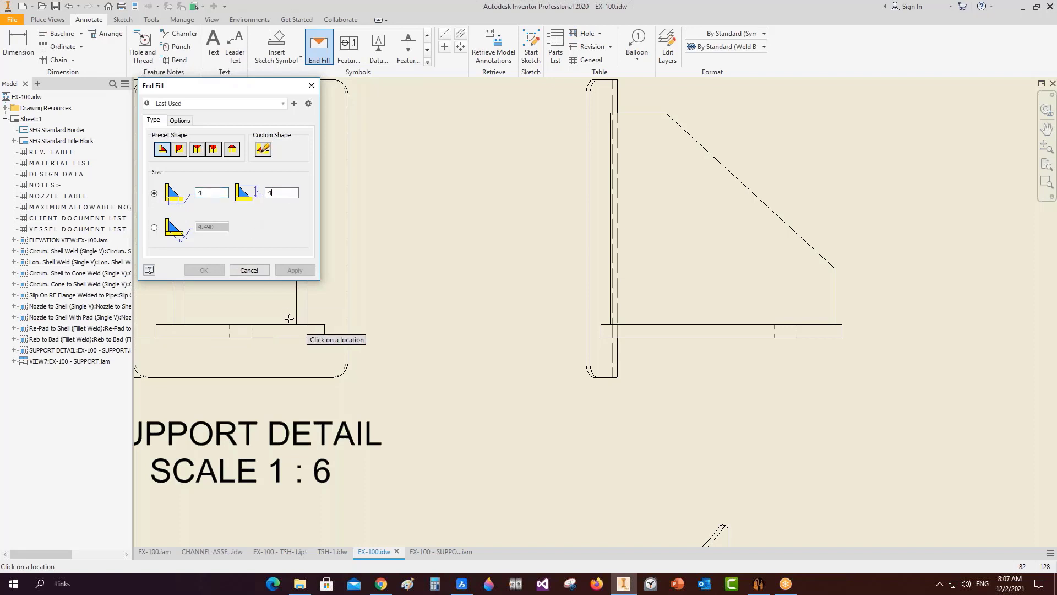
{"action": "scroll", "coordinate": [291, 319], "scroll_direction": "up", "scroll_amount": 6}
Place 4 × 4 end fills at both base corners of the right upright plate.
{"action": "left_click", "coordinate": [411, 355]}
{"action": "right_click", "coordinate": [440, 321]}
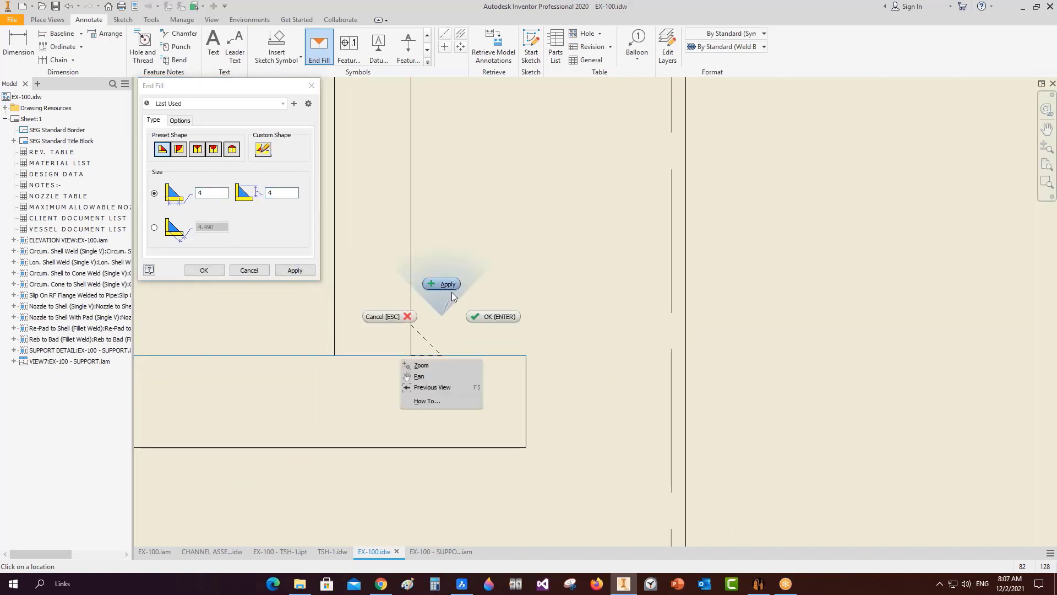
{"action": "left_click", "coordinate": [446, 291]}
{"action": "left_click", "coordinate": [335, 355]}
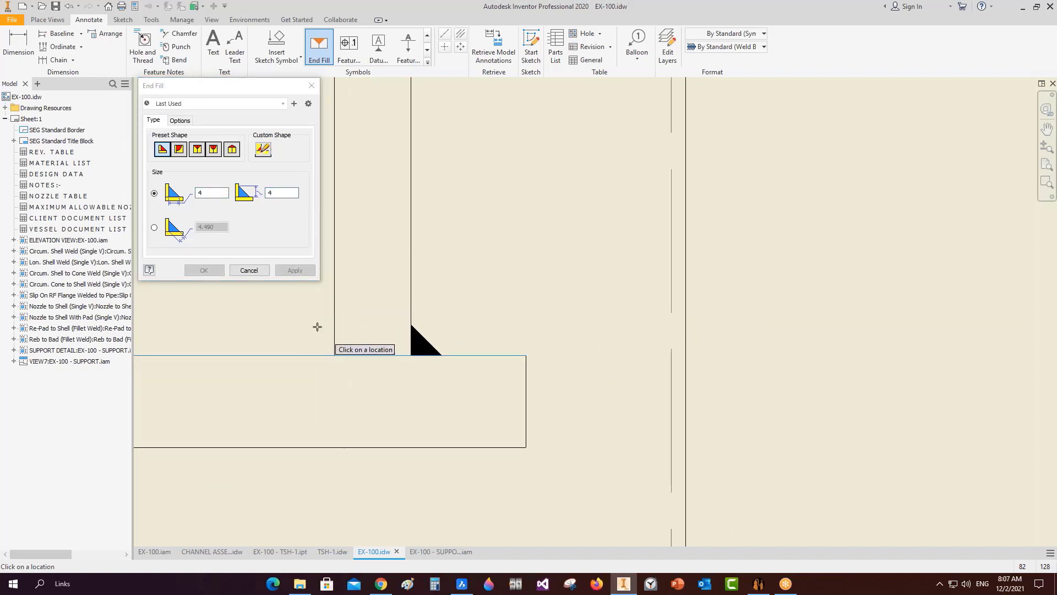
{"action": "right_click", "coordinate": [316, 325]}
{"action": "left_click", "coordinate": [322, 294]}
Place end fills at both base corners of the left upright plate, then start a weld symbol.
{"action": "scroll", "coordinate": [365, 327], "scroll_direction": "down", "scroll_amount": 4}
{"action": "middle_click_drag", "start_coordinate": [413, 317], "coordinate": [625, 317]}
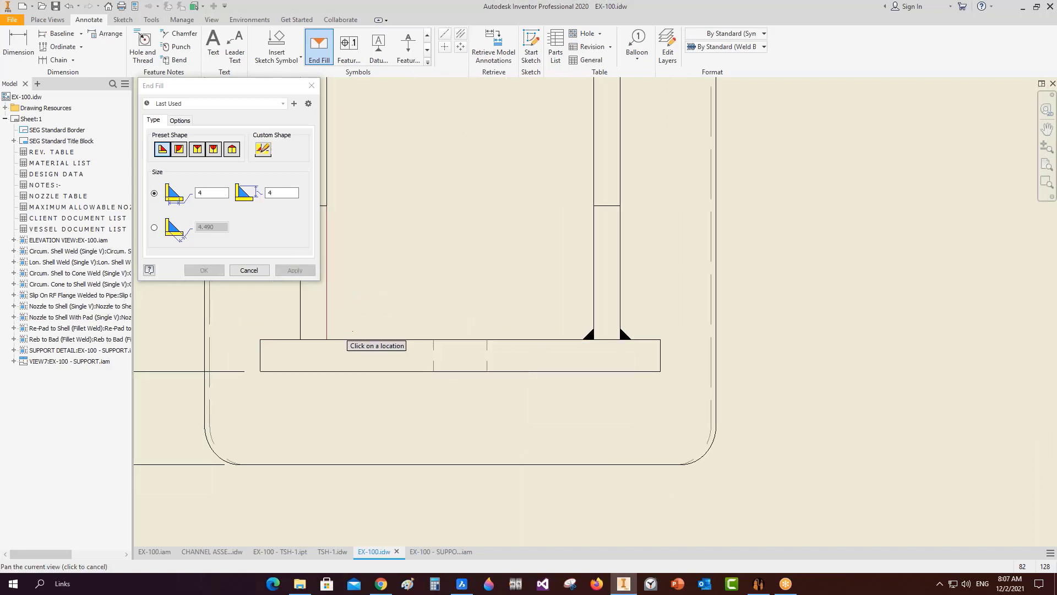
{"action": "left_click", "coordinate": [358, 339]}
{"action": "right_click", "coordinate": [371, 285]}
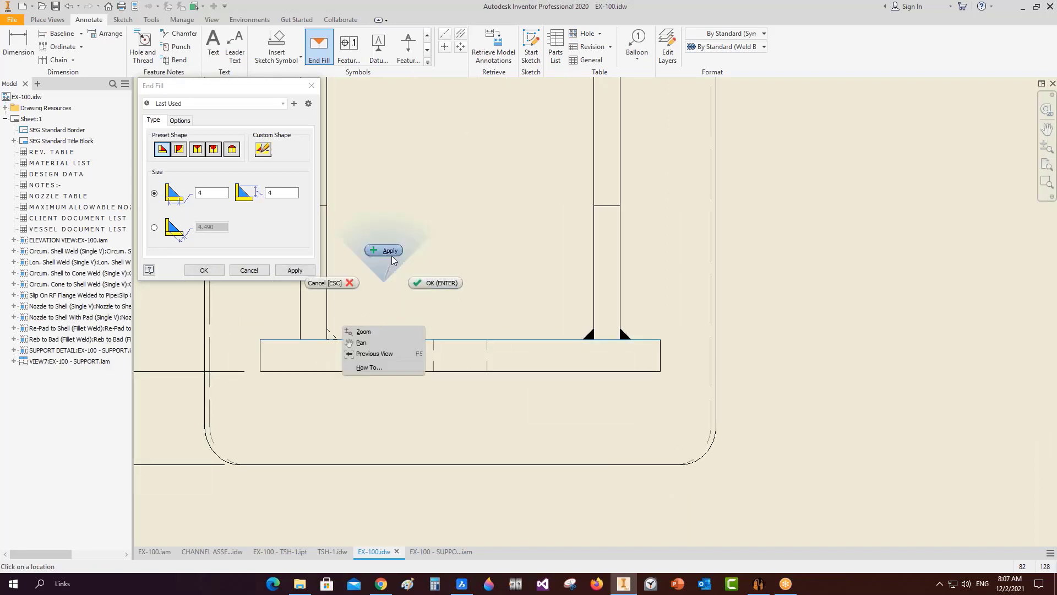
{"action": "left_click", "coordinate": [388, 254]}
{"action": "left_click", "coordinate": [281, 317]}
{"action": "right_click", "coordinate": [282, 318]}
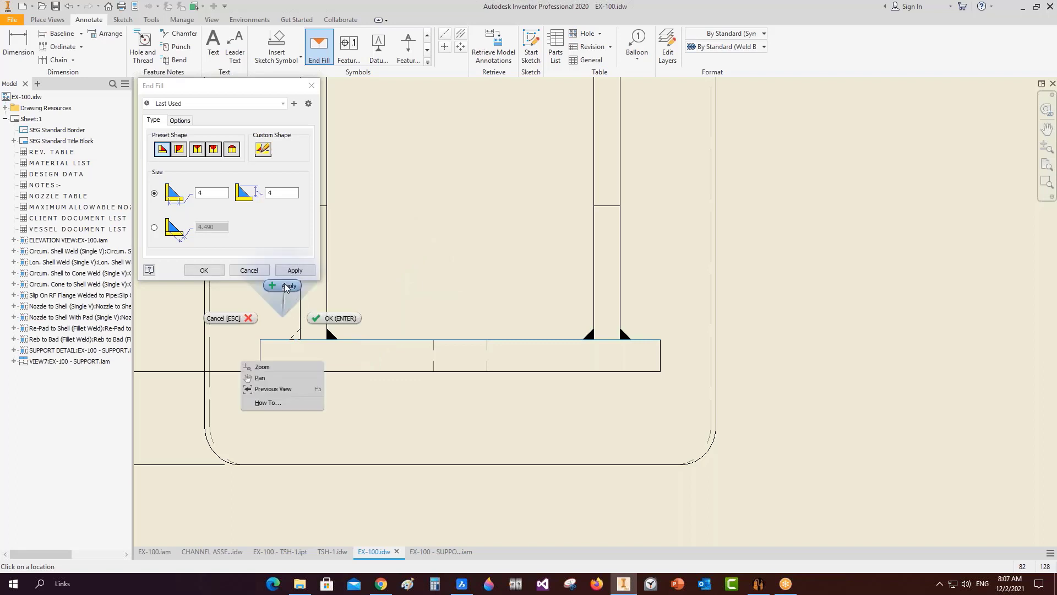
{"action": "left_click", "coordinate": [285, 286]}
{"action": "left_click", "coordinate": [251, 270]}
{"action": "left_click", "coordinate": [426, 37]}
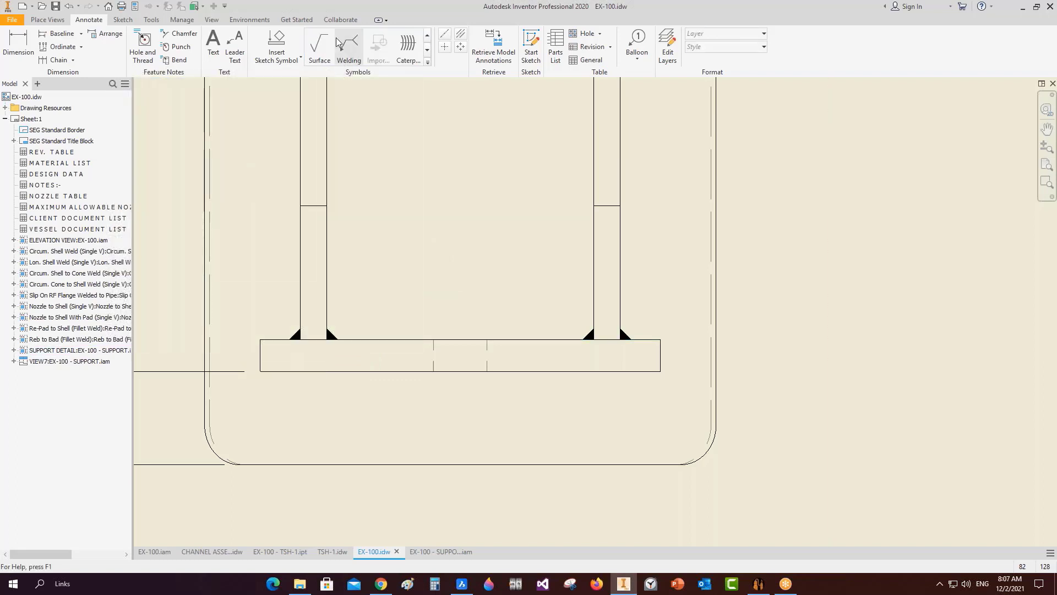
{"action": "left_click", "coordinate": [349, 47]}
Place a 4/4 fillet weld symbol pointing at the support plate corner.
{"action": "left_click", "coordinate": [627, 334]}
{"action": "scroll", "coordinate": [654, 279], "scroll_direction": "up", "scroll_amount": 5}
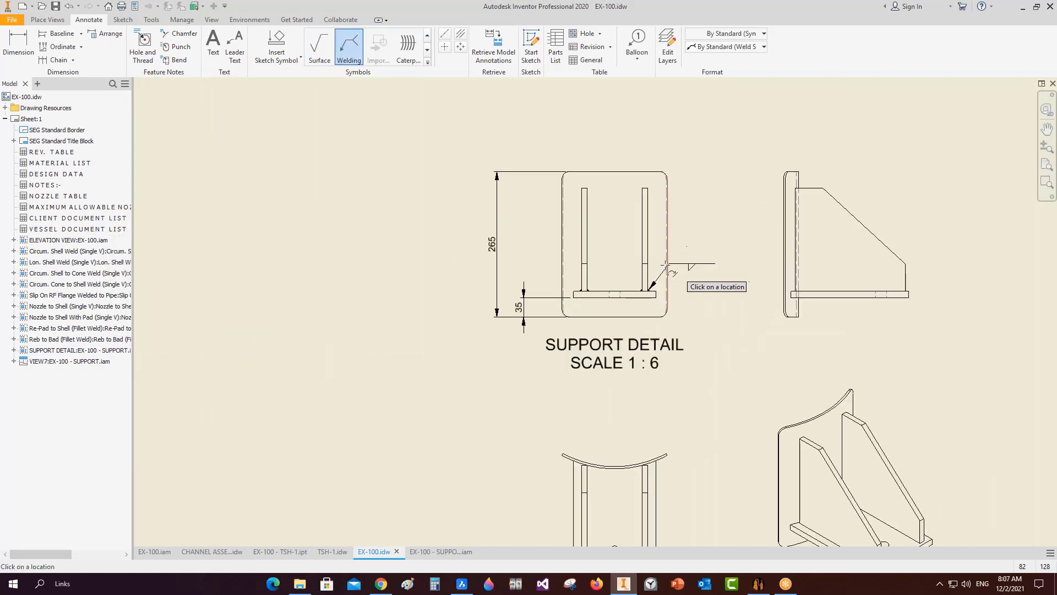
{"action": "scroll", "coordinate": [655, 258], "scroll_direction": "down", "scroll_amount": 2}
{"action": "left_click", "coordinate": [712, 225]}
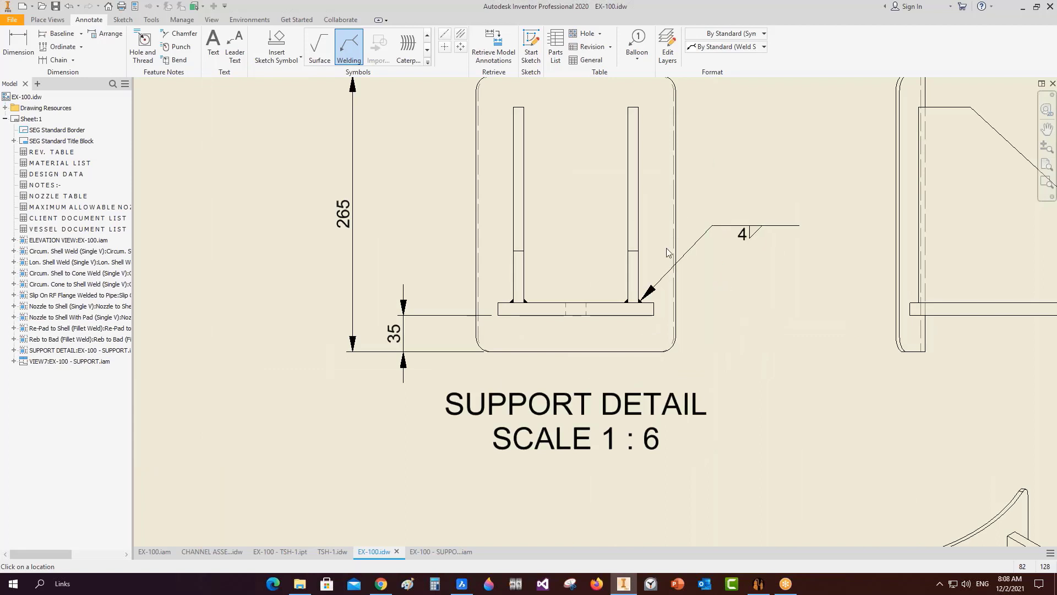
{"action": "left_click", "coordinate": [206, 208]}
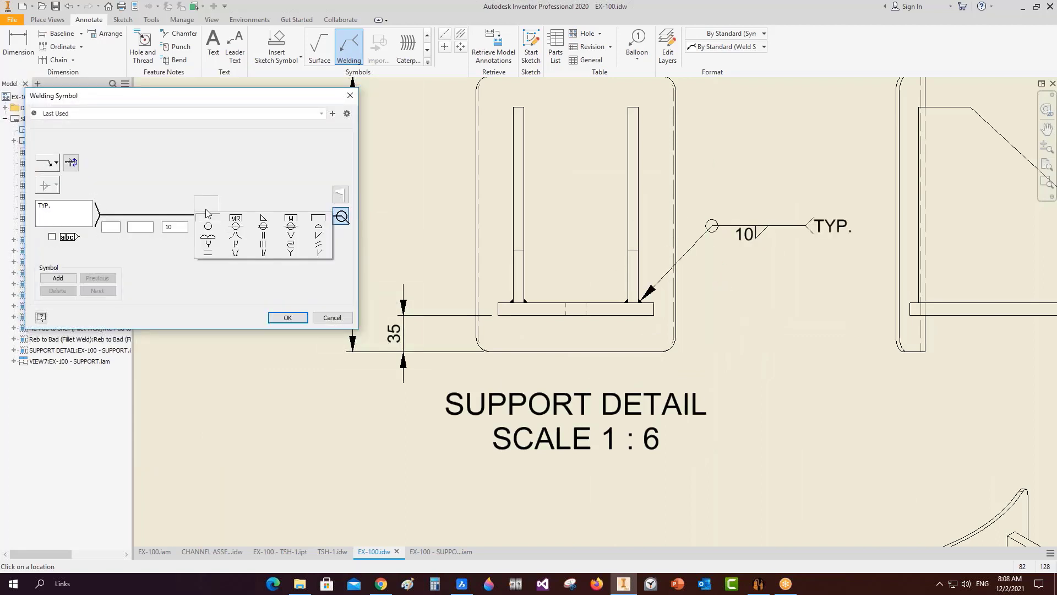
{"action": "left_click", "coordinate": [264, 219]}
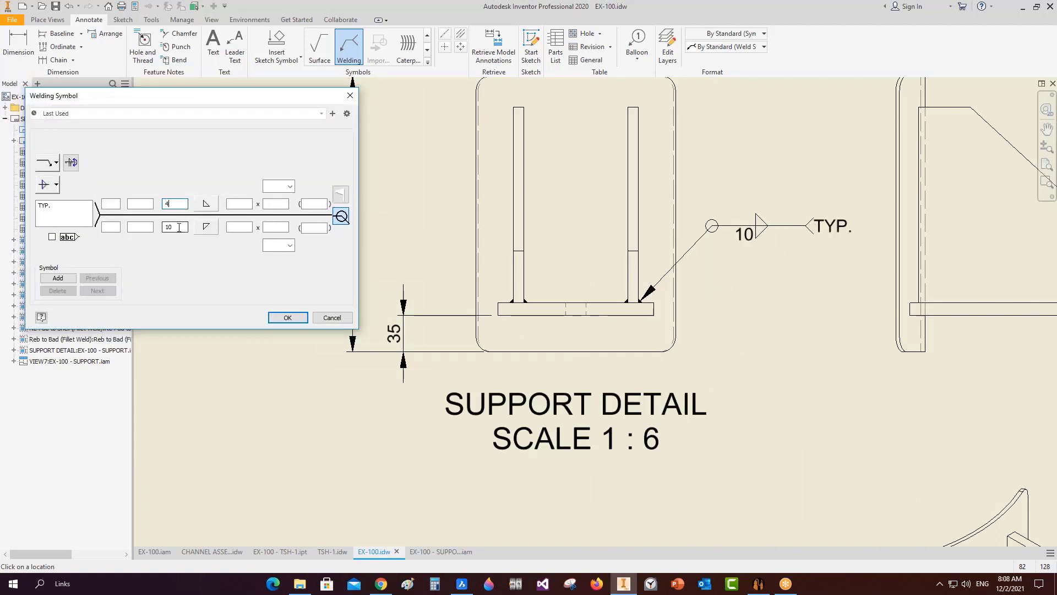
{"action": "left_click", "coordinate": [287, 320]}
{"action": "scroll", "coordinate": [702, 282], "scroll_direction": "down", "scroll_amount": 5}
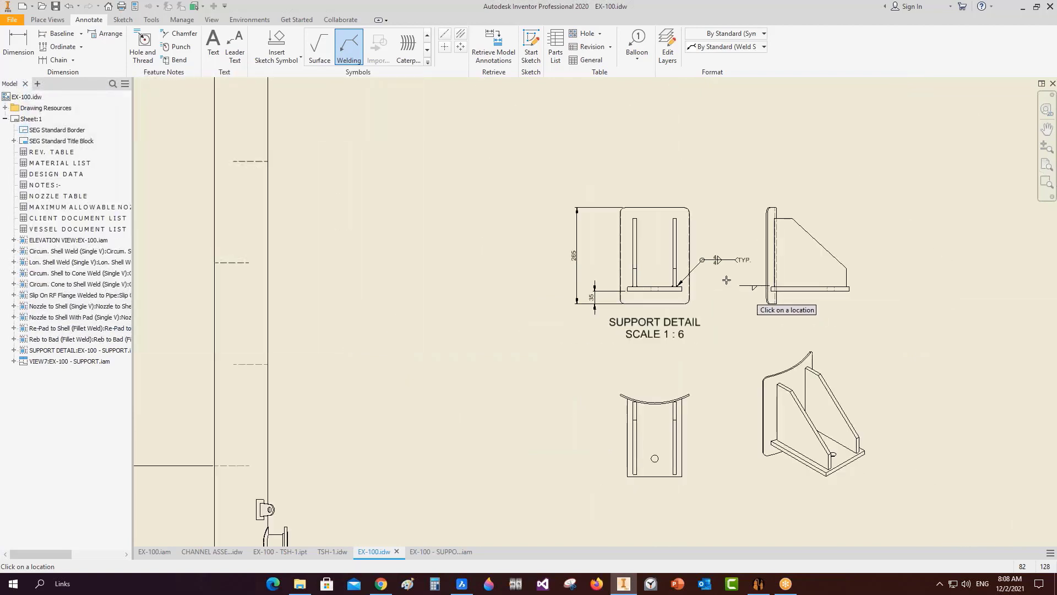
{"action": "key", "text": "Escape"}
Remove the all-around circle from the weld symbol.
{"action": "scroll", "coordinate": [708, 270], "scroll_direction": "up", "scroll_amount": 6}
{"action": "double_click", "coordinate": [687, 230]}
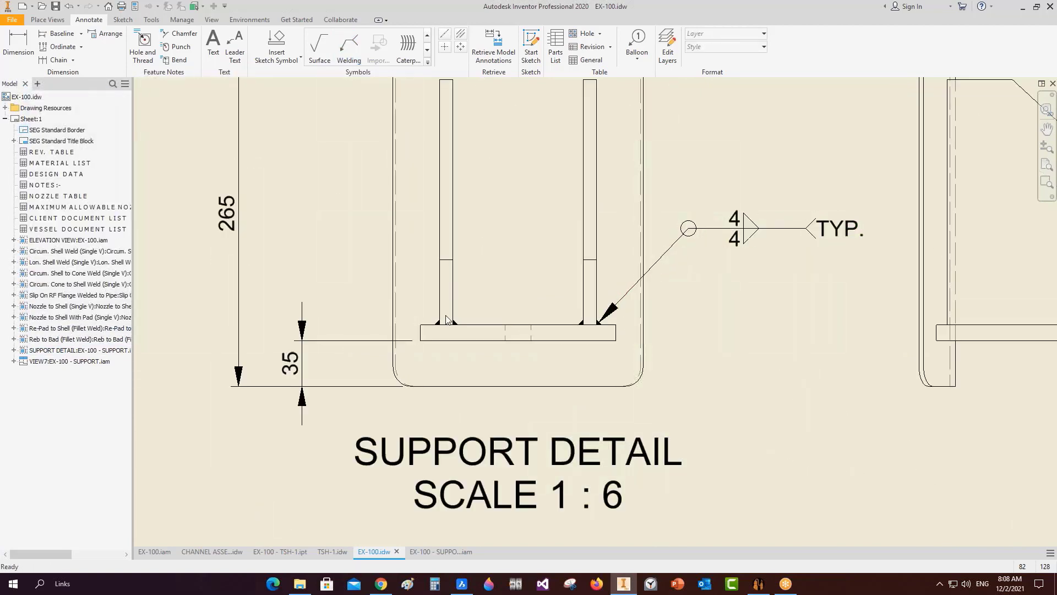
{"action": "left_click", "coordinate": [341, 215]}
{"action": "left_click", "coordinate": [286, 317]}
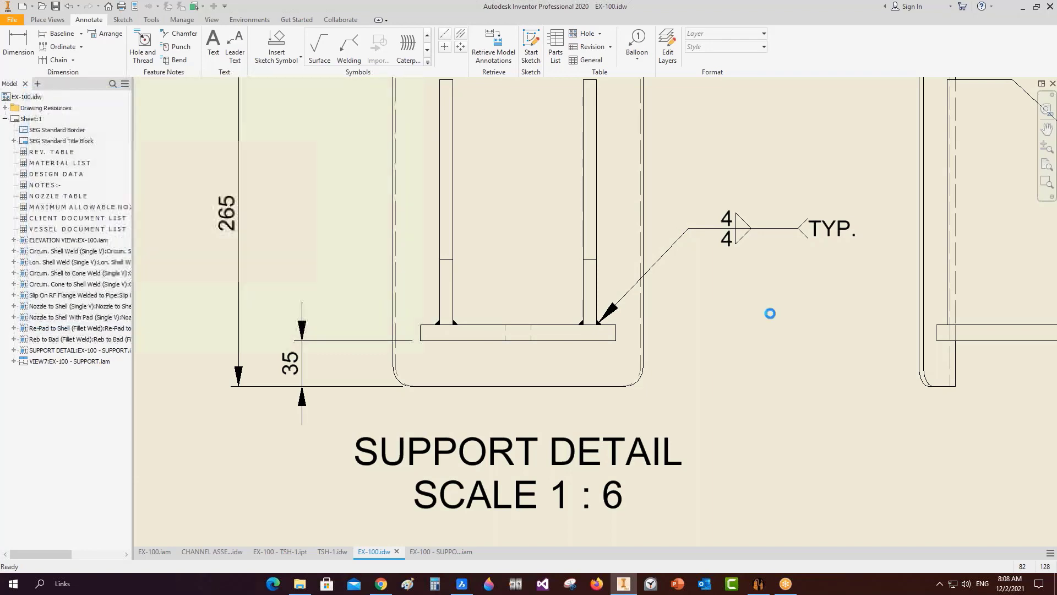
Review the elevation view, nozzle table and weld details, then expand Drawing Resources.
{"action": "scroll", "coordinate": [702, 320], "scroll_direction": "down", "scroll_amount": 4}
{"action": "scroll", "coordinate": [630, 340], "scroll_direction": "down", "scroll_amount": 2}
{"action": "middle_click_drag", "start_coordinate": [655, 361], "coordinate": [474, 259]}
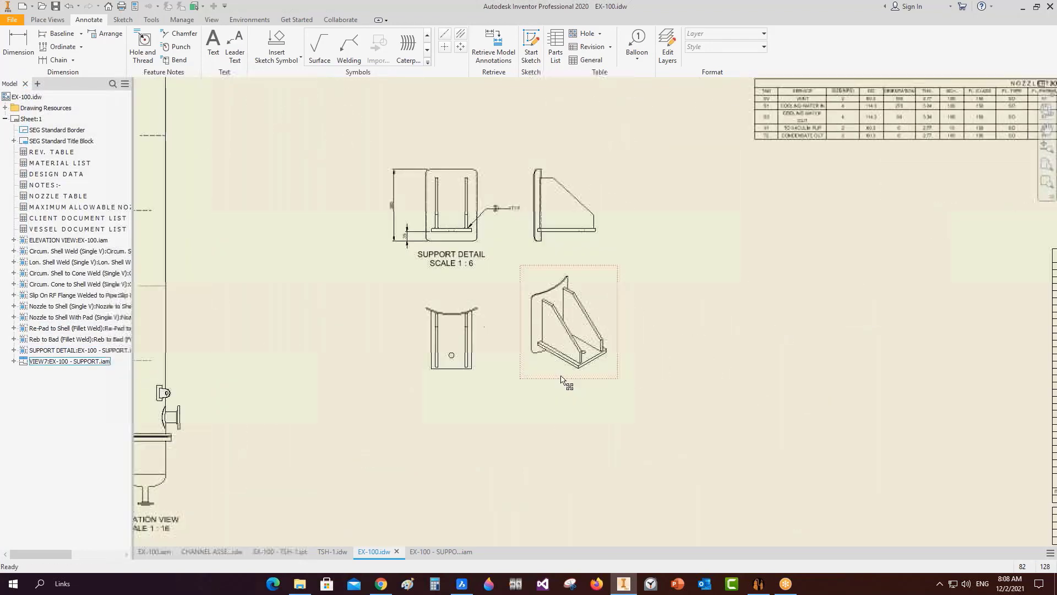
{"action": "scroll", "coordinate": [457, 284], "scroll_direction": "down", "scroll_amount": 2}
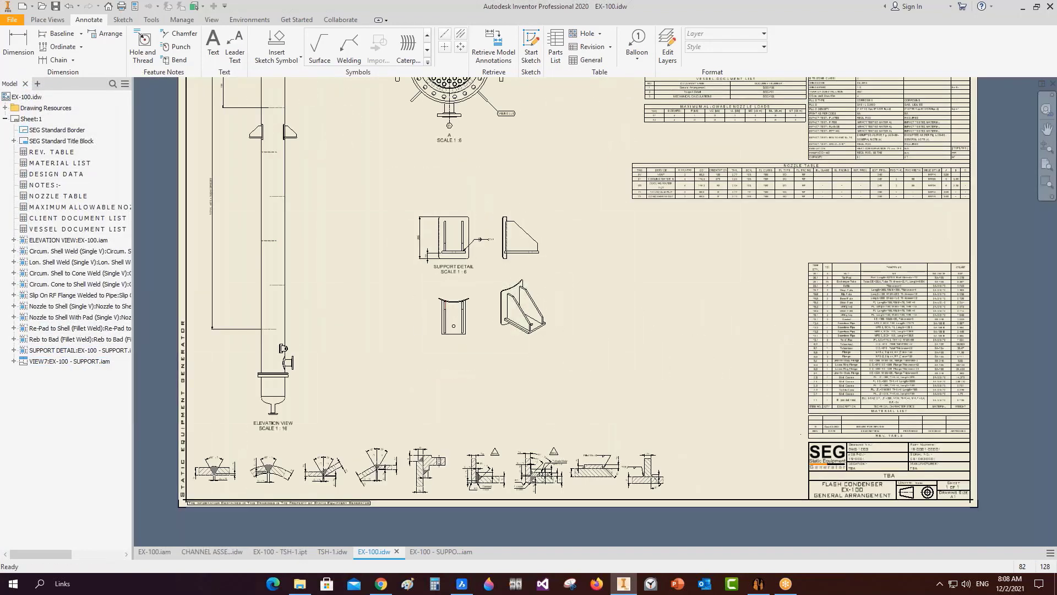
{"action": "scroll", "coordinate": [297, 377], "scroll_direction": "up", "scroll_amount": 2}
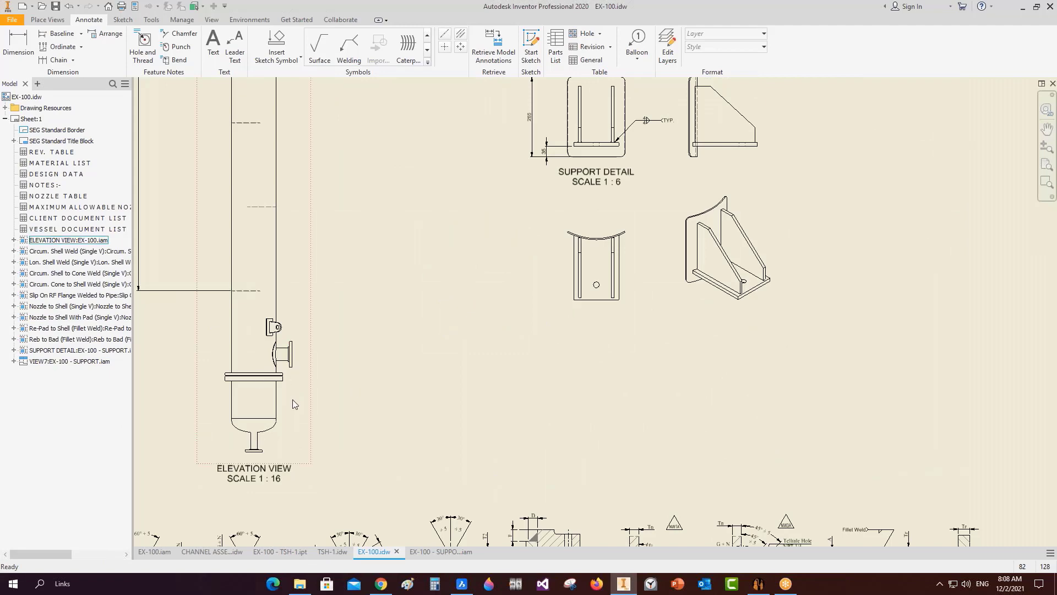
{"action": "scroll", "coordinate": [448, 288], "scroll_direction": "down", "scroll_amount": 2}
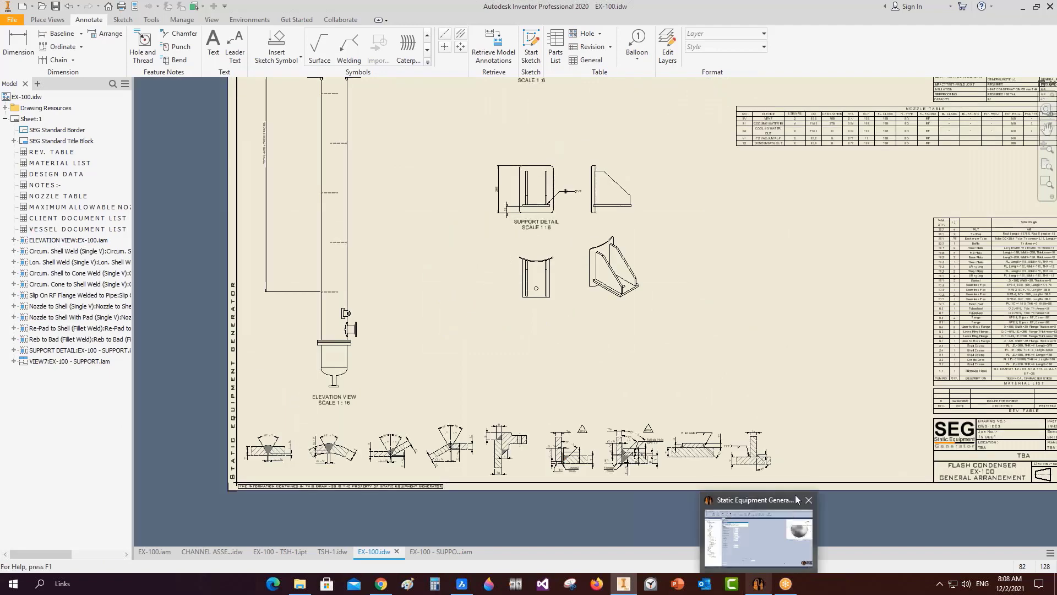
{"action": "scroll", "coordinate": [765, 453], "scroll_direction": "up", "scroll_amount": 2}
{"action": "middle_click_drag", "start_coordinate": [249, 499], "coordinate": [614, 345]}
{"action": "scroll", "coordinate": [384, 281], "scroll_direction": "down", "scroll_amount": 2}
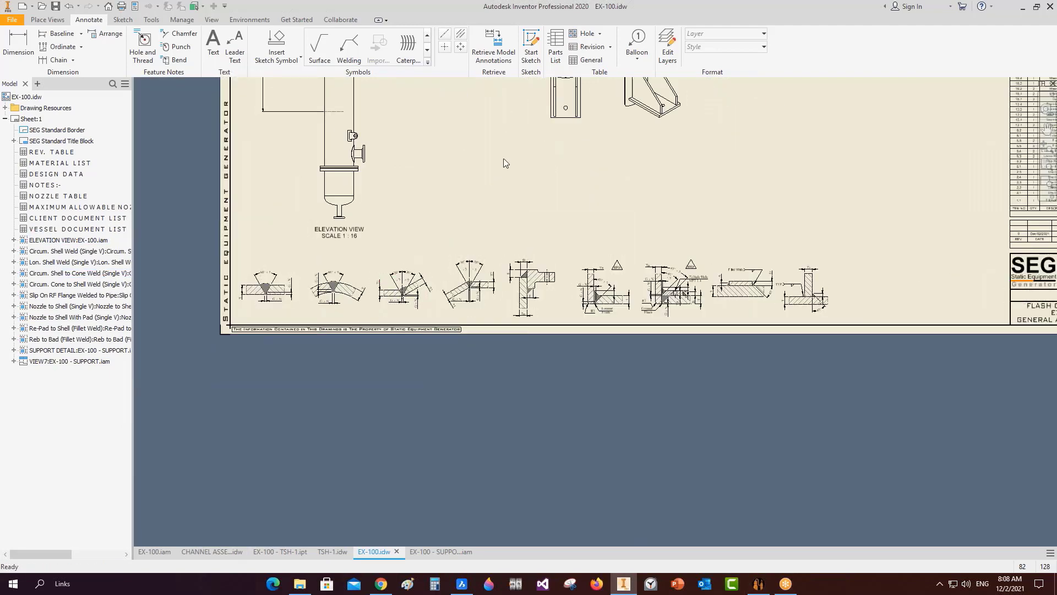
{"action": "middle_click_drag", "start_coordinate": [503, 163], "coordinate": [418, 453]}
{"action": "scroll", "coordinate": [560, 277], "scroll_direction": "down", "scroll_amount": 3}
{"action": "scroll", "coordinate": [598, 187], "scroll_direction": "up", "scroll_amount": 2}
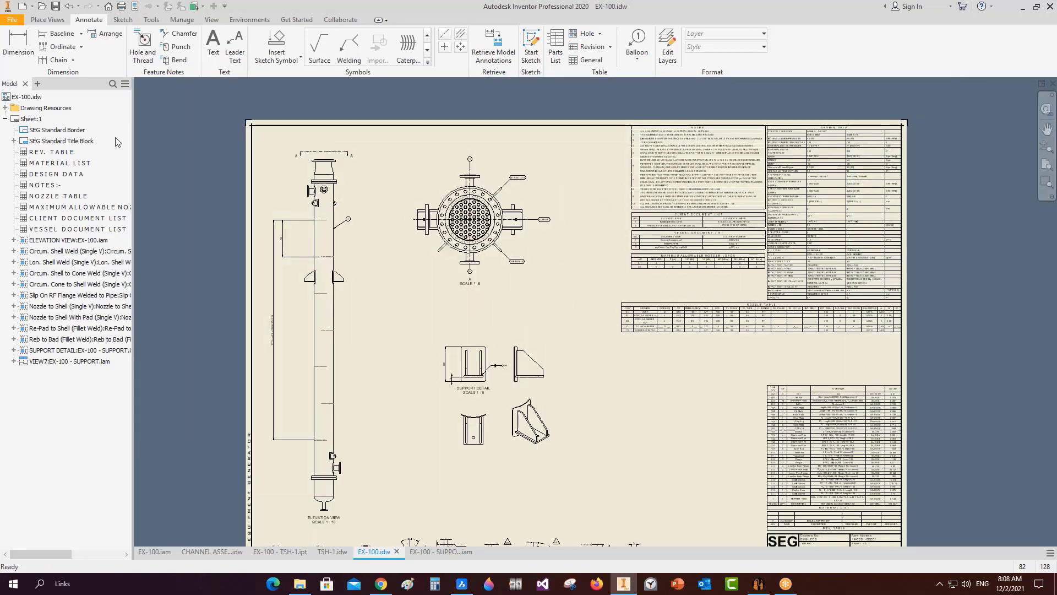
{"action": "left_click", "coordinate": [6, 108]}
Place the Nozzle Load on Shell and Nozzle Load on Head symbols beside the nozzle tables.
{"action": "left_click", "coordinate": [14, 152]}
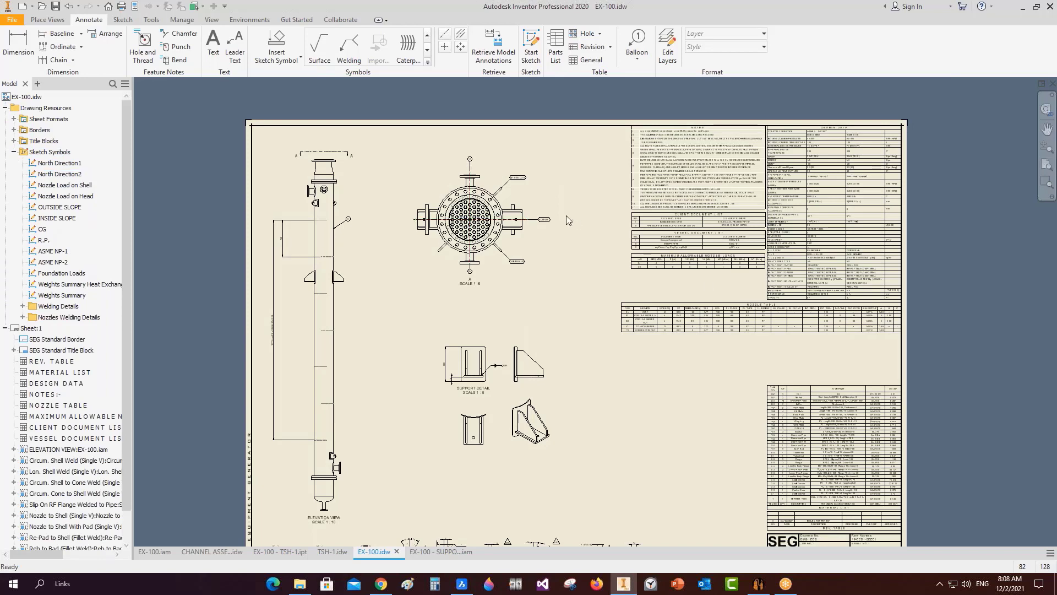
{"action": "scroll", "coordinate": [716, 282], "scroll_direction": "up", "scroll_amount": 4}
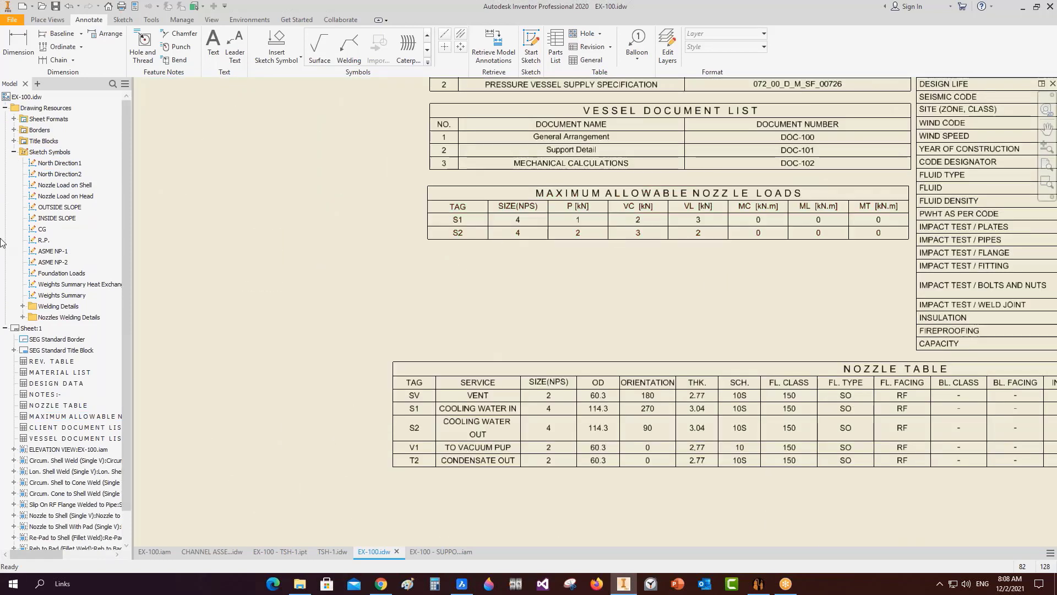
{"action": "double_click", "coordinate": [68, 166]}
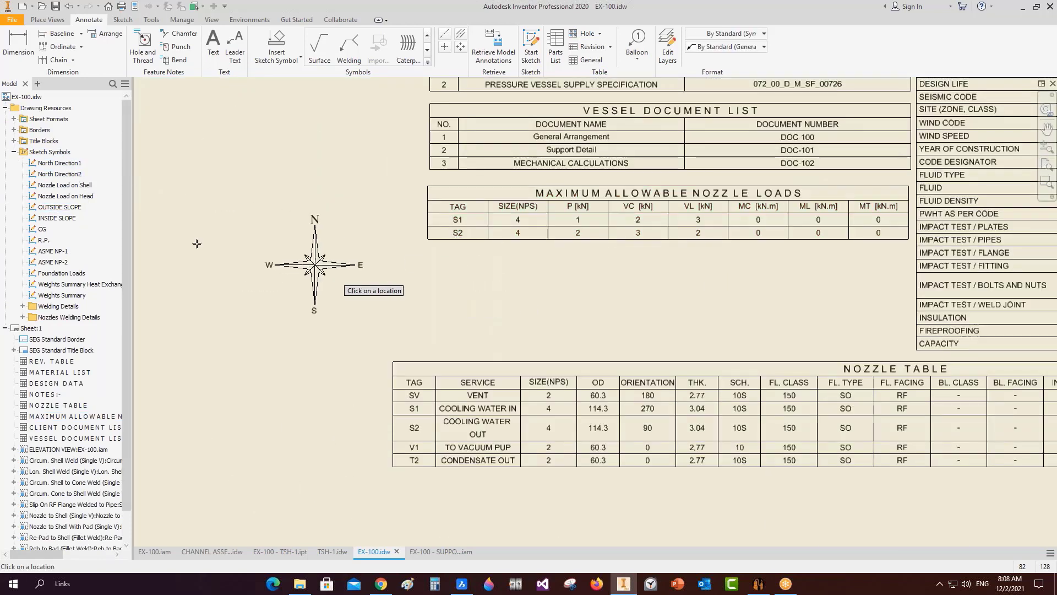
{"action": "key", "text": "Escape"}
{"action": "double_click", "coordinate": [75, 188]}
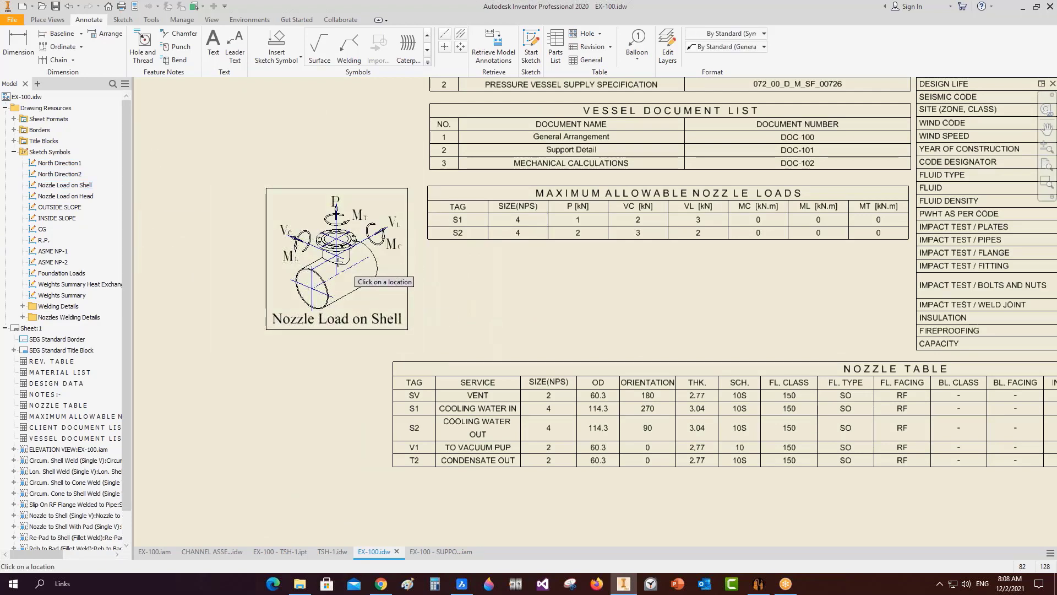
{"action": "left_click", "coordinate": [341, 260]}
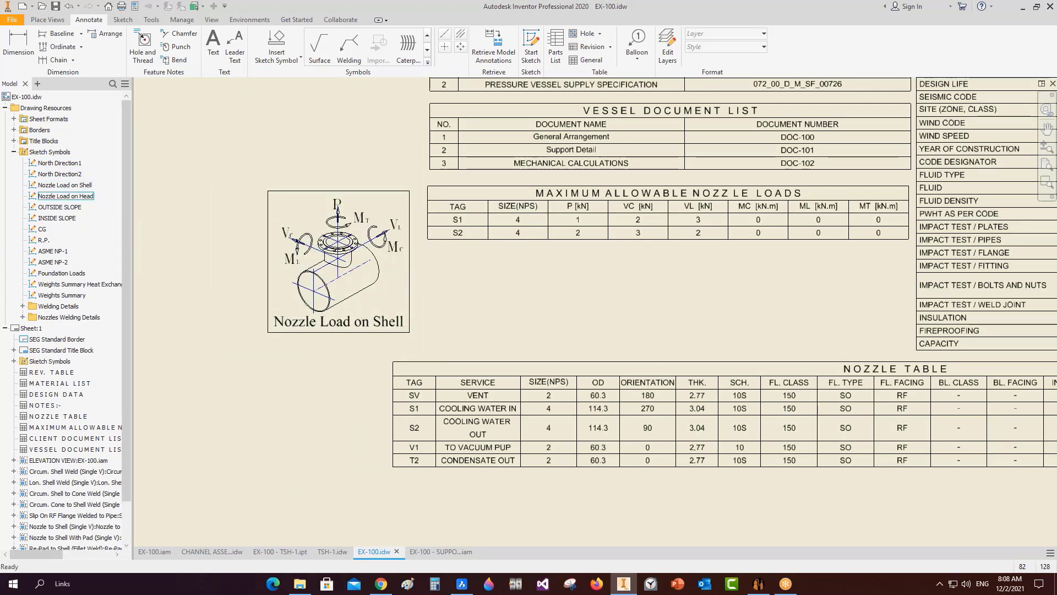
{"action": "double_click", "coordinate": [65, 196]}
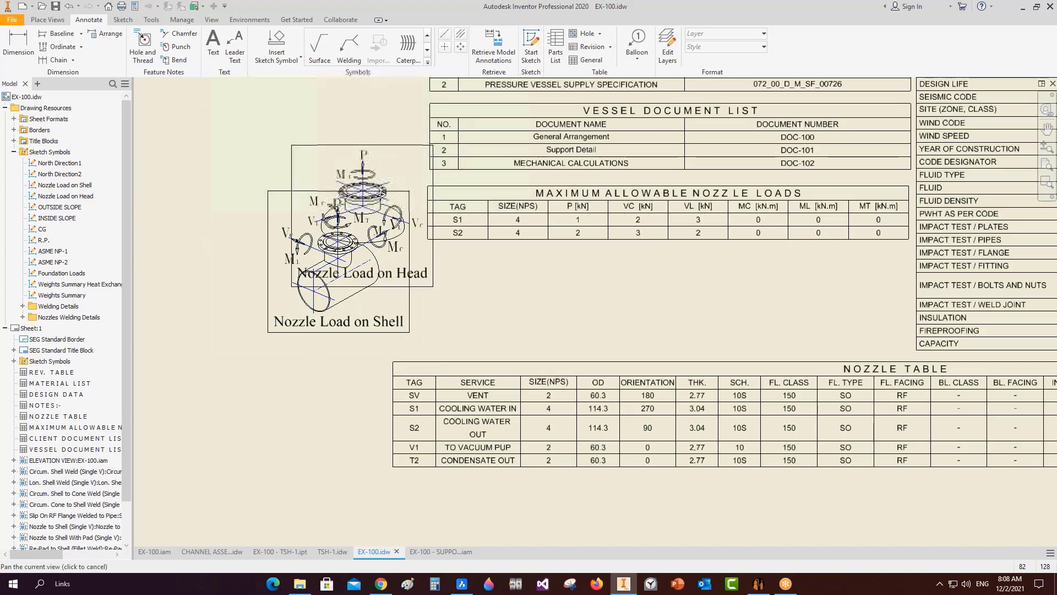
{"action": "scroll", "coordinate": [348, 203], "scroll_direction": "down", "scroll_amount": 3}
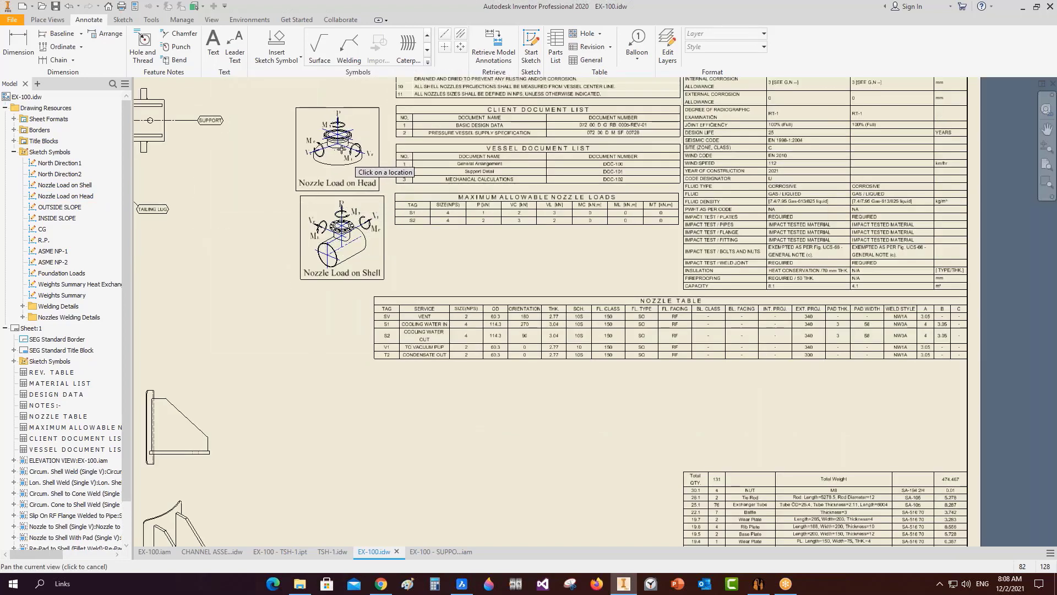
Place the North Direction1 compass rose left of the head view and the North Direction2 arrow above it.
{"action": "double_click", "coordinate": [61, 163]}
{"action": "scroll", "coordinate": [260, 289], "scroll_direction": "down", "scroll_amount": 5}
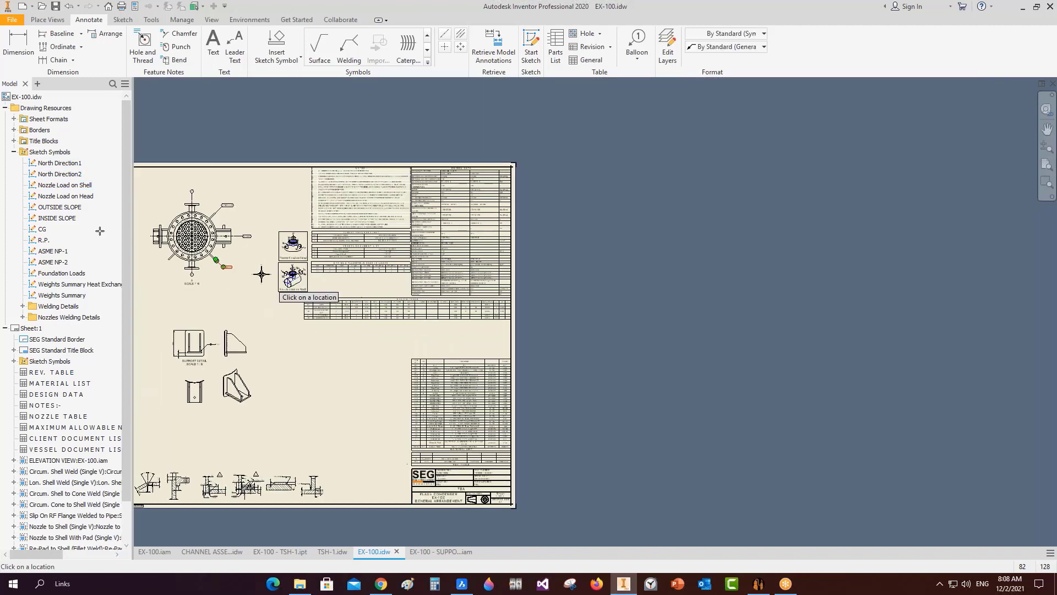
{"action": "scroll", "coordinate": [344, 307], "scroll_direction": "up", "scroll_amount": 6}
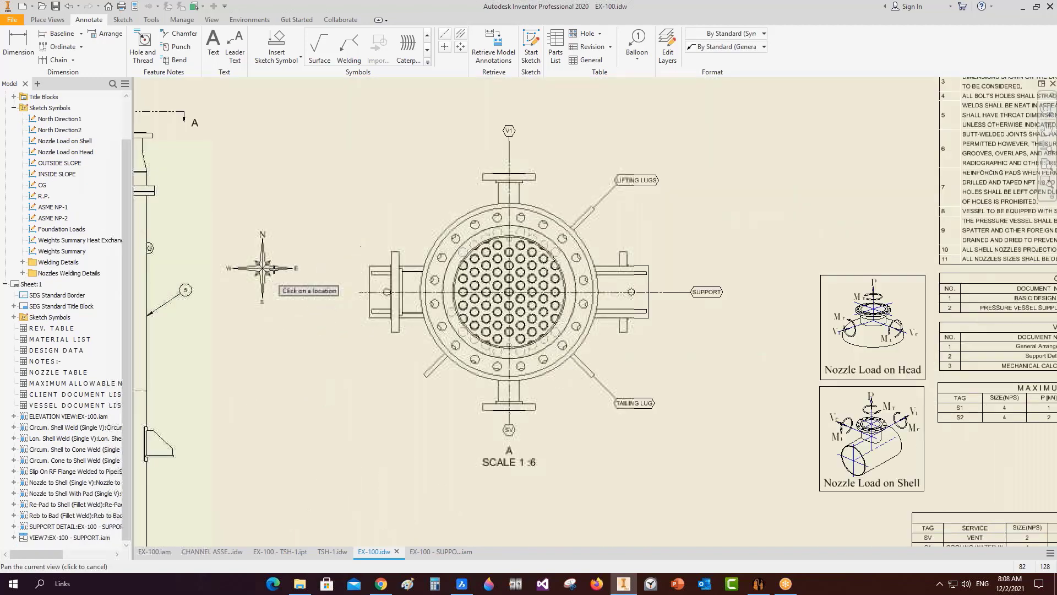
{"action": "left_click", "coordinate": [351, 313]}
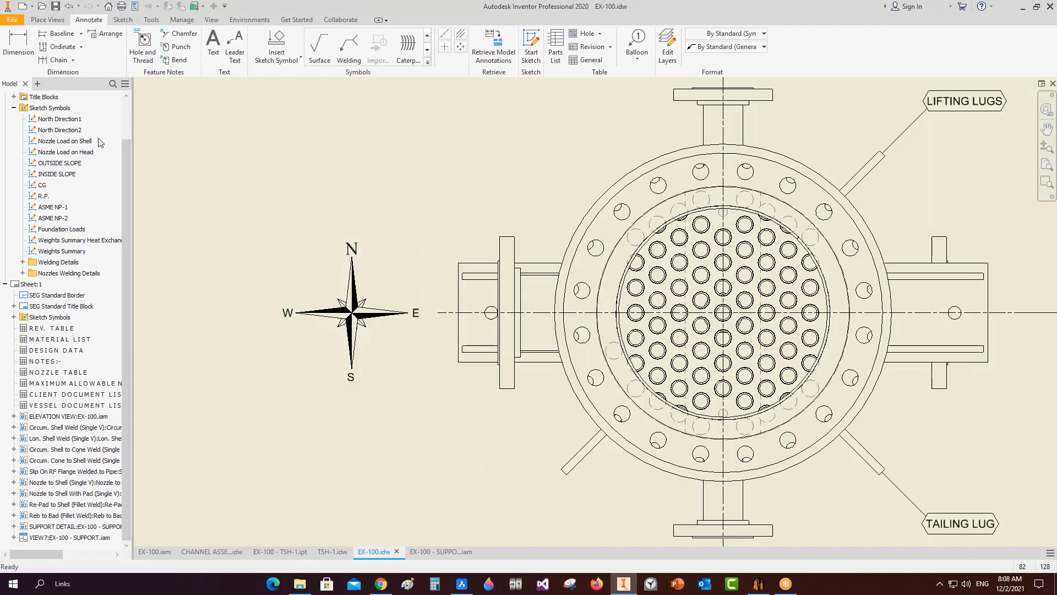
{"action": "double_click", "coordinate": [59, 130]}
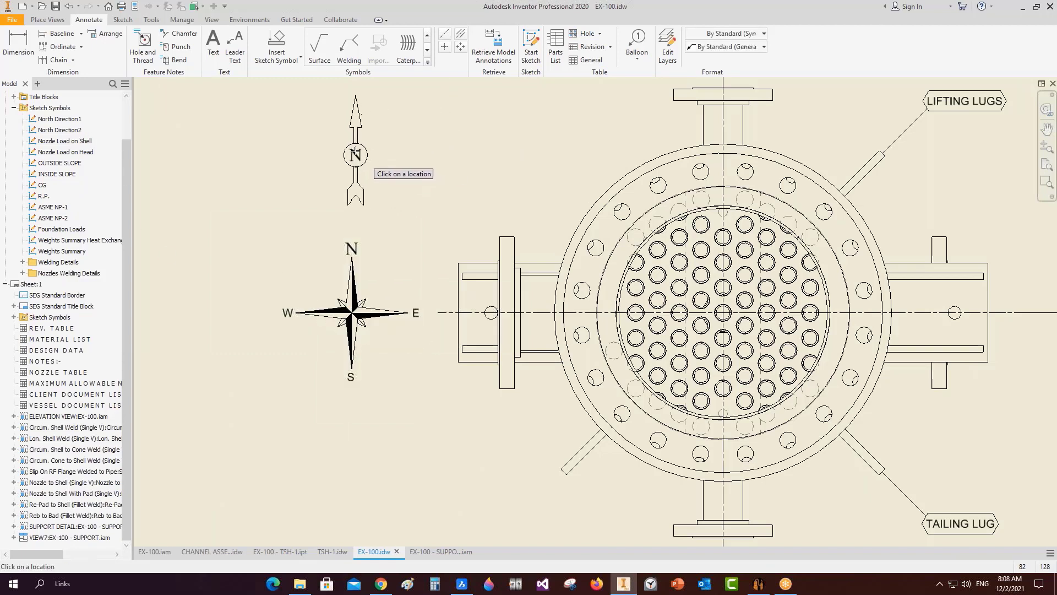
{"action": "left_click", "coordinate": [330, 157]}
{"action": "key", "text": "Escape"}
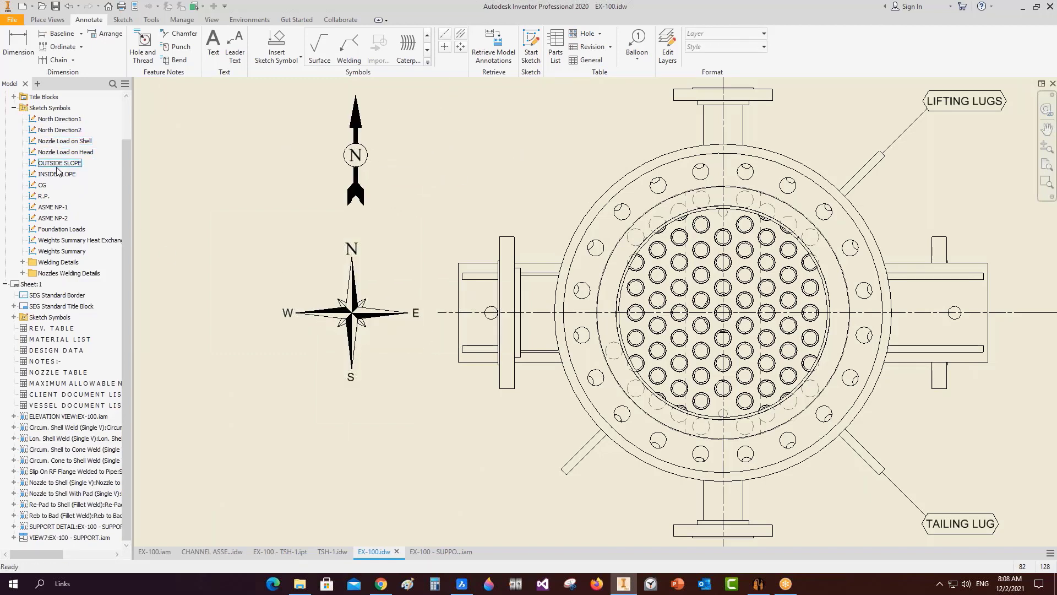
Place the ASME NP-2 nameplate symbol on the sheet near the material list.
{"action": "double_click", "coordinate": [50, 218]}
{"action": "scroll", "coordinate": [456, 334], "scroll_direction": "down", "scroll_amount": 4}
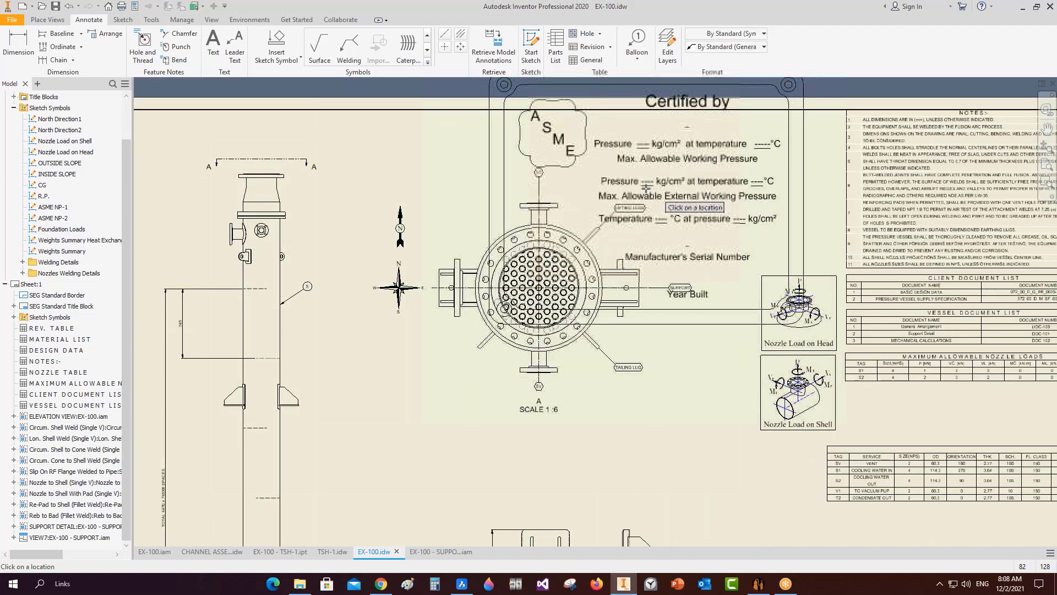
{"action": "scroll", "coordinate": [646, 189], "scroll_direction": "down", "scroll_amount": 5}
{"action": "scroll", "coordinate": [741, 362], "scroll_direction": "up", "scroll_amount": 3}
{"action": "left_click", "coordinate": [740, 362]}
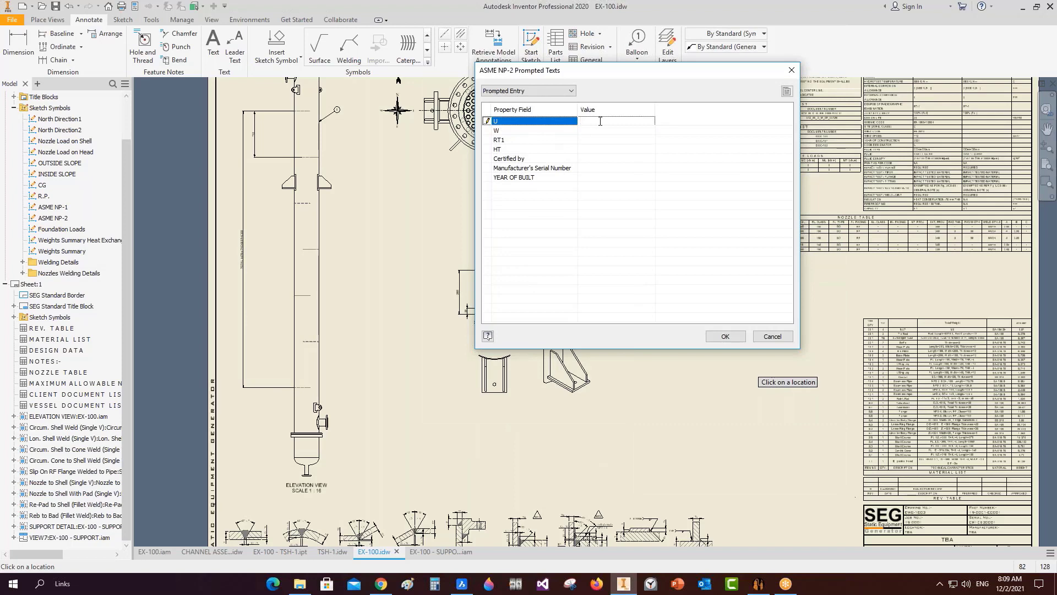
Fill the nameplate's prompted texts: U, RT2, certified by SE CAD SOLUTIONS, serial SEG, year 2021.
{"action": "type", "text": "U"}
{"action": "left_click", "coordinate": [593, 134]}
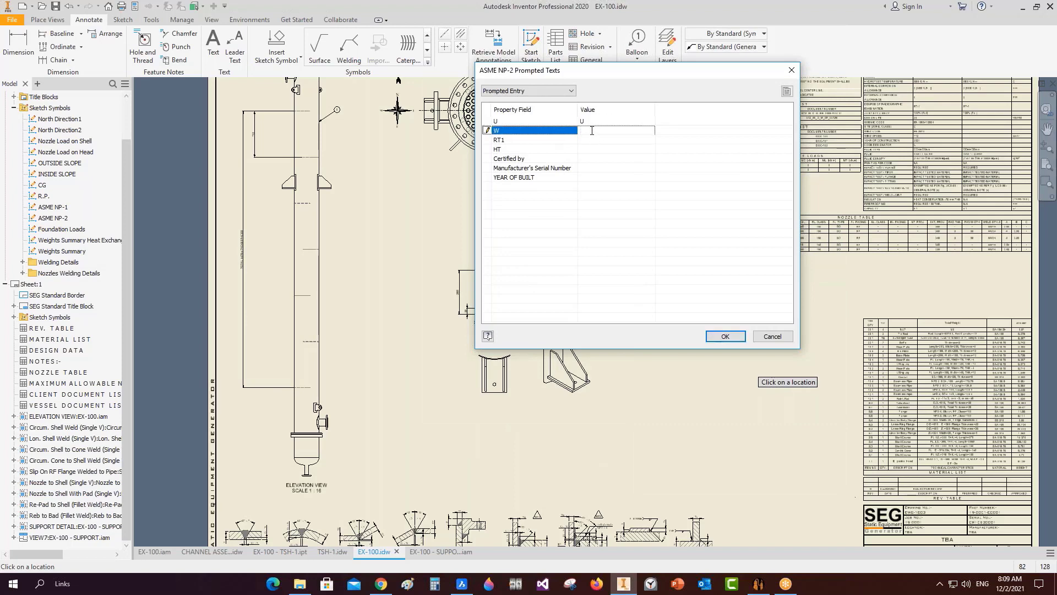
{"action": "left_click", "coordinate": [590, 141]}
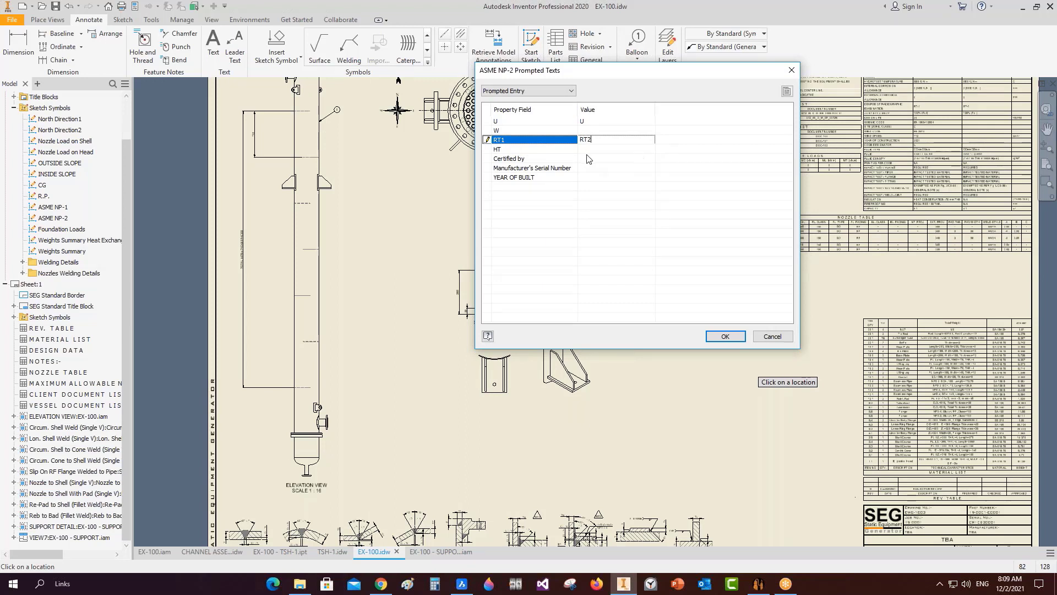
{"action": "left_click", "coordinate": [590, 151]}
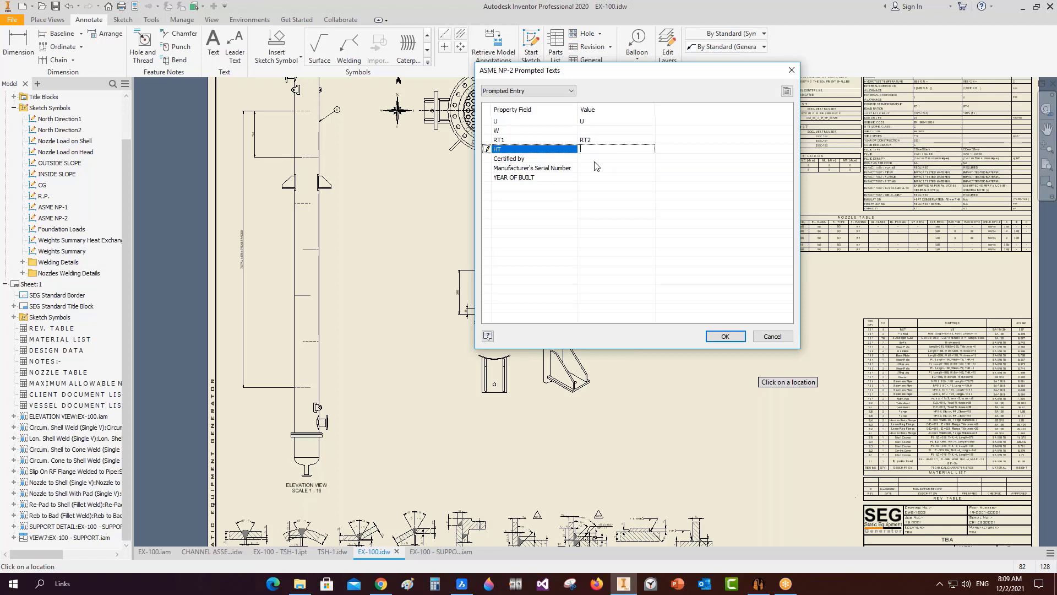
{"action": "key", "text": "Down"}
{"action": "type", "text": "SE C"}
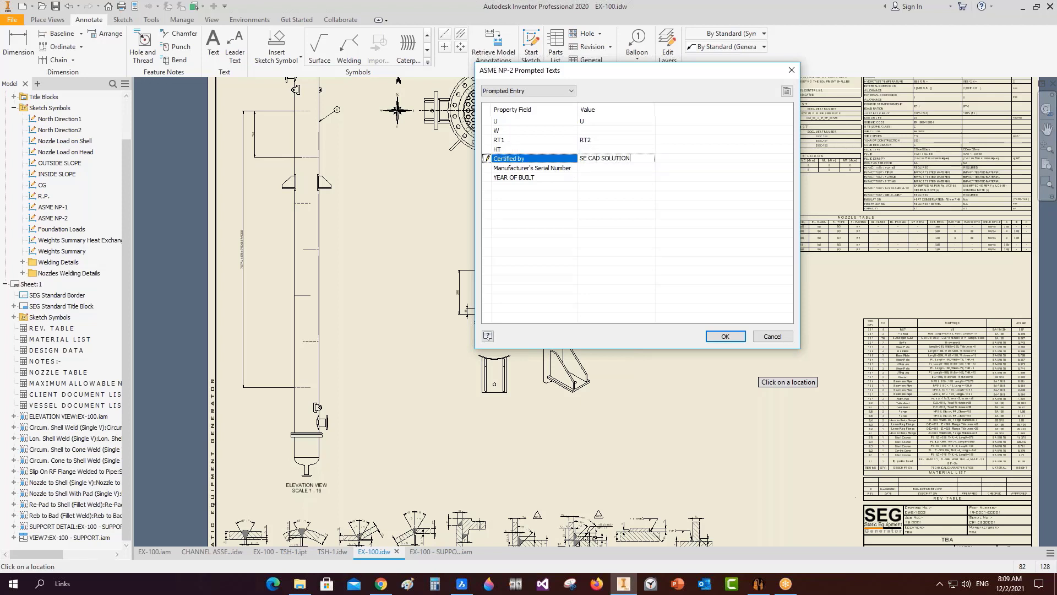
{"action": "key", "text": "Down"}
{"action": "type", "text": "SE"}
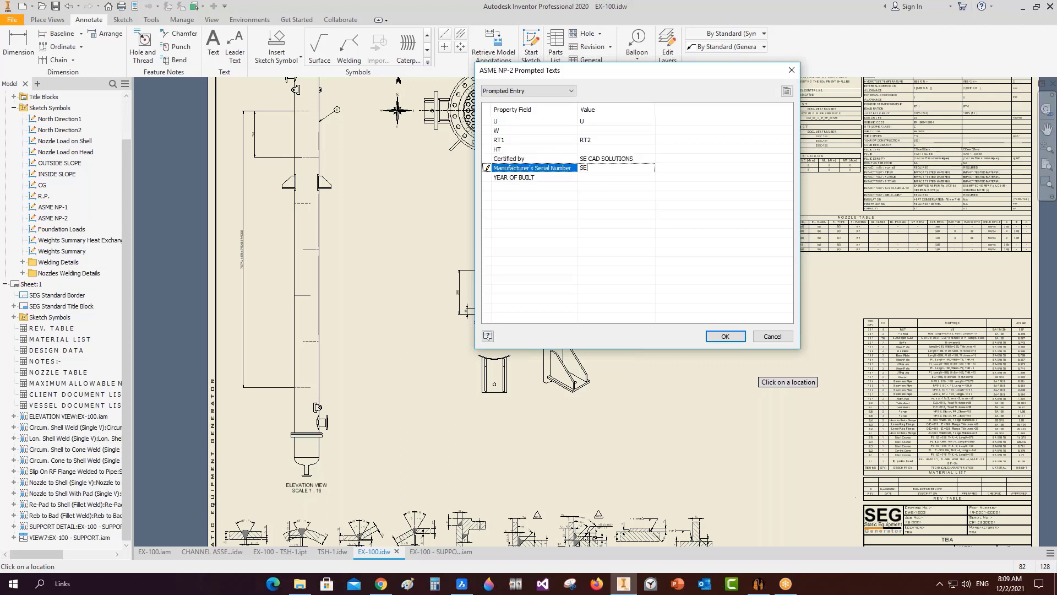
{"action": "type", "text": "G"}
{"action": "key", "text": "Down"}
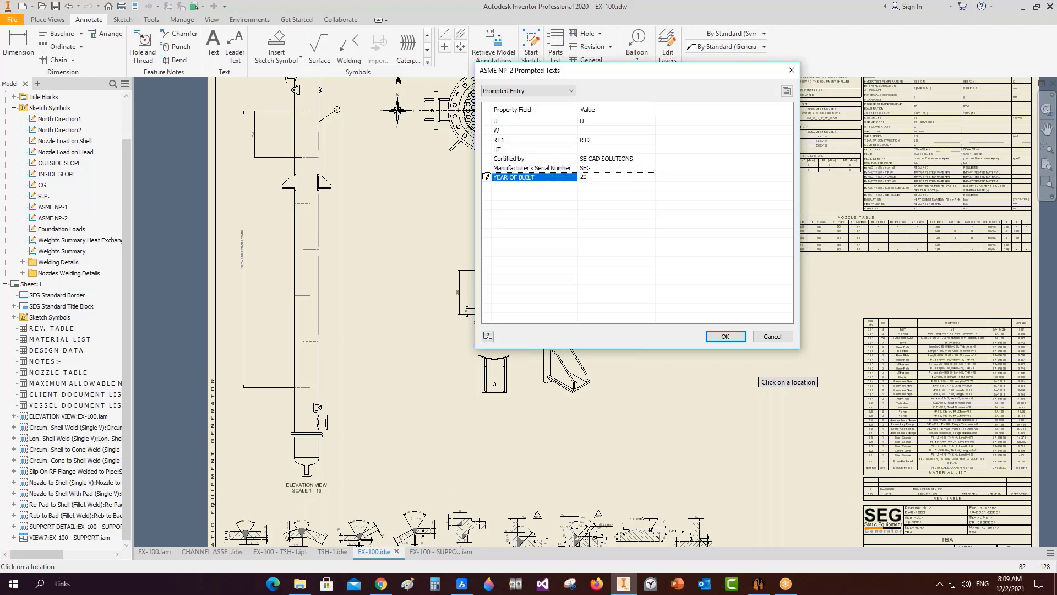
{"action": "left_click", "coordinate": [485, 176]}
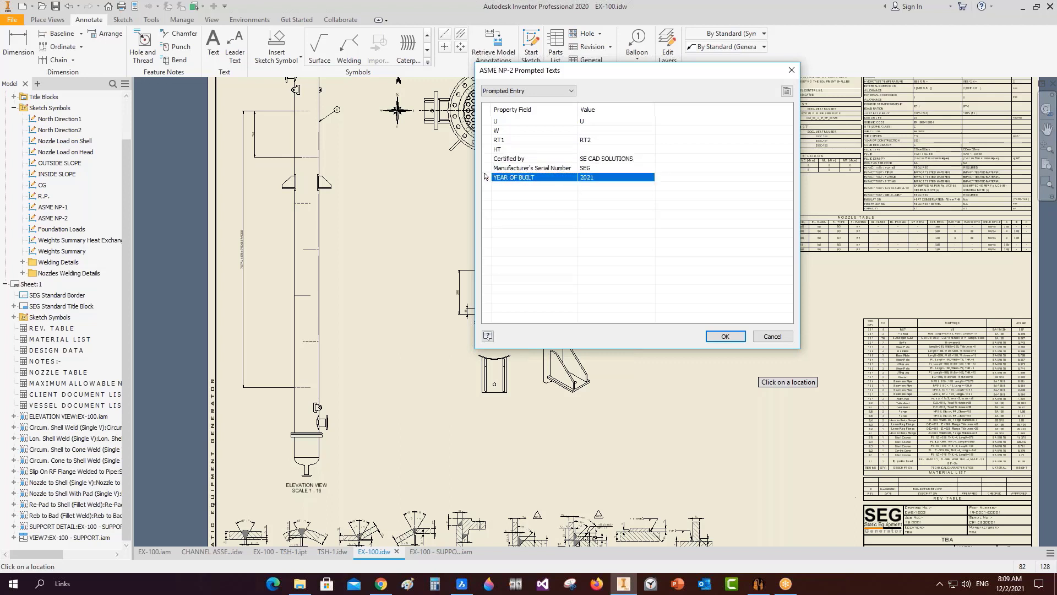
{"action": "left_click", "coordinate": [722, 337]}
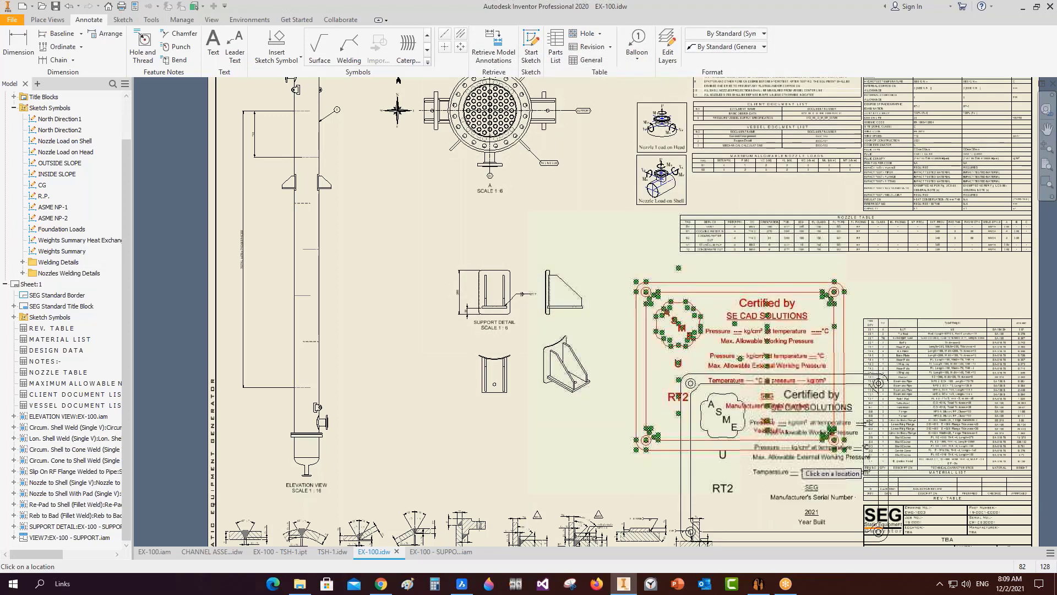
Rescale the placed ASME nameplate symbol to 0.5.
{"action": "key", "text": "Escape"}
{"action": "double_click", "coordinate": [747, 367]}
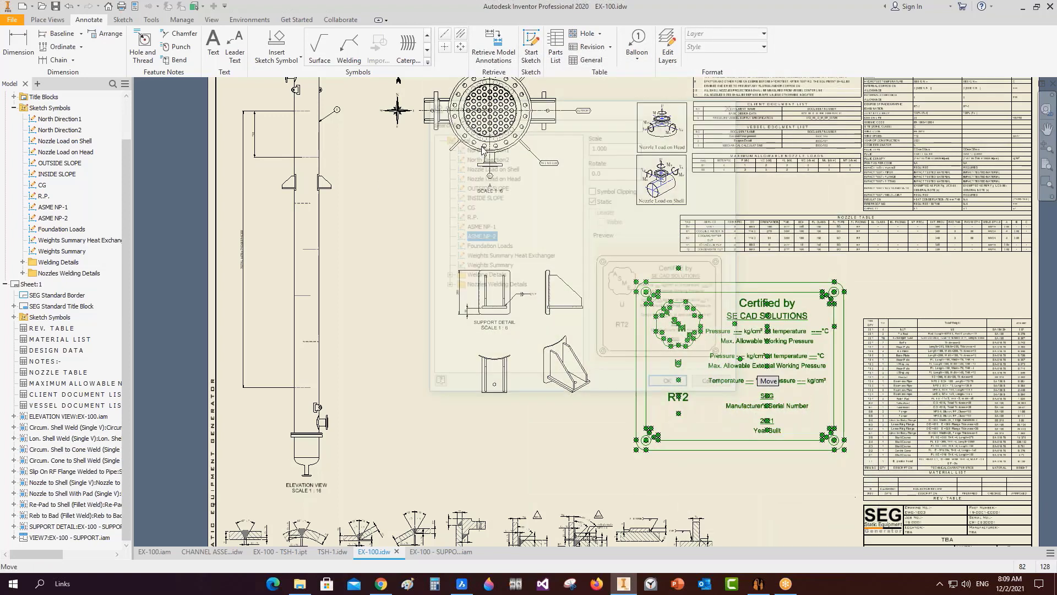
{"action": "double_click", "coordinate": [609, 146]}
{"action": "type", "text": "0."}
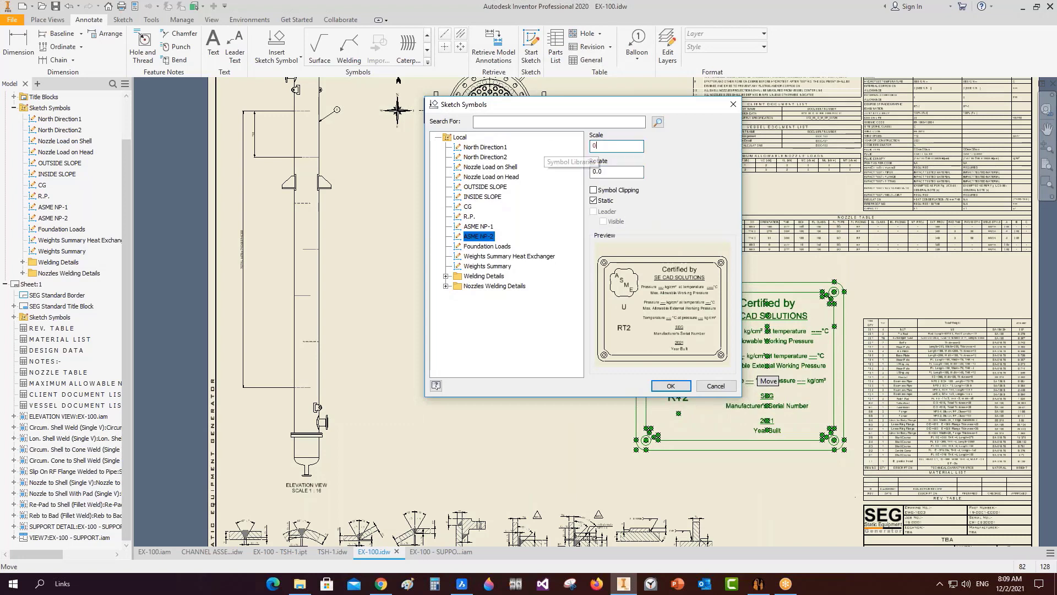
{"action": "type", "text": "5"}
{"action": "key", "text": "Return"}
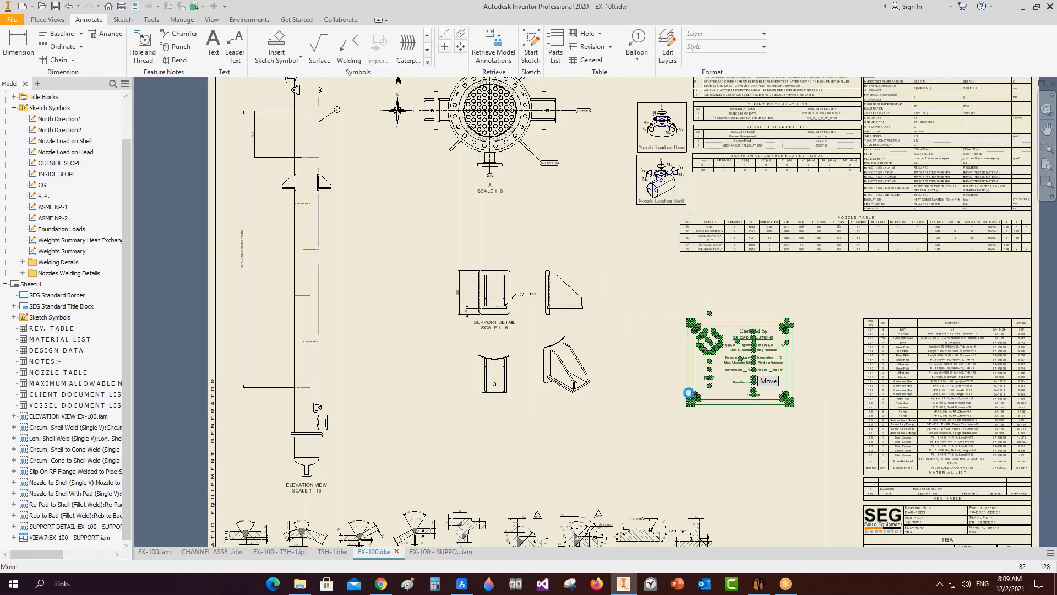
Expand the Welding Details symbols and delete the ASME nameplate from the sheet.
{"action": "scroll", "coordinate": [752, 376], "scroll_direction": "up", "scroll_amount": 3}
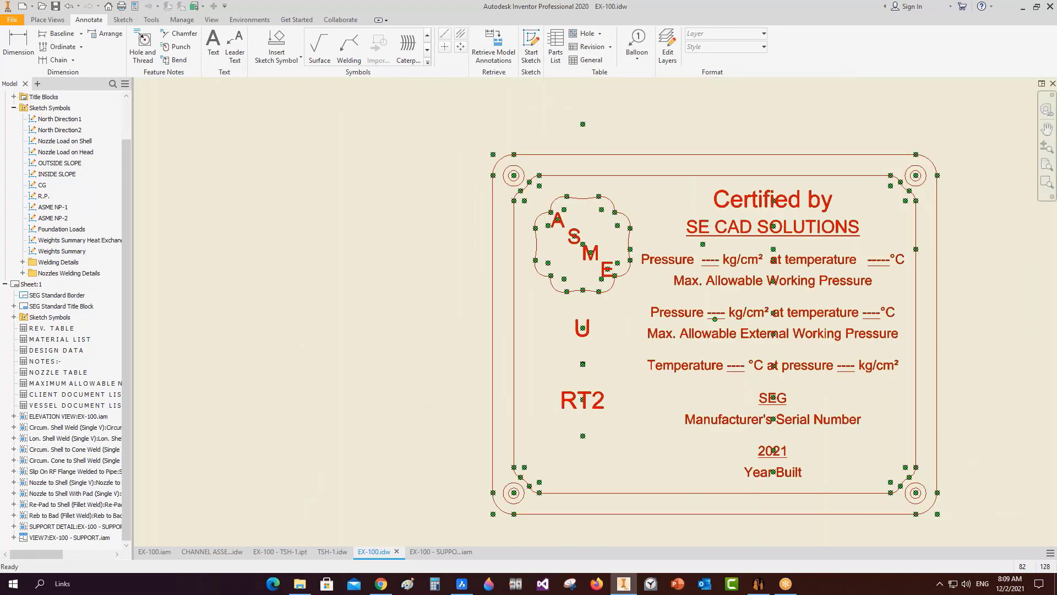
{"action": "left_click", "coordinate": [710, 339]}
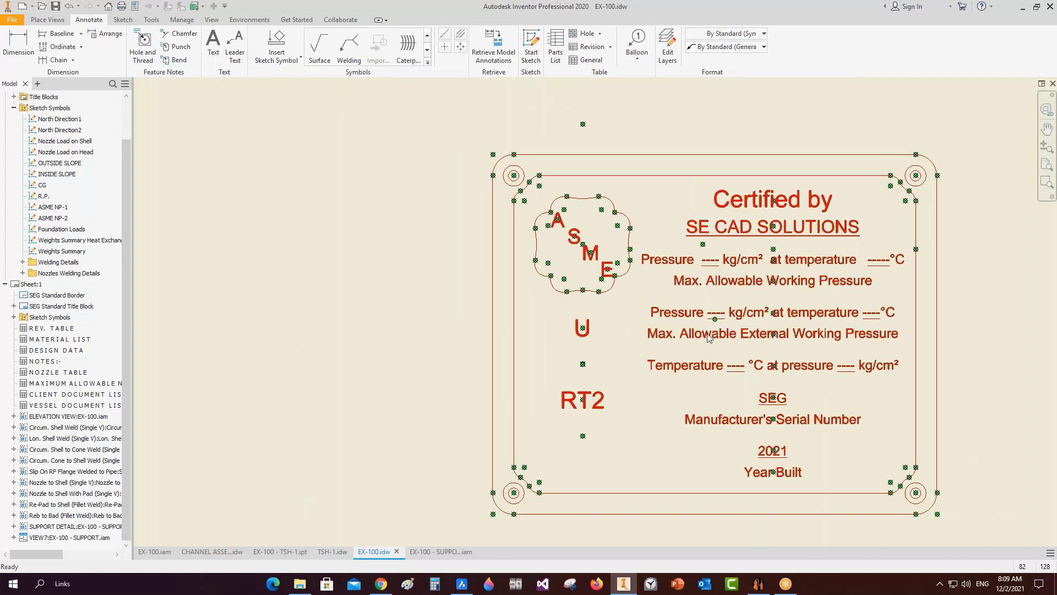
{"action": "key", "text": "Escape"}
{"action": "scroll", "coordinate": [634, 297], "scroll_direction": "down", "scroll_amount": 2}
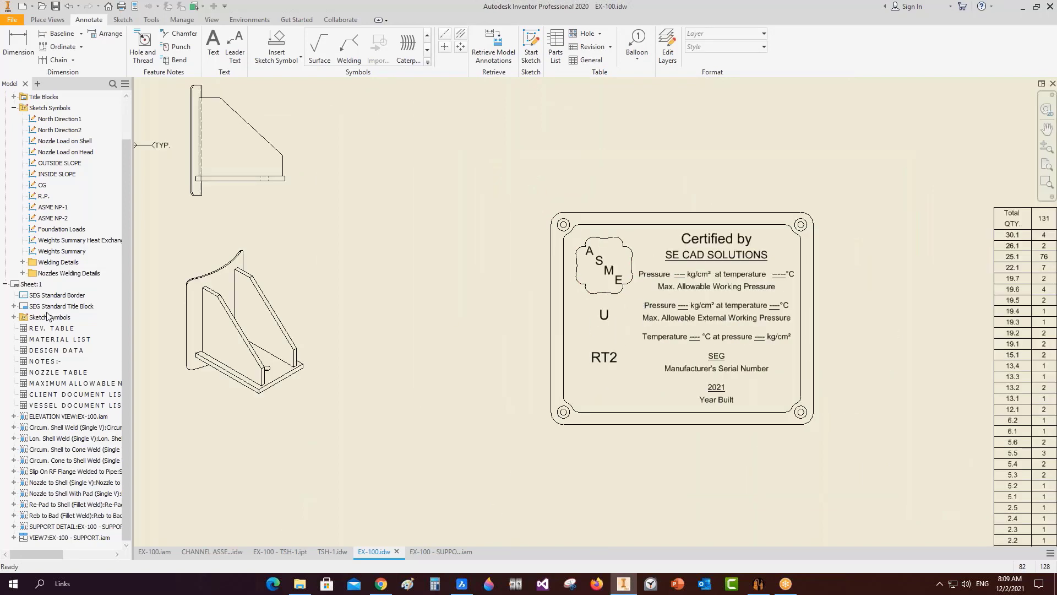
{"action": "double_click", "coordinate": [46, 231]}
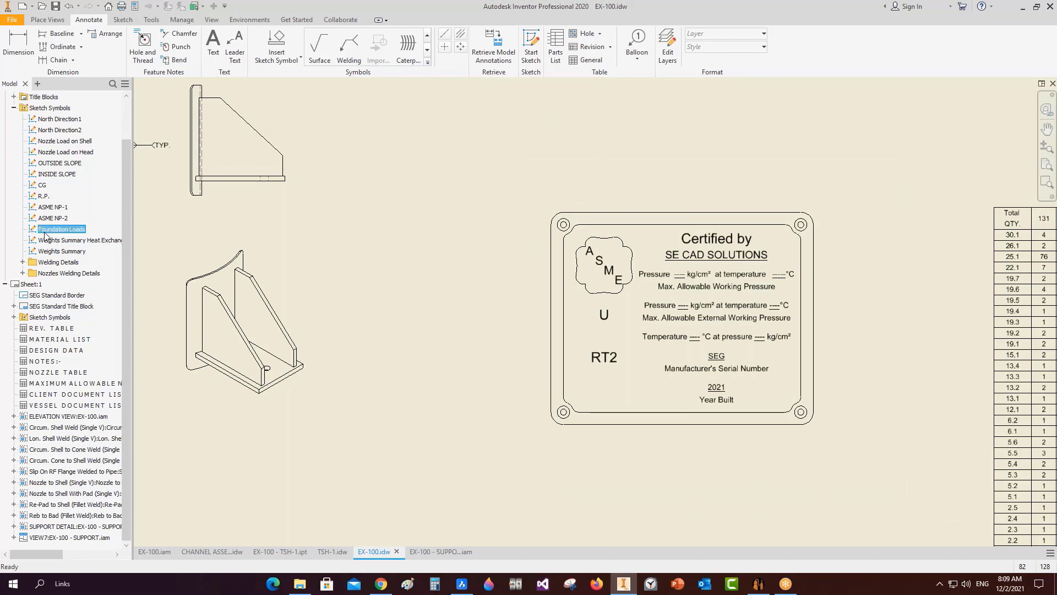
{"action": "scroll", "coordinate": [493, 242], "scroll_direction": "down", "scroll_amount": 3}
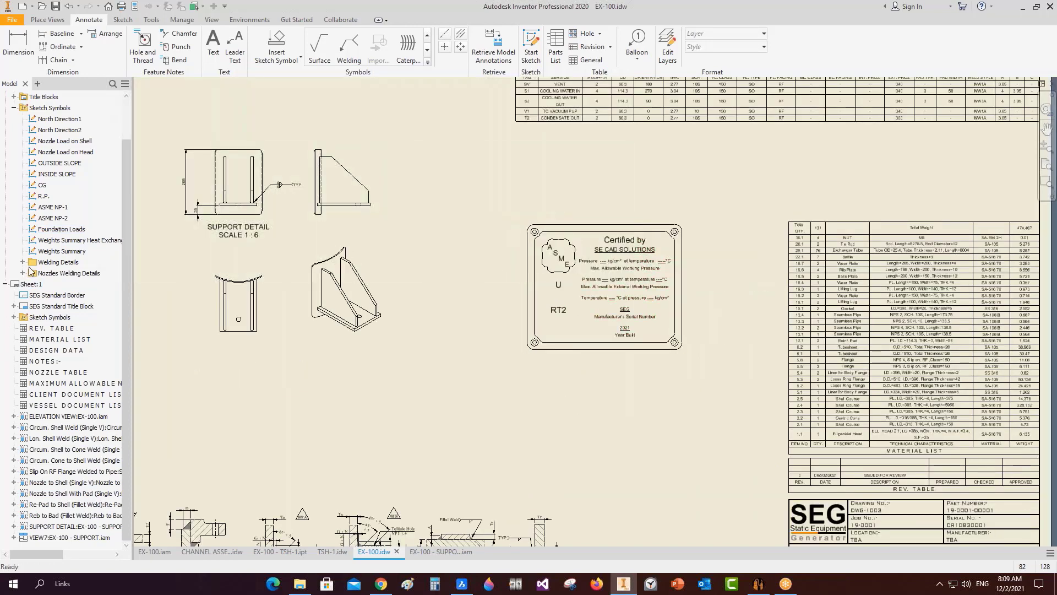
{"action": "double_click", "coordinate": [65, 264]}
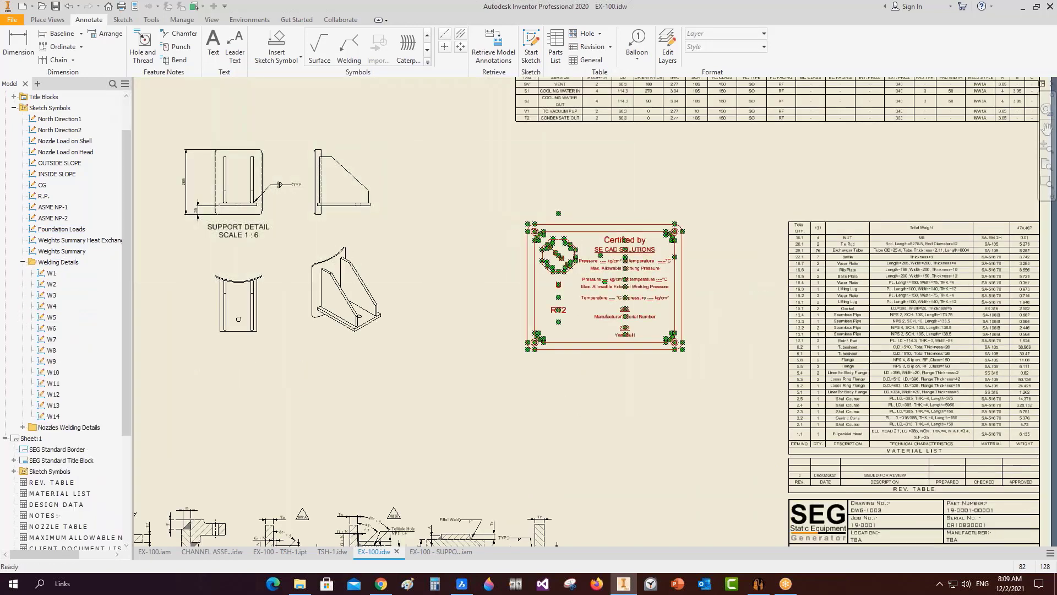
{"action": "left_click", "coordinate": [624, 289]}
{"action": "key", "text": "Delete"}
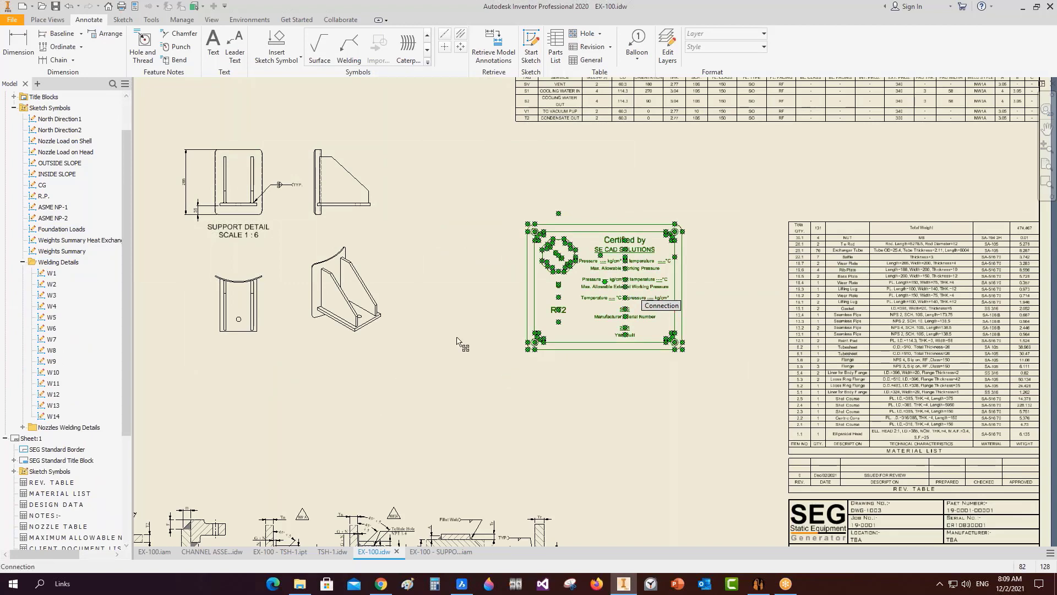
{"action": "scroll", "coordinate": [463, 343], "scroll_direction": "down", "scroll_amount": 5}
{"action": "scroll", "coordinate": [357, 388], "scroll_direction": "up", "scroll_amount": 5}
Place the W1 and W2 weld labels above the first two weld details.
{"action": "double_click", "coordinate": [50, 274]}
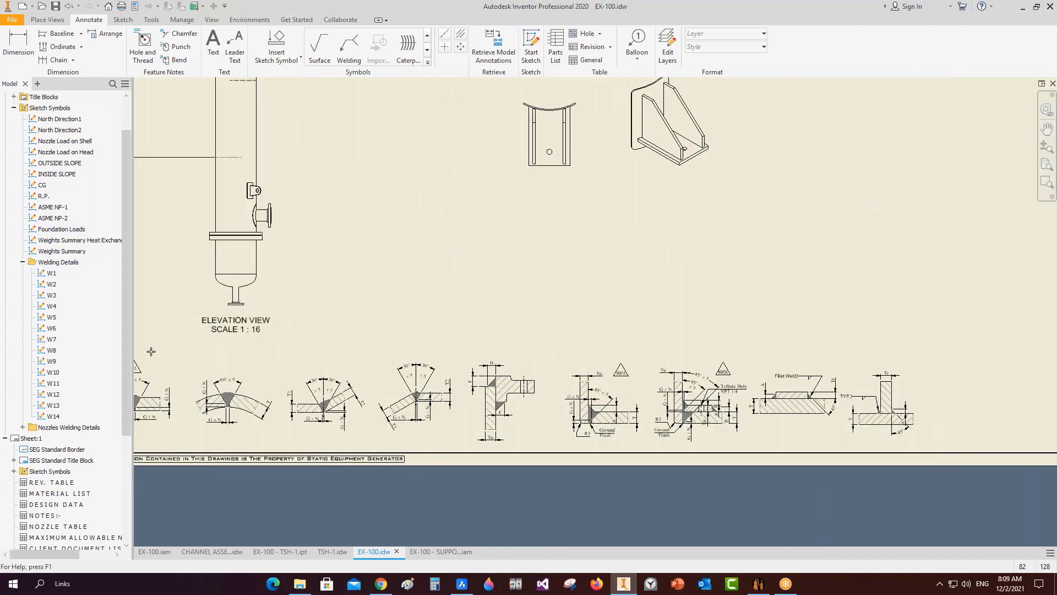
{"action": "middle_click_drag", "start_coordinate": [201, 350], "coordinate": [401, 347]}
{"action": "scroll", "coordinate": [306, 386], "scroll_direction": "up", "scroll_amount": 3}
{"action": "scroll", "coordinate": [306, 387], "scroll_direction": "up", "scroll_amount": 2}
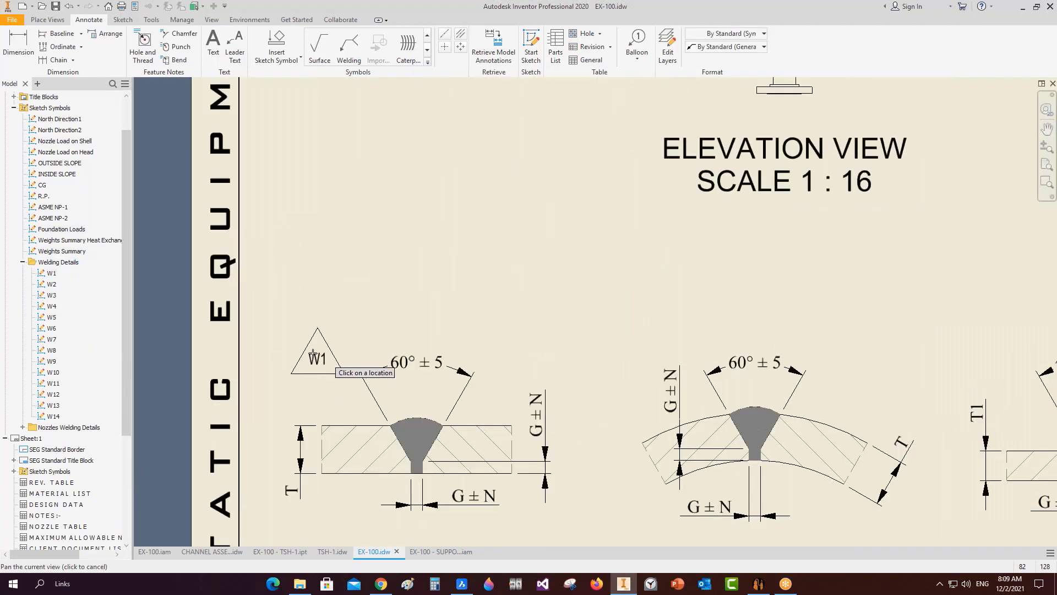
{"action": "left_click", "coordinate": [311, 352]}
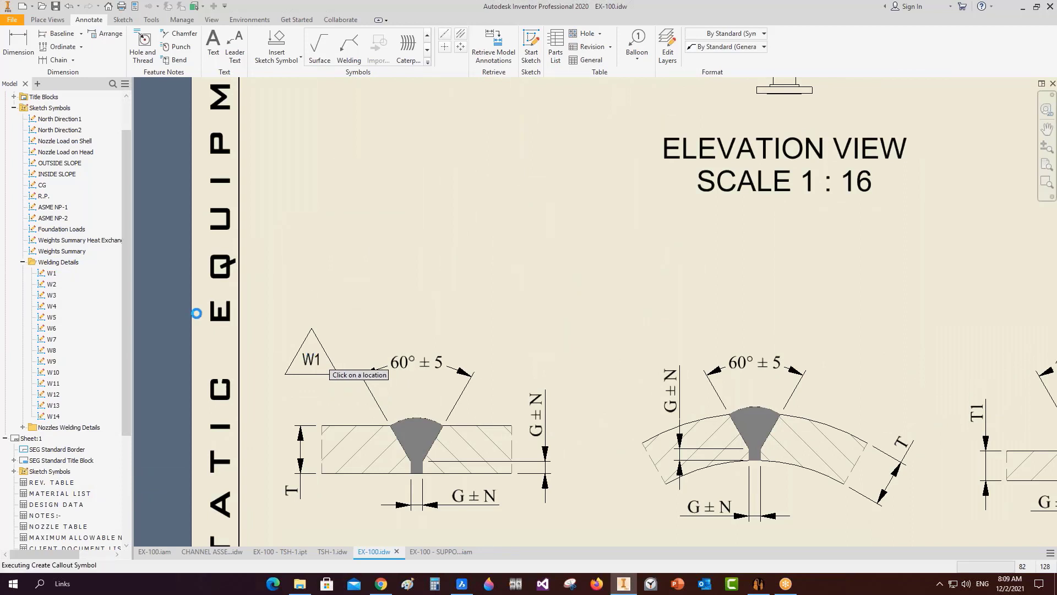
{"action": "key", "text": "Escape"}
{"action": "double_click", "coordinate": [51, 284]}
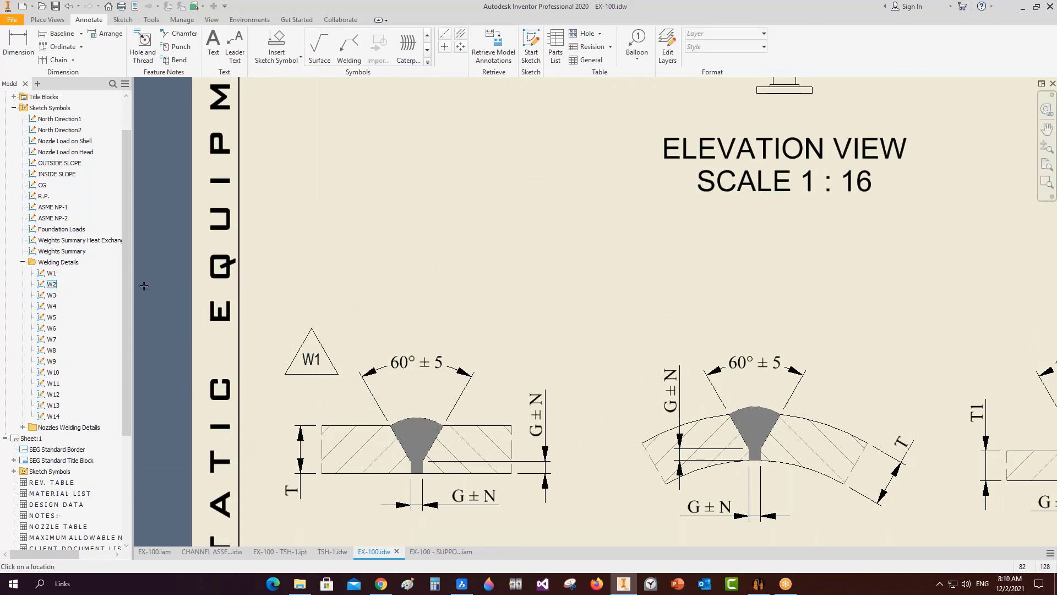
{"action": "left_click", "coordinate": [637, 342]}
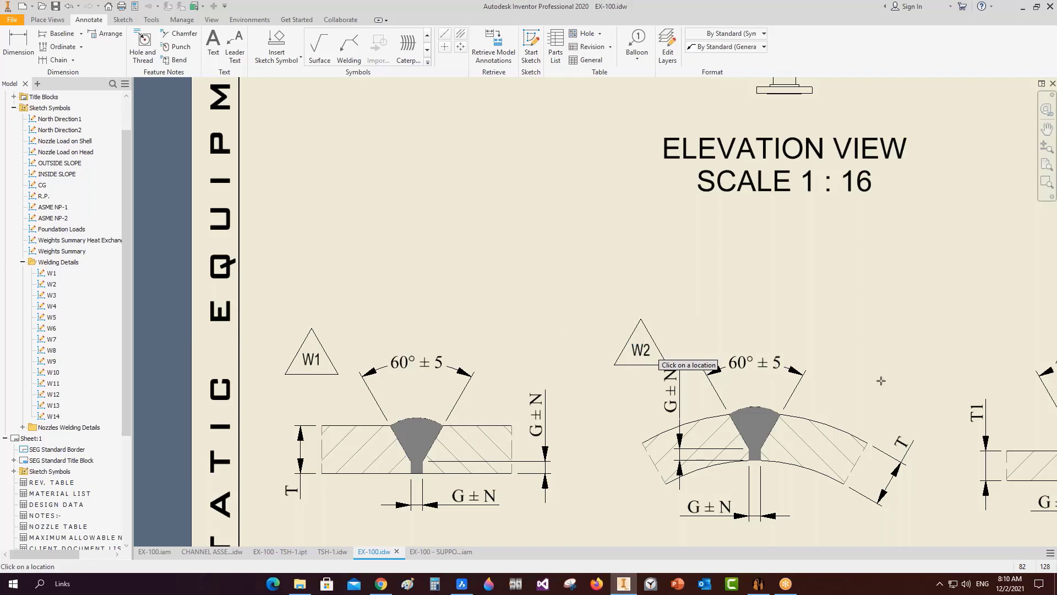
{"action": "scroll", "coordinate": [883, 380], "scroll_direction": "down", "scroll_amount": 3}
{"action": "mouse_move", "coordinate": [883, 380]}
{"action": "middle_mouse_down"}
{"action": "mouse_move", "coordinate": [617, 352]}
{"action": "mouse_move", "coordinate": [490, 361]}
{"action": "middle_mouse_up"}
{"action": "scroll", "coordinate": [615, 365], "scroll_direction": "up", "scroll_amount": 2}
{"action": "key", "text": "Escape"}
Add the W3 and W4 weld labels, then pan to the vessel top and compass.
{"action": "double_click", "coordinate": [51, 295]}
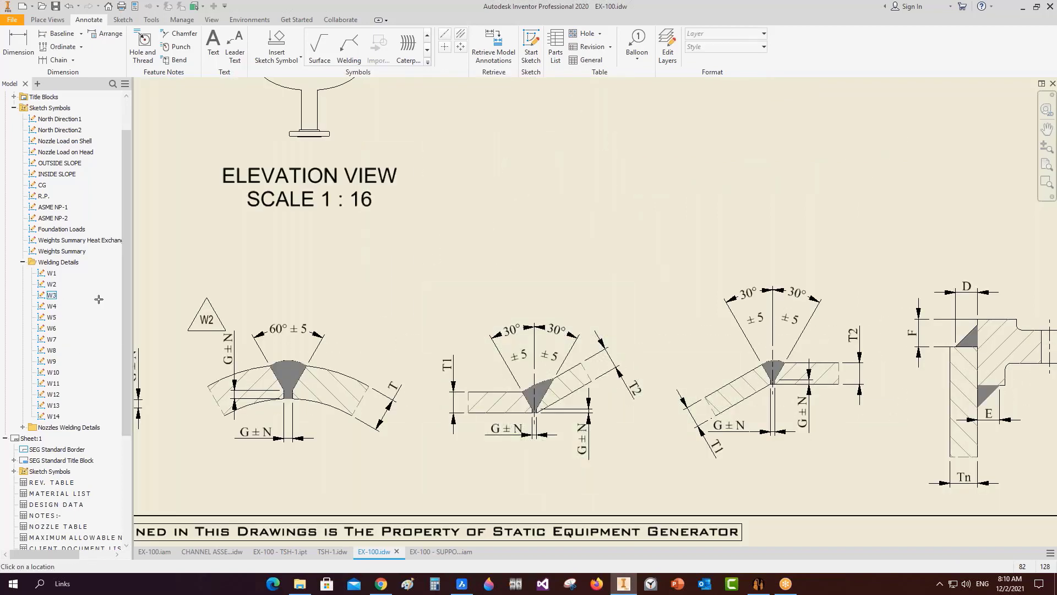
{"action": "double_click", "coordinate": [52, 306]}
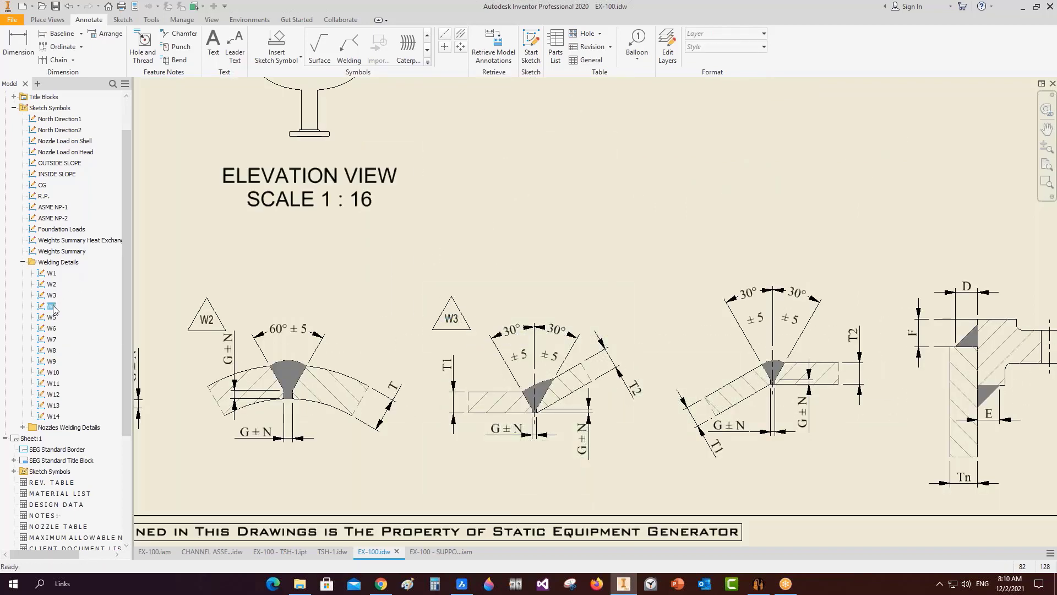
{"action": "key", "text": "Escape"}
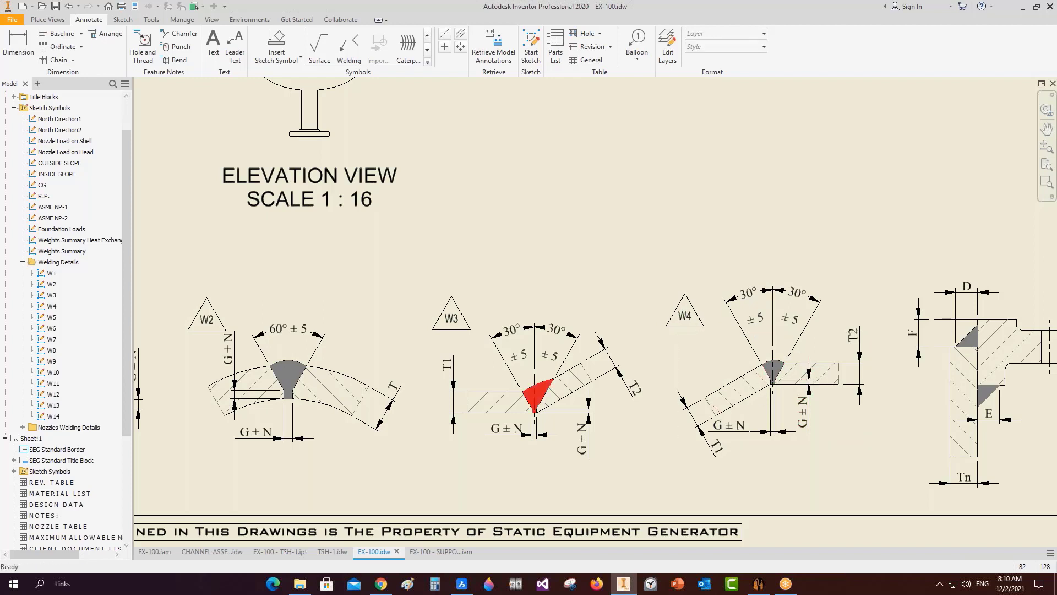
{"action": "left_click", "coordinate": [444, 379]}
{"action": "scroll", "coordinate": [475, 326], "scroll_direction": "down", "scroll_amount": 8}
{"action": "middle_click_drag", "start_coordinate": [519, 238], "coordinate": [578, 440]}
{"action": "scroll", "coordinate": [578, 440], "scroll_direction": "up", "scroll_amount": 3}
{"action": "scroll", "coordinate": [469, 161], "scroll_direction": "up", "scroll_amount": 5}
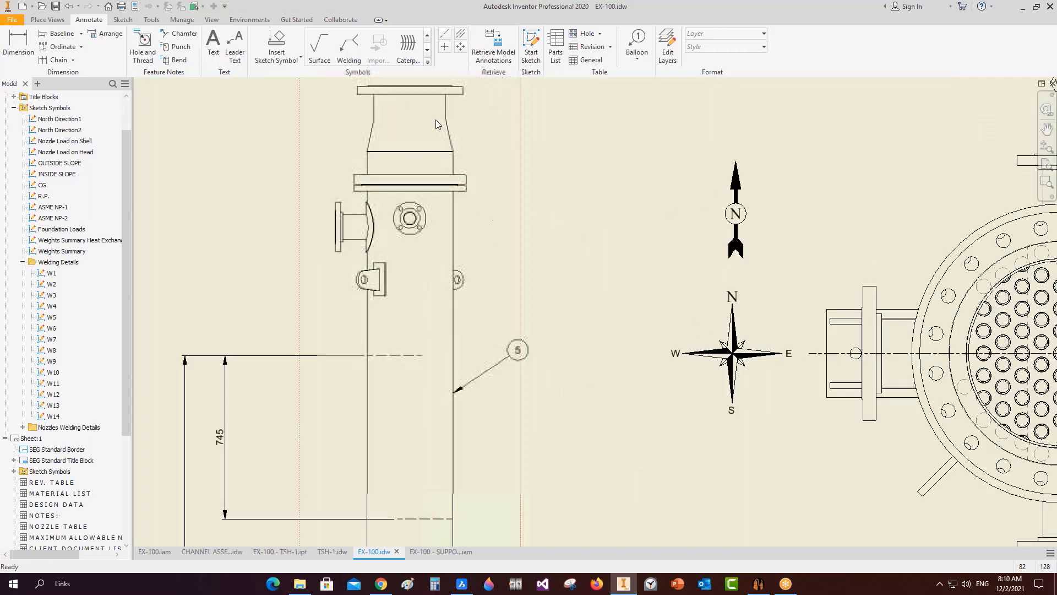
{"action": "middle_click_drag", "start_coordinate": [444, 178], "coordinate": [466, 255]}
Edit the elevation view's display options and apply them.
{"action": "scroll", "coordinate": [465, 256], "scroll_direction": "down", "scroll_amount": 1}
{"action": "double_click", "coordinate": [507, 201]}
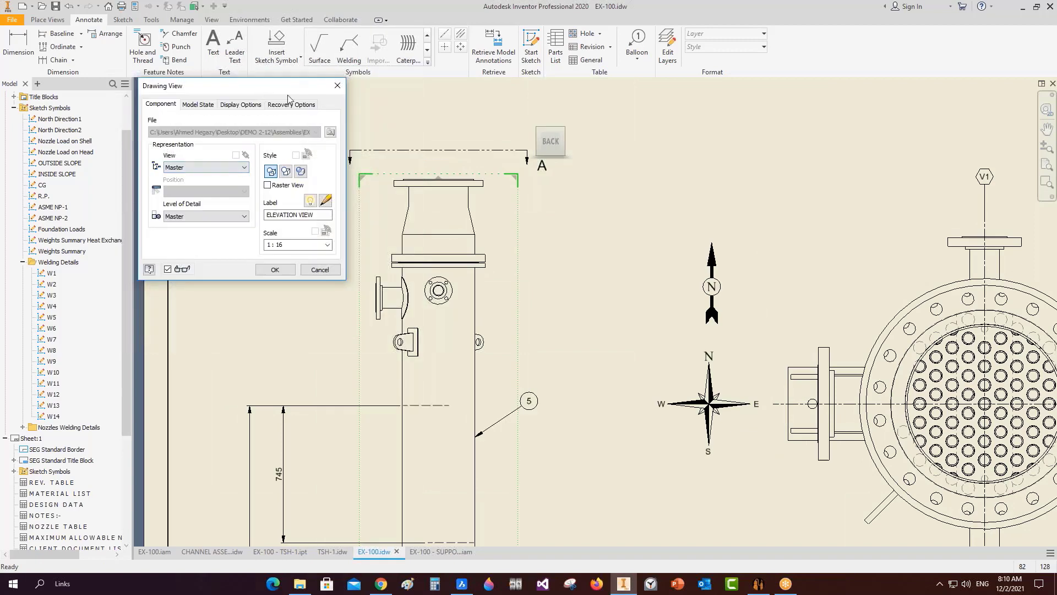
{"action": "left_click", "coordinate": [240, 105]}
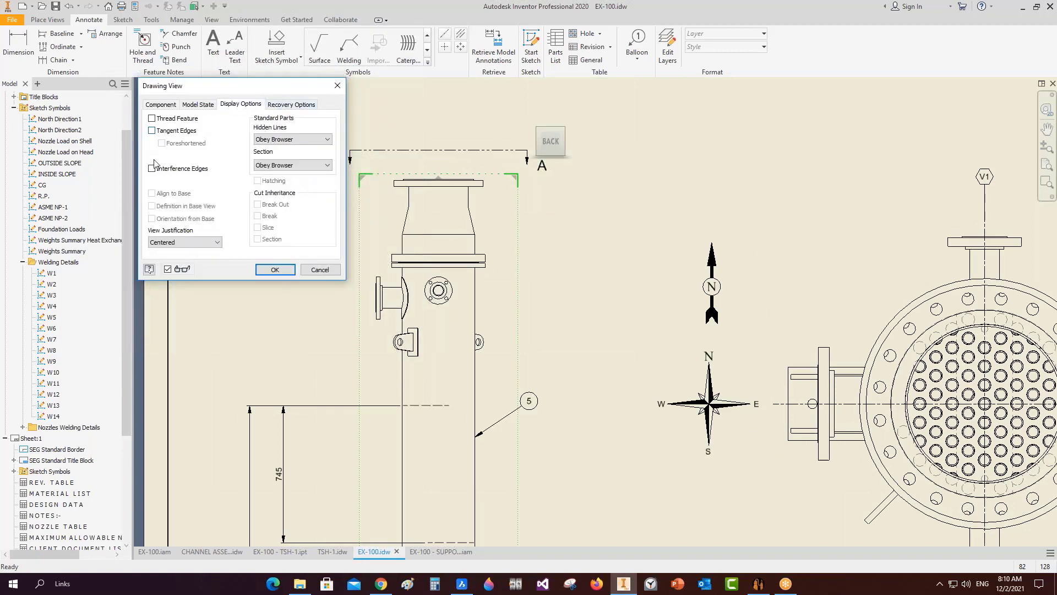
{"action": "left_click", "coordinate": [274, 269]}
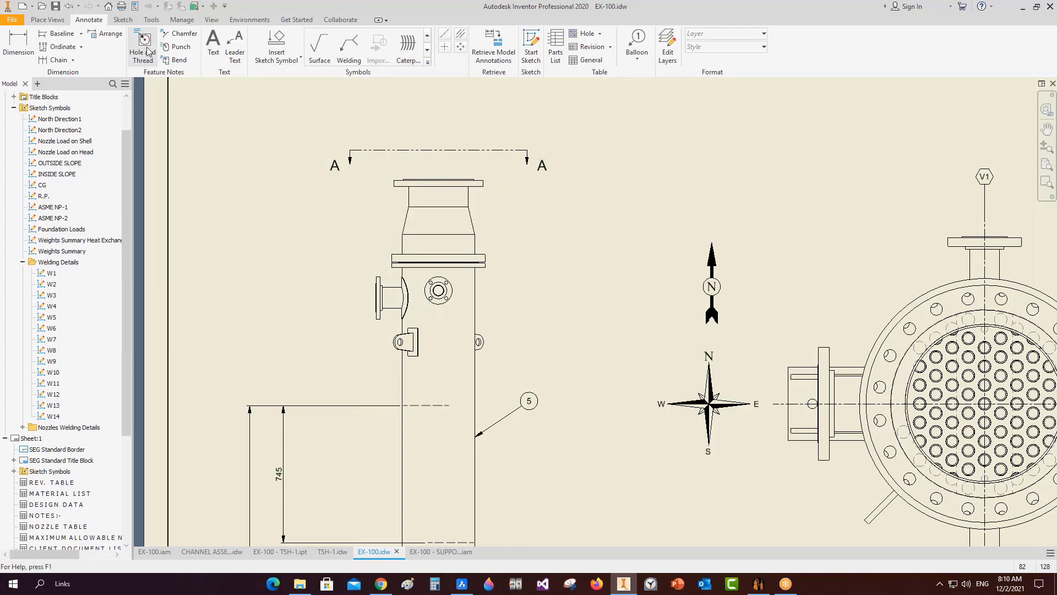
Insert the W3 weld sketch symbol from Welding Details and place it up-left of the vessel top.
{"action": "left_click", "coordinate": [300, 58]}
{"action": "left_click", "coordinate": [296, 78]}
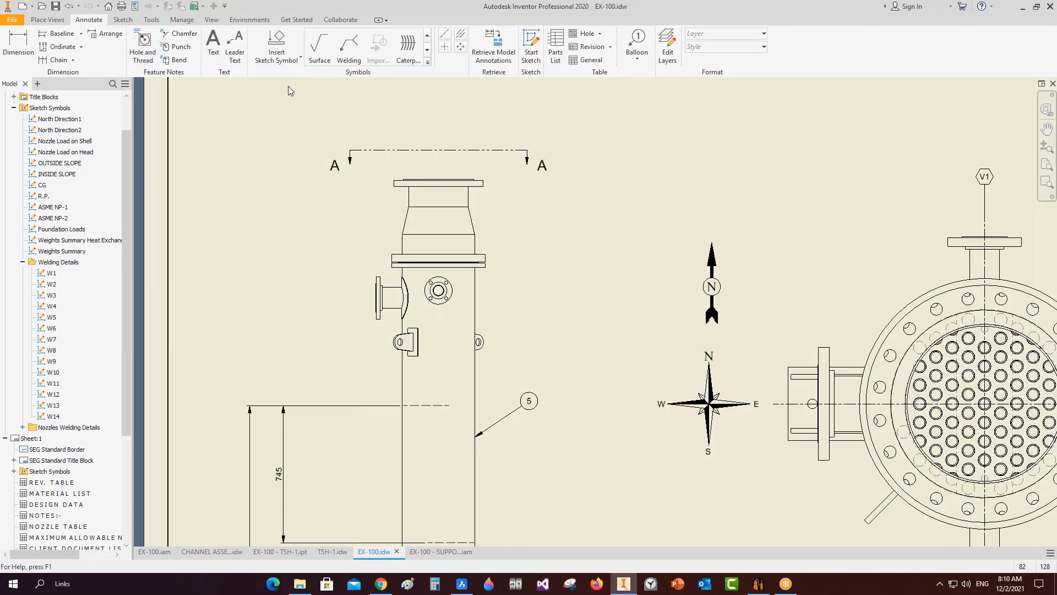
{"action": "left_click", "coordinate": [446, 275]}
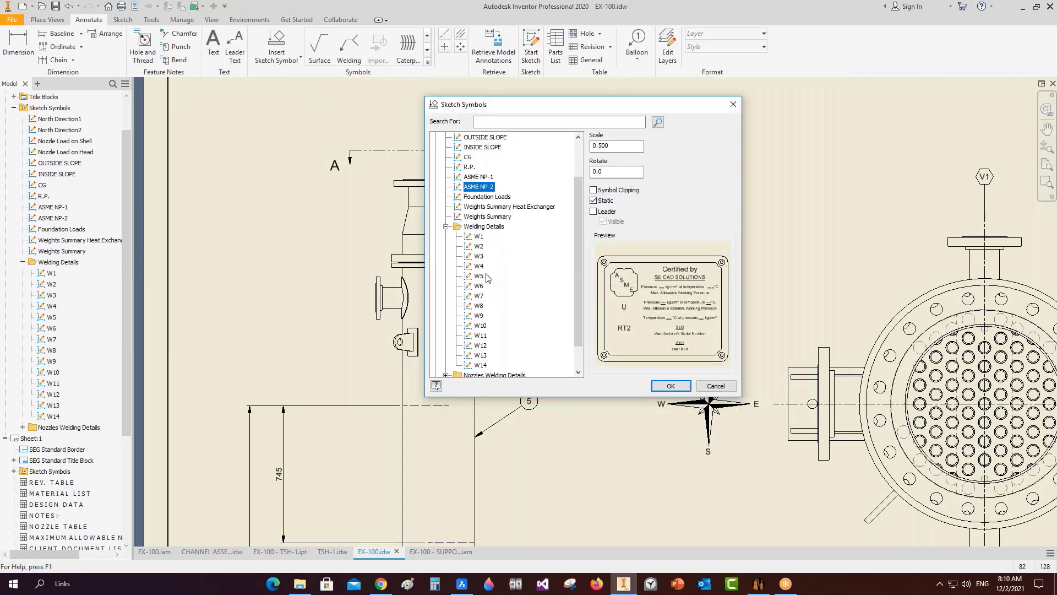
{"action": "double_click", "coordinate": [479, 256]}
{"action": "scroll", "coordinate": [463, 256], "scroll_direction": "up", "scroll_amount": 3}
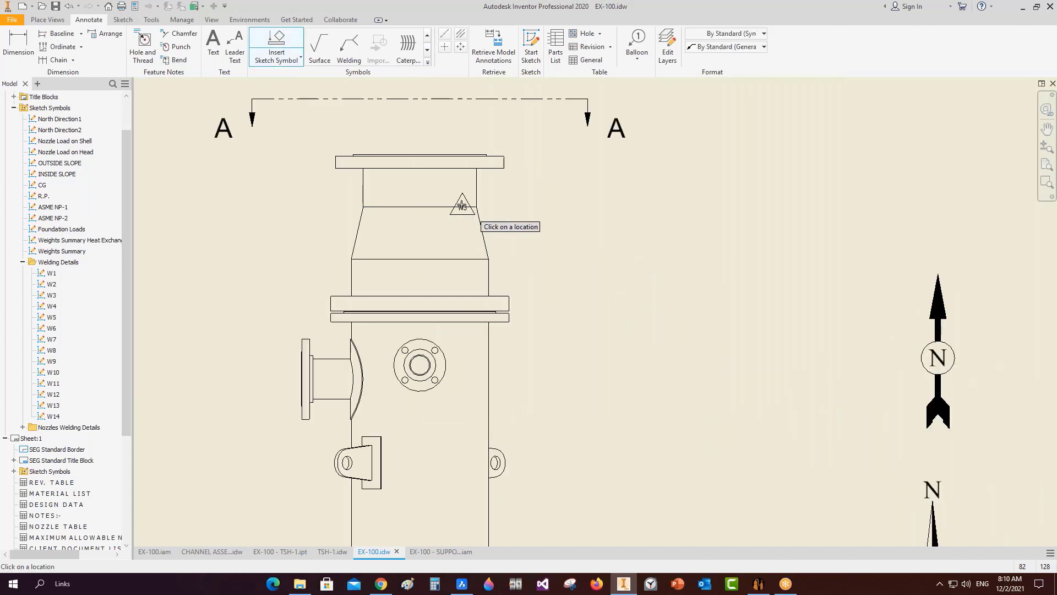
{"action": "left_click", "coordinate": [380, 206]}
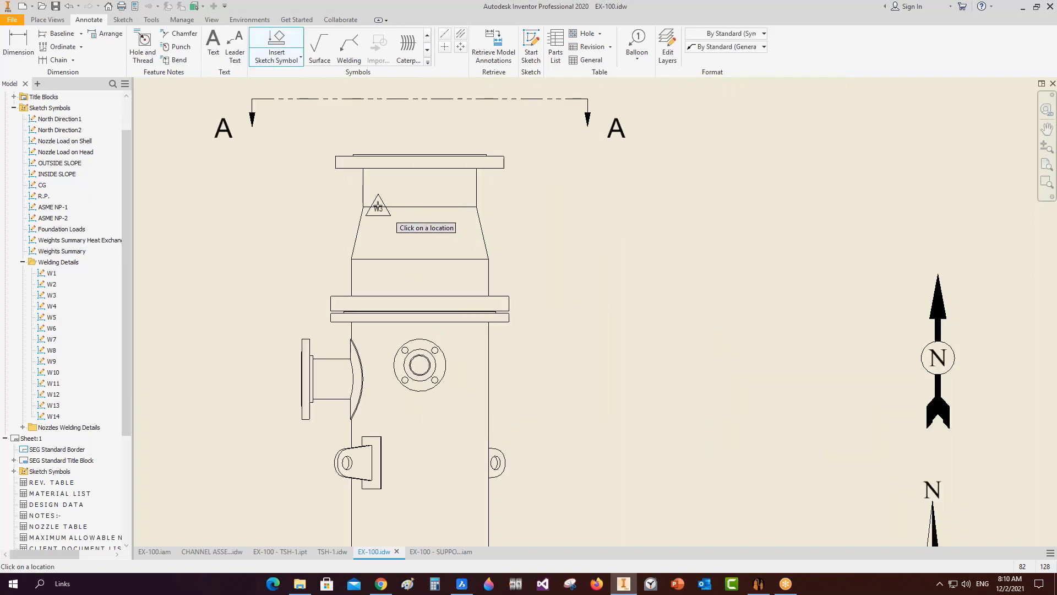
{"action": "key", "text": "Escape"}
{"action": "left_click_drag", "start_coordinate": [379, 207], "coordinate": [316, 188]}
Adjust the W3 symbol's arrowhead setting, then add it to a new folder.
{"action": "right_click", "coordinate": [316, 189]}
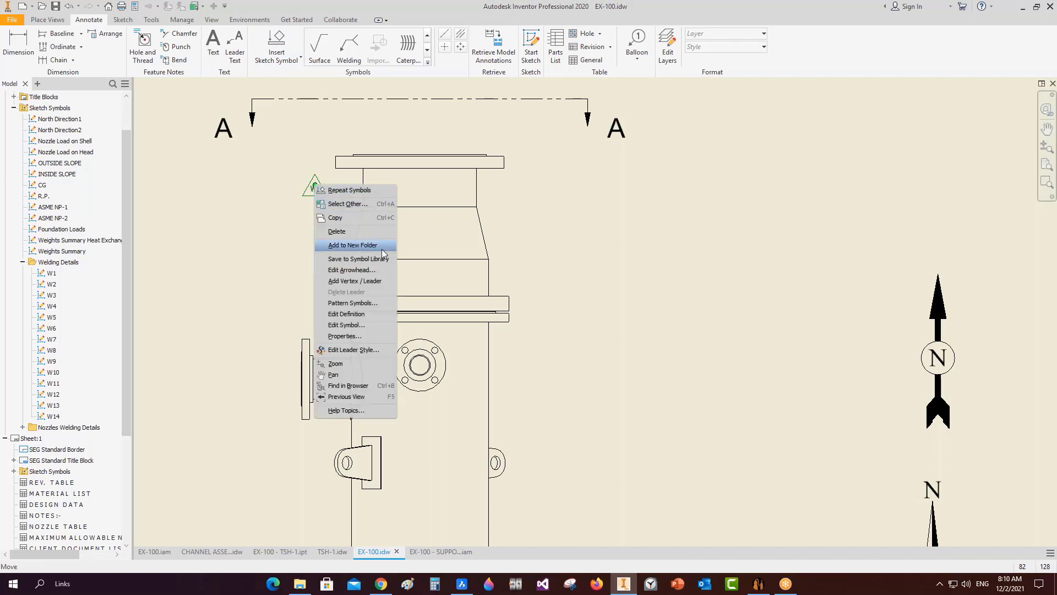
{"action": "left_click", "coordinate": [386, 269]}
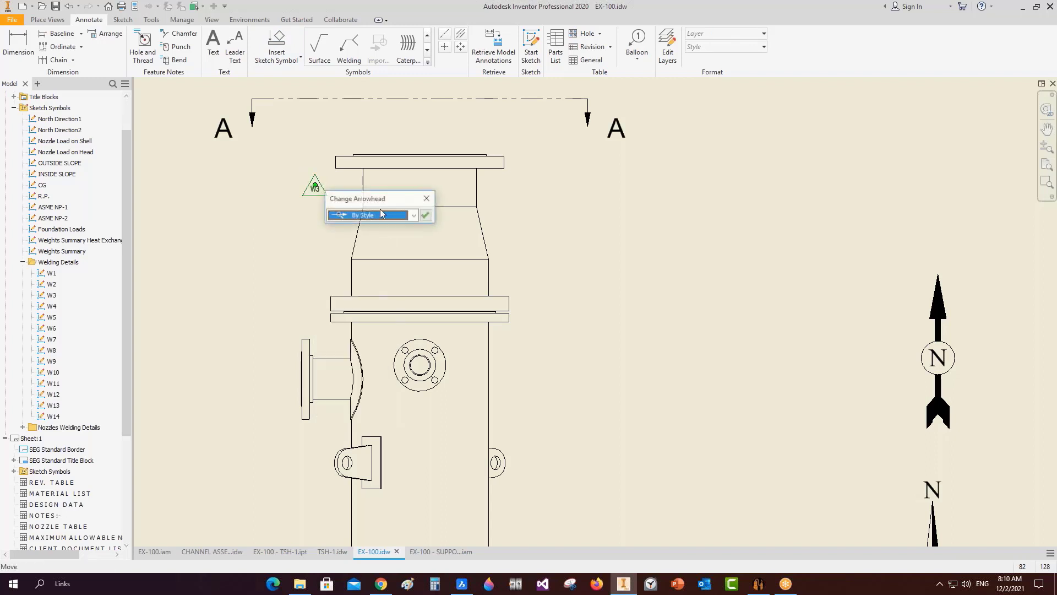
{"action": "left_click", "coordinate": [425, 215]}
{"action": "right_click", "coordinate": [315, 185]}
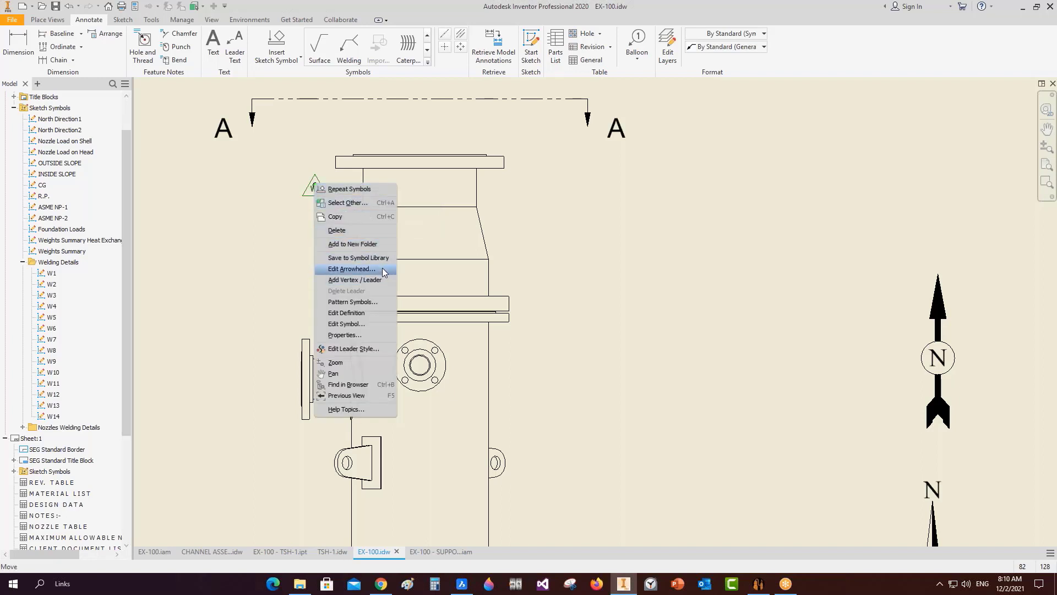
{"action": "left_click", "coordinate": [382, 245]}
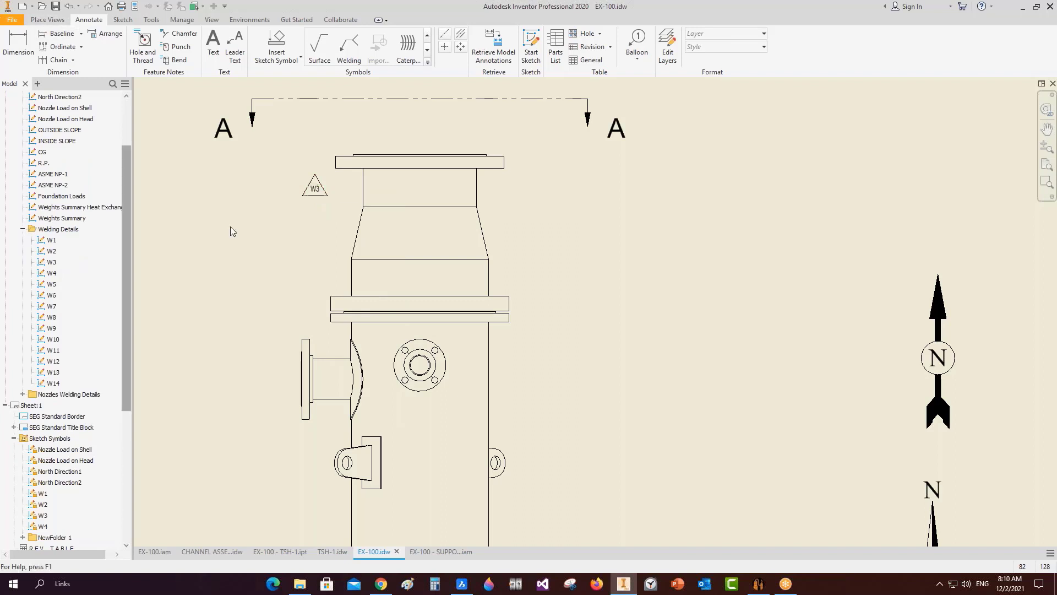
Delete and re-insert W3 with a leader, moving its arrow onto the nozzle edge.
{"action": "left_click", "coordinate": [316, 188]}
{"action": "left_click_drag", "start_coordinate": [315, 188], "coordinate": [337, 170]}
{"action": "key", "text": "Escape"}
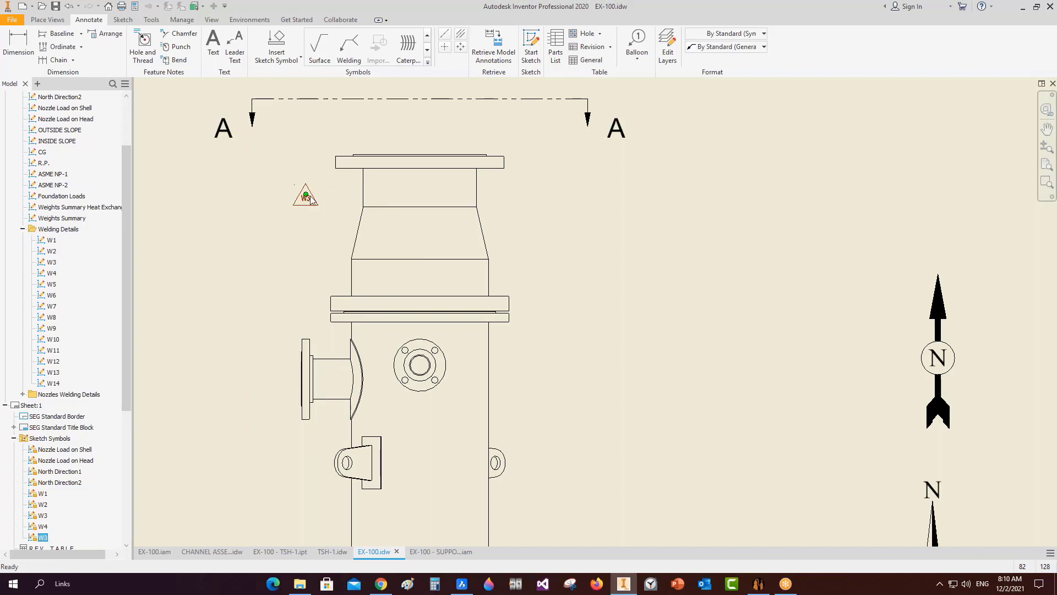
{"action": "key", "text": "Delete"}
{"action": "left_click", "coordinate": [276, 55]}
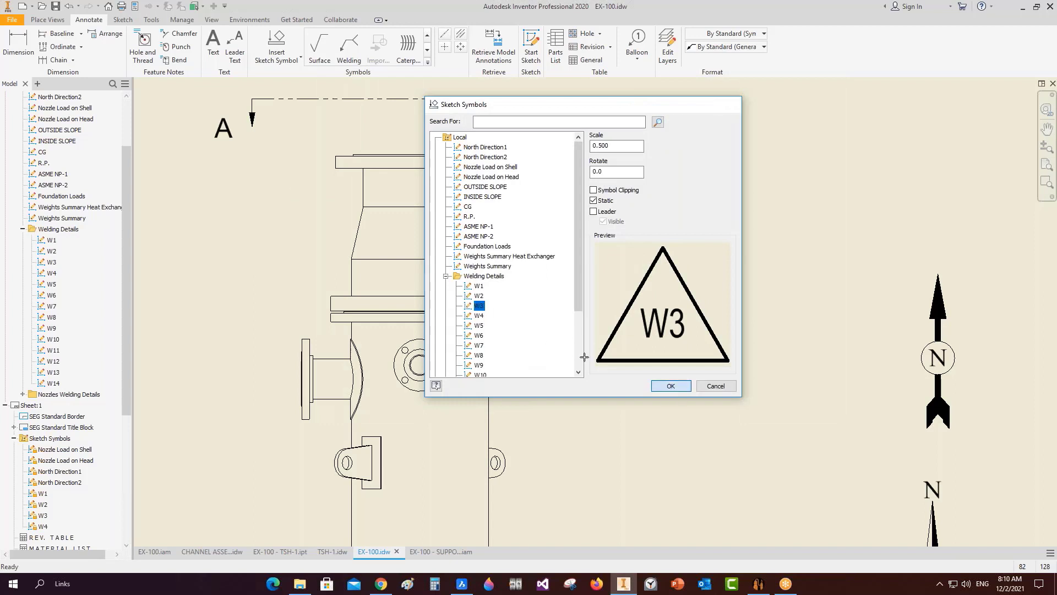
{"action": "left_click", "coordinate": [674, 386]}
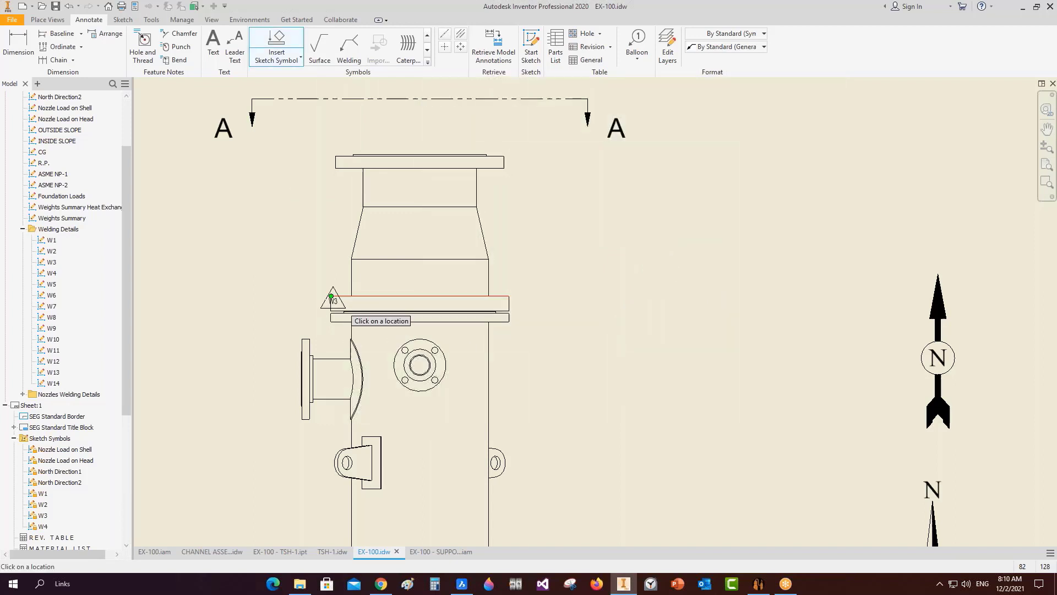
{"action": "left_click", "coordinate": [331, 295]}
{"action": "double_click", "coordinate": [280, 232]}
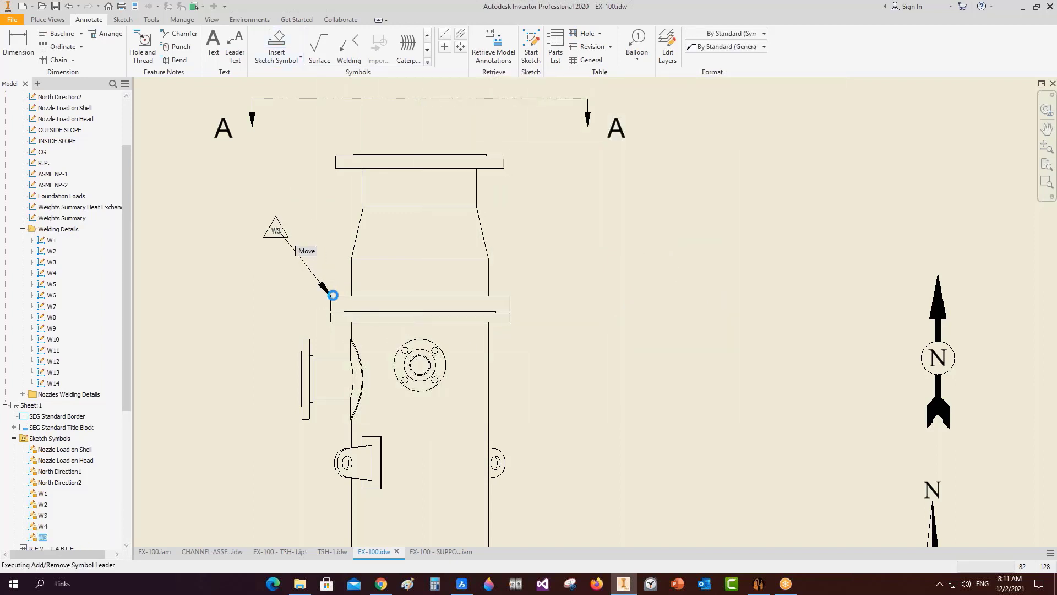
{"action": "left_click_drag", "start_coordinate": [331, 296], "coordinate": [382, 207]}
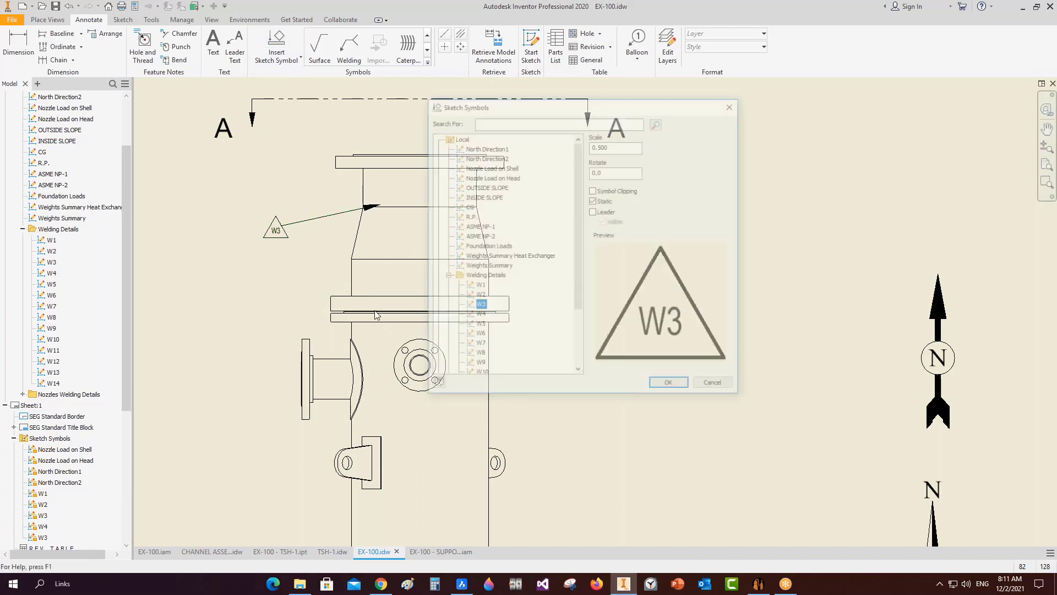
Place the W4 weld symbol left of the shell with its leader on the shell edge.
{"action": "left_click", "coordinate": [479, 316]}
{"action": "left_click", "coordinate": [670, 385]}
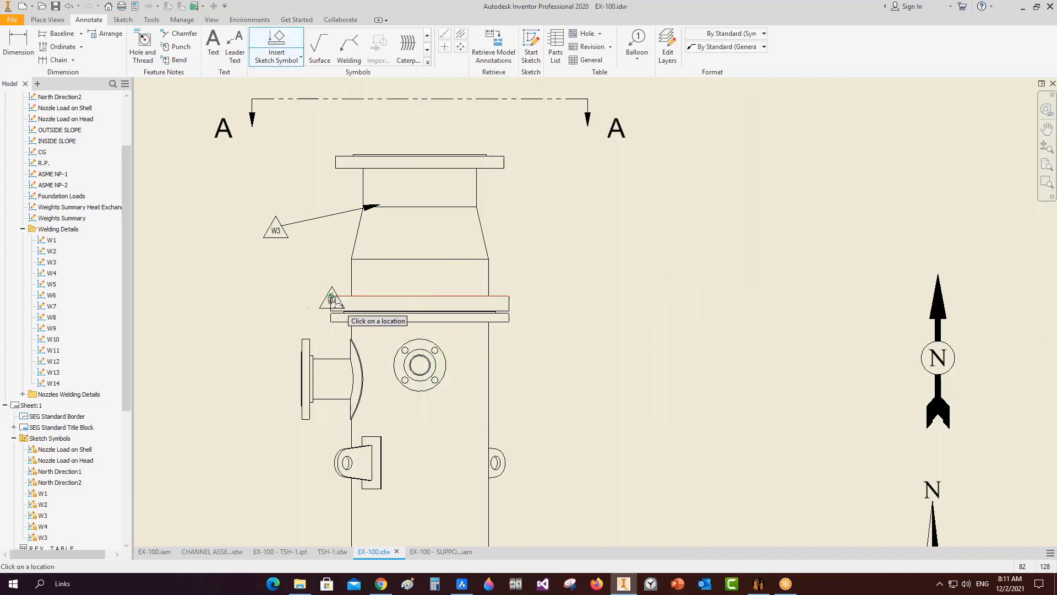
{"action": "left_click", "coordinate": [272, 287]}
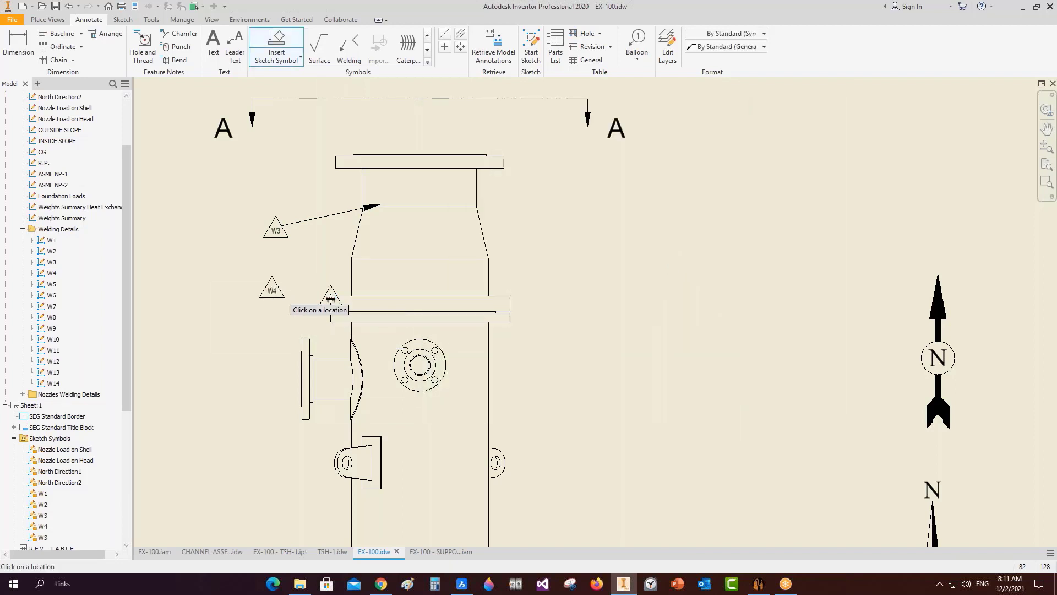
{"action": "key", "text": "Escape"}
{"action": "left_click_drag", "start_coordinate": [322, 296], "coordinate": [275, 267]}
{"action": "left_click", "coordinate": [332, 296]}
{"action": "left_click_drag", "start_coordinate": [331, 297], "coordinate": [372, 257]}
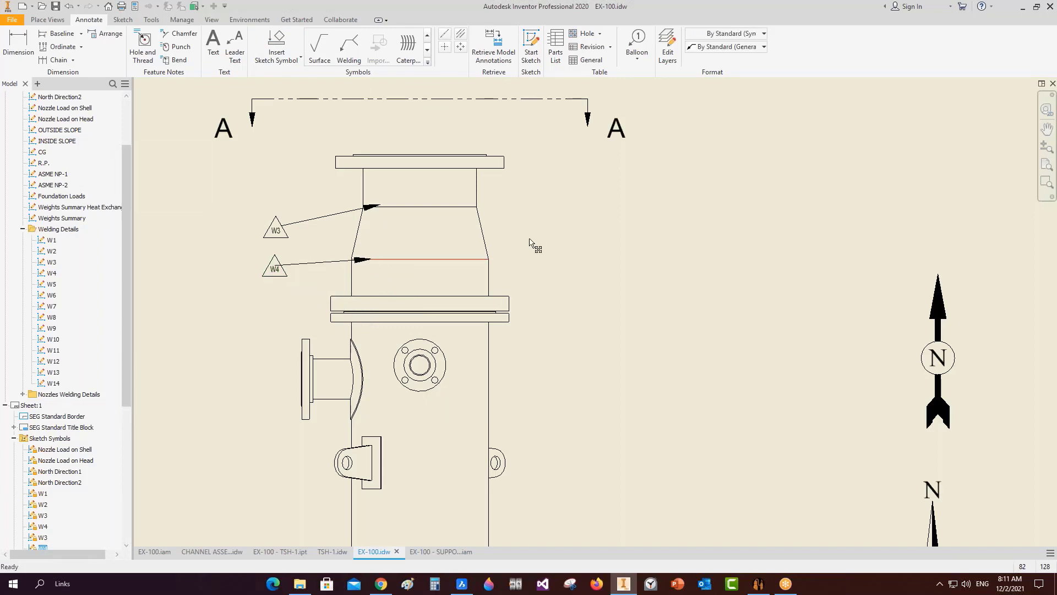
Open the sketch symbol library again and close it without inserting anything.
{"action": "scroll", "coordinate": [490, 270], "scroll_direction": "up", "scroll_amount": 3}
{"action": "left_click", "coordinate": [278, 41]}
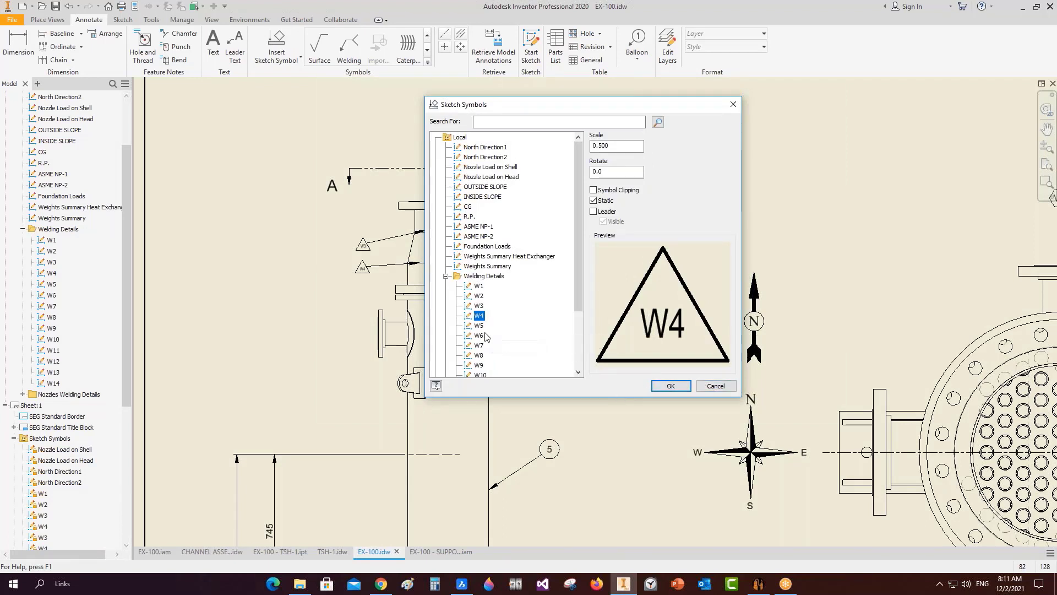
{"action": "left_click", "coordinate": [715, 386]}
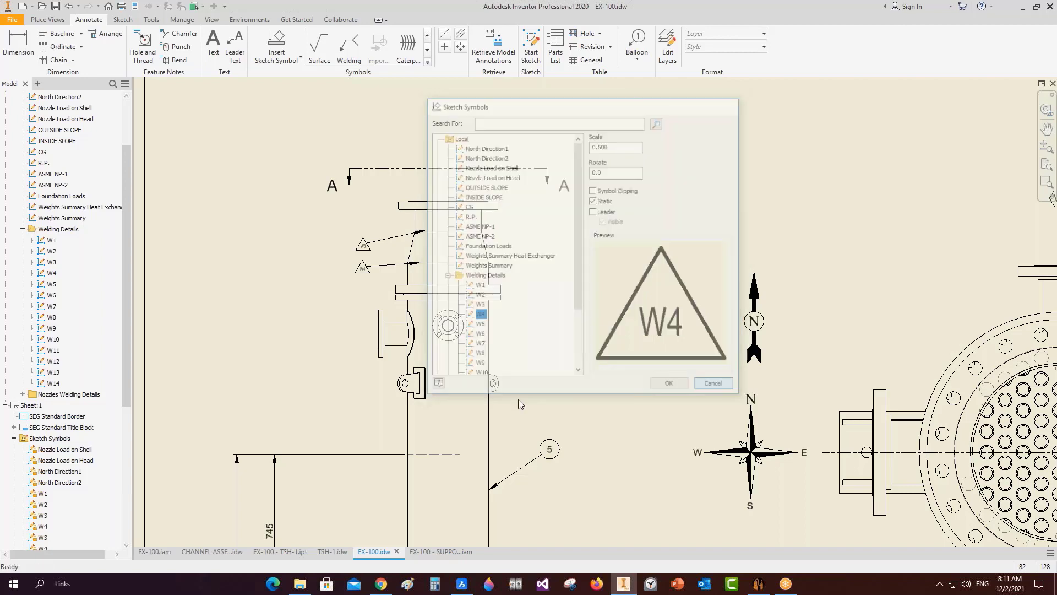
{"action": "key", "text": "Home"}
{"action": "scroll", "coordinate": [506, 306], "scroll_direction": "down", "scroll_amount": 10}
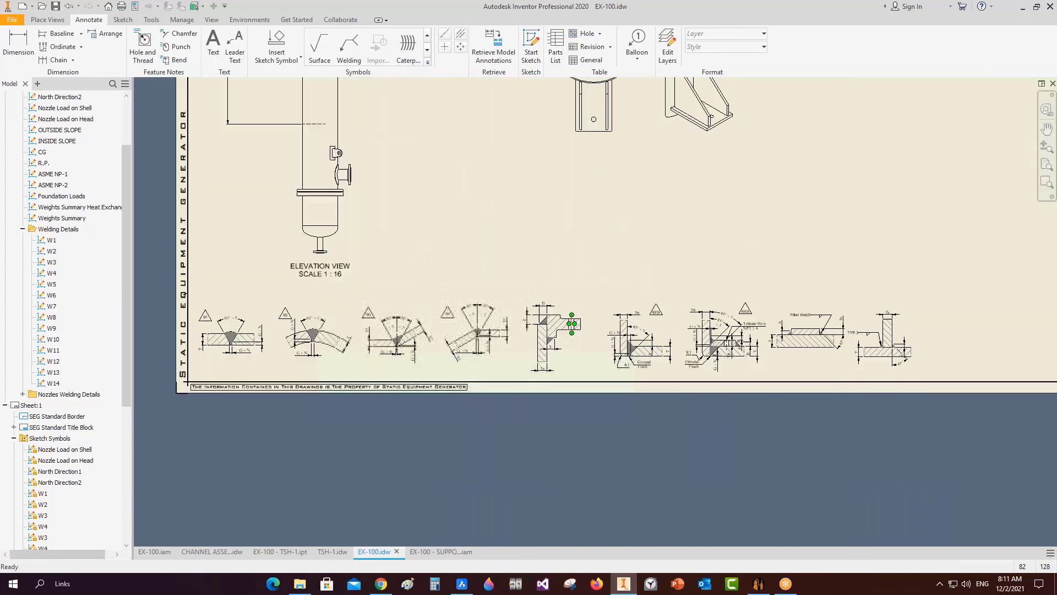
Place a W5 weld symbol from the browser beside the flange weld detail.
{"action": "scroll", "coordinate": [506, 307], "scroll_direction": "up", "scroll_amount": 5}
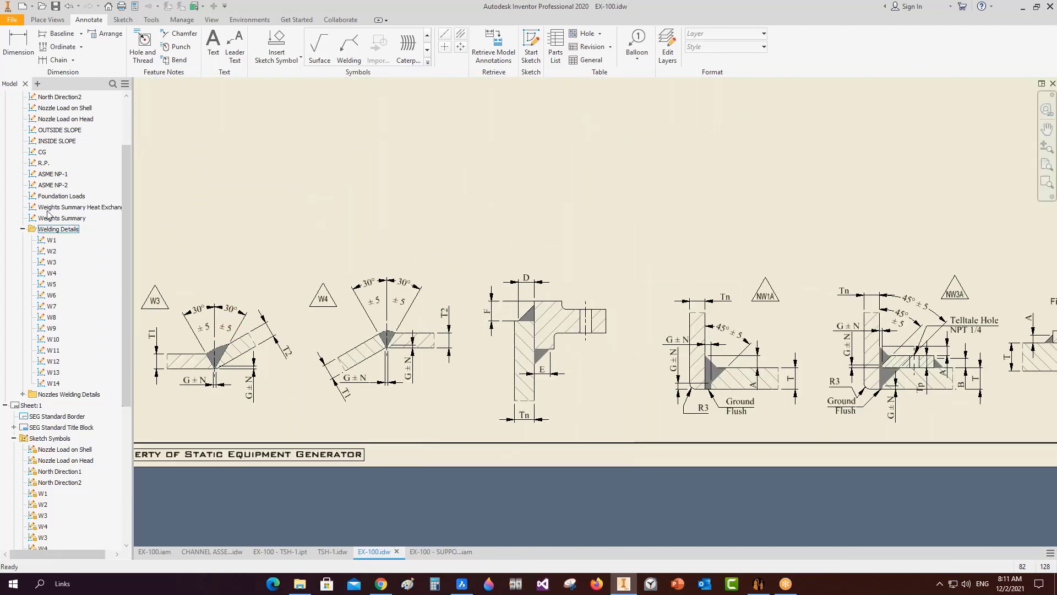
{"action": "double_click", "coordinate": [52, 285]}
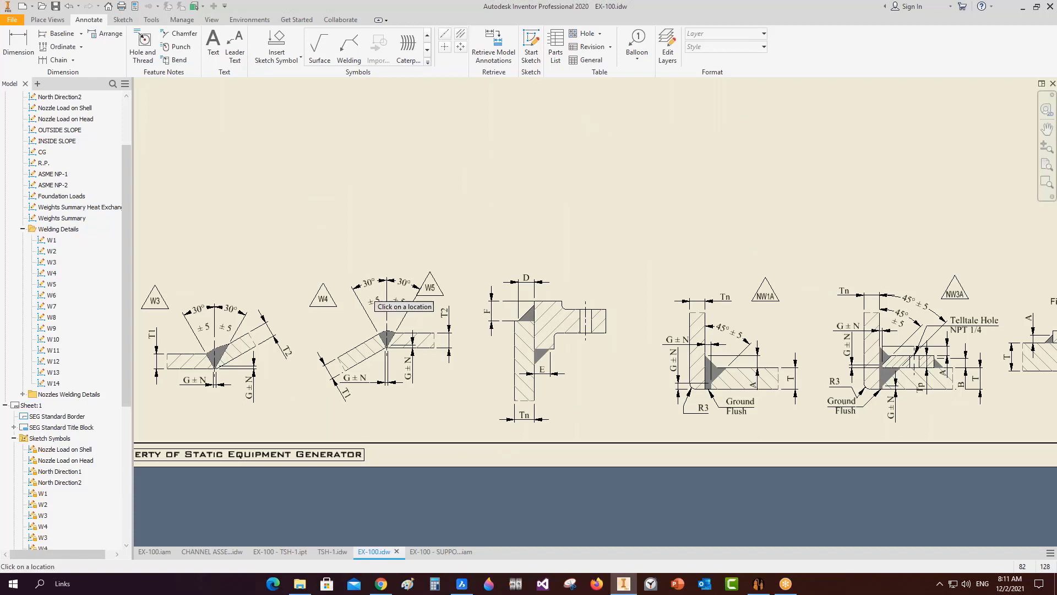
{"action": "left_click", "coordinate": [594, 287]}
Insert another W5 on the elevation's nozzle flange and drag it up-right with a leader.
{"action": "left_click", "coordinate": [276, 53]}
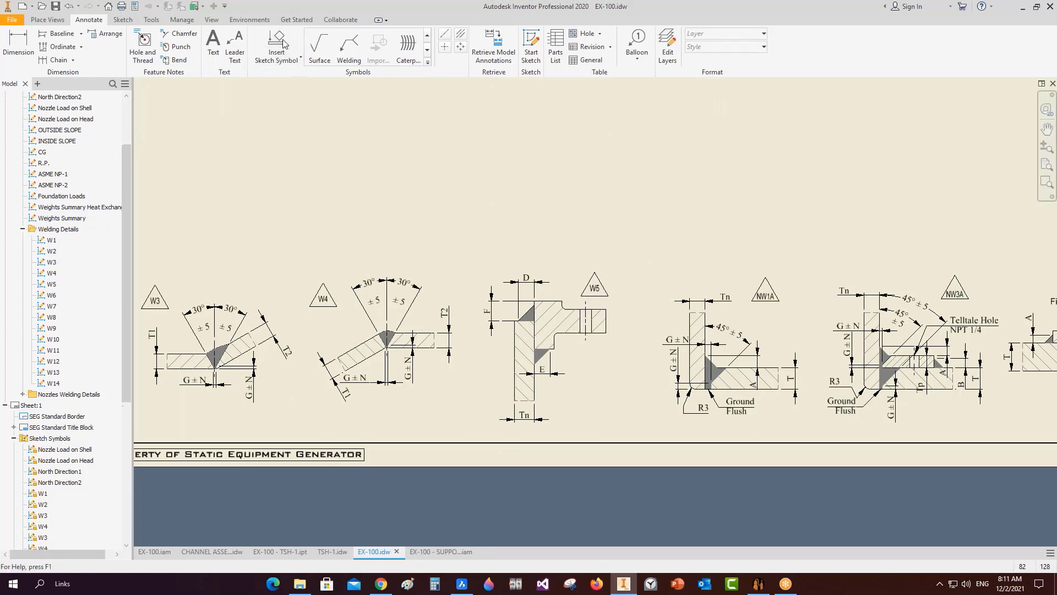
{"action": "left_click", "coordinate": [481, 325]}
{"action": "left_click", "coordinate": [672, 387]}
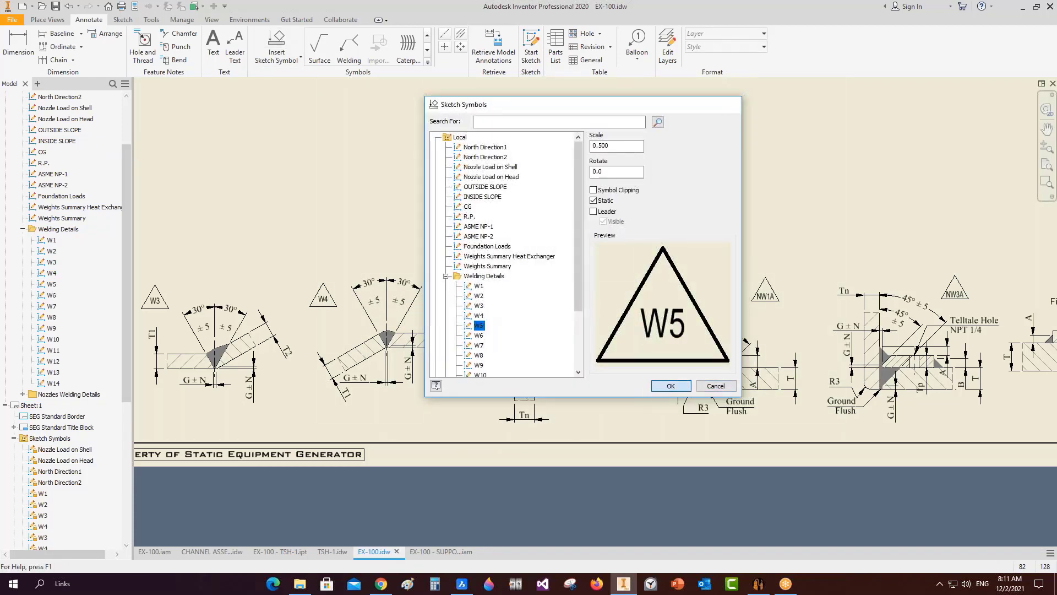
{"action": "scroll", "coordinate": [576, 187], "scroll_direction": "up", "scroll_amount": 5}
{"action": "middle_click_drag", "start_coordinate": [530, 139], "coordinate": [505, 280]}
{"action": "scroll", "coordinate": [504, 280], "scroll_direction": "down", "scroll_amount": 5}
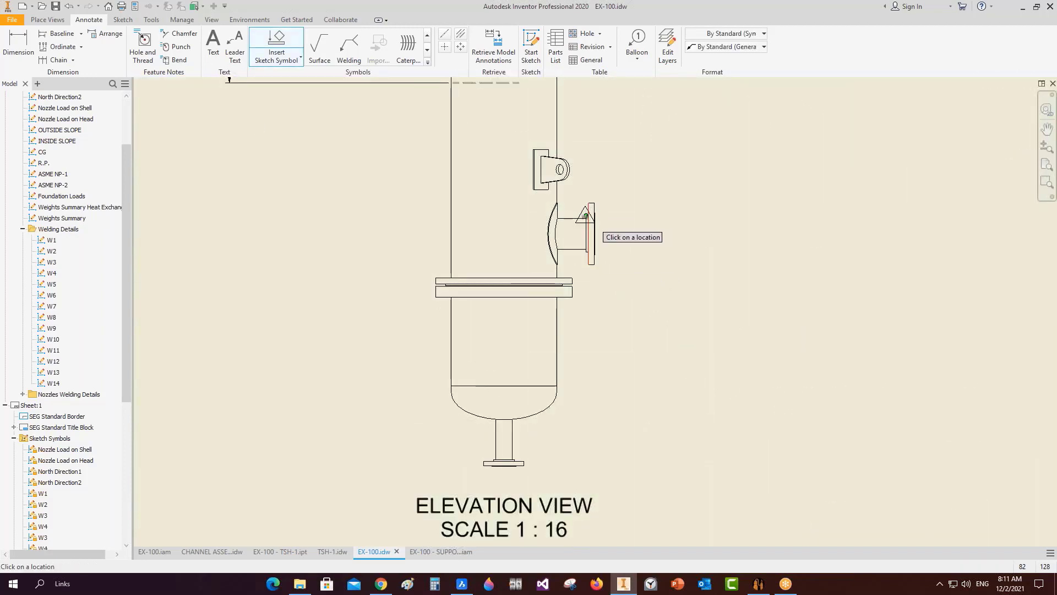
{"action": "left_click", "coordinate": [586, 215]}
{"action": "left_click_drag", "start_coordinate": [588, 218], "coordinate": [637, 159]}
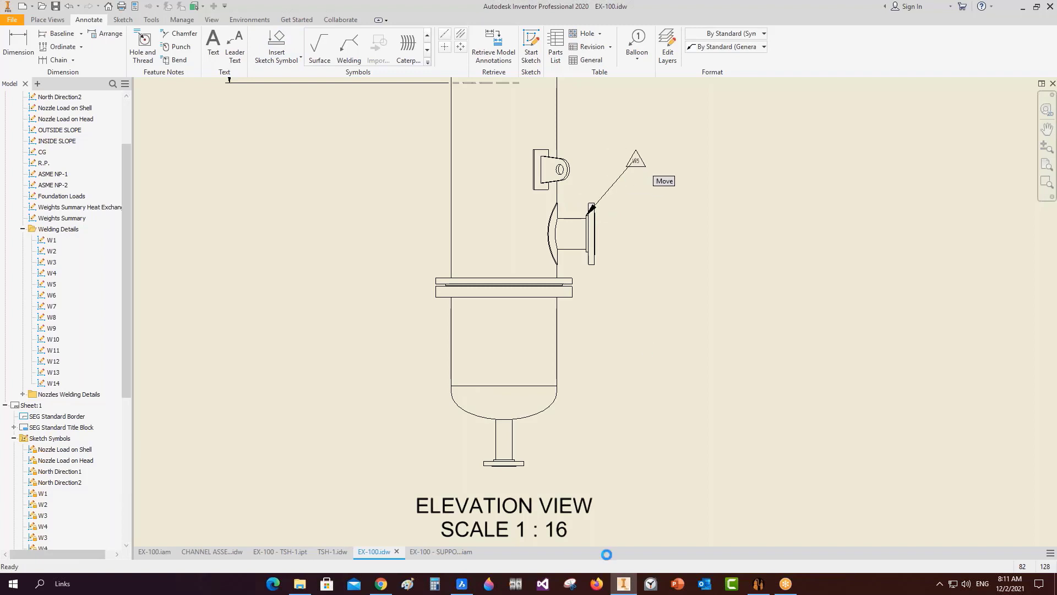
In BricsCAD, open CR10830002_WFD_R1, zoom to extents, then zoom onto the nozzle weld details.
{"action": "left_click", "coordinate": [462, 581]}
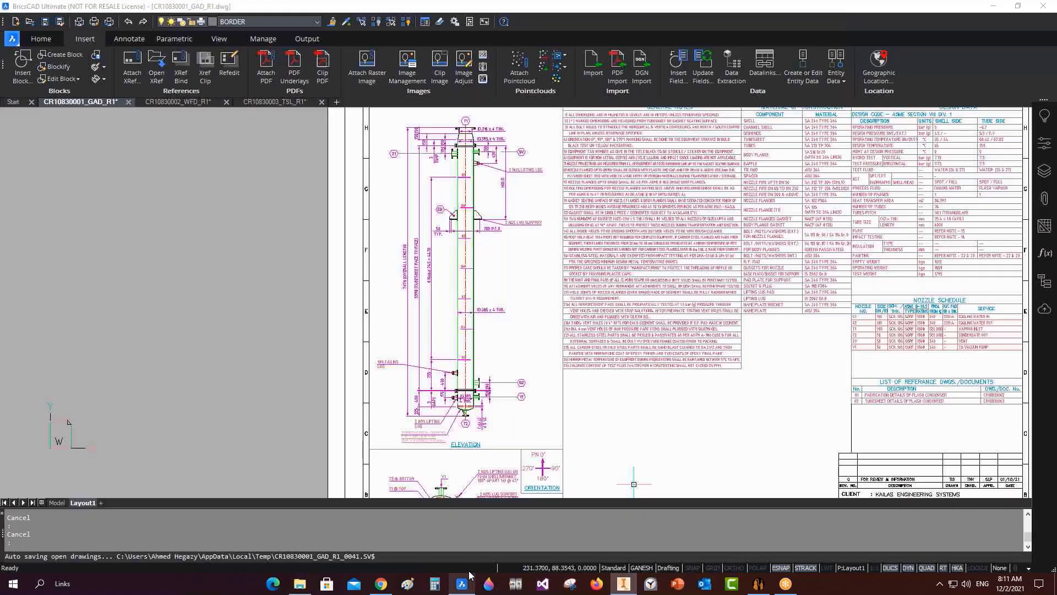
{"action": "left_click", "coordinate": [165, 104]}
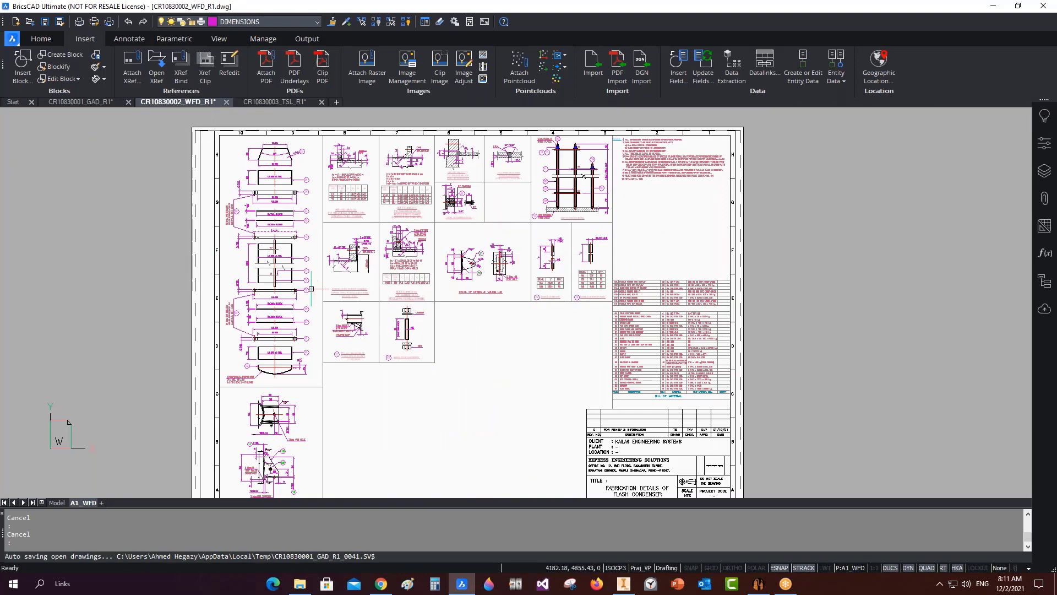
{"action": "scroll", "coordinate": [292, 283], "scroll_direction": "up", "scroll_amount": 2}
{"action": "scroll", "coordinate": [702, 130], "scroll_direction": "up", "scroll_amount": 1}
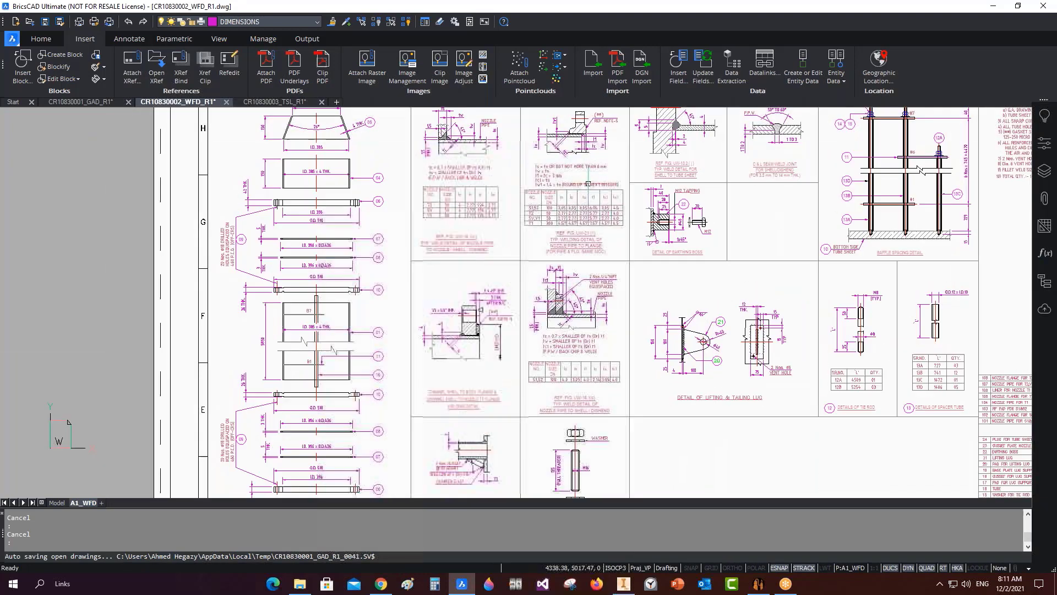
{"action": "middle_click", "coordinate": [344, 271]}
{"action": "middle_click", "coordinate": [344, 271]}
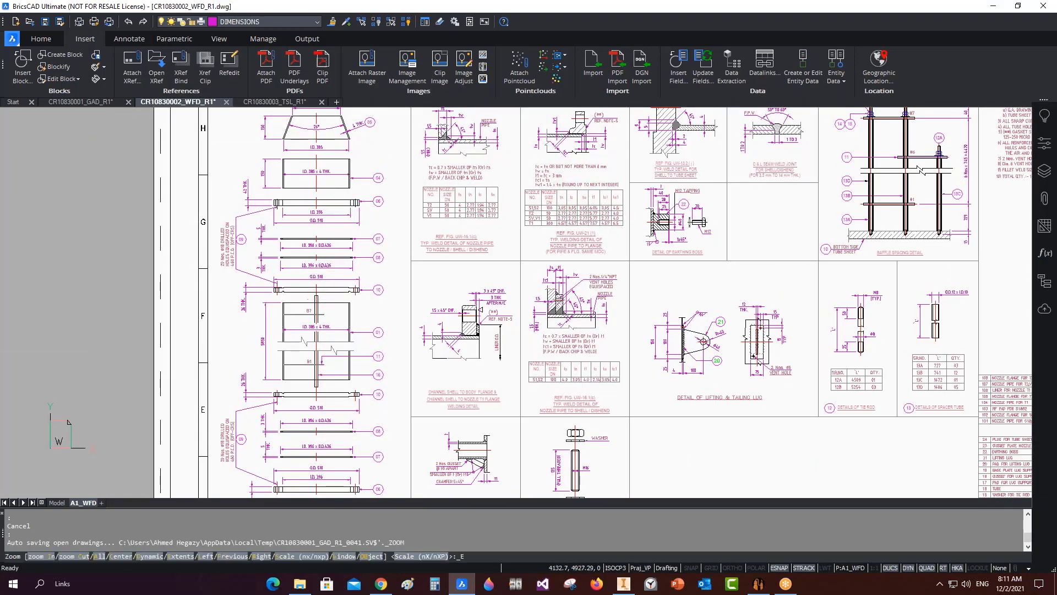
{"action": "scroll", "coordinate": [404, 118], "scroll_direction": "up", "scroll_amount": 2}
{"action": "scroll", "coordinate": [379, 110], "scroll_direction": "up", "scroll_amount": 3}
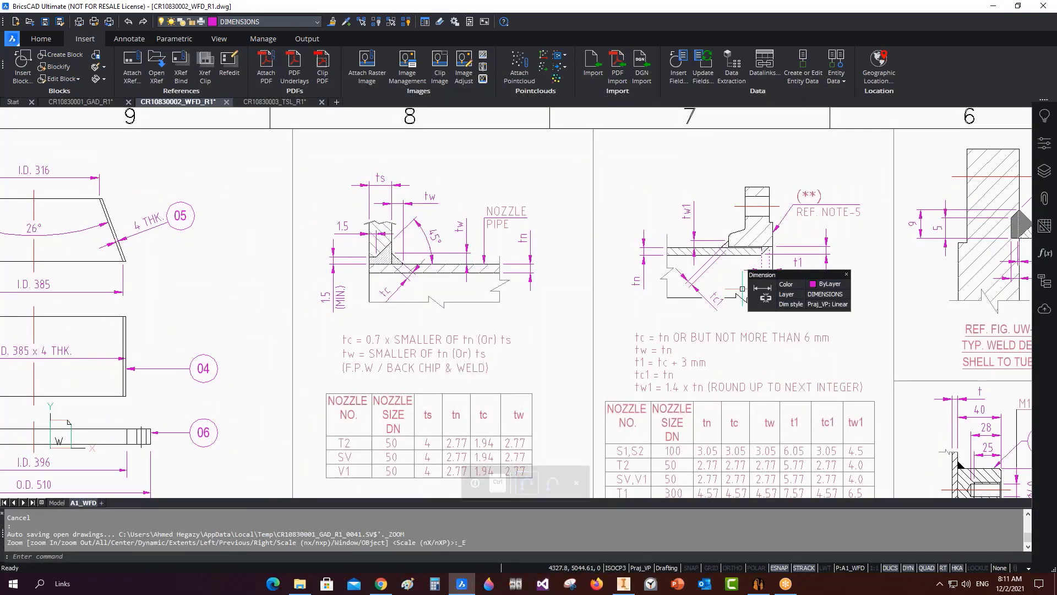
{"action": "middle_click_drag", "start_coordinate": [416, 253], "coordinate": [400, 218]}
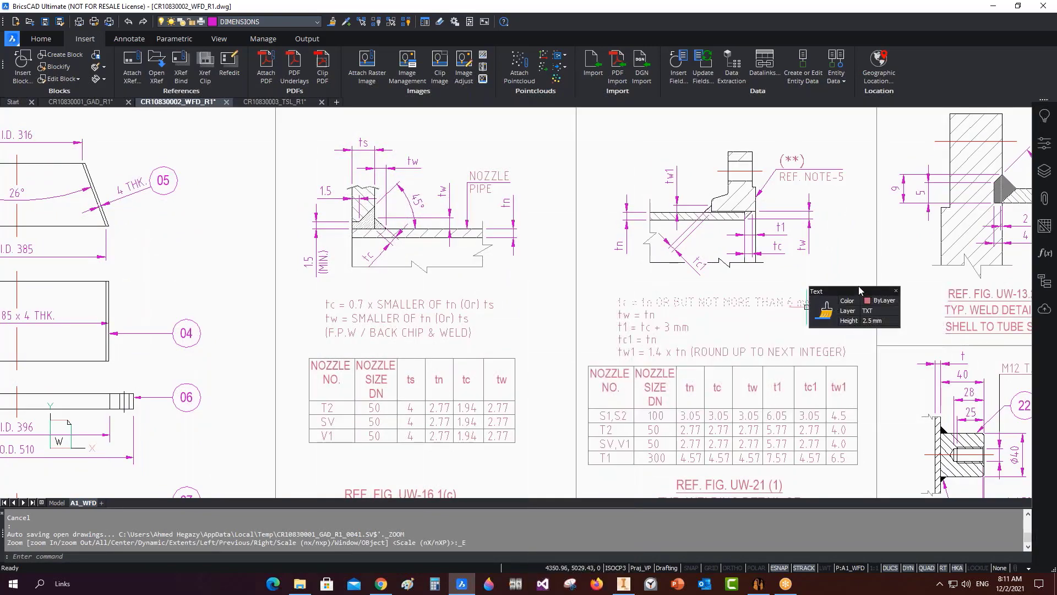
{"action": "mouse_move", "coordinate": [836, 255]}
{"action": "middle_mouse_down"}
{"action": "mouse_move", "coordinate": [779, 249]}
{"action": "mouse_move", "coordinate": [719, 271]}
{"action": "middle_mouse_up"}
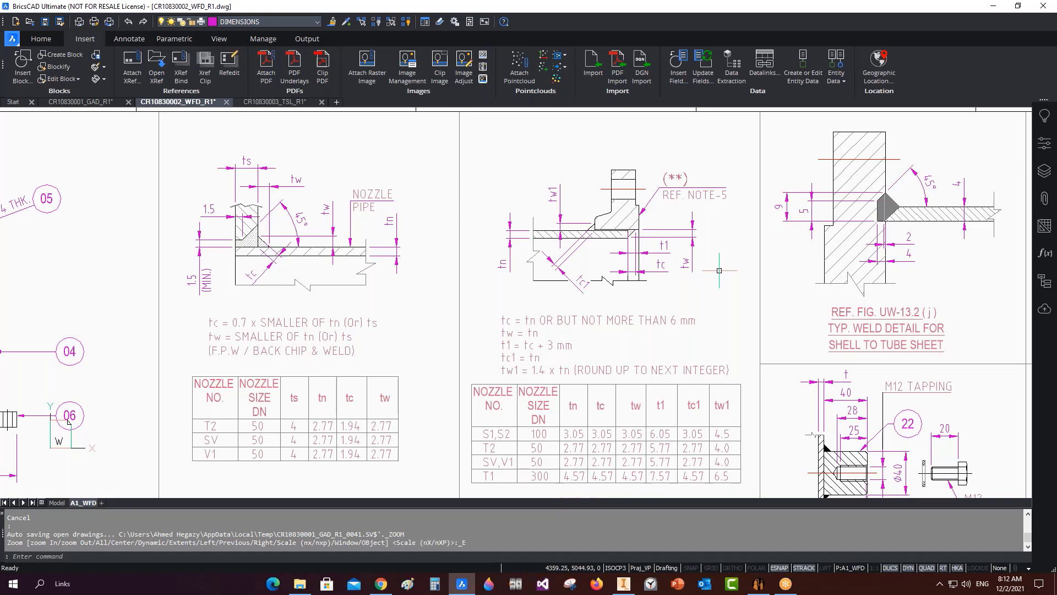
Change the Visible (ISO) layer colour to green and save the layer styles.
{"action": "left_click", "coordinate": [624, 584]}
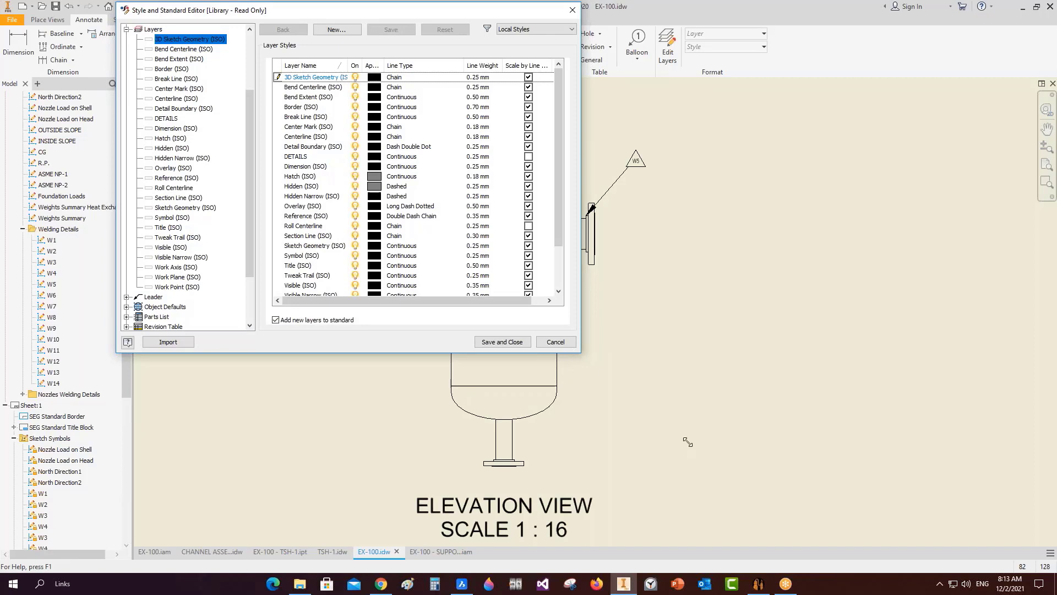
{"action": "left_click_drag", "start_coordinate": [688, 441], "coordinate": [770, 490]}
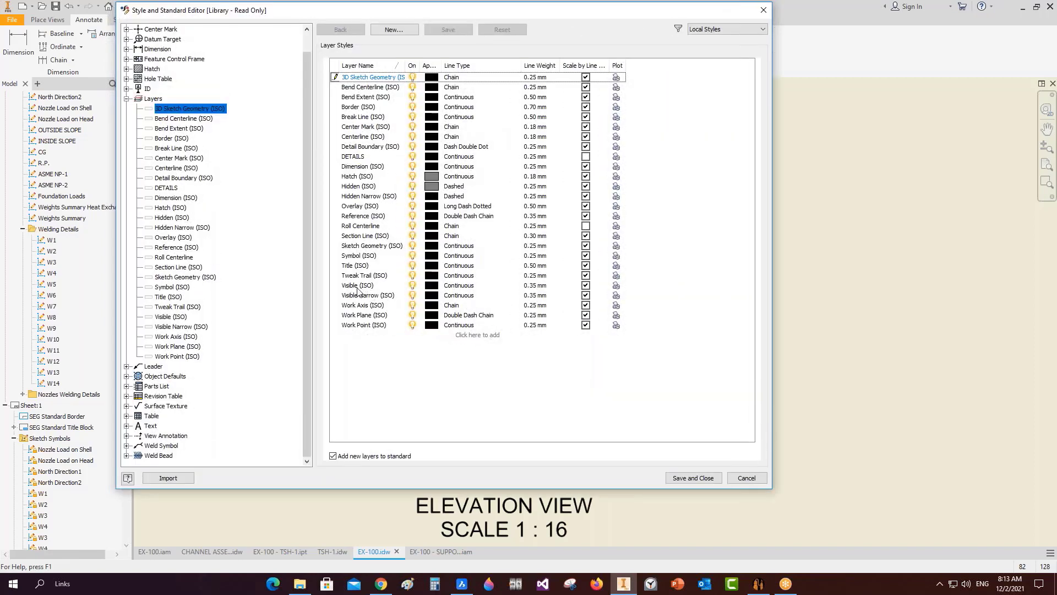
{"action": "left_click", "coordinate": [431, 290]}
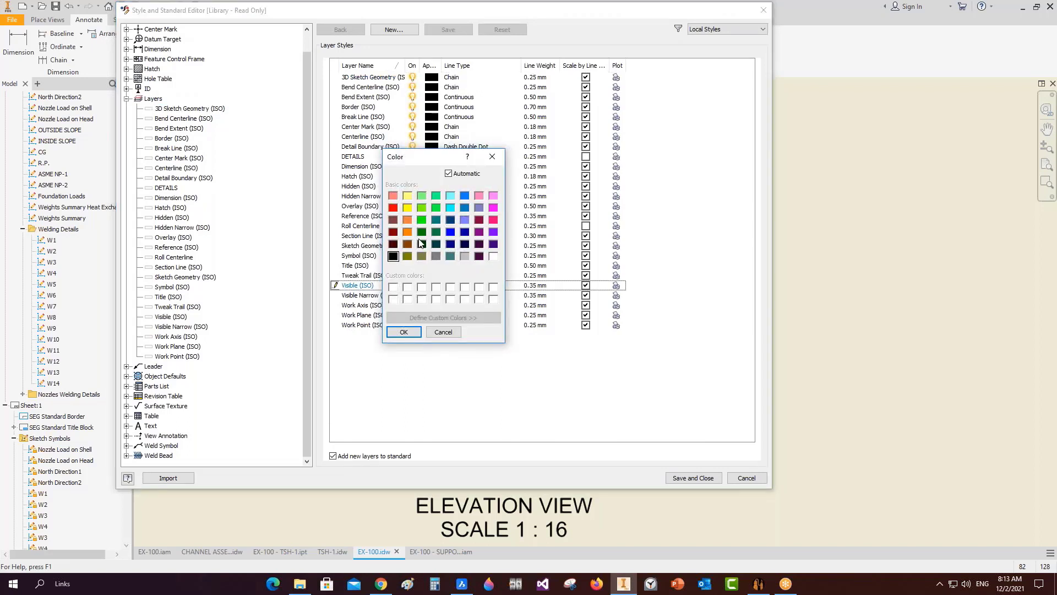
{"action": "left_click", "coordinate": [421, 231]}
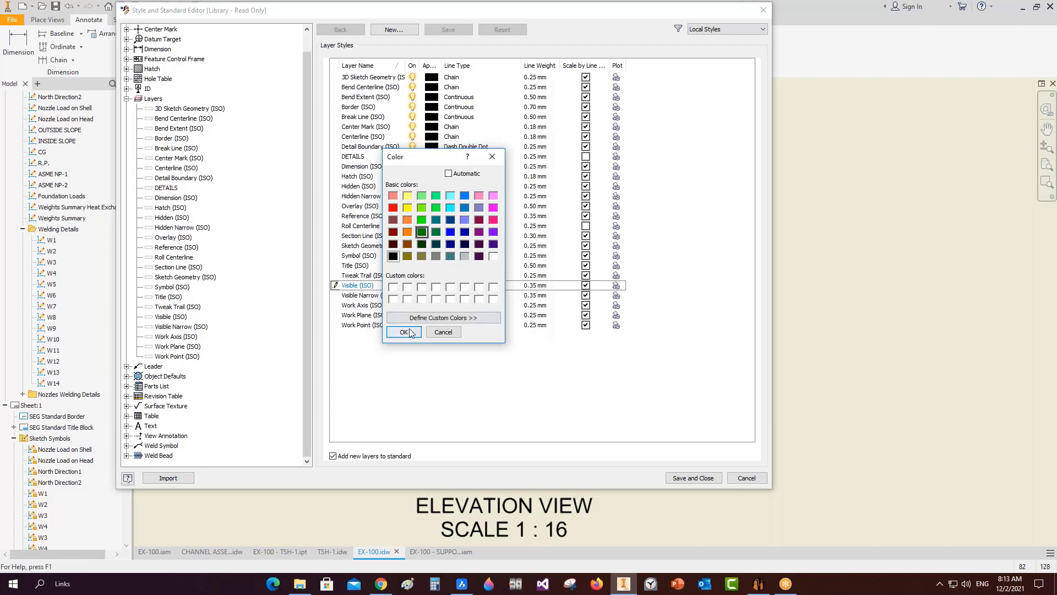
{"action": "left_click", "coordinate": [403, 332]}
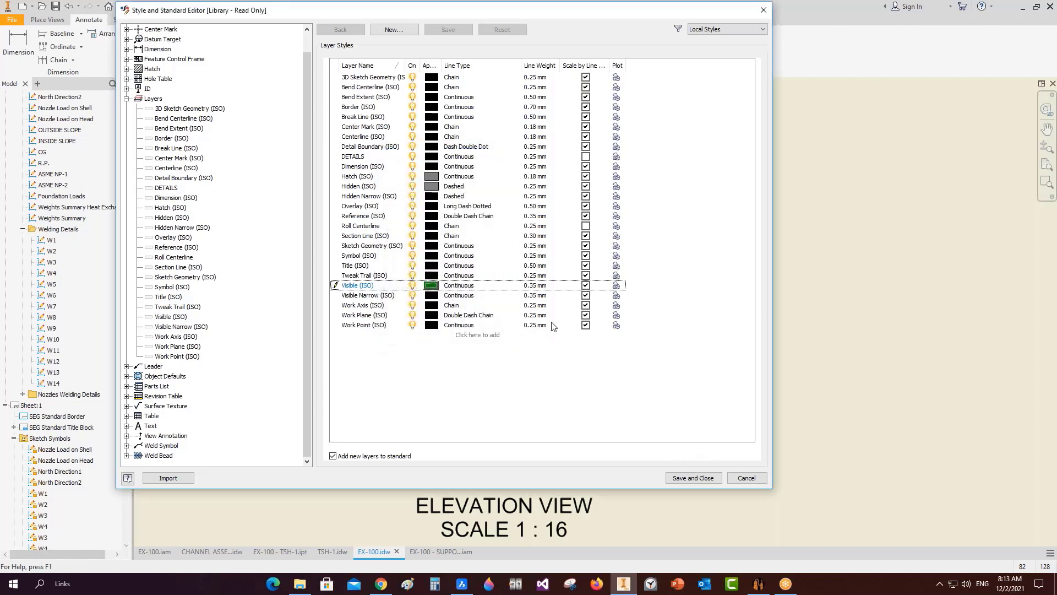
{"action": "left_click", "coordinate": [693, 478]}
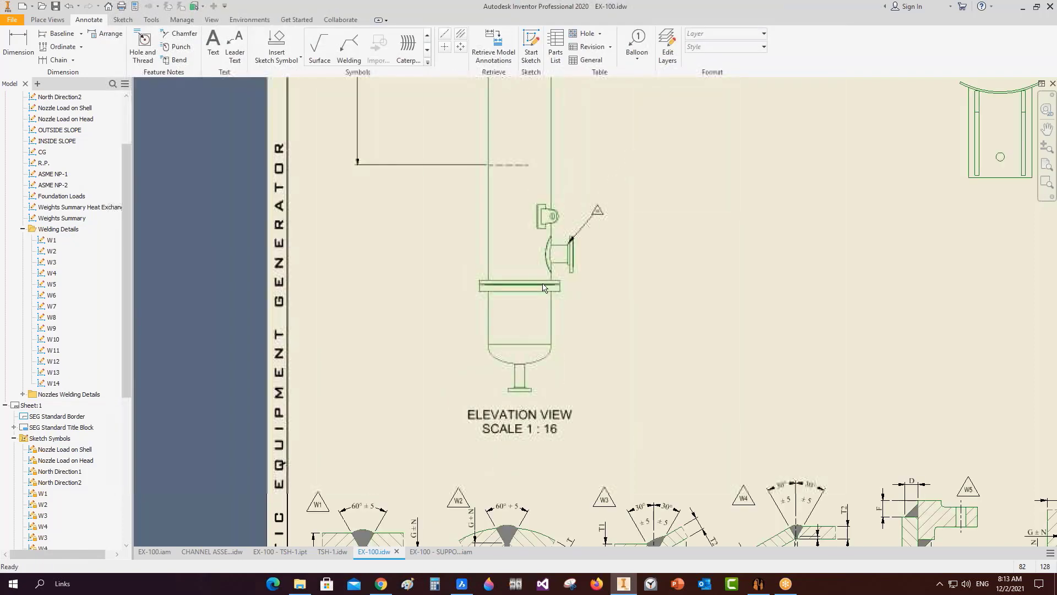
{"action": "middle_click_drag", "start_coordinate": [494, 173], "coordinate": [494, 319]}
{"action": "scroll", "coordinate": [487, 187], "scroll_direction": "up", "scroll_amount": 3}
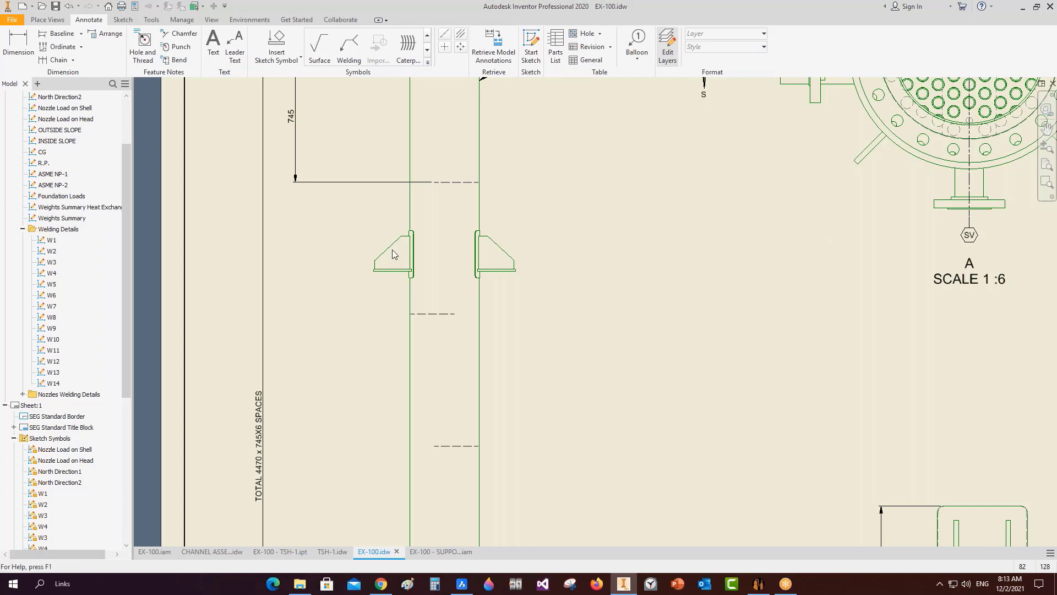
Set the Visible (ISO) layer back to black, then save and close.
{"action": "left_click", "coordinate": [667, 46]}
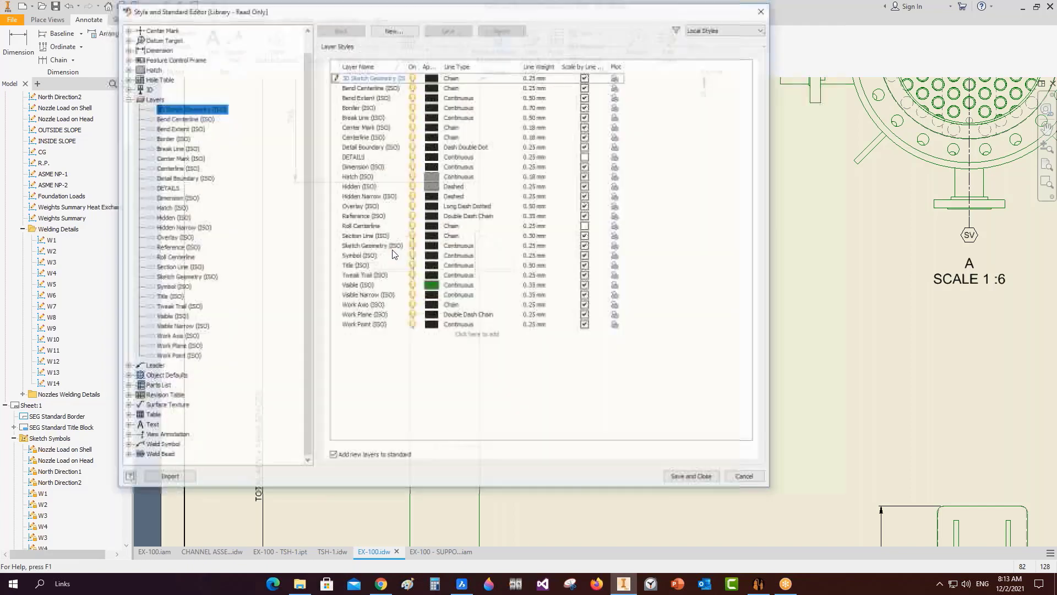
{"action": "left_click", "coordinate": [432, 288]}
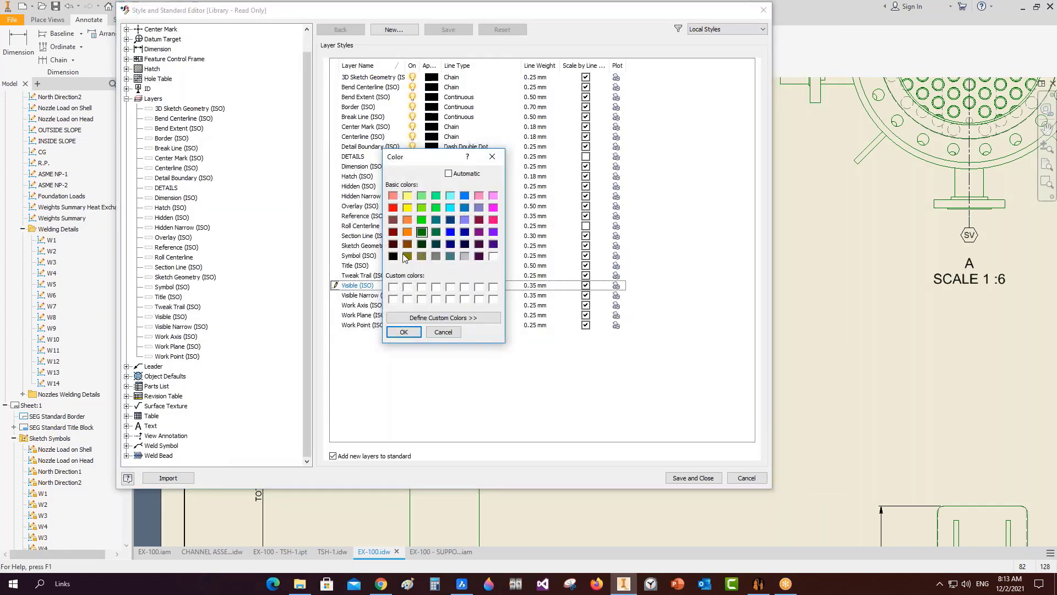
{"action": "left_click", "coordinate": [403, 332]}
{"action": "left_click", "coordinate": [692, 478]}
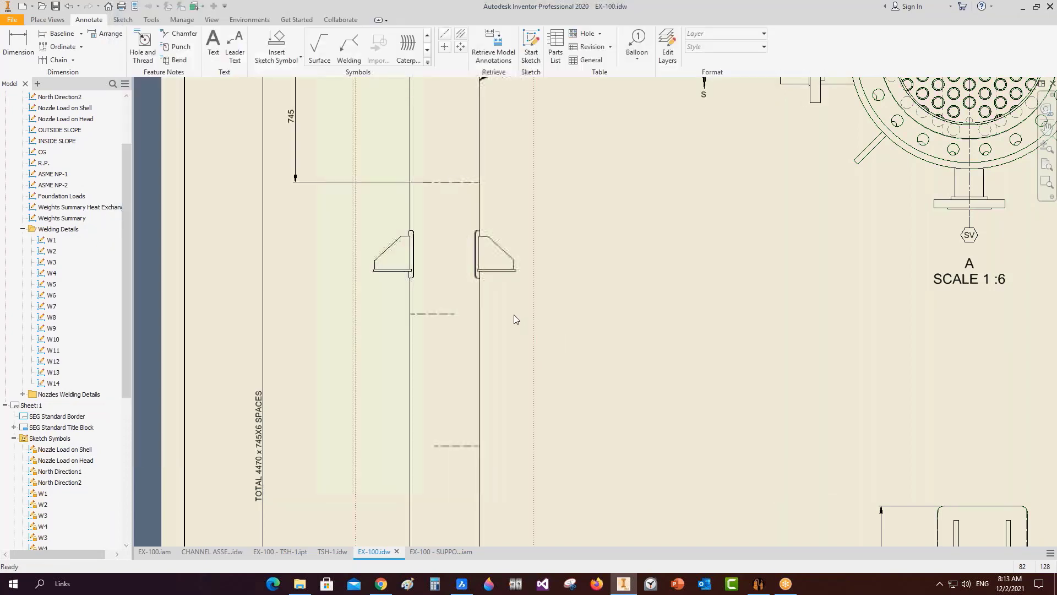
{"action": "scroll", "coordinate": [513, 314], "scroll_direction": "up", "scroll_amount": 2}
{"action": "scroll", "coordinate": [489, 289], "scroll_direction": "up", "scroll_amount": 3}
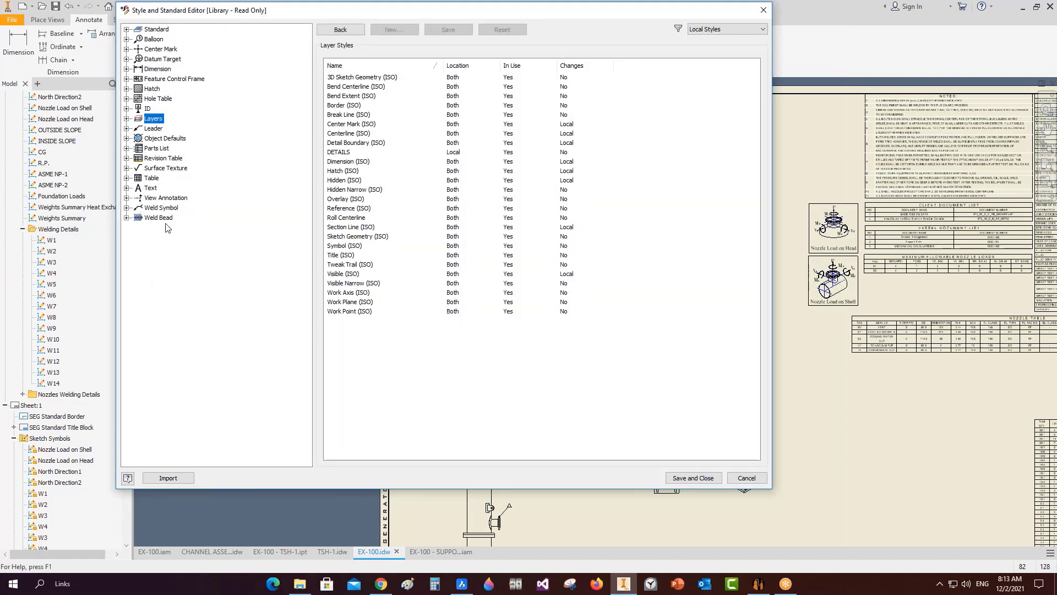
Review SEG linear's alternate units, lines and arrows, text and tolerance settings without changes.
{"action": "left_click", "coordinate": [127, 70]}
{"action": "left_click", "coordinate": [168, 148]}
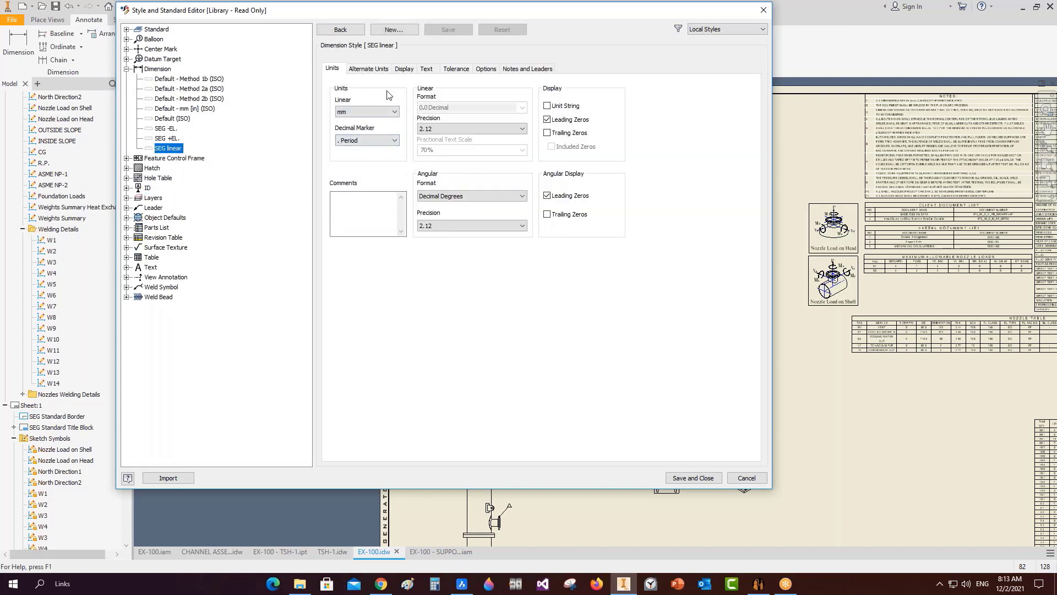
{"action": "left_click", "coordinate": [384, 68]}
{"action": "left_click", "coordinate": [407, 69]}
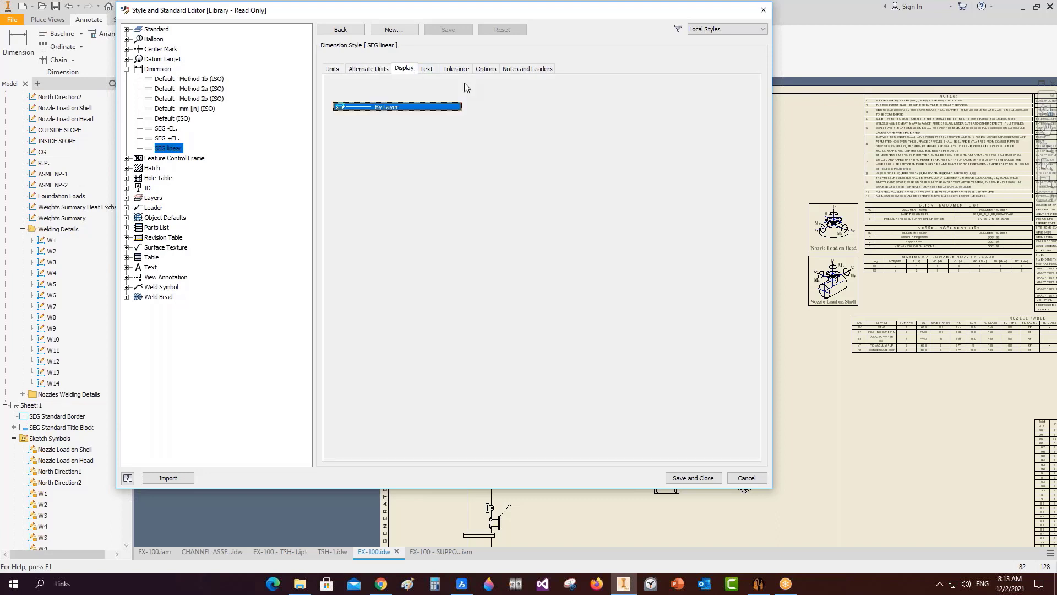
{"action": "left_click", "coordinate": [385, 246]}
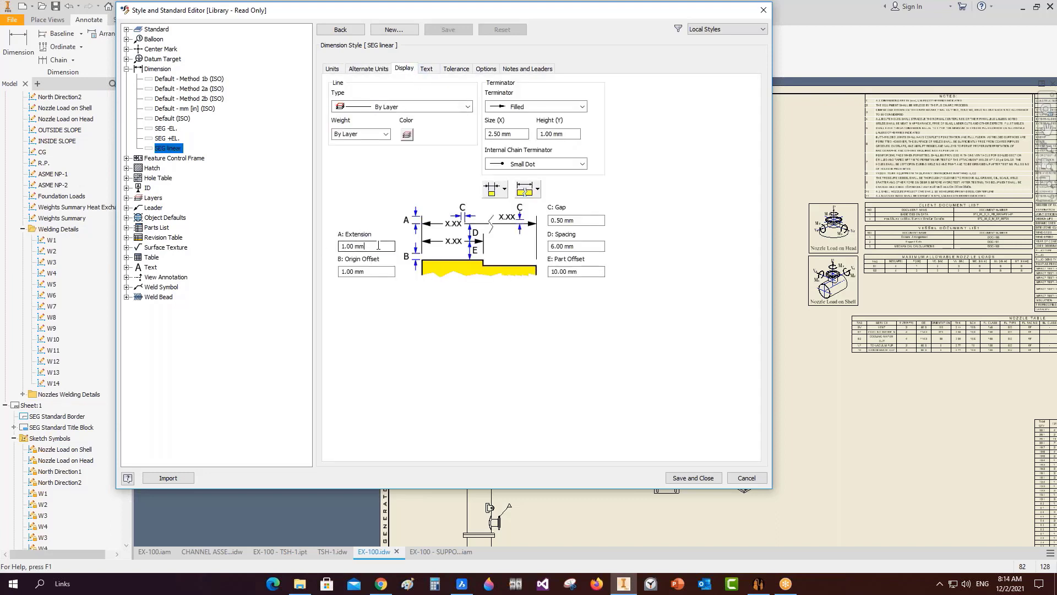
{"action": "left_click", "coordinate": [427, 69]}
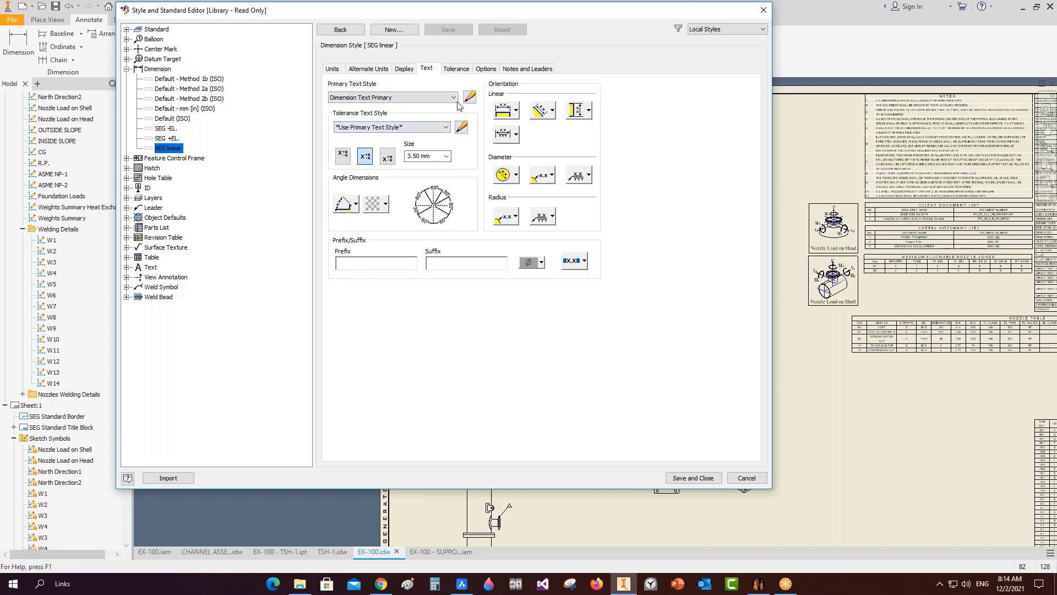
{"action": "left_click", "coordinate": [454, 98]}
{"action": "left_click", "coordinate": [456, 70]}
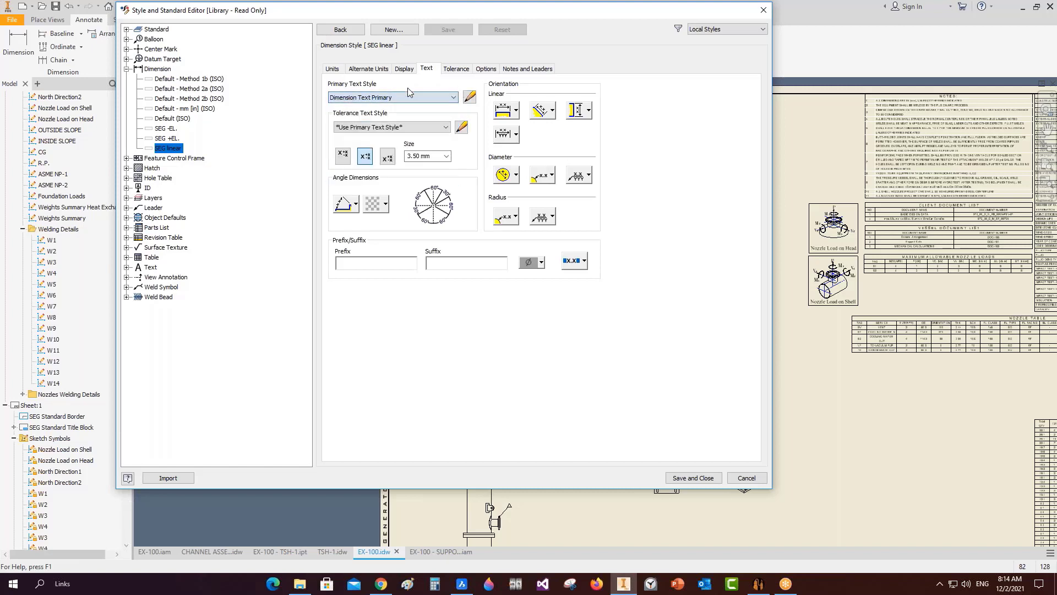
{"action": "left_click", "coordinate": [456, 70]}
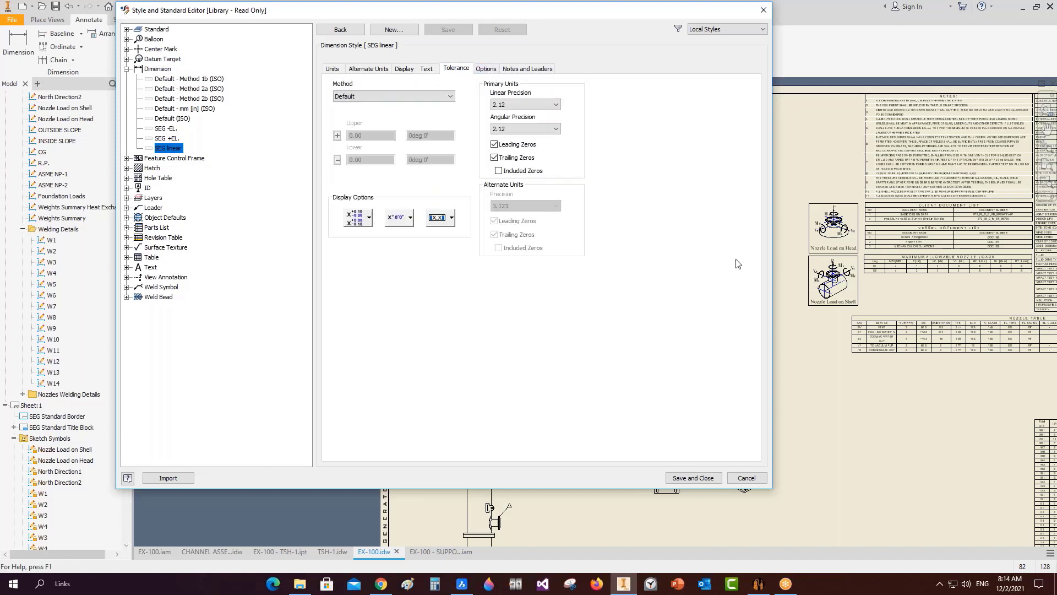
Close the style editor without saving and fit the whole sheet in view.
{"action": "left_click", "coordinate": [755, 477]}
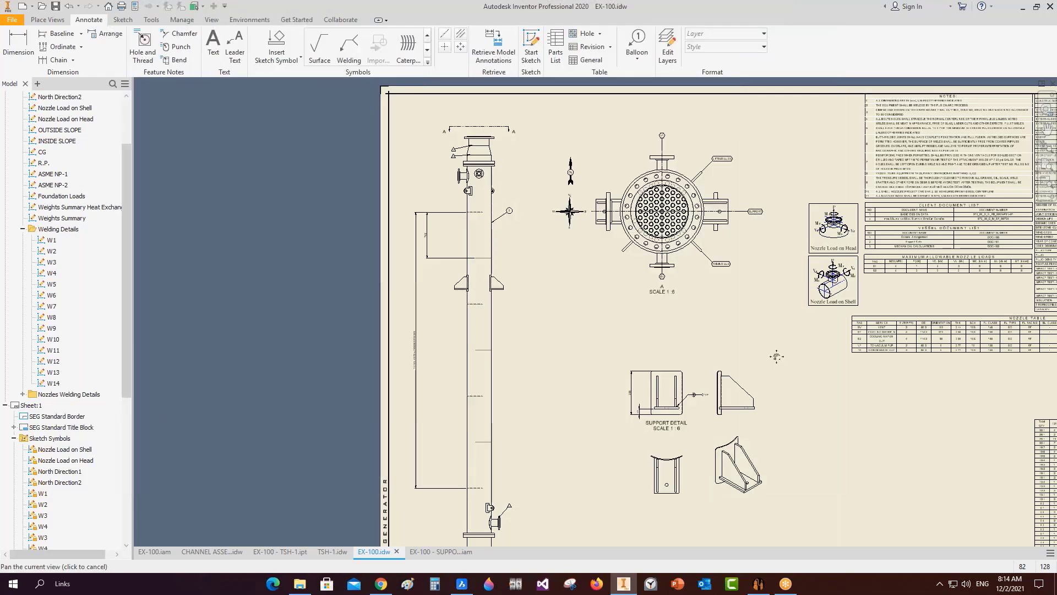
{"action": "middle_click", "coordinate": [778, 352]}
{"action": "middle_click", "coordinate": [779, 352]}
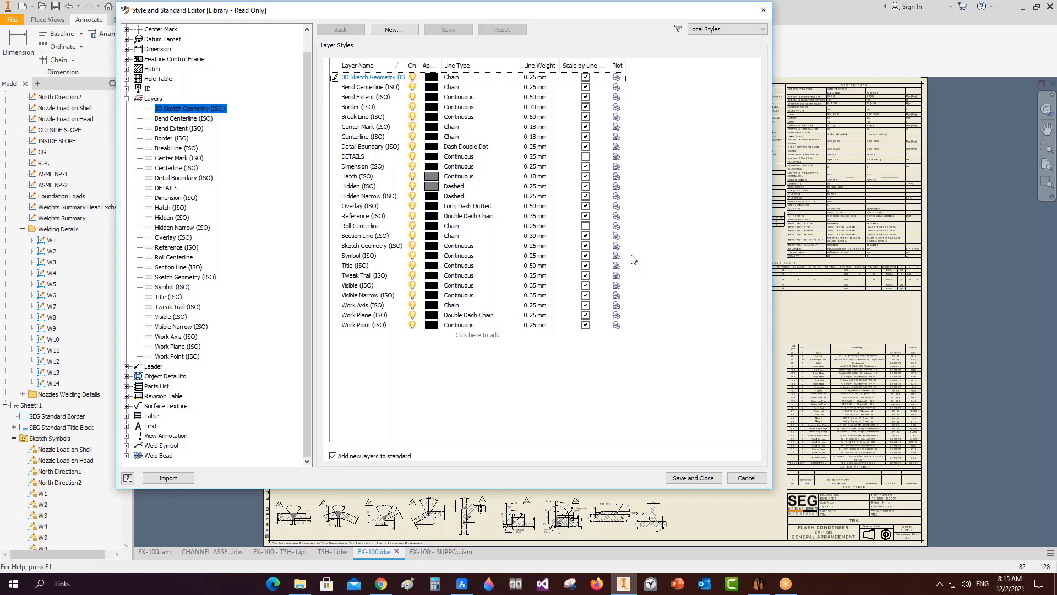
Colour the Hidden (ISO) layer blue, Visible (ISO) dark green and Dimension (ISO) red.
{"action": "key", "text": "Escape"}
{"action": "left_click", "coordinate": [434, 186]}
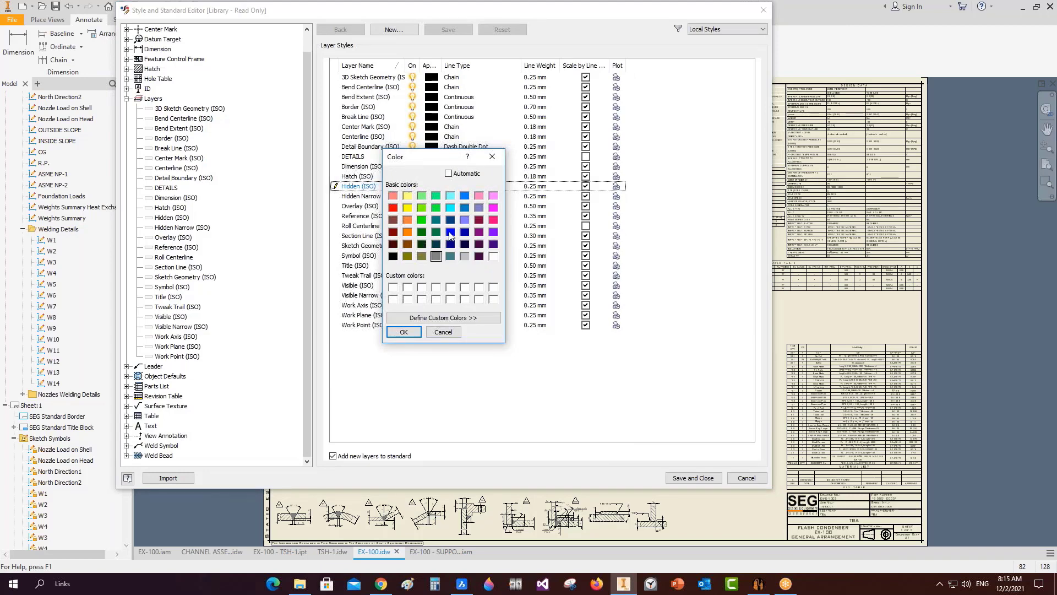
{"action": "left_click", "coordinate": [451, 232]}
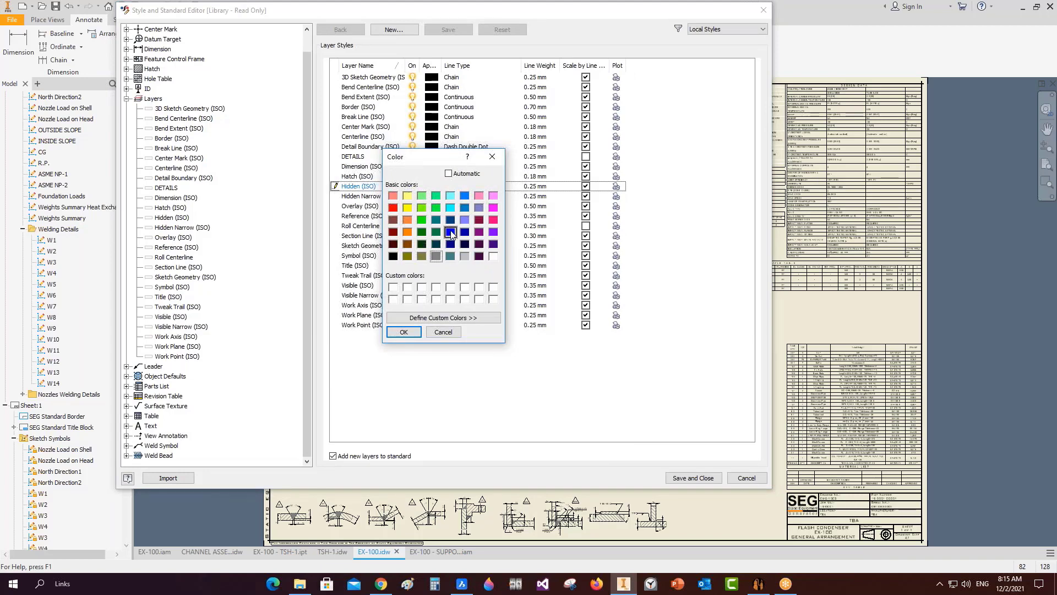
{"action": "left_click", "coordinate": [405, 332]}
{"action": "left_click", "coordinate": [432, 285]}
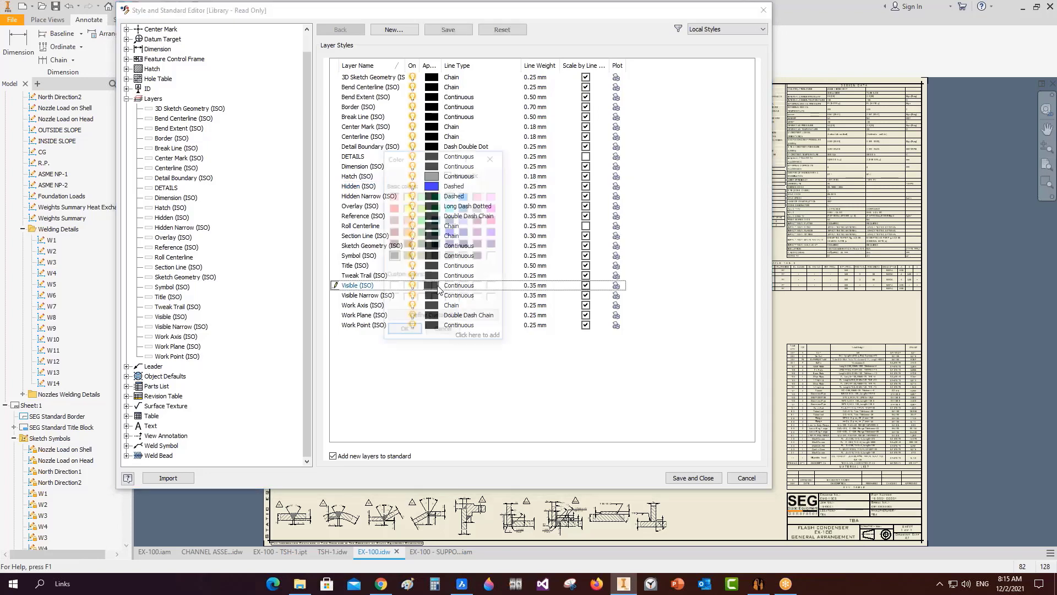
{"action": "left_click", "coordinate": [422, 232]}
{"action": "left_click", "coordinate": [404, 331]}
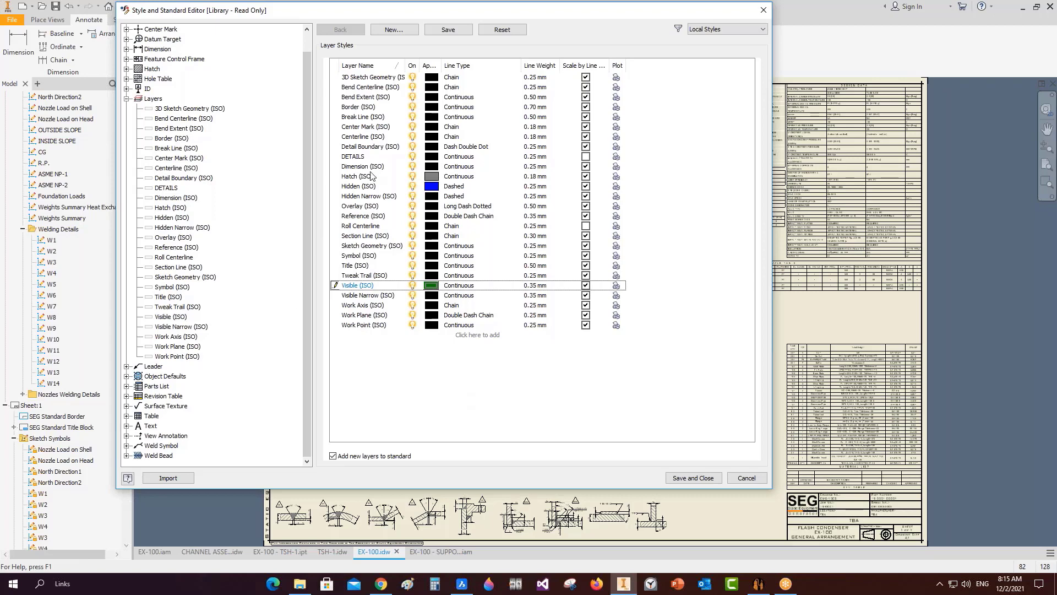
{"action": "left_click", "coordinate": [361, 167]}
{"action": "left_click", "coordinate": [431, 166]}
{"action": "left_click", "coordinate": [393, 207]}
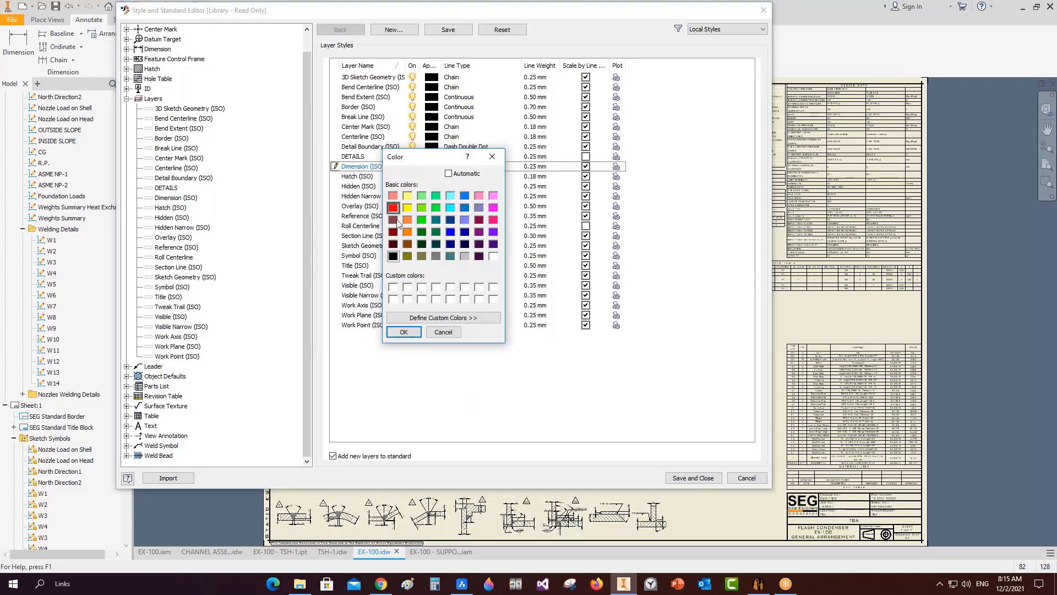
{"action": "left_click", "coordinate": [404, 332]}
Save the layer colours and inspect the recoloured elevation and weld details across the sheet.
{"action": "left_click", "coordinate": [692, 477]}
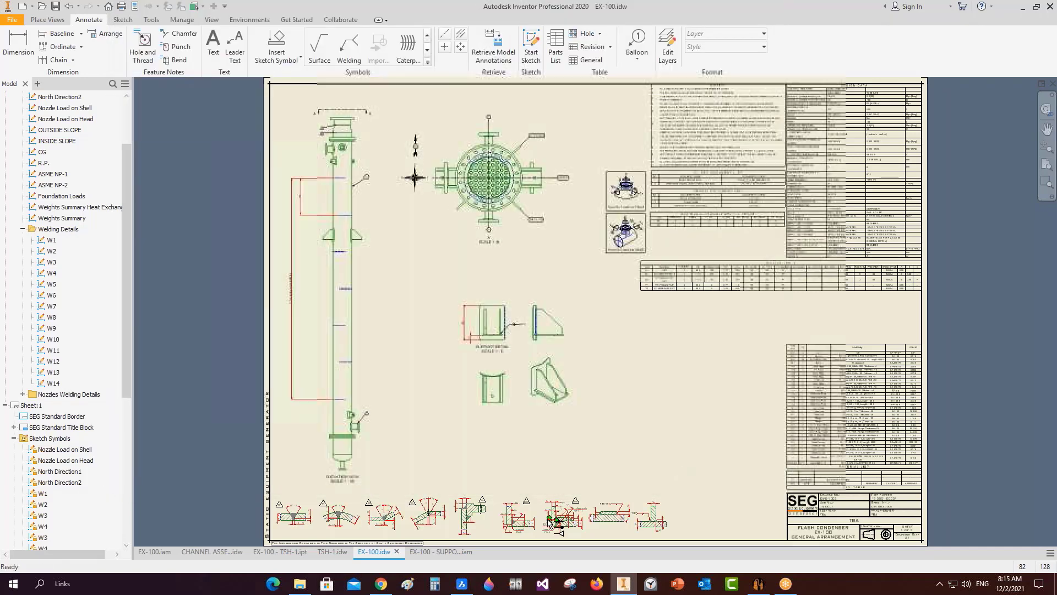
{"action": "scroll", "coordinate": [550, 521], "scroll_direction": "up", "scroll_amount": 3}
{"action": "scroll", "coordinate": [551, 484], "scroll_direction": "down", "scroll_amount": 5}
{"action": "scroll", "coordinate": [427, 312], "scroll_direction": "up", "scroll_amount": 6}
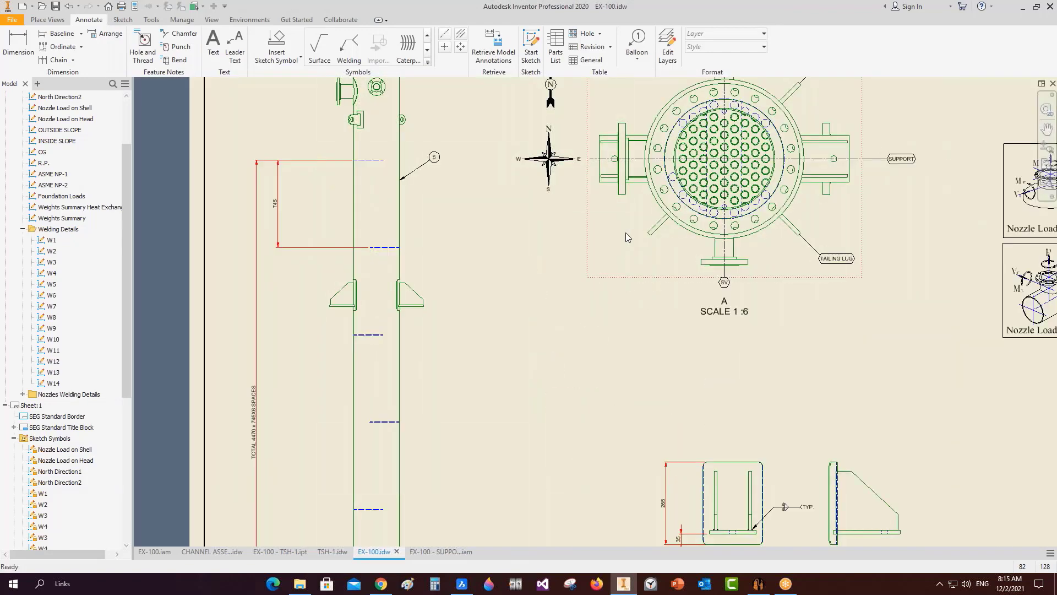
{"action": "middle_click_drag", "start_coordinate": [625, 233], "coordinate": [681, 336]}
{"action": "scroll", "coordinate": [439, 161], "scroll_direction": "up", "scroll_amount": 3}
{"action": "scroll", "coordinate": [414, 204], "scroll_direction": "down", "scroll_amount": 5}
{"action": "middle_click_drag", "start_coordinate": [546, 533], "coordinate": [451, 328]}
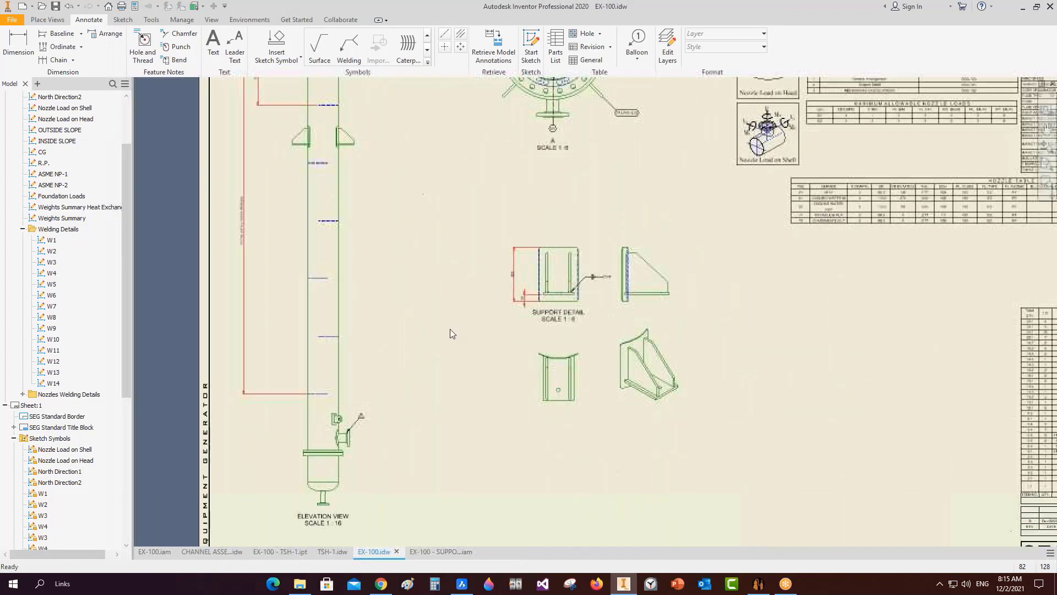
{"action": "scroll", "coordinate": [445, 303], "scroll_direction": "down", "scroll_amount": 4}
{"action": "scroll", "coordinate": [444, 266], "scroll_direction": "up", "scroll_amount": 3}
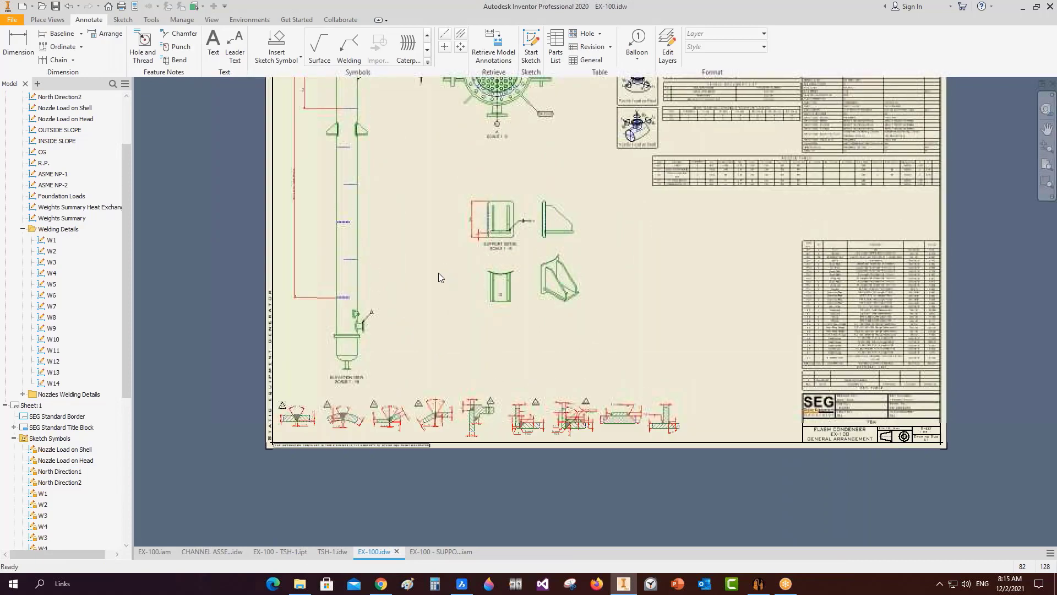
{"action": "middle_click", "coordinate": [438, 273]}
{"action": "middle_click", "coordinate": [438, 272]}
Collapse the browser's sketch symbols, Sheet:1 and Drawing Resources, then return to Static Equipment Generator.
{"action": "left_click_drag", "start_coordinate": [127, 159], "coordinate": [127, 110]}
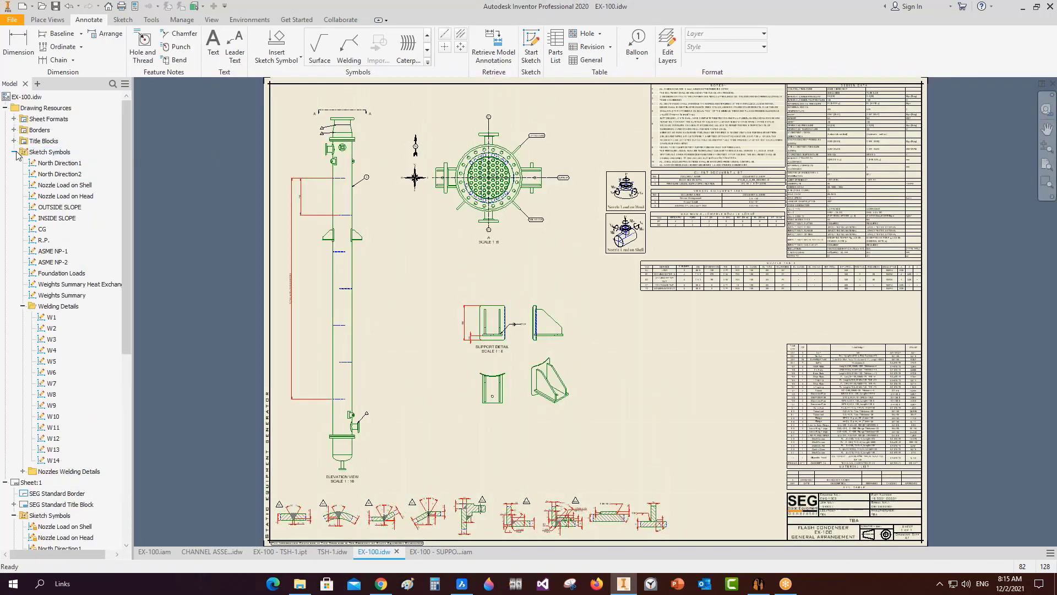
{"action": "left_click", "coordinate": [15, 152]}
{"action": "left_click", "coordinate": [14, 196]}
{"action": "left_click", "coordinate": [6, 163]}
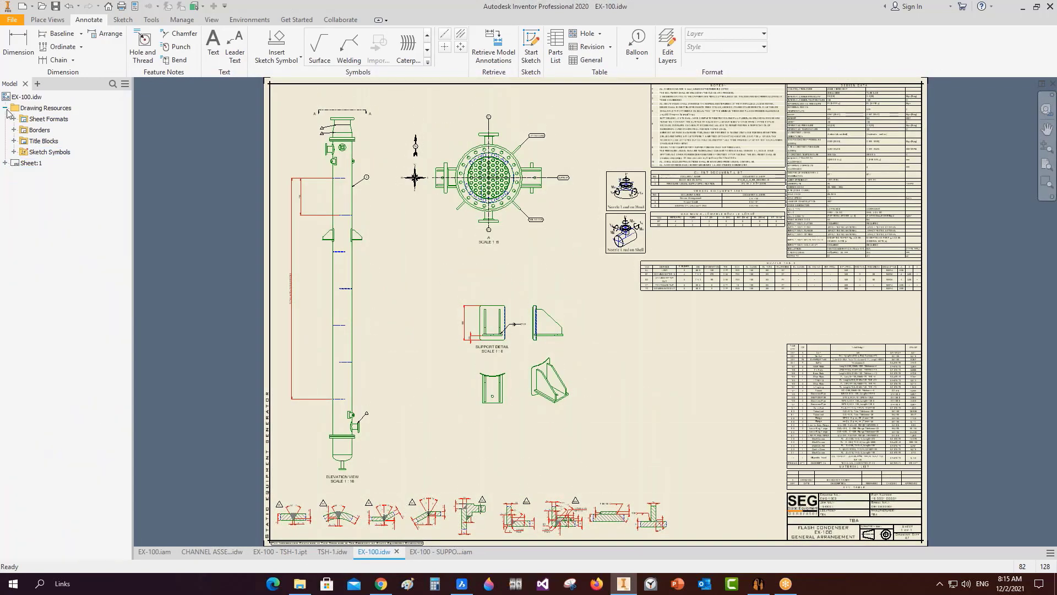
{"action": "left_click", "coordinate": [7, 108]}
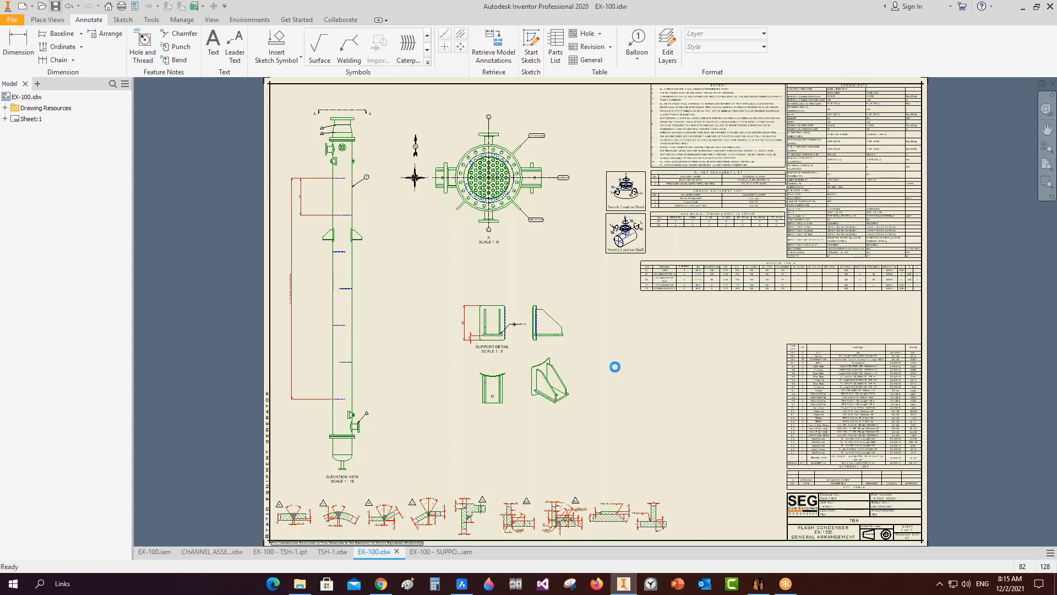
{"action": "left_click", "coordinate": [765, 582]}
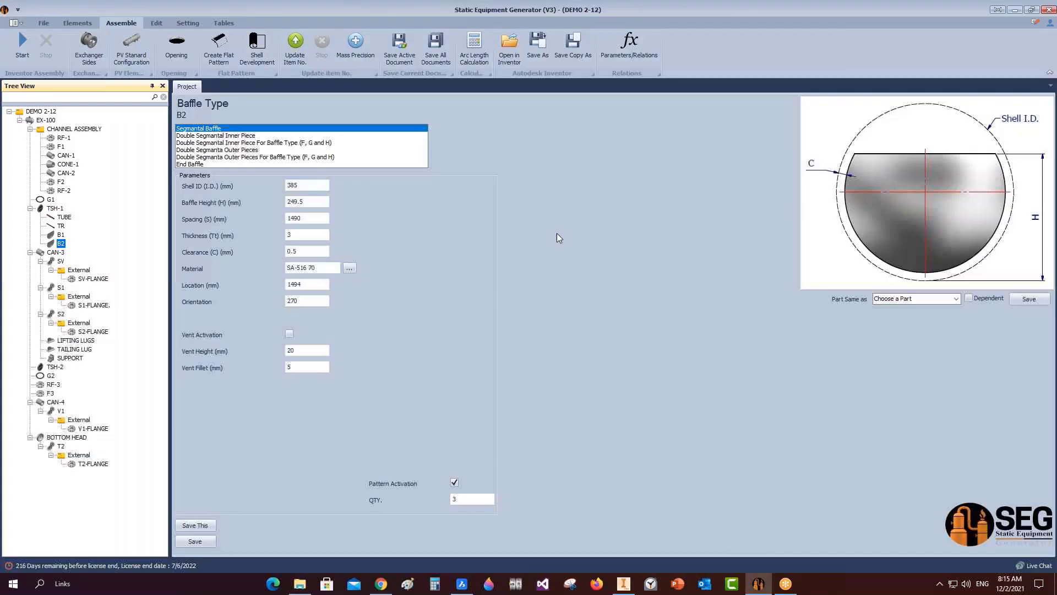
Export the EX-100 drawing as GA.dwg (AutoCAD Drawing) into Desktop\DEMO 2-12.
{"action": "left_click", "coordinate": [41, 112]}
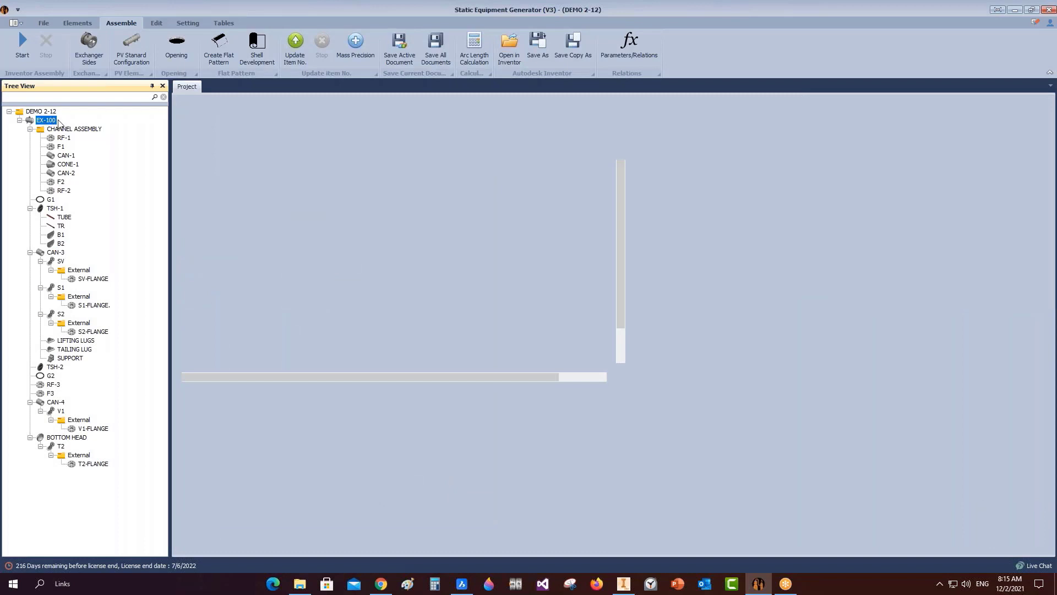
{"action": "right_click", "coordinate": [61, 119]}
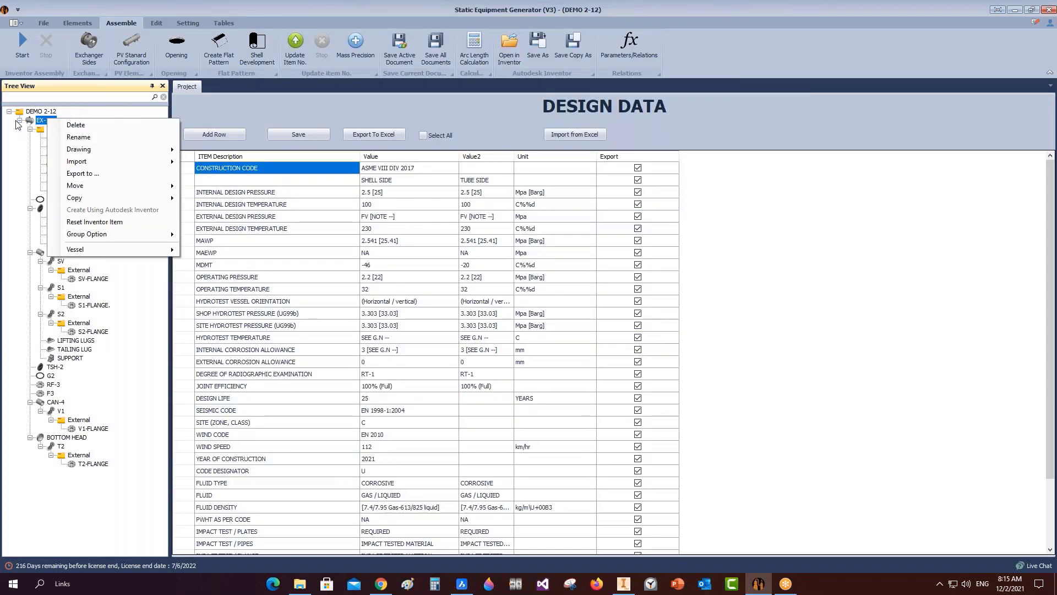
{"action": "mouse_move", "coordinate": [91, 149]}
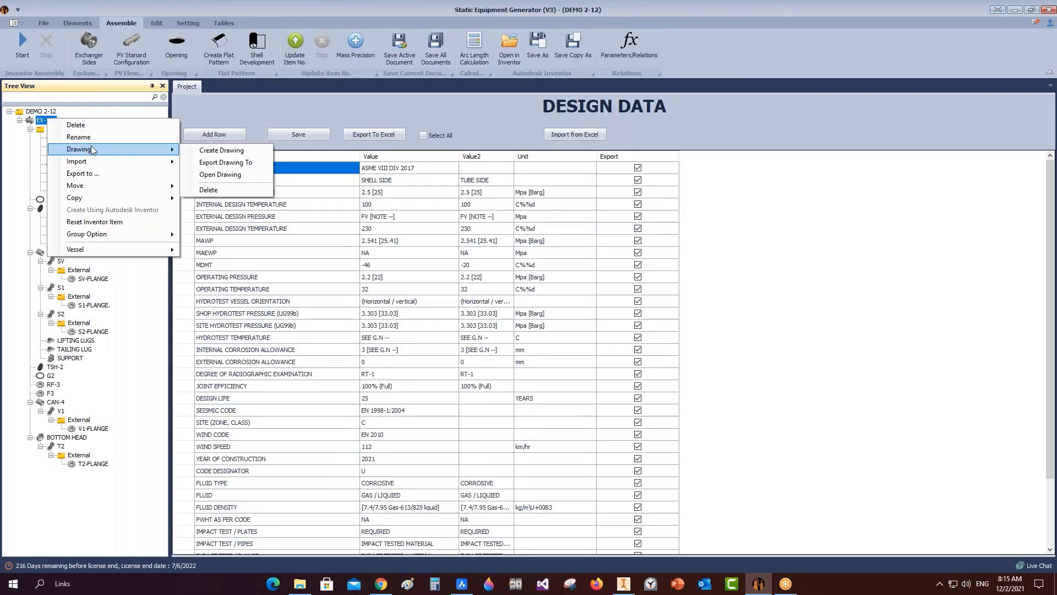
{"action": "left_click", "coordinate": [237, 164]}
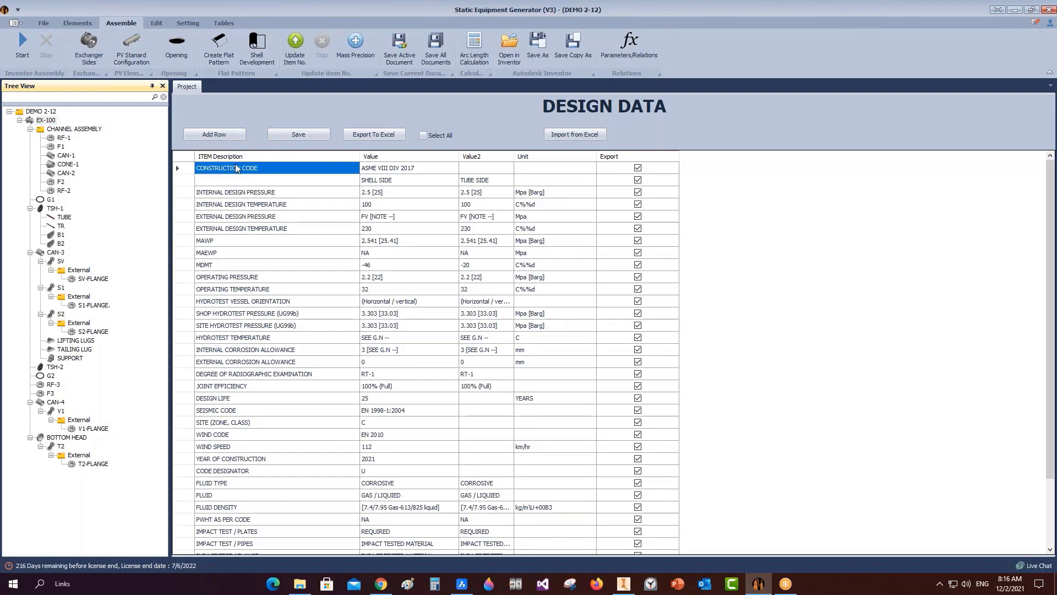
{"action": "left_click", "coordinate": [290, 408]}
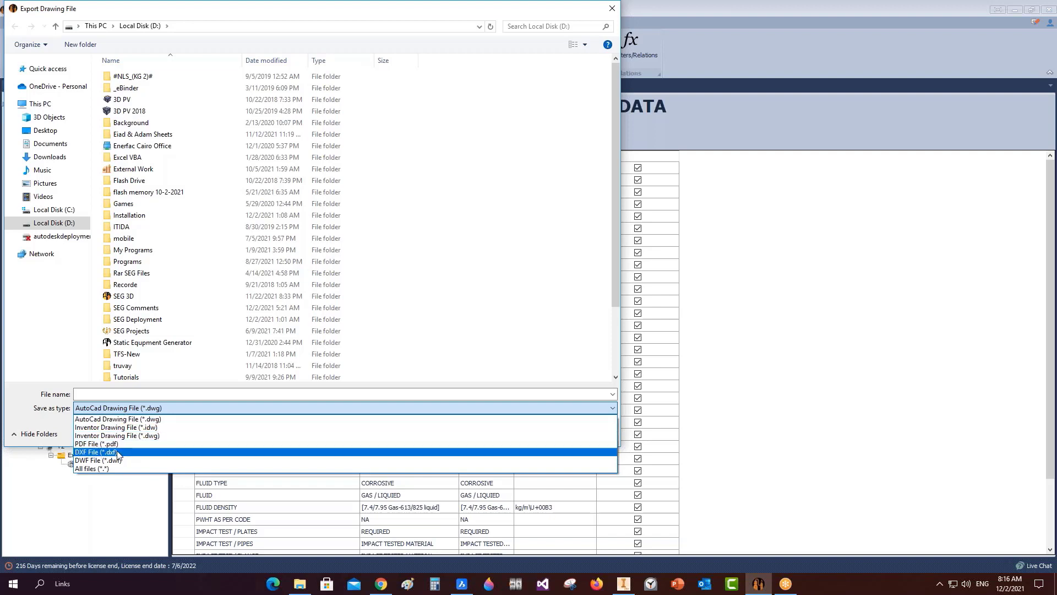
{"action": "left_click", "coordinate": [118, 420]}
{"action": "left_click_drag", "start_coordinate": [215, 15], "coordinate": [258, 29]}
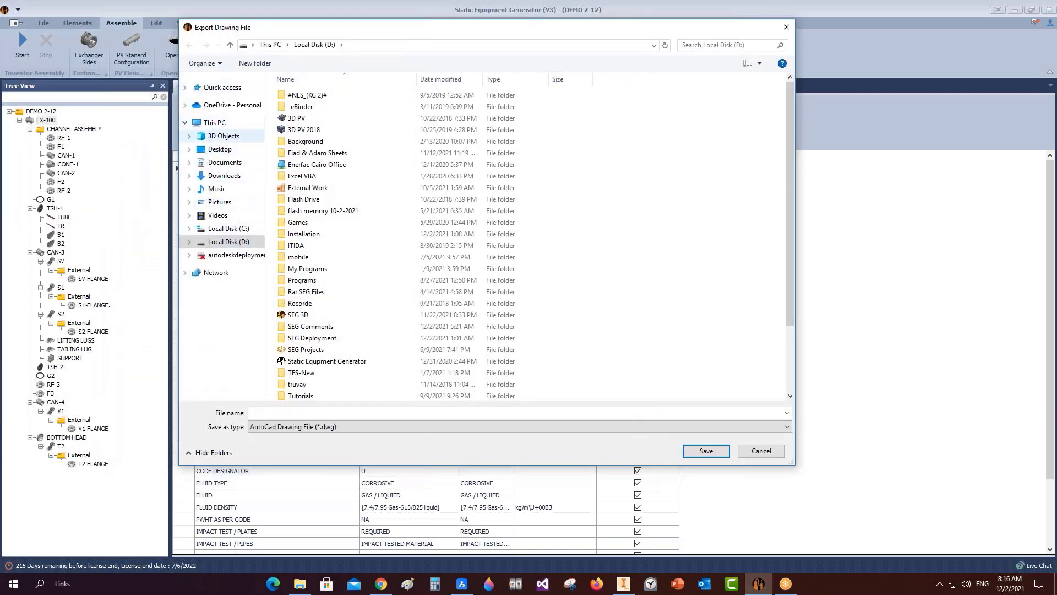
{"action": "left_click", "coordinate": [227, 150]}
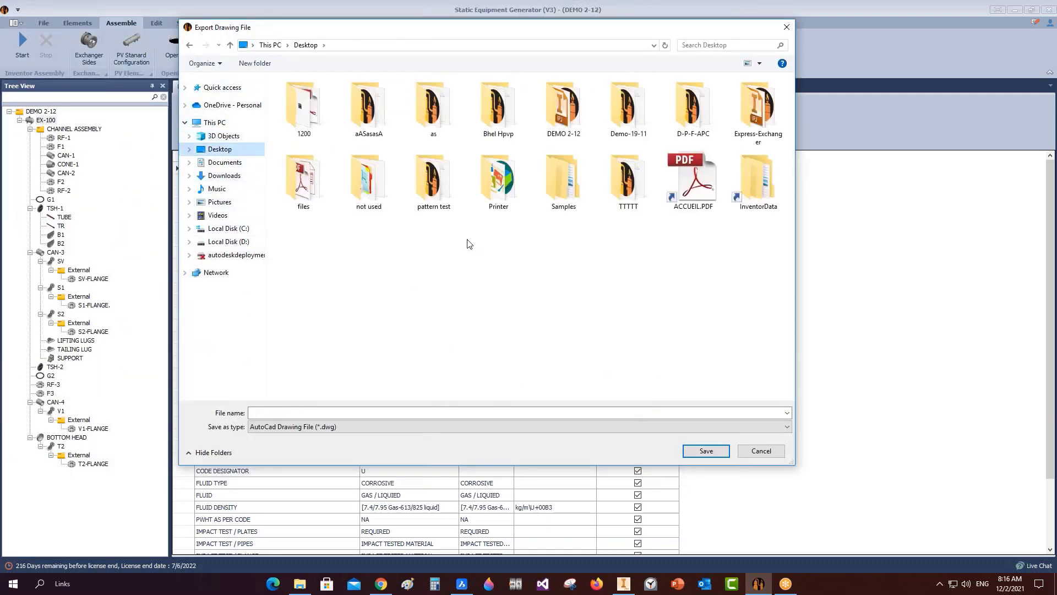
{"action": "double_click", "coordinate": [563, 105]}
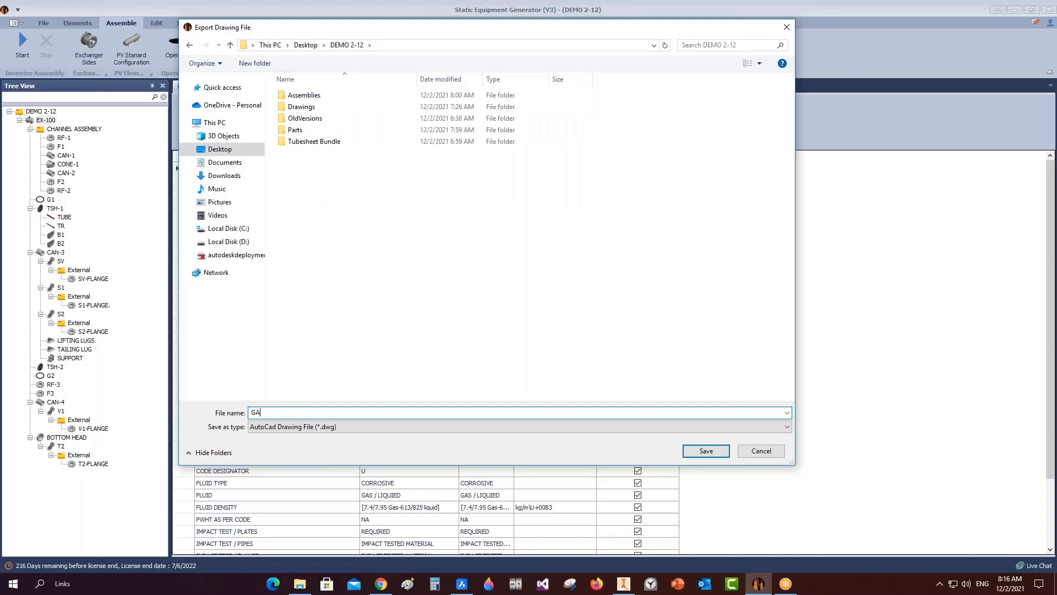
{"action": "key", "text": "Return"}
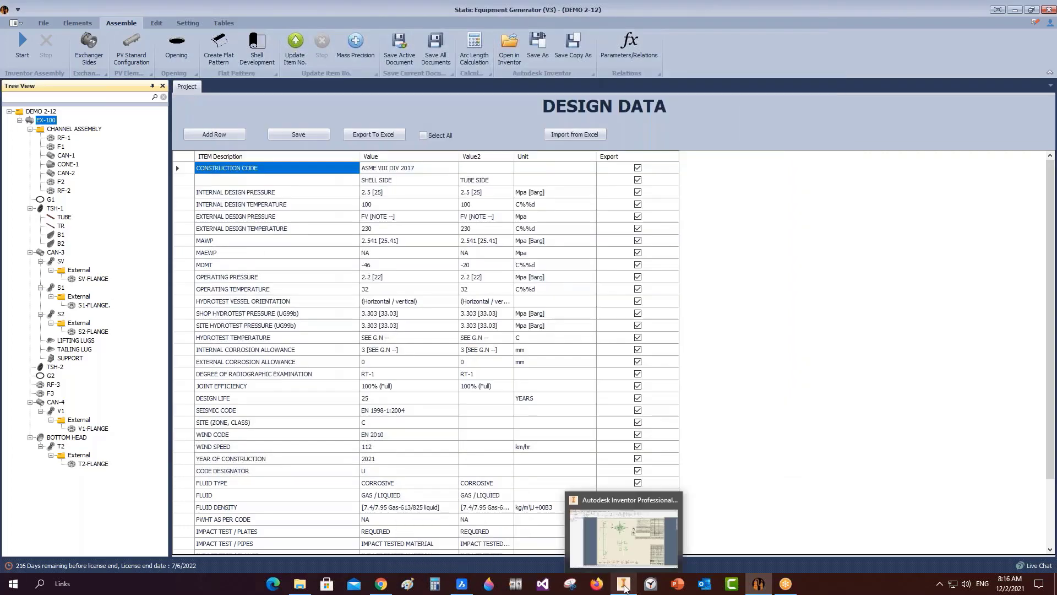
Switch to the Inventor drawing, then bring the web browser window forward.
{"action": "left_click", "coordinate": [624, 586]}
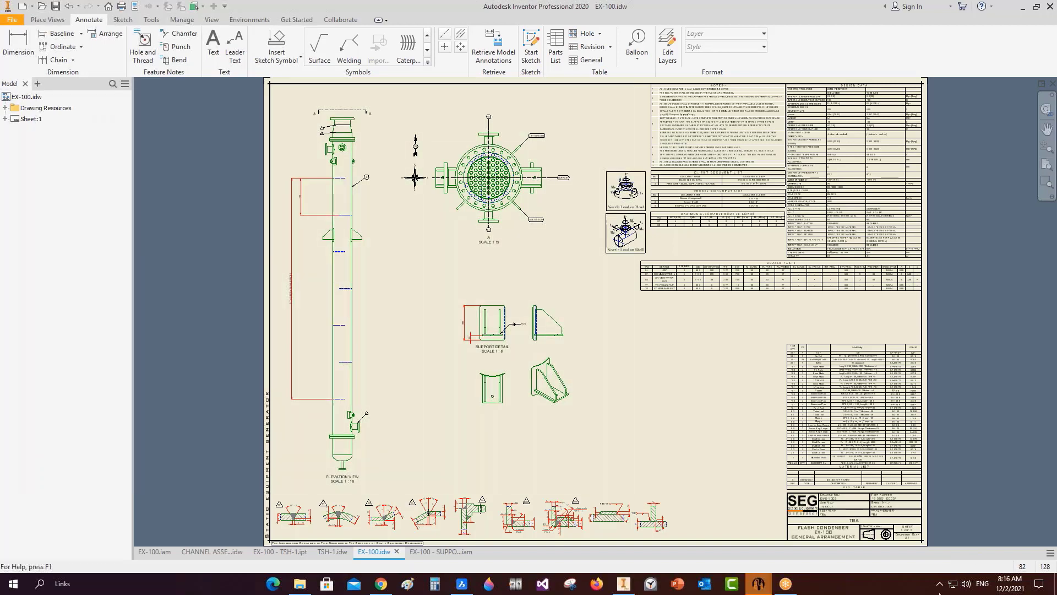
{"action": "mouse_move", "coordinate": [300, 585]}
{"action": "left_click", "coordinate": [381, 584]}
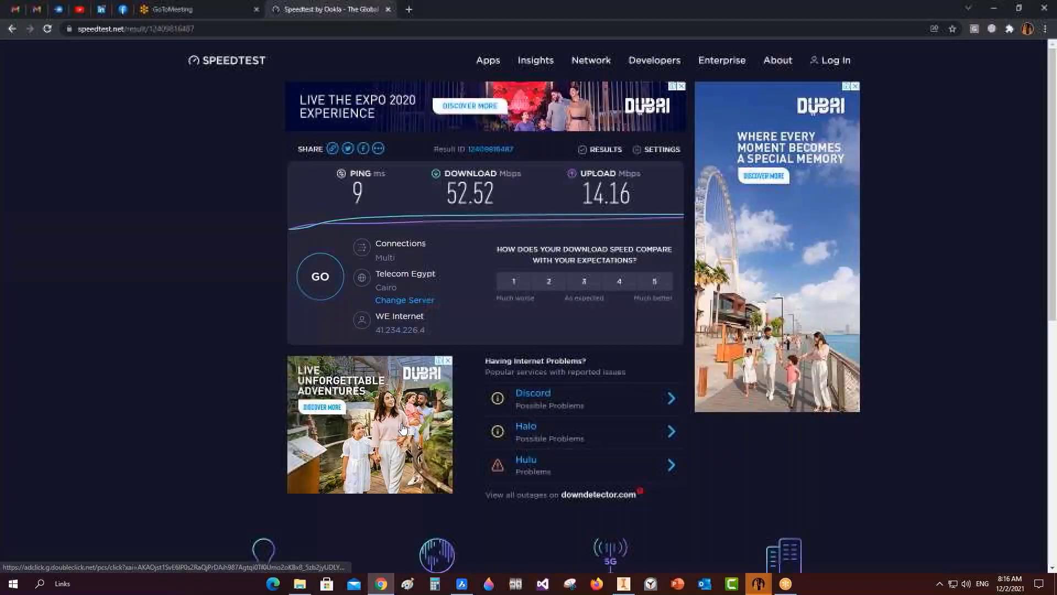
Open the exported GA.dwg in BricsCAD and zoom around the sheet.
{"action": "left_click", "coordinate": [996, 13]}
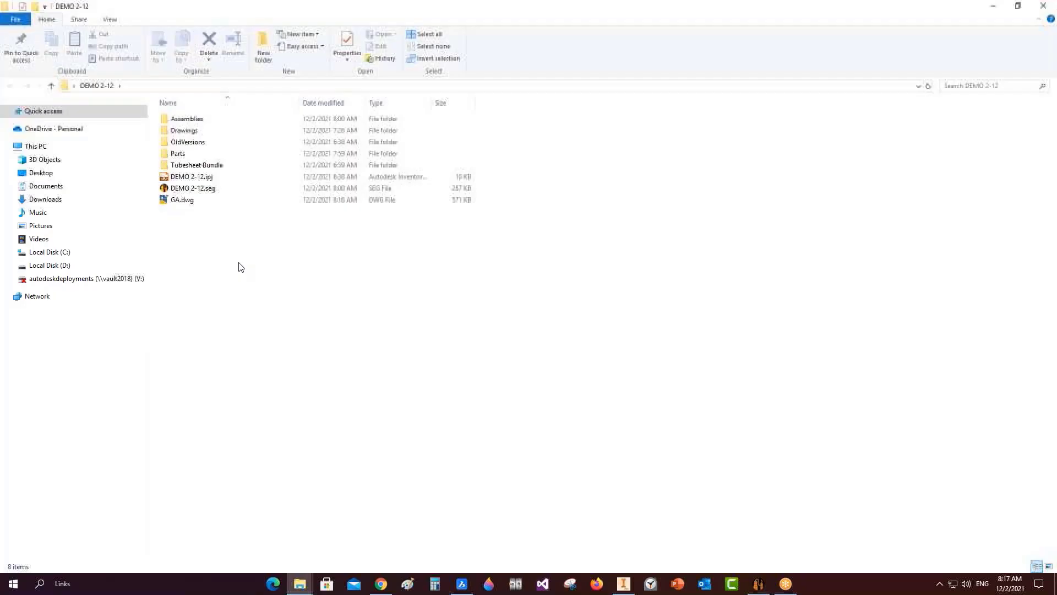
{"action": "left_click_drag", "start_coordinate": [187, 199], "coordinate": [468, 563]}
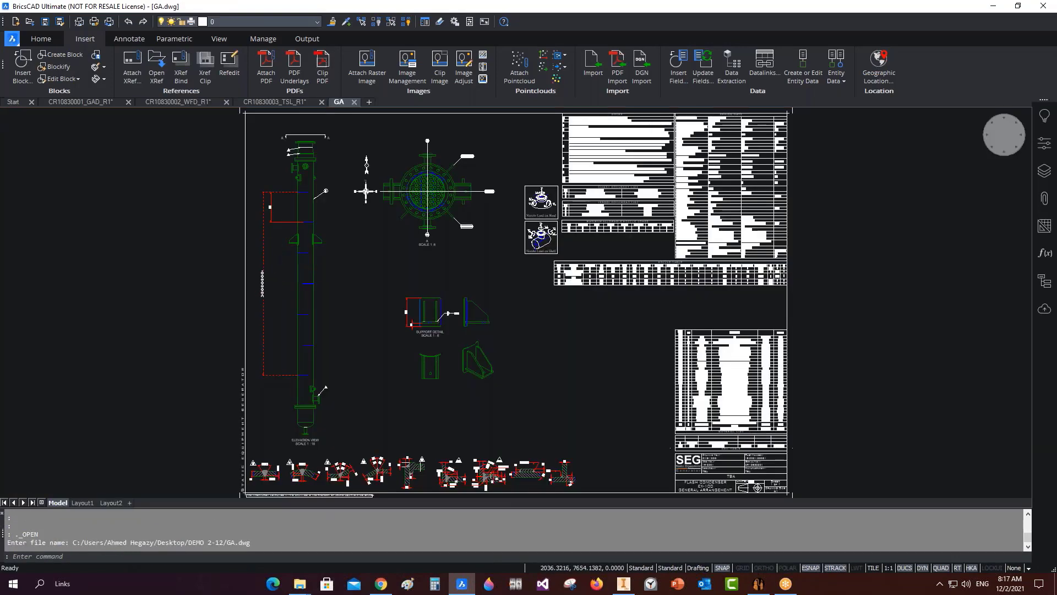
{"action": "scroll", "coordinate": [232, 279], "scroll_direction": "up", "scroll_amount": 10}
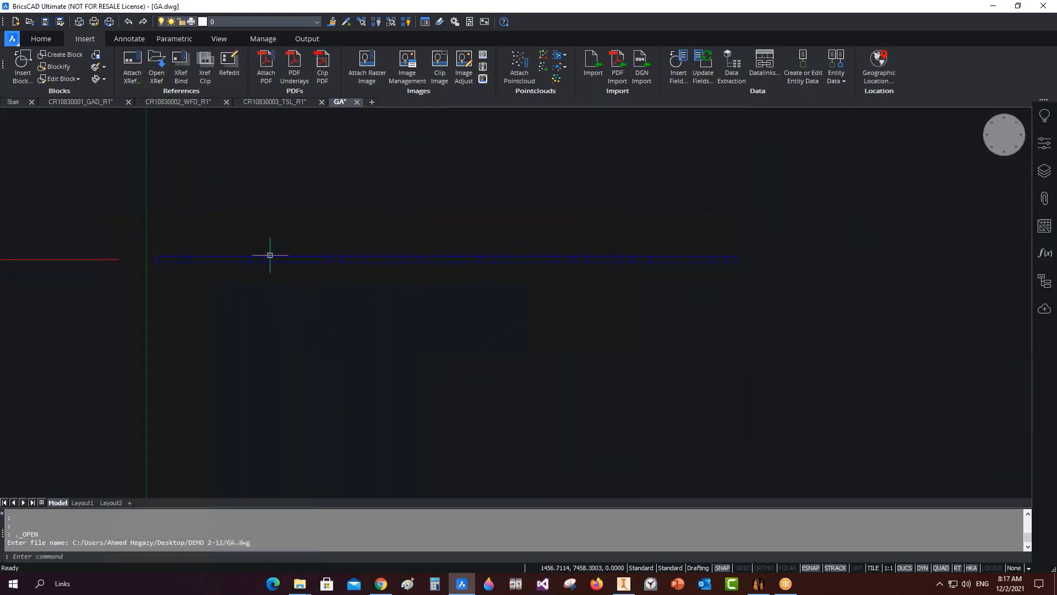
{"action": "scroll", "coordinate": [179, 262], "scroll_direction": "down", "scroll_amount": 5}
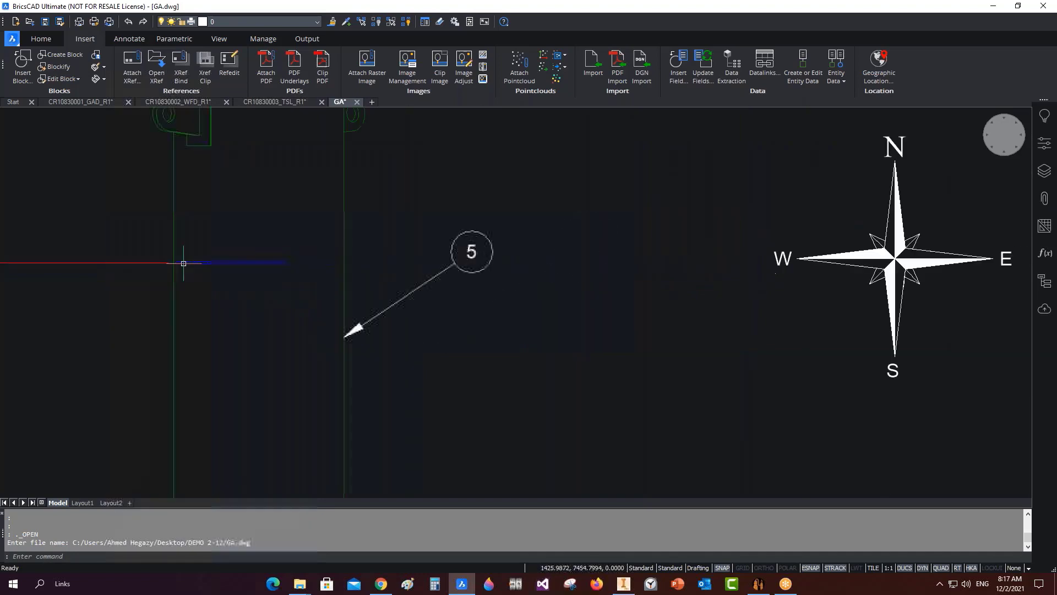
{"action": "scroll", "coordinate": [184, 263], "scroll_direction": "down", "scroll_amount": 4}
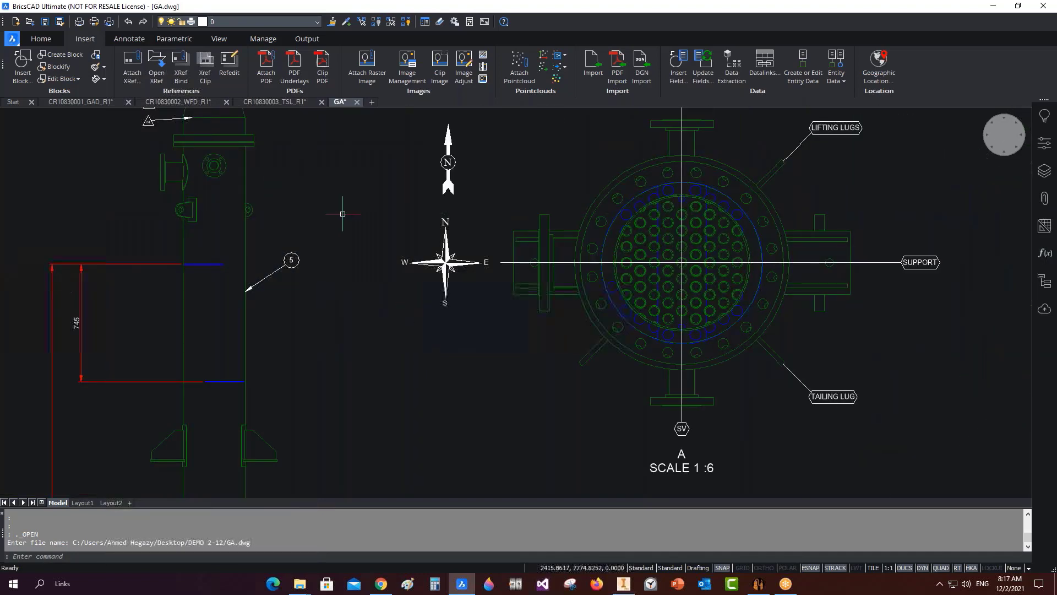
{"action": "scroll", "coordinate": [97, 265], "scroll_direction": "up", "scroll_amount": 3}
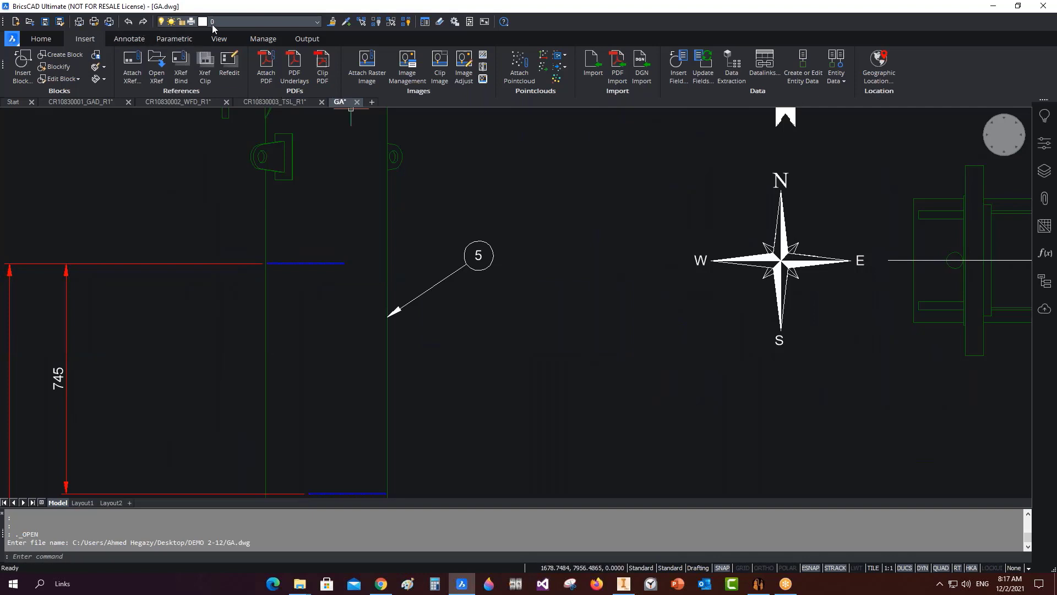
Check the layer list without changing layer, then cancel pending prompts.
{"action": "left_click", "coordinate": [317, 23]}
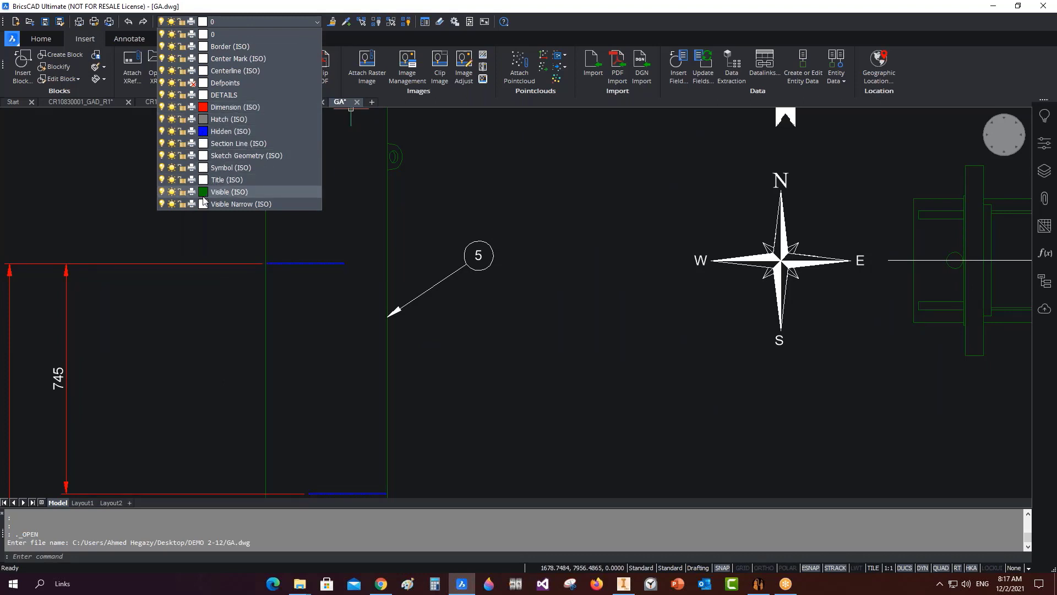
{"action": "left_click", "coordinate": [456, 200]}
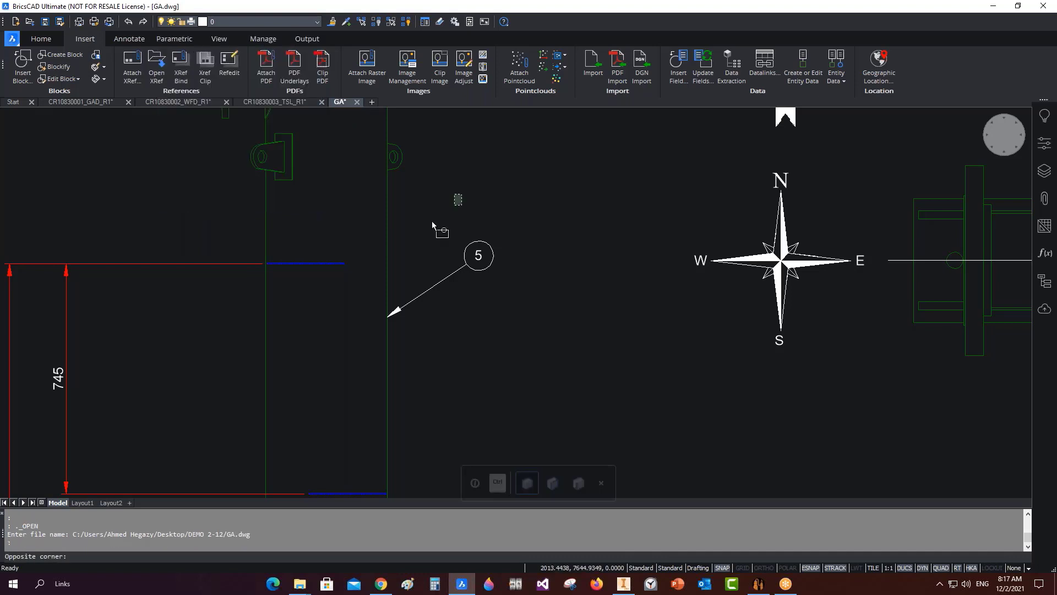
{"action": "left_click", "coordinate": [450, 173]}
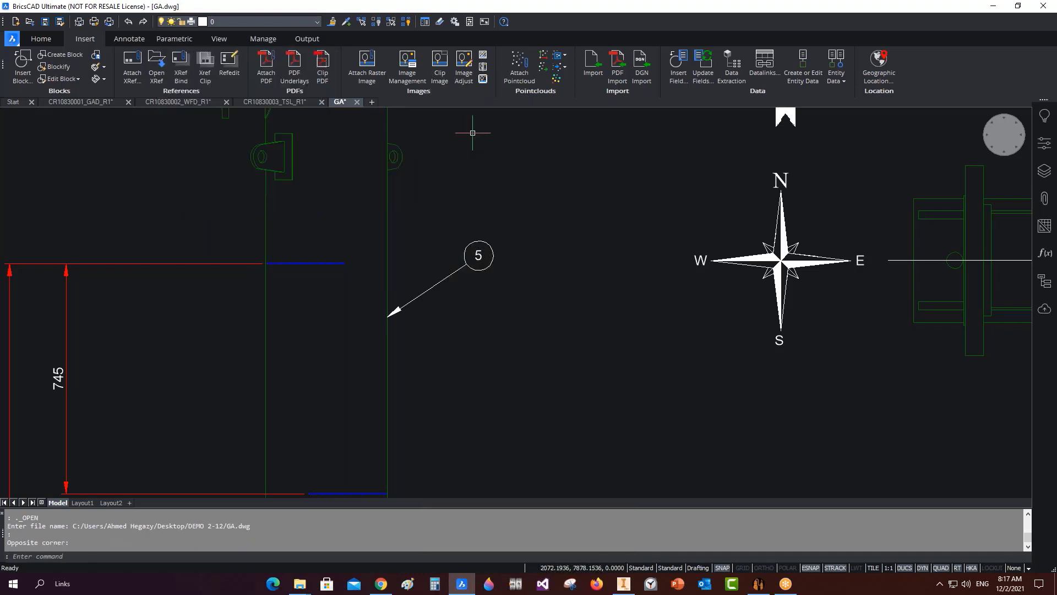
{"action": "mouse_move", "coordinate": [388, 165]}
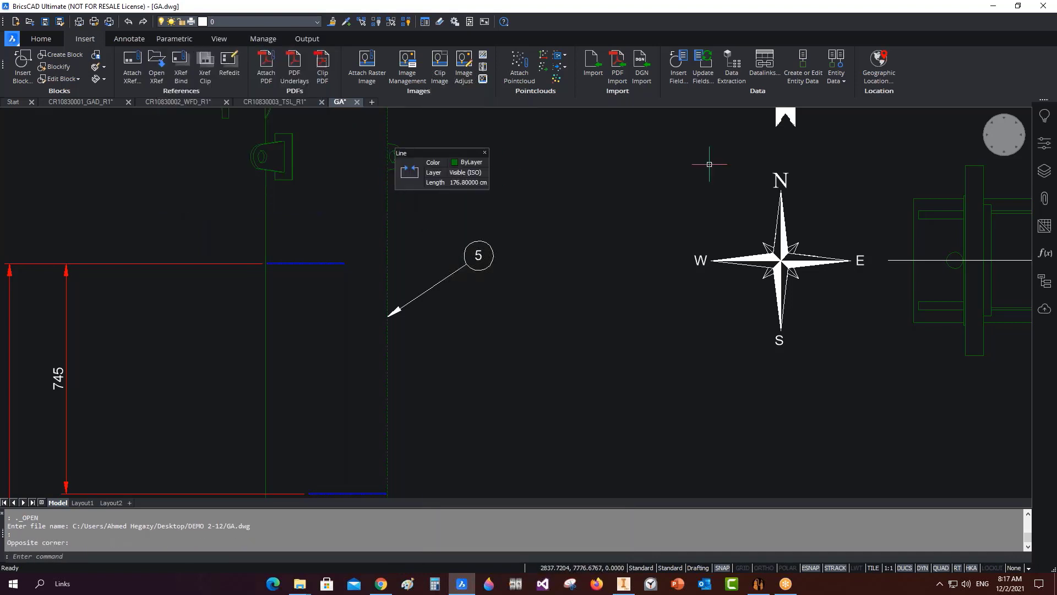
{"action": "key", "text": "Escape"}
{"action": "key", "text": "Escape"}
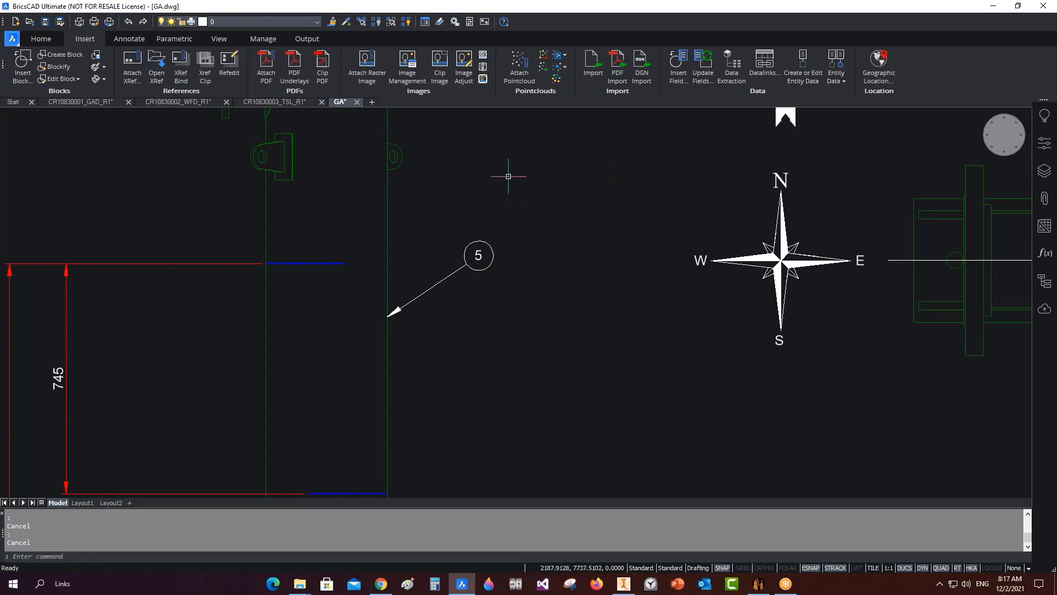
Bring the whole GA sheet back into view and return to Inventor's EX-100 drawing.
{"action": "scroll", "coordinate": [508, 176], "scroll_direction": "down", "scroll_amount": 5}
{"action": "mouse_move", "coordinate": [529, 190]}
{"action": "middle_mouse_down"}
{"action": "mouse_move", "coordinate": [385, 174]}
{"action": "mouse_move", "coordinate": [411, 203]}
{"action": "middle_mouse_up"}
{"action": "scroll", "coordinate": [386, 181], "scroll_direction": "down", "scroll_amount": 4}
{"action": "scroll", "coordinate": [405, 221], "scroll_direction": "up", "scroll_amount": 2}
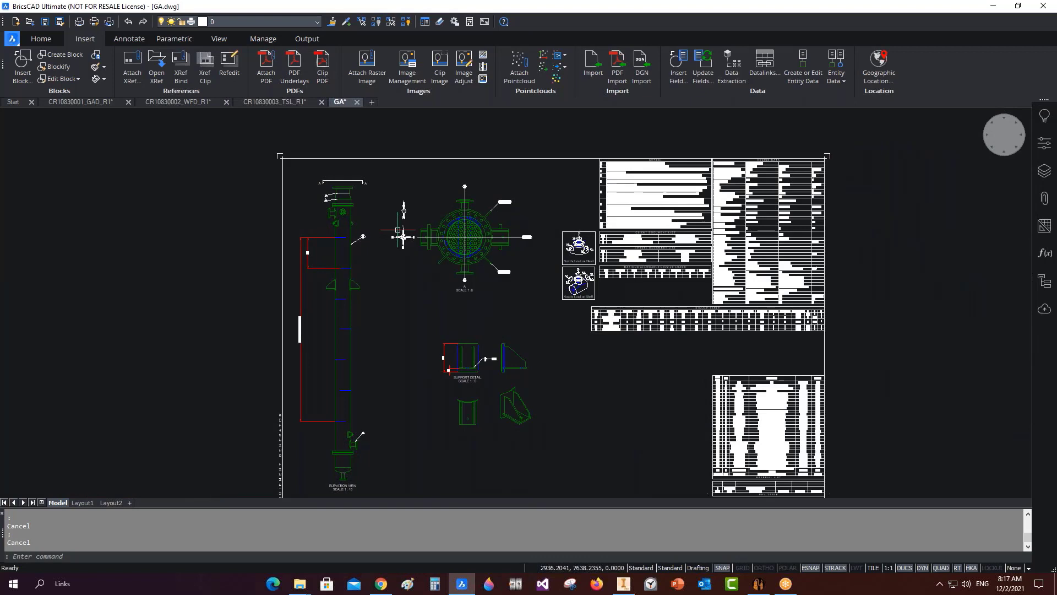
{"action": "left_click", "coordinate": [624, 583]}
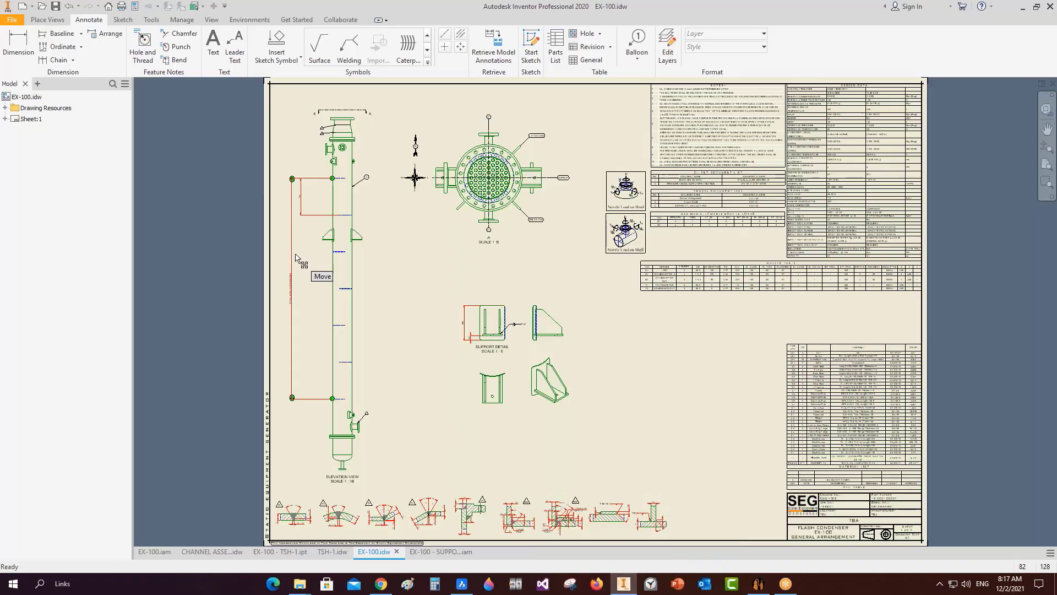
Start a sketch on the elevation view and draw the plate rectangle on the shell.
{"action": "scroll", "coordinate": [388, 302], "scroll_direction": "up", "scroll_amount": 6}
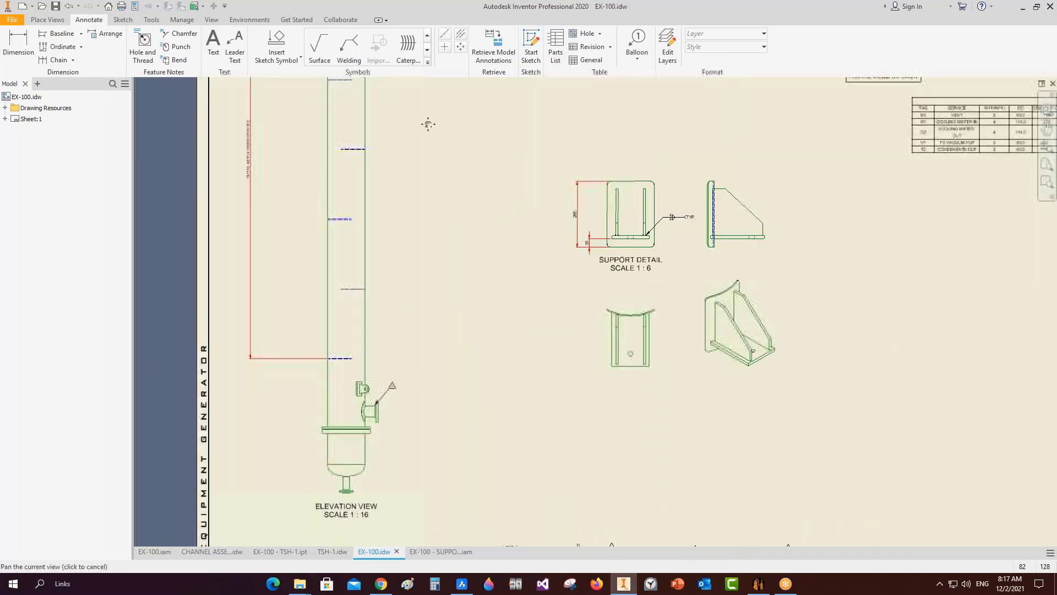
{"action": "middle_click_drag", "start_coordinate": [382, 172], "coordinate": [399, 348]}
{"action": "scroll", "coordinate": [398, 348], "scroll_direction": "down", "scroll_amount": 1}
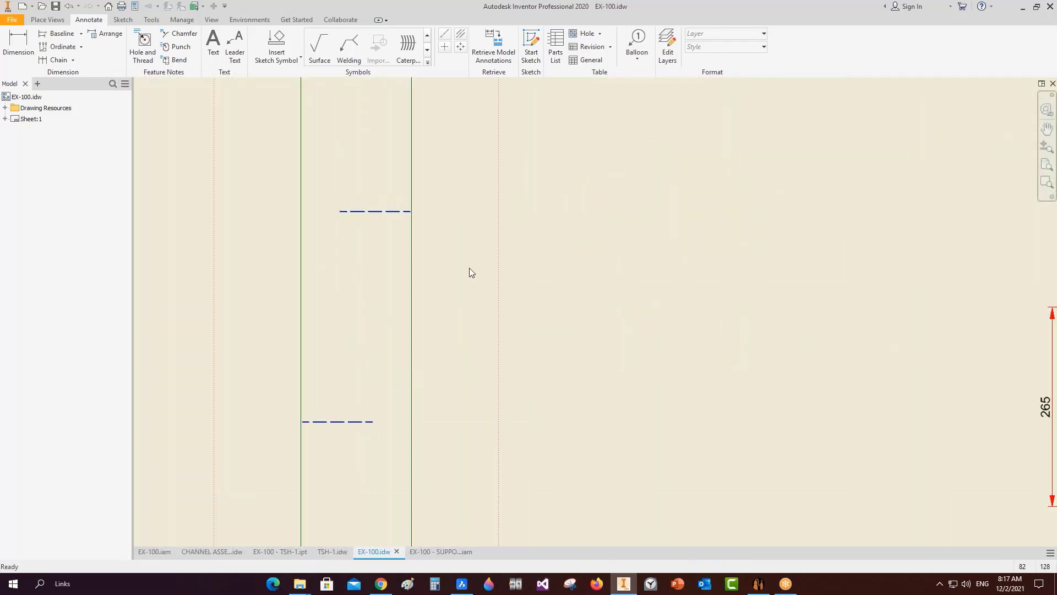
{"action": "key", "text": "s"}
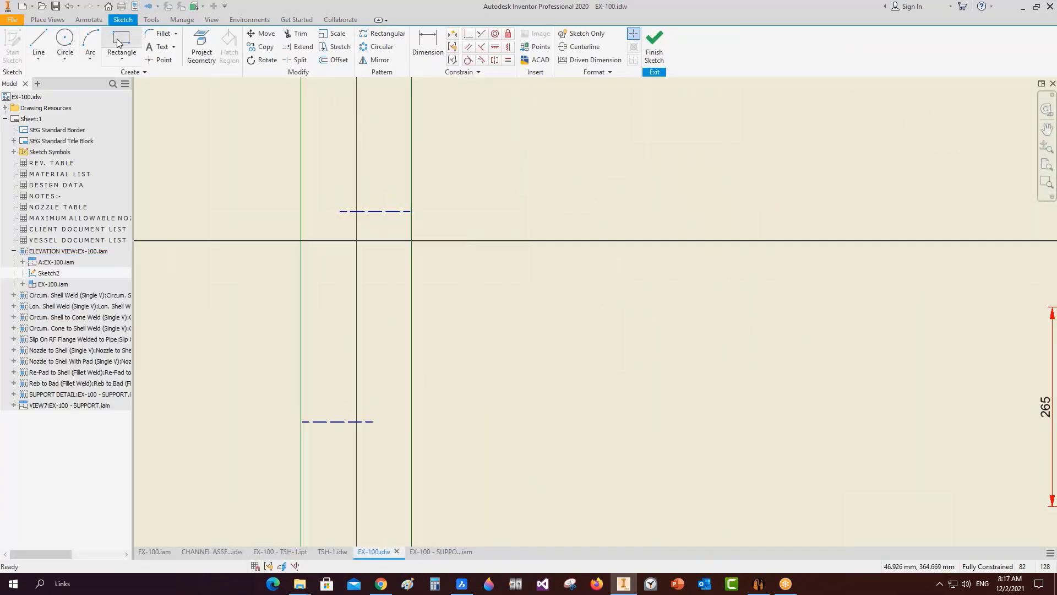
{"action": "left_click", "coordinate": [118, 43]}
{"action": "left_click", "coordinate": [411, 281]}
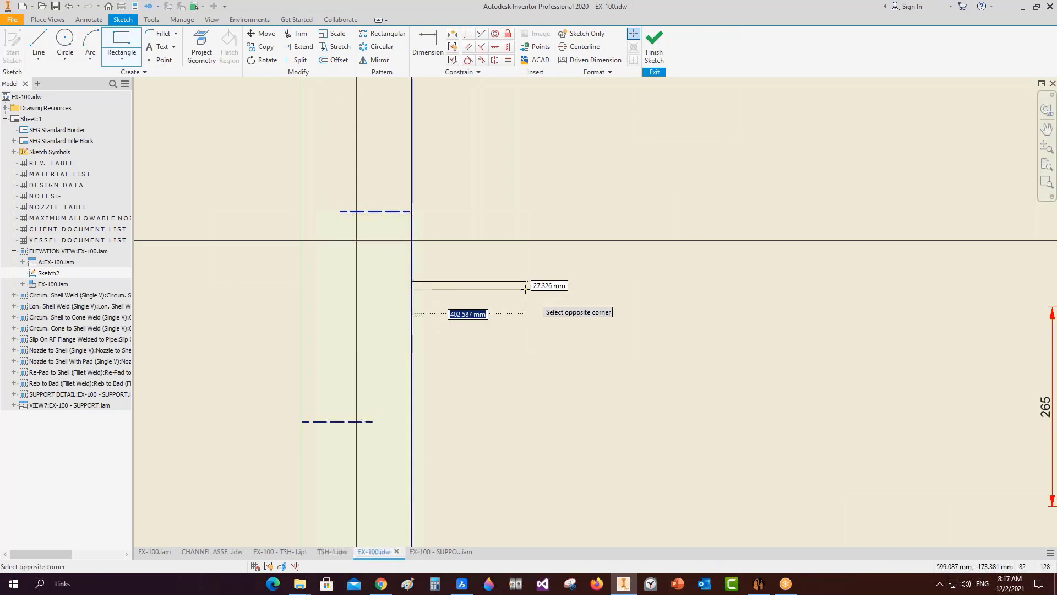
{"action": "left_click", "coordinate": [525, 286]}
{"action": "scroll", "coordinate": [510, 292], "scroll_direction": "up", "scroll_amount": 3}
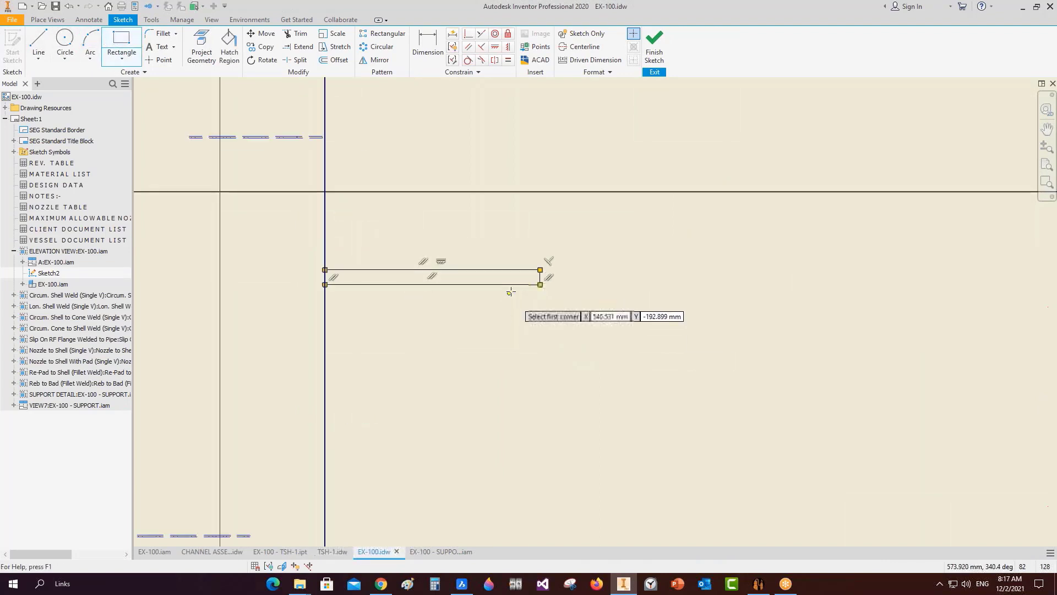
{"action": "left_click", "coordinate": [519, 285]}
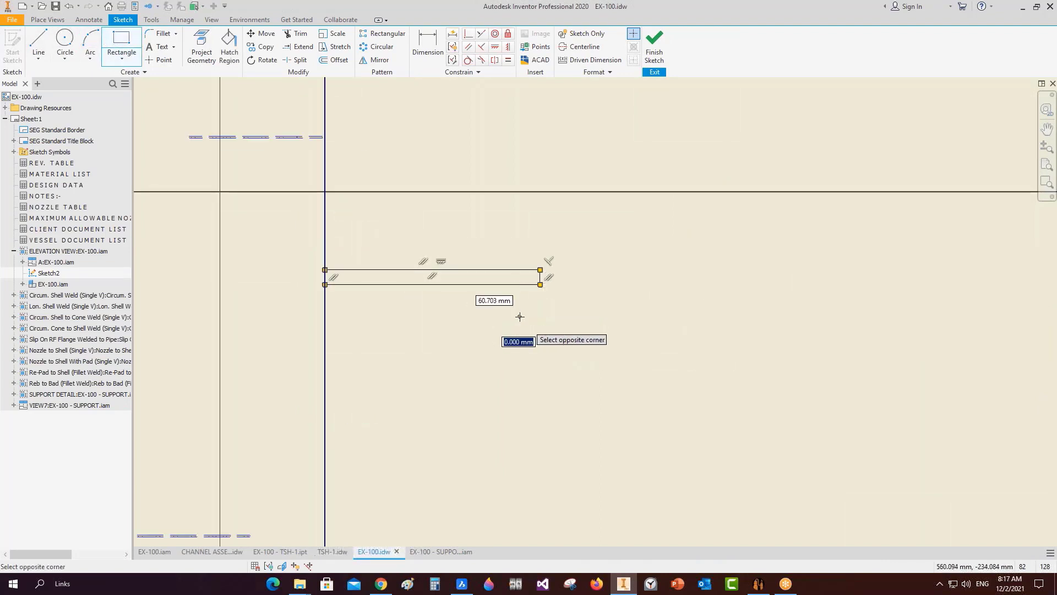
Draw the bracket lines: a short vertical drop, a diagonal brace and a segment to the shell.
{"action": "left_click", "coordinate": [38, 43]}
{"action": "left_click", "coordinate": [517, 284]}
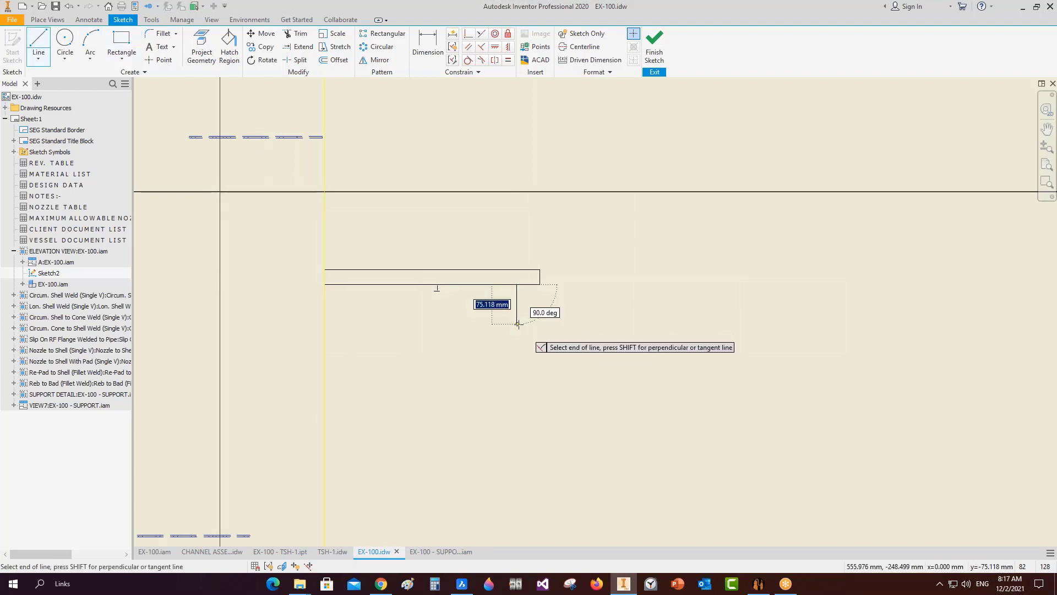
{"action": "left_click", "coordinate": [517, 324]}
{"action": "left_click", "coordinate": [401, 495]}
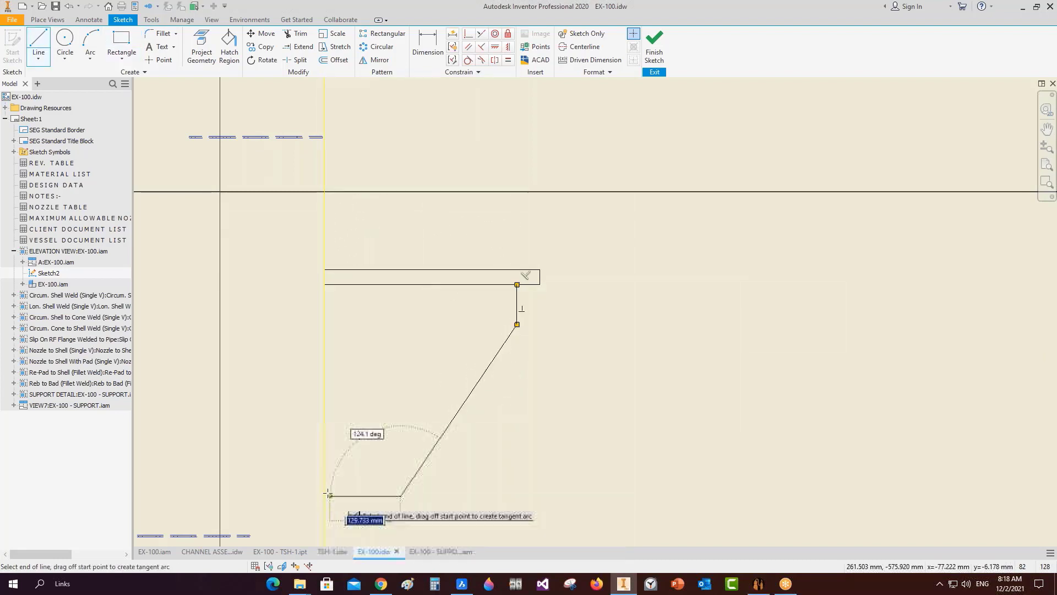
{"action": "left_click", "coordinate": [324, 496]}
{"action": "right_click", "coordinate": [406, 392]}
{"action": "left_click", "coordinate": [451, 391]}
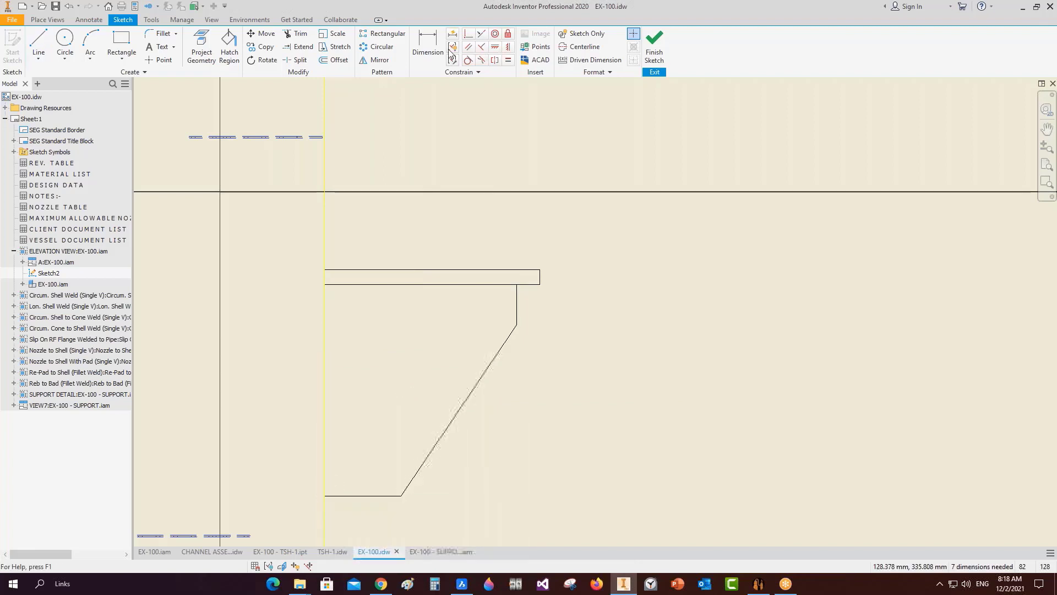
Dimension the plate thickness to 20 and the bracket length to 300.
{"action": "left_click", "coordinate": [435, 48]}
{"action": "left_click", "coordinate": [540, 278]}
{"action": "left_click", "coordinate": [563, 273]}
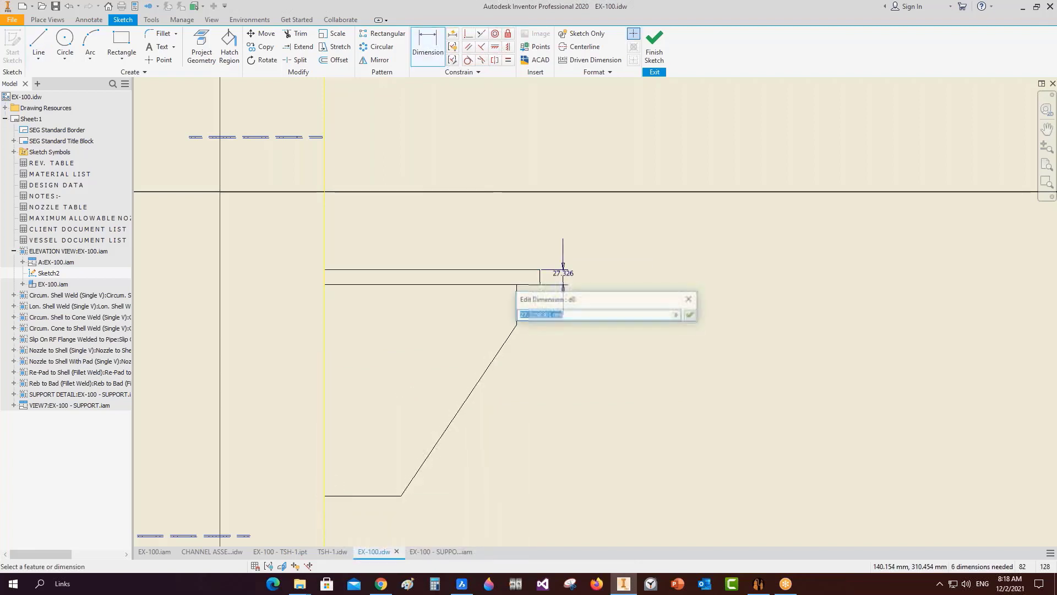
{"action": "type", "text": "20"}
{"action": "key", "text": "Return"}
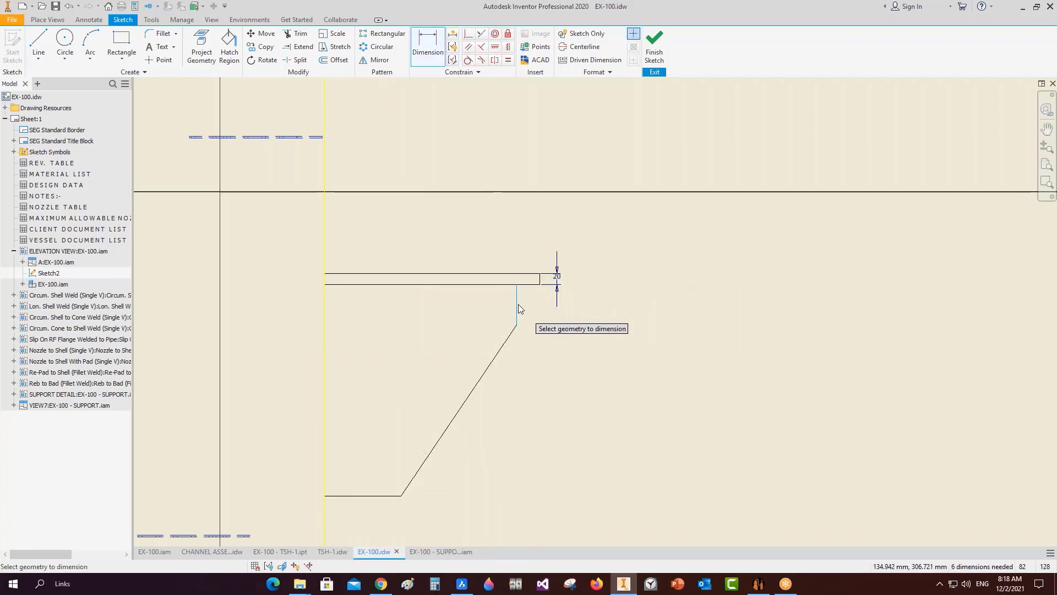
{"action": "left_click", "coordinate": [518, 308]}
{"action": "left_click", "coordinate": [325, 314]}
{"action": "left_click", "coordinate": [396, 235]}
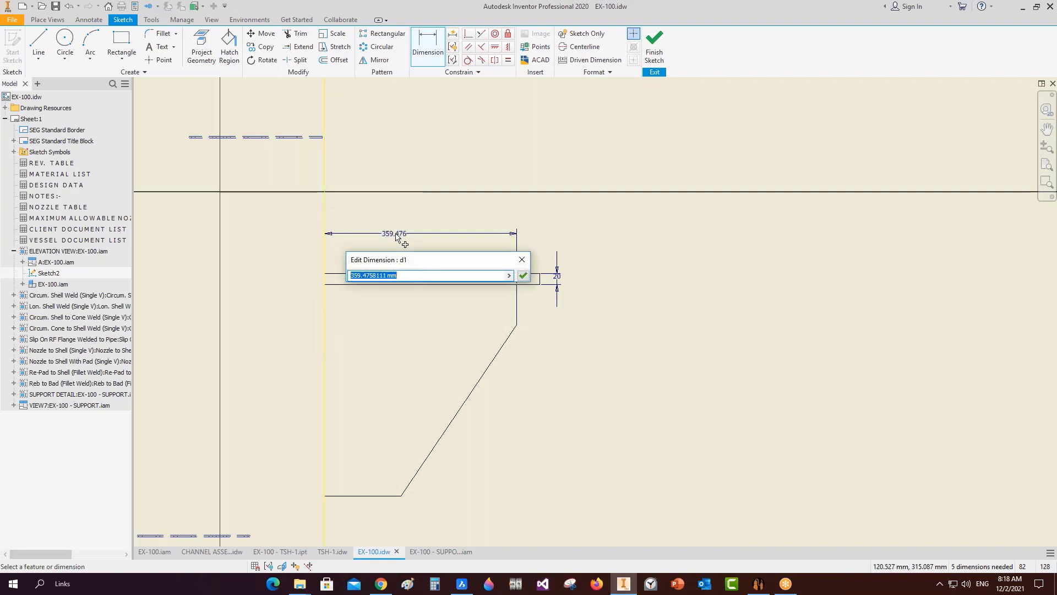
{"action": "type", "text": "500"}
{"action": "key", "text": "Return"}
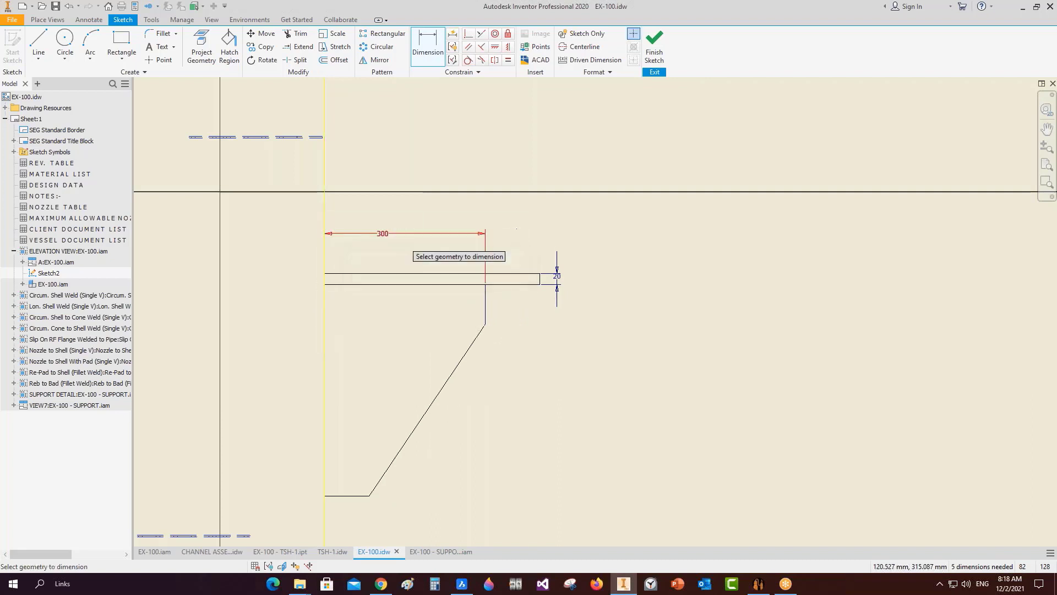
Add the 50 drop and 20 overhang dimensions and finish the sketch.
{"action": "left_click", "coordinate": [486, 300]}
{"action": "left_click", "coordinate": [501, 309]}
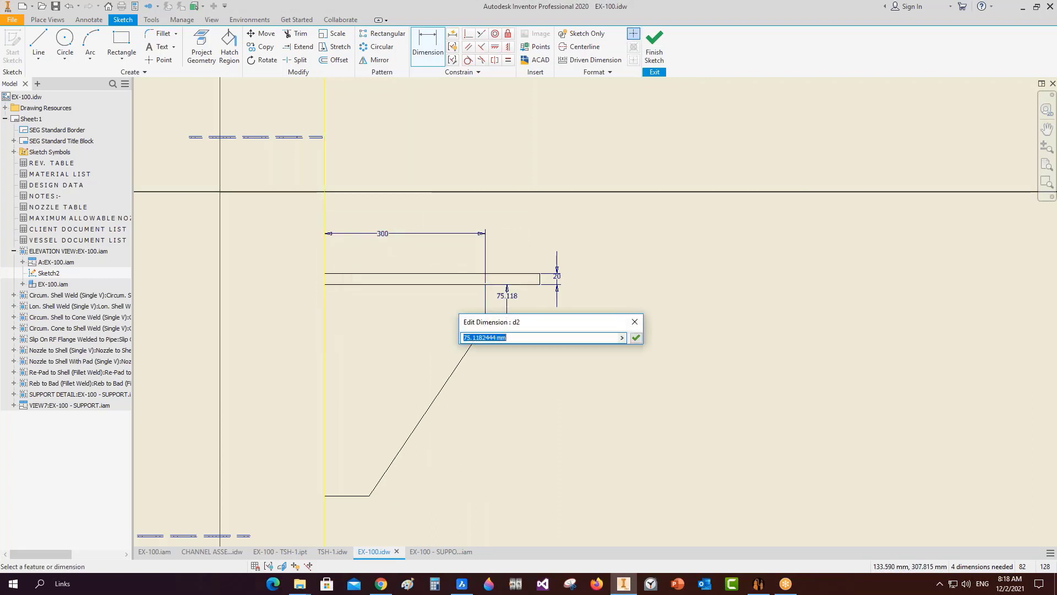
{"action": "type", "text": "50"}
{"action": "key", "text": "Return"}
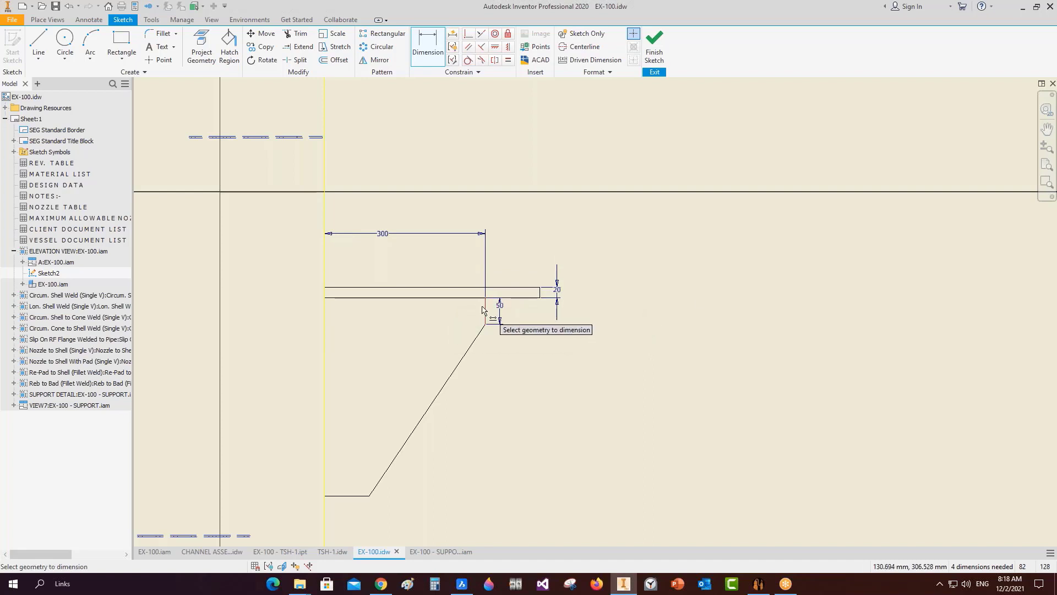
{"action": "left_click", "coordinate": [485, 310]}
{"action": "left_click", "coordinate": [540, 294]}
{"action": "left_click", "coordinate": [524, 271]}
{"action": "type", "text": "20"}
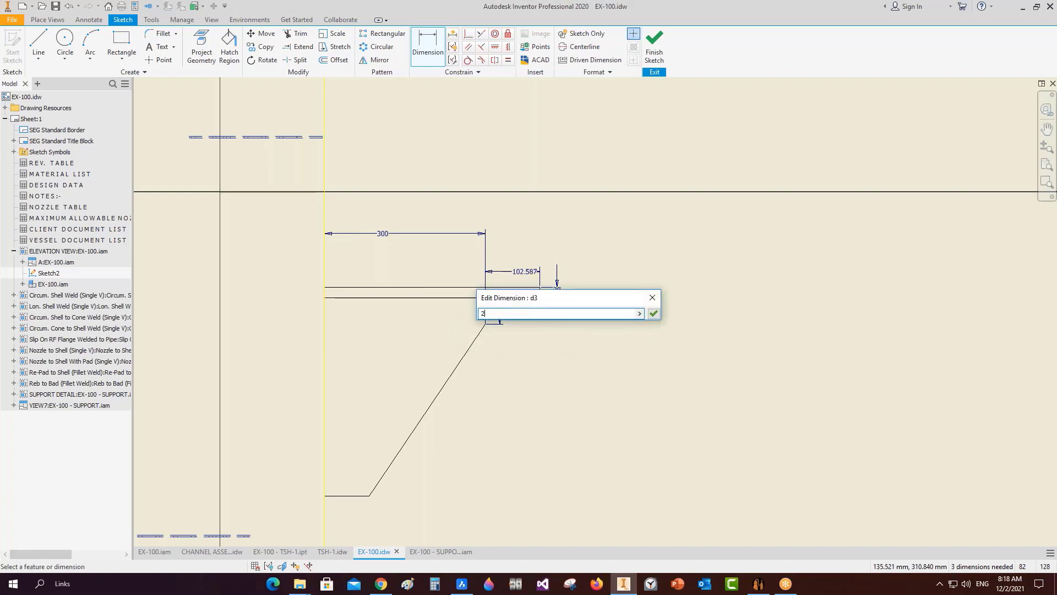
{"action": "key", "text": "Return"}
{"action": "right_click", "coordinate": [596, 201]}
{"action": "left_click", "coordinate": [597, 233]}
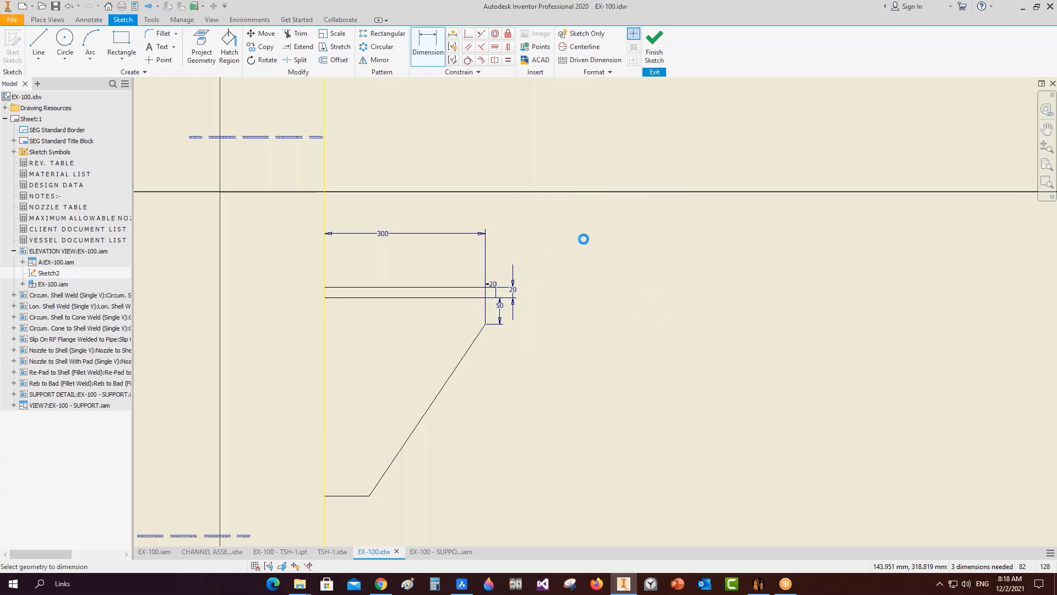
Reopen the bracket sketch, move its corner lower on the shell, and change 300 to 250.
{"action": "scroll", "coordinate": [501, 313], "scroll_direction": "up", "scroll_amount": 2}
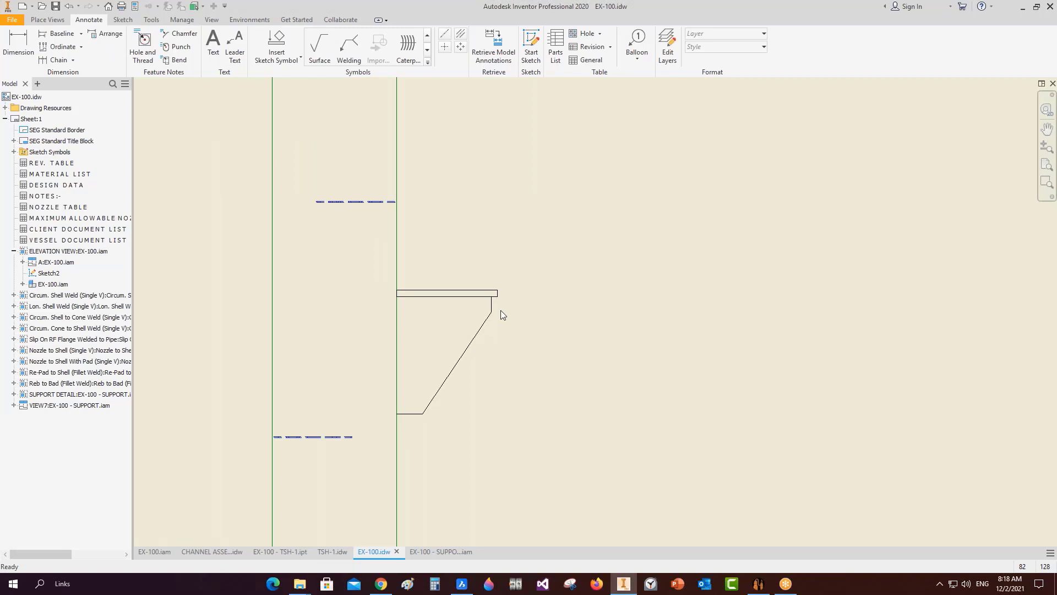
{"action": "double_click", "coordinate": [446, 295]}
{"action": "scroll", "coordinate": [447, 293], "scroll_direction": "up", "scroll_amount": 2}
{"action": "left_click_drag", "start_coordinate": [447, 293], "coordinate": [451, 261]}
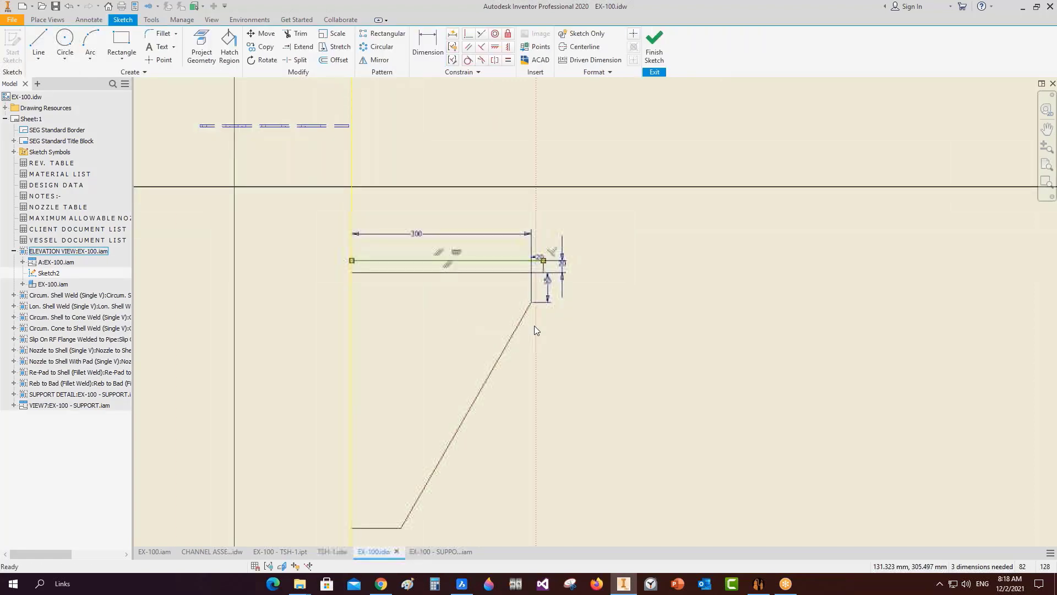
{"action": "mouse_move", "coordinate": [532, 303]}
{"action": "left_mouse_down"}
{"action": "mouse_move", "coordinate": [541, 361]}
{"action": "mouse_move", "coordinate": [541, 350]}
{"action": "left_mouse_up"}
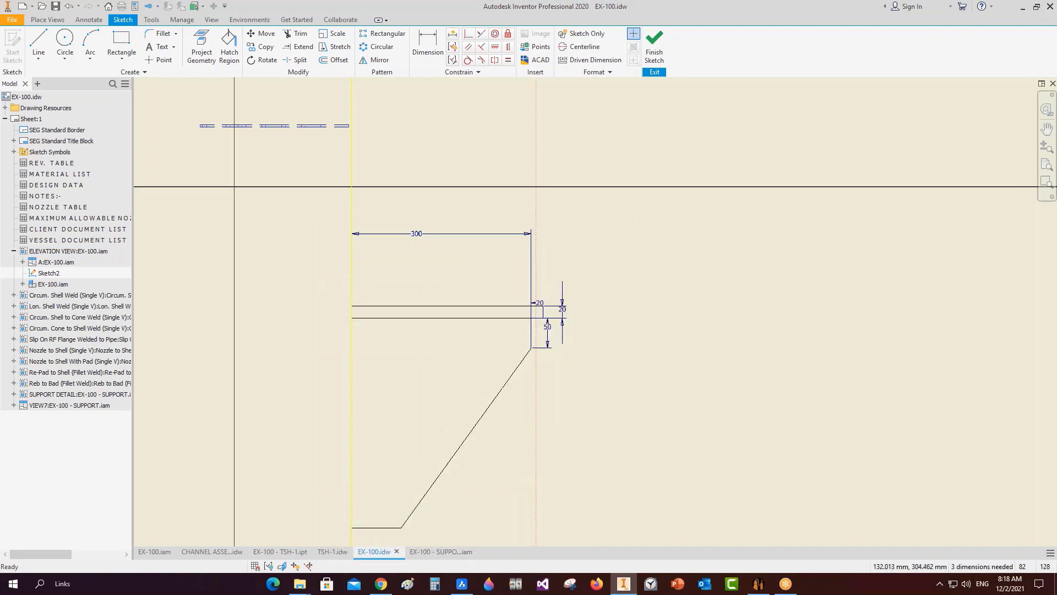
{"action": "double_click", "coordinate": [417, 234]}
{"action": "type", "text": "2"}
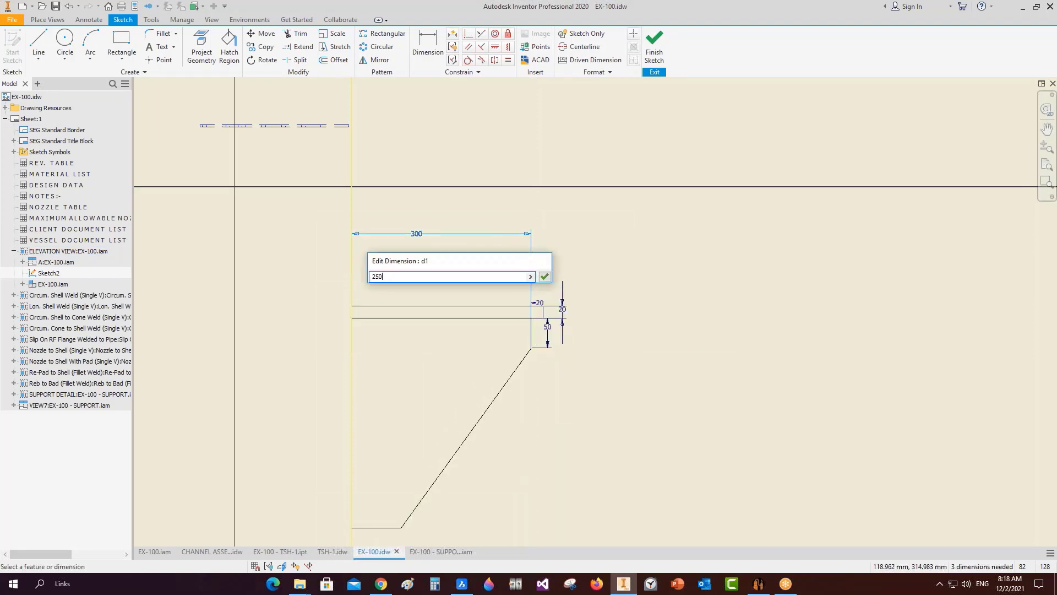
{"action": "type", "text": "50"}
{"action": "key", "text": "Return"}
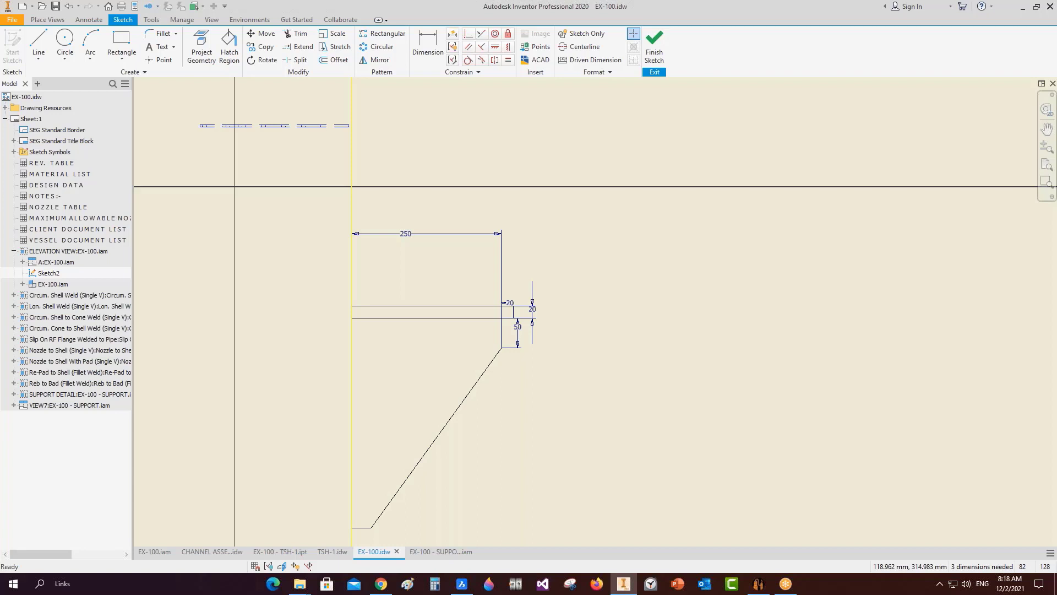
Add a 50 dimension at the sloped line's foot.
{"action": "left_click", "coordinate": [428, 47]}
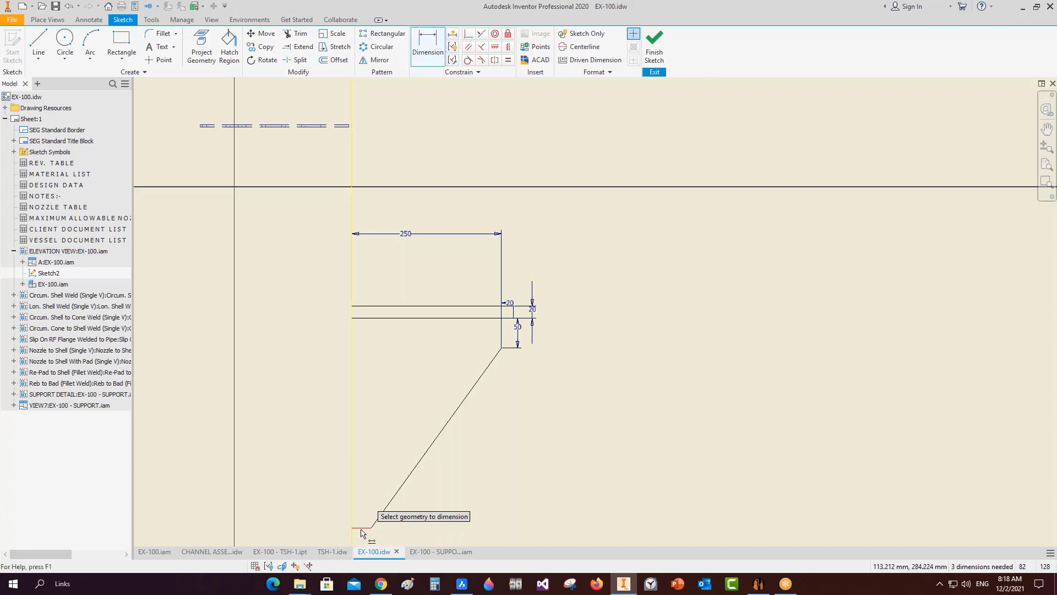
{"action": "middle_click_drag", "start_coordinate": [411, 513], "coordinate": [465, 236]}
{"action": "left_click", "coordinate": [406, 295]}
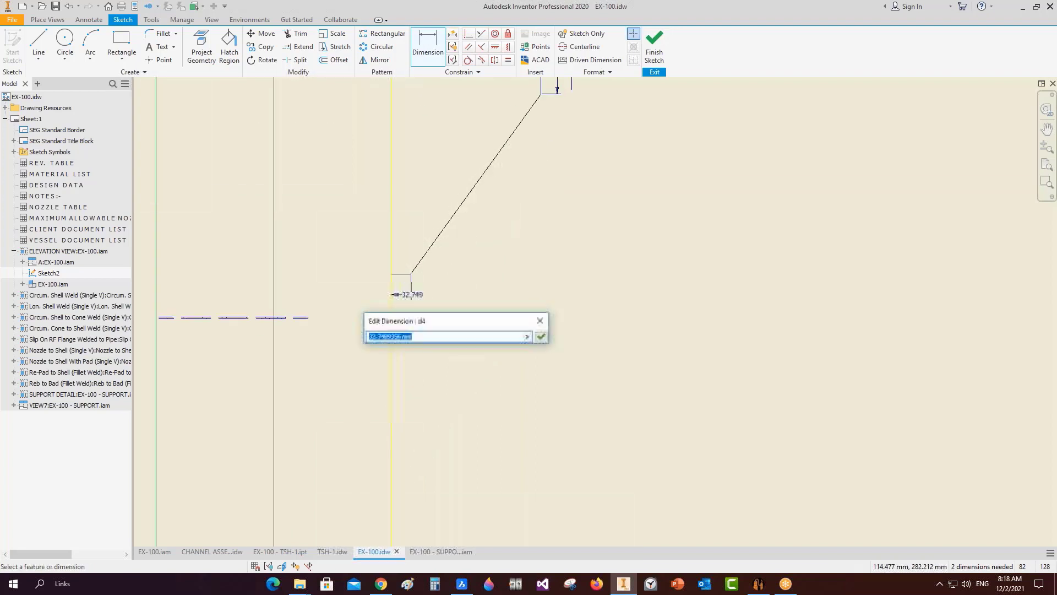
{"action": "type", "text": "50"}
{"action": "key", "text": "Return"}
Set the bracket's height dimension to 500 and finish the sketch.
{"action": "scroll", "coordinate": [416, 276], "scroll_direction": "down", "scroll_amount": 3}
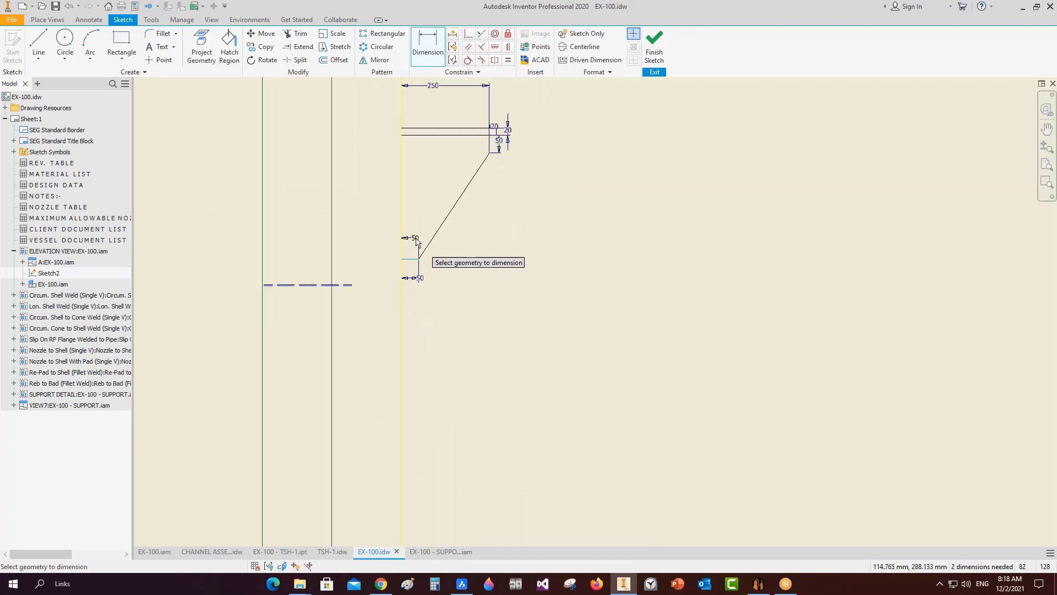
{"action": "left_click", "coordinate": [438, 174]}
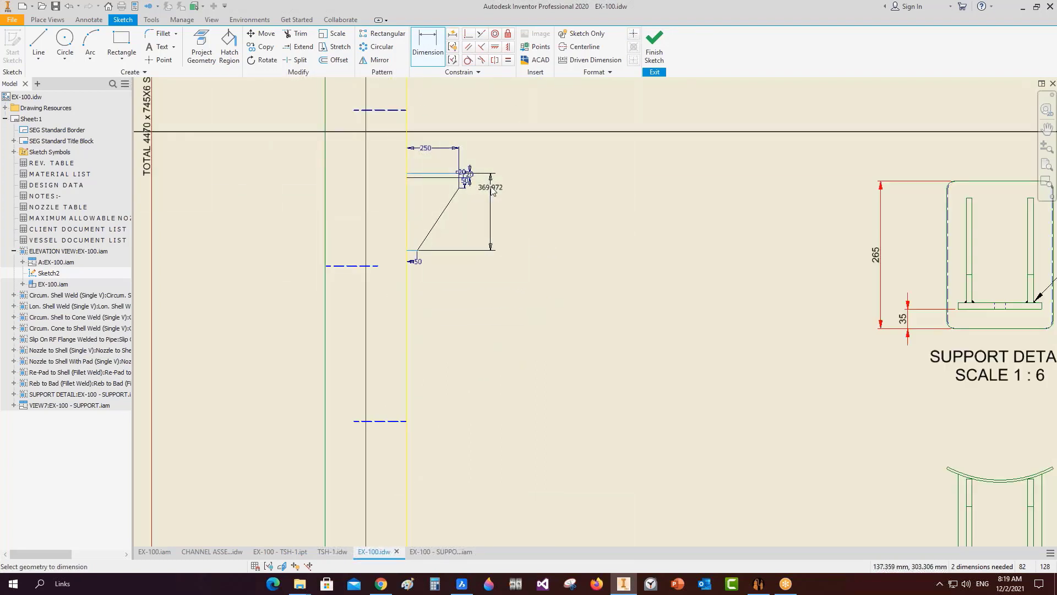
{"action": "left_click", "coordinate": [491, 187]}
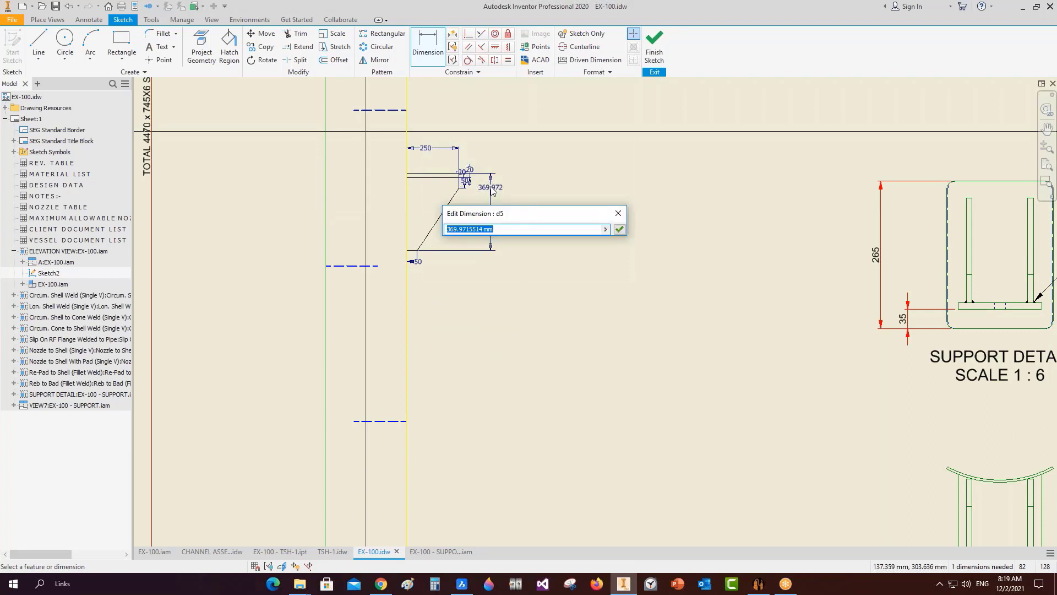
{"action": "type", "text": "50"}
{"action": "key", "text": "Return"}
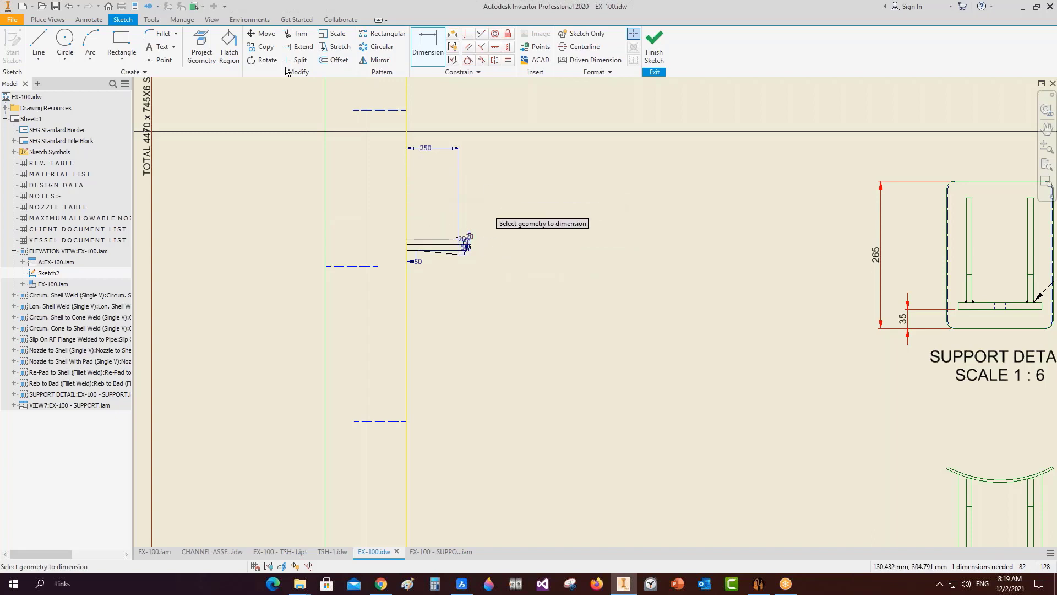
{"action": "key", "text": "ctrl+z"}
{"action": "double_click", "coordinate": [491, 219]}
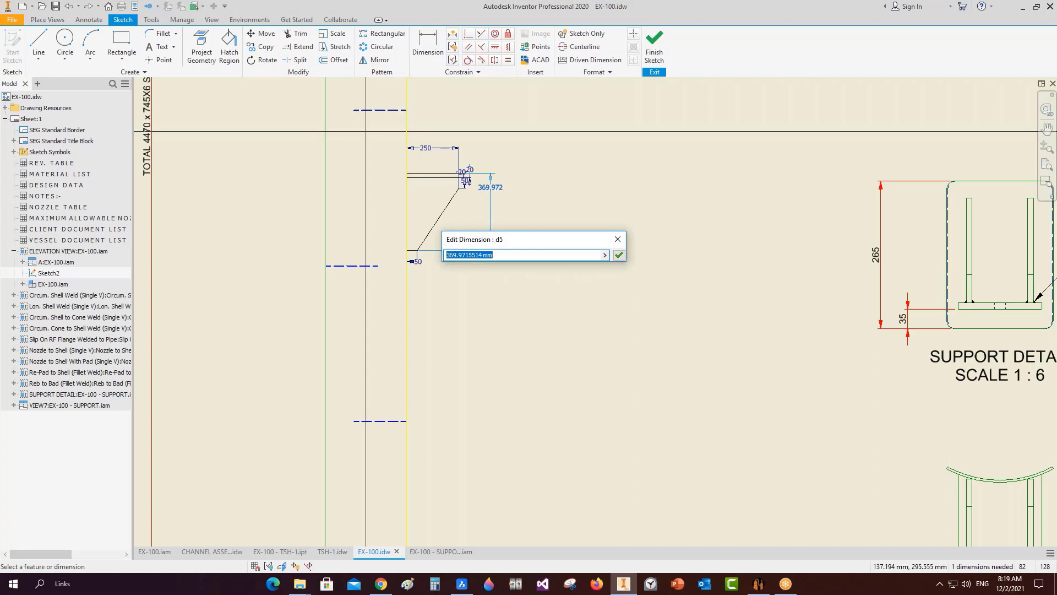
{"action": "type", "text": "500"}
{"action": "key", "text": "Return"}
{"action": "right_click", "coordinate": [615, 223]}
{"action": "left_click", "coordinate": [616, 210]}
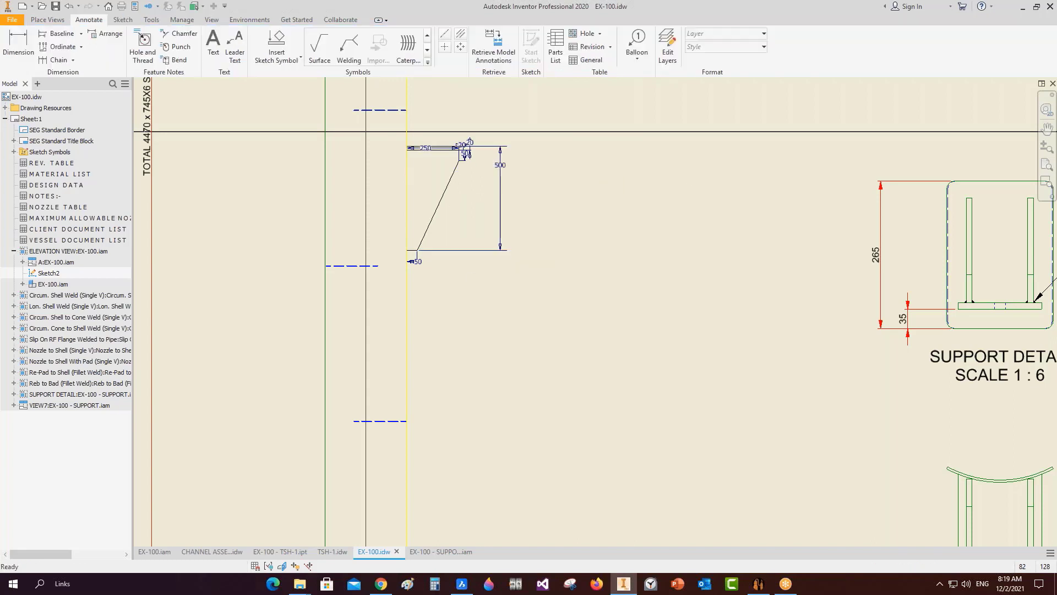
Review the whole EX-100 sheet and upper vessel, then bring BricsCAD's GA.dwg forward.
{"action": "scroll", "coordinate": [567, 251], "scroll_direction": "down", "scroll_amount": 10}
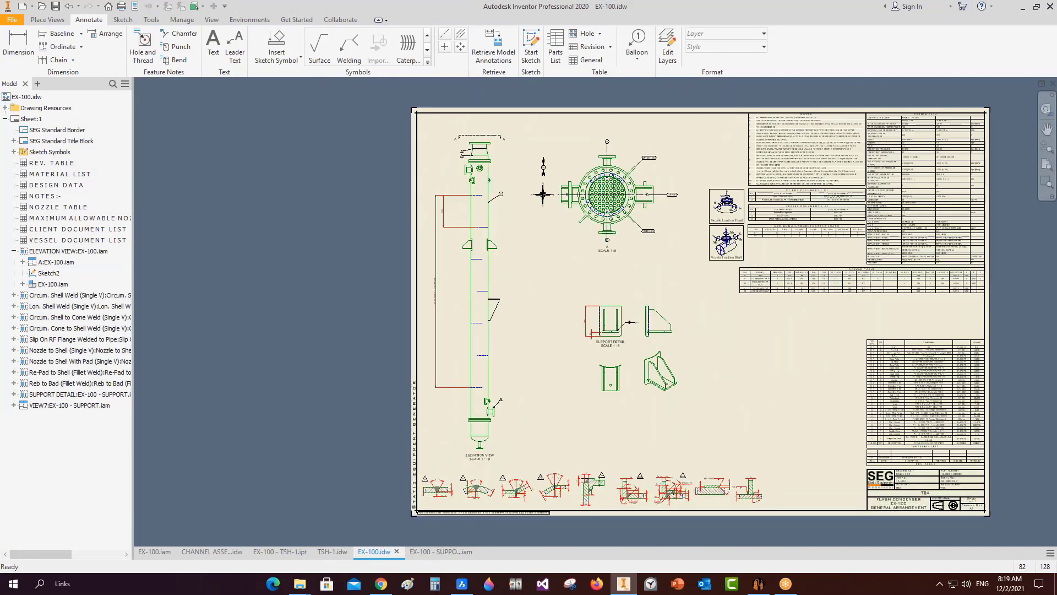
{"action": "scroll", "coordinate": [519, 276], "scroll_direction": "up", "scroll_amount": 2}
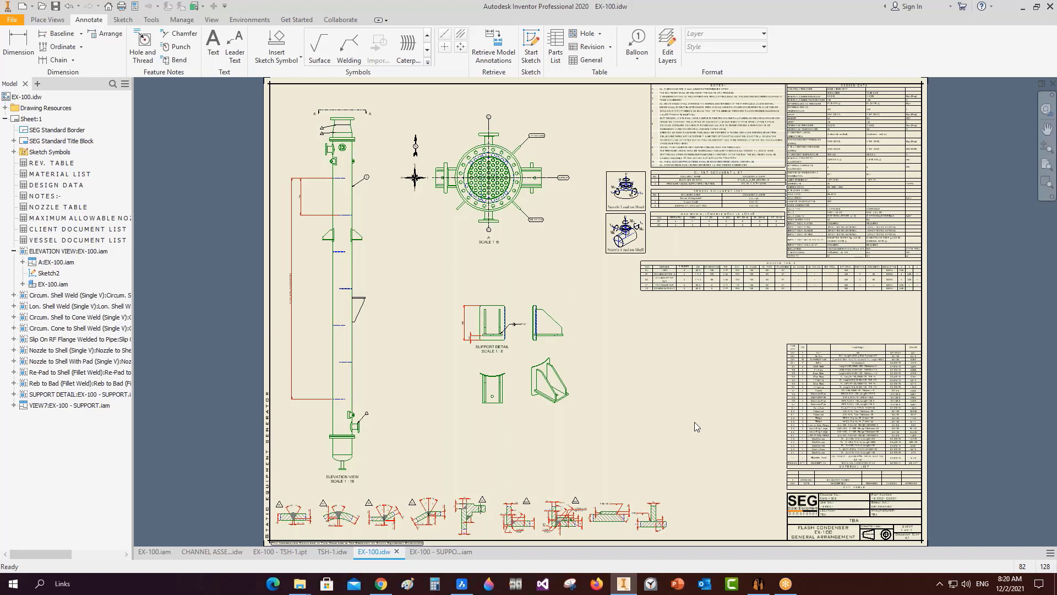
{"action": "scroll", "coordinate": [359, 138], "scroll_direction": "up", "scroll_amount": 8}
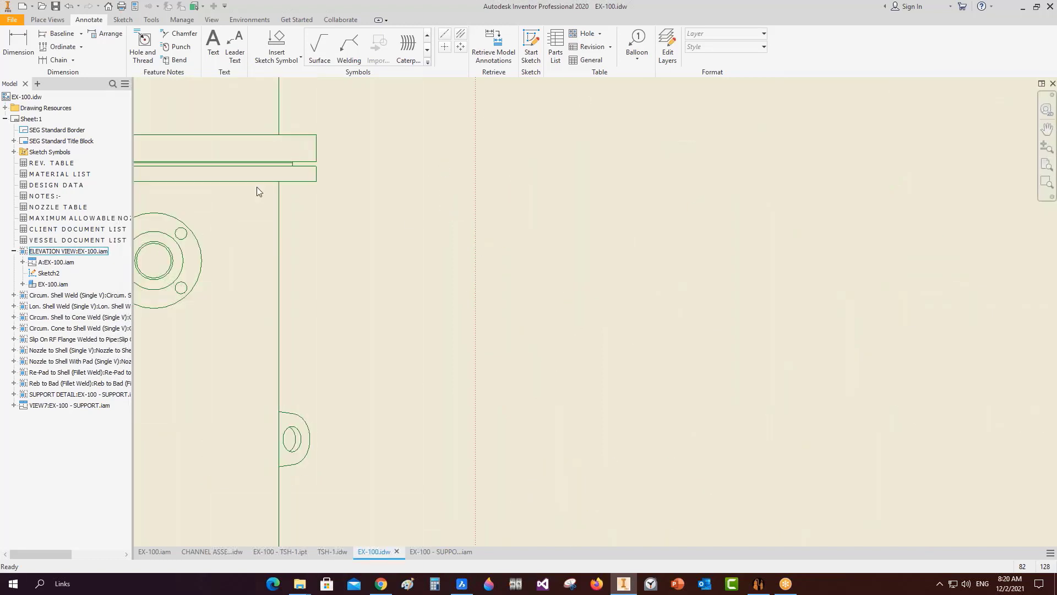
{"action": "middle_click_drag", "start_coordinate": [256, 187], "coordinate": [478, 297]}
{"action": "scroll", "coordinate": [477, 297], "scroll_direction": "down", "scroll_amount": 2}
{"action": "scroll", "coordinate": [364, 287], "scroll_direction": "up", "scroll_amount": 2}
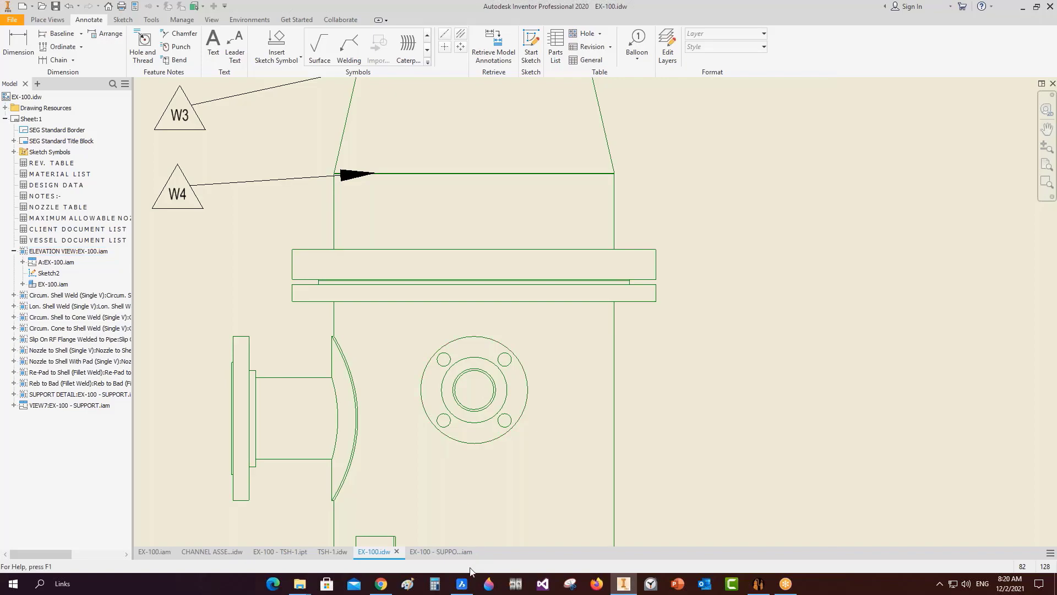
{"action": "left_click", "coordinate": [462, 583]}
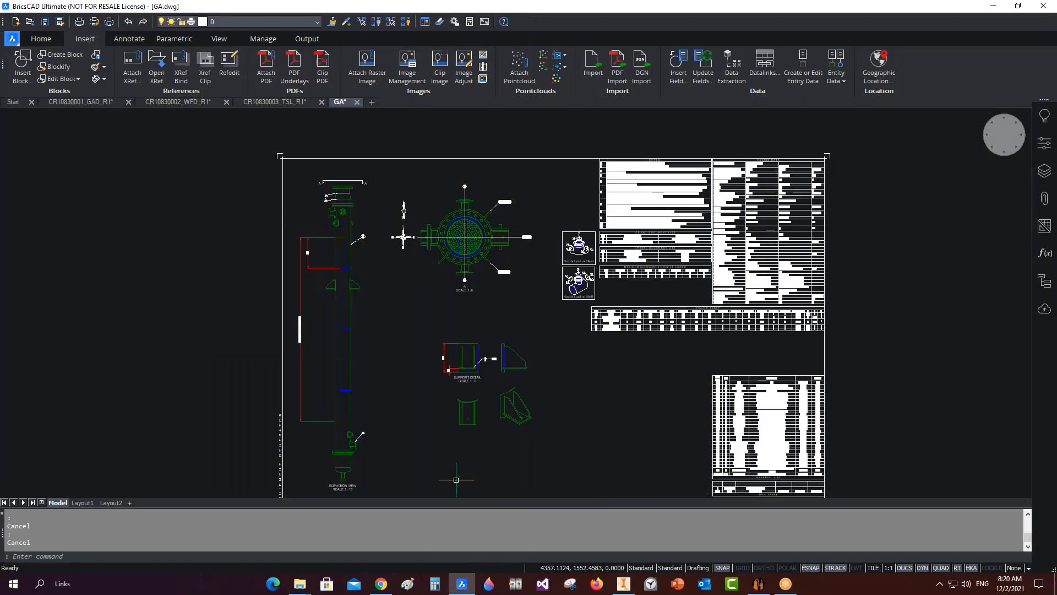
Inspect the nozzle flange dimensions in CR10830001_GAD_R1, then bring Static Equipment Generator forward.
{"action": "left_click", "coordinate": [66, 101]}
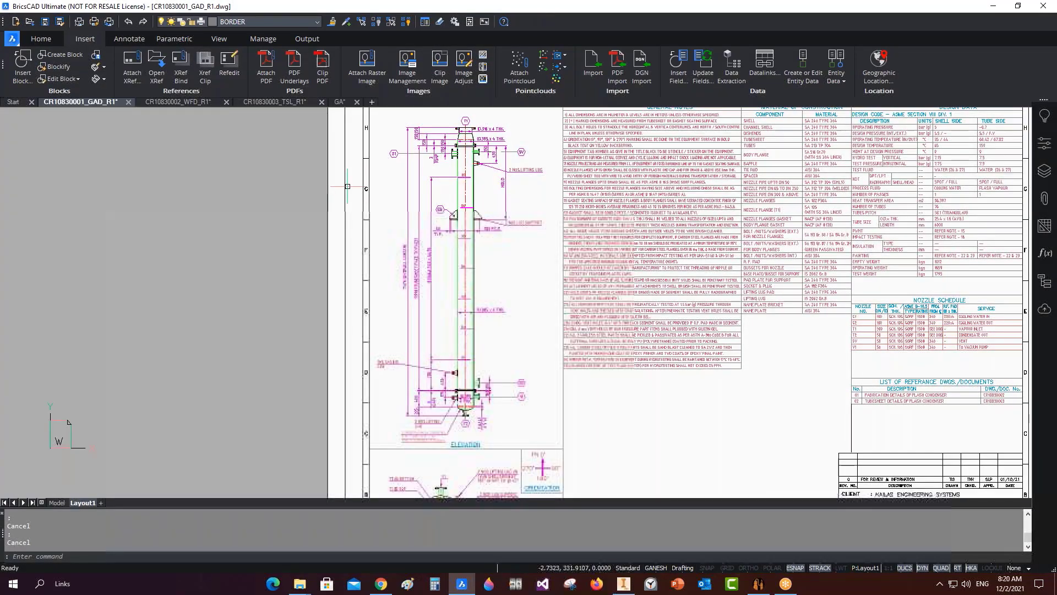
{"action": "scroll", "coordinate": [505, 221], "scroll_direction": "up", "scroll_amount": 8}
{"action": "scroll", "coordinate": [506, 221], "scroll_direction": "up", "scroll_amount": 5}
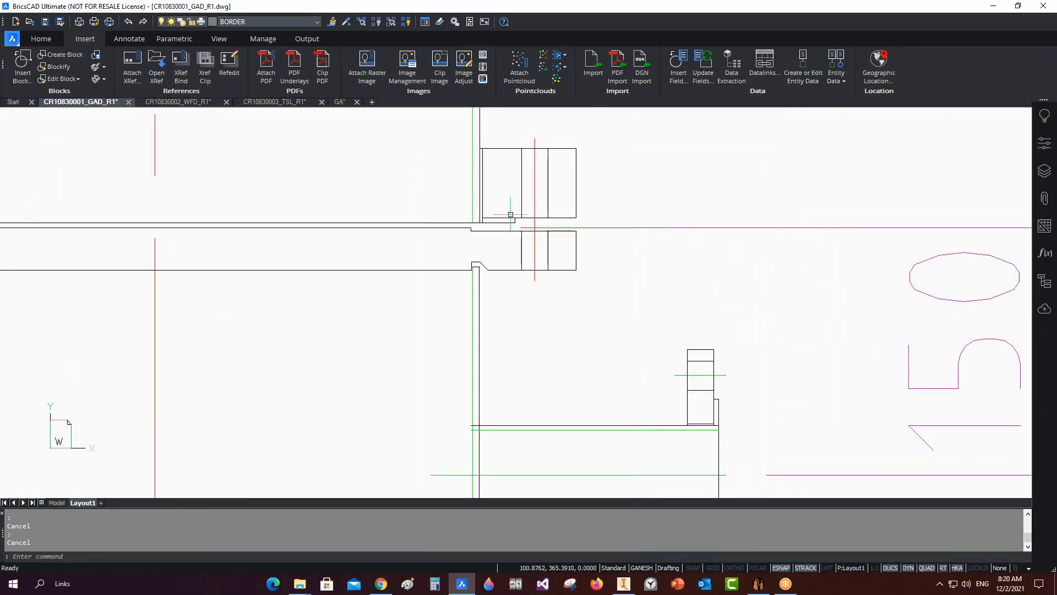
{"action": "scroll", "coordinate": [517, 215], "scroll_direction": "down", "scroll_amount": 2}
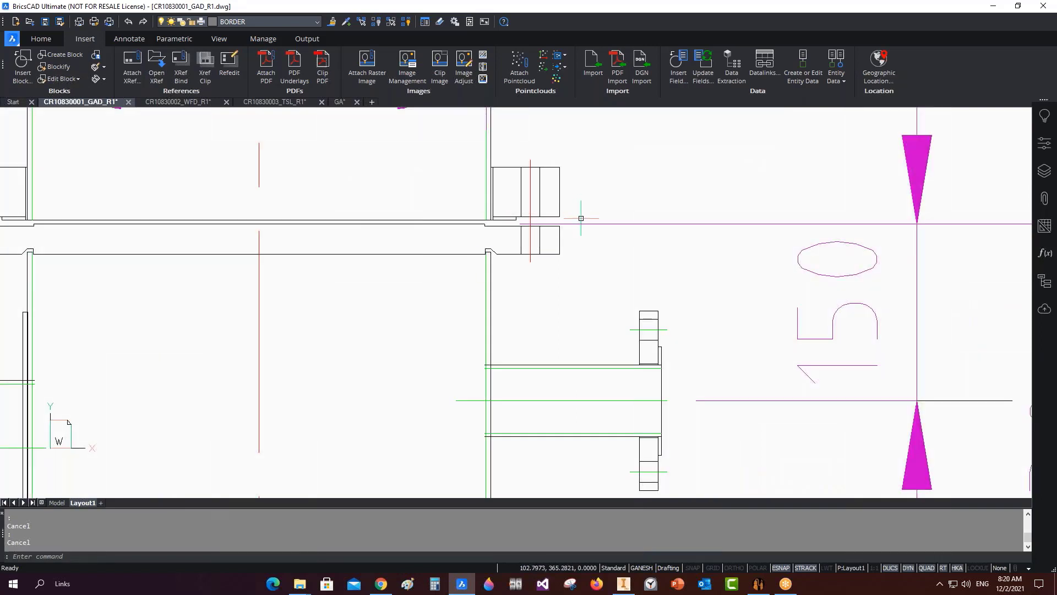
{"action": "scroll", "coordinate": [581, 220], "scroll_direction": "down", "scroll_amount": 2}
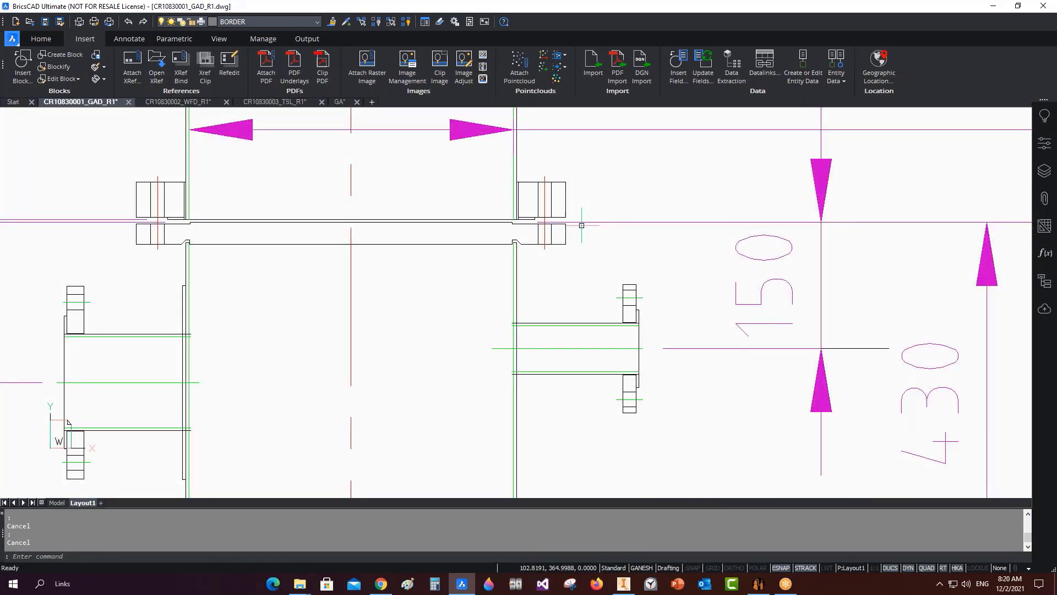
{"action": "left_click", "coordinate": [758, 583]}
Add a Studding Outlet named STUD OUTLET under BOTTOM HEAD and select it.
{"action": "left_click", "coordinate": [67, 437]}
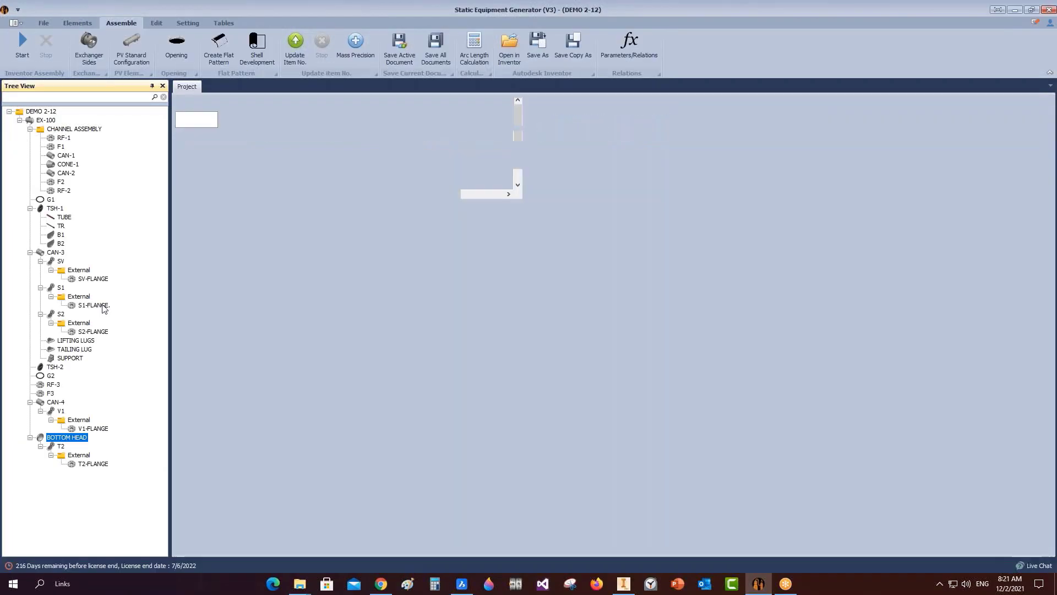
{"action": "left_click", "coordinate": [80, 22]}
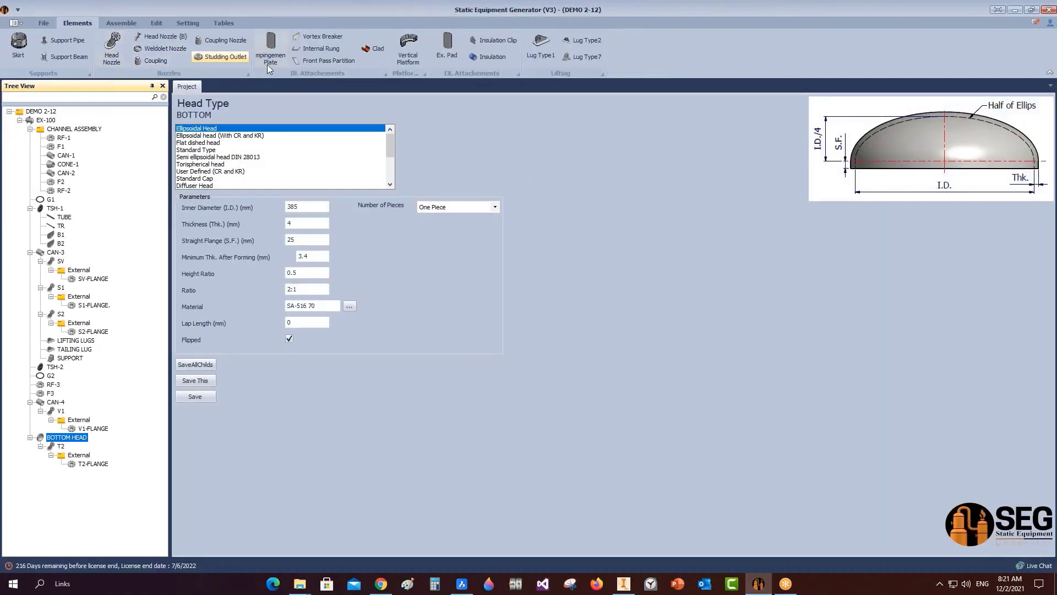
{"action": "left_click", "coordinate": [220, 57]}
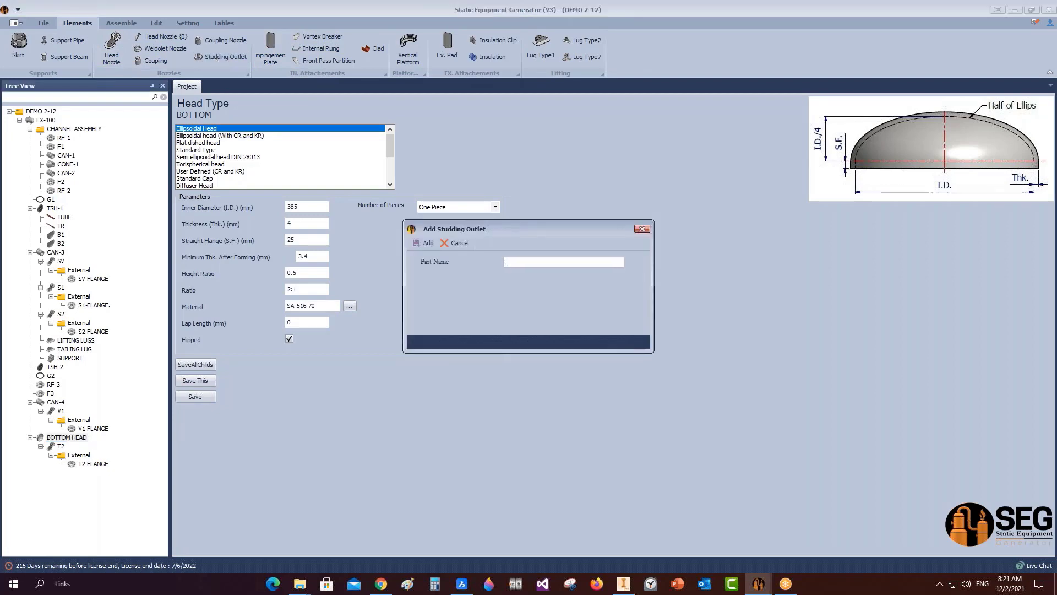
{"action": "type", "text": "STUD OUTLET"}
{"action": "left_click", "coordinate": [408, 242]}
{"action": "left_click", "coordinate": [76, 472]}
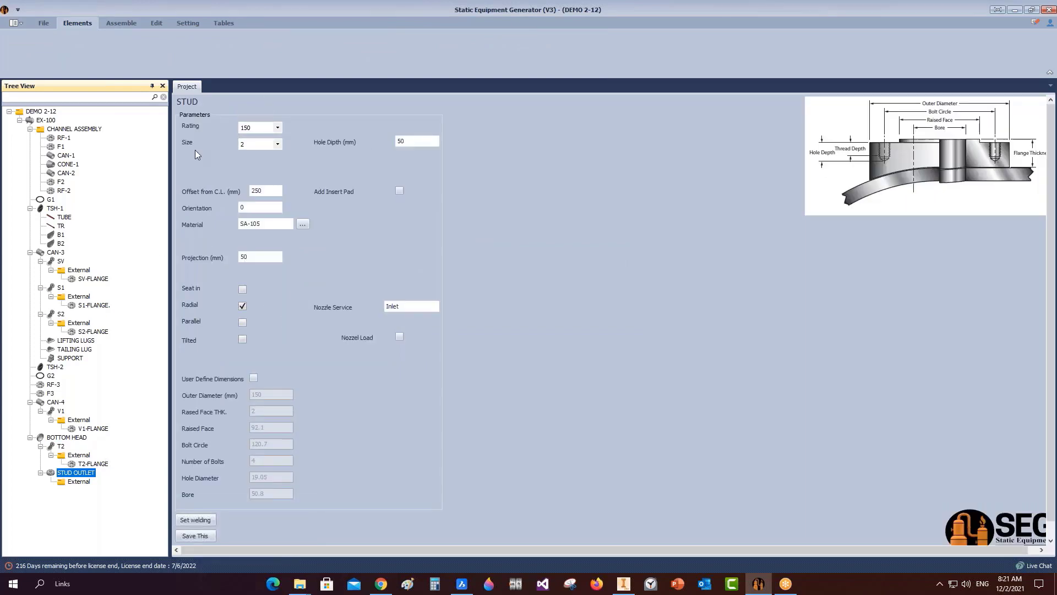
Set the STUD OUTLET size to 6, check the 280 outer diameter, and keep user-defined dimensions off.
{"action": "left_click", "coordinate": [253, 379]}
{"action": "left_click", "coordinate": [254, 379]}
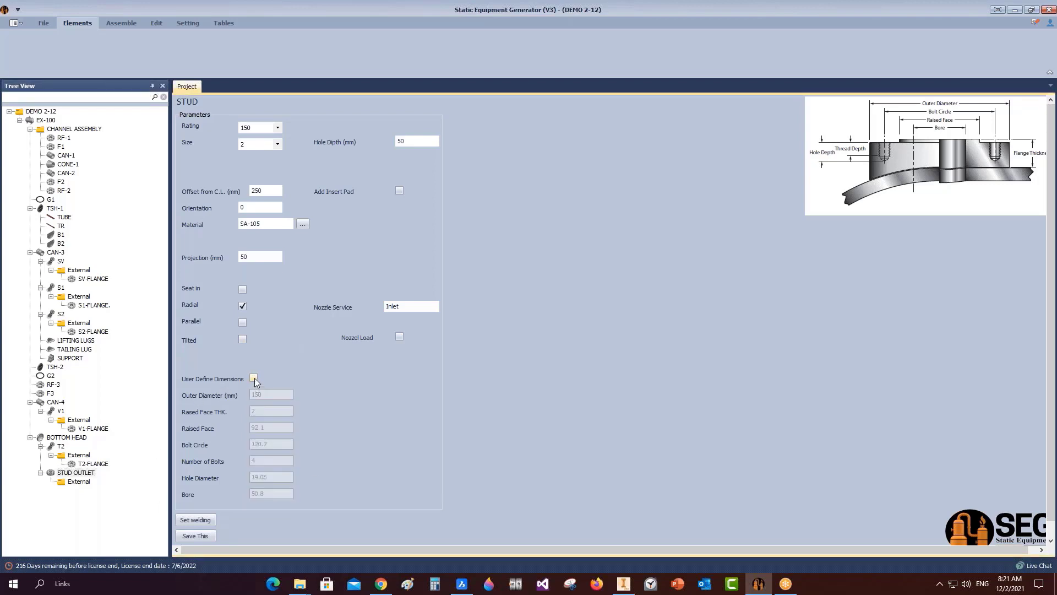
{"action": "left_click", "coordinate": [253, 379]}
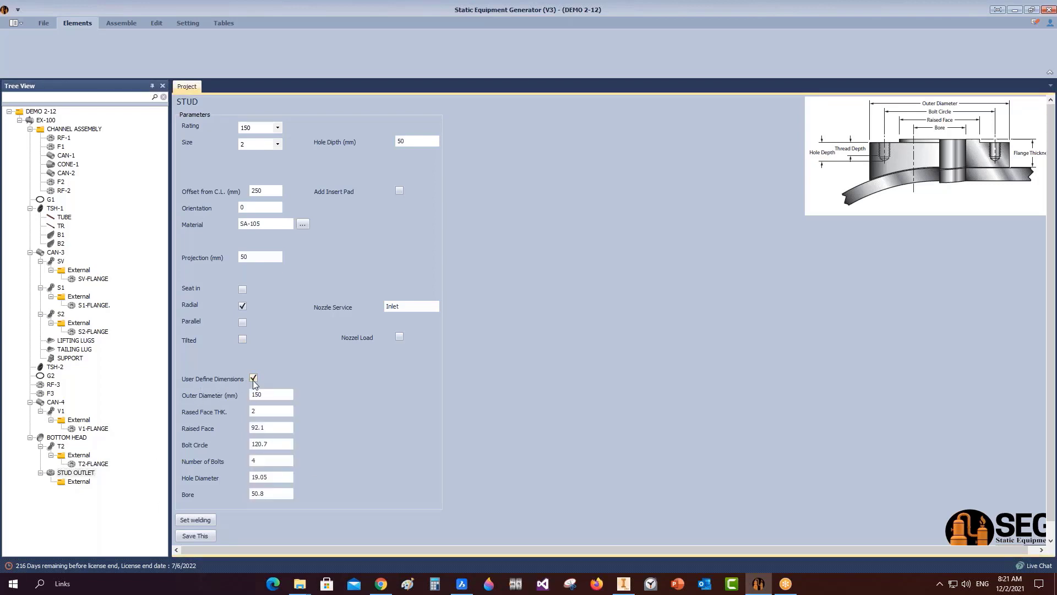
{"action": "left_click", "coordinate": [255, 378]}
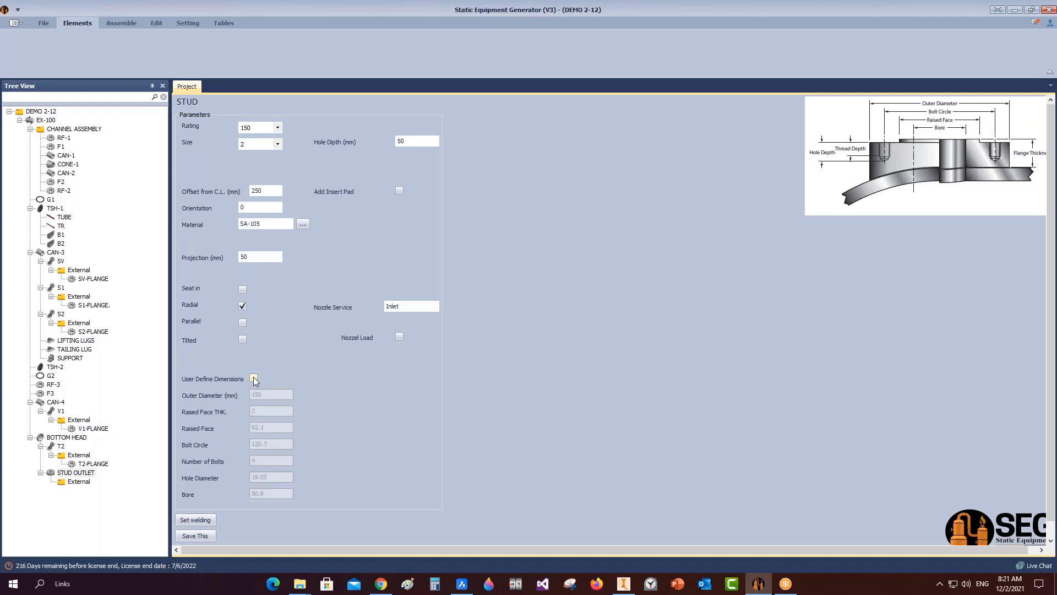
{"action": "left_click", "coordinate": [278, 144]}
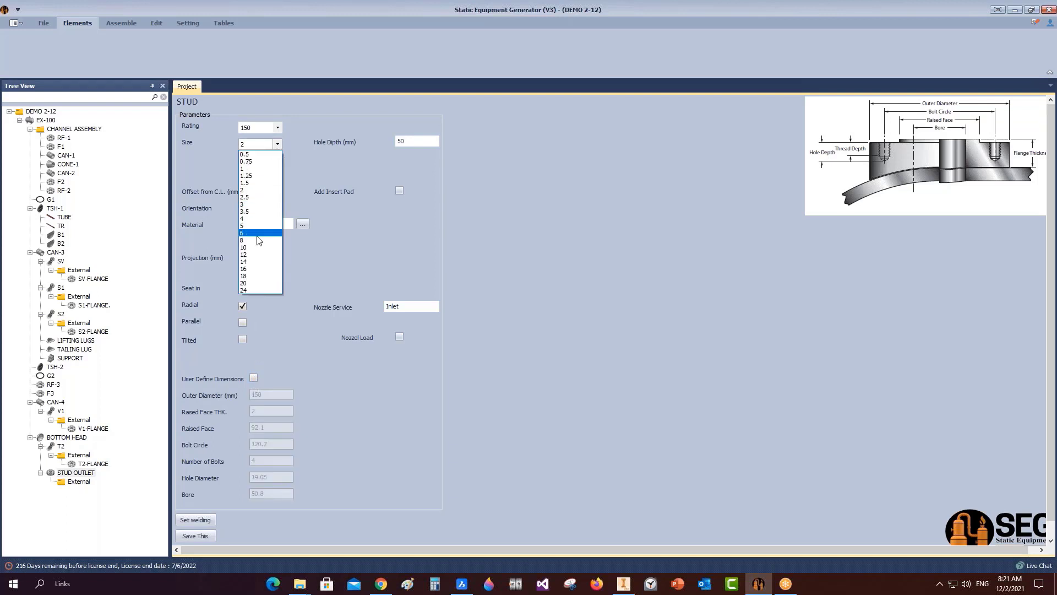
{"action": "left_click", "coordinate": [258, 223]}
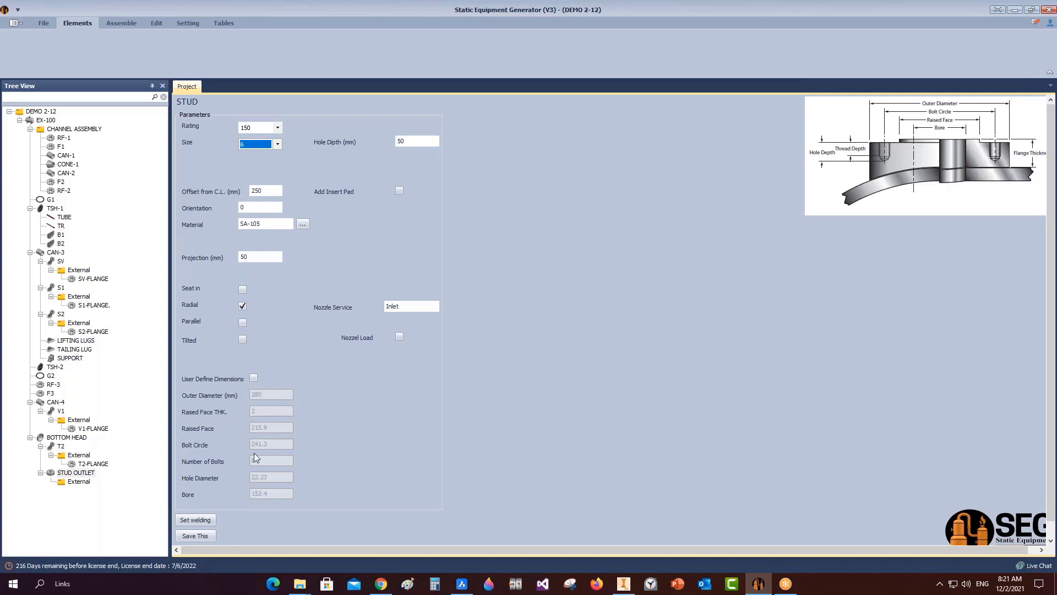
{"action": "left_click", "coordinate": [254, 379]}
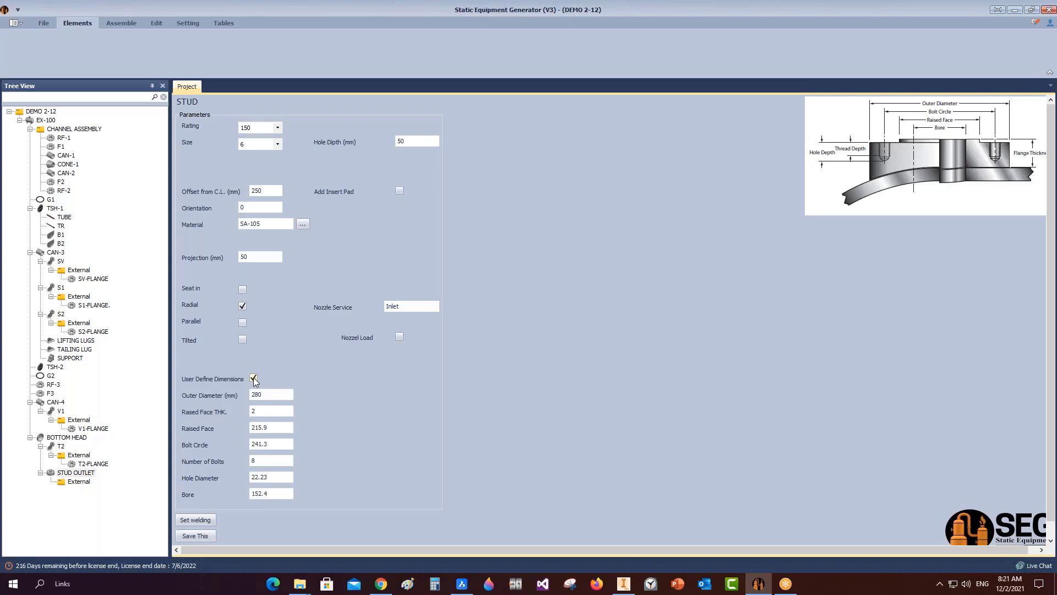
{"action": "left_click", "coordinate": [267, 394]}
{"action": "double_click", "coordinate": [258, 394]}
{"action": "left_click", "coordinate": [253, 379]}
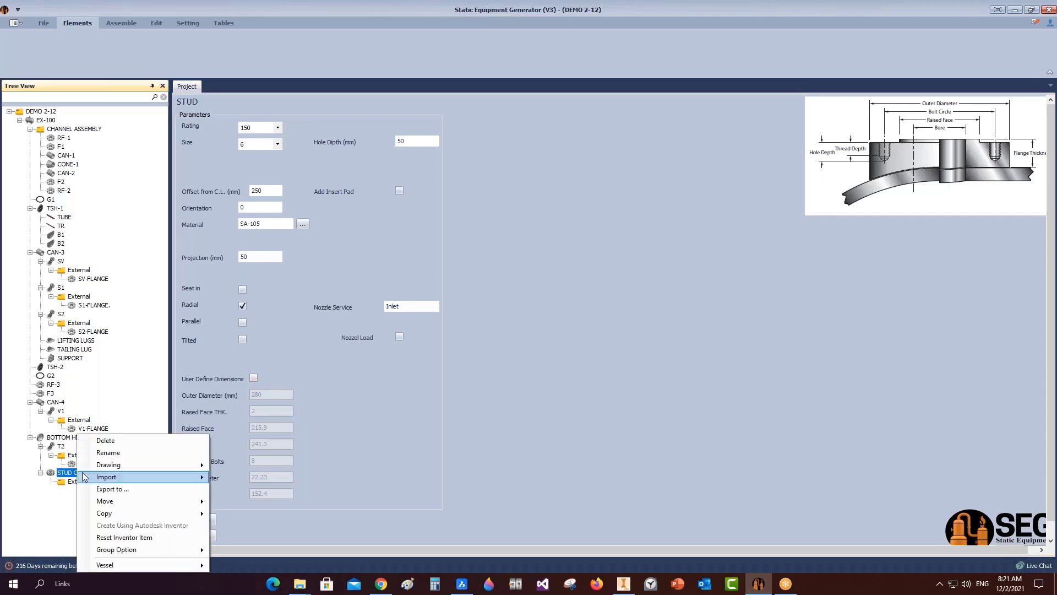
Delete STUD OUTLET, fit the Inventor drawing sheet in view, and return to Static Equipment Generator.
{"action": "right_click", "coordinate": [76, 474]}
{"action": "left_click", "coordinate": [107, 442]}
{"action": "left_click", "coordinate": [519, 328]}
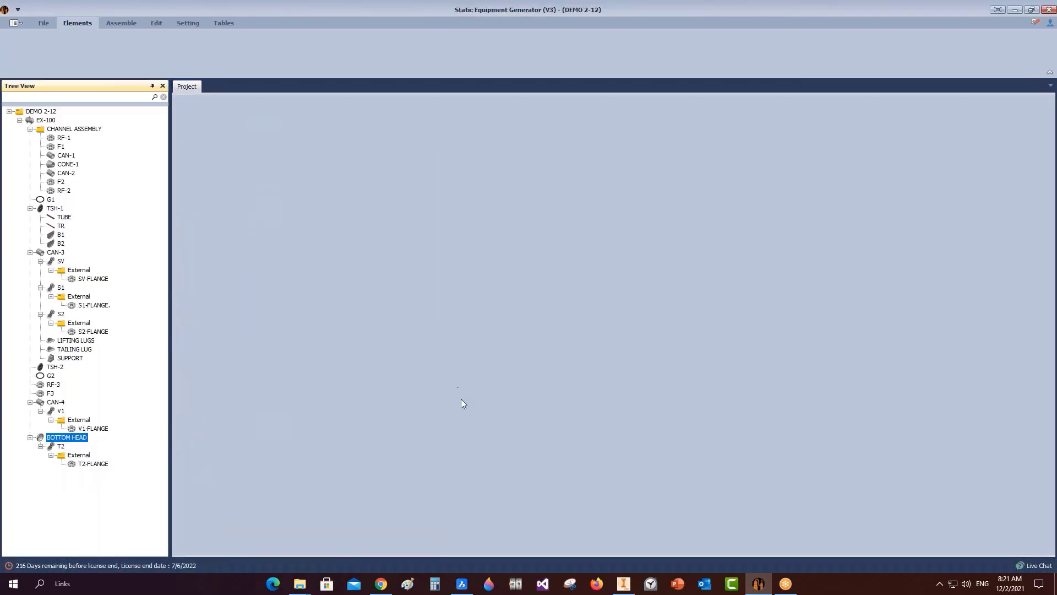
{"action": "left_click", "coordinate": [624, 583]}
{"action": "middle_click", "coordinate": [676, 237]}
{"action": "middle_click", "coordinate": [676, 237]}
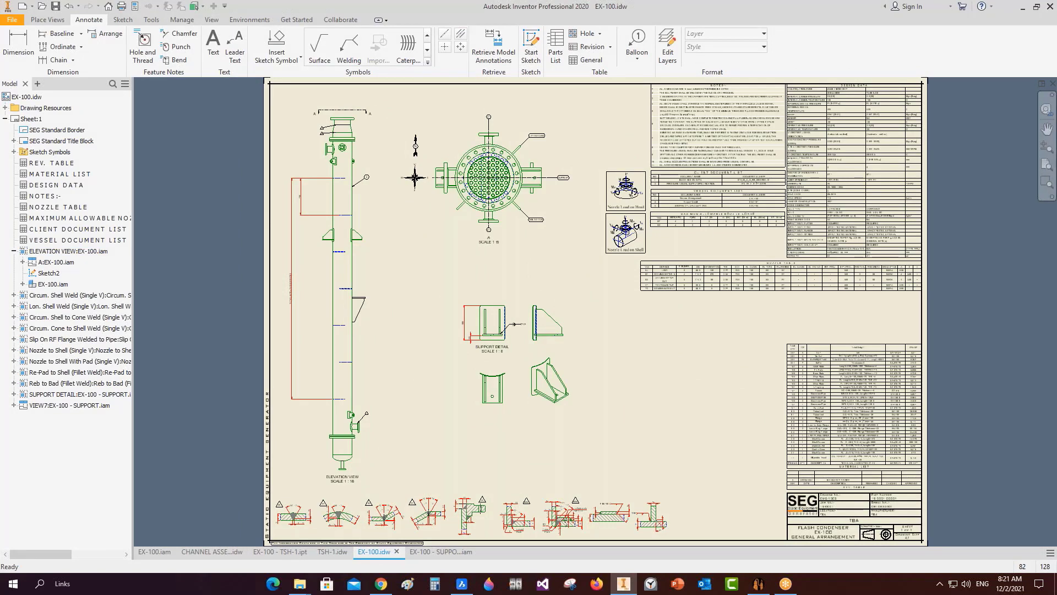
{"action": "left_click", "coordinate": [759, 583]}
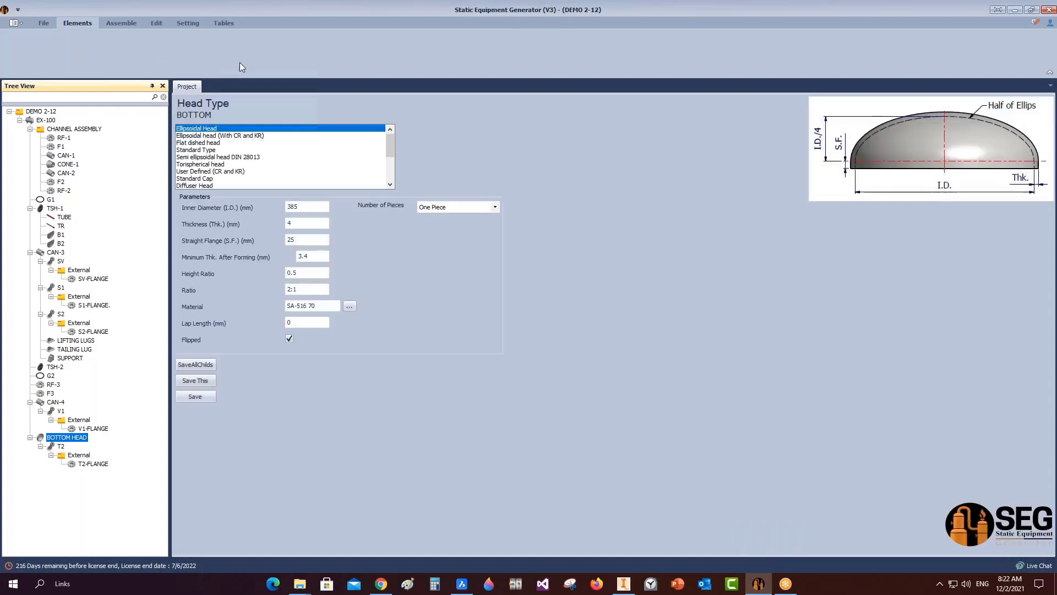
Re-add a Studding Outlet named STUD OUTLET and show its rating 150, size 2 parameters.
{"action": "left_click", "coordinate": [212, 56]}
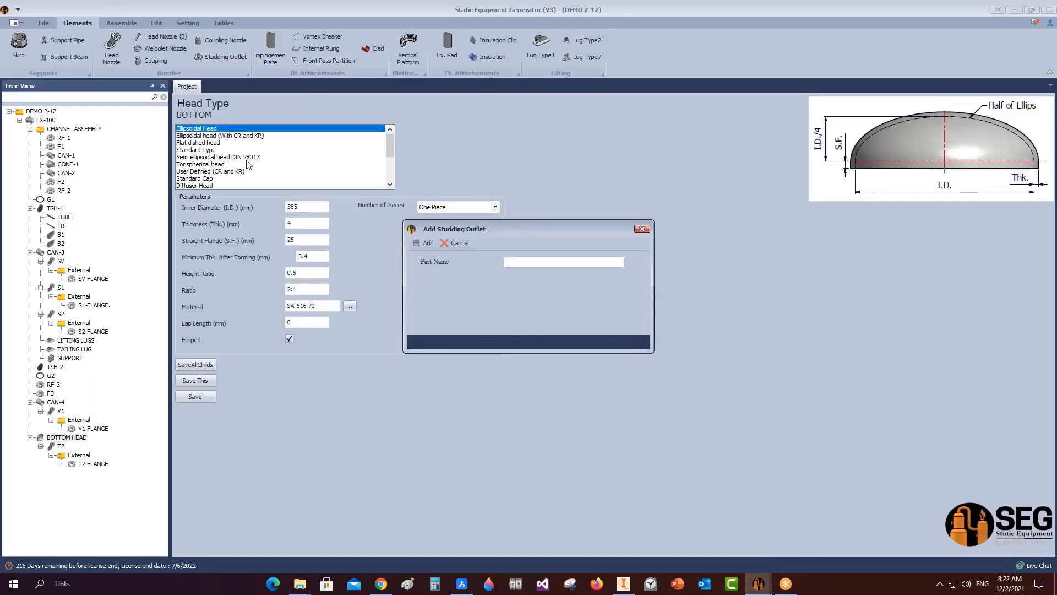
{"action": "type", "text": "STUD OUTLET"}
{"action": "key", "text": "Return"}
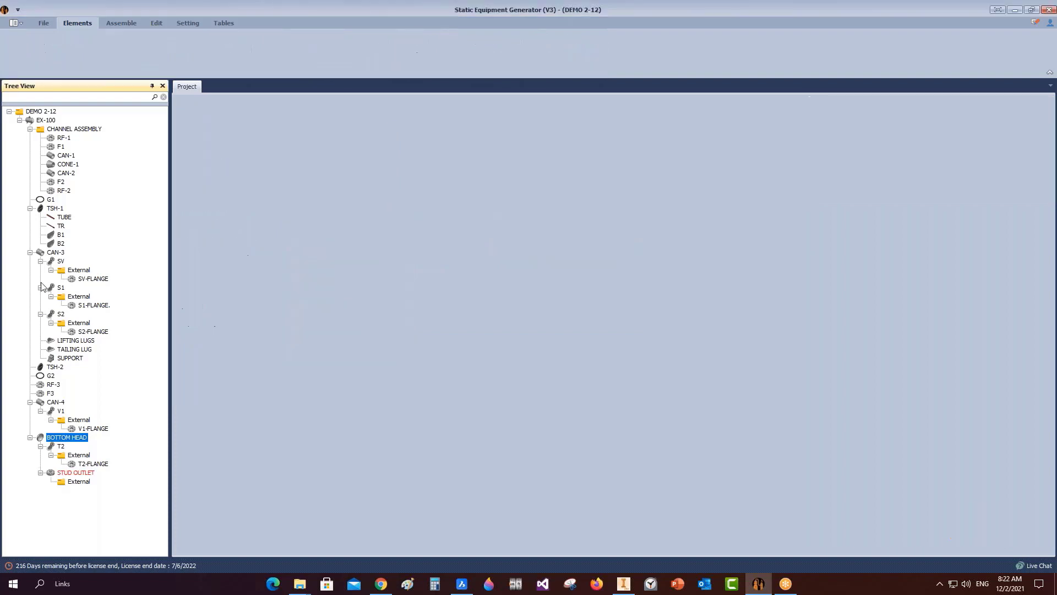
{"action": "left_click", "coordinate": [77, 473]}
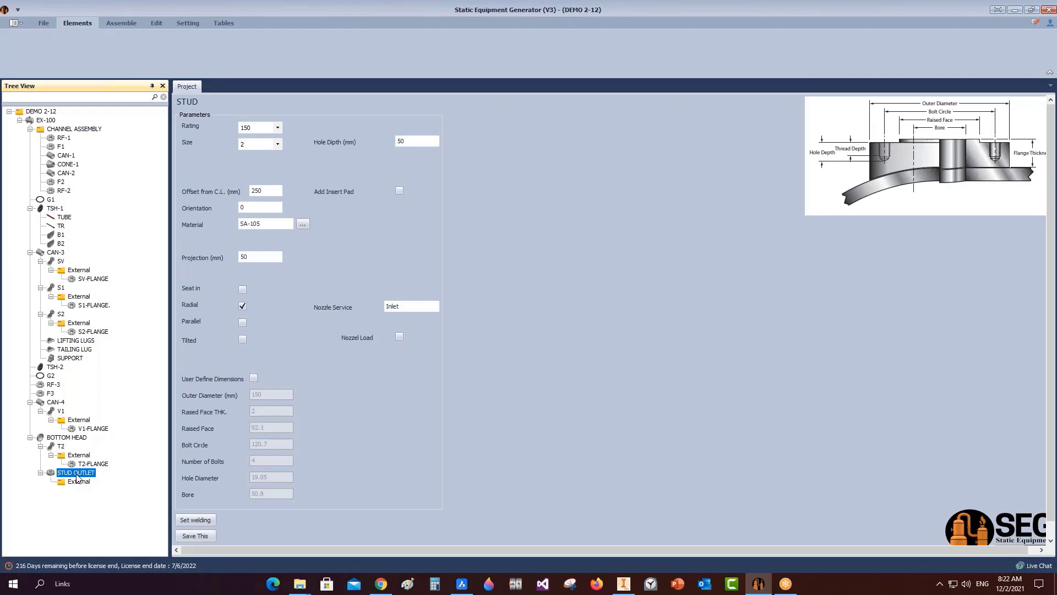
Set the stud outlet rating to 300 and size to 1.25.
{"action": "left_click", "coordinate": [278, 129]}
{"action": "left_click", "coordinate": [259, 152]}
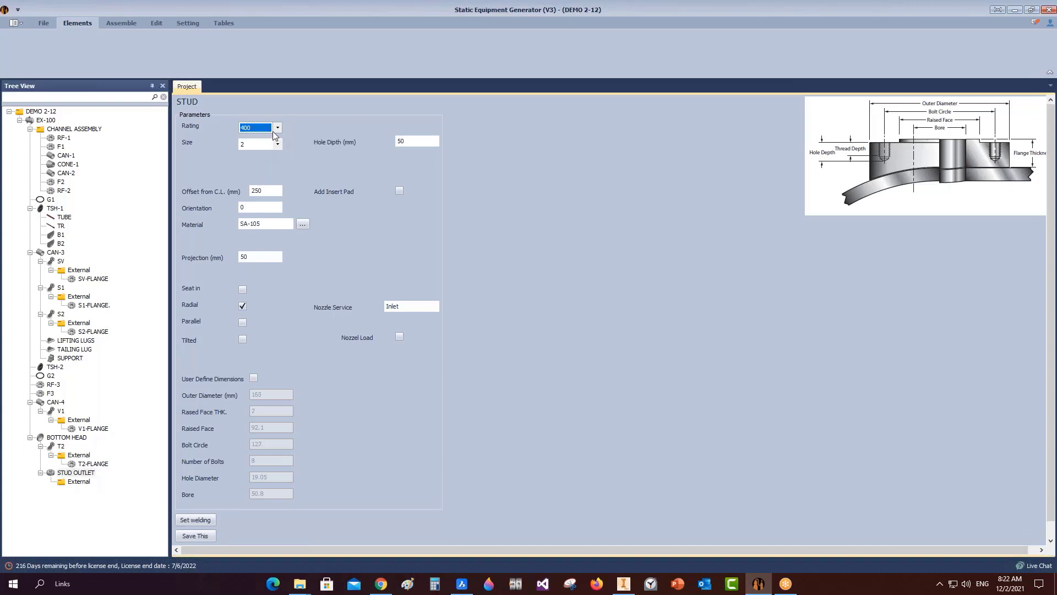
{"action": "left_click", "coordinate": [263, 129]}
{"action": "left_click", "coordinate": [259, 144]}
{"action": "left_click", "coordinate": [278, 144]}
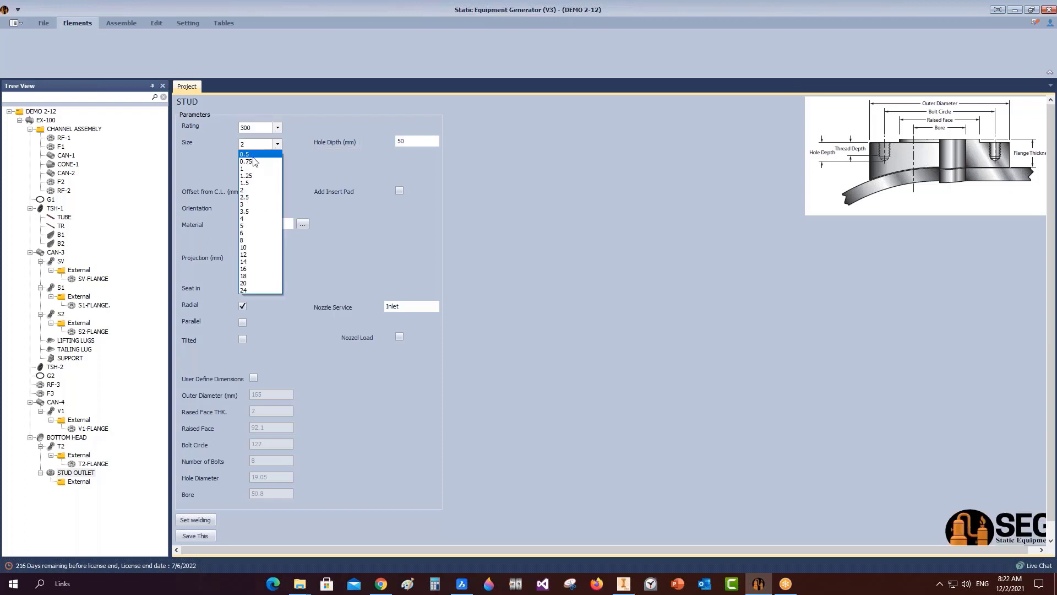
{"action": "left_click", "coordinate": [252, 183]}
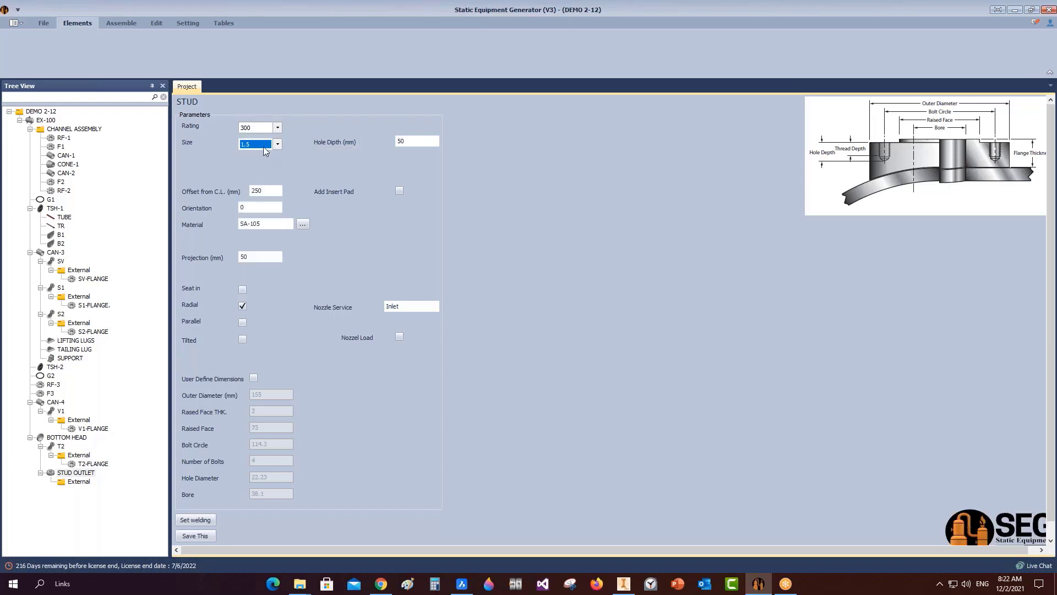
Enable user-defined dimensions, leaving outer diameter 135 and bore 31.75.
{"action": "left_click", "coordinate": [254, 378]}
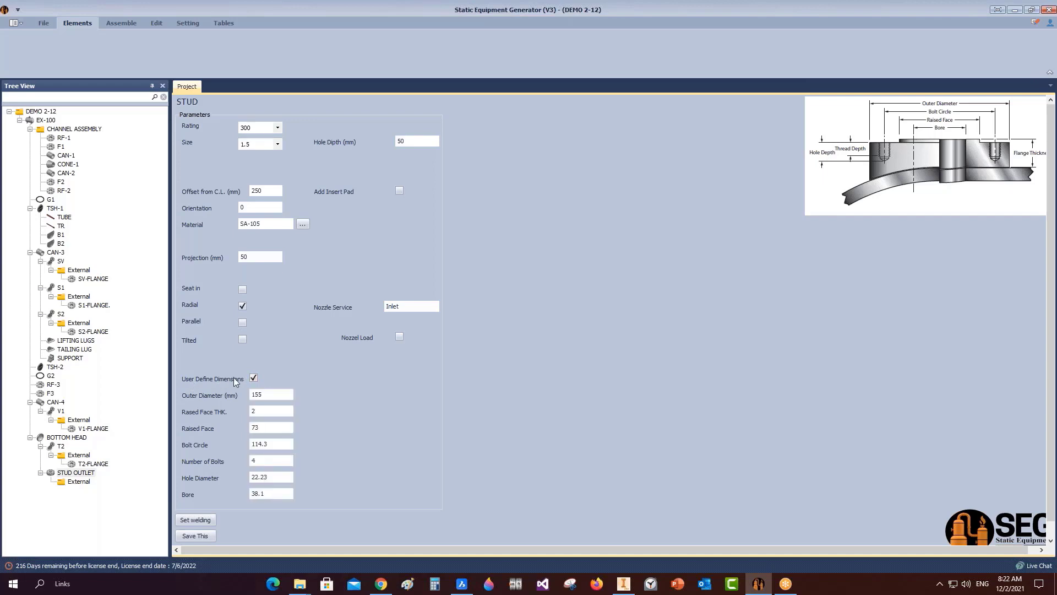
{"action": "double_click", "coordinate": [258, 395]}
{"action": "double_click", "coordinate": [257, 493]}
{"action": "type", "text": "500"}
{"action": "key", "text": "BackSpace"}
{"action": "scroll", "coordinate": [308, 502], "scroll_direction": "down", "scroll_amount": 1}
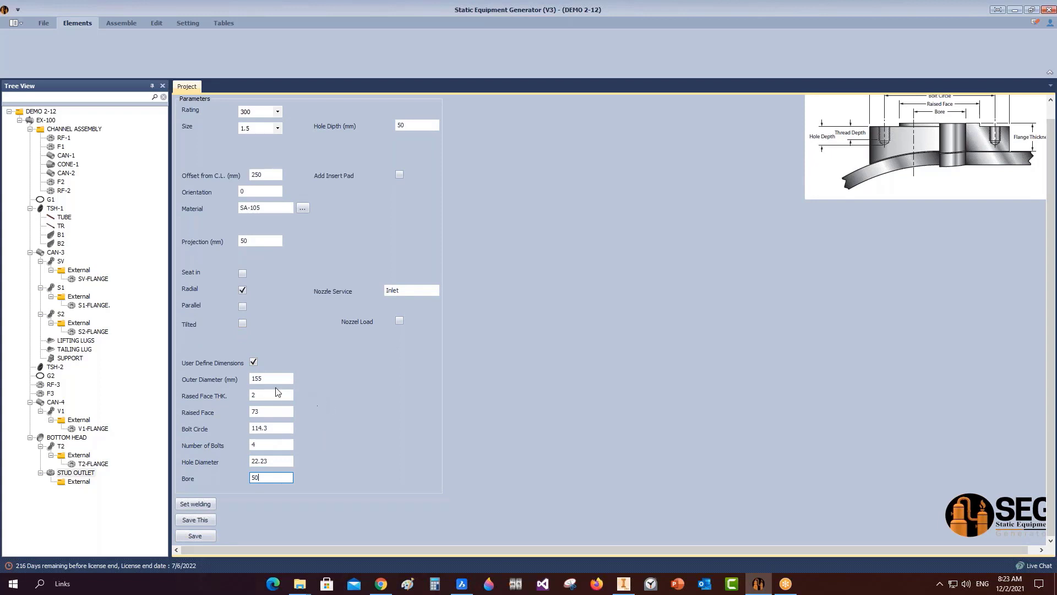
{"action": "left_click", "coordinate": [253, 365]}
{"action": "left_click", "coordinate": [253, 364]}
{"action": "left_click", "coordinate": [253, 363]}
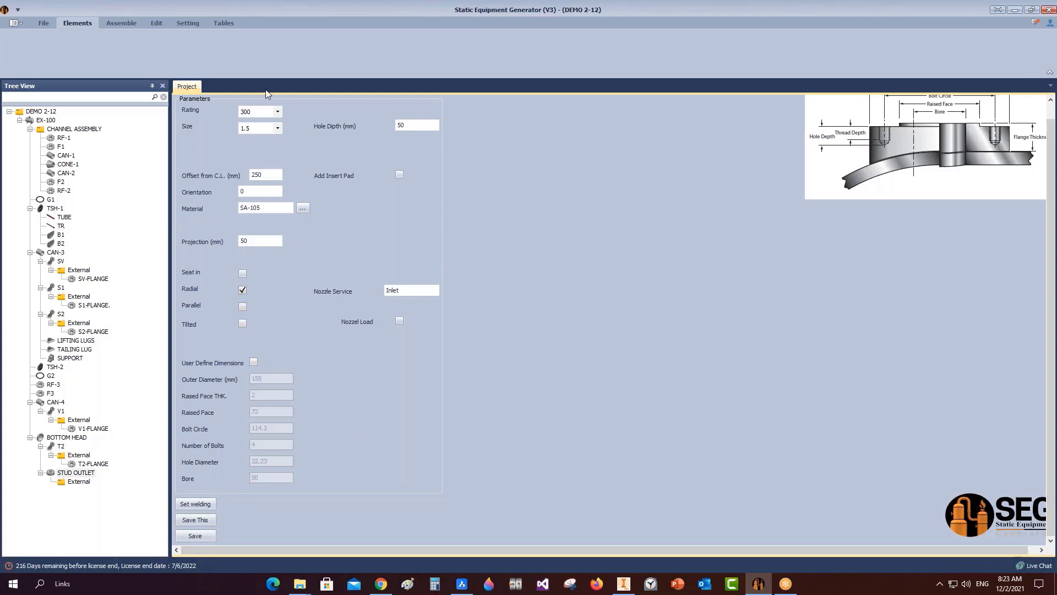
{"action": "scroll", "coordinate": [250, 126], "scroll_direction": "up", "scroll_amount": 1}
{"action": "left_click", "coordinate": [254, 362]}
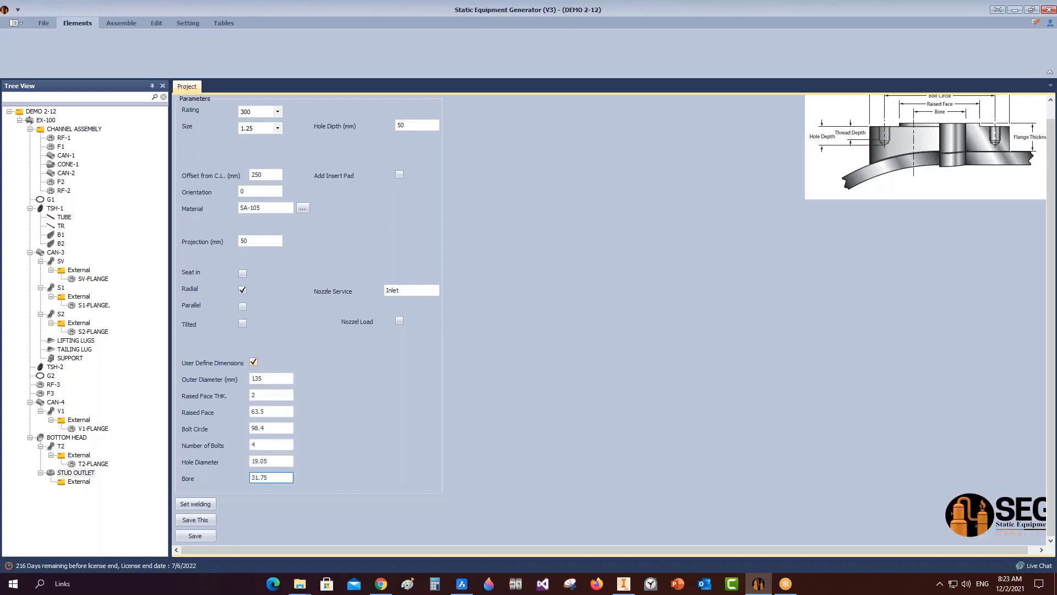
Delete the STUD OUTLET from BOTTOM HEAD and confirm the removal.
{"action": "right_click", "coordinate": [88, 475]}
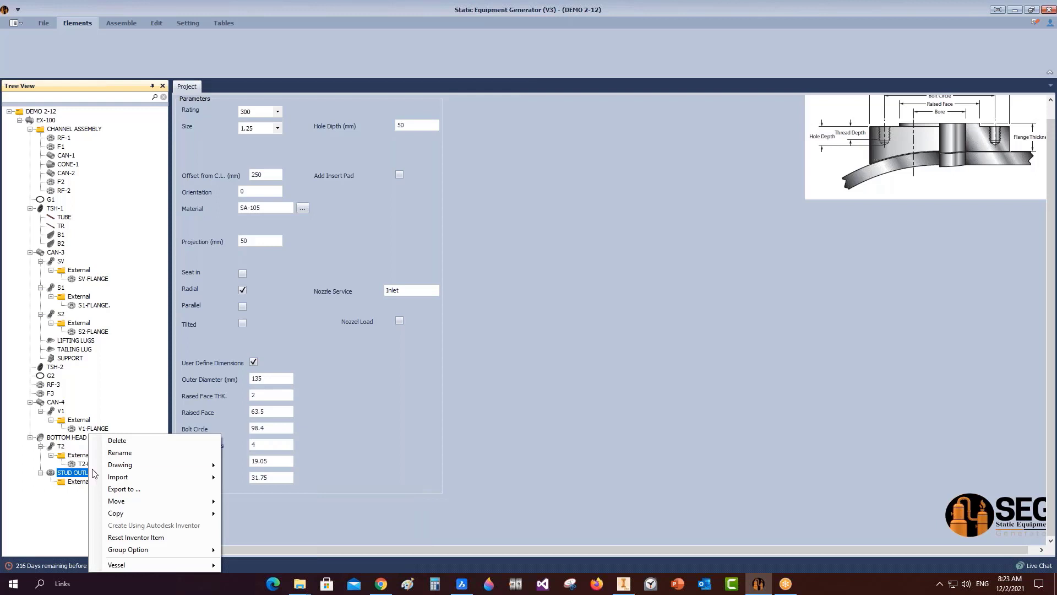
{"action": "left_click", "coordinate": [117, 440]}
{"action": "left_click", "coordinate": [497, 328]}
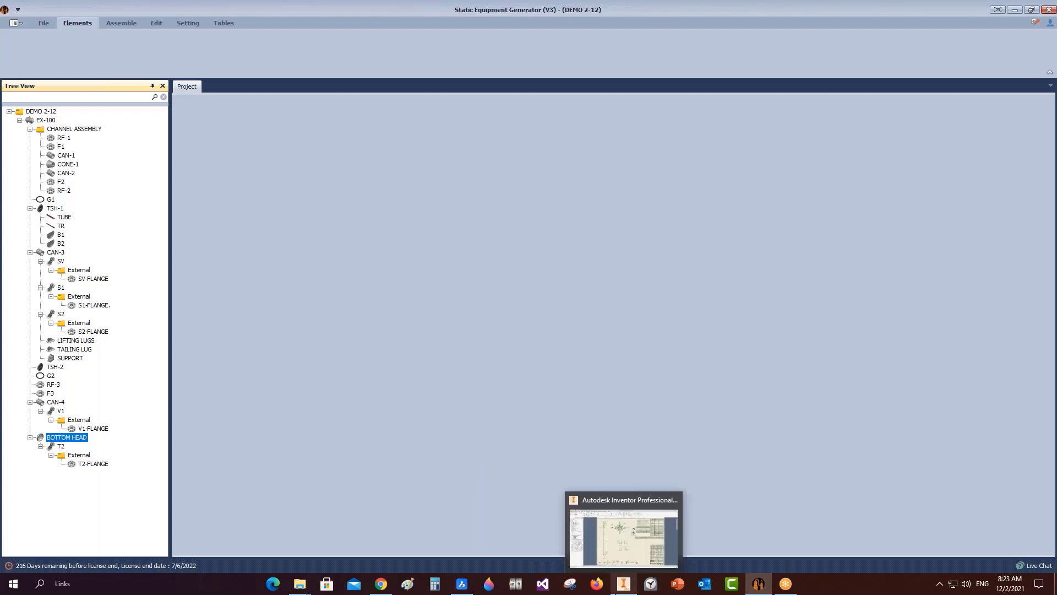
Open tubesheet TSH-1 from the Tree View, showing its 510 outer diameter and 20 bolts.
{"action": "left_click", "coordinate": [631, 585]}
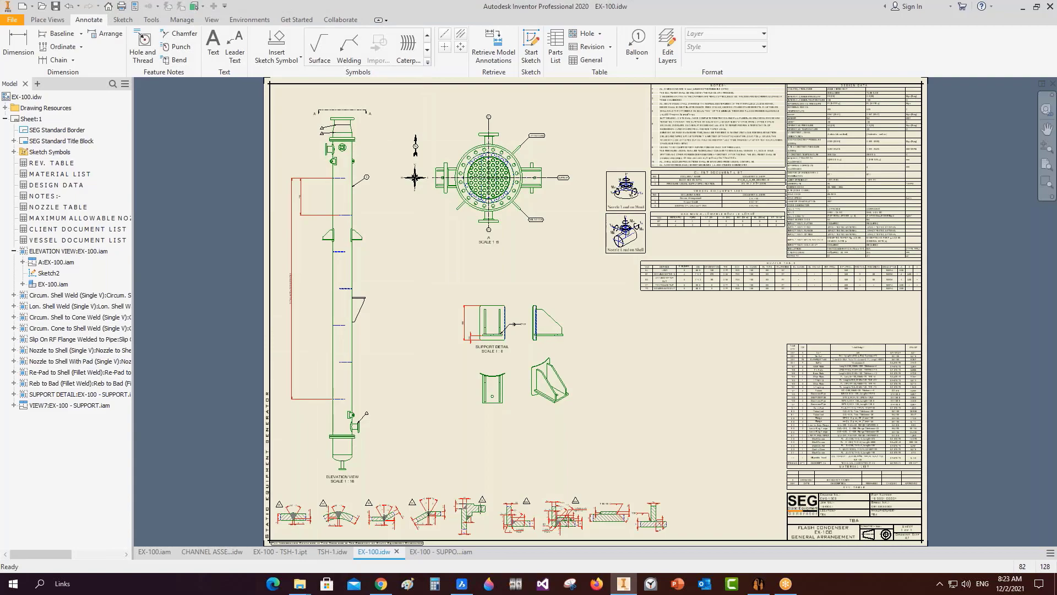
{"action": "left_click", "coordinate": [758, 584]}
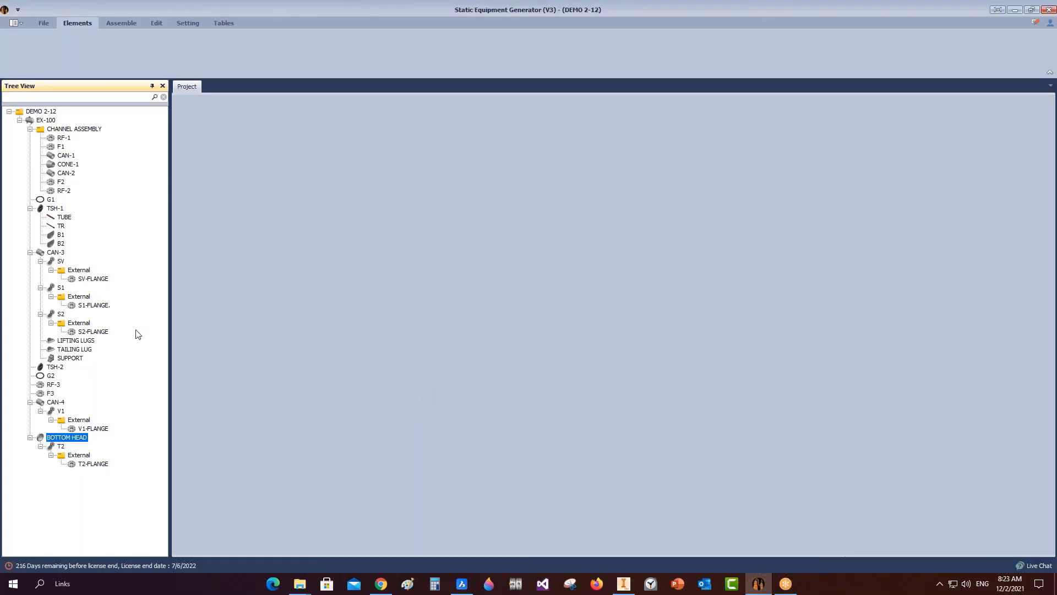
{"action": "left_click", "coordinate": [55, 208]}
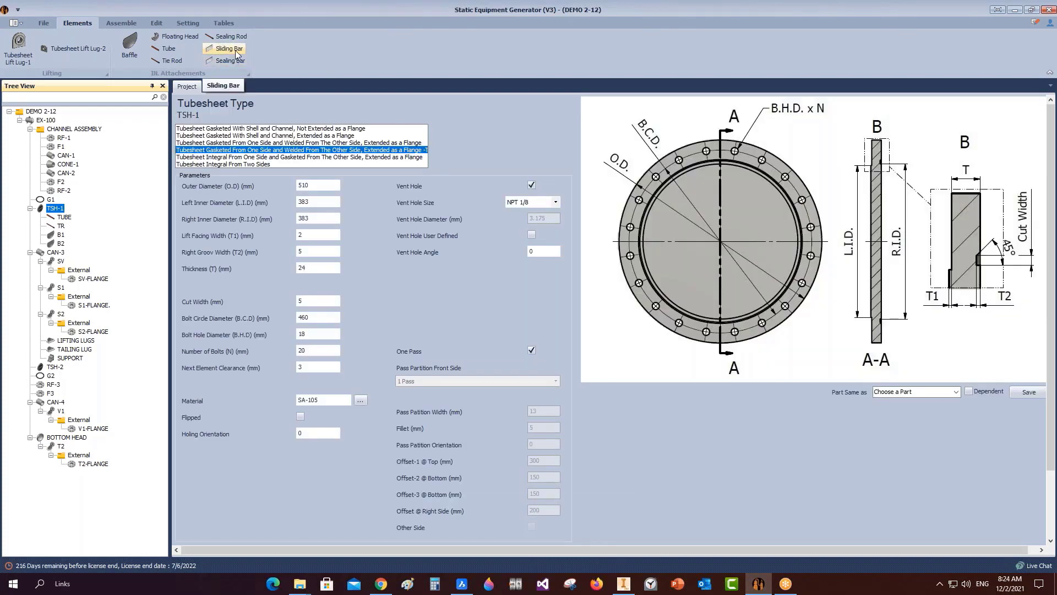
Add a sliding bar named SB to tubesheet TSH-1.
{"action": "left_click", "coordinate": [231, 50]}
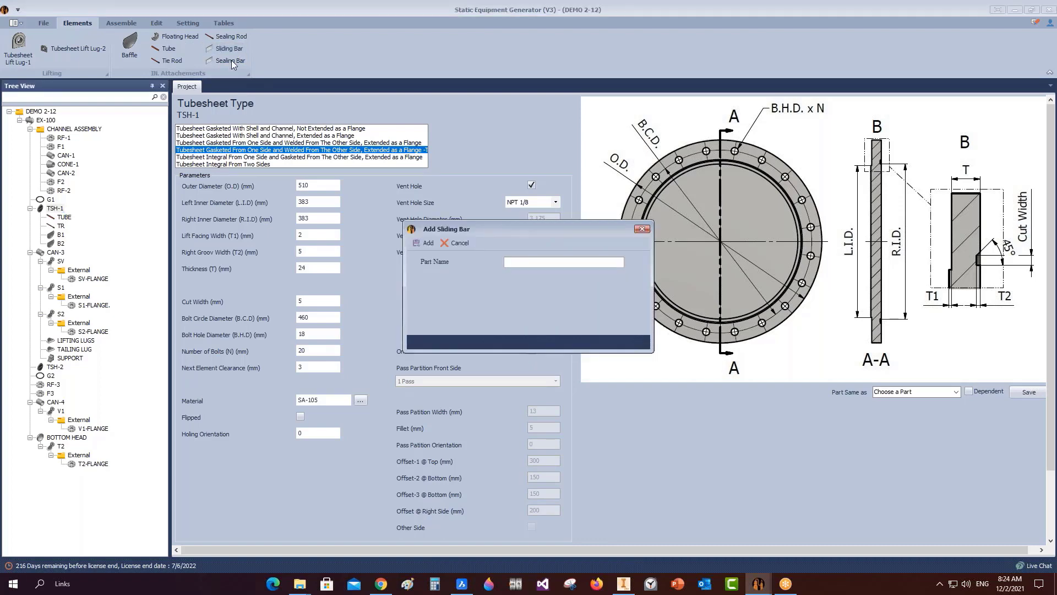
{"action": "left_click", "coordinate": [516, 265]}
{"action": "type", "text": "SB"}
{"action": "left_click", "coordinate": [427, 243]}
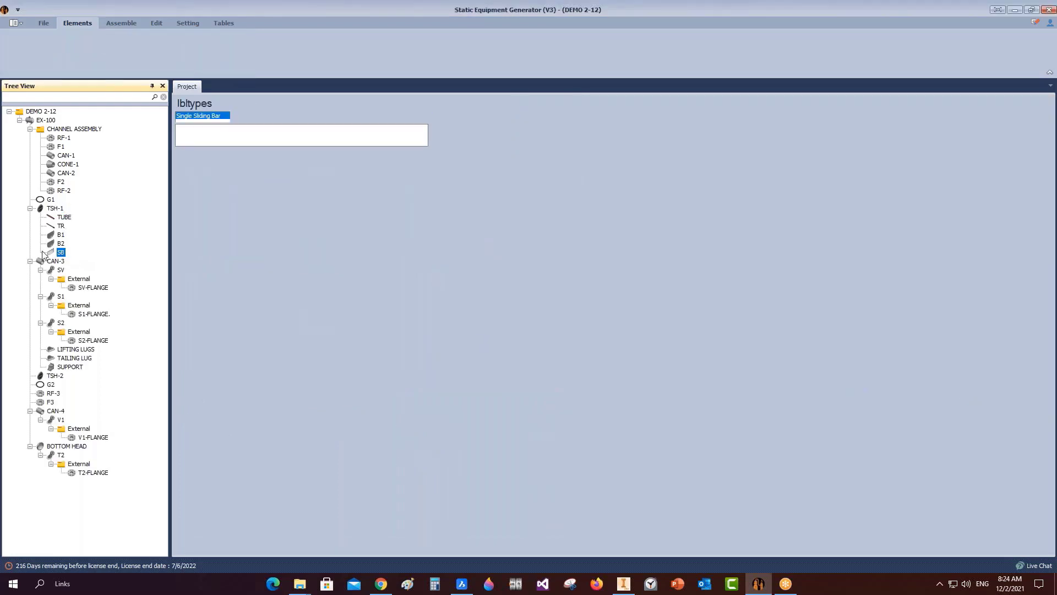
Compare the sliding bar types and set SB to Single Sliding Bar, 2000 long and 80 high.
{"action": "key", "text": "Down"}
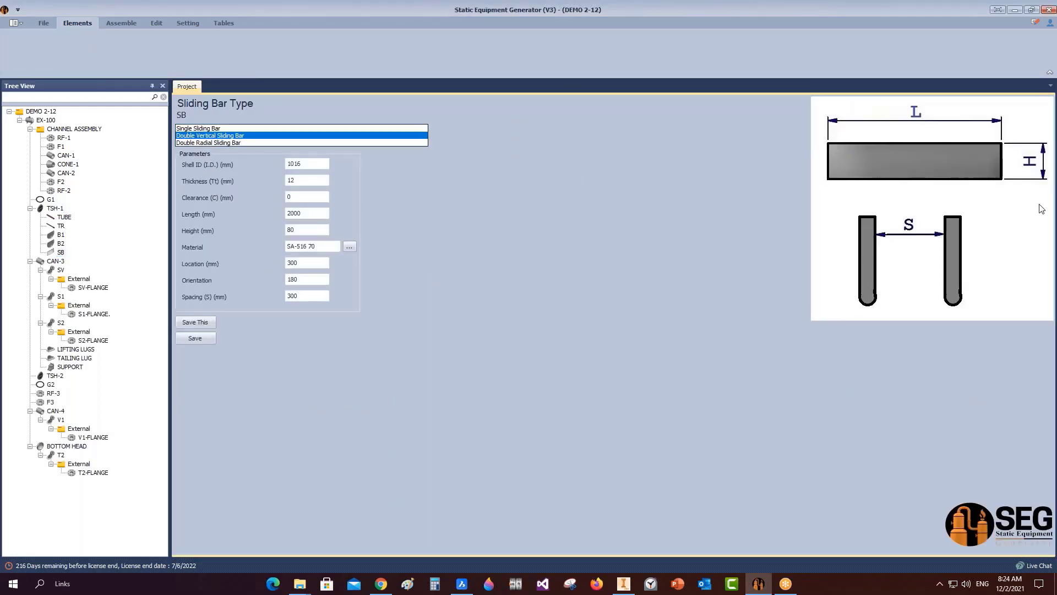
{"action": "left_click", "coordinate": [234, 143]}
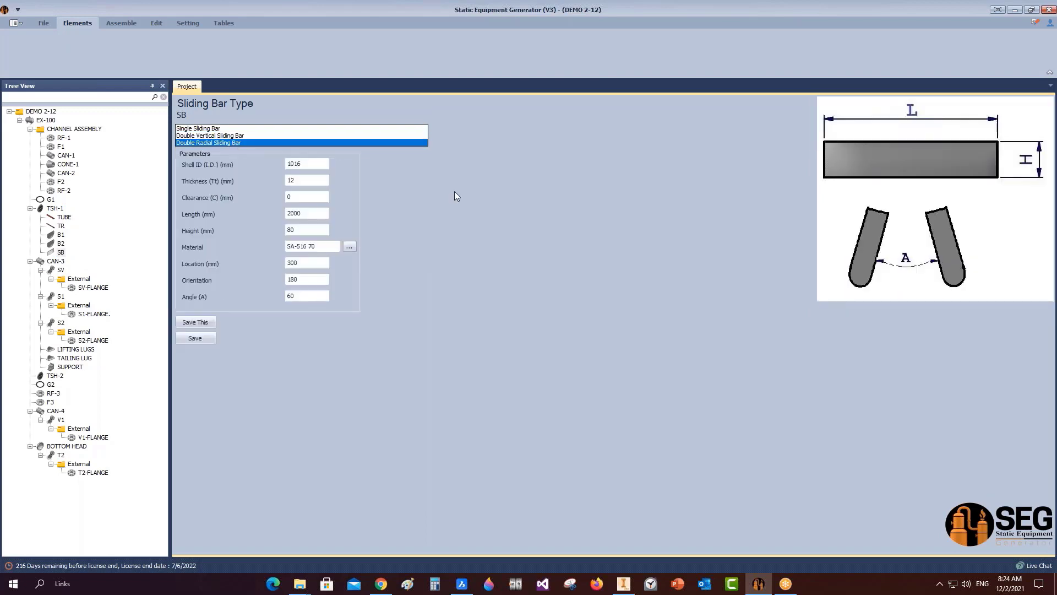
{"action": "left_click", "coordinate": [229, 136]}
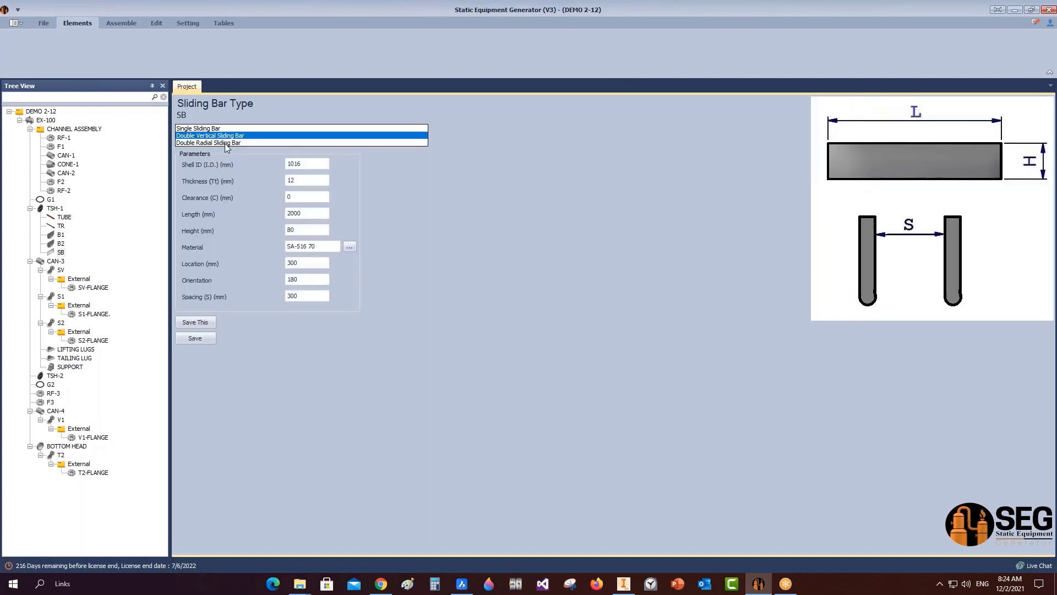
{"action": "left_click", "coordinate": [226, 143]}
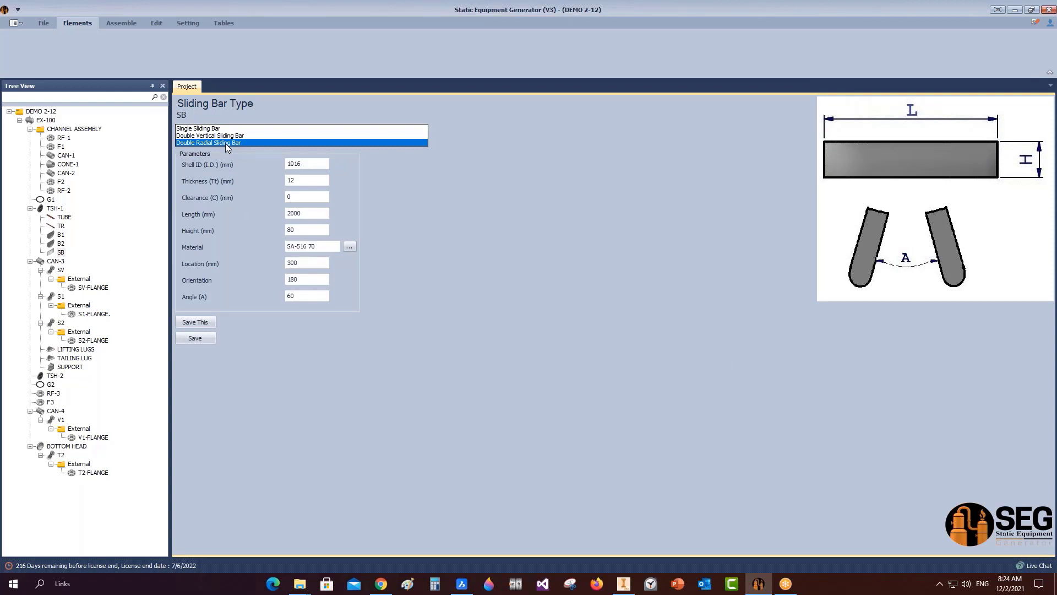
{"action": "left_click", "coordinate": [190, 129]}
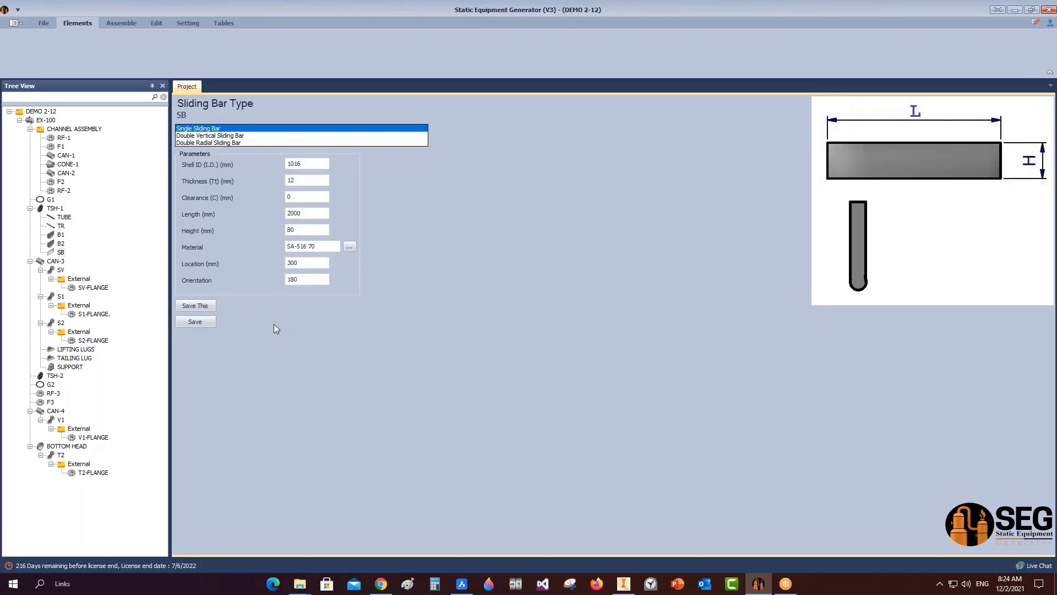
In Inventor, create a new part from the SEG Items Templete > Accessories > Spacer Tube.ipt template.
{"action": "left_click", "coordinate": [623, 583]}
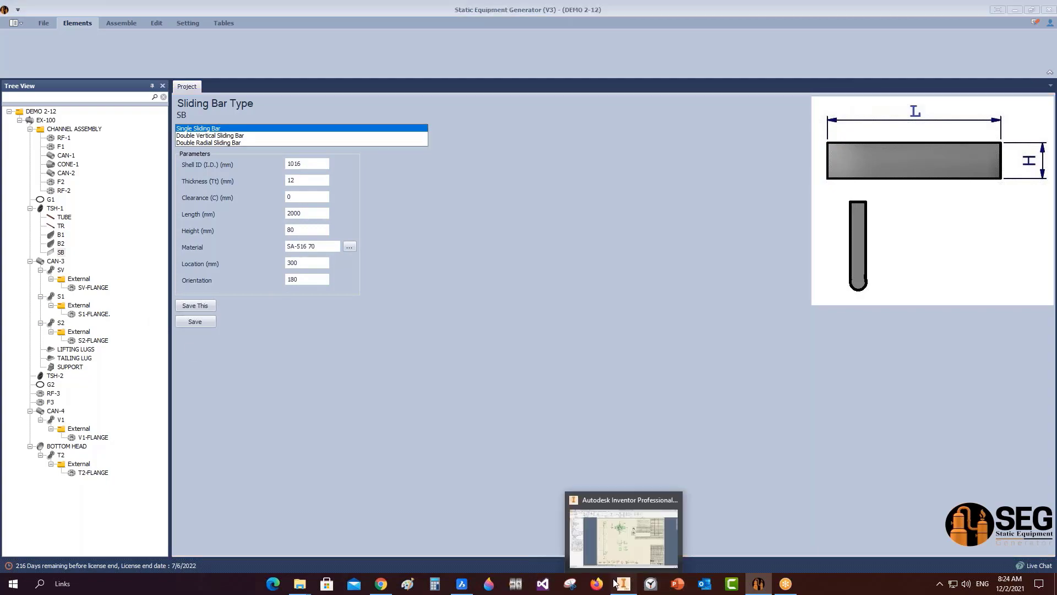
{"action": "left_click", "coordinate": [160, 551]}
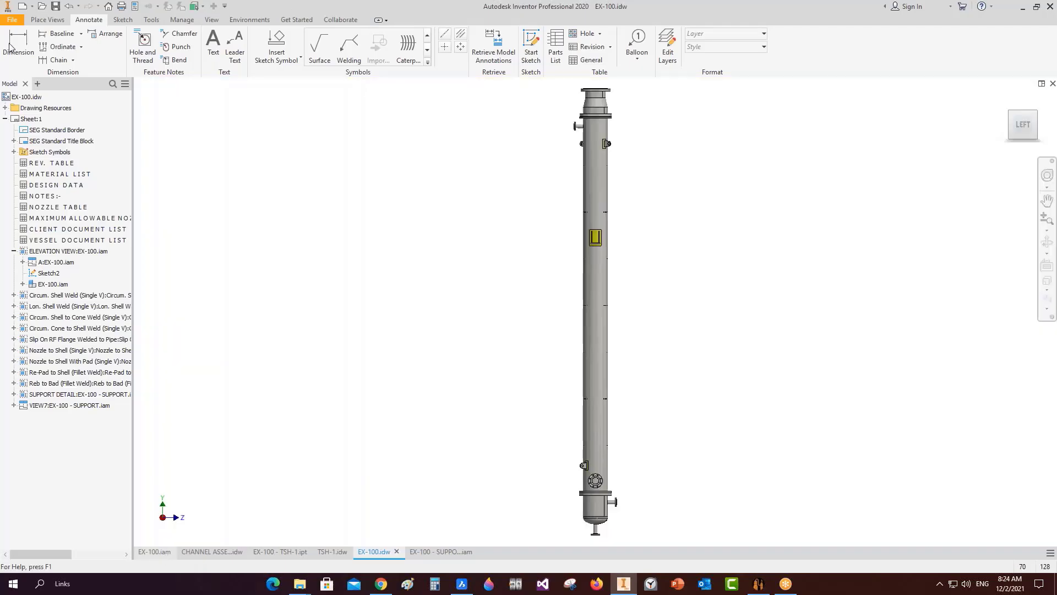
{"action": "left_click", "coordinate": [47, 20]}
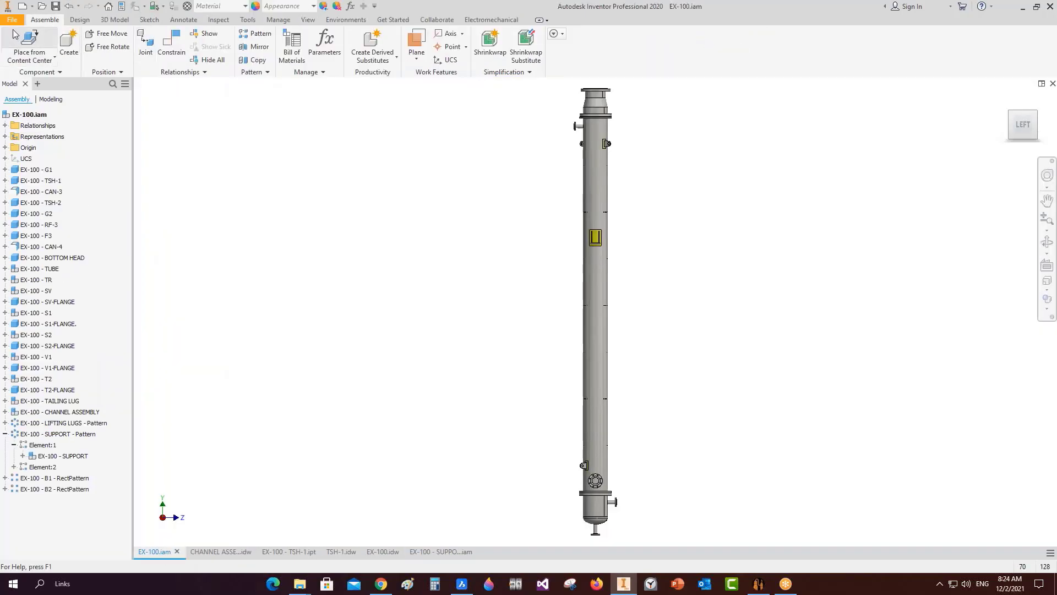
{"action": "key", "text": "ctrl+n"}
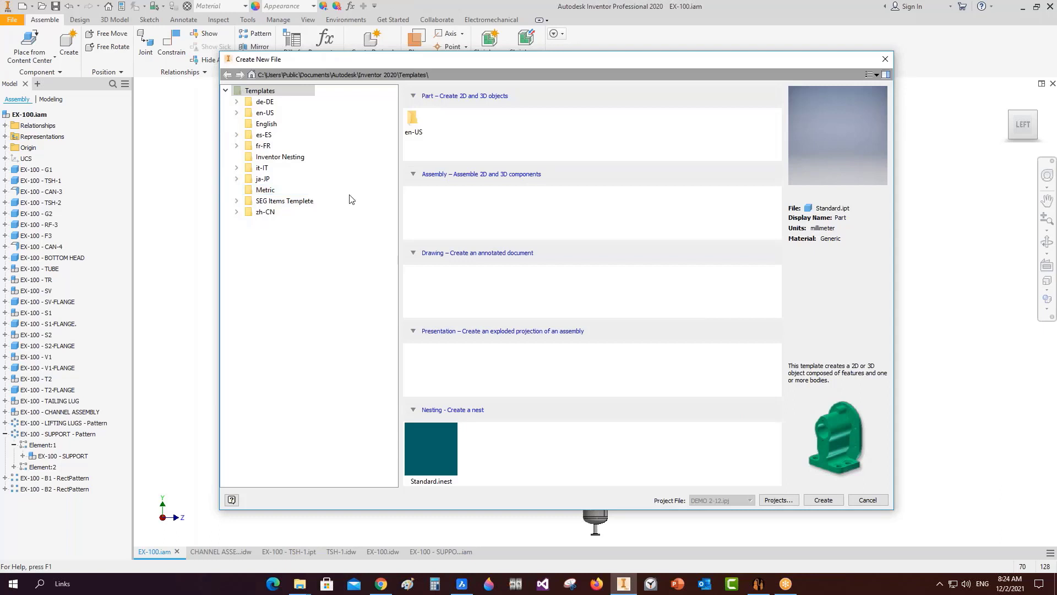
{"action": "double_click", "coordinate": [303, 201]}
{"action": "left_click", "coordinate": [282, 213]}
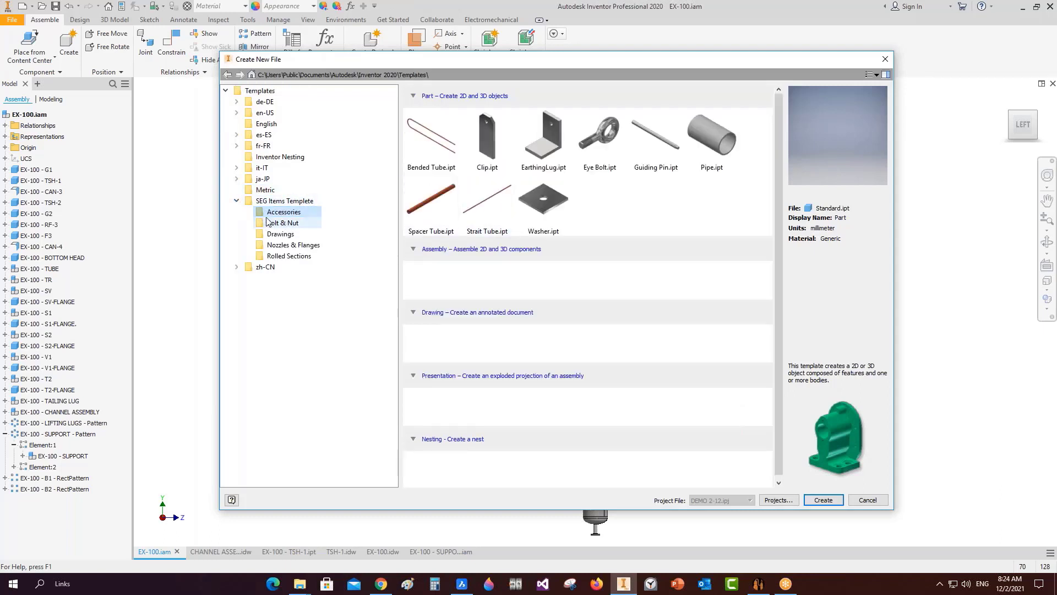
{"action": "left_click", "coordinate": [441, 215]}
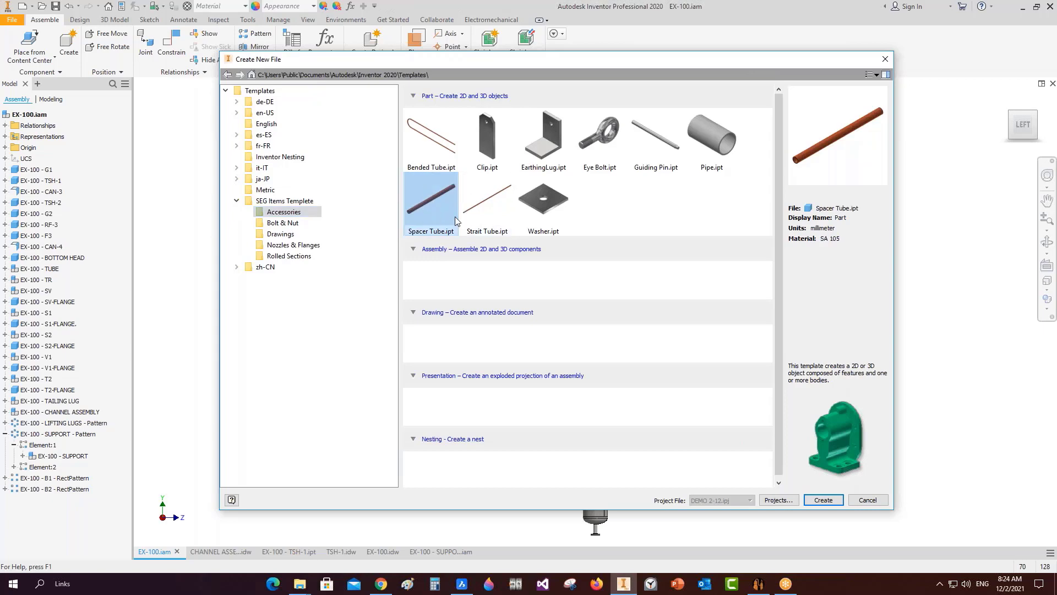
{"action": "left_click", "coordinate": [497, 204]}
{"action": "left_click", "coordinate": [438, 202]}
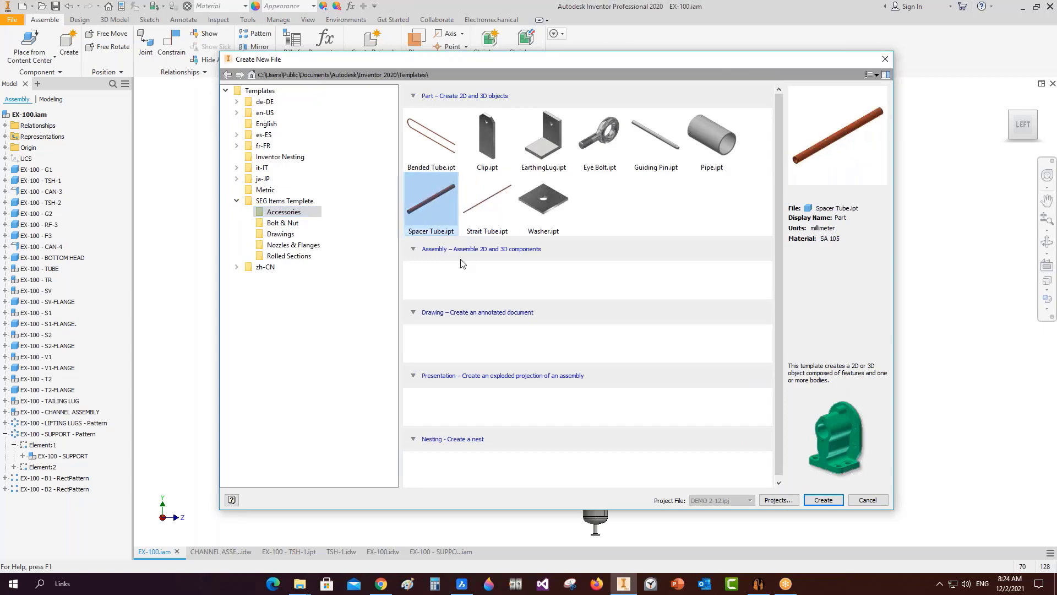
{"action": "double_click", "coordinate": [442, 209]}
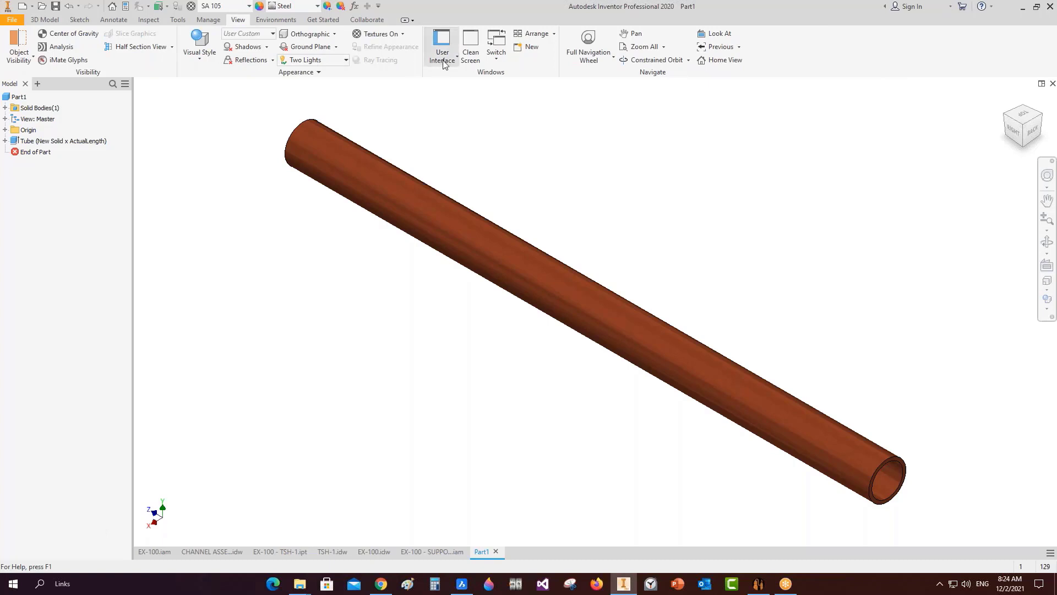
Turn on the iLogic panel in the View > User Interface list.
{"action": "left_click", "coordinate": [442, 52]}
{"action": "left_click", "coordinate": [465, 176]}
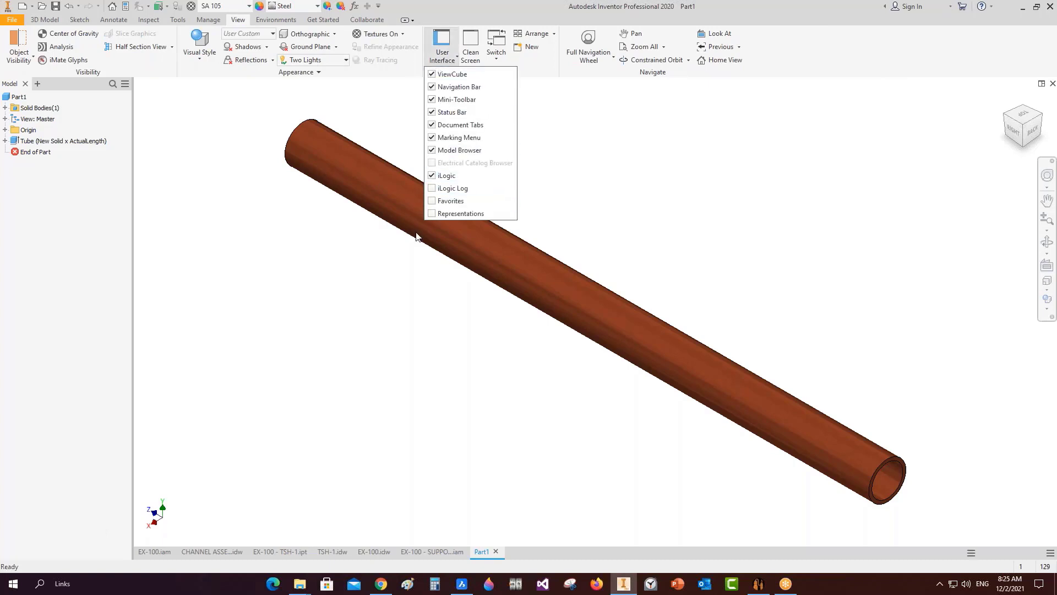
{"action": "left_click", "coordinate": [733, 273]}
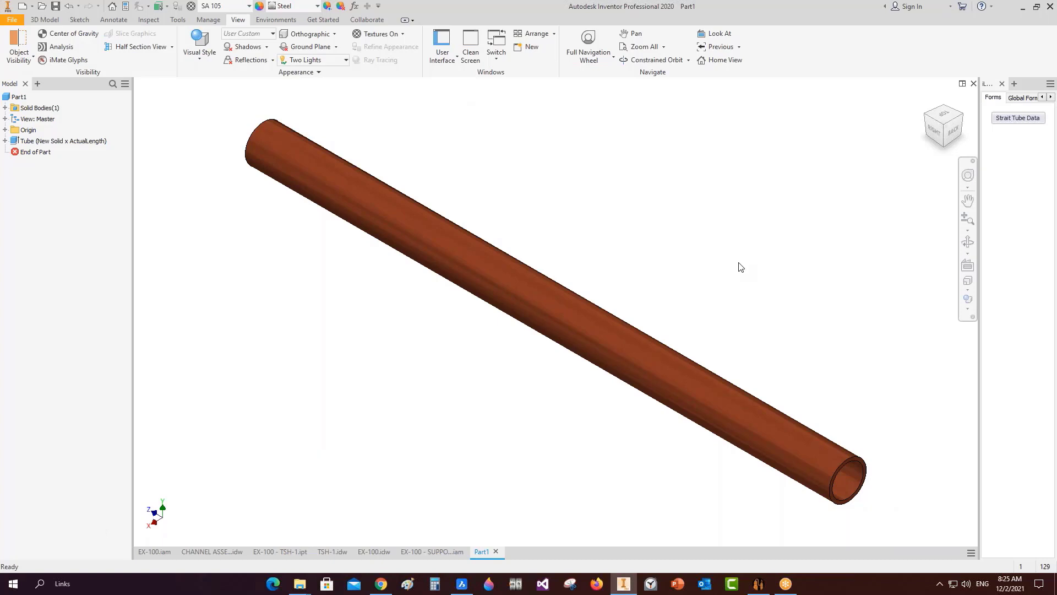
Minimize the open windows, launch SEG Helper from the desktop, then return to Inventor's Part1 tube.
{"action": "left_click", "coordinate": [1022, 7]}
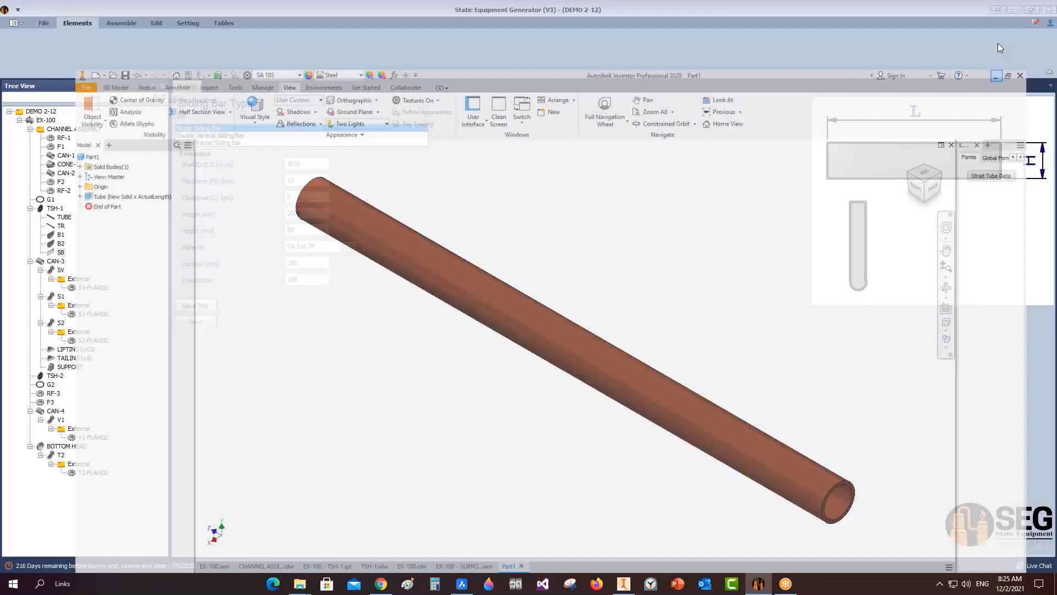
{"action": "left_click", "coordinate": [1015, 10]}
{"action": "left_click", "coordinate": [997, 10]}
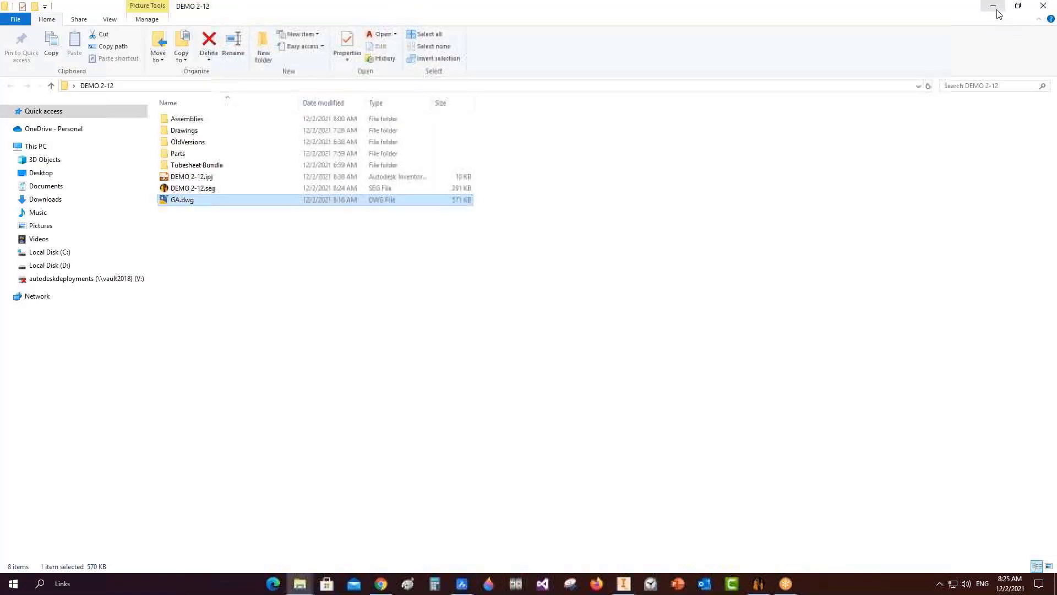
{"action": "left_click", "coordinate": [995, 9]}
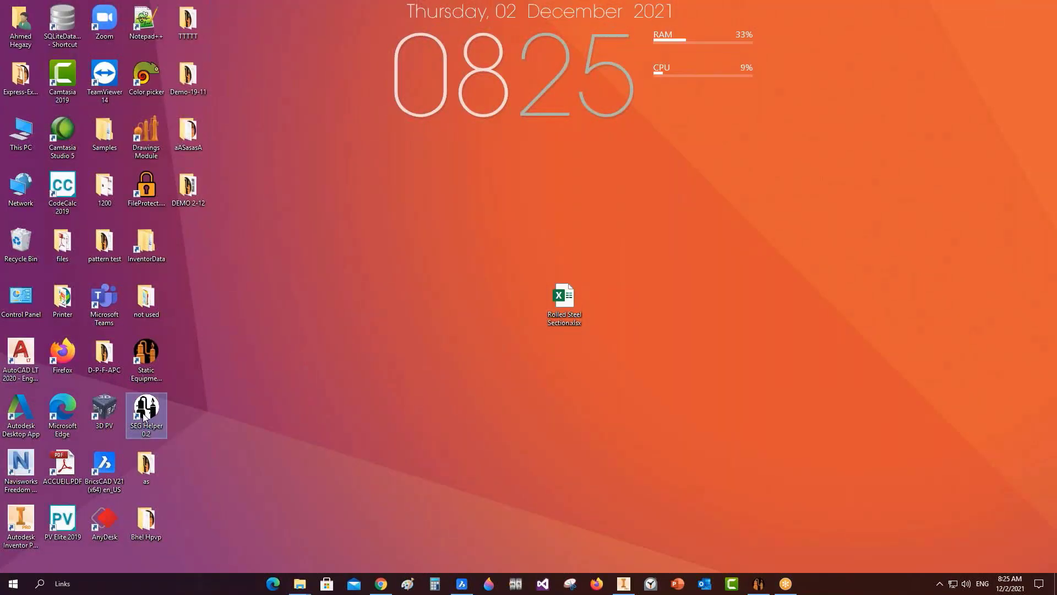
{"action": "double_click", "coordinate": [155, 408]}
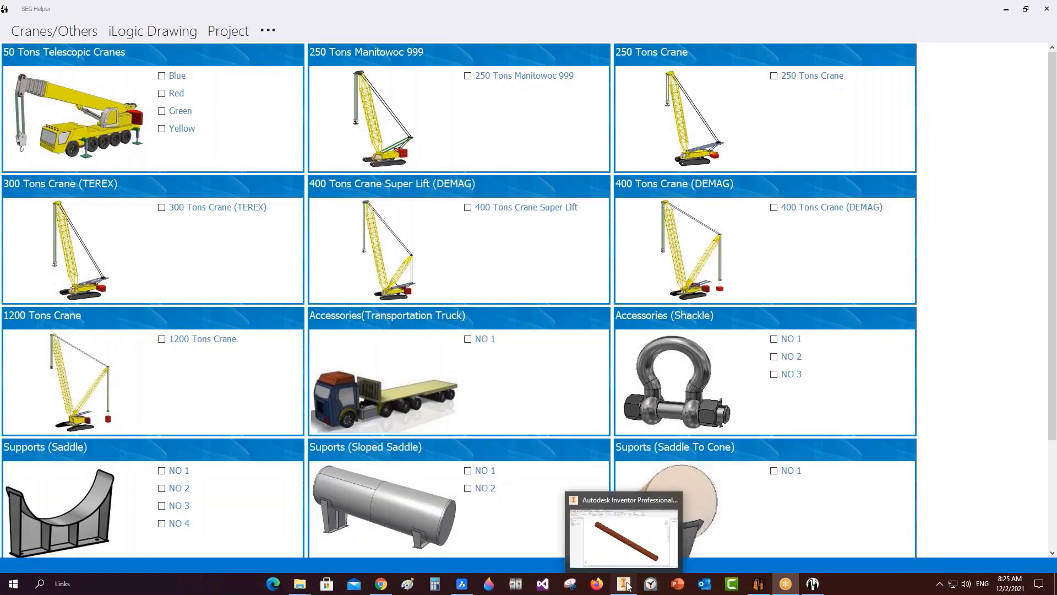
{"action": "left_click", "coordinate": [624, 583]}
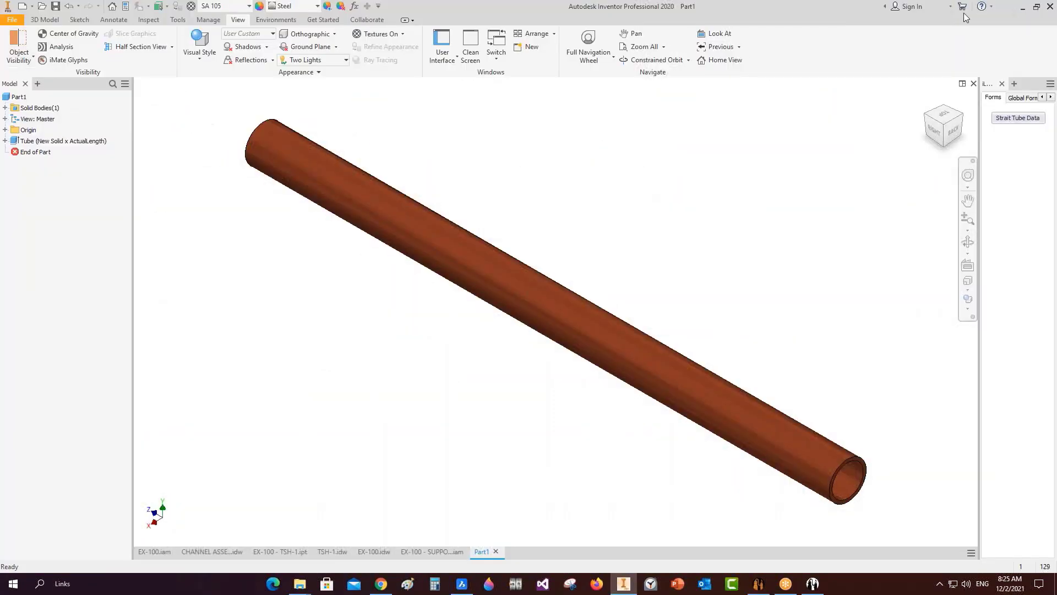
In Strait Tube Data, keep Tube O.D. 25.4 and set the user-defined length to 600 mm.
{"action": "left_click", "coordinate": [1018, 117]}
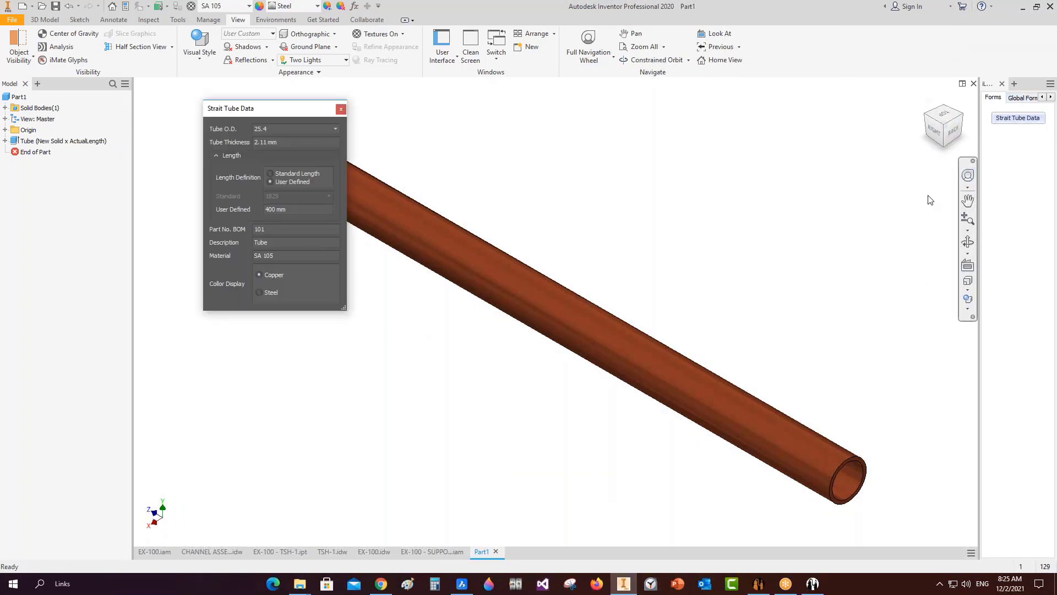
{"action": "left_click_drag", "start_coordinate": [979, 180], "coordinate": [939, 171]}
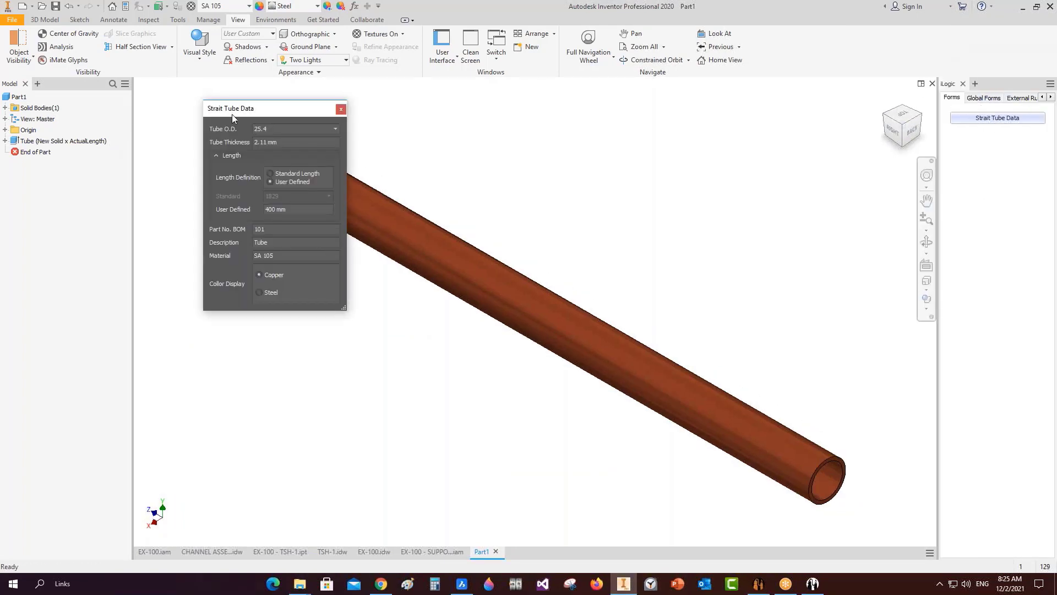
{"action": "left_click_drag", "start_coordinate": [232, 114], "coordinate": [162, 236]}
{"action": "left_click", "coordinate": [265, 253]}
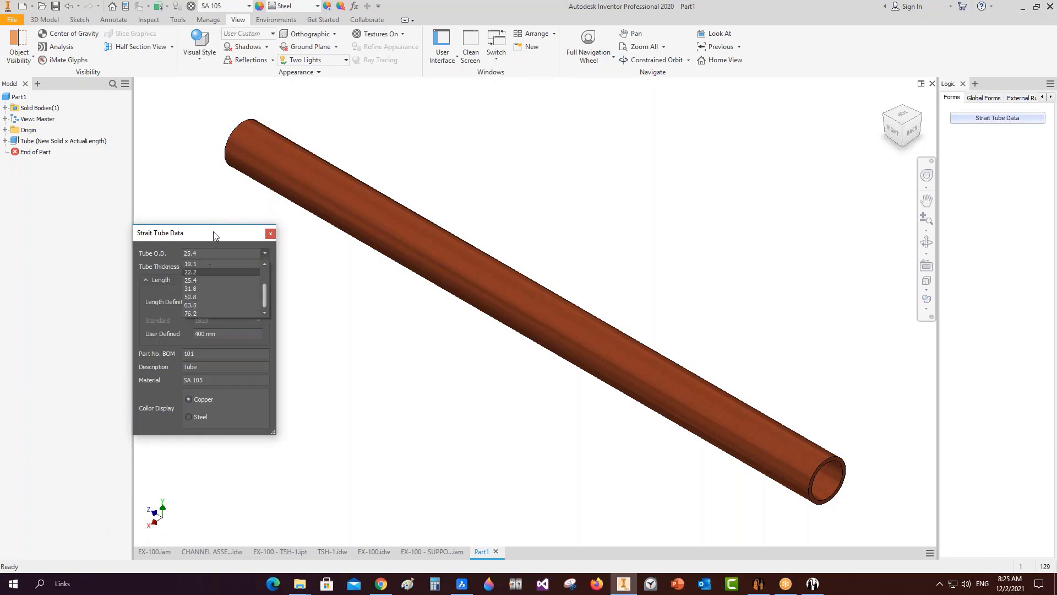
{"action": "left_click", "coordinate": [213, 280]}
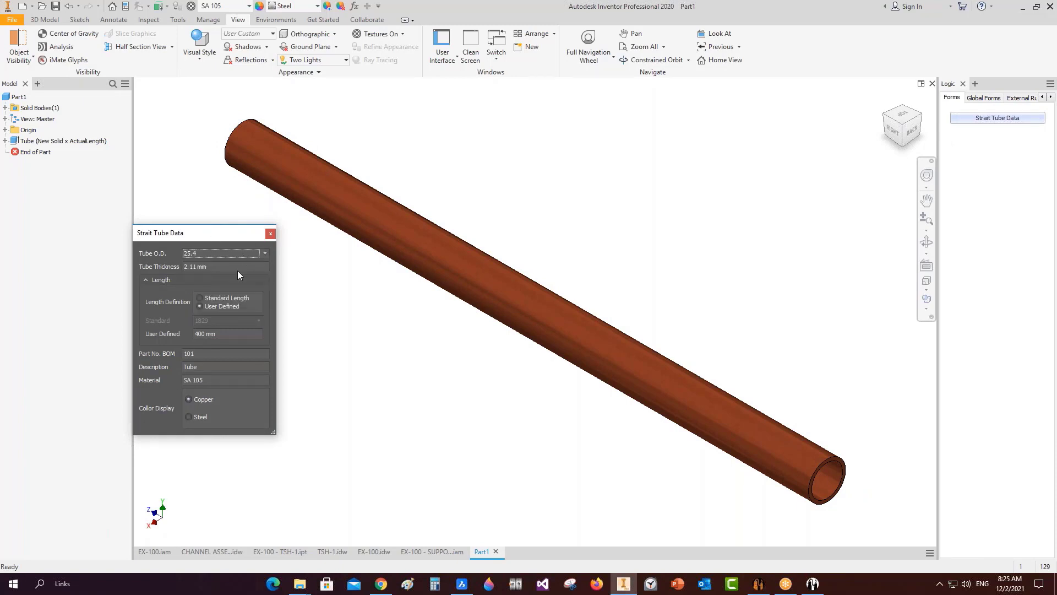
{"action": "left_click", "coordinate": [223, 338]}
{"action": "type", "text": "200"}
{"action": "key", "text": "Return"}
{"action": "scroll", "coordinate": [804, 468], "scroll_direction": "down", "scroll_amount": 3}
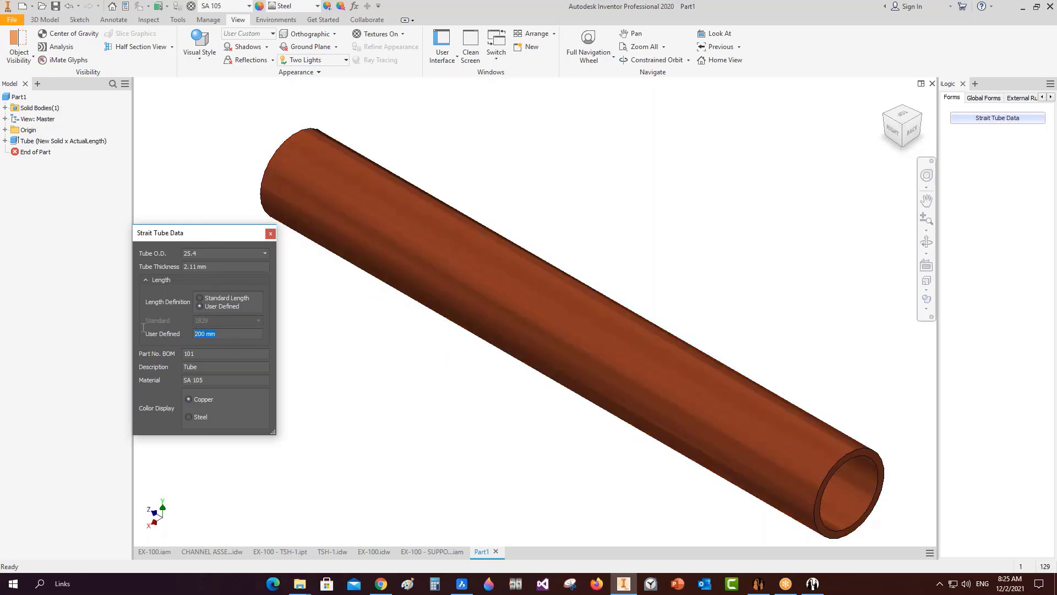
{"action": "left_click", "coordinate": [538, 394]}
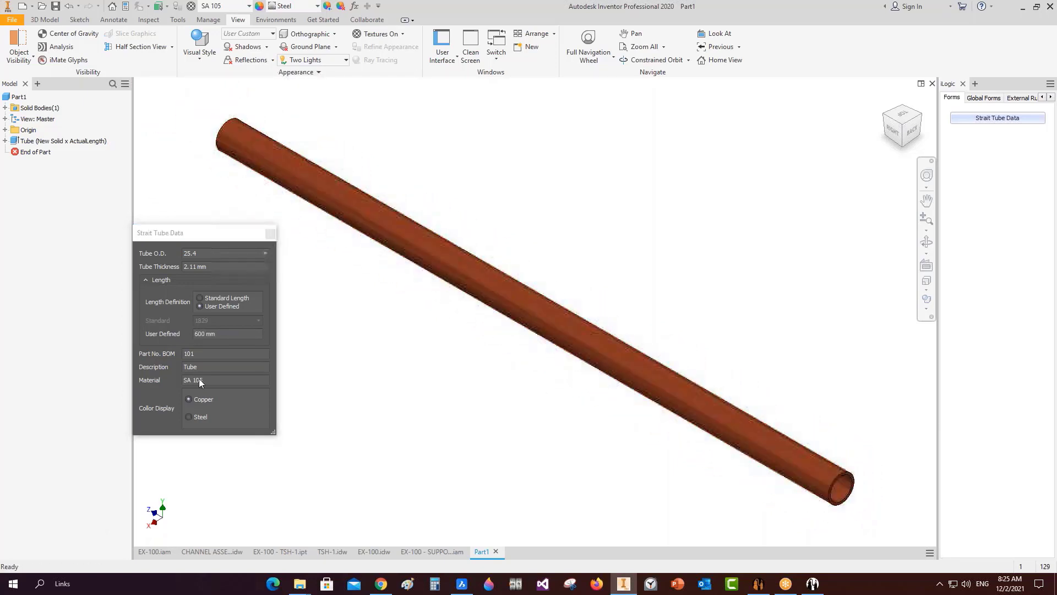
Set the tube's colour display to copper and close the Strait Tube Data form.
{"action": "left_click", "coordinate": [221, 353]}
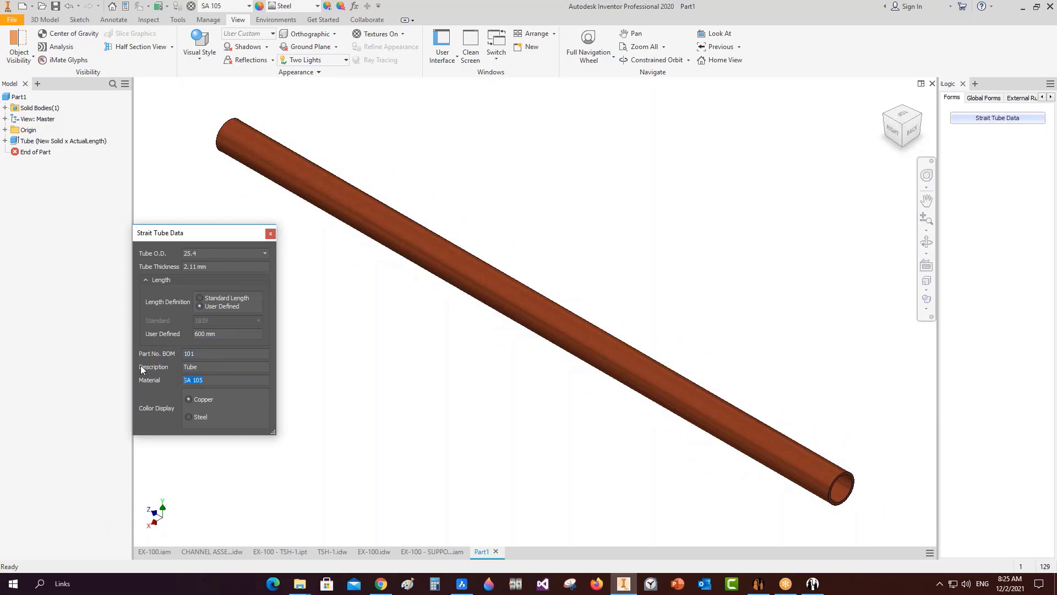
{"action": "left_click", "coordinate": [189, 417]}
{"action": "left_click", "coordinate": [189, 400]}
{"action": "left_click", "coordinate": [189, 415]}
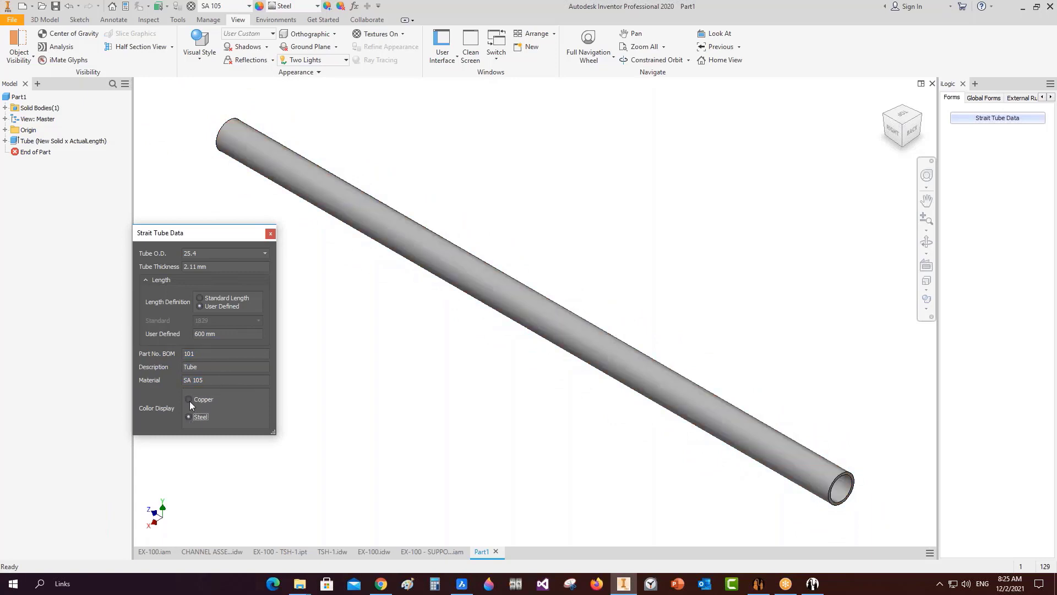
{"action": "left_click", "coordinate": [189, 401]}
{"action": "left_click_drag", "start_coordinate": [217, 233], "coordinate": [258, 208]}
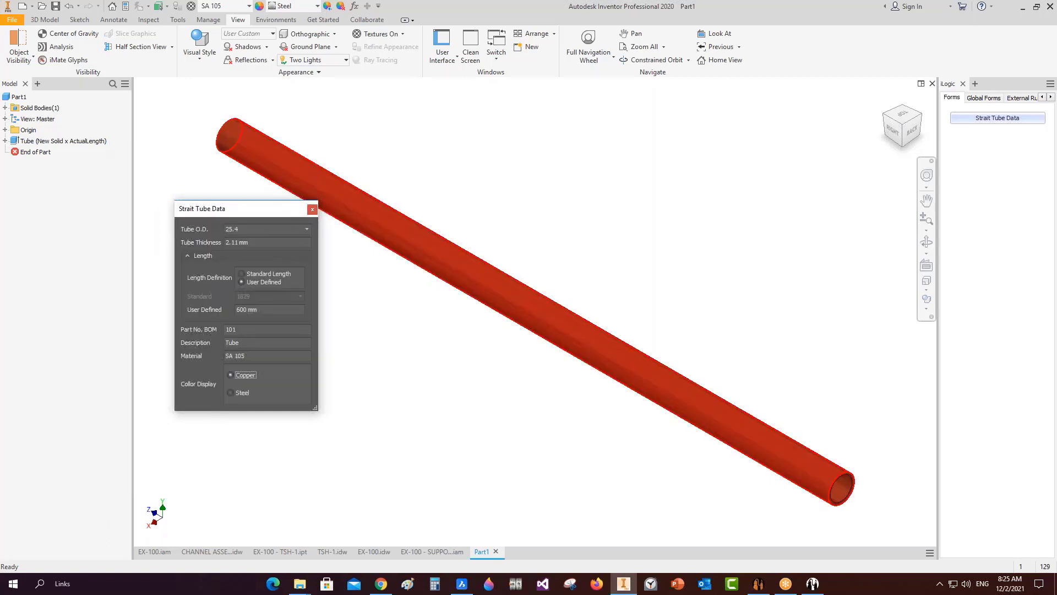
{"action": "mouse_move", "coordinate": [351, 224]}
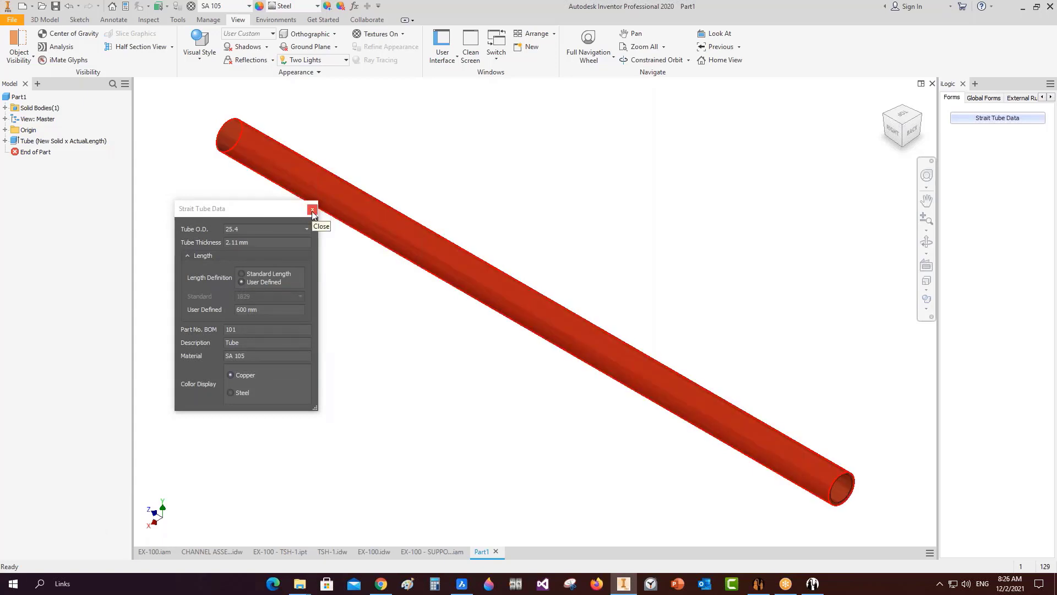
{"action": "left_click_drag", "start_coordinate": [312, 210], "coordinate": [286, 217]}
{"action": "left_click", "coordinate": [283, 214]}
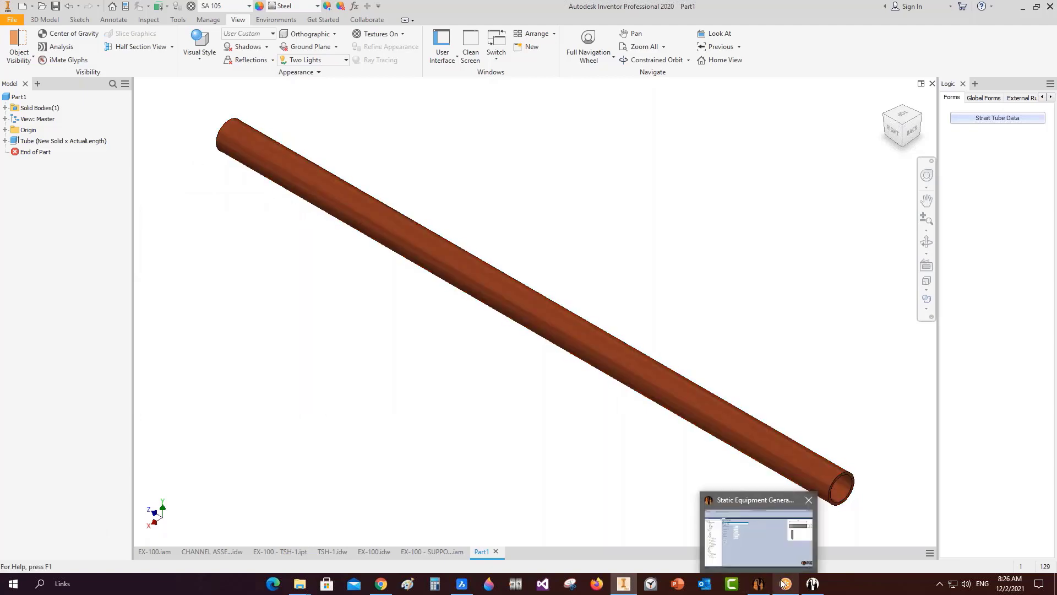
Scroll the SEG Helper catalogue down to the Lifting (Top Davit) tile.
{"action": "left_click", "coordinate": [813, 583]}
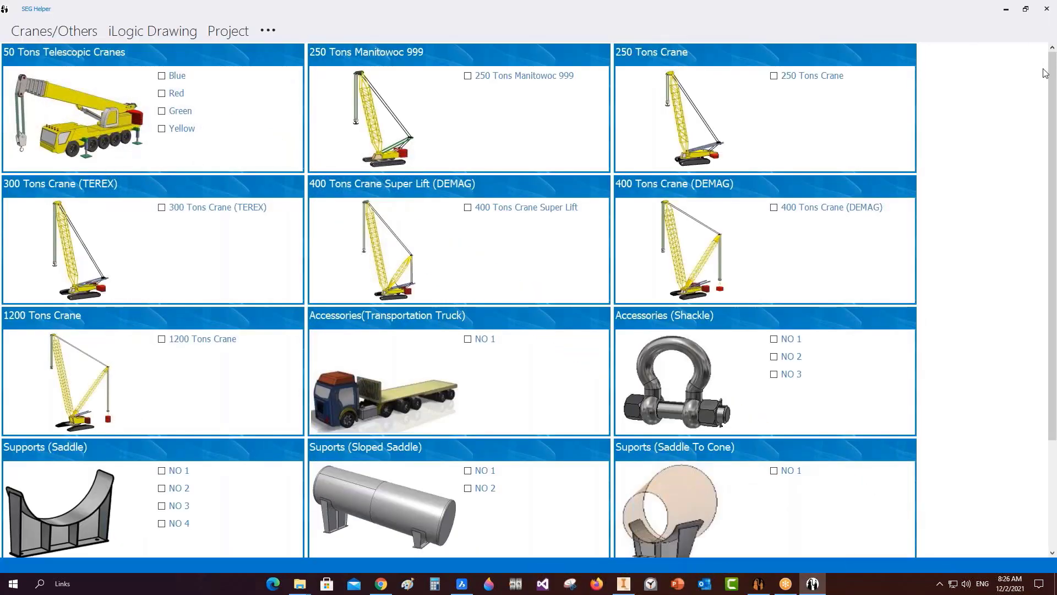
{"action": "mouse_move", "coordinate": [1056, 68]}
{"action": "left_mouse_down"}
{"action": "mouse_move", "coordinate": [1055, 83]}
{"action": "mouse_move", "coordinate": [1056, 67]}
{"action": "left_mouse_up"}
{"action": "scroll", "coordinate": [469, 370], "scroll_direction": "down", "scroll_amount": 2}
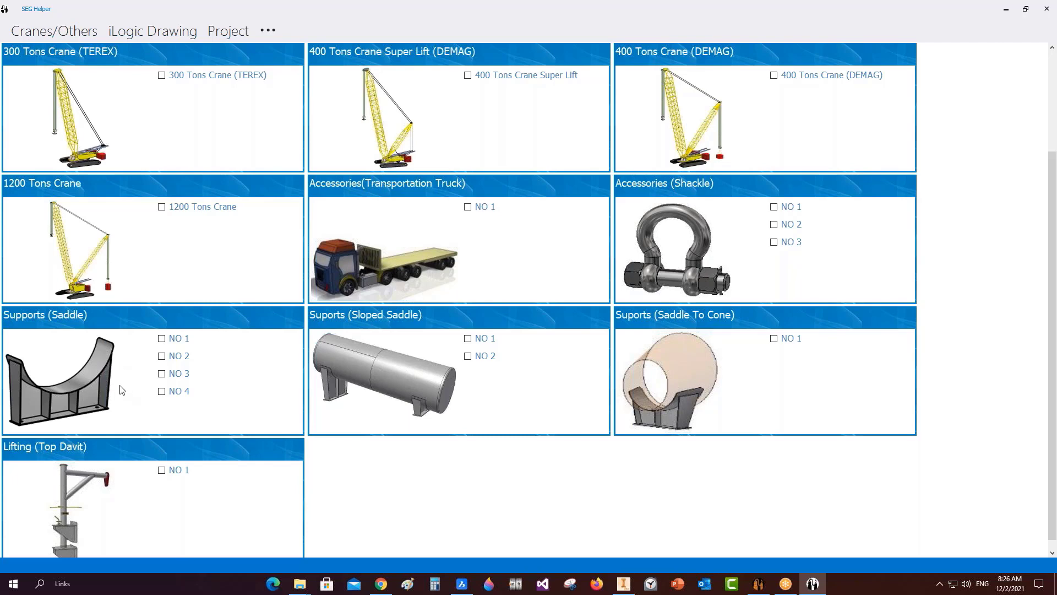
{"action": "scroll", "coordinate": [134, 474], "scroll_direction": "down", "scroll_amount": 1}
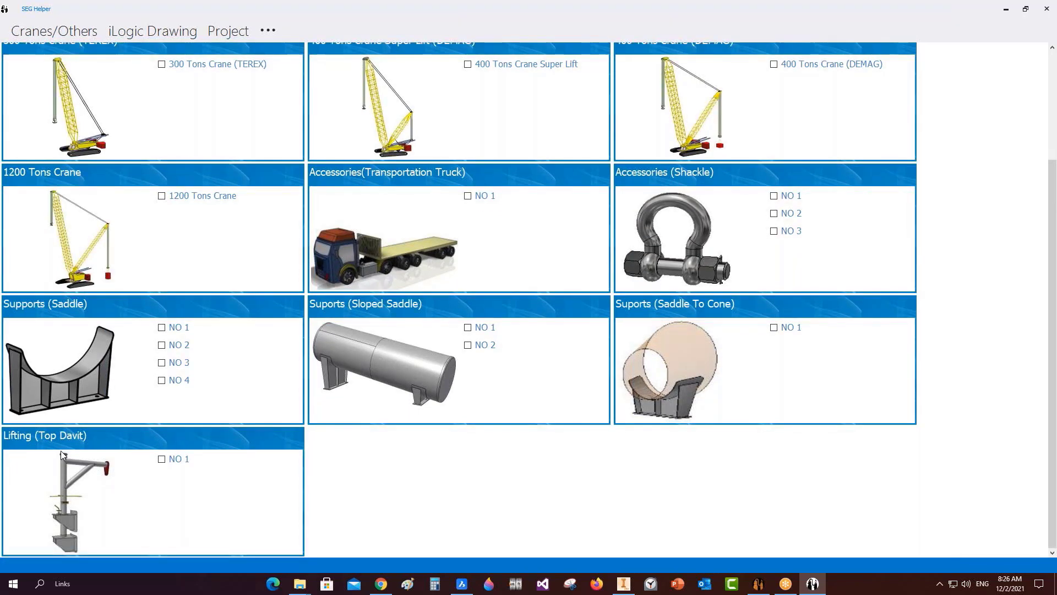
Open the 'Lifting simulation for Desalter Units' video from the channel's Videos page in a new tab.
{"action": "mouse_move", "coordinate": [380, 583]}
{"action": "left_click", "coordinate": [357, 565]}
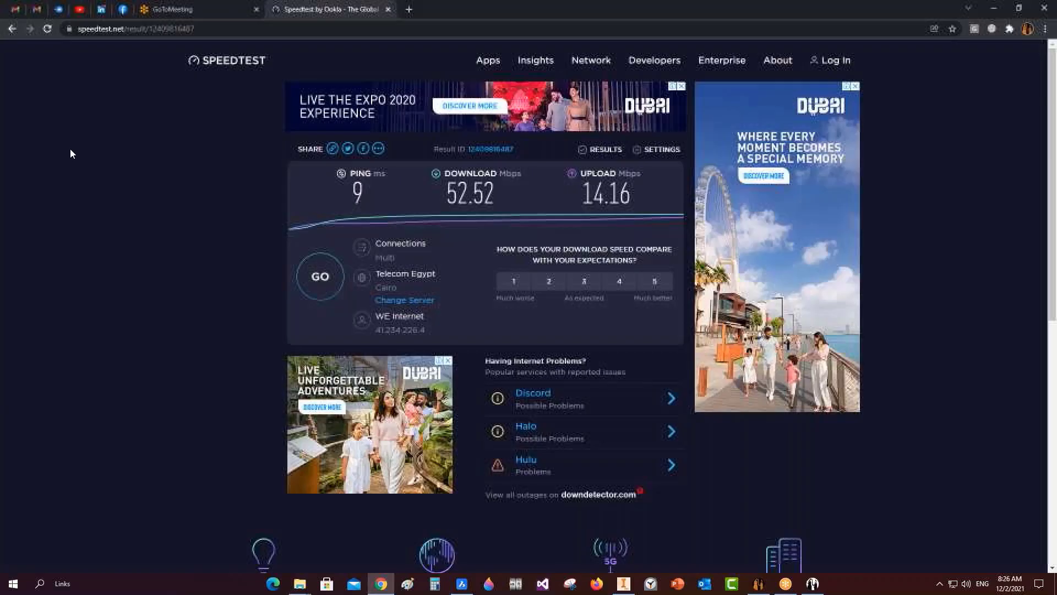
{"action": "left_click", "coordinate": [80, 9]}
{"action": "scroll", "coordinate": [165, 330], "scroll_direction": "down", "scroll_amount": 4}
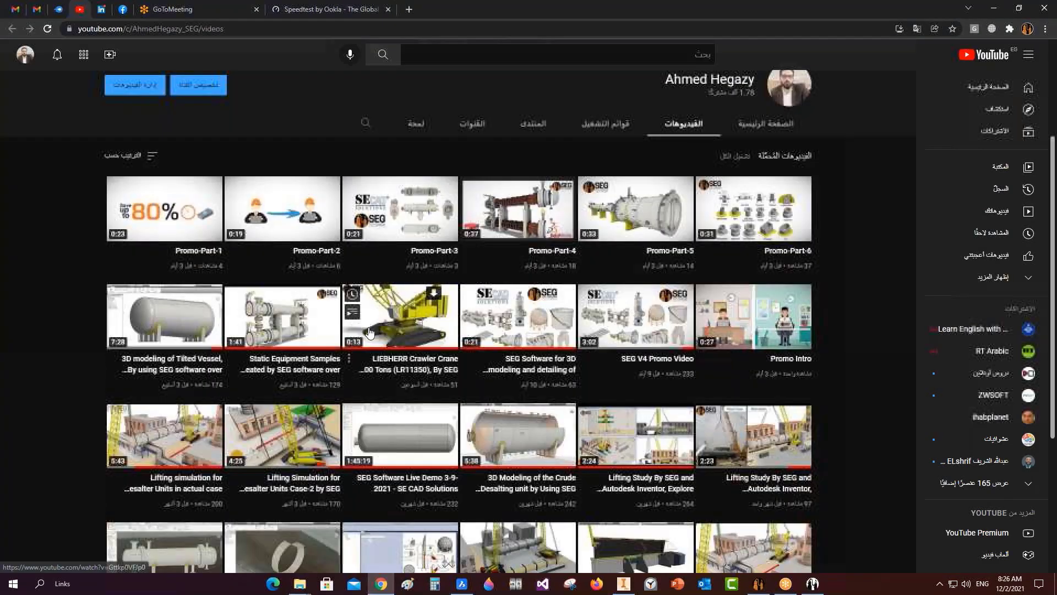
{"action": "right_click", "coordinate": [192, 377]}
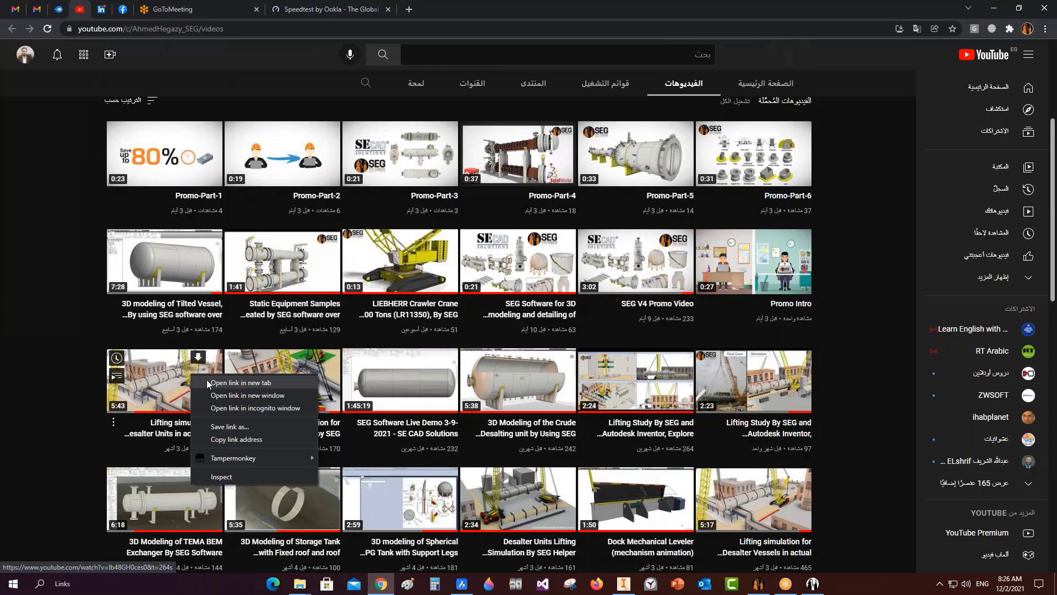
{"action": "left_click", "coordinate": [241, 382]}
{"action": "left_click", "coordinate": [172, 10]}
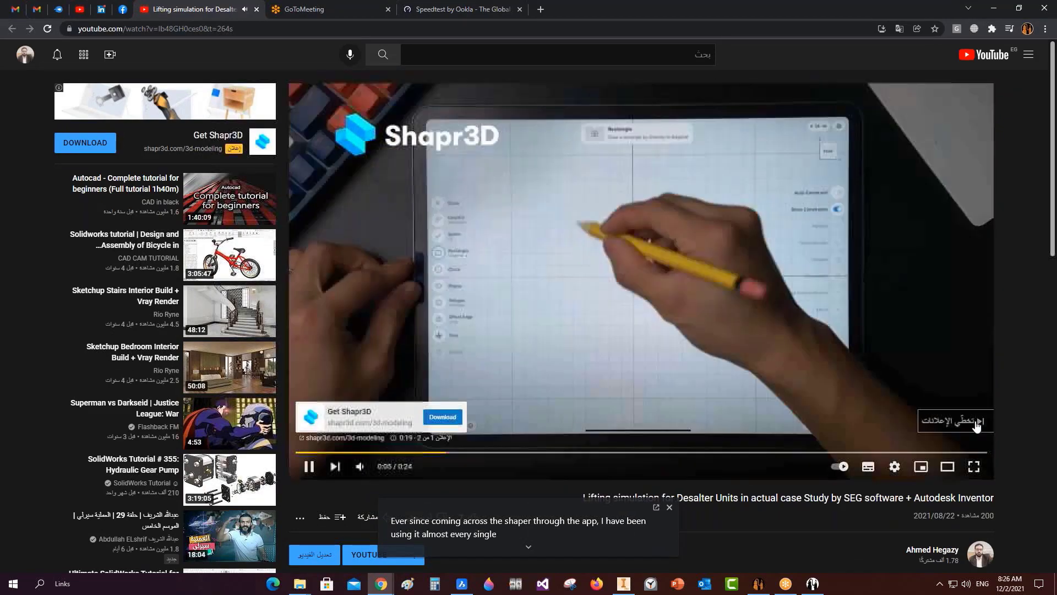
Skip the ad, restart the video near its beginning and mute it.
{"action": "left_click", "coordinate": [977, 422]}
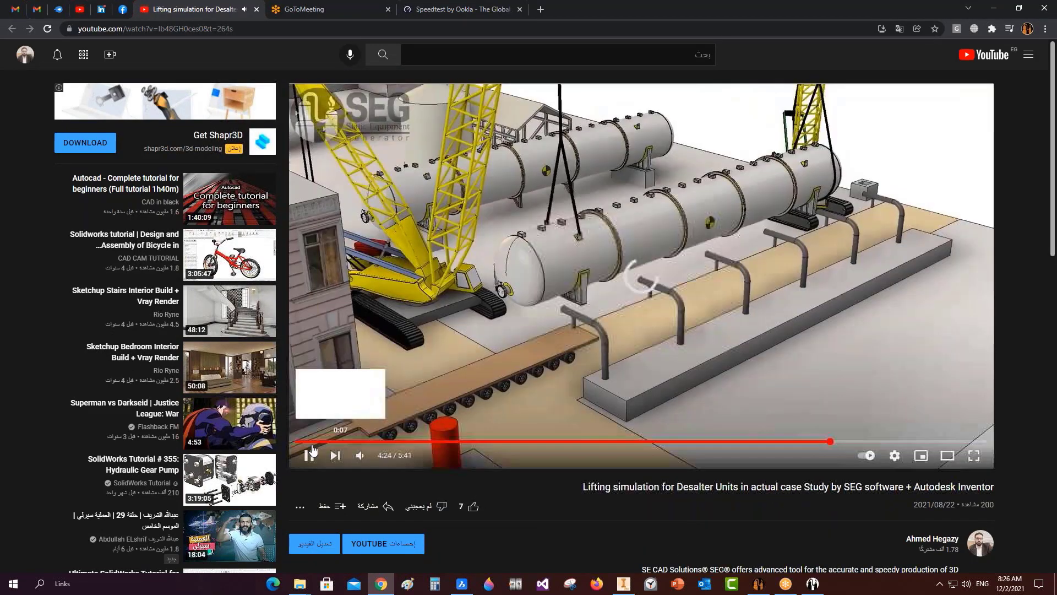
{"action": "left_click", "coordinate": [312, 442]}
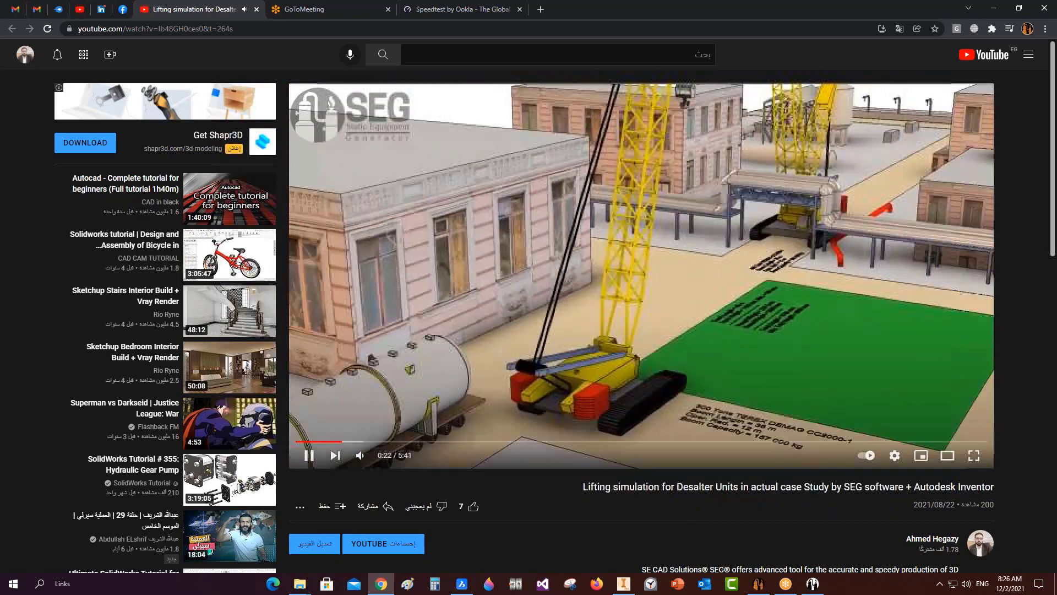
{"action": "left_click_drag", "start_coordinate": [384, 458], "coordinate": [376, 457]}
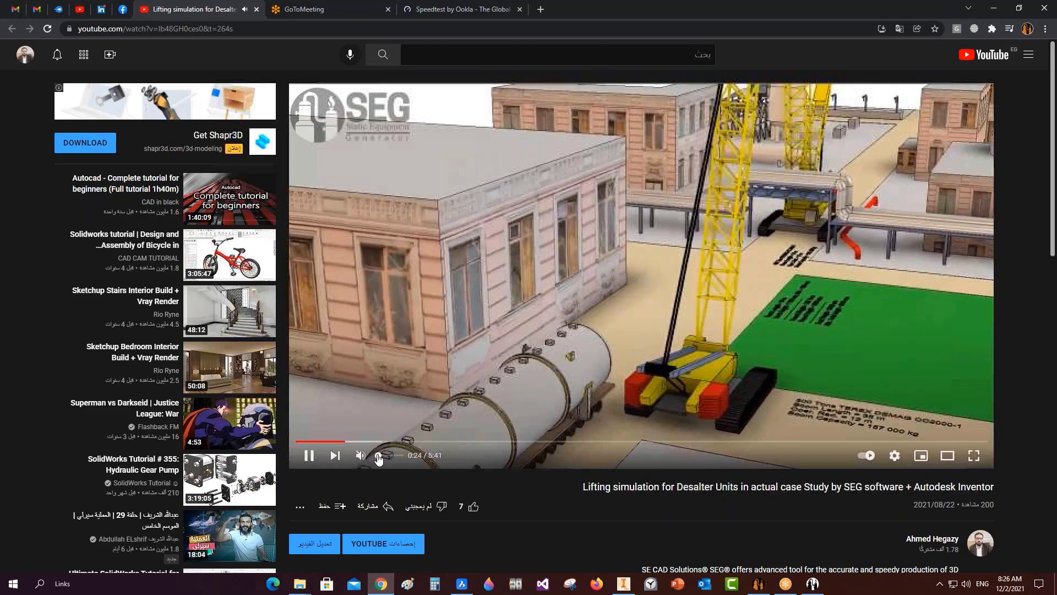
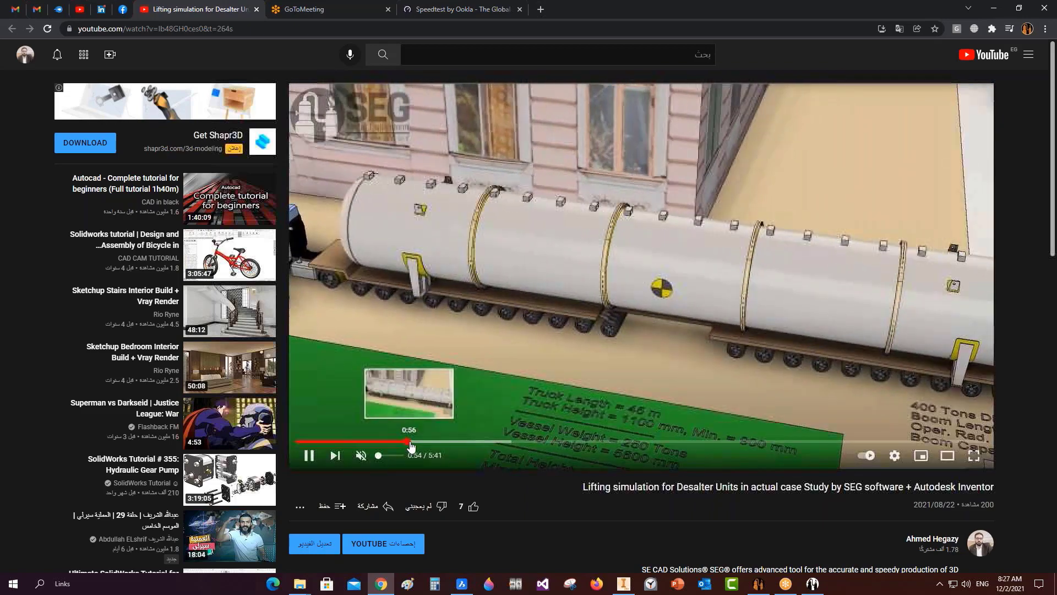
Skim the lifting simulation video to about 3:48, pause it, and minimize Chrome.
{"action": "left_click_drag", "start_coordinate": [422, 447], "coordinate": [459, 449]}
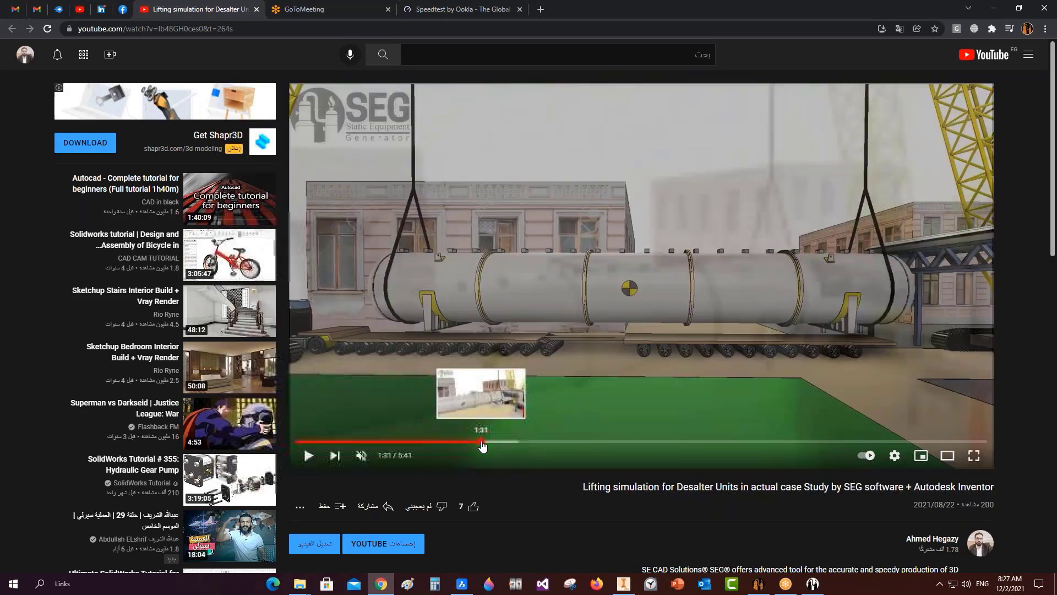
{"action": "left_click", "coordinate": [484, 446]}
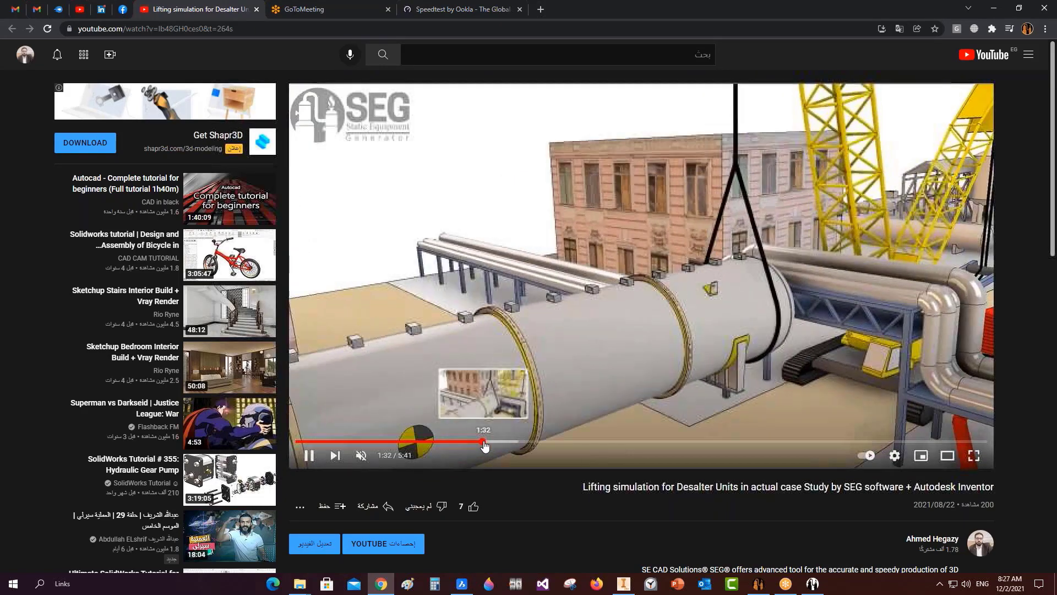
{"action": "left_click_drag", "start_coordinate": [487, 444], "coordinate": [709, 444]}
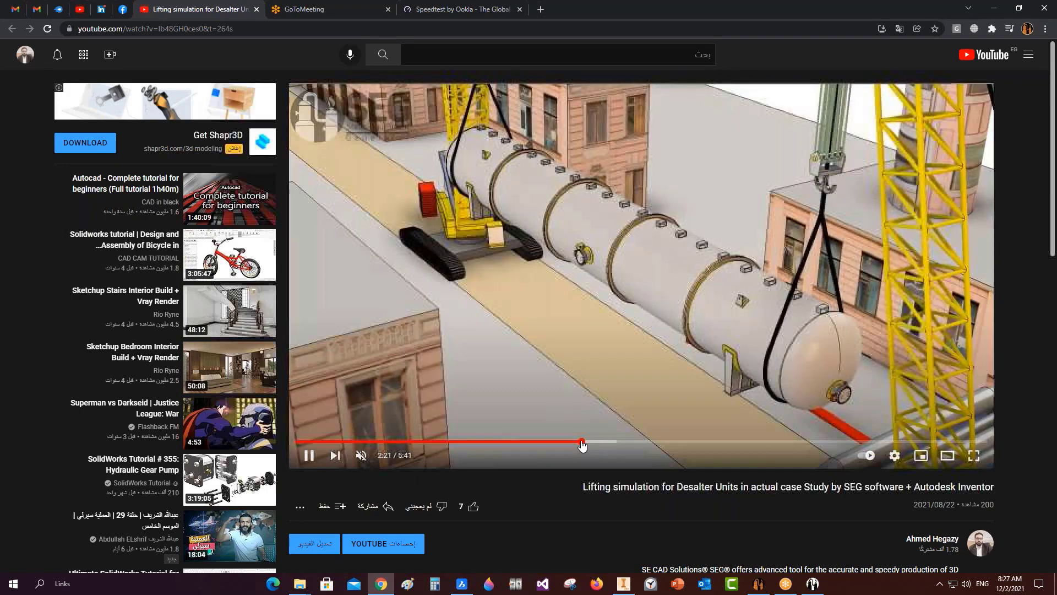
{"action": "left_click", "coordinate": [614, 444]}
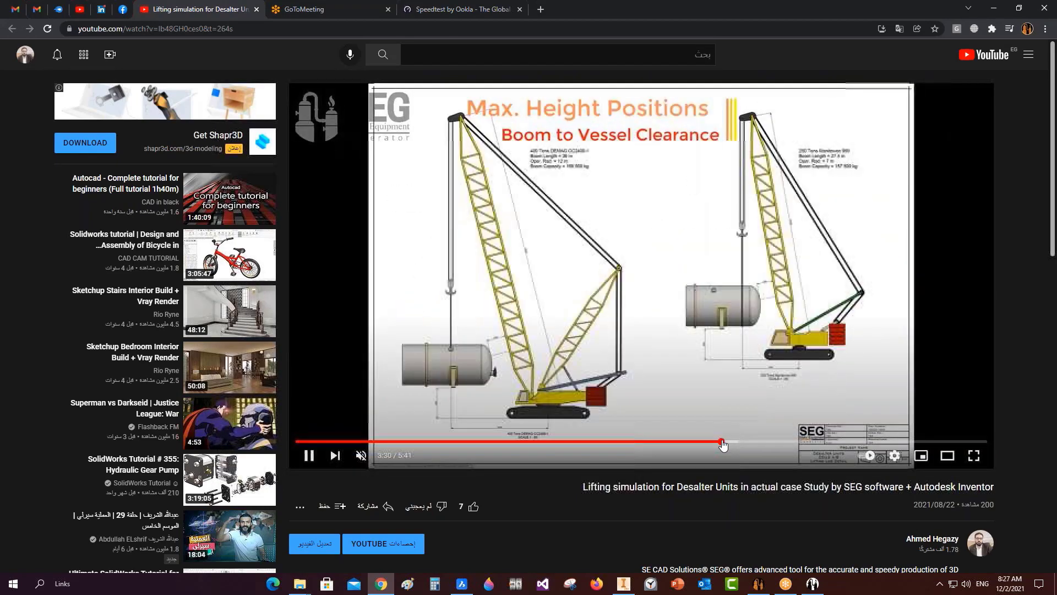
{"action": "left_click", "coordinate": [741, 445]}
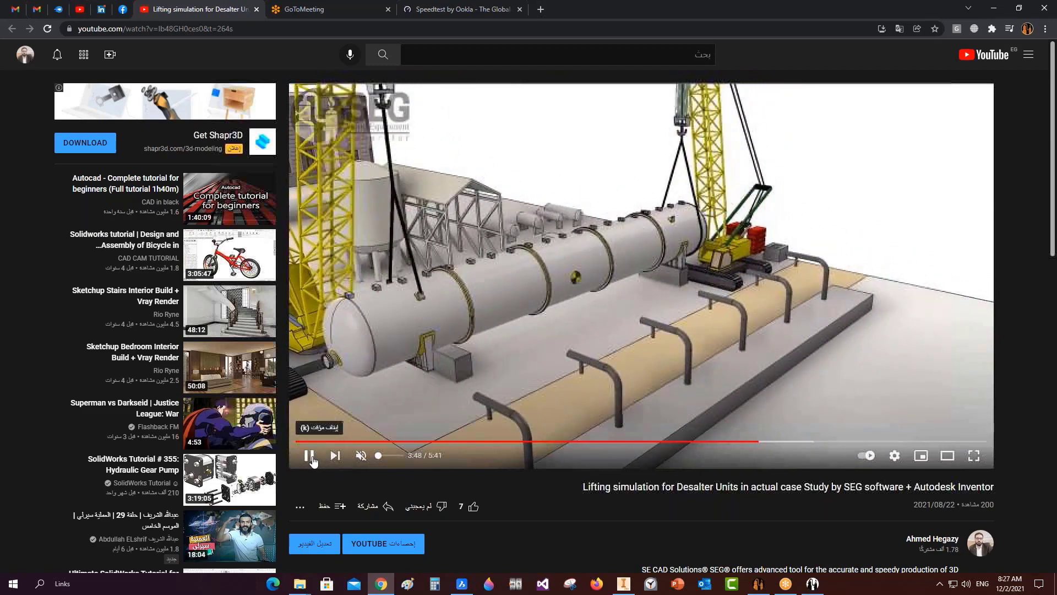
{"action": "left_click", "coordinate": [309, 455]}
{"action": "left_click", "coordinate": [380, 575]}
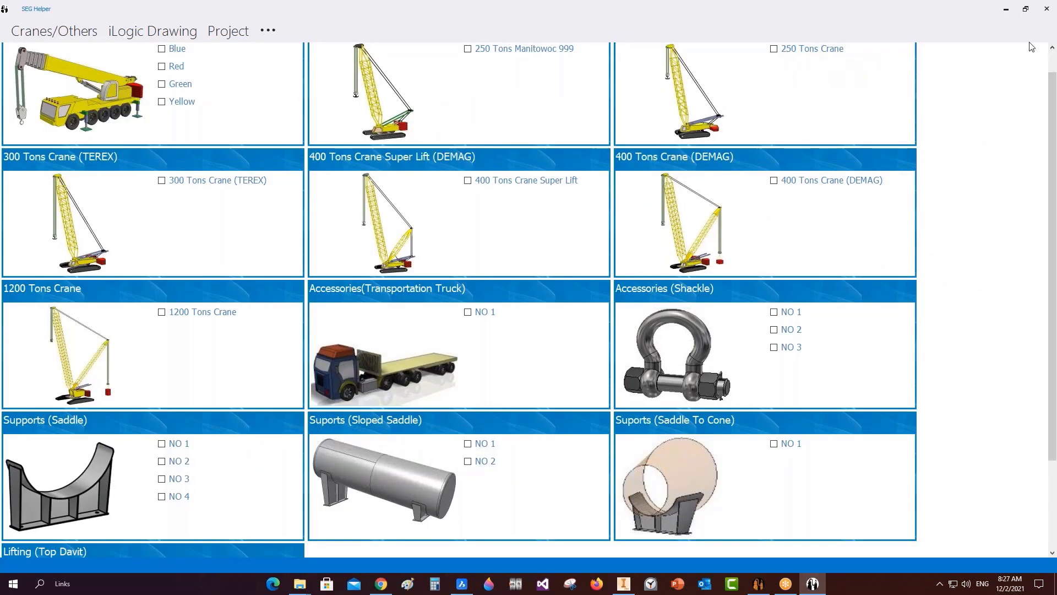
Minimize SEG Helper to get back to Inventor's Create New File dialog.
{"action": "left_click", "coordinate": [1006, 9]}
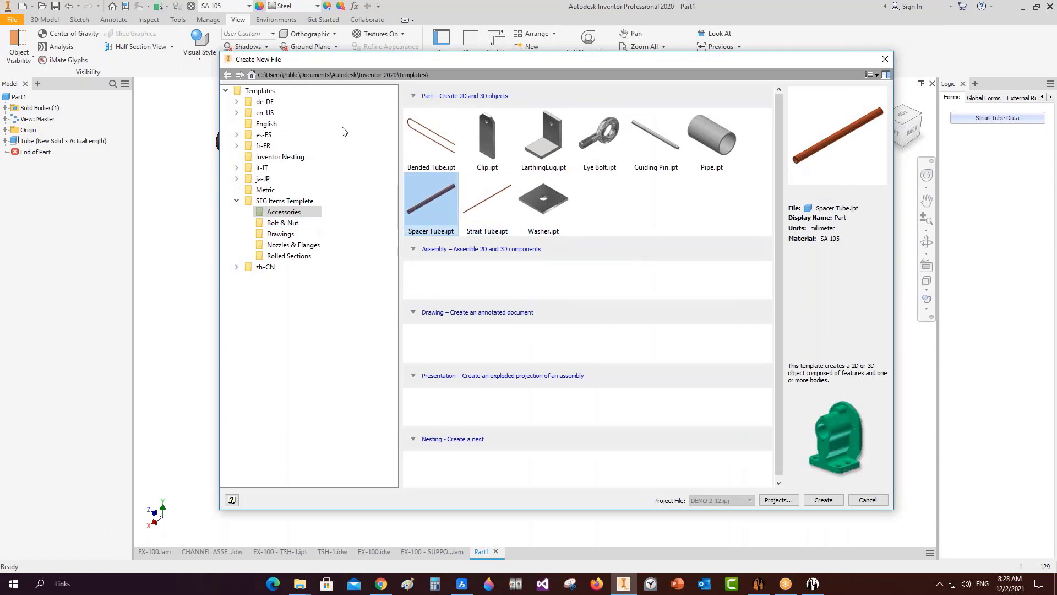
Create a new part, Part2, from the Bolt & Nut J Bolt.ipt template.
{"action": "left_click", "coordinate": [282, 223]}
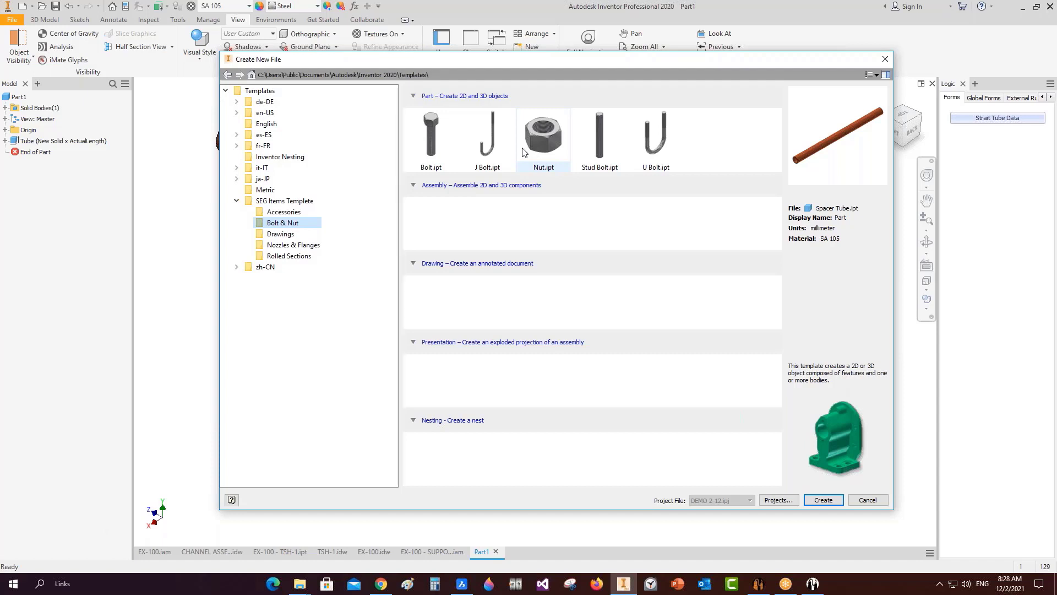
{"action": "left_click", "coordinate": [482, 149]}
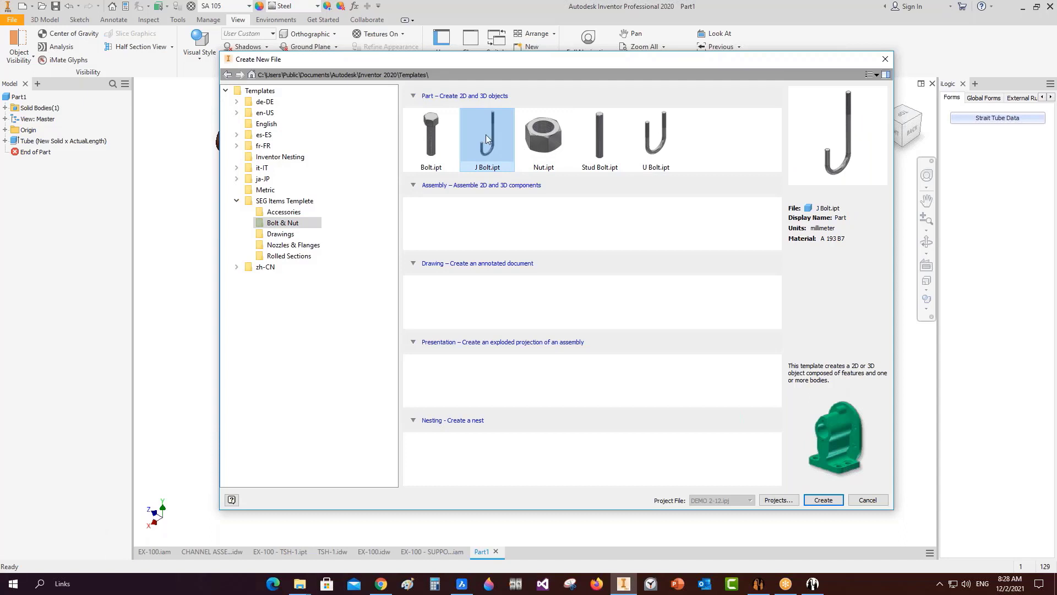
{"action": "left_click", "coordinate": [824, 499]}
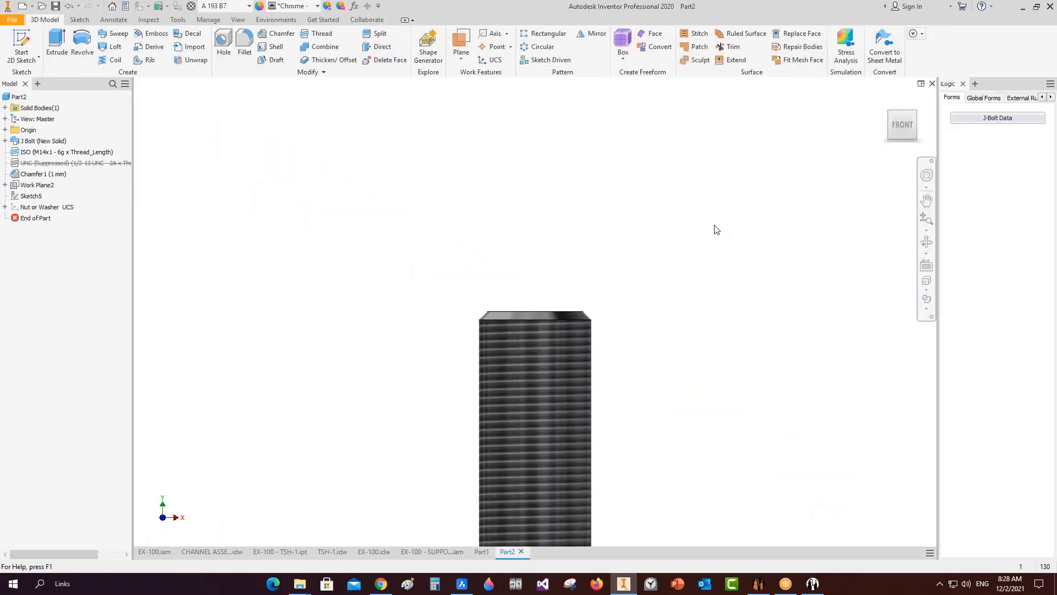
Resize the J bolt to ISO 20 with Length (A) 600 mm and Length (C) 150 mm.
{"action": "left_click", "coordinate": [893, 111]}
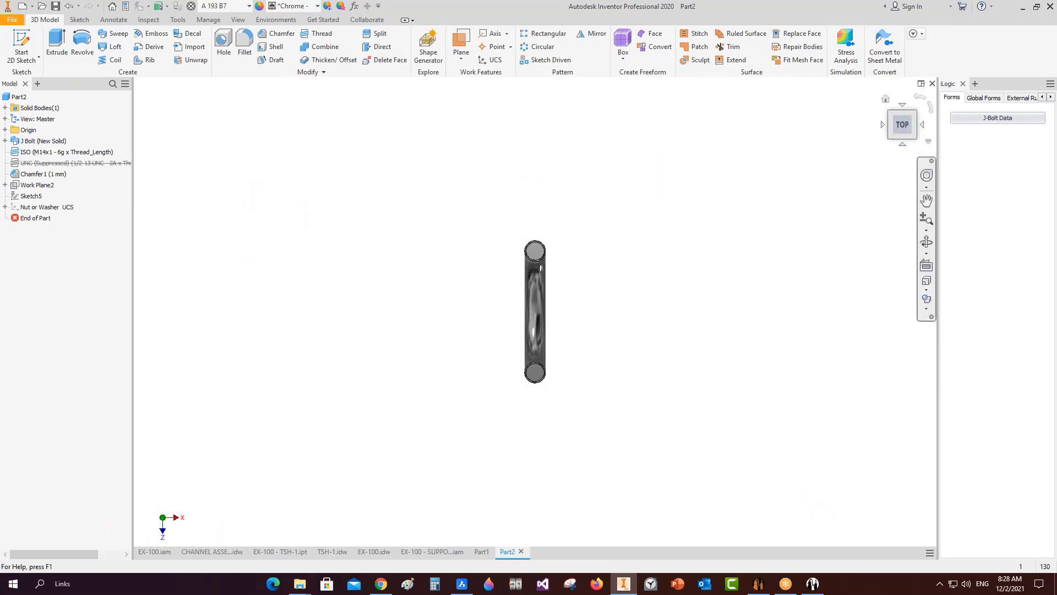
{"action": "left_click", "coordinate": [891, 138]}
{"action": "left_click", "coordinate": [997, 118]}
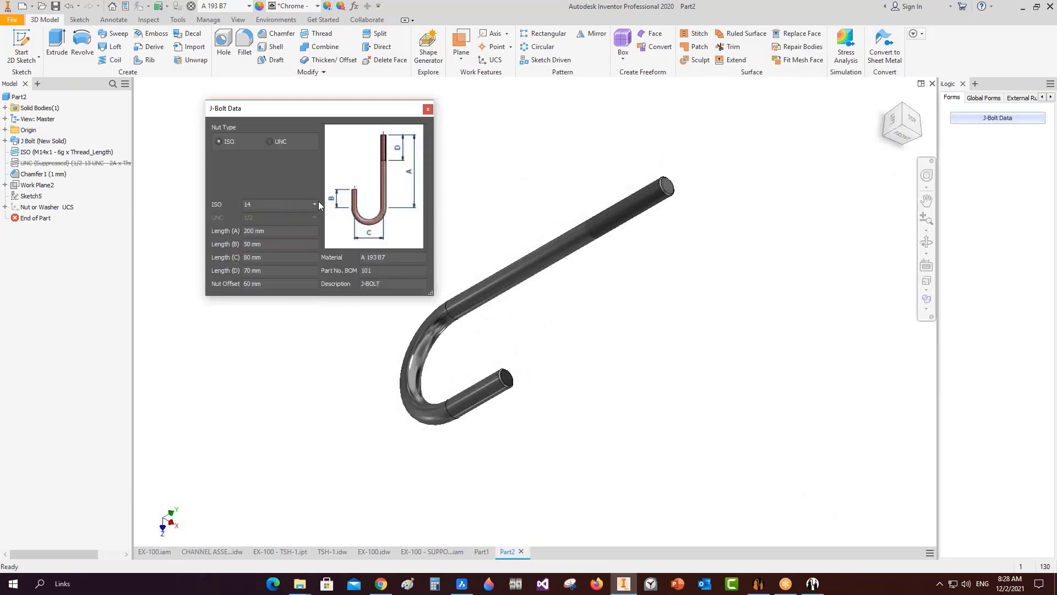
{"action": "left_click", "coordinate": [318, 203]}
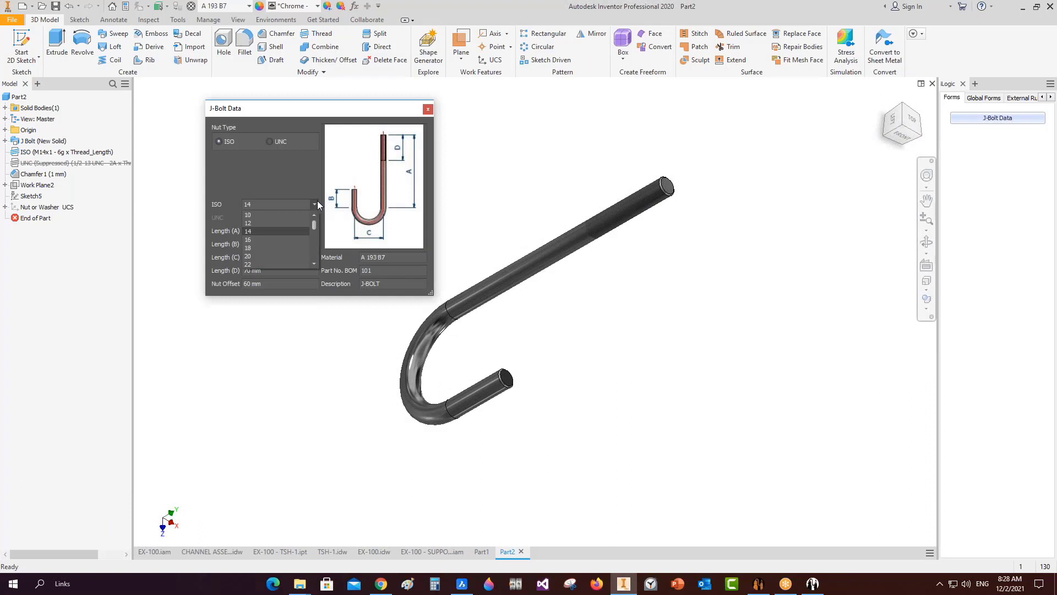
{"action": "left_click", "coordinate": [259, 257]}
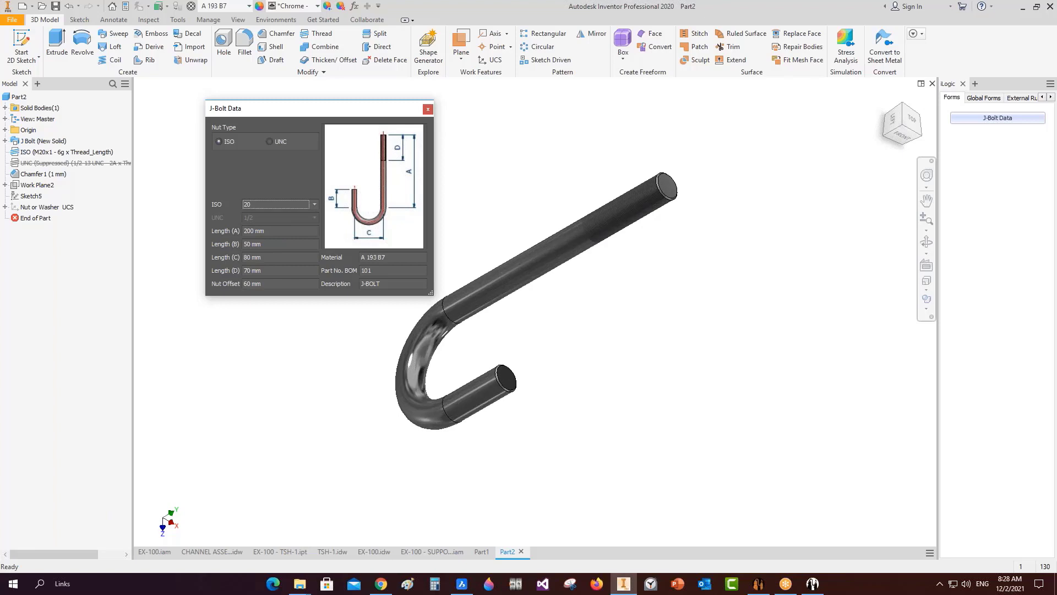
{"action": "left_click_drag", "start_coordinate": [278, 231], "coordinate": [223, 229]}
{"action": "type", "text": "600"}
{"action": "left_click", "coordinate": [283, 245]}
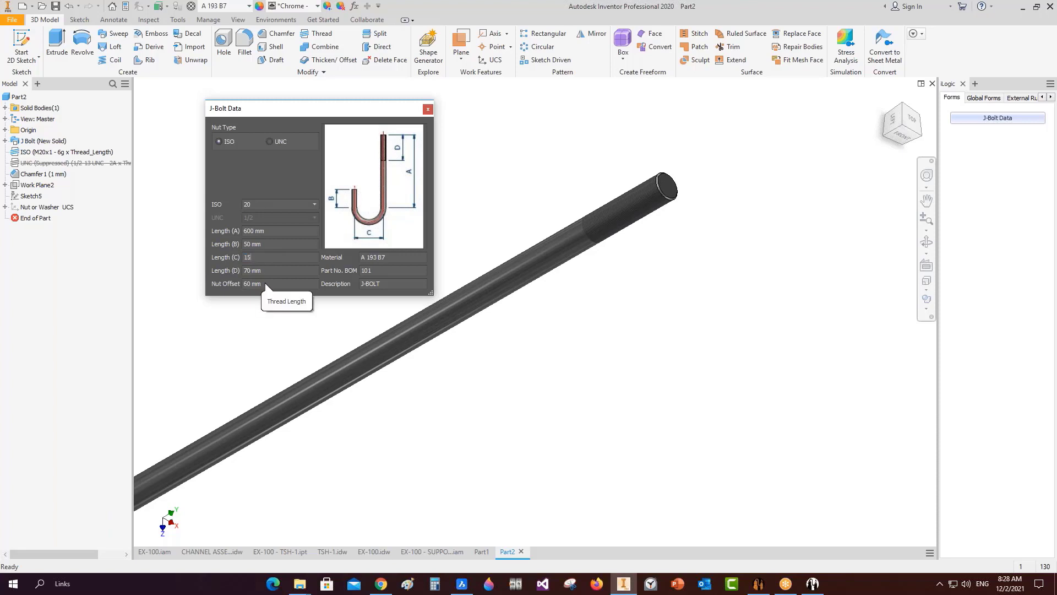
{"action": "middle_click", "coordinate": [597, 176]}
{"action": "middle_click", "coordinate": [597, 177]}
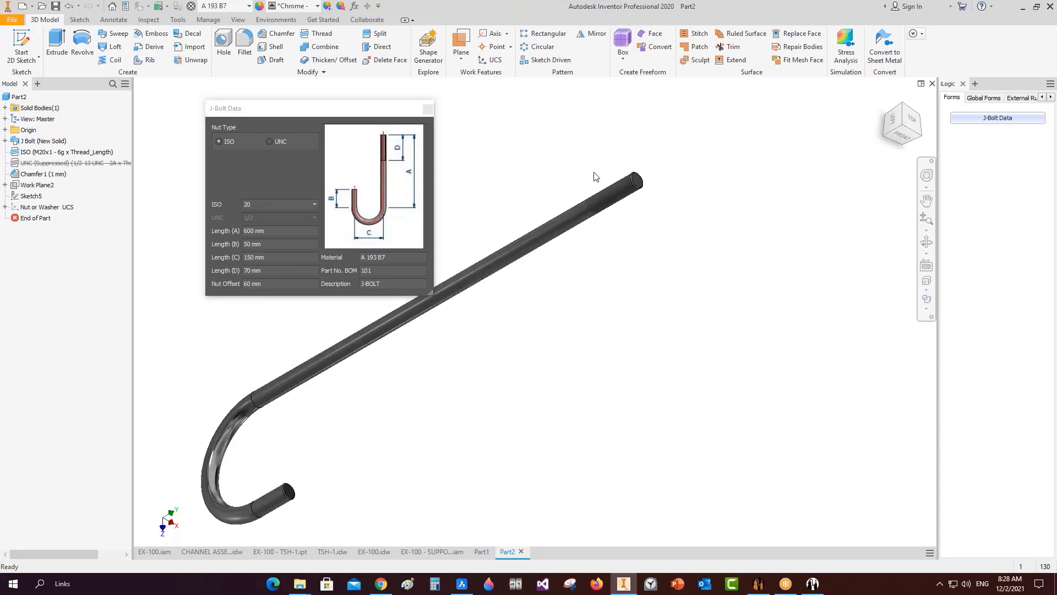
{"action": "left_click", "coordinate": [425, 112]}
{"action": "key", "text": "ctrl+n"}
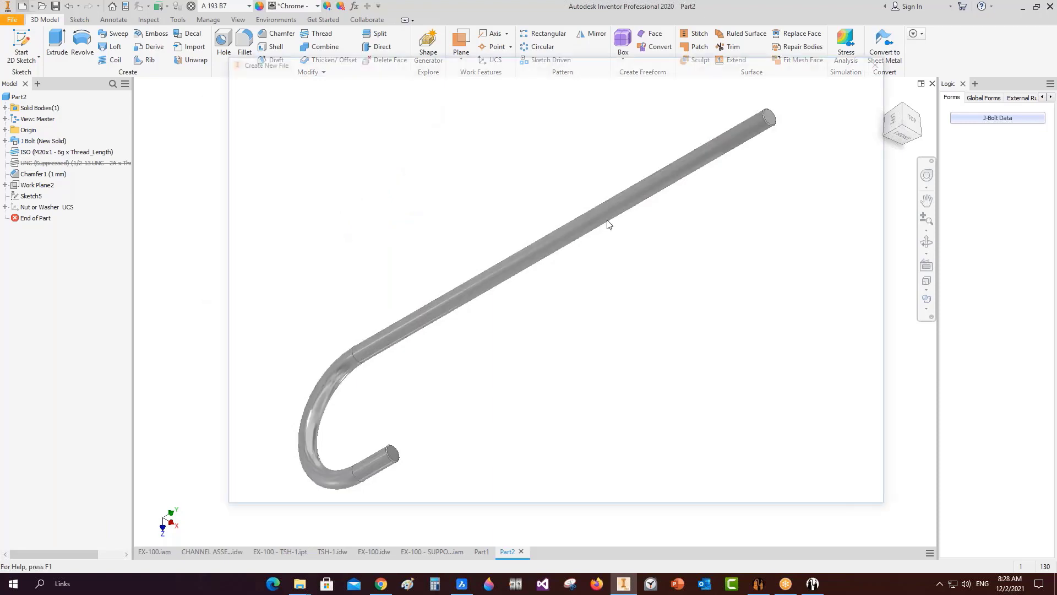
Create a new nut part from the Nut template sized ISO 20.
{"action": "double_click", "coordinate": [545, 139]}
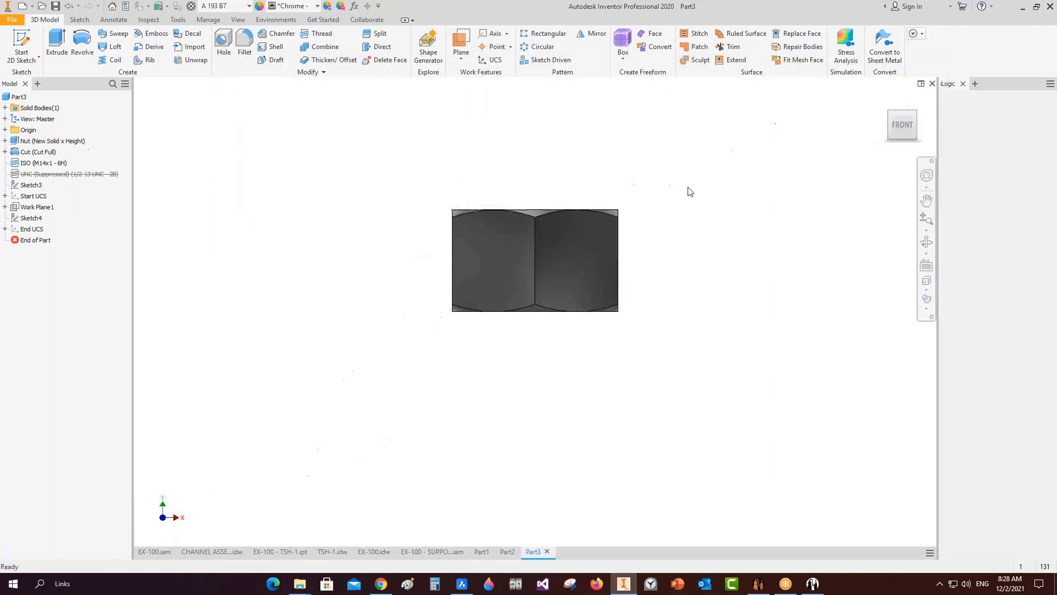
{"action": "left_click", "coordinate": [891, 118]}
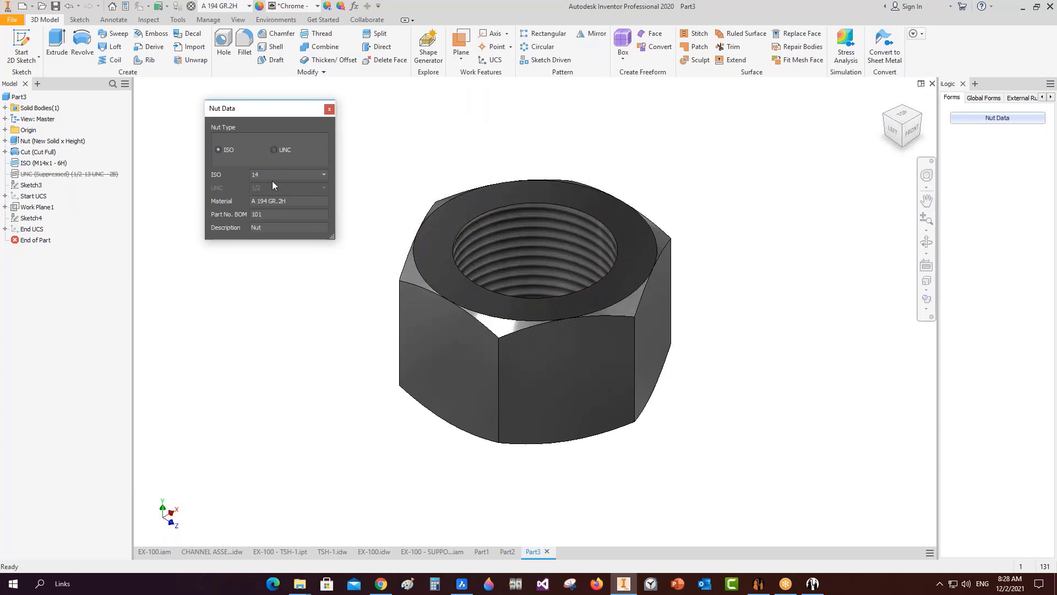
{"action": "left_click", "coordinate": [325, 174]}
{"action": "left_click", "coordinate": [271, 227]}
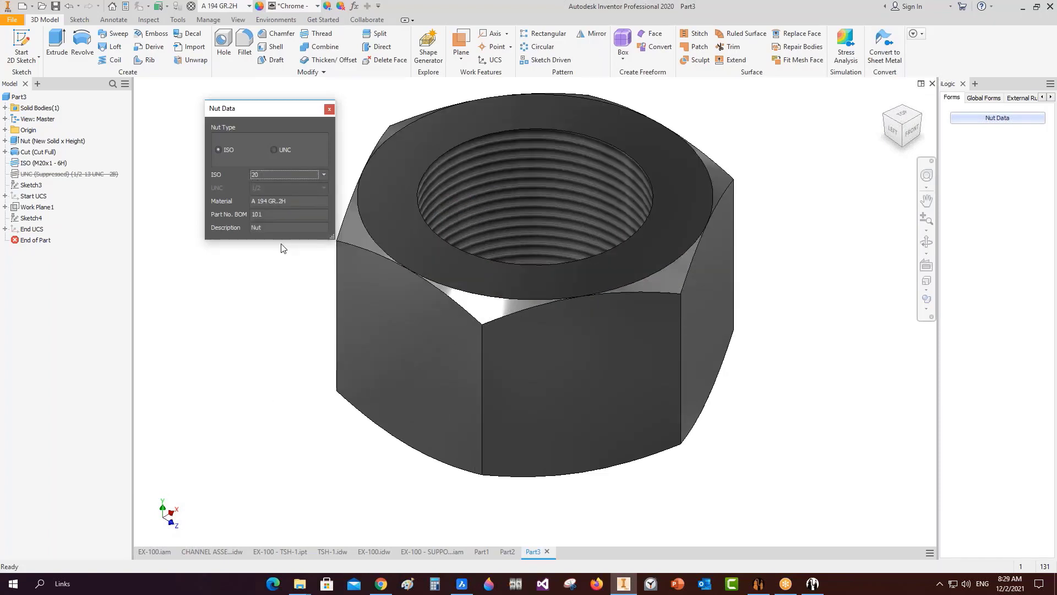
{"action": "left_click_drag", "start_coordinate": [275, 214], "coordinate": [216, 214]}
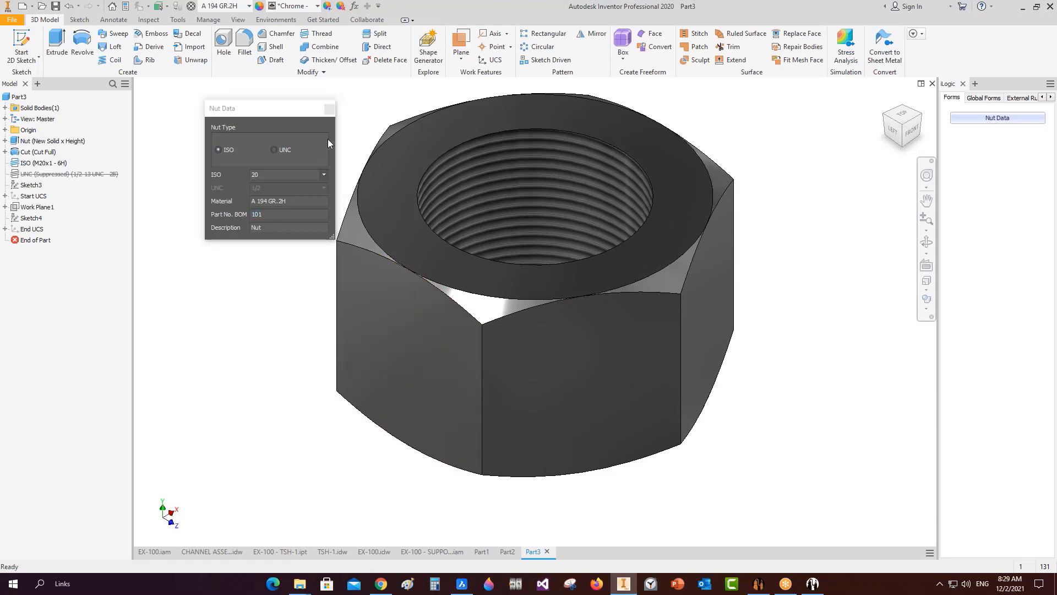
{"action": "left_click", "coordinate": [329, 108]}
Save the nut through SEG's Save Active Document as NUT M20.ipt.
{"action": "mouse_move", "coordinate": [512, 584]}
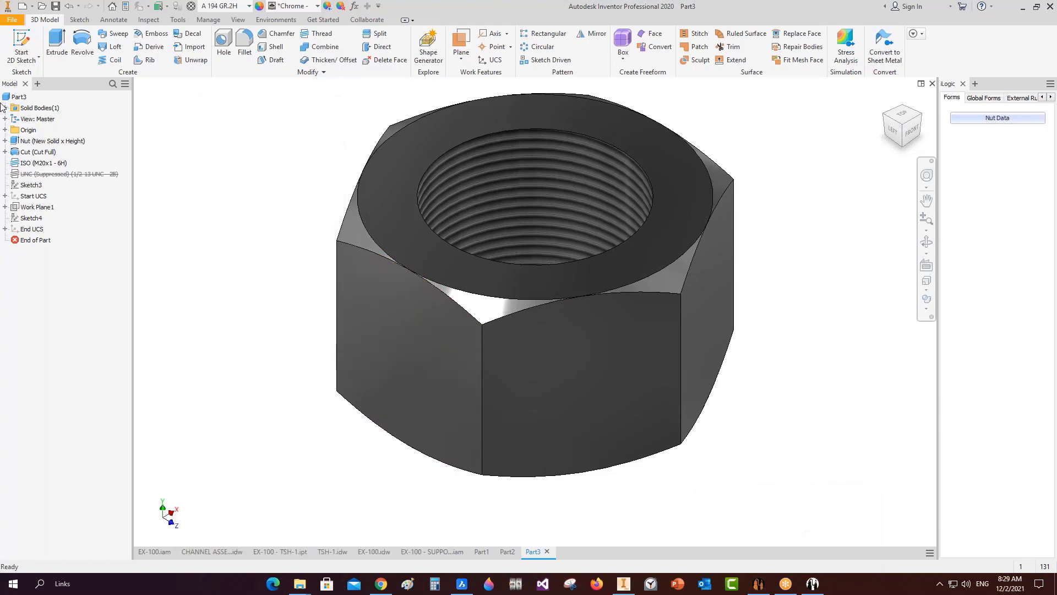
{"action": "left_click", "coordinate": [758, 584]}
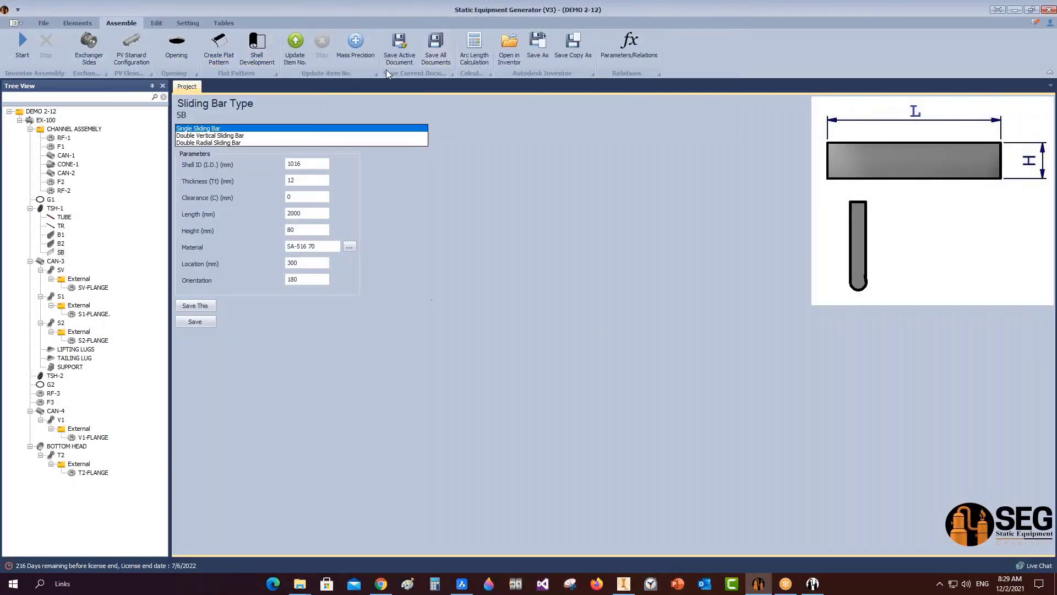
{"action": "left_click", "coordinate": [622, 583]}
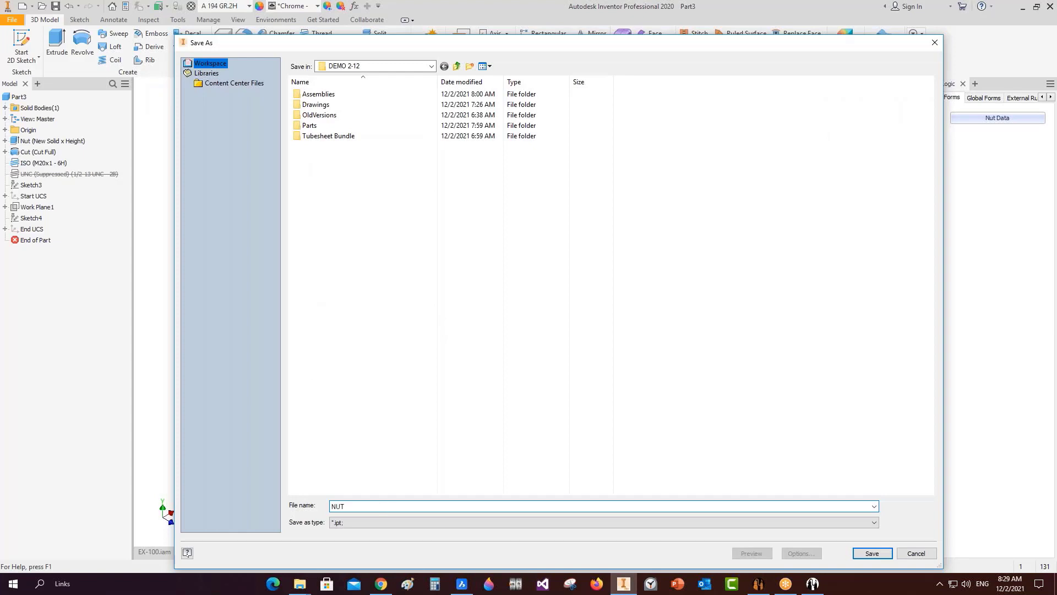
{"action": "key", "text": "Return"}
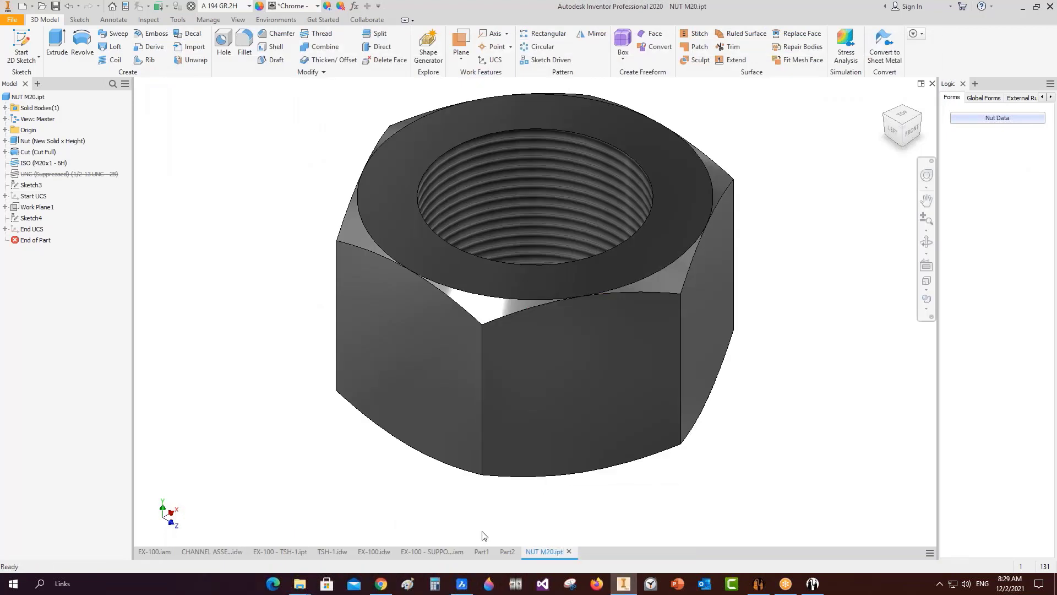
{"action": "mouse_move", "coordinate": [503, 555]}
Bring the Part1 tube document back into view.
{"action": "left_click", "coordinate": [483, 553]}
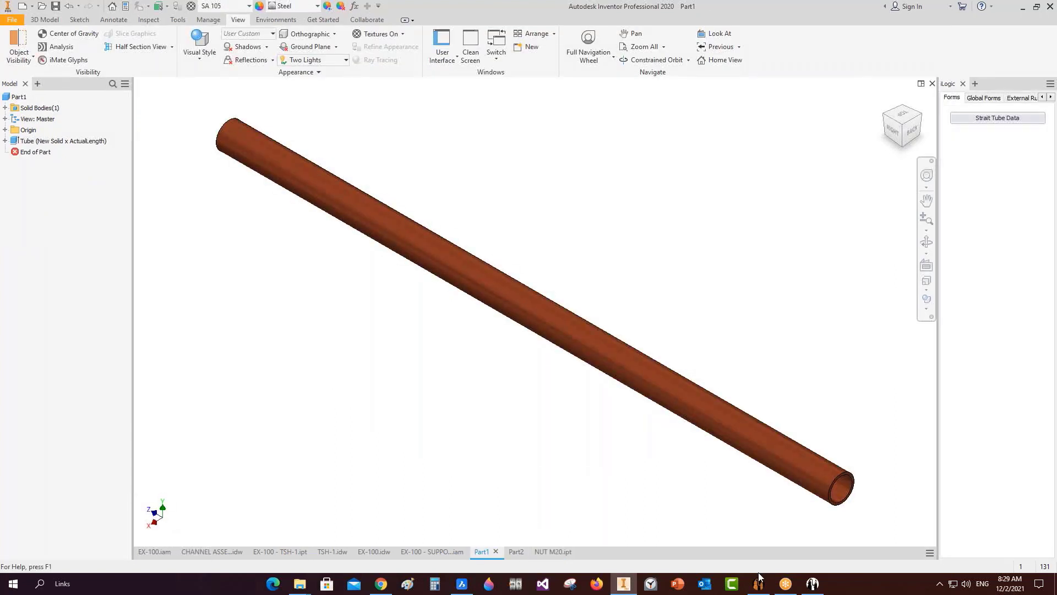
{"action": "mouse_move", "coordinate": [758, 578]}
Cut the EX-100 assembly with a three-quarter section on the YZ and XY planes.
{"action": "left_click", "coordinate": [158, 551]}
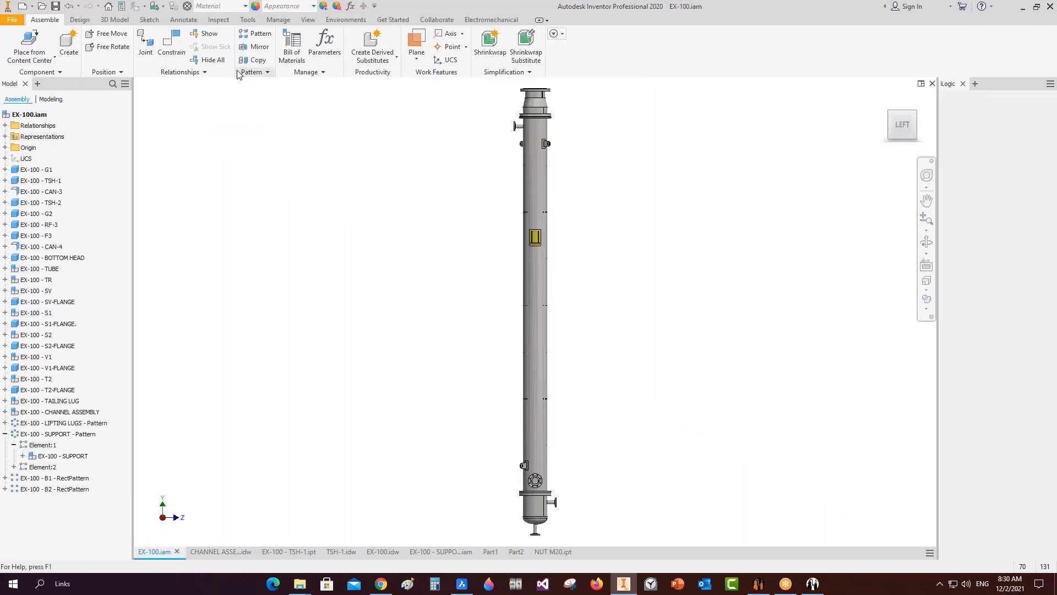
{"action": "left_click", "coordinate": [307, 19]}
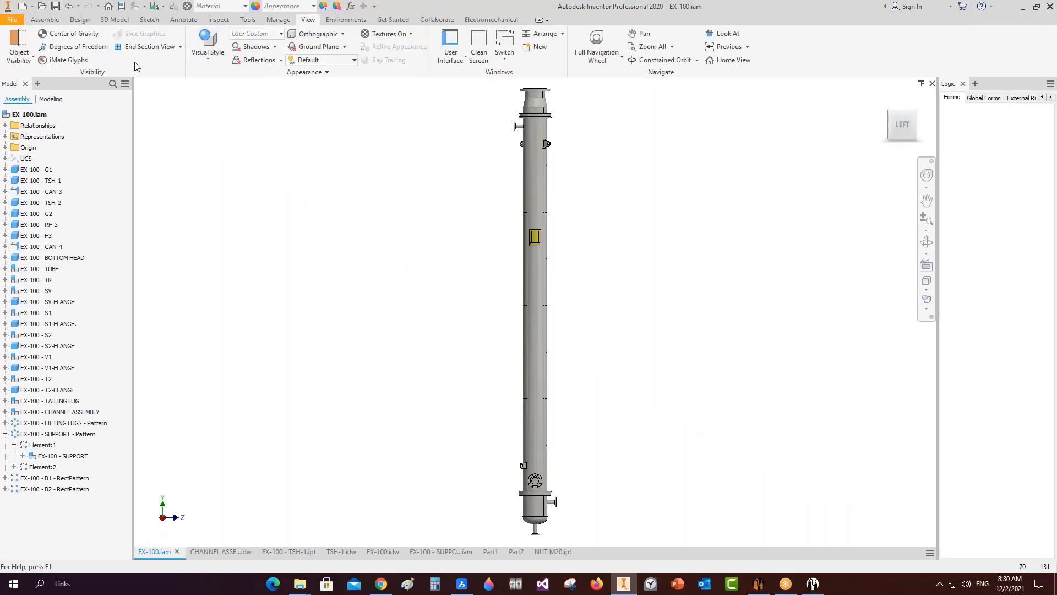
{"action": "left_click", "coordinate": [180, 46]}
{"action": "left_click", "coordinate": [165, 108]}
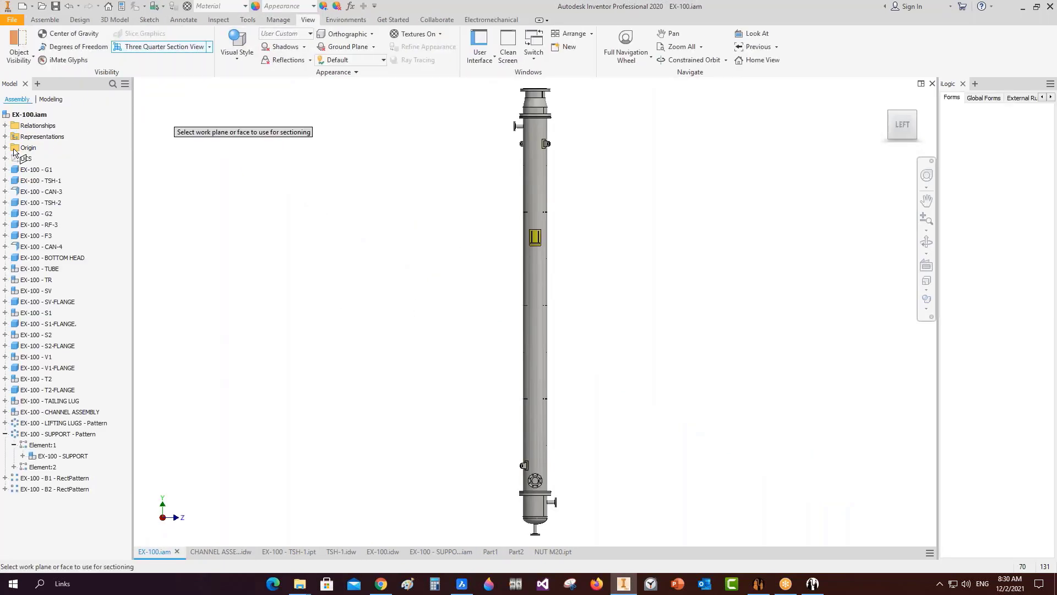
{"action": "left_click", "coordinate": [5, 148]}
{"action": "left_click", "coordinate": [56, 160]}
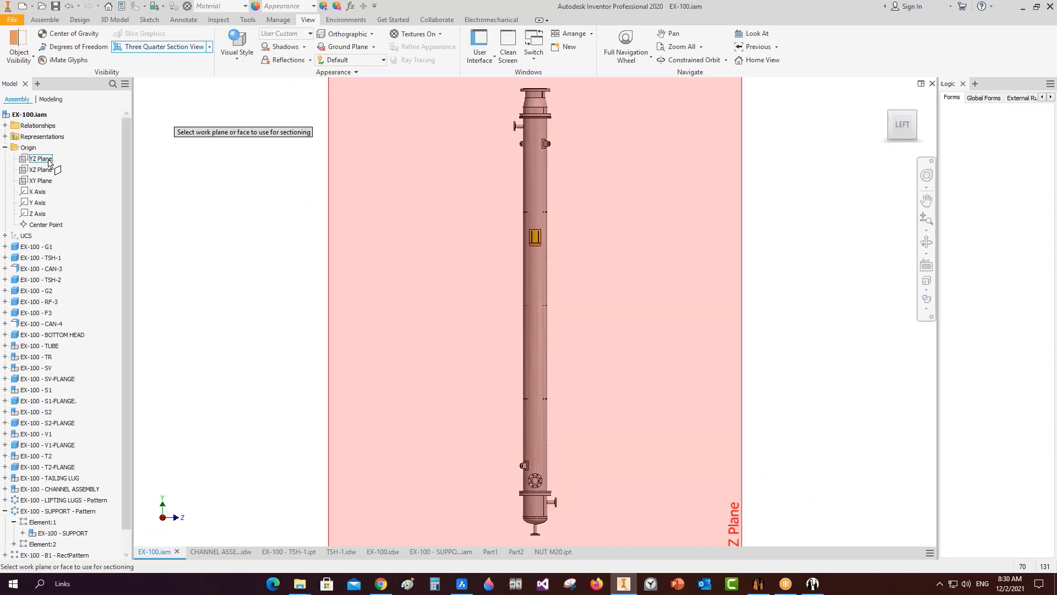
{"action": "right_click", "coordinate": [255, 163]}
{"action": "left_click", "coordinate": [286, 164]}
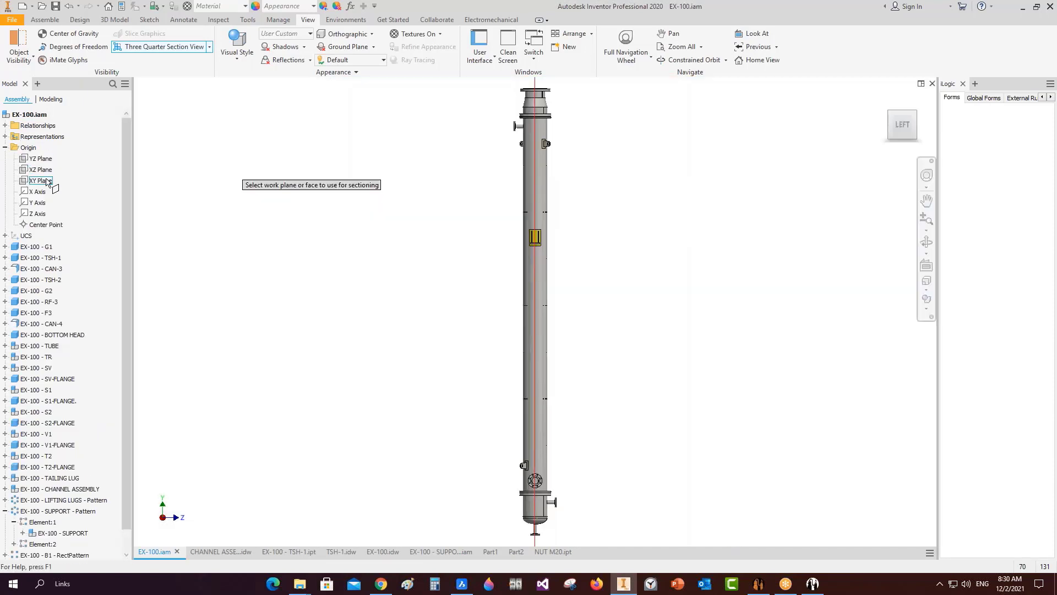
{"action": "left_click", "coordinate": [51, 181]}
{"action": "right_click", "coordinate": [300, 165]}
{"action": "left_click", "coordinate": [347, 166]}
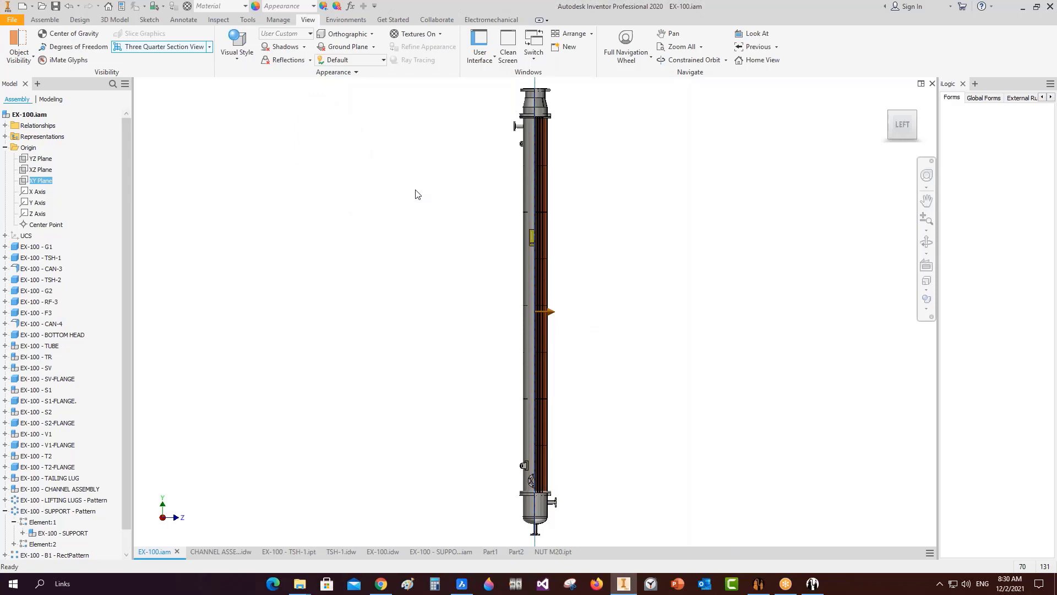
Orbit into the shell and hide EX-100 - TUBE to expose the baffle.
{"action": "left_click", "coordinate": [926, 242]}
{"action": "left_click_drag", "start_coordinate": [595, 277], "coordinate": [543, 265]}
{"action": "scroll", "coordinate": [540, 116], "scroll_direction": "up", "scroll_amount": 5}
{"action": "scroll", "coordinate": [518, 205], "scroll_direction": "up", "scroll_amount": 2}
{"action": "left_click_drag", "start_coordinate": [517, 207], "coordinate": [475, 229]}
{"action": "right_click", "coordinate": [312, 213]}
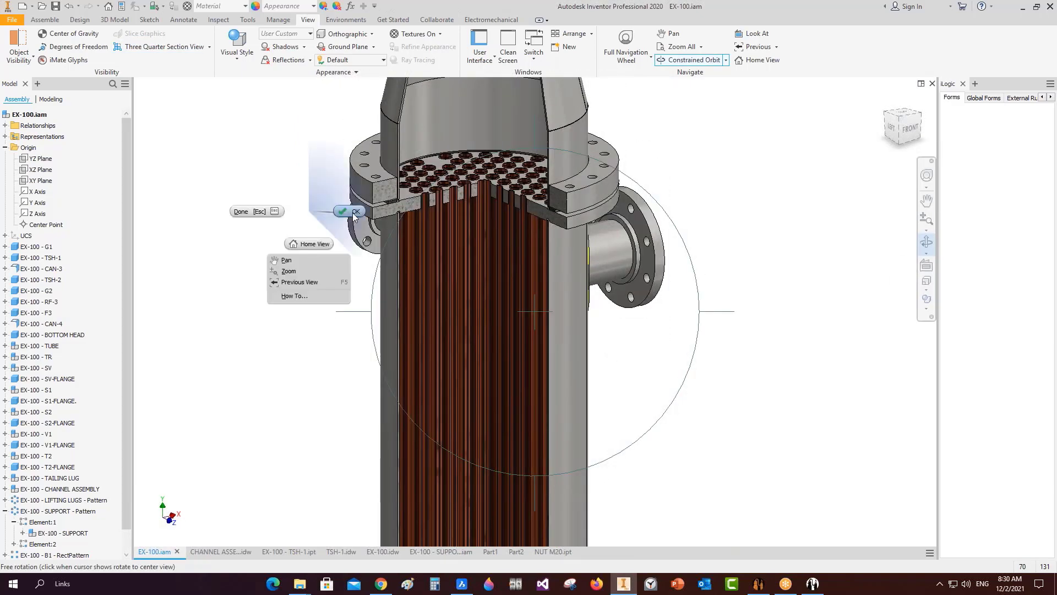
{"action": "left_click", "coordinate": [350, 213]}
{"action": "right_click", "coordinate": [481, 238]}
{"action": "left_click", "coordinate": [517, 225]}
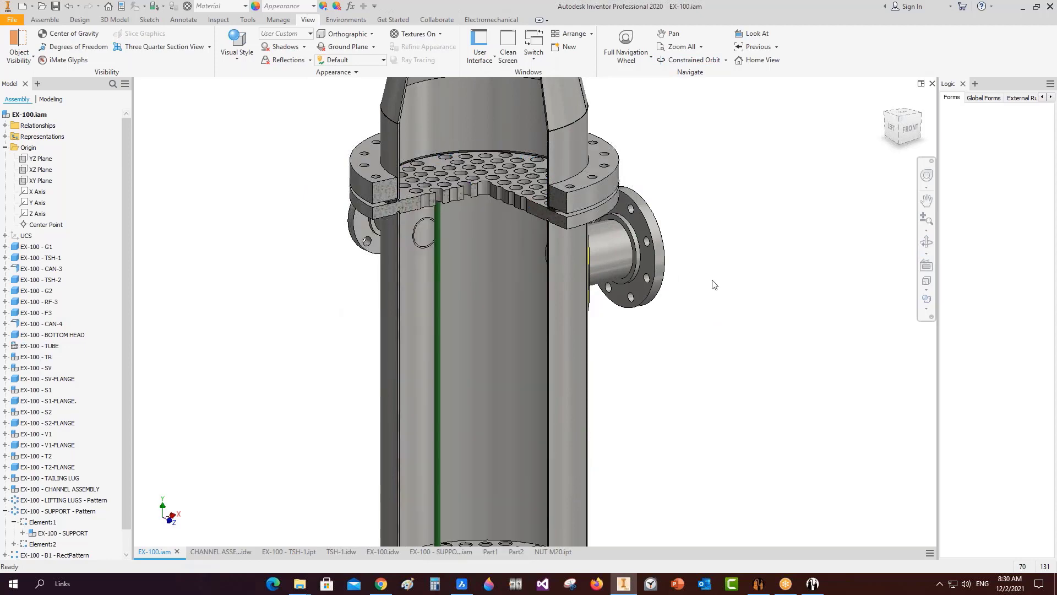
{"action": "scroll", "coordinate": [734, 310], "scroll_direction": "down", "scroll_amount": 5}
{"action": "middle_click_drag", "start_coordinate": [732, 313], "coordinate": [693, 273]}
{"action": "scroll", "coordinate": [647, 314], "scroll_direction": "up", "scroll_amount": 5}
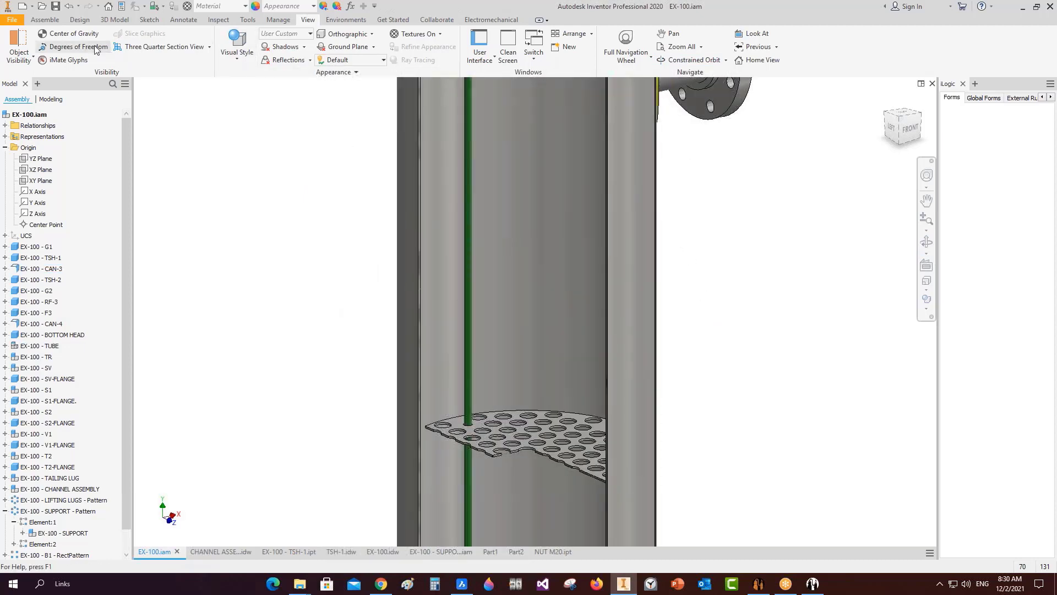
Measure the baffle-to-tubesheet face distance, reading 747.500 mm at 0.00 deg.
{"action": "left_click", "coordinate": [247, 19]}
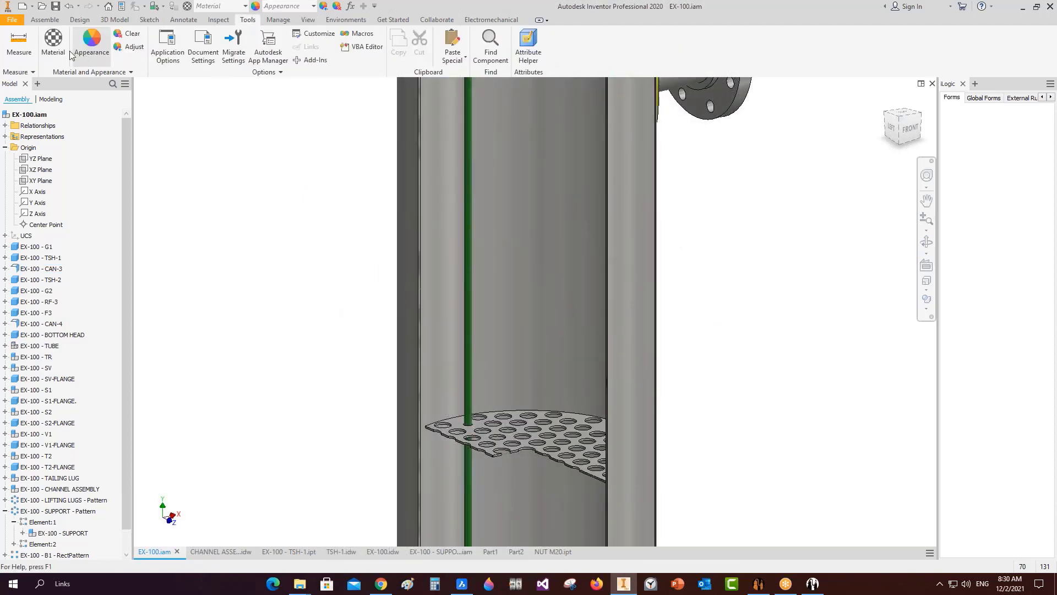
{"action": "left_click", "coordinate": [19, 47]}
{"action": "scroll", "coordinate": [492, 406], "scroll_direction": "up", "scroll_amount": 3}
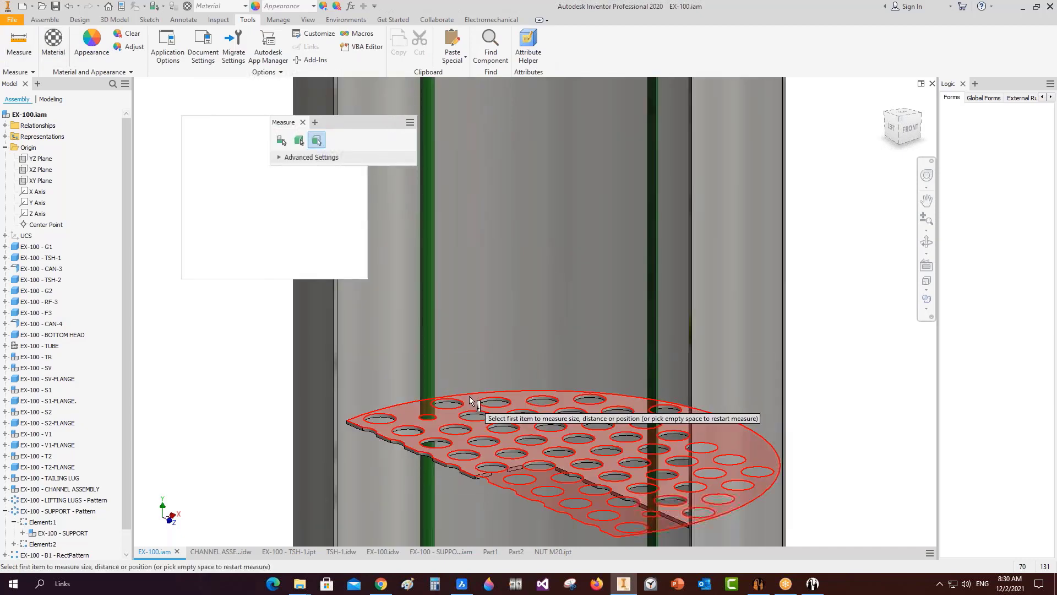
{"action": "left_click", "coordinate": [469, 394]}
{"action": "left_click", "coordinate": [926, 242]}
{"action": "scroll", "coordinate": [728, 289], "scroll_direction": "down", "scroll_amount": 4}
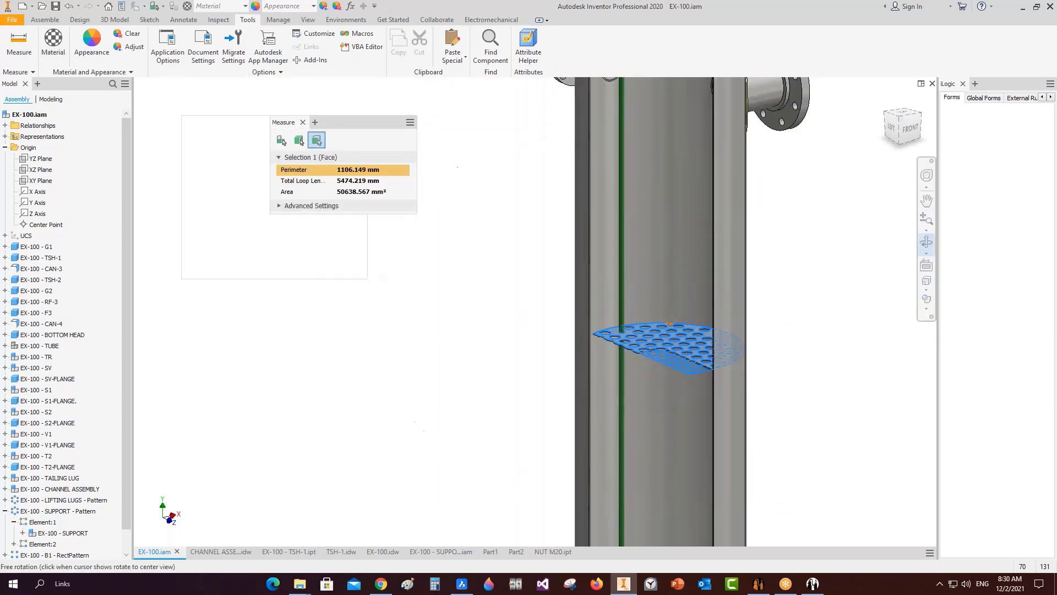
{"action": "left_click_drag", "start_coordinate": [695, 377], "coordinate": [681, 265]}
{"action": "scroll", "coordinate": [678, 275], "scroll_direction": "up", "scroll_amount": 3}
{"action": "right_click", "coordinate": [642, 332]}
{"action": "left_click", "coordinate": [678, 332]}
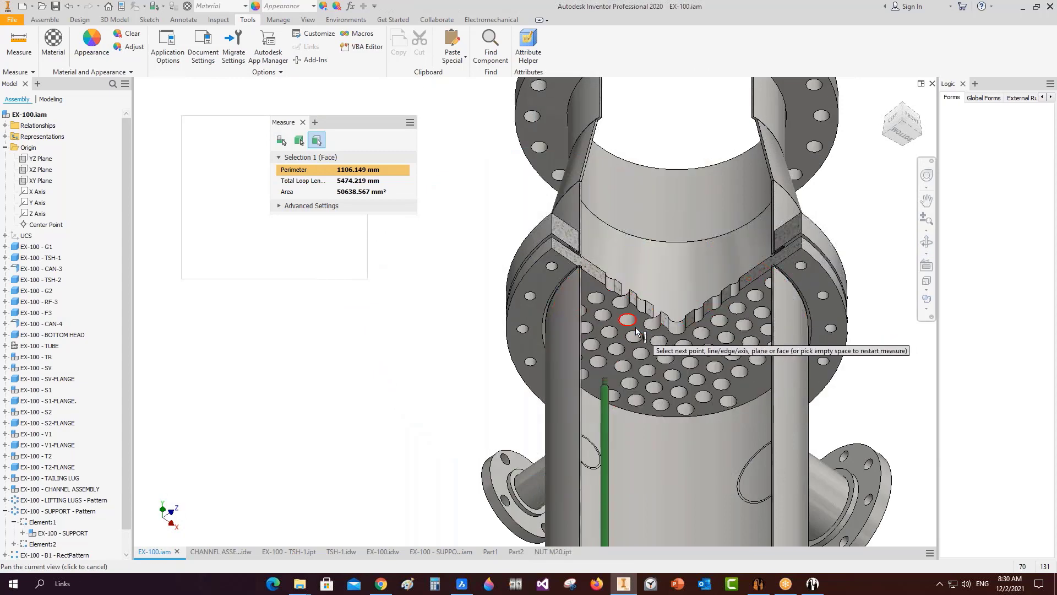
{"action": "scroll", "coordinate": [641, 326], "scroll_direction": "up", "scroll_amount": 3}
{"action": "left_click", "coordinate": [641, 325]}
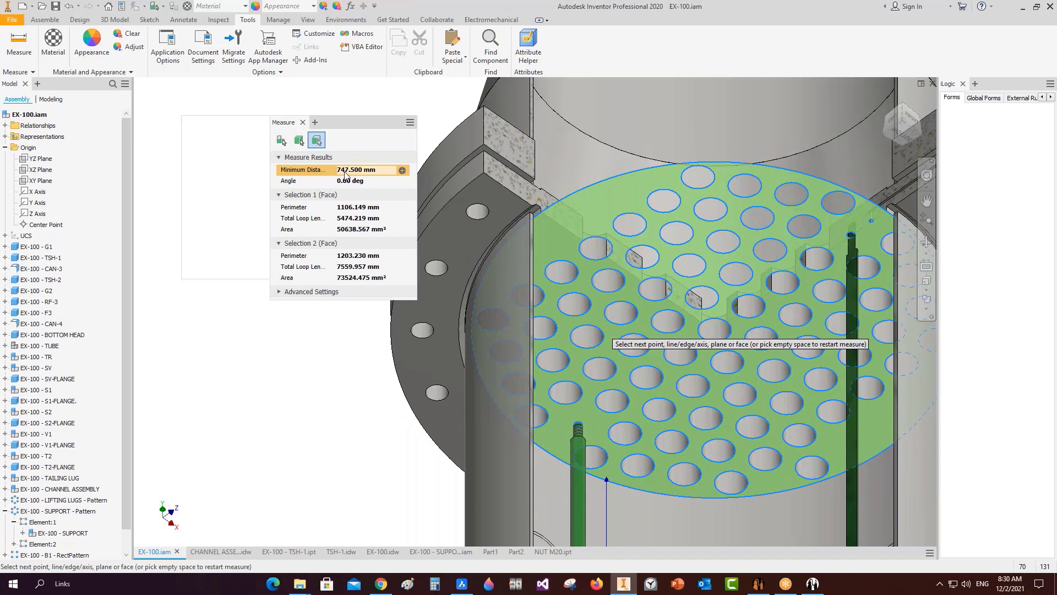
{"action": "left_click", "coordinate": [303, 122]}
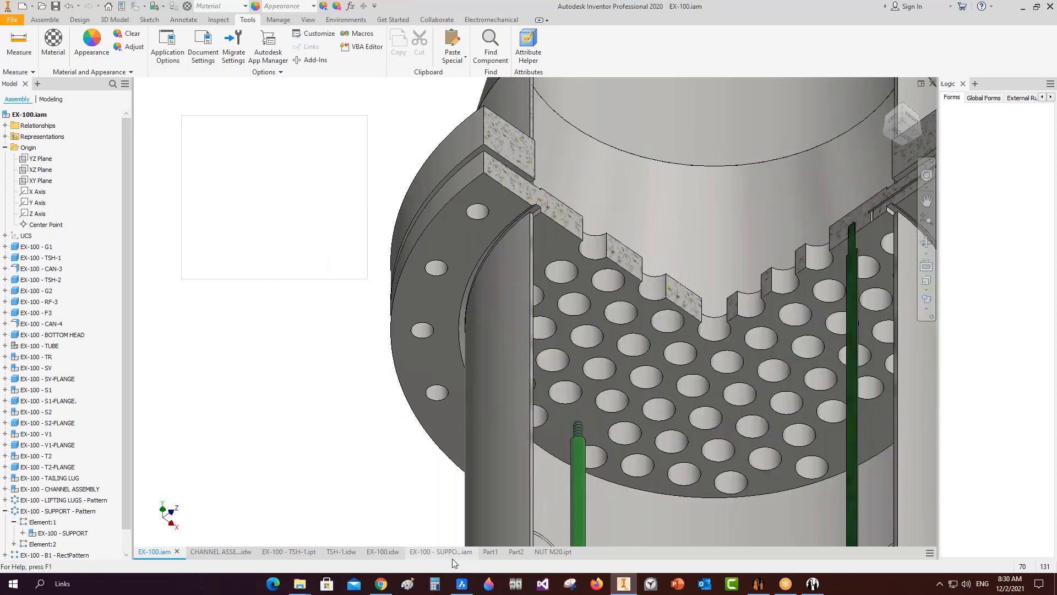
Set the Part1 tube's user-defined length to 747.5 mm in Strait Tube Data.
{"action": "left_click", "coordinate": [489, 551]}
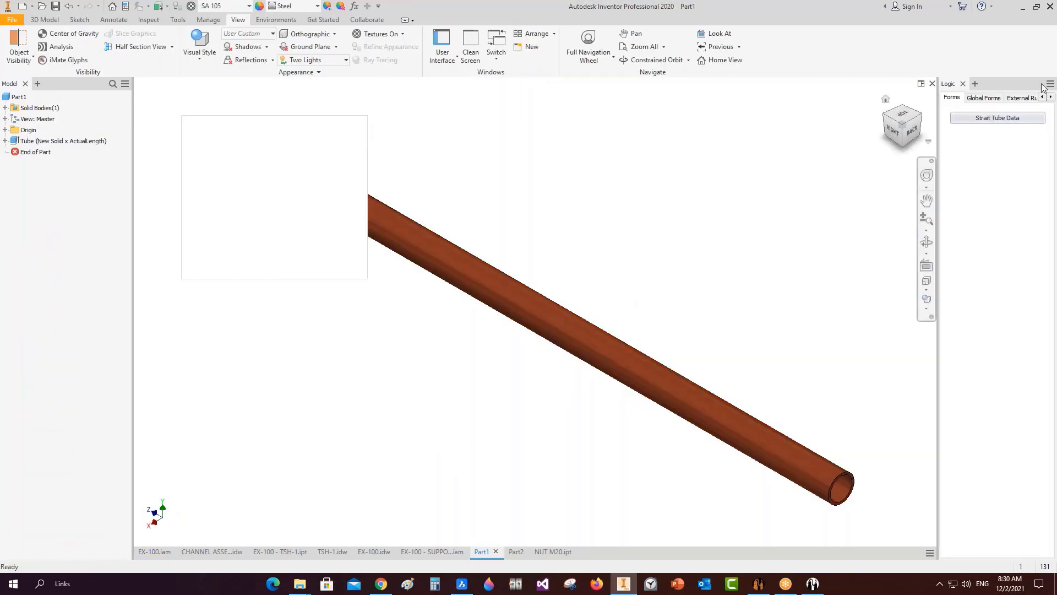
{"action": "left_click", "coordinate": [997, 118]}
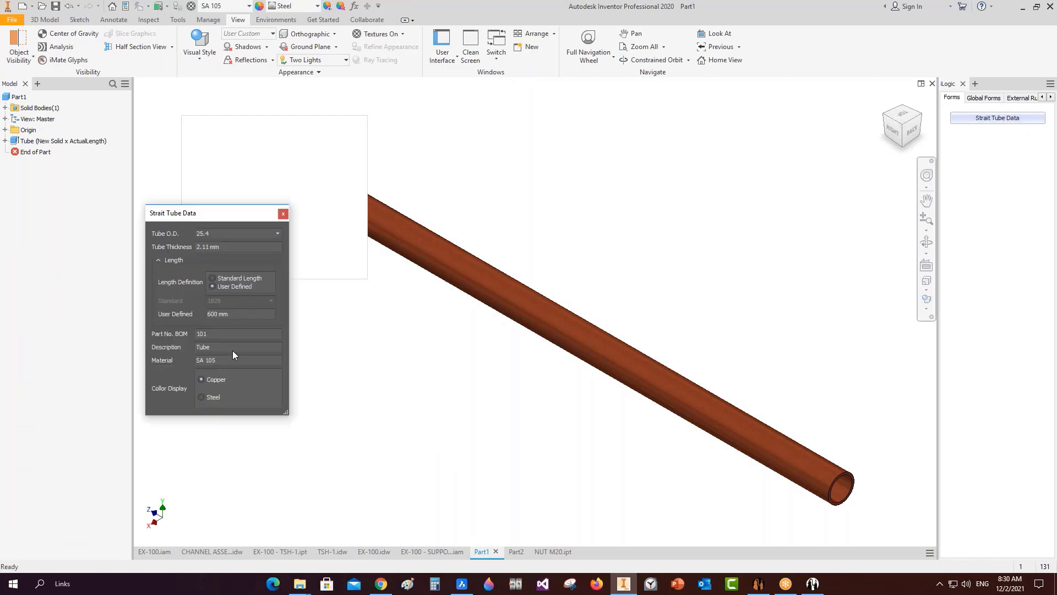
{"action": "type", "text": "747.5"}
{"action": "left_click", "coordinate": [283, 214]}
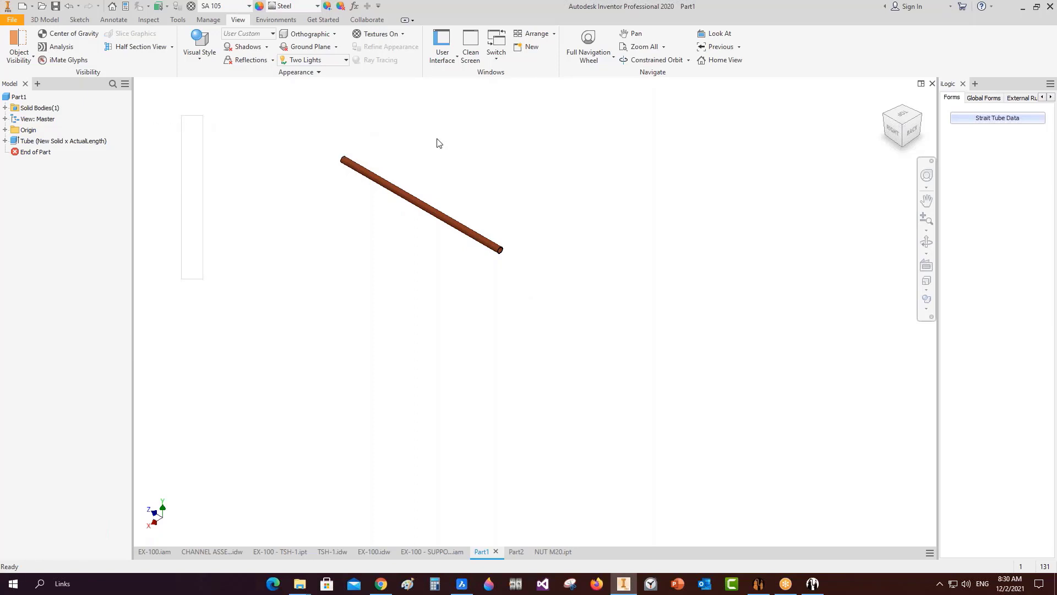
{"action": "middle_click", "coordinate": [445, 177]}
{"action": "middle_click", "coordinate": [445, 177]}
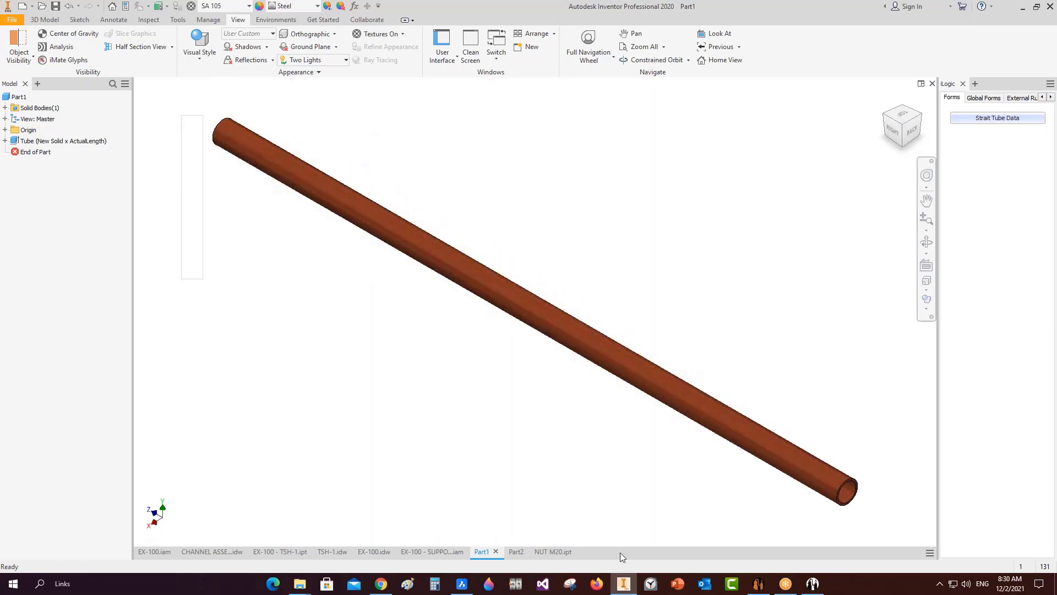
{"action": "left_click", "coordinate": [759, 583]}
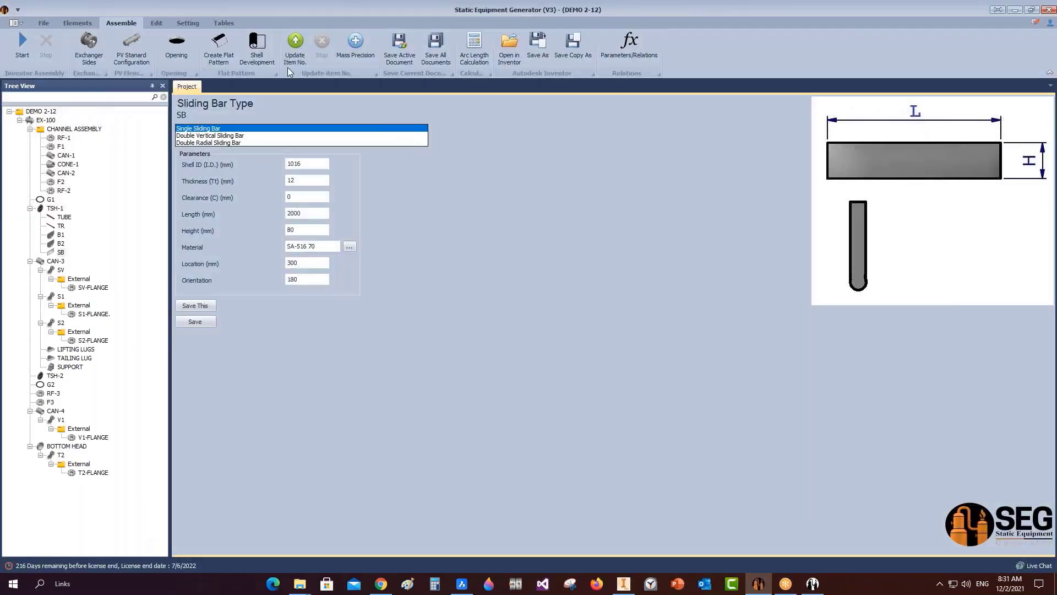
{"action": "left_click", "coordinate": [397, 46]}
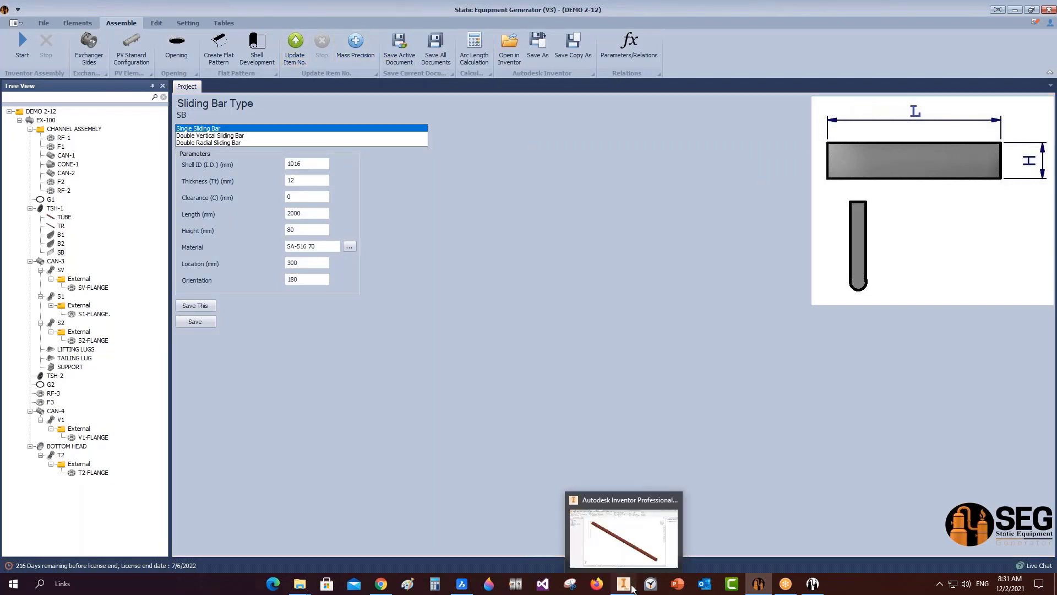
Save the tube as SPACER-1.ipt in DEMO 2-12 and return to EX-100.iam.
{"action": "type", "text": "SPACER-1"}
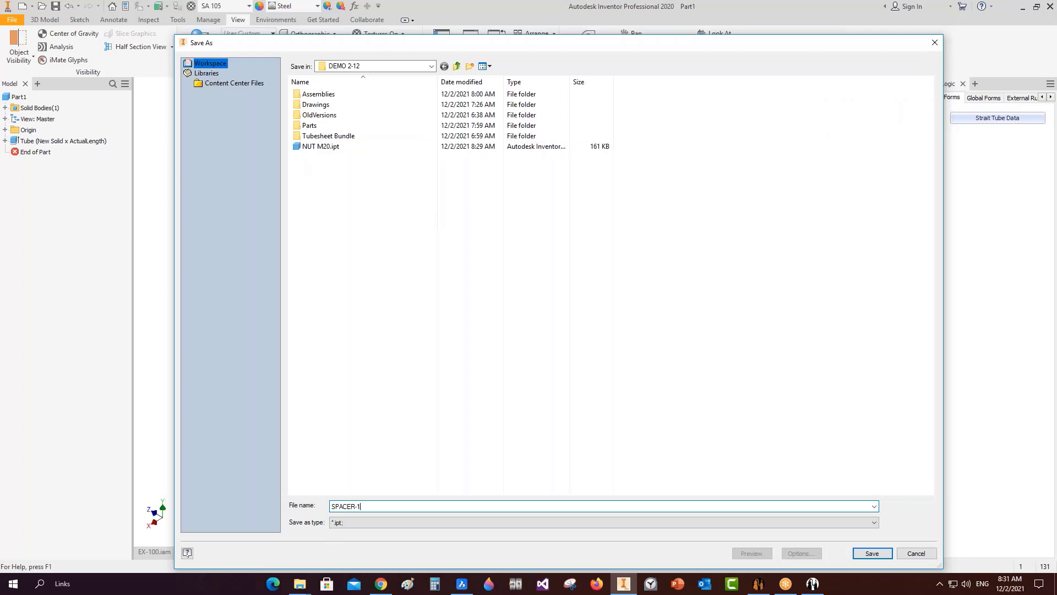
{"action": "left_click", "coordinate": [872, 553]}
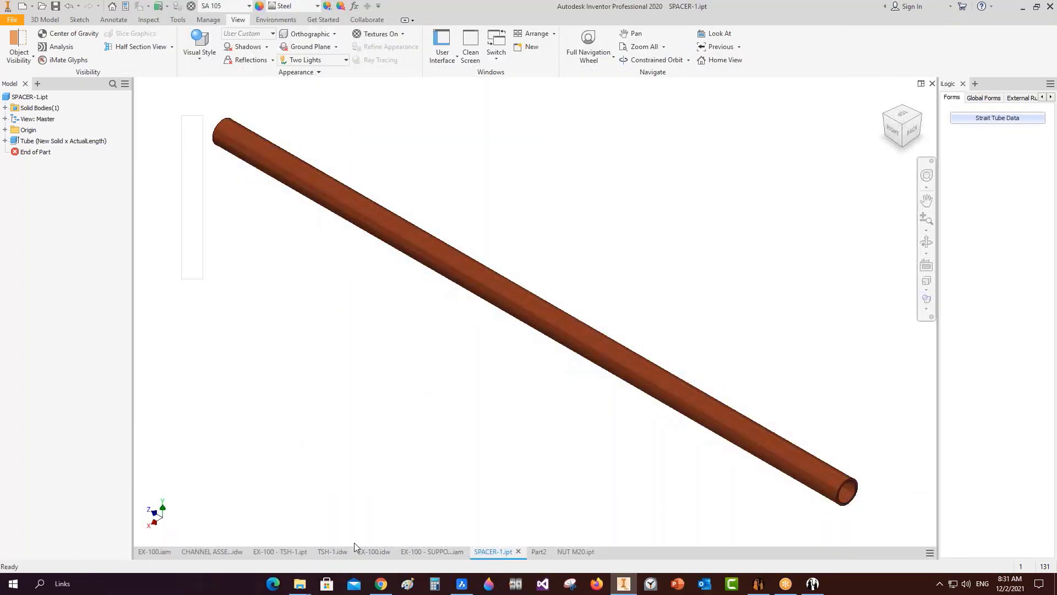
{"action": "left_click", "coordinate": [147, 553]}
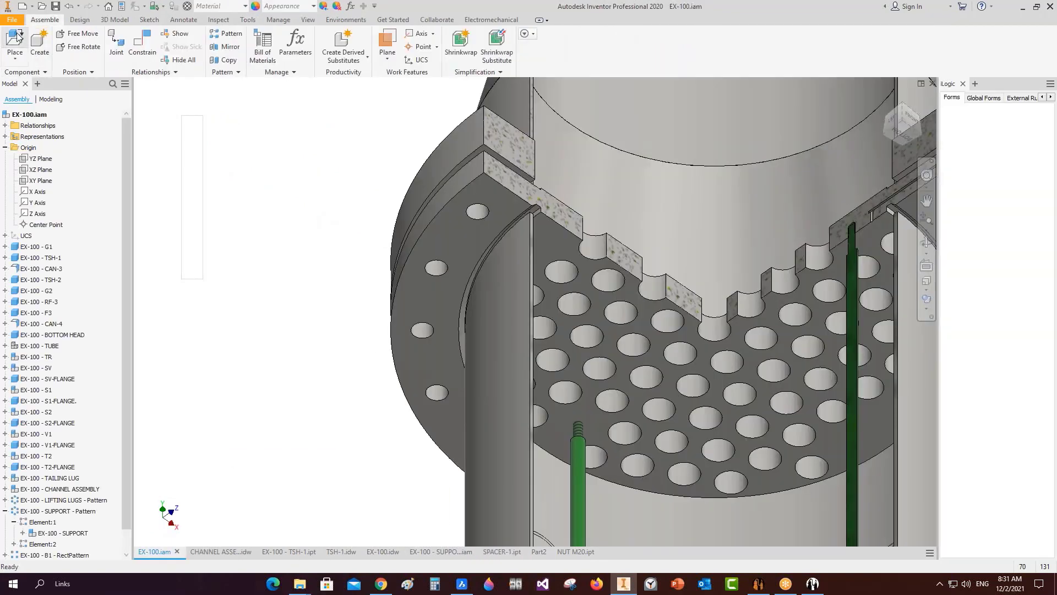
Place the existing SPACER-1.ipt component into the EX-100 assembly.
{"action": "left_click", "coordinate": [21, 60]}
{"action": "left_click", "coordinate": [23, 78]}
{"action": "double_click", "coordinate": [307, 158]}
{"action": "scroll", "coordinate": [295, 261], "scroll_direction": "down", "scroll_amount": 5}
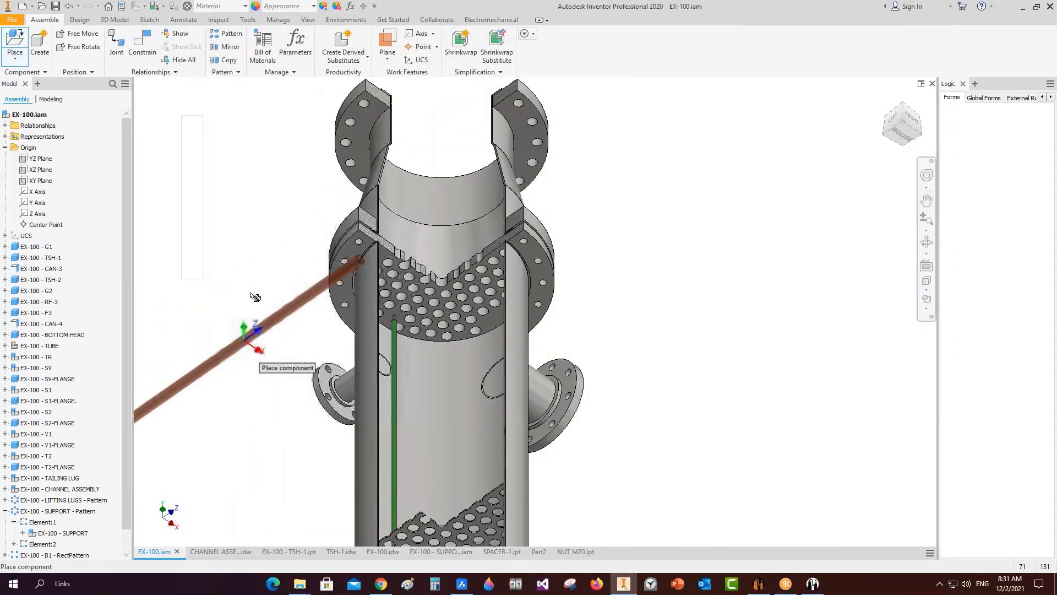
{"action": "right_click", "coordinate": [256, 231]}
{"action": "left_click", "coordinate": [294, 232]}
{"action": "scroll", "coordinate": [293, 241], "scroll_direction": "down", "scroll_amount": 5}
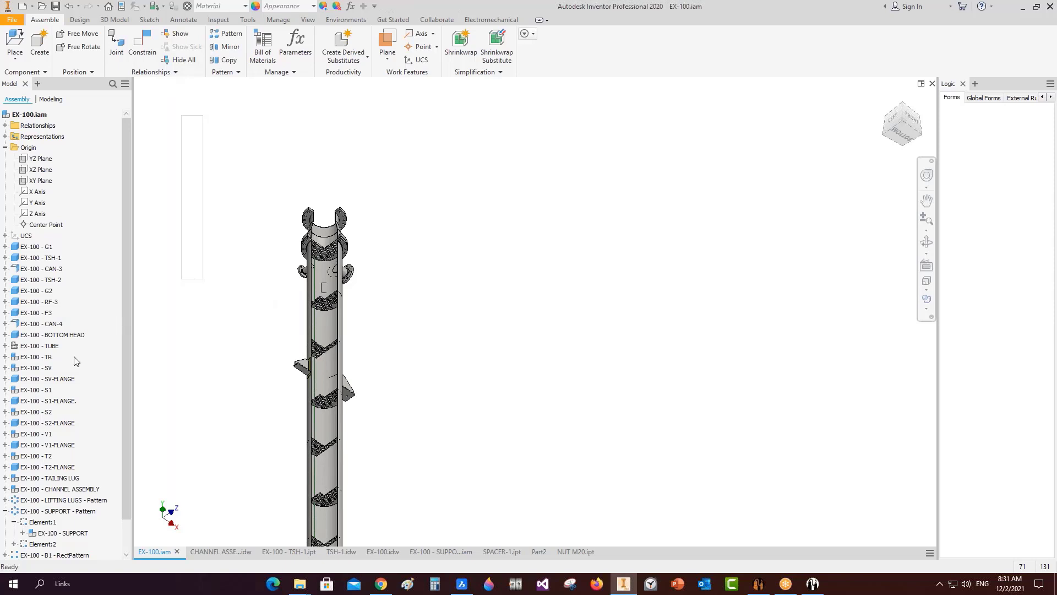
{"action": "scroll", "coordinate": [76, 361], "scroll_direction": "down", "scroll_amount": 1}
{"action": "left_click", "coordinate": [38, 544]}
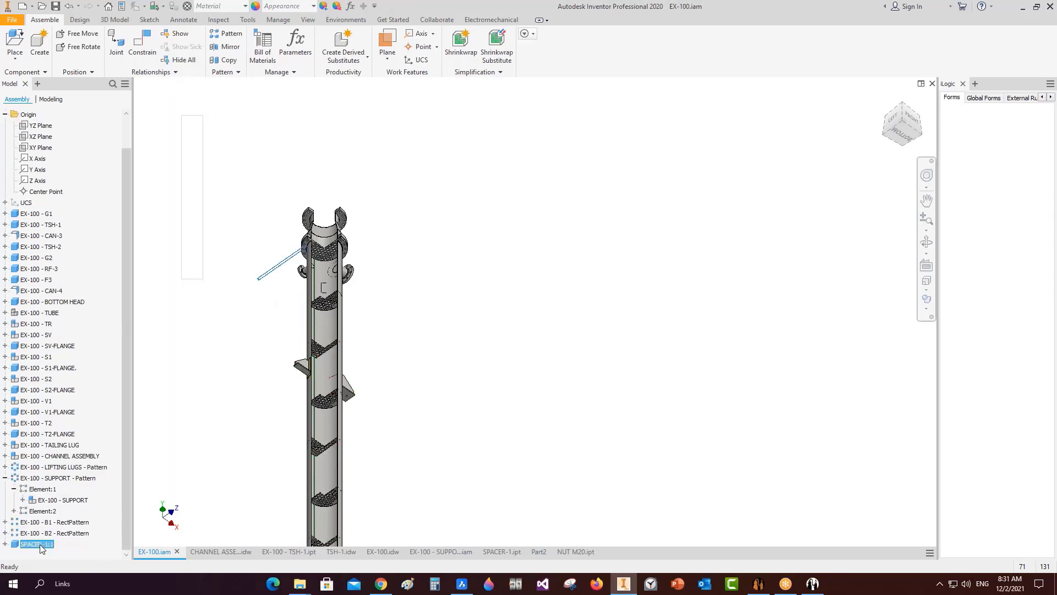
{"action": "left_click", "coordinate": [284, 265]}
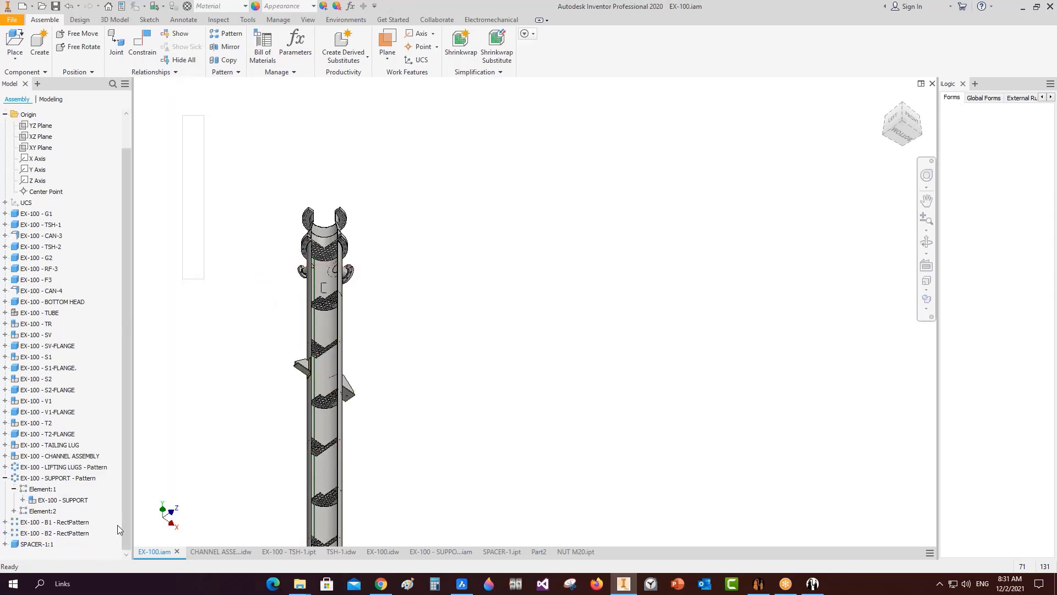
Free-move SPACER-1 from the column's left side to its right.
{"action": "left_click", "coordinate": [77, 34]}
{"action": "left_click", "coordinate": [37, 544]}
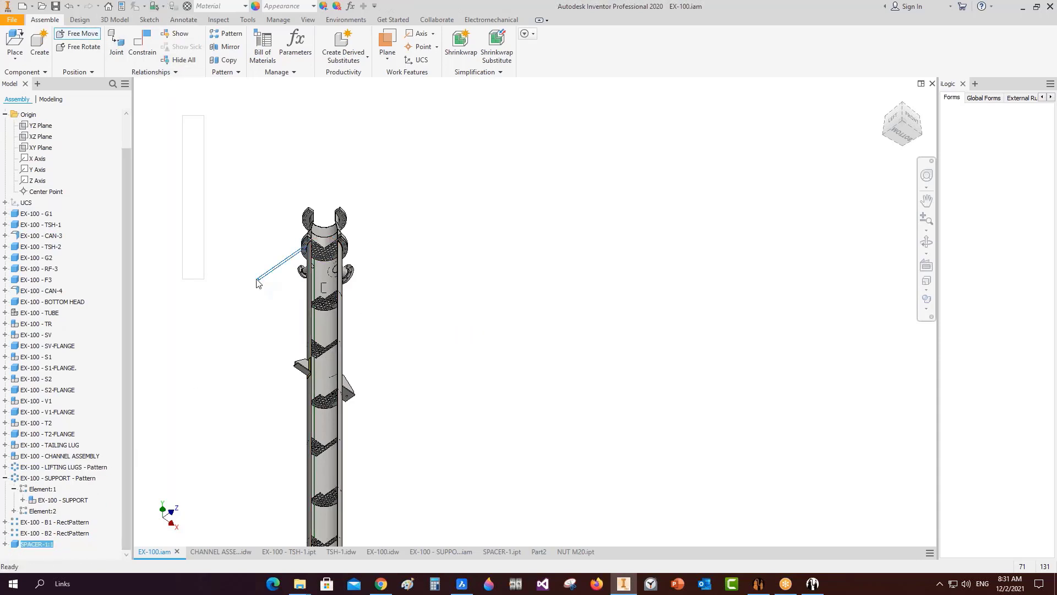
{"action": "left_click", "coordinate": [93, 34]}
{"action": "left_click_drag", "start_coordinate": [259, 206], "coordinate": [326, 204]}
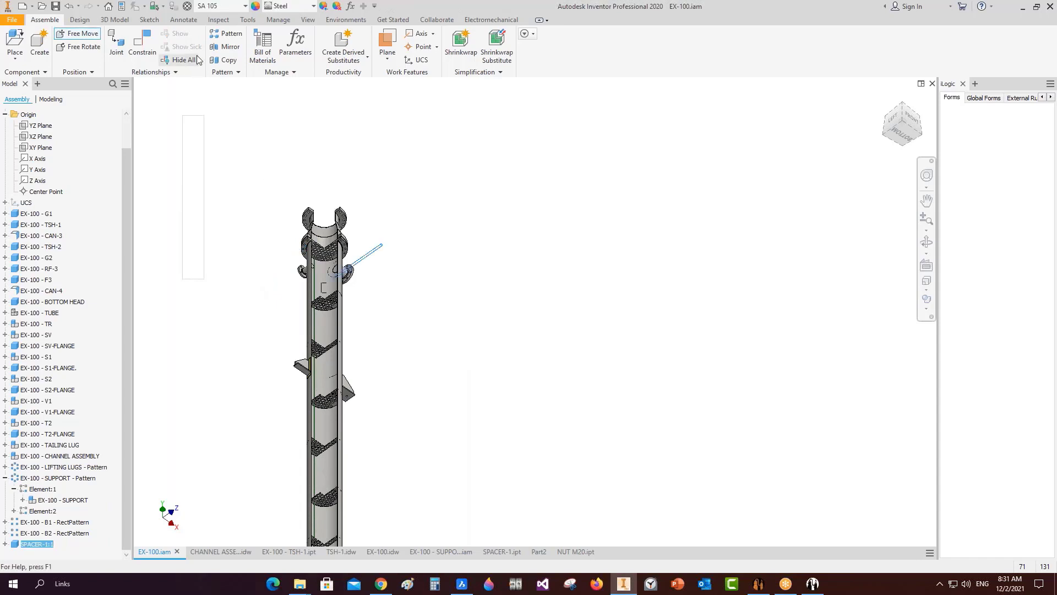
{"action": "key", "text": "Escape"}
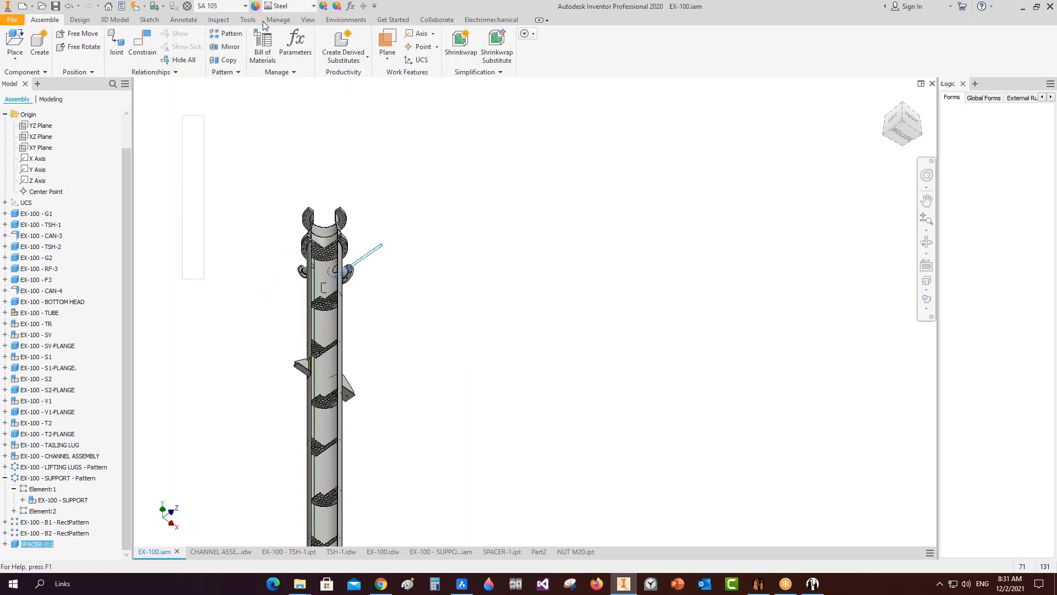
Remove the section cut from the column and orbit the assembly to a new angle.
{"action": "left_click", "coordinate": [307, 20]}
{"action": "left_click", "coordinate": [209, 46]}
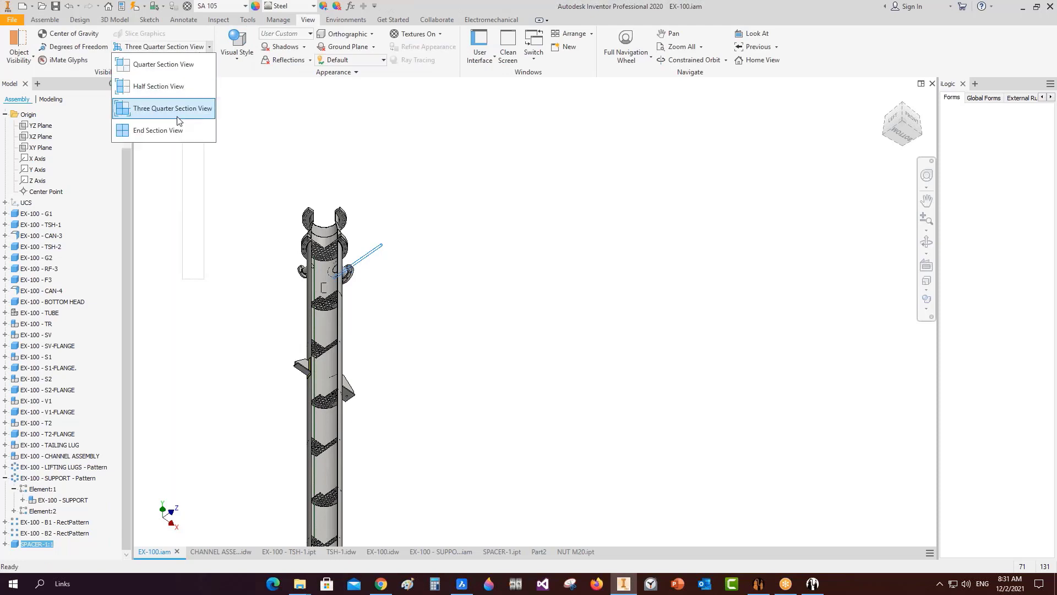
{"action": "left_click", "coordinate": [177, 130]}
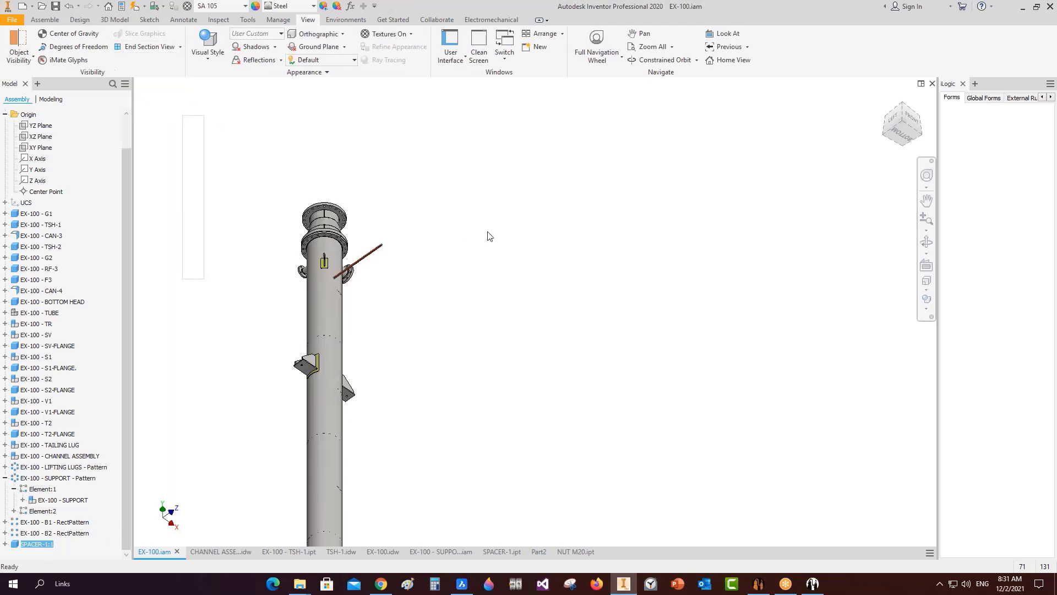
{"action": "left_click", "coordinate": [926, 242]}
{"action": "left_click_drag", "start_coordinate": [424, 347], "coordinate": [450, 326]}
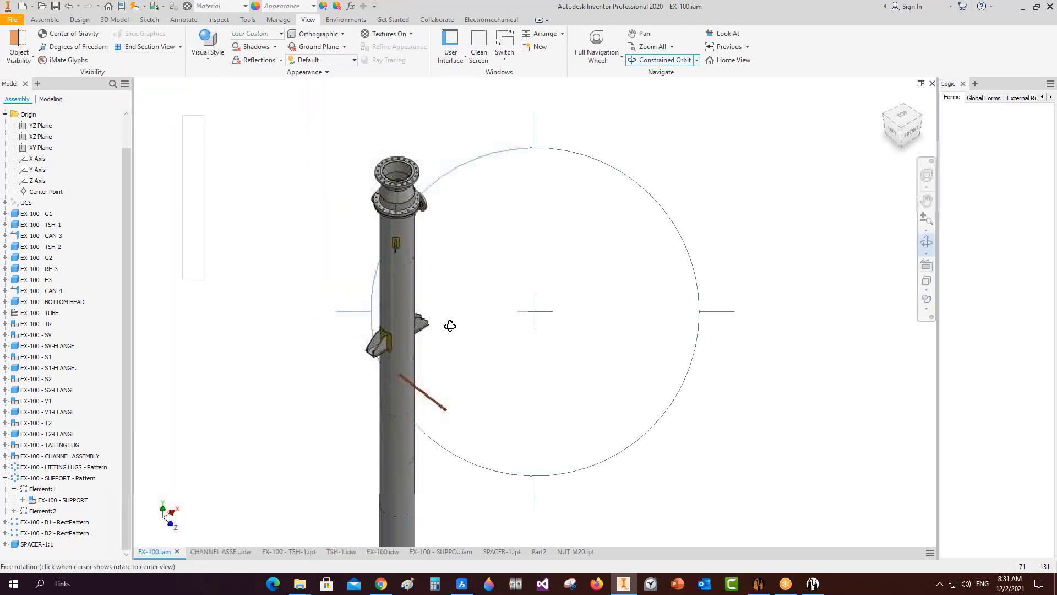
{"action": "key", "text": "Escape"}
Reposition the spacer rod, using Top view to shift it upward.
{"action": "left_click_drag", "start_coordinate": [422, 392], "coordinate": [340, 220]}
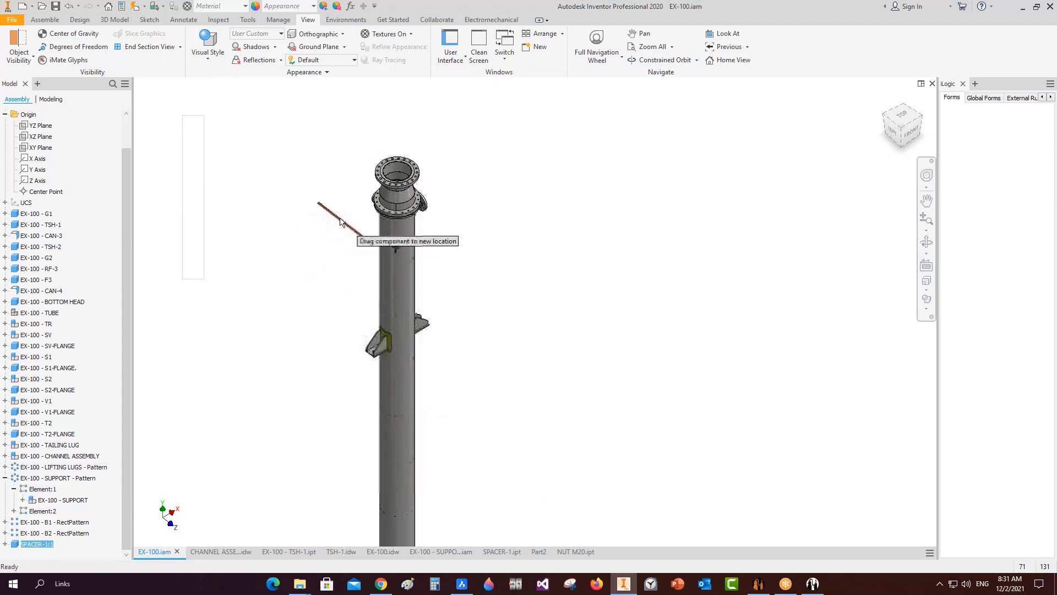
{"action": "scroll", "coordinate": [342, 220], "scroll_direction": "up", "scroll_amount": 5}
{"action": "left_click_drag", "start_coordinate": [420, 282], "coordinate": [452, 247]}
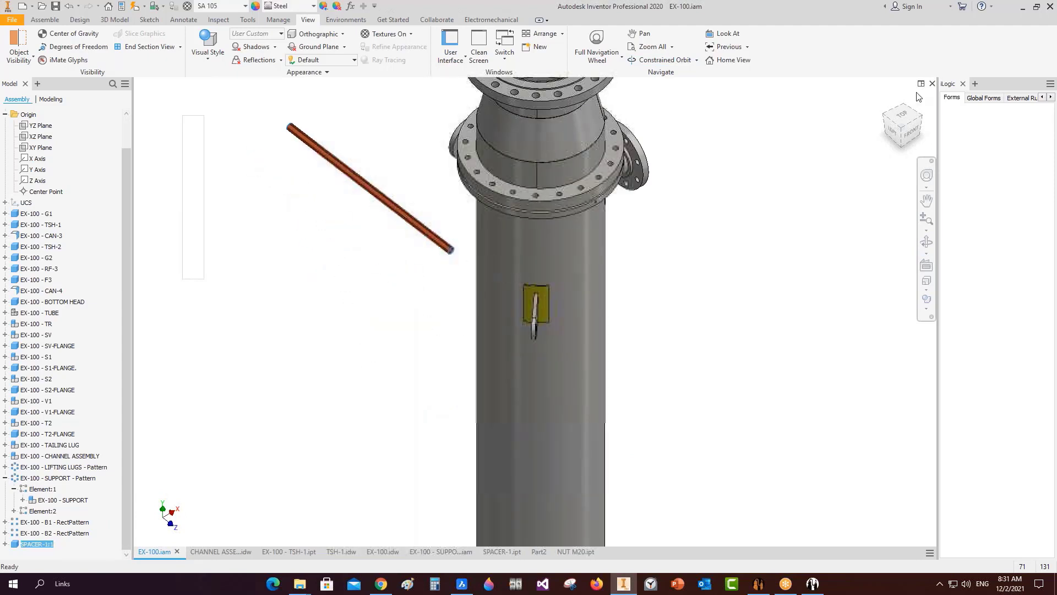
{"action": "left_click", "coordinate": [901, 114]}
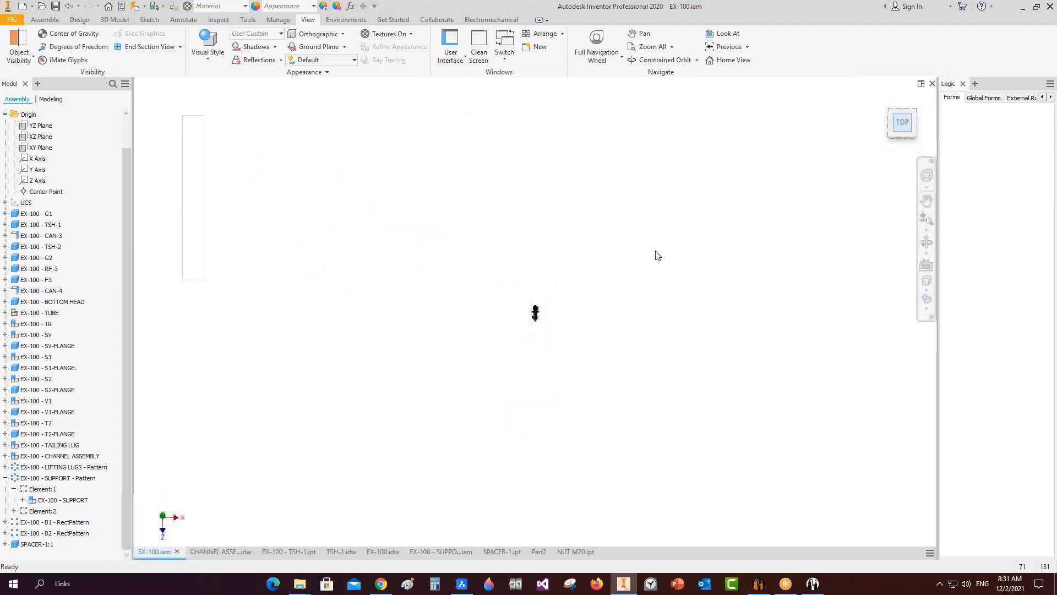
{"action": "scroll", "coordinate": [562, 298], "scroll_direction": "up", "scroll_amount": 8}
{"action": "left_click", "coordinate": [356, 352]}
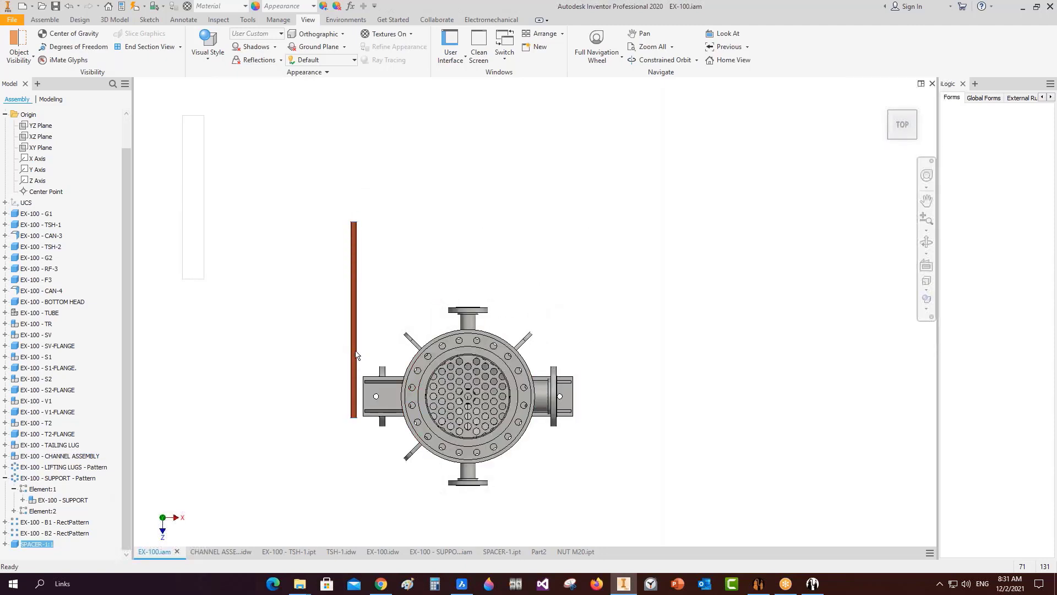
{"action": "left_click_drag", "start_coordinate": [356, 355], "coordinate": [358, 296]}
{"action": "left_click", "coordinate": [519, 271]}
Free-orbit the assembly from the top down to a tilted front view.
{"action": "left_click", "coordinate": [927, 253]}
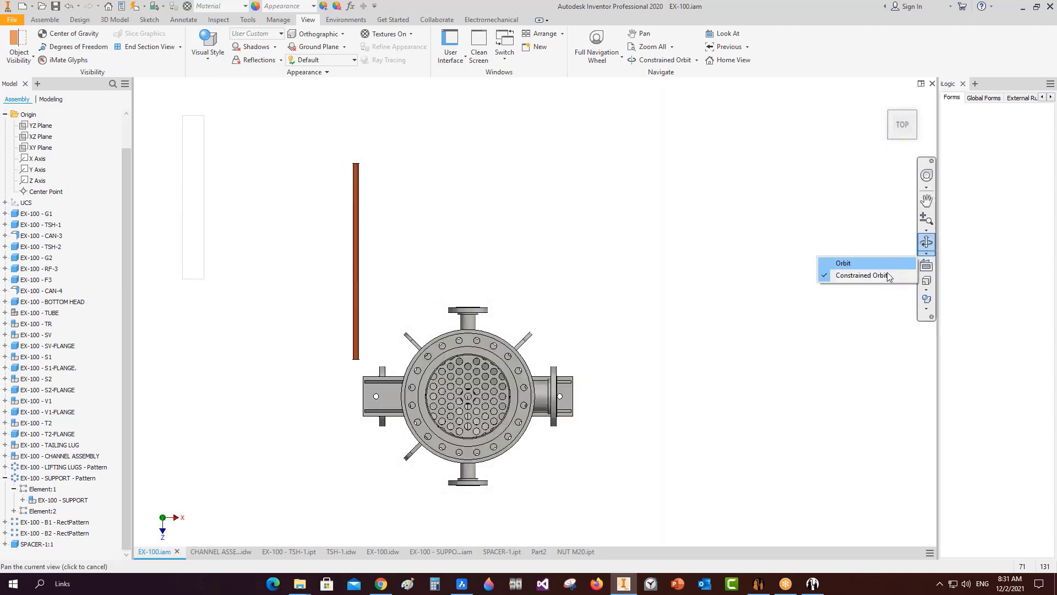
{"action": "left_click", "coordinate": [876, 265]}
{"action": "scroll", "coordinate": [614, 328], "scroll_direction": "down", "scroll_amount": 5}
{"action": "left_click_drag", "start_coordinate": [604, 352], "coordinate": [573, 242]}
{"action": "middle_click_drag", "start_coordinate": [562, 300], "coordinate": [539, 462]}
{"action": "scroll", "coordinate": [585, 178], "scroll_direction": "up", "scroll_amount": 6}
{"action": "right_click", "coordinate": [610, 257]}
{"action": "left_click", "coordinate": [641, 256]}
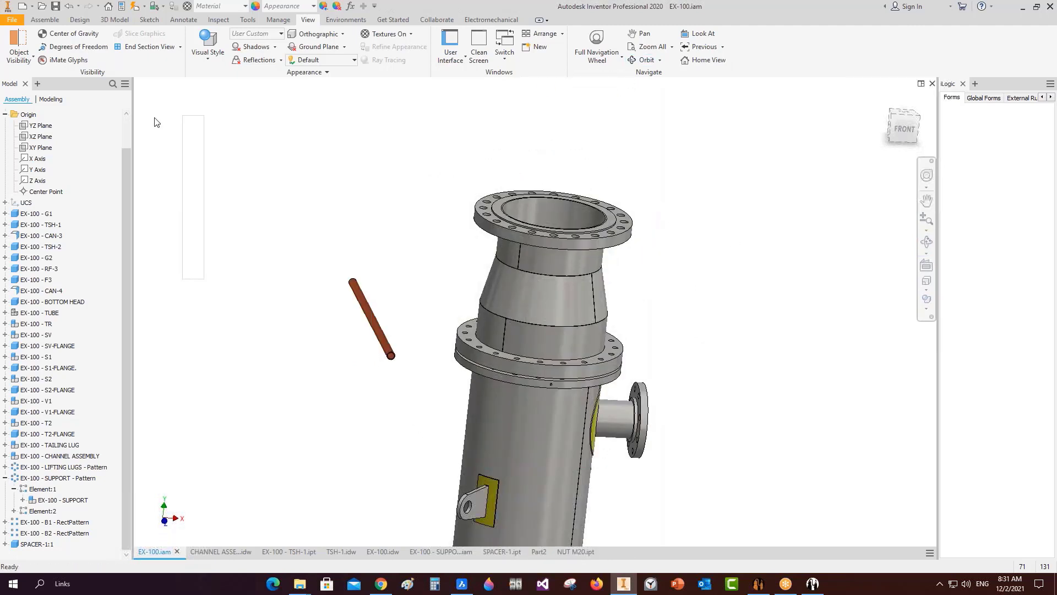
Apply a Half Section View cut on the XY Plane and orbit to see underneath.
{"action": "left_click", "coordinate": [180, 46]}
{"action": "left_click", "coordinate": [147, 83]}
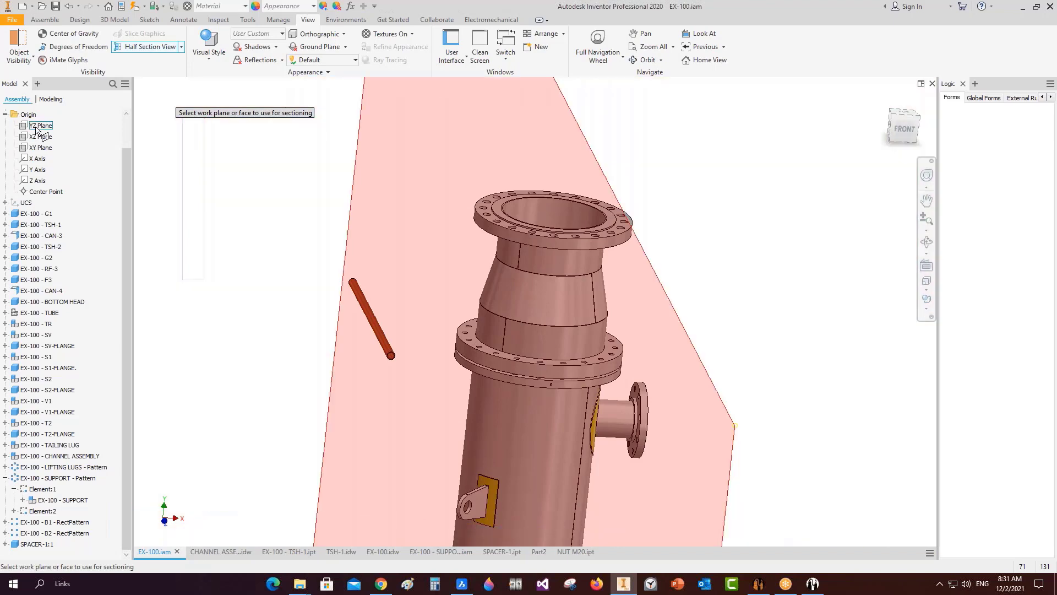
{"action": "left_click", "coordinate": [41, 126]}
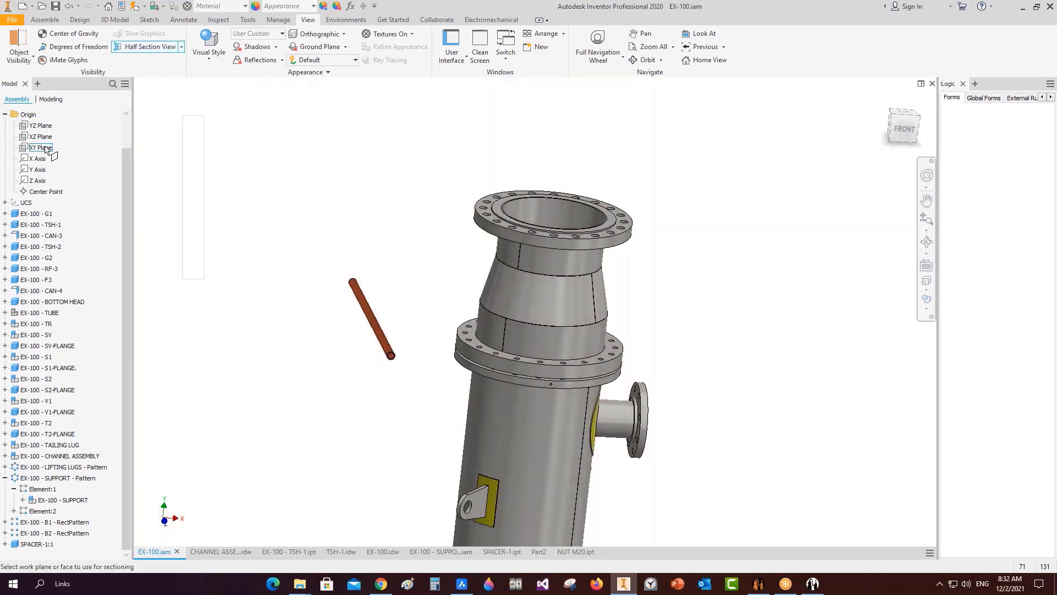
{"action": "left_click", "coordinate": [41, 148]}
{"action": "left_click", "coordinate": [468, 514]}
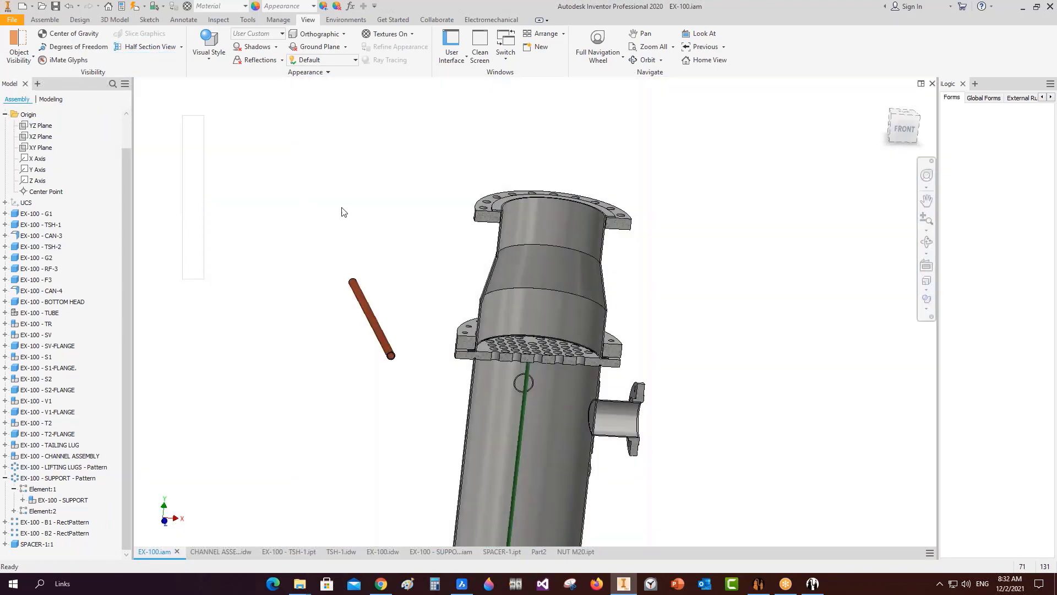
{"action": "middle_click_drag", "start_coordinate": [502, 342], "coordinate": [519, 274], "text": "shift"}
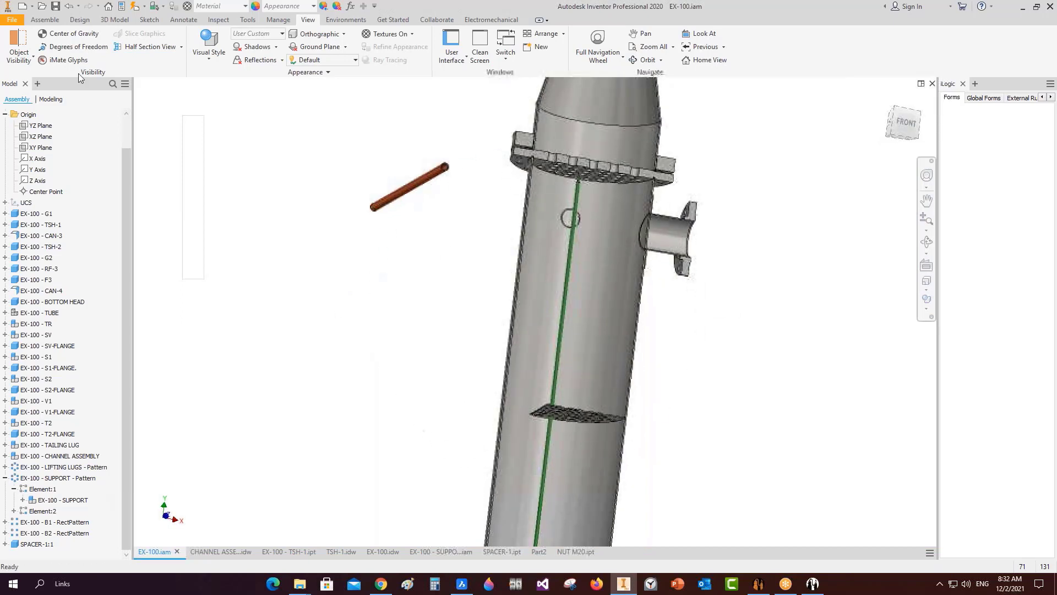
{"action": "left_click", "coordinate": [88, 21]}
Insert-constrain the spacer rod's end circle into a hole edge of the perforated plate.
{"action": "left_click", "coordinate": [44, 19]}
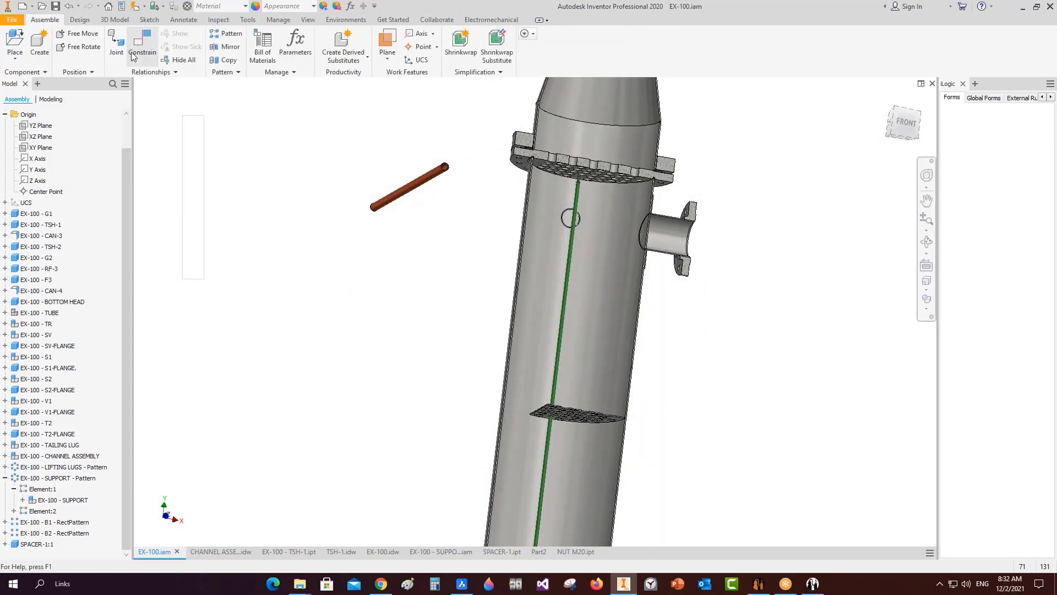
{"action": "left_click", "coordinate": [142, 46]}
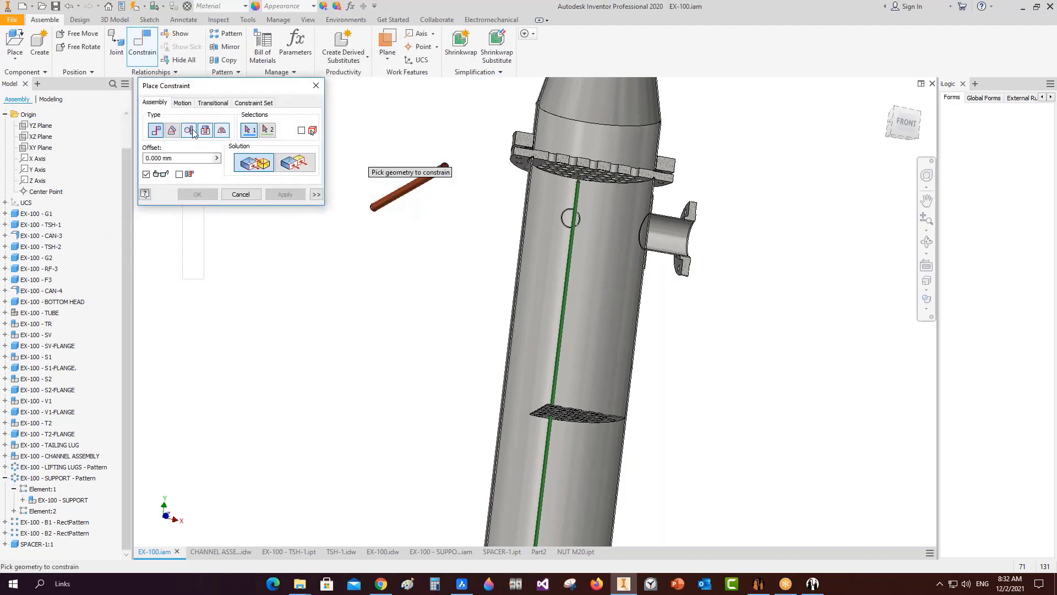
{"action": "left_click", "coordinate": [205, 132]}
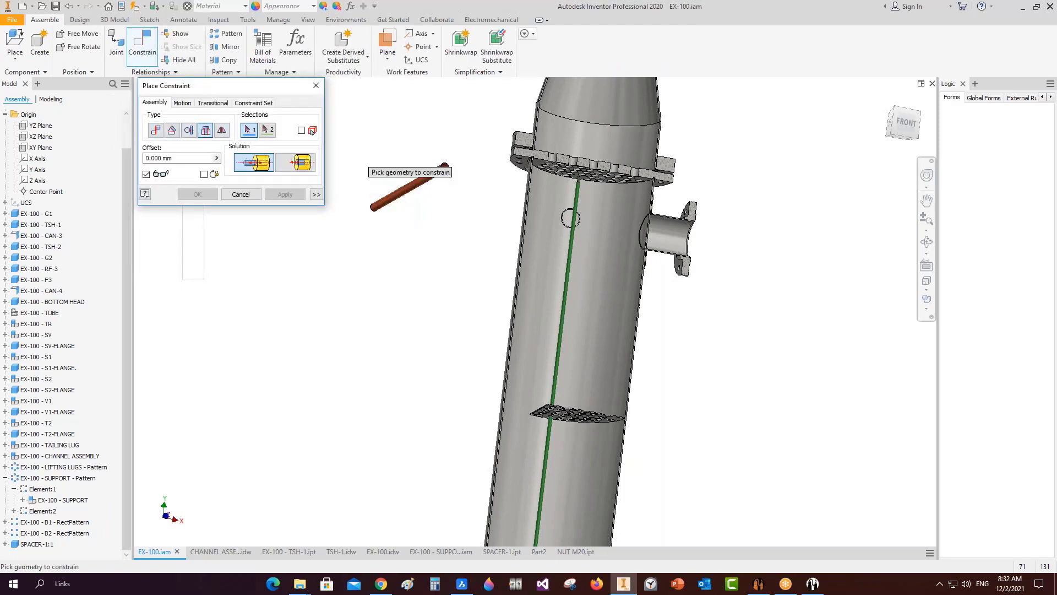
{"action": "scroll", "coordinate": [462, 171], "scroll_direction": "up", "scroll_amount": 5}
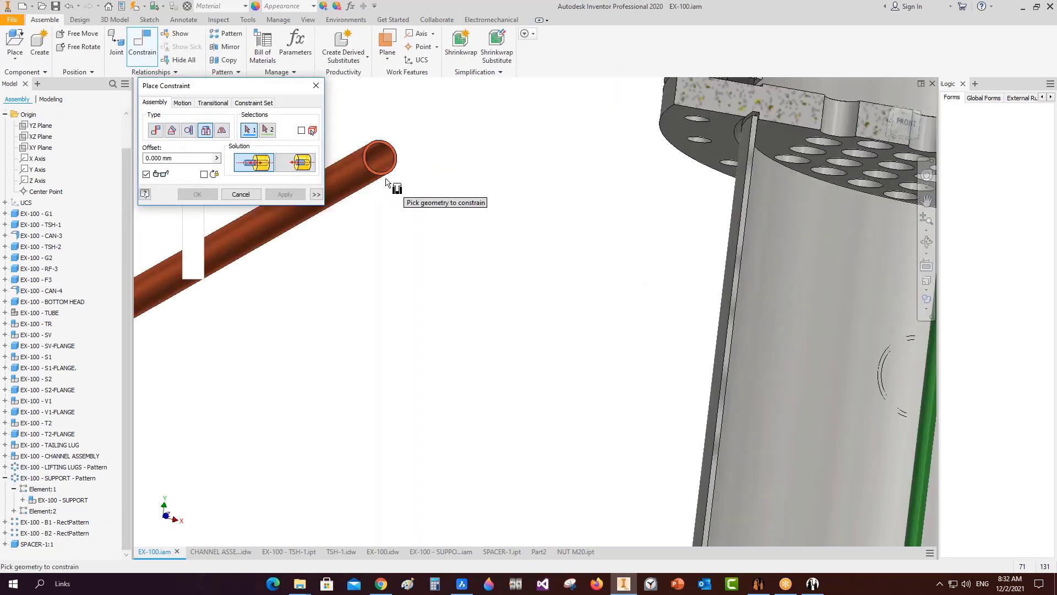
{"action": "left_click", "coordinate": [389, 185]}
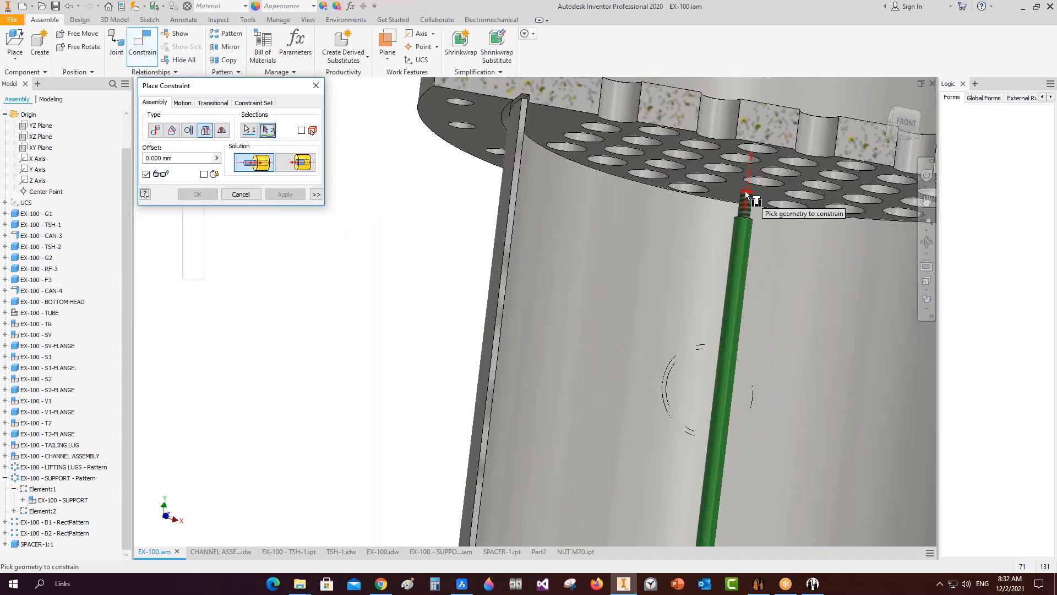
{"action": "left_click", "coordinate": [745, 192]}
{"action": "scroll", "coordinate": [650, 197], "scroll_direction": "down", "scroll_amount": 10}
{"action": "key", "text": "Return"}
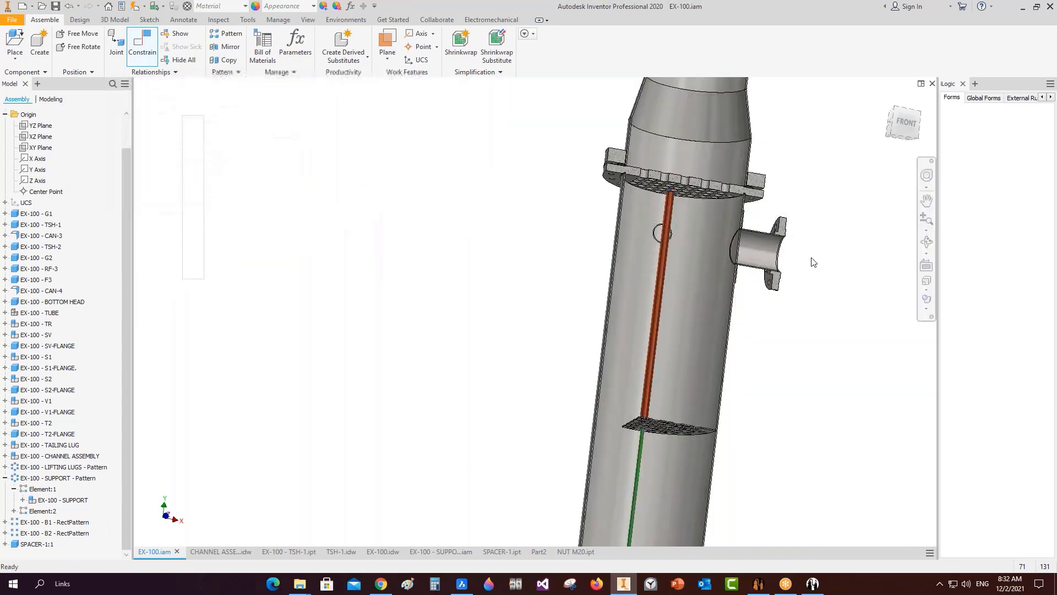
Free-orbit the view to check the inserted spacer rod between the baffles.
{"action": "left_click", "coordinate": [927, 245]}
{"action": "scroll", "coordinate": [695, 276], "scroll_direction": "down", "scroll_amount": 2}
{"action": "left_click_drag", "start_coordinate": [646, 321], "coordinate": [651, 364]}
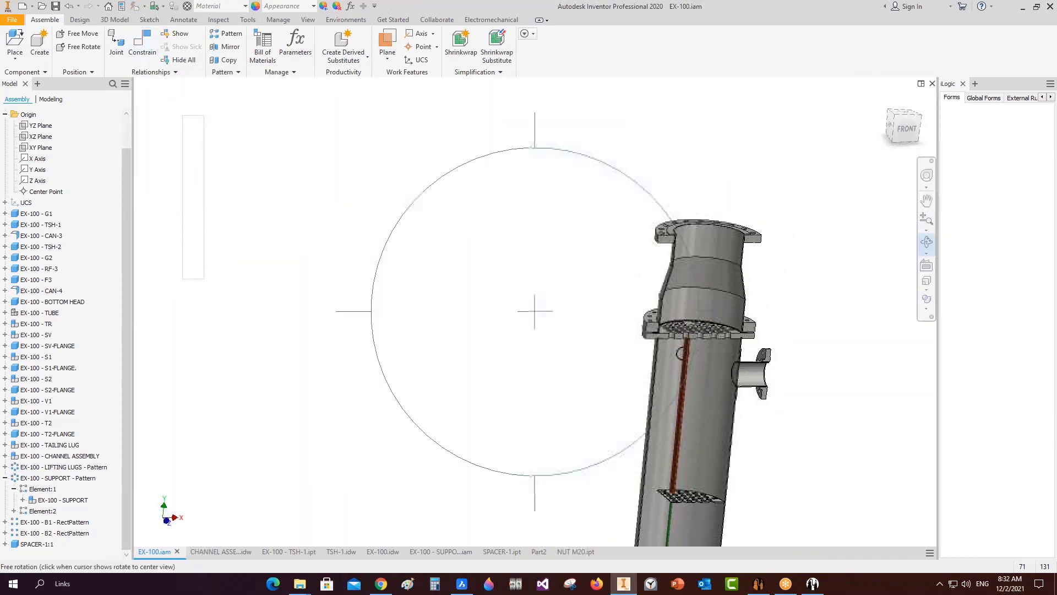
{"action": "middle_click_drag", "start_coordinate": [694, 382], "coordinate": [630, 193]}
{"action": "scroll", "coordinate": [631, 193], "scroll_direction": "up", "scroll_amount": 2}
{"action": "right_click", "coordinate": [673, 161]}
{"action": "left_click", "coordinate": [714, 162]}
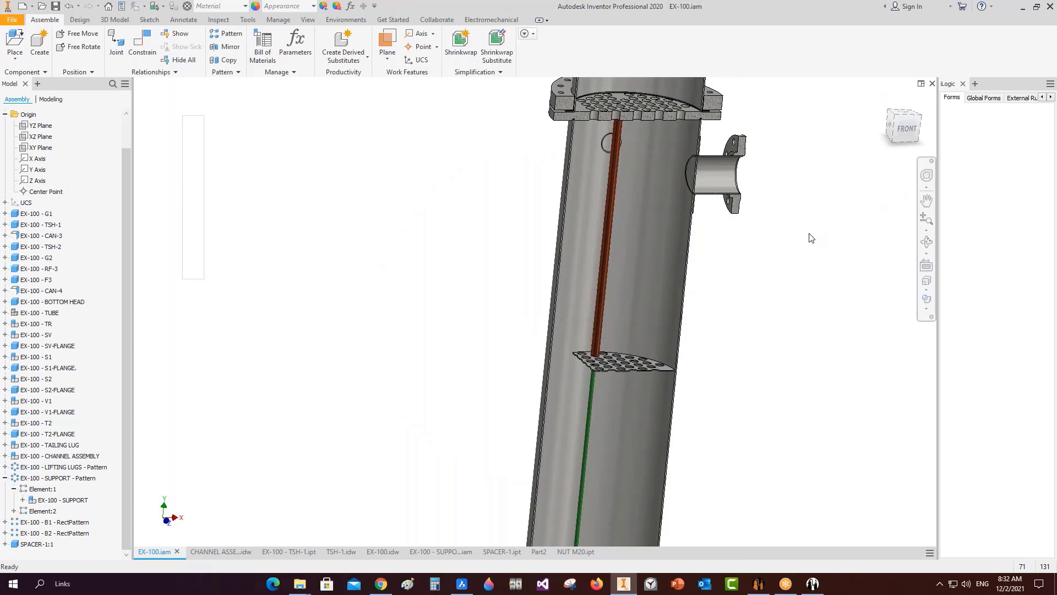
Collapse the Origin folder in the browser and switch to the EX-100.idw drawing.
{"action": "left_click", "coordinate": [5, 114]}
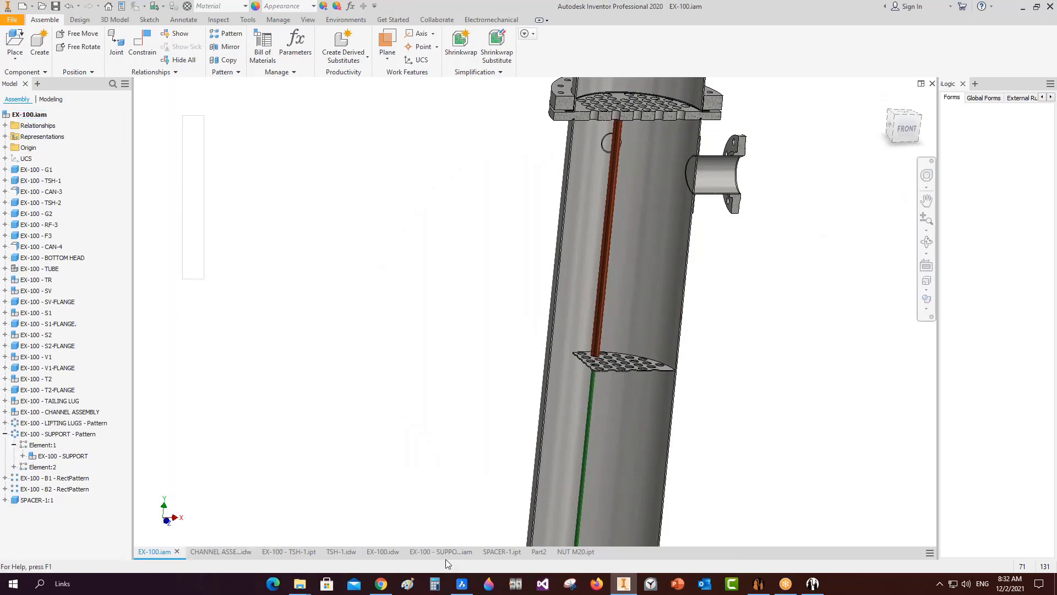
{"action": "mouse_move", "coordinate": [389, 555]}
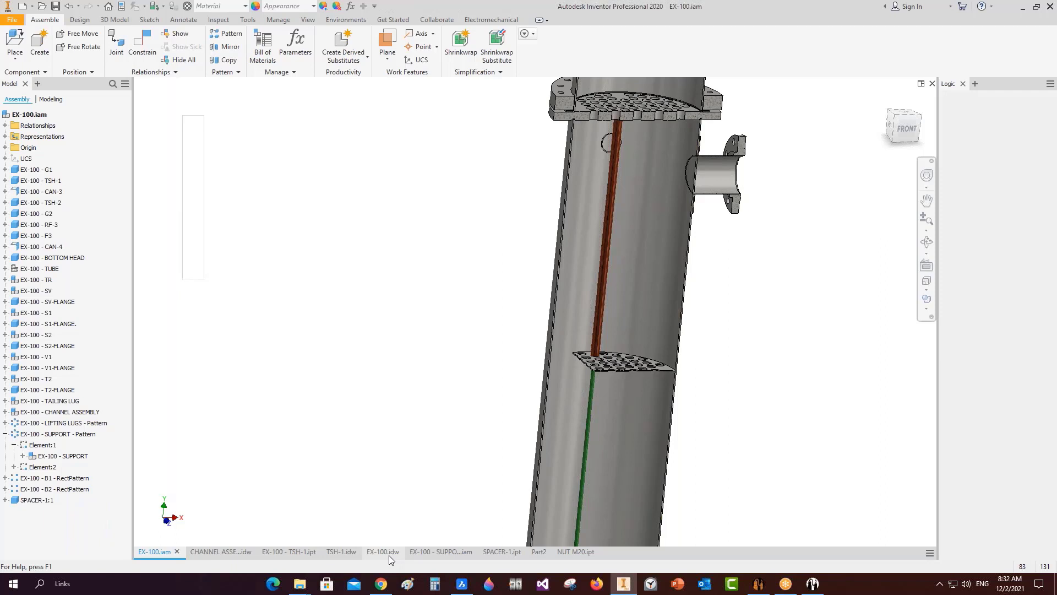
{"action": "left_click", "coordinate": [384, 551]}
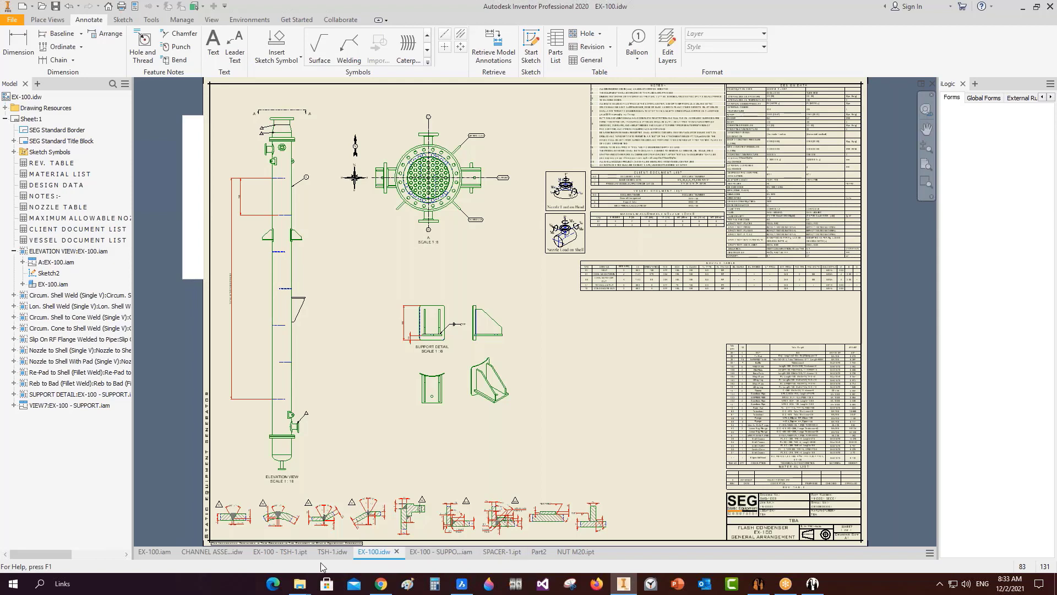
Set SPACER-1:1 under EX-100.iam to display as Hidden Lines in the drawing view.
{"action": "scroll", "coordinate": [271, 165], "scroll_direction": "up", "scroll_amount": 10}
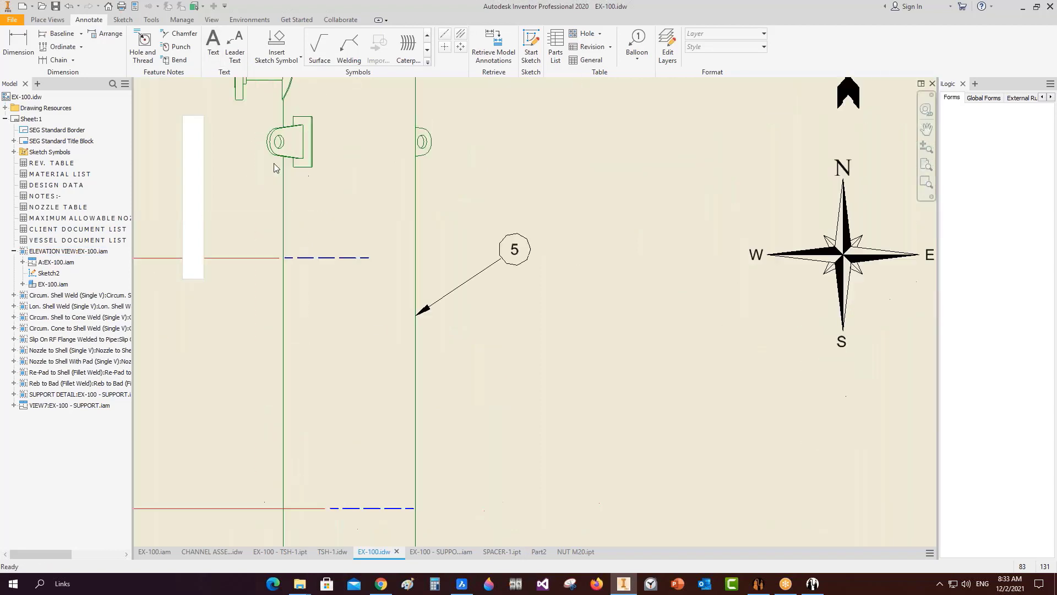
{"action": "left_click", "coordinate": [23, 284]}
{"action": "right_click", "coordinate": [67, 417]}
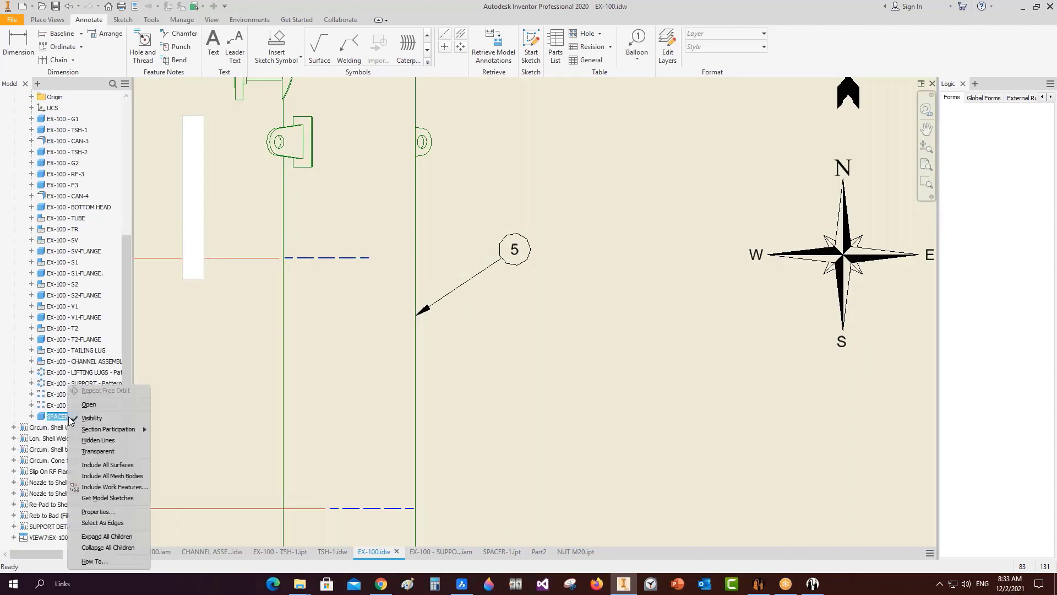
{"action": "left_click", "coordinate": [95, 440]}
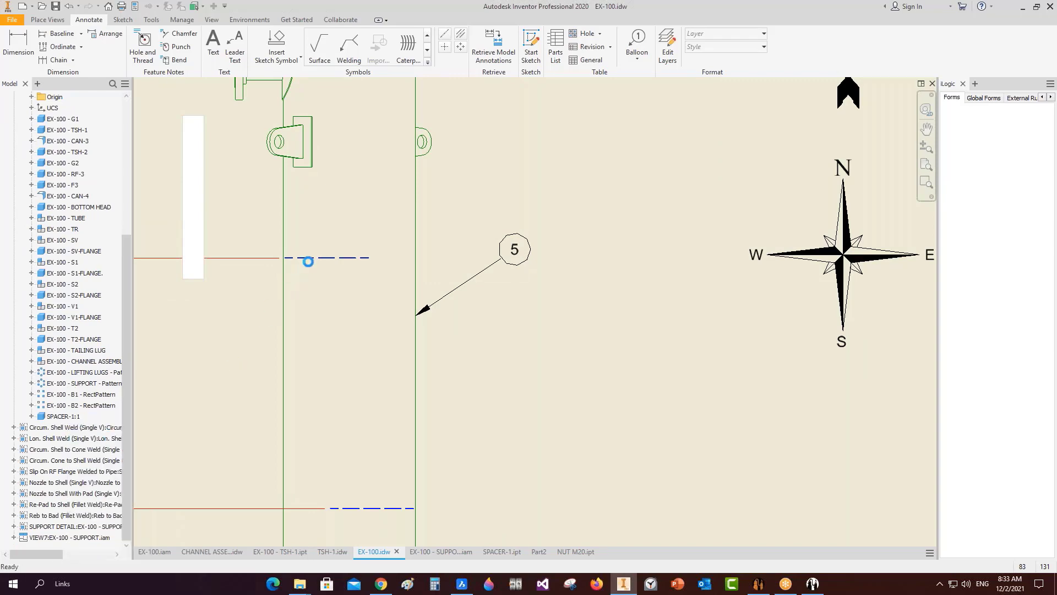
Pan the sheet from the upper vessel over to the material list.
{"action": "scroll", "coordinate": [358, 347], "scroll_direction": "down", "scroll_amount": 5}
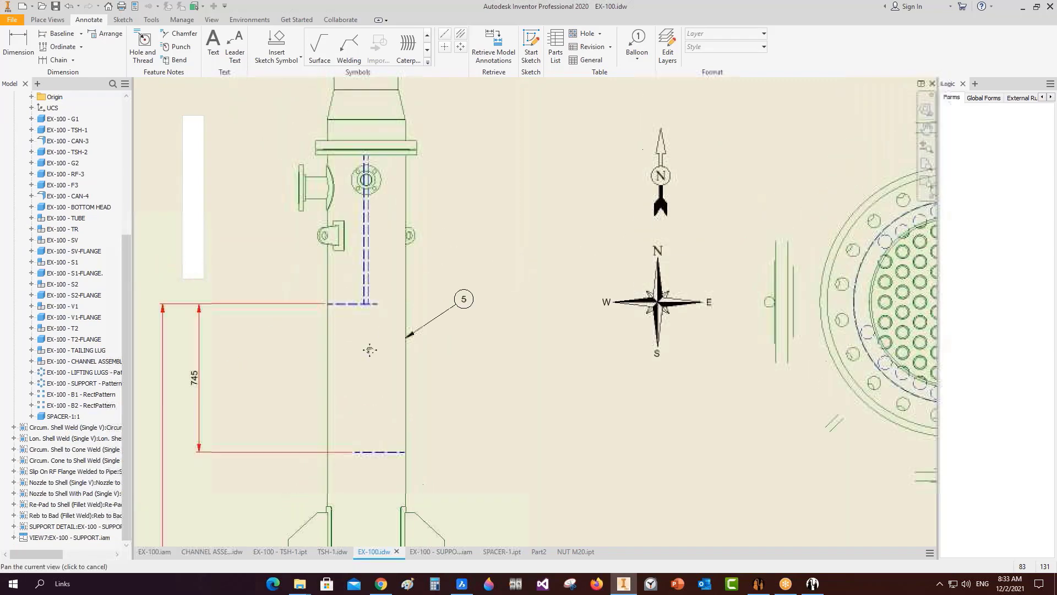
{"action": "middle_click_drag", "start_coordinate": [371, 349], "coordinate": [372, 432]}
{"action": "scroll", "coordinate": [363, 261], "scroll_direction": "up", "scroll_amount": 6}
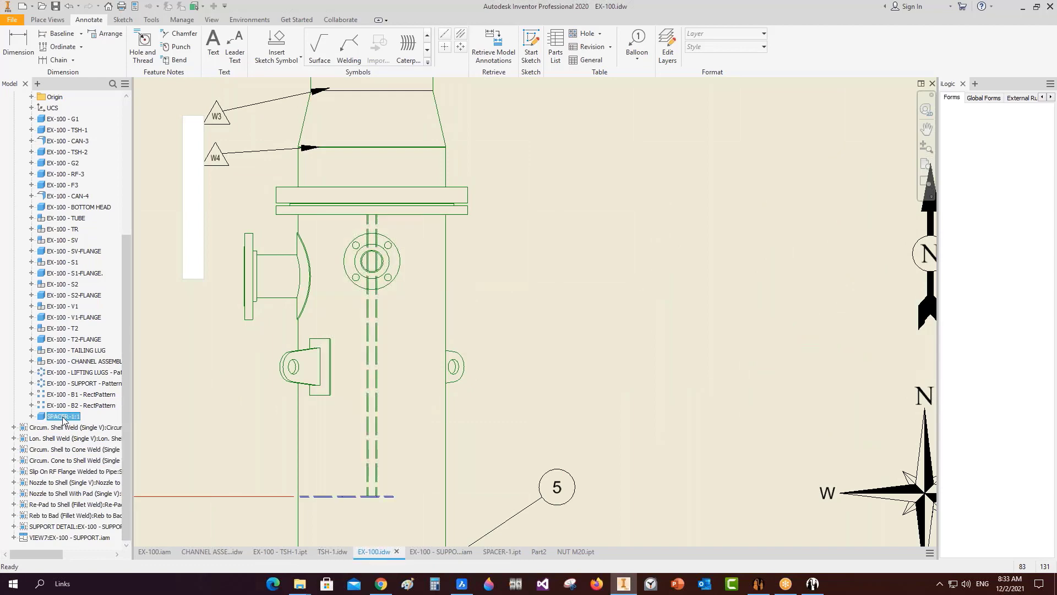
{"action": "scroll", "coordinate": [344, 396], "scroll_direction": "down", "scroll_amount": 5}
{"action": "middle_click_drag", "start_coordinate": [474, 327], "coordinate": [271, 70]}
{"action": "middle_click_drag", "start_coordinate": [726, 356], "coordinate": [569, 198]}
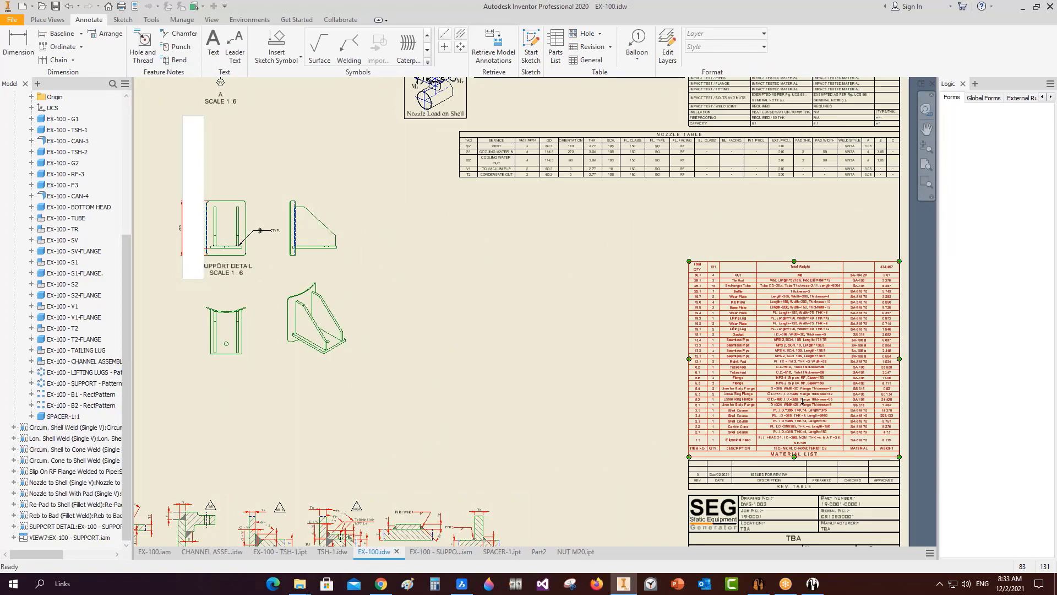
Review the EX-100 bill of material and its Extra BOM form, then close both.
{"action": "left_click", "coordinate": [758, 583]}
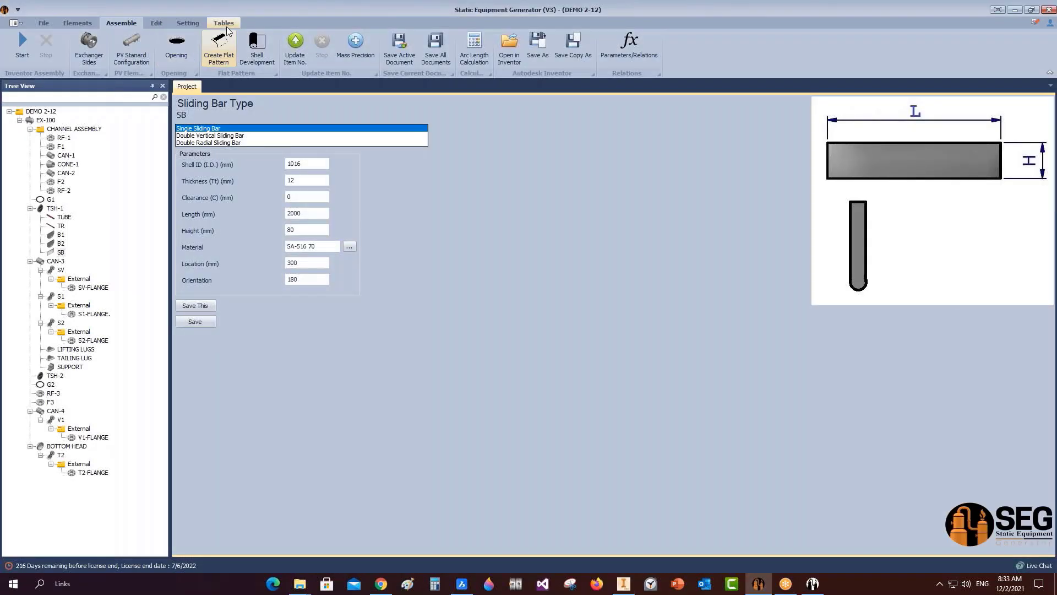
{"action": "left_click", "coordinate": [224, 22]}
{"action": "left_click", "coordinate": [206, 50]}
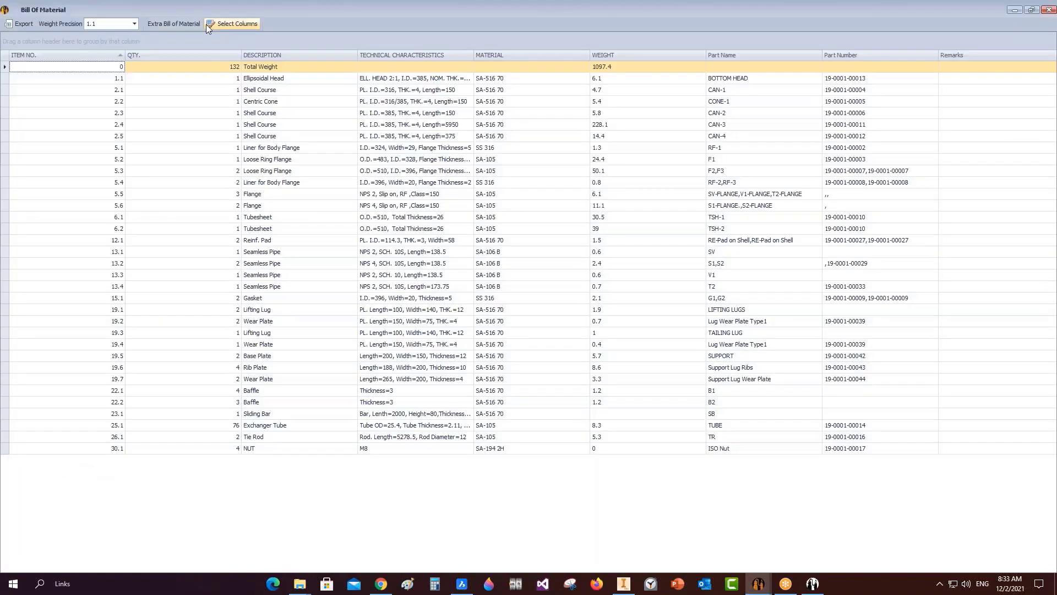
{"action": "left_click", "coordinate": [174, 24]}
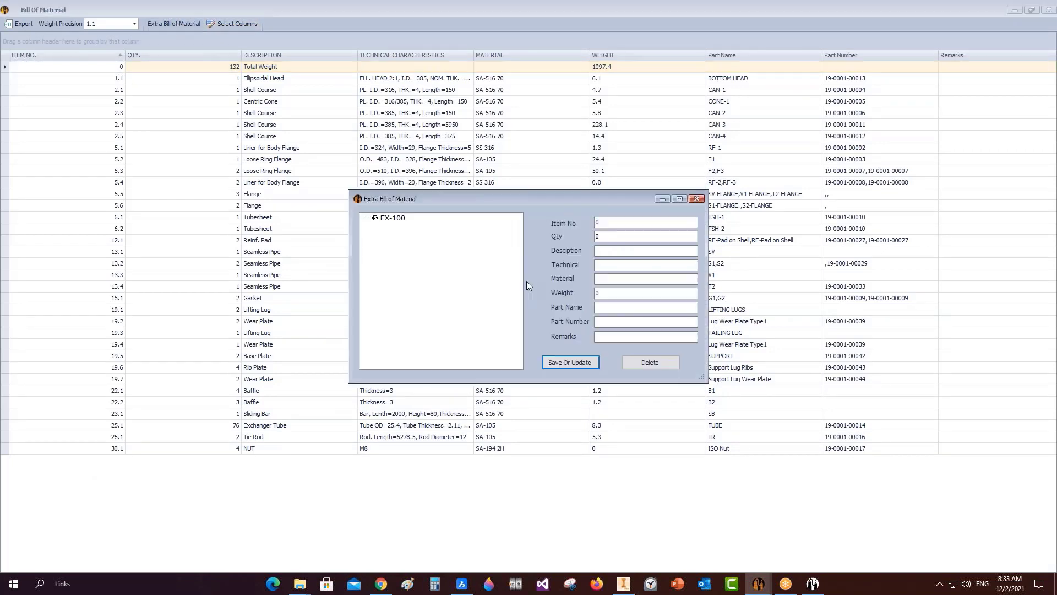
{"action": "left_click", "coordinate": [389, 218]}
{"action": "double_click", "coordinate": [618, 223]}
{"action": "left_click", "coordinate": [697, 198]}
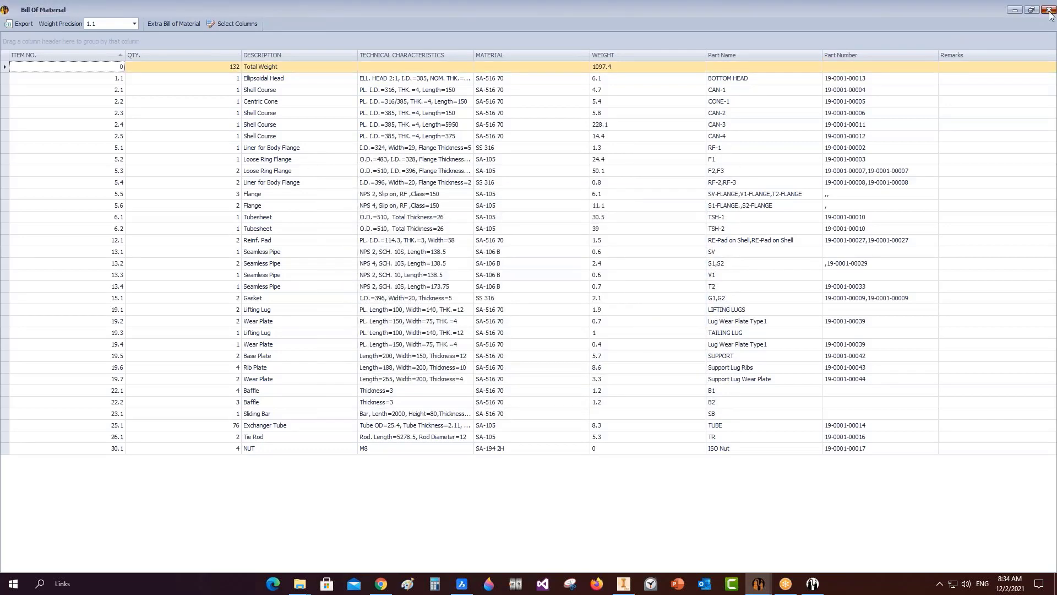
{"action": "left_click", "coordinate": [1050, 15]}
{"action": "left_click", "coordinate": [188, 23]}
Set BOM Numbering Using to Sort Numbering in App Setting and save.
{"action": "left_click", "coordinate": [156, 49]}
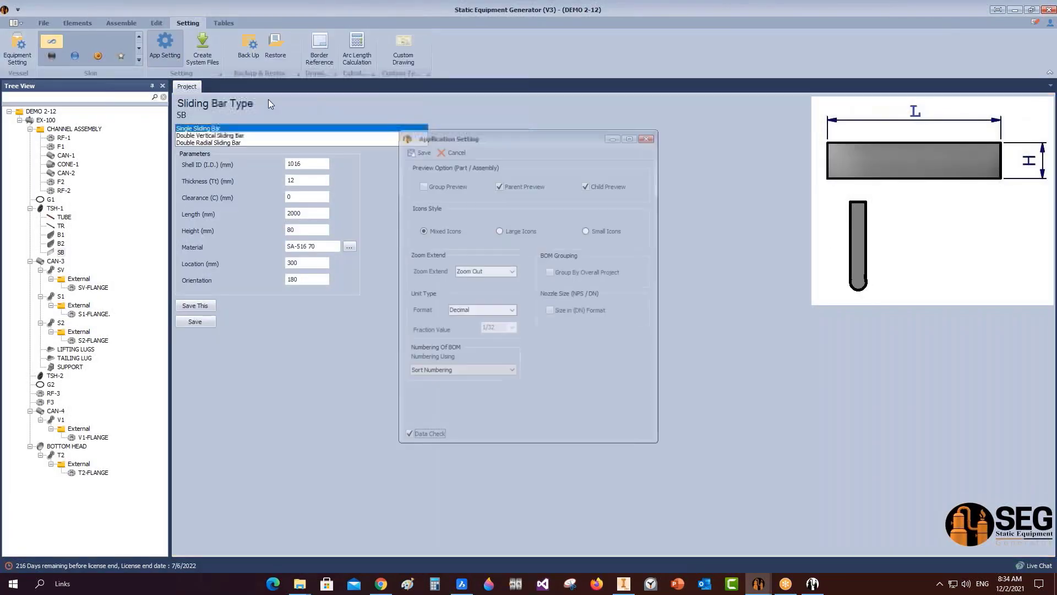
{"action": "left_click", "coordinate": [427, 371]}
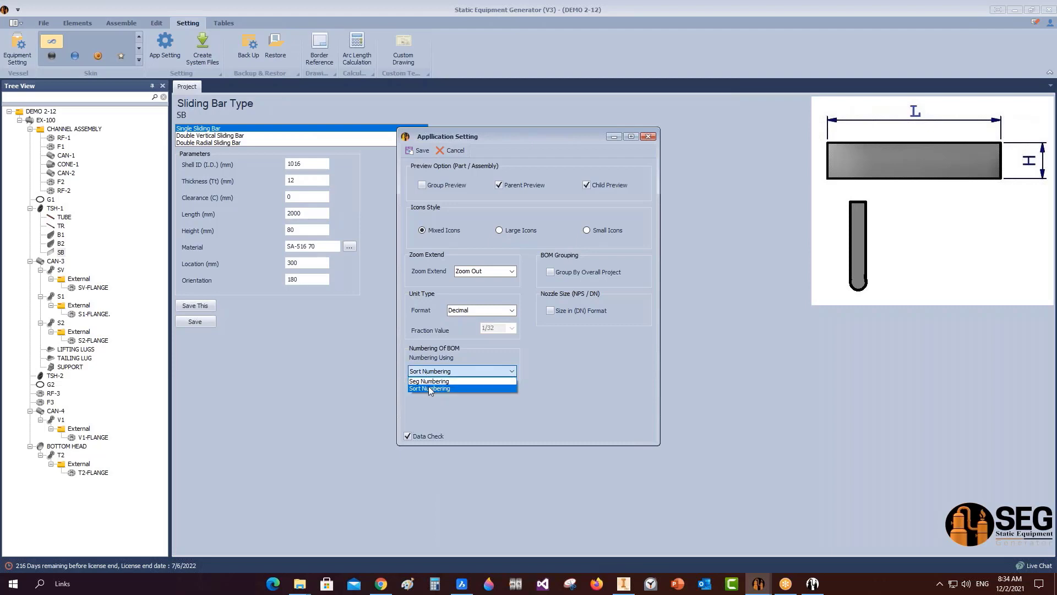
{"action": "left_click", "coordinate": [430, 388]}
{"action": "left_click", "coordinate": [419, 150]}
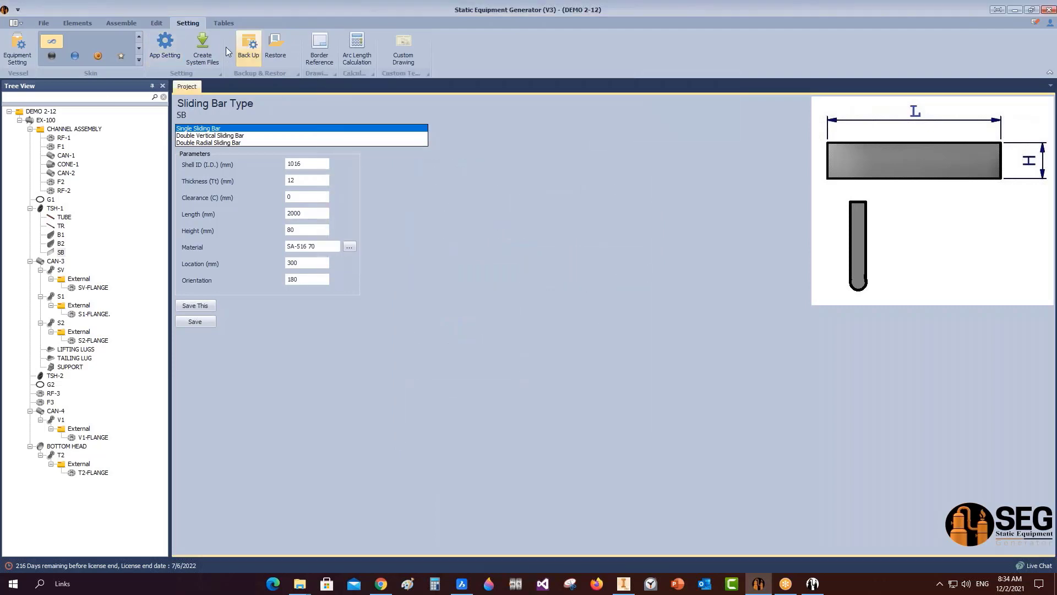
Add an extra BOM entry with Item No 34, Qty 4 and Description SPACER.
{"action": "left_click", "coordinate": [224, 23]}
{"action": "left_click", "coordinate": [16, 47]}
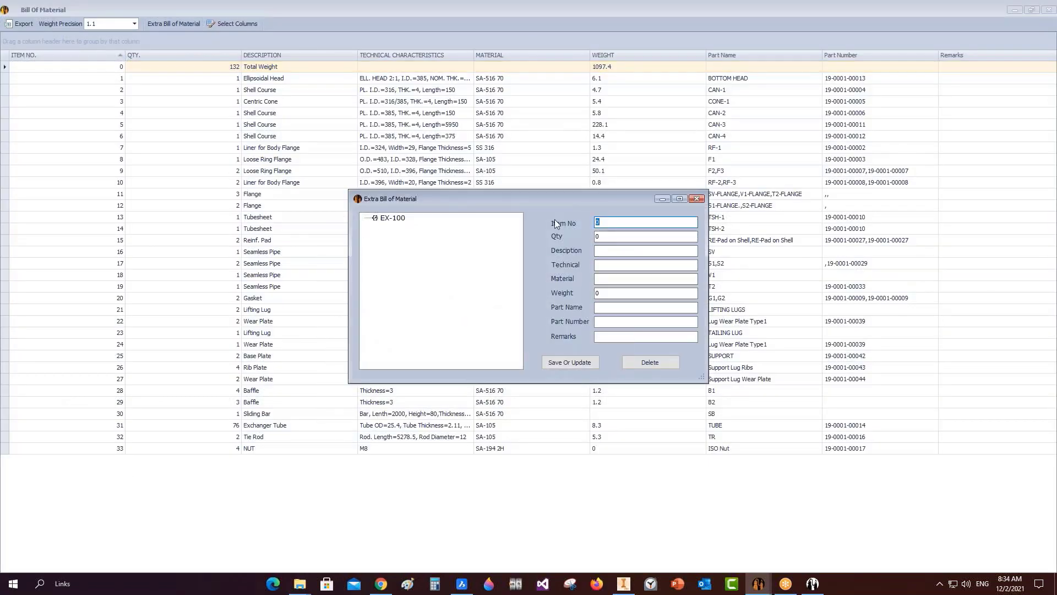
{"action": "type", "text": "34"}
{"action": "key", "text": "Tab"}
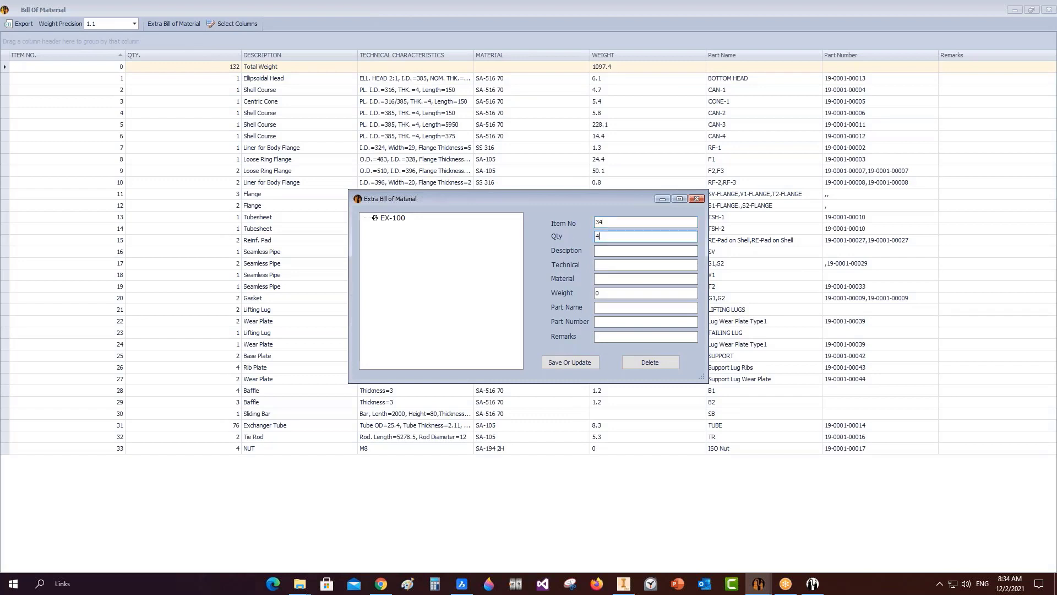
{"action": "type", "text": "4"}
{"action": "left_click", "coordinate": [612, 250]}
{"action": "type", "text": "SPACER"}
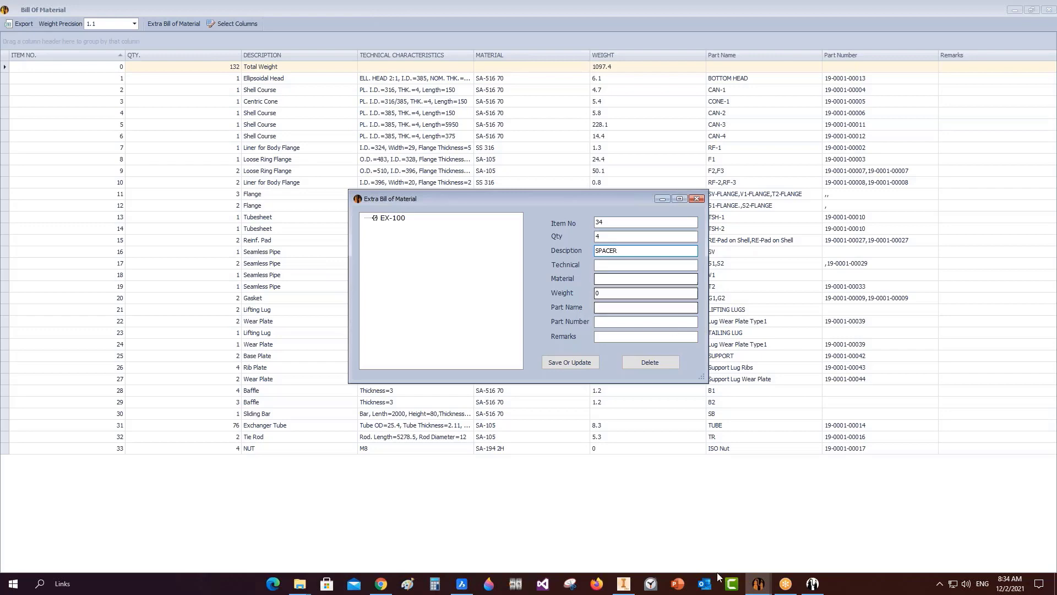
{"action": "left_click", "coordinate": [623, 583]}
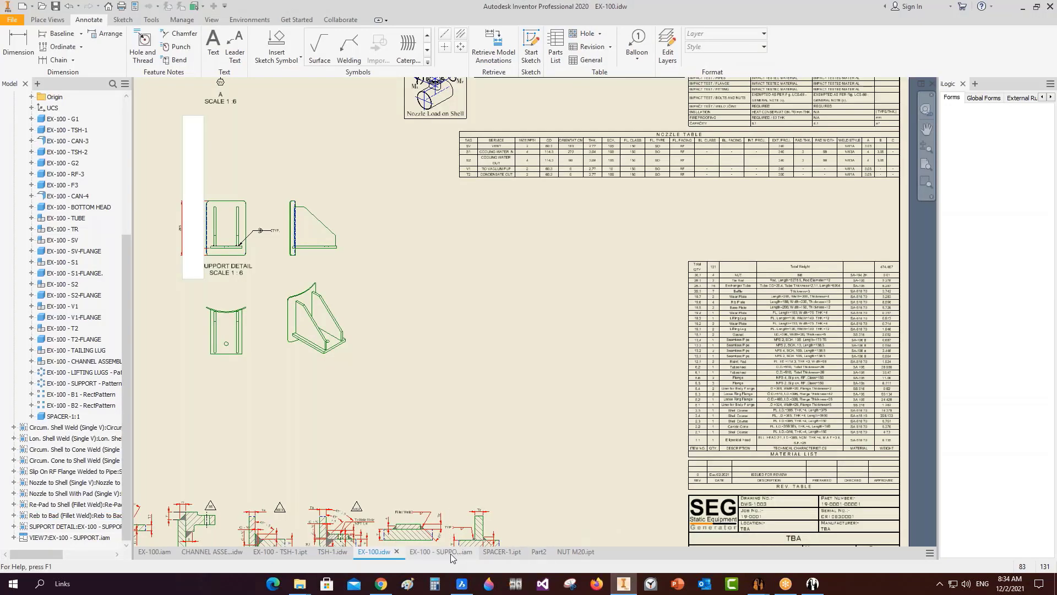
Copy SPACER-1's size description from the Status tab of its iProperties.
{"action": "left_click", "coordinate": [501, 551]}
{"action": "left_click", "coordinate": [125, 7]}
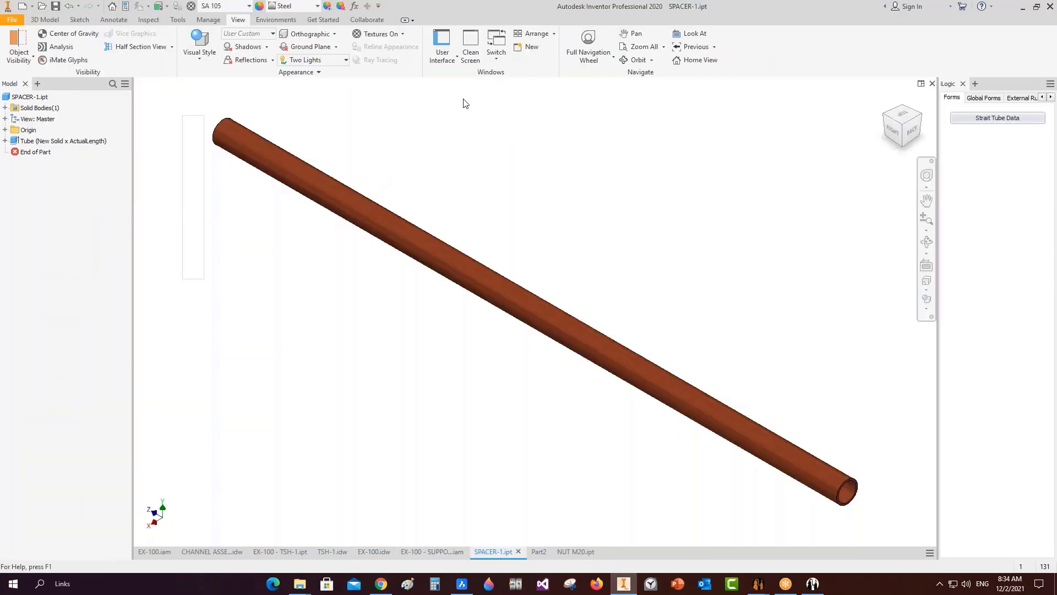
{"action": "left_click", "coordinate": [229, 101]}
{"action": "left_click", "coordinate": [279, 102]}
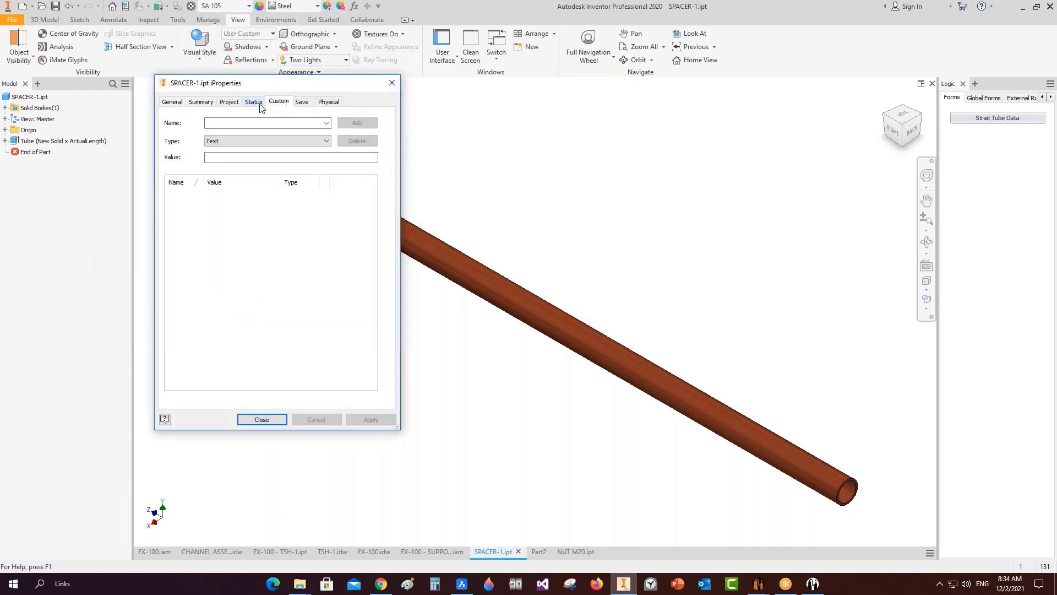
{"action": "left_click", "coordinate": [254, 101]}
{"action": "left_click_drag", "start_coordinate": [377, 148], "coordinate": [263, 147]}
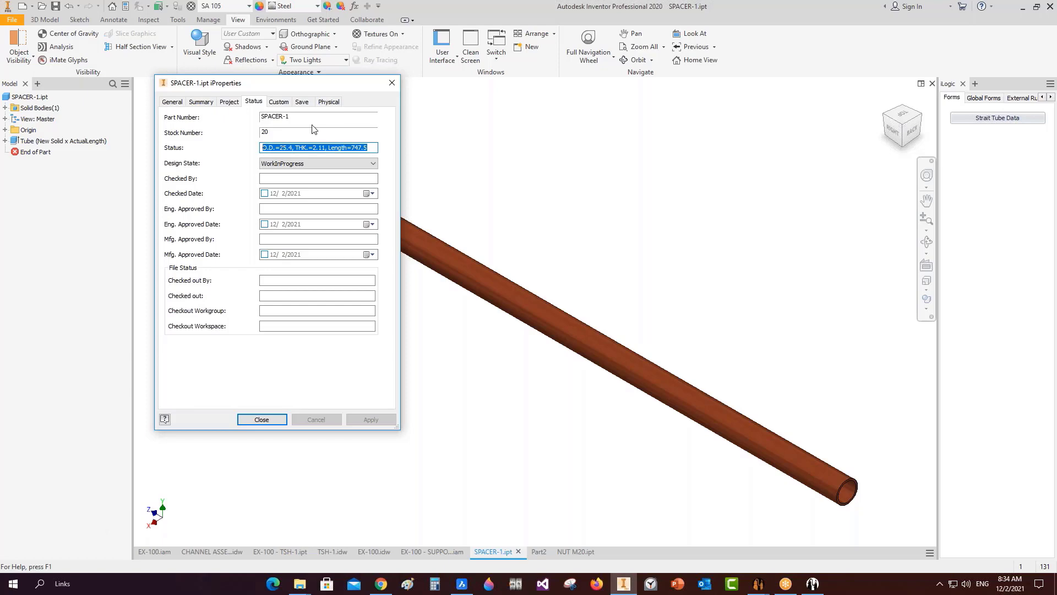
Paste the size text ending Length=747.5 into the extra BOM Technical field.
{"action": "mouse_move", "coordinate": [810, 582]}
{"action": "left_click", "coordinate": [815, 535]}
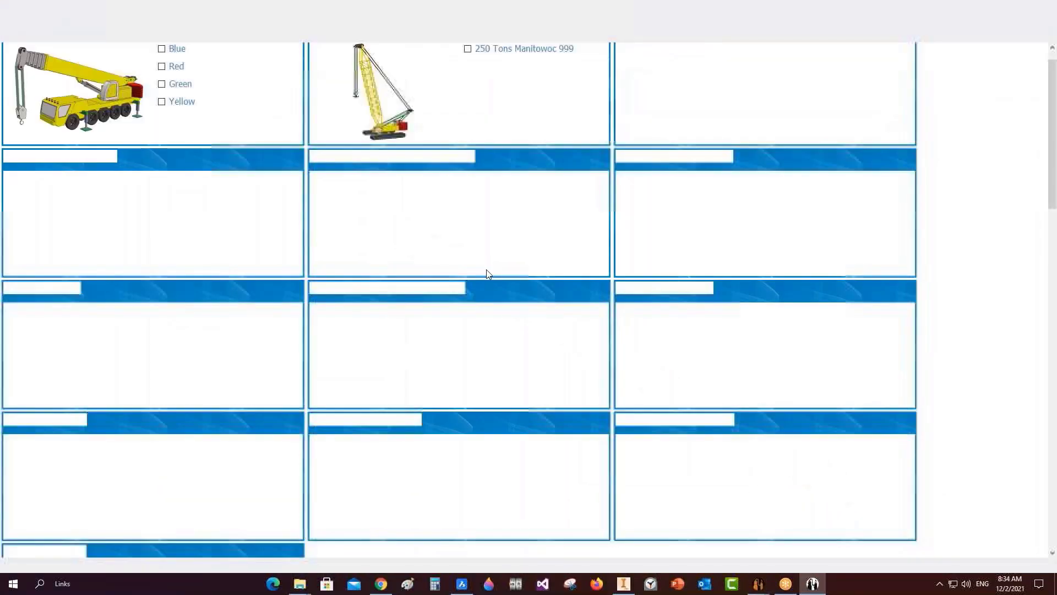
{"action": "mouse_move", "coordinate": [758, 582]}
{"action": "left_click", "coordinate": [764, 538]}
{"action": "left_click", "coordinate": [601, 267]}
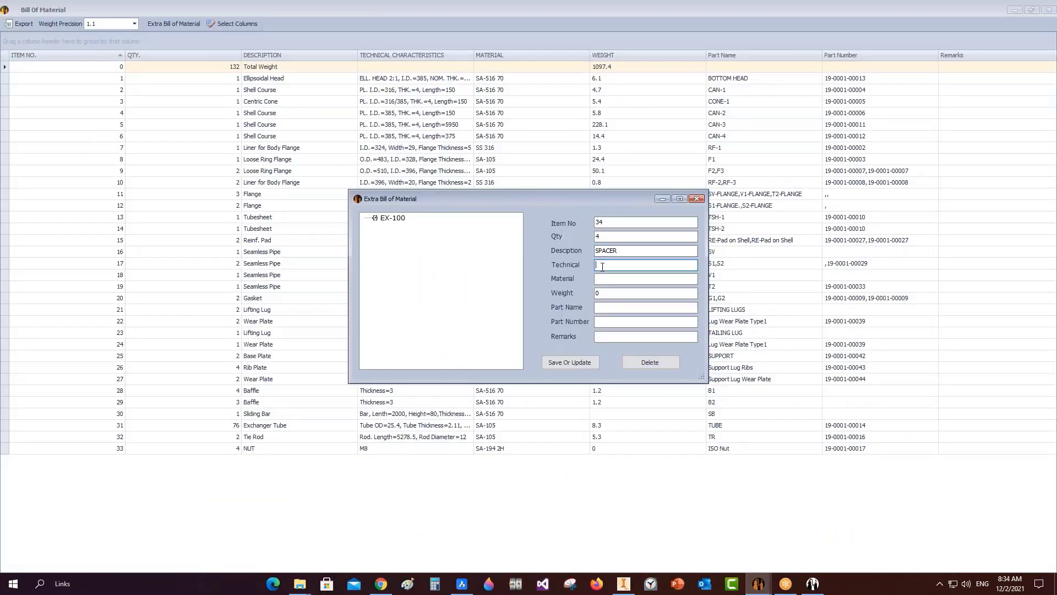
{"action": "key", "text": "ctrl+v"}
{"action": "left_click", "coordinate": [610, 278]}
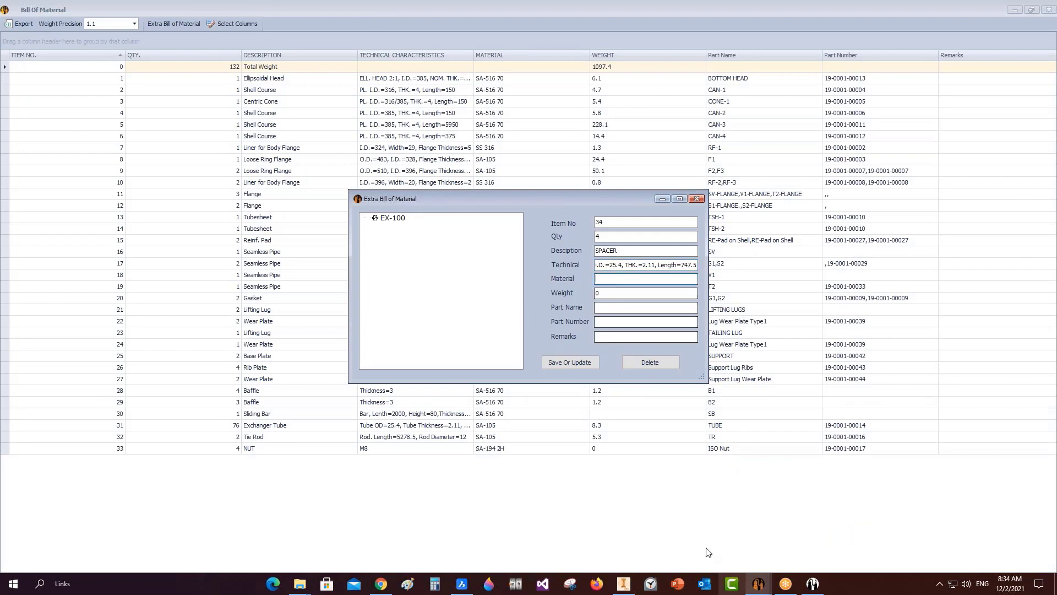
Close SPACER-1's iProperties and open the Strait Tube Data form to check material.
{"action": "left_click", "coordinate": [623, 584]}
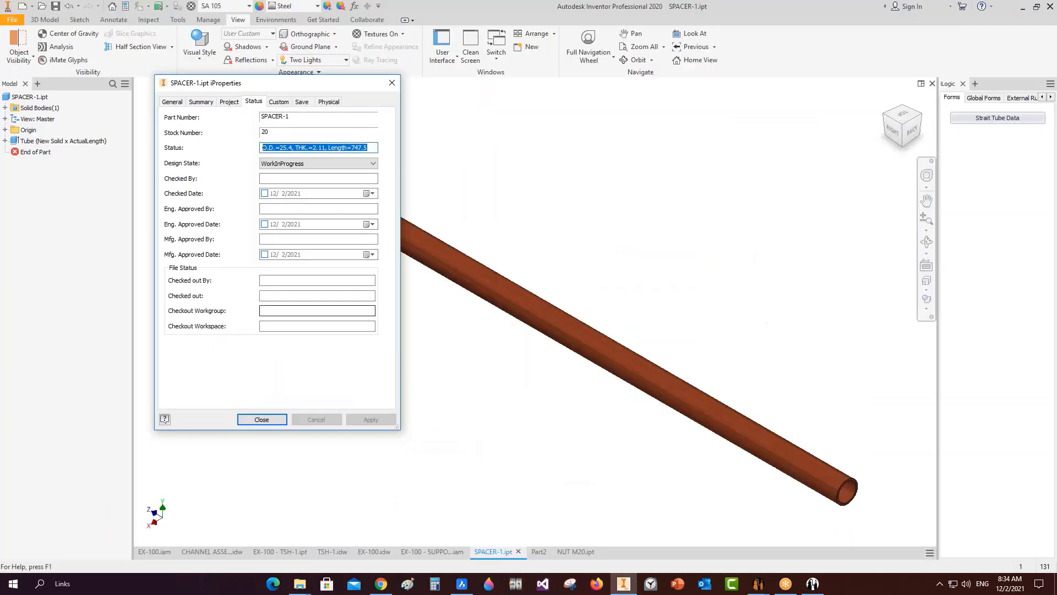
{"action": "left_click", "coordinate": [229, 101]}
{"action": "left_click", "coordinate": [202, 103]}
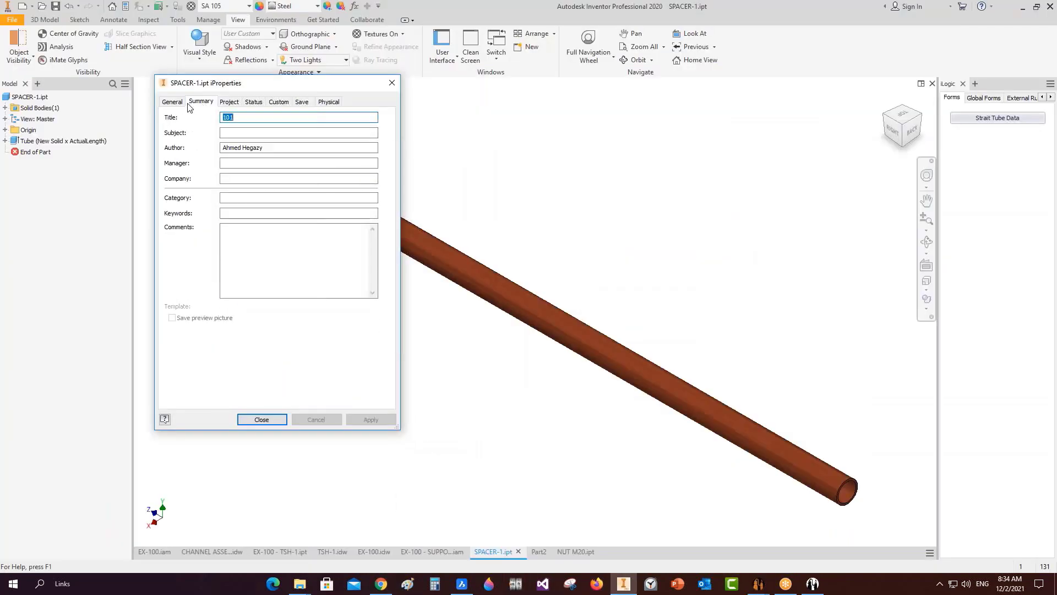
{"action": "left_click", "coordinate": [184, 102]}
{"action": "left_click", "coordinate": [262, 419]}
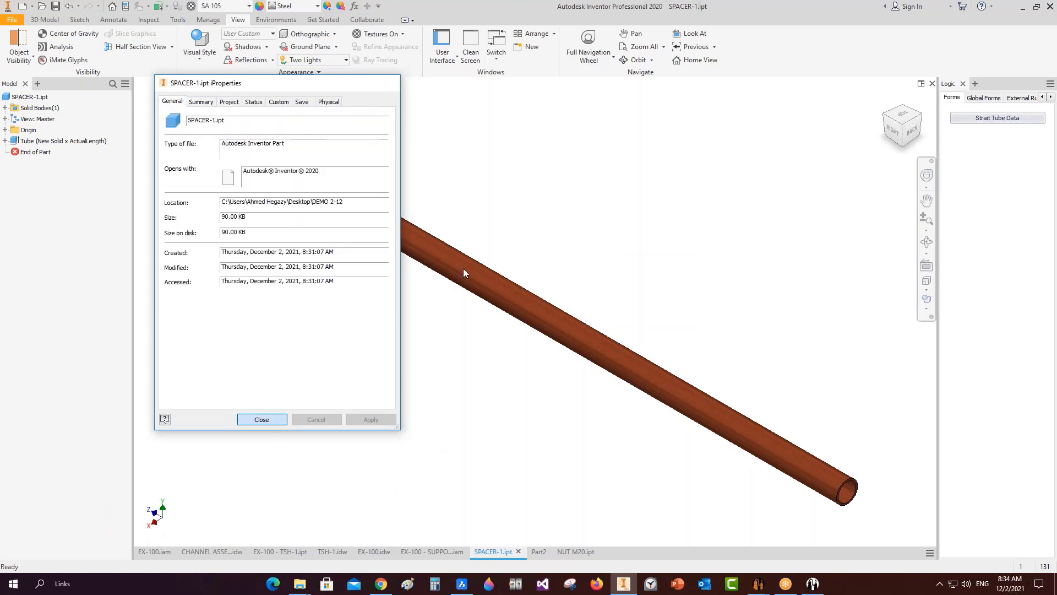
{"action": "left_click", "coordinate": [997, 118]}
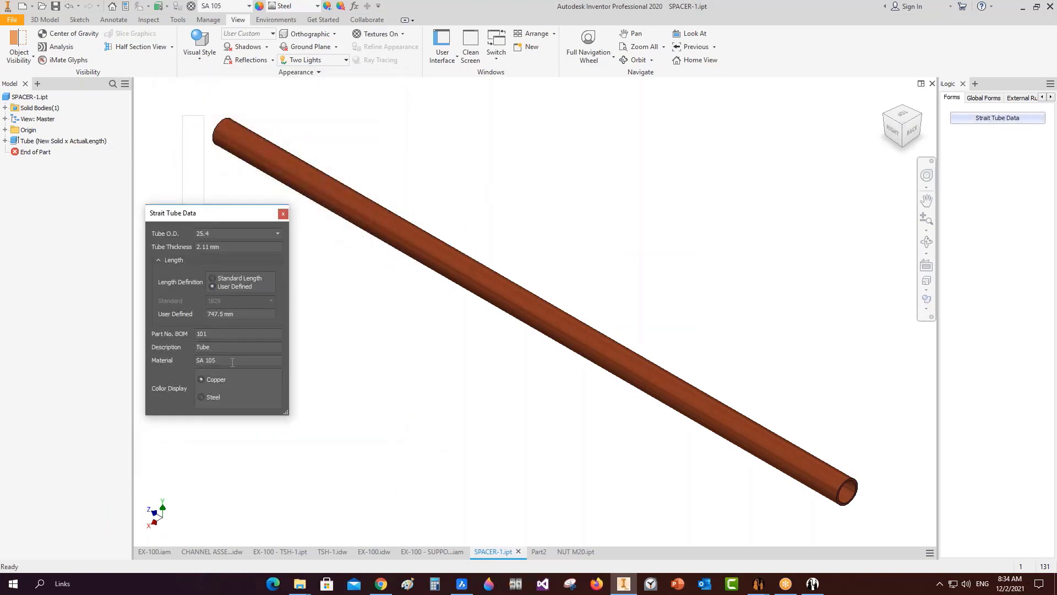
{"action": "mouse_move", "coordinate": [759, 583]}
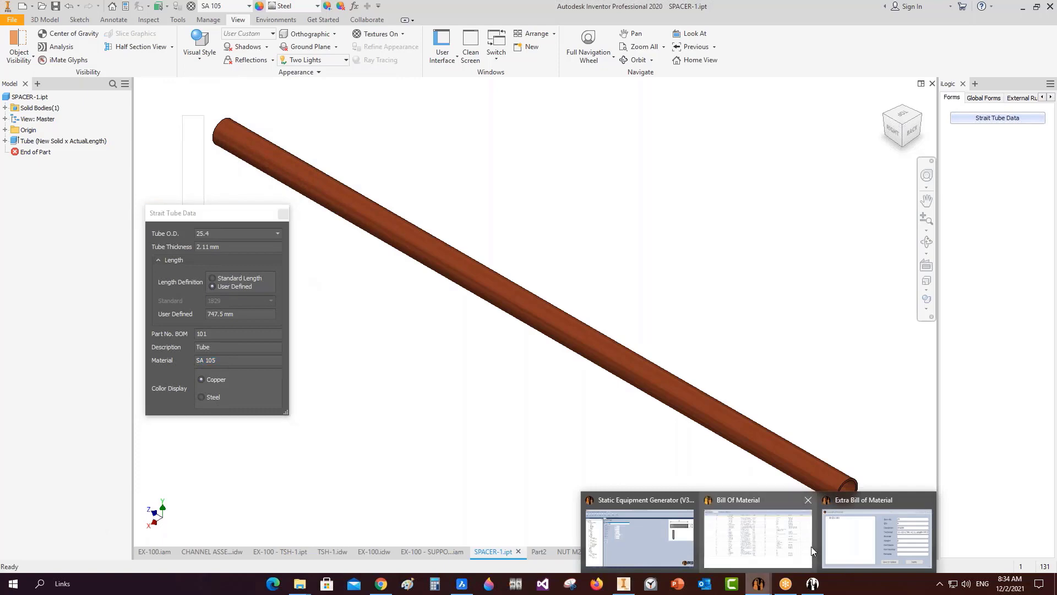
{"action": "left_click", "coordinate": [758, 529]}
Enter material SA 105, part name SPACER and part number 11 for the extra entry.
{"action": "type", "text": "SA 105"}
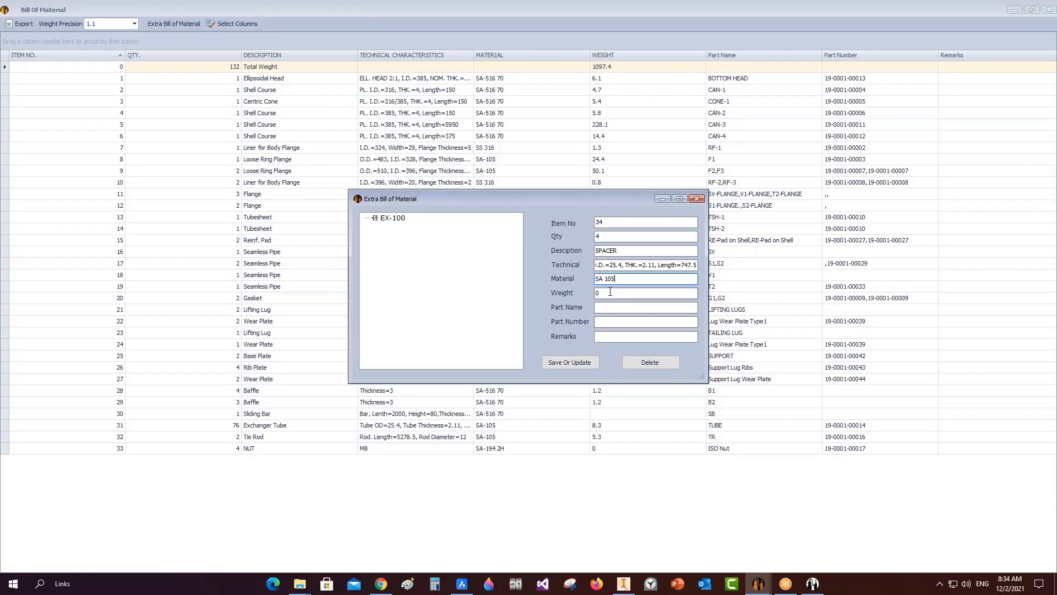
{"action": "key", "text": "Tab"}
{"action": "left_click", "coordinate": [605, 307]}
{"action": "type", "text": "11"}
{"action": "key", "text": "Tab"}
{"action": "key", "text": "shift+Tab"}
{"action": "key", "text": "shift+Tab"}
{"action": "key", "text": "shift+Tab"}
{"action": "key", "text": "shift+Tab"}
{"action": "key", "text": "shift+Tab"}
{"action": "key", "text": "ctrl+c"}
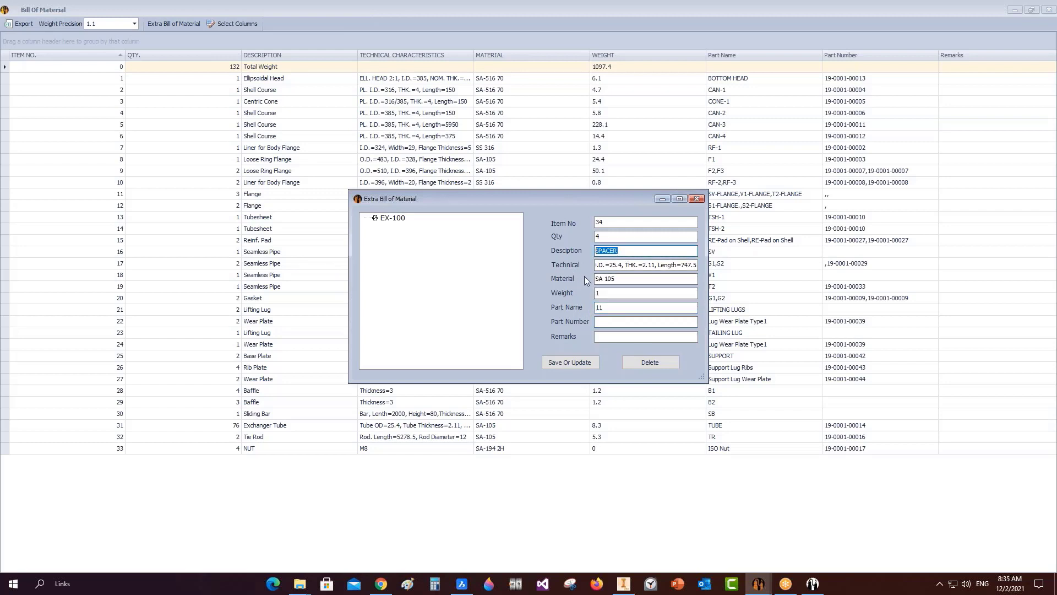
{"action": "left_click_drag", "start_coordinate": [606, 294], "coordinate": [546, 310]}
{"action": "key", "text": "ctrl+v"}
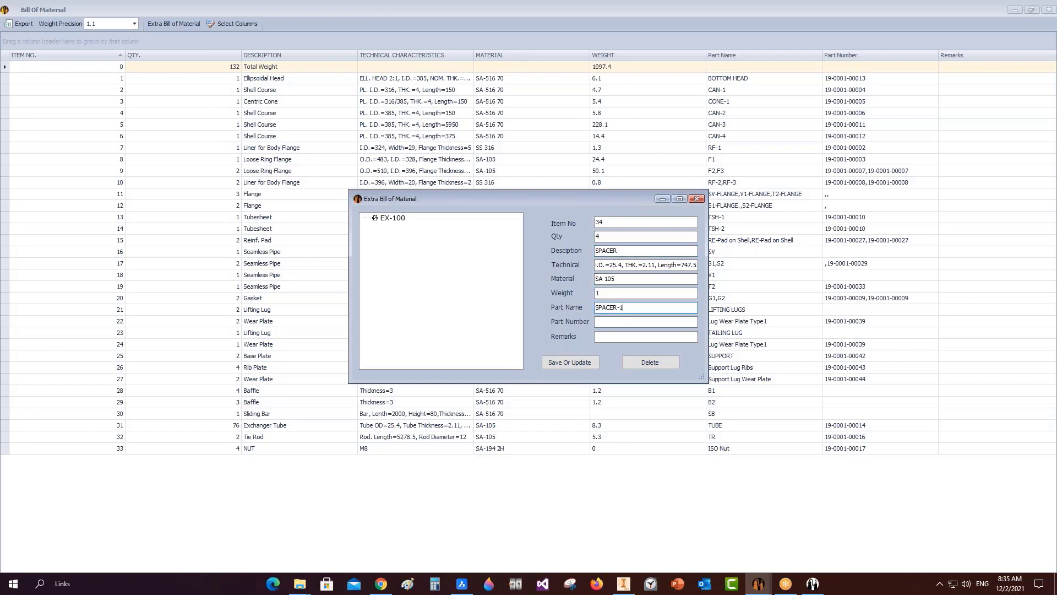
{"action": "key", "text": "Tab"}
{"action": "type", "text": "11"}
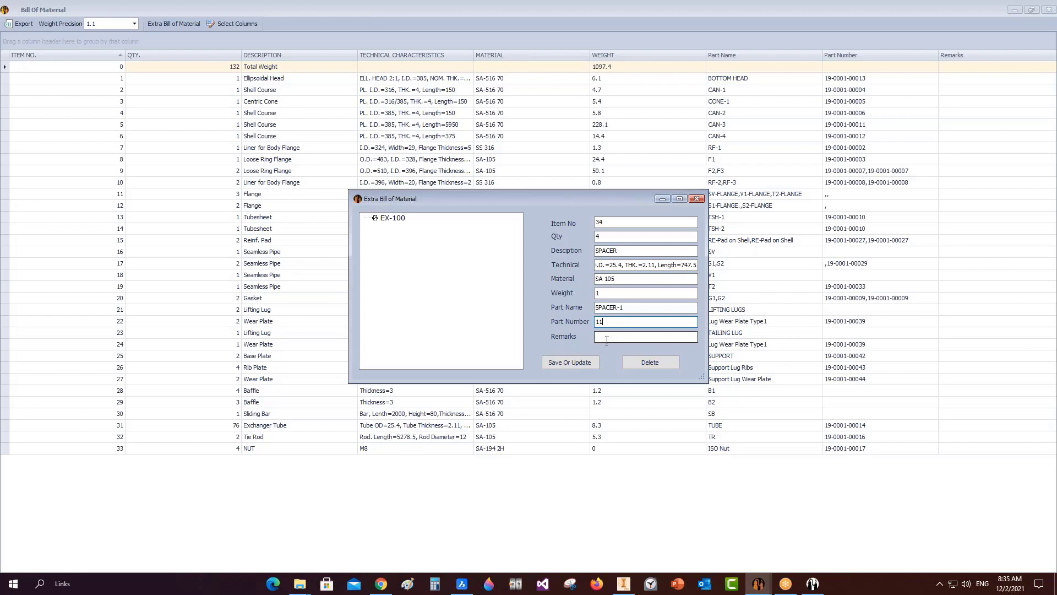
Save the entry, verify the new SPACER row 34, and close the BOM windows.
{"action": "left_click", "coordinate": [570, 362]}
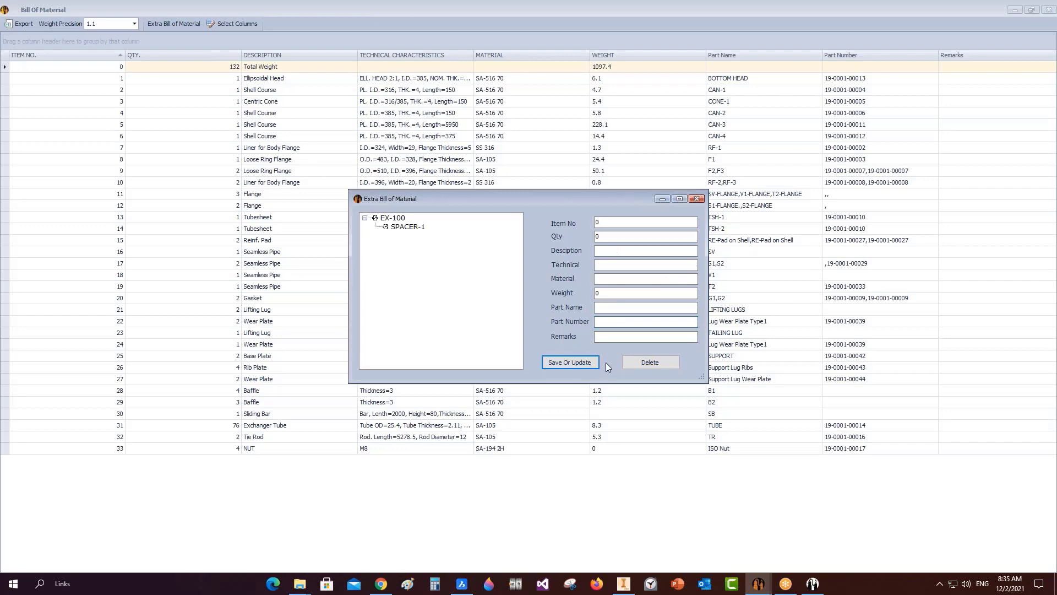
{"action": "left_click", "coordinate": [700, 200]}
{"action": "left_click", "coordinate": [12, 461]}
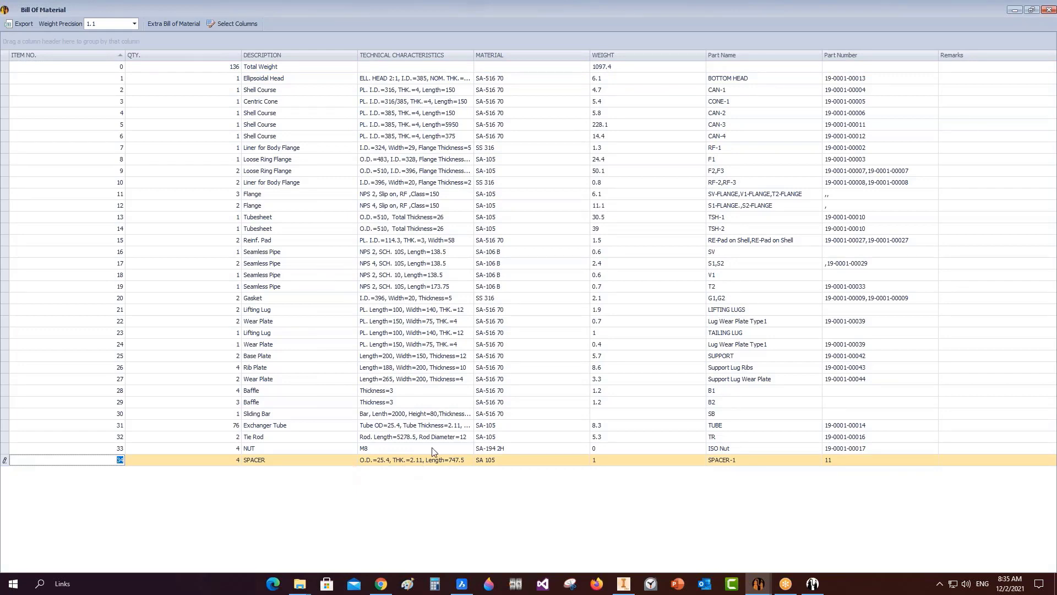
{"action": "left_click", "coordinate": [1048, 10]}
Launch Drawing > Create Drawing for the EX-100 vessel.
{"action": "left_click", "coordinate": [46, 120]}
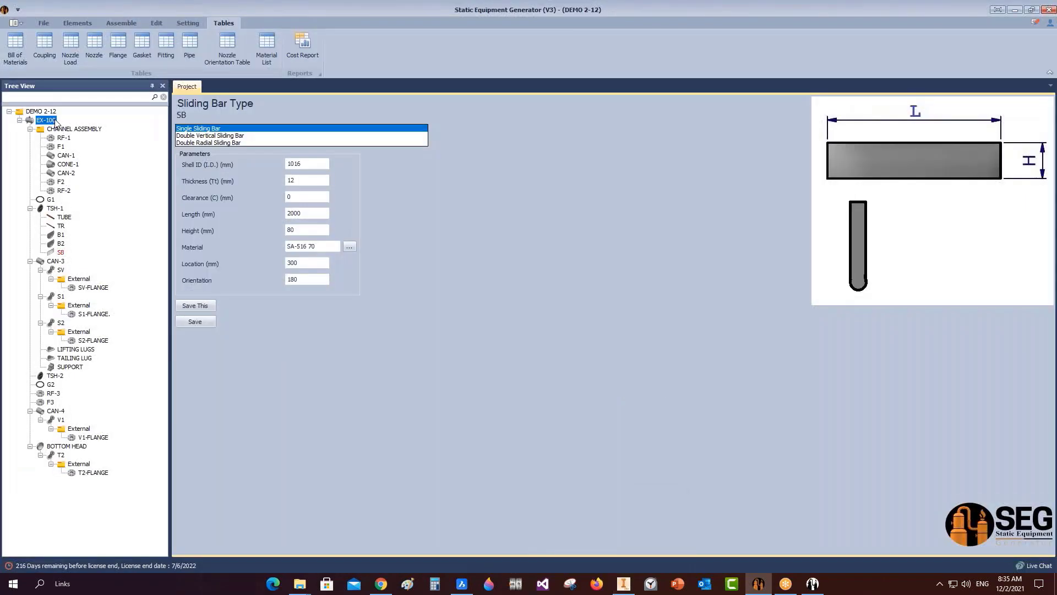
{"action": "right_click", "coordinate": [54, 120]}
{"action": "mouse_move", "coordinate": [116, 150]}
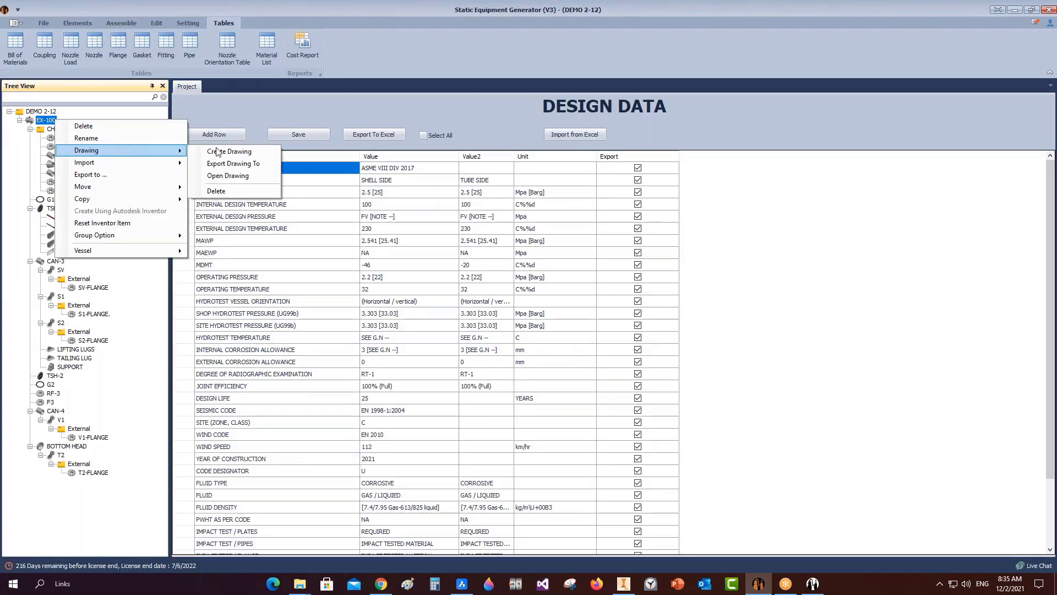
{"action": "left_click", "coordinate": [228, 152]}
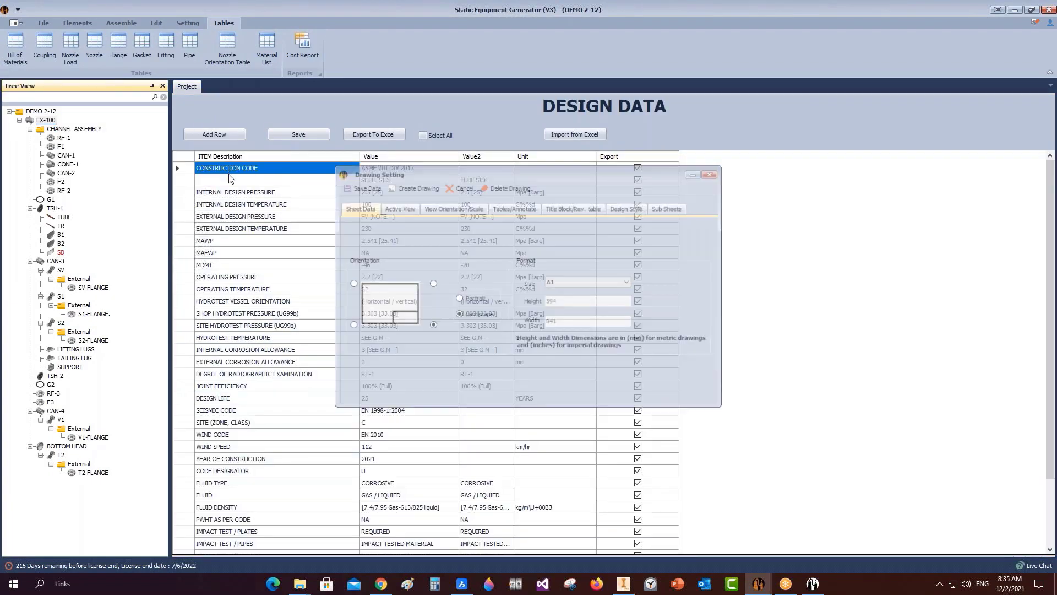
Uncheck four extra tables, enable Update Tables Automatically, and generate the EX-100 drawing.
{"action": "left_click", "coordinate": [514, 208]}
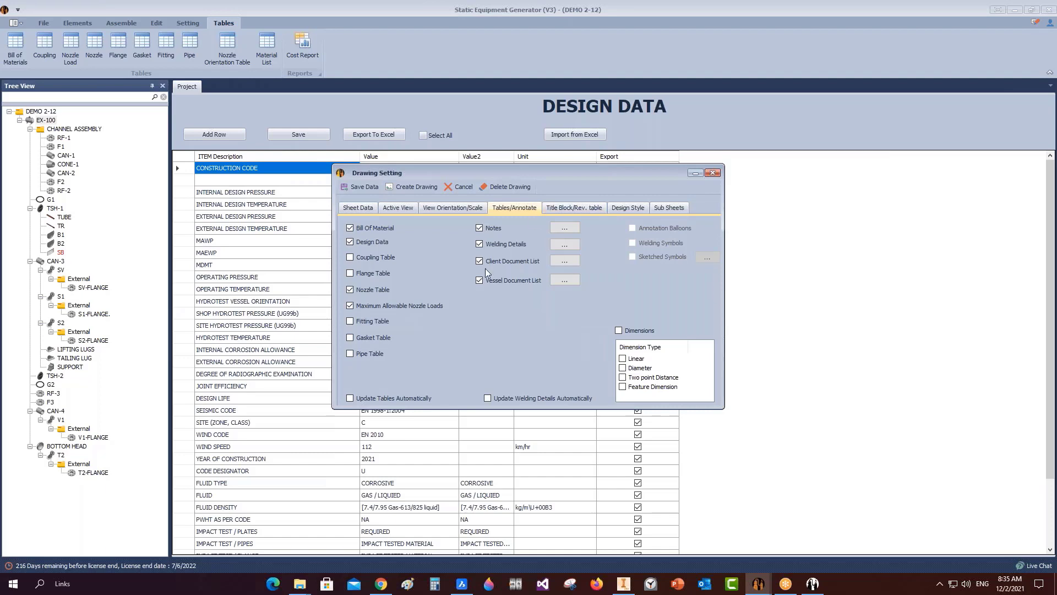
{"action": "left_click", "coordinate": [479, 244]}
{"action": "left_click", "coordinate": [479, 228]}
{"action": "left_click", "coordinate": [350, 306]}
{"action": "left_click", "coordinate": [350, 289]}
{"action": "left_click", "coordinate": [375, 398]}
{"action": "left_click", "coordinate": [412, 186]}
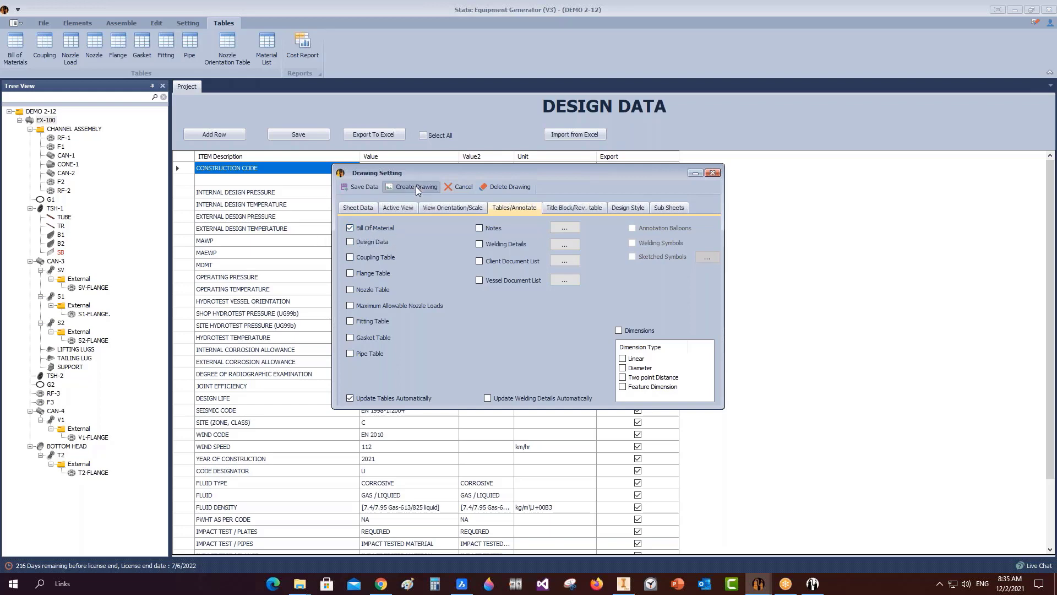
{"action": "left_click", "coordinate": [622, 585]}
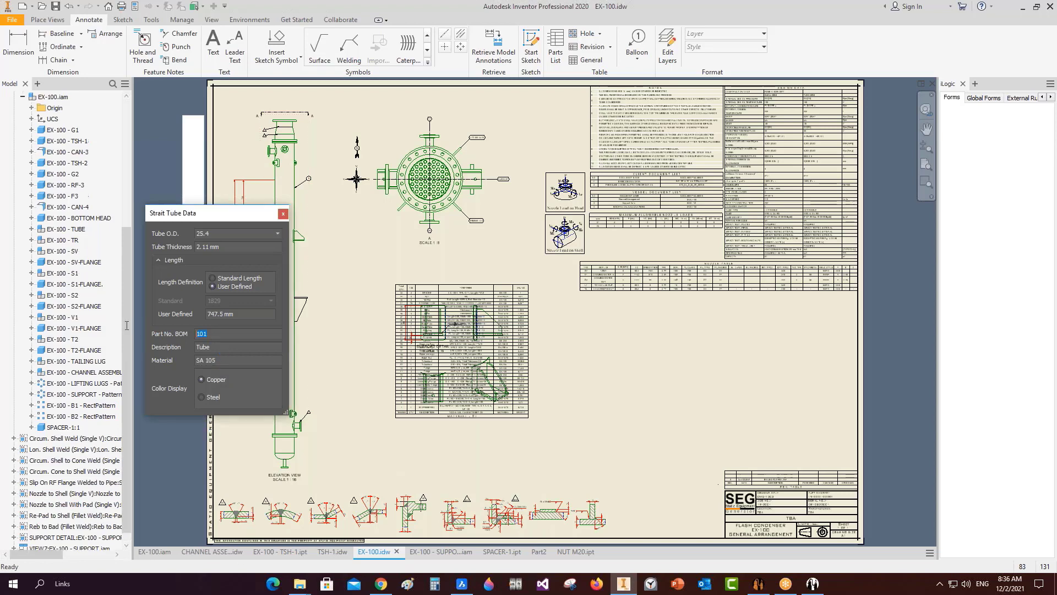
Set the straight tube's Part No. BOM to 3 and apply it, refreshing the material list.
{"action": "type", "text": "34"}
{"action": "left_click", "coordinate": [282, 213]}
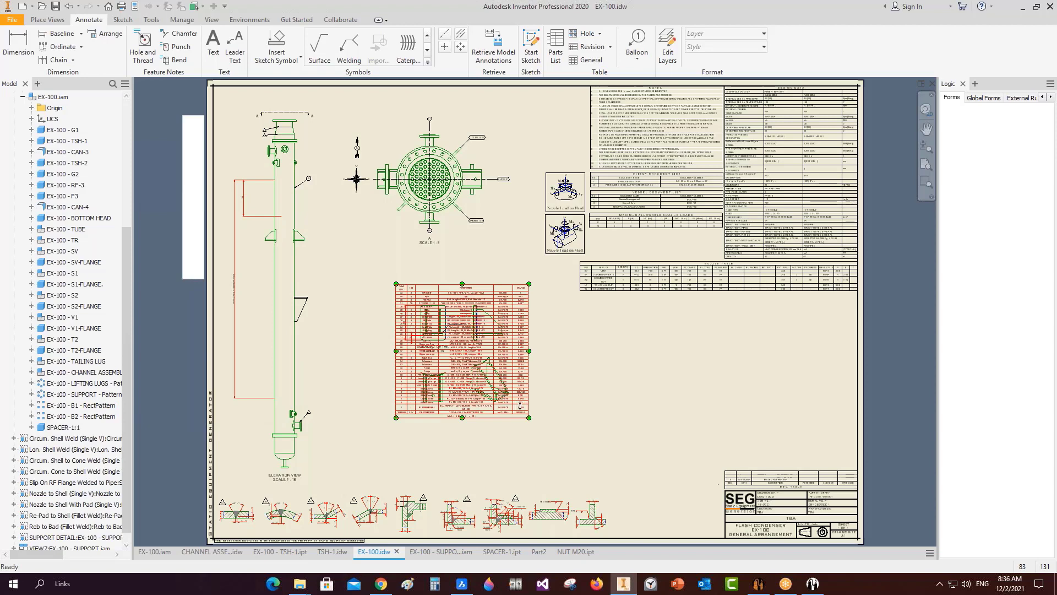
{"action": "scroll", "coordinate": [516, 403], "scroll_direction": "up", "scroll_amount": 3}
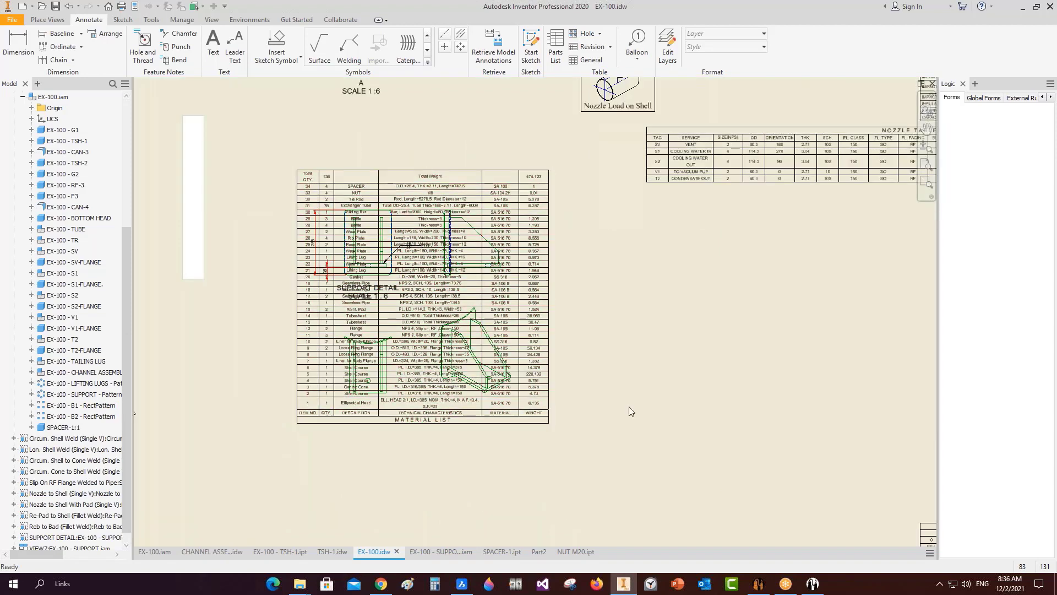
Move the material list, now showing item 34 SPACER, to the sheet's right side.
{"action": "mouse_move", "coordinate": [628, 407]}
{"action": "middle_mouse_down"}
{"action": "mouse_move", "coordinate": [430, 288]}
{"action": "mouse_move", "coordinate": [334, 278]}
{"action": "middle_mouse_up"}
{"action": "left_click_drag", "start_coordinate": [253, 300], "coordinate": [865, 403]}
{"action": "left_click", "coordinate": [546, 349]}
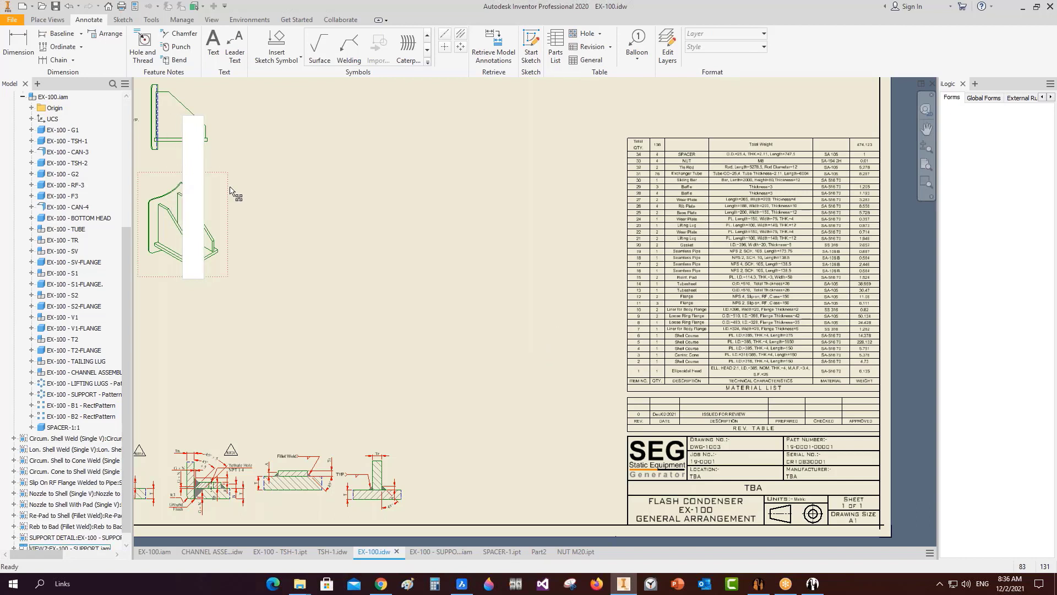
{"action": "left_click", "coordinate": [759, 584]}
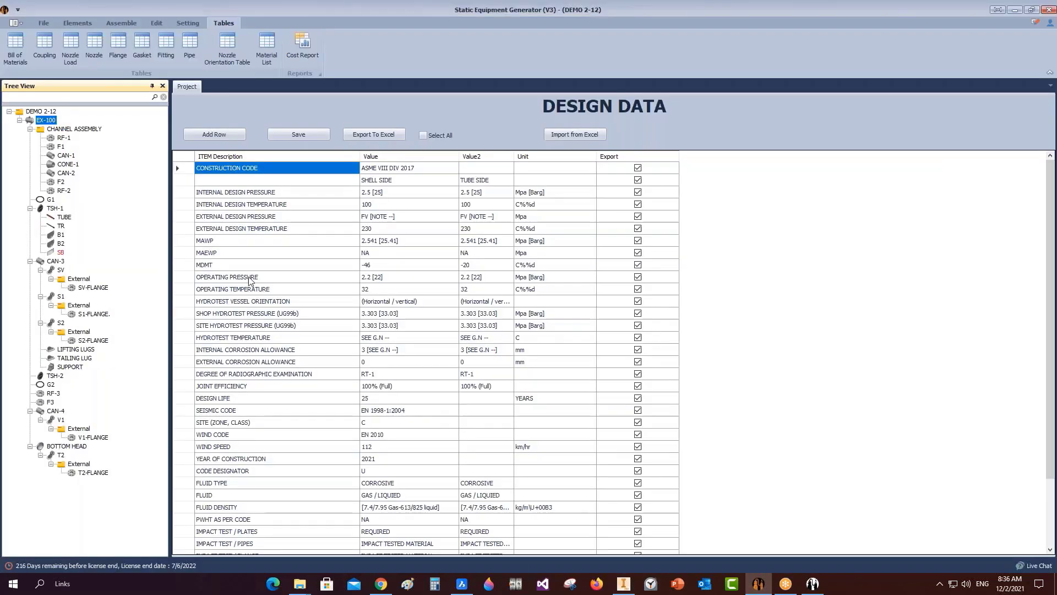
Delete the SB sliding bar item from the EX-100 TSH-1 tree and confirm.
{"action": "right_click", "coordinate": [62, 253]}
{"action": "left_click", "coordinate": [78, 263]}
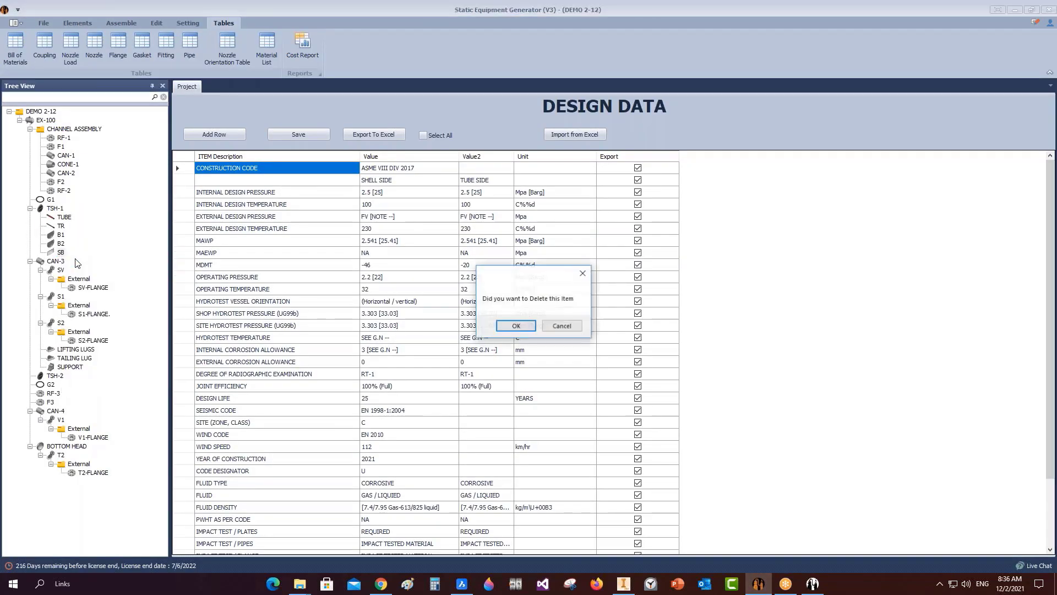
{"action": "left_click", "coordinate": [517, 326]}
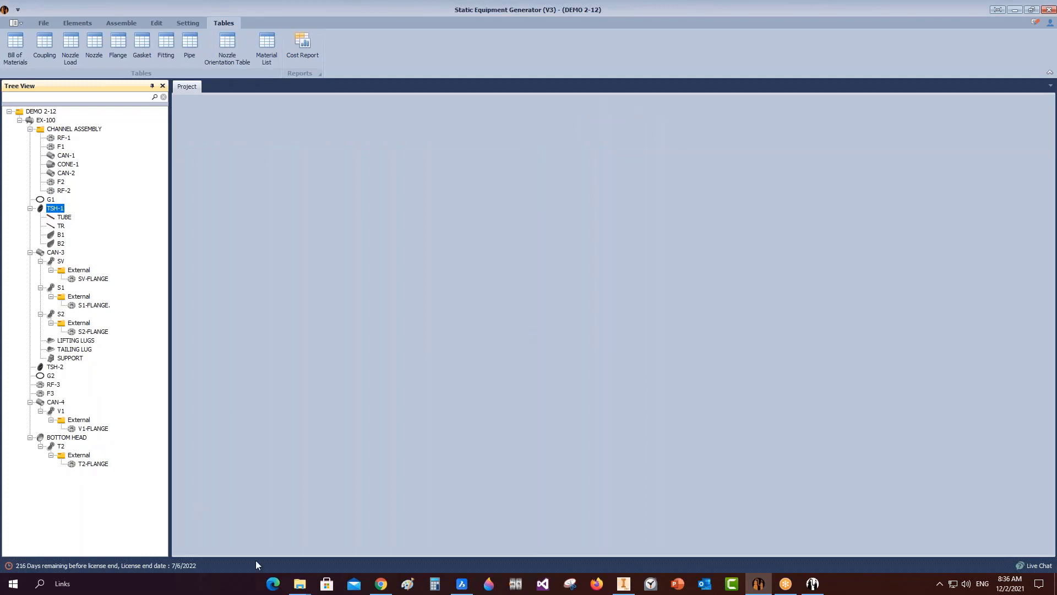
{"action": "mouse_move", "coordinate": [297, 585]}
{"action": "left_click", "coordinate": [242, 537]}
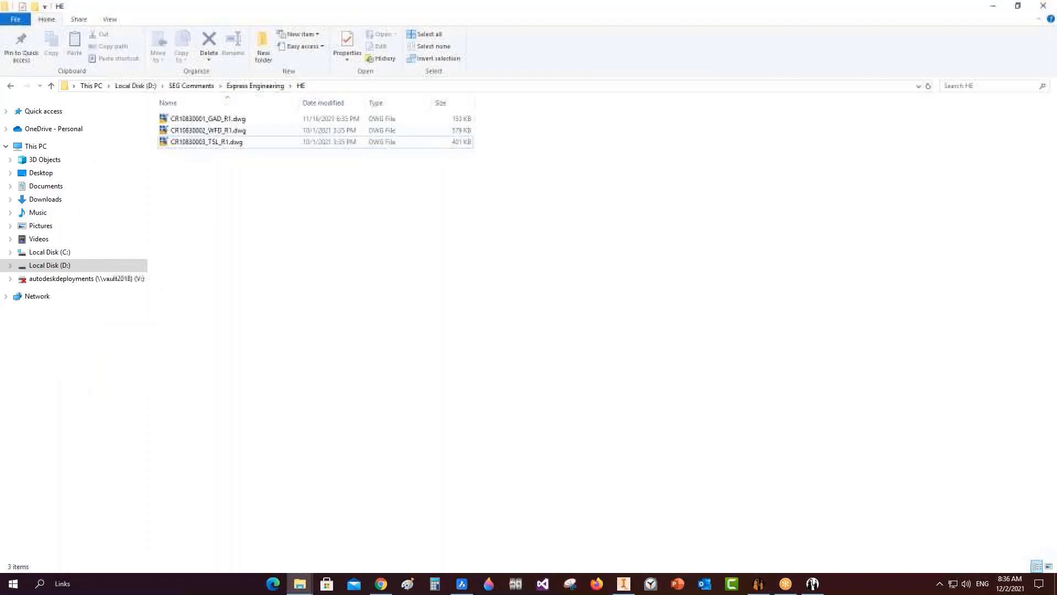
Browse to the D:\SEG 3D\SEG Brochure\Webinar folder.
{"action": "double_click", "coordinate": [429, 208]}
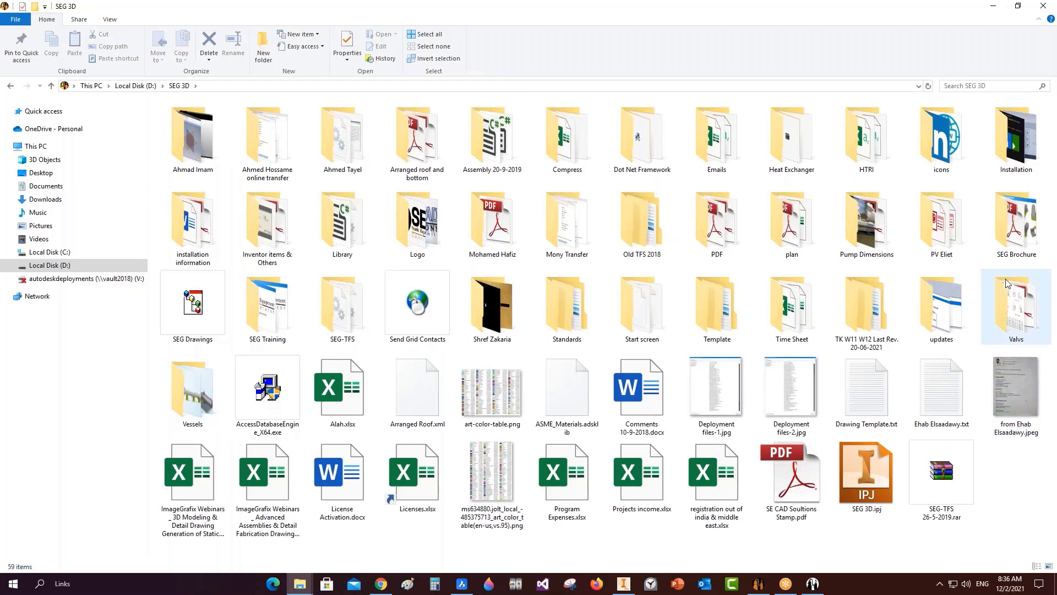
{"action": "left_click", "coordinate": [1015, 246]}
{"action": "double_click", "coordinate": [1016, 246]}
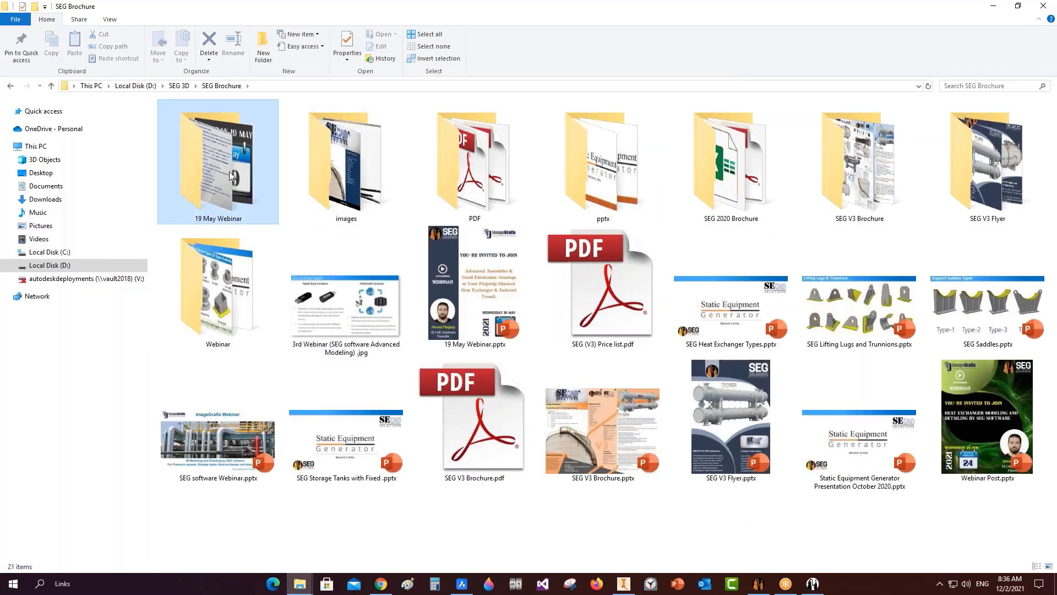
{"action": "double_click", "coordinate": [231, 176]}
{"action": "key", "text": "BackSpace"}
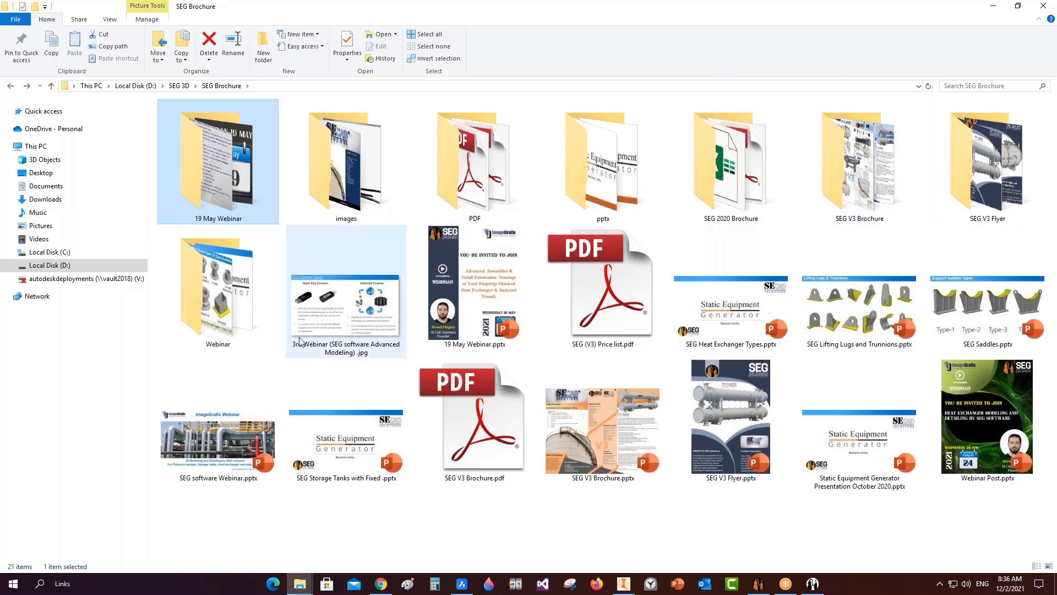
{"action": "double_click", "coordinate": [235, 281]}
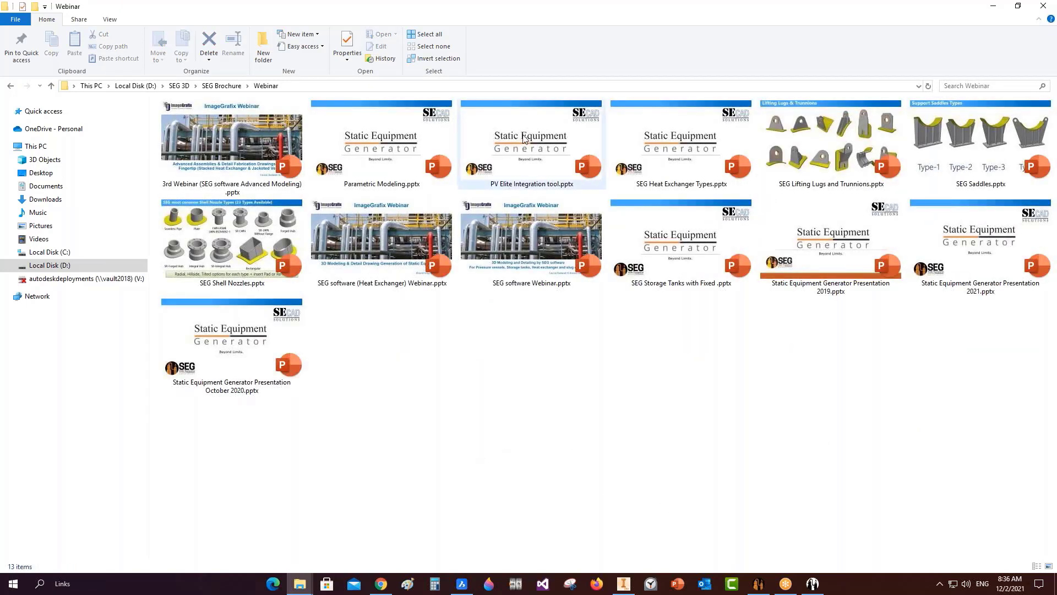
Open PV Elite Integration tool.pptx in PowerPoint and show slide 2 on Access database export.
{"action": "left_click", "coordinate": [524, 138]}
{"action": "double_click", "coordinate": [524, 139]}
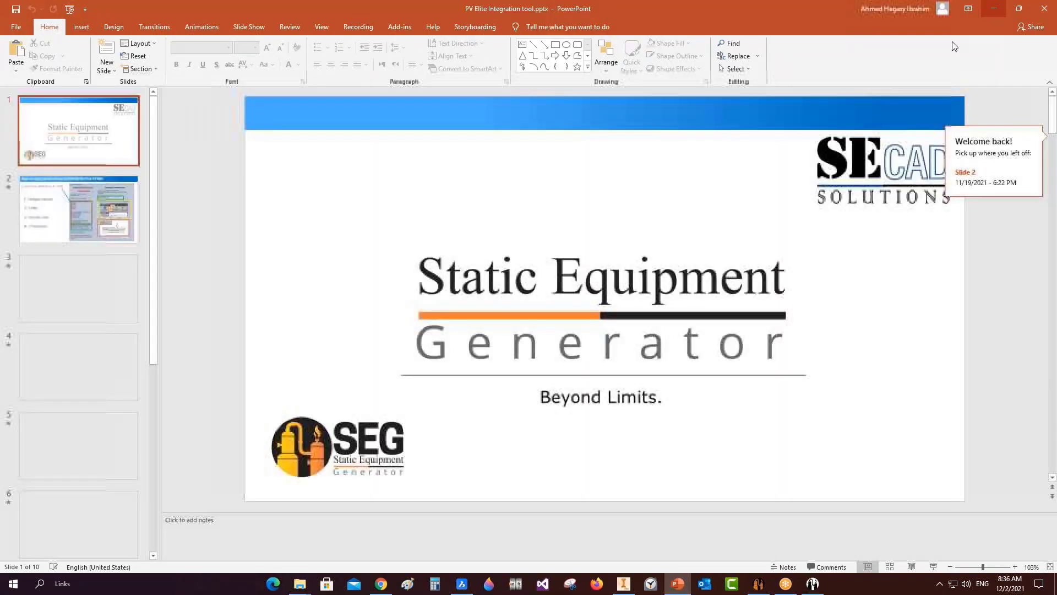
{"action": "left_click", "coordinate": [69, 236]}
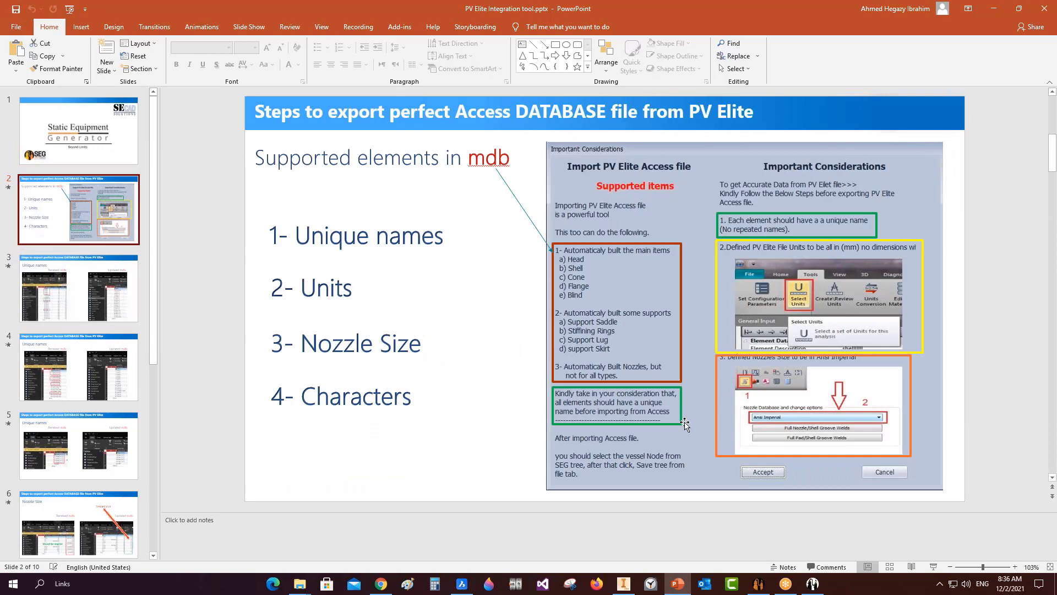
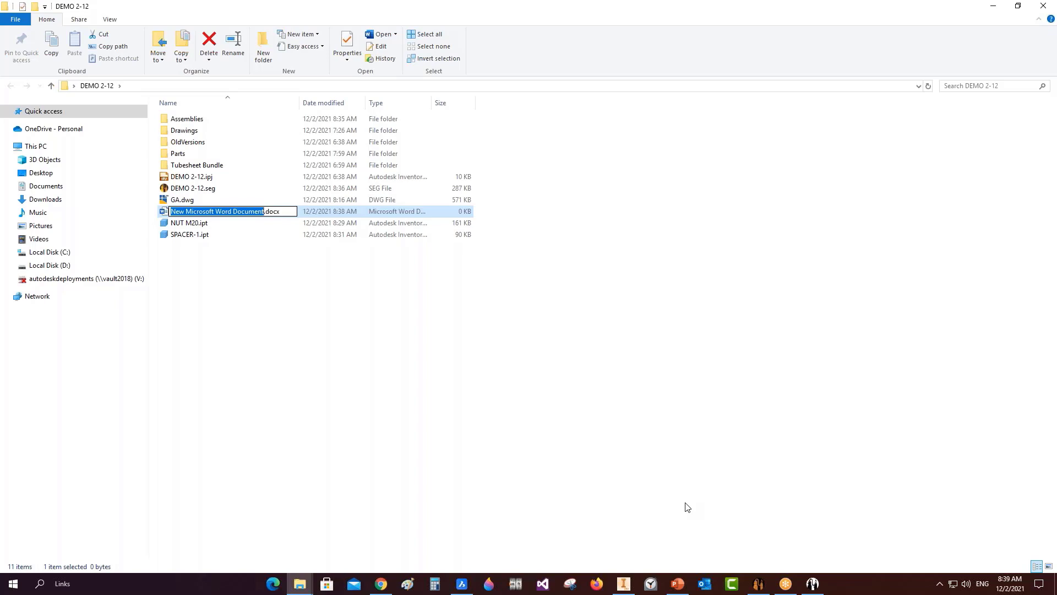
{"action": "left_click", "coordinate": [677, 584]}
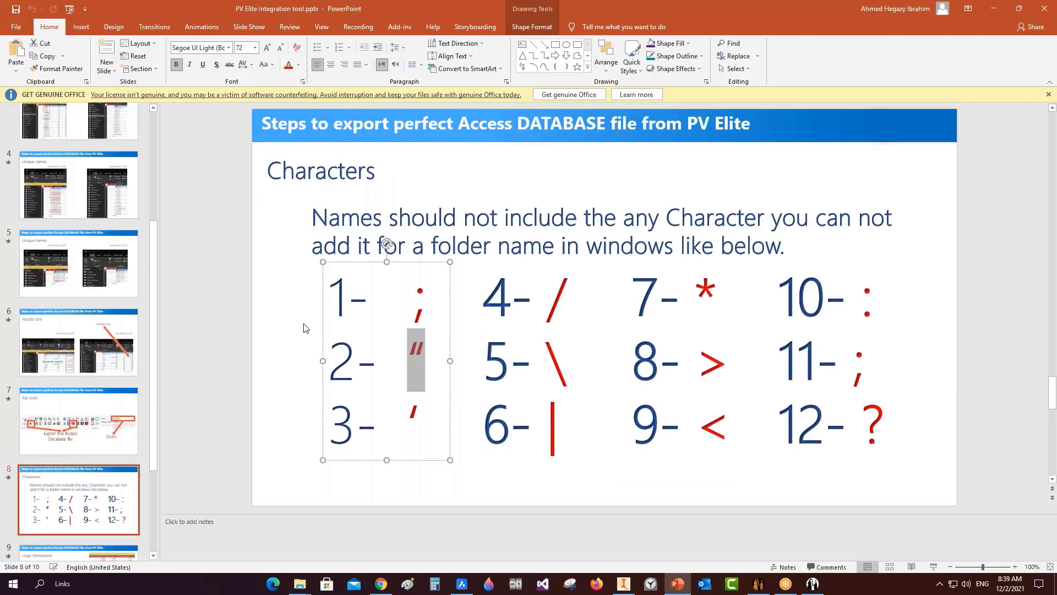
{"action": "left_click", "coordinate": [177, 480]}
{"action": "scroll", "coordinate": [80, 385], "scroll_direction": "up", "scroll_amount": 3}
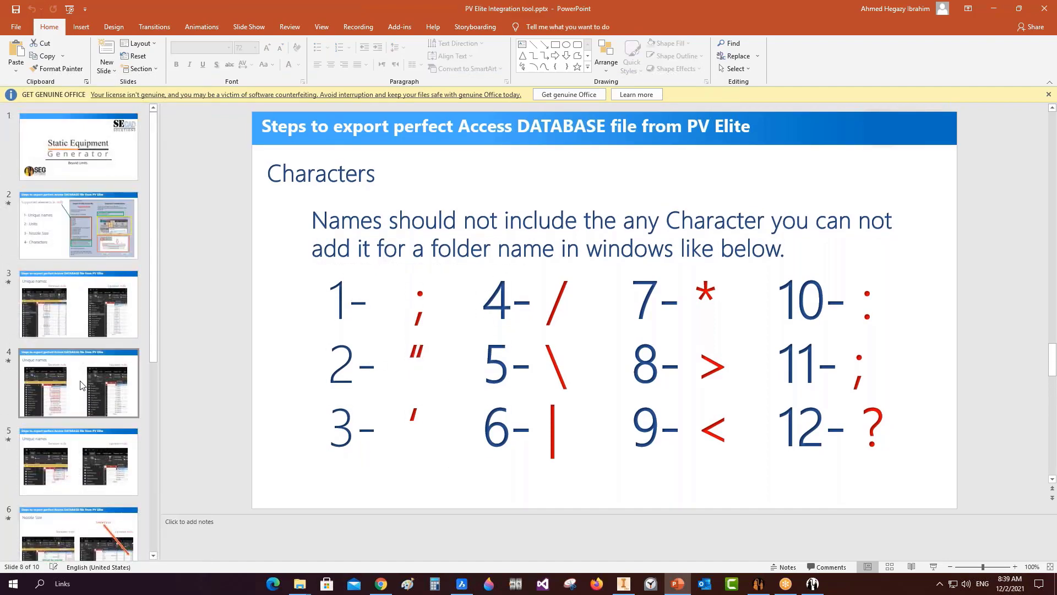
{"action": "left_click", "coordinate": [76, 323]}
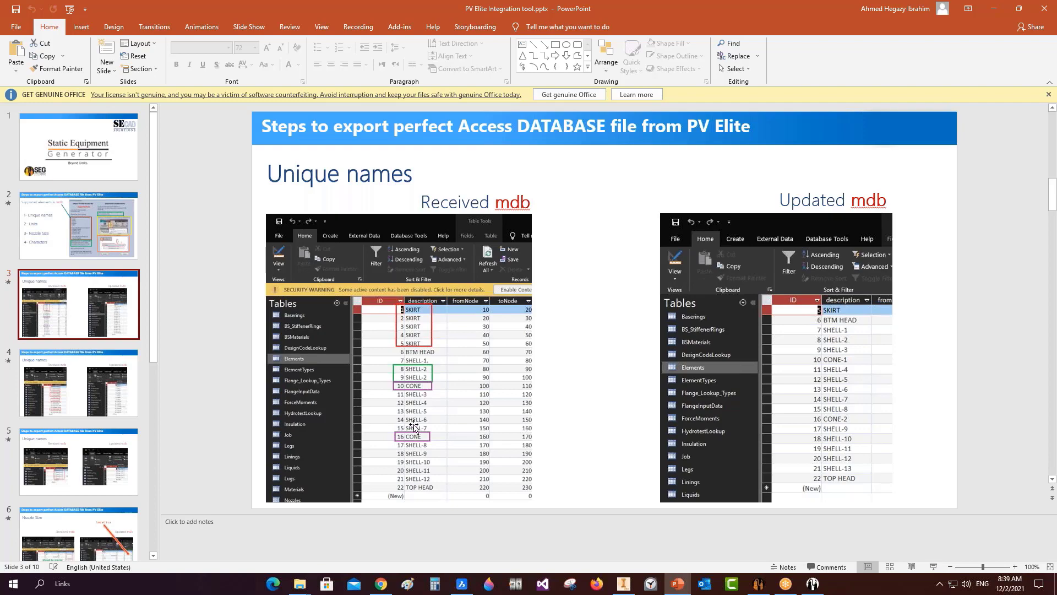
{"action": "scroll", "coordinate": [406, 412], "scroll_direction": "up", "scroll_amount": 5, "text": "ctrl"}
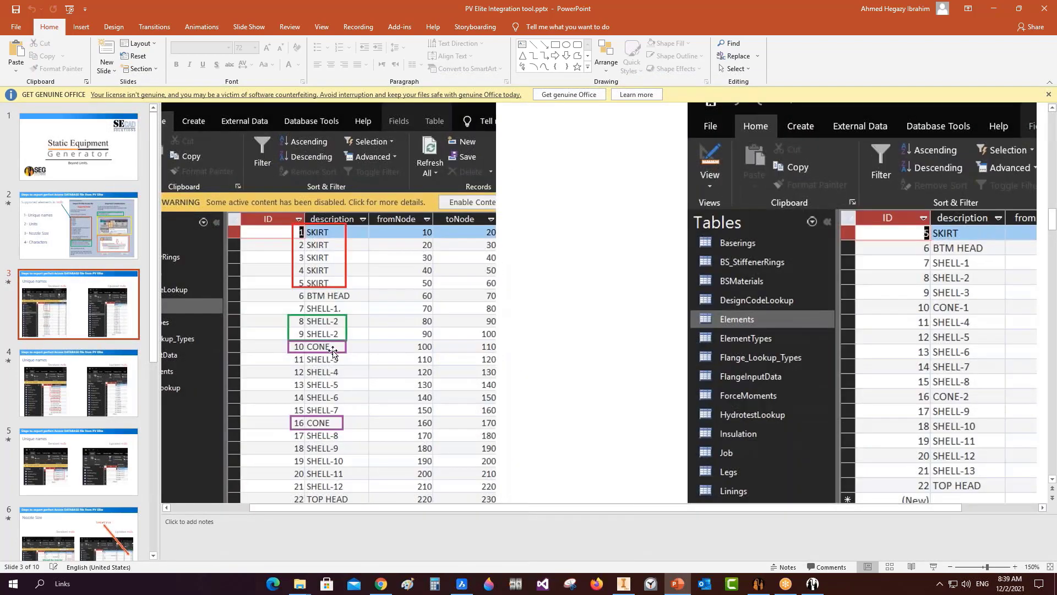
{"action": "left_click", "coordinate": [84, 392]}
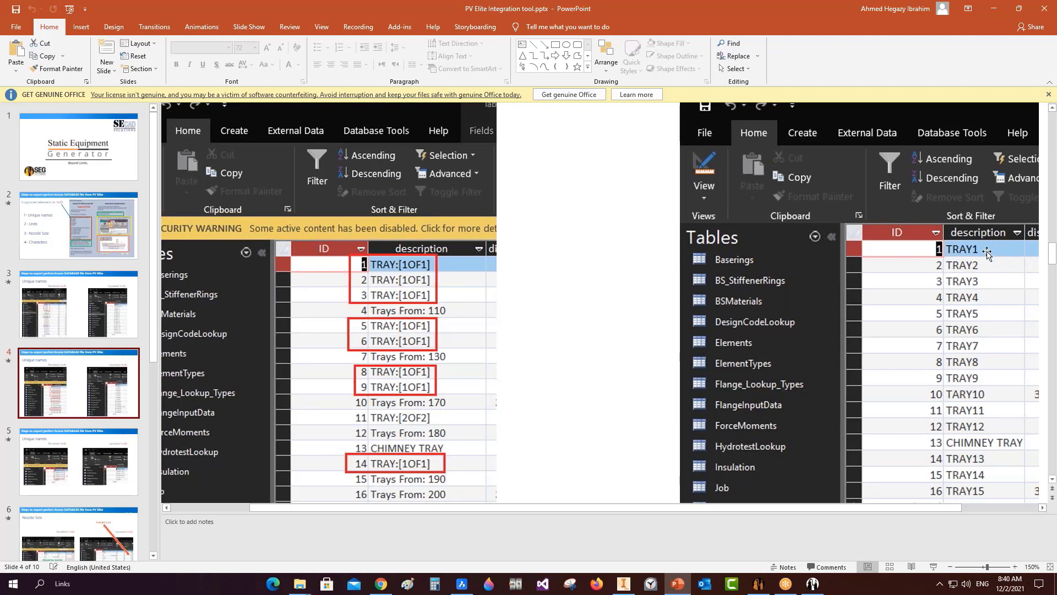
{"action": "scroll", "coordinate": [212, 441], "scroll_direction": "down", "scroll_amount": 1}
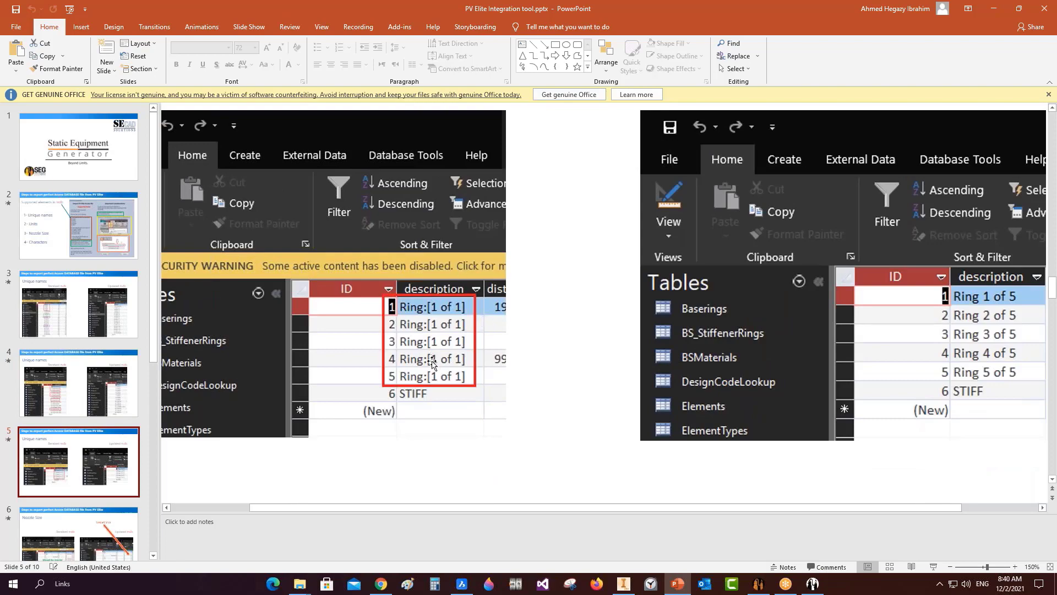
{"action": "scroll", "coordinate": [90, 534], "scroll_direction": "down", "scroll_amount": 1}
{"action": "left_click", "coordinate": [90, 534]}
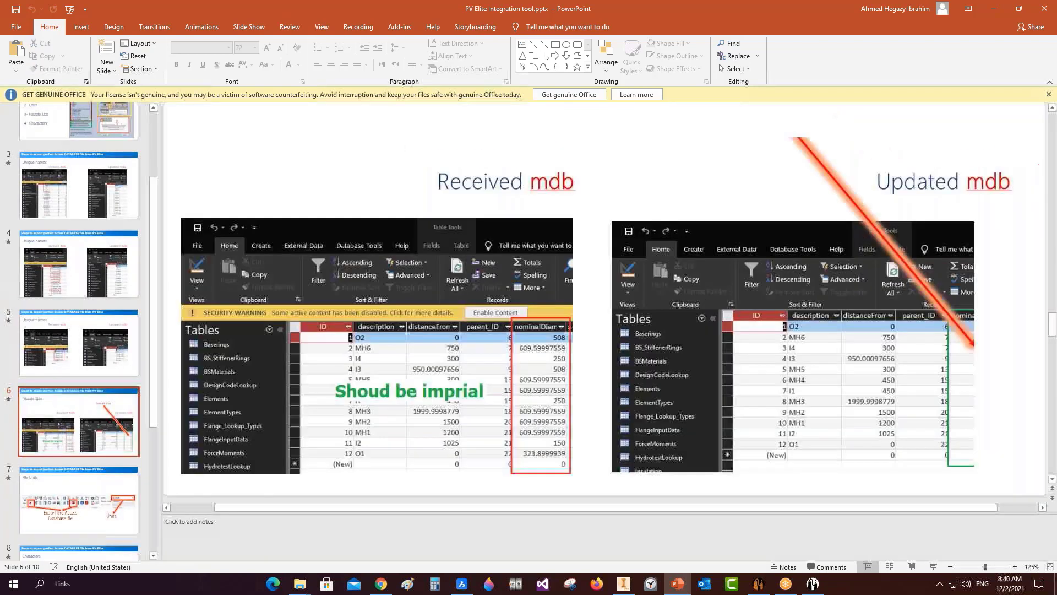
{"action": "scroll", "coordinate": [606, 308], "scroll_direction": "down", "scroll_amount": 7, "text": "ctrl"}
{"action": "left_click", "coordinate": [1044, 8]}
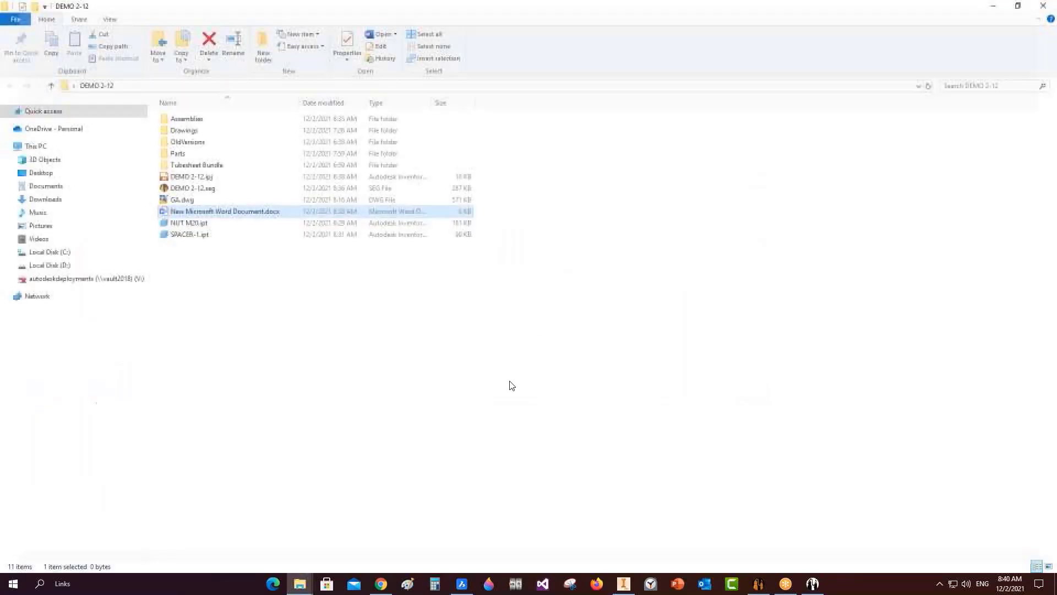
Start a new Static Equipment Generator project named 'pv DEMO' with the Desktop as workspace folder.
{"action": "left_click", "coordinate": [509, 384]}
{"action": "left_click", "coordinate": [813, 583]}
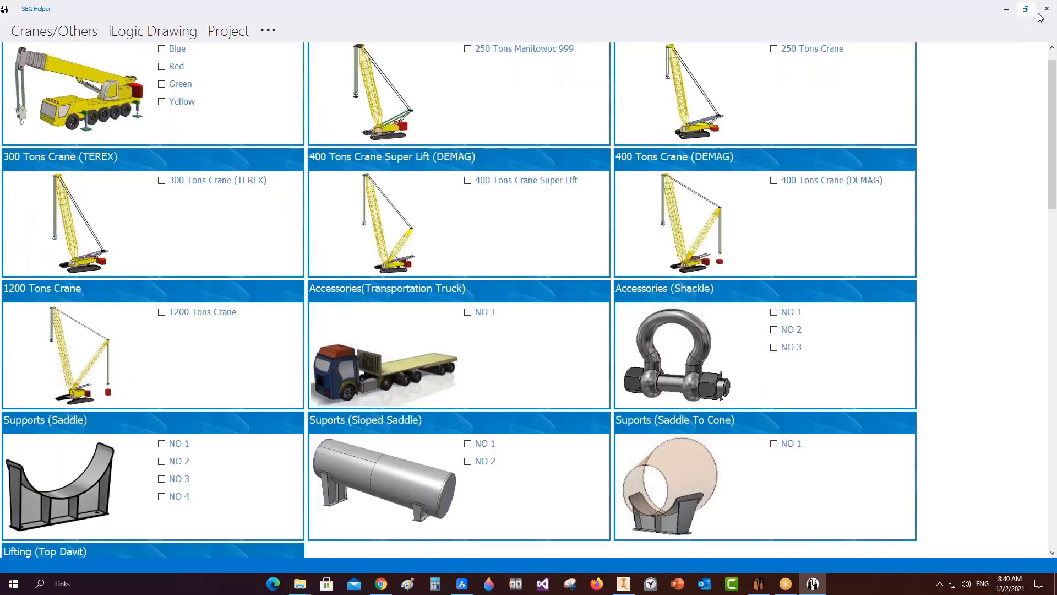
{"action": "left_click", "coordinate": [710, 525]}
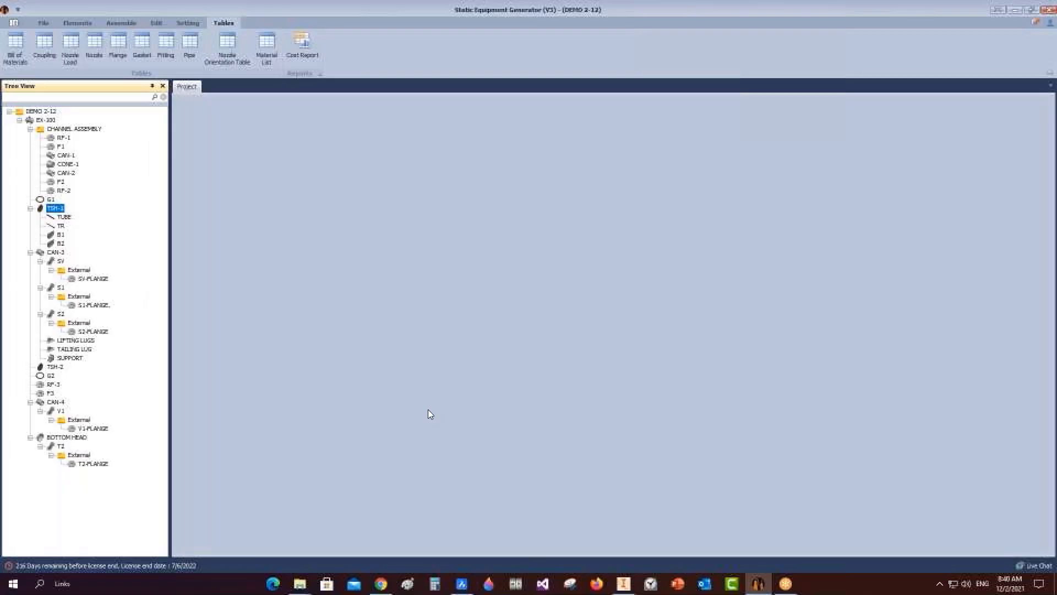
{"action": "left_click", "coordinate": [43, 23]}
{"action": "left_click", "coordinate": [13, 47]}
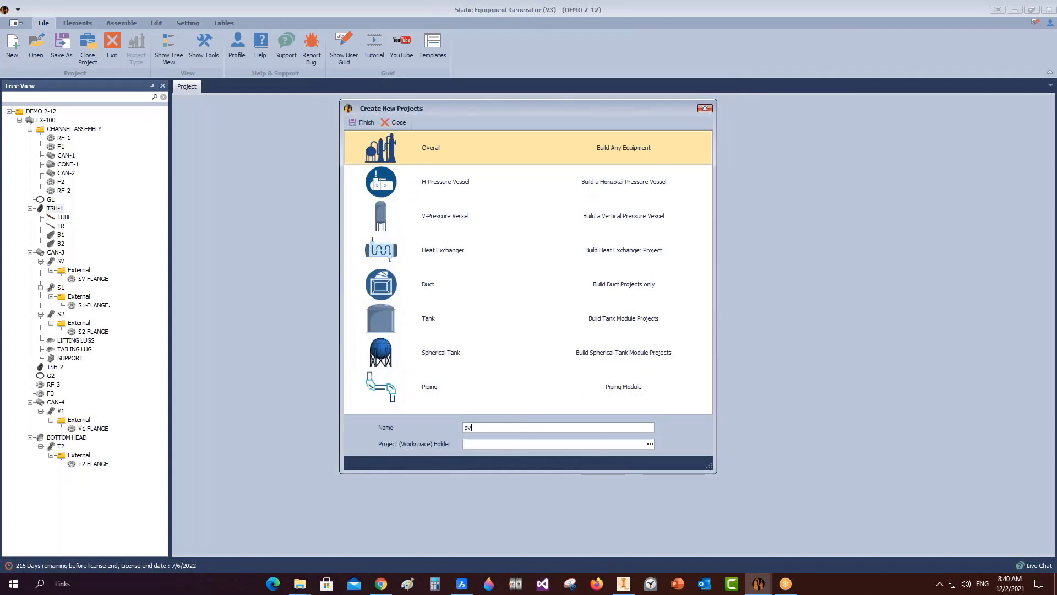
{"action": "type", "text": "pv DEMO"}
{"action": "left_click", "coordinate": [644, 443]}
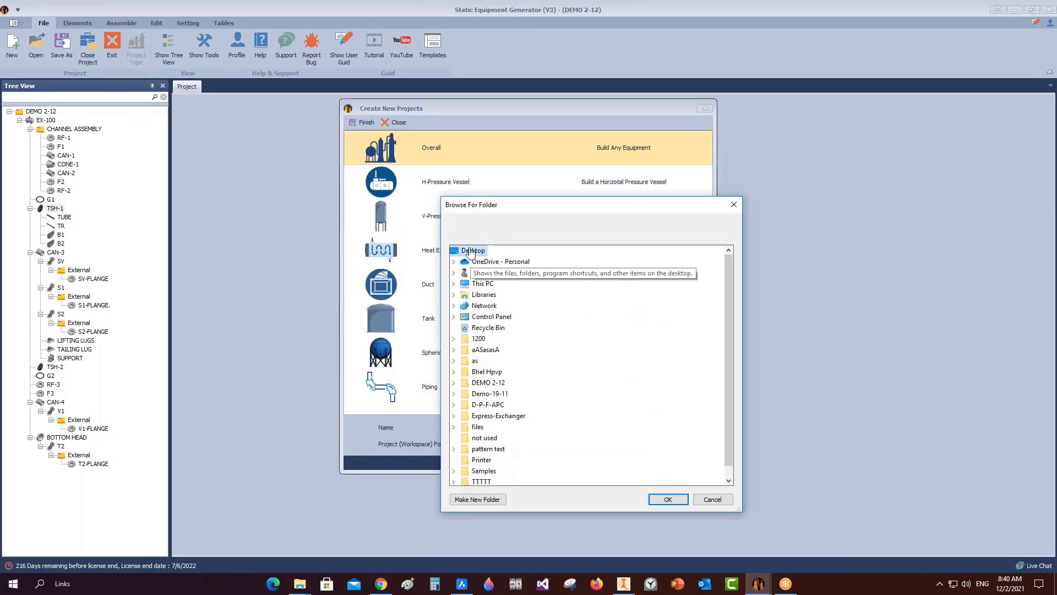
{"action": "left_click", "coordinate": [682, 499]}
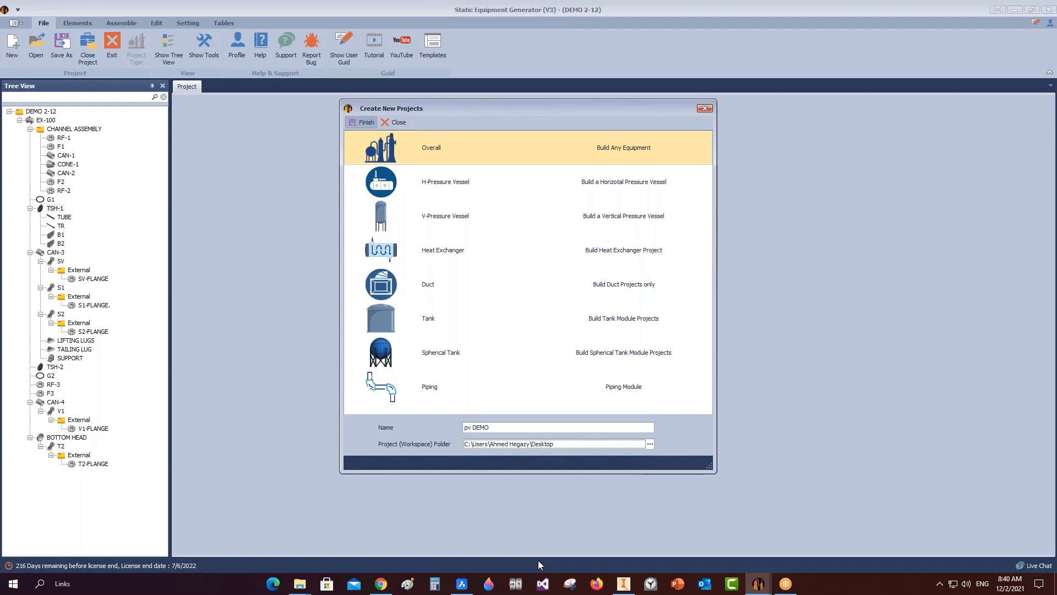
Copy 100-EA.mdb from the D:\SEG 3D\PV Eliet folder.
{"action": "mouse_move", "coordinate": [299, 583]}
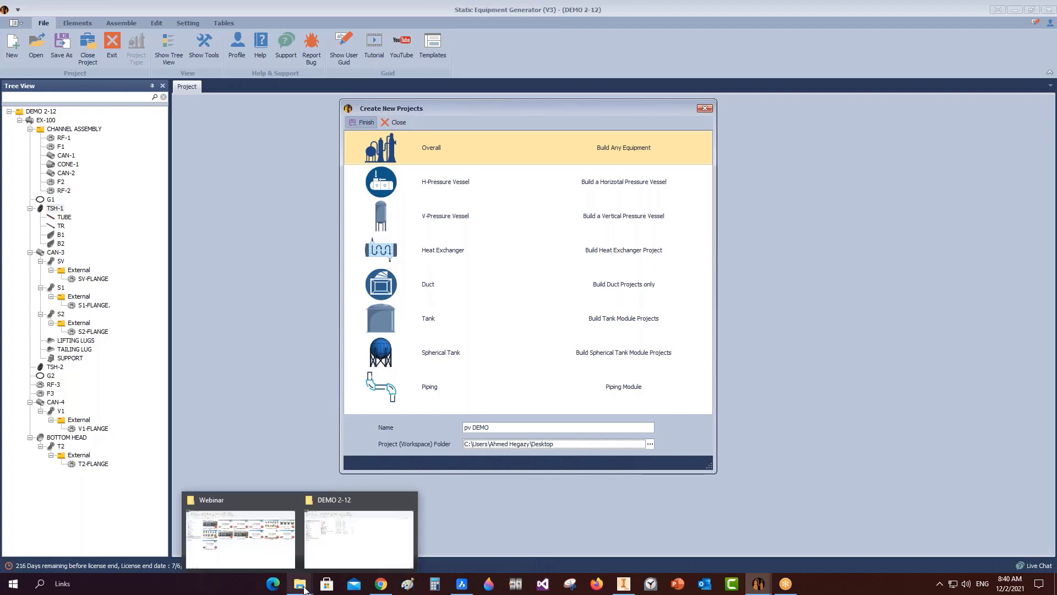
{"action": "left_click", "coordinate": [236, 537]}
{"action": "key", "text": "alt+Up"}
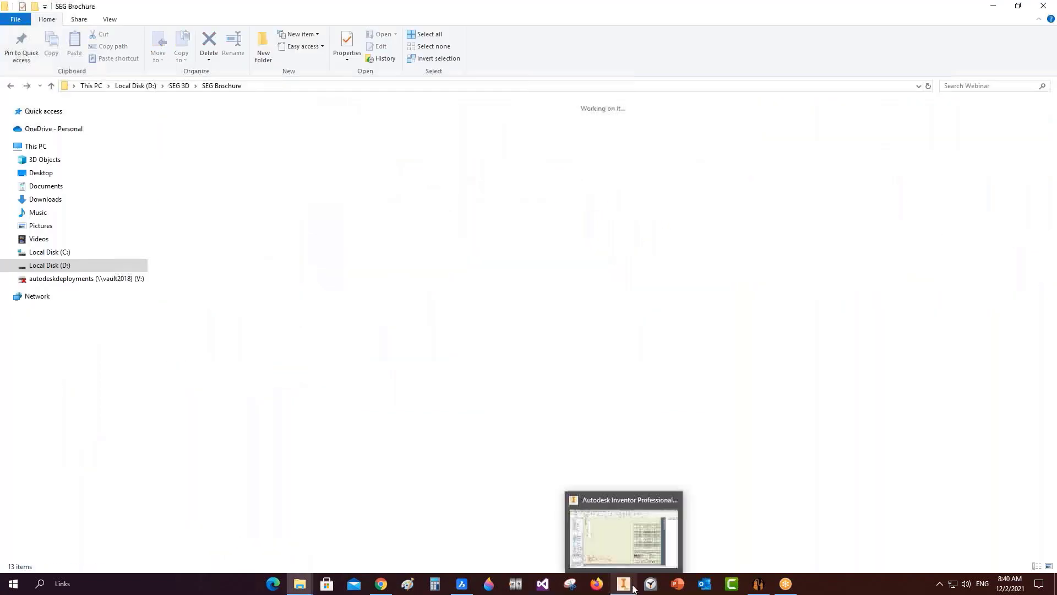
{"action": "left_click", "coordinate": [179, 85]}
{"action": "left_click", "coordinate": [733, 159]}
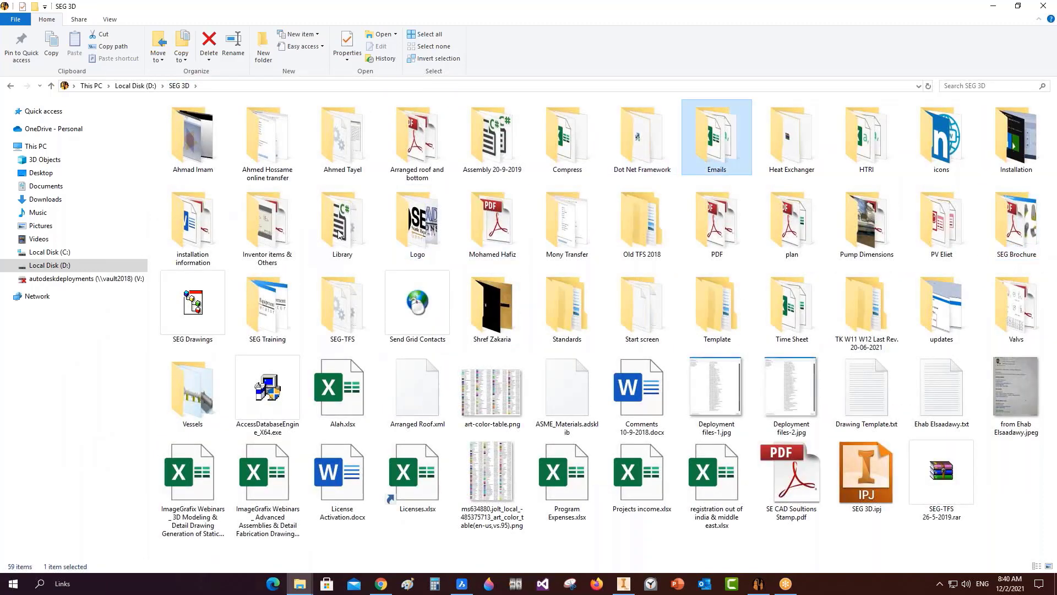
{"action": "key", "text": "p"}
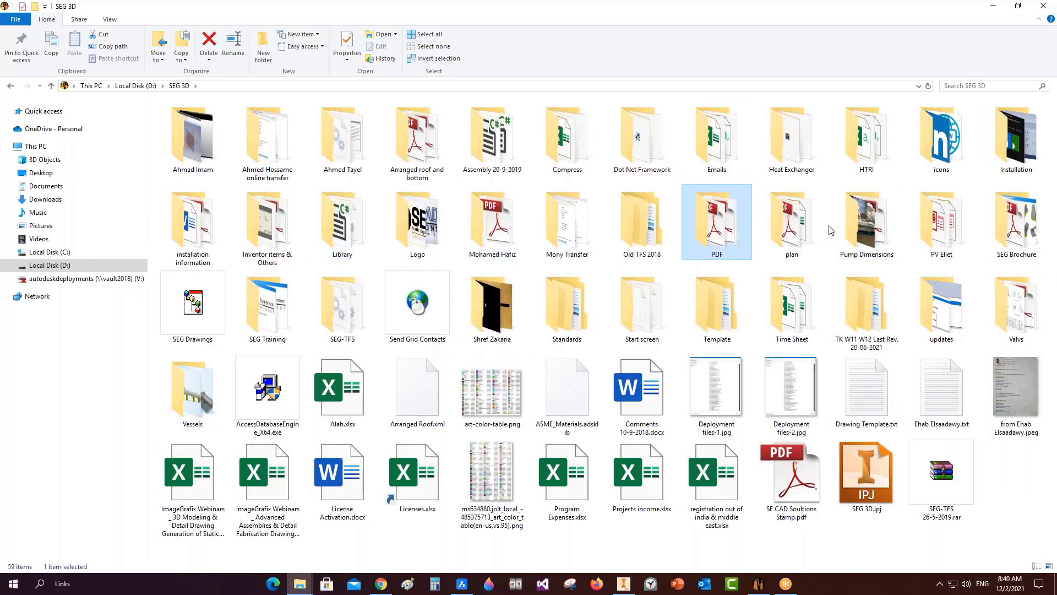
{"action": "key", "text": "p"}
{"action": "double_click", "coordinate": [943, 233]}
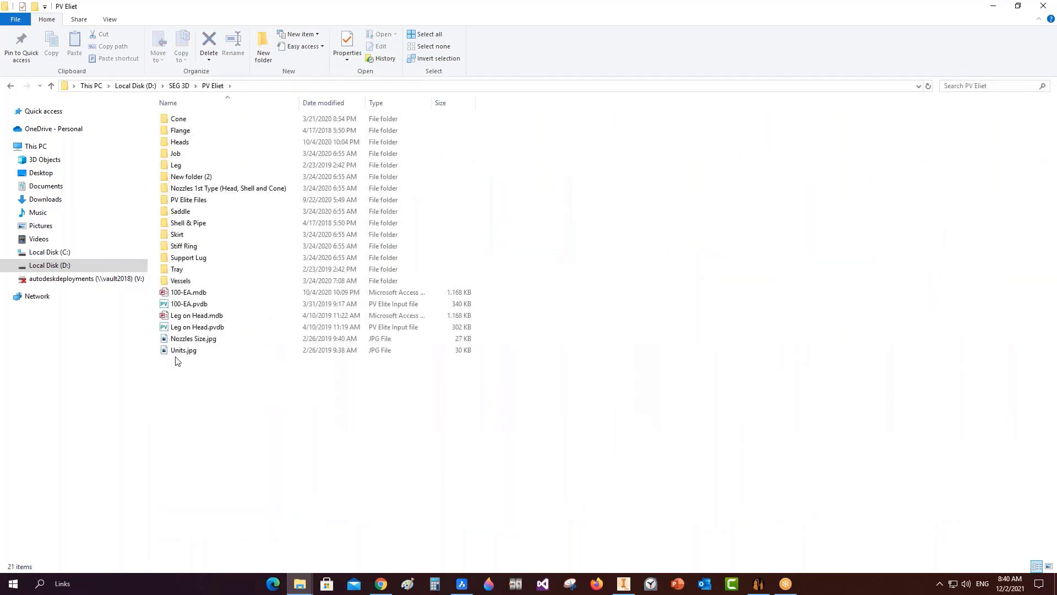
{"action": "left_click", "coordinate": [200, 294]}
{"action": "right_click", "coordinate": [200, 294]}
{"action": "left_click", "coordinate": [243, 496]}
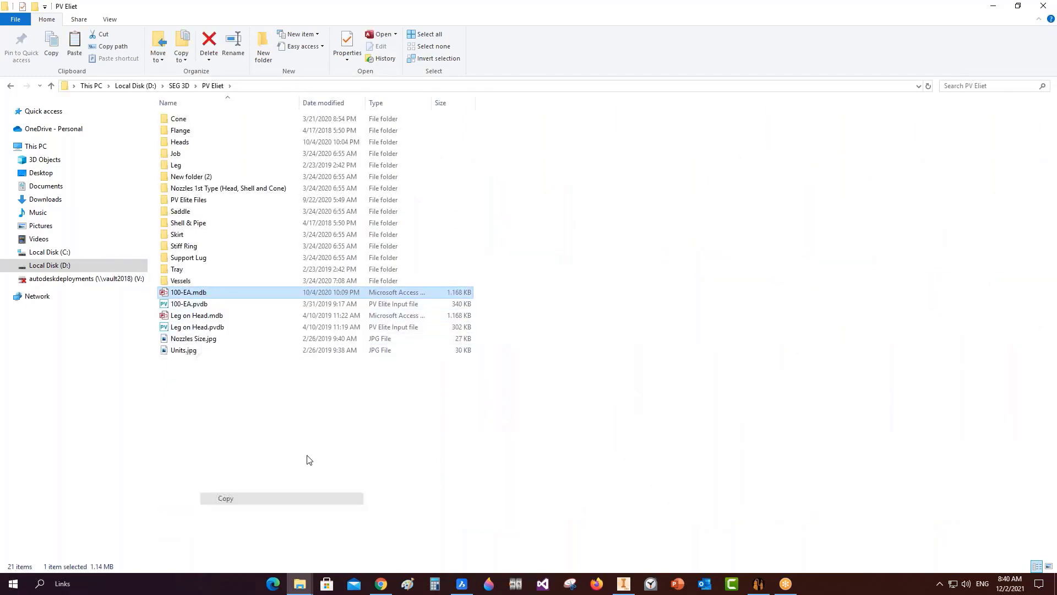
Paste 100-EA.mdb into the pv DEMO folder on the Desktop and reselect the TBA vessel.
{"action": "left_click", "coordinate": [992, 6]}
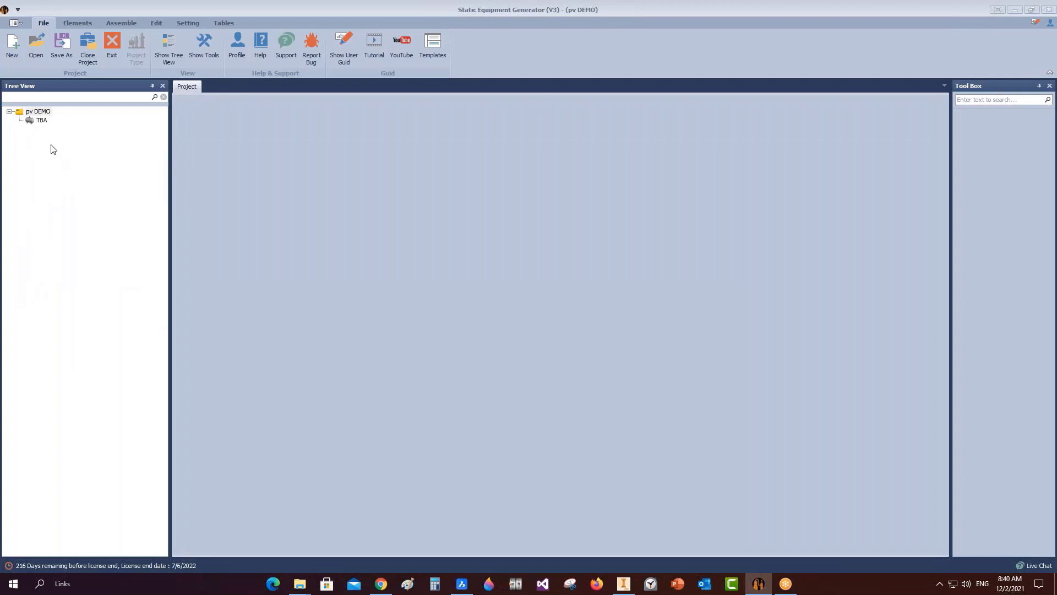
{"action": "double_click", "coordinate": [42, 121]}
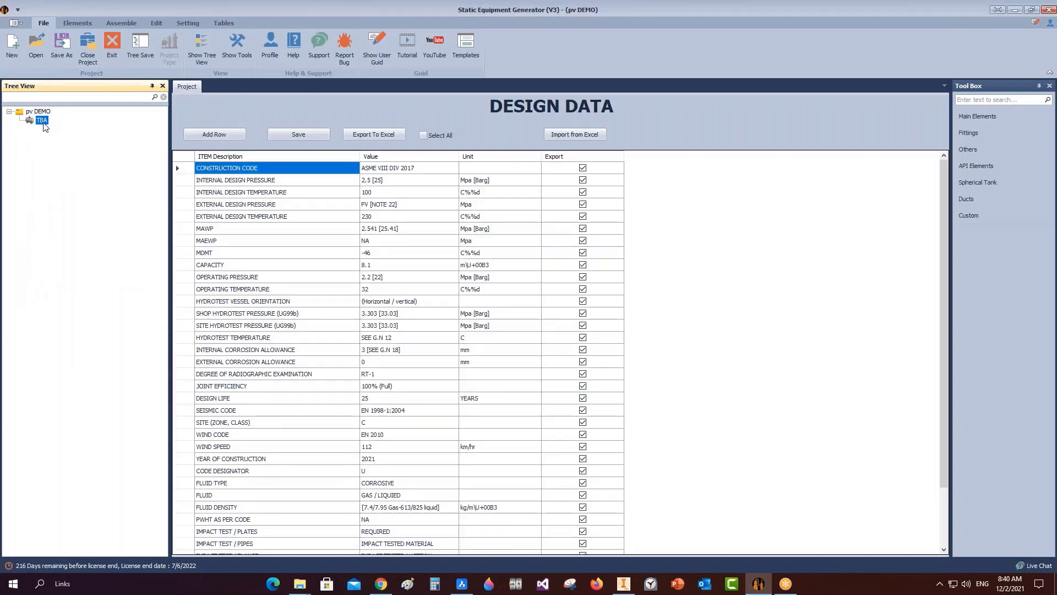
{"action": "left_click", "coordinate": [1016, 11]}
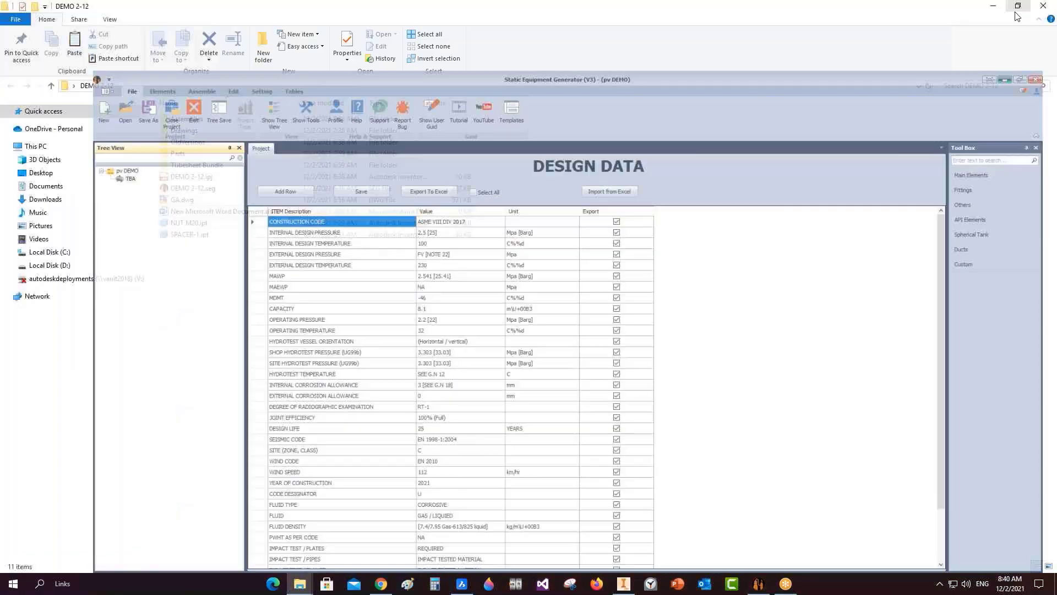
{"action": "left_click", "coordinate": [994, 8]}
{"action": "left_click", "coordinate": [994, 8]}
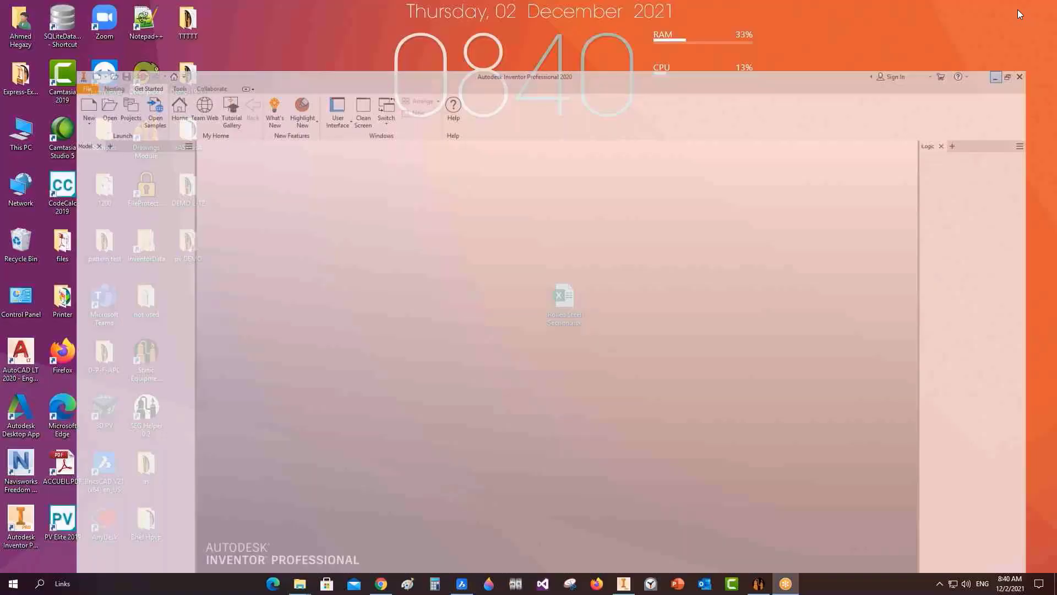
{"action": "right_click", "coordinate": [274, 305]}
{"action": "left_click", "coordinate": [330, 382]}
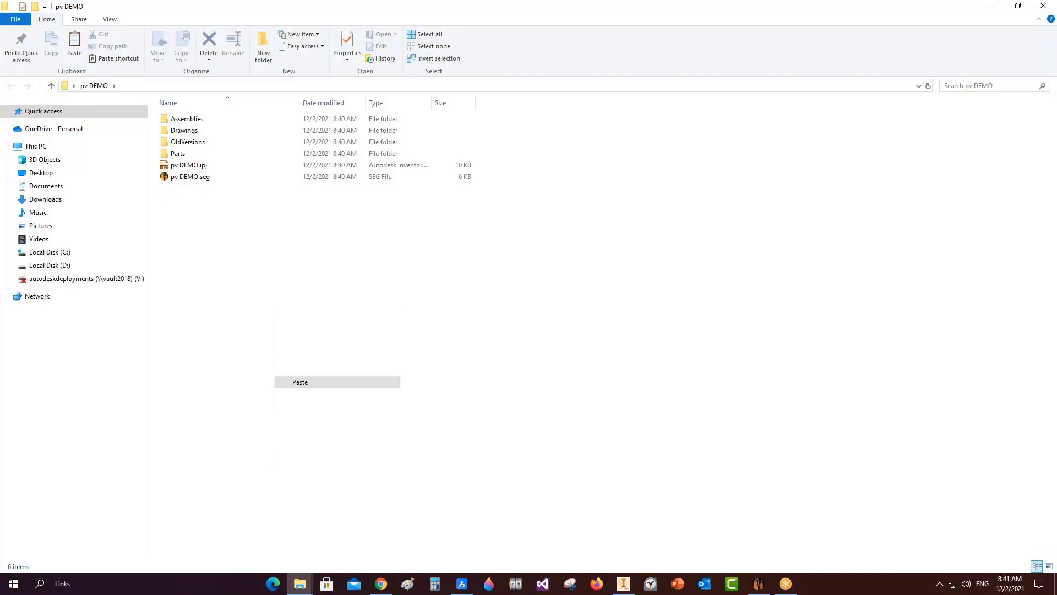
{"action": "left_click", "coordinate": [758, 583]}
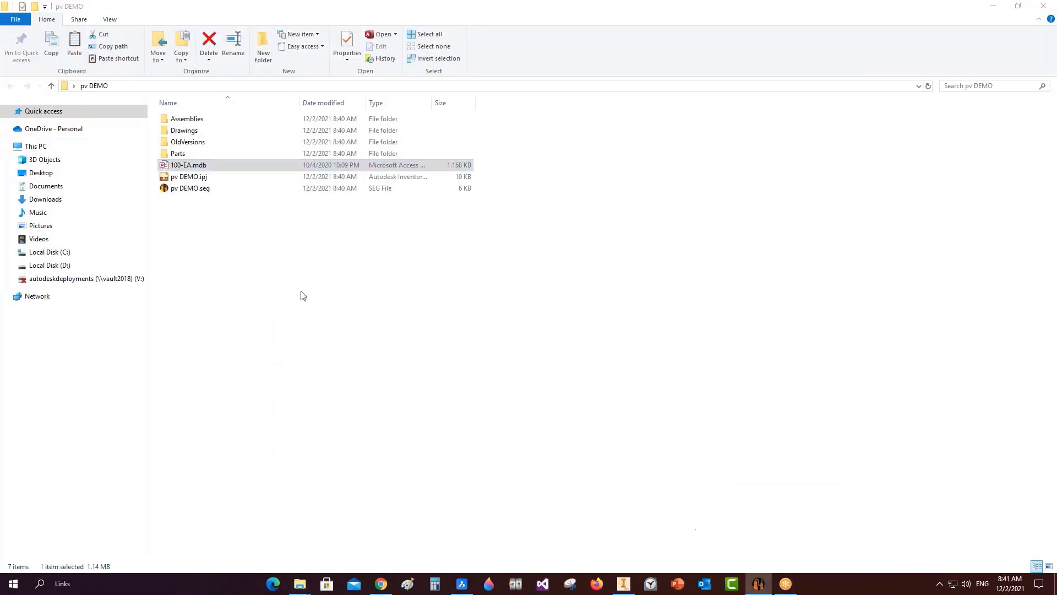
{"action": "left_click", "coordinate": [39, 122]}
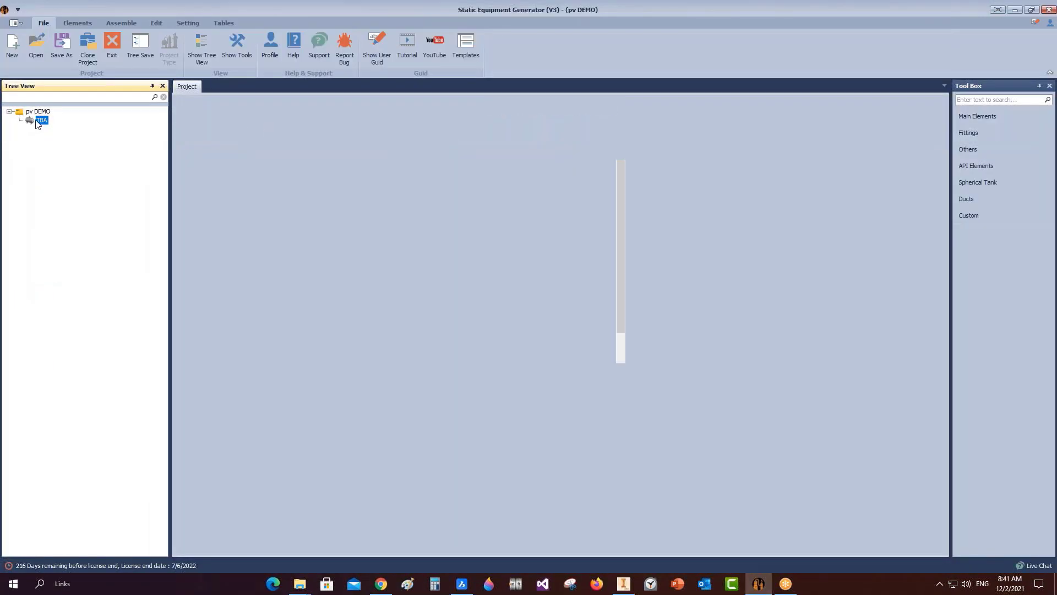
Import Desktop\pv DEMO\100-EA.mdb into the TBA vessel as a PV Elite Access project.
{"action": "right_click", "coordinate": [37, 121]}
{"action": "mouse_move", "coordinate": [83, 163]}
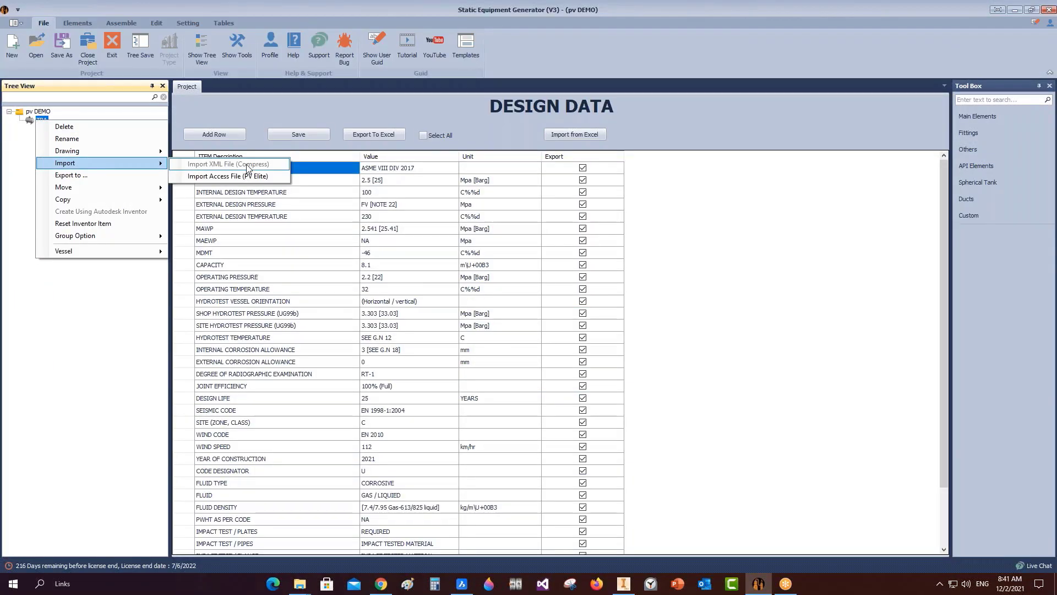
{"action": "left_click", "coordinate": [229, 176]}
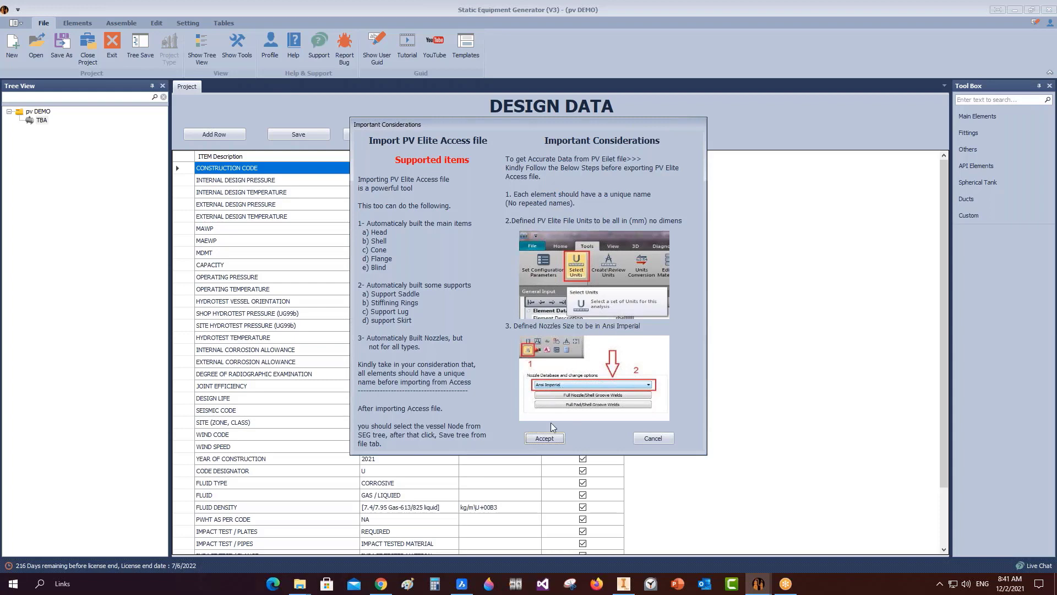
{"action": "left_click", "coordinate": [544, 439]}
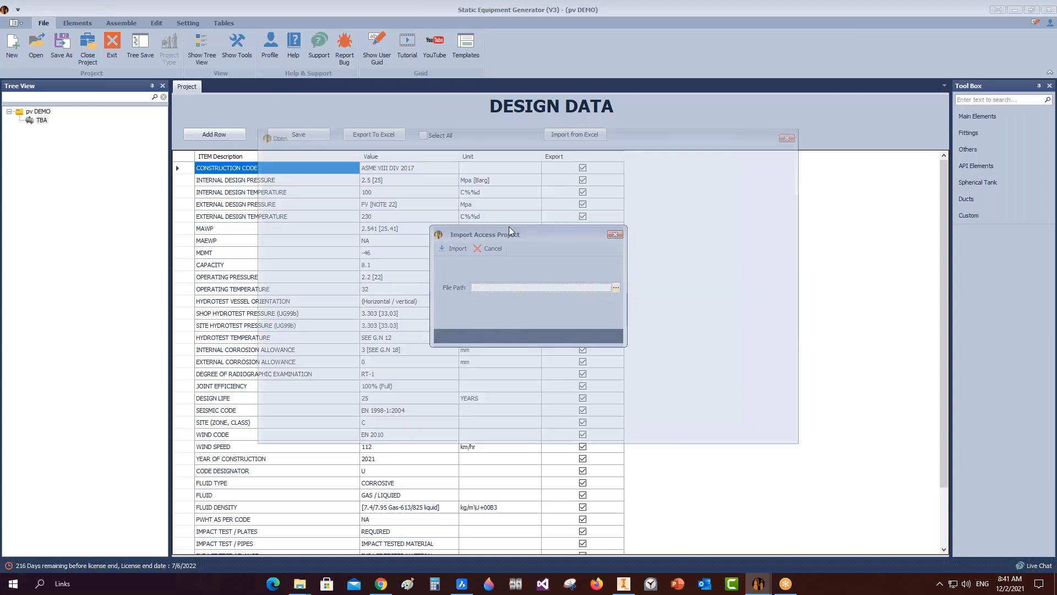
{"action": "left_click", "coordinate": [535, 154]}
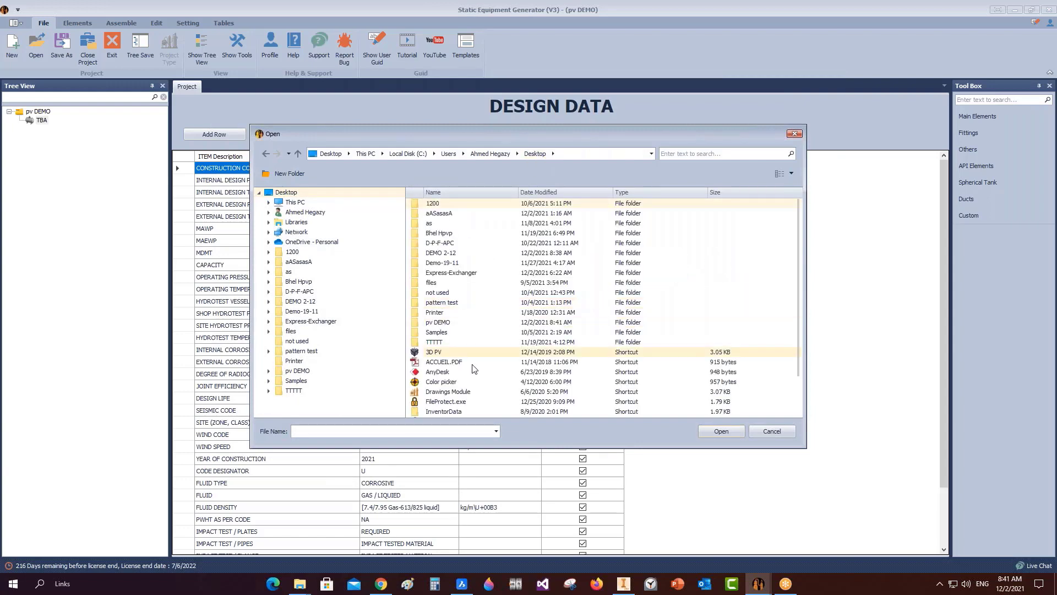
{"action": "double_click", "coordinate": [447, 325]}
{"action": "double_click", "coordinate": [440, 246]}
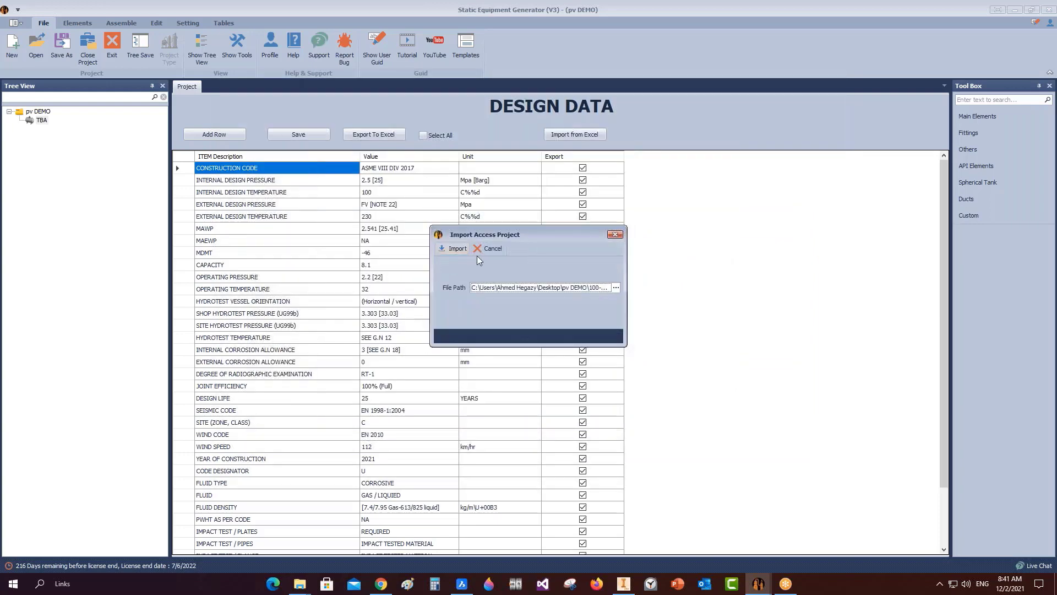
{"action": "left_click", "coordinate": [450, 250]}
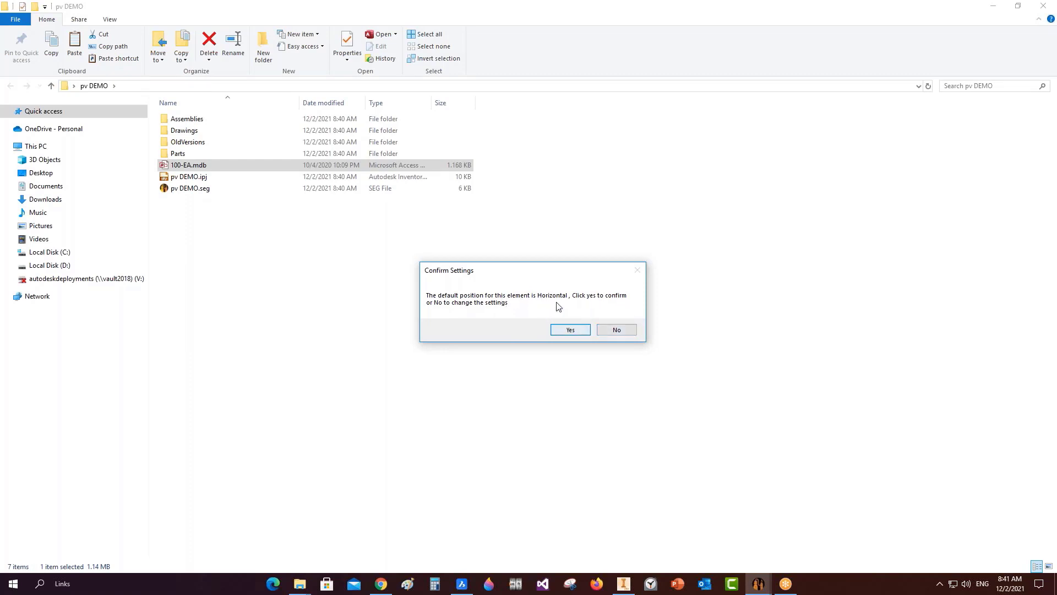
Keep horizontal as the default position and set Shell 1's course length to 2900.
{"action": "left_click", "coordinate": [571, 329]}
{"action": "left_click", "coordinate": [994, 9]}
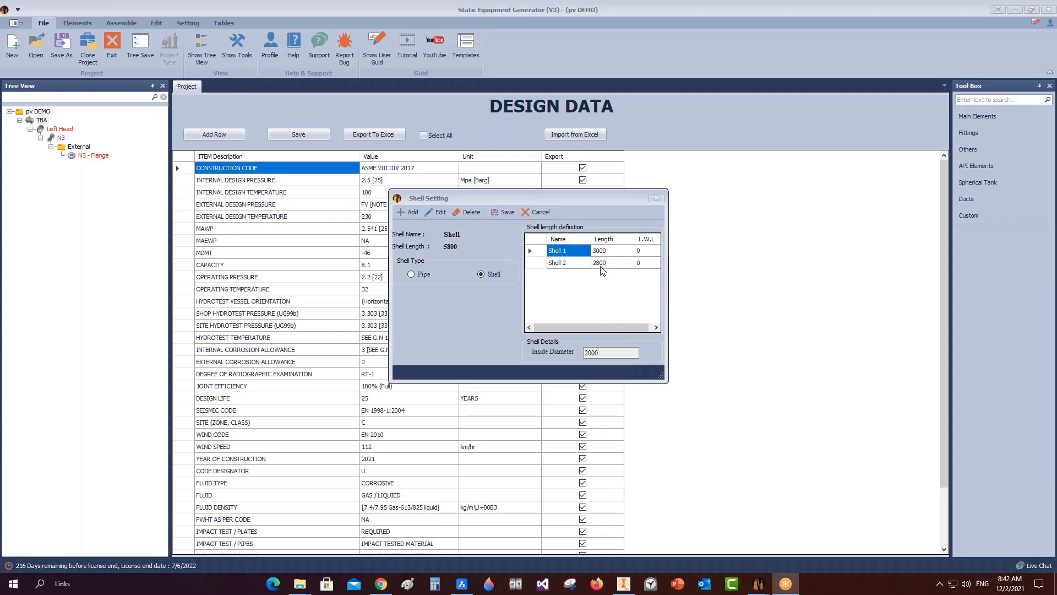
{"action": "left_click", "coordinate": [539, 252]}
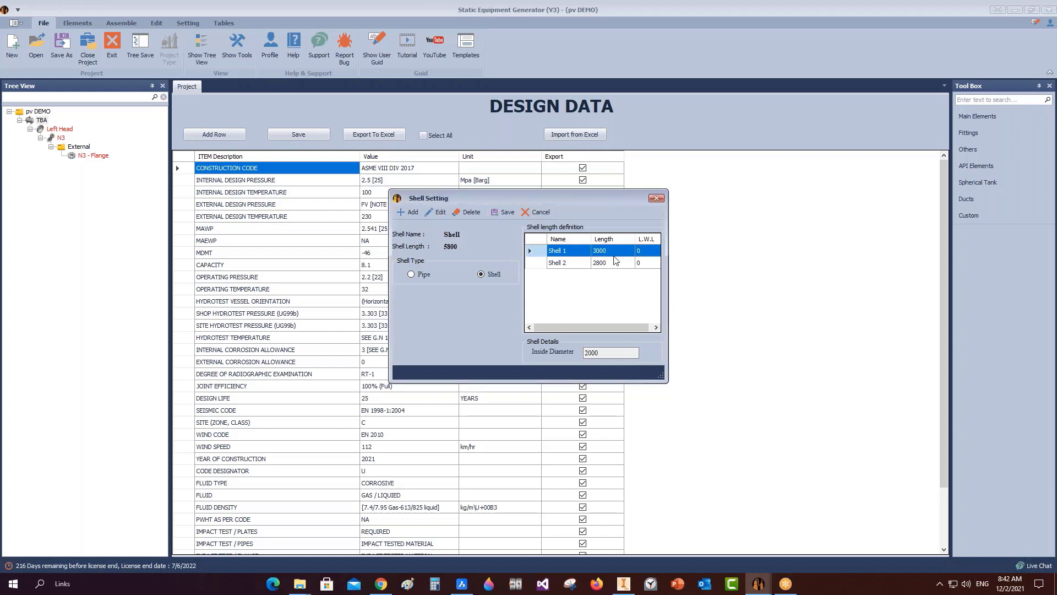
{"action": "left_click", "coordinate": [434, 214]}
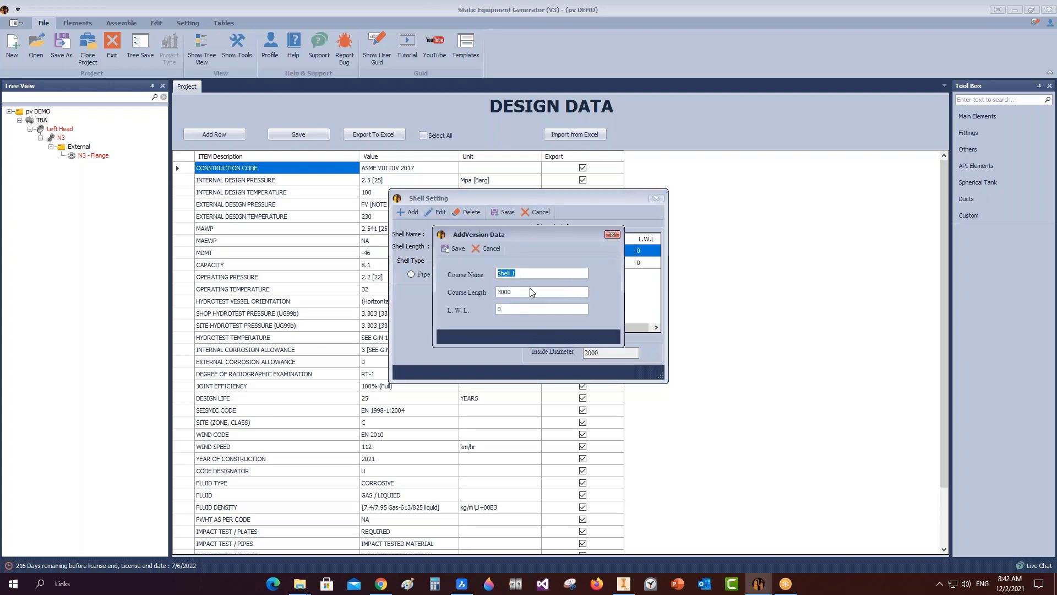
{"action": "left_click_drag", "start_coordinate": [524, 292], "coordinate": [470, 305]}
{"action": "type", "text": "2900"}
{"action": "type", "text": "45"}
{"action": "left_click", "coordinate": [455, 250]}
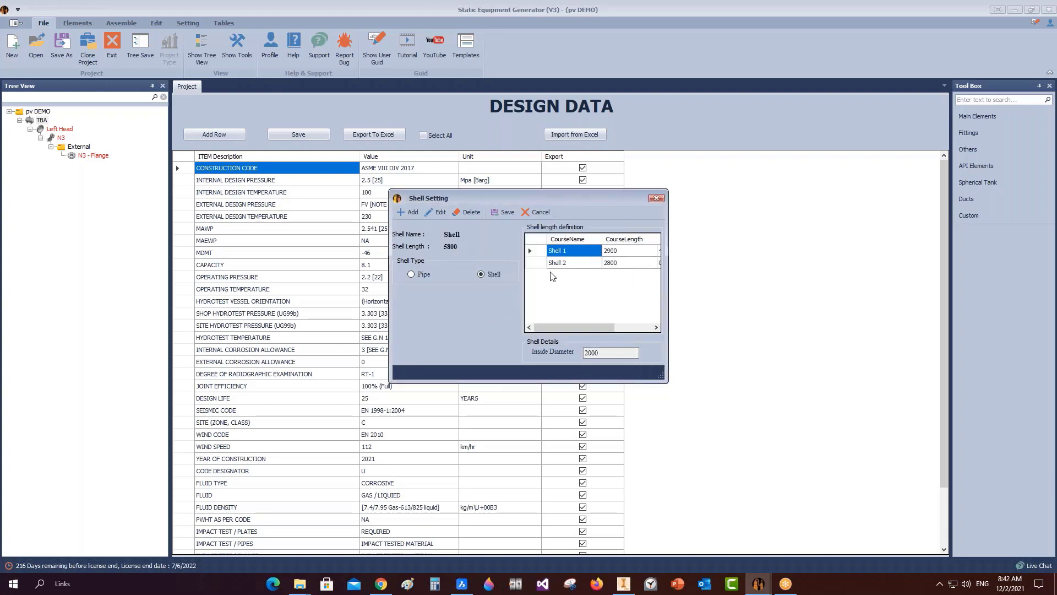
Set Shell 2's course length to 2900, then save the shell and saddle settings.
{"action": "left_click", "coordinate": [528, 260]}
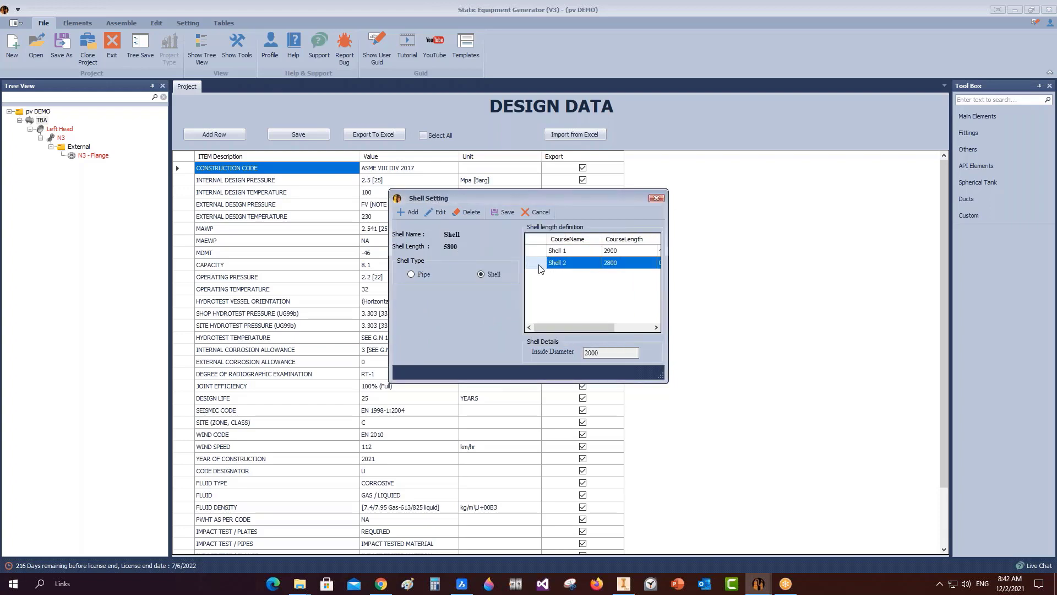
{"action": "left_click", "coordinate": [440, 213]}
{"action": "type", "text": "2900"}
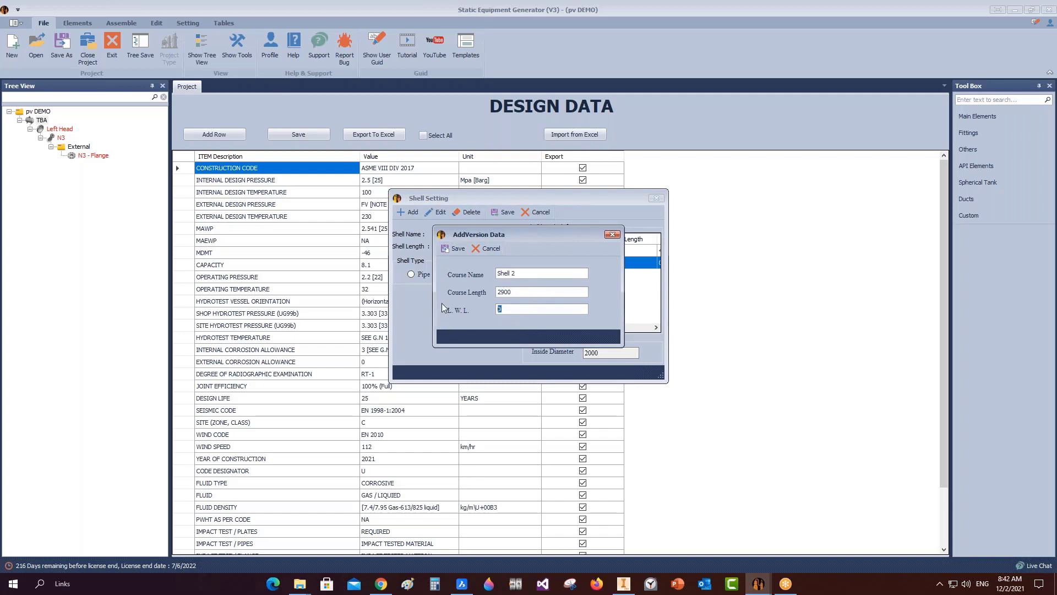
{"action": "type", "text": "315"}
{"action": "left_click", "coordinate": [453, 249]}
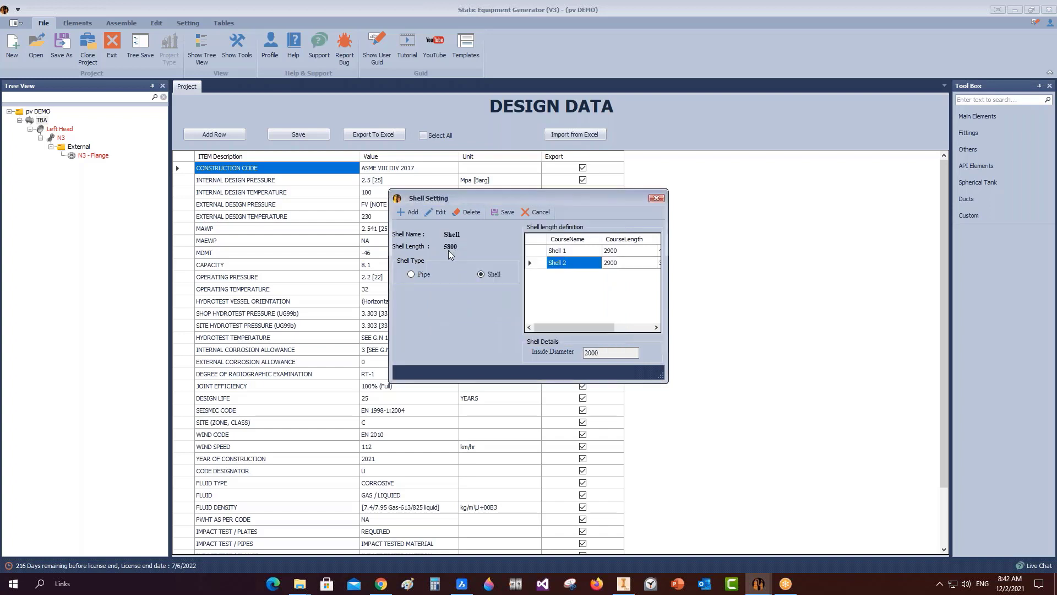
{"action": "left_click", "coordinate": [504, 212]}
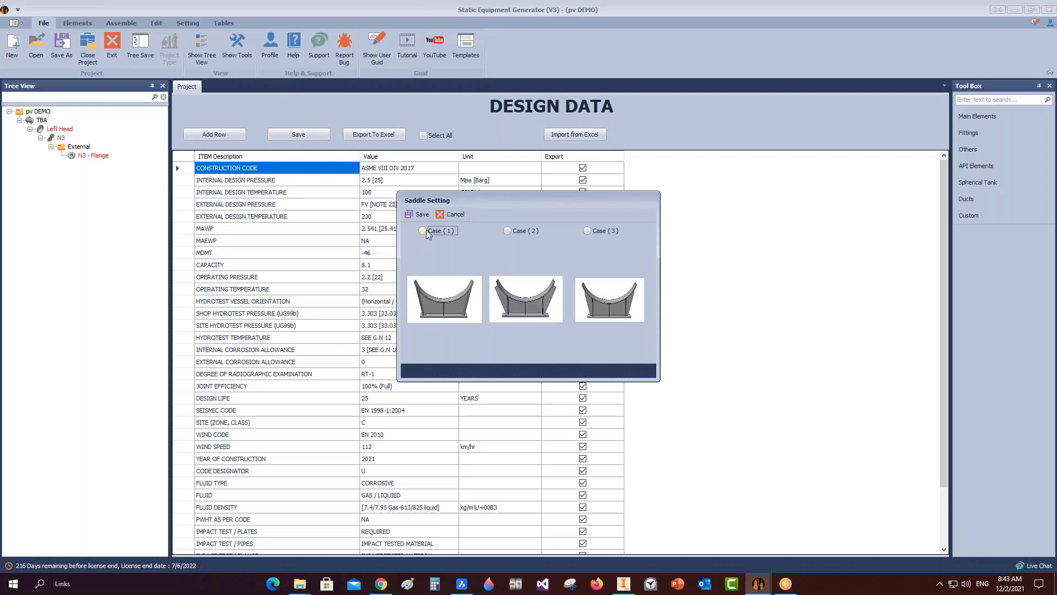
{"action": "left_click", "coordinate": [417, 214]}
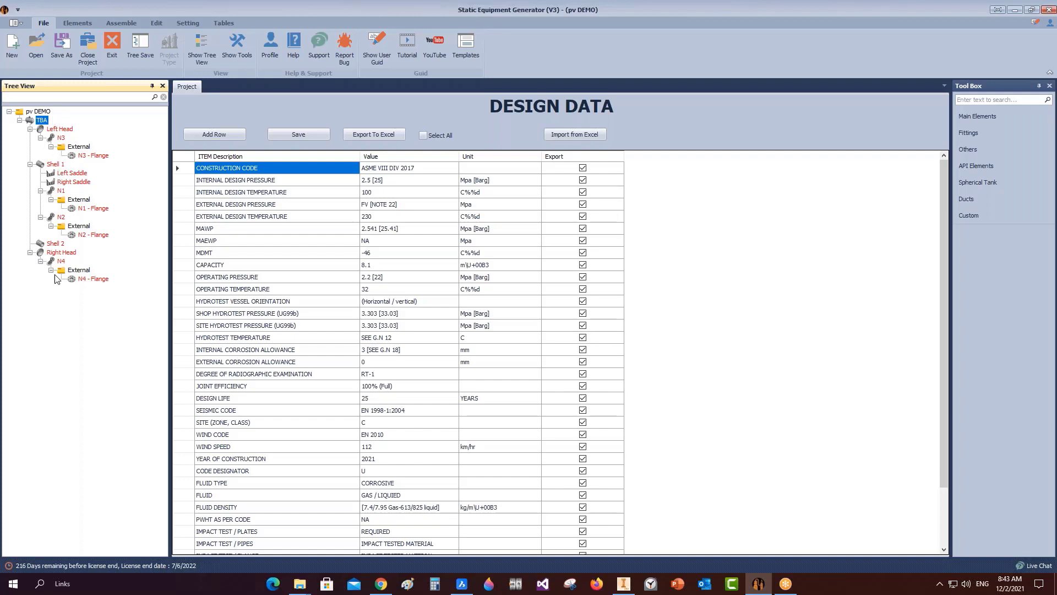
Mark the Right Head as Flipped, save it, and return to TBA's design data.
{"action": "left_click", "coordinate": [60, 130]}
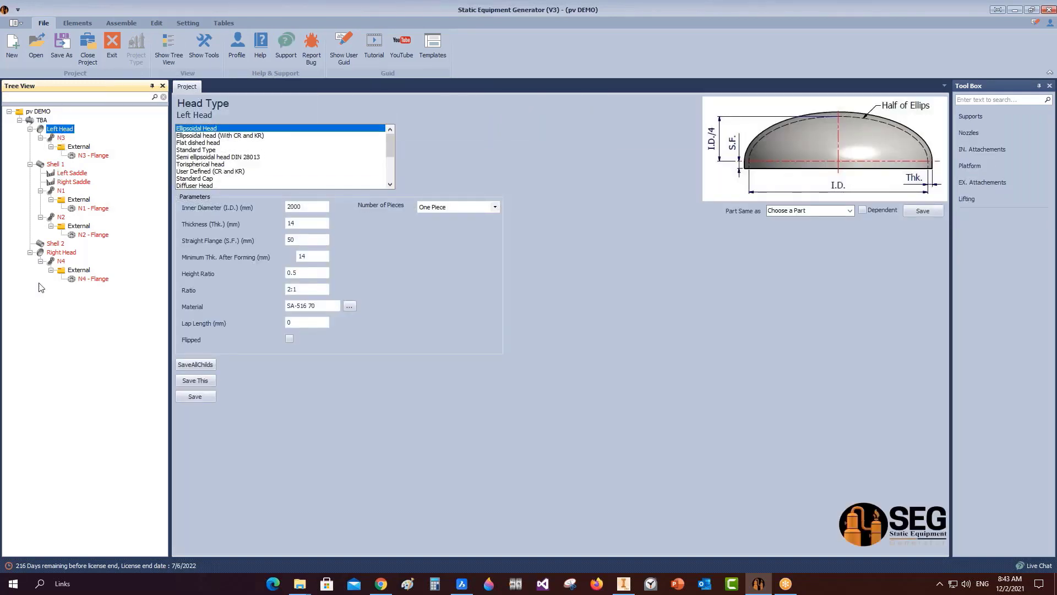
{"action": "left_click", "coordinate": [52, 253]}
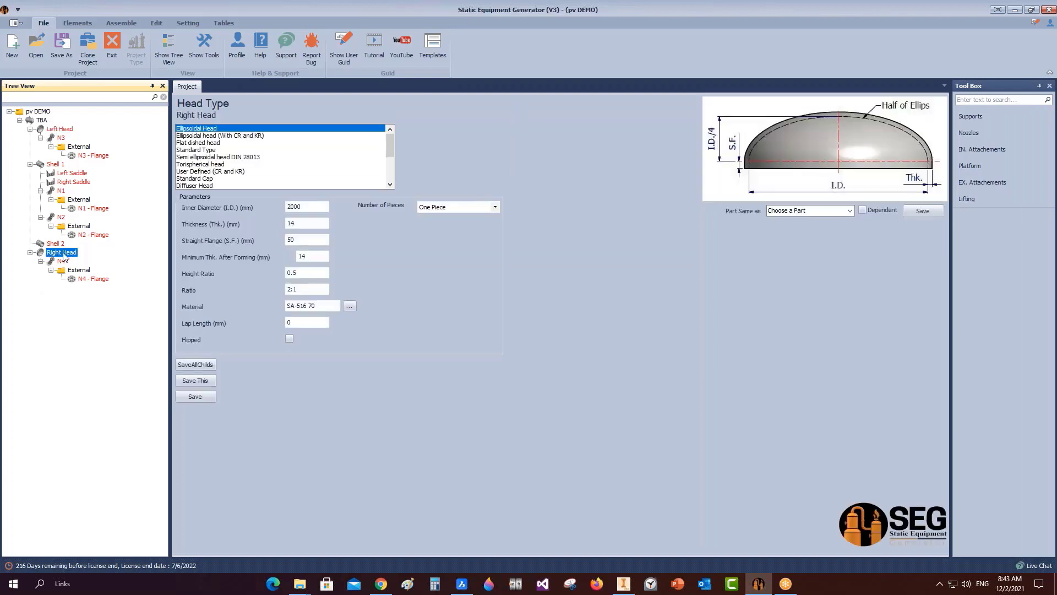
{"action": "left_click", "coordinate": [295, 341]}
{"action": "left_click", "coordinate": [213, 397]}
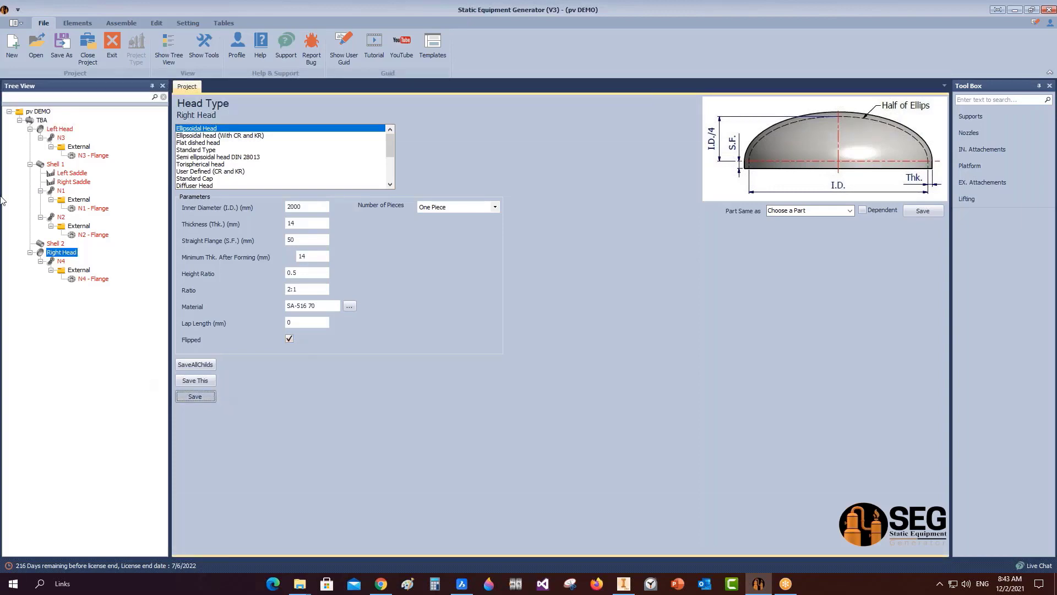
{"action": "left_click", "coordinate": [41, 120]}
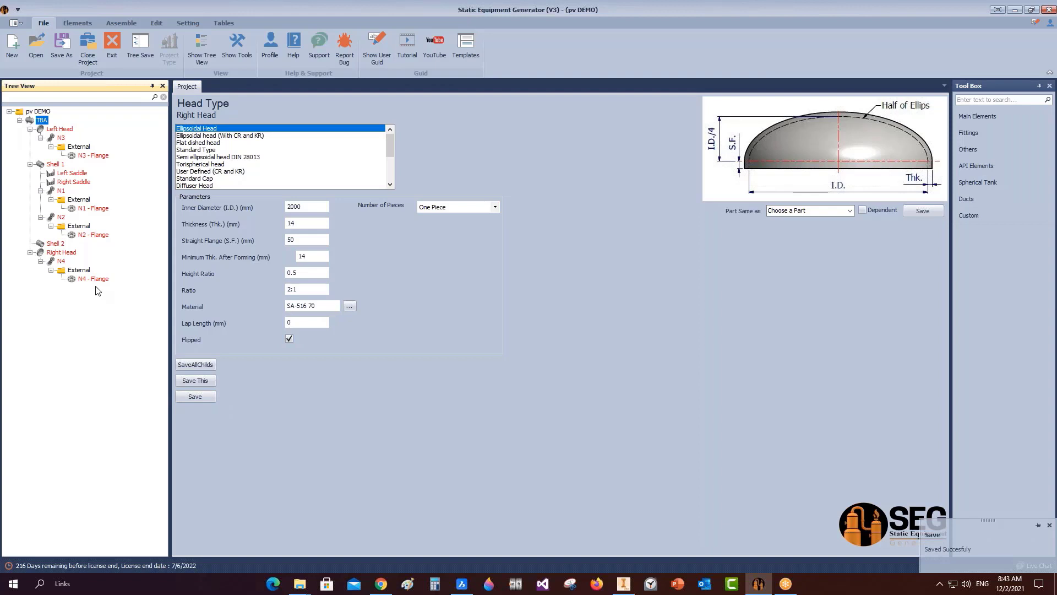
{"action": "left_click", "coordinate": [31, 122]}
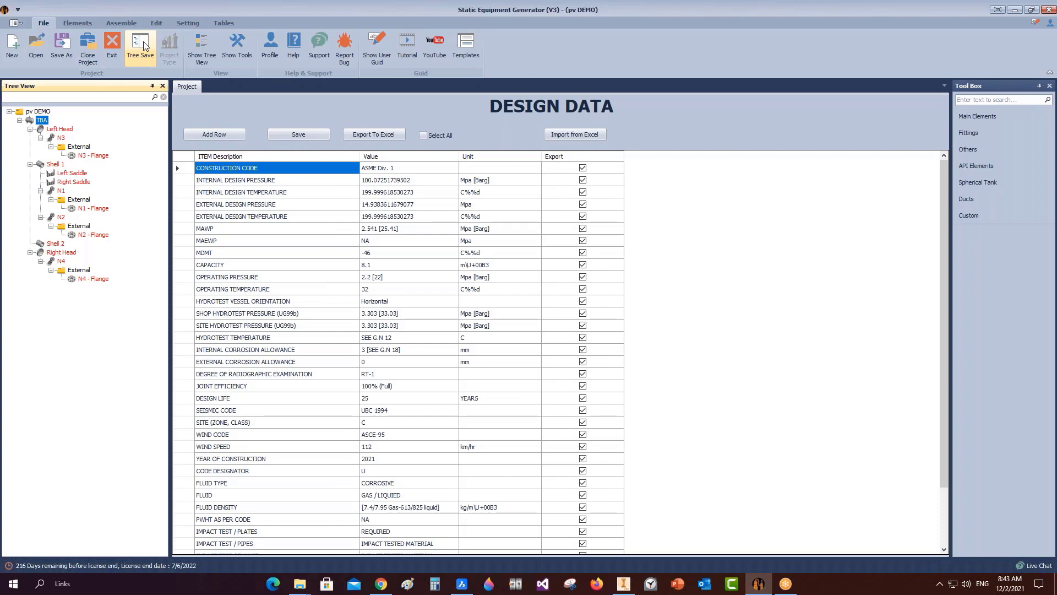
Save all nodes of the TBA tree with Tree Save and show the Assemble commands.
{"action": "left_click", "coordinate": [142, 44]}
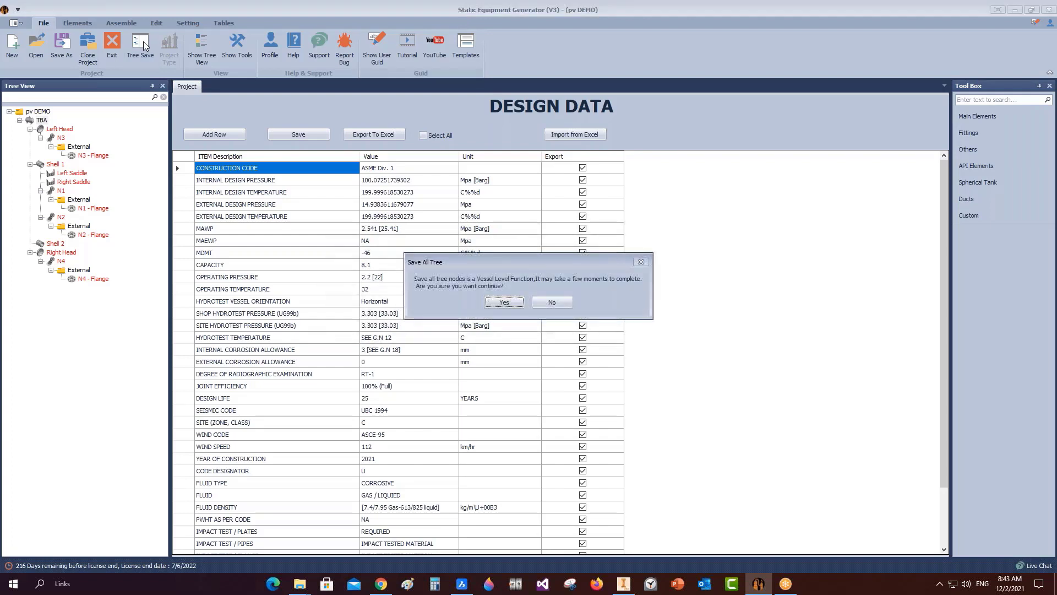
{"action": "left_click", "coordinate": [496, 304]}
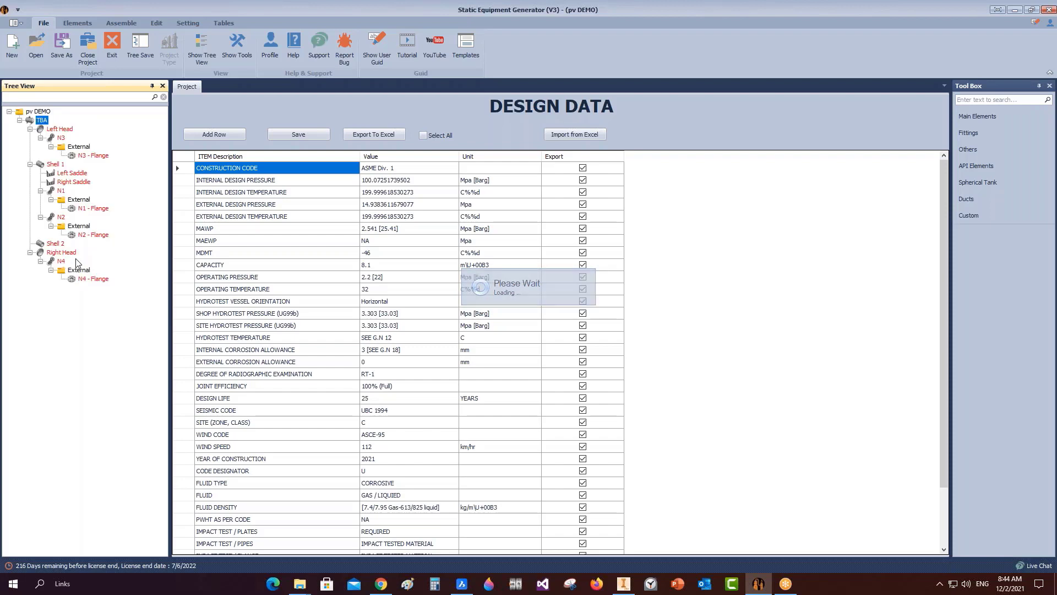
{"action": "left_click", "coordinate": [124, 22]}
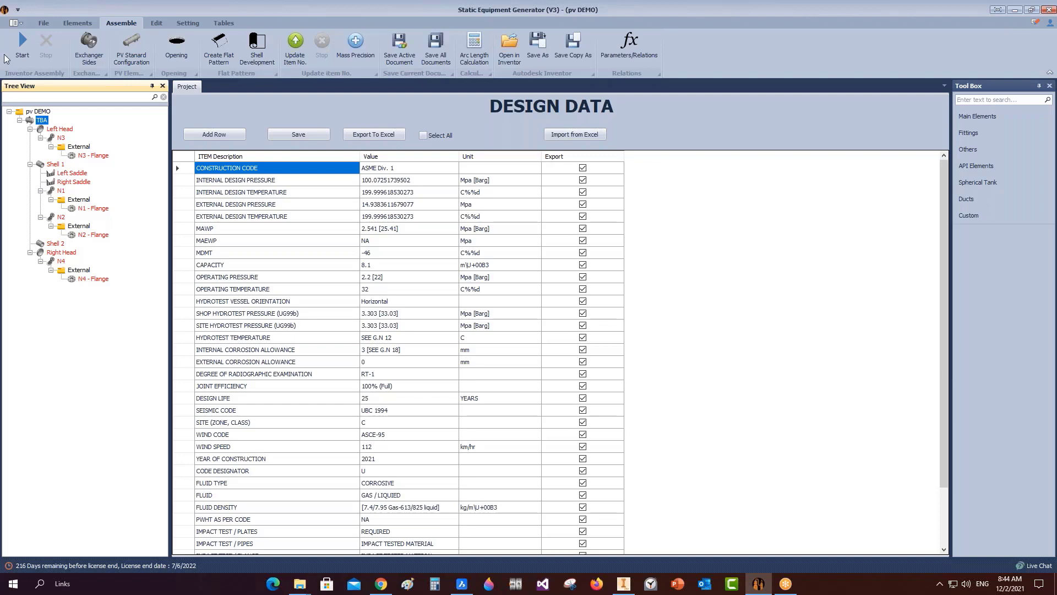
Start building the TBA.iam vessel assembly in Inventor from the Assemble tab.
{"action": "left_click", "coordinate": [23, 44]}
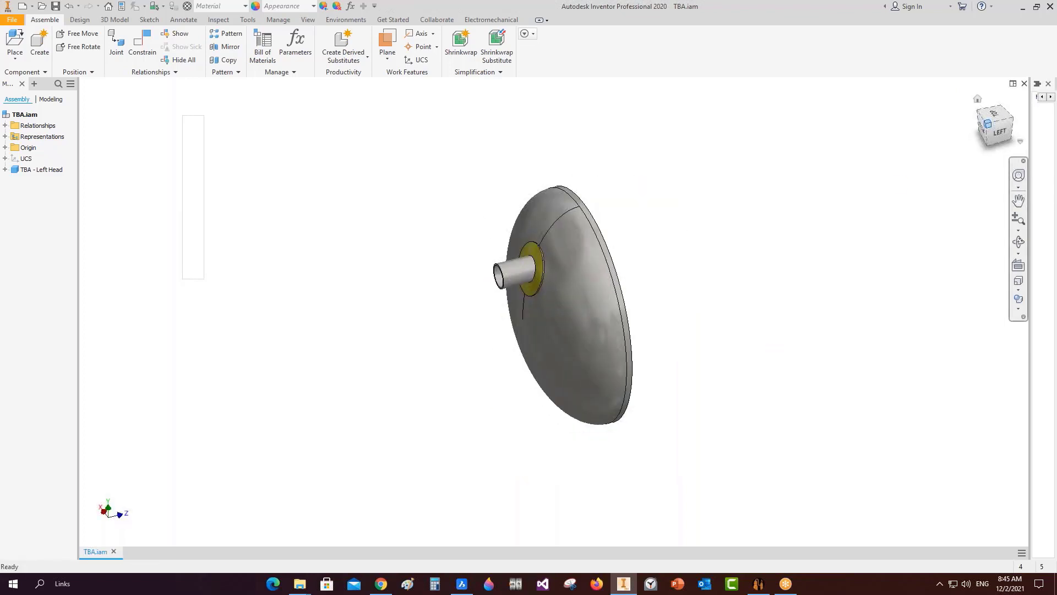
Check App Setting without changes while Inventor adds Shell 1 and the left saddle.
{"action": "left_click", "coordinate": [758, 583]}
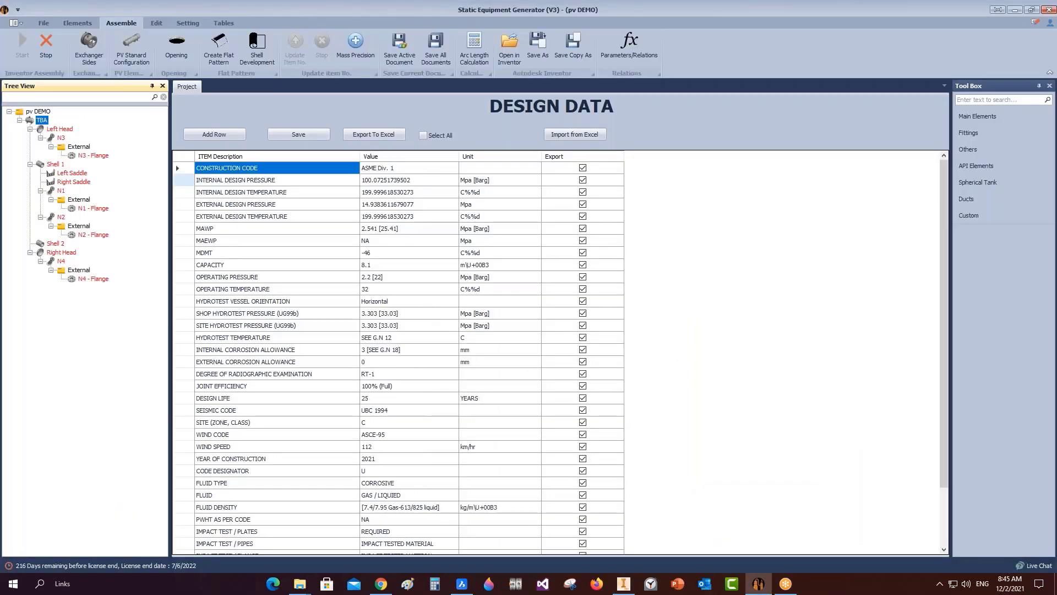
{"action": "left_click", "coordinate": [197, 24]}
{"action": "left_click", "coordinate": [175, 52]}
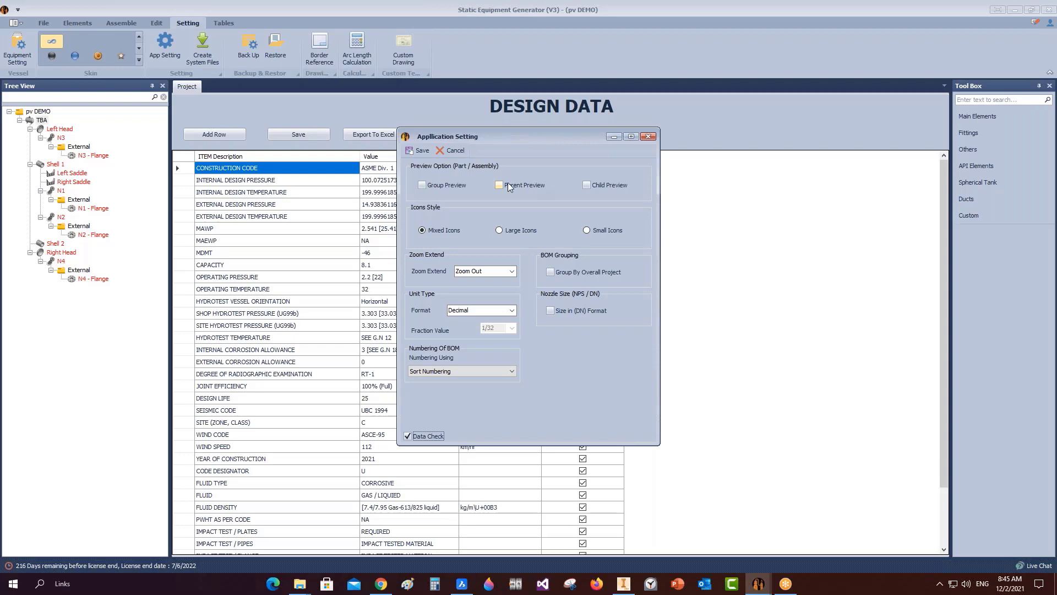
{"action": "left_click", "coordinate": [647, 136]}
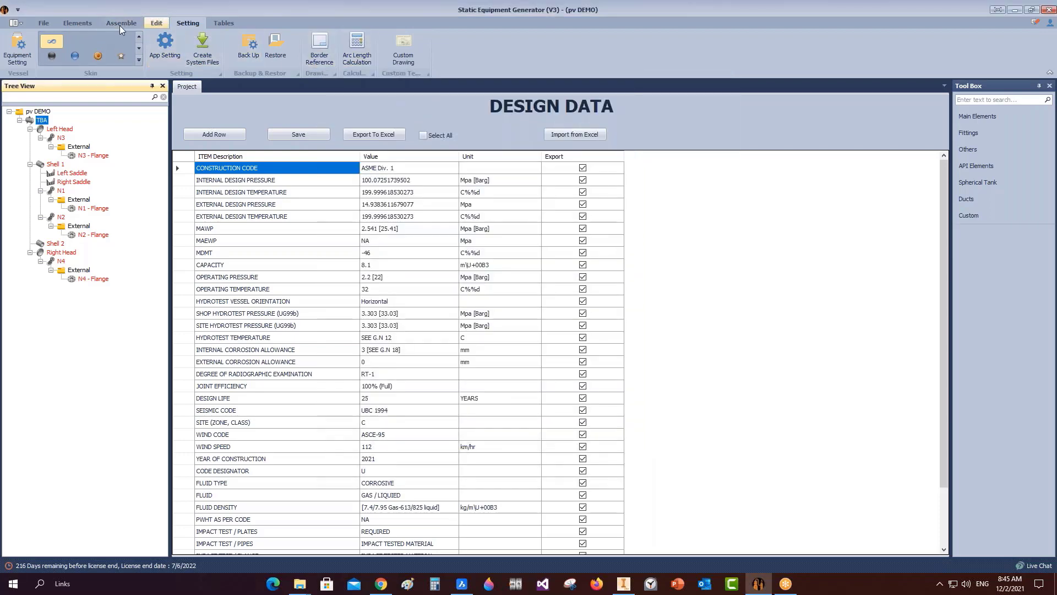
{"action": "left_click", "coordinate": [105, 21]}
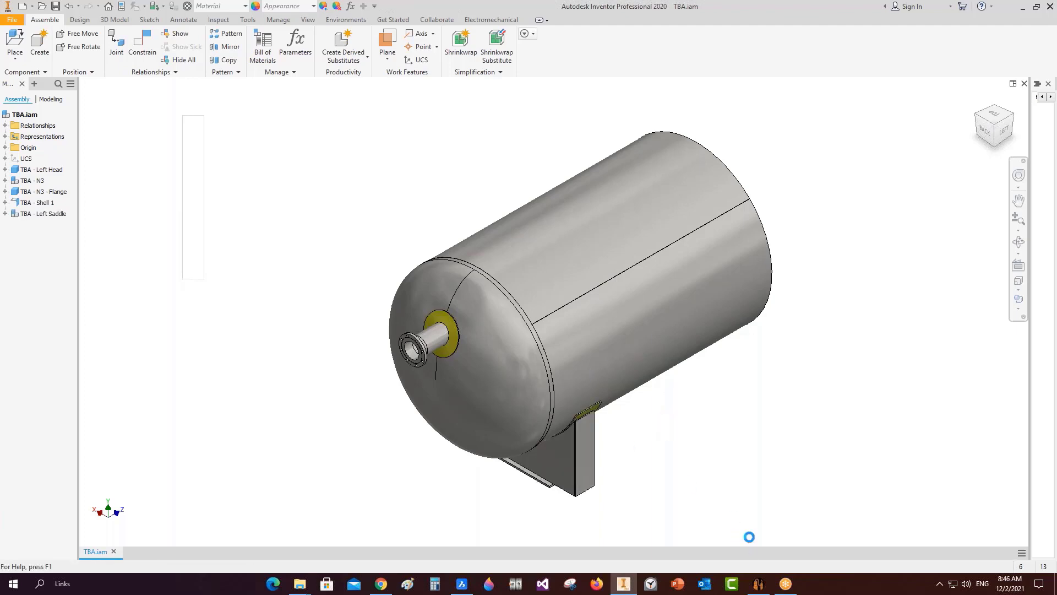
{"action": "left_click", "coordinate": [758, 583]}
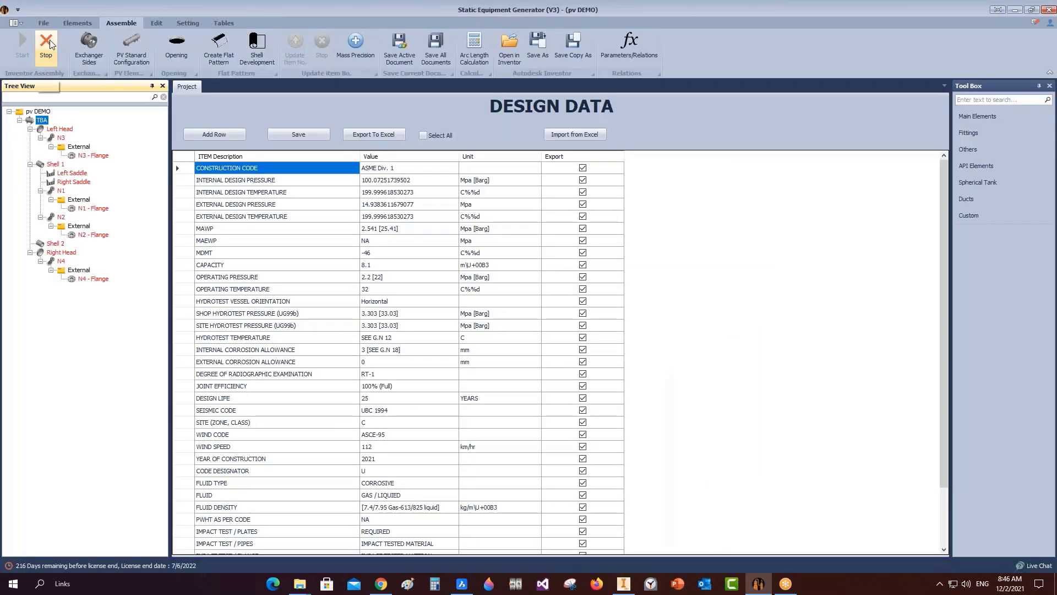
Enable Parent Preview and Child Preview in App Setting and save them.
{"action": "left_click", "coordinate": [628, 582]}
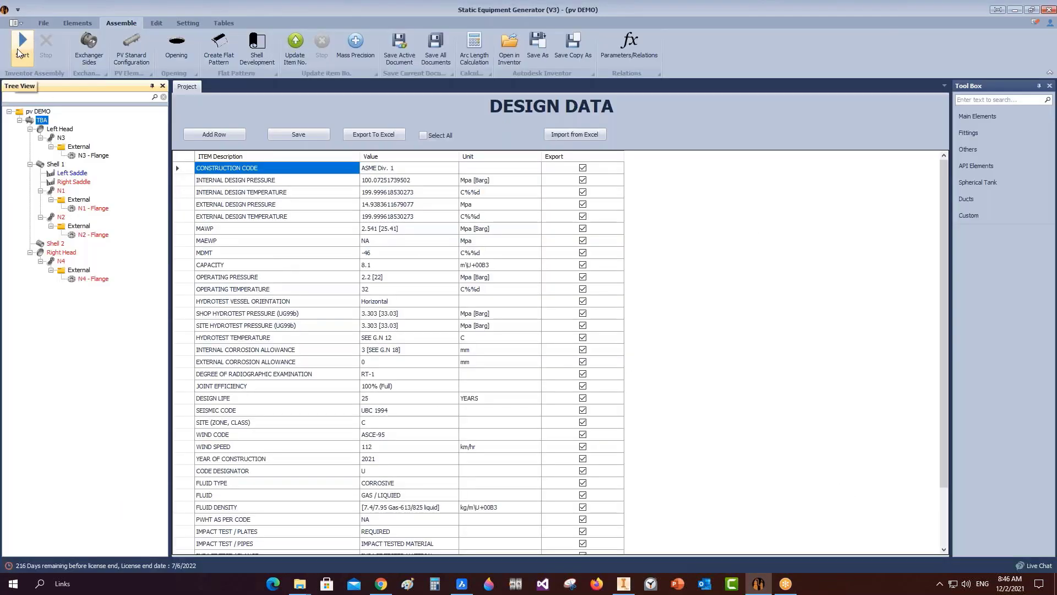
{"action": "left_click", "coordinate": [62, 174]}
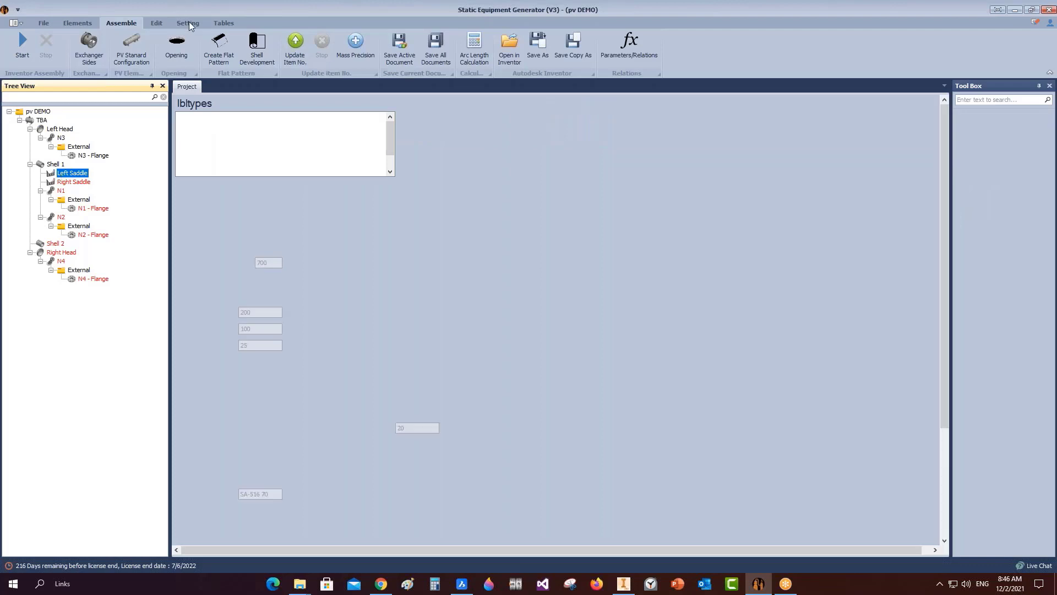
{"action": "left_click", "coordinate": [189, 23]}
{"action": "left_click", "coordinate": [165, 43]}
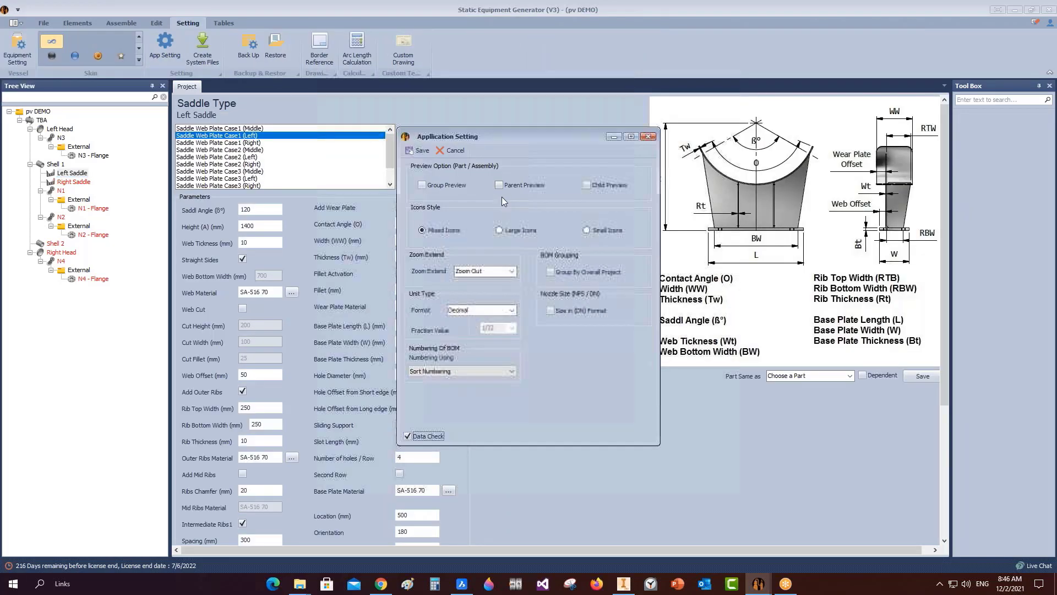
{"action": "left_click", "coordinate": [585, 185]}
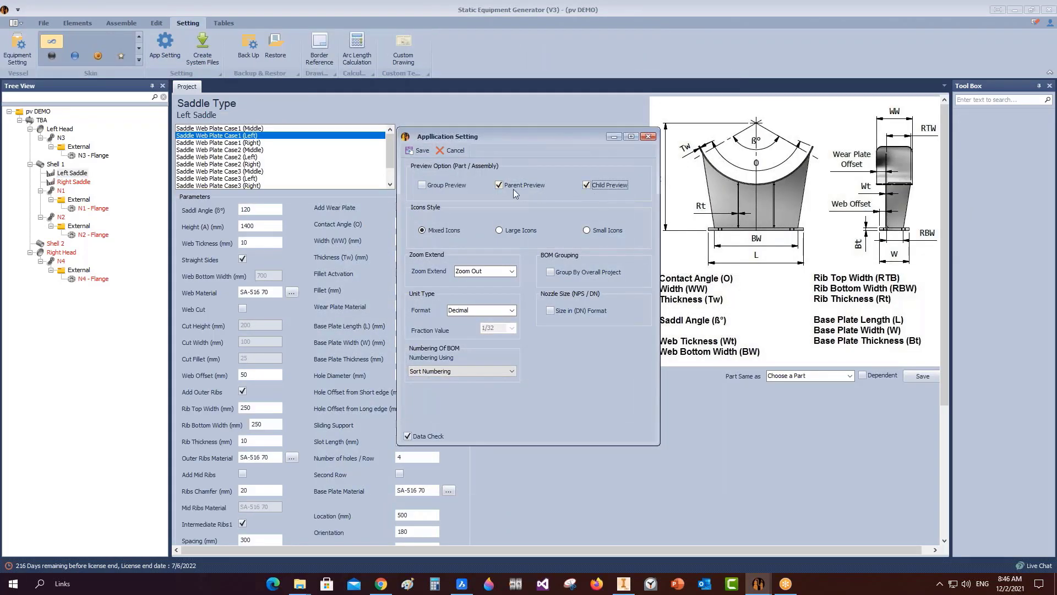
{"action": "left_click", "coordinate": [420, 152]}
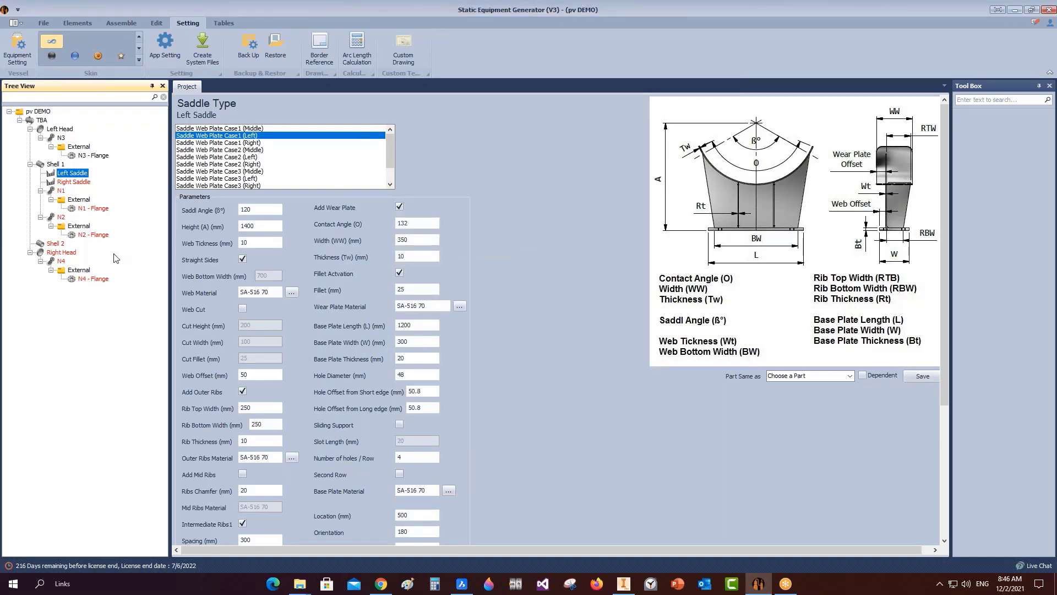
Restart the vessel assembly build in Inventor and watch it progress.
{"action": "left_click", "coordinate": [132, 24]}
{"action": "left_click", "coordinate": [23, 48]}
{"action": "left_click", "coordinate": [625, 583]}
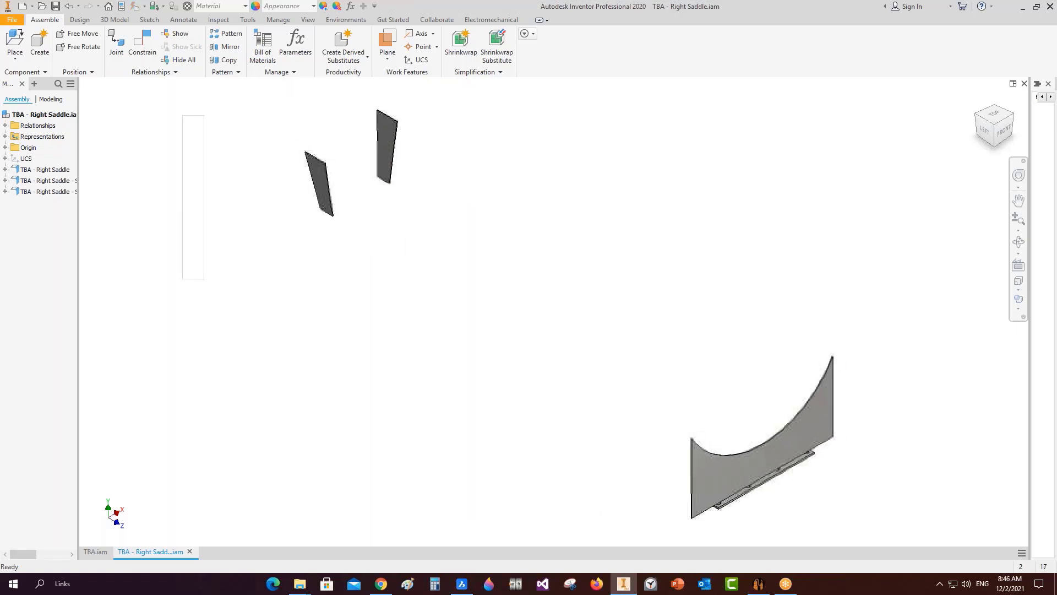
{"action": "left_click", "coordinate": [381, 583]}
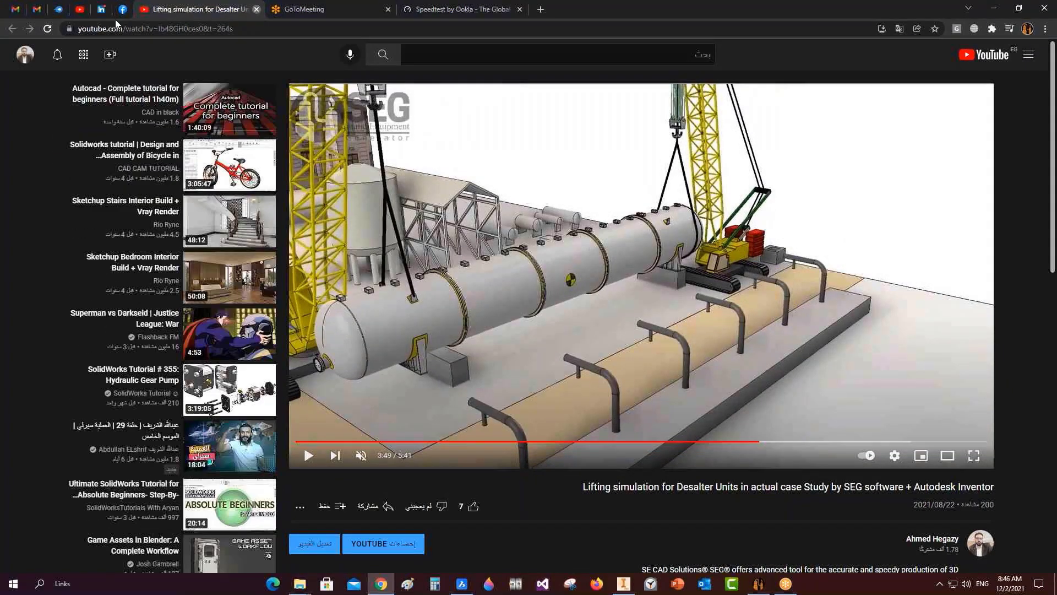
Close the lifting simulation video and browse the SEG channel's tutorial videos grid.
{"action": "key", "text": "ctrl+w"}
{"action": "scroll", "coordinate": [839, 420], "scroll_direction": "down", "scroll_amount": 1}
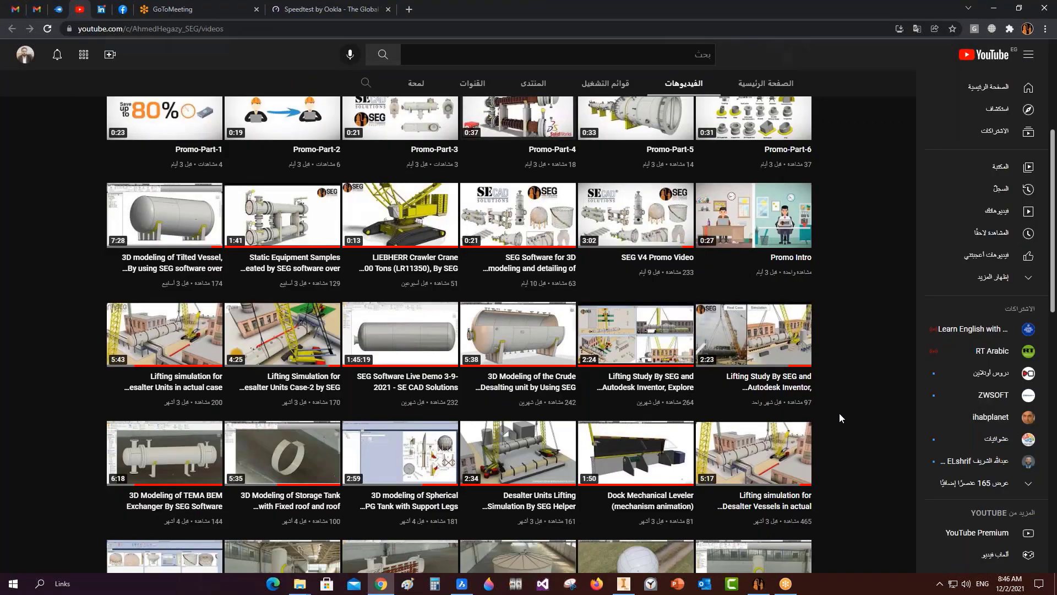
{"action": "scroll", "coordinate": [839, 418], "scroll_direction": "down", "scroll_amount": 3}
{"action": "scroll", "coordinate": [839, 417], "scroll_direction": "down", "scroll_amount": 2}
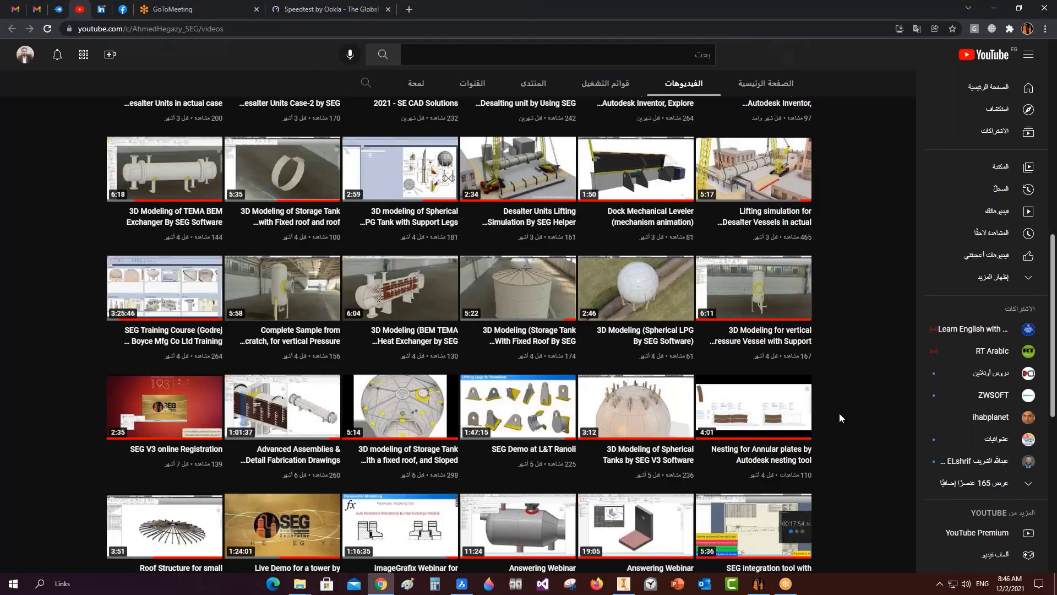
{"action": "scroll", "coordinate": [839, 417], "scroll_direction": "down", "scroll_amount": 1}
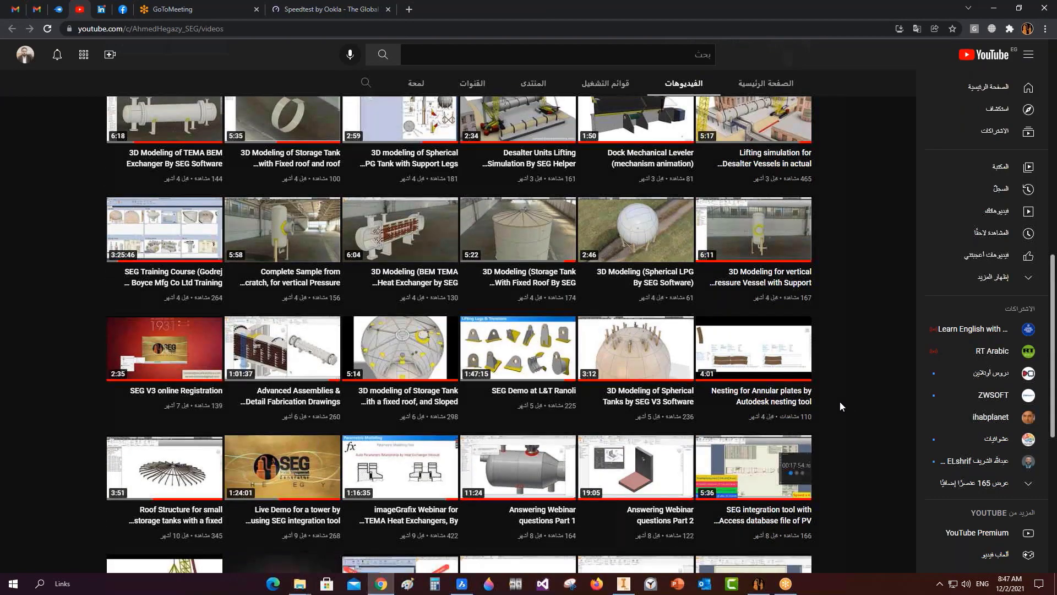
{"action": "scroll", "coordinate": [840, 402], "scroll_direction": "down", "scroll_amount": 1}
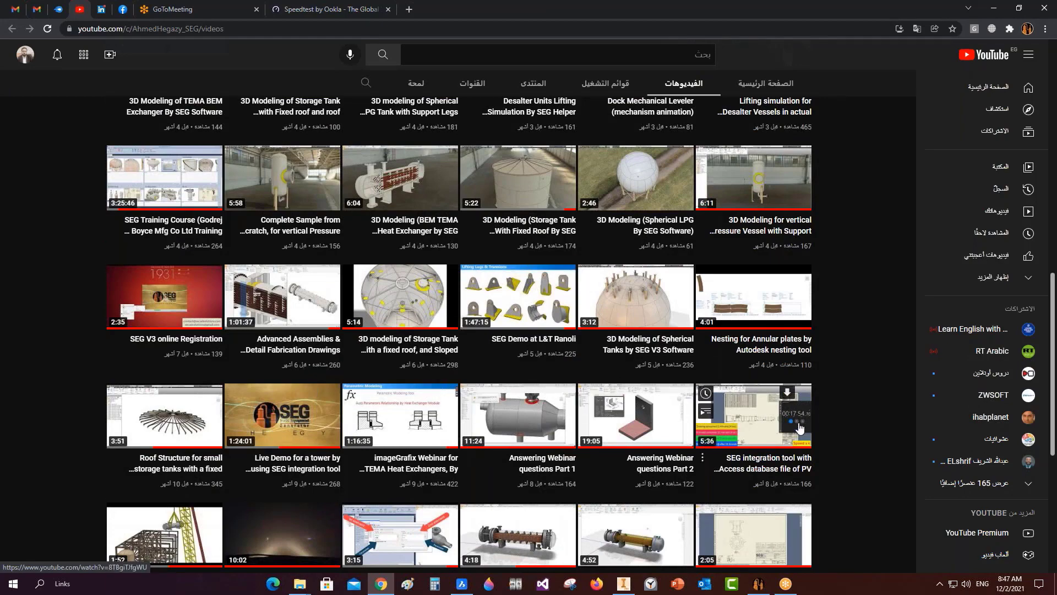
{"action": "scroll", "coordinate": [799, 428], "scroll_direction": "down", "scroll_amount": 2}
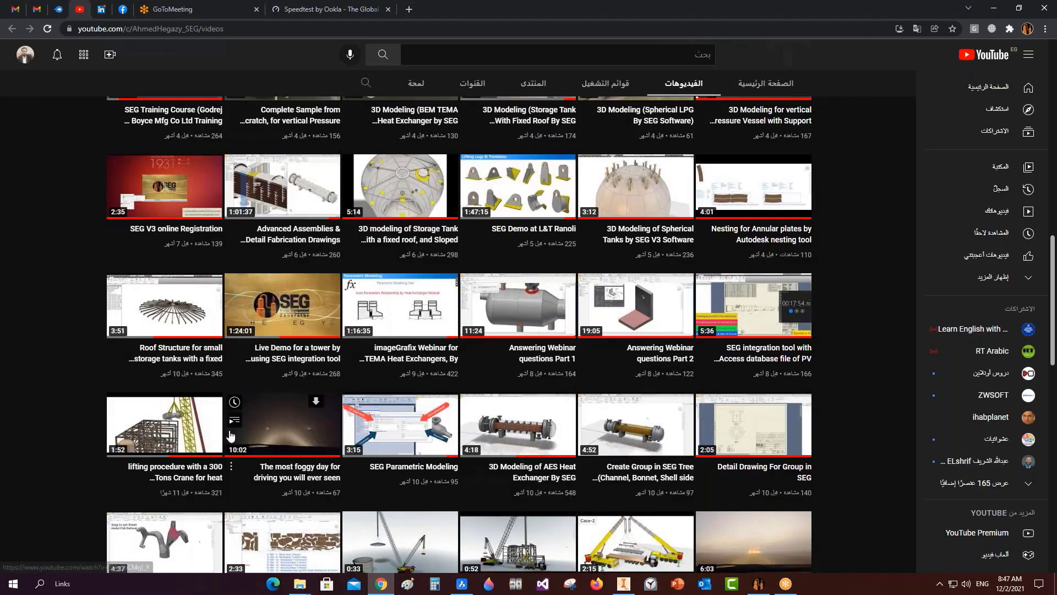
{"action": "scroll", "coordinate": [816, 422], "scroll_direction": "down", "scroll_amount": 2}
{"action": "scroll", "coordinate": [886, 408], "scroll_direction": "down", "scroll_amount": 2}
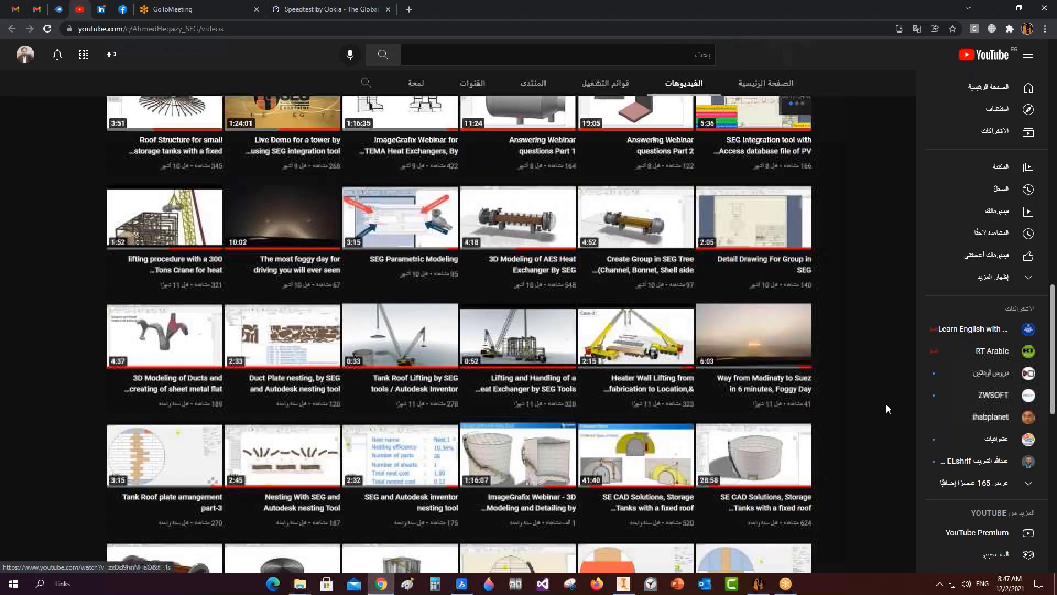
{"action": "scroll", "coordinate": [828, 406], "scroll_direction": "down", "scroll_amount": 2}
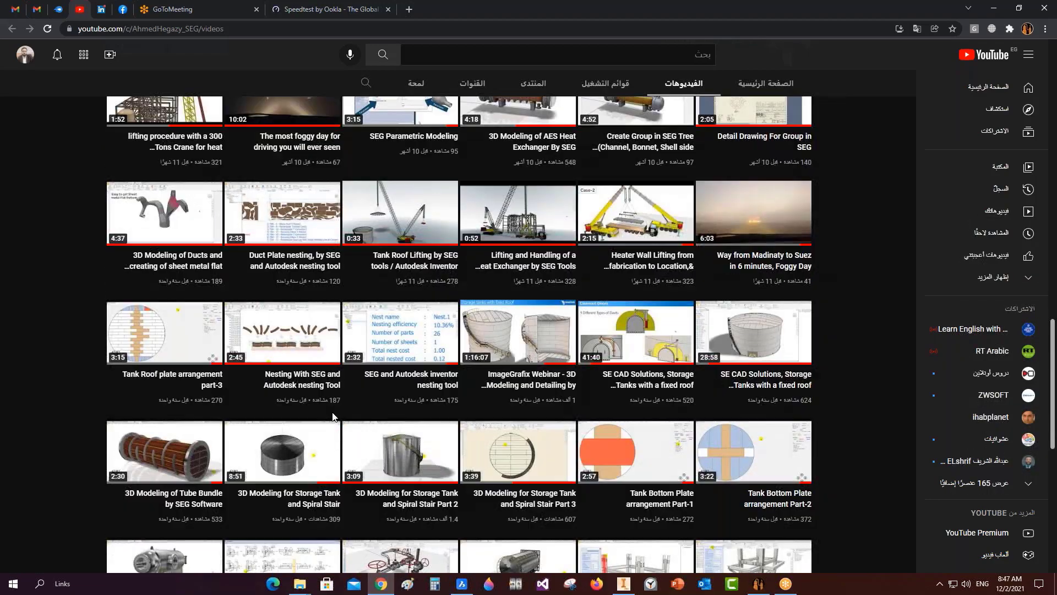
{"action": "scroll", "coordinate": [333, 417], "scroll_direction": "down", "scroll_amount": 2}
{"action": "scroll", "coordinate": [160, 389], "scroll_direction": "up", "scroll_amount": 5}
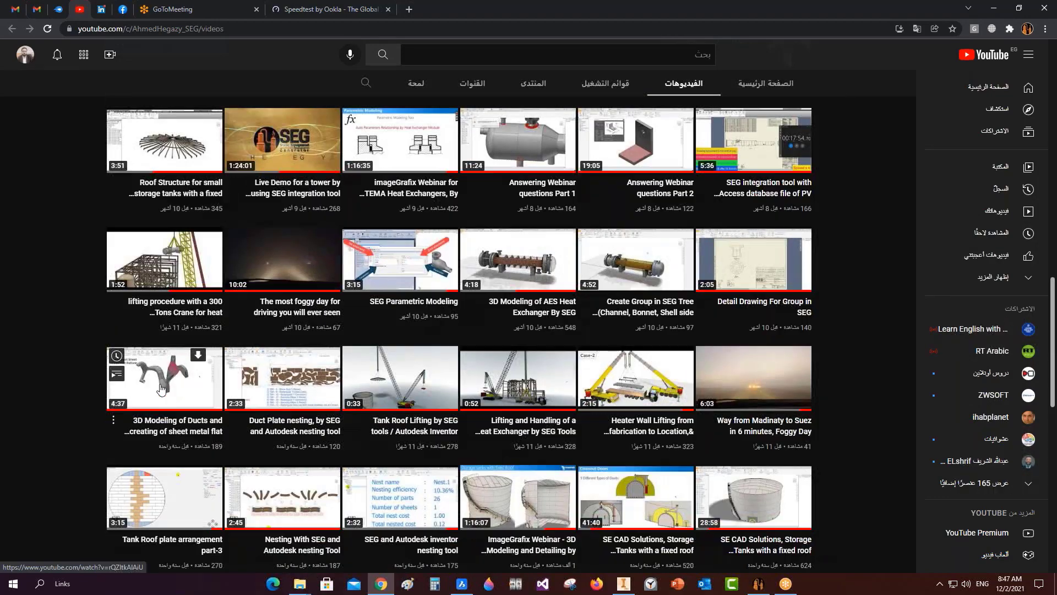
{"action": "scroll", "coordinate": [297, 208], "scroll_direction": "up", "scroll_amount": 1}
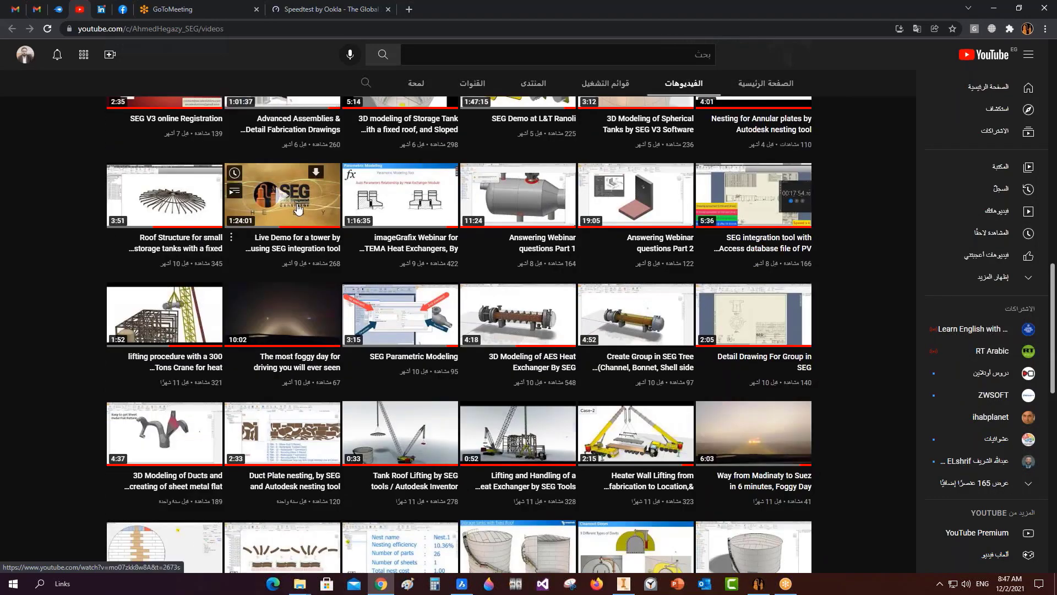
{"action": "scroll", "coordinate": [298, 208], "scroll_direction": "up", "scroll_amount": 1}
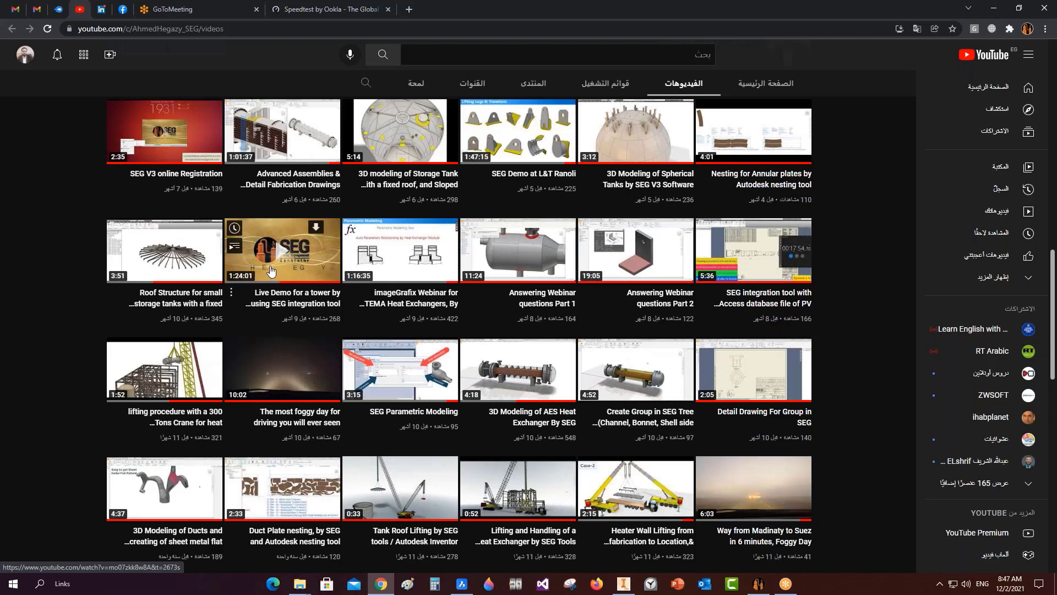
{"action": "scroll", "coordinate": [429, 276], "scroll_direction": "up", "scroll_amount": 1}
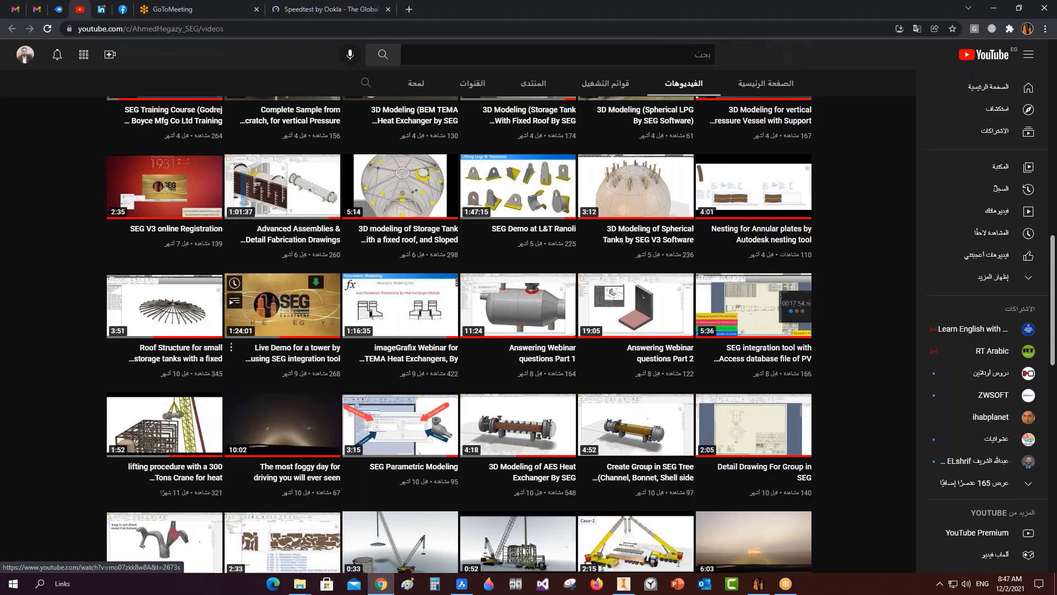
{"action": "scroll", "coordinate": [238, 262], "scroll_direction": "up", "scroll_amount": 2}
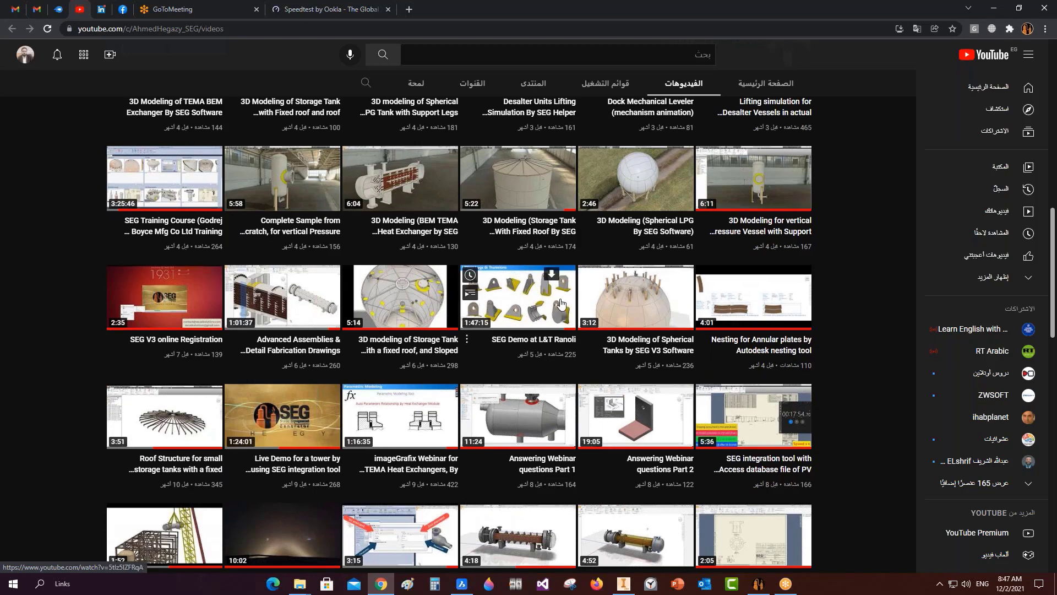
{"action": "scroll", "coordinate": [560, 303], "scroll_direction": "up", "scroll_amount": 2}
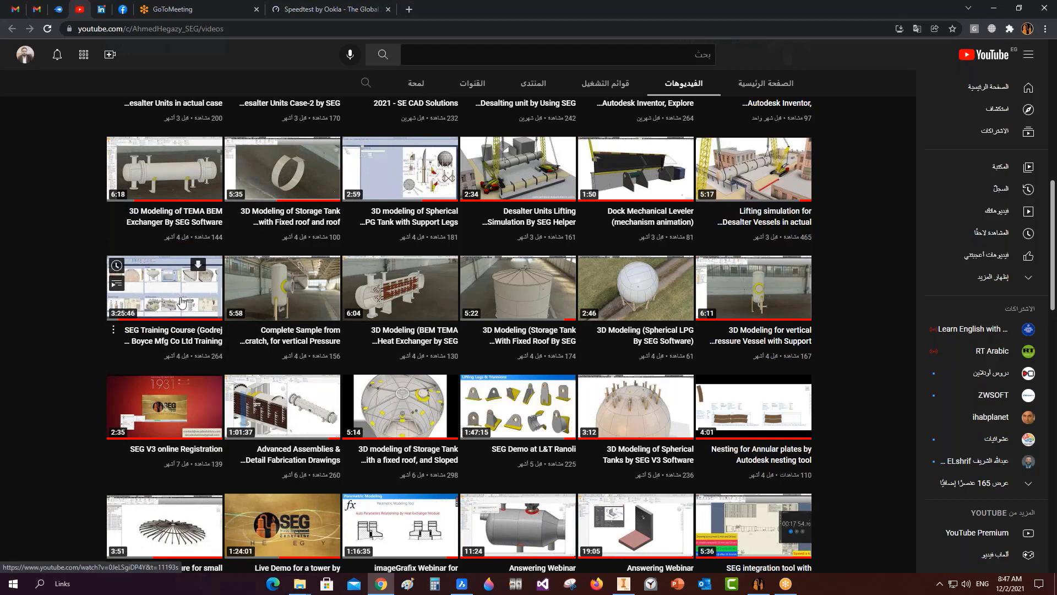
Save the N4 subassembly, then orbit TBA.iam to inspect the vessel from another angle.
{"action": "left_click", "coordinate": [993, 7]}
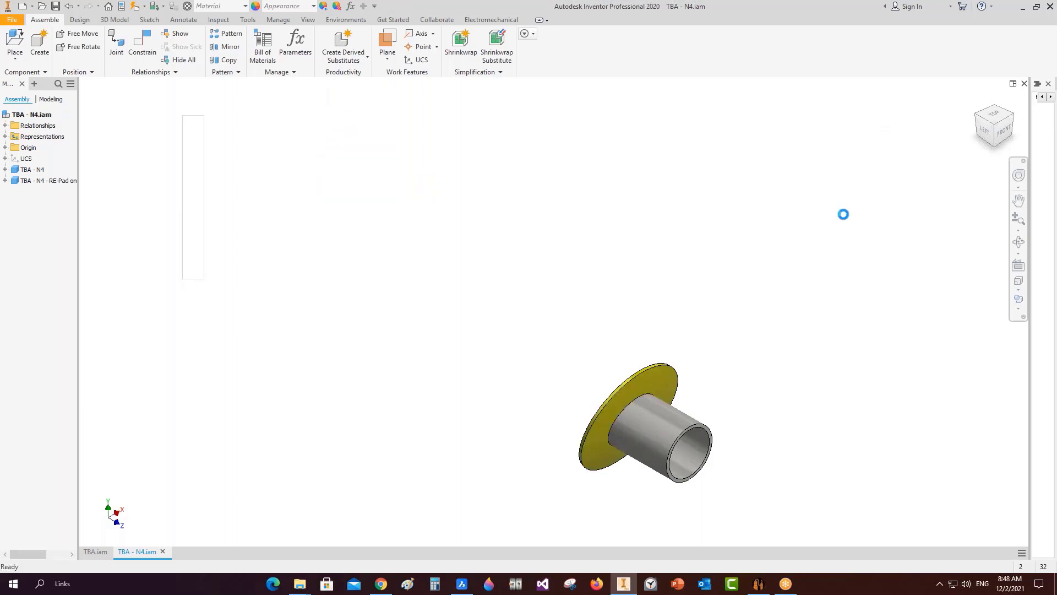
{"action": "key", "text": "ctrl+s"}
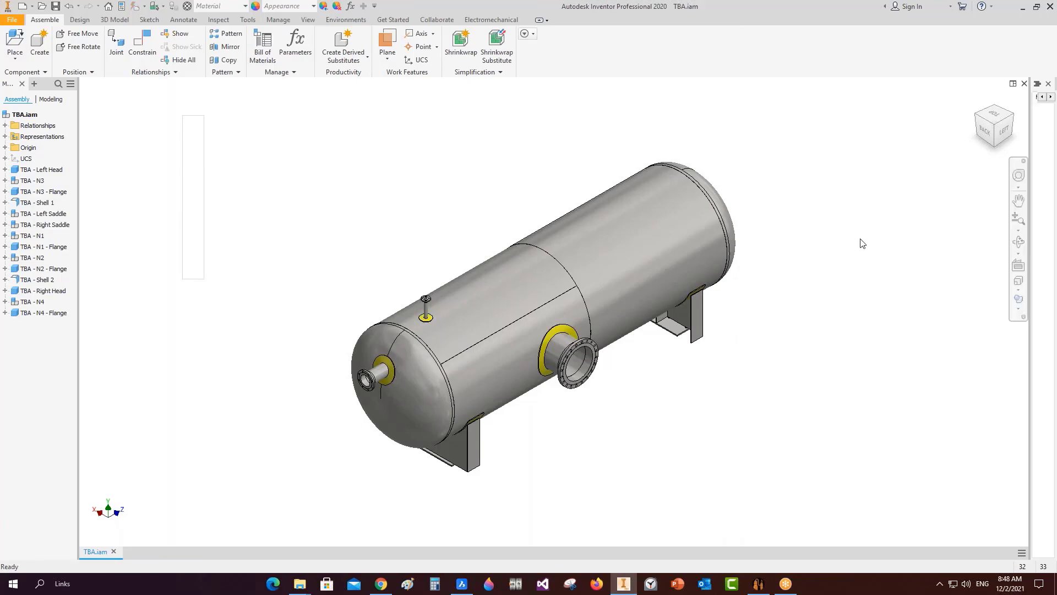
{"action": "left_click", "coordinate": [1018, 241]}
{"action": "left_click_drag", "start_coordinate": [620, 378], "coordinate": [424, 355]}
{"action": "scroll", "coordinate": [471, 407], "scroll_direction": "down", "scroll_amount": 4}
{"action": "scroll", "coordinate": [463, 380], "scroll_direction": "down", "scroll_amount": 3}
{"action": "right_click", "coordinate": [424, 355]}
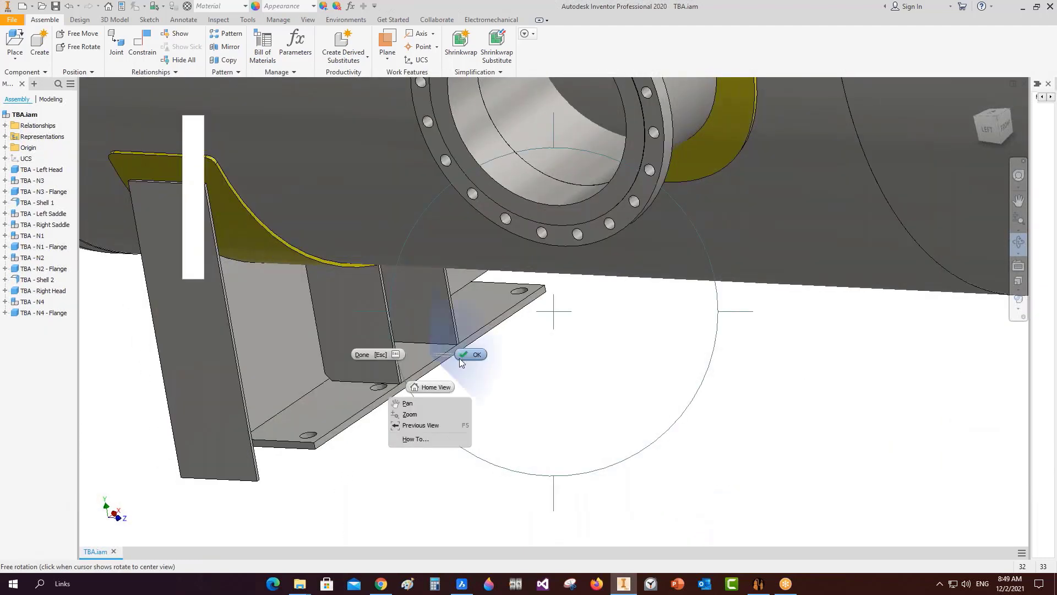
{"action": "left_click", "coordinate": [463, 355]}
Zoom around the vessel and turn it to the left side view.
{"action": "scroll", "coordinate": [313, 404], "scroll_direction": "up", "scroll_amount": 5}
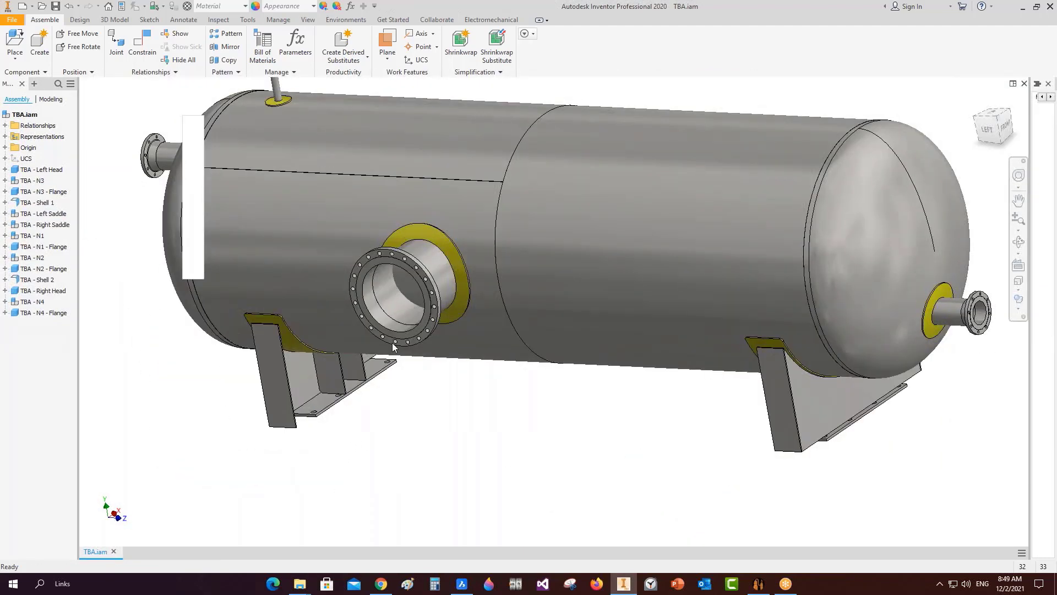
{"action": "scroll", "coordinate": [388, 249], "scroll_direction": "down", "scroll_amount": 3}
{"action": "scroll", "coordinate": [385, 320], "scroll_direction": "up", "scroll_amount": 5}
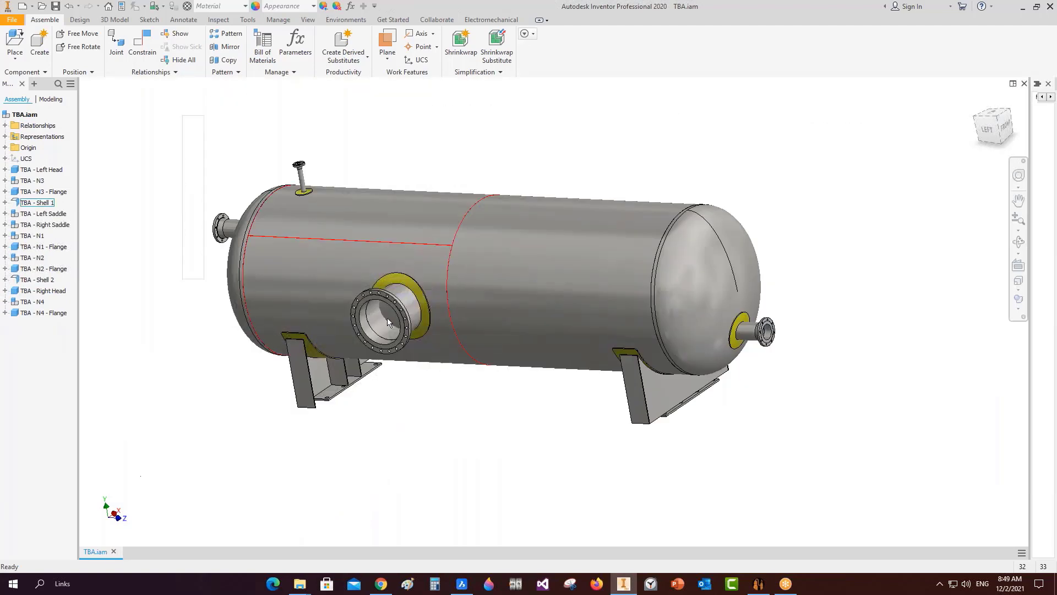
{"action": "scroll", "coordinate": [386, 321], "scroll_direction": "down", "scroll_amount": 4}
{"action": "scroll", "coordinate": [388, 321], "scroll_direction": "up", "scroll_amount": 2}
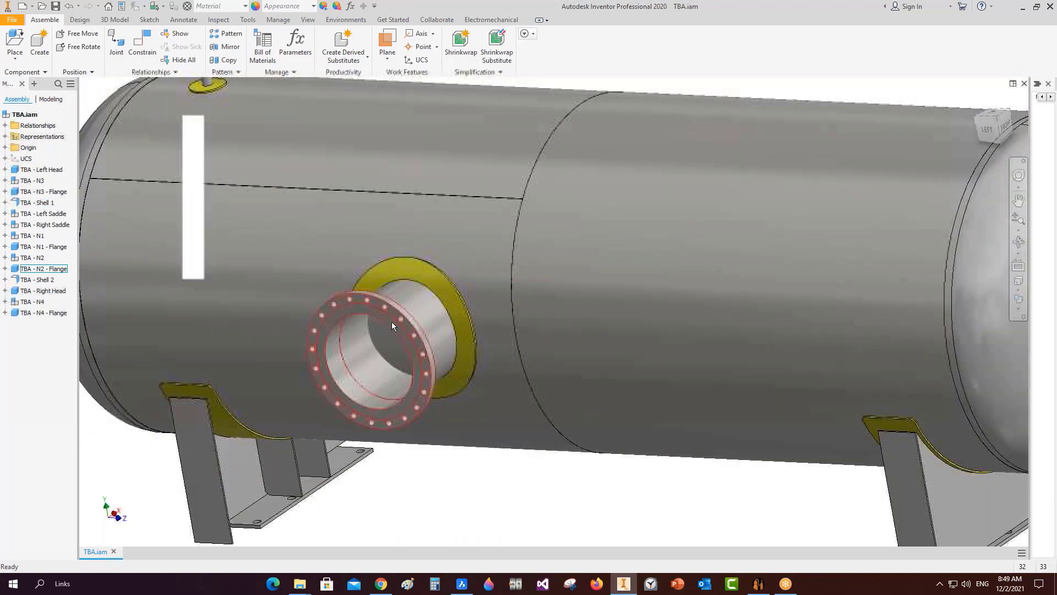
{"action": "scroll", "coordinate": [770, 333], "scroll_direction": "up", "scroll_amount": 3}
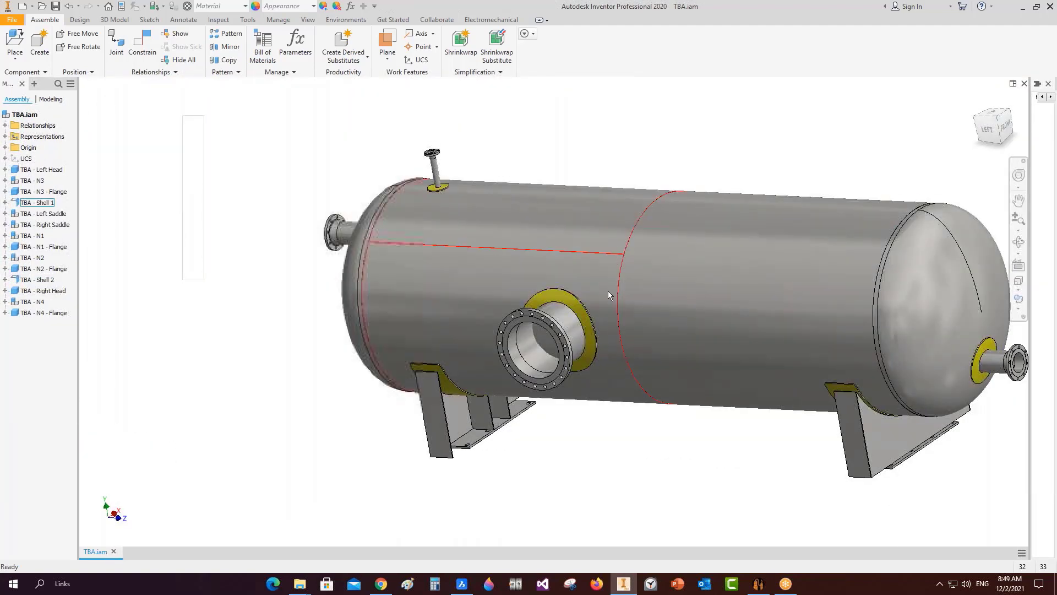
{"action": "left_click", "coordinate": [990, 131]}
{"action": "scroll", "coordinate": [396, 262], "scroll_direction": "down", "scroll_amount": 4}
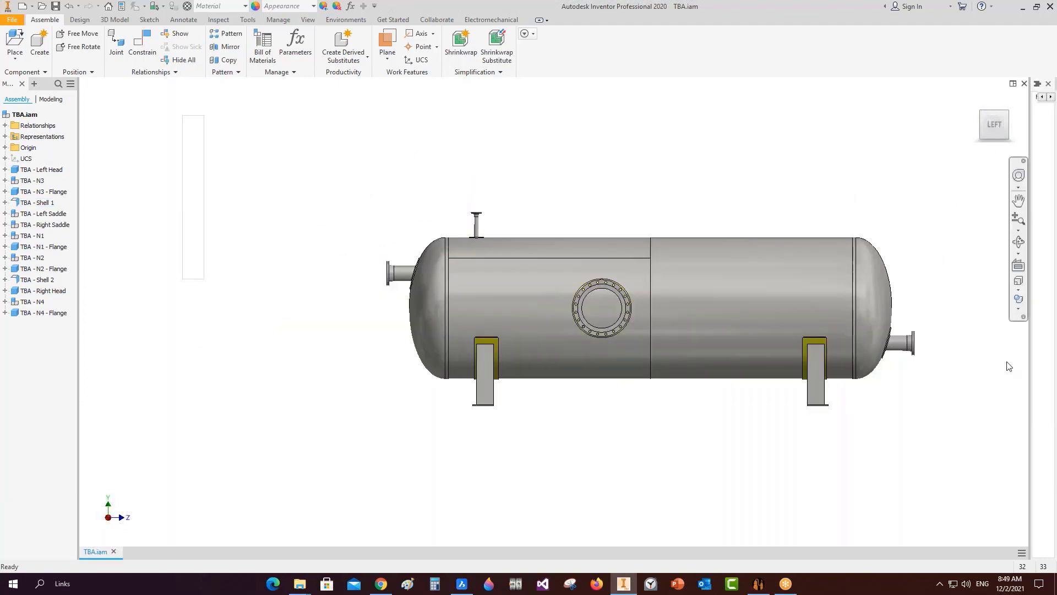
Orbit to an oblique view, glance at the generator, then return to a straight left view.
{"action": "left_click", "coordinate": [1018, 242]}
{"action": "left_click_drag", "start_coordinate": [644, 408], "coordinate": [588, 411]}
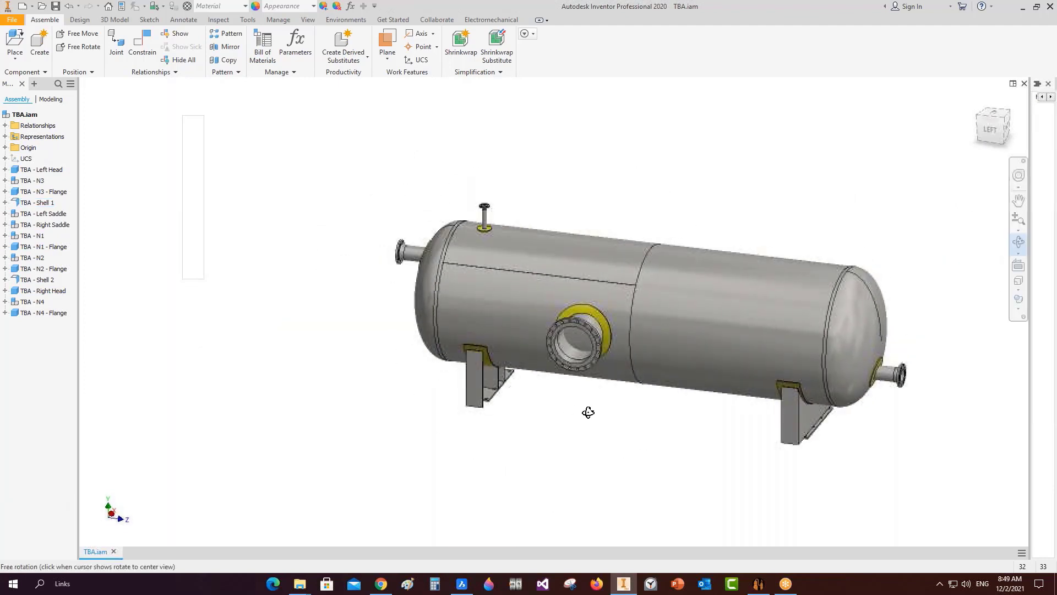
{"action": "scroll", "coordinate": [589, 411], "scroll_direction": "down", "scroll_amount": 2}
{"action": "key", "text": "Escape"}
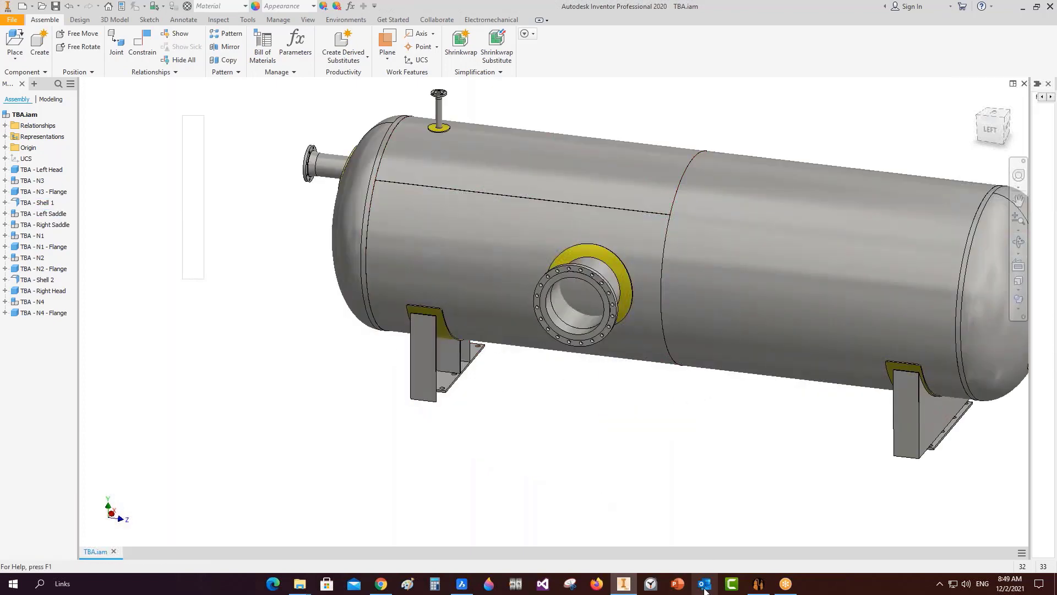
{"action": "left_click", "coordinate": [758, 583]}
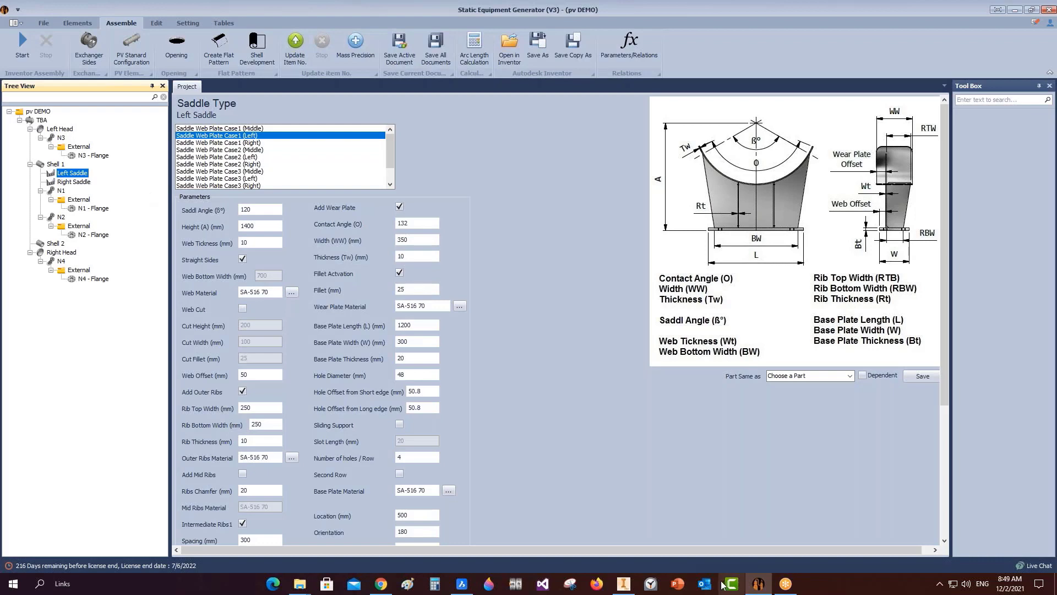
{"action": "left_click", "coordinate": [624, 583]}
{"action": "left_click", "coordinate": [991, 132]}
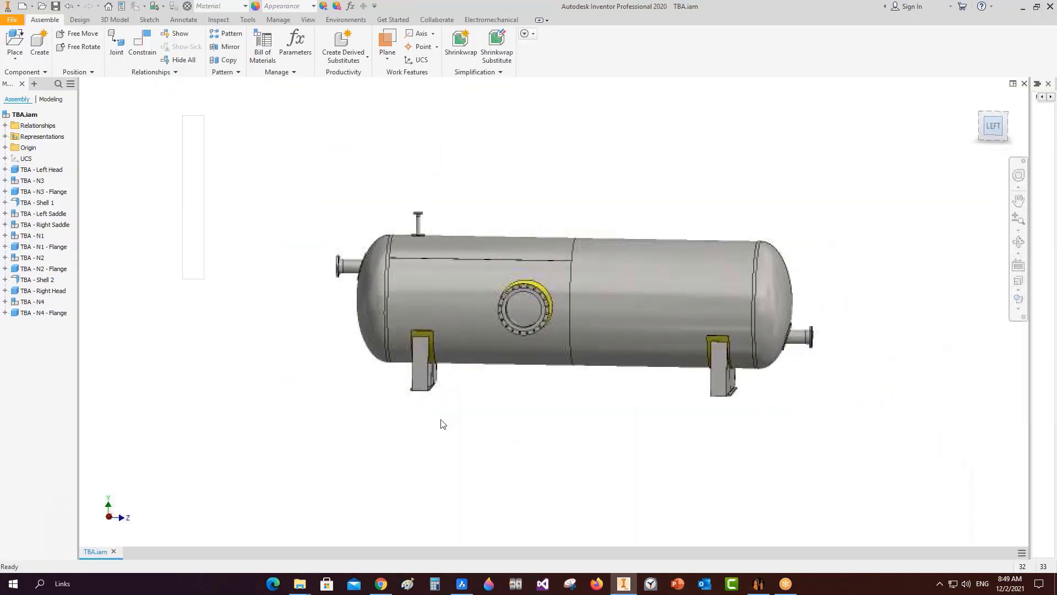
Zoom and pan the view onto the left saddle and vessel.
{"action": "scroll", "coordinate": [426, 398], "scroll_direction": "down", "scroll_amount": 8}
{"action": "scroll", "coordinate": [405, 423], "scroll_direction": "down", "scroll_amount": 3}
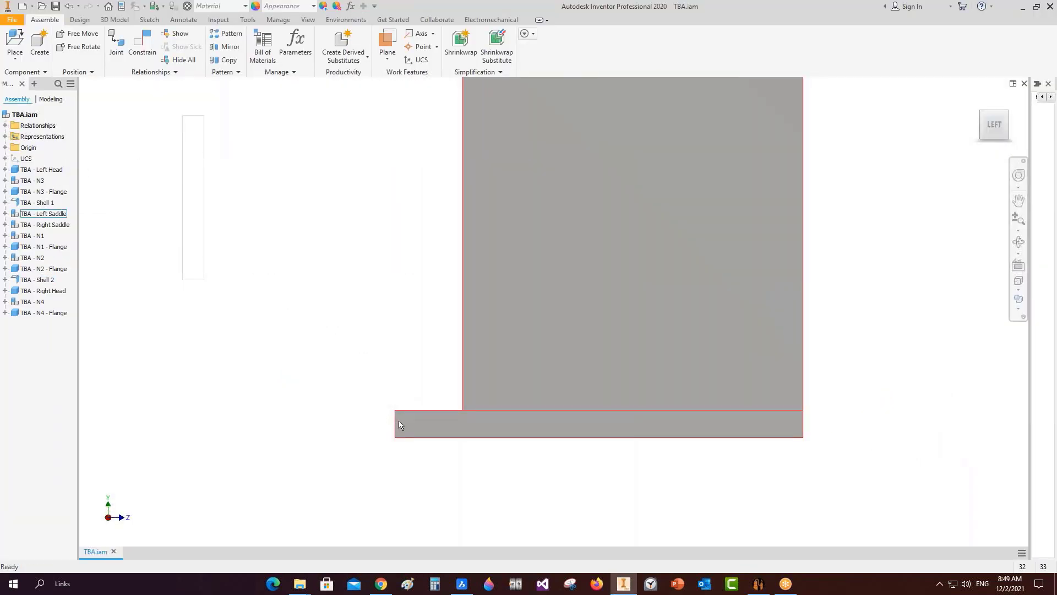
{"action": "scroll", "coordinate": [447, 403], "scroll_direction": "down", "scroll_amount": 5}
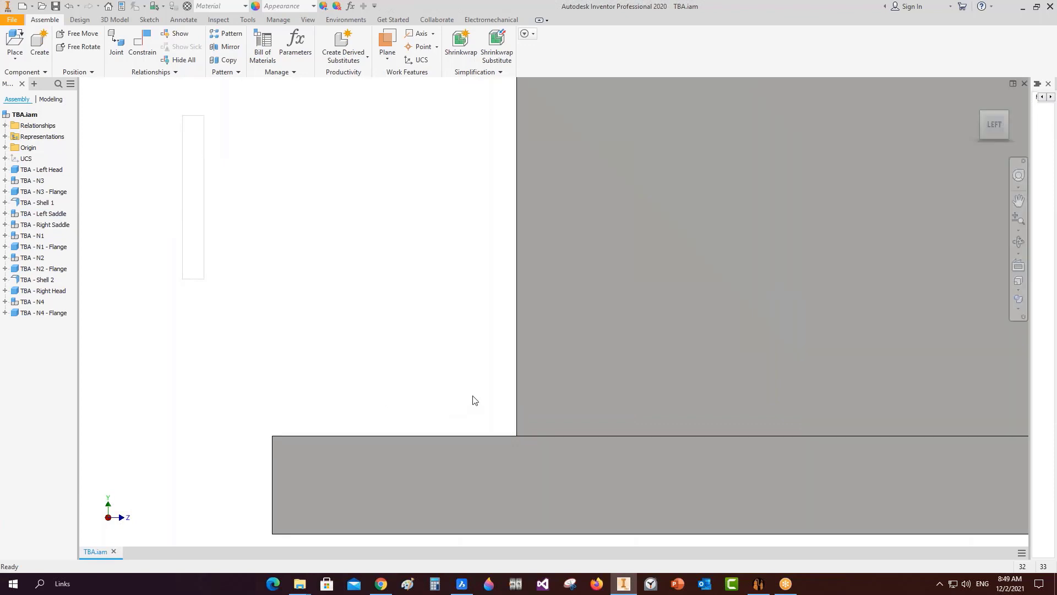
{"action": "scroll", "coordinate": [389, 381], "scroll_direction": "up", "scroll_amount": 9}
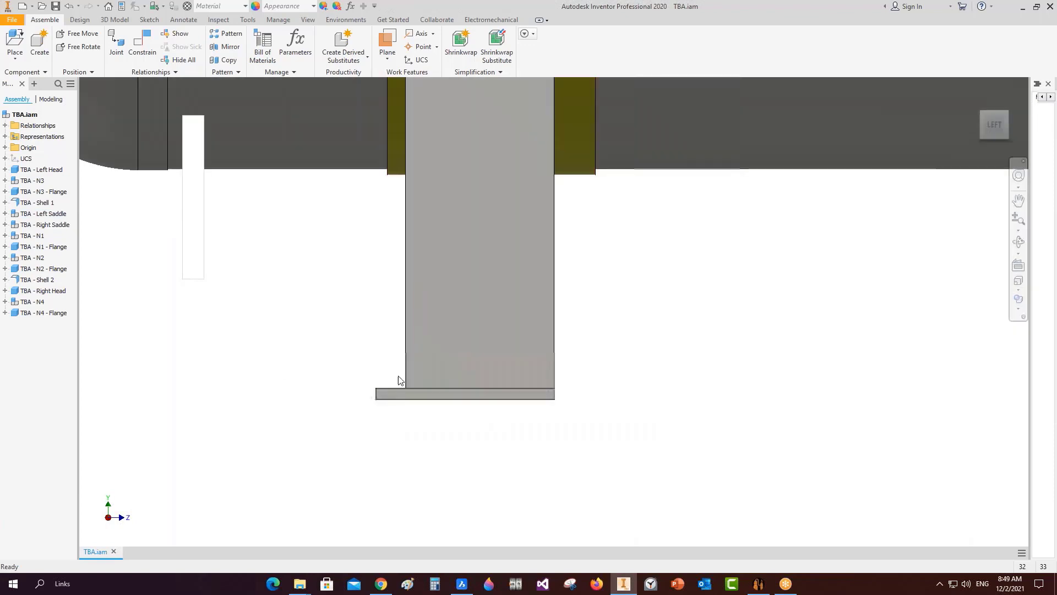
{"action": "middle_click_drag", "start_coordinate": [437, 326], "coordinate": [470, 376]}
{"action": "scroll", "coordinate": [630, 378], "scroll_direction": "up", "scroll_amount": 5}
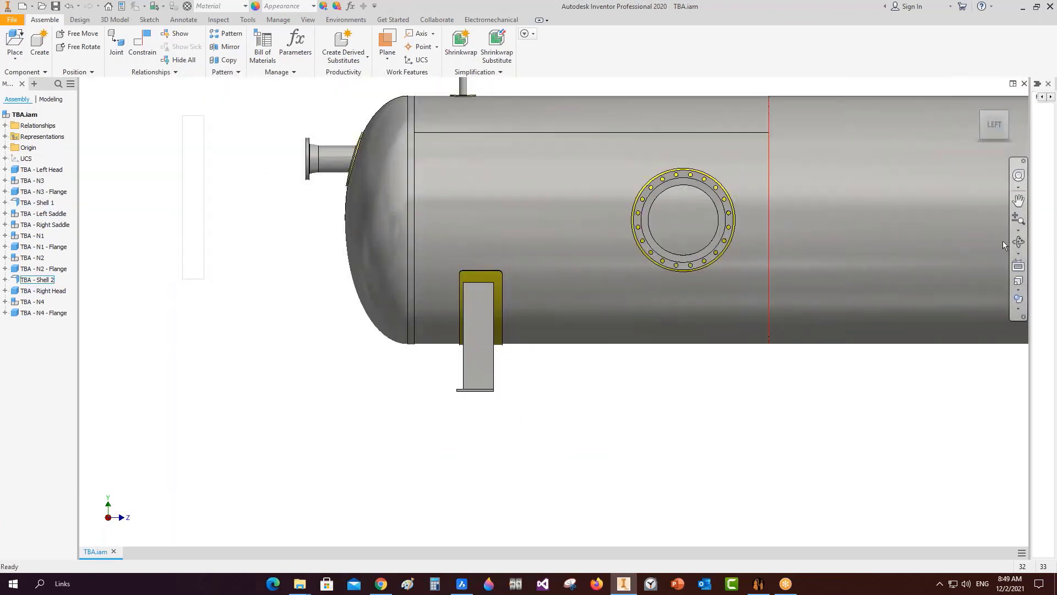
Orbit around the left saddle in 3D, then bring up the Static Equipment Generator.
{"action": "left_click", "coordinate": [1019, 241]}
{"action": "left_click_drag", "start_coordinate": [851, 295], "coordinate": [531, 388]}
{"action": "scroll", "coordinate": [519, 379], "scroll_direction": "down", "scroll_amount": 5}
{"action": "key", "text": "Escape"}
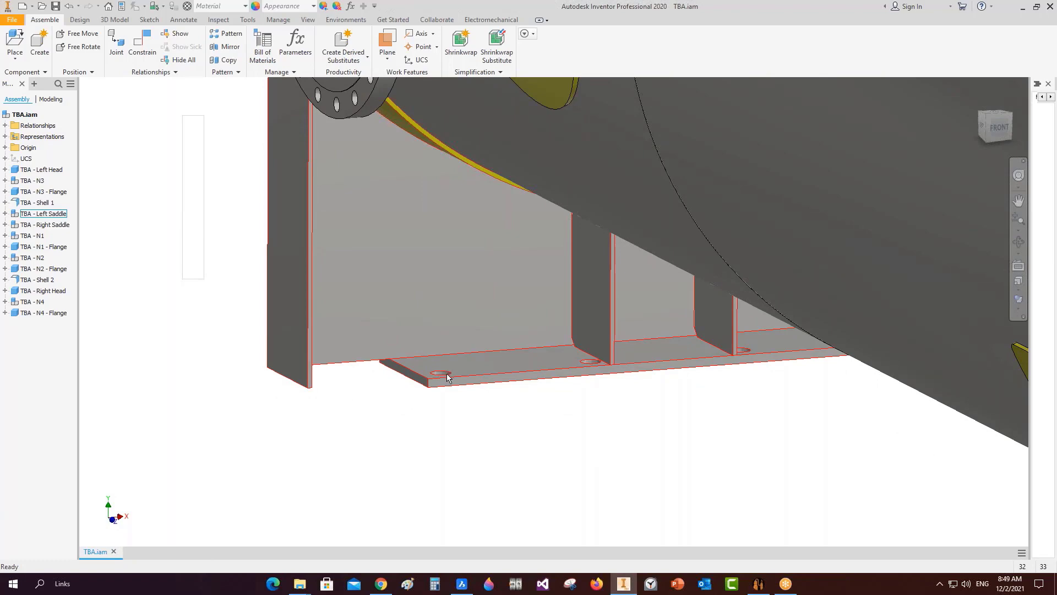
{"action": "left_click", "coordinate": [758, 584]}
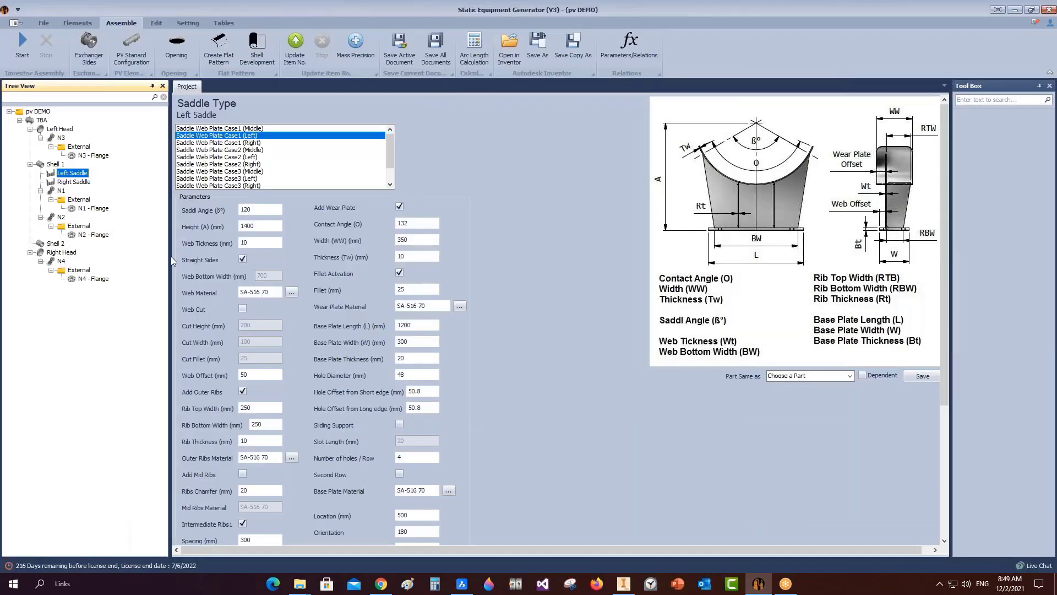
Make the left saddle webs tapered with a web bottom width of 1100.
{"action": "left_click", "coordinate": [242, 257]}
{"action": "left_click", "coordinate": [261, 276]}
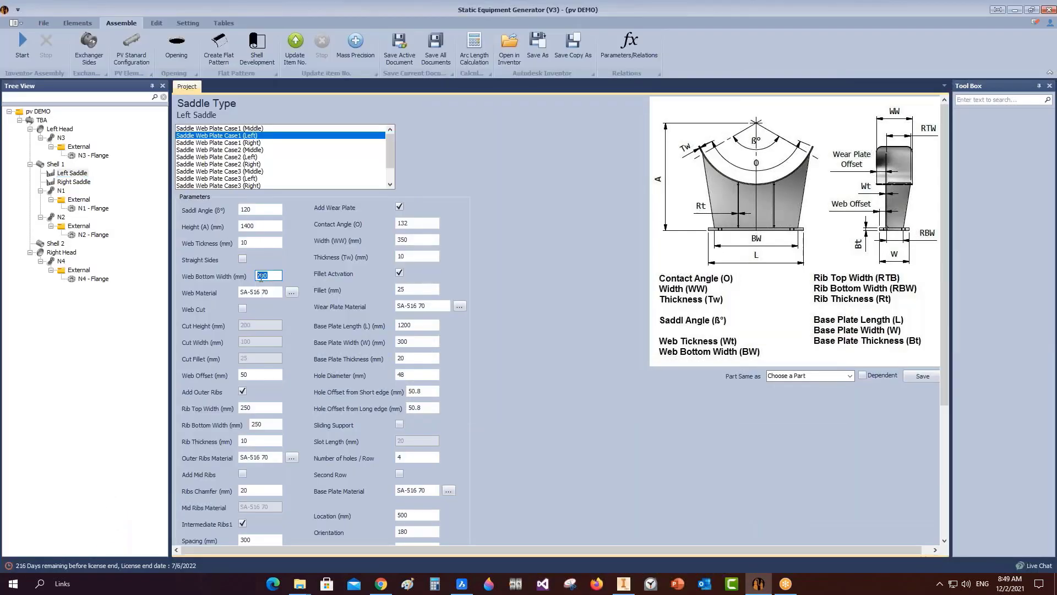
{"action": "left_click", "coordinate": [410, 325]}
{"action": "left_click", "coordinate": [259, 275]}
{"action": "type", "text": "11"}
Orbit the Inventor model toward the left side to check the saddle, then return to the generator.
{"action": "mouse_move", "coordinate": [758, 584]}
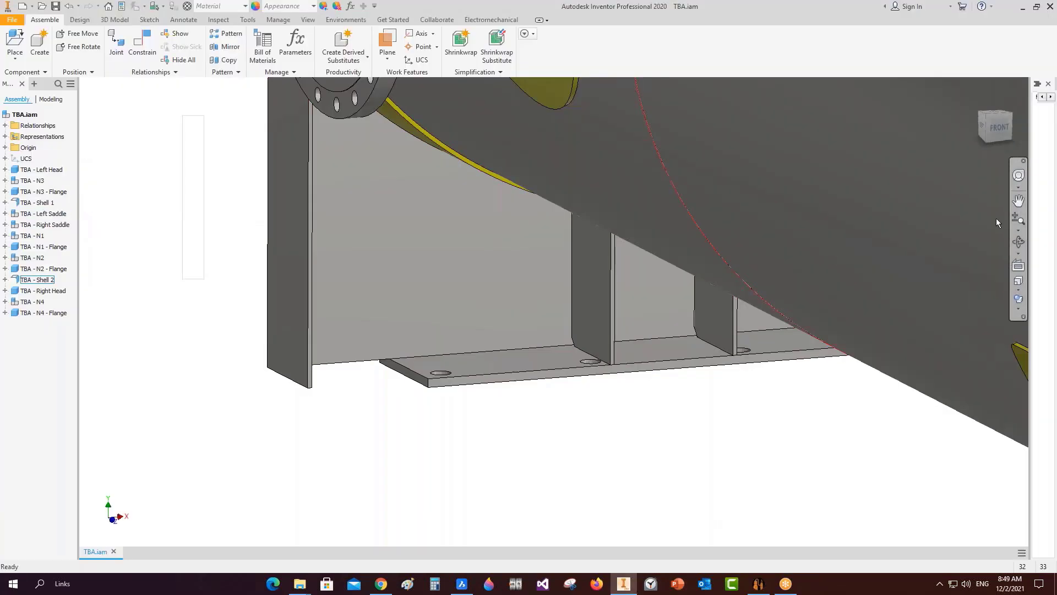
{"action": "left_click", "coordinate": [1018, 242]}
{"action": "scroll", "coordinate": [785, 282], "scroll_direction": "down", "scroll_amount": 3}
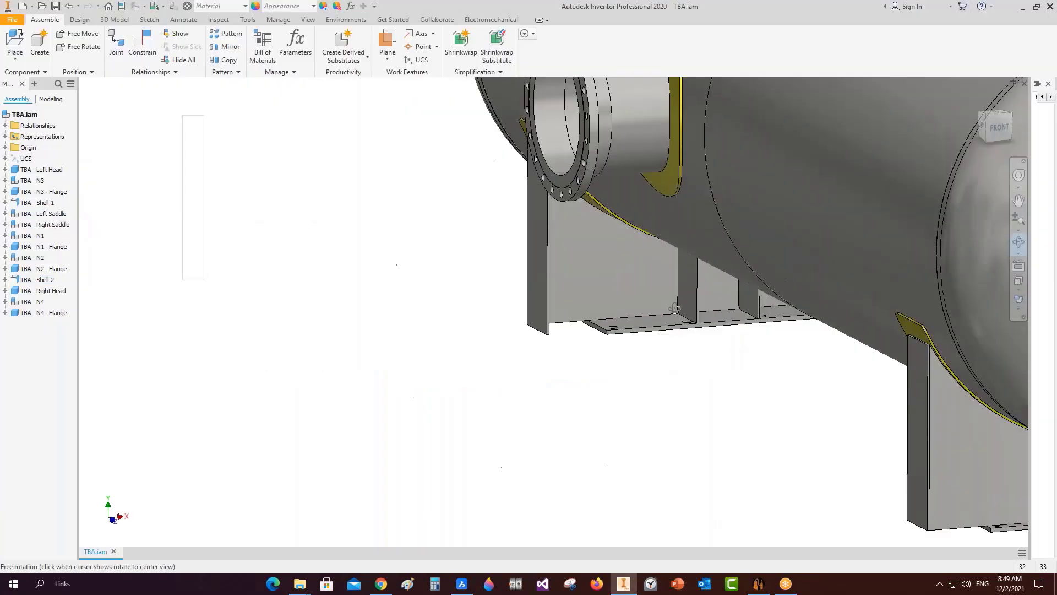
{"action": "left_click_drag", "start_coordinate": [675, 309], "coordinate": [379, 270]}
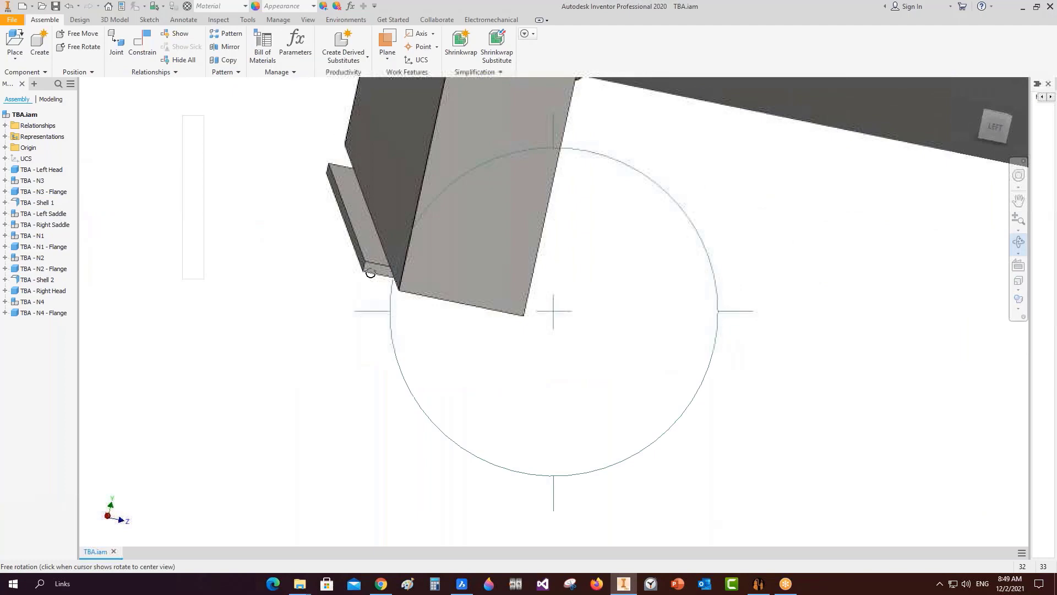
{"action": "right_click", "coordinate": [482, 261]}
{"action": "left_click", "coordinate": [517, 232]}
{"action": "left_click", "coordinate": [759, 584]}
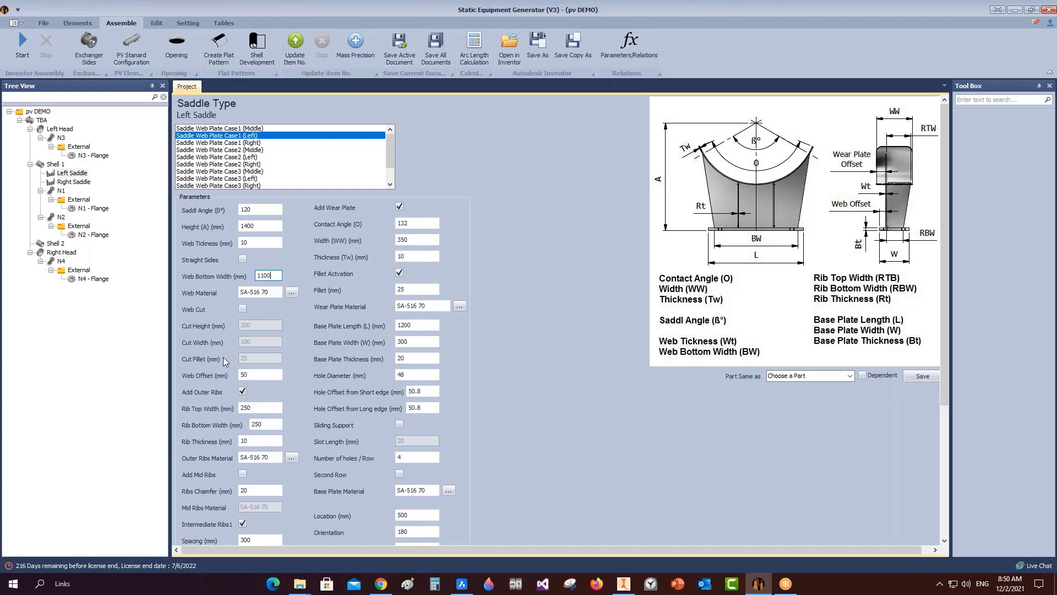
Set web offset 20 and hole offsets 120 and 80 mm, and save the left saddle.
{"action": "left_click", "coordinate": [253, 373]}
{"action": "type", "text": "2"}
{"action": "key", "text": "Tab"}
{"action": "key", "text": "Tab"}
{"action": "type", "text": "1"}
{"action": "key", "text": "Tab"}
{"action": "type", "text": "7"}
{"action": "scroll", "coordinate": [516, 419], "scroll_direction": "down", "scroll_amount": 3}
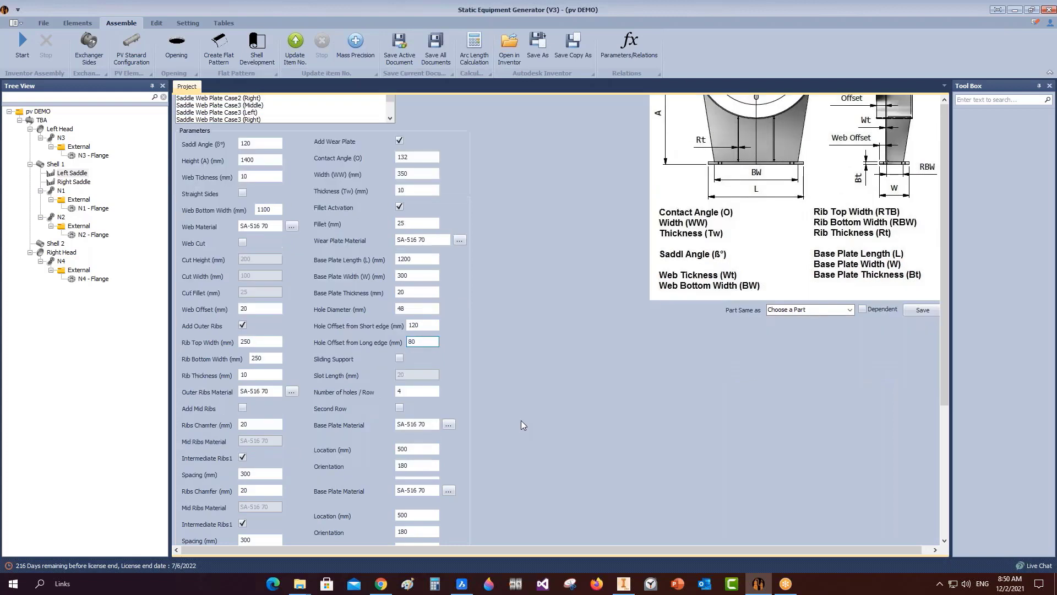
{"action": "left_click", "coordinate": [210, 537]}
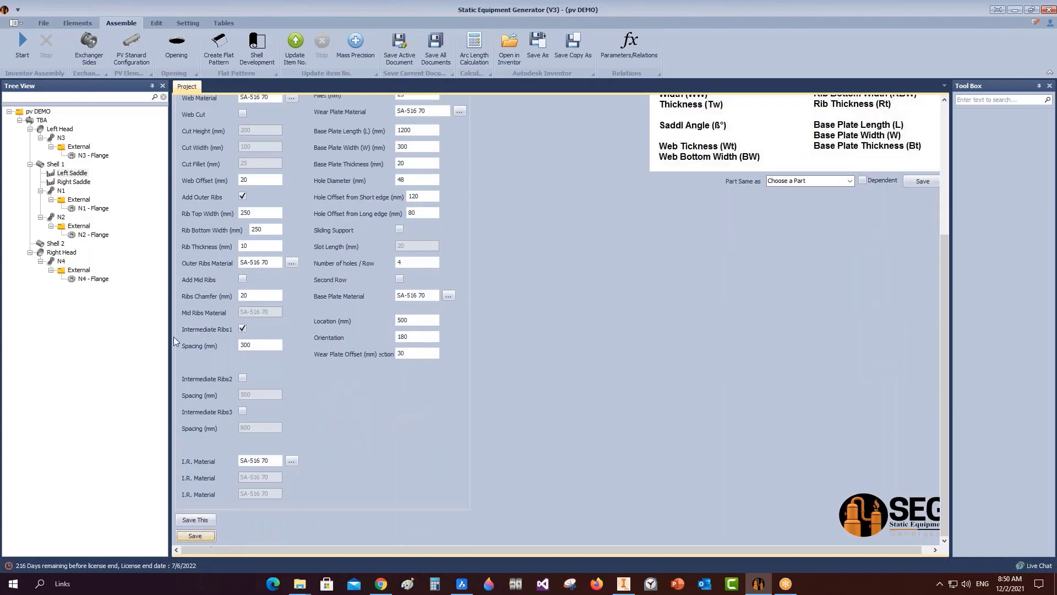
{"action": "left_click", "coordinate": [624, 584]}
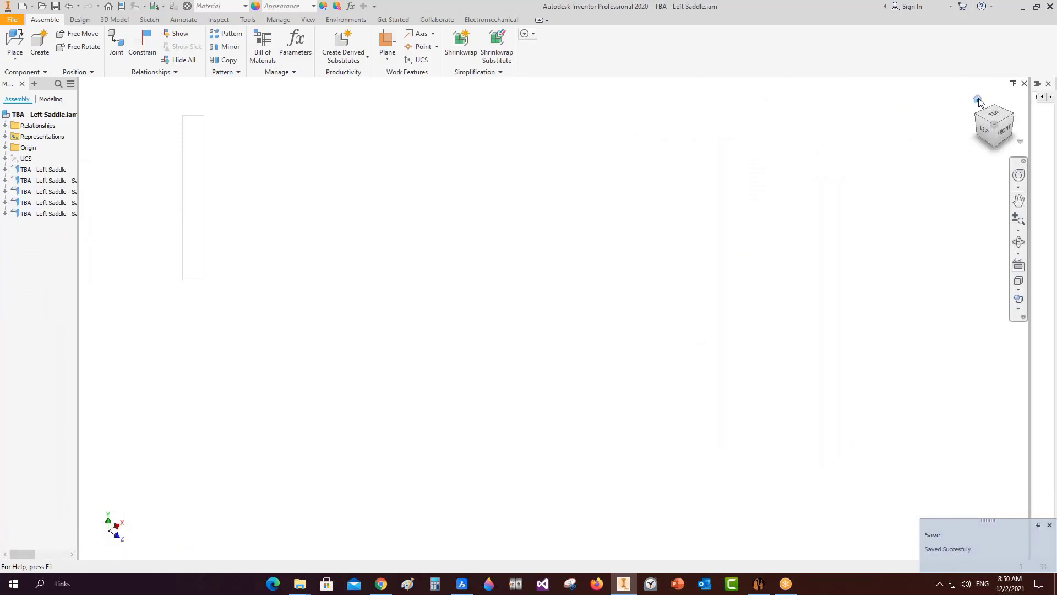
Show the saddle assembly in its home view and save TBA - Left Saddle.iam.
{"action": "left_click", "coordinate": [978, 100]}
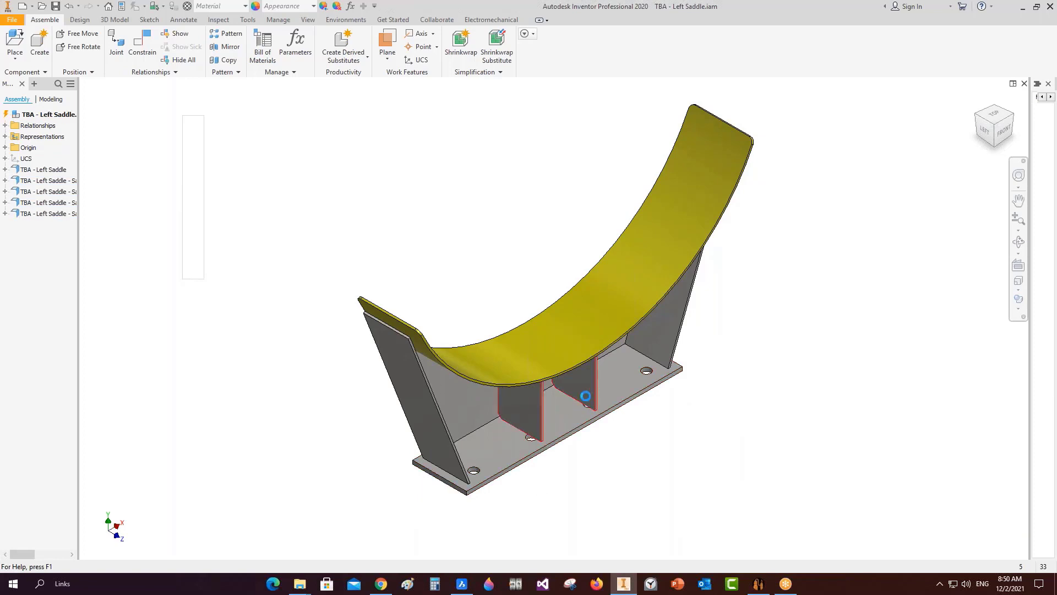
{"action": "key", "text": "ctrl+s"}
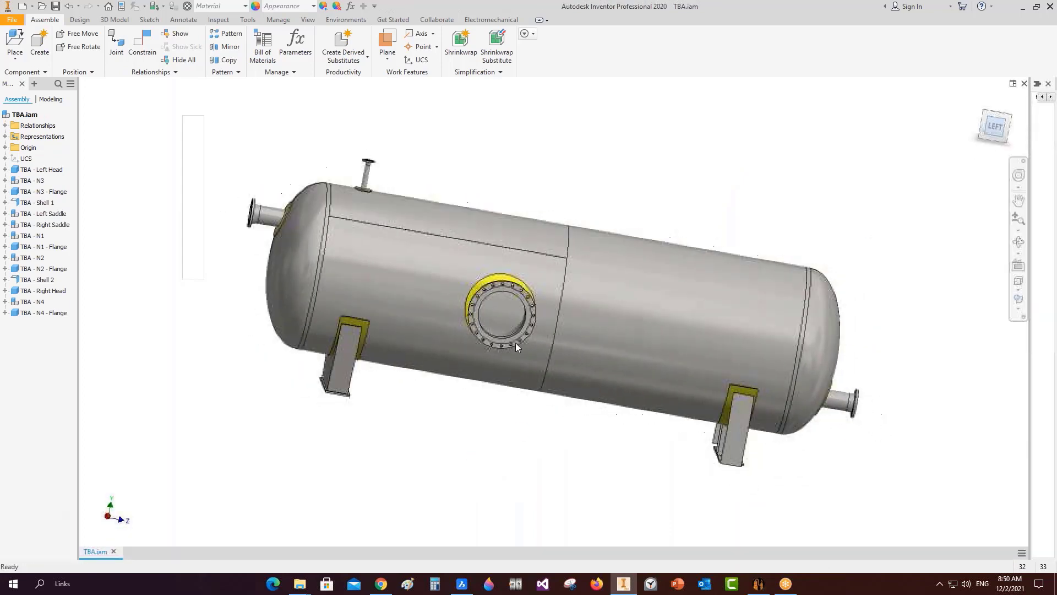
Measure the saddle web face to the base plate edge, confirming 20 mm.
{"action": "scroll", "coordinate": [418, 367], "scroll_direction": "up", "scroll_amount": 5}
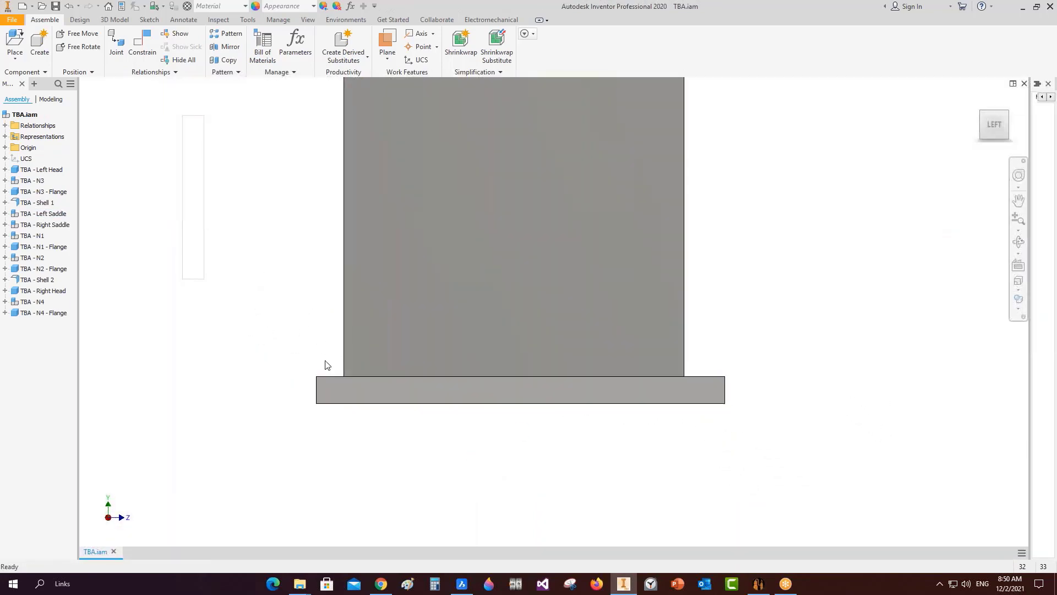
{"action": "left_click", "coordinate": [1018, 242]}
{"action": "scroll", "coordinate": [612, 348], "scroll_direction": "down", "scroll_amount": 2}
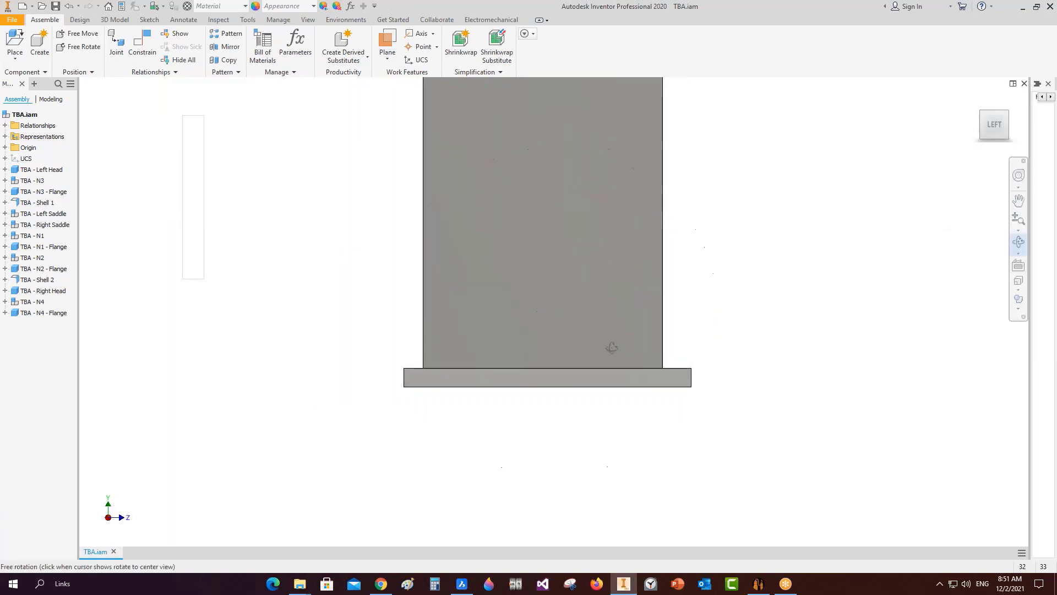
{"action": "left_click_drag", "start_coordinate": [441, 325], "coordinate": [497, 340]}
{"action": "key", "text": "Escape"}
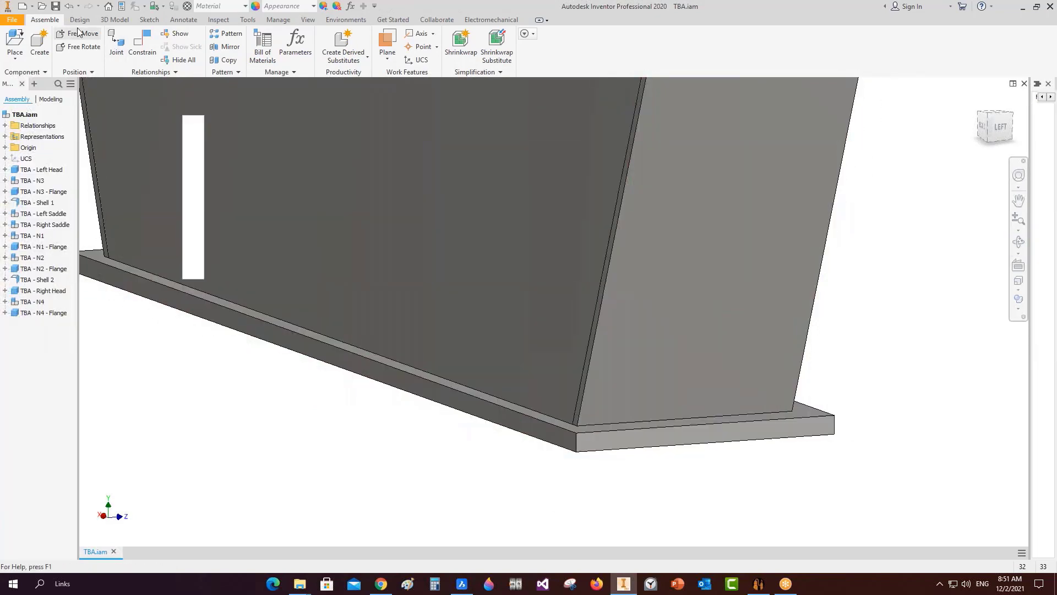
{"action": "left_click", "coordinate": [230, 21]}
{"action": "left_click", "coordinate": [101, 41]}
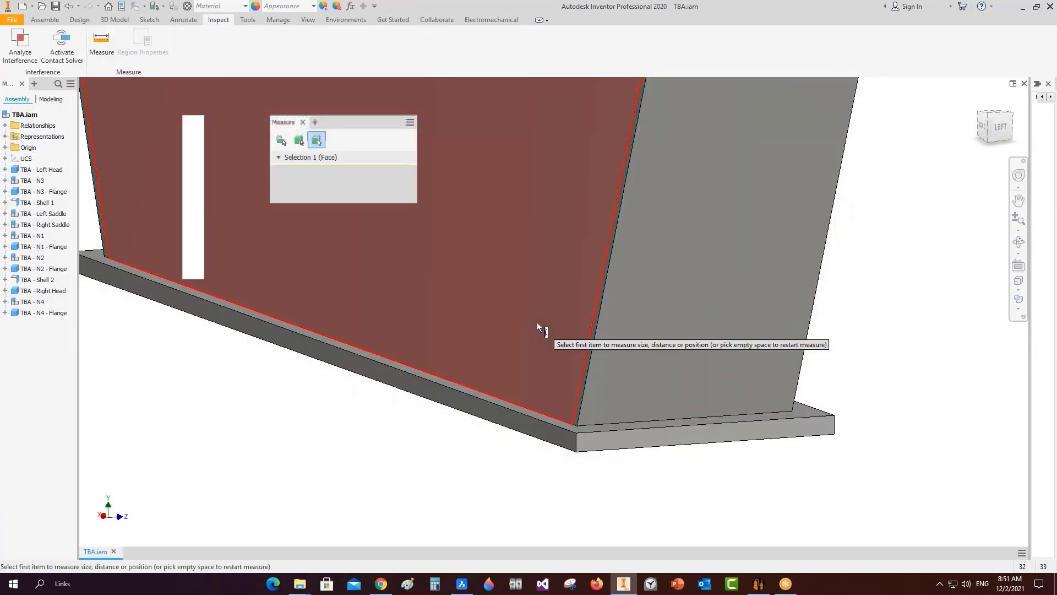
{"action": "left_click", "coordinate": [536, 322]}
{"action": "left_click", "coordinate": [531, 435]}
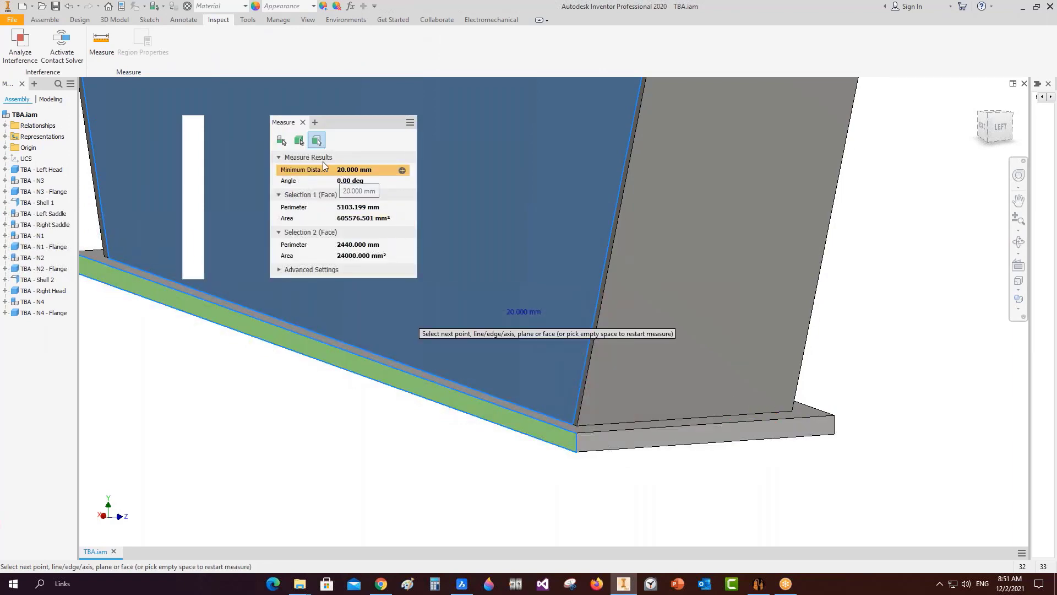
{"action": "key", "text": "Escape"}
Orbit around the left saddle, then select the generator's intermediate rib spacing value 300.
{"action": "scroll", "coordinate": [441, 325], "scroll_direction": "up", "scroll_amount": 5}
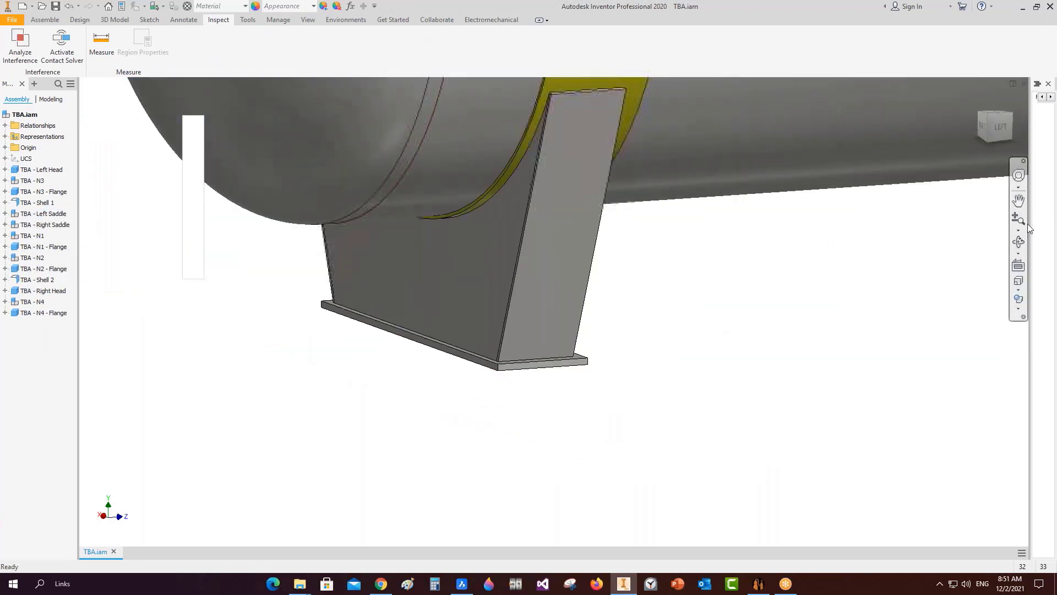
{"action": "left_click", "coordinate": [1019, 242]}
{"action": "left_click_drag", "start_coordinate": [653, 311], "coordinate": [612, 325]}
{"action": "scroll", "coordinate": [595, 330], "scroll_direction": "down", "scroll_amount": 3}
{"action": "right_click", "coordinate": [612, 326]}
{"action": "left_click", "coordinate": [562, 324]}
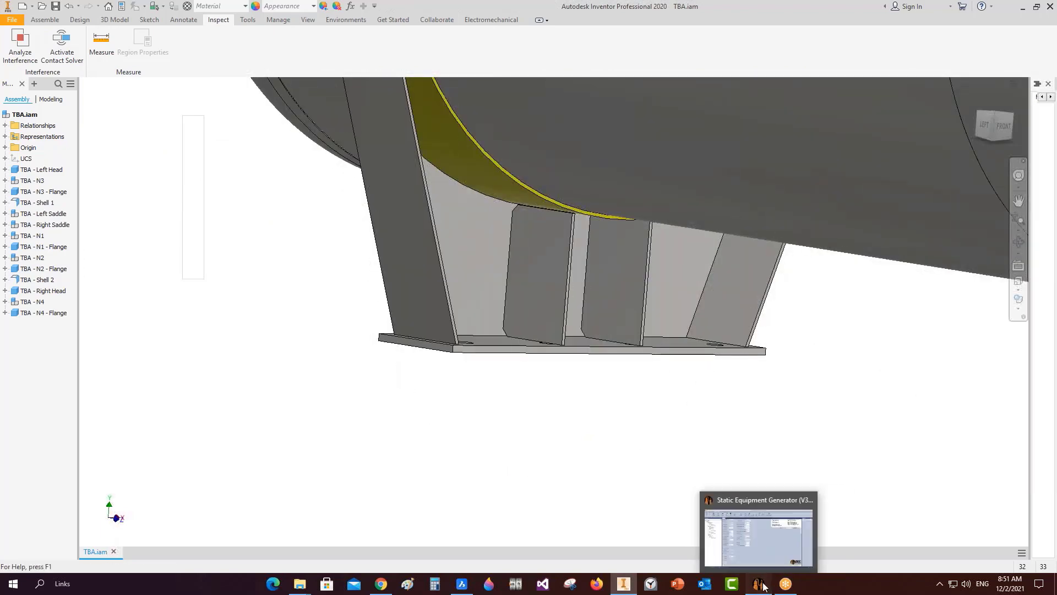
{"action": "left_click", "coordinate": [758, 584]}
{"action": "left_click", "coordinate": [256, 346]}
{"action": "double_click", "coordinate": [255, 345]}
Change the intermediate rib spacing to 450 mm and save the left saddle.
{"action": "type", "text": "4"}
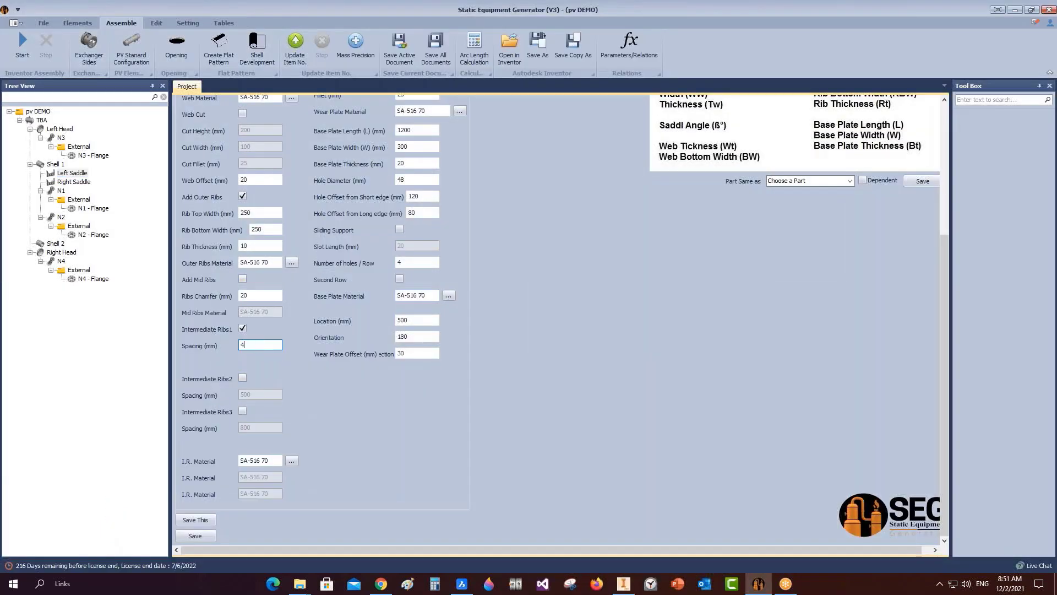
{"action": "type", "text": "50"}
{"action": "left_click", "coordinate": [194, 536]}
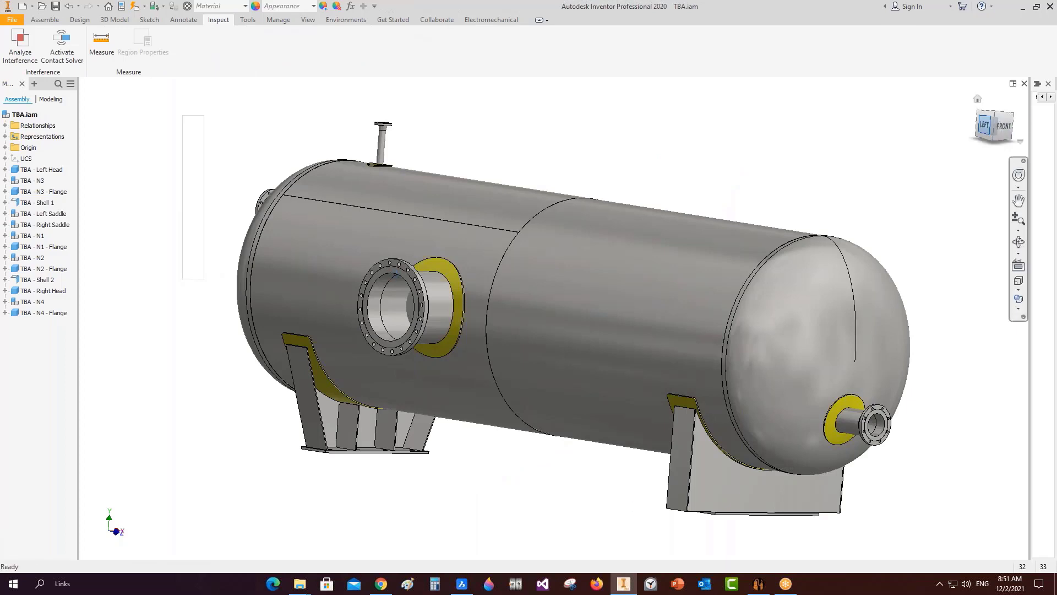
Show the finished vessel in a straight left view, zoom briefly, then bring up GoToMeeting.
{"action": "left_click", "coordinate": [984, 125]}
{"action": "scroll", "coordinate": [534, 319], "scroll_direction": "up", "scroll_amount": 6}
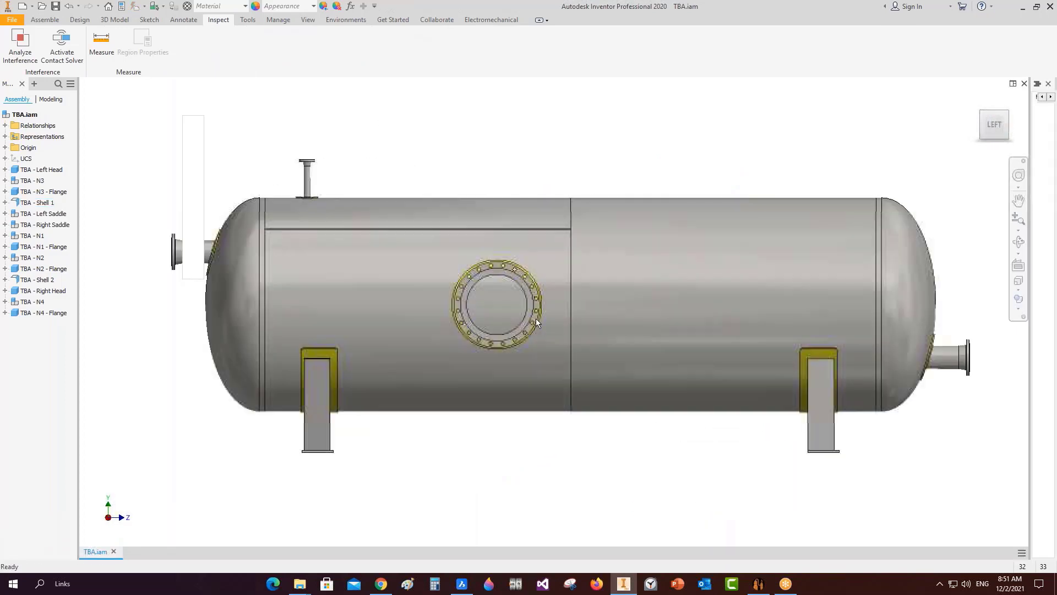
{"action": "scroll", "coordinate": [499, 318], "scroll_direction": "down", "scroll_amount": 6}
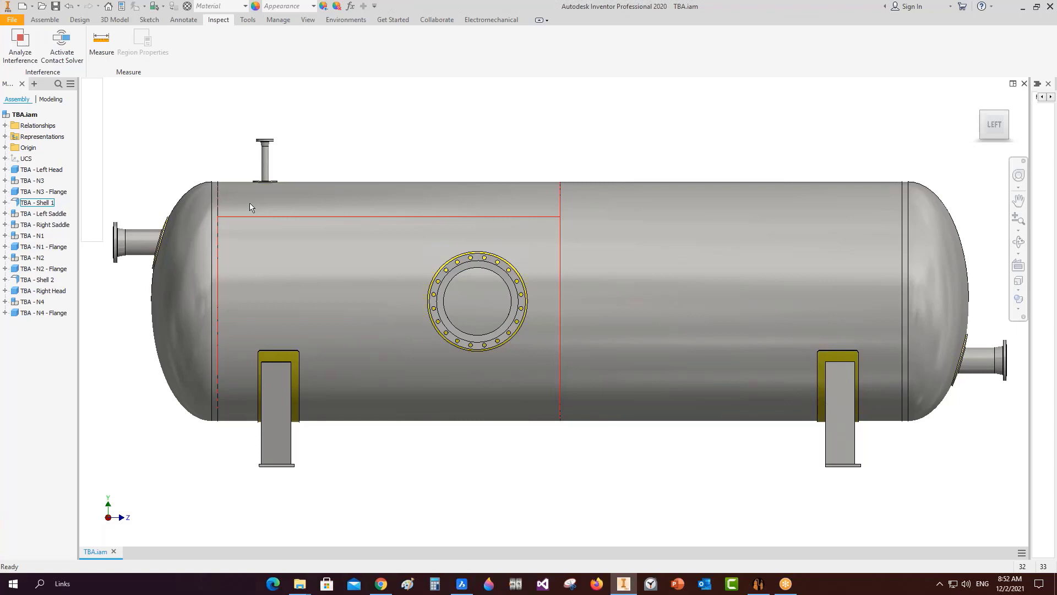
{"action": "left_click", "coordinate": [791, 586]}
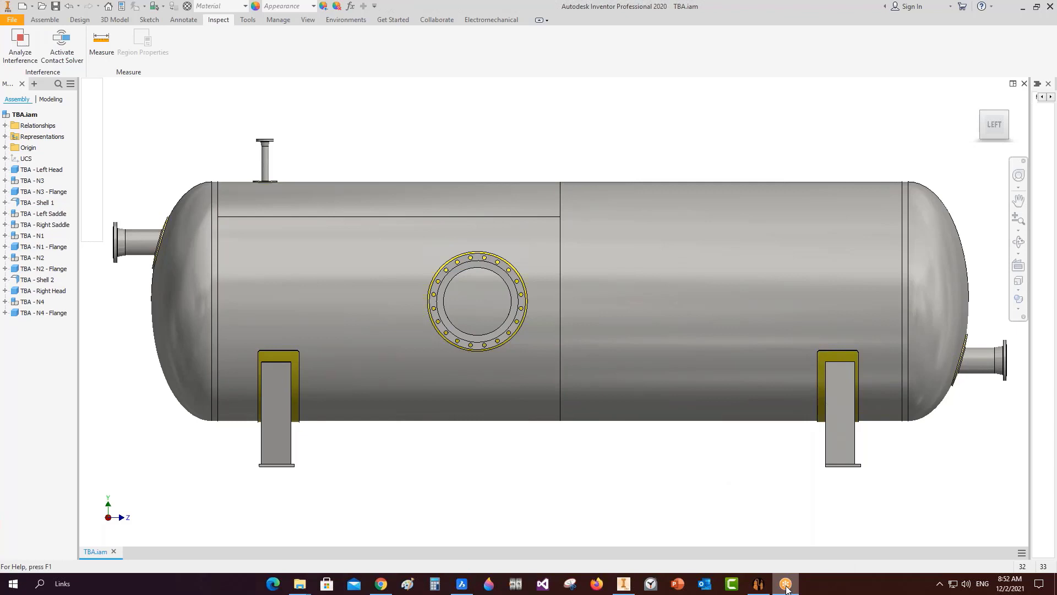
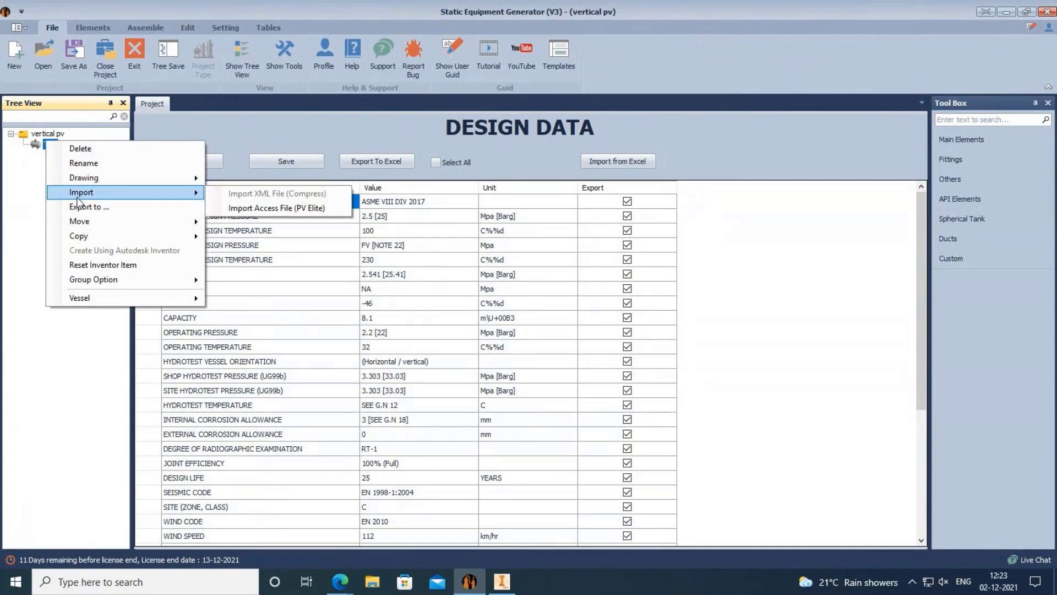
Import the first PV008 filtration vessel MDB file from the PV folder as a PV Elite Access file.
{"action": "left_click", "coordinate": [251, 210]}
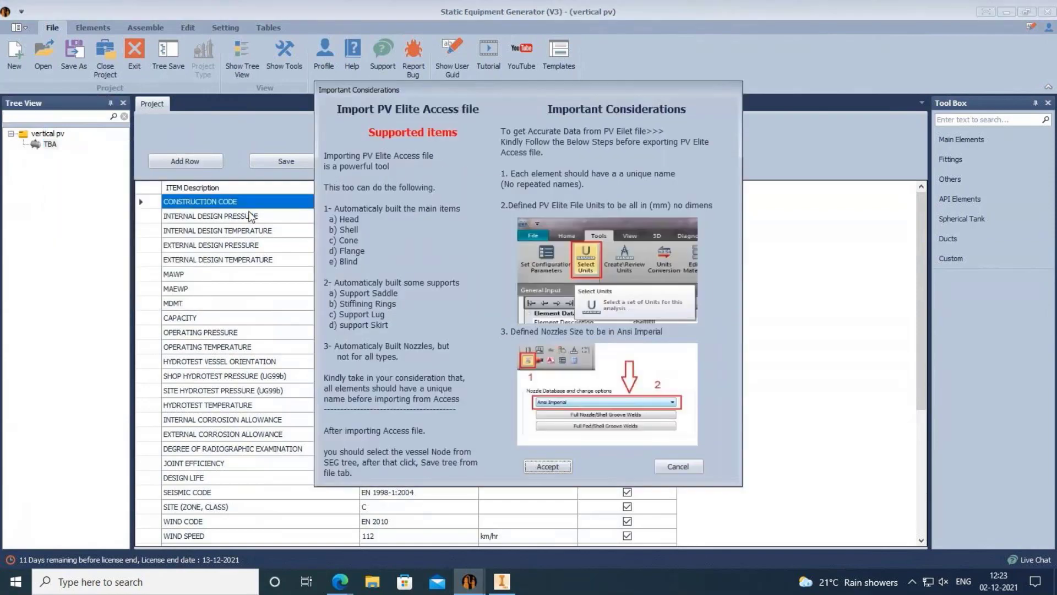
{"action": "left_click", "coordinate": [548, 466]}
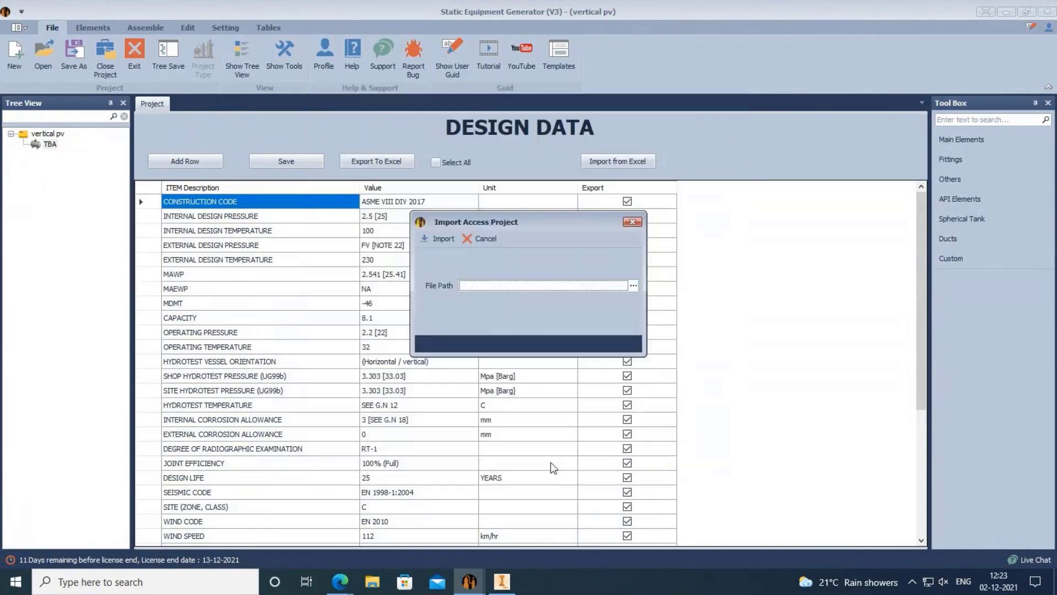
{"action": "left_click", "coordinate": [633, 286]}
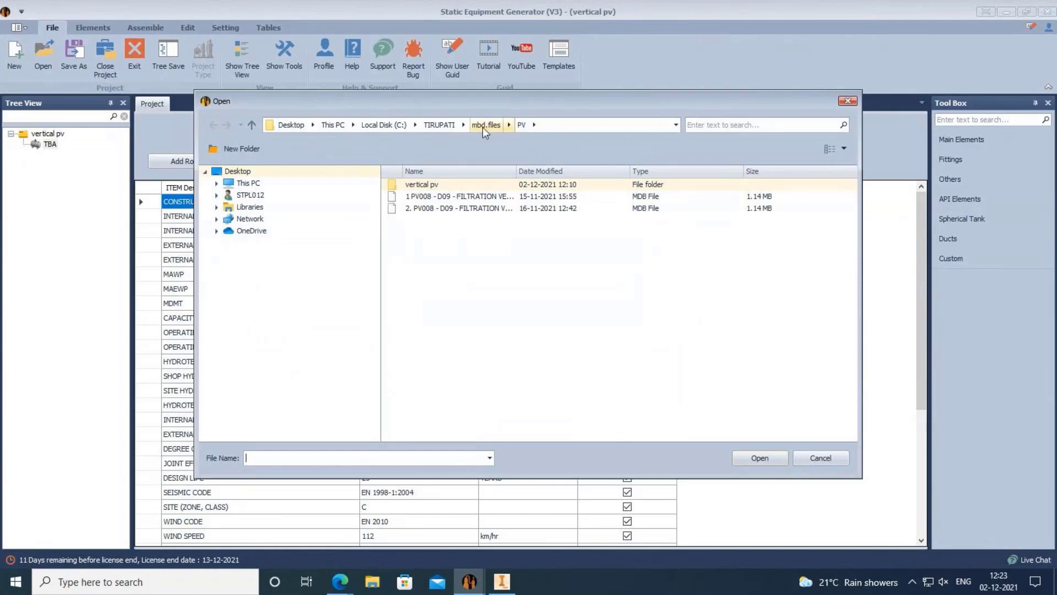
{"action": "left_click", "coordinate": [476, 196]}
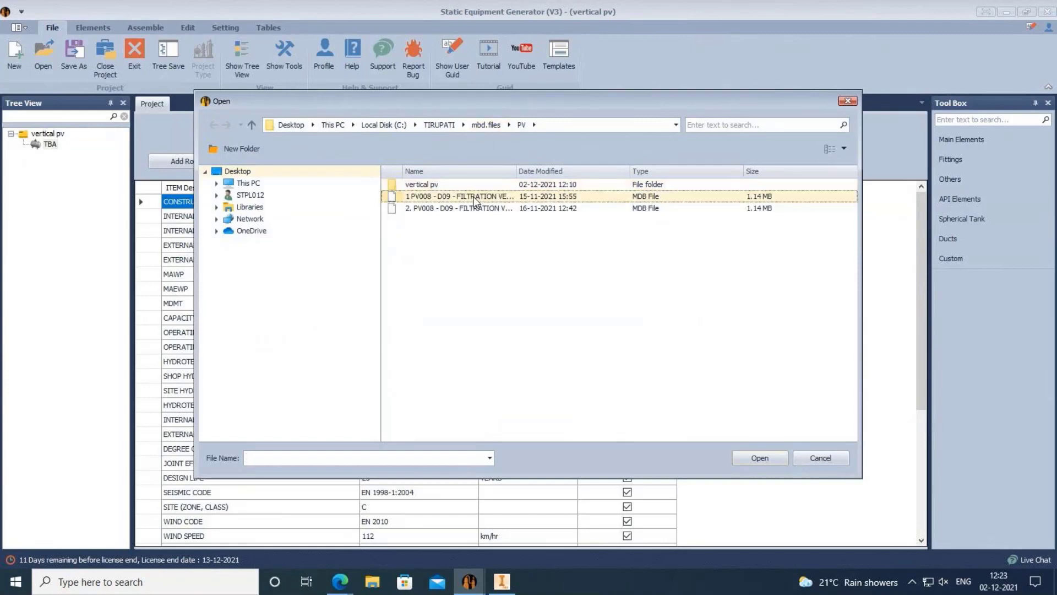
{"action": "left_click", "coordinate": [745, 457]}
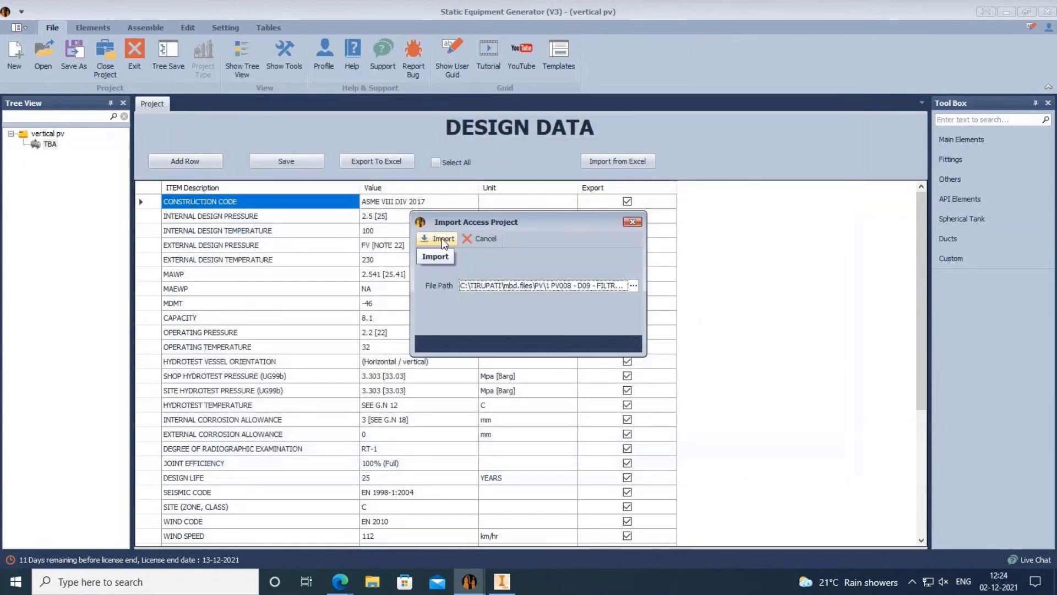
{"action": "left_click", "coordinate": [442, 237]}
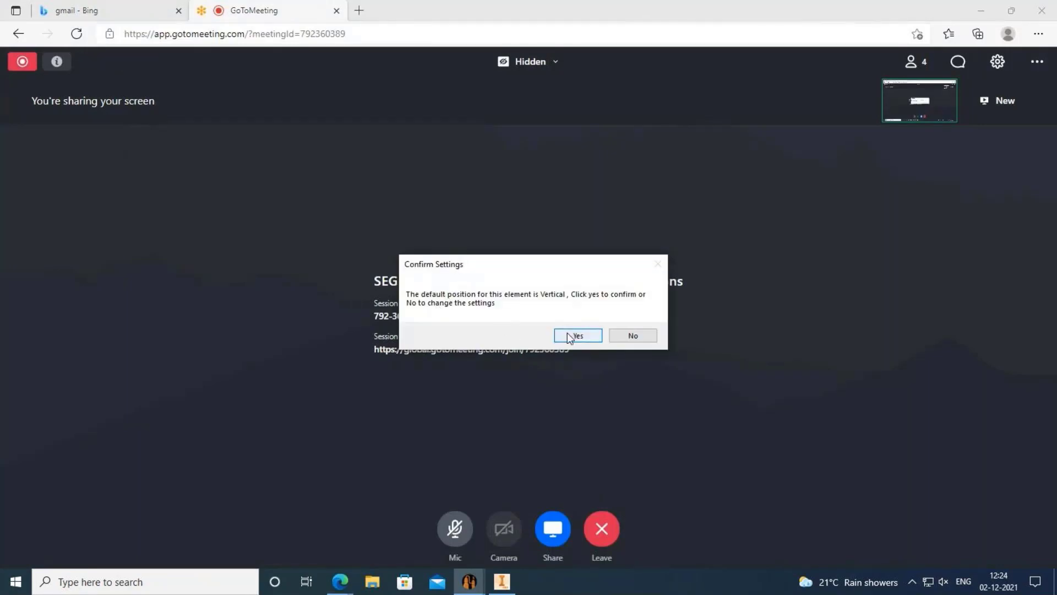
Accept Vertical position, close the import and Shell Setting windows, and dismiss the object-reference errors.
{"action": "left_click", "coordinate": [632, 336]}
{"action": "left_click", "coordinate": [630, 223]}
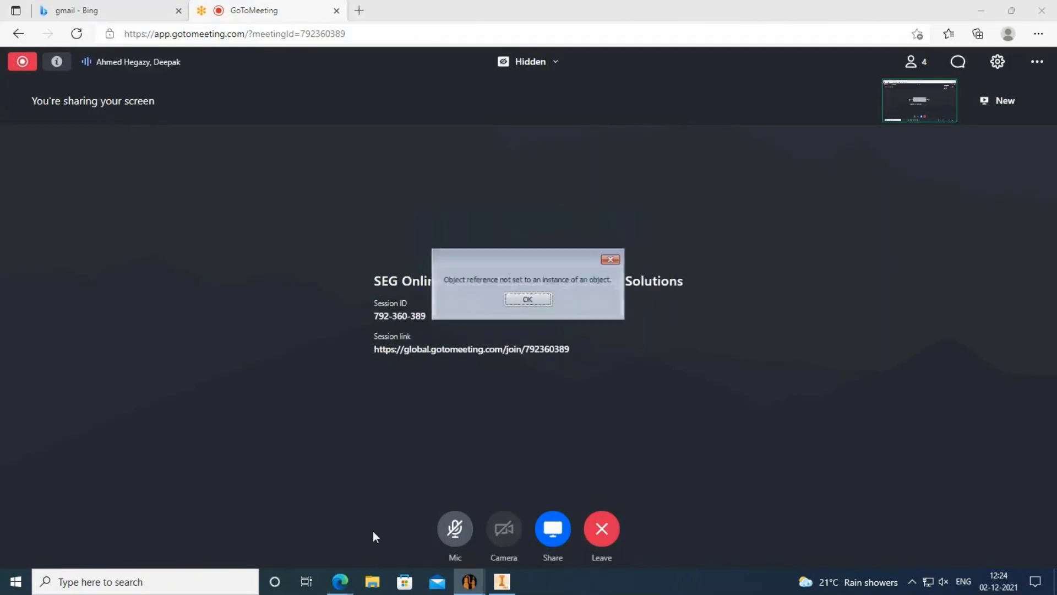
{"action": "left_click", "coordinate": [614, 259]}
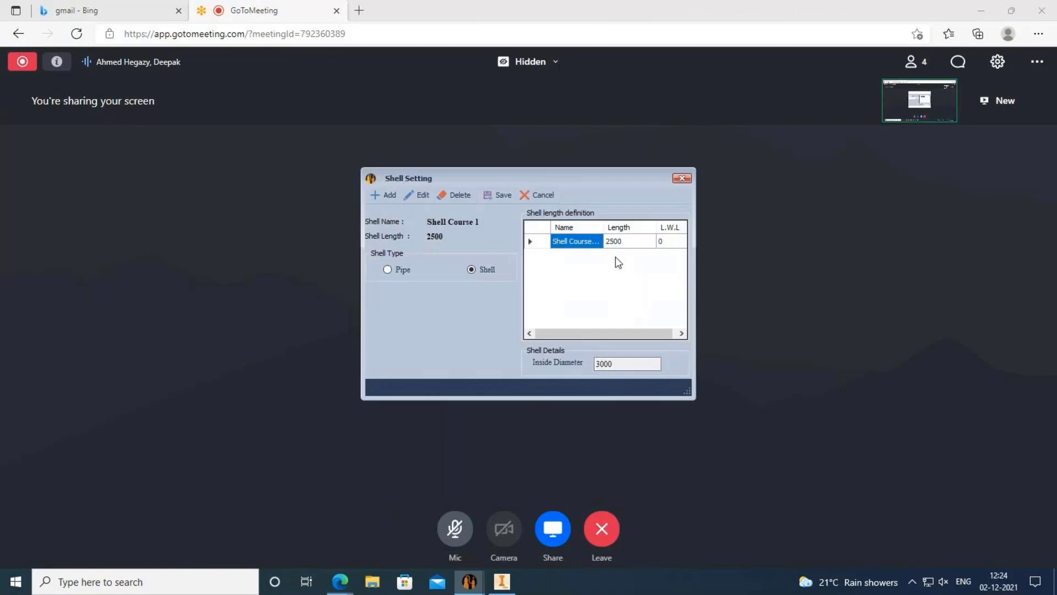
{"action": "left_click", "coordinate": [683, 180]}
{"action": "left_click", "coordinate": [684, 180]}
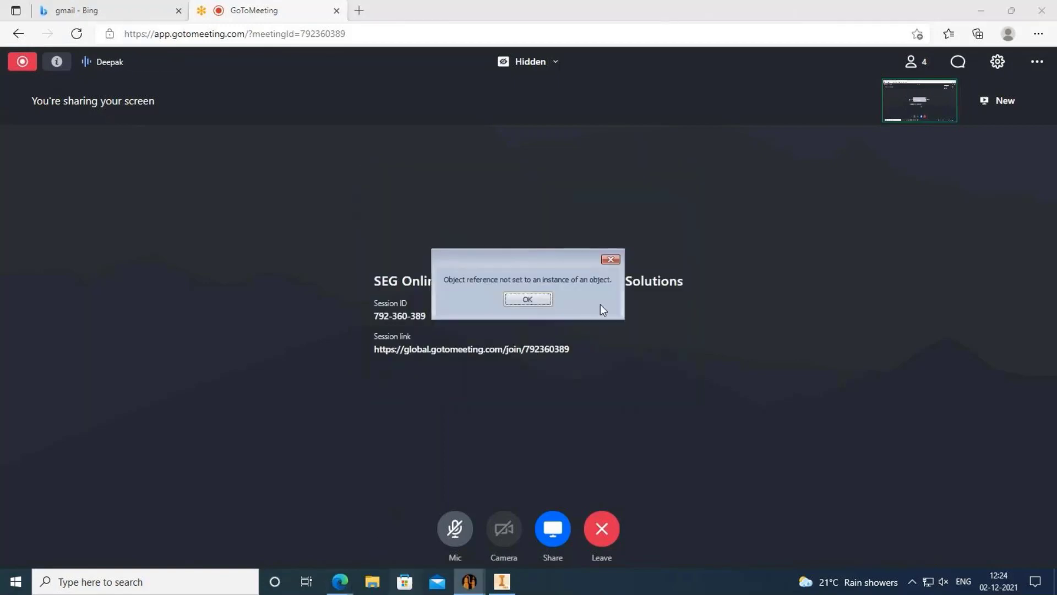
{"action": "left_click", "coordinate": [611, 260]}
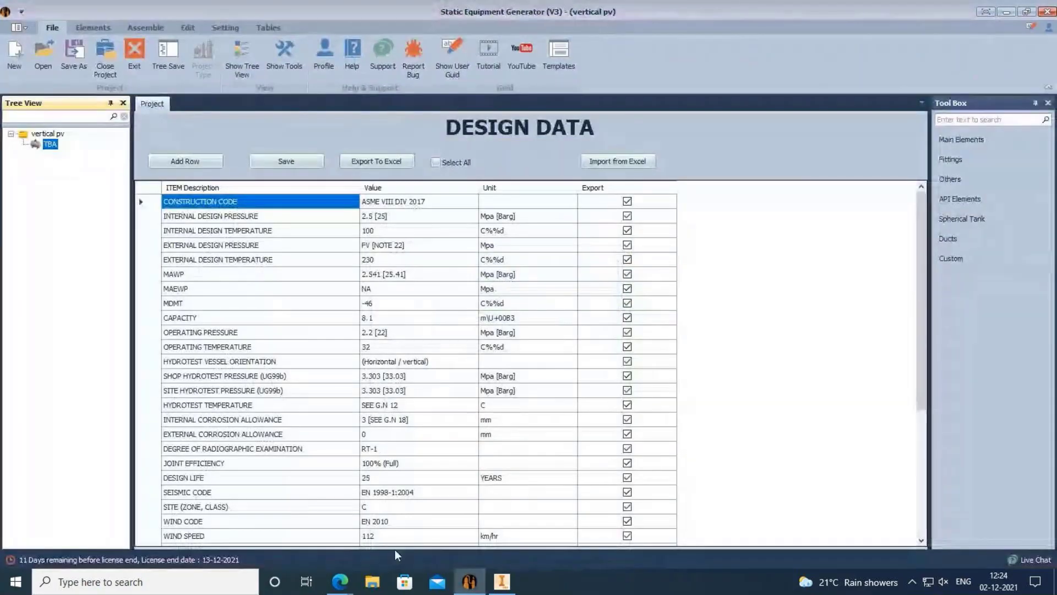
Open the C:\TIRUPATI\mbd.files\PV folder in File Explorer.
{"action": "left_click", "coordinate": [372, 581]}
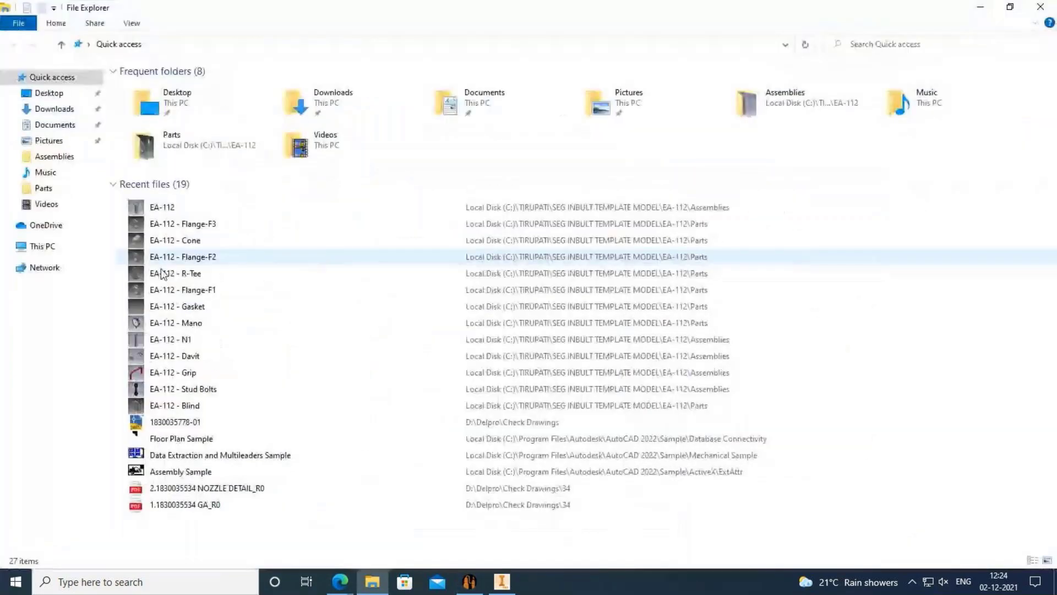
{"action": "left_click", "coordinate": [50, 247]}
{"action": "double_click", "coordinate": [189, 195]}
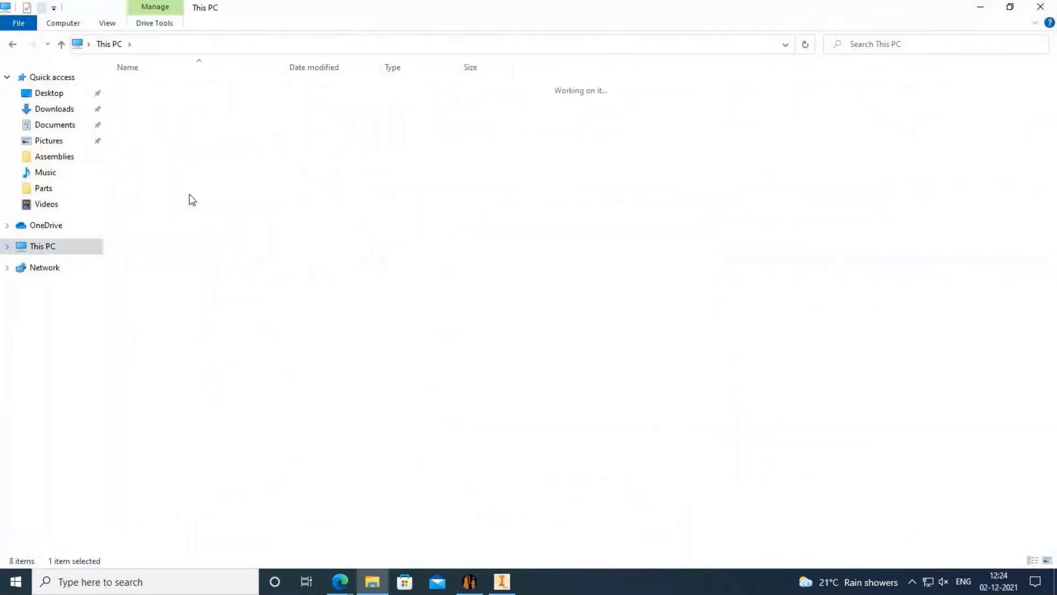
{"action": "double_click", "coordinate": [192, 183]}
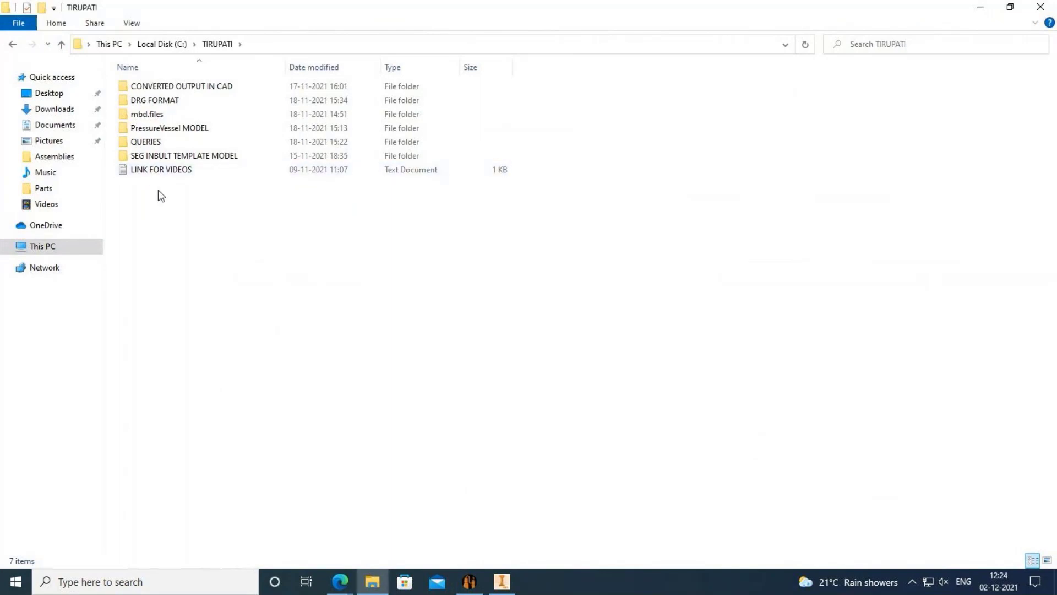
{"action": "double_click", "coordinate": [157, 115]}
{"action": "double_click", "coordinate": [144, 101]}
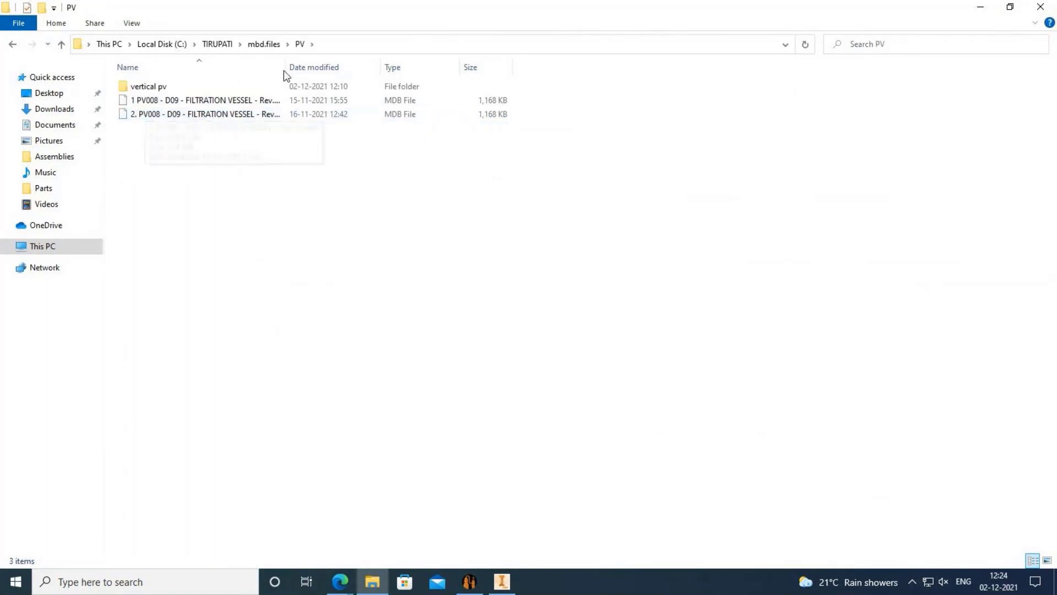
Widen the Name column to read the full PV008 .mdb file names and inspect the second file.
{"action": "left_click_drag", "start_coordinate": [285, 71], "coordinate": [365, 67]}
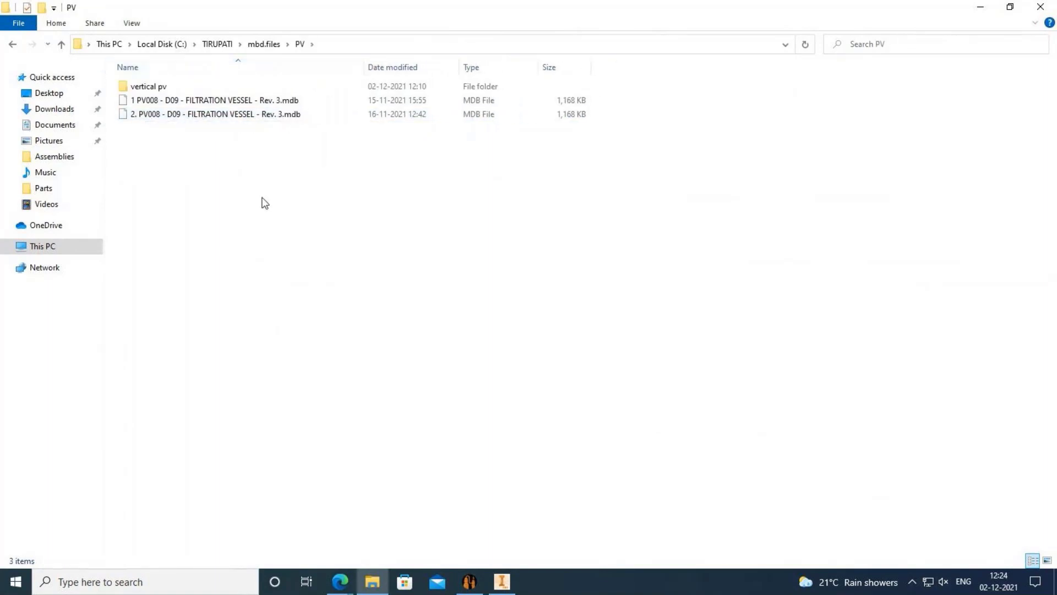
{"action": "left_click", "coordinate": [268, 119]}
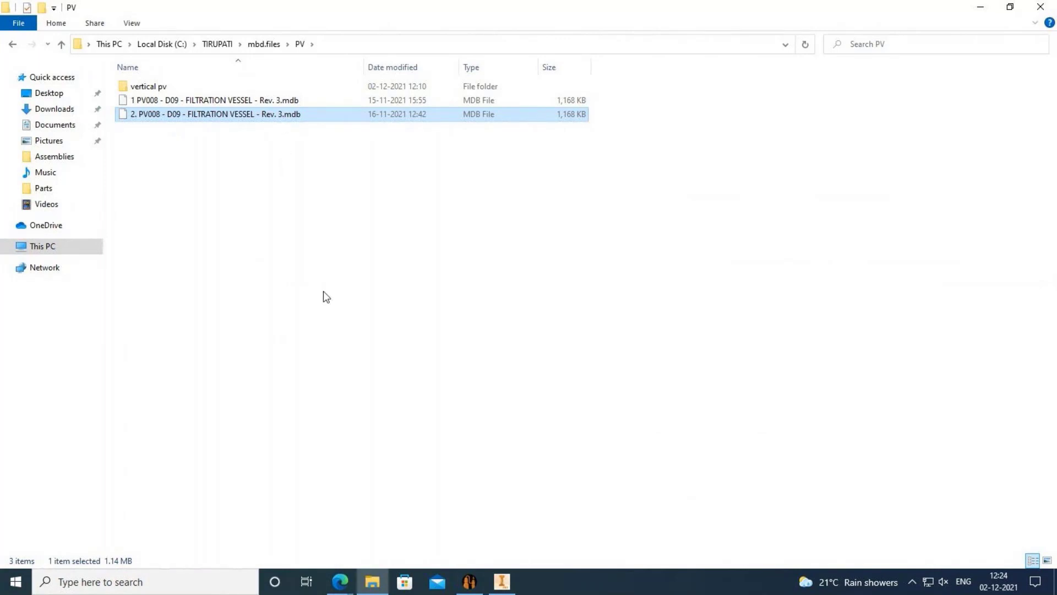
{"action": "right_click", "coordinate": [245, 116]}
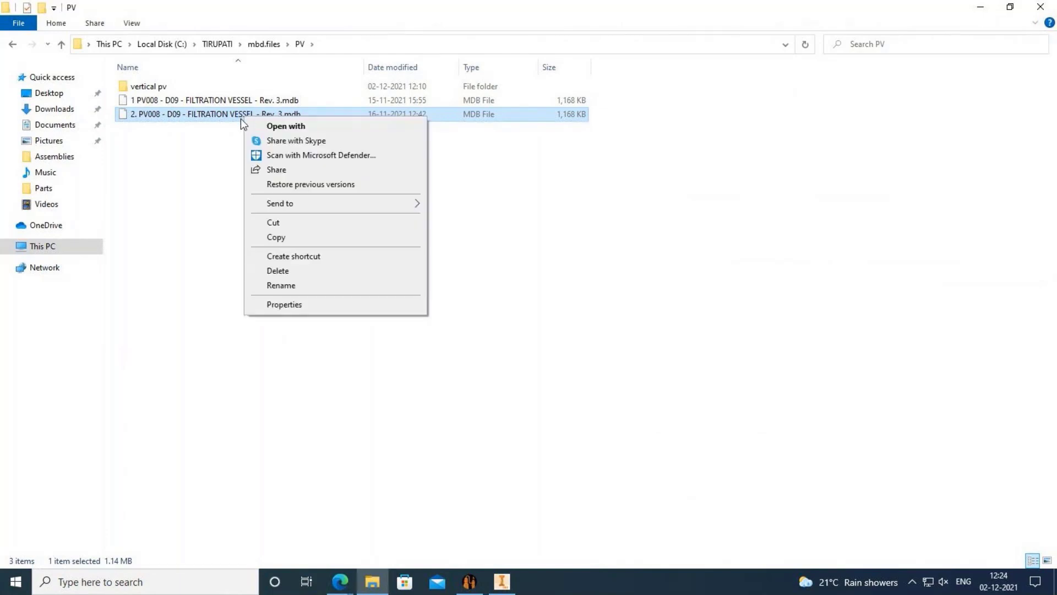
{"action": "left_click", "coordinate": [209, 165]}
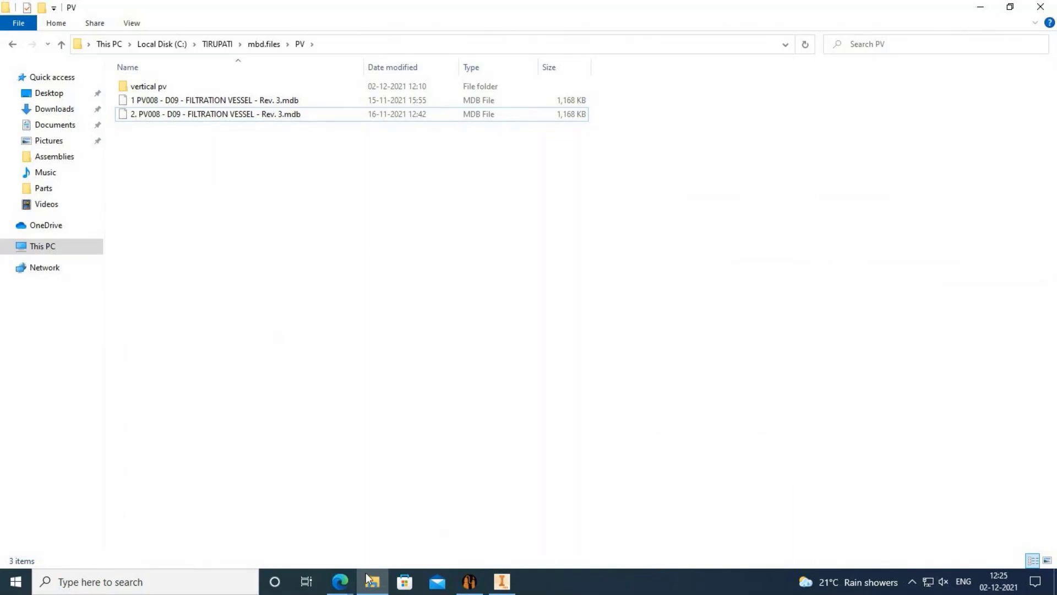
{"action": "mouse_move", "coordinate": [338, 588]}
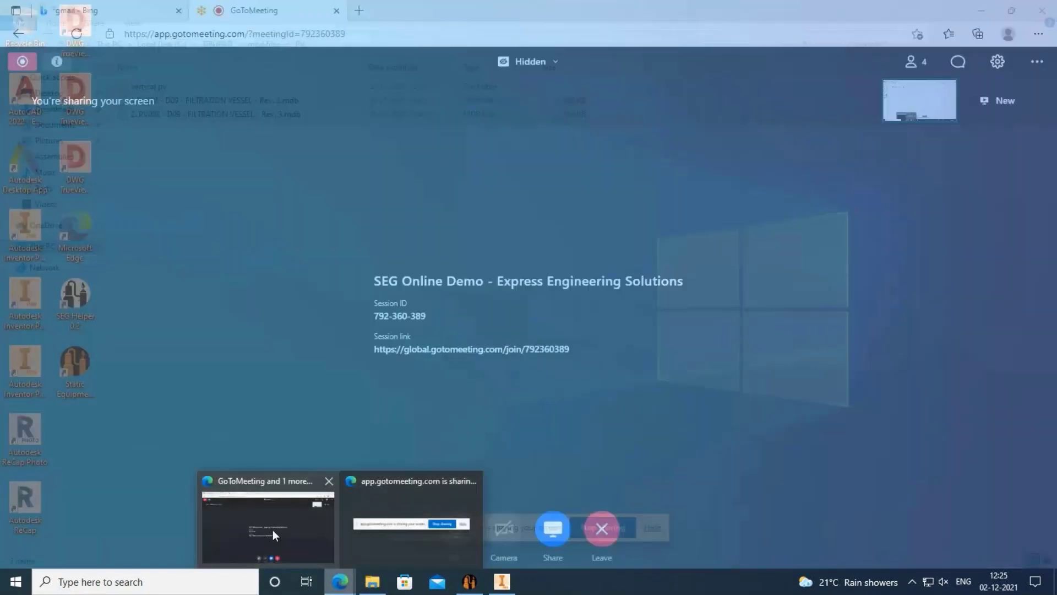
Bring GoToMeeting forward and stop sharing the screen.
{"action": "left_click", "coordinate": [272, 530]}
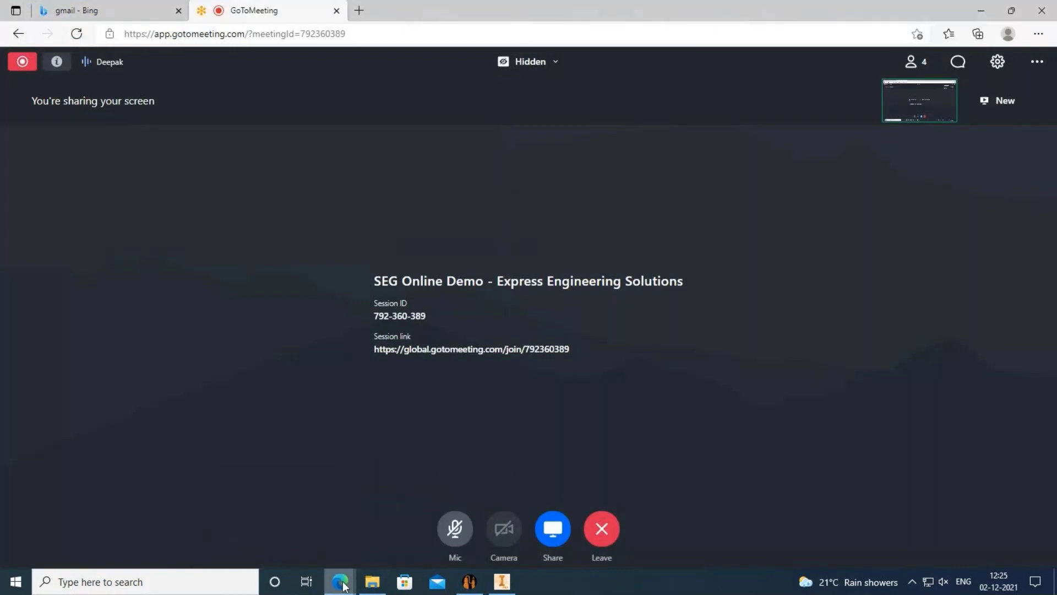
{"action": "mouse_move", "coordinate": [343, 583]}
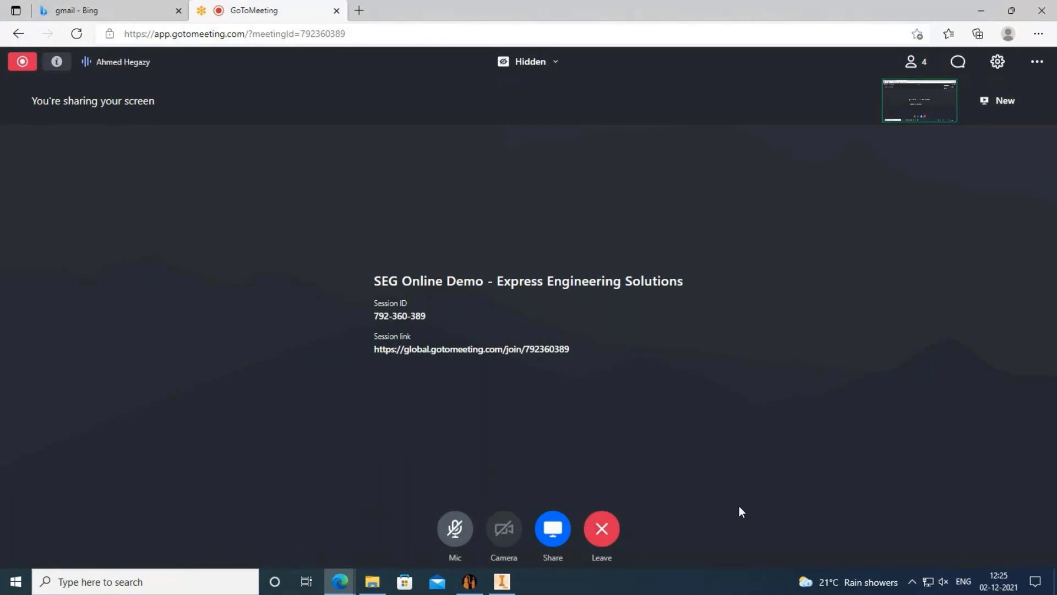
{"action": "left_click", "coordinate": [549, 532]}
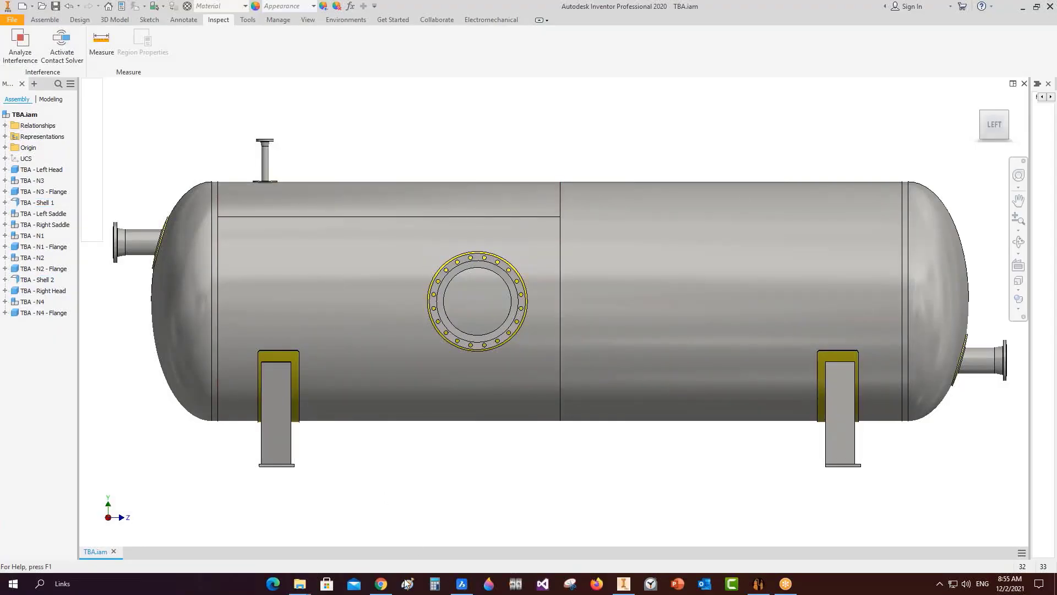
Check the Gmail inbox in the browser, then minimize the browser.
{"action": "left_click", "coordinate": [380, 579]}
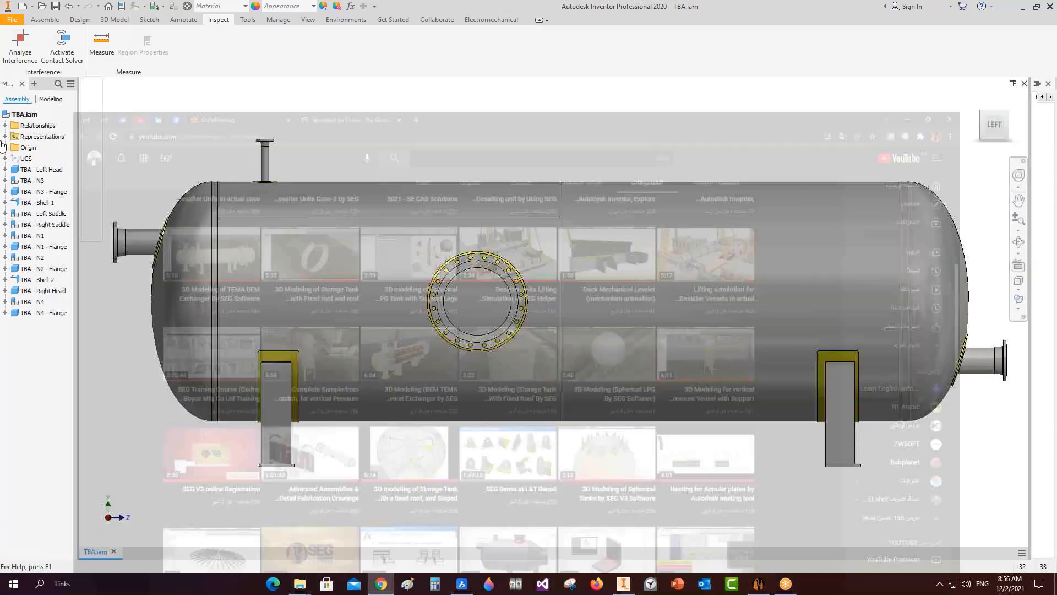
{"action": "left_click", "coordinate": [36, 10]}
{"action": "left_click", "coordinate": [44, 141]}
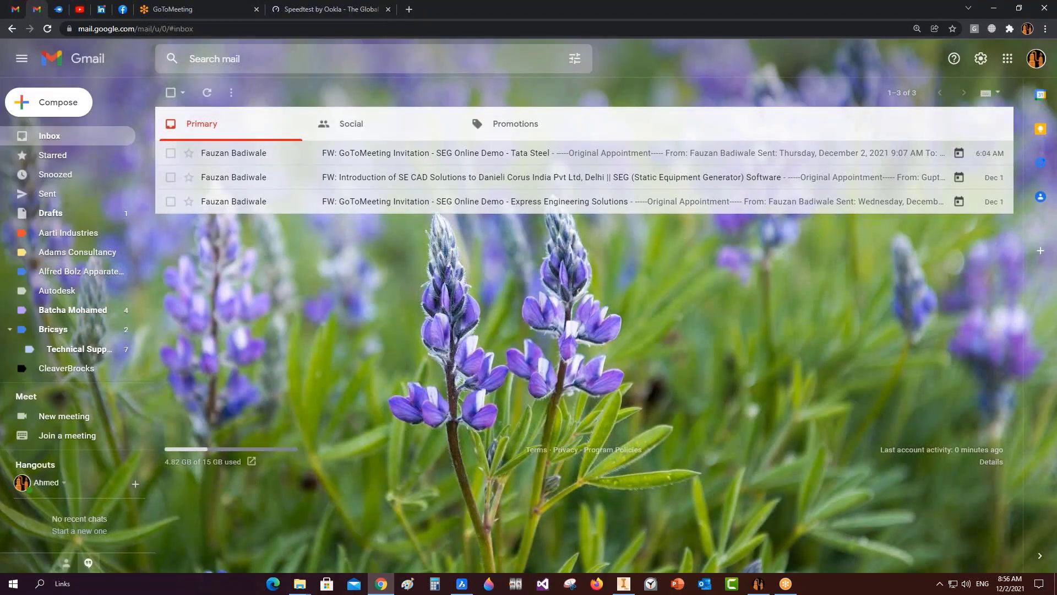
{"action": "left_click", "coordinate": [993, 8]}
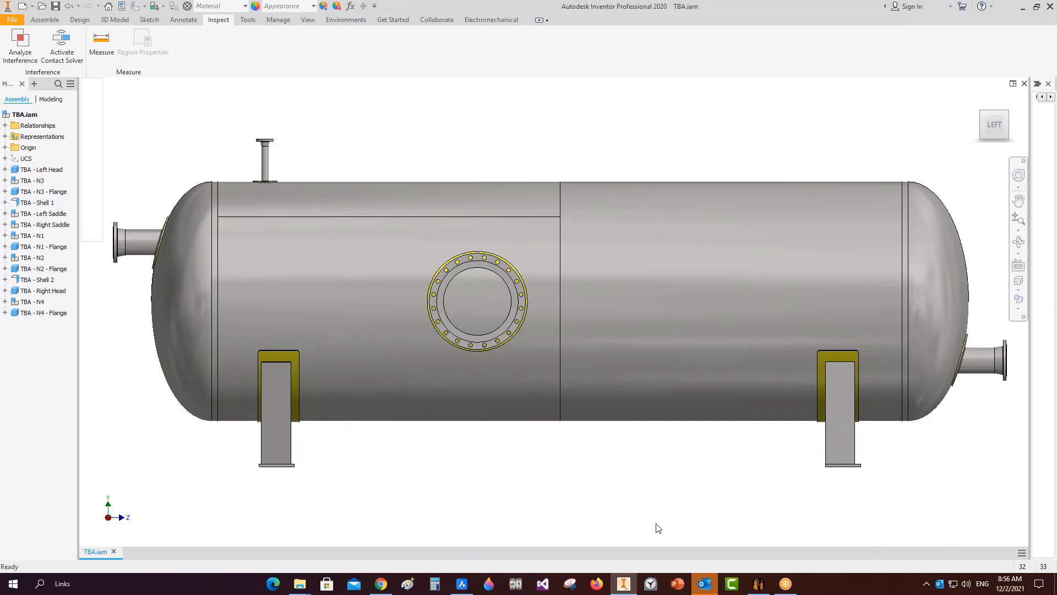
Check Outlook, minimize it, and close the TBA.iam assembly in Inventor.
{"action": "mouse_move", "coordinate": [702, 584]}
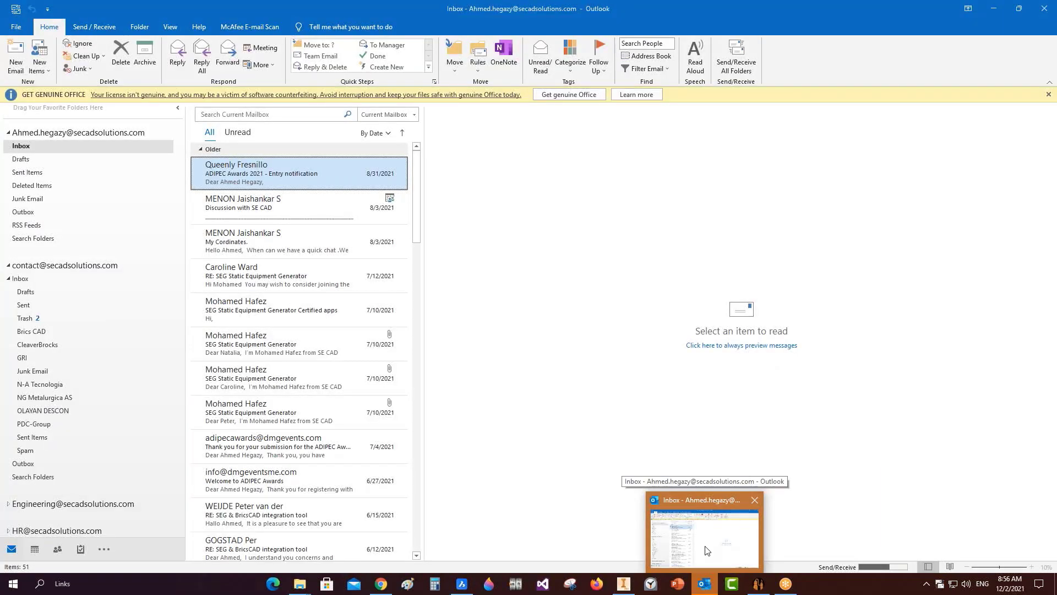
{"action": "left_click", "coordinate": [705, 547]}
{"action": "left_click", "coordinate": [993, 8]}
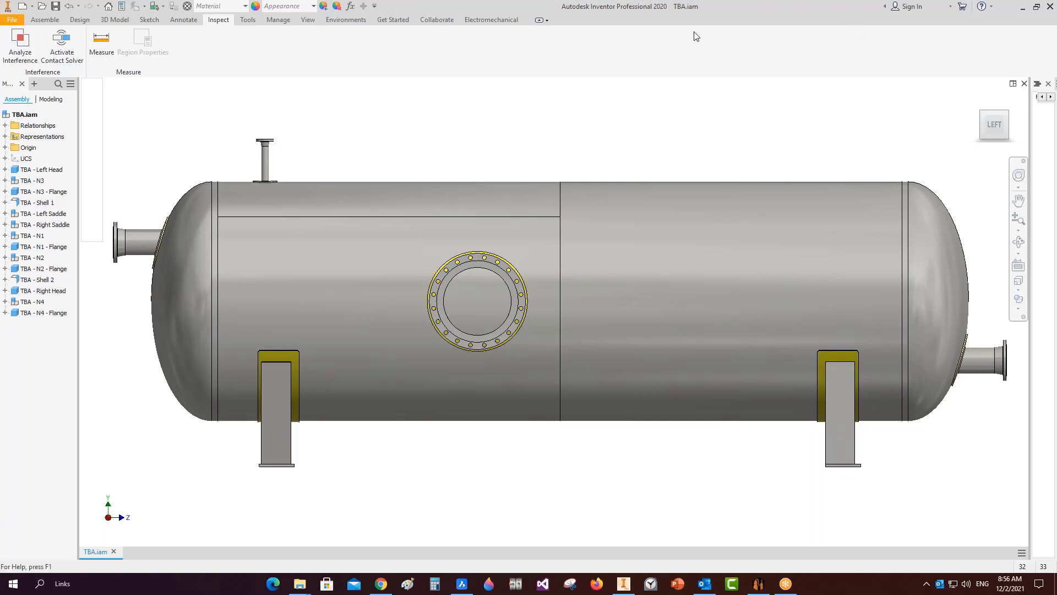
{"action": "left_click", "coordinate": [1023, 84]}
Create project pv-2 with its workspace folder on the Desktop, then bring up Gmail.
{"action": "left_click", "coordinate": [755, 580]}
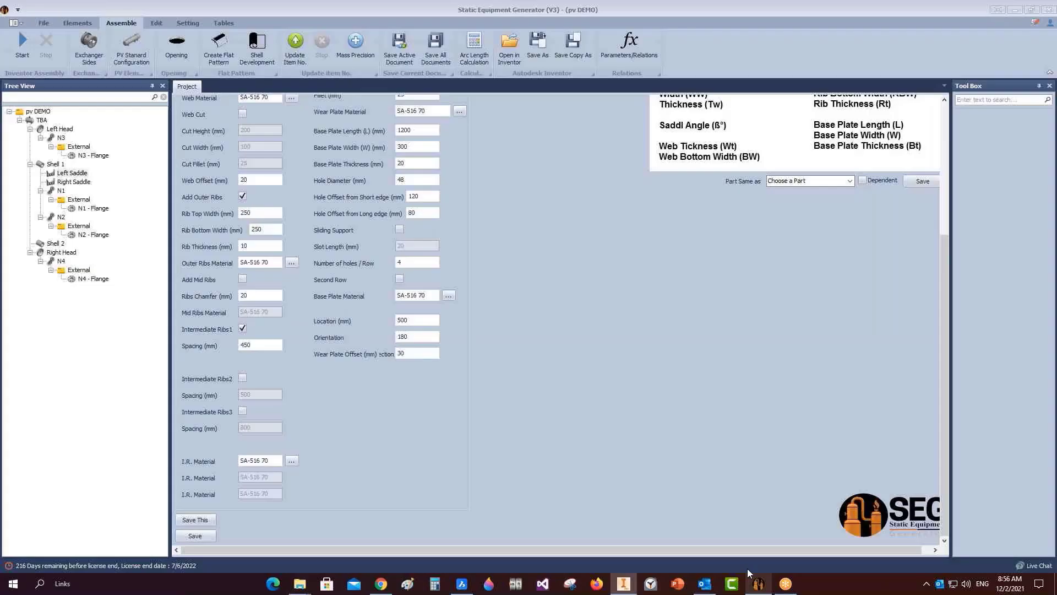
{"action": "left_click", "coordinate": [43, 23]}
{"action": "left_click", "coordinate": [12, 44]}
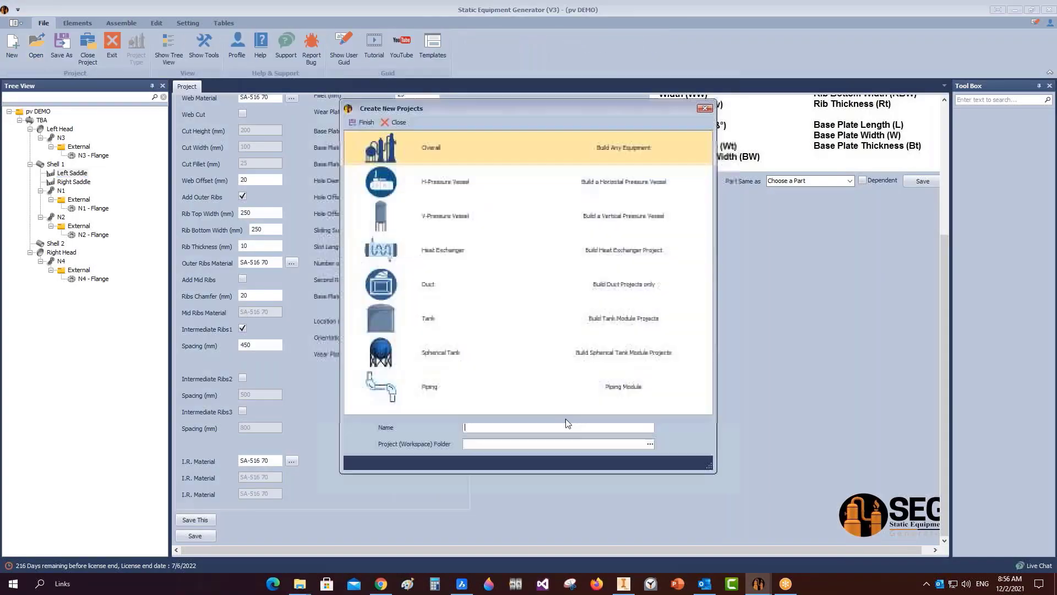
{"action": "type", "text": "pv"}
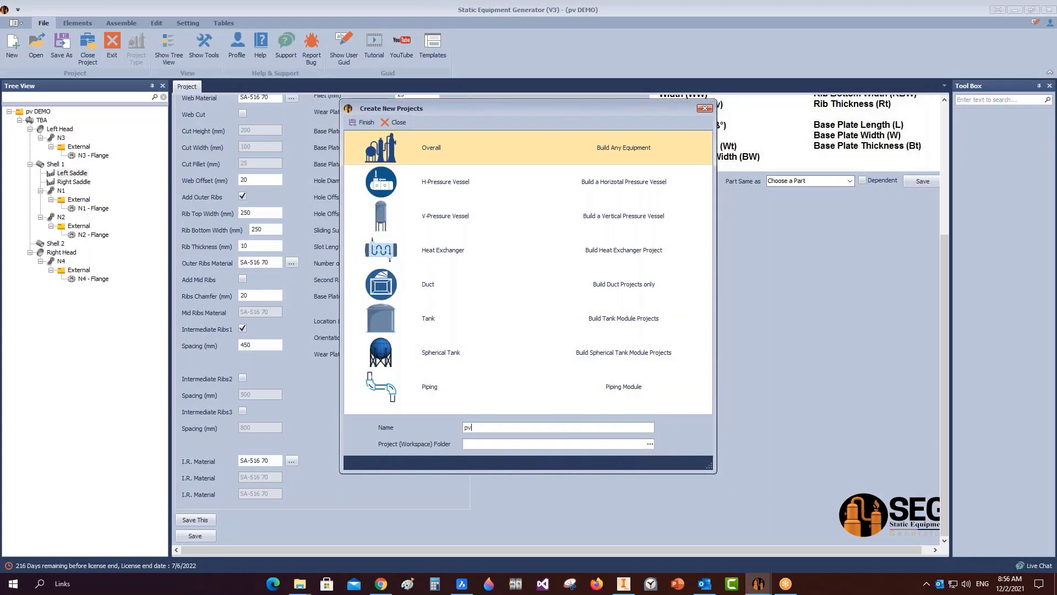
{"action": "type", "text": "-2"}
{"action": "left_click", "coordinate": [650, 443]}
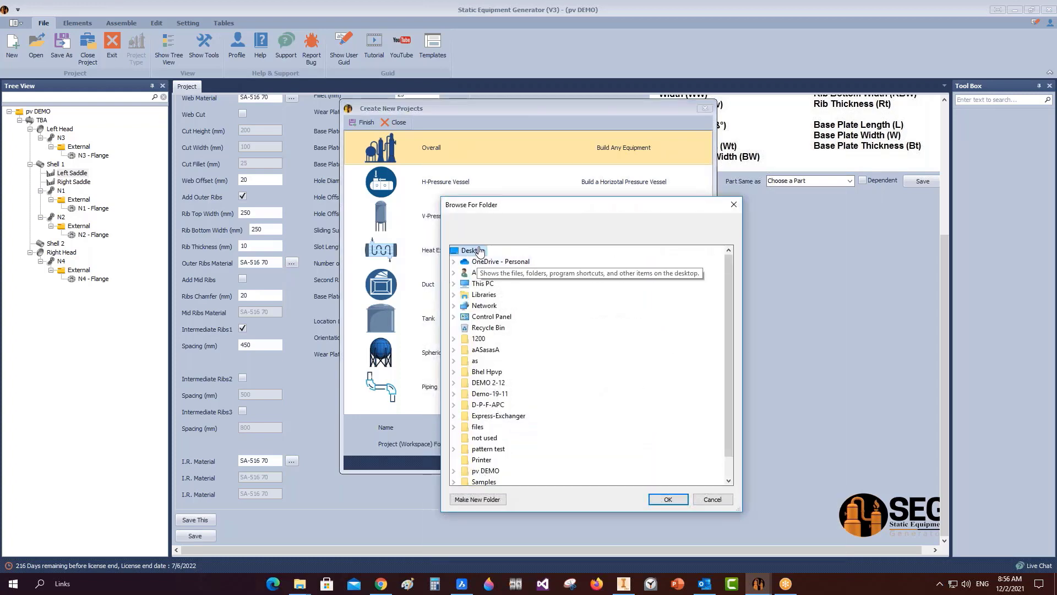
{"action": "left_click", "coordinate": [668, 499]}
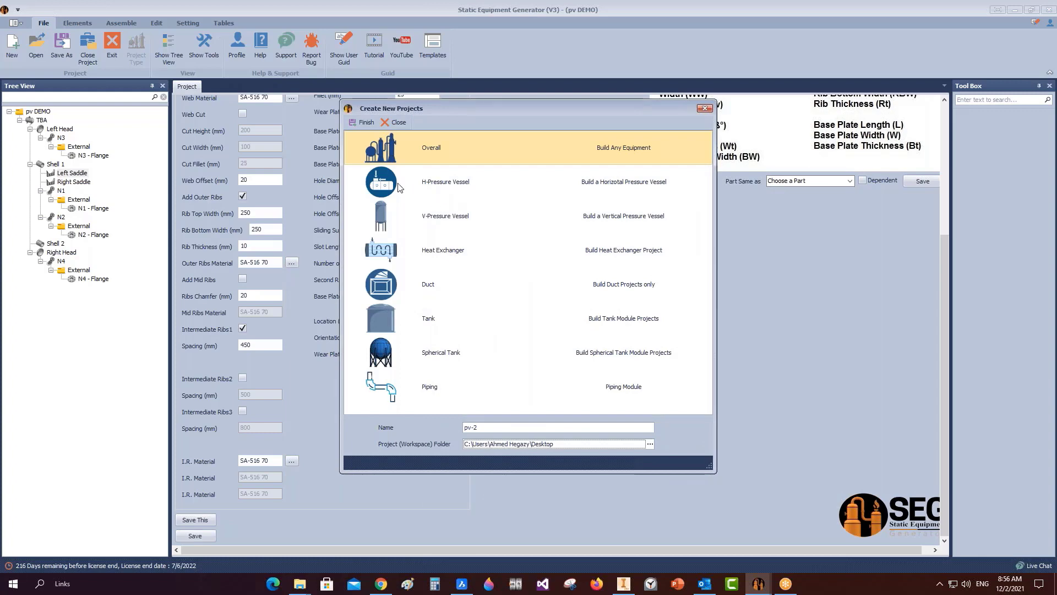
{"action": "mouse_move", "coordinate": [381, 582]}
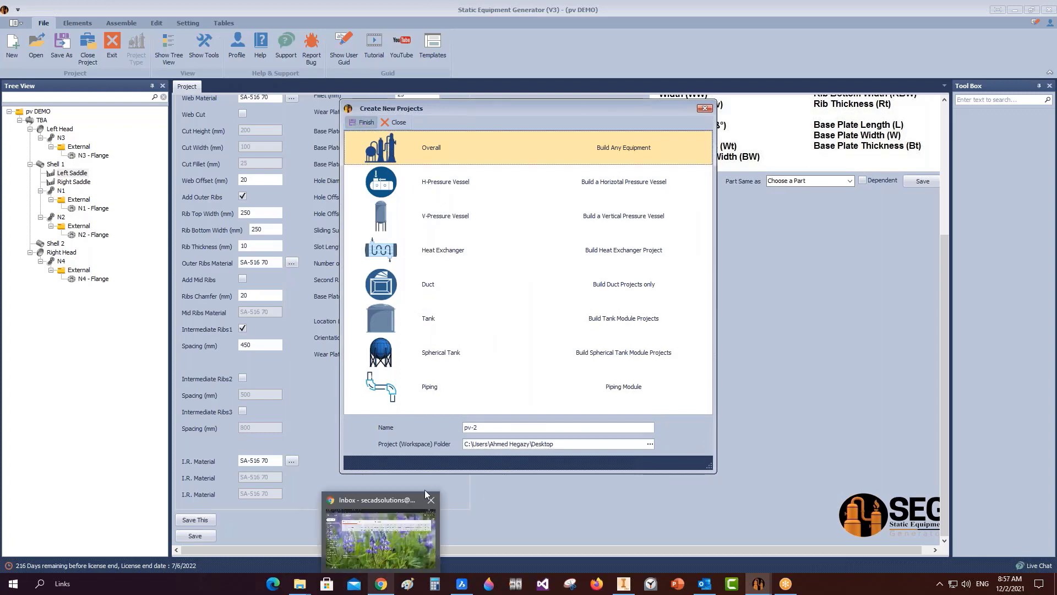
{"action": "left_click", "coordinate": [392, 562]}
Reload the Gmail page several times, confirming the reload, then minimize the browser.
{"action": "right_click", "coordinate": [398, 304]}
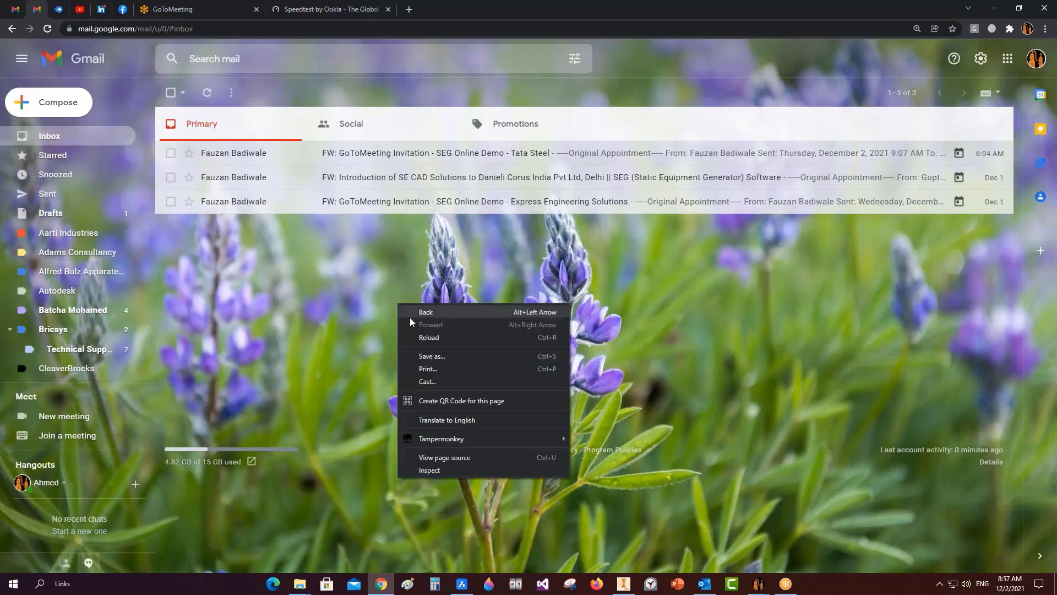
{"action": "left_click", "coordinate": [428, 337]}
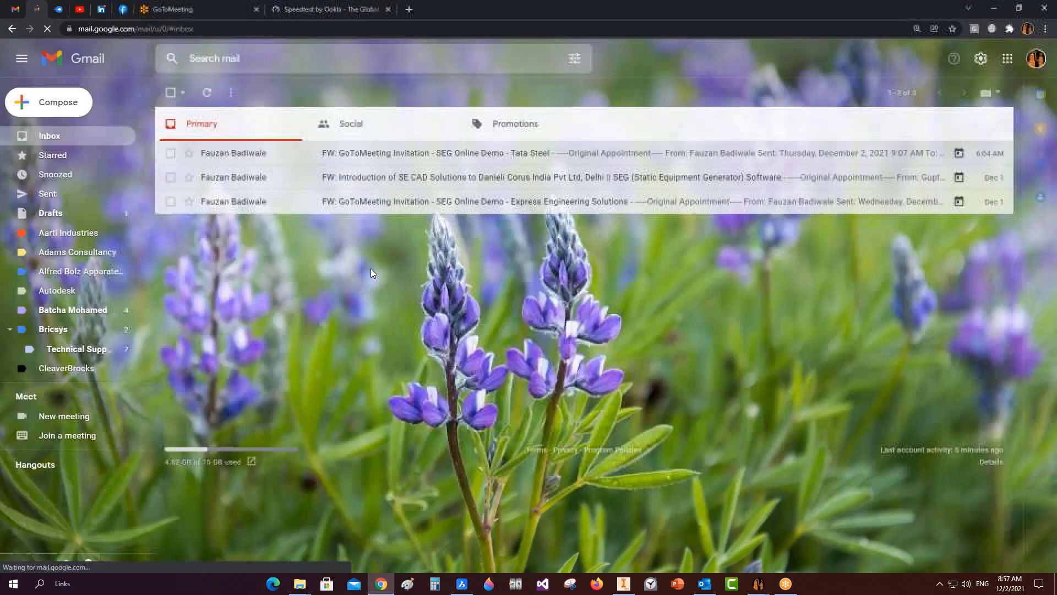
{"action": "right_click", "coordinate": [371, 269]}
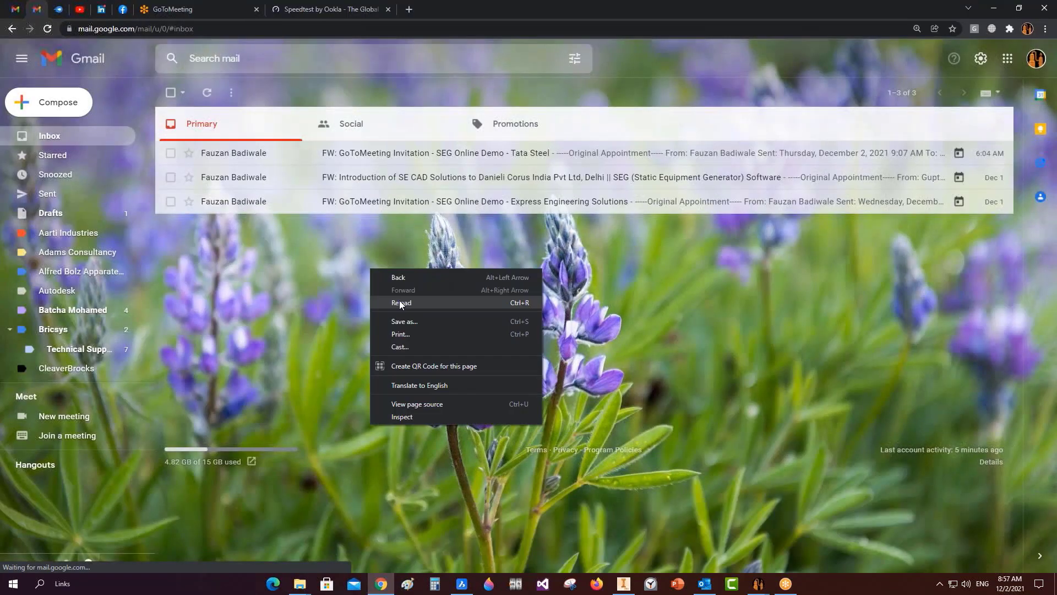
{"action": "left_click", "coordinate": [399, 299]}
{"action": "left_click", "coordinate": [575, 91]}
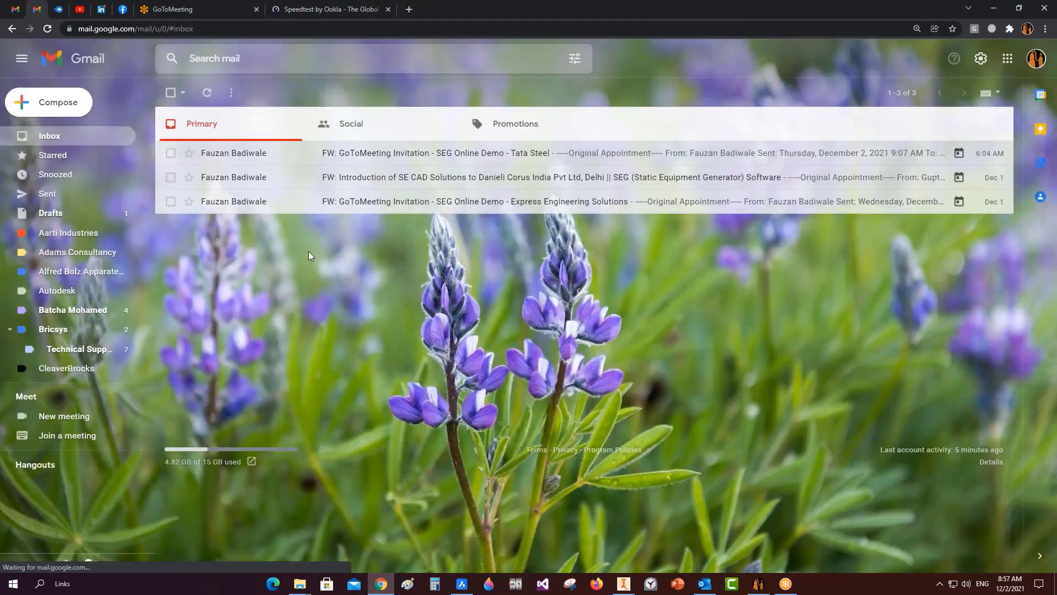
{"action": "right_click", "coordinate": [335, 298]}
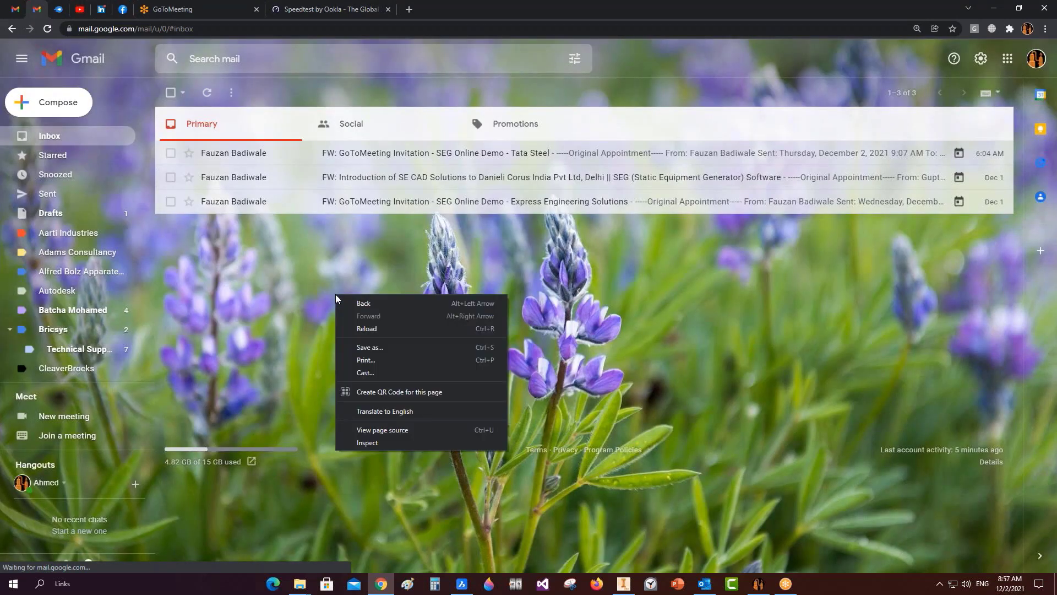
{"action": "left_click", "coordinate": [384, 332]}
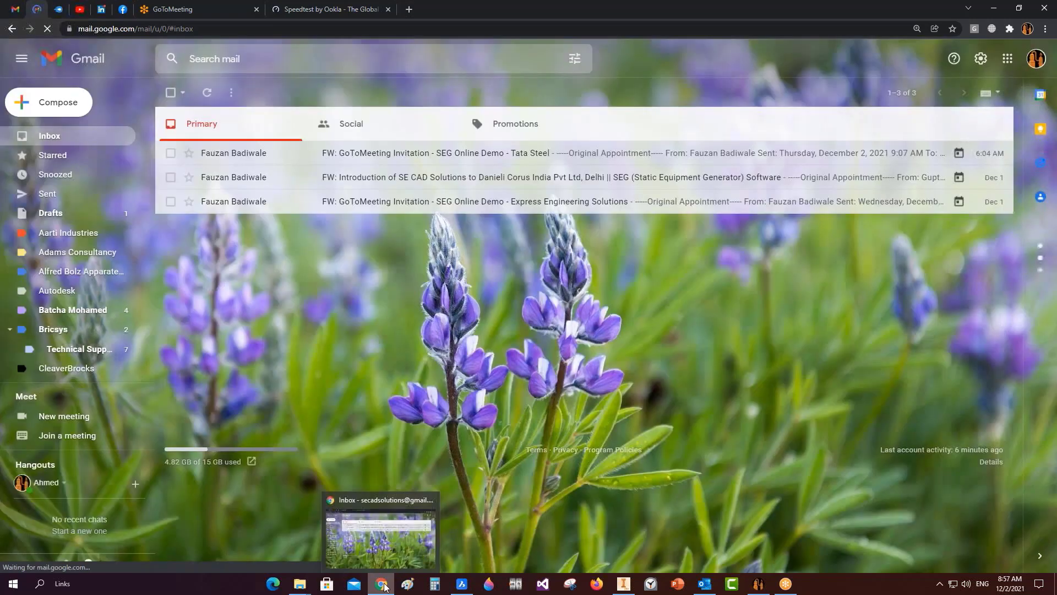
{"action": "left_click", "coordinate": [381, 583]}
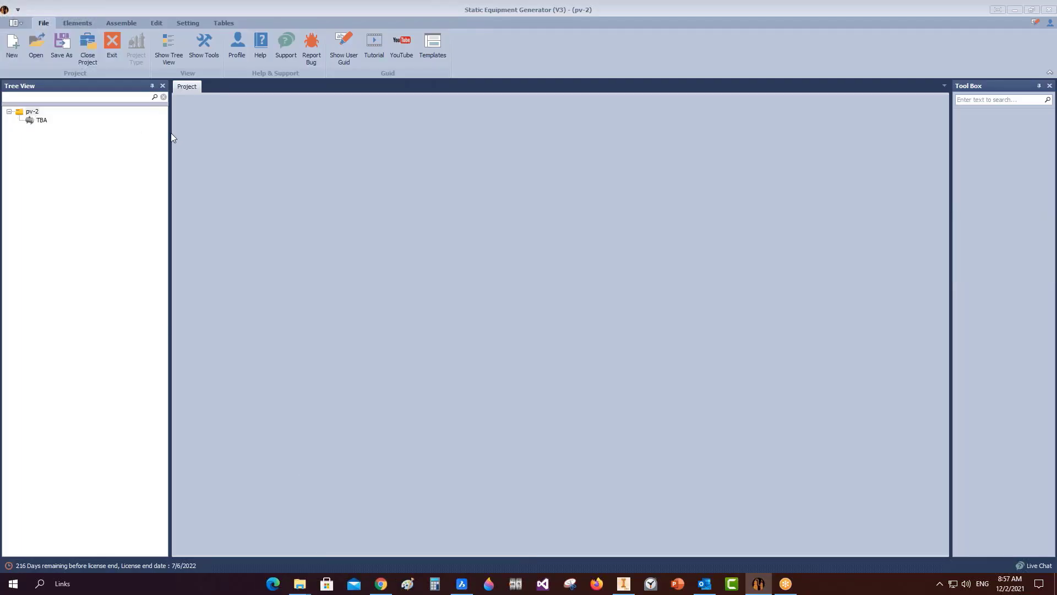
Narrow the tree panel and select the TBA equipment, then reload Gmail and minimize it.
{"action": "left_click_drag", "start_coordinate": [171, 137], "coordinate": [126, 137]}
{"action": "left_click", "coordinate": [41, 121]}
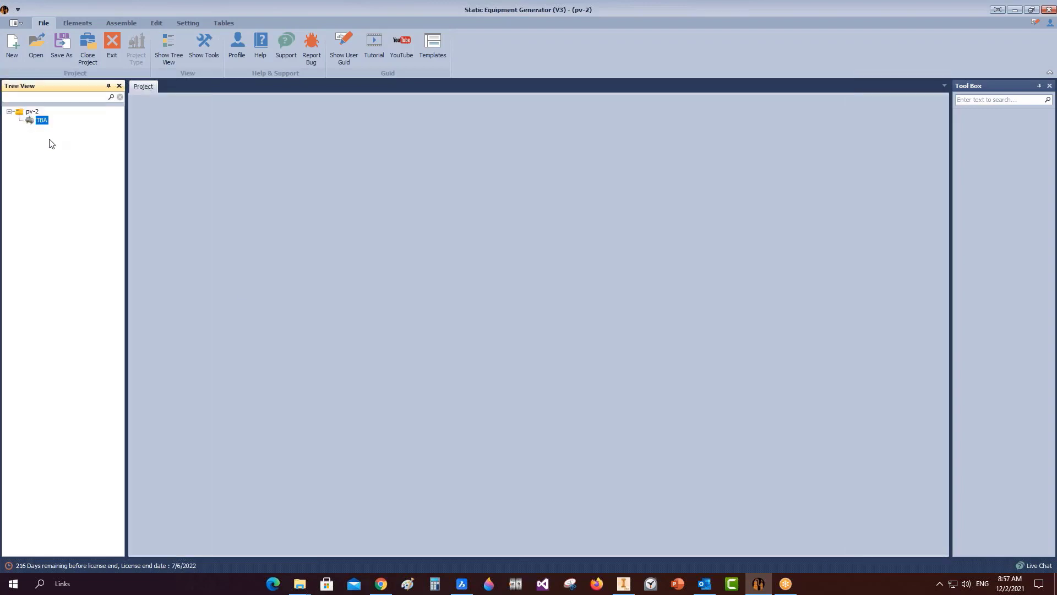
{"action": "left_click", "coordinate": [381, 584]}
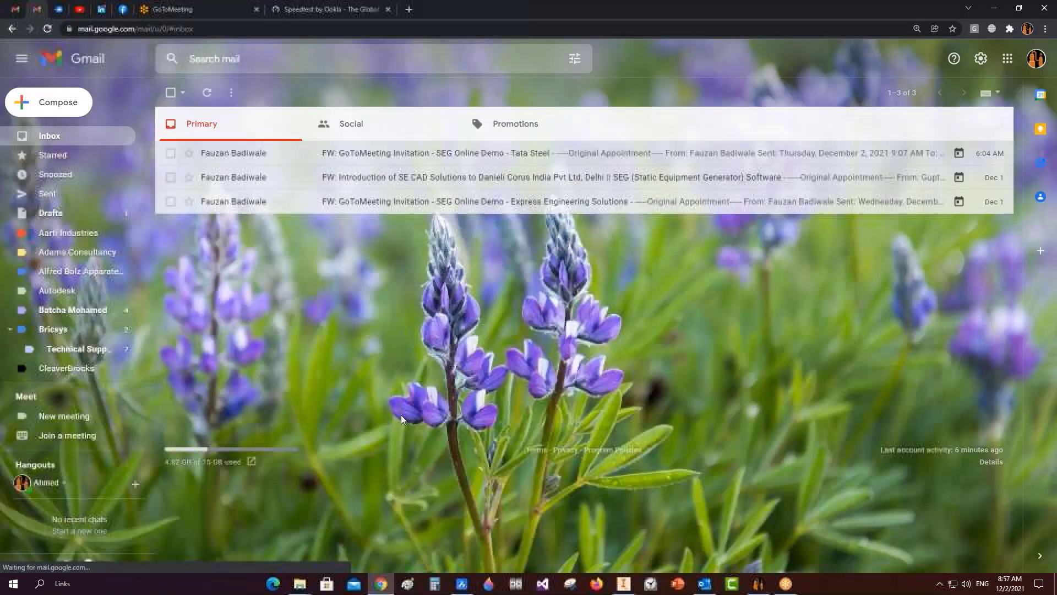
{"action": "right_click", "coordinate": [401, 414]}
{"action": "left_click", "coordinate": [441, 268]}
{"action": "mouse_move", "coordinate": [382, 583]}
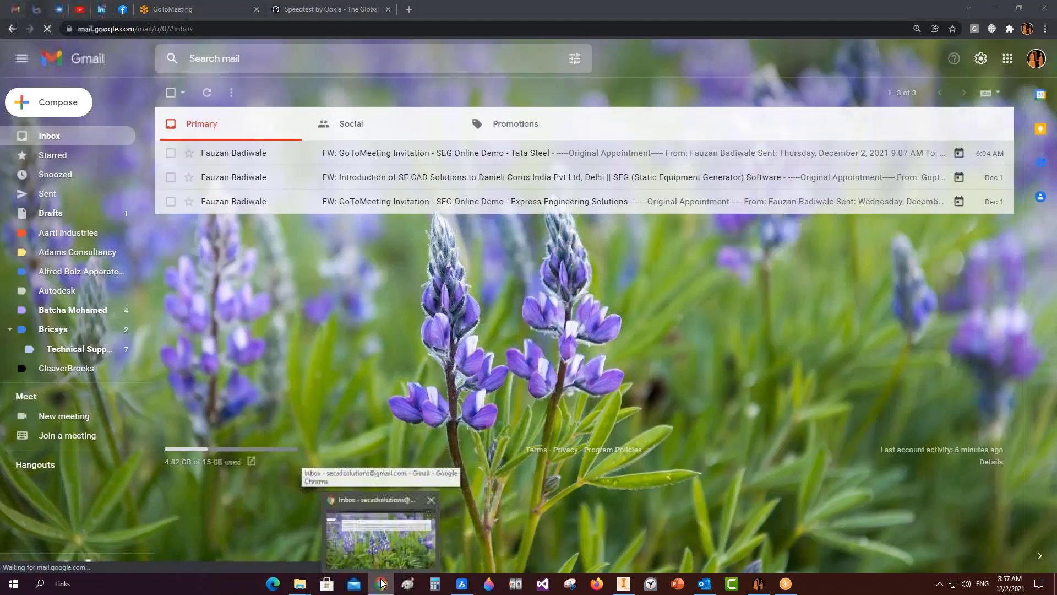
{"action": "left_click", "coordinate": [382, 582]}
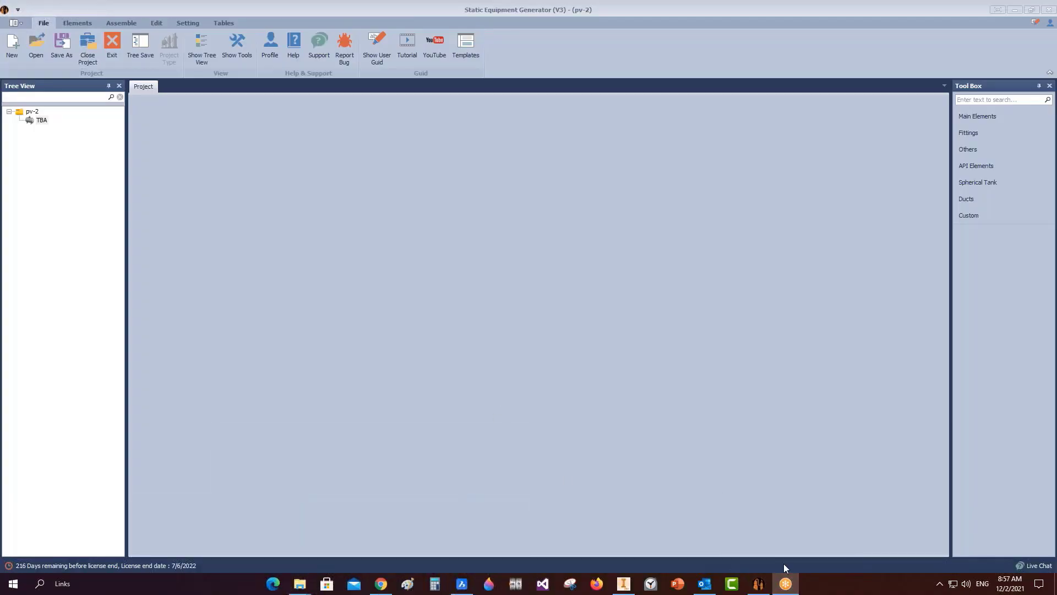
{"action": "mouse_move", "coordinate": [785, 579]}
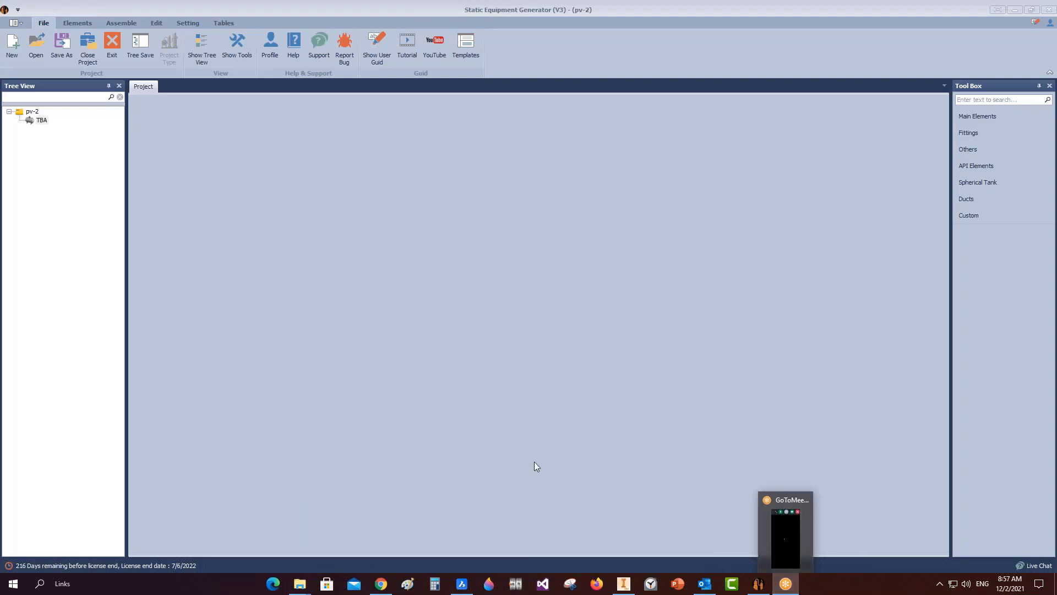
Reload Gmail, open the 'mdb file' email, and download its PV008 .mdb attachment.
{"action": "mouse_move", "coordinate": [385, 581]}
{"action": "left_click", "coordinate": [442, 554]}
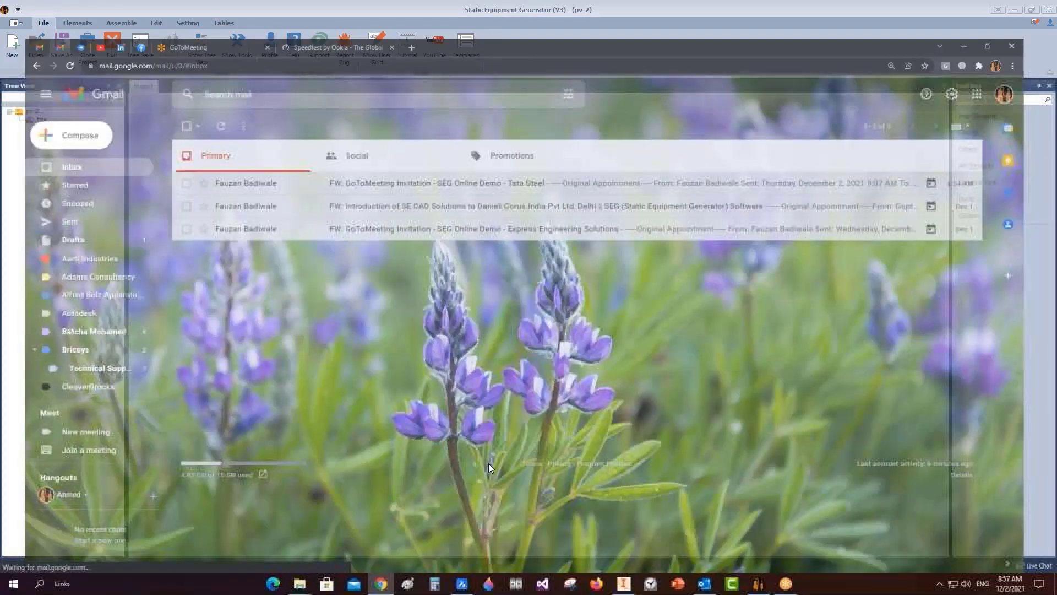
{"action": "right_click", "coordinate": [507, 233]}
{"action": "left_click", "coordinate": [544, 269]}
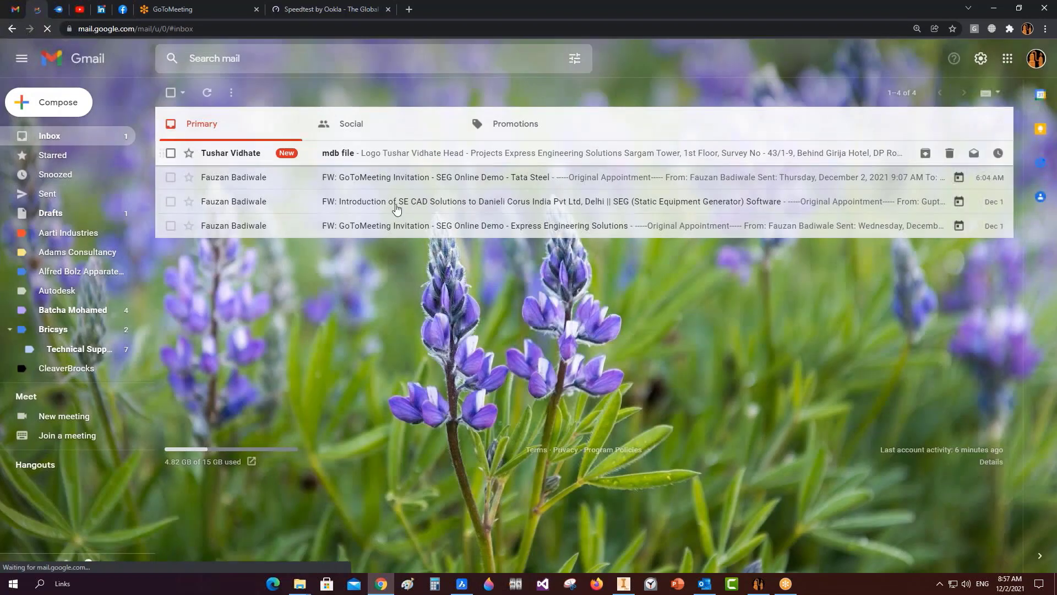
{"action": "left_click", "coordinate": [405, 161]}
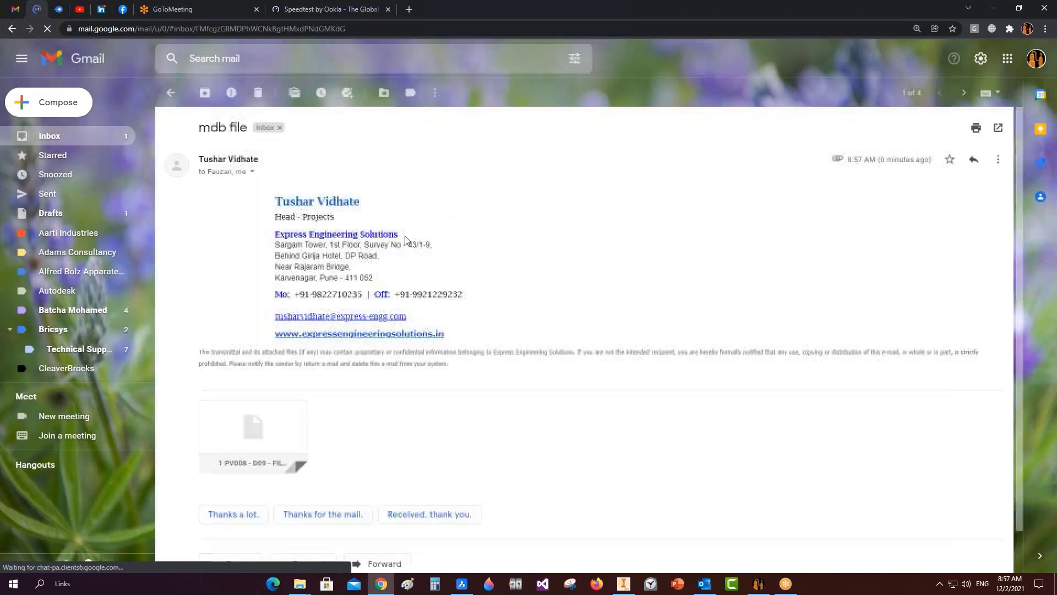
{"action": "left_click", "coordinate": [228, 464]}
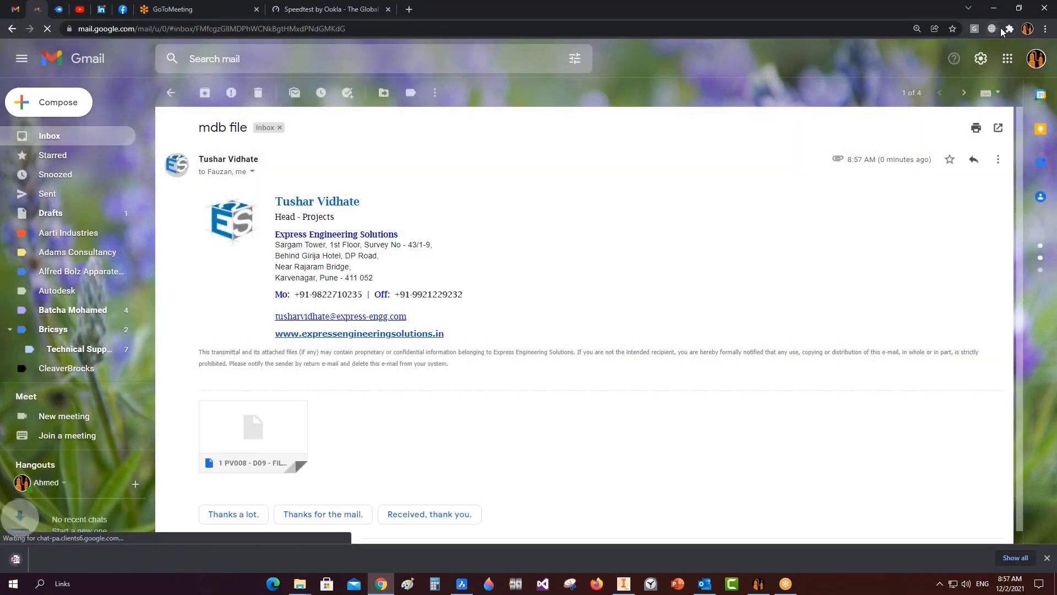
Locate the downloaded PV008 database and paste a copy into the pv-2 folder.
{"action": "left_click", "coordinate": [1015, 556]}
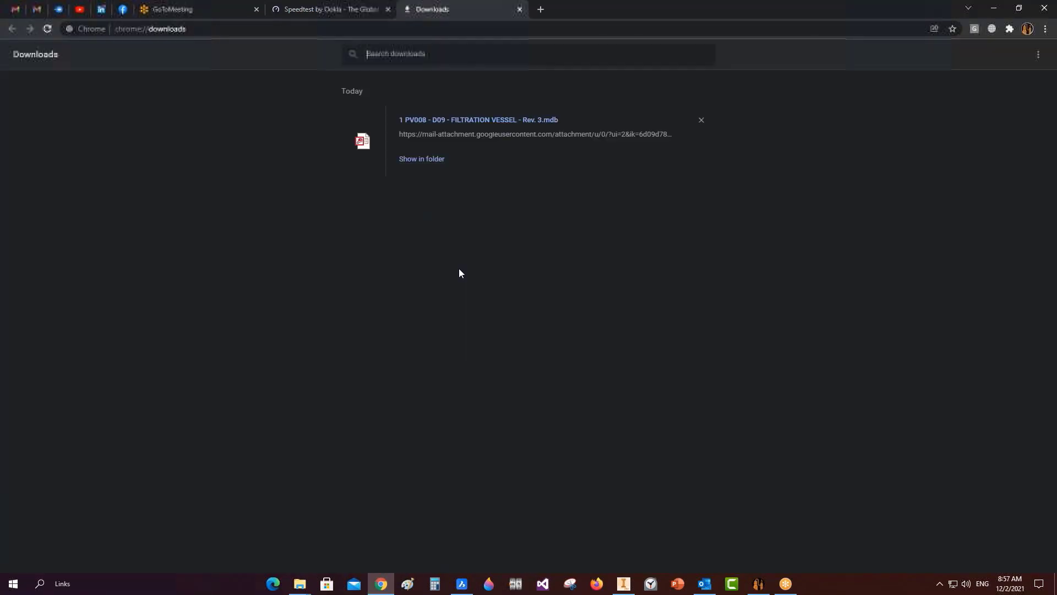
{"action": "left_click", "coordinate": [440, 161]}
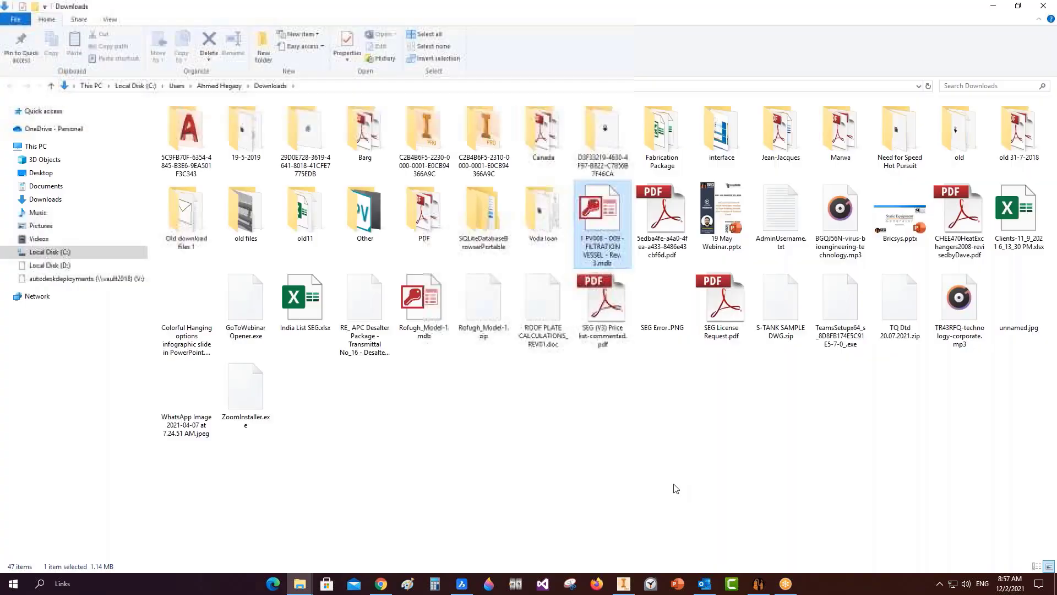
{"action": "left_click", "coordinate": [993, 7]}
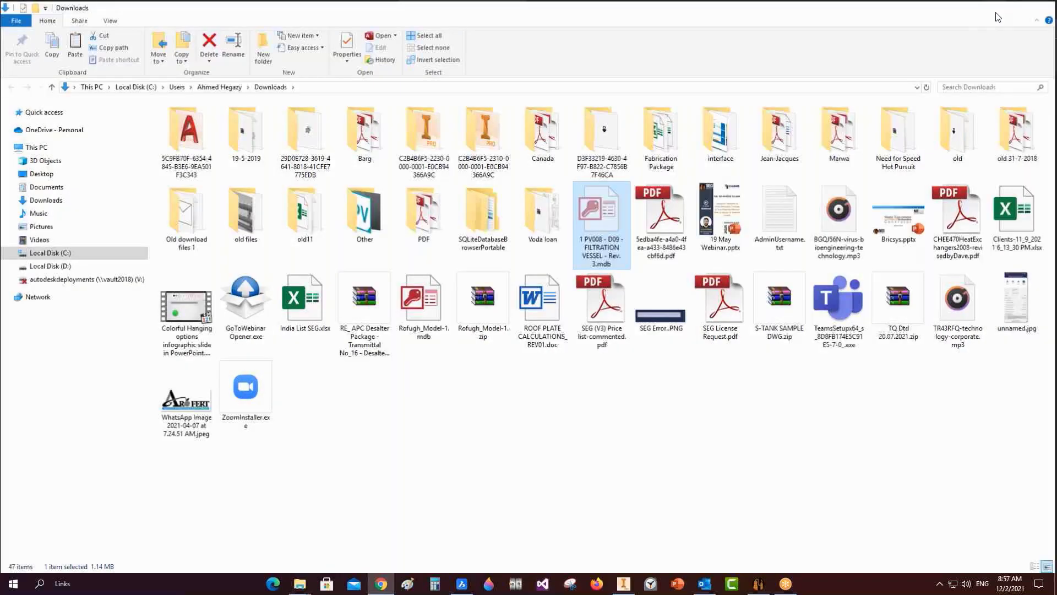
{"action": "left_click", "coordinate": [994, 9]}
{"action": "left_click", "coordinate": [1016, 8]}
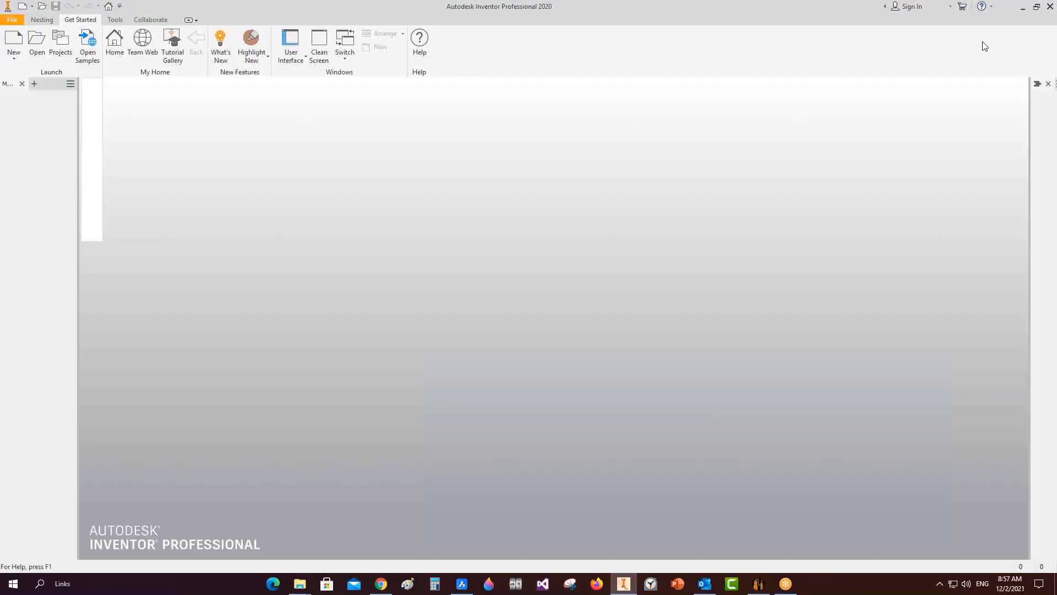
{"action": "left_click", "coordinate": [1023, 7]}
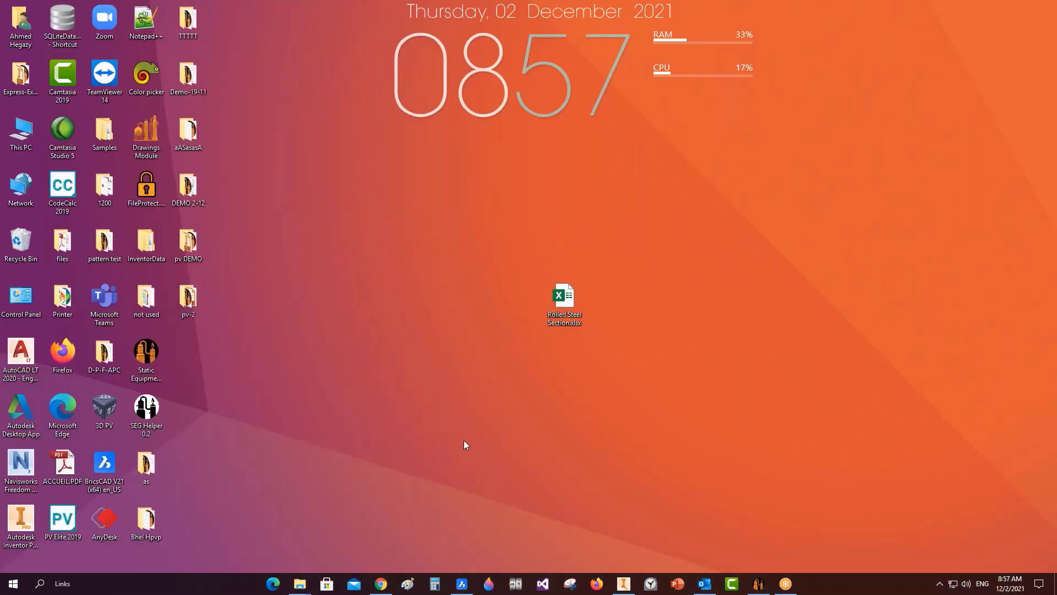
{"action": "right_click", "coordinate": [314, 304]}
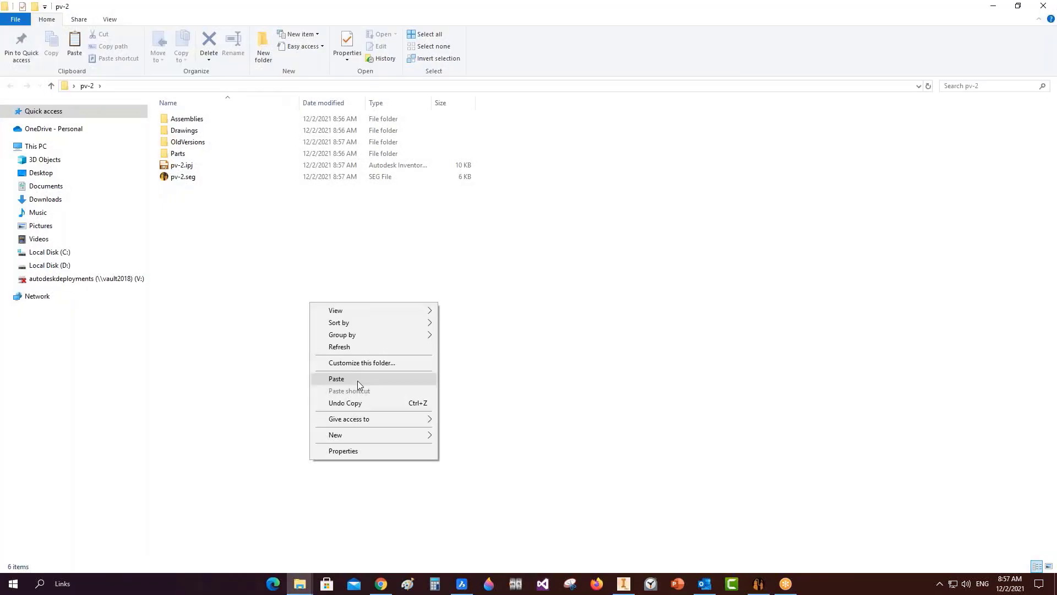
{"action": "left_click", "coordinate": [358, 378]}
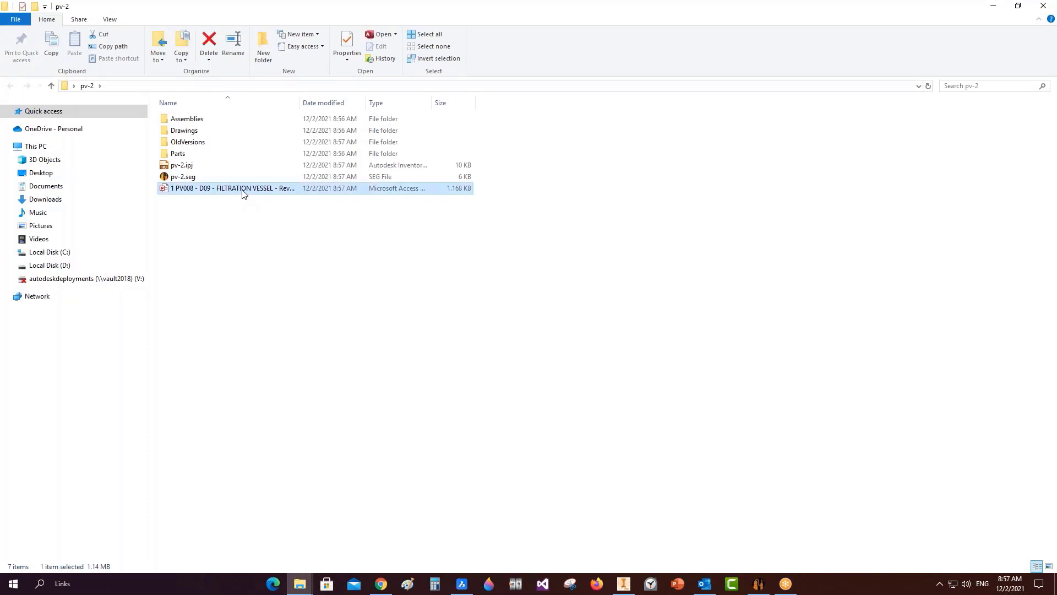
Rename the pasted file to '1 PV008 - D09.mdb' and open it.
{"action": "left_click", "coordinate": [243, 190]}
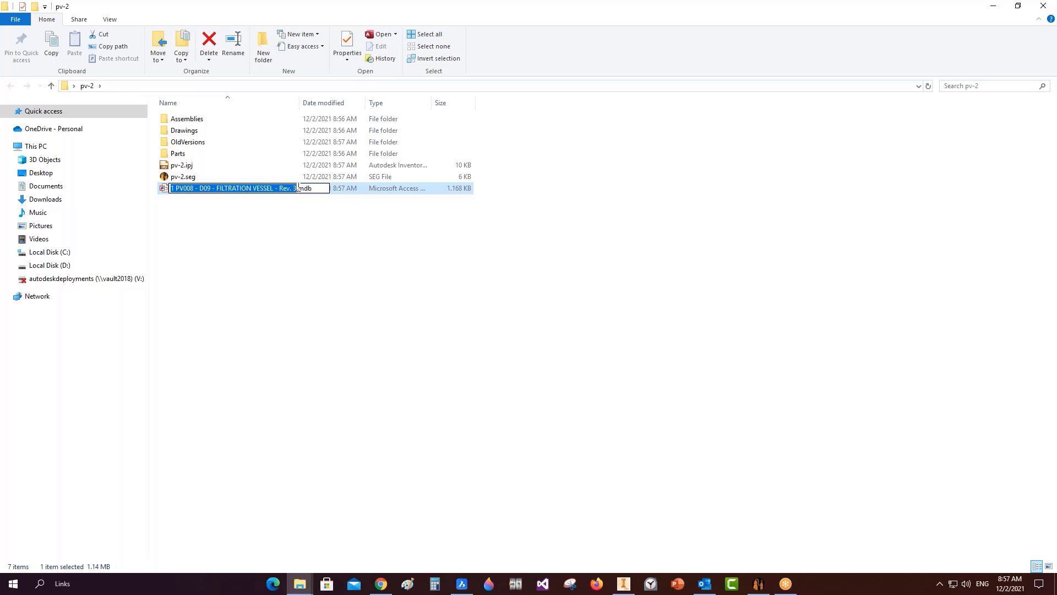
{"action": "left_click_drag", "start_coordinate": [297, 188], "coordinate": [210, 199]}
{"action": "key", "text": "BackSpace"}
{"action": "left_click", "coordinate": [269, 273]}
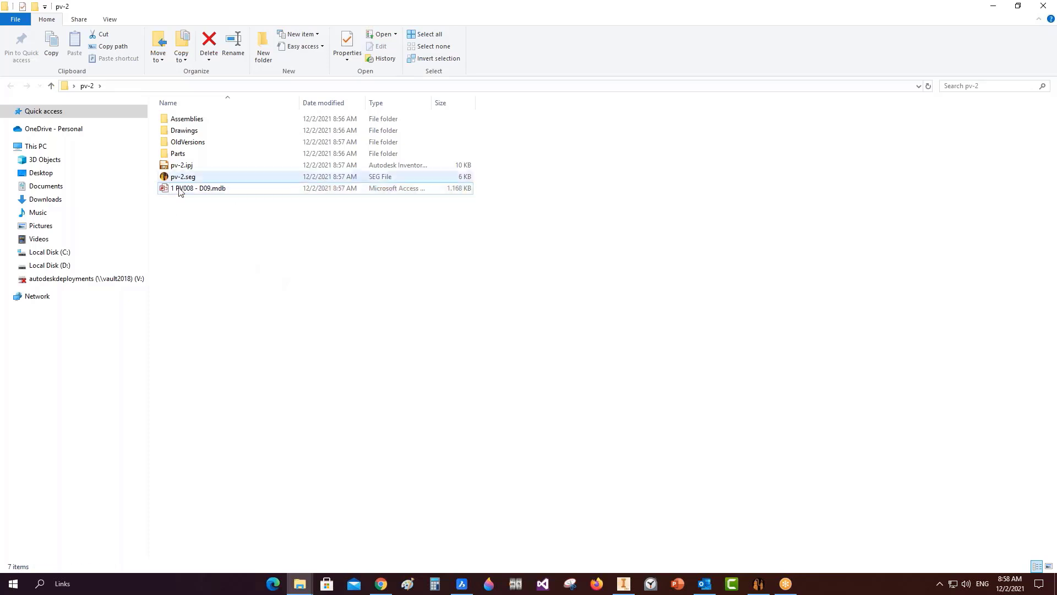
{"action": "double_click", "coordinate": [179, 189]}
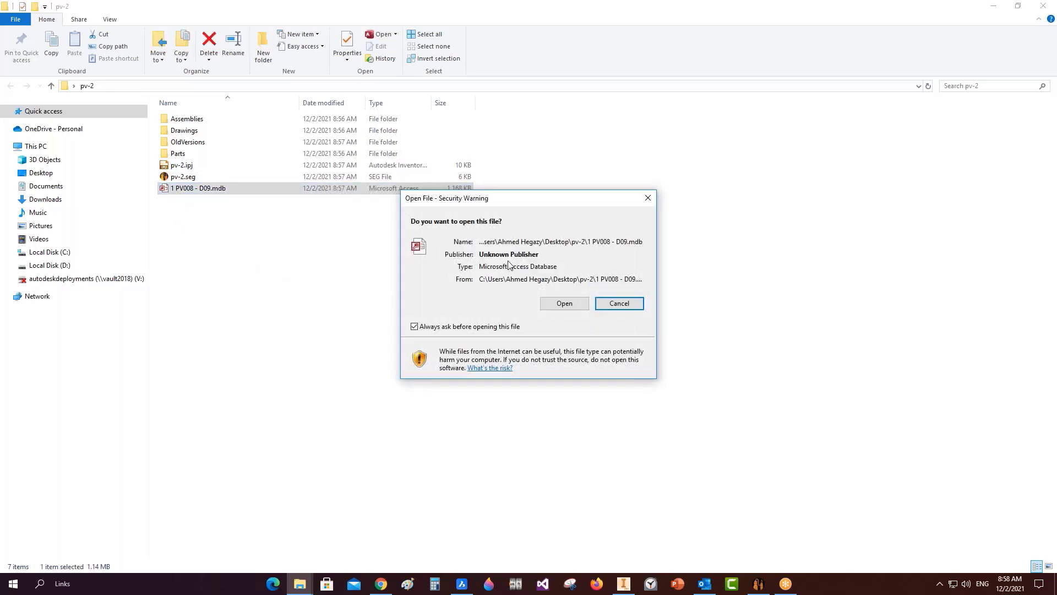
Enable the PV008 database content and open the Elements table maximized to review its six elements.
{"action": "left_click", "coordinate": [564, 303]}
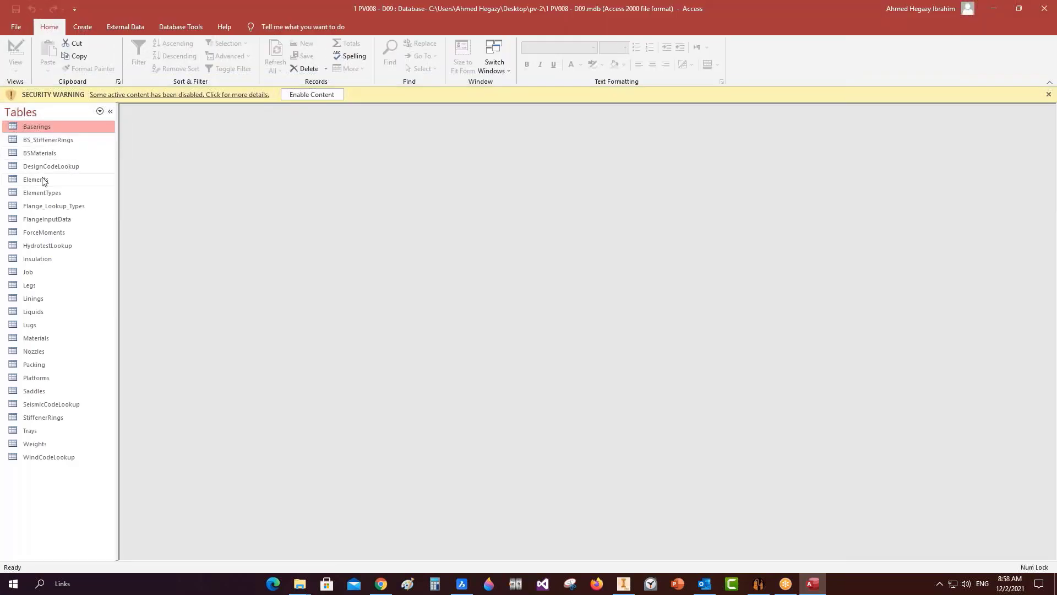
{"action": "left_click", "coordinate": [321, 94]}
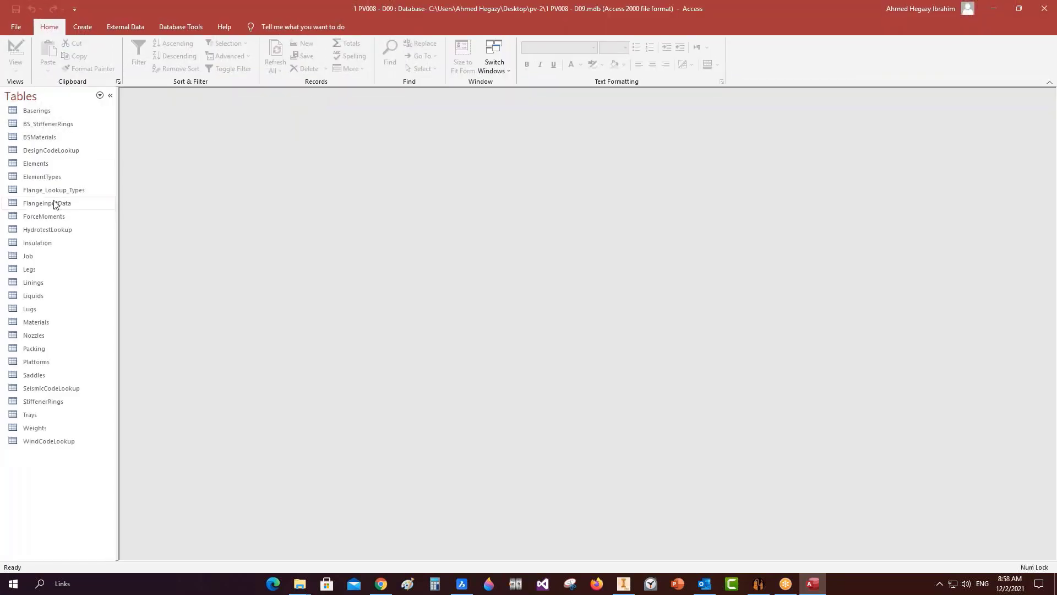
{"action": "double_click", "coordinate": [49, 163]}
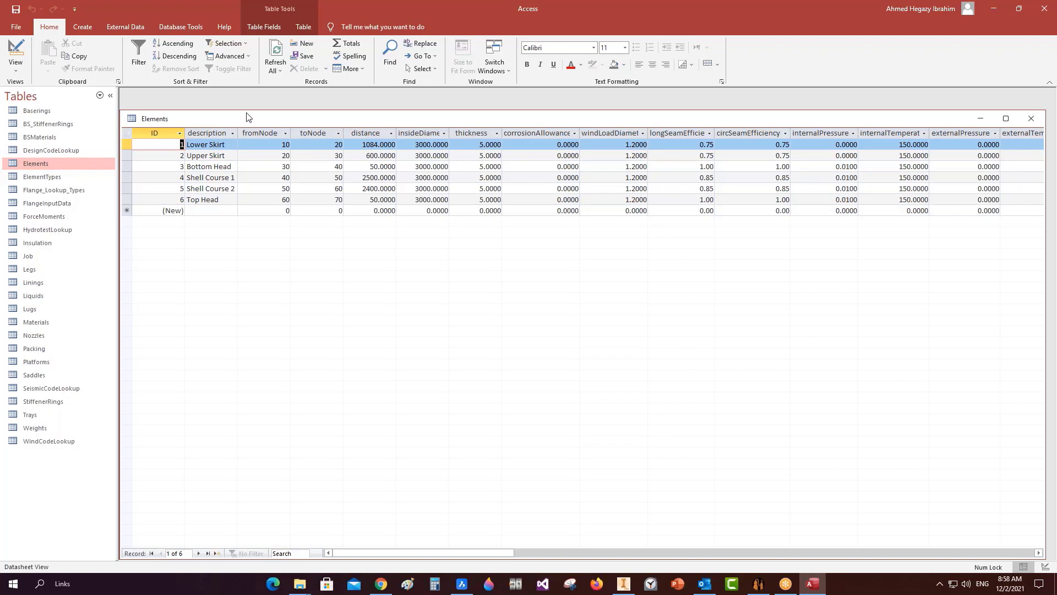
{"action": "double_click", "coordinate": [226, 118]}
{"action": "left_click", "coordinate": [224, 115]}
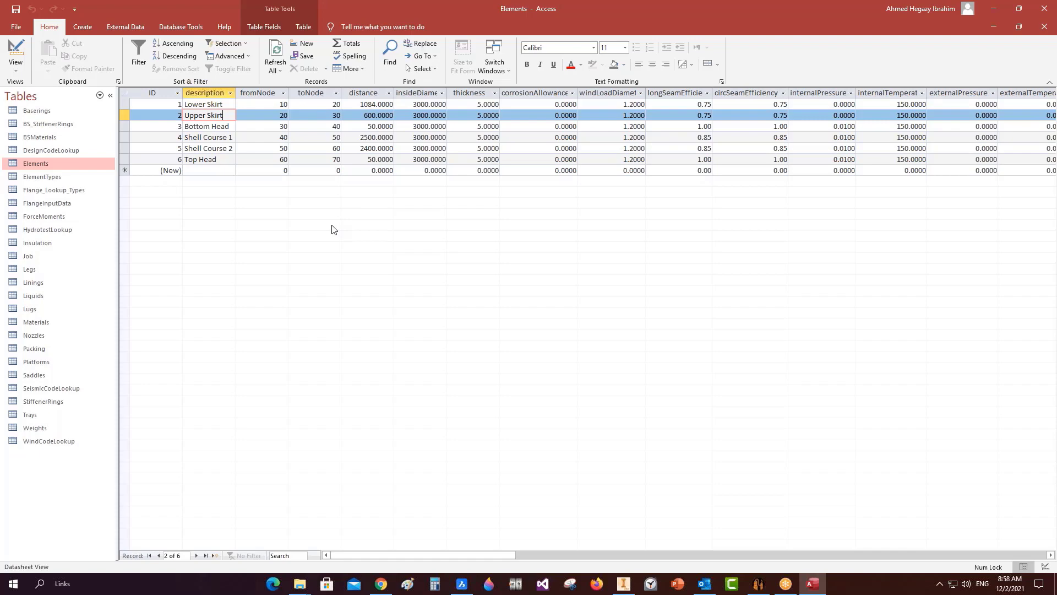
{"action": "left_click", "coordinate": [125, 104]}
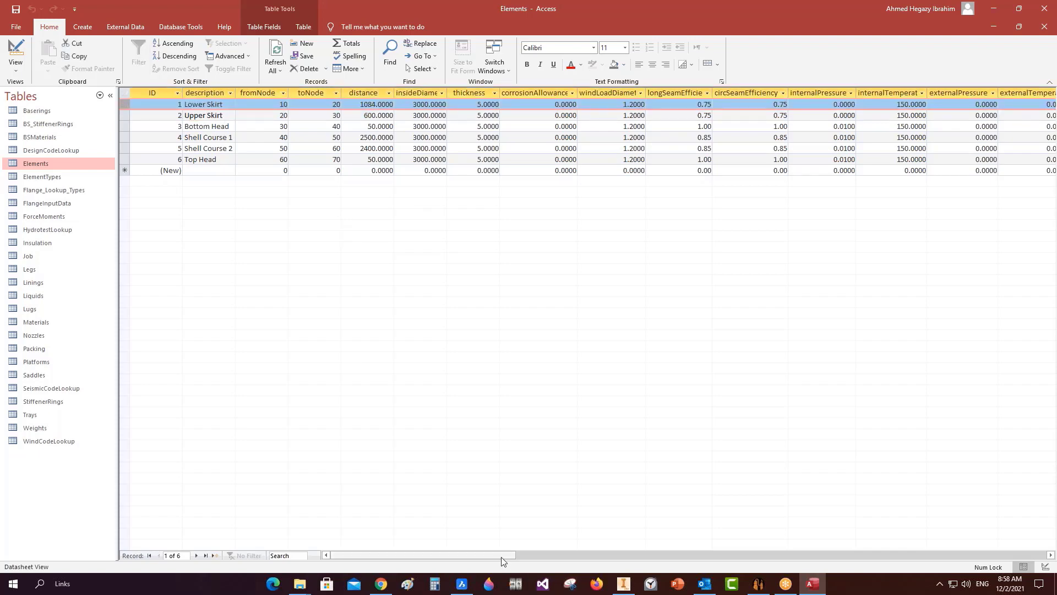
{"action": "left_click_drag", "start_coordinate": [508, 555], "coordinate": [449, 558]}
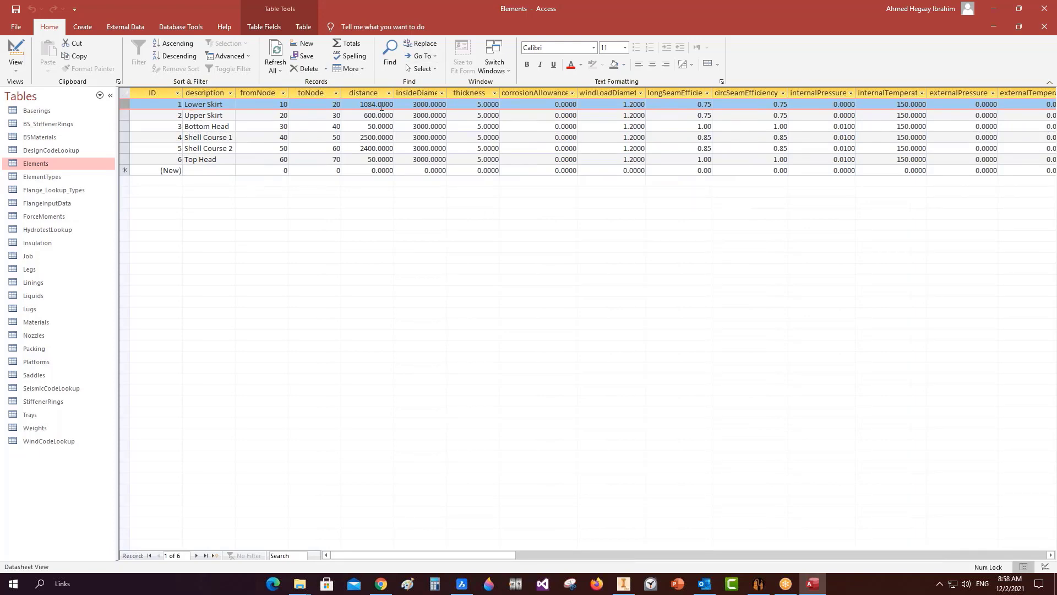
Add the skirt lengths 1084 + 600 in Calculator to get 1684.
{"action": "left_click", "coordinate": [440, 586]}
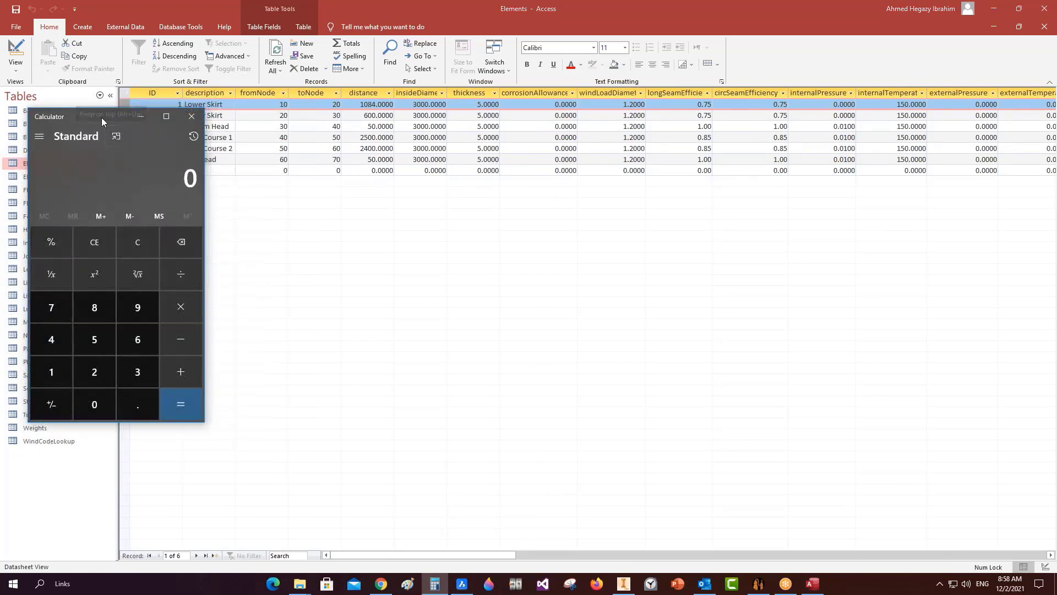
{"action": "left_click_drag", "start_coordinate": [121, 122], "coordinate": [606, 124]}
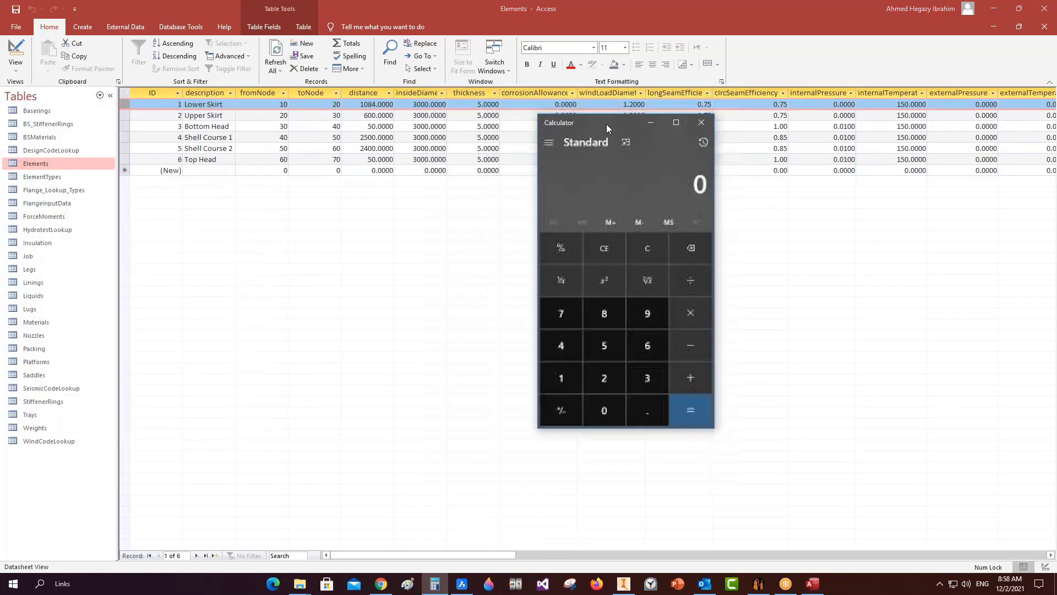
{"action": "type", "text": "1084"}
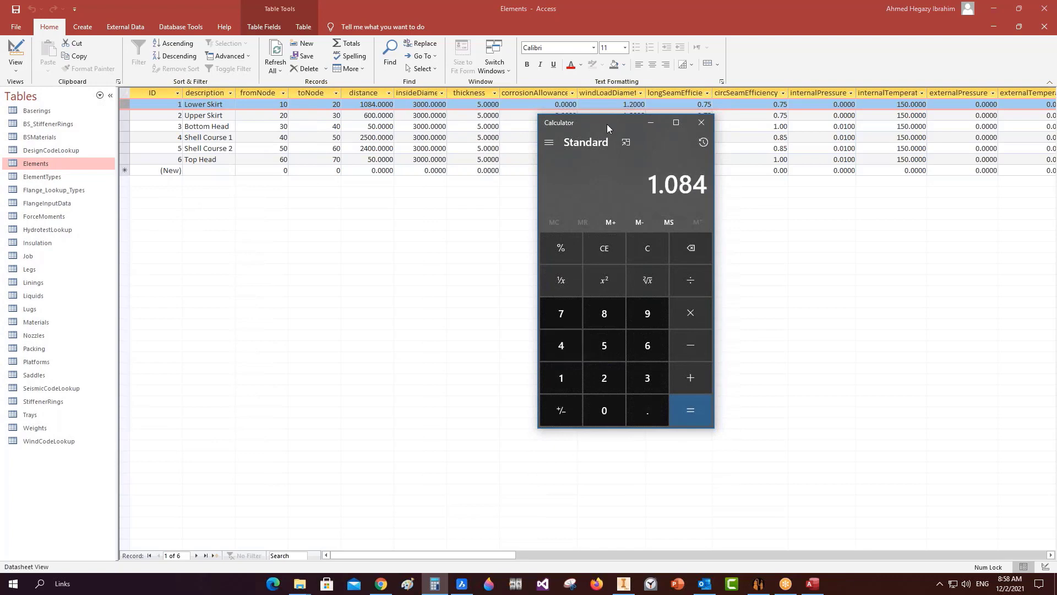
{"action": "key", "text": "plus"}
{"action": "type", "text": "600"}
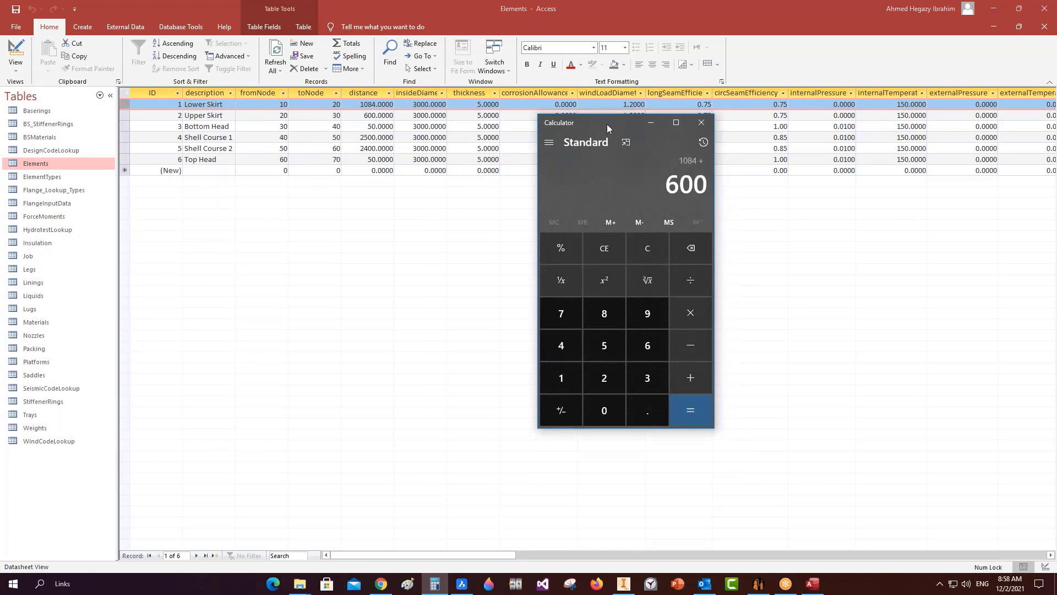
{"action": "key", "text": "Return"}
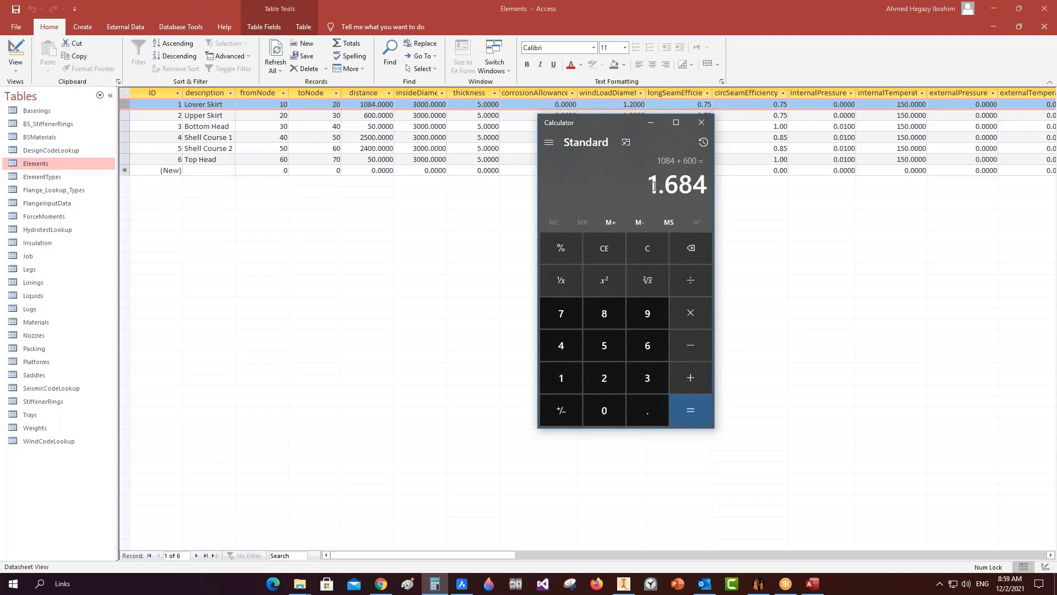
Delete the Lower Skirt record and rename Upper Skirt to Skirt.
{"action": "left_click", "coordinate": [124, 104]}
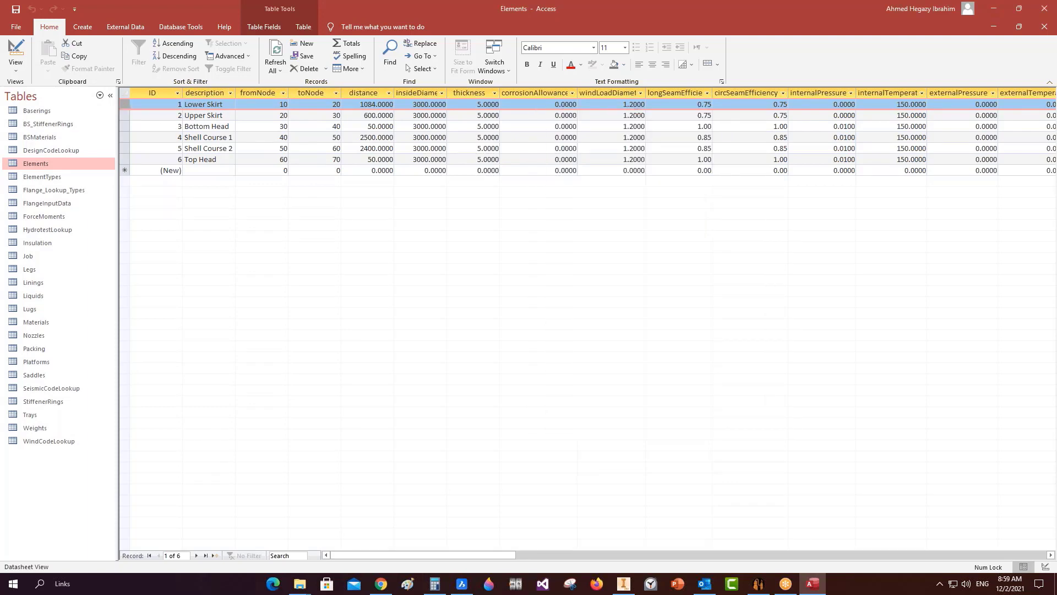
{"action": "right_click", "coordinate": [124, 104]}
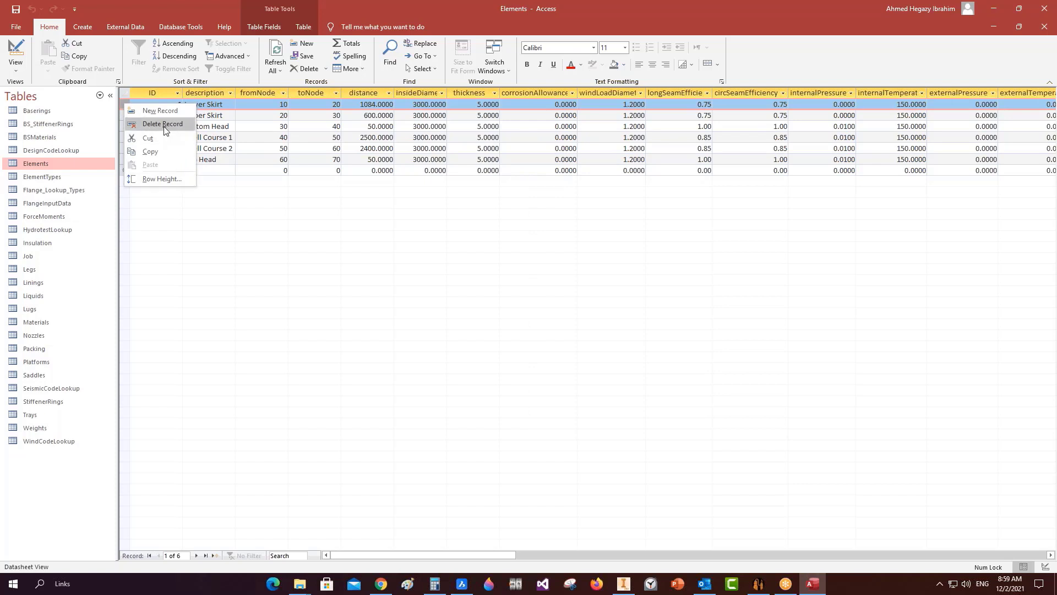
{"action": "left_click", "coordinate": [162, 124]}
{"action": "left_click", "coordinate": [513, 331]}
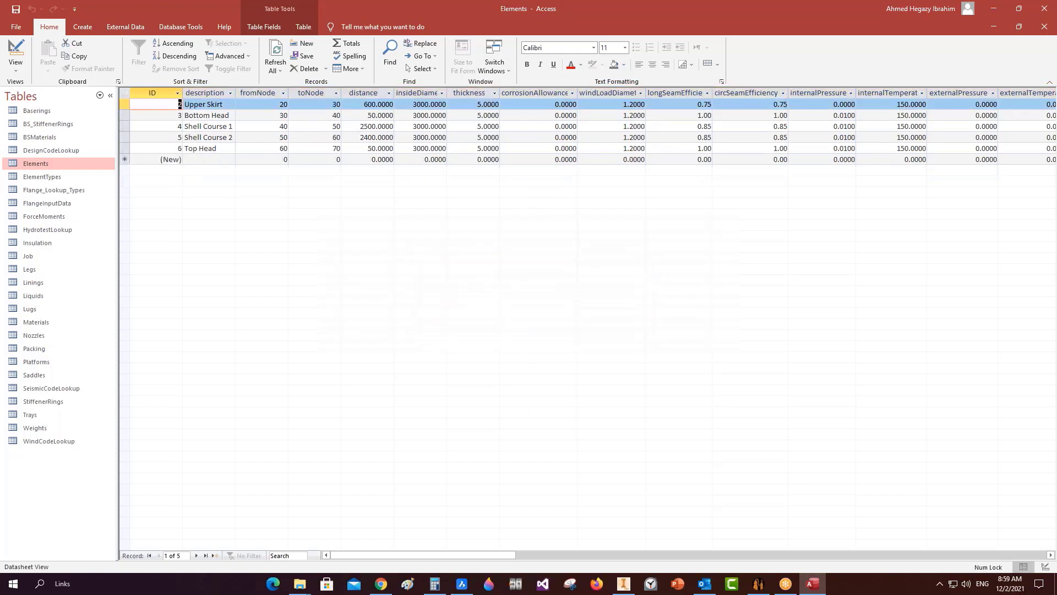
{"action": "left_click_drag", "start_coordinate": [210, 104], "coordinate": [155, 98]}
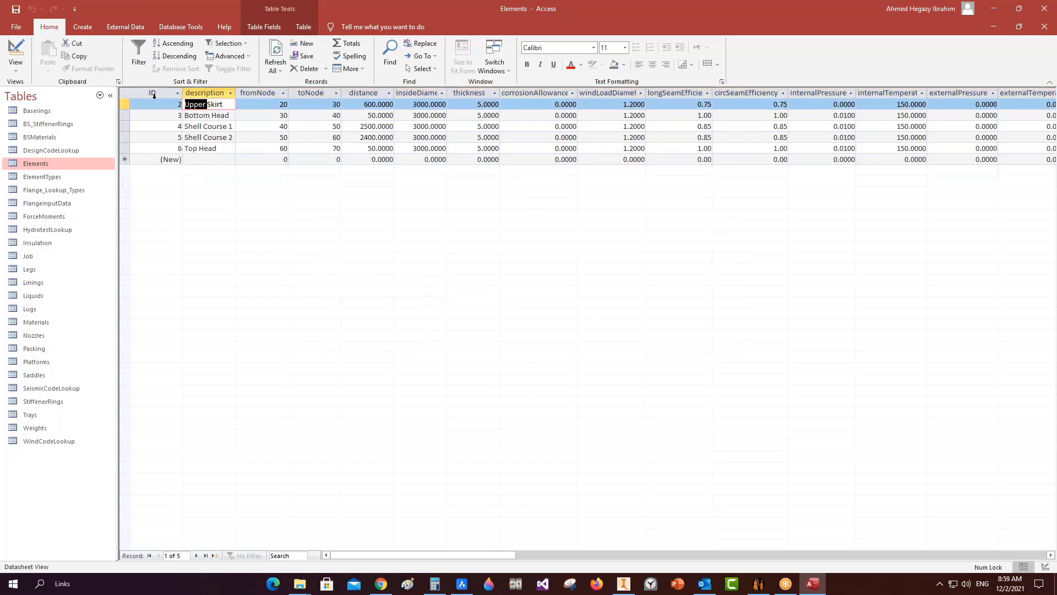
{"action": "key", "text": "Delete"}
Change the Skirt record's distance from 600 to 1684.
{"action": "left_click", "coordinate": [346, 105]}
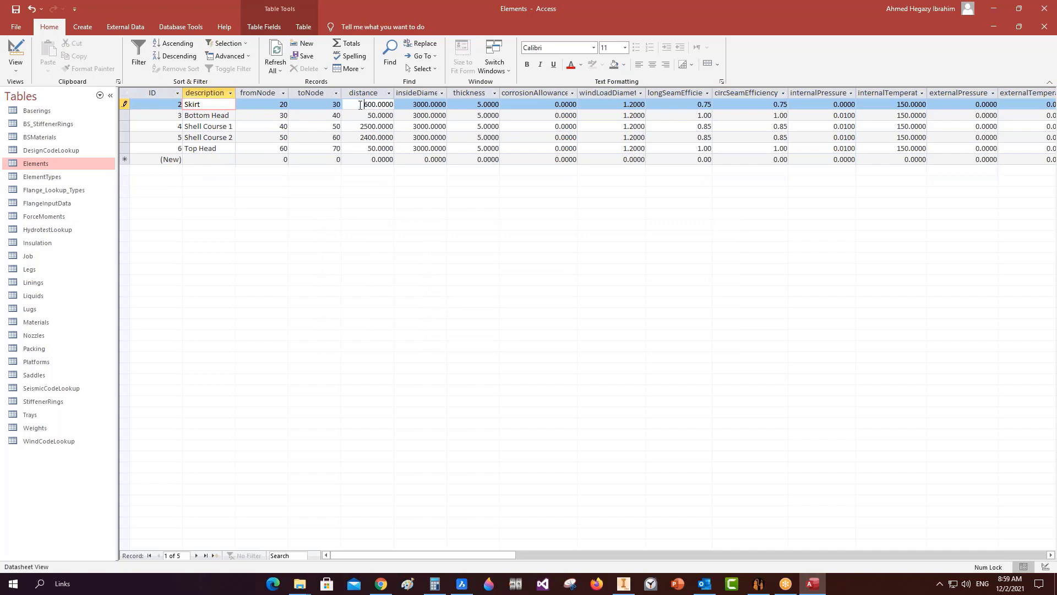
{"action": "left_click", "coordinate": [435, 584]}
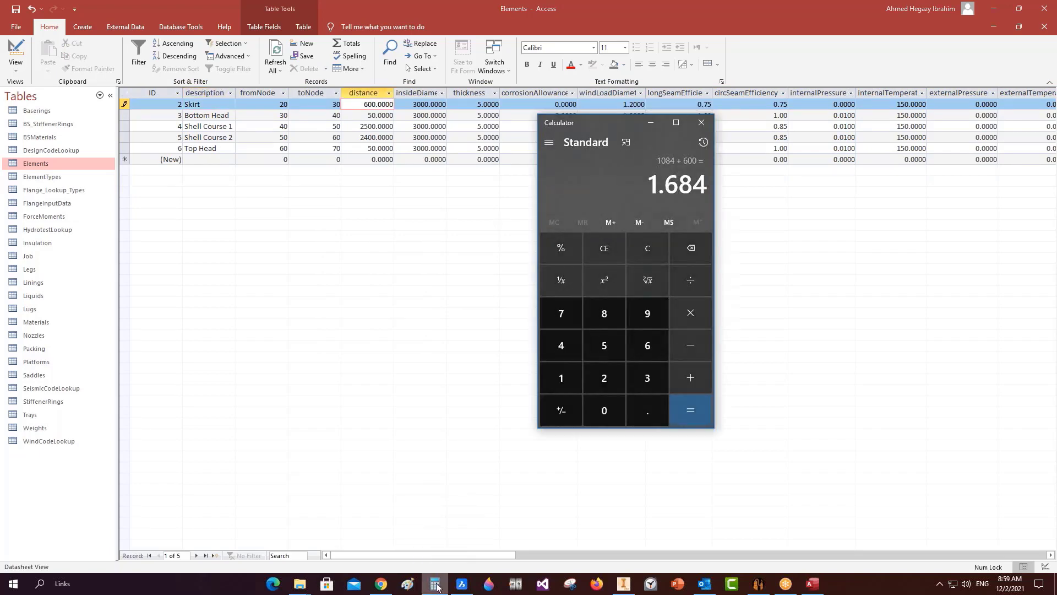
{"action": "left_click", "coordinate": [435, 584]}
{"action": "left_click_drag", "start_coordinate": [362, 107], "coordinate": [444, 104]}
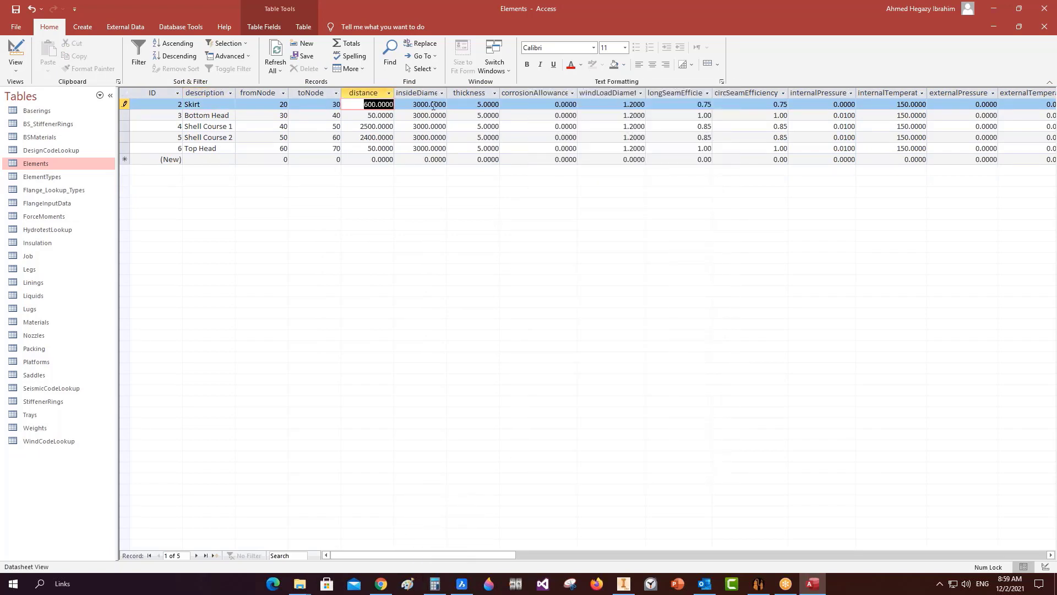
{"action": "key", "text": "BackSpace"}
{"action": "type", "text": "1684"}
{"action": "left_click", "coordinate": [342, 137]}
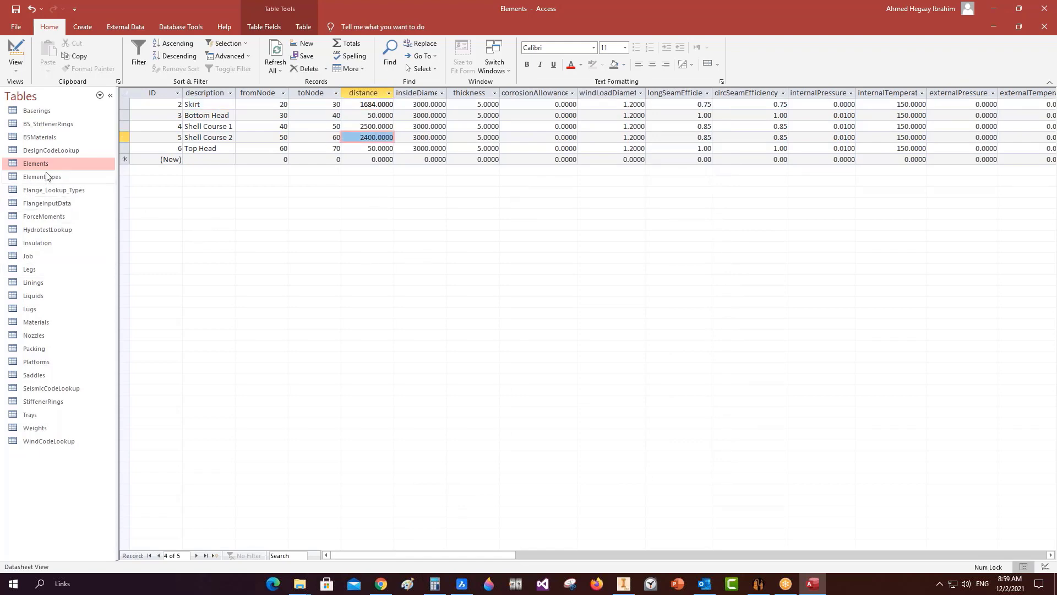
{"action": "left_click", "coordinate": [54, 334]}
Open the Nozzles table and set nominal diameters N2 4, N16 4, N10A 2, N9 2, N3 4.
{"action": "double_click", "coordinate": [30, 335]}
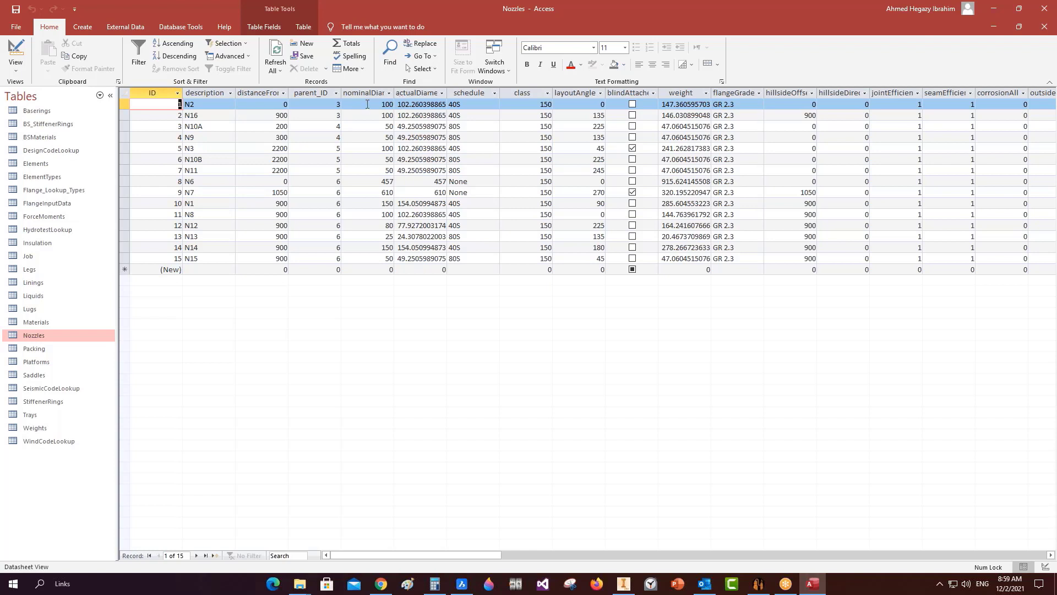
{"action": "key", "text": "Tab"}
{"action": "key", "text": "Tab"}
{"action": "key", "text": "Tab"}
{"action": "key", "text": "Tab"}
{"action": "type", "text": "4"}
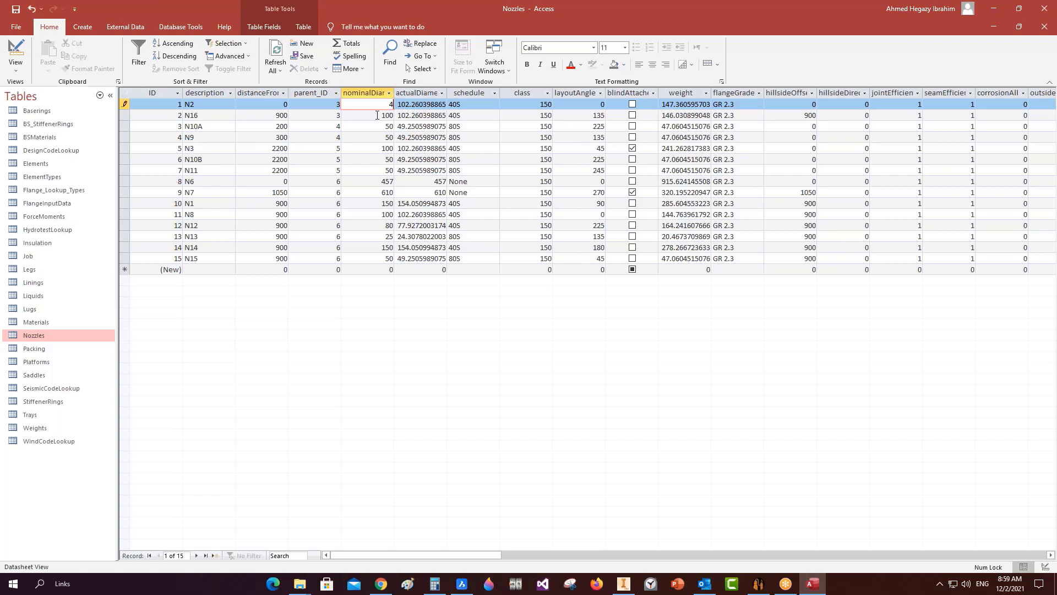
{"action": "key", "text": "Down"}
{"action": "type", "text": "4"}
{"action": "key", "text": "Down"}
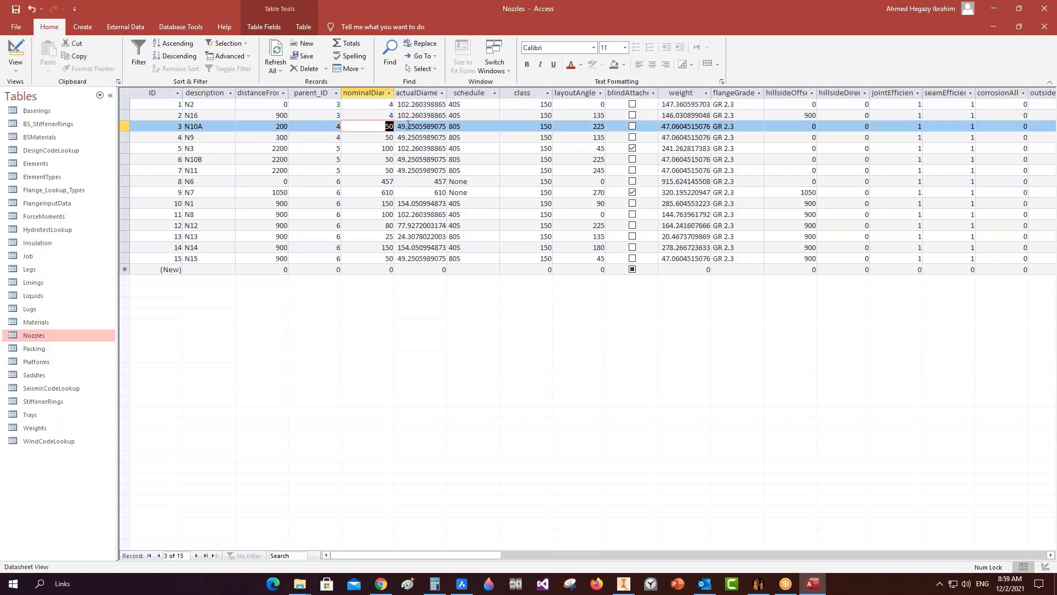
{"action": "type", "text": "2"}
{"action": "key", "text": "Down"}
{"action": "type", "text": "2"}
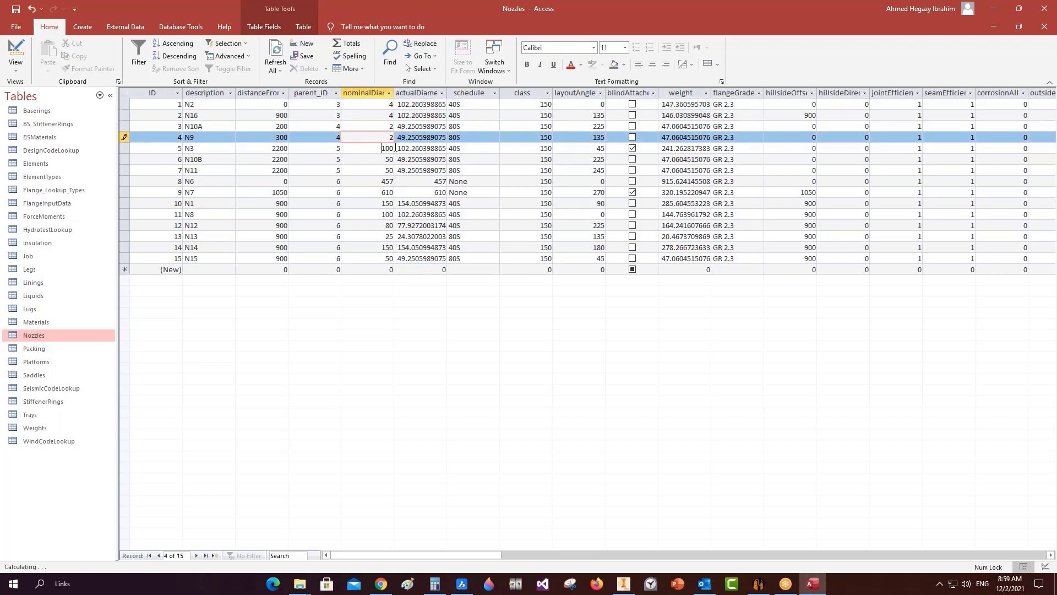
{"action": "key", "text": "Down"}
{"action": "type", "text": "4"}
Set nominal diameters N10B 2, N11 2, N6 18, N7 24, N1 6, N8 4, N12 3, N13 1, N14 6.
{"action": "left_click", "coordinate": [386, 159]}
{"action": "double_click", "coordinate": [385, 159]}
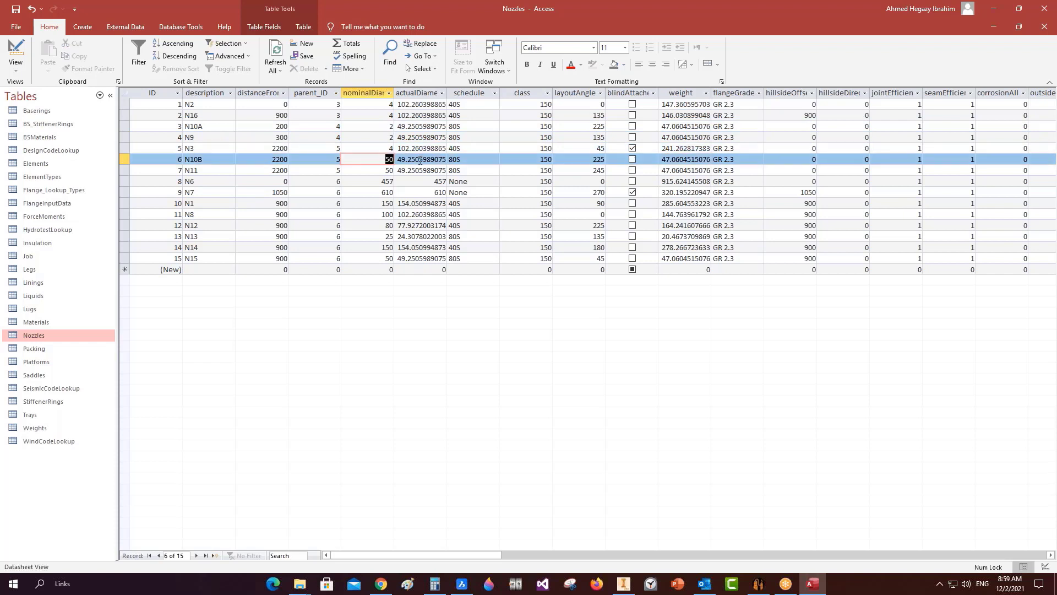
{"action": "type", "text": "2"}
{"action": "key", "text": "Down"}
{"action": "type", "text": "2"}
{"action": "key", "text": "Down"}
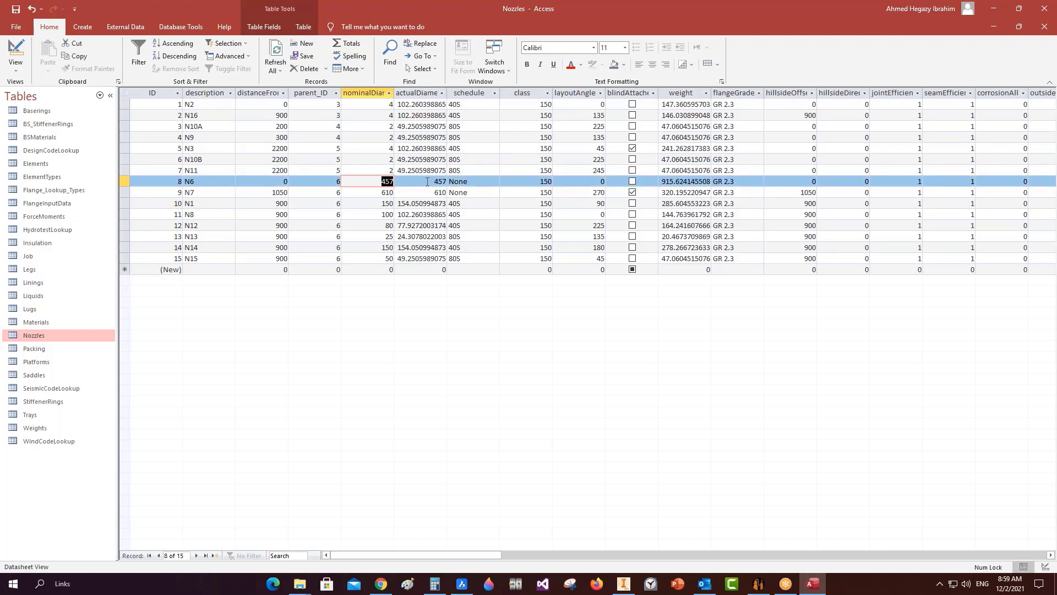
{"action": "type", "text": "18"}
{"action": "key", "text": "Down"}
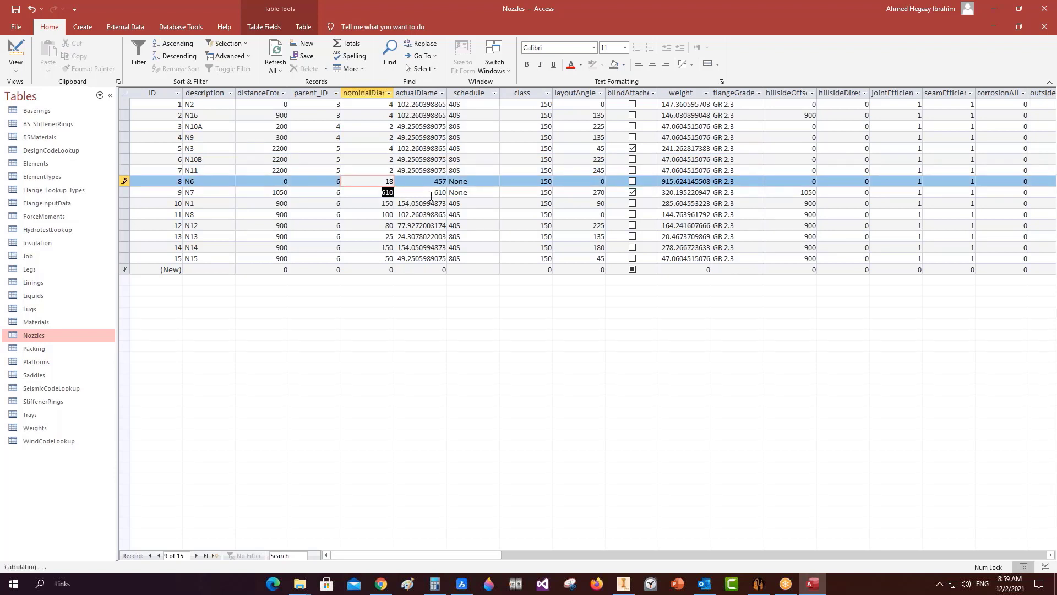
{"action": "type", "text": "24"}
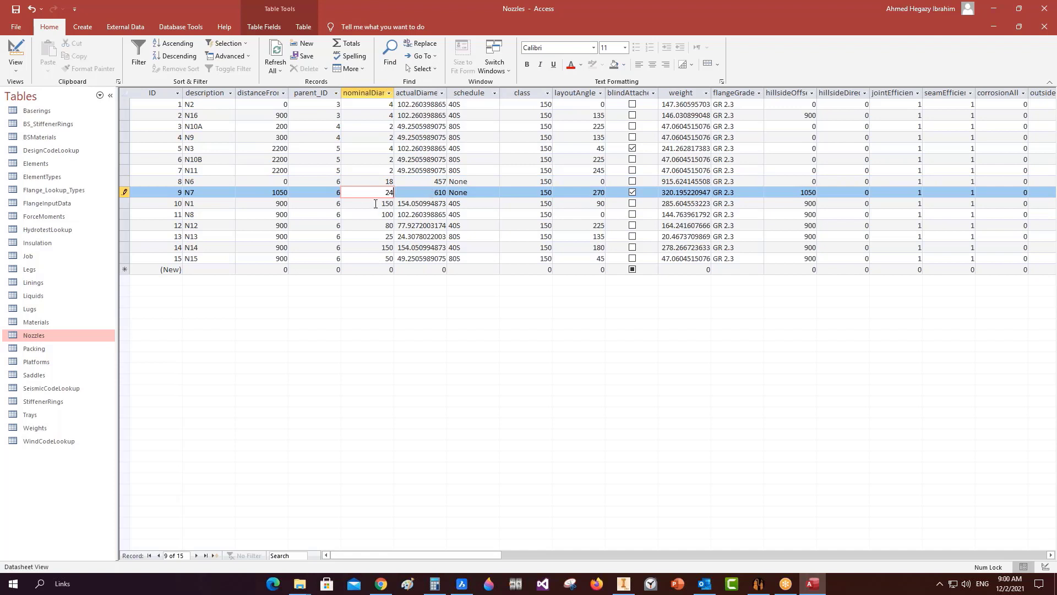
{"action": "key", "text": "Down"}
{"action": "type", "text": "6"}
{"action": "key", "text": "Down"}
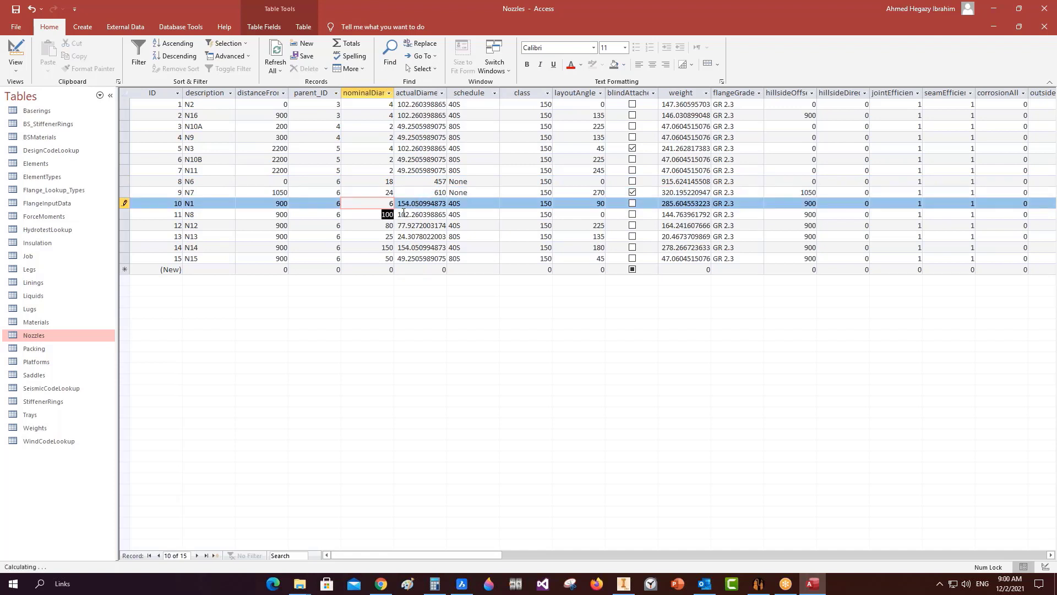
{"action": "type", "text": "4"}
{"action": "key", "text": "Down"}
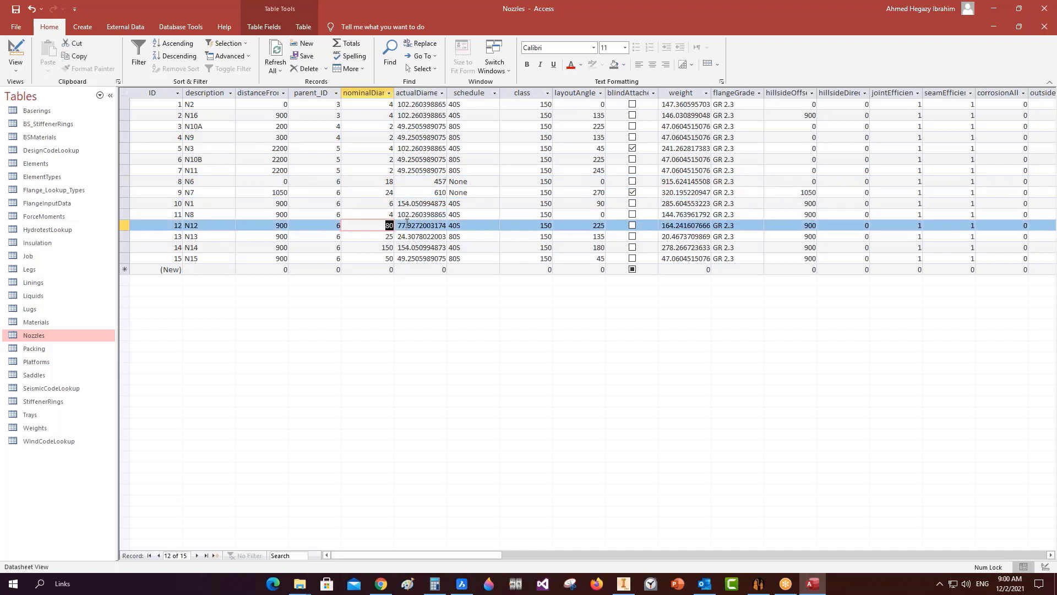
{"action": "type", "text": "3"}
{"action": "key", "text": "Down"}
{"action": "type", "text": "1"}
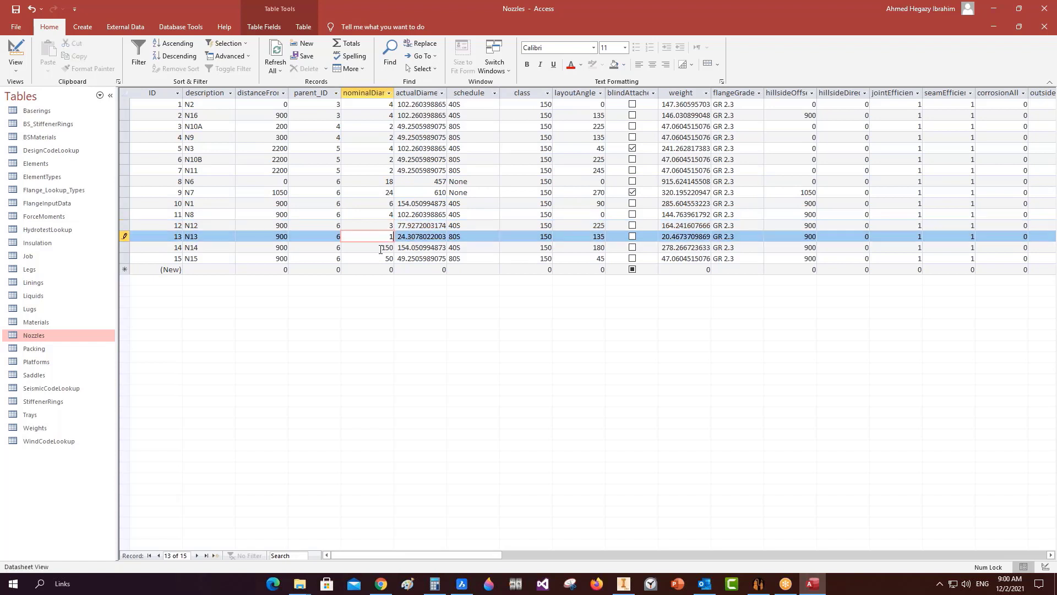
{"action": "key", "text": "Down"}
{"action": "type", "text": "6"}
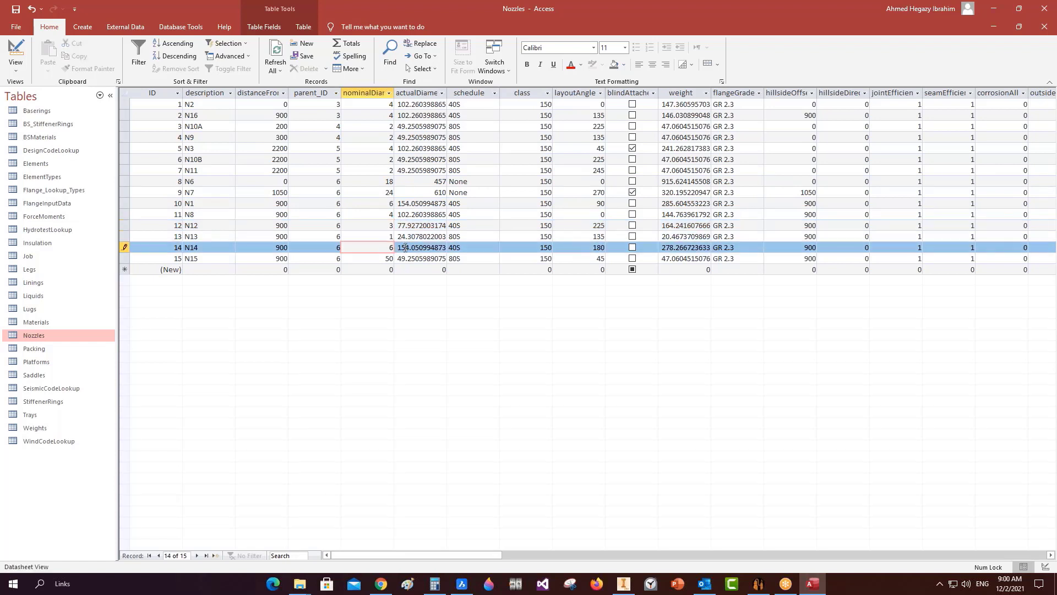
{"action": "key", "text": "Down"}
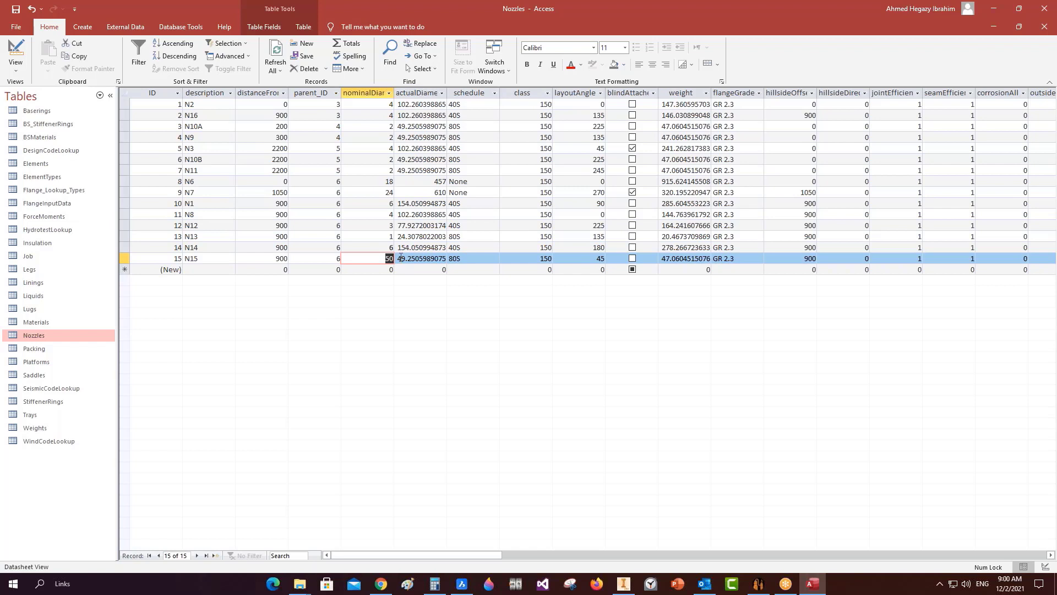
Set nozzle N15's nominal diameter to 2.
{"action": "type", "text": "2"}
{"action": "key", "text": "Down"}
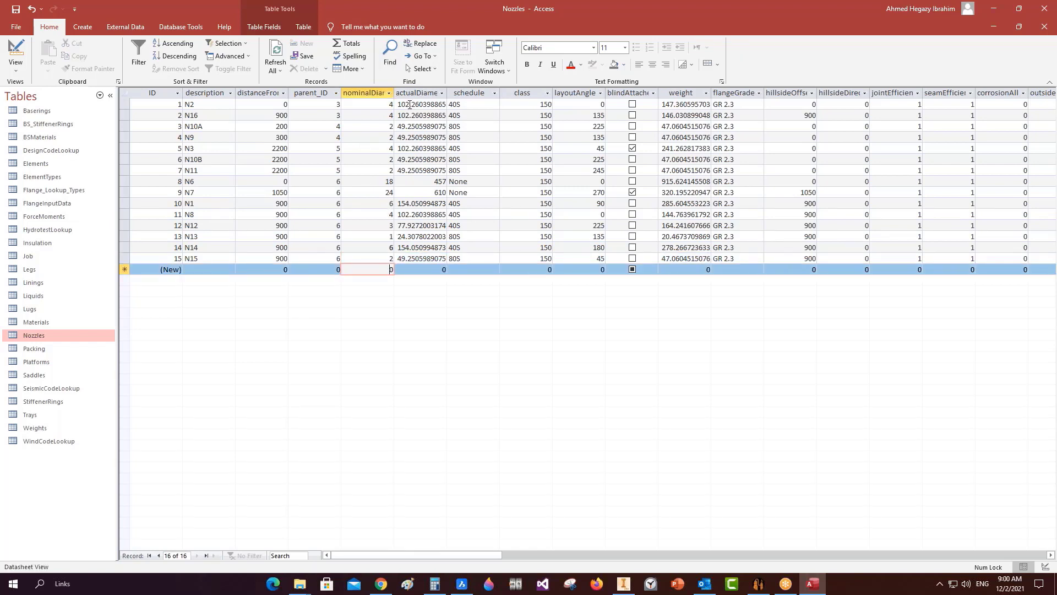
{"action": "left_click", "coordinate": [42, 351]}
{"action": "left_click", "coordinate": [39, 363]}
{"action": "left_click", "coordinate": [40, 375]}
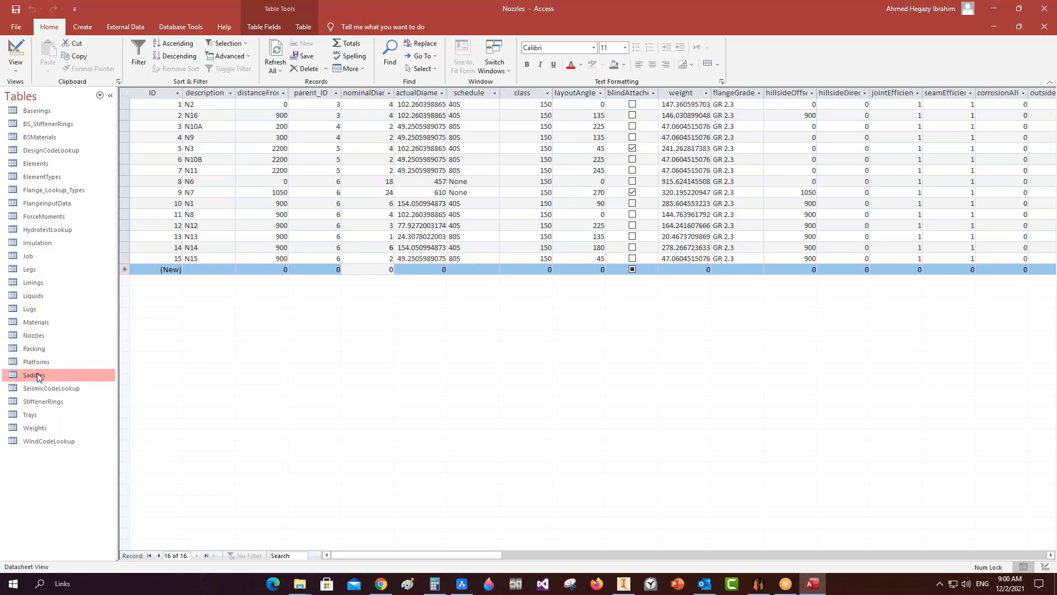
Review the Saddles, Packing, Liquids, Linings, Legs and Job tables.
{"action": "double_click", "coordinate": [23, 376]}
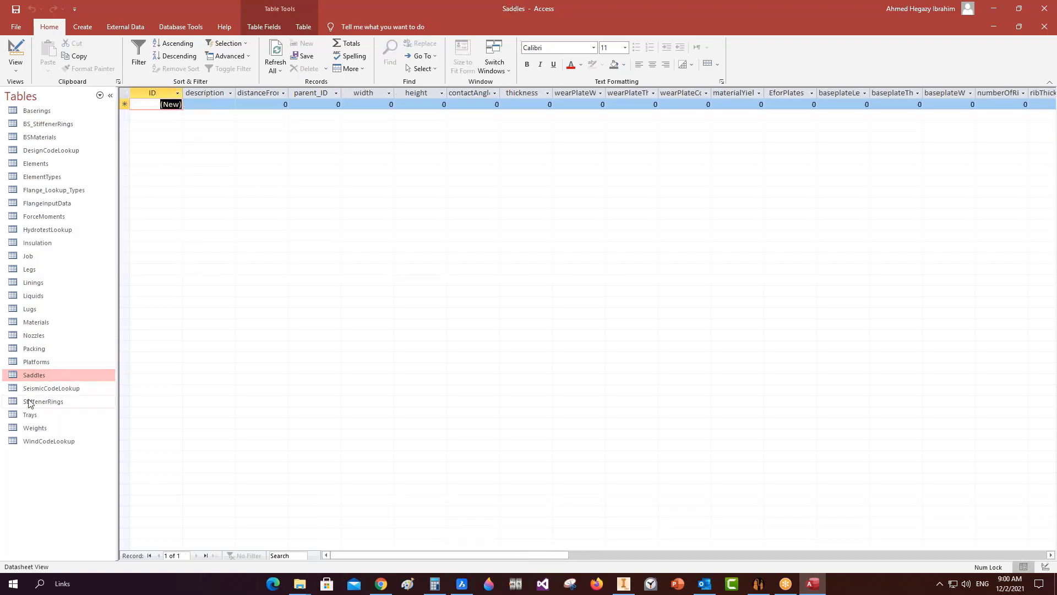
{"action": "left_click", "coordinate": [34, 348]}
{"action": "double_click", "coordinate": [34, 322]}
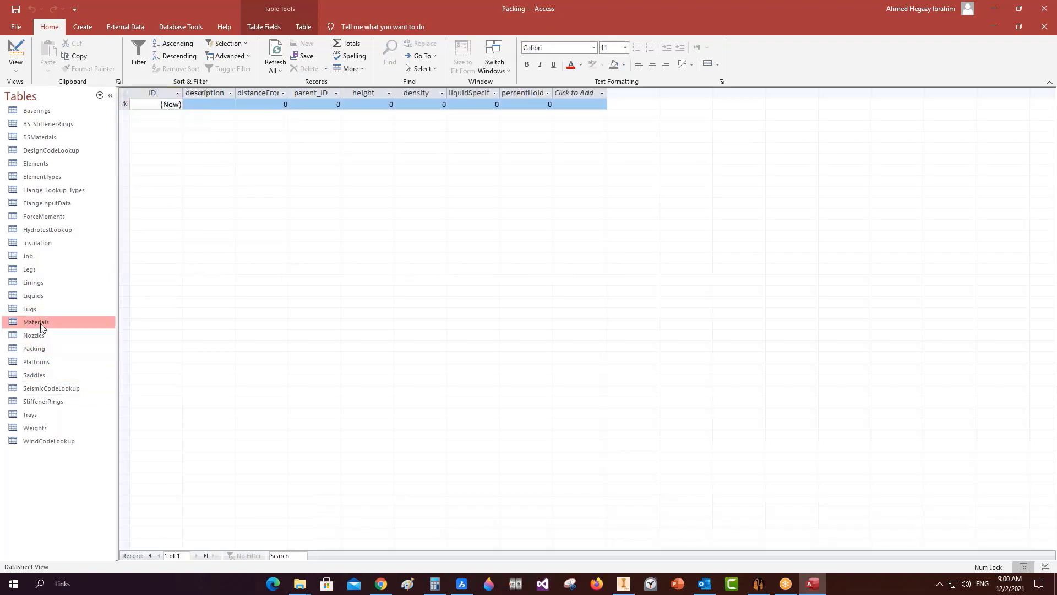
{"action": "double_click", "coordinate": [34, 295]}
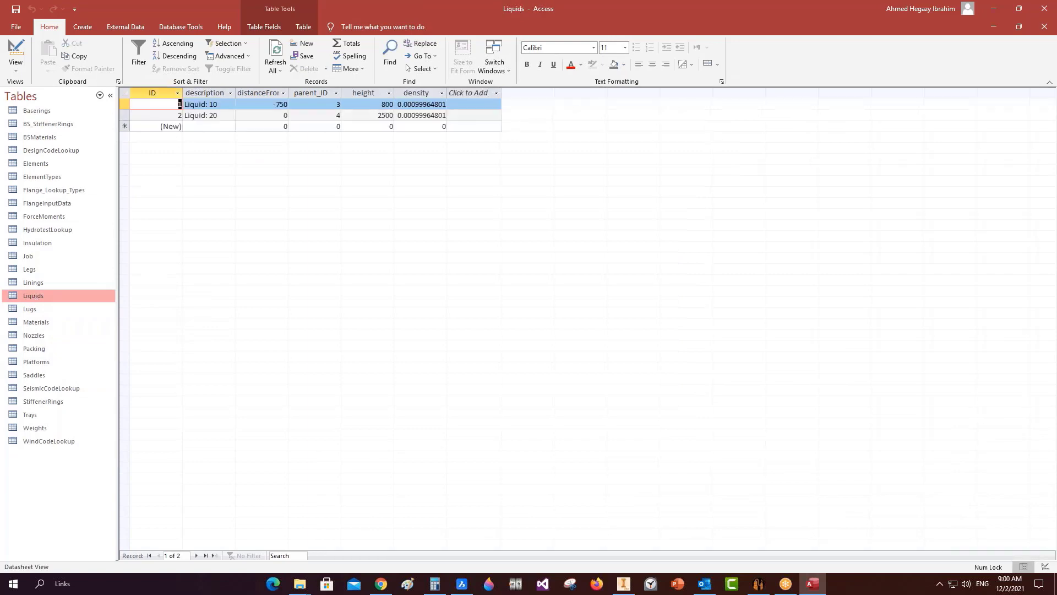
{"action": "double_click", "coordinate": [33, 282]}
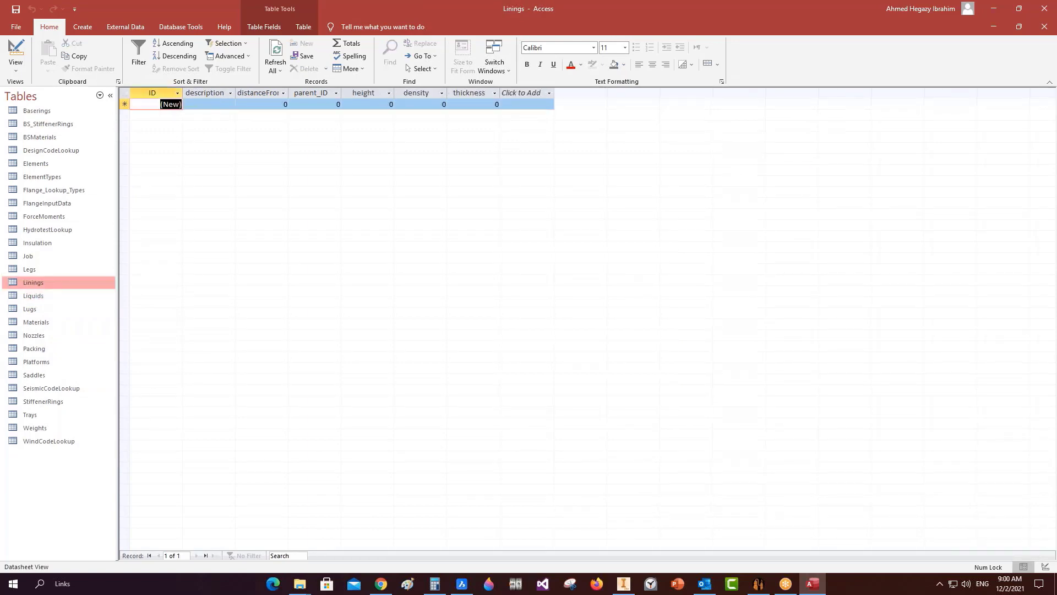
{"action": "double_click", "coordinate": [35, 268]}
{"action": "double_click", "coordinate": [27, 256]}
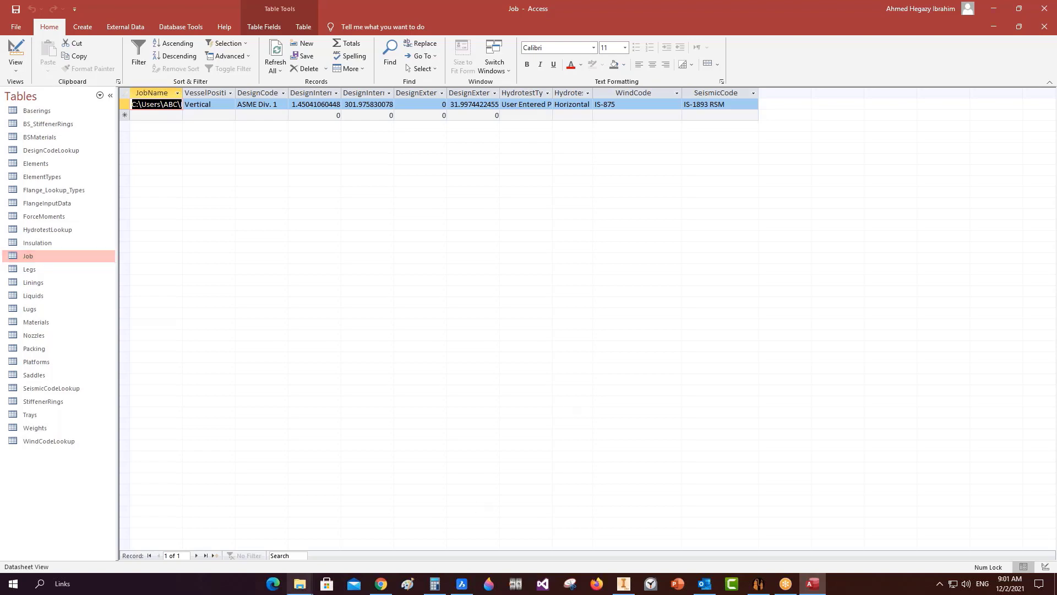
{"action": "mouse_move", "coordinate": [299, 583]}
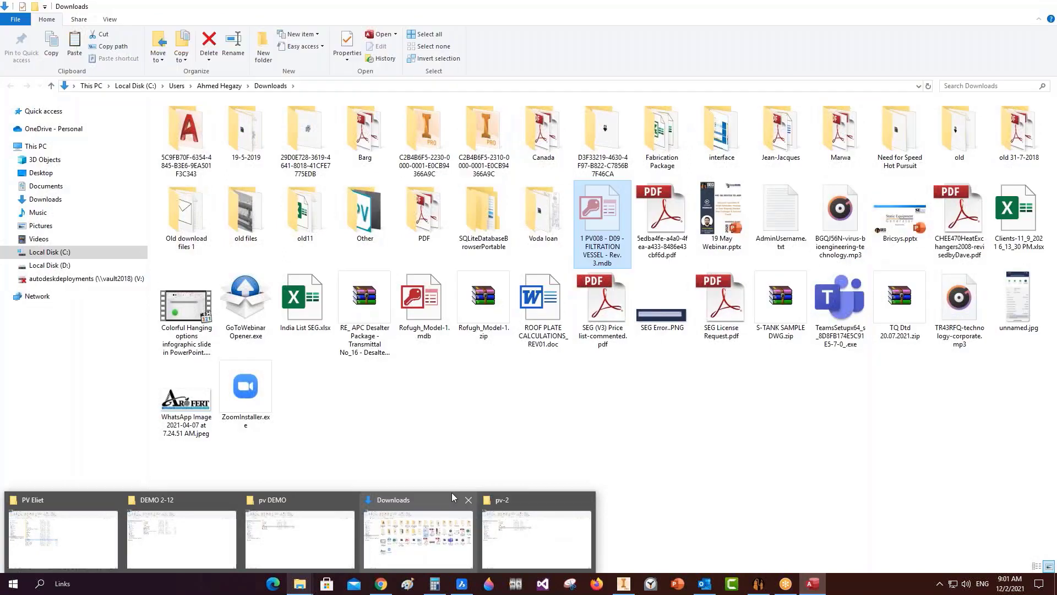
Close the Downloads folder and refresh the pv DEMO folder listing.
{"action": "left_click", "coordinate": [468, 502]}
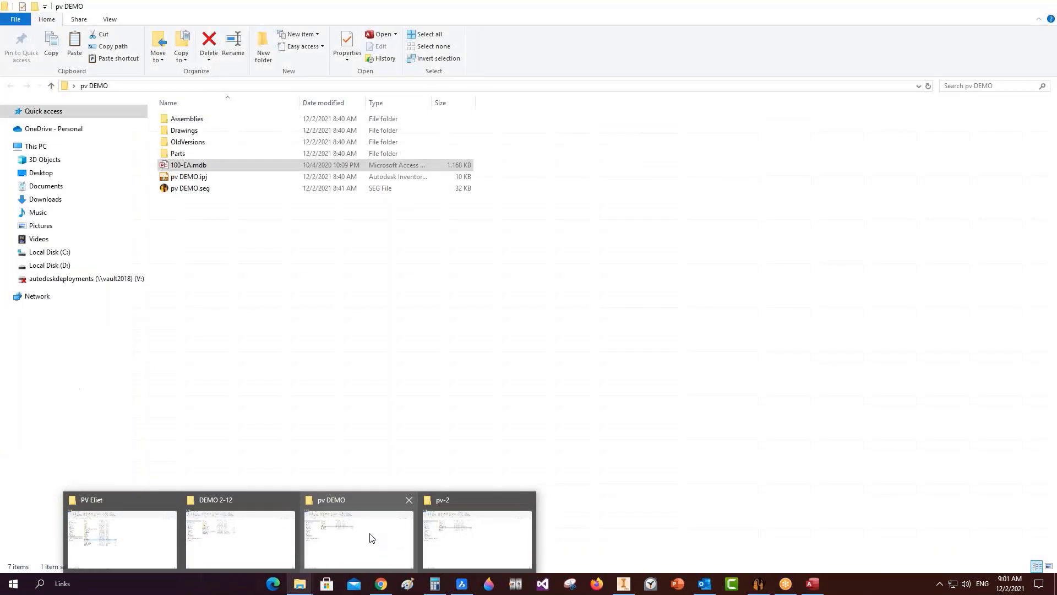
{"action": "left_click", "coordinate": [372, 538]}
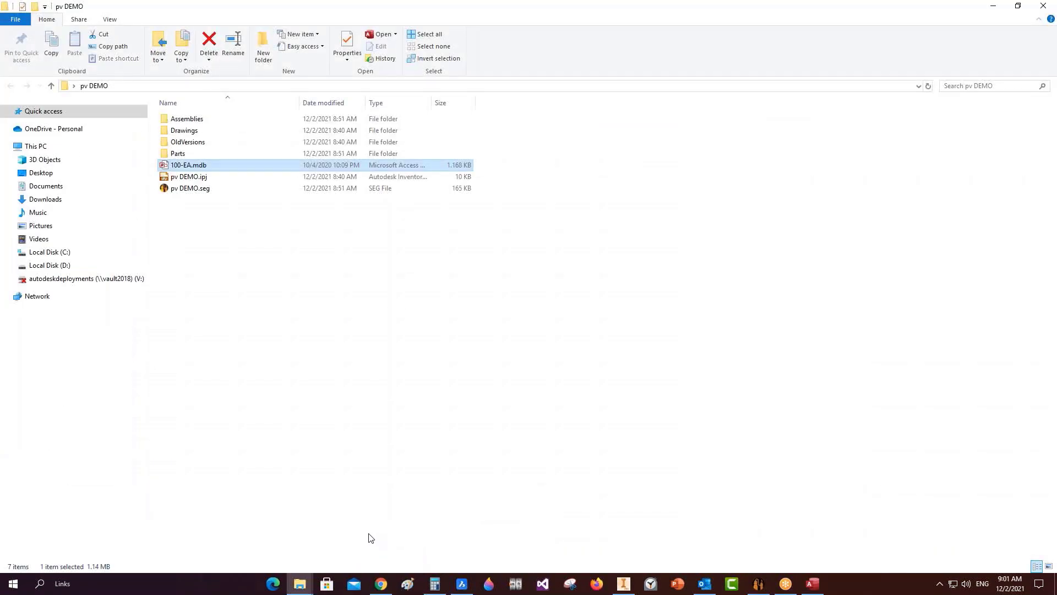
{"action": "right_click", "coordinate": [384, 442]}
{"action": "left_click", "coordinate": [410, 325]}
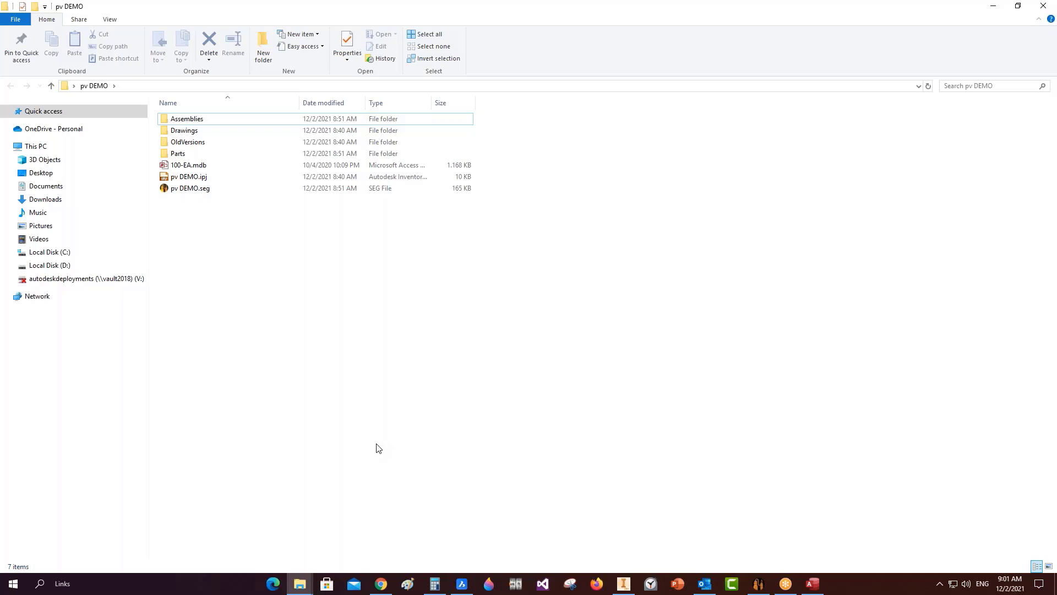
Reopen the Nozzles table in Access, then close Access and return to Static Equipment Generator.
{"action": "left_click", "coordinate": [812, 583]}
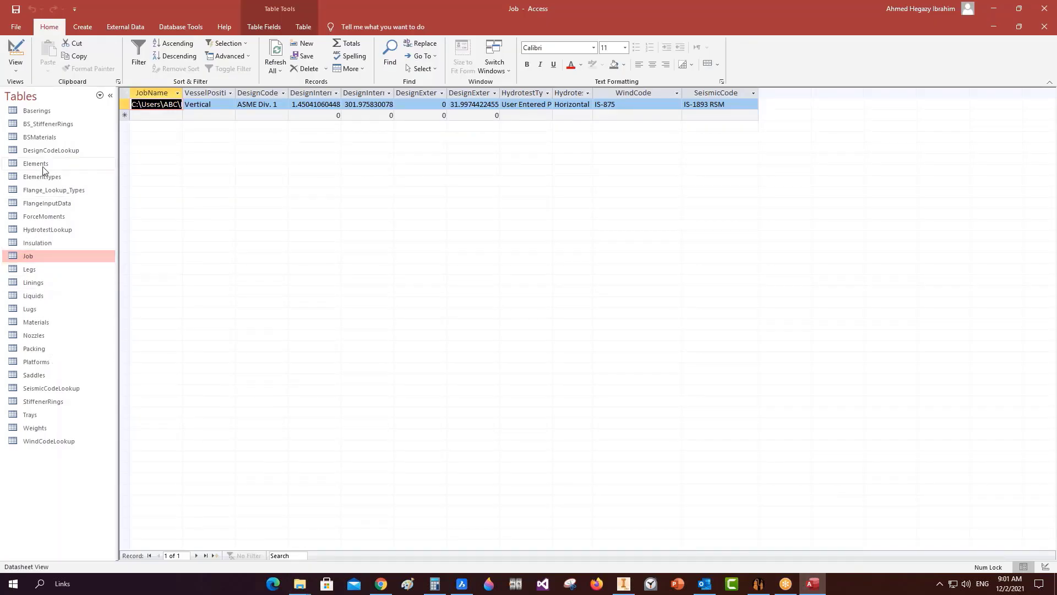
{"action": "double_click", "coordinate": [34, 335]}
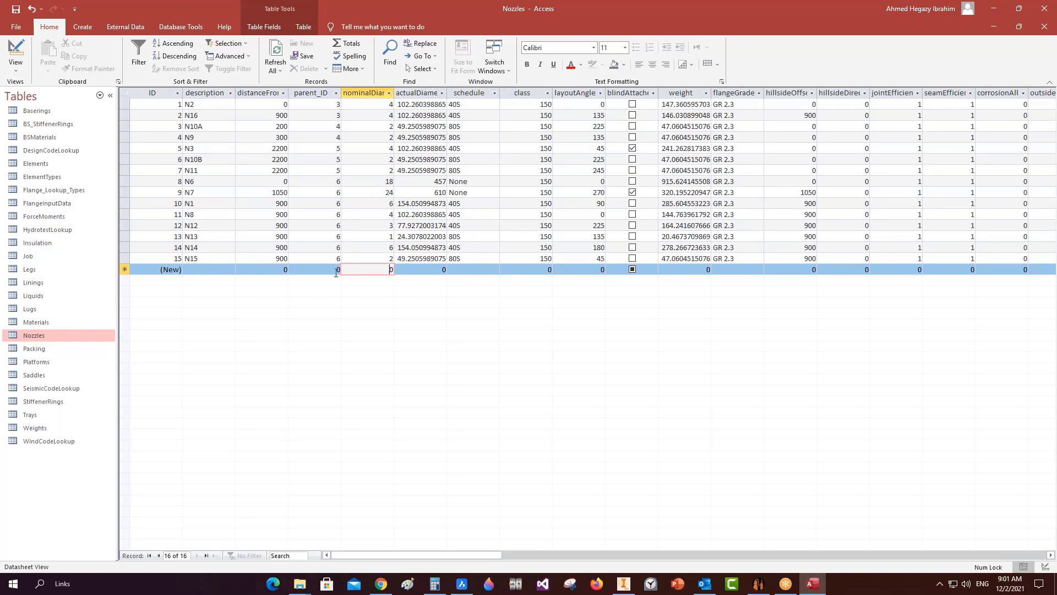
{"action": "left_click", "coordinate": [1044, 8]}
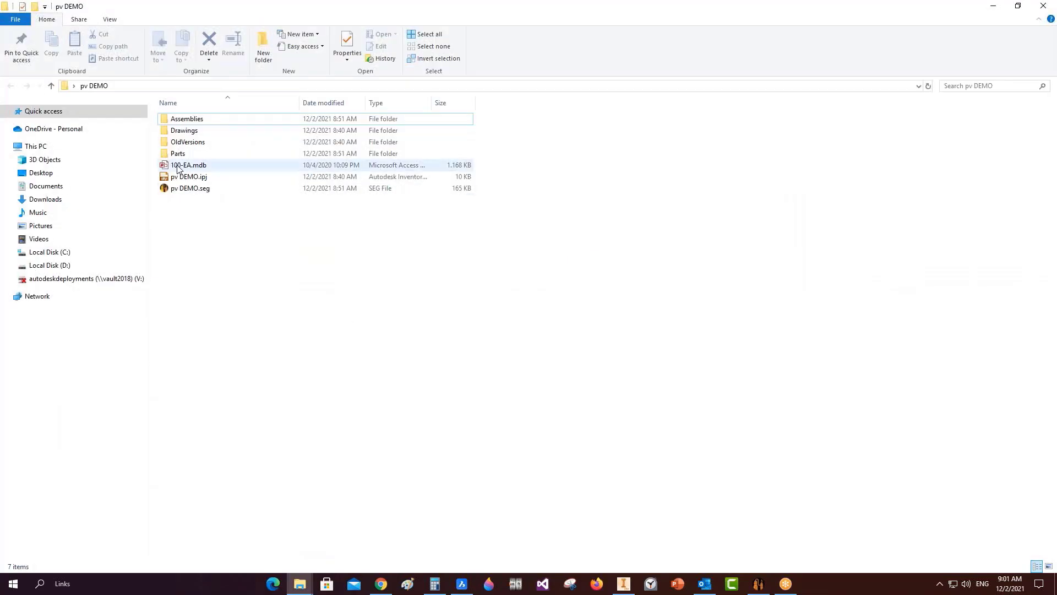
{"action": "left_click", "coordinate": [758, 584]}
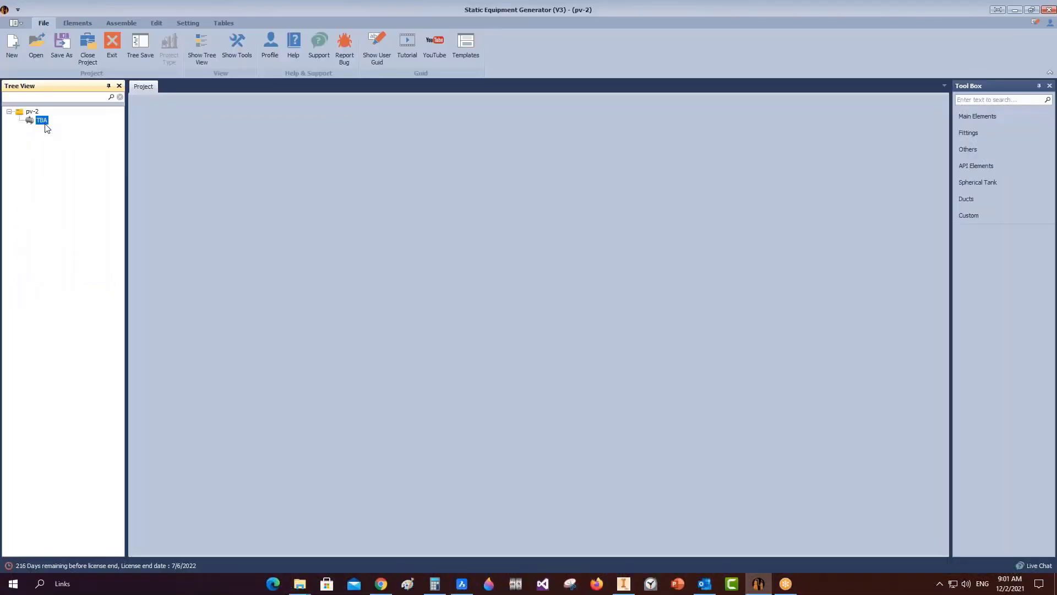
Import '1 PV008 - D09.mdb' from Desktop\pv-2 into TBA as a PV Elite file, positioned vertically.
{"action": "right_click", "coordinate": [46, 124]}
{"action": "mouse_move", "coordinate": [102, 156]}
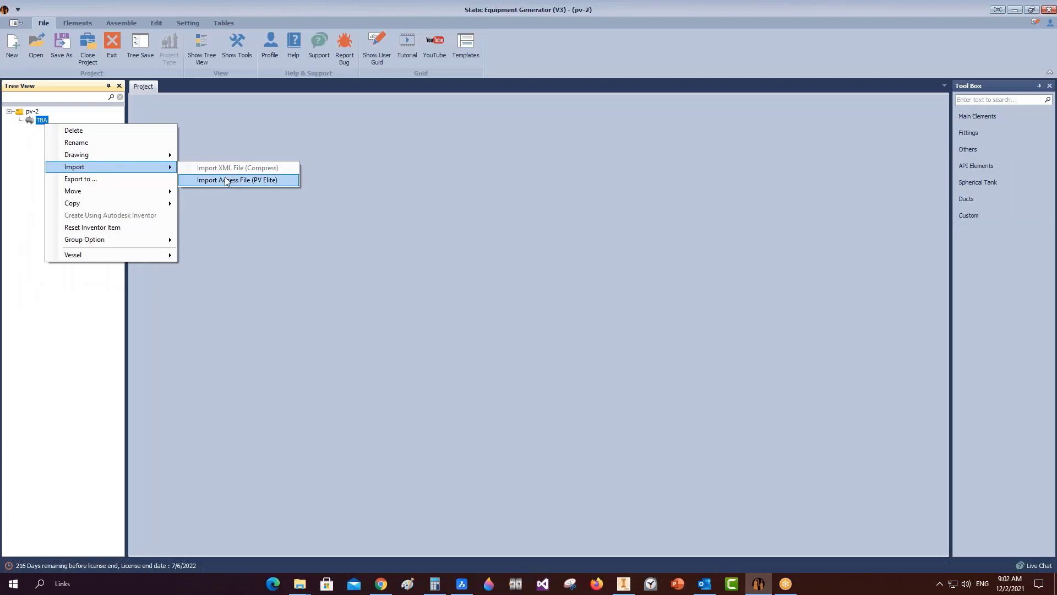
{"action": "left_click", "coordinate": [226, 180]}
{"action": "left_click", "coordinate": [544, 438]}
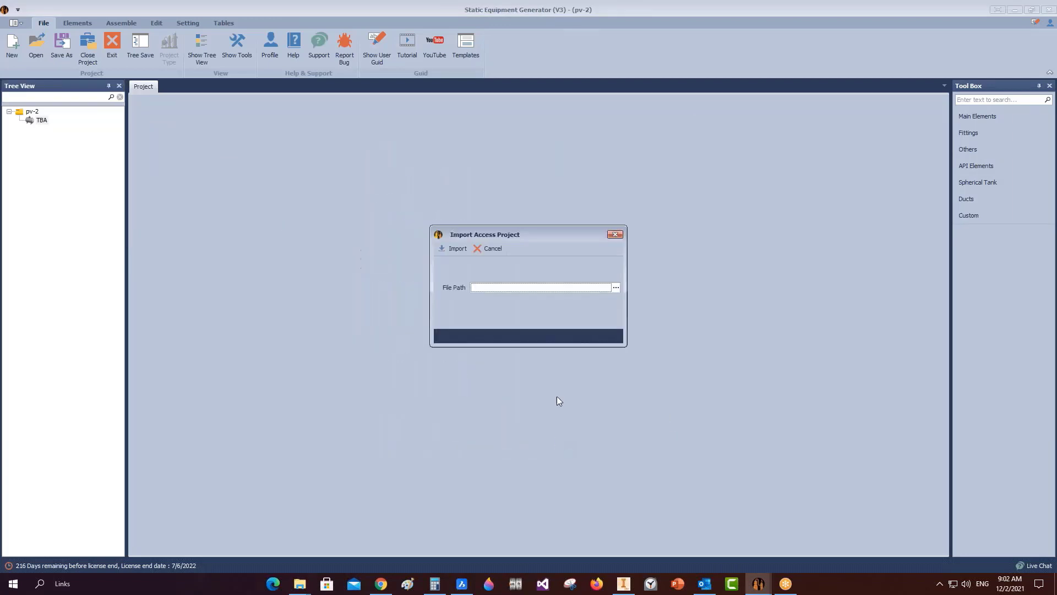
{"action": "left_click", "coordinate": [616, 288]}
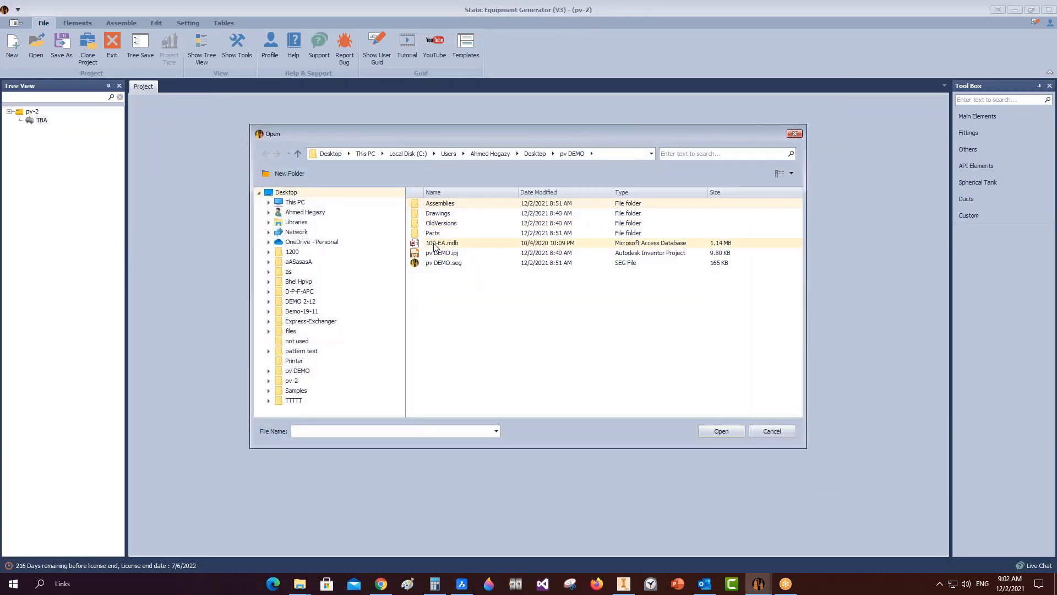
{"action": "left_click", "coordinate": [536, 153]}
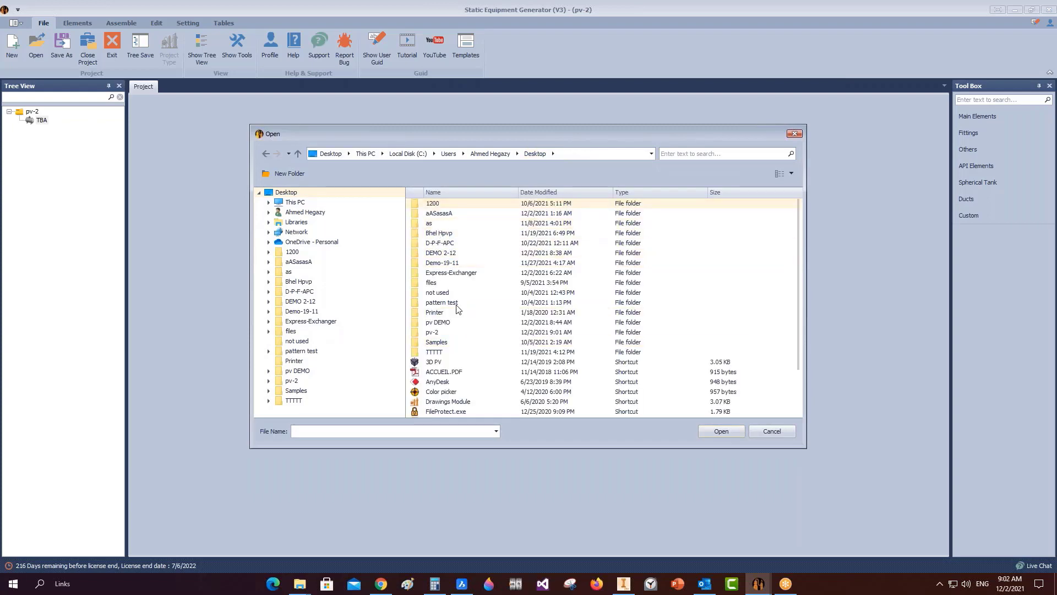
{"action": "double_click", "coordinate": [435, 332]}
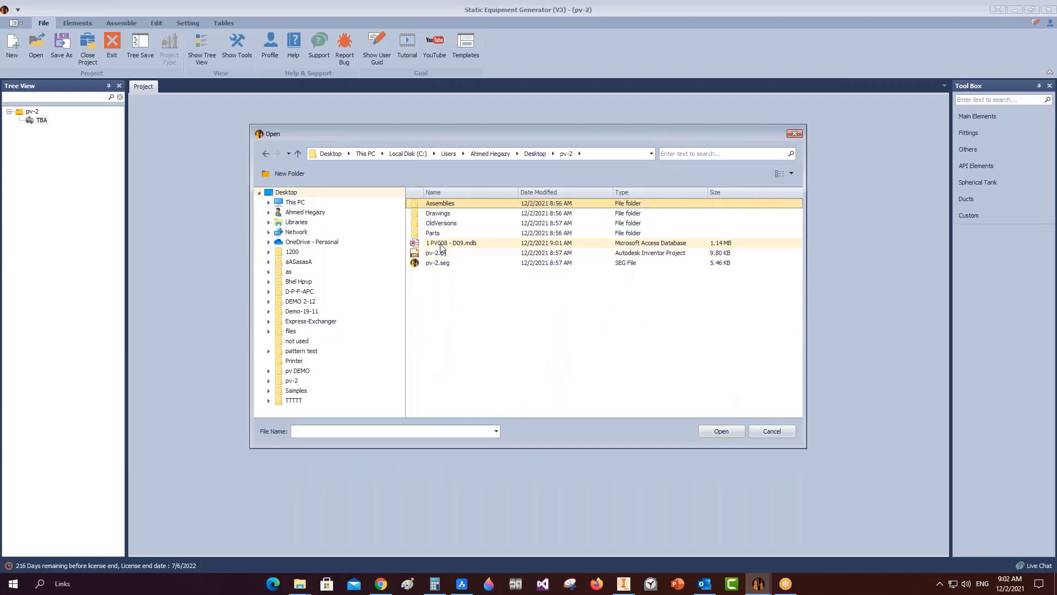
{"action": "double_click", "coordinate": [443, 242]}
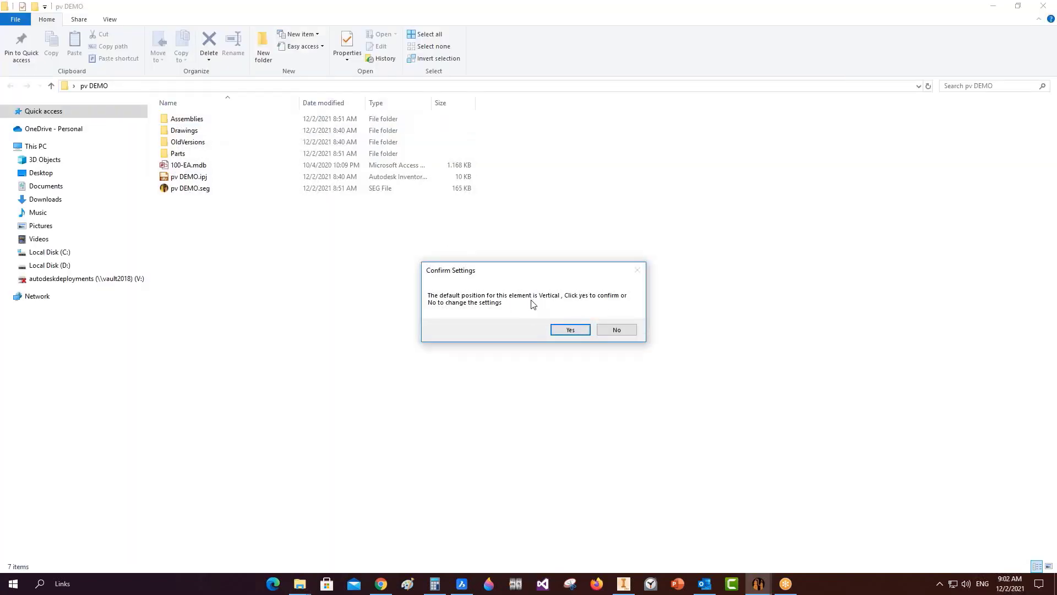
{"action": "left_click", "coordinate": [567, 330]}
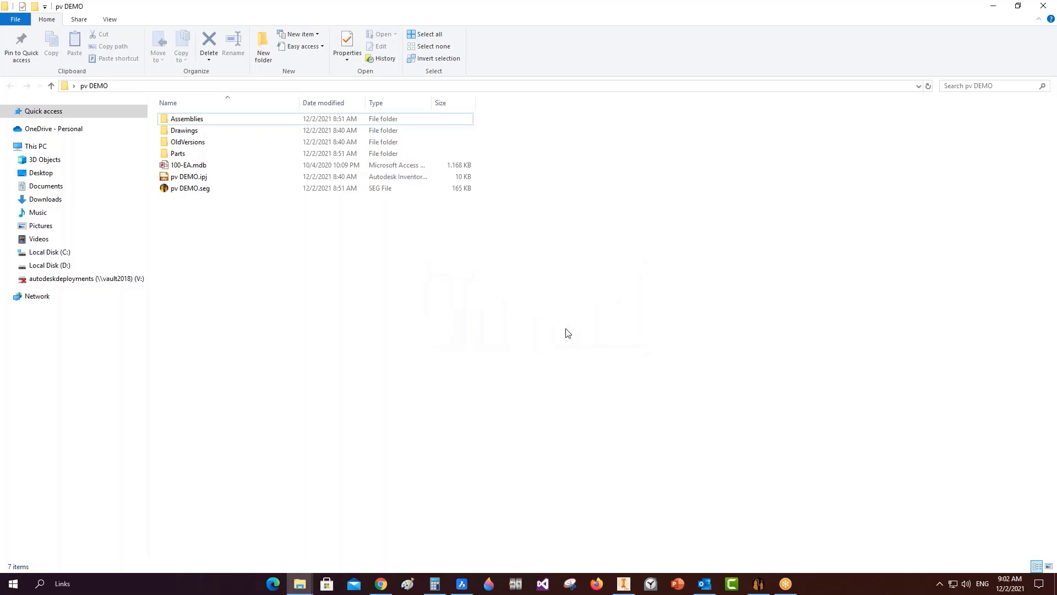
{"action": "left_click", "coordinate": [992, 5]}
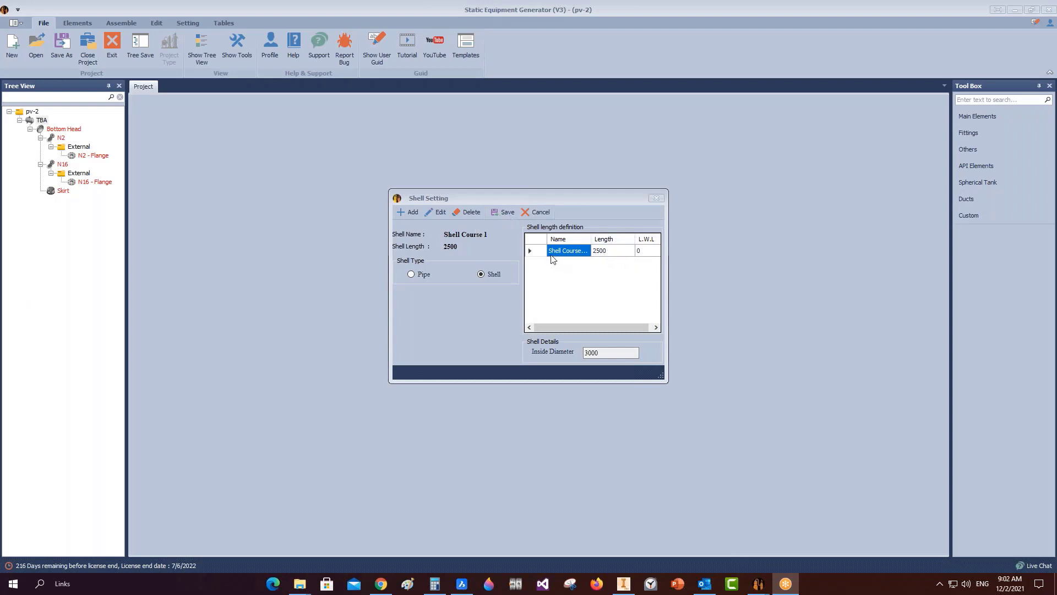
Set Shell Course 1 1's L.W.L. to 45 and save the course.
{"action": "left_click", "coordinate": [529, 249]}
{"action": "left_click", "coordinate": [439, 212]}
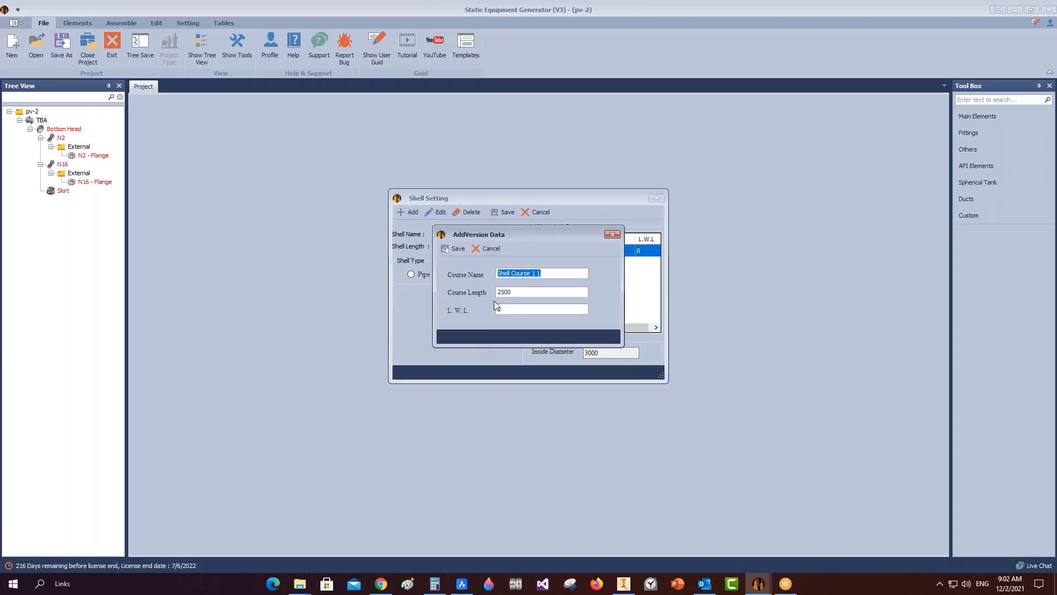
{"action": "type", "text": "45"}
{"action": "left_click", "coordinate": [456, 248]}
{"action": "left_click", "coordinate": [505, 213]}
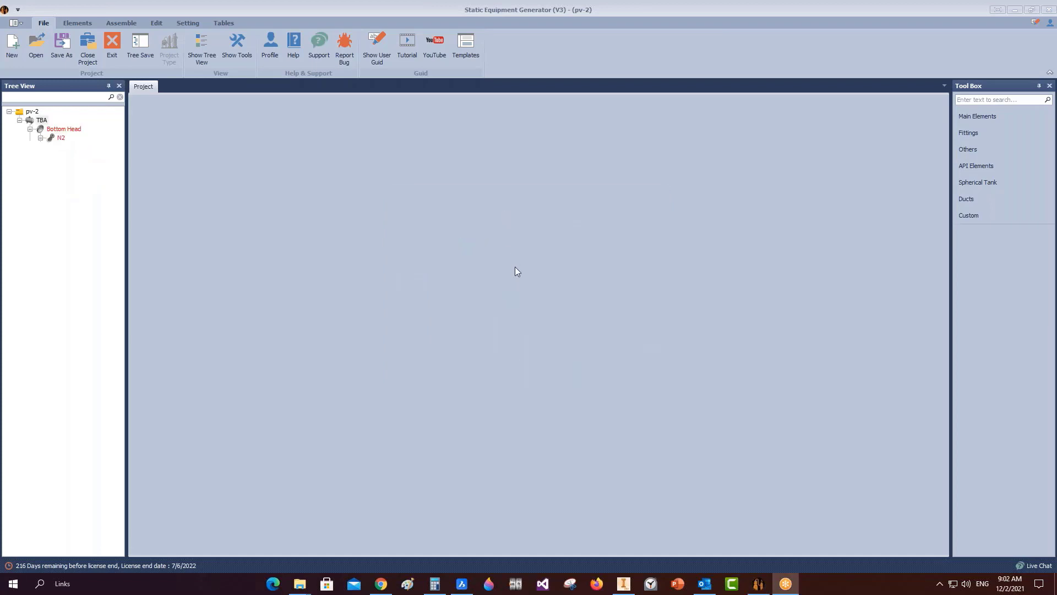
Set Shell Course 2 1's L.W.L. to 31 and save the course.
{"action": "left_click", "coordinate": [540, 252]}
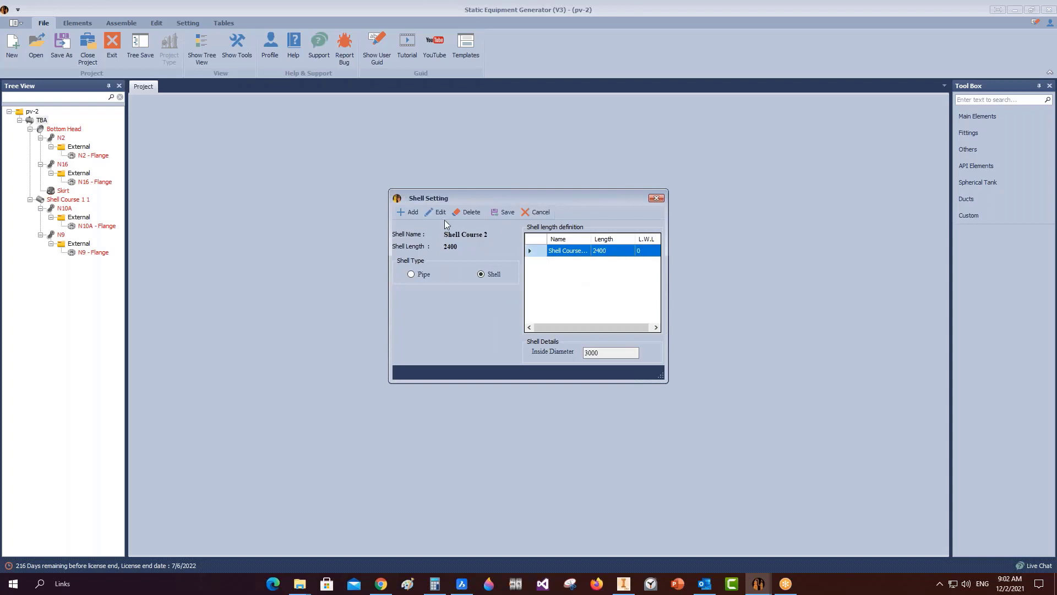
{"action": "left_click", "coordinate": [437, 213]}
{"action": "left_click_drag", "start_coordinate": [513, 307], "coordinate": [465, 309]}
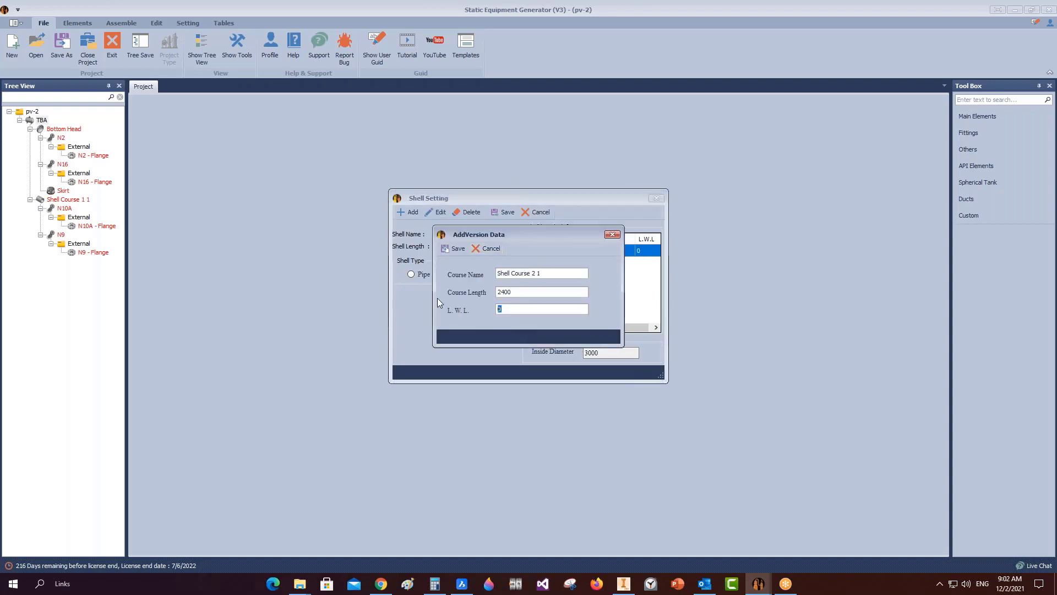
{"action": "type", "text": "315"}
{"action": "left_click", "coordinate": [455, 248]}
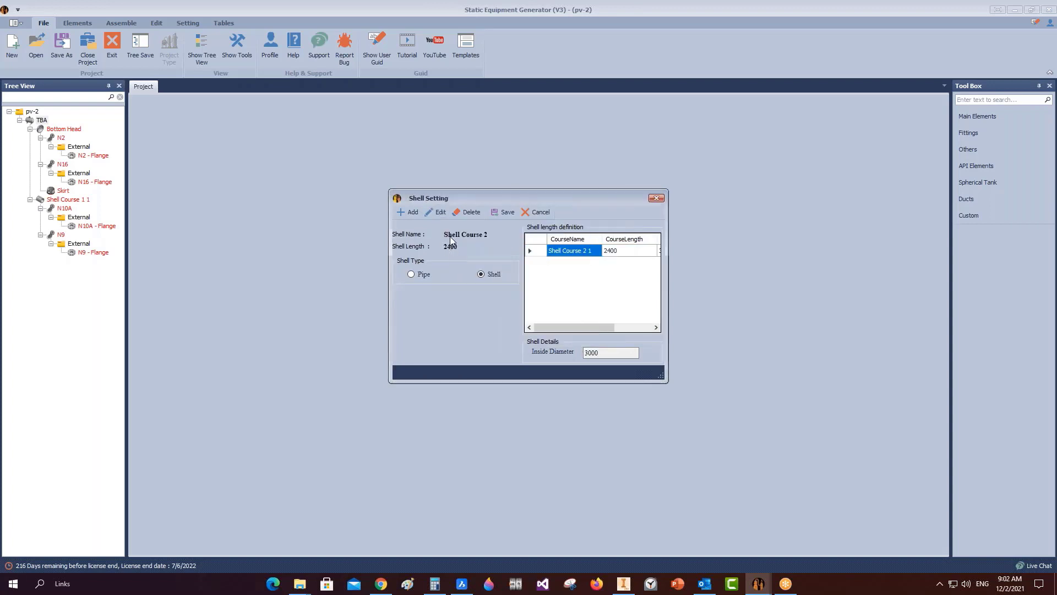
{"action": "left_click", "coordinate": [508, 213]}
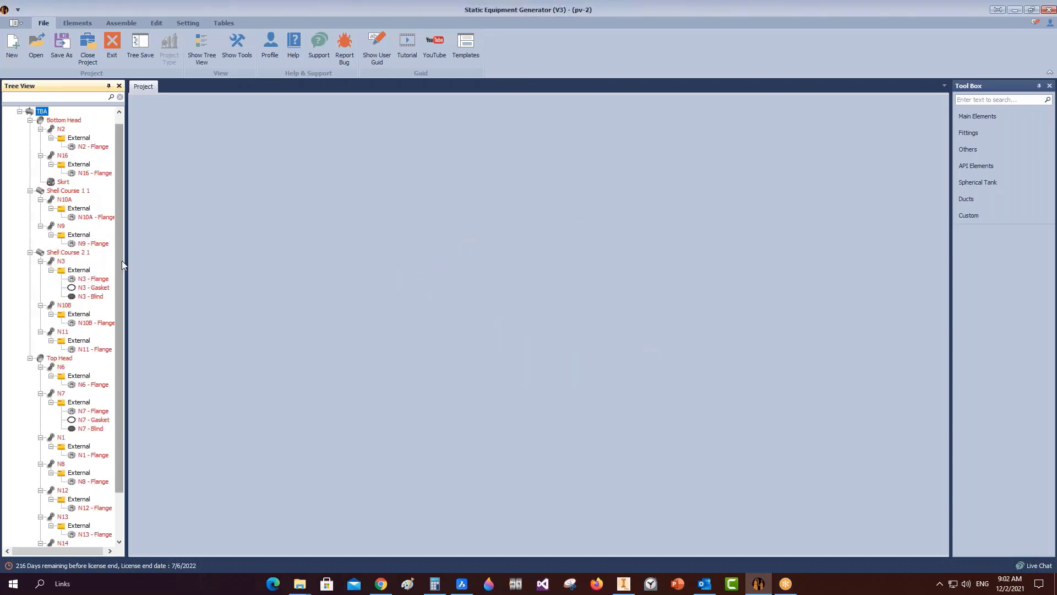
Scroll the tree back to the top and show the Bottom Head's ellipsoidal parameters.
{"action": "left_click_drag", "start_coordinate": [121, 261], "coordinate": [138, 381]}
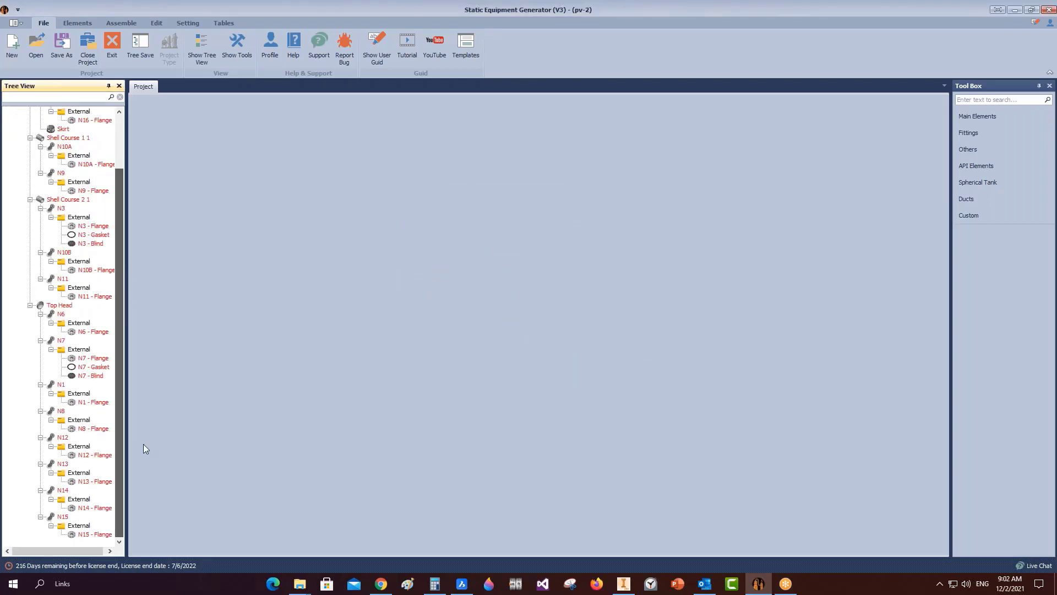
{"action": "left_click_drag", "start_coordinate": [143, 444], "coordinate": [121, 419]}
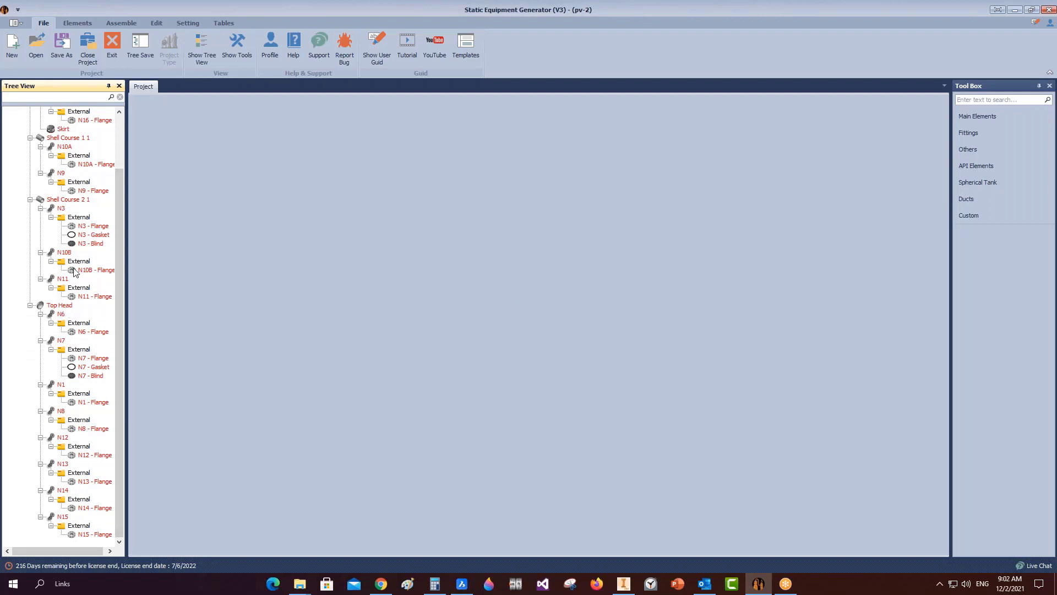
{"action": "scroll", "coordinate": [75, 272], "scroll_direction": "up", "scroll_amount": 3}
{"action": "left_click", "coordinate": [64, 129]}
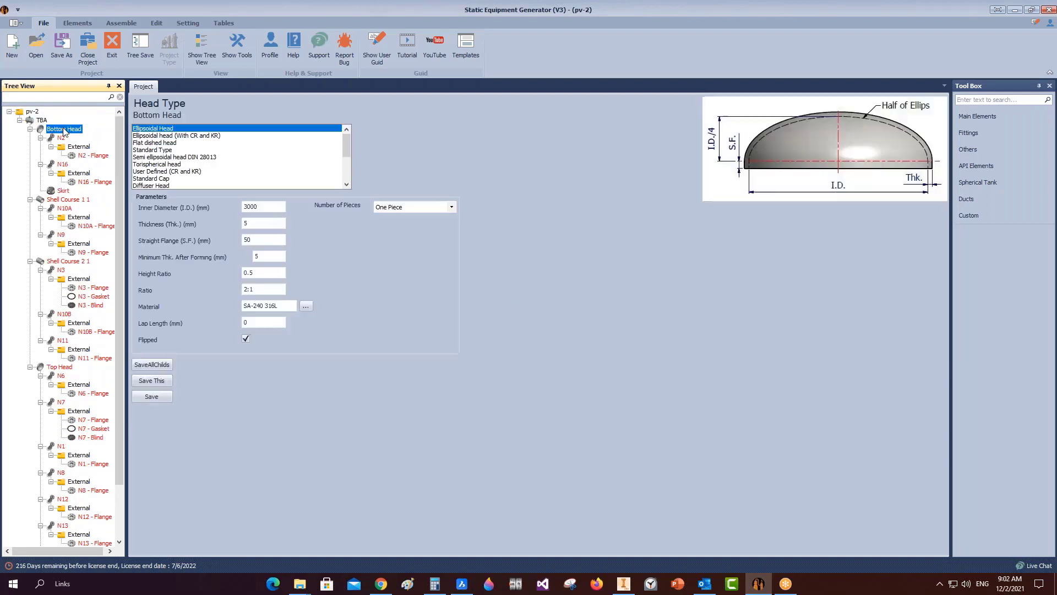
Widen the tree panel and show the Skirt's parameters: 3000 mm diameter, 1684 mm length.
{"action": "left_click", "coordinate": [35, 122]}
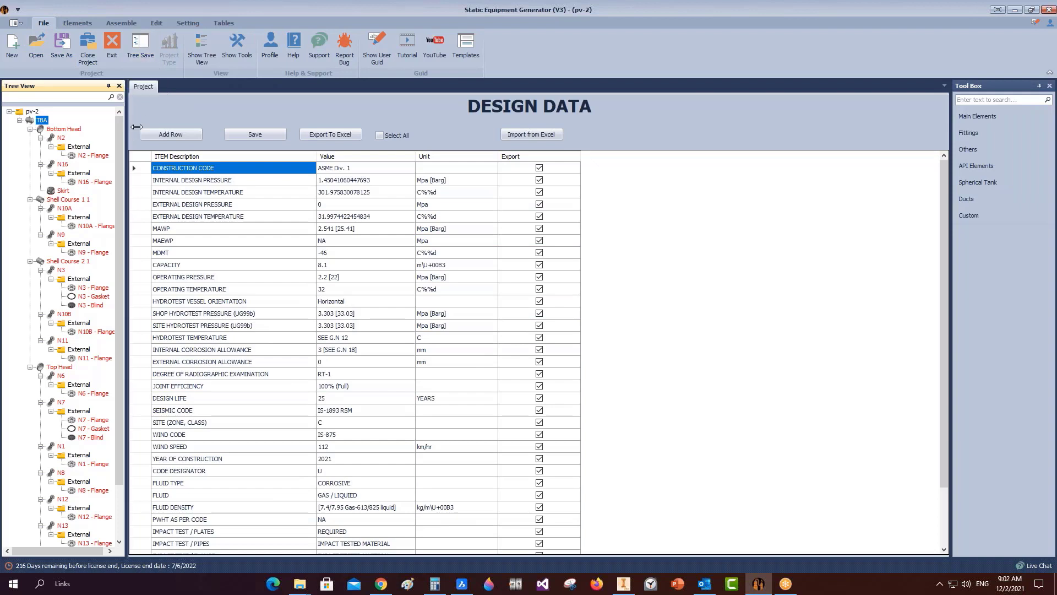
{"action": "left_click_drag", "start_coordinate": [136, 127], "coordinate": [175, 132]}
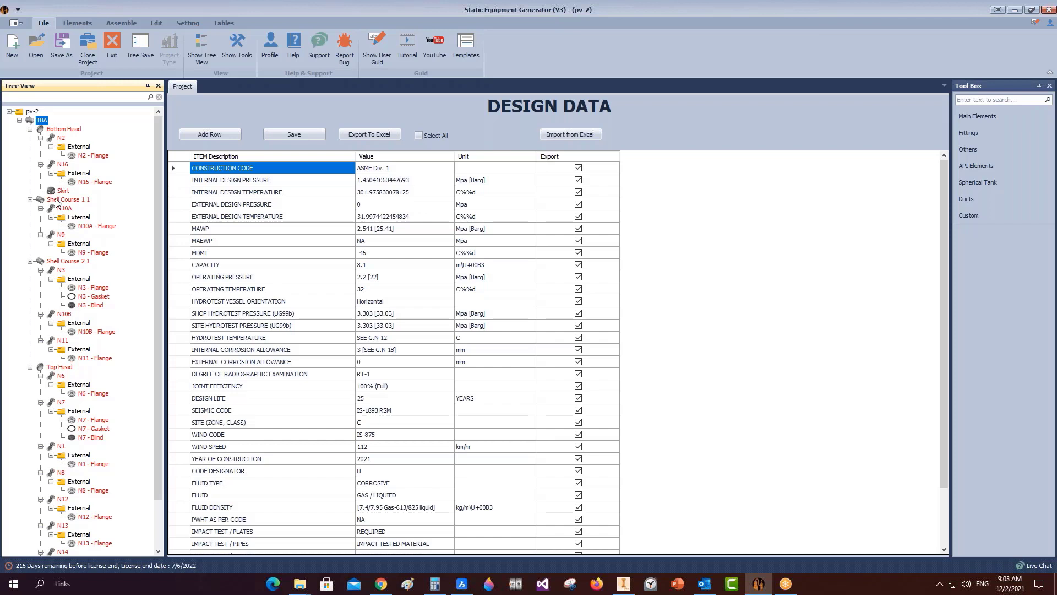
{"action": "left_click", "coordinate": [48, 130]}
{"action": "left_click", "coordinate": [53, 191]}
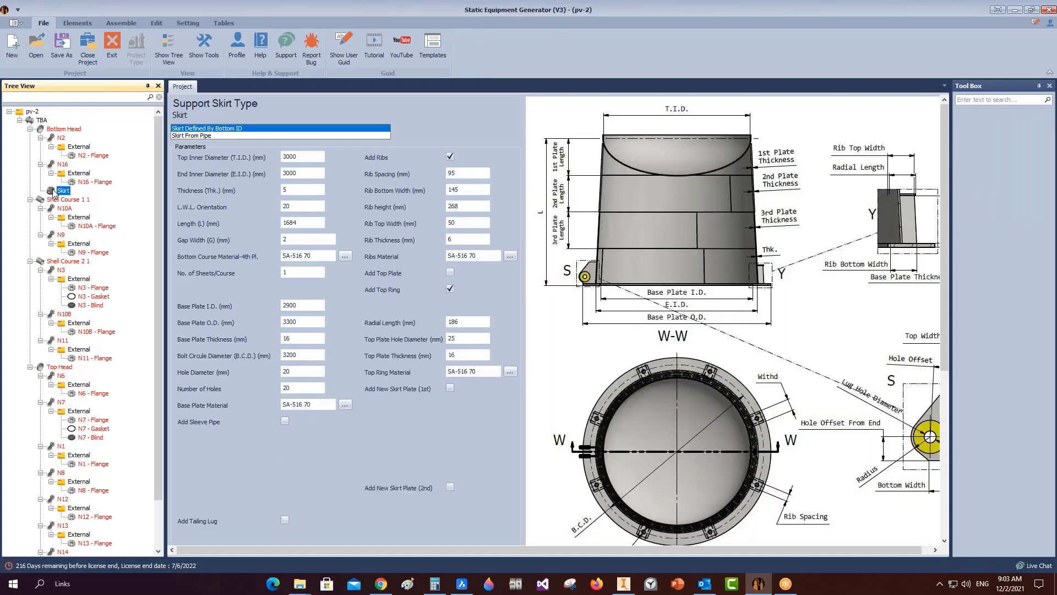
Add a first skirt plate with length 600 and thickness 5, then save the skirt.
{"action": "left_click", "coordinate": [450, 388]}
{"action": "key", "text": "Tab"}
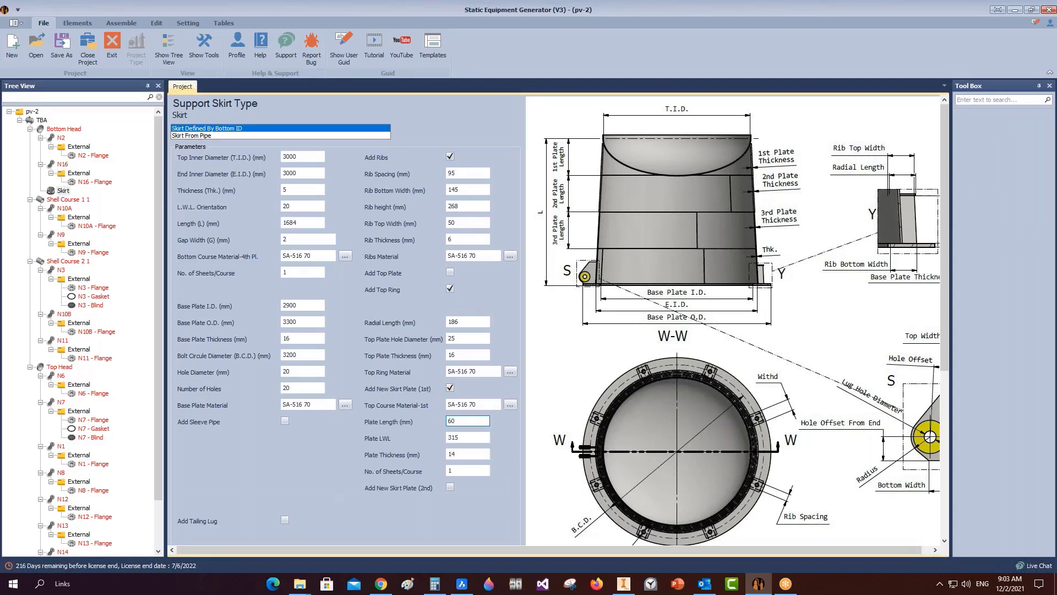
{"action": "type", "text": "600"}
{"action": "scroll", "coordinate": [349, 473], "scroll_direction": "down", "scroll_amount": 3}
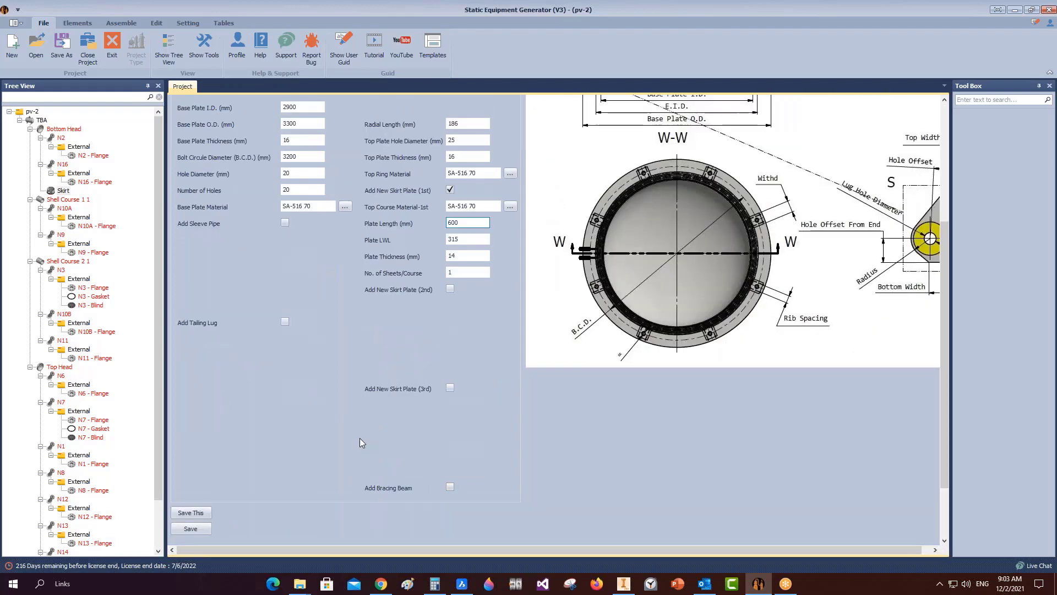
{"action": "scroll", "coordinate": [361, 438], "scroll_direction": "up", "scroll_amount": 2}
{"action": "left_click", "coordinate": [295, 207]}
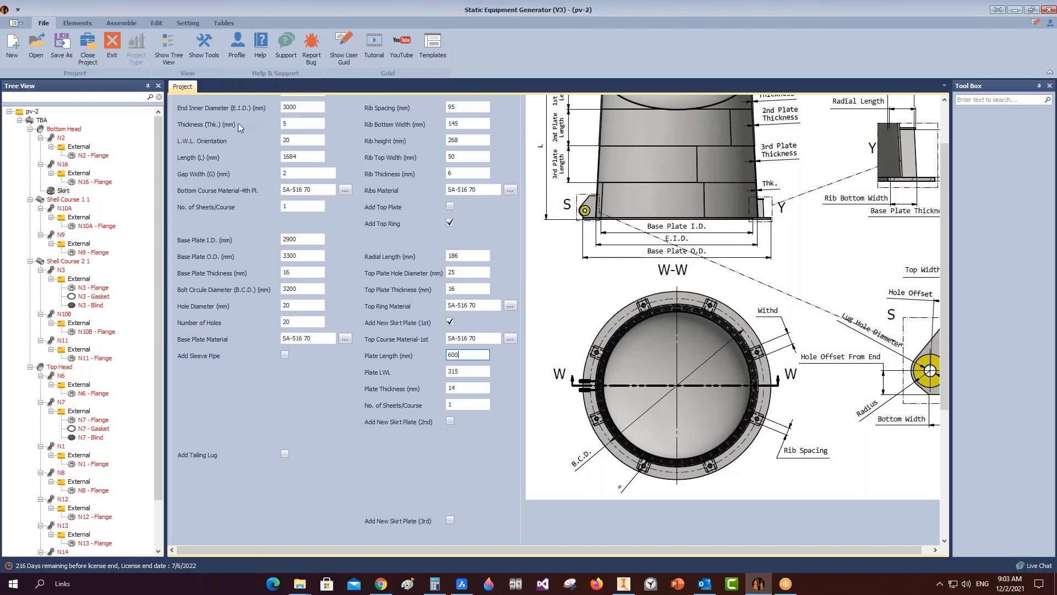
{"action": "scroll", "coordinate": [321, 336], "scroll_direction": "up", "scroll_amount": 1}
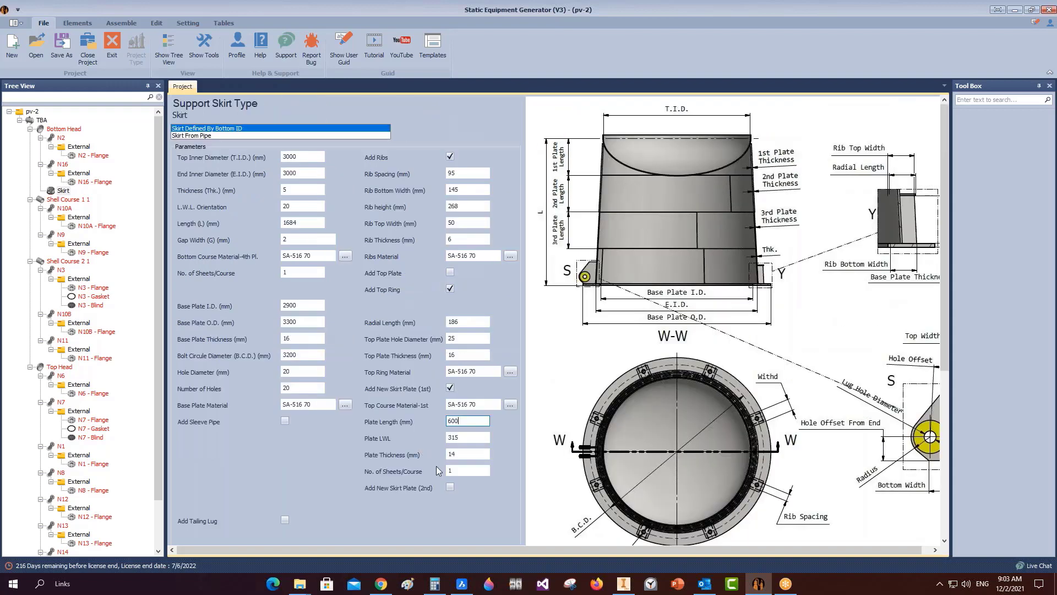
{"action": "left_click_drag", "start_coordinate": [460, 455], "coordinate": [398, 456]}
{"action": "type", "text": "5"}
{"action": "scroll", "coordinate": [395, 456], "scroll_direction": "down", "scroll_amount": 5}
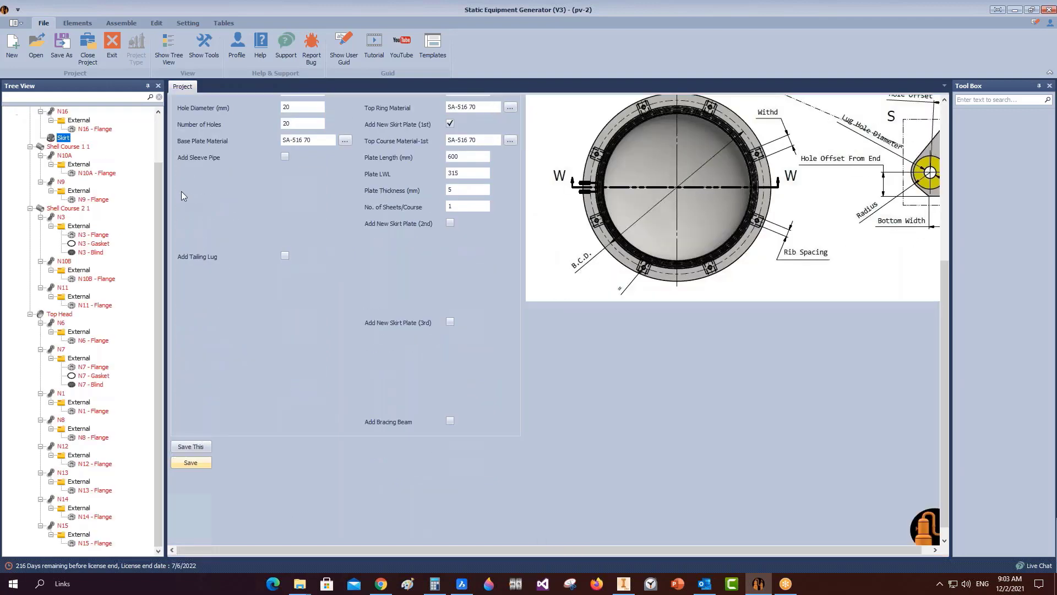
{"action": "left_click", "coordinate": [42, 120]}
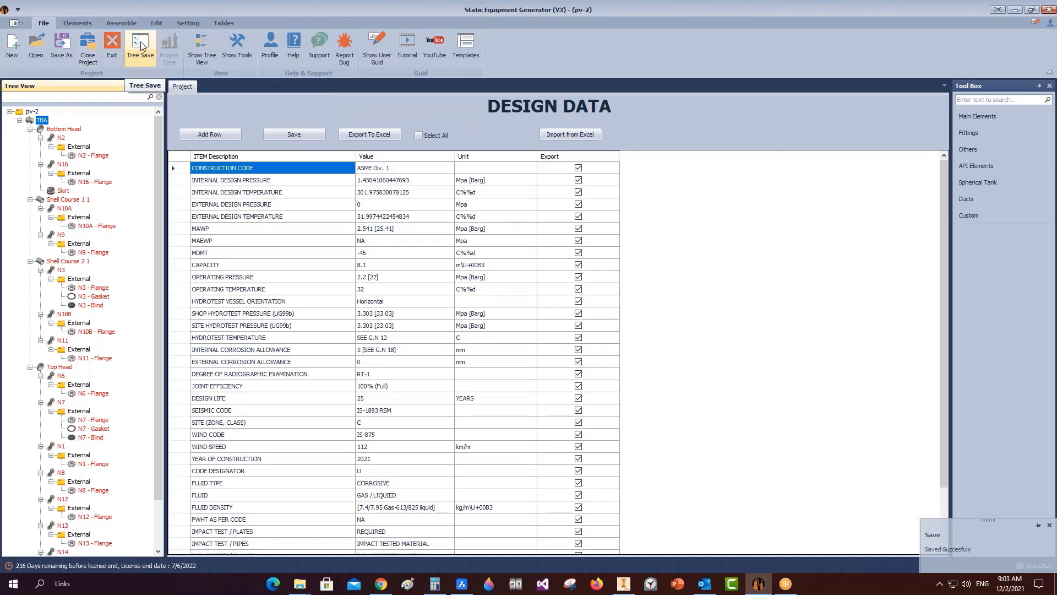
Save all nodes of the vessel tree, then start the Inventor assembly from the Assemble tab.
{"action": "left_click", "coordinate": [141, 45]}
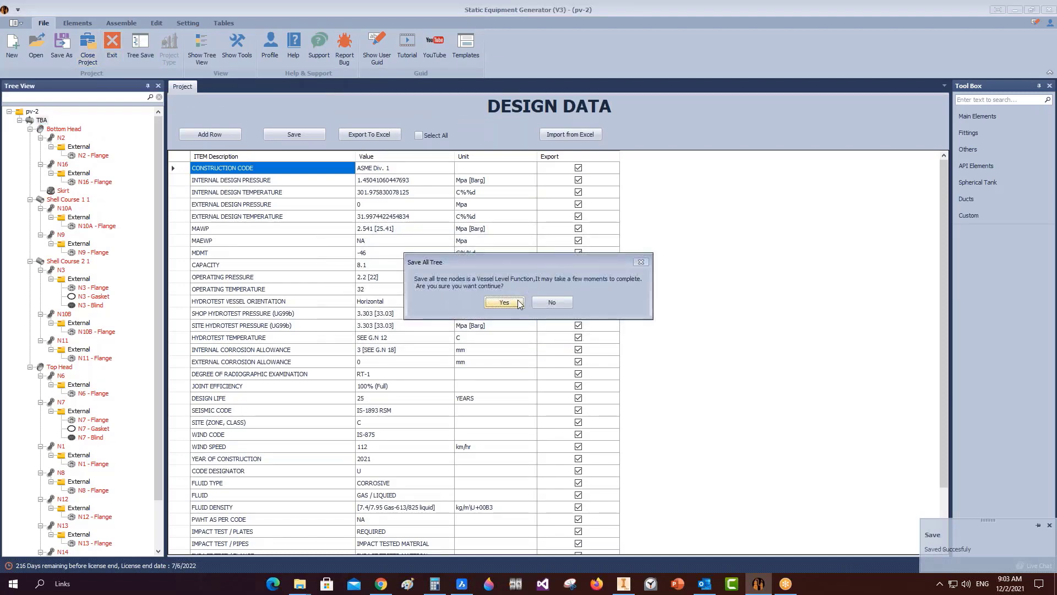
{"action": "left_click", "coordinate": [504, 302]}
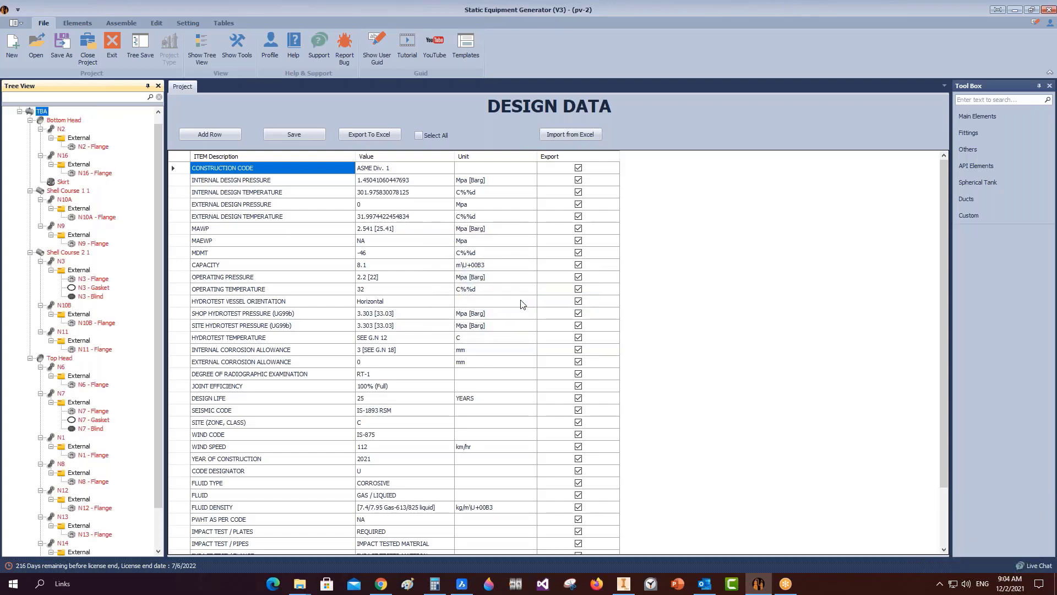
{"action": "left_click", "coordinate": [122, 23]}
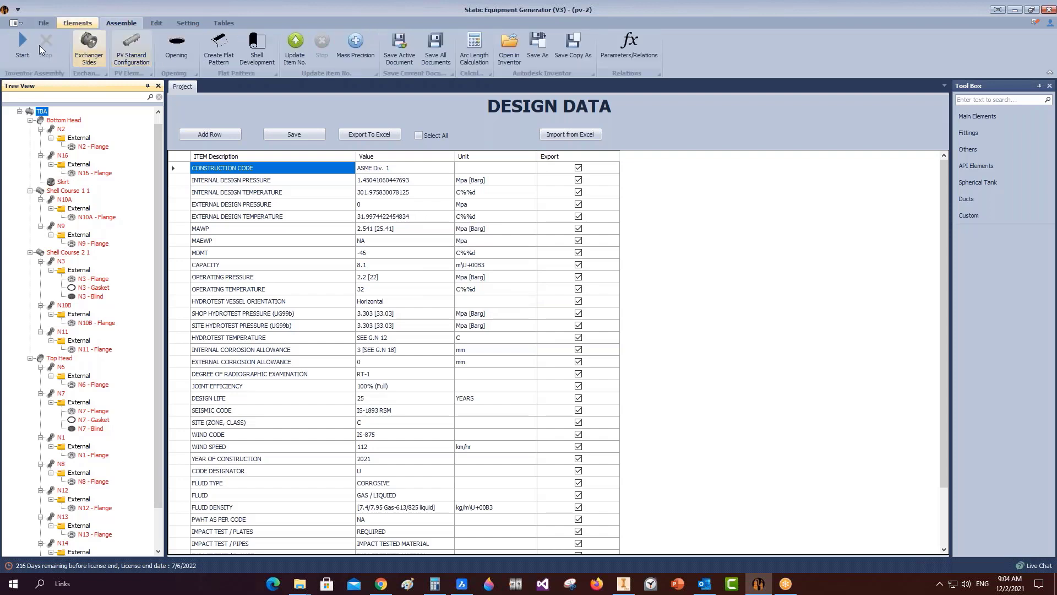
{"action": "left_click", "coordinate": [23, 48]}
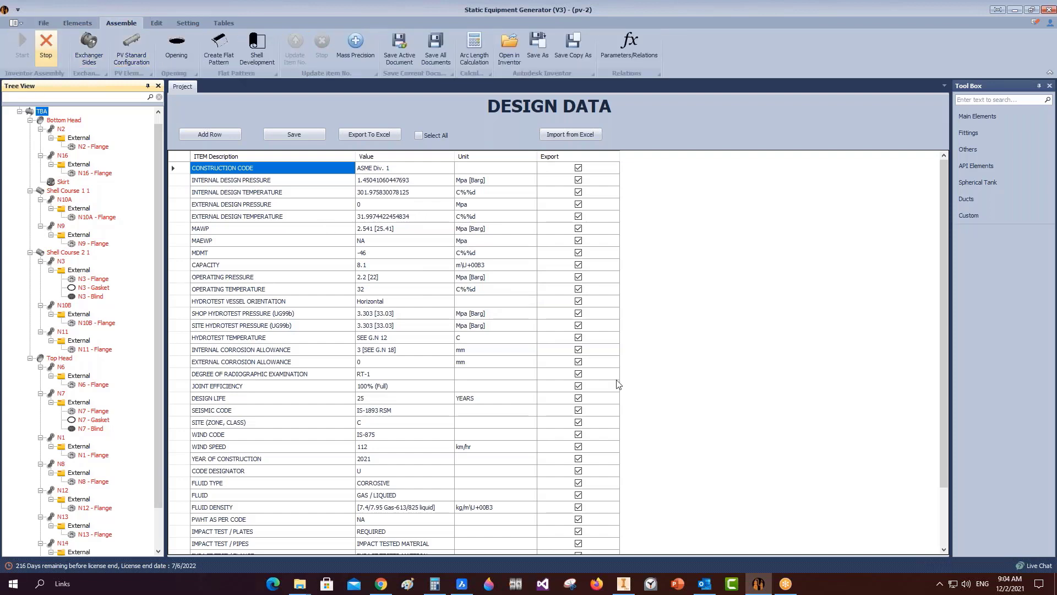
Tick Parent Preview and Child Preview in App Setting and save the settings.
{"action": "mouse_move", "coordinate": [634, 587]}
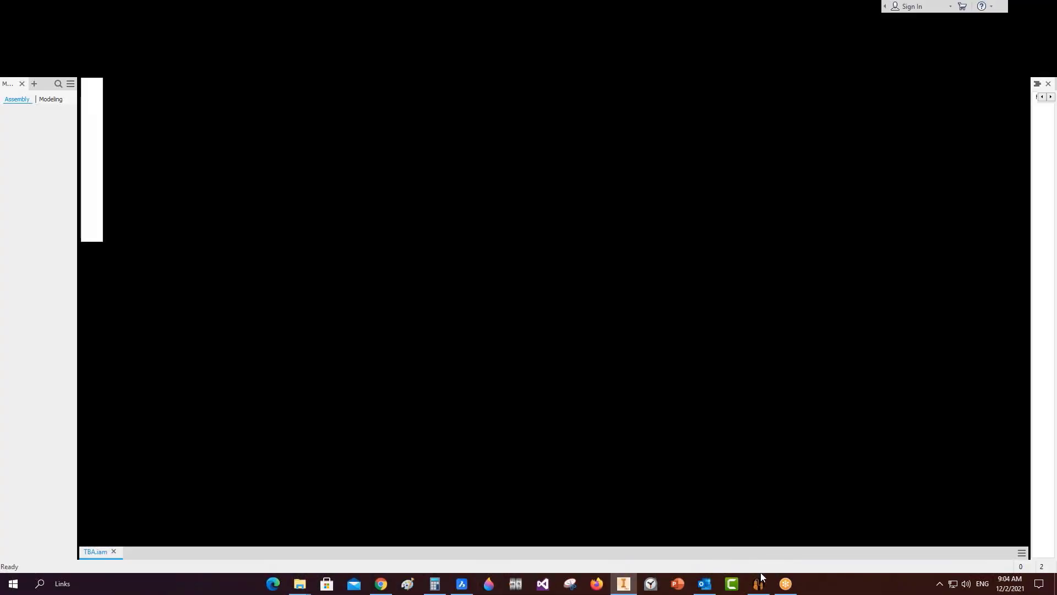
{"action": "mouse_move", "coordinate": [758, 583]}
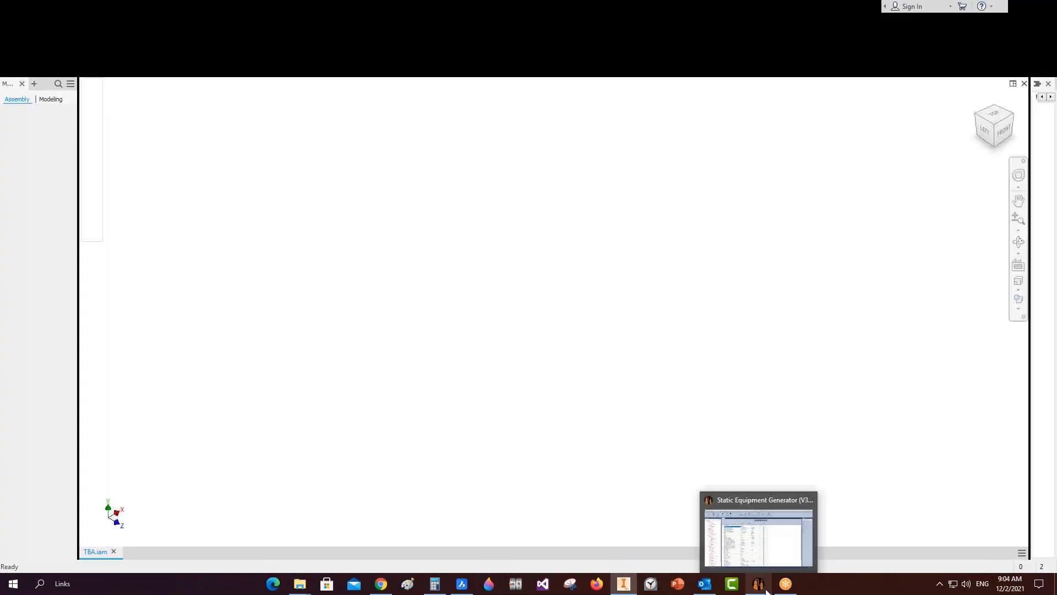
{"action": "left_click", "coordinate": [739, 564]}
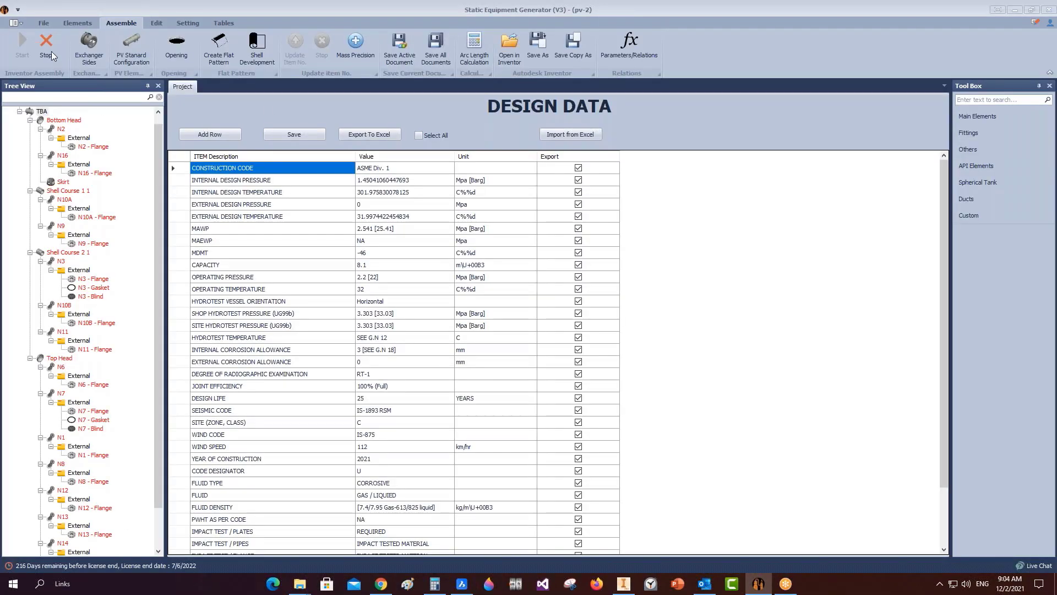
{"action": "left_click", "coordinate": [187, 23]}
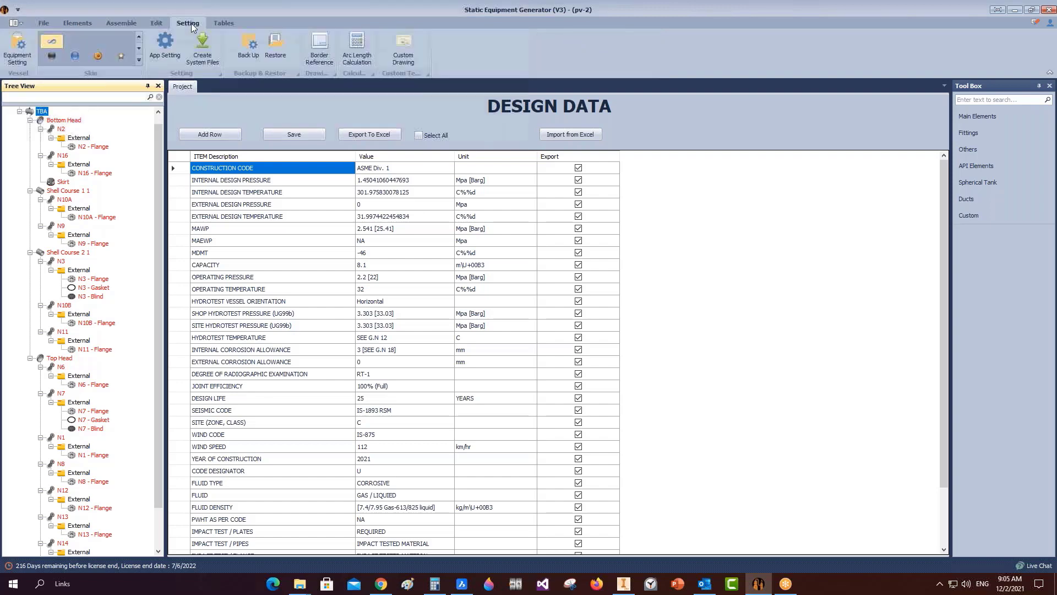
{"action": "left_click", "coordinate": [164, 50]}
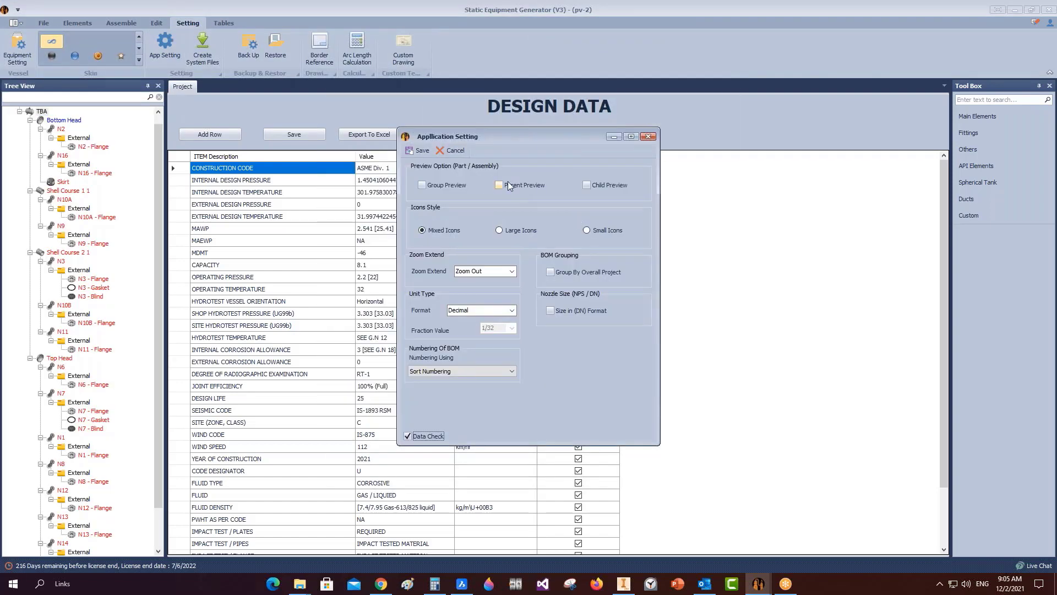
{"action": "left_click", "coordinate": [588, 187]}
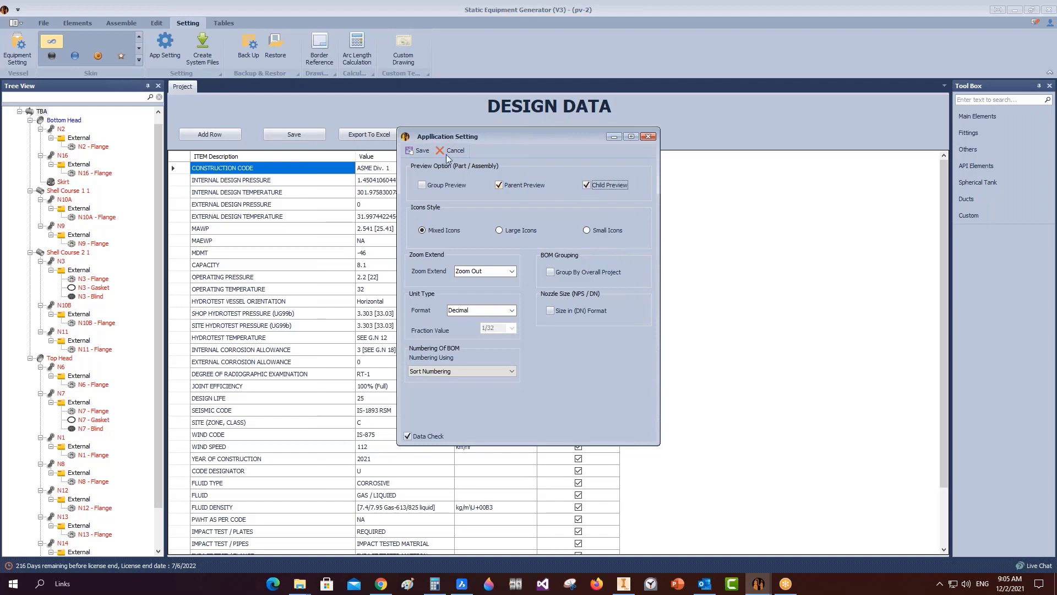
{"action": "left_click", "coordinate": [418, 150]}
{"action": "left_click", "coordinate": [121, 23]}
{"action": "left_click", "coordinate": [22, 47]}
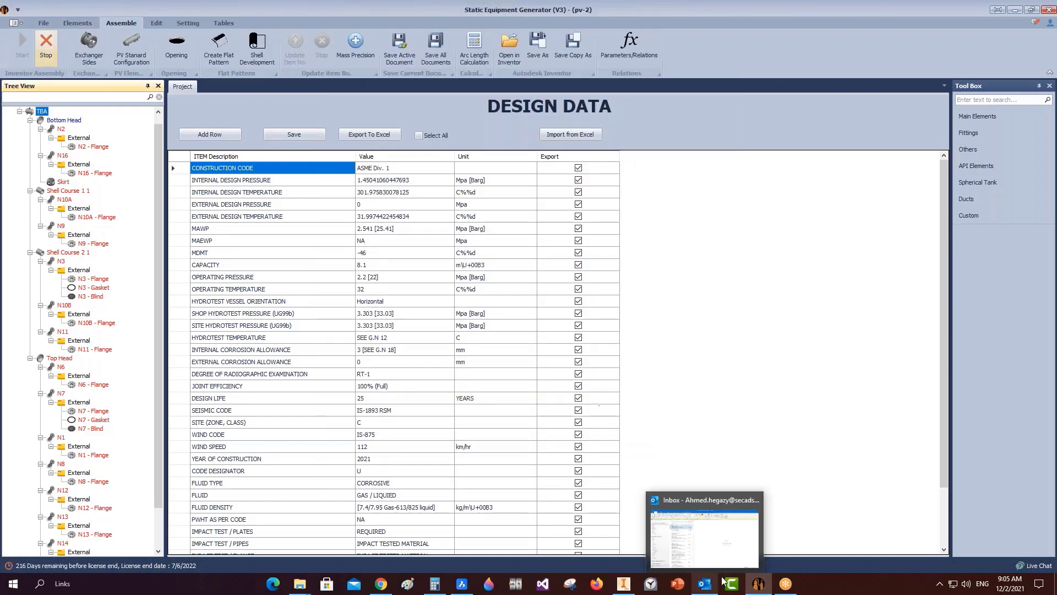
Save the generated TBA - N2.iam and TBA - N16.iam nozzle assemblies in Inventor.
{"action": "left_click", "coordinate": [624, 583]}
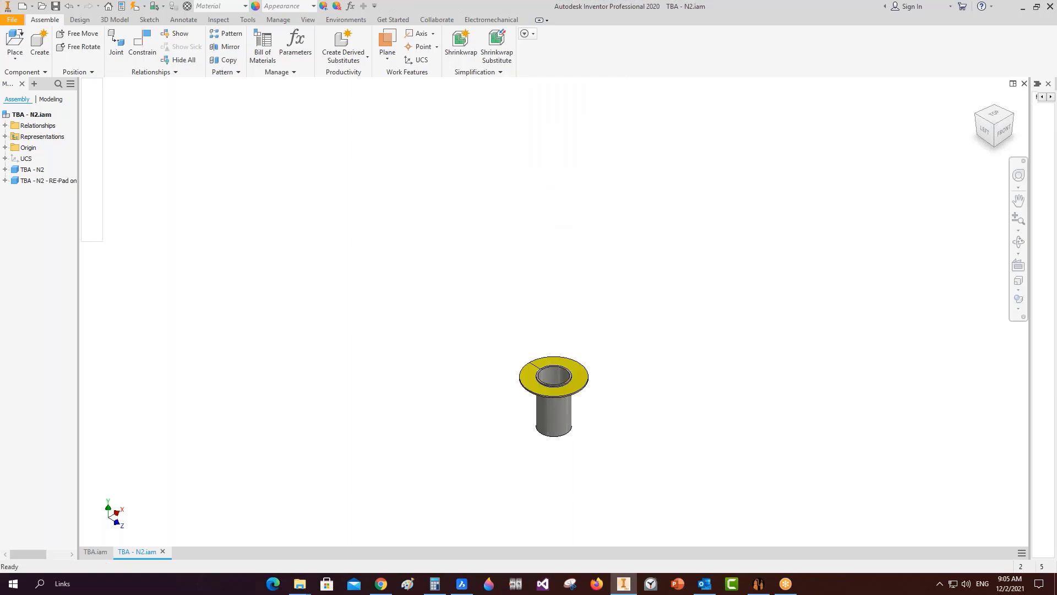
{"action": "key", "text": "ctrl+s"}
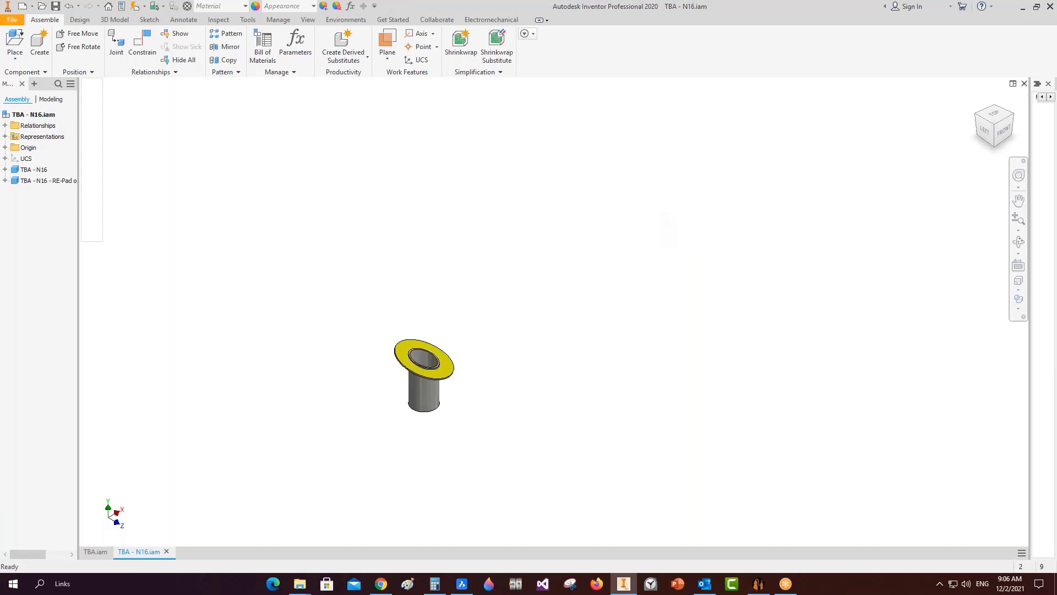
{"action": "key", "text": "ctrl+s"}
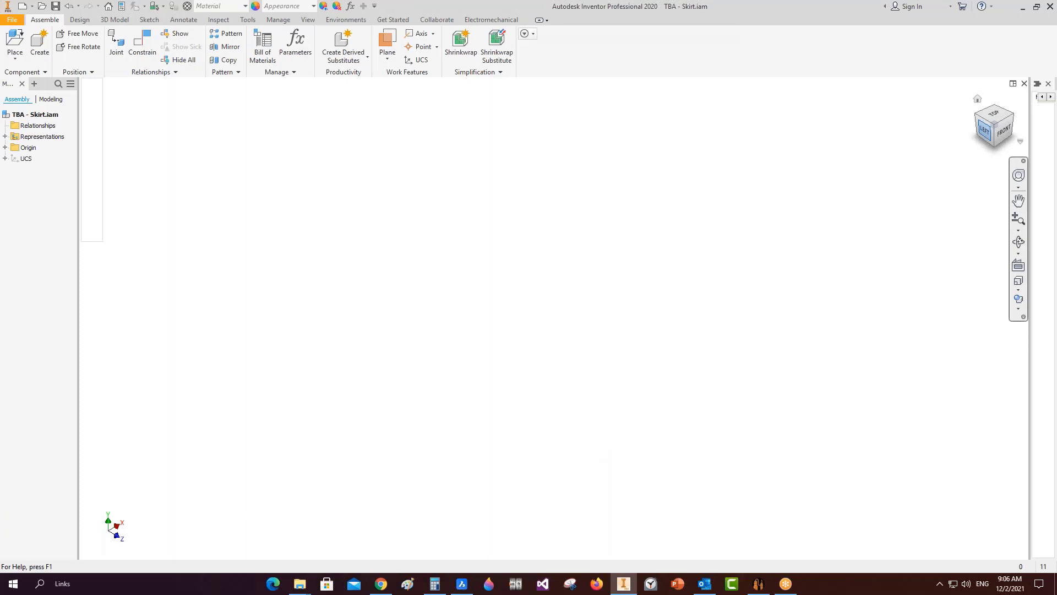
Save TBA - Skirt.iam once its shell, base ring, ribs and top ring are built.
{"action": "left_click", "coordinate": [983, 131]}
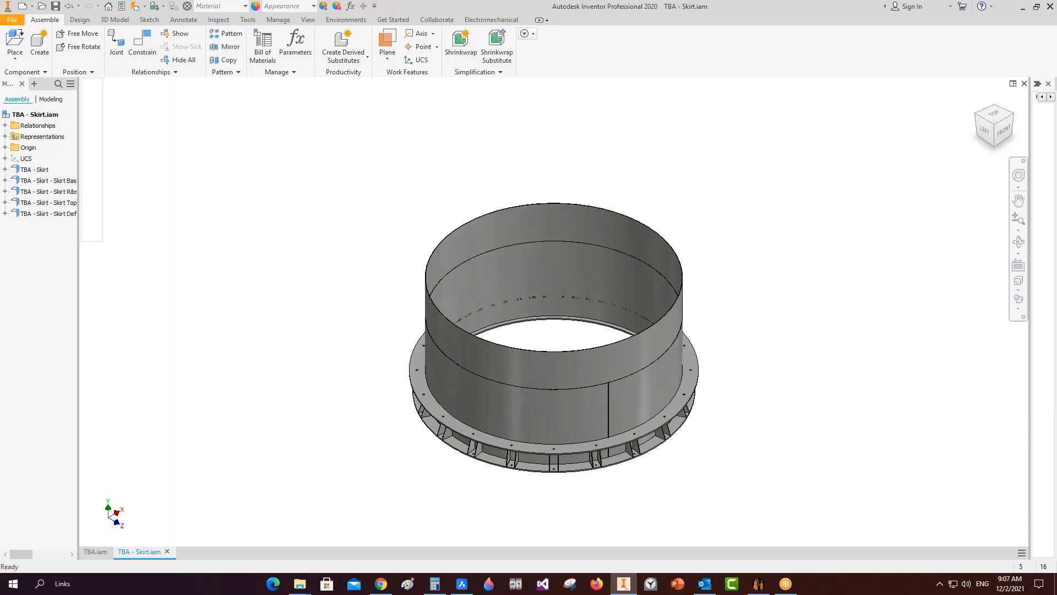
{"action": "key", "text": "ctrl+s"}
{"action": "key", "text": "ctrl+s"}
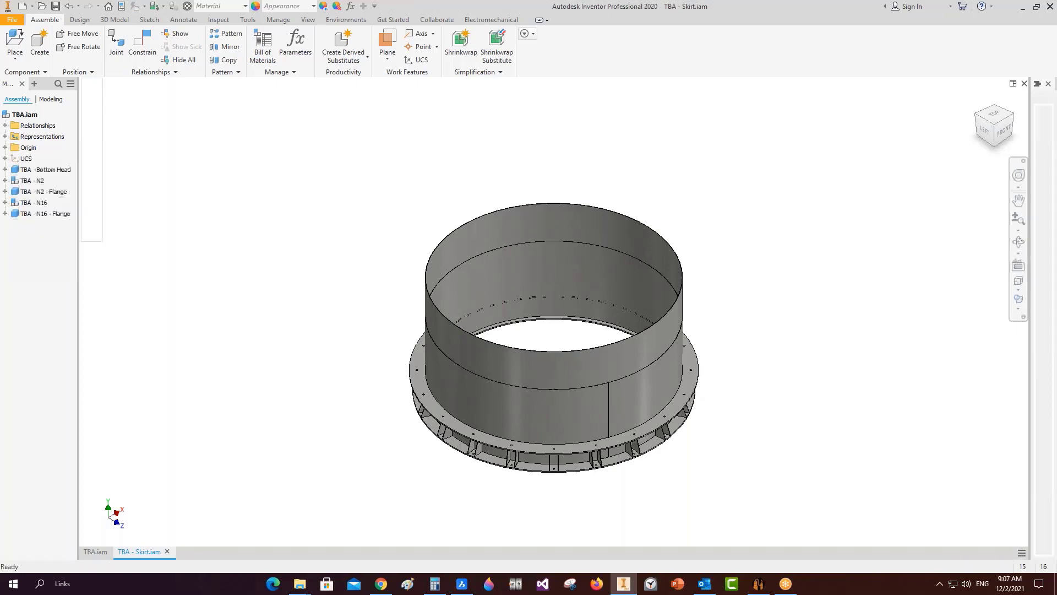
Check that the Skirt's Thickness and Plate Thickness values remain 5 mm.
{"action": "left_click", "coordinate": [759, 583]}
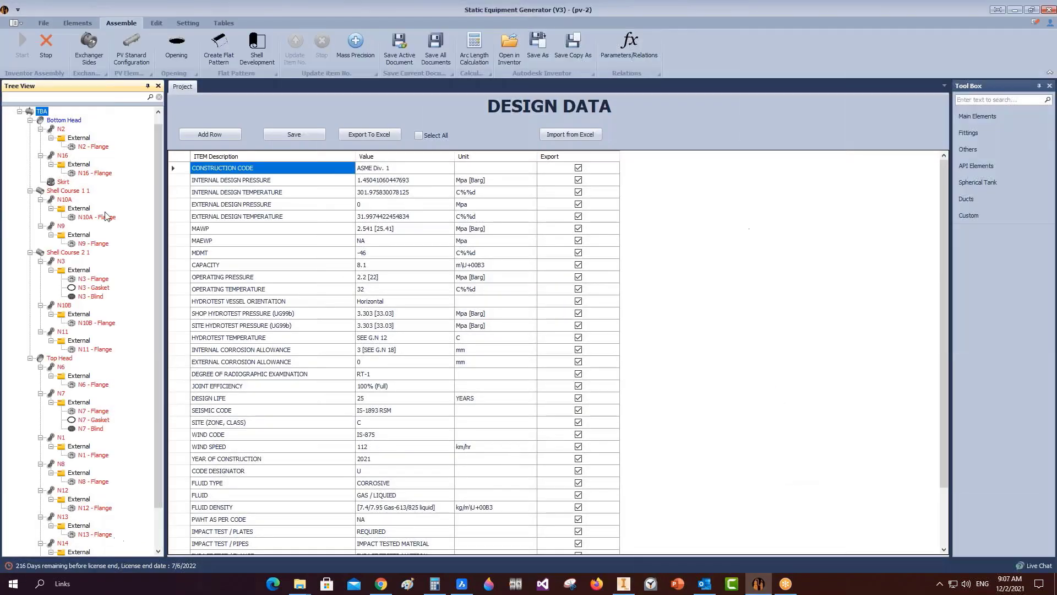
{"action": "left_click", "coordinate": [61, 182]}
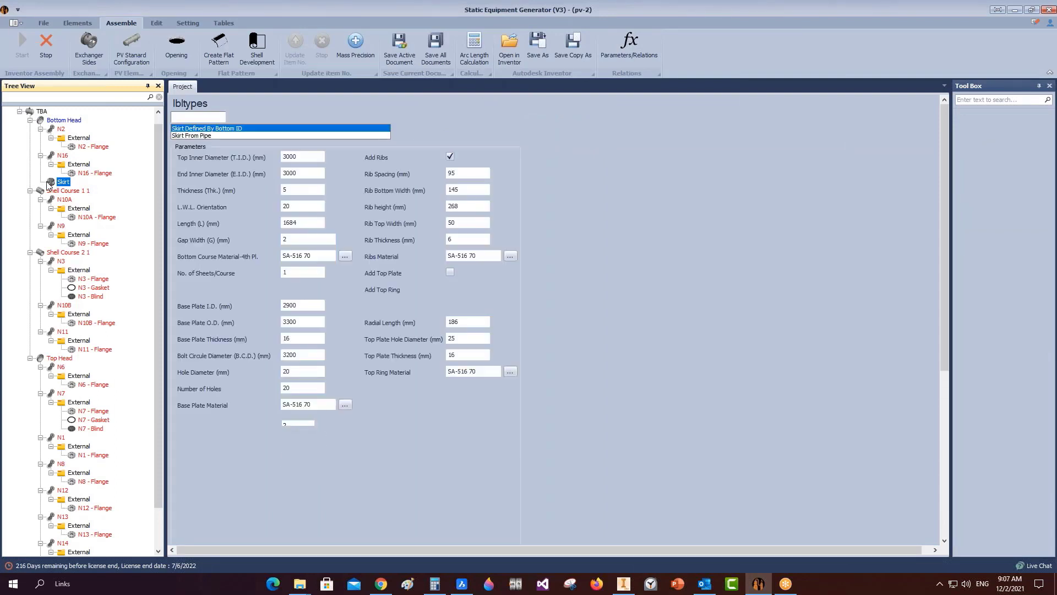
{"action": "left_click_drag", "start_coordinate": [301, 193], "coordinate": [281, 189]}
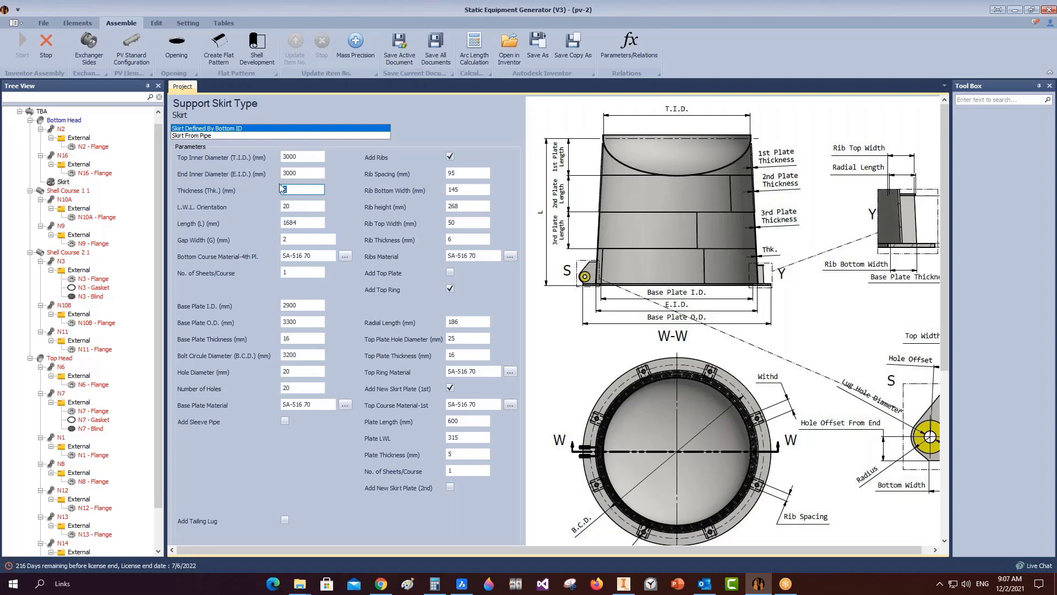
{"action": "scroll", "coordinate": [477, 402], "scroll_direction": "down", "scroll_amount": 2}
{"action": "double_click", "coordinate": [458, 321]}
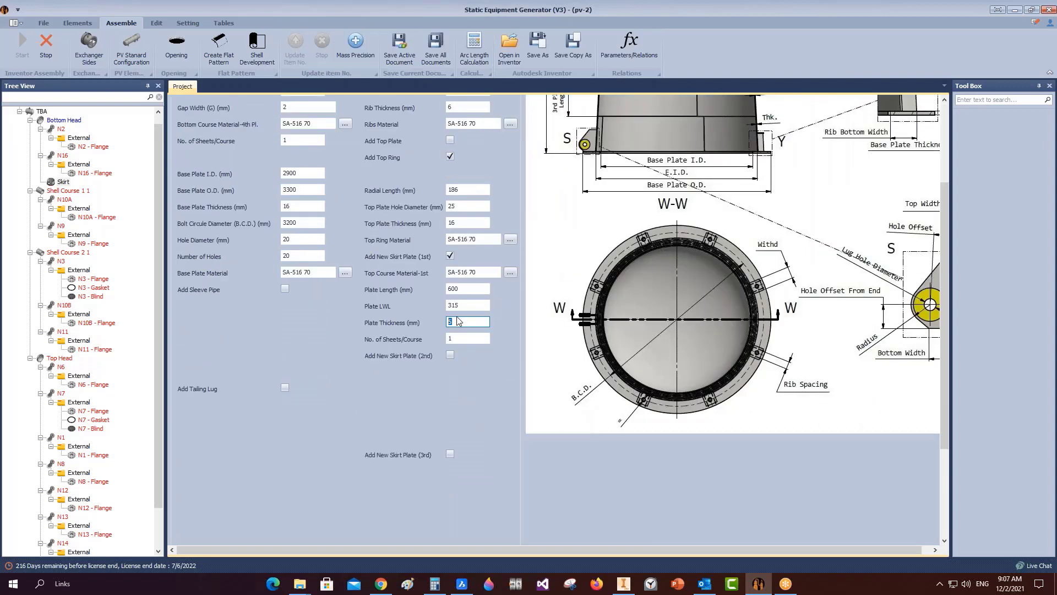
{"action": "scroll", "coordinate": [454, 361], "scroll_direction": "down", "scroll_amount": 1}
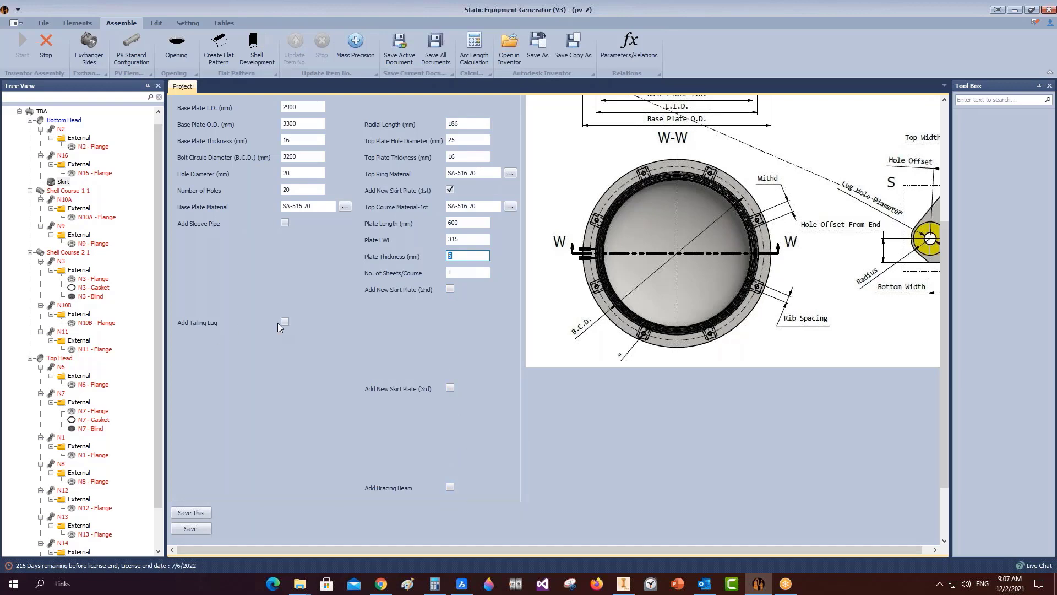
{"action": "scroll", "coordinate": [283, 224], "scroll_direction": "up", "scroll_amount": 3}
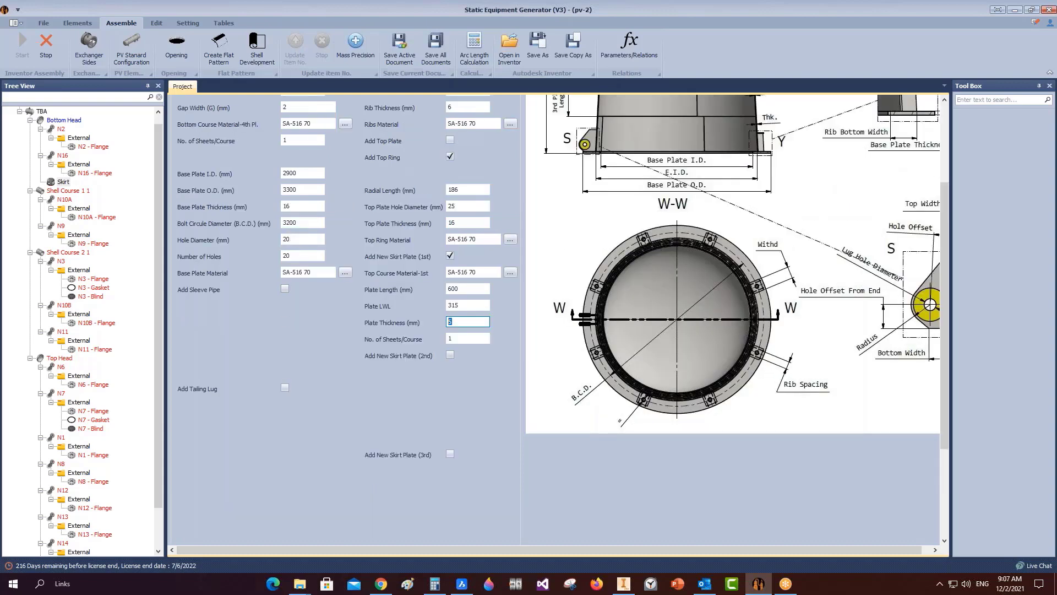
{"action": "scroll", "coordinate": [300, 272], "scroll_direction": "up", "scroll_amount": 3}
{"action": "scroll", "coordinate": [302, 272], "scroll_direction": "up", "scroll_amount": 3}
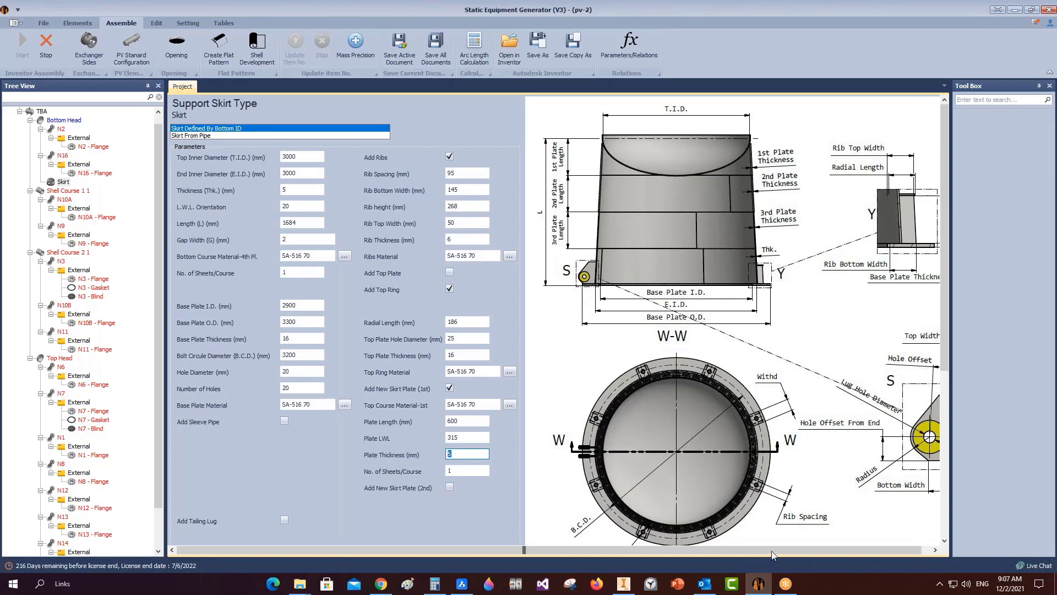
Close the Tool Box panel and minimize the generator to reveal the Inventor N3 assembly.
{"action": "left_click_drag", "start_coordinate": [771, 551], "coordinate": [788, 550]}
{"action": "left_click", "coordinate": [1049, 86]}
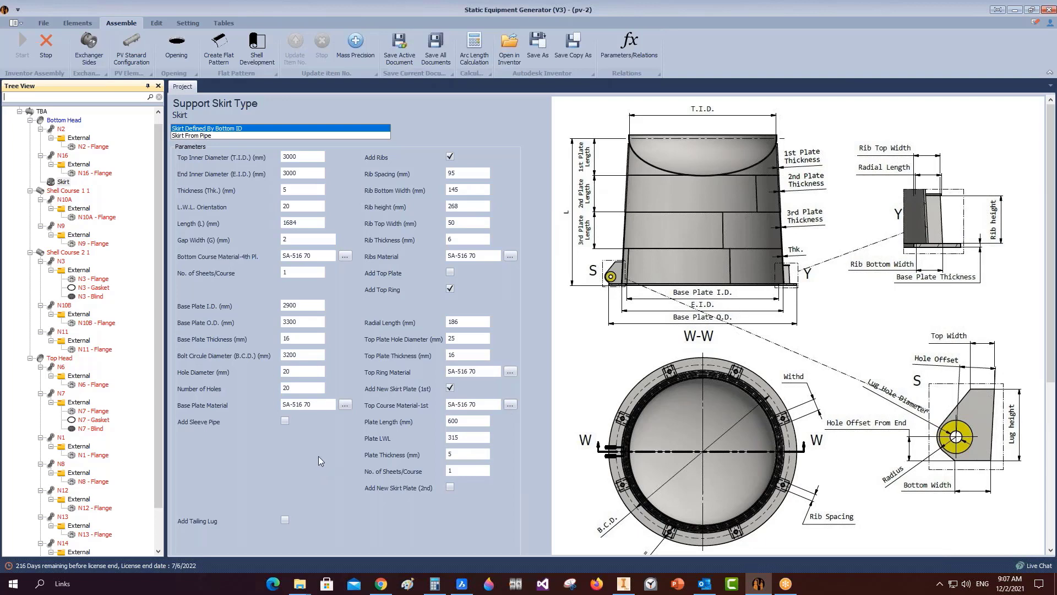
{"action": "scroll", "coordinate": [322, 454], "scroll_direction": "down", "scroll_amount": 5}
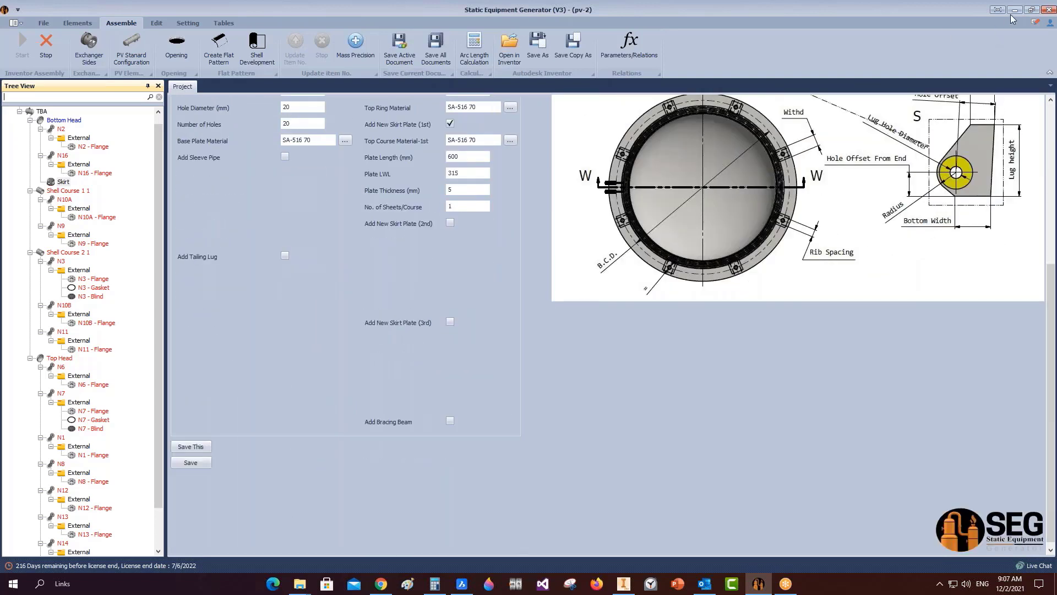
{"action": "left_click", "coordinate": [1015, 10]}
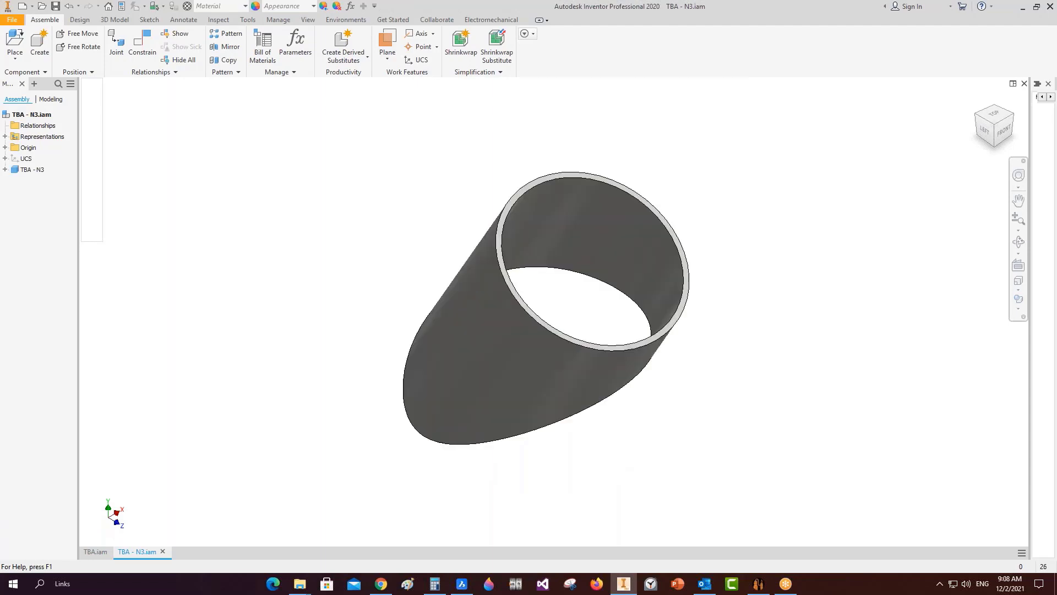
Refresh the pv-2 tree from its root node and scroll through the updated nozzle items.
{"action": "left_click", "coordinate": [759, 583]}
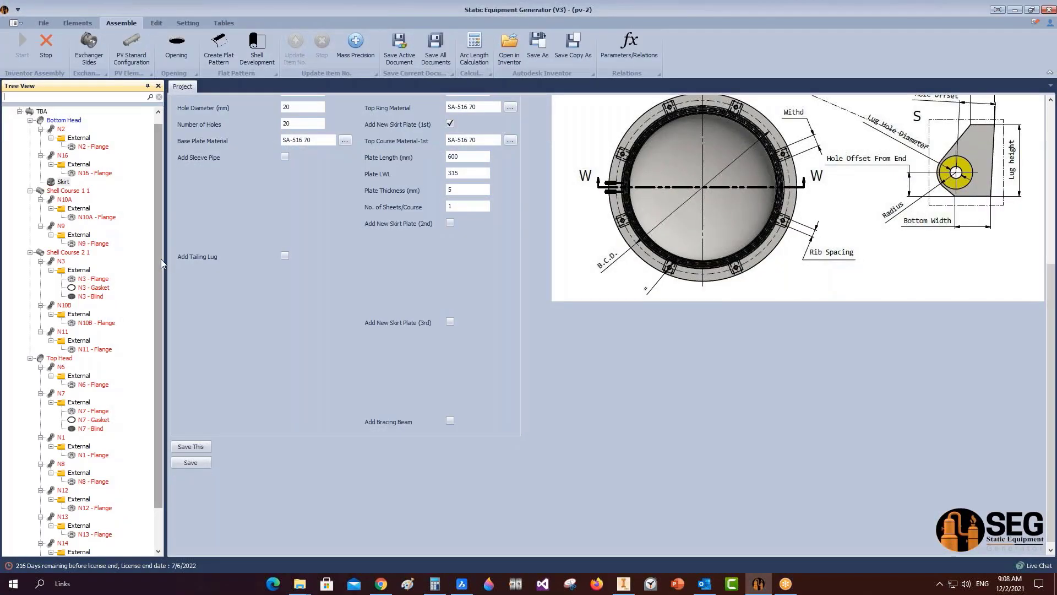
{"action": "left_click_drag", "start_coordinate": [160, 257], "coordinate": [158, 206]}
{"action": "right_click", "coordinate": [34, 112]}
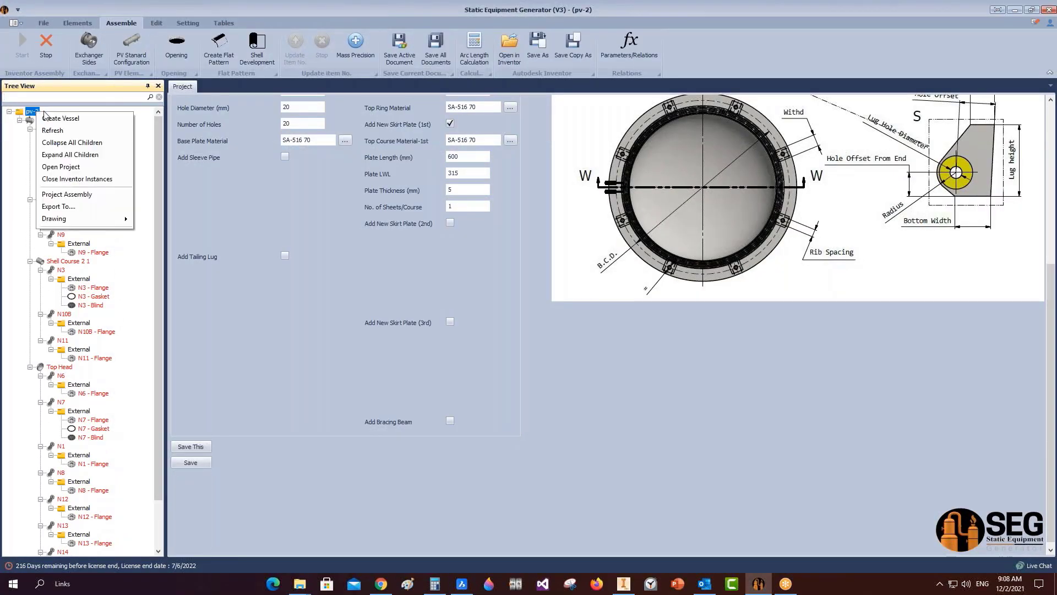
{"action": "left_click", "coordinate": [61, 131]}
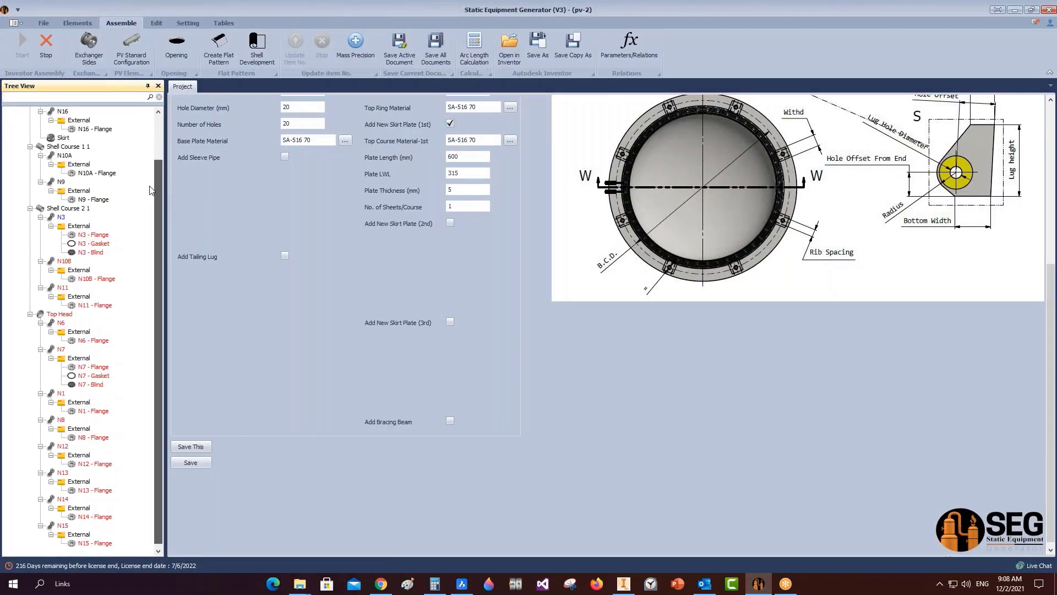
{"action": "scroll", "coordinate": [72, 203], "scroll_direction": "up", "scroll_amount": 2}
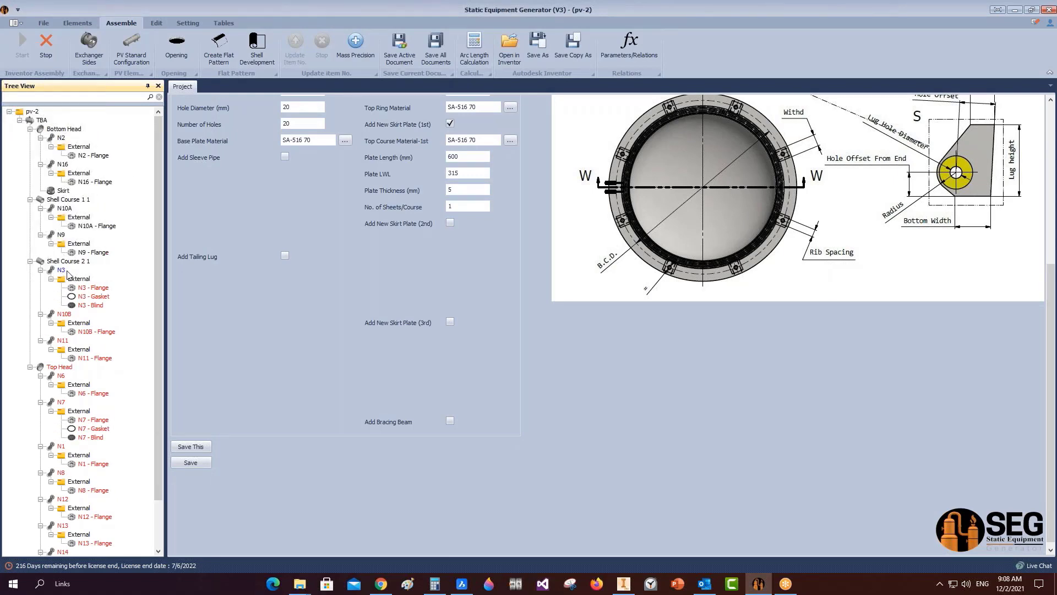
{"action": "left_click_drag", "start_coordinate": [157, 269], "coordinate": [167, 364]}
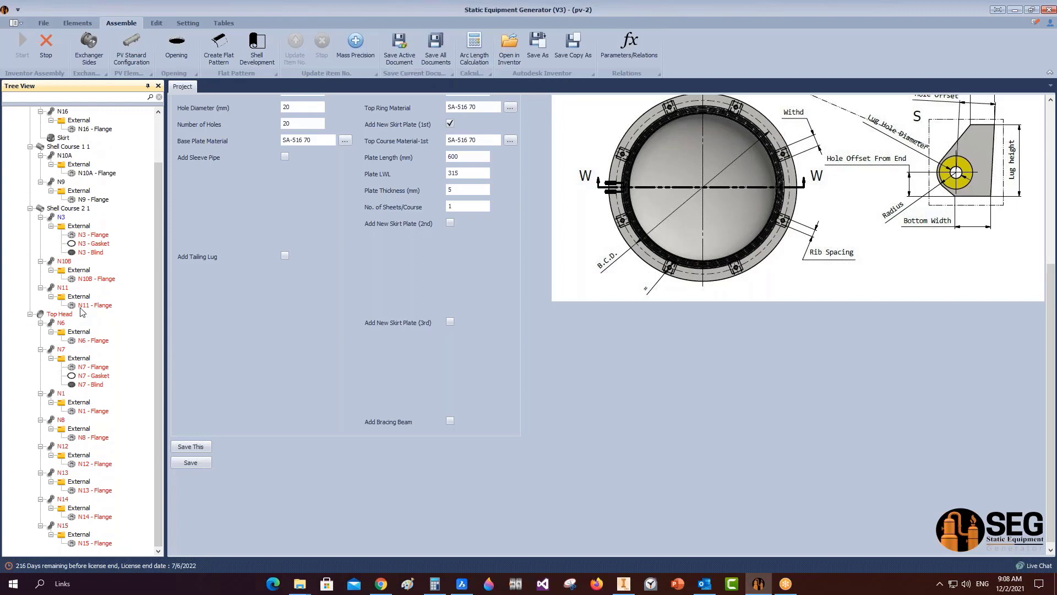
Save the TBA - N10B and TBA - N11 nozzle assemblies in Inventor.
{"action": "left_click", "coordinate": [624, 584]}
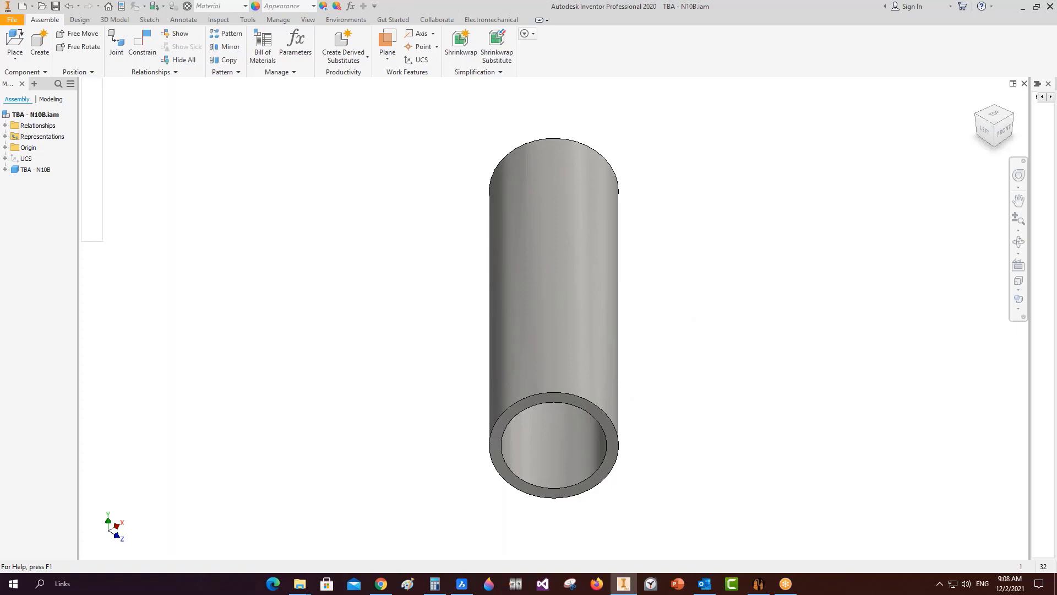
{"action": "key", "text": "ctrl+s"}
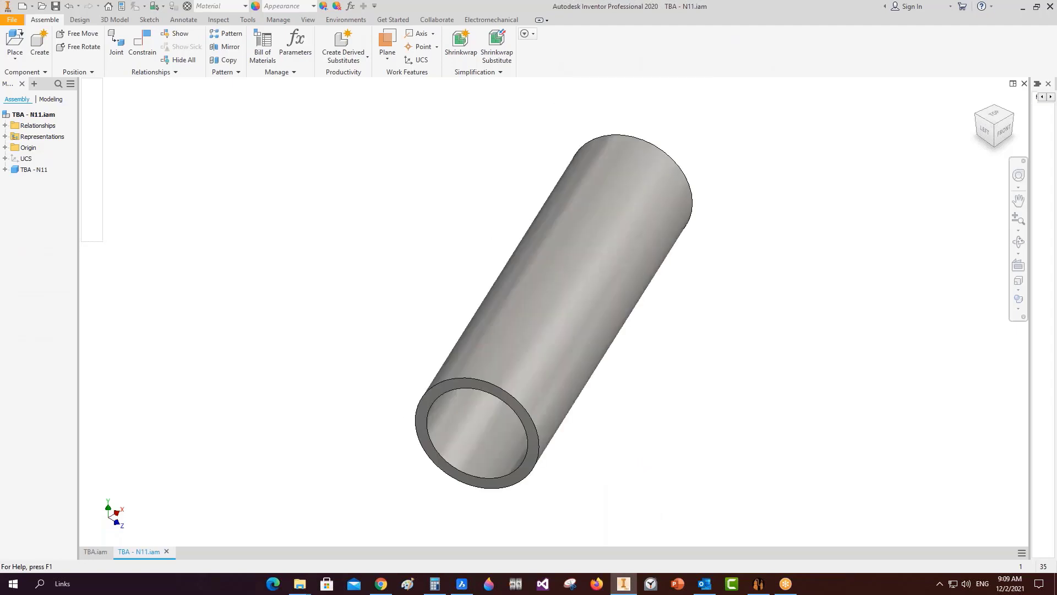
{"action": "key", "text": "ctrl+s"}
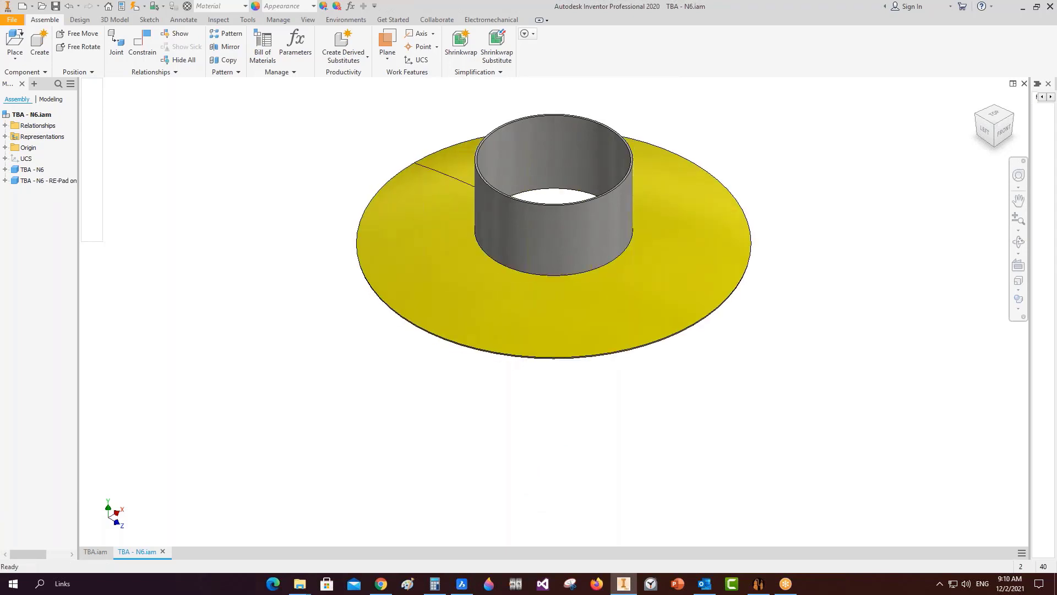
Save the N6, N7, main TBA and N1 assemblies, then return to the generator.
{"action": "key", "text": "ctrl+s"}
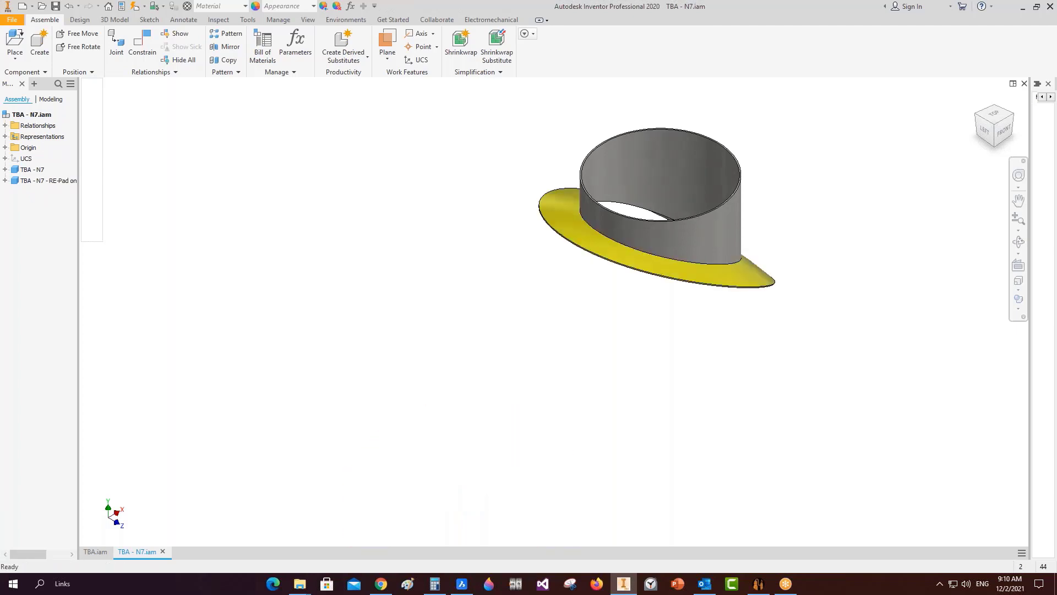
{"action": "key", "text": "ctrl+s"}
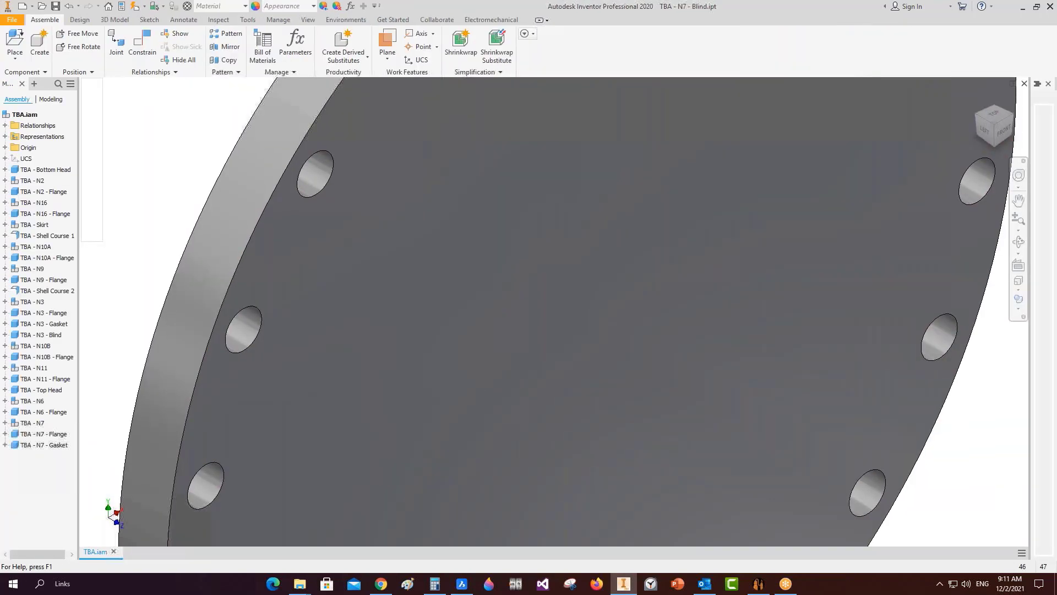
{"action": "key", "text": "ctrl+s"}
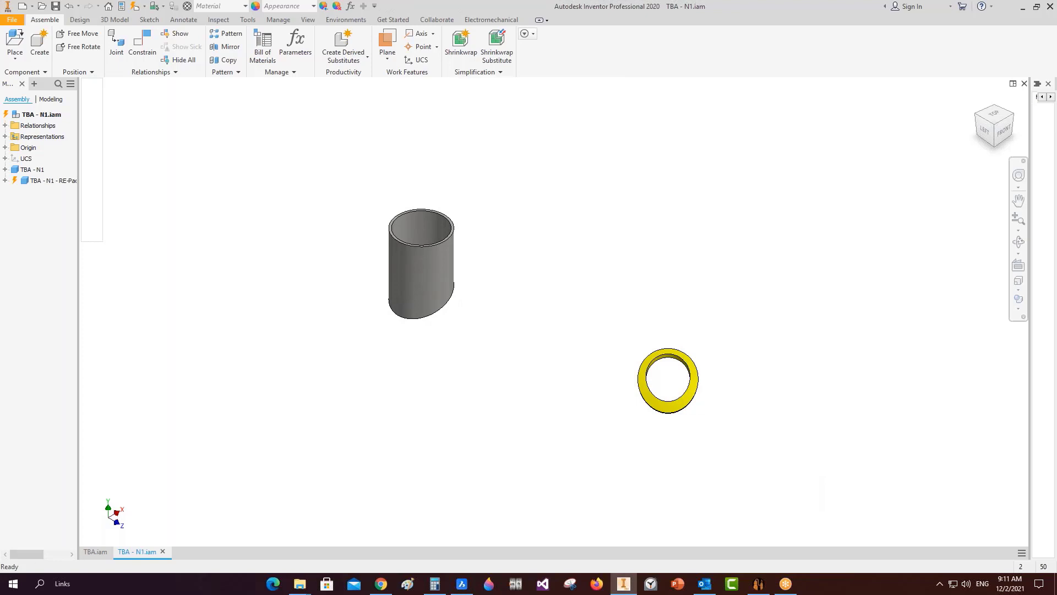
{"action": "key", "text": "ctrl+s"}
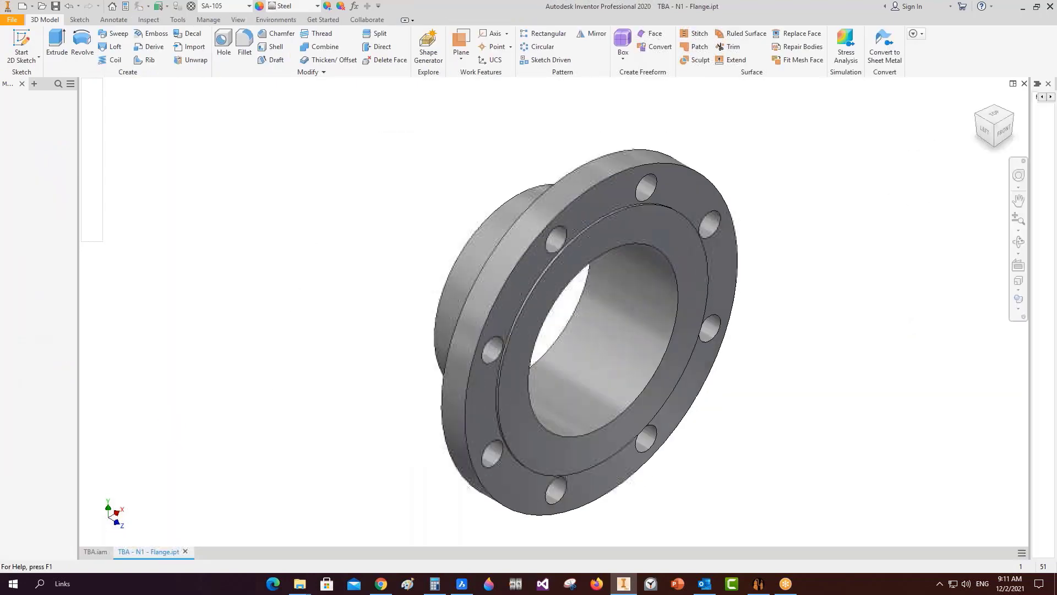
{"action": "left_click", "coordinate": [760, 578]}
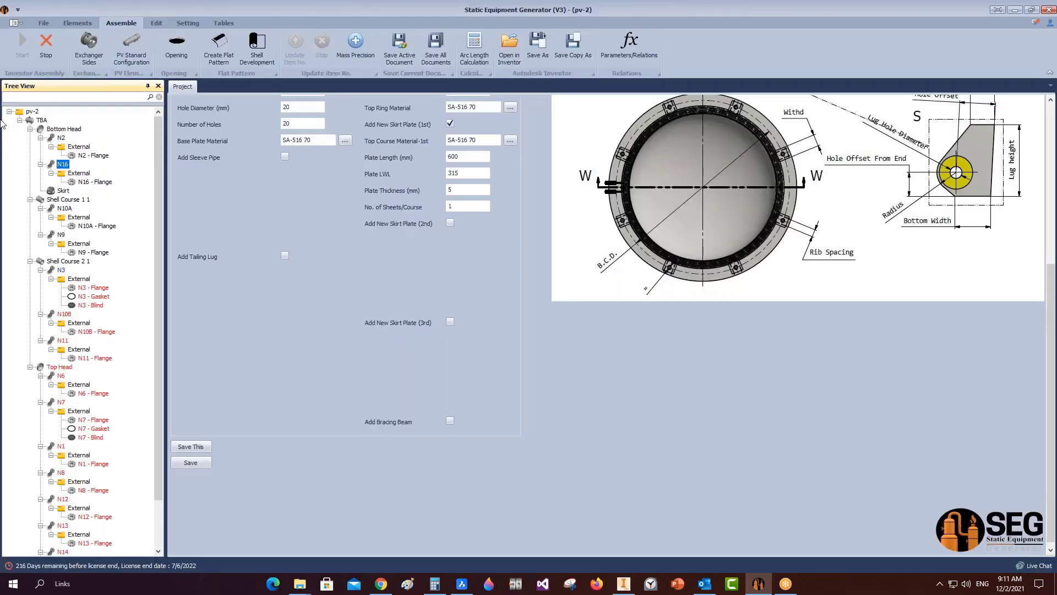
Refresh the tree from the pv-2 root to clear the out-of-date marks on N6, N7, N1.
{"action": "left_click", "coordinate": [30, 111]}
{"action": "right_click", "coordinate": [31, 112]}
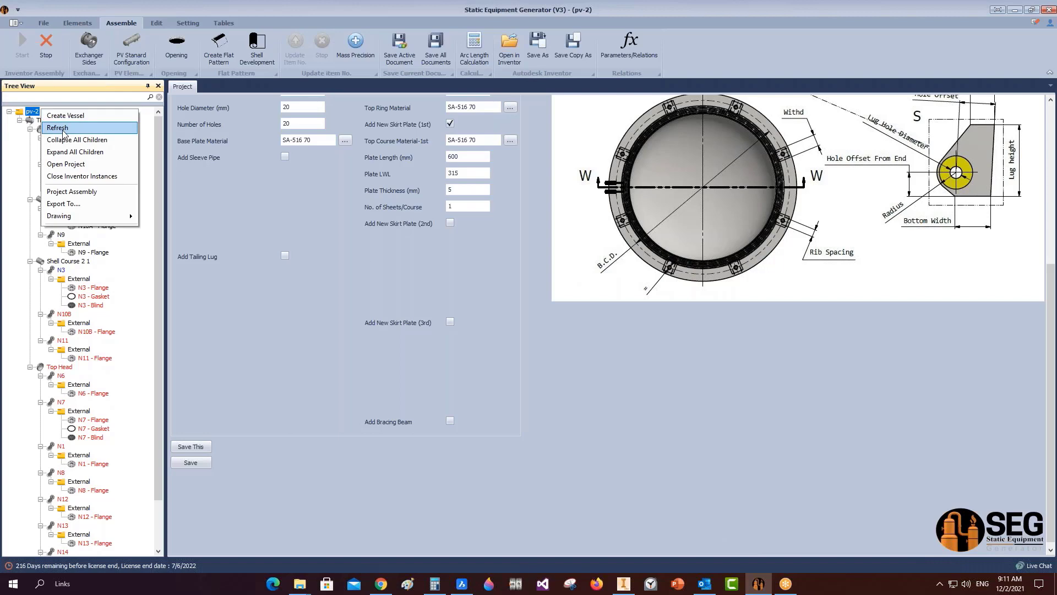
{"action": "left_click", "coordinate": [62, 130]}
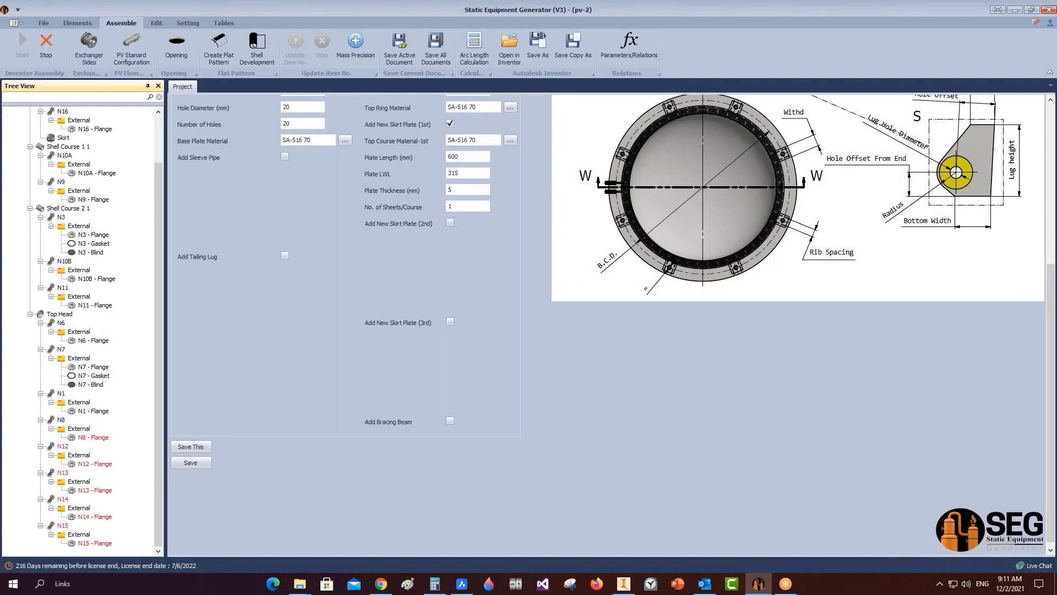
{"action": "left_click", "coordinate": [635, 589]}
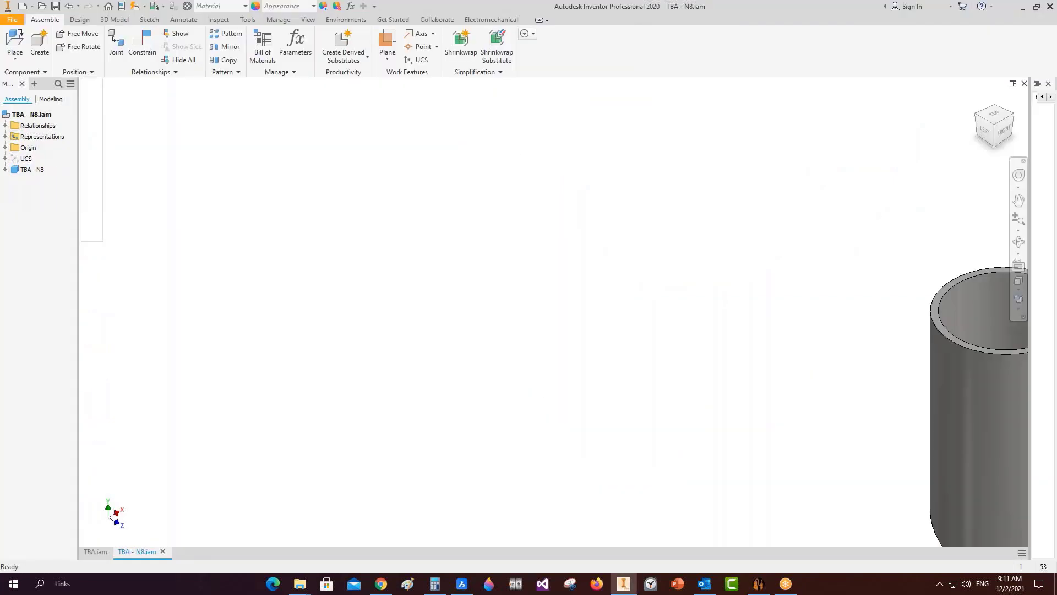
Save the TBA - N8.iam and TBA - N12.iam nozzle assemblies.
{"action": "scroll", "coordinate": [747, 243], "scroll_direction": "down", "scroll_amount": 6}
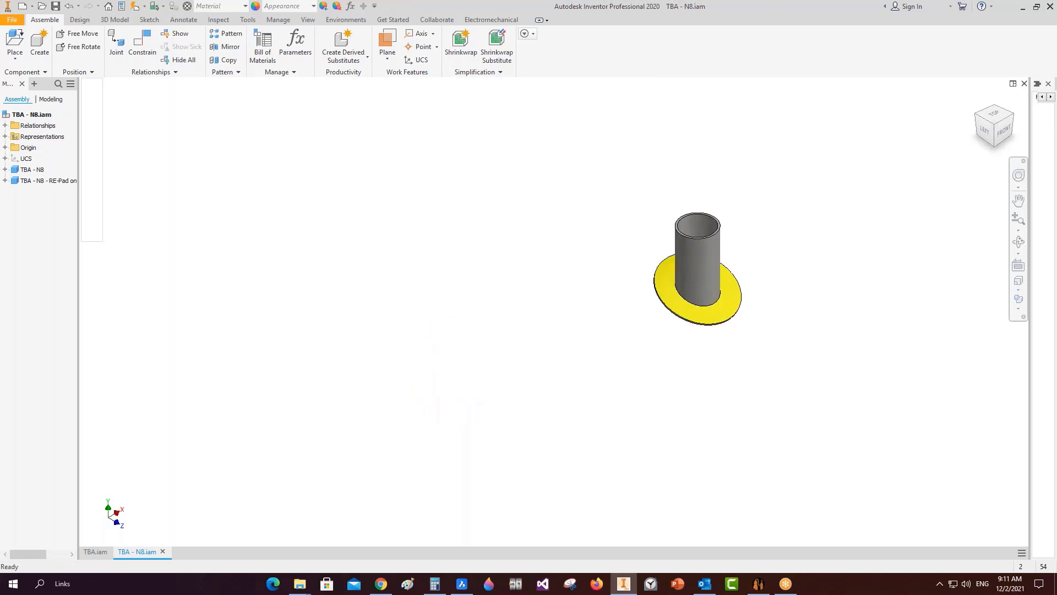
{"action": "key", "text": "ctrl+s"}
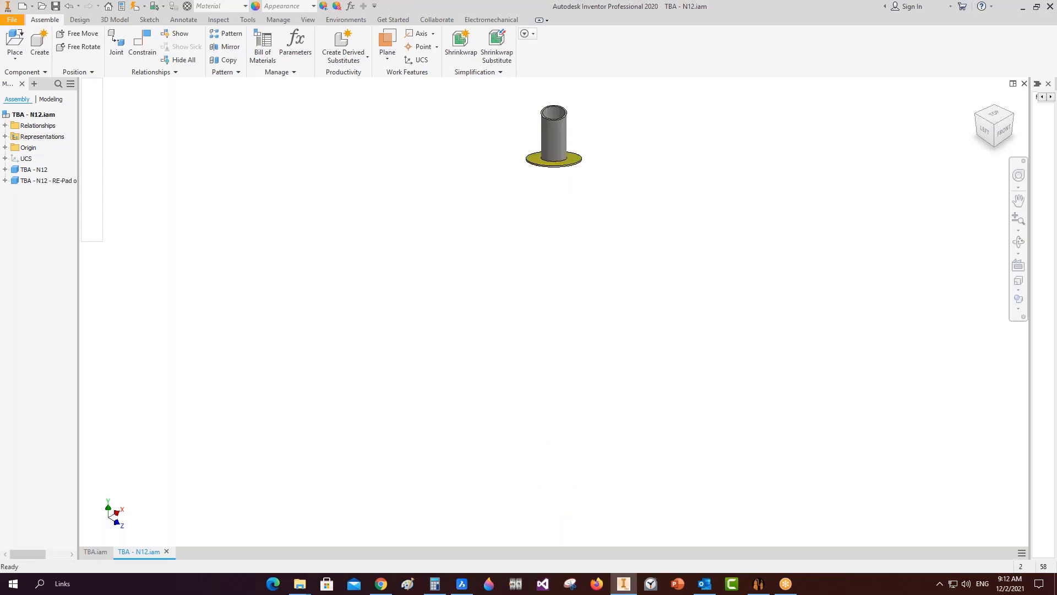
{"action": "key", "text": "ctrl+s"}
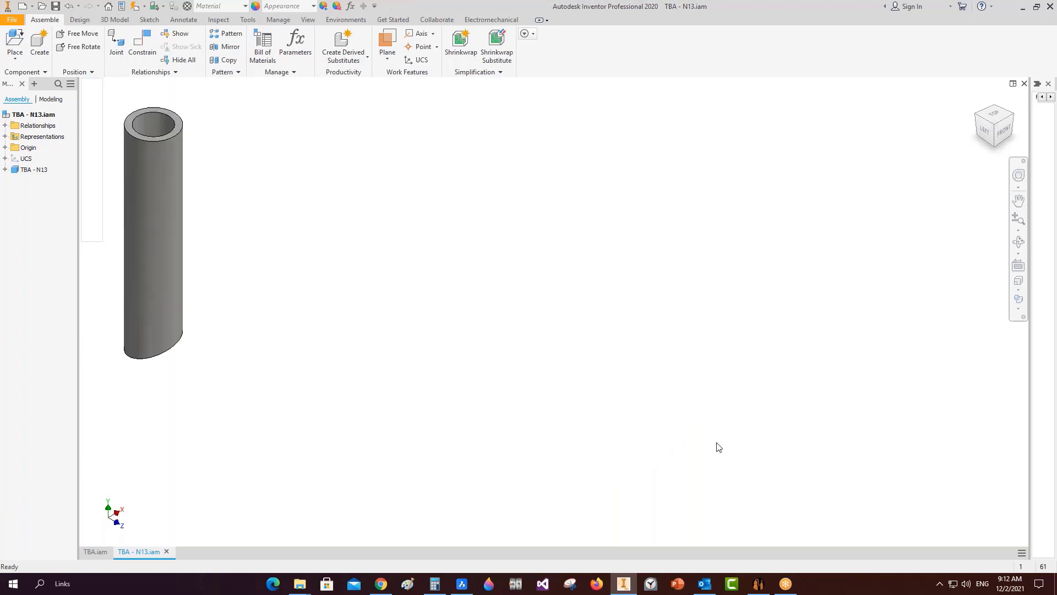
Refresh the pv-2 project tree in the generator so N8 and N12 show up to date.
{"action": "left_click", "coordinate": [758, 583]}
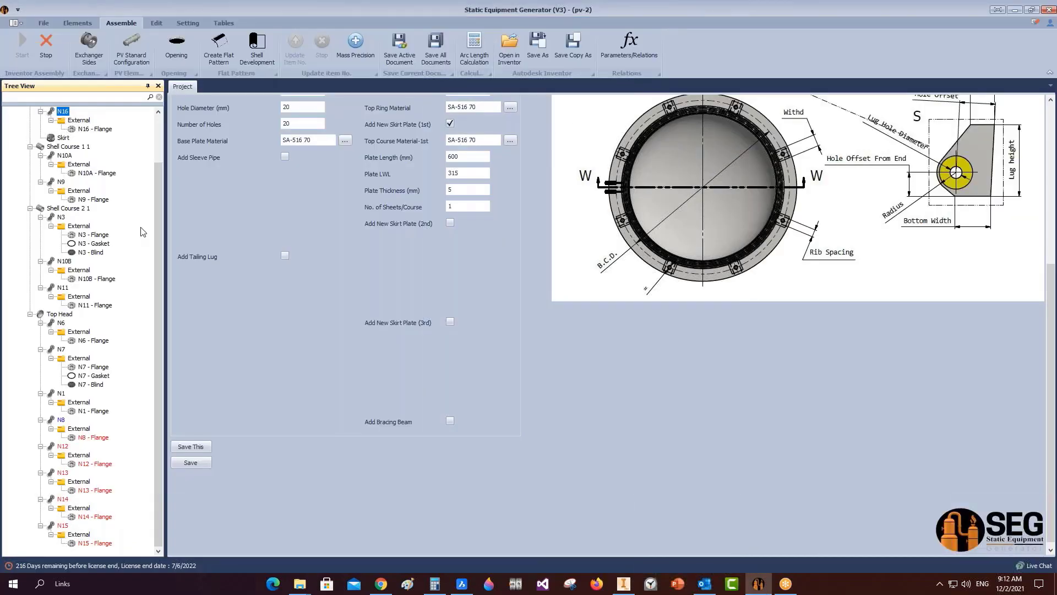
{"action": "right_click", "coordinate": [59, 125]}
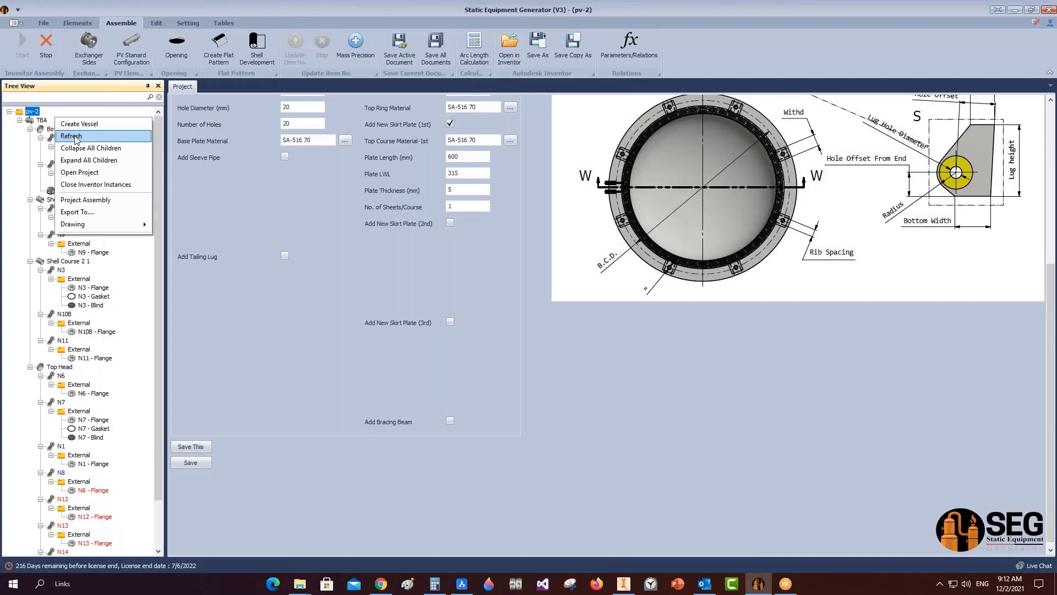
{"action": "left_click", "coordinate": [78, 141]}
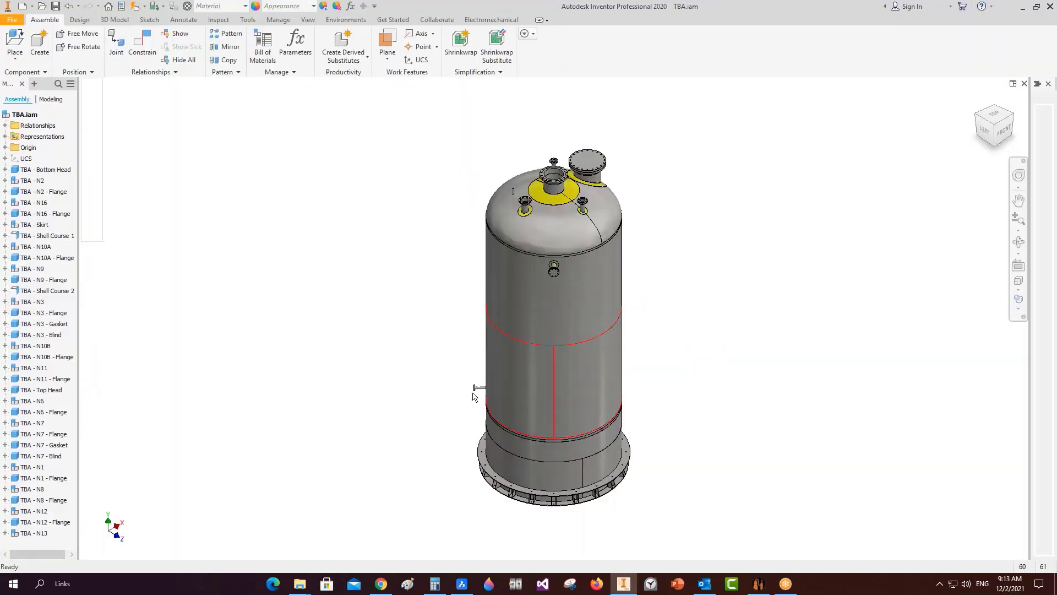
{"action": "left_click", "coordinate": [622, 582]}
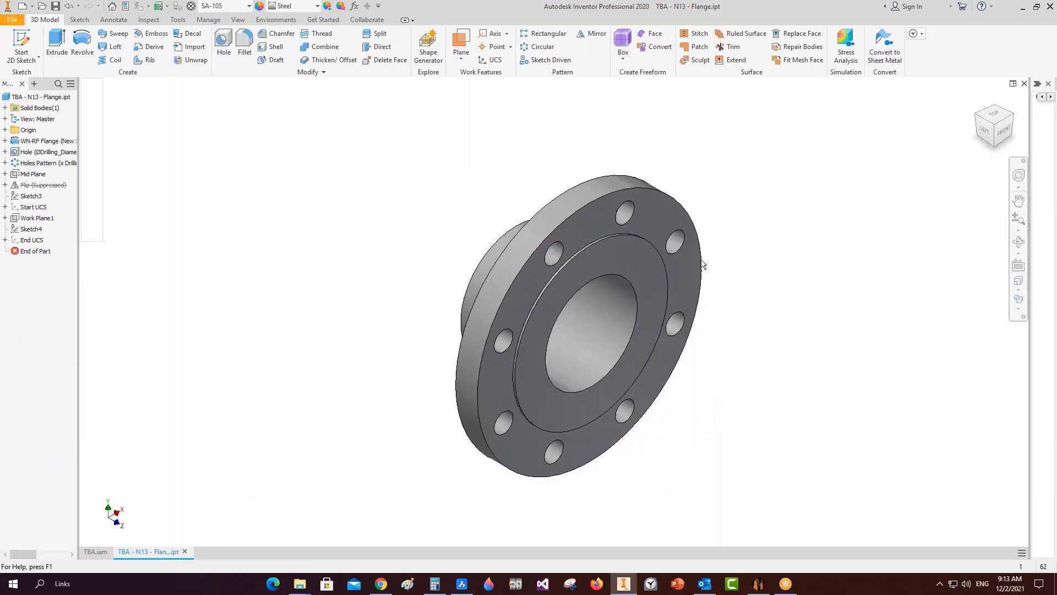
Copy the 1 PV008 - D09.mdb database file from the pv-2 project folder.
{"action": "left_click", "coordinate": [305, 586]}
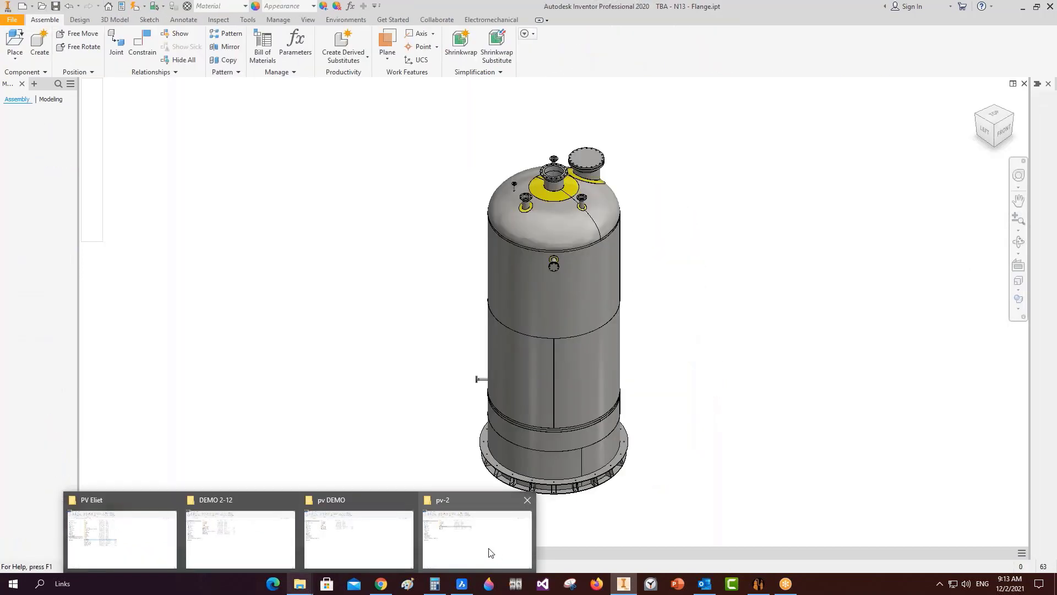
{"action": "left_click", "coordinate": [495, 559]}
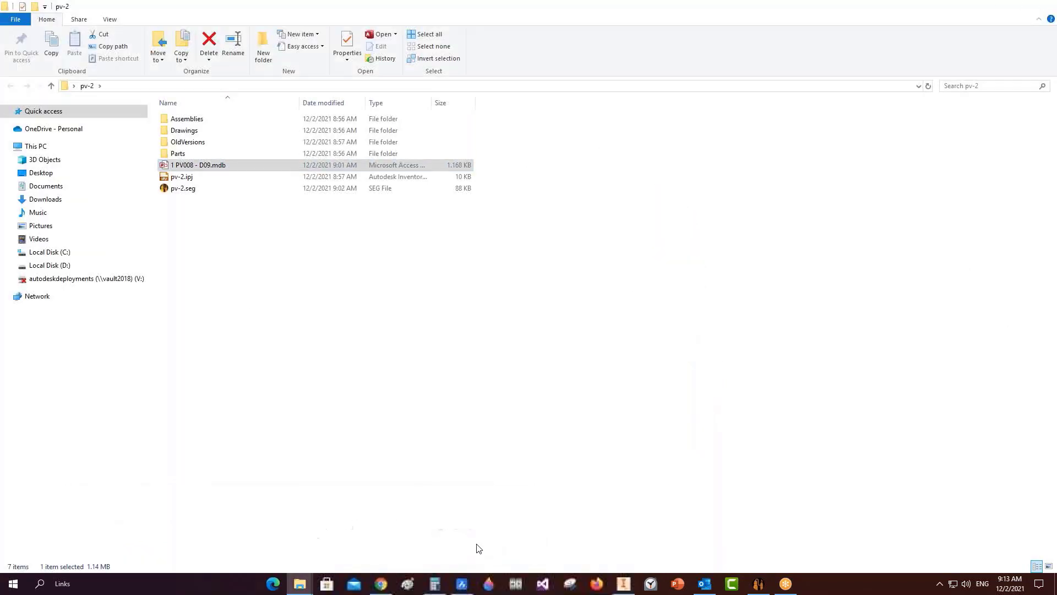
{"action": "right_click", "coordinate": [197, 167]}
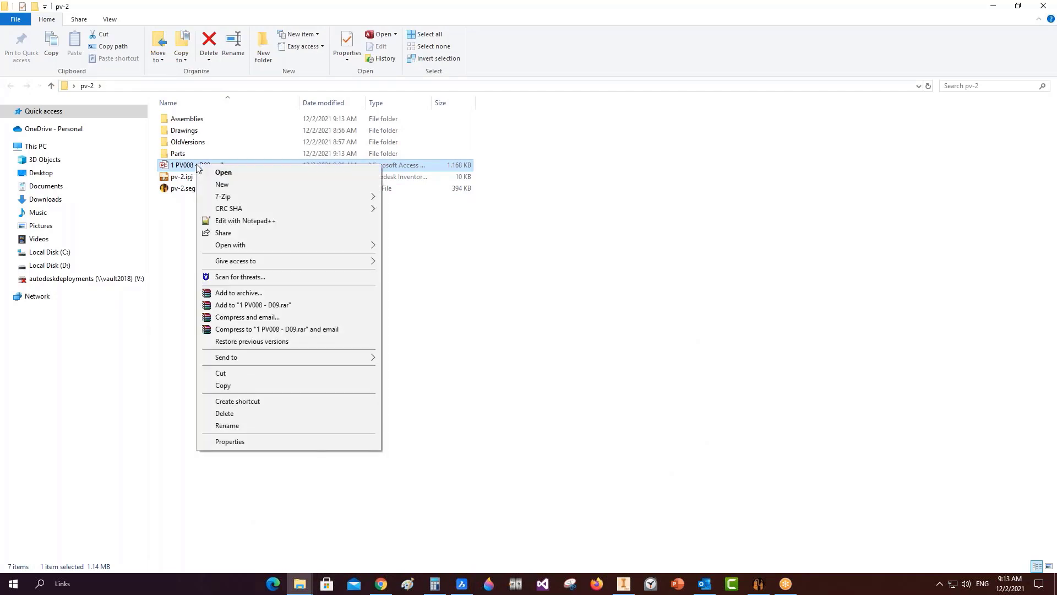
{"action": "left_click", "coordinate": [239, 385]}
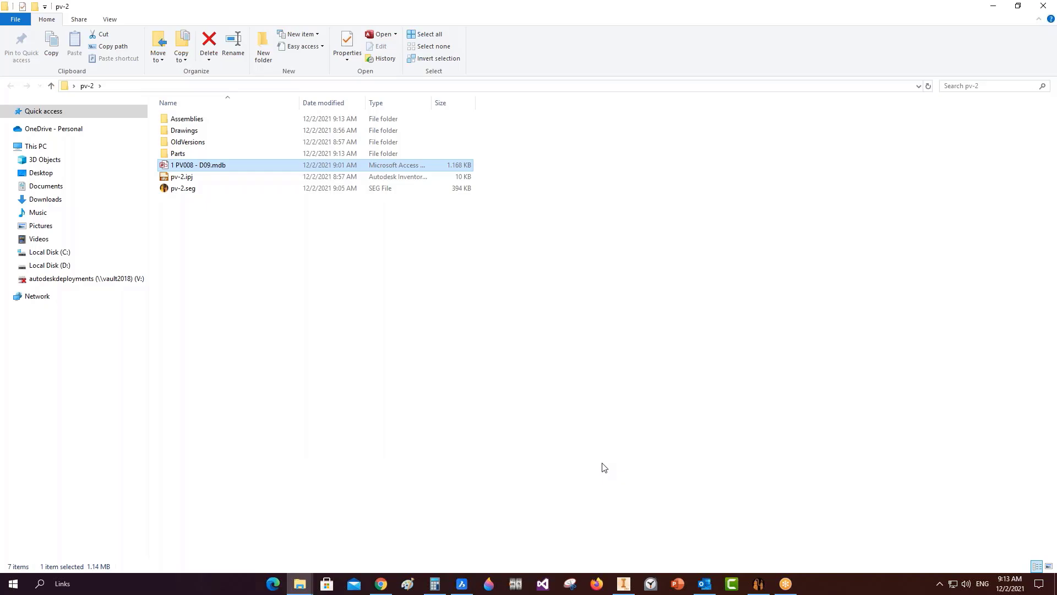
{"action": "left_click", "coordinate": [381, 582]}
Reply to all on the mdb file email with the note 'Kindly find attached'.
{"action": "left_click", "coordinate": [41, 10]}
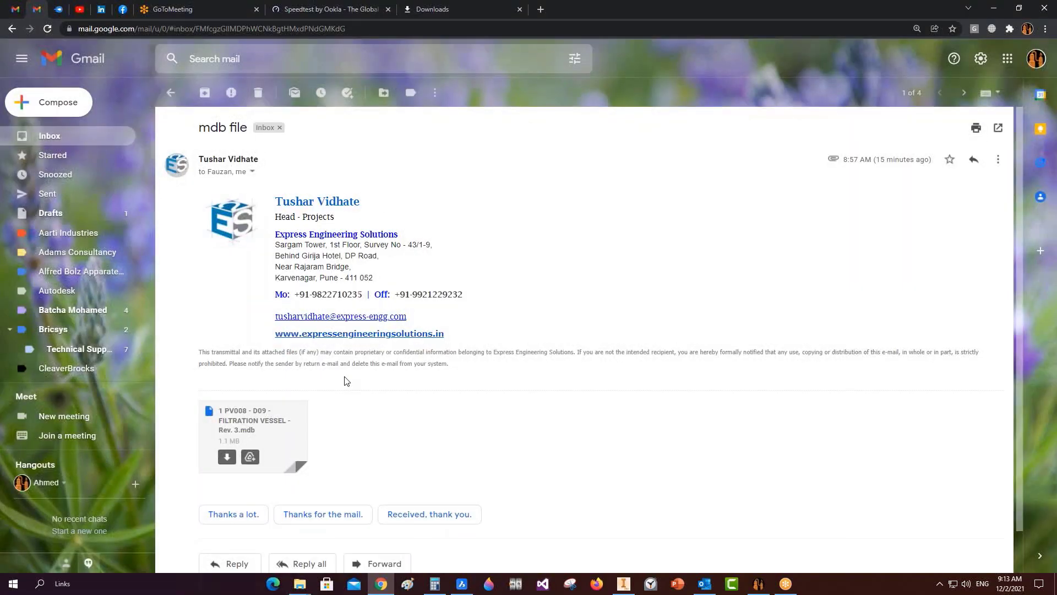
{"action": "scroll", "coordinate": [298, 515], "scroll_direction": "down", "scroll_amount": 1}
{"action": "left_click", "coordinate": [297, 518]}
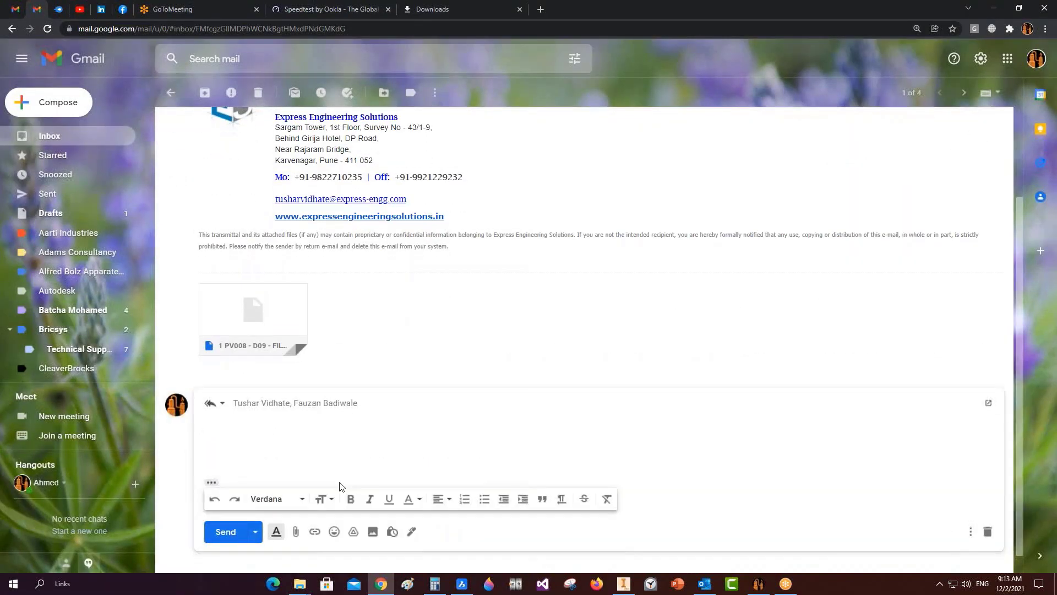
{"action": "type", "text": "Kindly find attached"}
Attach 1 PV008 - D09.mdb from the pv-2 project folder and send the reply.
{"action": "left_click", "coordinate": [301, 584]}
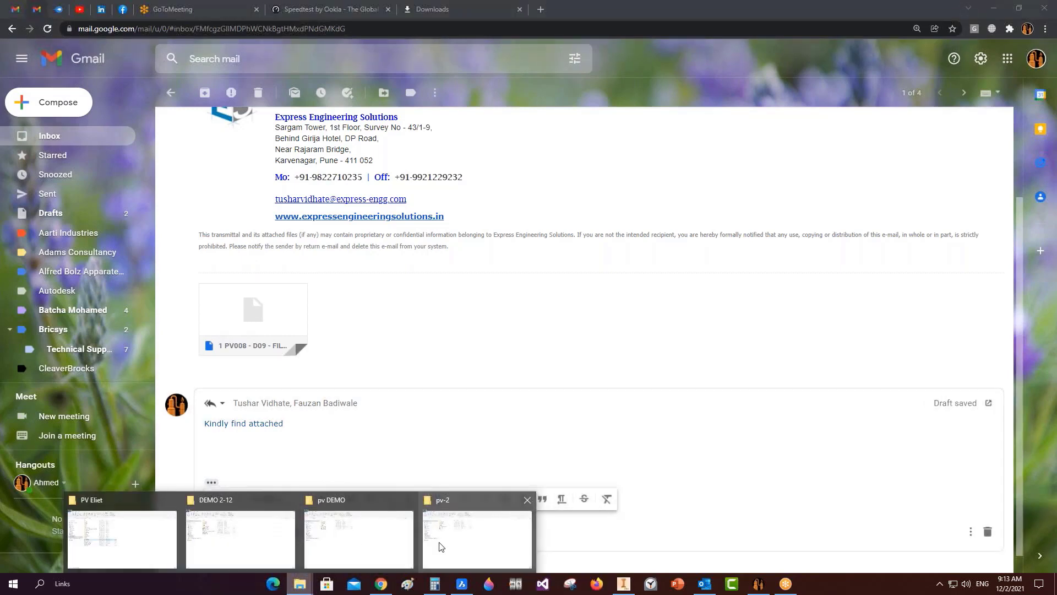
{"action": "left_click", "coordinate": [474, 537]}
{"action": "left_click_drag", "start_coordinate": [213, 165], "coordinate": [398, 468]}
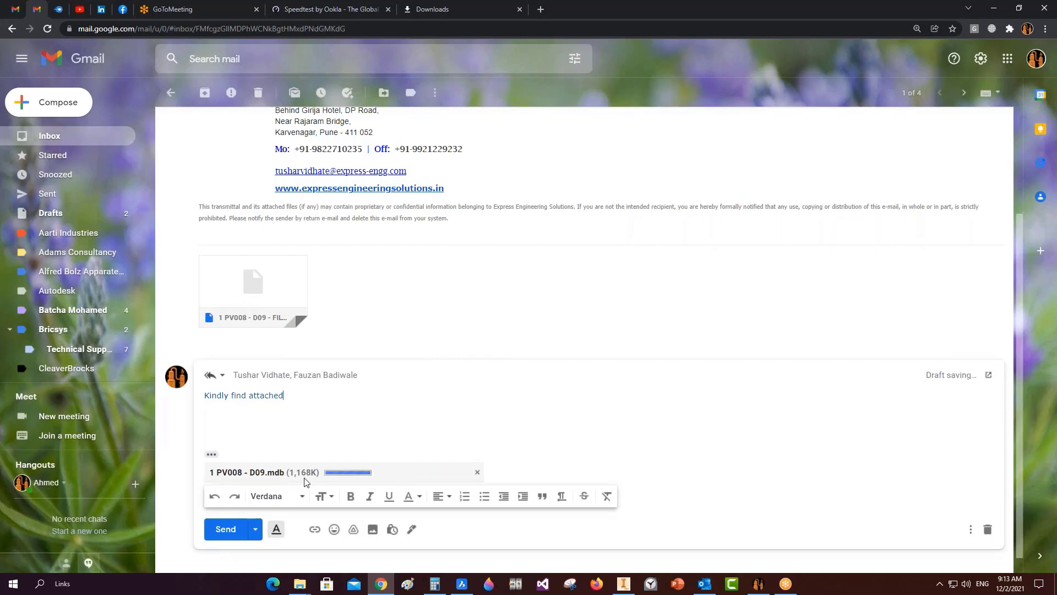
{"action": "left_click", "coordinate": [225, 530]}
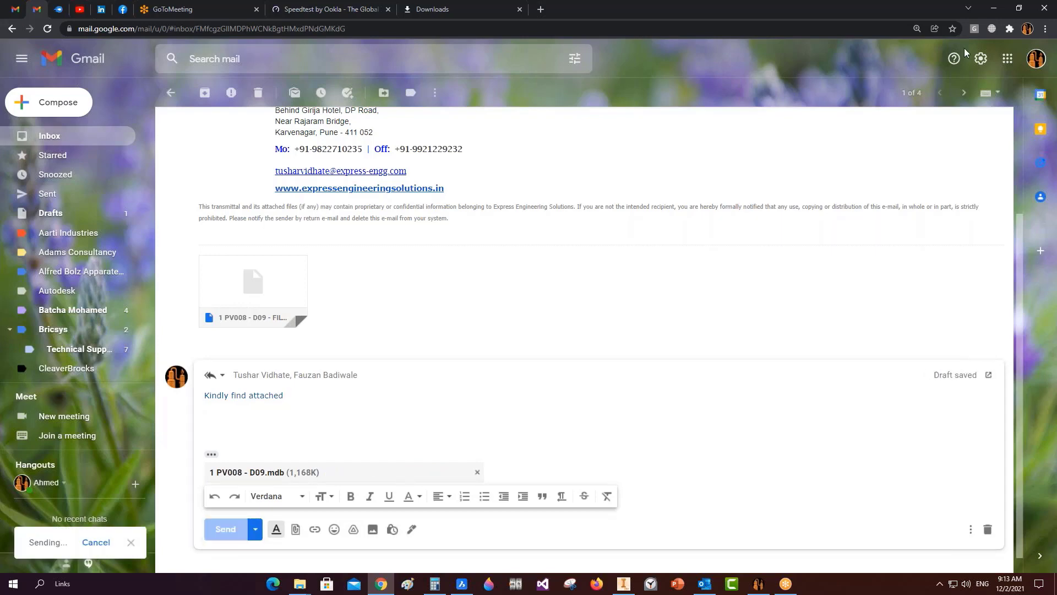
{"action": "left_click", "coordinate": [997, 8]}
Refresh the pv-2 project root in the SEG Tree View so the N13 and N14 flanges reload.
{"action": "left_click", "coordinate": [757, 581]}
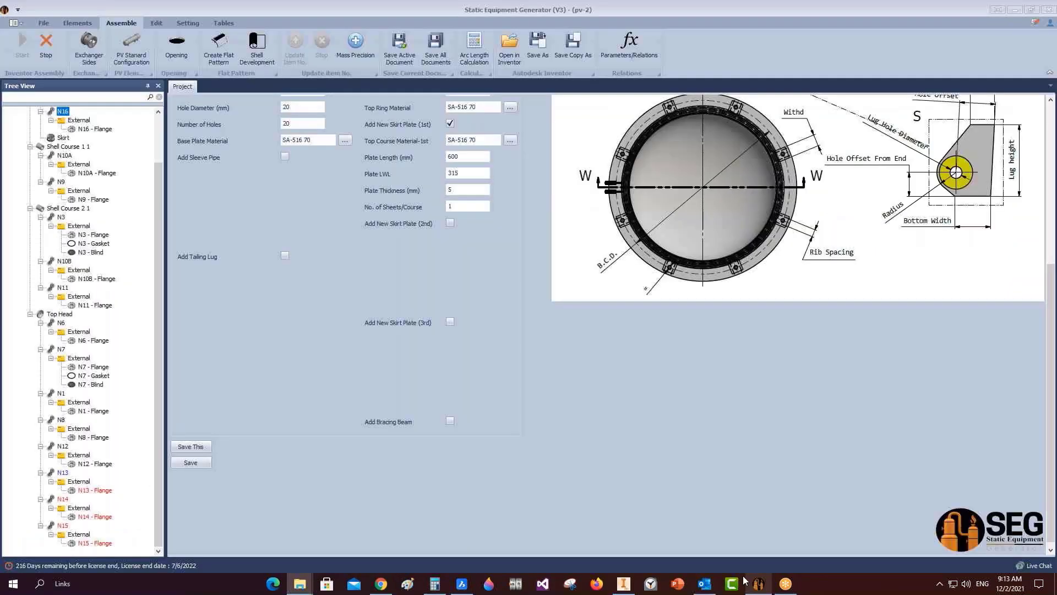
{"action": "scroll", "coordinate": [33, 165], "scroll_direction": "up", "scroll_amount": 2}
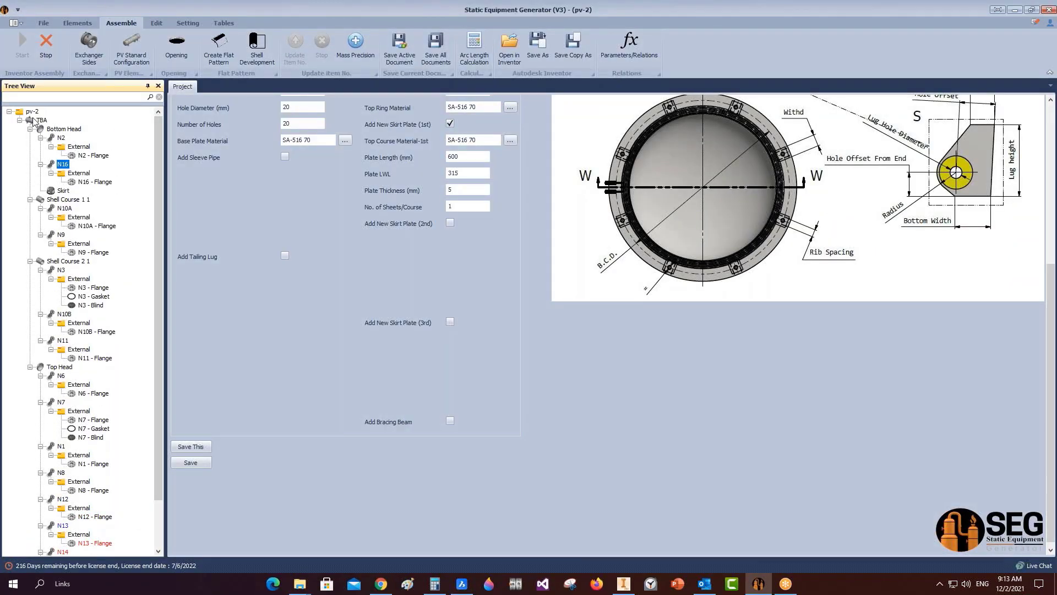
{"action": "left_click", "coordinate": [29, 123]}
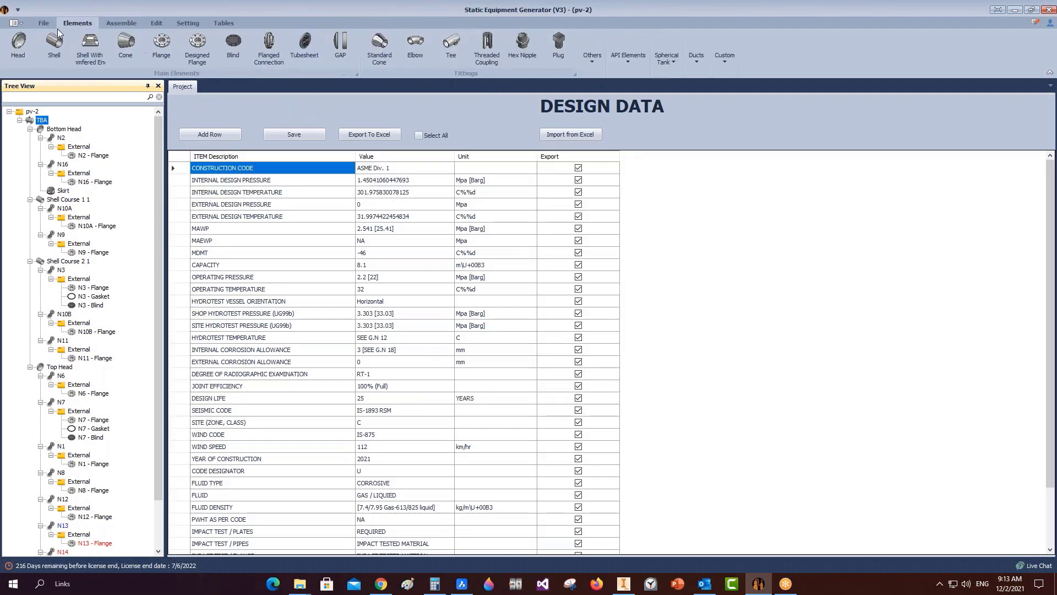
{"action": "left_click", "coordinate": [44, 23]}
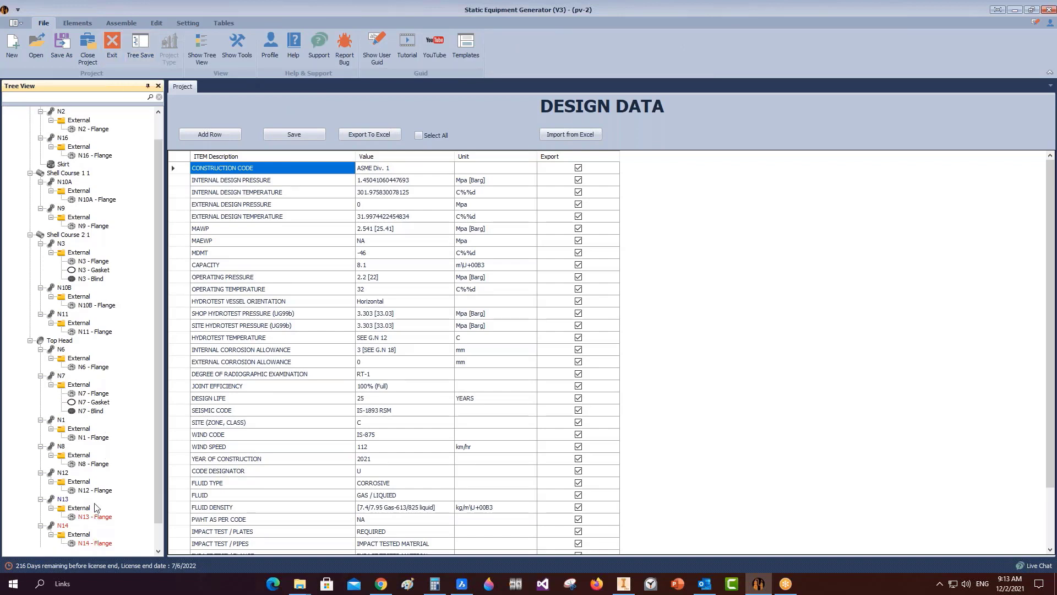
{"action": "left_click", "coordinate": [31, 112]}
{"action": "right_click", "coordinate": [50, 120]}
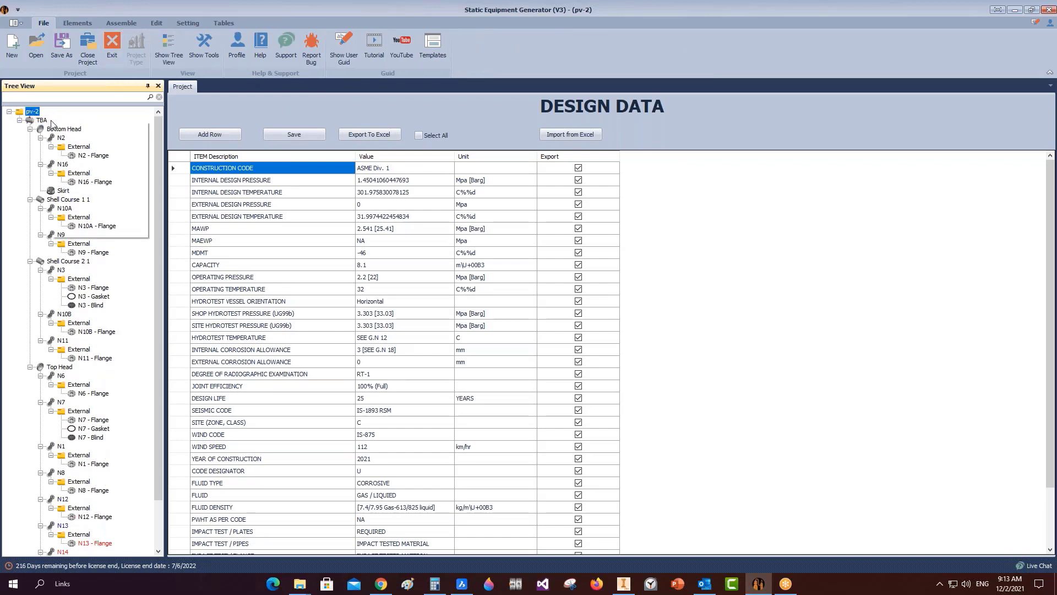
{"action": "left_click", "coordinate": [77, 138]}
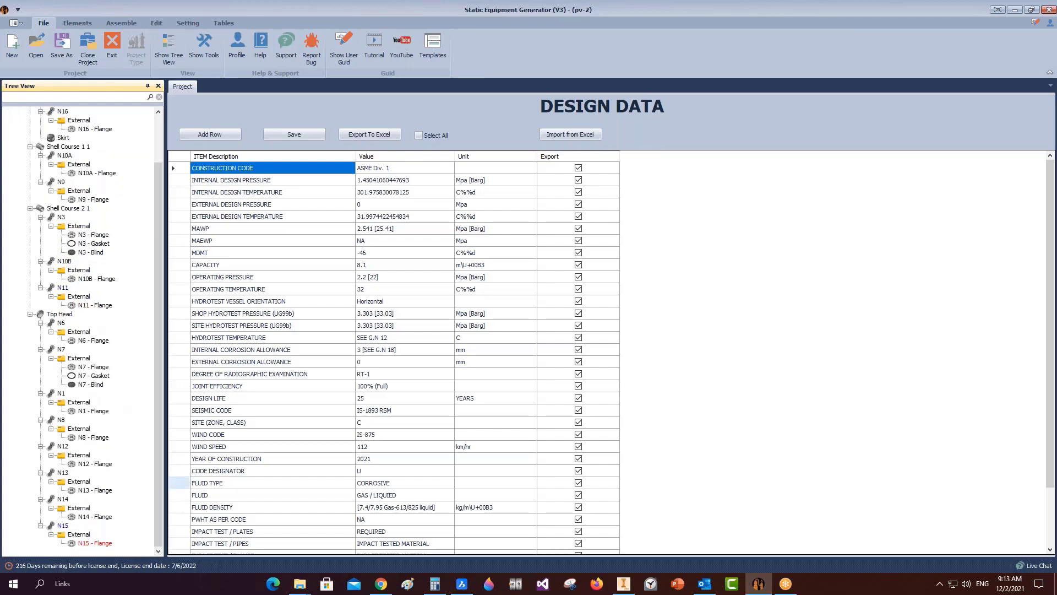
{"action": "left_click", "coordinate": [623, 583]}
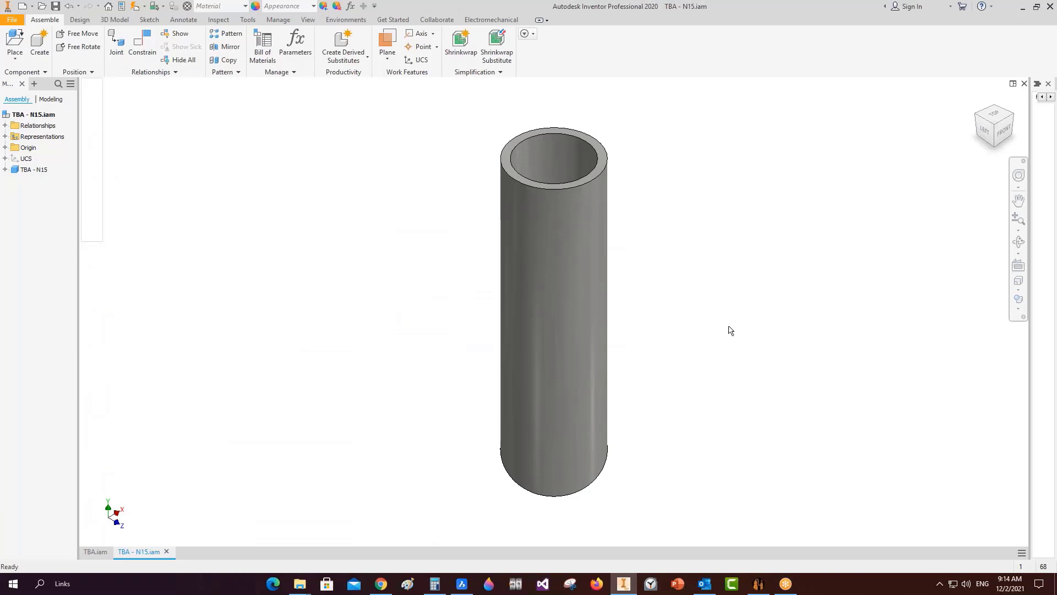
Save TBA - N15.iam, then orbit TBA.iam to inspect the top head and bottom head nozzles.
{"action": "key", "text": "ctrl+s"}
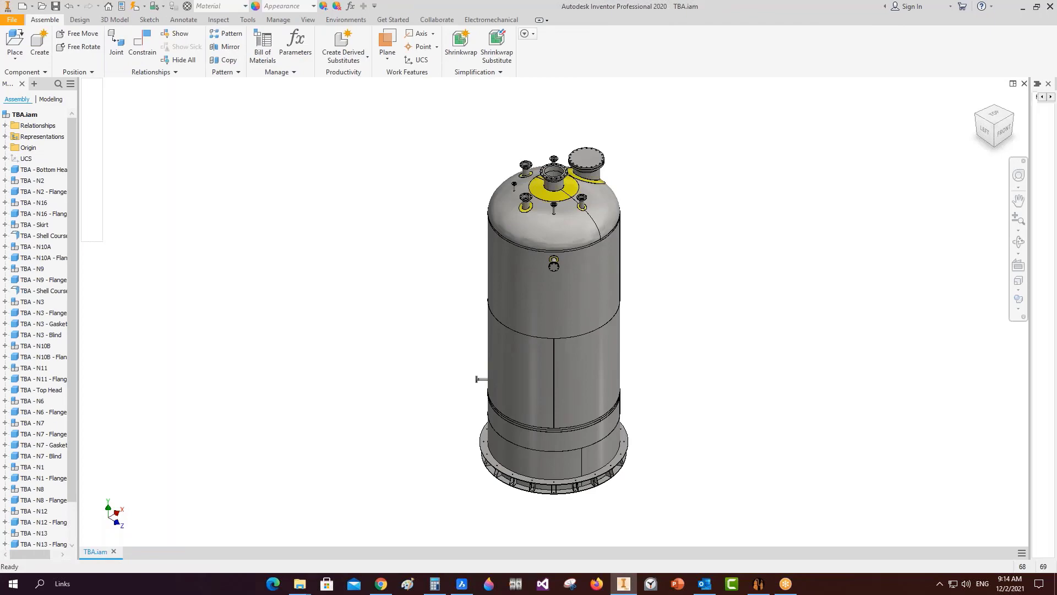
{"action": "left_click_drag", "start_coordinate": [545, 329], "coordinate": [575, 292]}
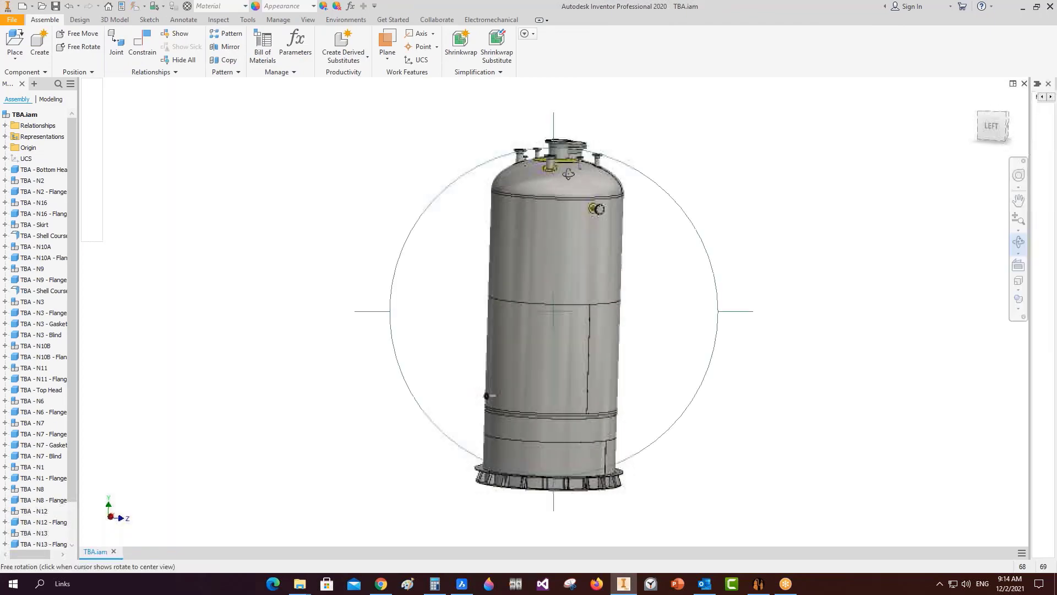
{"action": "scroll", "coordinate": [567, 173], "scroll_direction": "down", "scroll_amount": 5}
{"action": "left_click_drag", "start_coordinate": [567, 190], "coordinate": [397, 384]}
{"action": "scroll", "coordinate": [514, 309], "scroll_direction": "up", "scroll_amount": 4}
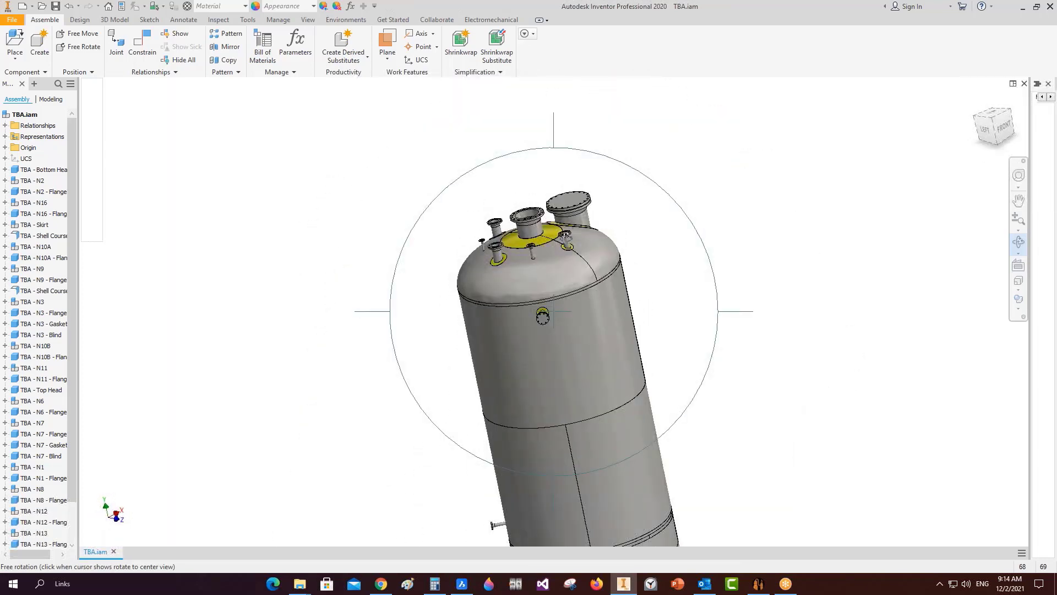
{"action": "scroll", "coordinate": [570, 245], "scroll_direction": "up", "scroll_amount": 2}
{"action": "left_click_drag", "start_coordinate": [597, 308], "coordinate": [633, 253]}
{"action": "scroll", "coordinate": [588, 295], "scroll_direction": "down", "scroll_amount": 2}
{"action": "left_click_drag", "start_coordinate": [587, 295], "coordinate": [559, 368]}
{"action": "scroll", "coordinate": [495, 413], "scroll_direction": "down", "scroll_amount": 2}
{"action": "left_click_drag", "start_coordinate": [496, 413], "coordinate": [510, 326]}
{"action": "scroll", "coordinate": [508, 490], "scroll_direction": "down", "scroll_amount": 5}
{"action": "middle_click_drag", "start_coordinate": [508, 487], "coordinate": [533, 220]}
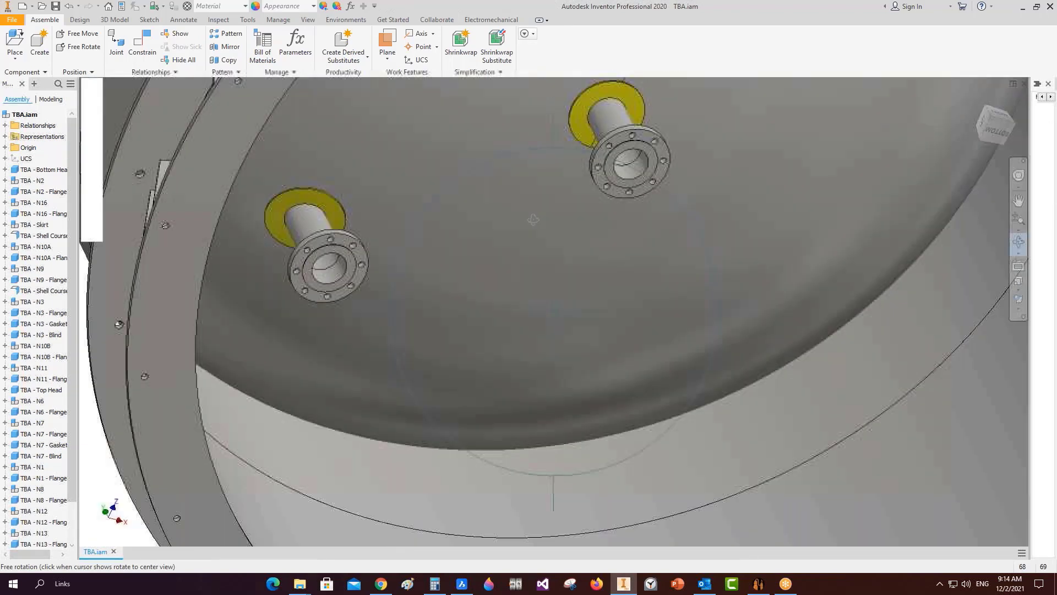
{"action": "scroll", "coordinate": [533, 220], "scroll_direction": "up", "scroll_amount": 3}
{"action": "left_click_drag", "start_coordinate": [532, 219], "coordinate": [538, 342]}
{"action": "scroll", "coordinate": [542, 331], "scroll_direction": "up", "scroll_amount": 3}
{"action": "left_click_drag", "start_coordinate": [550, 246], "coordinate": [516, 242]}
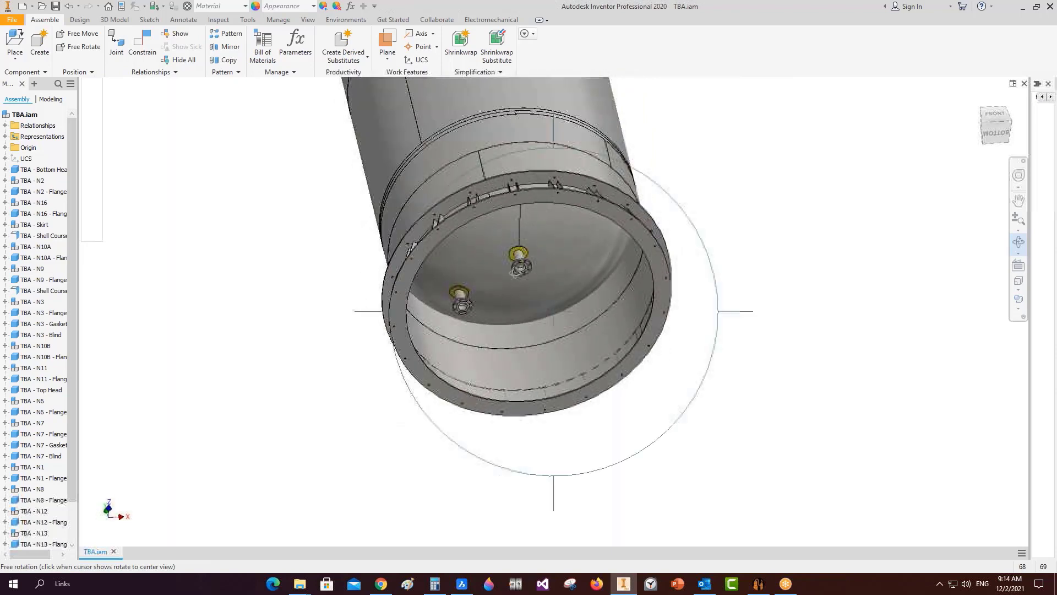
Pan and orbit the vessel to inspect the shell nozzles from the front and right side.
{"action": "scroll", "coordinate": [515, 271], "scroll_direction": "down", "scroll_amount": 4}
{"action": "scroll", "coordinate": [514, 271], "scroll_direction": "down", "scroll_amount": 2}
{"action": "scroll", "coordinate": [537, 246], "scroll_direction": "up", "scroll_amount": 3}
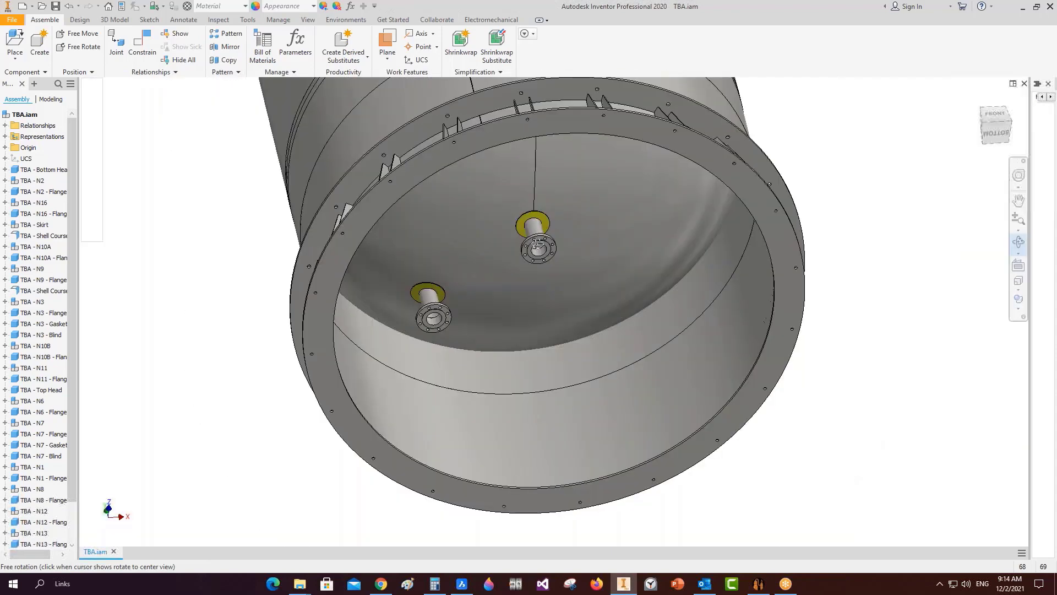
{"action": "scroll", "coordinate": [562, 245], "scroll_direction": "down", "scroll_amount": 1}
{"action": "left_click_drag", "start_coordinate": [563, 245], "coordinate": [559, 289]}
{"action": "scroll", "coordinate": [557, 283], "scroll_direction": "up", "scroll_amount": 3}
{"action": "middle_click_drag", "start_coordinate": [556, 220], "coordinate": [555, 287]}
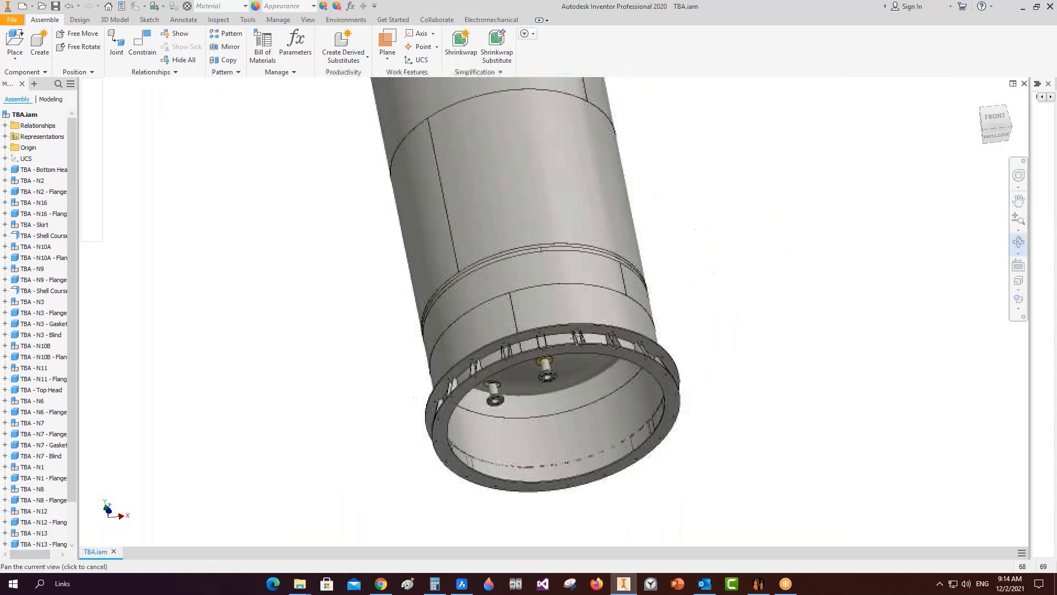
{"action": "scroll", "coordinate": [545, 143], "scroll_direction": "down", "scroll_amount": 1}
{"action": "middle_click_drag", "start_coordinate": [545, 143], "coordinate": [548, 311]}
{"action": "left_click_drag", "start_coordinate": [529, 259], "coordinate": [497, 314]}
{"action": "scroll", "coordinate": [497, 315], "scroll_direction": "up", "scroll_amount": 3}
{"action": "scroll", "coordinate": [545, 248], "scroll_direction": "down", "scroll_amount": 5}
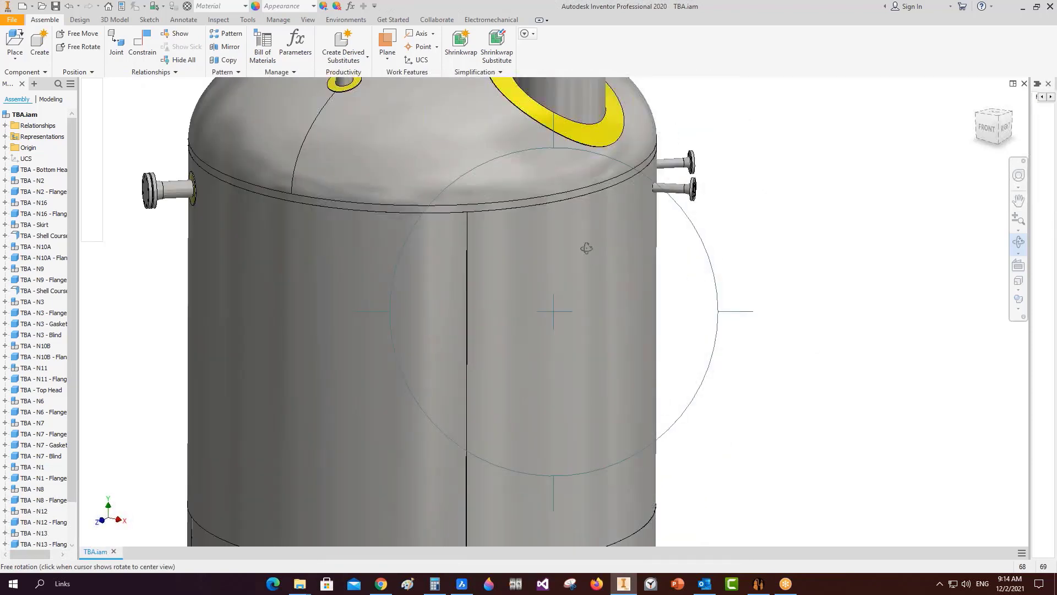
{"action": "scroll", "coordinate": [550, 248], "scroll_direction": "up", "scroll_amount": 2}
{"action": "middle_click_drag", "start_coordinate": [557, 276], "coordinate": [498, 292], "text": "shift"}
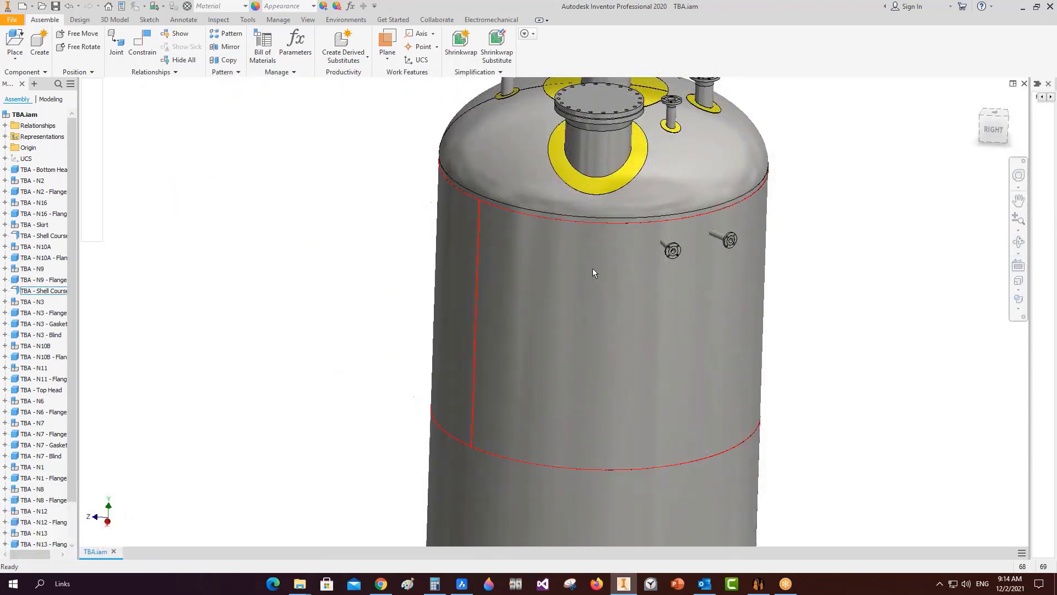
{"action": "scroll", "coordinate": [697, 237], "scroll_direction": "down", "scroll_amount": 2}
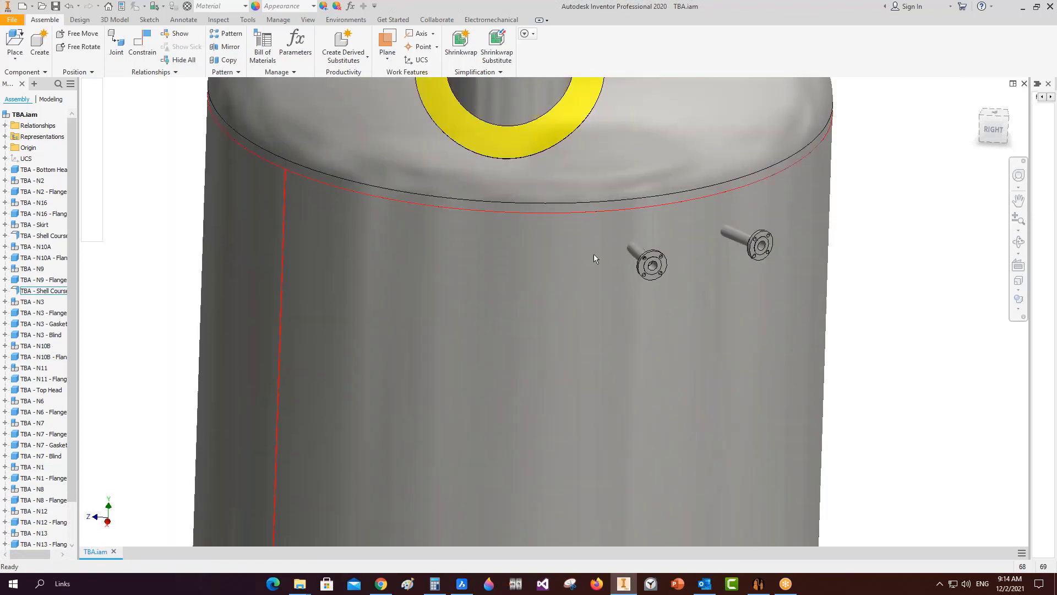
{"action": "scroll", "coordinate": [594, 254], "scroll_direction": "up", "scroll_amount": 4}
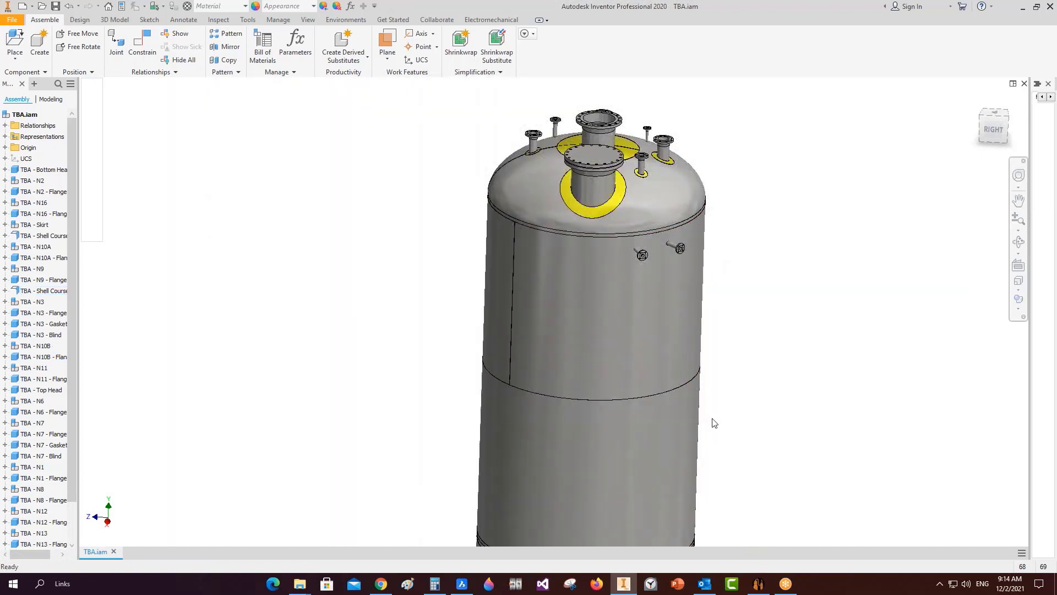
Open the Assemble > Opening tool for Shell Course 2 1 and load the vessel's nozzles.
{"action": "left_click", "coordinate": [759, 583]}
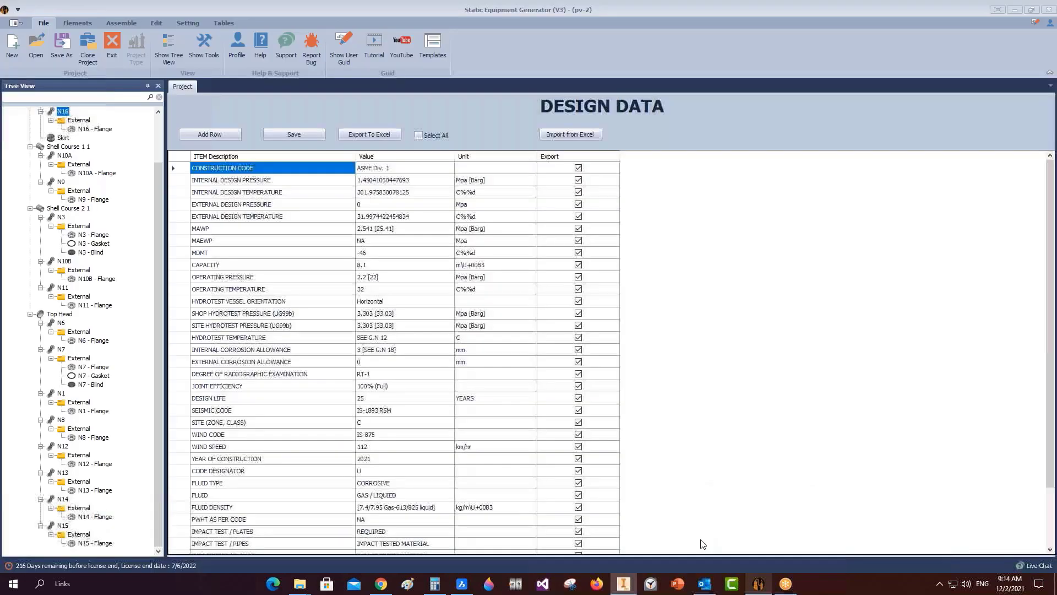
{"action": "left_click", "coordinate": [69, 210]}
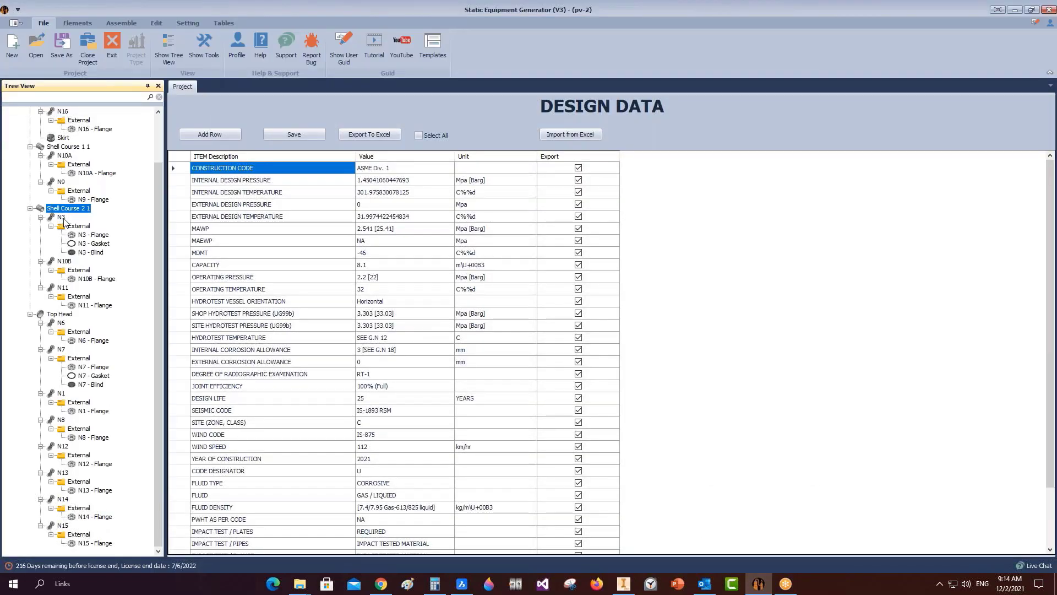
{"action": "left_click", "coordinate": [61, 217]}
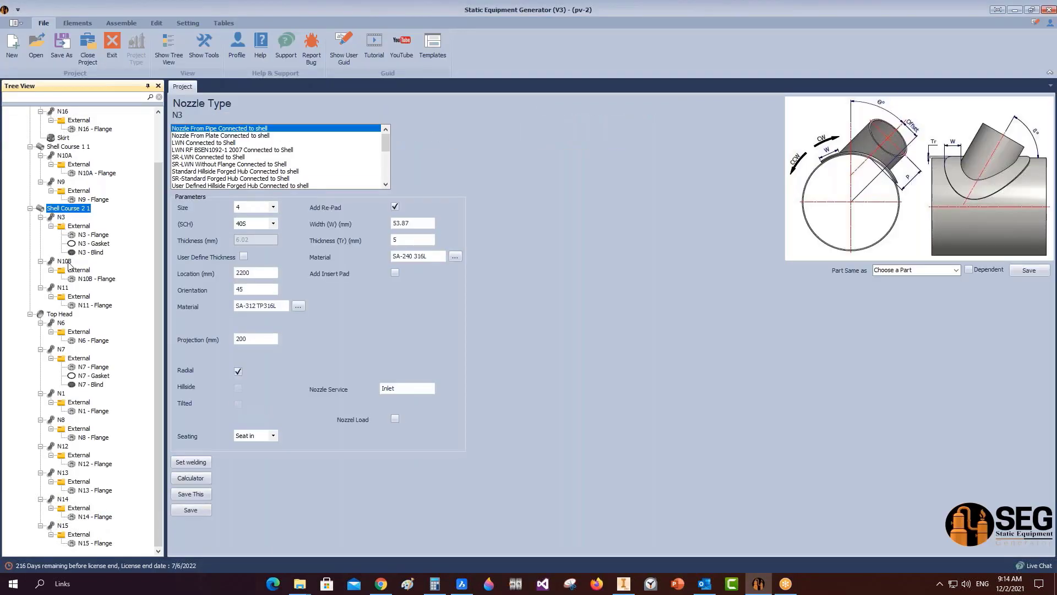
{"action": "left_click", "coordinate": [186, 23]}
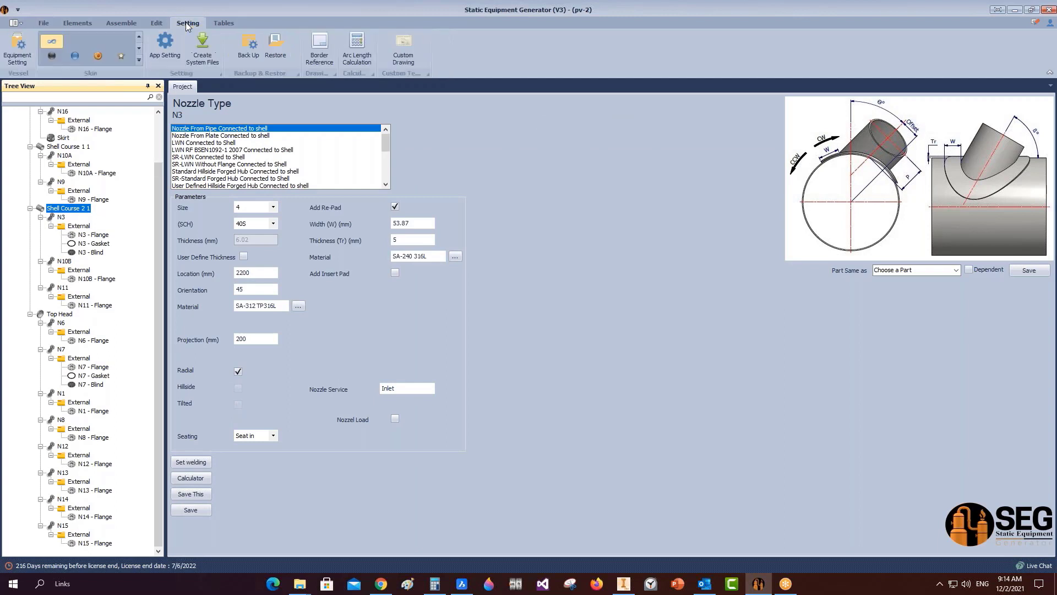
{"action": "left_click", "coordinate": [123, 25]}
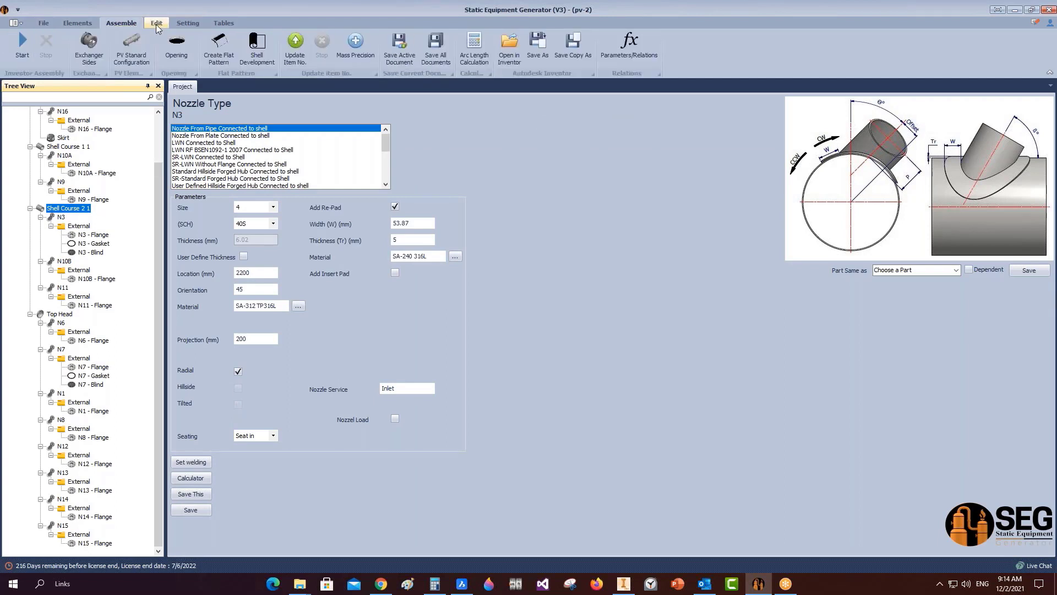
{"action": "left_click", "coordinate": [177, 49]}
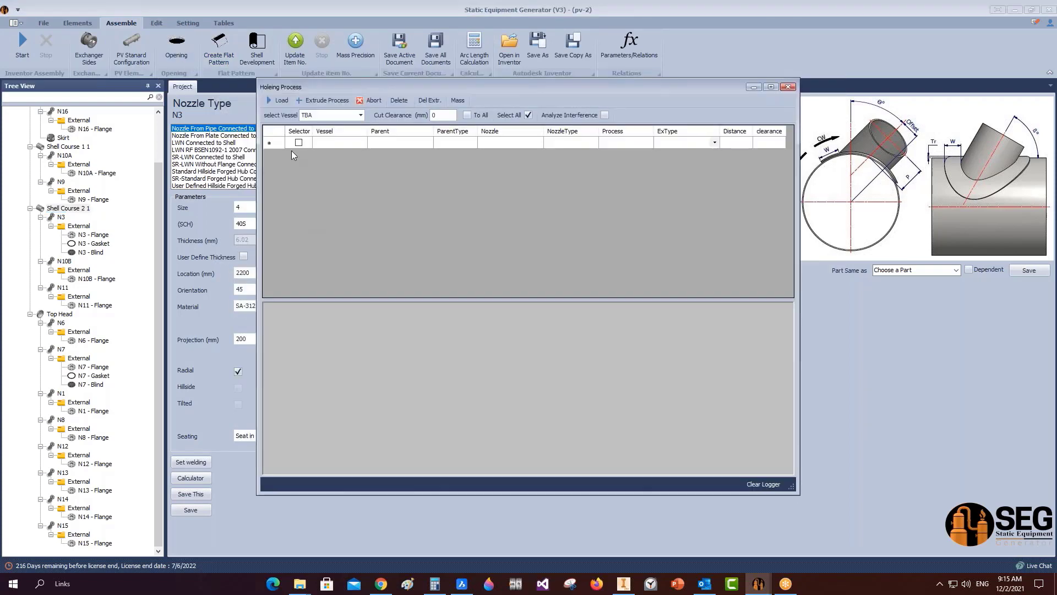
{"action": "left_click", "coordinate": [278, 100]}
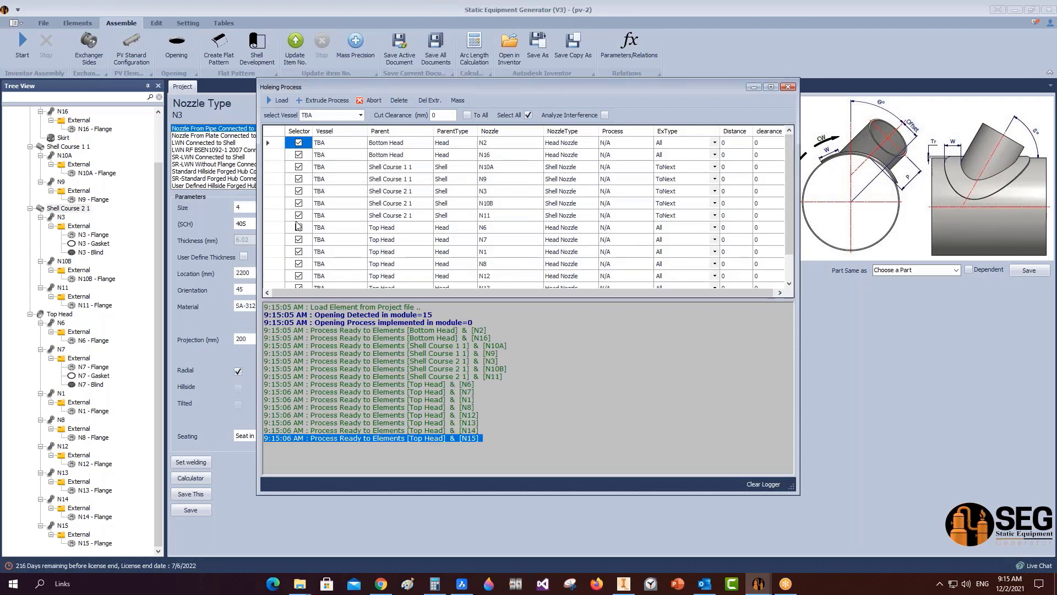
Uncheck nozzles N2, N16, N10A, N9, N6, N7, N1, N8, N12, N13, N14 and N15.
{"action": "left_click", "coordinate": [300, 144]}
{"action": "left_click", "coordinate": [299, 155]}
{"action": "left_click", "coordinate": [298, 167]}
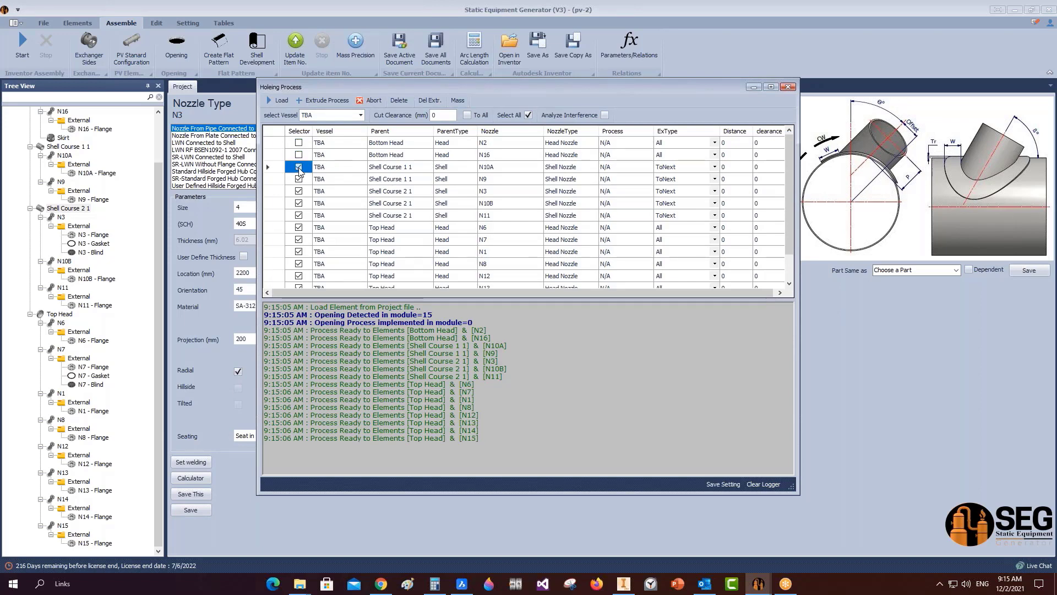
{"action": "left_click", "coordinate": [300, 178]}
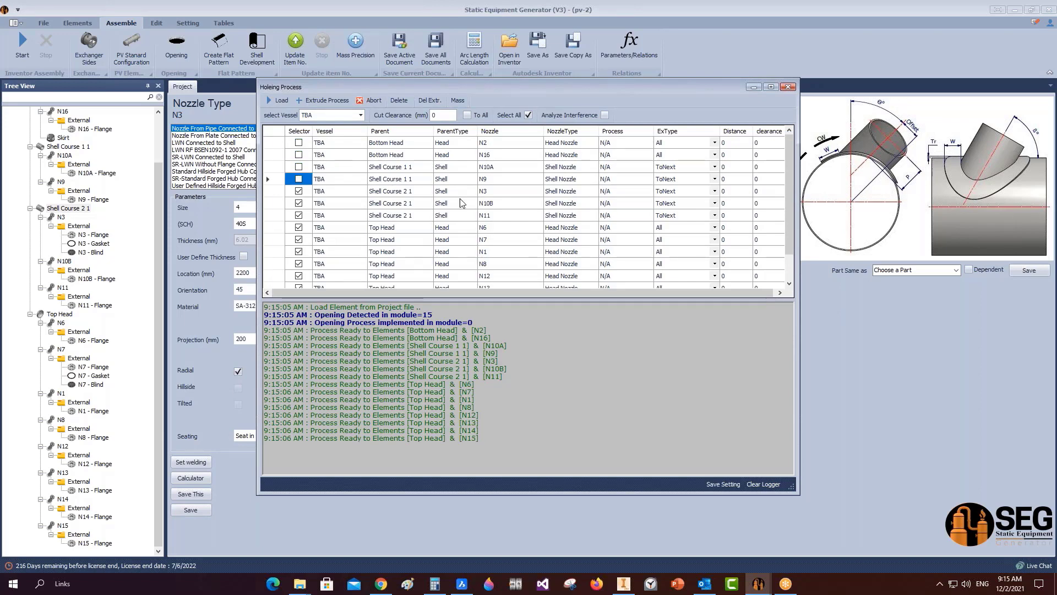
{"action": "left_click", "coordinate": [299, 227]}
{"action": "left_click", "coordinate": [298, 240]}
{"action": "left_click", "coordinate": [299, 252]}
{"action": "scroll", "coordinate": [300, 243], "scroll_direction": "down", "scroll_amount": 1}
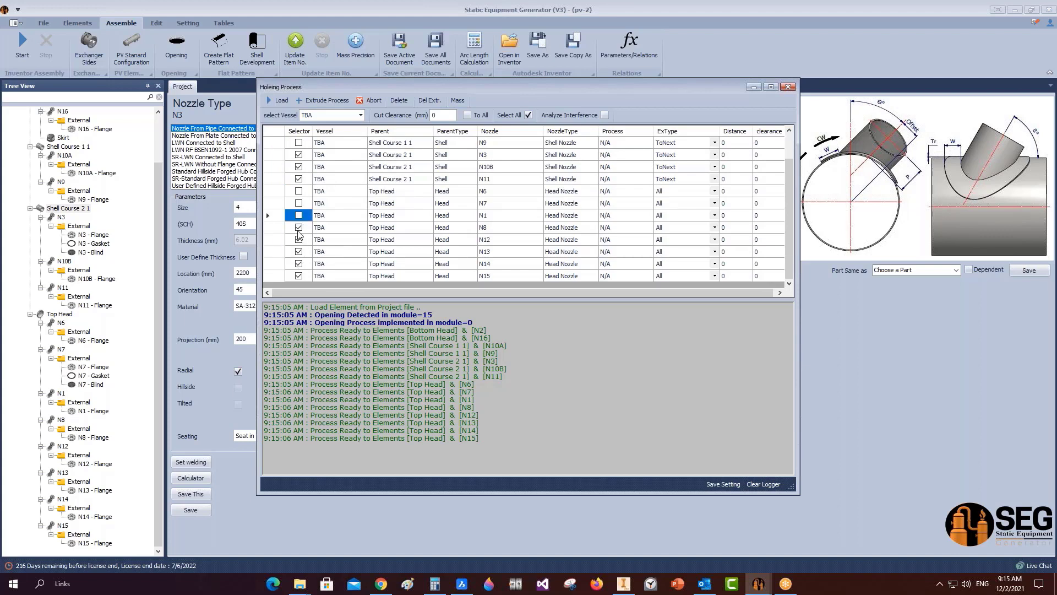
{"action": "left_click", "coordinate": [299, 227]}
{"action": "left_click", "coordinate": [299, 239]}
{"action": "left_click", "coordinate": [299, 252]}
{"action": "left_click", "coordinate": [299, 263]}
{"action": "left_click", "coordinate": [298, 276]}
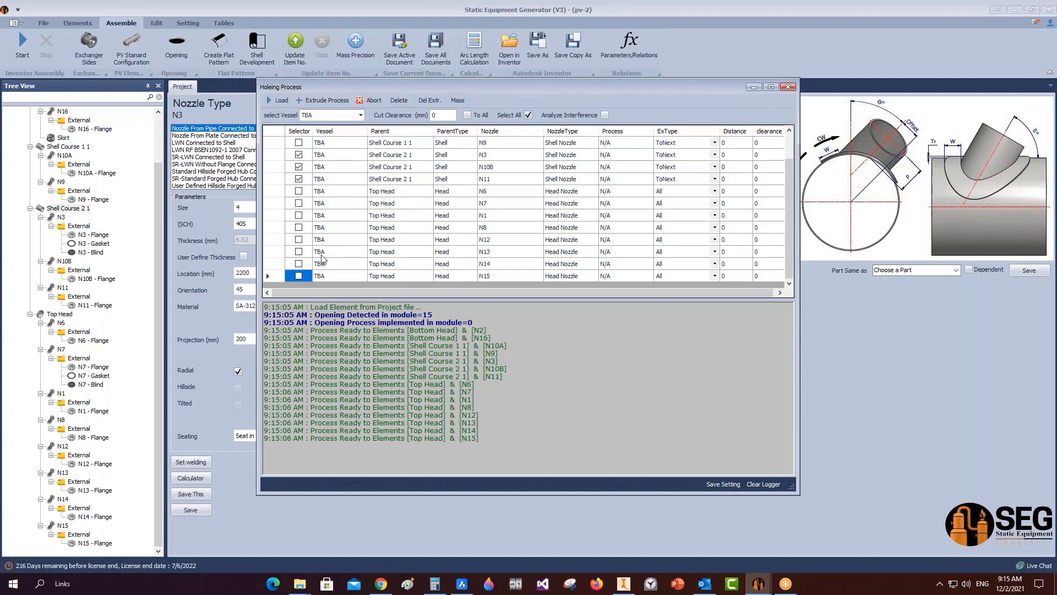
{"action": "scroll", "coordinate": [344, 190], "scroll_direction": "up", "scroll_amount": 1}
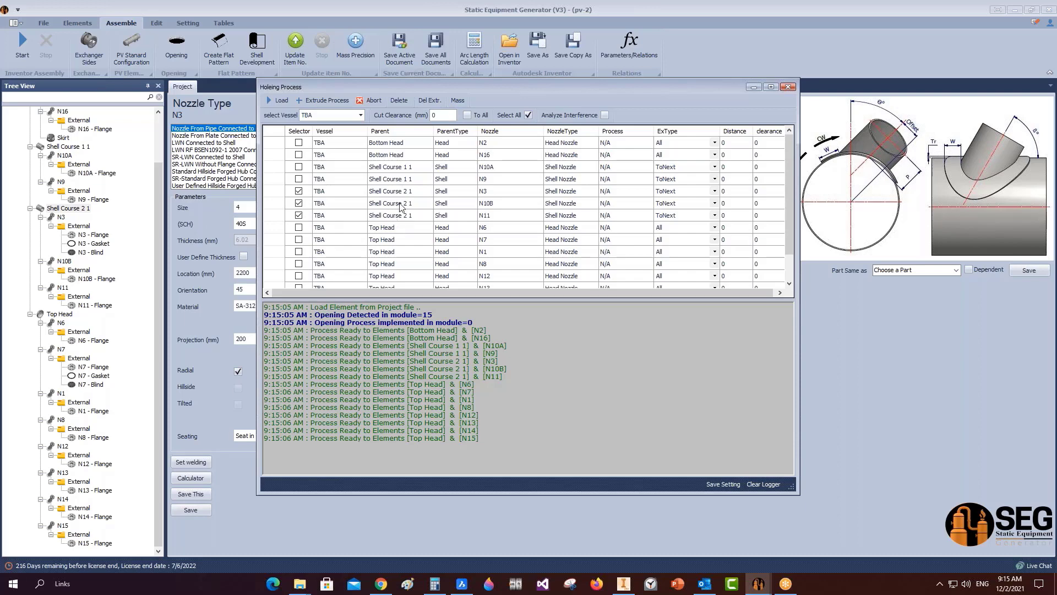
Set cut clearance 2 with N3, N10B and N11 checked, save the setting and run Extrude Process.
{"action": "double_click", "coordinate": [432, 116]}
{"action": "left_click", "coordinate": [299, 191]}
{"action": "left_click", "coordinate": [298, 203]}
{"action": "left_click", "coordinate": [299, 215]}
{"action": "left_click", "coordinate": [728, 484]}
{"action": "left_click", "coordinate": [325, 101]}
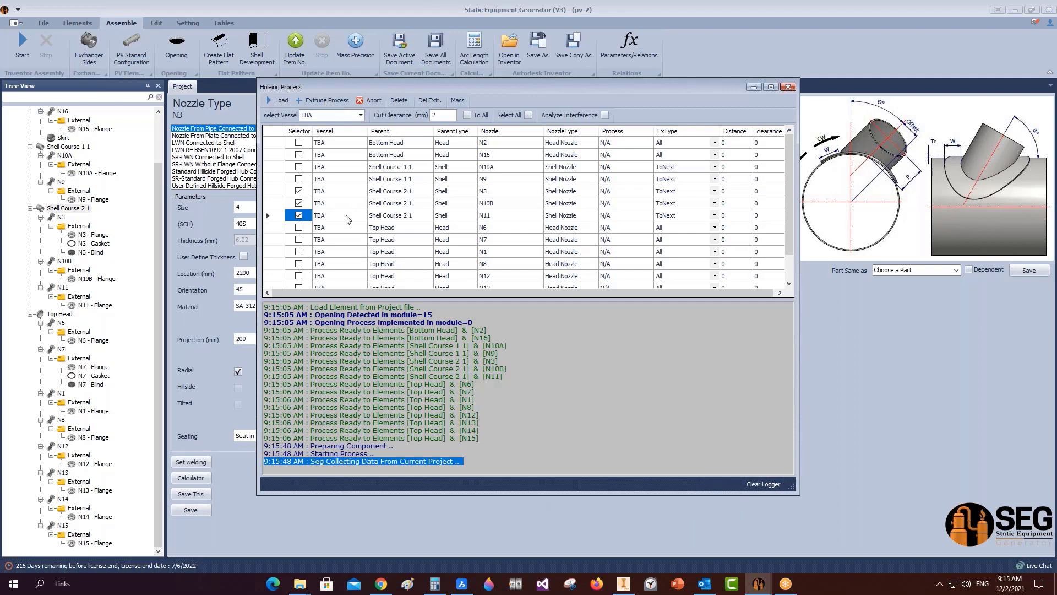
{"action": "left_click", "coordinate": [624, 585]}
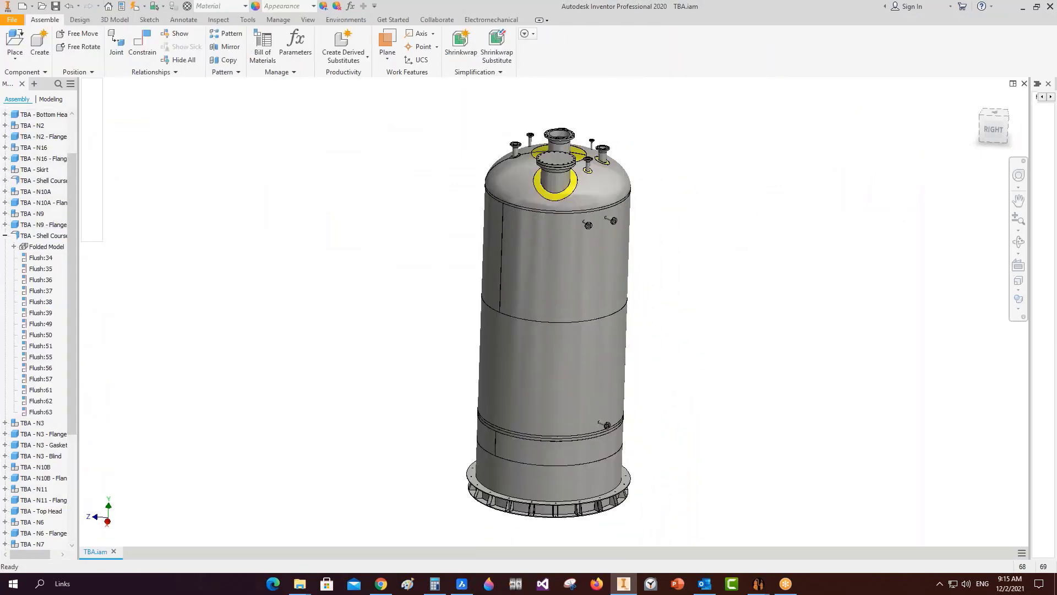
Save TBA.iam, briefly edit Shell Course 2 1 in place, and save again.
{"action": "key", "text": "ctrl+s"}
{"action": "key", "text": "ctrl+s"}
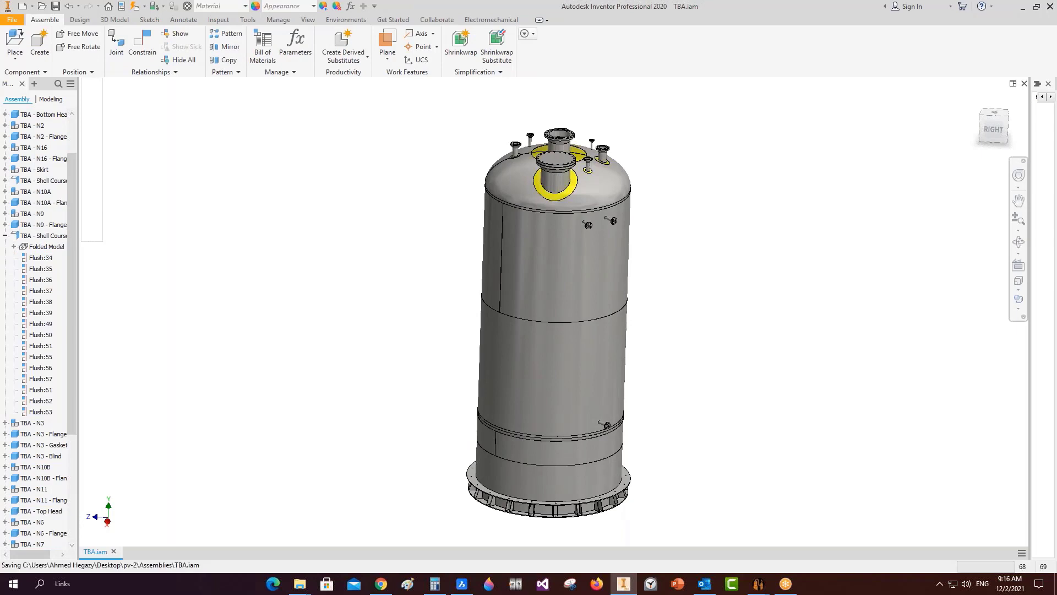
{"action": "double_click", "coordinate": [556, 262]}
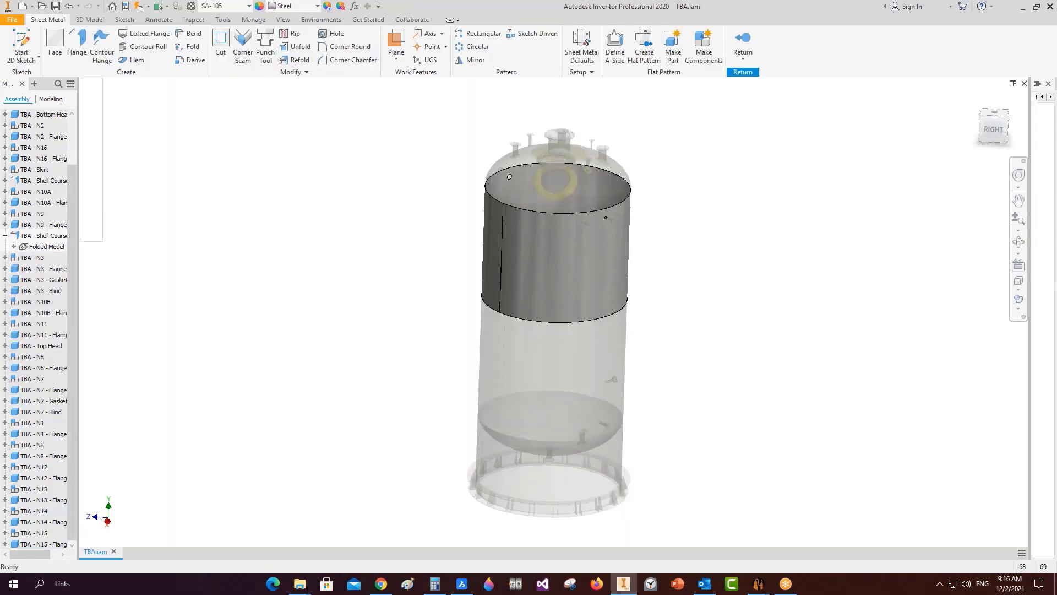
{"action": "key", "text": "ctrl+Return"}
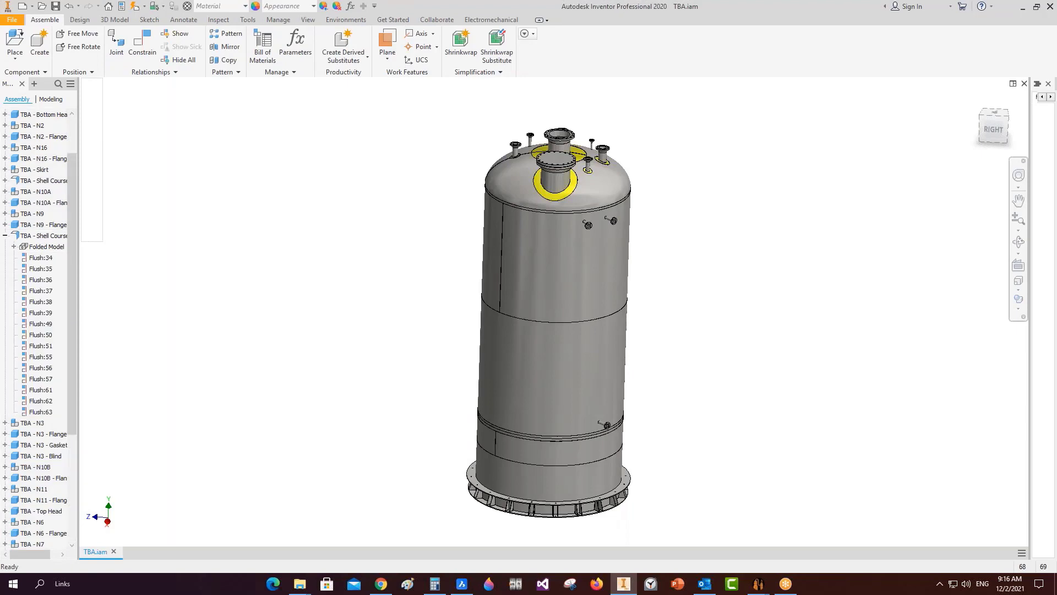
{"action": "key", "text": "ctrl+s"}
{"action": "left_click", "coordinate": [5, 235]}
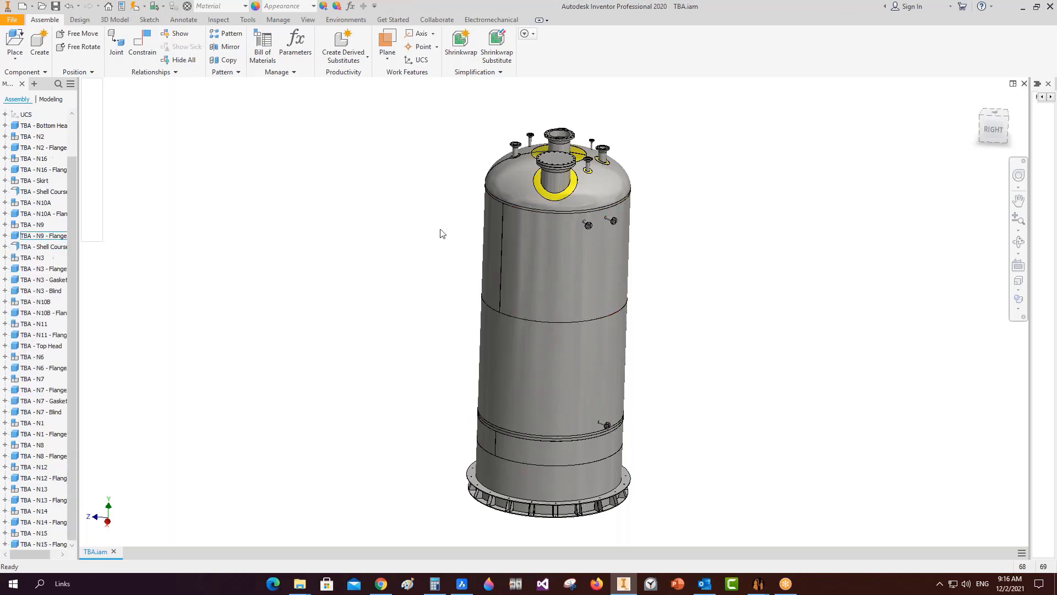
Edit Shell Course 2 1 in place, orbit to inspect its nozzle openings, then finish the edit.
{"action": "double_click", "coordinate": [560, 237]}
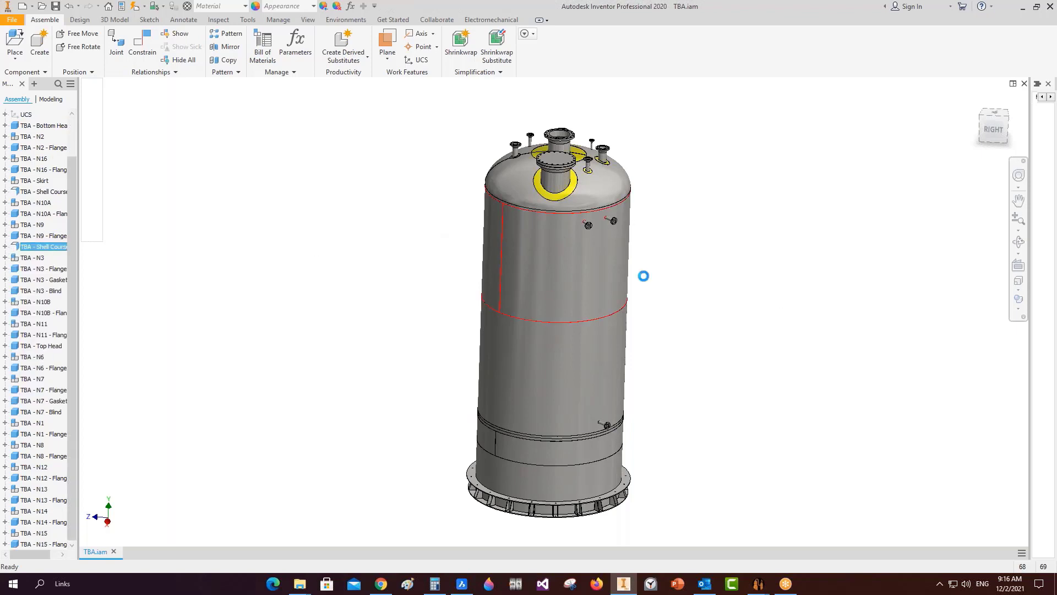
{"action": "left_click", "coordinate": [1019, 242]}
{"action": "left_click_drag", "start_coordinate": [517, 240], "coordinate": [623, 250]}
{"action": "scroll", "coordinate": [530, 211], "scroll_direction": "down", "scroll_amount": 8}
{"action": "scroll", "coordinate": [394, 181], "scroll_direction": "down", "scroll_amount": 2}
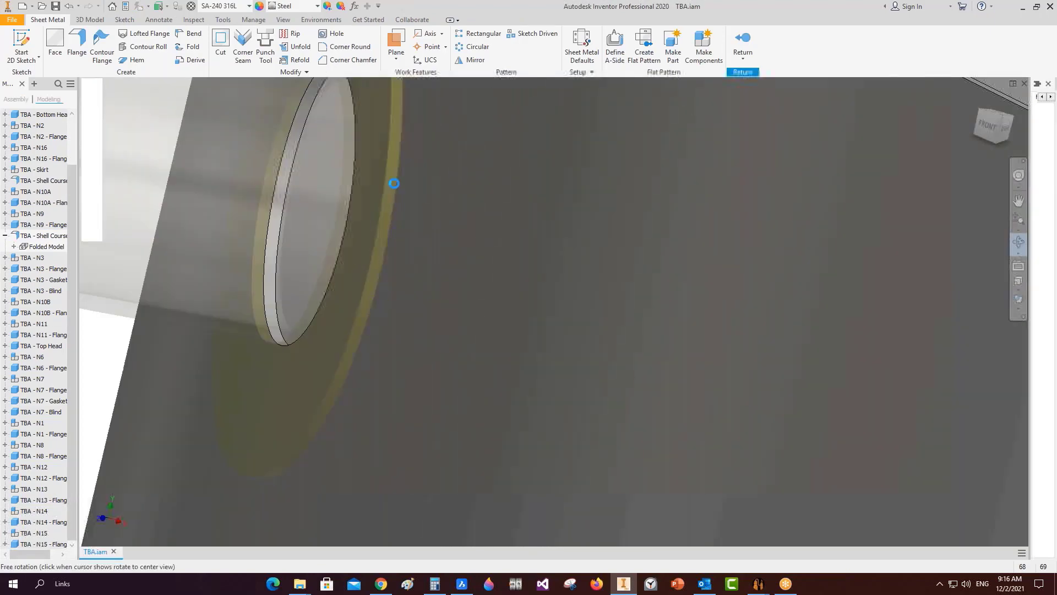
{"action": "scroll", "coordinate": [430, 210], "scroll_direction": "up", "scroll_amount": 10}
{"action": "left_click_drag", "start_coordinate": [545, 245], "coordinate": [432, 292]}
{"action": "key", "text": "Escape"}
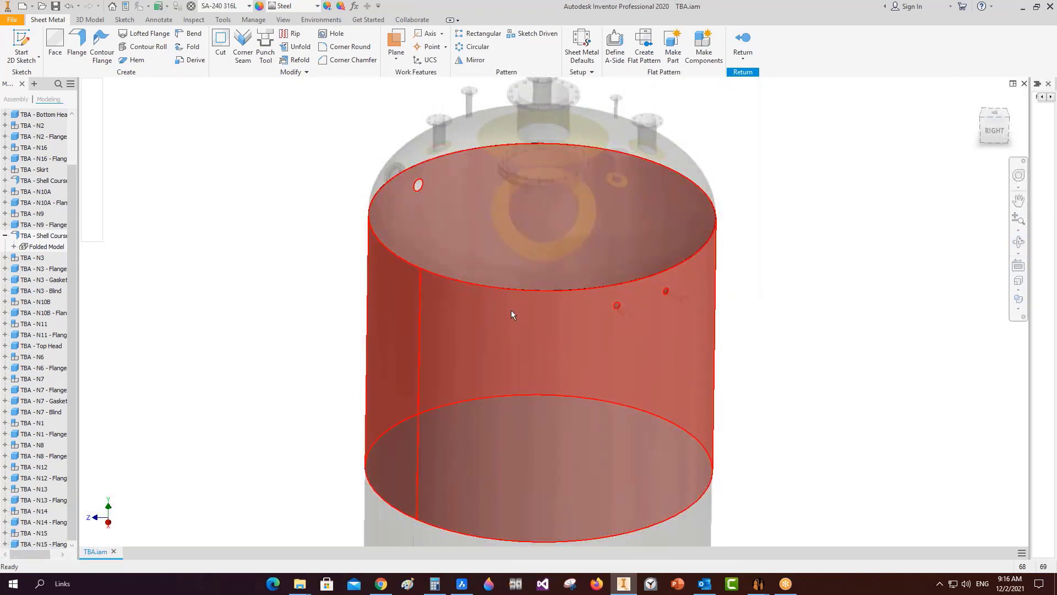
{"action": "right_click", "coordinate": [806, 236]}
{"action": "left_click", "coordinate": [807, 267]}
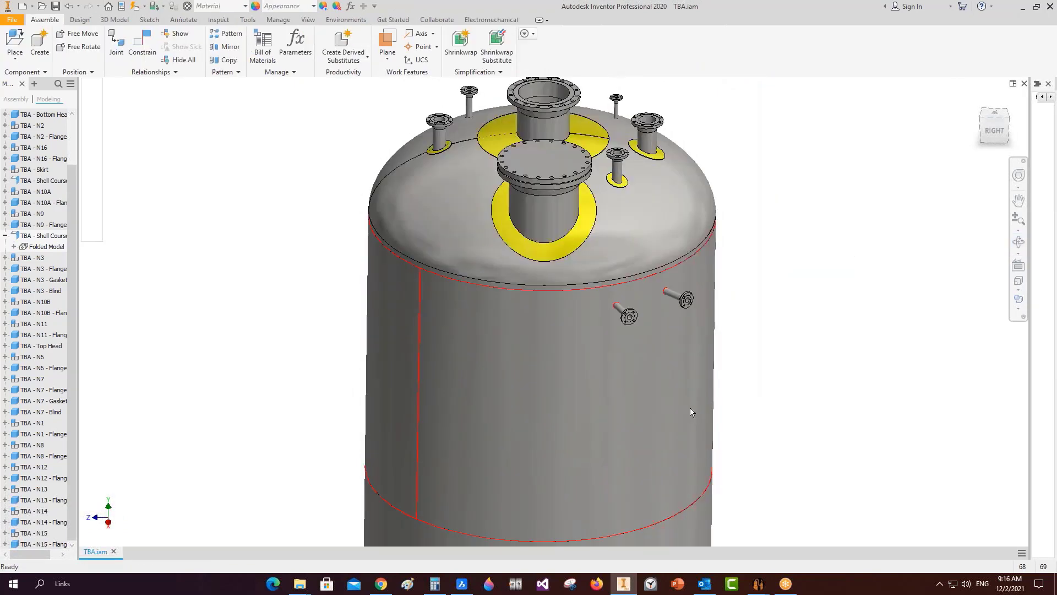
Open TBA - Shell Course 2 1.ipt on its own from the shell course's context menu.
{"action": "right_click", "coordinate": [623, 362]}
{"action": "left_click", "coordinate": [879, 384]}
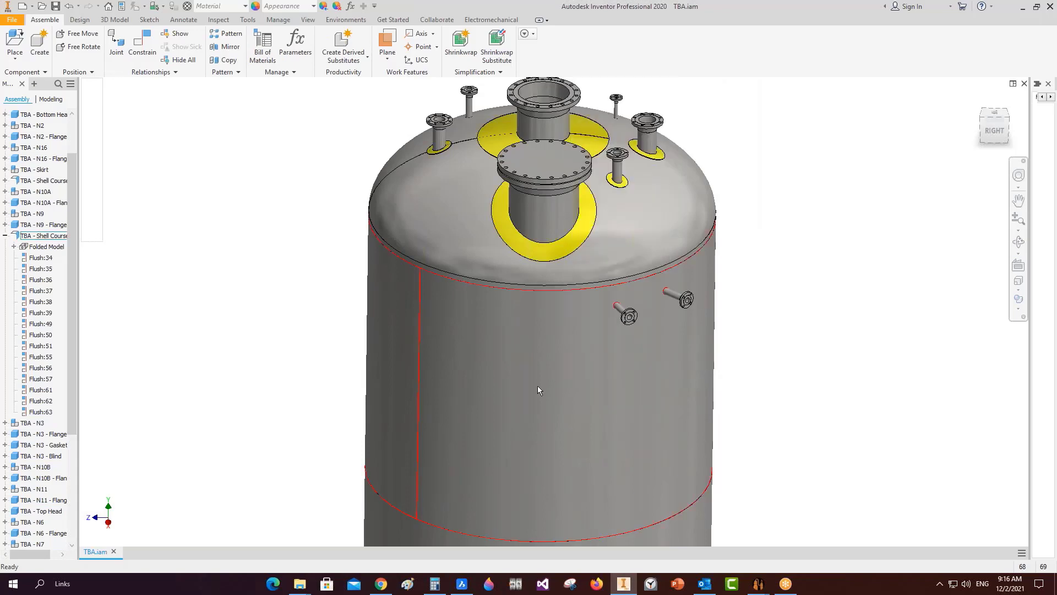
{"action": "right_click", "coordinate": [540, 383]}
{"action": "left_click", "coordinate": [508, 355]}
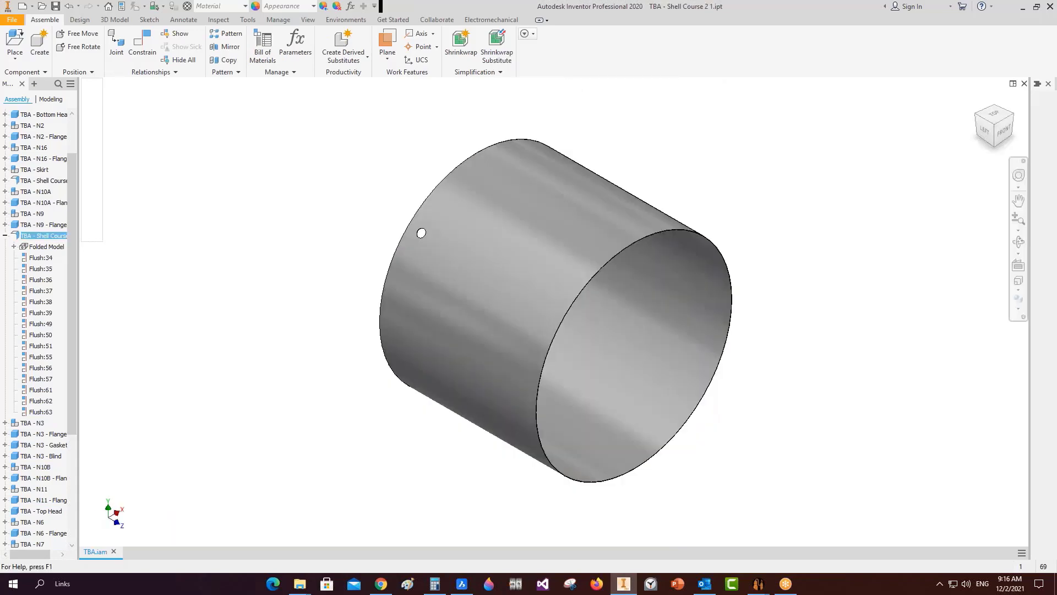
Generate the Sheet Metal flat pattern of the shell course body.
{"action": "left_click", "coordinate": [446, 189]}
{"action": "left_click", "coordinate": [643, 60]}
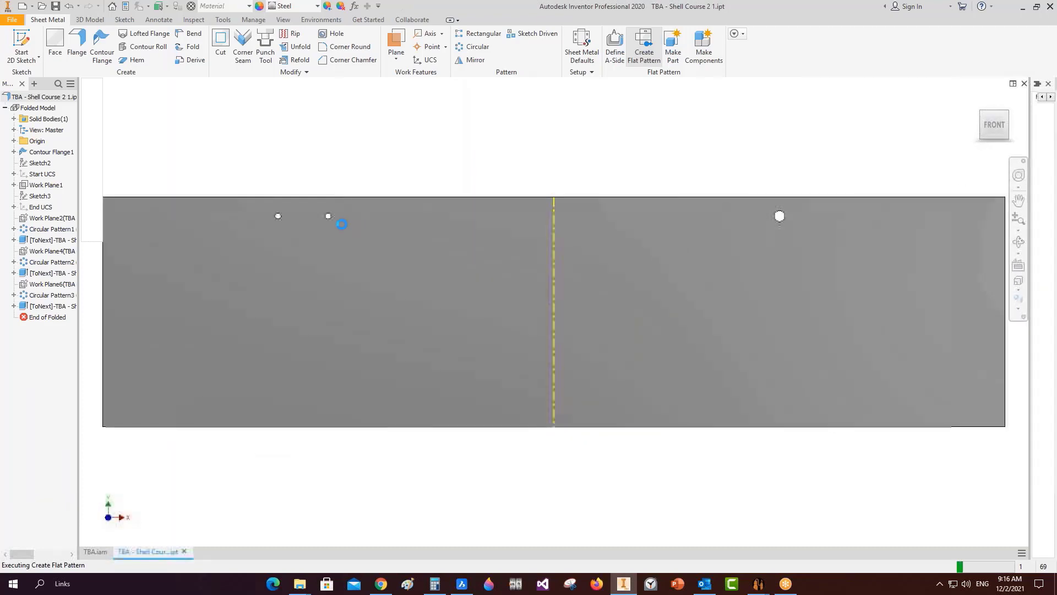
{"action": "scroll", "coordinate": [284, 231], "scroll_direction": "down", "scroll_amount": 3}
{"action": "scroll", "coordinate": [319, 216], "scroll_direction": "down", "scroll_amount": 4}
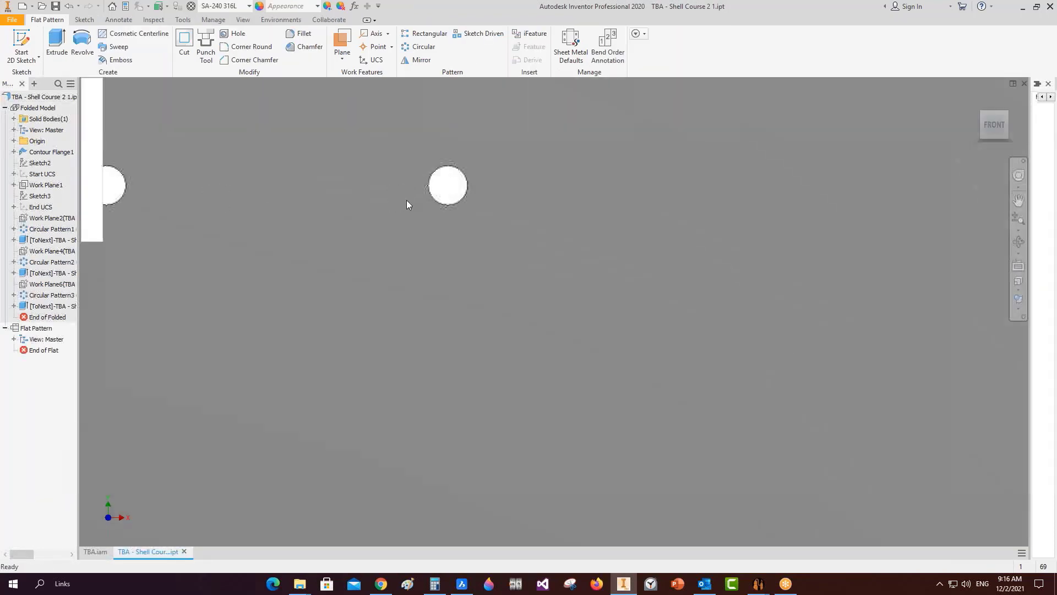
{"action": "scroll", "coordinate": [425, 194], "scroll_direction": "up", "scroll_amount": 3}
{"action": "scroll", "coordinate": [776, 227], "scroll_direction": "up", "scroll_amount": 4}
{"action": "scroll", "coordinate": [926, 218], "scroll_direction": "down", "scroll_amount": 2}
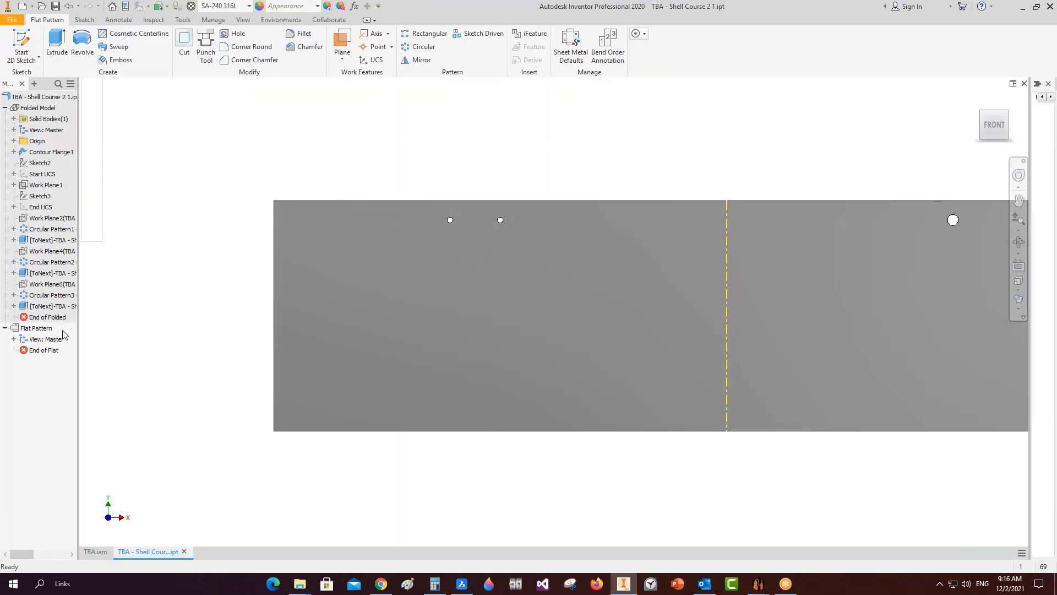
Start Create Drawing View from the Flat Pattern browser entry.
{"action": "left_click", "coordinate": [48, 330]}
{"action": "right_click", "coordinate": [48, 330]}
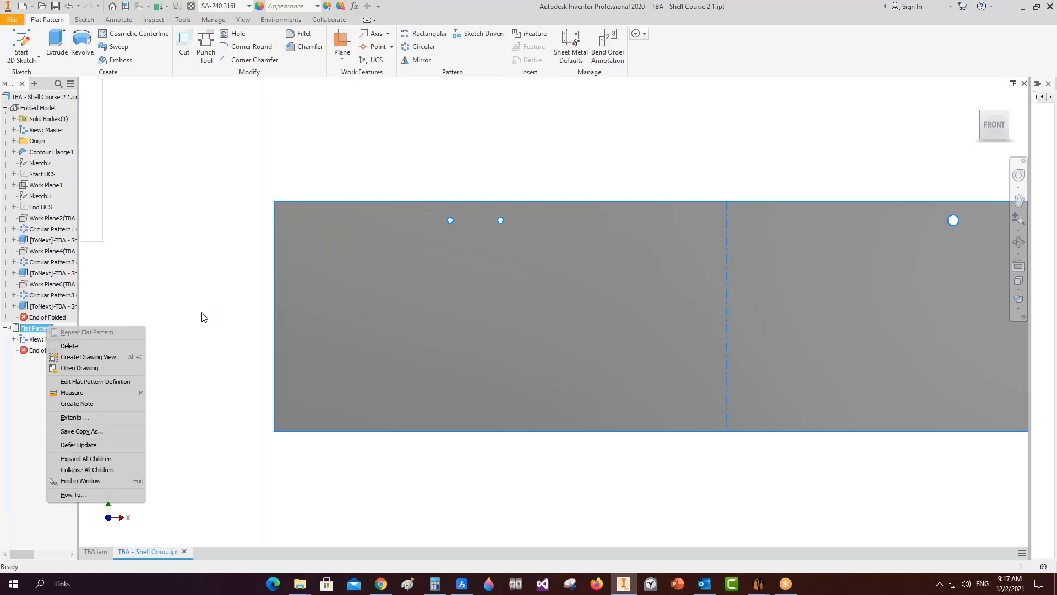
{"action": "left_click", "coordinate": [120, 358]}
Cancel the drawing template picker and close the SEG hole-cutting window.
{"action": "left_click", "coordinate": [685, 412]}
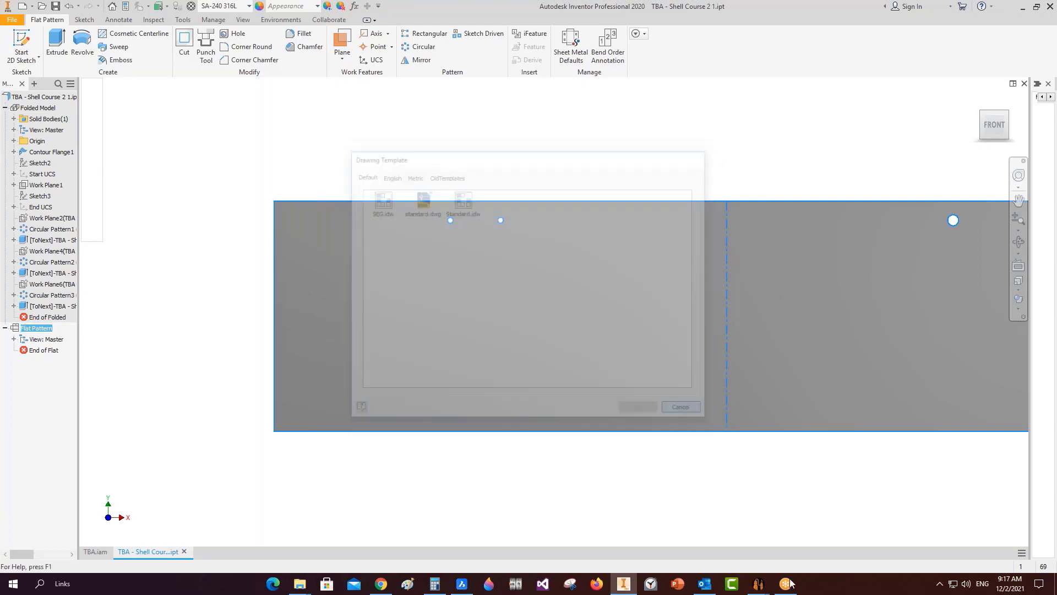
{"action": "mouse_move", "coordinate": [758, 583]}
{"action": "left_click", "coordinate": [821, 514]}
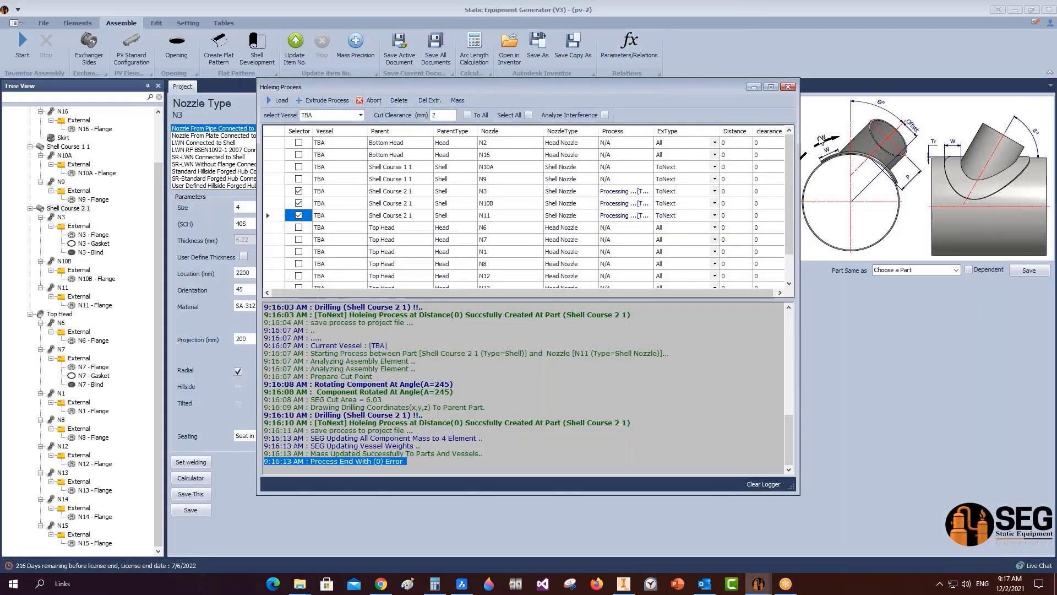
{"action": "left_click", "coordinate": [788, 87]}
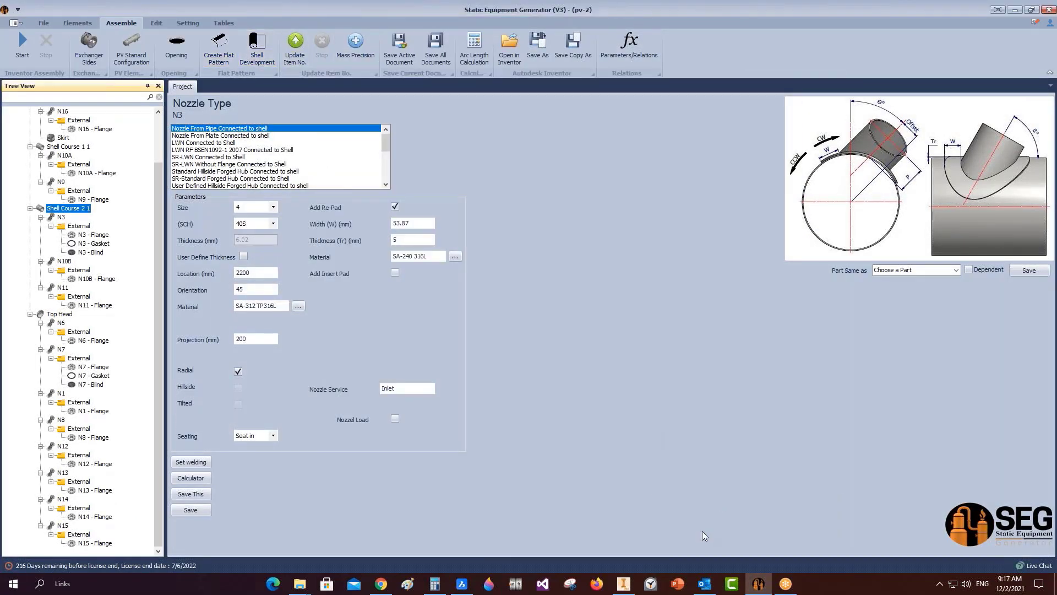
Inspect the flat pattern's holes in home and front views, zooming on the enlarged hole.
{"action": "left_click", "coordinate": [623, 583]}
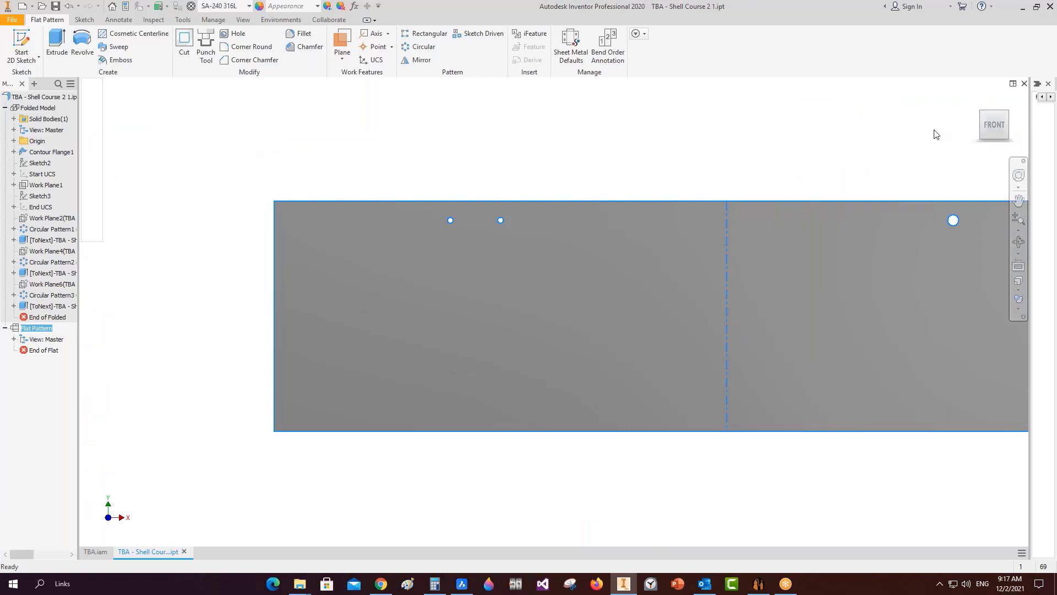
{"action": "left_click", "coordinate": [977, 99]}
{"action": "scroll", "coordinate": [534, 338], "scroll_direction": "down", "scroll_amount": 6}
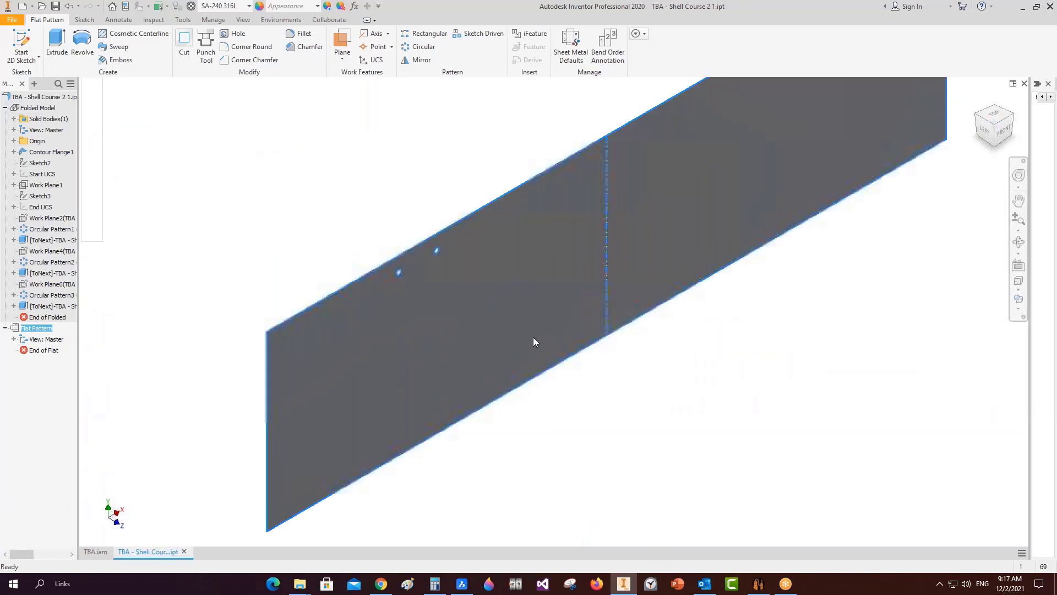
{"action": "scroll", "coordinate": [534, 338], "scroll_direction": "up", "scroll_amount": 3}
{"action": "middle_click_drag", "start_coordinate": [590, 302], "coordinate": [557, 307]}
{"action": "scroll", "coordinate": [559, 322], "scroll_direction": "down", "scroll_amount": 4}
{"action": "scroll", "coordinate": [672, 363], "scroll_direction": "up", "scroll_amount": 3}
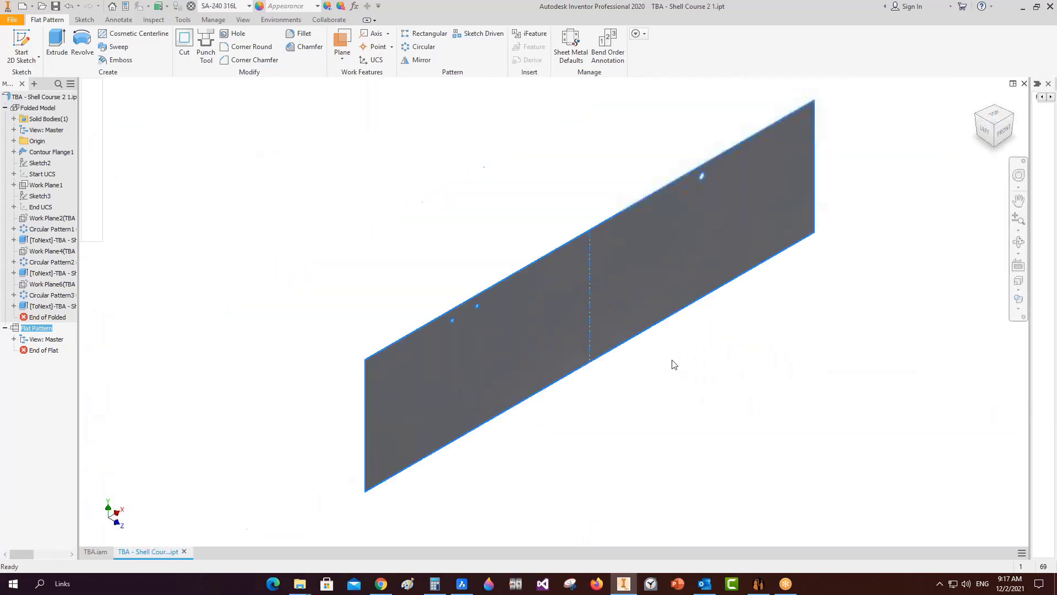
{"action": "left_click", "coordinate": [1000, 130]}
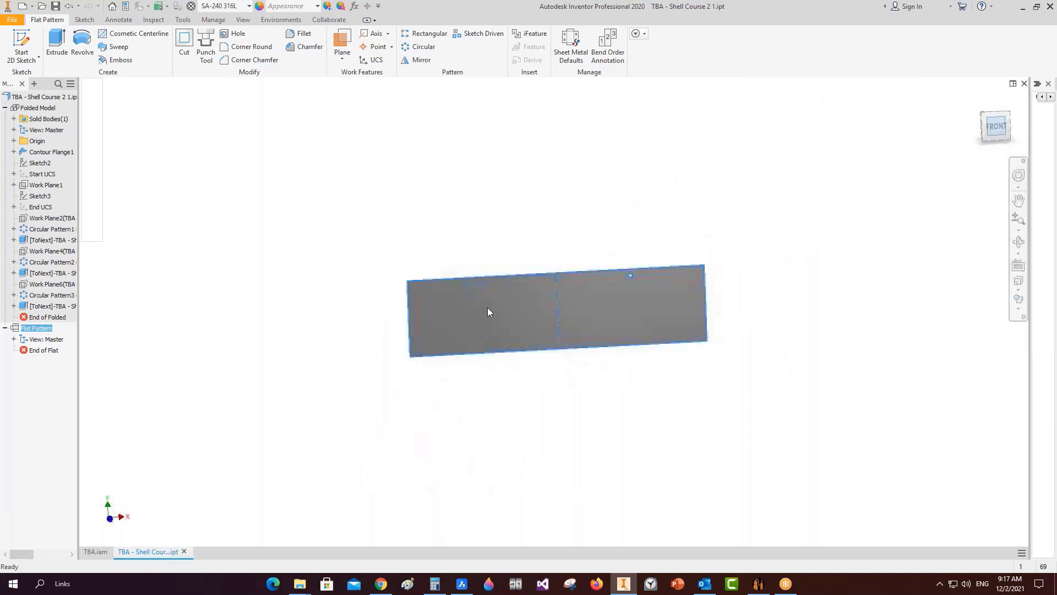
{"action": "scroll", "coordinate": [530, 247], "scroll_direction": "down", "scroll_amount": 3}
{"action": "scroll", "coordinate": [737, 280], "scroll_direction": "down", "scroll_amount": 8}
{"action": "scroll", "coordinate": [716, 309], "scroll_direction": "down", "scroll_amount": 5}
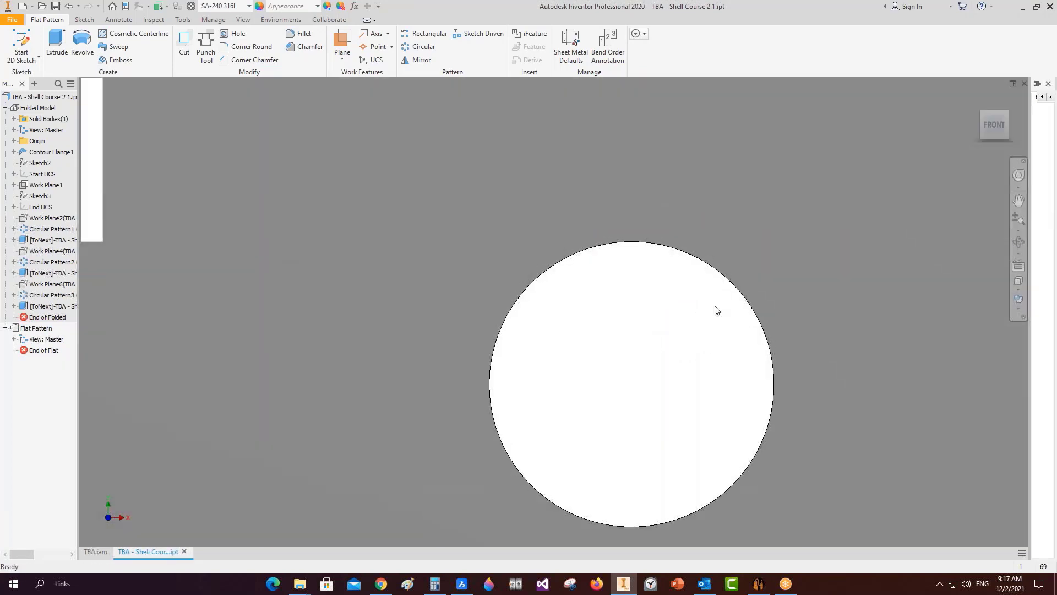
{"action": "scroll", "coordinate": [710, 316], "scroll_direction": "up", "scroll_amount": 2}
{"action": "middle_click_drag", "start_coordinate": [708, 320], "coordinate": [719, 215]}
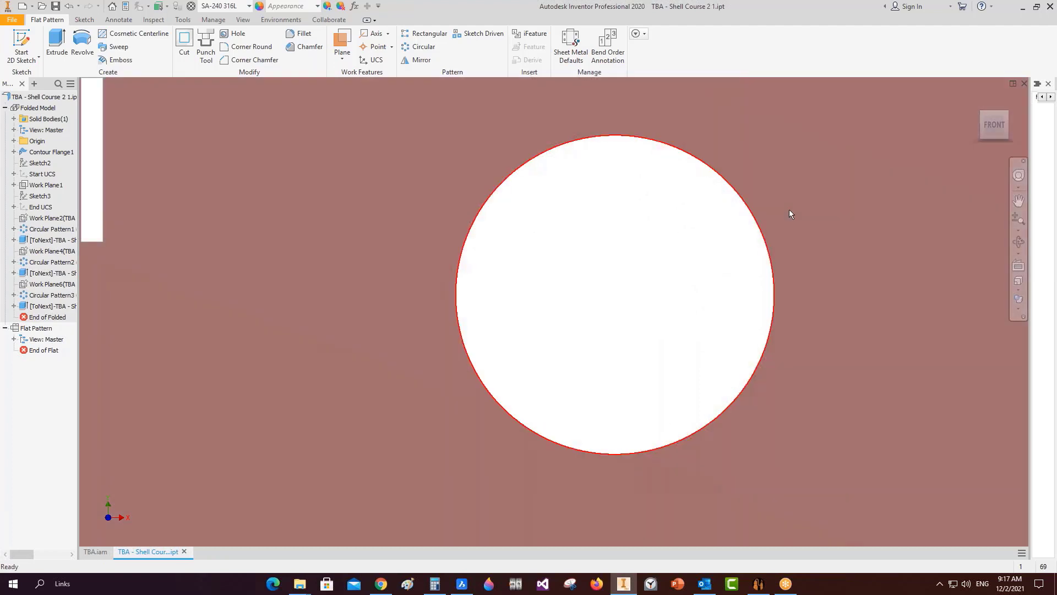
{"action": "mouse_move", "coordinate": [789, 211]}
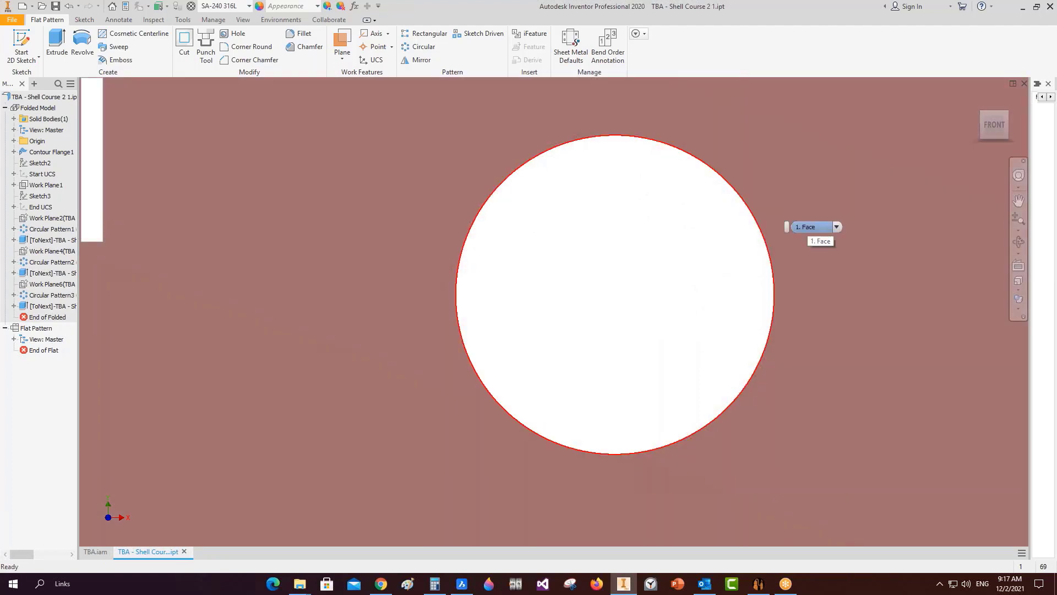
{"action": "scroll", "coordinate": [666, 315], "scroll_direction": "down", "scroll_amount": 6}
{"action": "scroll", "coordinate": [666, 316], "scroll_direction": "down", "scroll_amount": 3}
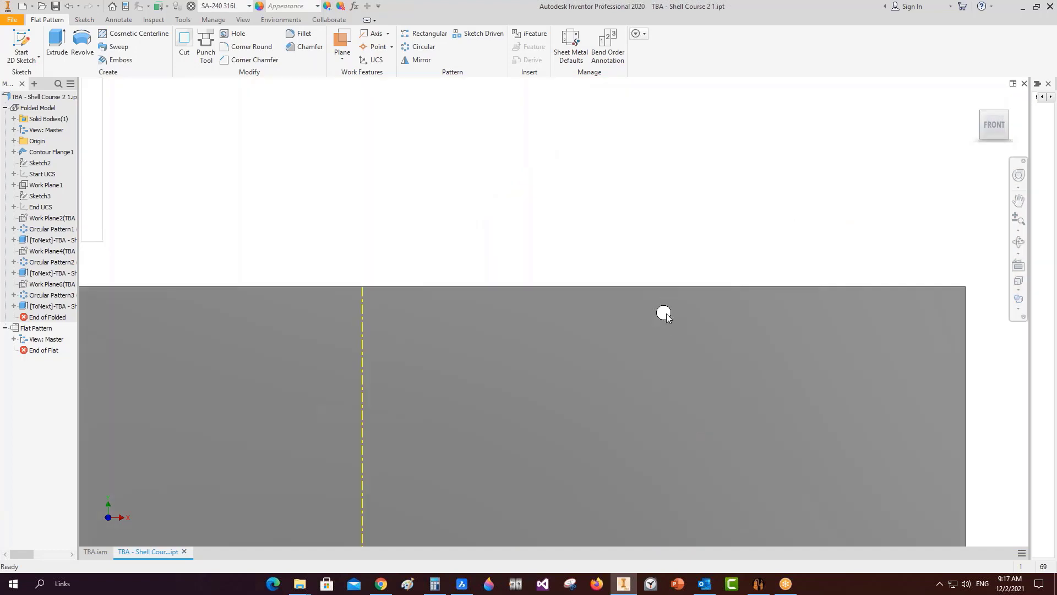
Close the shell course part and orbit the TBA.iam vessel assembly toward the front.
{"action": "left_click", "coordinate": [1023, 85]}
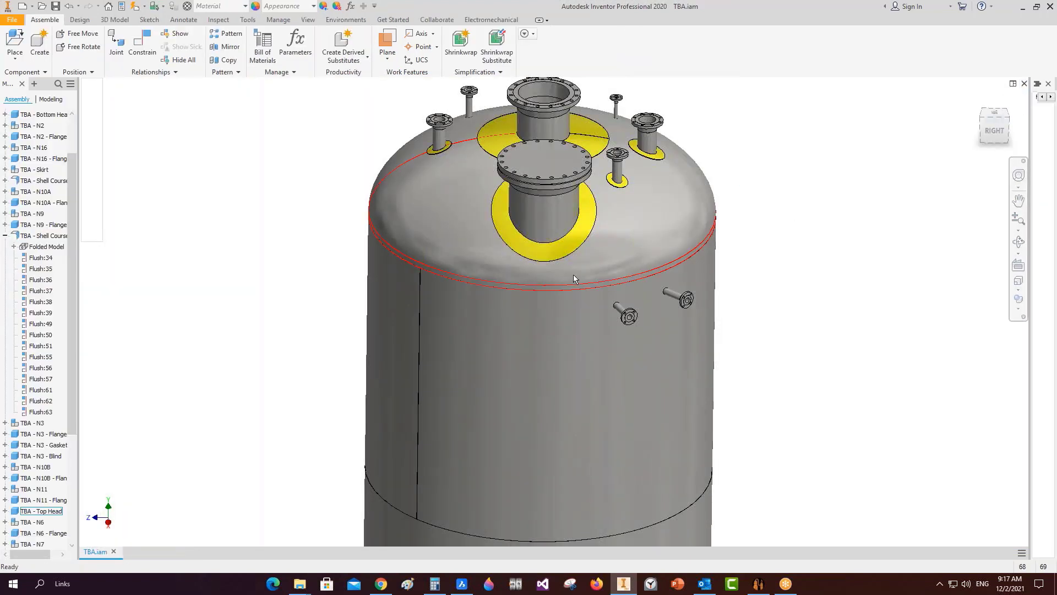
{"action": "scroll", "coordinate": [573, 279], "scroll_direction": "down", "scroll_amount": 3}
{"action": "left_click", "coordinate": [1019, 242]}
{"action": "scroll", "coordinate": [738, 291], "scroll_direction": "down", "scroll_amount": 2}
{"action": "left_click_drag", "start_coordinate": [529, 344], "coordinate": [632, 341]}
{"action": "right_click", "coordinate": [631, 322]}
{"action": "left_click", "coordinate": [664, 322]}
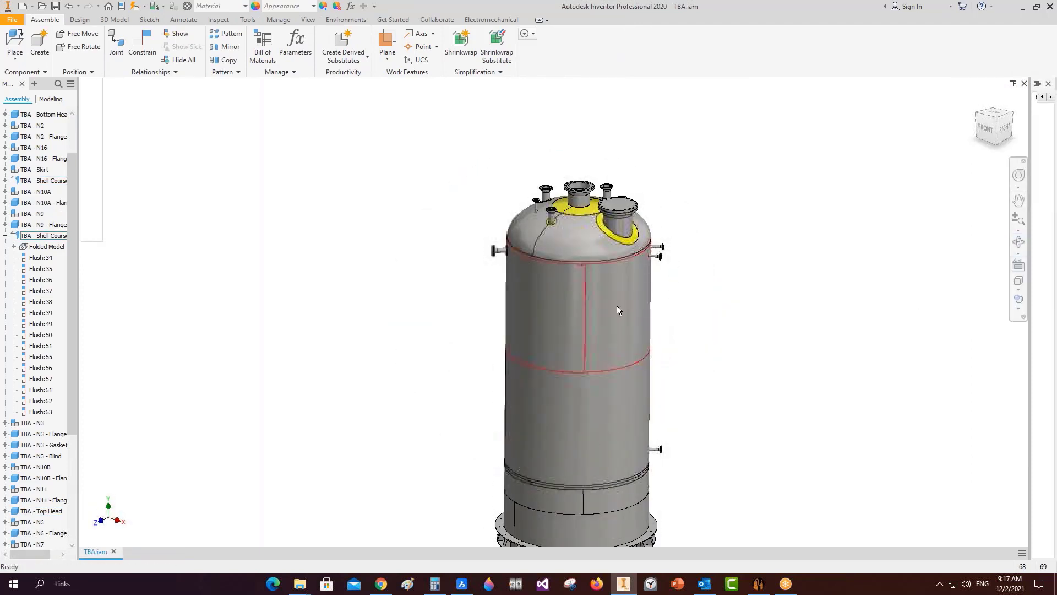
Add shell nozzle NAS under Shell Course 1 1, typed as a nozzle from plate connected to shell.
{"action": "left_click", "coordinate": [758, 583]}
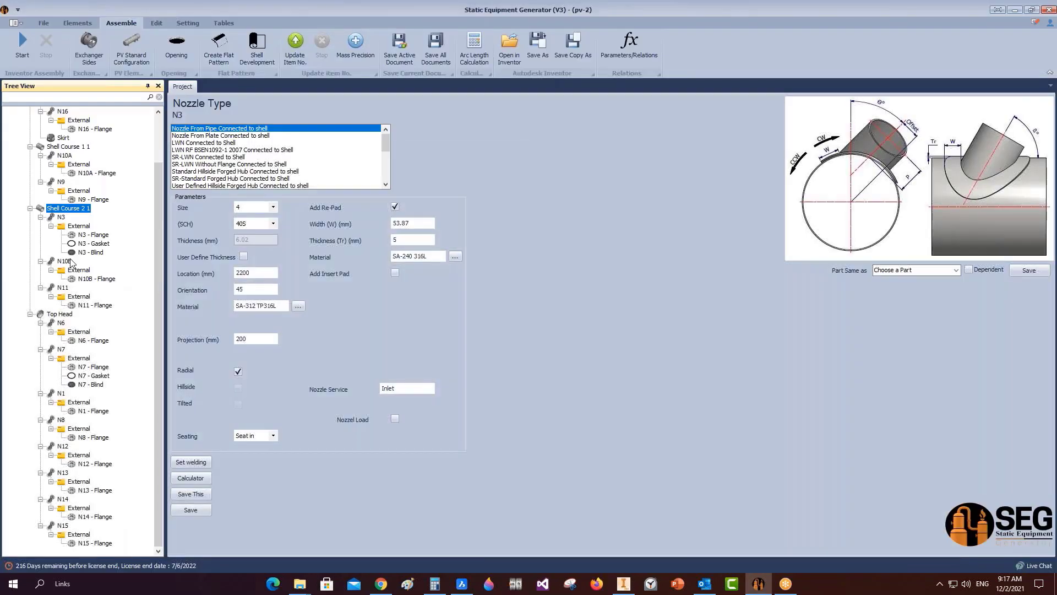
{"action": "scroll", "coordinate": [71, 263], "scroll_direction": "up", "scroll_amount": 2}
{"action": "left_click", "coordinate": [71, 201]}
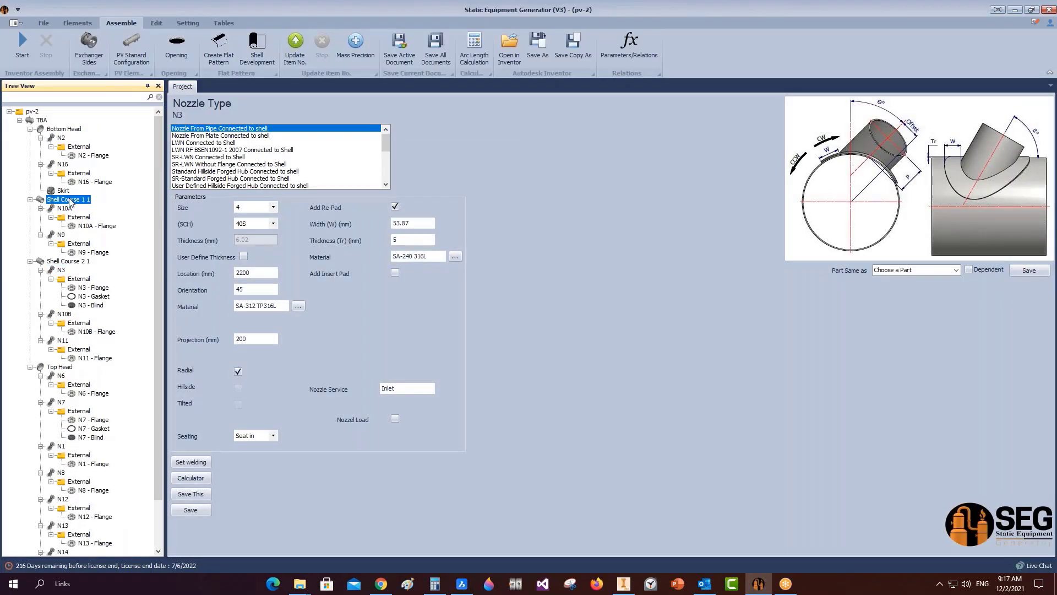
{"action": "left_click", "coordinate": [81, 23]}
{"action": "left_click", "coordinate": [273, 49]}
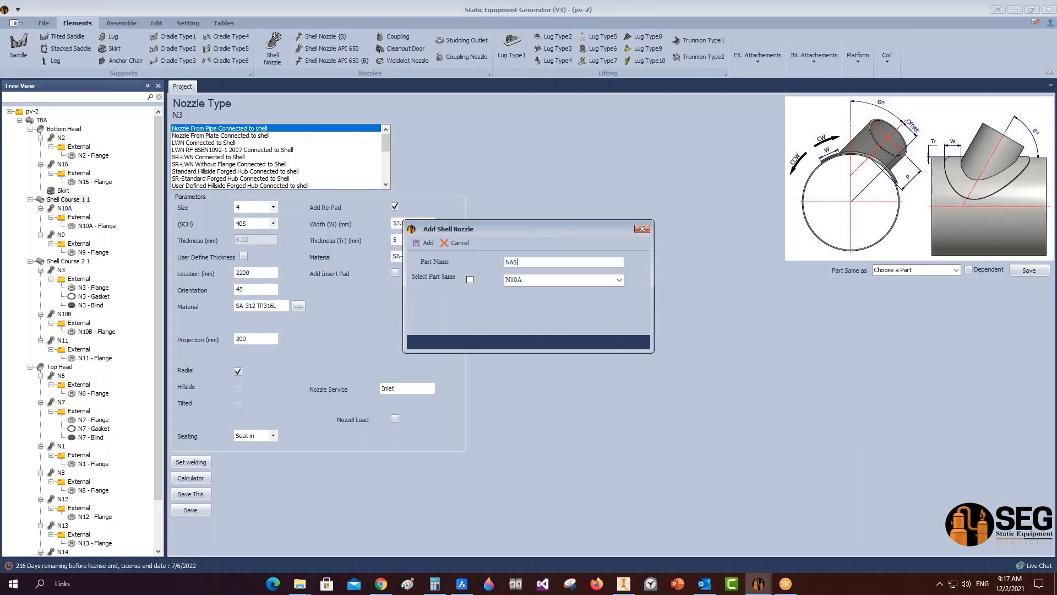
{"action": "type", "text": "NAS"}
{"action": "left_click", "coordinate": [423, 242]}
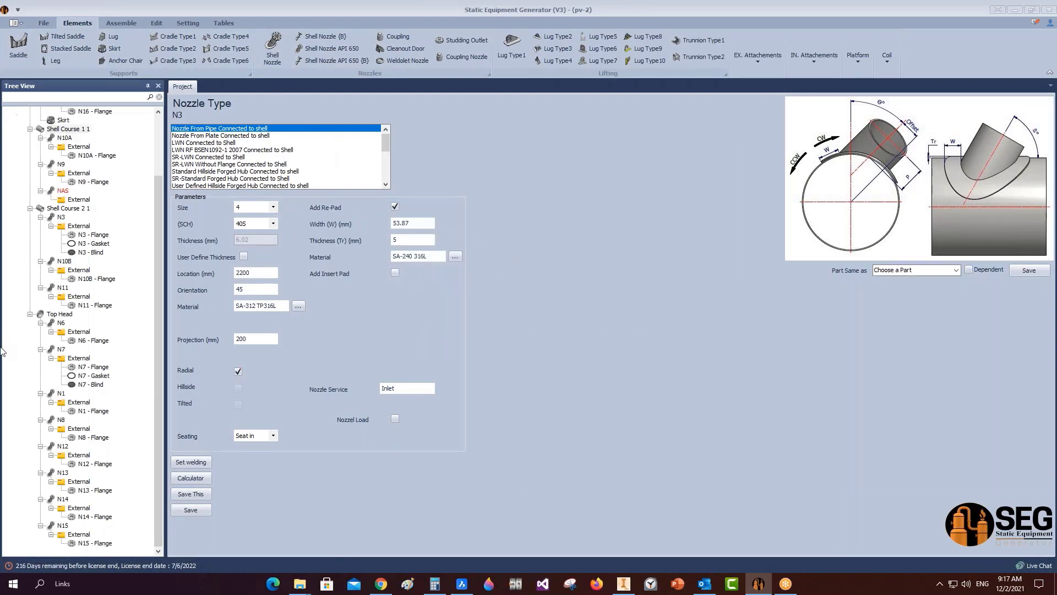
{"action": "left_click", "coordinate": [63, 190]}
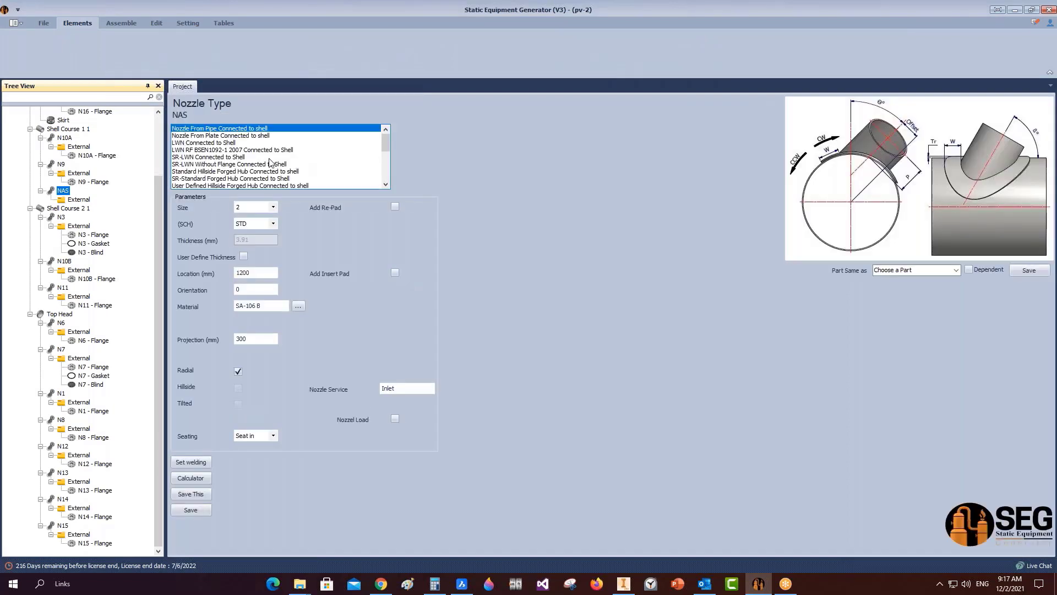
{"action": "left_click", "coordinate": [235, 137]}
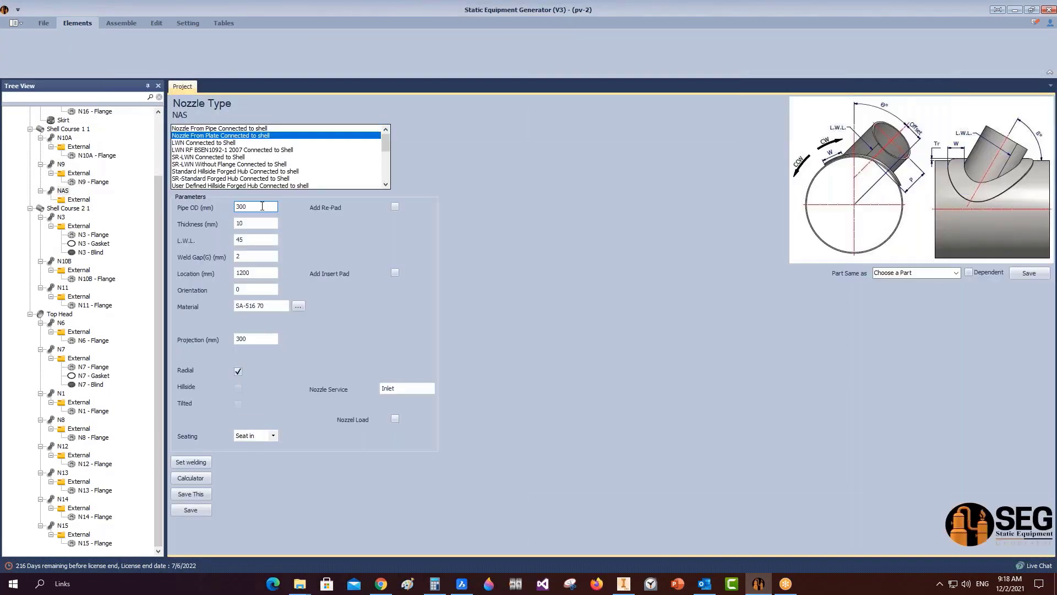
Measure the vessel shell's radius in the Inventor assembly.
{"action": "left_click", "coordinate": [251, 208]}
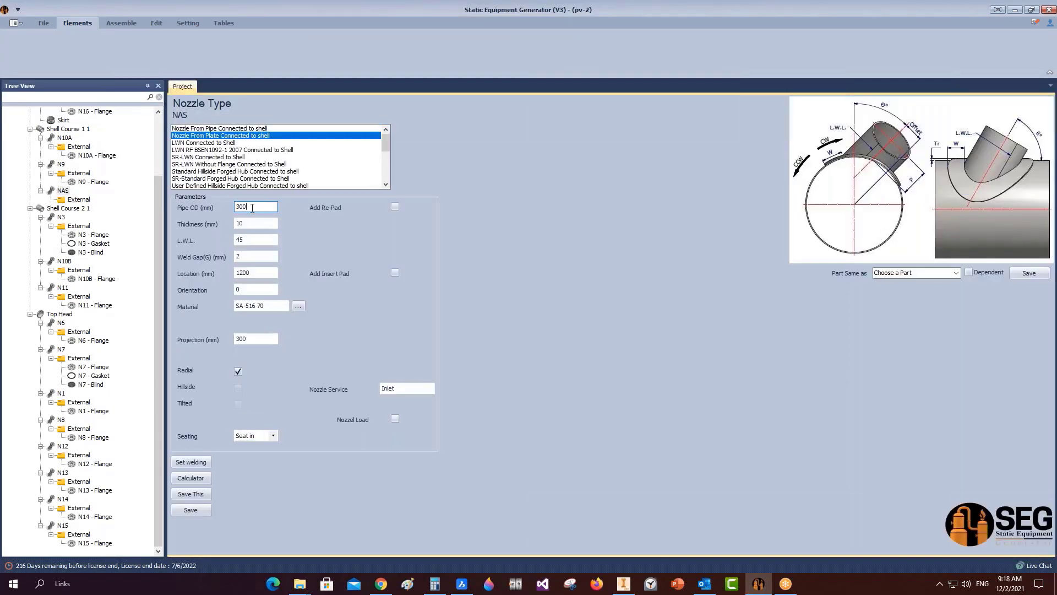
{"action": "left_click", "coordinate": [624, 581]}
{"action": "left_click", "coordinate": [247, 20]}
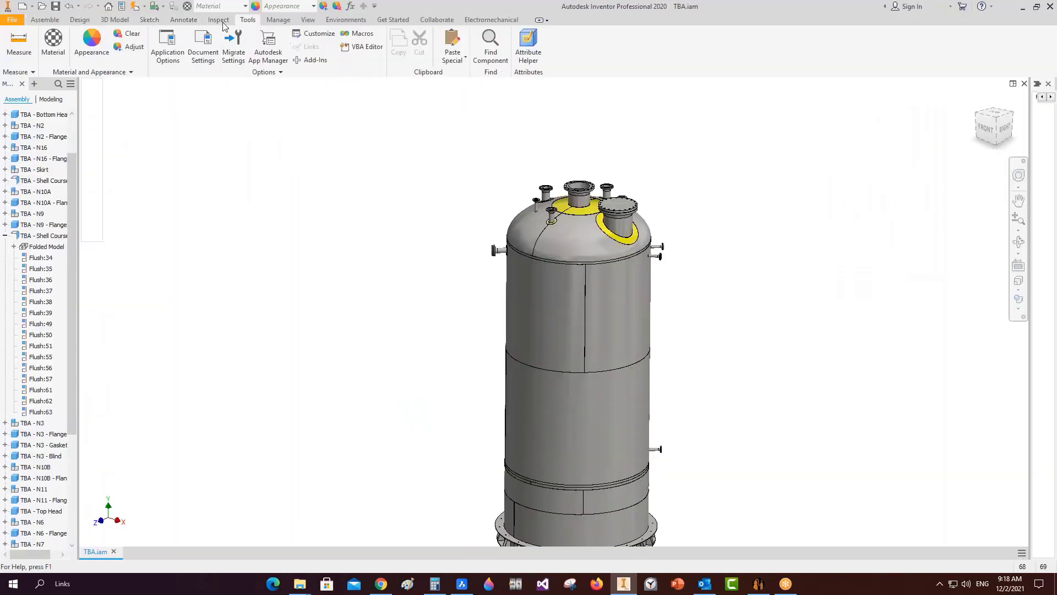
{"action": "left_click", "coordinate": [19, 41]}
{"action": "left_click", "coordinate": [573, 373]}
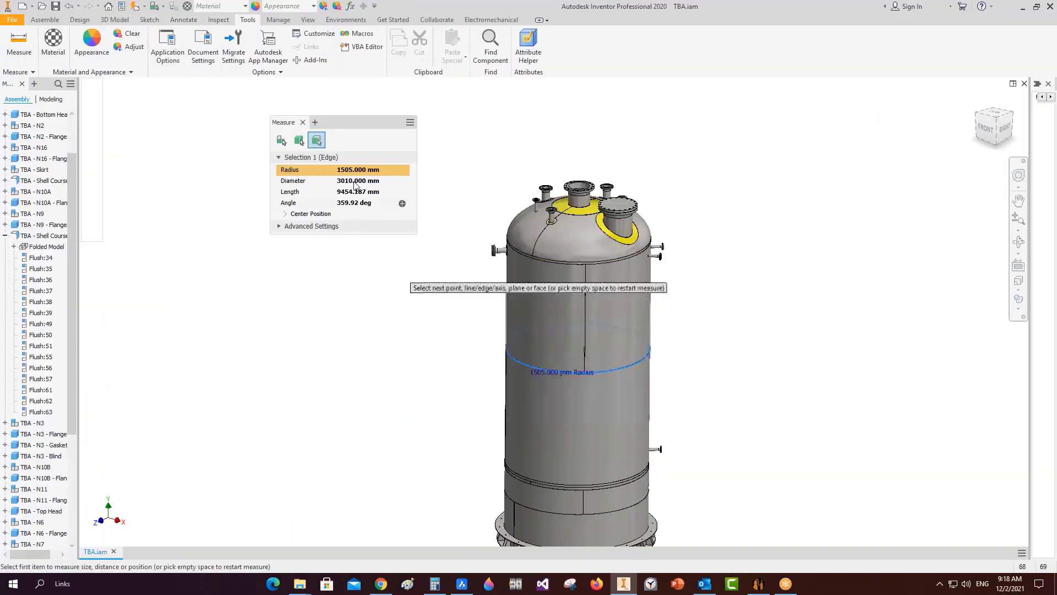
{"action": "left_click", "coordinate": [303, 122]}
{"action": "left_click", "coordinate": [758, 583]}
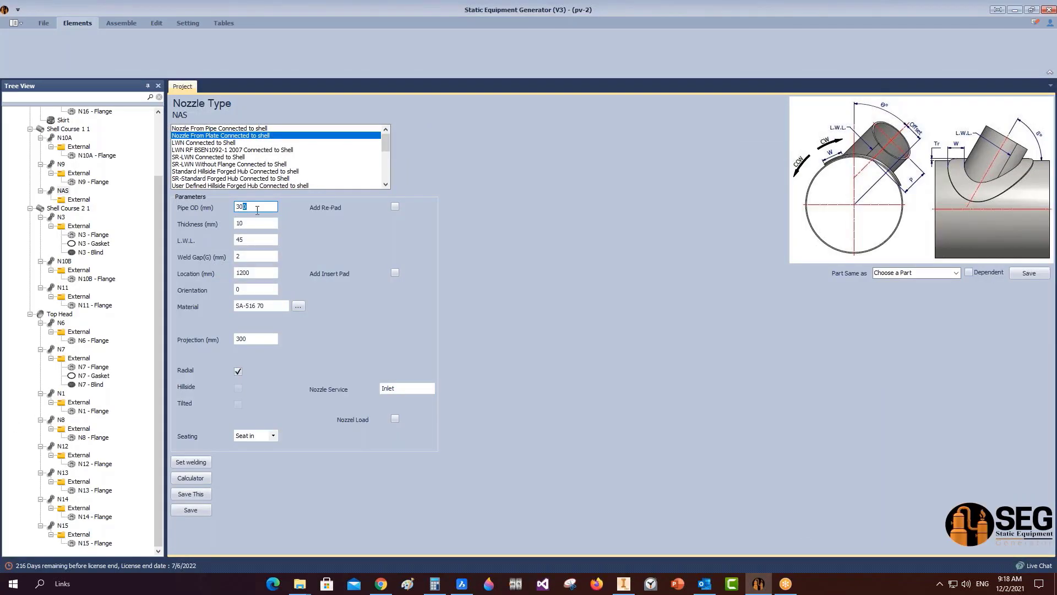
Give NAS an 800 mm pipe OD and make it a hillside nozzle with 400 mm offset.
{"action": "type", "text": "1"}
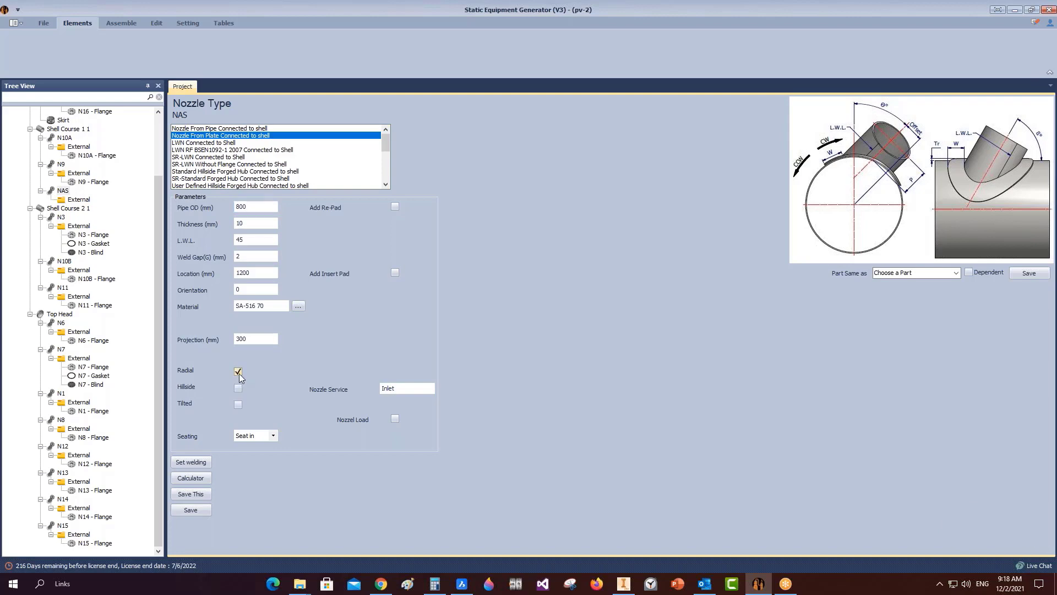
{"action": "left_click", "coordinate": [238, 387]}
{"action": "left_click", "coordinate": [253, 355]}
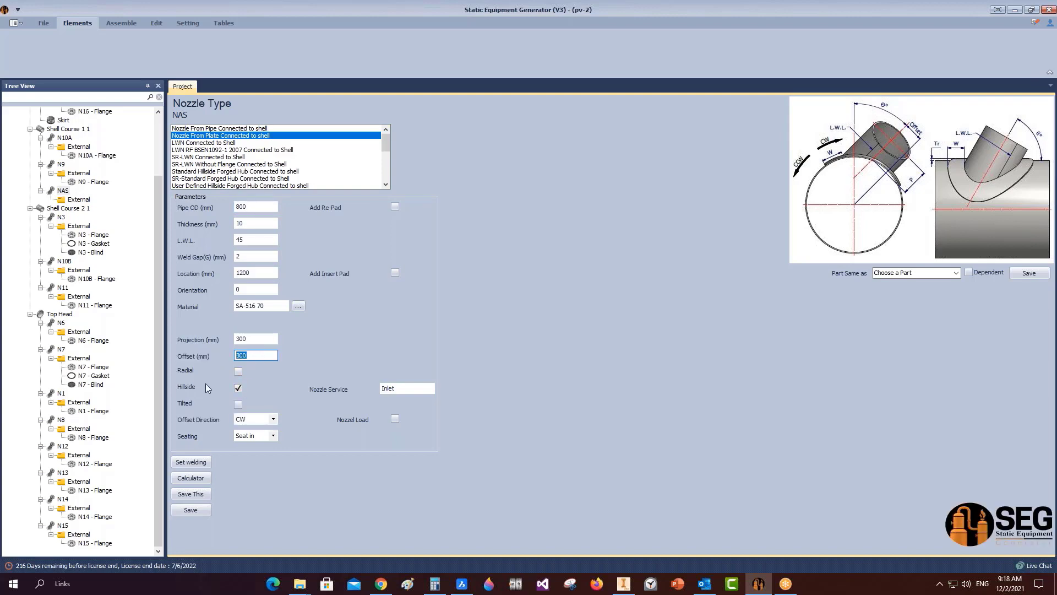
{"action": "type", "text": "400"}
Add a 250 mm wide, 3 mm thick reinforcing pad to NAS.
{"action": "left_click", "coordinate": [394, 206]}
{"action": "key", "text": "Tab"}
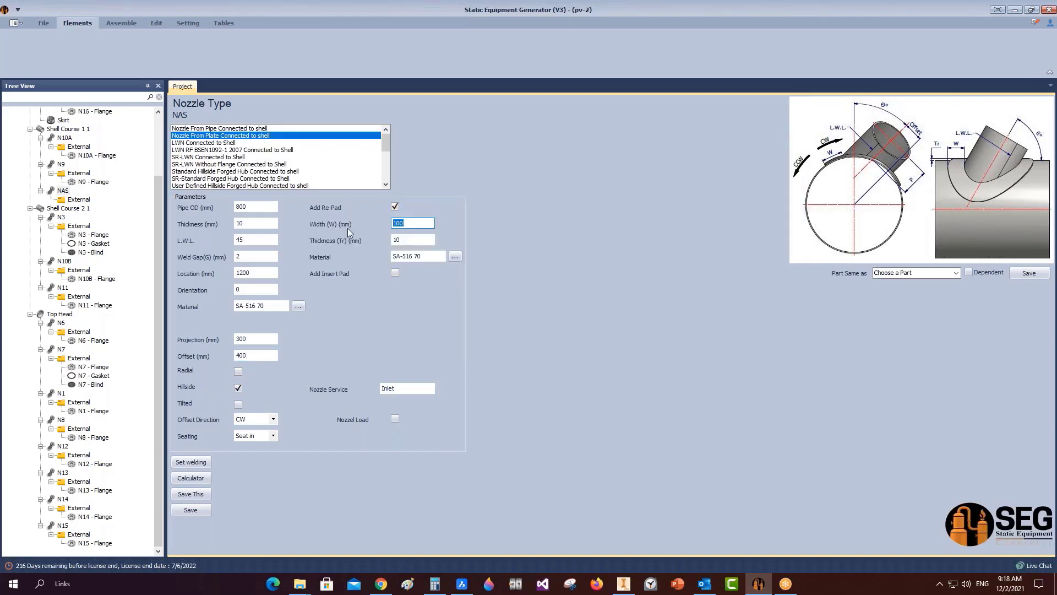
{"action": "type", "text": "250"}
{"action": "key", "text": "Tab"}
{"action": "type", "text": "3"}
{"action": "left_click", "coordinate": [262, 222]}
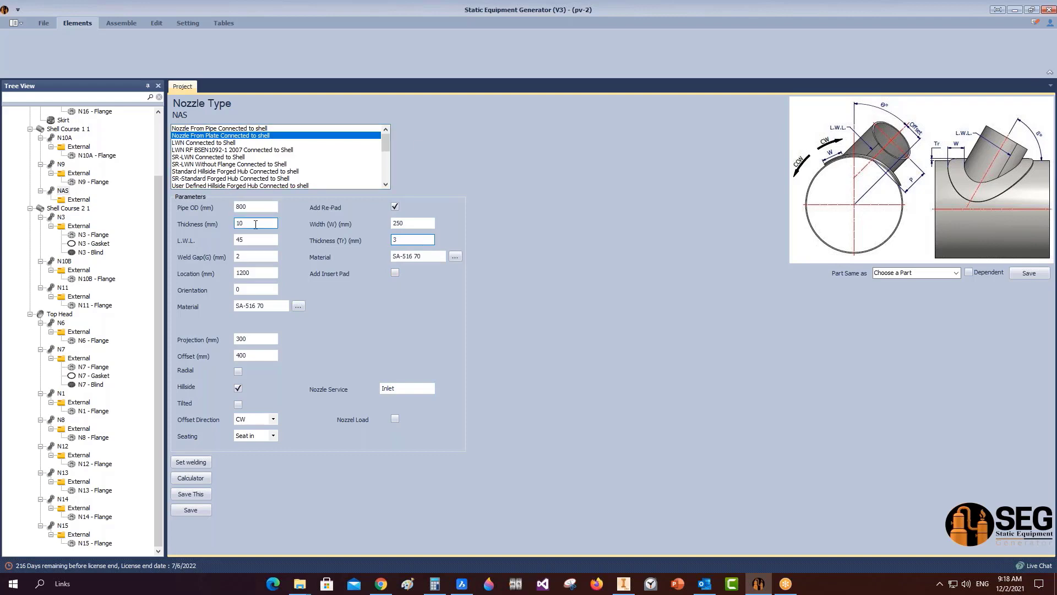
Save NAS with a 600 mm projection and start generating the Inventor assembly.
{"action": "left_click", "coordinate": [209, 510]}
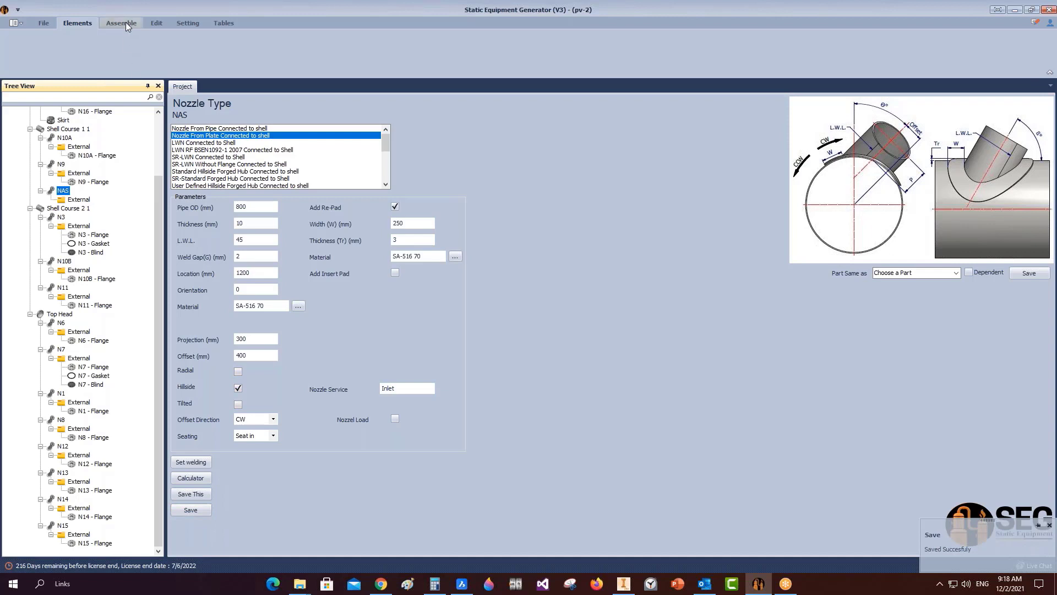
{"action": "left_click", "coordinate": [255, 339]}
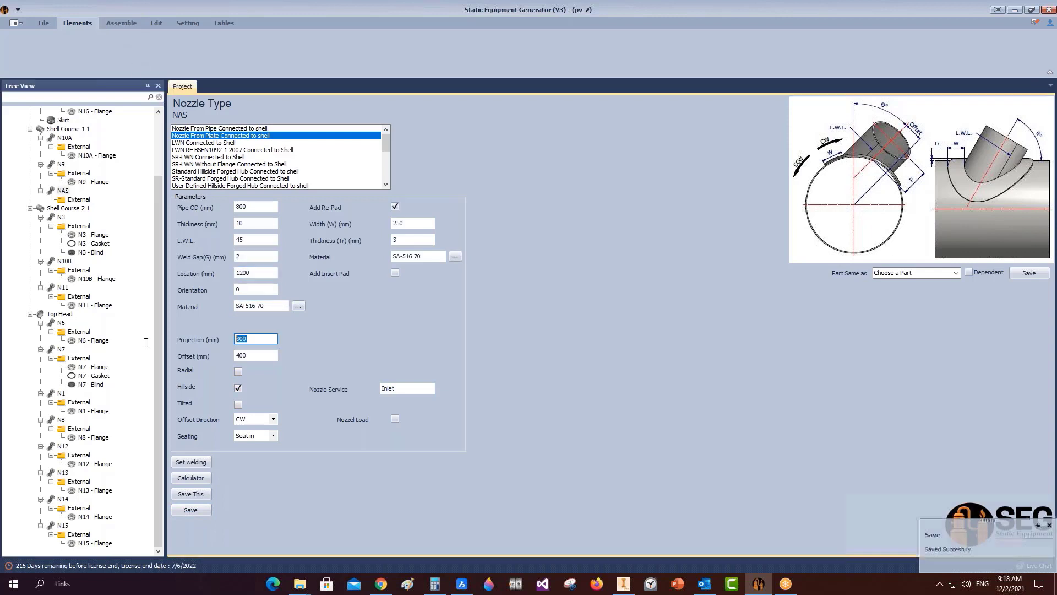
{"action": "type", "text": "6"}
{"action": "left_click", "coordinate": [204, 510]}
{"action": "left_click", "coordinate": [125, 24]}
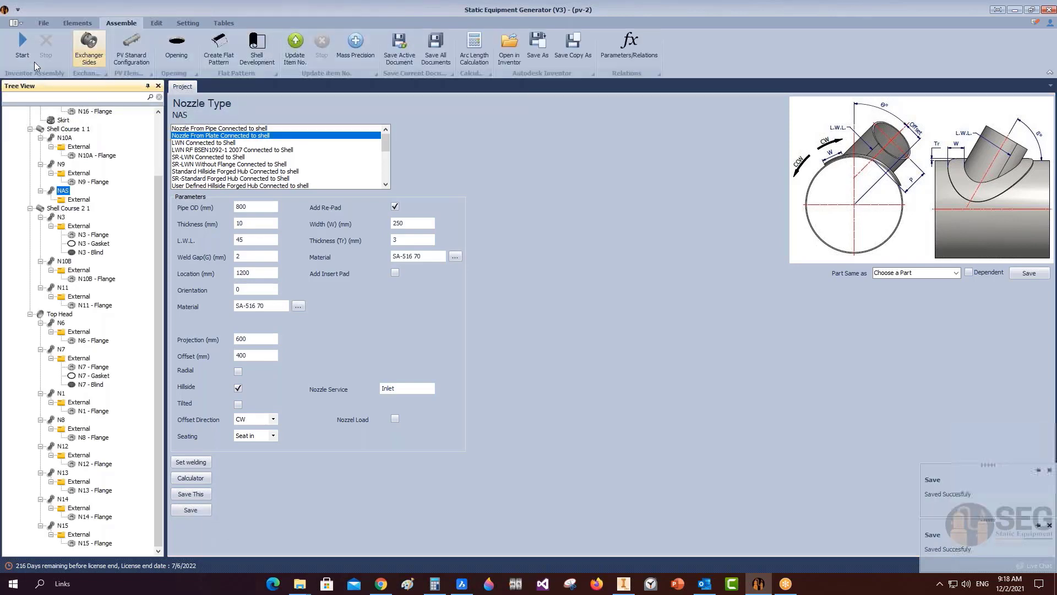
{"action": "left_click", "coordinate": [30, 58]}
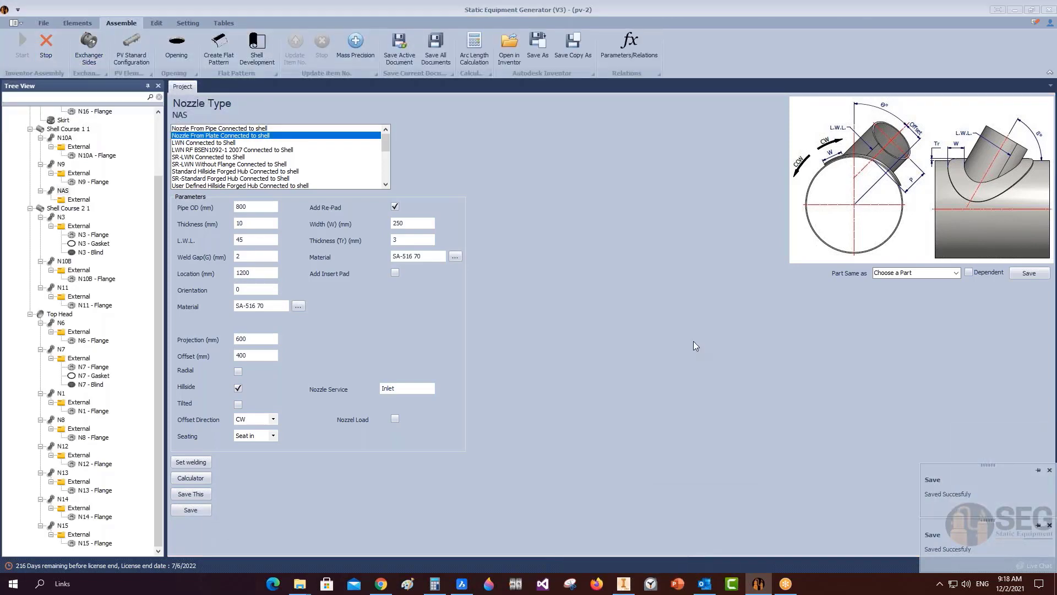
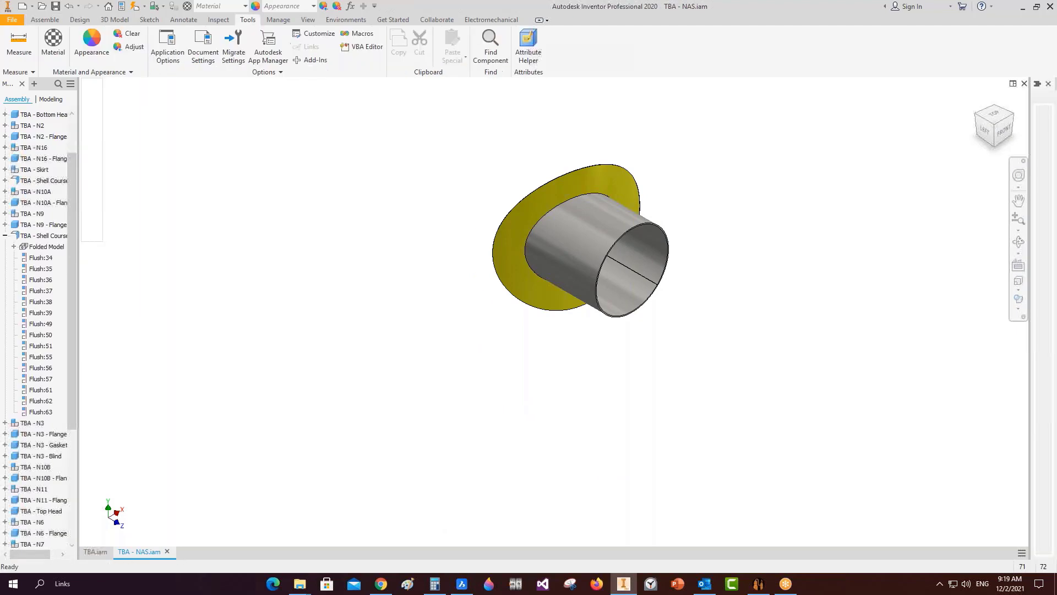
Zoom in on the vessel's top head from the TOP view, then return to the equipment generator.
{"action": "left_click", "coordinate": [994, 113]}
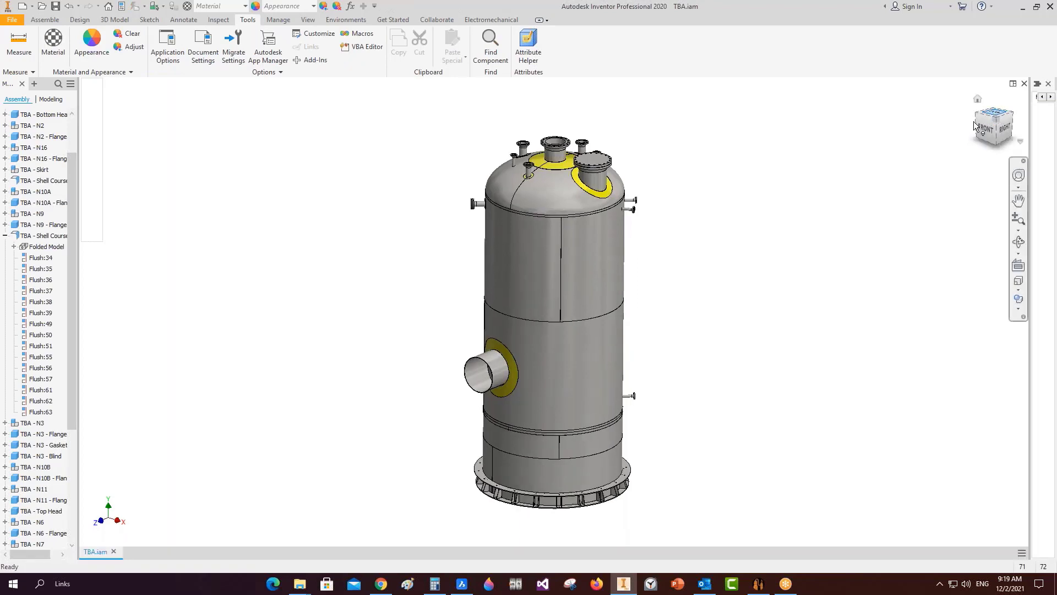
{"action": "scroll", "coordinate": [524, 333], "scroll_direction": "up", "scroll_amount": 3}
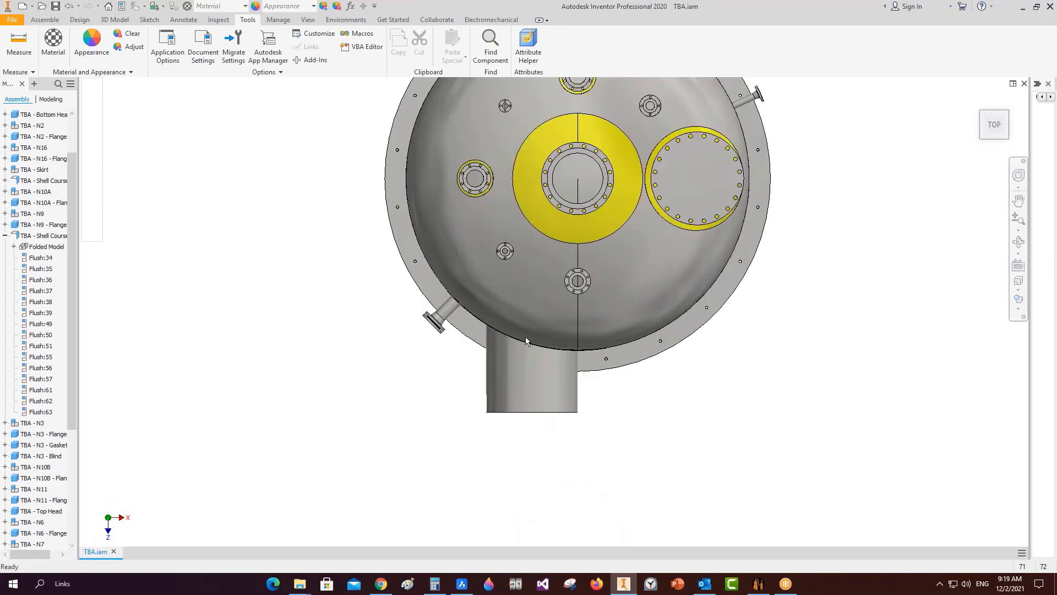
{"action": "left_click", "coordinate": [798, 579]}
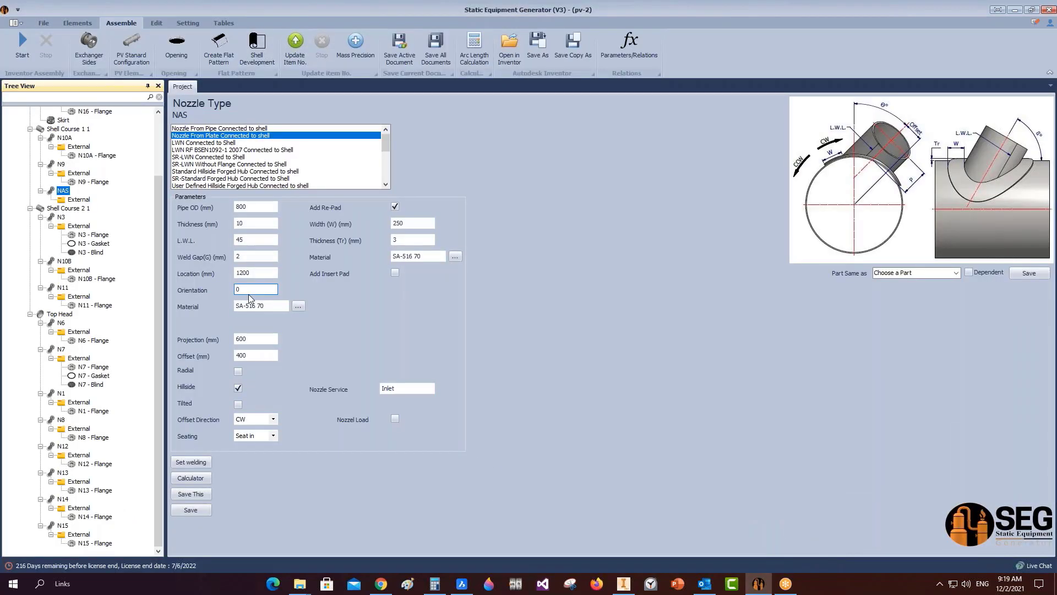
Change the NAS hillside offset to 700 mm, save it, and regenerate the Inventor vessel.
{"action": "double_click", "coordinate": [255, 354]}
{"action": "type", "text": "7"}
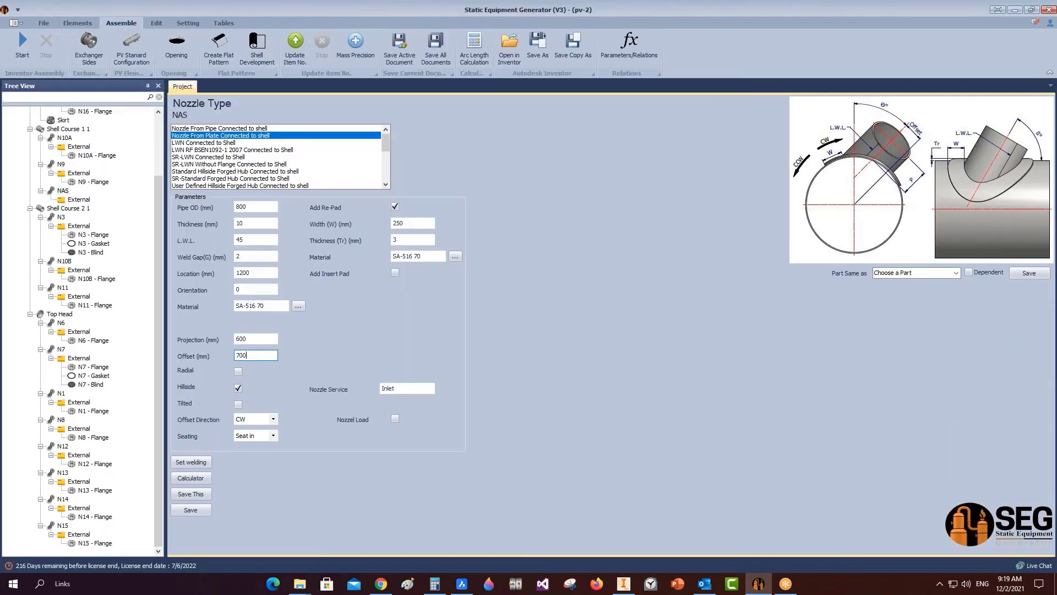
{"action": "type", "text": "00"}
{"action": "left_click", "coordinate": [191, 510]}
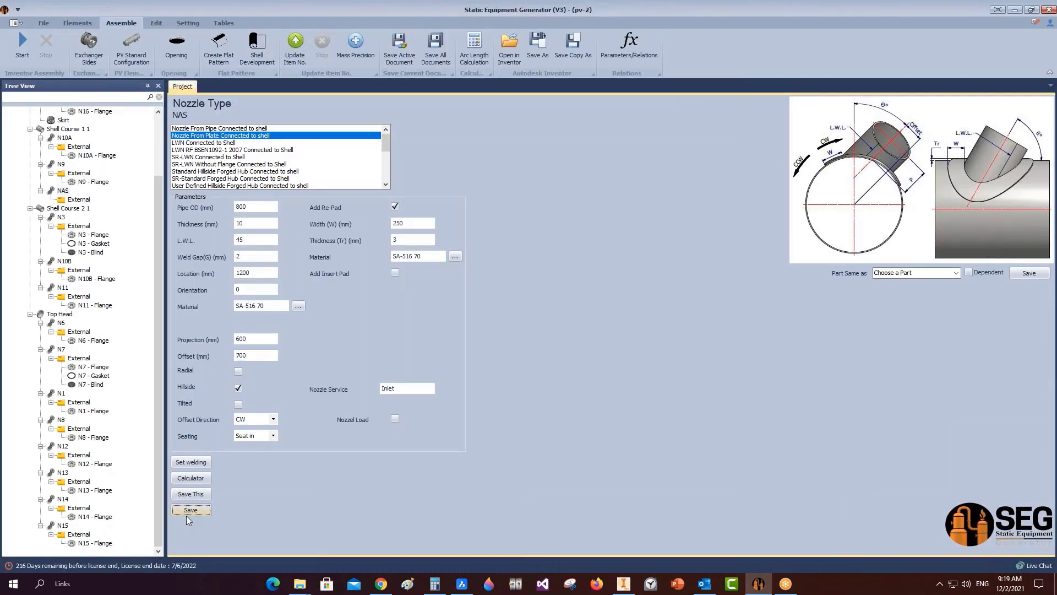
{"action": "left_click", "coordinate": [26, 46]}
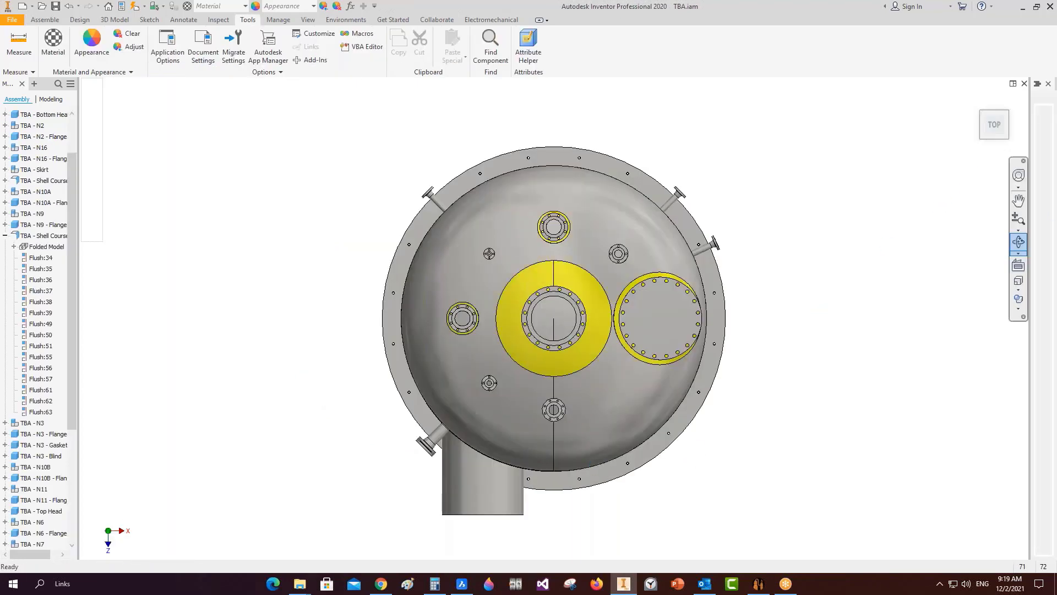
Orbit the vessel from top to front to inspect the moved nozzle.
{"action": "left_click", "coordinate": [1018, 242]}
{"action": "left_click_drag", "start_coordinate": [542, 353], "coordinate": [581, 374]}
{"action": "scroll", "coordinate": [528, 342], "scroll_direction": "up", "scroll_amount": 3}
{"action": "left_click_drag", "start_coordinate": [573, 438], "coordinate": [590, 519]}
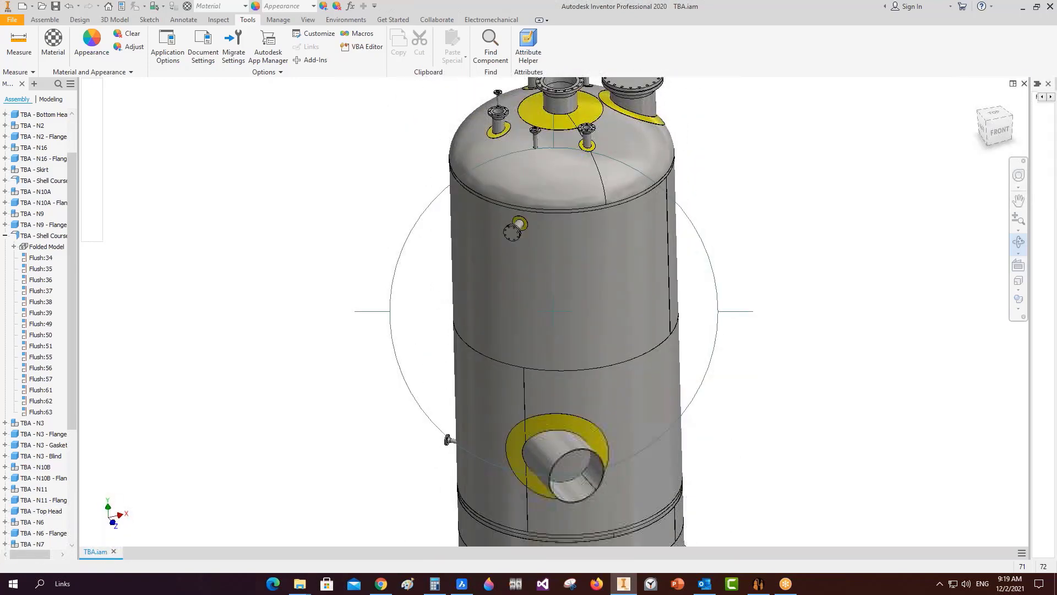
{"action": "key", "text": "Escape"}
Set the NAS offset direction to CCW and save the nozzle.
{"action": "left_click", "coordinate": [759, 583]}
{"action": "left_click", "coordinate": [254, 419]}
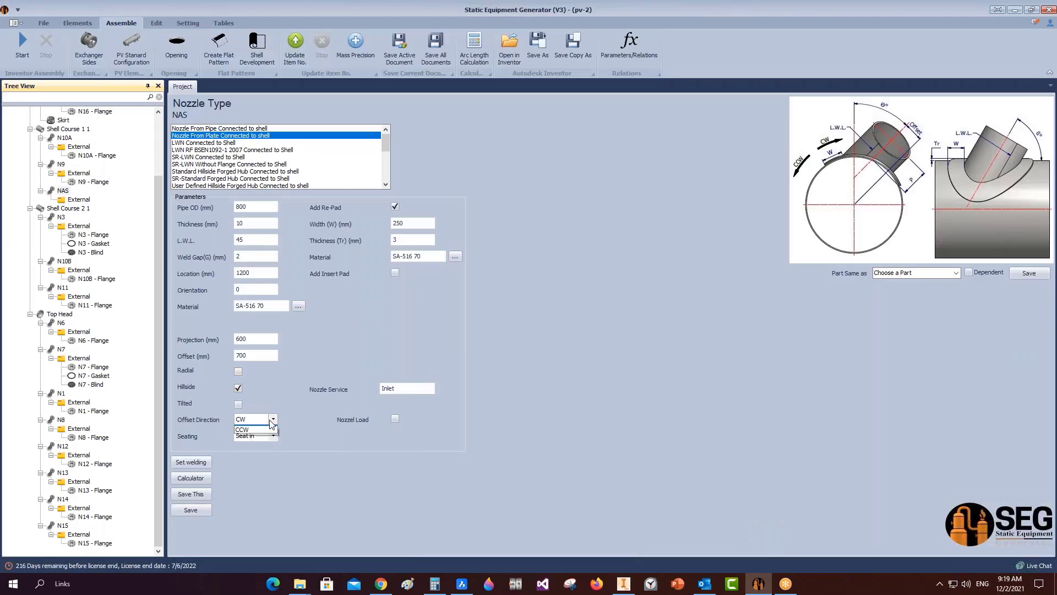
{"action": "left_click", "coordinate": [200, 511]}
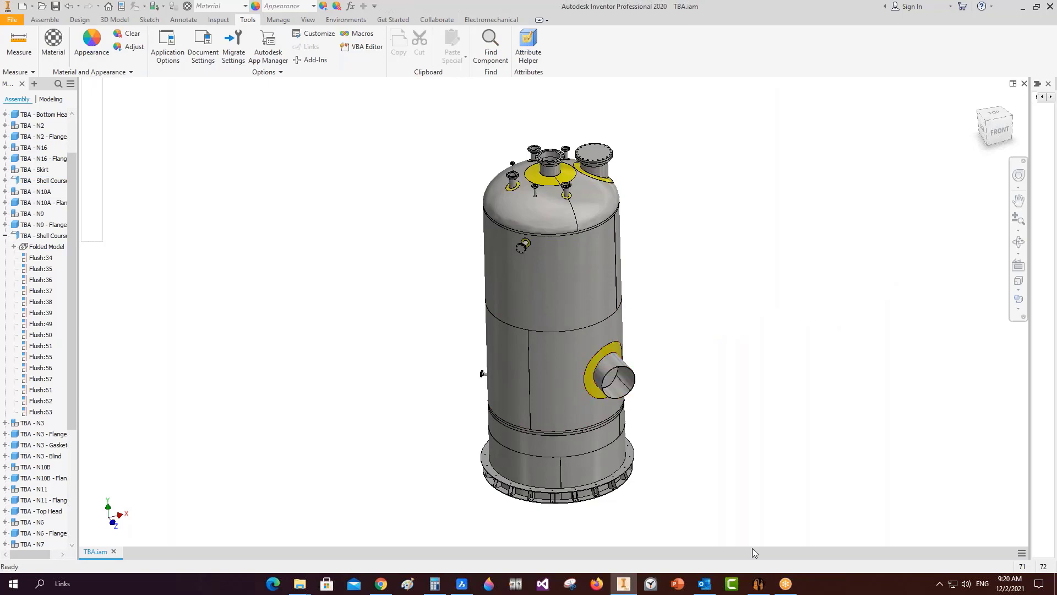
Load the vessel's nozzles, select only NAS, and extrude its opening into Shell Course 1 1.
{"action": "left_click", "coordinate": [756, 587]}
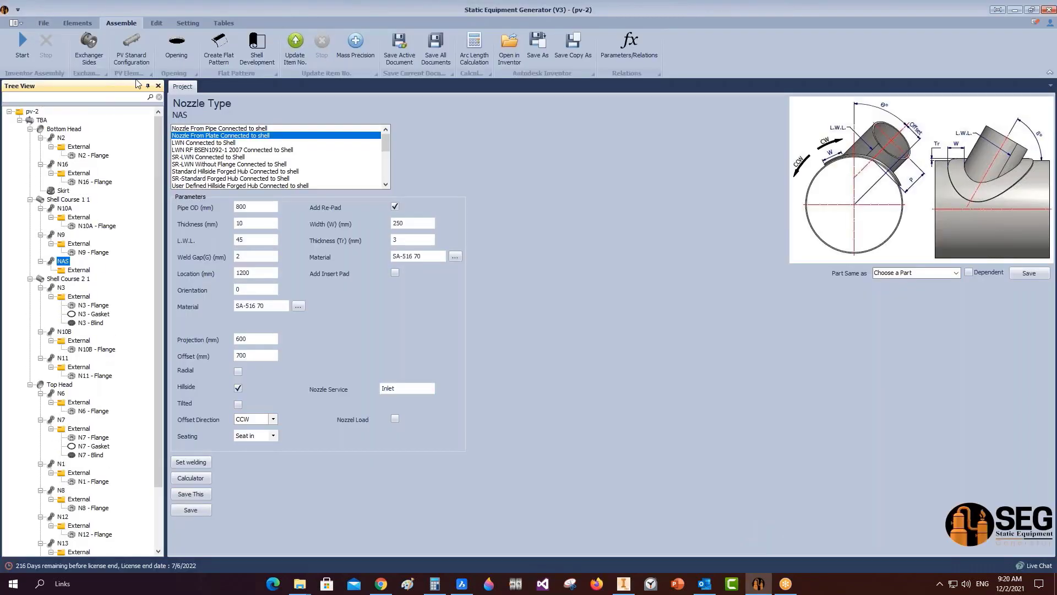
{"action": "left_click", "coordinate": [176, 55]}
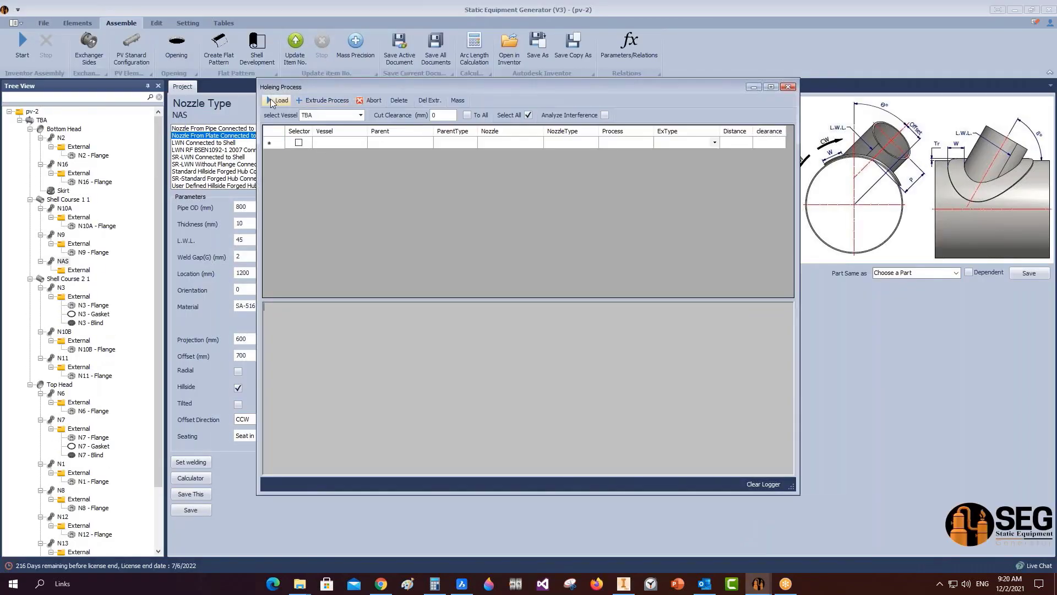
{"action": "left_click", "coordinate": [278, 100]}
{"action": "left_click", "coordinate": [528, 115]}
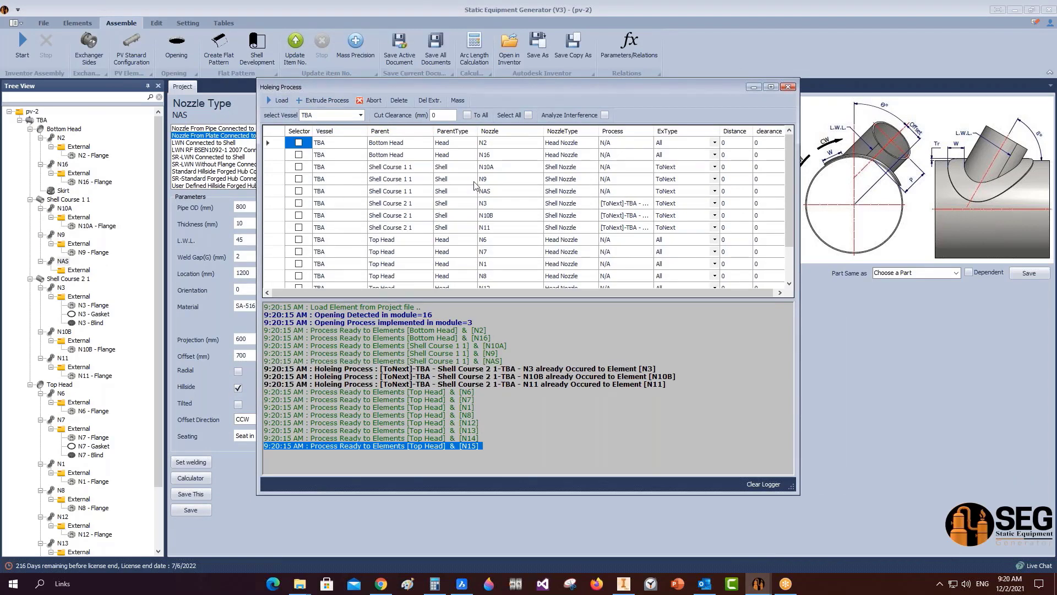
{"action": "left_click", "coordinate": [298, 191]}
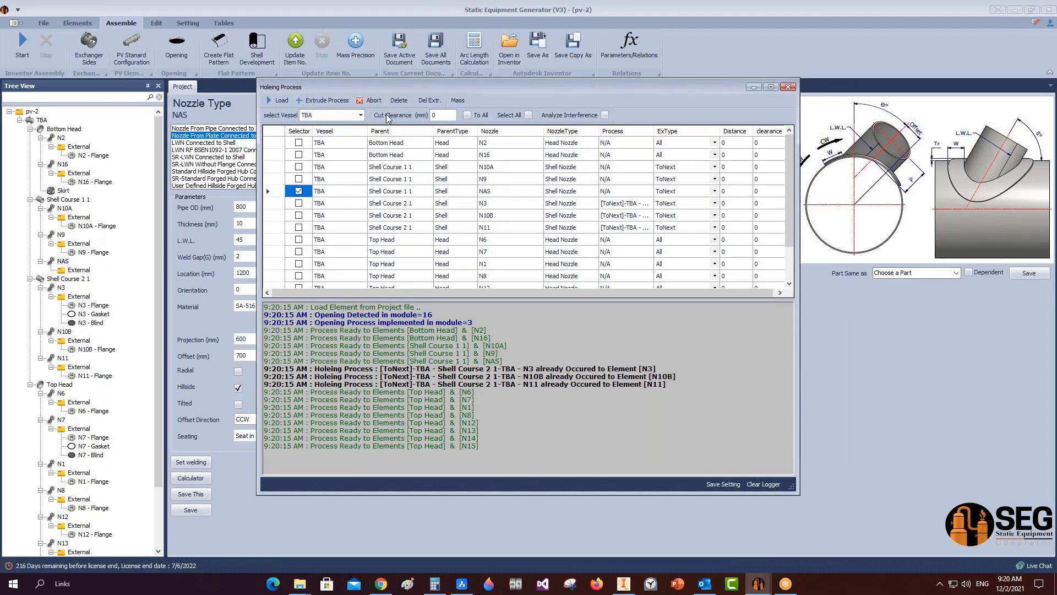
{"action": "left_click", "coordinate": [322, 100]}
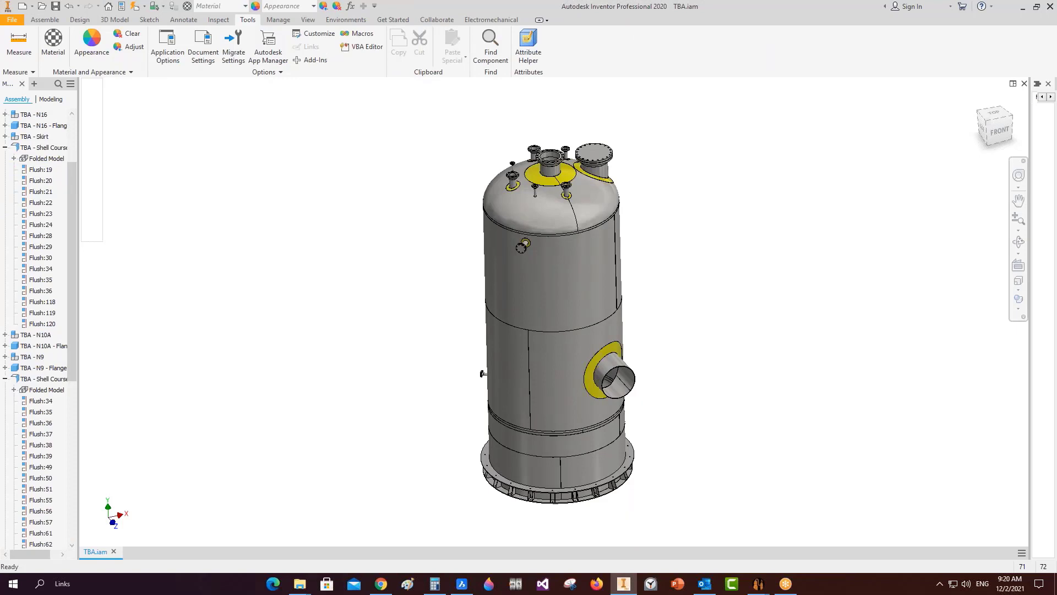
Save TBA.iam and orbit to inspect the nozzle and re-pad over the cut opening.
{"action": "key", "text": "ctrl+s"}
{"action": "left_click", "coordinate": [1018, 241]}
{"action": "left_click_drag", "start_coordinate": [550, 309], "coordinate": [560, 353]}
{"action": "scroll", "coordinate": [560, 354], "scroll_direction": "down", "scroll_amount": 5}
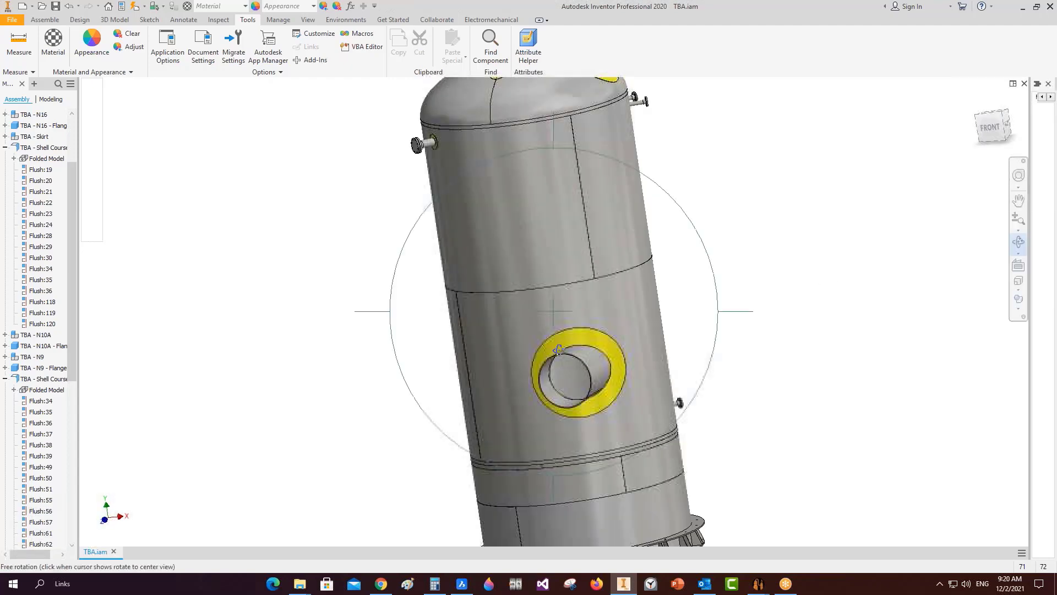
{"action": "left_click_drag", "start_coordinate": [580, 411], "coordinate": [651, 440]}
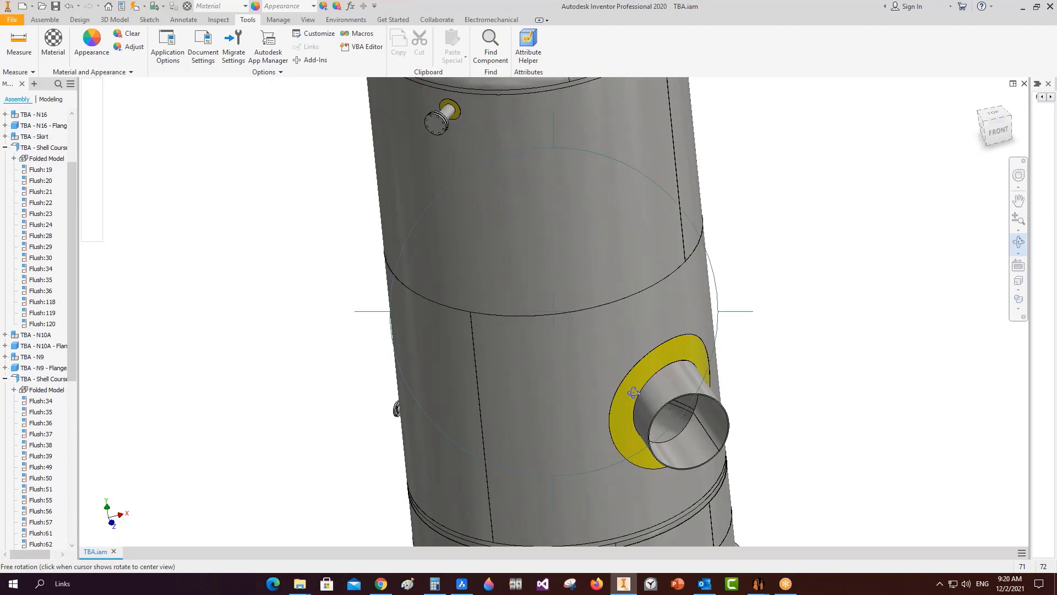
{"action": "scroll", "coordinate": [629, 387], "scroll_direction": "up", "scroll_amount": 4}
{"action": "mouse_move", "coordinate": [567, 384]}
{"action": "left_mouse_down"}
{"action": "mouse_move", "coordinate": [565, 314]}
{"action": "mouse_move", "coordinate": [568, 374]}
{"action": "left_mouse_up"}
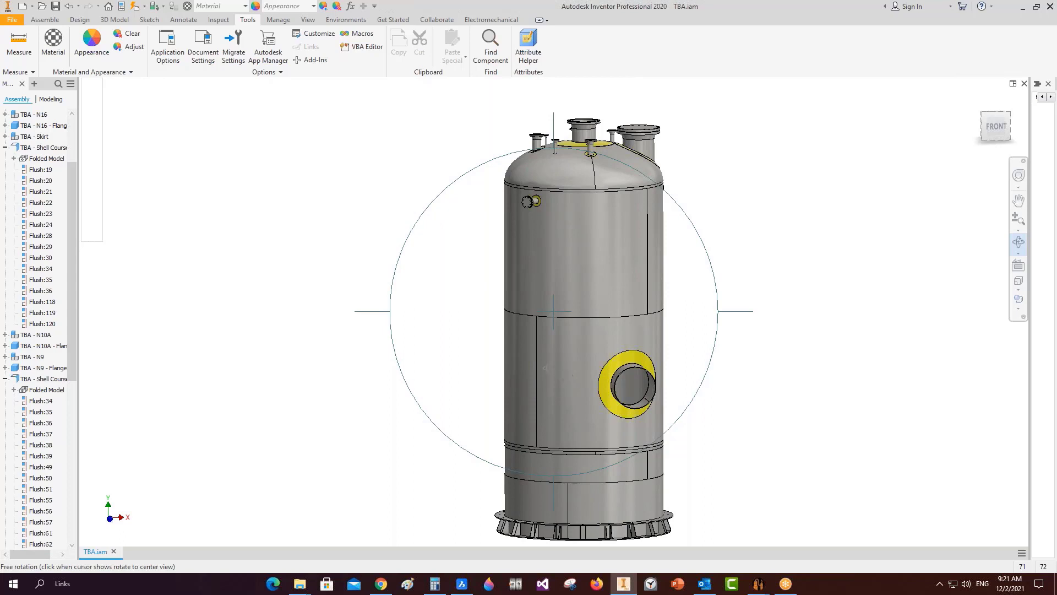
{"action": "right_click", "coordinate": [542, 354]}
{"action": "left_click", "coordinate": [570, 353]}
{"action": "scroll", "coordinate": [73, 256], "scroll_direction": "up", "scroll_amount": 3}
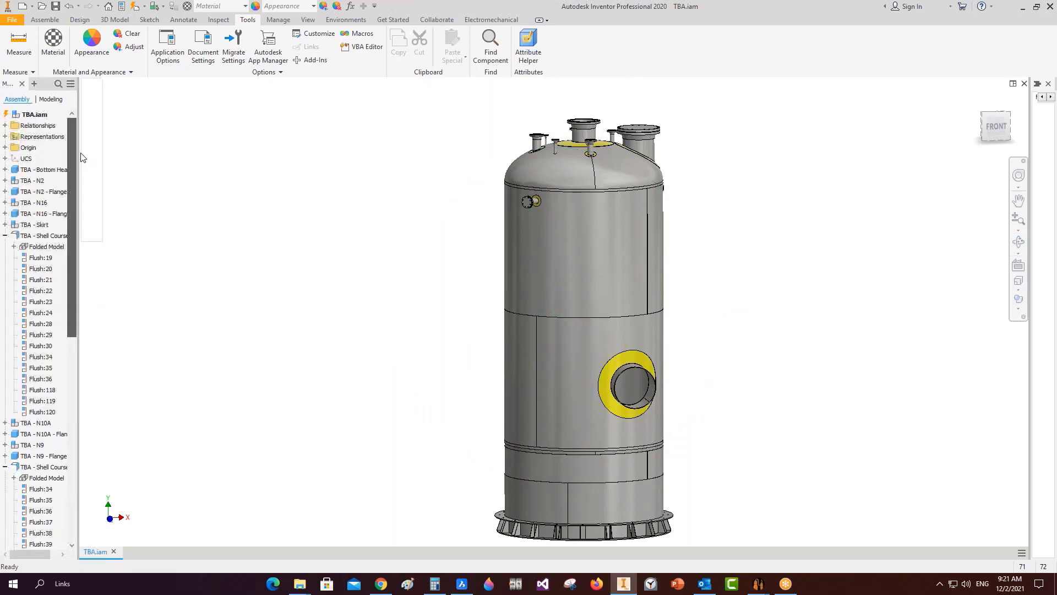
Collapse all components in the model tree and pick the middle shell course component.
{"action": "right_click", "coordinate": [35, 115]}
{"action": "left_click", "coordinate": [86, 262]}
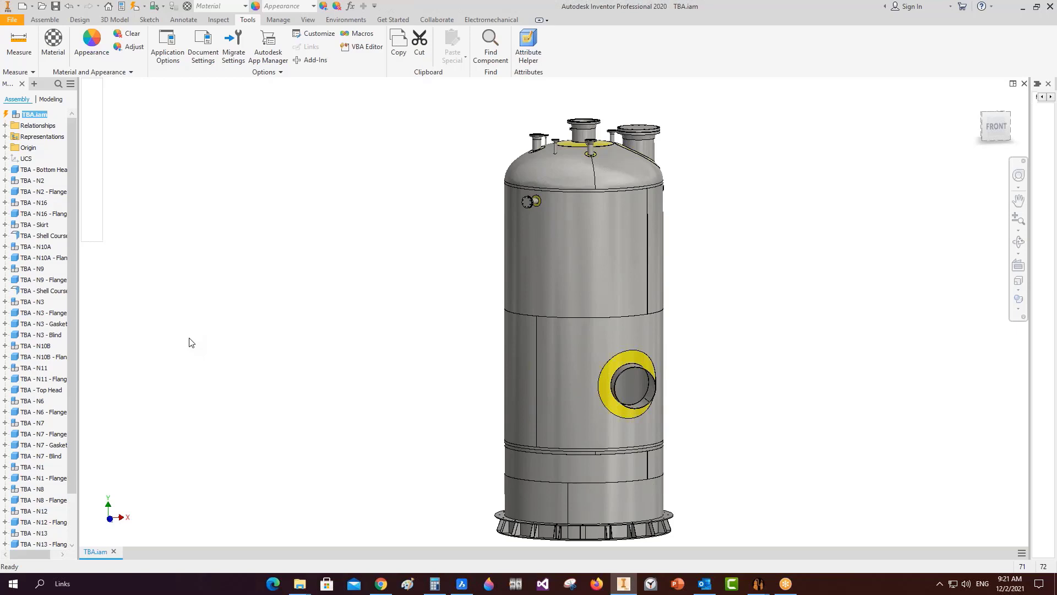
{"action": "right_click", "coordinate": [597, 349]}
{"action": "left_click", "coordinate": [800, 493]}
{"action": "left_click", "coordinate": [574, 384]}
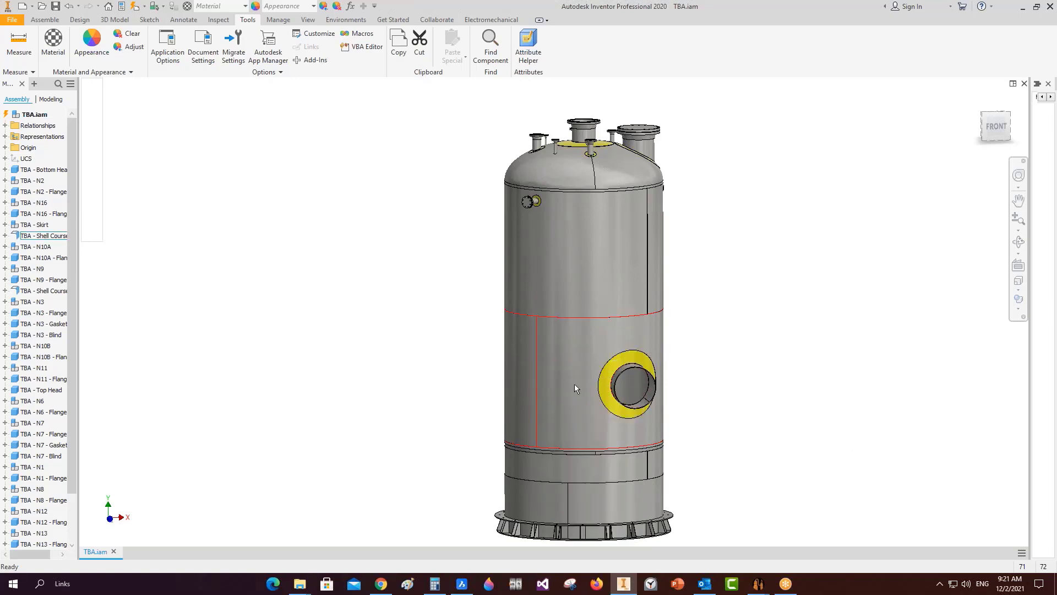
Inspect Shell Course 1 1's flat pattern with its elliptical cutout, then open the TBA - NAS subassembly.
{"action": "right_click", "coordinate": [575, 381]}
{"action": "left_click", "coordinate": [582, 348]}
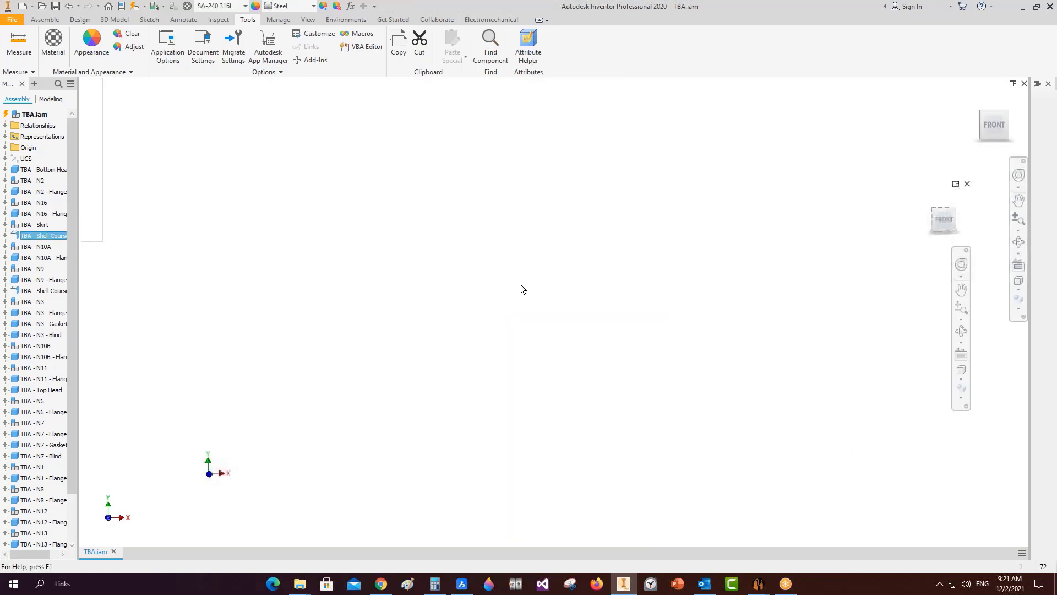
{"action": "left_click", "coordinate": [644, 47]}
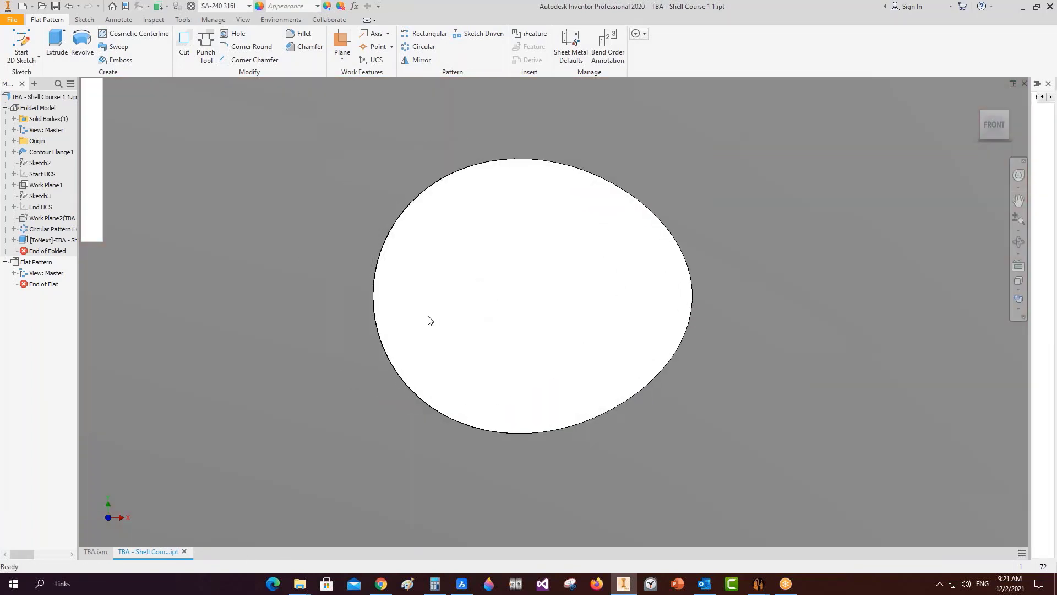
{"action": "scroll", "coordinate": [430, 320], "scroll_direction": "up", "scroll_amount": 3}
{"action": "scroll", "coordinate": [431, 320], "scroll_direction": "down", "scroll_amount": 3}
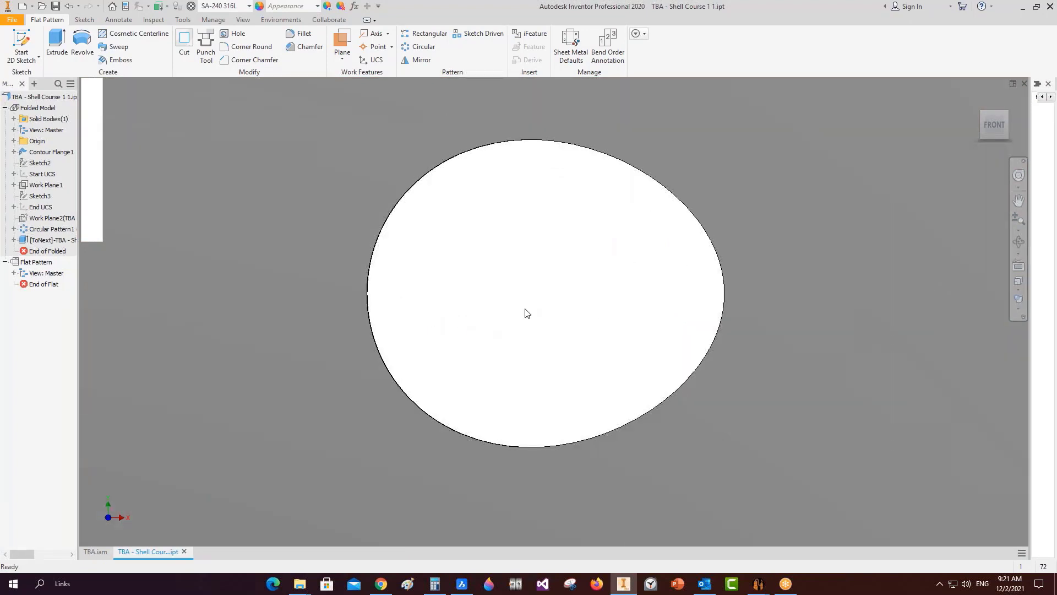
{"action": "scroll", "coordinate": [514, 325], "scroll_direction": "down", "scroll_amount": 5}
{"action": "scroll", "coordinate": [516, 327], "scroll_direction": "down", "scroll_amount": 3}
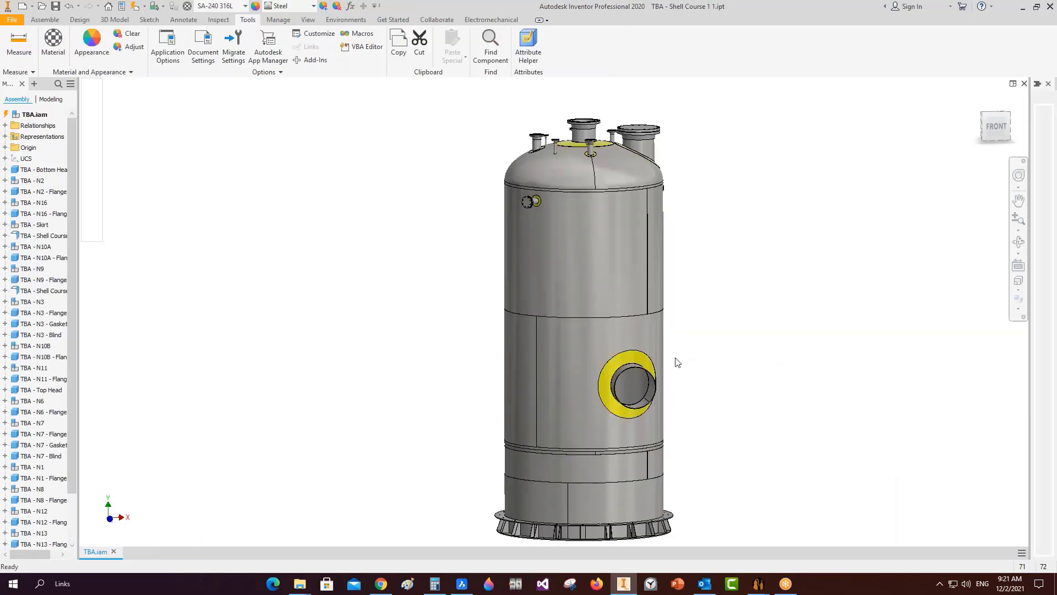
{"action": "right_click", "coordinate": [642, 357]}
{"action": "left_click", "coordinate": [640, 174]}
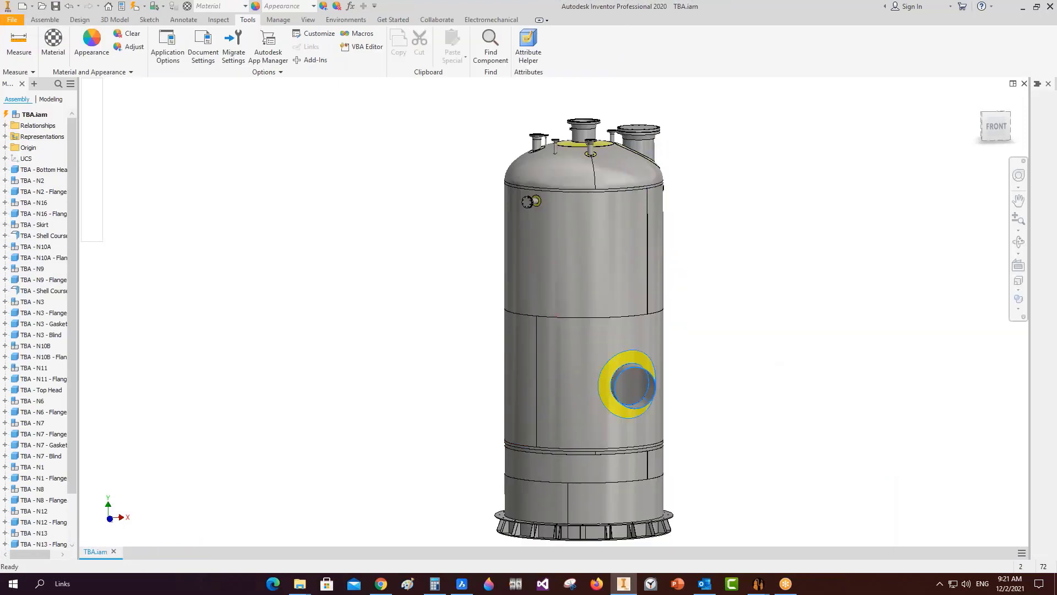
Open the NAS nozzle pipe part, check its flat pattern, and close it.
{"action": "right_click", "coordinate": [606, 287]}
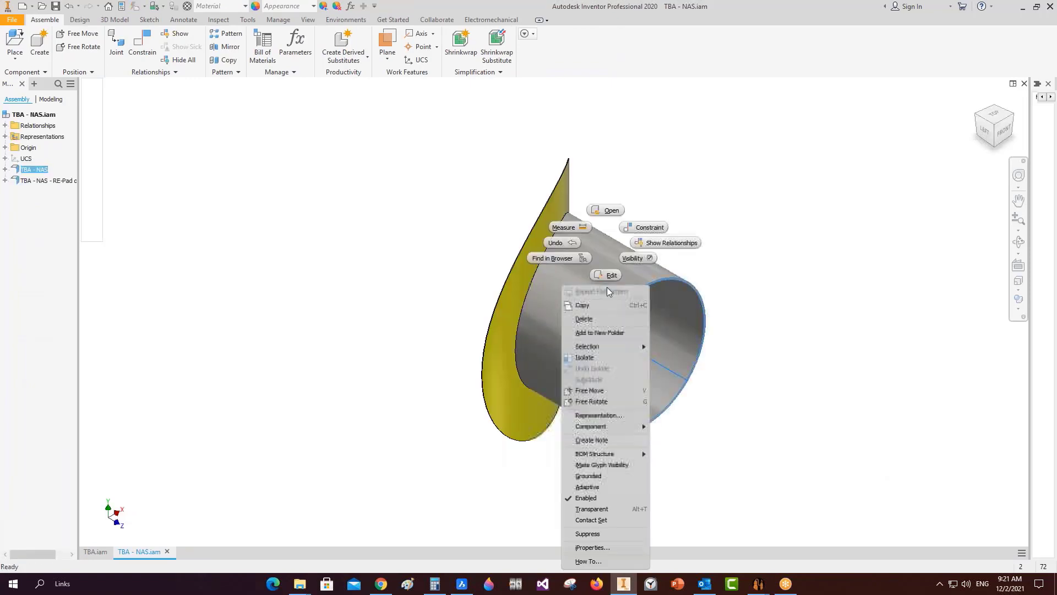
{"action": "left_click", "coordinate": [613, 211]}
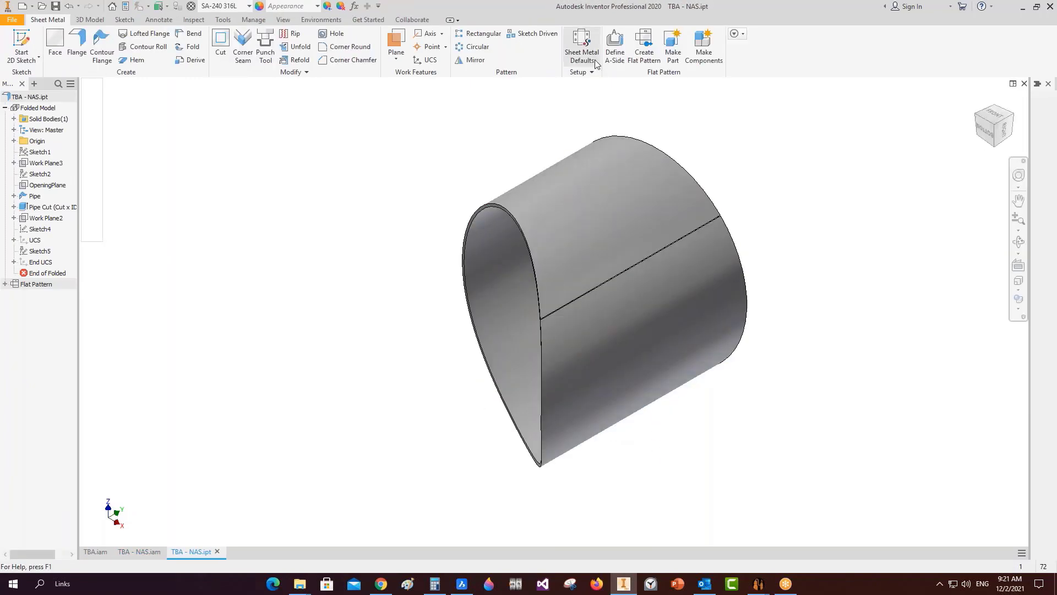
{"action": "left_click", "coordinate": [644, 47]}
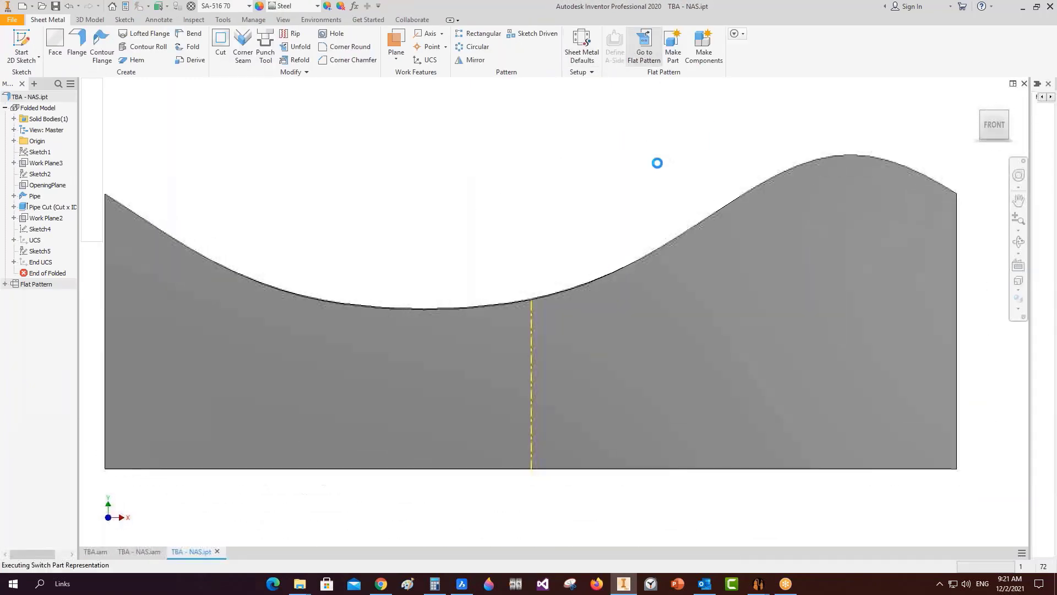
{"action": "scroll", "coordinate": [327, 203], "scroll_direction": "down", "scroll_amount": 3}
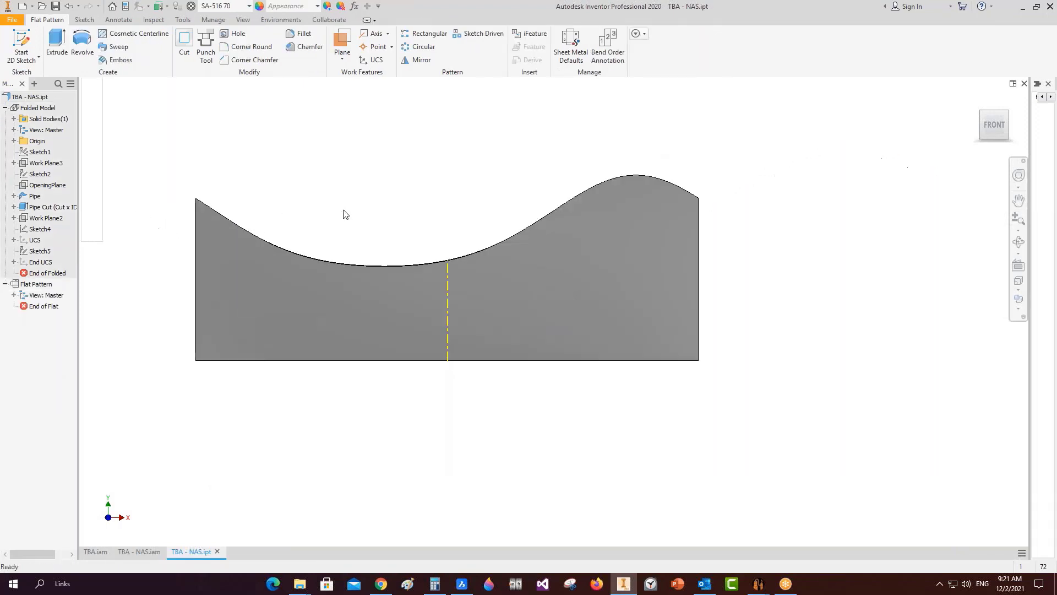
{"action": "middle_click_drag", "start_coordinate": [369, 220], "coordinate": [418, 246]}
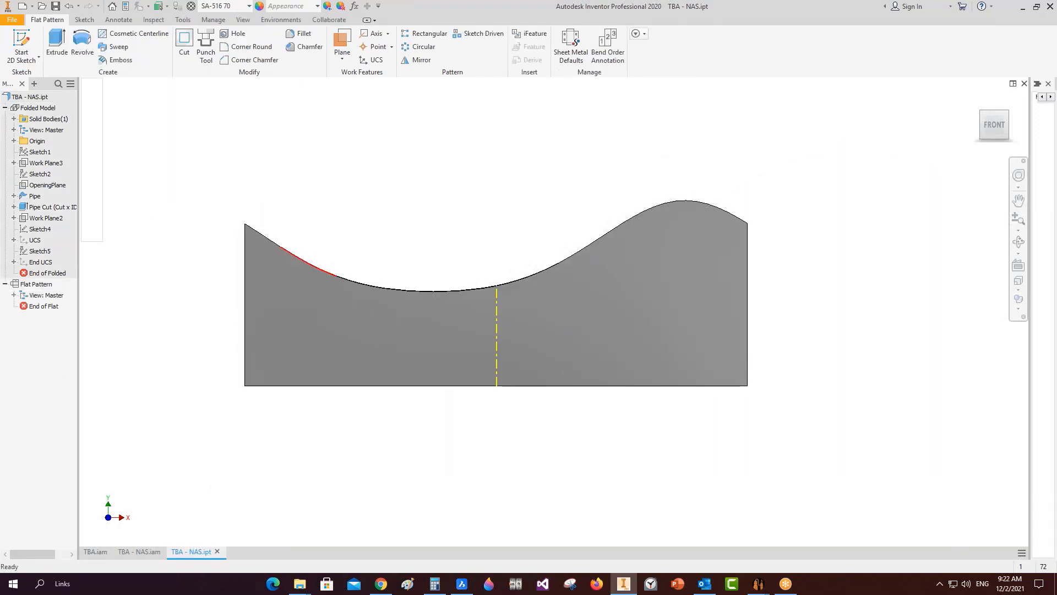
{"action": "left_click", "coordinate": [1023, 84]}
Check the re-pad's elliptical-ring flat pattern, close it, and return to the equipment generator.
{"action": "right_click", "coordinate": [566, 199]}
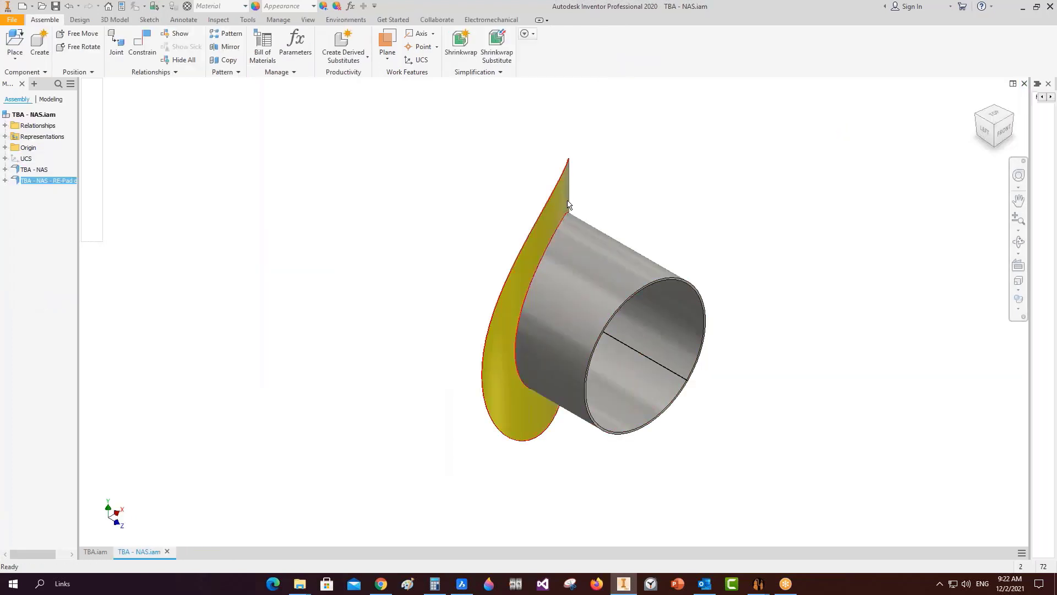
{"action": "left_click", "coordinate": [575, 166]}
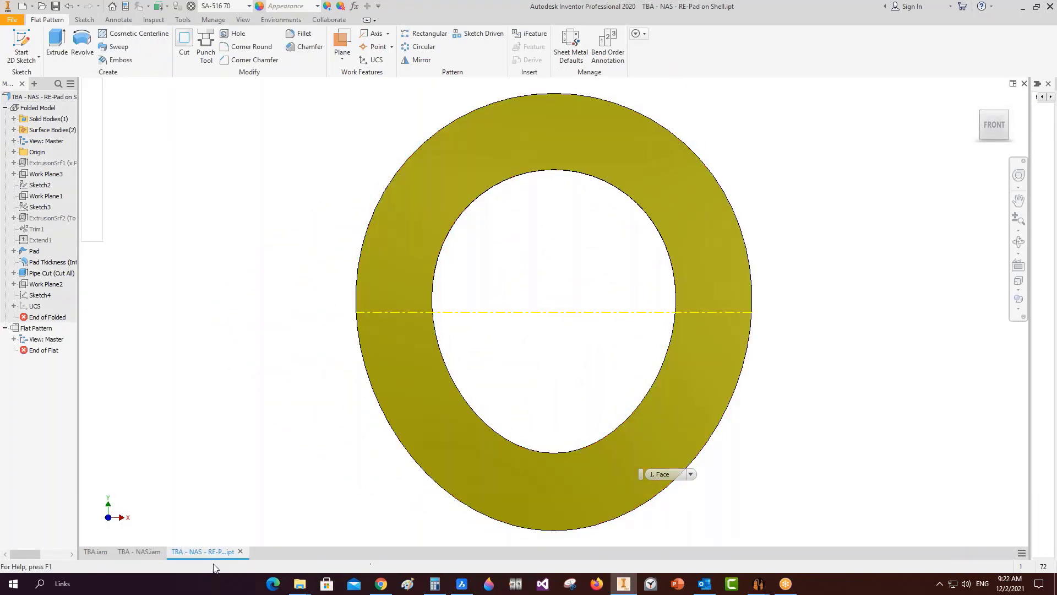
{"action": "left_click", "coordinate": [241, 551]}
{"action": "mouse_move", "coordinate": [759, 583]}
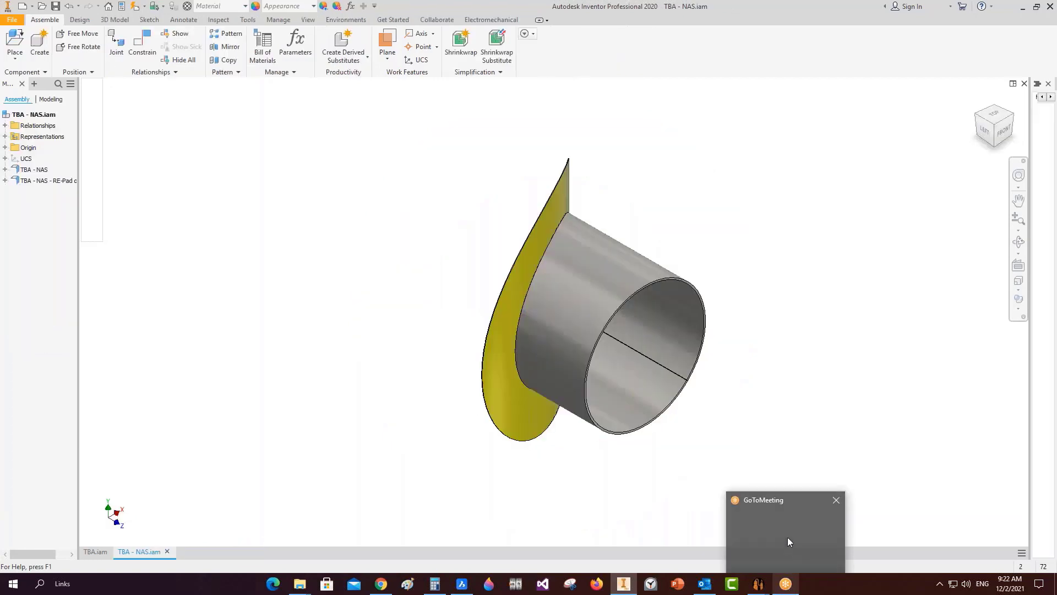
{"action": "left_click", "coordinate": [817, 534]}
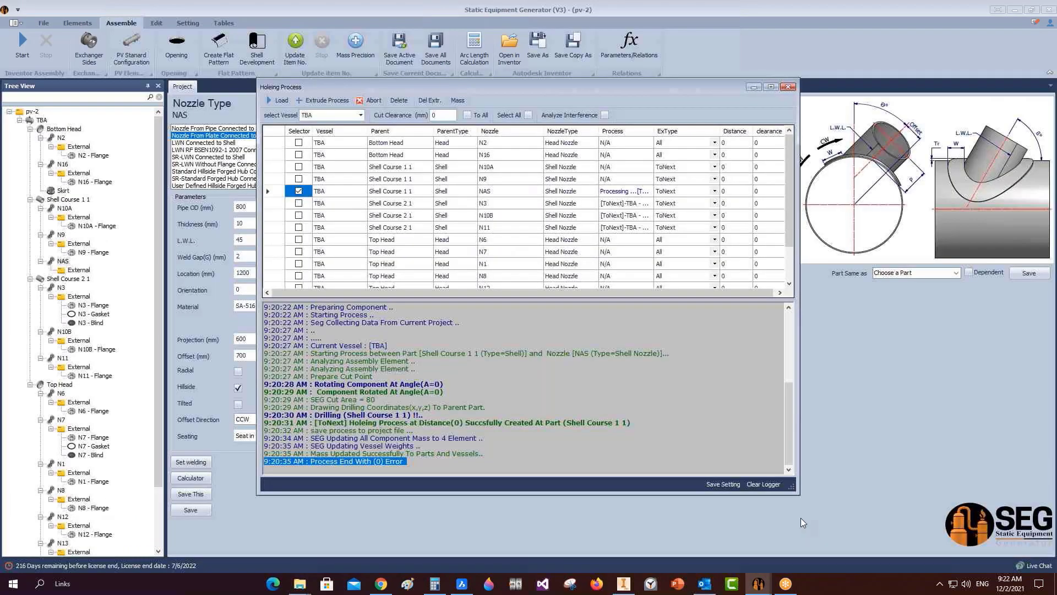
Launch Create Flat Pattern, let it close Inventor's documents, and scan the vessel parts.
{"action": "left_click", "coordinate": [220, 49]}
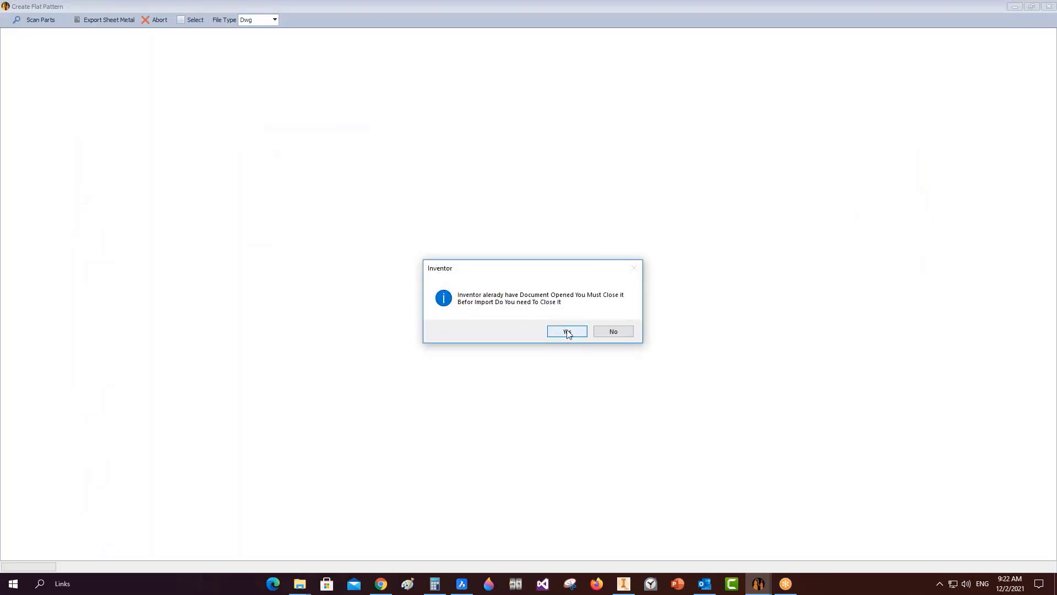
{"action": "left_click", "coordinate": [567, 331]}
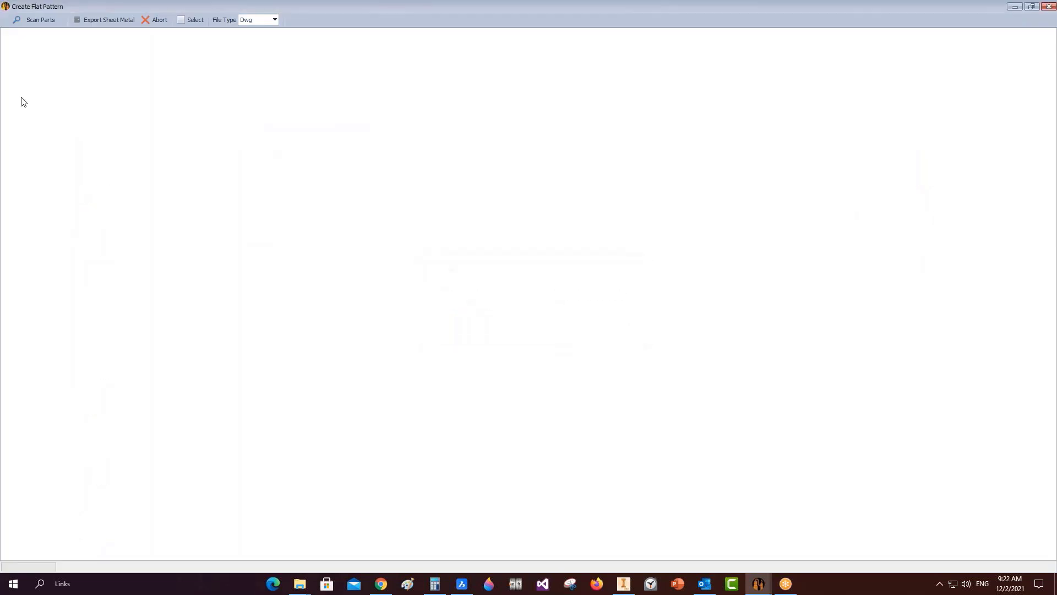
{"action": "left_click", "coordinate": [39, 24]}
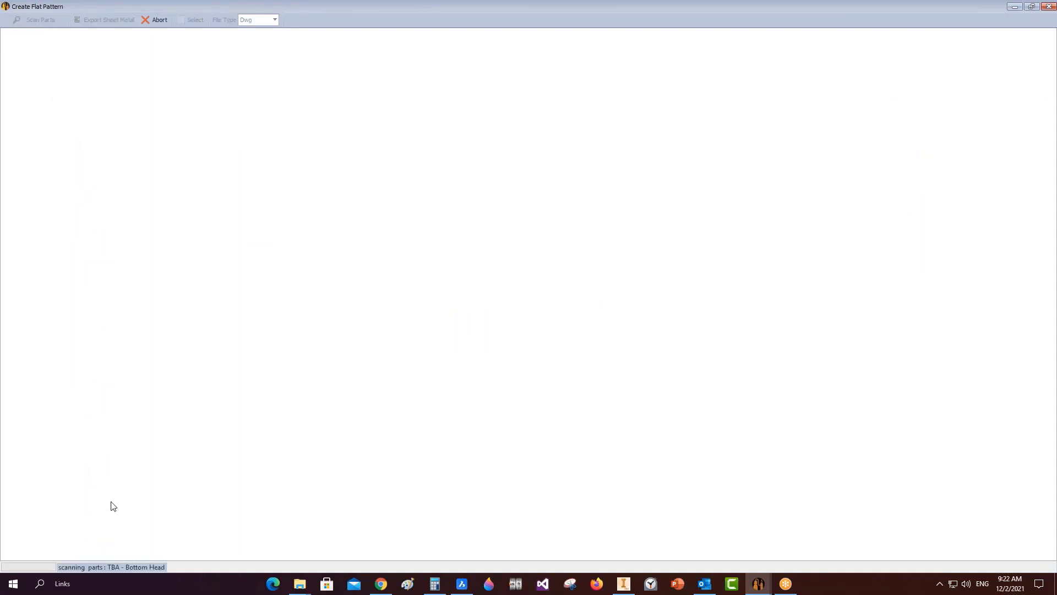
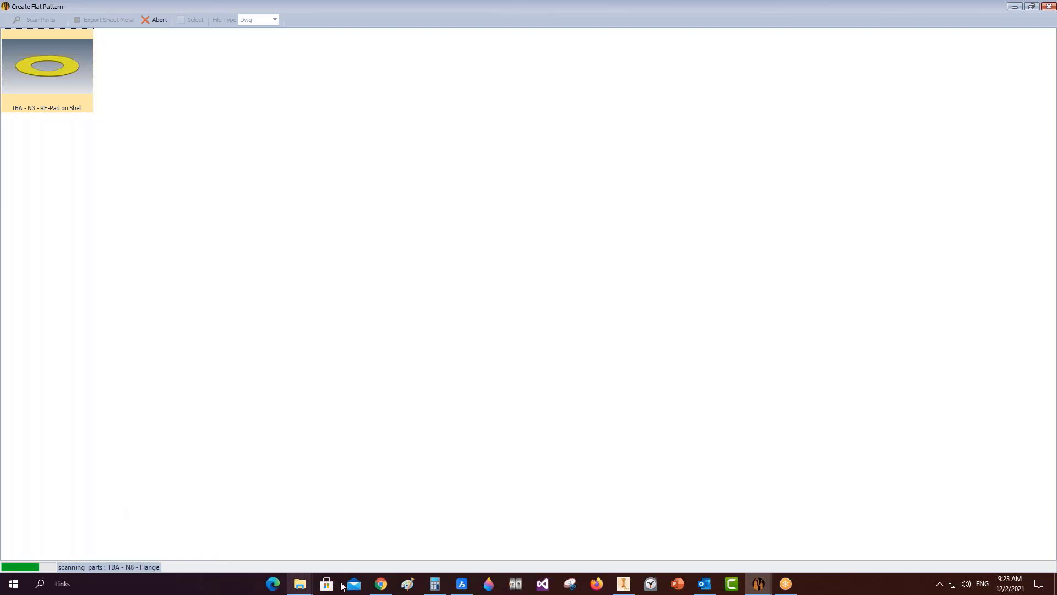
Leave the flat-pattern scan, hide the GoToMeeting sharing bar, and bring the Inventor vessel model forward.
{"action": "left_click", "coordinate": [785, 583]}
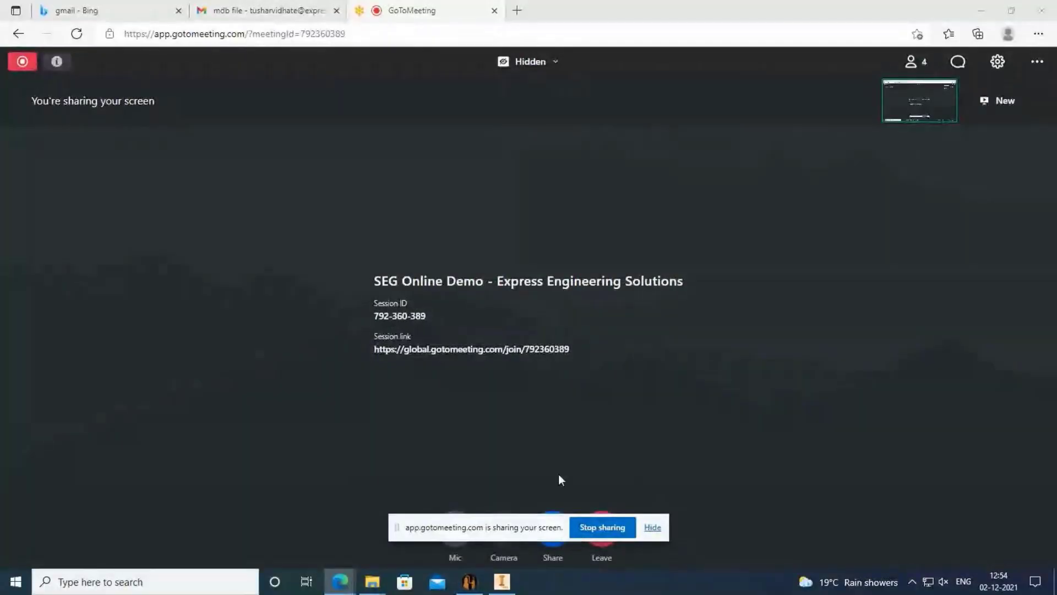
{"action": "left_click", "coordinate": [654, 527]}
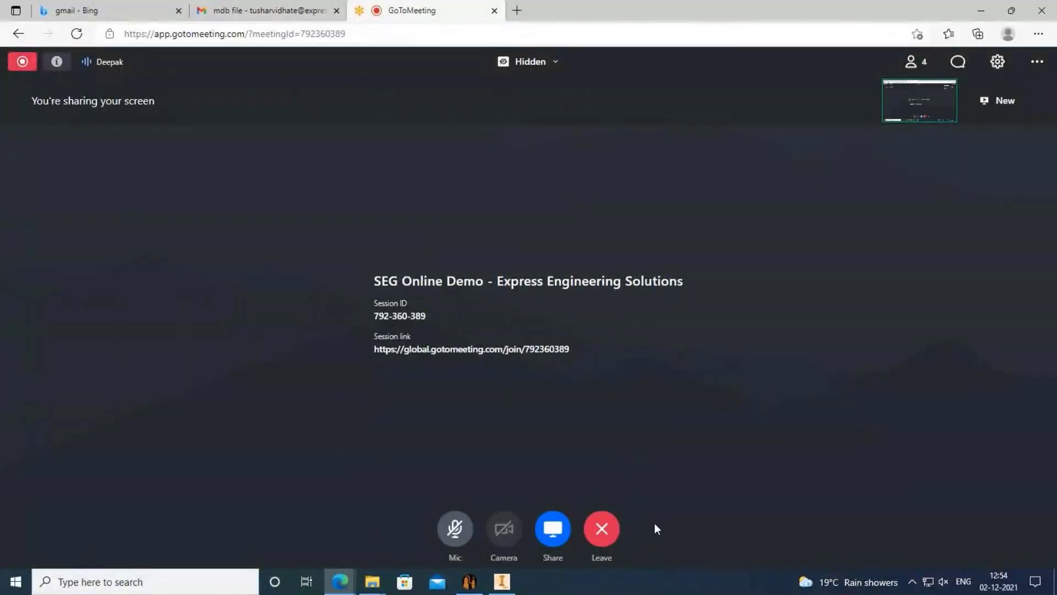
{"action": "left_click", "coordinate": [502, 582]}
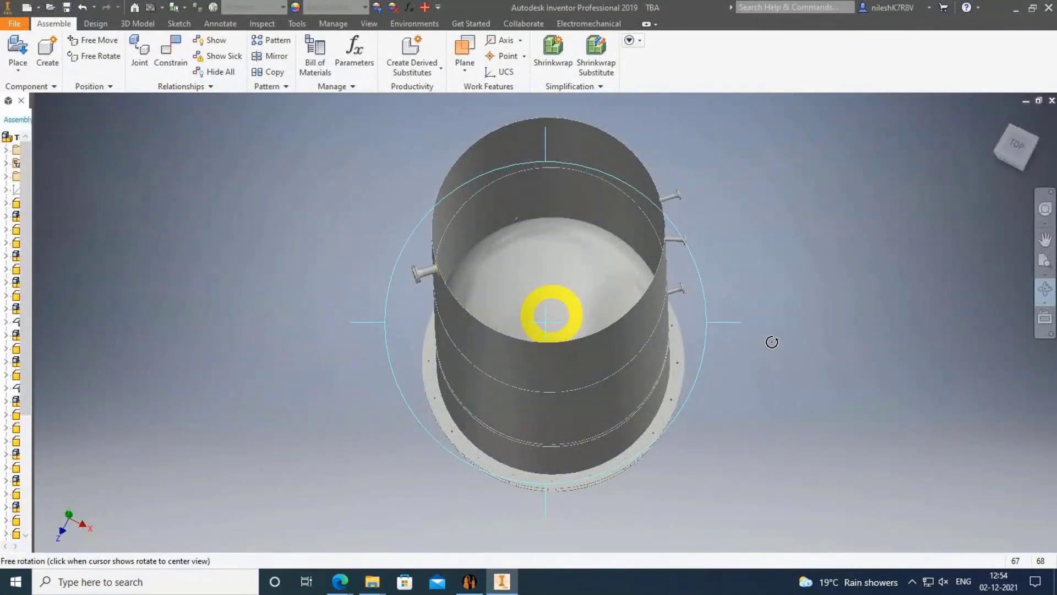
Roll the vessel model slightly and open the Quarter Section View options on the View tab.
{"action": "left_click_drag", "start_coordinate": [765, 339], "coordinate": [761, 289]}
{"action": "middle_click_drag", "start_coordinate": [708, 367], "coordinate": [719, 344]}
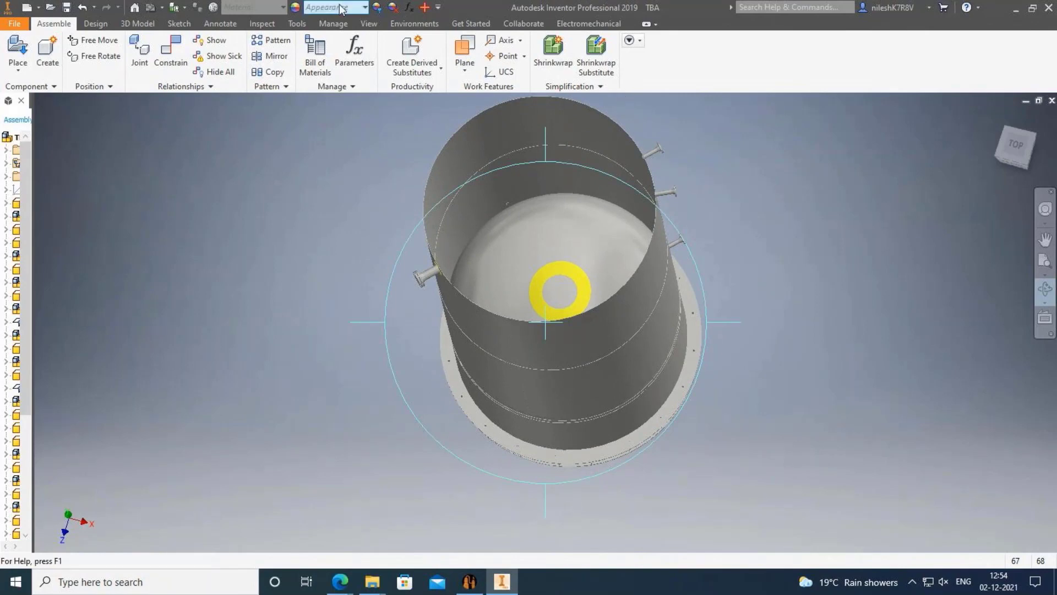
{"action": "left_click", "coordinate": [369, 24]}
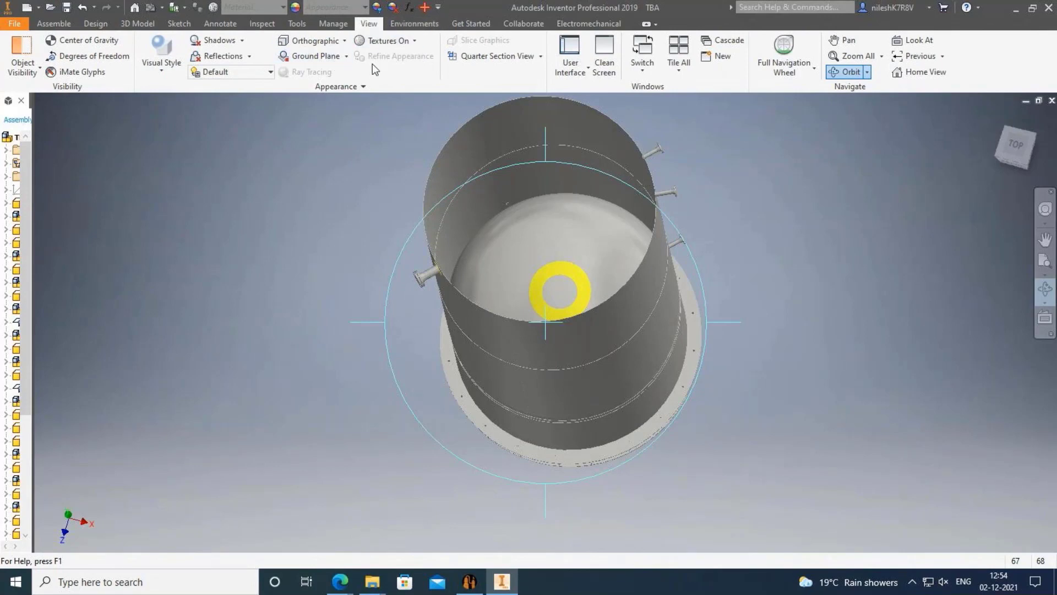
{"action": "left_click", "coordinate": [294, 25]}
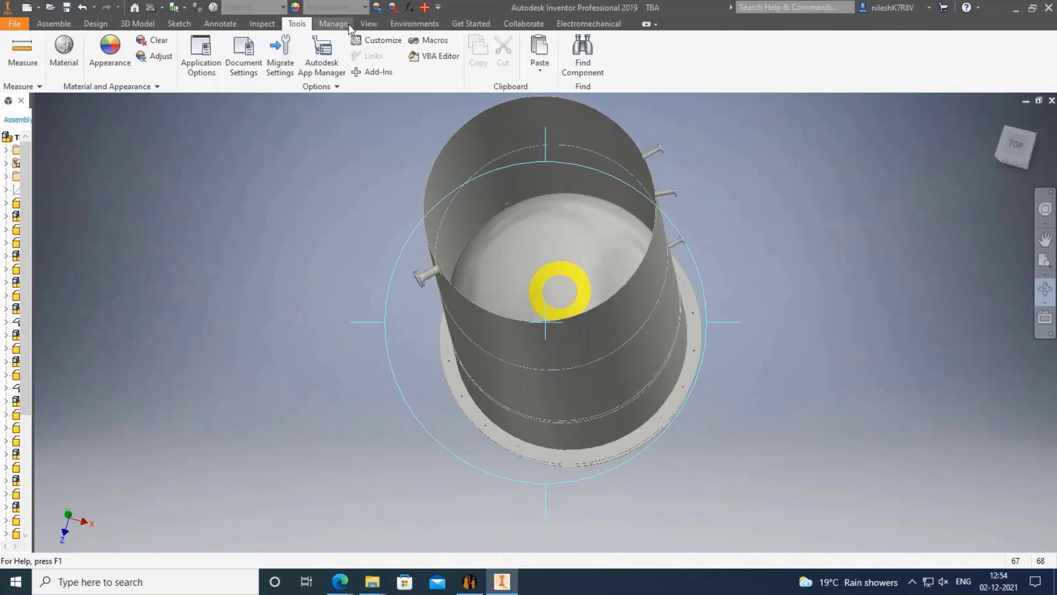
{"action": "left_click", "coordinate": [367, 24]}
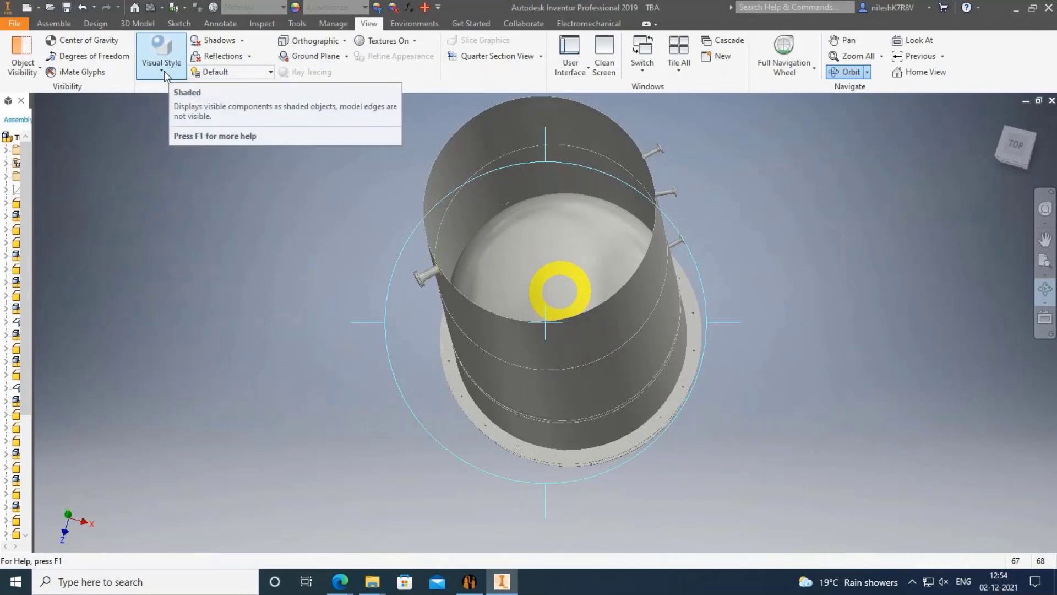
{"action": "left_click", "coordinate": [540, 56]}
Cut the vessel with a Half Section View on the origin YZ Plane at 0 mm offset.
{"action": "left_click", "coordinate": [498, 105]}
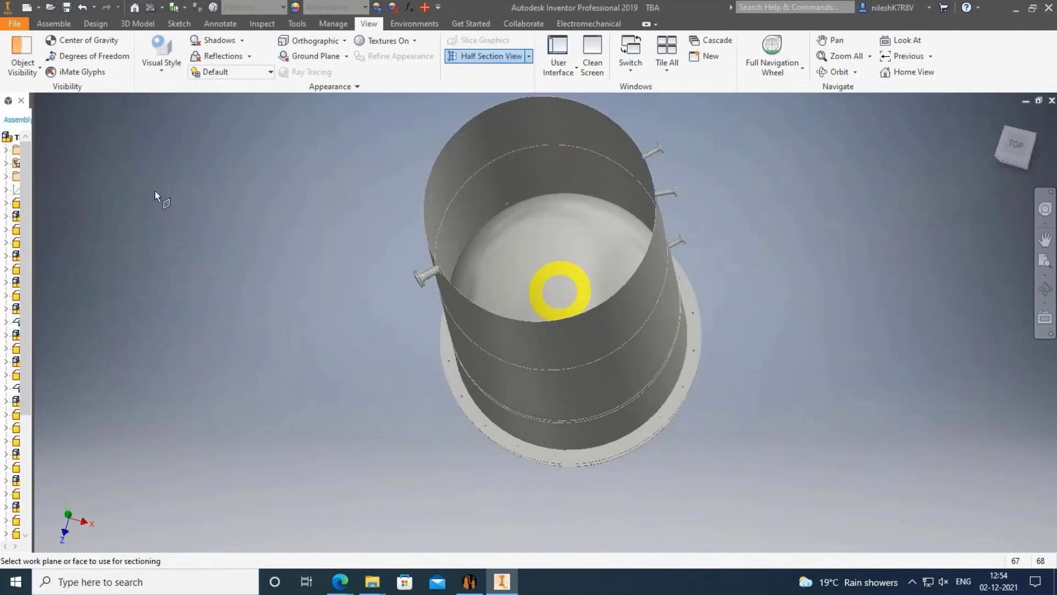
{"action": "scroll", "coordinate": [527, 249], "scroll_direction": "down", "scroll_amount": 5}
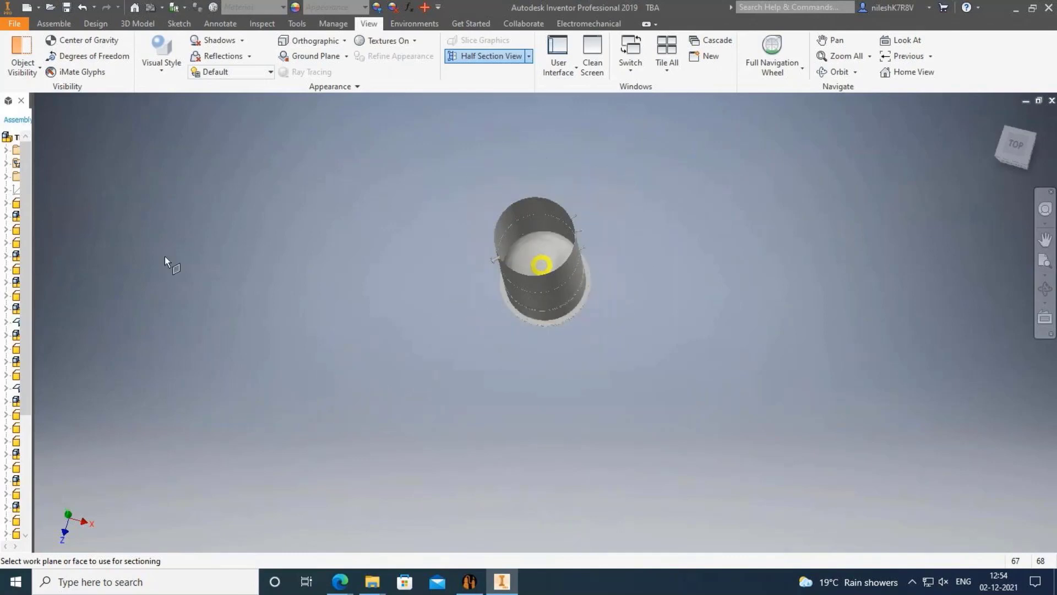
{"action": "left_click_drag", "start_coordinate": [32, 103], "coordinate": [104, 119]}
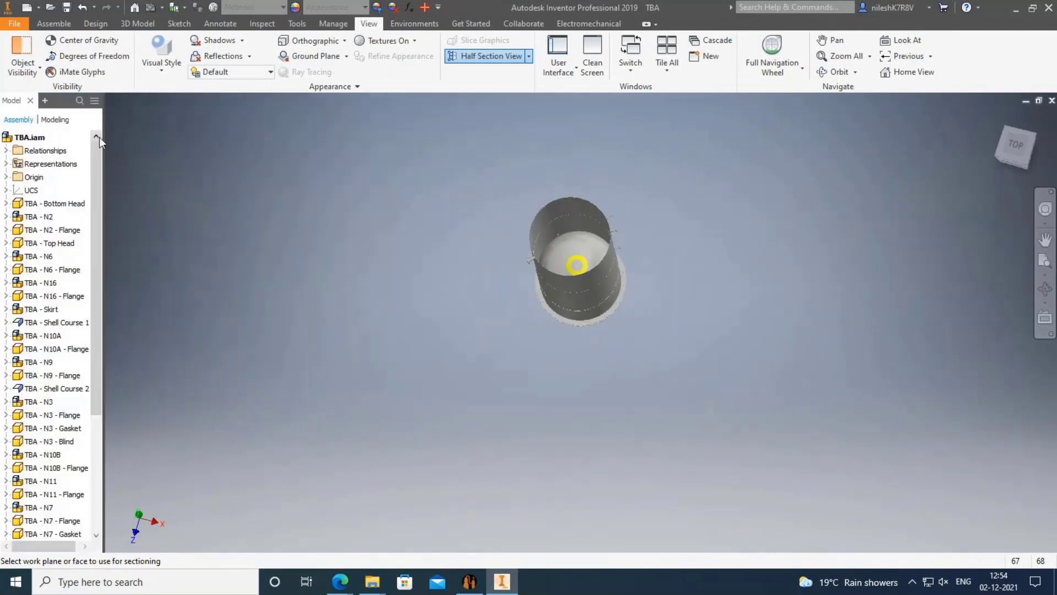
{"action": "left_click", "coordinate": [7, 176]}
{"action": "left_click", "coordinate": [38, 191]}
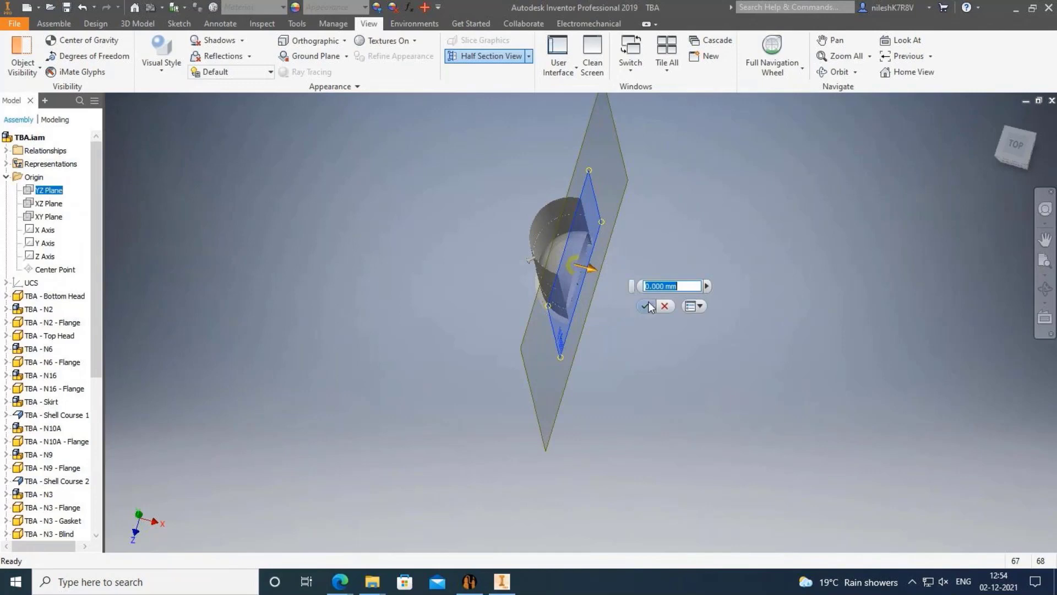
{"action": "left_click", "coordinate": [645, 305]}
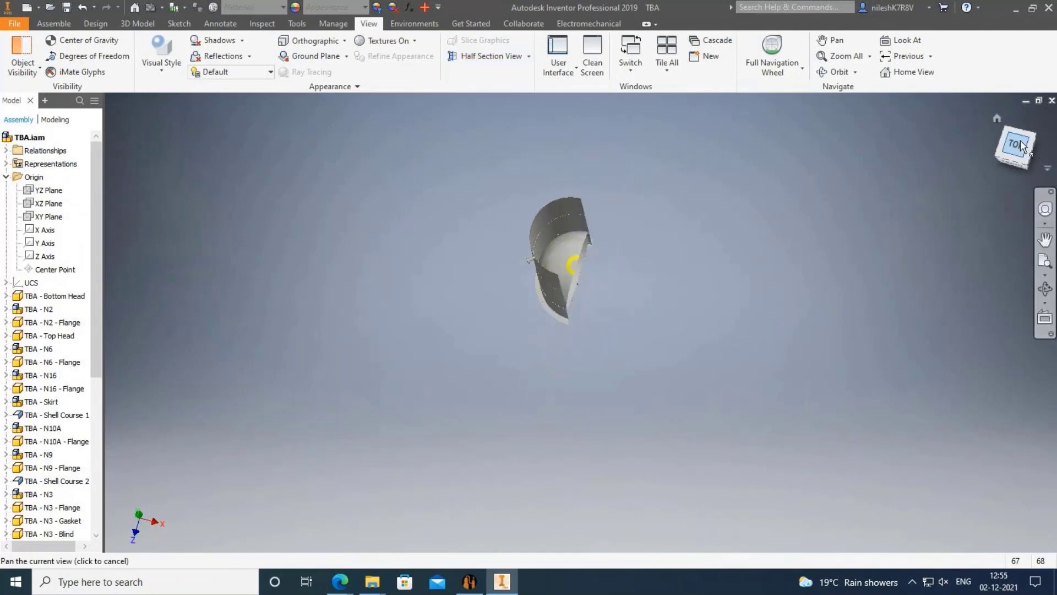
Turn the sectioned vessel to the RIGHT view and zoom in on the dished head above the skirt.
{"action": "left_click", "coordinate": [997, 119]}
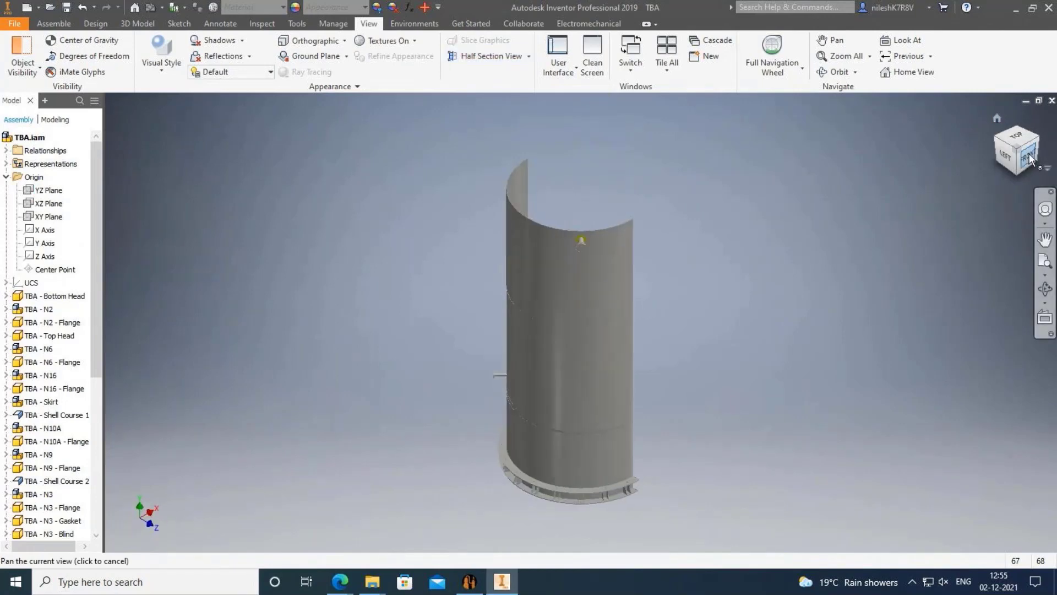
{"action": "left_click", "coordinate": [1024, 157]}
{"action": "left_click", "coordinate": [1040, 150]}
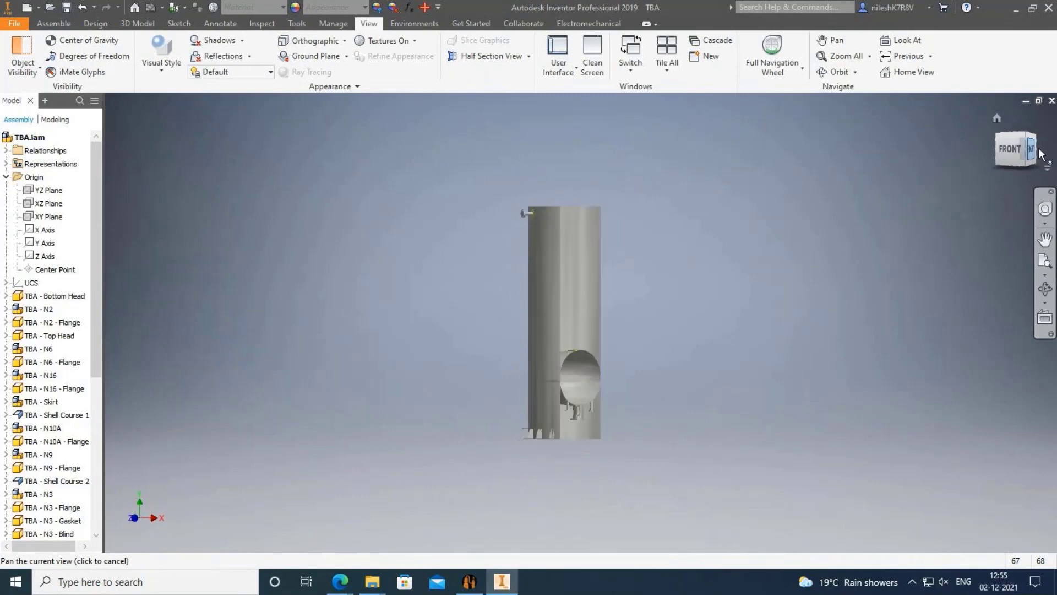
{"action": "scroll", "coordinate": [655, 348], "scroll_direction": "up", "scroll_amount": 3}
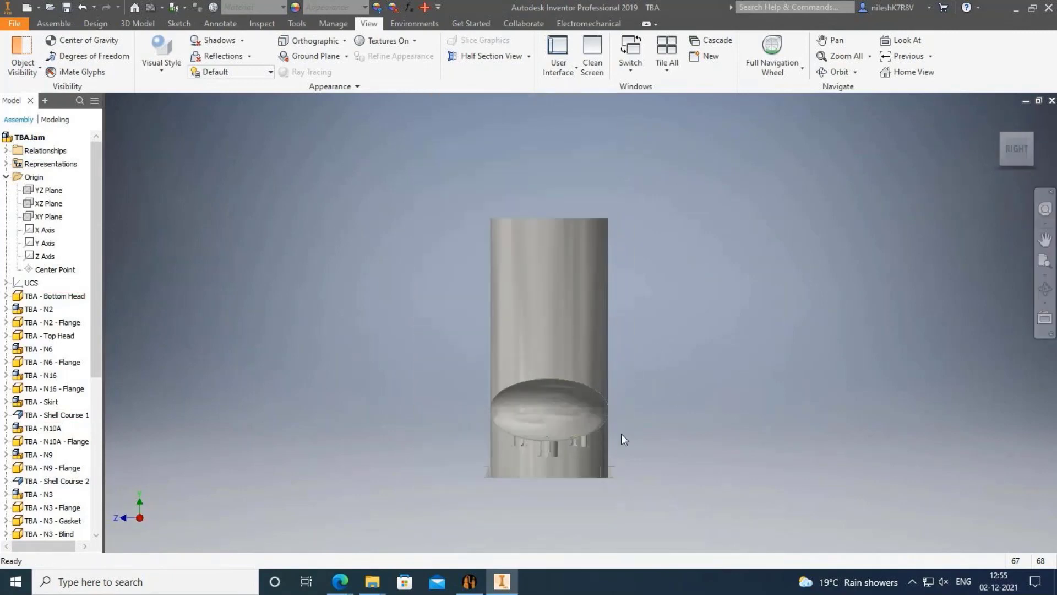
{"action": "scroll", "coordinate": [592, 474], "scroll_direction": "up", "scroll_amount": 3}
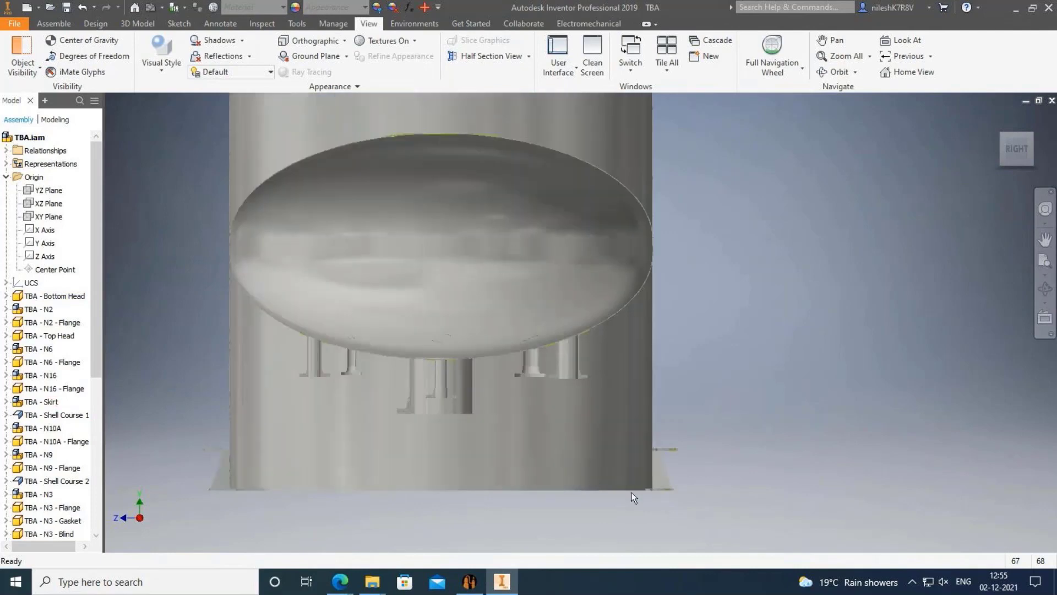
{"action": "scroll", "coordinate": [632, 492], "scroll_direction": "up", "scroll_amount": 5}
{"action": "scroll", "coordinate": [594, 474], "scroll_direction": "down", "scroll_amount": 5}
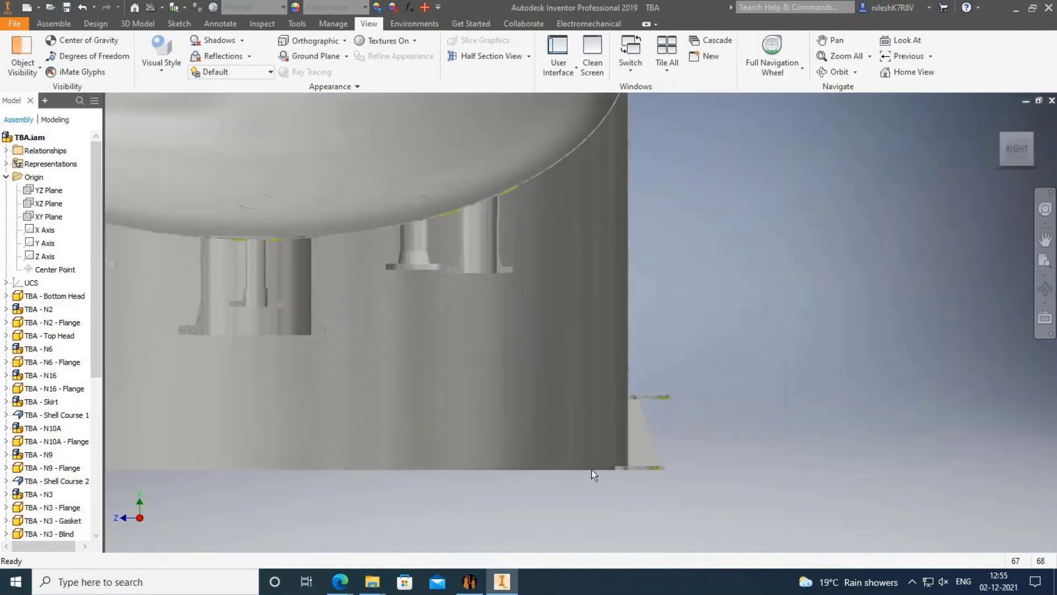
{"action": "scroll", "coordinate": [502, 397], "scroll_direction": "up", "scroll_amount": 2}
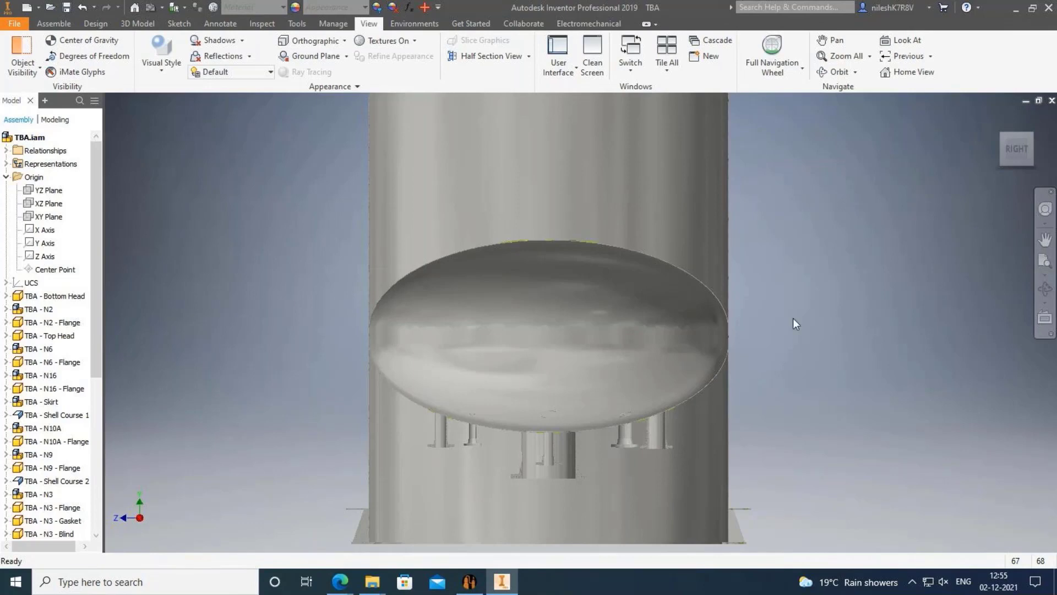
Switch back to Static Equipment Generator, scroll the Tree View to the top, and show the Edit tools.
{"action": "left_click", "coordinate": [471, 582]}
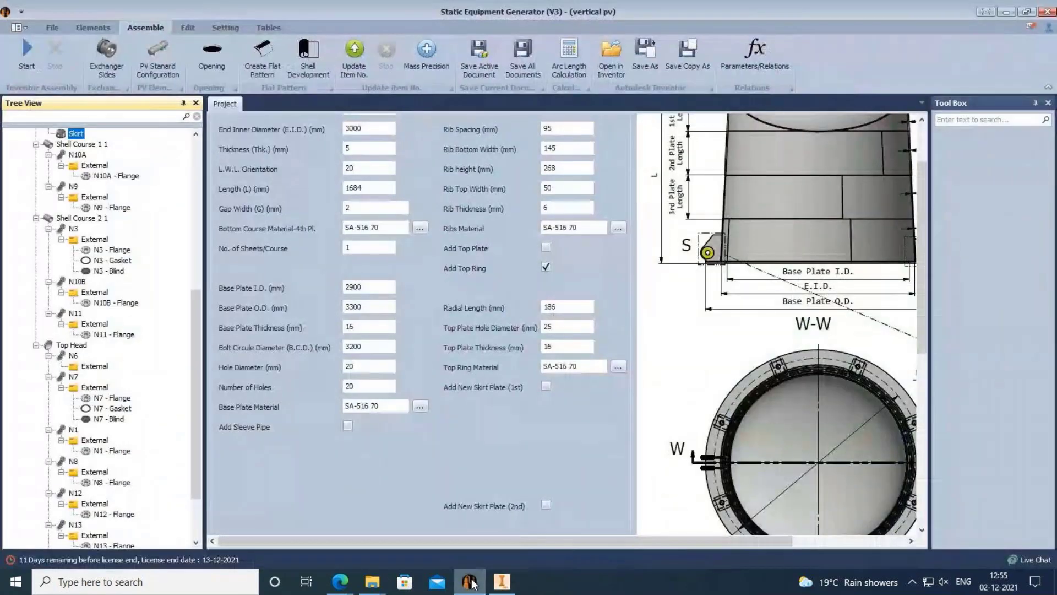
{"action": "scroll", "coordinate": [143, 257], "scroll_direction": "up", "scroll_amount": 6}
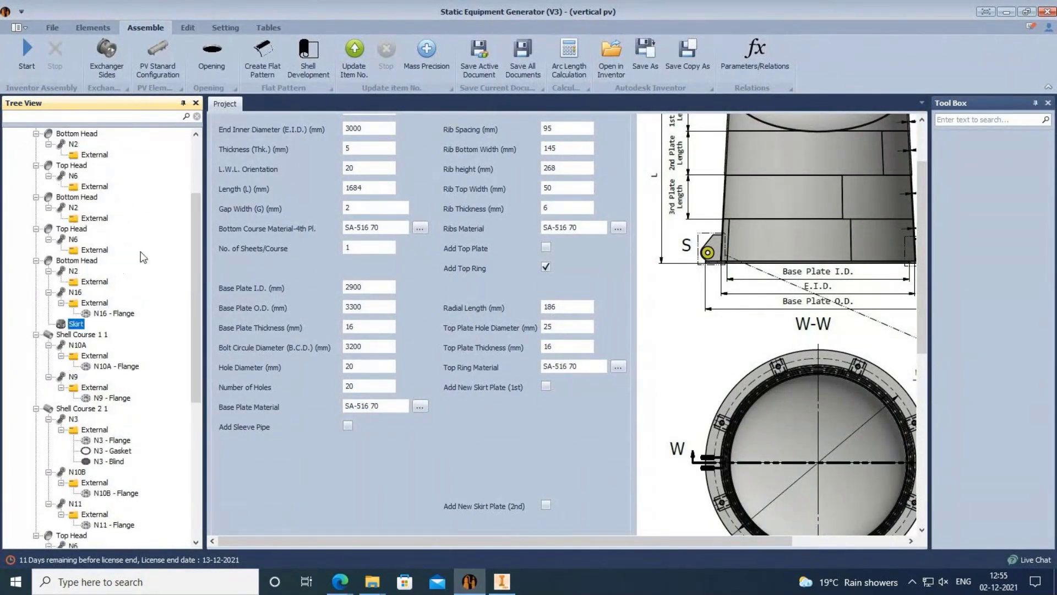
{"action": "scroll", "coordinate": [143, 257], "scroll_direction": "up", "scroll_amount": 3}
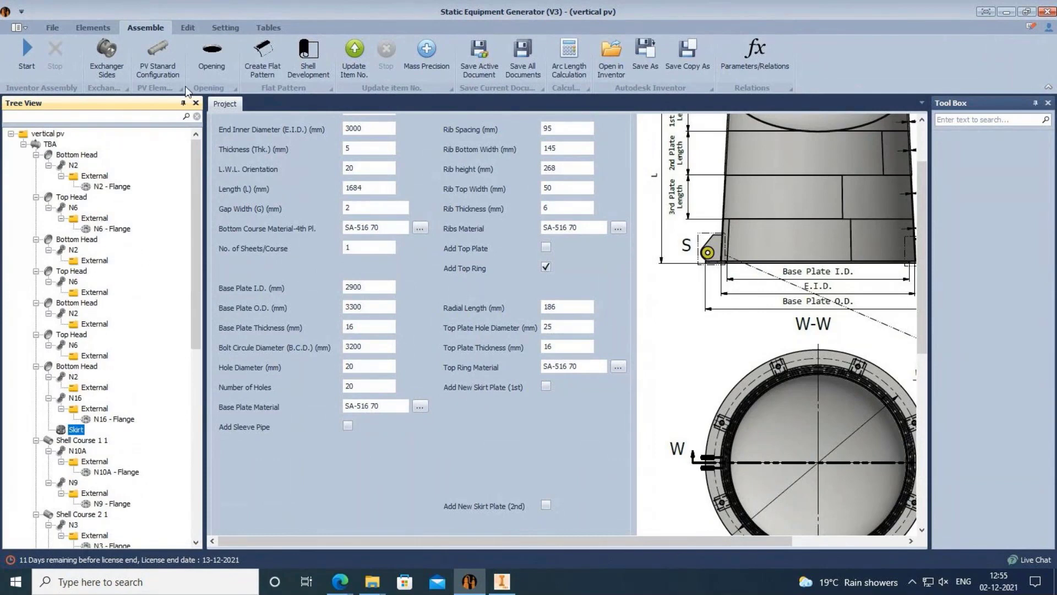
{"action": "left_click", "coordinate": [226, 27]}
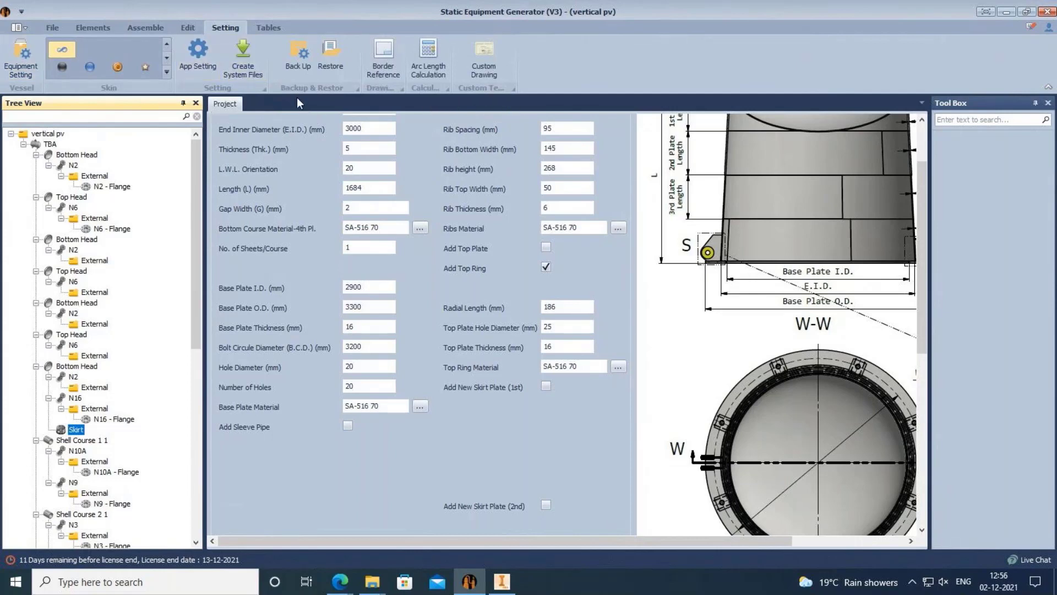
{"action": "left_click", "coordinate": [188, 27]}
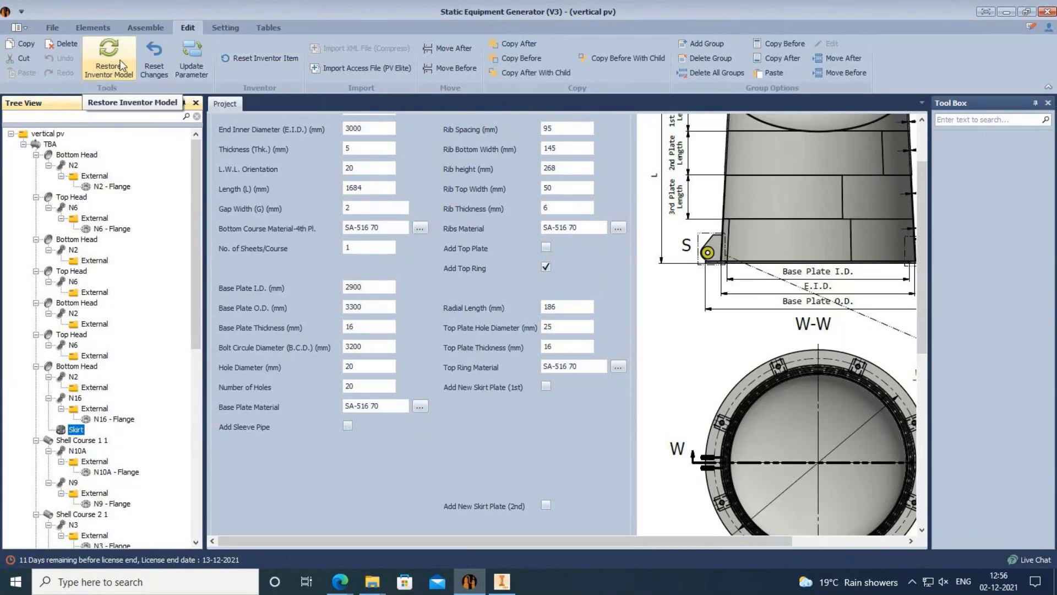
Restore the Inventor model, confirming the data reset, then select the TBA assembly node.
{"action": "left_click", "coordinate": [108, 56]}
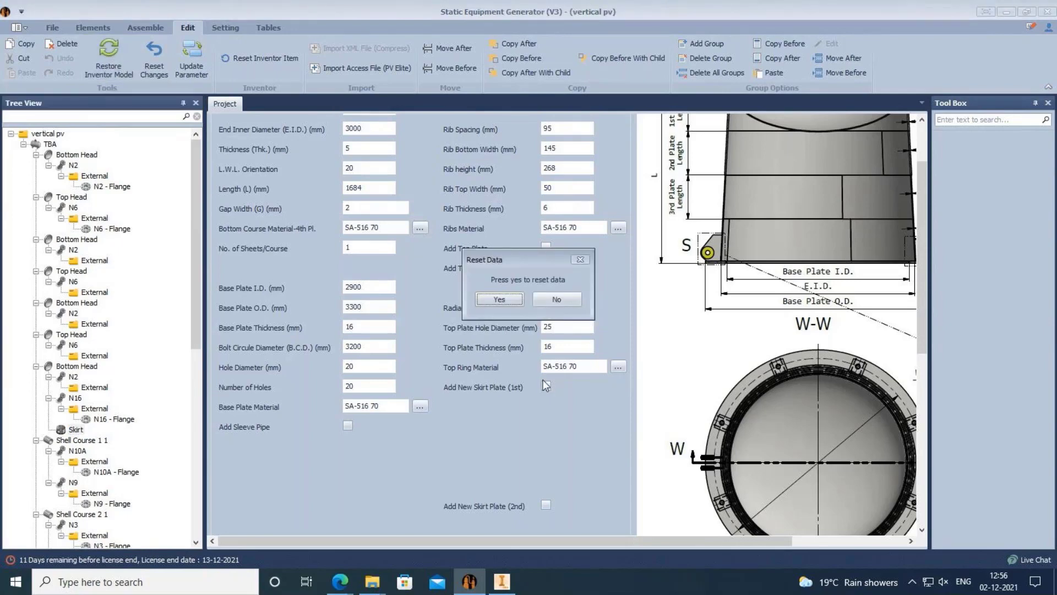
{"action": "left_click", "coordinate": [509, 295]}
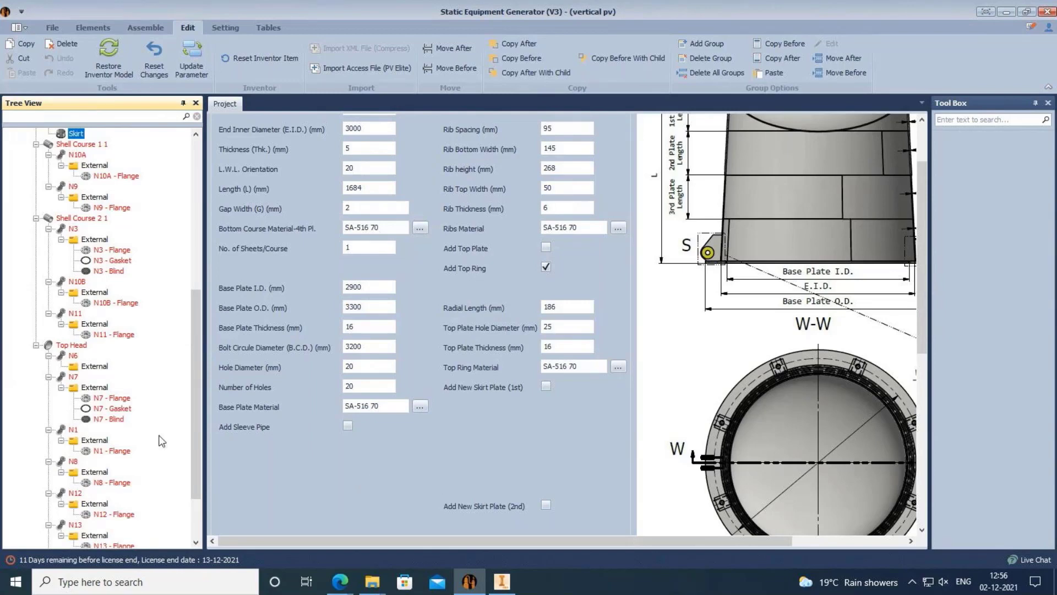
{"action": "scroll", "coordinate": [163, 440], "scroll_direction": "up", "scroll_amount": 9}
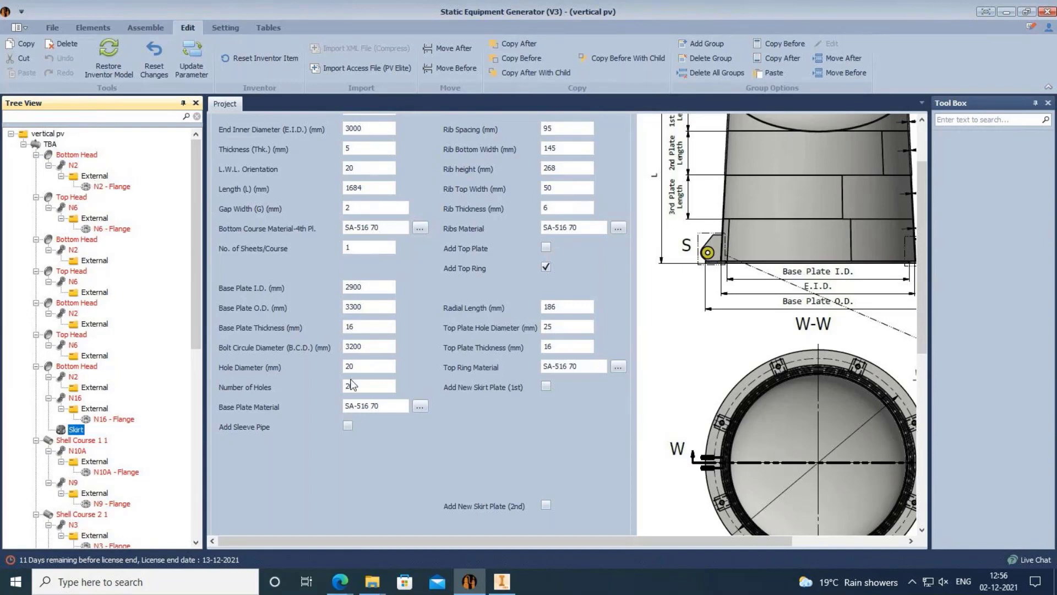
{"action": "left_click", "coordinate": [346, 325]}
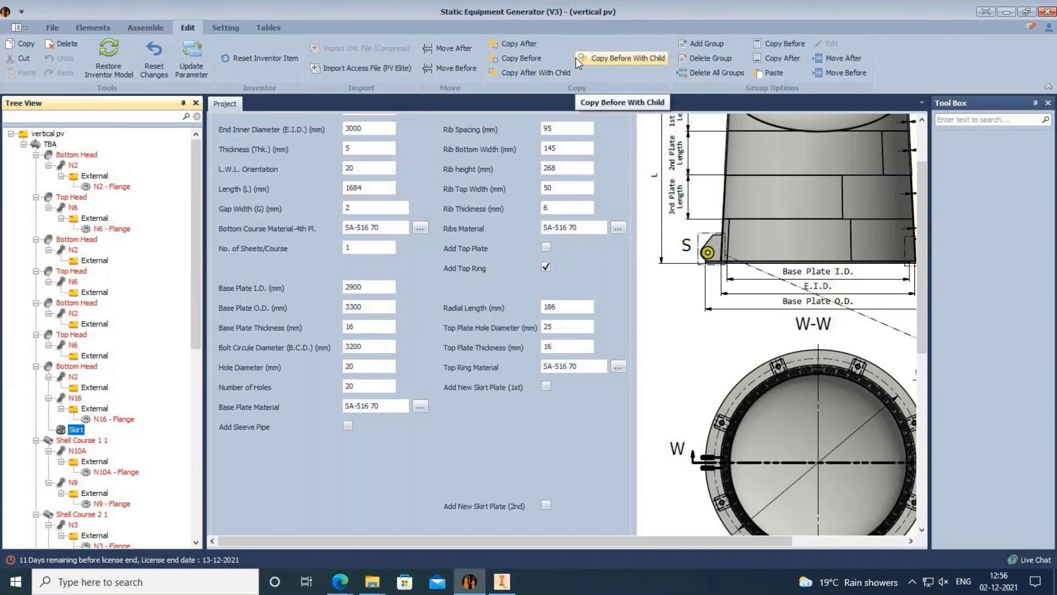
{"action": "left_click", "coordinate": [50, 145]}
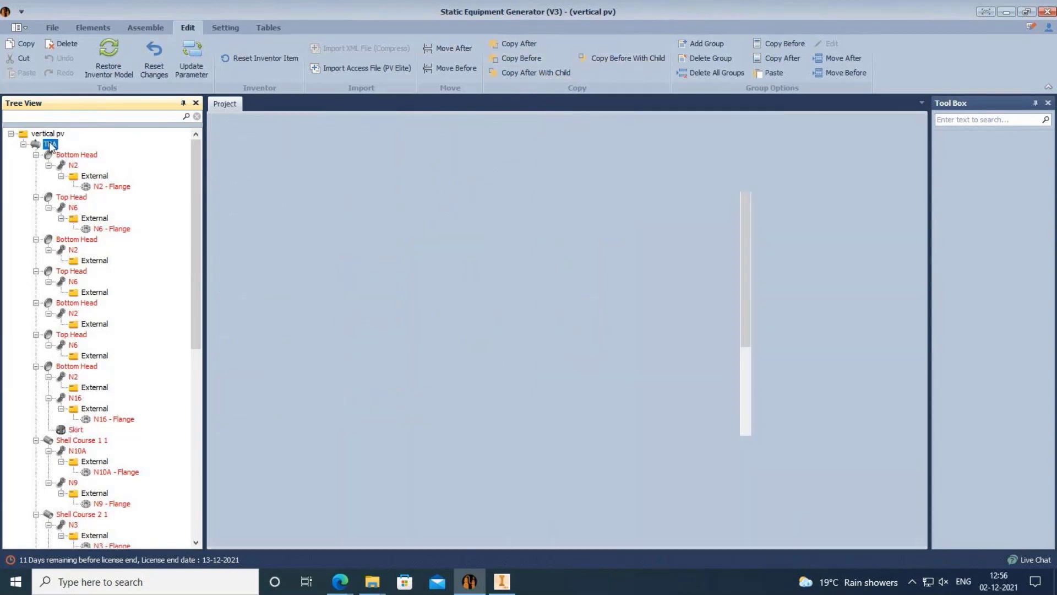
Refresh the vertical pv project tree and reopen the root's context menu.
{"action": "left_click", "coordinate": [48, 134]}
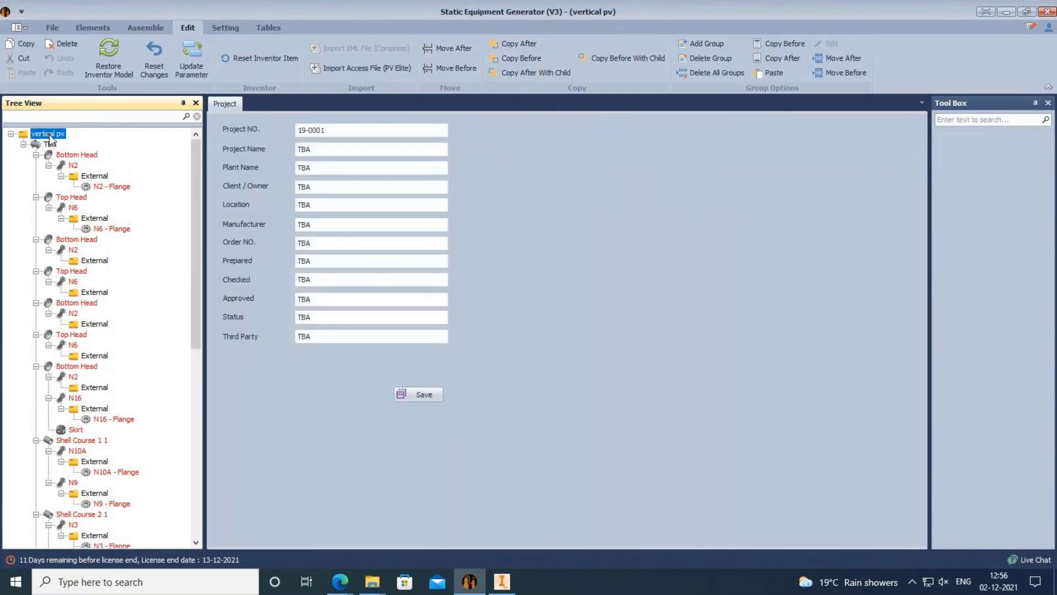
{"action": "right_click", "coordinate": [49, 134]}
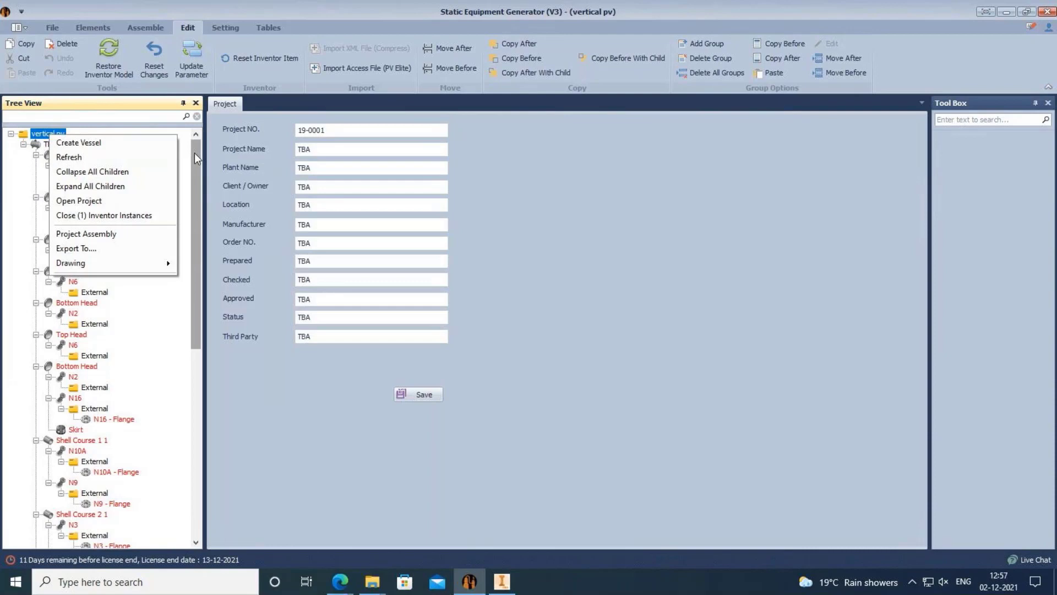
{"action": "left_click", "coordinate": [165, 158]}
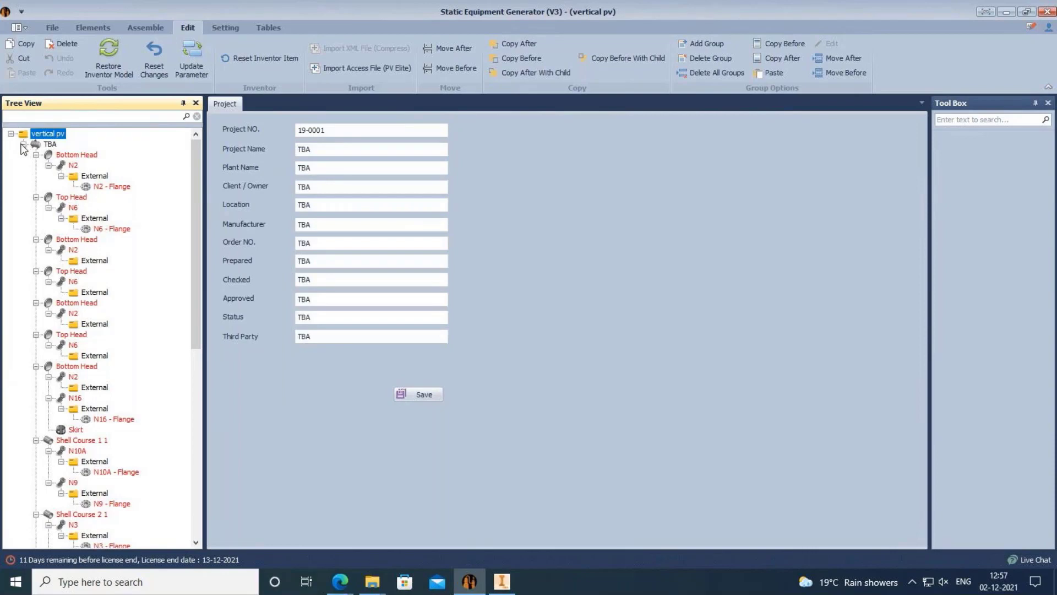
{"action": "right_click", "coordinate": [52, 135]}
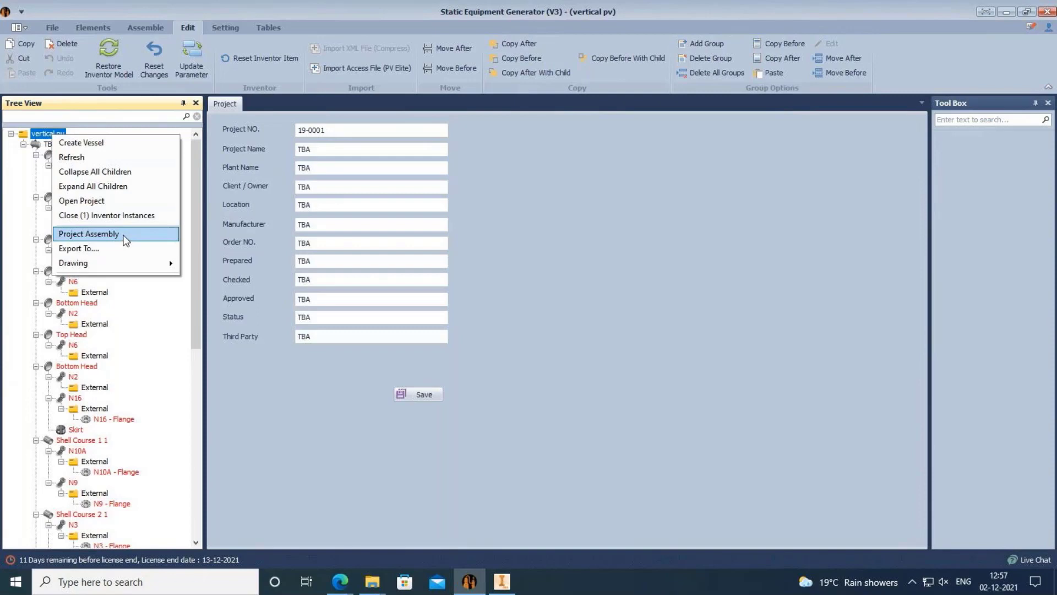
Use Create Vessel to add a vessel named 'test' alongside the TBA assembly.
{"action": "left_click", "coordinate": [92, 139]}
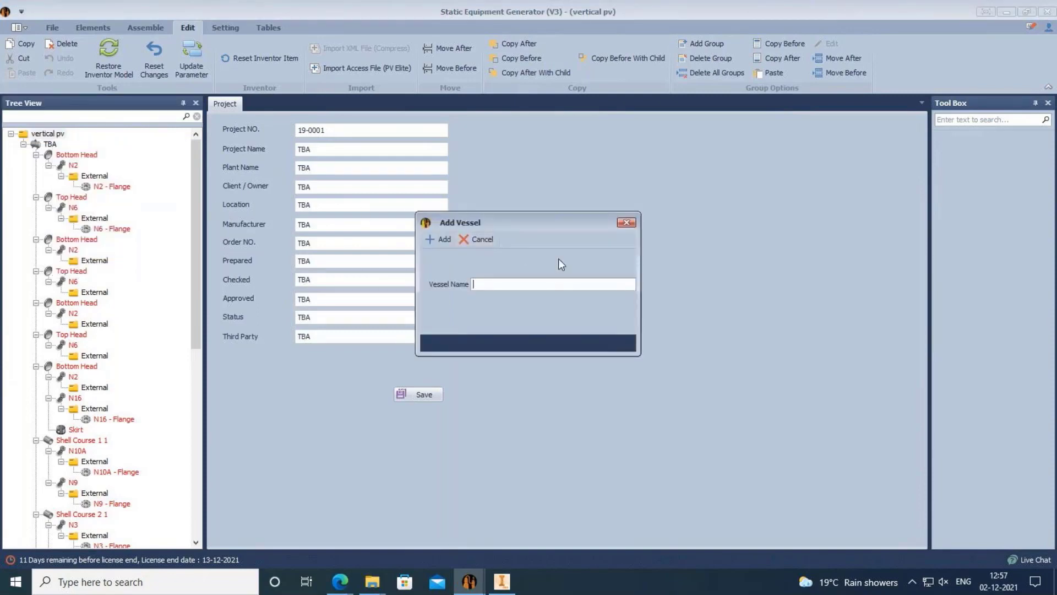
{"action": "right_click", "coordinate": [481, 284]}
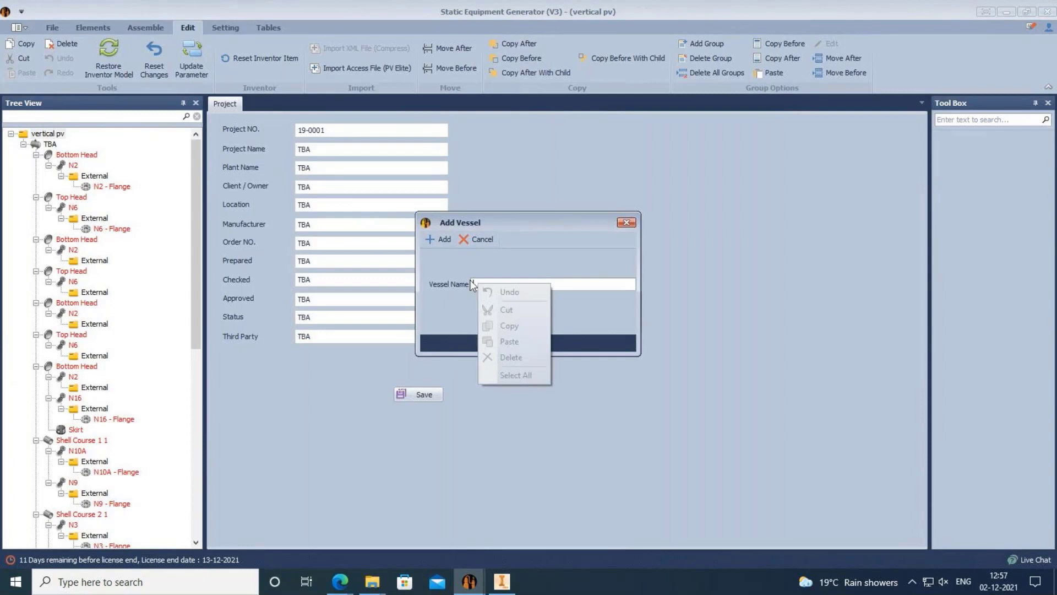
{"action": "left_click", "coordinate": [485, 283]}
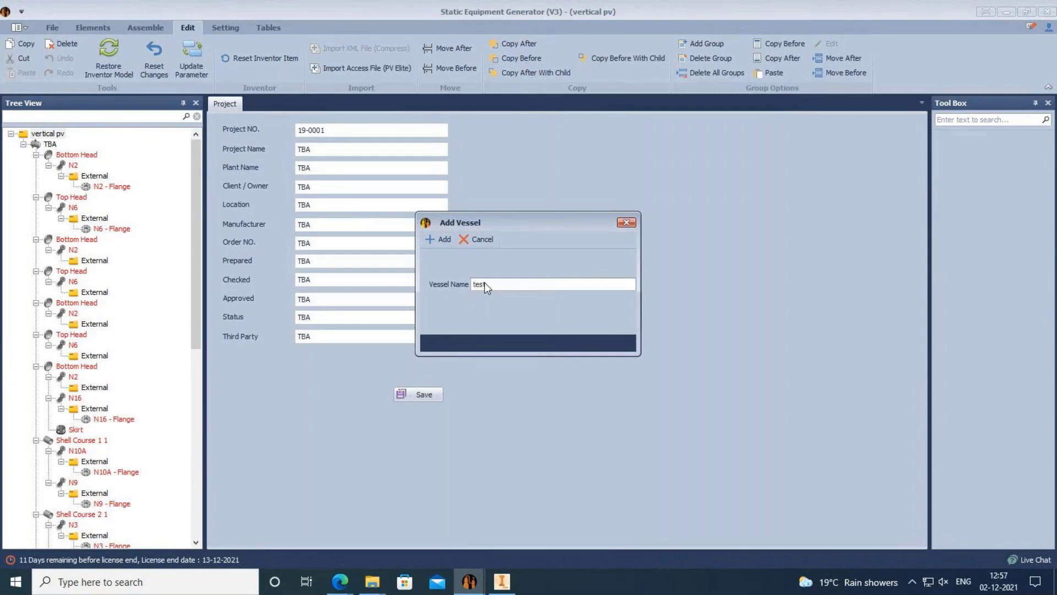
{"action": "left_click", "coordinate": [444, 240]}
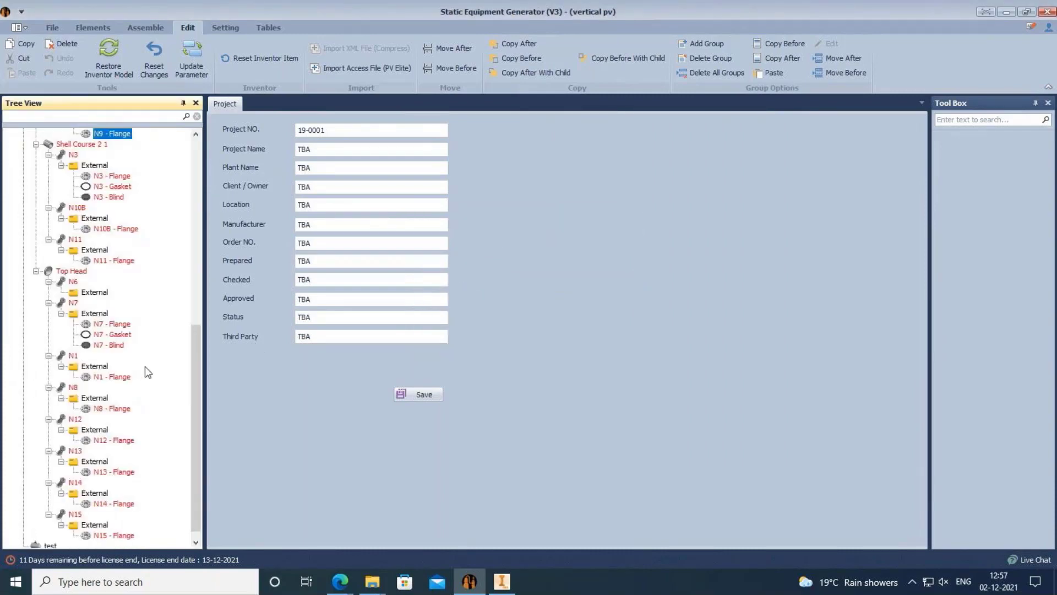
{"action": "scroll", "coordinate": [145, 366], "scroll_direction": "down", "scroll_amount": 1}
{"action": "scroll", "coordinate": [144, 365], "scroll_direction": "up", "scroll_amount": 12}
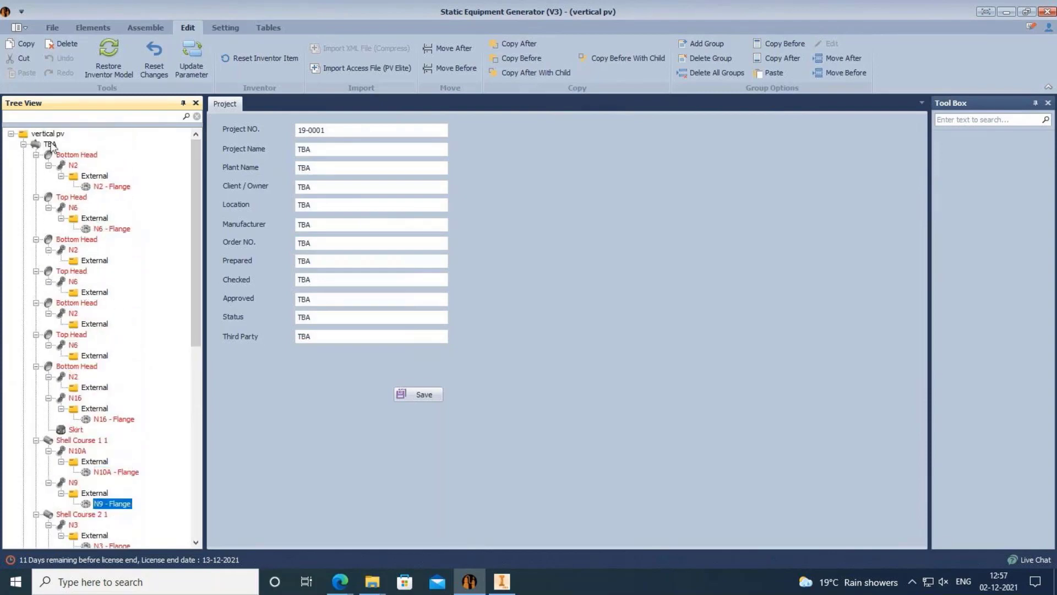
Close the one running Inventor instance from the vertical pv root's context menu.
{"action": "left_click", "coordinate": [49, 134]}
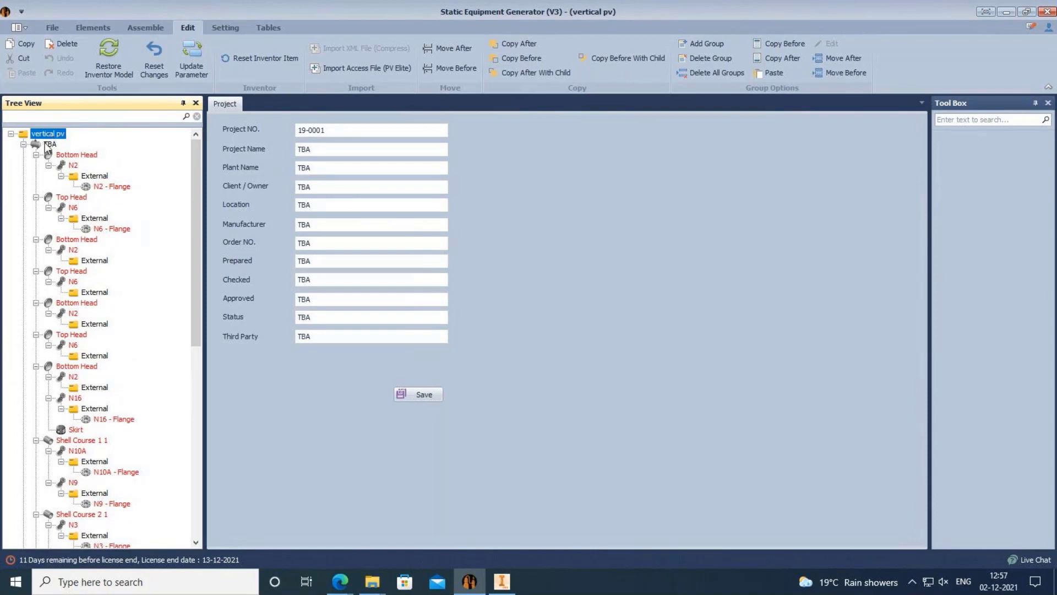
{"action": "right_click", "coordinate": [48, 132]}
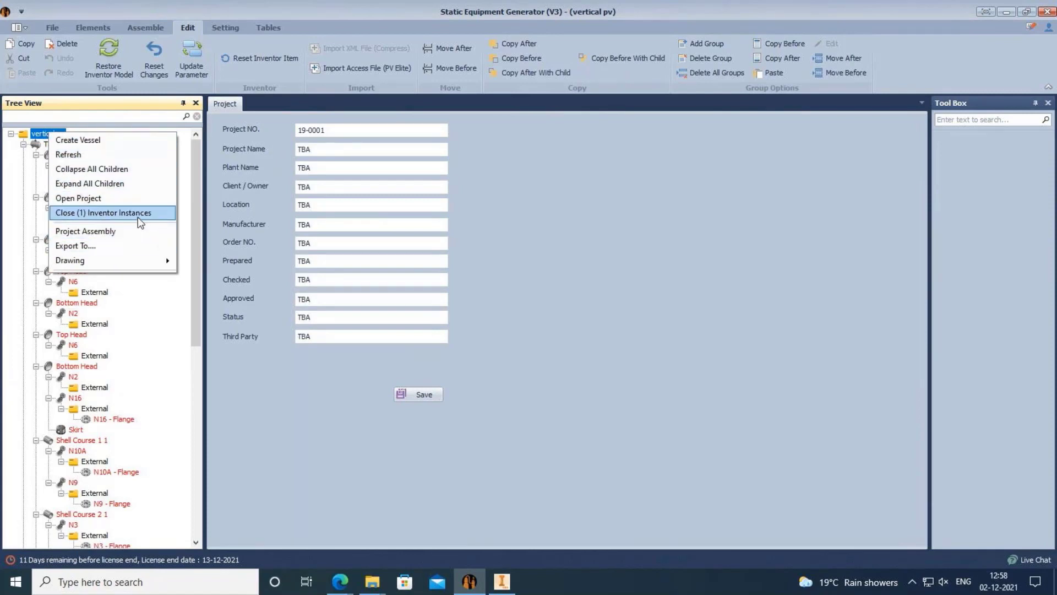
{"action": "left_click", "coordinate": [15, 165]}
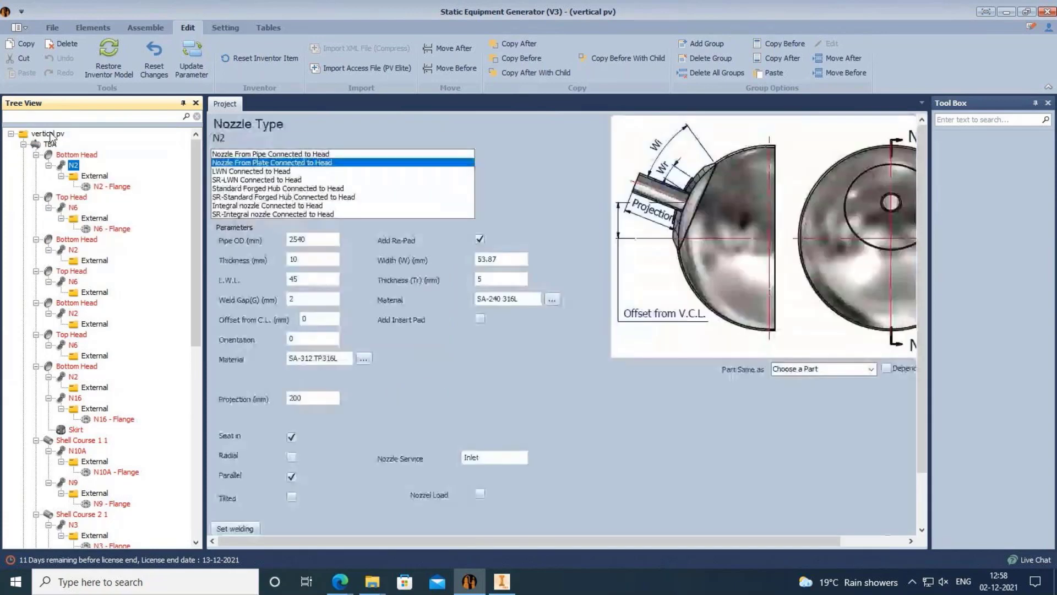
{"action": "right_click", "coordinate": [51, 136]}
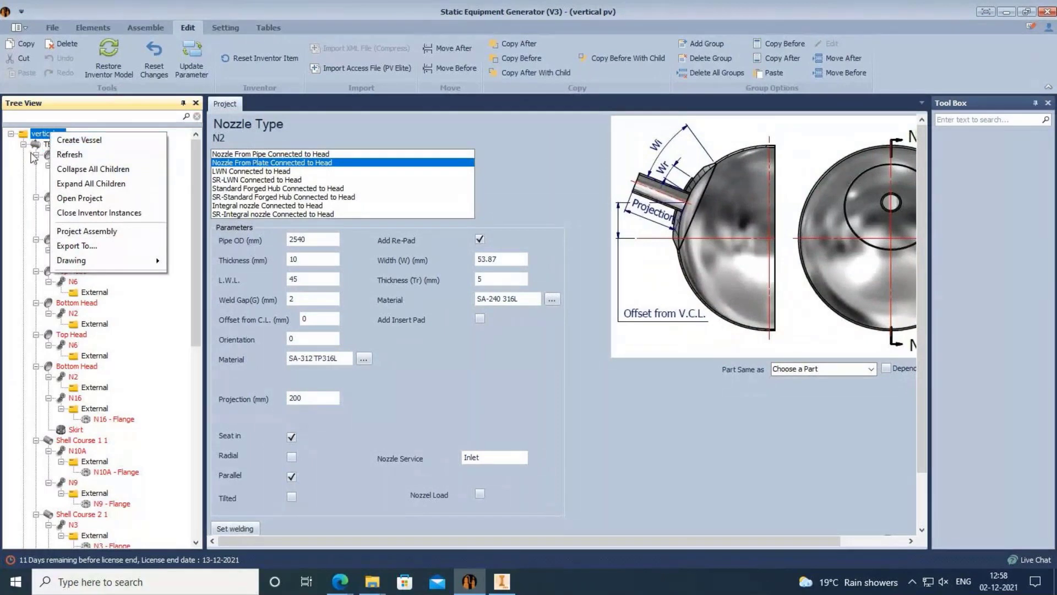
Delete the TBA vessel and confirm with OK.
{"action": "left_click", "coordinate": [49, 144]}
{"action": "right_click", "coordinate": [47, 144]}
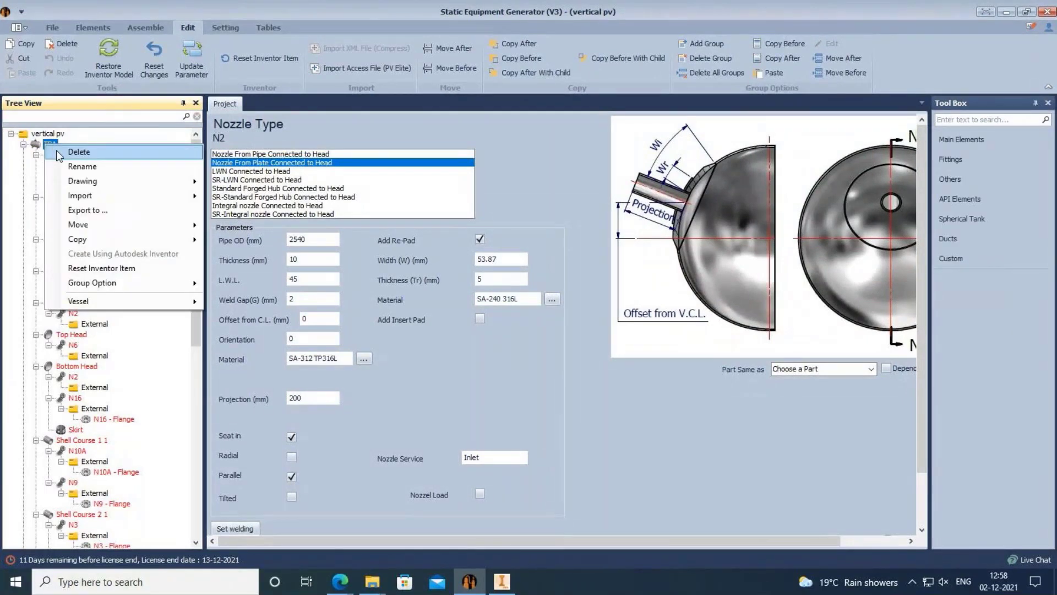
{"action": "left_click", "coordinate": [59, 156]}
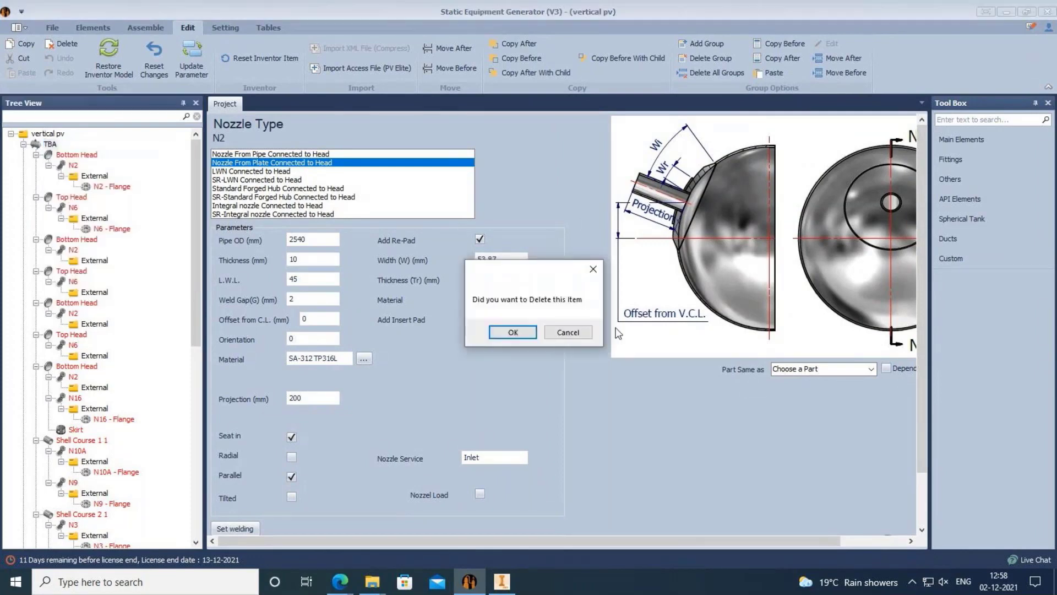
{"action": "left_click", "coordinate": [511, 336]}
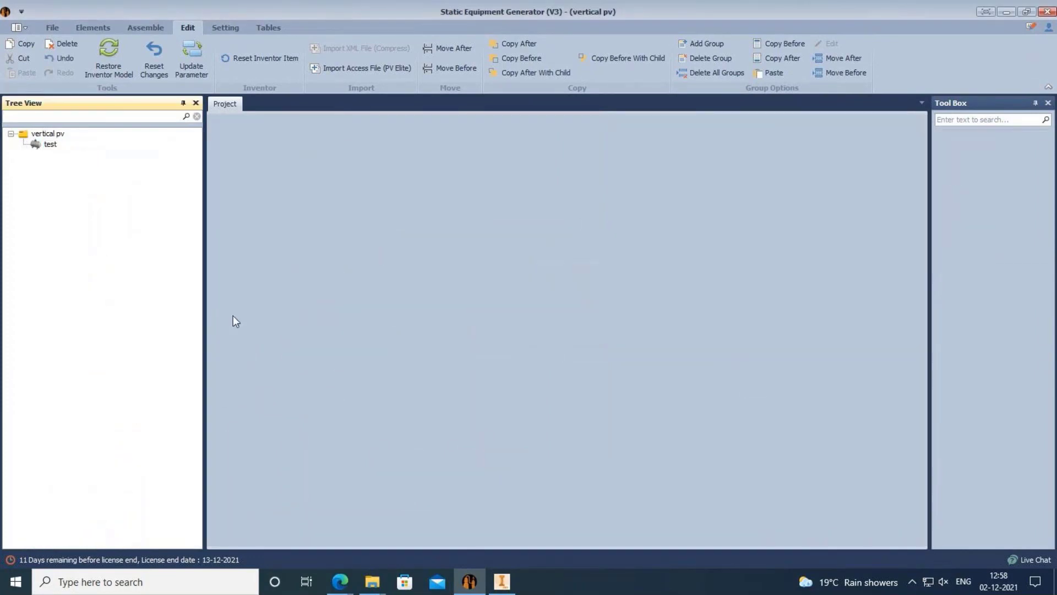
Import '1 PV008 - D09.mdb' into the test vessel as a PV Elite Access file.
{"action": "left_click", "coordinate": [54, 149]}
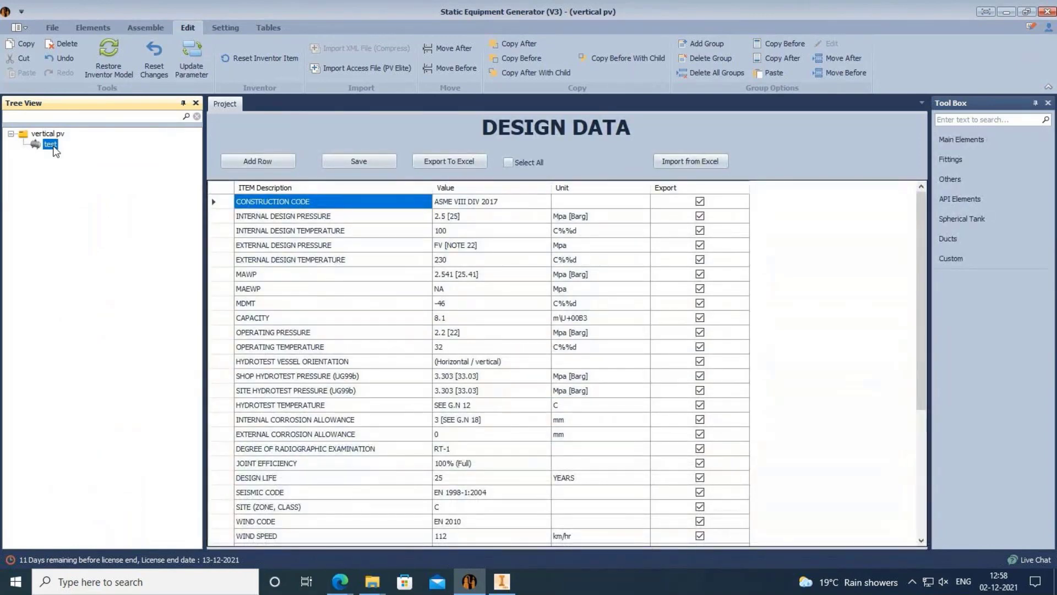
{"action": "right_click", "coordinate": [54, 148]}
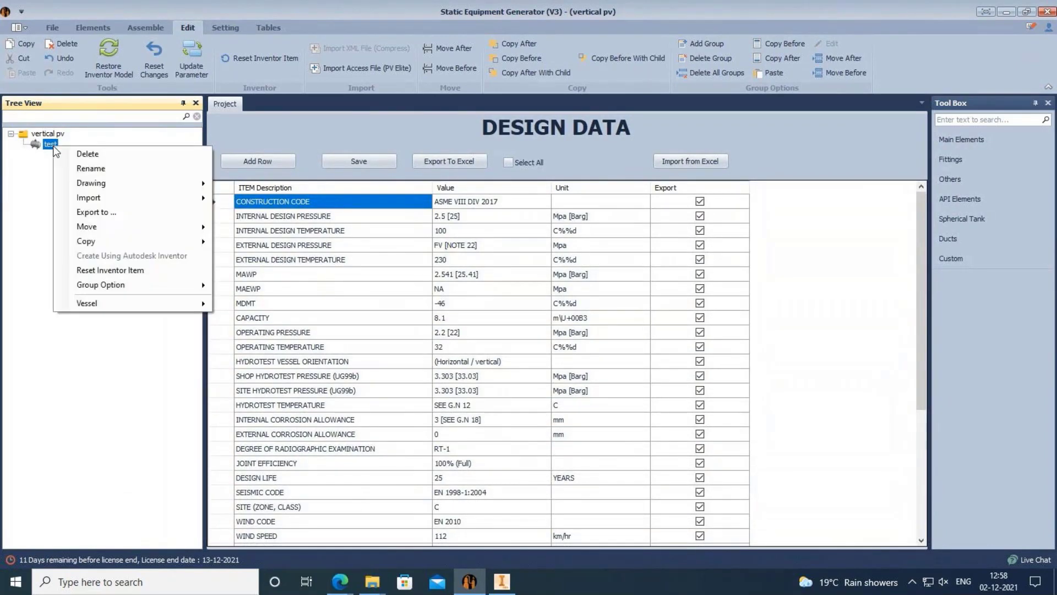
{"action": "mouse_move", "coordinate": [91, 196]}
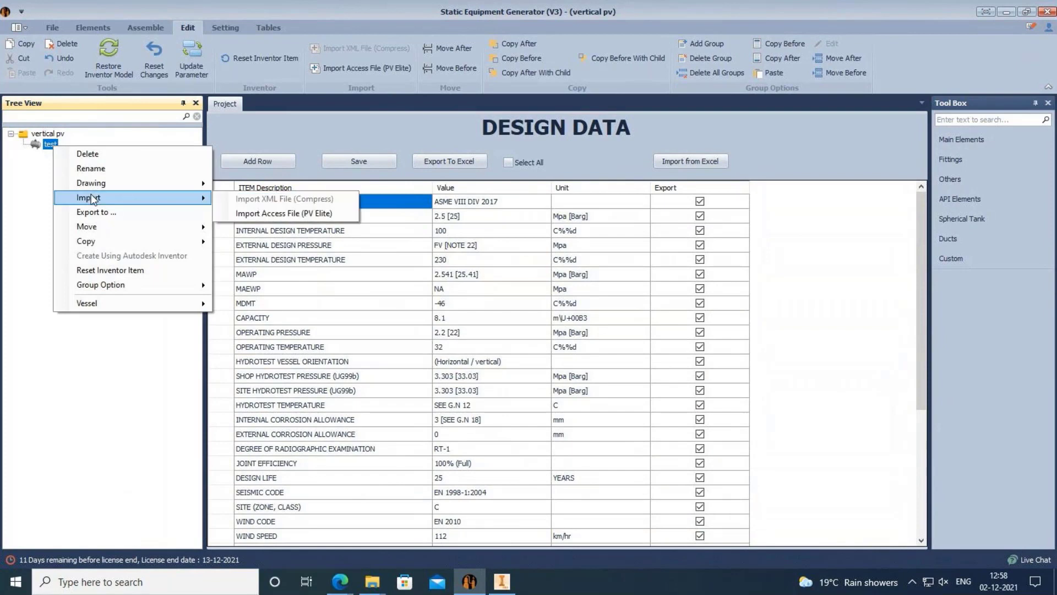
{"action": "left_click", "coordinate": [269, 213]}
{"action": "left_click", "coordinate": [545, 471]}
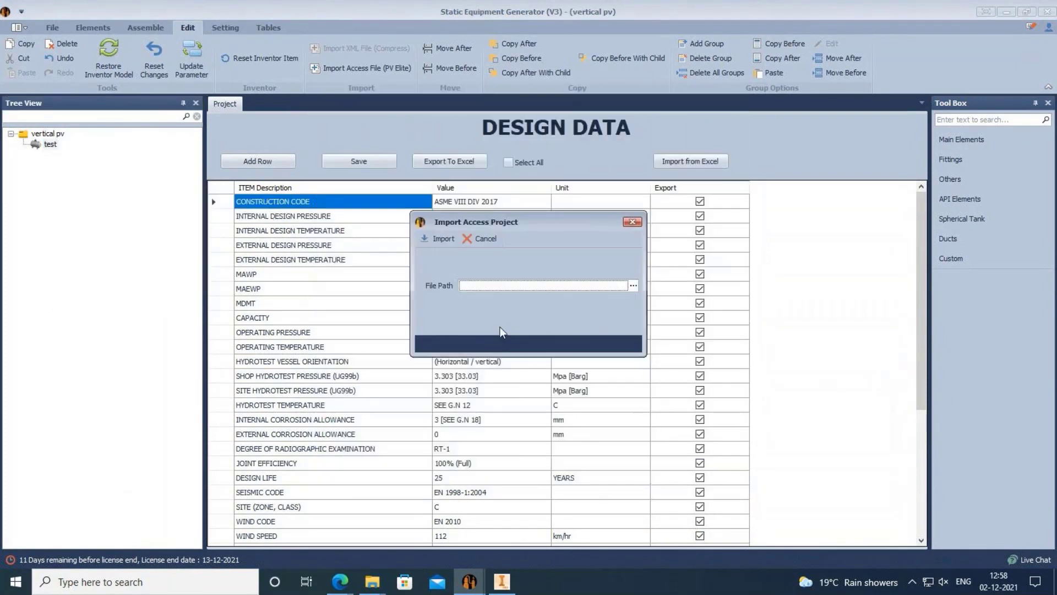
{"action": "left_click", "coordinate": [632, 286]}
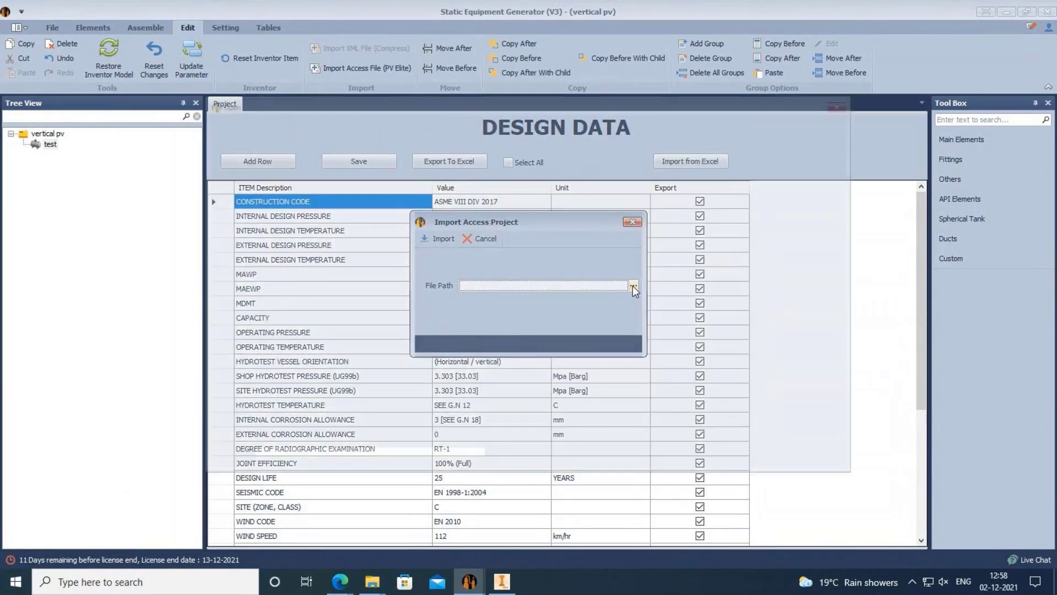
{"action": "left_click", "coordinate": [452, 208]}
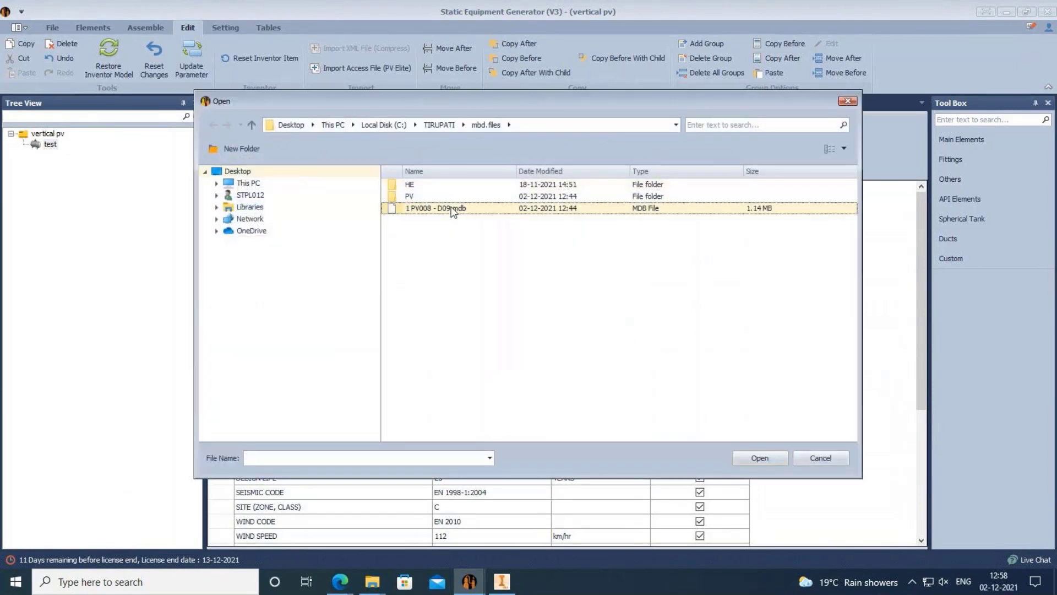
{"action": "left_click", "coordinate": [762, 455]}
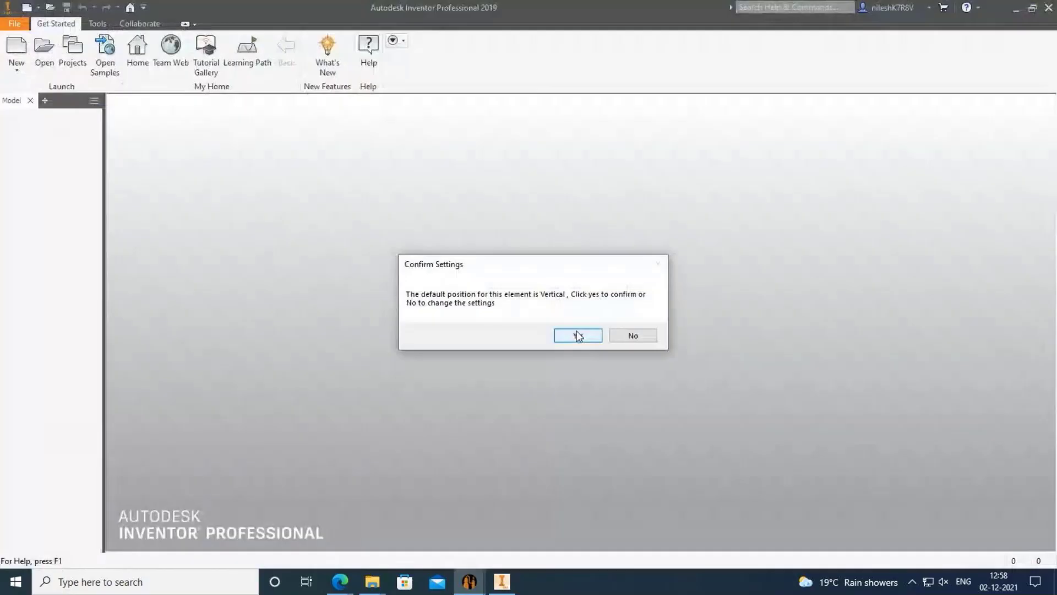
Keep the Vertical default position and save the Shell Course 1 and 2 settings.
{"action": "left_click", "coordinate": [577, 335]}
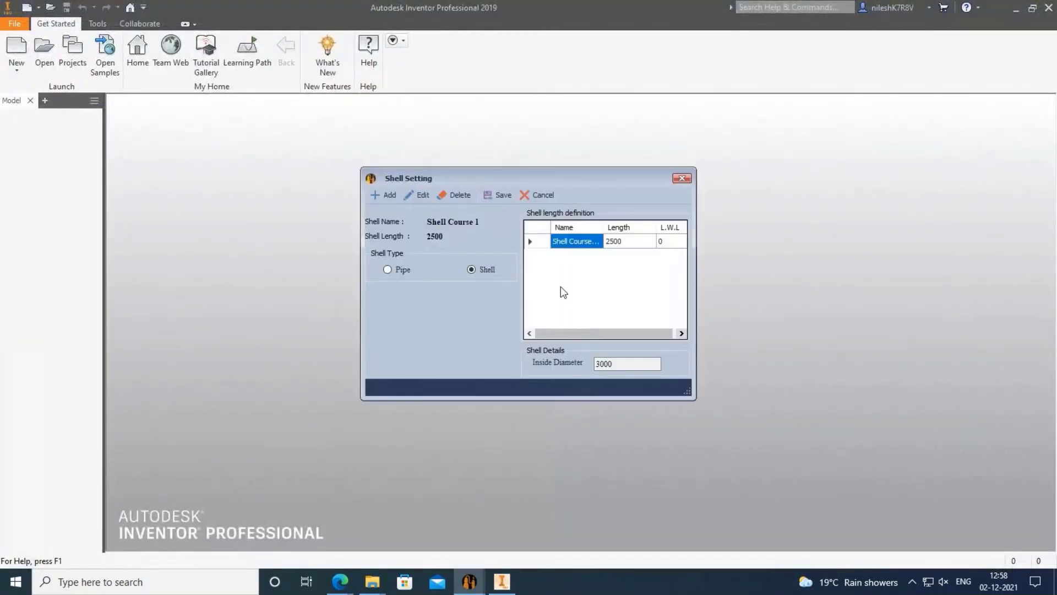
{"action": "left_click", "coordinate": [498, 194]}
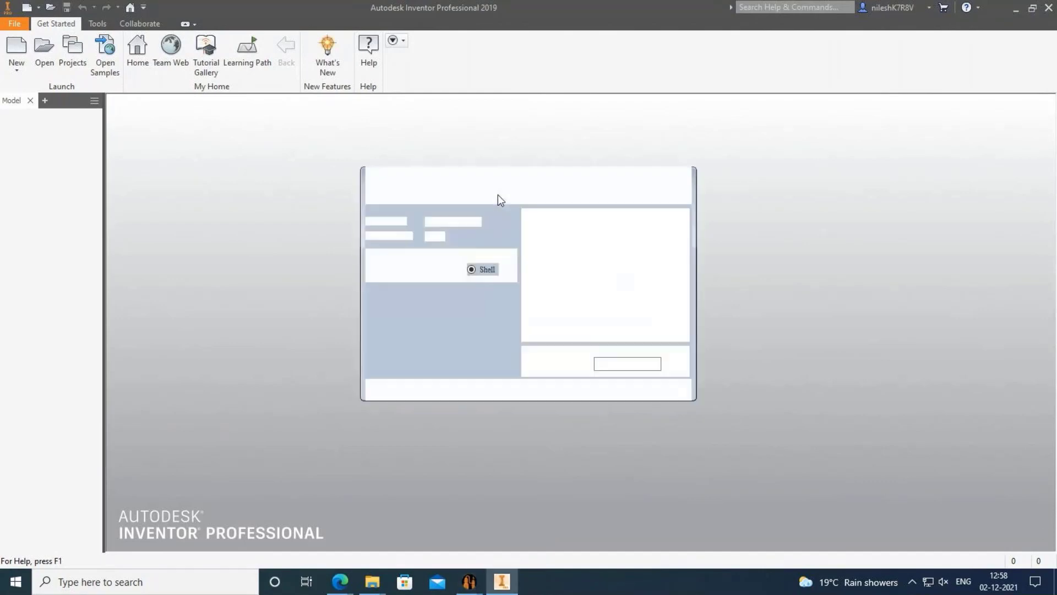
{"action": "left_click", "coordinate": [498, 194]}
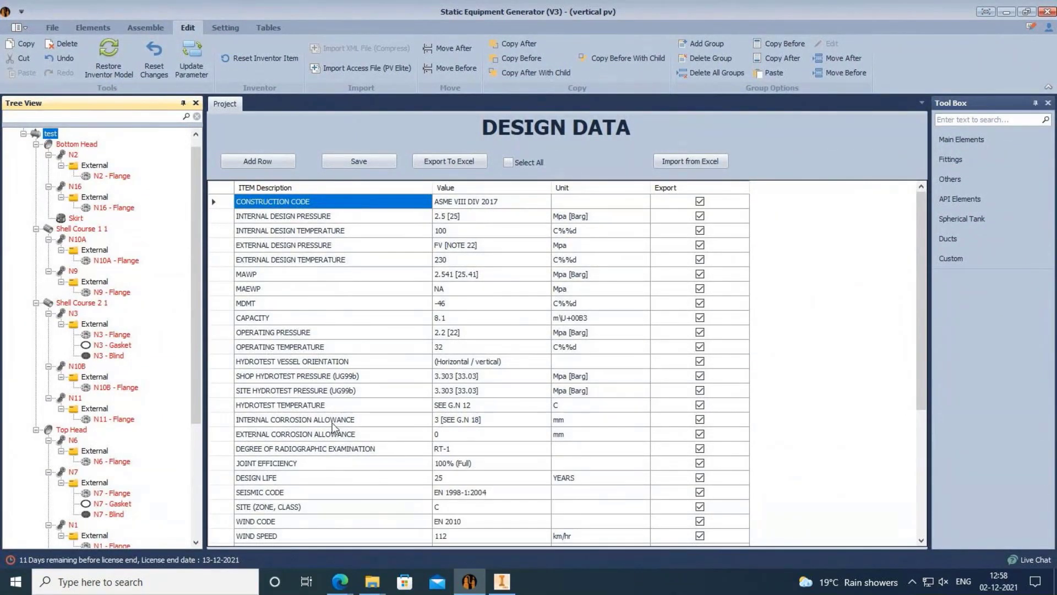
Select the vertical pv project to show its Design Data: ASME Div. 1, 1.45040160447693 MPa internal pressure.
{"action": "scroll", "coordinate": [164, 339], "scroll_direction": "up", "scroll_amount": 1}
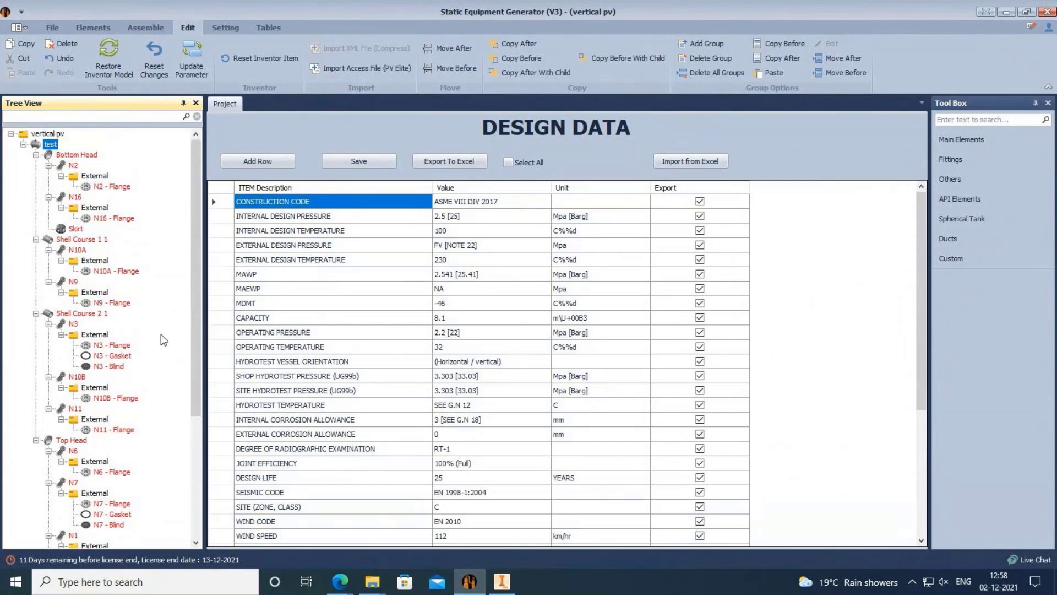
{"action": "right_click", "coordinate": [49, 146]}
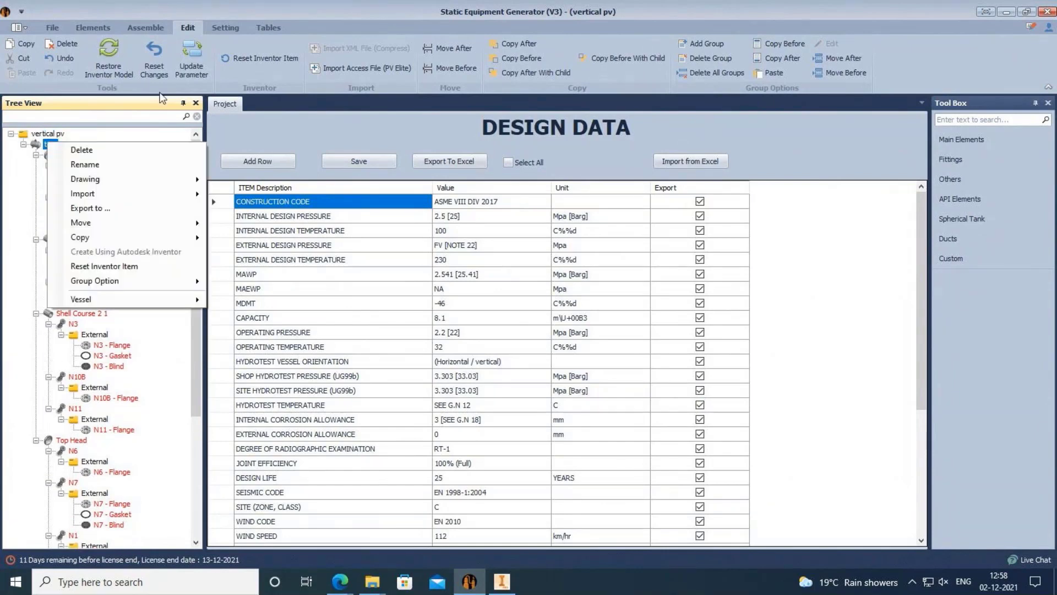
{"action": "left_click", "coordinate": [258, 130]}
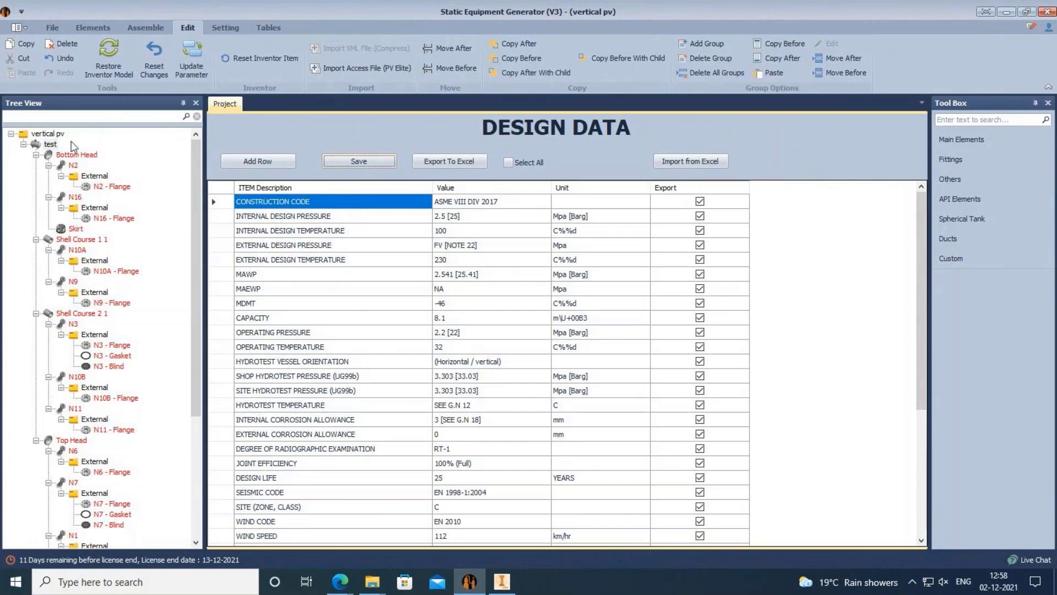
{"action": "right_click", "coordinate": [52, 134]}
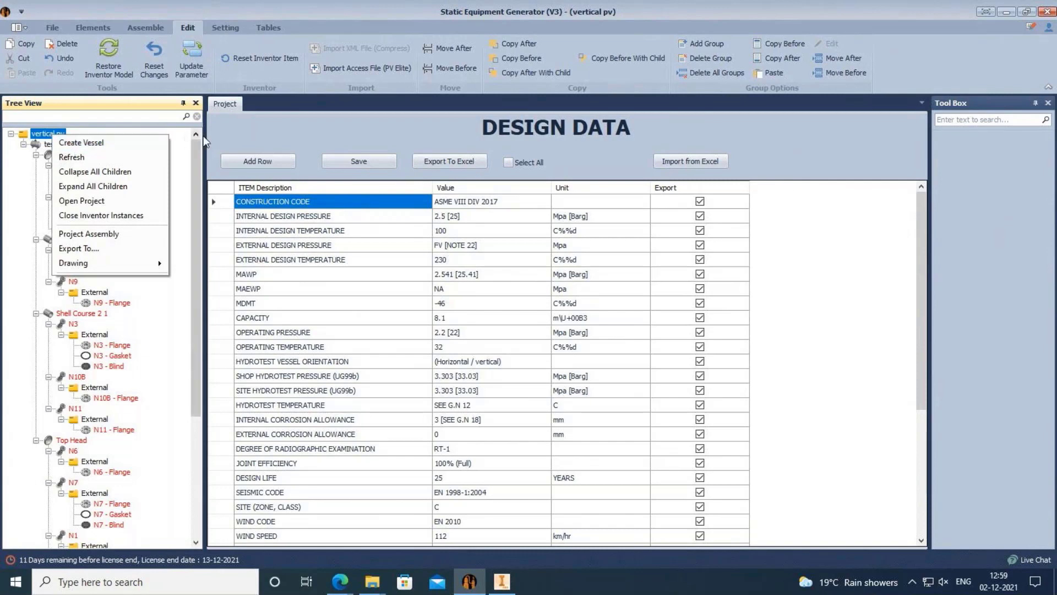
{"action": "left_click", "coordinate": [262, 135]}
{"action": "left_click", "coordinate": [49, 134]}
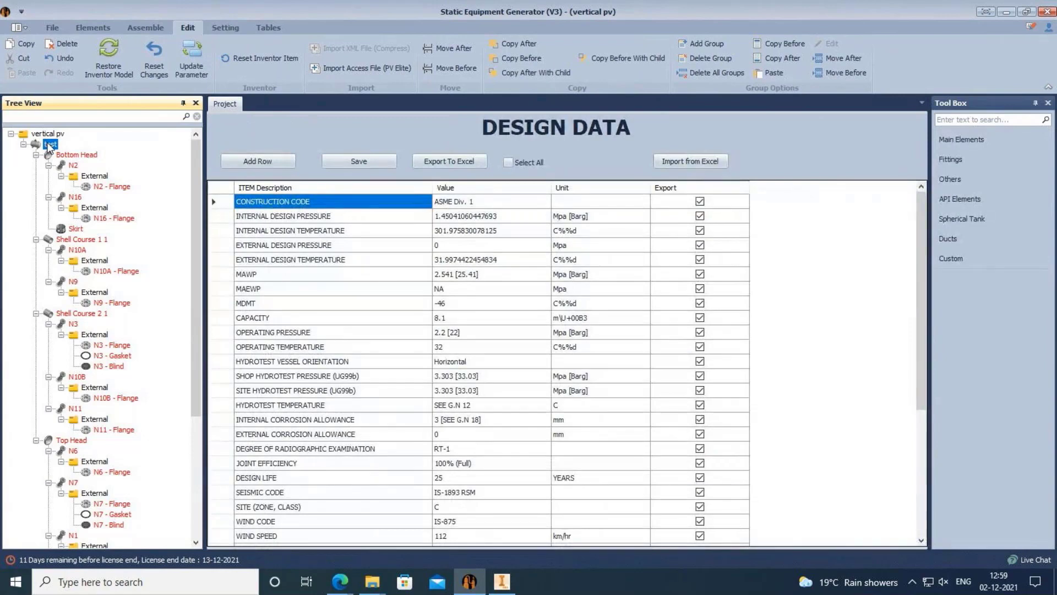
{"action": "left_click", "coordinate": [53, 28]}
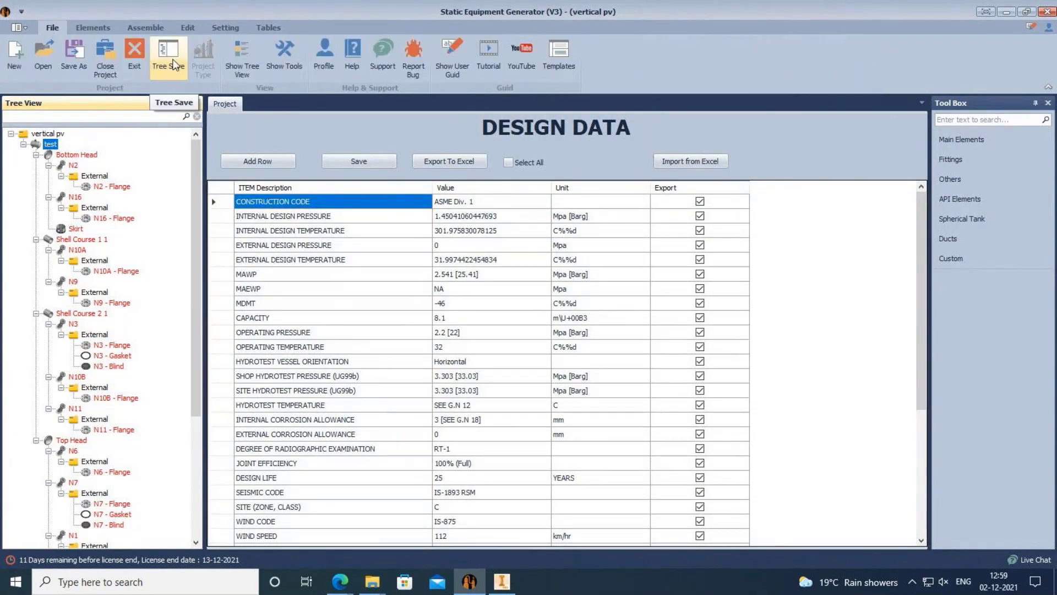
Save all nodes of the vessel tree with Tree Save, confirming with Yes, as Inventor loads.
{"action": "left_click", "coordinate": [173, 65]}
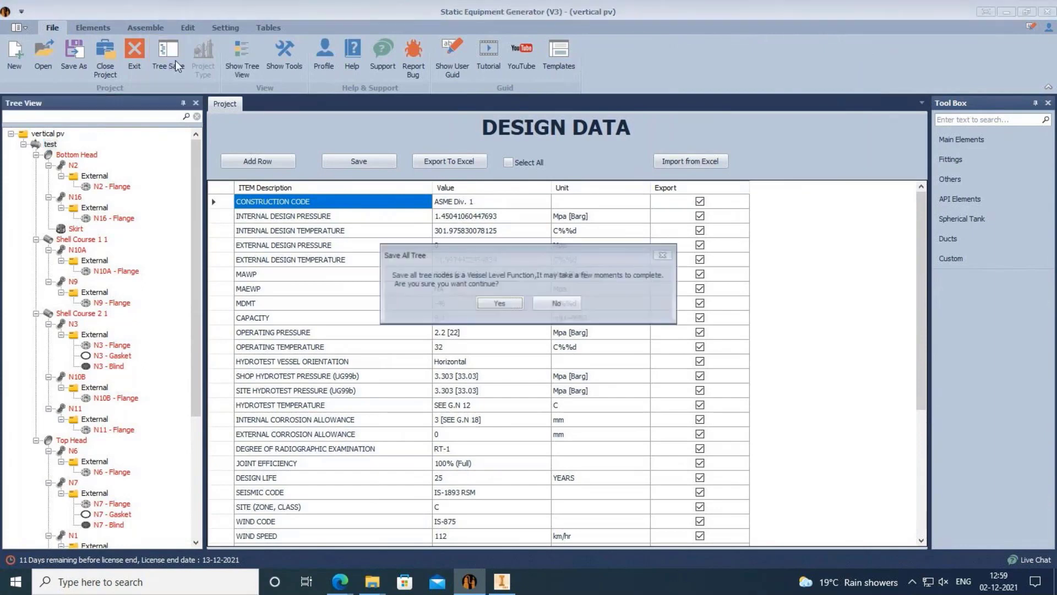
{"action": "left_click", "coordinate": [499, 303]}
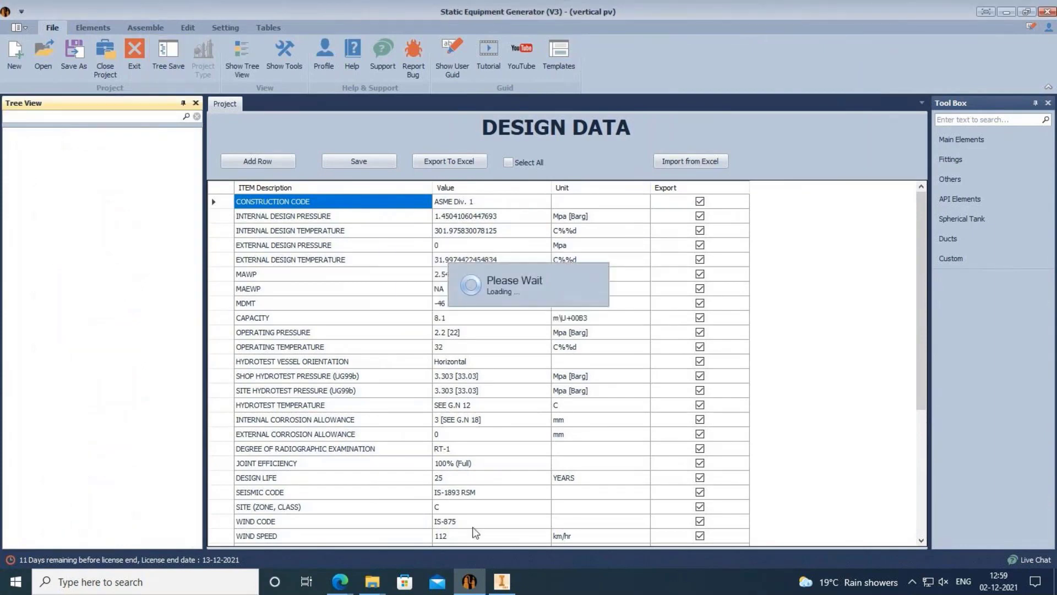
{"action": "left_click", "coordinate": [490, 577]}
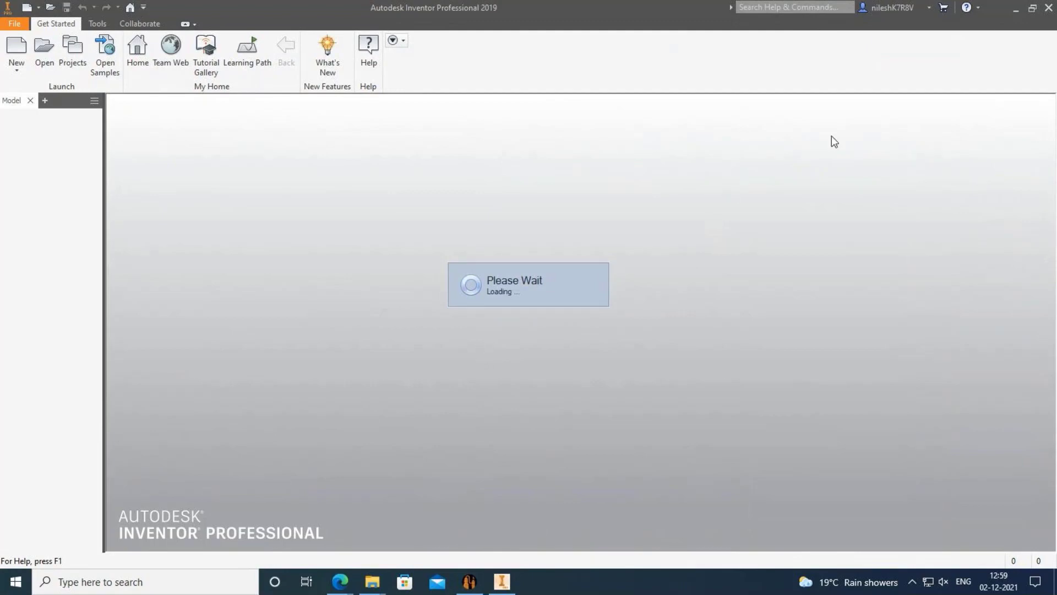
Minimize Inventor to see the Design Data again, now showing MAWP 2.541 MPa.
{"action": "left_click", "coordinate": [1012, 12]}
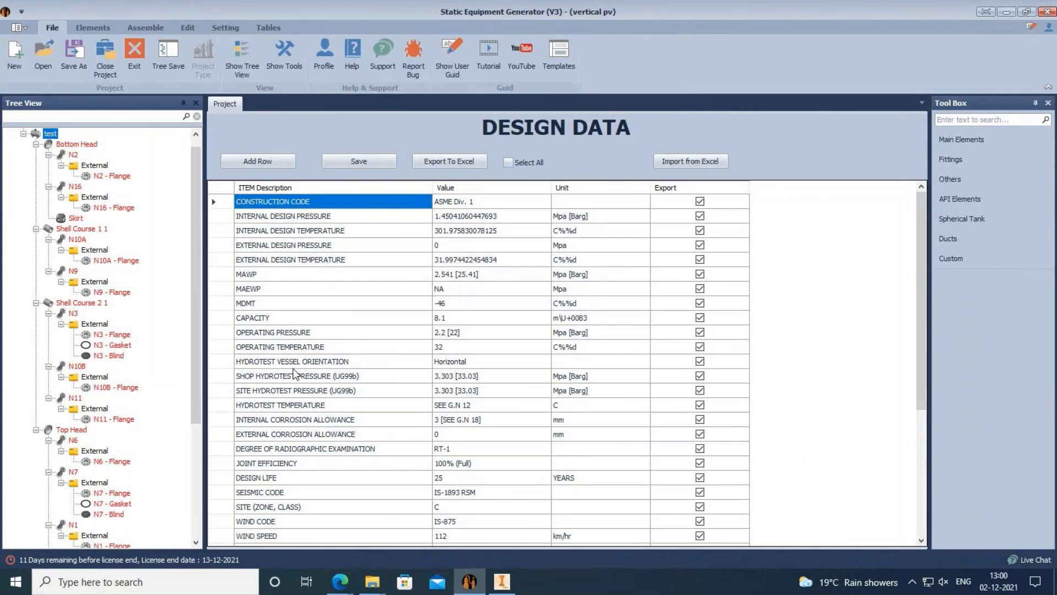
{"action": "mouse_move", "coordinate": [506, 588]}
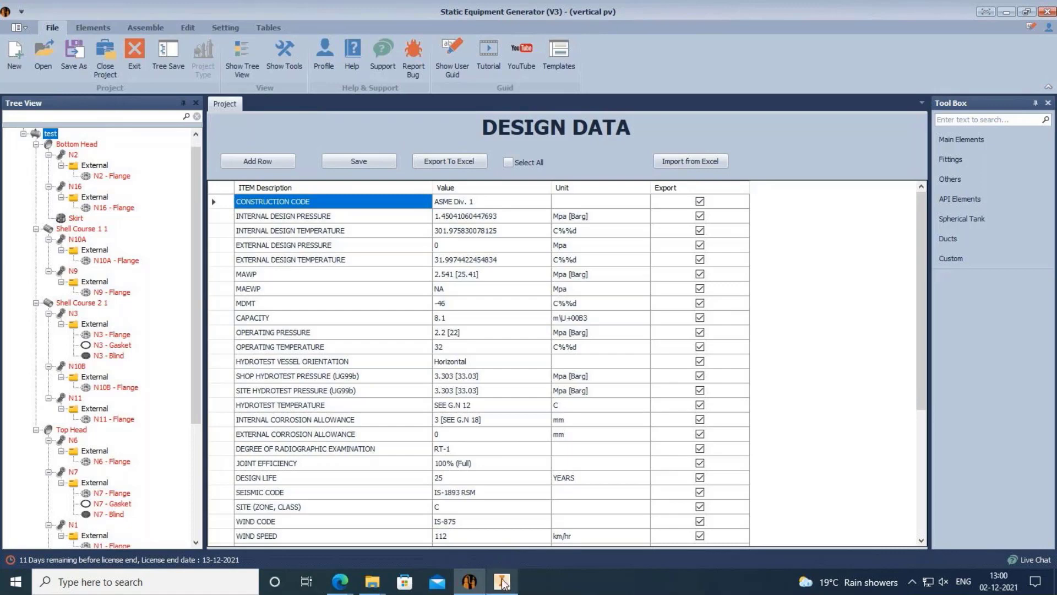
{"action": "mouse_move", "coordinate": [503, 584]}
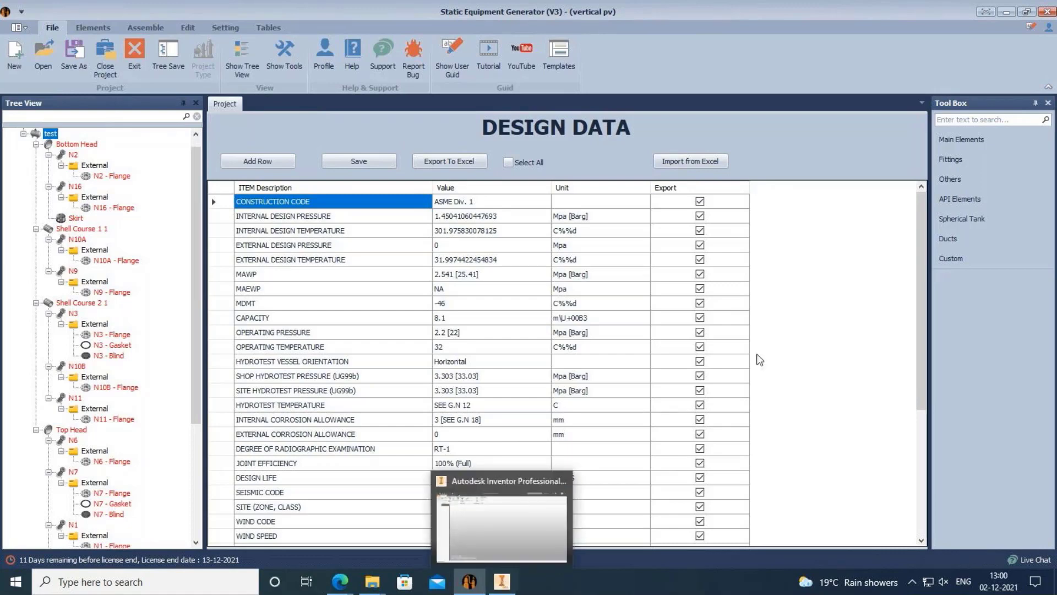
{"action": "left_click", "coordinate": [502, 582]}
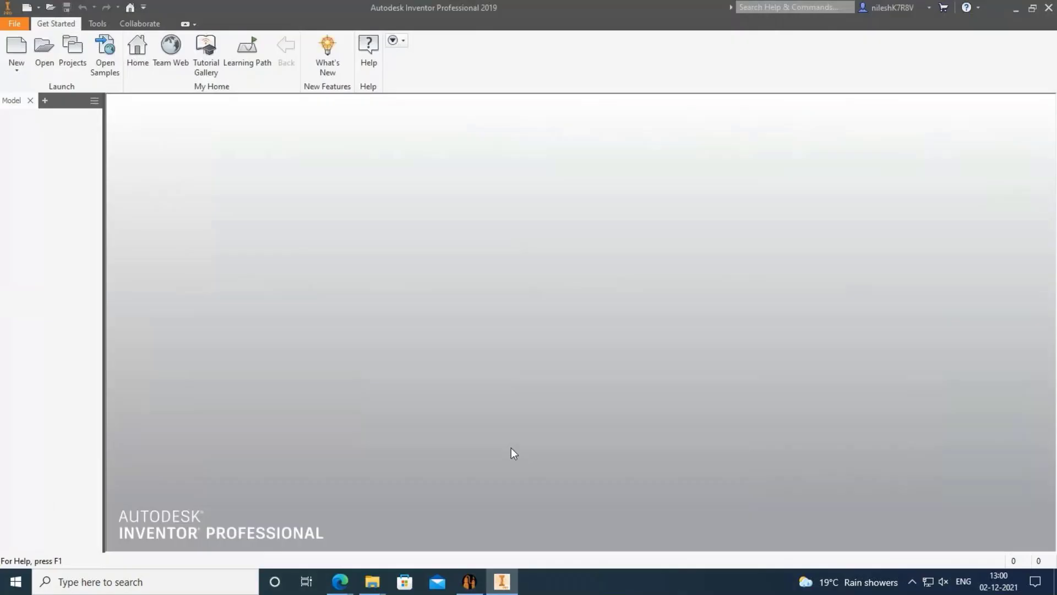
{"action": "left_click", "coordinate": [469, 581]}
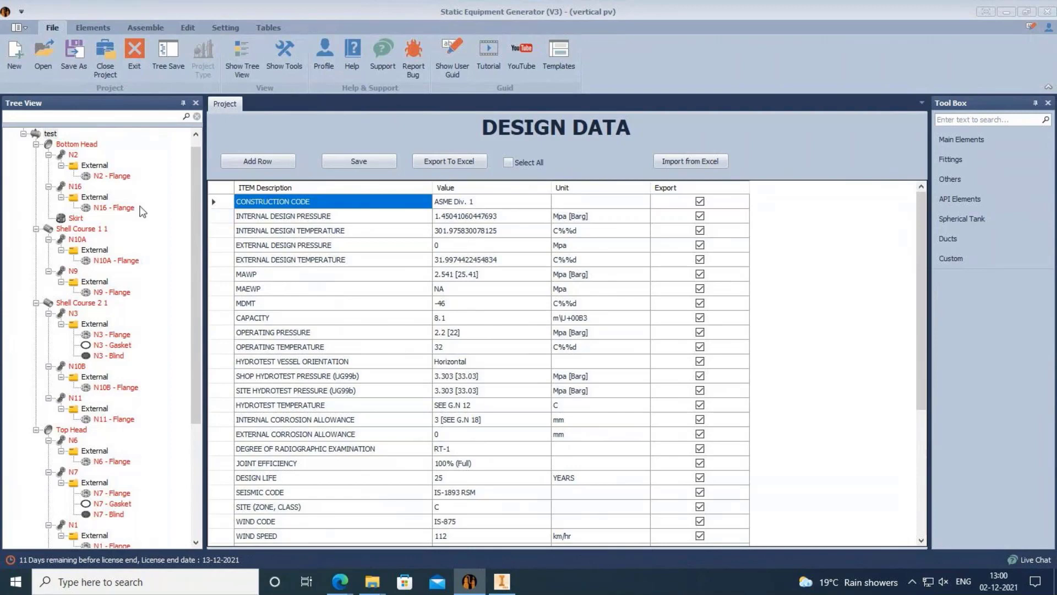
With N2 - Flange selected, generate the test.iam vessel assembly in Inventor from the Assemble tab.
{"action": "left_click", "coordinate": [102, 178]}
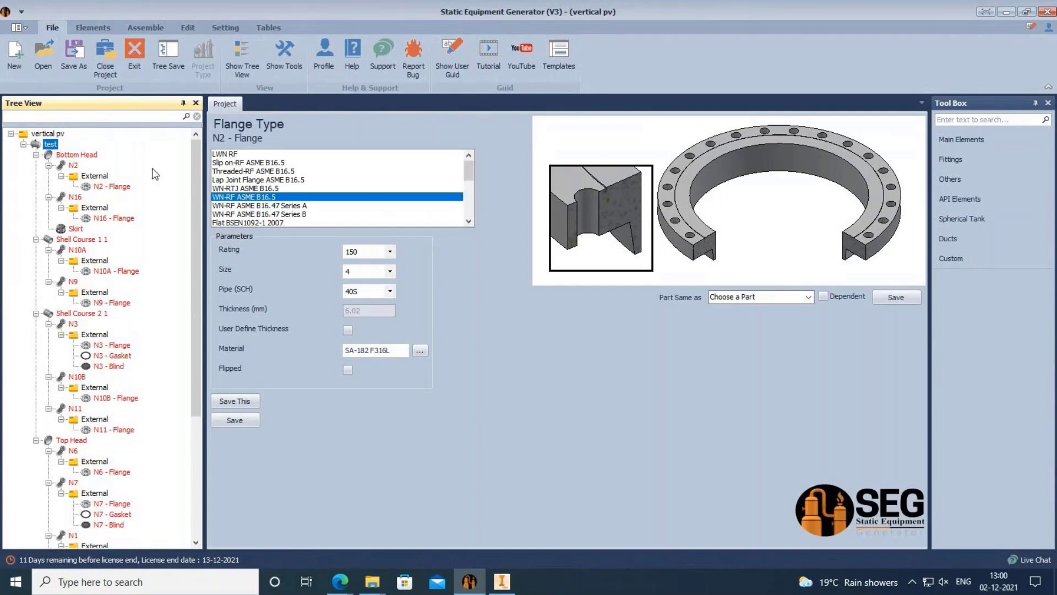
{"action": "left_click", "coordinate": [89, 27]}
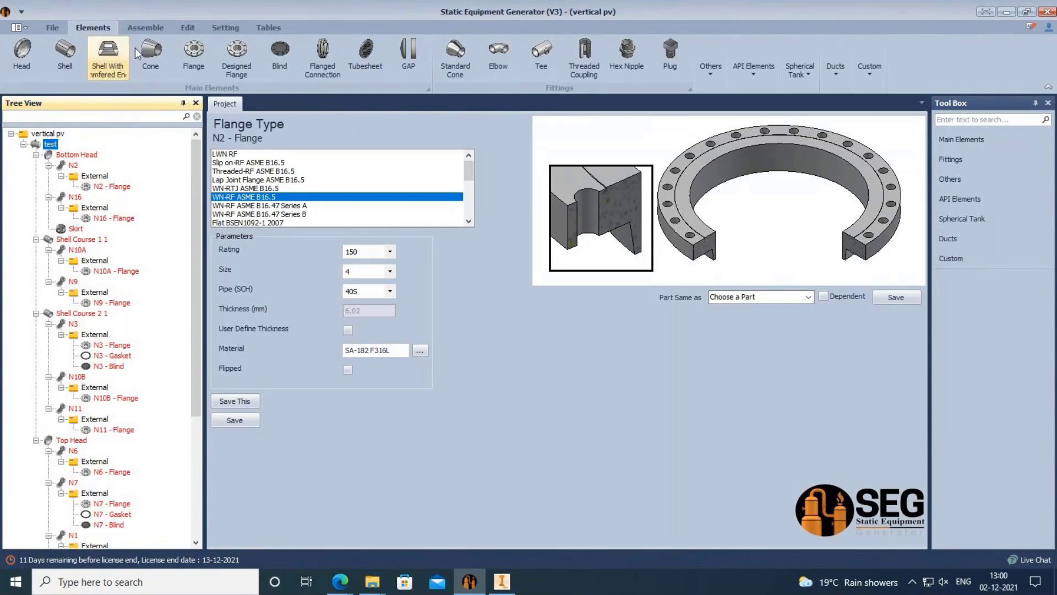
{"action": "left_click", "coordinate": [144, 23]}
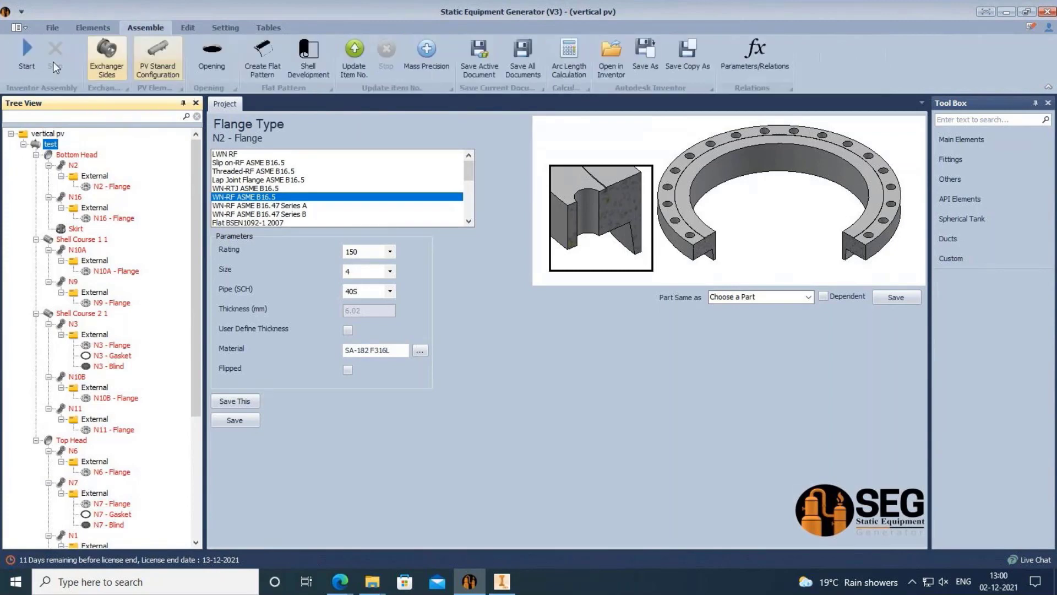
{"action": "left_click", "coordinate": [27, 52]}
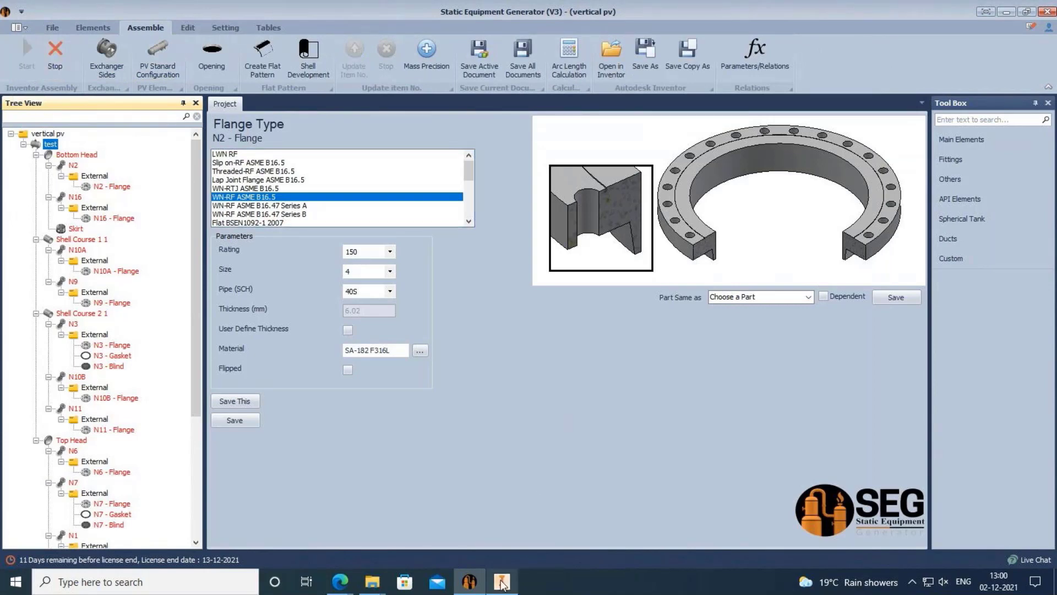
{"action": "mouse_move", "coordinate": [501, 582]}
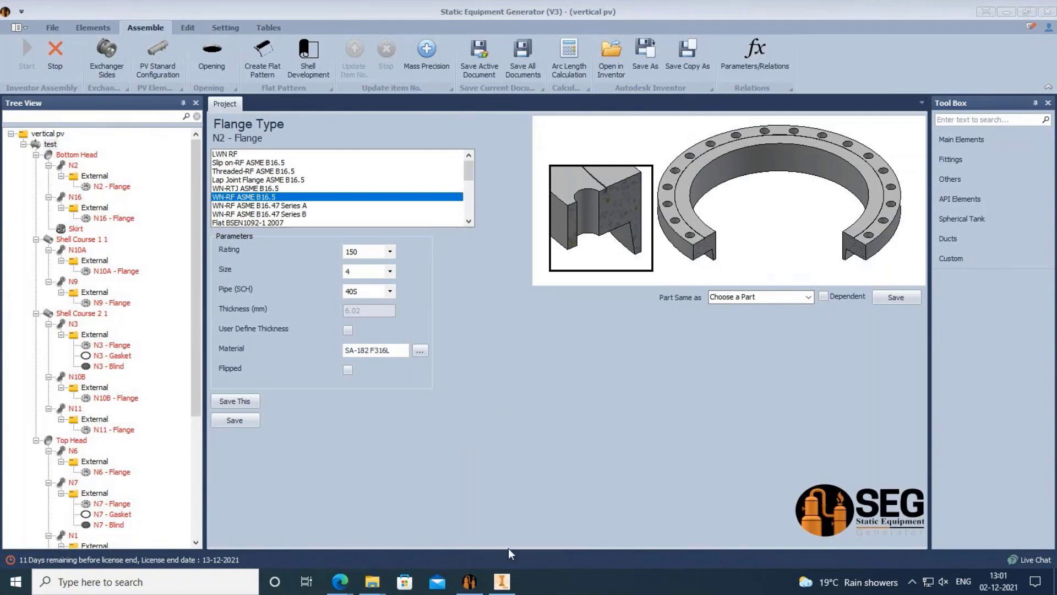
{"action": "left_click", "coordinate": [502, 581]}
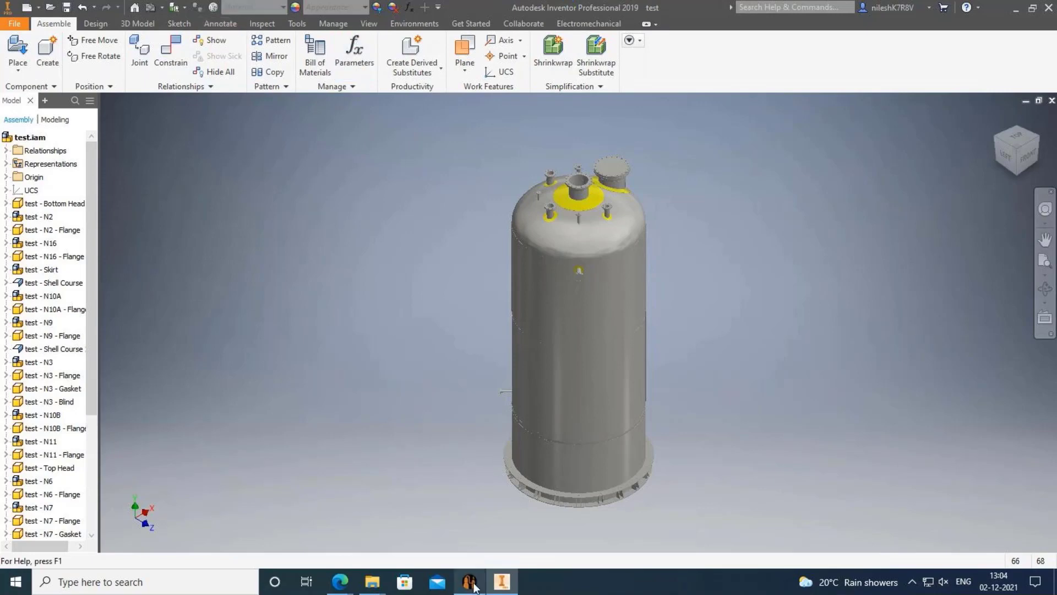
Zoom in on the tank top and browse the 3D Model, Inspect, Tools and View ribbon tabs.
{"action": "mouse_move", "coordinate": [471, 582]}
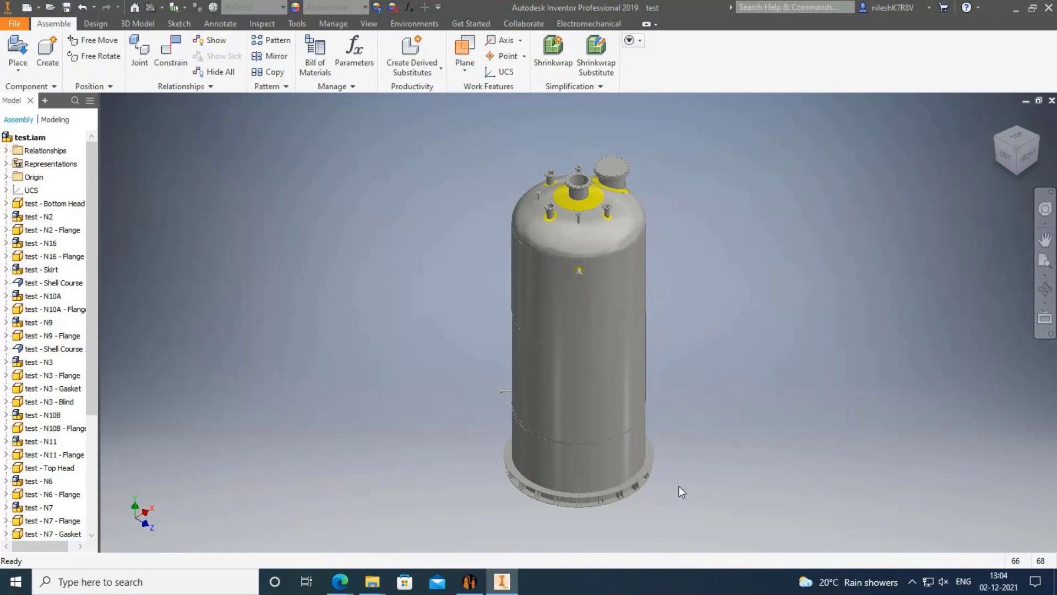
{"action": "scroll", "coordinate": [609, 229], "scroll_direction": "up", "scroll_amount": 4}
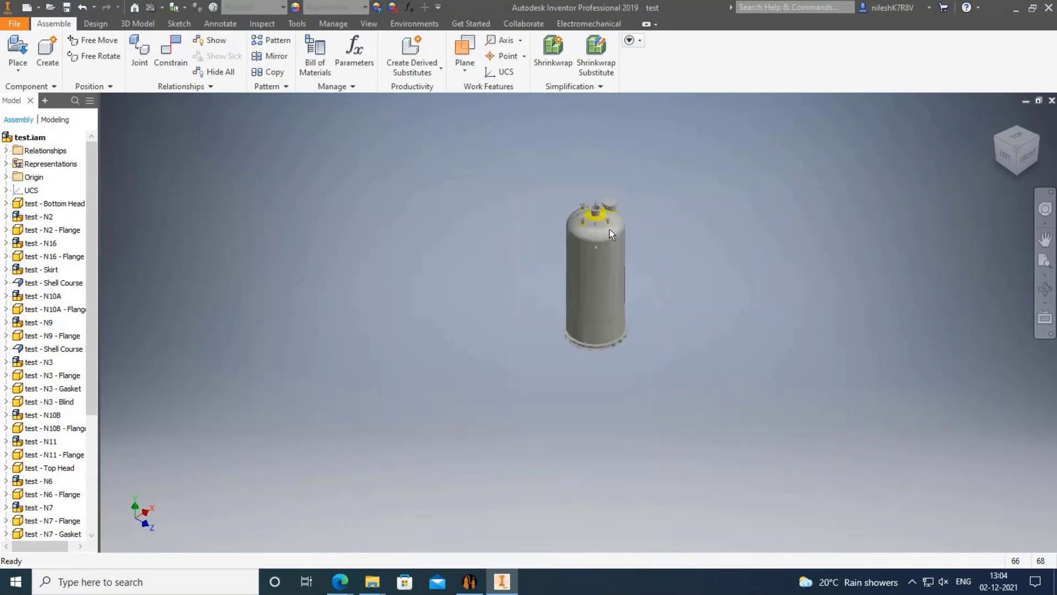
{"action": "scroll", "coordinate": [610, 229], "scroll_direction": "down", "scroll_amount": 6}
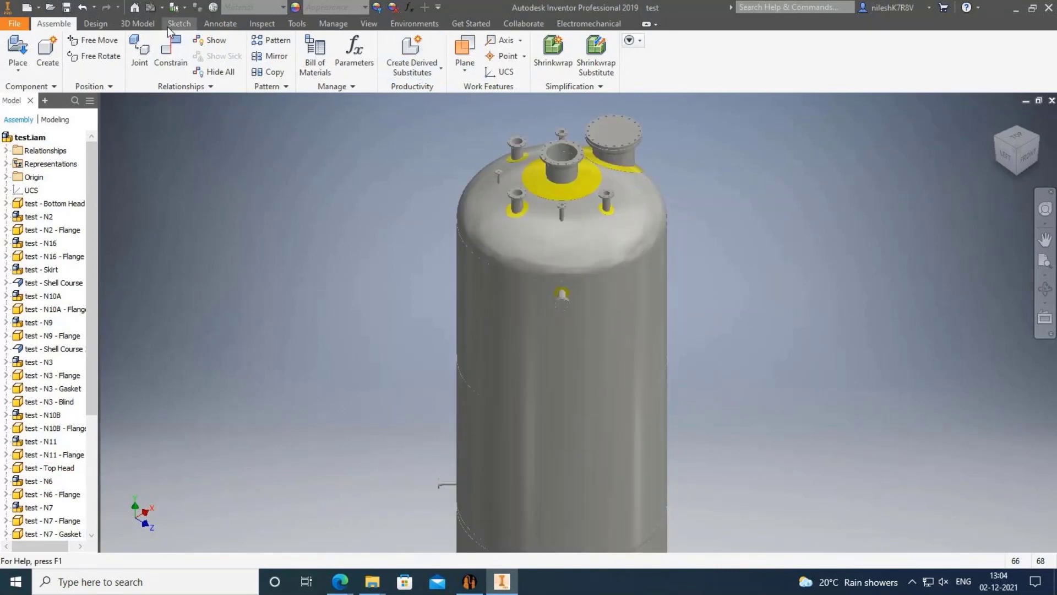
{"action": "left_click", "coordinate": [139, 24]}
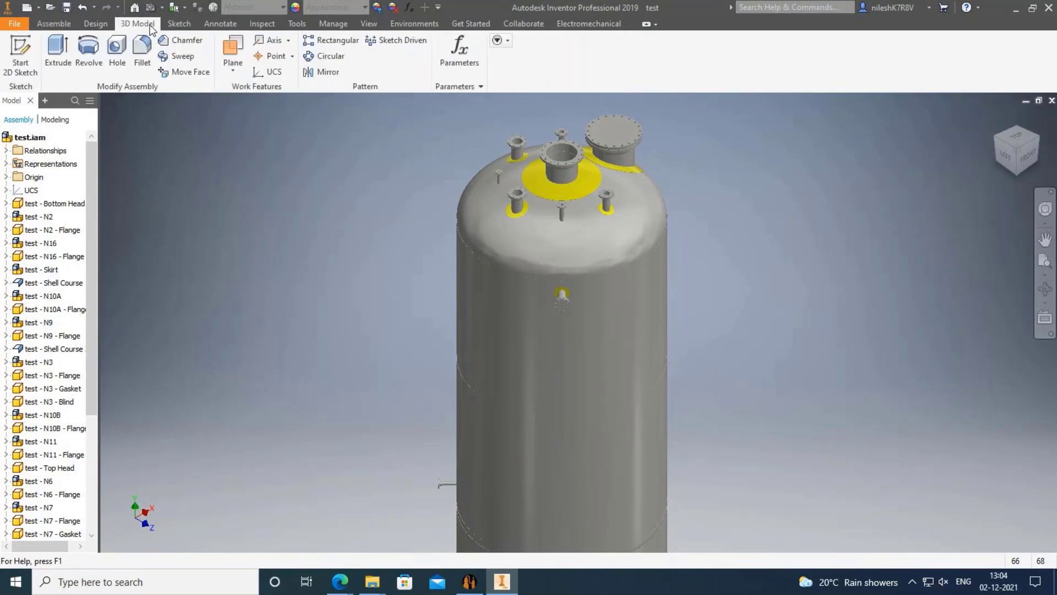
{"action": "left_click", "coordinate": [53, 23]}
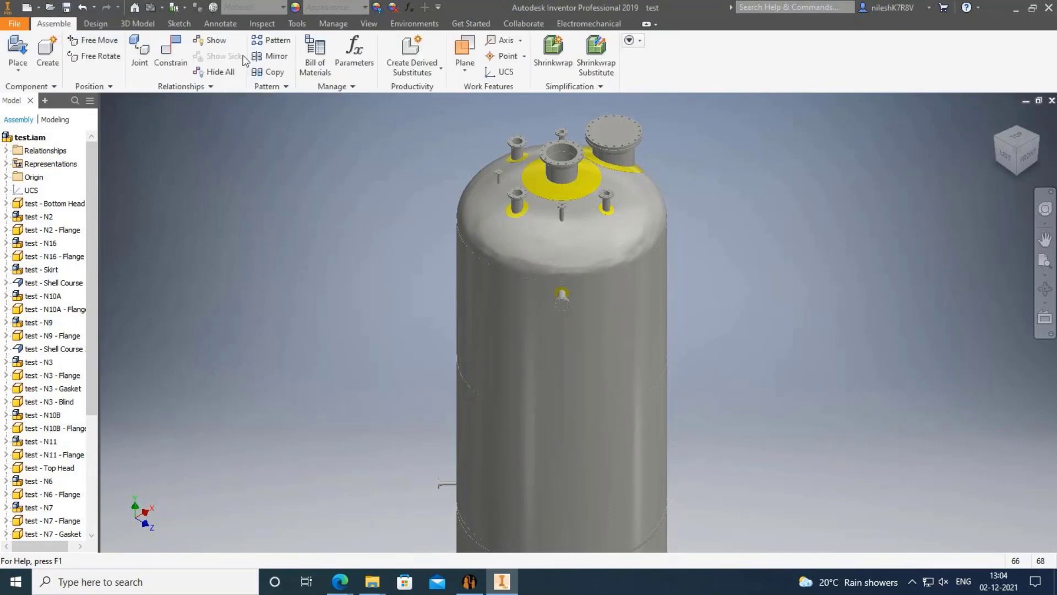
{"action": "left_click", "coordinate": [262, 26]}
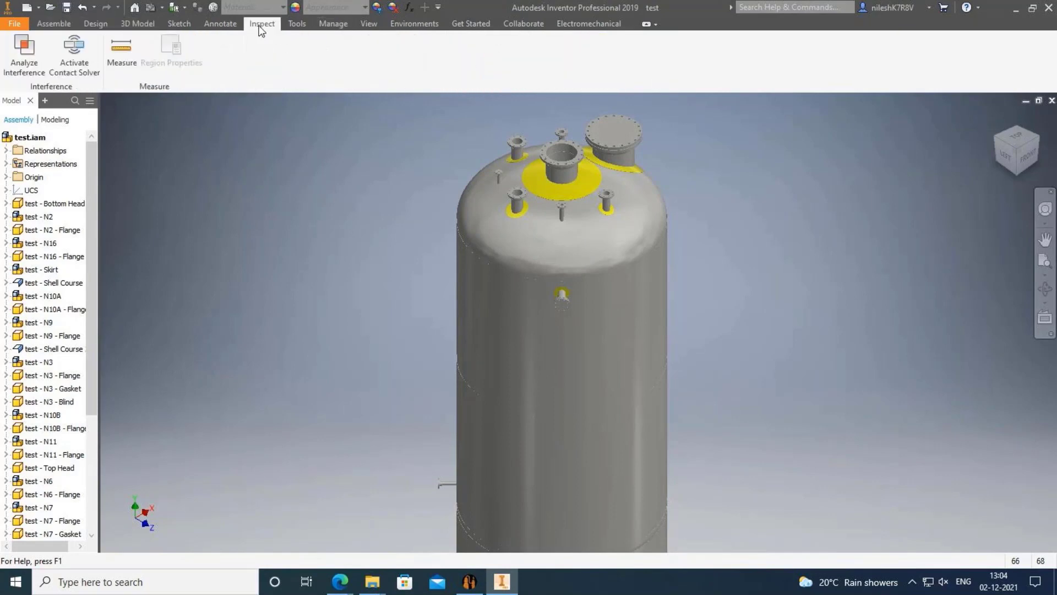
{"action": "left_click", "coordinate": [296, 25]}
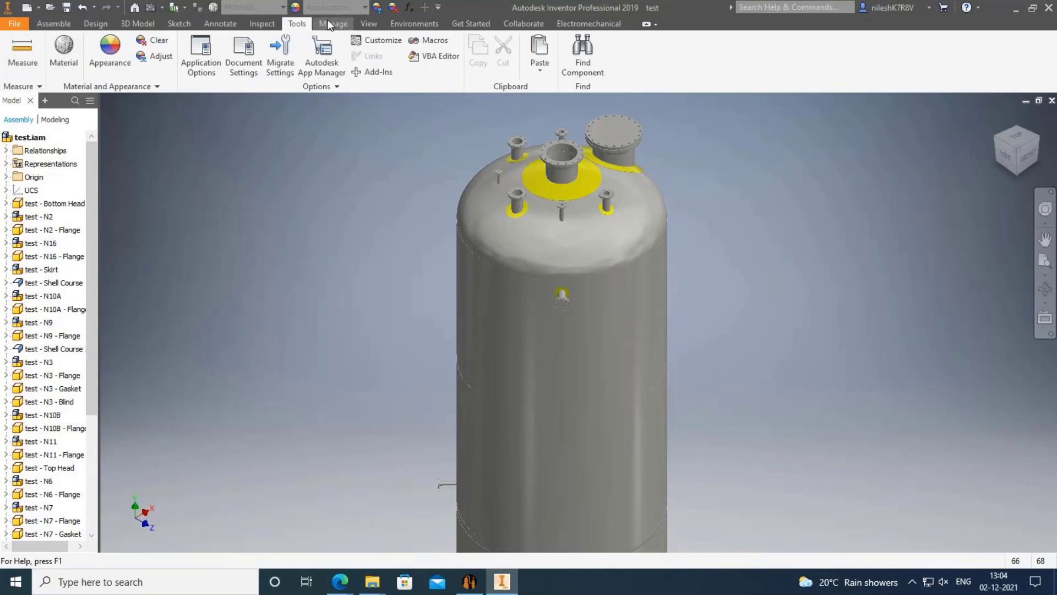
{"action": "left_click", "coordinate": [369, 23]}
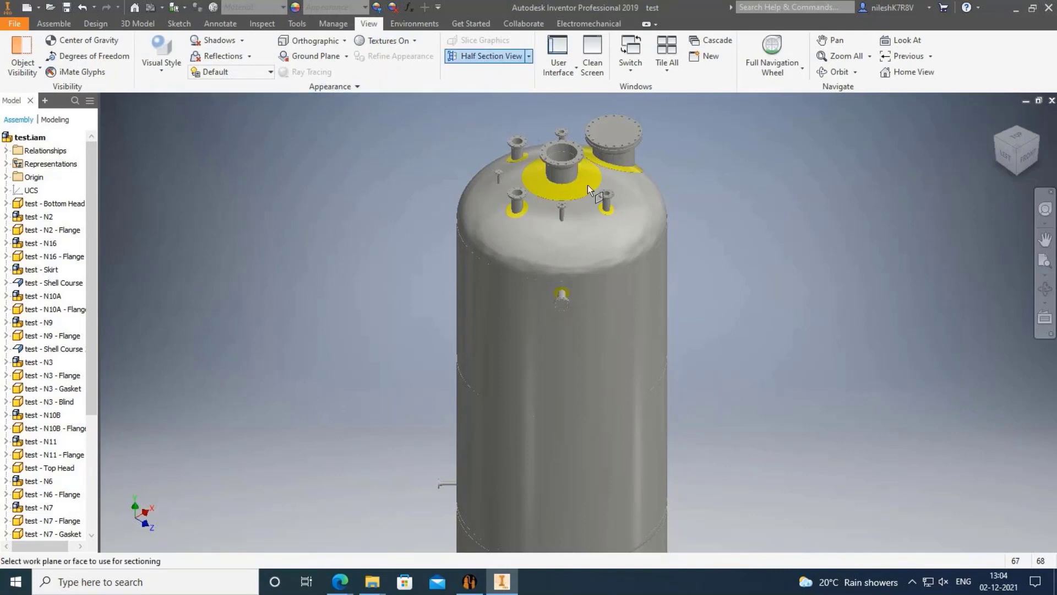
Create a half section view of test.iam on the Origin YZ Plane at 0 mm offset.
{"action": "left_click", "coordinate": [528, 55]}
{"action": "left_click", "coordinate": [499, 103]}
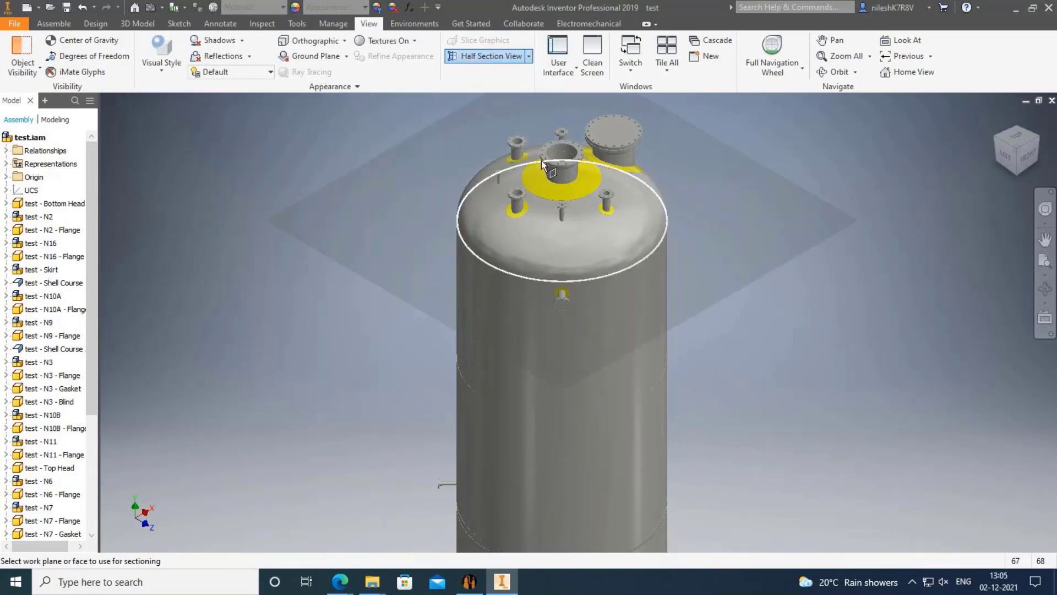
{"action": "scroll", "coordinate": [16, 204], "scroll_direction": "down", "scroll_amount": 1}
{"action": "scroll", "coordinate": [15, 205], "scroll_direction": "up", "scroll_amount": 1}
{"action": "left_click", "coordinate": [6, 176]}
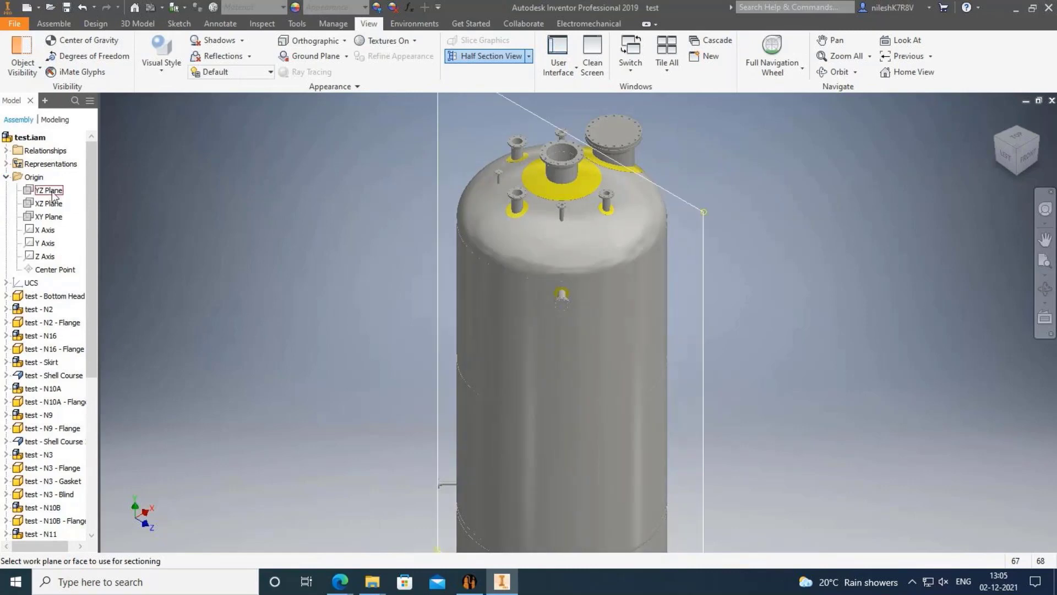
{"action": "left_click", "coordinate": [29, 190]}
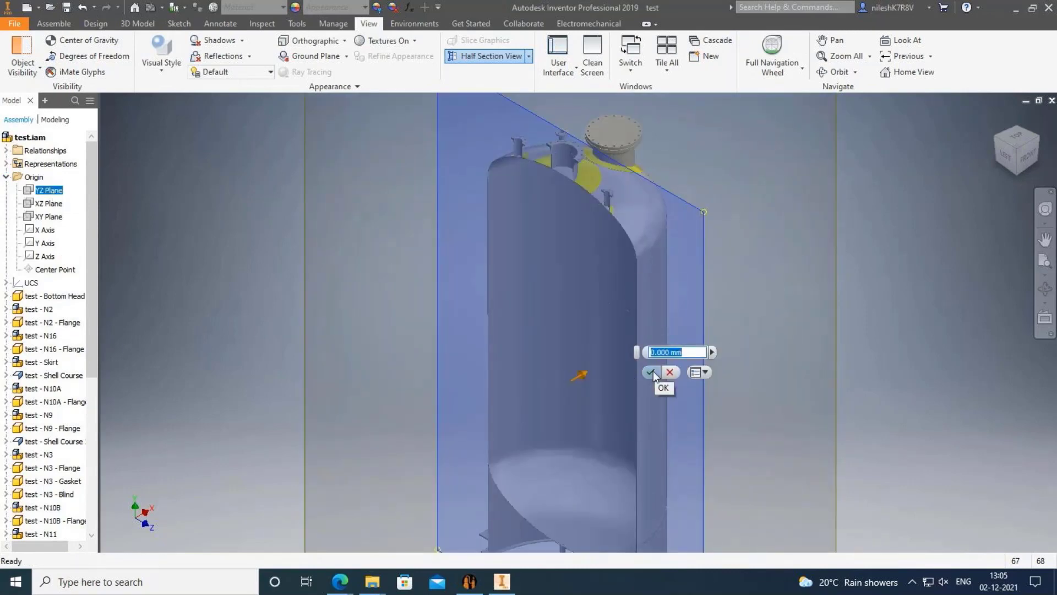
{"action": "left_click", "coordinate": [651, 373]}
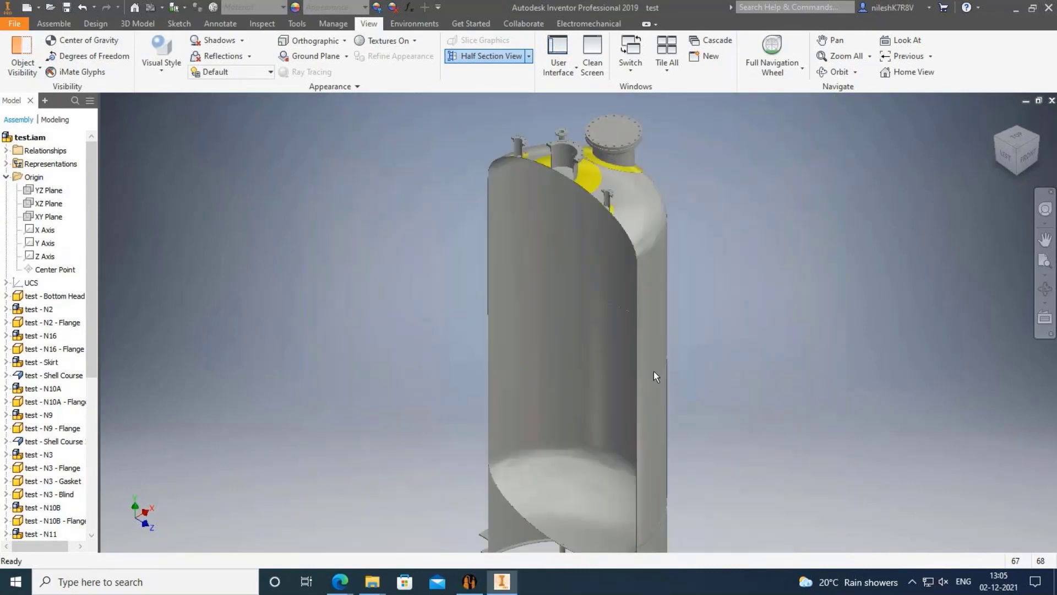
View the sectioned tank from the front and left sides, zooming in and out.
{"action": "left_click", "coordinate": [1025, 157]}
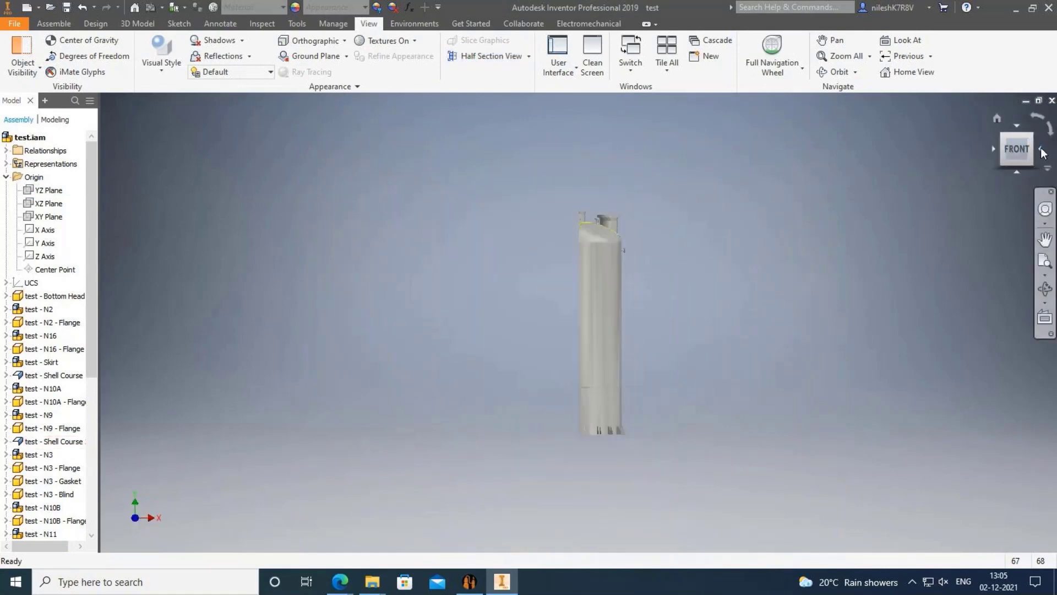
{"action": "left_click", "coordinate": [994, 148]}
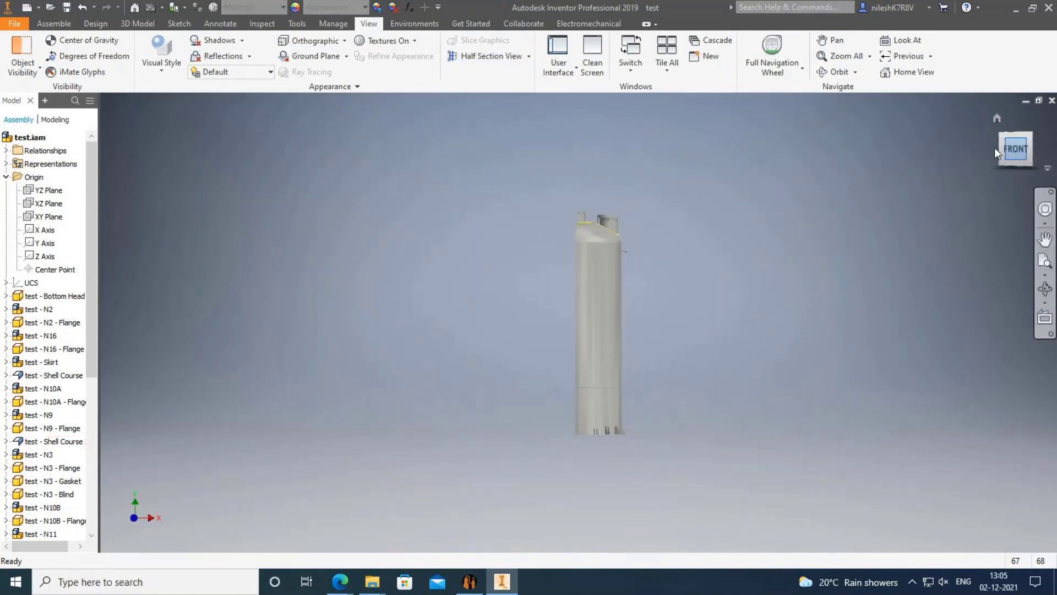
{"action": "left_click", "coordinate": [994, 147]}
{"action": "scroll", "coordinate": [584, 396], "scroll_direction": "down", "scroll_amount": 5}
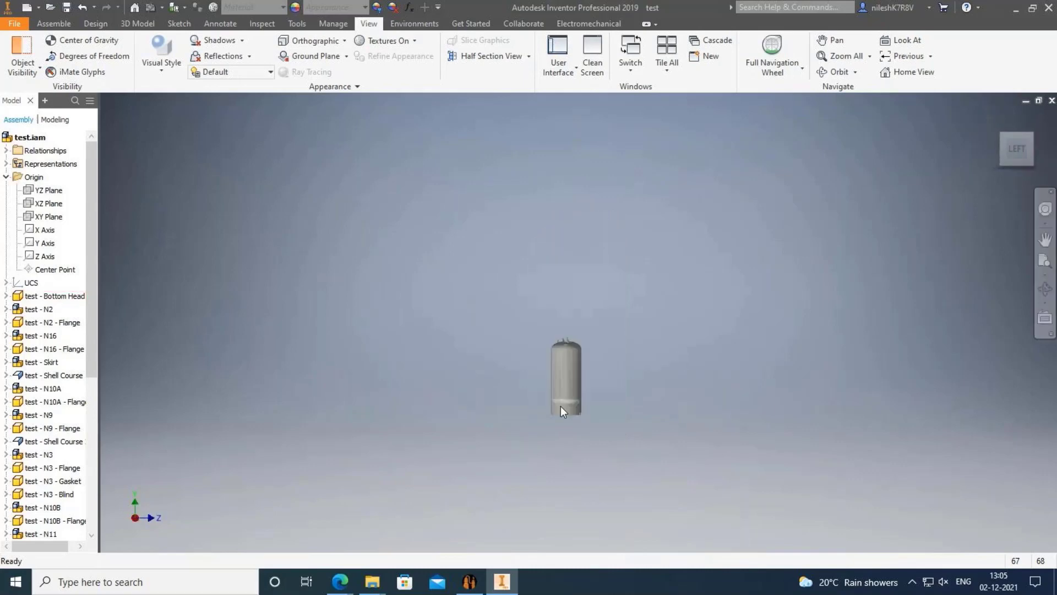
{"action": "scroll", "coordinate": [573, 412], "scroll_direction": "up", "scroll_amount": 12}
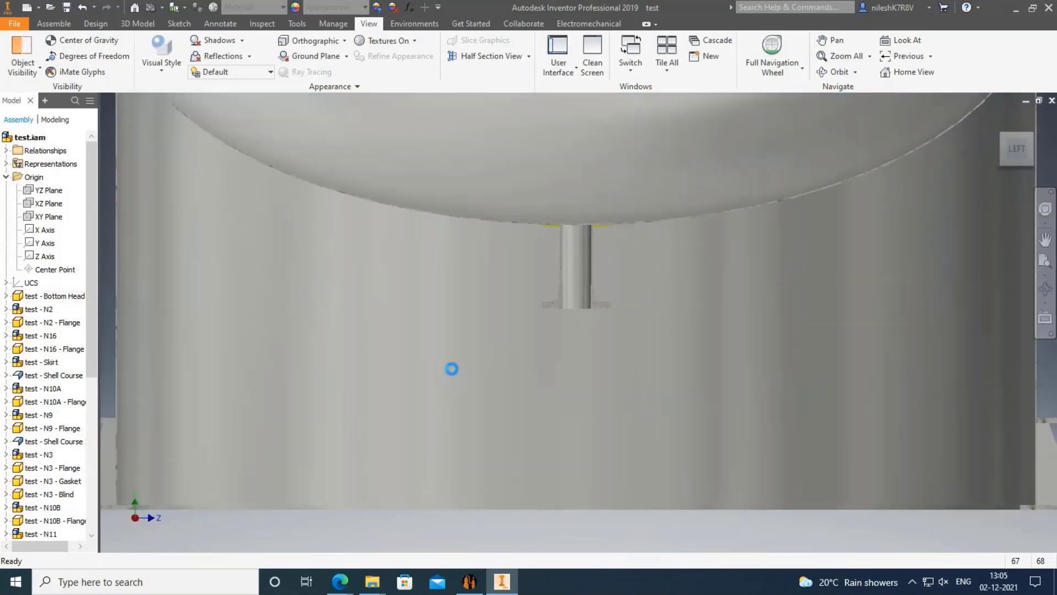
{"action": "scroll", "coordinate": [592, 413], "scroll_direction": "down", "scroll_amount": 2}
Pan and zoom closer on the tank, finishing on the ViewCube top view.
{"action": "key", "text": "F2"}
{"action": "left_click_drag", "start_coordinate": [766, 388], "coordinate": [726, 389]}
{"action": "key", "text": "Escape"}
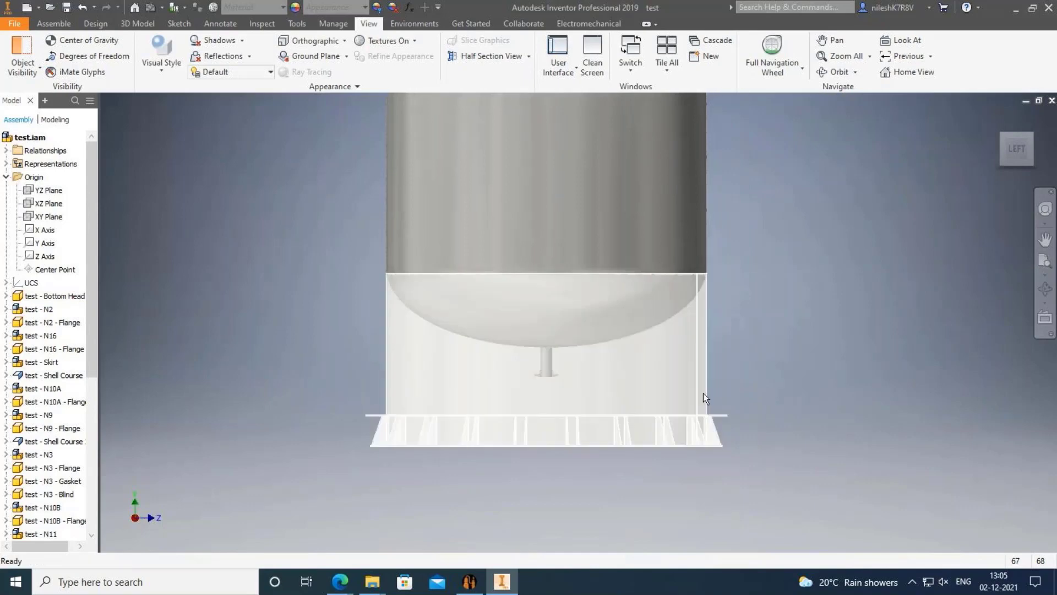
{"action": "middle_click_drag", "start_coordinate": [802, 367], "coordinate": [772, 378]}
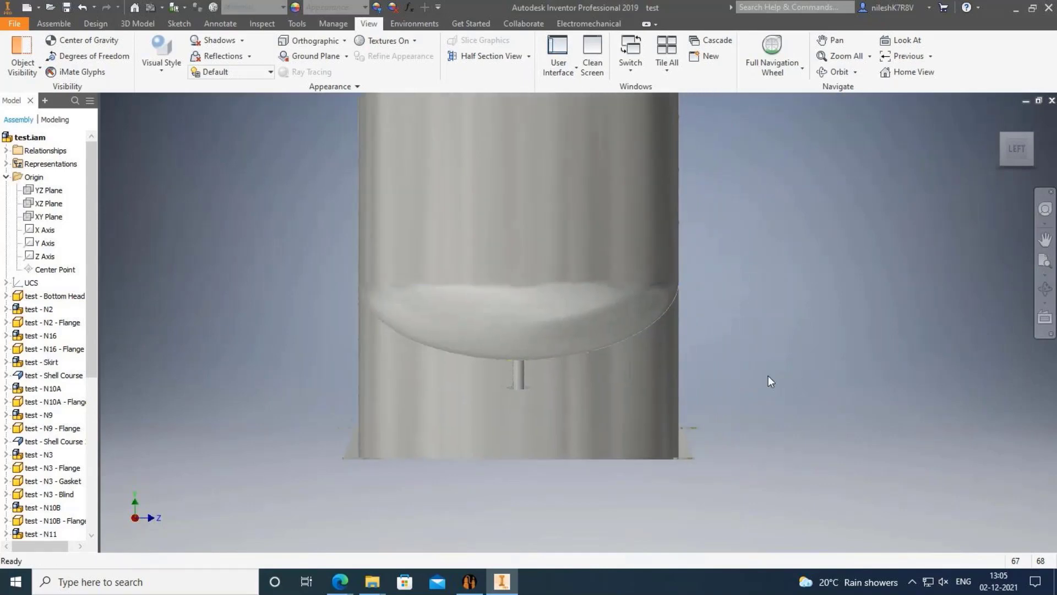
{"action": "scroll", "coordinate": [763, 375], "scroll_direction": "up", "scroll_amount": 4}
{"action": "scroll", "coordinate": [763, 375], "scroll_direction": "down", "scroll_amount": 10}
{"action": "scroll", "coordinate": [729, 263], "scroll_direction": "up", "scroll_amount": 10}
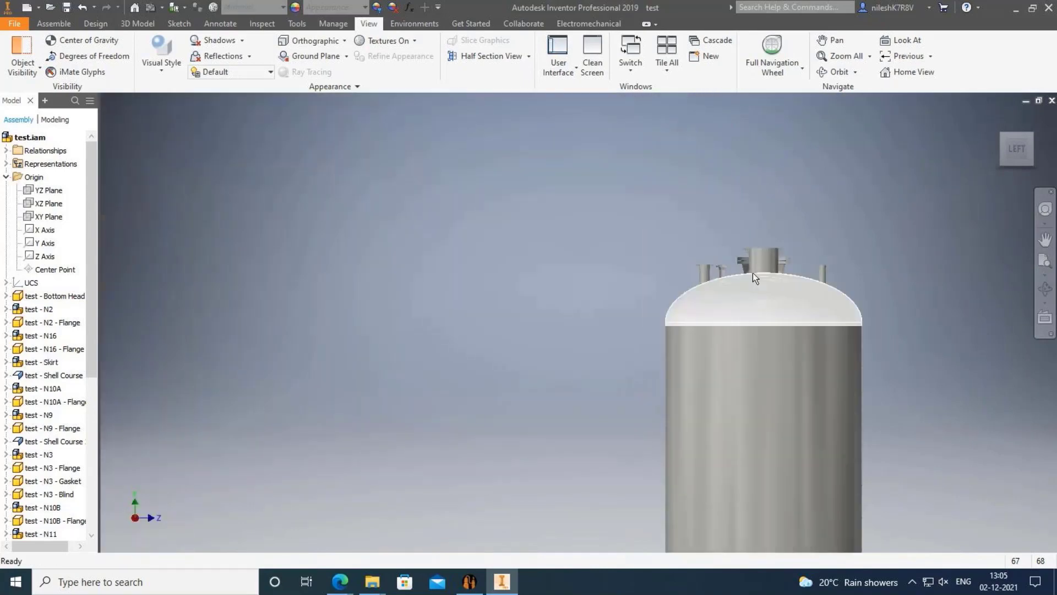
{"action": "scroll", "coordinate": [683, 283], "scroll_direction": "down", "scroll_amount": 5}
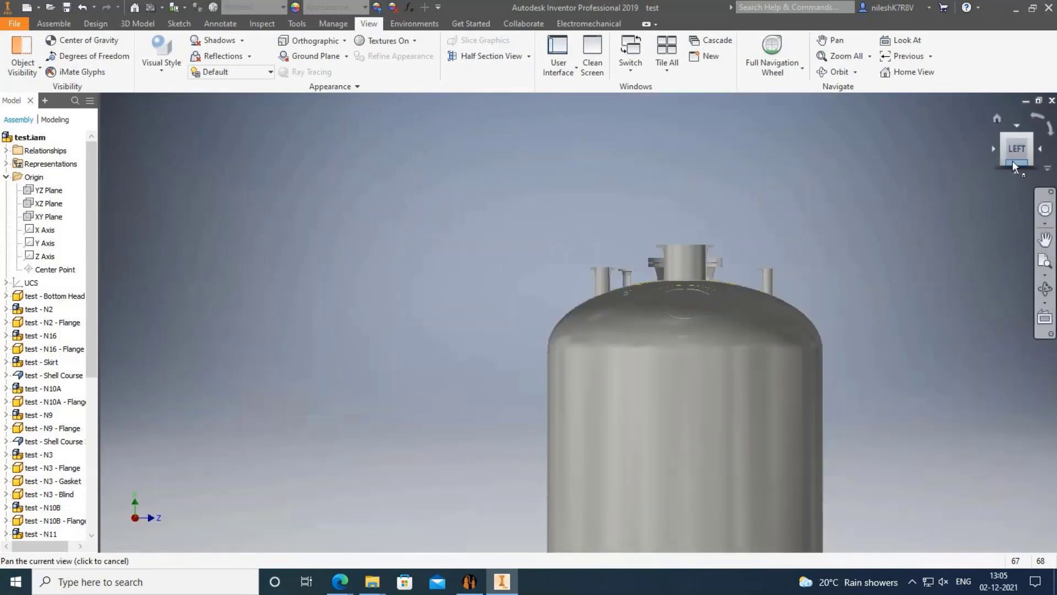
{"action": "left_click", "coordinate": [1016, 127]}
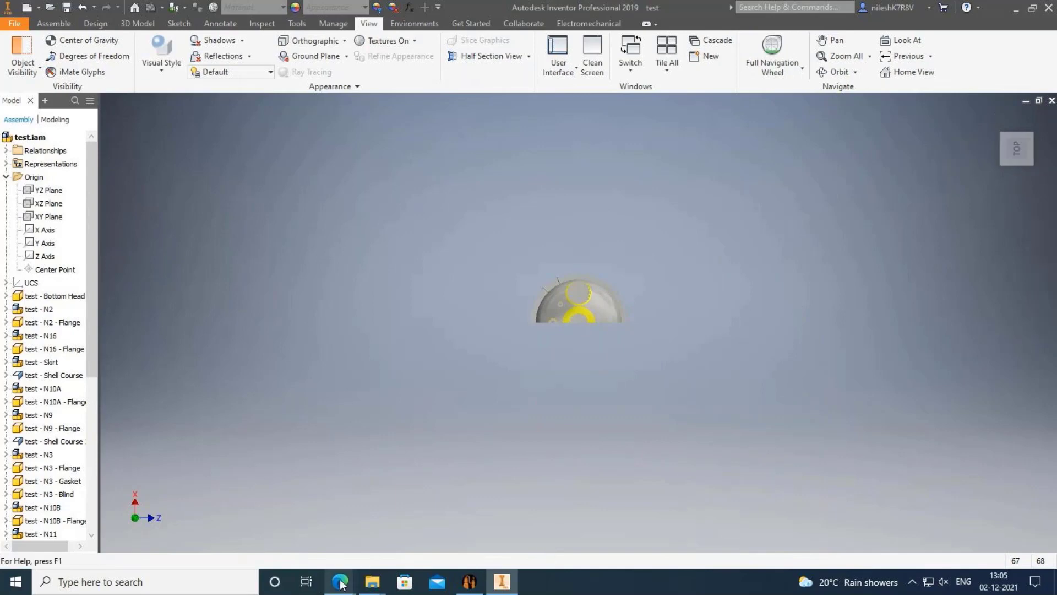
Bring the GoToMeeting page forward in Edge and hide the screen-sharing notice.
{"action": "mouse_move", "coordinate": [340, 583]}
{"action": "left_click", "coordinate": [413, 554]}
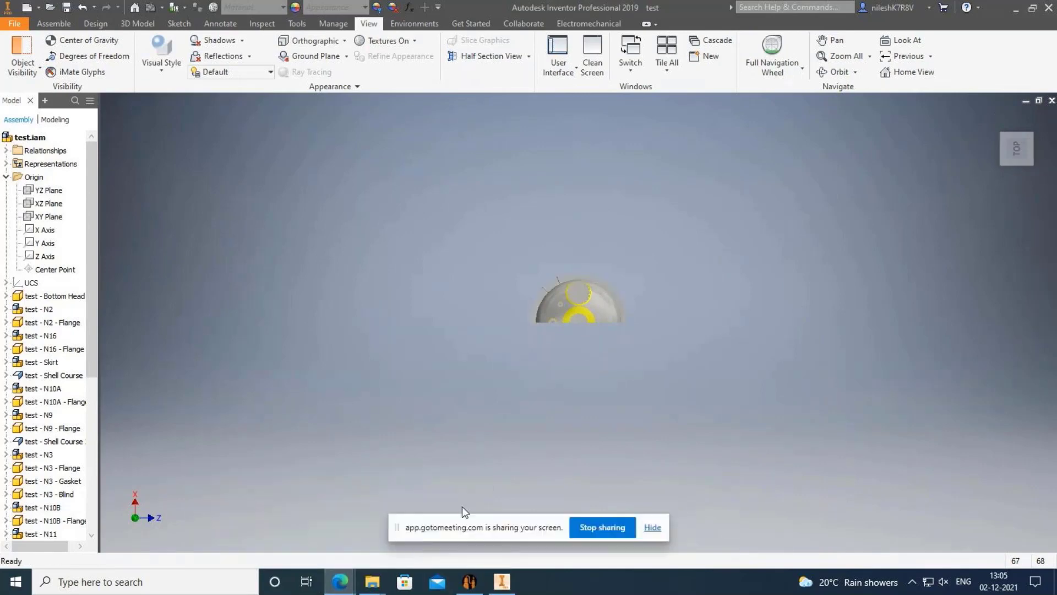
{"action": "left_click", "coordinate": [652, 527]}
{"action": "key", "text": "alt+Tab"}
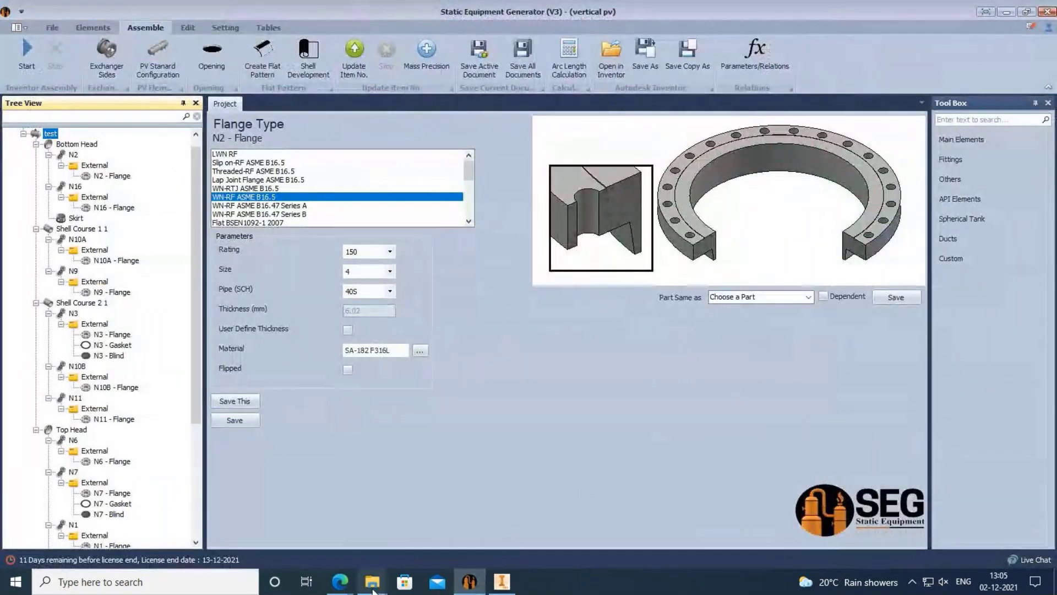
{"action": "mouse_move", "coordinate": [340, 582]}
{"action": "left_click", "coordinate": [408, 509]}
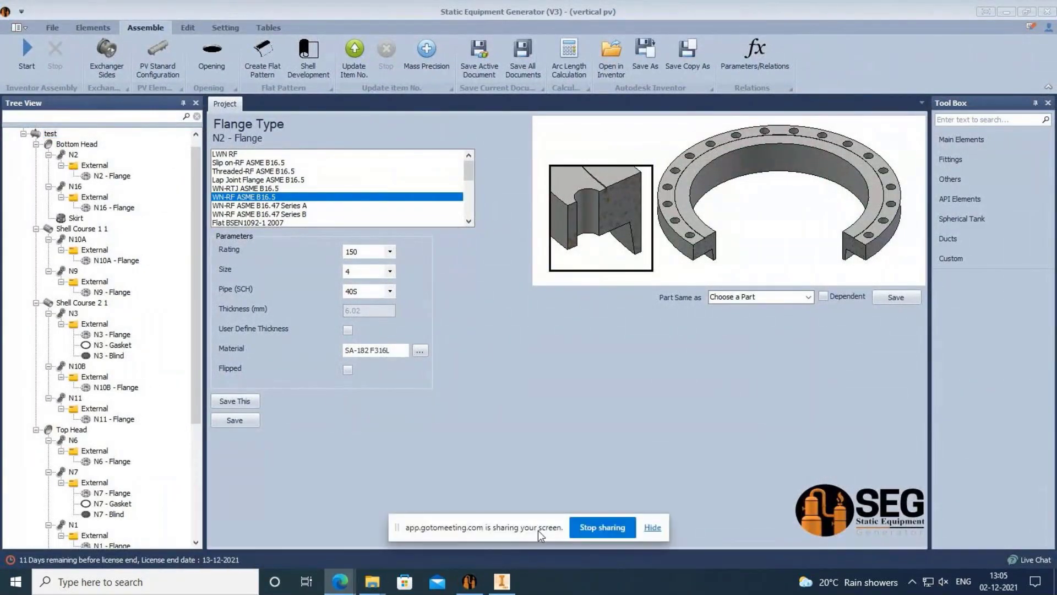
{"action": "left_click", "coordinate": [440, 501]}
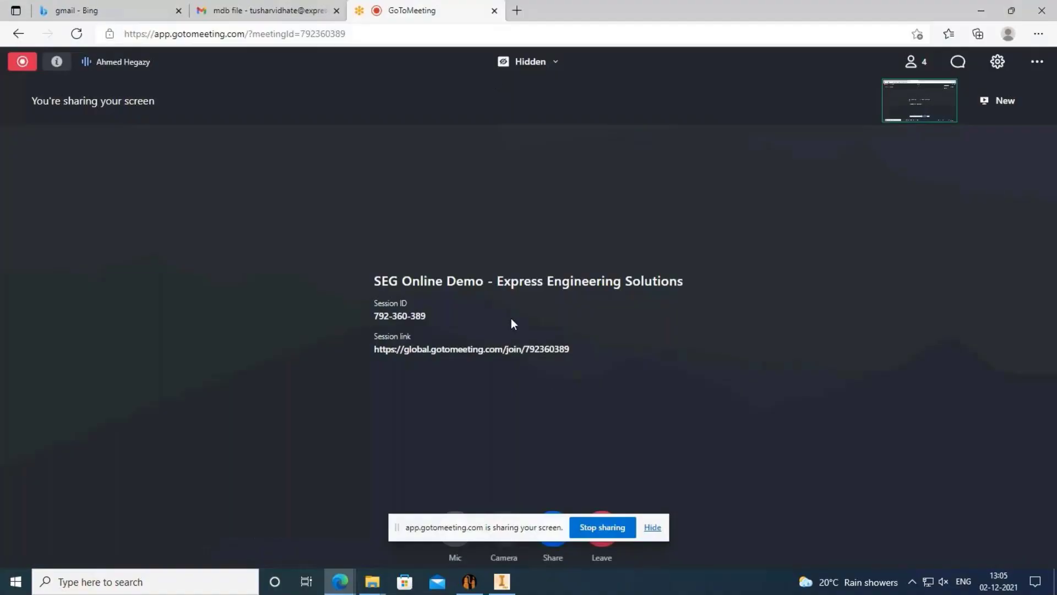
{"action": "left_click", "coordinate": [651, 527]}
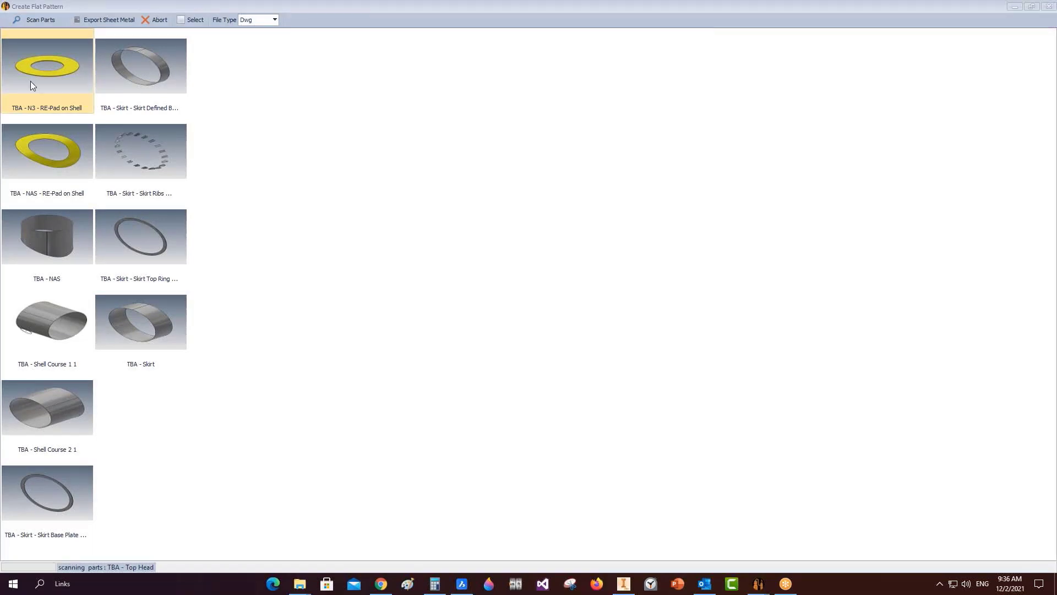
Select the re-pad, NAS and shell course parts and keep Dwg as the file type.
{"action": "left_click", "coordinate": [65, 106]}
{"action": "left_click_drag", "start_coordinate": [66, 68], "coordinate": [51, 407]}
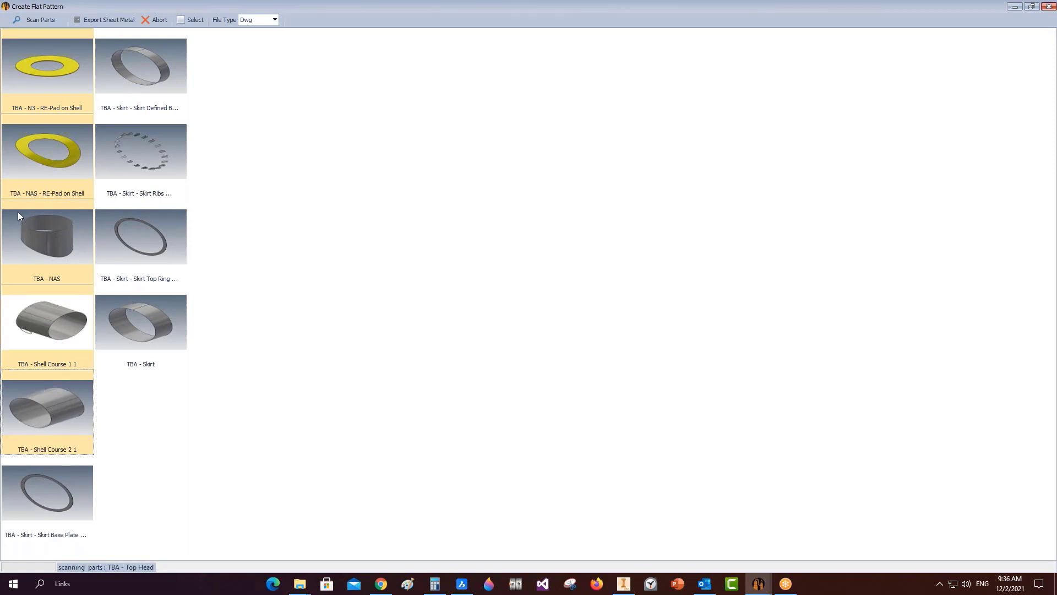
{"action": "left_click", "coordinate": [275, 20]}
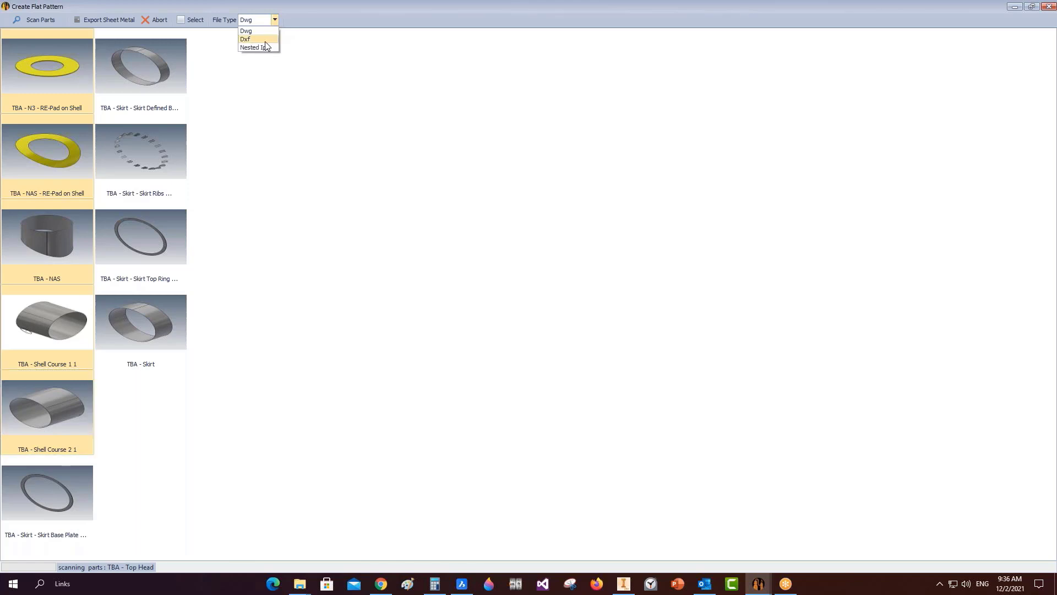
{"action": "left_click", "coordinate": [257, 31]}
Export the selected parts as sheet-metal flat patterns into the pv-2 folder.
{"action": "left_click", "coordinate": [102, 22]}
{"action": "double_click", "coordinate": [485, 284]}
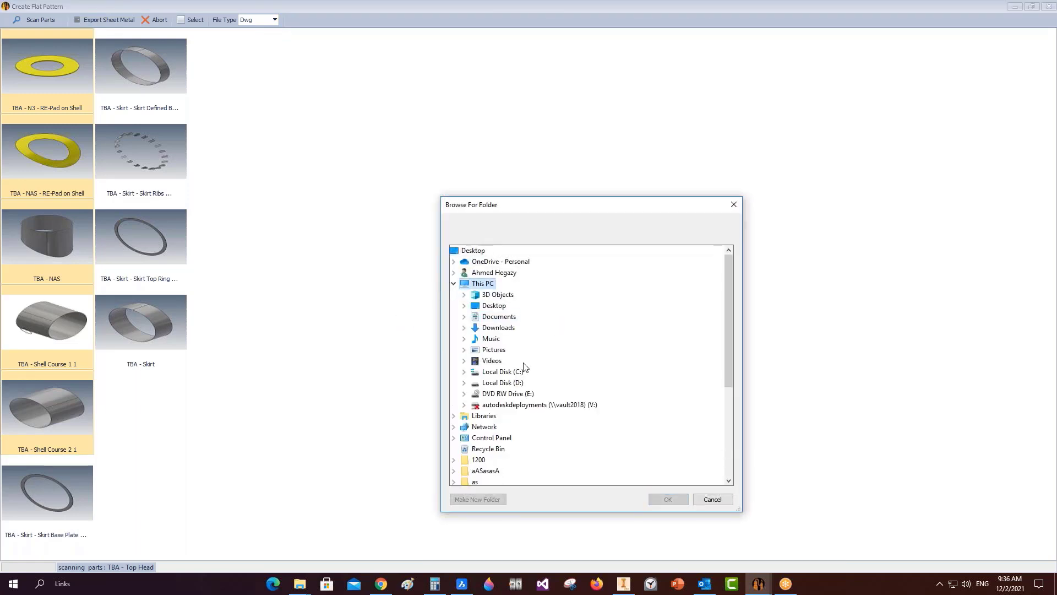
{"action": "scroll", "coordinate": [485, 435], "scroll_direction": "down", "scroll_amount": 2}
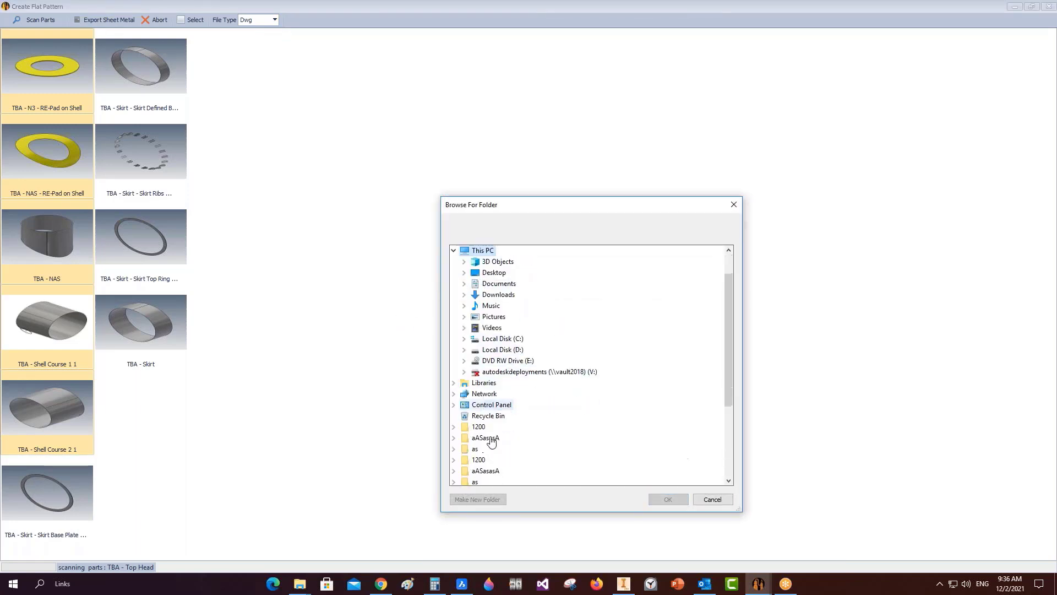
{"action": "scroll", "coordinate": [484, 454], "scroll_direction": "down", "scroll_amount": 2}
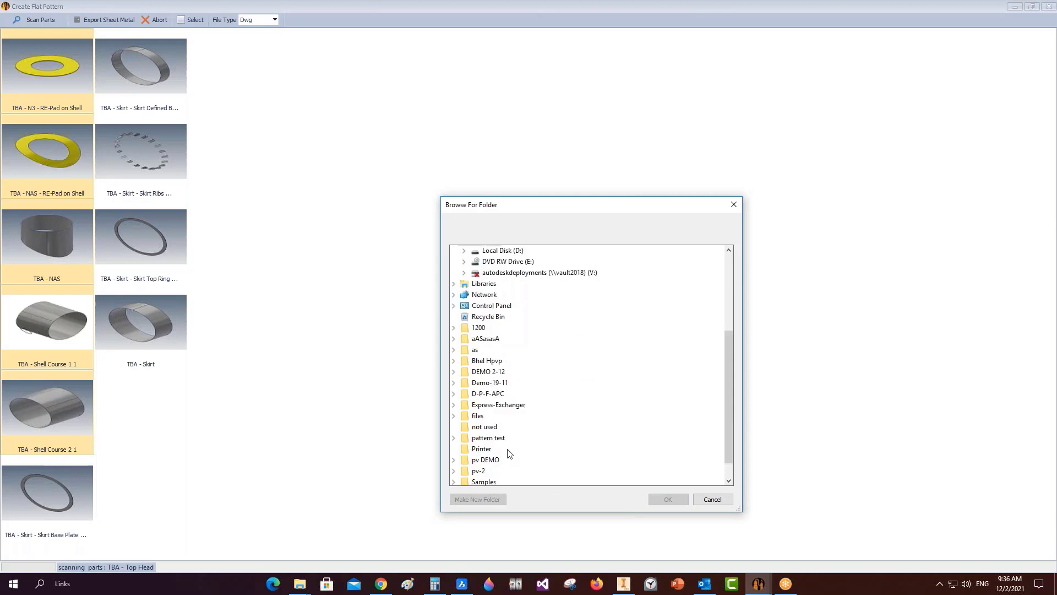
{"action": "double_click", "coordinate": [478, 471]}
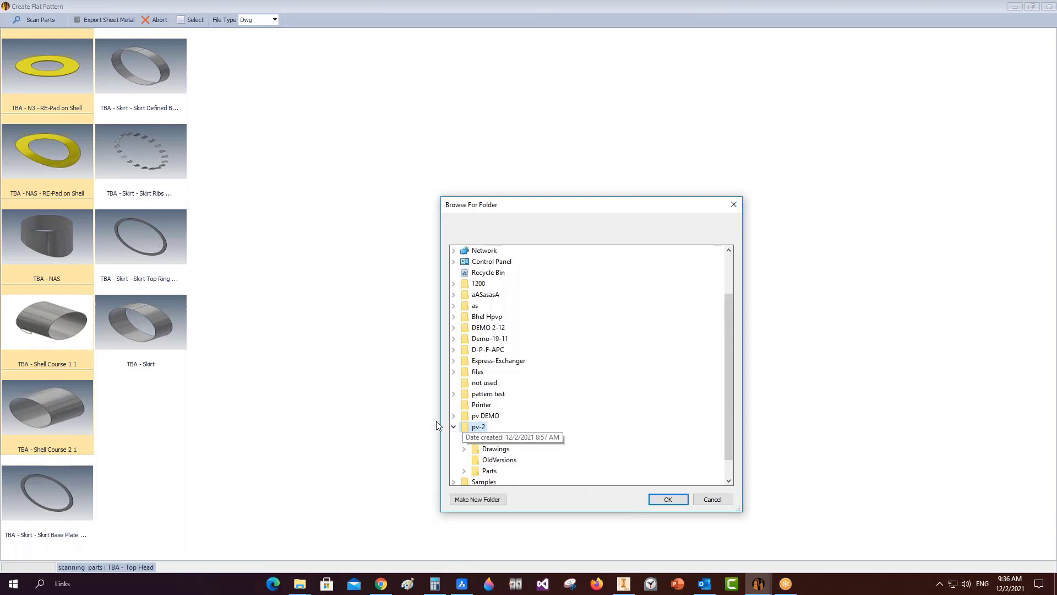
{"action": "left_click", "coordinate": [668, 499]}
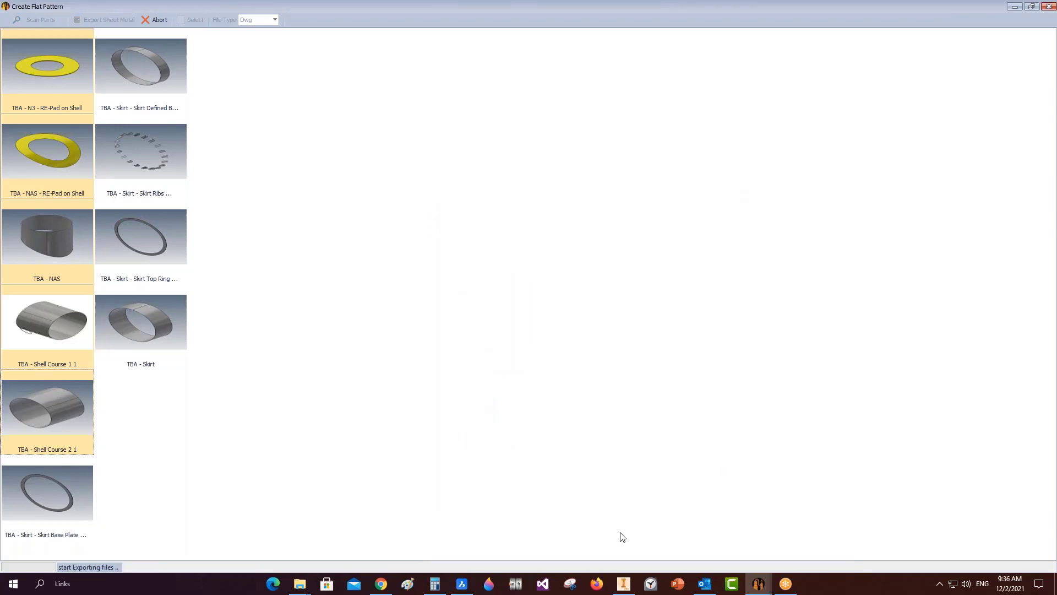
Bring Inventor 2020 forward to follow the export, now at TBA - NAS.ipt.
{"action": "left_click", "coordinate": [624, 583]}
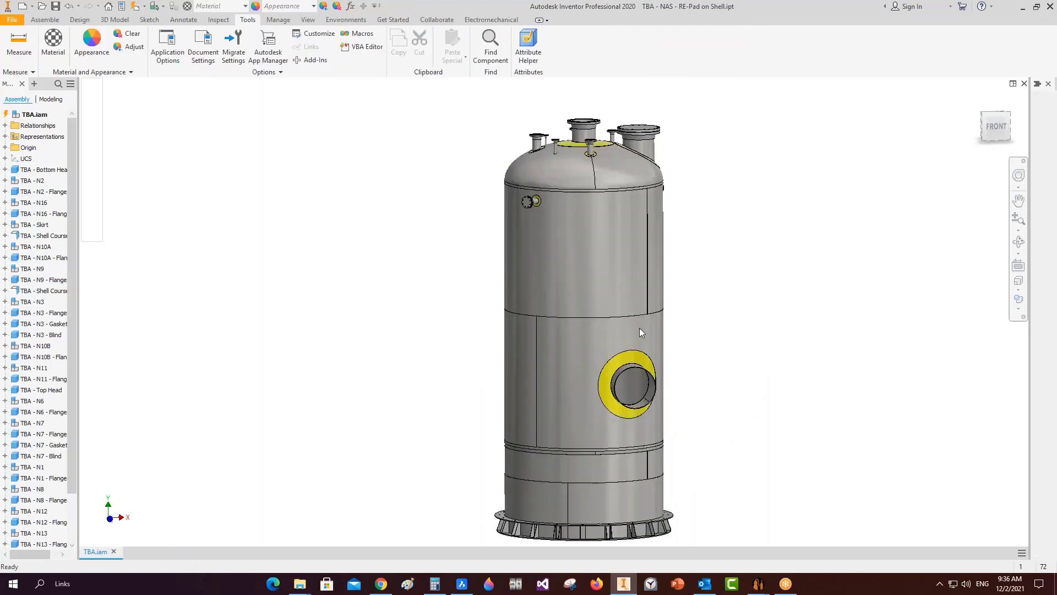
Bring up the pv-2 folder window and clear its current file selection.
{"action": "mouse_move", "coordinate": [300, 583]}
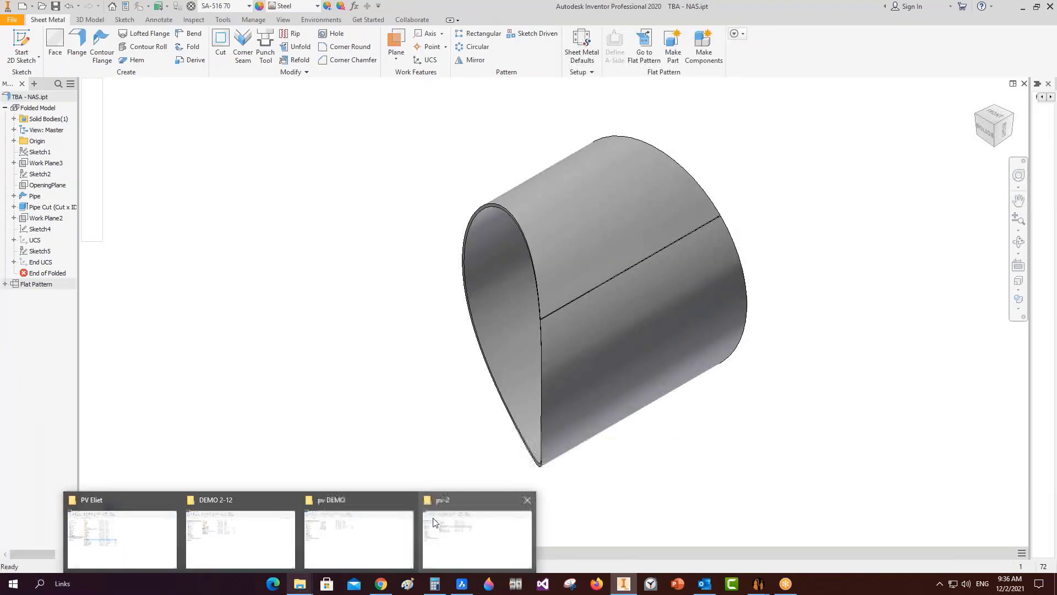
{"action": "left_click", "coordinate": [355, 542]}
{"action": "left_click", "coordinate": [284, 362]}
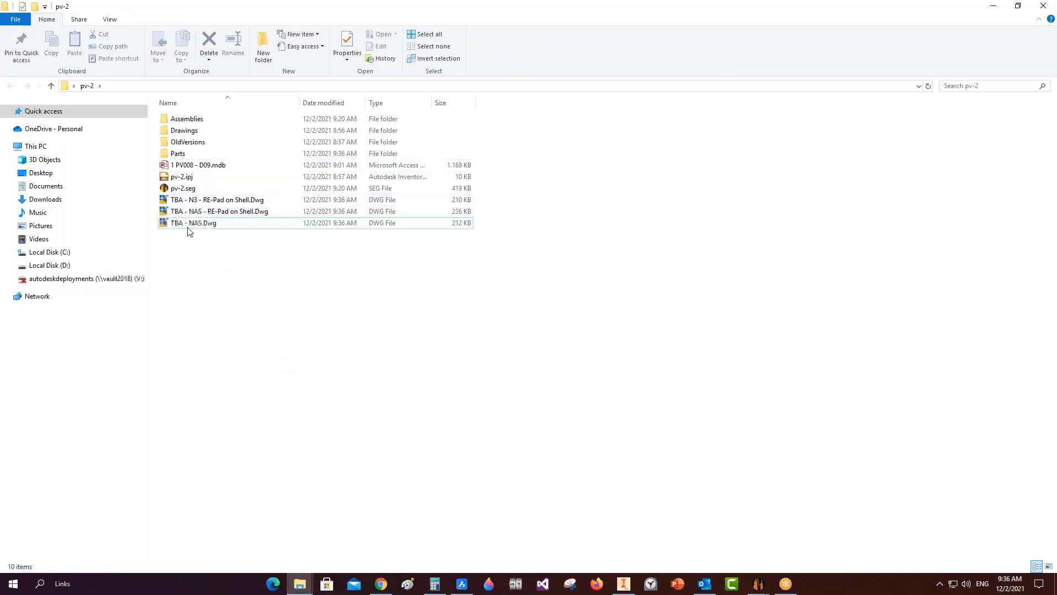
Acknowledge the Create Flat Pattern export-complete message and box-select the five exported DWG files.
{"action": "mouse_move", "coordinate": [759, 584]}
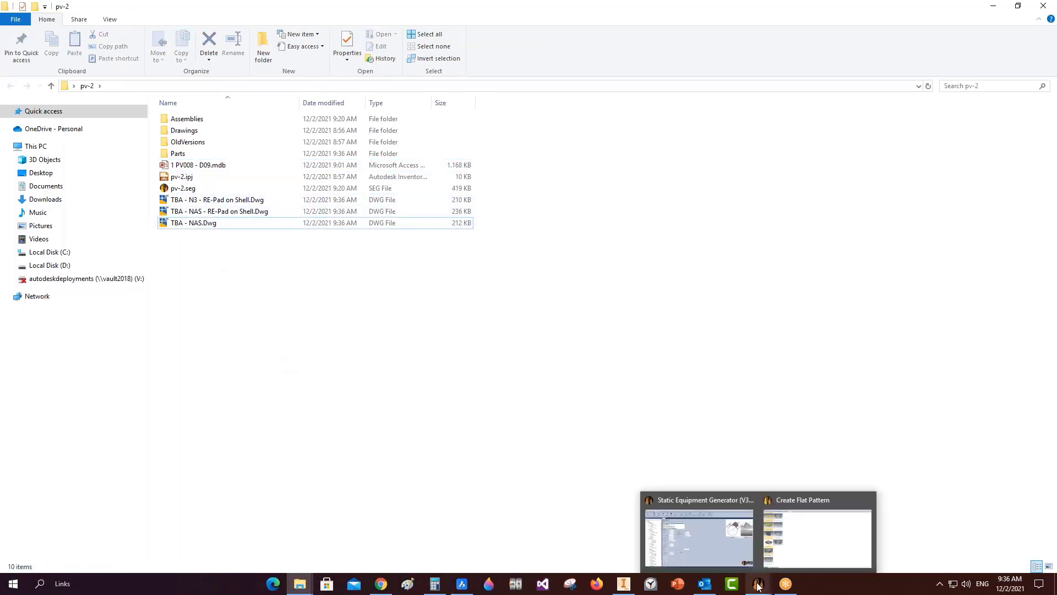
{"action": "left_click", "coordinate": [807, 520]}
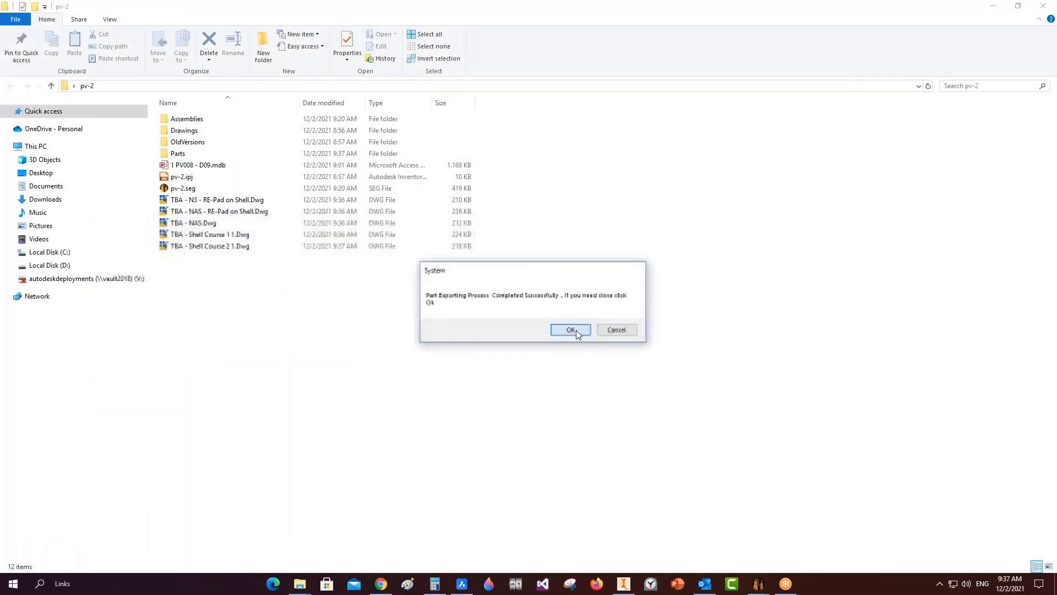
{"action": "left_click", "coordinate": [573, 330]}
{"action": "left_click_drag", "start_coordinate": [251, 316], "coordinate": [471, 555]}
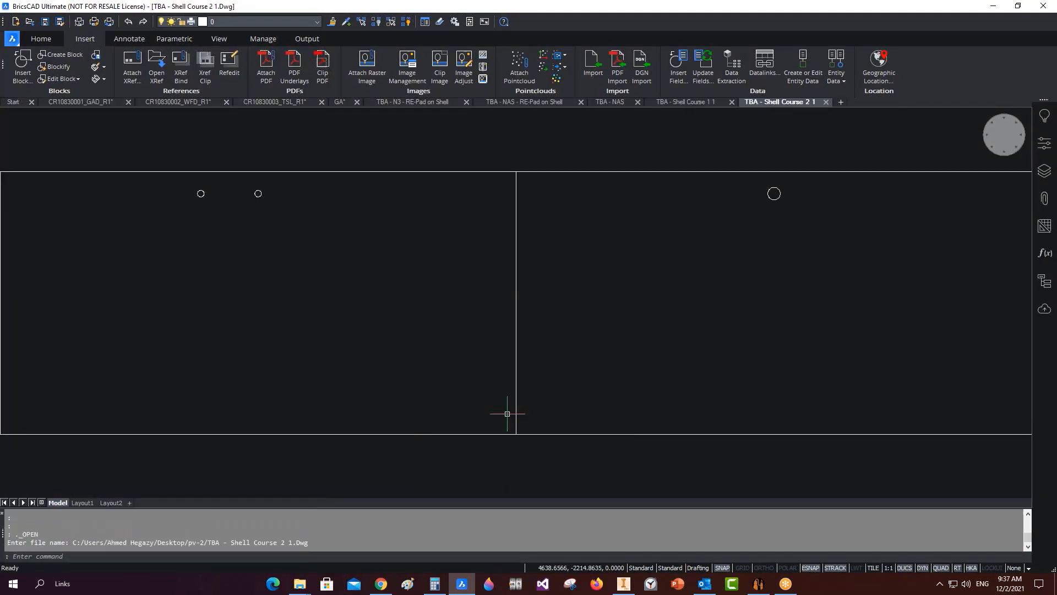
Dimension the left edge of the Shell Course 2 1 plate, then undo that dimension.
{"action": "scroll", "coordinate": [583, 391], "scroll_direction": "down", "scroll_amount": 2}
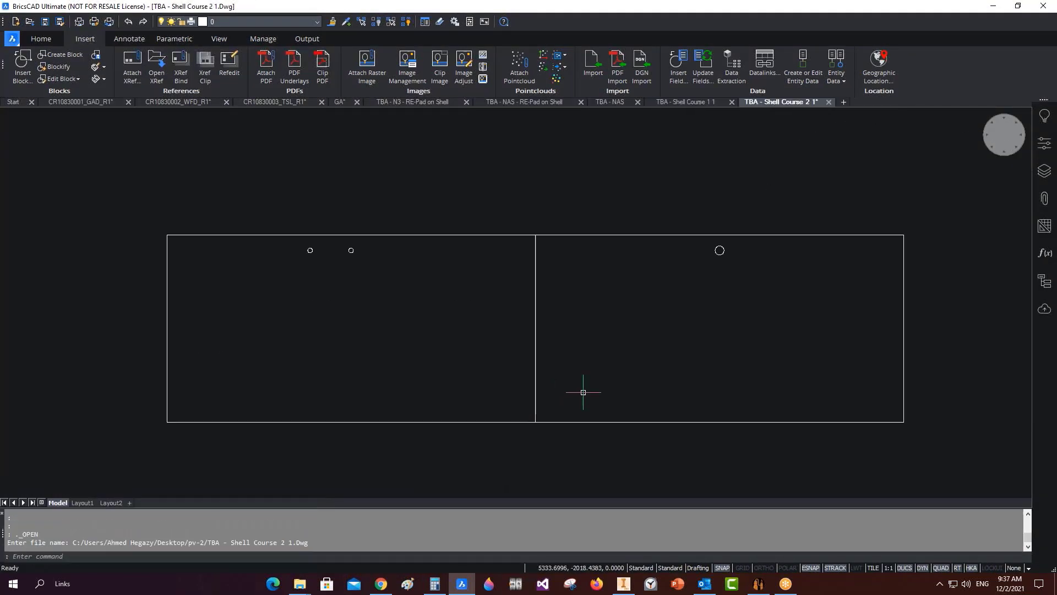
{"action": "left_click", "coordinate": [57, 42]}
{"action": "left_click", "coordinate": [368, 65]}
{"action": "key", "text": "Return"}
{"action": "left_click", "coordinate": [165, 235]}
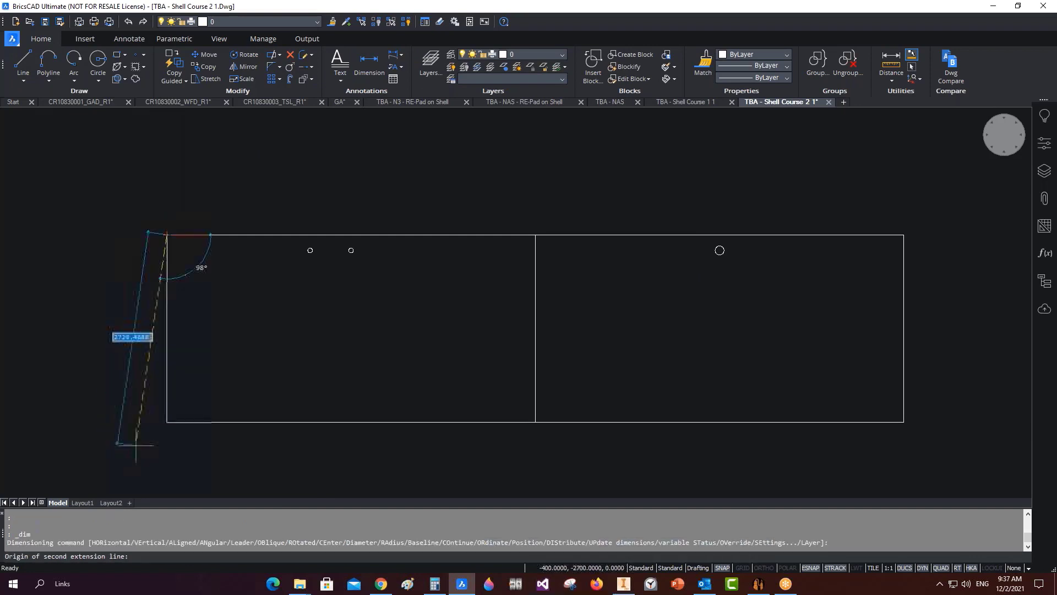
{"action": "left_click", "coordinate": [167, 421]}
{"action": "left_click", "coordinate": [144, 370]}
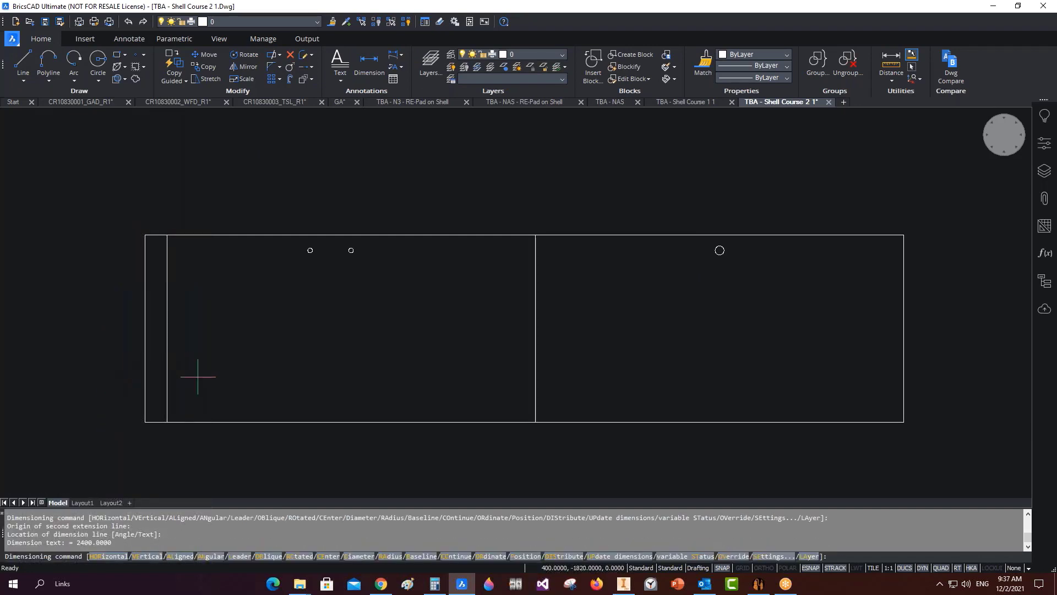
{"action": "key", "text": "ctrl+z"}
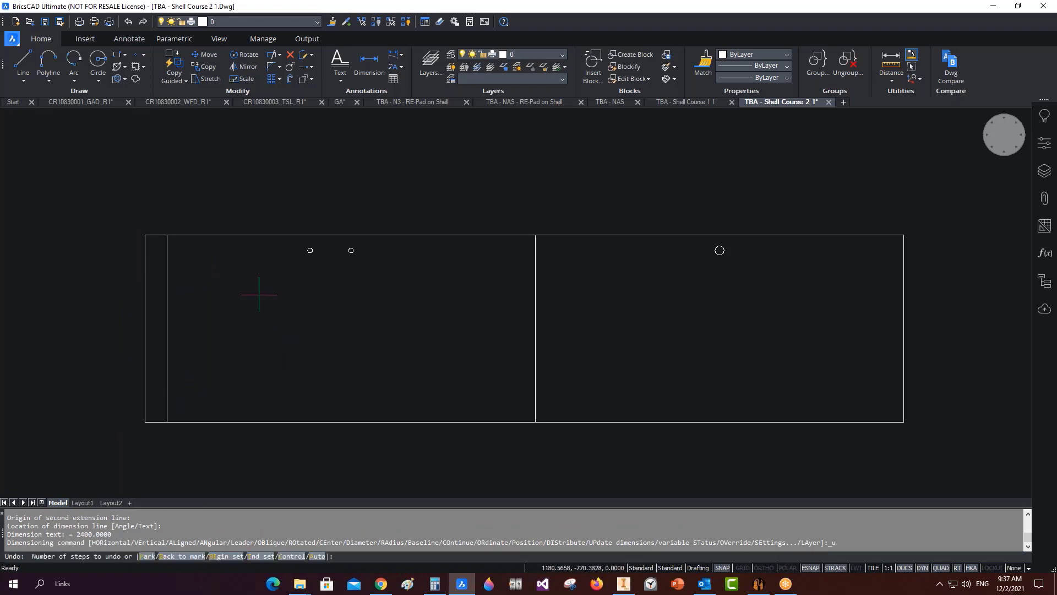
{"action": "key", "text": "ctrl+z"}
{"action": "key", "text": "ctrl+z"}
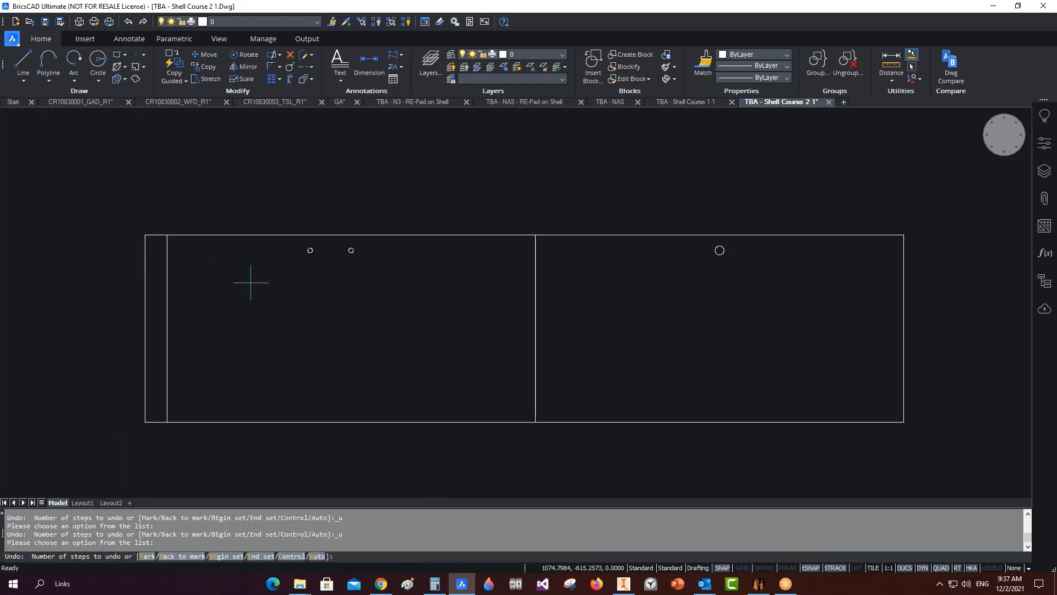
{"action": "key", "text": "Escape"}
Window-select the leftmost vertical line and delete it.
{"action": "left_click", "coordinate": [145, 210]}
{"action": "left_click", "coordinate": [121, 289]}
{"action": "key", "text": "Delete"}
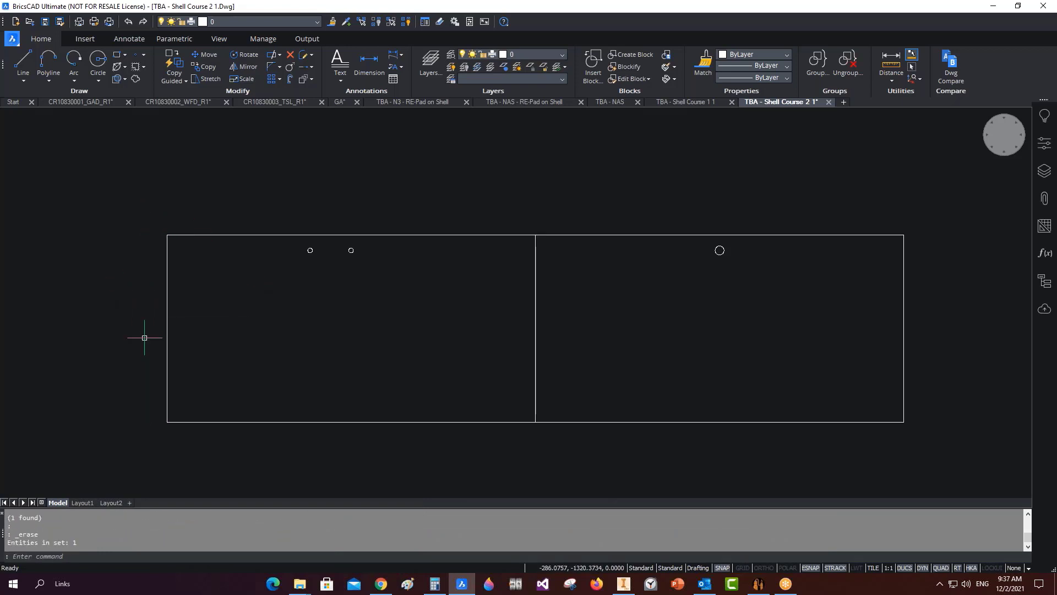
{"action": "scroll", "coordinate": [715, 259], "scroll_direction": "up", "scroll_amount": 5}
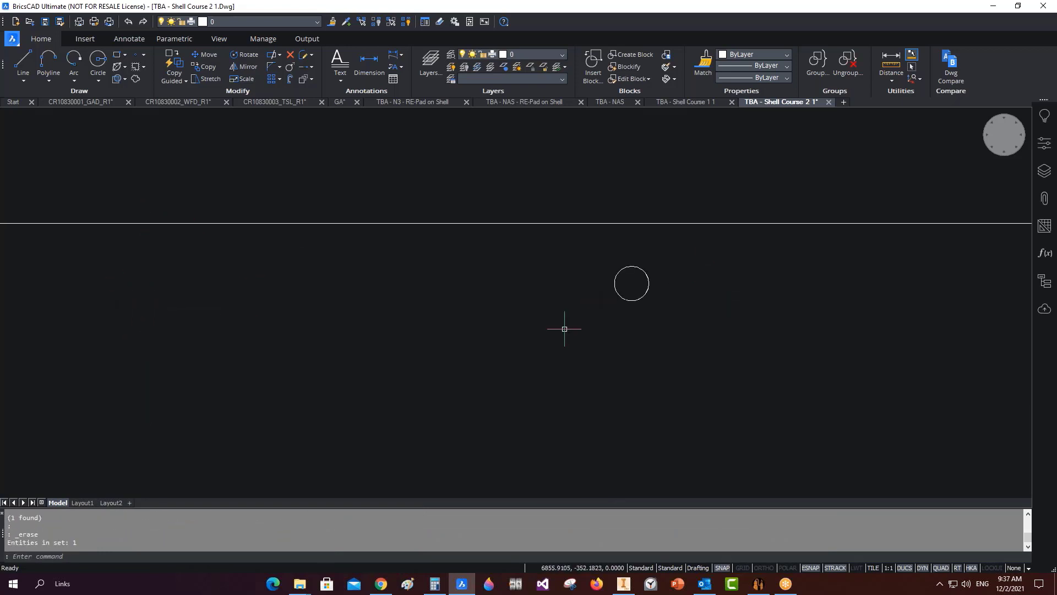
{"action": "scroll", "coordinate": [716, 212], "scroll_direction": "up", "scroll_amount": 5}
Select the circular opening to check it, then clear the selection.
{"action": "mouse_move", "coordinate": [794, 170]}
{"action": "left_mouse_down"}
{"action": "mouse_move", "coordinate": [827, 189]}
{"action": "mouse_move", "coordinate": [824, 323]}
{"action": "left_mouse_up"}
{"action": "scroll", "coordinate": [769, 316], "scroll_direction": "down", "scroll_amount": 3}
{"action": "left_click_drag", "start_coordinate": [871, 152], "coordinate": [559, 422]}
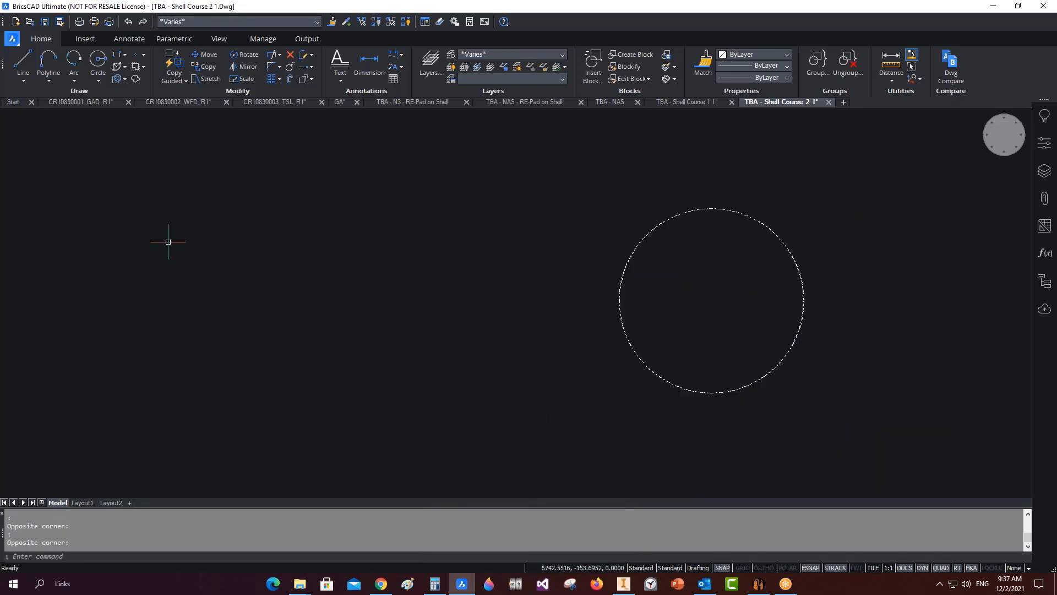
{"action": "key", "text": "Escape"}
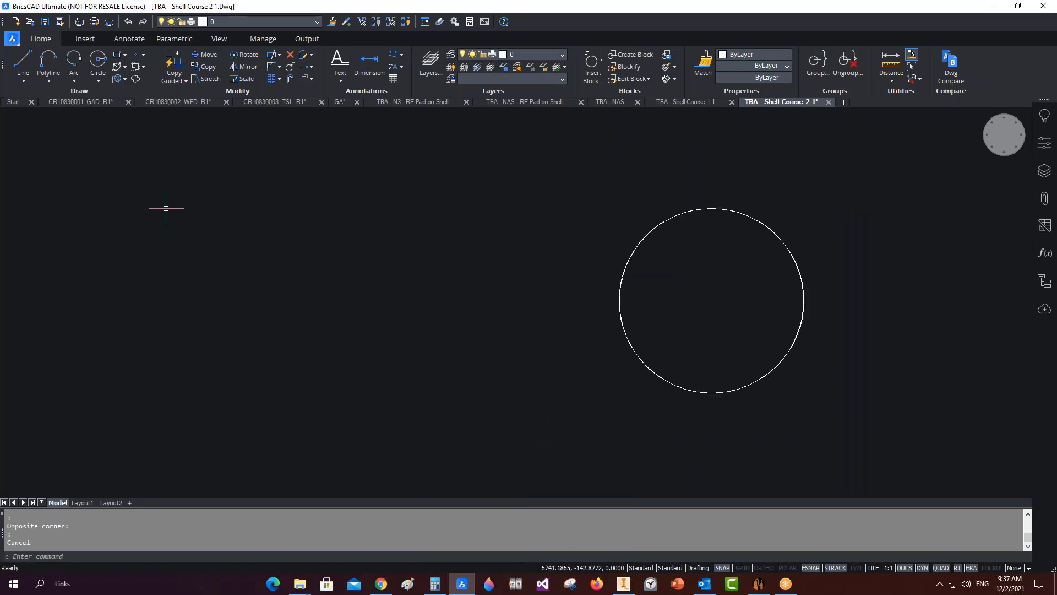
{"action": "scroll", "coordinate": [402, 226], "scroll_direction": "down", "scroll_amount": 3}
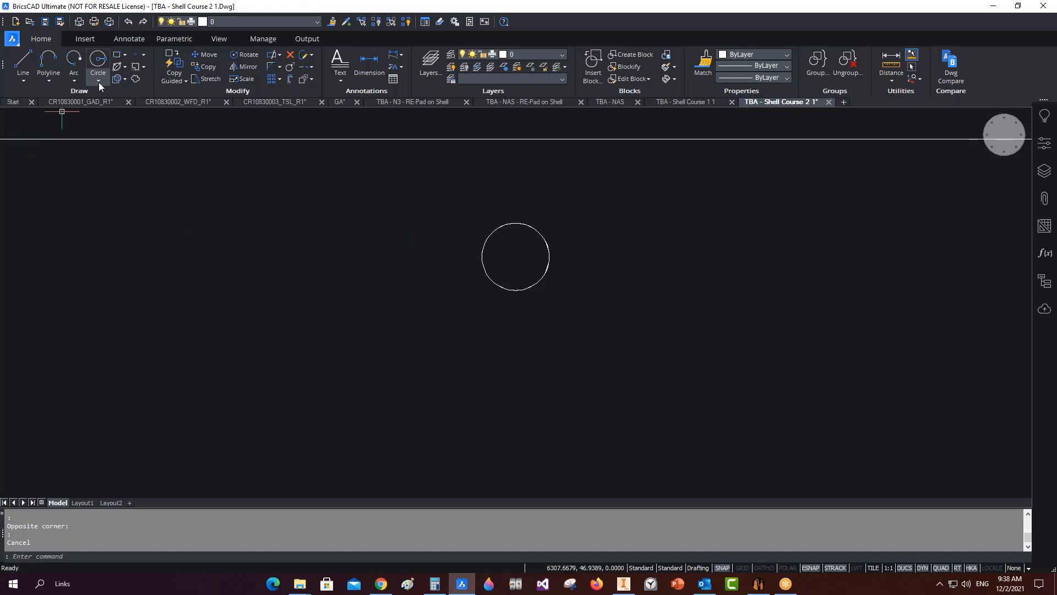
Zoom into the oval opening on Shell Course 1 1 and select its outline curves to check them.
{"action": "left_click", "coordinate": [674, 100]}
{"action": "scroll", "coordinate": [504, 336], "scroll_direction": "down", "scroll_amount": 1}
{"action": "scroll", "coordinate": [283, 330], "scroll_direction": "up", "scroll_amount": 3}
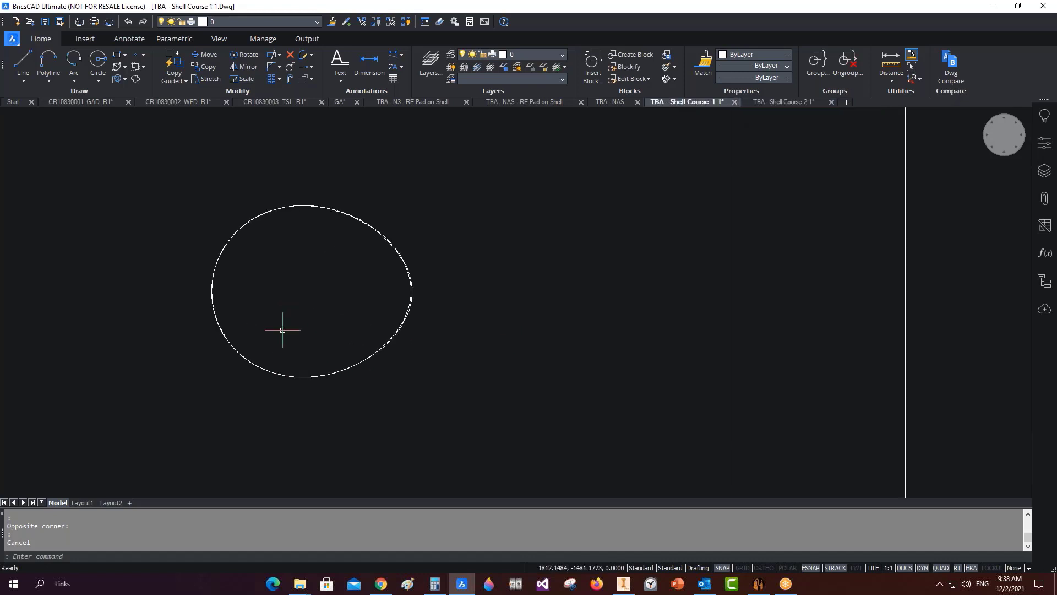
{"action": "middle_click_drag", "start_coordinate": [276, 284], "coordinate": [430, 290]}
{"action": "scroll", "coordinate": [441, 262], "scroll_direction": "up", "scroll_amount": 1}
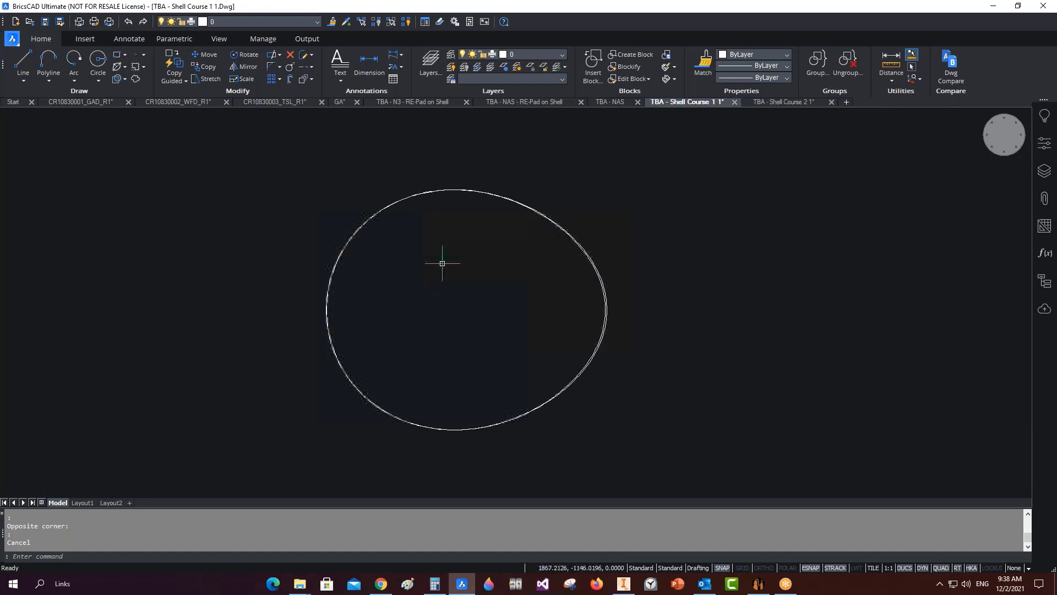
{"action": "scroll", "coordinate": [442, 263], "scroll_direction": "up", "scroll_amount": 1}
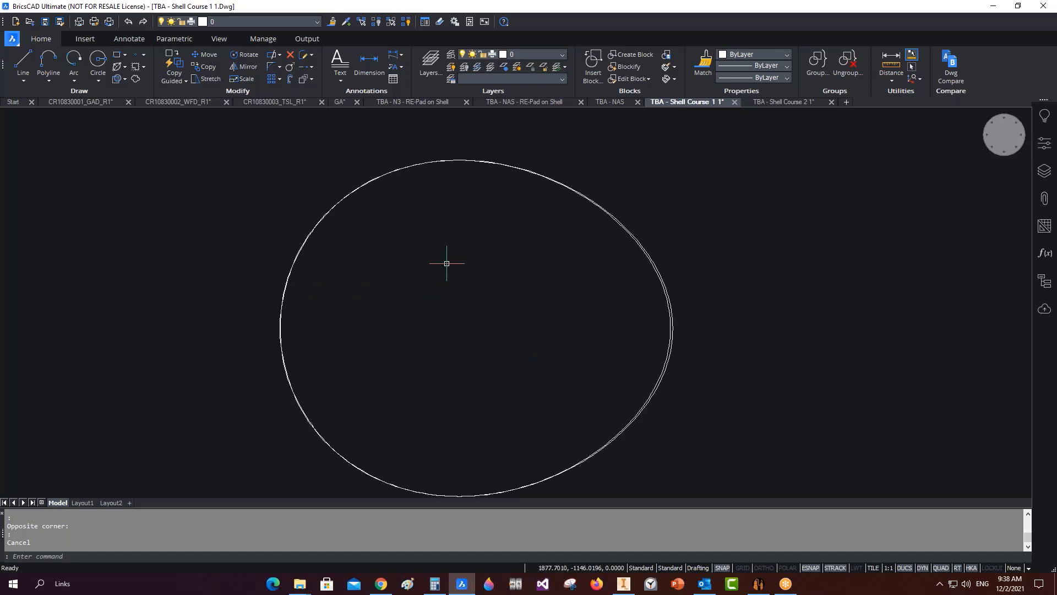
{"action": "left_click", "coordinate": [661, 282]}
{"action": "left_click_drag", "start_coordinate": [703, 259], "coordinate": [615, 458]}
{"action": "scroll", "coordinate": [617, 418], "scroll_direction": "down", "scroll_amount": 2}
{"action": "left_click_drag", "start_coordinate": [761, 199], "coordinate": [441, 455]}
{"action": "key", "text": "Escape"}
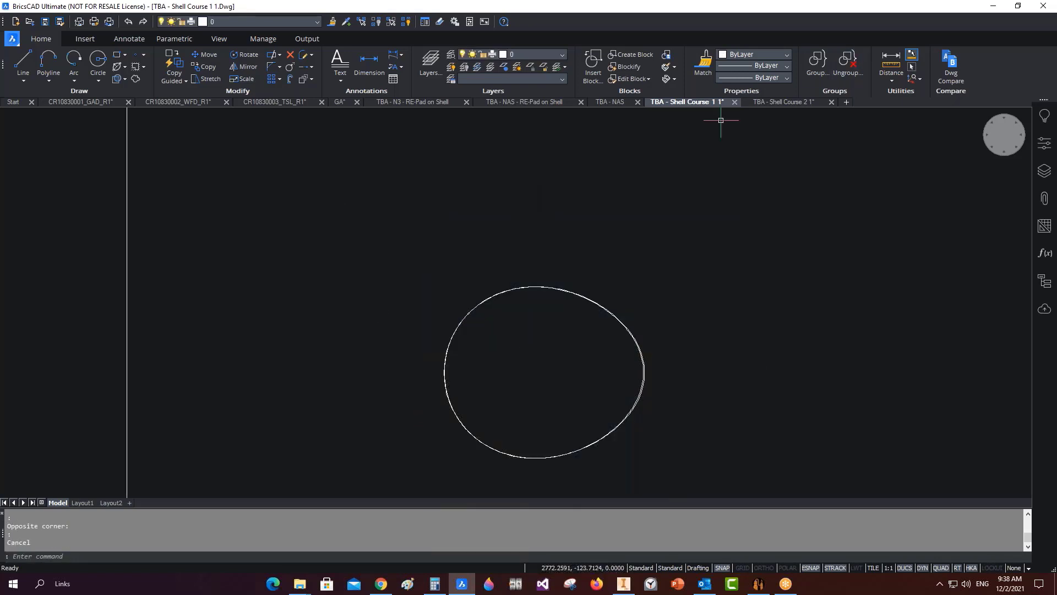
Back on Shell Course 2 1, select the round hole and start dimensioning it.
{"action": "left_click", "coordinate": [783, 102]}
{"action": "left_click_drag", "start_coordinate": [382, 165], "coordinate": [580, 326]}
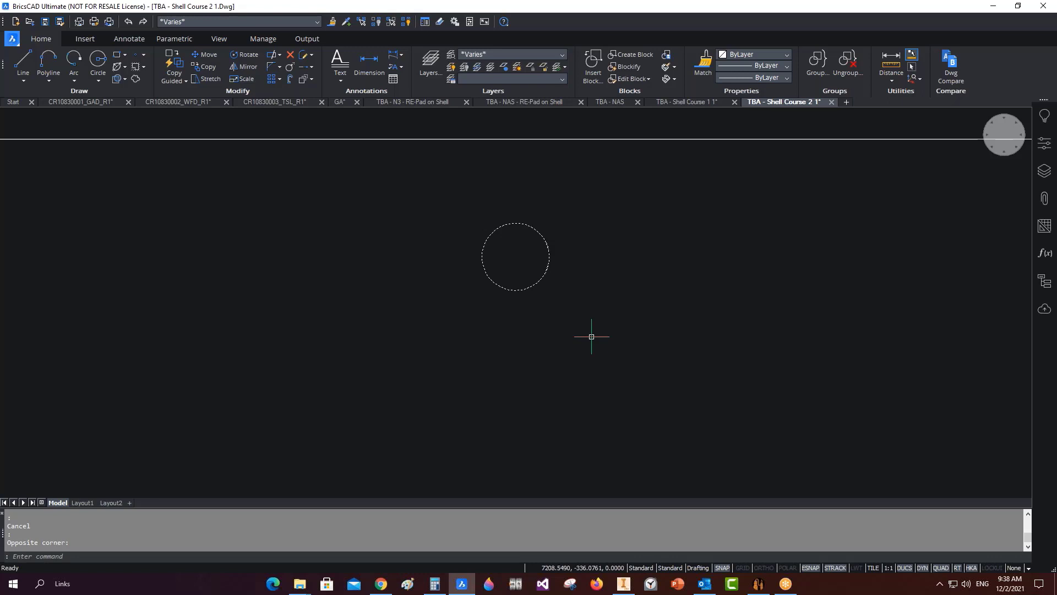
{"action": "left_click", "coordinate": [369, 64]}
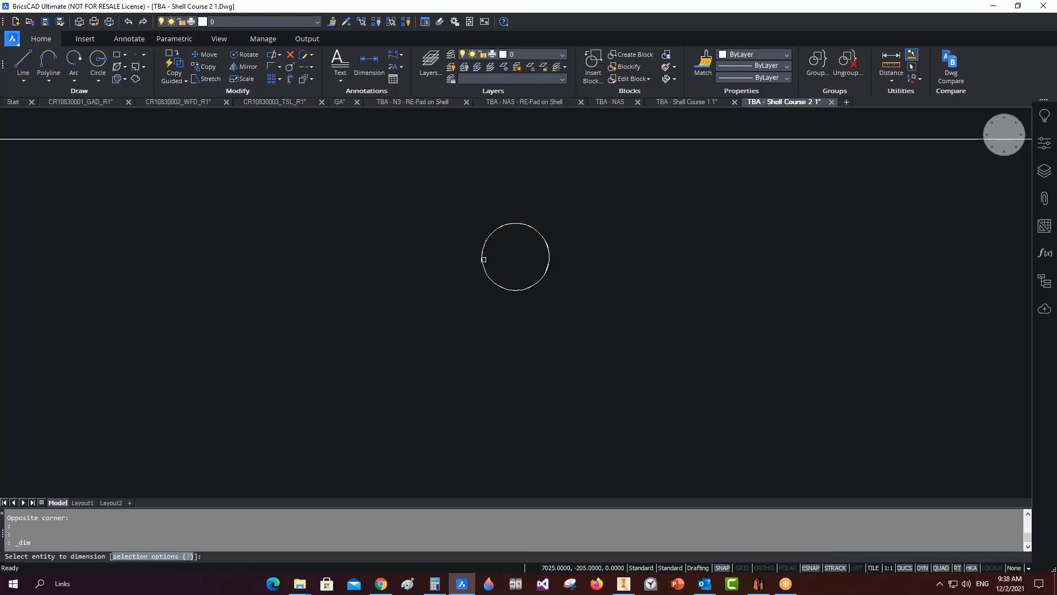
{"action": "scroll", "coordinate": [528, 262], "scroll_direction": "up", "scroll_amount": 3}
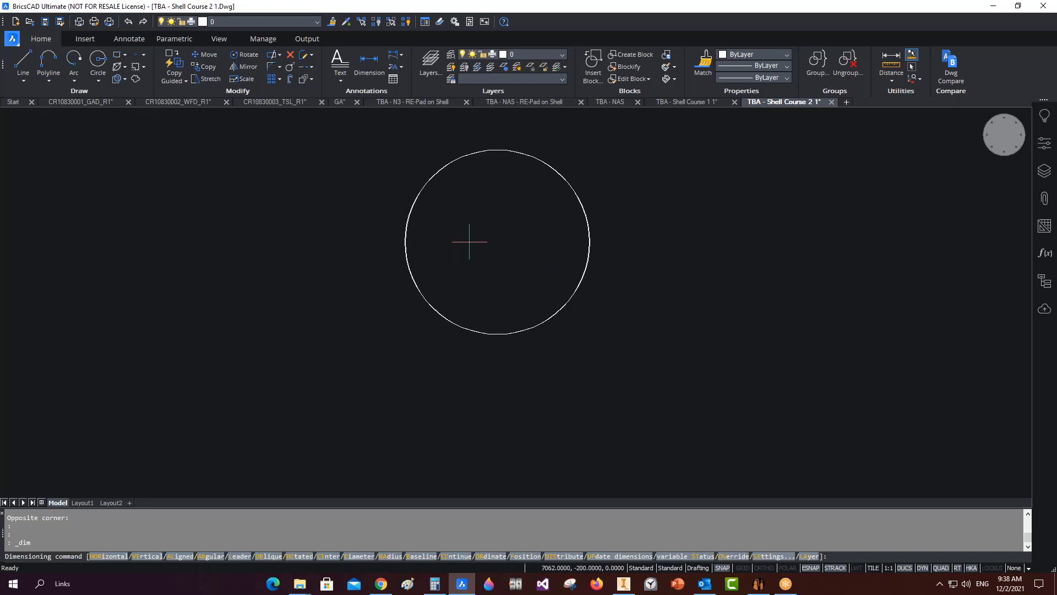
Pan Shell Course 1 1 to show the whole plate, then zoom around the TBA - NAS drawing.
{"action": "left_click", "coordinate": [683, 101]}
{"action": "scroll", "coordinate": [604, 202], "scroll_direction": "down", "scroll_amount": 3}
{"action": "middle_click_drag", "start_coordinate": [732, 240], "coordinate": [551, 254]}
{"action": "scroll", "coordinate": [552, 254], "scroll_direction": "down", "scroll_amount": 1}
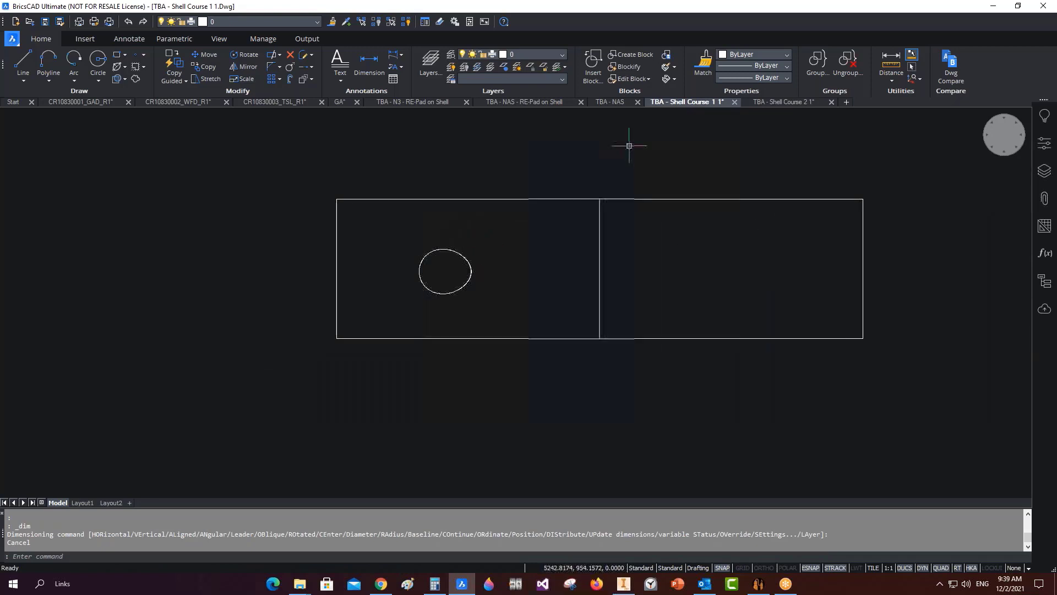
{"action": "left_click", "coordinate": [610, 101]}
{"action": "scroll", "coordinate": [542, 230], "scroll_direction": "down", "scroll_amount": 3}
{"action": "scroll", "coordinate": [716, 197], "scroll_direction": "up", "scroll_amount": 2}
{"action": "scroll", "coordinate": [651, 151], "scroll_direction": "up", "scroll_amount": 2}
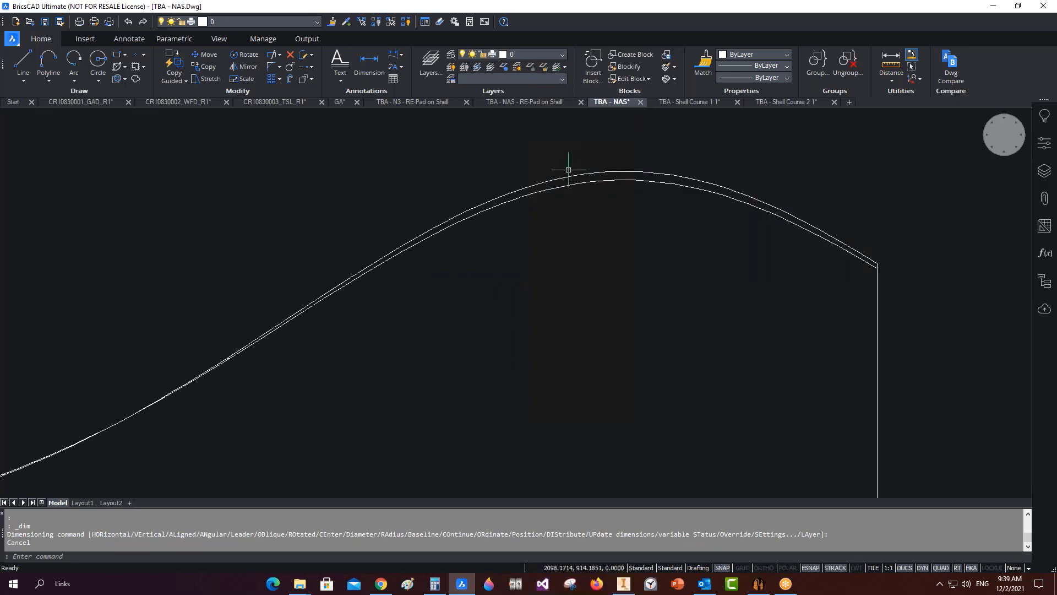
{"action": "scroll", "coordinate": [558, 180], "scroll_direction": "down", "scroll_amount": 3}
Inspect the NAS and N3 RE-Pad on Shell drawings, fitting the N3 pad in view.
{"action": "left_click", "coordinate": [517, 103]}
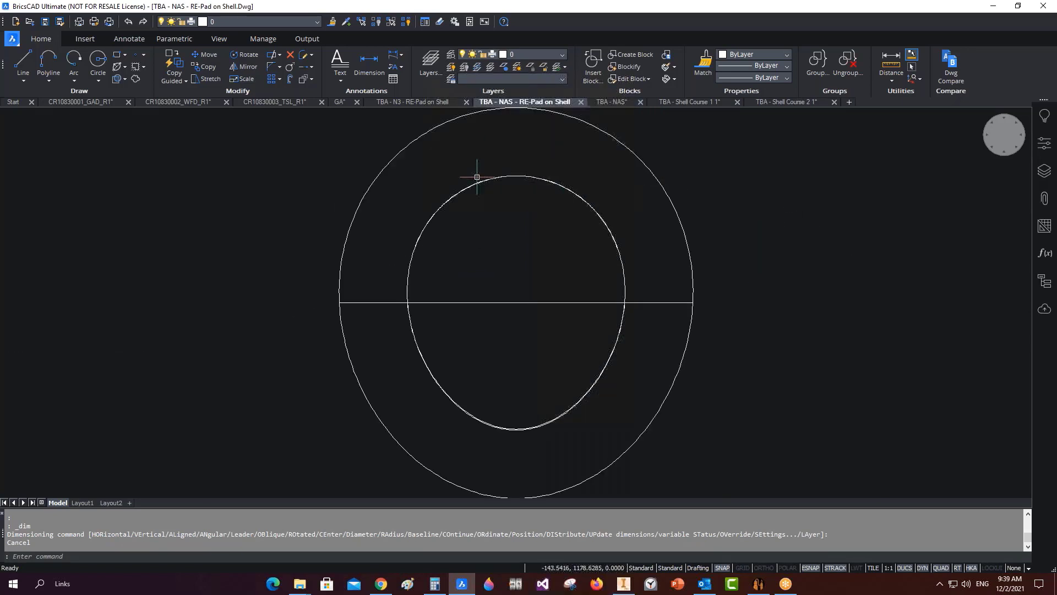
{"action": "scroll", "coordinate": [479, 178], "scroll_direction": "down", "scroll_amount": 3}
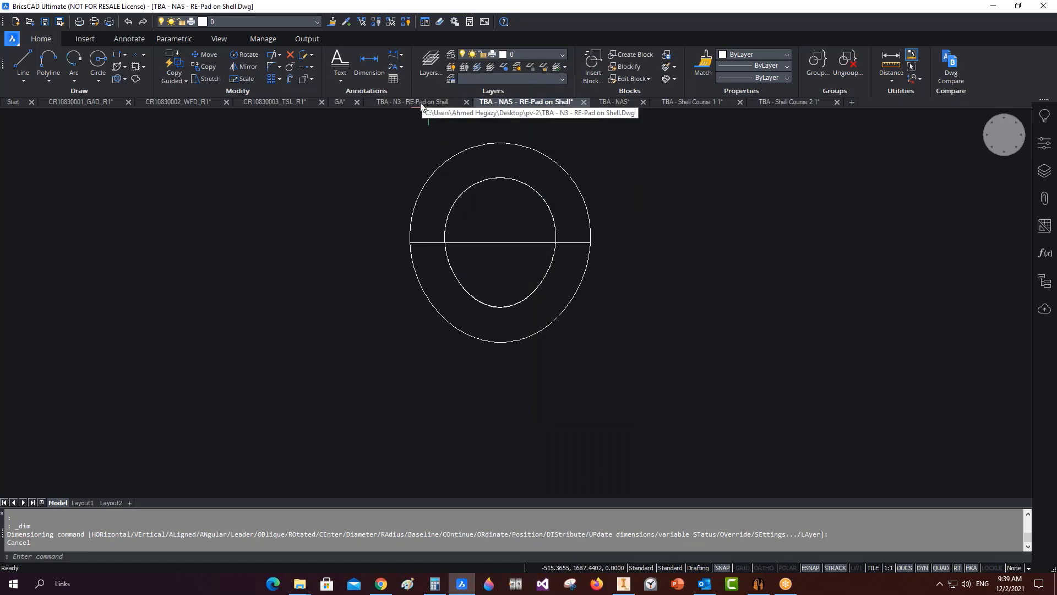
{"action": "left_click", "coordinate": [417, 104]}
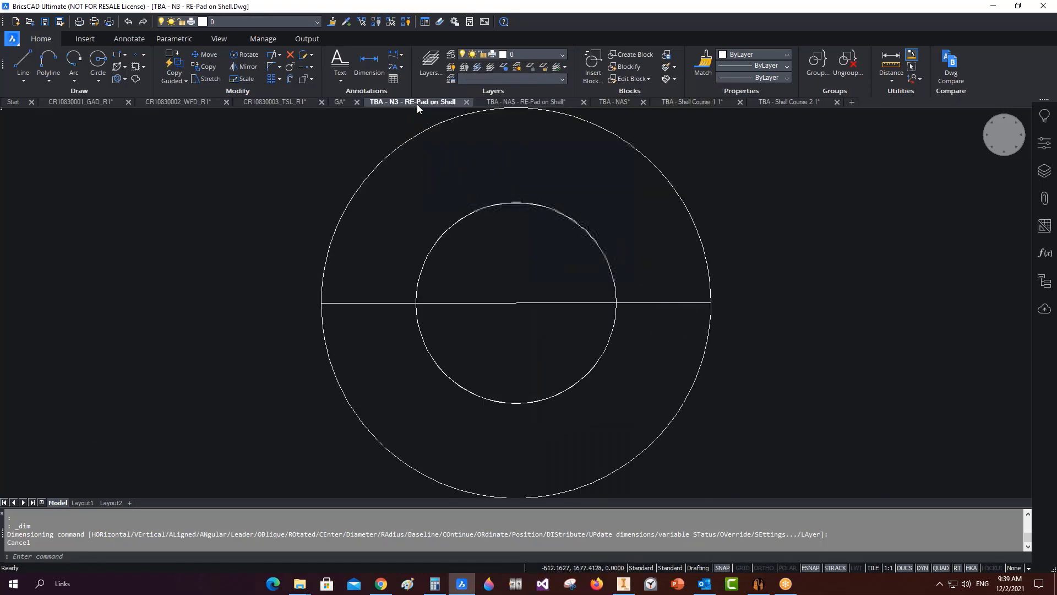
{"action": "left_click_drag", "start_coordinate": [557, 302], "coordinate": [496, 325]}
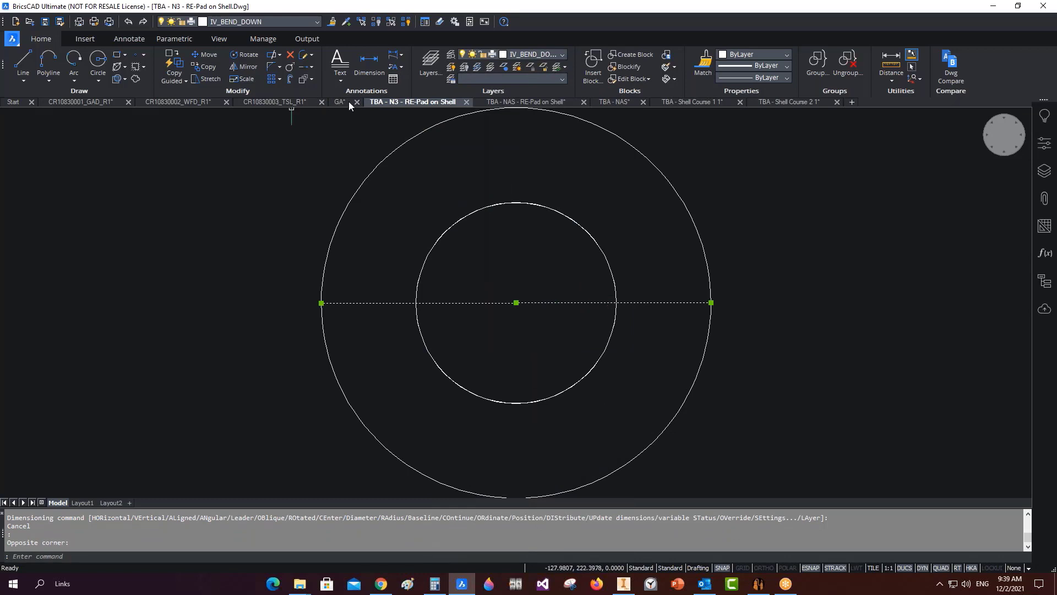
{"action": "key", "text": "Escape"}
{"action": "scroll", "coordinate": [589, 356], "scroll_direction": "down", "scroll_amount": 3}
{"action": "key", "text": "Escape"}
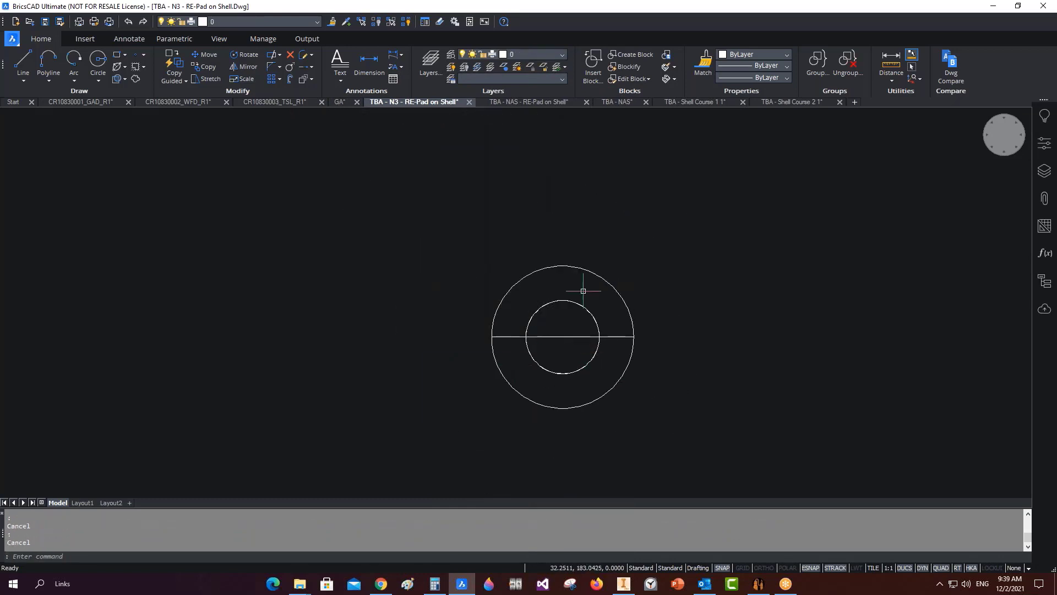
{"action": "middle_click", "coordinate": [582, 290]}
{"action": "middle_click", "coordinate": [582, 290]}
Recheck the NAS RE-Pad line and the NAS seam line, ending on Shell Course 1 1.
{"action": "left_click", "coordinate": [513, 101]}
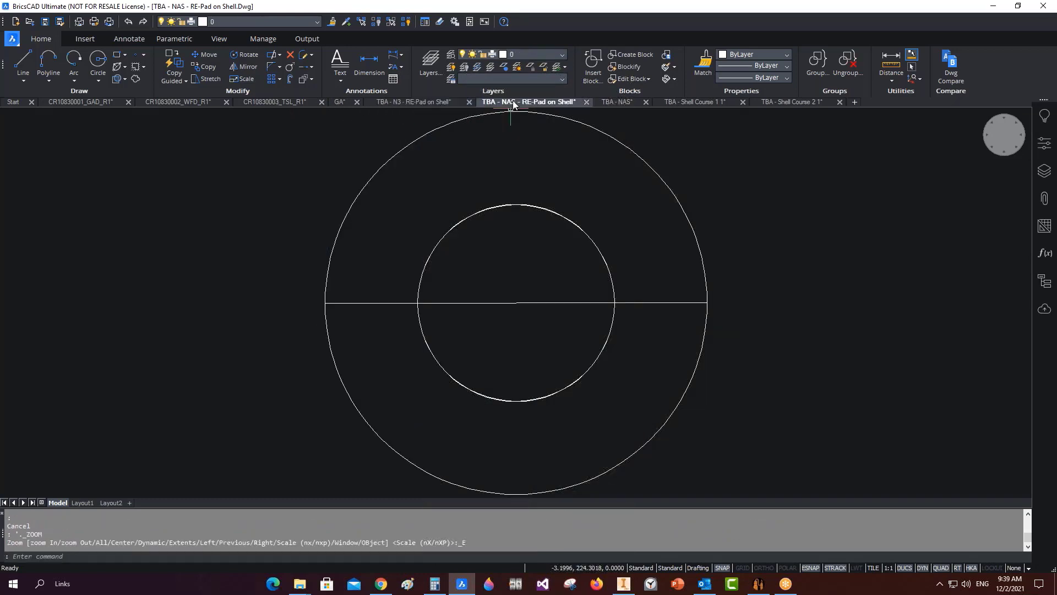
{"action": "left_click", "coordinate": [578, 355]}
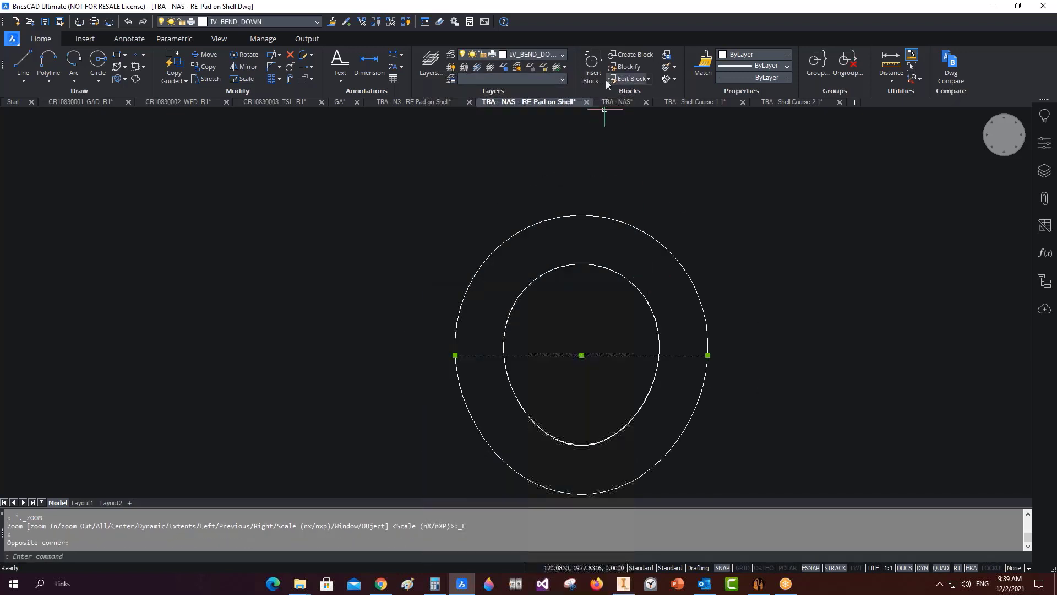
{"action": "left_click", "coordinate": [616, 101]}
{"action": "key", "text": "Escape"}
{"action": "scroll", "coordinate": [170, 371], "scroll_direction": "down", "scroll_amount": 5}
{"action": "middle_click_drag", "start_coordinate": [209, 360], "coordinate": [407, 339]}
{"action": "left_click", "coordinate": [382, 365]}
{"action": "left_click", "coordinate": [302, 390]}
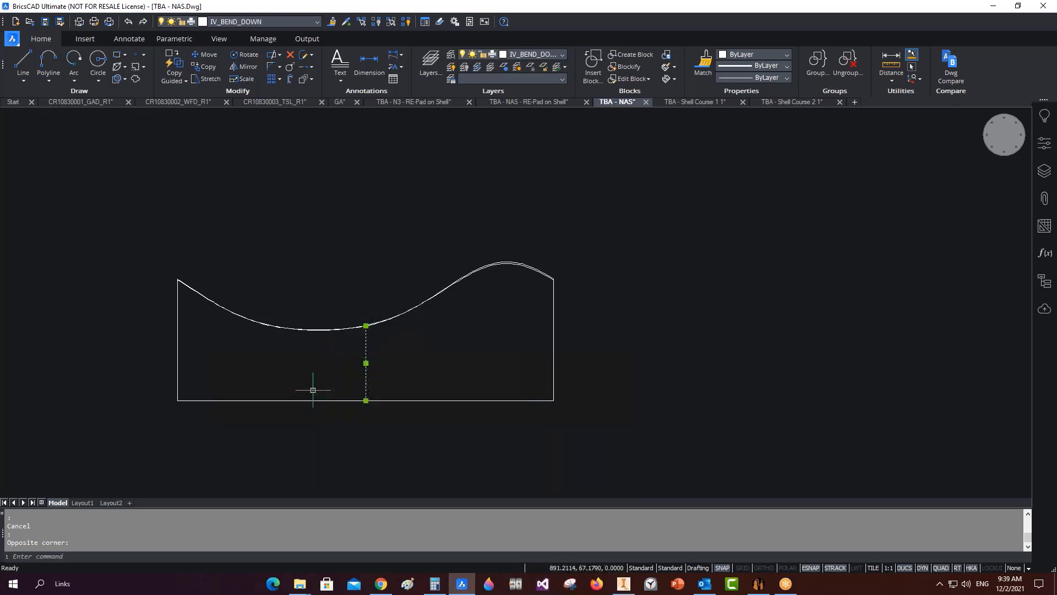
{"action": "key", "text": "Escape"}
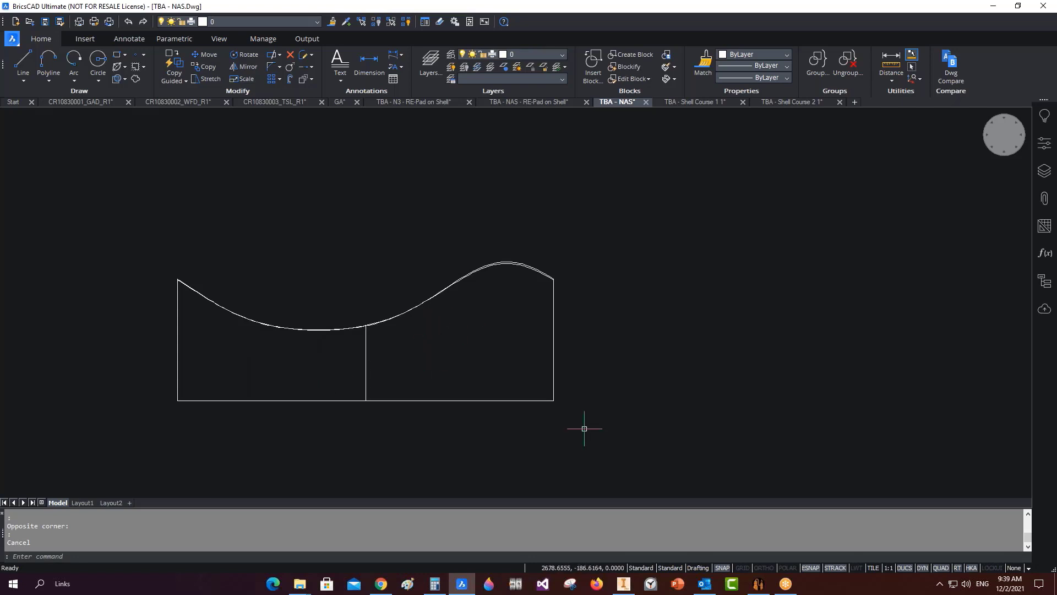
{"action": "left_click", "coordinate": [695, 102]}
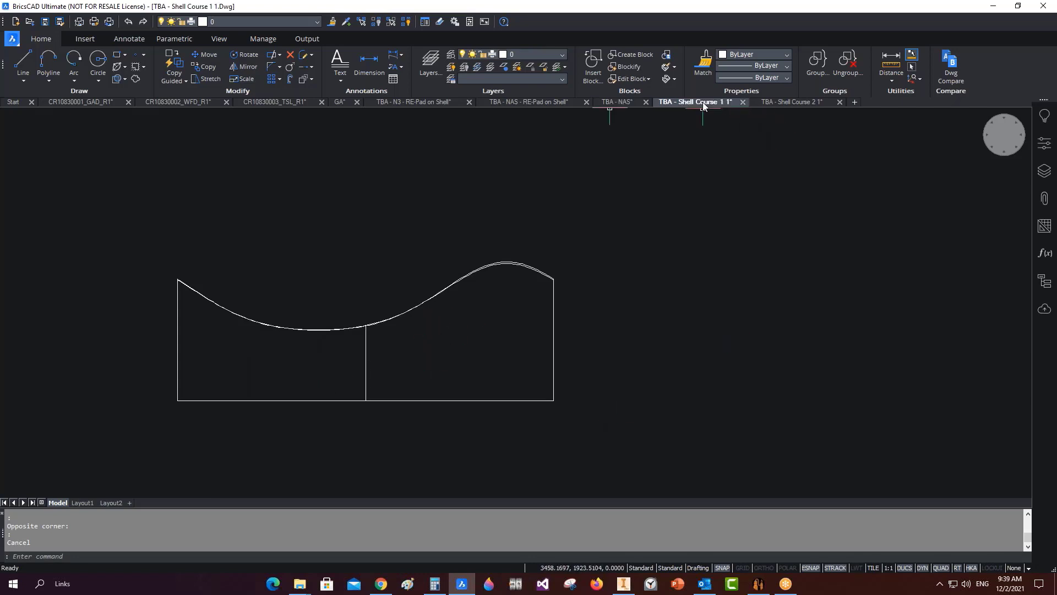